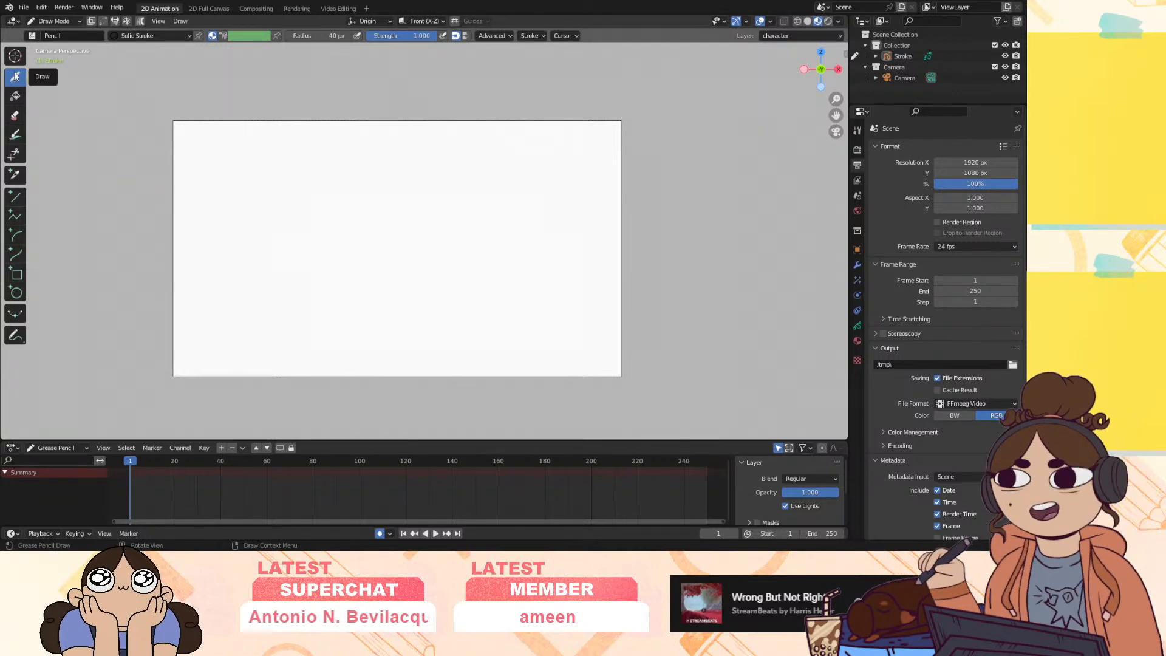
# Delete the character layer from the Stroke grease pencil object, keeping only the ROUGHS layer
pyautogui.click(904, 56)
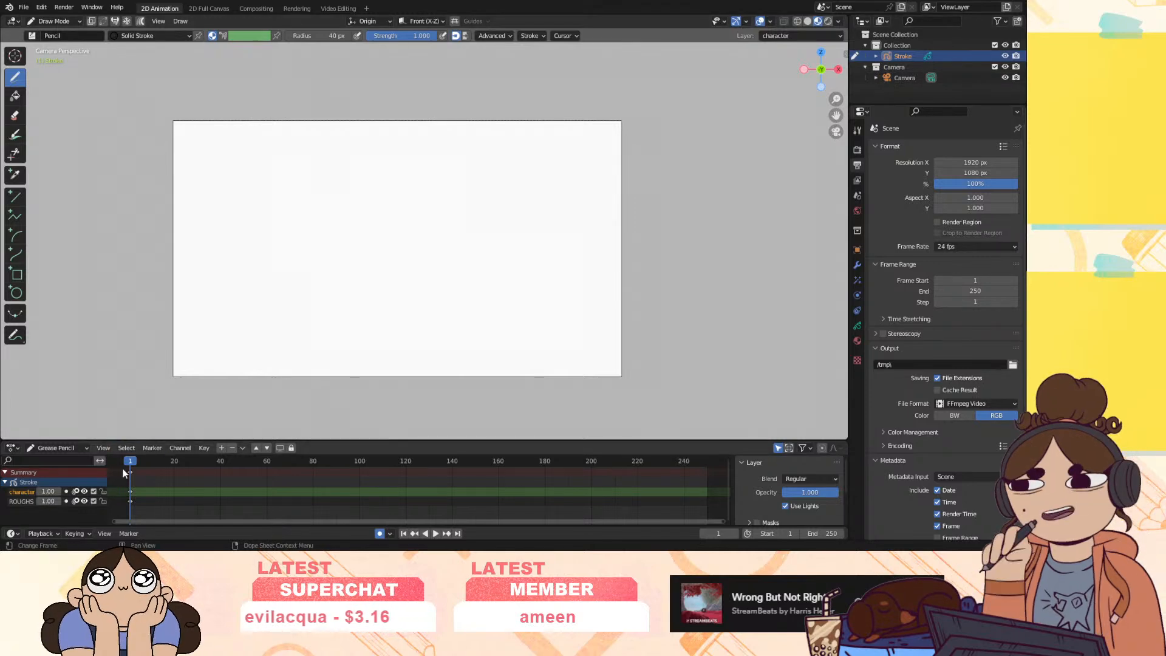
pyautogui.click(32, 503)
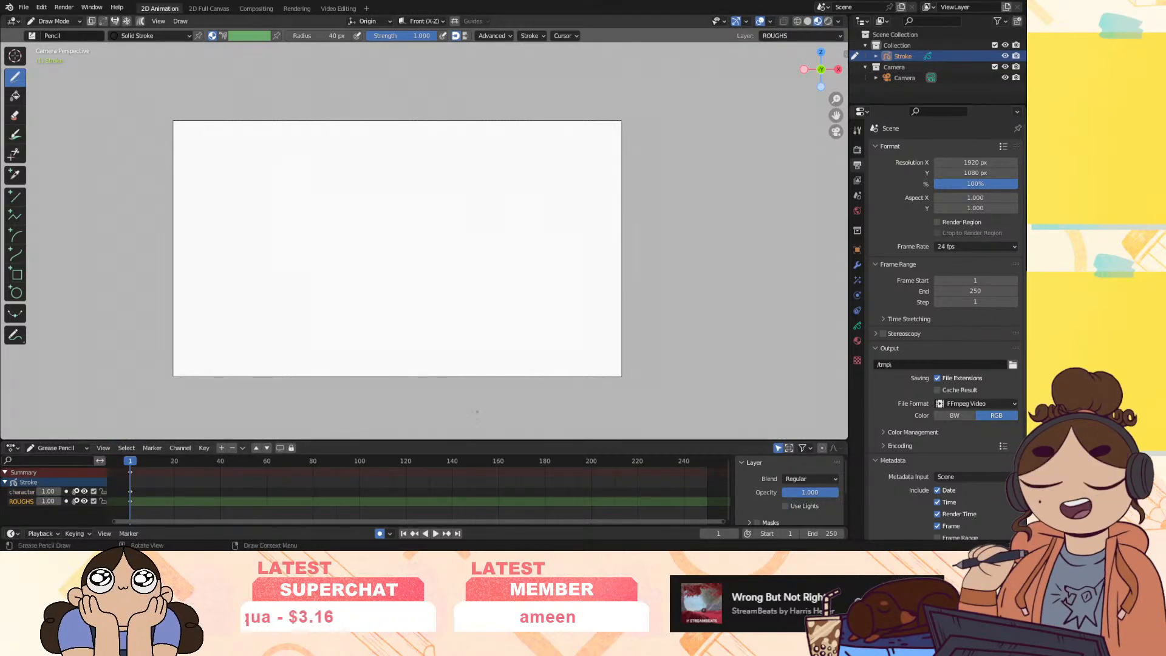
pyautogui.click(857, 325)
pyautogui.click(903, 184)
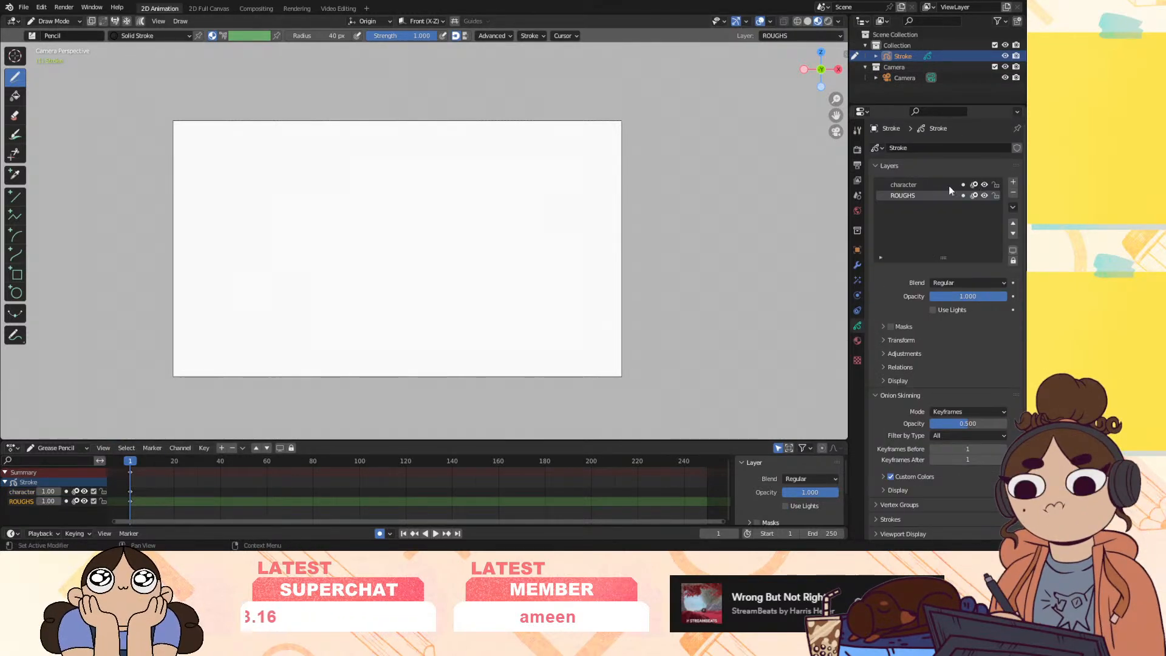
pyautogui.click(1013, 192)
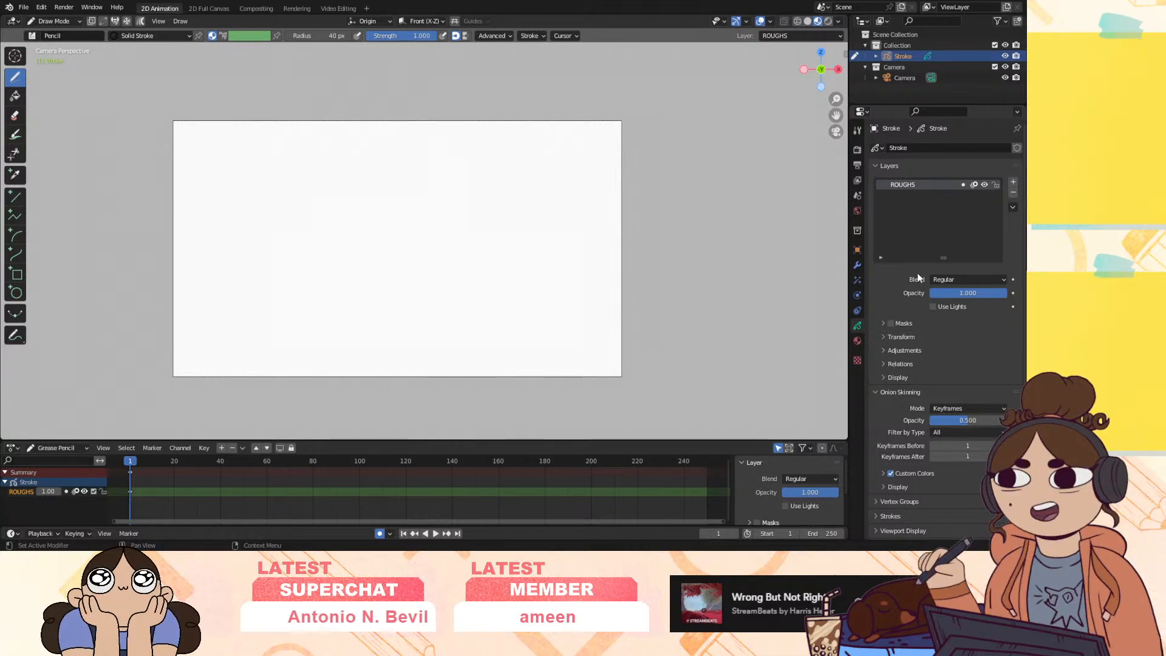
# Draw a short green test stroke on the canvas, and set the Pencil brush colour to dark purple
pyautogui.click(225, 36)
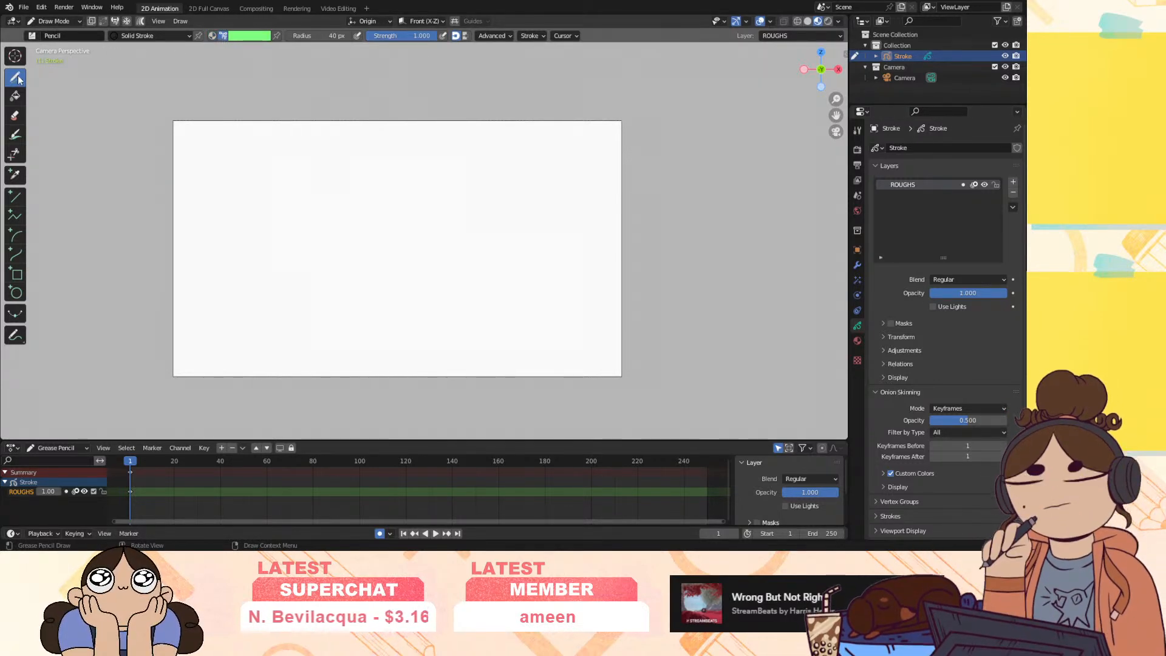
pyautogui.moveTo(253, 178); pyautogui.dragTo(292, 183)
pyautogui.click(249, 36)
pyautogui.click(253, 92)
pyautogui.moveTo(298, 56); pyautogui.dragTo(265, 78)
pyautogui.click(257, 85)
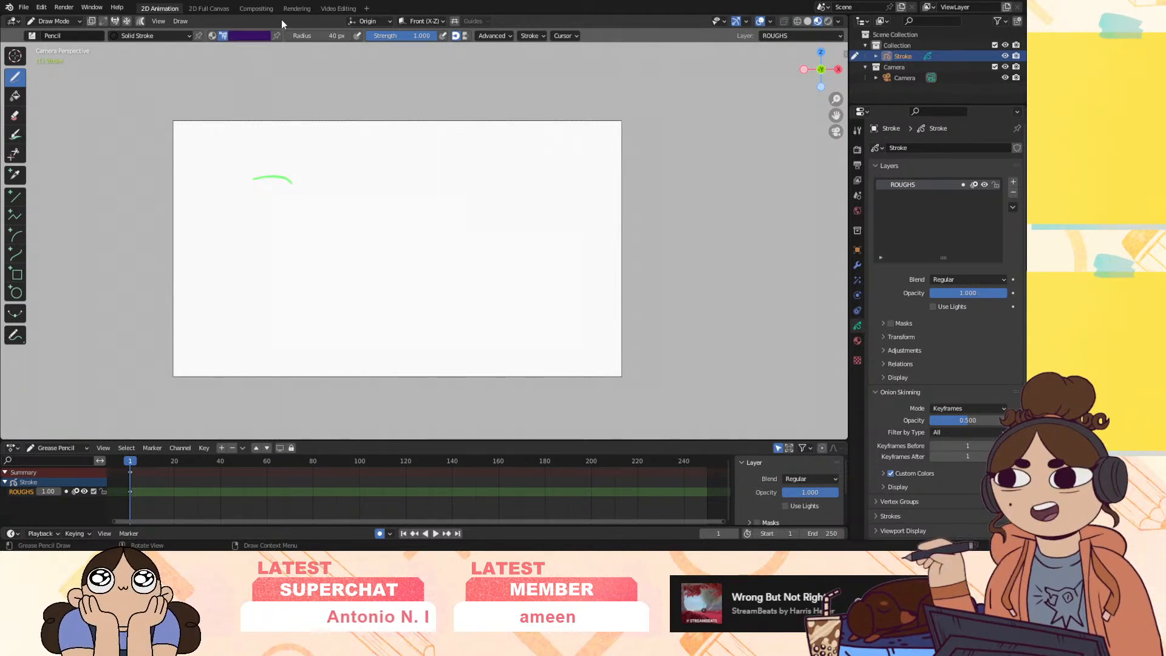
pyautogui.moveTo(252, 181)
pyautogui.mouseDown()
pyautogui.moveTo(248, 233)
pyautogui.moveTo(264, 242)
pyautogui.mouseUp()
pyautogui.moveTo(281, 201); pyautogui.dragTo(280, 240)
pyautogui.hotkey('ctrl', 'z')
pyautogui.hotkey('ctrl', 'z')
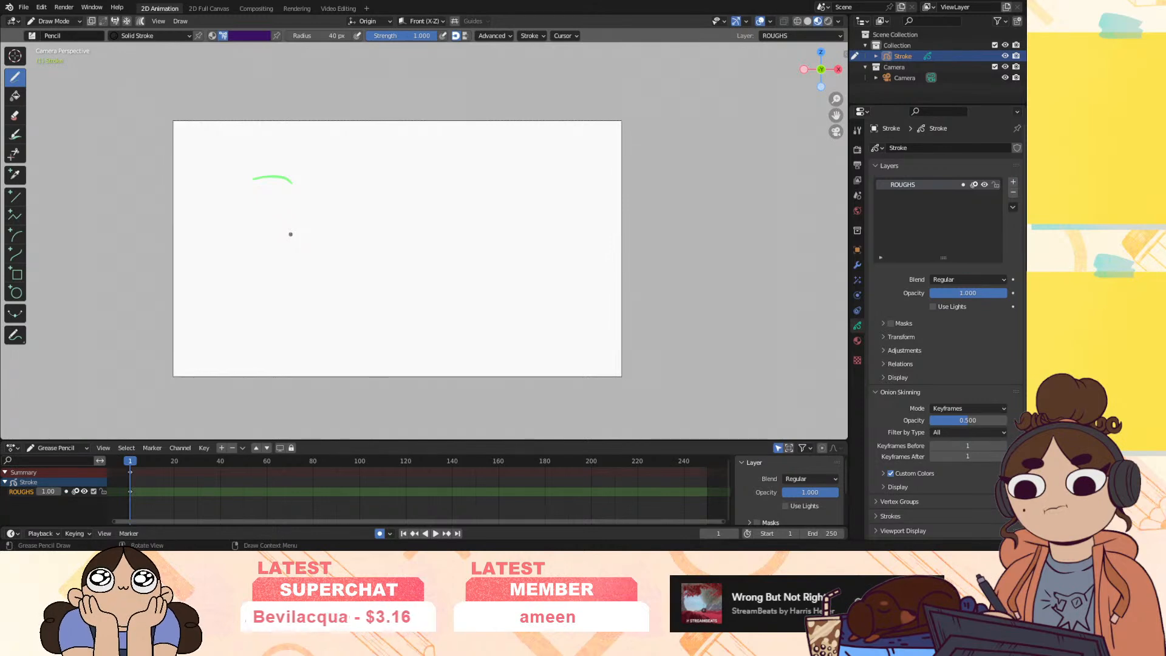
# Erase the green test stroke from the canvas and return to the Draw tool
pyautogui.press('e')
pyautogui.moveTo(294, 179); pyautogui.dragTo(263, 180)
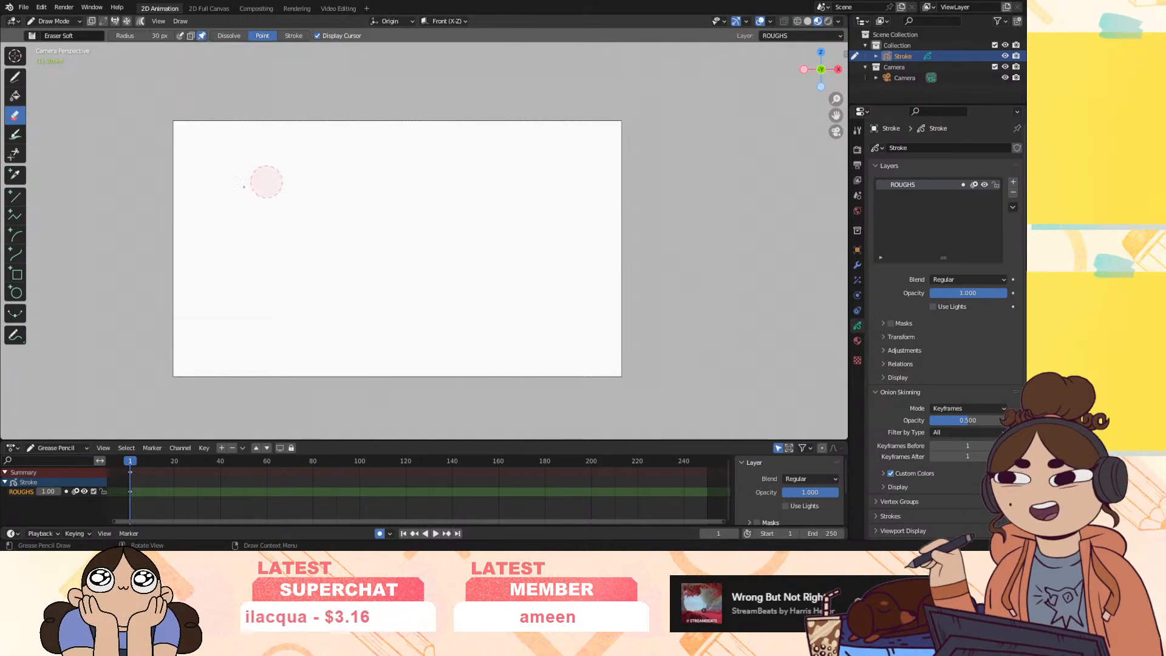
pyautogui.click(14, 77)
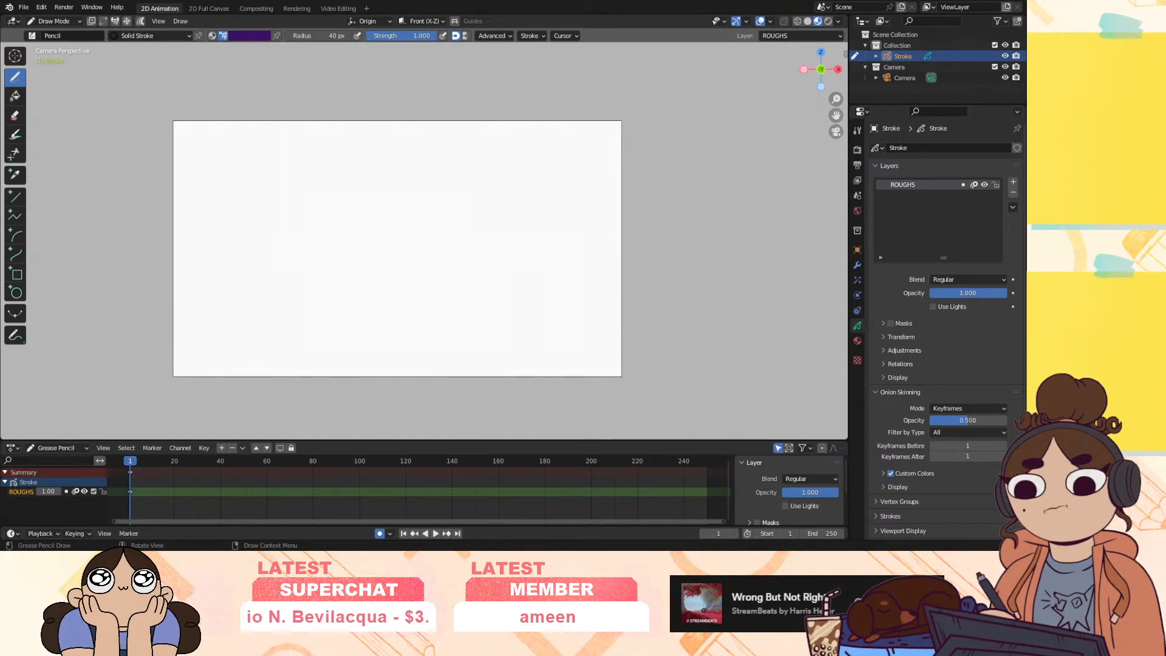
pyautogui.moveTo(468, 183); pyautogui.dragTo(477, 215)
pyautogui.moveTo(469, 181)
pyautogui.mouseDown()
pyautogui.moveTo(492, 177)
pyautogui.moveTo(497, 193)
pyautogui.mouseUp()
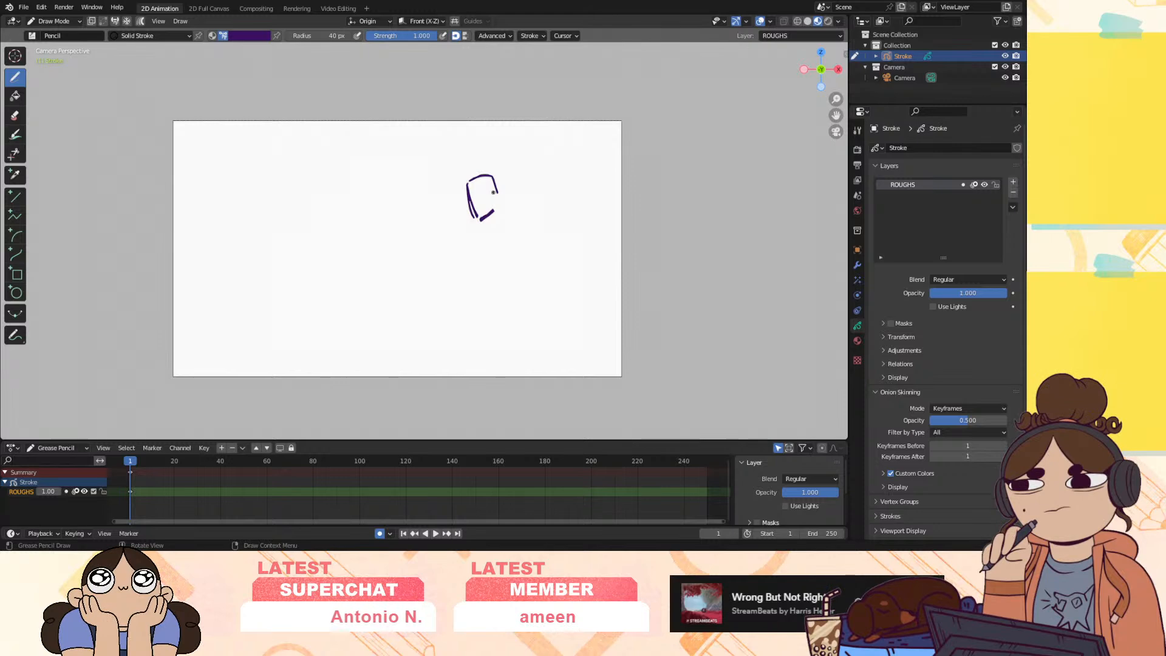
pyautogui.moveTo(497, 192); pyautogui.dragTo(510, 213)
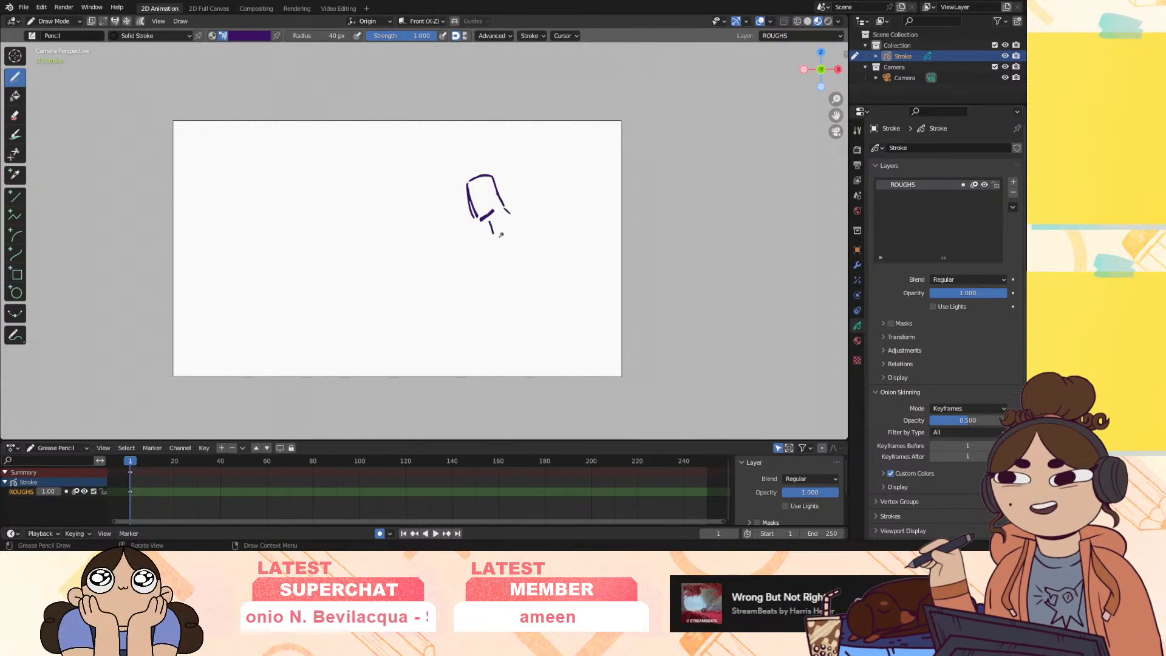
pyautogui.moveTo(495, 237)
pyautogui.mouseDown()
pyautogui.moveTo(494, 174)
pyautogui.moveTo(478, 150)
pyautogui.mouseUp()
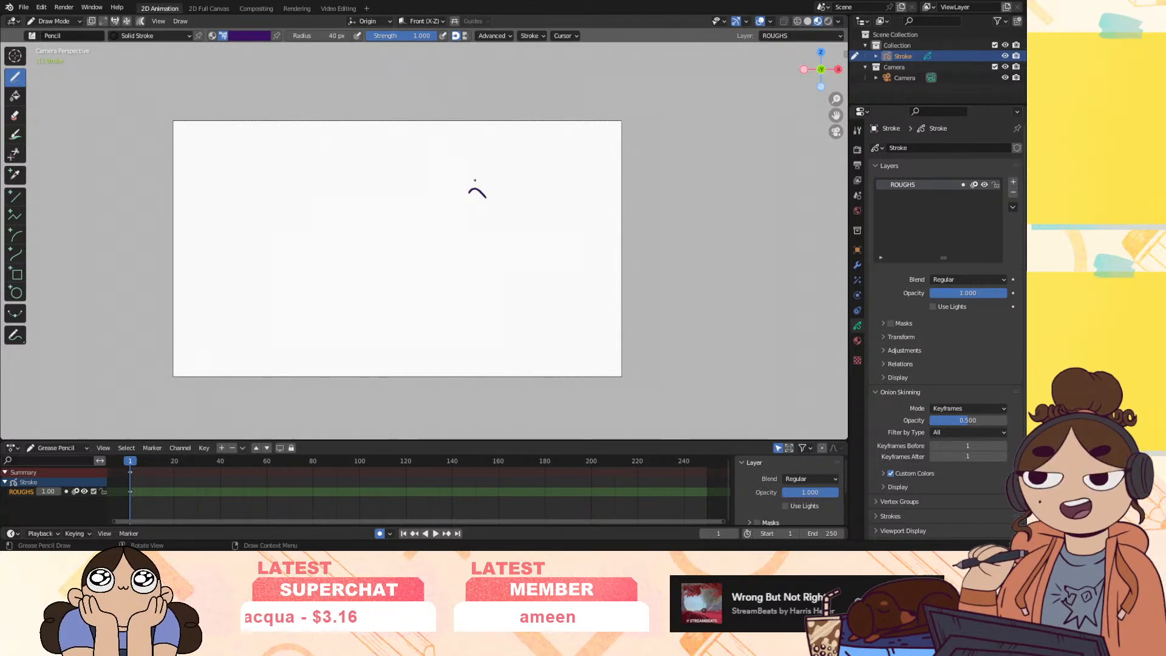
# Sketch the head, neck, back and torso of a standing figure in the right half of the canvas
pyautogui.moveTo(467, 213)
pyautogui.mouseDown()
pyautogui.moveTo(480, 178)
pyautogui.moveTo(498, 201)
pyautogui.moveTo(477, 235)
pyautogui.mouseUp()
pyautogui.moveTo(465, 191)
pyautogui.mouseDown()
pyautogui.moveTo(468, 228)
pyautogui.moveTo(507, 232)
pyautogui.moveTo(515, 287)
pyautogui.mouseUp()
pyautogui.moveTo(521, 246); pyautogui.dragTo(512, 305)
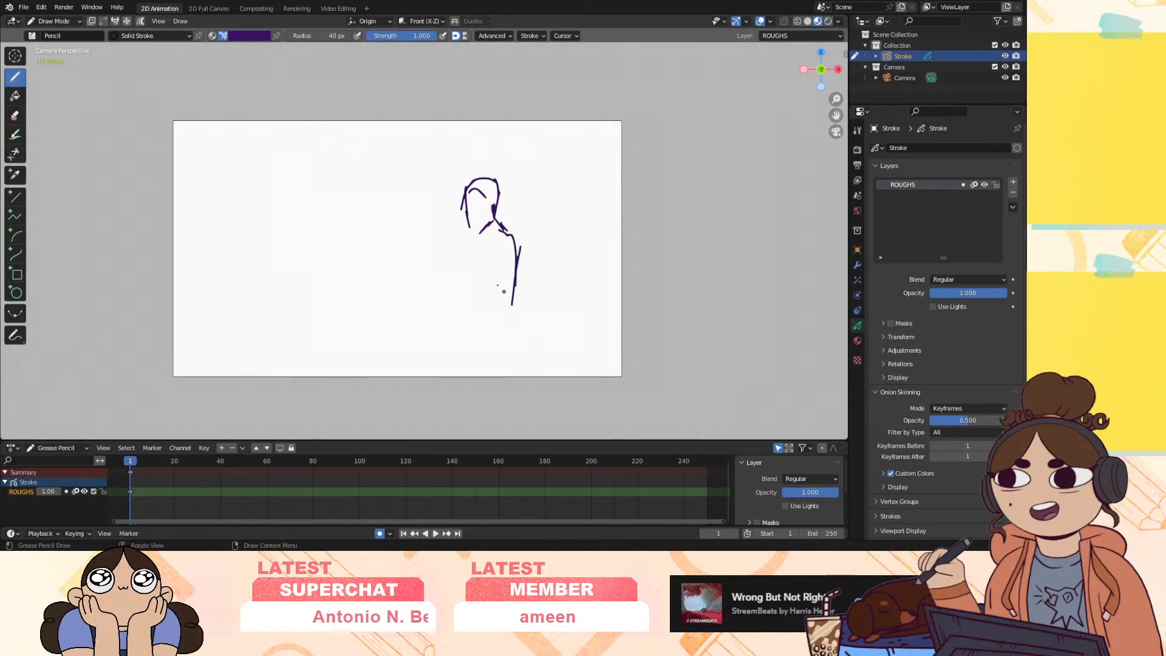
pyautogui.moveTo(488, 233)
pyautogui.mouseDown()
pyautogui.moveTo(476, 309)
pyautogui.moveTo(488, 309)
pyautogui.mouseUp()
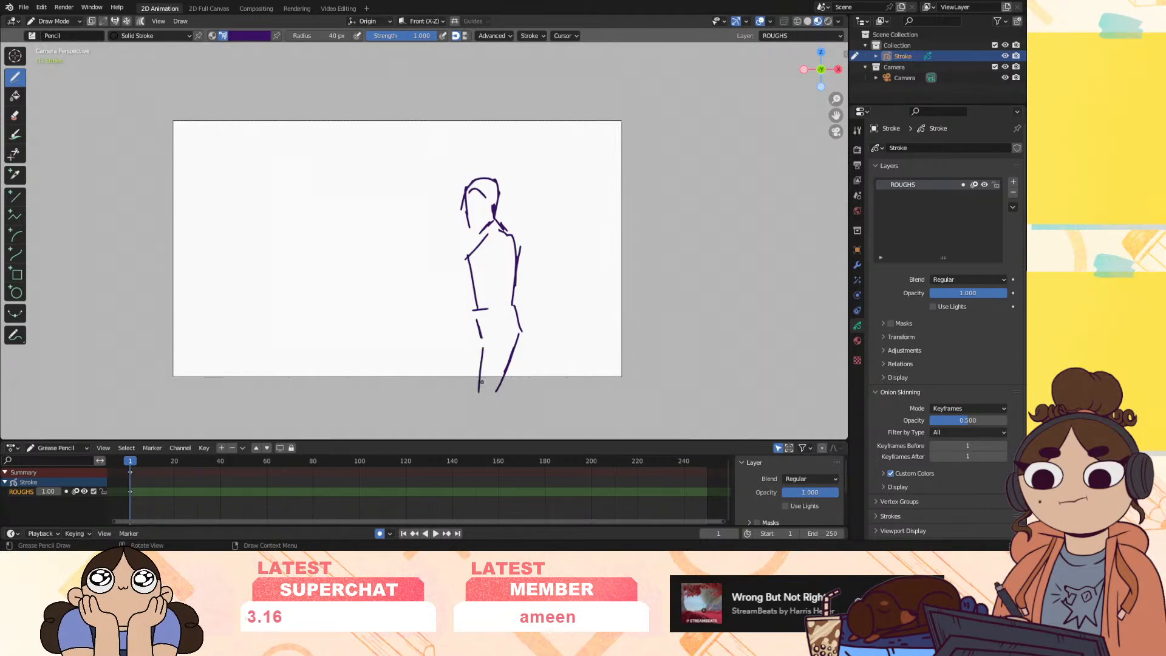
# Sketch the standing figure's legs from the hips down past the lower edge of the canvas
pyautogui.moveTo(485, 346); pyautogui.dragTo(481, 377)
pyautogui.hotkey('ctrl', 'z')
pyautogui.moveTo(480, 343); pyautogui.dragTo(478, 393)
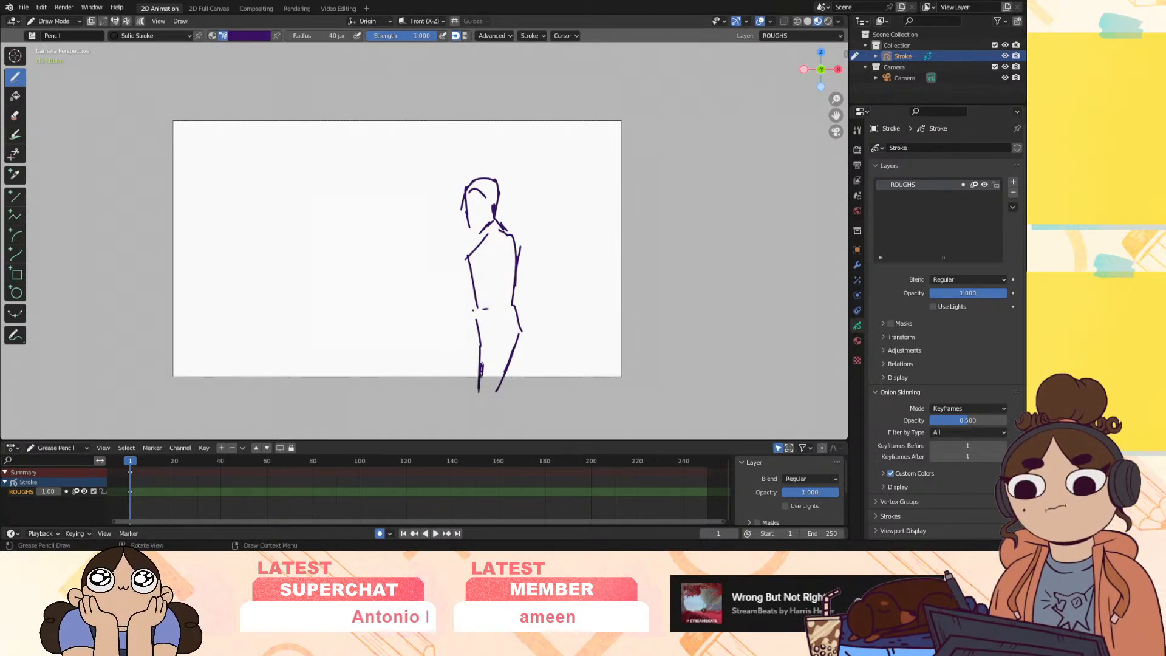
pyautogui.moveTo(472, 317); pyautogui.dragTo(465, 355)
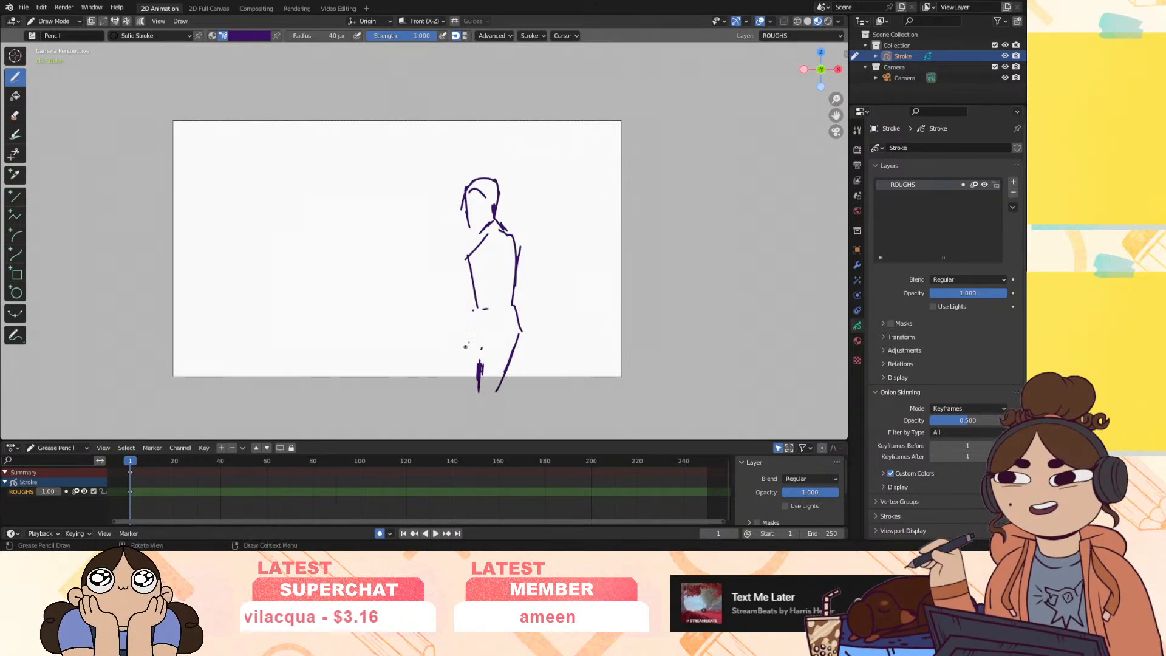
pyautogui.moveTo(462, 362); pyautogui.dragTo(462, 382)
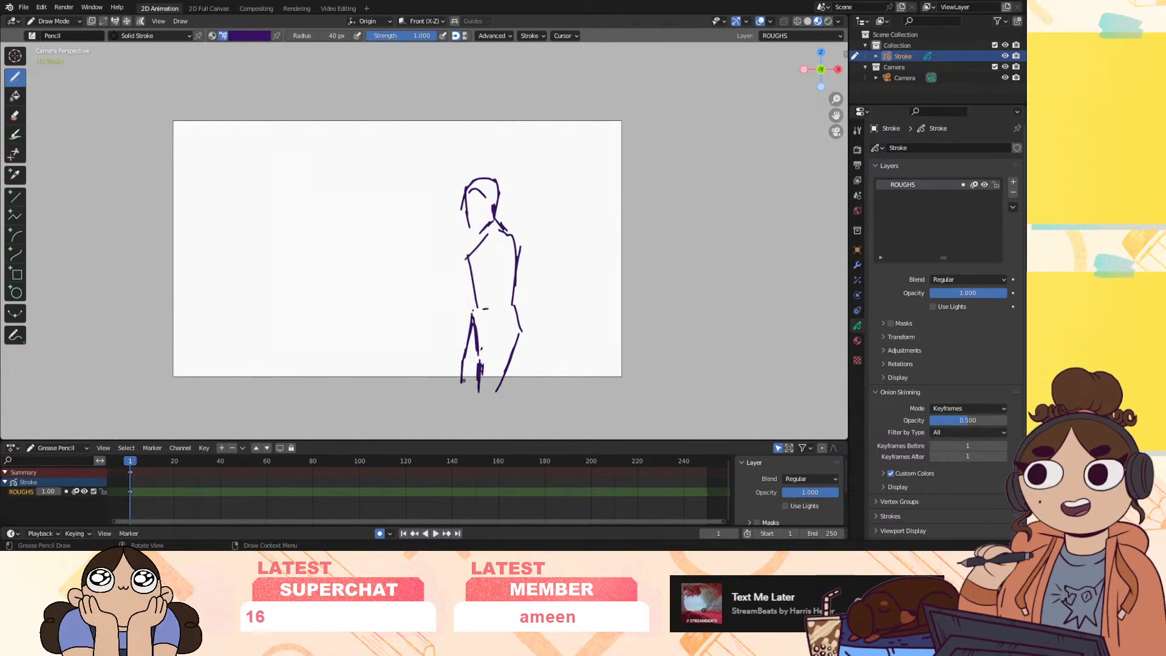
# Add the standing figure's outstretched near arm with a blocky hand, the far arm, and the jaw and face guide lines
pyautogui.moveTo(473, 248)
pyautogui.mouseDown()
pyautogui.moveTo(485, 249)
pyautogui.moveTo(484, 294)
pyautogui.moveTo(457, 298)
pyautogui.mouseUp()
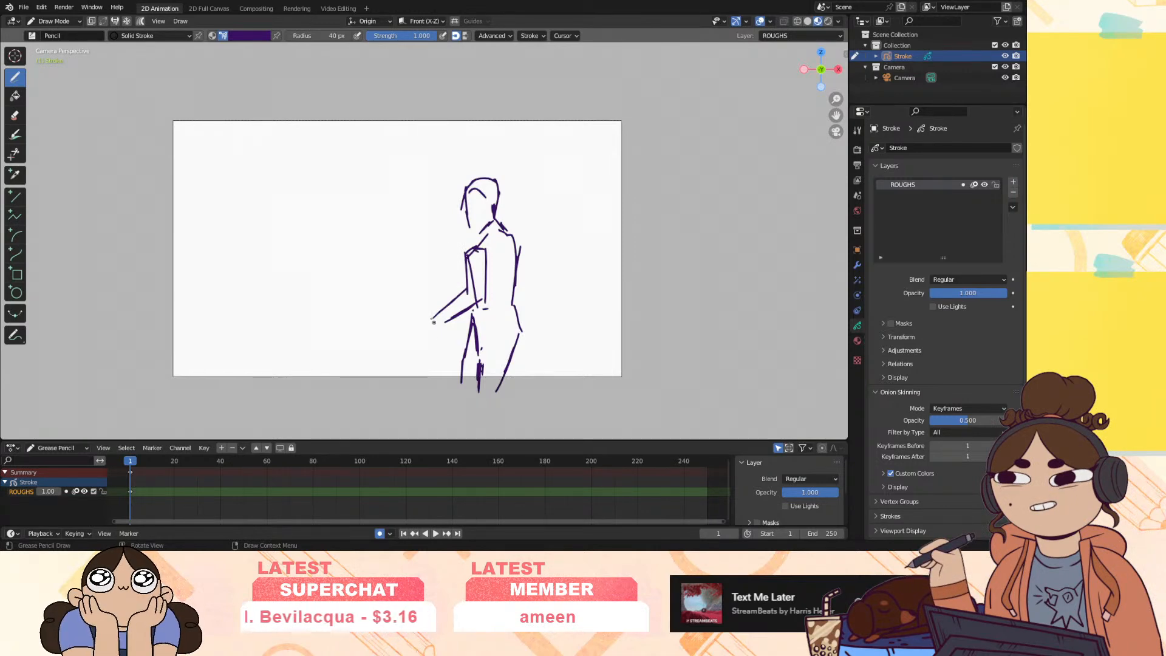
pyautogui.moveTo(430, 317)
pyautogui.mouseDown()
pyautogui.moveTo(413, 325)
pyautogui.moveTo(442, 326)
pyautogui.mouseUp()
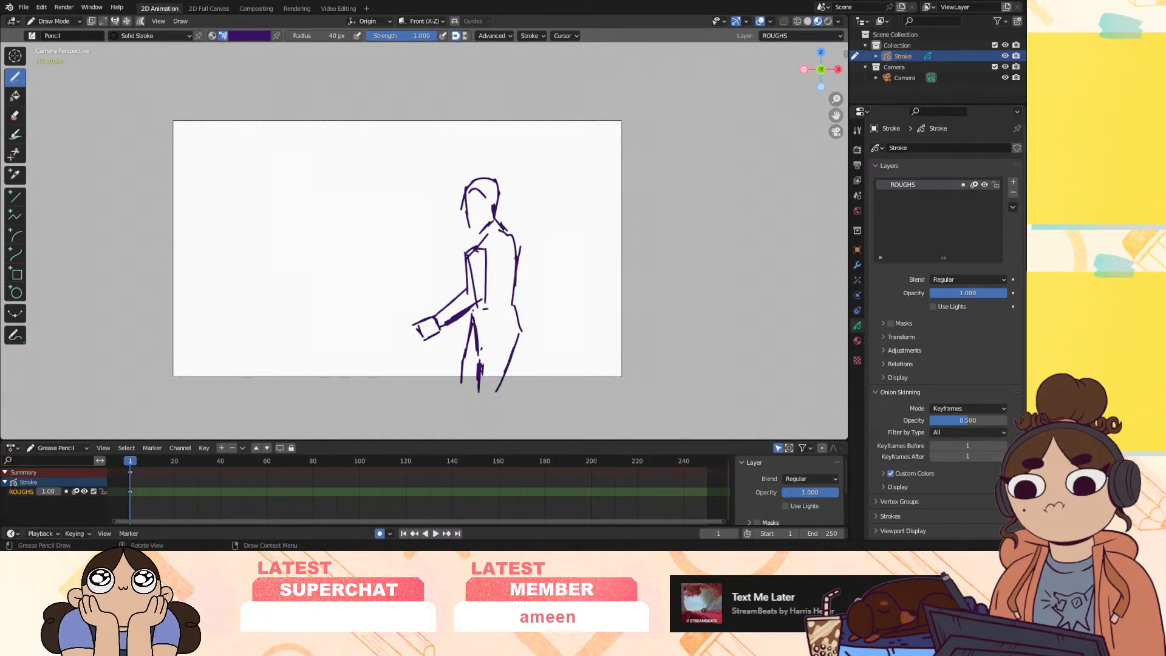
pyautogui.moveTo(466, 261)
pyautogui.mouseDown()
pyautogui.moveTo(511, 234)
pyautogui.moveTo(515, 294)
pyautogui.mouseUp()
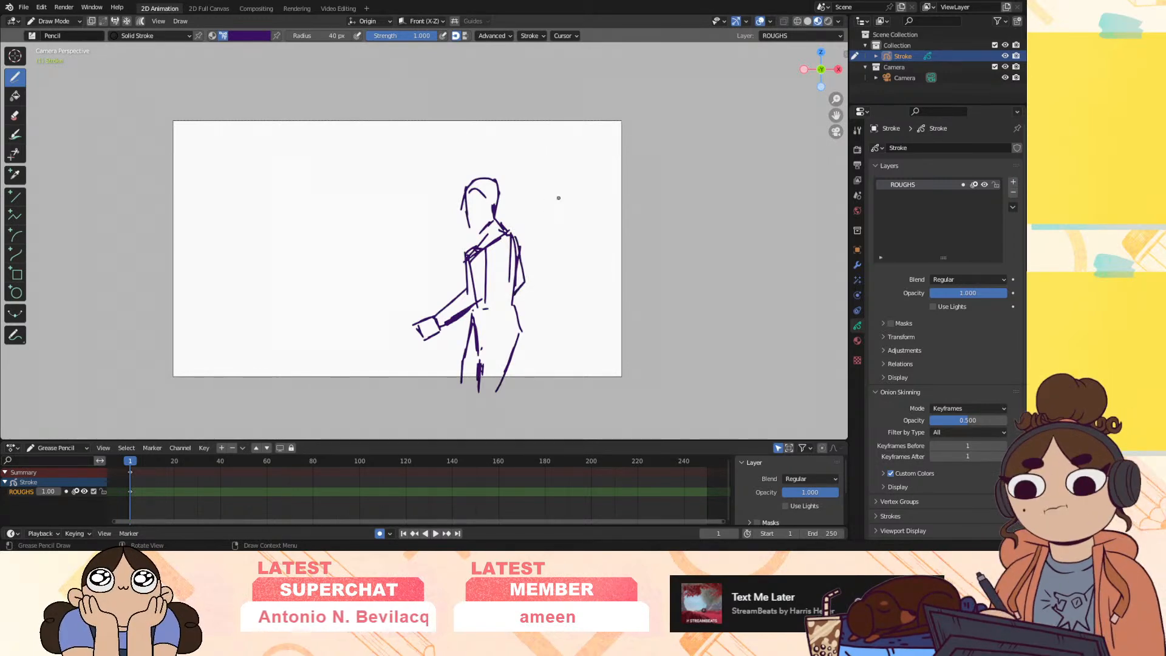
pyautogui.moveTo(464, 208)
pyautogui.mouseDown()
pyautogui.moveTo(490, 205)
pyautogui.moveTo(479, 229)
pyautogui.mouseUp()
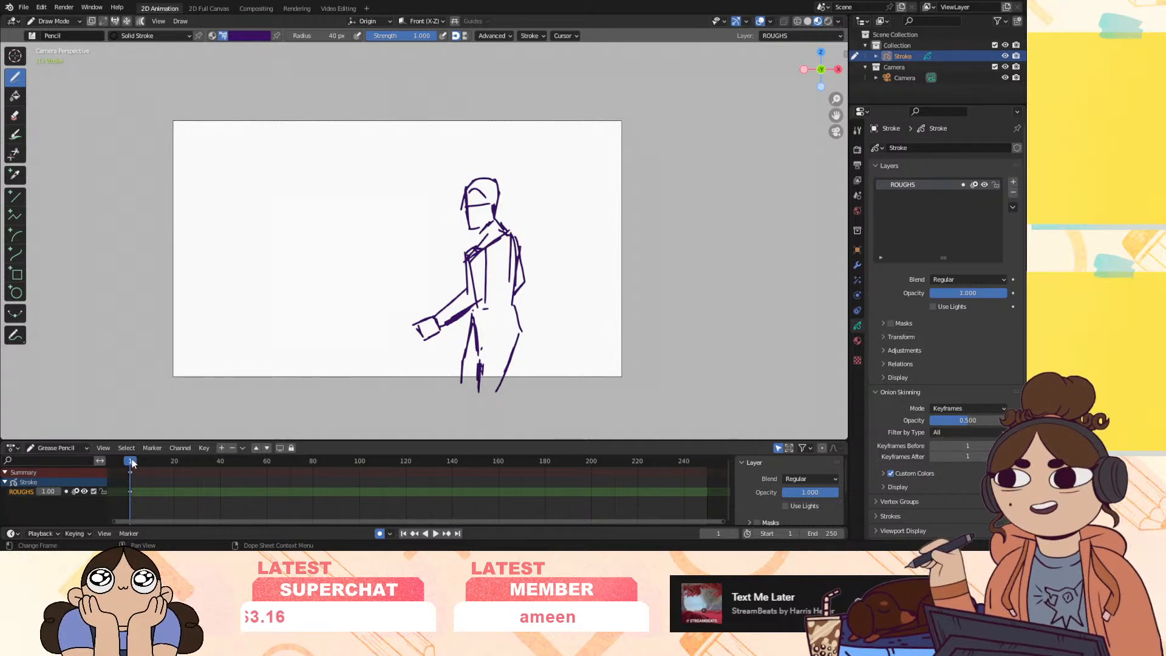
# Rename the ROUGHS layer as 1a
pyautogui.doubleClick(36, 493)
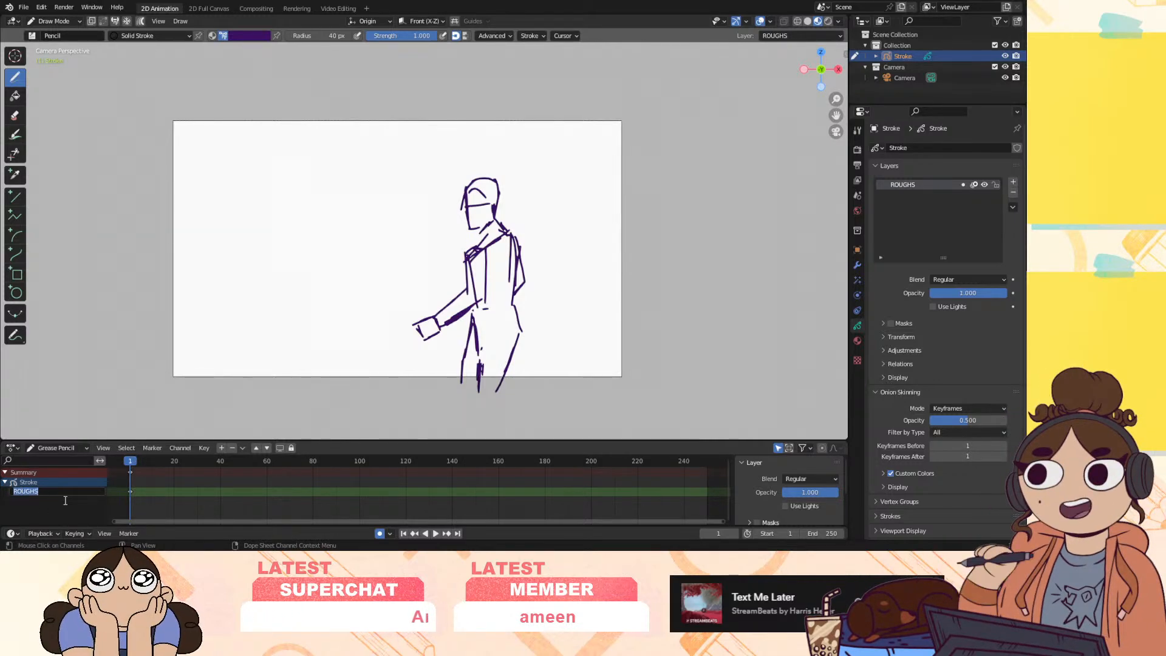
pyautogui.write('1a')
pyautogui.press('Return')
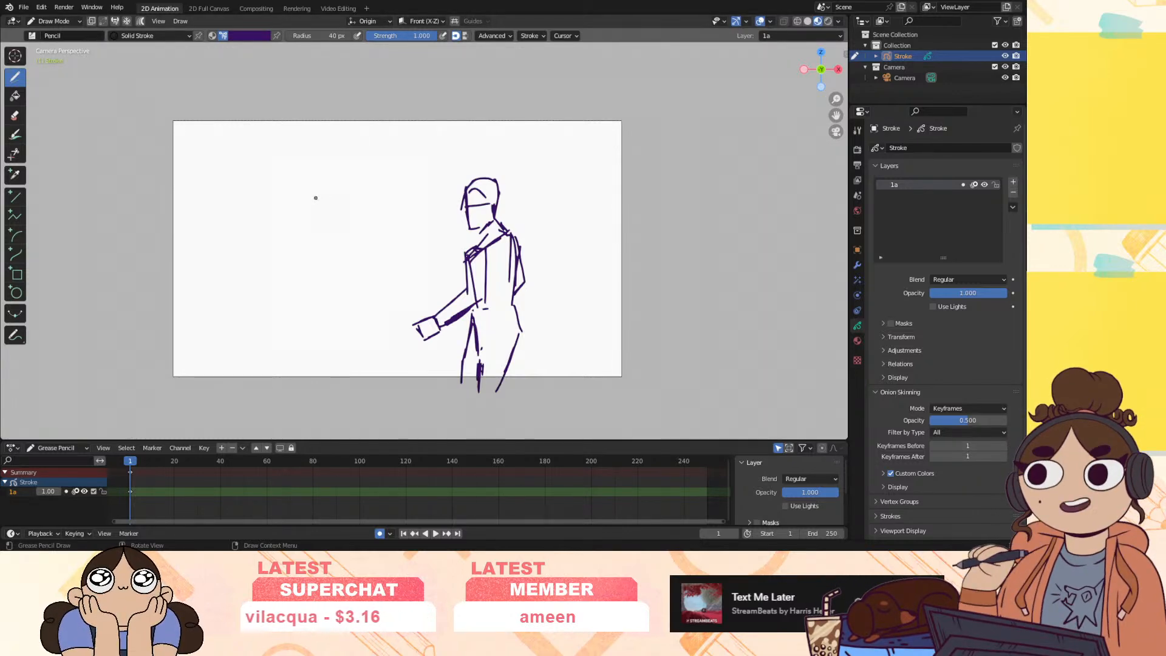
# Sketch a larger head and neck for a second, foreground figure in the left half of the canvas
pyautogui.moveTo(288, 210)
pyautogui.mouseDown()
pyautogui.moveTo(322, 181)
pyautogui.moveTo(348, 184)
pyautogui.moveTo(353, 252)
pyautogui.mouseUp()
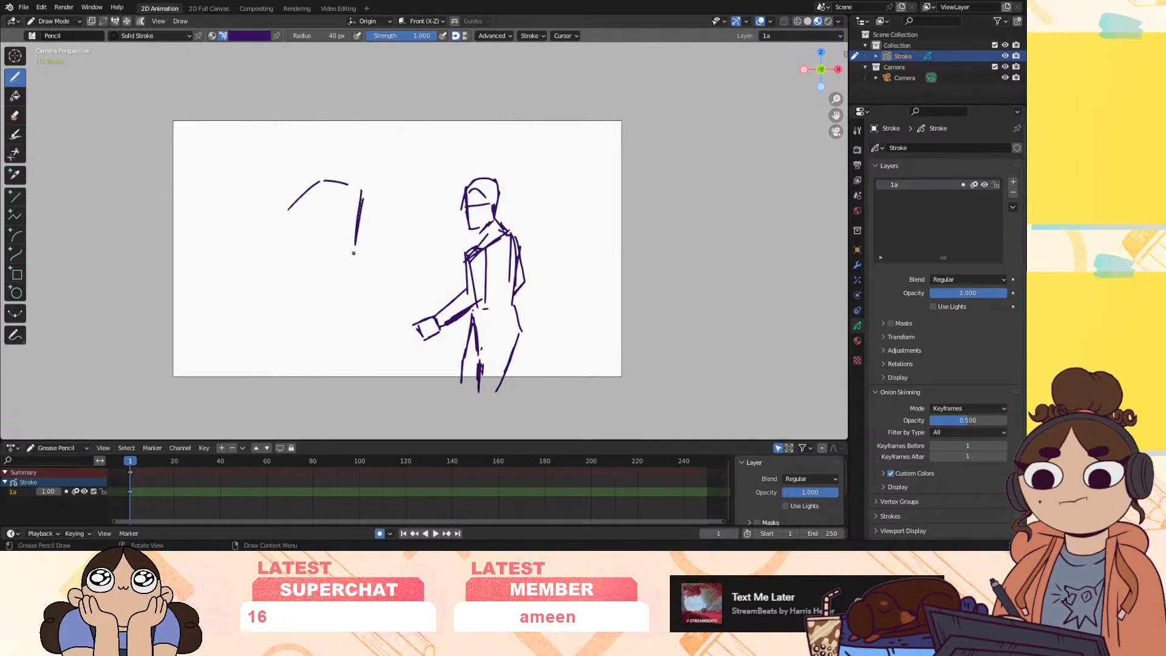
pyautogui.moveTo(361, 191)
pyautogui.mouseDown()
pyautogui.moveTo(349, 275)
pyautogui.moveTo(338, 274)
pyautogui.mouseUp()
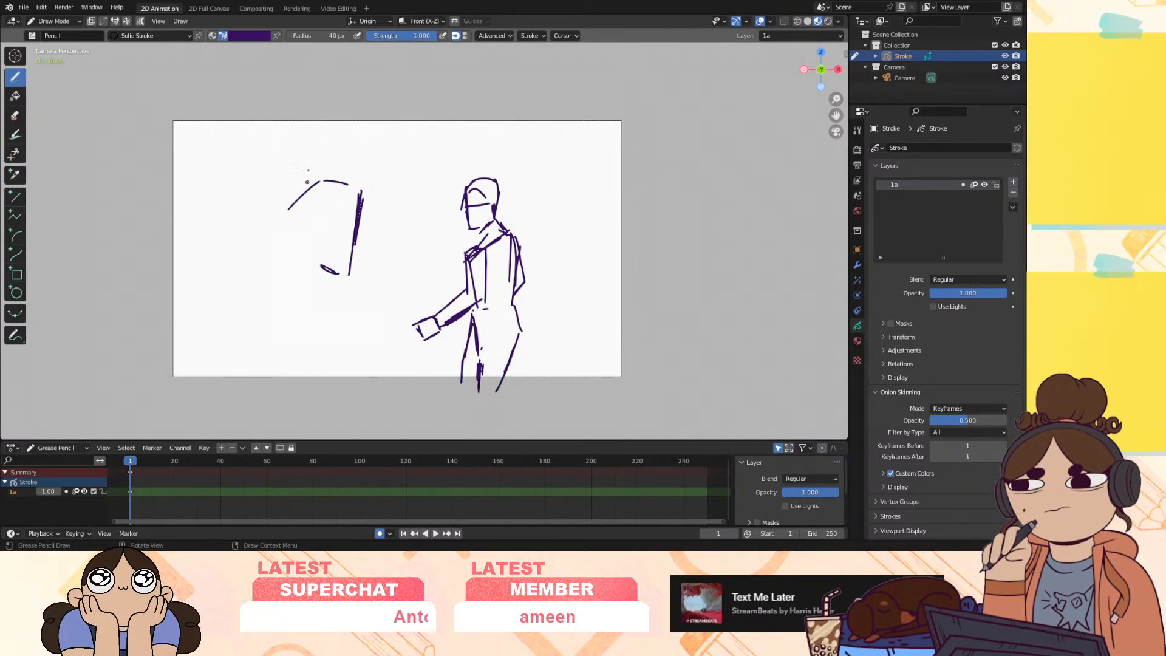
pyautogui.moveTo(300, 190); pyautogui.dragTo(302, 234)
pyautogui.moveTo(340, 179); pyautogui.dragTo(358, 199)
pyautogui.moveTo(309, 255)
pyautogui.mouseDown()
pyautogui.moveTo(339, 273)
pyautogui.moveTo(285, 279)
pyautogui.moveTo(323, 292)
pyautogui.mouseUp()
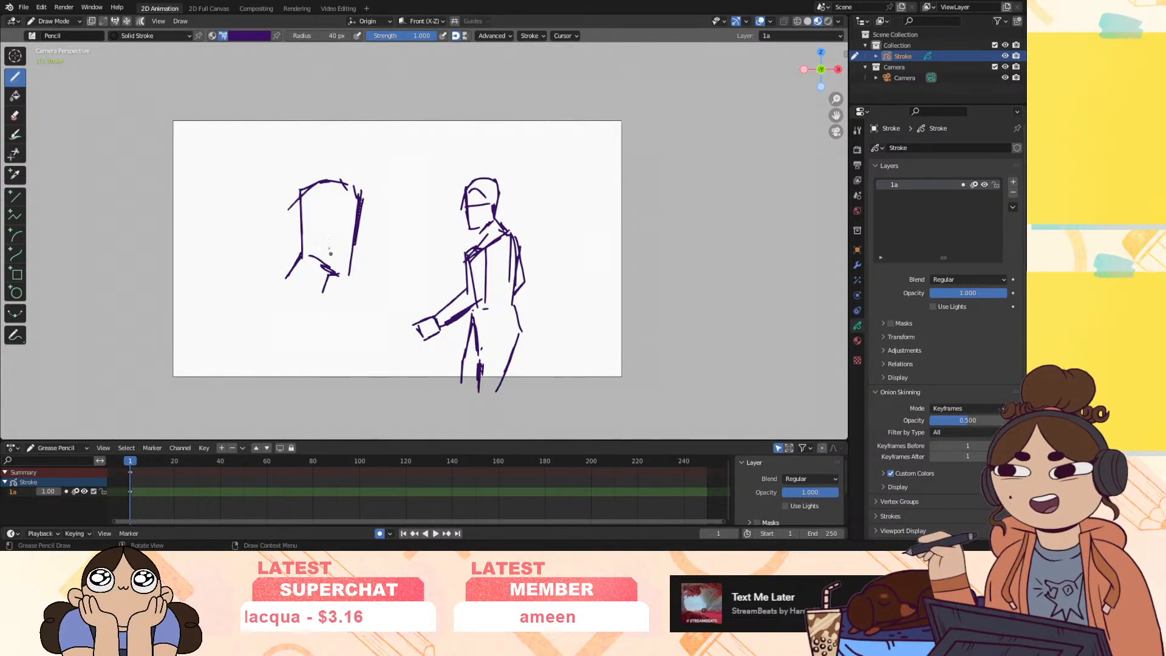
# Sketch the foreground figure's shoulders, back and torso, with a bent near arm whose forearm rises toward the standing figure
pyautogui.moveTo(290, 291); pyautogui.dragTo(360, 350)
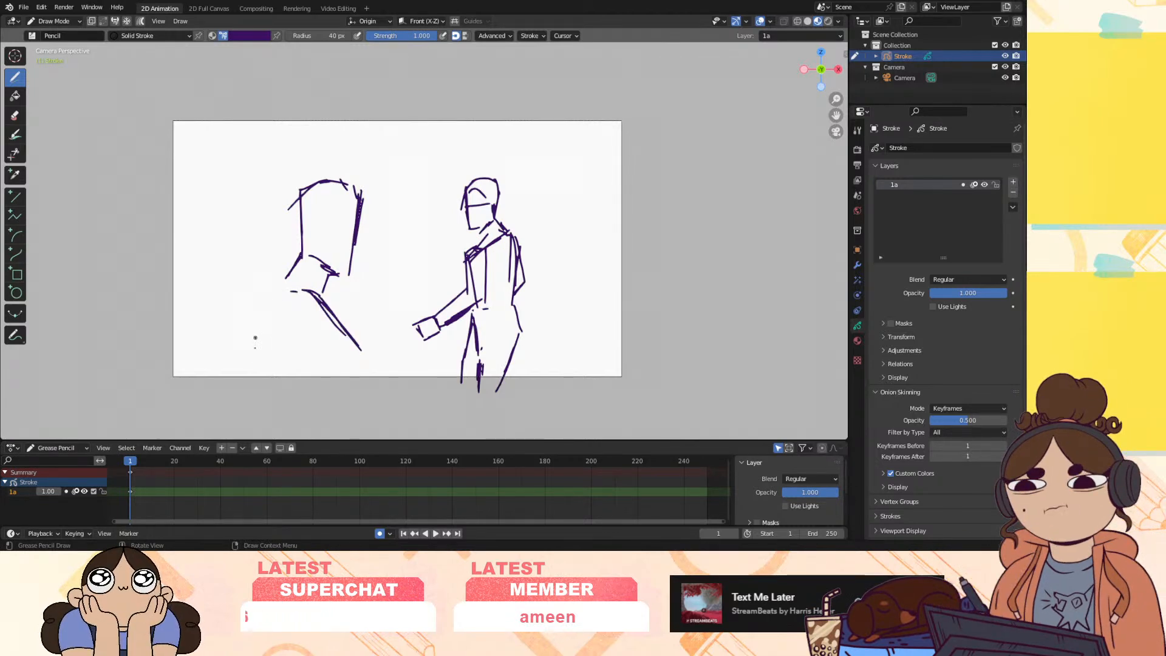
pyautogui.moveTo(267, 290)
pyautogui.mouseDown()
pyautogui.moveTo(225, 407)
pyautogui.moveTo(250, 341)
pyautogui.moveTo(243, 377)
pyautogui.mouseUp()
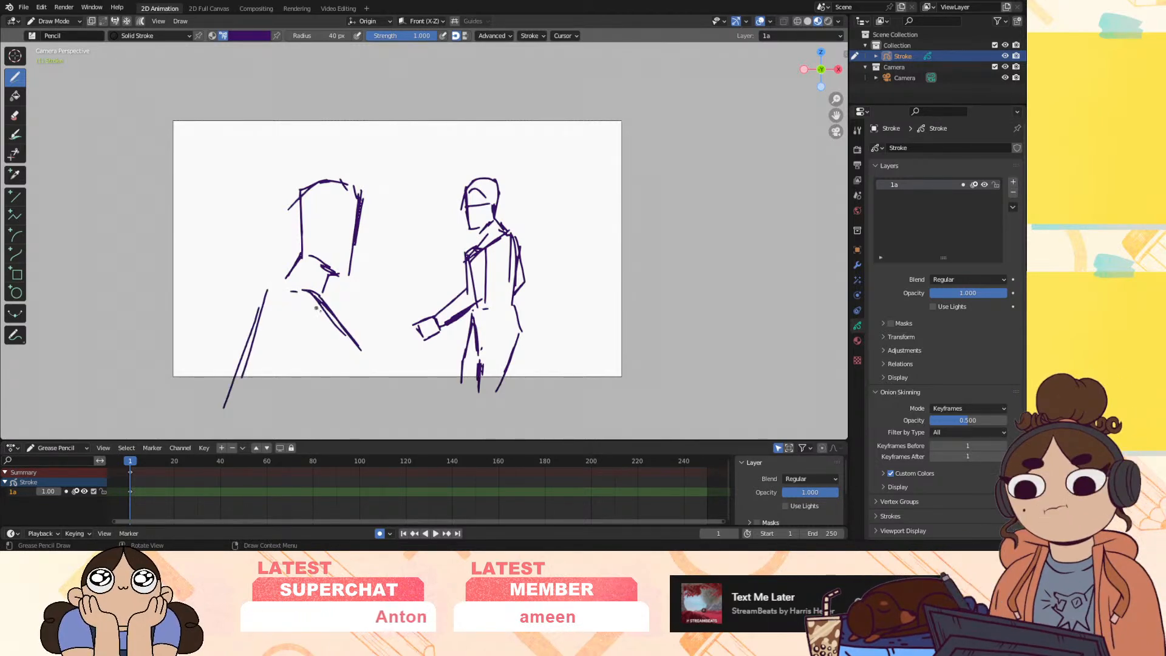
pyautogui.moveTo(330, 316); pyautogui.dragTo(327, 419)
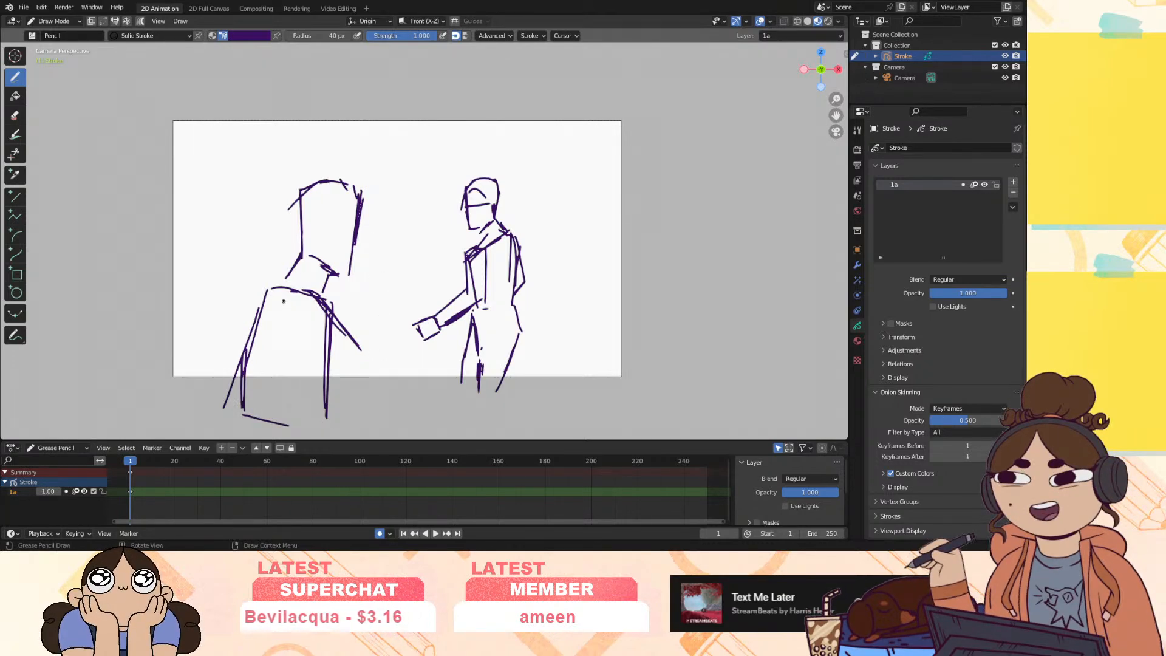
pyautogui.moveTo(306, 298); pyautogui.dragTo(328, 312)
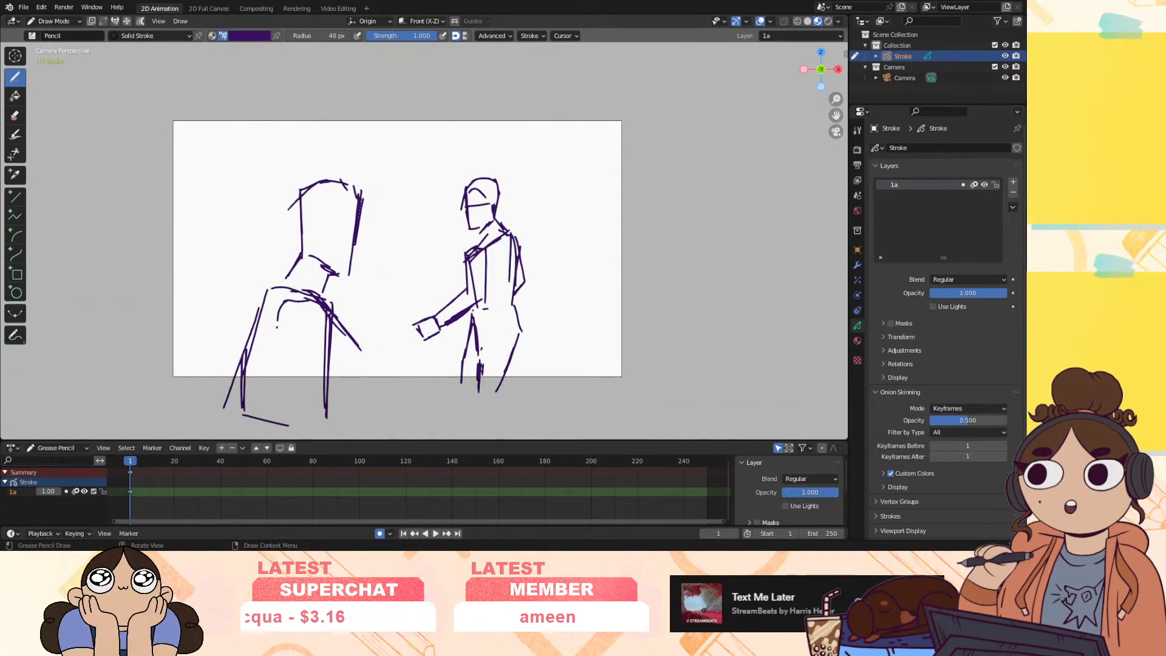
pyautogui.moveTo(279, 336); pyautogui.dragTo(371, 397)
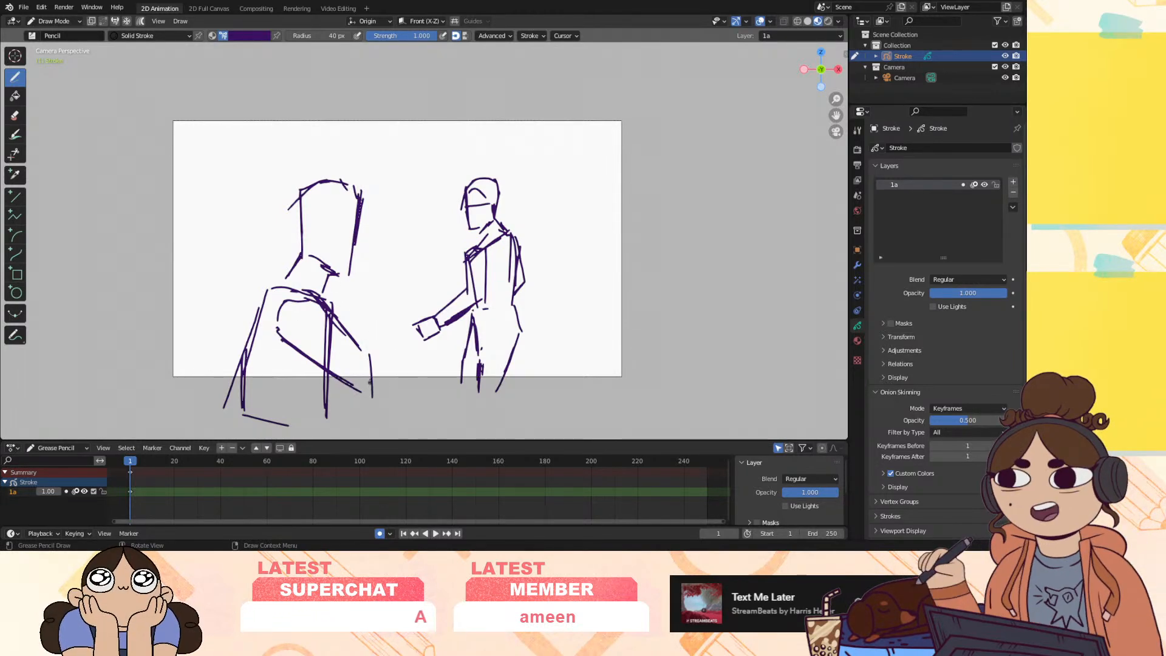
pyautogui.moveTo(387, 301); pyautogui.dragTo(368, 353)
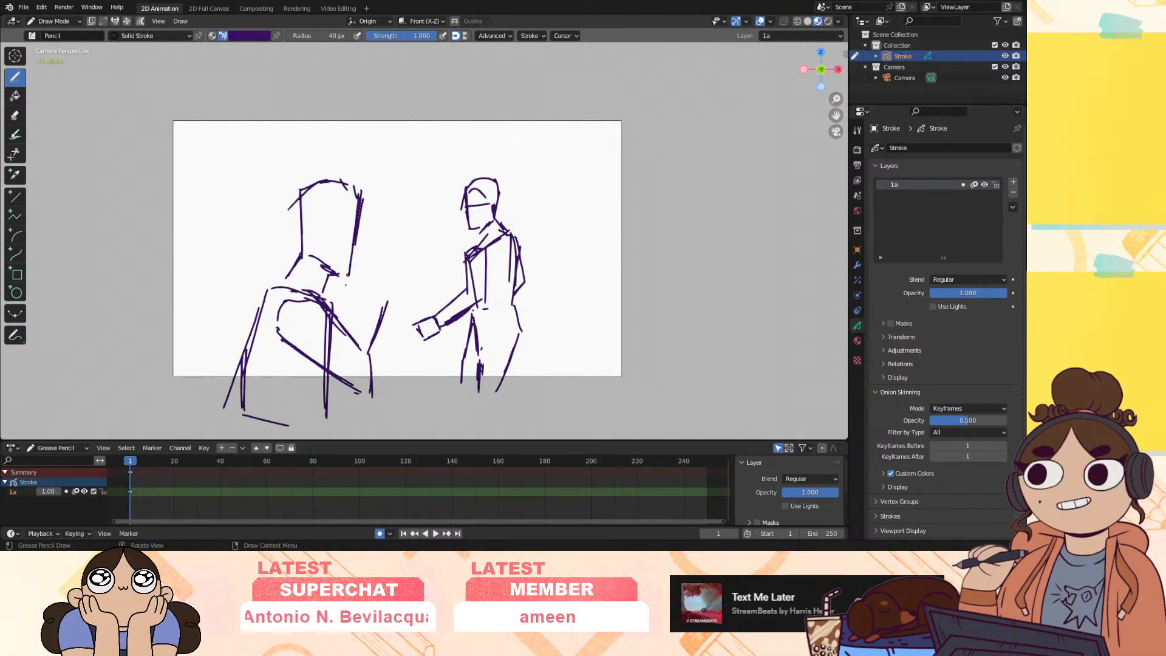
# Replace the foreground figure's head with a lower, forward-leaning head and neck, and add a blocky hand to the raised forearm
pyautogui.moveTo(341, 277)
pyautogui.keyDown('ctrl'); pyautogui.mouseDown()
pyautogui.moveTo(268, 252)
pyautogui.moveTo(352, 240)
pyautogui.moveTo(339, 183)
pyautogui.moveTo(312, 147)
pyautogui.mouseUp(); pyautogui.keyUp('ctrl')
pyautogui.moveTo(300, 268)
pyautogui.mouseDown()
pyautogui.moveTo(236, 434)
pyautogui.moveTo(305, 263)
pyautogui.mouseUp()
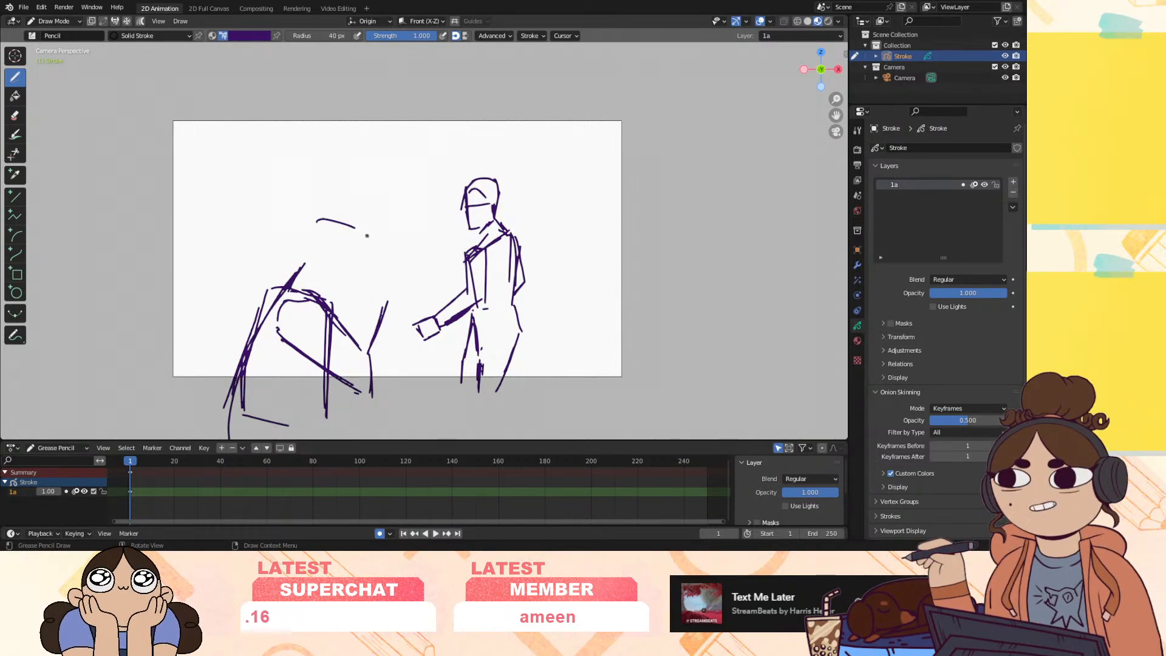
pyautogui.moveTo(363, 219); pyautogui.dragTo(363, 227)
pyautogui.moveTo(351, 281)
pyautogui.mouseDown()
pyautogui.moveTo(323, 282)
pyautogui.moveTo(328, 299)
pyautogui.mouseUp()
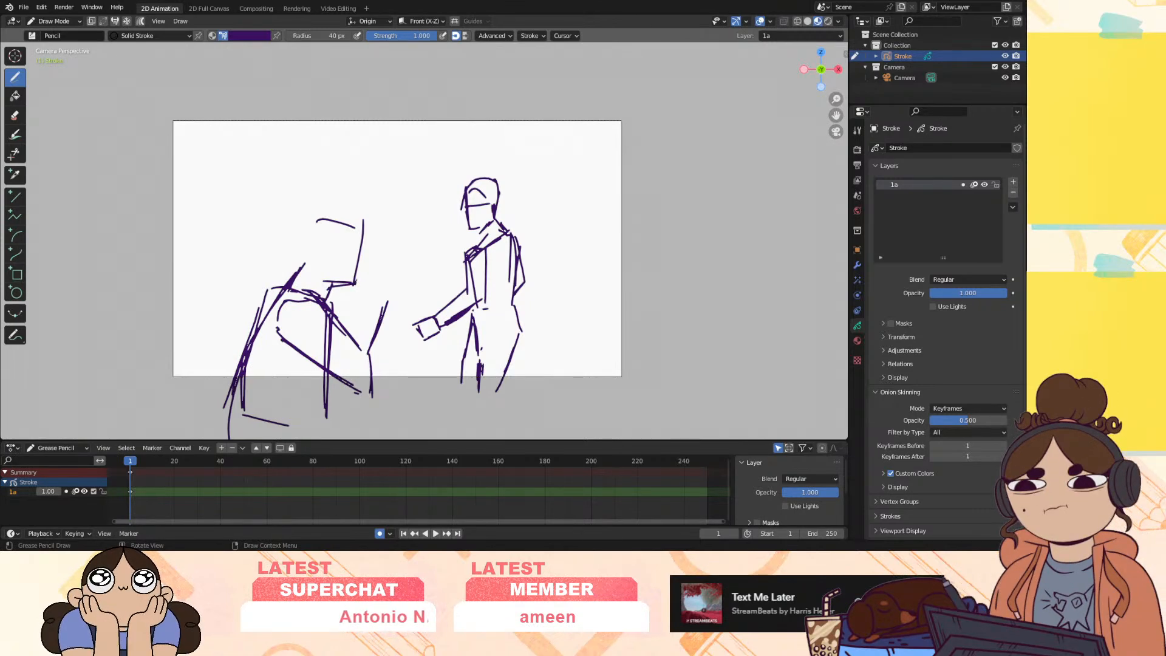
pyautogui.moveTo(369, 330)
pyautogui.mouseDown()
pyautogui.moveTo(390, 270)
pyautogui.moveTo(406, 283)
pyautogui.moveTo(404, 302)
pyautogui.moveTo(385, 305)
pyautogui.mouseUp()
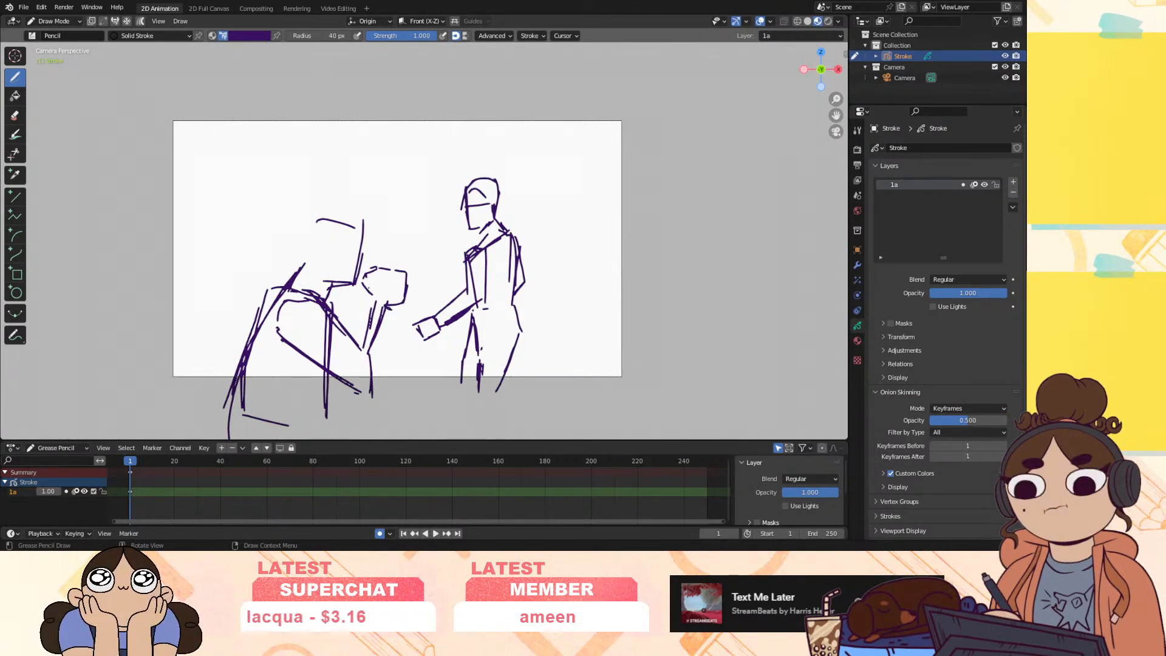
# Replace the foreground figure's raised forearm and hand with a blocky hand at the chin and an upright forearm ending in a rounded elbow
pyautogui.keyDown('ctrl'); pyautogui.moveTo(385, 272); pyautogui.dragTo(364, 334); pyautogui.keyUp('ctrl')
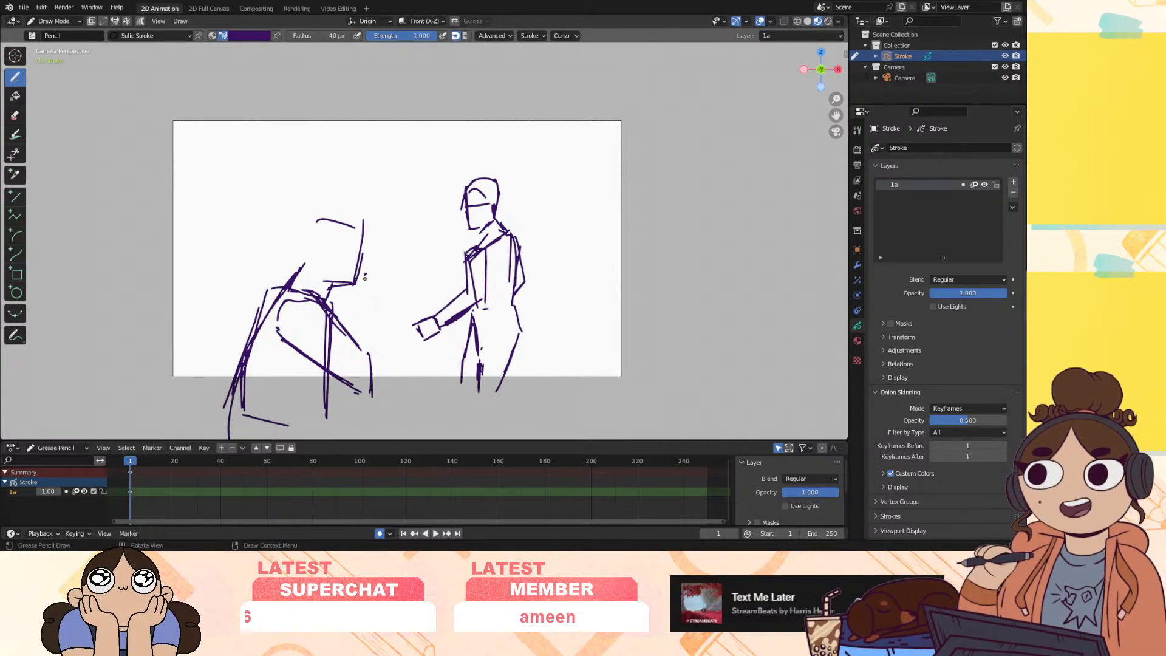
pyautogui.moveTo(360, 277)
pyautogui.mouseDown()
pyautogui.moveTo(362, 289)
pyautogui.moveTo(367, 270)
pyautogui.moveTo(393, 277)
pyautogui.moveTo(392, 305)
pyautogui.mouseUp()
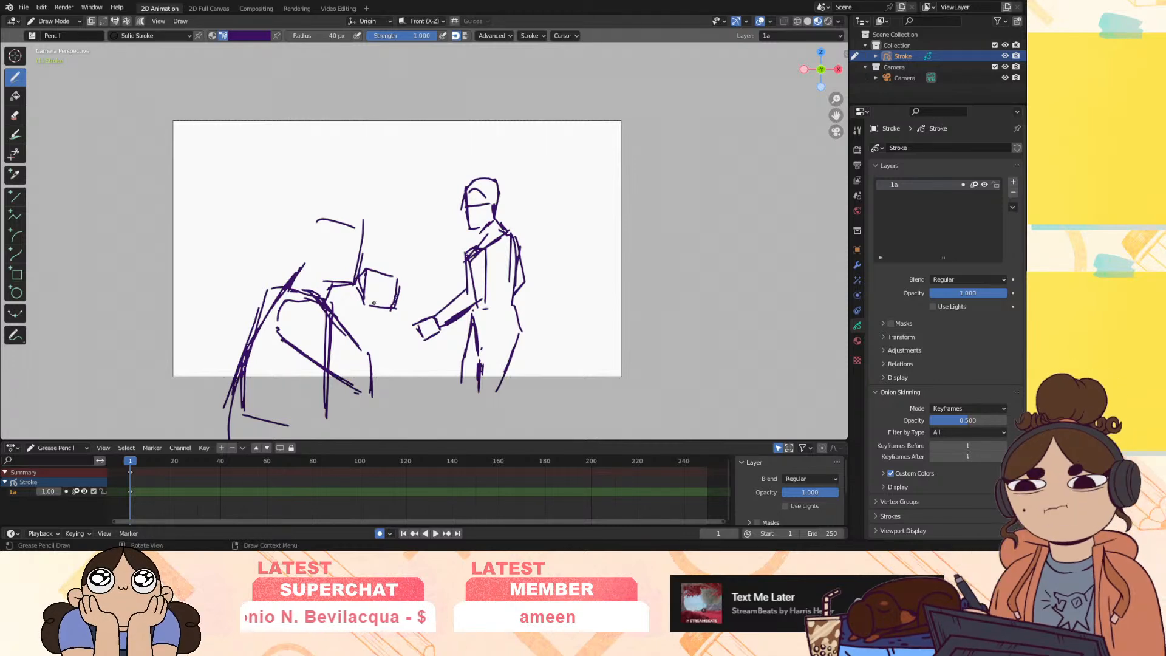
pyautogui.moveTo(366, 305)
pyautogui.mouseDown()
pyautogui.moveTo(369, 351)
pyautogui.moveTo(398, 388)
pyautogui.mouseUp()
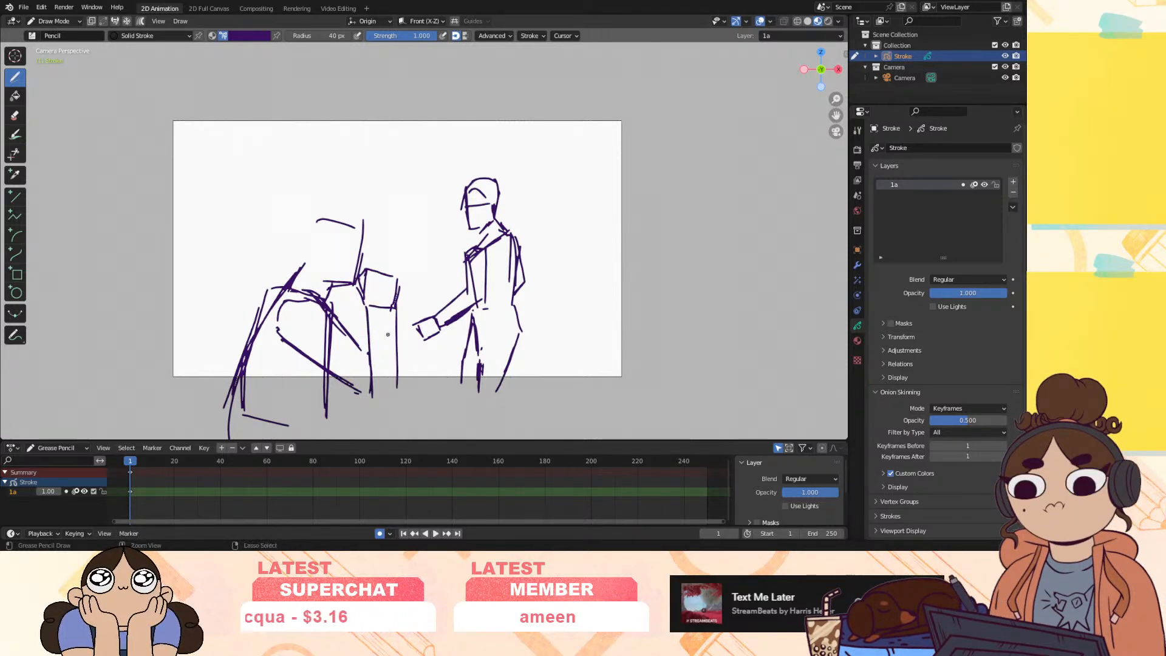
pyautogui.hotkey('ctrl', 'z')
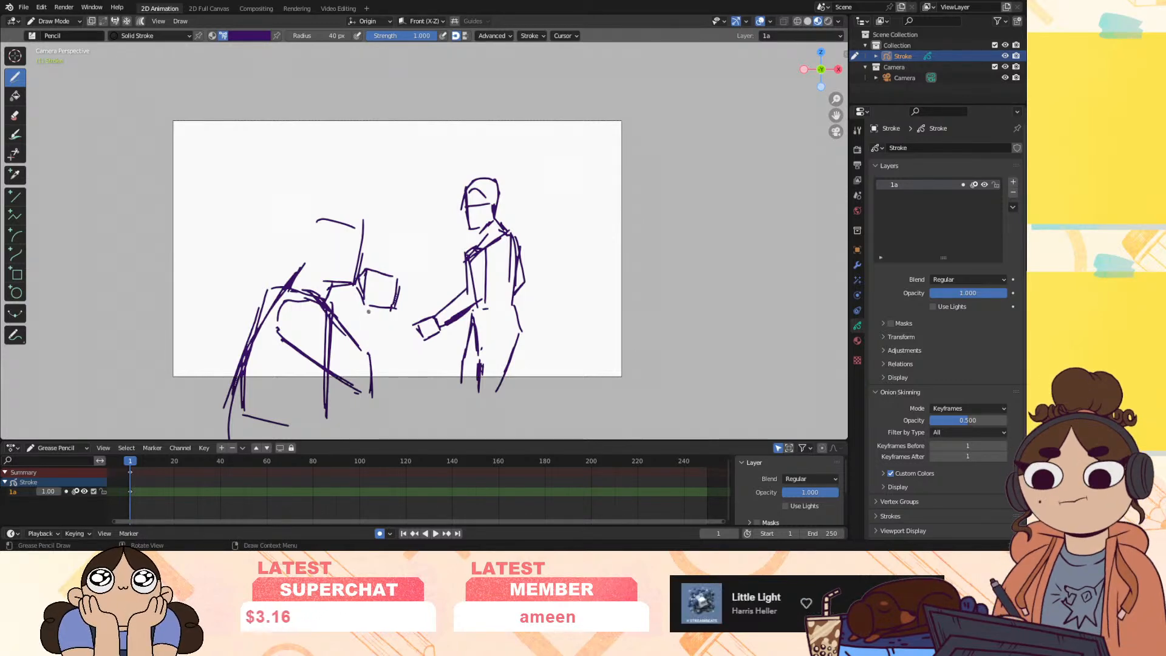
pyautogui.moveTo(368, 307); pyautogui.dragTo(368, 357)
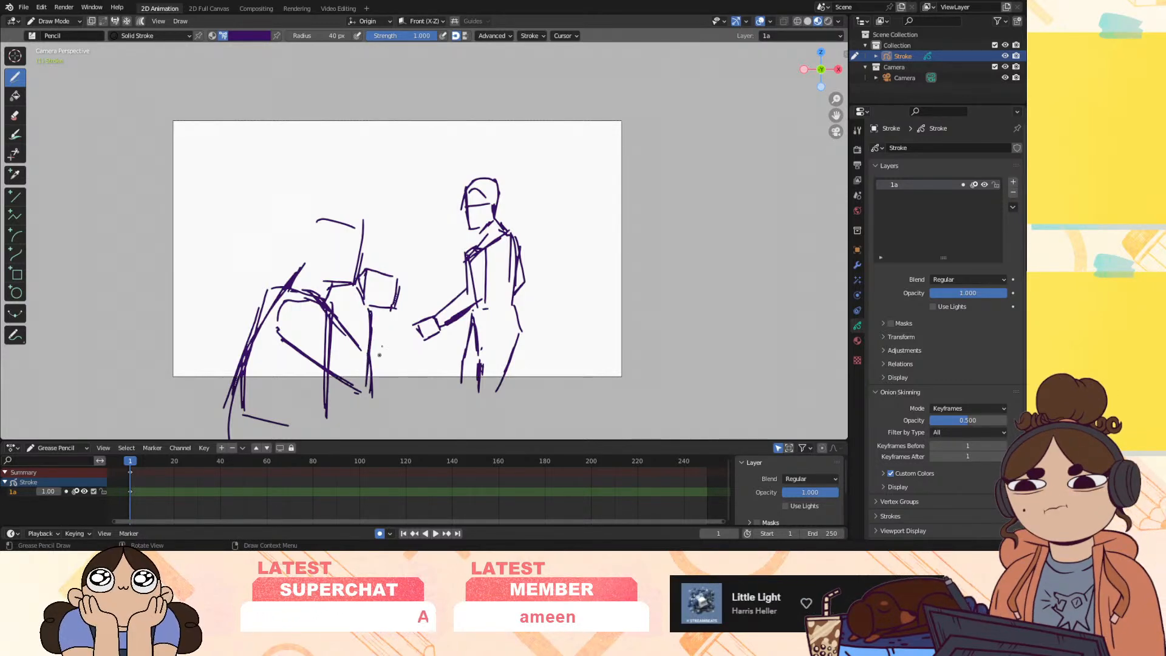
pyautogui.moveTo(397, 311); pyautogui.dragTo(384, 394)
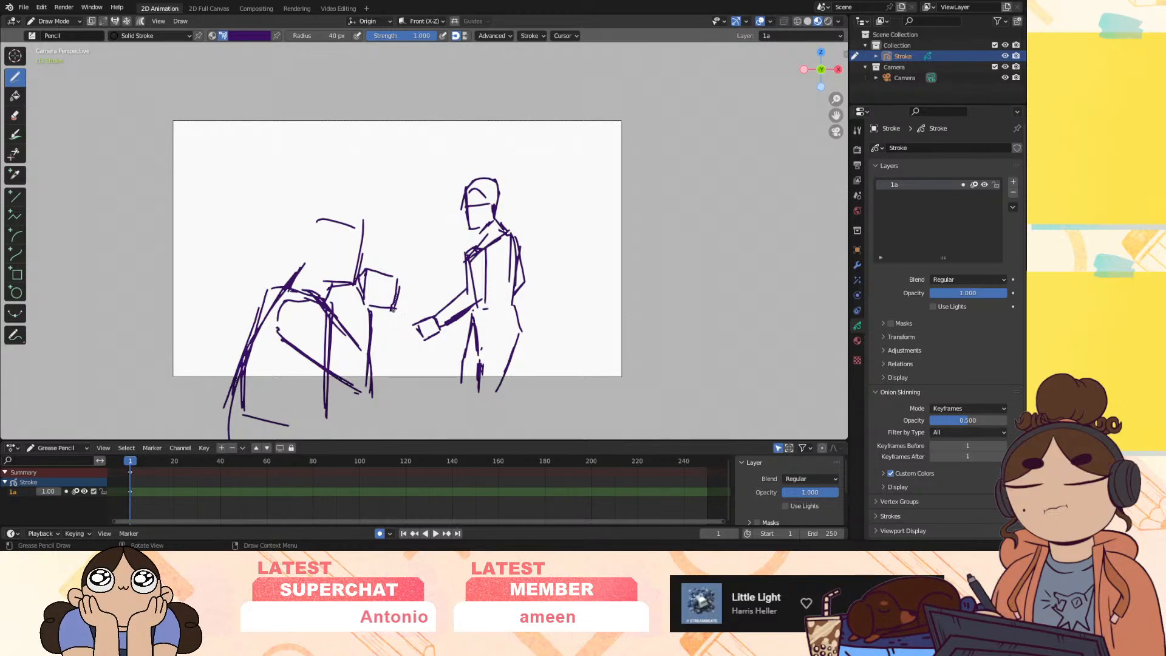
pyautogui.moveTo(394, 333); pyautogui.dragTo(394, 399)
pyautogui.moveTo(369, 311); pyautogui.dragTo(367, 391)
pyautogui.moveTo(375, 402); pyautogui.dragTo(392, 402)
pyautogui.moveTo(391, 311); pyautogui.dragTo(395, 374)
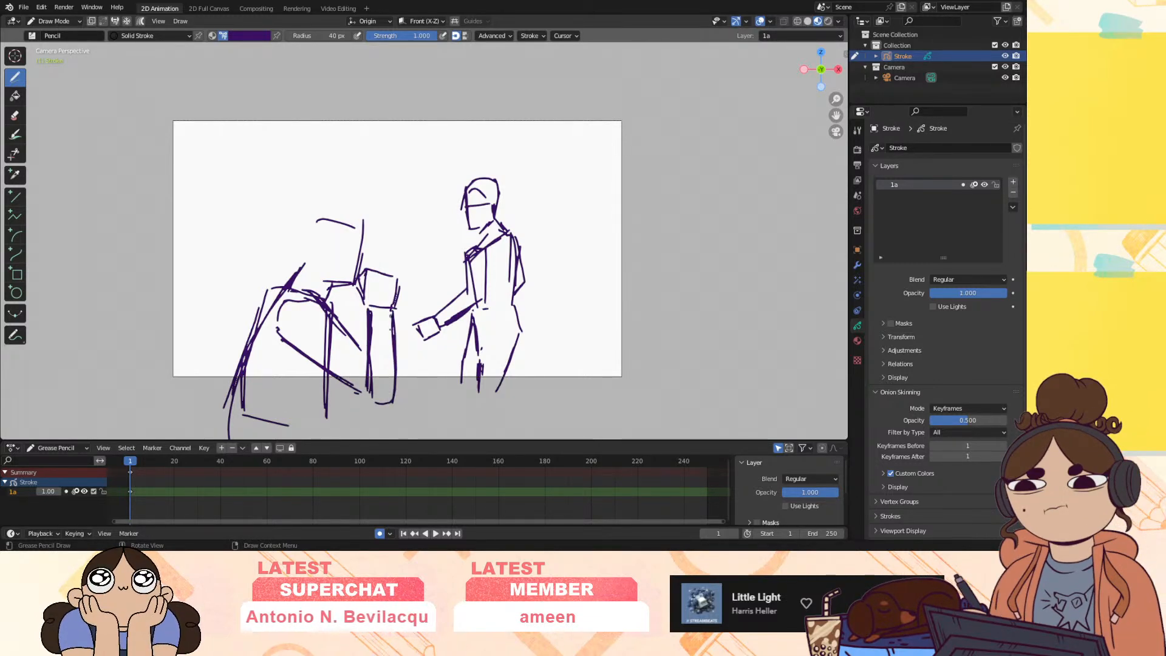
# Join the foreground figure's upper arm to the elbow without overlapping lines, and rebuild the head as a taller block
pyautogui.moveTo(291, 342); pyautogui.dragTo(381, 389)
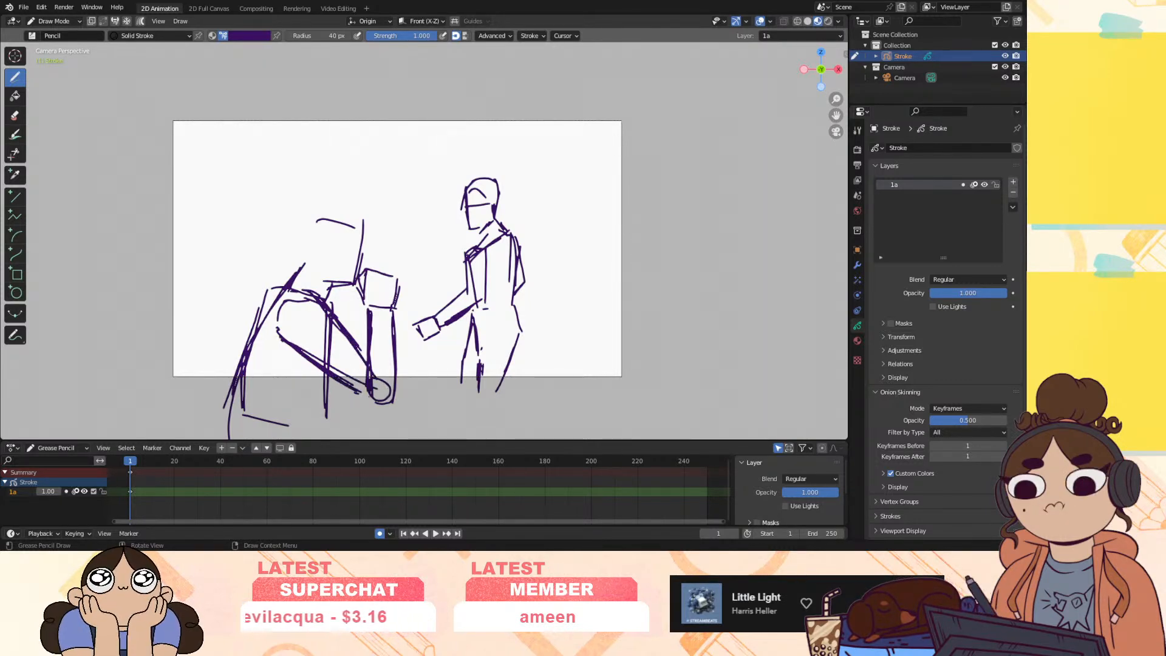
pyautogui.moveTo(376, 392)
pyautogui.keyDown('ctrl'); pyautogui.mouseDown()
pyautogui.moveTo(334, 342)
pyautogui.moveTo(379, 398)
pyautogui.mouseUp(); pyautogui.keyUp('ctrl')
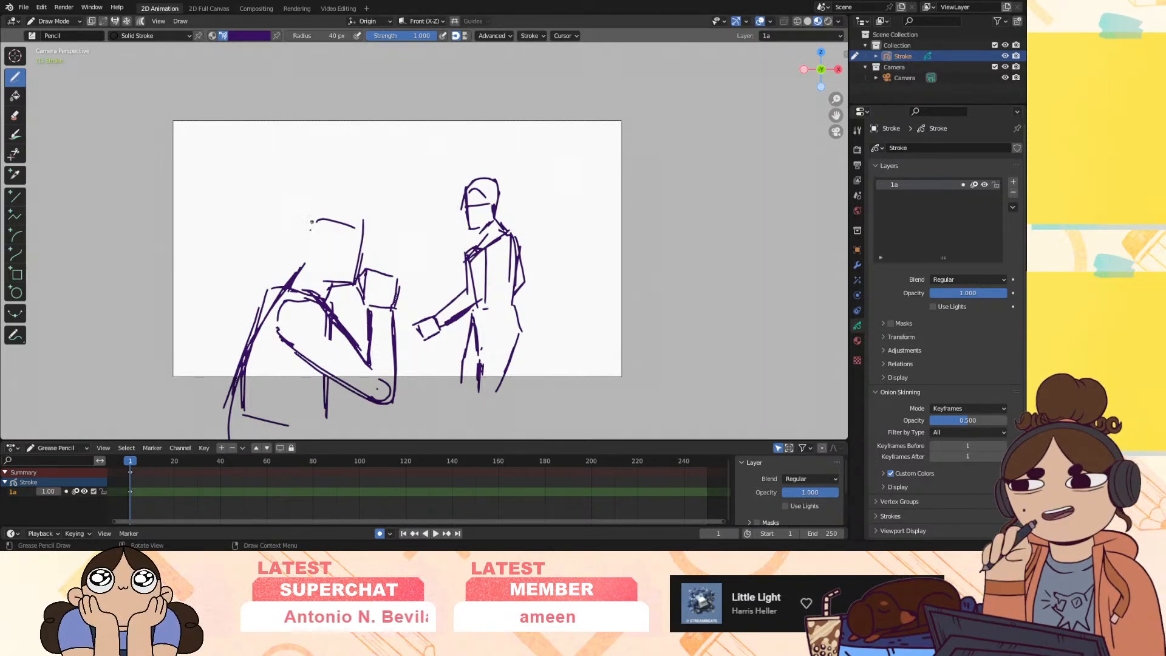
pyautogui.moveTo(306, 259)
pyautogui.mouseDown()
pyautogui.moveTo(311, 190)
pyautogui.moveTo(369, 207)
pyautogui.moveTo(306, 228)
pyautogui.mouseUp()
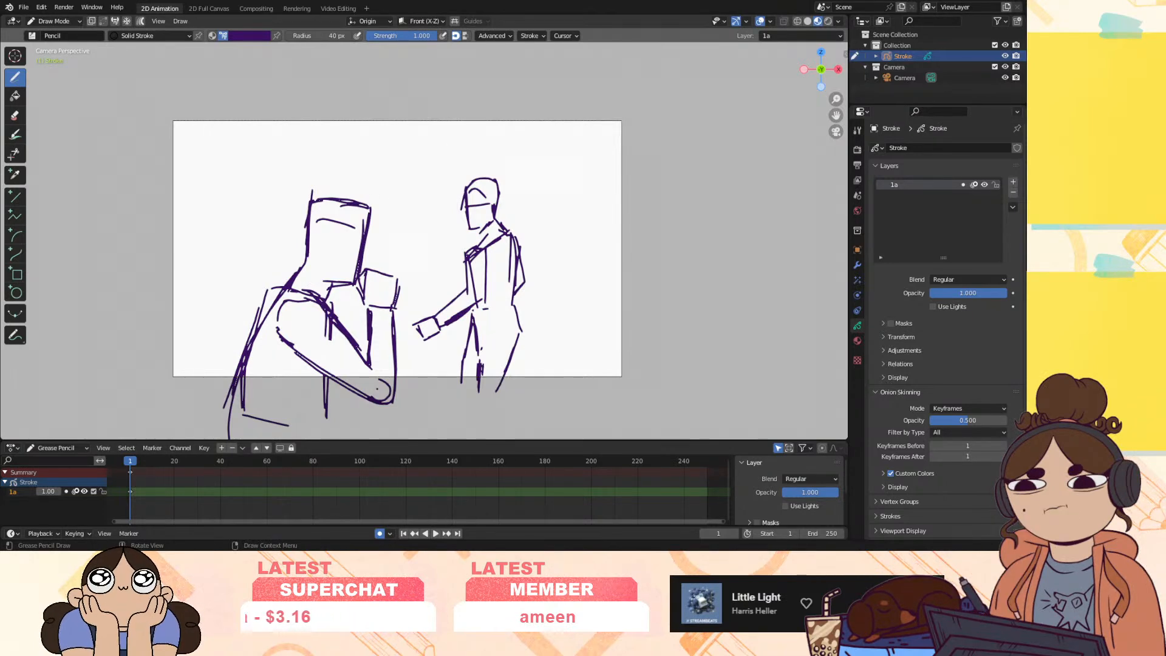
pyautogui.keyDown('ctrl'); pyautogui.moveTo(387, 230); pyautogui.dragTo(362, 202); pyautogui.keyUp('ctrl')
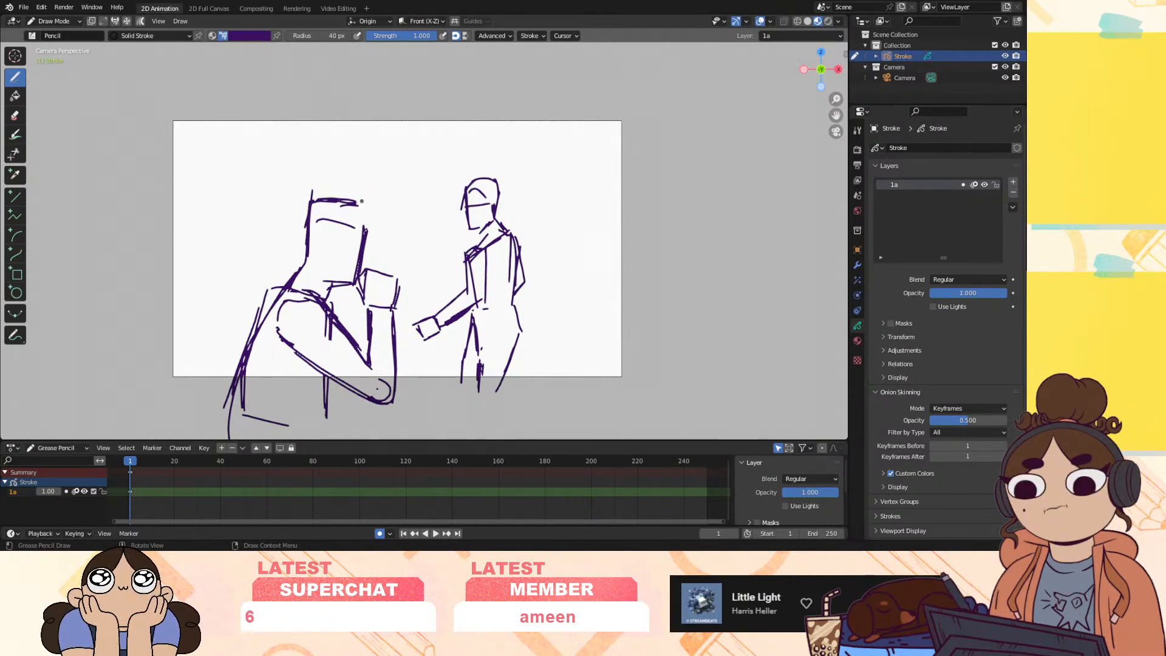
# Move to frame 4 and insert a blank grease pencil keyframe on layer 1a
pyautogui.press('space')
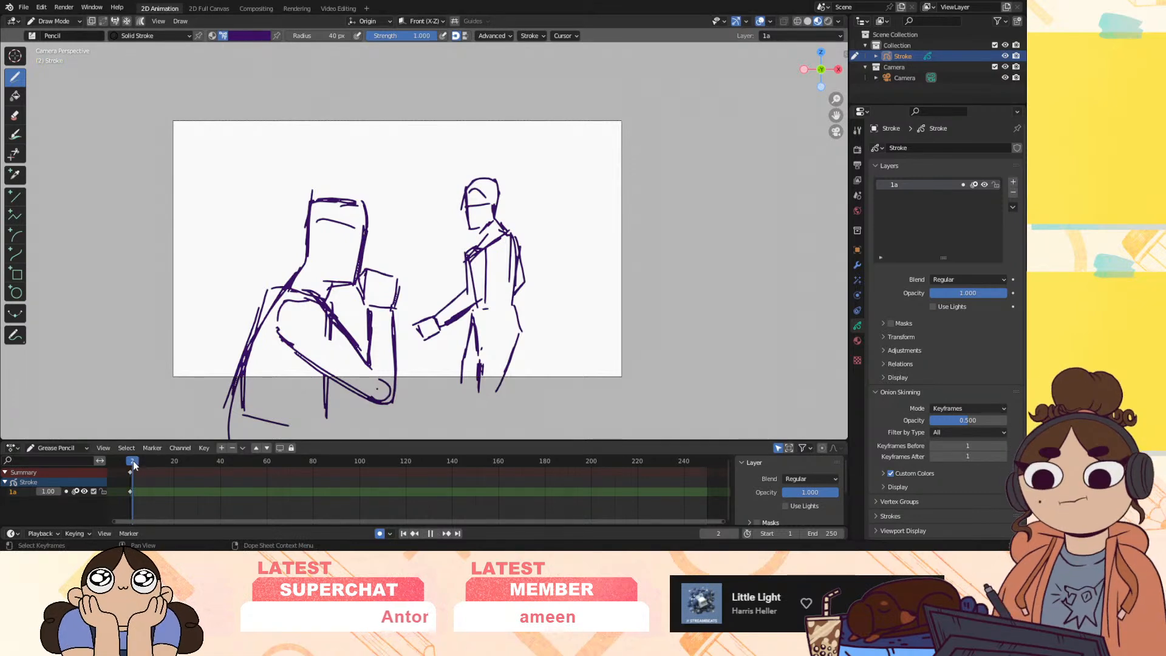
pyautogui.press('space')
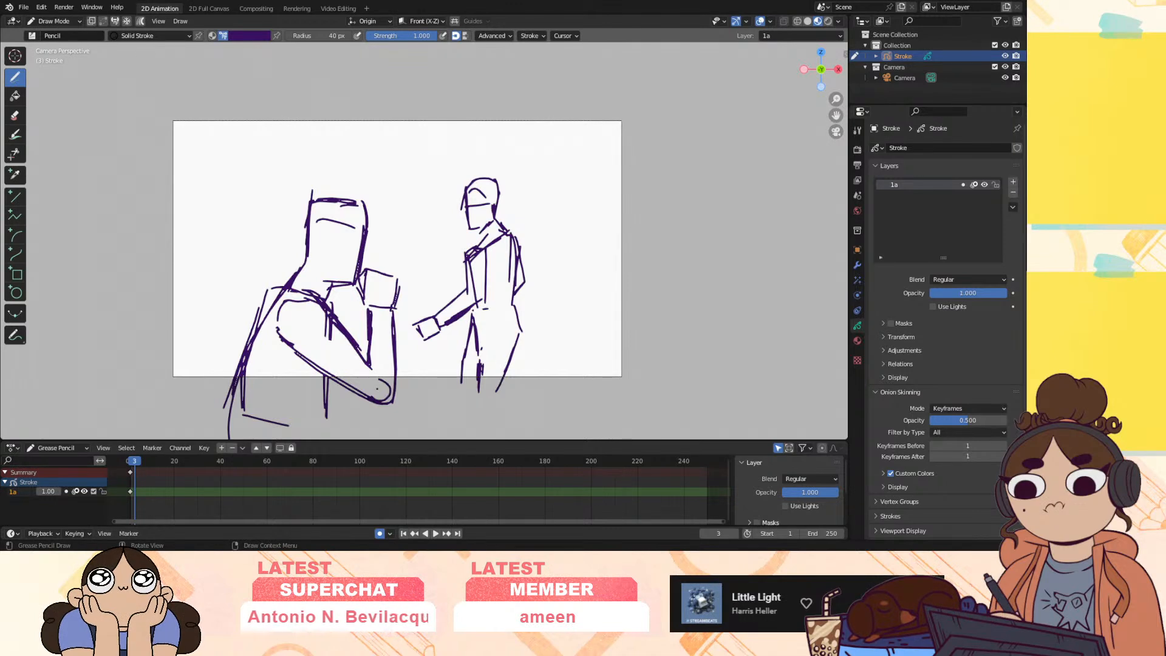
pyautogui.click(131, 463)
pyautogui.press('space')
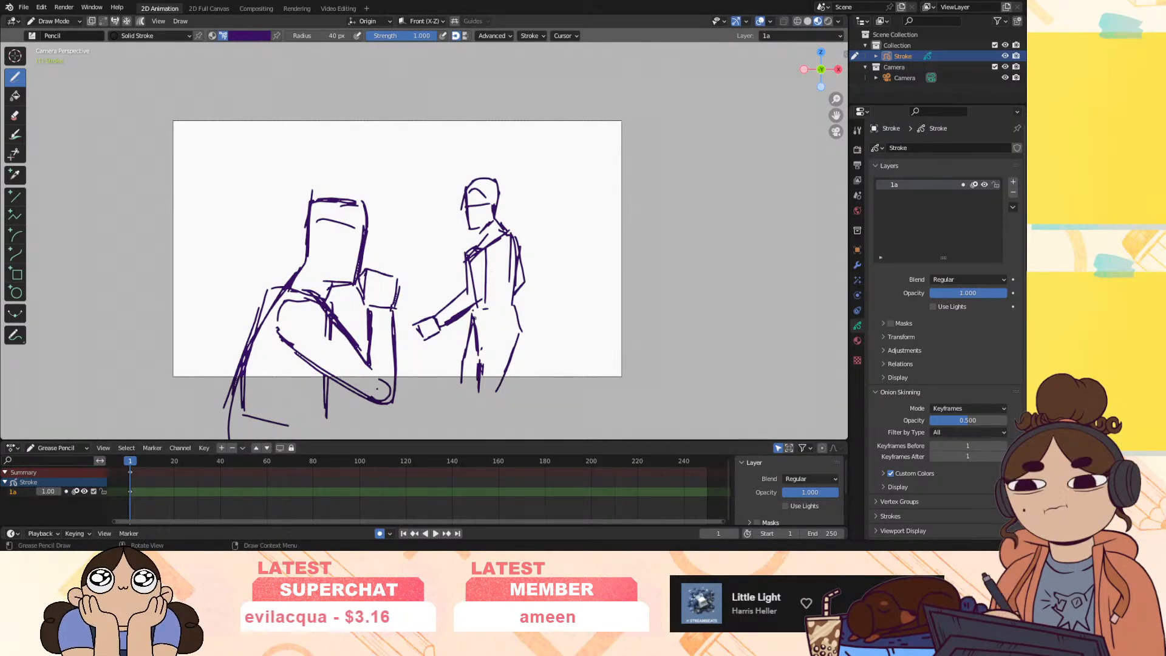
pyautogui.click(137, 463)
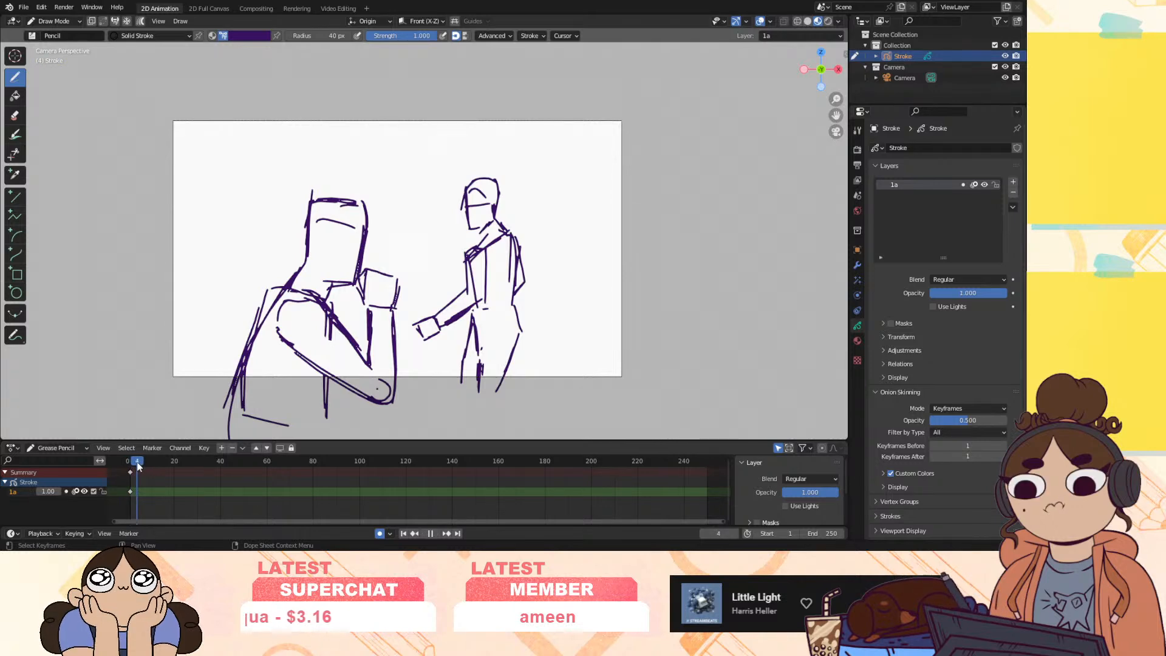
pyautogui.press('i')
pyautogui.click(145, 502)
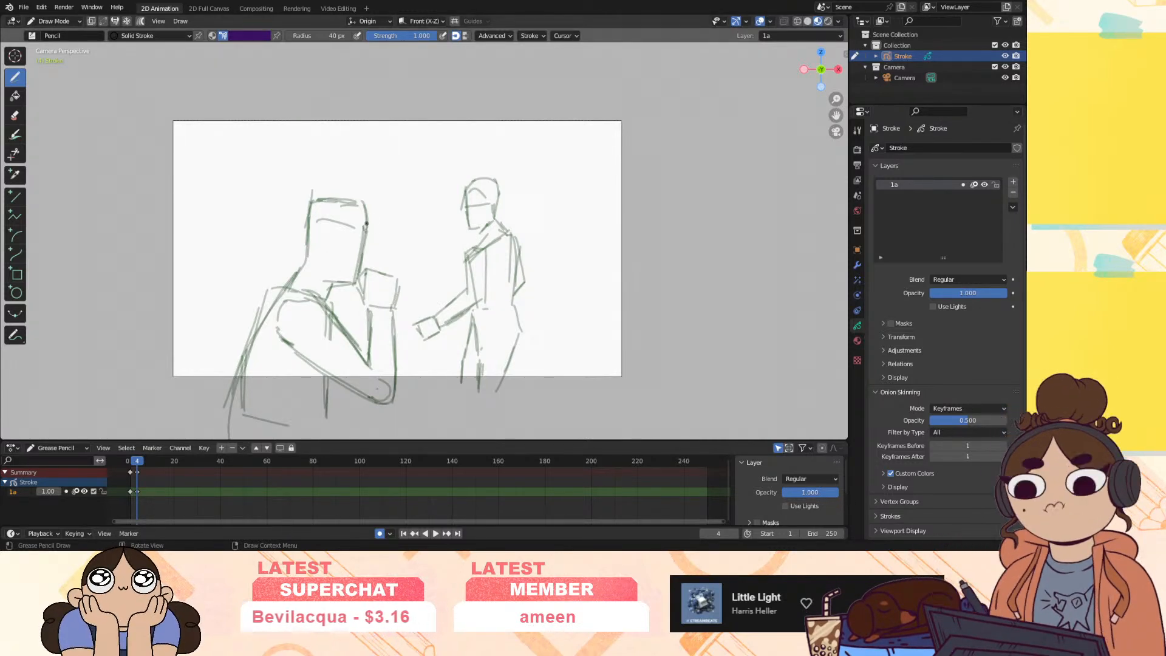
# On frame 4, sketch the foreground figure's boxy head, shoulders and torso closer to the standing figure, using the onion skin as reference
pyautogui.moveTo(376, 211)
pyautogui.mouseDown()
pyautogui.moveTo(375, 229)
pyautogui.moveTo(404, 255)
pyautogui.moveTo(401, 226)
pyautogui.moveTo(405, 257)
pyautogui.moveTo(402, 201)
pyautogui.mouseUp()
pyautogui.moveTo(405, 207)
pyautogui.mouseDown()
pyautogui.moveTo(405, 255)
pyautogui.moveTo(373, 254)
pyautogui.moveTo(291, 346)
pyautogui.mouseUp()
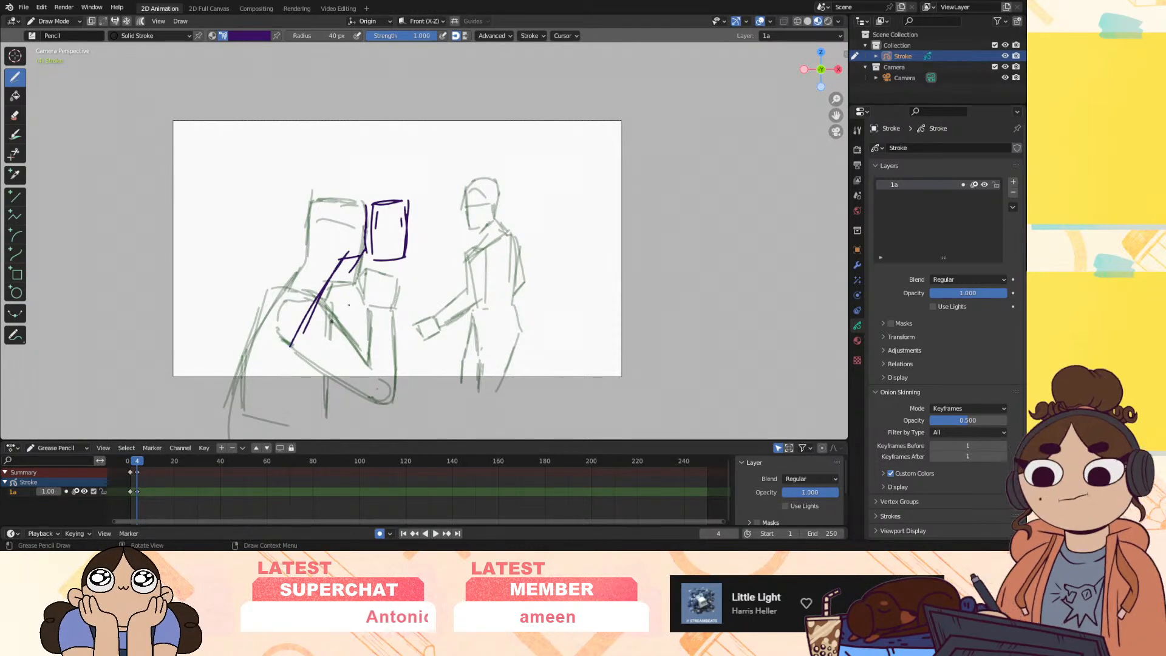
pyautogui.moveTo(407, 299); pyautogui.dragTo(363, 383)
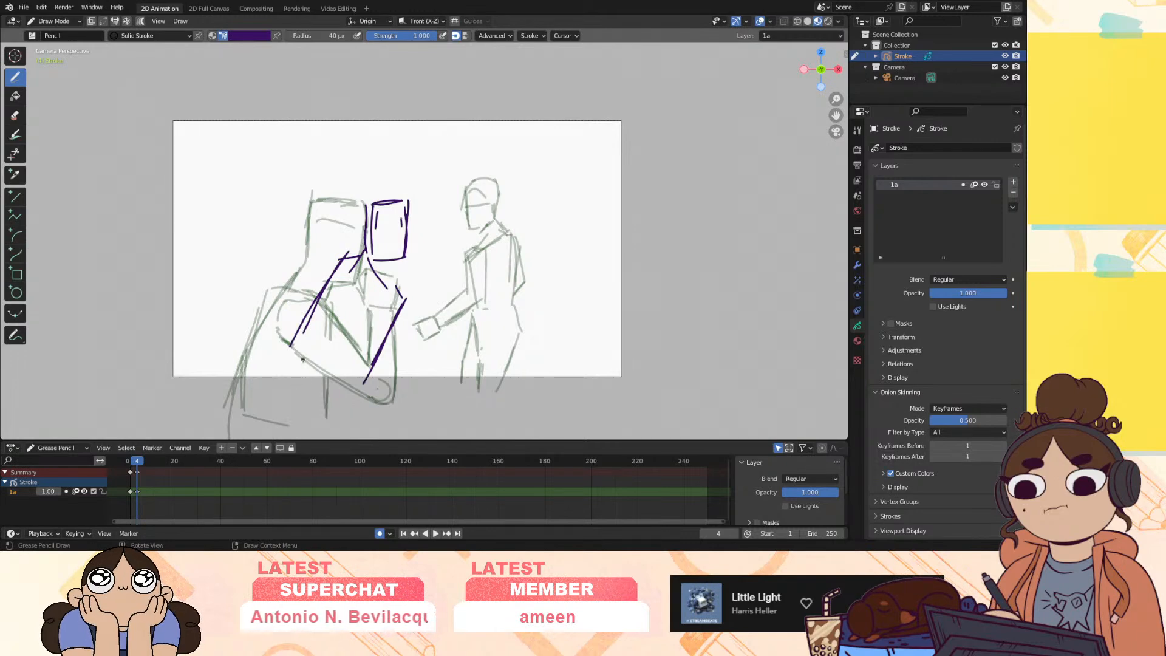
pyautogui.moveTo(291, 347); pyautogui.dragTo(286, 389)
pyautogui.moveTo(293, 361); pyautogui.dragTo(373, 377)
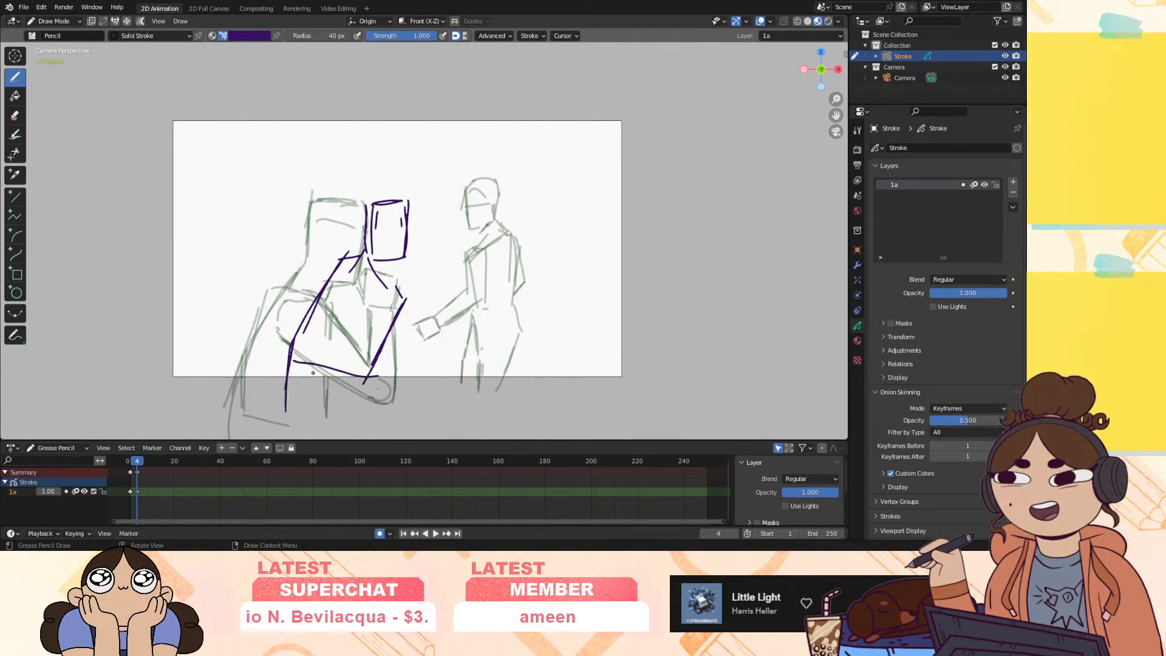
# Draw the foreground figure's far arm thrust out past the standing figure's head, and its near arm bent with a round fist at the waist
pyautogui.moveTo(396, 260); pyautogui.dragTo(457, 233)
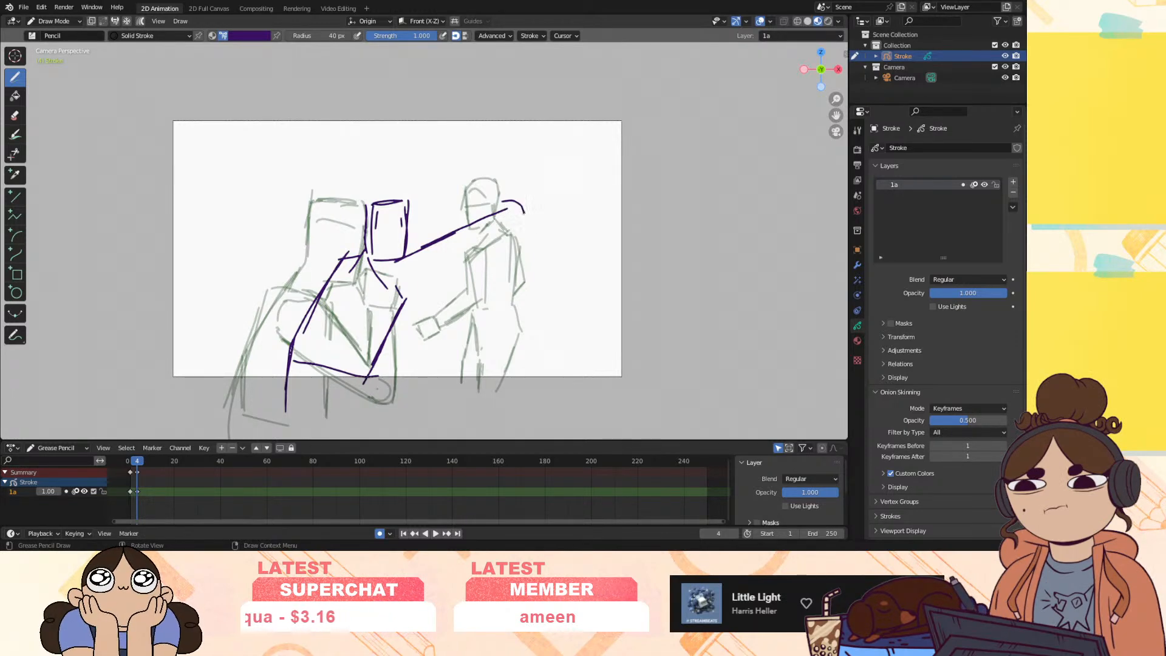
pyautogui.moveTo(522, 212); pyautogui.dragTo(502, 213)
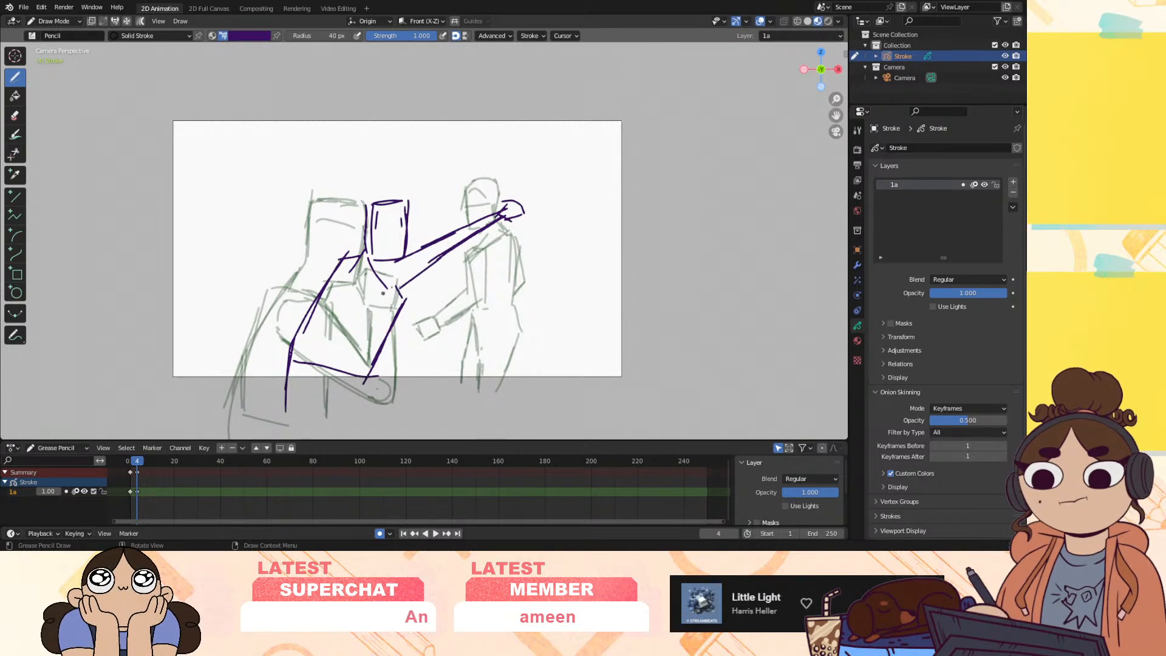
pyautogui.moveTo(388, 319); pyautogui.dragTo(376, 353)
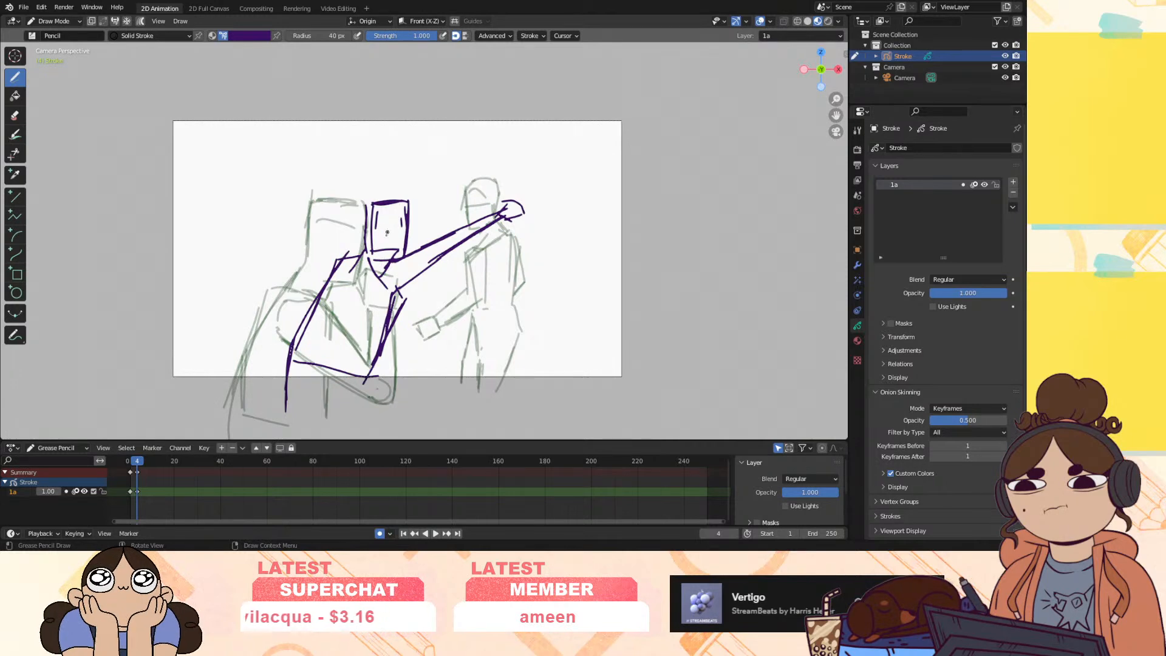
pyautogui.moveTo(286, 322)
pyautogui.mouseDown()
pyautogui.moveTo(372, 333)
pyautogui.moveTo(379, 322)
pyautogui.moveTo(383, 333)
pyautogui.mouseUp()
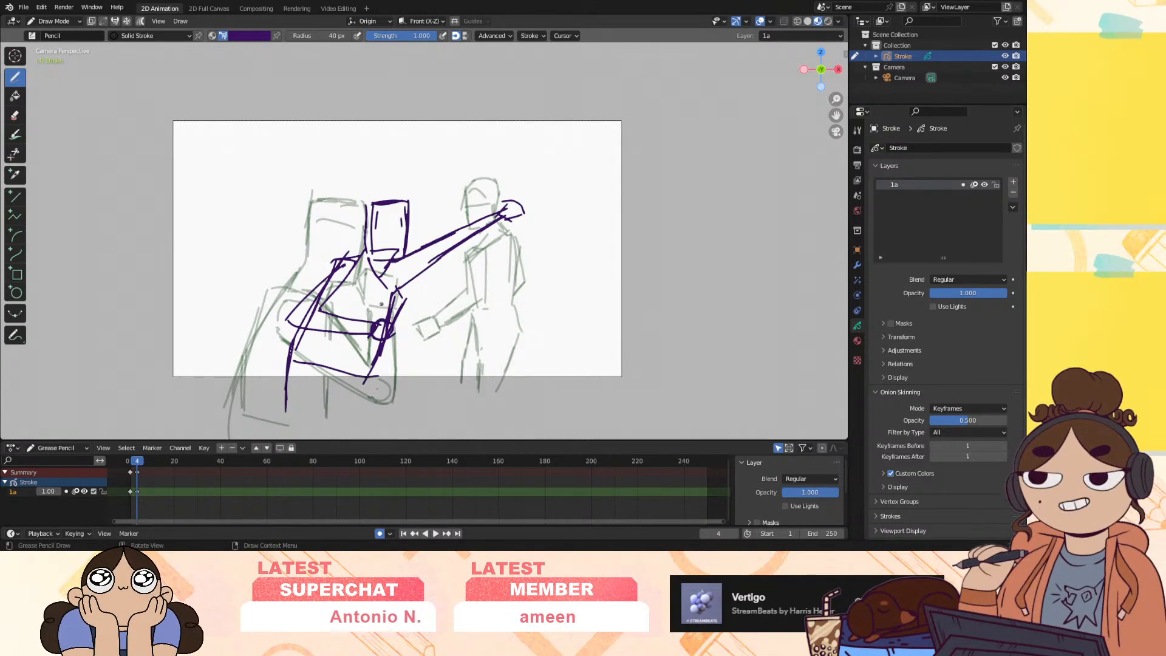
pyautogui.moveTo(136, 461); pyautogui.dragTo(136, 464)
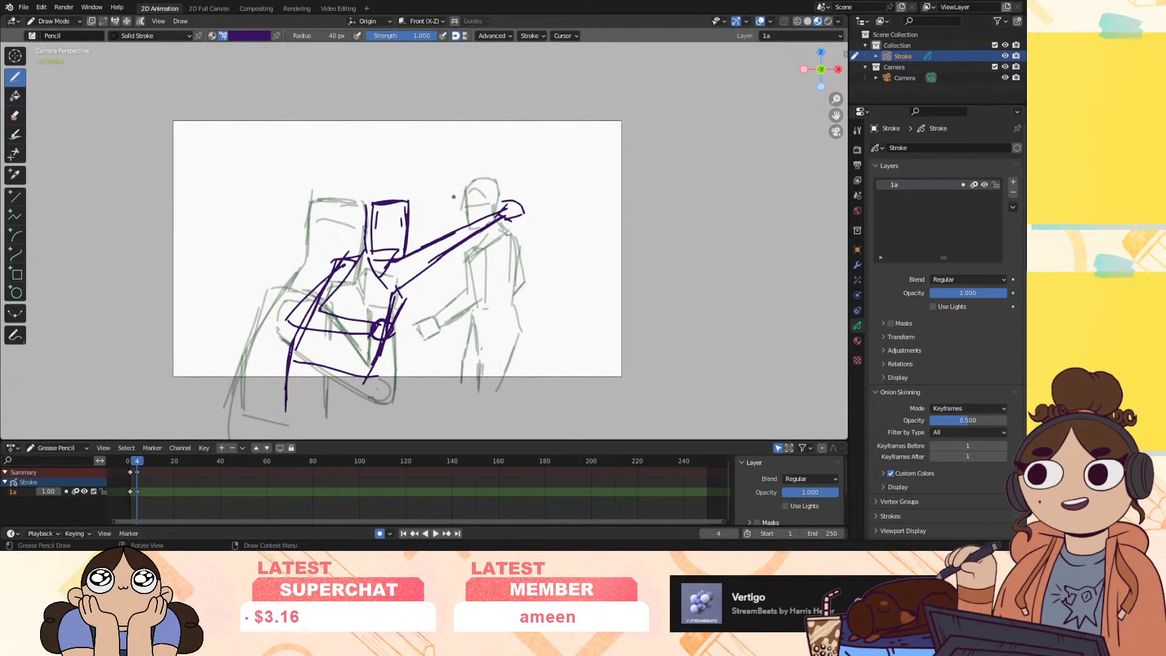
# Sketch the standing figure's new pose on frame 4, with a tilted head behind the outstretched arm, shoulders, torso and legs
pyautogui.moveTo(443, 197); pyautogui.dragTo(469, 186)
pyautogui.moveTo(470, 187)
pyautogui.mouseDown()
pyautogui.moveTo(477, 210)
pyautogui.moveTo(455, 231)
pyautogui.mouseUp()
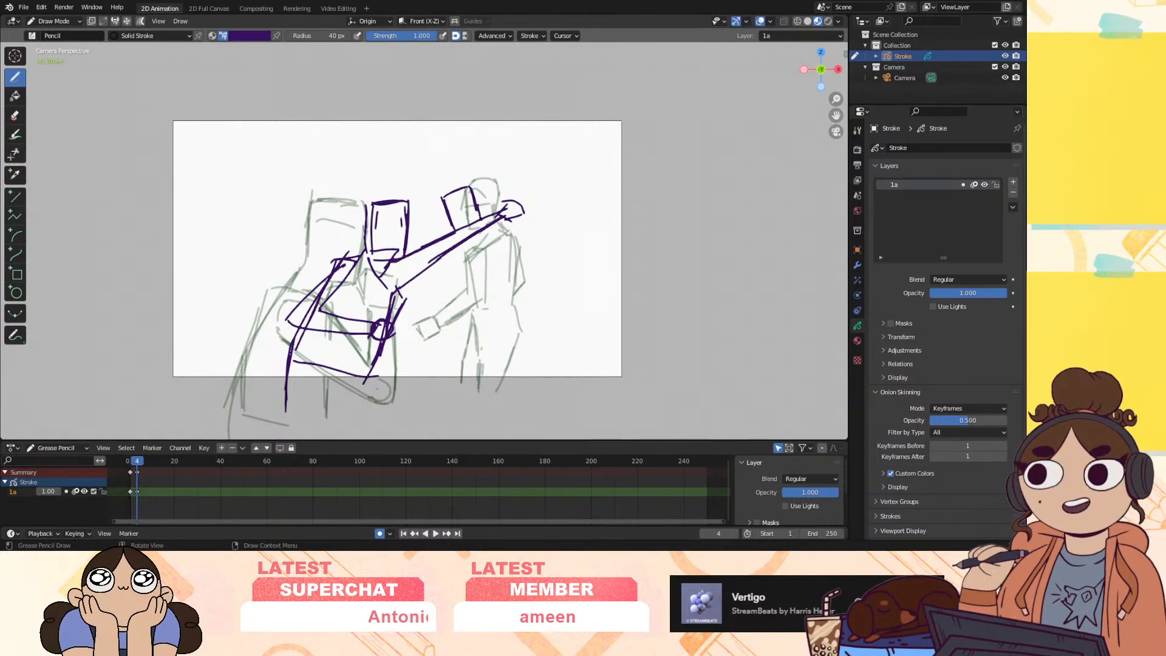
pyautogui.moveTo(467, 244)
pyautogui.mouseDown()
pyautogui.moveTo(514, 237)
pyautogui.moveTo(500, 266)
pyautogui.moveTo(502, 235)
pyautogui.moveTo(504, 267)
pyautogui.mouseUp()
pyautogui.moveTo(508, 237); pyautogui.dragTo(511, 300)
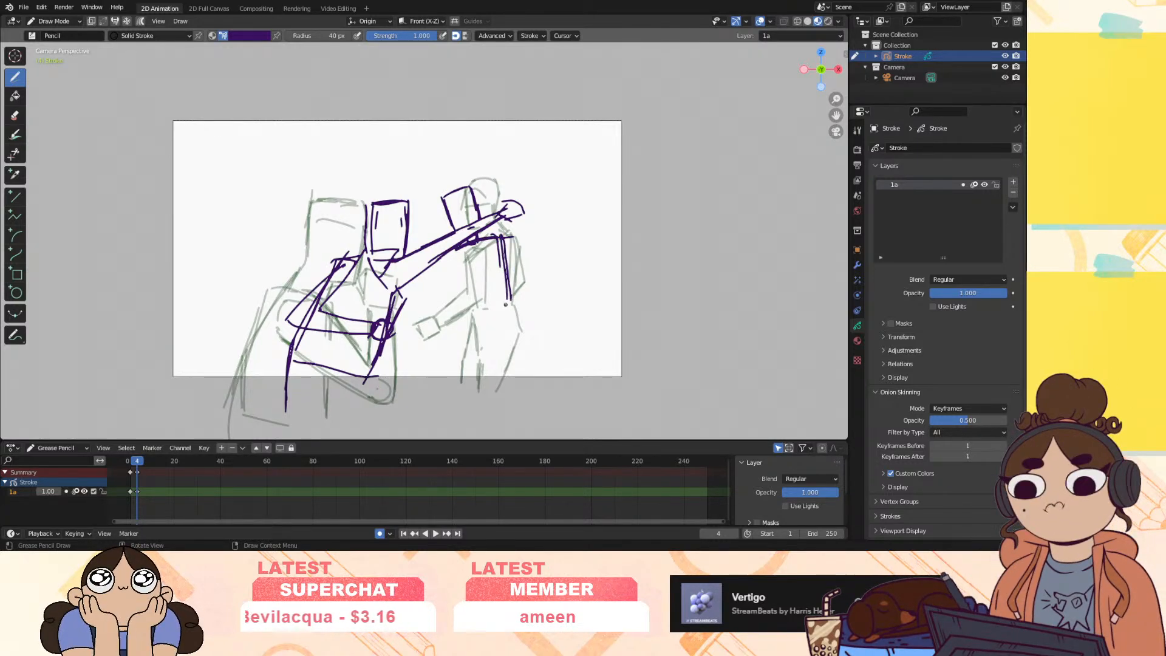
pyautogui.moveTo(477, 340); pyautogui.dragTo(475, 383)
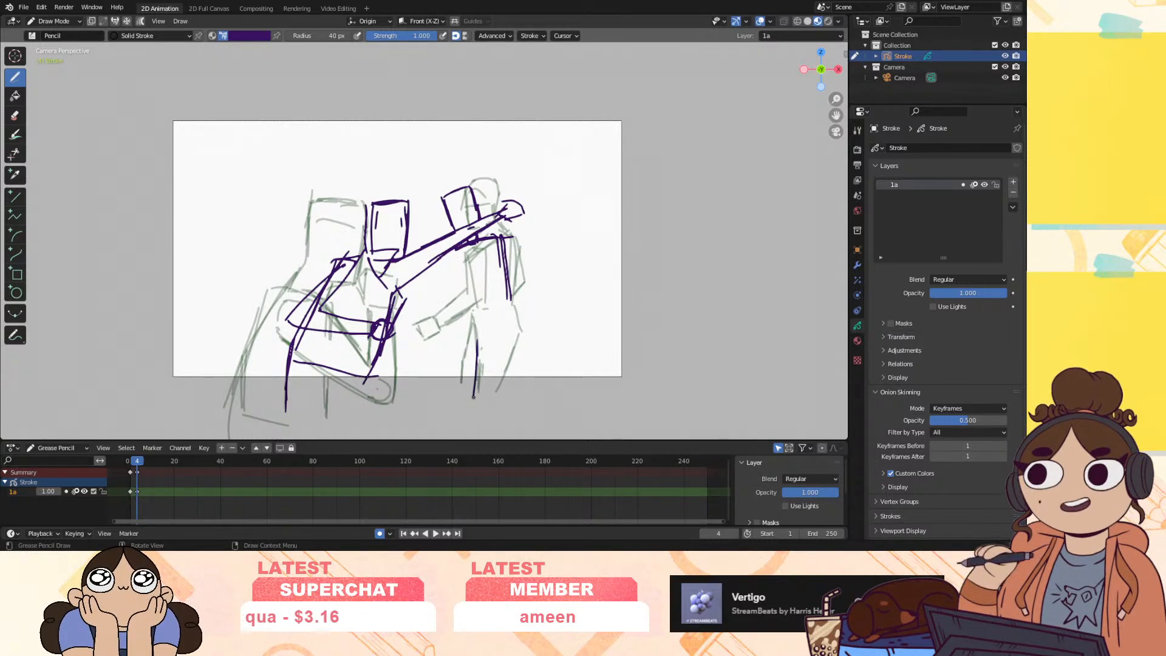
pyautogui.moveTo(510, 293); pyautogui.dragTo(514, 324)
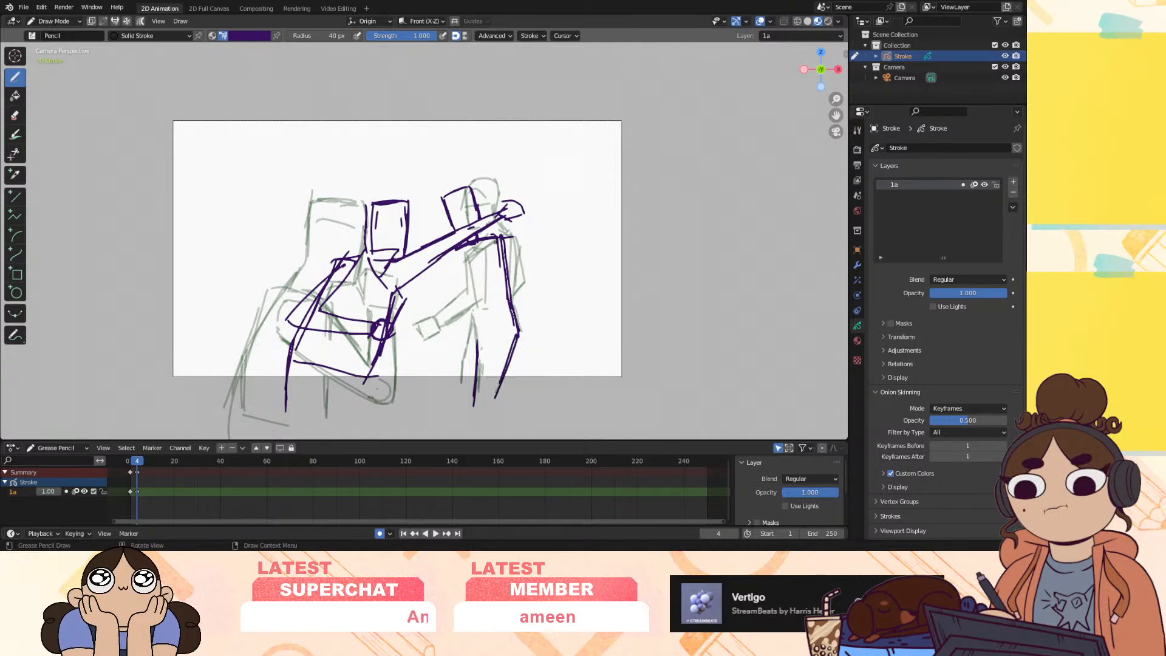
pyautogui.moveTo(450, 250)
pyautogui.mouseDown()
pyautogui.moveTo(465, 304)
pyautogui.moveTo(433, 378)
pyautogui.mouseUp()
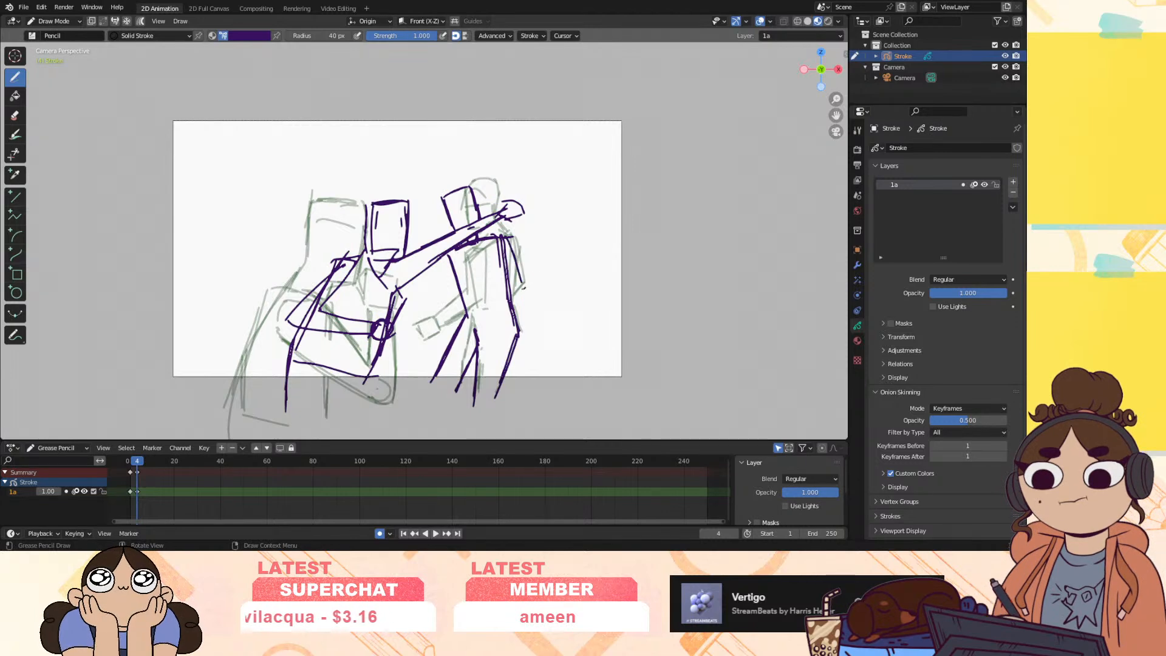
# Add the standing figure's two bent arms, with a round fist raised beside its face, and start playback to check the poses
pyautogui.moveTo(528, 289); pyautogui.dragTo(504, 294)
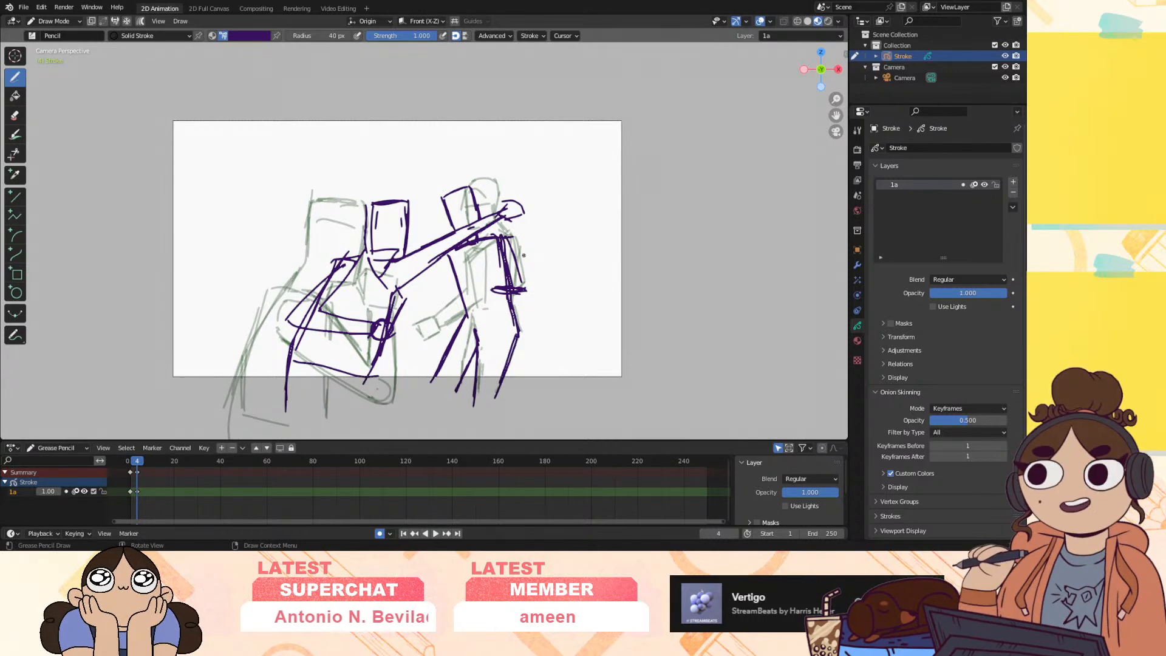
pyautogui.moveTo(500, 246)
pyautogui.mouseDown()
pyautogui.moveTo(506, 279)
pyautogui.moveTo(523, 287)
pyautogui.mouseUp()
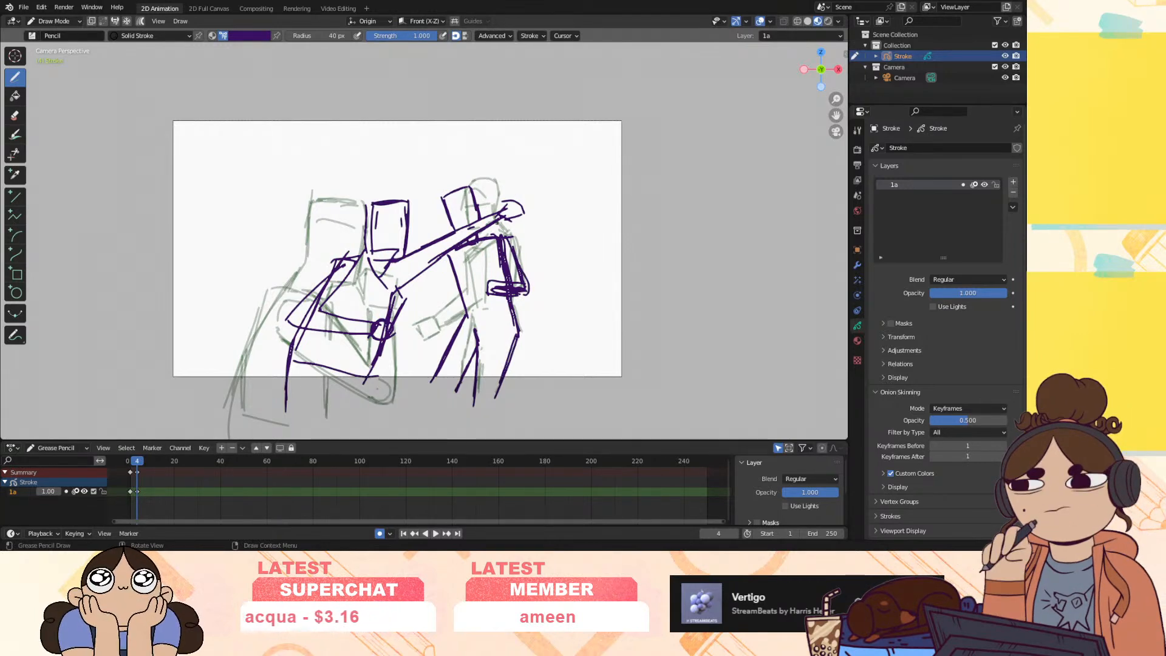
pyautogui.moveTo(490, 282); pyautogui.dragTo(485, 294)
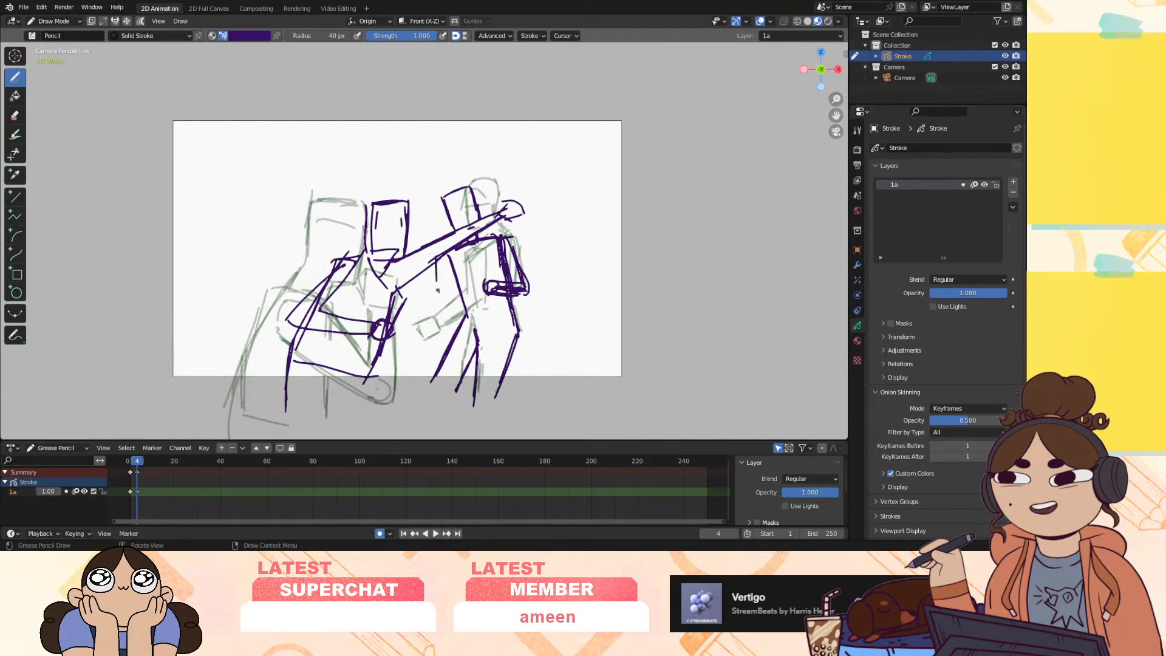
pyautogui.moveTo(441, 284)
pyautogui.mouseDown()
pyautogui.moveTo(456, 293)
pyautogui.moveTo(440, 257)
pyautogui.mouseUp()
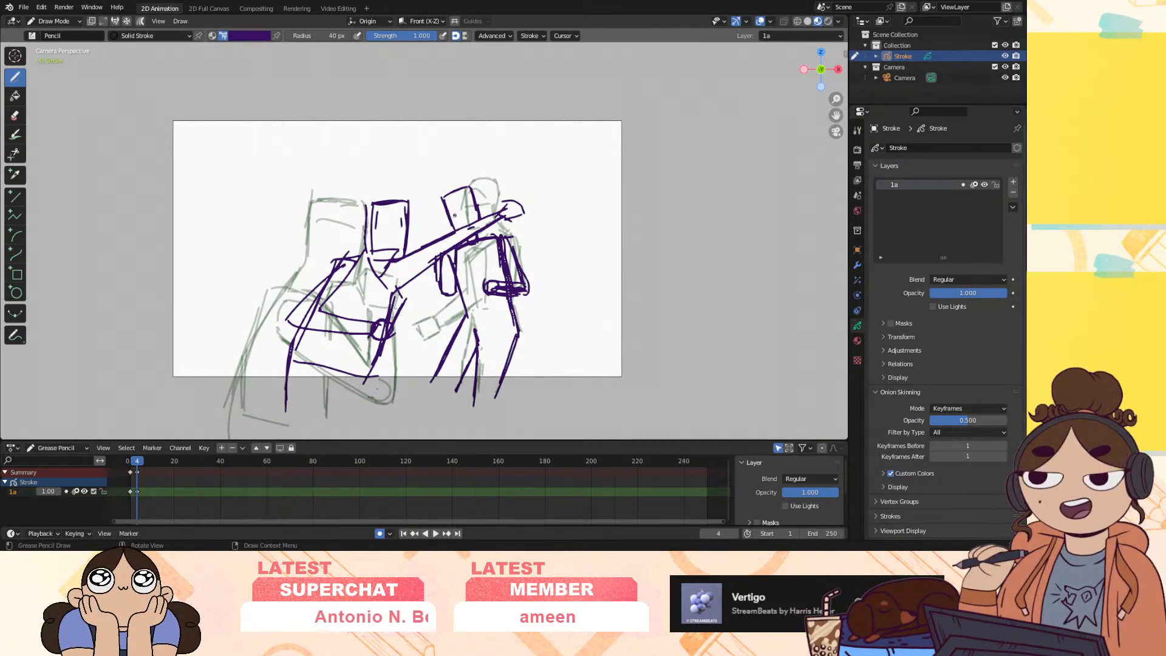
pyautogui.moveTo(438, 231); pyautogui.dragTo(452, 226)
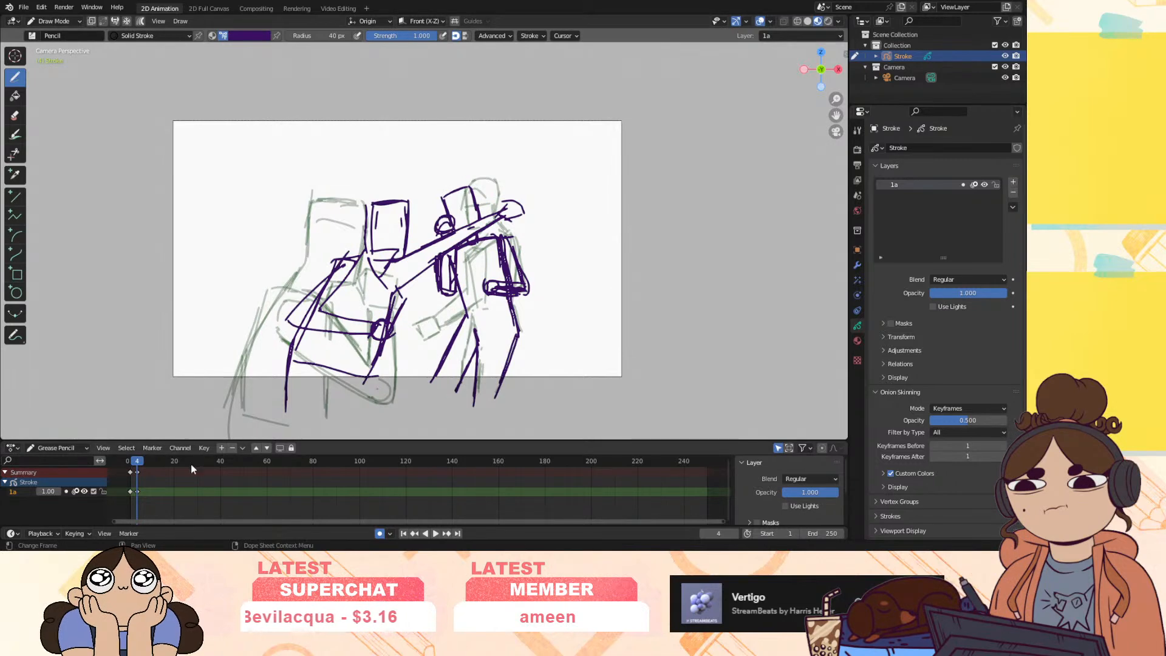
pyautogui.press('space')
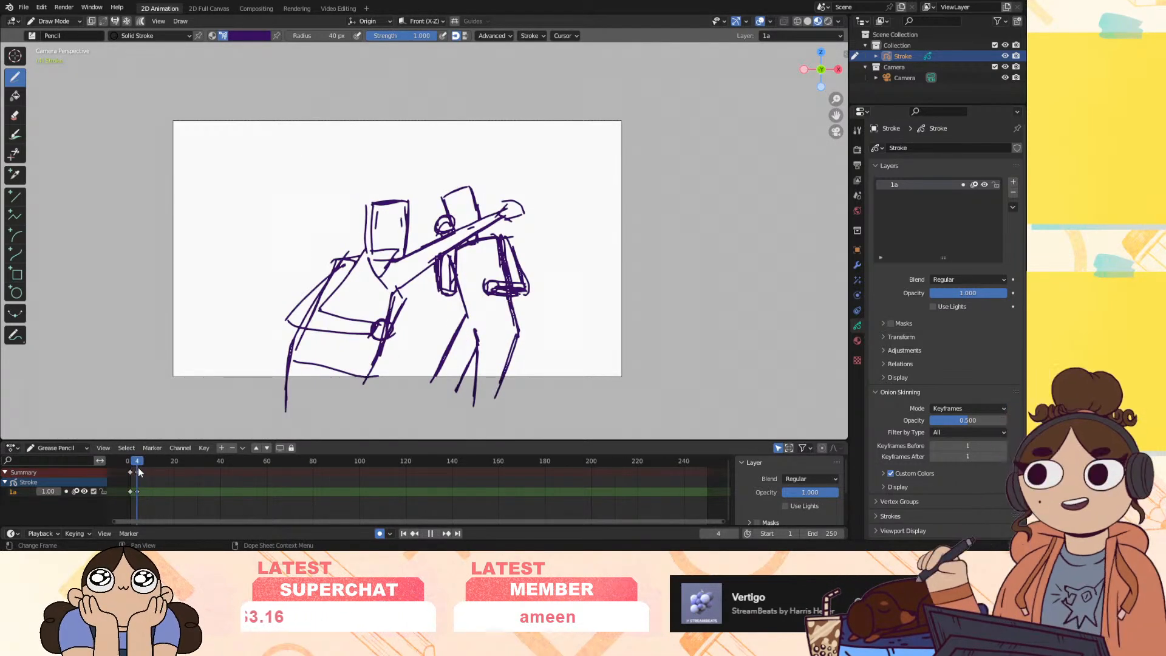
# Stop playback, insert a blank keyframe on frame 7 for the selected channel, and sketch the foreground figure's boxy head, lowered from the previous pose
pyautogui.press('space')
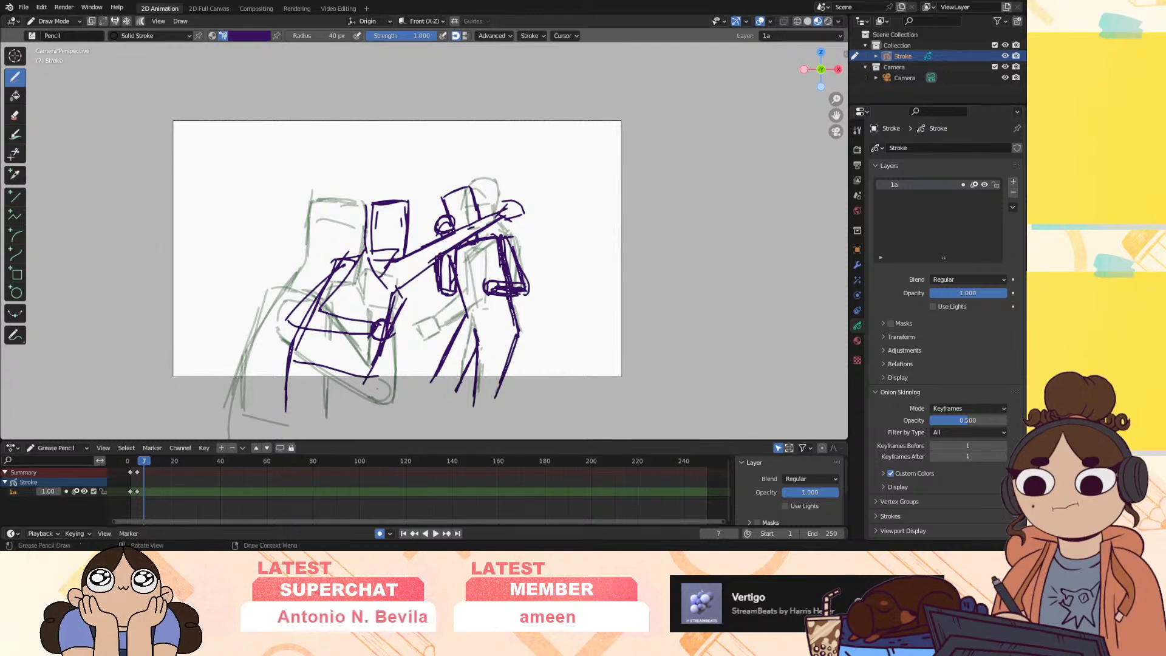
pyautogui.press('i')
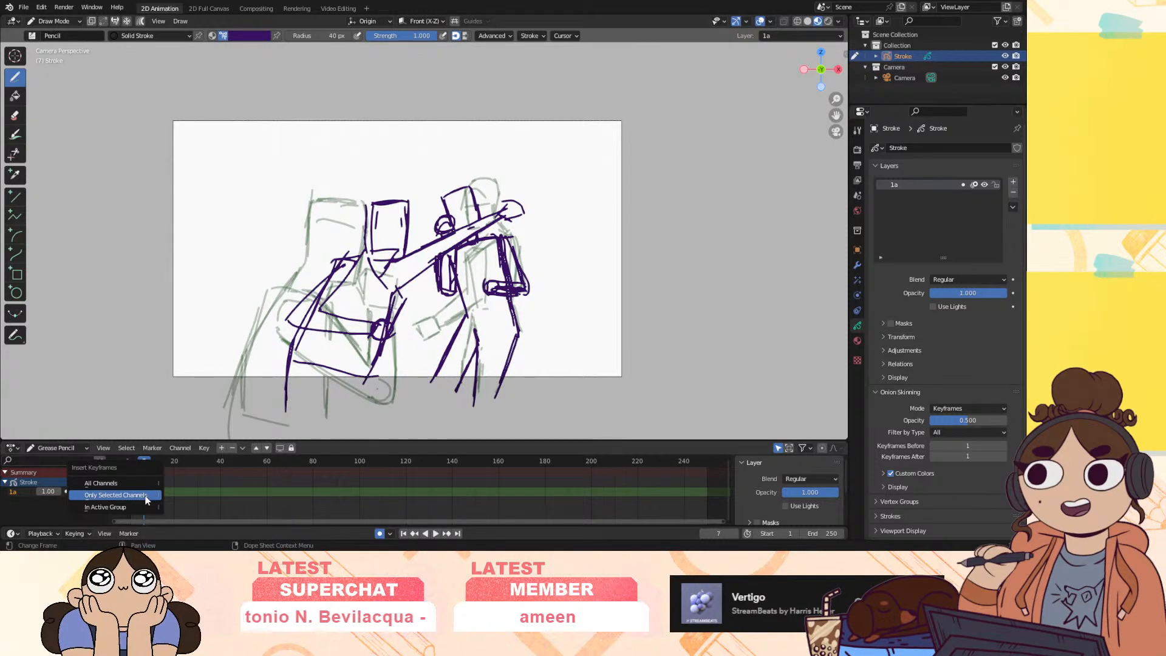
pyautogui.click(146, 496)
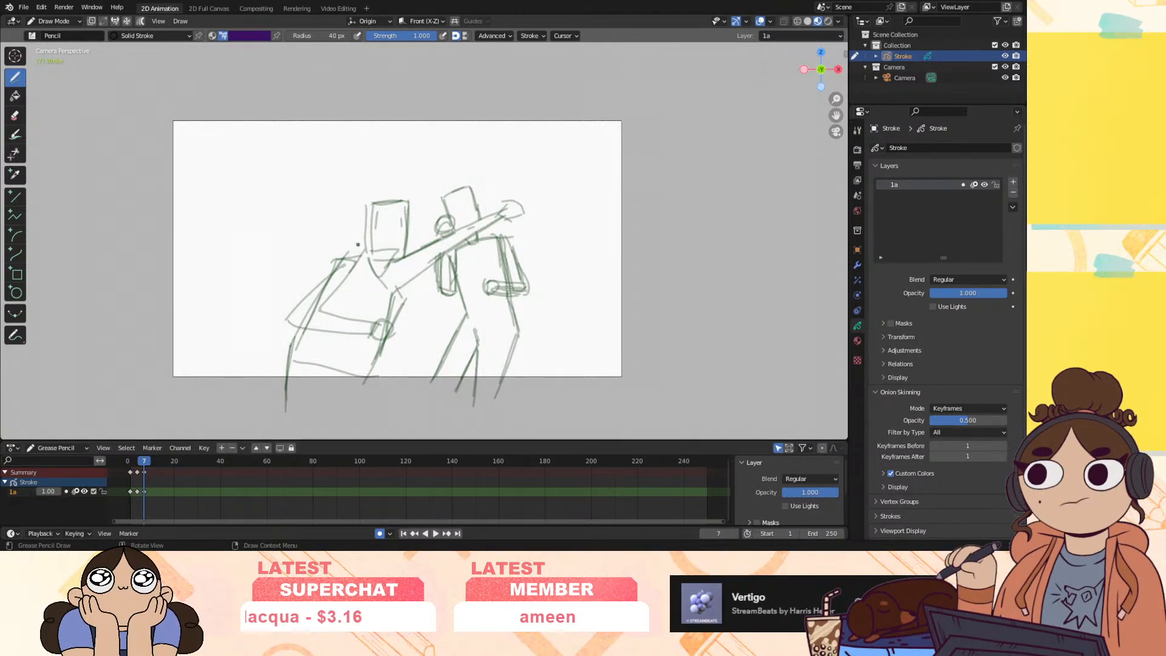
pyautogui.moveTo(354, 228)
pyautogui.mouseDown()
pyautogui.moveTo(366, 220)
pyautogui.moveTo(359, 274)
pyautogui.mouseUp()
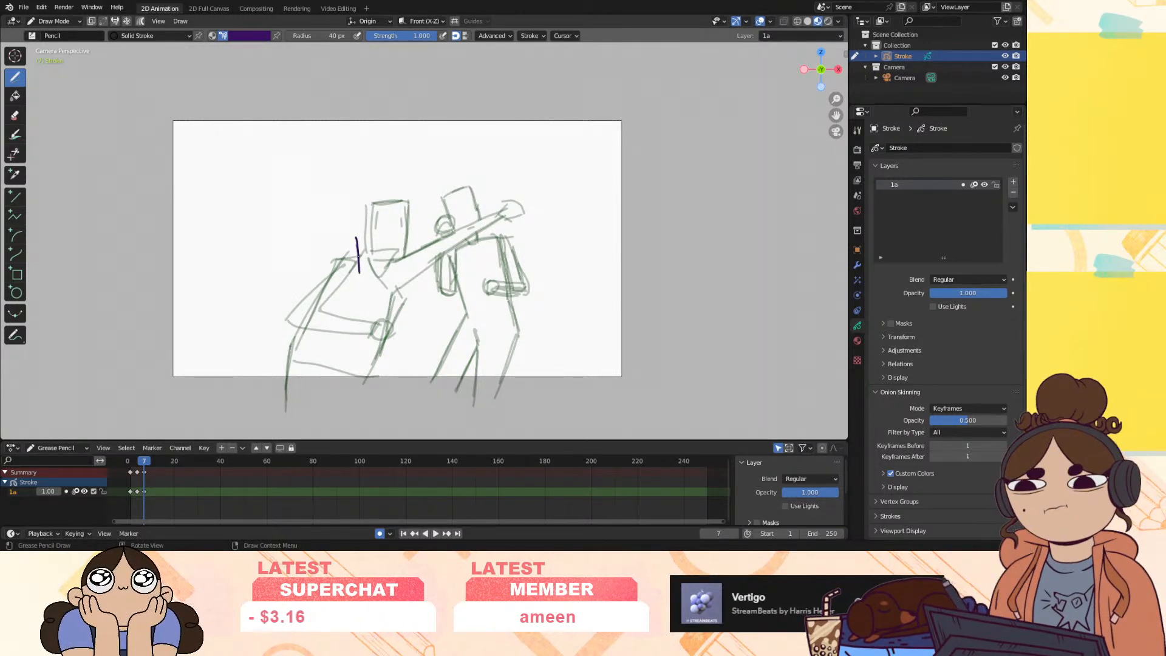
pyautogui.moveTo(367, 218)
pyautogui.mouseDown()
pyautogui.moveTo(396, 275)
pyautogui.moveTo(363, 276)
pyautogui.mouseUp()
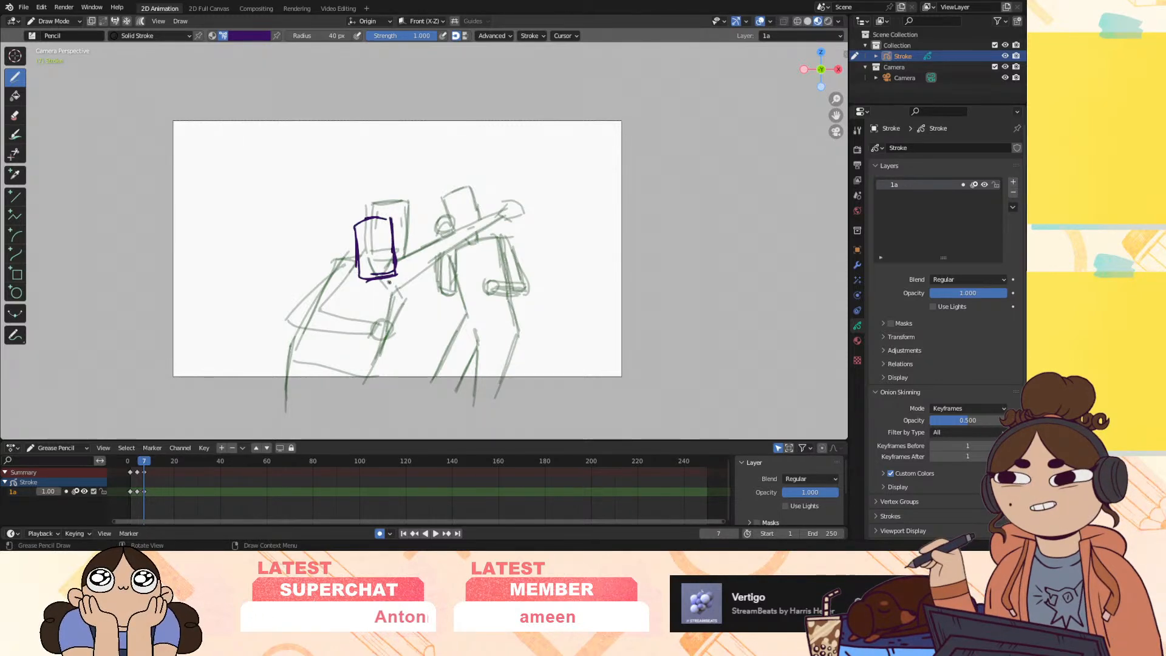
# Sketch the foreground figure's shoulders, chest edge and long sloping back line beneath the head on frame 7
pyautogui.moveTo(358, 276)
pyautogui.mouseDown()
pyautogui.moveTo(354, 288)
pyautogui.moveTo(394, 294)
pyautogui.moveTo(381, 354)
pyautogui.mouseUp()
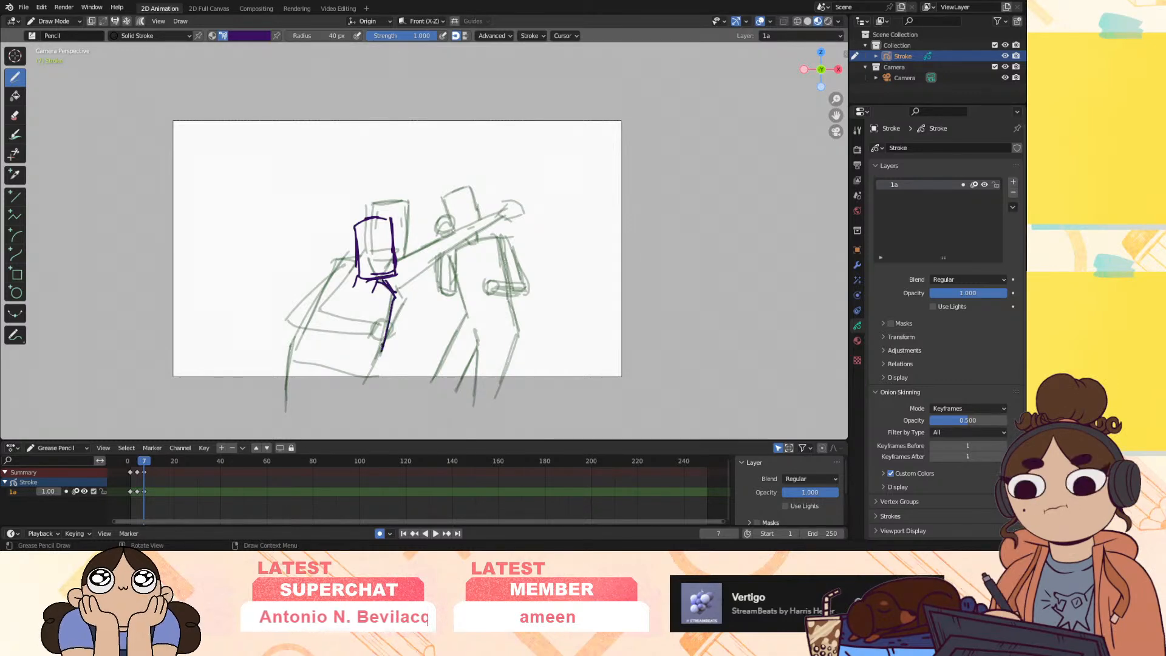
pyautogui.moveTo(357, 275)
pyautogui.mouseDown()
pyautogui.moveTo(325, 291)
pyautogui.moveTo(302, 359)
pyautogui.mouseUp()
pyautogui.moveTo(324, 290); pyautogui.dragTo(303, 371)
pyautogui.moveTo(314, 305); pyautogui.dragTo(293, 390)
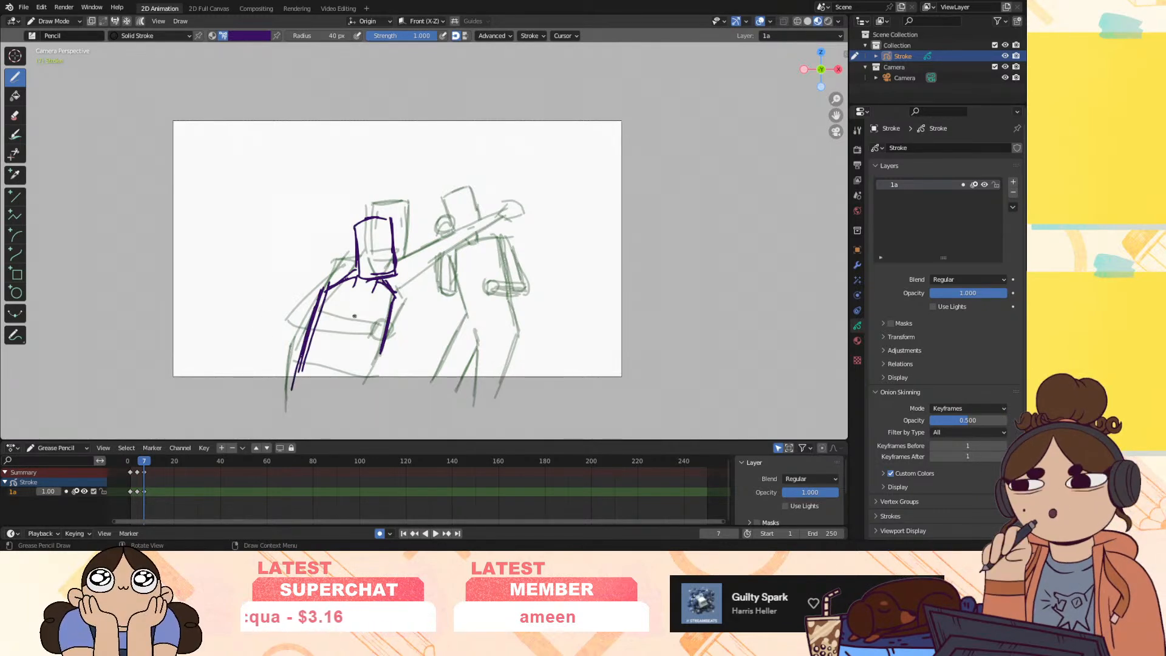
# Sketch the foreground figure's near arm hanging from the shoulder and bending sharply upward at the elbow
pyautogui.moveTo(333, 306); pyautogui.dragTo(367, 344)
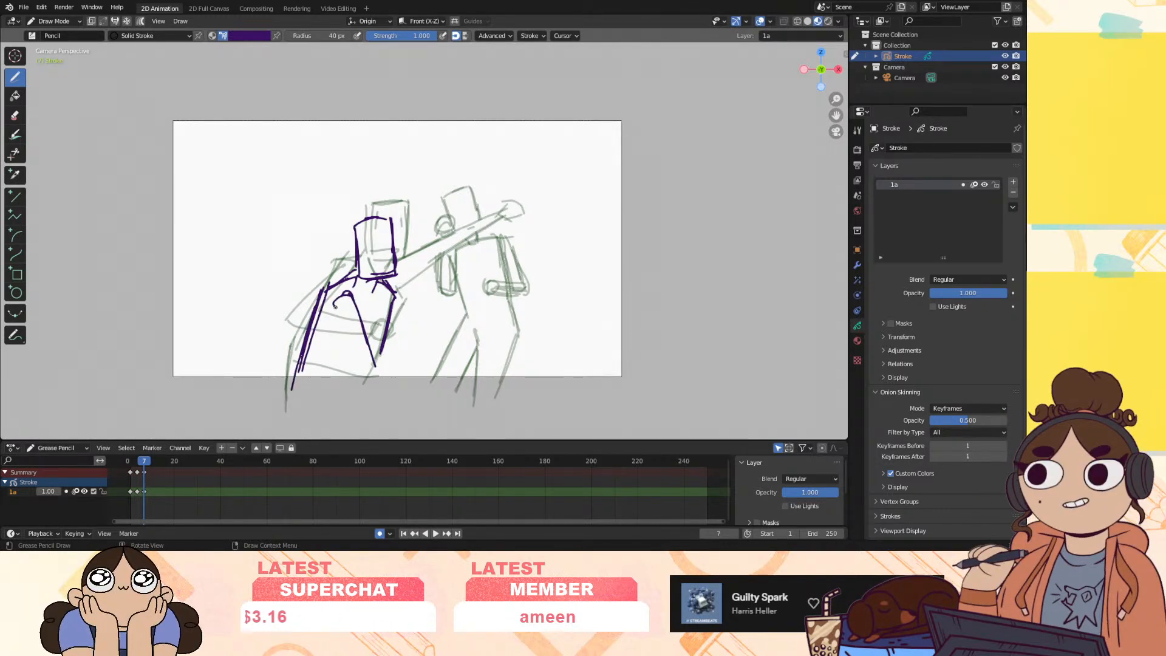
pyautogui.moveTo(332, 304); pyautogui.dragTo(347, 349)
pyautogui.moveTo(352, 297); pyautogui.dragTo(376, 386)
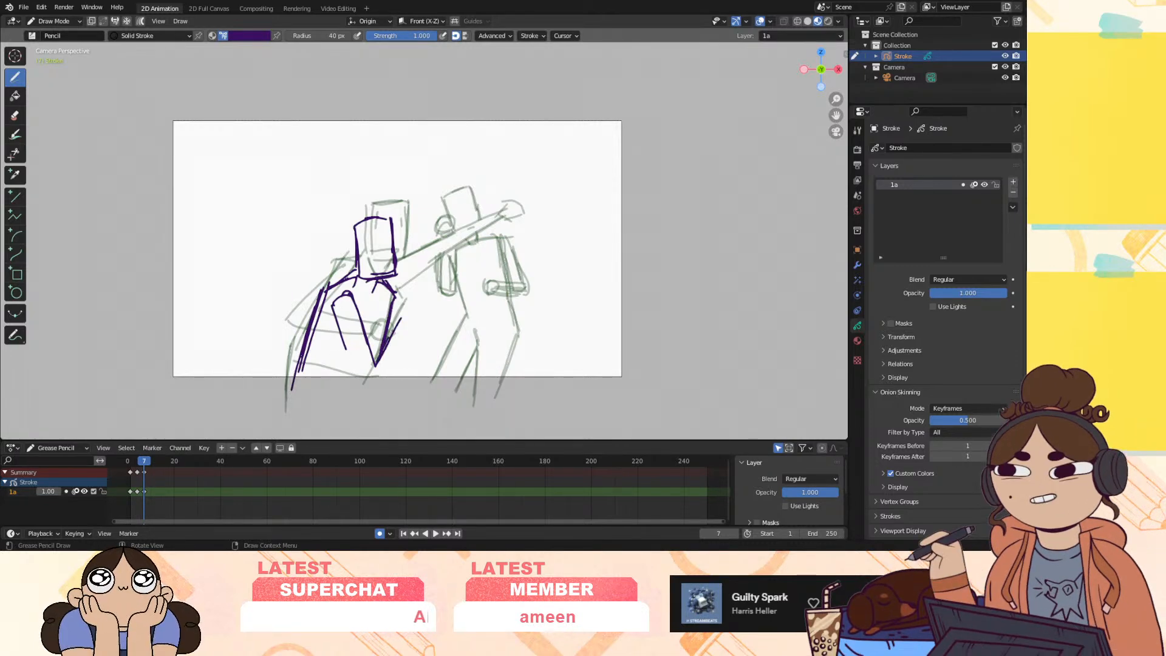
pyautogui.moveTo(339, 335); pyautogui.dragTo(368, 385)
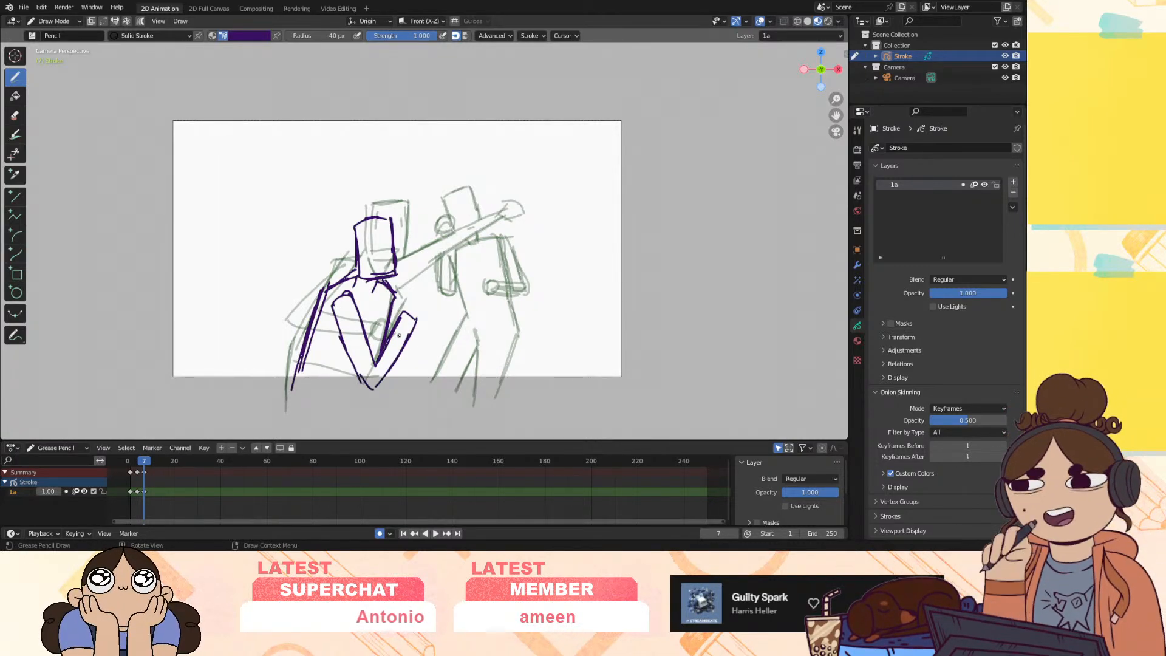
# Extend the foreground figure's back and leg lines below the camera frame, and add its round raised fist and V-shaped collar
pyautogui.moveTo(302, 357); pyautogui.dragTo(286, 413)
pyautogui.moveTo(365, 381); pyautogui.dragTo(372, 405)
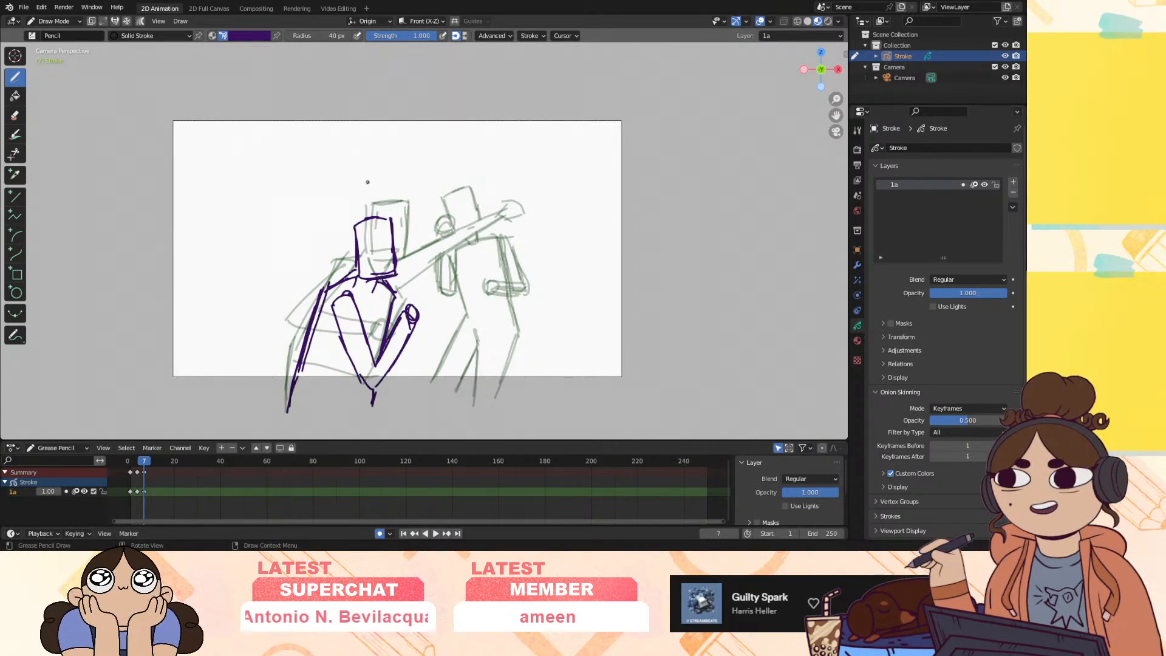
pyautogui.moveTo(352, 283); pyautogui.dragTo(373, 299)
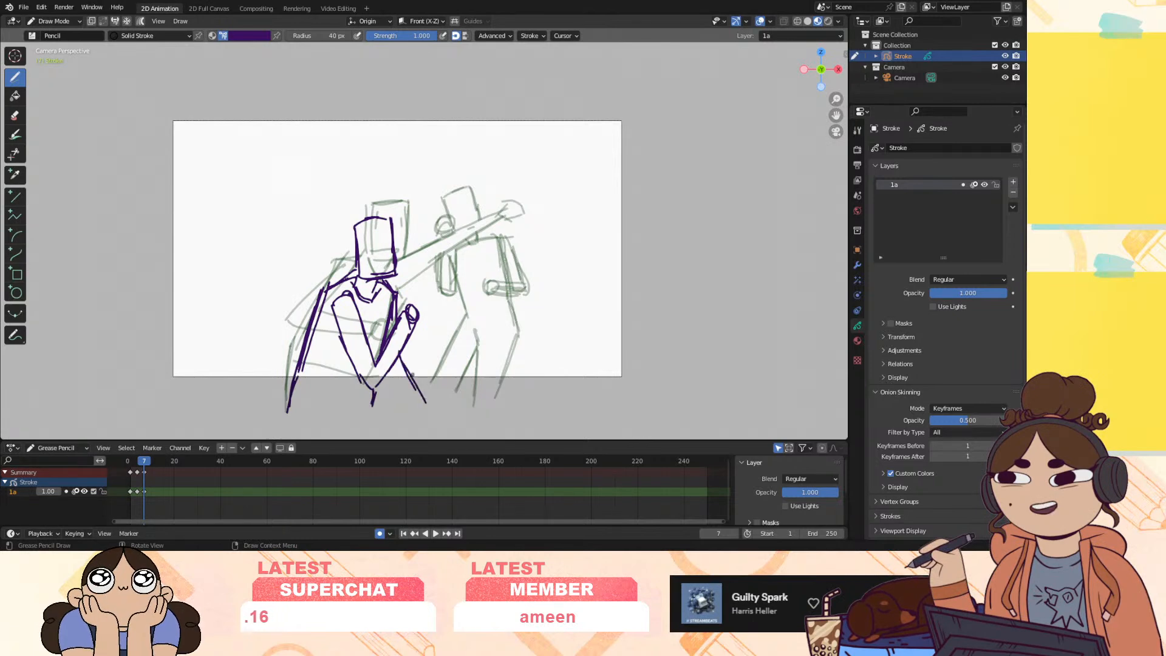
pyautogui.moveTo(389, 375); pyautogui.dragTo(410, 411)
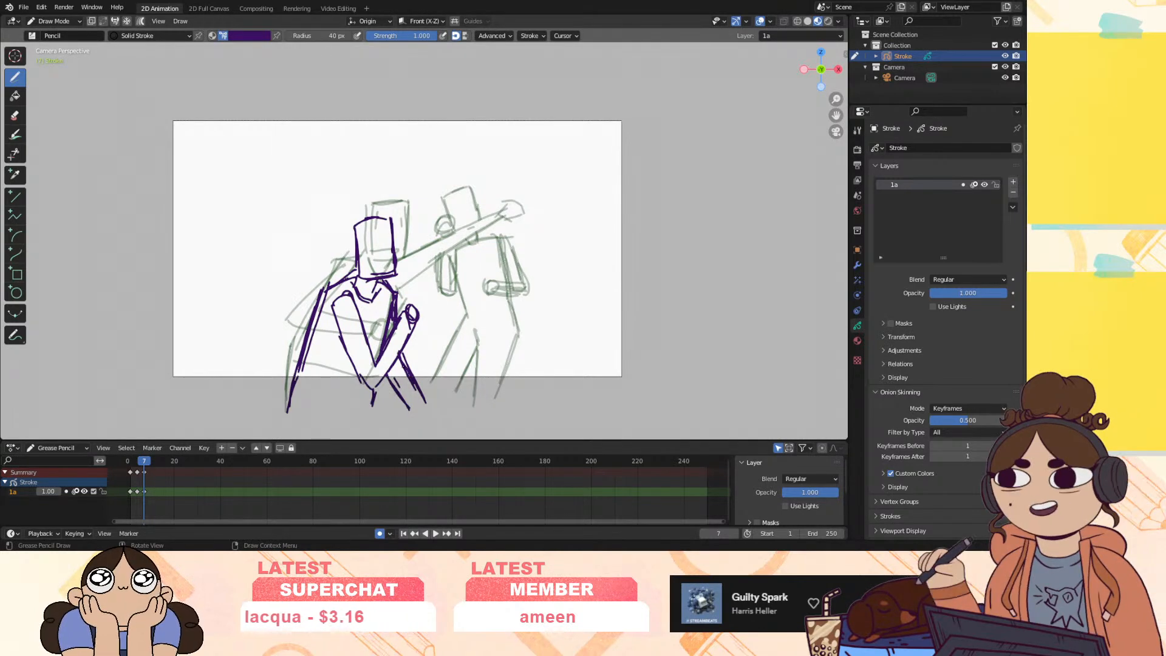
# Flip repeatedly between frame 7 and the previous frame to compare the foreground figure's new pose with the last one
pyautogui.press('Left')
pyautogui.press('Right')
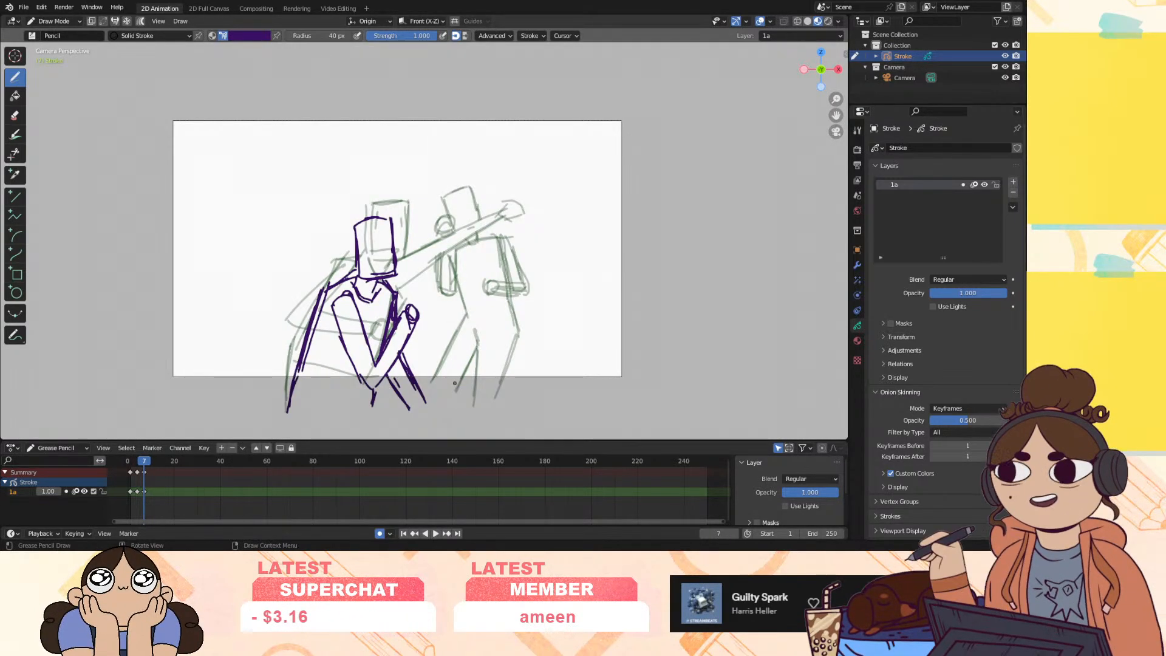
pyautogui.press('Left')
pyautogui.press('Right')
pyautogui.press('Left')
pyautogui.press('Right')
pyautogui.press('Left')
pyautogui.press('Right')
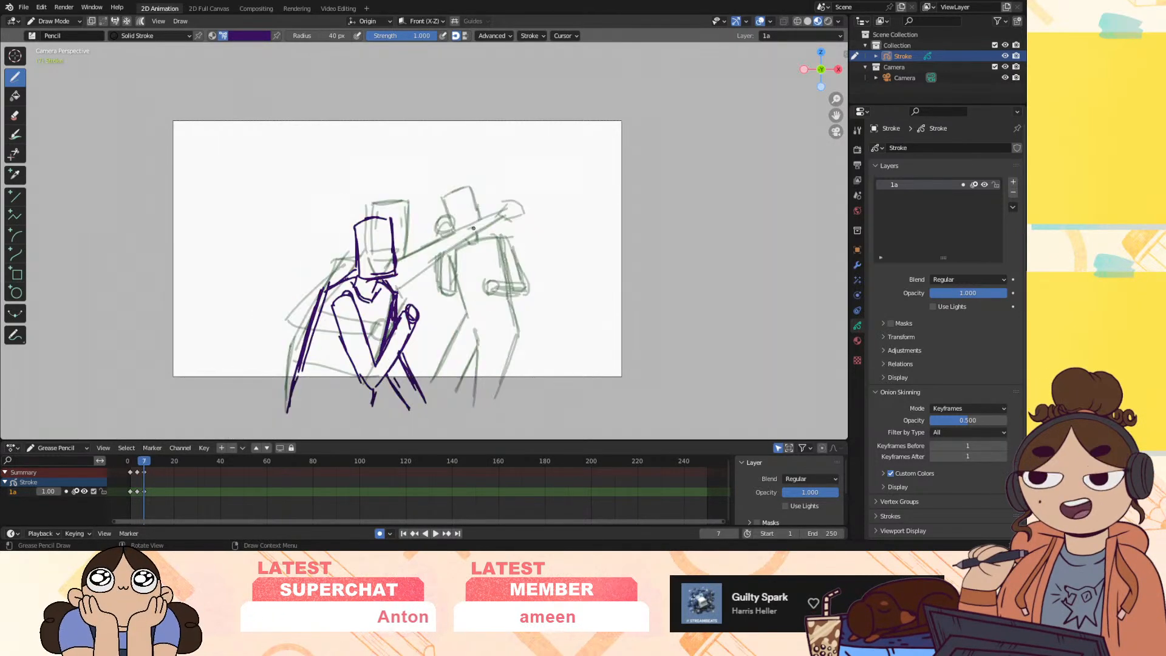
pyautogui.press('Left')
pyautogui.press('Right')
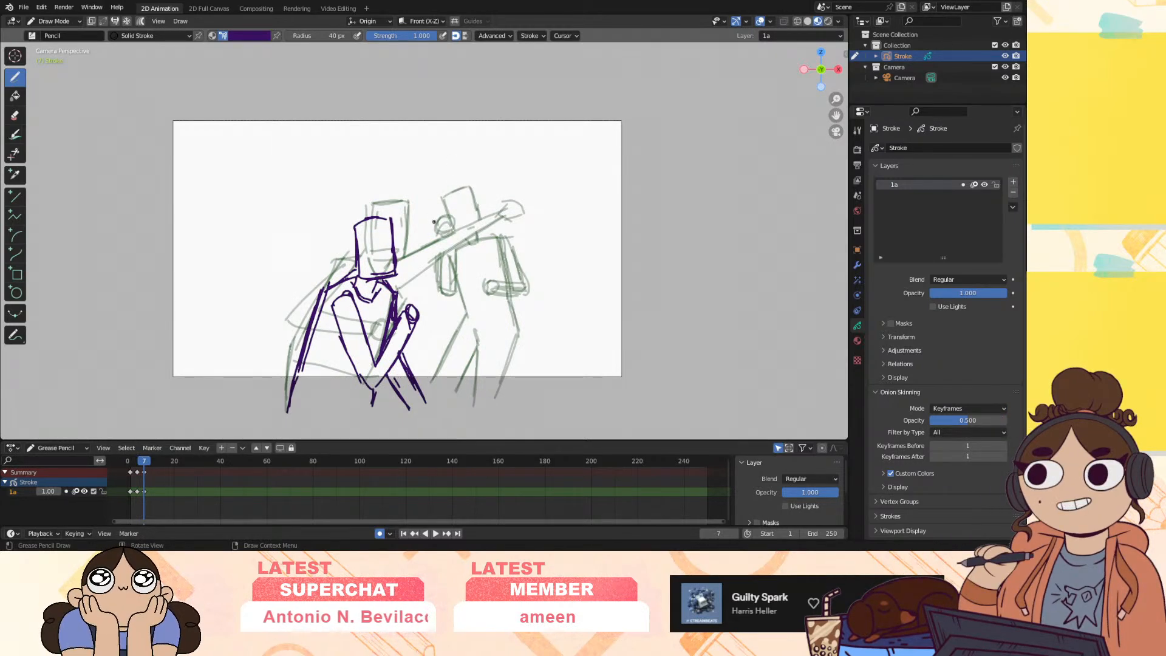
pyautogui.moveTo(431, 216)
pyautogui.mouseDown()
pyautogui.moveTo(433, 251)
pyautogui.moveTo(448, 252)
pyautogui.moveTo(455, 230)
pyautogui.moveTo(447, 264)
pyautogui.mouseUp()
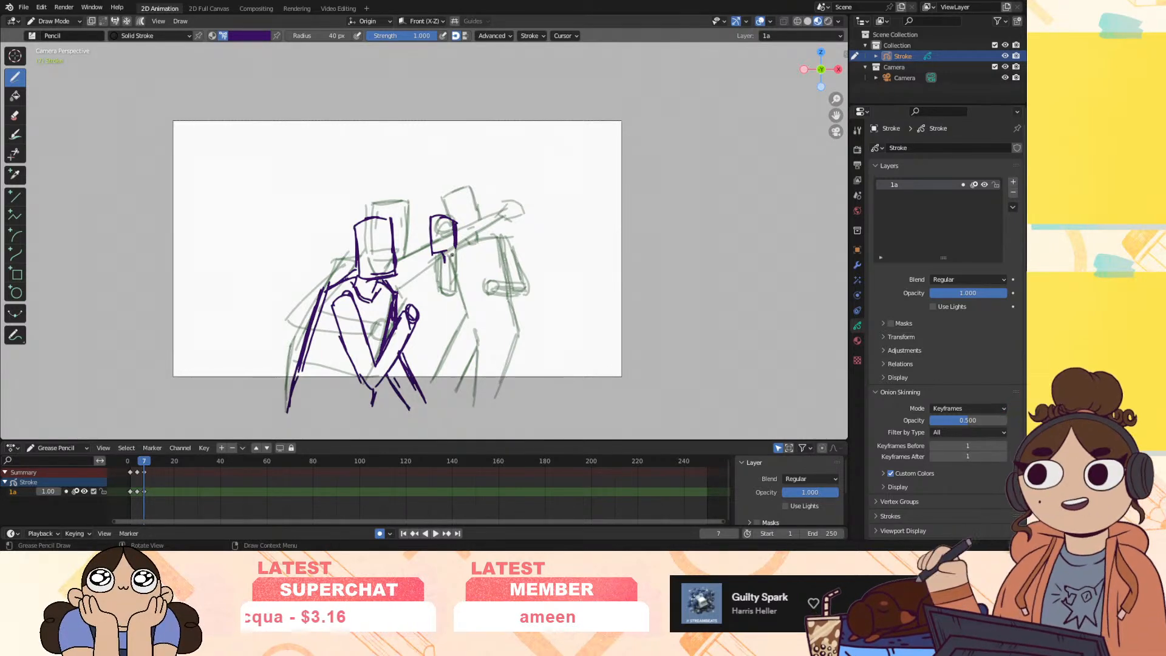
pyautogui.hotkey('ctrl', 'z')
pyautogui.hotkey('ctrl', 'z')
pyautogui.hotkey('ctrl', 'z')
pyautogui.hotkey('ctrl', 'z')
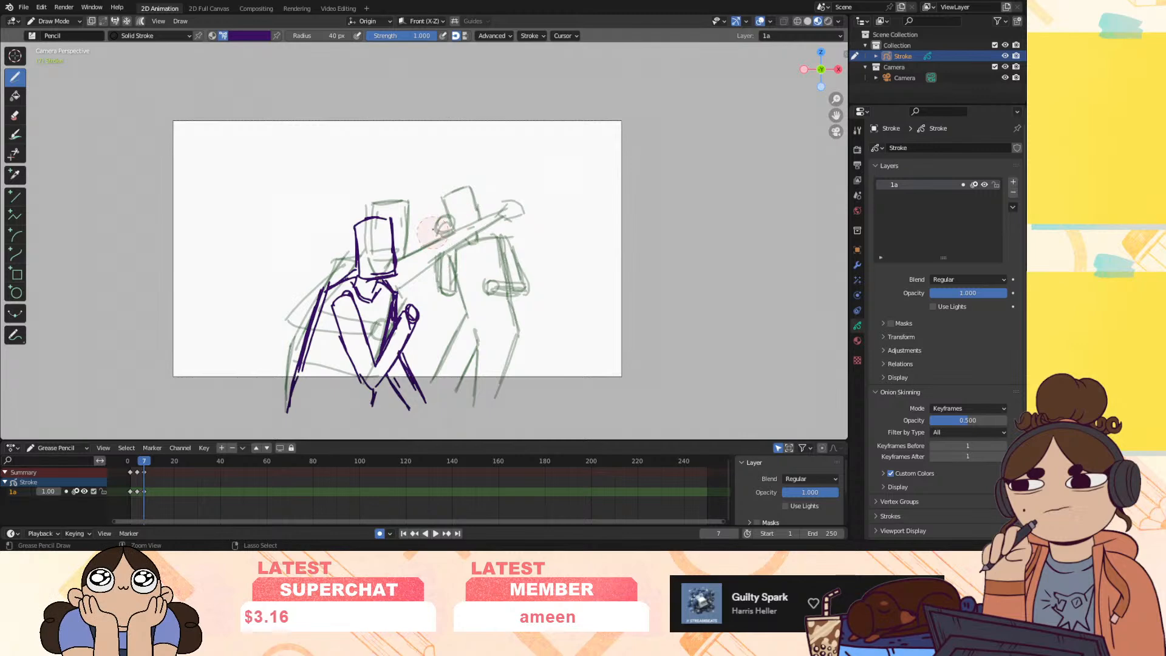
# Sketch the standing figure's boxy head, neck and shoulder line on frame 7, reworking the torso into a narrower tapered box
pyautogui.moveTo(459, 207)
pyautogui.mouseDown()
pyautogui.moveTo(474, 224)
pyautogui.moveTo(451, 241)
pyautogui.moveTo(502, 270)
pyautogui.mouseUp()
pyautogui.moveTo(425, 256)
pyautogui.mouseDown()
pyautogui.moveTo(446, 295)
pyautogui.moveTo(440, 265)
pyautogui.moveTo(494, 309)
pyautogui.mouseUp()
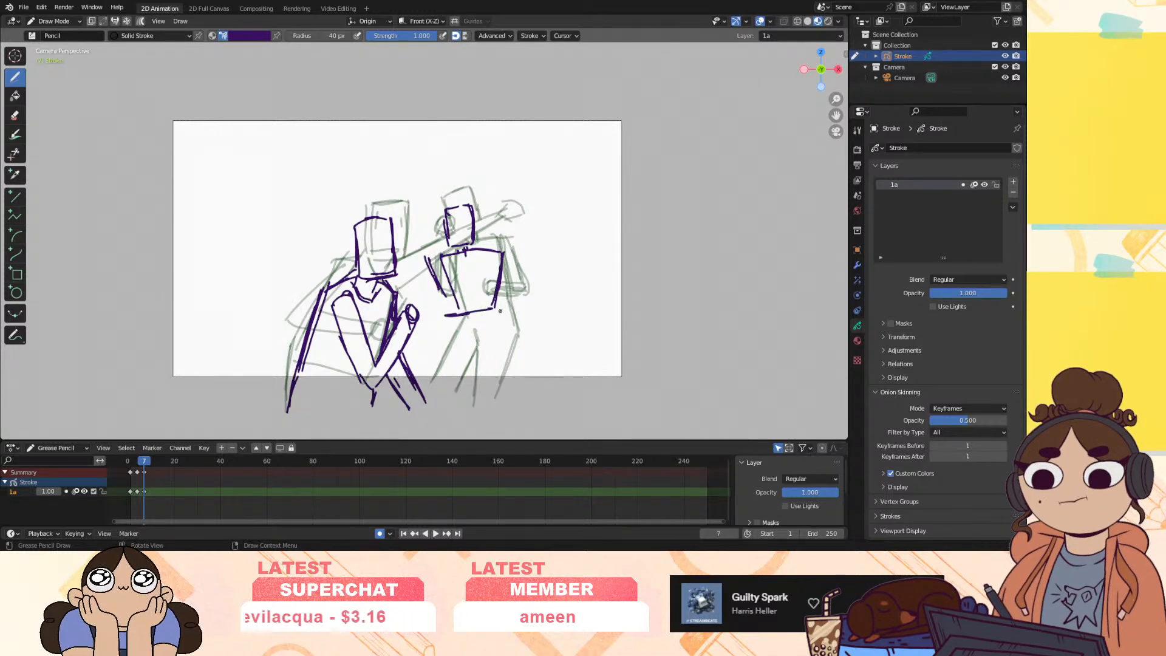
pyautogui.hotkey('ctrl', 'z')
pyautogui.hotkey('ctrl', 'z')
pyautogui.hotkey('ctrl', 'z')
pyautogui.hotkey('ctrl', 'z')
pyautogui.hotkey('ctrl', 'z')
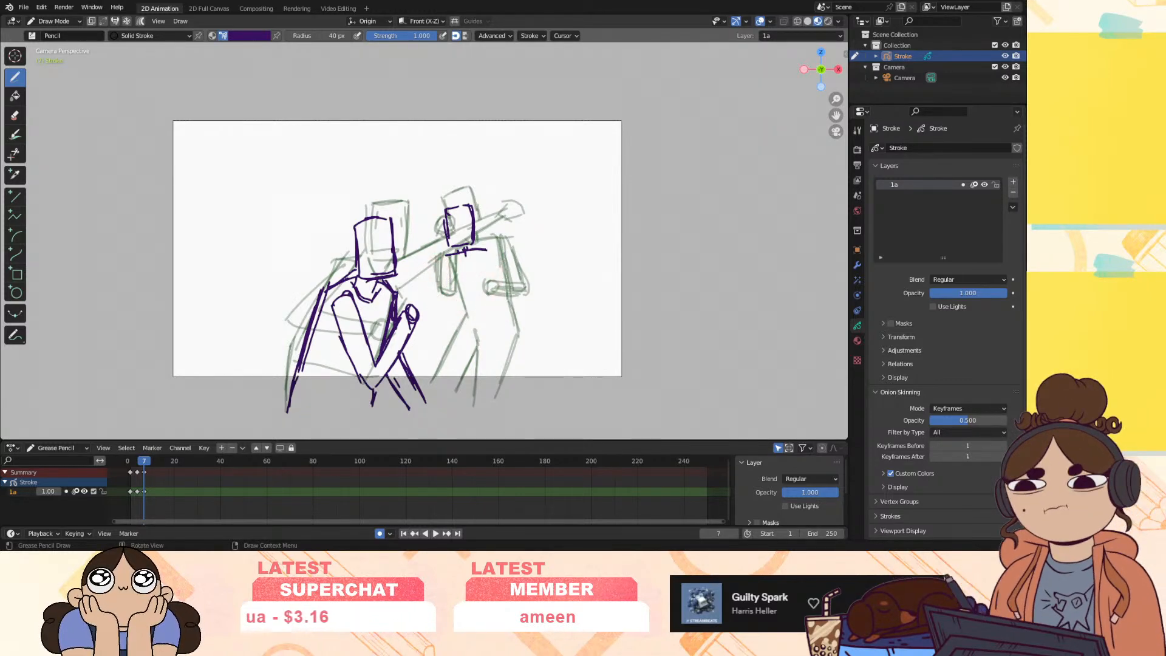
pyautogui.moveTo(448, 256)
pyautogui.mouseDown()
pyautogui.moveTo(454, 301)
pyautogui.moveTo(490, 308)
pyautogui.moveTo(489, 393)
pyautogui.mouseUp()
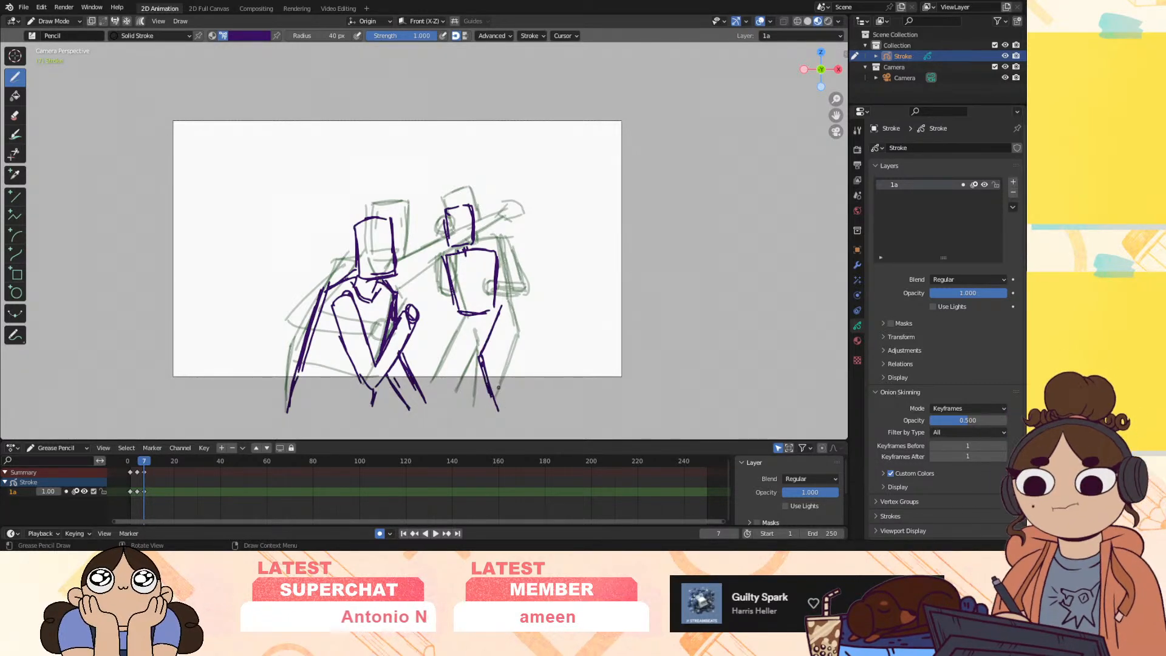
# Redraw the standing figure's legs on frame 7, with one nearly straight and the leg nearer the foreground figure bent at the knee
pyautogui.hotkey('ctrl', 'z')
pyautogui.hotkey('ctrl', 'z')
pyautogui.moveTo(496, 305); pyautogui.dragTo(497, 401)
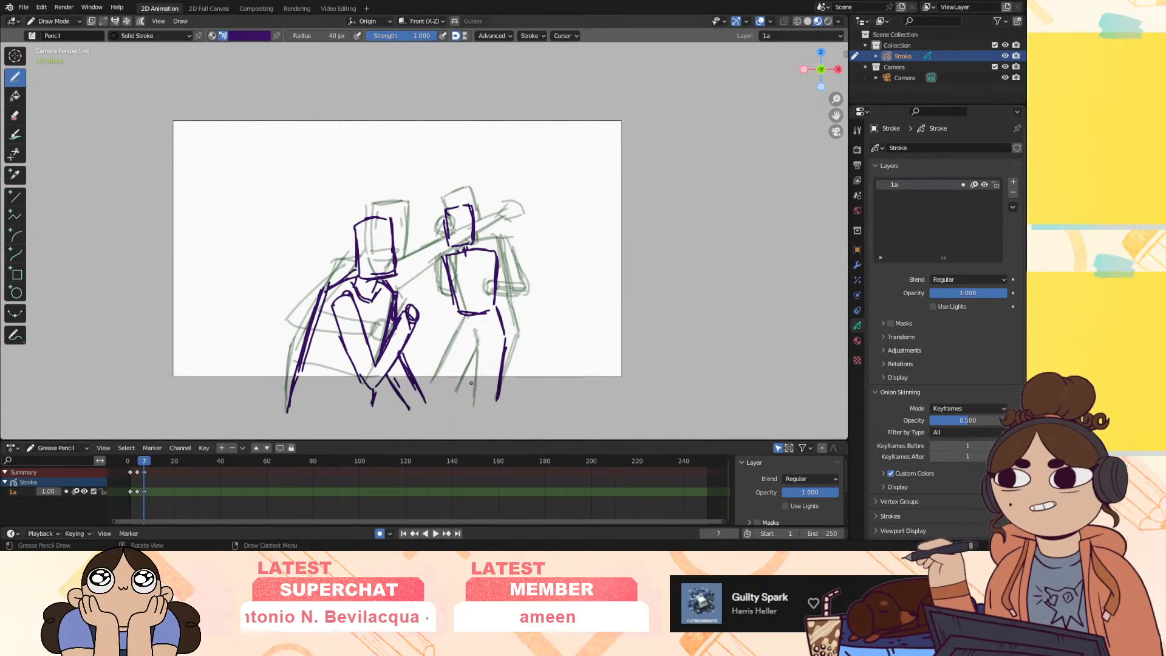
pyautogui.moveTo(472, 343)
pyautogui.mouseDown()
pyautogui.moveTo(475, 400)
pyautogui.moveTo(475, 346)
pyautogui.moveTo(425, 355)
pyautogui.mouseUp()
pyautogui.hotkey('ctrl', 'z')
pyautogui.moveTo(457, 317)
pyautogui.mouseDown()
pyautogui.moveTo(433, 341)
pyautogui.moveTo(434, 383)
pyautogui.moveTo(452, 350)
pyautogui.moveTo(437, 395)
pyautogui.mouseUp()
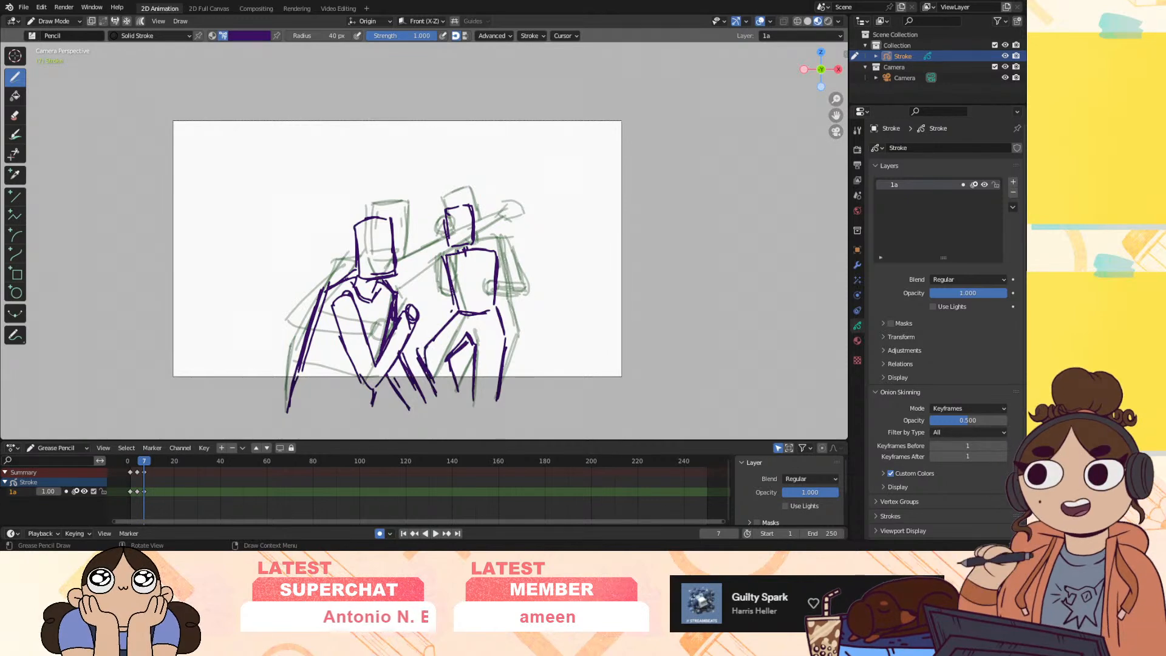
pyautogui.keyDown('ctrl'); pyautogui.moveTo(414, 347); pyautogui.dragTo(422, 361); pyautogui.keyUp('ctrl')
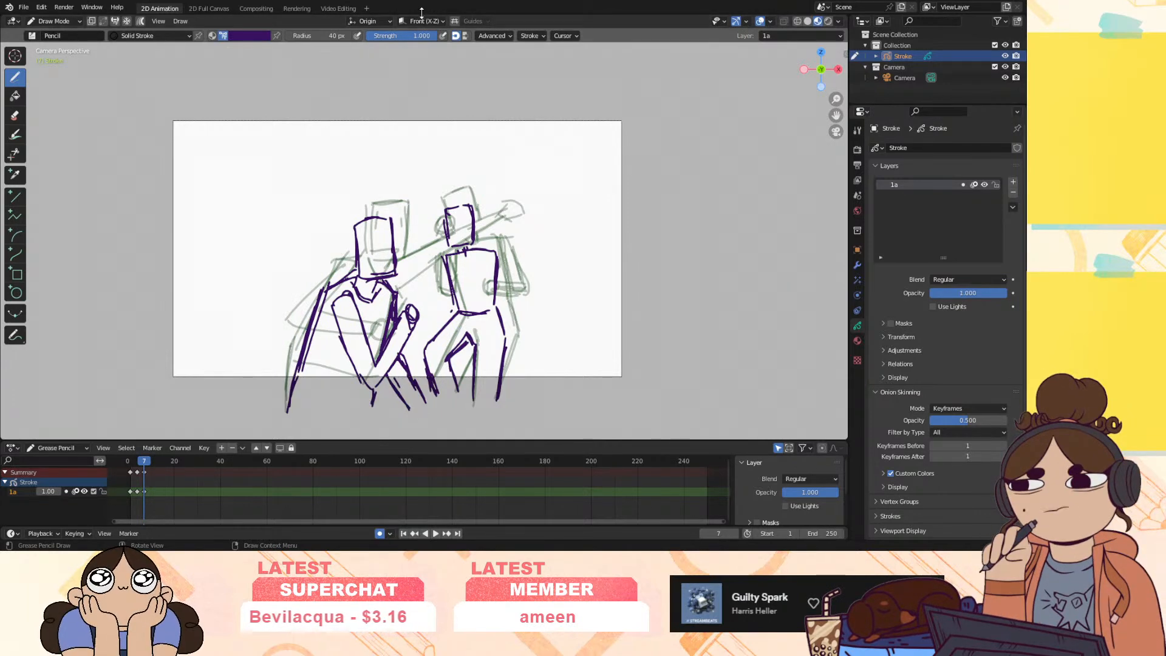
# Sketch the standing figure's two arms folded across its torso, with small round fists
pyautogui.moveTo(441, 254)
pyautogui.mouseDown()
pyautogui.moveTo(427, 301)
pyautogui.moveTo(478, 304)
pyautogui.mouseUp()
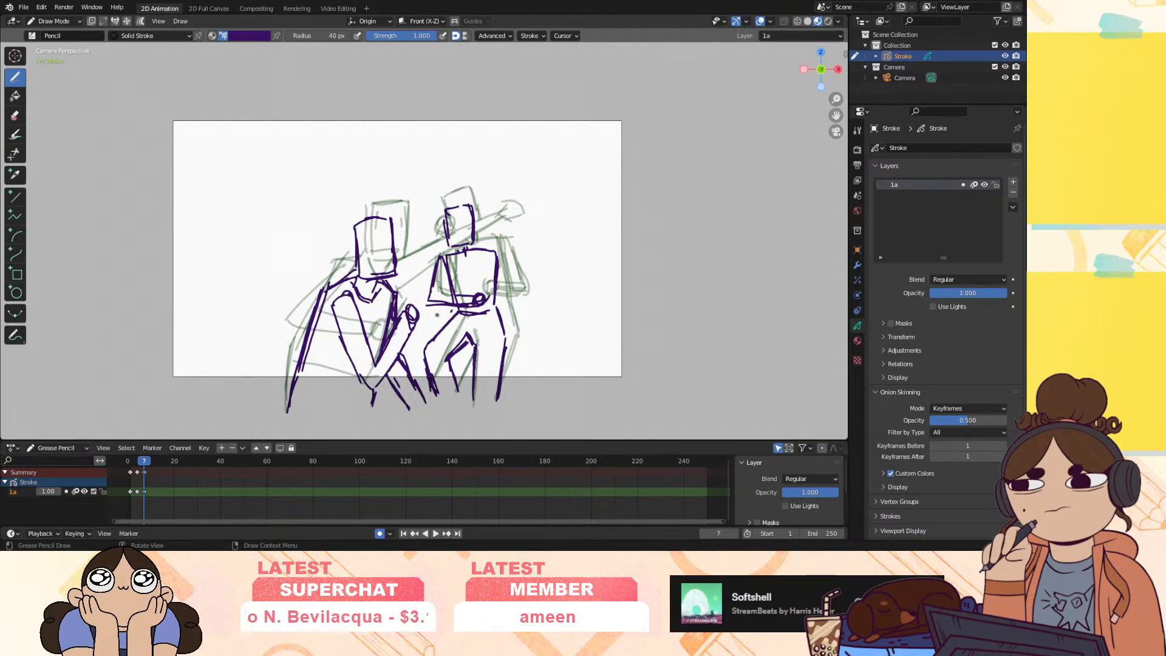
pyautogui.moveTo(443, 289); pyautogui.dragTo(448, 266)
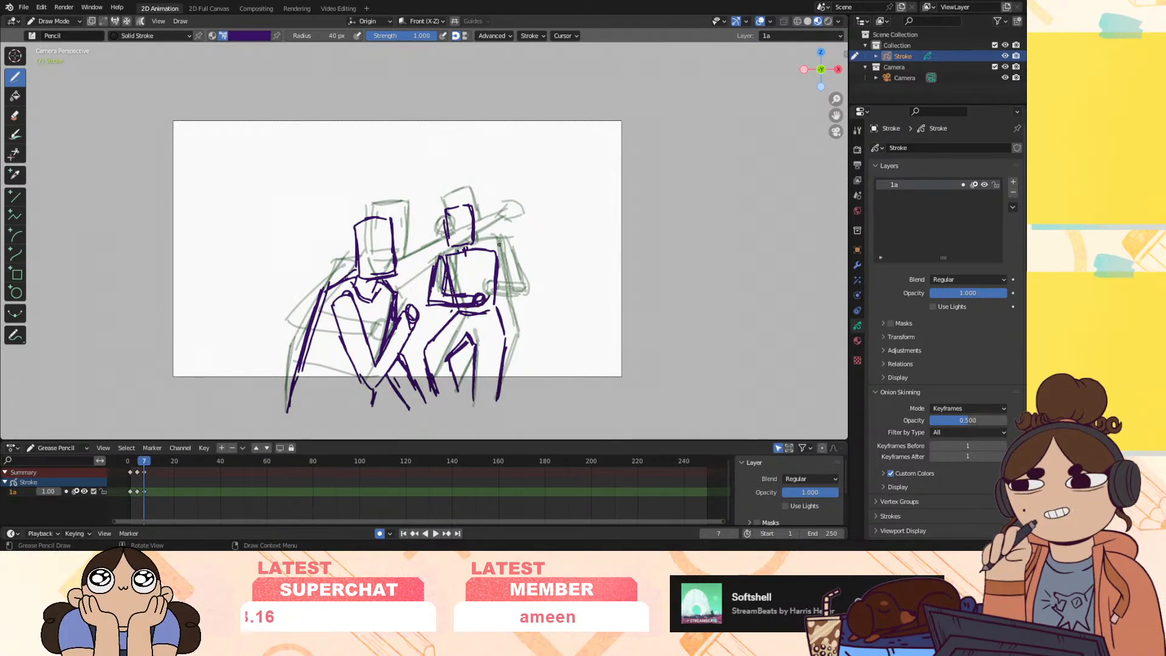
pyautogui.moveTo(453, 279); pyautogui.dragTo(506, 296)
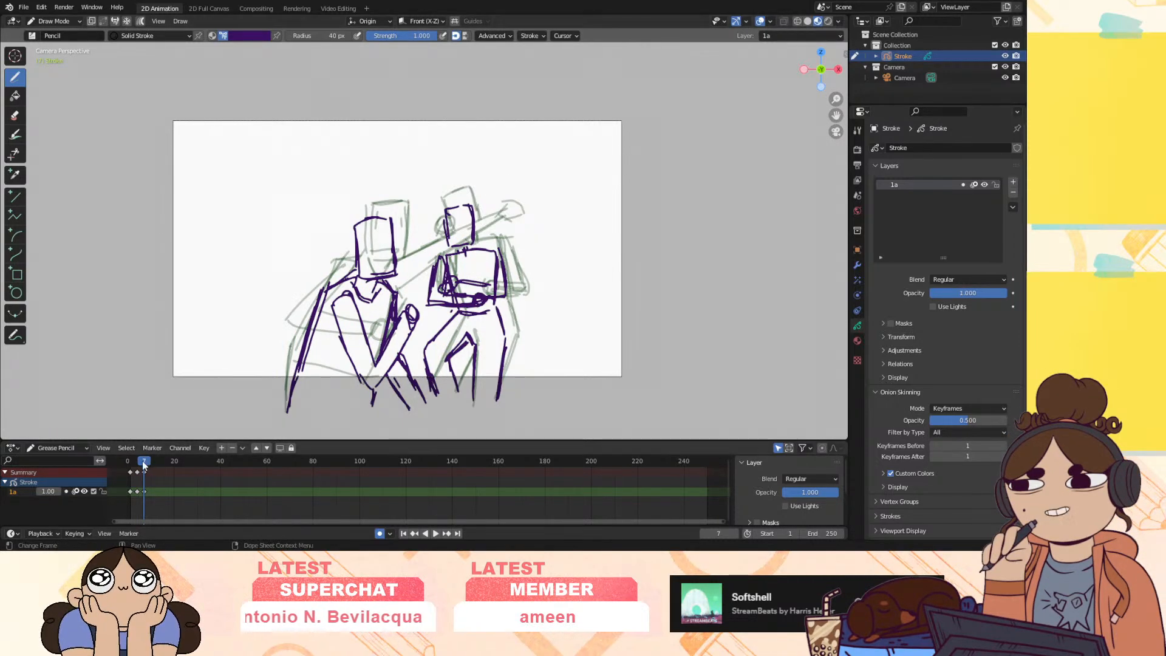
# Play and scrub the animation through frames 1 to 8 to check how the three poses read in sequence
pyautogui.press('space')
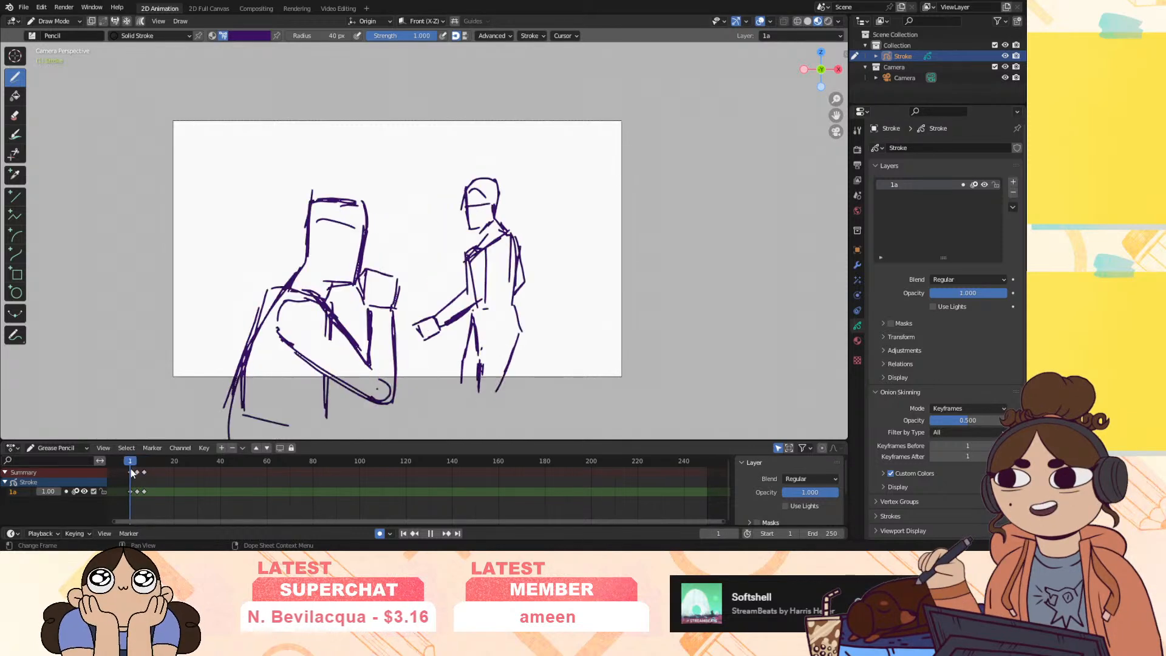
pyautogui.moveTo(148, 470); pyautogui.dragTo(146, 469)
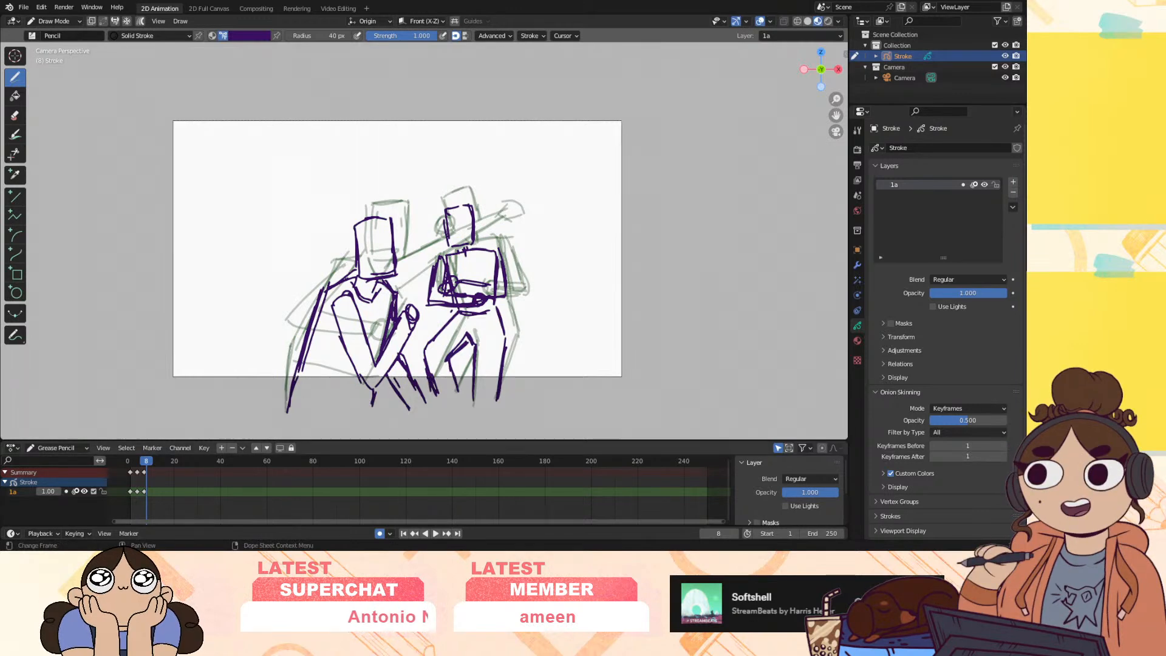
pyautogui.press('space')
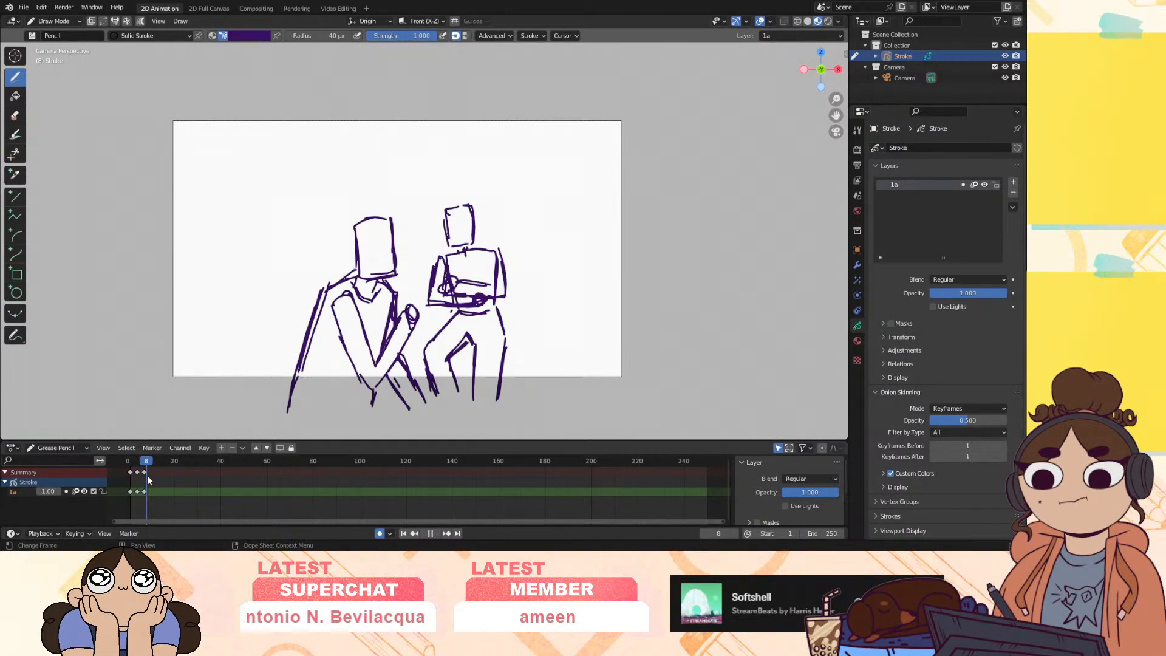
pyautogui.press('space')
# Insert a blank grease pencil keyframe on frame 10 of layer 1a
pyautogui.press('i')
pyautogui.click(154, 491)
pyautogui.press('space')
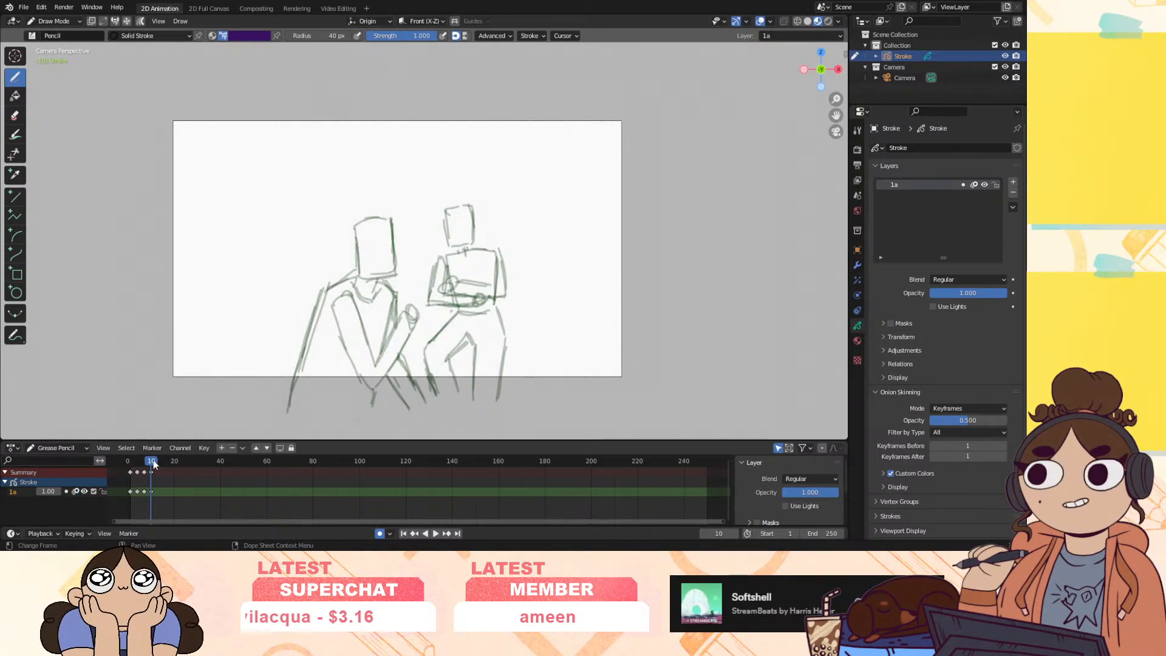
# Scrub and jump back and forth between the keyframes up to frame 10 to review the pose sequence
pyautogui.moveTo(135, 464)
pyautogui.mouseDown()
pyautogui.moveTo(148, 465)
pyautogui.moveTo(125, 471)
pyautogui.mouseUp()
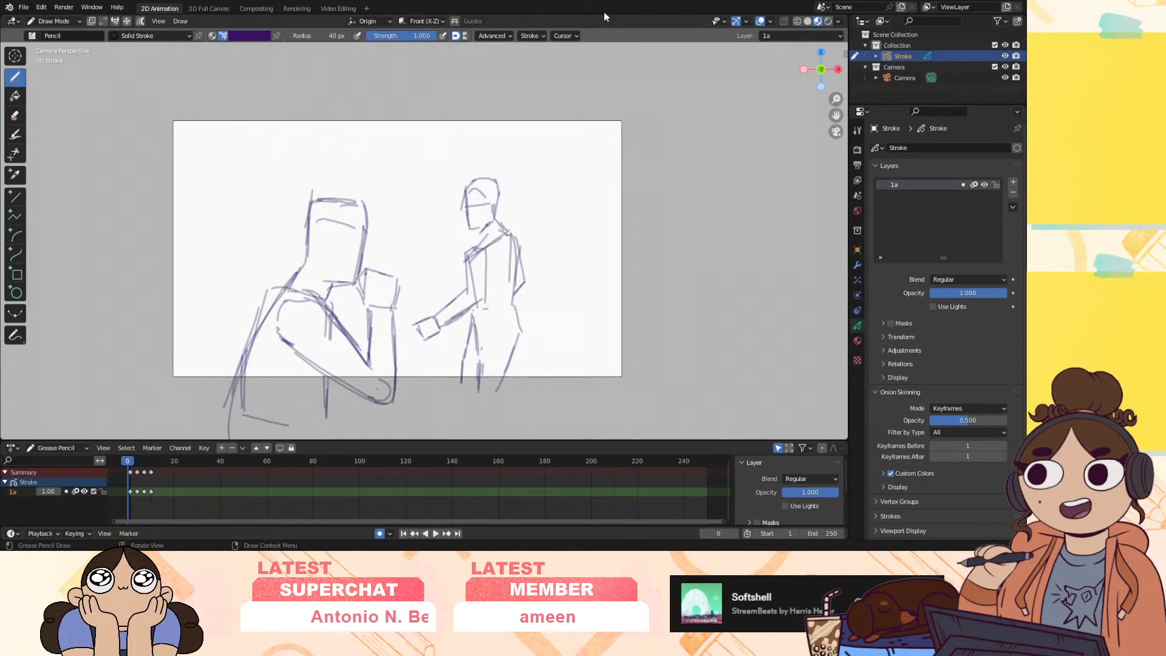
pyautogui.moveTo(129, 462); pyautogui.dragTo(135, 456)
pyautogui.press('Up')
pyautogui.press('Up')
pyautogui.press('Up')
pyautogui.press('Down')
pyautogui.press('Down')
pyautogui.press('Down')
pyautogui.press('Up')
pyautogui.press('Up')
pyautogui.press('Up')
pyautogui.press('Down')
pyautogui.press('Down')
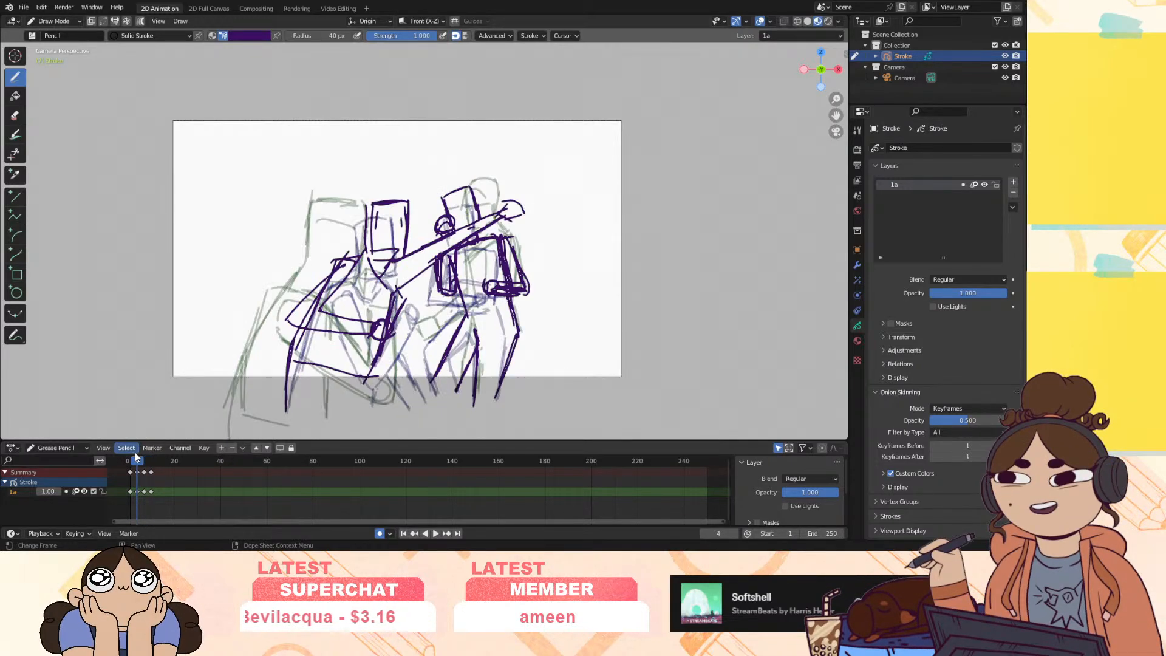
pyautogui.press('Up')
pyautogui.press('Up')
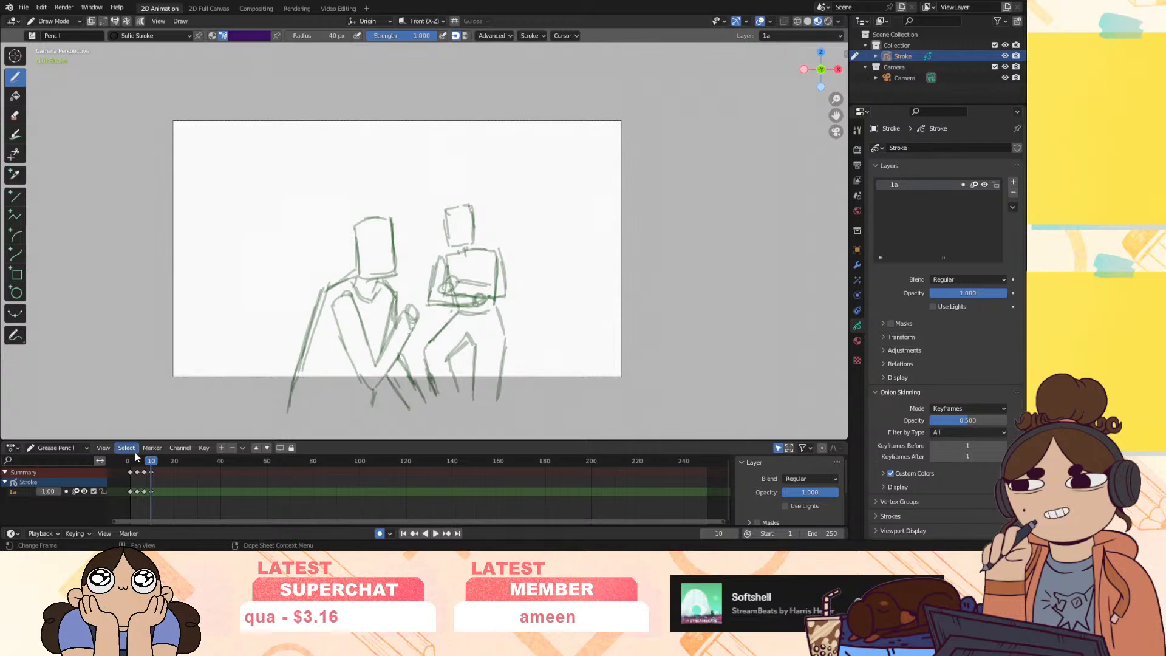
pyautogui.moveTo(149, 463)
pyautogui.mouseDown()
pyautogui.moveTo(131, 466)
pyautogui.moveTo(146, 471)
pyautogui.mouseUp()
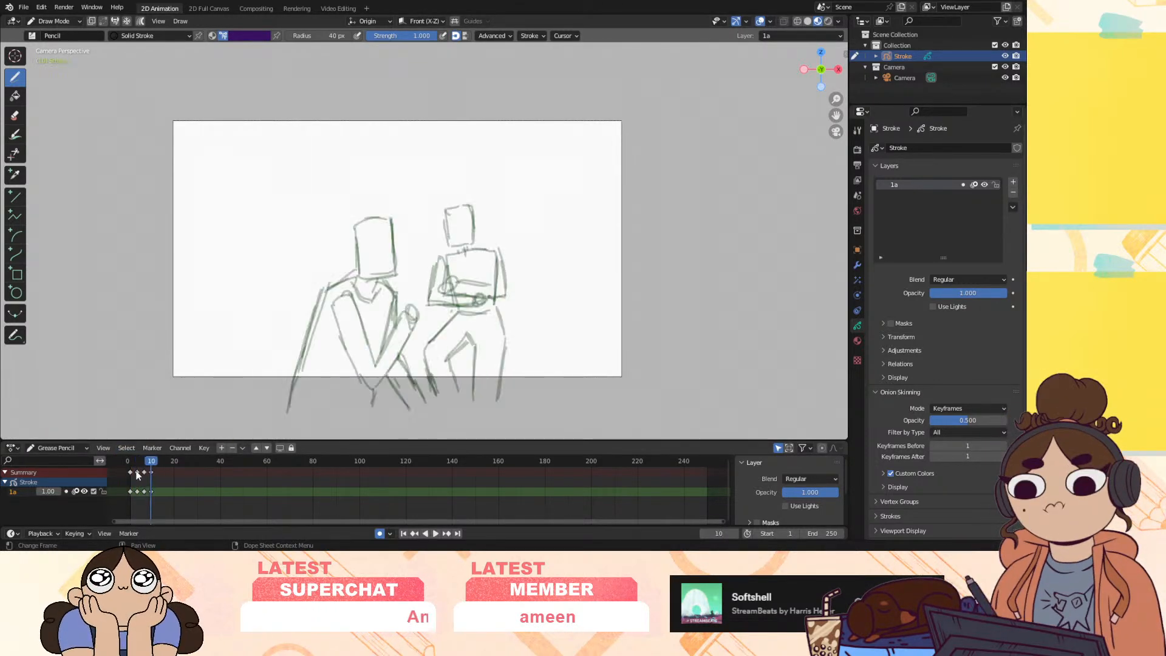
# Set layer 1a to 0.200 opacity with onion skinning off, and add a new layer above it at frame 1
pyautogui.moveTo(43, 493); pyautogui.dragTo(10, 493)
pyautogui.moveTo(150, 464); pyautogui.dragTo(130, 469)
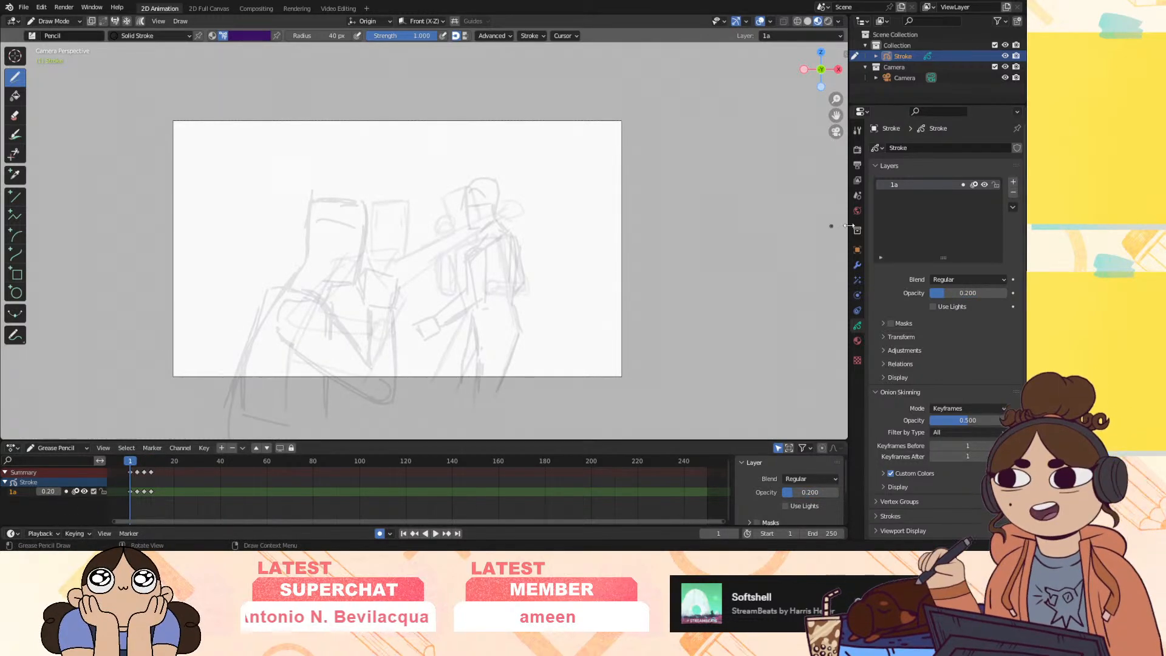
pyautogui.click(1013, 182)
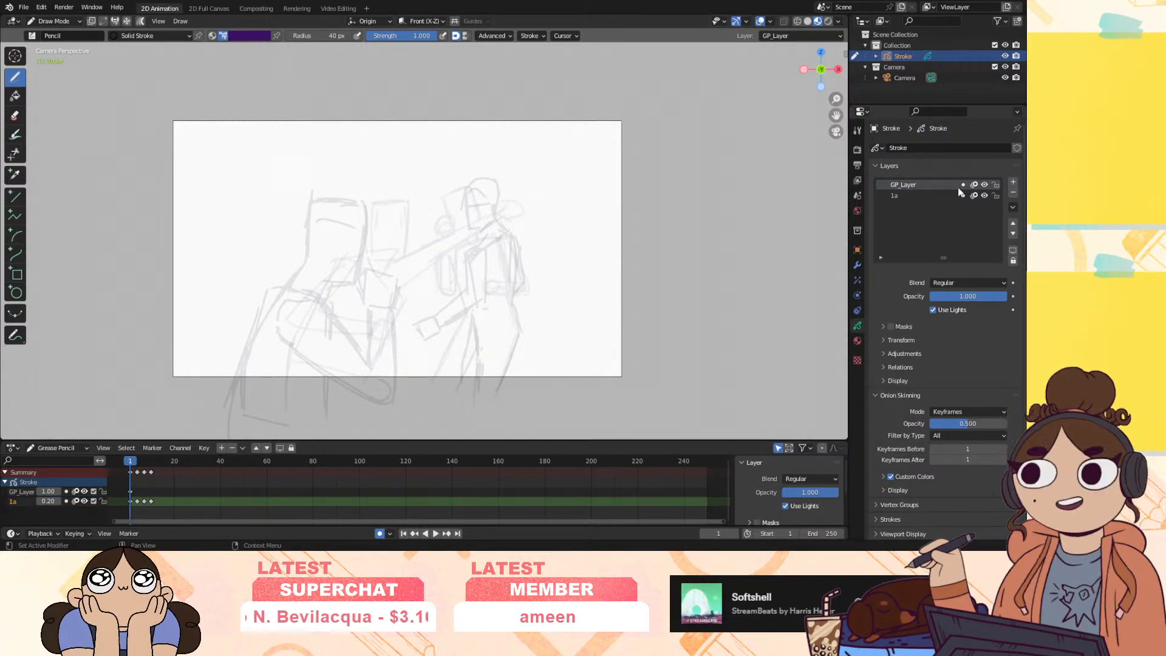
pyautogui.click(975, 195)
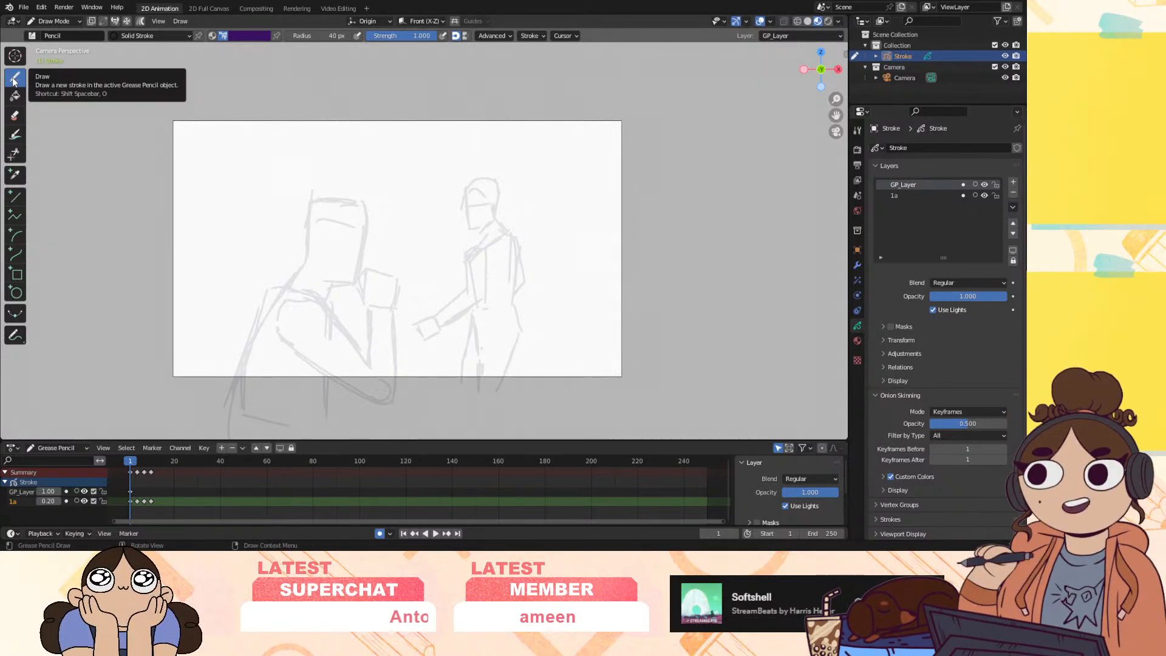
# Sketch the foreground figure over its frame 1 rough with a circle head, curved spine, bent arm and round raised fist
pyautogui.moveTo(350, 220)
pyautogui.mouseDown()
pyautogui.moveTo(328, 219)
pyautogui.moveTo(351, 274)
pyautogui.moveTo(321, 282)
pyautogui.moveTo(295, 321)
pyautogui.moveTo(283, 430)
pyautogui.mouseUp()
pyautogui.moveTo(298, 311)
pyautogui.mouseDown()
pyautogui.moveTo(365, 390)
pyautogui.moveTo(378, 281)
pyautogui.moveTo(388, 307)
pyautogui.mouseUp()
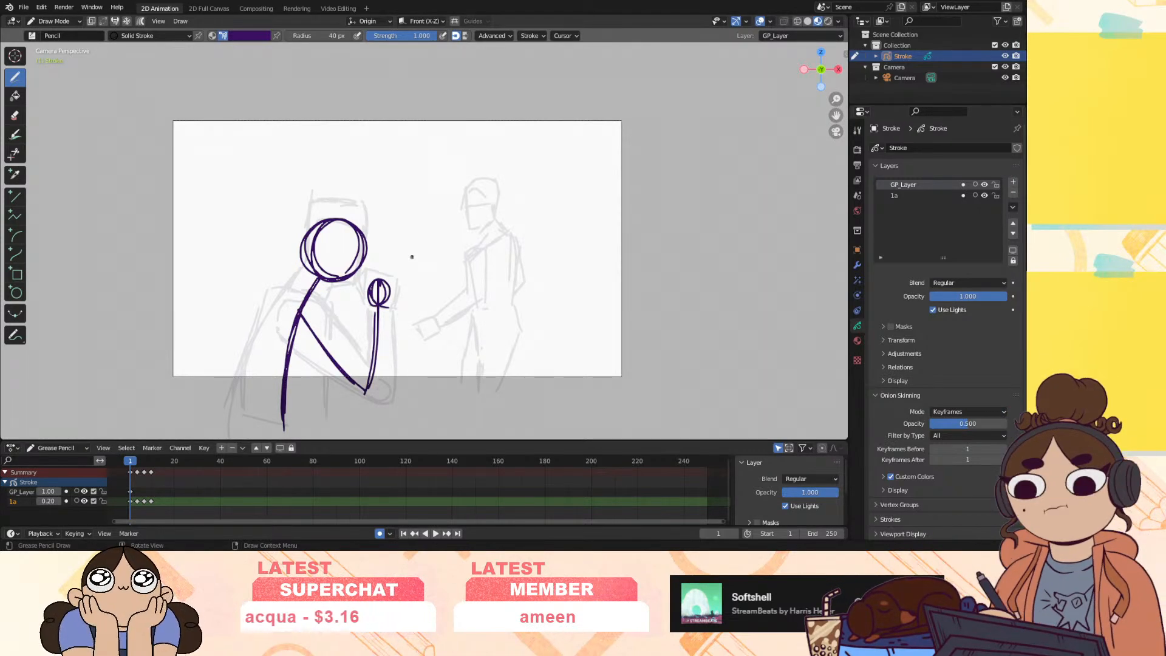
pyautogui.moveTo(299, 305); pyautogui.dragTo(283, 381)
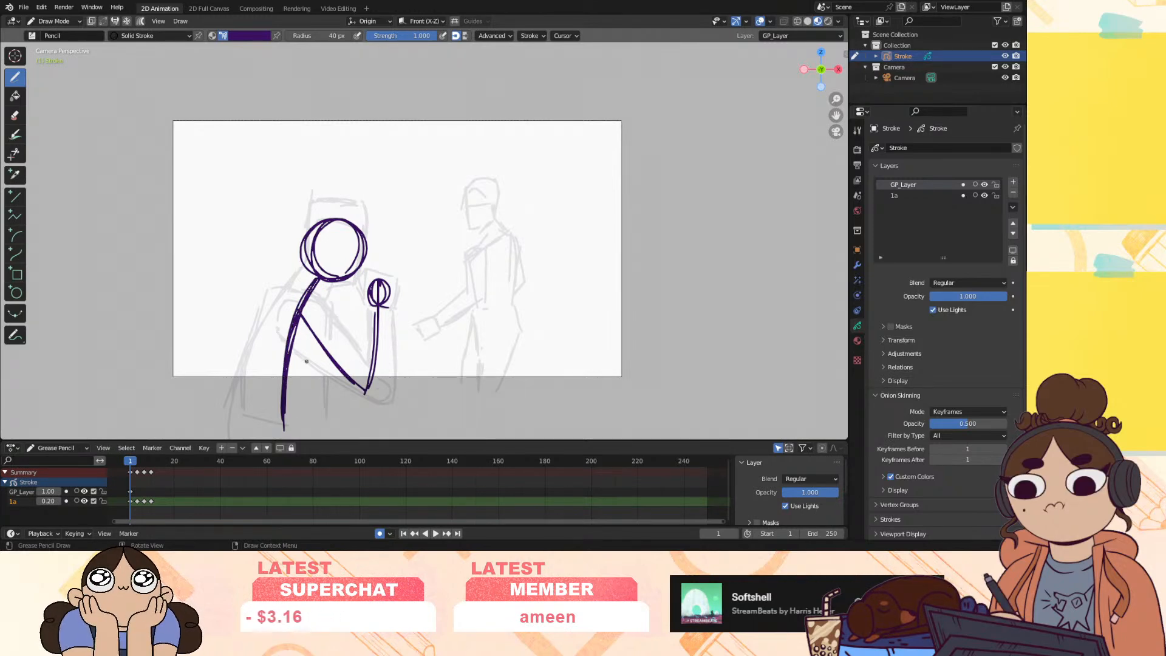
# Sketch the standing figure with an oval head, long curved spine, one arm reaching forward, one hanging arm, hips and legs
pyautogui.moveTo(472, 183)
pyautogui.mouseDown()
pyautogui.moveTo(493, 196)
pyautogui.moveTo(492, 391)
pyautogui.mouseUp()
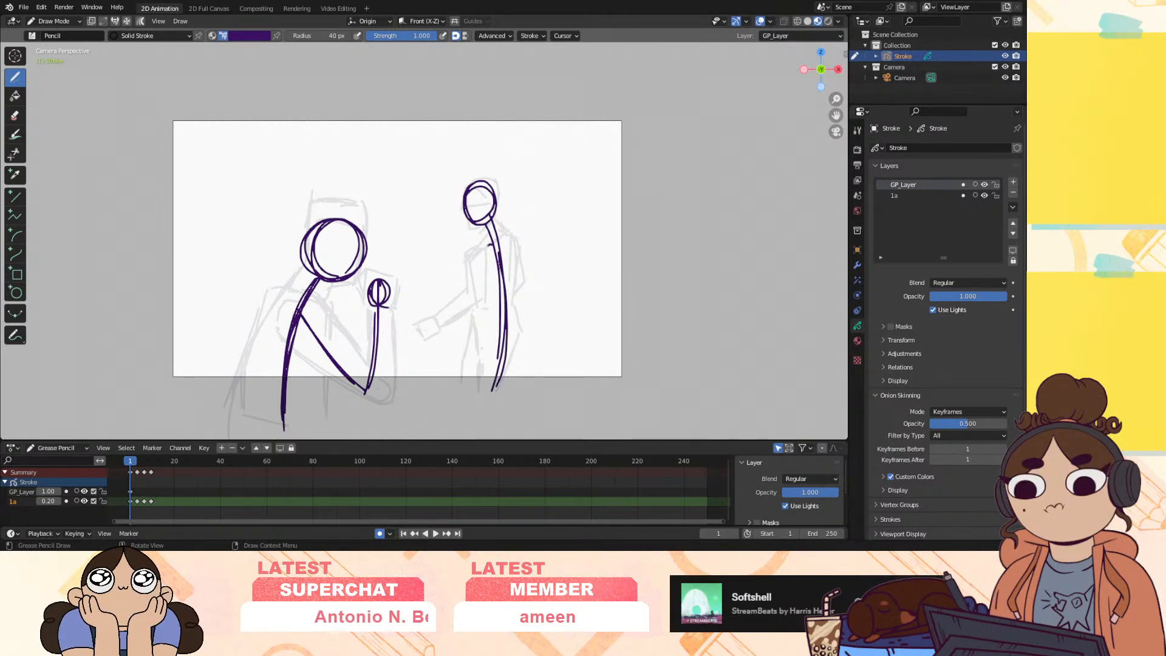
pyautogui.moveTo(457, 308)
pyautogui.mouseDown()
pyautogui.moveTo(505, 233)
pyautogui.moveTo(507, 303)
pyautogui.mouseUp()
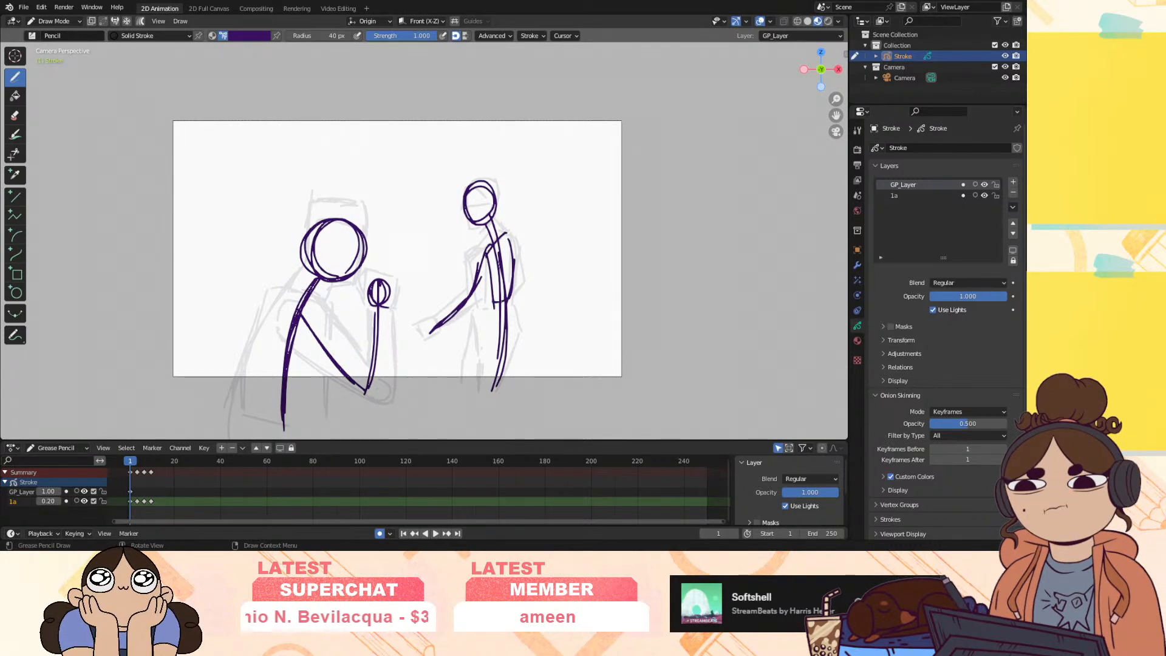
pyautogui.moveTo(505, 233); pyautogui.dragTo(513, 260)
pyautogui.moveTo(502, 307)
pyautogui.mouseDown()
pyautogui.moveTo(498, 385)
pyautogui.moveTo(484, 329)
pyautogui.moveTo(515, 316)
pyautogui.moveTo(511, 296)
pyautogui.mouseUp()
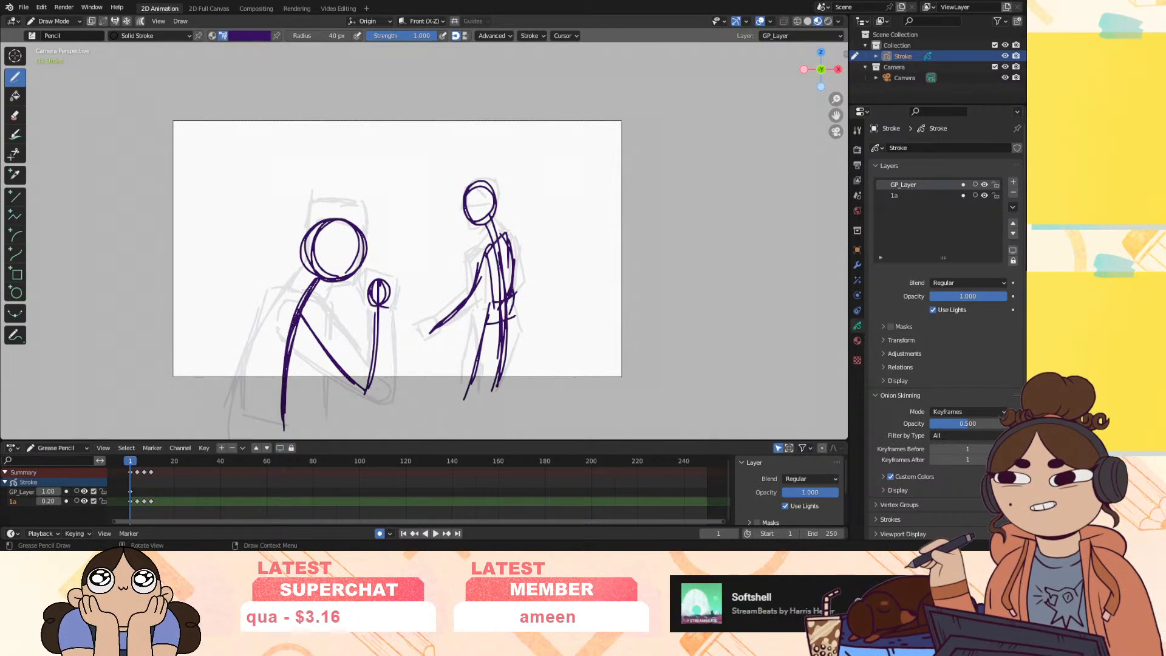
# Add oval torsos to both figures and thicken the foreground figure's lower body line
pyautogui.moveTo(303, 290); pyautogui.dragTo(267, 343)
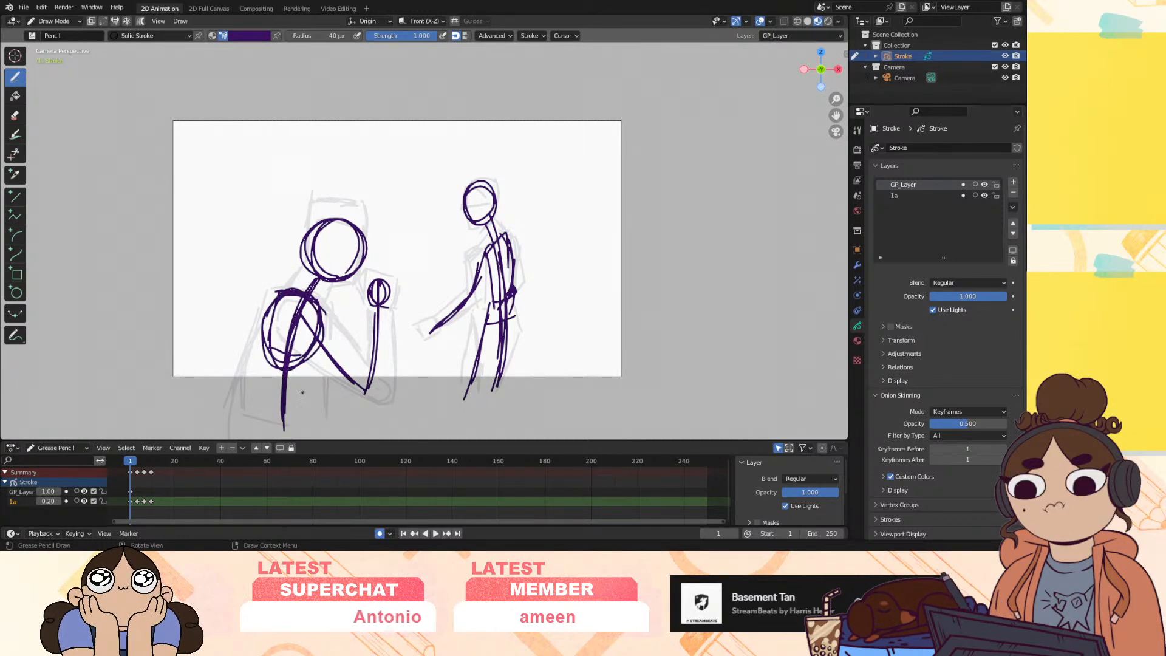
pyautogui.moveTo(281, 425); pyautogui.dragTo(281, 383)
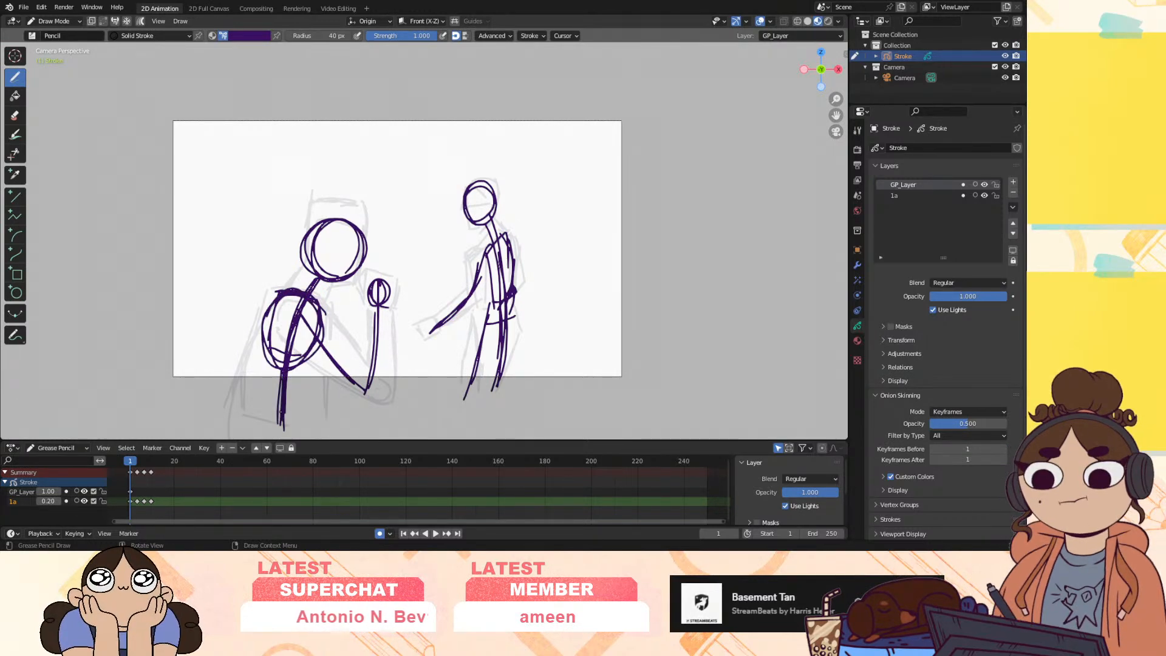
pyautogui.moveTo(503, 240); pyautogui.dragTo(513, 292)
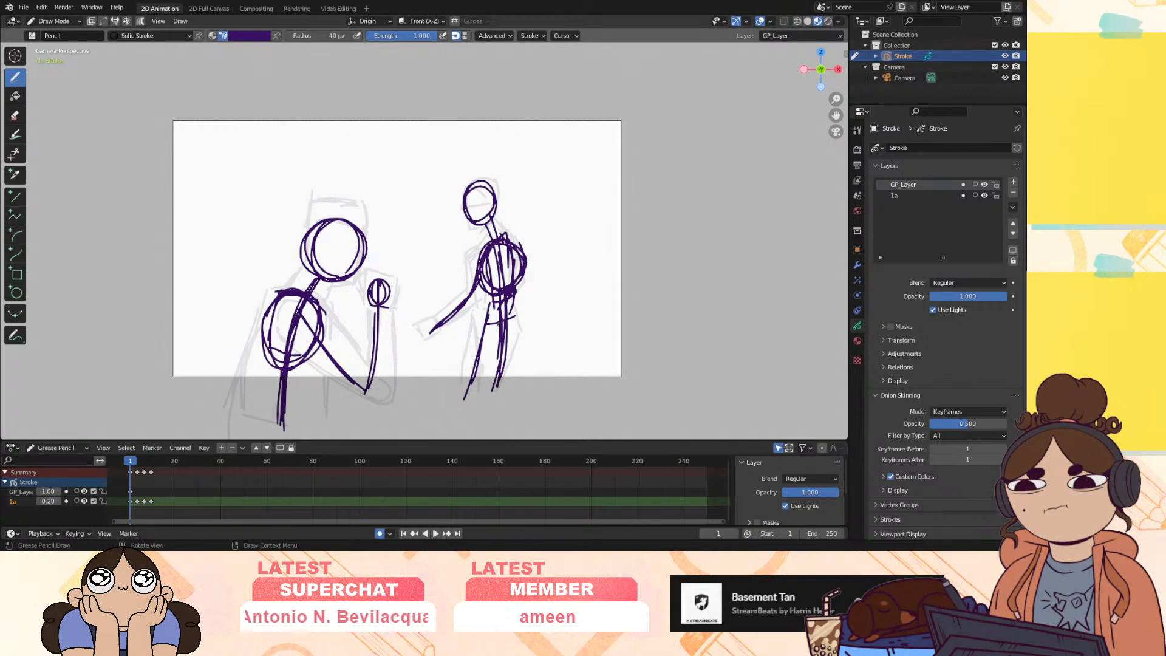
# Erase the standing figure's messy torso and front leg, and redraw its spine, rounded chest and leg
pyautogui.hotkey('ctrl', 'z')
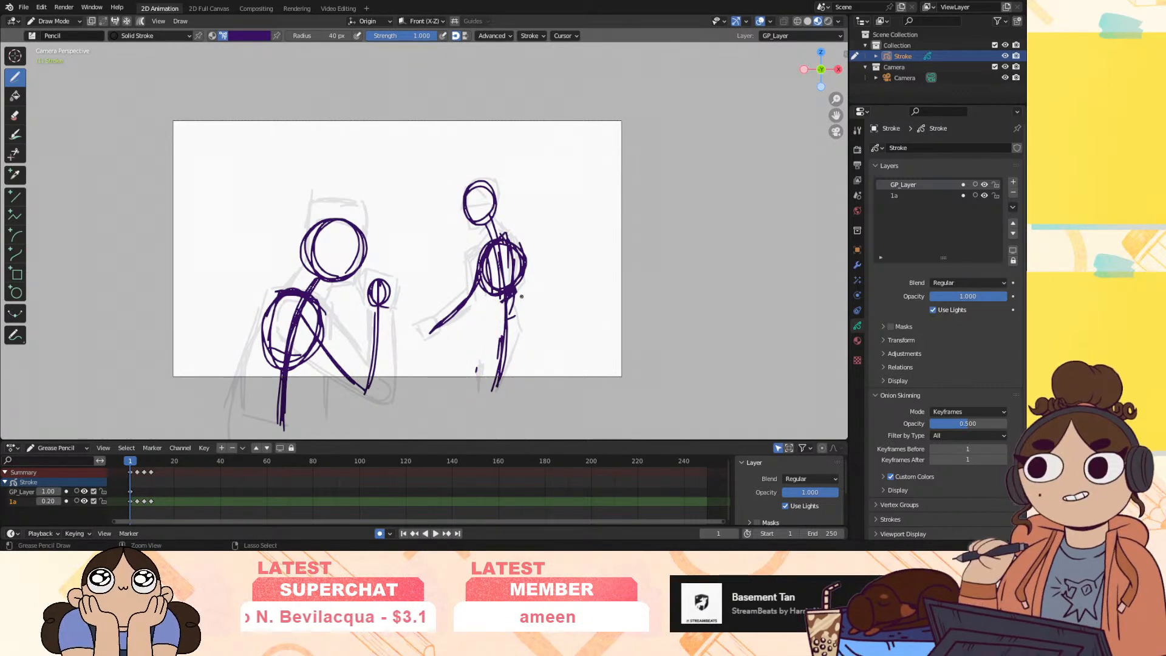
pyautogui.hotkey('ctrl', 'z')
pyautogui.hotkey('ctrl', 'z')
pyautogui.hotkey('ctrl', 'z')
pyautogui.moveTo(488, 226)
pyautogui.mouseDown()
pyautogui.moveTo(498, 259)
pyautogui.moveTo(475, 290)
pyautogui.moveTo(487, 304)
pyautogui.mouseUp()
pyautogui.moveTo(489, 238)
pyautogui.mouseDown()
pyautogui.moveTo(522, 271)
pyautogui.moveTo(489, 297)
pyautogui.moveTo(504, 332)
pyautogui.moveTo(496, 304)
pyautogui.mouseUp()
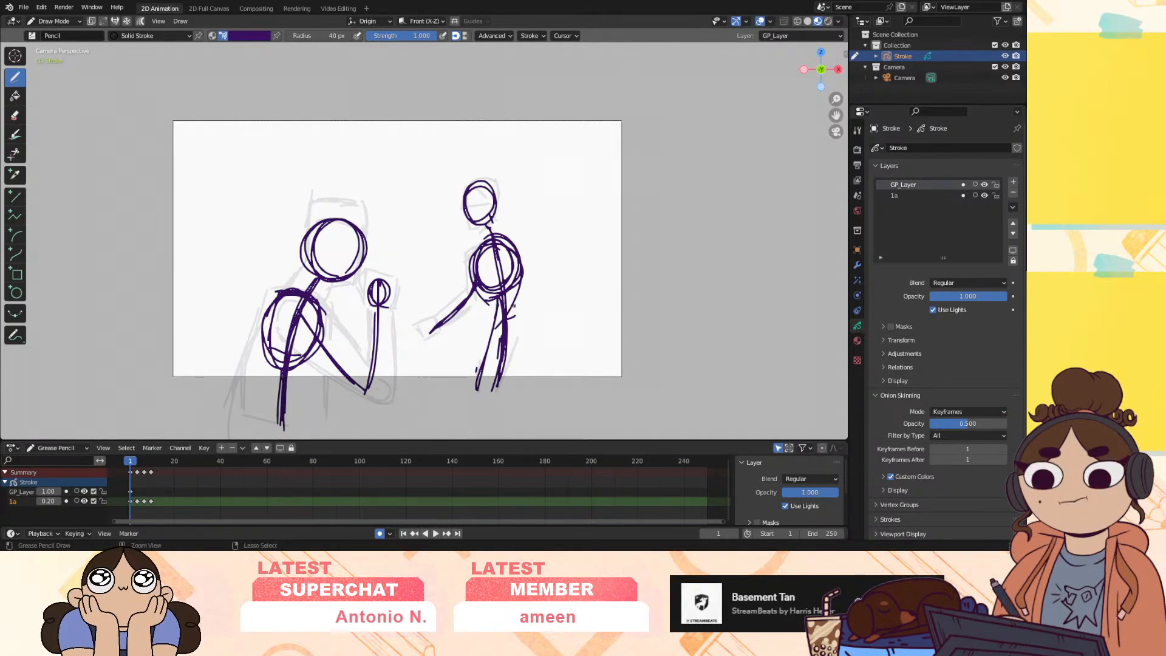
# Clear the standing figure's round chest and redraw the torso as one long oval with two legs beneath it
pyautogui.hotkey('ctrl', 'z')
pyautogui.hotkey('ctrl', 'z')
pyautogui.hotkey('ctrl', 'z')
pyautogui.hotkey('ctrl', 'z')
pyautogui.hotkey('ctrl', 'z')
pyautogui.hotkey('ctrl', 'z')
pyautogui.hotkey('ctrl', 'z')
pyautogui.moveTo(475, 285); pyautogui.dragTo(494, 322)
pyautogui.moveTo(519, 259)
pyautogui.mouseDown()
pyautogui.moveTo(526, 301)
pyautogui.moveTo(485, 322)
pyautogui.moveTo(489, 331)
pyautogui.mouseUp()
pyautogui.moveTo(512, 239)
pyautogui.mouseDown()
pyautogui.moveTo(504, 326)
pyautogui.moveTo(476, 390)
pyautogui.mouseUp()
# Erase the foreground figure's round torso and lock layer 1a
pyautogui.hotkey('ctrl', 'z')
pyautogui.hotkey('ctrl', 'z')
pyautogui.hotkey('ctrl', 'z')
pyautogui.hotkey('ctrl', 'z')
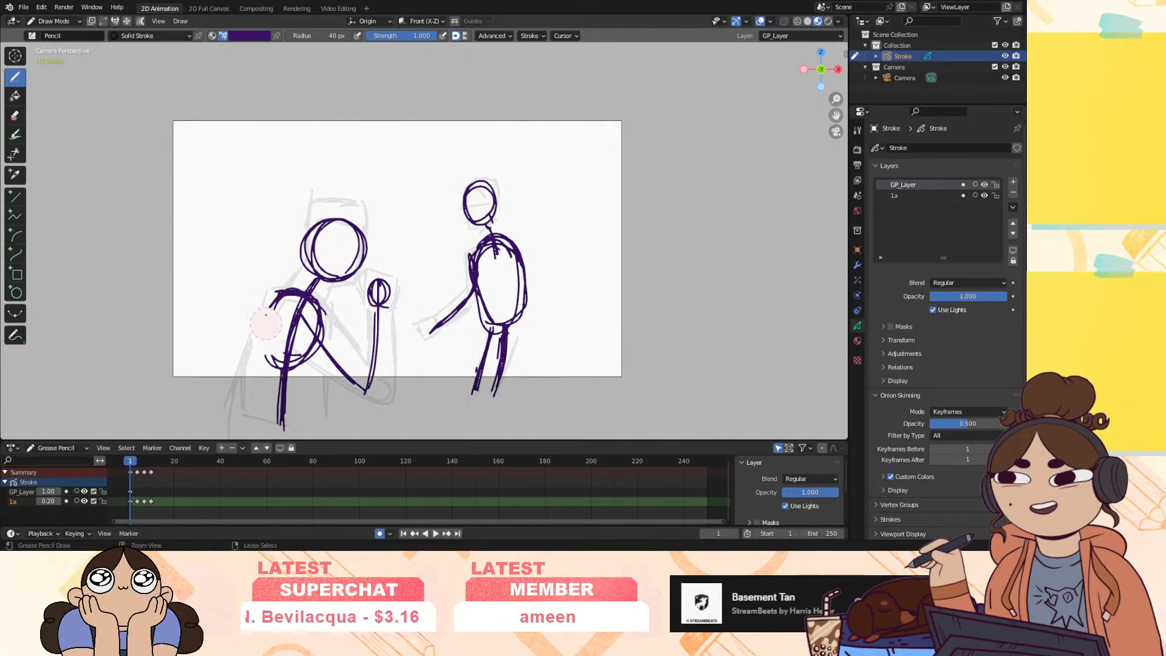
pyautogui.hotkey('ctrl', 'z')
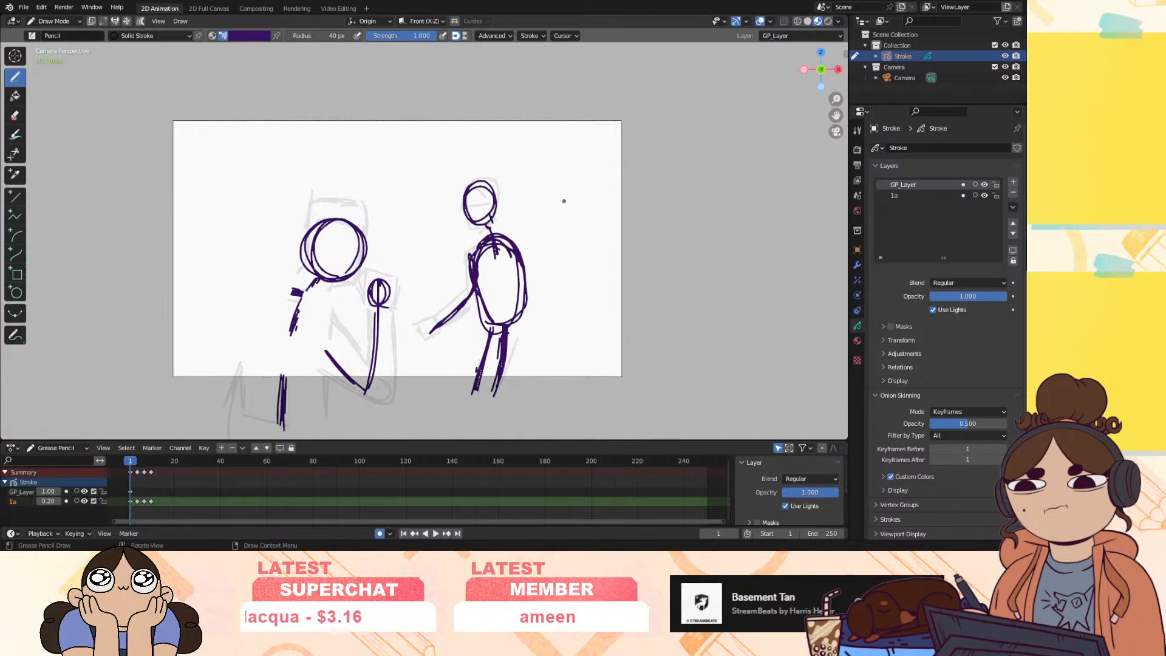
pyautogui.click(1013, 207)
pyautogui.click(968, 293)
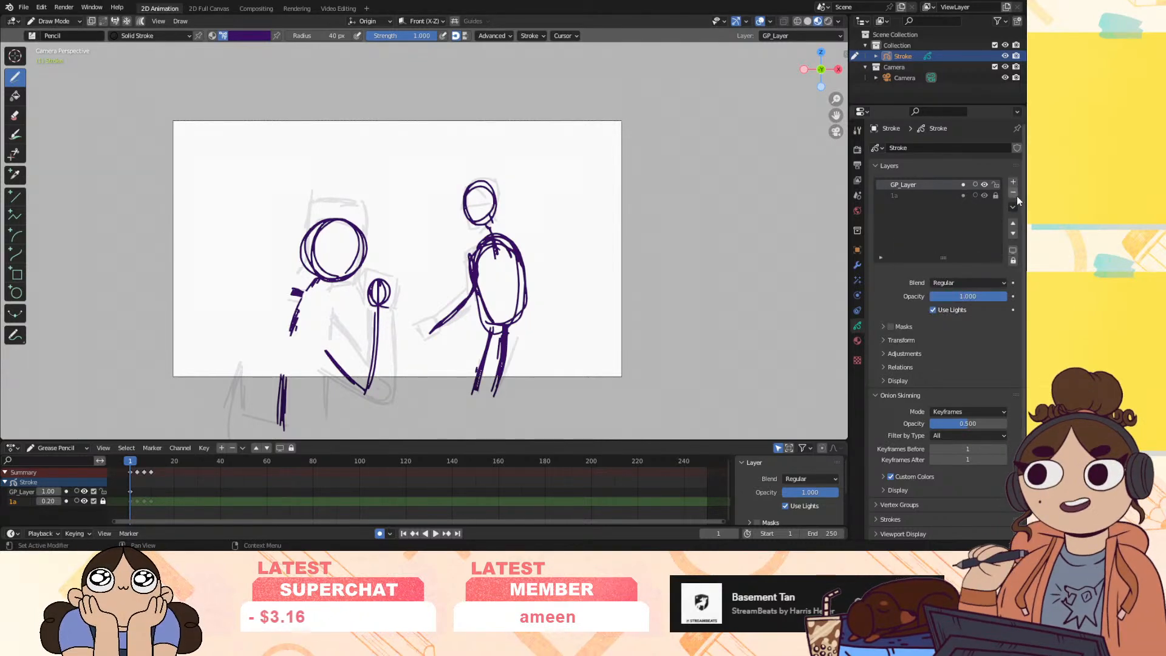
# Redraw the foreground figure's torso as a long oval with rounded hips, and add a hip curve to the standing figure
pyautogui.moveTo(302, 283); pyautogui.dragTo(251, 383)
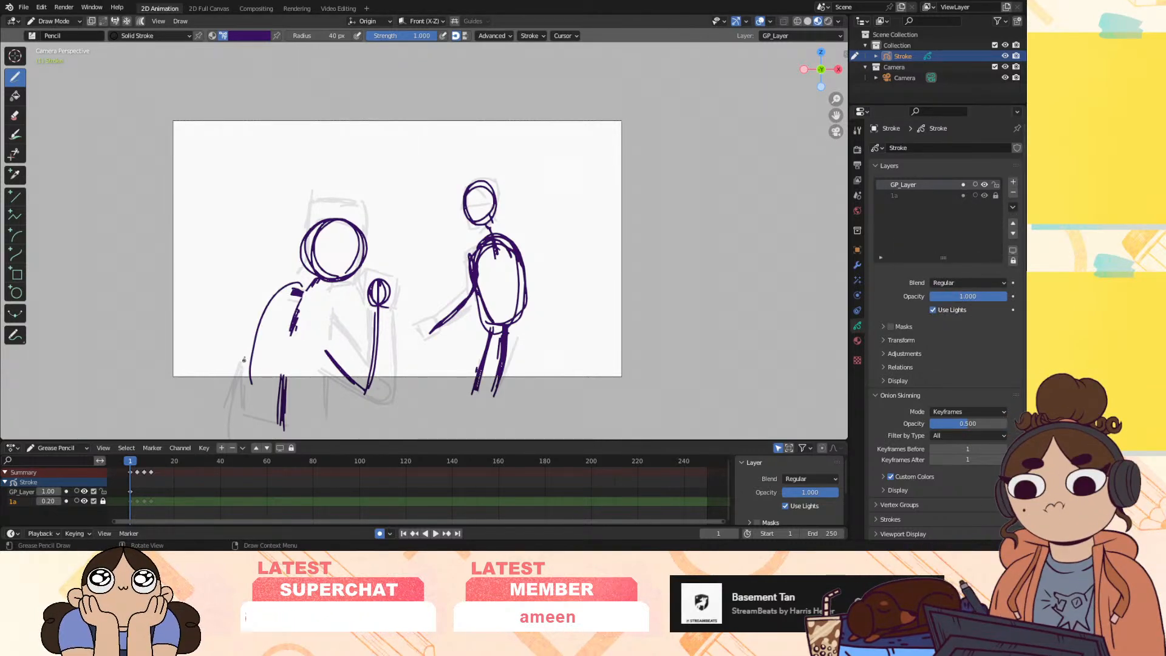
pyautogui.moveTo(317, 283)
pyautogui.mouseDown()
pyautogui.moveTo(331, 316)
pyautogui.moveTo(298, 412)
pyautogui.mouseUp()
pyautogui.moveTo(312, 281)
pyautogui.mouseDown()
pyautogui.moveTo(251, 361)
pyautogui.moveTo(268, 408)
pyautogui.mouseUp()
pyautogui.moveTo(521, 306); pyautogui.dragTo(472, 331)
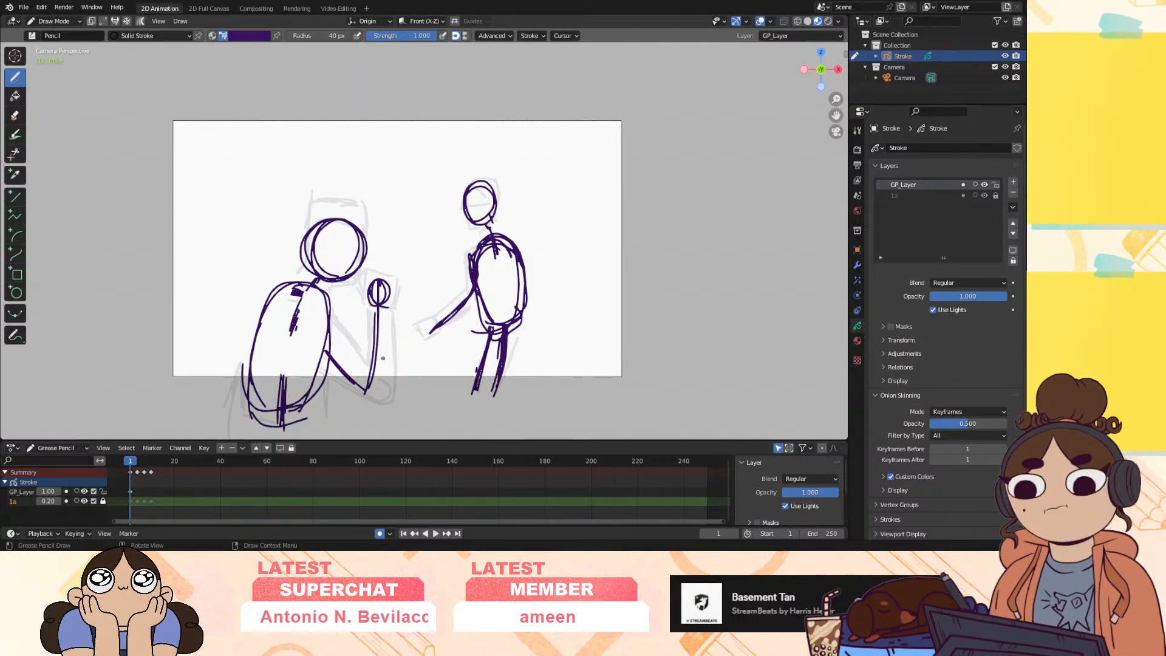
# Insert blank keyframes on the new layer at frames 4, 7 and 10, matching the keyframes of layer 1a
pyautogui.press('Down')
pyautogui.press('space')
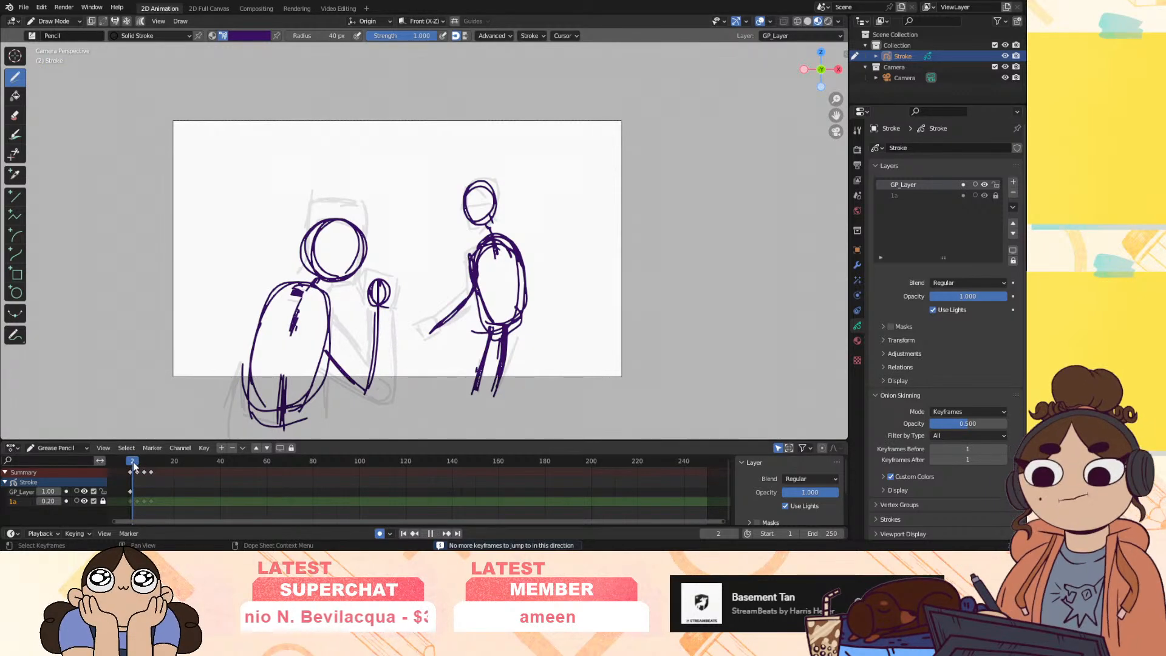
pyautogui.press('i')
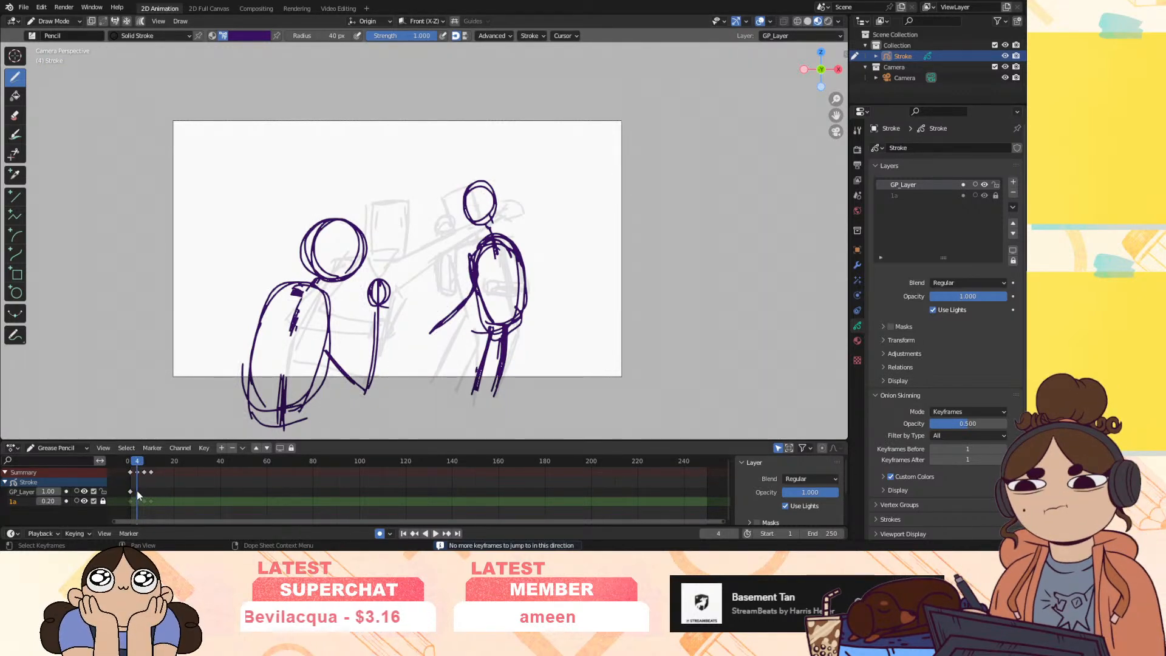
pyautogui.click(140, 492)
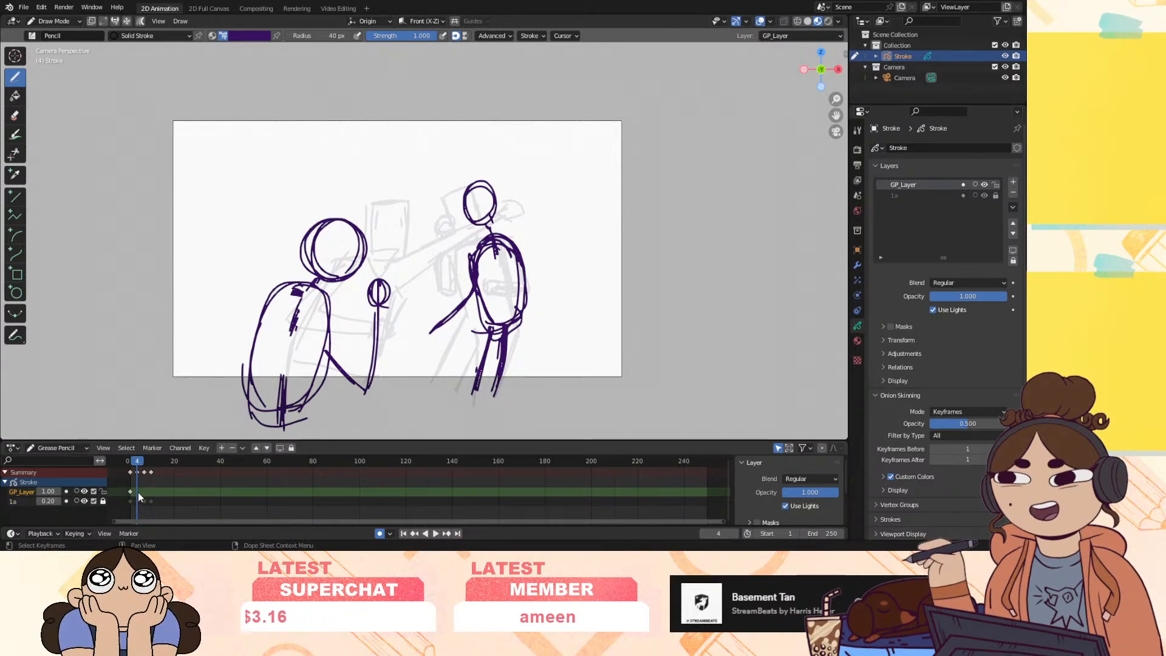
pyautogui.moveTo(140, 462)
pyautogui.mouseDown()
pyautogui.moveTo(150, 462)
pyautogui.moveTo(132, 461)
pyautogui.mouseUp()
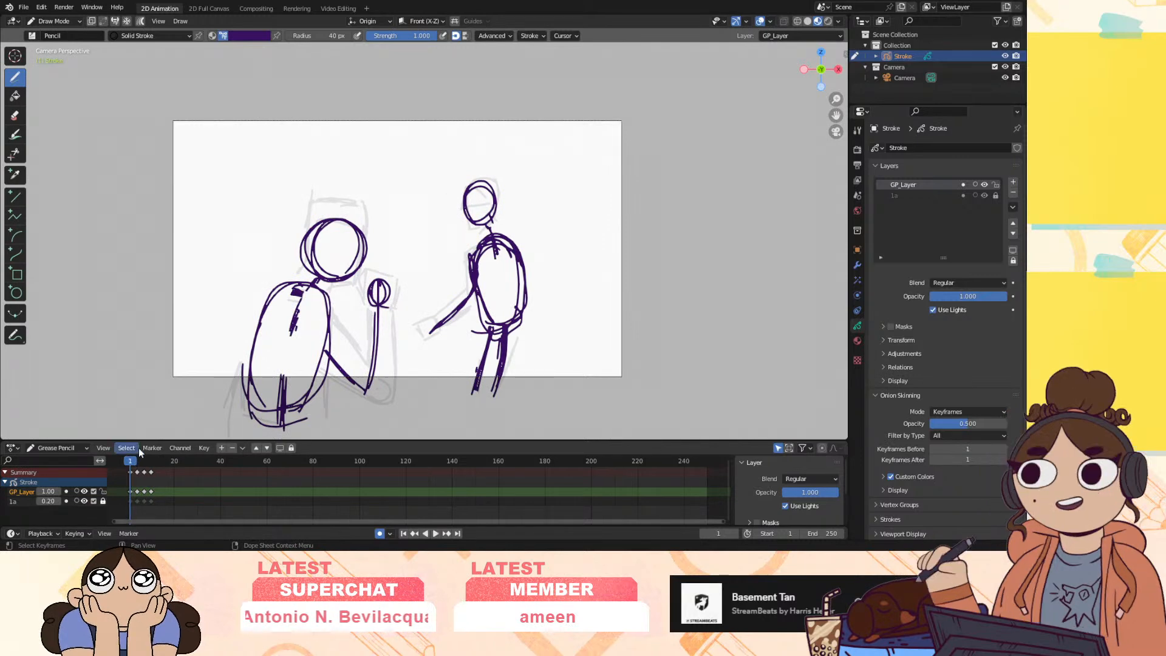
# On frame 4 of the new layer, sketch the leaning figure's head as a doubled circle
pyautogui.press('Right')
pyautogui.press('Right')
pyautogui.press('Right')
pyautogui.press('Left')
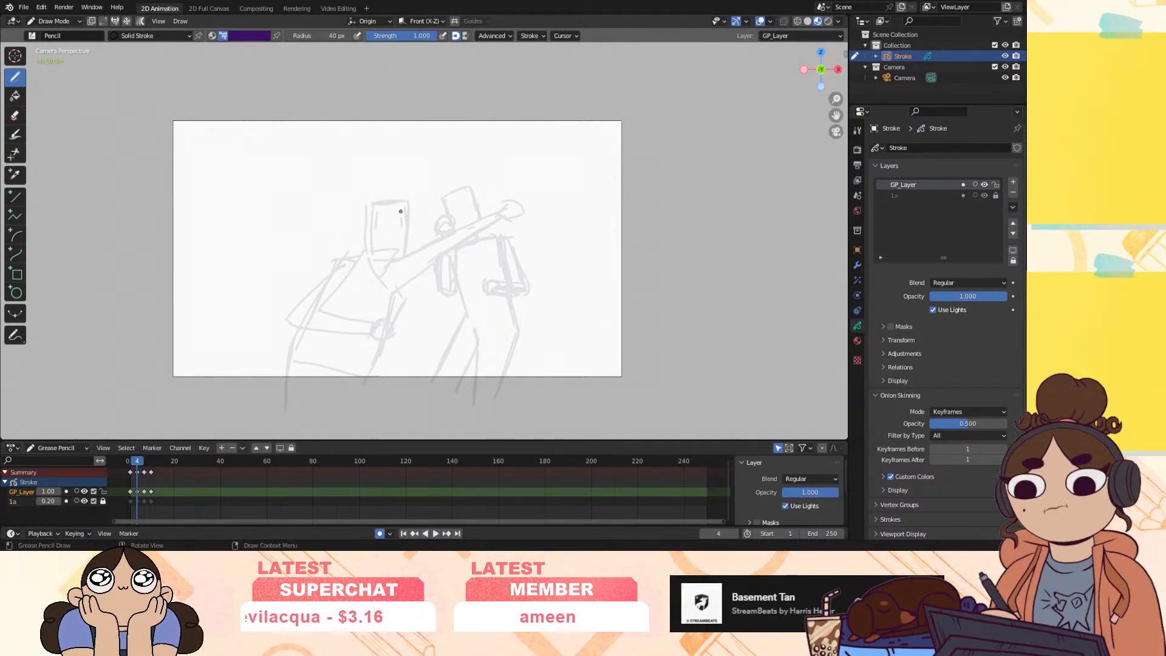
pyautogui.moveTo(379, 202); pyautogui.dragTo(398, 207)
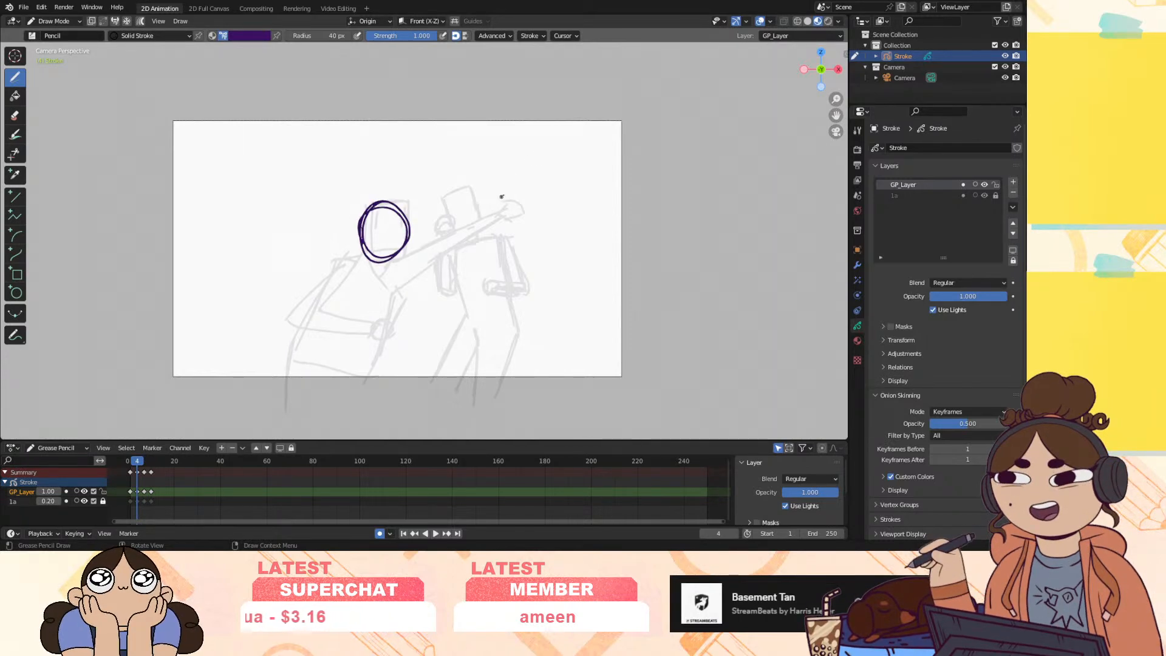
# Sketch the standing figure on frame 4 with a small circle head, raised arm and fist, long torso, round hips and legs
pyautogui.moveTo(465, 187)
pyautogui.mouseDown()
pyautogui.moveTo(480, 231)
pyautogui.moveTo(442, 226)
pyautogui.mouseUp()
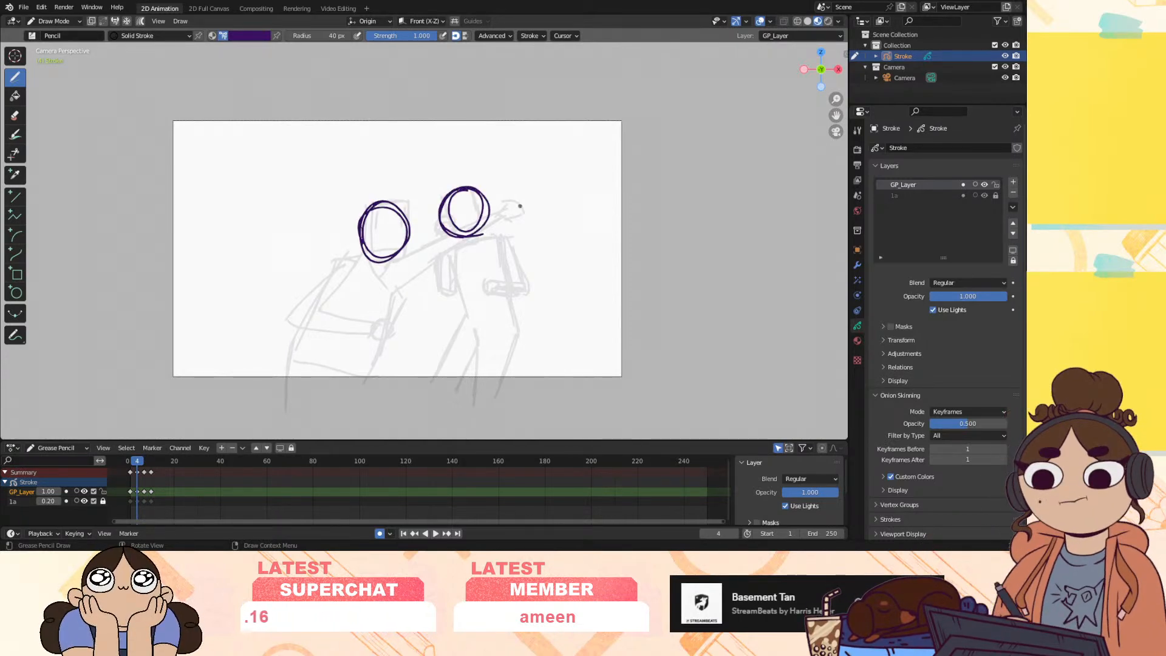
pyautogui.hotkey('ctrl', 'z')
pyautogui.moveTo(465, 186)
pyautogui.mouseDown()
pyautogui.moveTo(483, 227)
pyautogui.moveTo(437, 215)
pyautogui.moveTo(494, 302)
pyautogui.mouseUp()
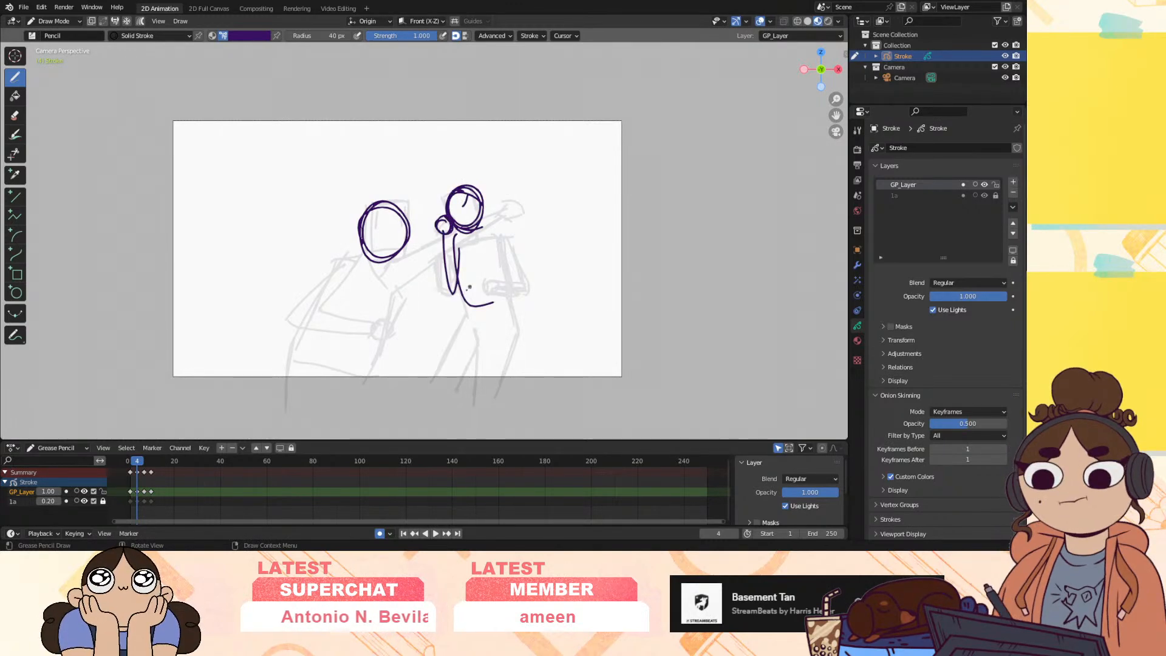
pyautogui.moveTo(480, 223)
pyautogui.mouseDown()
pyautogui.moveTo(512, 306)
pyautogui.moveTo(488, 407)
pyautogui.mouseUp()
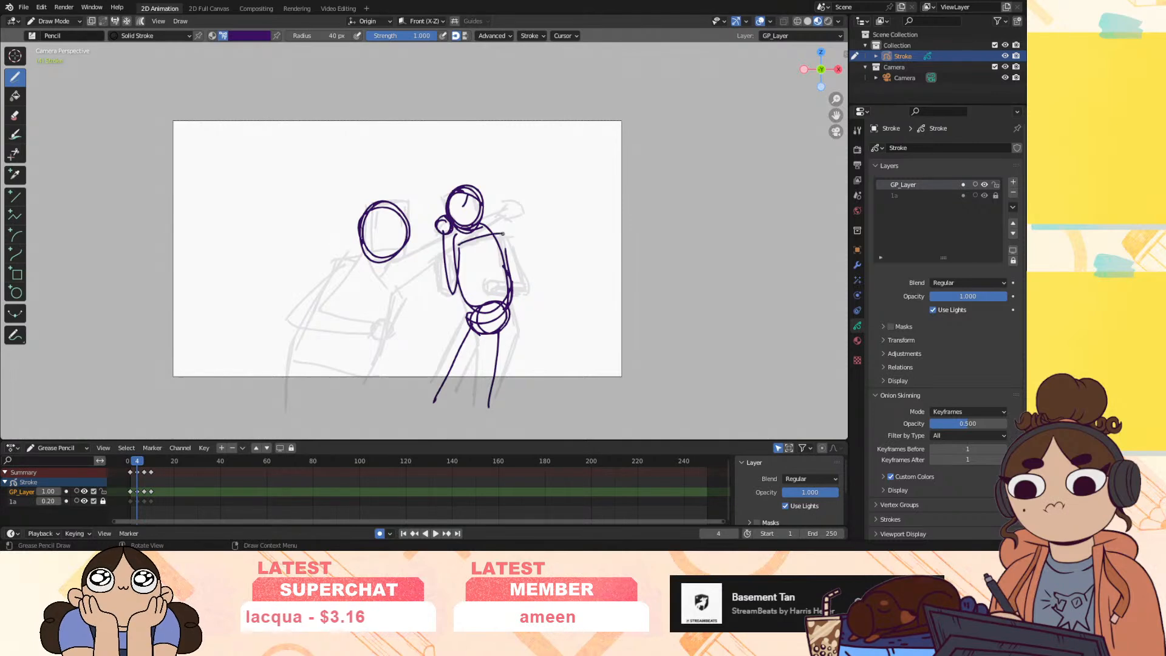
# Draw the standing figure's shoulder and its other arm bent across the waist, ending in a round hand
pyautogui.moveTo(484, 228); pyautogui.dragTo(509, 232)
pyautogui.moveTo(524, 292); pyautogui.dragTo(526, 306)
pyautogui.hotkey('ctrl', 'z')
pyautogui.moveTo(501, 236)
pyautogui.mouseDown()
pyautogui.moveTo(521, 281)
pyautogui.moveTo(491, 275)
pyautogui.mouseUp()
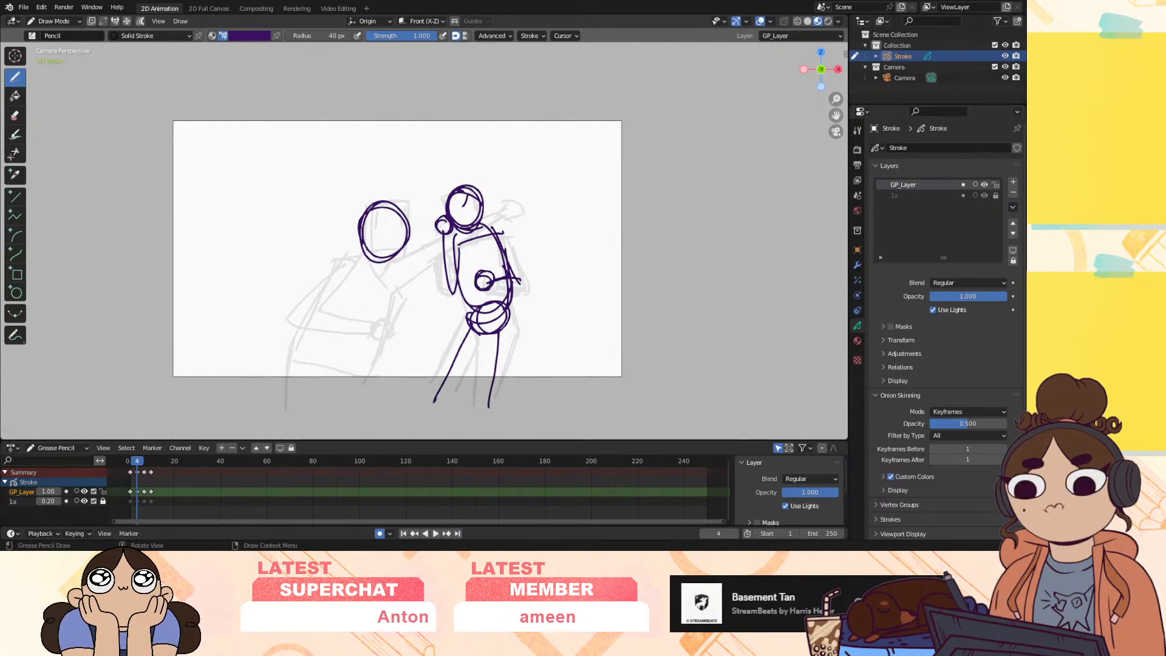
# Sketch the leaning figure's slanted oval torso, one arm bent to a fist at the waist and one punching past the other head
pyautogui.moveTo(357, 264)
pyautogui.mouseDown()
pyautogui.moveTo(363, 339)
pyautogui.moveTo(374, 322)
pyautogui.mouseUp()
pyautogui.moveTo(352, 264); pyautogui.dragTo(383, 277)
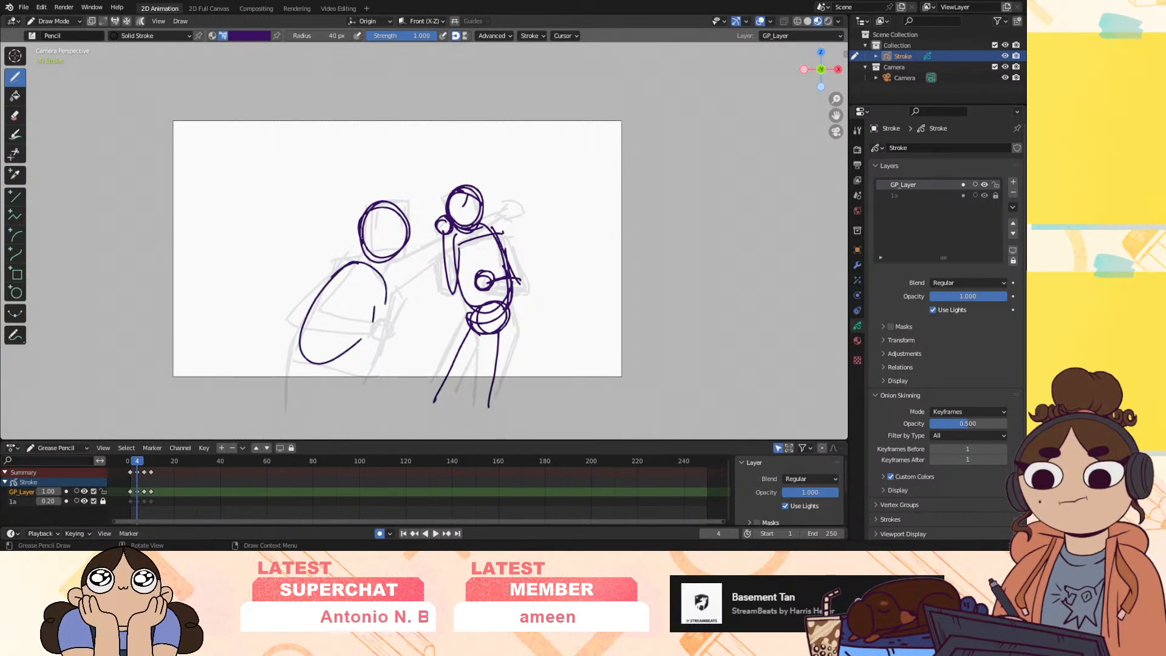
pyautogui.moveTo(323, 369)
pyautogui.mouseDown()
pyautogui.moveTo(387, 285)
pyautogui.moveTo(384, 326)
pyautogui.mouseUp()
pyautogui.moveTo(349, 254); pyautogui.dragTo(387, 320)
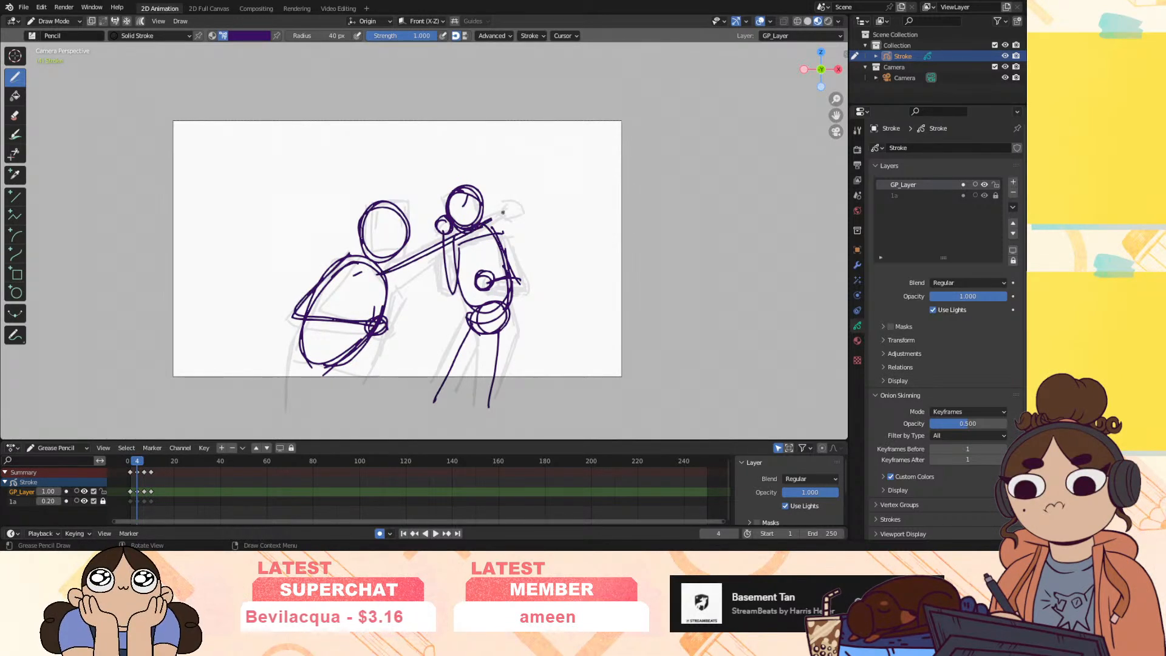
pyautogui.moveTo(502, 207); pyautogui.dragTo(491, 217)
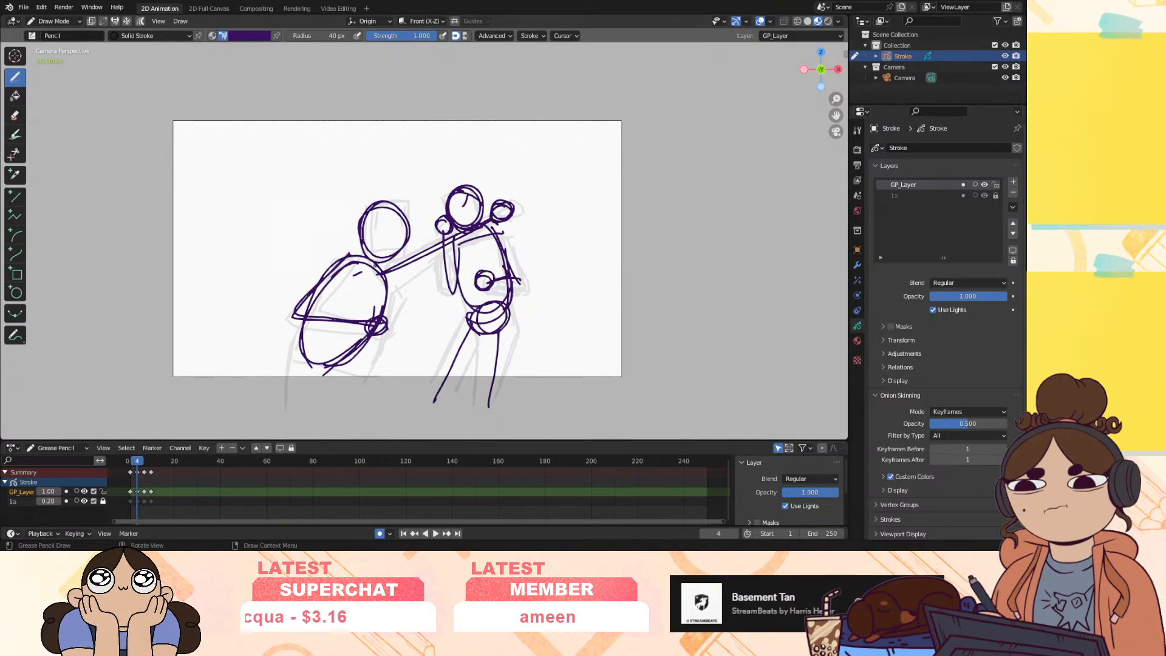
# Sketch the leaning figure's legs below the torso, and flip between frames 1 and 4 to compare the two poses
pyautogui.moveTo(307, 370); pyautogui.dragTo(300, 414)
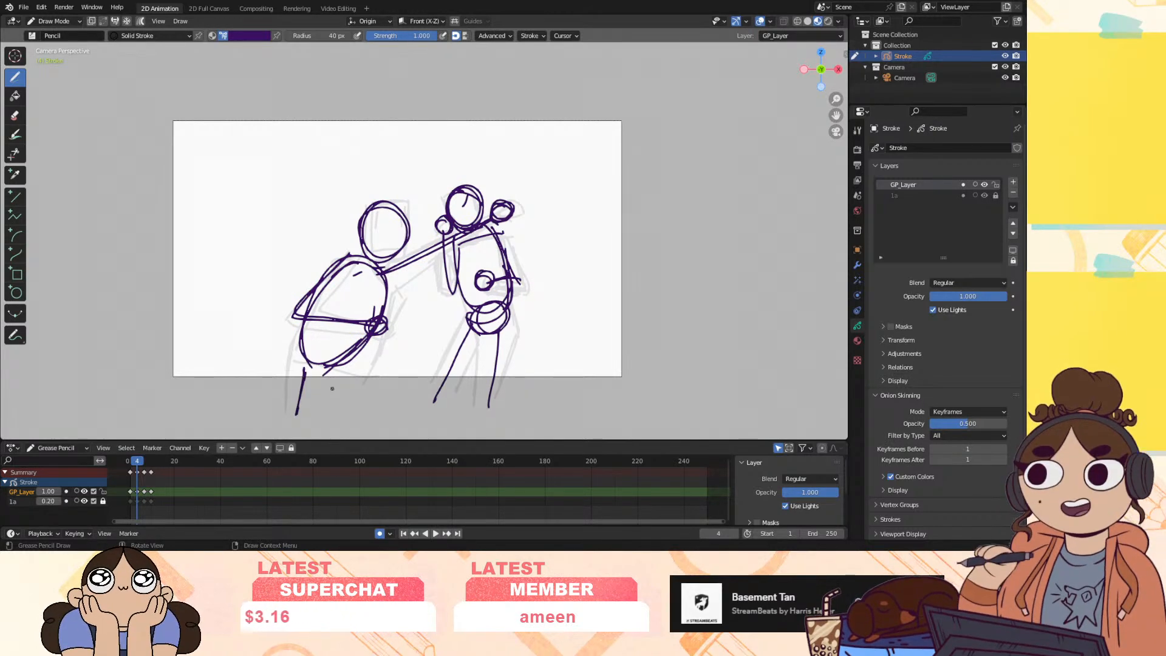
pyautogui.press('Down')
pyautogui.press('Up')
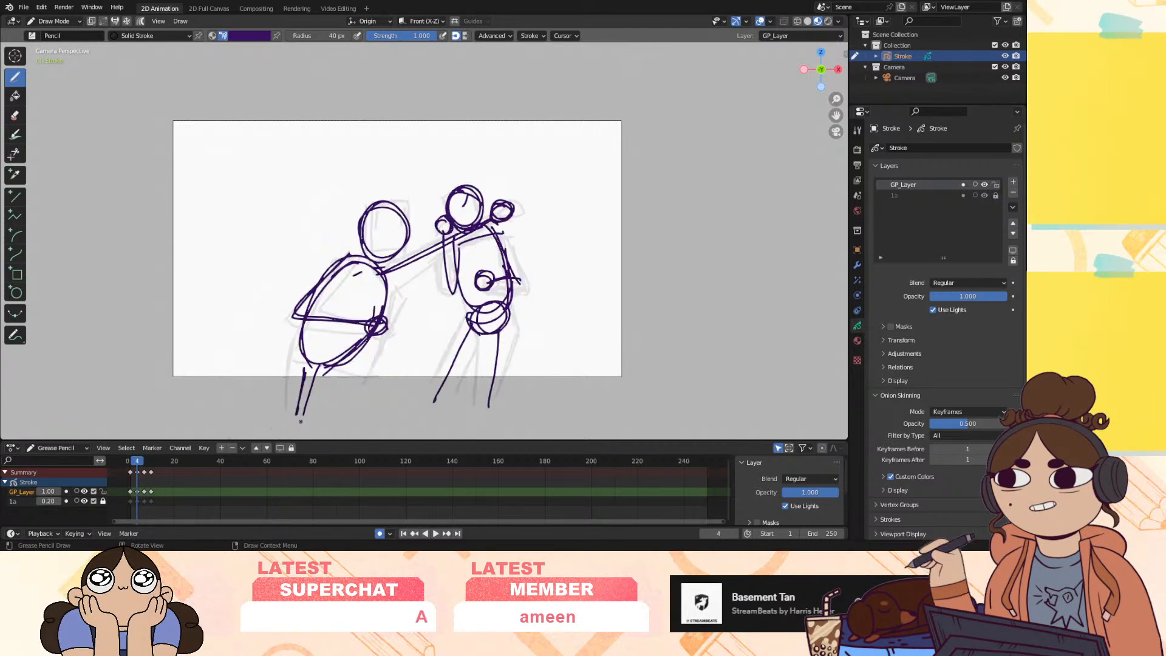
pyautogui.press('Down')
pyautogui.press('Up')
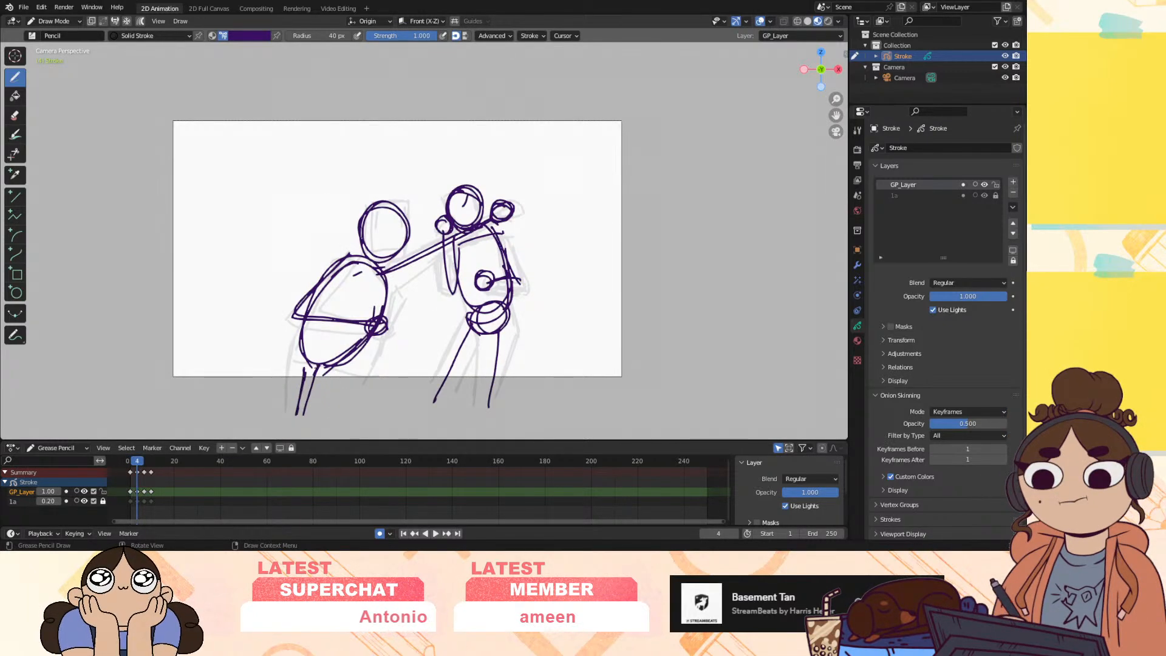
pyautogui.moveTo(304, 426); pyautogui.dragTo(320, 422)
pyautogui.press('Down')
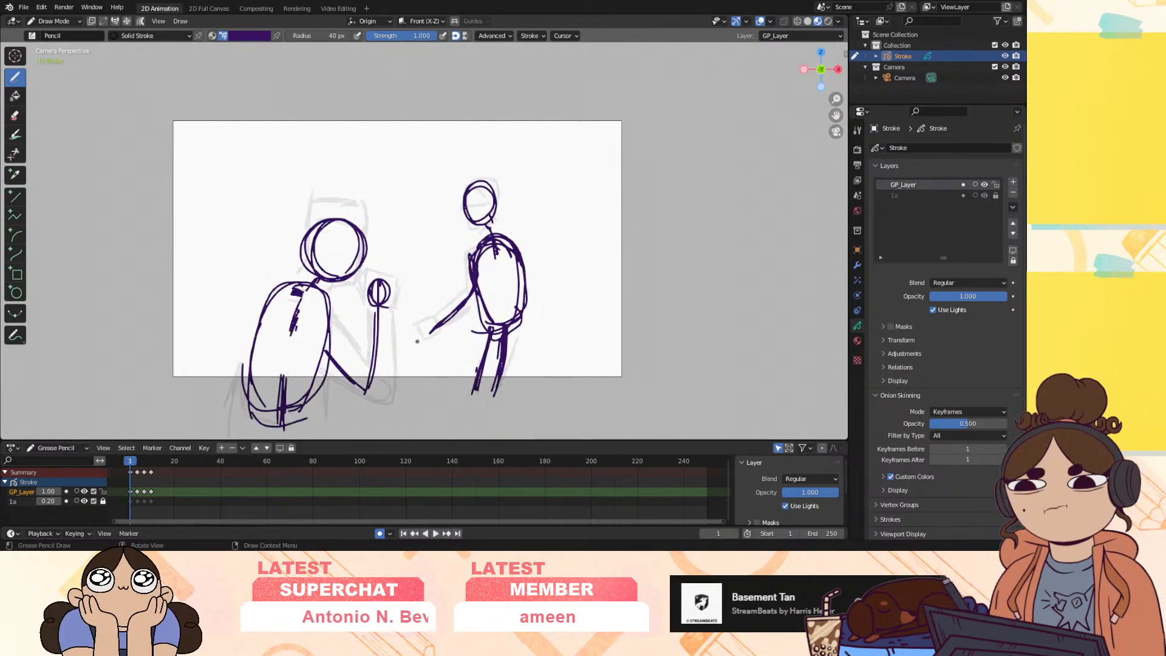
# Compare frames 1 and 4 and enlarge the leaning figure's head with an extra circle on both frames
pyautogui.press('Up')
pyautogui.press('Down')
pyautogui.press('Up')
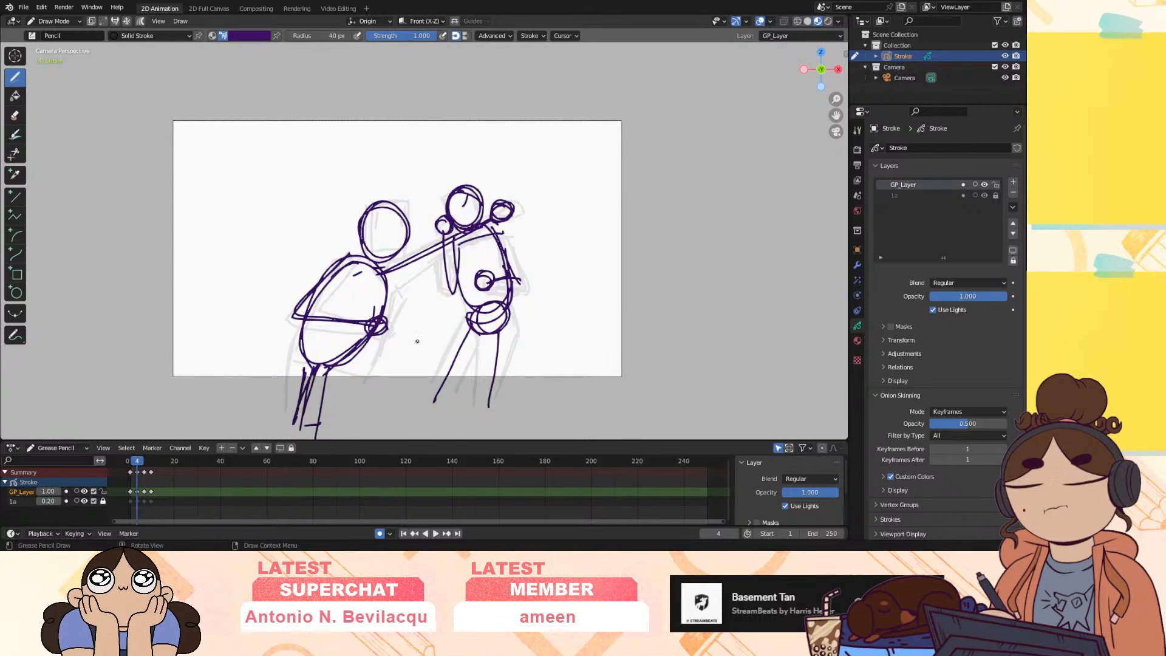
pyautogui.press('Down')
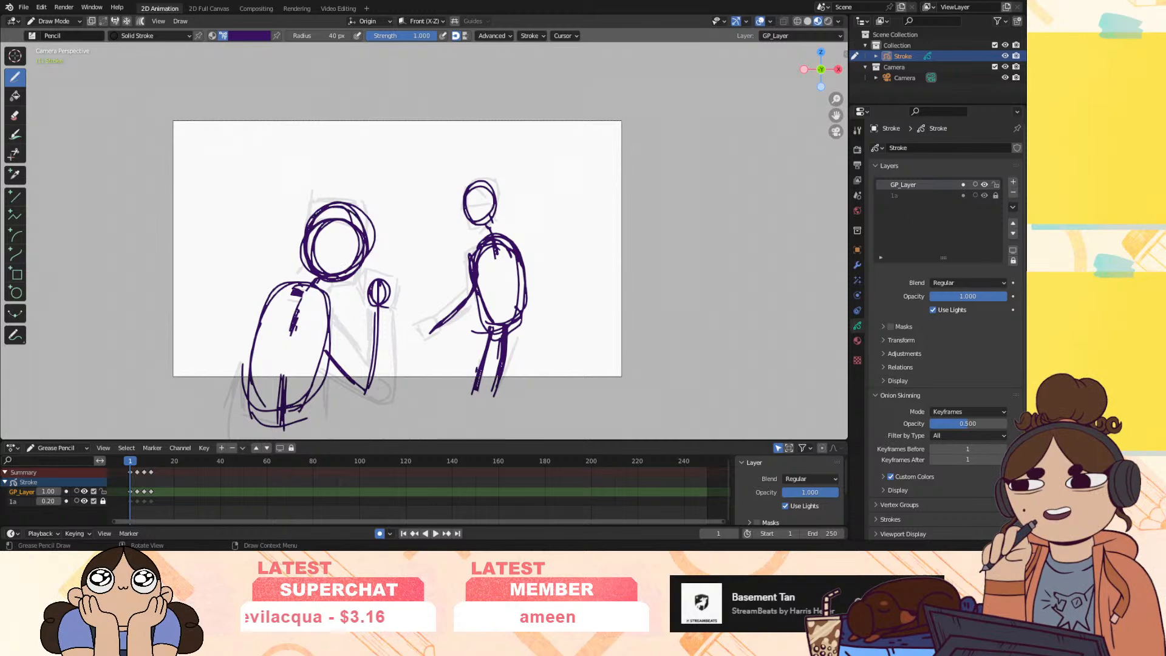
pyautogui.press('Up')
pyautogui.moveTo(389, 201)
pyautogui.mouseDown()
pyautogui.moveTo(360, 252)
pyautogui.moveTo(388, 199)
pyautogui.mouseUp()
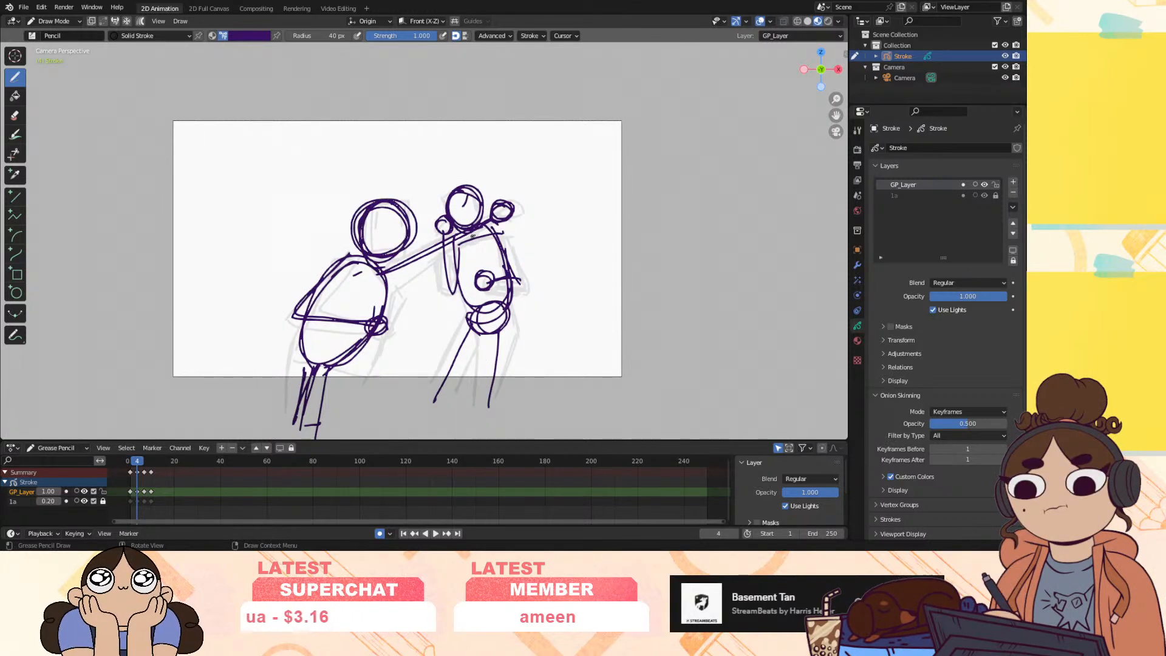
# Sketch the crouching figure on frame 7 with an oval head, rounded torso and a bent arm raised to a round fist
pyautogui.press('Up')
pyautogui.press('Down')
pyautogui.press('Up')
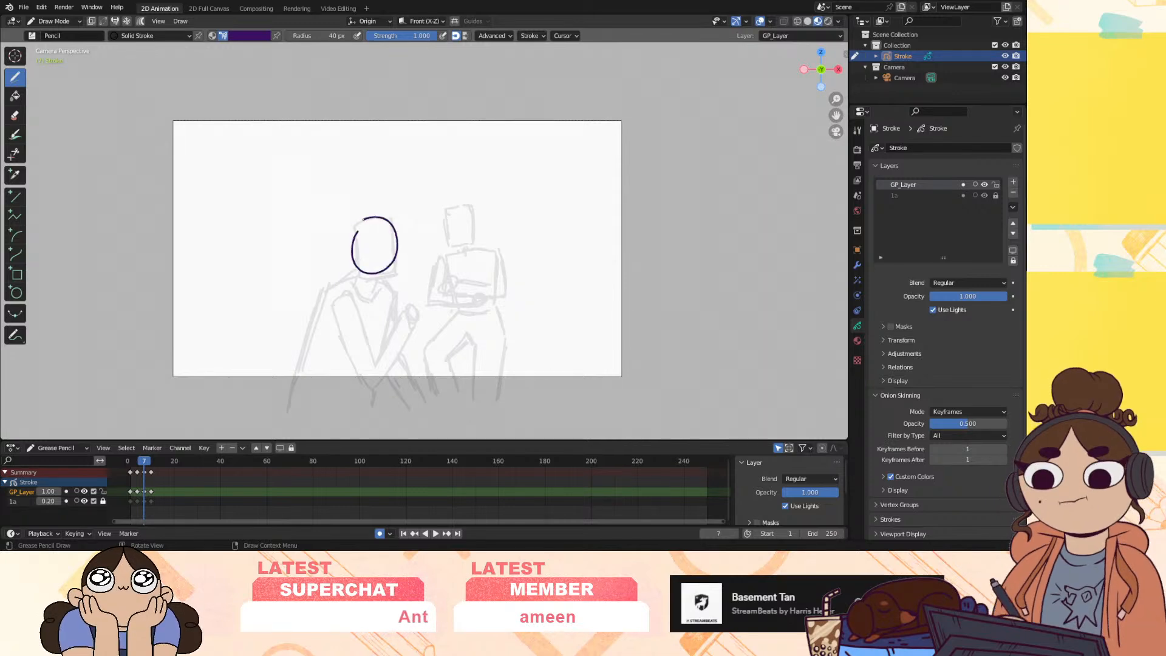
pyautogui.moveTo(359, 293)
pyautogui.mouseDown()
pyautogui.moveTo(305, 369)
pyautogui.moveTo(379, 384)
pyautogui.mouseUp()
pyautogui.moveTo(387, 296); pyautogui.dragTo(360, 397)
pyautogui.moveTo(390, 320); pyautogui.dragTo(362, 395)
pyautogui.moveTo(345, 291); pyautogui.dragTo(416, 416)
pyautogui.moveTo(406, 323)
pyautogui.mouseDown()
pyautogui.moveTo(371, 391)
pyautogui.moveTo(407, 327)
pyautogui.mouseUp()
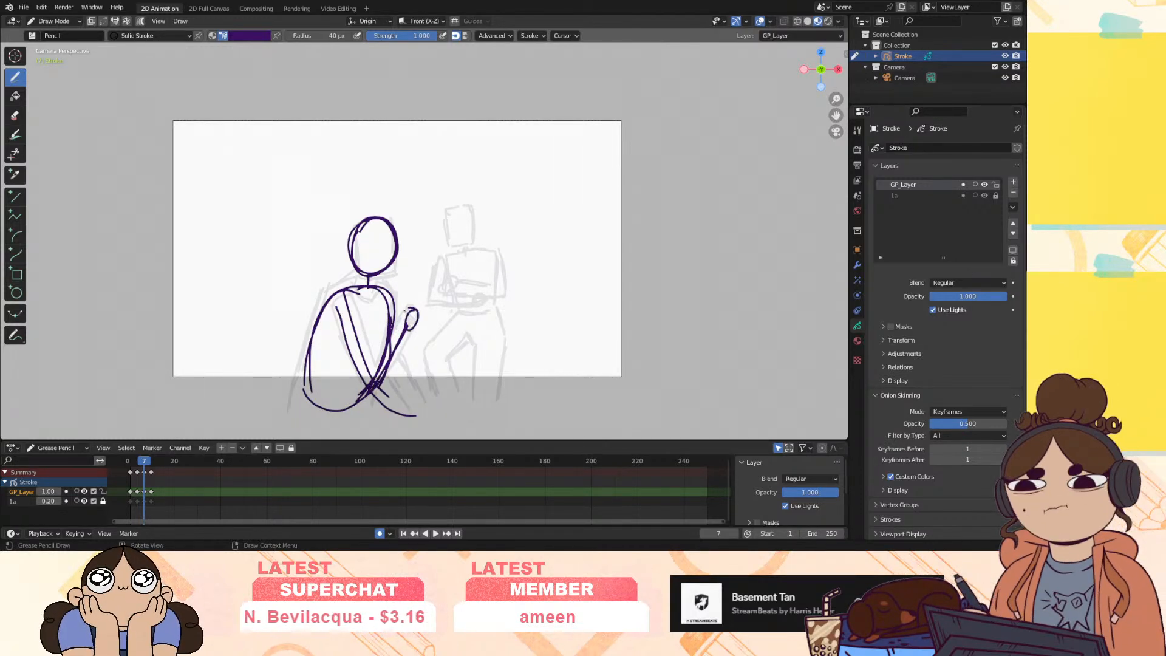
# Sketch the second figure on frame 7 with a circle head, oval torso, round hips, legs and both arms folded across the waist
pyautogui.moveTo(461, 206)
pyautogui.mouseDown()
pyautogui.moveTo(470, 246)
pyautogui.moveTo(450, 286)
pyautogui.moveTo(468, 320)
pyautogui.moveTo(444, 413)
pyautogui.mouseUp()
pyautogui.moveTo(479, 313)
pyautogui.mouseDown()
pyautogui.moveTo(455, 322)
pyautogui.moveTo(491, 318)
pyautogui.moveTo(467, 331)
pyautogui.moveTo(484, 415)
pyautogui.mouseUp()
pyautogui.moveTo(451, 252); pyautogui.dragTo(459, 299)
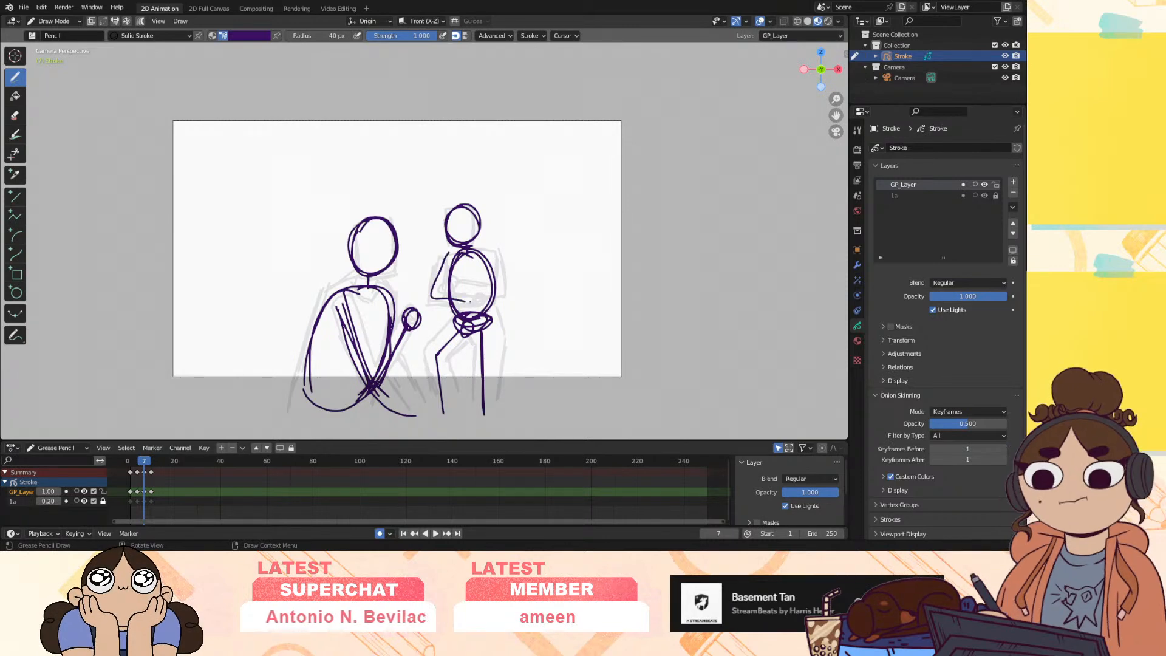
pyautogui.moveTo(491, 251); pyautogui.dragTo(478, 302)
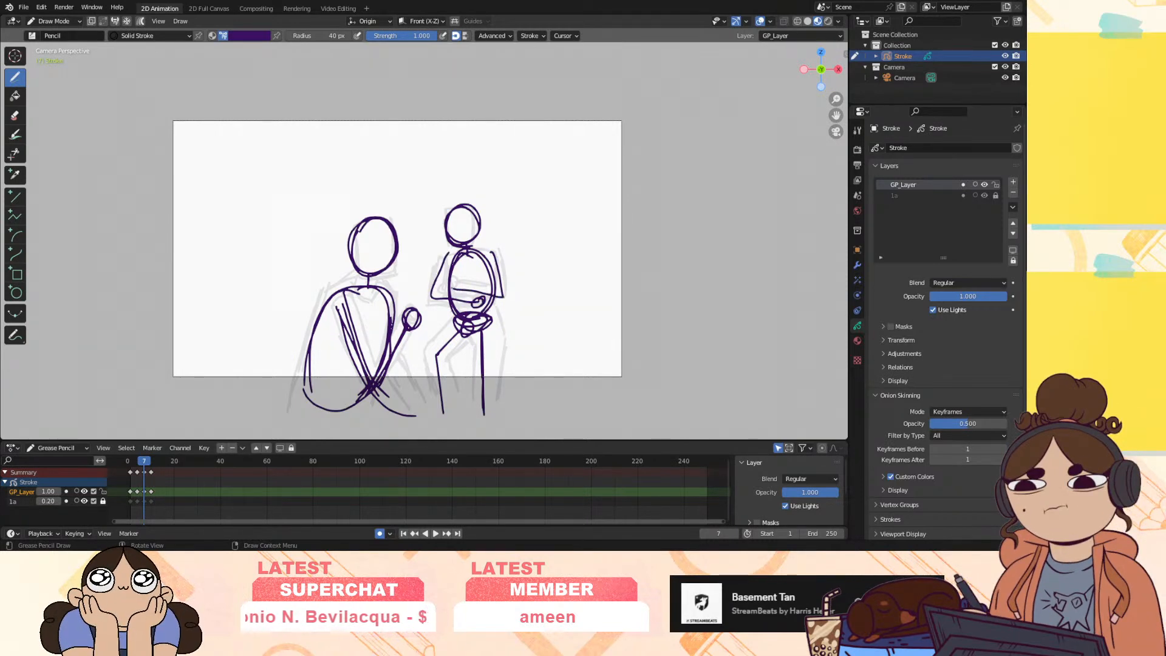
# Turn on onion skinning for GP_Layer and sketch the lunging figure's head and outstretched arm with a fist on frame 10
pyautogui.moveTo(144, 465)
pyautogui.mouseDown()
pyautogui.moveTo(132, 466)
pyautogui.moveTo(151, 471)
pyautogui.mouseUp()
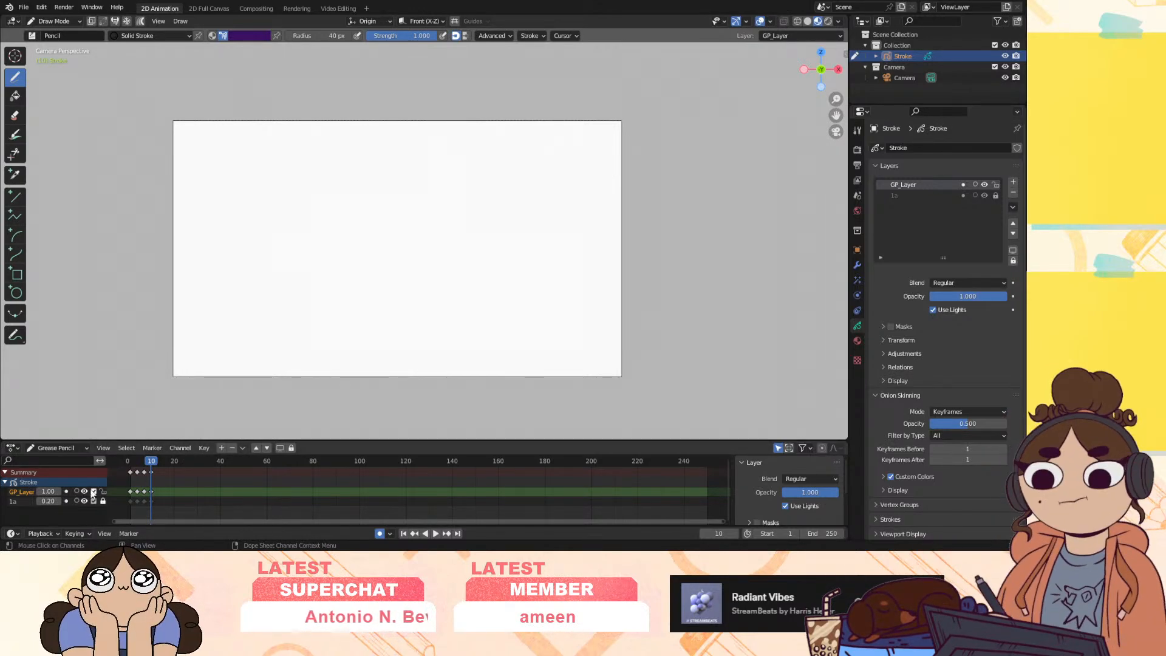
pyautogui.click(77, 492)
pyautogui.moveTo(151, 463)
pyautogui.mouseDown()
pyautogui.moveTo(134, 467)
pyautogui.moveTo(151, 466)
pyautogui.mouseUp()
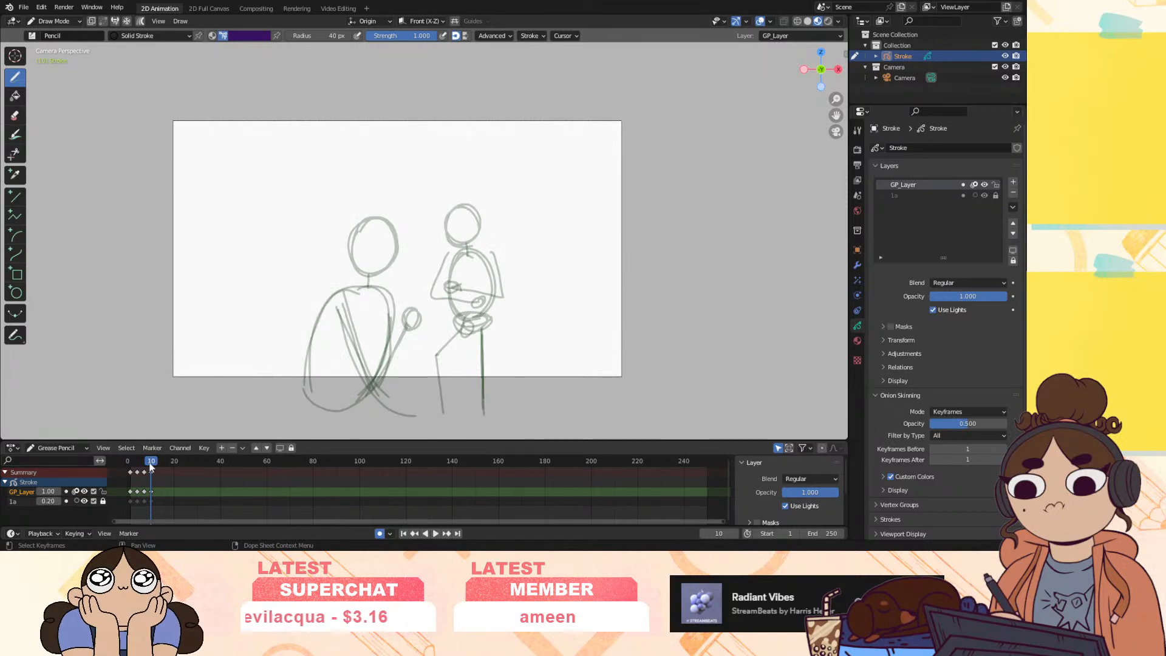
pyautogui.moveTo(397, 272); pyautogui.dragTo(415, 260)
pyautogui.moveTo(398, 208); pyautogui.dragTo(381, 278)
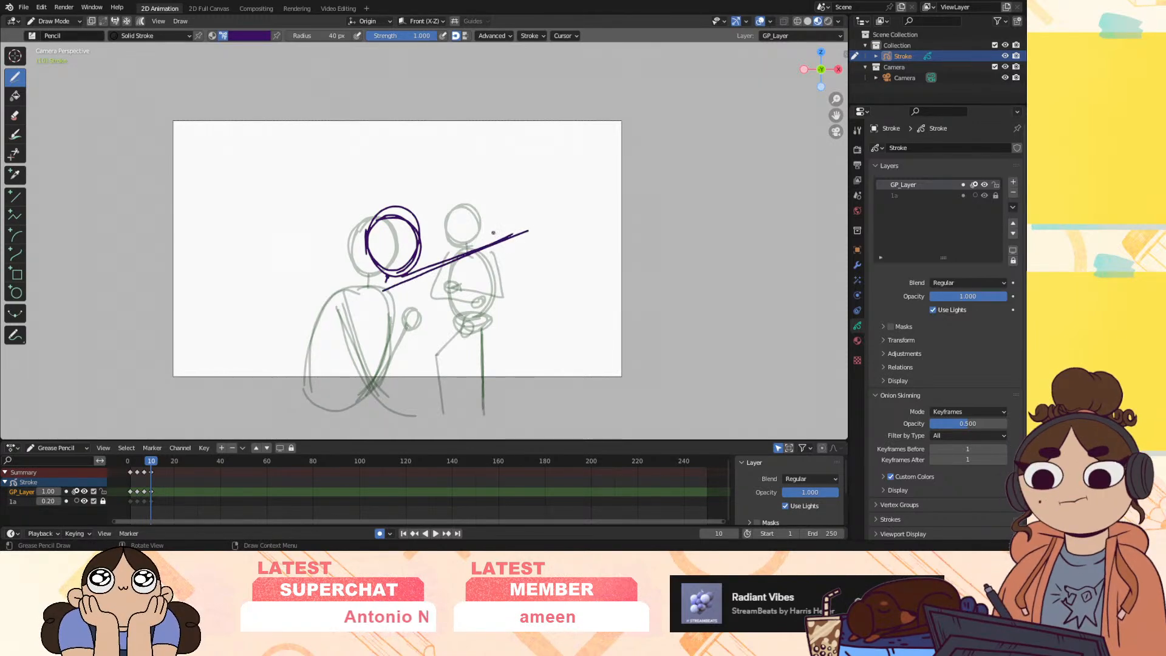
pyautogui.moveTo(499, 237); pyautogui.dragTo(511, 233)
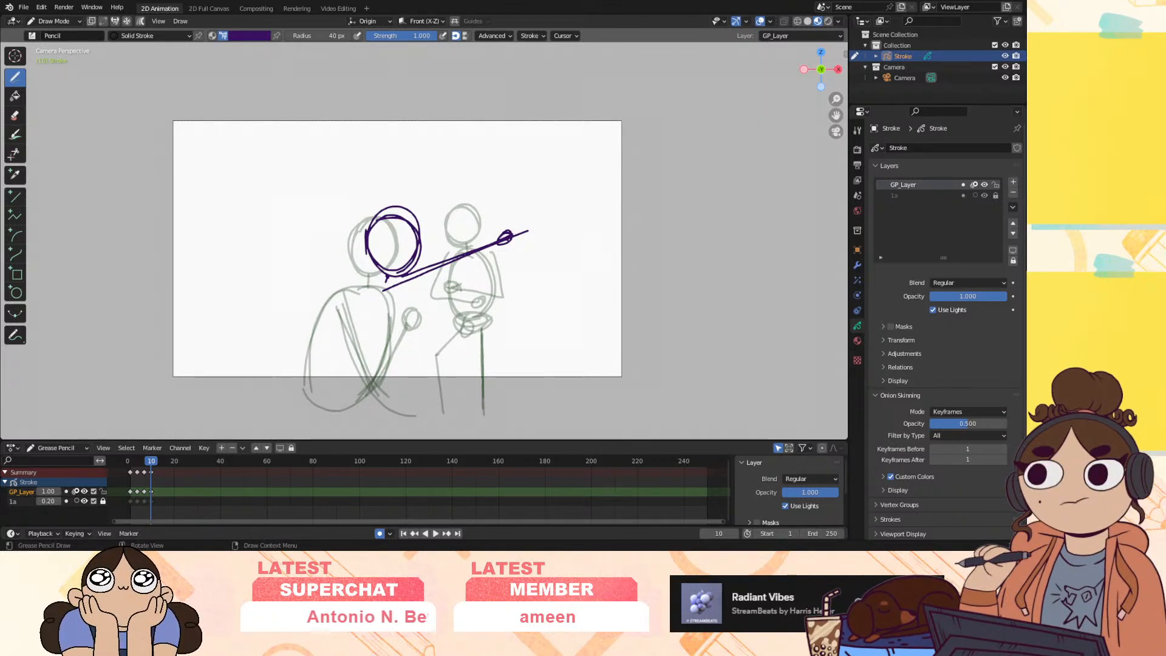
# Play the animation from the first frame to check the motion, and stop it
pyautogui.click(404, 533)
pyautogui.click(435, 533)
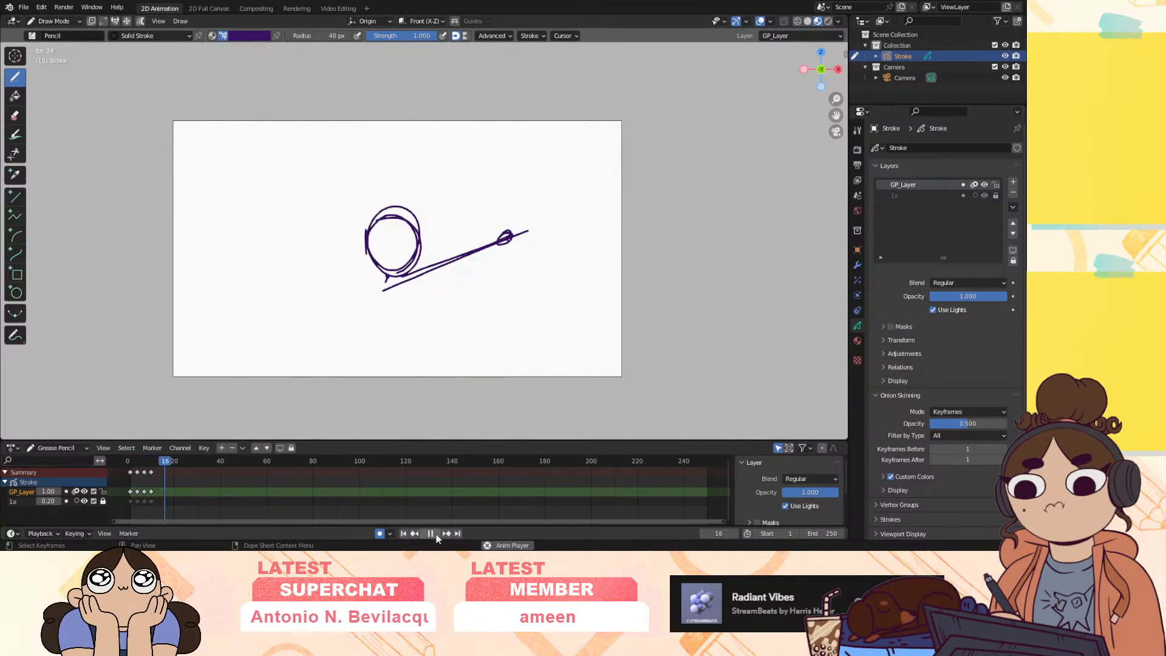
pyautogui.click(436, 534)
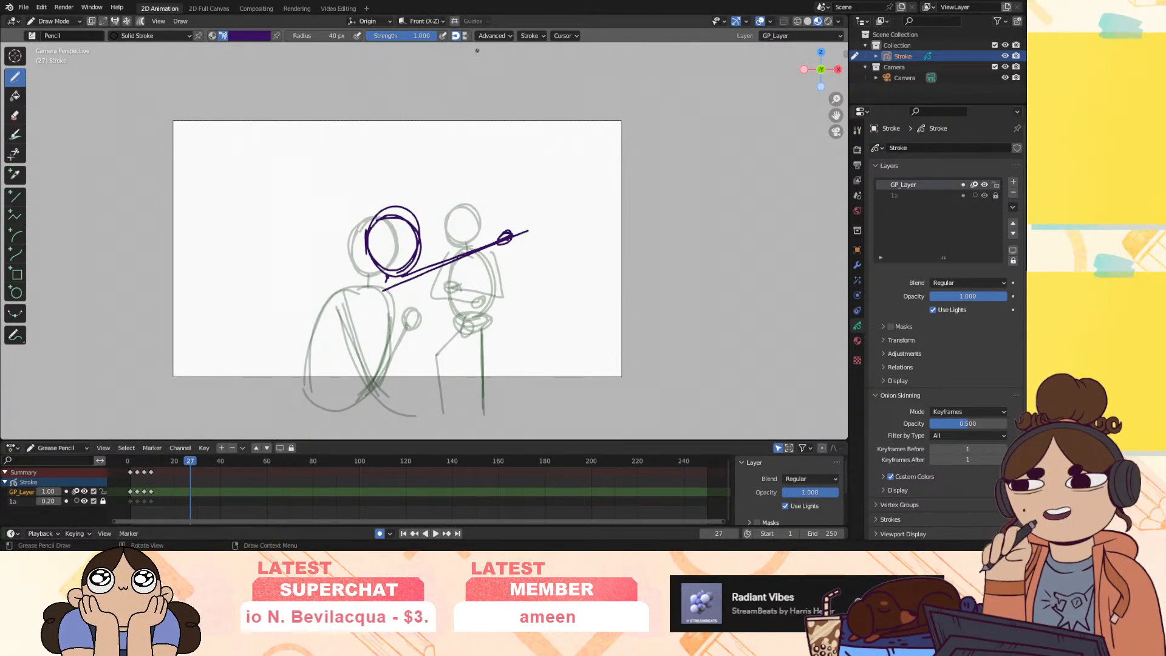
# Delete the mp3 sound strip from channel 6 in the Video Editing workspace and return to the 2D Animation workspace
pyautogui.click(341, 9)
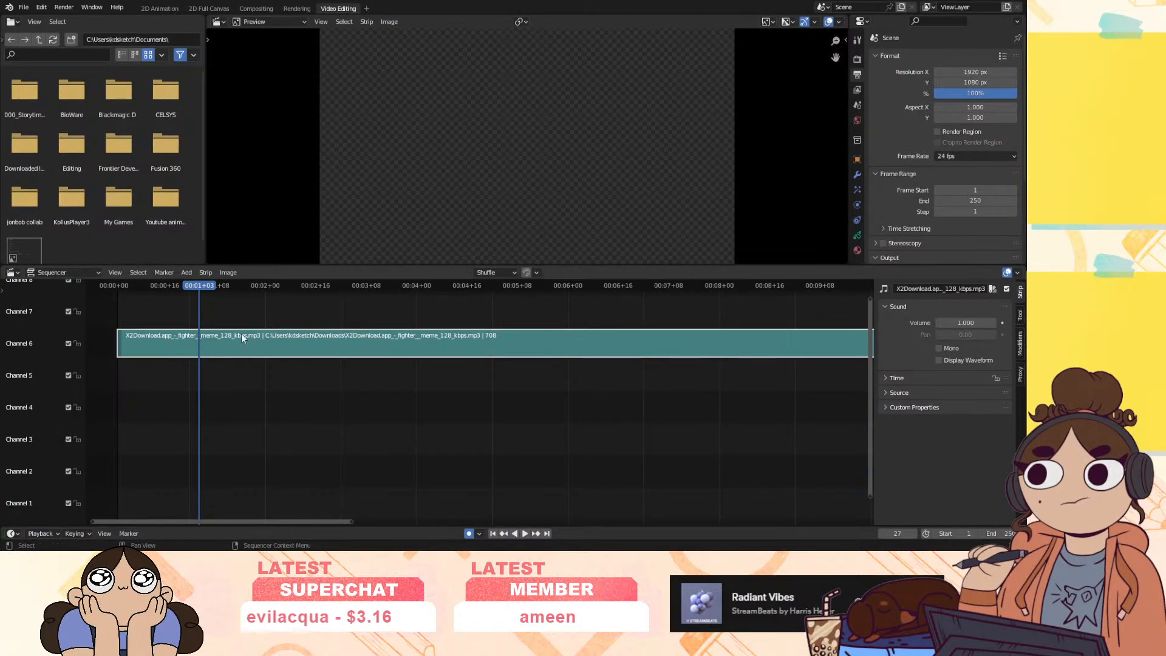
pyautogui.press('Delete')
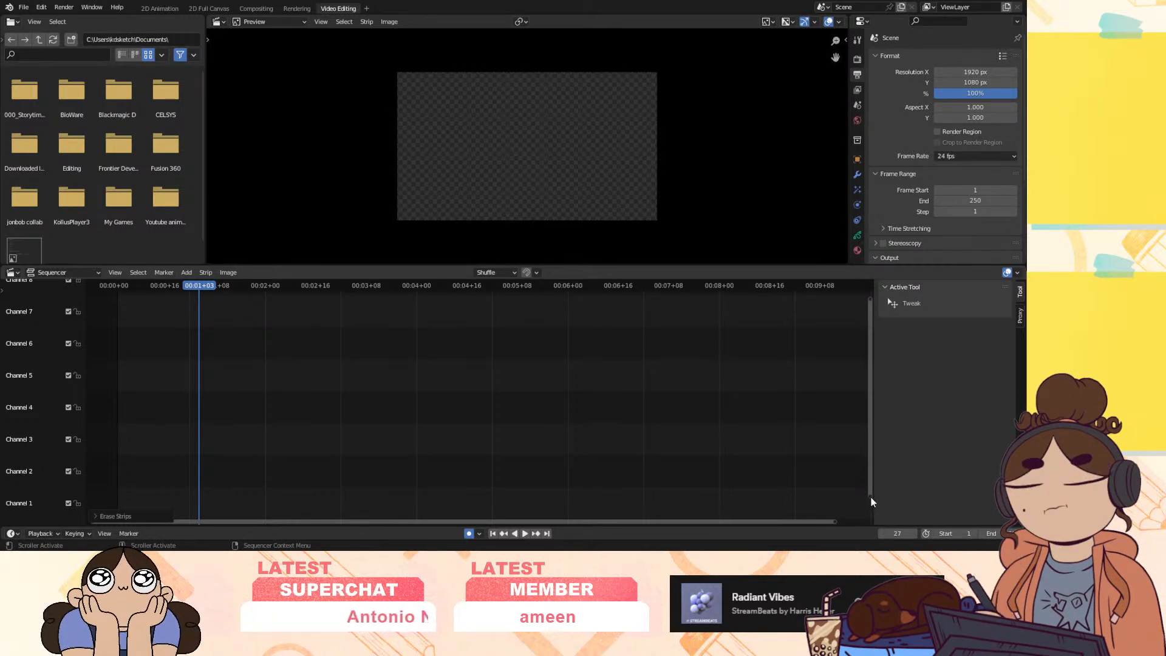
pyautogui.press('Home')
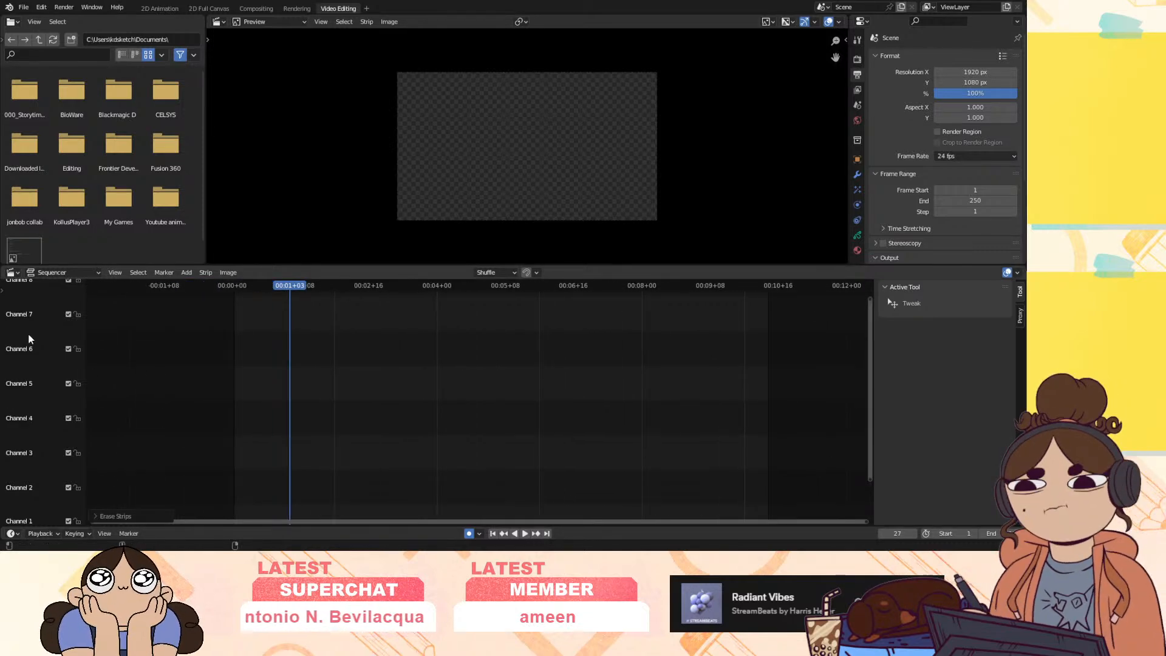
pyautogui.click(197, 8)
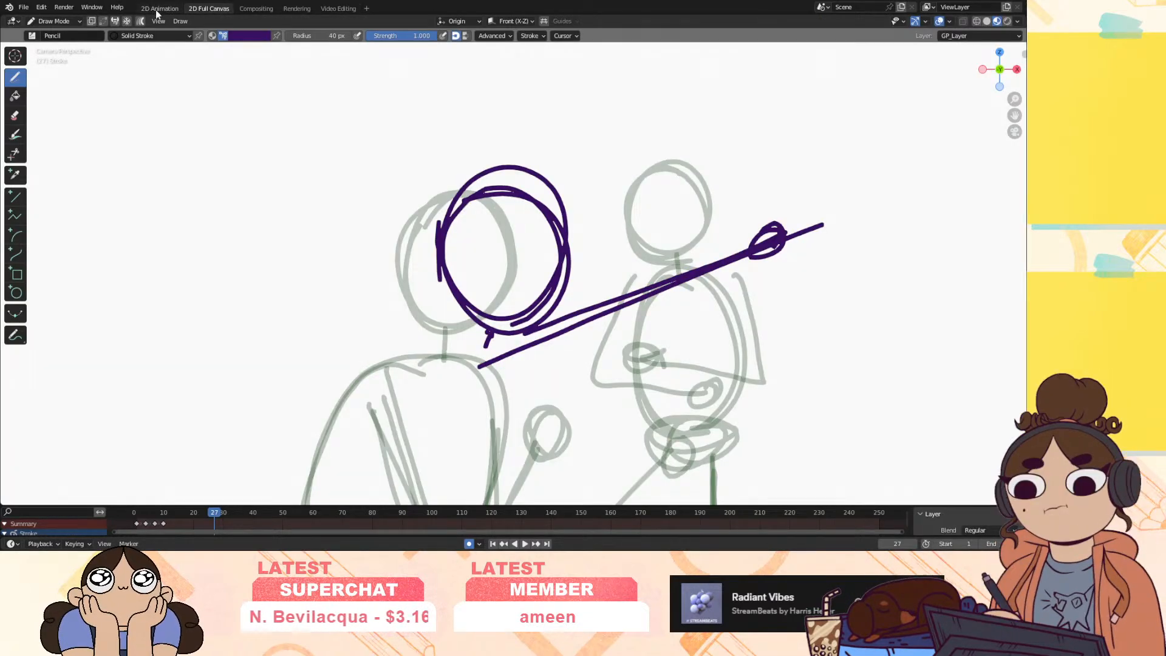
pyautogui.click(160, 9)
# Return to frame 10 and sketch the lunging figure's shoulders and the two sides of its torso
pyautogui.moveTo(149, 460)
pyautogui.mouseDown()
pyautogui.moveTo(124, 468)
pyautogui.moveTo(154, 467)
pyautogui.mouseUp()
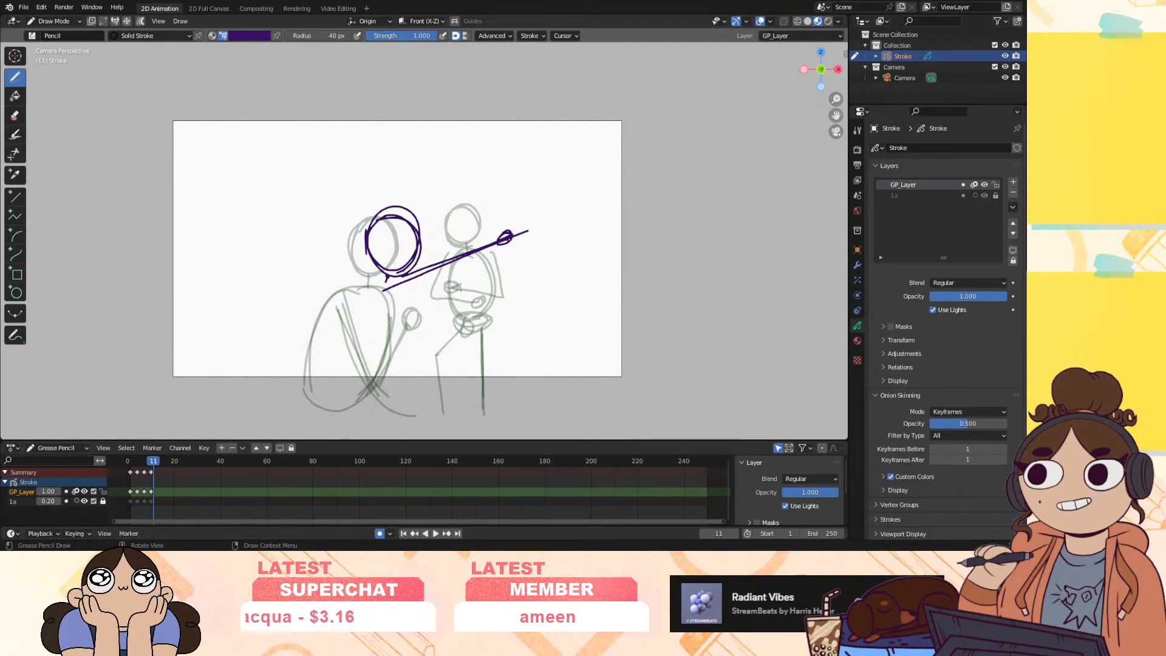
pyautogui.click(152, 462)
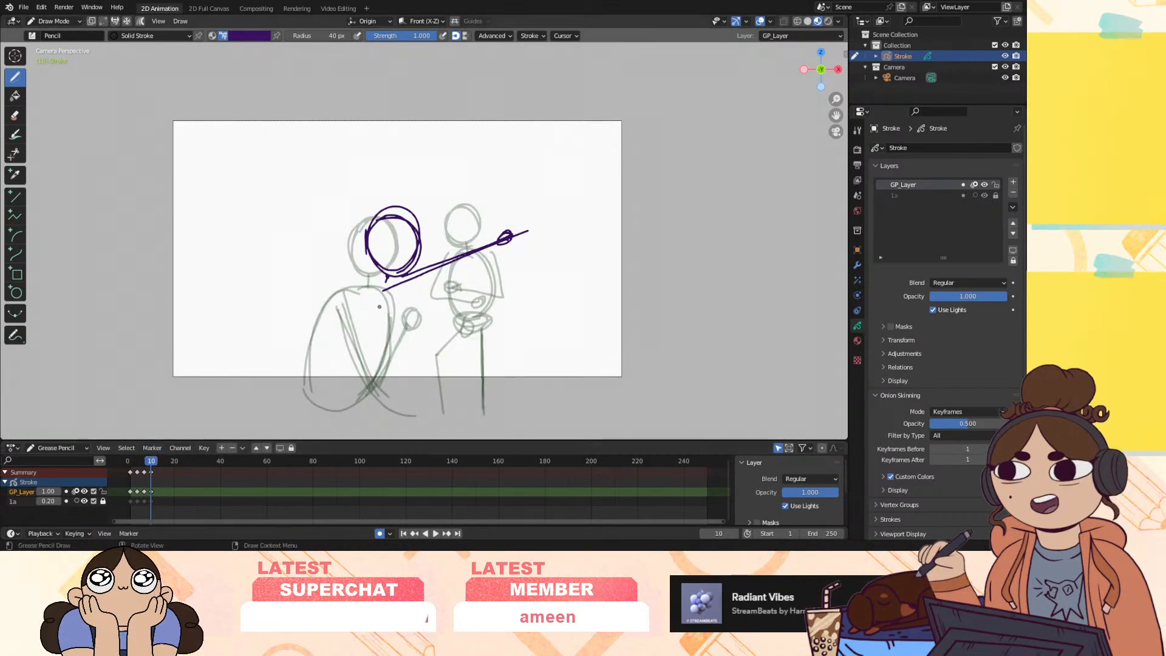
pyautogui.moveTo(398, 283)
pyautogui.mouseDown()
pyautogui.moveTo(406, 298)
pyautogui.moveTo(325, 399)
pyautogui.mouseUp()
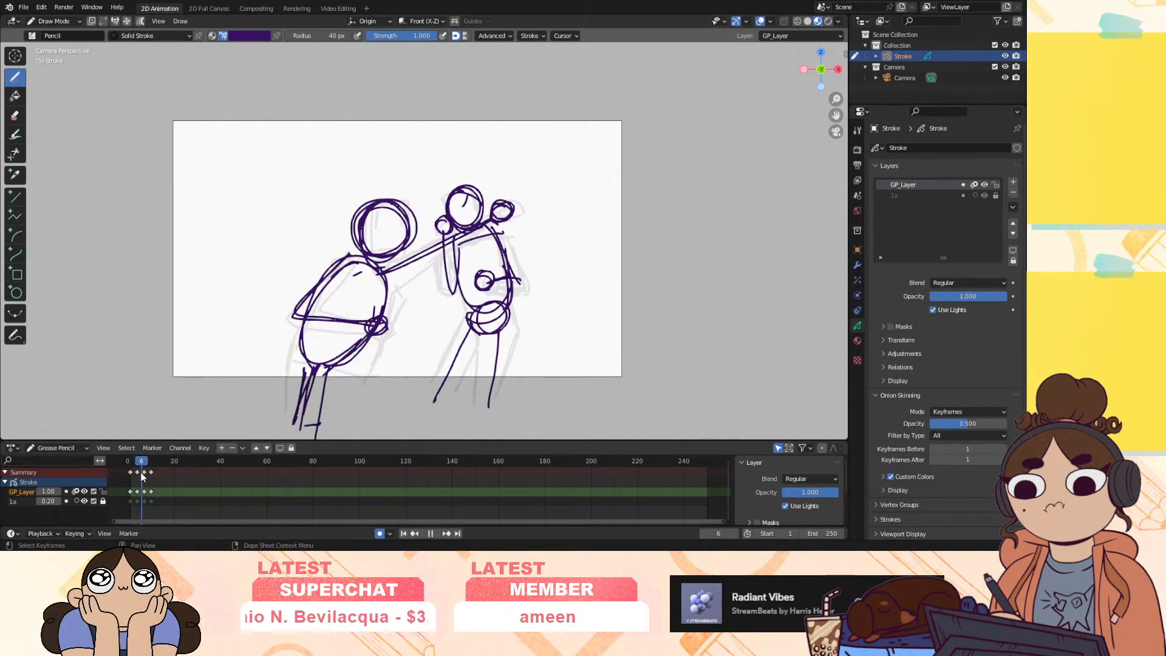
# Scrub and flip through the keyframes from frame 1 onward to examine how the poses flow
pyautogui.moveTo(146, 473)
pyautogui.mouseDown()
pyautogui.moveTo(125, 480)
pyautogui.moveTo(153, 489)
pyautogui.moveTo(130, 466)
pyautogui.moveTo(141, 464)
pyautogui.moveTo(124, 484)
pyautogui.moveTo(139, 489)
pyautogui.moveTo(122, 491)
pyautogui.mouseUp()
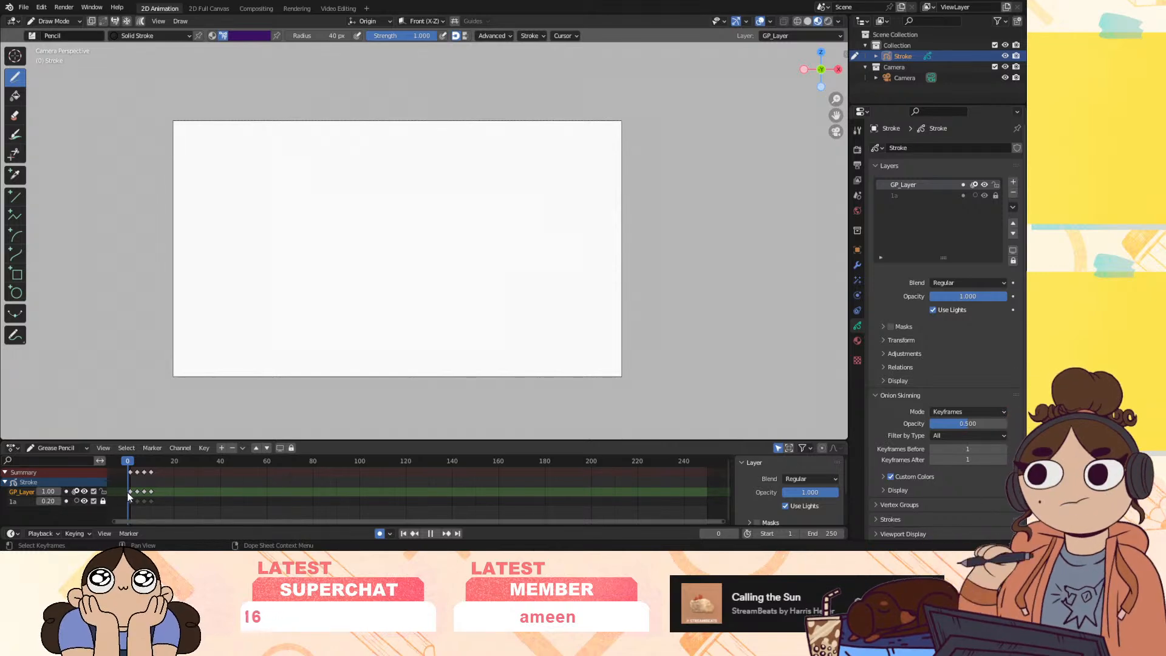
pyautogui.press('space')
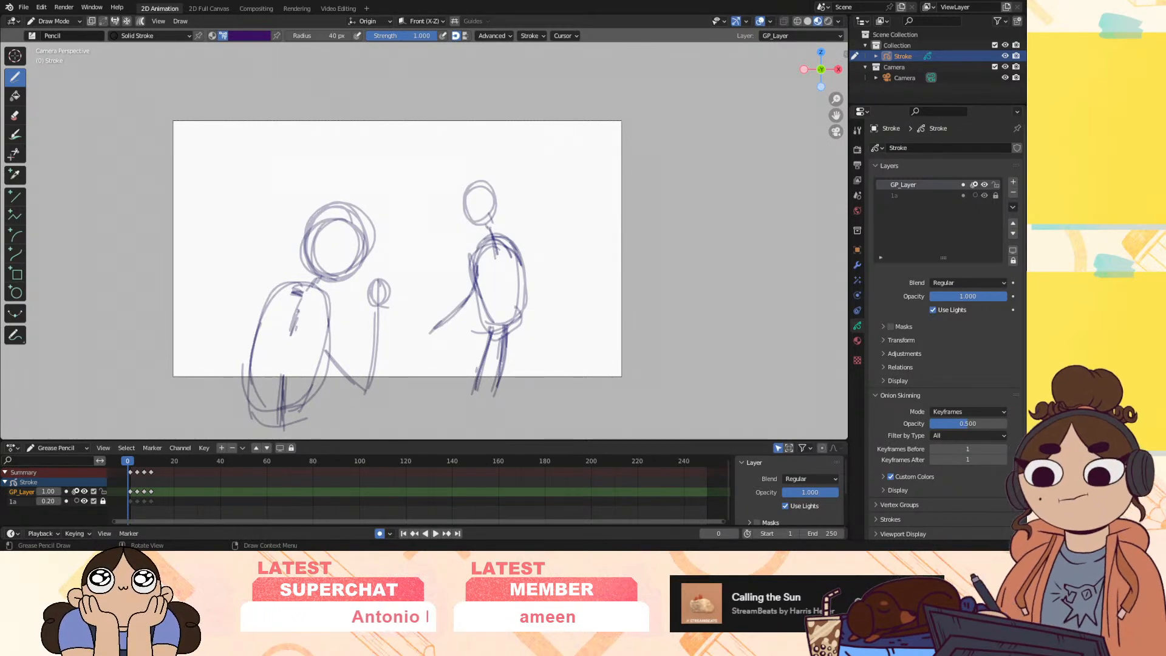
pyautogui.moveTo(128, 461); pyautogui.dragTo(133, 461)
pyautogui.press('Up')
pyautogui.press('Up')
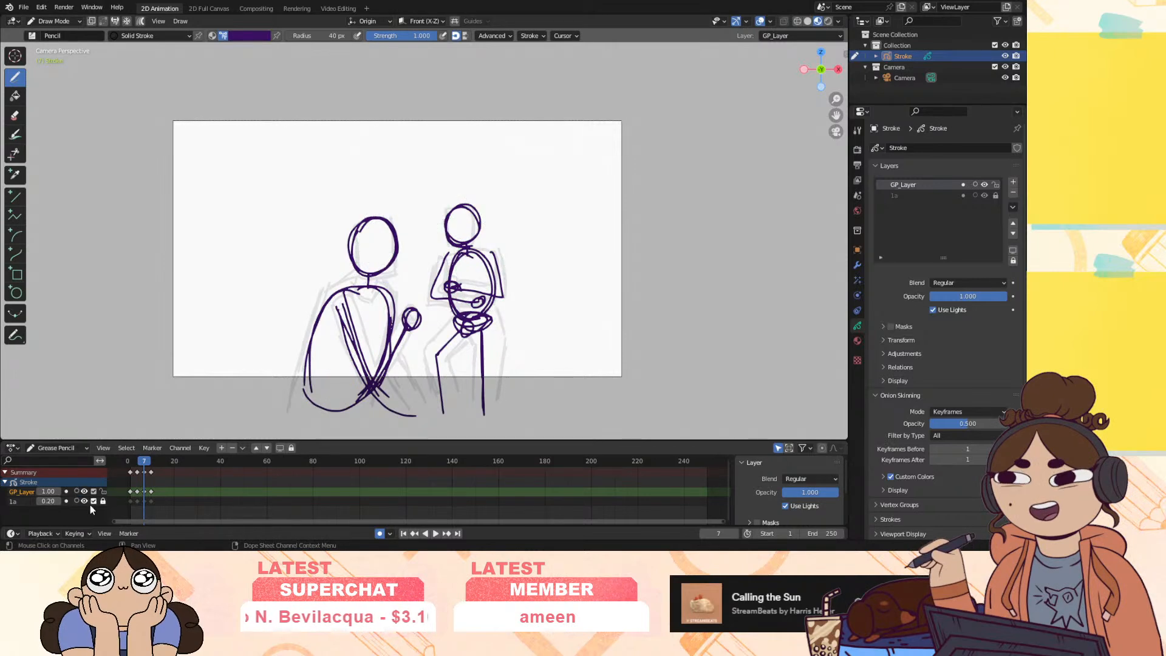
pyautogui.press('Down')
pyautogui.press('Down')
pyautogui.press('Down')
# Go to frame 10 and turn onion skinning back on for GP_Layer
pyautogui.press('Up')
pyautogui.press('Up')
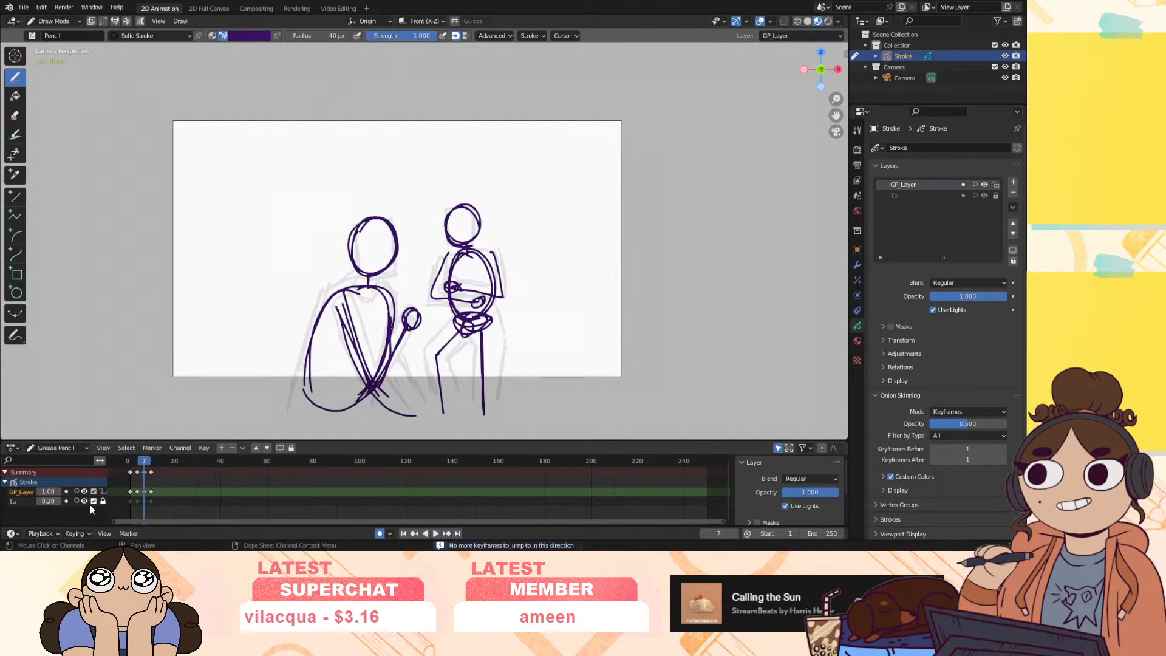
pyautogui.press('Up')
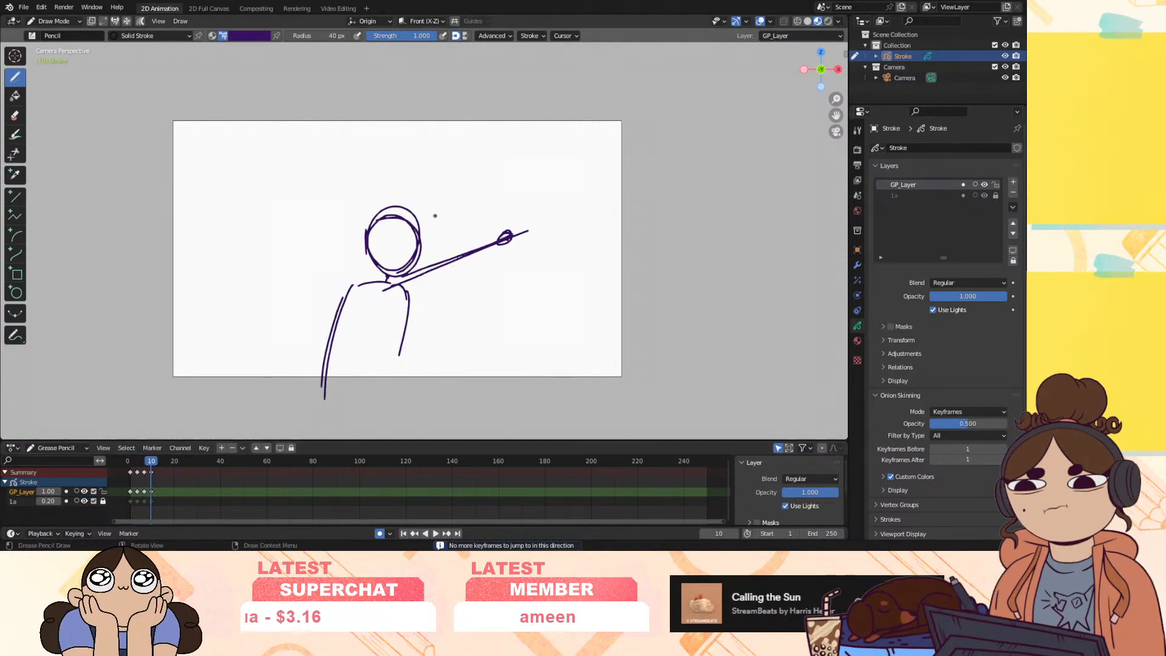
pyautogui.click(77, 492)
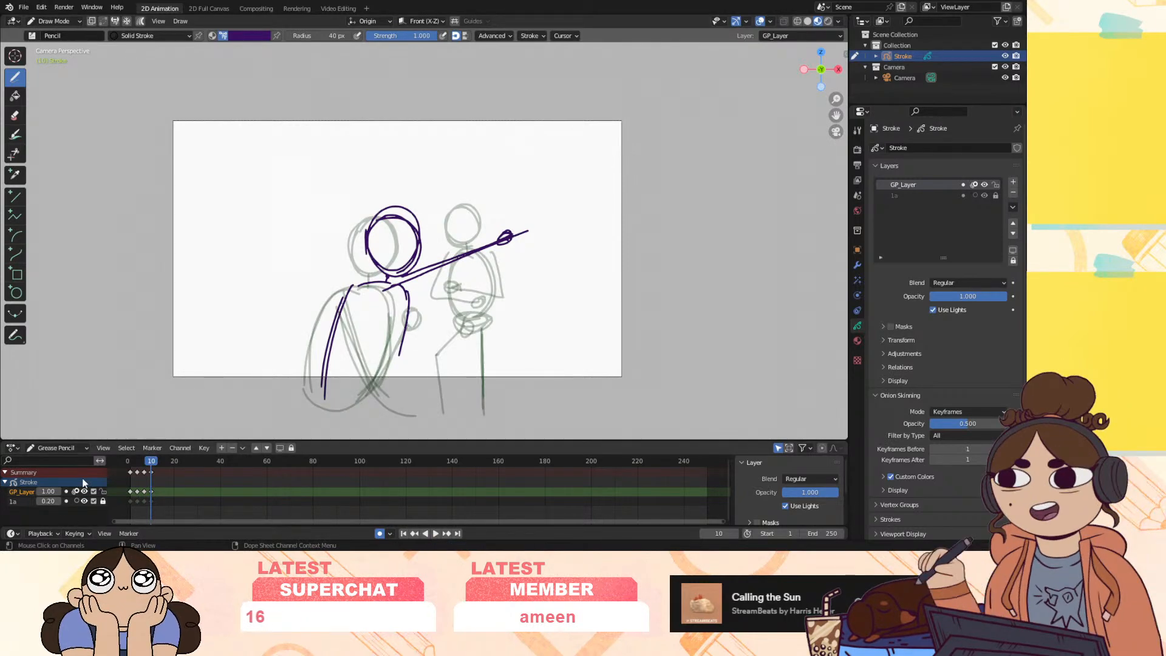
pyautogui.moveTo(423, 238); pyautogui.dragTo(454, 239)
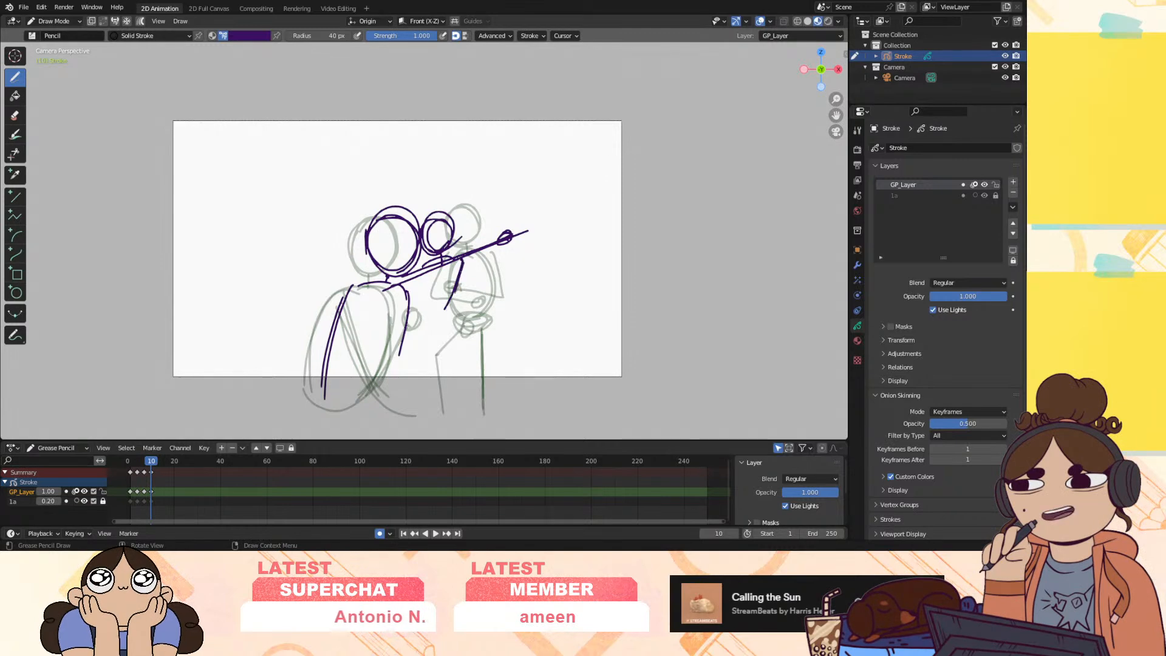
pyautogui.moveTo(454, 263); pyautogui.dragTo(438, 317)
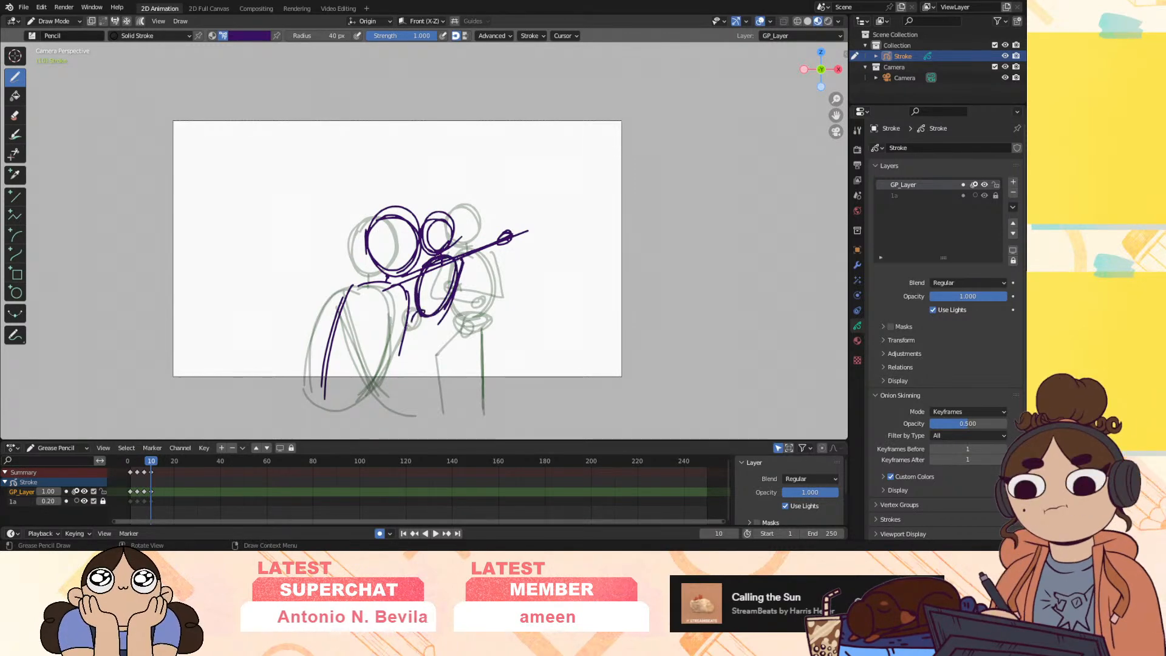
pyautogui.hotkey('ctrl', 'z')
pyautogui.hotkey('ctrl', 'z')
pyautogui.hotkey('ctrl', 'z')
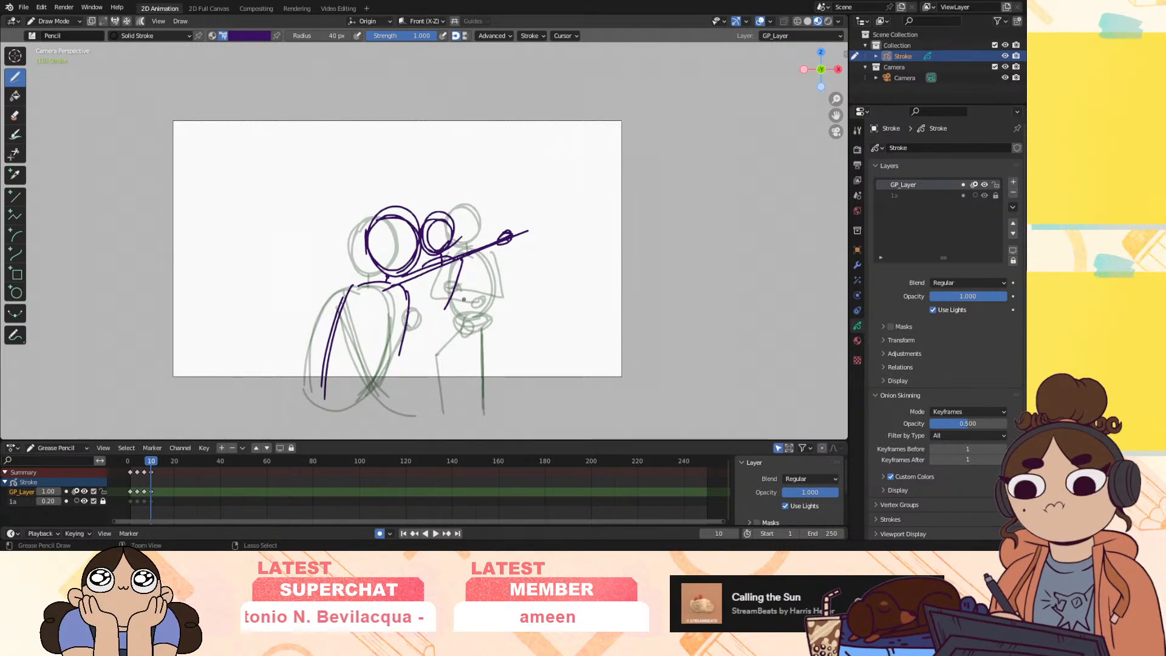
pyautogui.hotkey('ctrl', 'z')
pyautogui.hotkey('ctrl', 'z')
pyautogui.hotkey('ctrl', 'z')
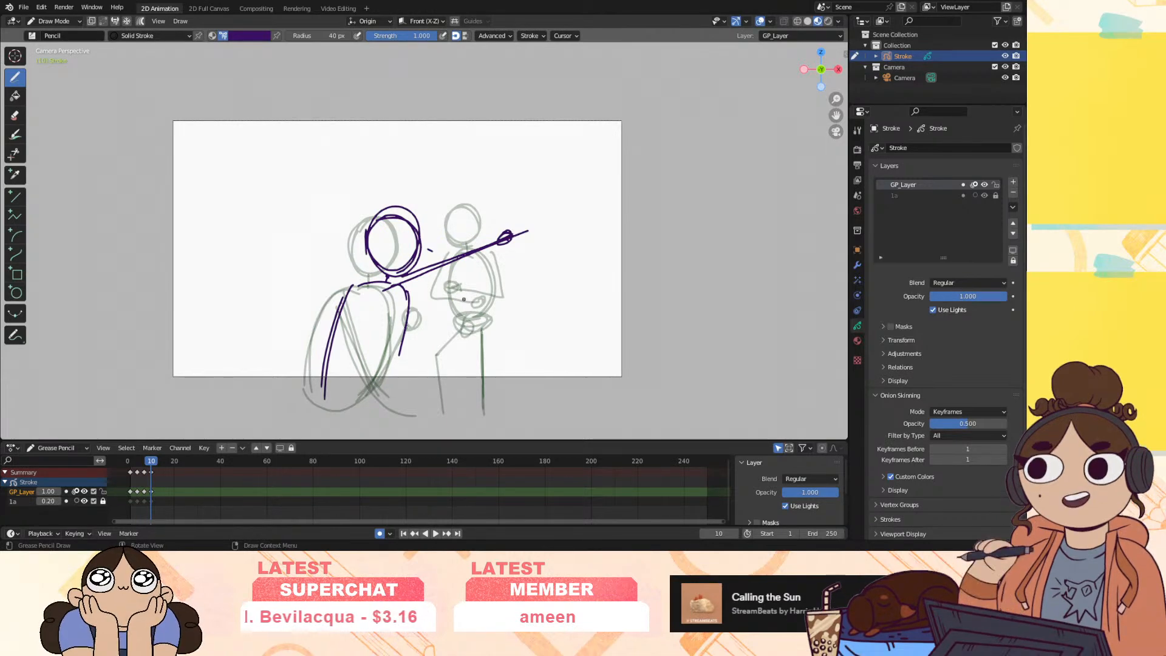
# Sketch the second figure on frame 10 with its head across the outstretched arm, a curved bent torso, round hips and legs
pyautogui.moveTo(436, 244); pyautogui.dragTo(441, 246)
pyautogui.moveTo(446, 241)
pyautogui.mouseDown()
pyautogui.moveTo(427, 265)
pyautogui.moveTo(460, 258)
pyautogui.mouseUp()
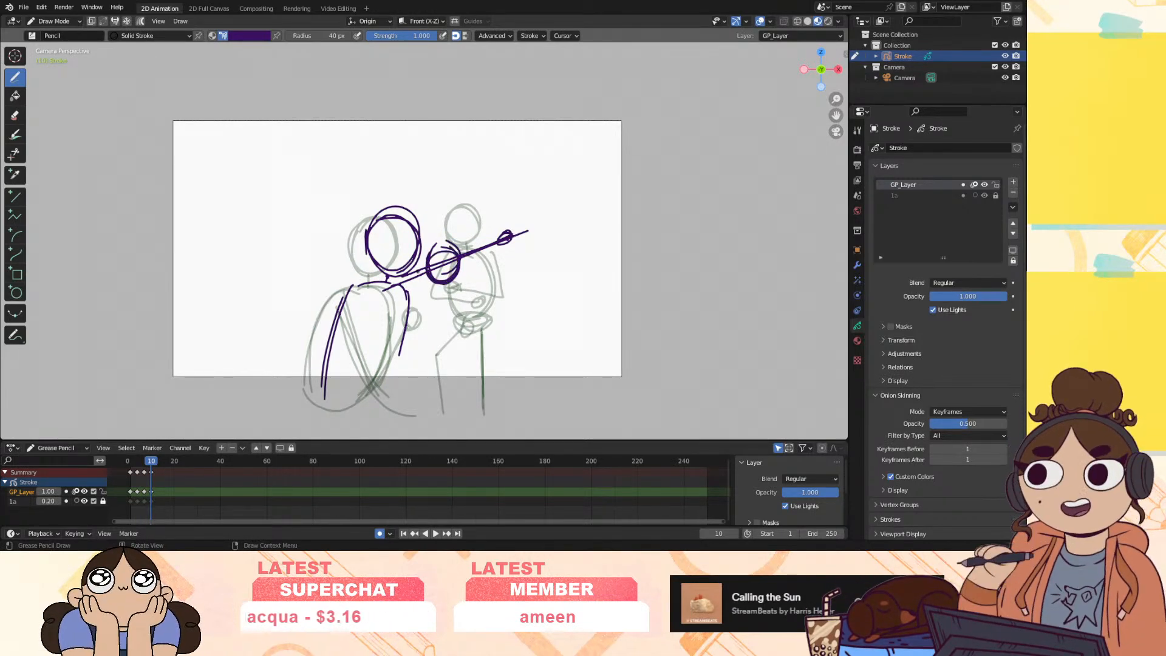
pyautogui.moveTo(402, 297)
pyautogui.mouseDown()
pyautogui.moveTo(430, 335)
pyautogui.moveTo(393, 317)
pyautogui.moveTo(428, 335)
pyautogui.moveTo(425, 392)
pyautogui.mouseUp()
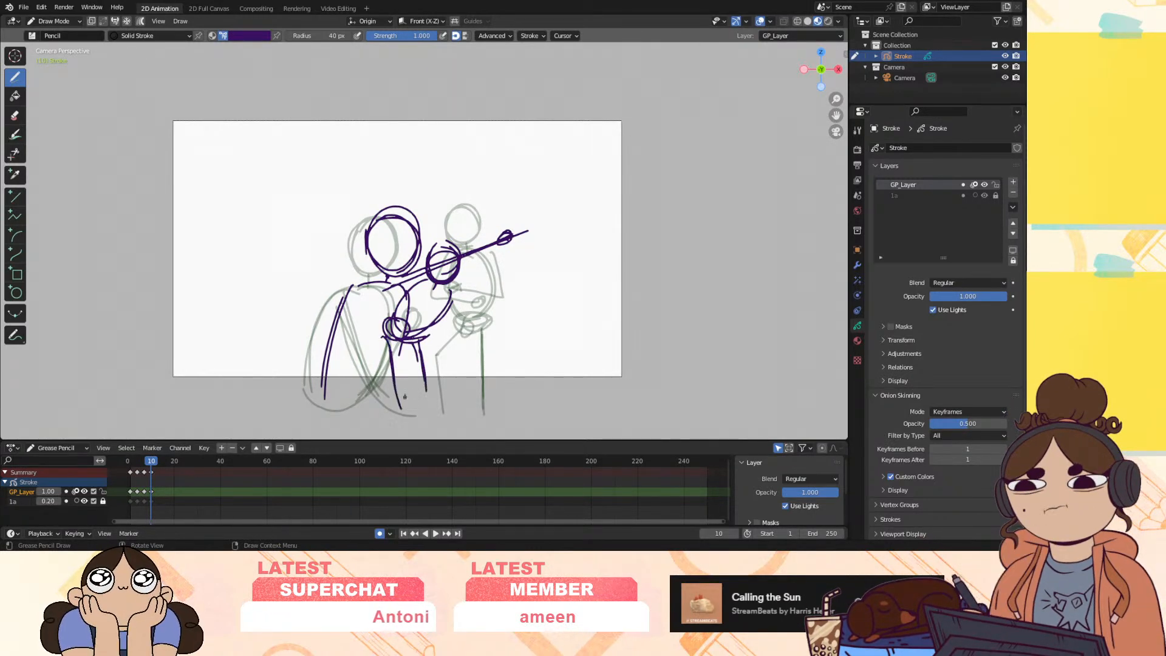
pyautogui.hotkey('ctrl', 'z')
pyautogui.moveTo(394, 328)
pyautogui.mouseDown()
pyautogui.moveTo(384, 350)
pyautogui.moveTo(407, 351)
pyautogui.moveTo(373, 395)
pyautogui.mouseUp()
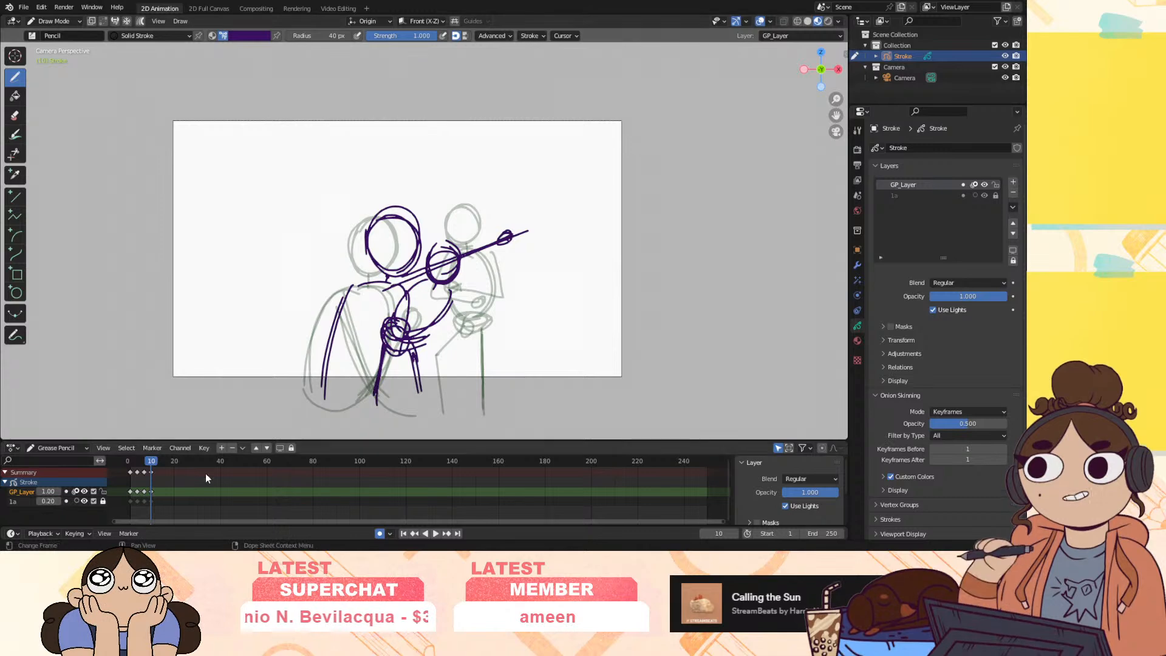
# Insert a new blank keyframe on GP_Layer at frame 12
pyautogui.moveTo(151, 465)
pyautogui.mouseDown()
pyautogui.moveTo(140, 466)
pyautogui.moveTo(157, 466)
pyautogui.mouseUp()
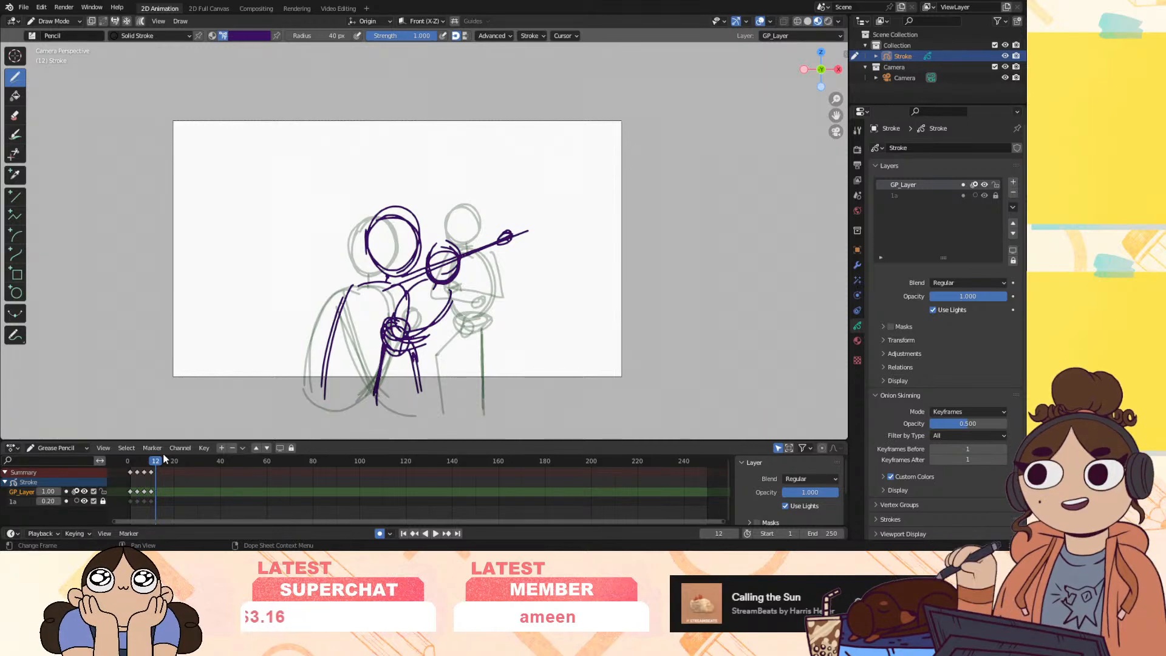
pyautogui.press('i')
pyautogui.click(161, 493)
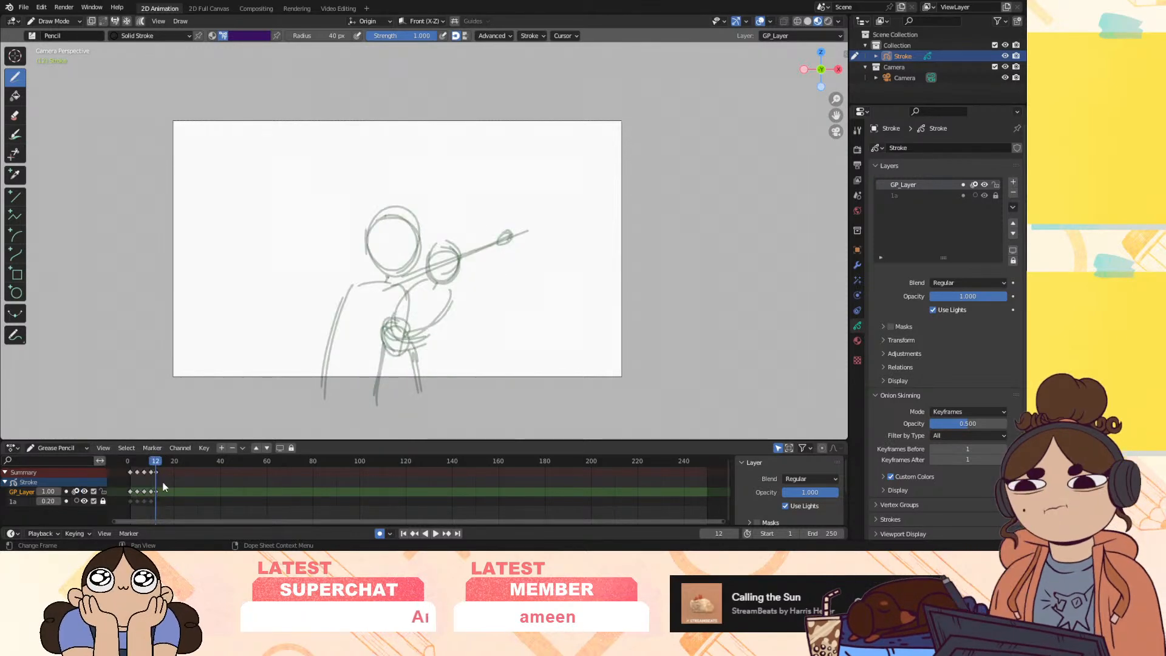
# Sketch the larger figure on frame 12 with a round head, curved shoulders, straight torso sides and one bent arm raising its hand
pyautogui.moveTo(428, 206)
pyautogui.mouseDown()
pyautogui.moveTo(471, 261)
pyautogui.moveTo(402, 249)
pyautogui.moveTo(431, 206)
pyautogui.mouseUp()
pyautogui.moveTo(434, 276); pyautogui.dragTo(483, 331)
pyautogui.moveTo(393, 299); pyautogui.dragTo(383, 379)
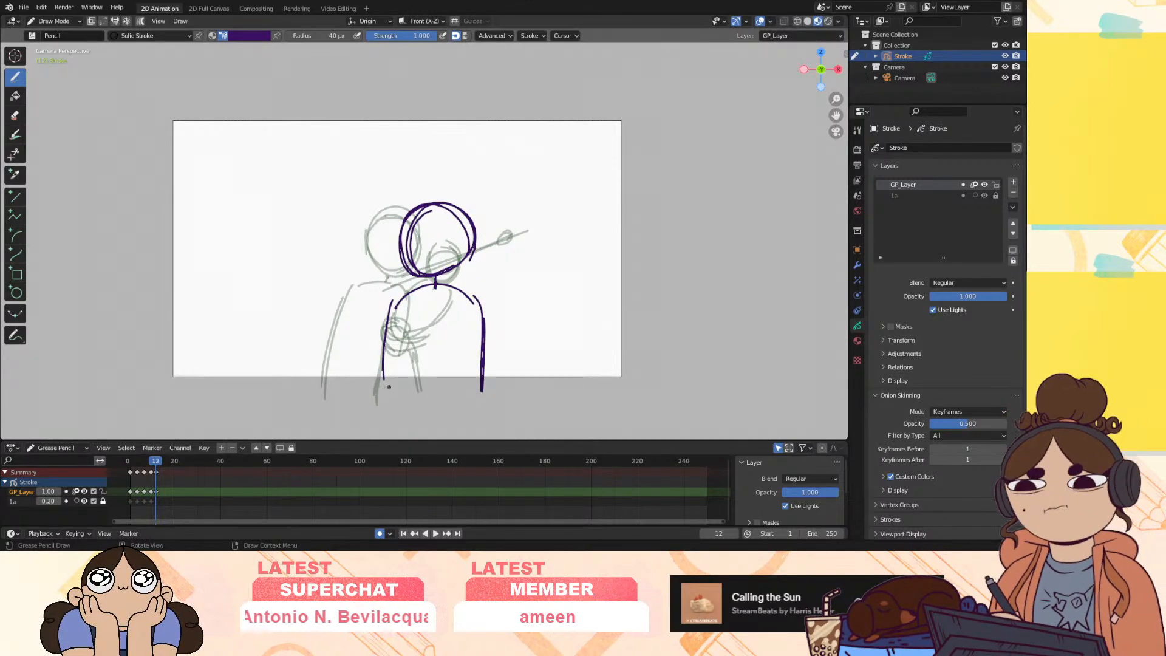
pyautogui.moveTo(471, 320)
pyautogui.mouseDown()
pyautogui.moveTo(521, 329)
pyautogui.moveTo(533, 278)
pyautogui.mouseUp()
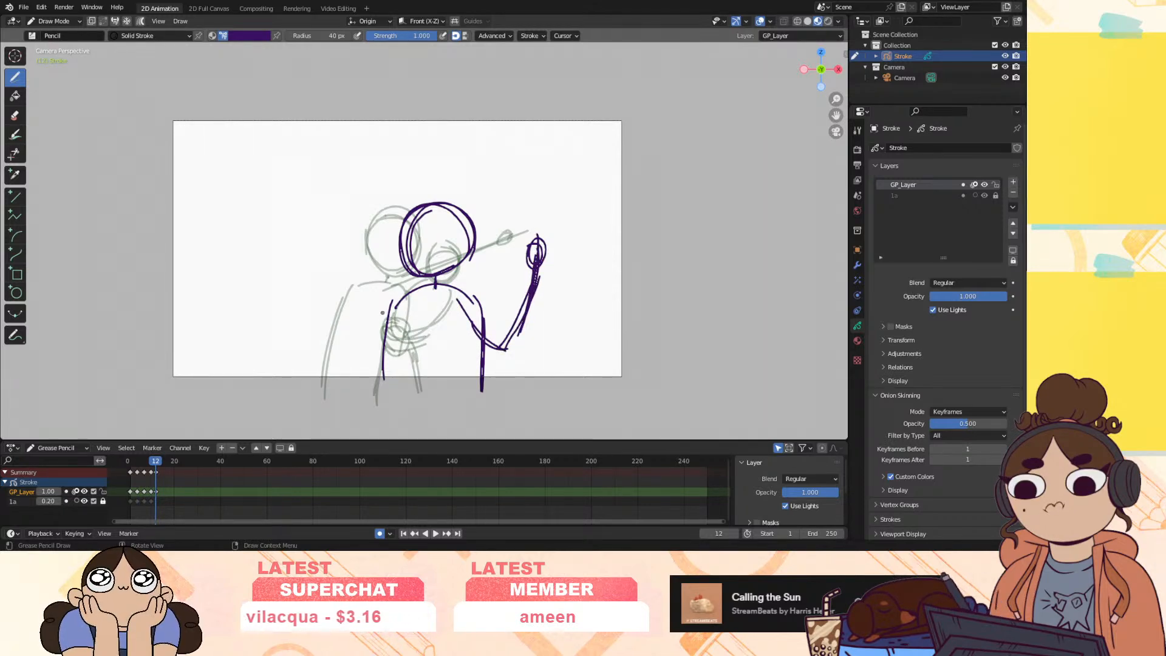
# Sketch the smaller figure beside the larger one on frame 12 with a round head, short neck and tilted rounded torso
pyautogui.moveTo(367, 236); pyautogui.dragTo(357, 234)
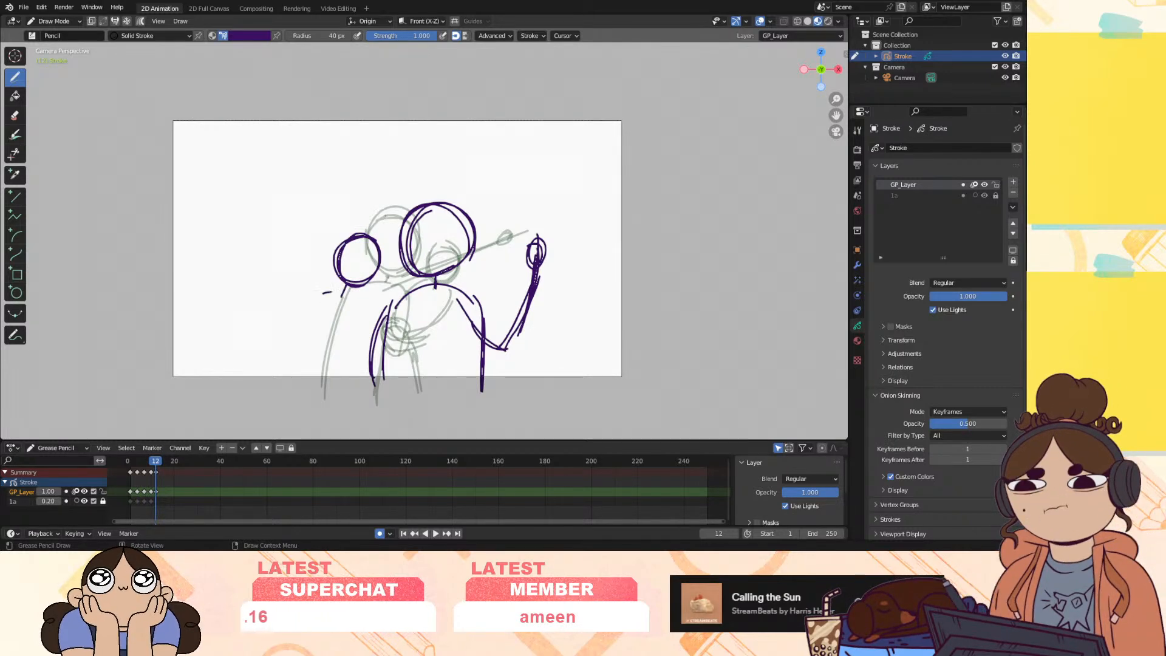
pyautogui.moveTo(322, 293)
pyautogui.mouseDown()
pyautogui.moveTo(341, 377)
pyautogui.moveTo(362, 299)
pyautogui.moveTo(313, 379)
pyautogui.mouseUp()
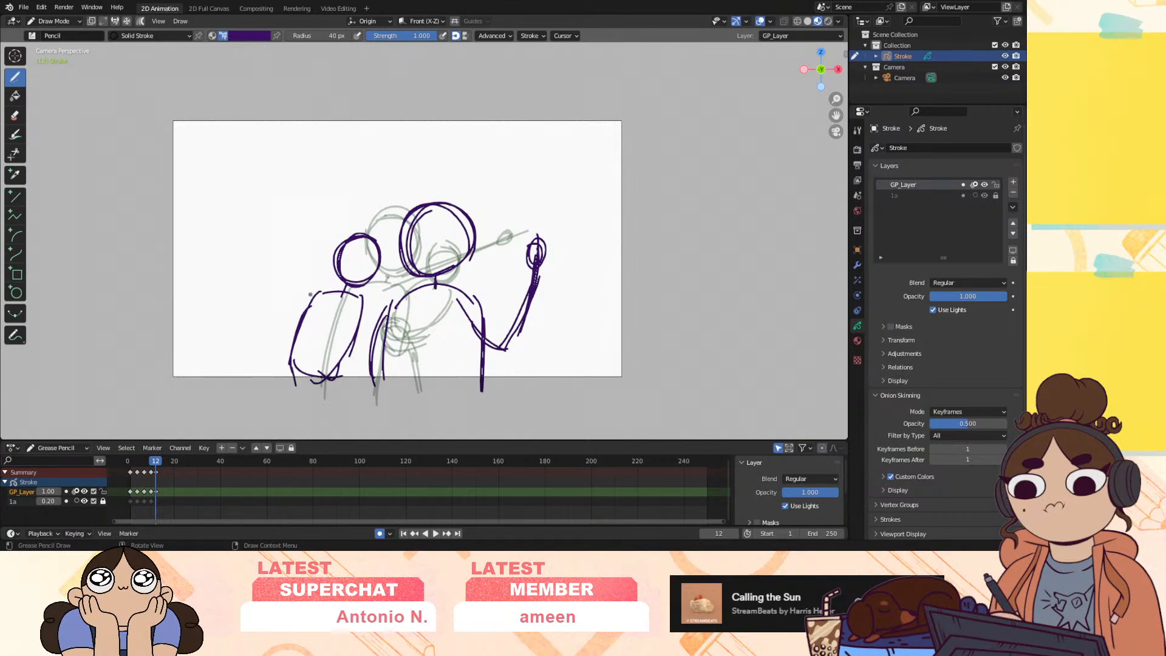
pyautogui.moveTo(154, 463)
pyautogui.mouseDown()
pyautogui.moveTo(136, 472)
pyautogui.moveTo(156, 478)
pyautogui.mouseUp()
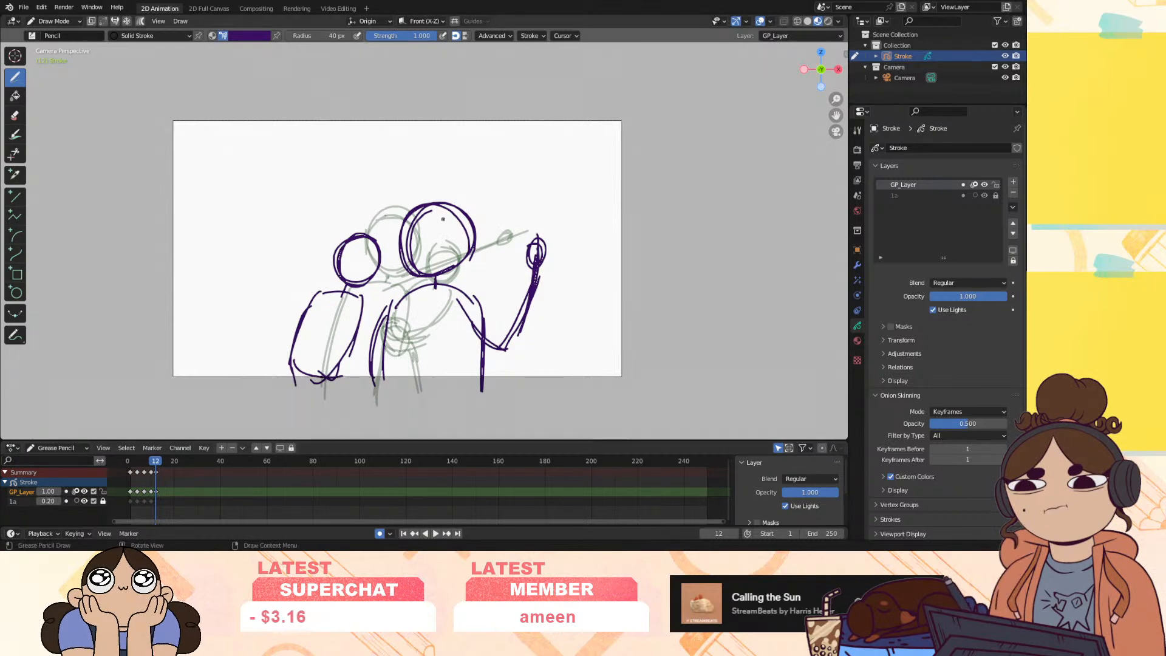
# Erase the larger figure's head on frame 12, redraw it narrower with a longer neck, and check the motion
pyautogui.moveTo(452, 193)
pyautogui.keyDown('ctrl'); pyautogui.mouseDown()
pyautogui.moveTo(471, 237)
pyautogui.moveTo(479, 213)
pyautogui.moveTo(429, 207)
pyautogui.mouseUp(); pyautogui.keyUp('ctrl')
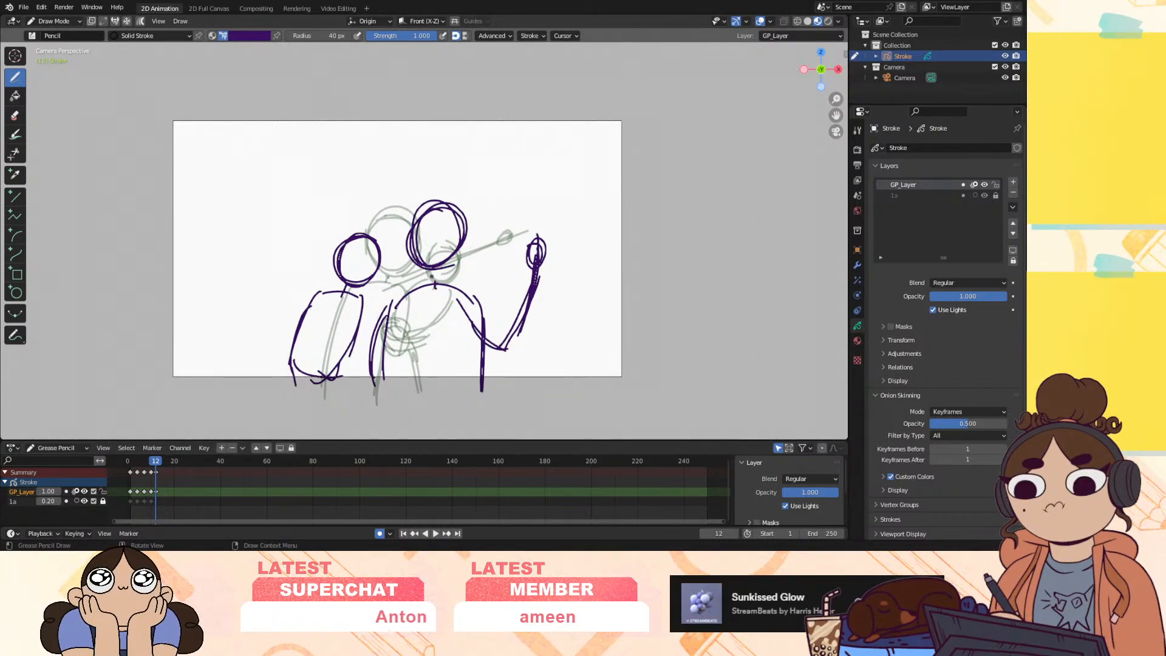
pyautogui.moveTo(436, 268); pyautogui.dragTo(435, 285)
pyautogui.press('space')
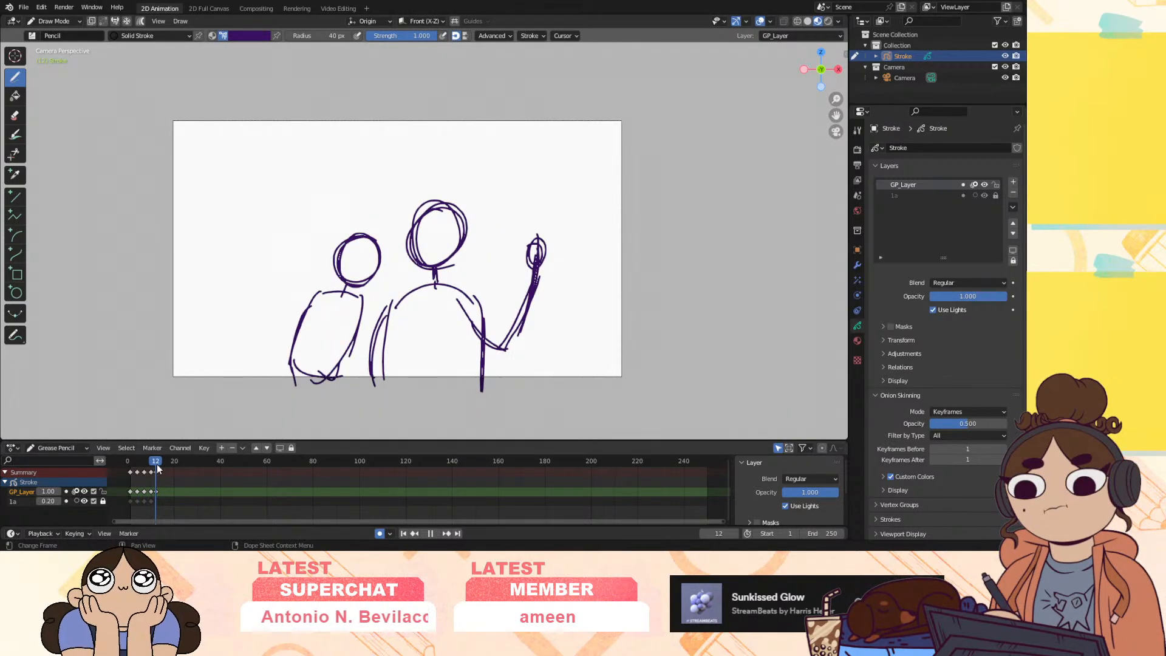
pyautogui.moveTo(157, 464); pyautogui.dragTo(156, 465)
# Add arm strokes to the smaller figure on frame 12 and redraw its head slightly lower
pyautogui.moveTo(318, 295)
pyautogui.mouseDown()
pyautogui.moveTo(287, 349)
pyautogui.moveTo(362, 332)
pyautogui.mouseUp()
pyautogui.moveTo(157, 466)
pyautogui.mouseDown()
pyautogui.moveTo(135, 464)
pyautogui.moveTo(155, 473)
pyautogui.mouseUp()
pyautogui.moveTo(360, 235)
pyautogui.keyDown('ctrl'); pyautogui.mouseDown()
pyautogui.moveTo(356, 245)
pyautogui.moveTo(384, 241)
pyautogui.moveTo(344, 242)
pyautogui.moveTo(378, 269)
pyautogui.moveTo(376, 258)
pyautogui.mouseUp(); pyautogui.keyUp('ctrl')
# Insert a new blank keyframe on GP_Layer at frame 14
pyautogui.moveTo(154, 461)
pyautogui.mouseDown()
pyautogui.moveTo(146, 475)
pyautogui.moveTo(159, 473)
pyautogui.mouseUp()
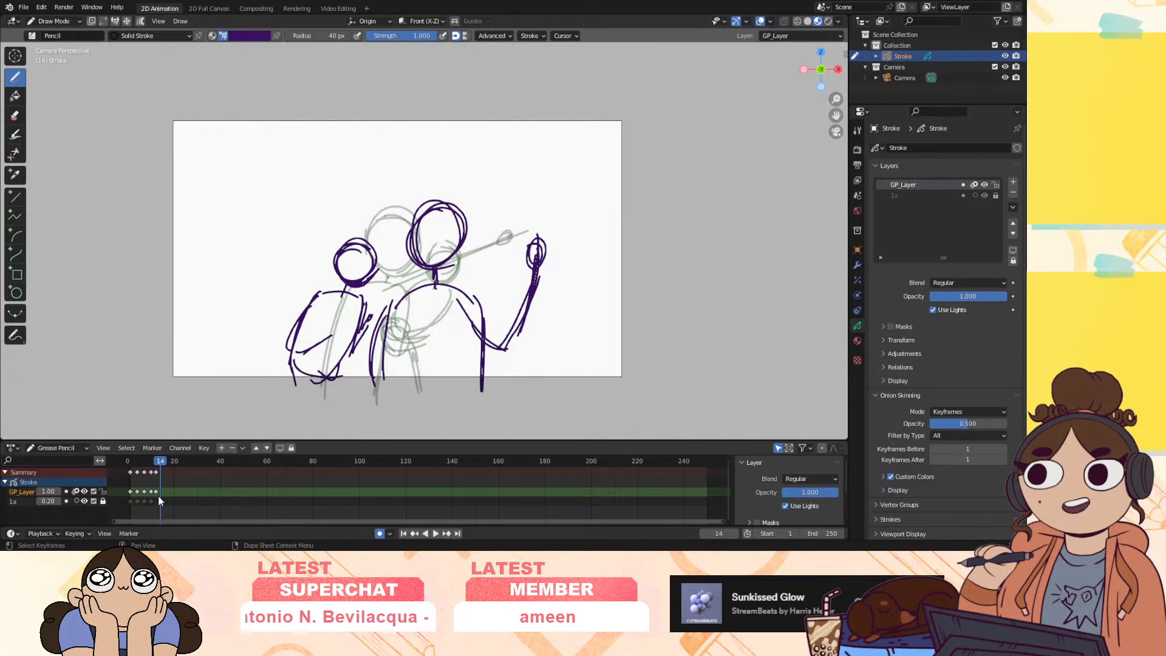
pyautogui.press('i')
pyautogui.click(160, 495)
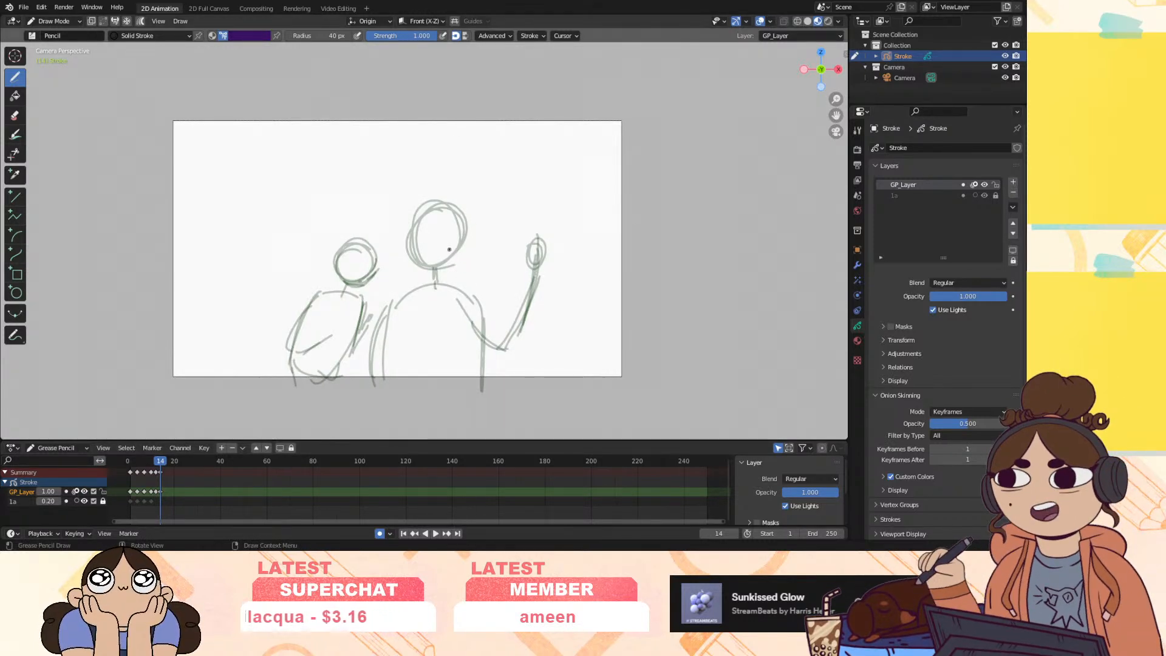
# Sketch the larger figure on frame 14 with a lowered head, boxy torso, one arm hanging and the other bent with its hand up
pyautogui.moveTo(464, 217)
pyautogui.mouseDown()
pyautogui.moveTo(419, 267)
pyautogui.moveTo(467, 243)
pyautogui.mouseUp()
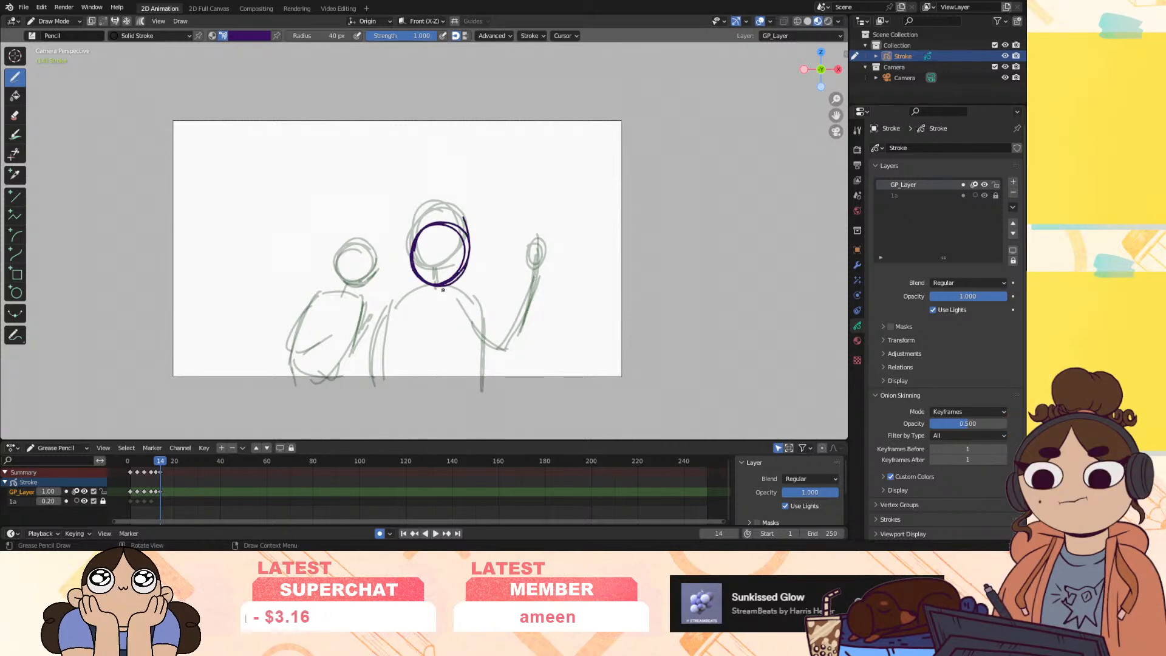
pyautogui.moveTo(472, 297); pyautogui.dragTo(499, 399)
pyautogui.moveTo(410, 297); pyautogui.dragTo(420, 402)
pyautogui.moveTo(487, 302); pyautogui.dragTo(503, 382)
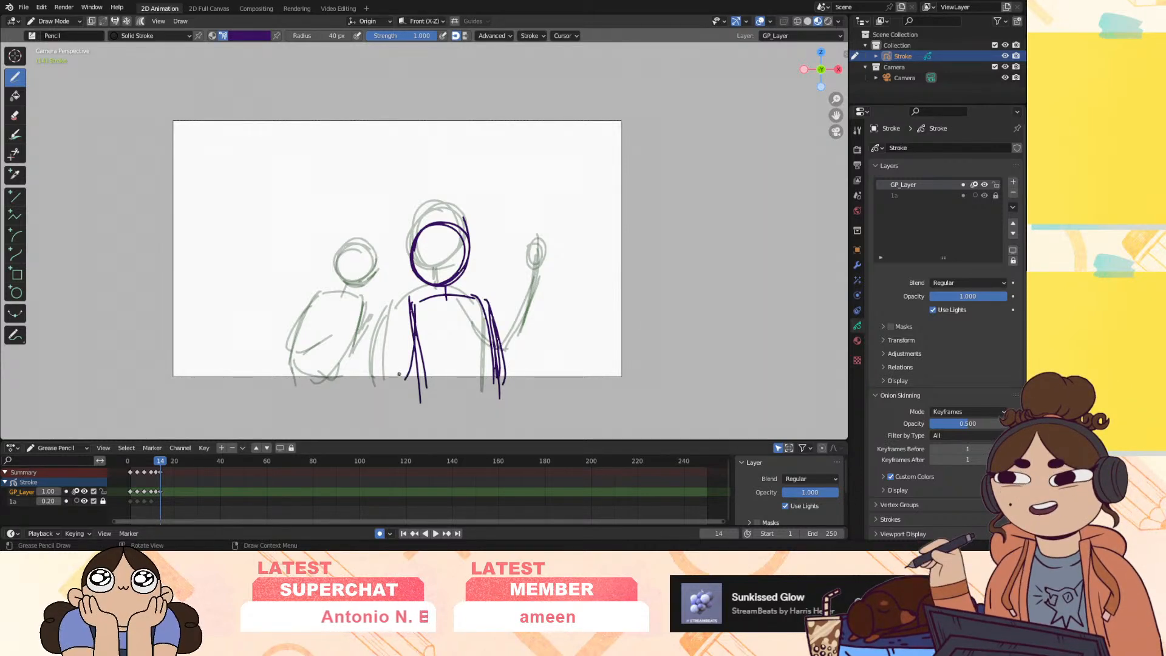
pyautogui.moveTo(389, 307)
pyautogui.mouseDown()
pyautogui.moveTo(390, 362)
pyautogui.moveTo(419, 329)
pyautogui.mouseUp()
pyautogui.moveTo(158, 464)
pyautogui.mouseDown()
pyautogui.moveTo(140, 471)
pyautogui.moveTo(159, 475)
pyautogui.mouseUp()
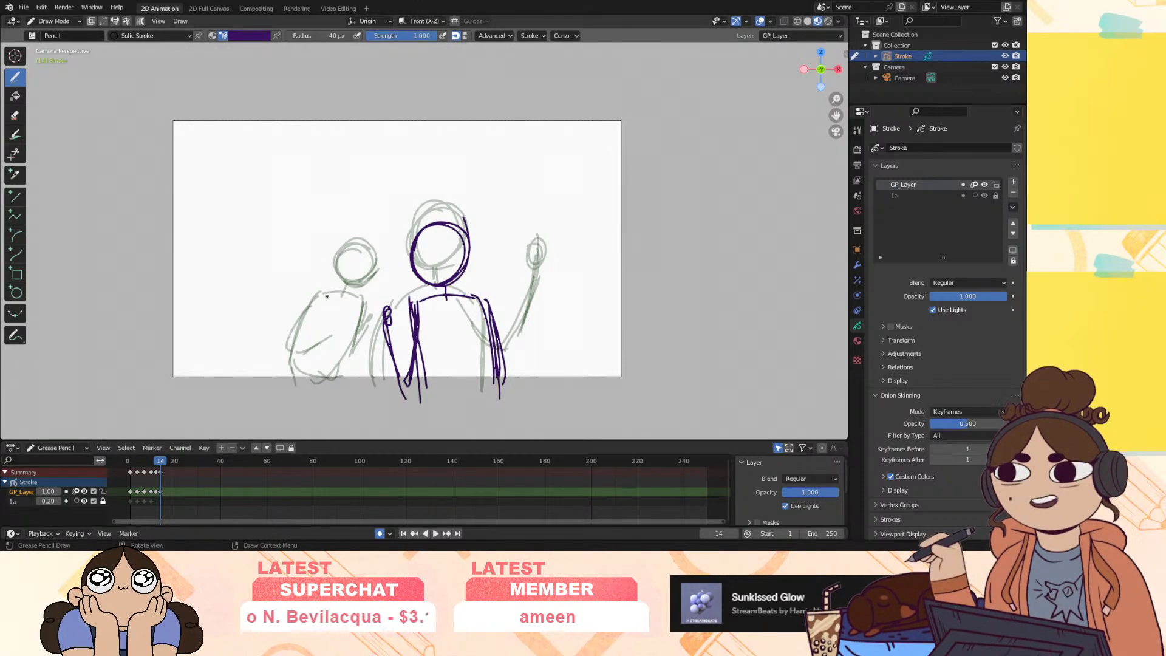
# Sketch the smaller figure on frame 14 with a lower head, narrow torso, an elongated oval leg in front and arms, and preview the motion
pyautogui.moveTo(326, 276); pyautogui.dragTo(335, 296)
pyautogui.moveTo(339, 296)
pyautogui.mouseDown()
pyautogui.moveTo(356, 307)
pyautogui.moveTo(356, 343)
pyautogui.mouseUp()
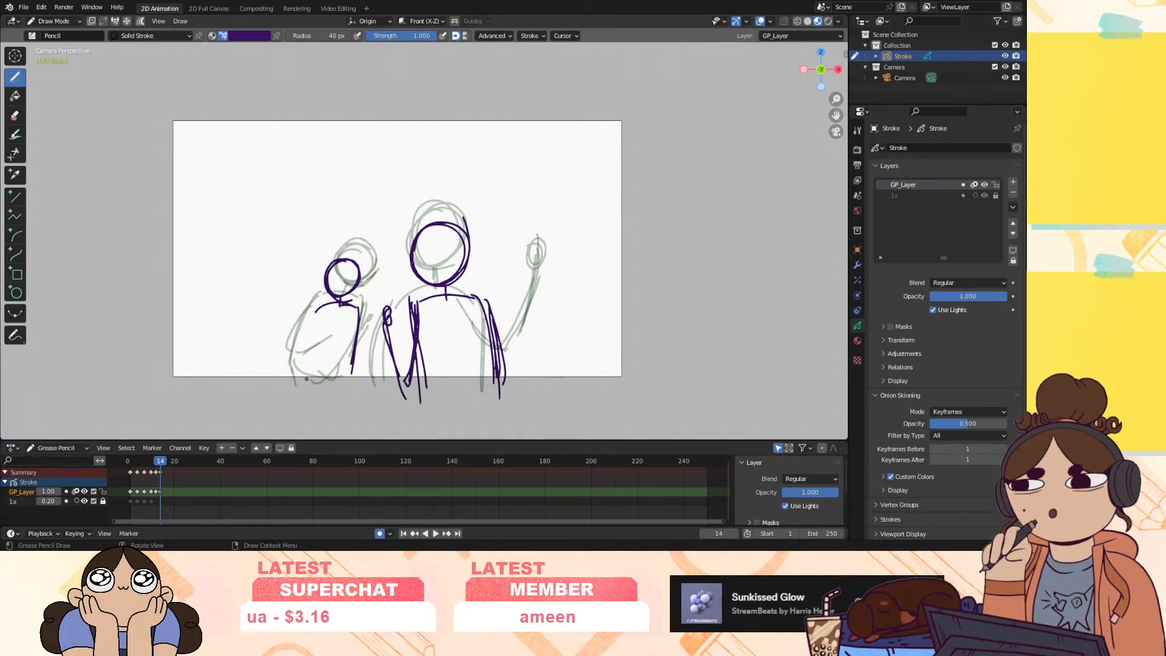
pyautogui.moveTo(302, 374); pyautogui.dragTo(321, 399)
pyautogui.moveTo(320, 337)
pyautogui.mouseDown()
pyautogui.moveTo(321, 400)
pyautogui.moveTo(325, 332)
pyautogui.moveTo(311, 341)
pyautogui.mouseUp()
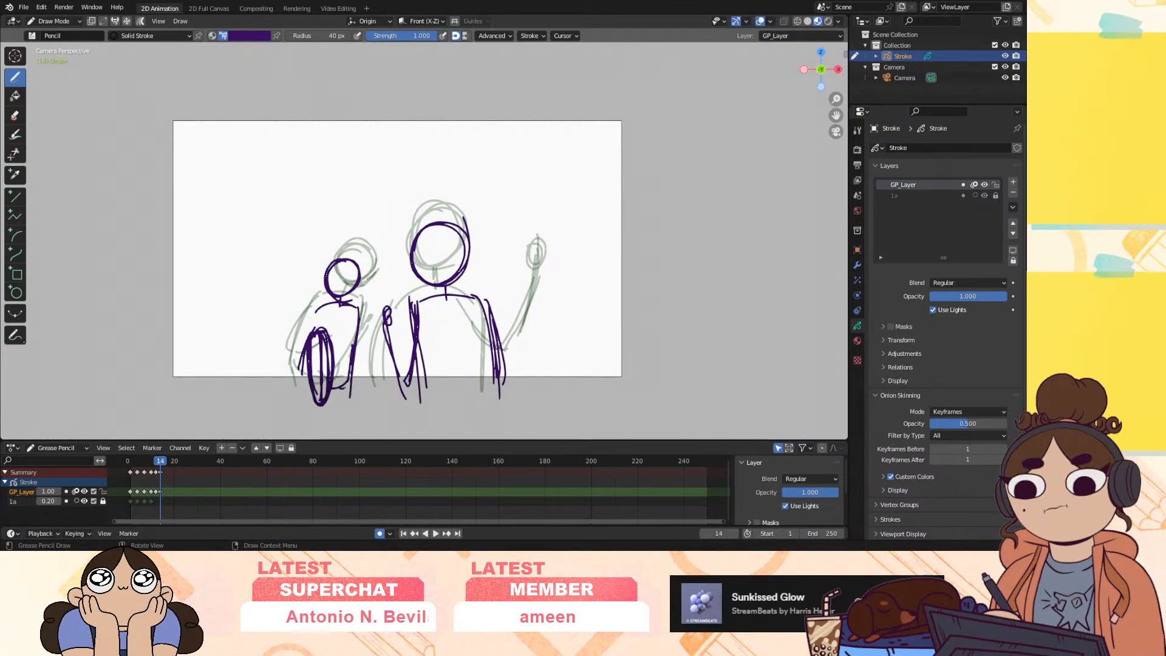
pyautogui.moveTo(313, 307)
pyautogui.mouseDown()
pyautogui.moveTo(308, 323)
pyautogui.moveTo(360, 371)
pyautogui.mouseUp()
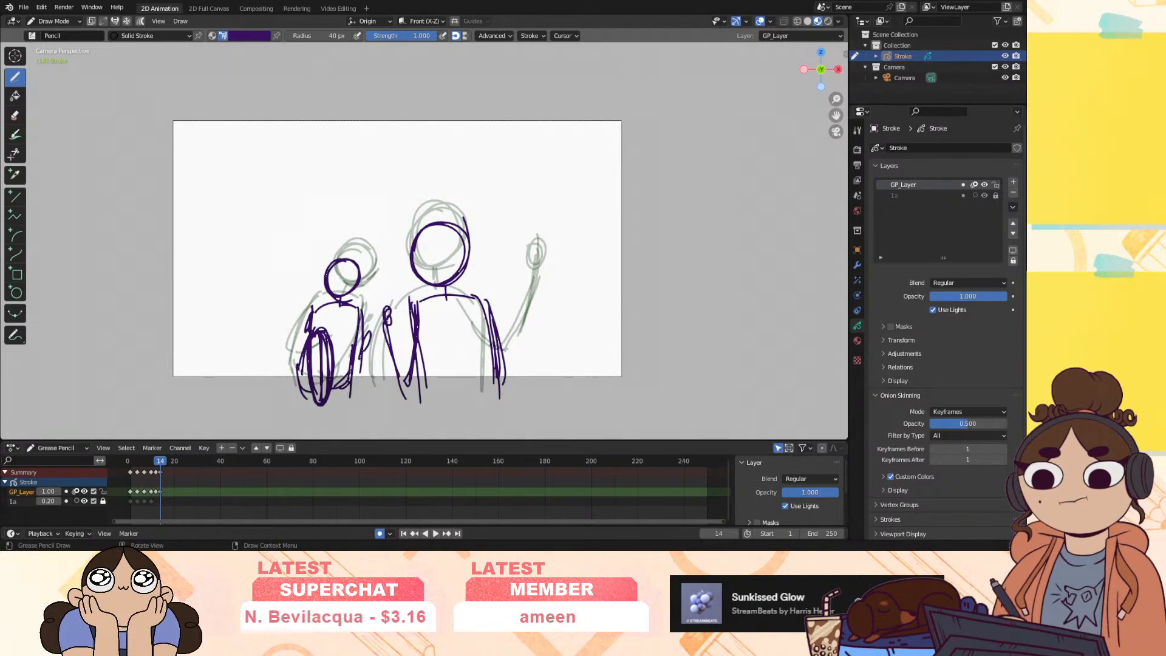
pyautogui.press('space')
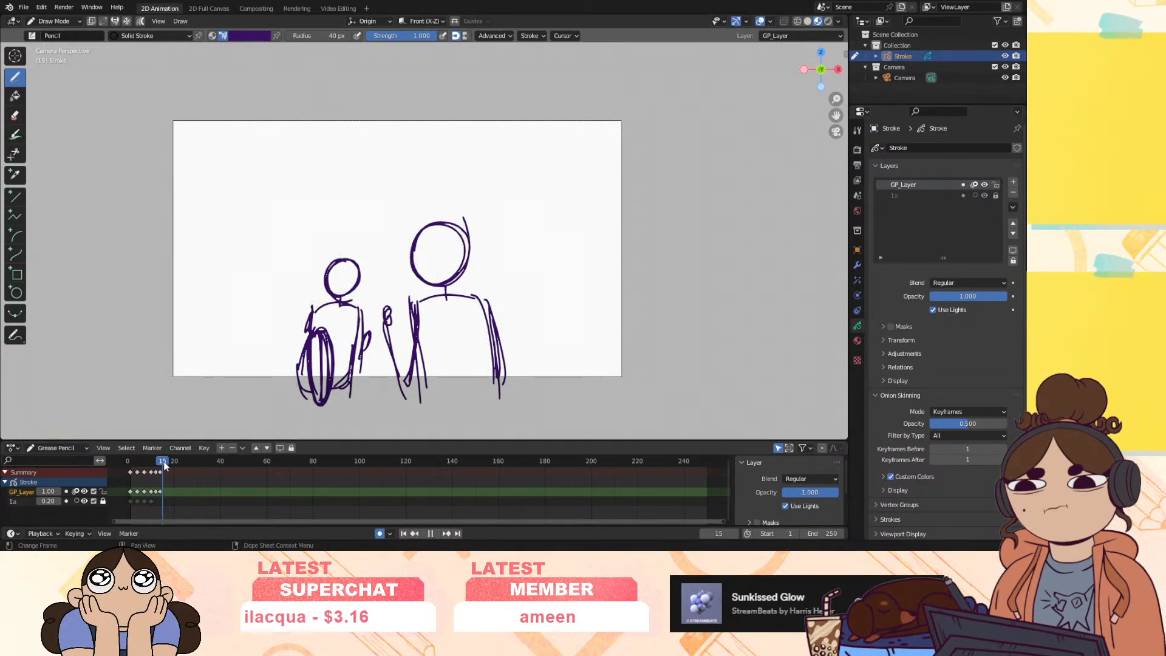
# On a blank keyframe at frame 16, sketch the smaller figure leaning back with a round head and a long diagonal leg ending in an upright foot
pyautogui.press('space')
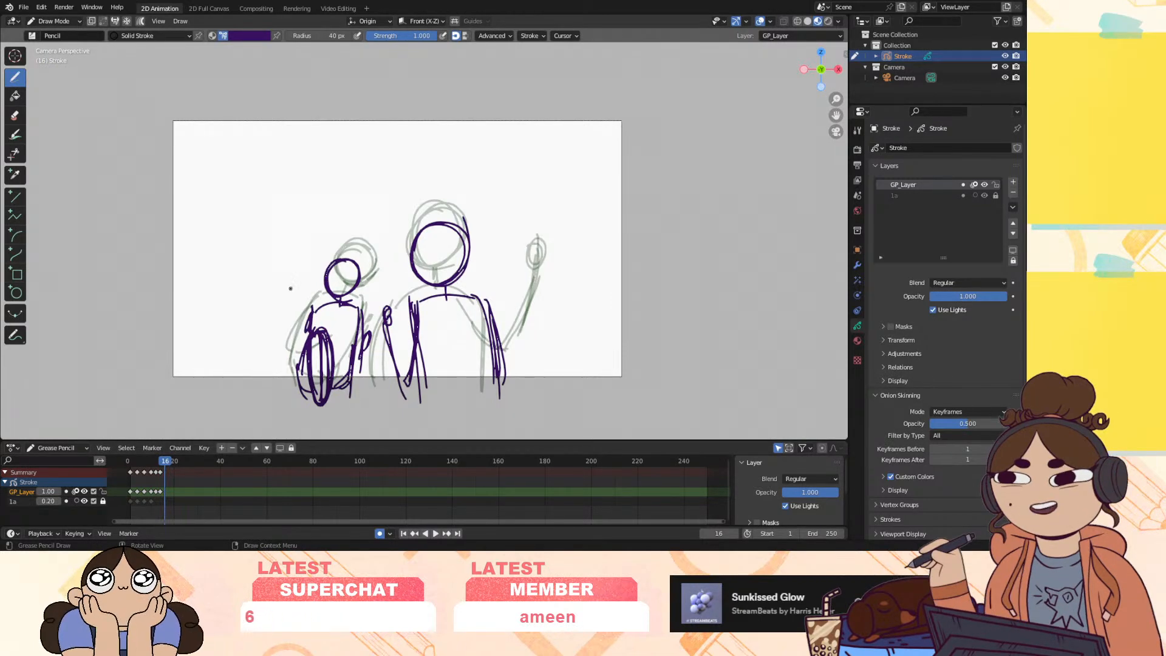
pyautogui.moveTo(295, 326)
pyautogui.mouseDown()
pyautogui.moveTo(274, 300)
pyautogui.moveTo(310, 307)
pyautogui.moveTo(409, 254)
pyautogui.moveTo(424, 193)
pyautogui.mouseUp()
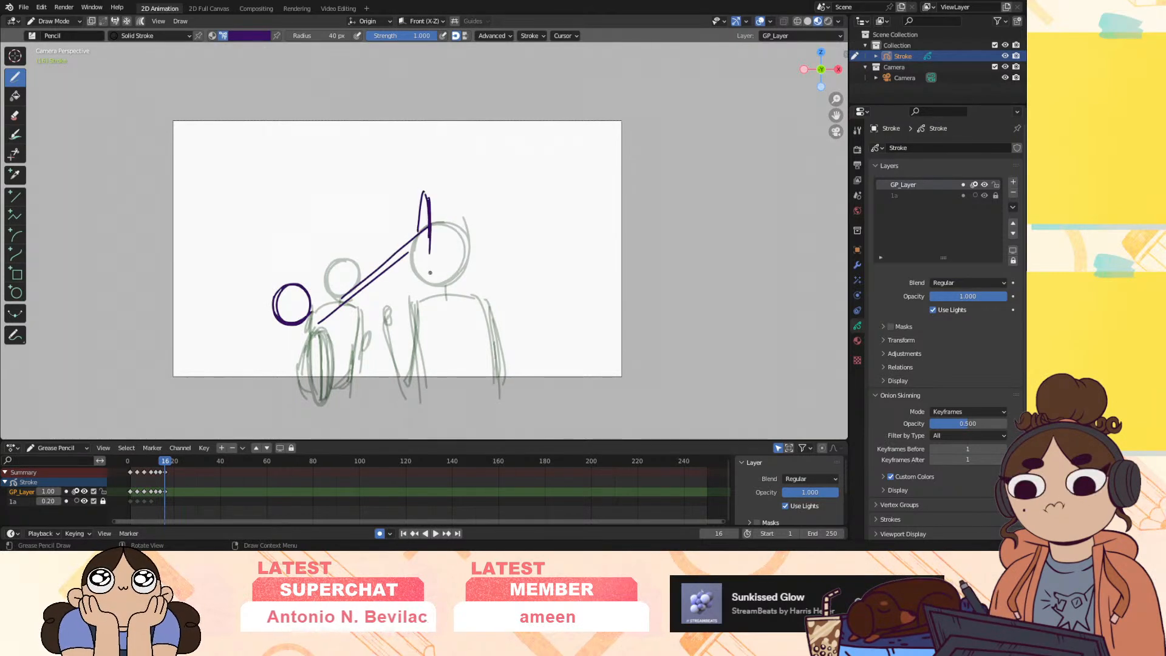
pyautogui.moveTo(434, 258); pyautogui.dragTo(337, 367)
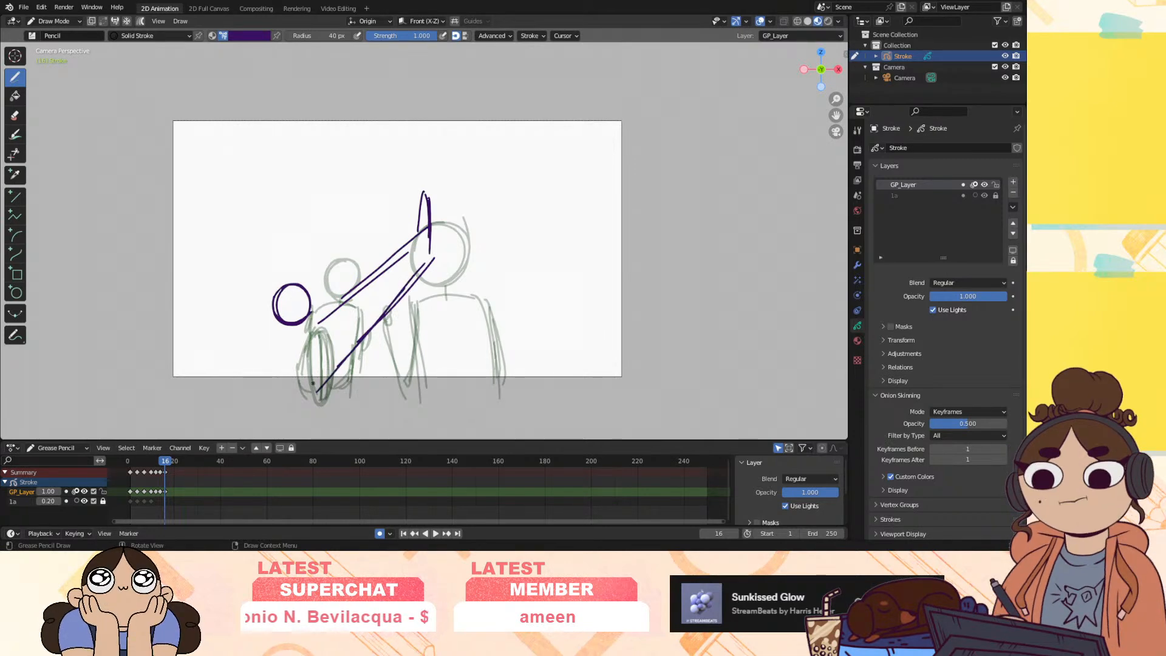
pyautogui.moveTo(421, 234); pyautogui.dragTo(313, 353)
pyautogui.moveTo(391, 265)
pyautogui.mouseDown()
pyautogui.moveTo(280, 376)
pyautogui.moveTo(283, 388)
pyautogui.moveTo(280, 334)
pyautogui.moveTo(272, 376)
pyautogui.mouseUp()
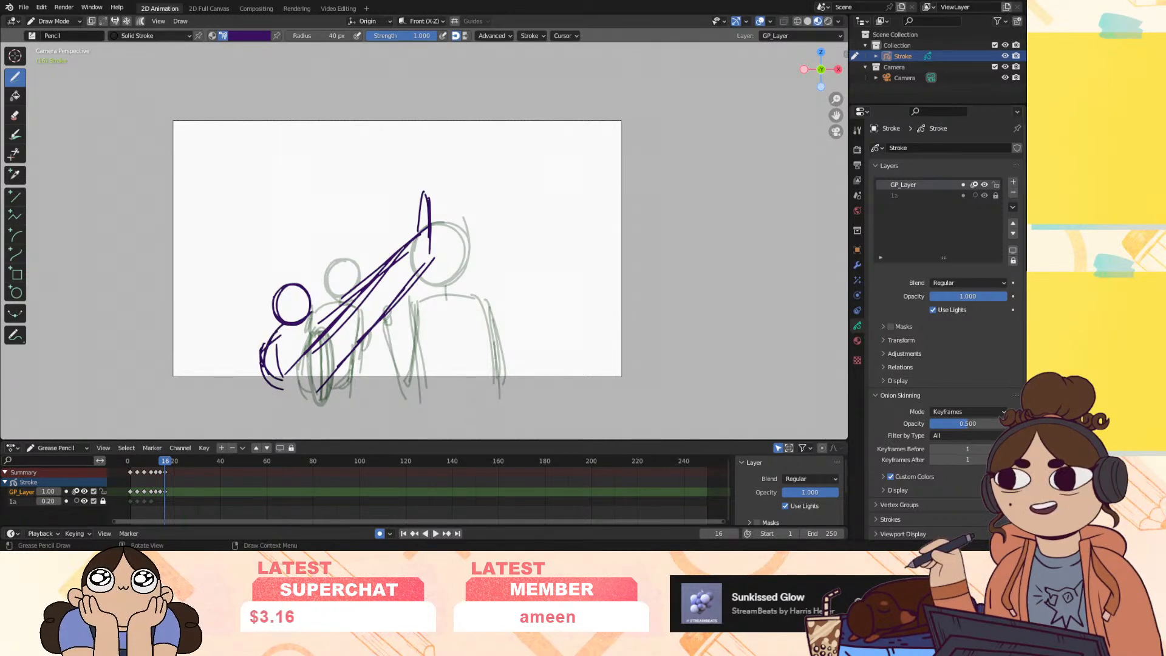
# Add the smaller figure's hand, bent arm and shoulder strokes on frame 16 and flip through the neighbouring frames
pyautogui.moveTo(279, 317)
pyautogui.mouseDown()
pyautogui.moveTo(277, 369)
pyautogui.moveTo(272, 323)
pyautogui.mouseUp()
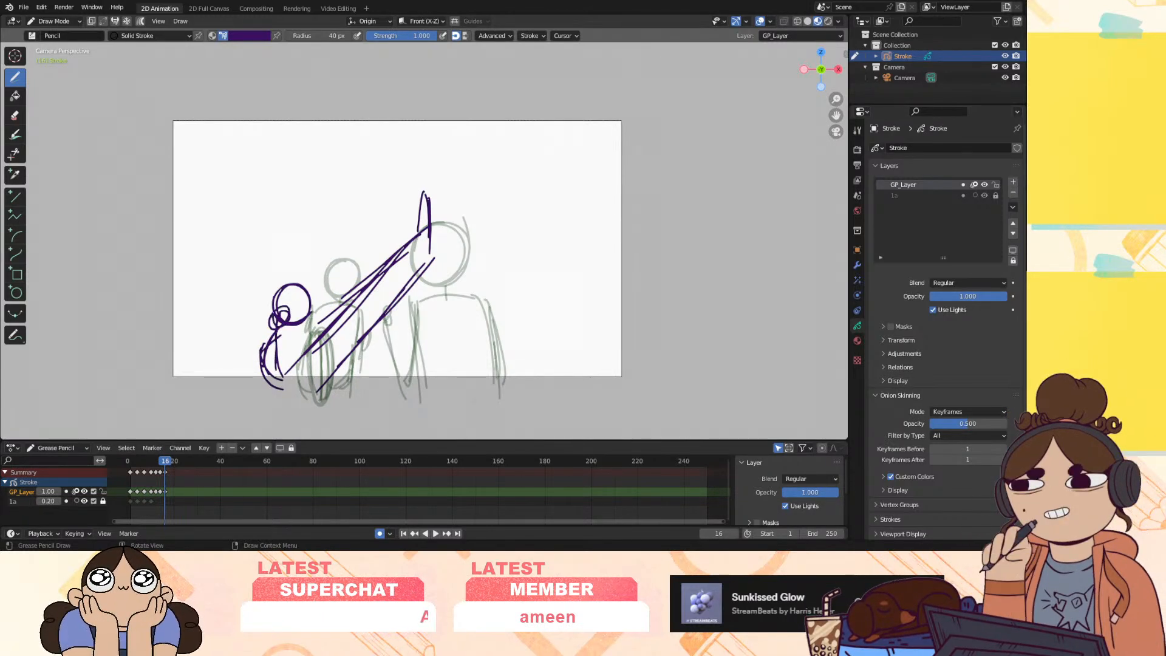
pyautogui.moveTo(291, 375)
pyautogui.mouseDown()
pyautogui.moveTo(272, 381)
pyautogui.moveTo(288, 394)
pyautogui.mouseUp()
pyautogui.moveTo(306, 321); pyautogui.dragTo(329, 332)
pyautogui.press('space')
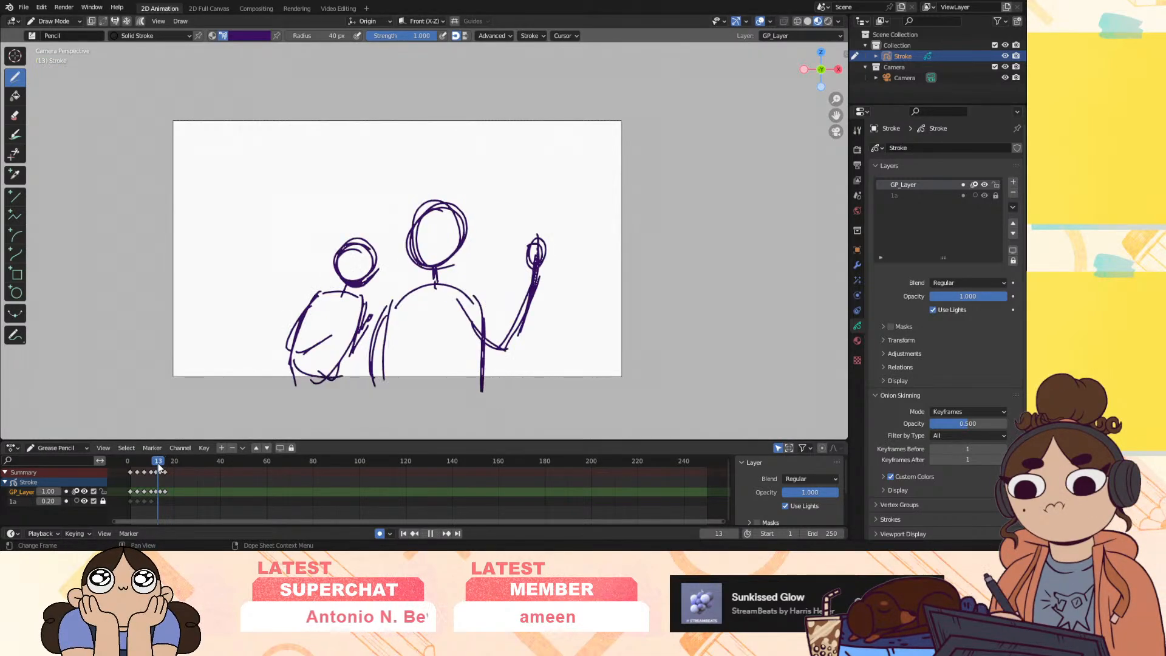
pyautogui.moveTo(163, 466); pyautogui.dragTo(165, 461)
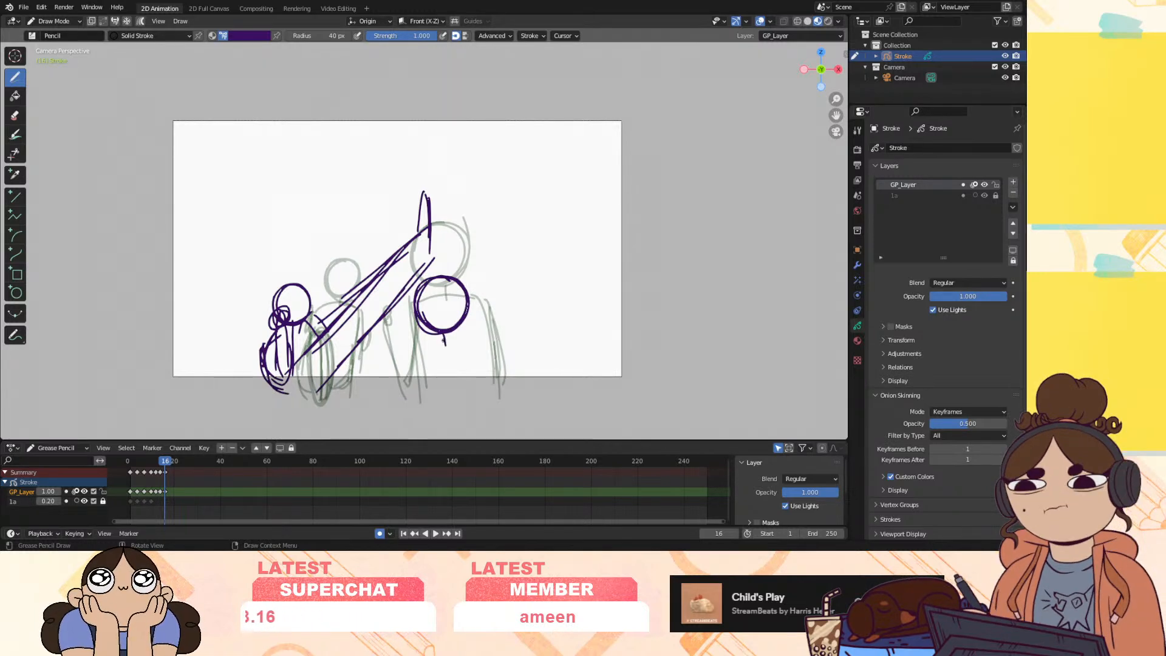
# Sketch the larger figure ducking on frame 16 with a low head, arched shoulders and arms reaching up to the diagonal leg
pyautogui.moveTo(487, 372); pyautogui.dragTo(491, 417)
pyautogui.moveTo(419, 365); pyautogui.dragTo(426, 428)
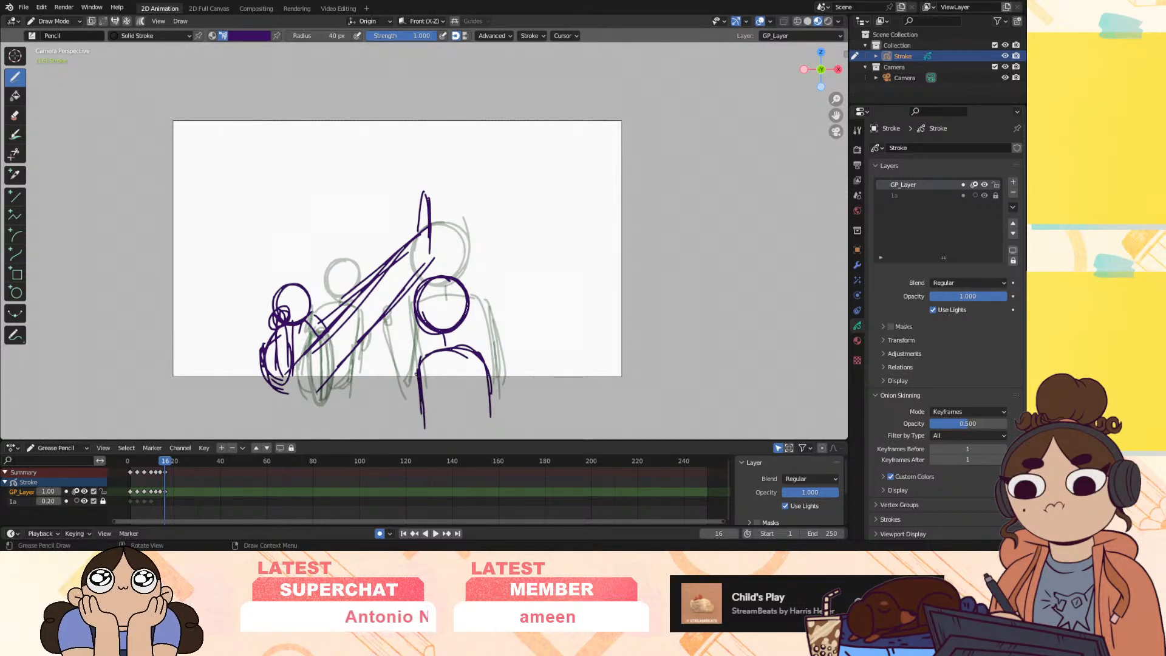
pyautogui.moveTo(388, 269)
pyautogui.mouseDown()
pyautogui.moveTo(411, 367)
pyautogui.moveTo(394, 265)
pyautogui.moveTo(402, 340)
pyautogui.mouseUp()
pyautogui.moveTo(398, 294); pyautogui.dragTo(417, 370)
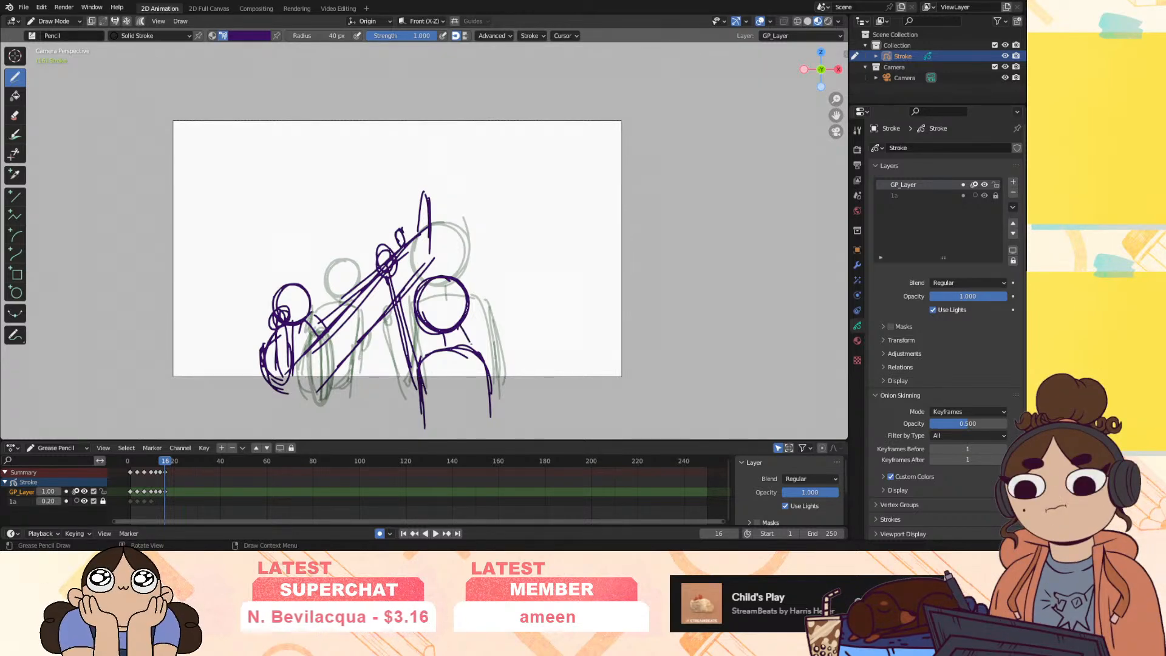
pyautogui.press('space')
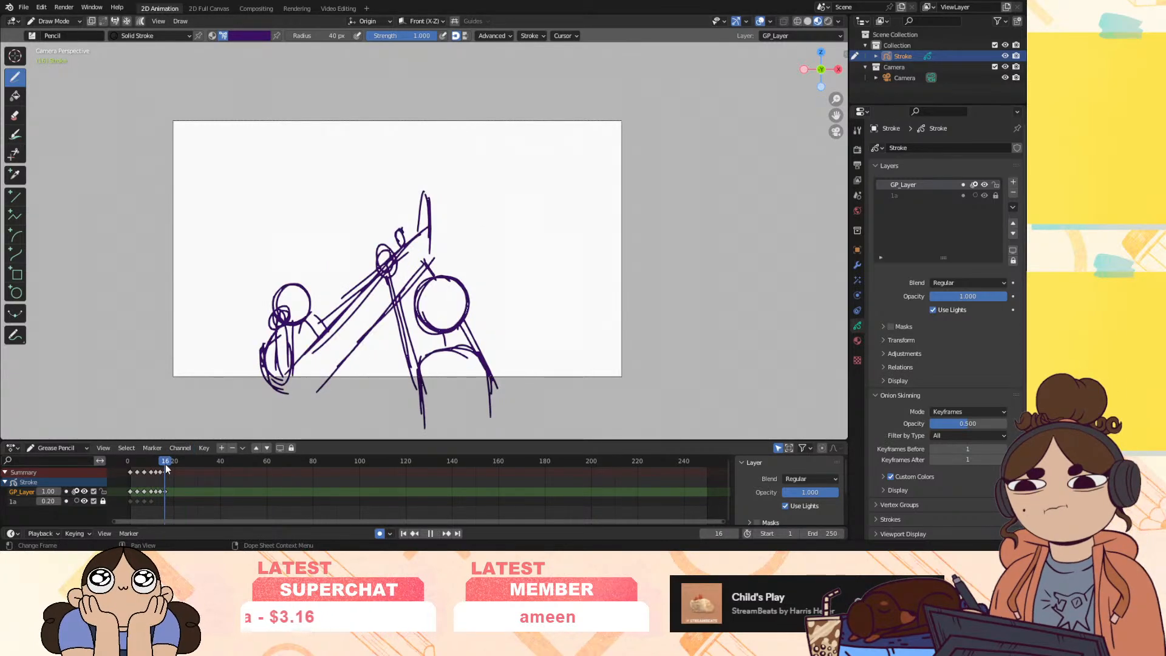
# Insert a new blank keyframe on GP_Layer at frame 18
pyautogui.press('space')
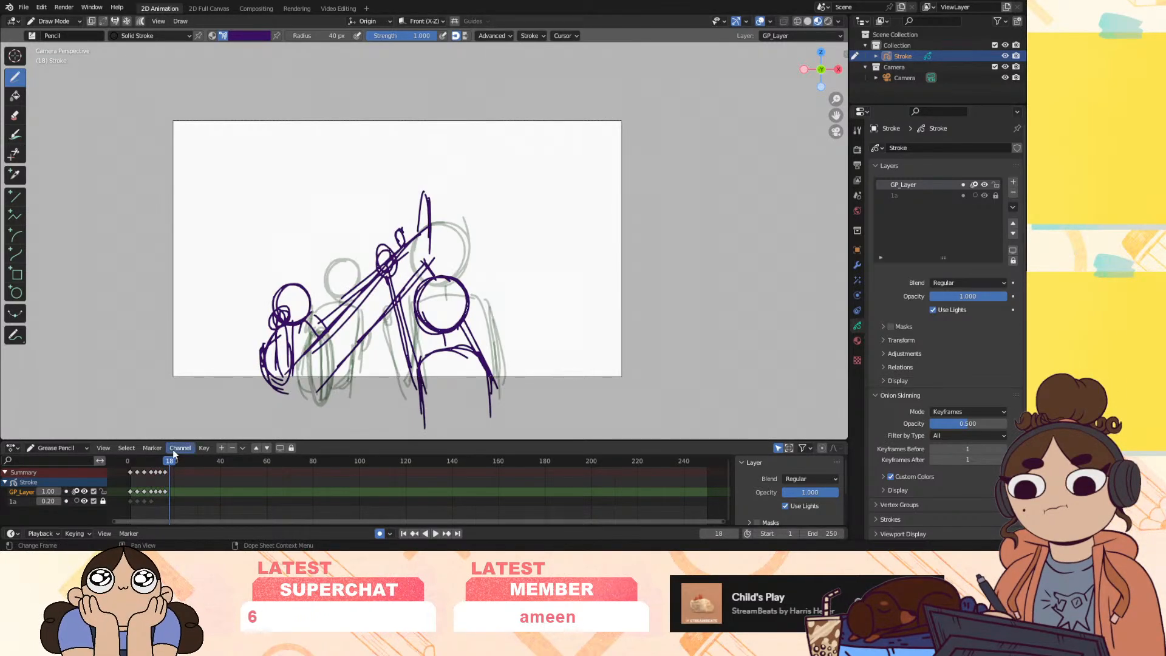
pyautogui.press('i')
pyautogui.click(174, 495)
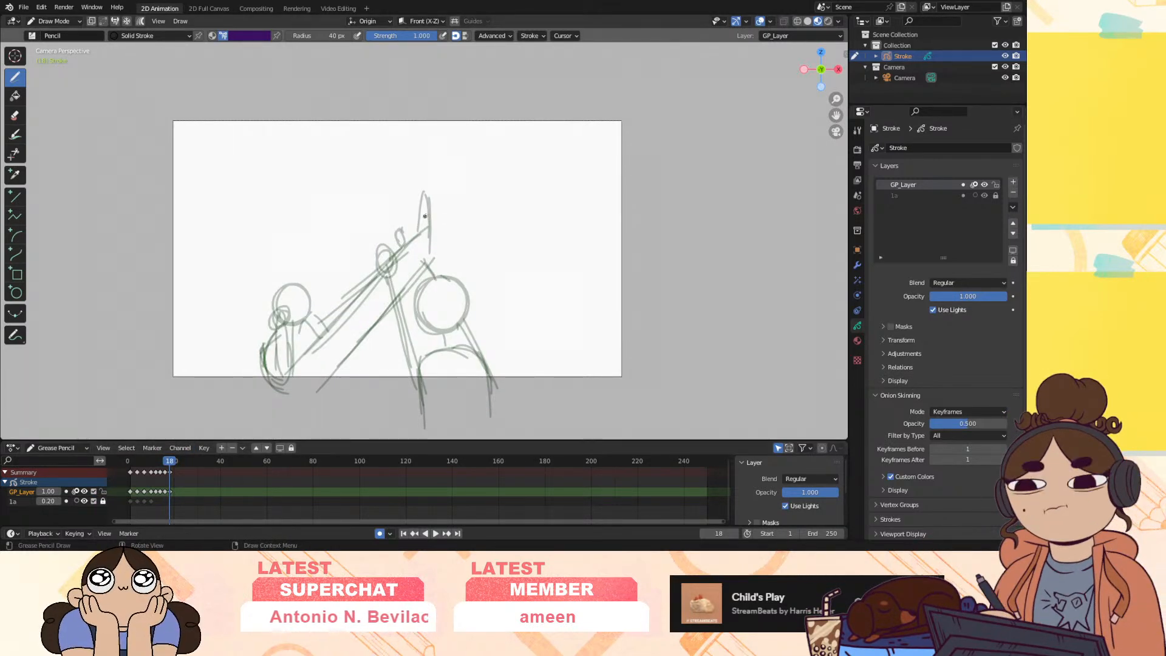
# Try sketching the larger figure upright on frame 18 with a round head, long torso and one lowered arm ending in a round hand
pyautogui.moveTo(426, 195)
pyautogui.mouseDown()
pyautogui.moveTo(453, 249)
pyautogui.moveTo(431, 265)
pyautogui.moveTo(436, 279)
pyautogui.moveTo(458, 265)
pyautogui.mouseUp()
pyautogui.moveTo(409, 297); pyautogui.dragTo(422, 413)
pyautogui.moveTo(475, 340); pyautogui.dragTo(484, 415)
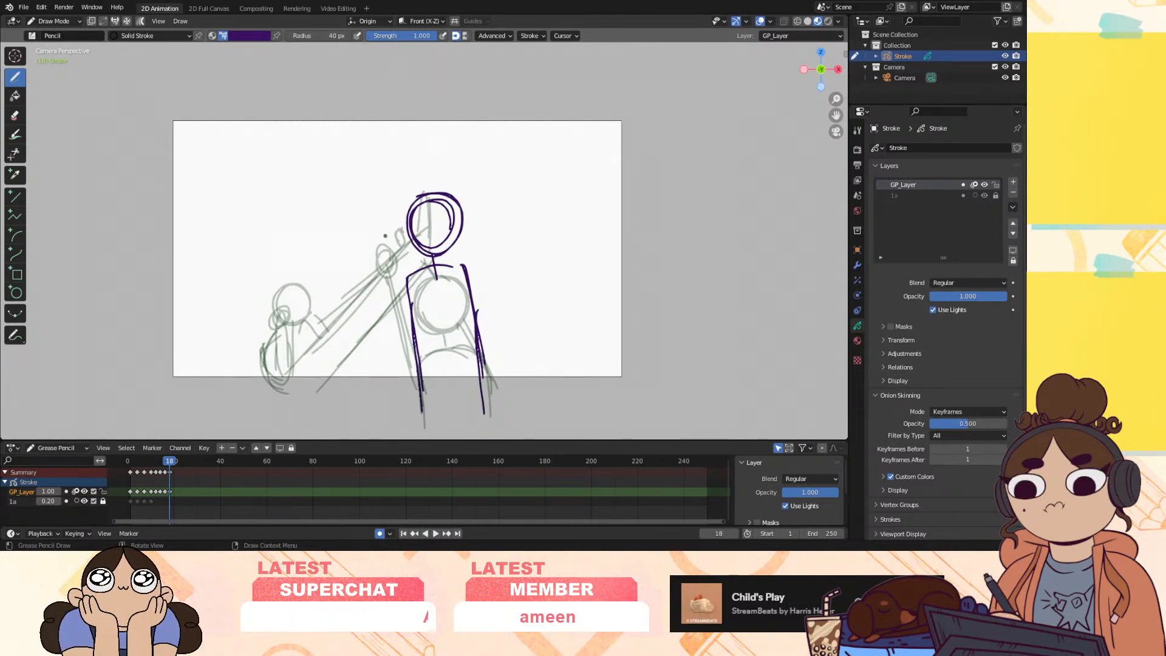
pyautogui.click(169, 465)
pyautogui.moveTo(169, 468); pyautogui.dragTo(170, 468)
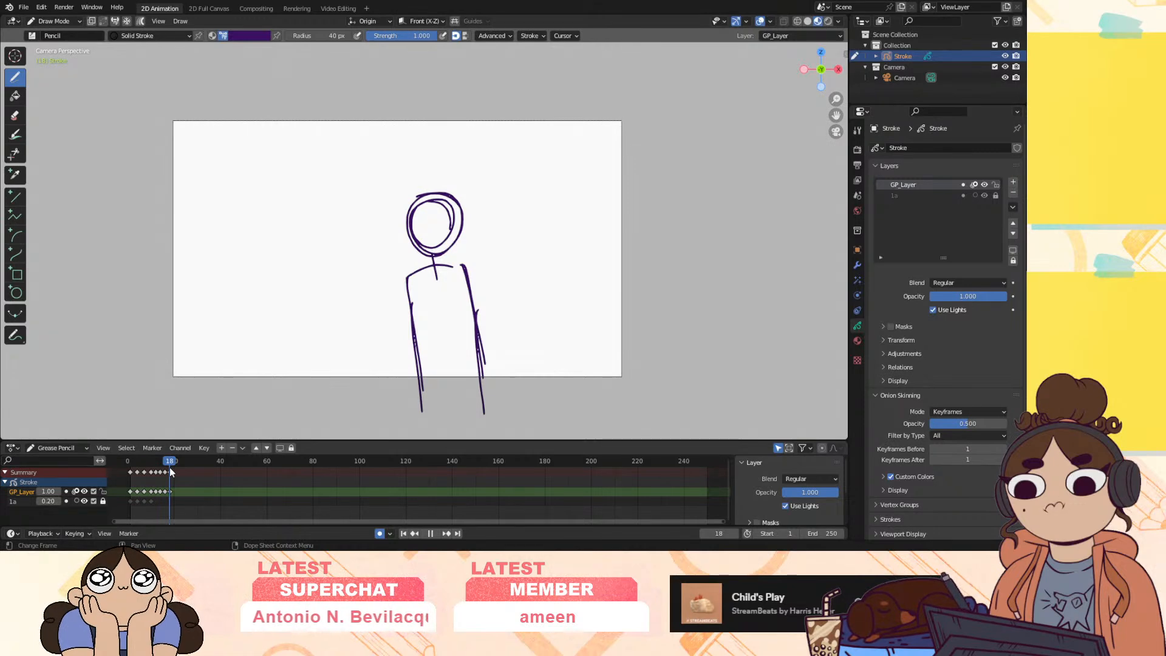
pyautogui.moveTo(169, 467); pyautogui.dragTo(171, 466)
pyautogui.moveTo(393, 324)
pyautogui.mouseDown()
pyautogui.moveTo(399, 405)
pyautogui.moveTo(411, 399)
pyautogui.mouseUp()
pyautogui.moveTo(410, 278); pyautogui.dragTo(412, 303)
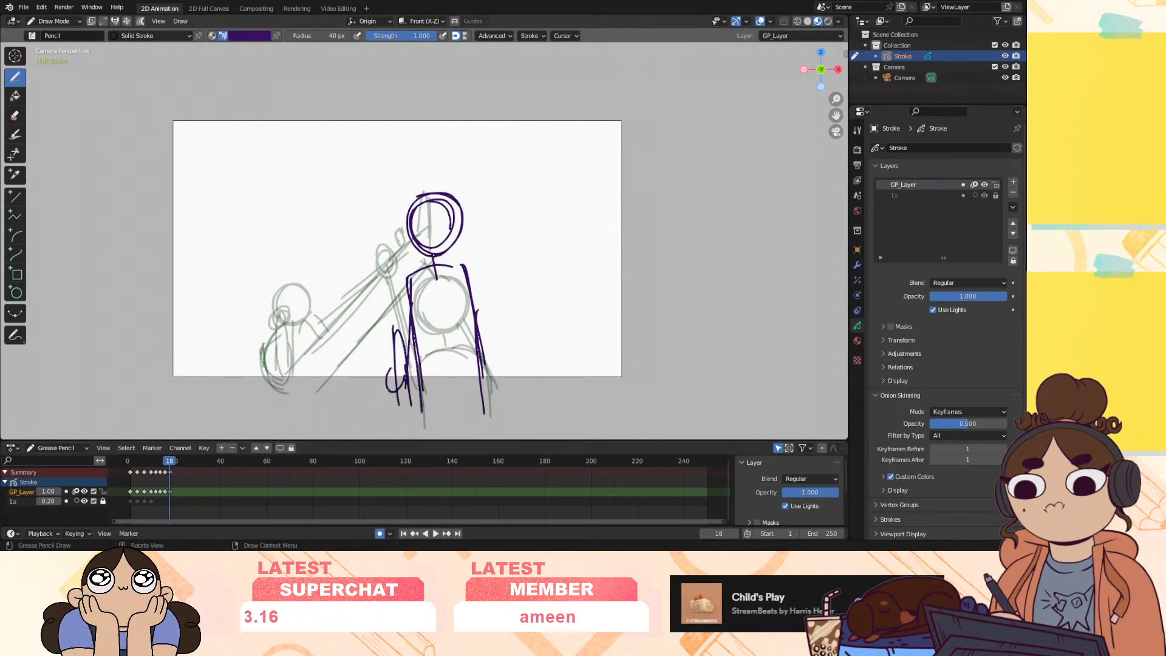
pyautogui.moveTo(386, 377); pyautogui.dragTo(394, 363)
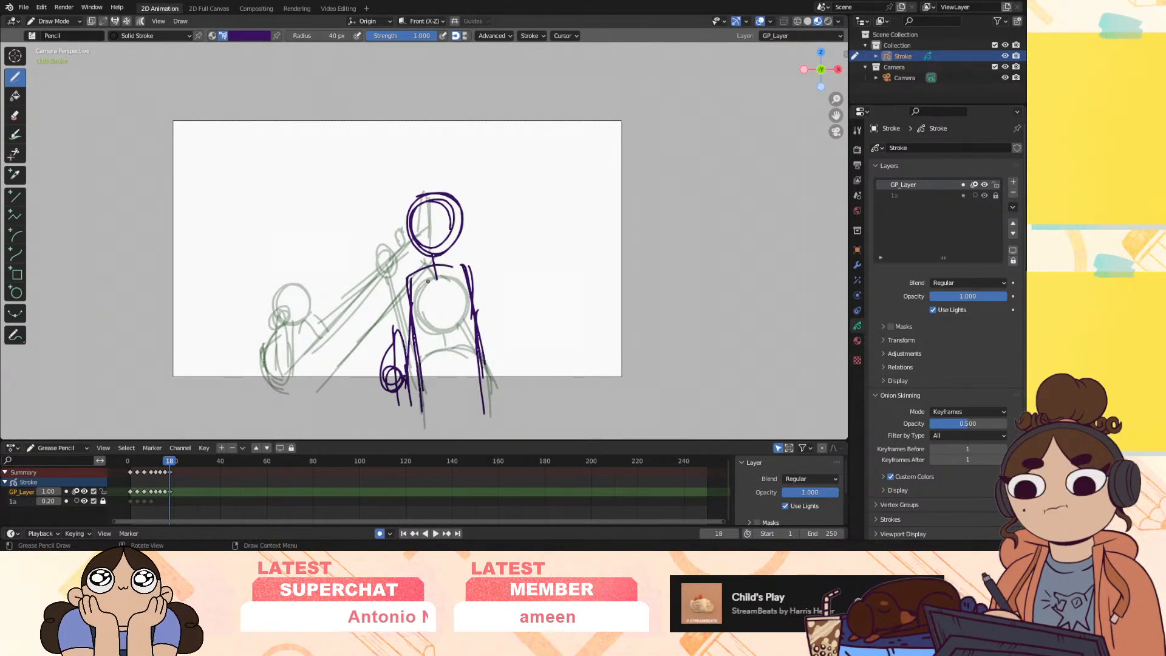
# Erase the whole standing figure from frame 18 and flip back through the preceding frames
pyautogui.moveTo(460, 207)
pyautogui.keyDown('ctrl'); pyautogui.mouseDown()
pyautogui.moveTo(455, 190)
pyautogui.moveTo(409, 209)
pyautogui.moveTo(361, 295)
pyautogui.moveTo(501, 331)
pyautogui.mouseUp(); pyautogui.keyUp('ctrl')
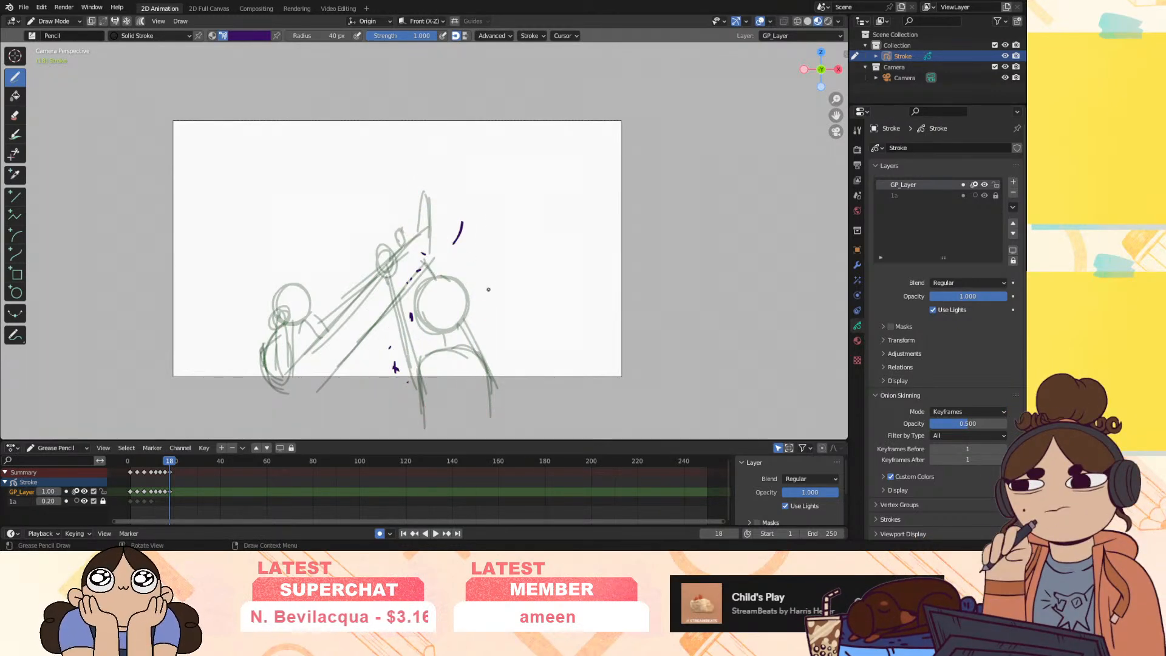
pyautogui.moveTo(462, 226)
pyautogui.keyDown('ctrl'); pyautogui.mouseDown()
pyautogui.moveTo(416, 259)
pyautogui.moveTo(405, 394)
pyautogui.mouseUp(); pyautogui.keyUp('ctrl')
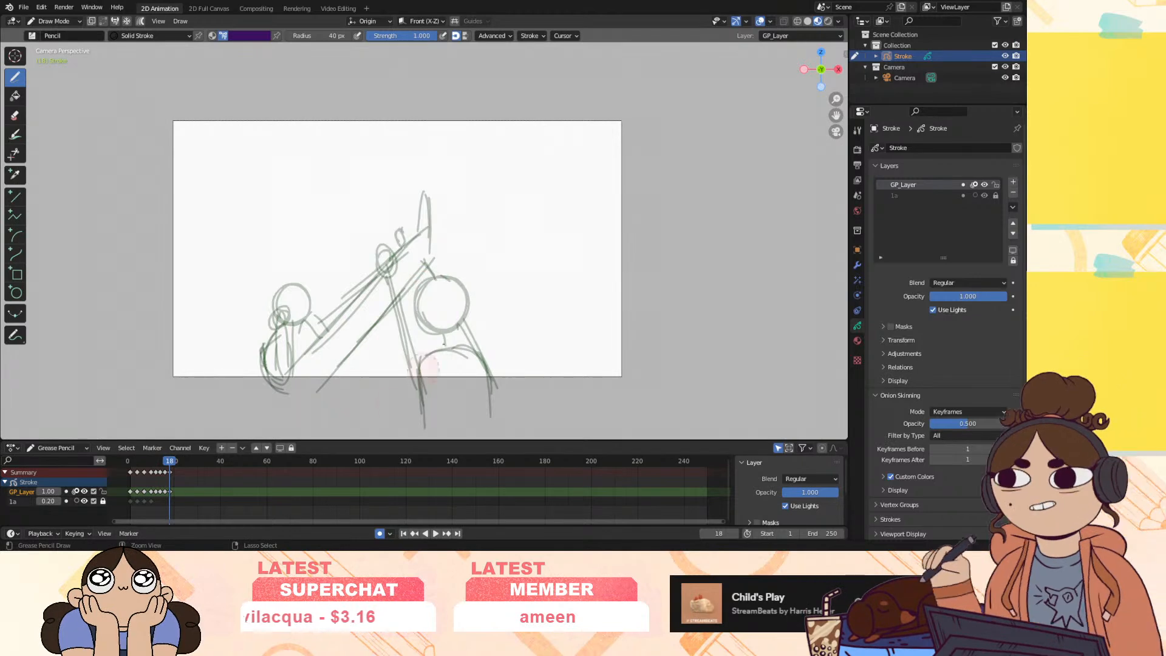
pyautogui.press('space')
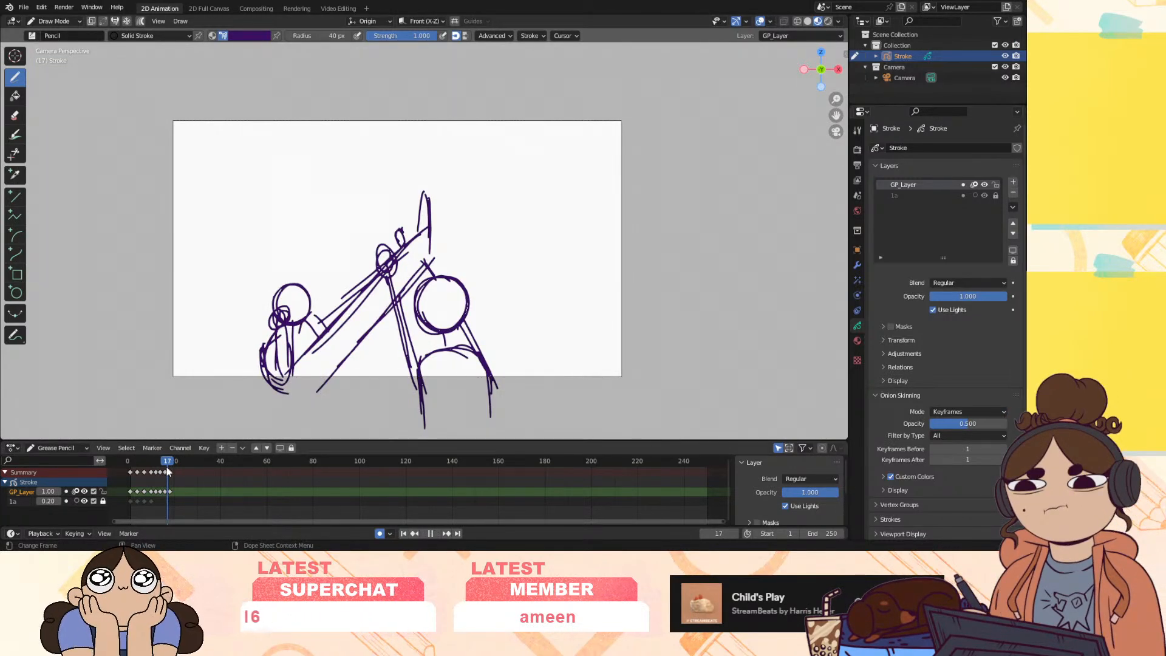
# Sketch the larger figure upright on frame 18 with a round head, curved back, arched shoulders and long torso
pyautogui.moveTo(167, 468); pyautogui.dragTo(169, 467)
pyautogui.press('space')
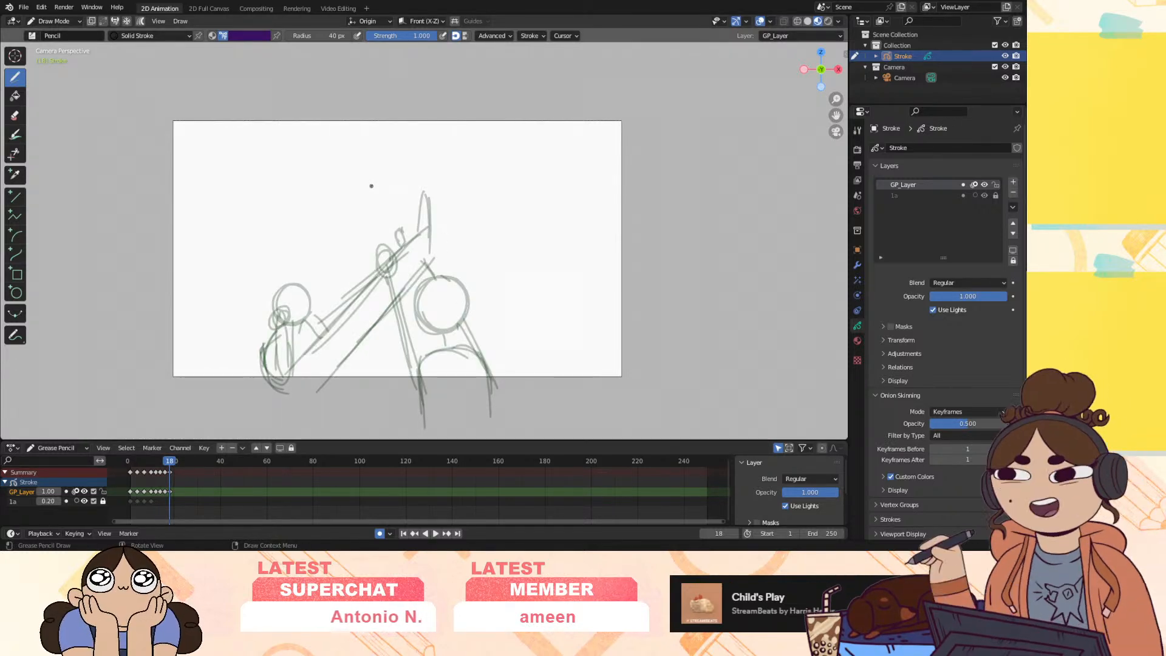
pyautogui.moveTo(382, 199)
pyautogui.mouseDown()
pyautogui.moveTo(377, 214)
pyautogui.moveTo(429, 243)
pyautogui.moveTo(465, 351)
pyautogui.mouseUp()
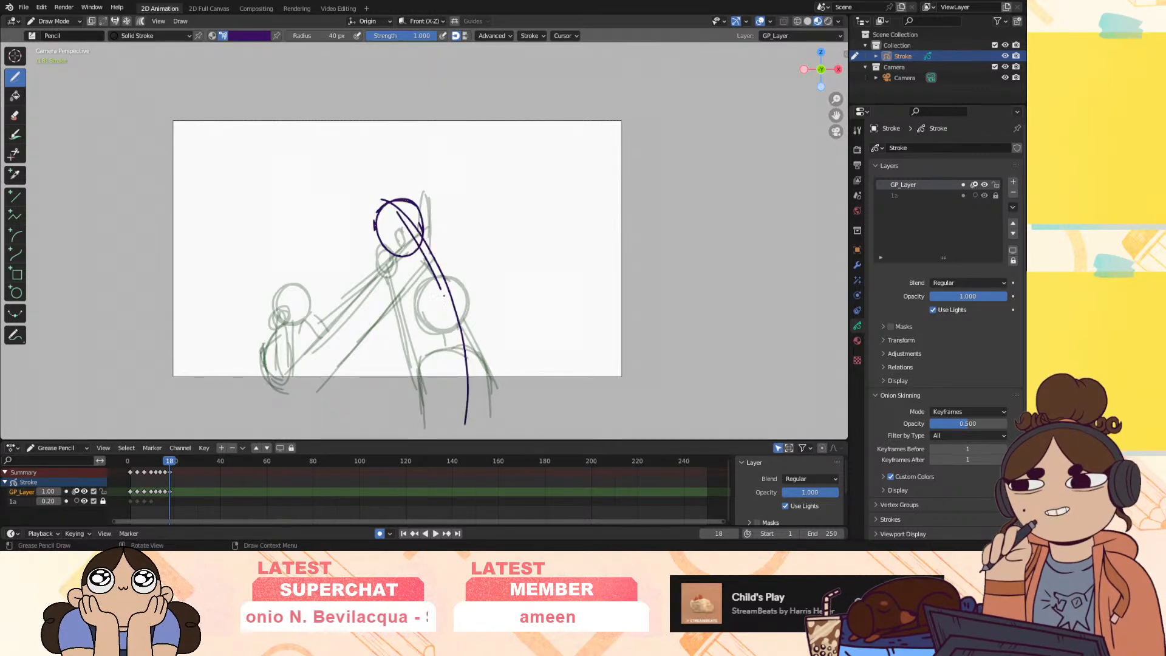
pyautogui.moveTo(402, 205); pyautogui.dragTo(457, 415)
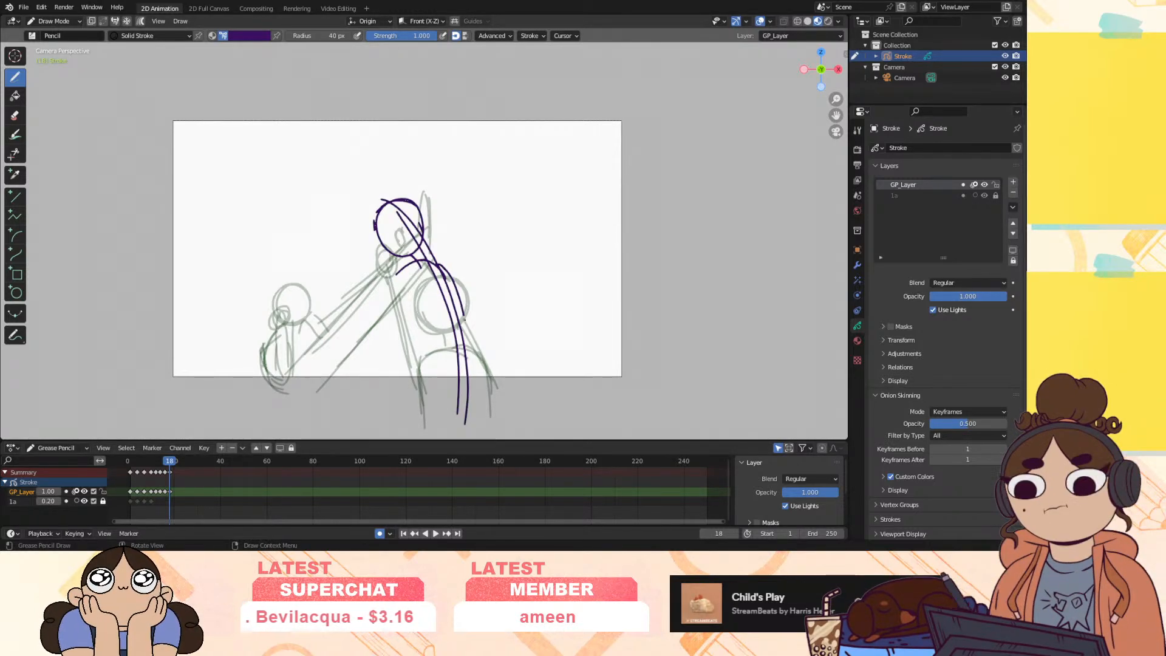
pyautogui.moveTo(397, 265); pyautogui.dragTo(419, 382)
pyautogui.moveTo(392, 294); pyautogui.dragTo(410, 369)
pyautogui.moveTo(399, 266); pyautogui.dragTo(462, 273)
pyautogui.moveTo(458, 311); pyautogui.dragTo(474, 387)
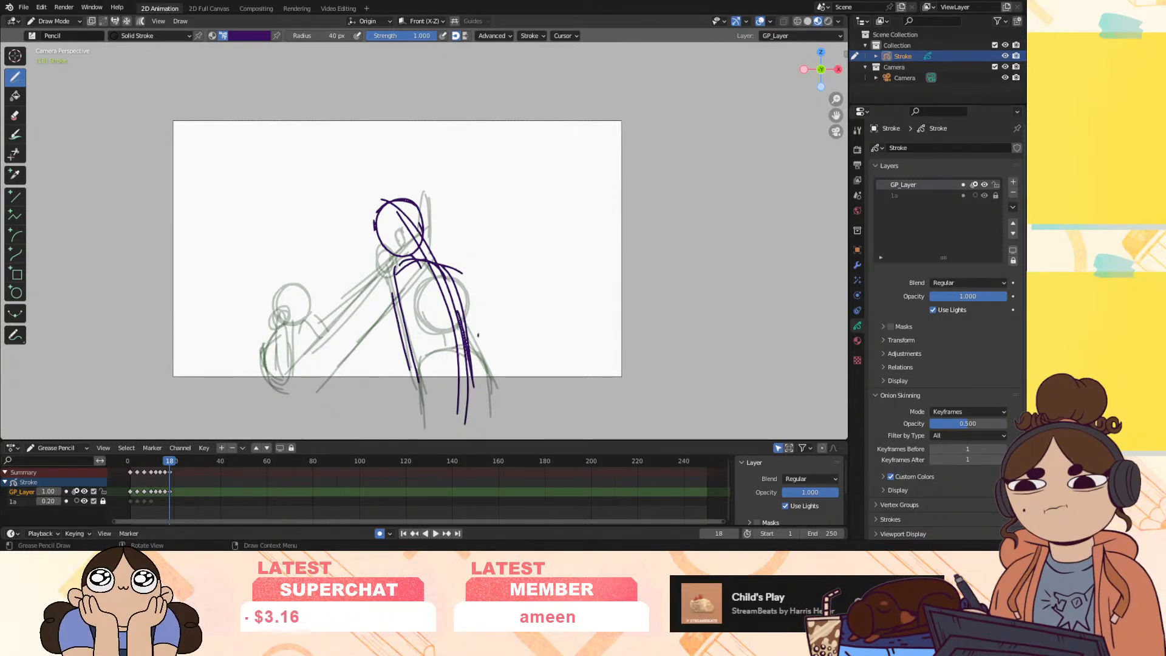
# Add the smaller figure to frame 18 with a round head, shoulder circle, narrow torso and a leg crossing the larger figure to a pointed foot
pyautogui.moveTo(478, 335); pyautogui.dragTo(484, 361)
pyautogui.moveTo(493, 316); pyautogui.dragTo(471, 354)
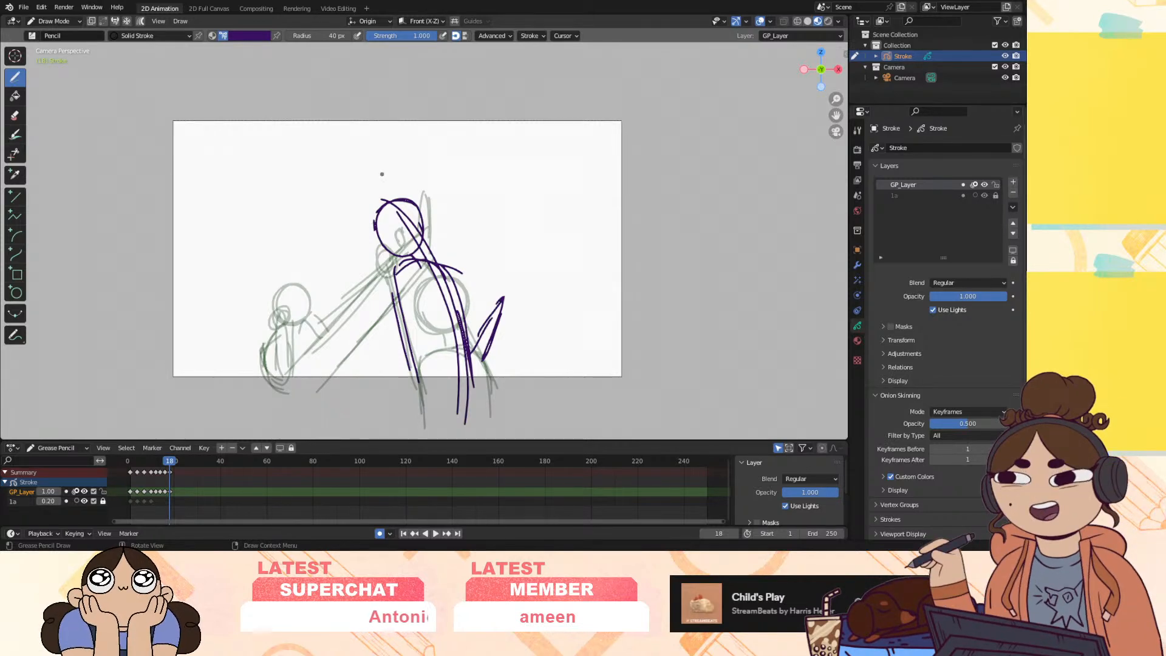
pyautogui.moveTo(339, 256)
pyautogui.mouseDown()
pyautogui.moveTo(327, 288)
pyautogui.moveTo(349, 275)
pyautogui.moveTo(280, 384)
pyautogui.mouseUp()
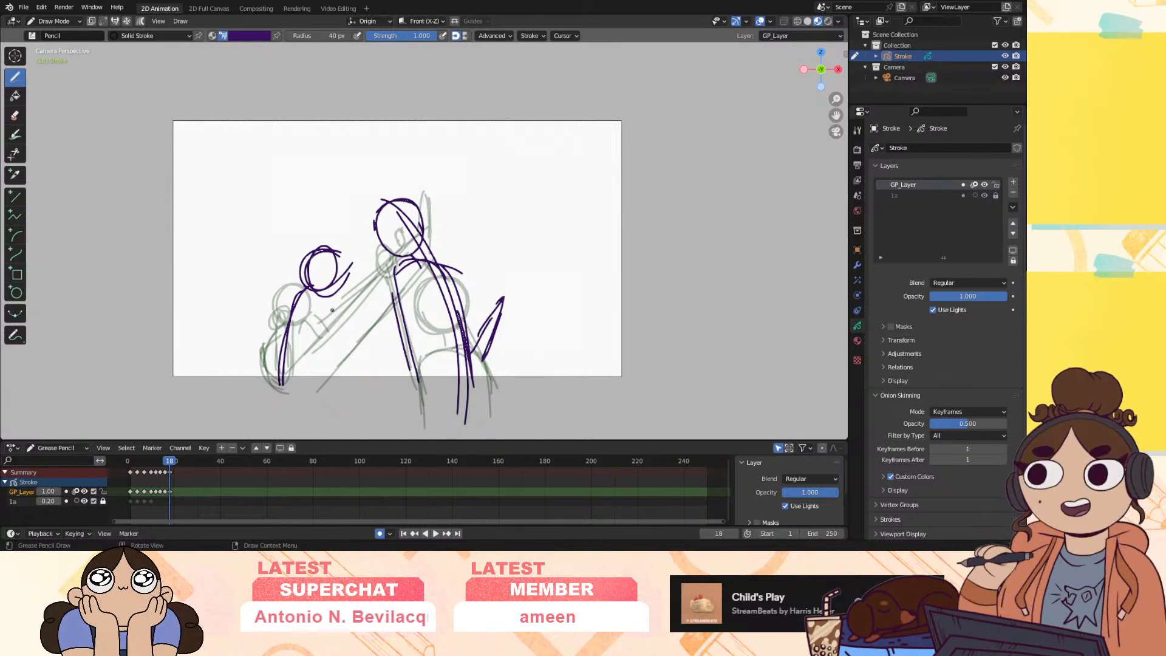
pyautogui.moveTo(329, 304); pyautogui.dragTo(452, 345)
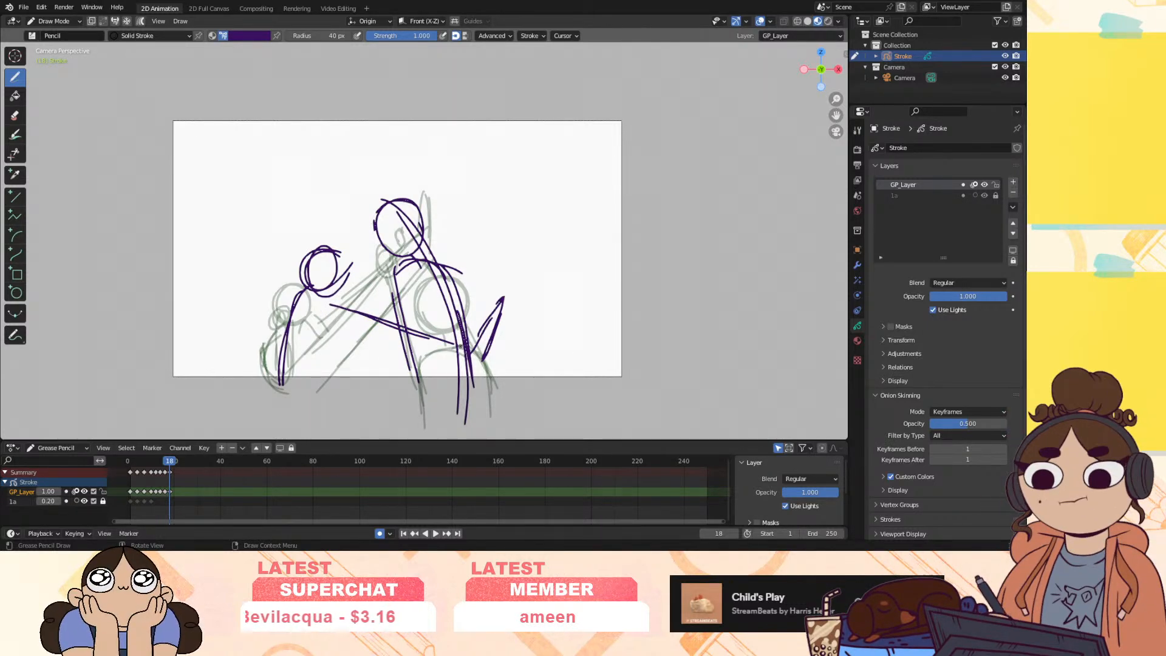
pyautogui.moveTo(331, 338); pyautogui.dragTo(373, 318)
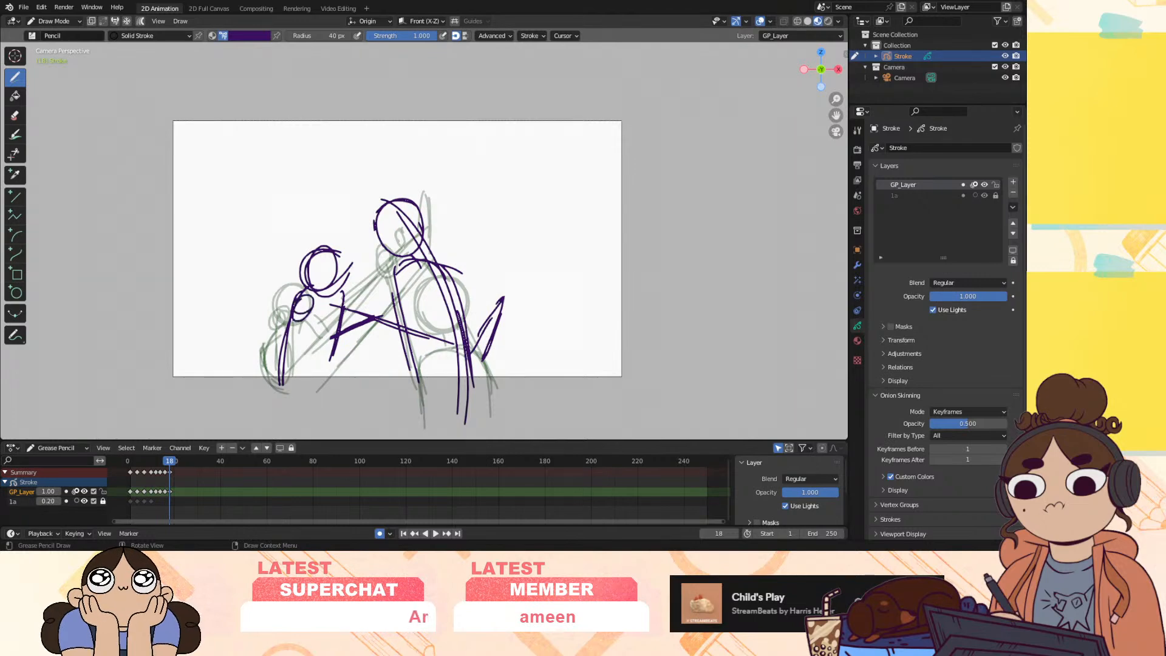
pyautogui.moveTo(293, 310)
pyautogui.mouseDown()
pyautogui.moveTo(265, 360)
pyautogui.moveTo(331, 395)
pyautogui.mouseUp()
pyautogui.moveTo(345, 297); pyautogui.dragTo(325, 397)
# Insert a new blank keyframe on GP_Layer at frame 20
pyautogui.moveTo(168, 462)
pyautogui.mouseDown()
pyautogui.moveTo(137, 477)
pyautogui.moveTo(176, 486)
pyautogui.mouseUp()
pyautogui.press('i')
pyautogui.click(180, 491)
# Spread all GP_Layer keyframes out in time, move them back to start at frame 1, and play back the timing
pyautogui.moveTo(167, 473); pyautogui.dragTo(120, 492)
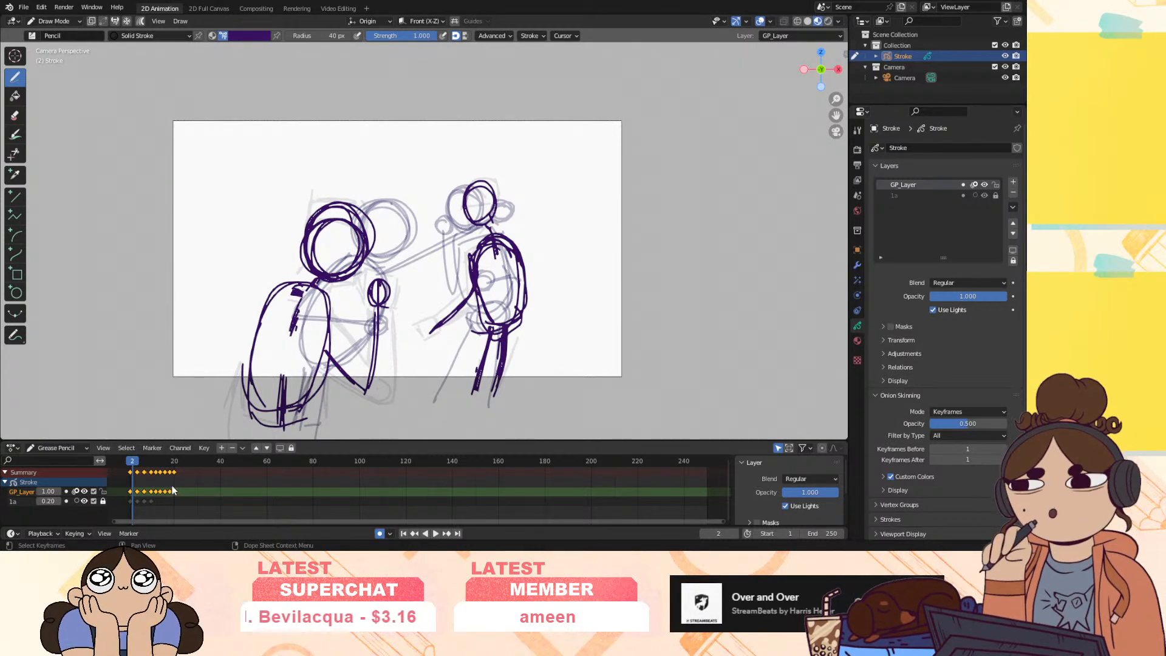
pyautogui.press('s')
pyautogui.click(238, 493)
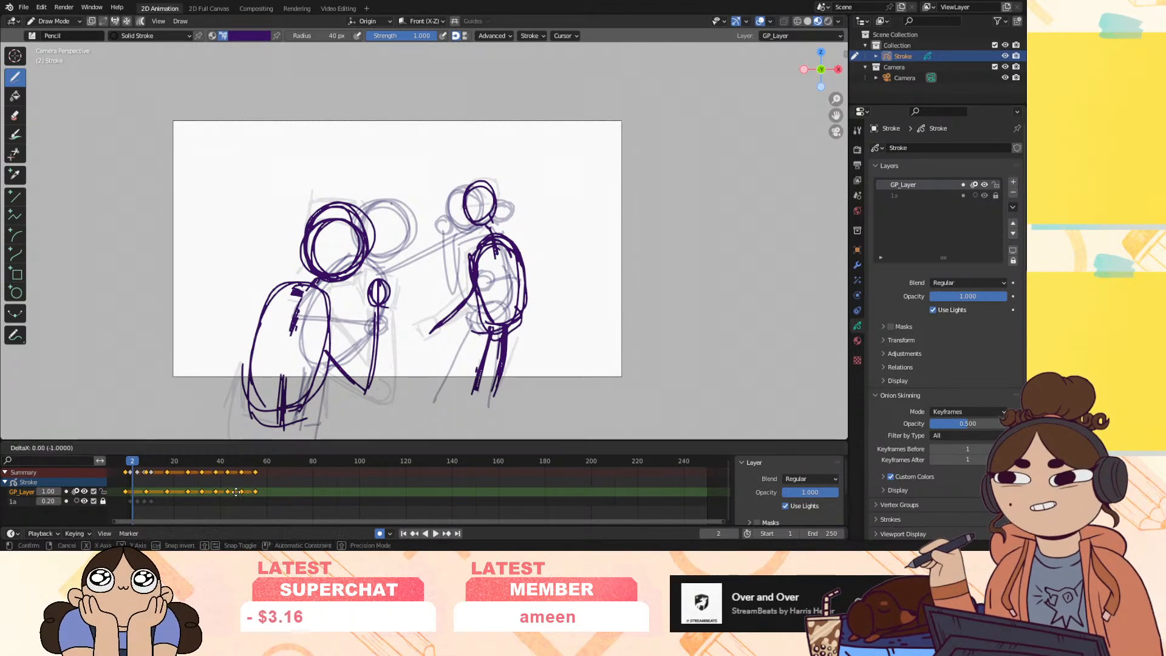
pyautogui.press('g')
pyautogui.click(240, 493)
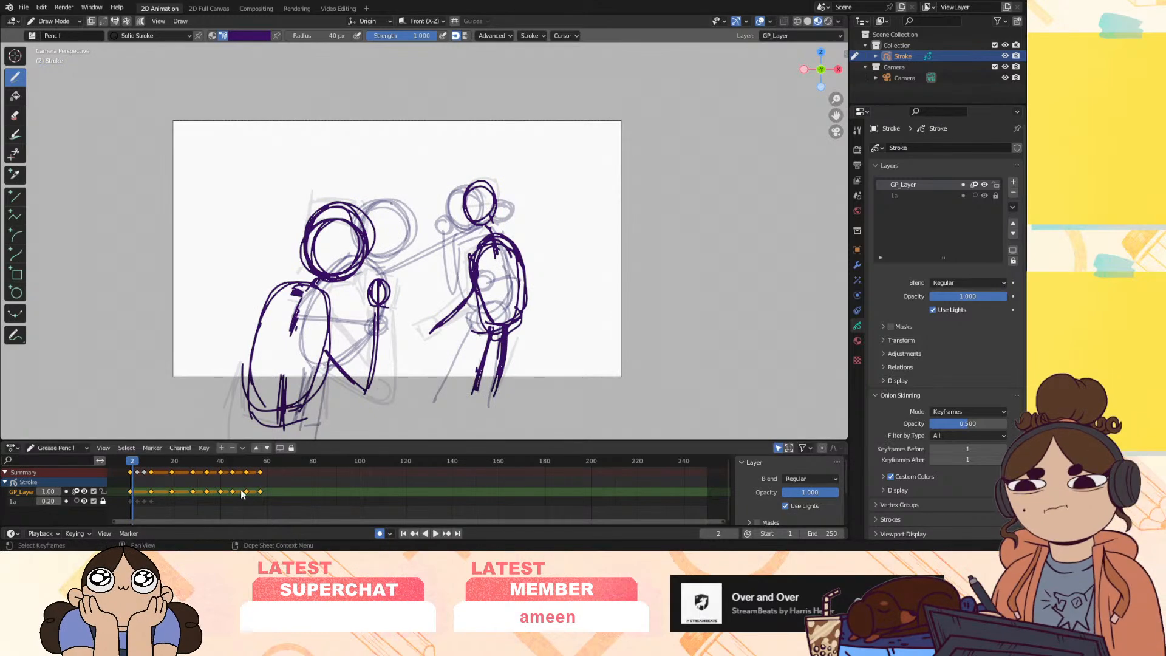
pyautogui.press('space')
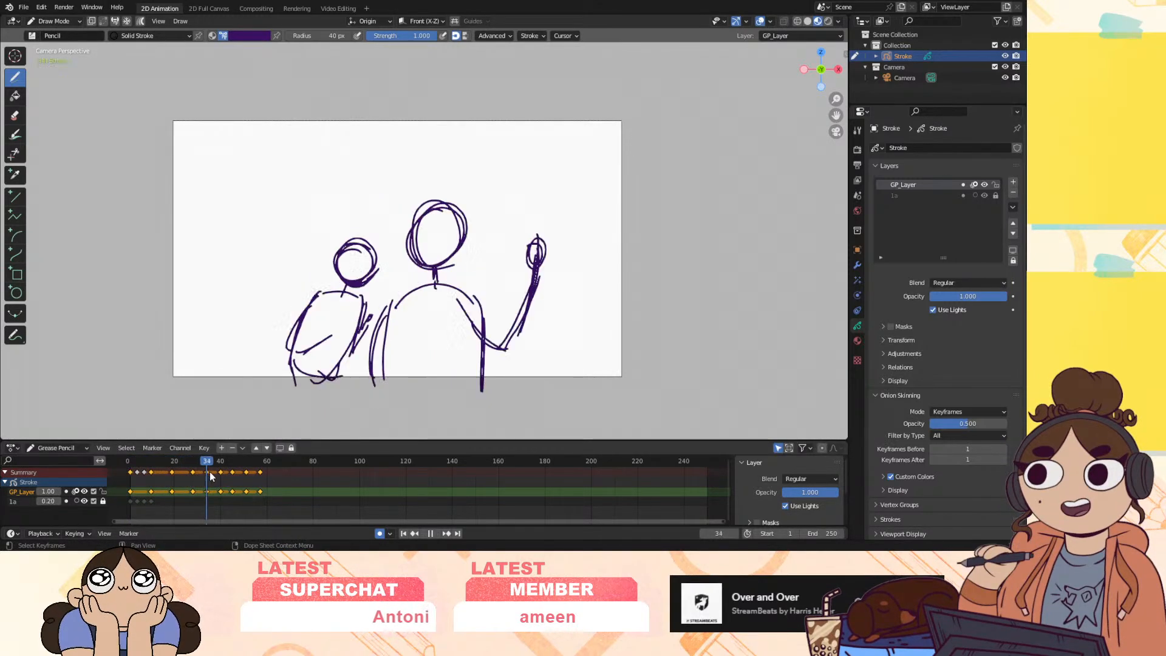
pyautogui.moveTo(264, 476); pyautogui.dragTo(144, 501)
pyautogui.press('space')
# Stretch the keyframes from frame 28 onward around frame 28 so the last one lands on frame 71, and play to that frame
pyautogui.moveTo(283, 486); pyautogui.dragTo(190, 489)
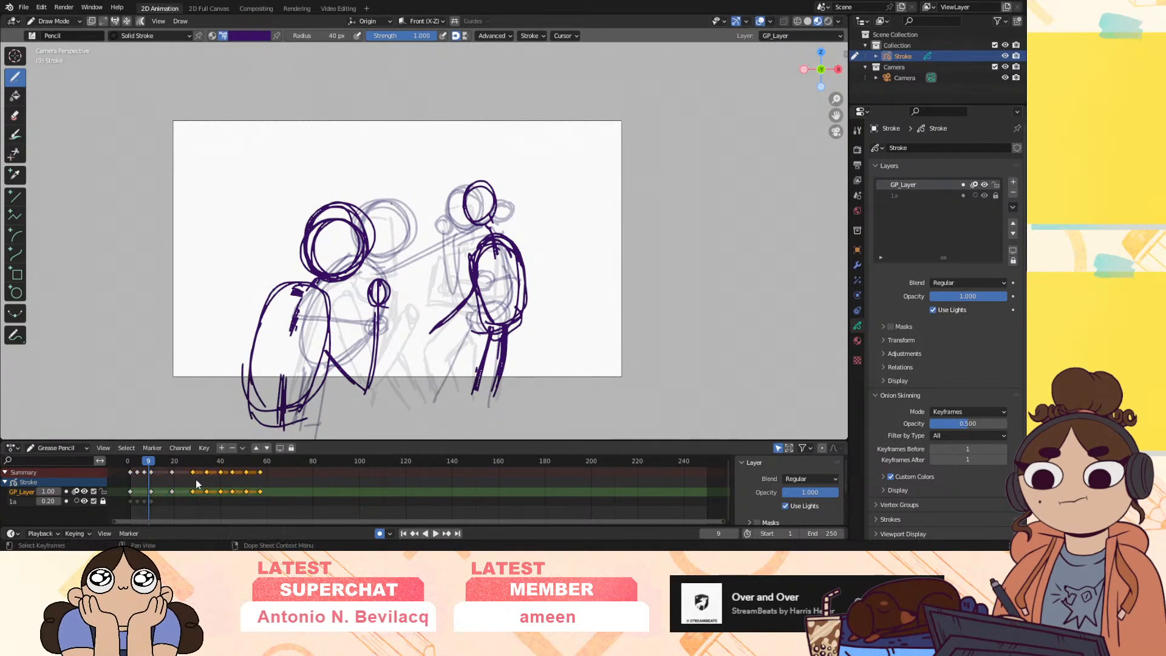
pyautogui.click(192, 462)
pyautogui.press('s')
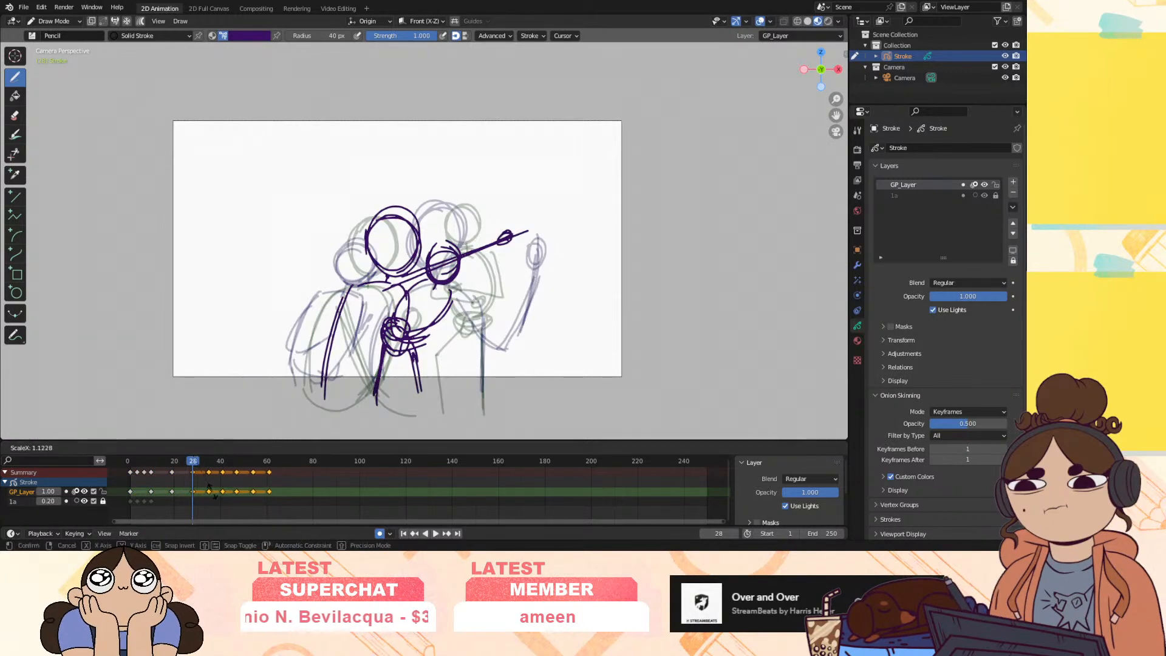
pyautogui.click(219, 488)
pyautogui.press('space')
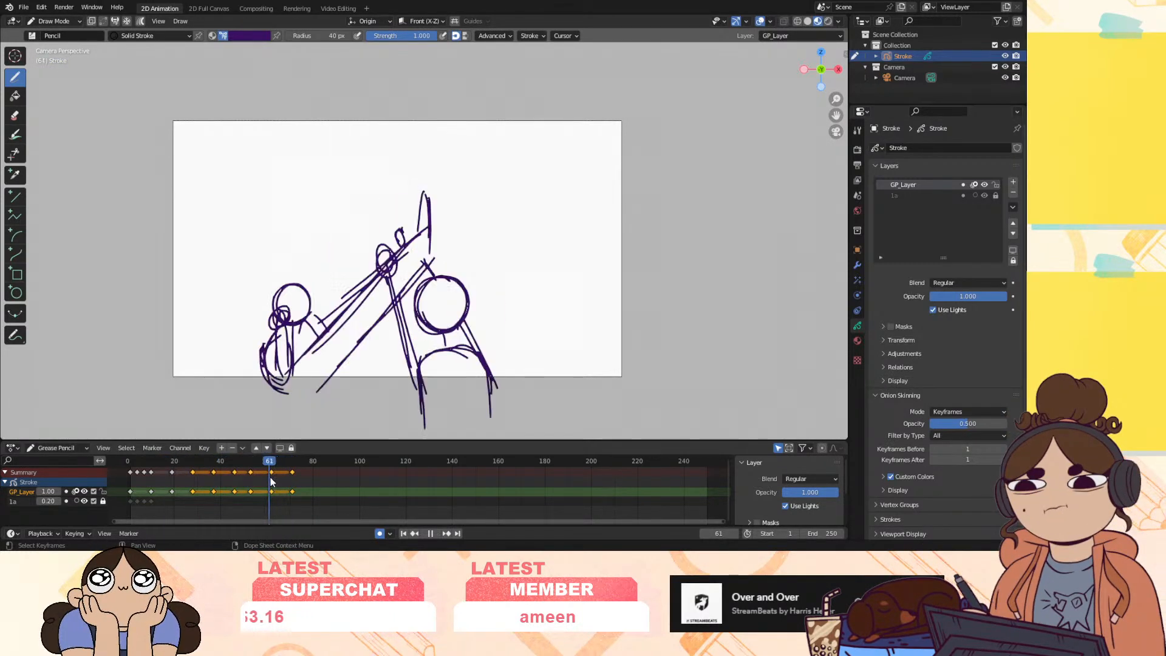
pyautogui.moveTo(292, 478)
pyautogui.mouseDown()
pyautogui.moveTo(274, 479)
pyautogui.moveTo(293, 478)
pyautogui.mouseUp()
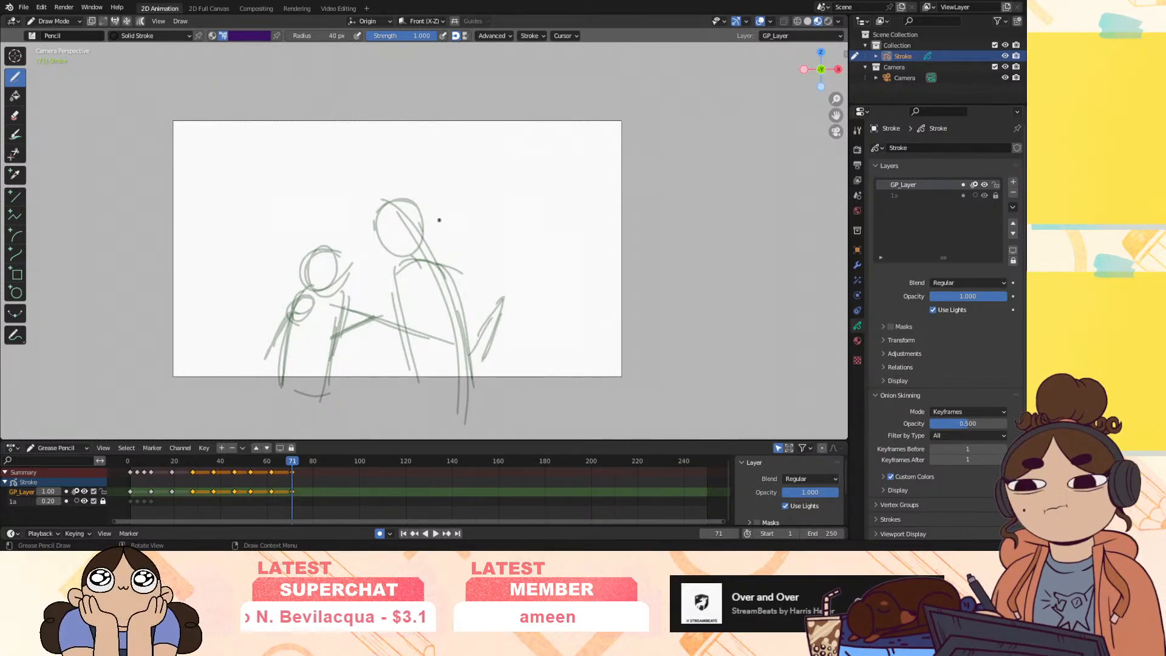
# Sketch the larger figure's round head on frame 71 and the smaller figure's diagonal arm with a round fist against it
pyautogui.moveTo(457, 220); pyautogui.dragTo(428, 258)
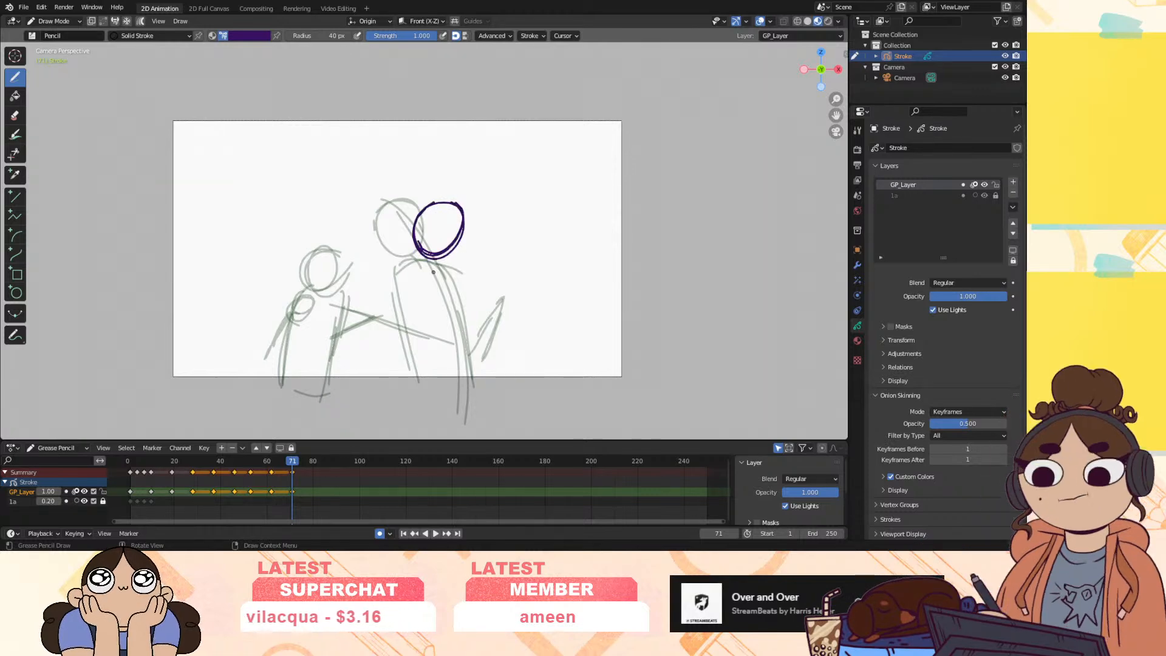
pyautogui.moveTo(393, 259); pyautogui.dragTo(413, 248)
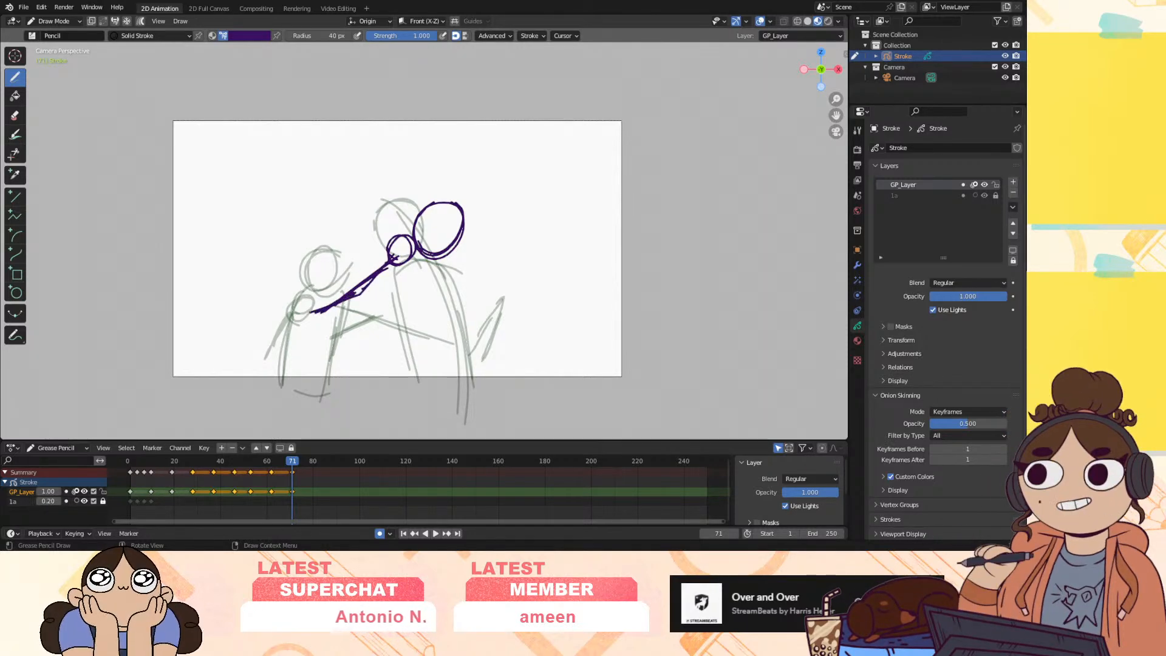
pyautogui.moveTo(362, 295); pyautogui.dragTo(311, 312)
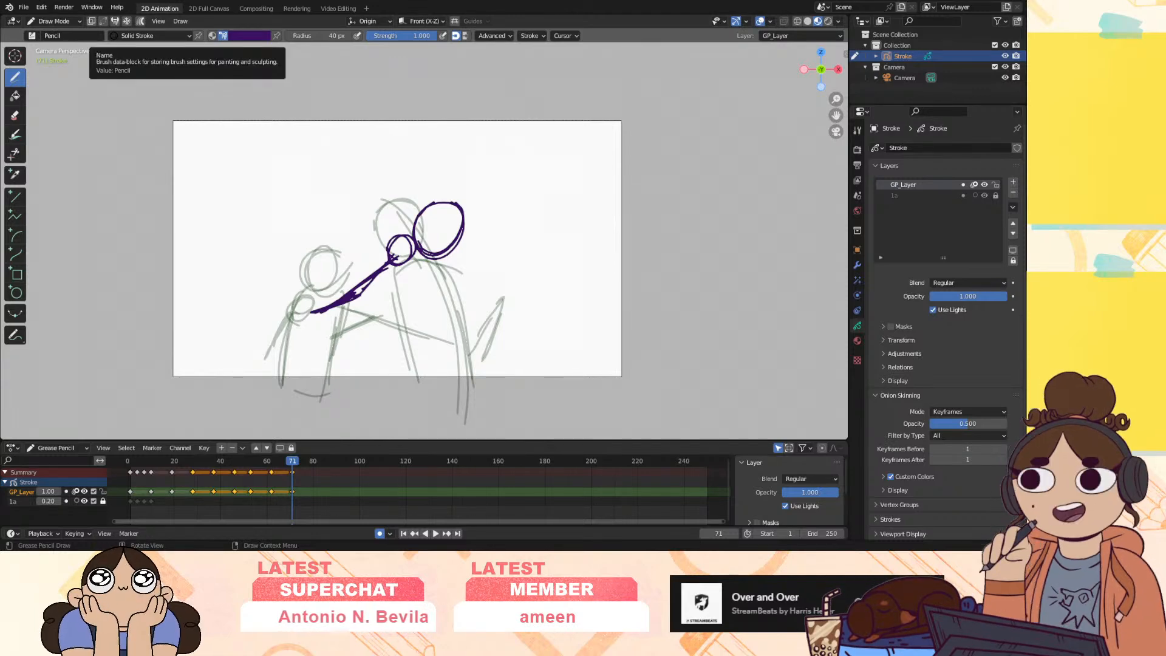
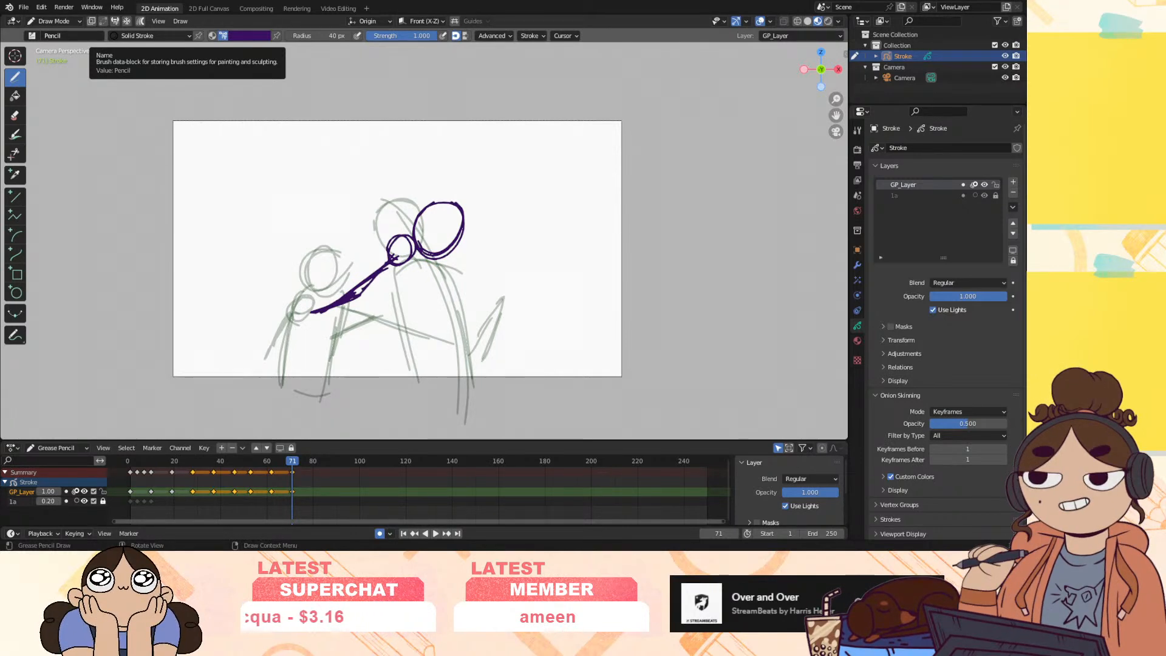
# Turn off onion skinning for GP_Layer and hide layer 1a
pyautogui.moveTo(292, 463); pyautogui.dragTo(156, 467)
pyautogui.click(198, 483)
pyautogui.moveTo(160, 465); pyautogui.dragTo(193, 473)
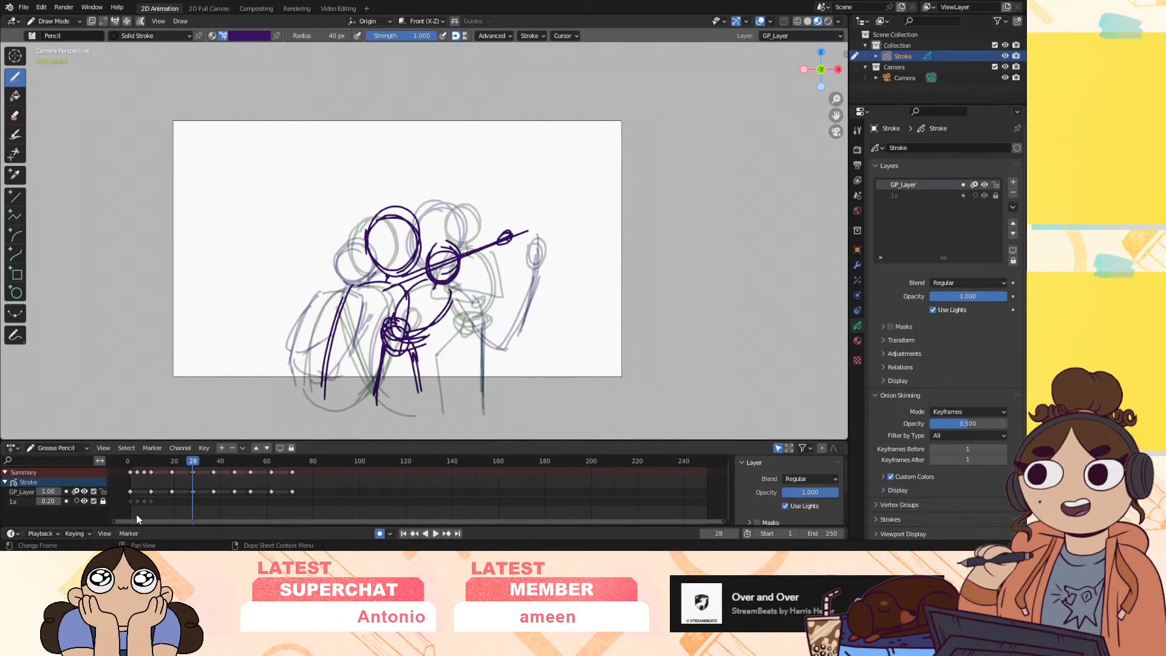
pyautogui.click(76, 491)
pyautogui.click(84, 501)
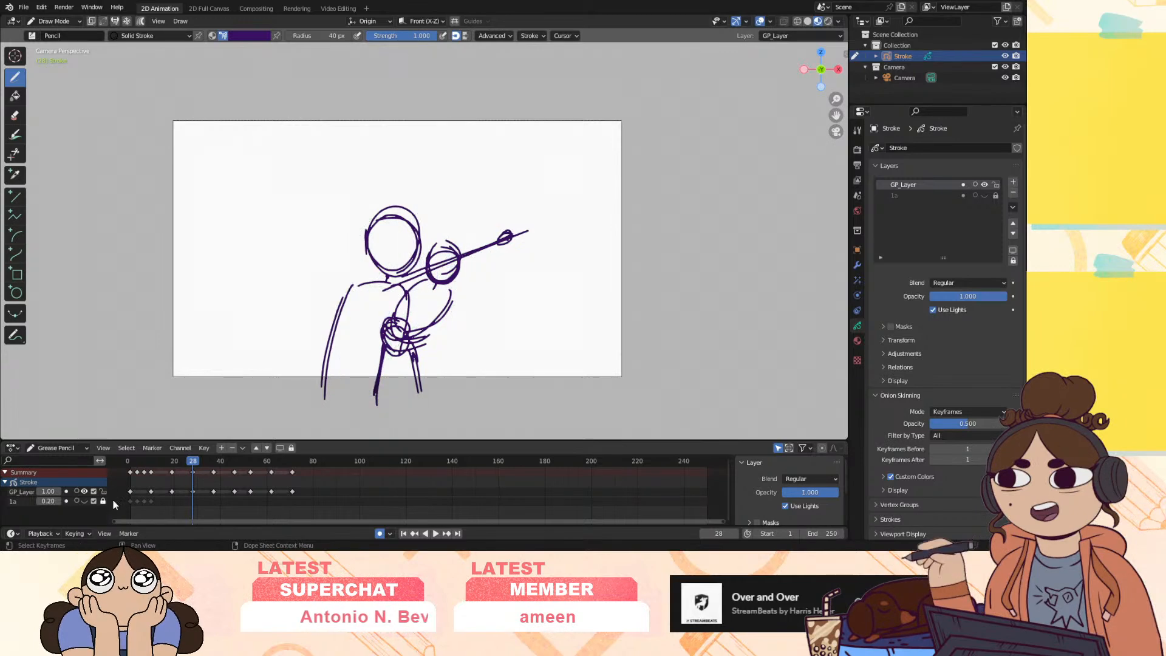
# Review the poses and timing of the whole action from the first keyframe through frame 71
pyautogui.moveTo(132, 464)
pyautogui.mouseDown()
pyautogui.moveTo(290, 486)
pyautogui.moveTo(130, 491)
pyautogui.moveTo(151, 494)
pyautogui.mouseUp()
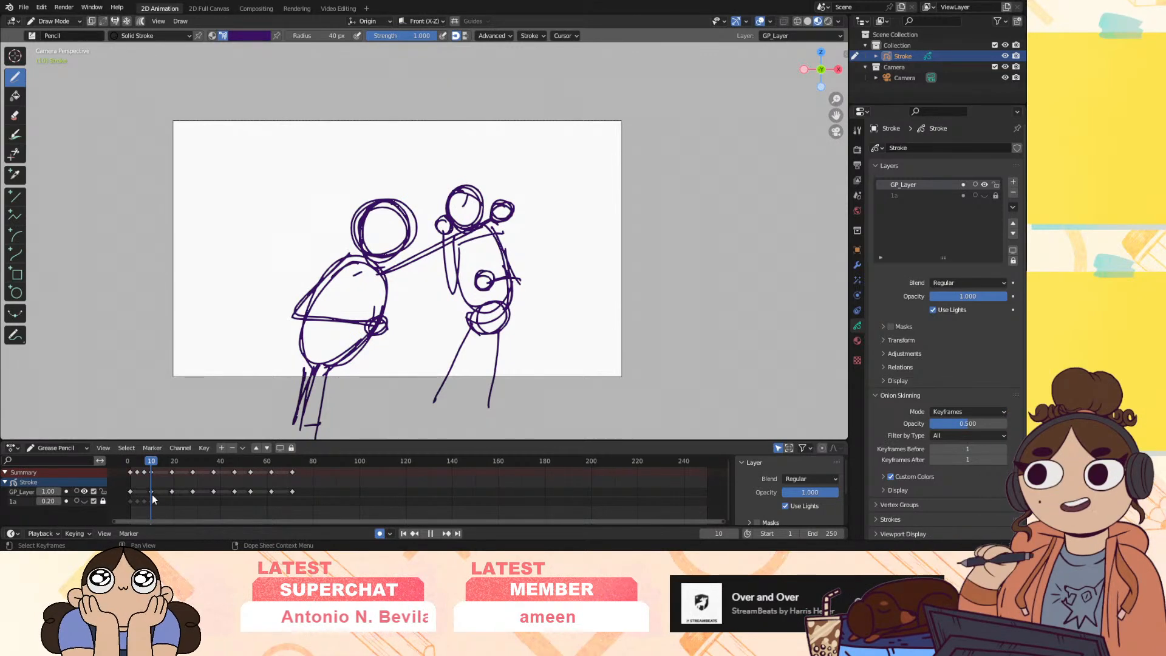
pyautogui.moveTo(152, 494); pyautogui.dragTo(292, 486)
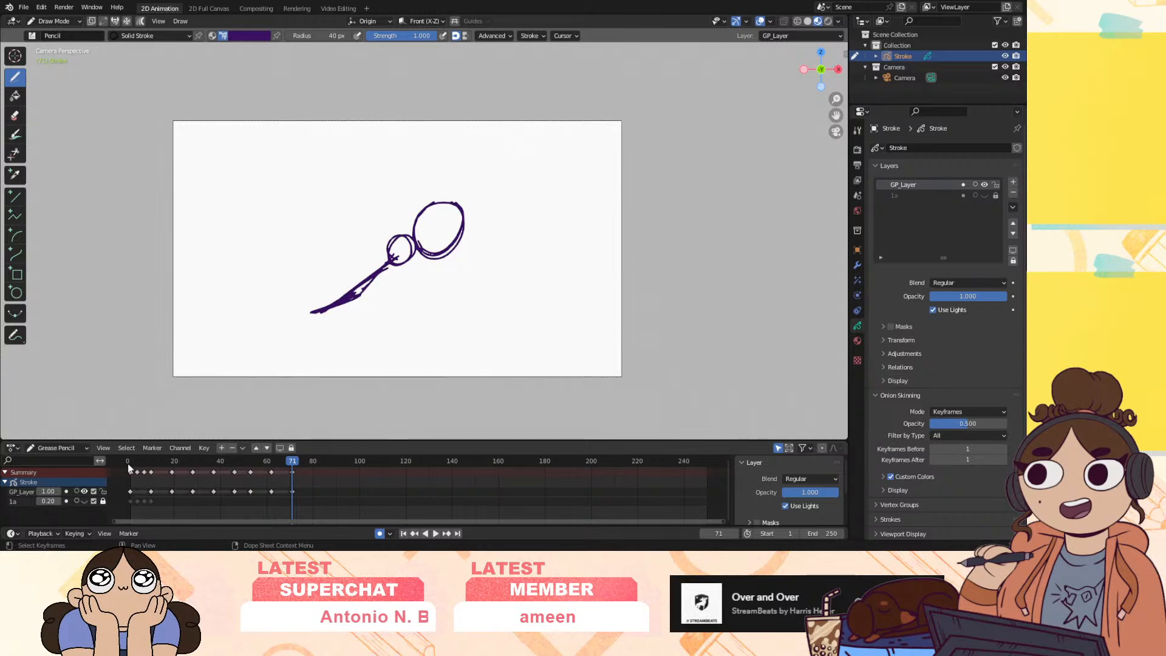
pyautogui.moveTo(135, 461); pyautogui.dragTo(218, 472)
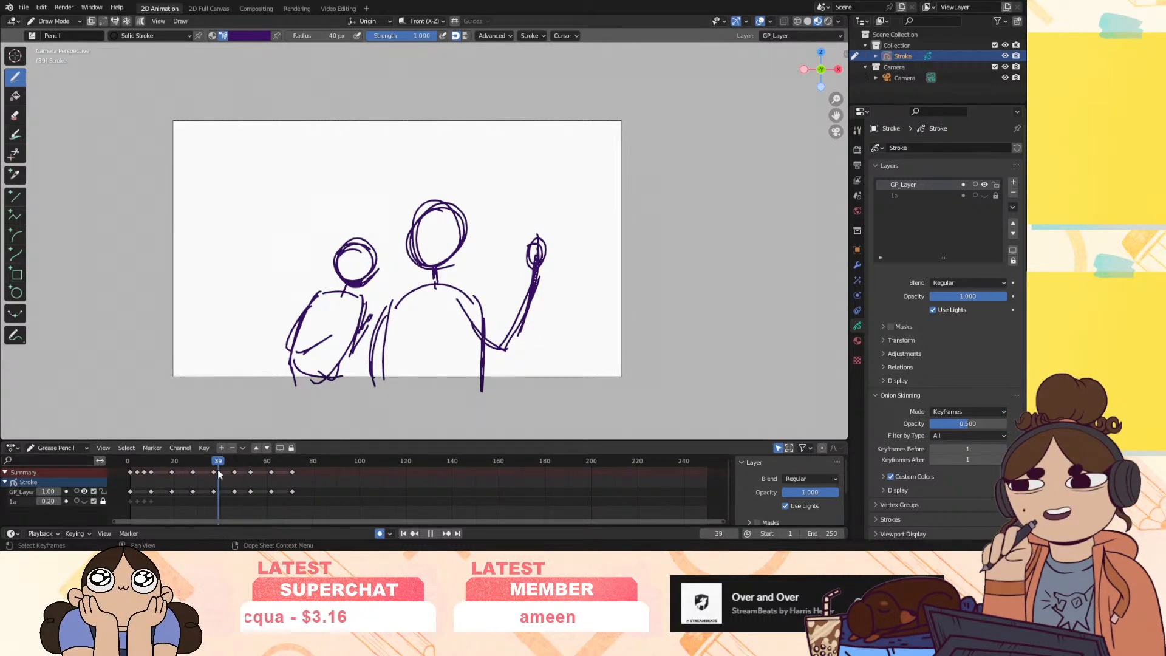
pyautogui.moveTo(221, 472)
pyautogui.mouseDown()
pyautogui.moveTo(253, 478)
pyautogui.moveTo(152, 491)
pyautogui.moveTo(220, 486)
pyautogui.moveTo(164, 501)
pyautogui.moveTo(220, 494)
pyautogui.mouseUp()
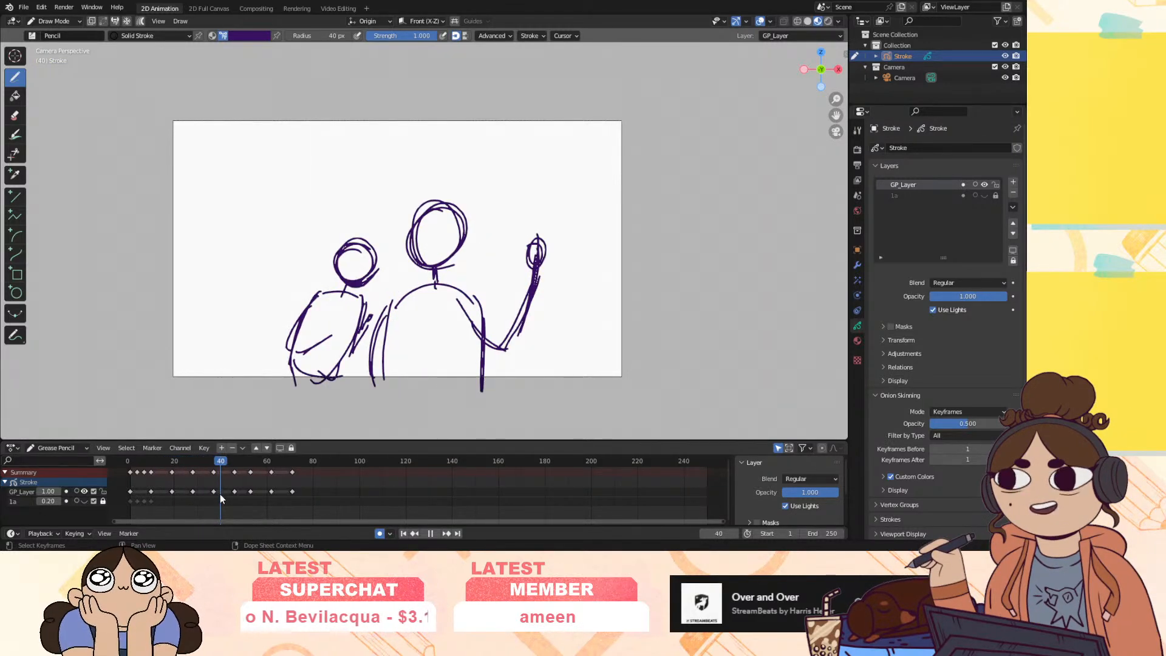
pyautogui.press('Left')
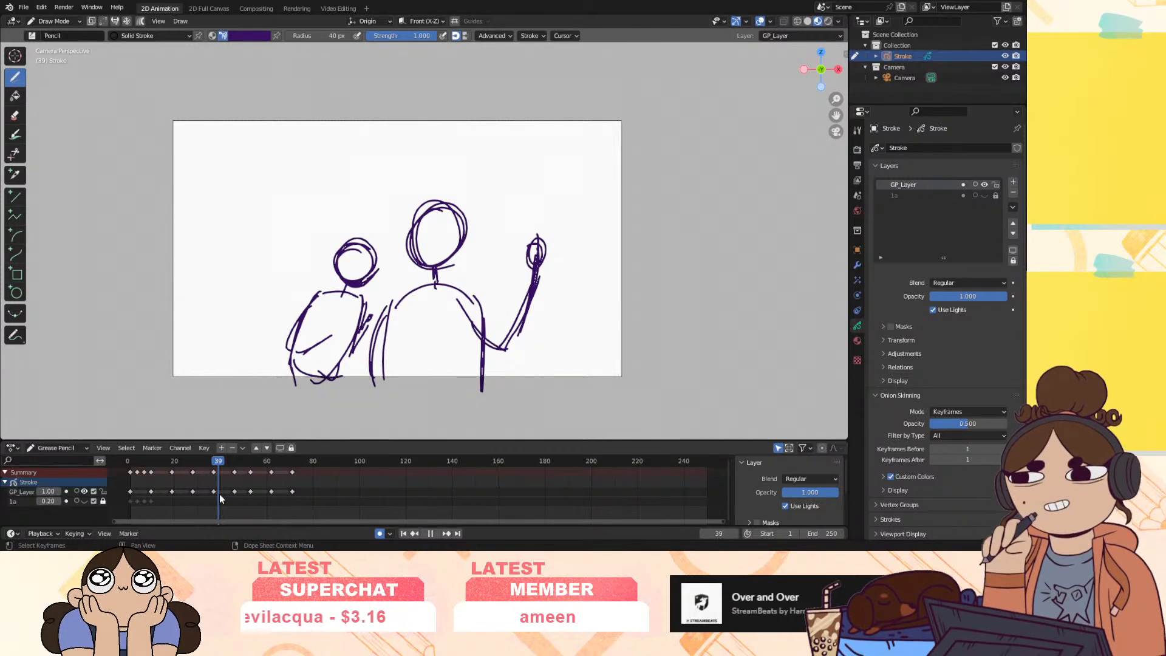
pyautogui.moveTo(220, 494)
pyautogui.mouseDown()
pyautogui.moveTo(159, 500)
pyautogui.moveTo(212, 508)
pyautogui.moveTo(221, 501)
pyautogui.moveTo(152, 513)
pyautogui.moveTo(201, 514)
pyautogui.moveTo(143, 509)
pyautogui.moveTo(290, 505)
pyautogui.moveTo(141, 527)
pyautogui.moveTo(186, 533)
pyautogui.moveTo(140, 518)
pyautogui.moveTo(281, 501)
pyautogui.moveTo(173, 515)
pyautogui.moveTo(183, 520)
pyautogui.moveTo(197, 517)
pyautogui.moveTo(146, 505)
pyautogui.mouseUp()
pyautogui.press('Up')
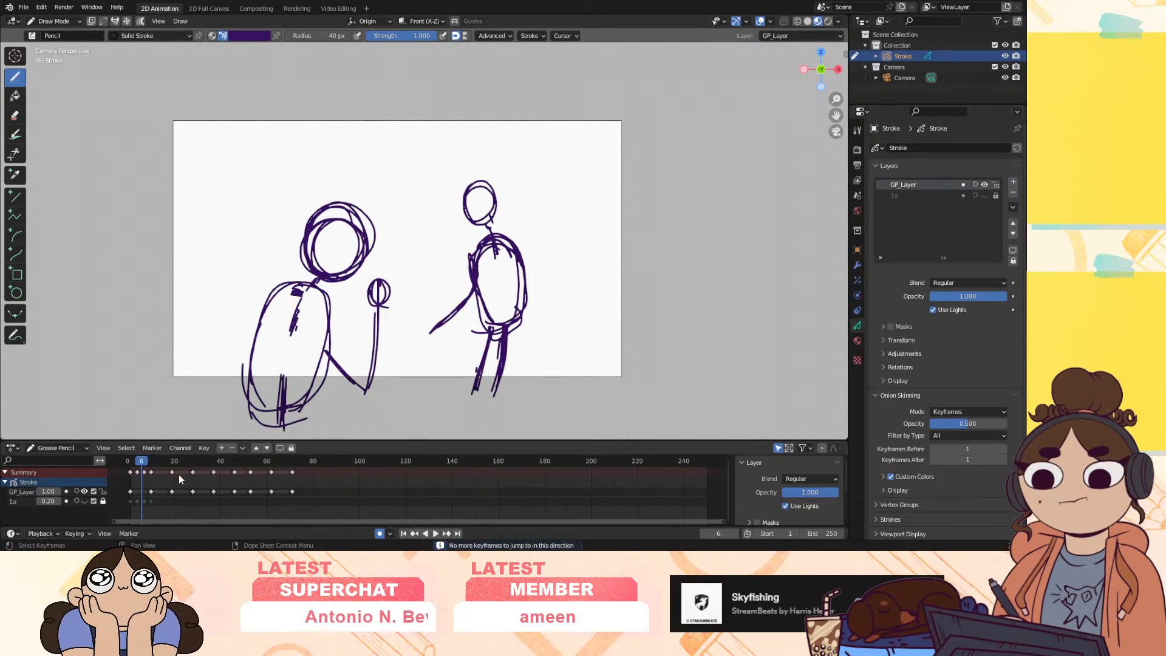
pyautogui.click(151, 462)
pyautogui.moveTo(177, 463)
pyautogui.mouseDown()
pyautogui.moveTo(155, 462)
pyautogui.moveTo(175, 468)
pyautogui.mouseUp()
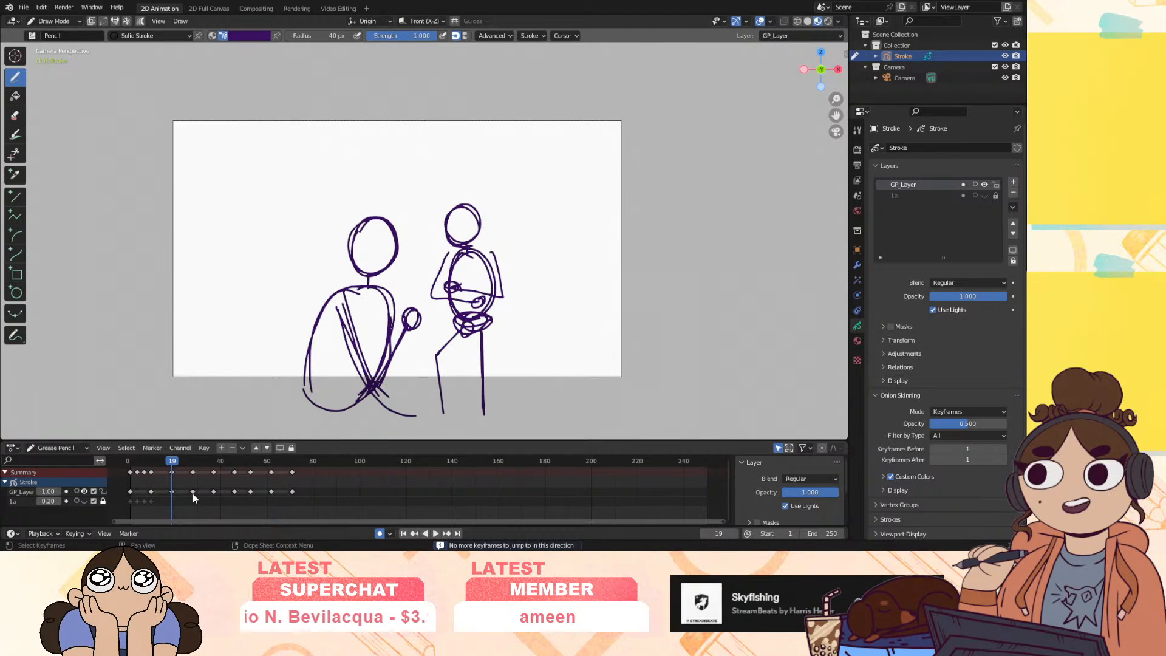
pyautogui.press('Right')
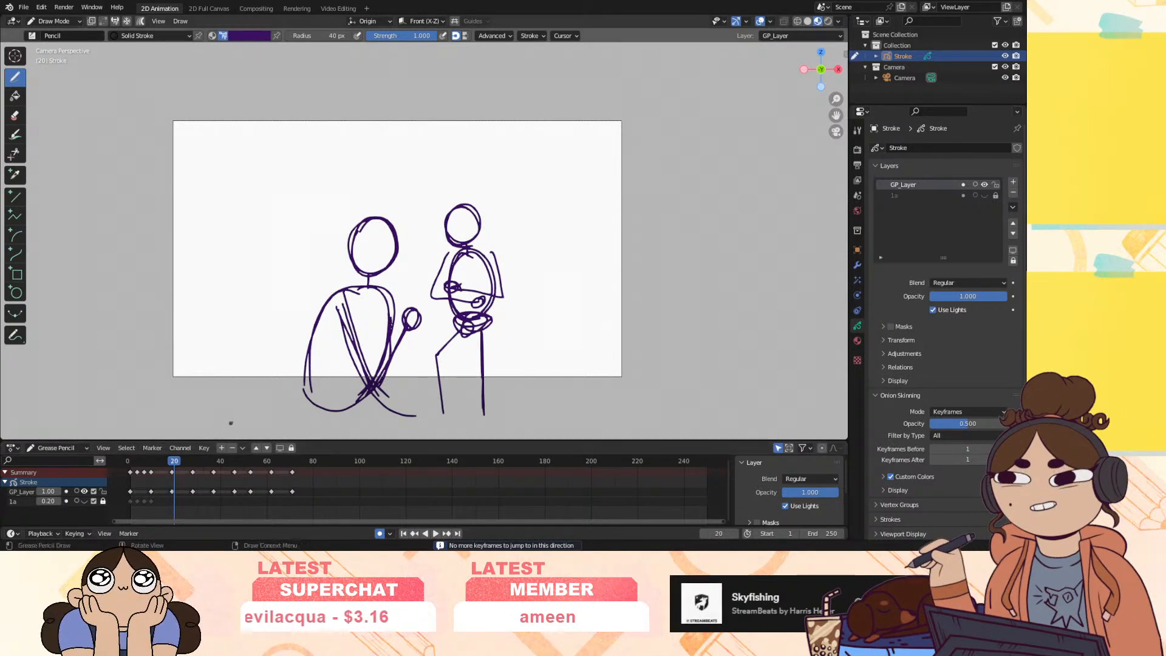
pyautogui.press('Up')
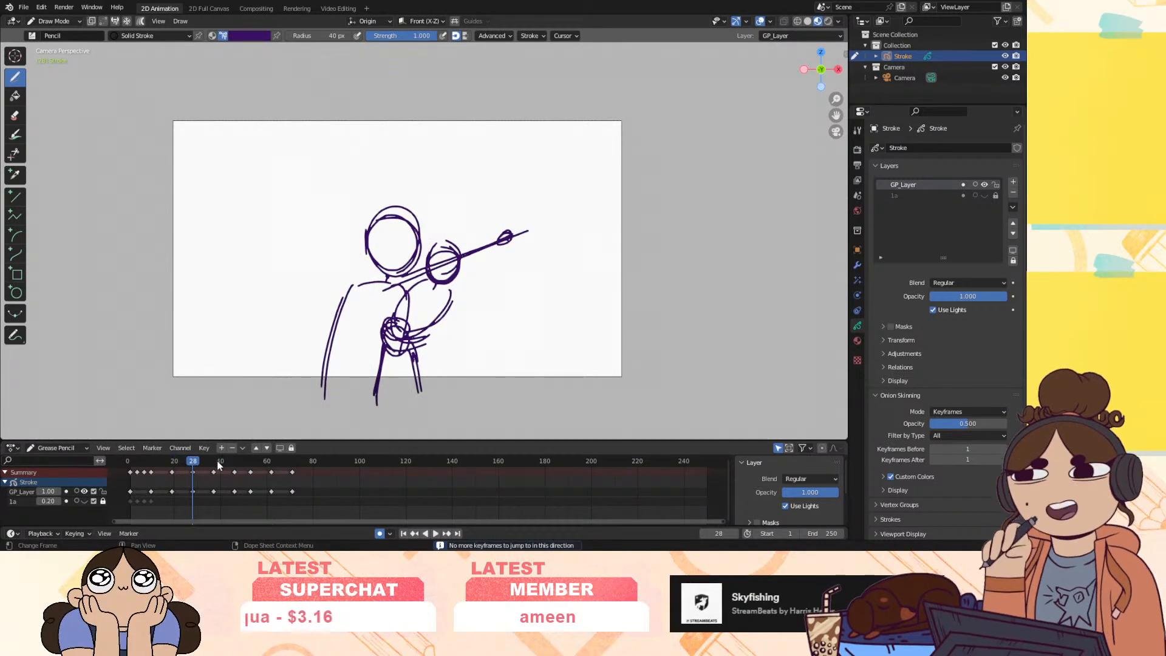
pyautogui.press('space')
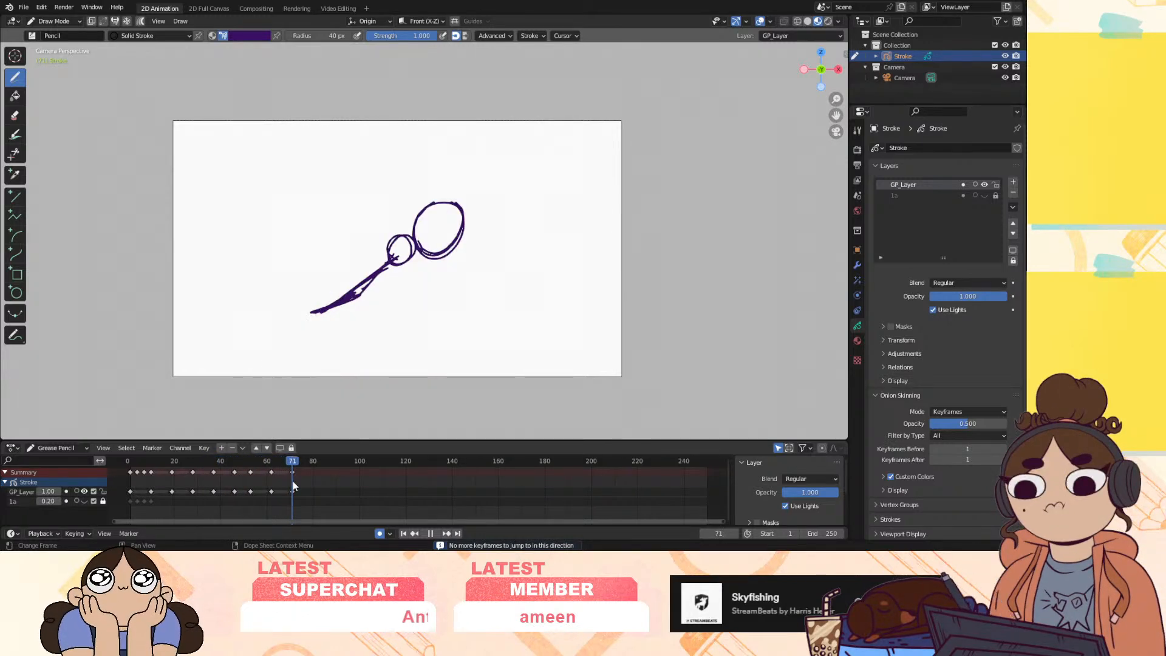
pyautogui.press('space')
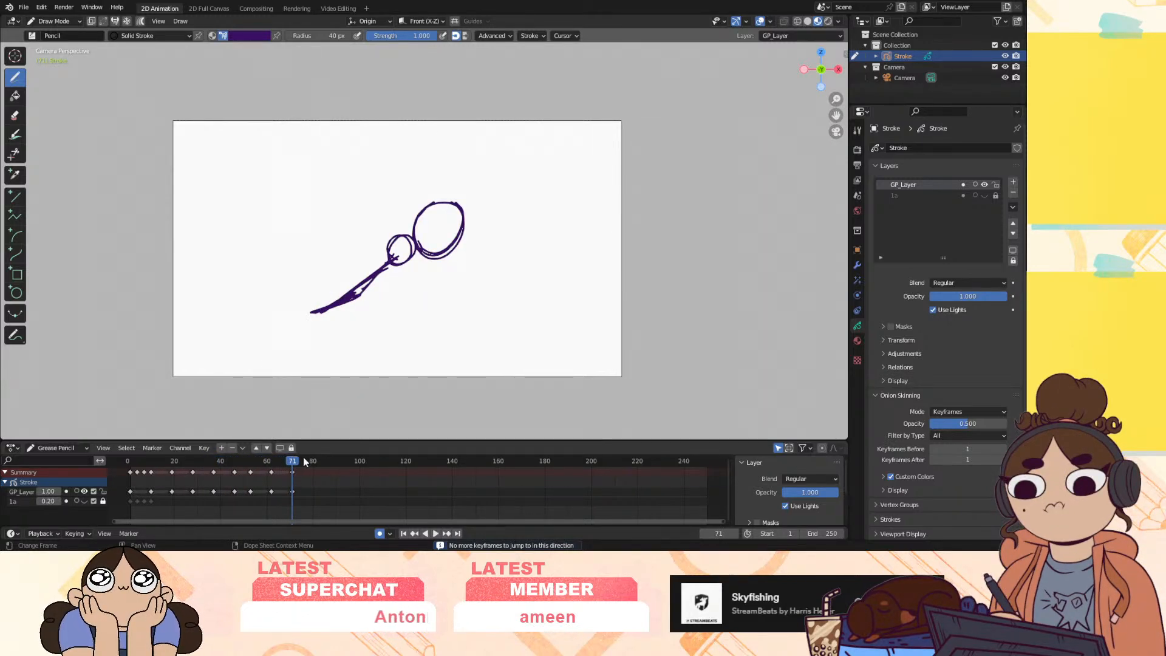
# Turn on onion skinning for GP_Layer and sketch the smaller figure's round head and the back edge of its torso on frame 71
pyautogui.click(76, 491)
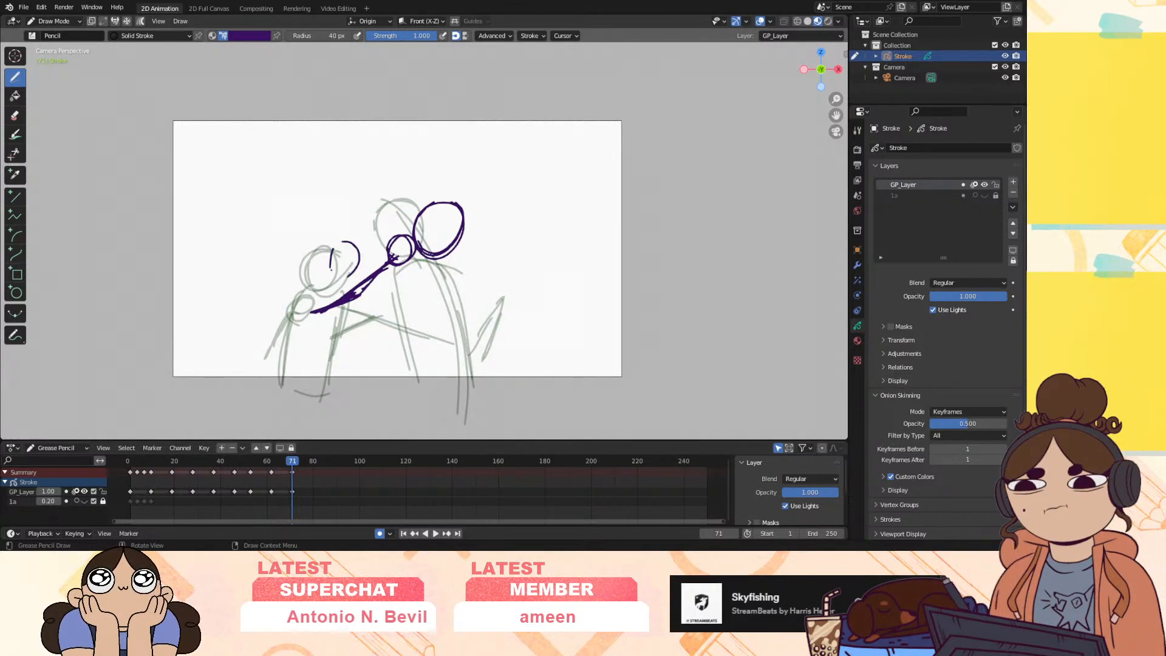
pyautogui.moveTo(368, 252); pyautogui.dragTo(332, 277)
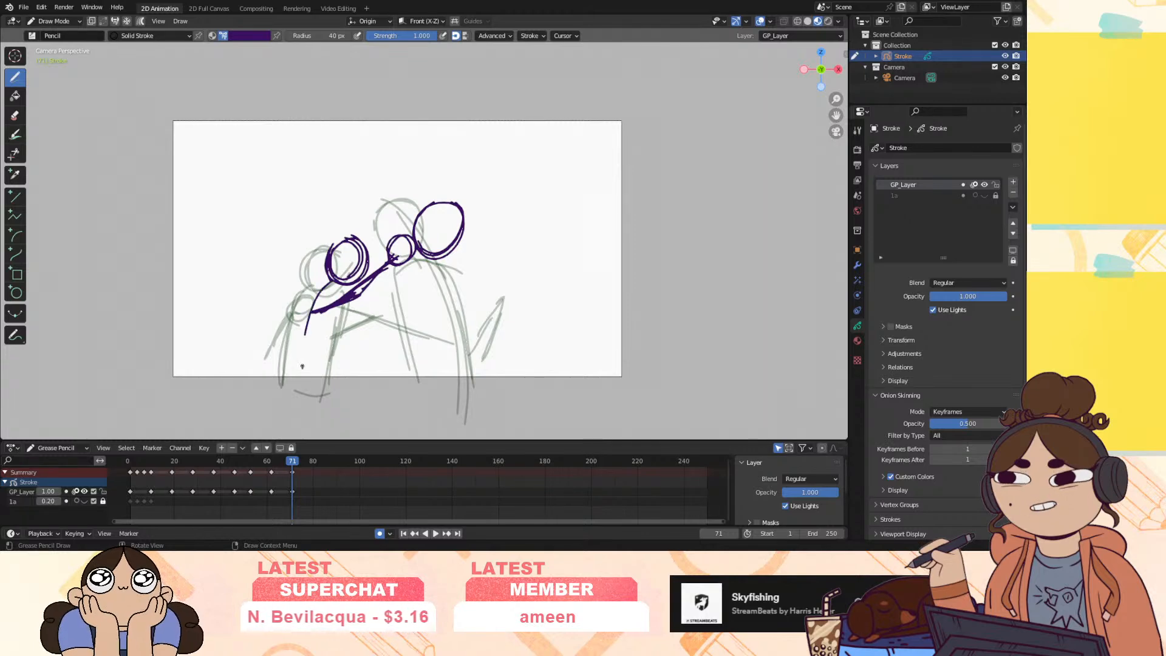
pyautogui.moveTo(304, 340); pyautogui.dragTo(296, 365)
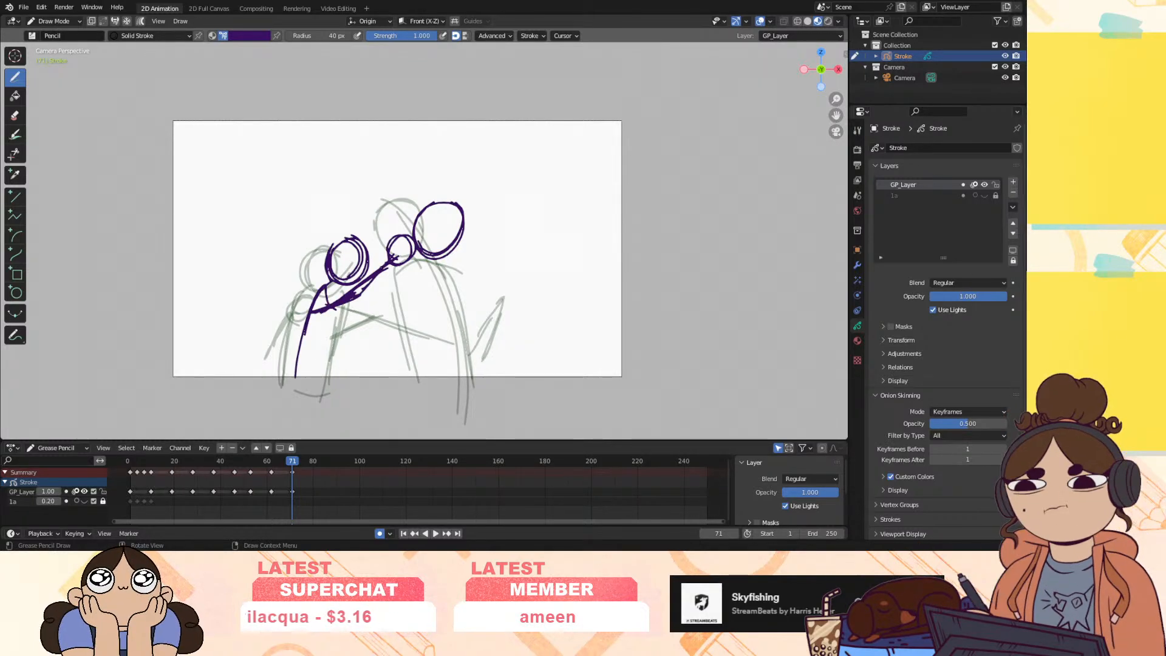
pyautogui.moveTo(319, 323)
pyautogui.keyDown('ctrl'); pyautogui.mouseDown()
pyautogui.moveTo(330, 302)
pyautogui.moveTo(344, 307)
pyautogui.mouseUp(); pyautogui.keyUp('ctrl')
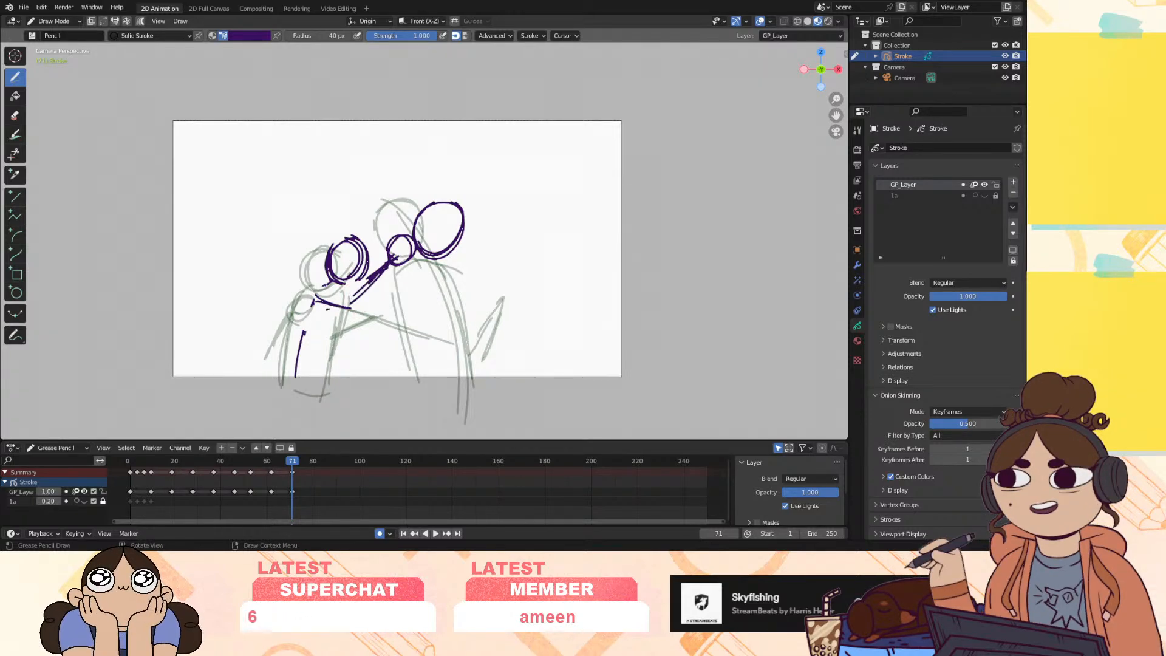
pyautogui.moveTo(310, 304); pyautogui.dragTo(295, 374)
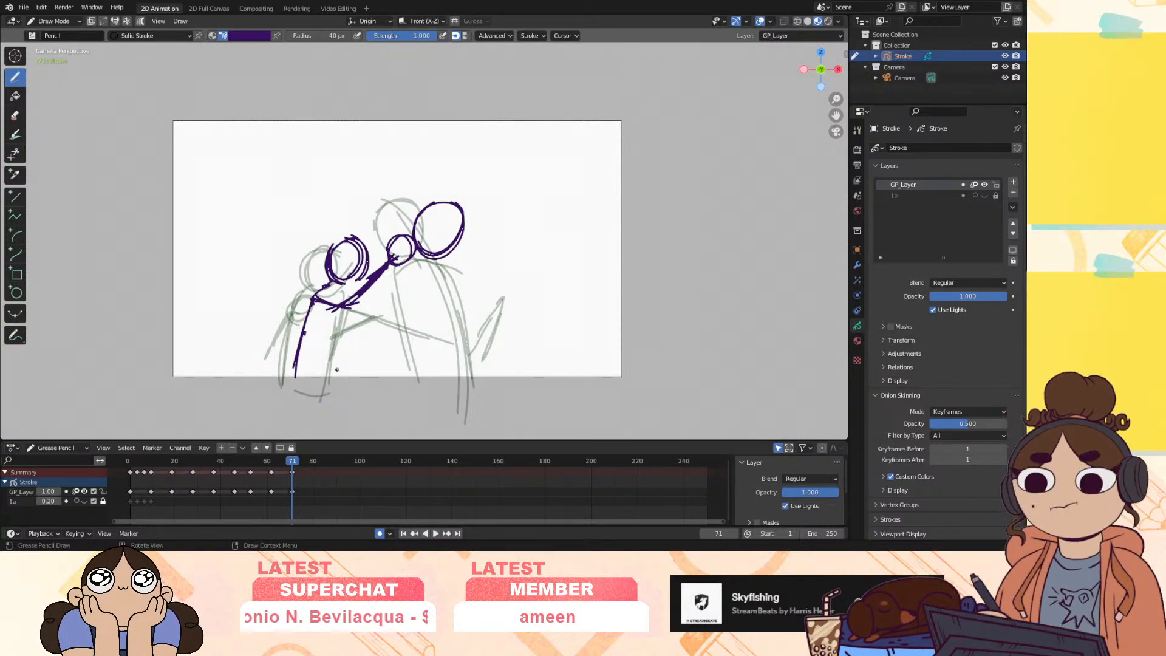
# Complete the smaller figure's slanted torso with a front edge, shoulder line and curved base, and erase the inner lines of its head
pyautogui.moveTo(368, 307); pyautogui.dragTo(339, 391)
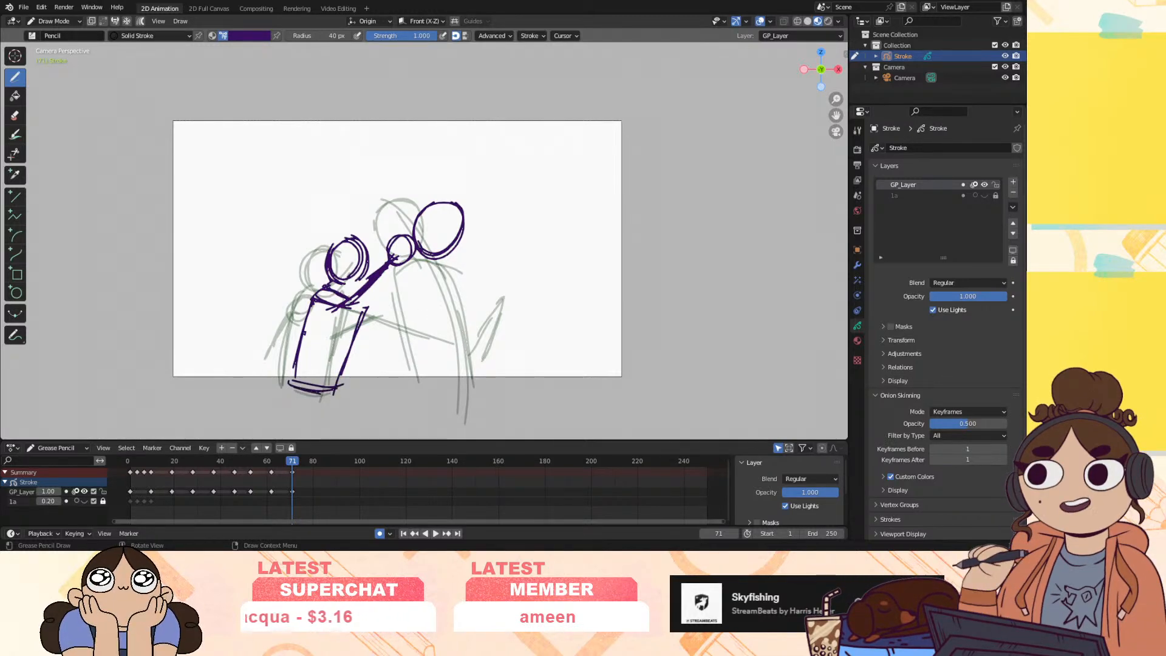
pyautogui.moveTo(335, 300); pyautogui.dragTo(362, 289)
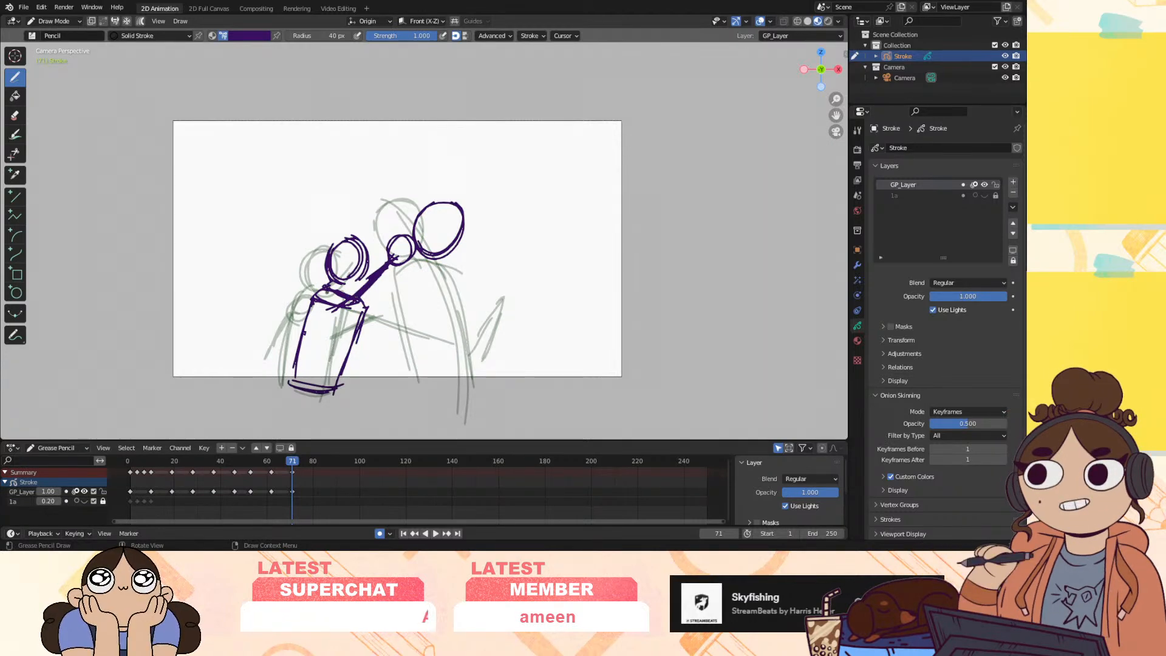
pyautogui.moveTo(300, 340)
pyautogui.mouseDown()
pyautogui.moveTo(285, 384)
pyautogui.moveTo(340, 385)
pyautogui.mouseUp()
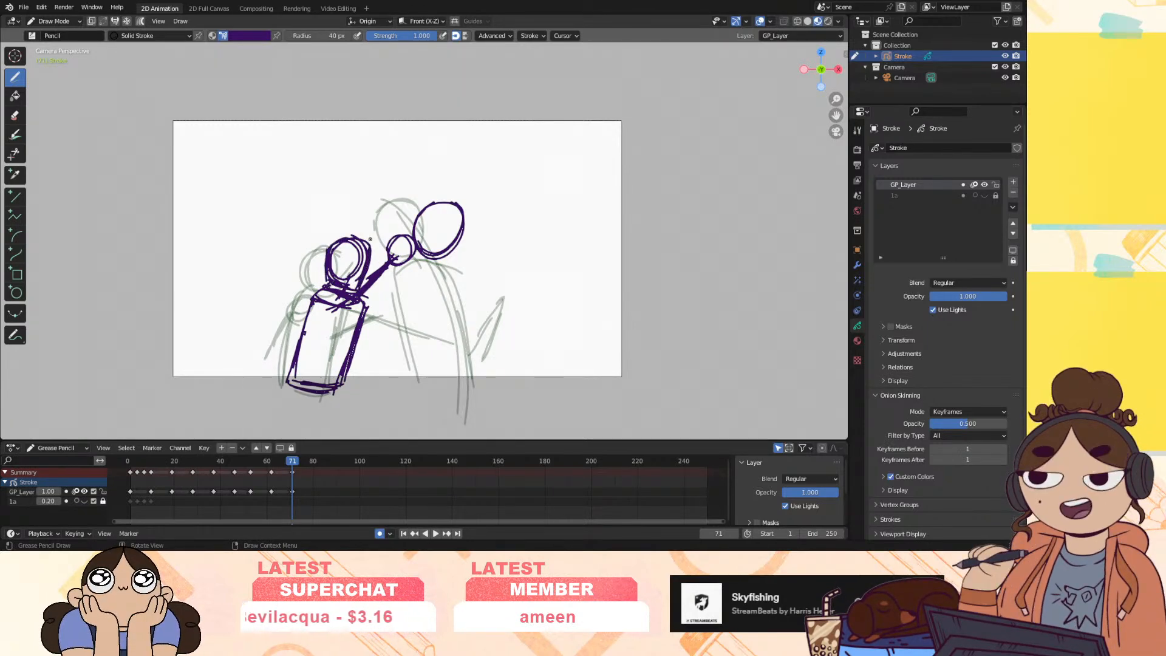
pyautogui.moveTo(367, 247)
pyautogui.keyDown('ctrl'); pyautogui.mouseDown()
pyautogui.moveTo(346, 262)
pyautogui.moveTo(358, 289)
pyautogui.moveTo(327, 257)
pyautogui.moveTo(366, 266)
pyautogui.moveTo(311, 302)
pyautogui.moveTo(289, 369)
pyautogui.mouseUp(); pyautogui.keyUp('ctrl')
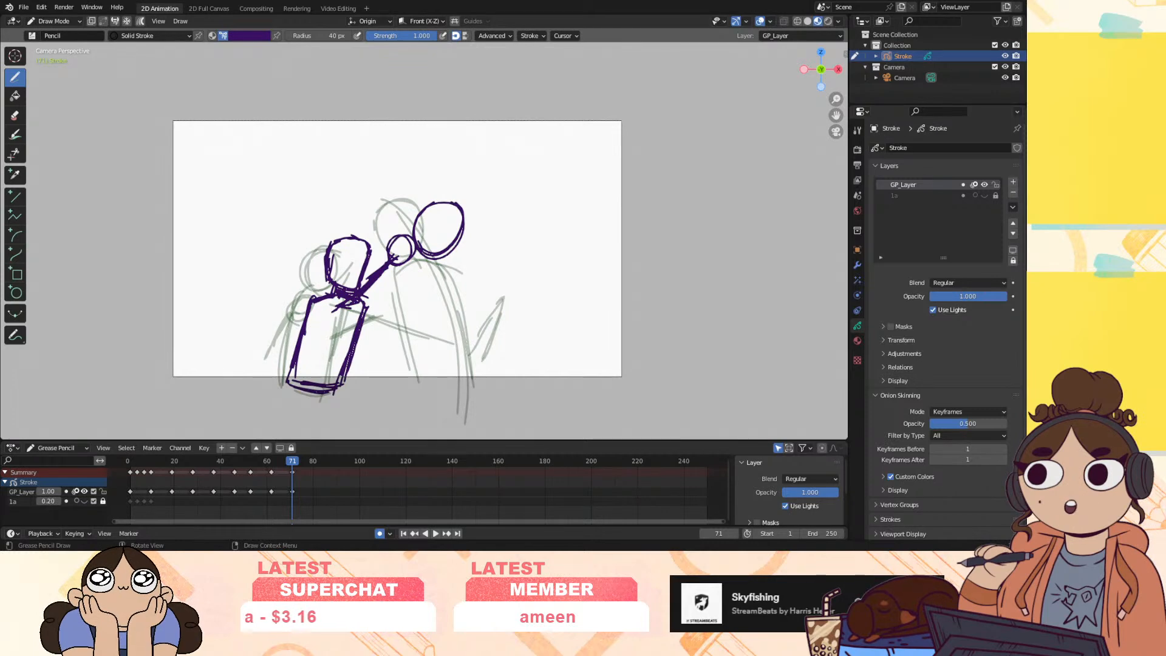
# Play the motion into frame 71, then erase the smaller figure's head and redraw it as a round double-lined circle
pyautogui.press('space')
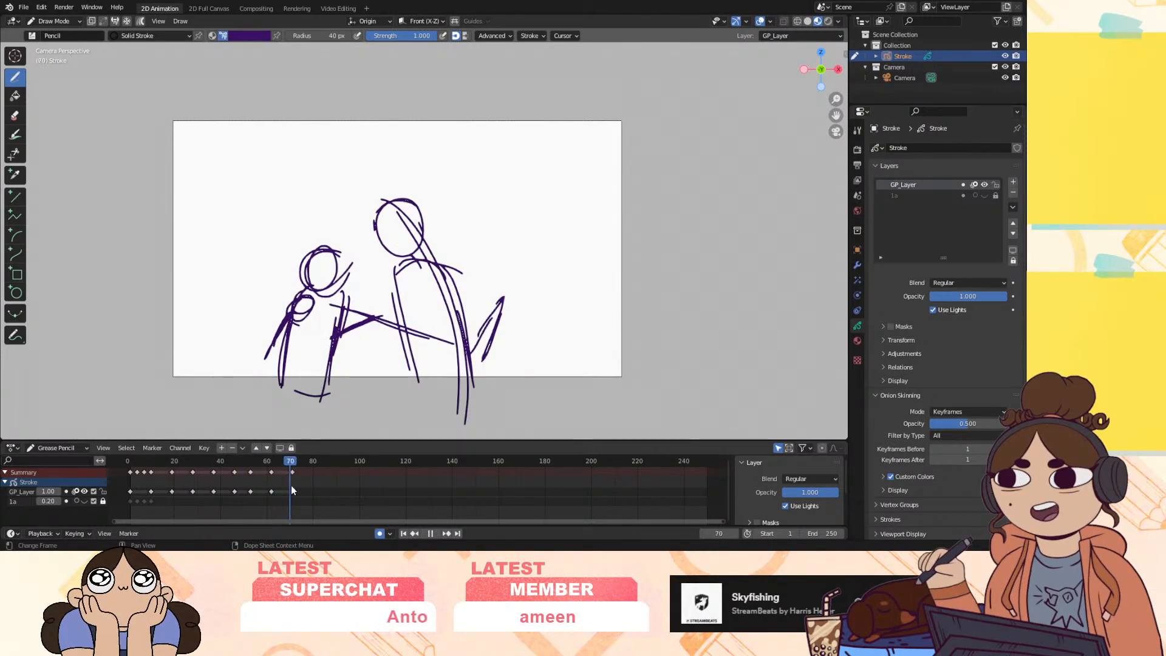
pyautogui.press('space')
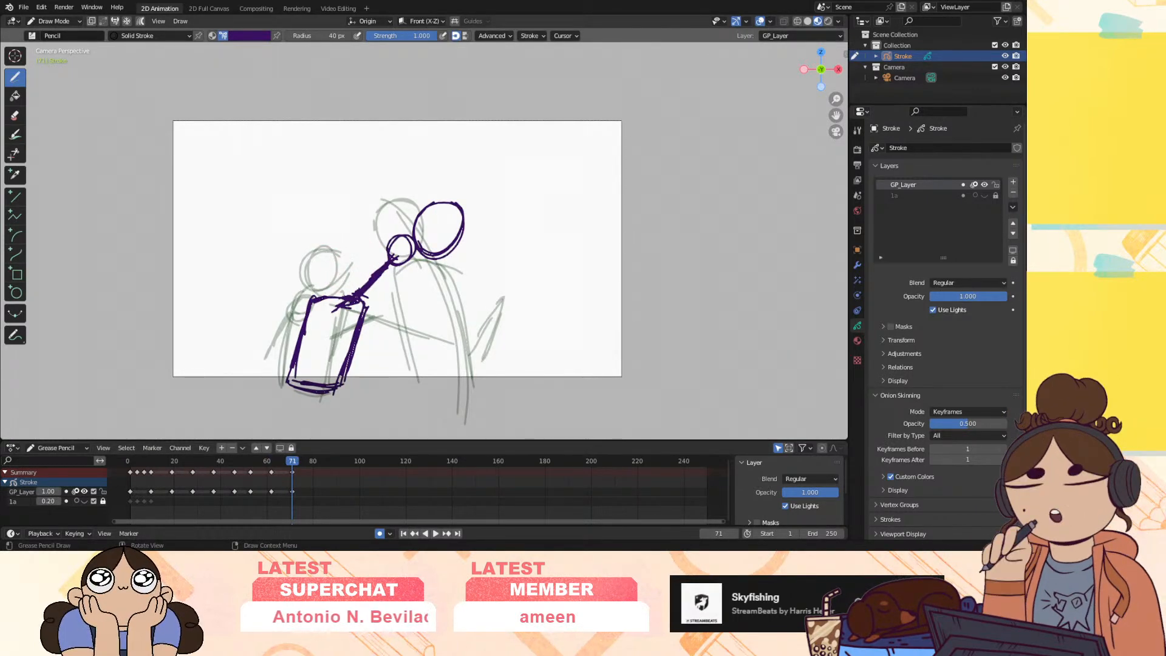
pyautogui.moveTo(345, 277)
pyautogui.mouseDown()
pyautogui.moveTo(329, 284)
pyautogui.moveTo(343, 280)
pyautogui.mouseUp()
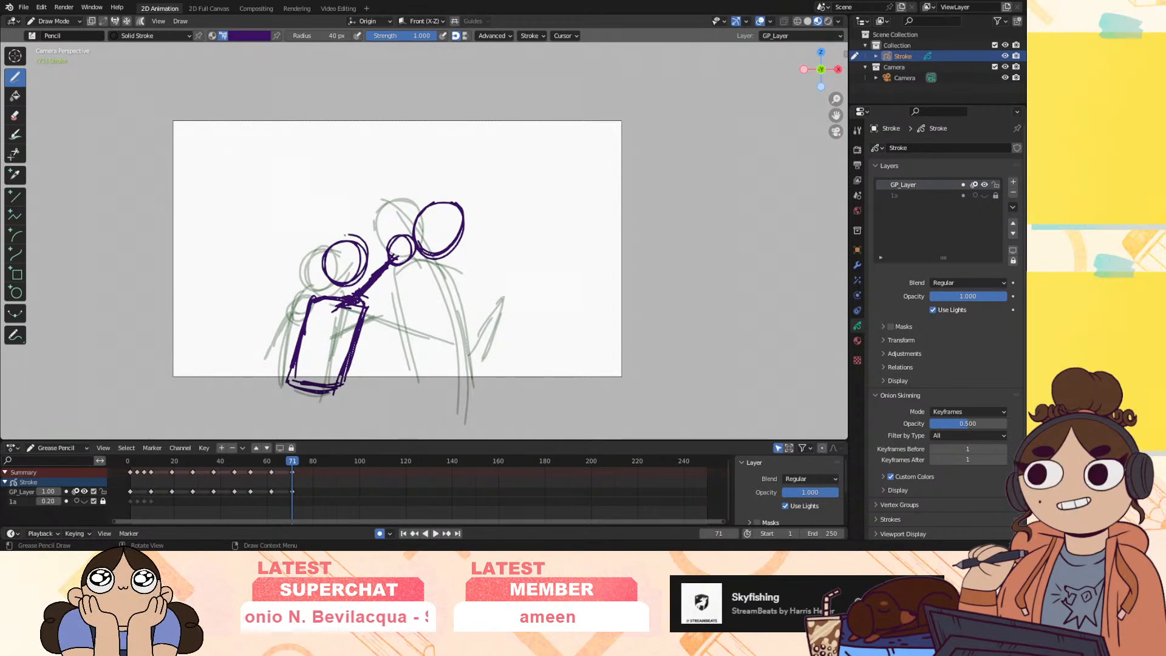
pyautogui.moveTo(363, 242); pyautogui.dragTo(331, 287)
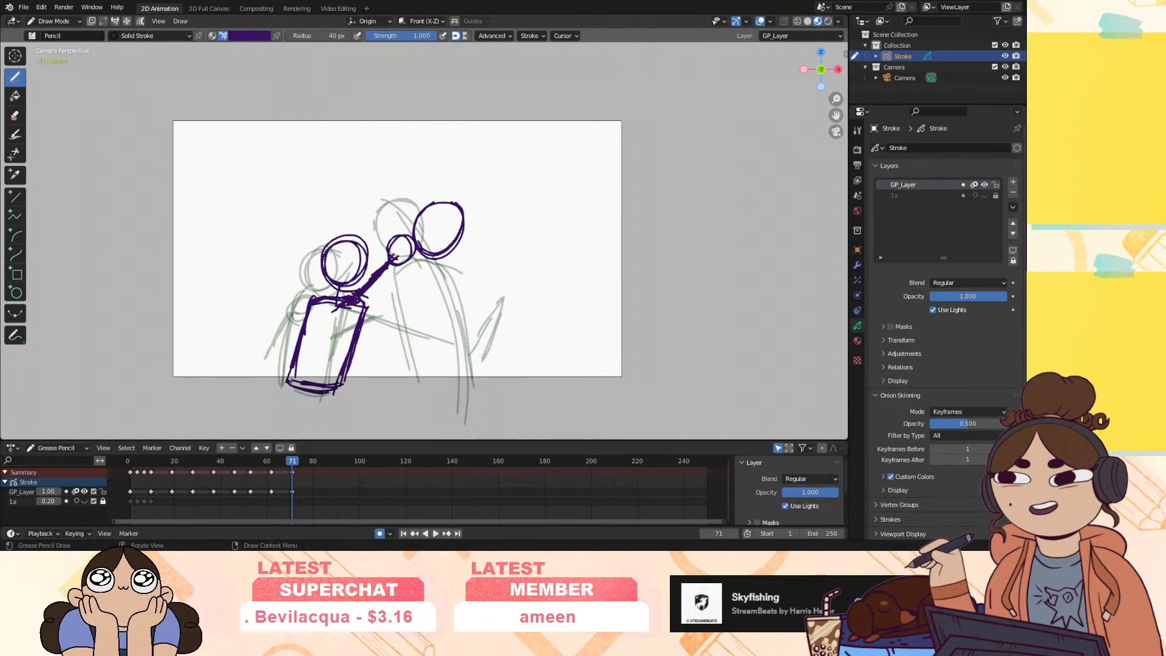
pyautogui.click(960, 281)
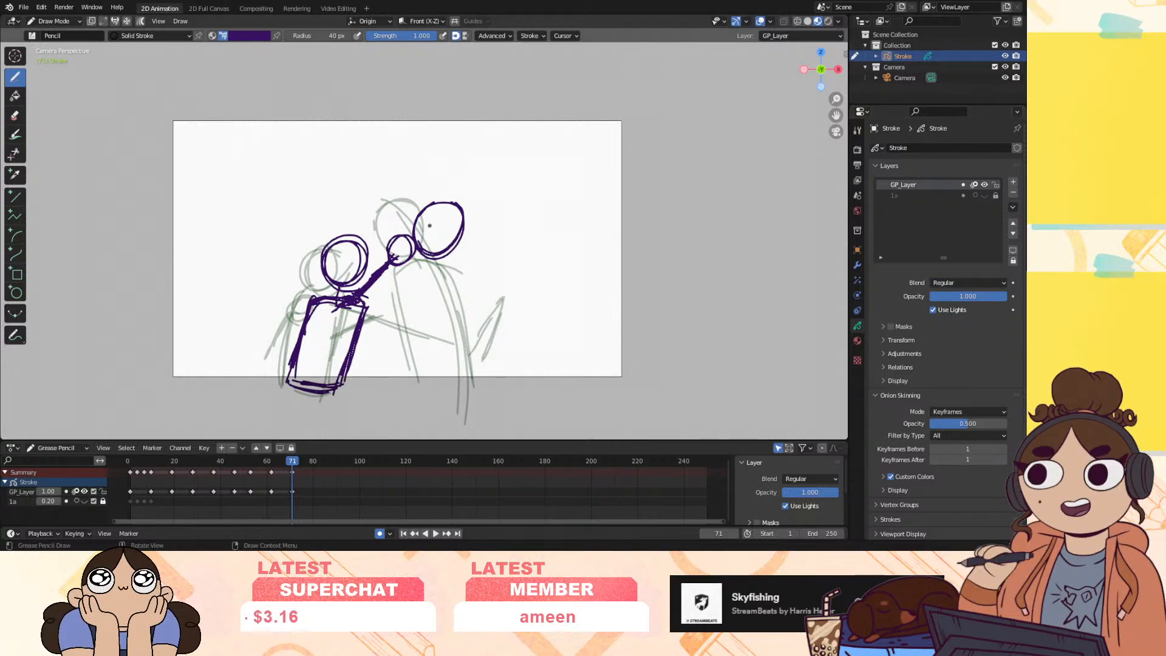
# Sketch the larger figure's neck, shoulders and torso sides below its head on frame 71
pyautogui.moveTo(431, 261); pyautogui.dragTo(405, 270)
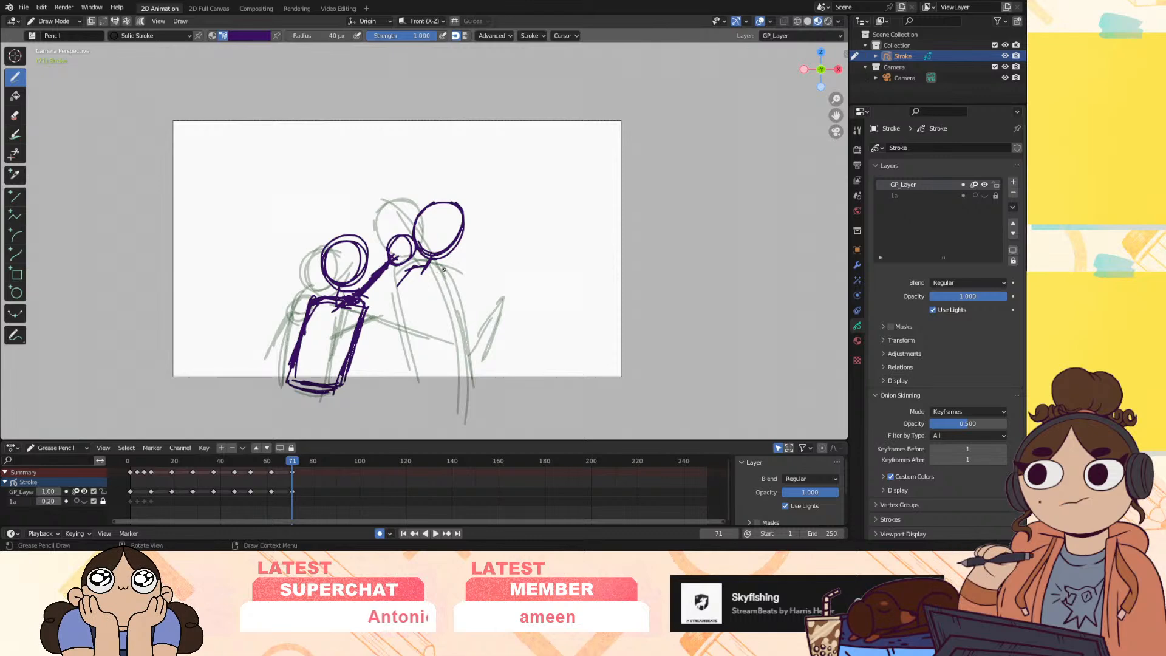
pyautogui.hotkey('ctrl', 'z')
pyautogui.moveTo(430, 256)
pyautogui.mouseDown()
pyautogui.moveTo(401, 271)
pyautogui.moveTo(455, 273)
pyautogui.moveTo(450, 388)
pyautogui.mouseUp()
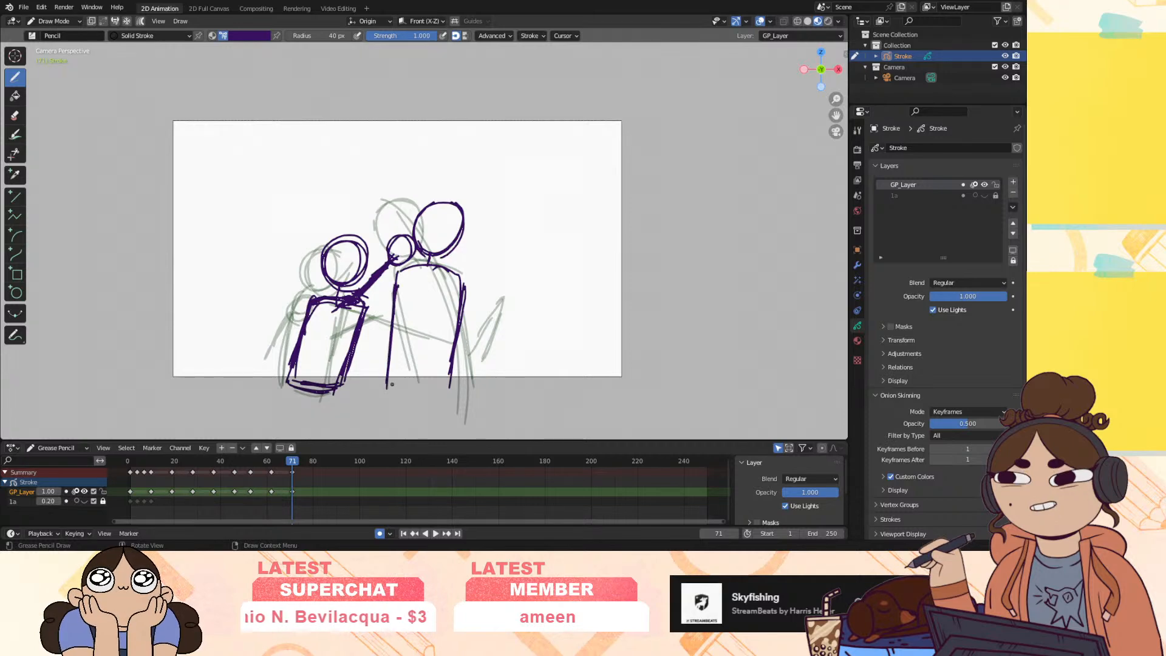
# Replace the smaller figure's arm on frame 71 with a longer diagonal one whose round fist overlaps the larger figure's head
pyautogui.moveTo(295, 463); pyautogui.dragTo(296, 471)
pyautogui.moveTo(402, 255)
pyautogui.keyDown('ctrl'); pyautogui.mouseDown()
pyautogui.moveTo(393, 243)
pyautogui.moveTo(363, 304)
pyautogui.moveTo(385, 267)
pyautogui.moveTo(440, 223)
pyautogui.mouseUp(); pyautogui.keyUp('ctrl')
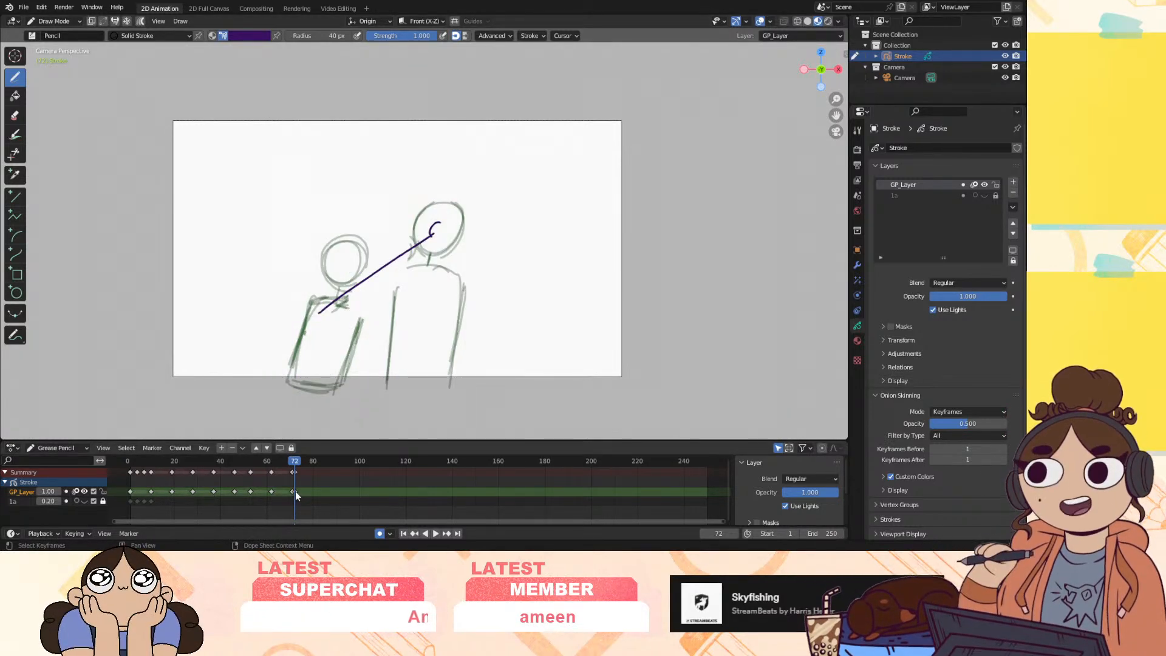
pyautogui.hotkey('ctrl', 'z')
pyautogui.moveTo(296, 469); pyautogui.dragTo(292, 468)
pyautogui.moveTo(430, 249)
pyautogui.mouseDown()
pyautogui.moveTo(416, 242)
pyautogui.moveTo(328, 307)
pyautogui.mouseUp()
pyautogui.moveTo(401, 257); pyautogui.dragTo(314, 315)
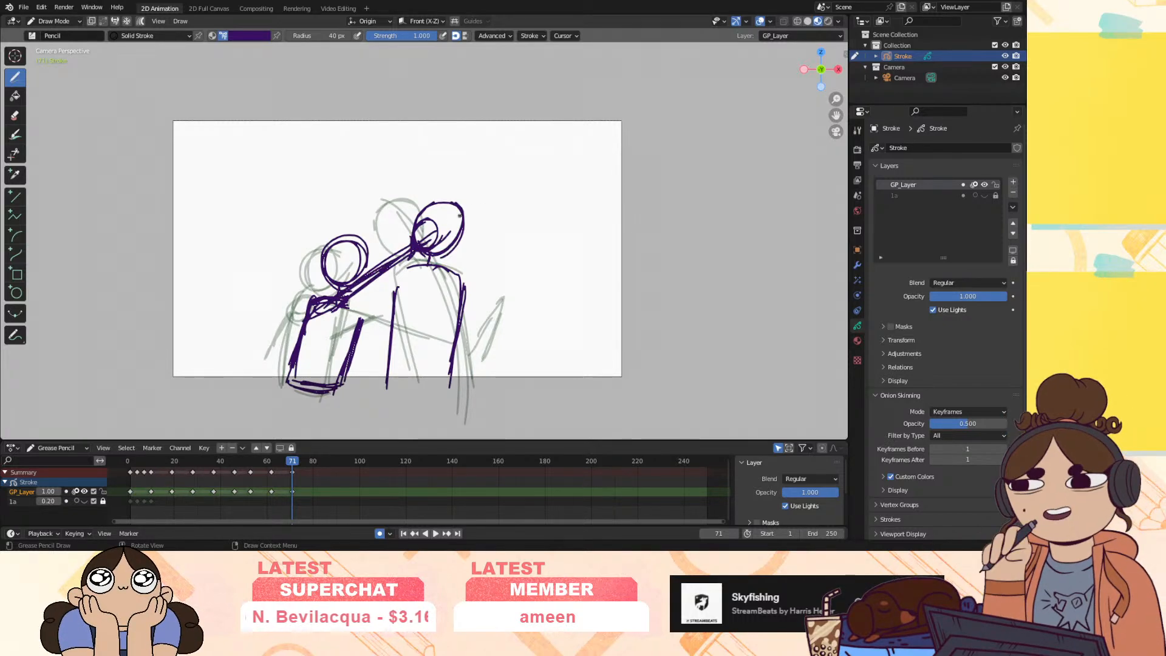
pyautogui.moveTo(293, 461); pyautogui.dragTo(294, 461)
pyautogui.moveTo(346, 298); pyautogui.dragTo(359, 313)
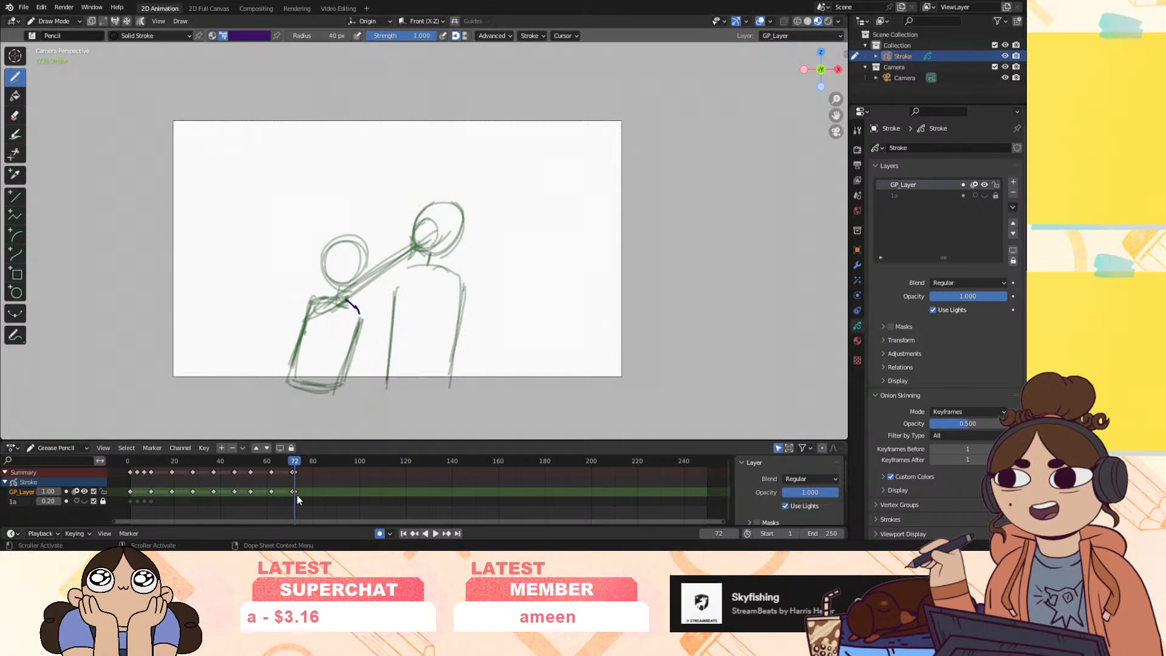
pyautogui.hotkey('ctrl', 'z')
pyautogui.press('Up')
pyautogui.press('Down')
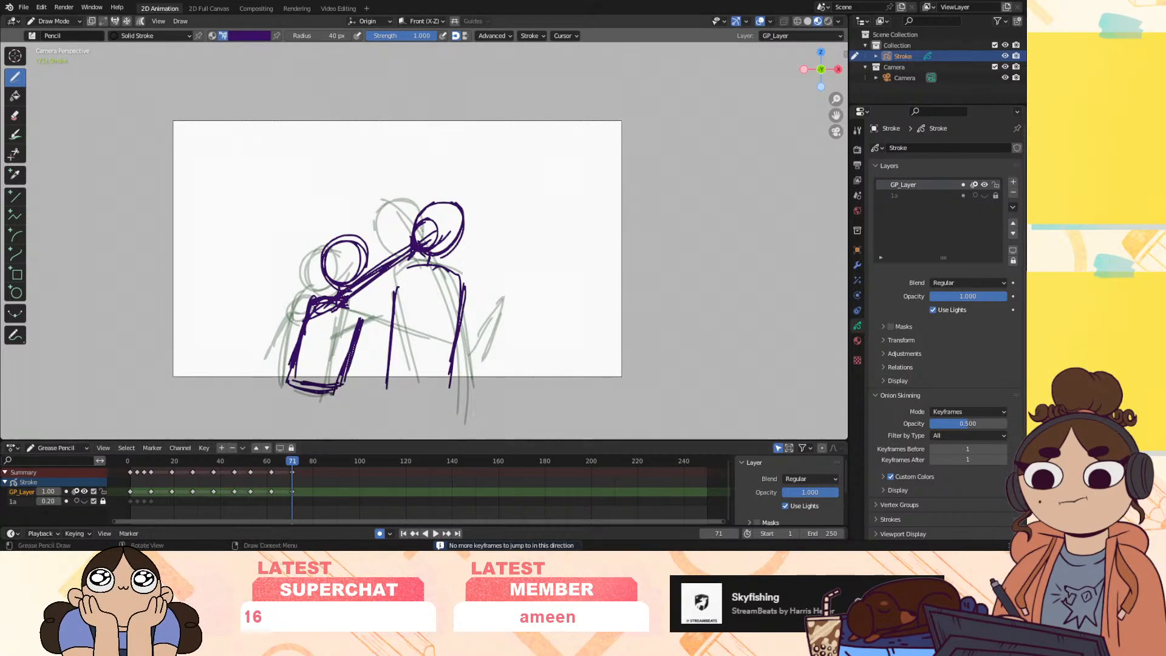
# Draw the smaller figure's front shoulder on frame 71, plus a bent front leg and a back leg stretched diagonally behind
pyautogui.moveTo(344, 306)
pyautogui.mouseDown()
pyautogui.moveTo(362, 312)
pyautogui.moveTo(362, 331)
pyautogui.mouseUp()
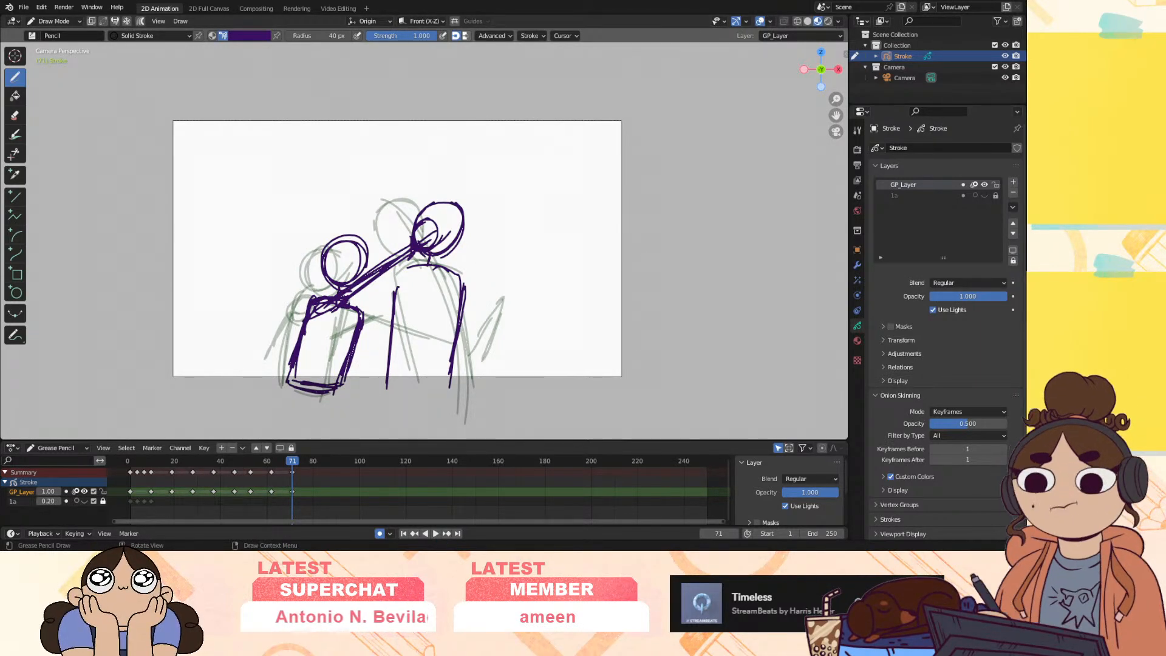
pyautogui.moveTo(292, 461); pyautogui.dragTo(292, 467)
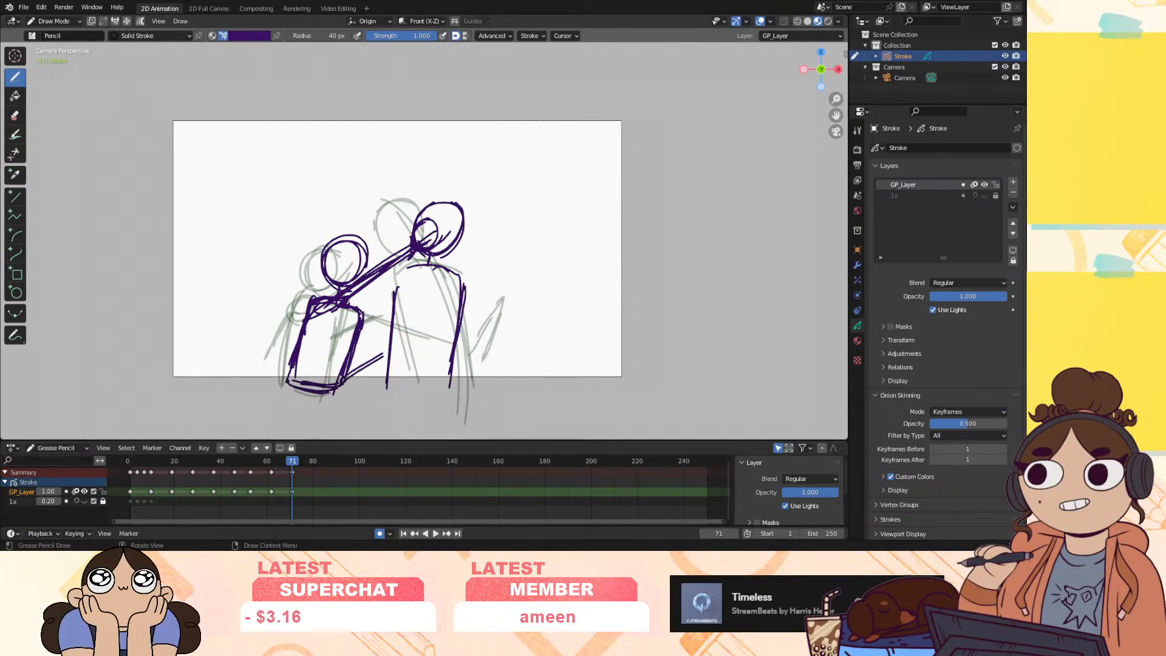
pyautogui.moveTo(344, 378); pyautogui.dragTo(383, 354)
pyautogui.moveTo(289, 381); pyautogui.dragTo(259, 437)
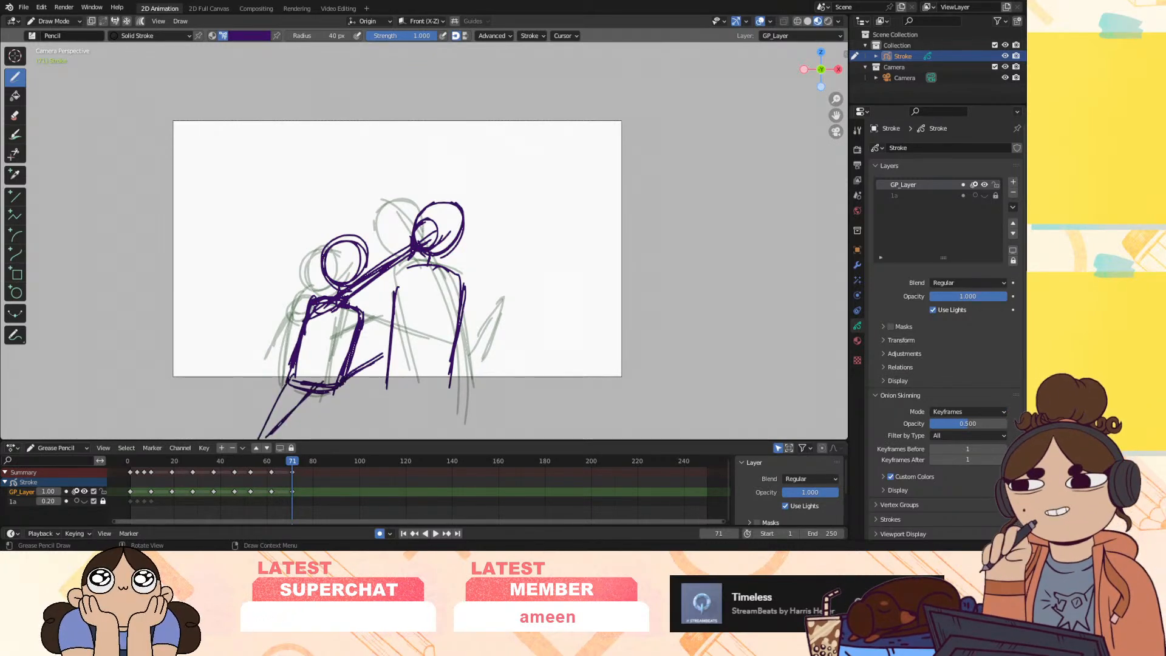
pyautogui.moveTo(345, 377)
pyautogui.mouseDown()
pyautogui.moveTo(383, 354)
pyautogui.moveTo(378, 423)
pyautogui.mouseUp()
pyautogui.moveTo(387, 359); pyautogui.dragTo(381, 431)
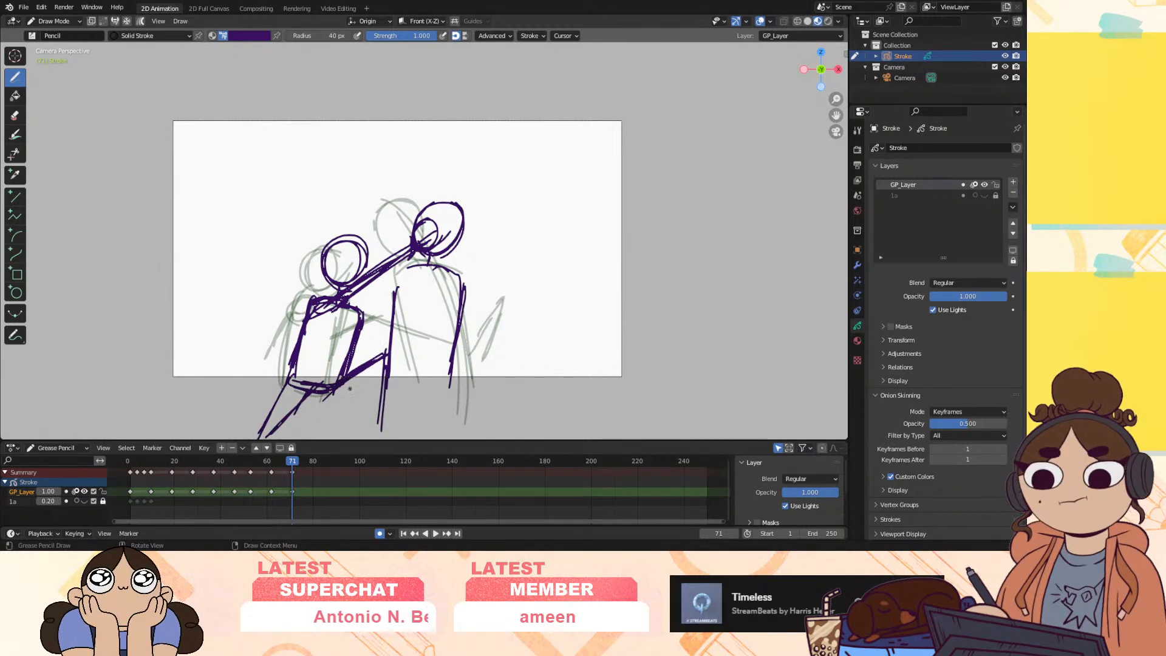
# Go to frame 77 and sketch the larger figure shifted away from the punch, with a round head, neck and boxy torso
pyautogui.press('space')
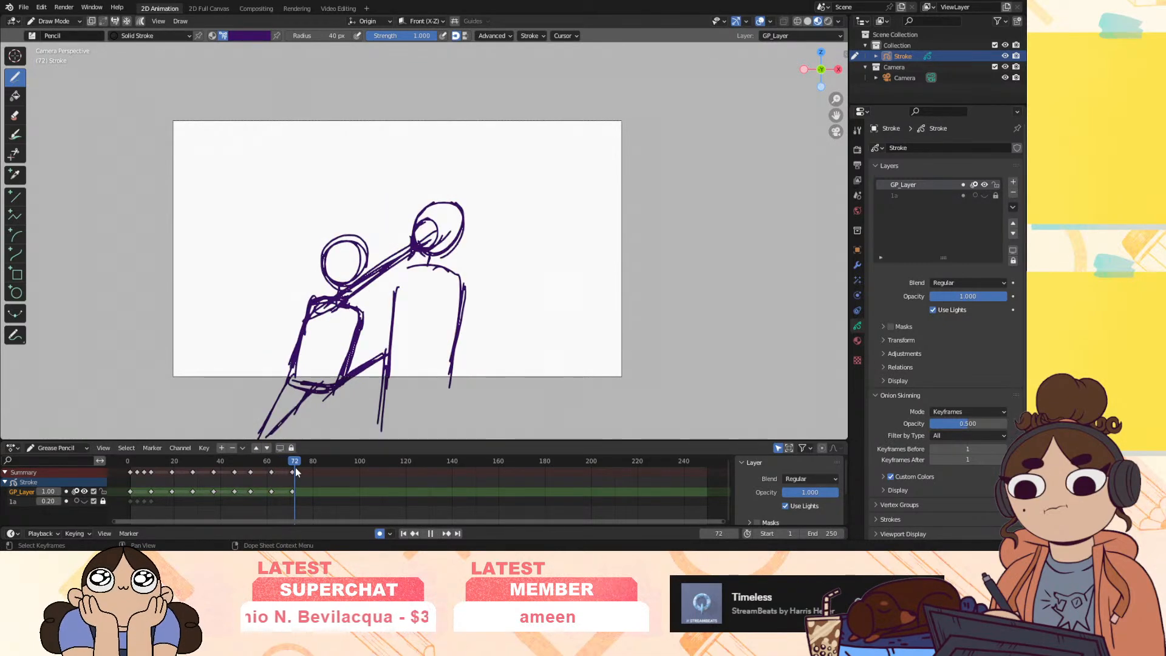
pyautogui.moveTo(295, 467)
pyautogui.mouseDown()
pyautogui.moveTo(140, 498)
pyautogui.moveTo(306, 502)
pyautogui.moveTo(136, 497)
pyautogui.moveTo(165, 502)
pyautogui.moveTo(136, 506)
pyautogui.moveTo(307, 512)
pyautogui.mouseUp()
pyautogui.click(459, 260)
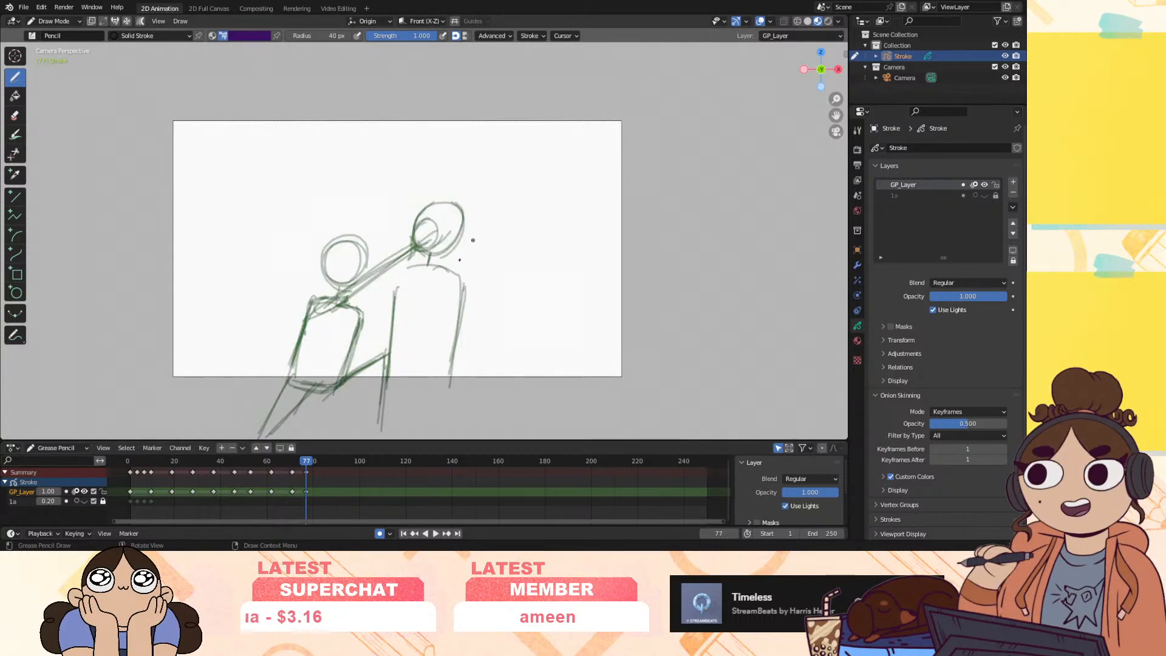
pyautogui.moveTo(452, 260)
pyautogui.mouseDown()
pyautogui.moveTo(477, 265)
pyautogui.moveTo(444, 250)
pyautogui.moveTo(480, 281)
pyautogui.moveTo(535, 389)
pyautogui.mouseUp()
pyautogui.moveTo(521, 296); pyautogui.dragTo(538, 406)
pyautogui.moveTo(452, 298)
pyautogui.mouseDown()
pyautogui.moveTo(464, 406)
pyautogui.moveTo(538, 383)
pyautogui.moveTo(521, 405)
pyautogui.mouseUp()
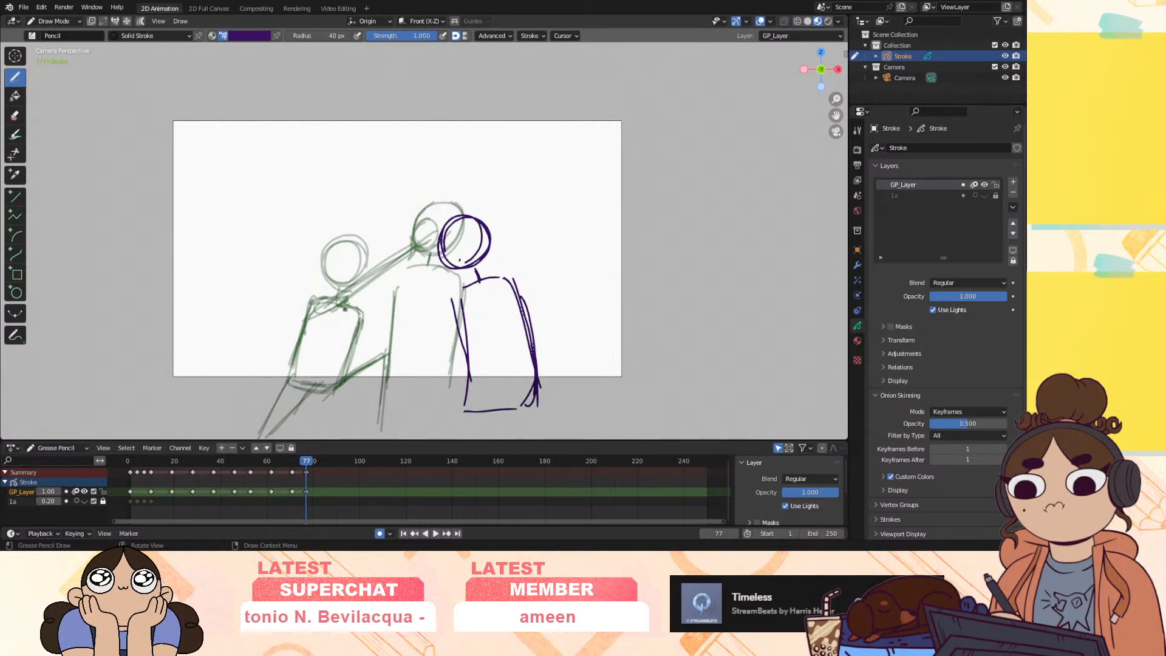
# Sketch the smaller figure lowered on frame 77, with a round head, leaning torso, spread legs and bent arms ending in round fists
pyautogui.moveTo(357, 266)
pyautogui.mouseDown()
pyautogui.moveTo(341, 299)
pyautogui.moveTo(359, 360)
pyautogui.mouseUp()
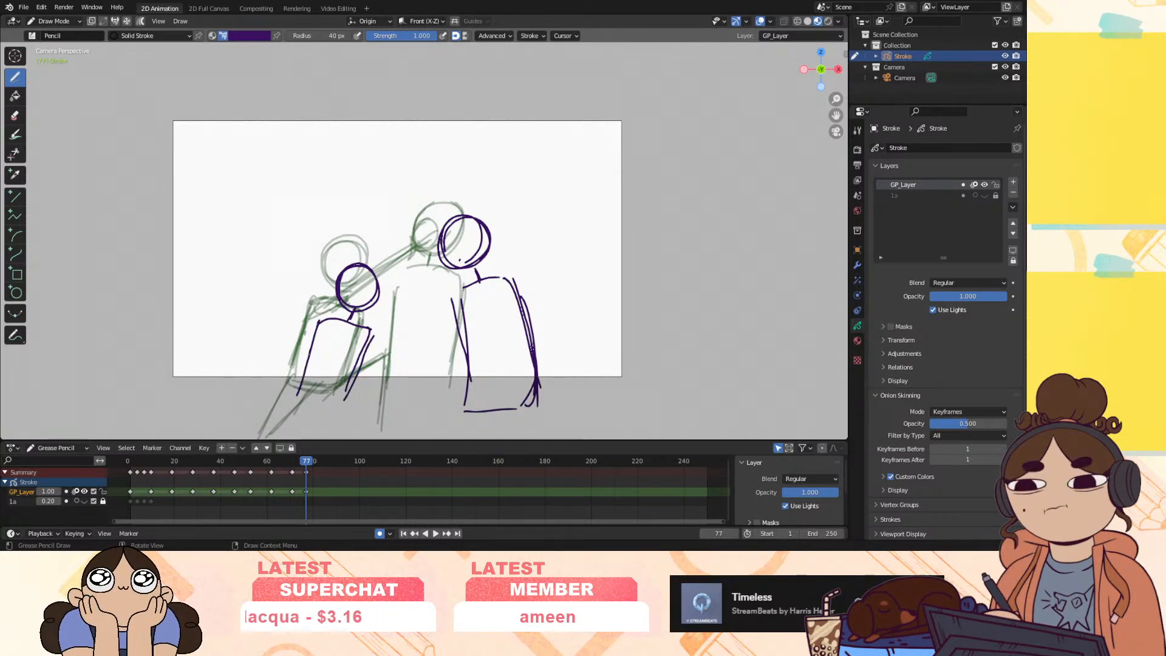
pyautogui.moveTo(317, 323); pyautogui.dragTo(297, 402)
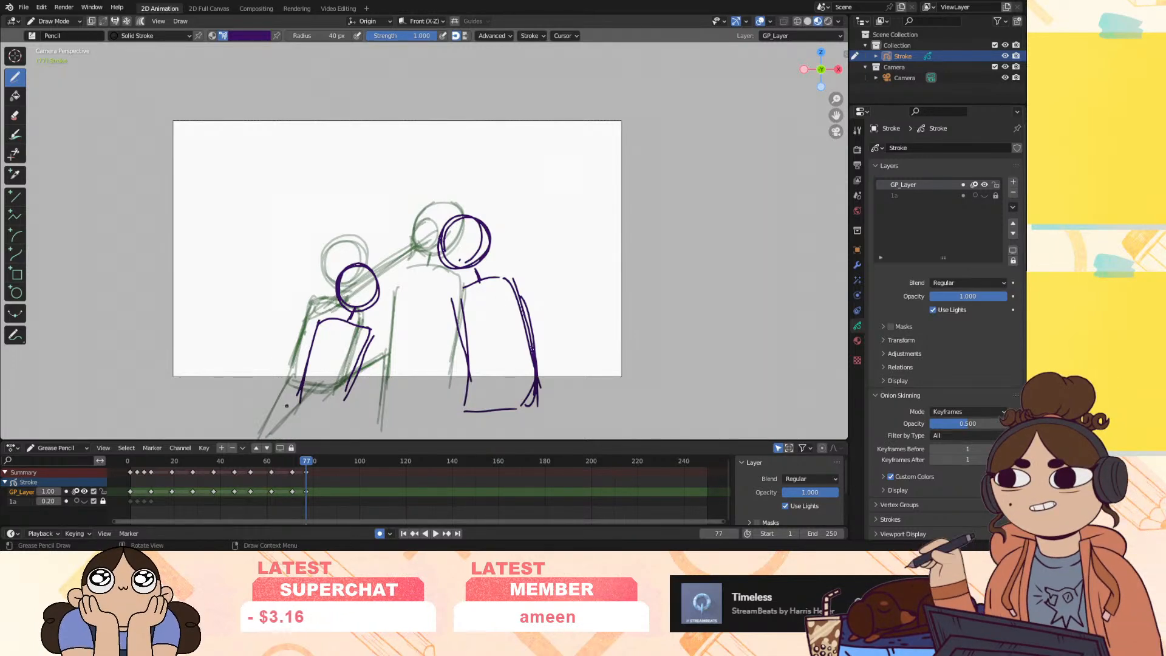
pyautogui.moveTo(314, 402); pyautogui.dragTo(348, 408)
pyautogui.moveTo(305, 395)
pyautogui.mouseDown()
pyautogui.moveTo(270, 436)
pyautogui.moveTo(280, 438)
pyautogui.mouseUp()
pyautogui.moveTo(332, 405)
pyautogui.mouseDown()
pyautogui.moveTo(343, 404)
pyautogui.moveTo(344, 438)
pyautogui.mouseUp()
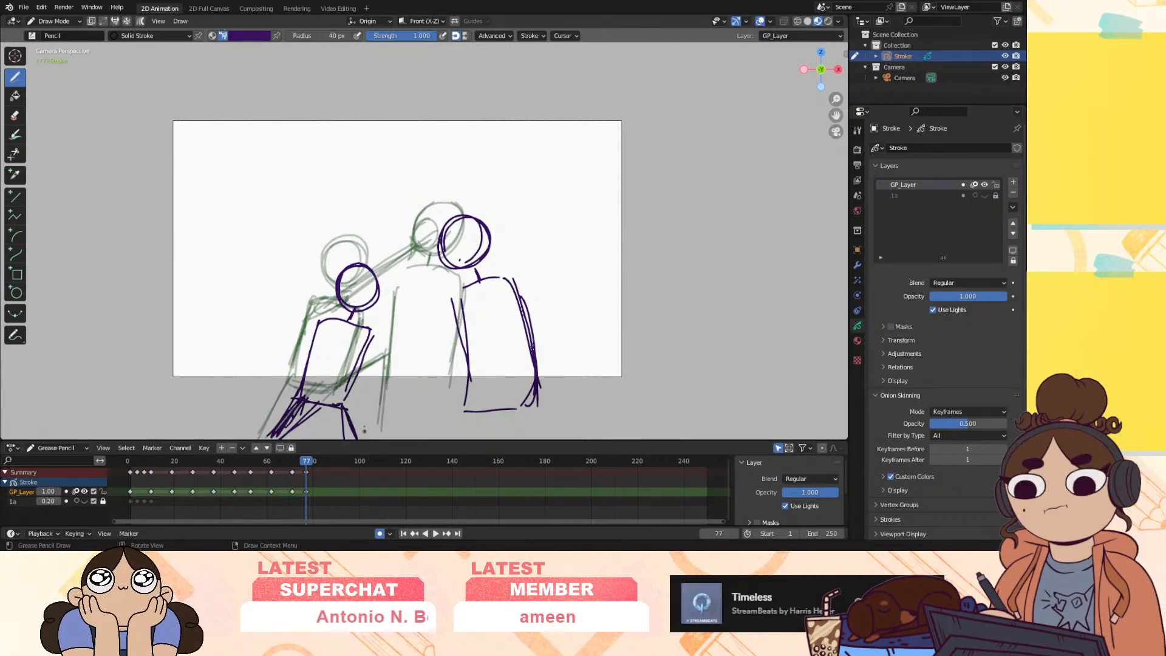
pyautogui.moveTo(345, 341)
pyautogui.mouseDown()
pyautogui.moveTo(333, 349)
pyautogui.moveTo(389, 354)
pyautogui.mouseUp()
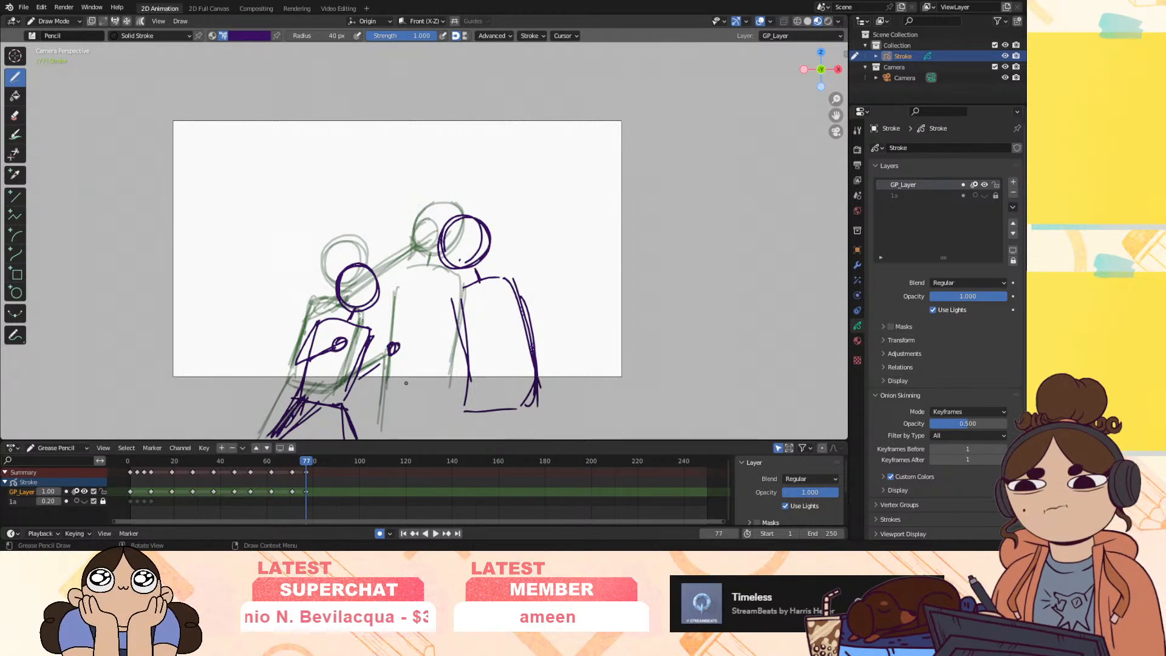
# Play on to frame 81 and sketch the smaller figure standing upright with a round head, straight torso and vertical legs
pyautogui.press('space')
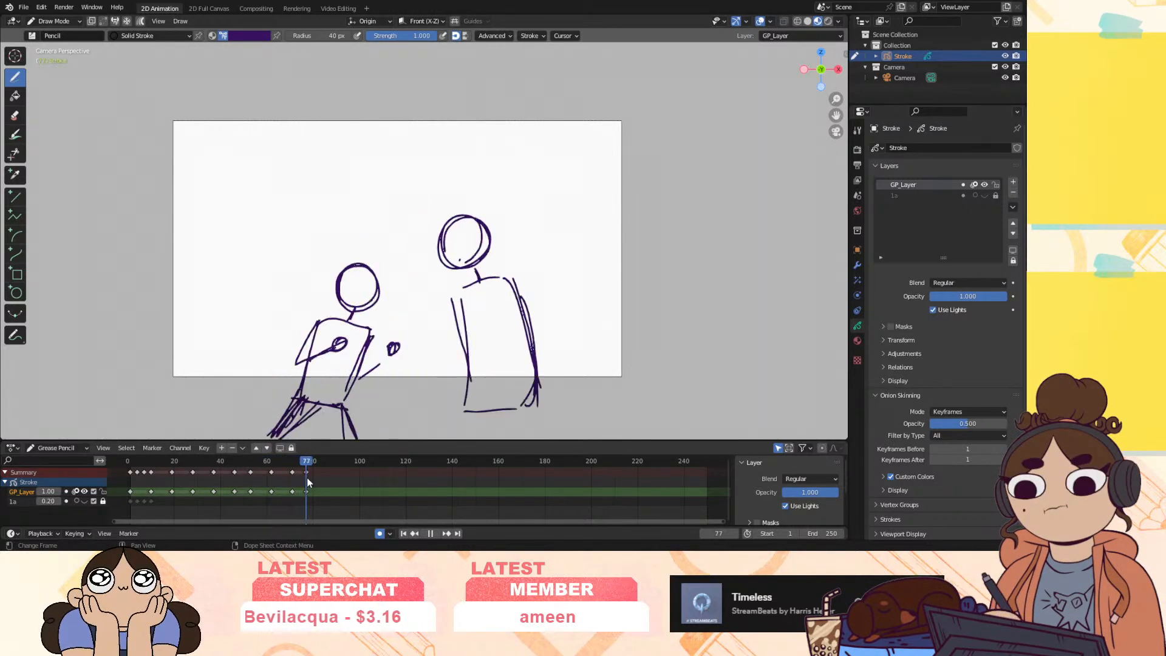
pyautogui.press('space')
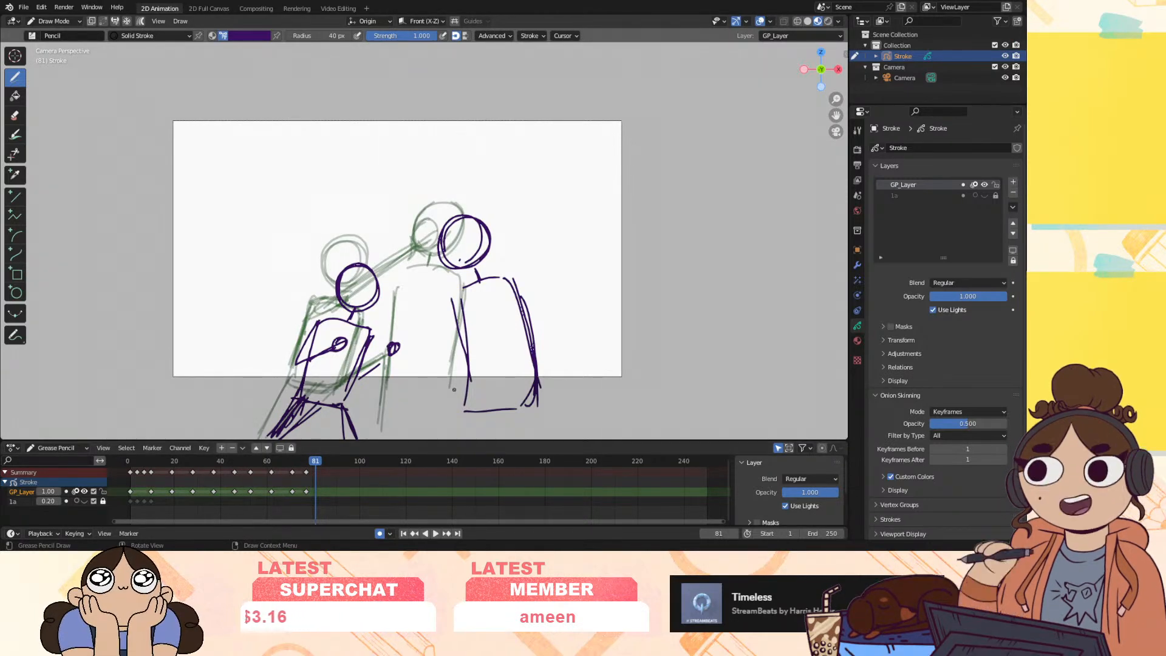
pyautogui.moveTo(343, 235); pyautogui.dragTo(369, 253)
pyautogui.moveTo(364, 226)
pyautogui.mouseDown()
pyautogui.moveTo(326, 247)
pyautogui.moveTo(364, 244)
pyautogui.moveTo(339, 298)
pyautogui.moveTo(352, 381)
pyautogui.mouseUp()
pyautogui.moveTo(366, 304)
pyautogui.mouseDown()
pyautogui.moveTo(354, 376)
pyautogui.moveTo(294, 436)
pyautogui.mouseUp()
pyautogui.moveTo(351, 382); pyautogui.dragTo(347, 435)
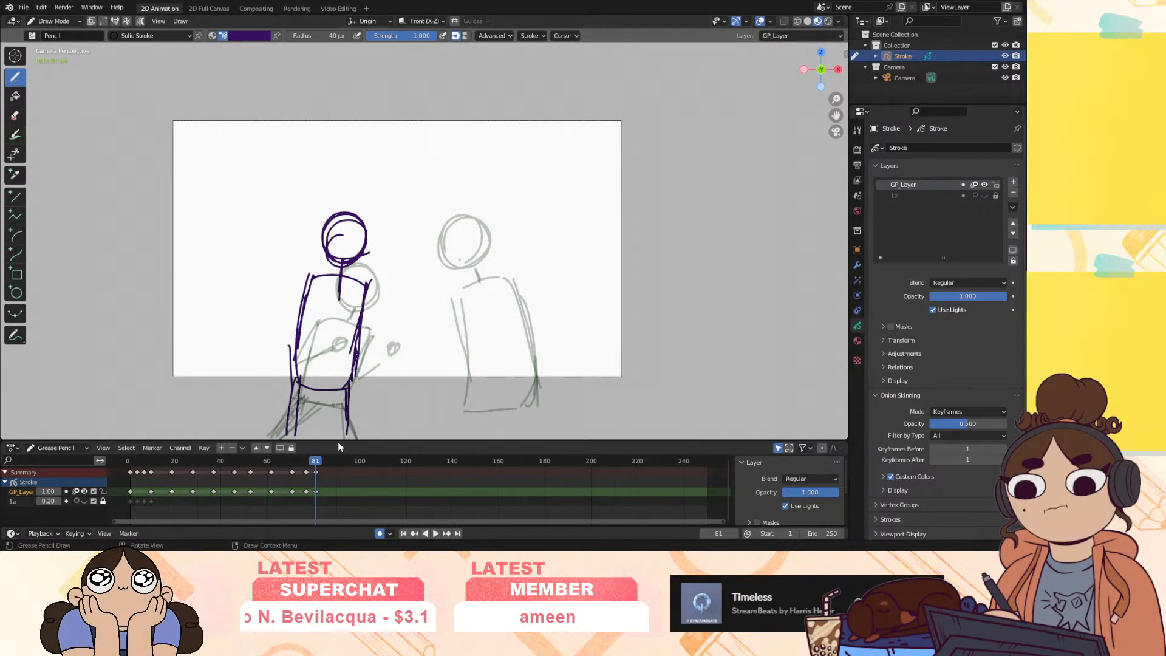
# Play the animation from the start to review the motion and return to frame 81
pyautogui.click(128, 465)
pyautogui.press('space')
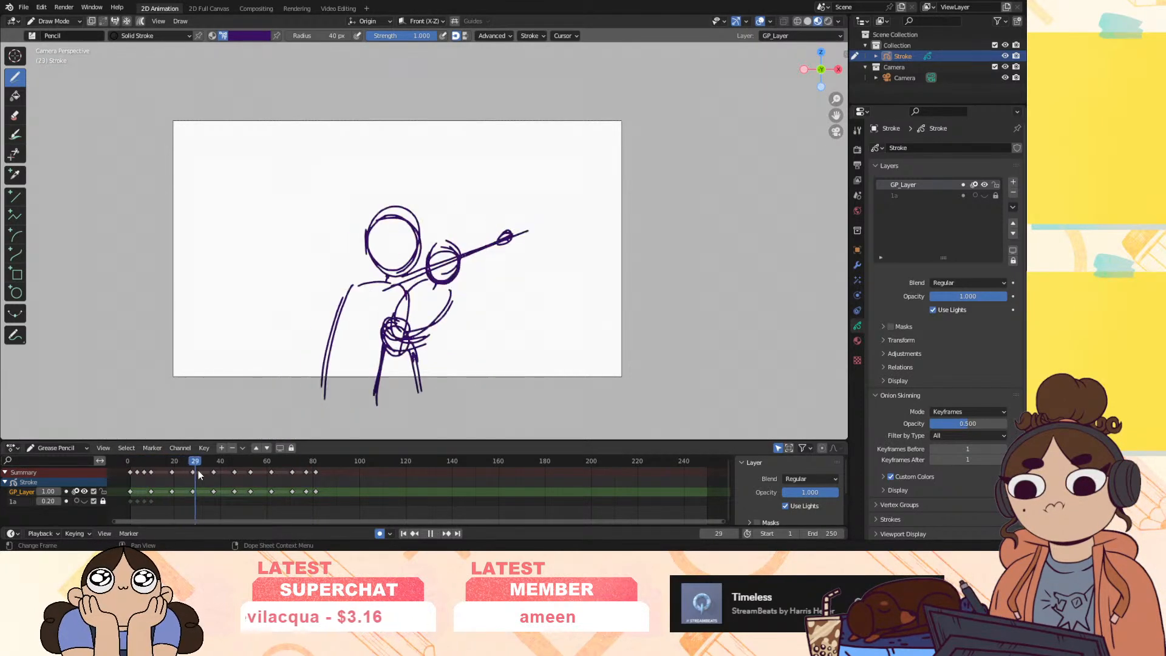
pyautogui.moveTo(218, 472); pyautogui.dragTo(315, 479)
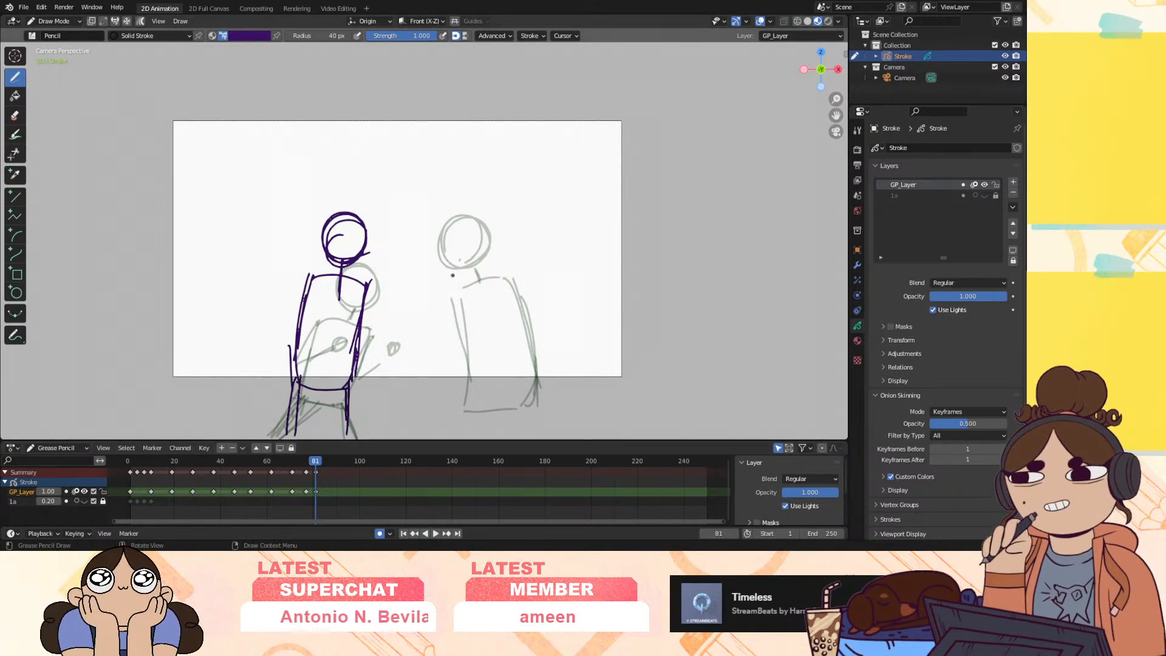
# Sketch the larger figure bent forward on frame 81, with a lowered round head, hunched torso and short arm strokes
pyautogui.moveTo(444, 288)
pyautogui.mouseDown()
pyautogui.moveTo(407, 277)
pyautogui.moveTo(448, 285)
pyautogui.moveTo(444, 317)
pyautogui.moveTo(462, 299)
pyautogui.moveTo(511, 384)
pyautogui.mouseUp()
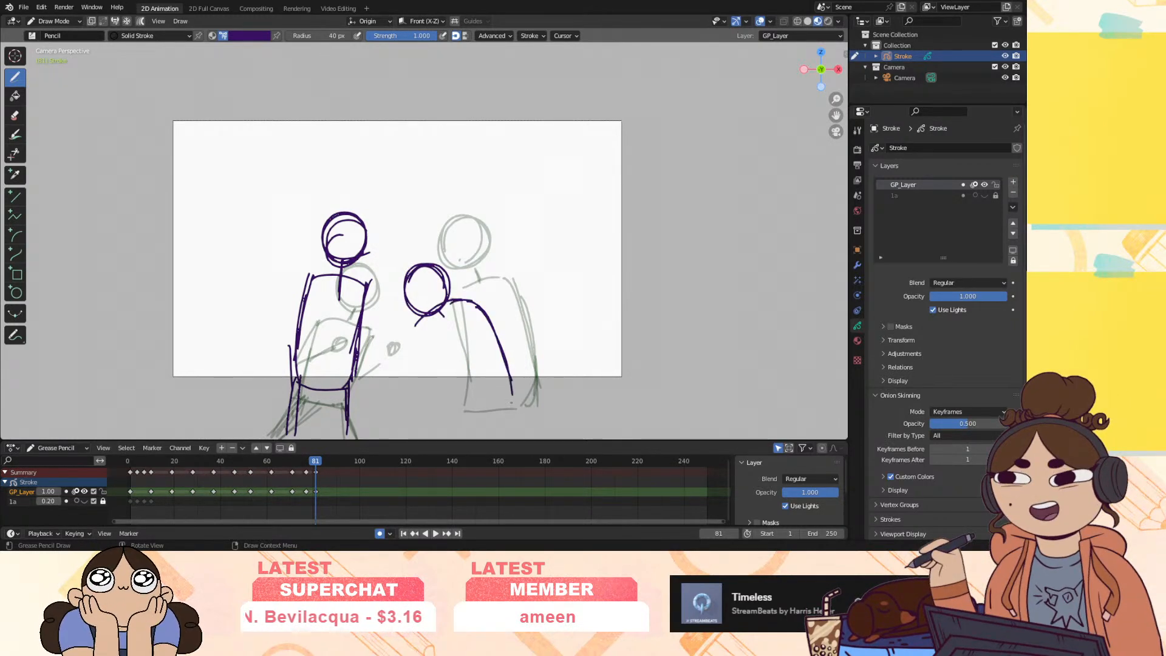
pyautogui.moveTo(415, 324); pyautogui.dragTo(449, 389)
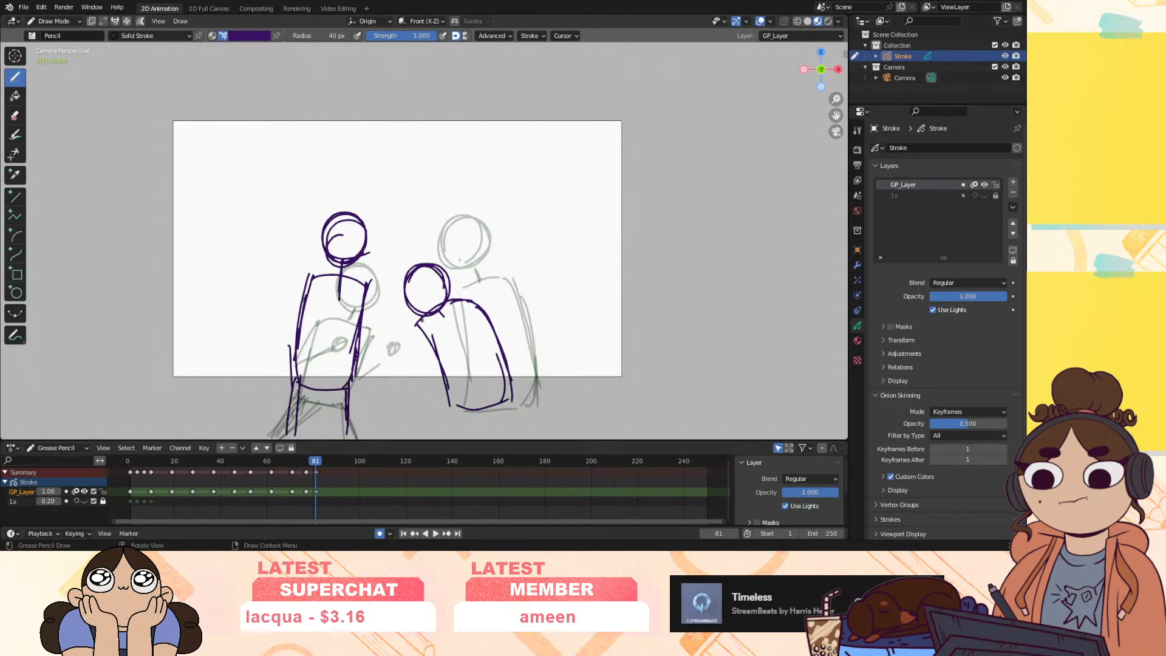
pyautogui.moveTo(426, 318); pyautogui.dragTo(428, 378)
# Advance to frame 84 and sketch the smaller figure slightly lowered, with a round head and curved torso
pyautogui.moveTo(316, 462); pyautogui.dragTo(323, 464)
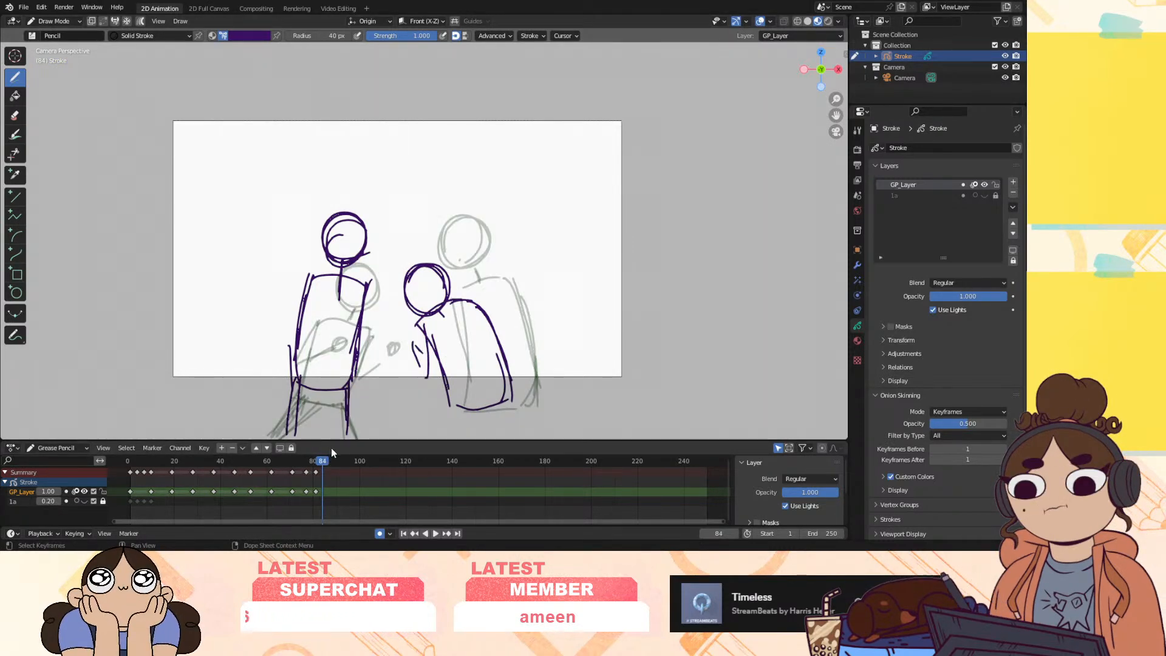
pyautogui.moveTo(340, 226)
pyautogui.mouseDown()
pyautogui.moveTo(351, 270)
pyautogui.moveTo(310, 279)
pyautogui.moveTo(290, 351)
pyautogui.mouseUp()
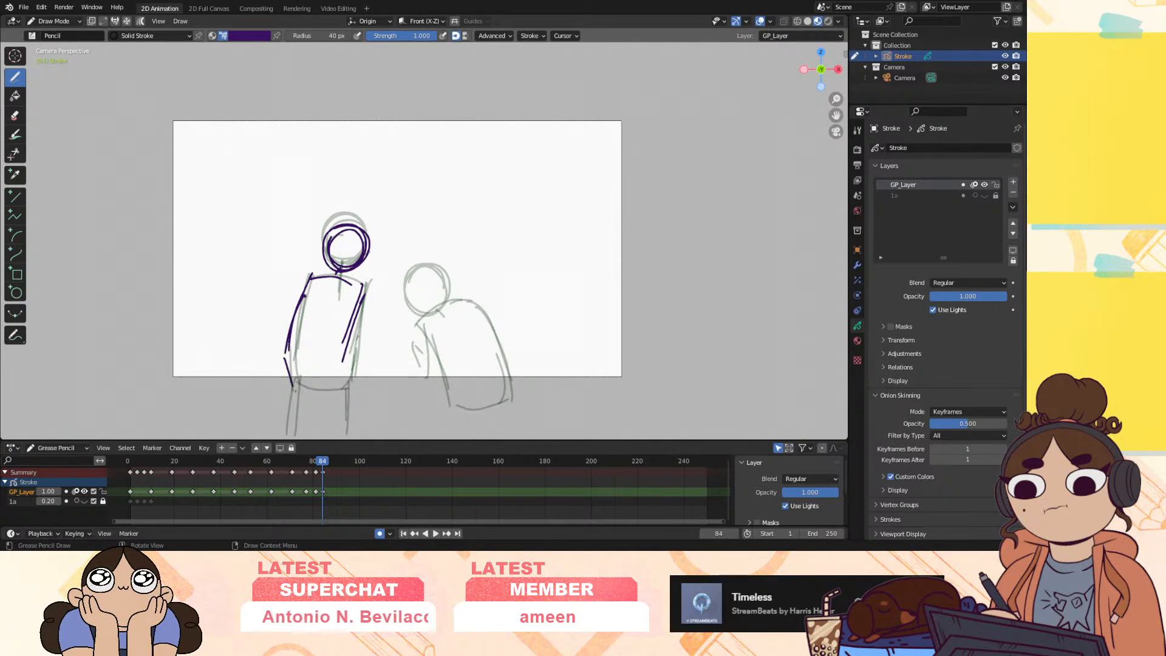
pyautogui.moveTo(347, 385); pyautogui.dragTo(355, 322)
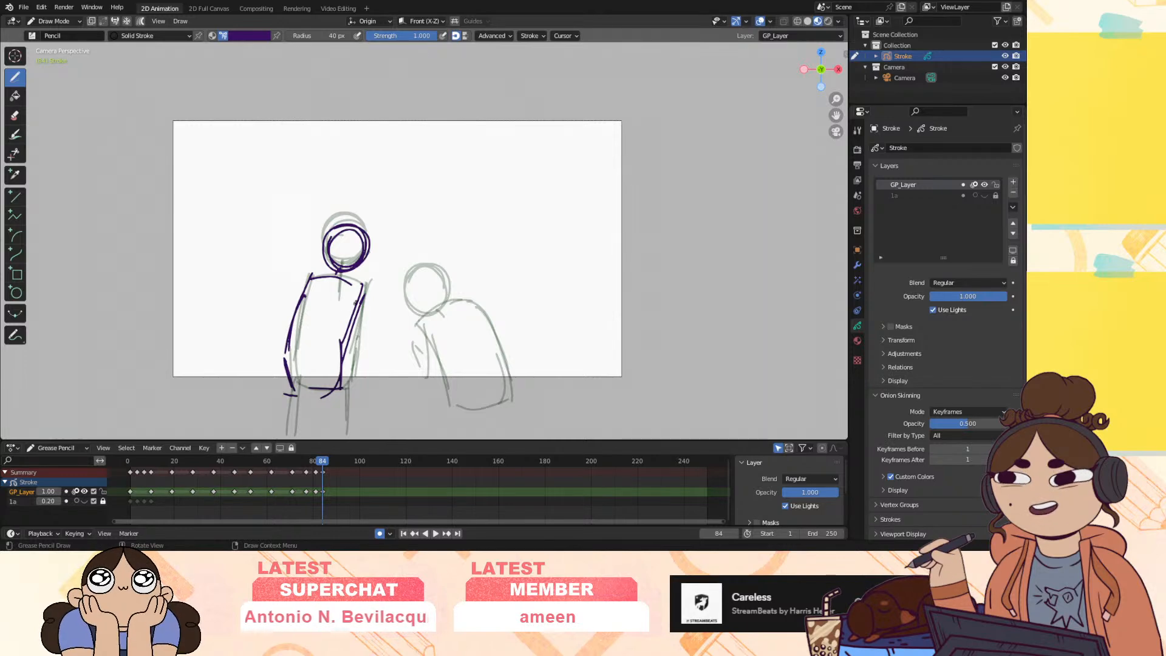
pyautogui.moveTo(322, 464)
pyautogui.mouseDown()
pyautogui.moveTo(303, 473)
pyautogui.moveTo(323, 476)
pyautogui.mouseUp()
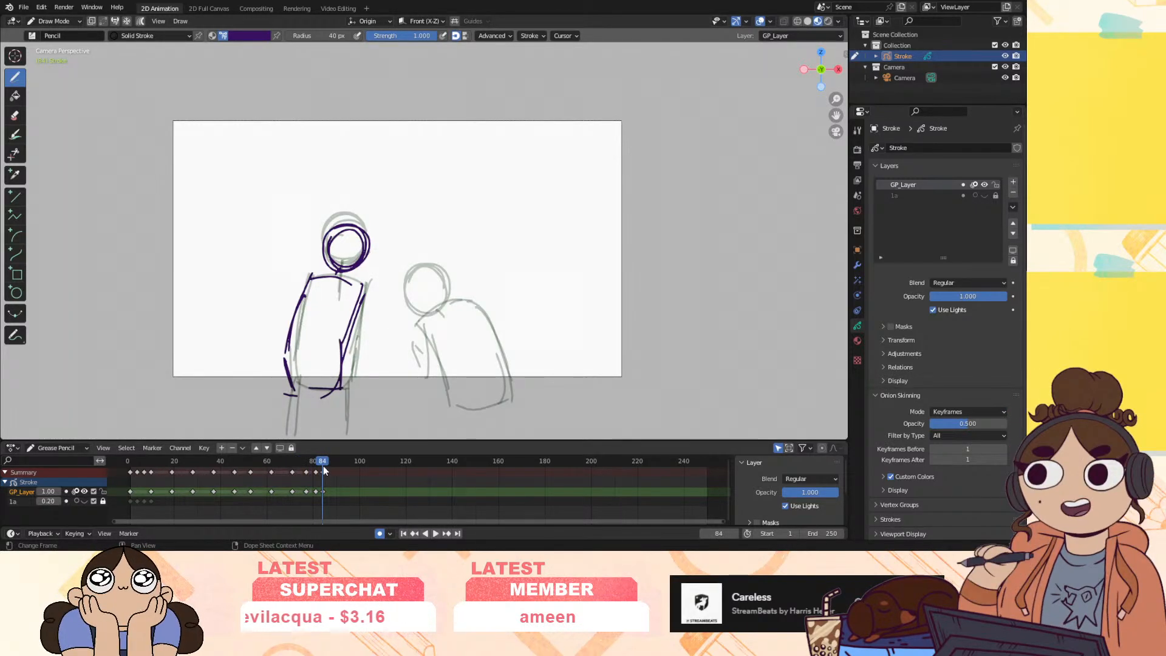
# Draw the larger figure slumped against the smaller one on frame 84, with a low round head, slanted torso and bent arm ending in a fist
pyautogui.moveTo(366, 280)
pyautogui.mouseDown()
pyautogui.moveTo(349, 309)
pyautogui.moveTo(363, 283)
pyautogui.moveTo(387, 331)
pyautogui.moveTo(443, 358)
pyautogui.moveTo(457, 391)
pyautogui.mouseUp()
pyautogui.hotkey('ctrl', 'z')
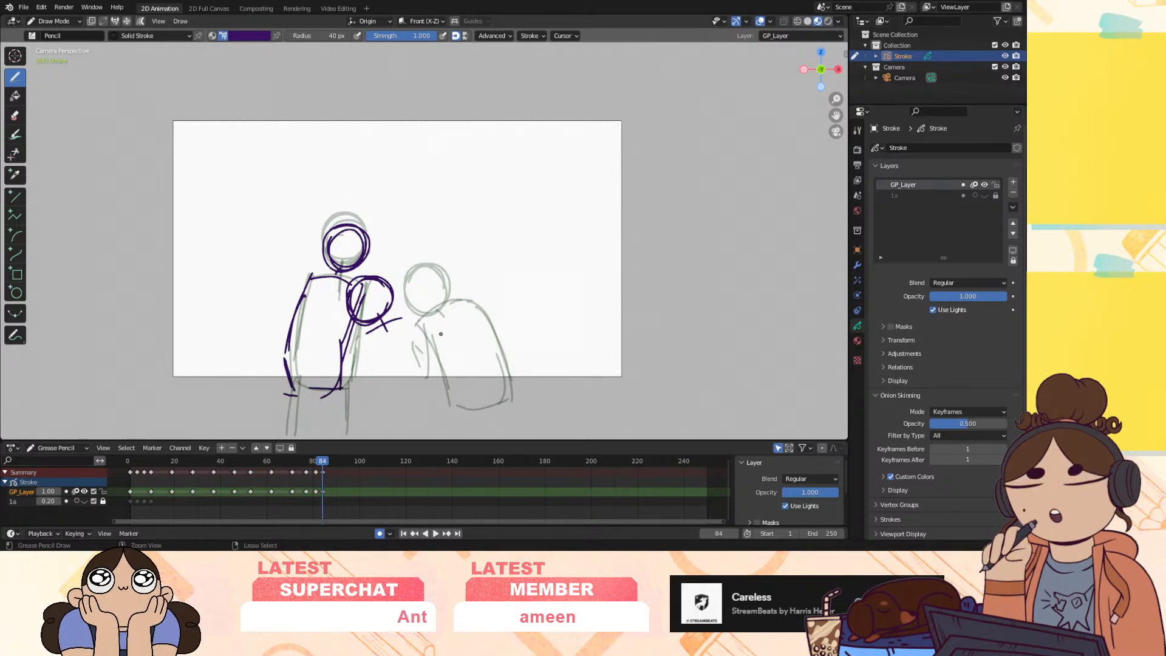
pyautogui.moveTo(369, 318)
pyautogui.mouseDown()
pyautogui.moveTo(410, 308)
pyautogui.moveTo(448, 382)
pyautogui.moveTo(394, 412)
pyautogui.mouseUp()
pyautogui.hotkey('ctrl', 'z')
pyautogui.moveTo(432, 401); pyautogui.dragTo(395, 406)
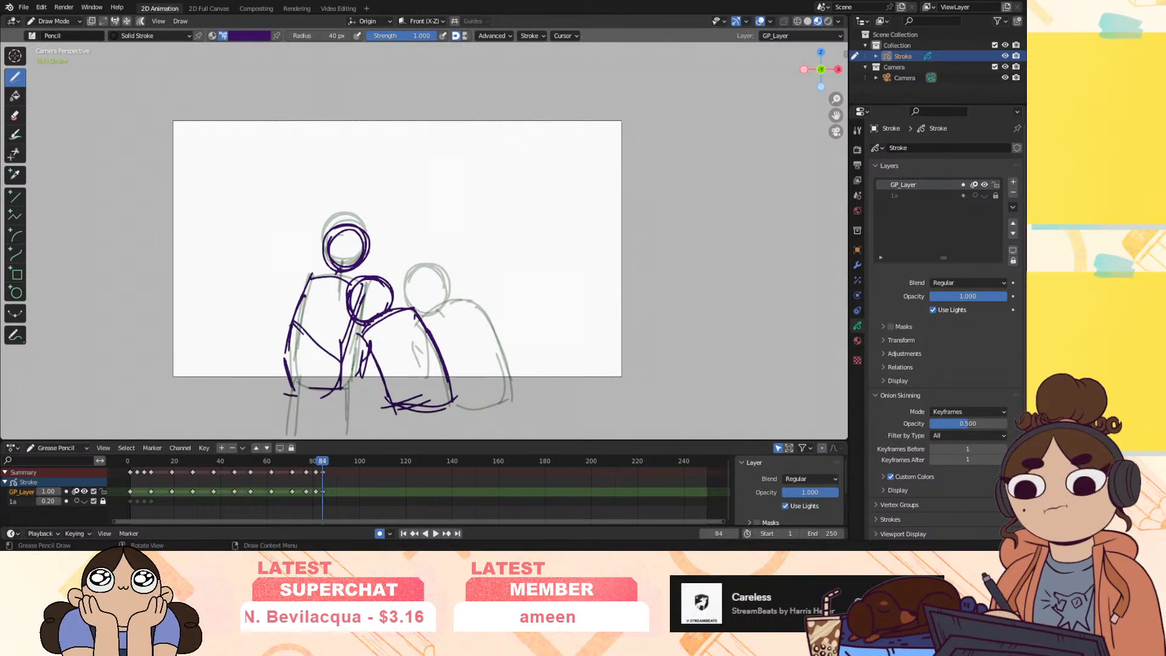
pyautogui.moveTo(301, 333); pyautogui.dragTo(340, 384)
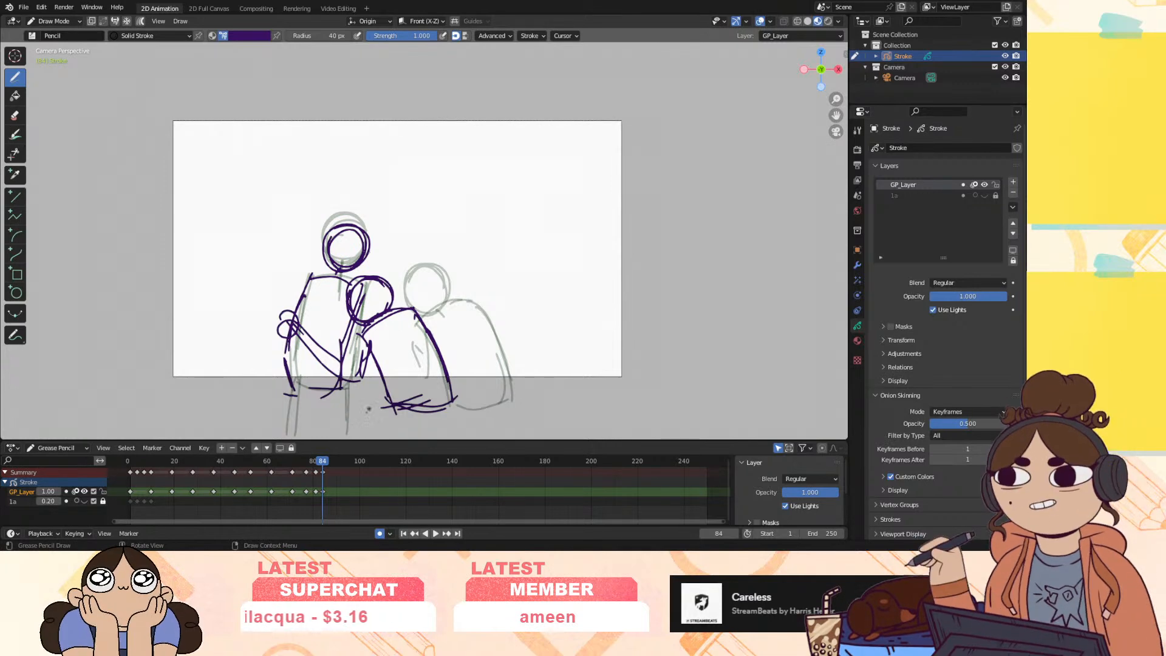
# Insert a selected-channel keyframe at frame 87 and sketch a round head, slanted boxy torso and a second head partly hidden behind the shoulder
pyautogui.moveTo(323, 463); pyautogui.dragTo(331, 466)
pyautogui.press('x')
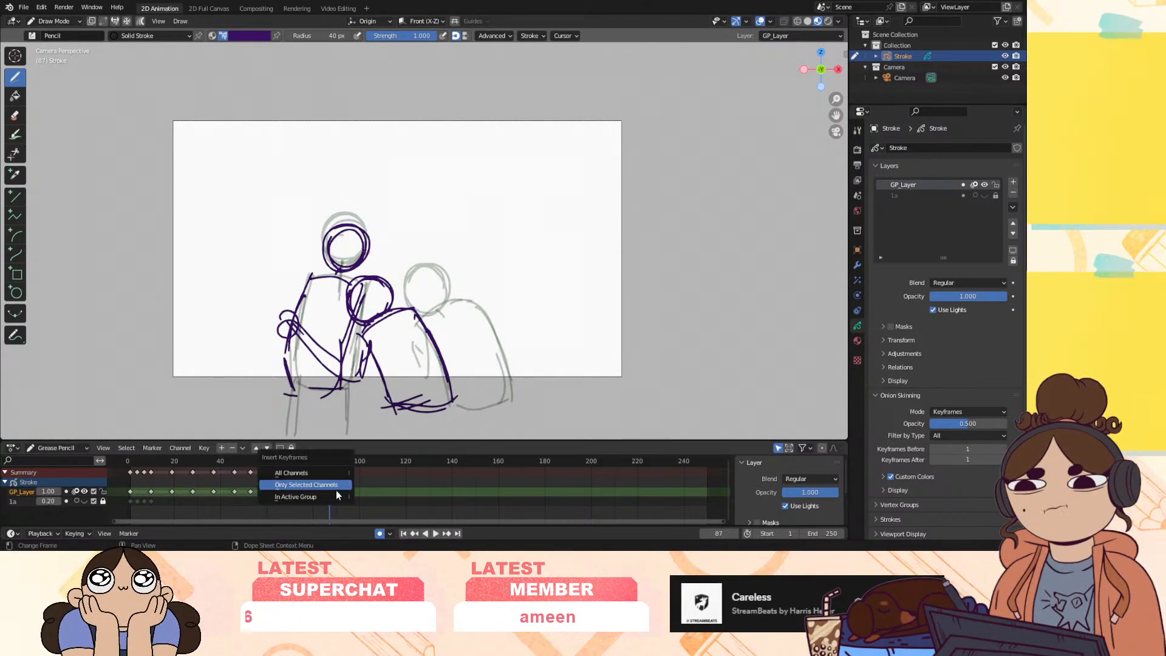
pyautogui.click(334, 481)
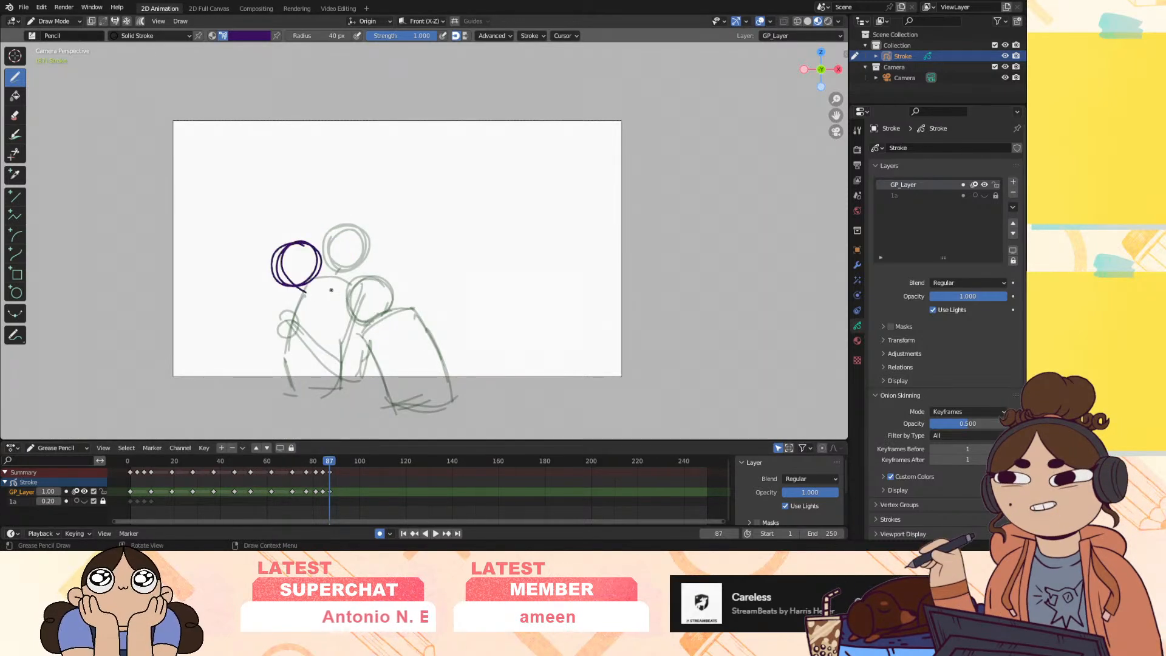
pyautogui.moveTo(274, 298); pyautogui.dragTo(344, 282)
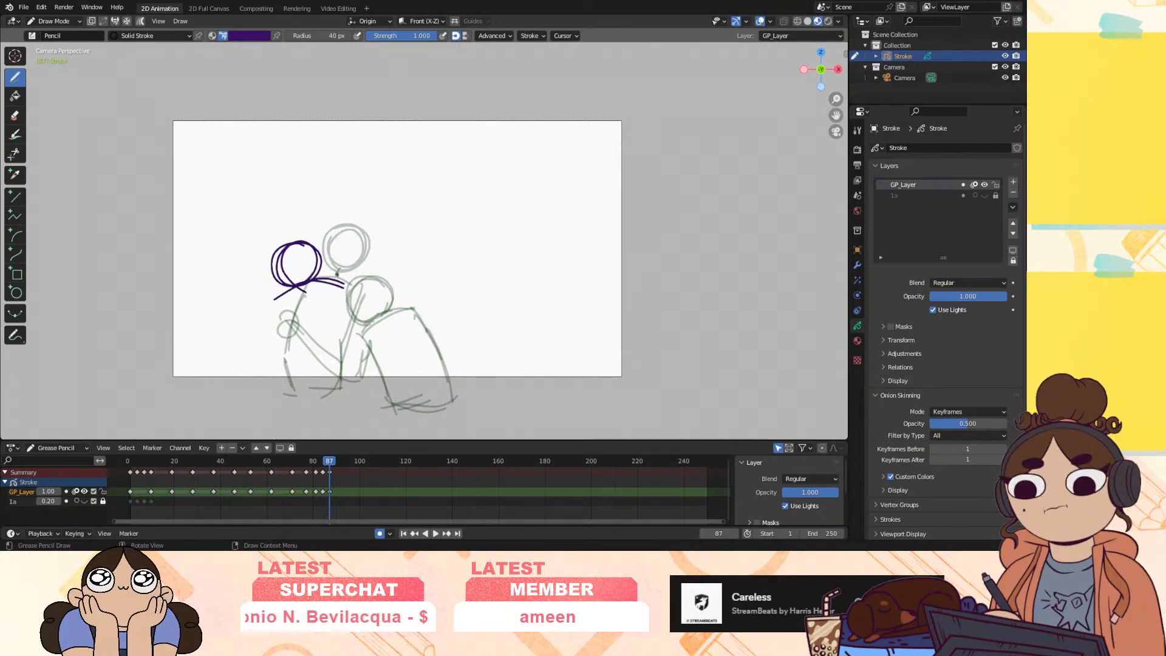
pyautogui.moveTo(355, 252)
pyautogui.mouseDown()
pyautogui.moveTo(370, 270)
pyautogui.moveTo(371, 362)
pyautogui.mouseUp()
pyautogui.moveTo(345, 290); pyautogui.dragTo(364, 348)
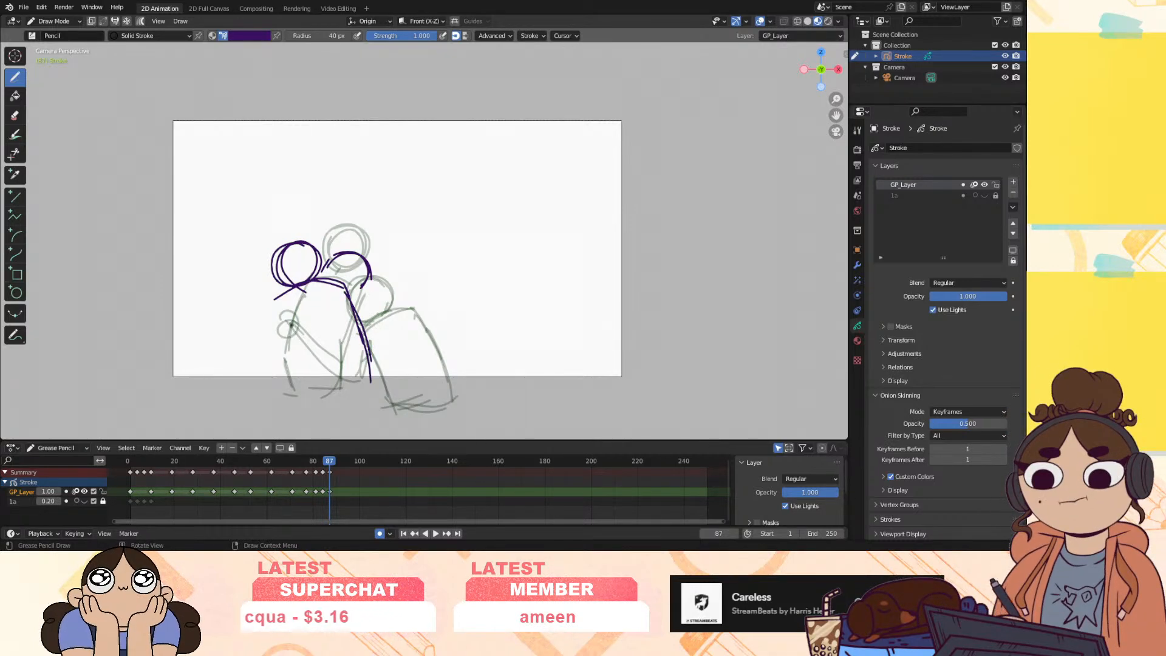
pyautogui.moveTo(277, 302); pyautogui.dragTo(309, 386)
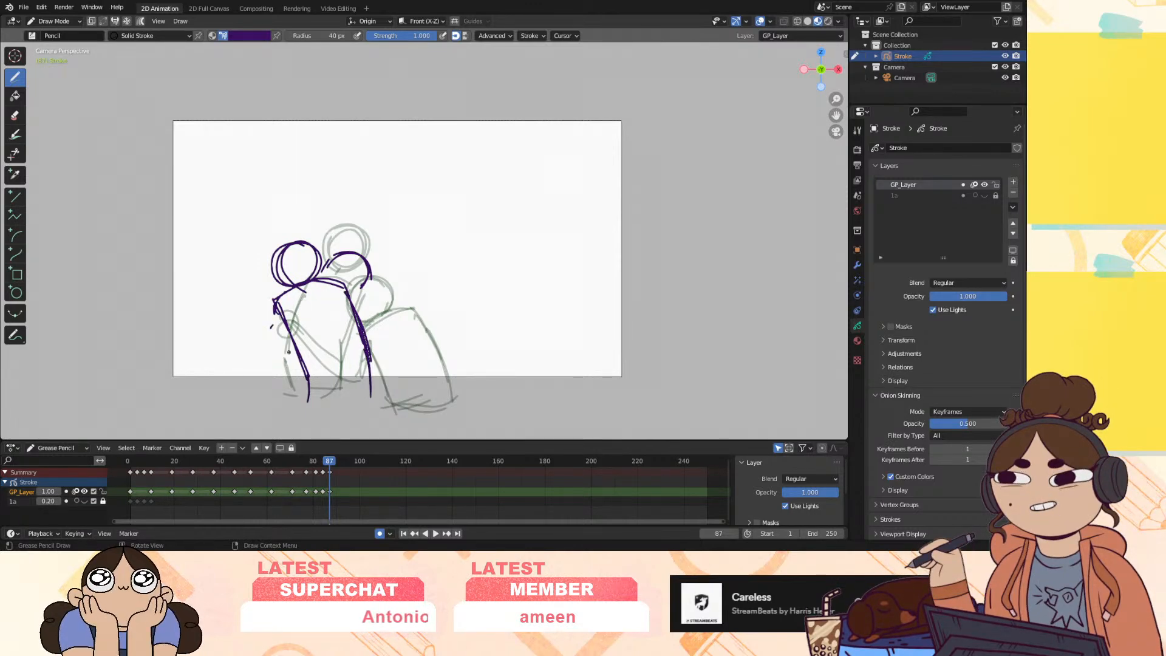
pyautogui.moveTo(283, 314); pyautogui.dragTo(308, 407)
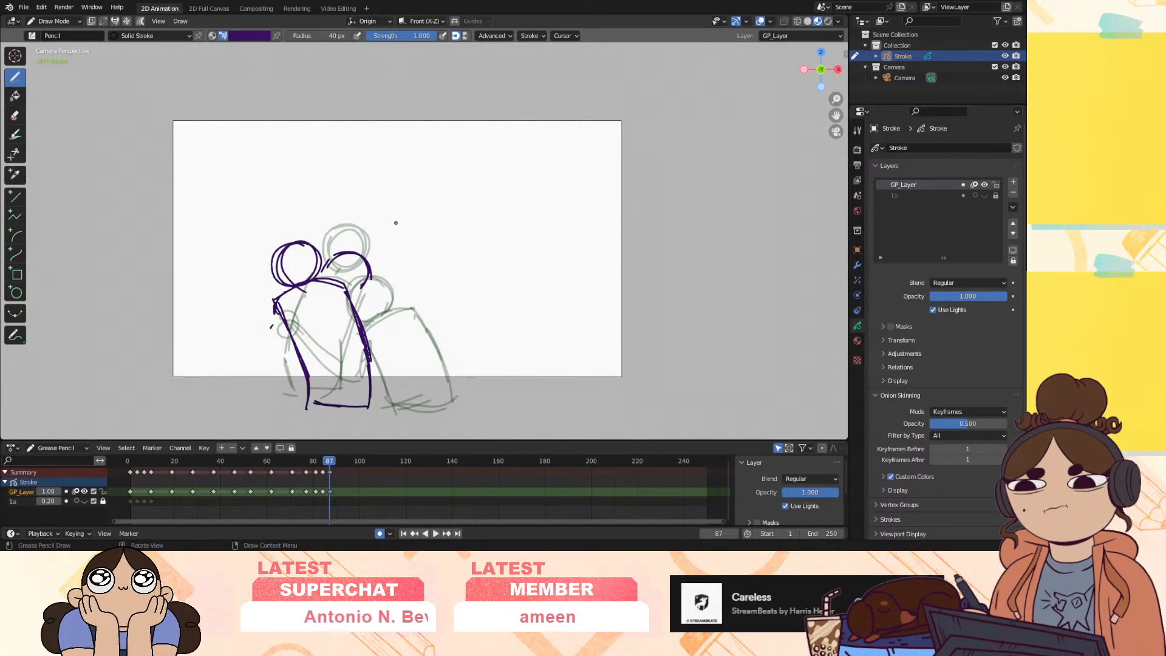
# Complete the partly hidden head on frame 87 and add a bent arm and blocky hands at both sides of the torso
pyautogui.moveTo(369, 276); pyautogui.dragTo(352, 294)
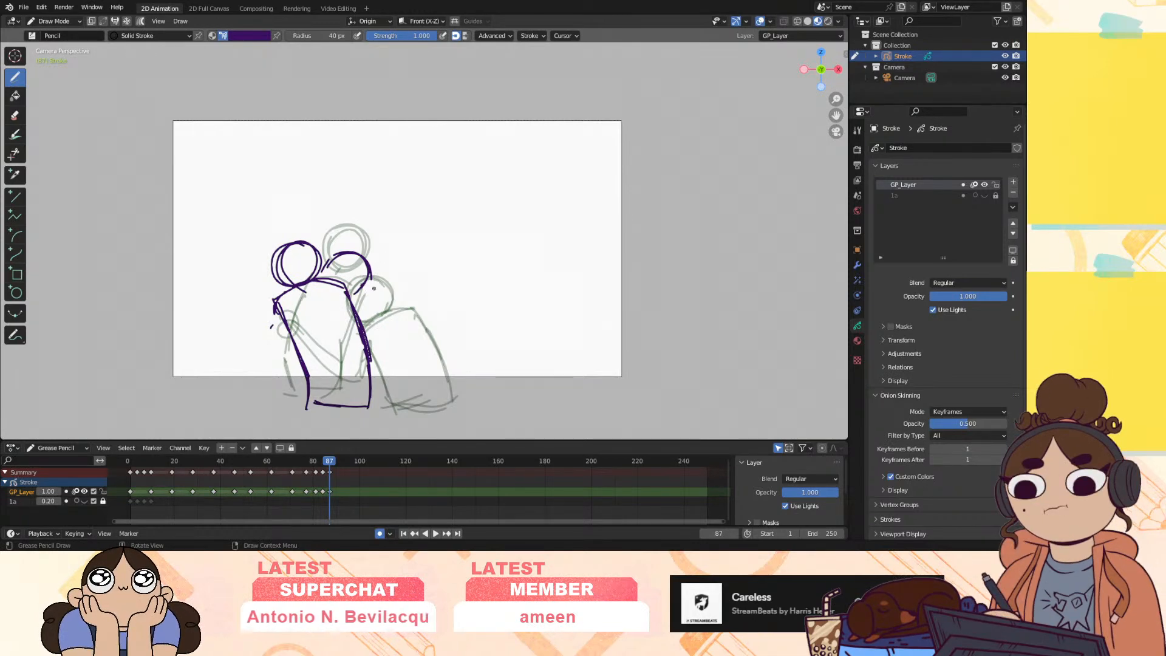
pyautogui.moveTo(351, 300); pyautogui.dragTo(335, 315)
pyautogui.moveTo(351, 301)
pyautogui.mouseDown()
pyautogui.moveTo(363, 319)
pyautogui.moveTo(350, 335)
pyautogui.moveTo(367, 327)
pyautogui.mouseUp()
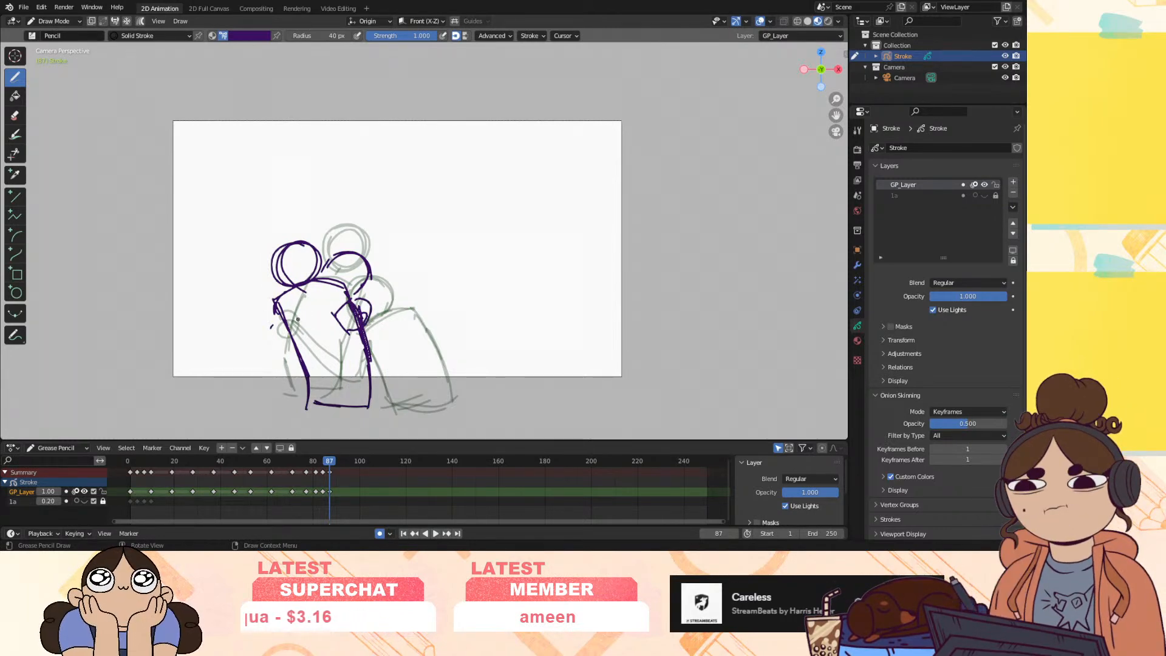
pyautogui.moveTo(275, 300)
pyautogui.mouseDown()
pyautogui.moveTo(258, 328)
pyautogui.moveTo(272, 333)
pyautogui.moveTo(272, 305)
pyautogui.moveTo(307, 347)
pyautogui.moveTo(285, 358)
pyautogui.moveTo(307, 342)
pyautogui.mouseUp()
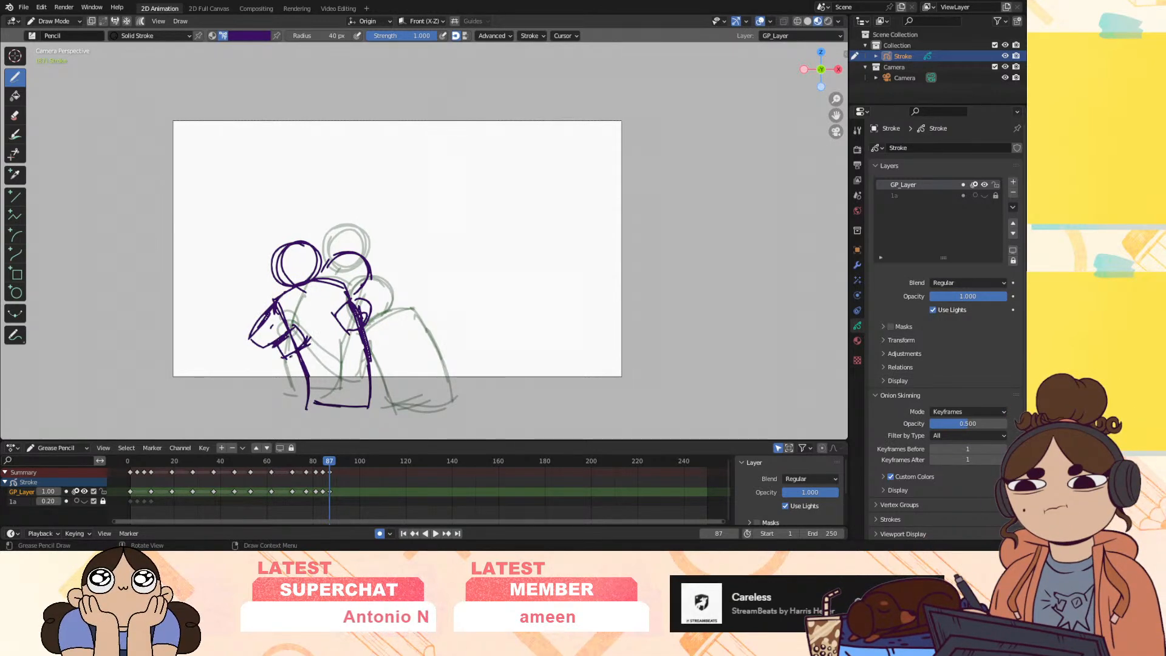
# Insert a selected-channel keyframe at frame 91 and sketch a lower, hunched torso with a rounded back and flat base
pyautogui.press('space')
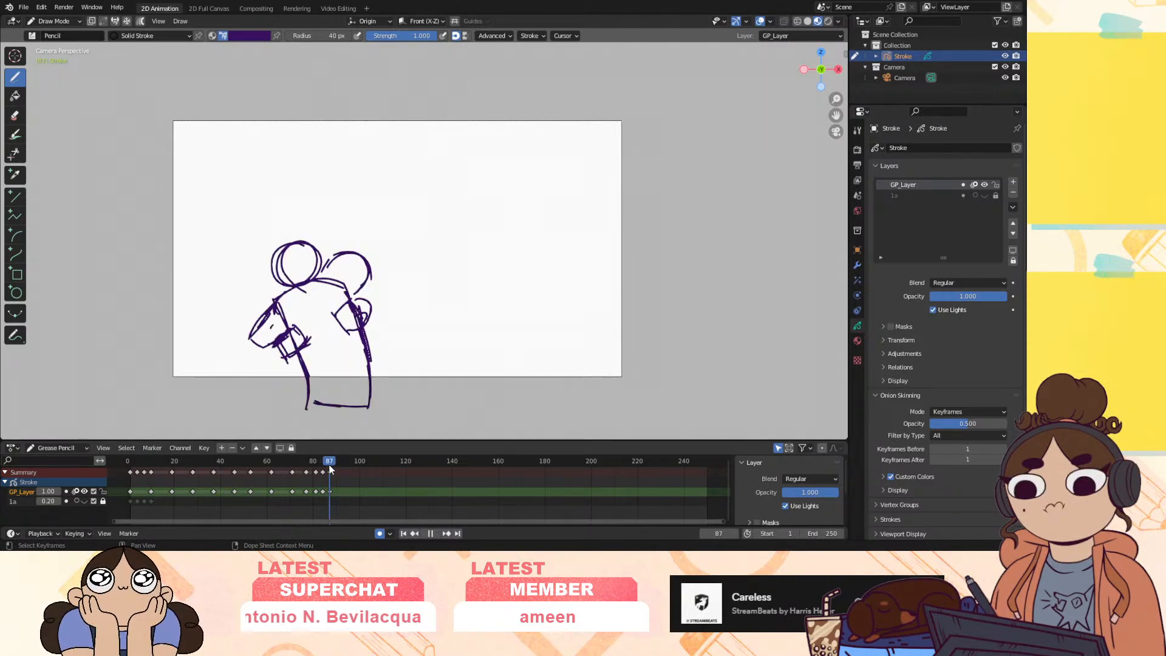
pyautogui.press('space')
pyautogui.press('i')
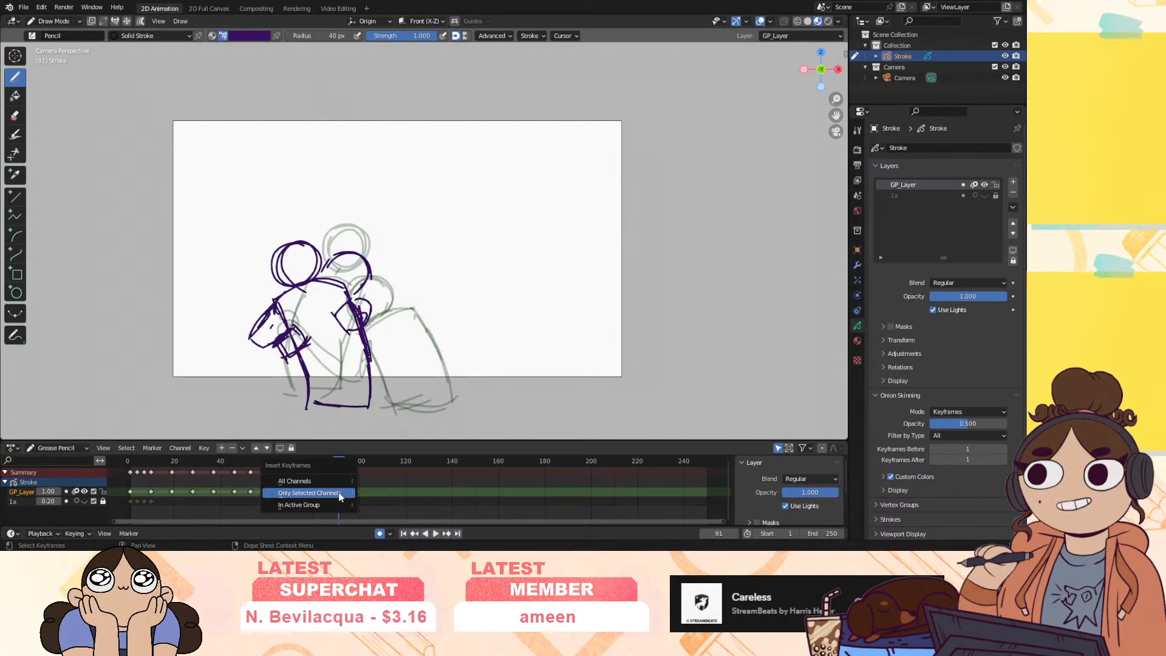
pyautogui.click(340, 492)
pyautogui.moveTo(246, 314); pyautogui.dragTo(290, 290)
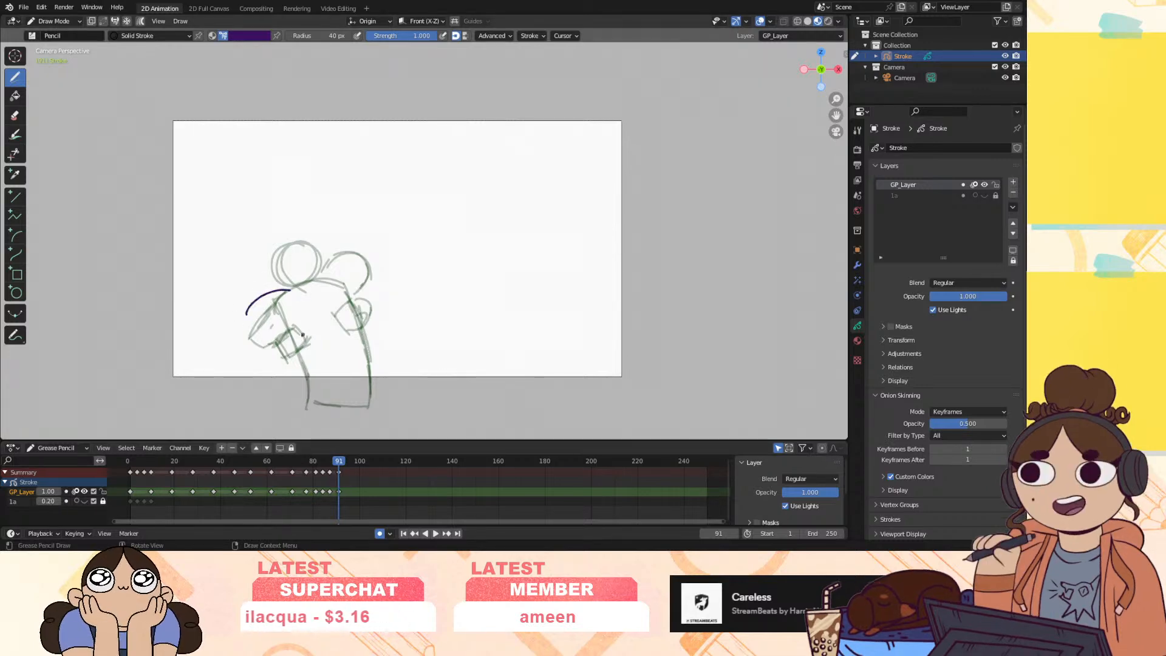
pyautogui.moveTo(235, 333)
pyautogui.mouseDown()
pyautogui.moveTo(281, 291)
pyautogui.moveTo(316, 309)
pyautogui.moveTo(238, 325)
pyautogui.moveTo(328, 308)
pyautogui.moveTo(360, 406)
pyautogui.moveTo(369, 403)
pyautogui.mouseUp()
pyautogui.moveTo(282, 401); pyautogui.dragTo(370, 406)
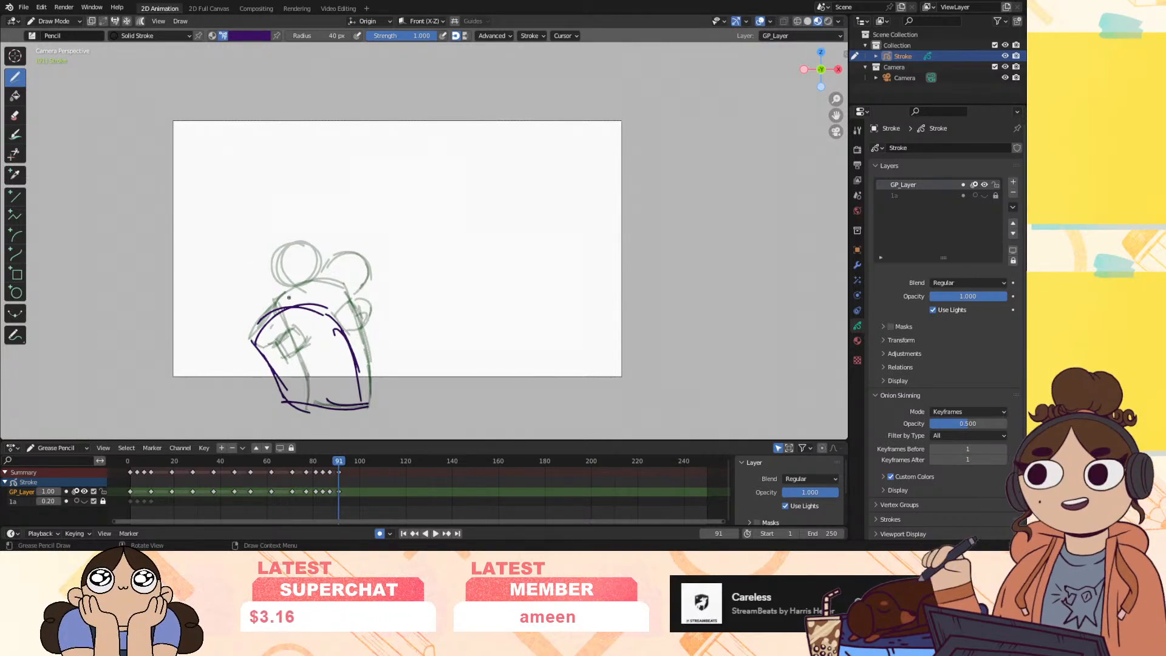
# Add partly hidden head arcs behind the hunched back on frame 91, plus blocky hands and an arm hanging down
pyautogui.moveTo(274, 297); pyautogui.dragTo(299, 305)
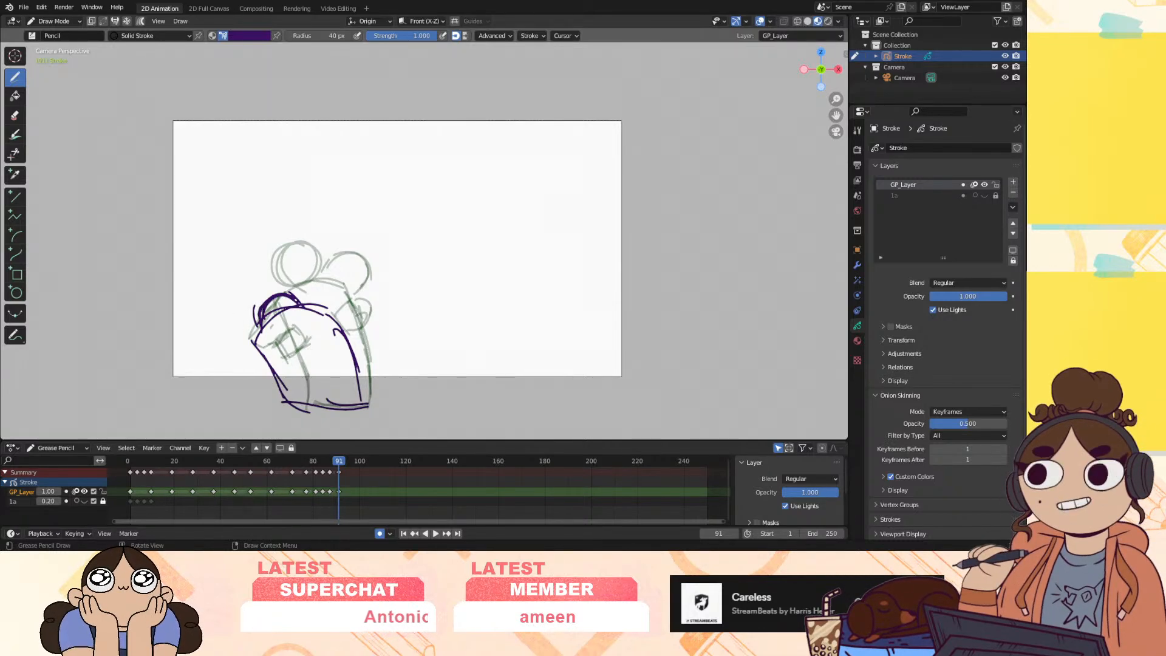
pyautogui.moveTo(276, 365)
pyautogui.mouseDown()
pyautogui.moveTo(305, 367)
pyautogui.moveTo(287, 382)
pyautogui.mouseUp()
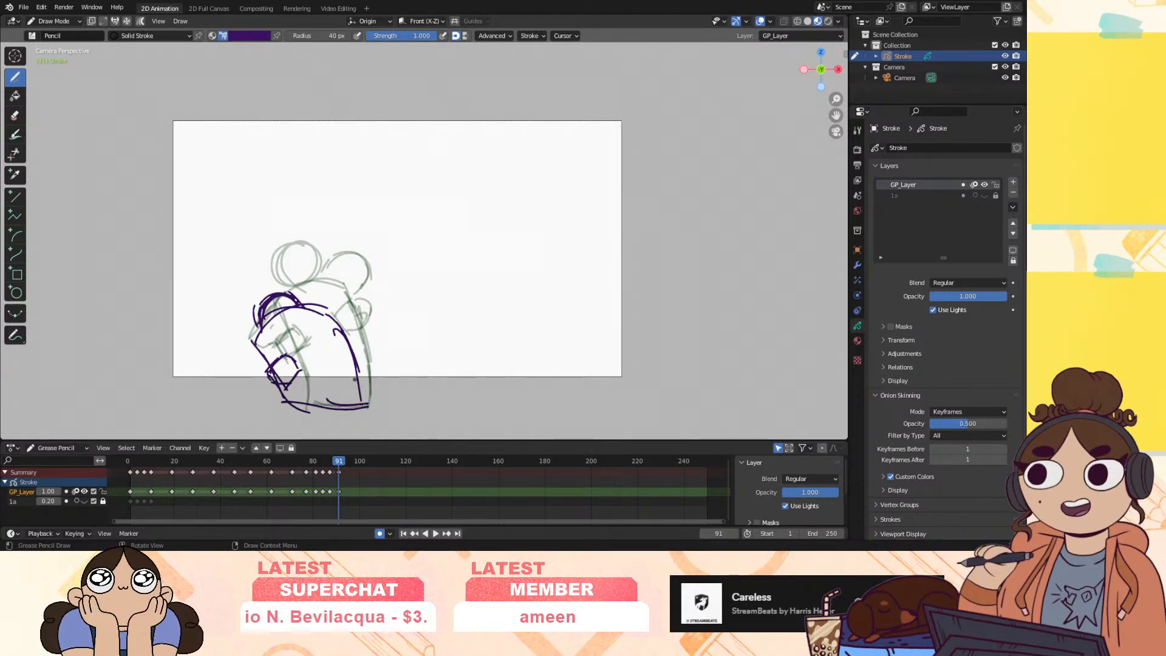
pyautogui.moveTo(344, 336); pyautogui.dragTo(350, 352)
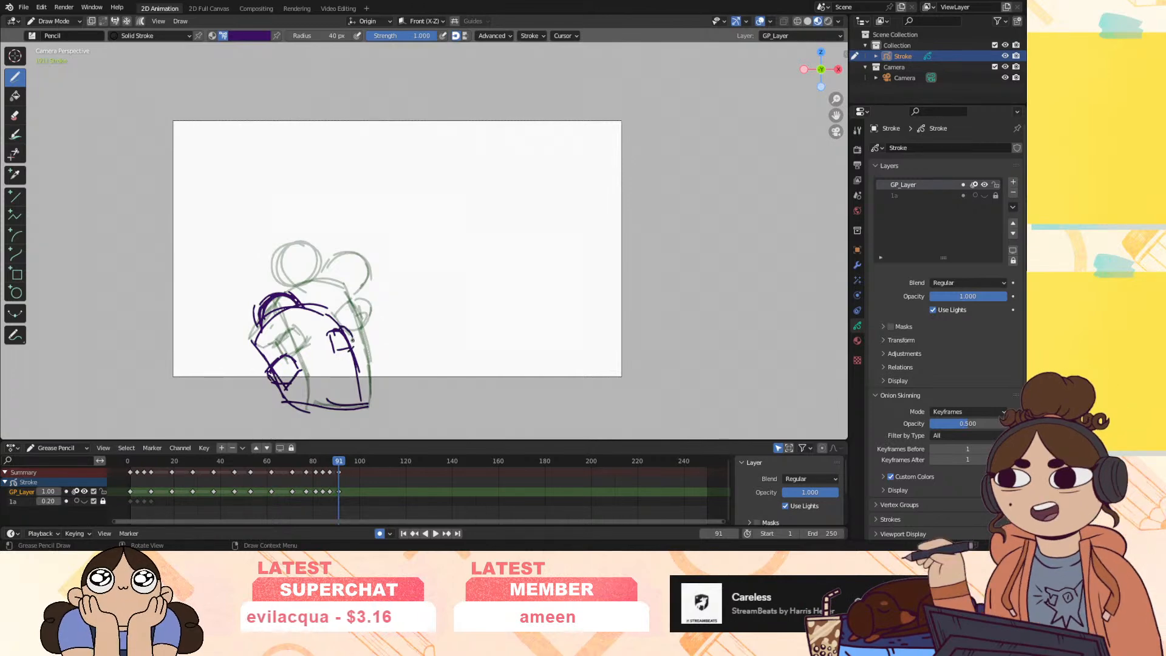
pyautogui.moveTo(249, 378); pyautogui.dragTo(252, 349)
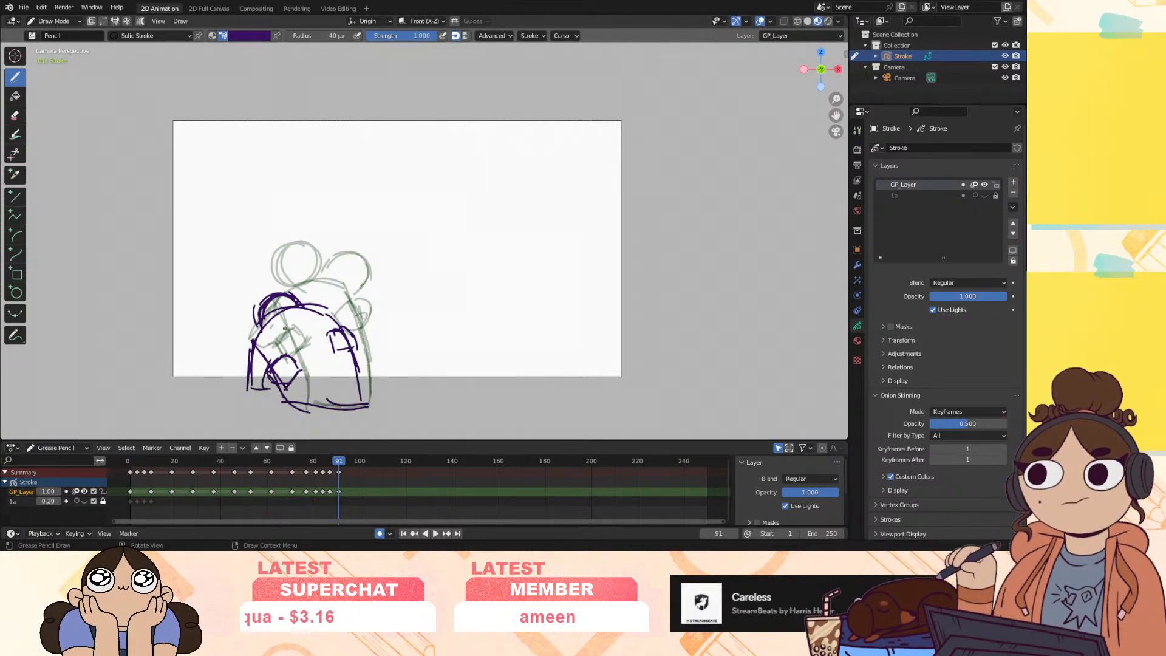
pyautogui.moveTo(303, 304); pyautogui.dragTo(332, 310)
# Draw a low rough shape near the camera frame's lower edge on frame 94 and return to the start of the timeline
pyautogui.moveTo(340, 461); pyautogui.dragTo(346, 461)
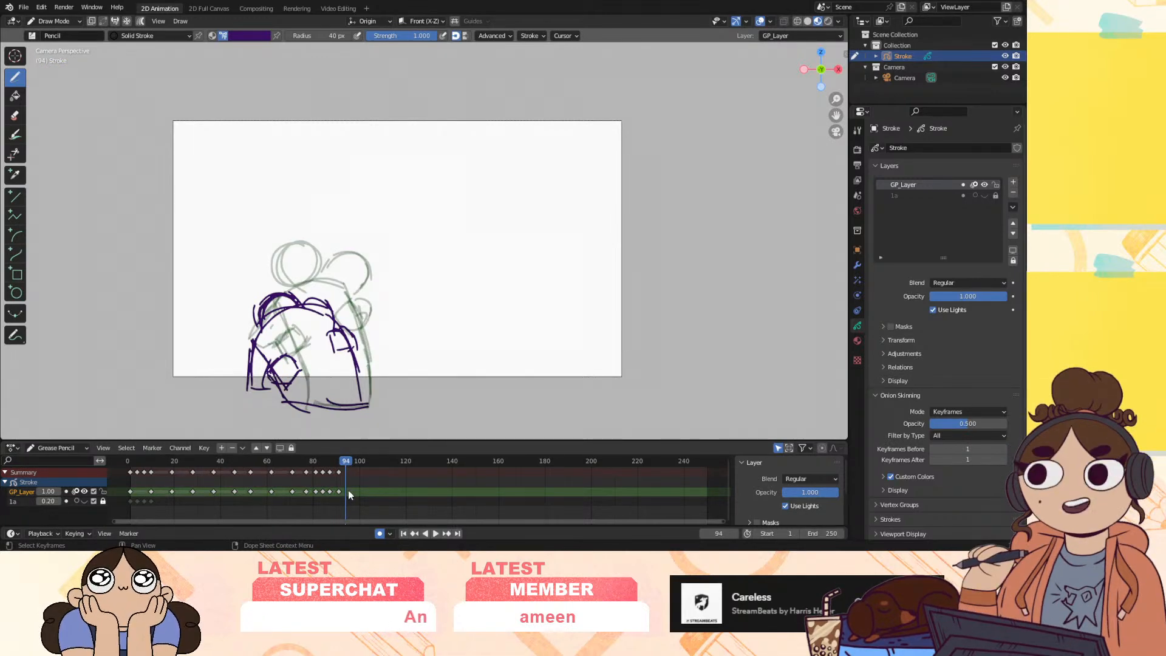
pyautogui.moveTo(242, 374)
pyautogui.mouseDown()
pyautogui.moveTo(300, 360)
pyautogui.moveTo(315, 367)
pyautogui.moveTo(300, 380)
pyautogui.moveTo(352, 383)
pyautogui.moveTo(356, 407)
pyautogui.moveTo(283, 419)
pyautogui.moveTo(373, 419)
pyautogui.mouseUp()
pyautogui.moveTo(345, 462)
pyautogui.mouseDown()
pyautogui.moveTo(303, 485)
pyautogui.moveTo(122, 501)
pyautogui.mouseUp()
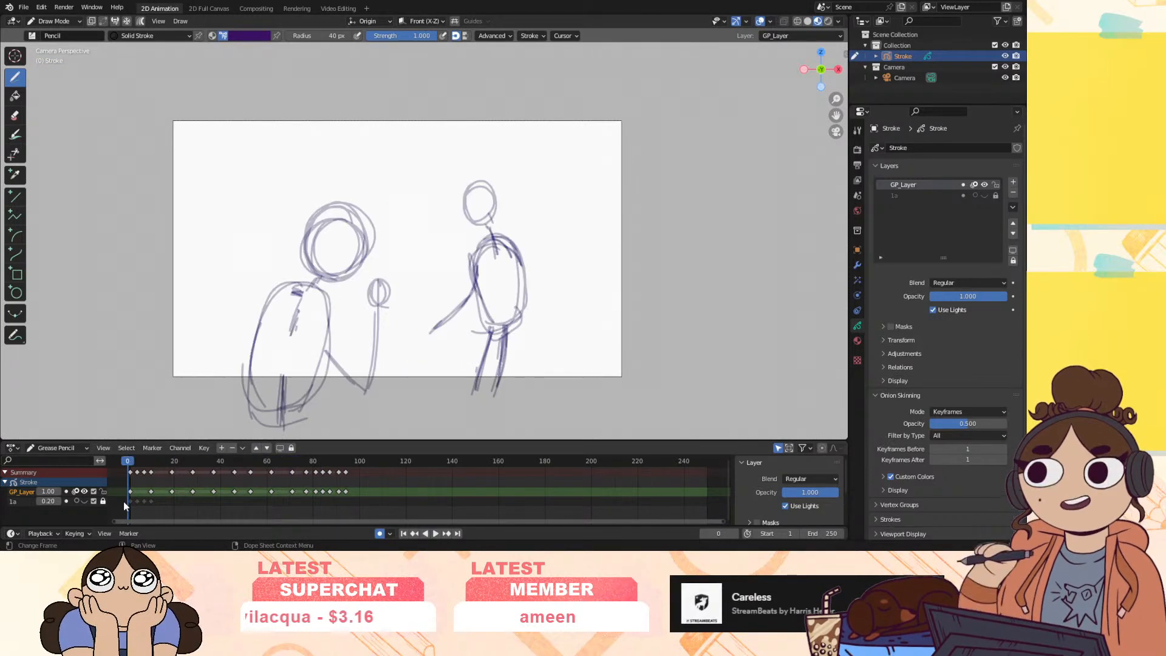
# Select the keyframes from frame 84 to 94 and spread them apart by scaling, first from frame 0 and again from frame 85
pyautogui.moveTo(341, 492); pyautogui.dragTo(320, 493)
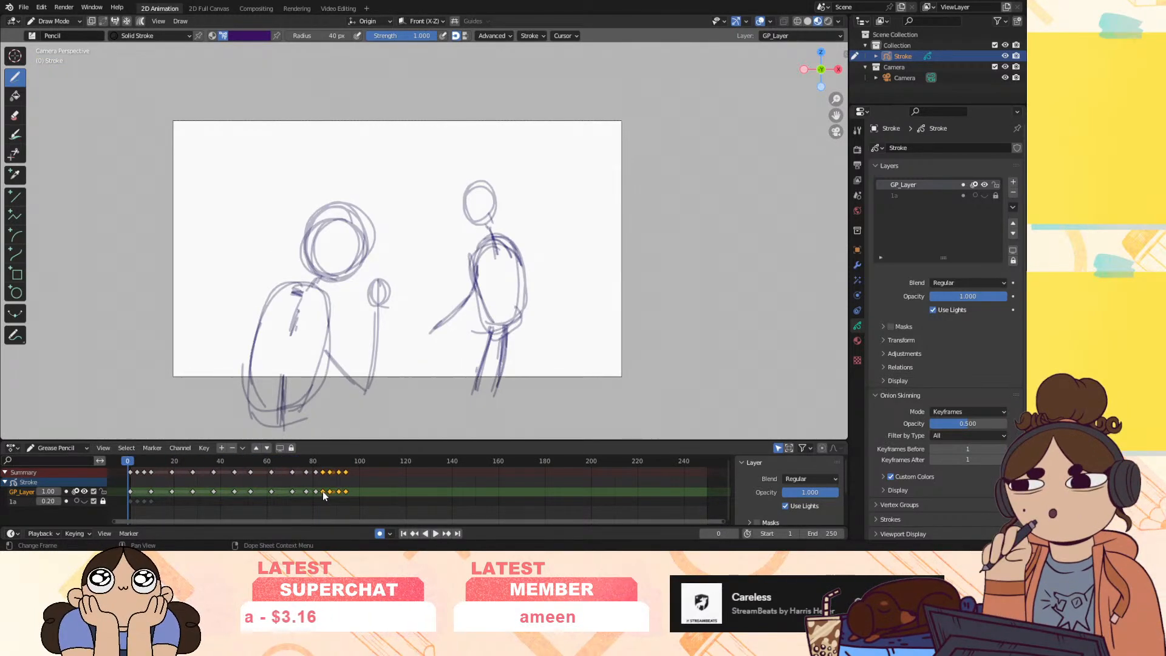
pyautogui.press('s')
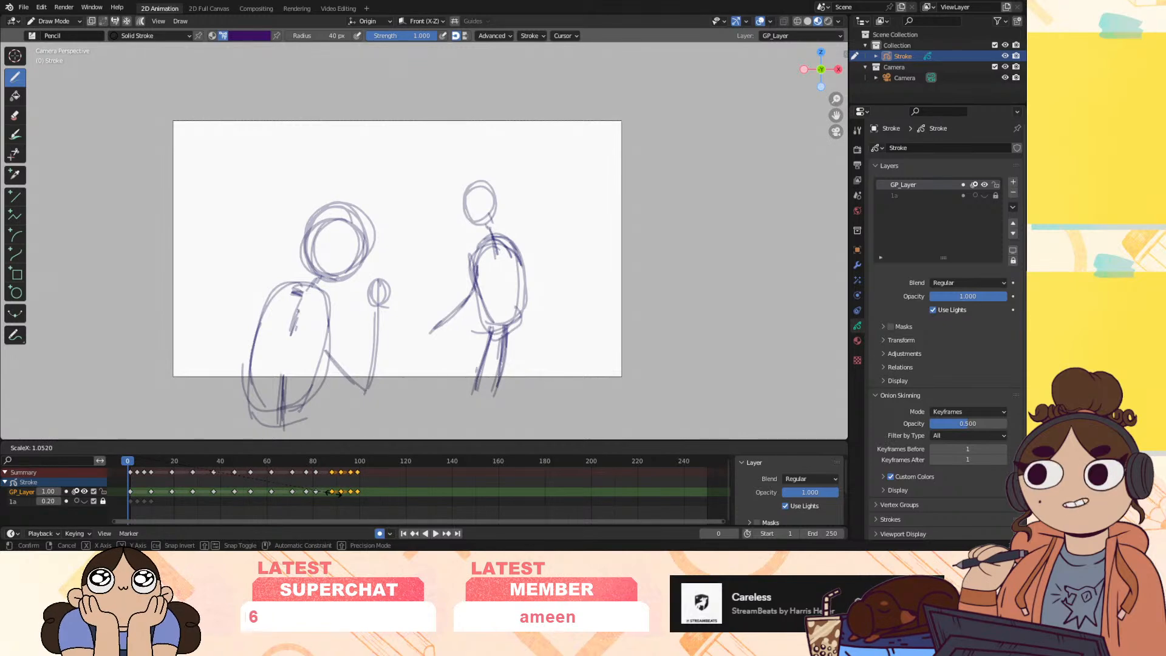
pyautogui.click(343, 488)
pyautogui.click(324, 461)
pyautogui.press('s')
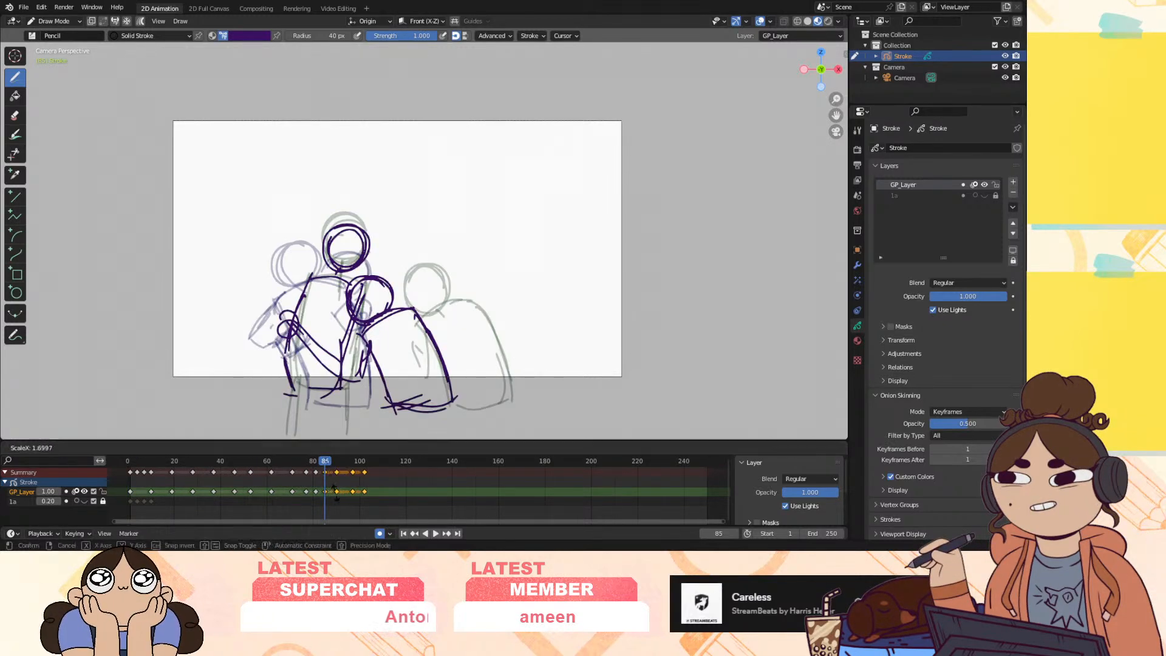
pyautogui.click(338, 493)
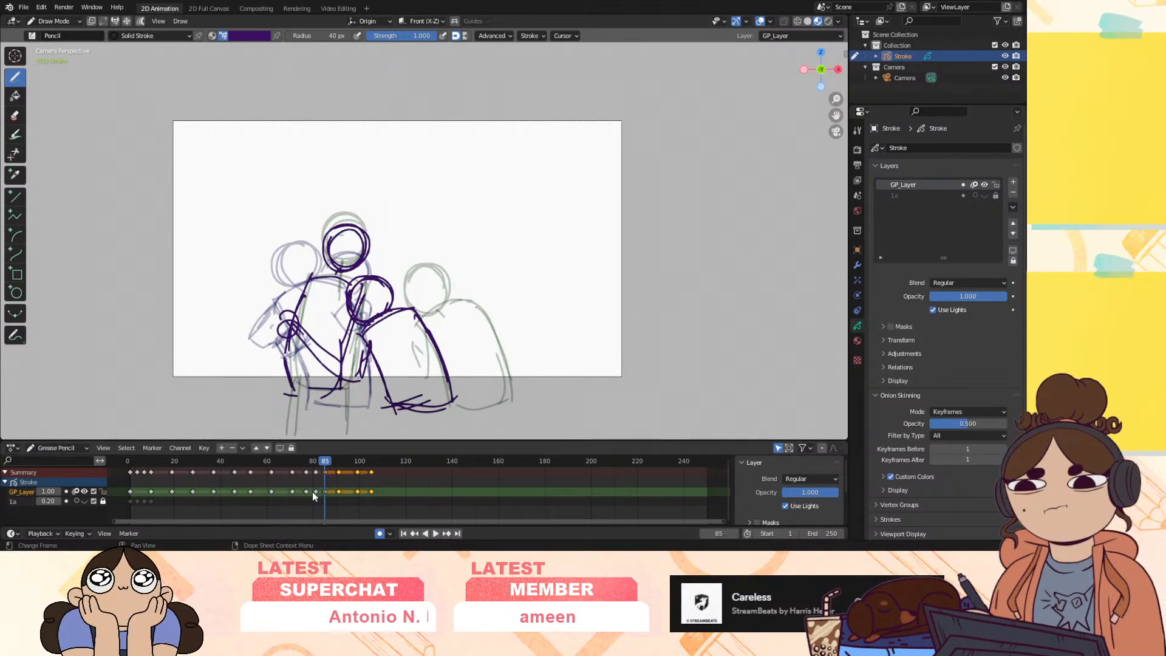
# Select all keyframes after frame 77 and scale them outward from frame 77 to widen their spacing
pyautogui.click(306, 461)
pyautogui.moveTo(377, 495); pyautogui.dragTo(378, 496)
pyautogui.press('s')
pyautogui.click(329, 493)
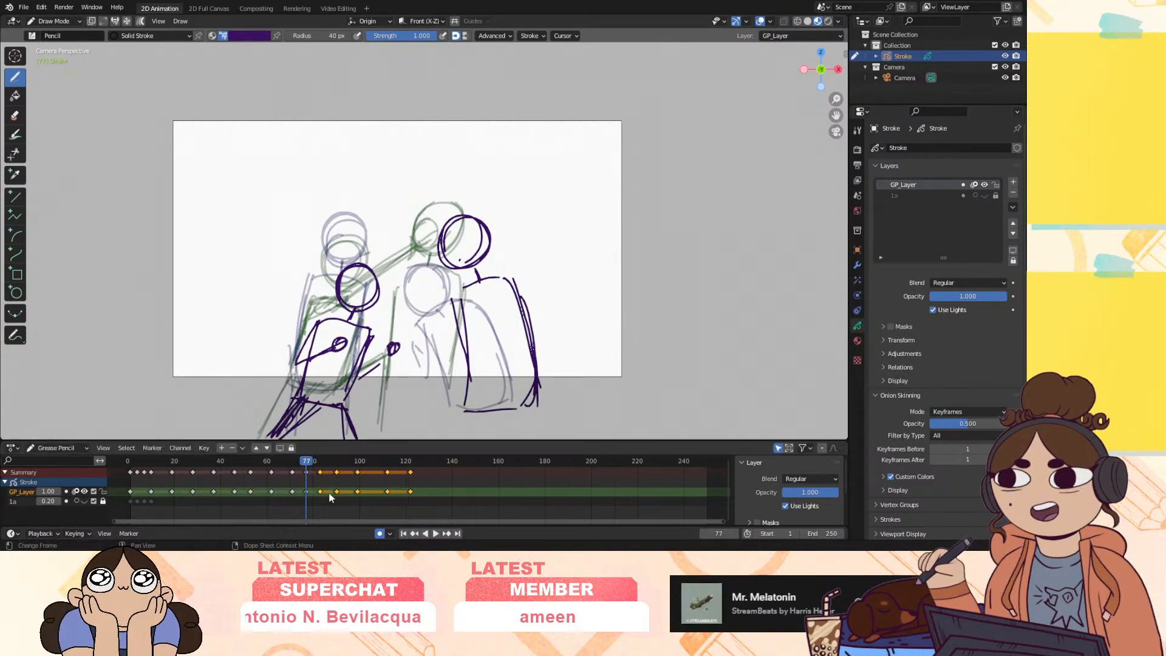
# Play back the animation and tighten the keyframes from about frame 43 onward so the last one falls at about frame 97
pyautogui.click(466, 498)
pyautogui.click(403, 533)
pyautogui.click(436, 534)
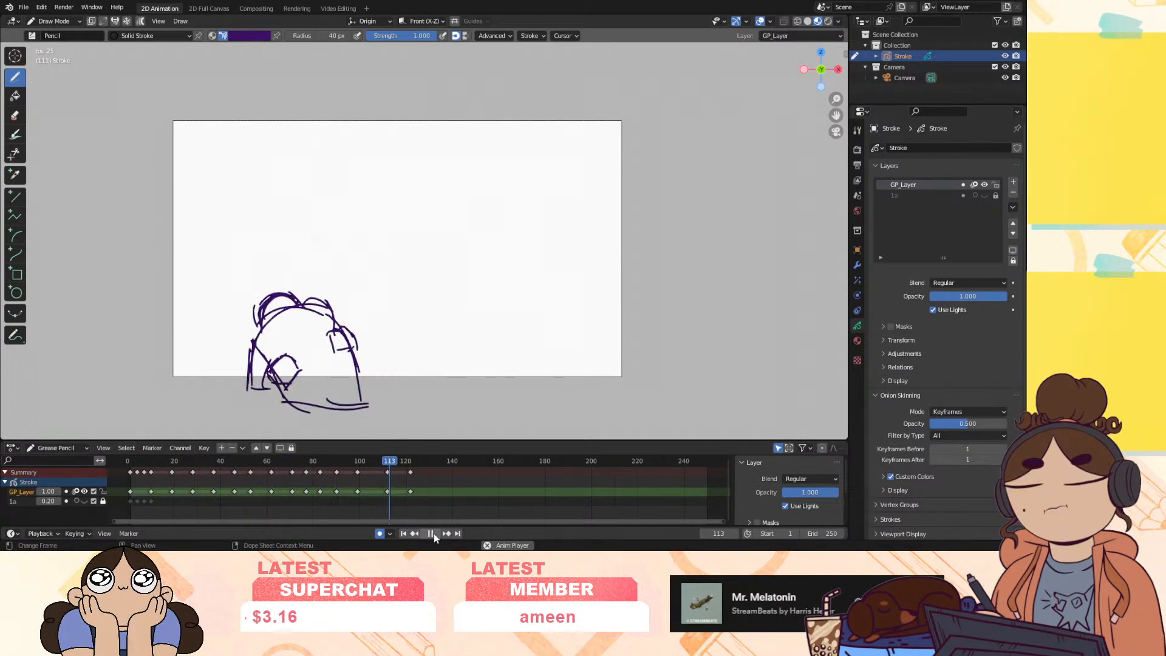
pyautogui.click(433, 534)
pyautogui.click(371, 461)
pyautogui.moveTo(381, 494)
pyautogui.mouseDown()
pyautogui.moveTo(423, 499)
pyautogui.moveTo(263, 494)
pyautogui.moveTo(310, 491)
pyautogui.mouseUp()
pyautogui.moveTo(229, 490); pyautogui.dragTo(226, 492)
pyautogui.click(130, 463)
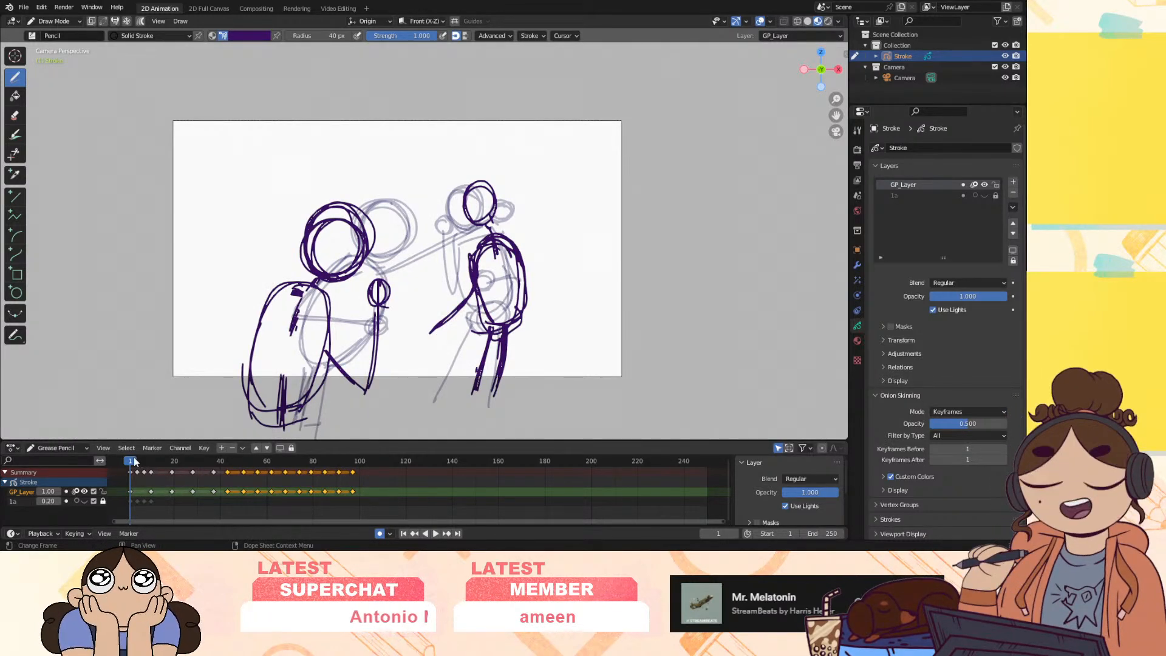
# Select the keyframes after about frame 9, scale them to about 0.85 from frame 1, and play the result
pyautogui.moveTo(144, 490); pyautogui.dragTo(374, 491)
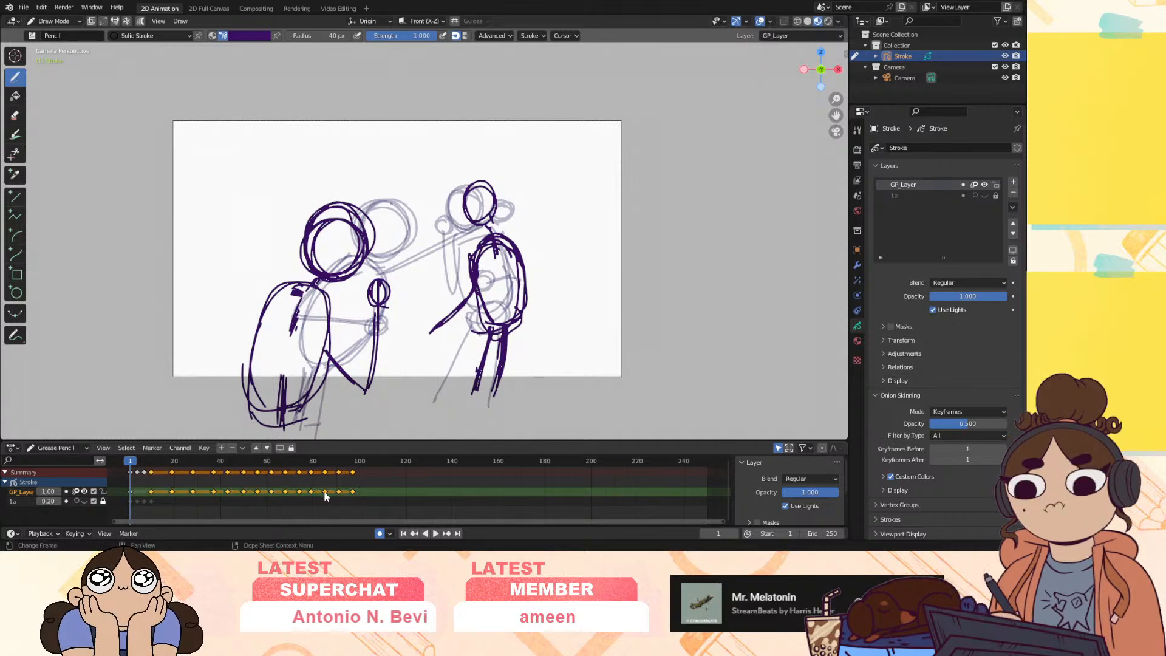
pyautogui.press('s')
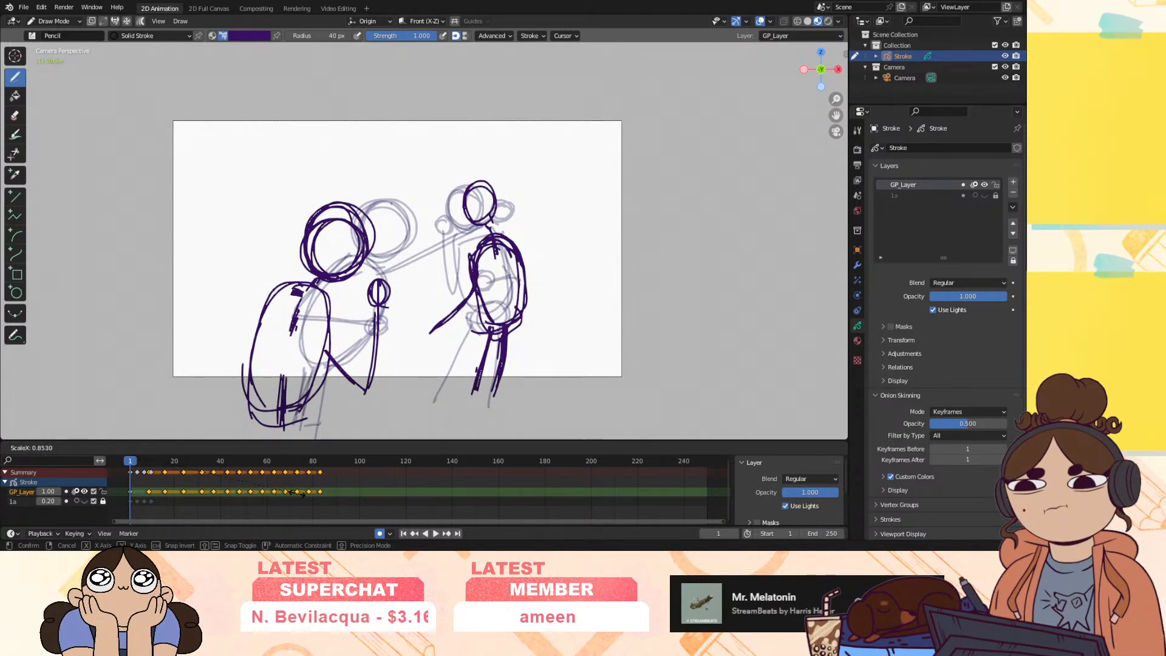
pyautogui.click(297, 493)
pyautogui.moveTo(145, 463); pyautogui.dragTo(144, 463)
pyautogui.press('space')
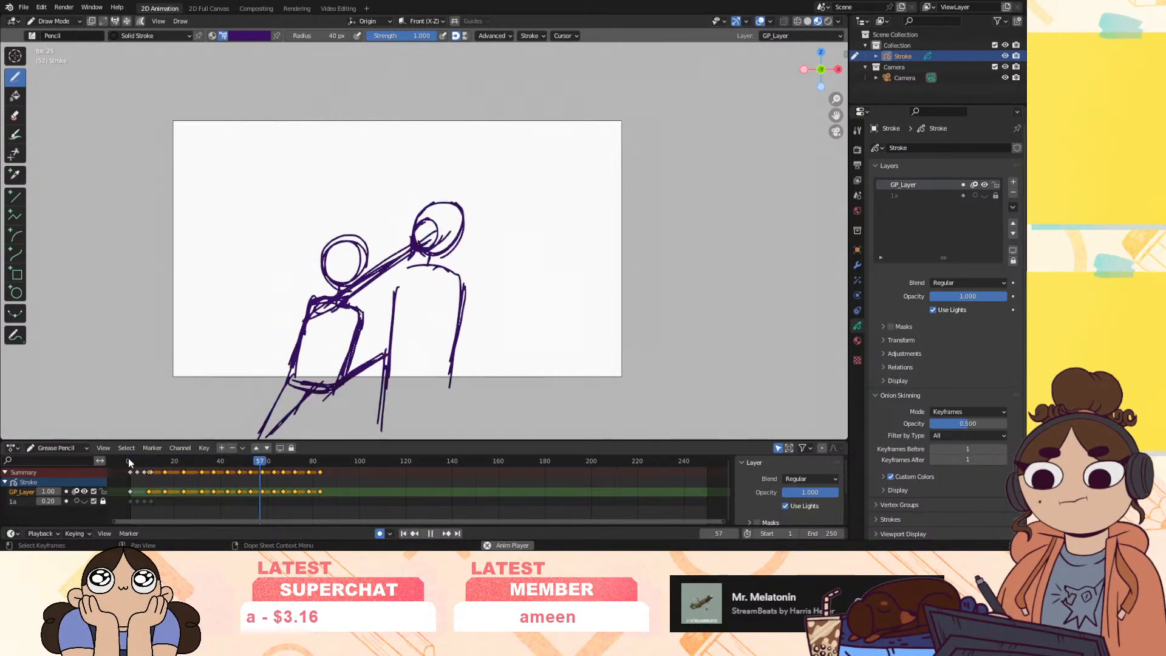
# In Sculpt Mode with a 195 px brush radius, push the falling figures' outlines sideways on frame 72 and nudge the hunched drawing near the end
pyautogui.moveTo(129, 460); pyautogui.dragTo(295, 471)
pyautogui.click(58, 21)
pyautogui.click(68, 51)
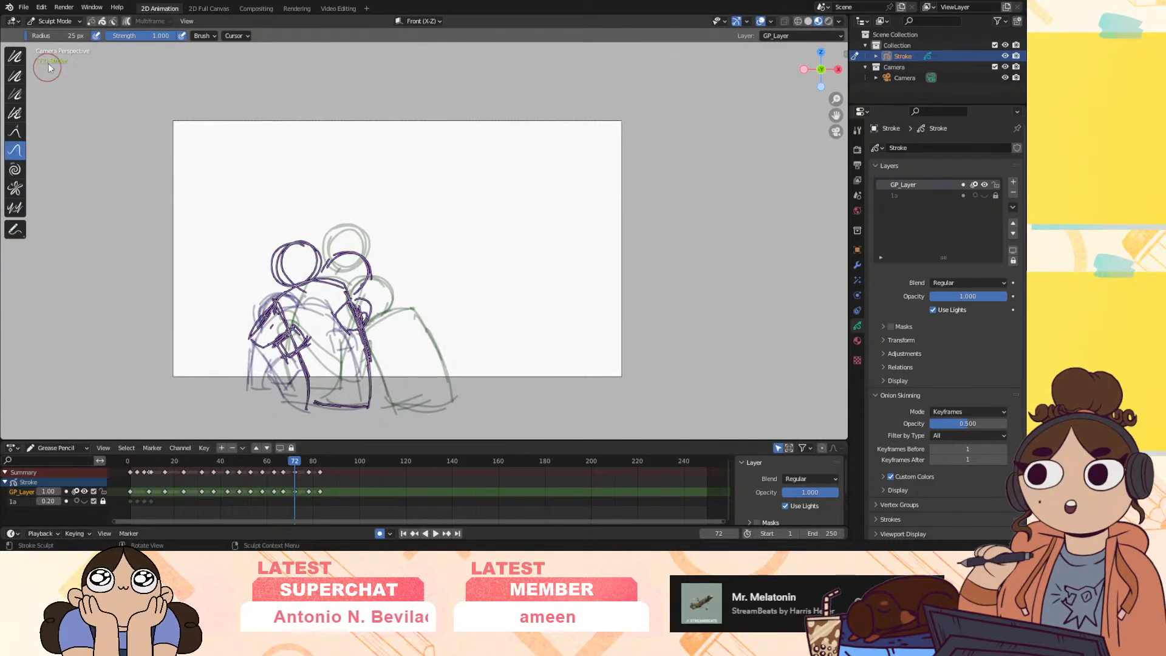
pyautogui.moveTo(59, 36); pyautogui.dragTo(82, 35)
pyautogui.moveTo(320, 263)
pyautogui.mouseDown()
pyautogui.moveTo(252, 299)
pyautogui.moveTo(377, 221)
pyautogui.moveTo(368, 254)
pyautogui.moveTo(307, 203)
pyautogui.moveTo(352, 257)
pyautogui.moveTo(260, 344)
pyautogui.moveTo(255, 322)
pyautogui.mouseUp()
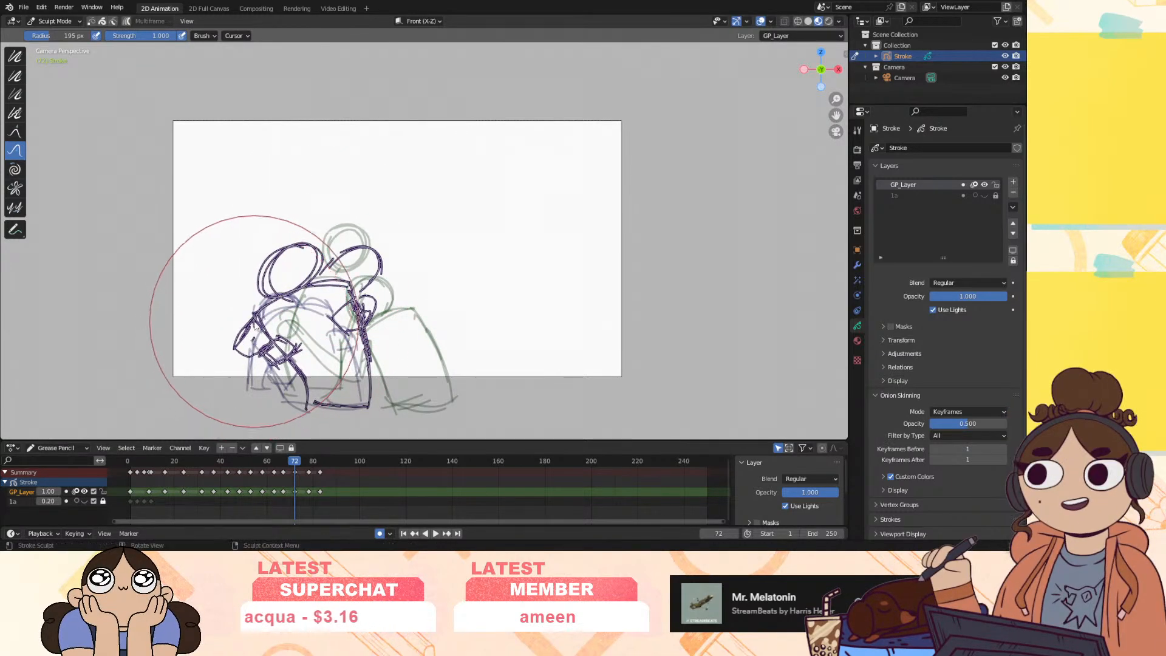
pyautogui.moveTo(297, 462); pyautogui.dragTo(312, 464)
pyautogui.moveTo(304, 294)
pyautogui.mouseDown()
pyautogui.moveTo(283, 265)
pyautogui.moveTo(271, 326)
pyautogui.moveTo(324, 294)
pyautogui.mouseUp()
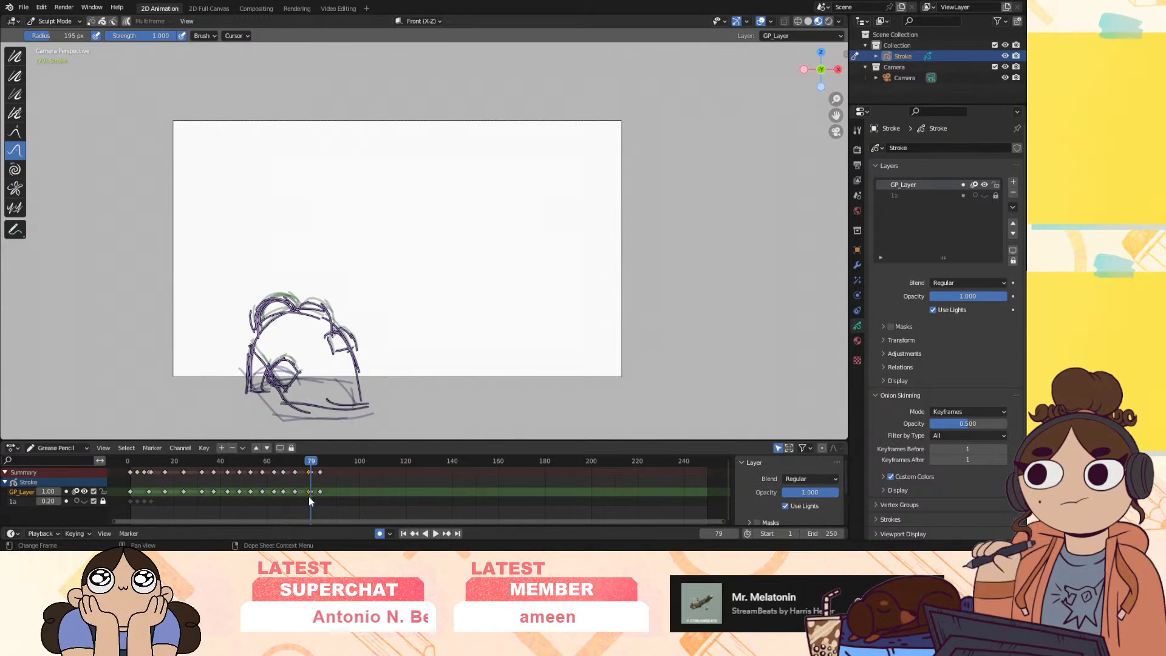
# Pull the closing keyframes together to about two frames apart, ending at frame 78, and check them in playback
pyautogui.press('space')
pyautogui.click(283, 462)
pyautogui.moveTo(283, 462)
pyautogui.mouseDown()
pyautogui.moveTo(335, 490)
pyautogui.moveTo(302, 493)
pyautogui.mouseUp()
pyautogui.press('space')
pyautogui.press('space')
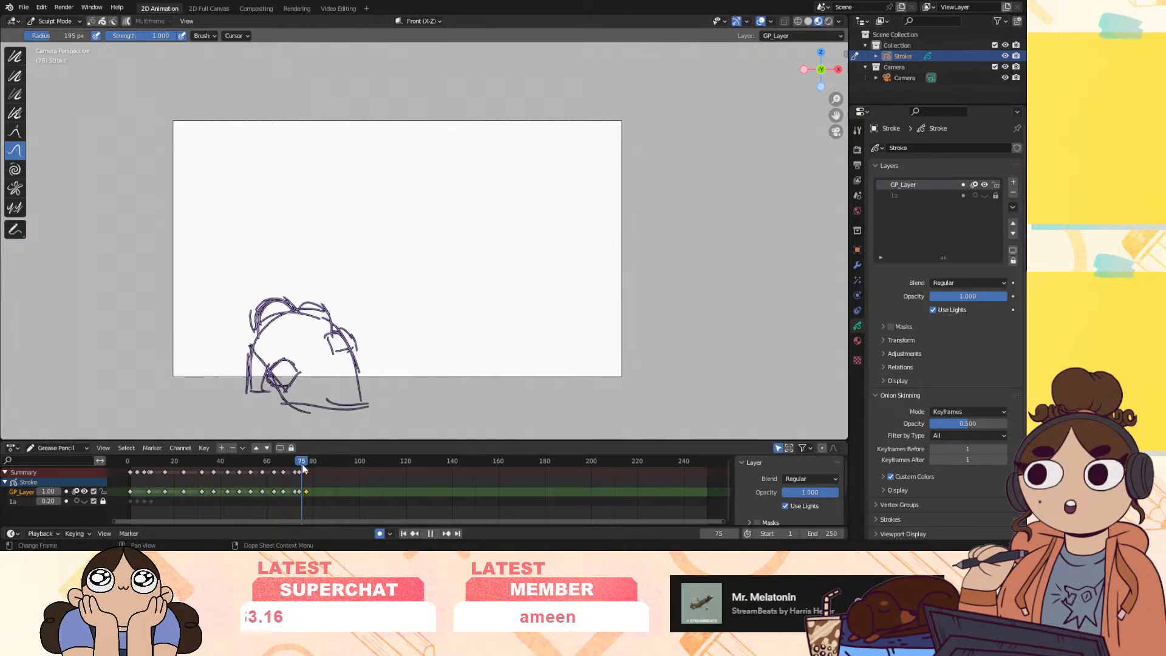
pyautogui.moveTo(303, 471); pyautogui.dragTo(130, 475)
pyautogui.press('i')
pyautogui.click(310, 494)
pyautogui.press('space')
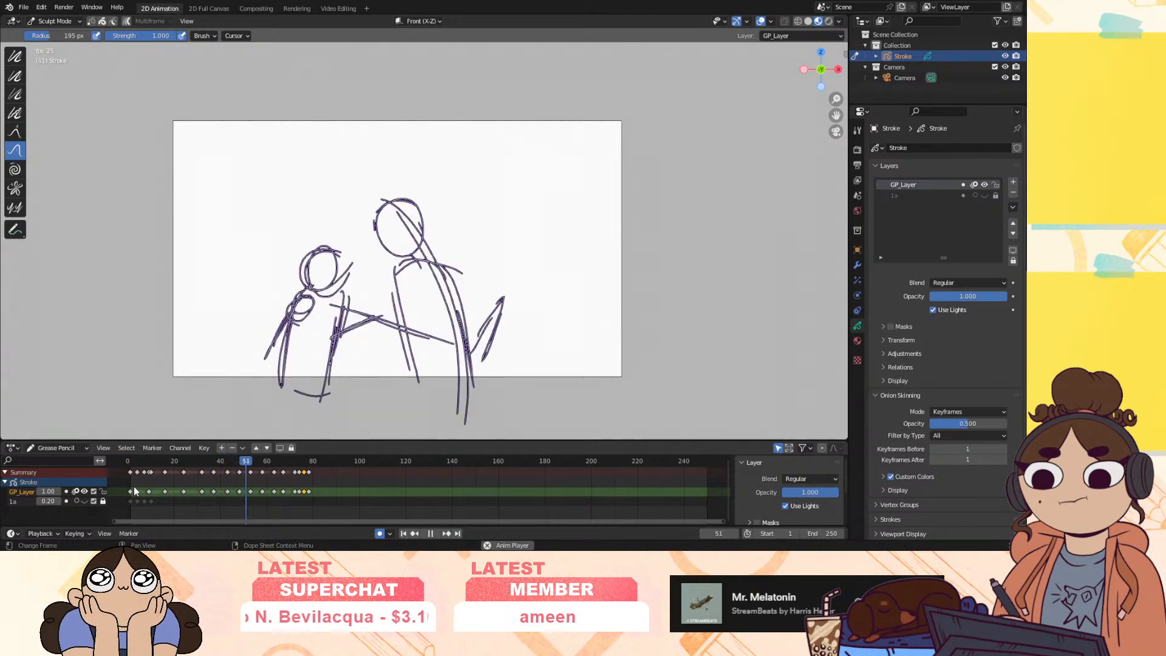
pyautogui.press('space')
# Select the closing keyframes and shift them about two frames earlier so the last one sits at frame 76, reviewing the motion
pyautogui.moveTo(308, 467); pyautogui.dragTo(292, 463)
pyautogui.press('b')
pyautogui.press('g')
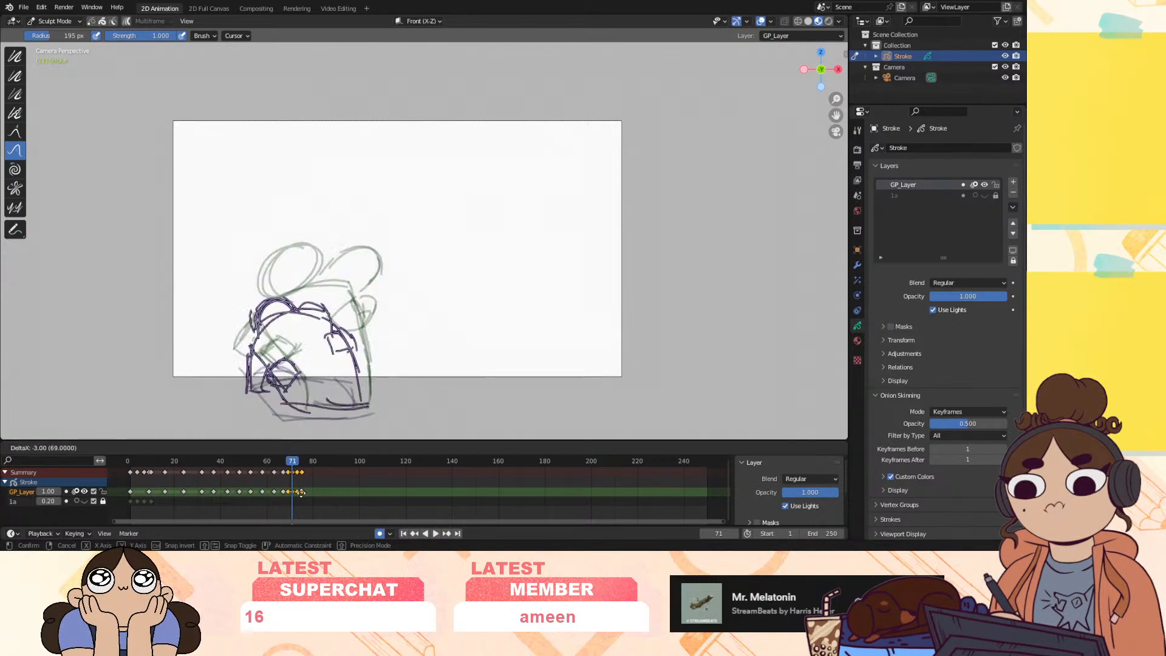
pyautogui.click(305, 489)
pyautogui.press('space')
pyautogui.moveTo(273, 460)
pyautogui.mouseDown()
pyautogui.moveTo(216, 467)
pyautogui.moveTo(271, 475)
pyautogui.moveTo(186, 490)
pyautogui.moveTo(224, 491)
pyautogui.moveTo(201, 486)
pyautogui.mouseUp()
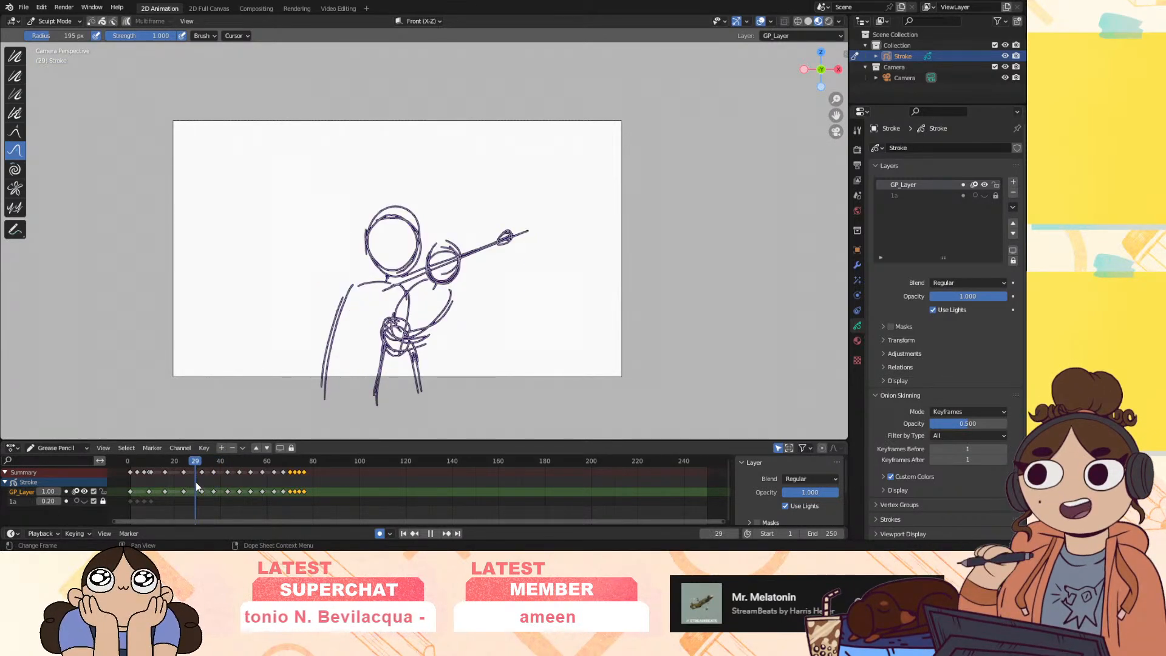
pyautogui.moveTo(198, 481)
pyautogui.mouseDown()
pyautogui.moveTo(148, 486)
pyautogui.moveTo(138, 500)
pyautogui.moveTo(299, 509)
pyautogui.mouseUp()
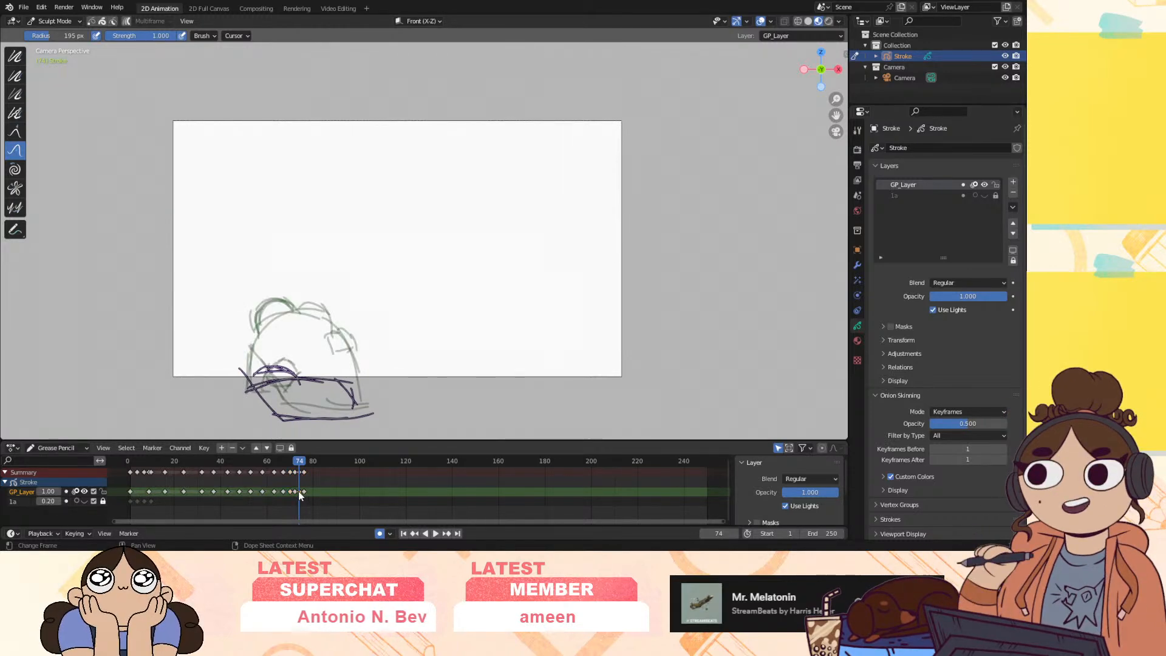
# Delete the keyframe at frame 74 and move the last keyframe to frame 75
pyautogui.click(300, 492)
pyautogui.press('Delete')
pyautogui.moveTo(304, 492); pyautogui.dragTo(301, 493)
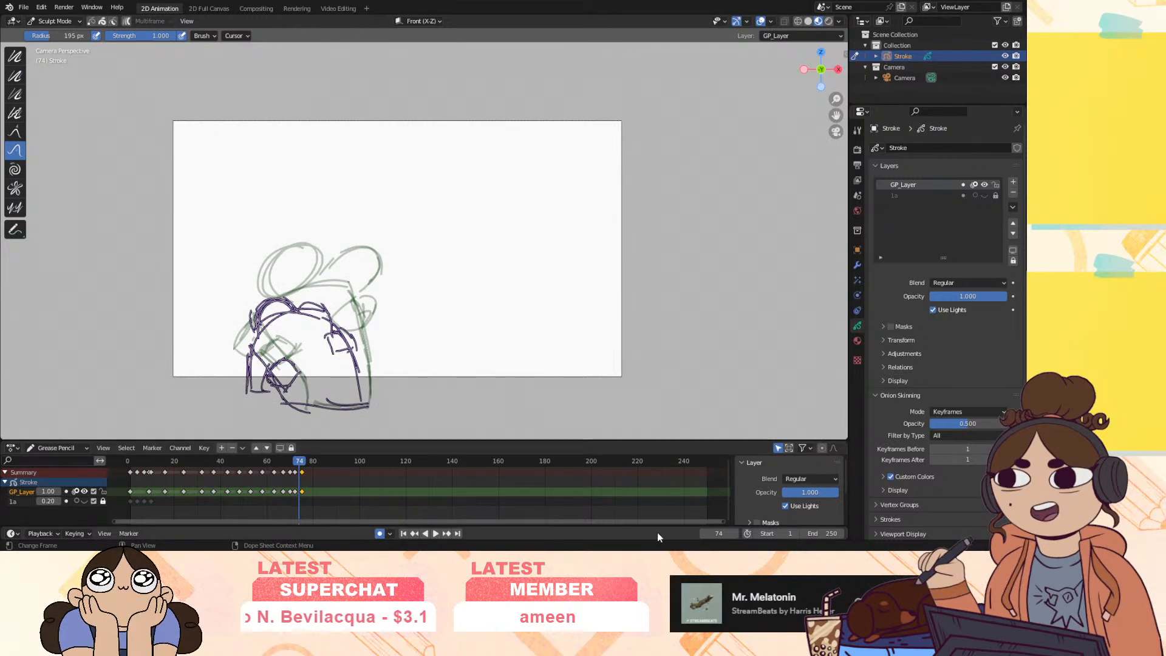
# Play and scrub the whole animation repeatedly from the first frame to check the timing of the poses
pyautogui.moveTo(722, 521); pyautogui.dragTo(316, 537)
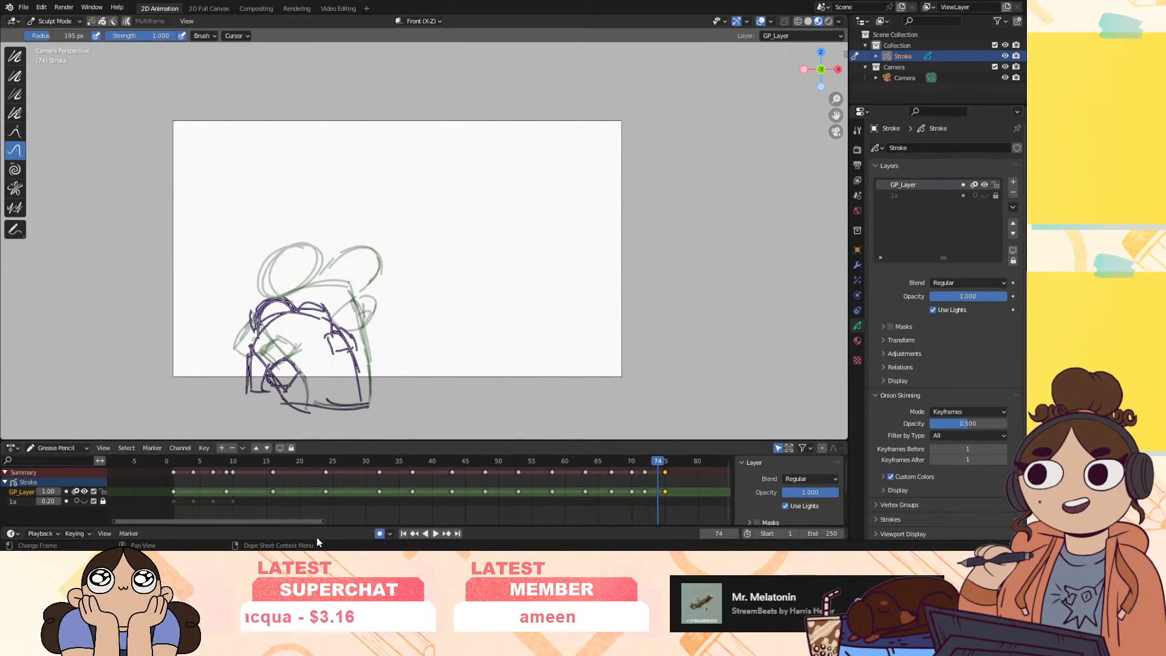
pyautogui.click(178, 460)
pyautogui.press('space')
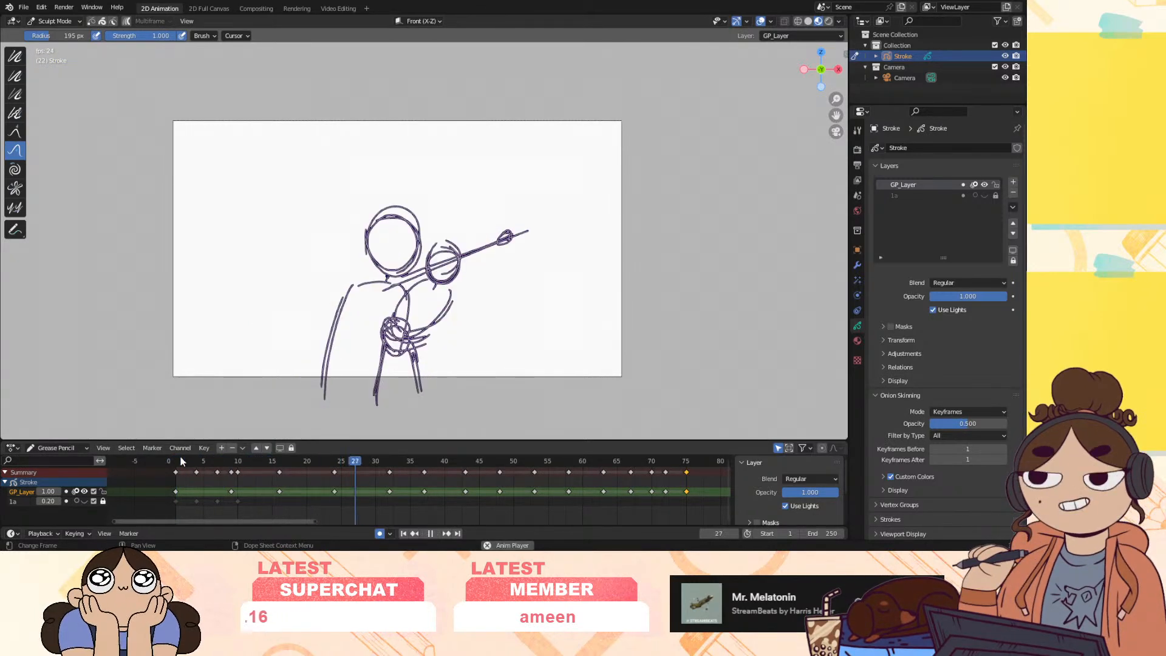
pyautogui.press('space')
pyautogui.moveTo(342, 462)
pyautogui.mouseDown()
pyautogui.moveTo(211, 483)
pyautogui.moveTo(358, 495)
pyautogui.mouseUp()
pyautogui.moveTo(178, 463)
pyautogui.mouseDown()
pyautogui.moveTo(195, 480)
pyautogui.moveTo(445, 487)
pyautogui.mouseUp()
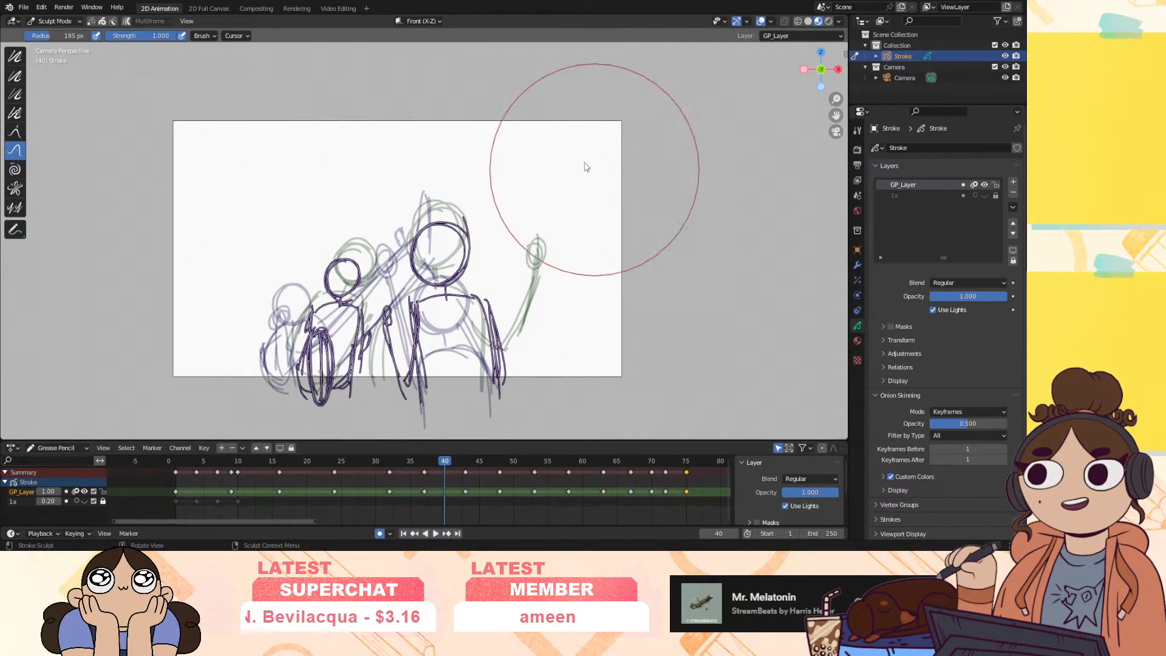
pyautogui.click(176, 463)
pyautogui.click(435, 533)
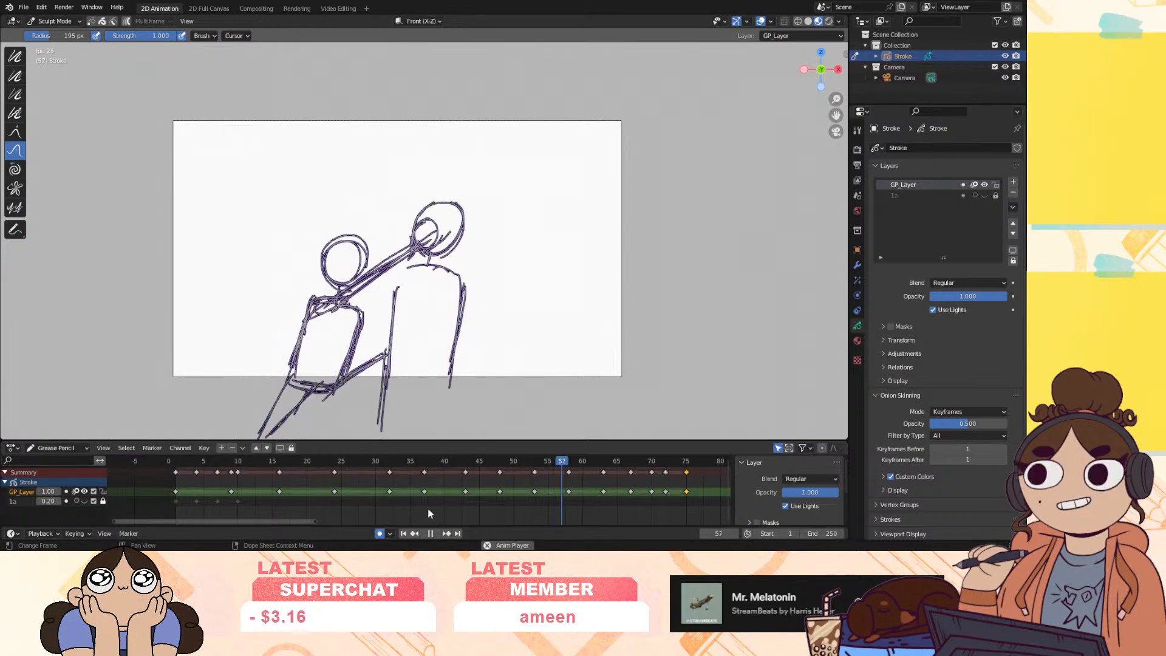
pyautogui.click(350, 462)
pyautogui.moveTo(348, 461)
pyautogui.mouseDown()
pyautogui.moveTo(176, 471)
pyautogui.moveTo(220, 476)
pyautogui.moveTo(224, 486)
pyautogui.moveTo(192, 500)
pyautogui.mouseUp()
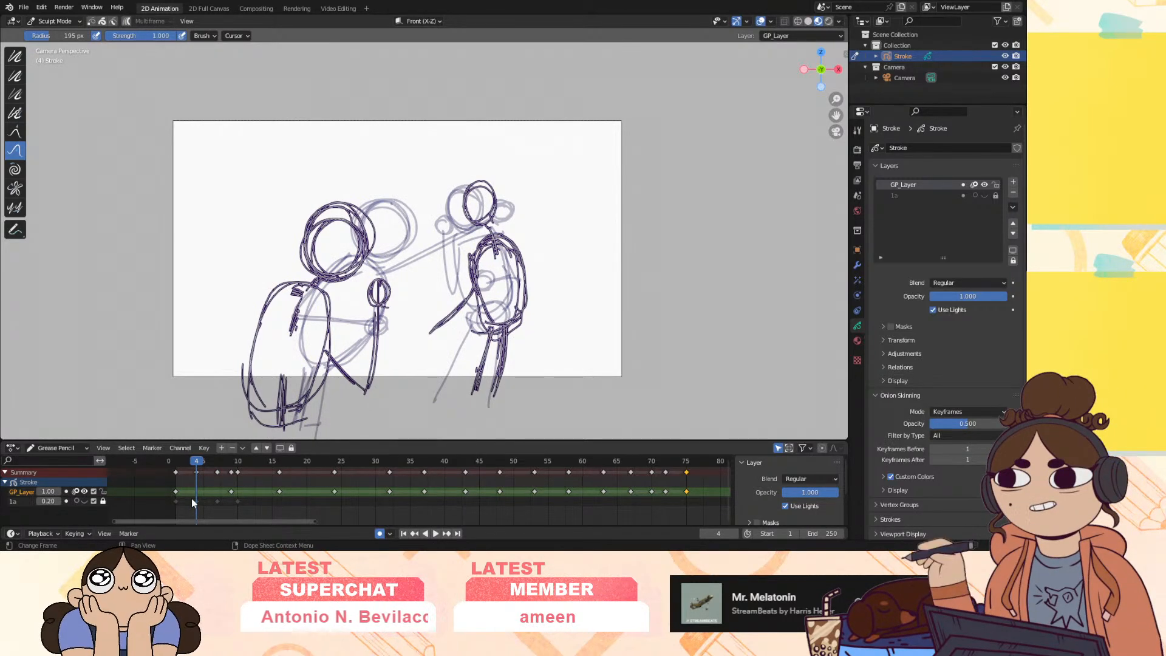
pyautogui.click(404, 533)
pyautogui.click(435, 534)
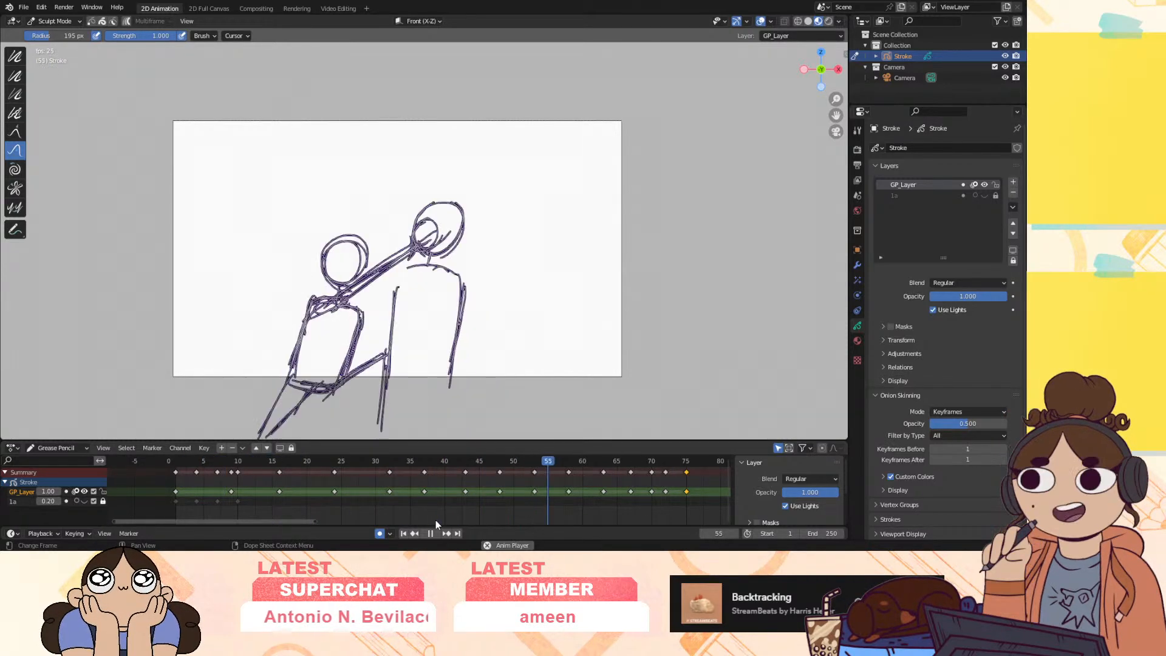
pyautogui.click(430, 533)
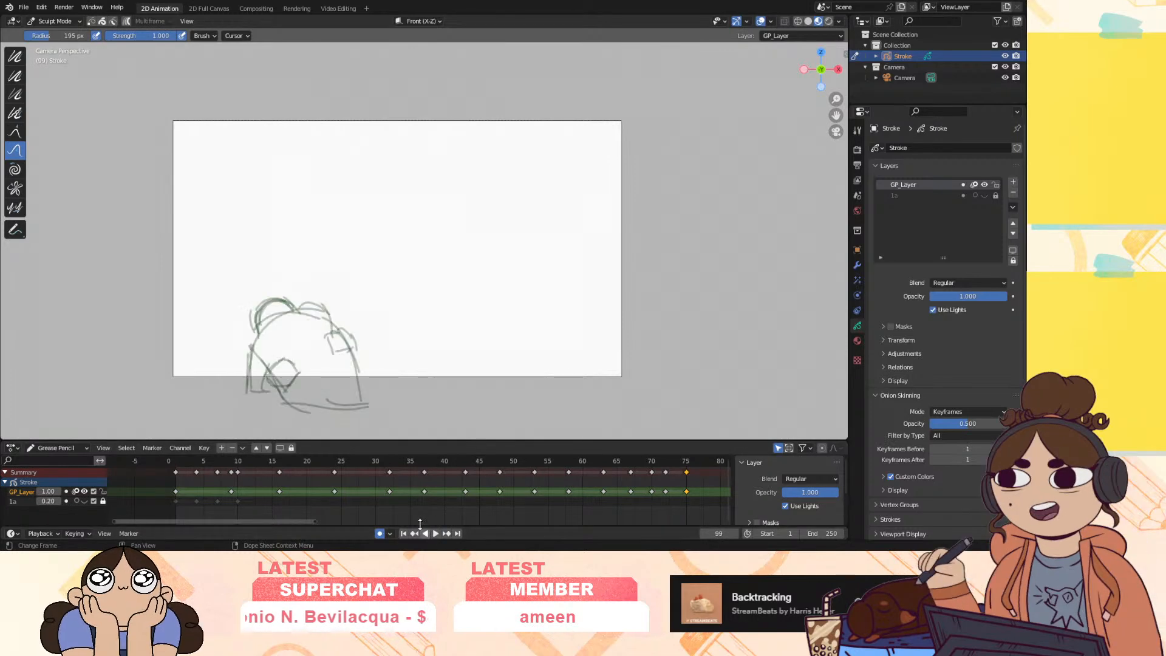
pyautogui.click(175, 462)
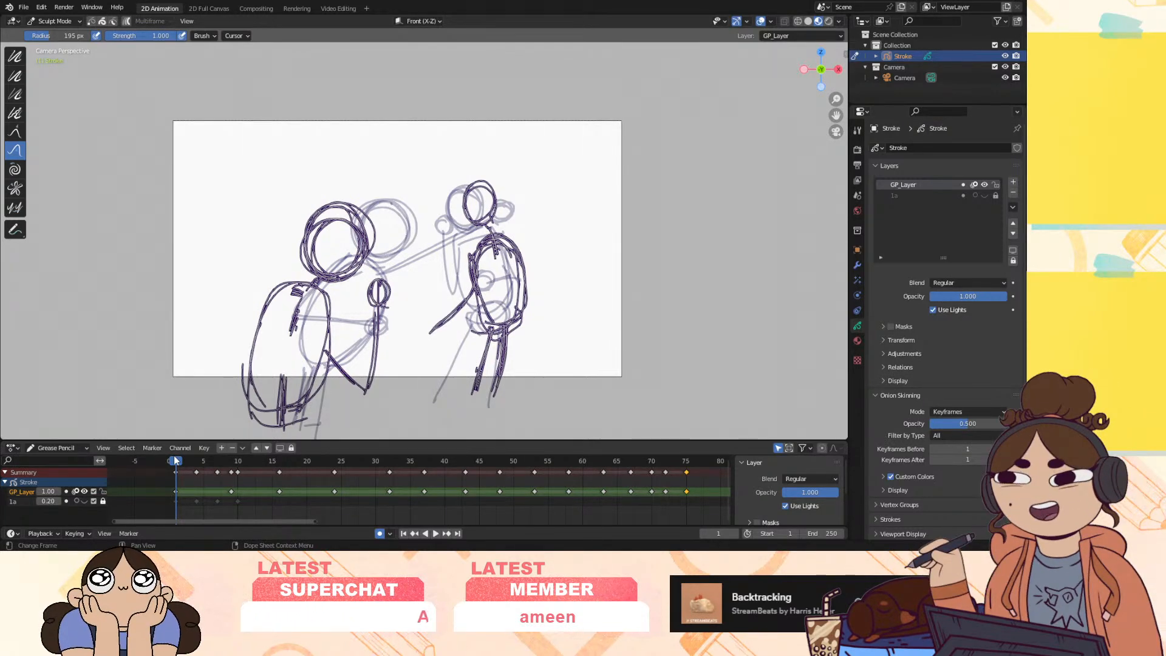
pyautogui.press('space')
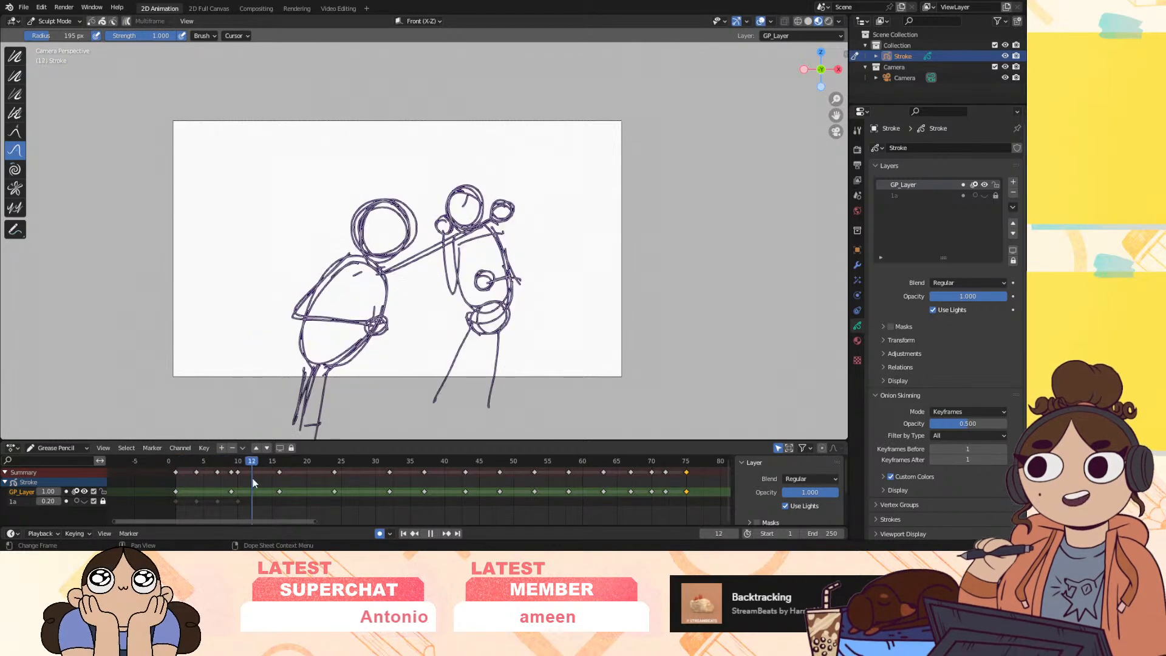
# Scrub through the opening poses, return to frame 1 and switch the Grease Pencil object to Draw Mode
pyautogui.moveTo(235, 481)
pyautogui.mouseDown()
pyautogui.moveTo(219, 490)
pyautogui.moveTo(297, 493)
pyautogui.moveTo(247, 500)
pyautogui.moveTo(257, 501)
pyautogui.mouseUp()
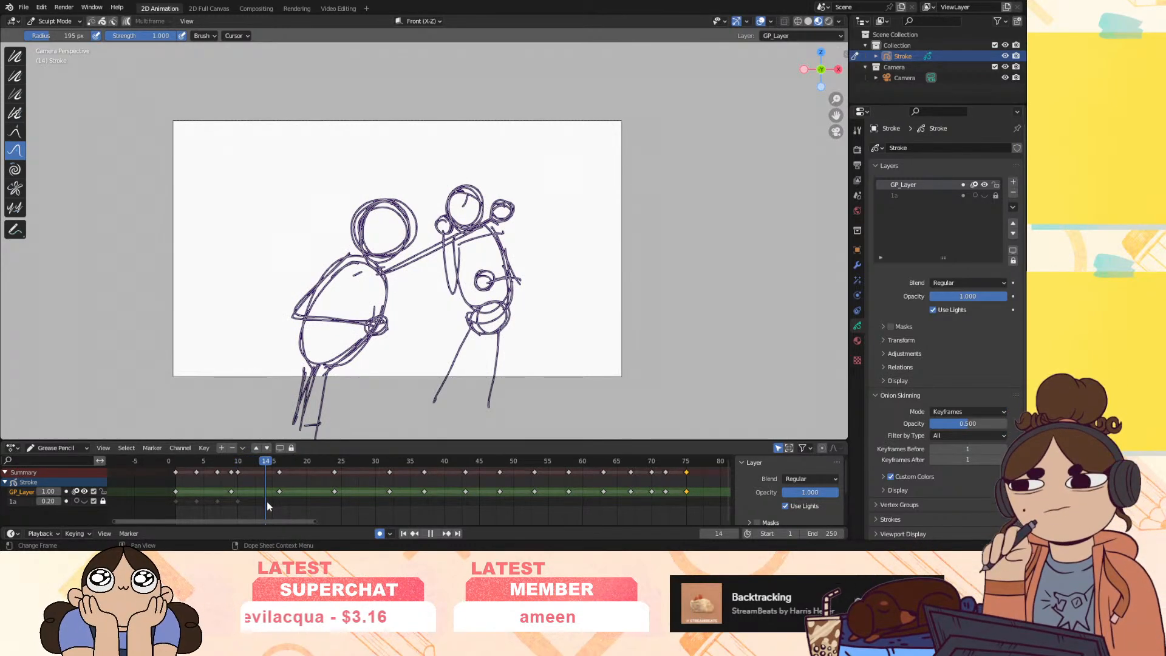
pyautogui.moveTo(265, 502)
pyautogui.mouseDown()
pyautogui.moveTo(286, 497)
pyautogui.moveTo(195, 519)
pyautogui.moveTo(310, 527)
pyautogui.moveTo(211, 510)
pyautogui.moveTo(235, 516)
pyautogui.moveTo(175, 523)
pyautogui.moveTo(238, 523)
pyautogui.moveTo(198, 529)
pyautogui.moveTo(238, 527)
pyautogui.moveTo(221, 538)
pyautogui.moveTo(219, 522)
pyautogui.mouseUp()
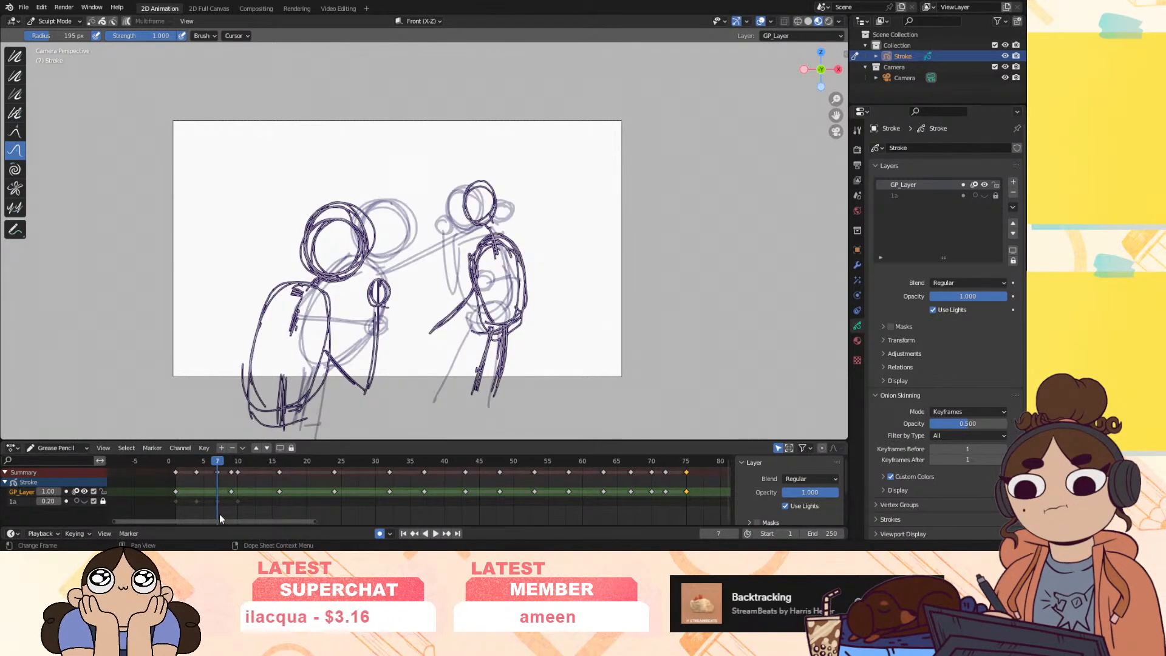
pyautogui.click(176, 462)
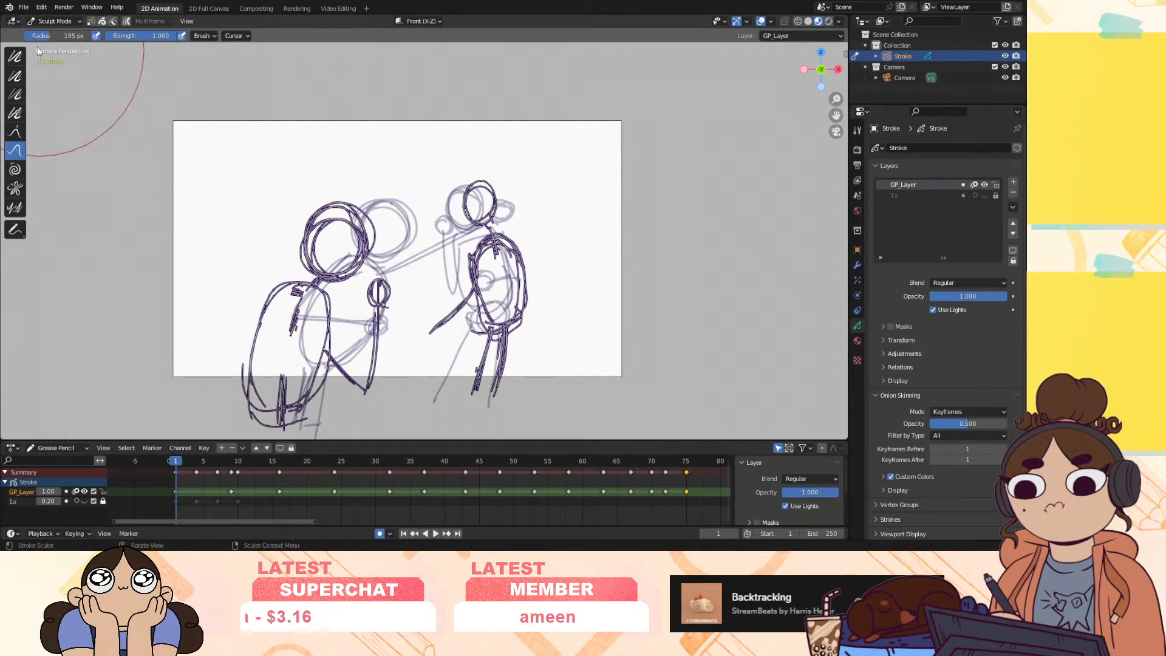
pyautogui.click(49, 21)
pyautogui.click(64, 68)
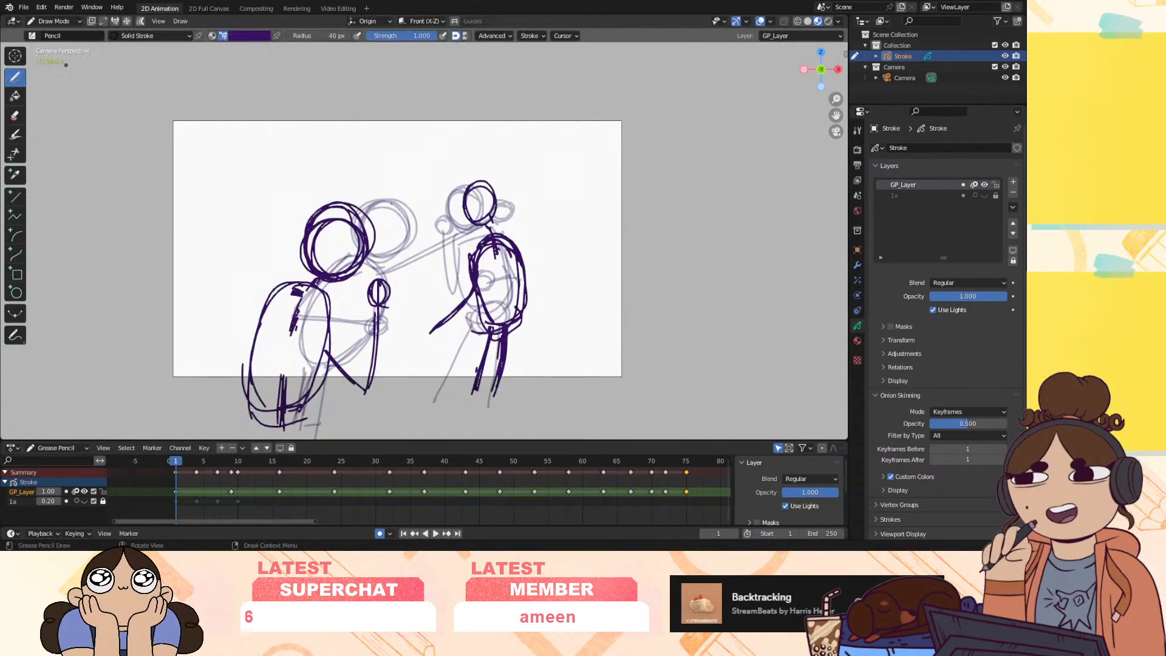
# Turn off onion skinning for GP_Layer and lower its opacity to 0.6
pyautogui.click(75, 491)
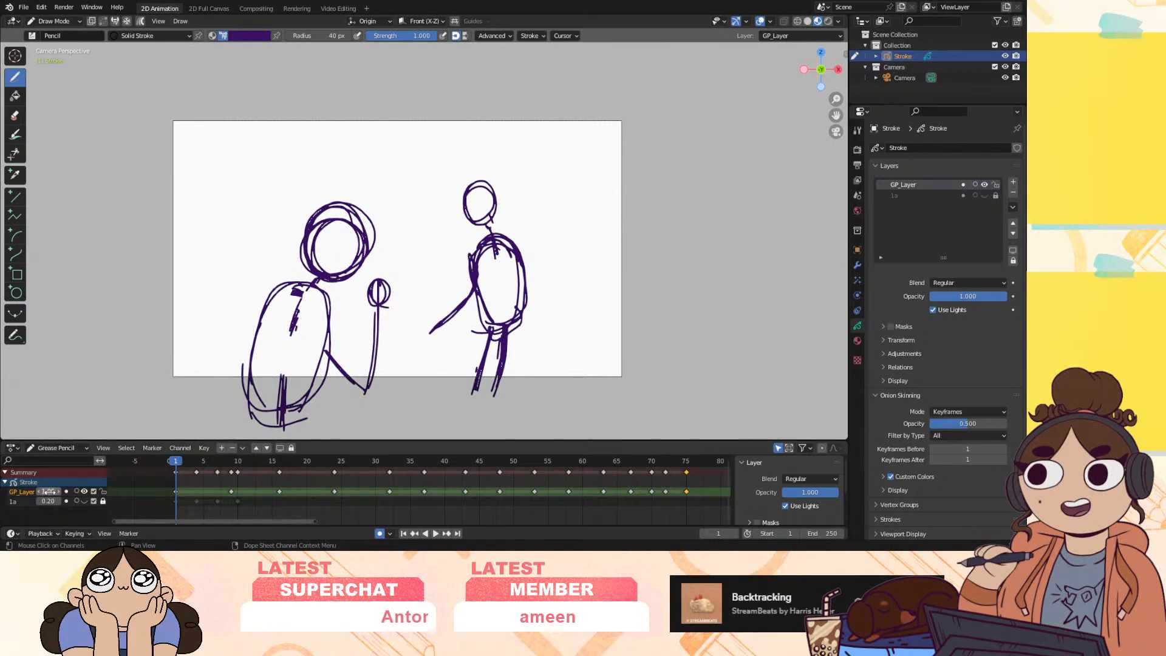
pyautogui.click(39, 492)
pyautogui.click(40, 491)
pyautogui.doubleClick(39, 492)
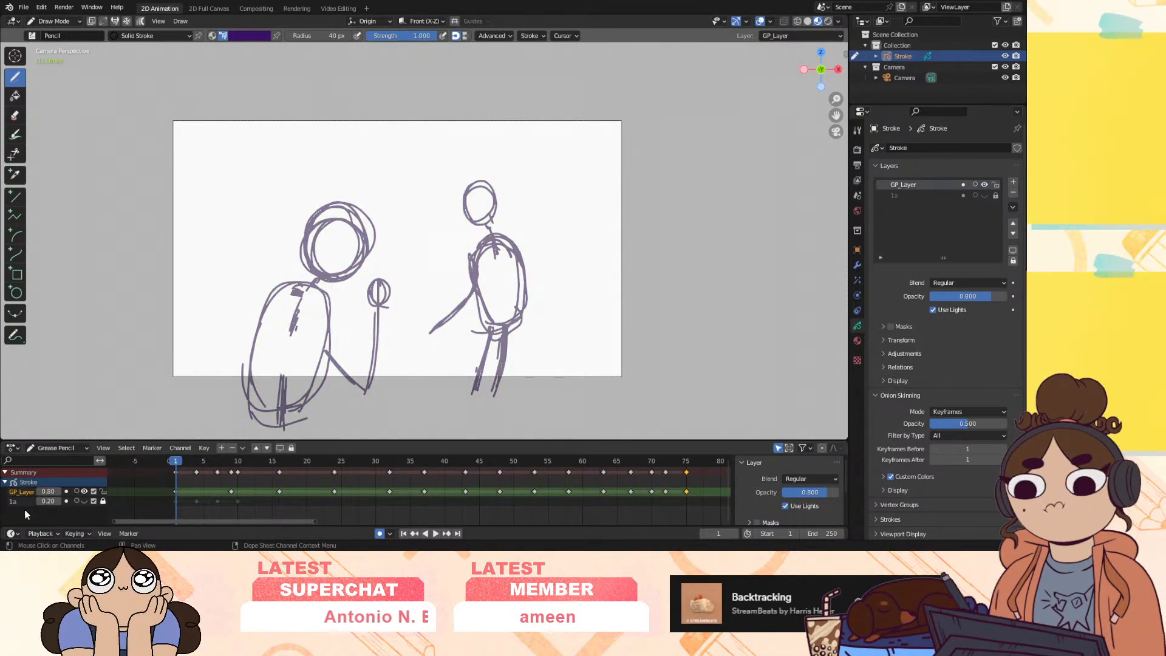
pyautogui.click(40, 492)
pyautogui.doubleClick(40, 492)
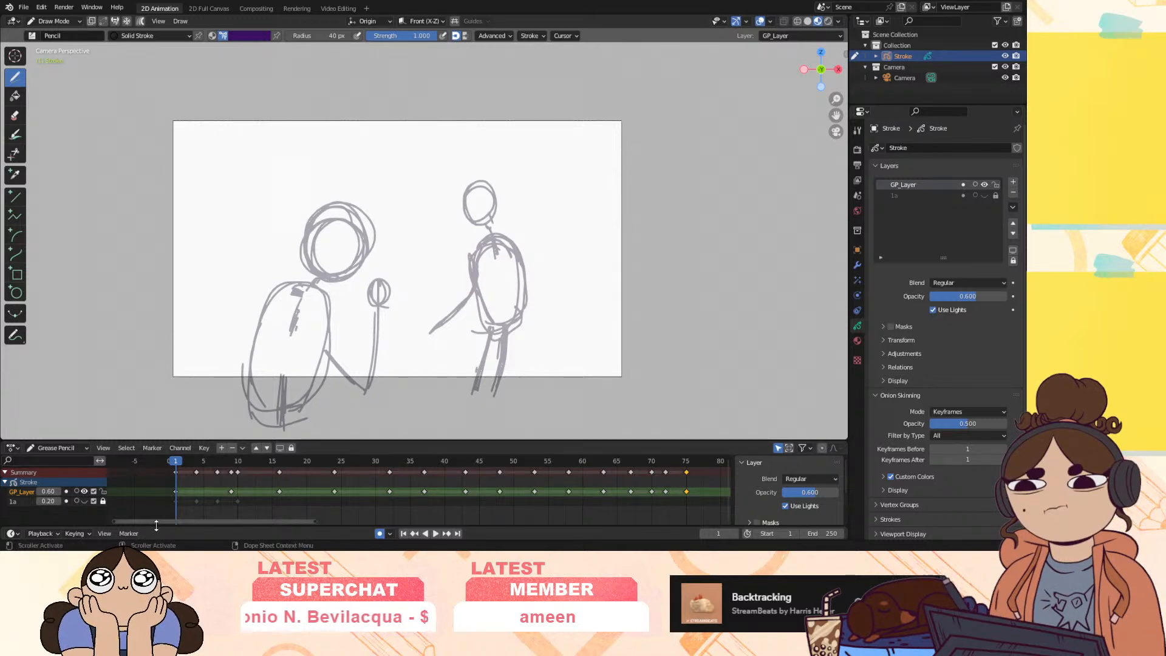
# Duplicate GP_Layer with empty keyframes as a new layer
pyautogui.click(1012, 207)
pyautogui.click(993, 230)
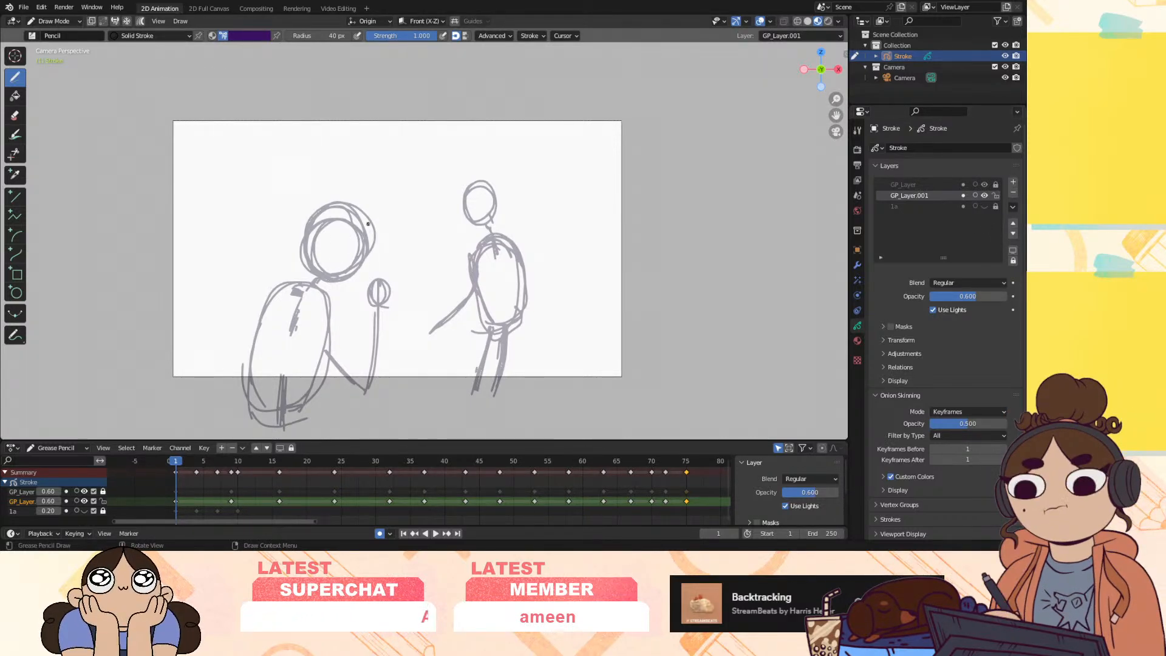
# Restore GP_Layer's opacity to 1.0, try removing it to check the duplicate's frames, and undo the removal
pyautogui.click(31, 492)
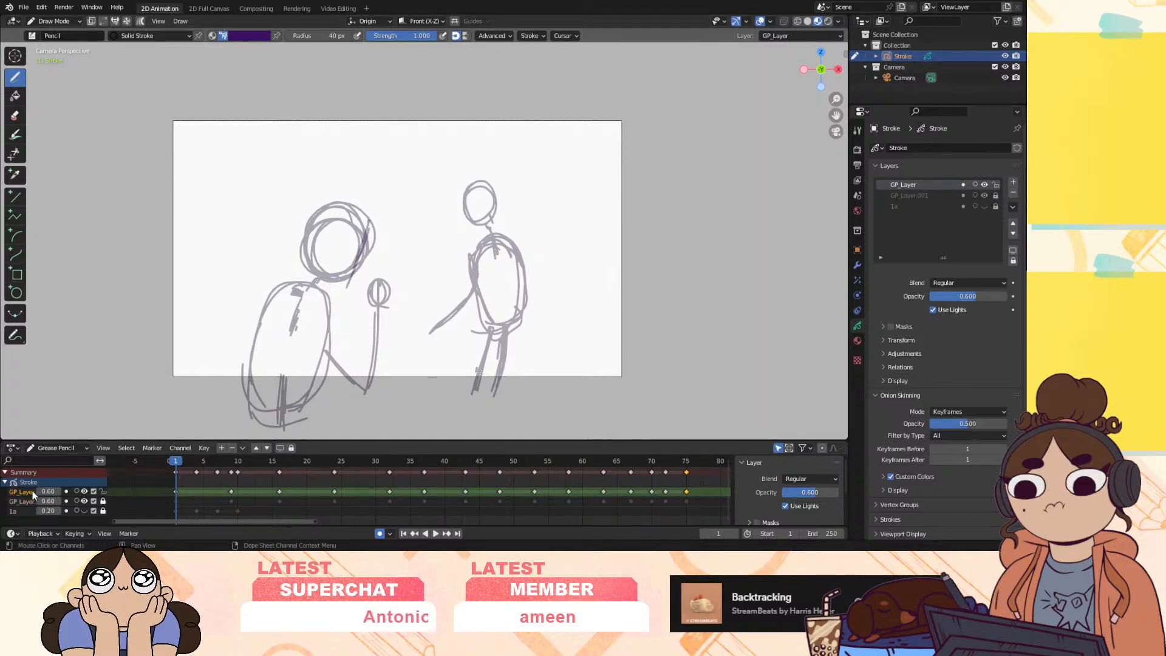
pyautogui.moveTo(48, 491); pyautogui.dragTo(91, 490)
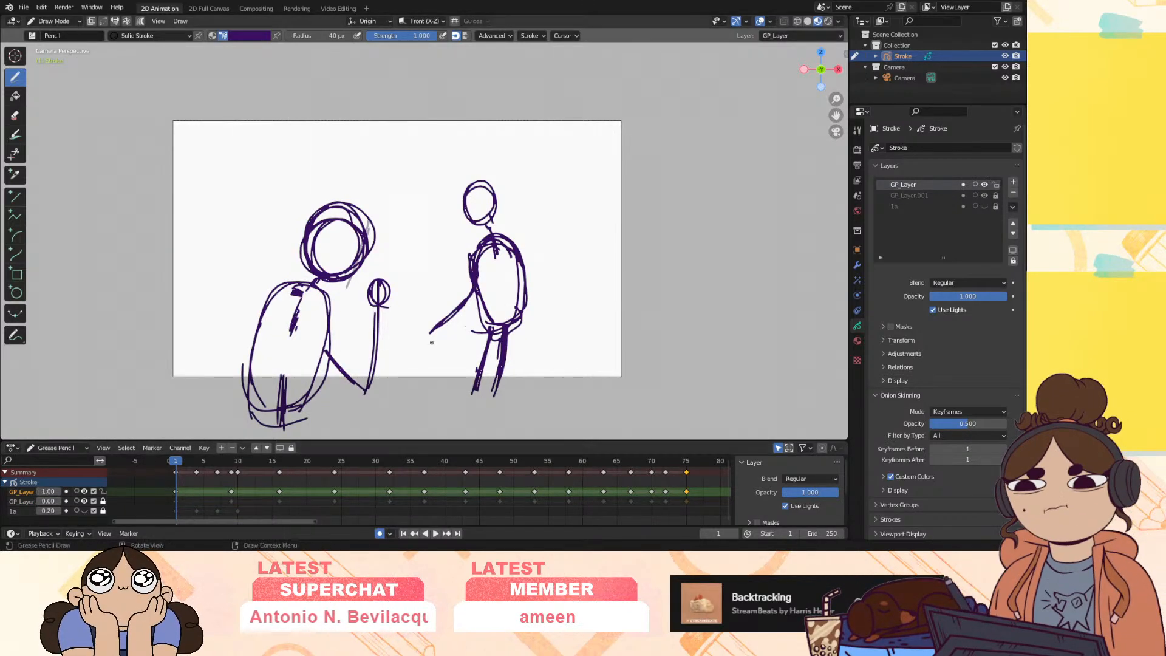
pyautogui.click(1013, 193)
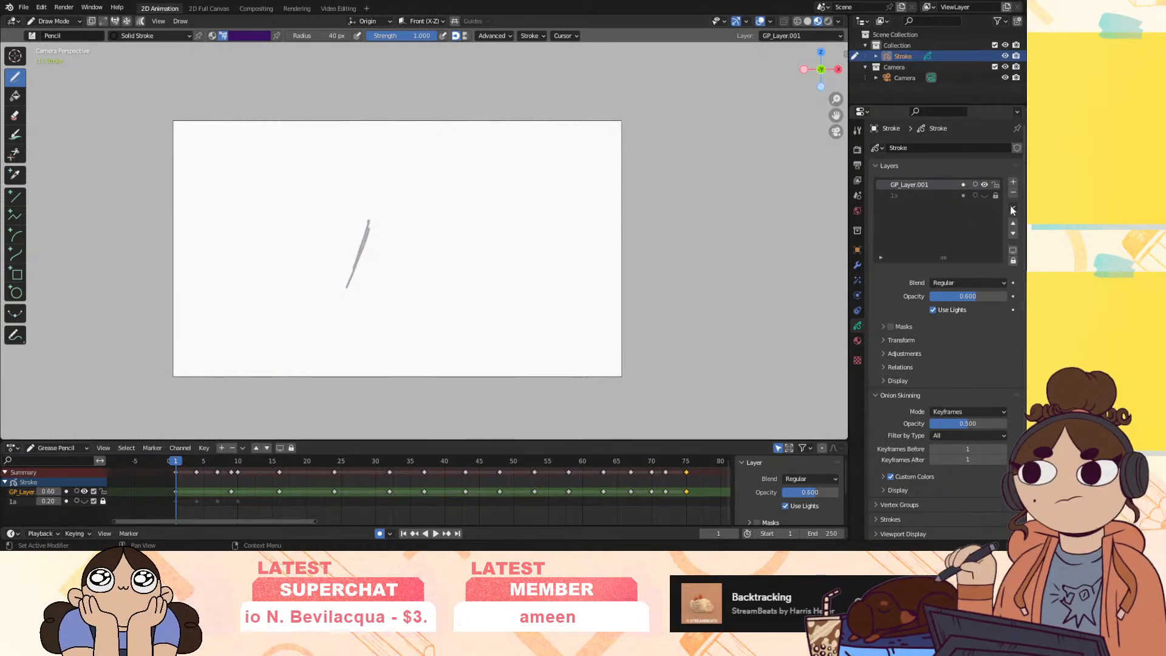
pyautogui.click(76, 491)
pyautogui.moveTo(177, 461); pyautogui.dragTo(238, 469)
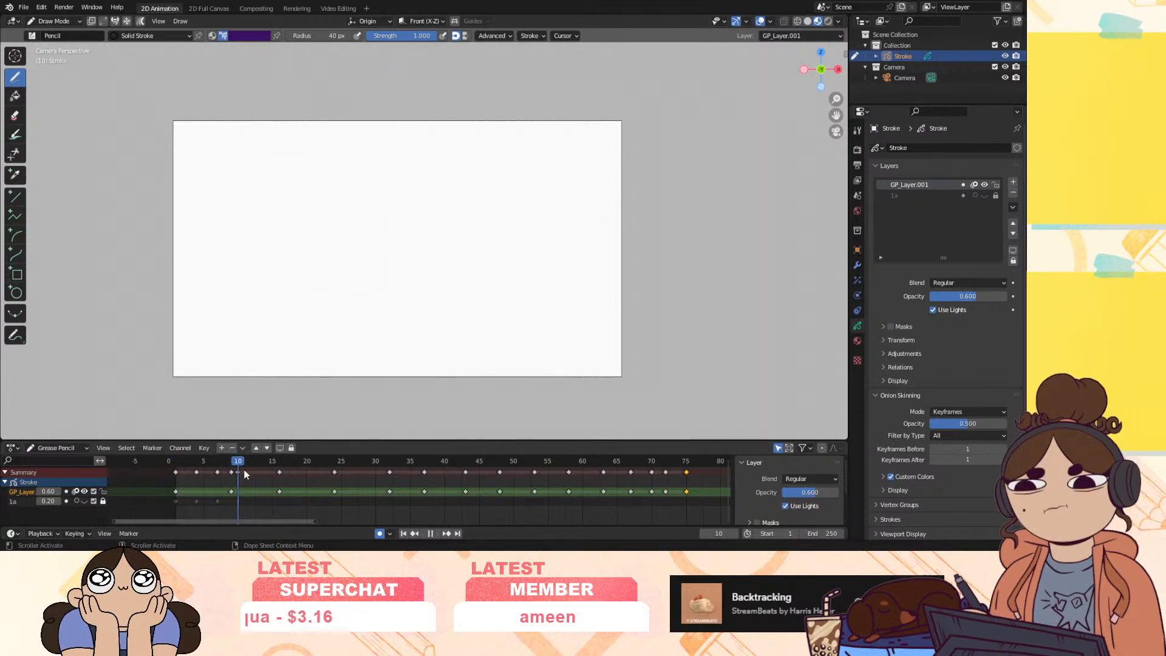
pyautogui.moveTo(313, 491); pyautogui.dragTo(176, 492)
pyautogui.click(76, 491)
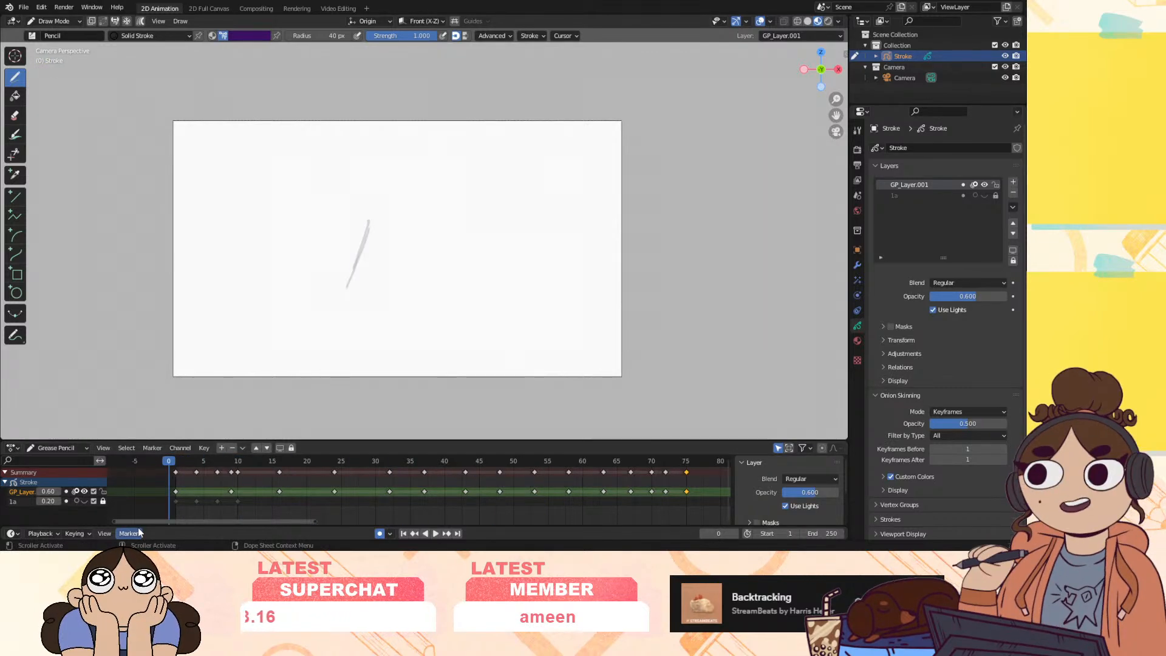
pyautogui.hotkey('ctrl', 'z')
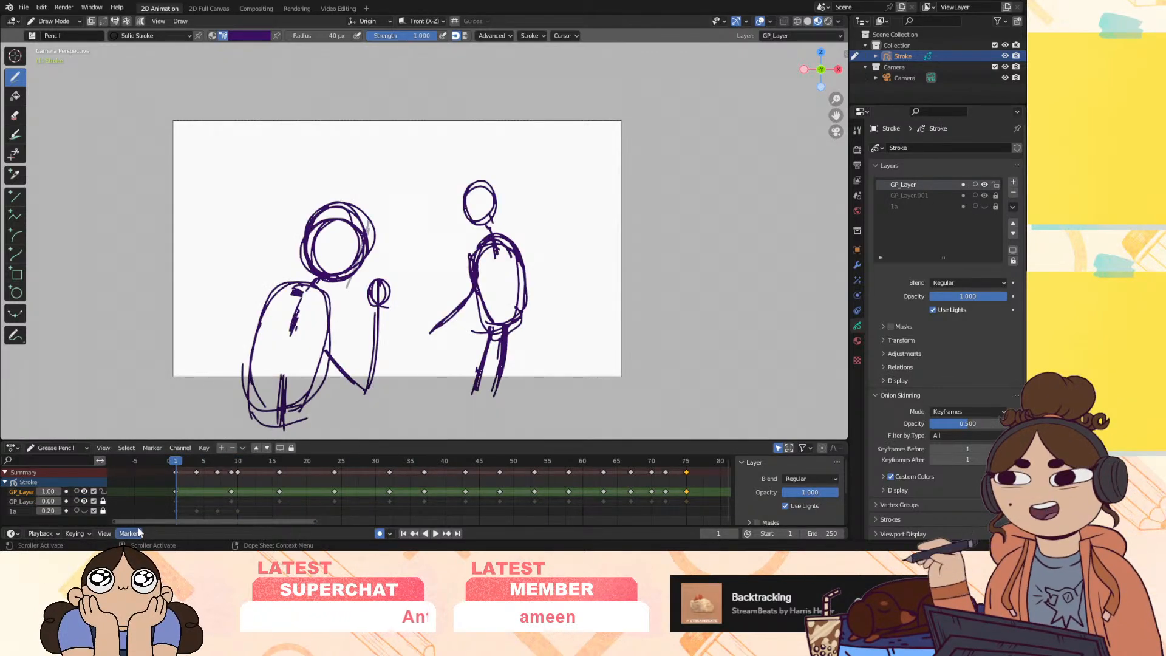
# Set GP_Layer's opacity to 0.5 and GP_Layer.001's to 1.0, and move GP_Layer.001 above it in the layer stack
pyautogui.moveTo(38, 490)
pyautogui.mouseDown()
pyautogui.moveTo(20, 490)
pyautogui.moveTo(58, 502)
pyautogui.mouseUp()
pyautogui.click(25, 501)
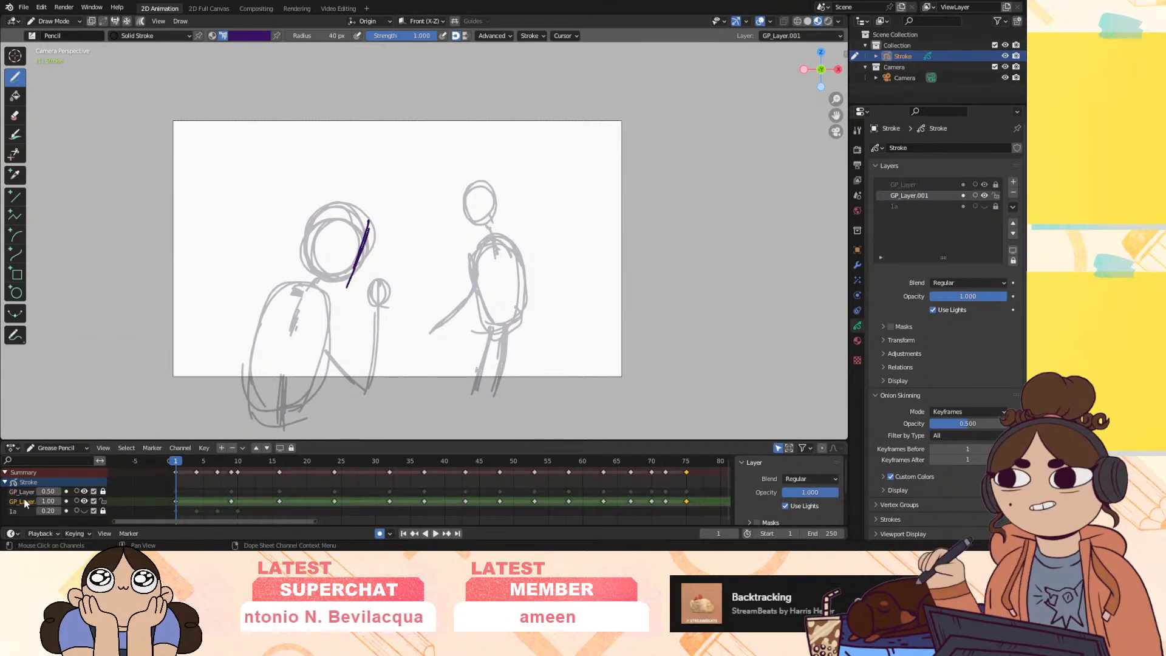
pyautogui.click(1013, 224)
# Rename the GP_Layer.001 layer as 2 and the GP_Layer layer as 1
pyautogui.doubleClick(909, 185)
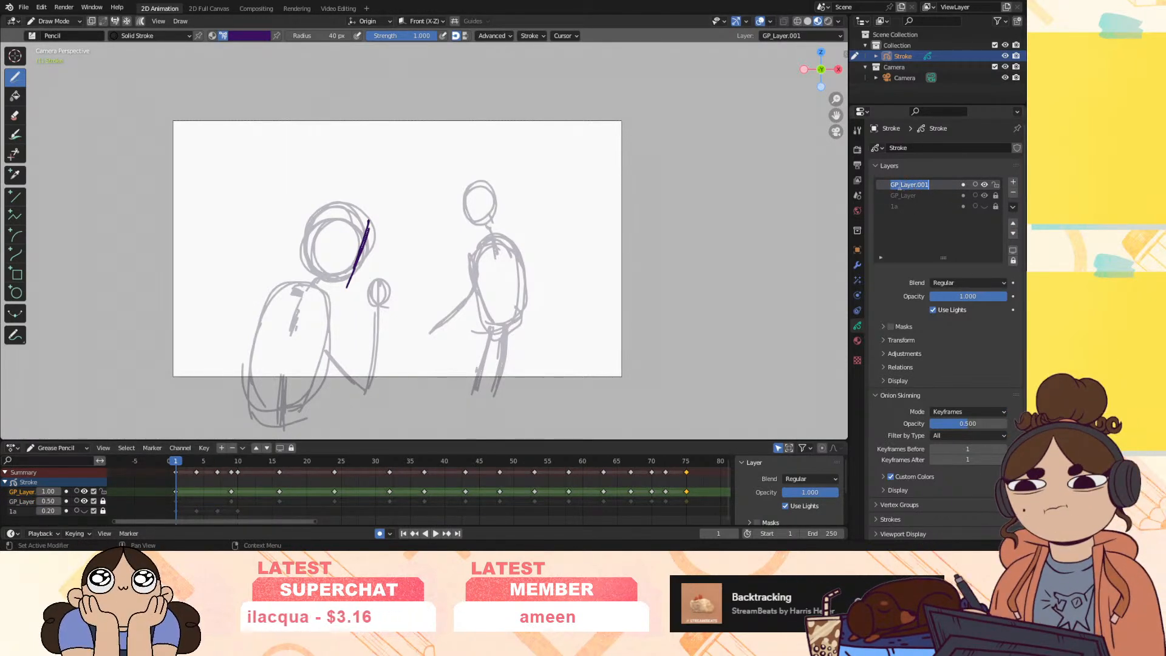
pyautogui.write('2')
pyautogui.doubleClick(909, 195)
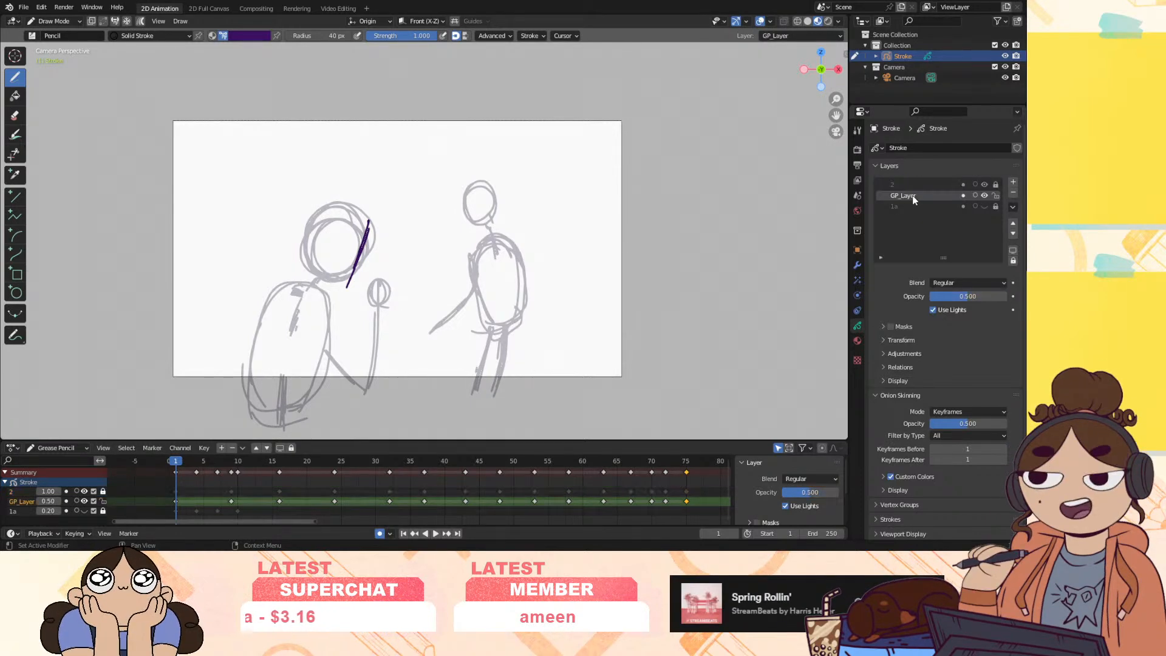
pyautogui.write('1')
pyautogui.press('Return')
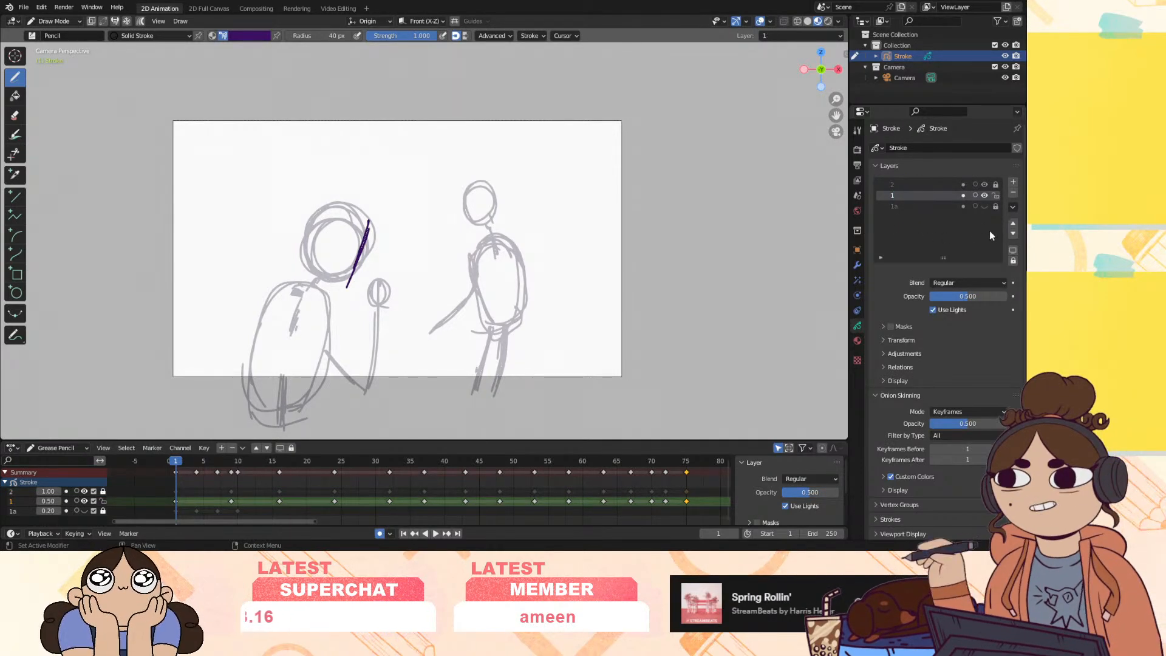
# Delete the 1a layer and make layer 2 the active drawing layer
pyautogui.click(936, 207)
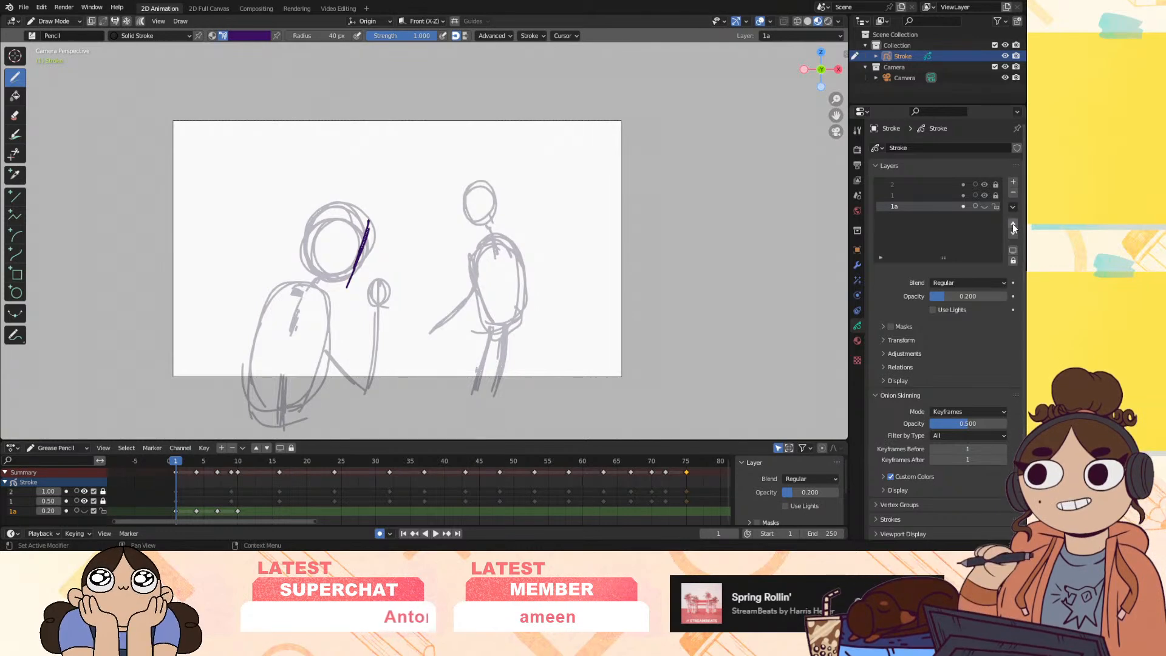
pyautogui.click(1013, 192)
pyautogui.click(908, 185)
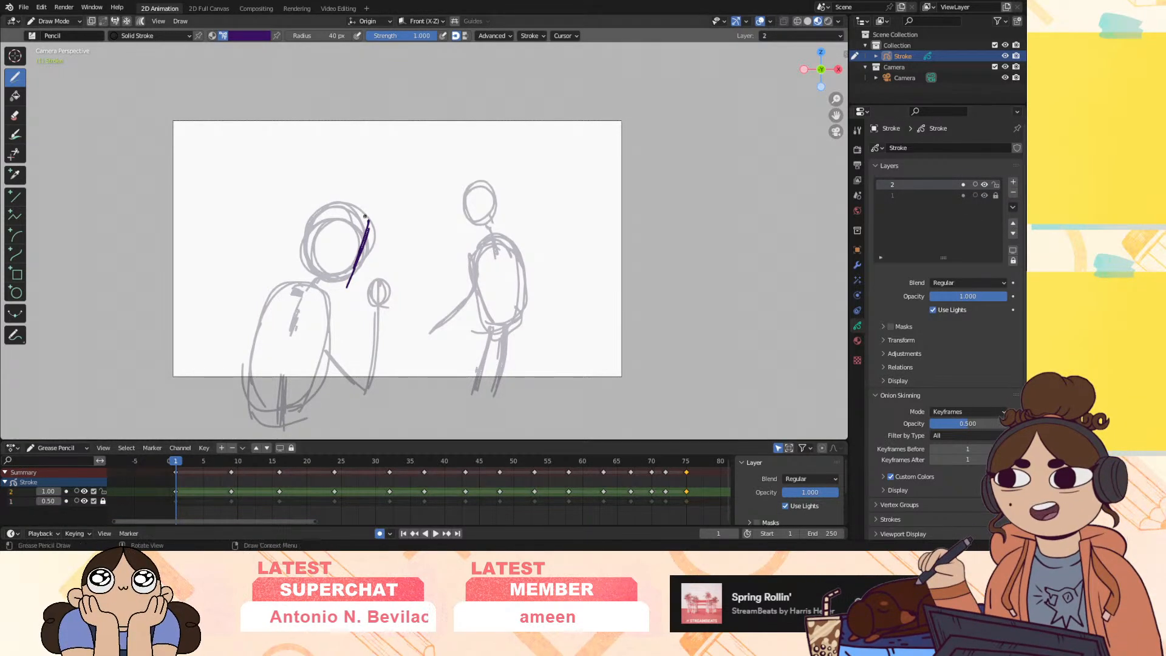
# Draw the larger figure's boxy head with brow line, ear and neck over the rough sketch on frame 1
pyautogui.moveTo(358, 215); pyautogui.dragTo(333, 209)
pyautogui.moveTo(327, 207); pyautogui.dragTo(345, 284)
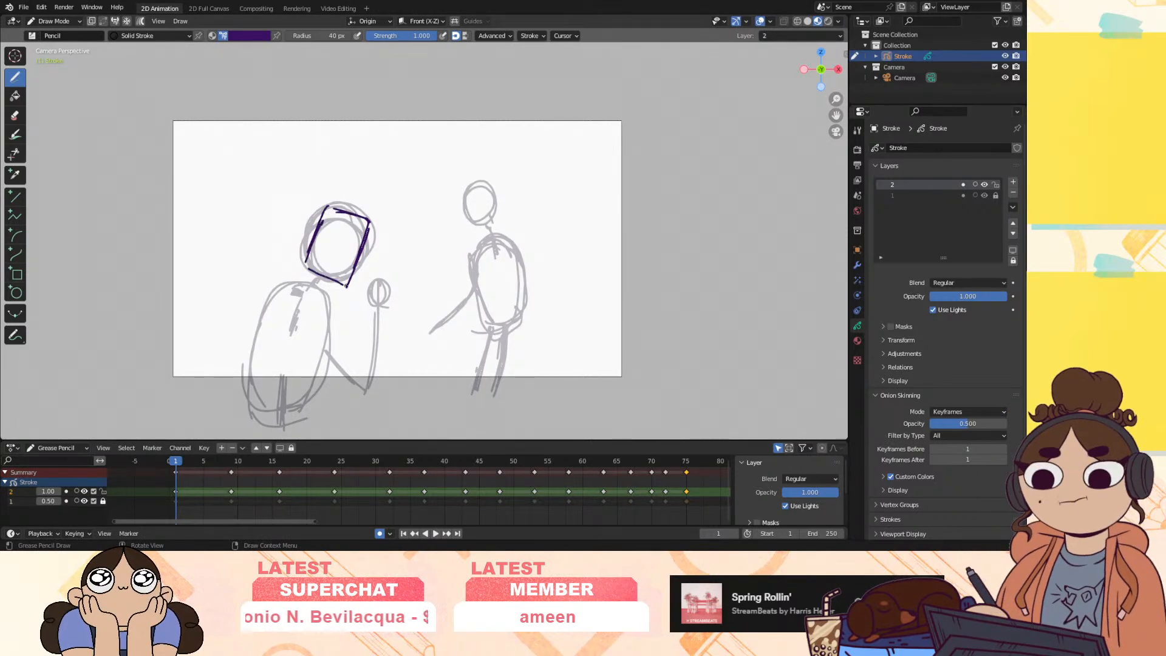
pyautogui.moveTo(182, 466)
pyautogui.mouseDown()
pyautogui.moveTo(257, 469)
pyautogui.moveTo(173, 490)
pyautogui.moveTo(234, 490)
pyautogui.moveTo(175, 494)
pyautogui.mouseUp()
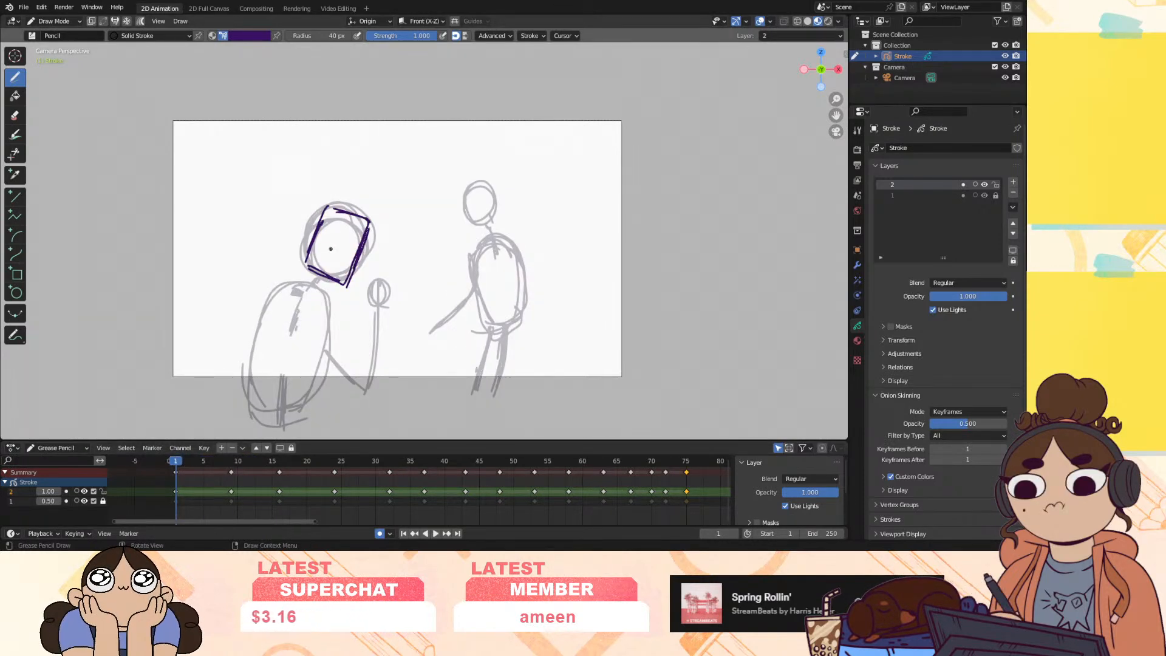
pyautogui.moveTo(323, 247)
pyautogui.mouseDown()
pyautogui.moveTo(366, 249)
pyautogui.moveTo(324, 295)
pyautogui.mouseUp()
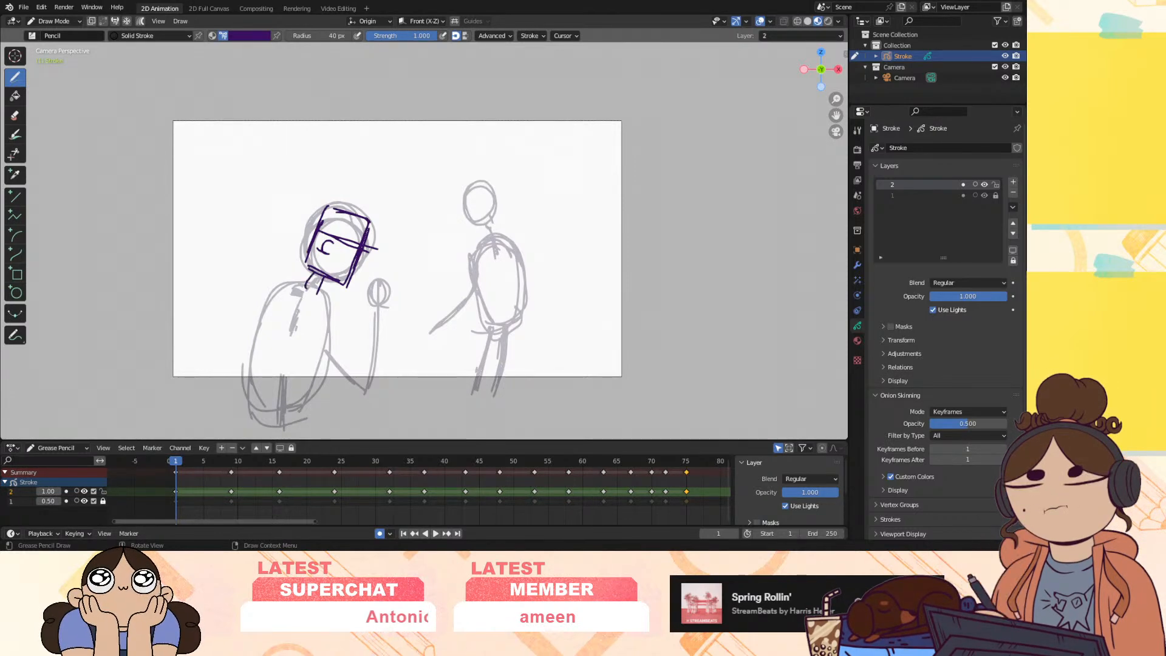
pyautogui.moveTo(232, 461)
pyautogui.mouseDown()
pyautogui.moveTo(170, 490)
pyautogui.moveTo(250, 482)
pyautogui.moveTo(181, 504)
pyautogui.moveTo(245, 489)
pyautogui.moveTo(200, 500)
pyautogui.moveTo(174, 473)
pyautogui.mouseUp()
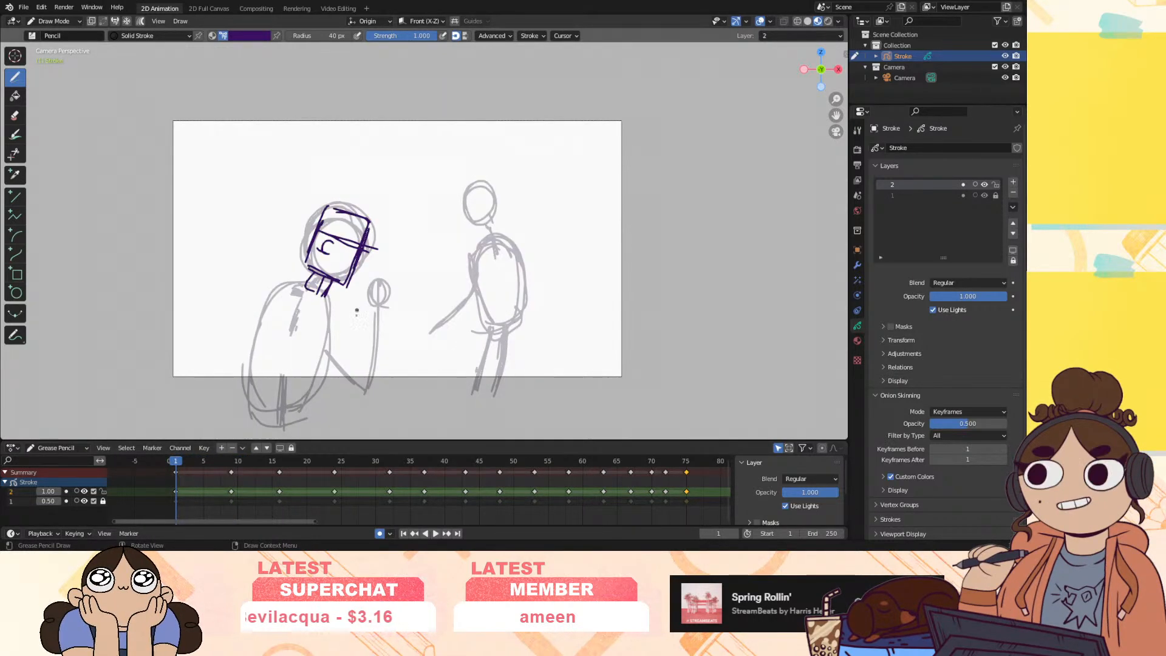
# Draw the larger figure's raised arm on frame 1 with a boxy hand, forearm, elbow joint and upper arm
pyautogui.moveTo(368, 292)
pyautogui.mouseDown()
pyautogui.moveTo(383, 322)
pyautogui.moveTo(389, 297)
pyautogui.moveTo(386, 321)
pyautogui.moveTo(370, 325)
pyautogui.mouseUp()
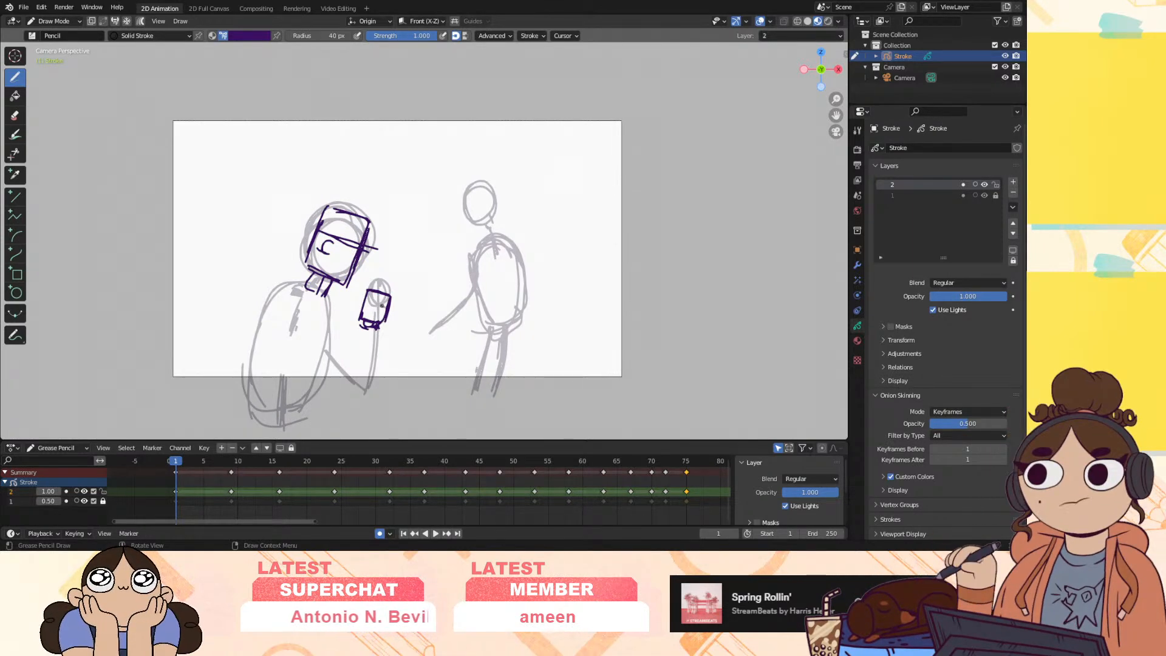
pyautogui.moveTo(380, 331)
pyautogui.mouseDown()
pyautogui.moveTo(367, 391)
pyautogui.moveTo(347, 387)
pyautogui.moveTo(368, 392)
pyautogui.mouseUp()
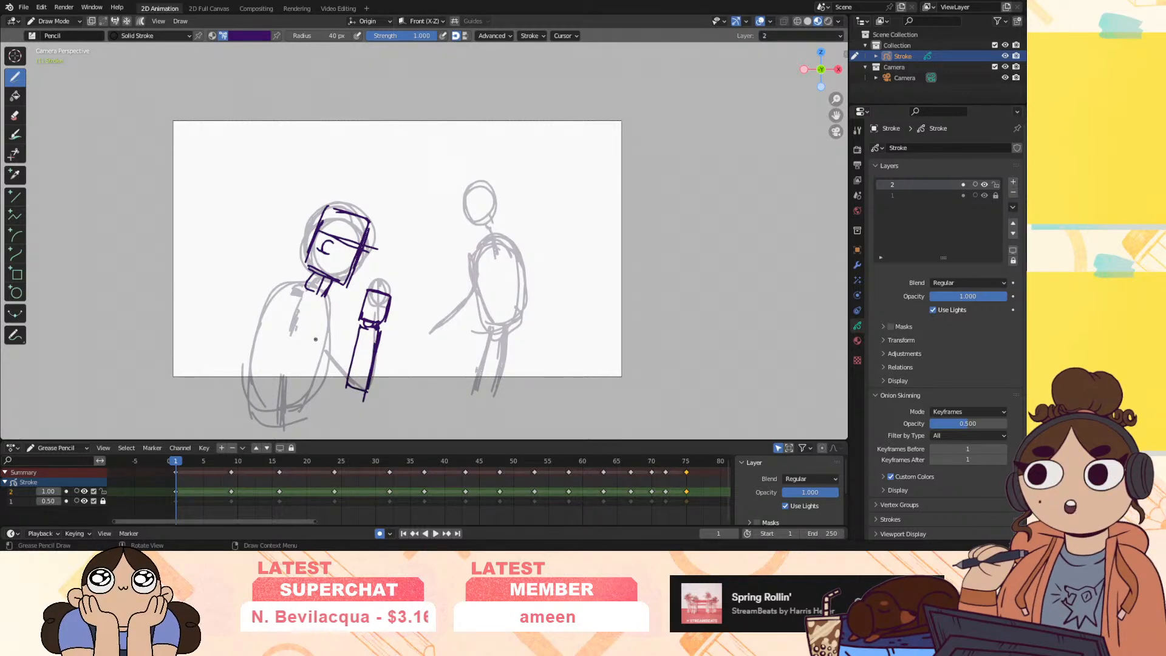
pyautogui.moveTo(305, 296); pyautogui.dragTo(356, 370)
pyautogui.moveTo(281, 305)
pyautogui.mouseDown()
pyautogui.moveTo(331, 375)
pyautogui.moveTo(359, 391)
pyautogui.mouseUp()
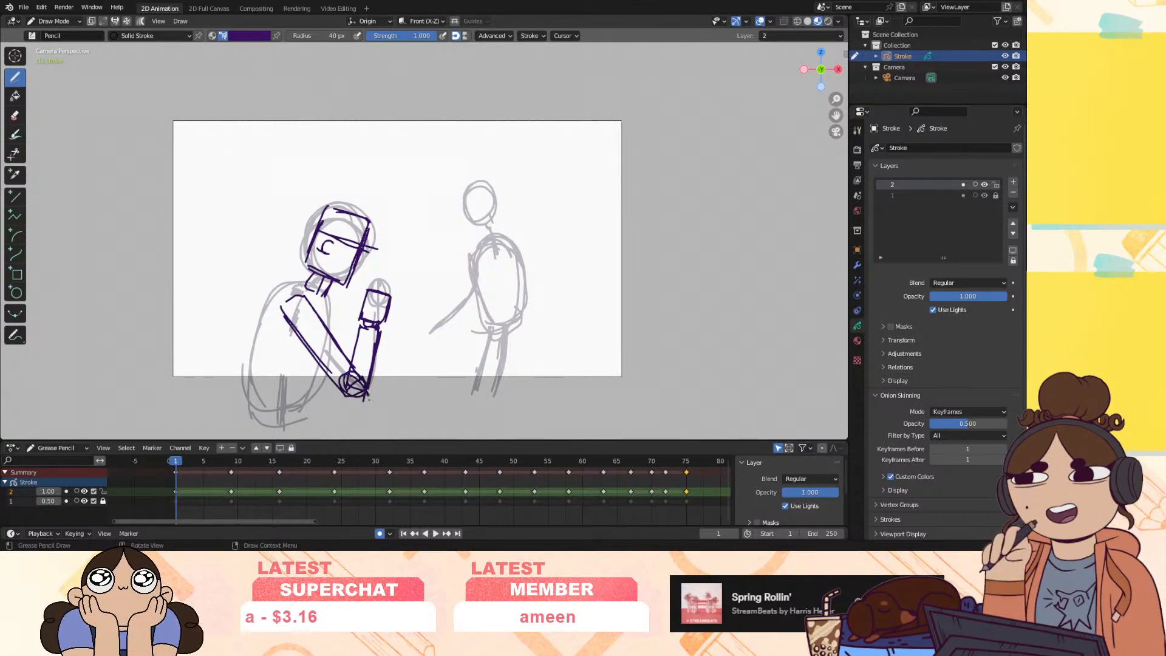
# Draw the larger figure's boxy torso on frame 1, from the shoulders down to a straight waistline
pyautogui.moveTo(282, 297)
pyautogui.mouseDown()
pyautogui.moveTo(298, 284)
pyautogui.moveTo(241, 400)
pyautogui.mouseUp()
pyautogui.moveTo(260, 309); pyautogui.dragTo(235, 402)
pyautogui.moveTo(321, 297)
pyautogui.mouseDown()
pyautogui.moveTo(330, 327)
pyautogui.moveTo(305, 408)
pyautogui.mouseUp()
pyautogui.moveTo(235, 395); pyautogui.dragTo(305, 411)
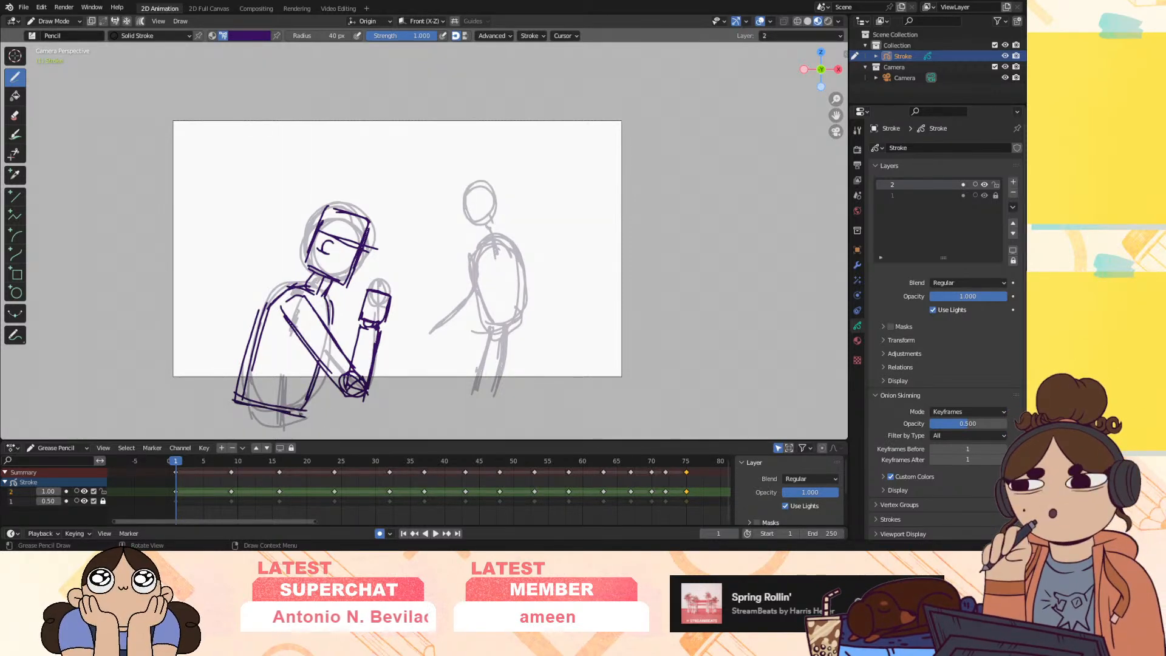
# On frame 9, enable onion skinning for layer 2 and draw the larger figure's boxy head, neck and torso
pyautogui.moveTo(206, 466)
pyautogui.mouseDown()
pyautogui.moveTo(242, 471)
pyautogui.moveTo(188, 487)
pyautogui.moveTo(216, 495)
pyautogui.moveTo(206, 495)
pyautogui.moveTo(229, 490)
pyautogui.moveTo(231, 467)
pyautogui.mouseUp()
pyautogui.click(76, 490)
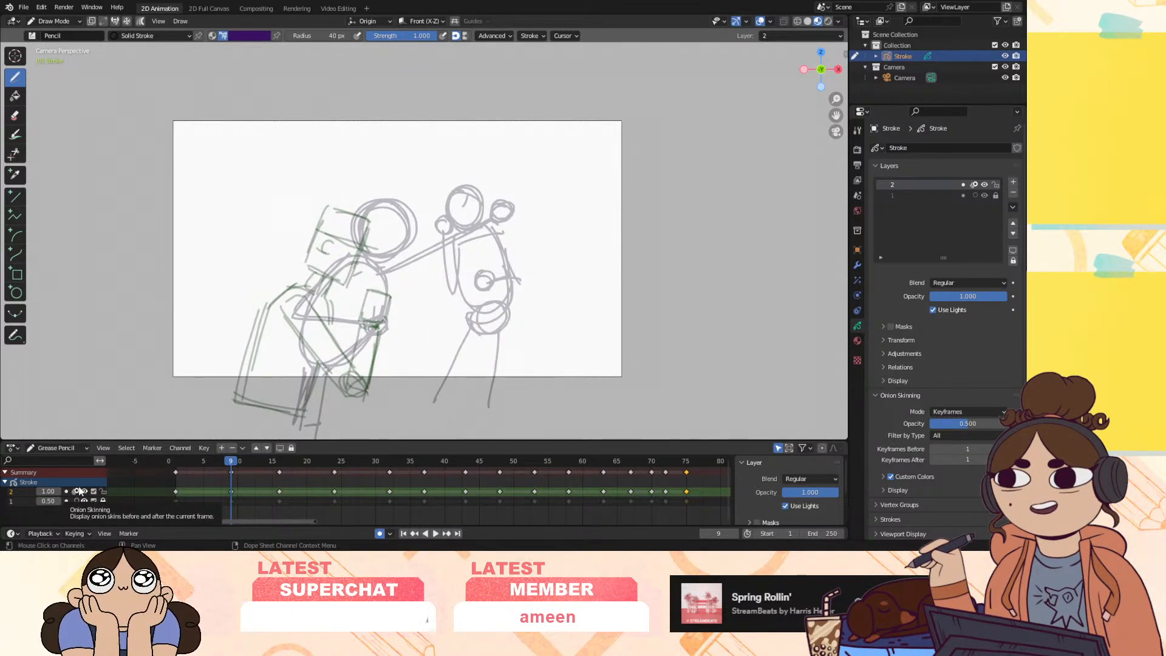
pyautogui.moveTo(368, 203)
pyautogui.mouseDown()
pyautogui.moveTo(356, 234)
pyautogui.moveTo(397, 251)
pyautogui.mouseUp()
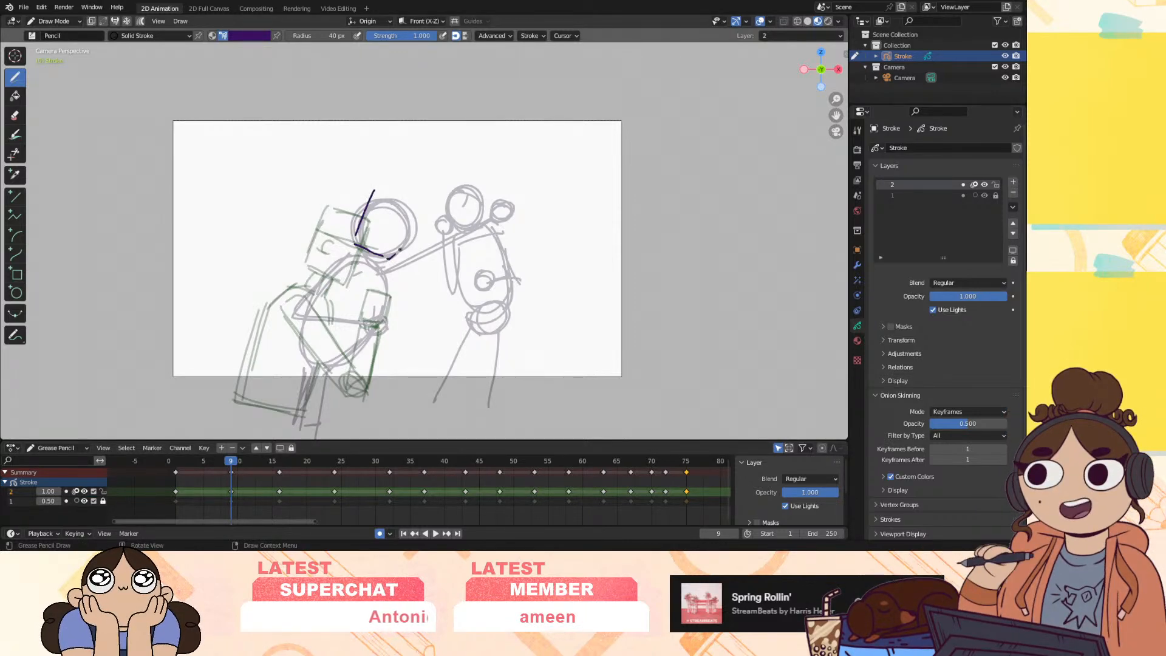
pyautogui.moveTo(409, 197)
pyautogui.mouseDown()
pyautogui.moveTo(417, 204)
pyautogui.moveTo(386, 185)
pyautogui.moveTo(404, 238)
pyautogui.moveTo(400, 249)
pyautogui.moveTo(378, 237)
pyautogui.moveTo(372, 272)
pyautogui.moveTo(360, 266)
pyautogui.moveTo(386, 297)
pyautogui.moveTo(360, 377)
pyautogui.mouseUp()
pyautogui.moveTo(357, 263)
pyautogui.mouseDown()
pyautogui.moveTo(327, 282)
pyautogui.moveTo(297, 351)
pyautogui.mouseUp()
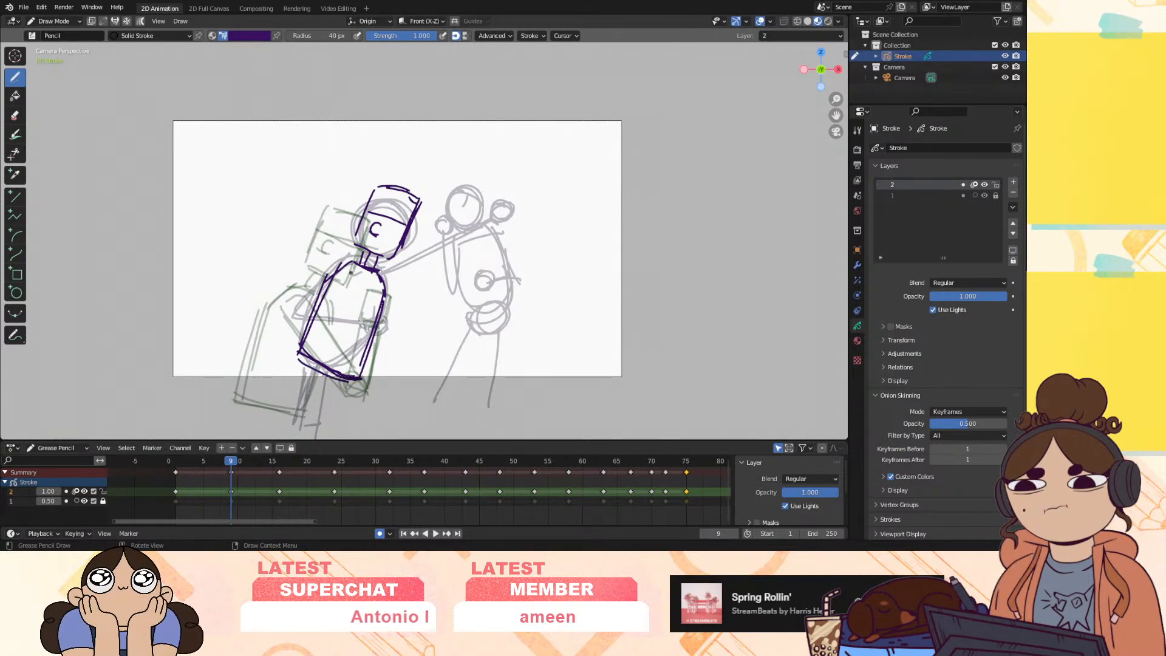
# Draw the larger figure's bent arm and outstretched arm with boxy hands on frame 9, and play the animation to check the poses
pyautogui.moveTo(359, 270)
pyautogui.mouseDown()
pyautogui.moveTo(367, 285)
pyautogui.moveTo(315, 318)
pyautogui.moveTo(376, 321)
pyautogui.mouseUp()
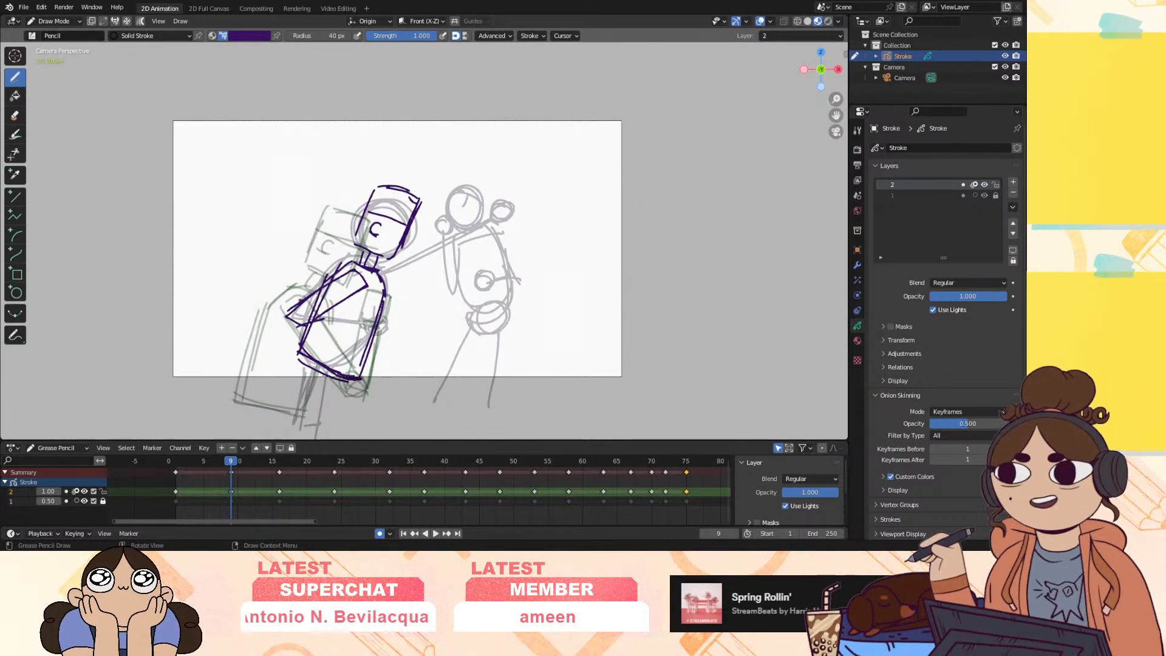
pyautogui.moveTo(308, 333); pyautogui.dragTo(372, 334)
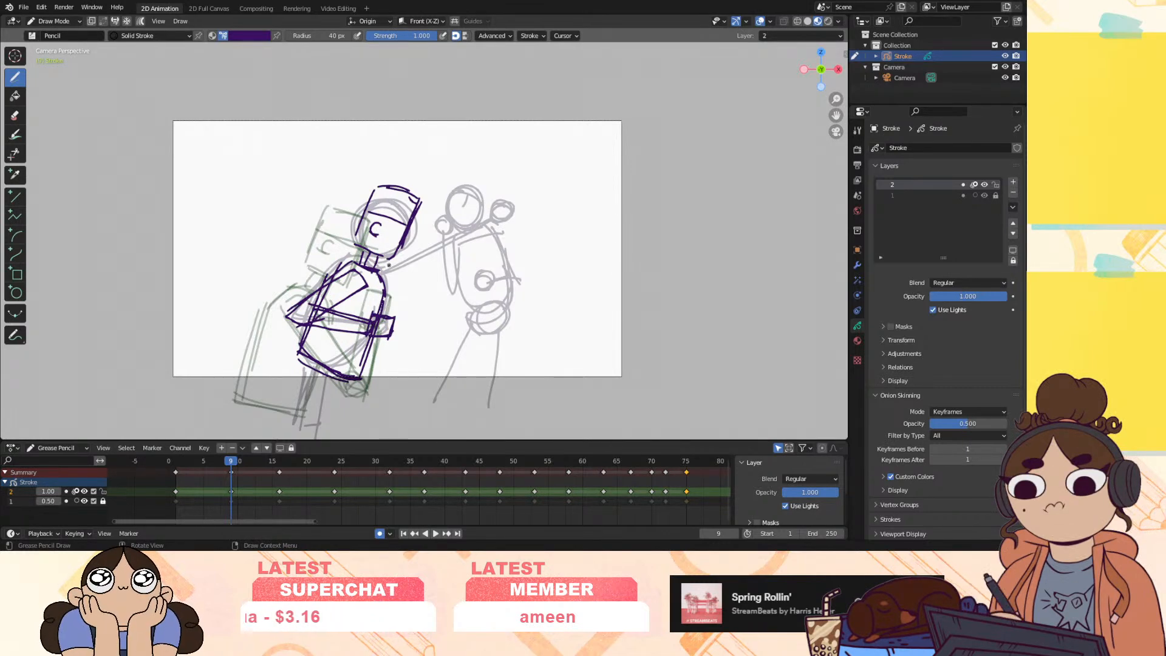
pyautogui.moveTo(381, 267)
pyautogui.mouseDown()
pyautogui.moveTo(507, 217)
pyautogui.moveTo(514, 230)
pyautogui.moveTo(492, 246)
pyautogui.mouseUp()
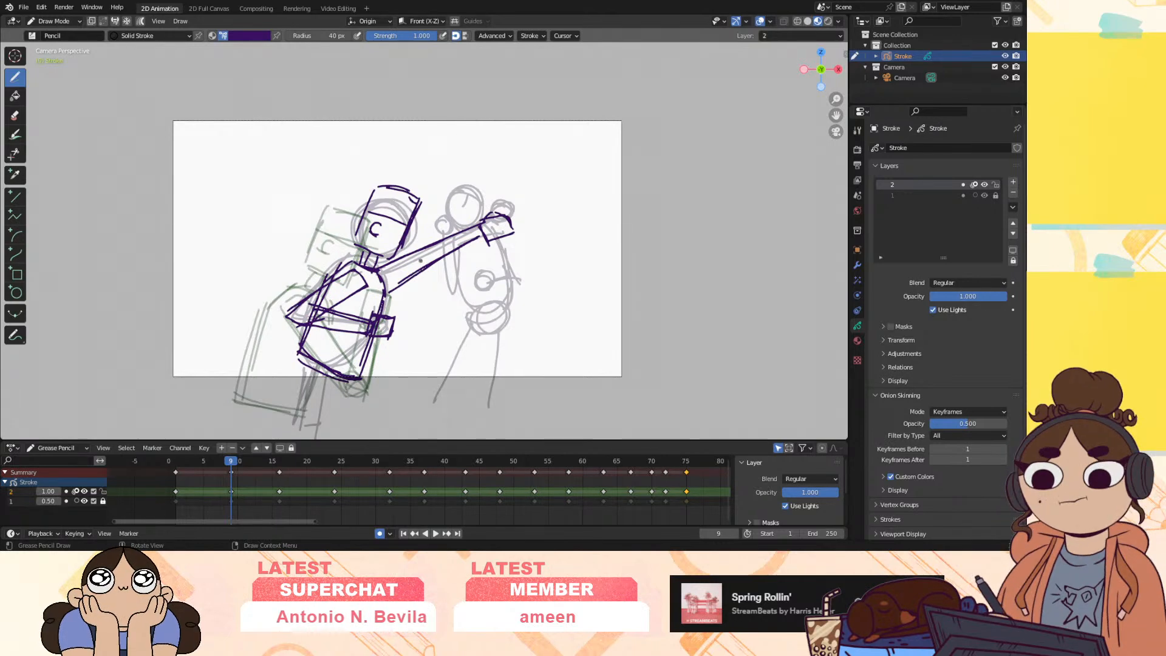
pyautogui.press('space')
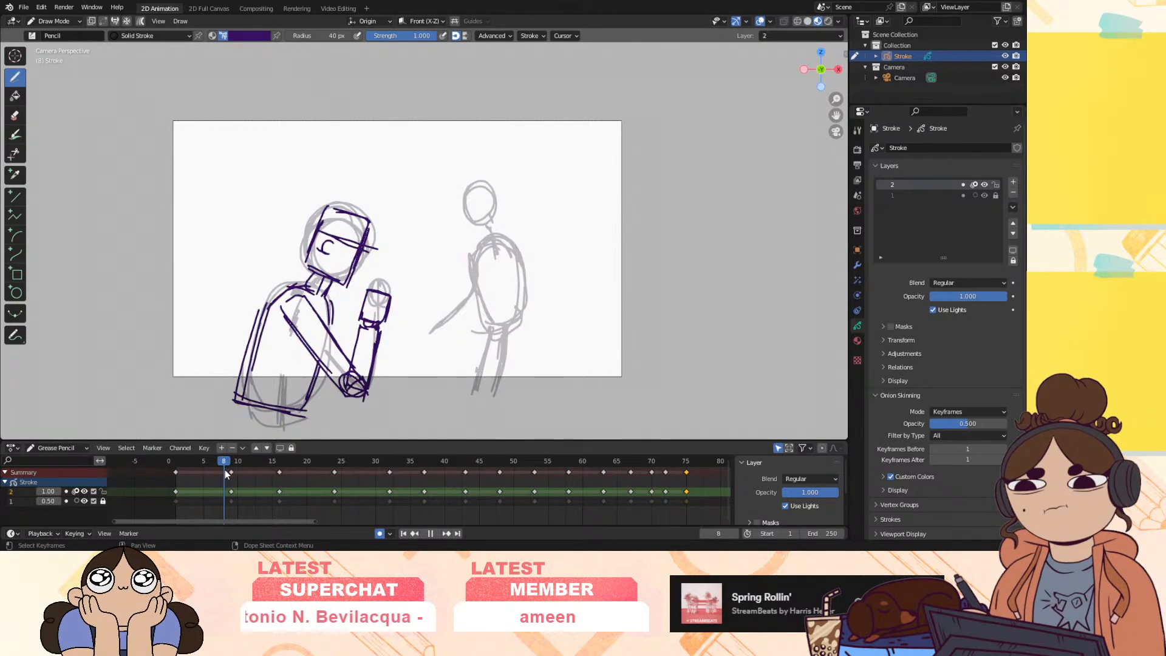
# On frame 9, strengthen the sides of the larger figure's torso and erase overlapping lines around the bent arm
pyautogui.press('Escape')
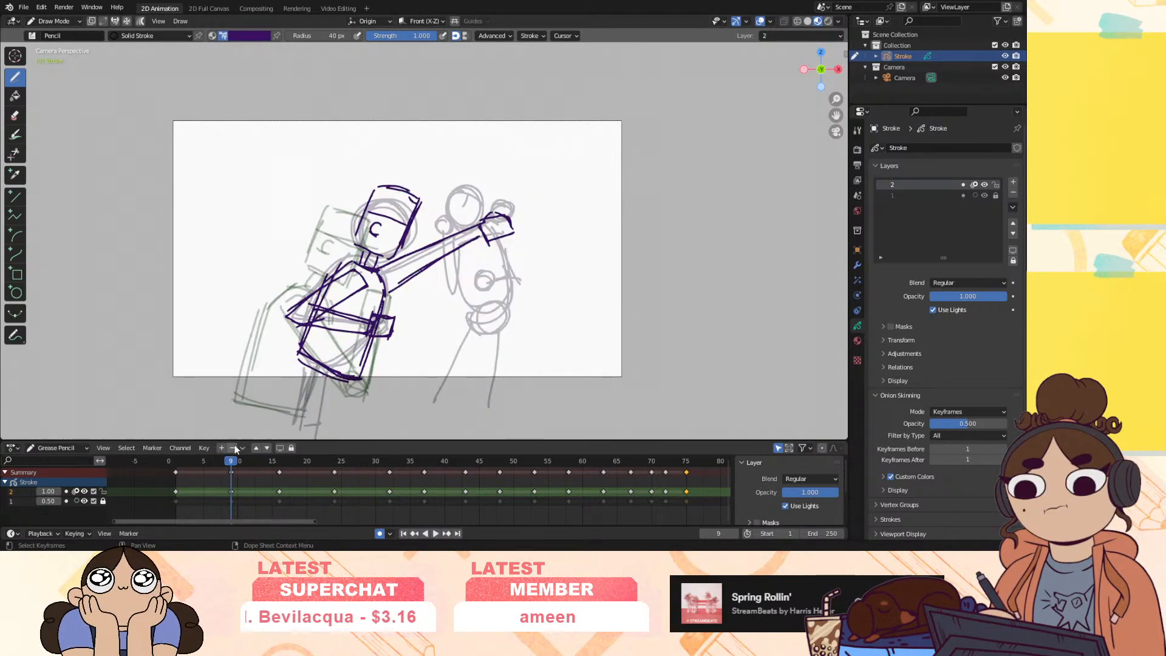
pyautogui.moveTo(301, 326)
pyautogui.mouseDown()
pyautogui.moveTo(289, 358)
pyautogui.moveTo(315, 369)
pyautogui.mouseUp()
pyautogui.moveTo(381, 333); pyautogui.dragTo(367, 379)
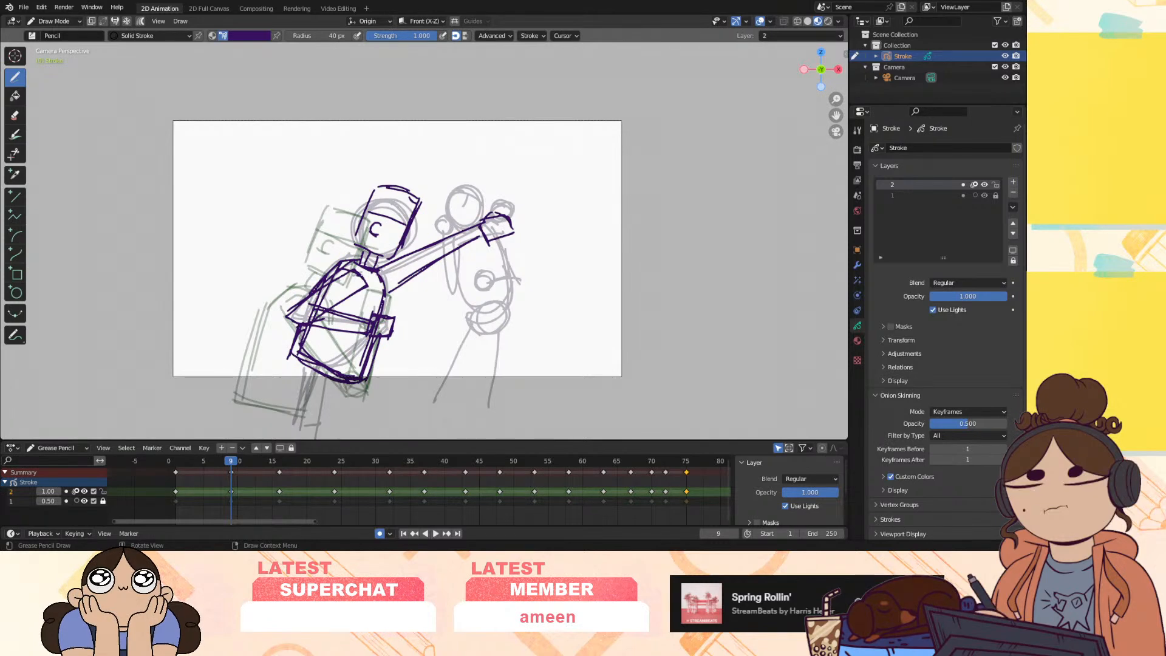
pyautogui.click(14, 116)
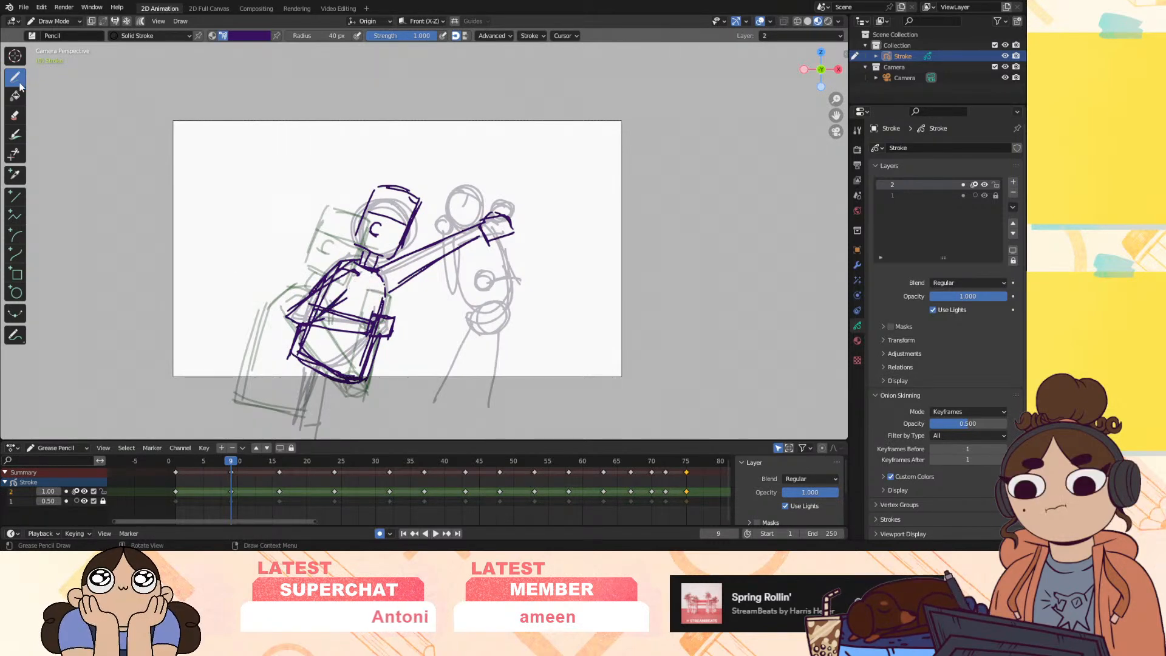
pyautogui.moveTo(159, 36); pyautogui.dragTo(153, 36)
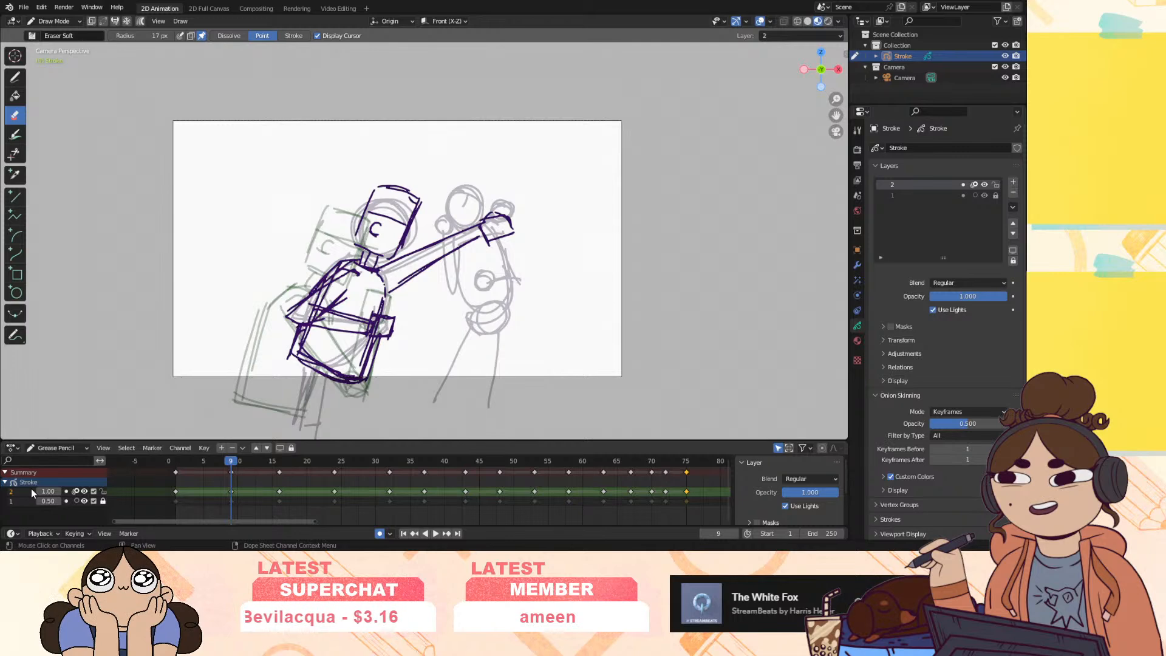
pyautogui.click(15, 76)
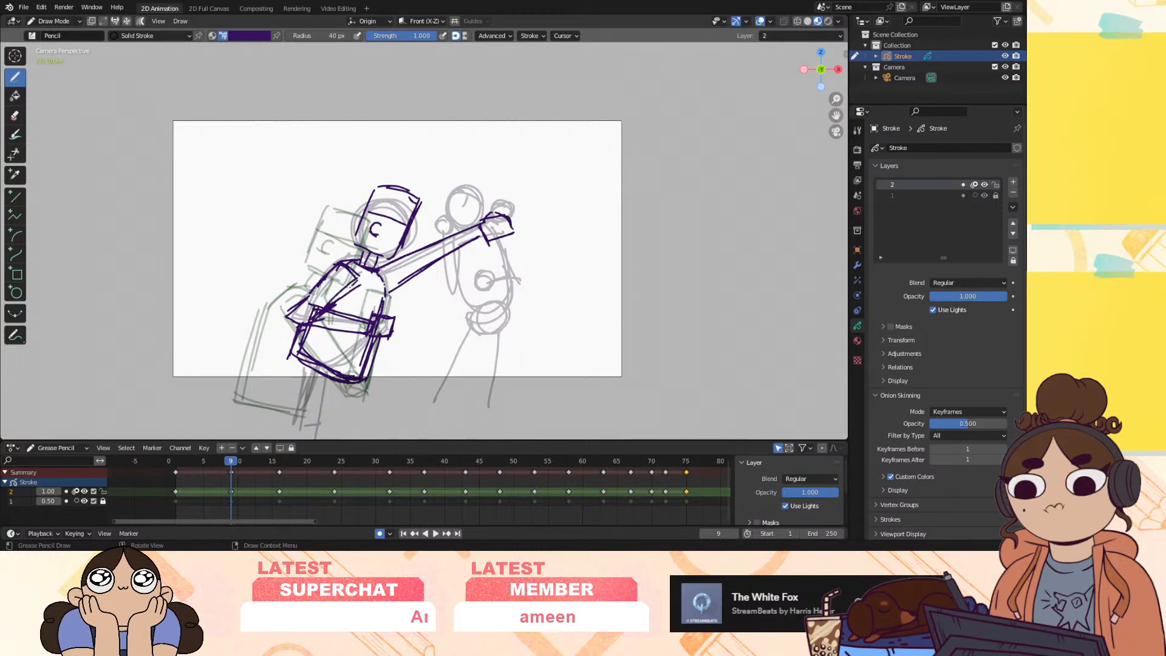
pyautogui.press('space')
pyautogui.click(232, 465)
pyautogui.moveTo(232, 465)
pyautogui.mouseDown()
pyautogui.moveTo(220, 469)
pyautogui.moveTo(238, 467)
pyautogui.mouseUp()
pyautogui.hotkey('shift', 'i')
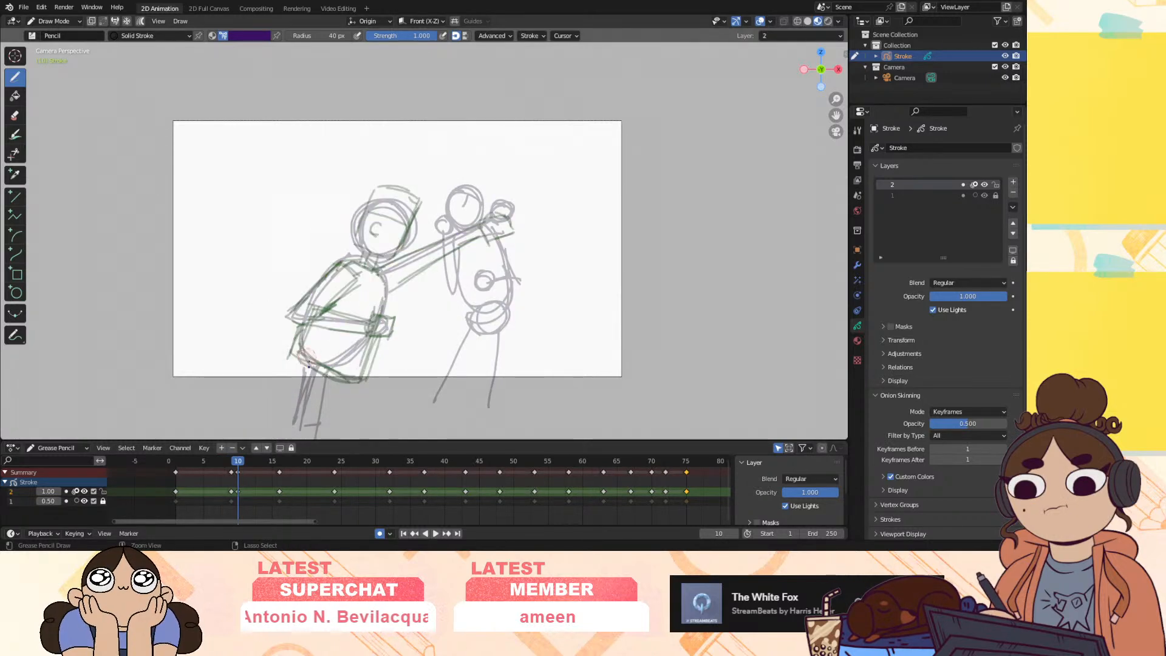
pyautogui.hotkey('ctrl', 'z')
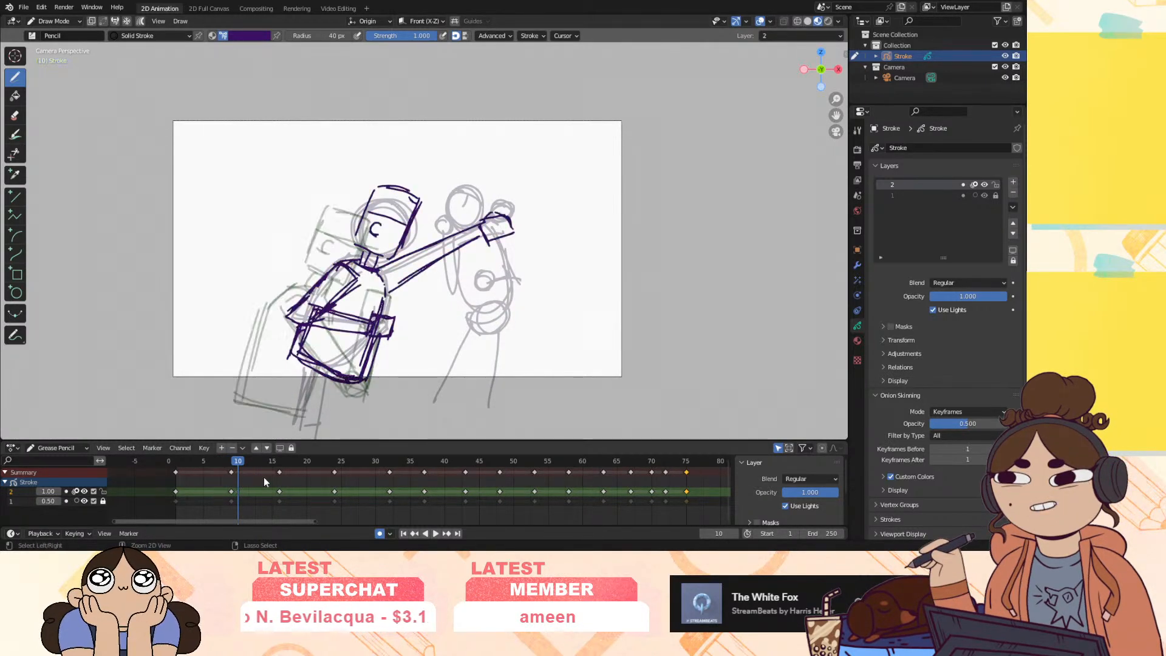
# Redraw the base of the larger figure's torso on frame 9 as a longer box with a straight waistline
pyautogui.click(231, 461)
pyautogui.moveTo(298, 351)
pyautogui.mouseDown()
pyautogui.moveTo(335, 357)
pyautogui.moveTo(360, 391)
pyautogui.mouseUp()
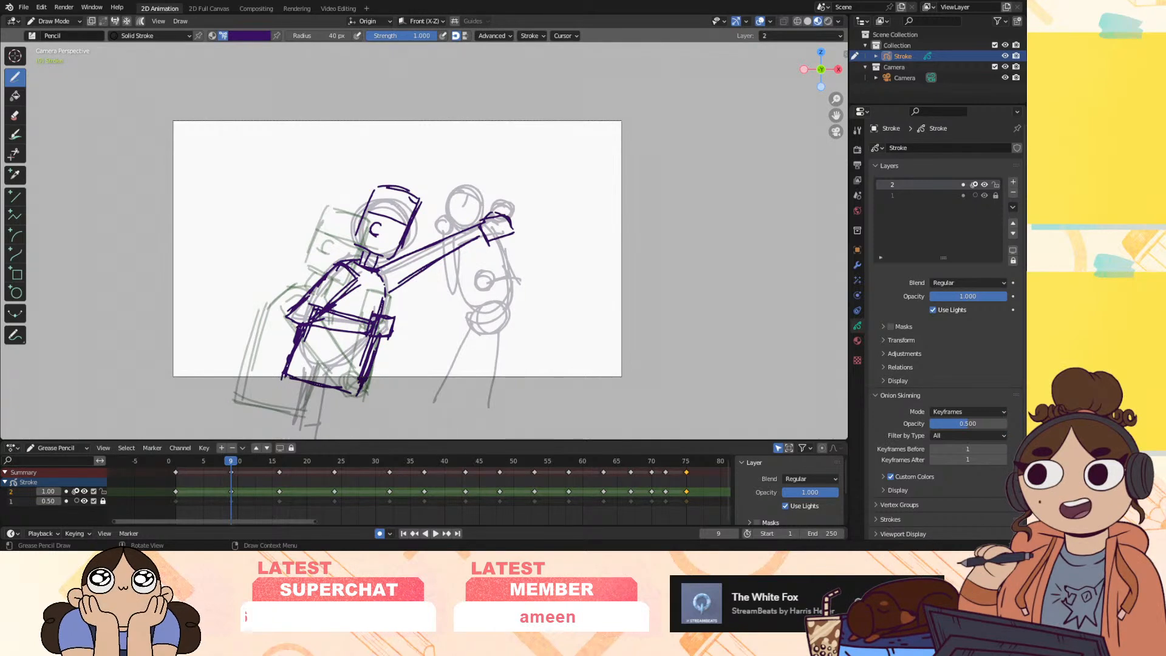
pyautogui.rightClick(472, 307)
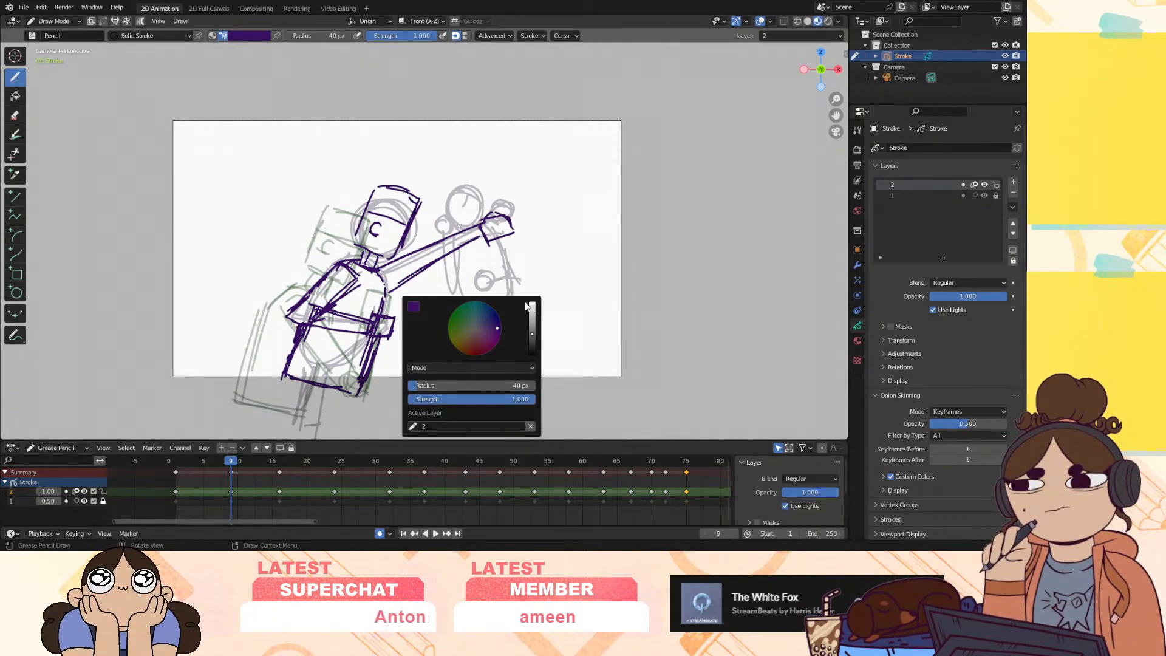
pyautogui.rightClick(420, 315)
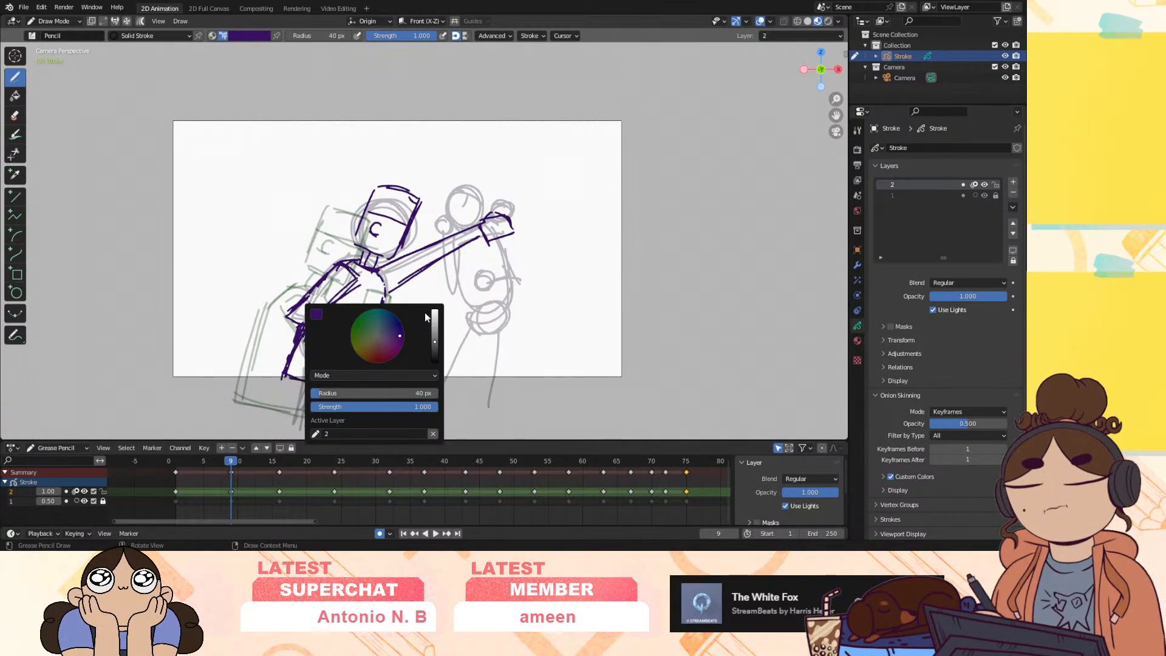
# Play from the start to find the in-between timing and insert a blank keyframe on frame 4 of layer 2
pyautogui.moveTo(455, 339)
pyautogui.keyDown('alt'); pyautogui.mouseDown(button='middle')
pyautogui.moveTo(485, 347)
pyautogui.moveTo(403, 352)
pyautogui.moveTo(552, 354)
pyautogui.moveTo(461, 358)
pyautogui.moveTo(499, 364)
pyautogui.moveTo(479, 371)
pyautogui.moveTo(520, 367)
pyautogui.moveTo(425, 382)
pyautogui.moveTo(521, 377)
pyautogui.moveTo(450, 388)
pyautogui.moveTo(692, 322)
pyautogui.moveTo(615, 337)
pyautogui.moveTo(500, 395)
pyautogui.moveTo(687, 304)
pyautogui.moveTo(567, 369)
pyautogui.moveTo(702, 315)
pyautogui.moveTo(581, 358)
pyautogui.moveTo(638, 330)
pyautogui.moveTo(711, 313)
pyautogui.moveTo(619, 323)
pyautogui.moveTo(438, 391)
pyautogui.mouseUp(button='middle'); pyautogui.keyUp('alt')
pyautogui.moveTo(223, 466)
pyautogui.mouseDown()
pyautogui.moveTo(208, 469)
pyautogui.moveTo(242, 467)
pyautogui.moveTo(181, 491)
pyautogui.mouseUp()
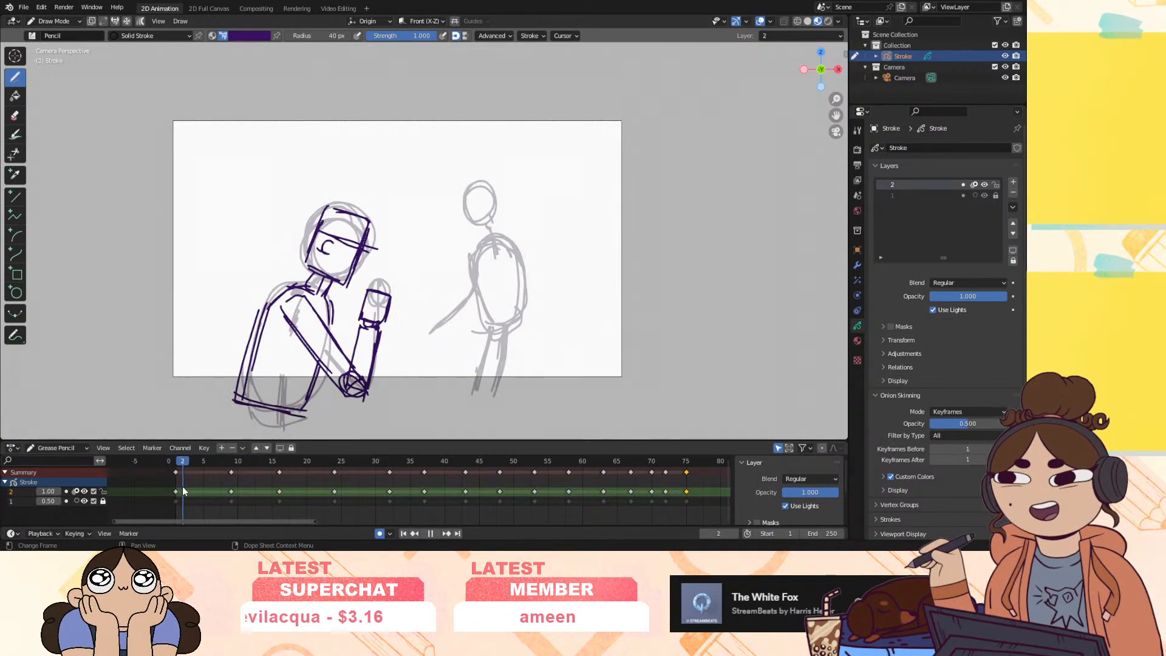
pyautogui.press('space')
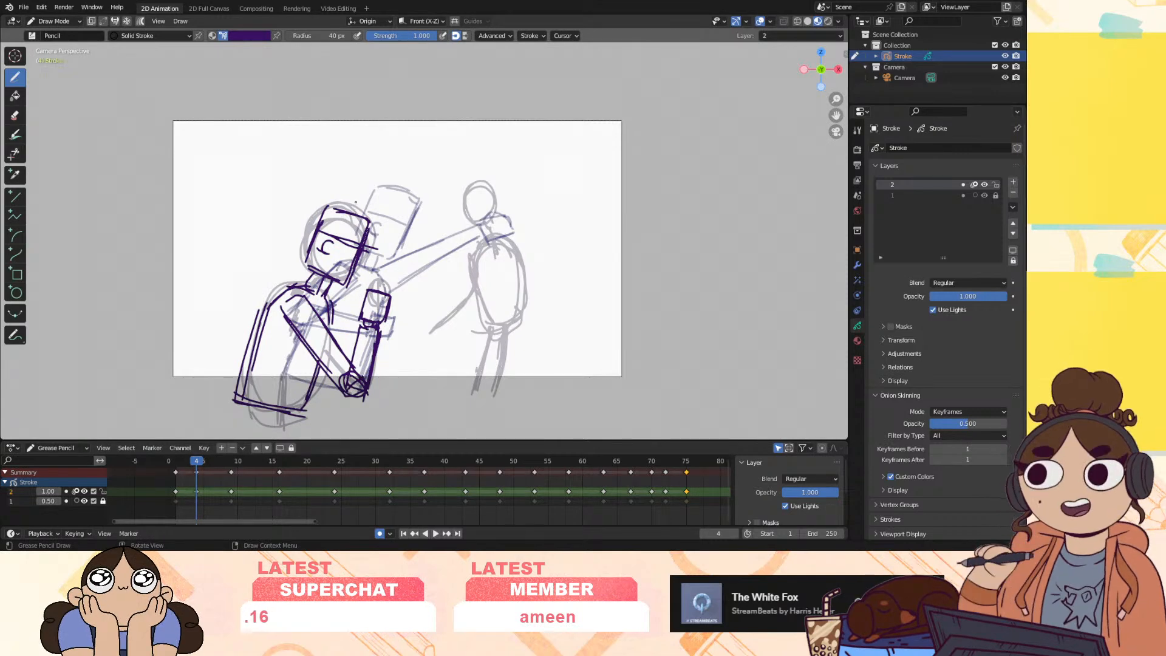
pyautogui.moveTo(356, 203); pyautogui.dragTo(348, 219)
pyautogui.hotkey('ctrl', 'z')
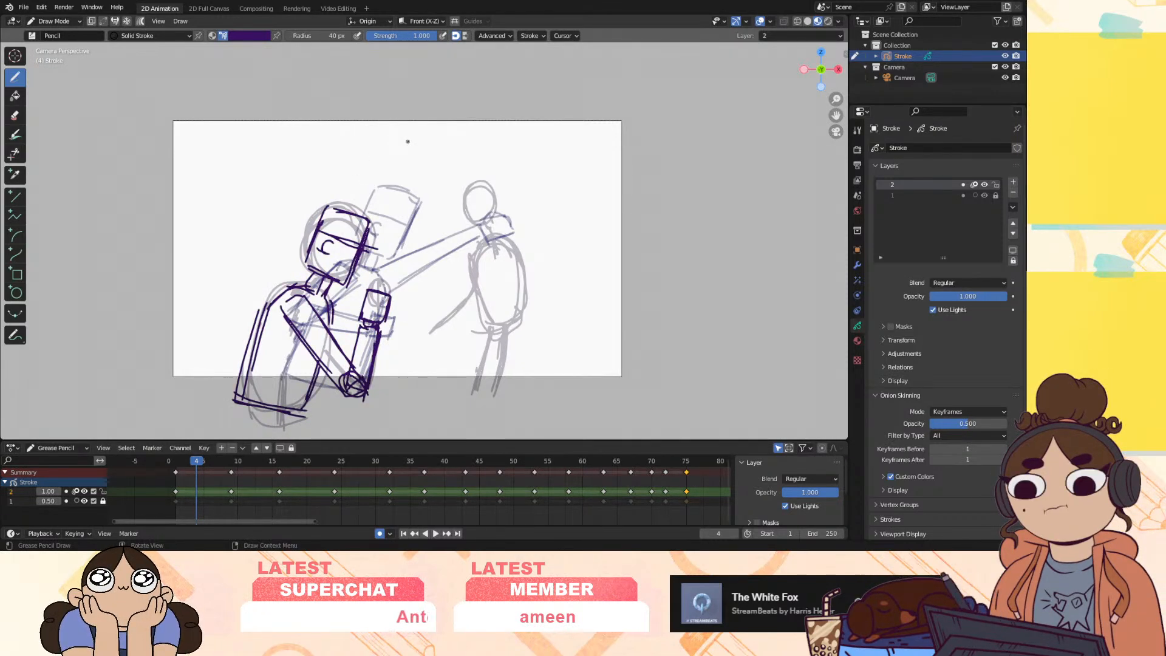
pyautogui.press('i')
pyautogui.click(201, 497)
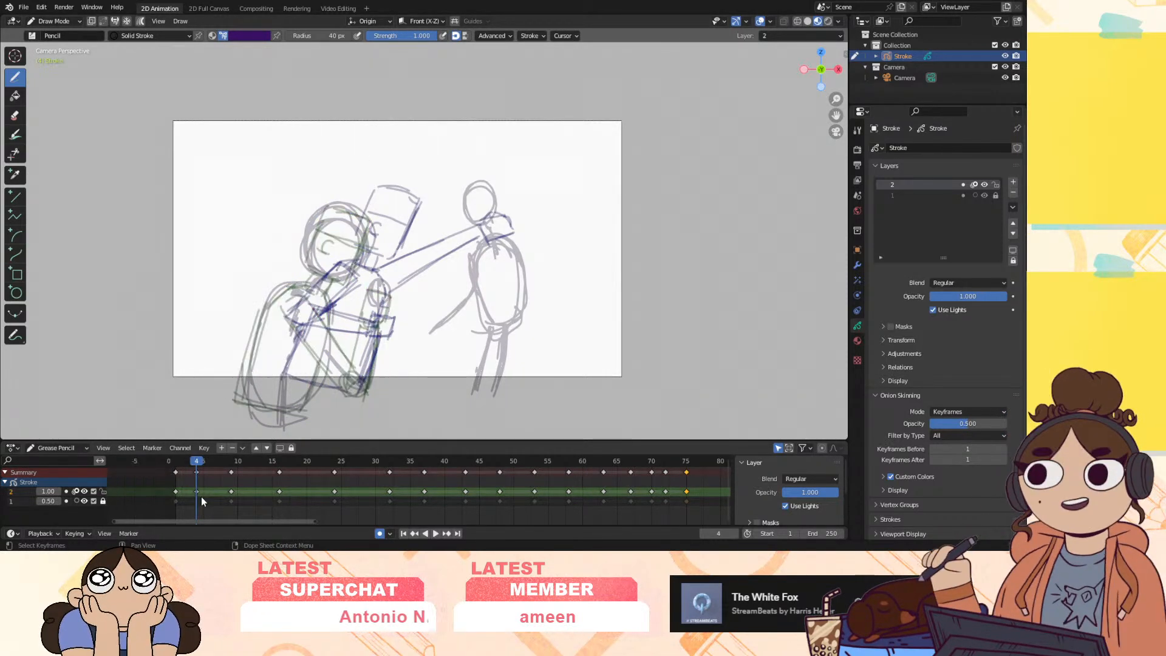
# Play and scrub the animation between frames 4 and 10 to check the timing, ending on frame 4
pyautogui.press('space')
pyautogui.moveTo(228, 467); pyautogui.dragTo(197, 463)
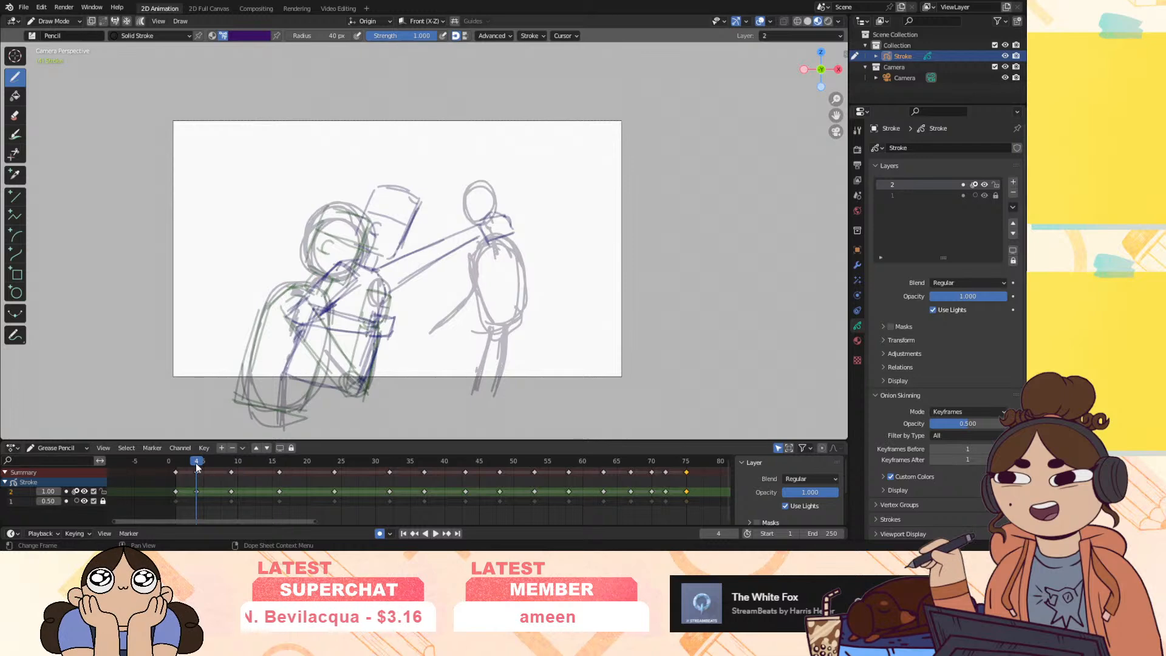
pyautogui.press('space')
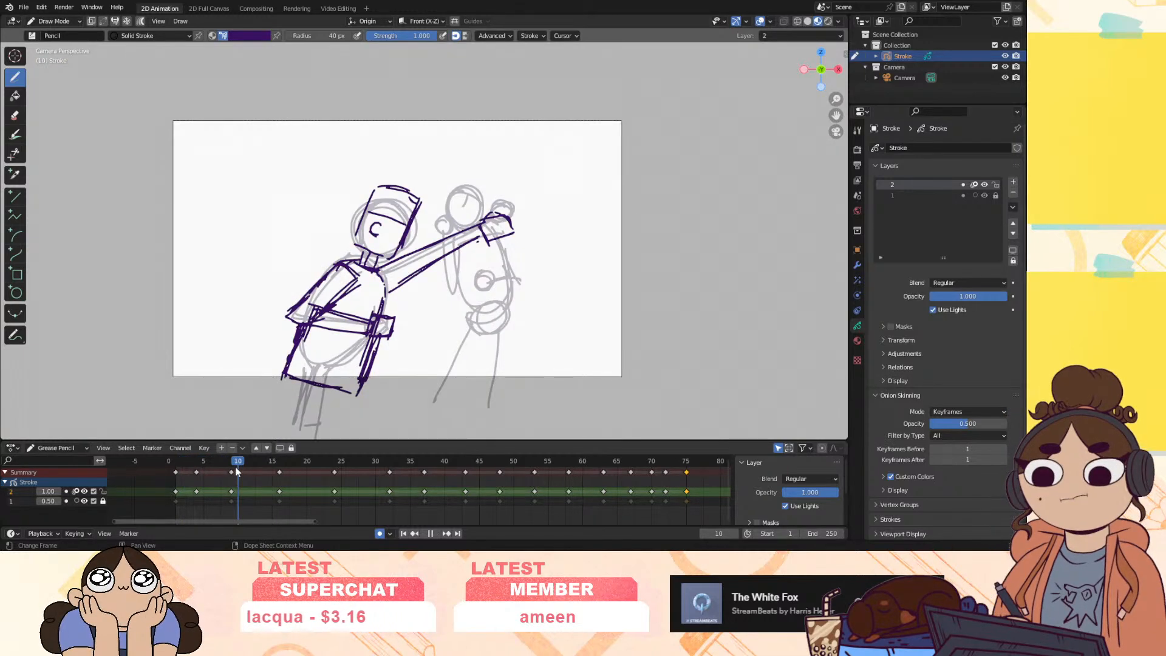
pyautogui.press('Escape')
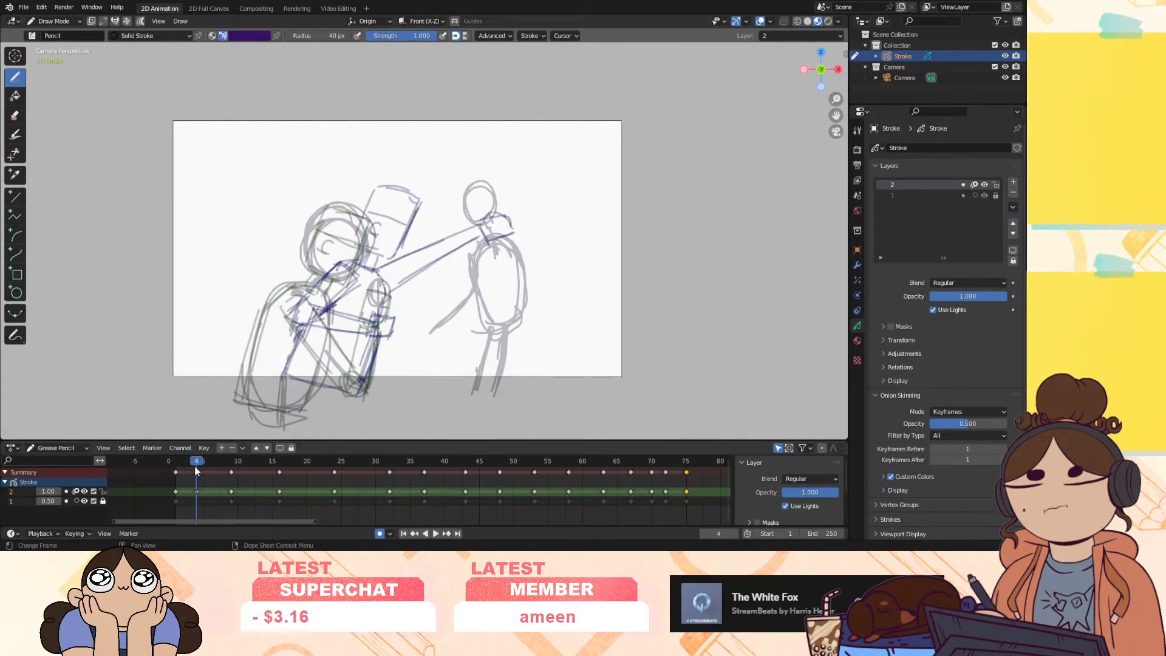
# Hide layer 1 while keeping layer 2's onion skinning on, and draw the larger figure's boxy head on frame 4
pyautogui.moveTo(318, 216); pyautogui.dragTo(303, 264)
pyautogui.click(76, 491)
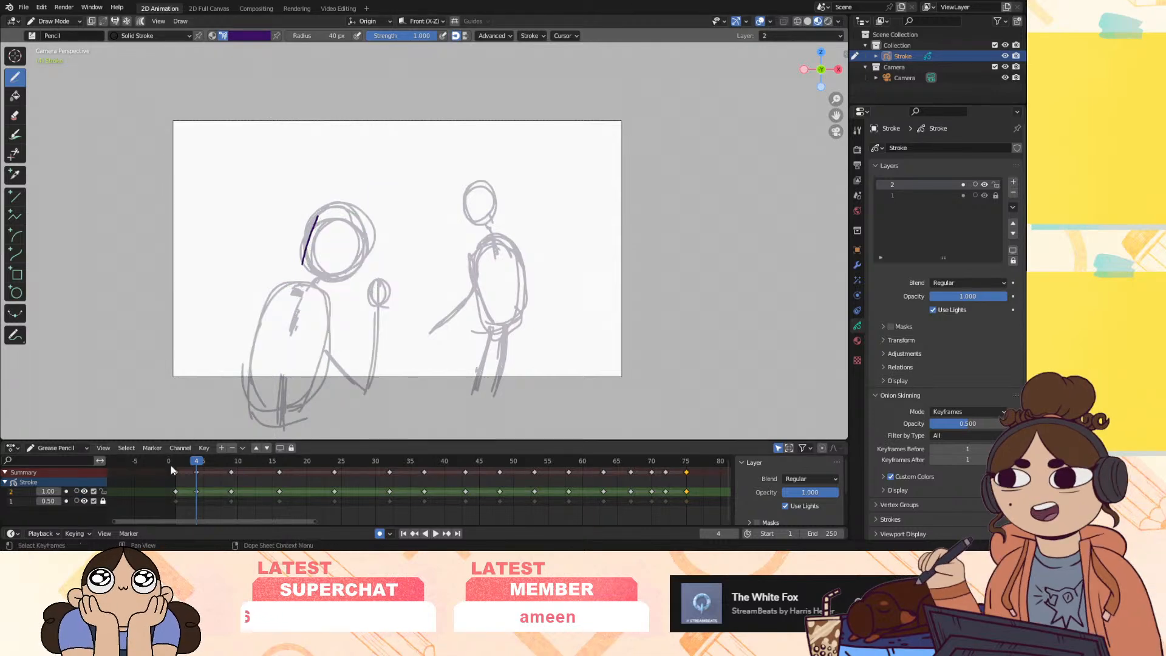
pyautogui.click(83, 501)
pyautogui.click(76, 490)
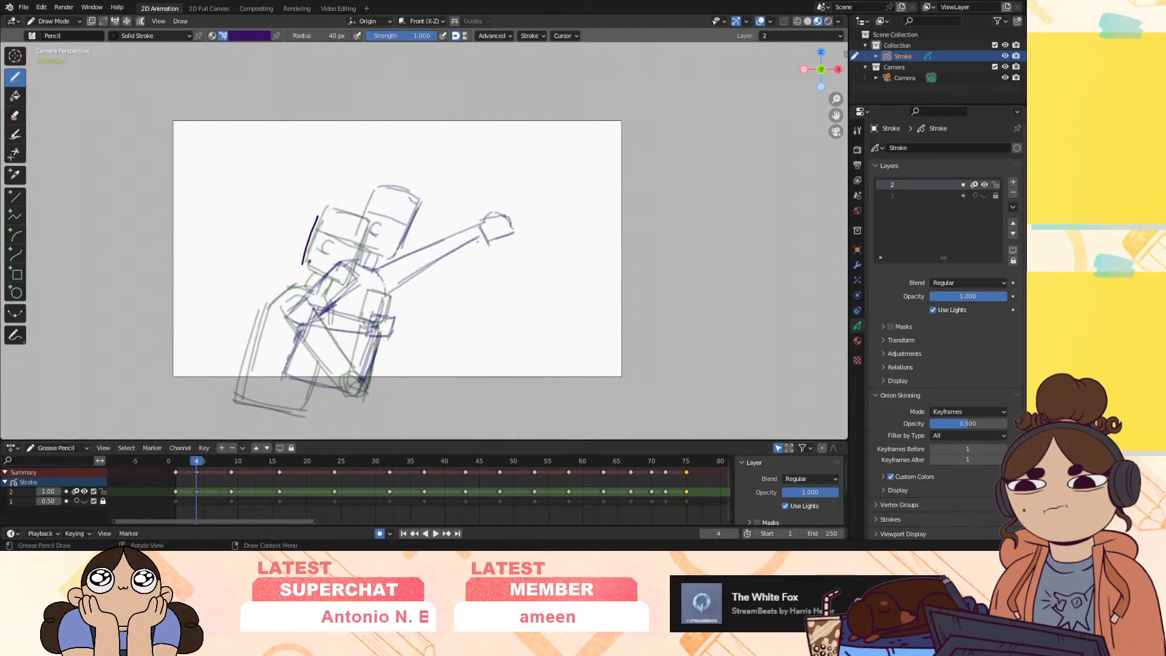
pyautogui.moveTo(299, 272); pyautogui.dragTo(338, 289)
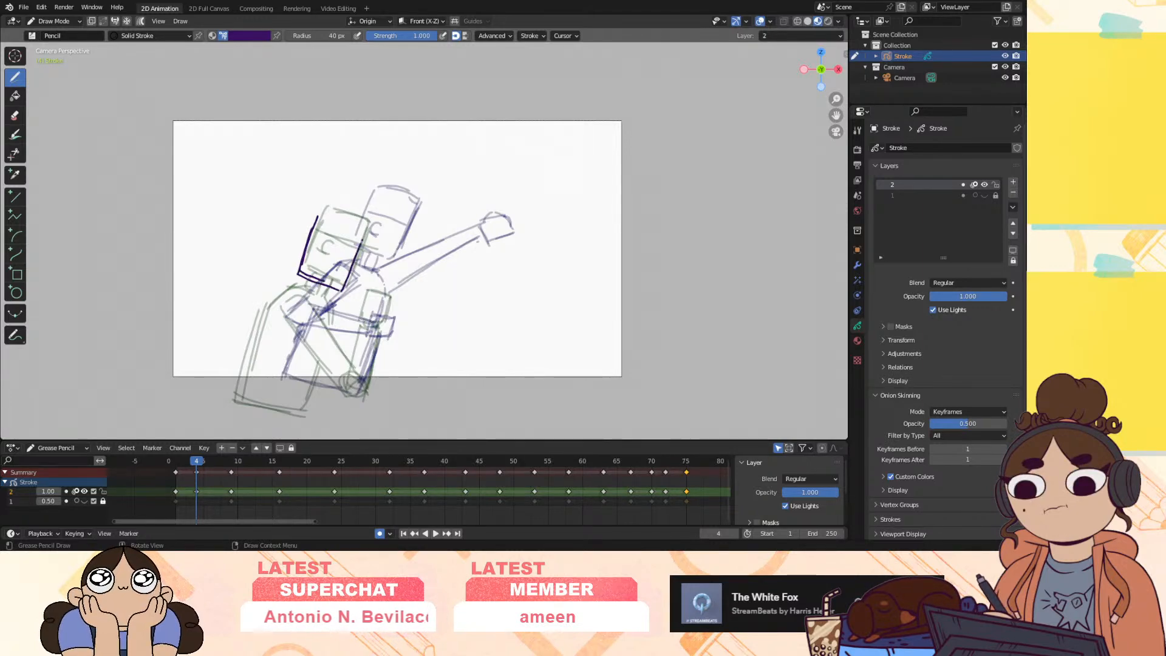
pyautogui.moveTo(365, 231); pyautogui.dragTo(366, 230)
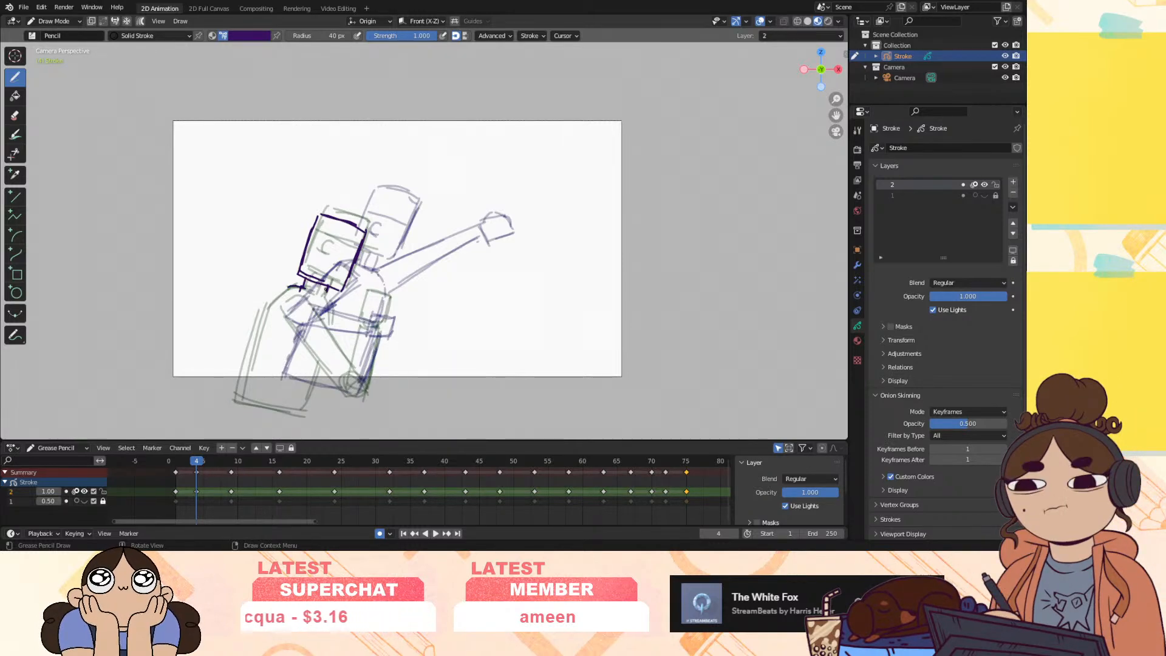
# Draw the larger figure's torso, bent arm with a boxy hand, and C-shaped head mark on frame 4
pyautogui.moveTo(287, 286); pyautogui.dragTo(256, 316)
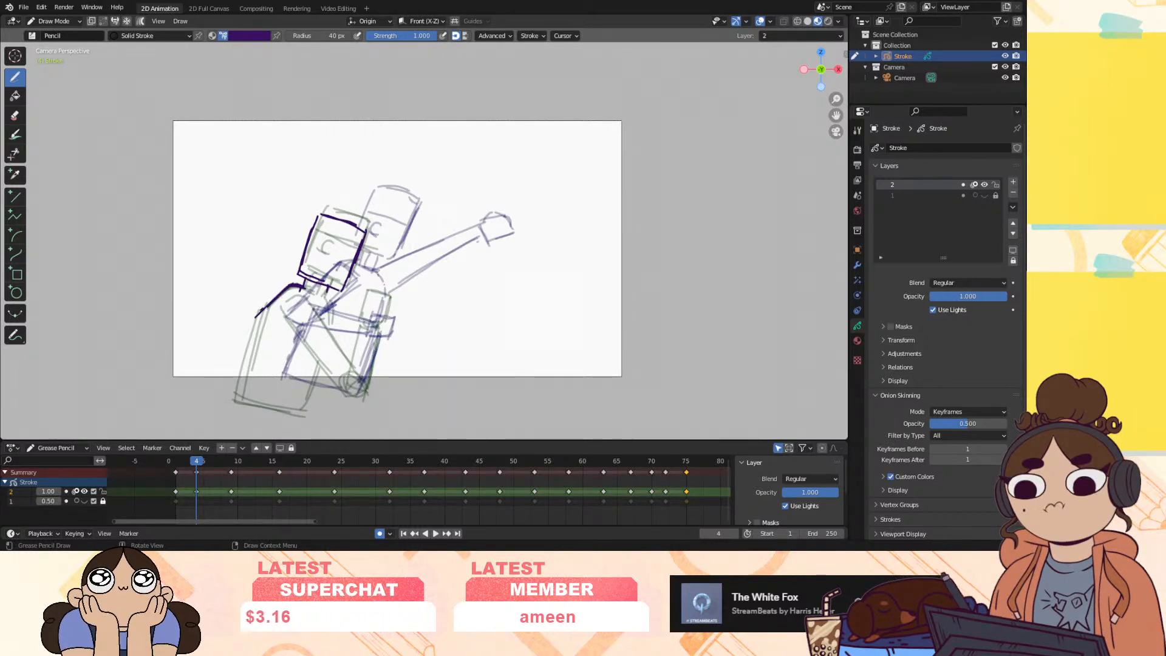
pyautogui.moveTo(303, 287); pyautogui.dragTo(331, 308)
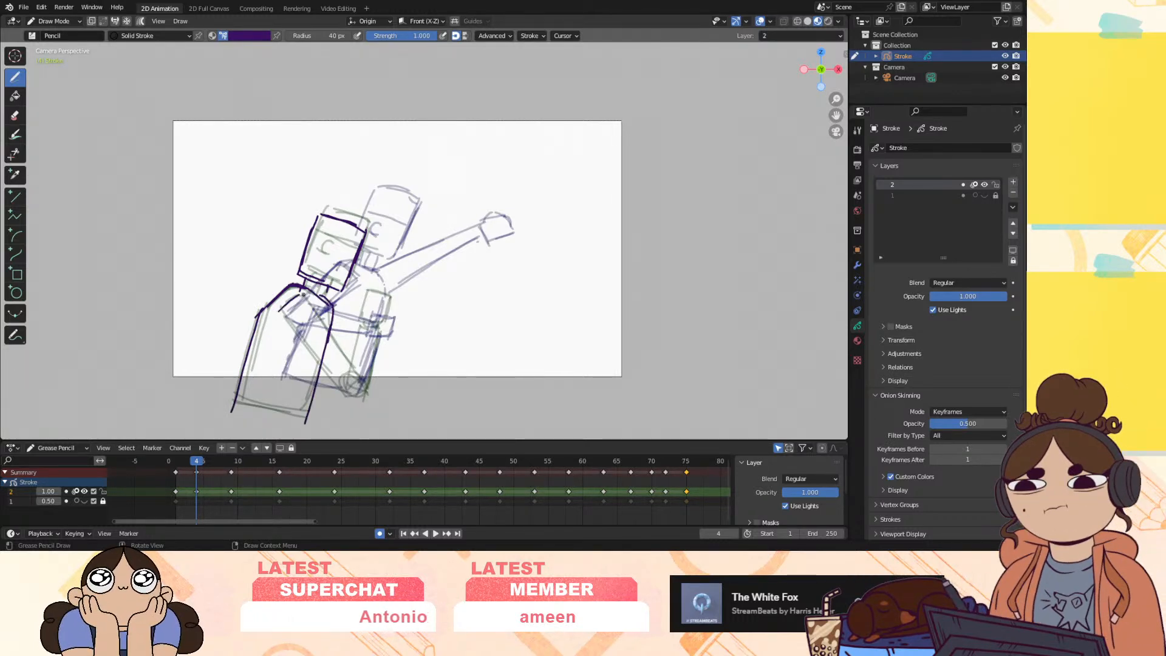
pyautogui.moveTo(304, 294)
pyautogui.mouseDown()
pyautogui.moveTo(351, 357)
pyautogui.moveTo(330, 330)
pyautogui.moveTo(344, 383)
pyautogui.moveTo(361, 389)
pyautogui.mouseUp()
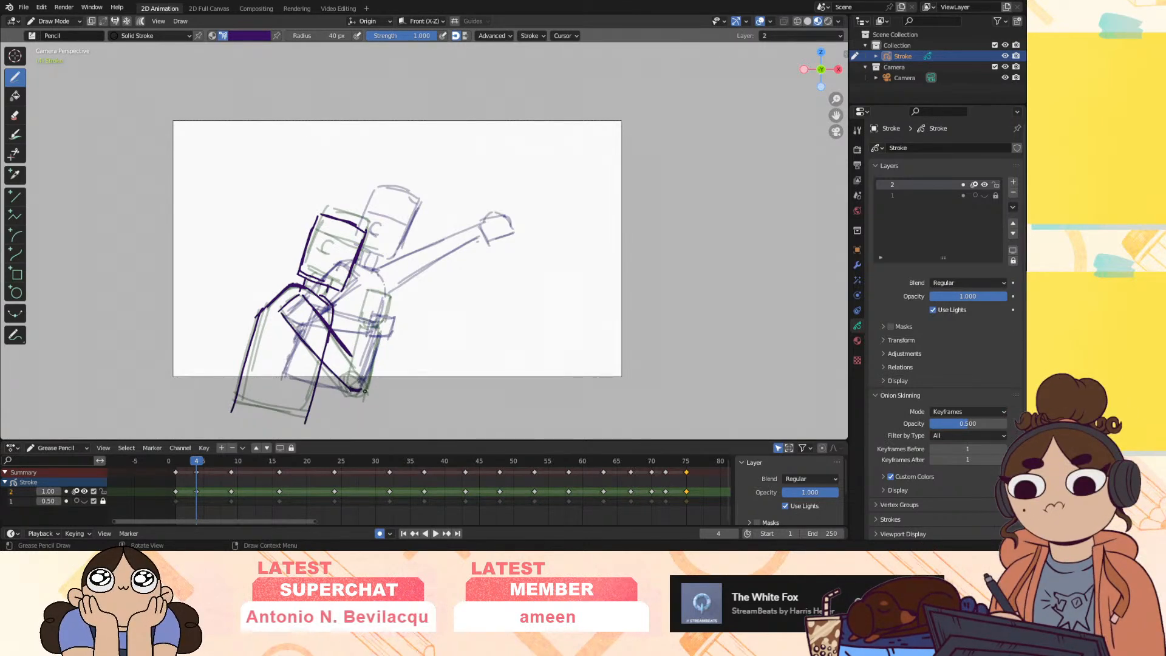
pyautogui.moveTo(368, 282)
pyautogui.mouseDown()
pyautogui.moveTo(381, 311)
pyautogui.moveTo(392, 286)
pyautogui.moveTo(362, 320)
pyautogui.moveTo(353, 372)
pyautogui.mouseUp()
pyautogui.moveTo(367, 312)
pyautogui.mouseDown()
pyautogui.moveTo(357, 350)
pyautogui.moveTo(366, 387)
pyautogui.moveTo(356, 387)
pyautogui.mouseUp()
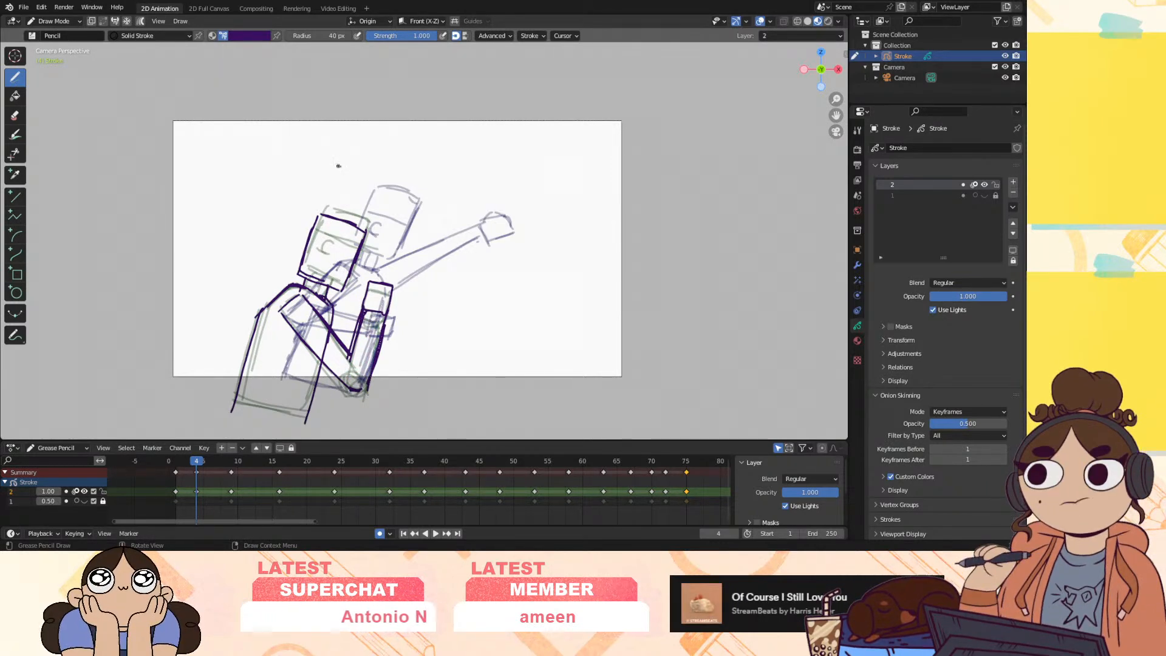
pyautogui.moveTo(330, 246); pyautogui.dragTo(329, 258)
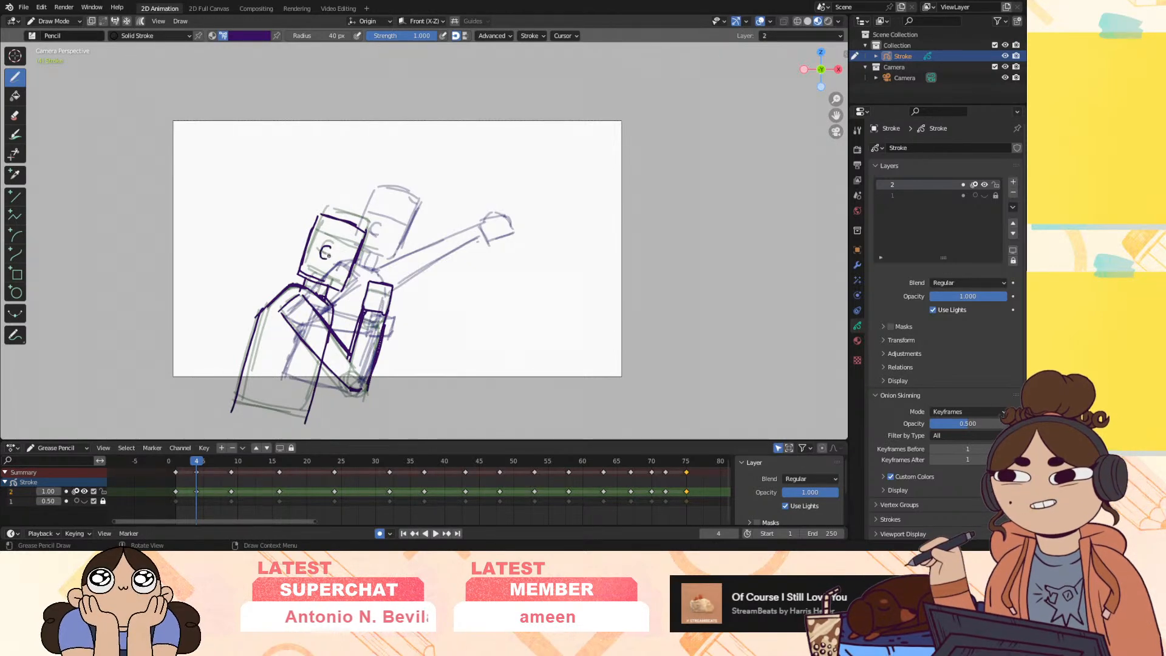
# Add a blank keyframe on frame 7 and draw the larger figure's boxy head, neck and torso between the onion-skinned poses
pyautogui.moveTo(196, 466)
pyautogui.mouseDown()
pyautogui.moveTo(186, 466)
pyautogui.moveTo(219, 465)
pyautogui.moveTo(187, 475)
pyautogui.moveTo(232, 474)
pyautogui.moveTo(172, 498)
pyautogui.moveTo(218, 491)
pyautogui.moveTo(171, 481)
pyautogui.moveTo(234, 486)
pyautogui.moveTo(202, 497)
pyautogui.moveTo(233, 492)
pyautogui.moveTo(214, 487)
pyautogui.mouseUp()
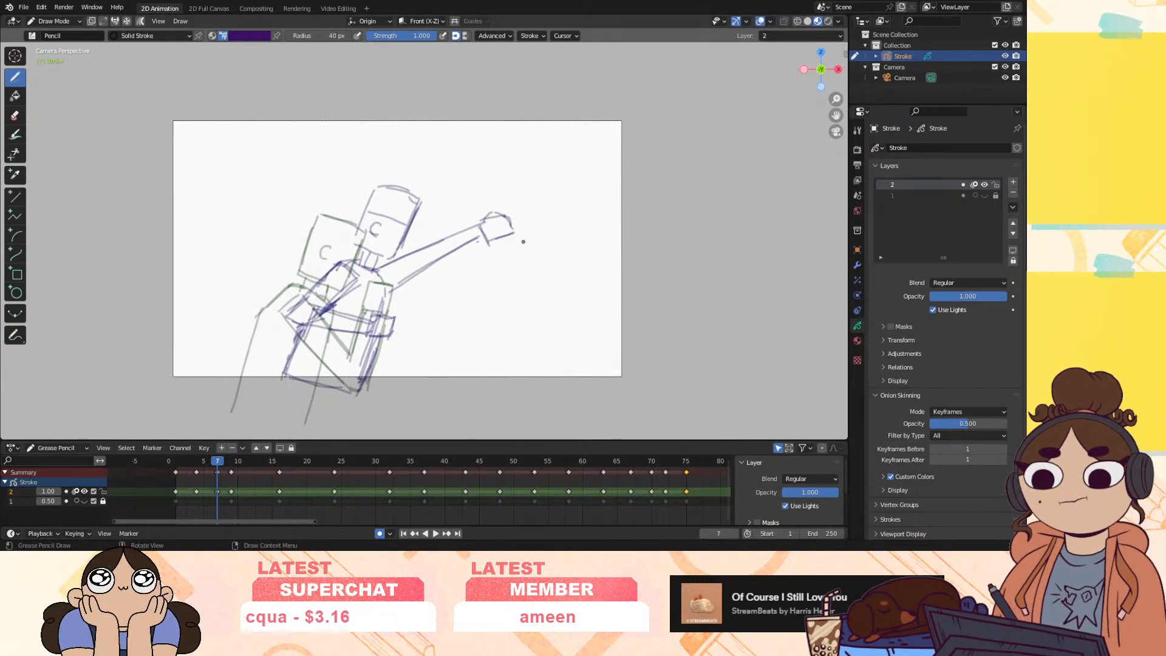
pyautogui.moveTo(333, 200)
pyautogui.mouseDown()
pyautogui.moveTo(310, 265)
pyautogui.moveTo(353, 274)
pyautogui.moveTo(371, 213)
pyautogui.moveTo(365, 275)
pyautogui.mouseUp()
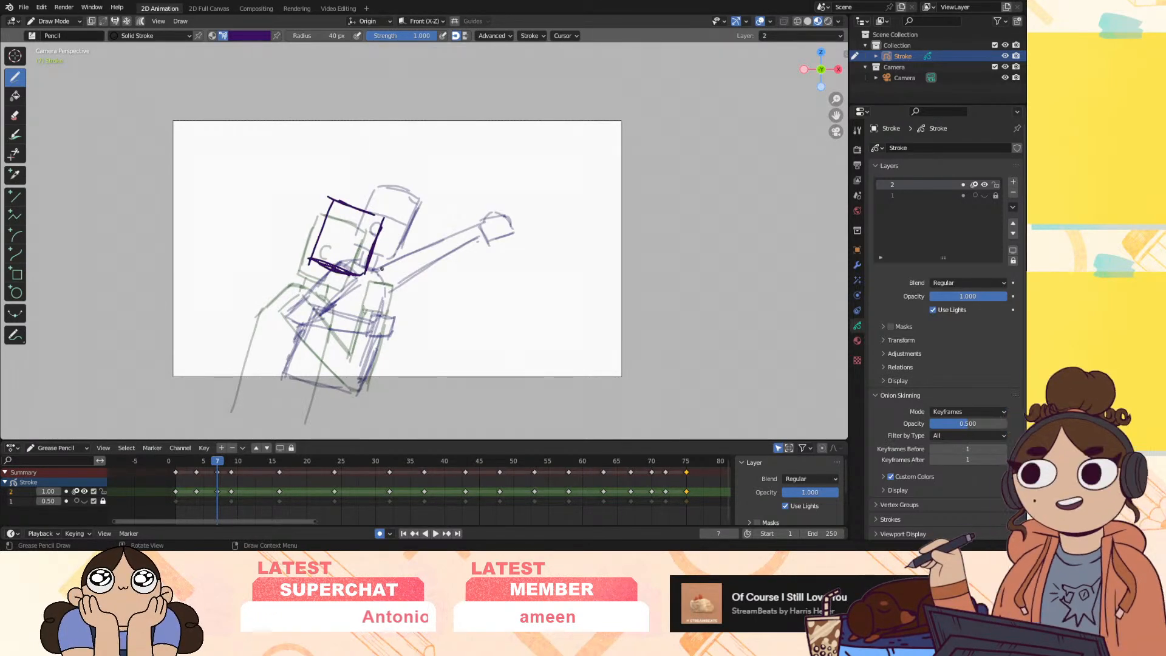
pyautogui.moveTo(380, 214)
pyautogui.mouseDown()
pyautogui.moveTo(356, 285)
pyautogui.moveTo(325, 287)
pyautogui.mouseUp()
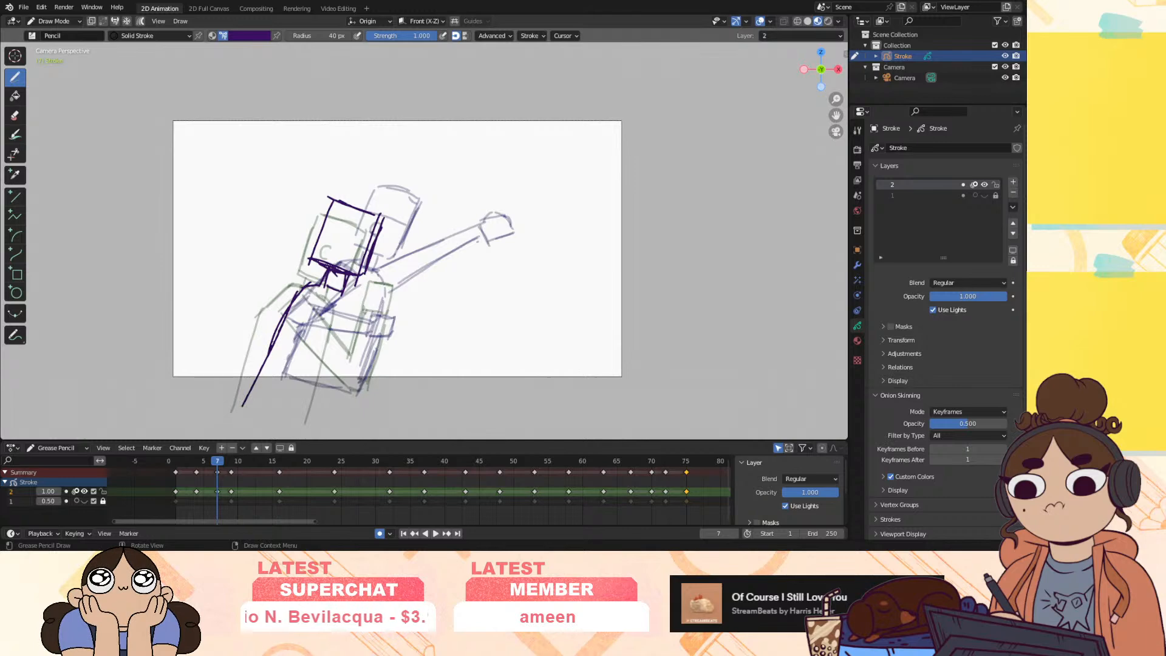
pyautogui.moveTo(331, 287); pyautogui.dragTo(354, 302)
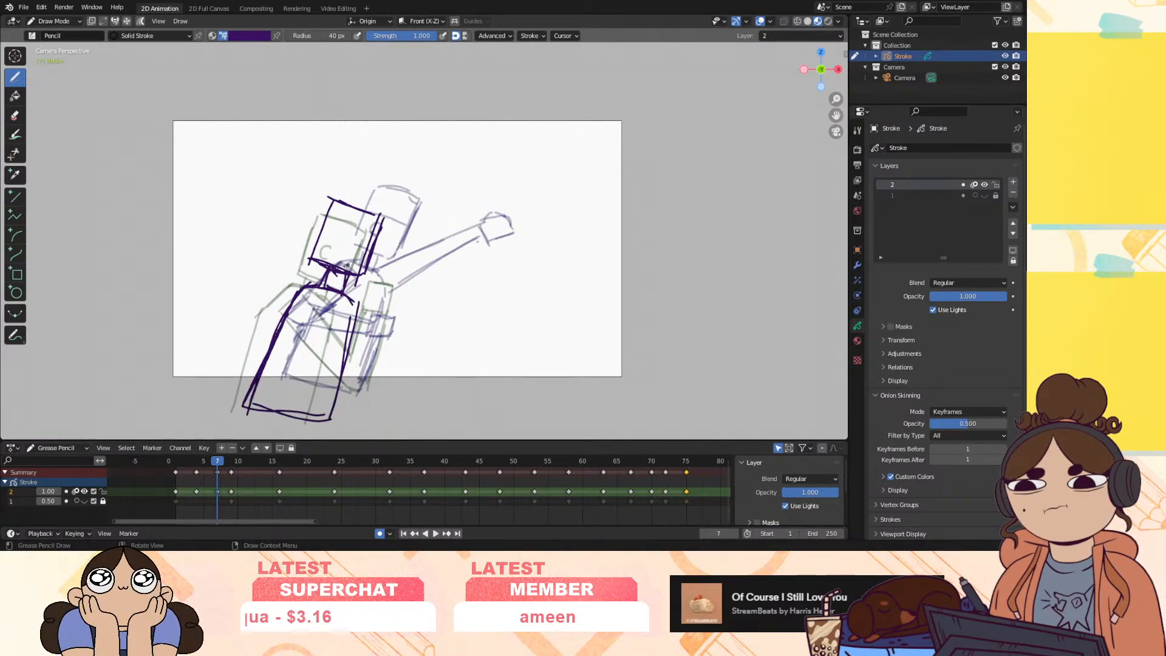
pyautogui.moveTo(333, 202); pyautogui.dragTo(306, 269)
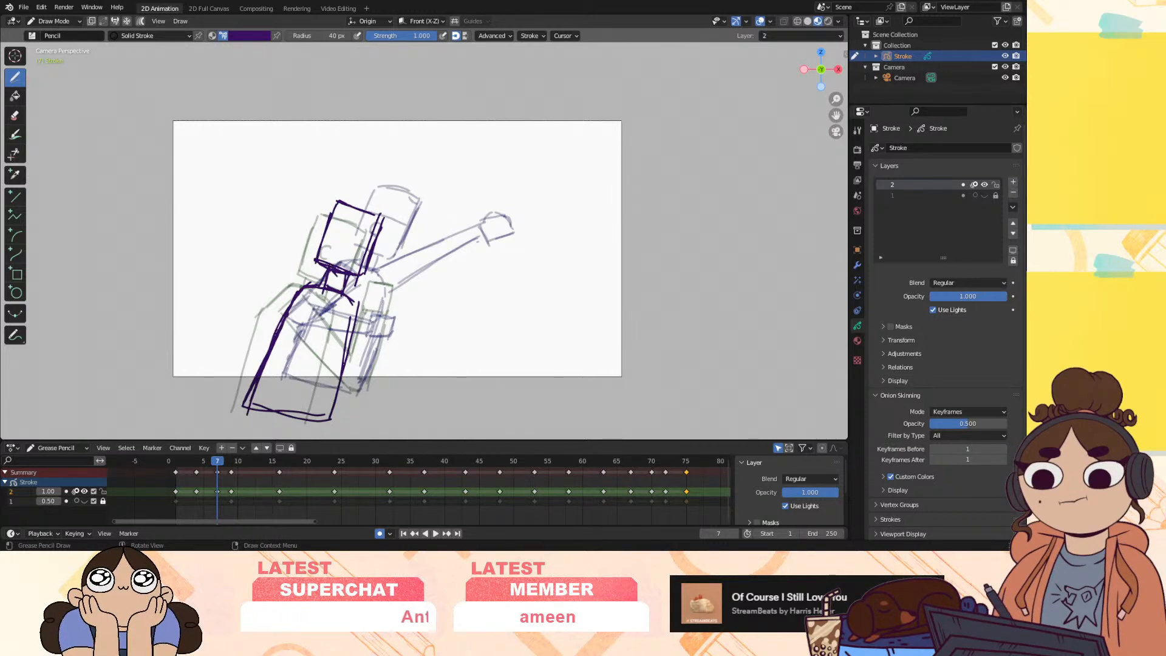
# Draw the larger figure's bent arm with a boxy hand across the torso on frame 7
pyautogui.moveTo(209, 486)
pyautogui.mouseDown()
pyautogui.moveTo(195, 476)
pyautogui.moveTo(236, 485)
pyautogui.moveTo(205, 494)
pyautogui.moveTo(224, 491)
pyautogui.moveTo(217, 477)
pyautogui.mouseUp()
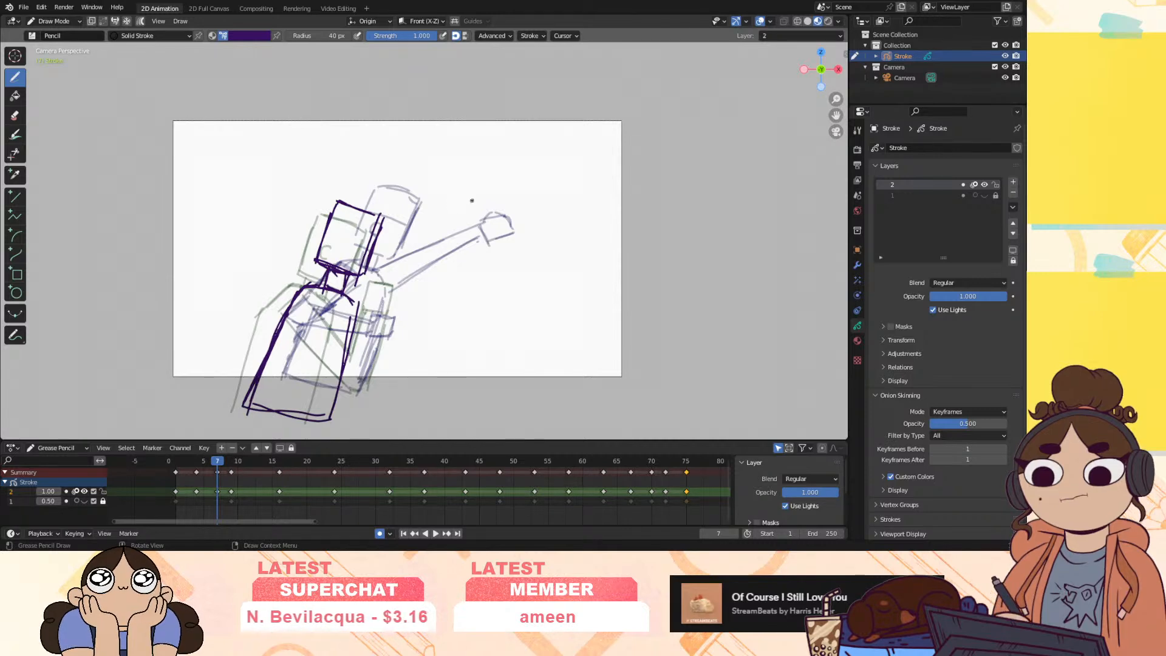
pyautogui.moveTo(213, 461)
pyautogui.mouseDown()
pyautogui.moveTo(206, 468)
pyautogui.moveTo(236, 475)
pyautogui.moveTo(220, 483)
pyautogui.mouseUp()
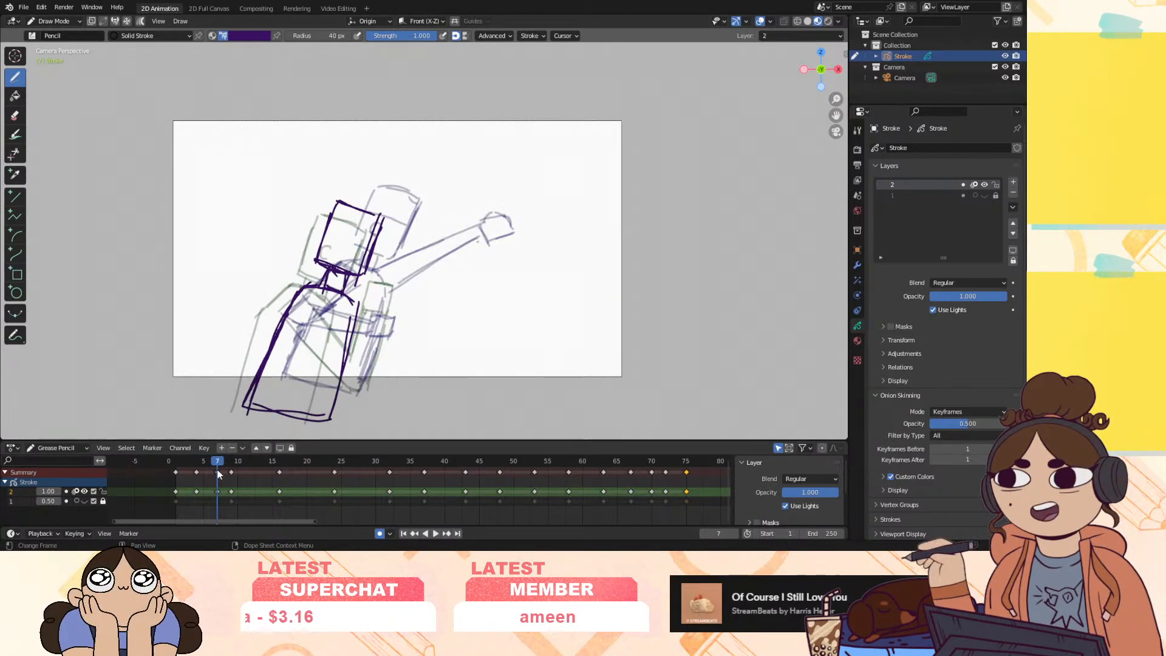
pyautogui.moveTo(384, 342); pyautogui.dragTo(379, 362)
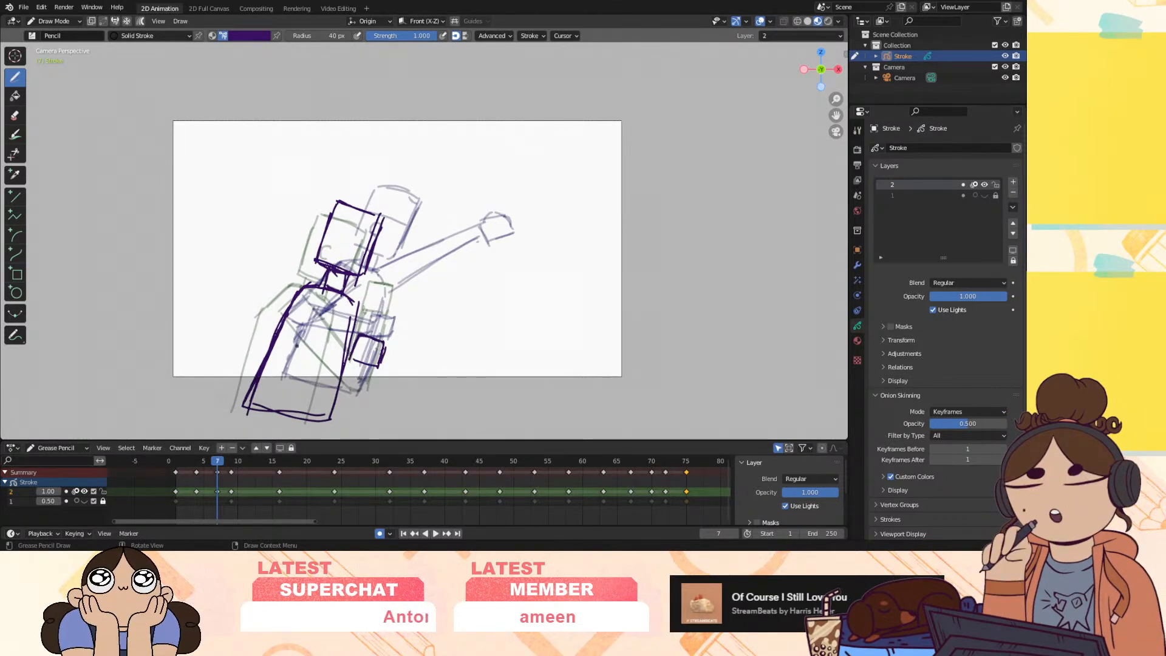
pyautogui.moveTo(306, 290); pyautogui.dragTo(277, 346)
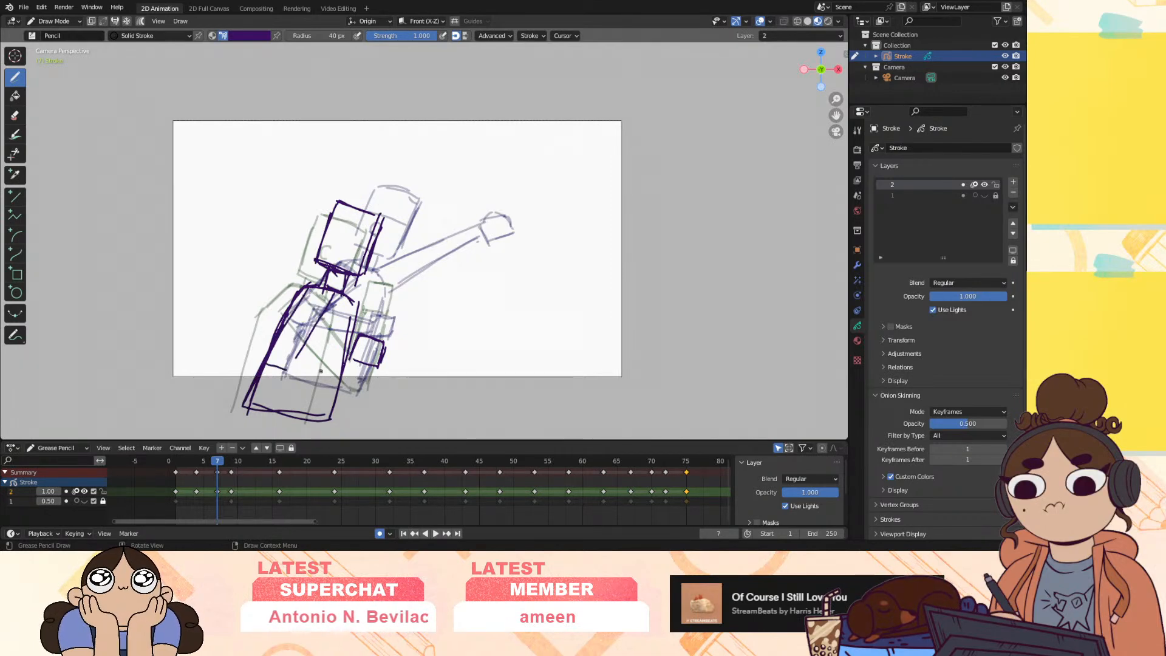
pyautogui.moveTo(294, 353); pyautogui.dragTo(363, 352)
pyautogui.moveTo(286, 377); pyautogui.dragTo(379, 364)
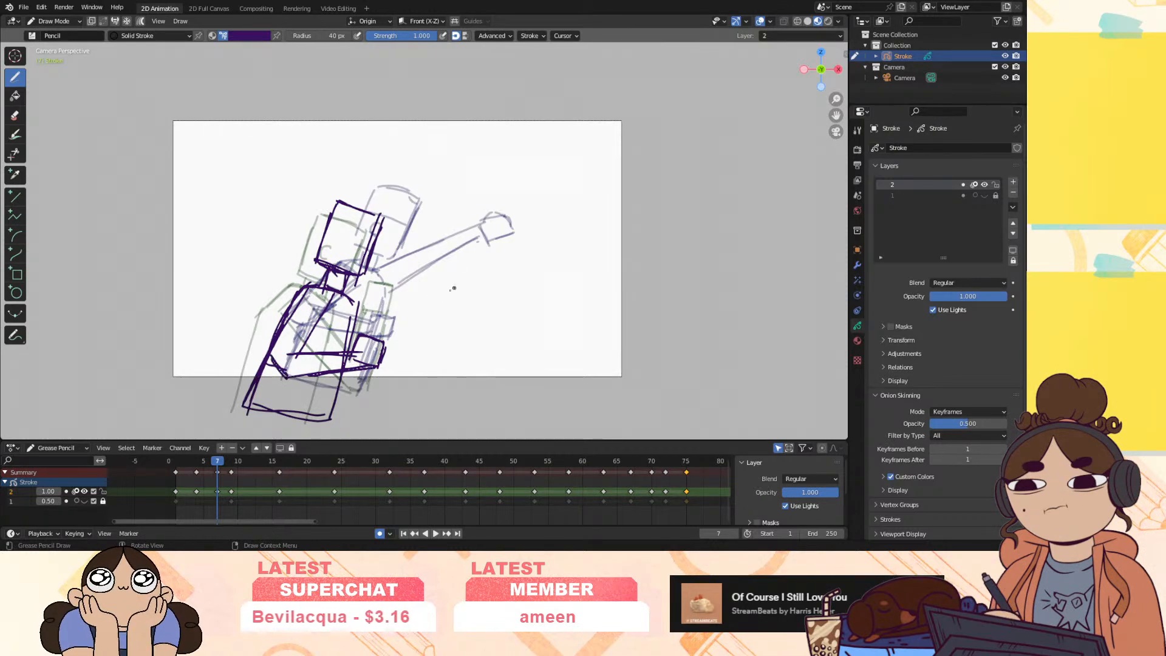
# Try moving the in-between keyframe from frame 7 to frame 6, and play the animation from the start
pyautogui.moveTo(213, 462); pyautogui.dragTo(217, 499)
pyautogui.moveTo(217, 492); pyautogui.dragTo(195, 464)
pyautogui.click(177, 463)
pyautogui.press('space')
pyautogui.press('space')
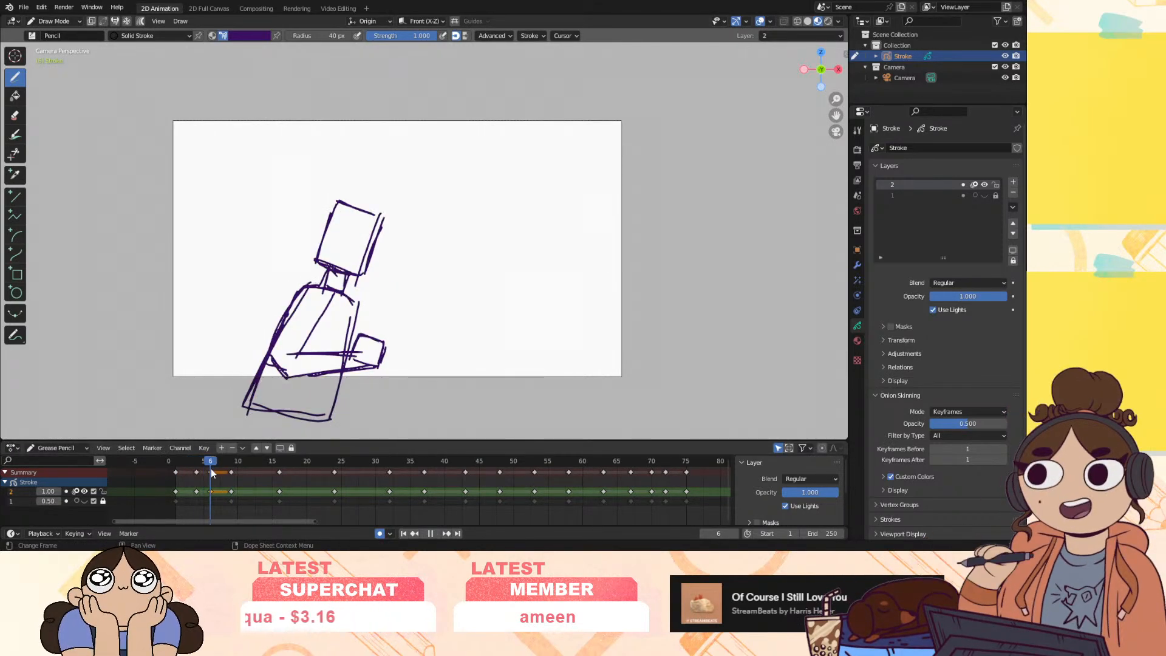
# Try the in-between keyframe on frame 5 and replay the opening frames to check the timing
pyautogui.press('Escape')
pyautogui.moveTo(210, 490); pyautogui.dragTo(201, 492)
pyautogui.moveTo(198, 465); pyautogui.dragTo(177, 474)
pyautogui.press('space')
pyautogui.press('Escape')
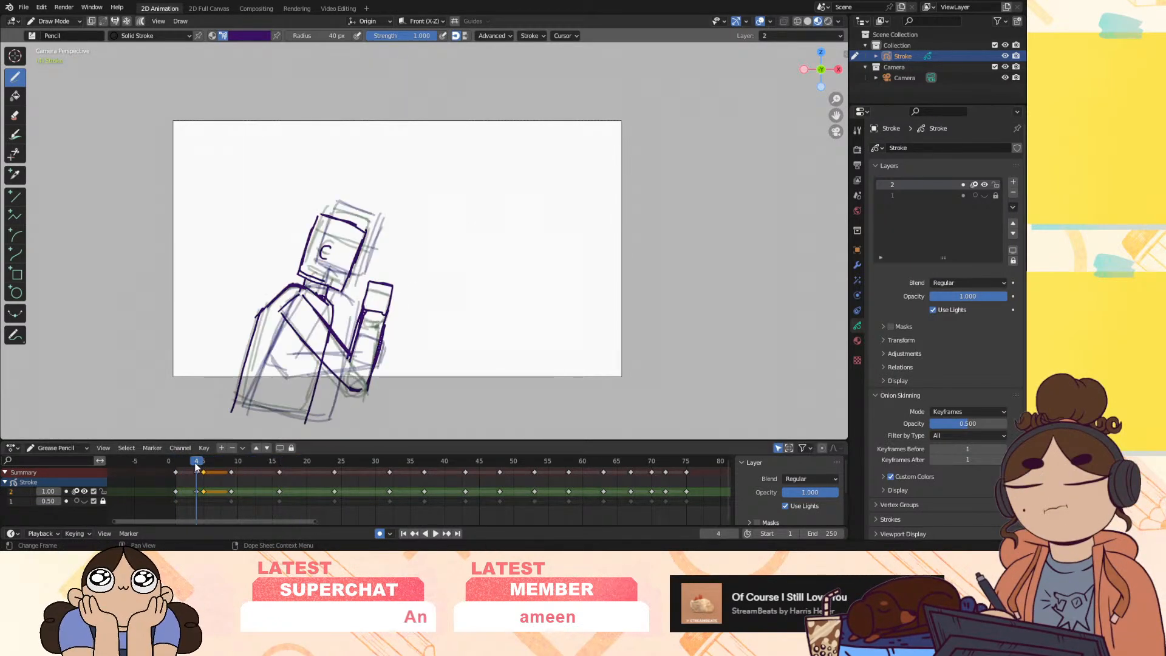
# Shift the frame 4 pose and the in-between after it to frames 6 and 7, and play back the timing
pyautogui.moveTo(205, 491)
pyautogui.mouseDown()
pyautogui.moveTo(218, 489)
pyautogui.moveTo(184, 465)
pyautogui.moveTo(260, 468)
pyautogui.moveTo(191, 491)
pyautogui.moveTo(252, 488)
pyautogui.moveTo(201, 494)
pyautogui.moveTo(243, 491)
pyautogui.moveTo(191, 494)
pyautogui.moveTo(176, 468)
pyautogui.mouseUp()
pyautogui.press('space')
pyautogui.press('space')
pyautogui.press('space')
pyautogui.press('space')
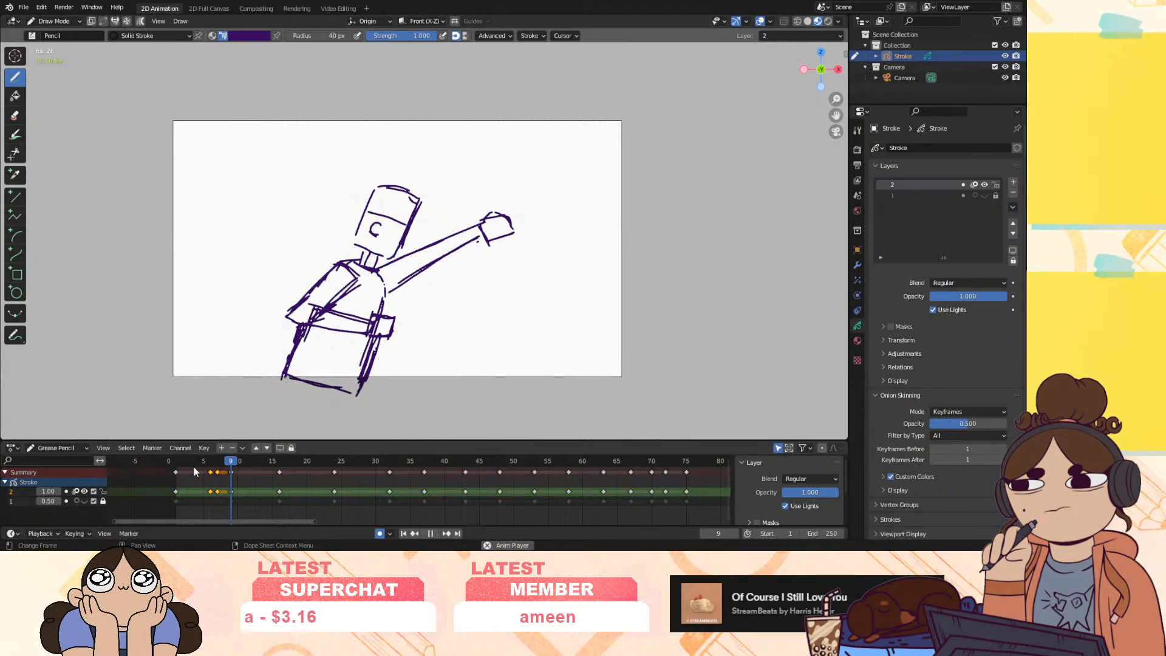
# Show layer 1 again at 0.20 opacity and play the animation from the start
pyautogui.click(83, 502)
pyautogui.moveTo(50, 502)
pyautogui.mouseDown()
pyautogui.moveTo(23, 501)
pyautogui.moveTo(66, 502)
pyautogui.mouseUp()
pyautogui.click(57, 515)
pyautogui.doubleClick(61, 501)
pyautogui.click(239, 456)
pyautogui.moveTo(237, 460); pyautogui.dragTo(151, 478)
pyautogui.press('space')
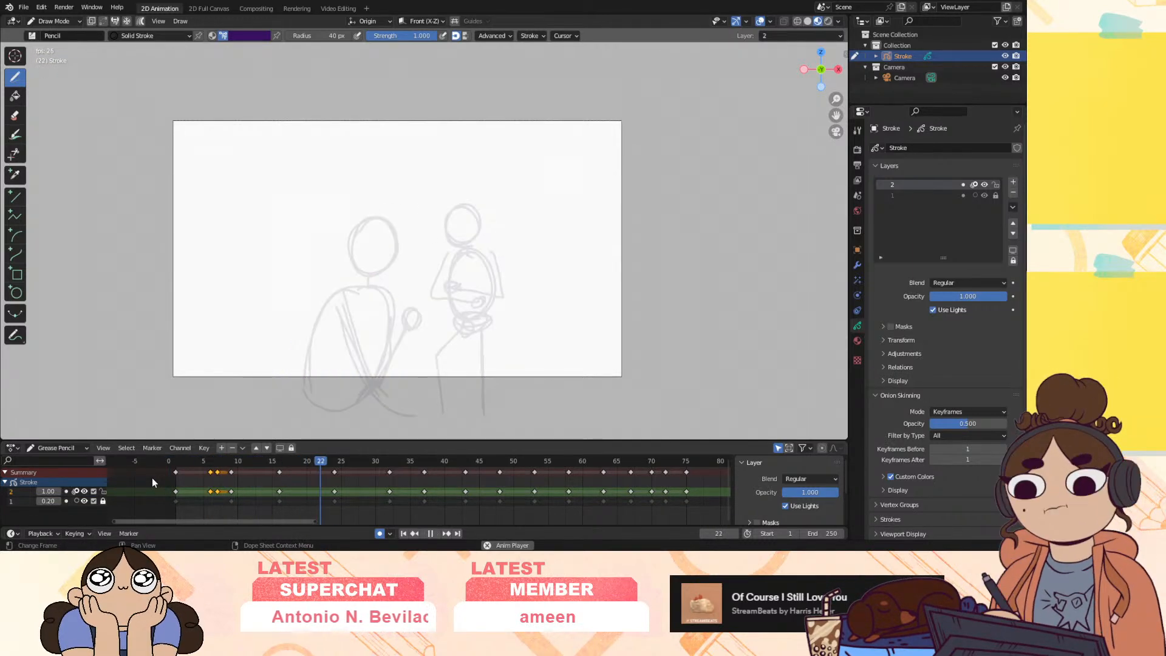
# Draw the larger figure's V-shaped bent arm with a boxy raised hand on frame 16, cleaning up the elbow
pyautogui.click(202, 467)
pyautogui.moveTo(210, 476)
pyautogui.mouseDown()
pyautogui.moveTo(246, 488)
pyautogui.moveTo(281, 467)
pyautogui.mouseUp()
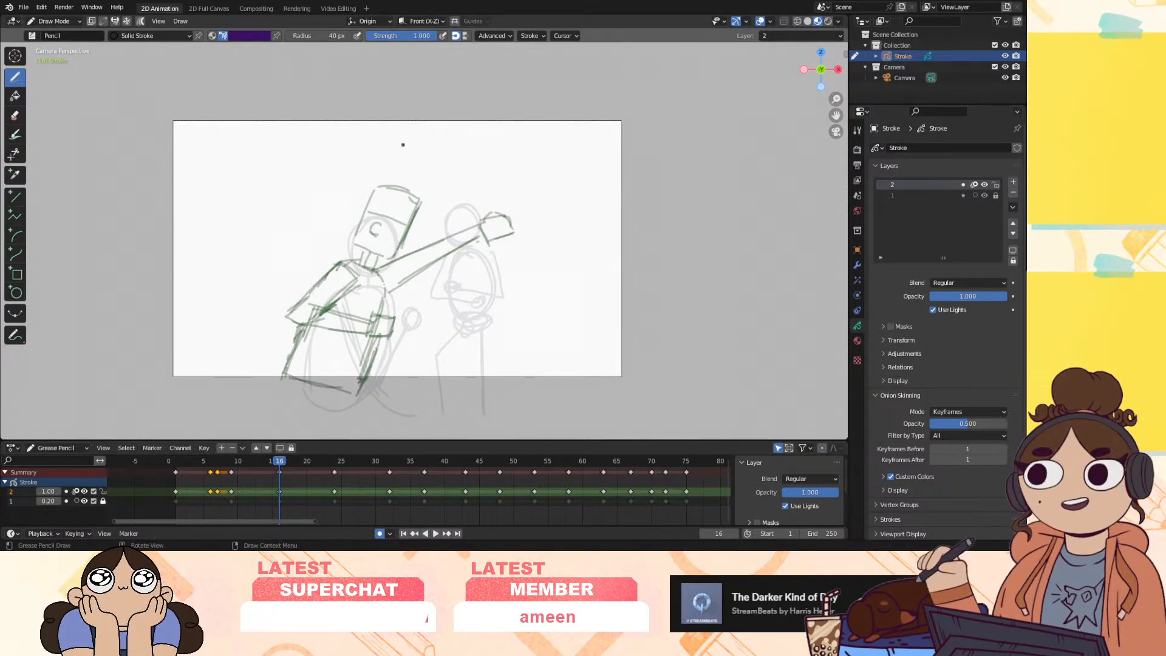
pyautogui.moveTo(351, 294)
pyautogui.mouseDown()
pyautogui.moveTo(376, 376)
pyautogui.moveTo(401, 321)
pyautogui.moveTo(421, 324)
pyautogui.mouseUp()
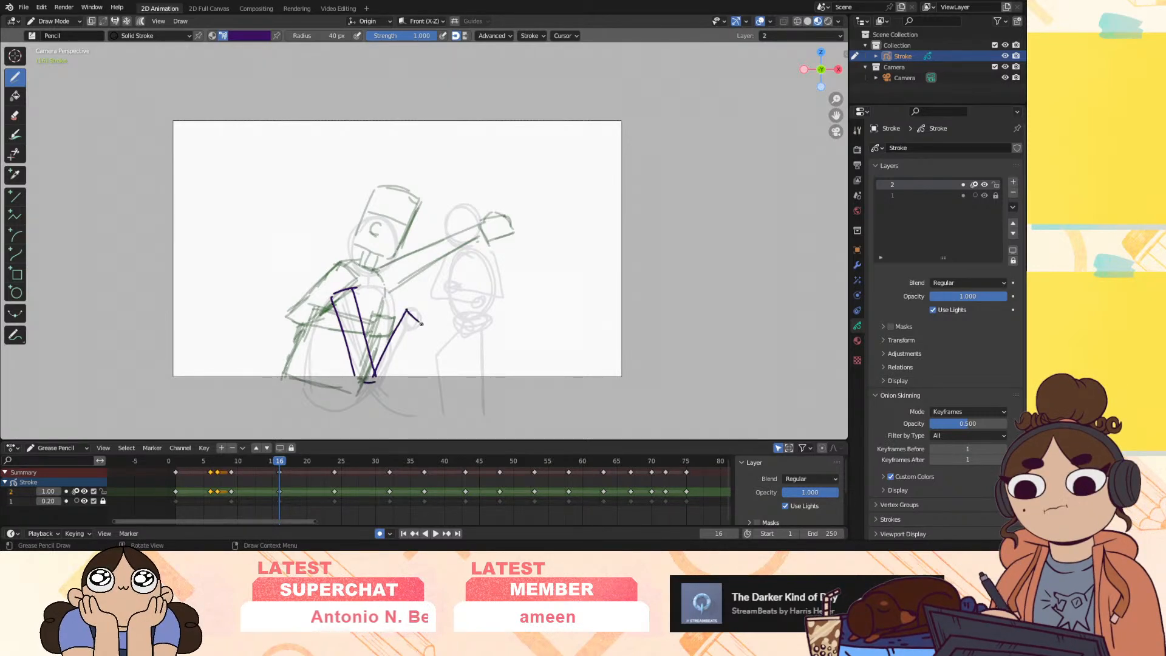
pyautogui.moveTo(364, 381); pyautogui.dragTo(385, 394)
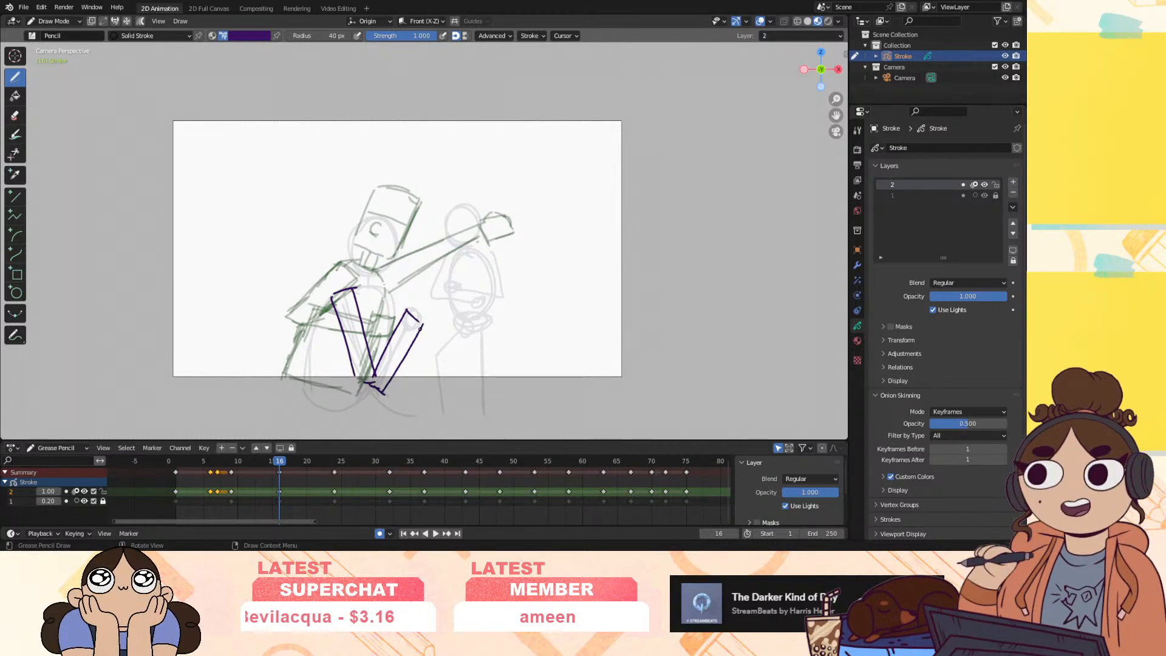
pyautogui.moveTo(401, 318)
pyautogui.mouseDown()
pyautogui.moveTo(407, 308)
pyautogui.moveTo(418, 333)
pyautogui.moveTo(415, 308)
pyautogui.moveTo(426, 318)
pyautogui.moveTo(419, 340)
pyautogui.mouseUp()
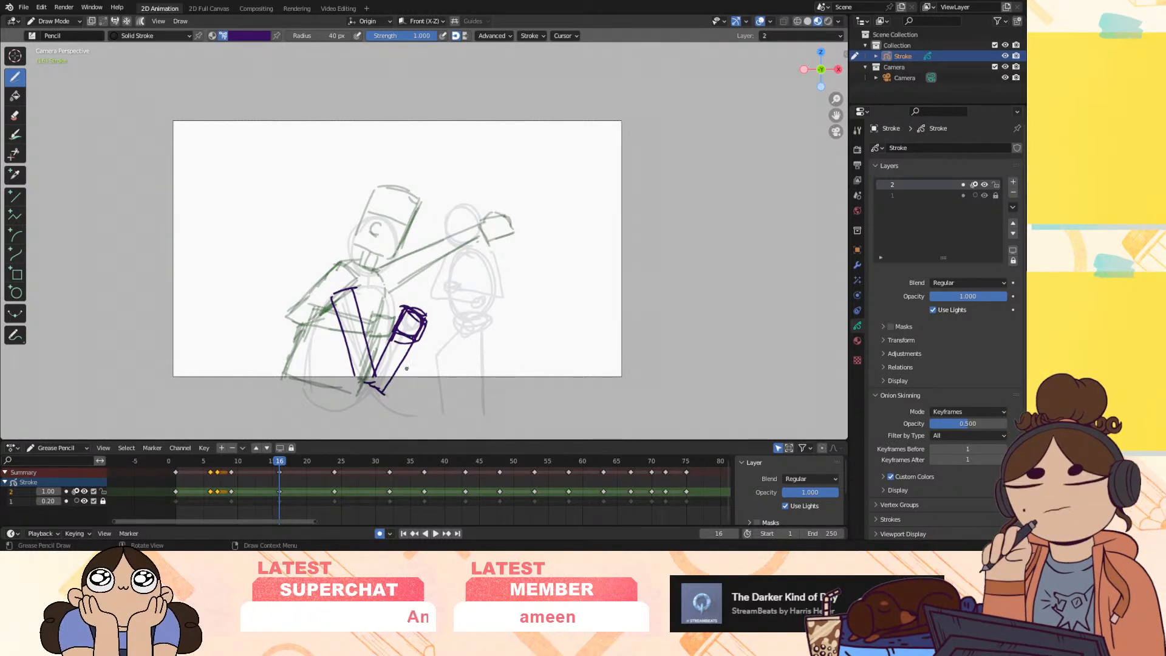
pyautogui.moveTo(385, 393)
pyautogui.keyDown('ctrl'); pyautogui.mouseDown()
pyautogui.moveTo(368, 379)
pyautogui.moveTo(385, 393)
pyautogui.moveTo(356, 294)
pyautogui.mouseUp(); pyautogui.keyUp('ctrl')
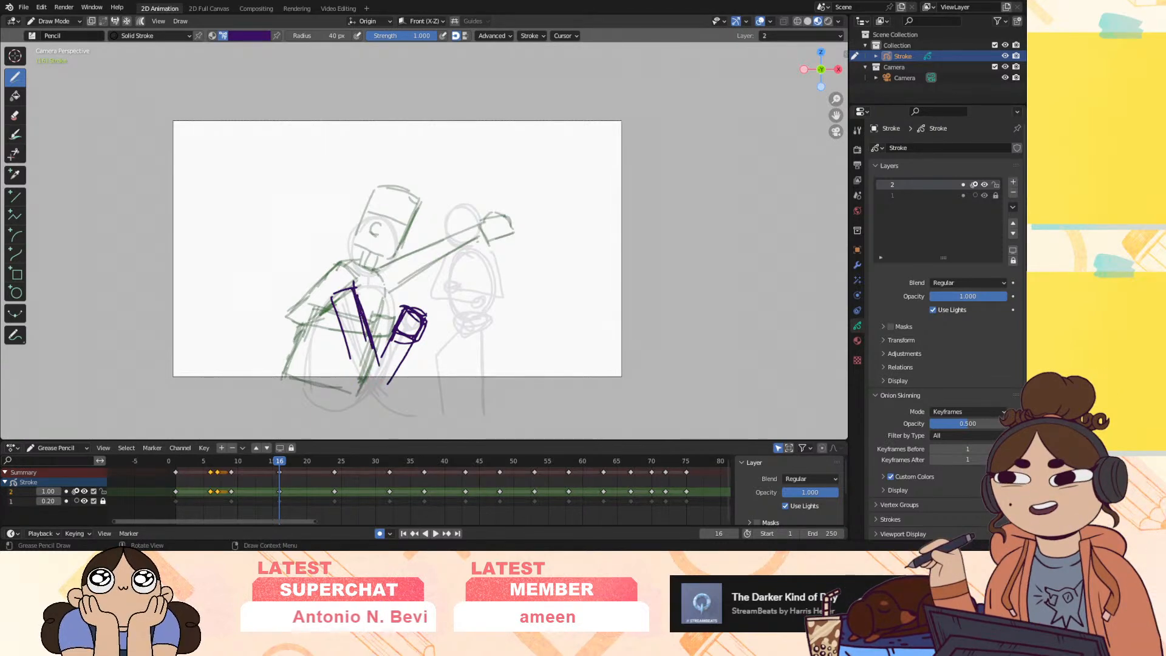
pyautogui.moveTo(393, 381); pyautogui.dragTo(373, 392)
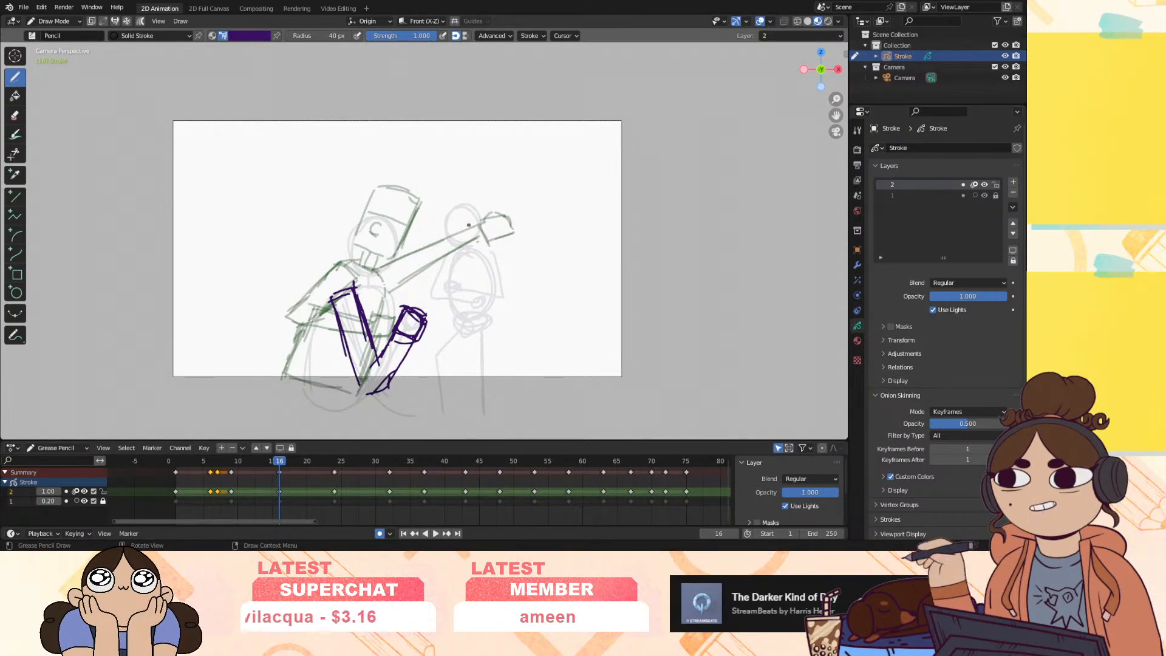
# Draw the larger figure's shoulders and boxy torso around the bent arm on frame 16
pyautogui.press('Left')
pyautogui.press('Right')
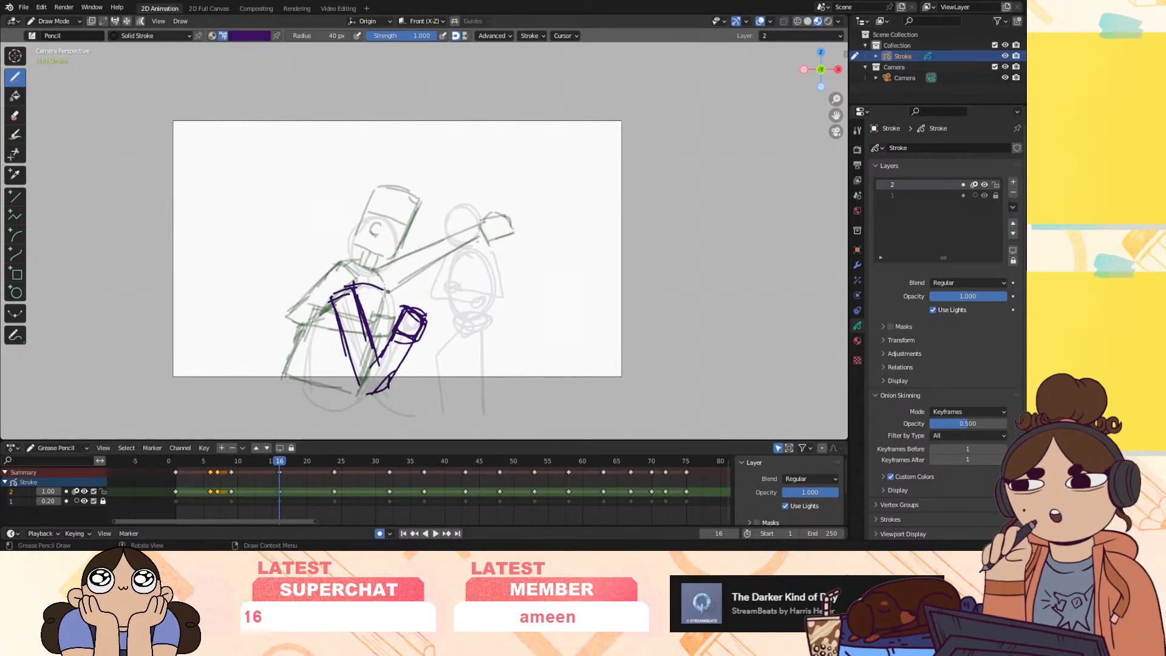
pyautogui.moveTo(390, 298); pyautogui.dragTo(383, 354)
pyautogui.moveTo(328, 296); pyautogui.dragTo(308, 359)
pyautogui.moveTo(311, 336)
pyautogui.mouseDown()
pyautogui.moveTo(303, 388)
pyautogui.moveTo(369, 407)
pyautogui.mouseUp()
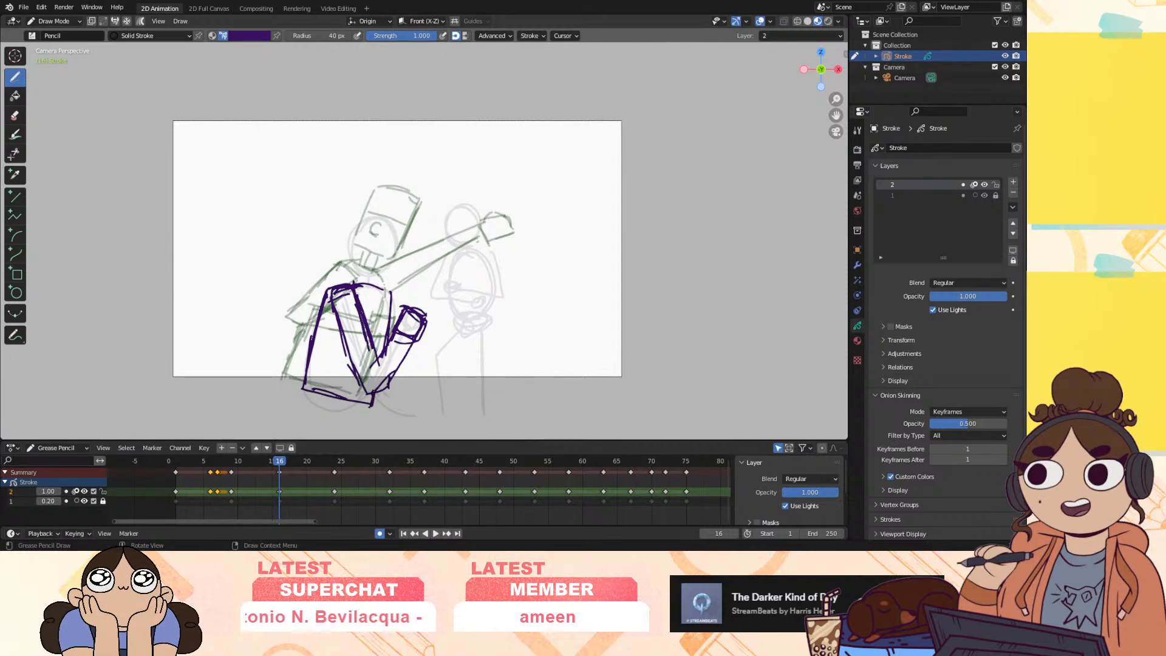
# Scrub the frames around 16 and insert a blank keyframe on layer 2 at frame 12
pyautogui.press('space')
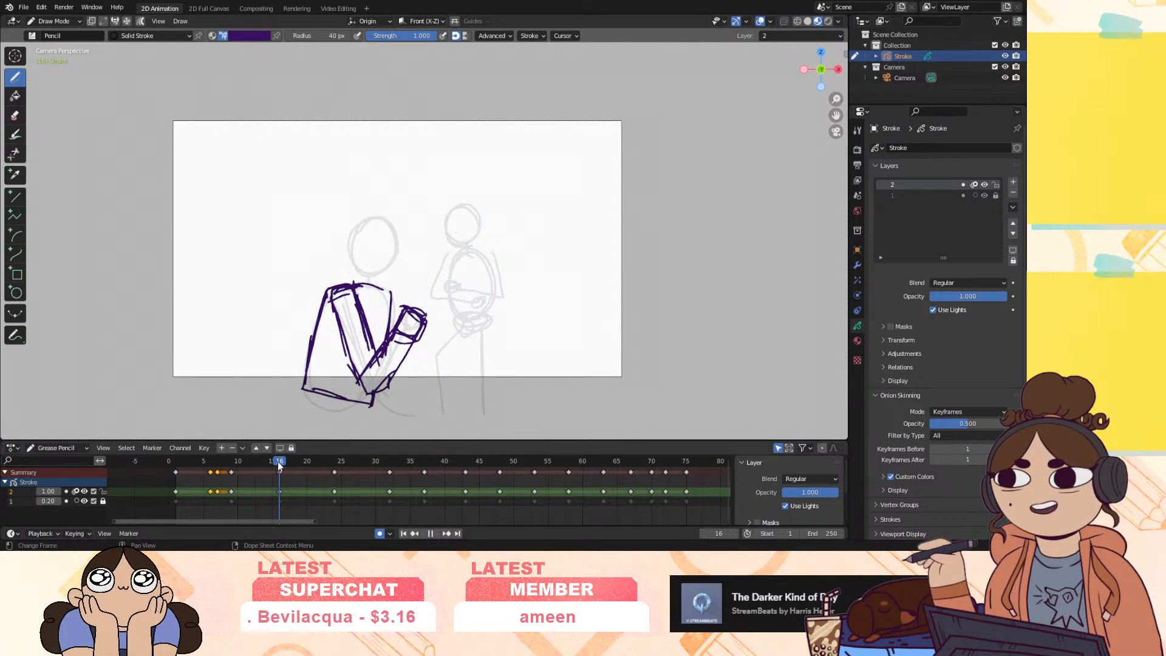
pyautogui.moveTo(275, 470)
pyautogui.mouseDown()
pyautogui.moveTo(324, 470)
pyautogui.moveTo(212, 494)
pyautogui.moveTo(425, 495)
pyautogui.moveTo(205, 512)
pyautogui.moveTo(340, 523)
pyautogui.moveTo(198, 517)
pyautogui.moveTo(234, 522)
pyautogui.moveTo(217, 520)
pyautogui.moveTo(287, 504)
pyautogui.mouseUp()
pyautogui.moveTo(287, 505)
pyautogui.mouseDown()
pyautogui.moveTo(235, 515)
pyautogui.moveTo(253, 491)
pyautogui.mouseUp()
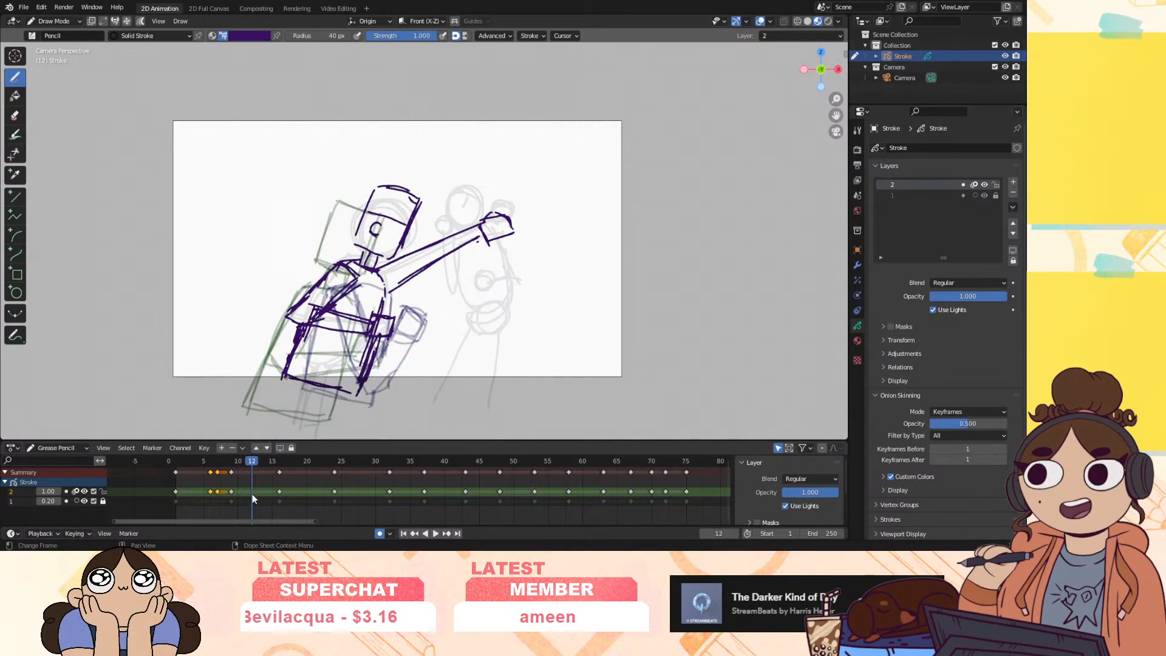
pyautogui.press('i')
pyautogui.click(254, 497)
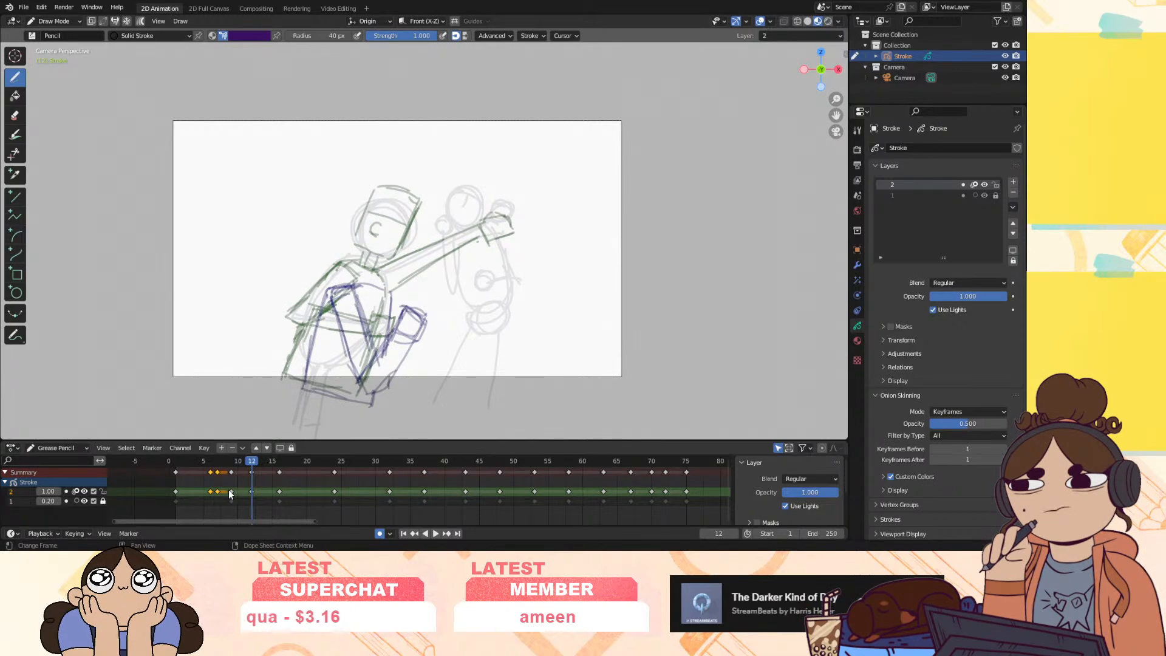
# Draw the larger figure's neck and boxy head on frame 16
pyautogui.click(278, 461)
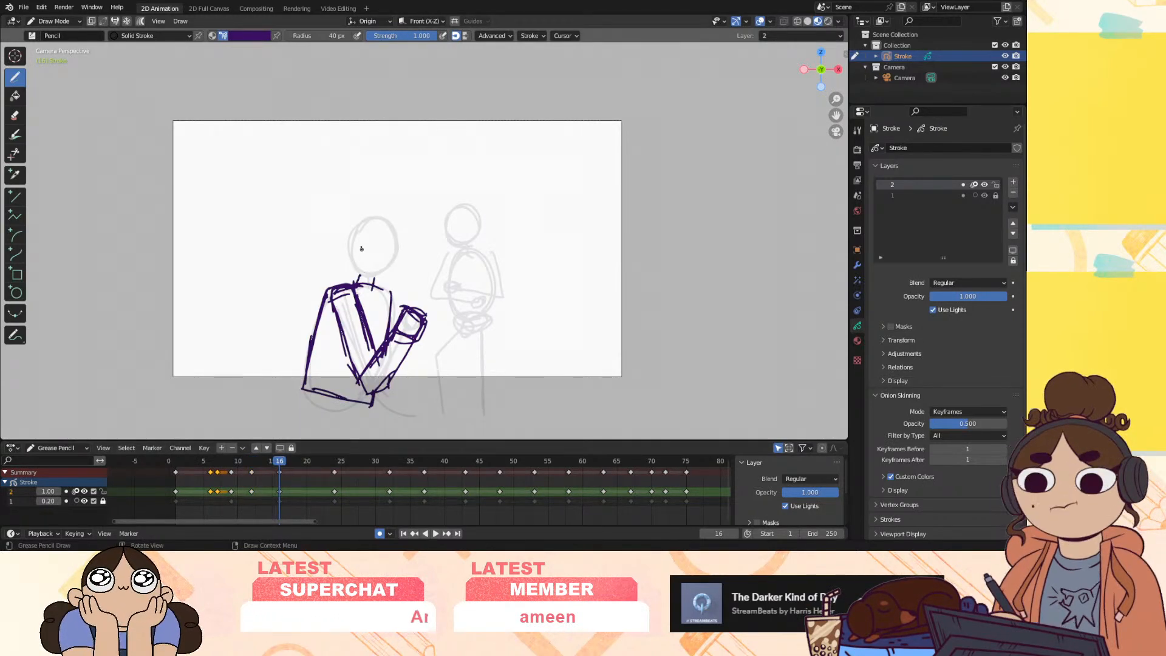
pyautogui.moveTo(349, 271); pyautogui.dragTo(381, 276)
pyautogui.moveTo(401, 228); pyautogui.dragTo(374, 212)
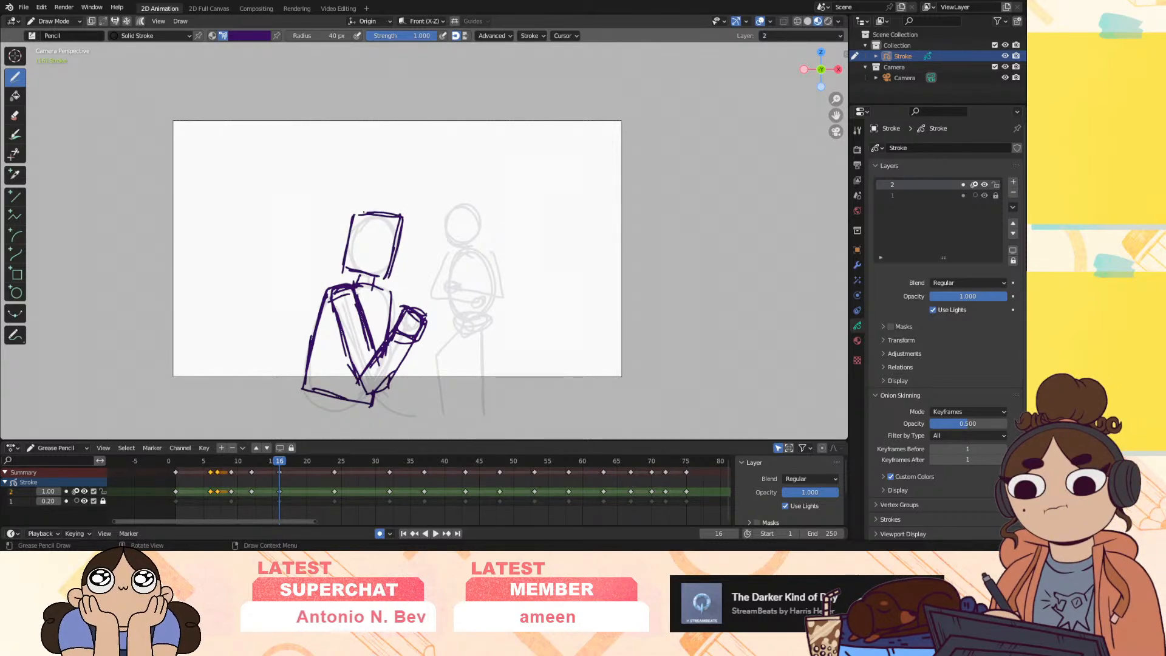
# Erase the larger figure's upper arm lines and delete the stray keyframe on frame 17
pyautogui.moveTo(280, 463)
pyautogui.mouseDown()
pyautogui.moveTo(245, 470)
pyautogui.moveTo(365, 465)
pyautogui.moveTo(267, 480)
pyautogui.moveTo(283, 482)
pyautogui.mouseUp()
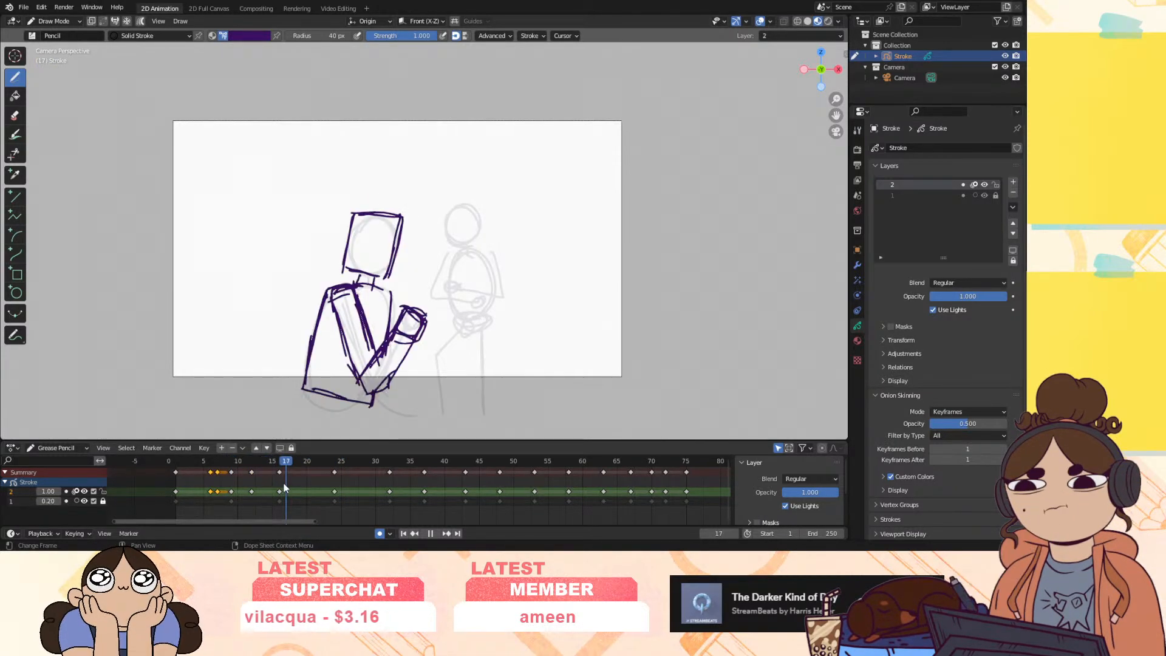
pyautogui.moveTo(361, 316)
pyautogui.keyDown('ctrl'); pyautogui.mouseDown()
pyautogui.moveTo(349, 293)
pyautogui.moveTo(344, 331)
pyautogui.mouseUp(); pyautogui.keyUp('ctrl')
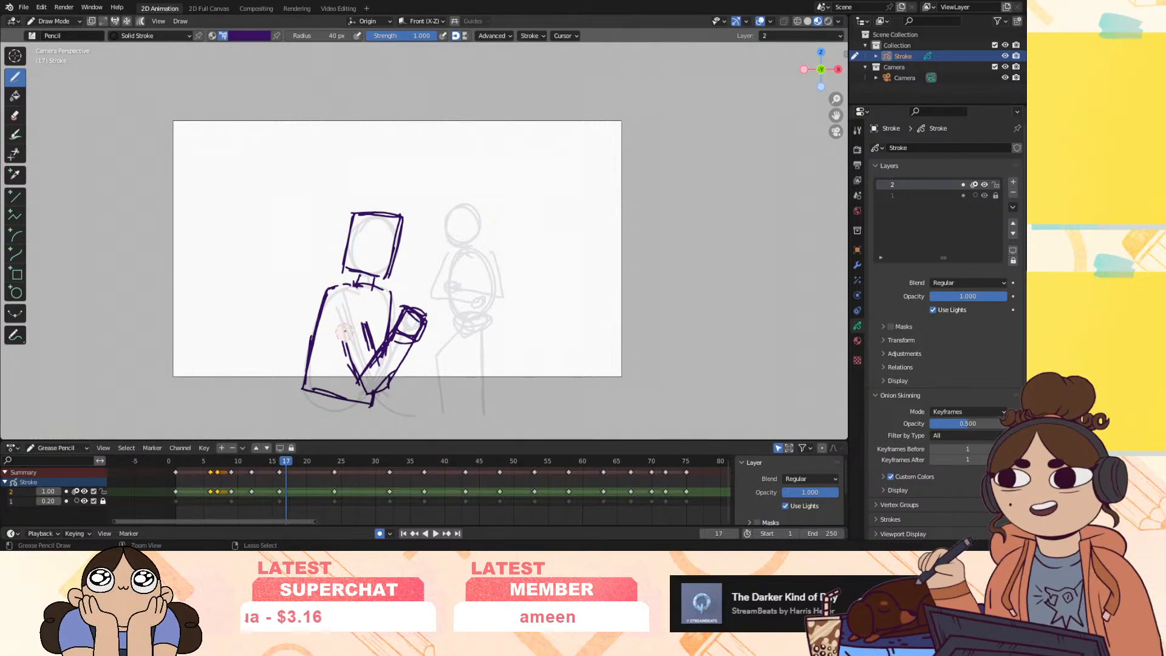
pyautogui.moveTo(357, 286); pyautogui.dragTo(372, 347)
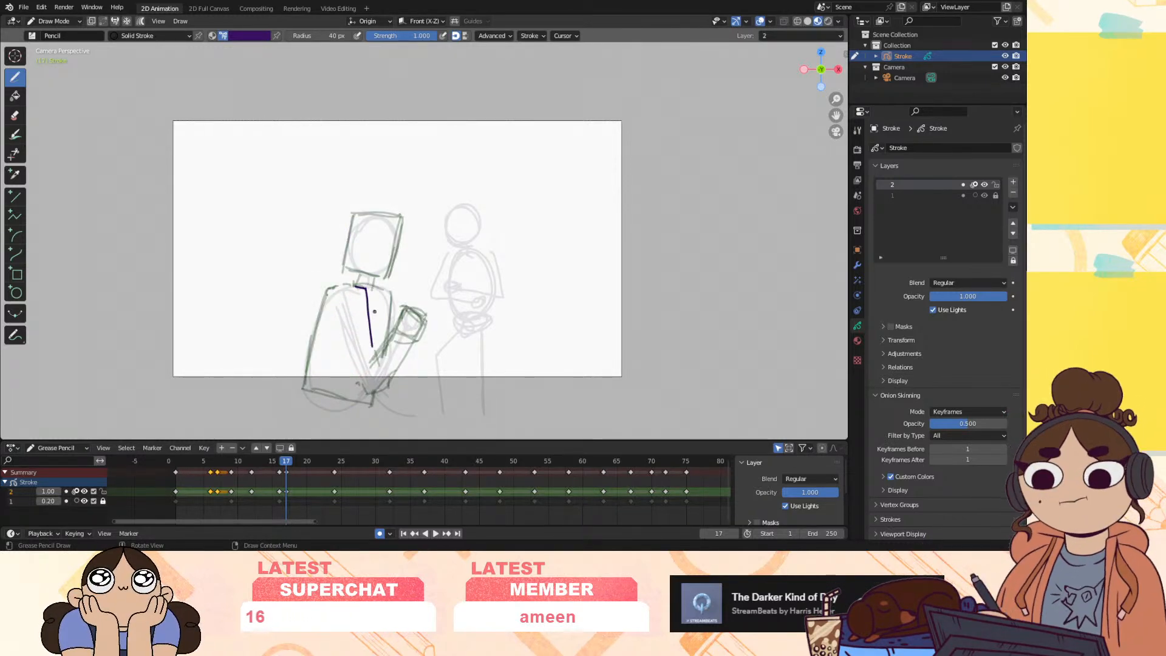
pyautogui.click(287, 492)
pyautogui.press('Delete')
# Redraw the larger figure's upper arm and narrow the torso outline on frame 16
pyautogui.click(280, 463)
pyautogui.moveTo(357, 286); pyautogui.dragTo(365, 314)
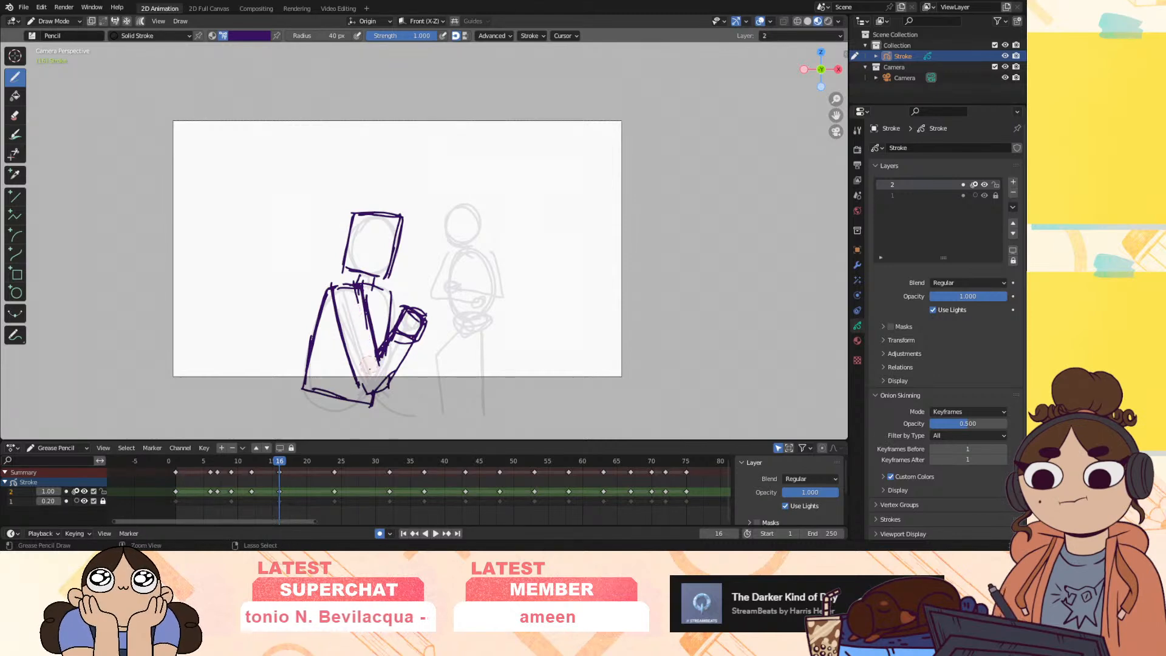
pyautogui.hotkey('ctrl', 'z')
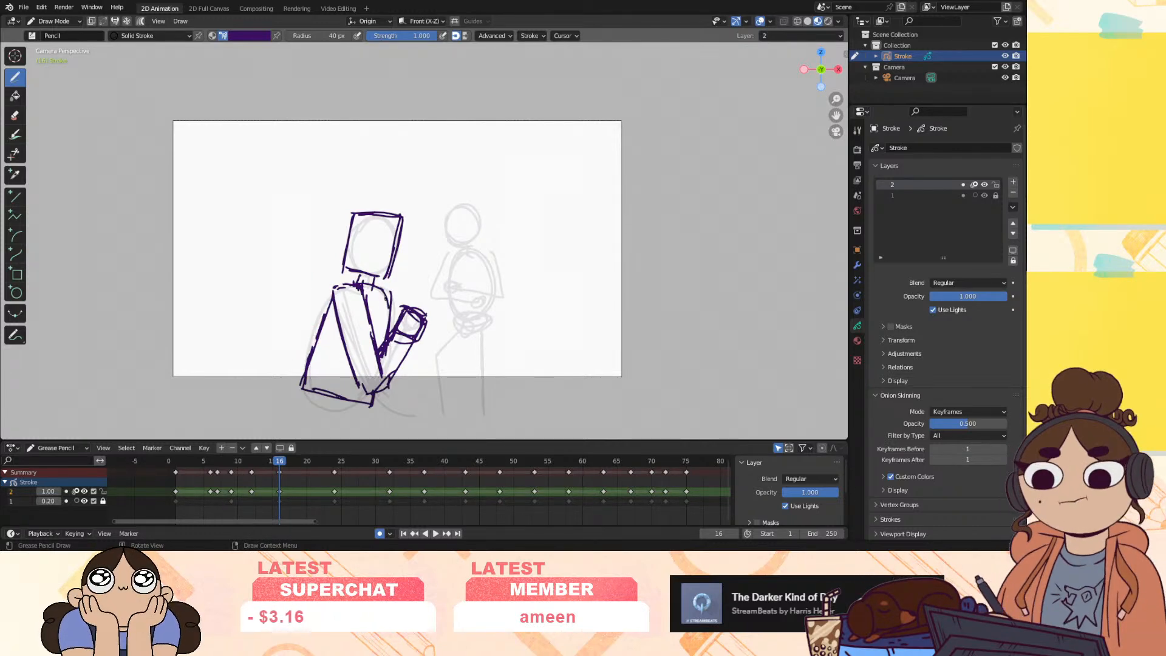
# Draw the larger figure's bent arm, torso, neck and tilted boxy head on frame 24 over the rough sketch
pyautogui.moveTo(279, 461)
pyautogui.mouseDown()
pyautogui.moveTo(236, 476)
pyautogui.moveTo(285, 485)
pyautogui.moveTo(221, 508)
pyautogui.moveTo(343, 489)
pyautogui.moveTo(322, 495)
pyautogui.moveTo(333, 488)
pyautogui.mouseUp()
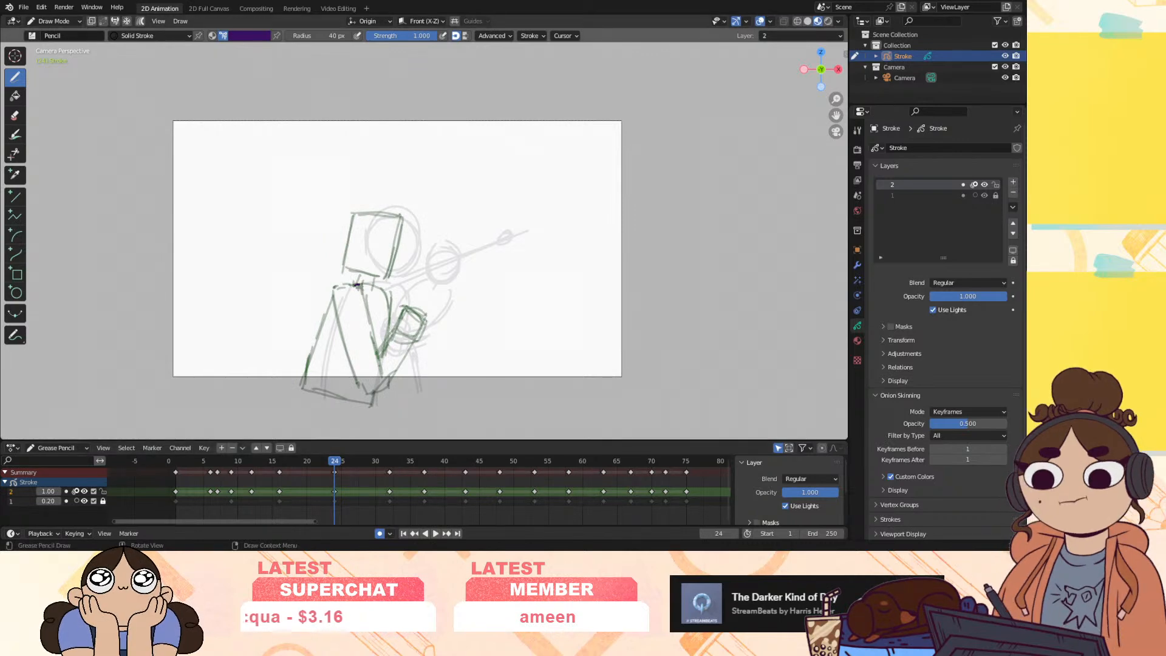
pyautogui.moveTo(397, 293)
pyautogui.mouseDown()
pyautogui.moveTo(415, 402)
pyautogui.moveTo(417, 392)
pyautogui.mouseUp()
pyautogui.moveTo(427, 314); pyautogui.dragTo(424, 343)
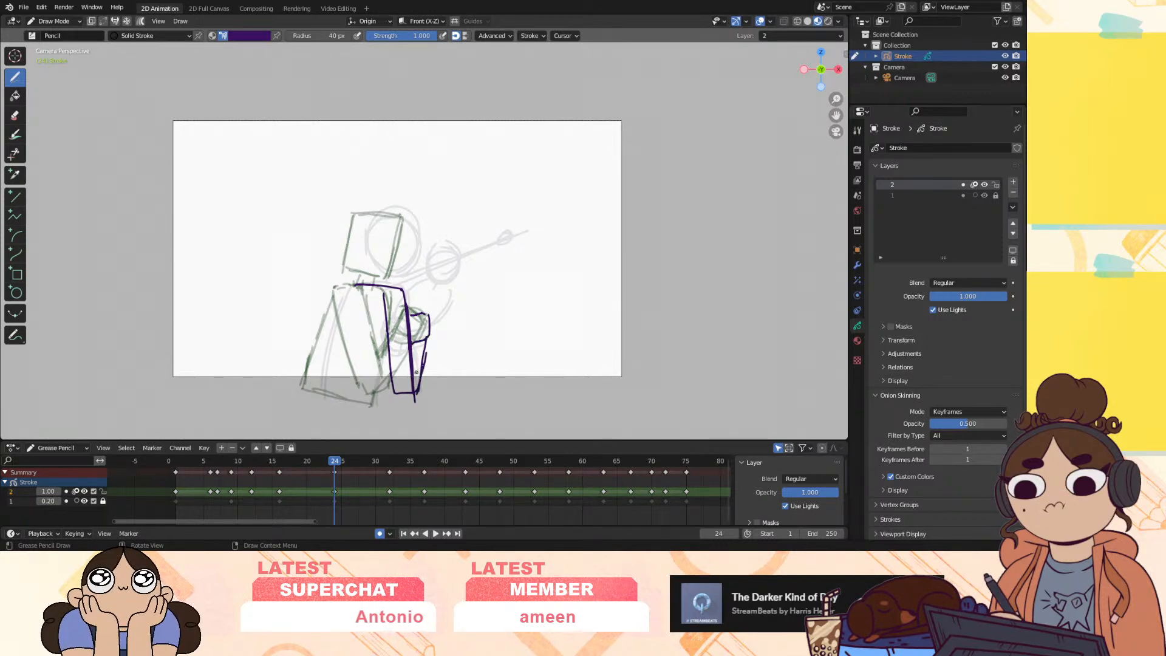
pyautogui.moveTo(354, 284)
pyautogui.mouseDown()
pyautogui.moveTo(310, 399)
pyautogui.moveTo(390, 400)
pyautogui.moveTo(393, 380)
pyautogui.mouseUp()
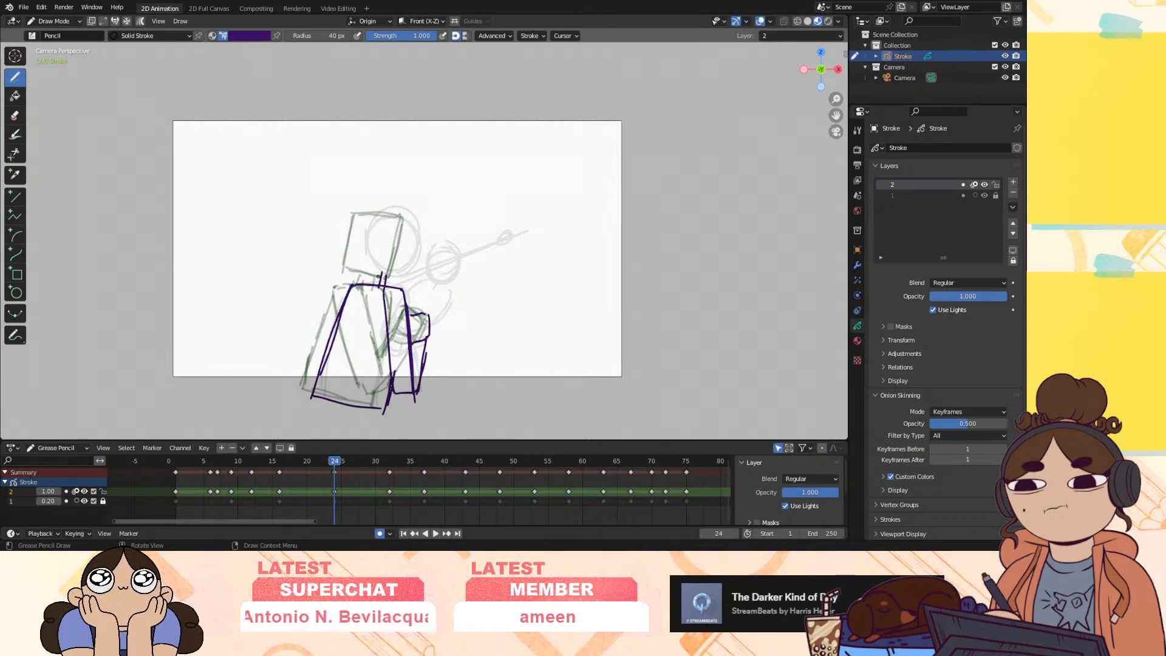
pyautogui.moveTo(375, 265)
pyautogui.mouseDown()
pyautogui.moveTo(402, 273)
pyautogui.moveTo(423, 224)
pyautogui.moveTo(392, 207)
pyautogui.moveTo(373, 239)
pyautogui.mouseUp()
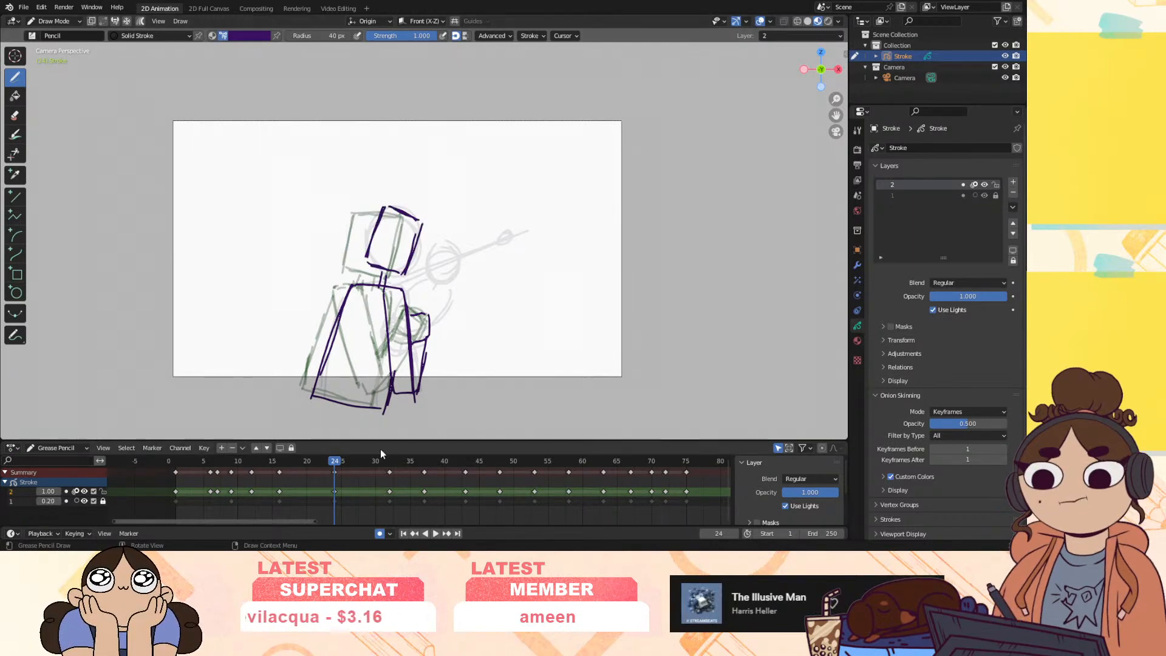
# Draw the larger figure's boxy head, neck and torso on frame 12 between the onion-skinned poses
pyautogui.moveTo(334, 466)
pyautogui.mouseDown()
pyautogui.moveTo(282, 479)
pyautogui.moveTo(278, 501)
pyautogui.moveTo(236, 506)
pyautogui.moveTo(256, 509)
pyautogui.moveTo(238, 464)
pyautogui.moveTo(285, 480)
pyautogui.moveTo(237, 483)
pyautogui.moveTo(250, 483)
pyautogui.moveTo(250, 465)
pyautogui.mouseUp()
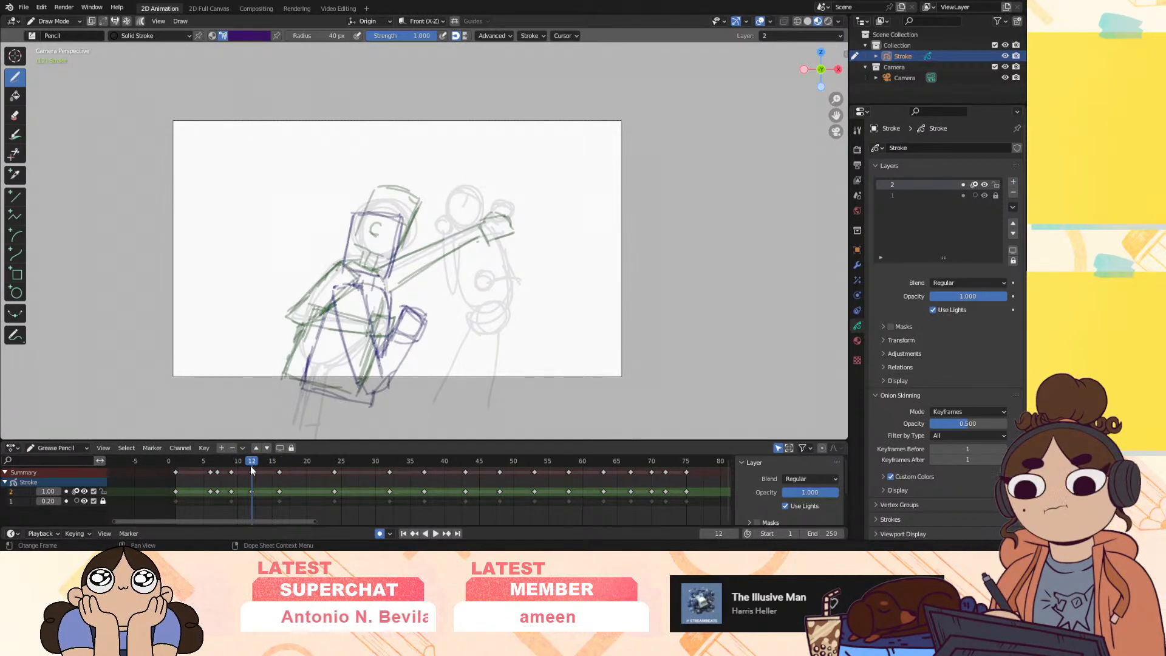
pyautogui.moveTo(362, 202)
pyautogui.mouseDown()
pyautogui.moveTo(351, 252)
pyautogui.moveTo(396, 244)
pyautogui.mouseUp()
pyautogui.moveTo(365, 198)
pyautogui.mouseDown()
pyautogui.moveTo(406, 206)
pyautogui.moveTo(391, 265)
pyautogui.moveTo(365, 258)
pyautogui.moveTo(359, 274)
pyautogui.moveTo(387, 285)
pyautogui.moveTo(365, 374)
pyautogui.mouseUp()
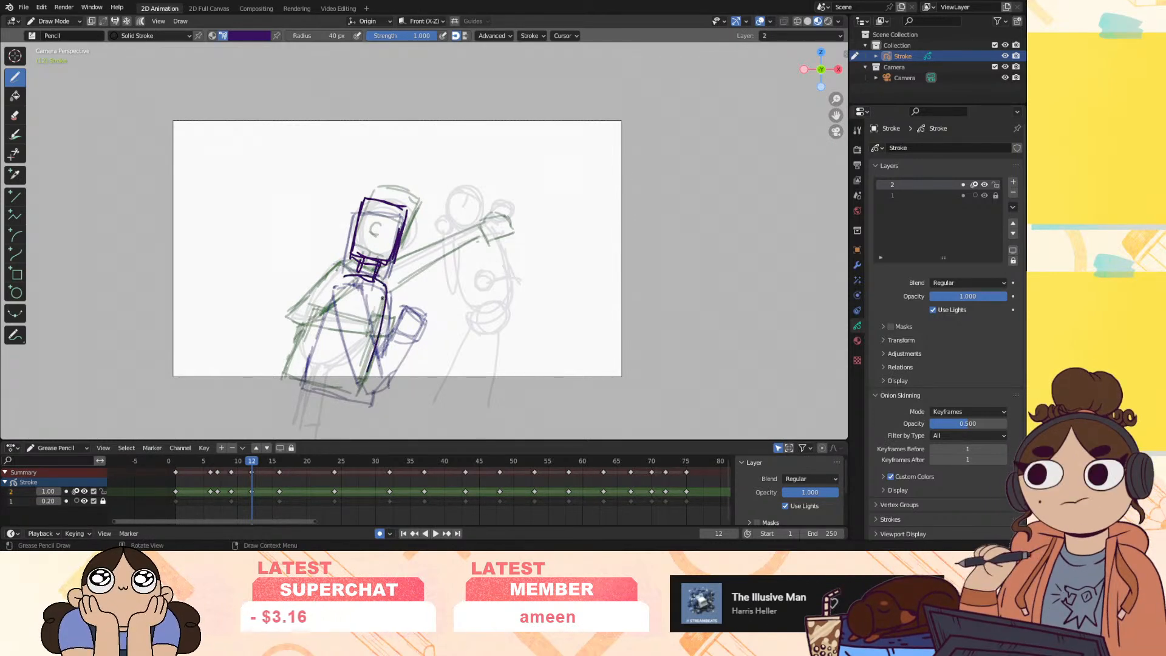
pyautogui.moveTo(386, 296); pyautogui.dragTo(370, 359)
pyautogui.moveTo(333, 283); pyautogui.dragTo(294, 368)
pyautogui.moveTo(309, 327)
pyautogui.mouseDown()
pyautogui.moveTo(292, 375)
pyautogui.moveTo(345, 397)
pyautogui.mouseUp()
pyautogui.moveTo(297, 379)
pyautogui.mouseDown()
pyautogui.moveTo(359, 396)
pyautogui.moveTo(353, 413)
pyautogui.mouseUp()
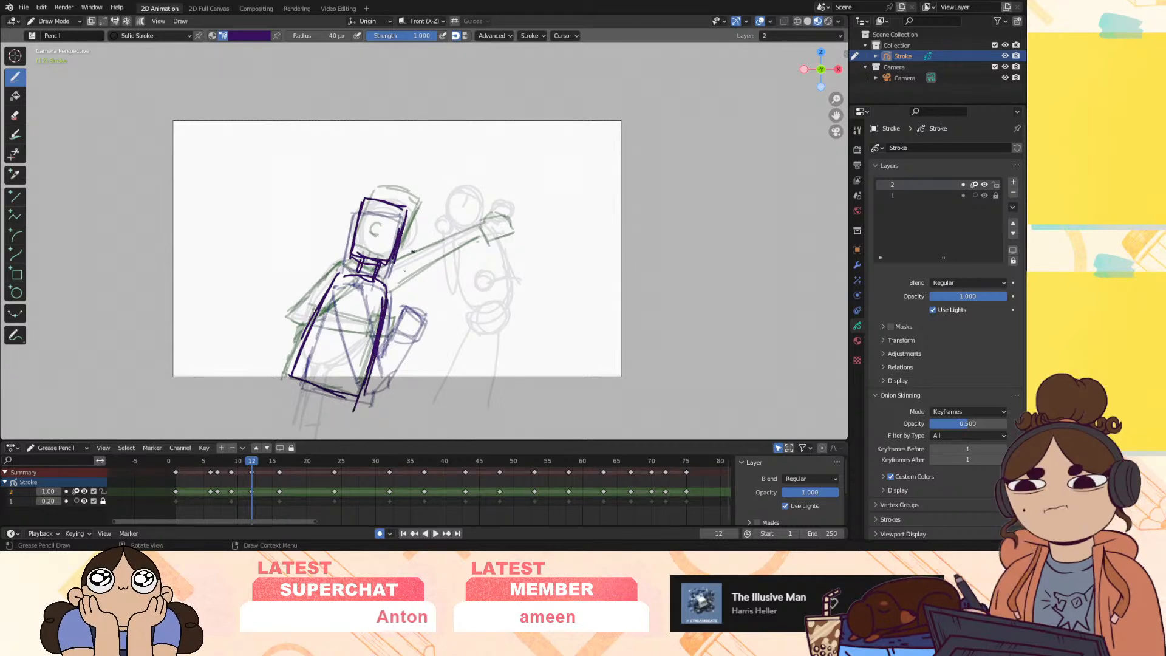
pyautogui.moveTo(250, 460)
pyautogui.mouseDown()
pyautogui.moveTo(279, 468)
pyautogui.moveTo(235, 480)
pyautogui.moveTo(292, 481)
pyautogui.moveTo(236, 486)
pyautogui.moveTo(297, 482)
pyautogui.moveTo(225, 490)
pyautogui.moveTo(305, 491)
pyautogui.moveTo(266, 483)
pyautogui.moveTo(312, 480)
pyautogui.moveTo(205, 501)
pyautogui.moveTo(250, 497)
pyautogui.moveTo(235, 497)
pyautogui.moveTo(250, 497)
pyautogui.moveTo(258, 464)
pyautogui.moveTo(277, 465)
pyautogui.moveTo(236, 476)
pyautogui.moveTo(276, 470)
pyautogui.moveTo(242, 487)
pyautogui.moveTo(293, 467)
pyautogui.moveTo(257, 480)
pyautogui.moveTo(300, 478)
pyautogui.moveTo(267, 491)
pyautogui.moveTo(313, 483)
pyautogui.moveTo(244, 490)
pyautogui.moveTo(310, 486)
pyautogui.moveTo(238, 504)
pyautogui.moveTo(324, 489)
pyautogui.moveTo(236, 512)
pyautogui.moveTo(318, 502)
pyautogui.moveTo(242, 511)
pyautogui.moveTo(258, 510)
pyautogui.moveTo(250, 502)
pyautogui.mouseUp()
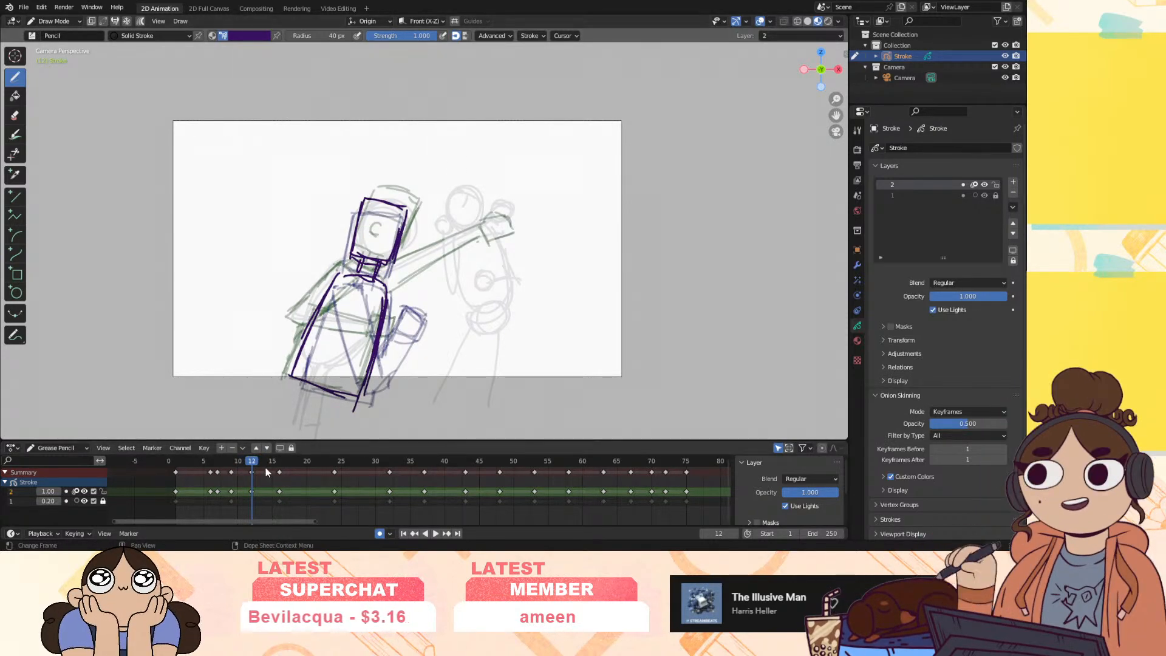
# Rework the larger figure's forearm and elbow lines on frame 16 and play back the motion around it
pyautogui.click(239, 473)
pyautogui.press('space')
pyautogui.moveTo(239, 472)
pyautogui.mouseDown()
pyautogui.moveTo(285, 475)
pyautogui.moveTo(206, 501)
pyautogui.moveTo(278, 495)
pyautogui.mouseUp()
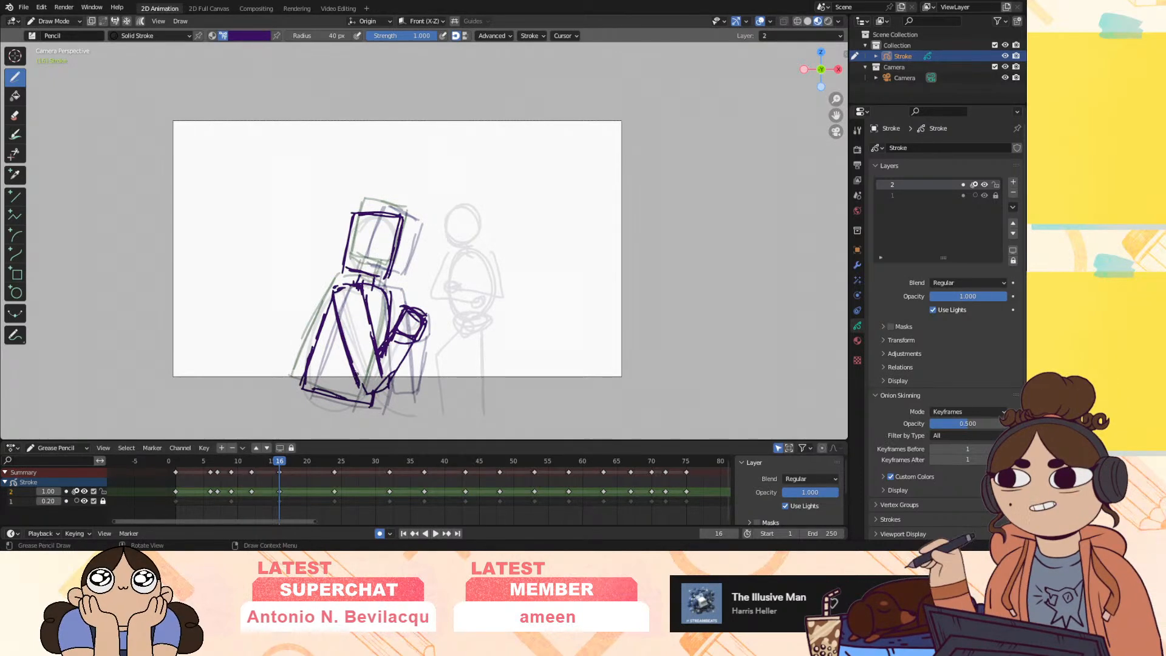
pyautogui.moveTo(385, 348)
pyautogui.mouseDown()
pyautogui.moveTo(358, 376)
pyautogui.moveTo(384, 380)
pyautogui.moveTo(365, 395)
pyautogui.moveTo(371, 405)
pyautogui.mouseUp()
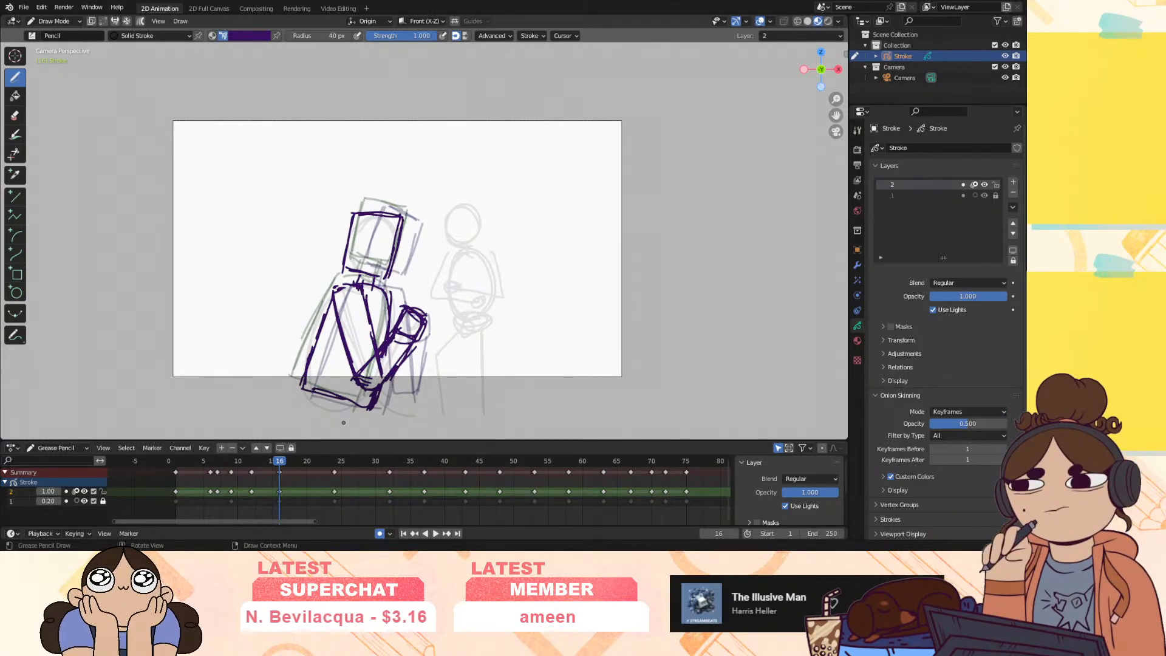
pyautogui.press('space')
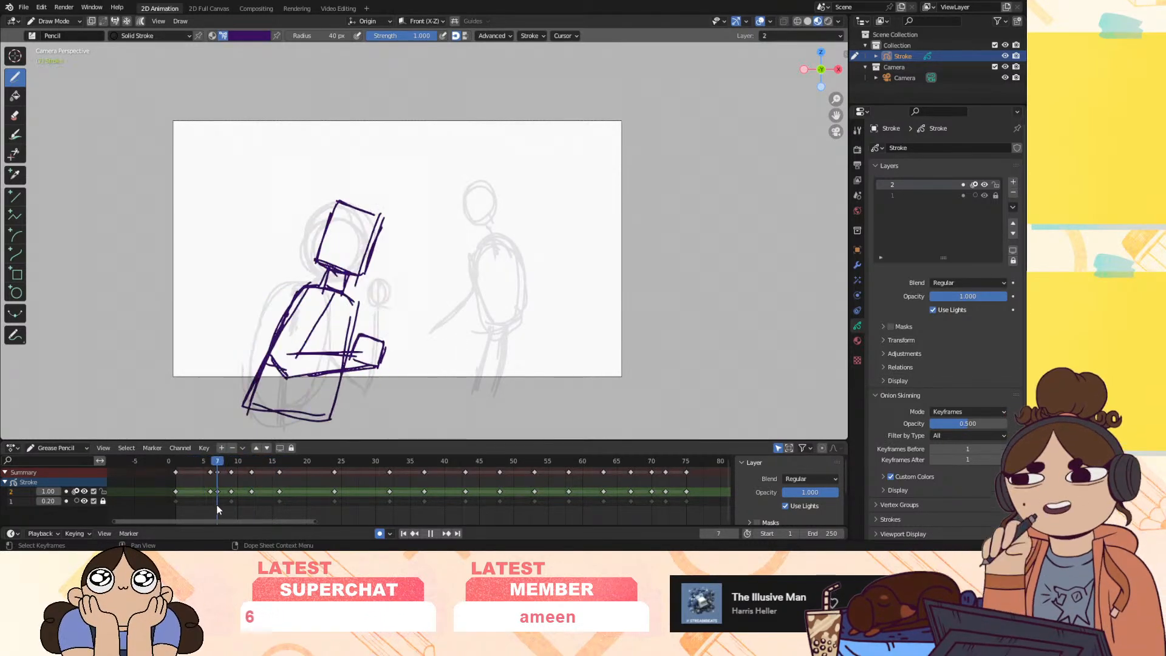
pyautogui.press('space')
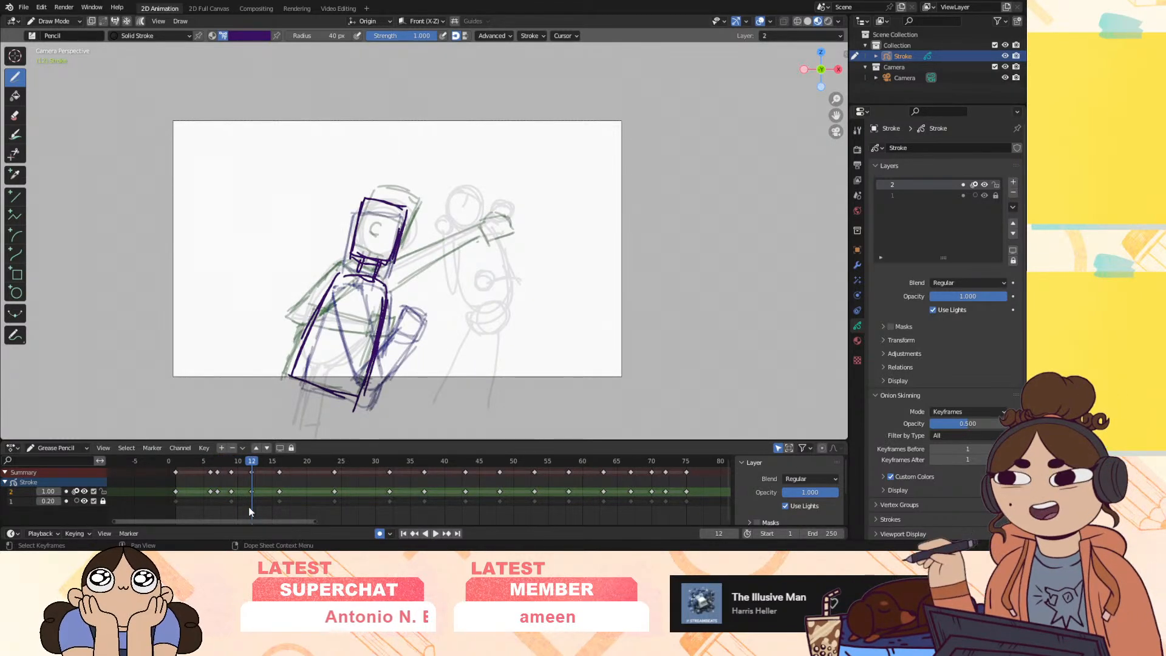
# Draw the larger figure's bent arm across the torso with a small boxy hand at the waist on frame 12
pyautogui.moveTo(249, 461)
pyautogui.mouseDown()
pyautogui.moveTo(272, 467)
pyautogui.moveTo(227, 476)
pyautogui.moveTo(263, 477)
pyautogui.moveTo(235, 494)
pyautogui.moveTo(254, 495)
pyautogui.moveTo(224, 495)
pyautogui.moveTo(277, 494)
pyautogui.moveTo(250, 495)
pyautogui.moveTo(250, 460)
pyautogui.moveTo(254, 520)
pyautogui.mouseUp()
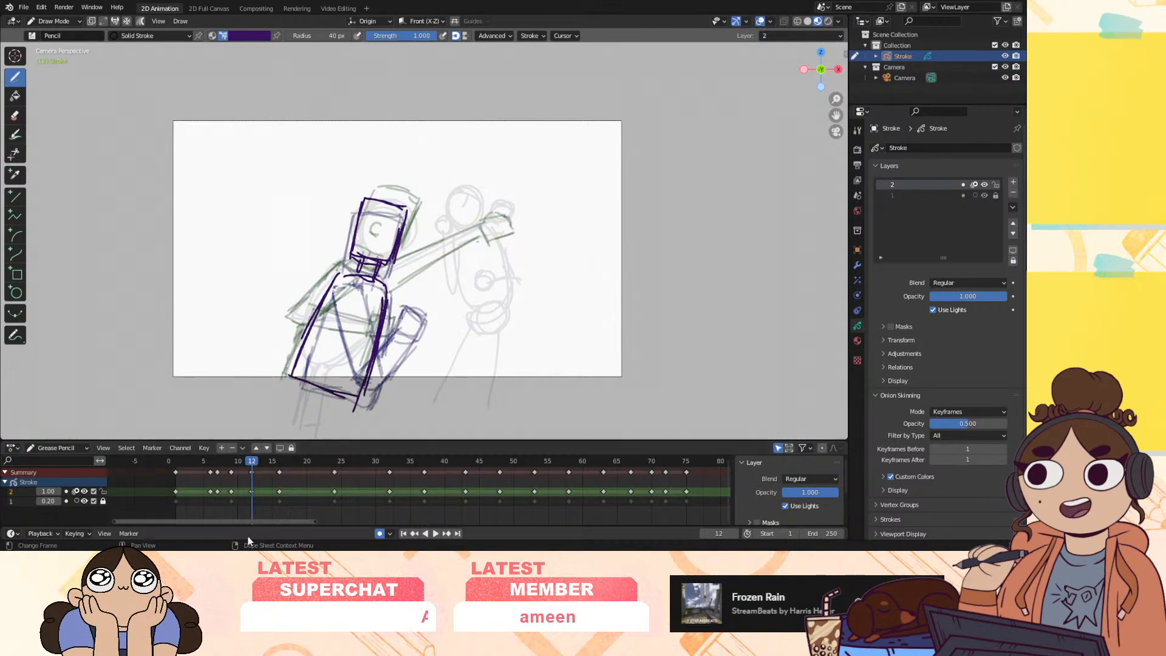
pyautogui.moveTo(249, 462)
pyautogui.mouseDown()
pyautogui.moveTo(281, 471)
pyautogui.moveTo(207, 487)
pyautogui.moveTo(257, 491)
pyautogui.mouseUp()
pyautogui.moveTo(253, 490)
pyautogui.mouseDown()
pyautogui.moveTo(287, 481)
pyautogui.moveTo(233, 495)
pyautogui.moveTo(254, 491)
pyautogui.moveTo(253, 479)
pyautogui.mouseUp()
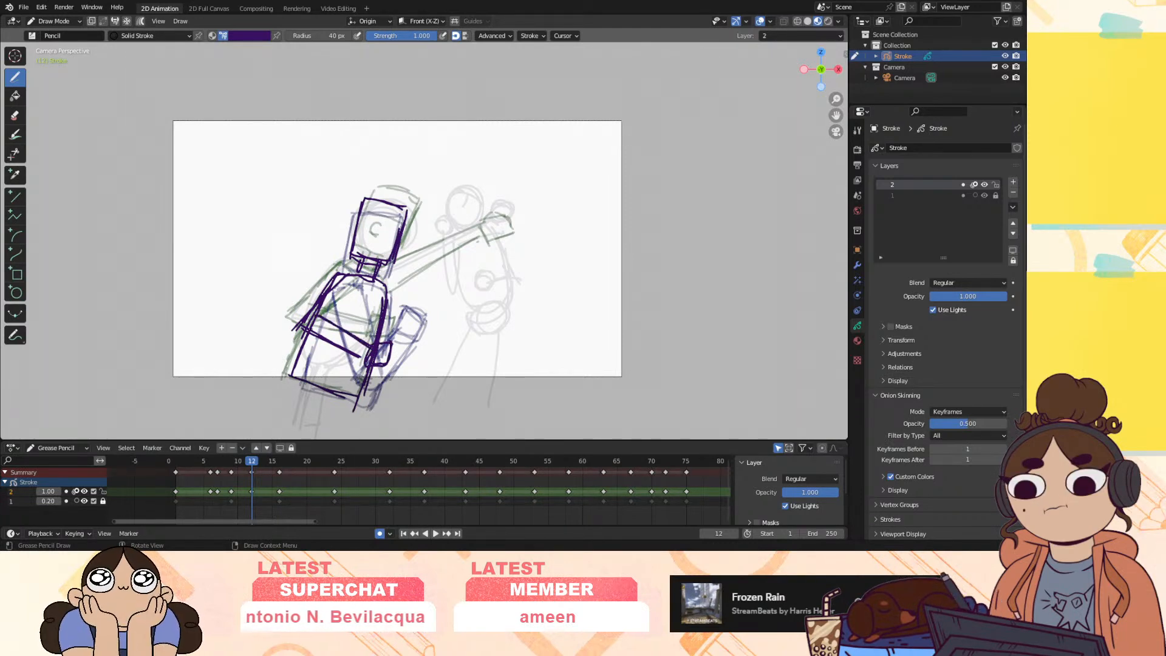
pyautogui.moveTo(358, 280)
pyautogui.mouseDown()
pyautogui.moveTo(332, 322)
pyautogui.moveTo(302, 320)
pyautogui.mouseUp()
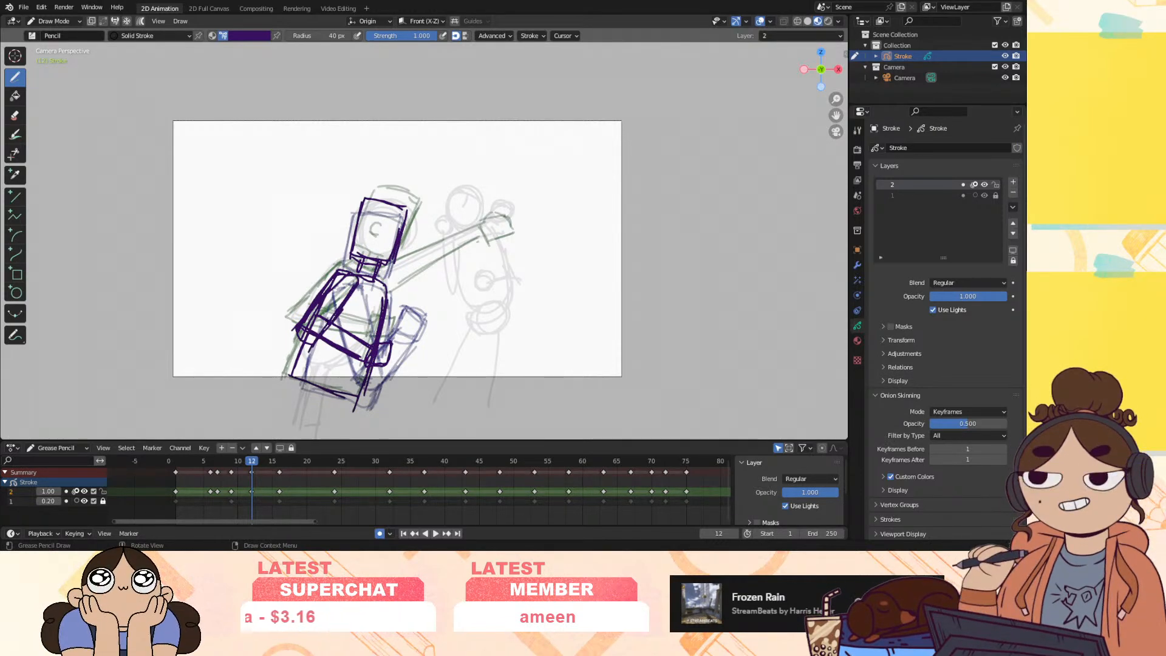
pyautogui.moveTo(313, 346); pyautogui.dragTo(365, 364)
pyautogui.moveTo(306, 343); pyautogui.dragTo(368, 366)
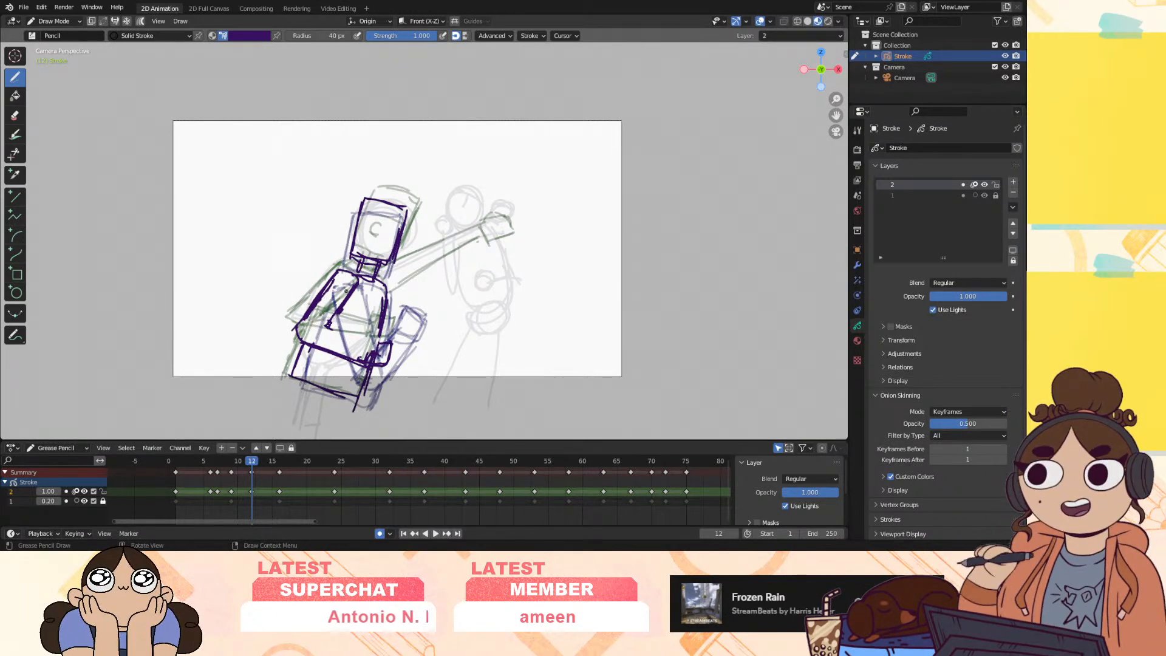
pyautogui.moveTo(328, 325)
pyautogui.mouseDown()
pyautogui.moveTo(312, 344)
pyautogui.moveTo(376, 351)
pyautogui.moveTo(378, 368)
pyautogui.mouseUp()
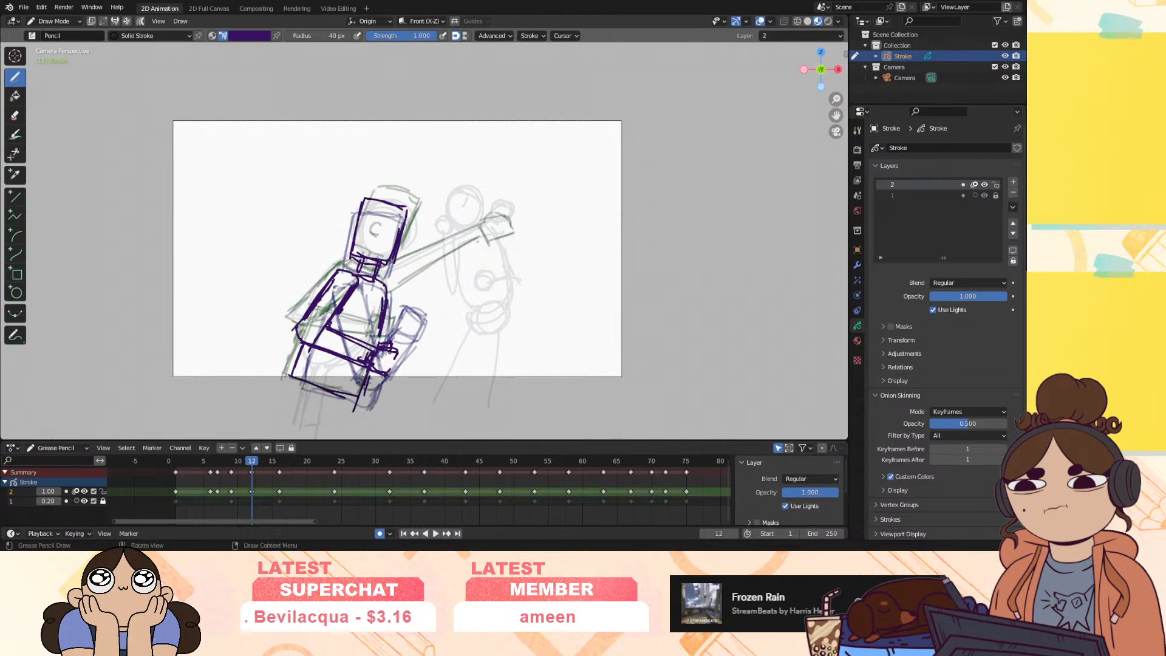
pyautogui.moveTo(382, 328); pyautogui.dragTo(381, 343)
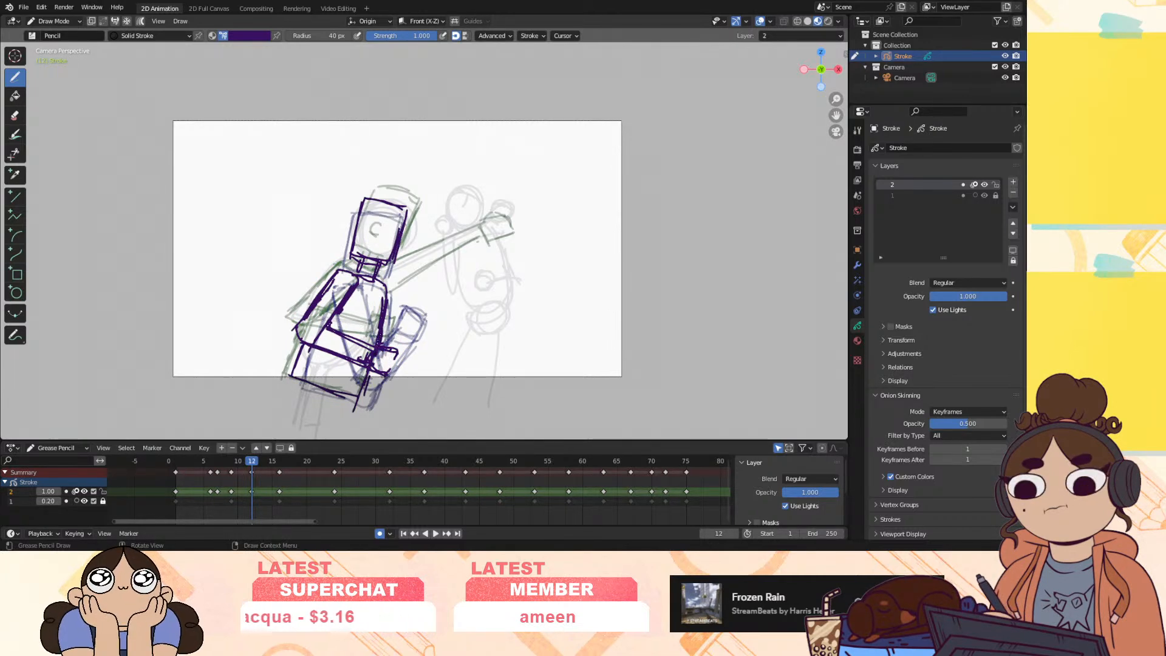
# Insert keyframes for only the selected channels on frames 15 and 17 and play back the motion
pyautogui.moveTo(250, 461)
pyautogui.mouseDown()
pyautogui.moveTo(194, 494)
pyautogui.moveTo(280, 486)
pyautogui.moveTo(226, 504)
pyautogui.moveTo(345, 482)
pyautogui.moveTo(276, 494)
pyautogui.mouseUp()
pyautogui.press('i')
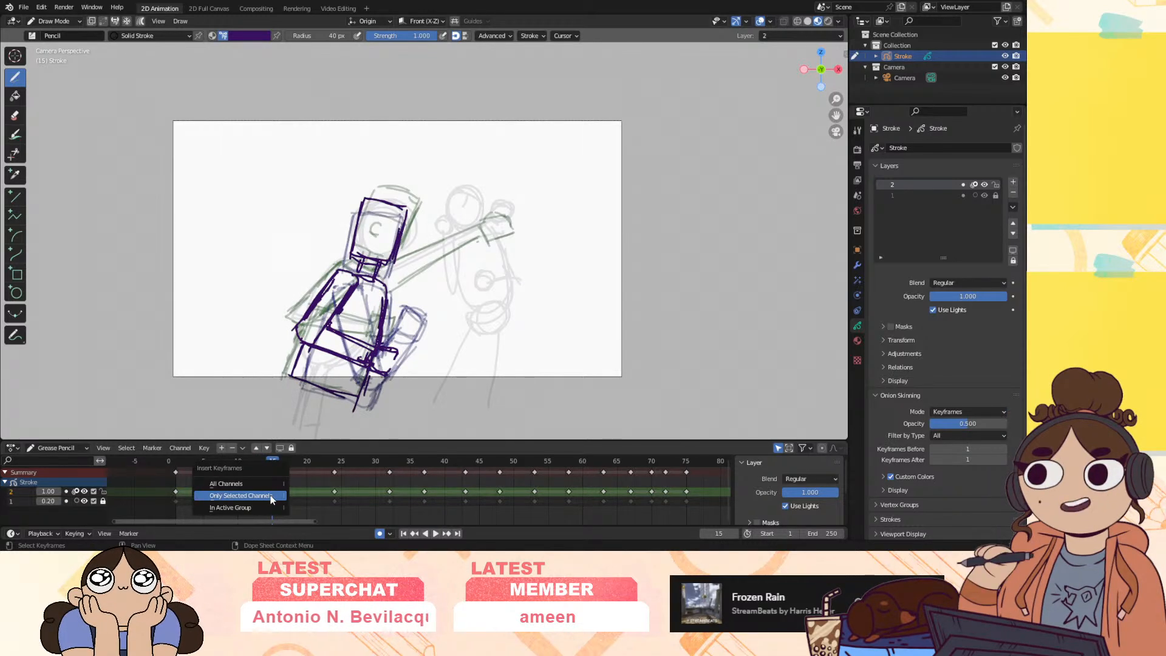
pyautogui.click(271, 496)
pyautogui.moveTo(269, 462)
pyautogui.mouseDown()
pyautogui.moveTo(285, 465)
pyautogui.moveTo(261, 473)
pyautogui.moveTo(288, 475)
pyautogui.mouseUp()
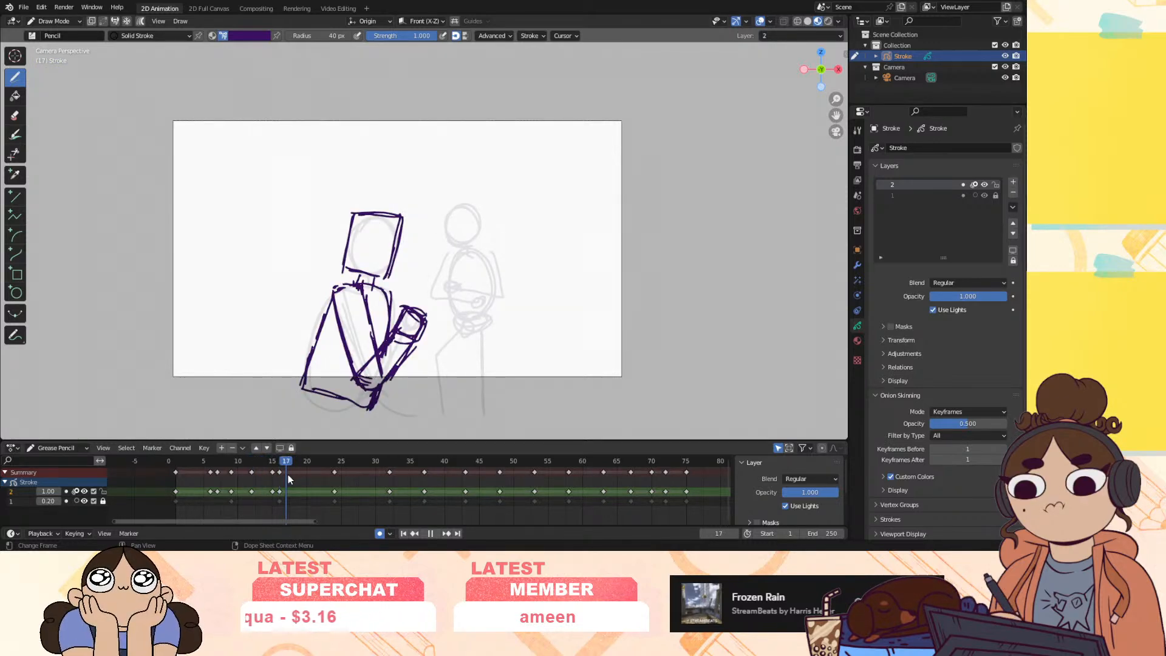
pyautogui.press('i')
pyautogui.click(290, 490)
pyautogui.press('space')
pyautogui.moveTo(280, 483)
pyautogui.mouseDown()
pyautogui.moveTo(298, 476)
pyautogui.moveTo(256, 489)
pyautogui.moveTo(292, 489)
pyautogui.moveTo(249, 495)
pyautogui.moveTo(294, 489)
pyautogui.moveTo(250, 493)
pyautogui.mouseUp()
pyautogui.press('space')
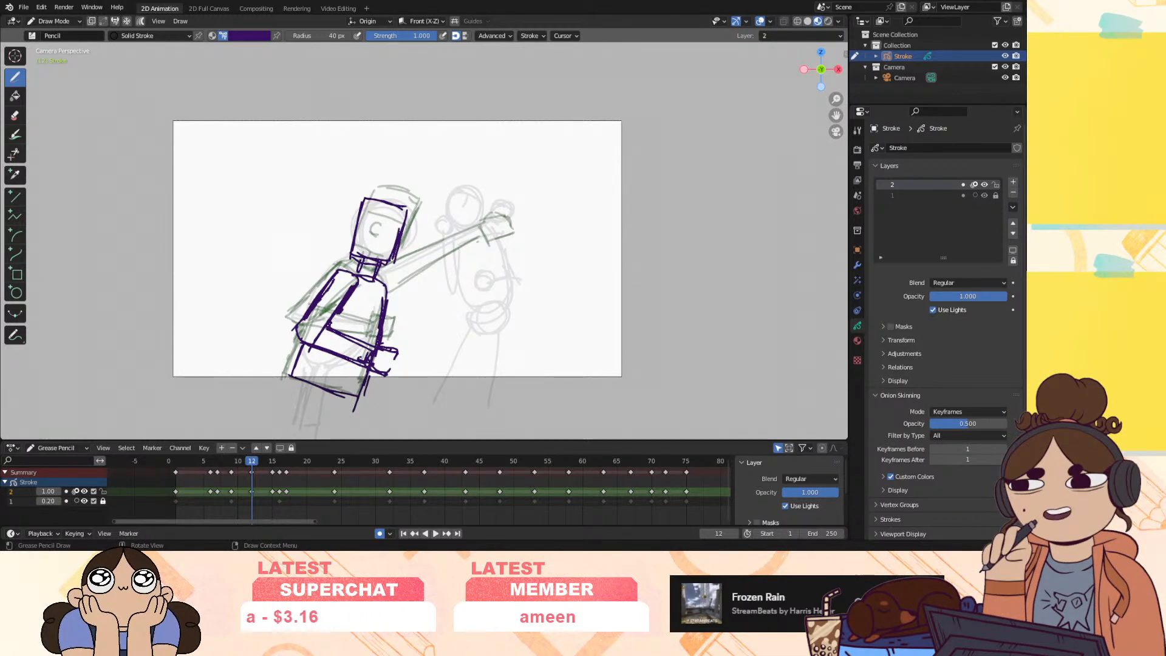
# Draw the larger figure's second arm on frame 12, outstretched toward the smaller figure slightly below the previous pose, ending in a boxy hand
pyautogui.moveTo(250, 463)
pyautogui.mouseDown()
pyautogui.moveTo(218, 469)
pyautogui.moveTo(266, 474)
pyautogui.moveTo(230, 490)
pyautogui.moveTo(279, 485)
pyautogui.moveTo(202, 499)
pyautogui.moveTo(243, 502)
pyautogui.mouseUp()
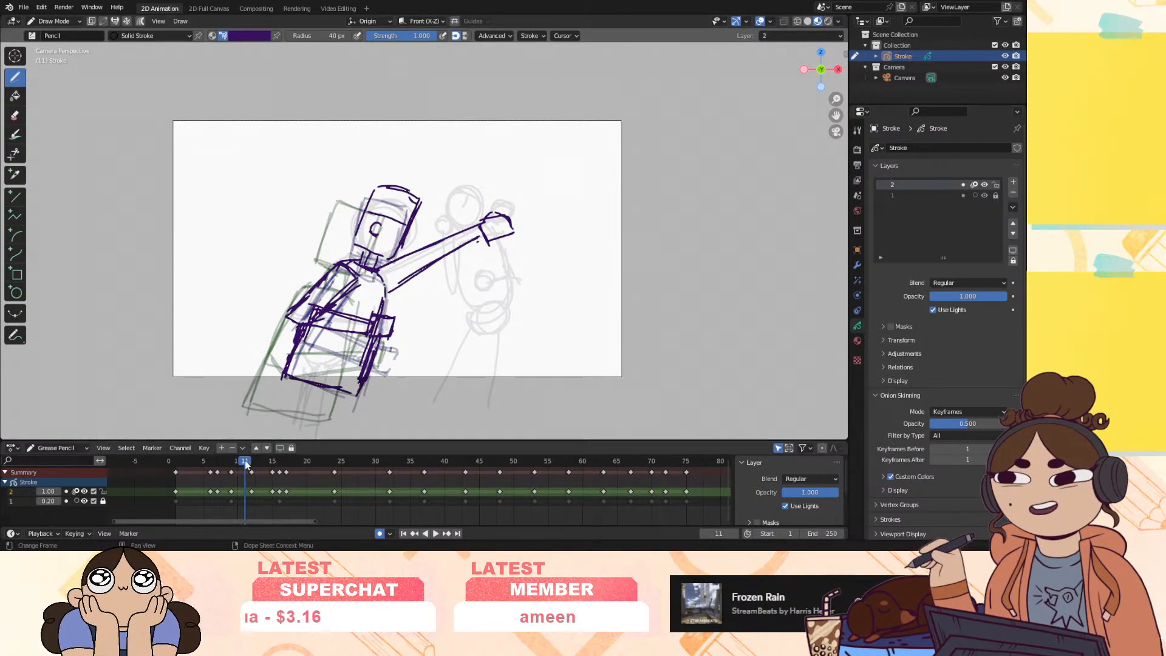
pyautogui.press('space')
pyautogui.moveTo(246, 493)
pyautogui.mouseDown()
pyautogui.moveTo(226, 496)
pyautogui.moveTo(257, 498)
pyautogui.moveTo(190, 521)
pyautogui.moveTo(220, 524)
pyautogui.moveTo(184, 527)
pyautogui.moveTo(252, 510)
pyautogui.moveTo(237, 508)
pyautogui.moveTo(205, 518)
pyautogui.moveTo(272, 511)
pyautogui.moveTo(220, 527)
pyautogui.moveTo(282, 510)
pyautogui.moveTo(226, 528)
pyautogui.moveTo(271, 519)
pyautogui.moveTo(239, 471)
pyautogui.moveTo(212, 495)
pyautogui.moveTo(275, 501)
pyautogui.moveTo(213, 525)
pyautogui.moveTo(247, 521)
pyautogui.moveTo(251, 509)
pyautogui.mouseUp()
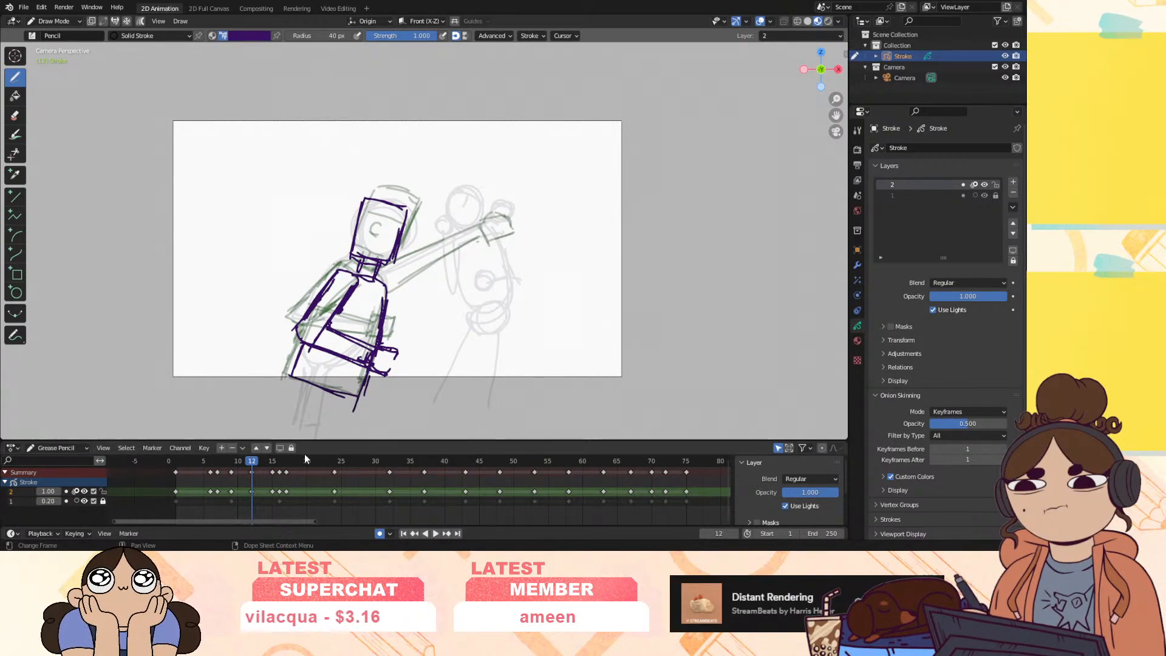
pyautogui.moveTo(272, 461)
pyautogui.mouseDown()
pyautogui.moveTo(215, 493)
pyautogui.moveTo(251, 494)
pyautogui.mouseUp()
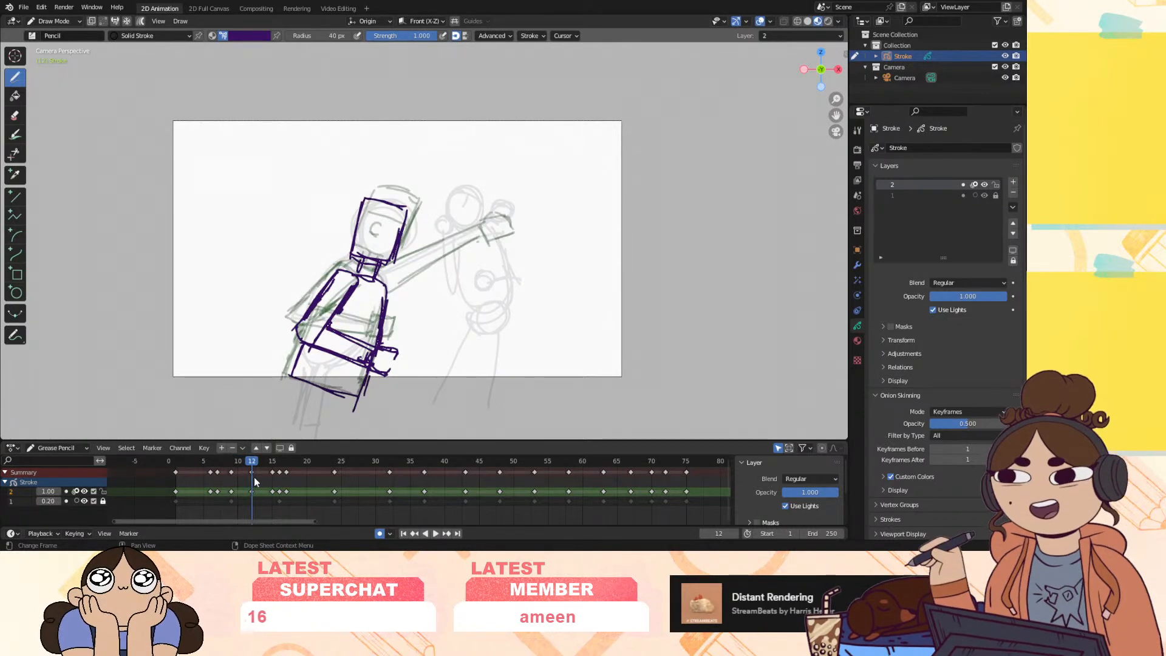
pyautogui.moveTo(382, 277)
pyautogui.mouseDown()
pyautogui.moveTo(513, 250)
pyautogui.moveTo(517, 274)
pyautogui.mouseUp()
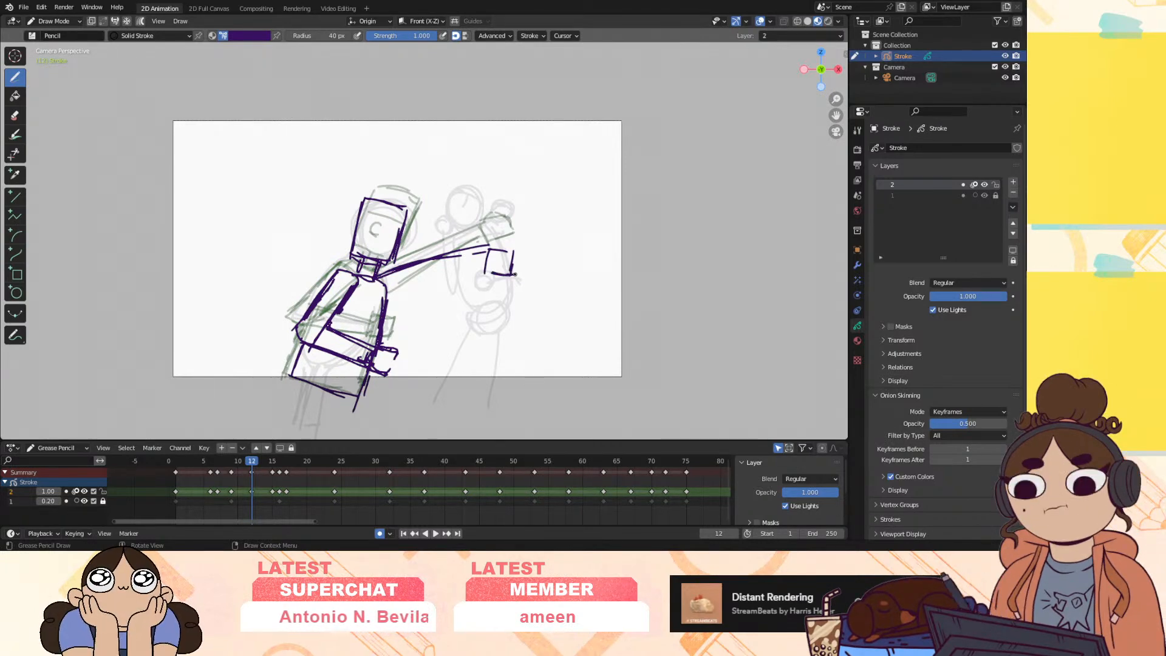
pyautogui.moveTo(383, 275); pyautogui.dragTo(486, 251)
# In Sculpt Mode, push the larger figure's head and body on frame 12 slightly toward the smaller figure
pyautogui.moveTo(238, 462); pyautogui.dragTo(251, 469)
pyautogui.click(71, 22)
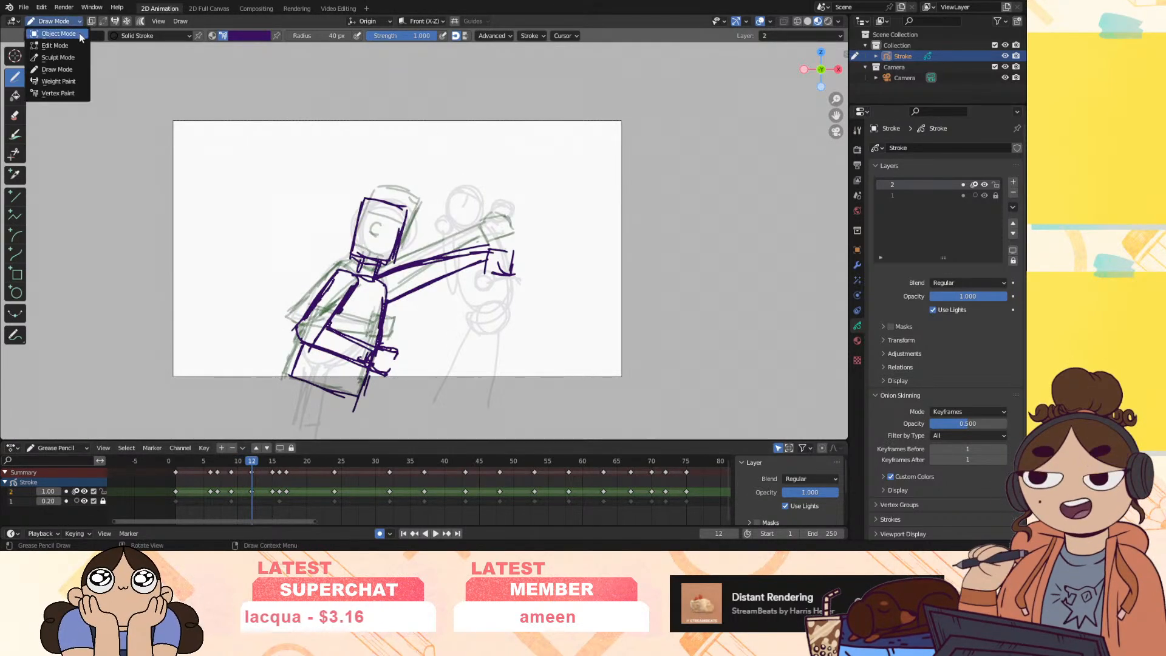
pyautogui.click(58, 57)
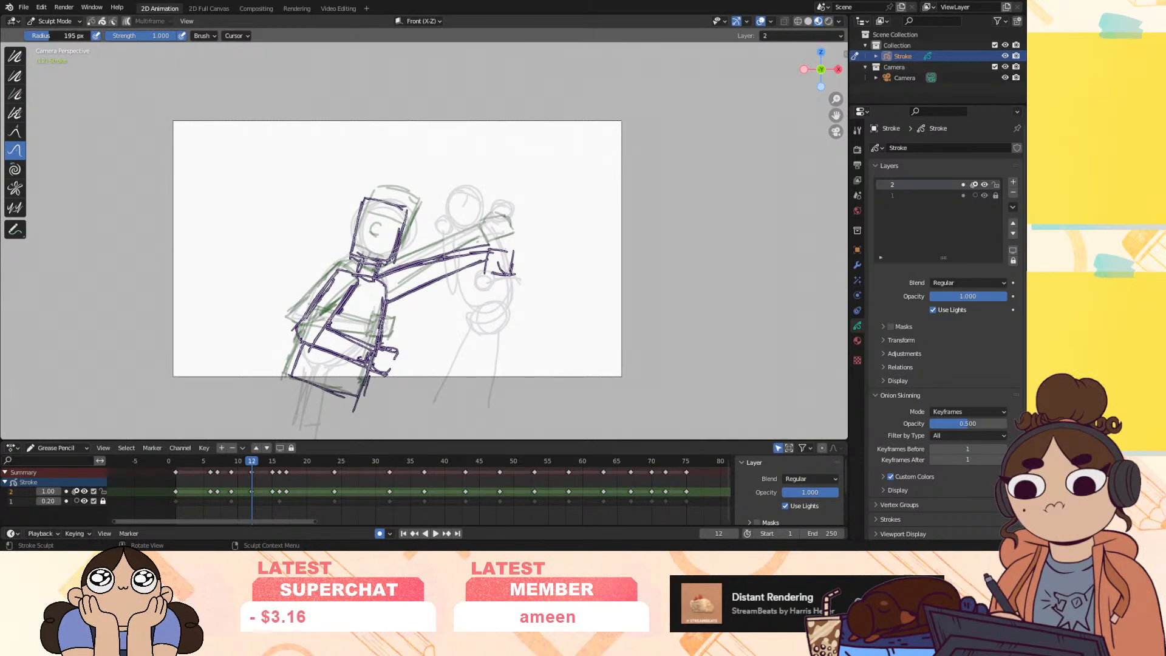
pyautogui.moveTo(402, 288)
pyautogui.mouseDown()
pyautogui.moveTo(400, 214)
pyautogui.moveTo(318, 326)
pyautogui.moveTo(325, 352)
pyautogui.moveTo(422, 307)
pyautogui.moveTo(393, 163)
pyautogui.moveTo(511, 233)
pyautogui.mouseUp()
# Push the larger figure's head, torso and bent arm on frame 16 toward the smaller figure using a 266 px sculpt brush
pyautogui.moveTo(254, 467)
pyautogui.mouseDown()
pyautogui.moveTo(220, 486)
pyautogui.moveTo(275, 483)
pyautogui.moveTo(281, 489)
pyautogui.moveTo(245, 498)
pyautogui.moveTo(280, 497)
pyautogui.mouseUp()
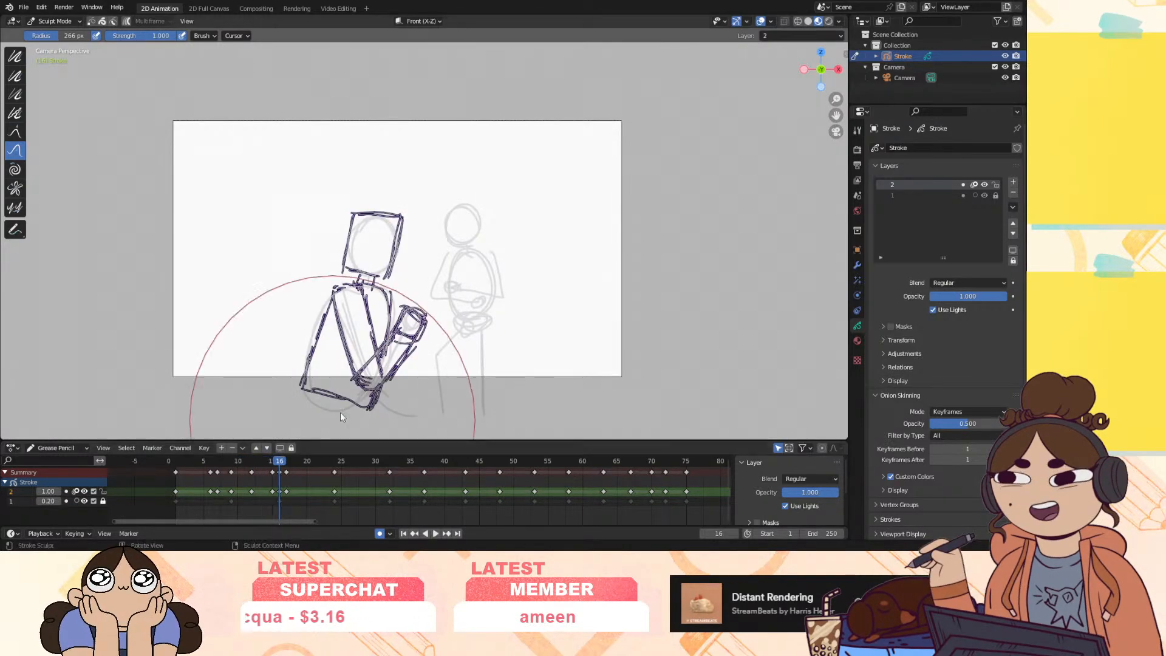
pyautogui.moveTo(310, 396); pyautogui.dragTo(329, 401)
pyautogui.moveTo(374, 217); pyautogui.dragTo(385, 219)
pyautogui.moveTo(360, 326); pyautogui.dragTo(367, 325)
pyautogui.moveTo(368, 248); pyautogui.dragTo(372, 248)
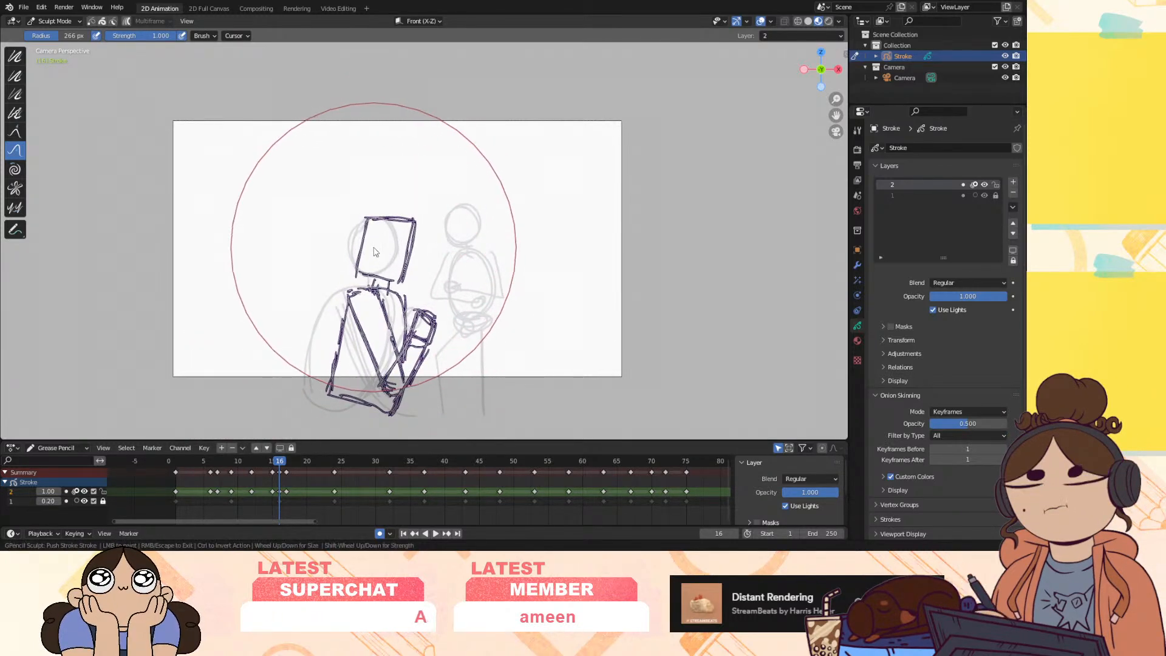
pyautogui.press('space')
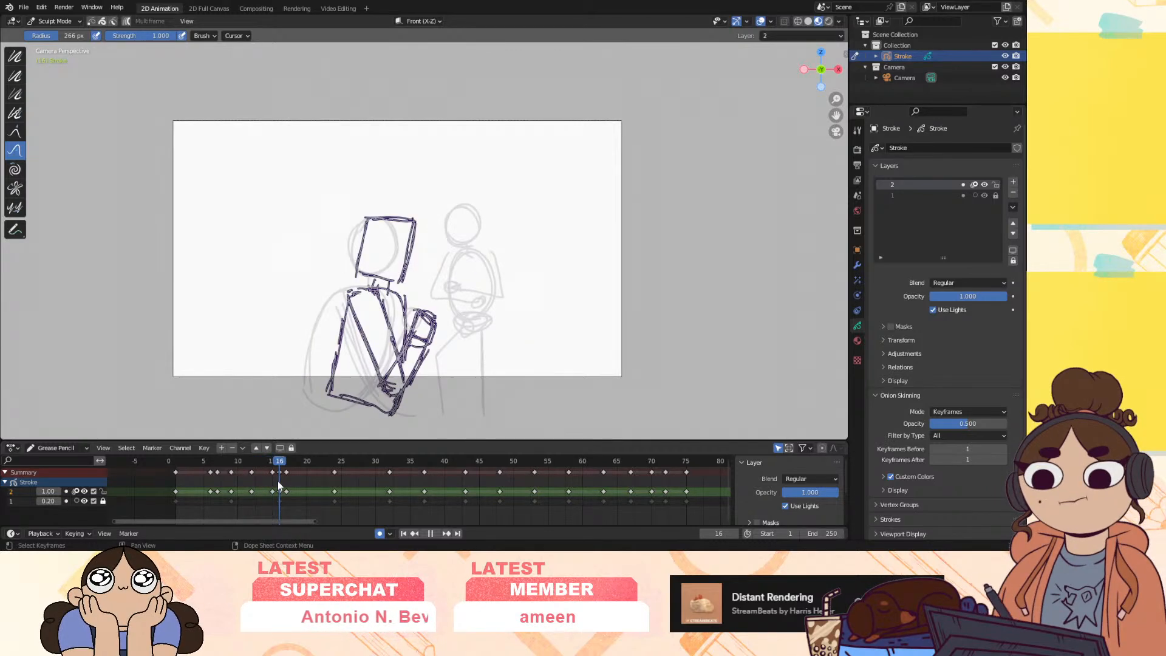
pyautogui.moveTo(389, 244); pyautogui.dragTo(396, 248)
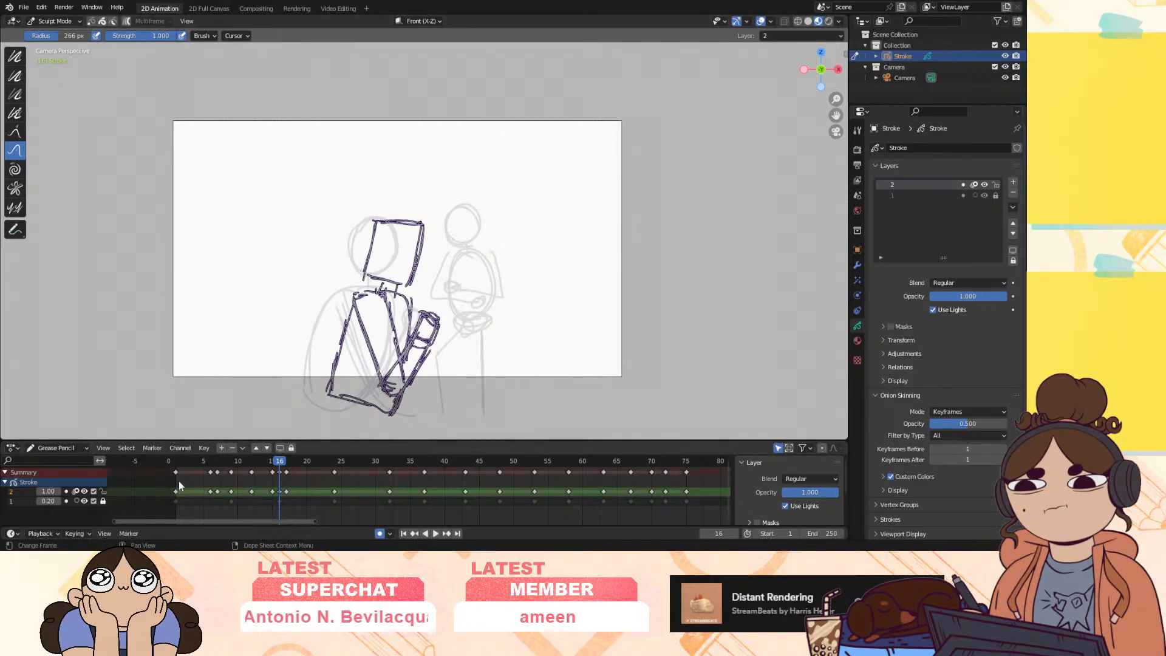
pyautogui.moveTo(385, 326); pyautogui.dragTo(393, 327)
pyautogui.moveTo(352, 394); pyautogui.dragTo(354, 383)
pyautogui.moveTo(400, 231); pyautogui.dragTo(405, 226)
# Return to Draw Mode and draw the larger figure's boxy head and neck on frame 15, comparing with the neighbouring keyframes
pyautogui.moveTo(274, 466)
pyautogui.mouseDown()
pyautogui.moveTo(253, 472)
pyautogui.moveTo(278, 472)
pyautogui.moveTo(263, 476)
pyautogui.moveTo(272, 482)
pyautogui.mouseUp()
pyautogui.click(55, 21)
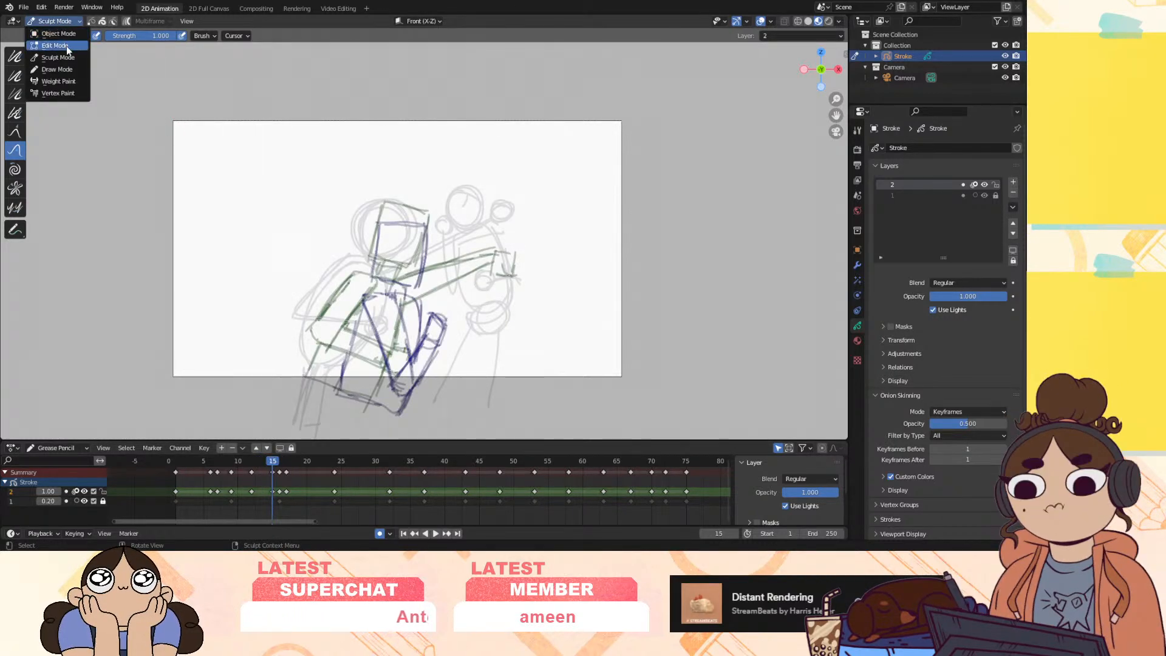
pyautogui.click(56, 69)
pyautogui.moveTo(273, 464); pyautogui.dragTo(276, 462)
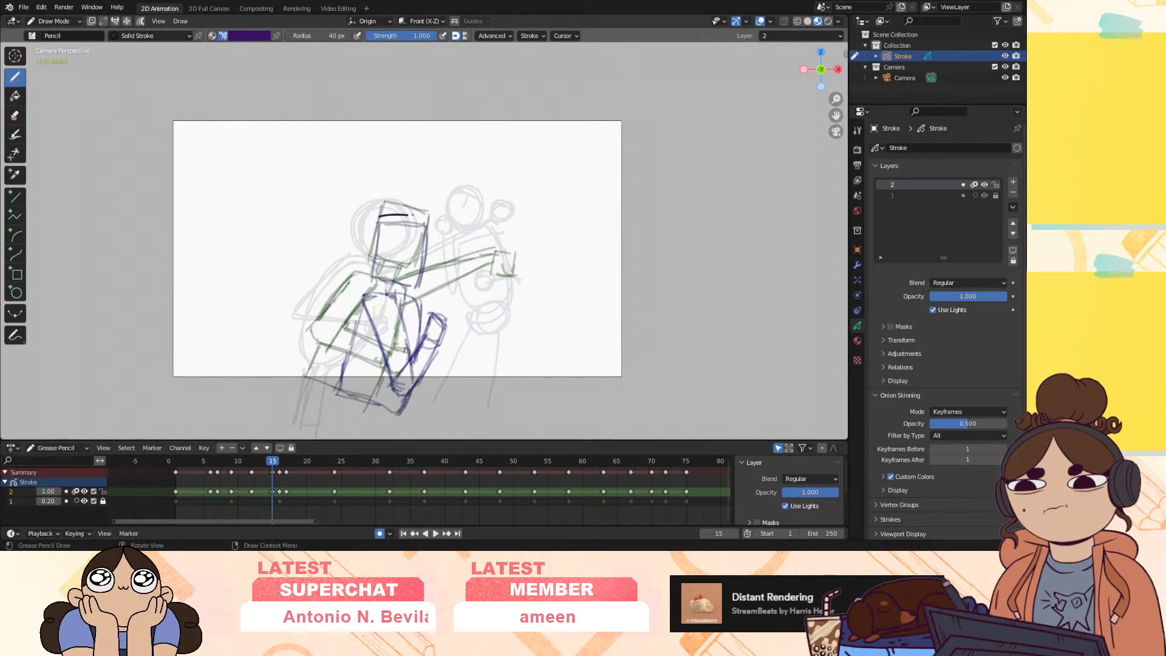
pyautogui.moveTo(426, 236); pyautogui.dragTo(422, 272)
pyautogui.moveTo(379, 216)
pyautogui.mouseDown()
pyautogui.moveTo(374, 267)
pyautogui.moveTo(402, 270)
pyautogui.moveTo(386, 288)
pyautogui.mouseUp()
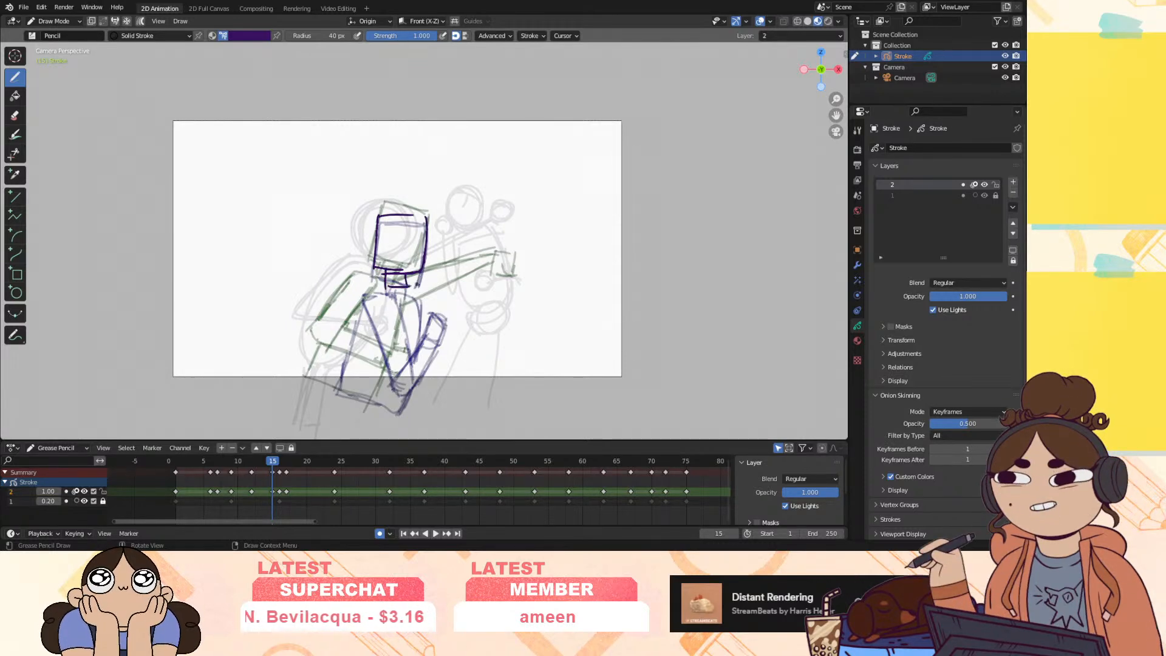
pyautogui.press('Up')
pyautogui.press('Down')
pyautogui.press('Down')
pyautogui.press('Up')
pyautogui.press('Up')
pyautogui.press('Down')
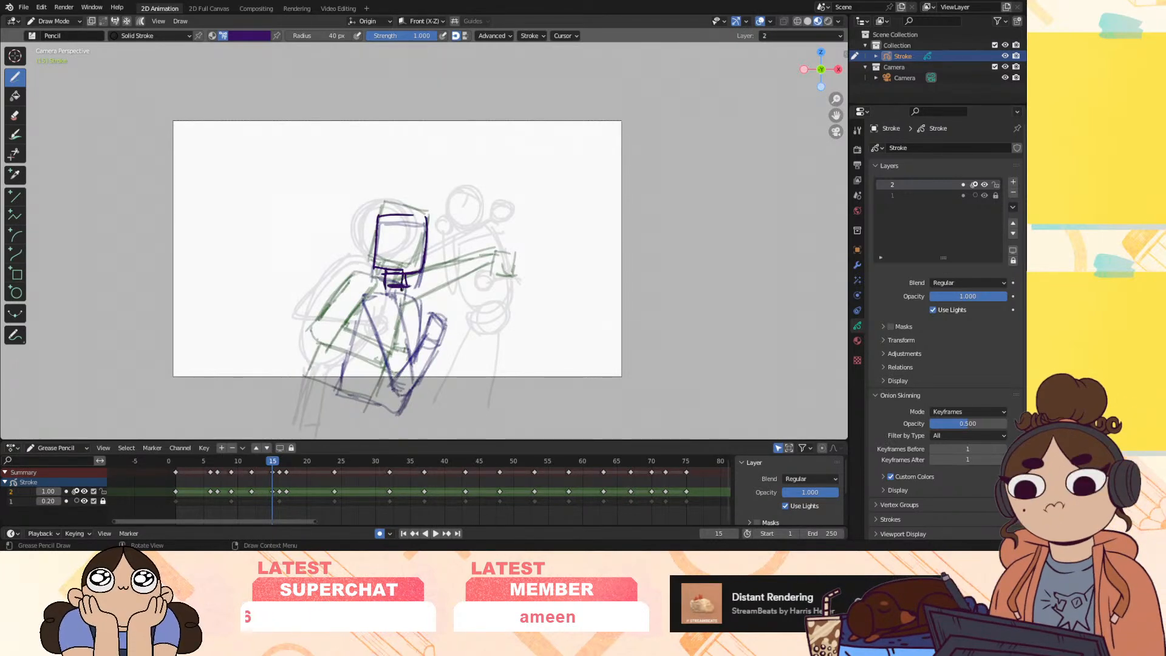
# Draw the larger figure's tapered torso on frame 15 and check it against the poses on frames 12 and 16
pyautogui.moveTo(363, 288); pyautogui.dragTo(332, 371)
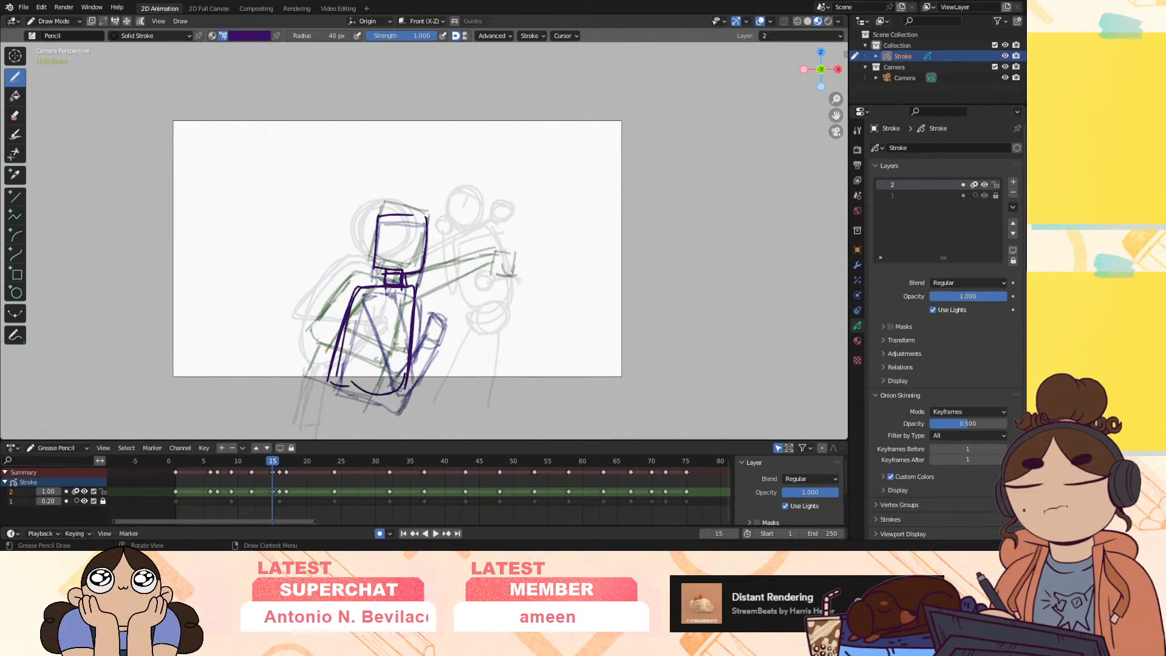
pyautogui.press('Down')
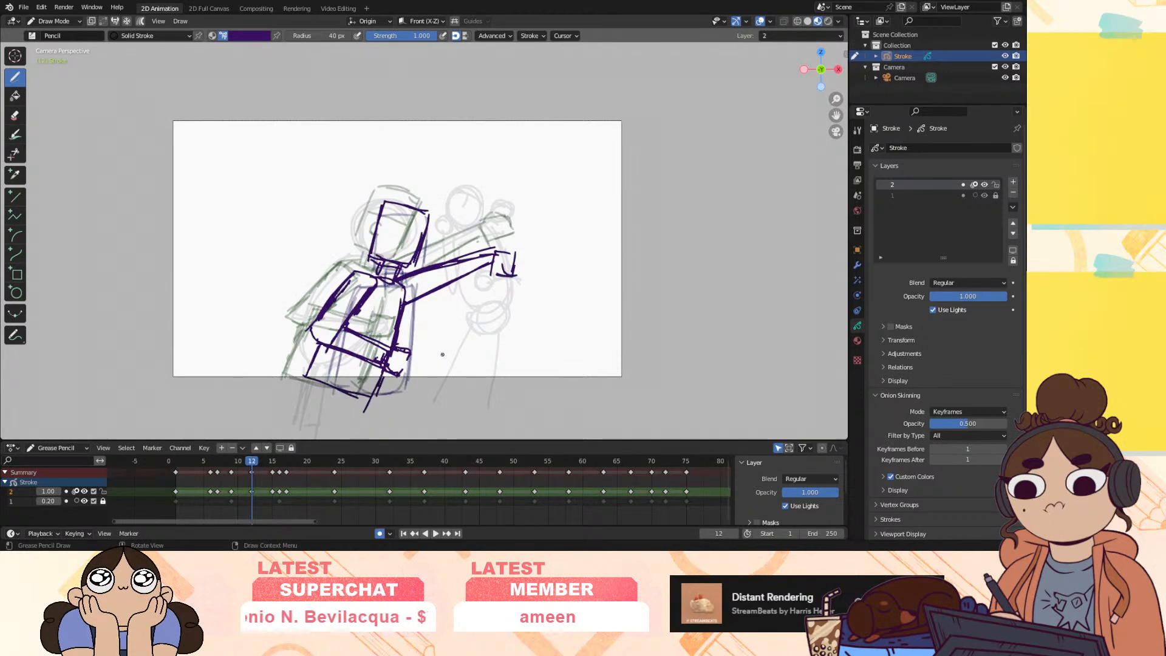
pyautogui.press('Up')
pyautogui.press('Up')
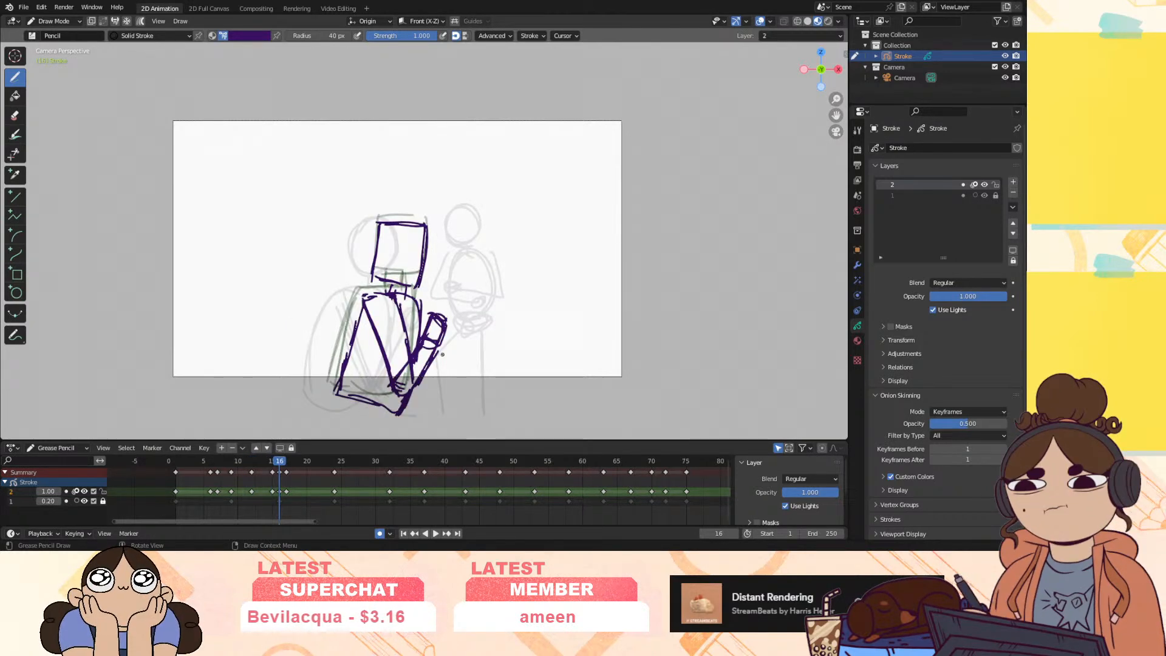
pyautogui.press('Down')
pyautogui.press('Down')
pyautogui.press('Up')
pyautogui.press('Down')
pyautogui.press('Up')
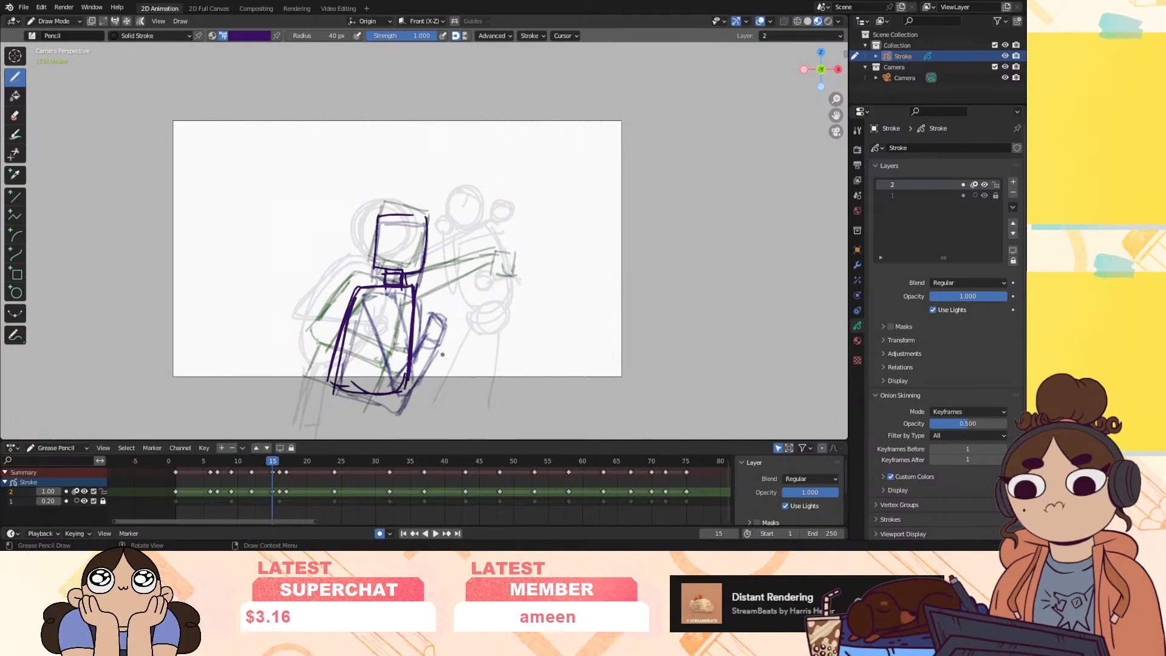
# Draw the larger figure's upper arm and forearm across the lower torso on frame 15, flipping through adjacent keyframes to compare
pyautogui.moveTo(359, 289)
pyautogui.mouseDown()
pyautogui.moveTo(381, 305)
pyautogui.moveTo(369, 365)
pyautogui.mouseUp()
pyautogui.moveTo(352, 310); pyautogui.dragTo(343, 364)
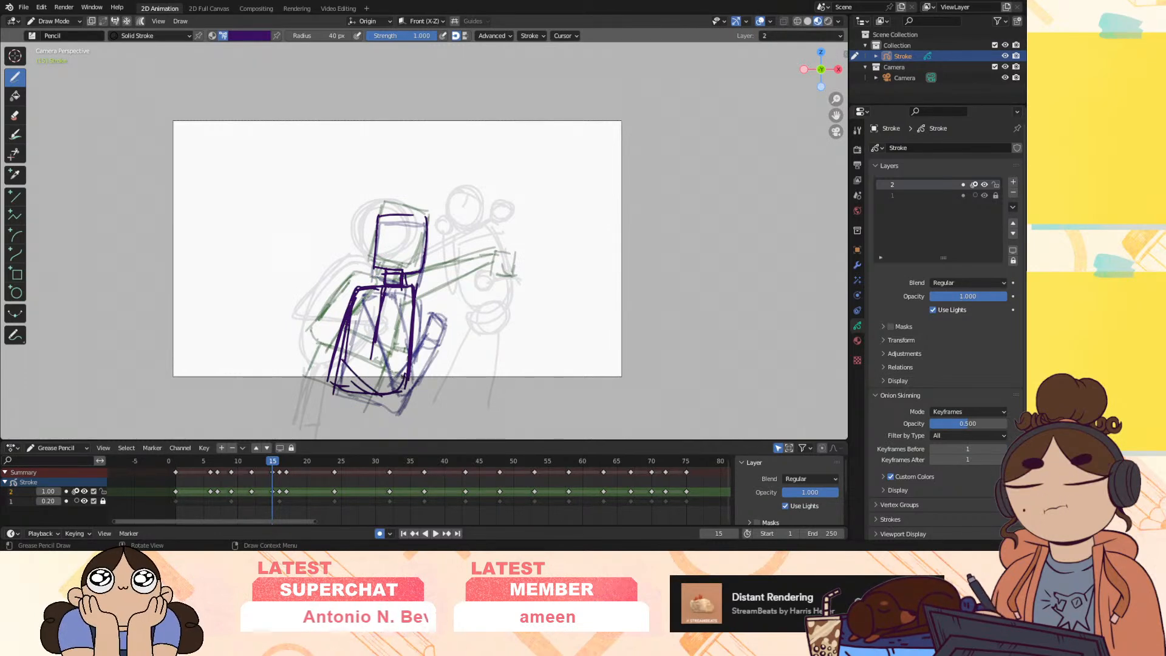
pyautogui.moveTo(367, 353)
pyautogui.mouseDown()
pyautogui.moveTo(398, 377)
pyautogui.moveTo(401, 399)
pyautogui.moveTo(422, 391)
pyautogui.mouseUp()
pyautogui.press('Down')
pyautogui.press('Up')
pyautogui.press('Up')
pyautogui.press('Down')
pyautogui.press('Down')
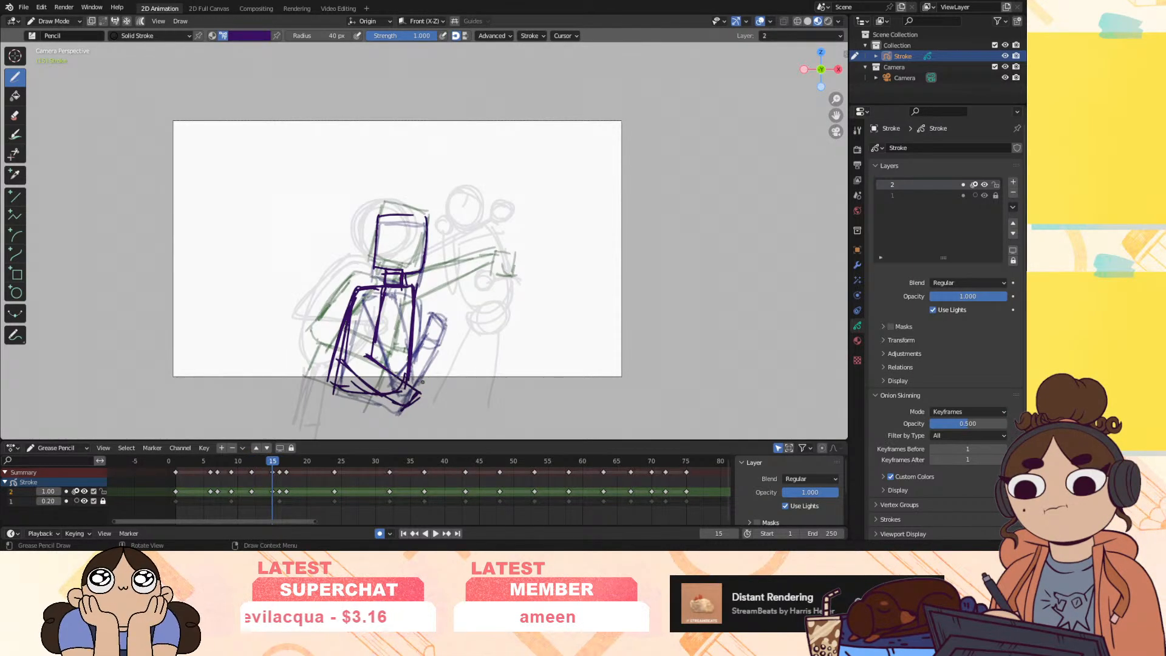
pyautogui.press('Up')
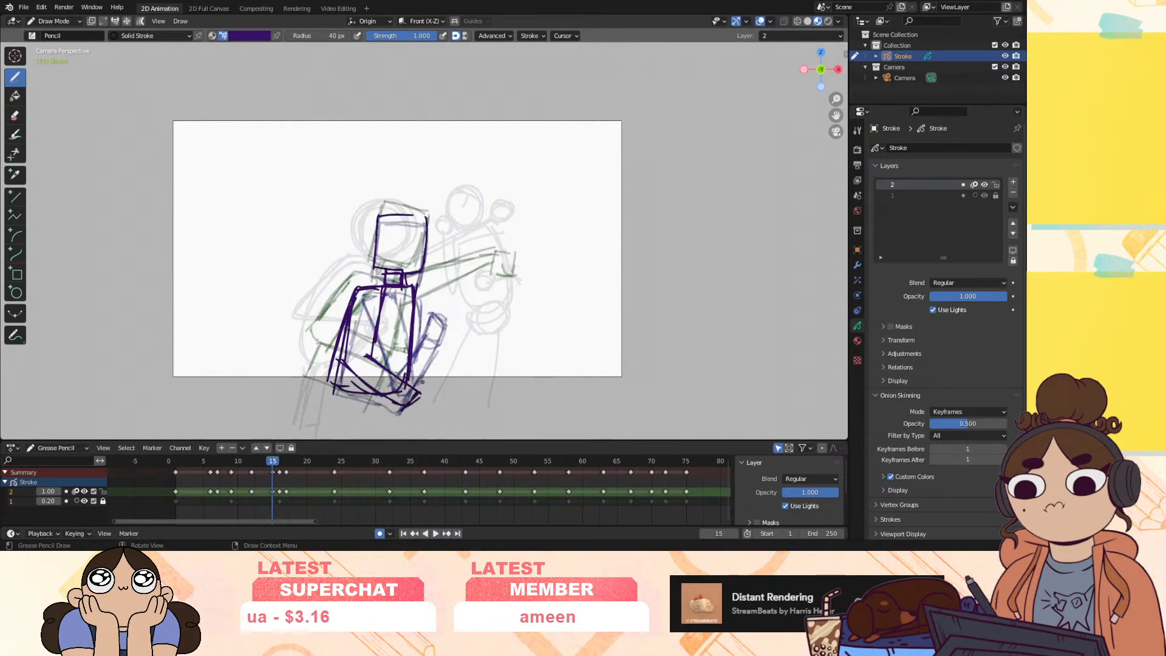
pyautogui.press('Up')
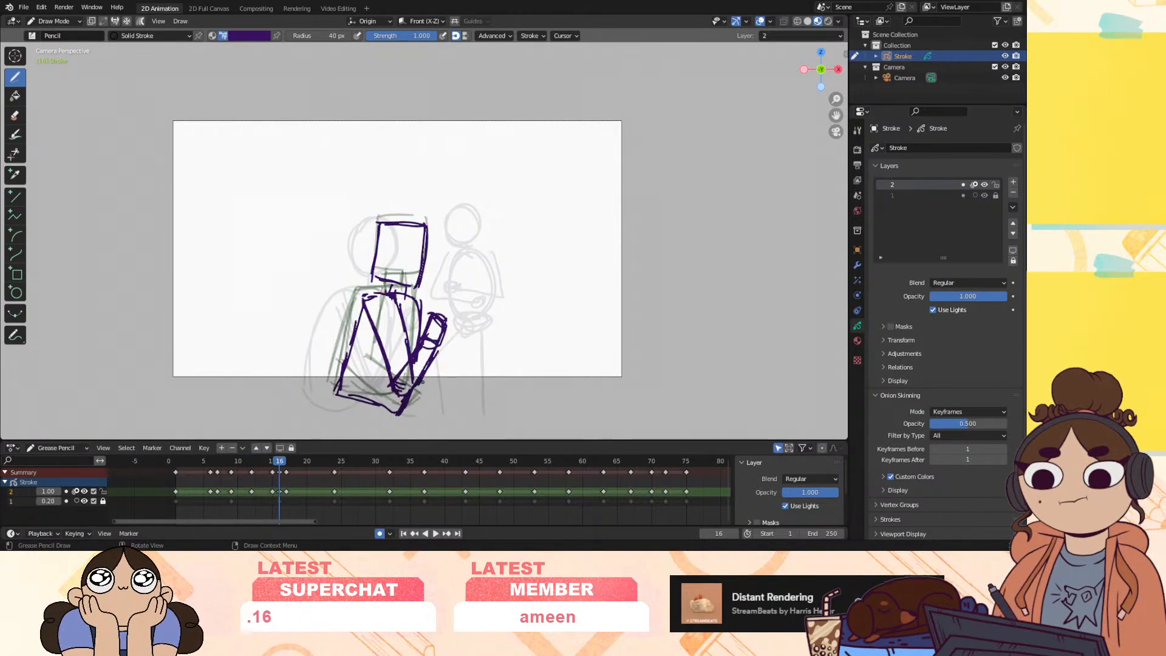
# Turn off layer 2's onion skinning and flip back and forth through the larger figure's keyframes up to frame 17 to check the motion
pyautogui.press('Down')
pyautogui.press('Down')
pyautogui.press('Up')
pyautogui.click(76, 491)
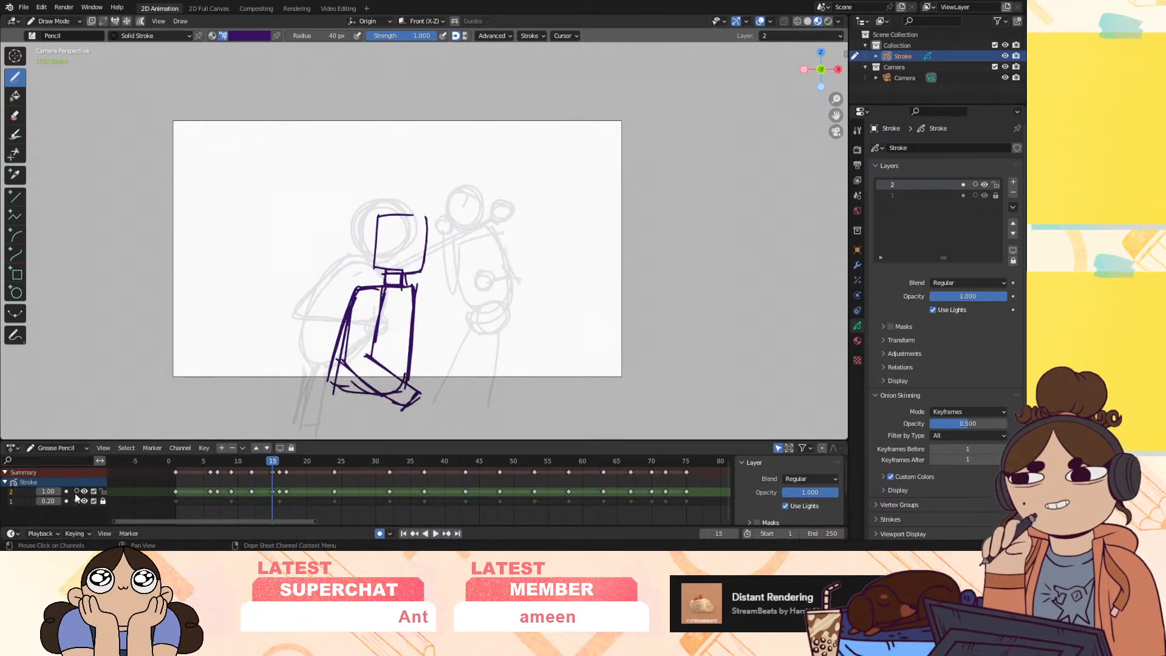
pyautogui.click(264, 464)
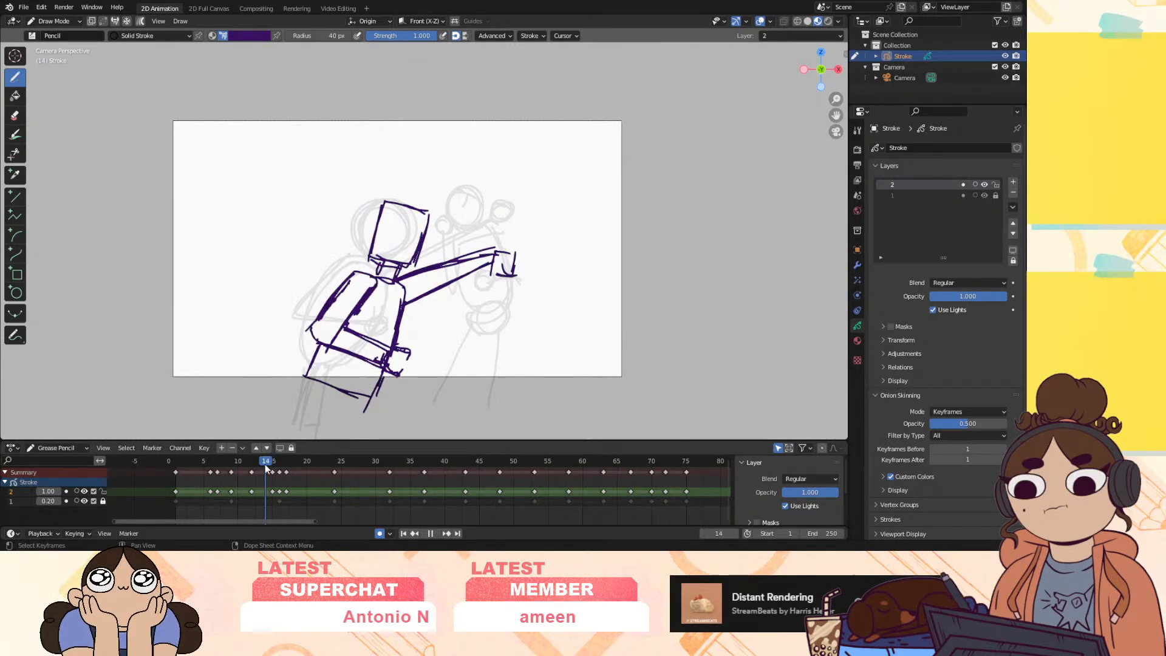
pyautogui.press('Up')
pyautogui.press('Up')
pyautogui.press('Up')
pyautogui.press('Down')
pyautogui.press('Down')
pyautogui.press('Down')
pyautogui.press('Down')
pyautogui.press('Down')
pyautogui.press('Down')
pyautogui.press('Down')
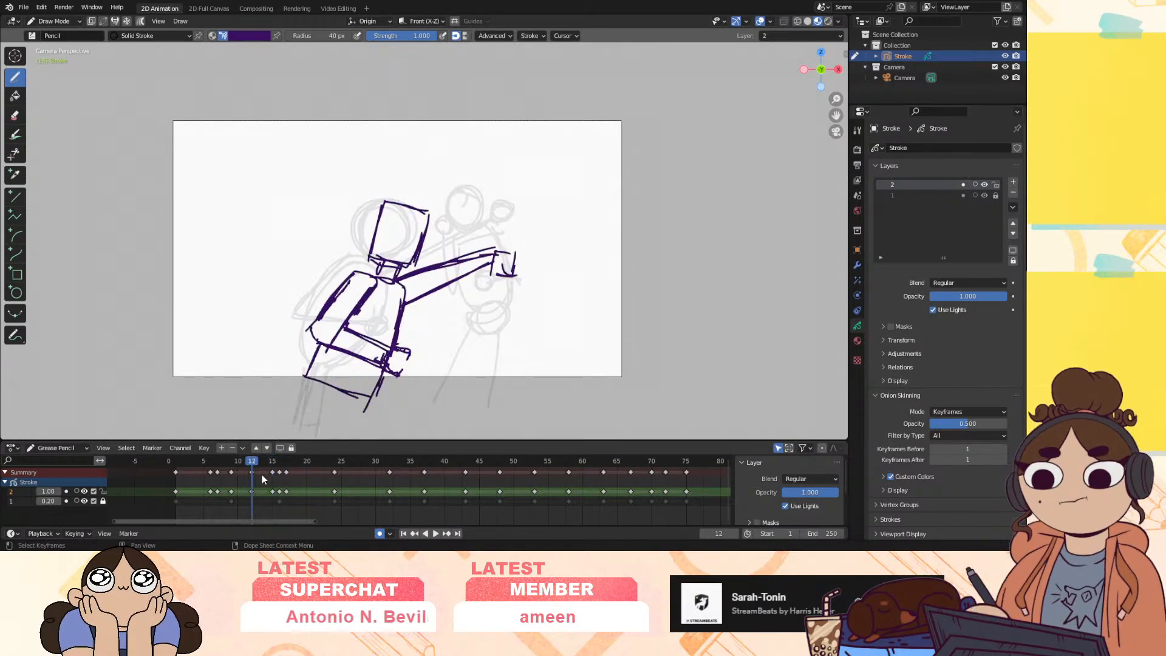
pyautogui.press('Down')
pyautogui.press('Up')
pyautogui.press('Up')
pyautogui.press('Up')
pyautogui.press('Up')
pyautogui.press('Up')
pyautogui.press('Up')
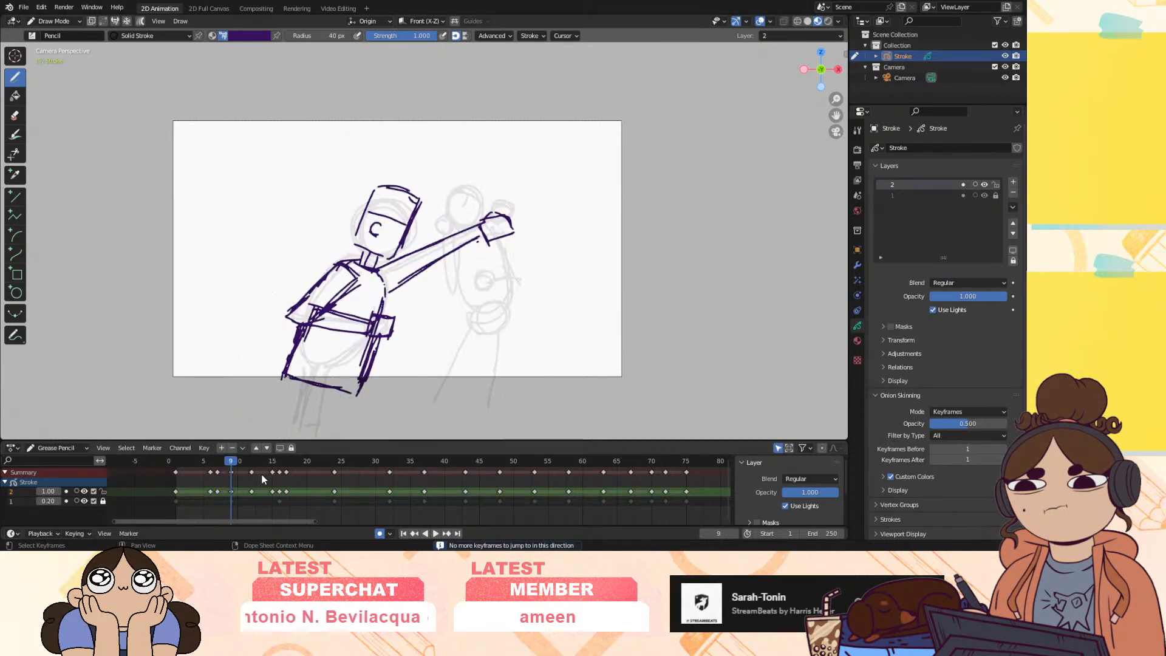
pyautogui.press('Up')
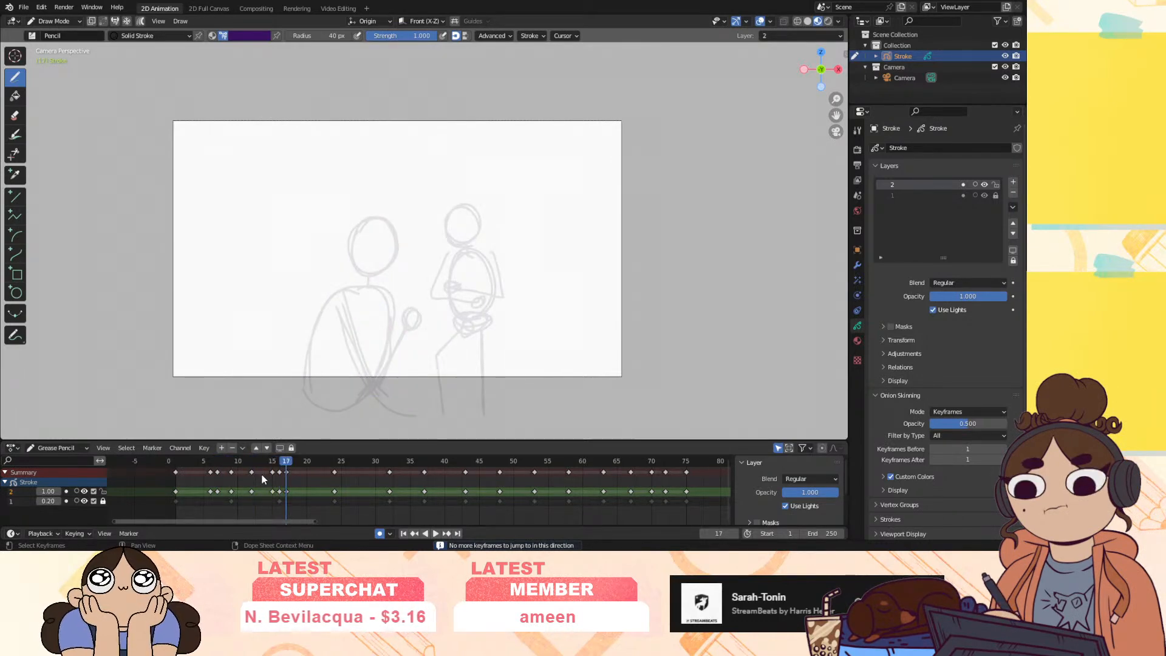
# Turn on layer 2's onion skinning and draw the larger figure's other forearm and raised fist on frame 15
pyautogui.moveTo(285, 464); pyautogui.dragTo(273, 476)
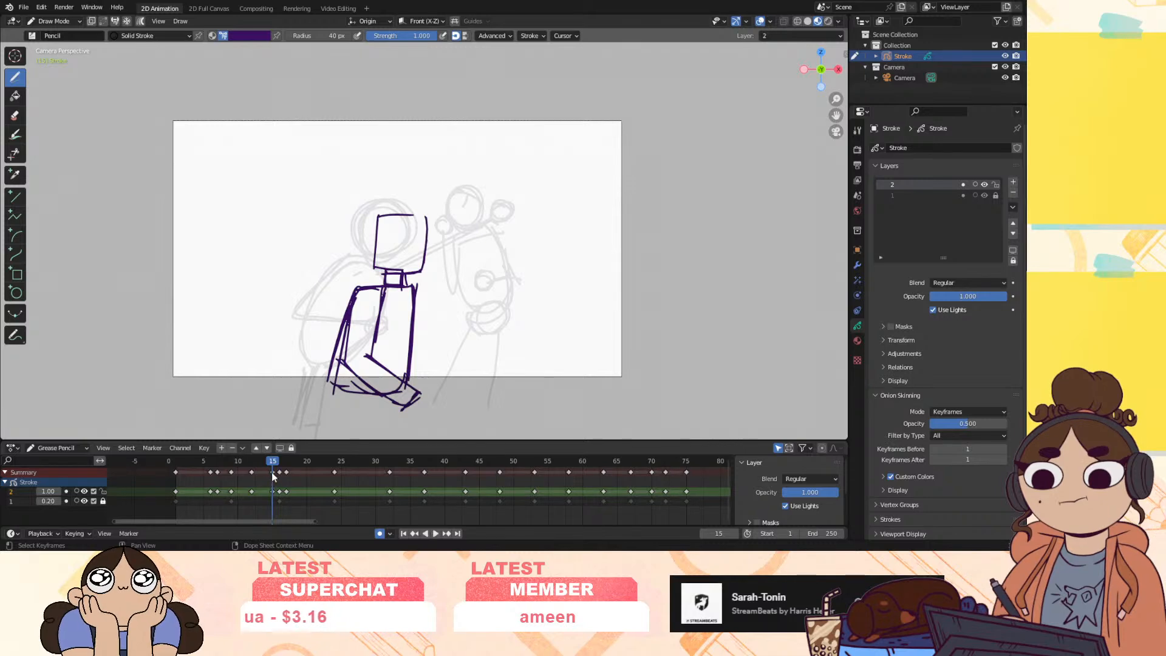
pyautogui.click(75, 491)
pyautogui.moveTo(446, 284)
pyautogui.mouseDown()
pyautogui.moveTo(458, 313)
pyautogui.moveTo(436, 306)
pyautogui.mouseUp()
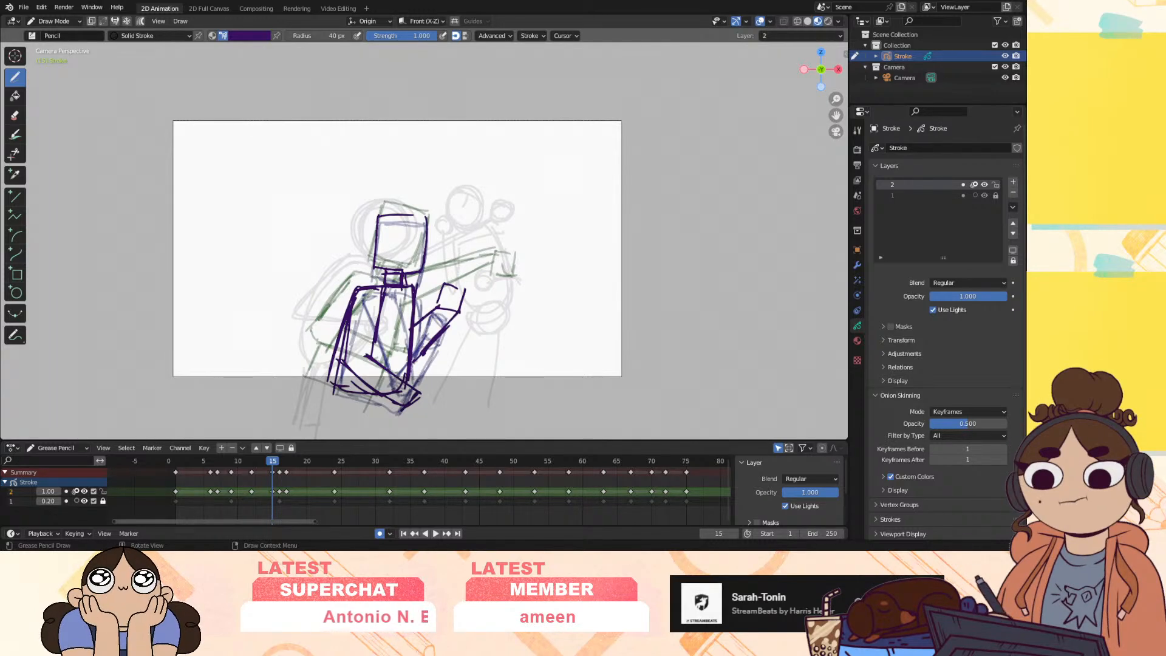
# Compare the larger figure's poses on frames 15, 16 and 17 against their onion skins
pyautogui.moveTo(272, 463)
pyautogui.mouseDown()
pyautogui.moveTo(283, 473)
pyautogui.moveTo(265, 480)
pyautogui.moveTo(279, 486)
pyautogui.mouseUp()
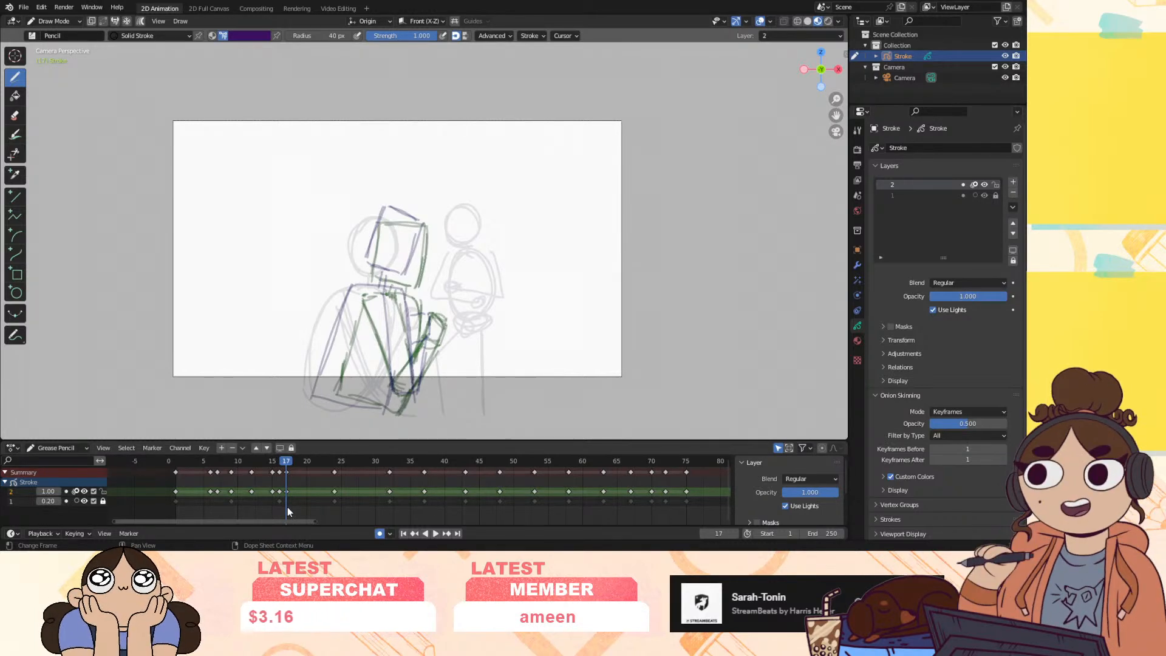
pyautogui.moveTo(296, 484)
pyautogui.mouseDown()
pyautogui.moveTo(286, 461)
pyautogui.moveTo(280, 477)
pyautogui.moveTo(285, 469)
pyautogui.moveTo(217, 499)
pyautogui.moveTo(300, 501)
pyautogui.moveTo(209, 501)
pyautogui.moveTo(288, 507)
pyautogui.moveTo(211, 528)
pyautogui.moveTo(694, 523)
pyautogui.moveTo(219, 548)
pyautogui.moveTo(444, 550)
pyautogui.mouseUp()
pyautogui.moveTo(524, 543)
pyautogui.mouseDown()
pyautogui.moveTo(676, 512)
pyautogui.moveTo(637, 500)
pyautogui.moveTo(488, 510)
pyautogui.mouseUp()
pyautogui.moveTo(407, 511)
pyautogui.mouseDown()
pyautogui.moveTo(242, 527)
pyautogui.moveTo(453, 532)
pyautogui.moveTo(396, 548)
pyautogui.moveTo(283, 547)
pyautogui.moveTo(490, 539)
pyautogui.moveTo(599, 502)
pyautogui.moveTo(380, 508)
pyautogui.moveTo(269, 526)
pyautogui.moveTo(285, 462)
pyautogui.moveTo(198, 484)
pyautogui.moveTo(279, 489)
pyautogui.moveTo(282, 474)
pyautogui.mouseUp()
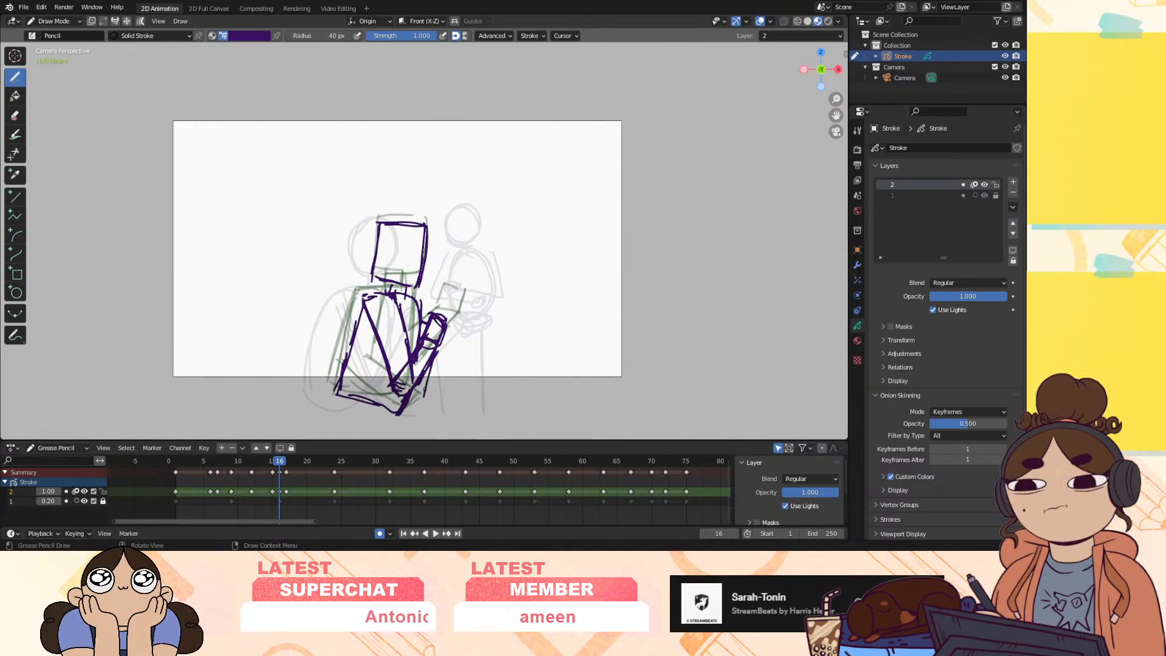
pyautogui.moveTo(279, 468); pyautogui.dragTo(285, 469)
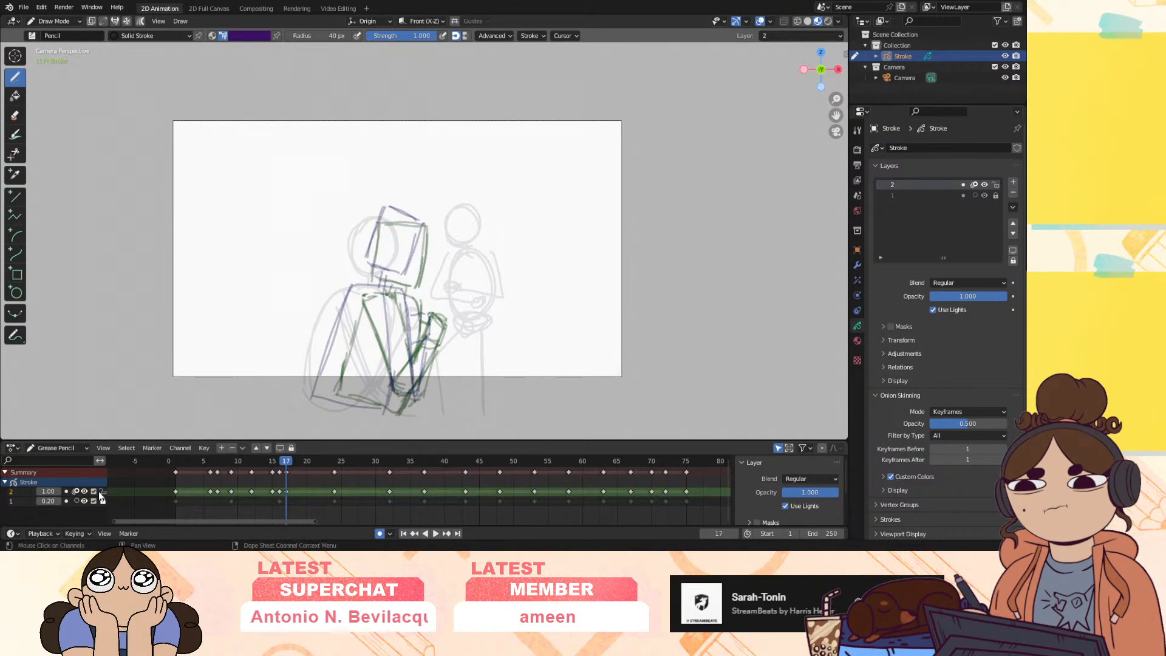
# Turn off layer 2's onion skinning and check the motion between frames 17 and 25
pyautogui.click(76, 492)
pyautogui.press('space')
pyautogui.press('space')
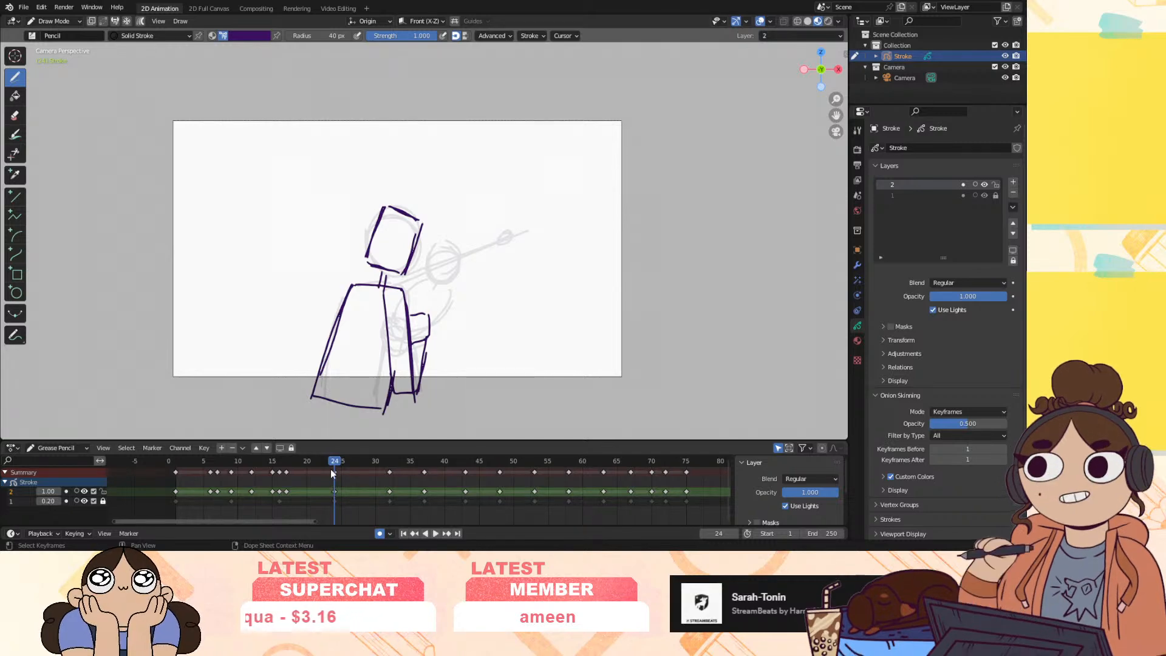
pyautogui.click(286, 461)
pyautogui.moveTo(283, 463); pyautogui.dragTo(341, 475)
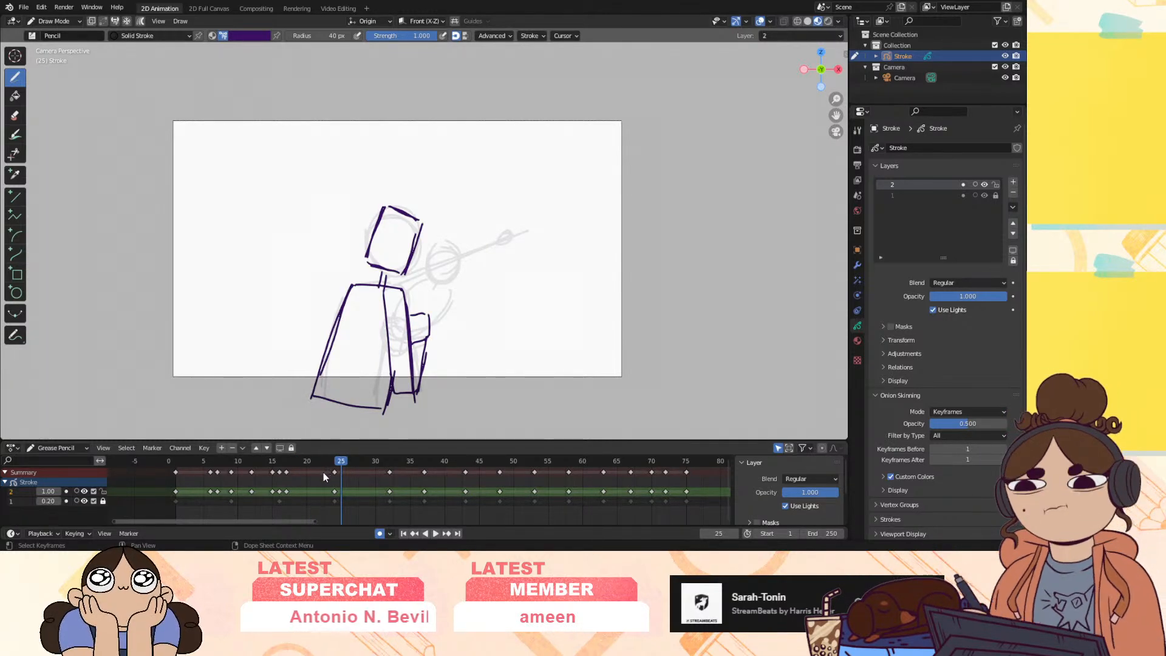
# Play the animation from the first frame and scrub between frames 11 and 24 to judge the timing
pyautogui.click(403, 534)
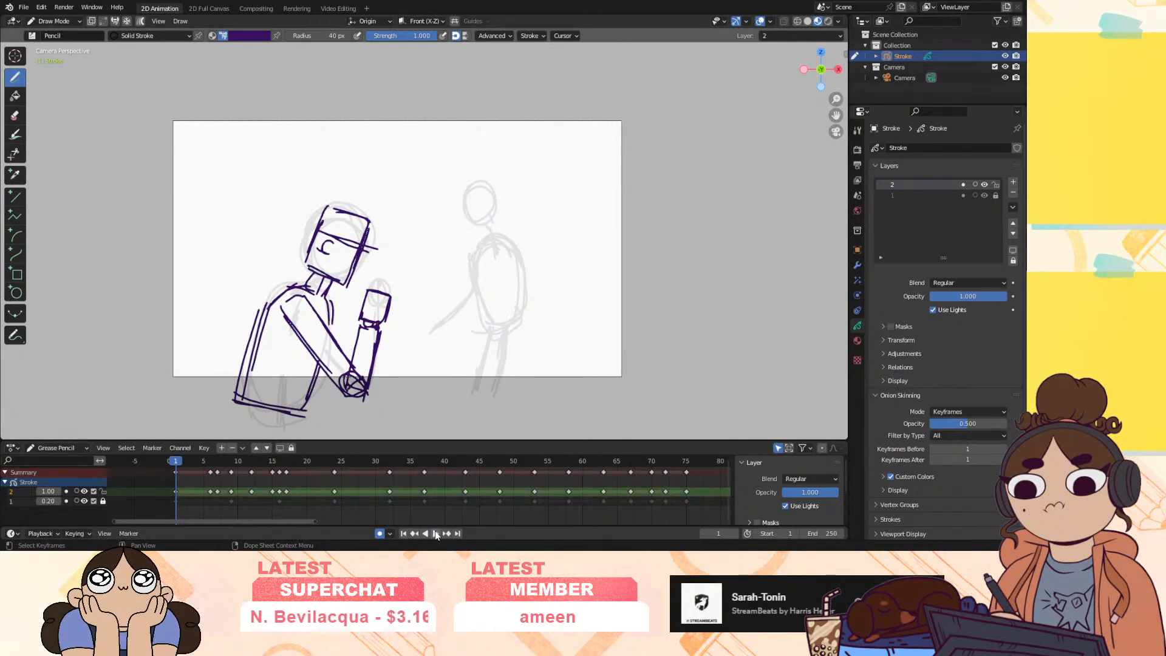
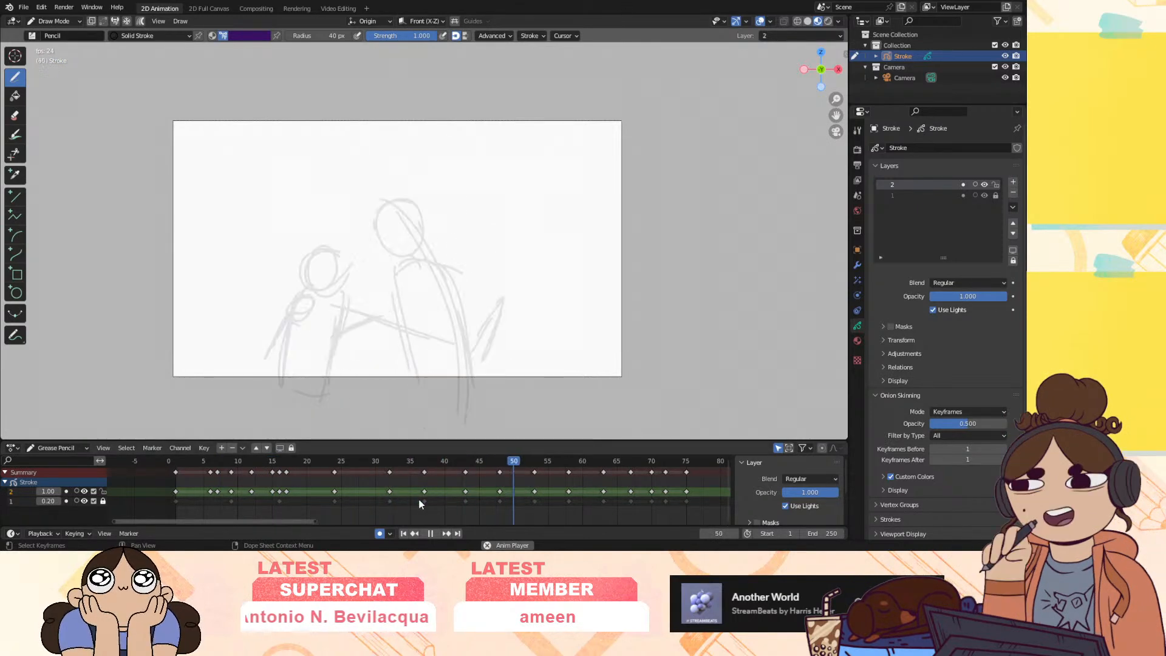
pyautogui.press('space')
pyautogui.moveTo(279, 463)
pyautogui.mouseDown()
pyautogui.moveTo(266, 469)
pyautogui.moveTo(296, 479)
pyautogui.moveTo(277, 481)
pyautogui.moveTo(290, 487)
pyautogui.moveTo(335, 480)
pyautogui.moveTo(275, 479)
pyautogui.moveTo(318, 486)
pyautogui.moveTo(333, 505)
pyautogui.mouseUp()
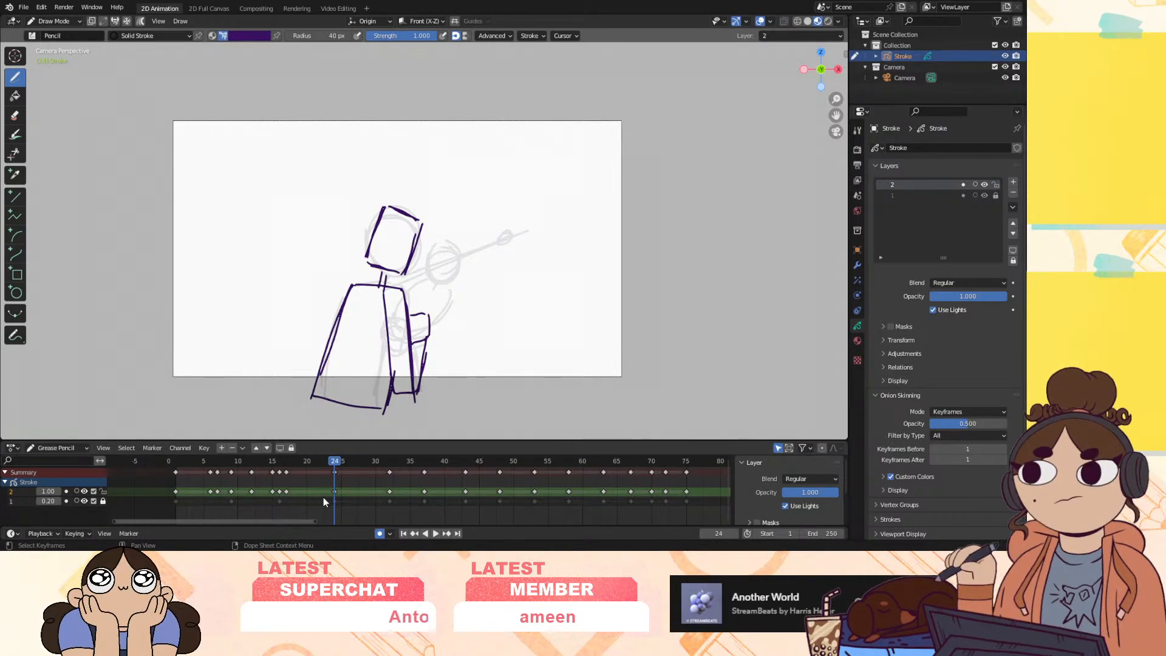
pyautogui.moveTo(338, 470)
pyautogui.mouseDown()
pyautogui.moveTo(242, 476)
pyautogui.moveTo(242, 494)
pyautogui.mouseUp()
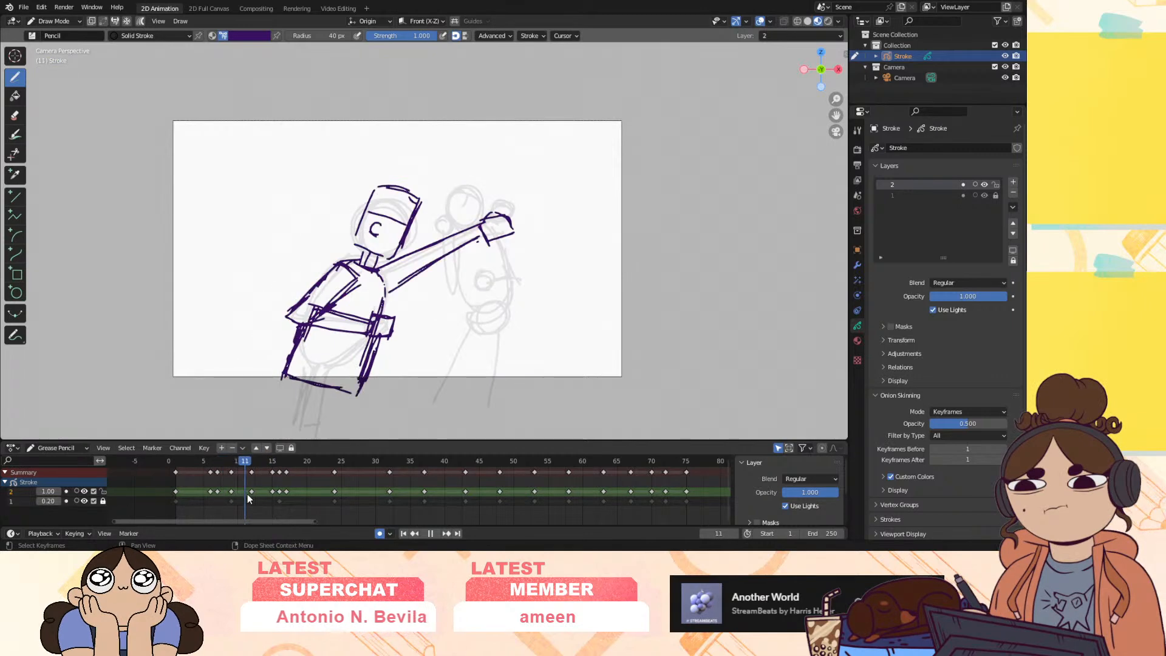
pyautogui.press('space')
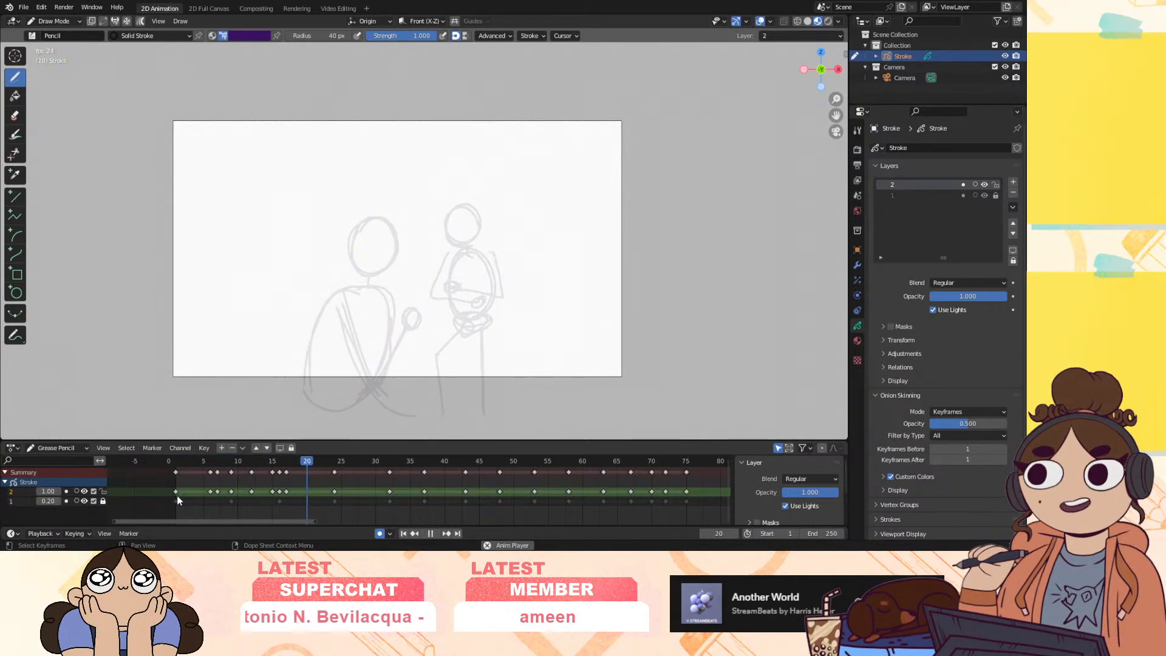
pyautogui.press('space')
# Retime layer 2 by moving the frame 15 keyframe to 14 and the frame 17 keyframe to 18, and play it back
pyautogui.moveTo(282, 462)
pyautogui.mouseDown()
pyautogui.moveTo(295, 492)
pyautogui.moveTo(266, 491)
pyautogui.moveTo(258, 463)
pyautogui.moveTo(175, 473)
pyautogui.mouseUp()
pyautogui.click(286, 491)
pyautogui.press('space')
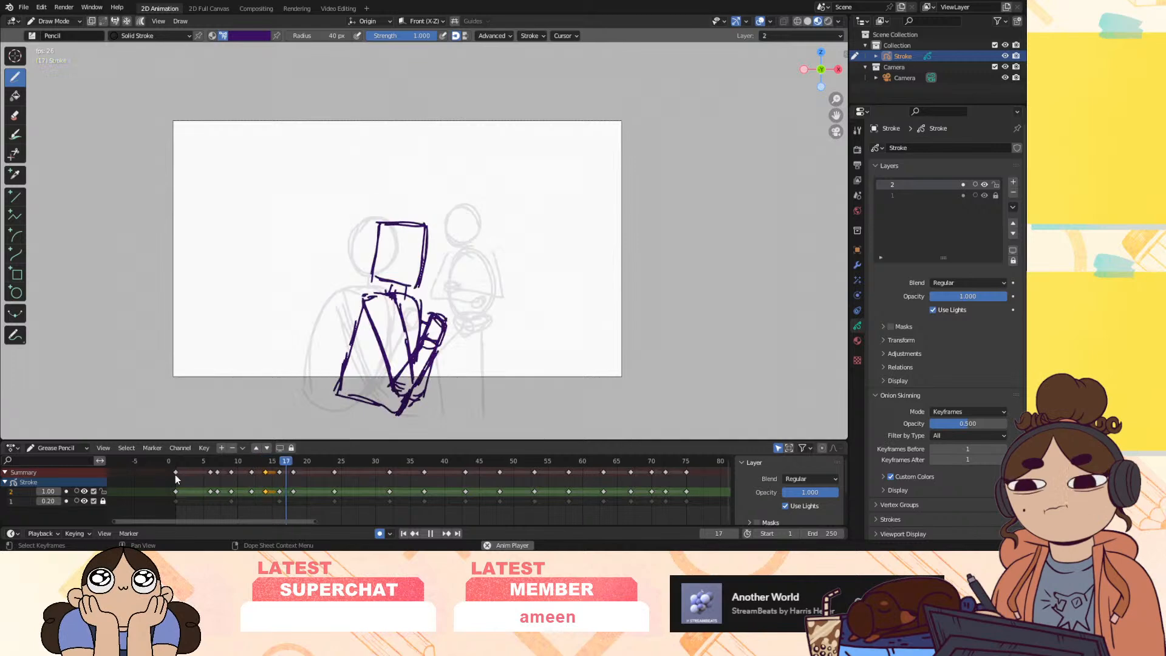
pyautogui.press('space')
# Replay the opening frames and move layer 2's outstretched-arm keyframe from frame 9 to frame 8
pyautogui.moveTo(272, 459)
pyautogui.mouseDown()
pyautogui.moveTo(244, 497)
pyautogui.moveTo(227, 464)
pyautogui.moveTo(190, 474)
pyautogui.mouseUp()
pyautogui.press('space')
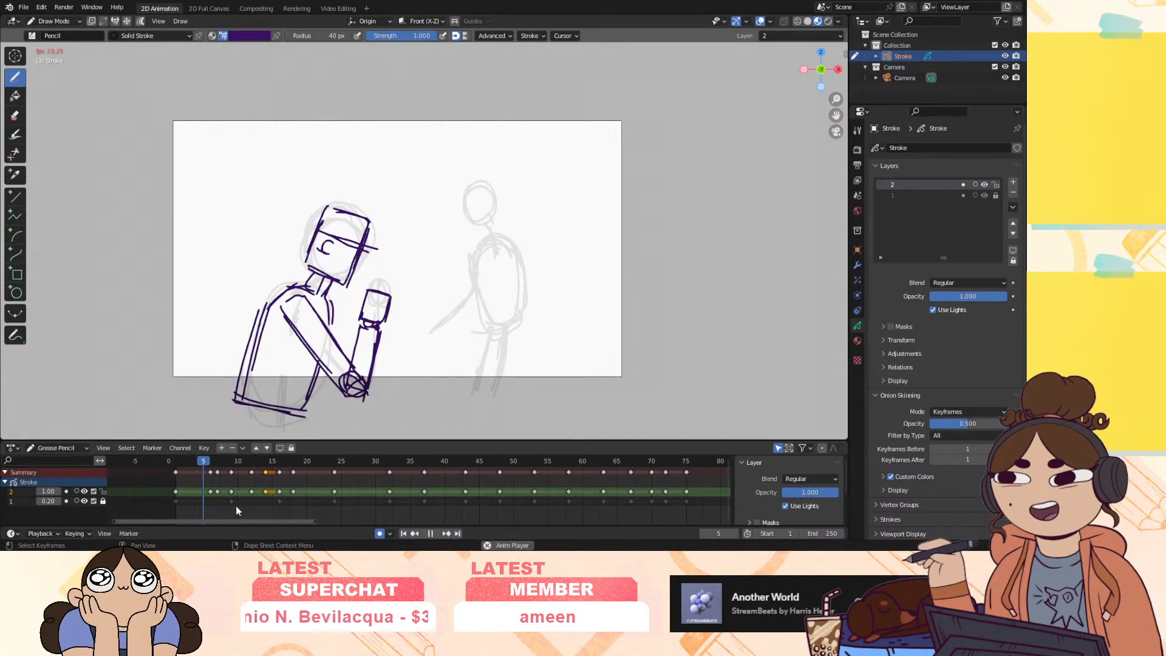
pyautogui.press('Escape')
pyautogui.moveTo(179, 469)
pyautogui.mouseDown()
pyautogui.moveTo(231, 460)
pyautogui.moveTo(199, 473)
pyautogui.moveTo(231, 467)
pyautogui.moveTo(217, 476)
pyautogui.moveTo(228, 475)
pyautogui.moveTo(235, 502)
pyautogui.moveTo(224, 493)
pyautogui.mouseUp()
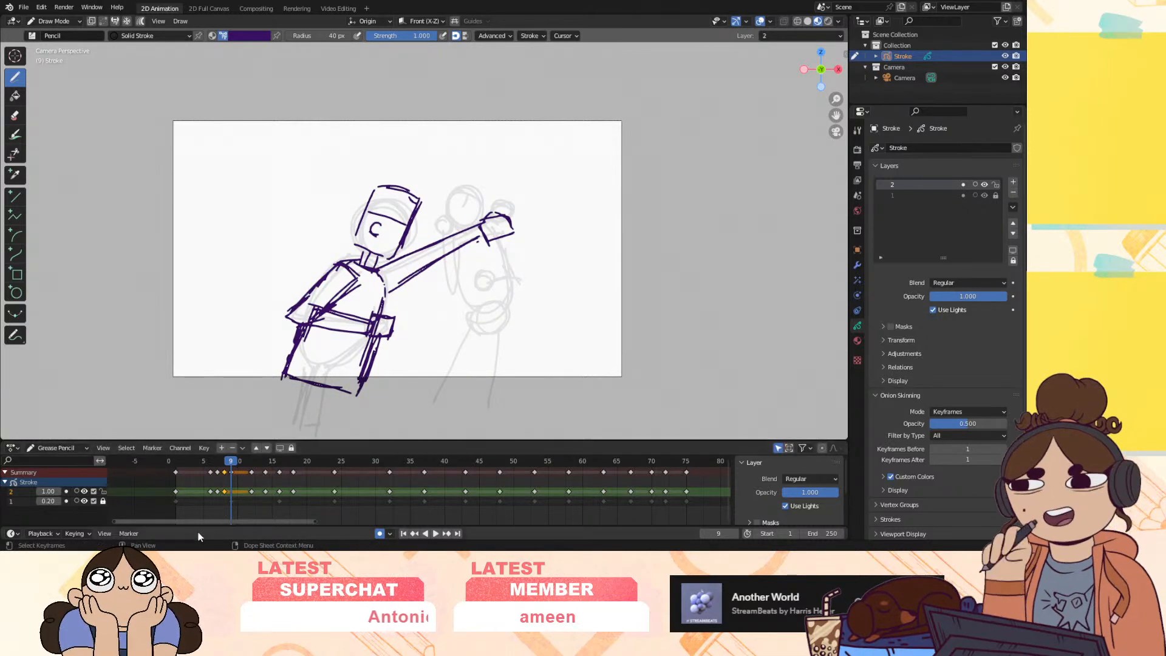
# Try moving layer 2's keyframes from frames 12 and 14 to 10 and 11, playing the result with layer 1 hidden
pyautogui.click(84, 501)
pyautogui.press('space')
pyautogui.press('space')
pyautogui.moveTo(214, 464)
pyautogui.mouseDown()
pyautogui.moveTo(265, 480)
pyautogui.moveTo(232, 498)
pyautogui.moveTo(246, 490)
pyautogui.moveTo(225, 473)
pyautogui.moveTo(198, 496)
pyautogui.mouseUp()
pyautogui.press('space')
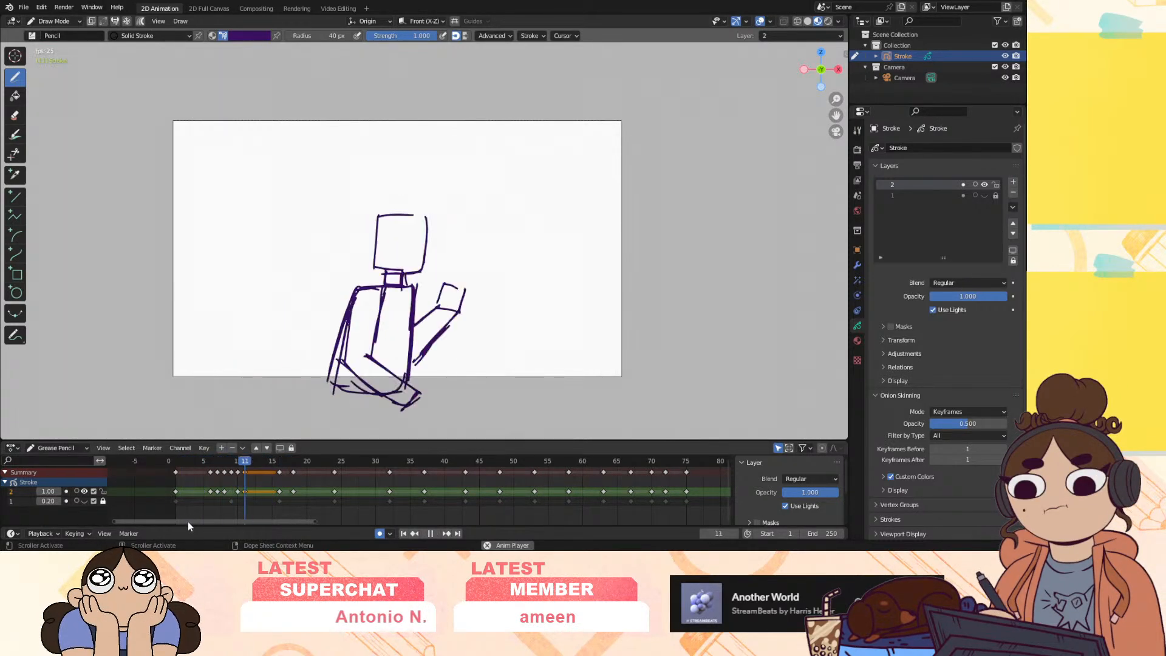
pyautogui.press('space')
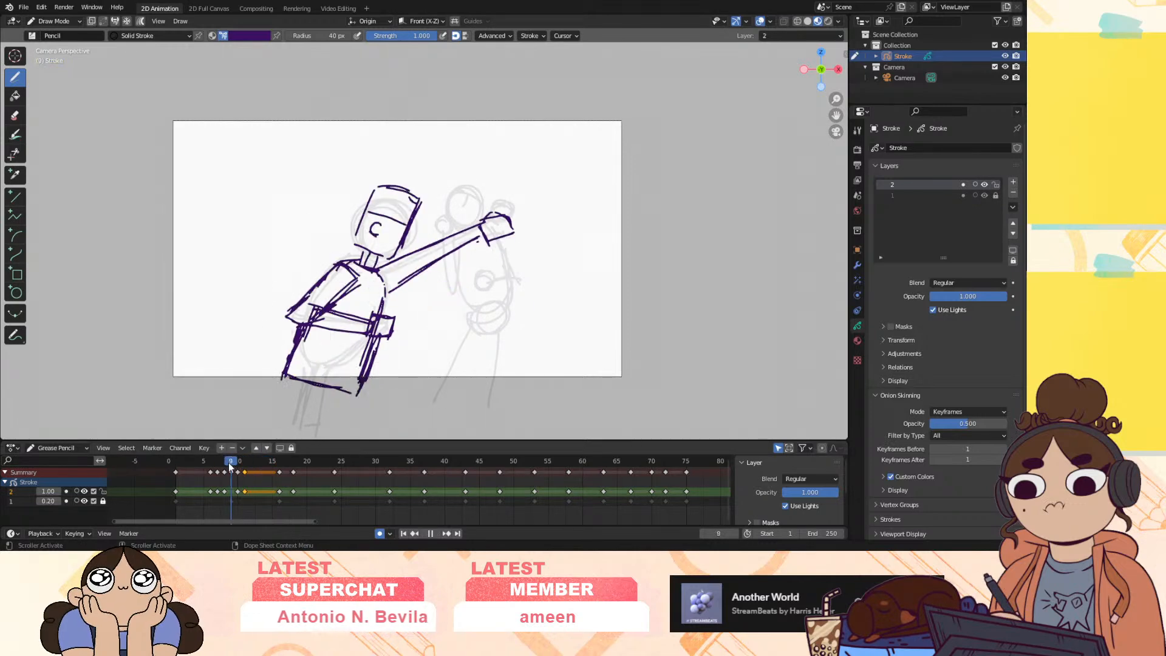
pyautogui.moveTo(231, 464); pyautogui.dragTo(225, 465)
pyautogui.press('space')
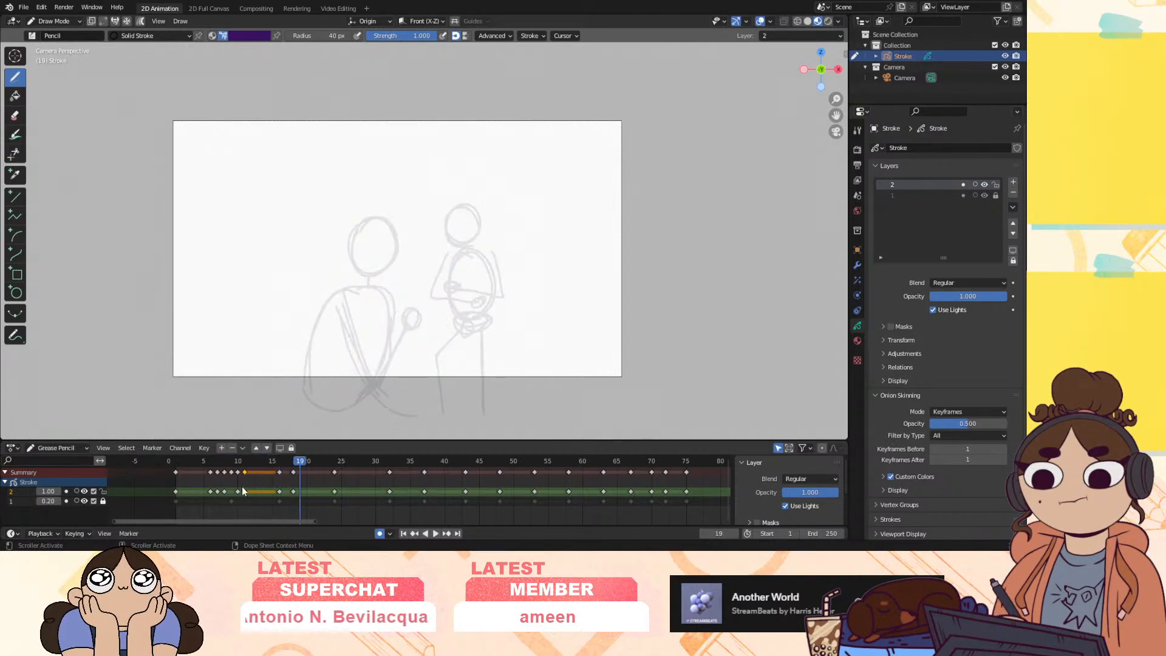
# Undo the last keyframe moves on layer 2
pyautogui.click(264, 459)
pyautogui.hotkey('ctrl', 'z')
pyautogui.hotkey('ctrl', 'z')
pyautogui.hotkey('ctrl', 'z')
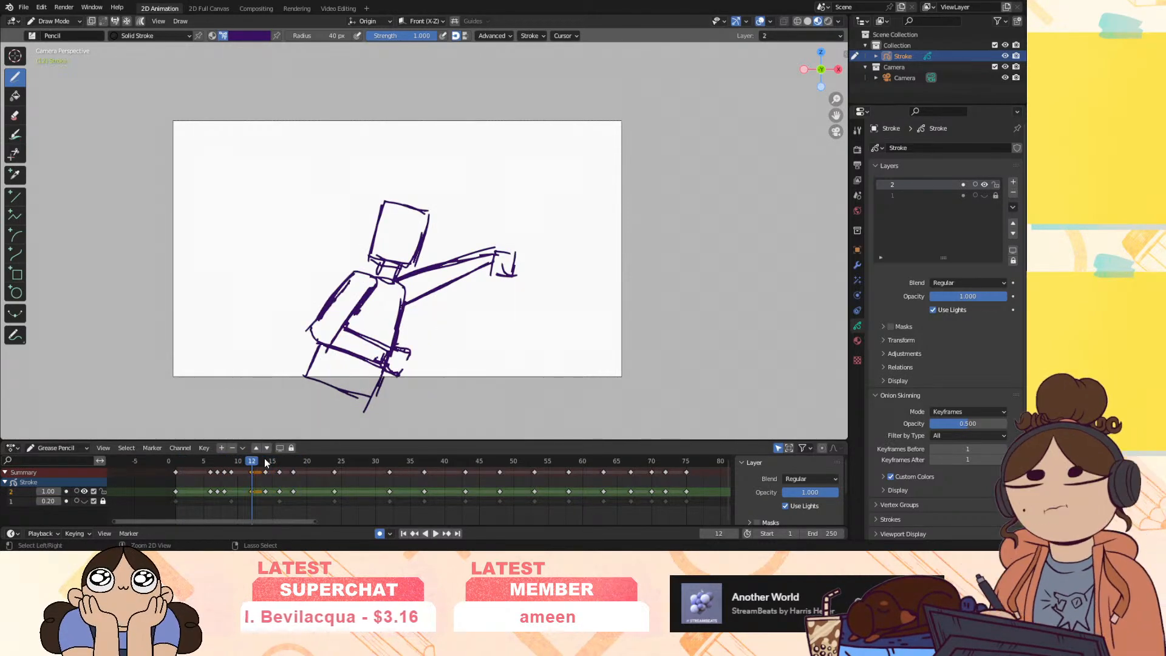
# Scrub to the larger figure's pose on frame 16 and show the rough layer 1 again
pyautogui.moveTo(261, 464)
pyautogui.mouseDown()
pyautogui.moveTo(294, 468)
pyautogui.moveTo(238, 482)
pyautogui.moveTo(268, 492)
pyautogui.moveTo(235, 498)
pyautogui.moveTo(334, 502)
pyautogui.moveTo(279, 502)
pyautogui.mouseUp()
pyautogui.press('space')
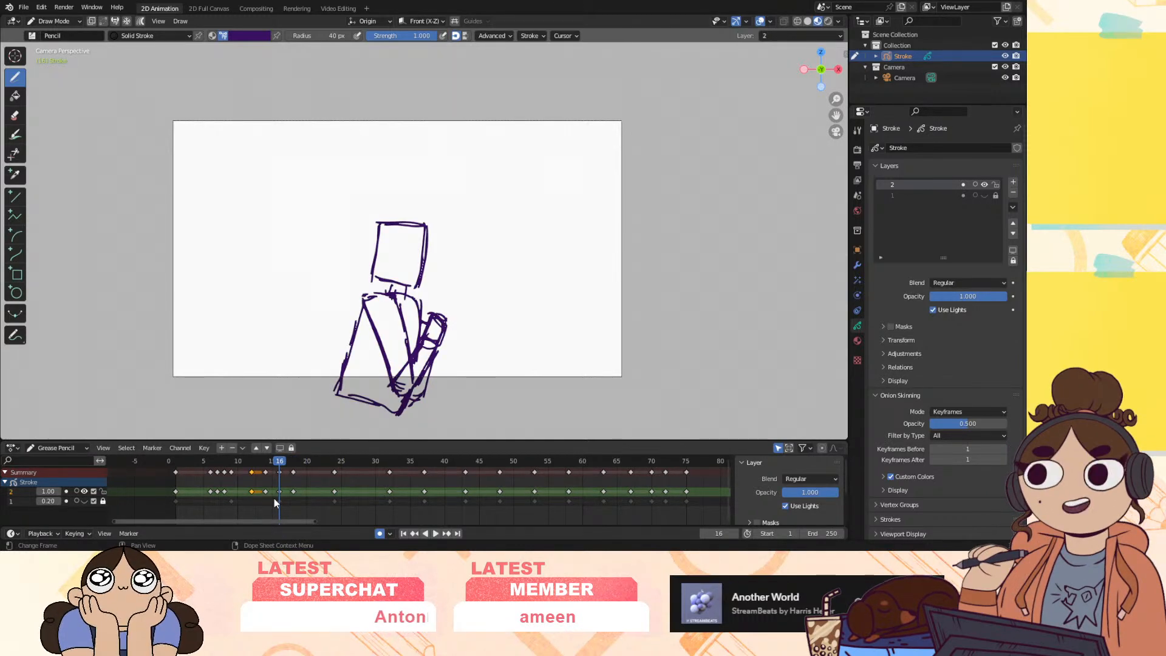
pyautogui.click(84, 501)
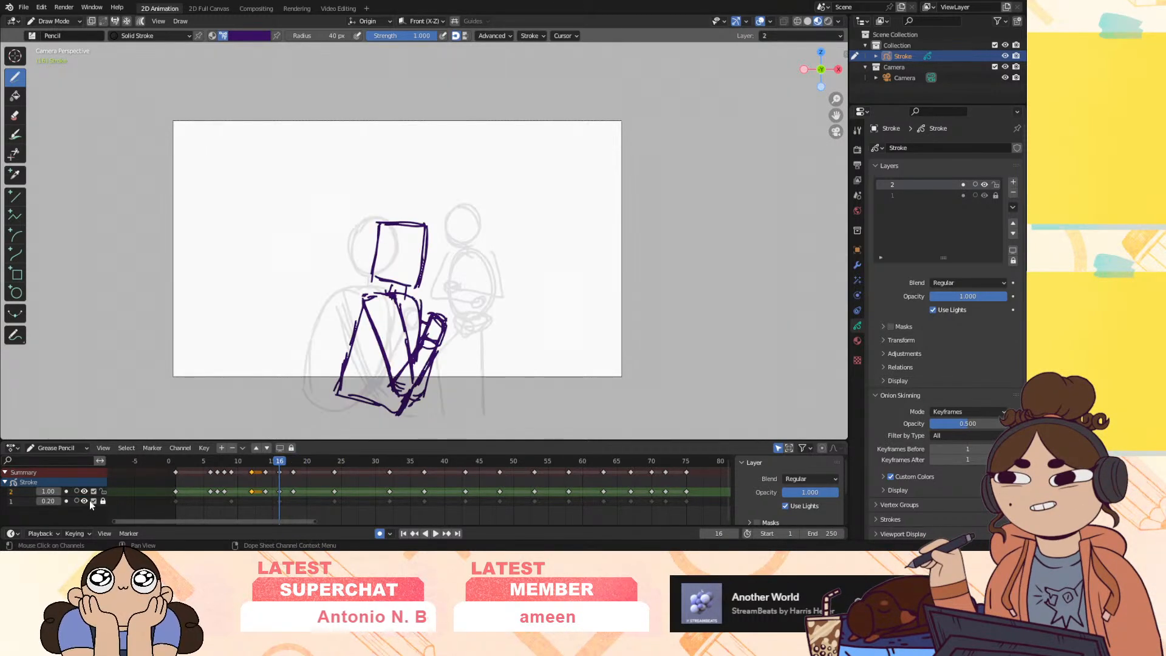
# Step through the keyframes back to frame 1 and forward to frame 18 to review the retimed poses
pyautogui.press('Down')
pyautogui.press('Down')
pyautogui.press('Down')
pyautogui.press('Down')
pyautogui.press('Down')
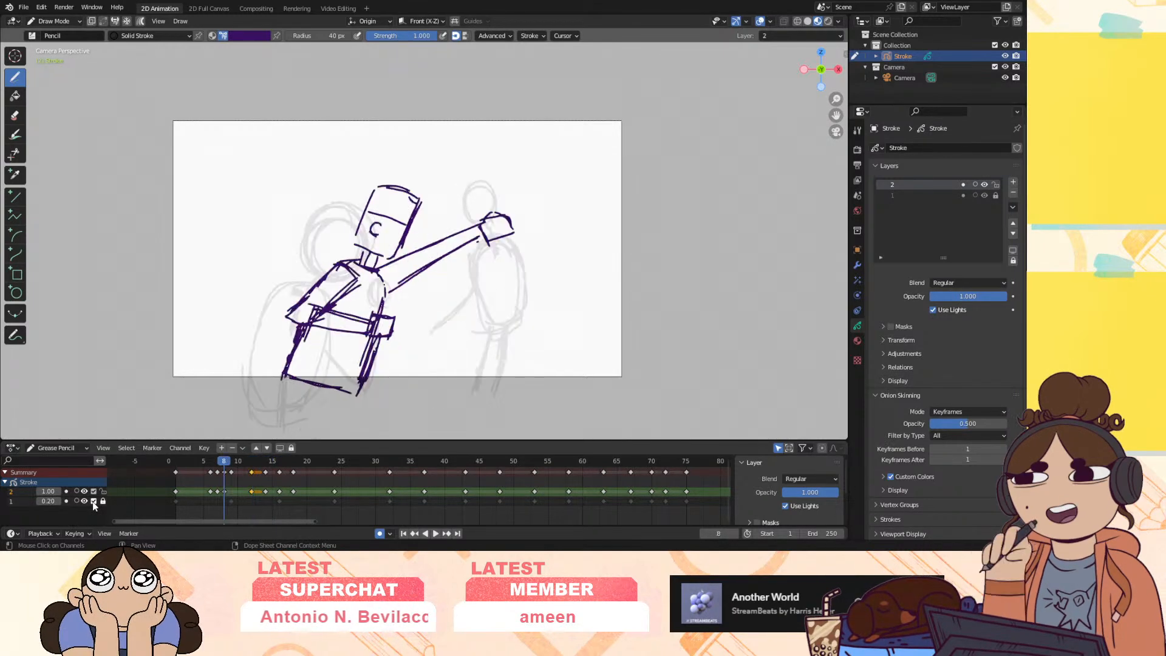
pyautogui.press('Down')
pyautogui.press('Down')
pyautogui.press('Down')
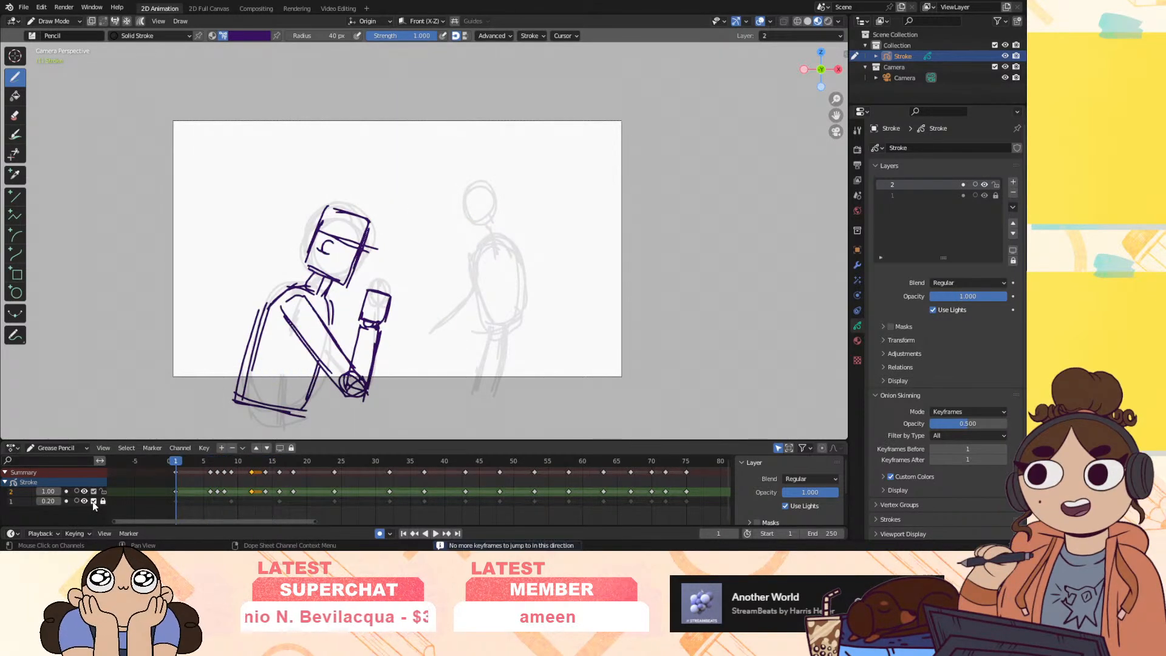
pyautogui.press('Up')
pyautogui.press('Up')
pyautogui.press('Up')
pyautogui.press('Up')
pyautogui.press('Up')
pyautogui.press('Up')
pyautogui.press('Up')
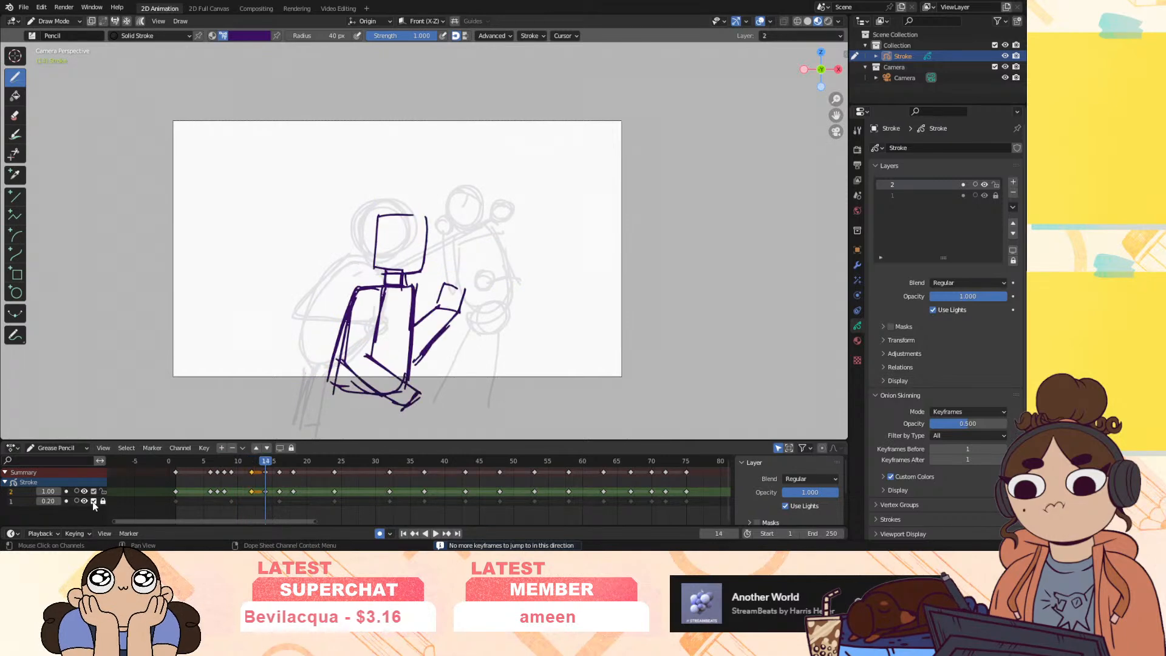
pyautogui.press('Up')
pyautogui.press('Up')
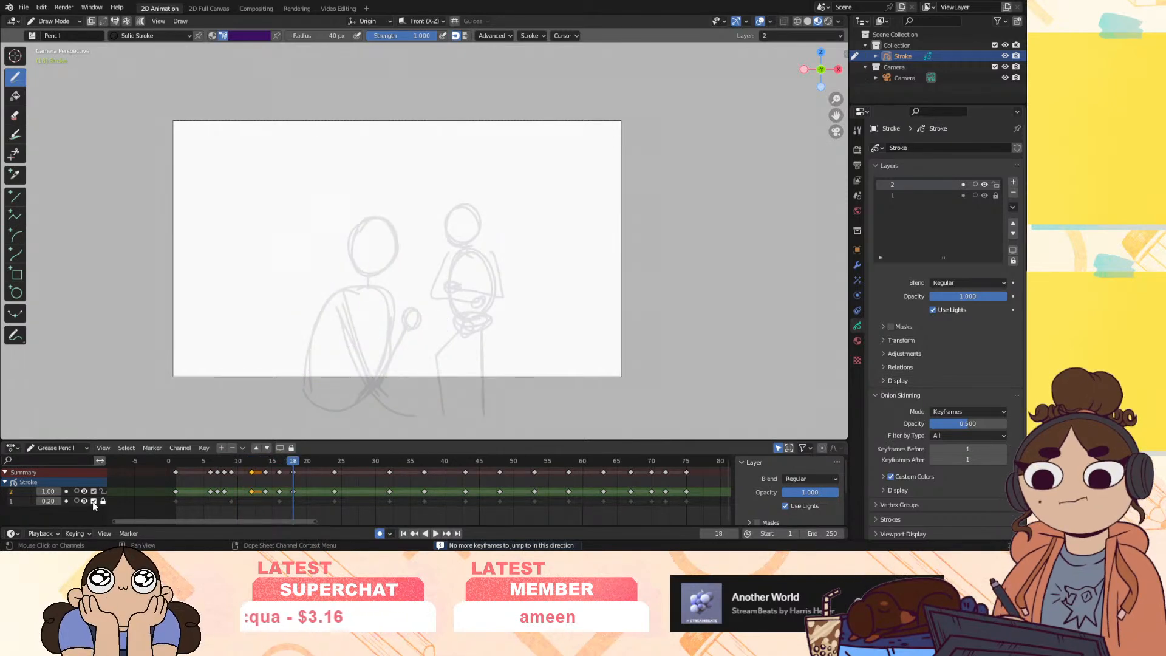
# Draw the larger figure's boxy head, neck and open-bottomed torso over the rough sketch on frame 32
pyautogui.press('Up')
pyautogui.press('Up')
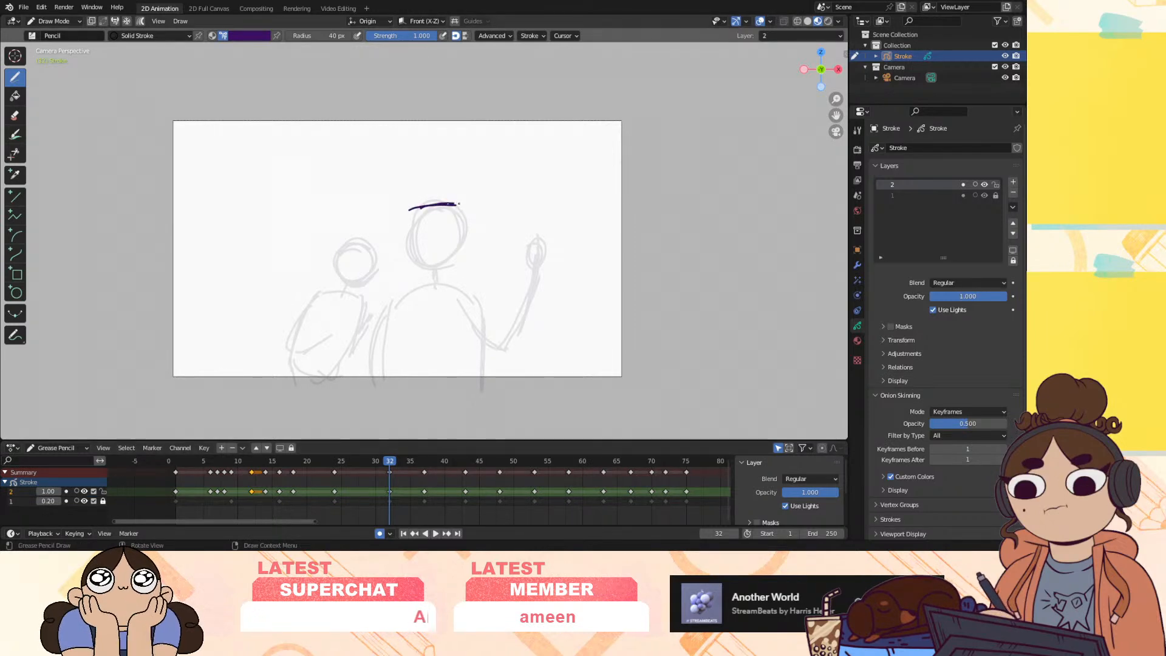
pyautogui.moveTo(448, 203)
pyautogui.mouseDown()
pyautogui.moveTo(465, 263)
pyautogui.moveTo(449, 286)
pyautogui.mouseUp()
pyautogui.moveTo(452, 283); pyautogui.dragTo(483, 390)
pyautogui.moveTo(397, 298); pyautogui.dragTo(410, 386)
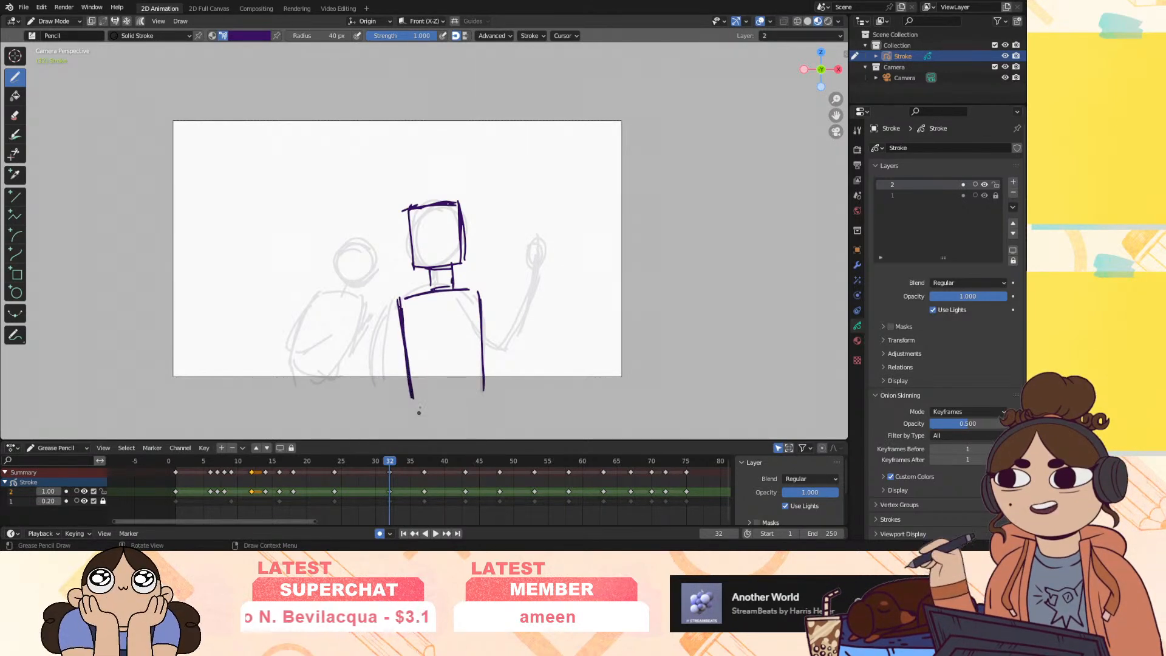
# Draw the larger figure's bent arm with raised fist and the opposite lowered arm on frame 32
pyautogui.press('Down')
pyautogui.press('Up')
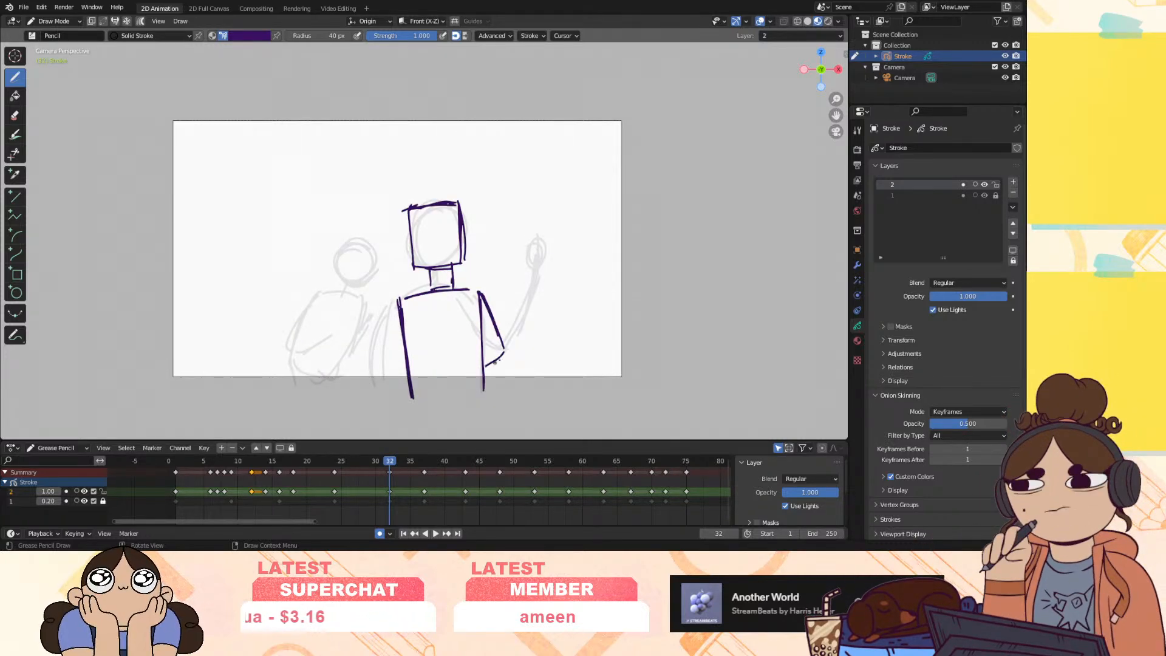
pyautogui.moveTo(481, 350)
pyautogui.mouseDown()
pyautogui.moveTo(506, 354)
pyautogui.moveTo(501, 264)
pyautogui.moveTo(473, 266)
pyautogui.mouseUp()
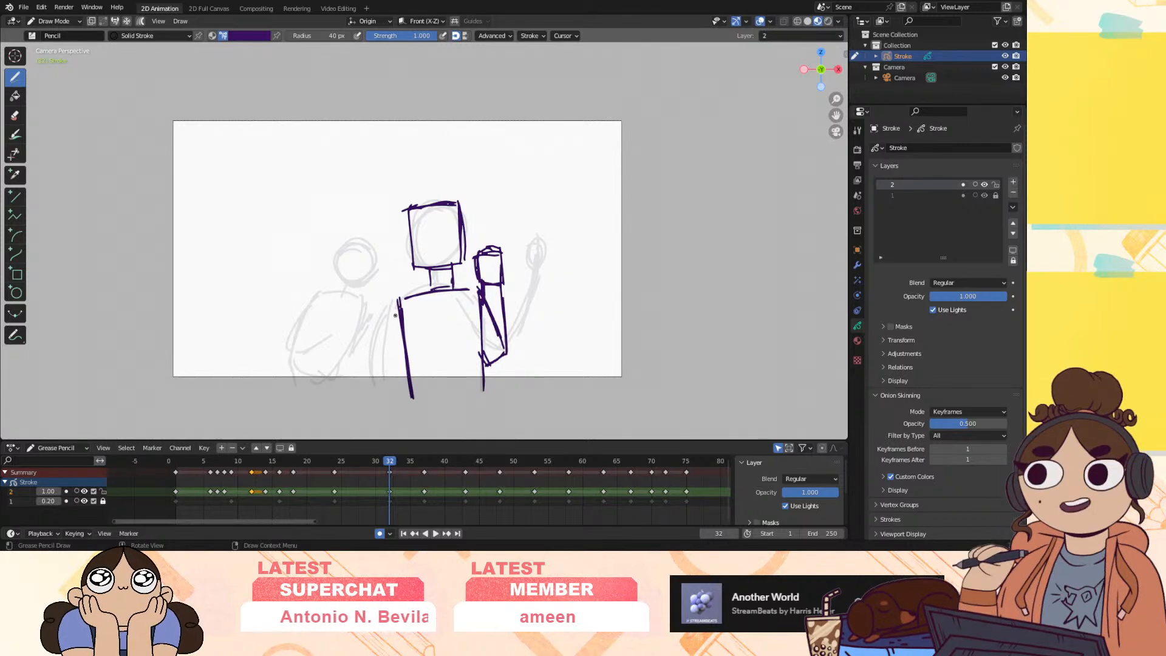
pyautogui.moveTo(393, 297)
pyautogui.mouseDown()
pyautogui.moveTo(381, 385)
pyautogui.moveTo(401, 392)
pyautogui.mouseUp()
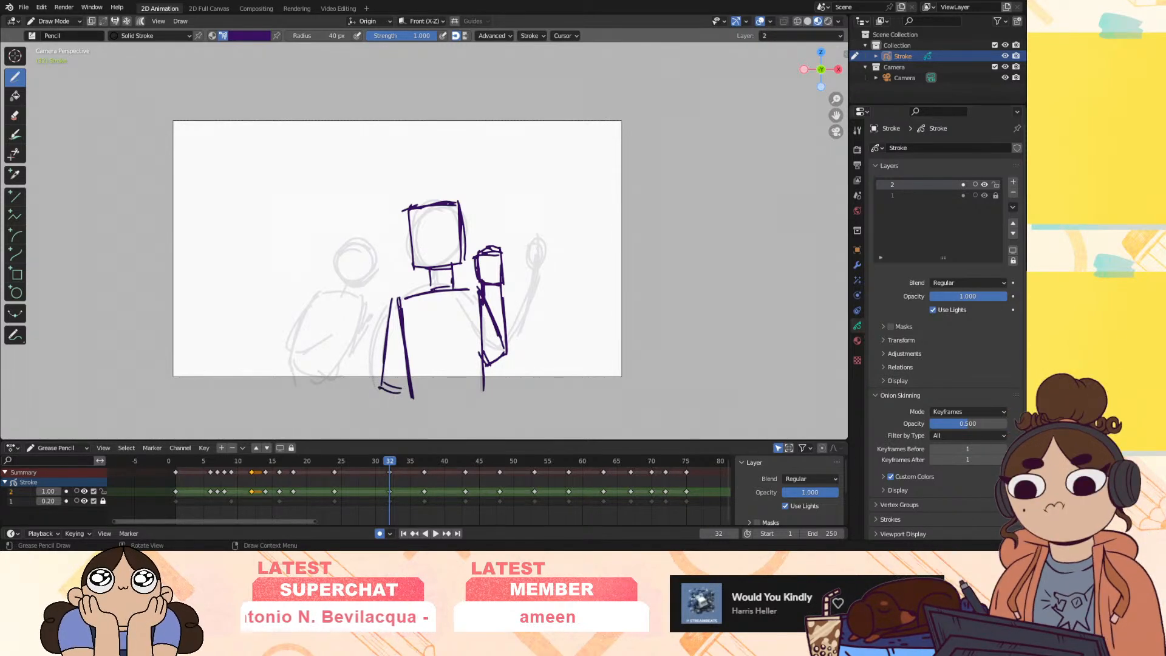
# Close the top of the lowered arm on frame 32 and draw the larger figure's boxy torso over the rough on frame 37
pyautogui.moveTo(388, 300); pyautogui.dragTo(403, 298)
pyautogui.moveTo(393, 462); pyautogui.dragTo(428, 467)
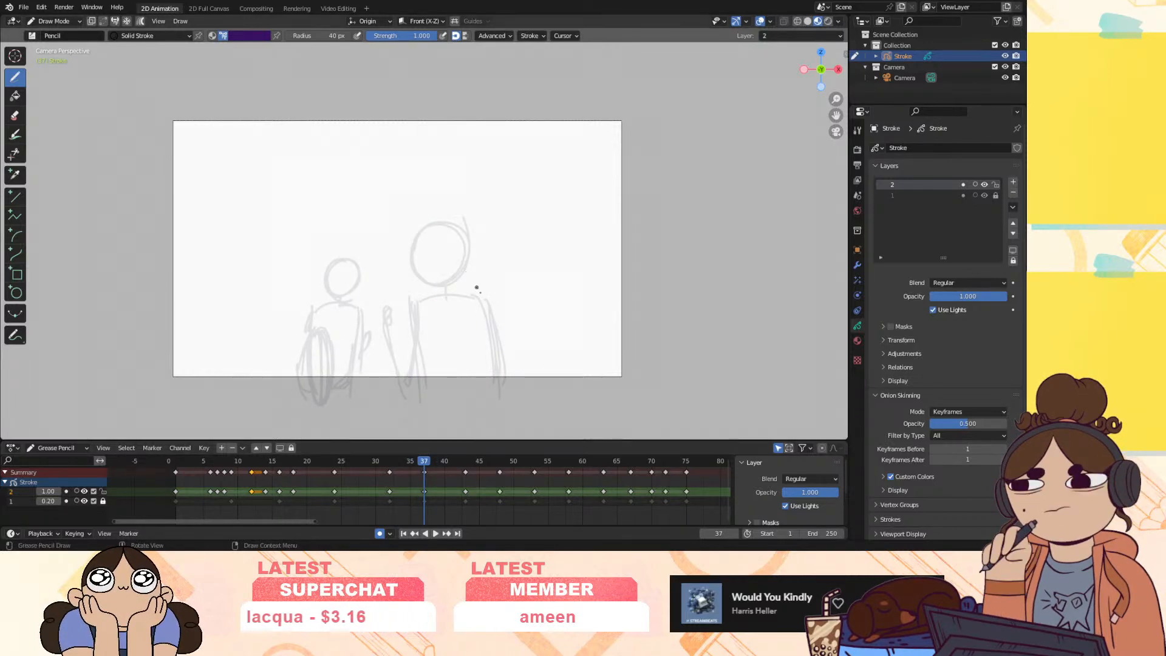
pyautogui.moveTo(493, 292); pyautogui.dragTo(495, 324)
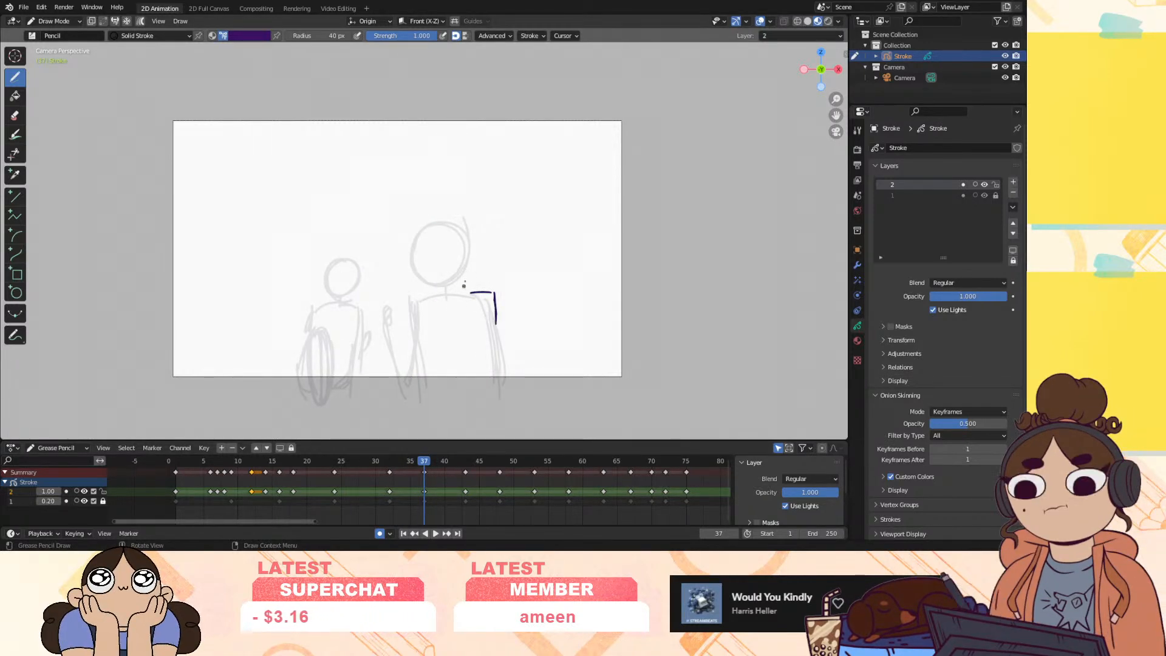
pyautogui.moveTo(427, 303)
pyautogui.mouseDown()
pyautogui.moveTo(501, 295)
pyautogui.moveTo(500, 375)
pyautogui.mouseUp()
pyautogui.moveTo(490, 296); pyautogui.dragTo(504, 399)
pyautogui.moveTo(410, 307)
pyautogui.mouseDown()
pyautogui.moveTo(424, 392)
pyautogui.moveTo(455, 397)
pyautogui.mouseUp()
pyautogui.moveTo(437, 287); pyautogui.dragTo(439, 300)
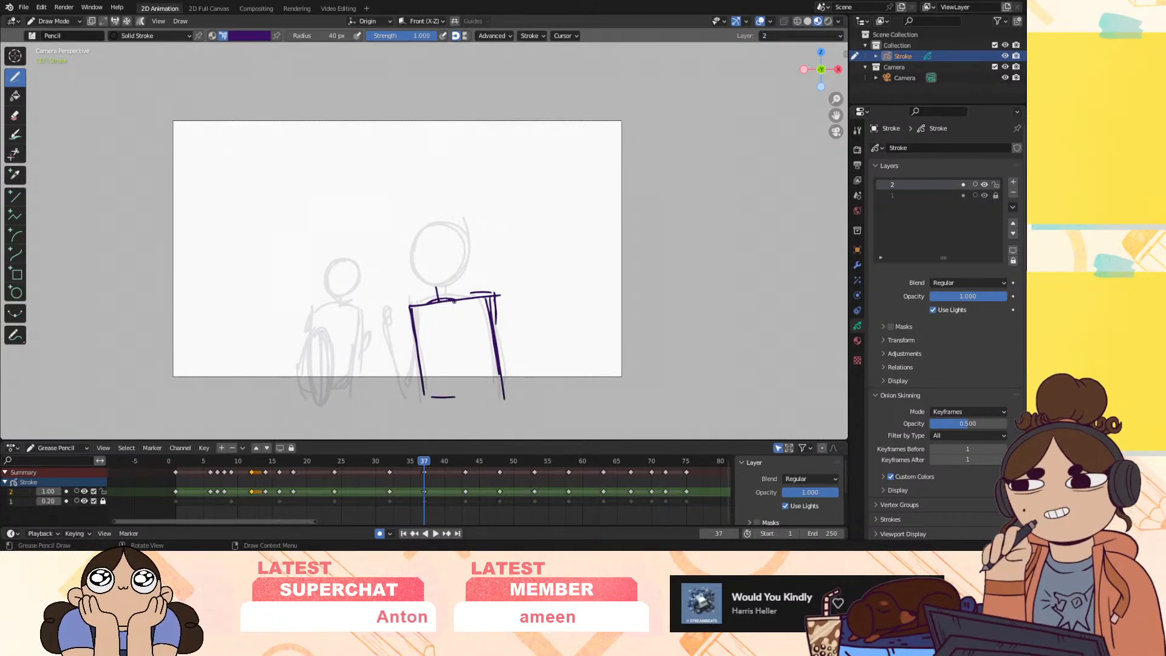
# Draw the larger figure's neck, tilted boxy head and bent arm with raised hand on frame 37
pyautogui.moveTo(407, 228); pyautogui.dragTo(420, 284)
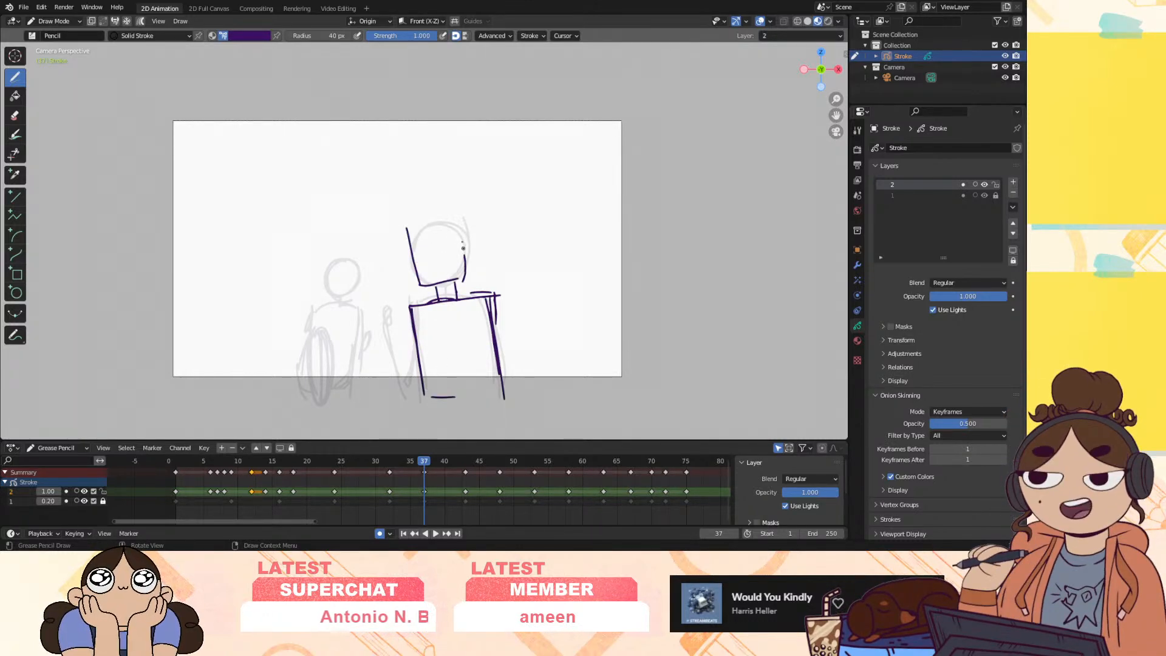
pyautogui.moveTo(419, 221)
pyautogui.mouseDown()
pyautogui.moveTo(453, 210)
pyautogui.moveTo(400, 225)
pyautogui.mouseUp()
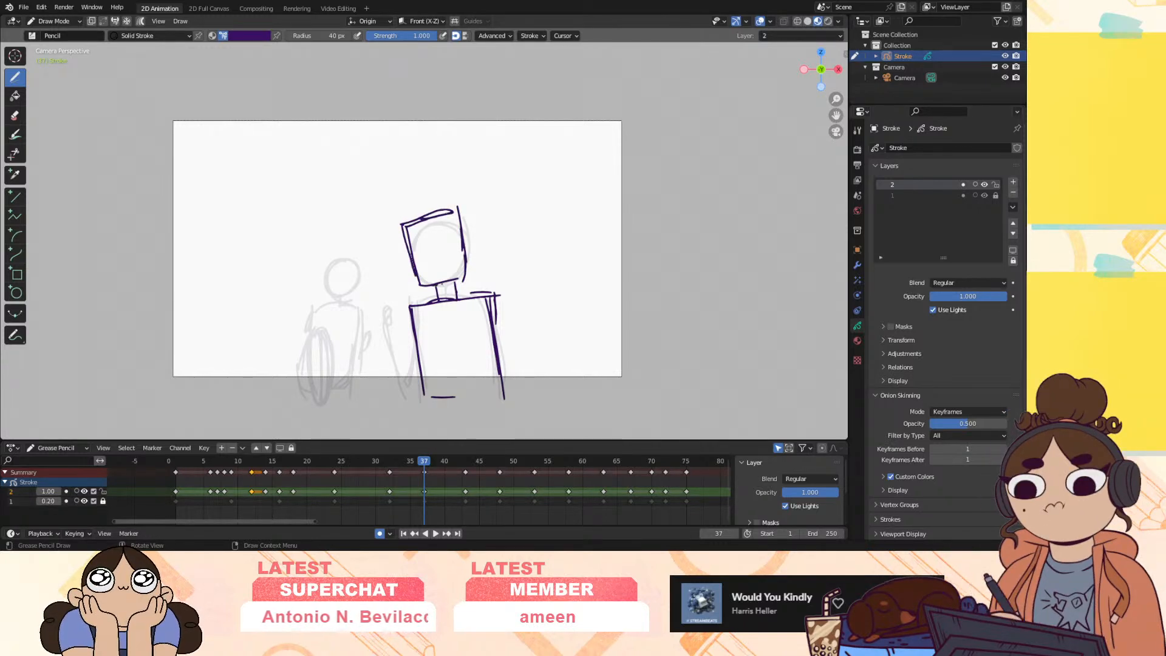
pyautogui.moveTo(376, 304); pyautogui.dragTo(408, 387)
pyautogui.moveTo(410, 310); pyautogui.dragTo(407, 381)
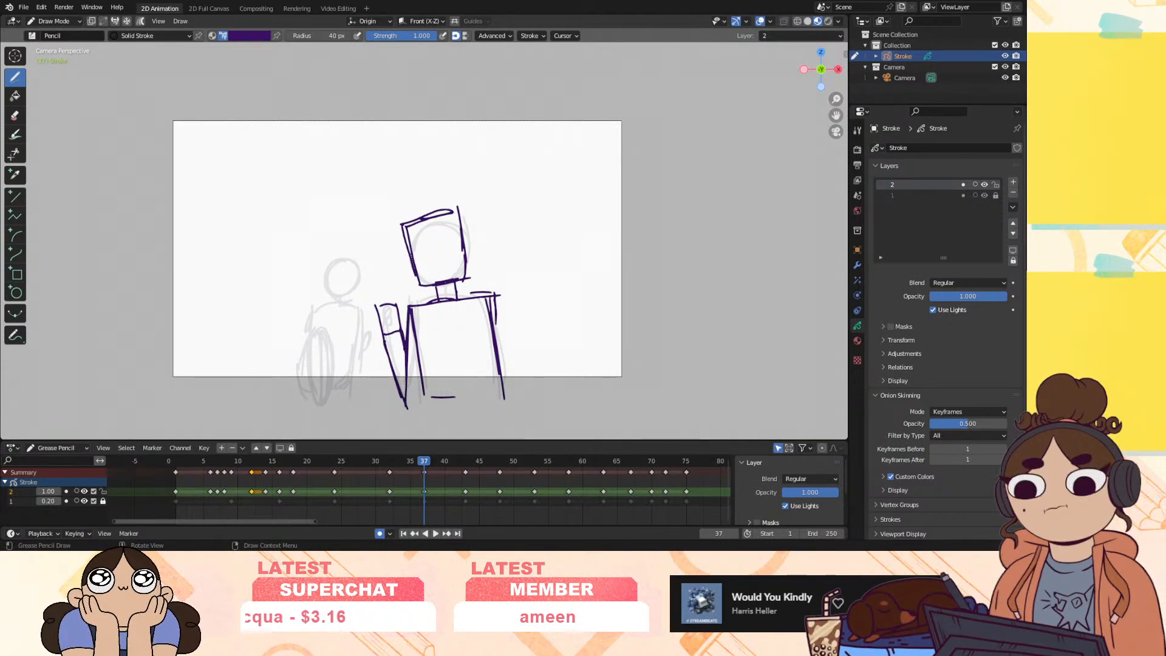
# Flip back and forth through the keyframes between frames 16 and 37 to compare the larger figure's poses
pyautogui.press('Down')
pyautogui.press('Down')
pyautogui.press('Down')
pyautogui.press('Down')
pyautogui.press('Up')
pyautogui.press('Up')
pyautogui.press('Up')
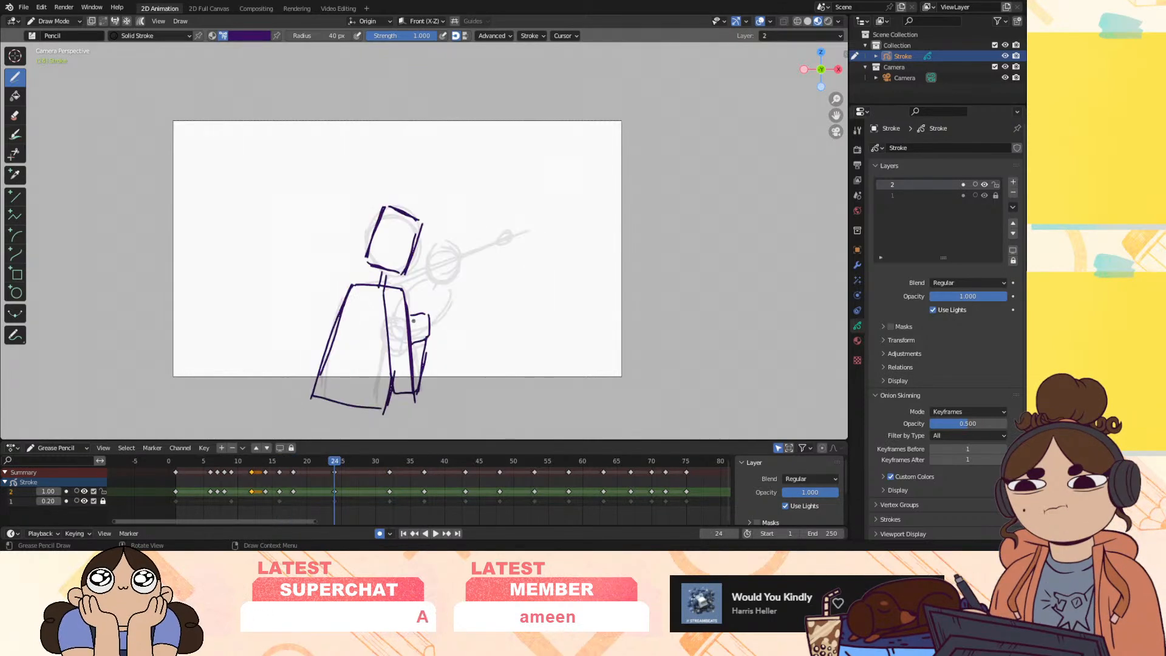
pyautogui.press('Down')
pyautogui.press('Down')
pyautogui.press('Down')
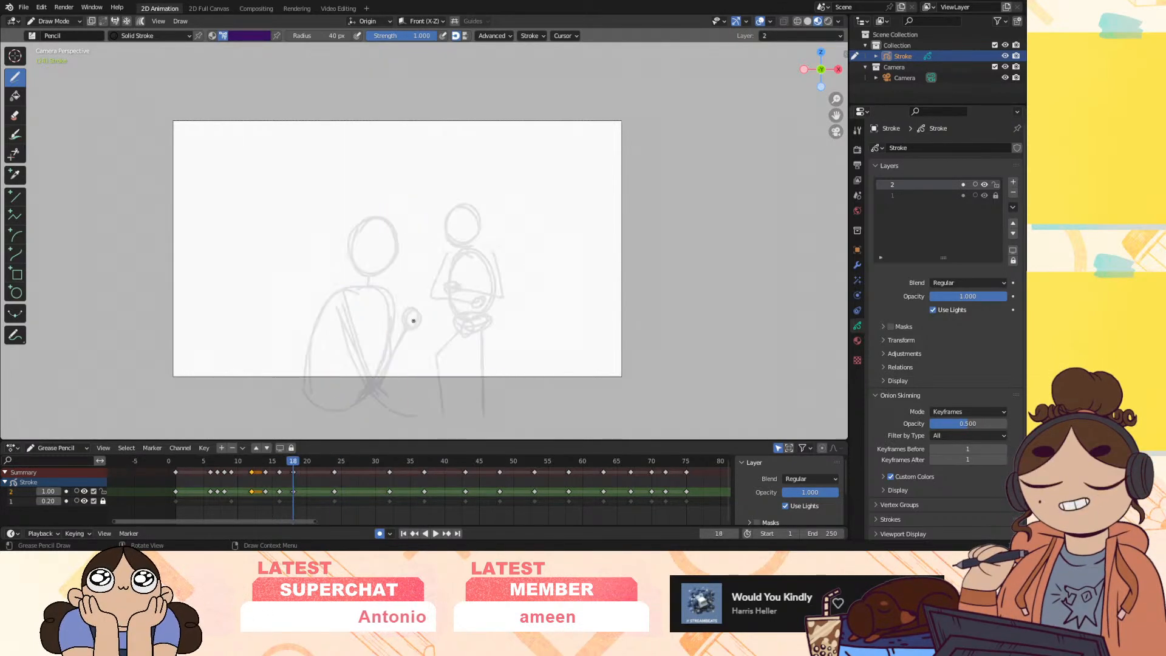
pyautogui.press('Up')
pyautogui.press('Up')
pyautogui.press('Up')
pyautogui.press('Up')
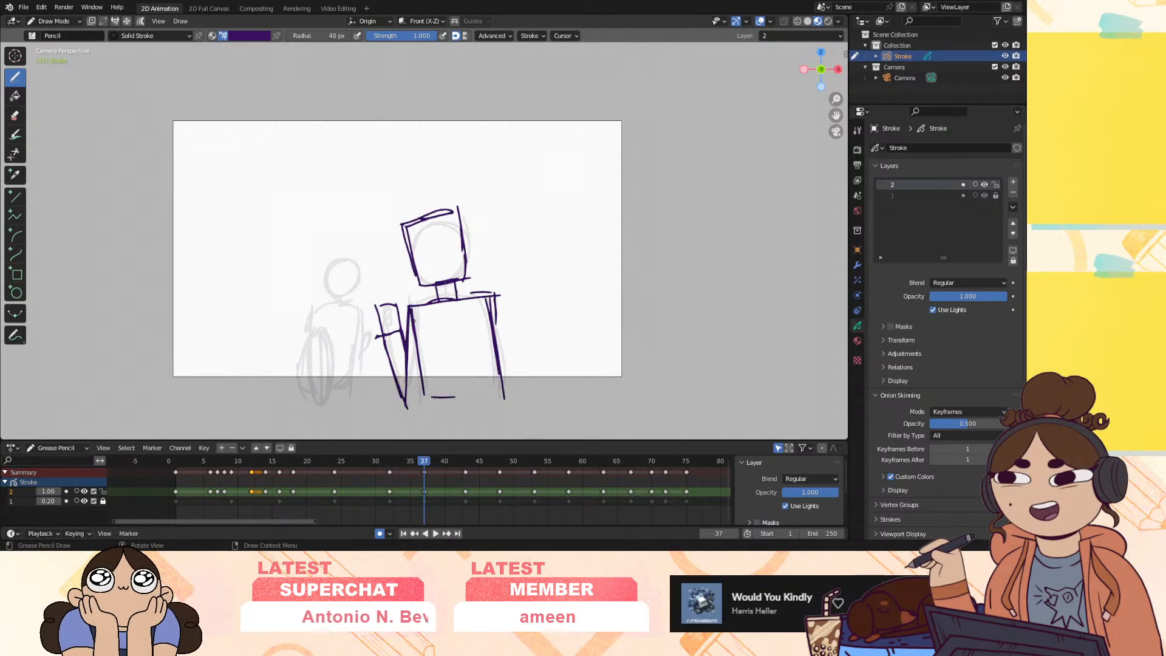
pyautogui.press('Down')
pyautogui.press('Down')
pyautogui.press('Down')
pyautogui.press('Down')
pyautogui.press('Up')
pyautogui.press('Up')
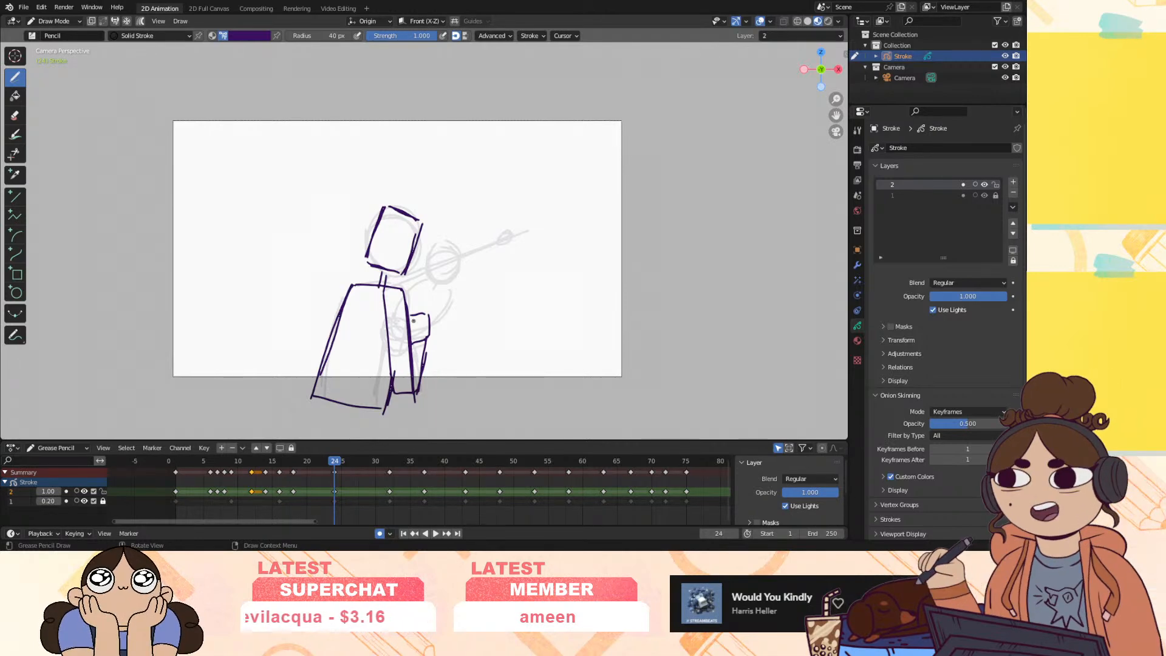
pyautogui.press('Down')
pyautogui.press('Down')
pyautogui.press('Down')
pyautogui.press('Up')
pyautogui.press('Up')
pyautogui.press('Up')
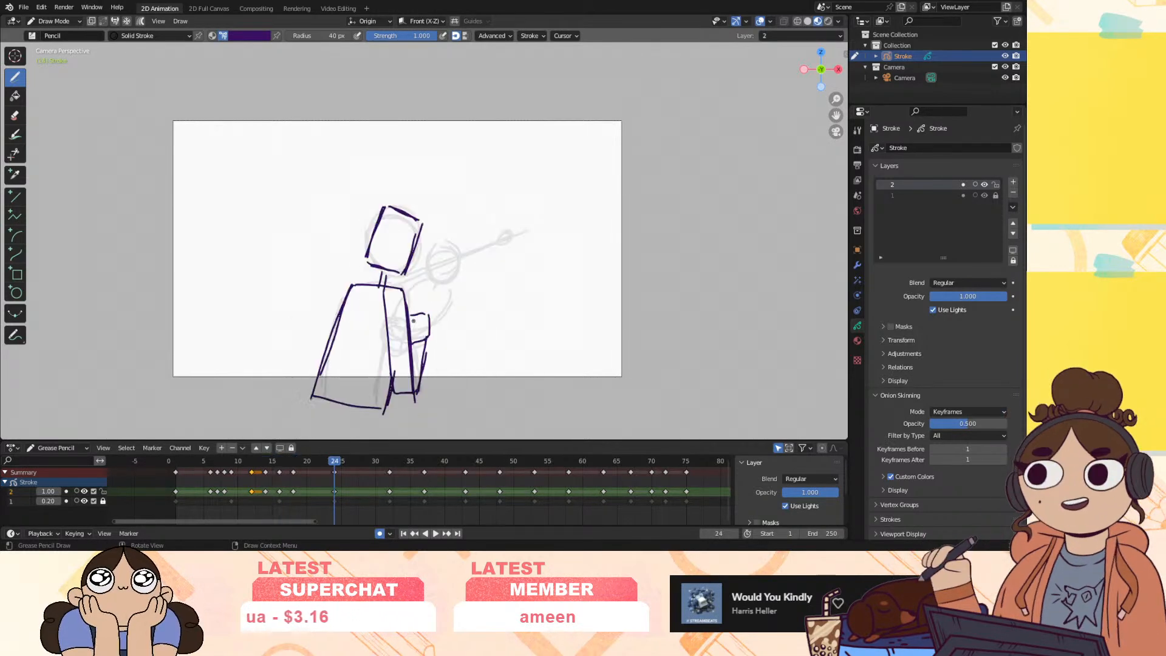
pyautogui.press('Up')
pyautogui.press('Up')
# Flip through the keyframes from frame 14 to frame 24 repeatedly to examine how the arm lowers around the empty frame 18
pyautogui.press('Down')
pyautogui.press('Down')
pyautogui.press('Down')
pyautogui.press('Down')
pyautogui.press('Down')
pyautogui.press('Down')
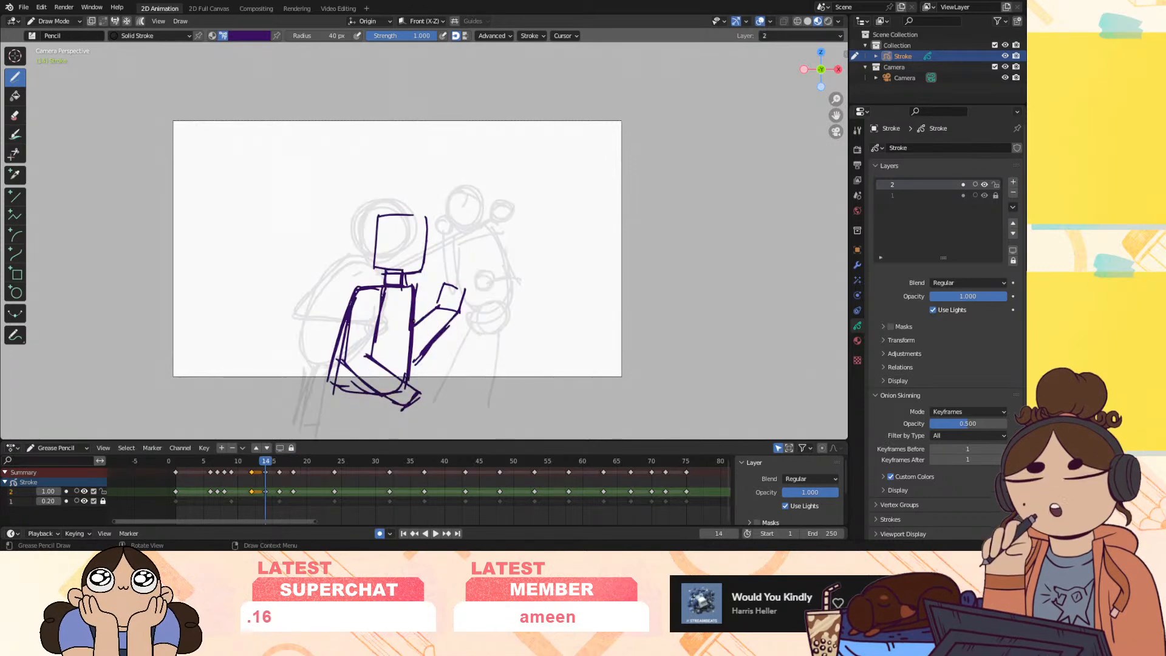
pyautogui.press('Up')
pyautogui.press('Up')
pyautogui.press('Up')
pyautogui.press('Down')
pyautogui.press('Down')
pyautogui.press('Down')
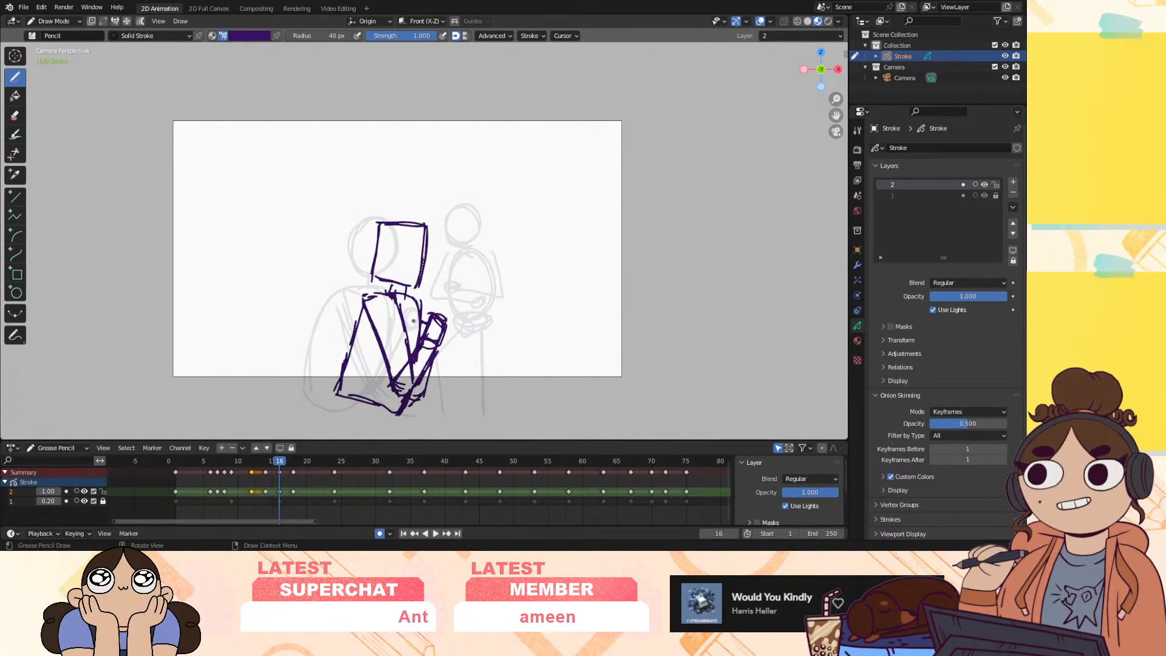
pyautogui.press('Up')
pyautogui.press('Up')
pyautogui.press('Up')
pyautogui.press('Down')
pyautogui.press('Down')
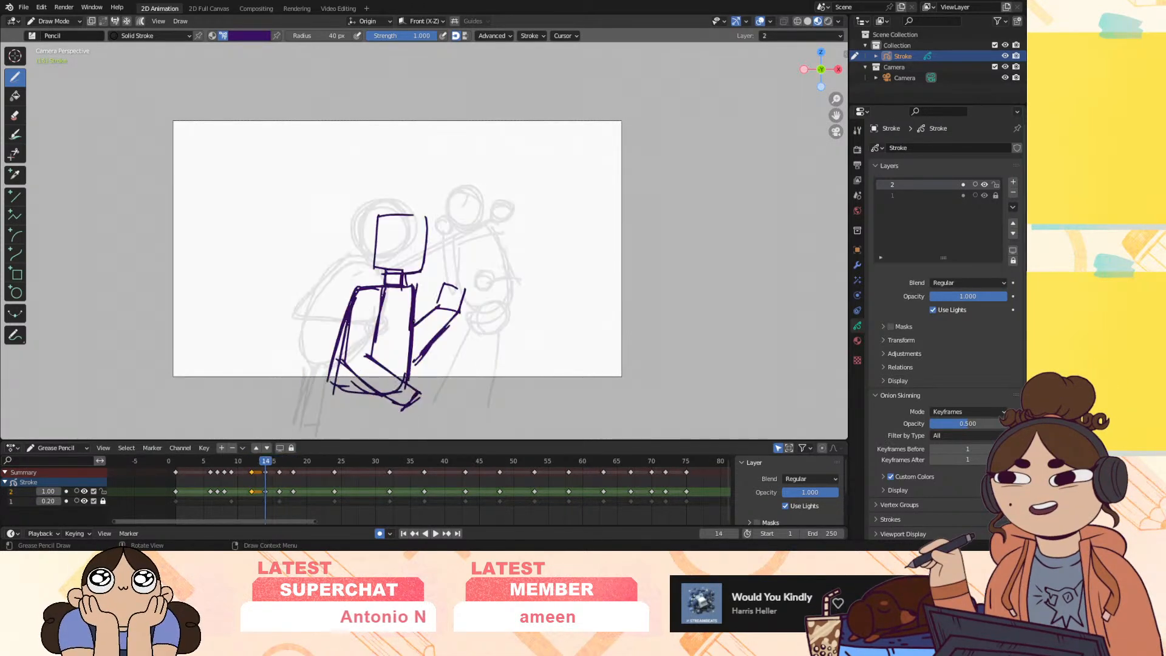
pyautogui.press('Down')
pyautogui.press('Down')
pyautogui.press('Up')
pyautogui.press('Up')
pyautogui.press('Up')
pyautogui.press('Down')
pyautogui.press('Down')
pyautogui.press('Down')
pyautogui.press('Down')
pyautogui.press('Up')
pyautogui.press('Up')
pyautogui.press('Up')
pyautogui.press('Up')
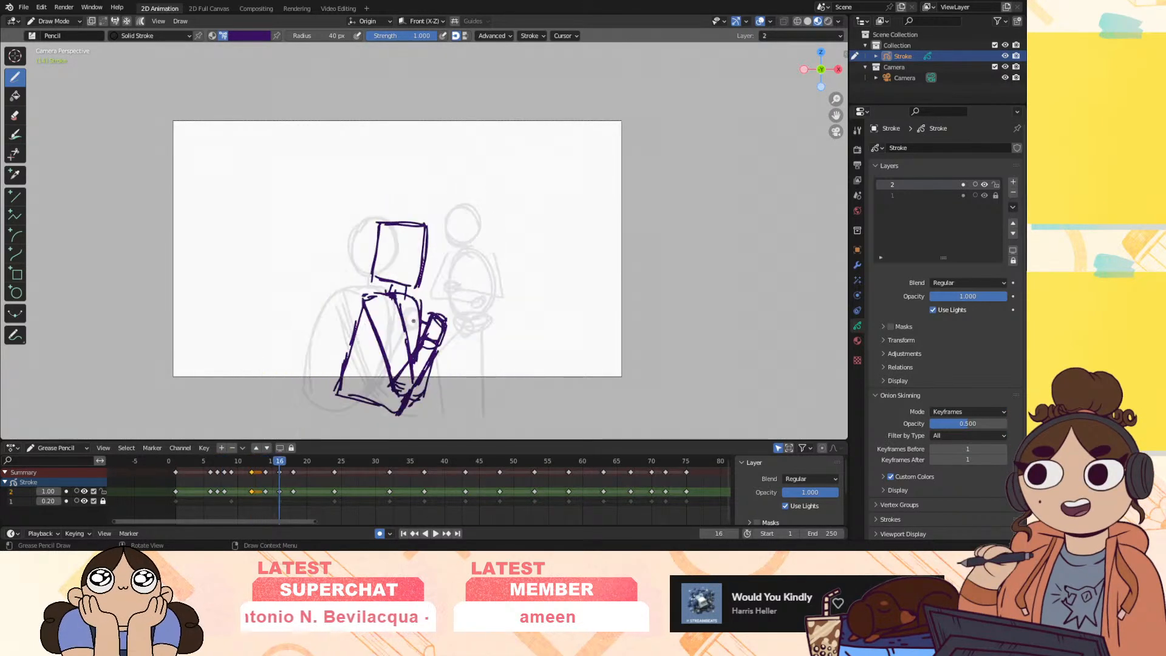
# Step ahead through the poses after frame 16 and back to frame 24 to examine the flow of the turn
pyautogui.press('Up')
pyautogui.press('Up')
pyautogui.press('Up')
pyautogui.press('Up')
pyautogui.press('Up')
pyautogui.press('Up')
pyautogui.press('Down')
pyautogui.press('Down')
pyautogui.press('Down')
pyautogui.press('Up')
pyautogui.press('Up')
pyautogui.press('Up')
pyautogui.press('Down')
pyautogui.press('Down')
pyautogui.press('Down')
pyautogui.press('Down')
pyautogui.press('Down')
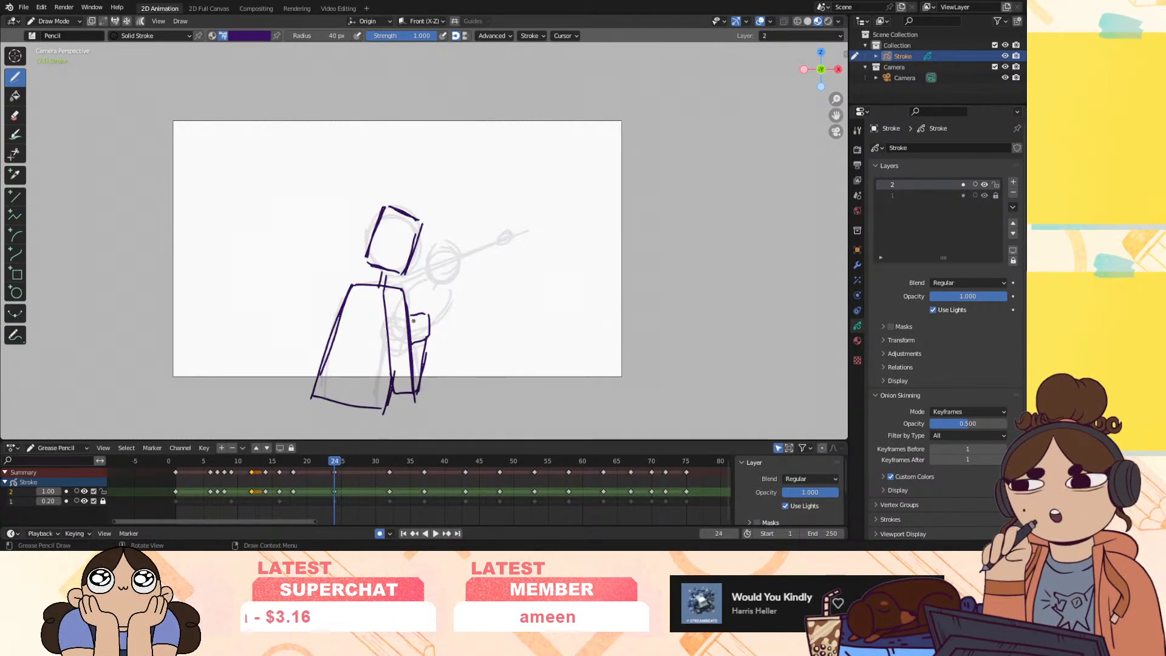
pyautogui.press('Down')
pyautogui.press('Up')
pyautogui.press('Up')
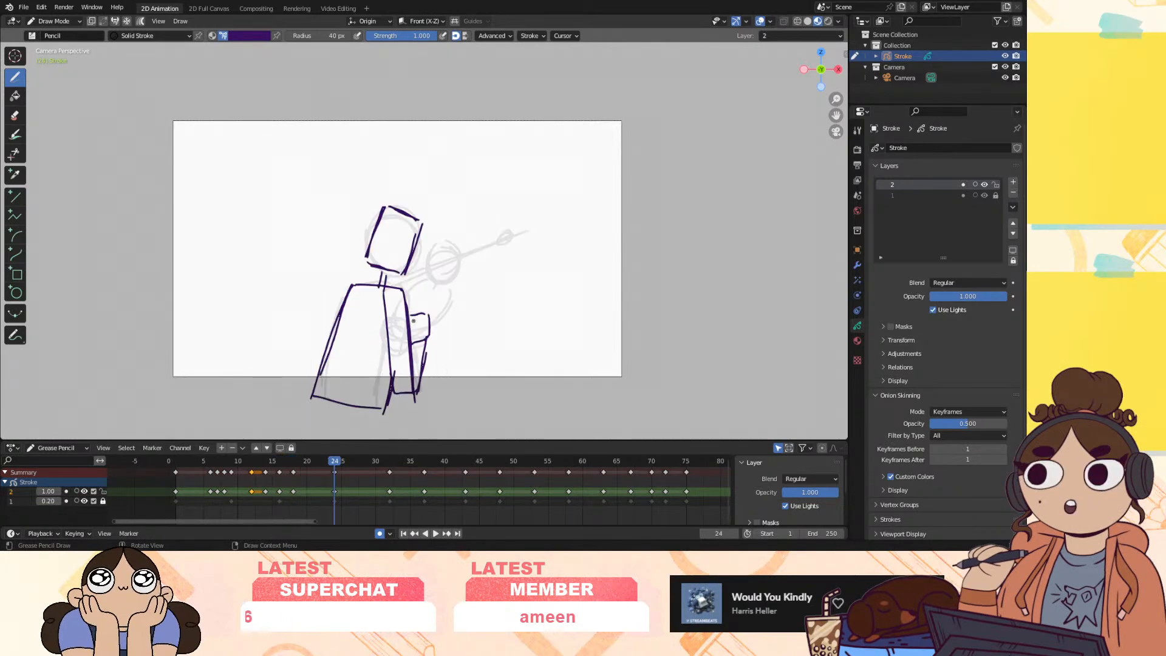
# Step back through the keyframes to the start of the arm swing before frame 8 and forward to frame 24 to review the motion
pyautogui.press('Down')
pyautogui.press('Down')
pyautogui.press('Down')
pyautogui.press('Down')
pyautogui.press('Down')
pyautogui.press('Down')
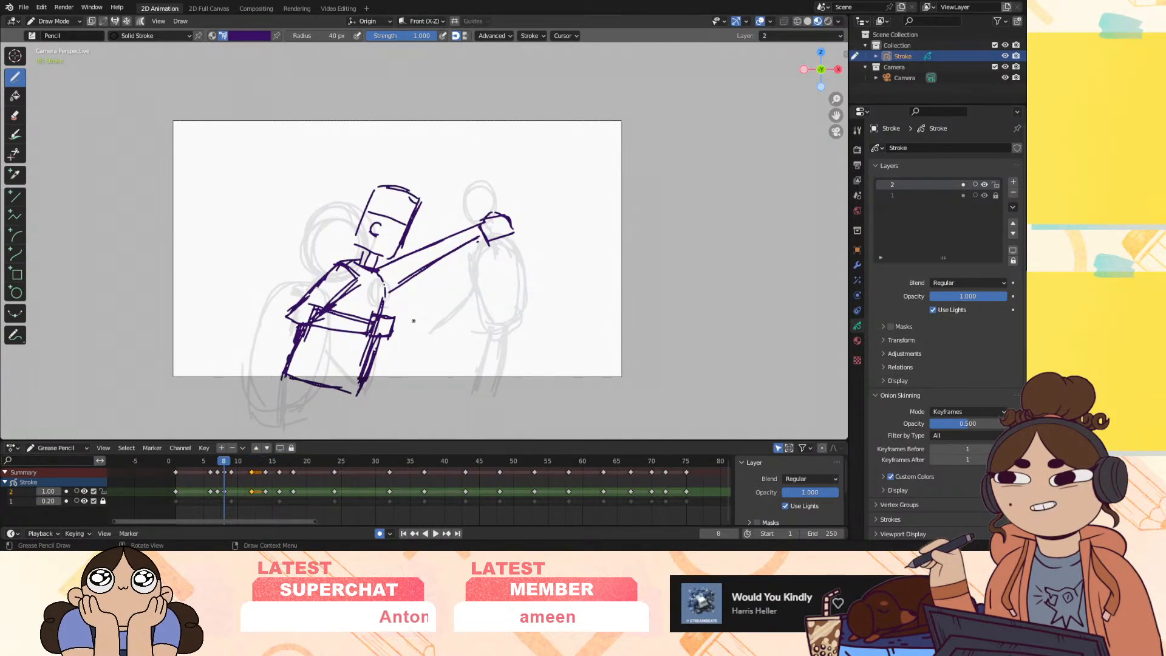
pyautogui.press('Down')
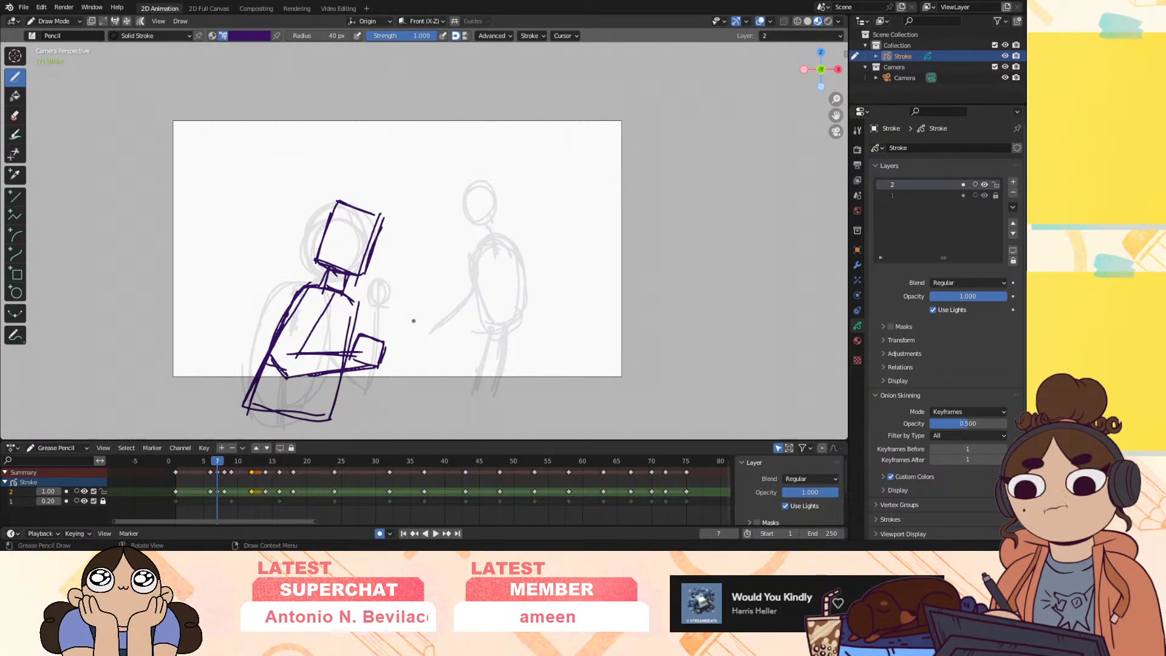
pyautogui.press('Down')
pyautogui.press('Up')
pyautogui.press('Up')
pyautogui.press('Up')
pyautogui.press('Up')
pyautogui.press('Up')
pyautogui.press('Up')
pyautogui.press('Up')
pyautogui.press('Up')
pyautogui.press('Up')
pyautogui.press('Down')
pyautogui.press('Down')
pyautogui.press('Down')
pyautogui.press('Up')
pyautogui.press('Down')
pyautogui.press('Up')
pyautogui.press('Up')
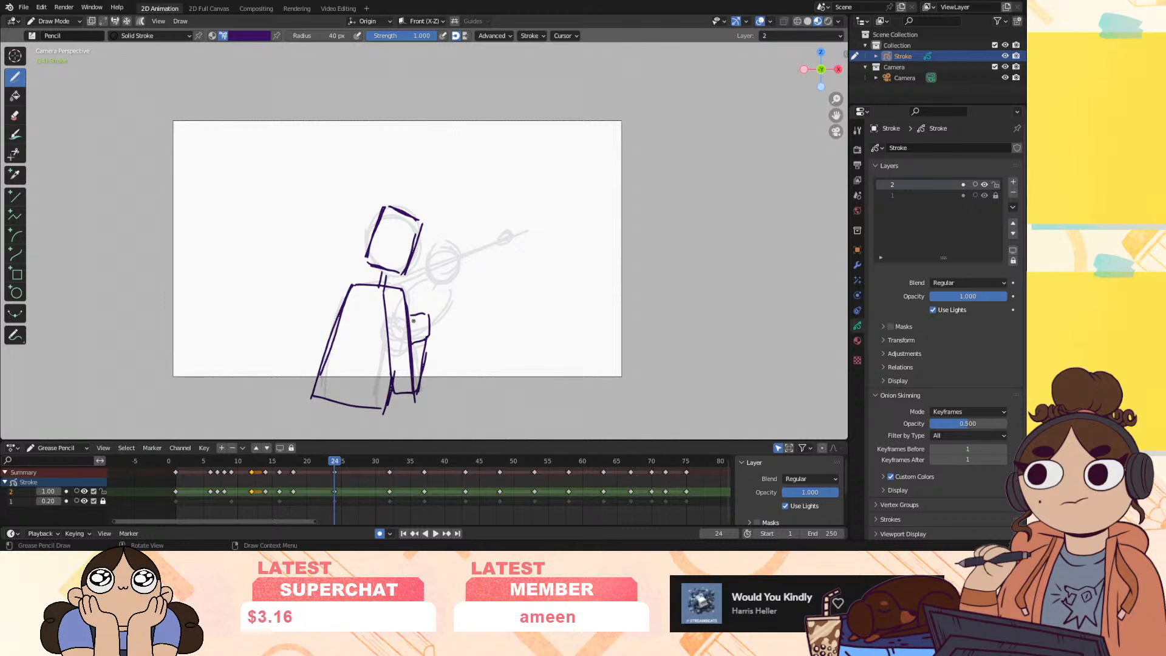
# Compare the poses on frames 16 and 24 with the undrawn frame 18 to judge the in-between it needs
pyautogui.press('Down')
pyautogui.press('Down')
pyautogui.press('Up')
pyautogui.press('Up')
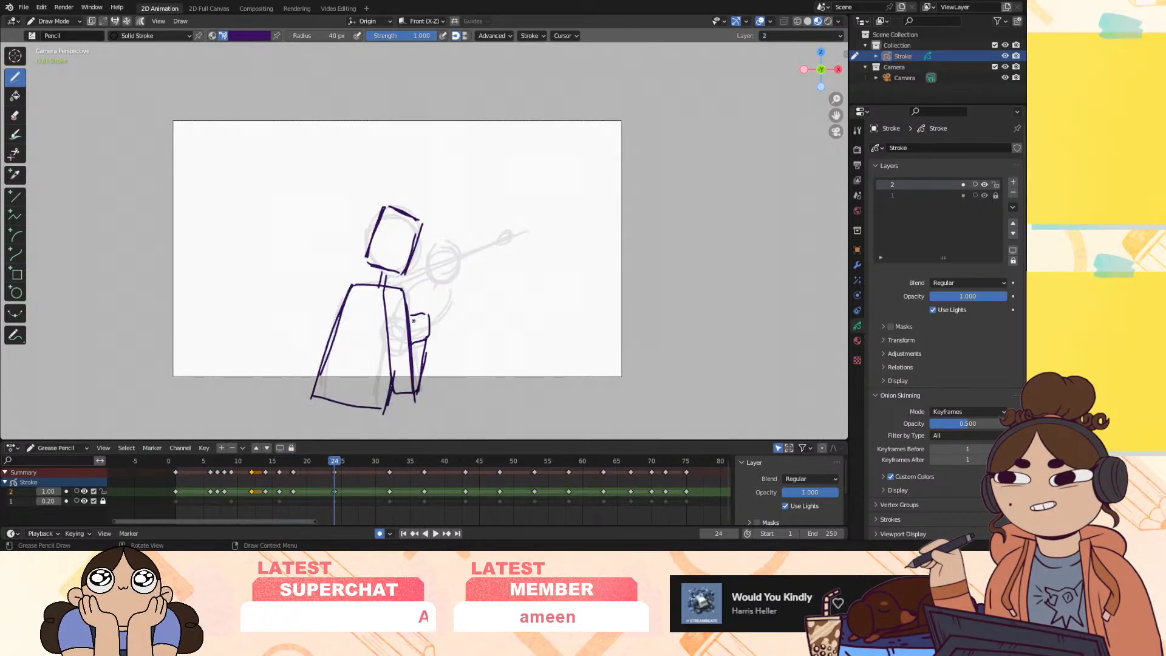
pyautogui.press('Down')
pyautogui.press('Up')
pyautogui.press('Down')
pyautogui.press('Up')
pyautogui.press('Down')
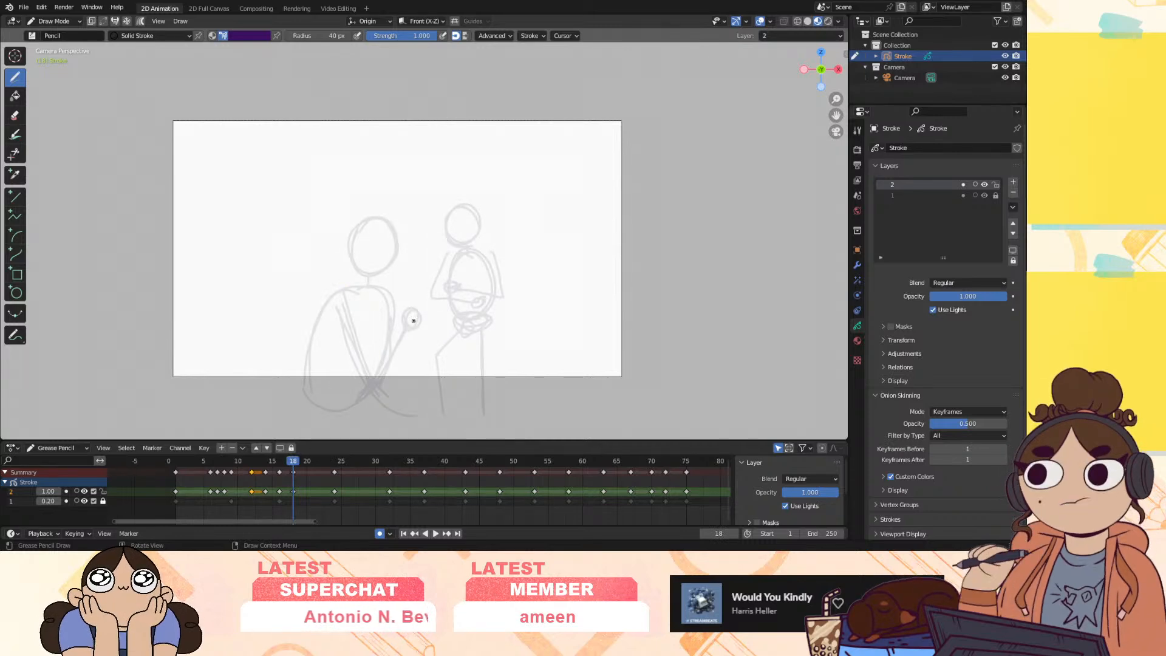
pyautogui.press('Down')
pyautogui.press('Up')
pyautogui.press('Down')
pyautogui.press('Up')
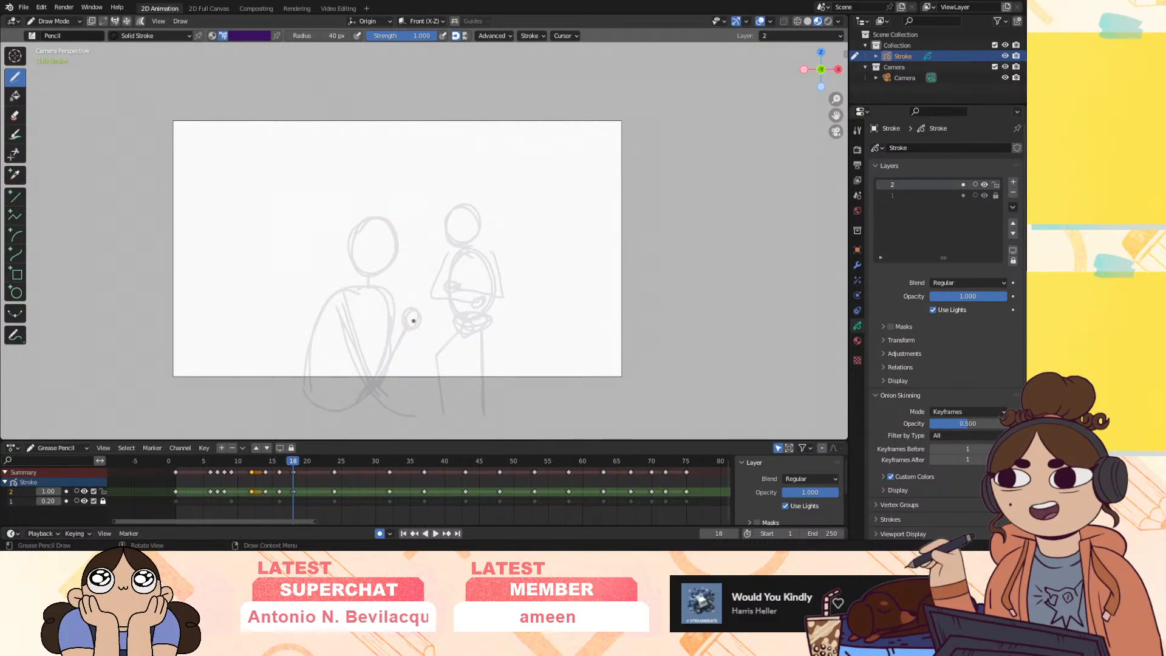
# Turn on layer 2's onion skinning and draw the larger figure's boxy torso, head and neck between the neighbouring poses on frame 18
pyautogui.click(76, 491)
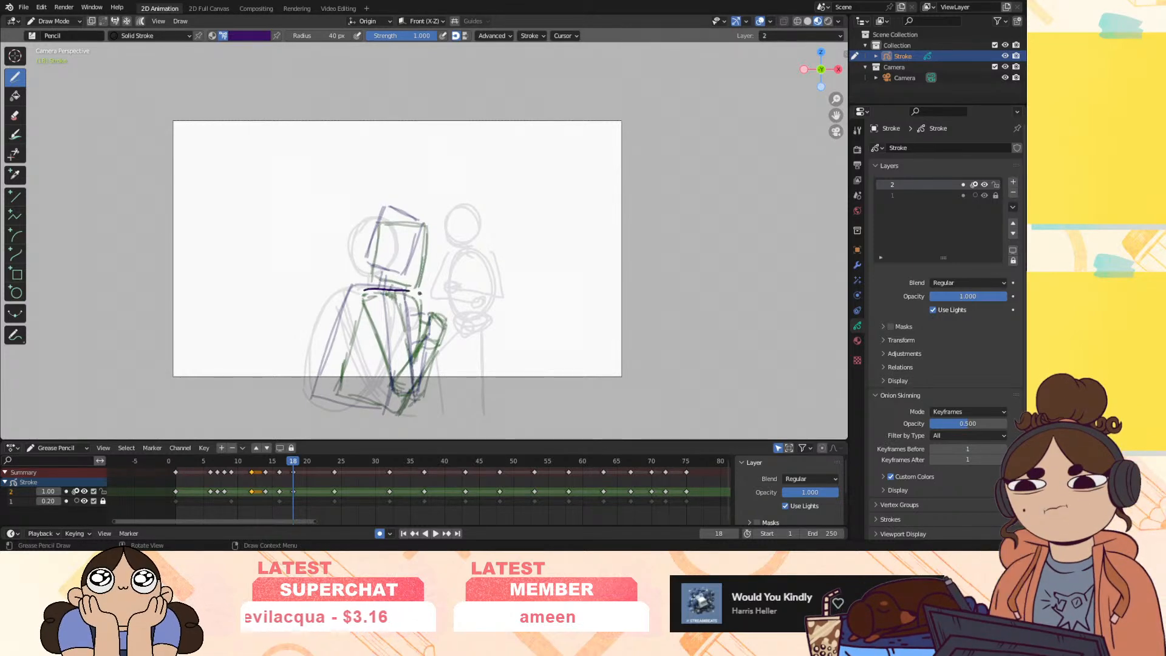
pyautogui.moveTo(415, 295); pyautogui.dragTo(412, 396)
pyautogui.moveTo(361, 290); pyautogui.dragTo(333, 396)
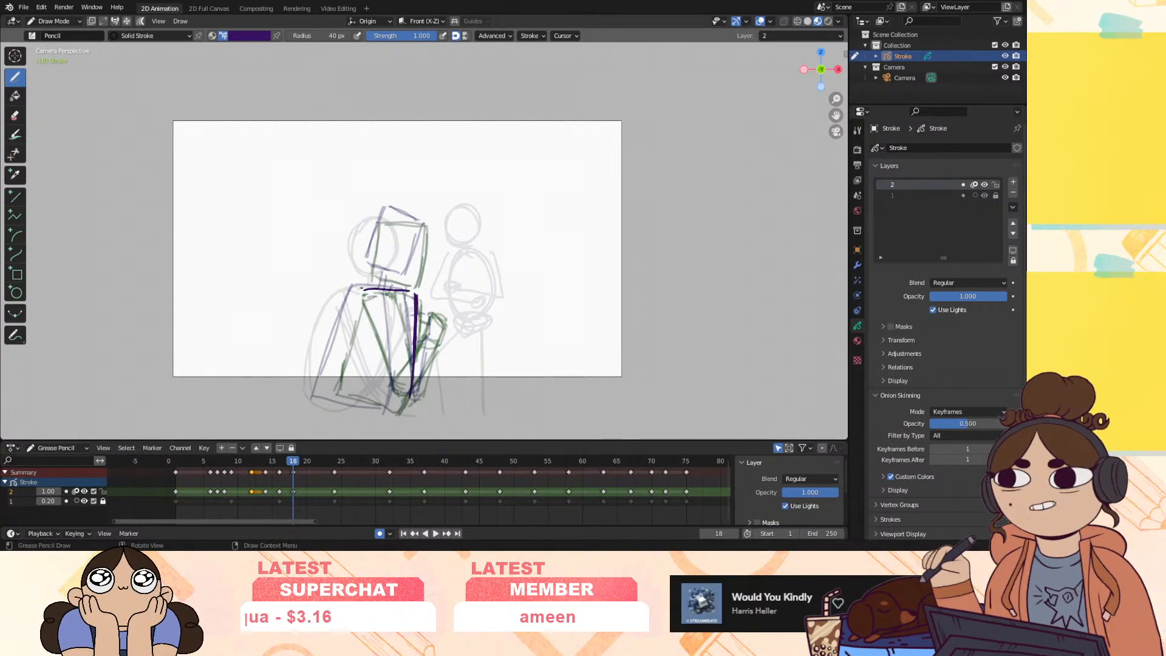
pyautogui.moveTo(374, 235)
pyautogui.mouseDown()
pyautogui.moveTo(369, 271)
pyautogui.moveTo(410, 276)
pyautogui.mouseUp()
pyautogui.moveTo(416, 276)
pyautogui.mouseDown()
pyautogui.moveTo(422, 224)
pyautogui.moveTo(374, 251)
pyautogui.moveTo(369, 270)
pyautogui.mouseUp()
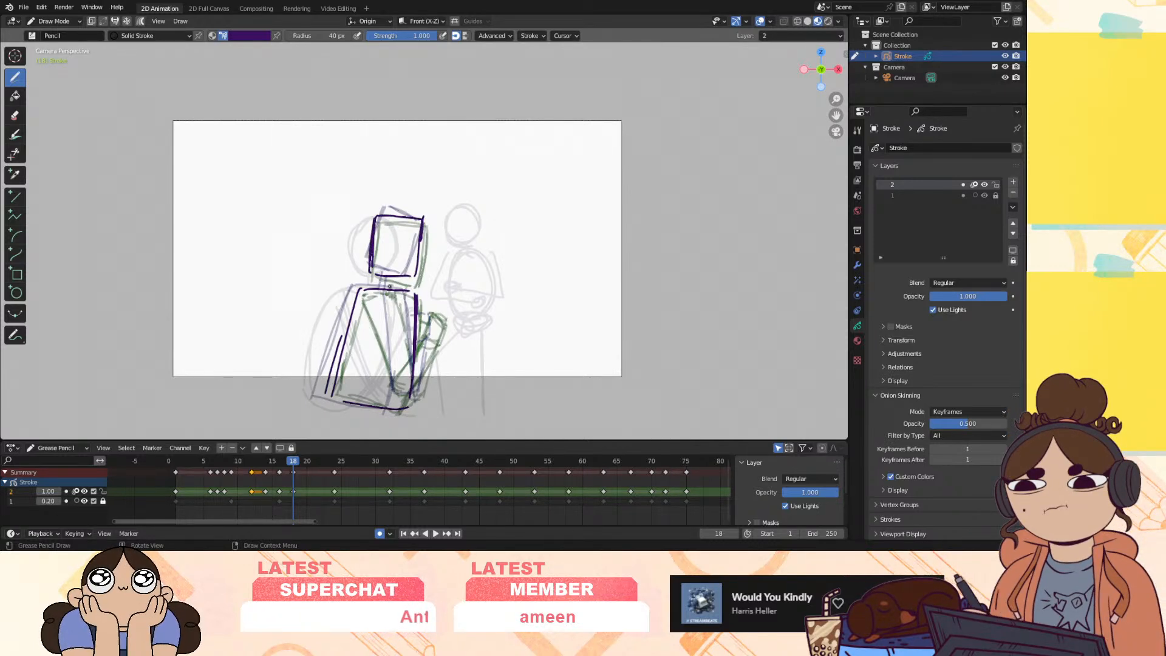
pyautogui.press('Up')
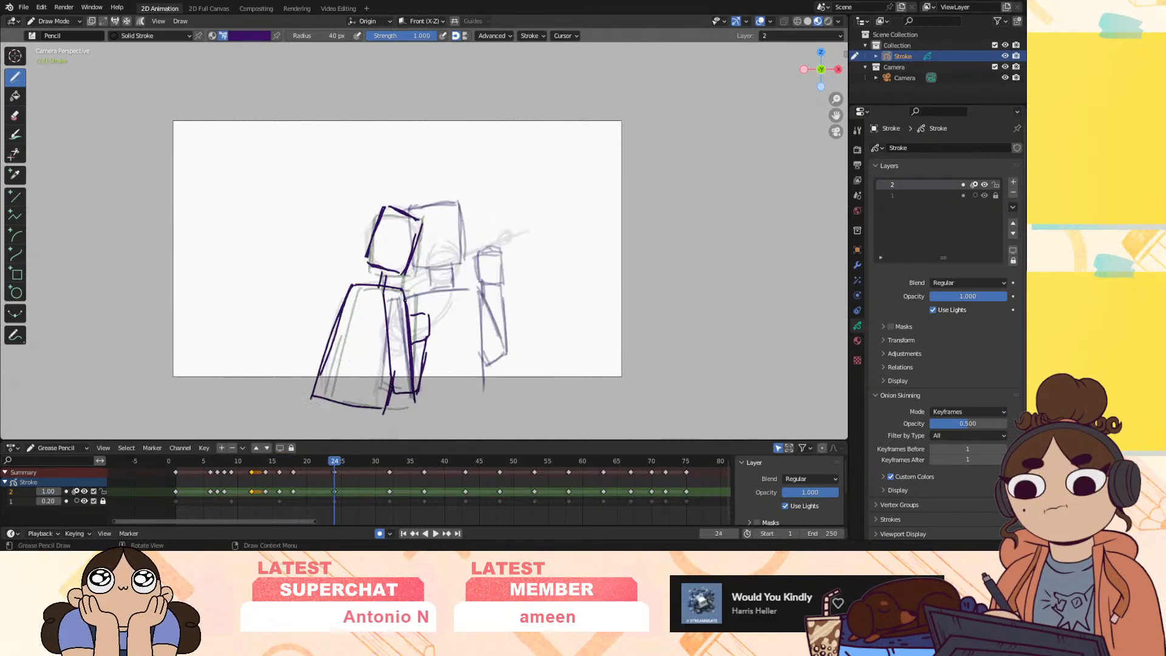
pyautogui.press('Down')
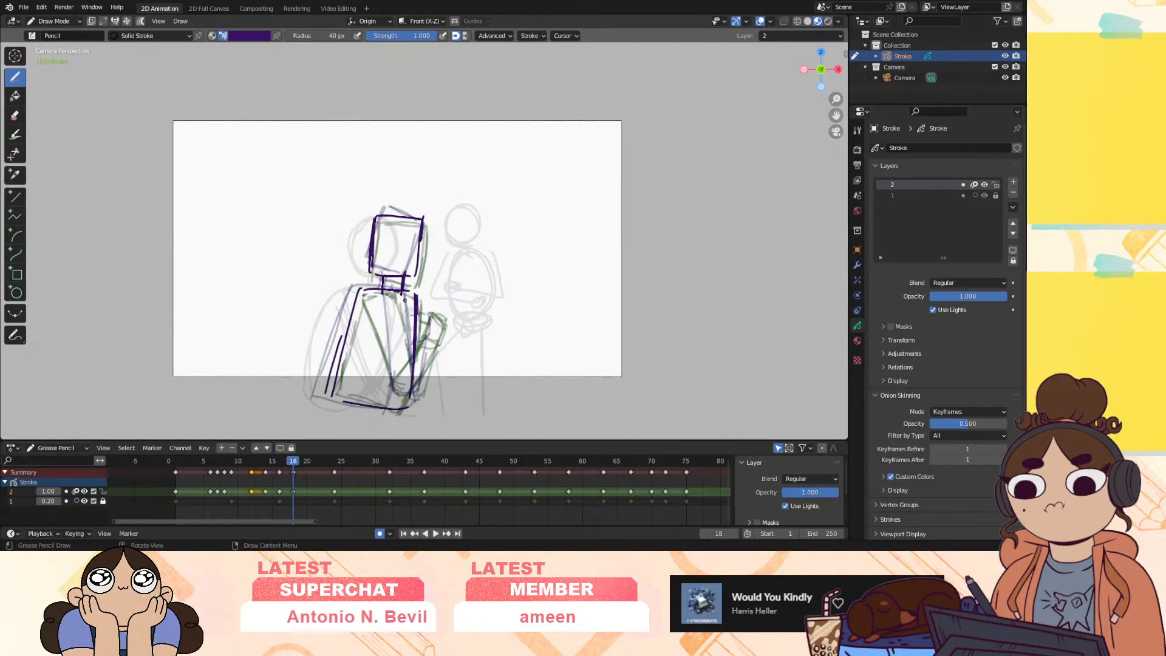
# Draw the larger figure's bent arm with raised fist on frame 18, checking it against the poses on frames 16 and 24
pyautogui.moveTo(401, 293); pyautogui.dragTo(409, 361)
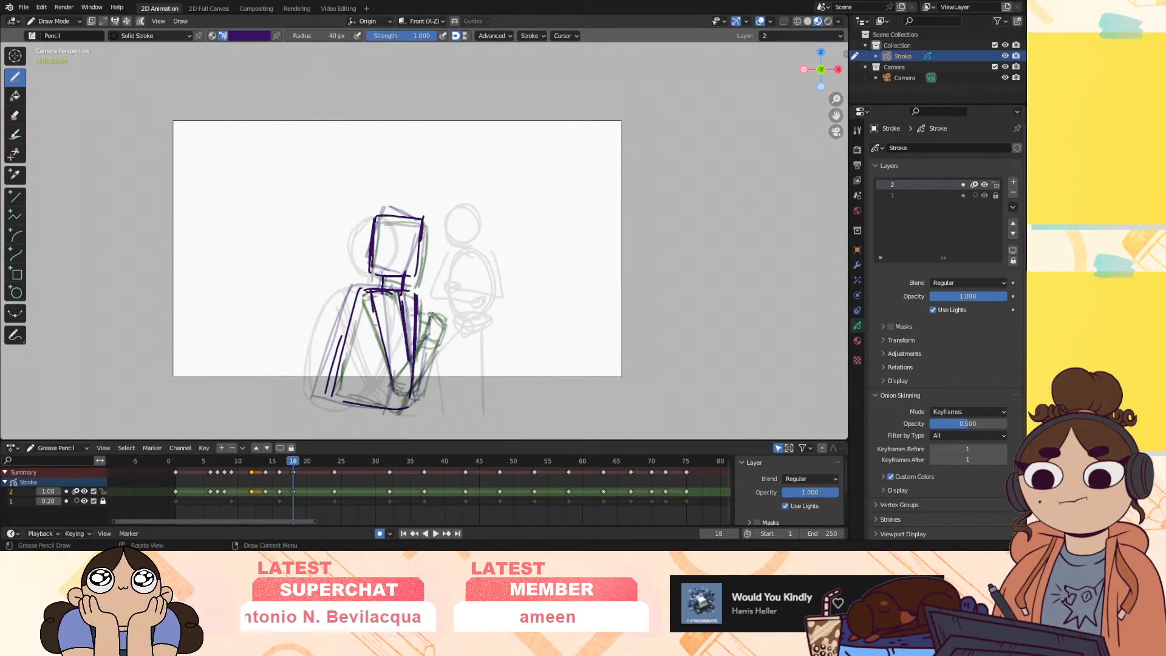
pyautogui.moveTo(372, 298); pyautogui.dragTo(391, 386)
pyautogui.press('Down')
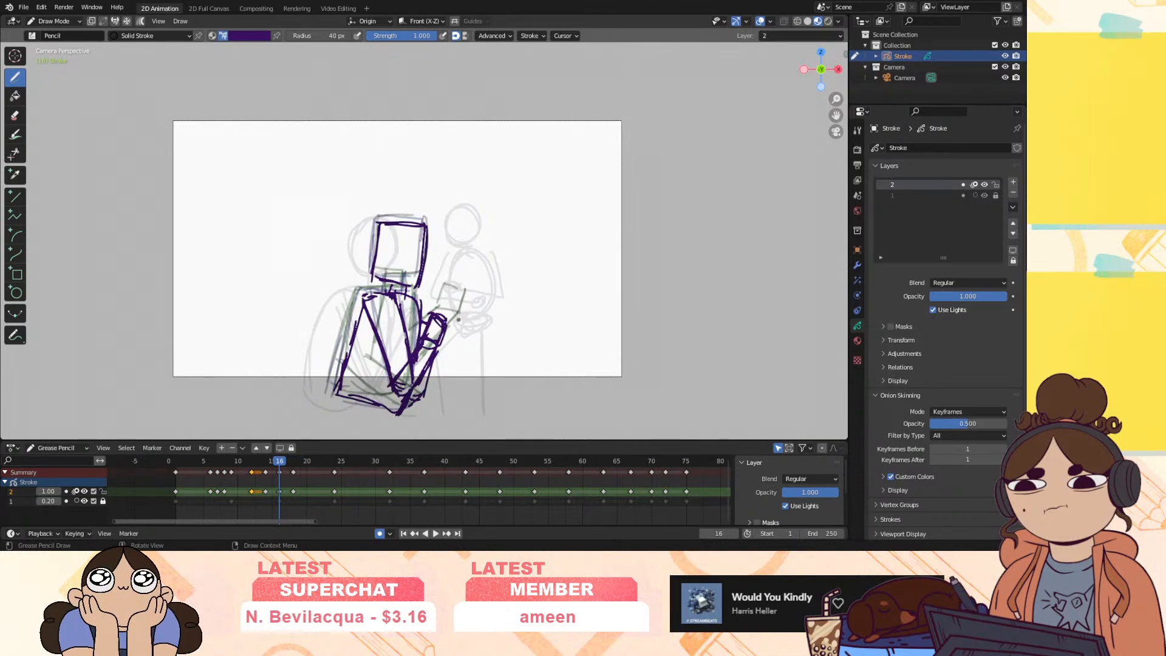
pyautogui.press('Up')
pyautogui.press('Up')
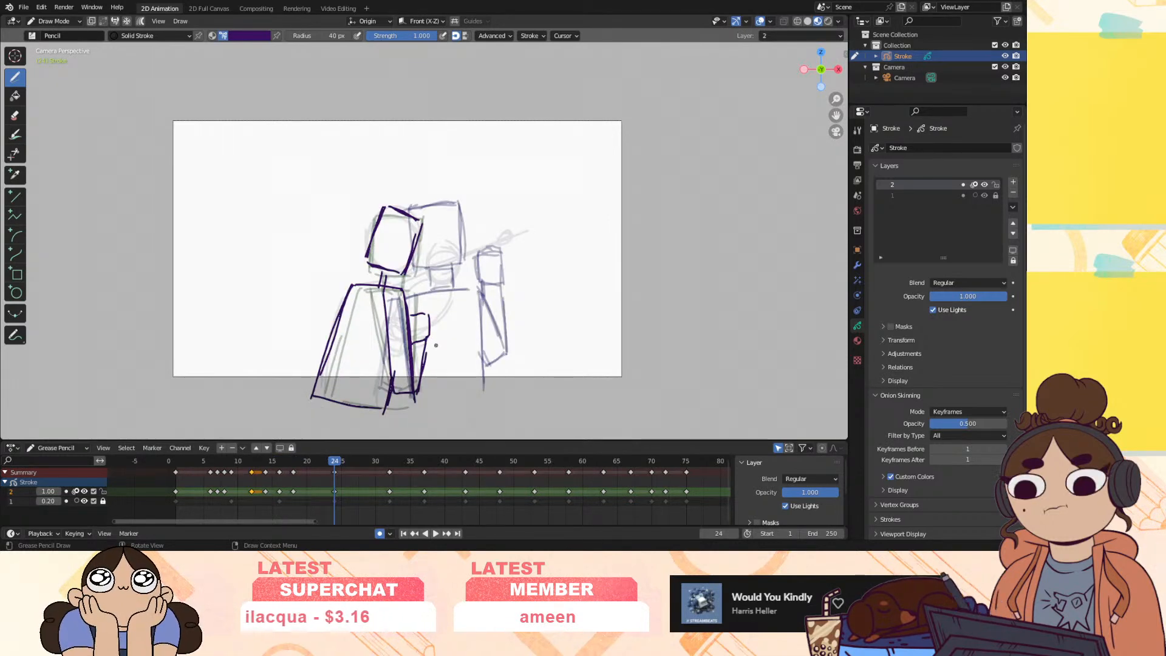
pyautogui.press('Down')
pyautogui.press('Down')
pyautogui.press('Up')
pyautogui.press('Up')
pyautogui.press('Down')
pyautogui.press('Down')
pyautogui.press('Up')
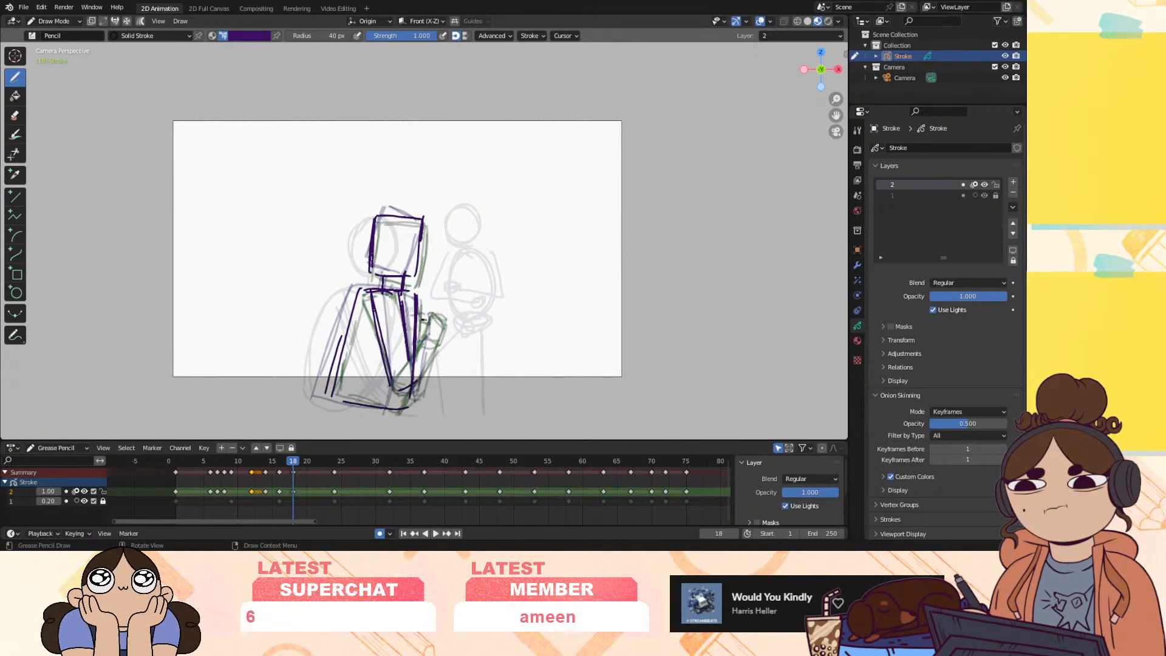
pyautogui.moveTo(420, 320)
pyautogui.mouseDown()
pyautogui.moveTo(417, 341)
pyautogui.moveTo(435, 345)
pyautogui.moveTo(391, 378)
pyautogui.mouseUp()
pyautogui.moveTo(436, 341); pyautogui.dragTo(405, 392)
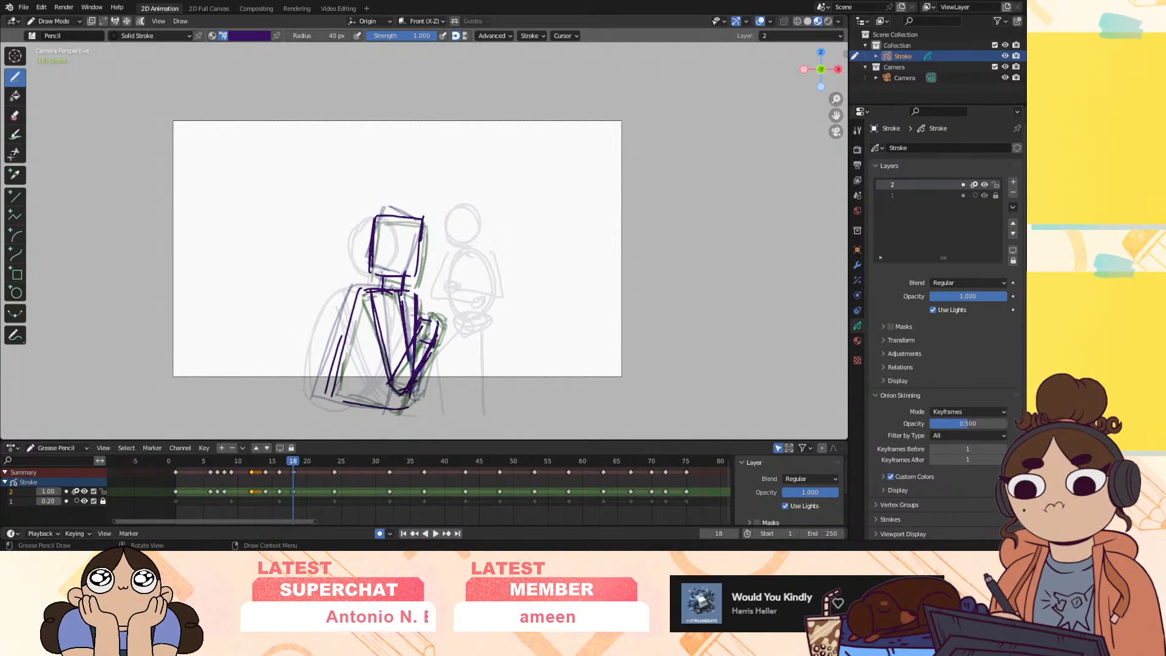
# Turn off layer 2's onion skinning and flip through the keyframes around frame 18 to check the new in-between
pyautogui.moveTo(290, 462)
pyautogui.mouseDown()
pyautogui.moveTo(281, 466)
pyautogui.moveTo(293, 467)
pyautogui.mouseUp()
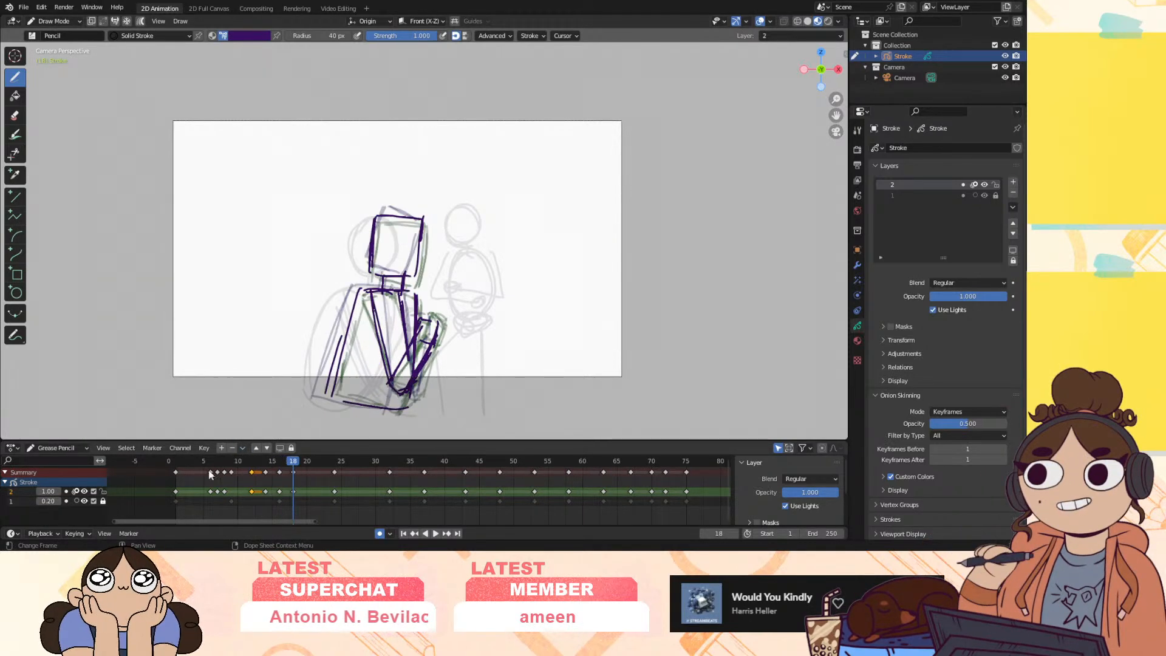
pyautogui.click(76, 492)
pyautogui.press('Up')
pyautogui.press('Down')
pyautogui.press('Down')
pyautogui.press('Down')
pyautogui.press('Up')
pyautogui.press('Up')
pyautogui.press('Up')
pyautogui.press('Down')
pyautogui.press('Down')
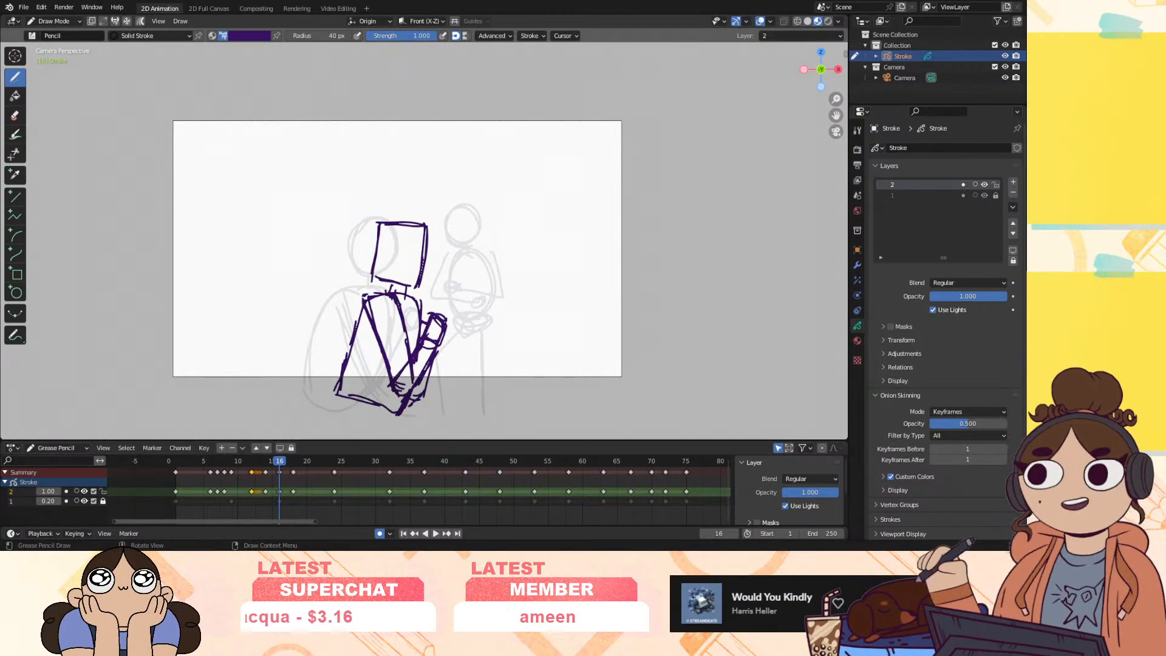
# Step through the keyframed poses from frame 1 to frame 32 to review the motion drawn so far
pyautogui.click(175, 463)
pyautogui.press('Up')
pyautogui.press('Up')
pyautogui.press('Up')
pyautogui.press('Up')
pyautogui.press('Up')
pyautogui.press('Up')
pyautogui.press('Up')
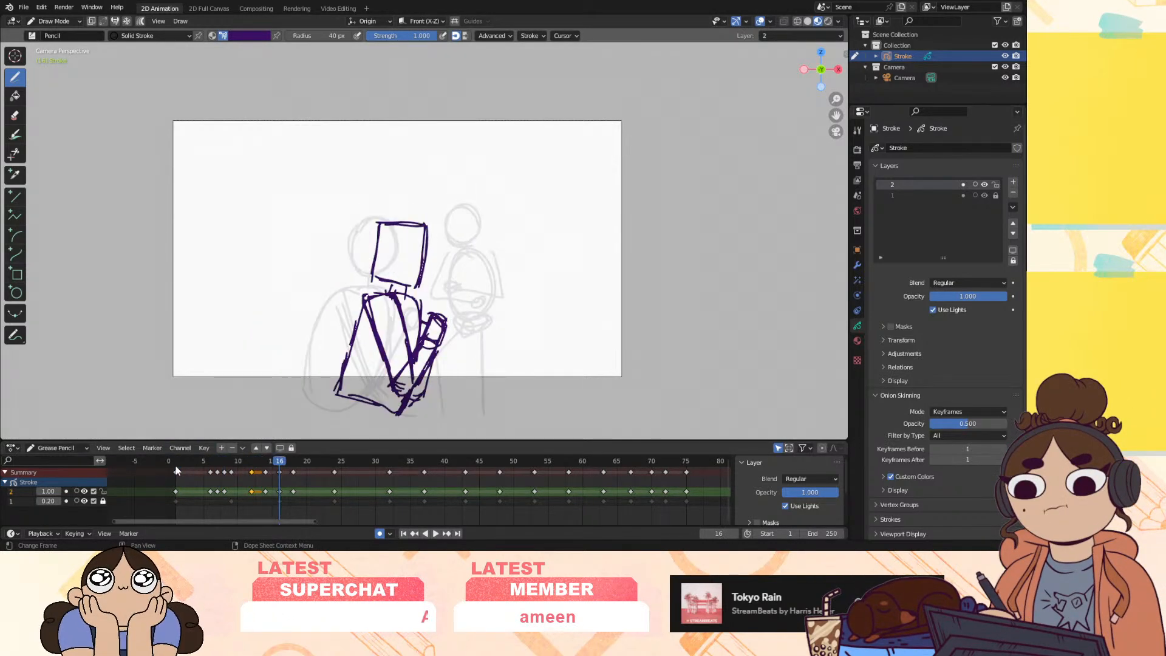
pyautogui.press('Up')
pyautogui.press('Up')
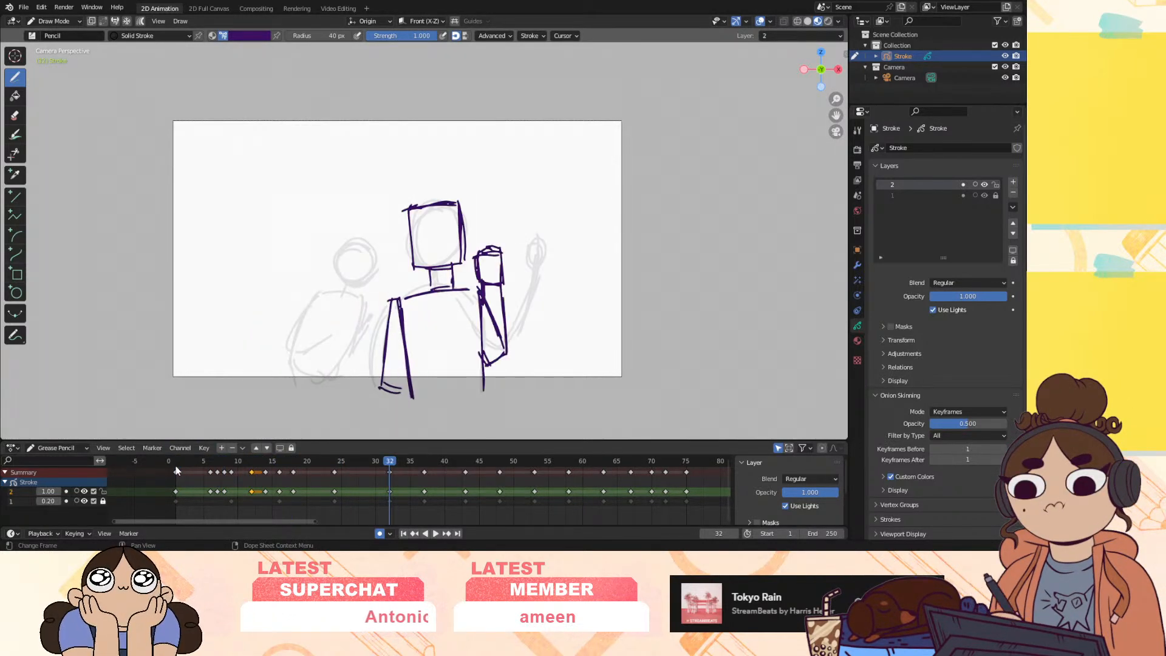
# Draw the larger figure's boxy head over the rough circle on frame 43
pyautogui.moveTo(176, 466)
pyautogui.mouseDown()
pyautogui.moveTo(360, 466)
pyautogui.moveTo(270, 497)
pyautogui.moveTo(460, 481)
pyautogui.mouseUp()
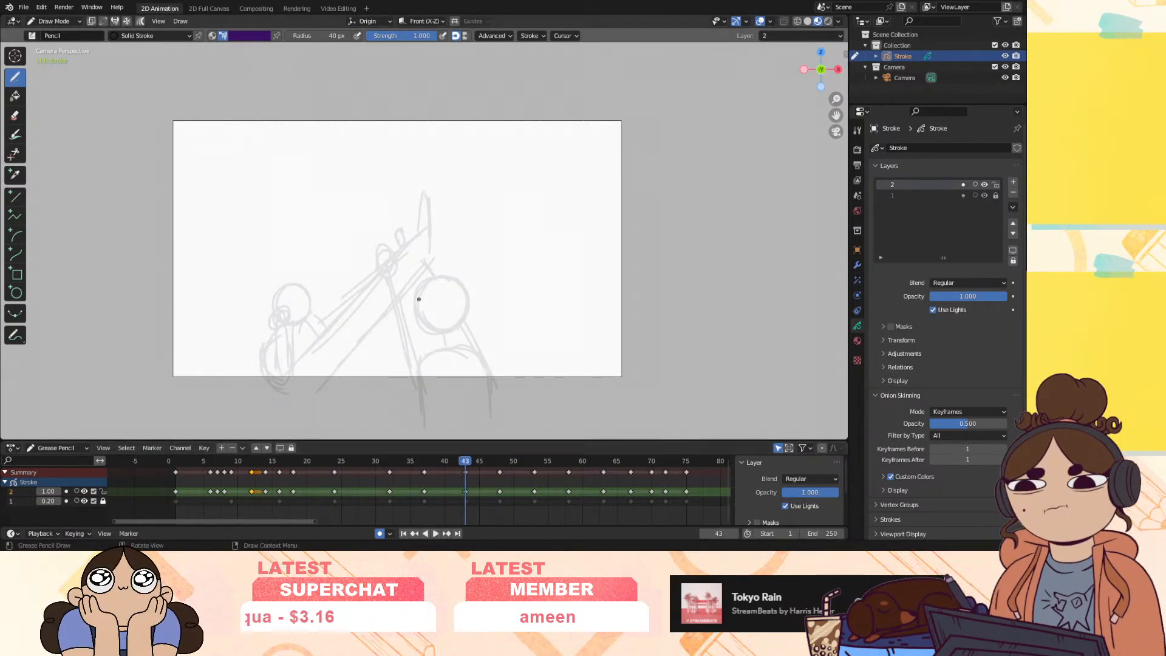
pyautogui.moveTo(411, 289)
pyautogui.mouseDown()
pyautogui.moveTo(419, 345)
pyautogui.moveTo(466, 331)
pyautogui.mouseUp()
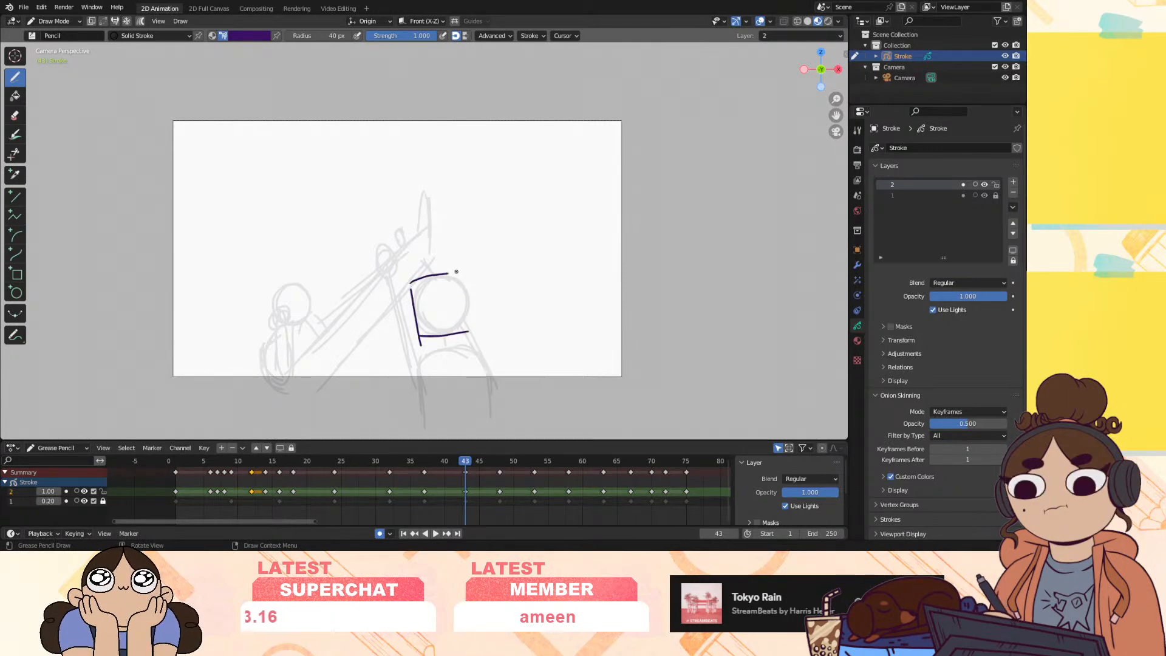
pyautogui.hotkey('ctrl', 'z')
pyautogui.hotkey('ctrl', 'z')
pyautogui.hotkey('ctrl', 'z')
pyautogui.moveTo(417, 291); pyautogui.dragTo(424, 336)
pyautogui.moveTo(425, 341); pyautogui.dragTo(463, 338)
pyautogui.moveTo(471, 291)
pyautogui.mouseDown()
pyautogui.moveTo(475, 342)
pyautogui.moveTo(469, 283)
pyautogui.moveTo(418, 293)
pyautogui.mouseUp()
pyautogui.moveTo(433, 291)
pyautogui.mouseDown()
pyautogui.moveTo(466, 286)
pyautogui.moveTo(430, 348)
pyautogui.mouseUp()
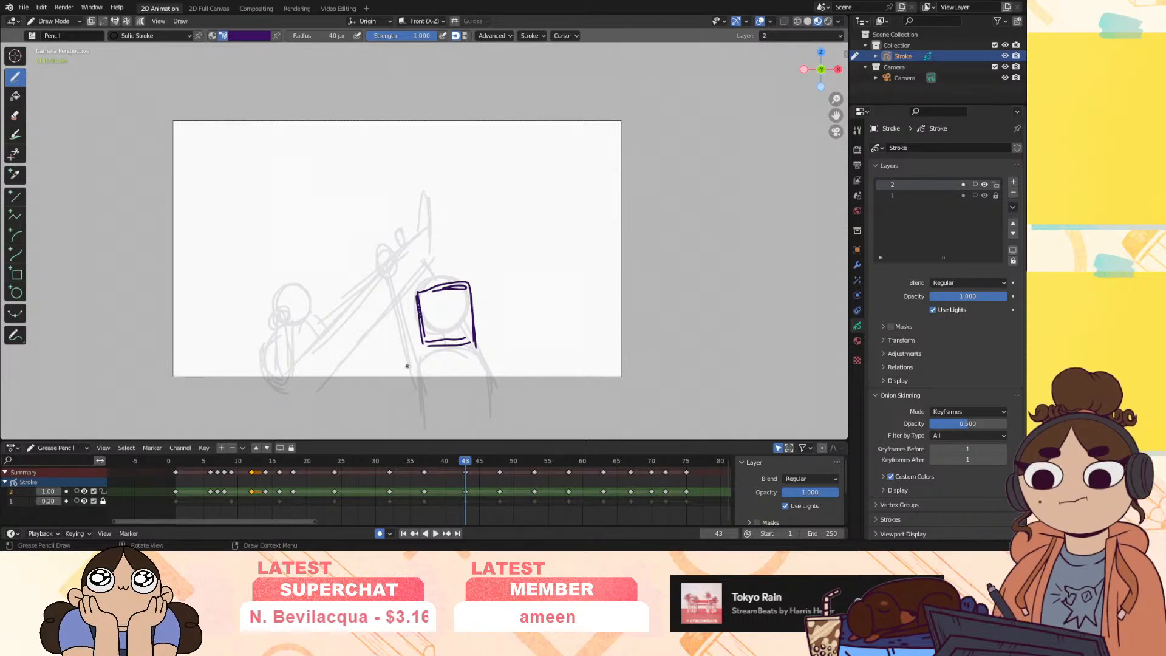
# Draw the outer edge of the larger figure's raised arm and its blocky hand on frame 43
pyautogui.moveTo(372, 260); pyautogui.dragTo(418, 395)
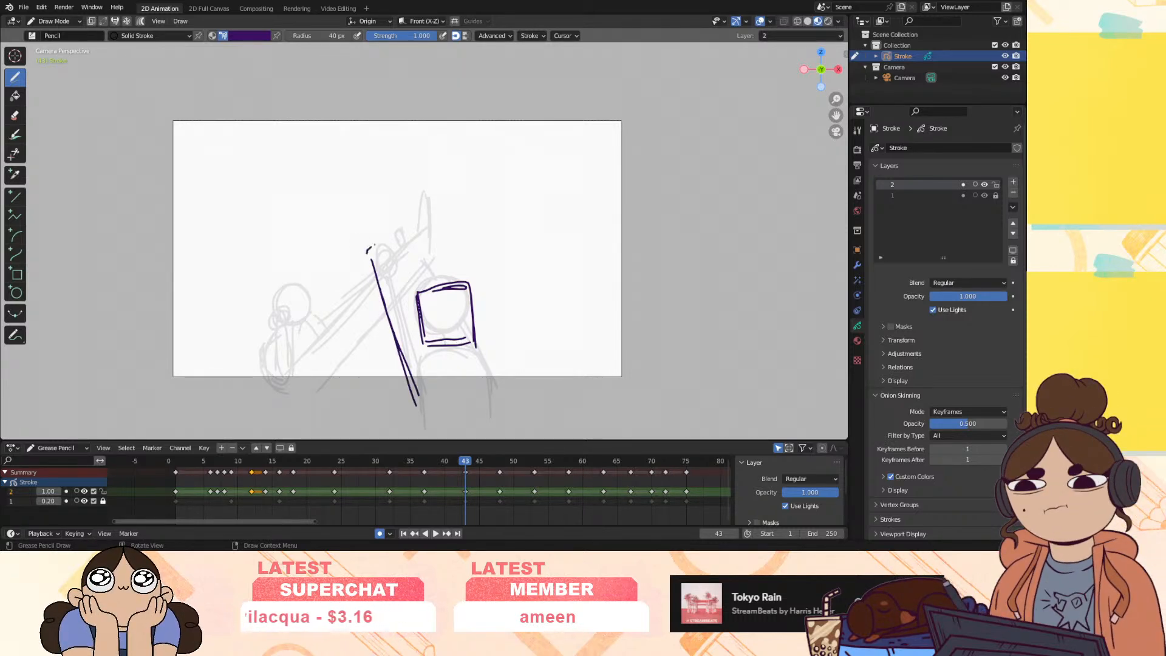
pyautogui.moveTo(381, 240)
pyautogui.mouseDown()
pyautogui.moveTo(395, 274)
pyautogui.moveTo(372, 234)
pyautogui.moveTo(394, 266)
pyautogui.moveTo(399, 233)
pyautogui.mouseUp()
pyautogui.moveTo(390, 248); pyautogui.dragTo(409, 234)
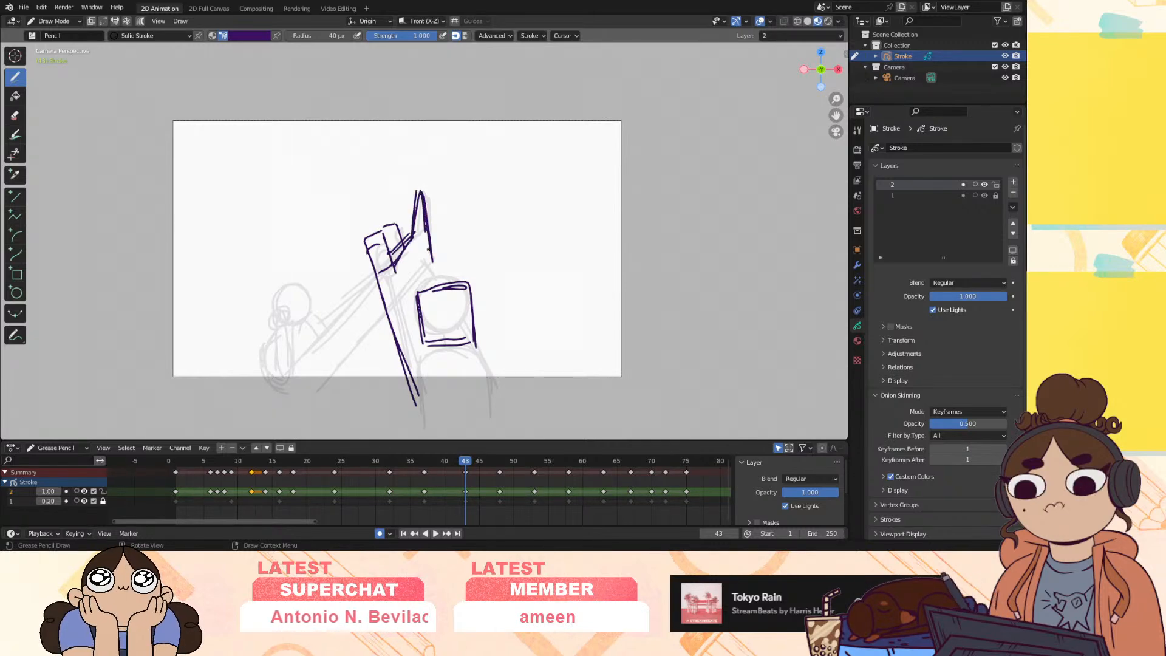
pyautogui.moveTo(416, 192); pyautogui.dragTo(426, 268)
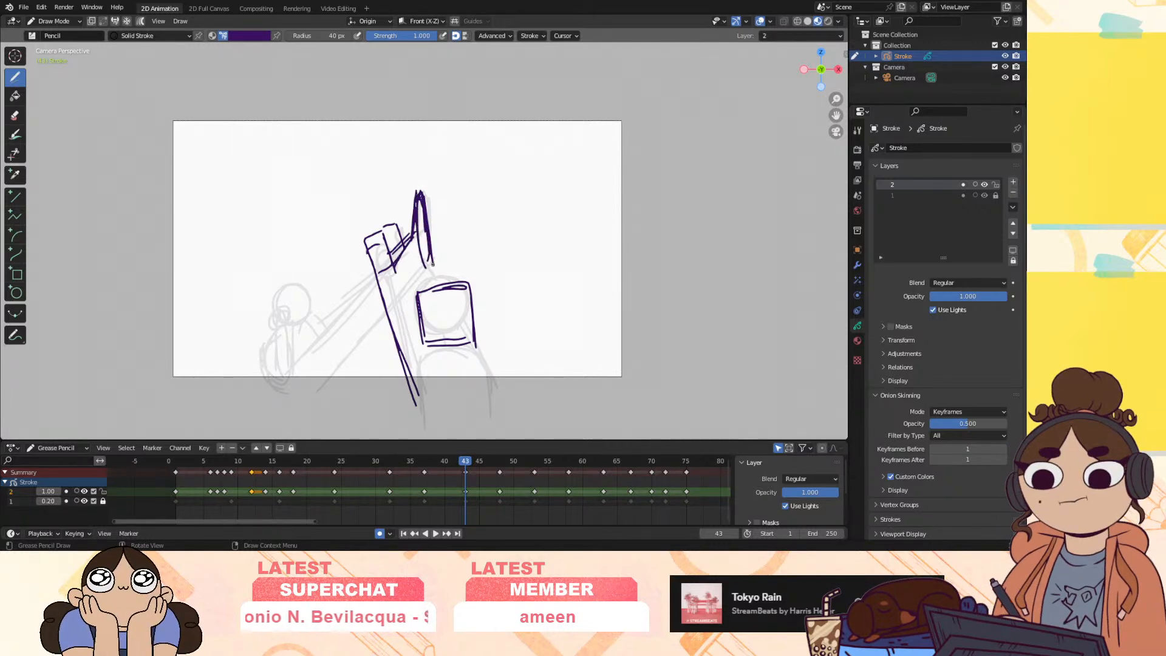
pyautogui.hotkey('ctrl', 'z')
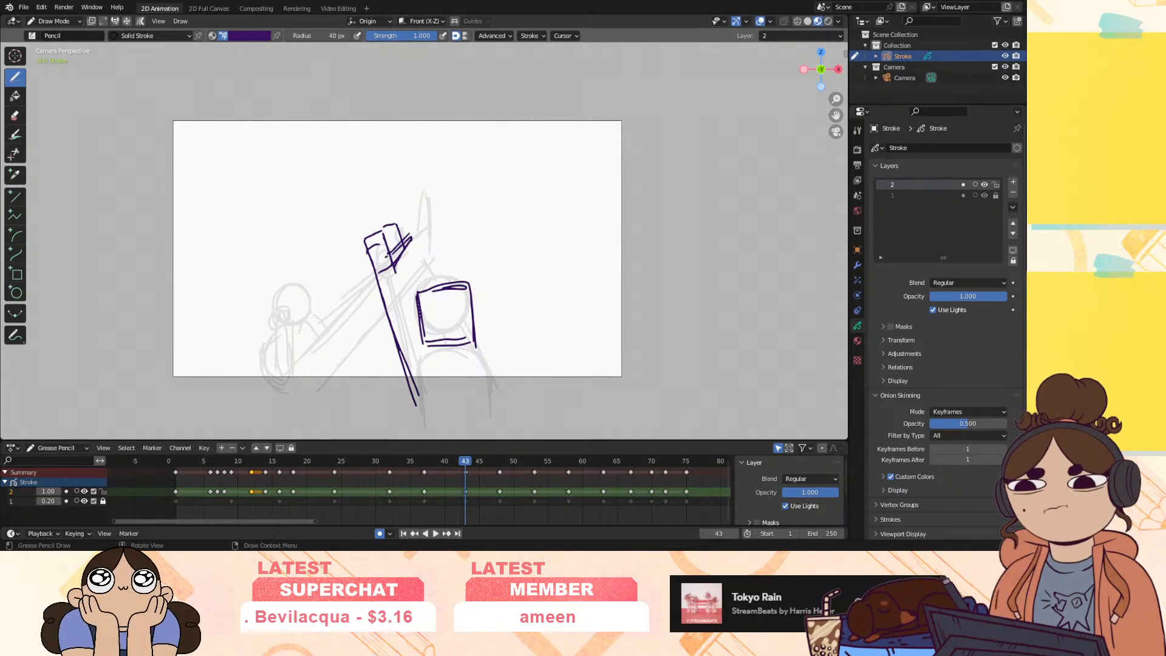
pyautogui.moveTo(406, 214); pyautogui.dragTo(423, 267)
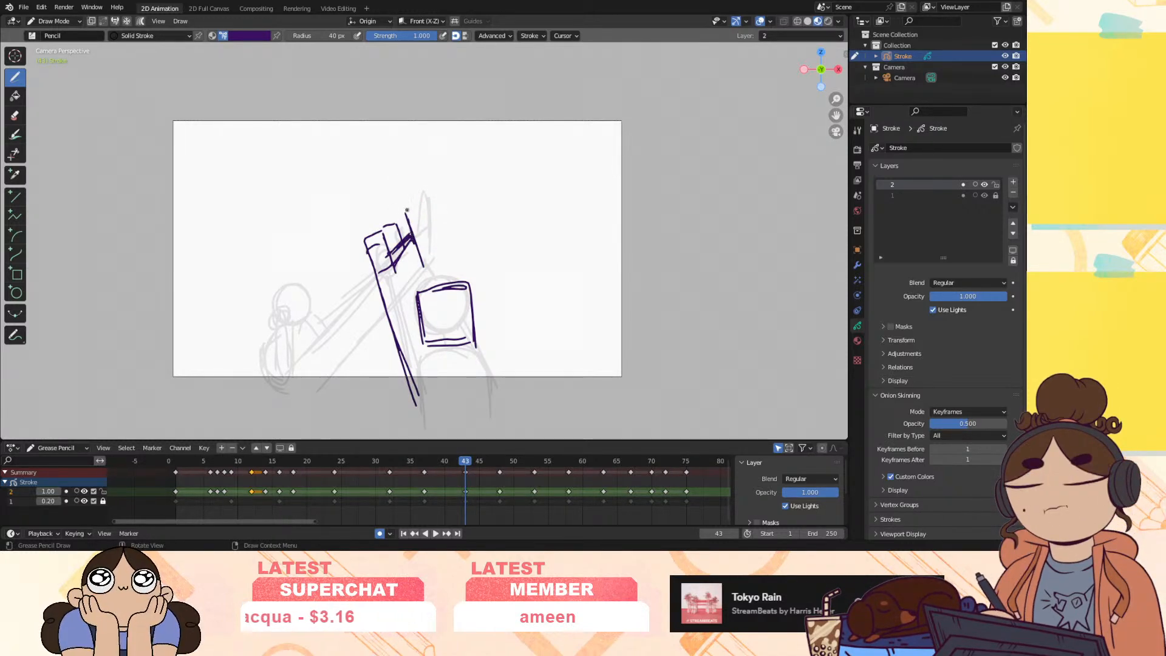
pyautogui.moveTo(415, 193); pyautogui.dragTo(430, 259)
pyautogui.hotkey('ctrl', 'z')
pyautogui.hotkey('ctrl', 'z')
pyautogui.hotkey('ctrl', 'z')
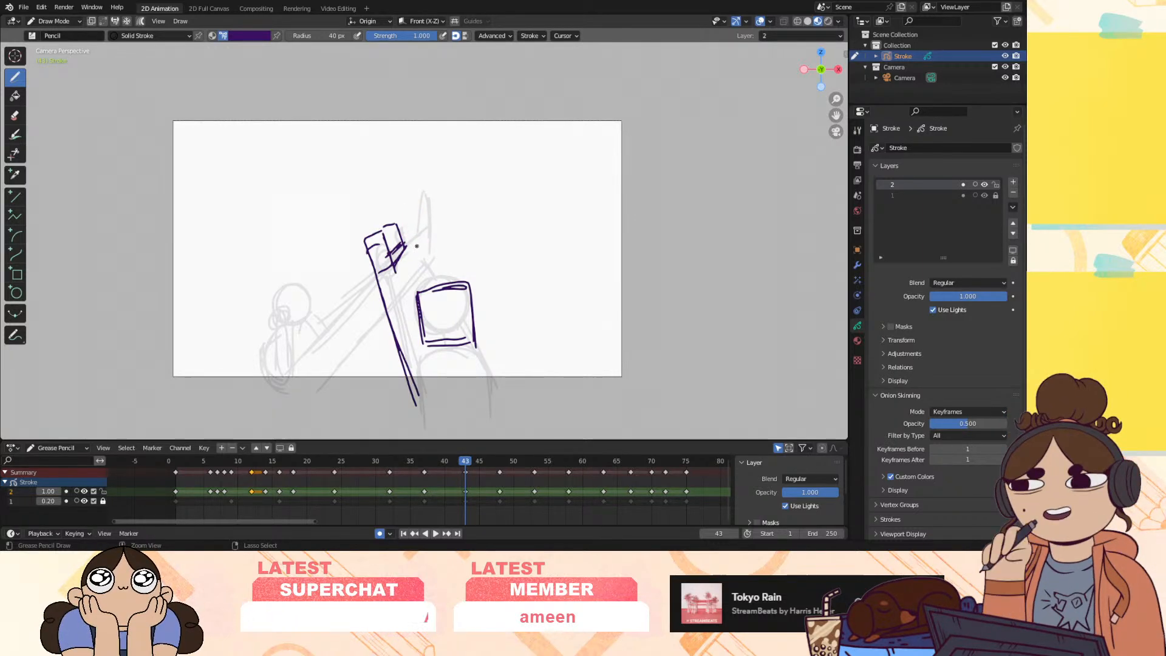
# Draw the larger figure's pointed upright shape beside the hand, both angled arms and the shoulder line on frame 43
pyautogui.moveTo(409, 204)
pyautogui.mouseDown()
pyautogui.moveTo(428, 264)
pyautogui.moveTo(403, 246)
pyautogui.mouseUp()
pyautogui.moveTo(405, 196); pyautogui.dragTo(421, 337)
pyautogui.moveTo(401, 296); pyautogui.dragTo(428, 358)
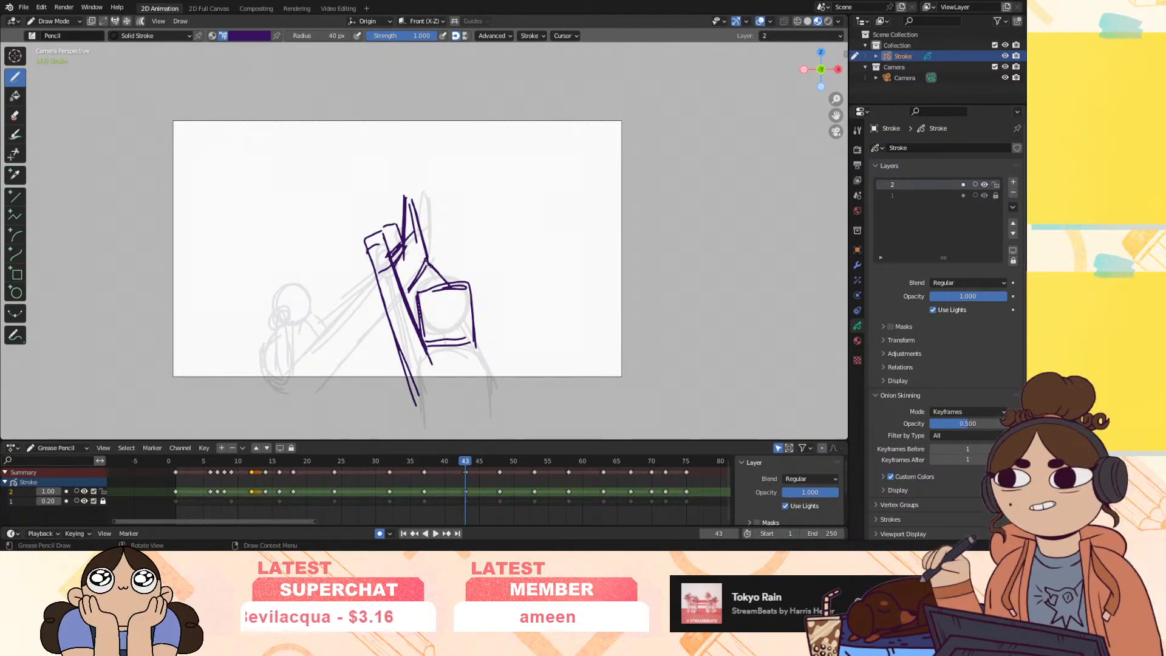
pyautogui.moveTo(427, 263)
pyautogui.mouseDown()
pyautogui.moveTo(489, 344)
pyautogui.moveTo(505, 393)
pyautogui.mouseUp()
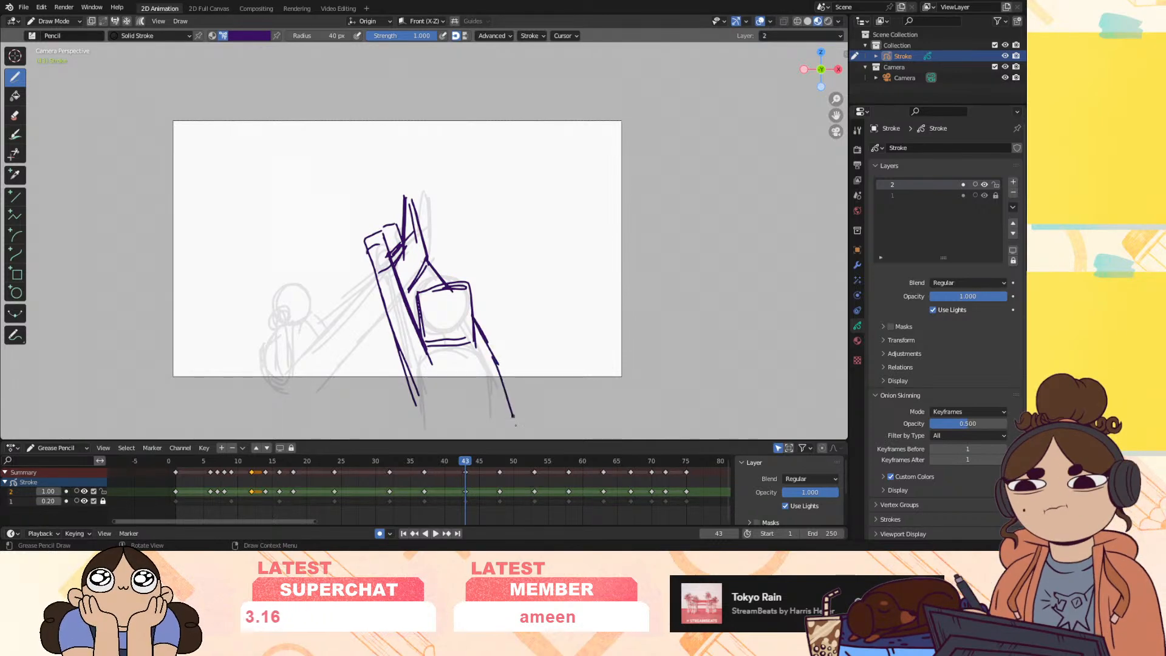
pyautogui.moveTo(430, 360)
pyautogui.mouseDown()
pyautogui.moveTo(490, 337)
pyautogui.moveTo(517, 435)
pyautogui.mouseUp()
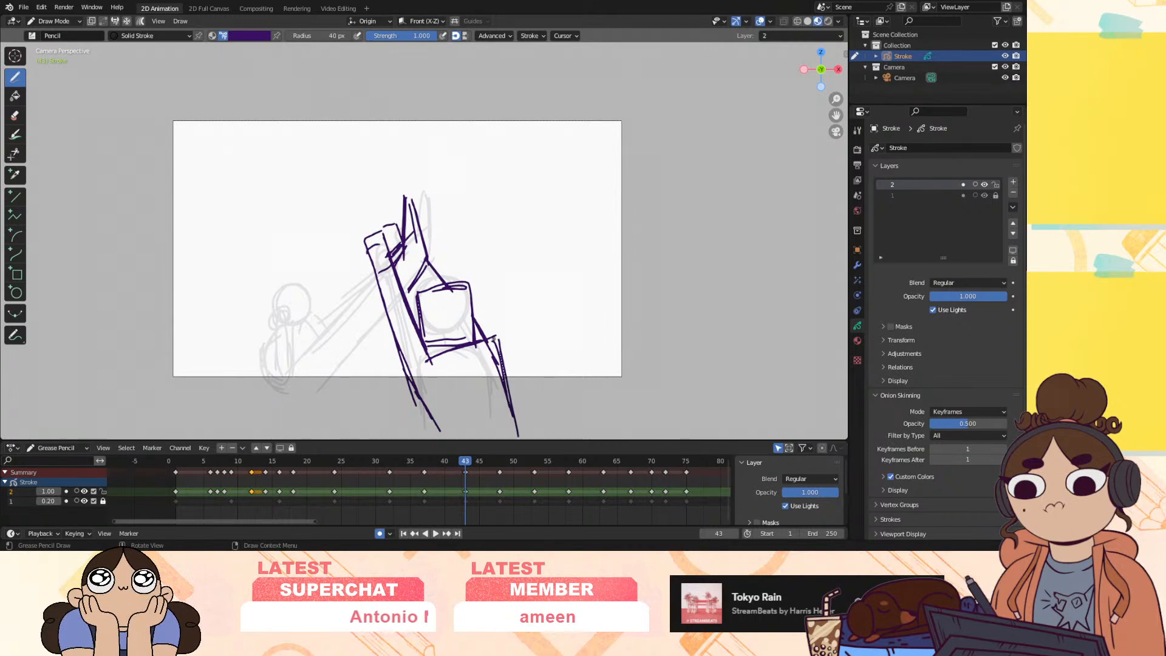
# Clean up the overlapping lines around the larger figure's hand and redraw the boxy head's upper edge on frame 43
pyautogui.moveTo(403, 261)
pyautogui.mouseDown()
pyautogui.moveTo(433, 291)
pyautogui.moveTo(418, 263)
pyautogui.mouseUp()
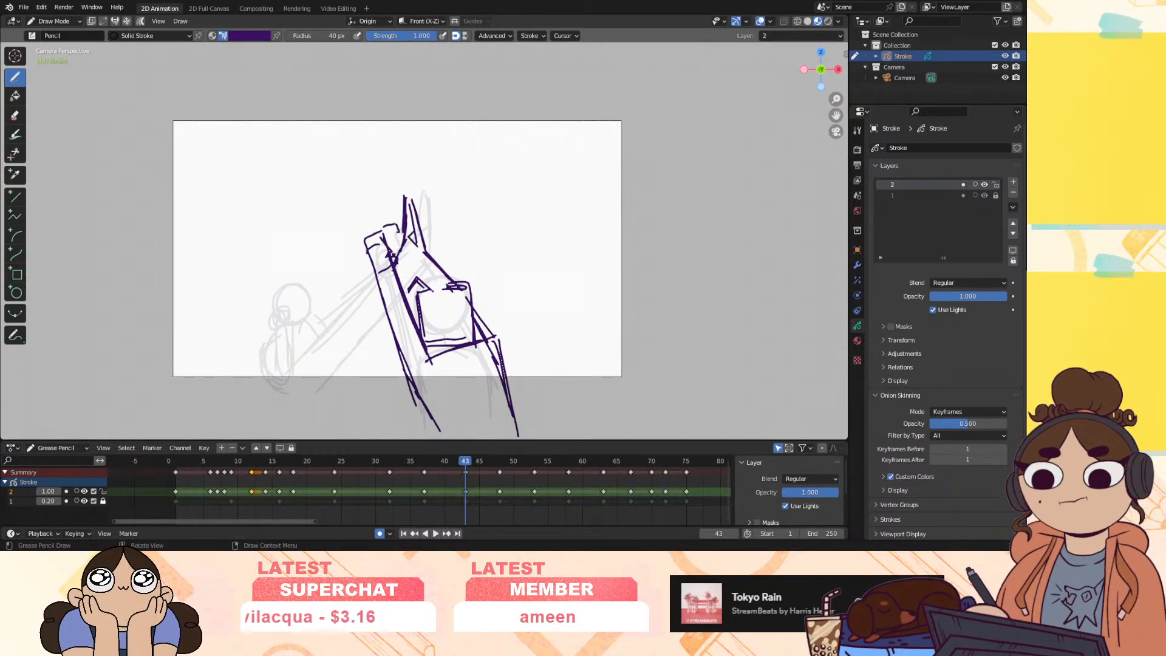
pyautogui.keyDown('ctrl'); pyautogui.moveTo(405, 212); pyautogui.dragTo(425, 251); pyautogui.keyUp('ctrl')
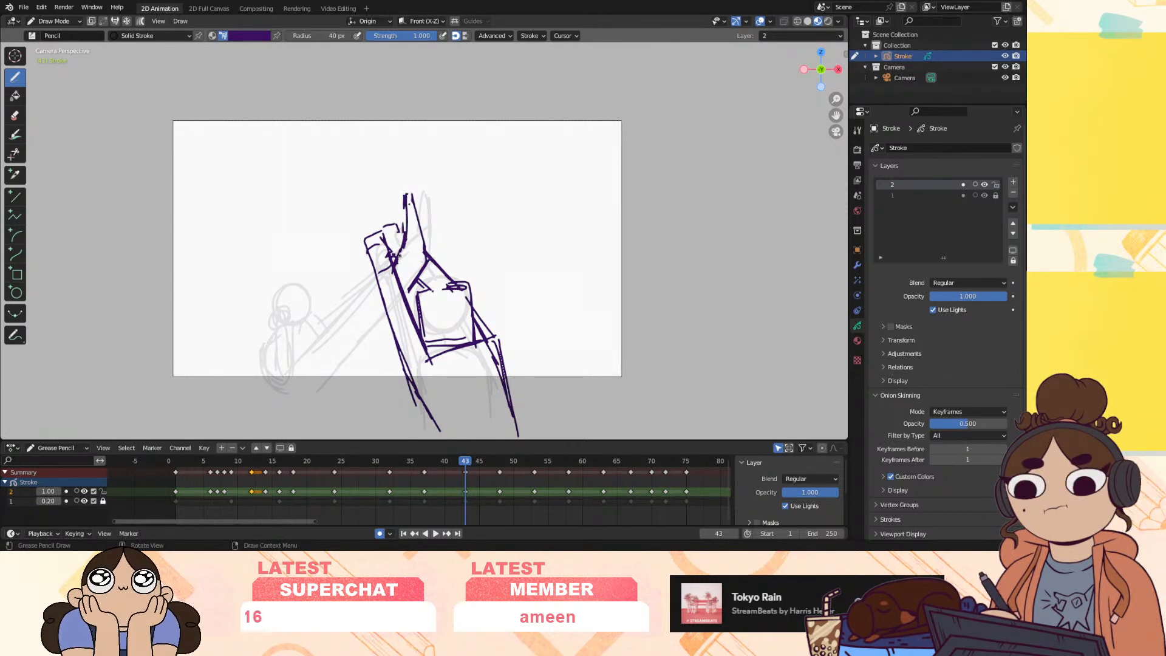
pyautogui.moveTo(419, 292); pyautogui.dragTo(466, 288)
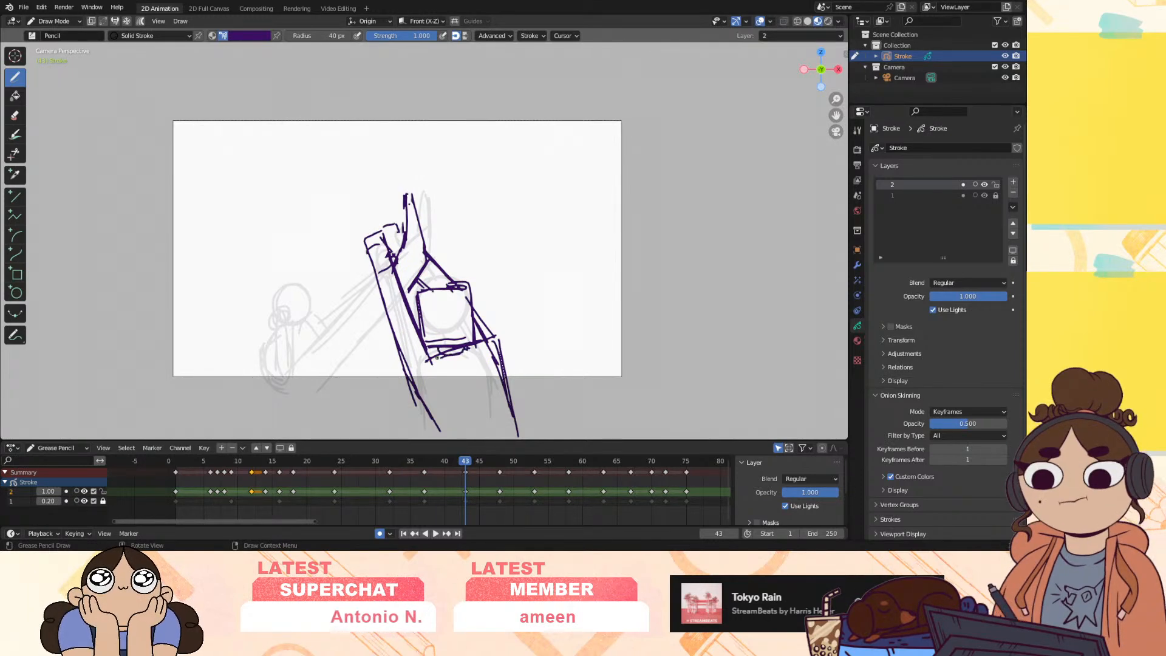
# Draw the larger figure's tilted boxy head, neck and shoulder line over the rough pose on frame 48
pyautogui.moveTo(461, 460); pyautogui.dragTo(502, 495)
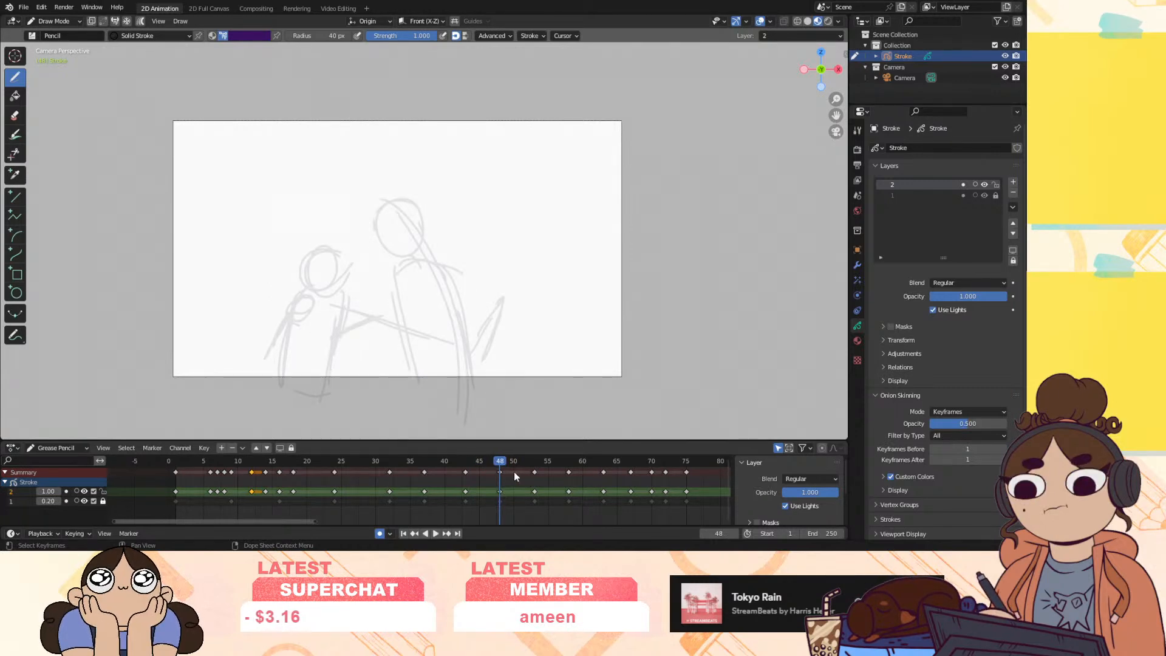
pyautogui.moveTo(378, 207)
pyautogui.mouseDown()
pyautogui.moveTo(371, 240)
pyautogui.moveTo(379, 210)
pyautogui.moveTo(413, 255)
pyautogui.mouseUp()
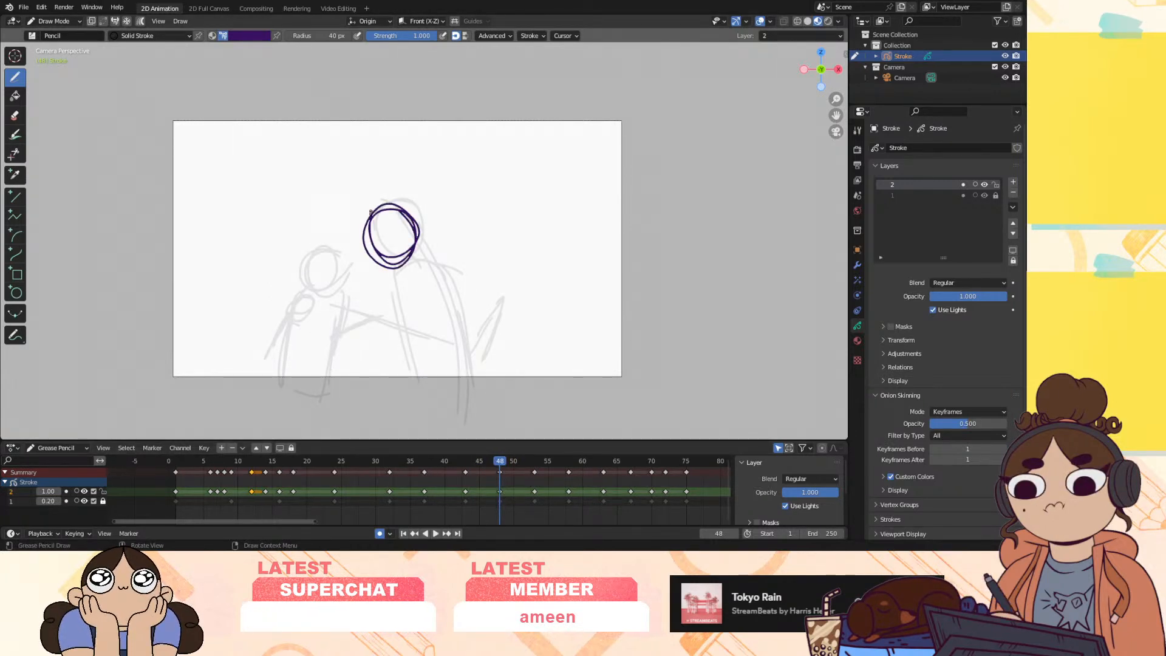
pyautogui.hotkey('ctrl', 'z')
pyautogui.moveTo(370, 217)
pyautogui.mouseDown()
pyautogui.moveTo(390, 261)
pyautogui.moveTo(405, 192)
pyautogui.moveTo(364, 217)
pyautogui.moveTo(390, 260)
pyautogui.mouseUp()
pyautogui.moveTo(405, 254)
pyautogui.mouseDown()
pyautogui.moveTo(421, 248)
pyautogui.moveTo(422, 266)
pyautogui.mouseUp()
pyautogui.moveTo(417, 252)
pyautogui.mouseDown()
pyautogui.moveTo(428, 265)
pyautogui.moveTo(378, 295)
pyautogui.moveTo(411, 353)
pyautogui.mouseUp()
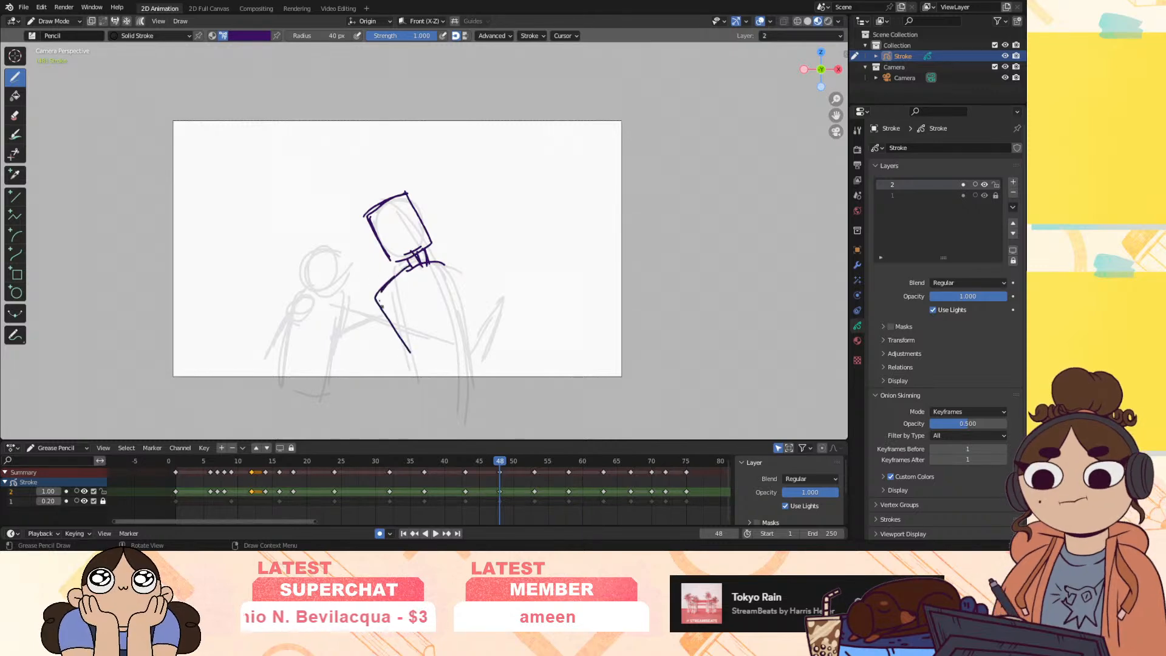
pyautogui.hotkey('ctrl', 'z')
pyautogui.hotkey('ctrl', 'z')
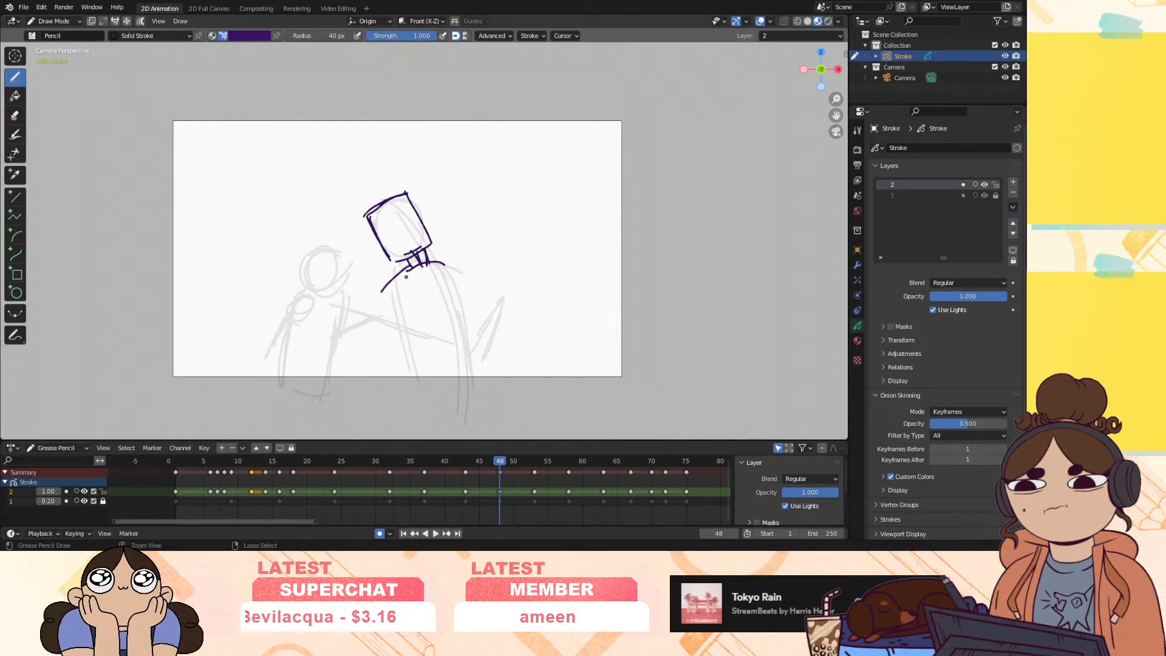
# Draw the larger figure's torso side and the bent arm behind it on frame 48, erasing the stray lines at the elbow
pyautogui.moveTo(411, 268)
pyautogui.mouseDown()
pyautogui.moveTo(389, 282)
pyautogui.moveTo(425, 378)
pyautogui.mouseUp()
pyautogui.moveTo(426, 263)
pyautogui.mouseDown()
pyautogui.moveTo(478, 348)
pyautogui.moveTo(488, 339)
pyautogui.mouseUp()
pyautogui.hotkey('ctrl', 'z')
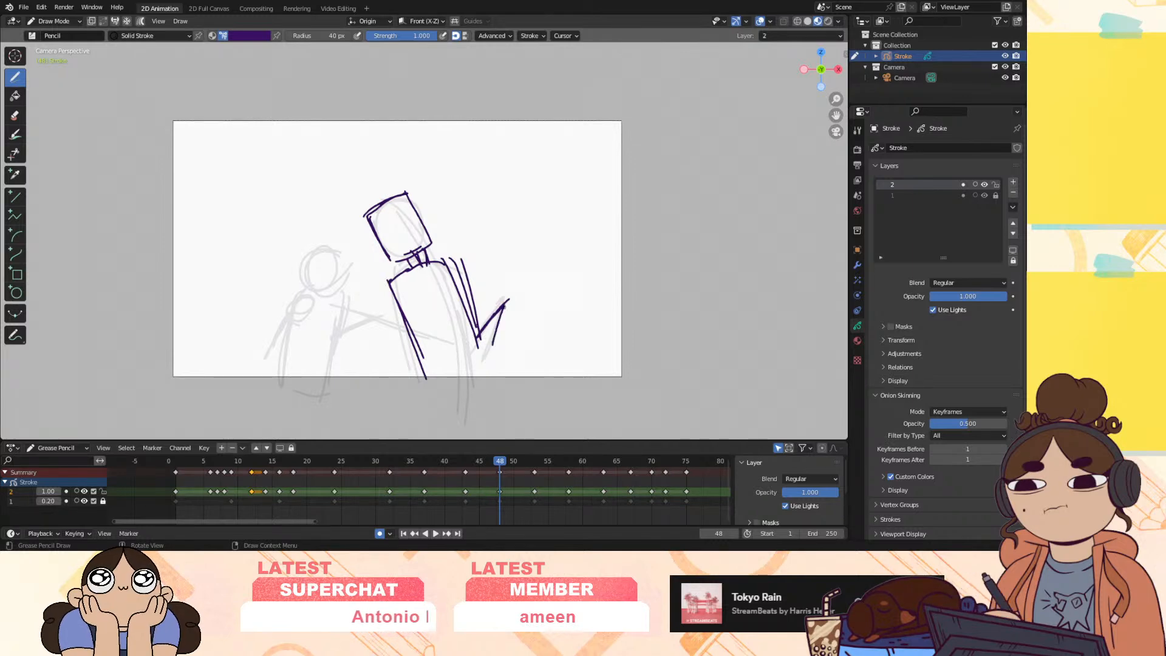
pyautogui.moveTo(507, 303); pyautogui.dragTo(491, 355)
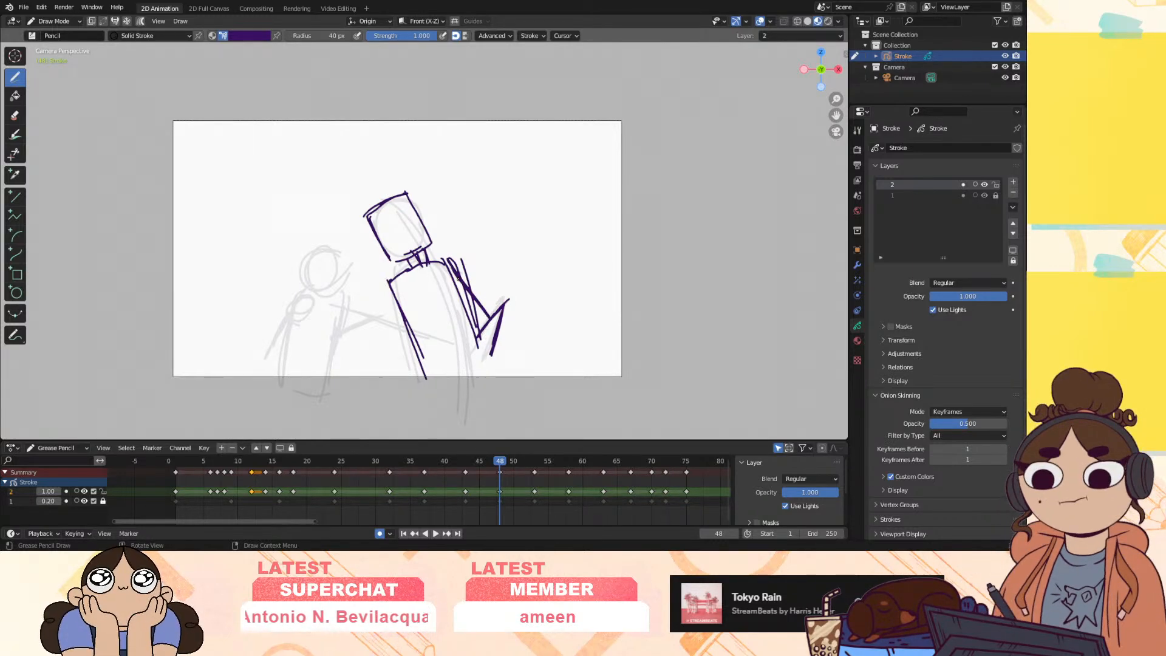
pyautogui.moveTo(479, 311)
pyautogui.keyDown('ctrl'); pyautogui.mouseDown()
pyautogui.moveTo(468, 269)
pyautogui.moveTo(485, 311)
pyautogui.mouseUp(); pyautogui.keyUp('ctrl')
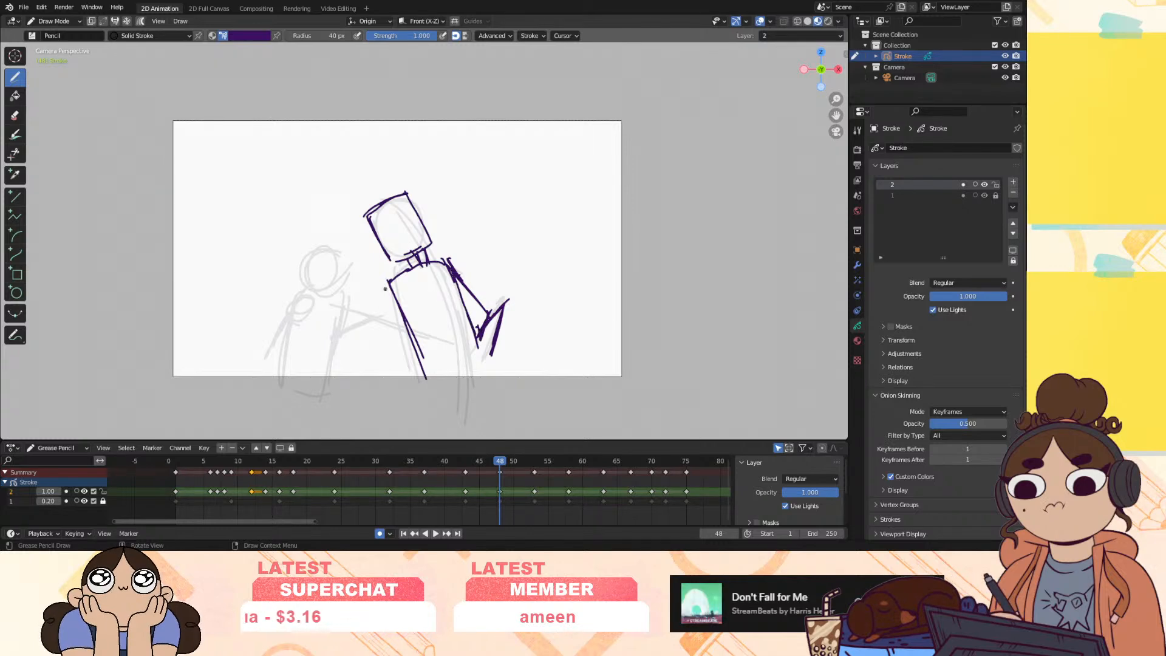
pyautogui.moveTo(493, 463); pyautogui.dragTo(504, 470)
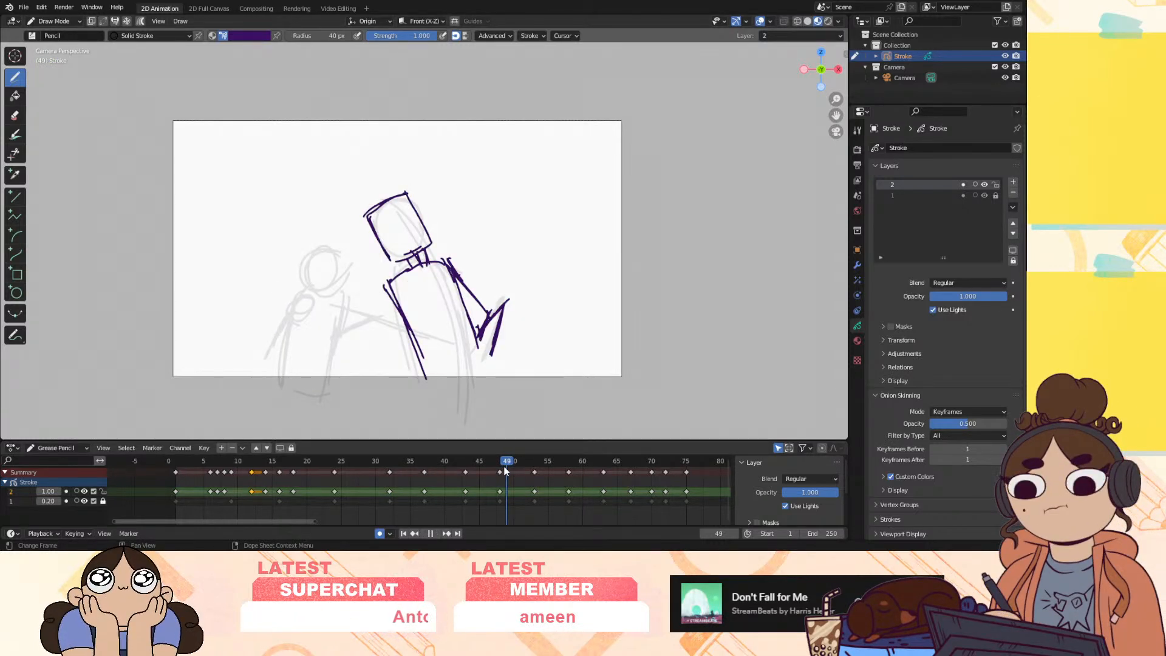
pyautogui.moveTo(388, 345); pyautogui.dragTo(411, 348)
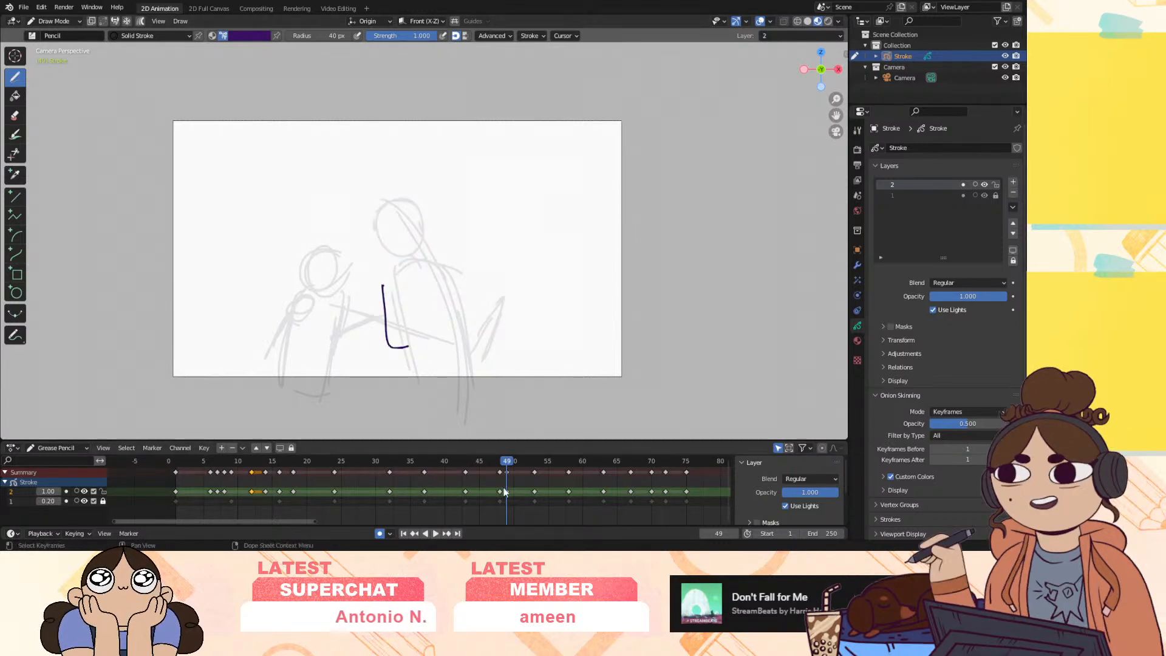
pyautogui.hotkey('ctrl', 'z')
pyautogui.click(501, 464)
pyautogui.moveTo(396, 329); pyautogui.dragTo(396, 344)
pyautogui.hotkey('ctrl', 'z')
# Finish the larger figure's other arm bent against the torso on frame 48 and check it against the following frames
pyautogui.moveTo(386, 337)
pyautogui.mouseDown()
pyautogui.moveTo(388, 355)
pyautogui.moveTo(415, 360)
pyautogui.mouseUp()
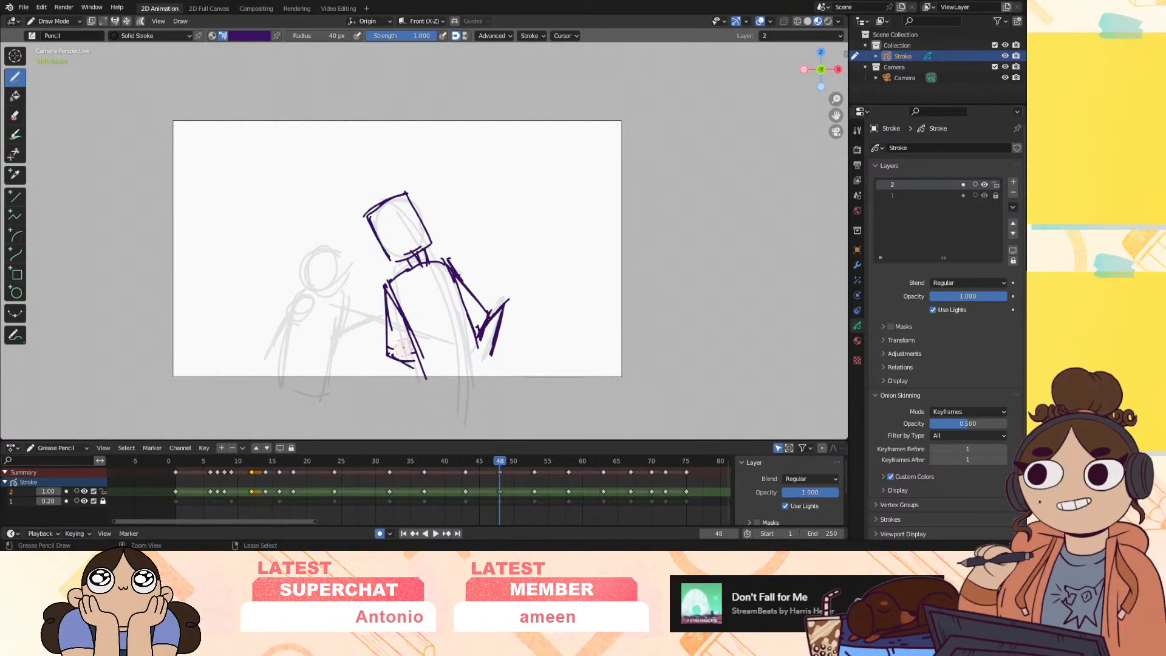
pyautogui.moveTo(408, 331); pyautogui.dragTo(423, 392)
pyautogui.press('space')
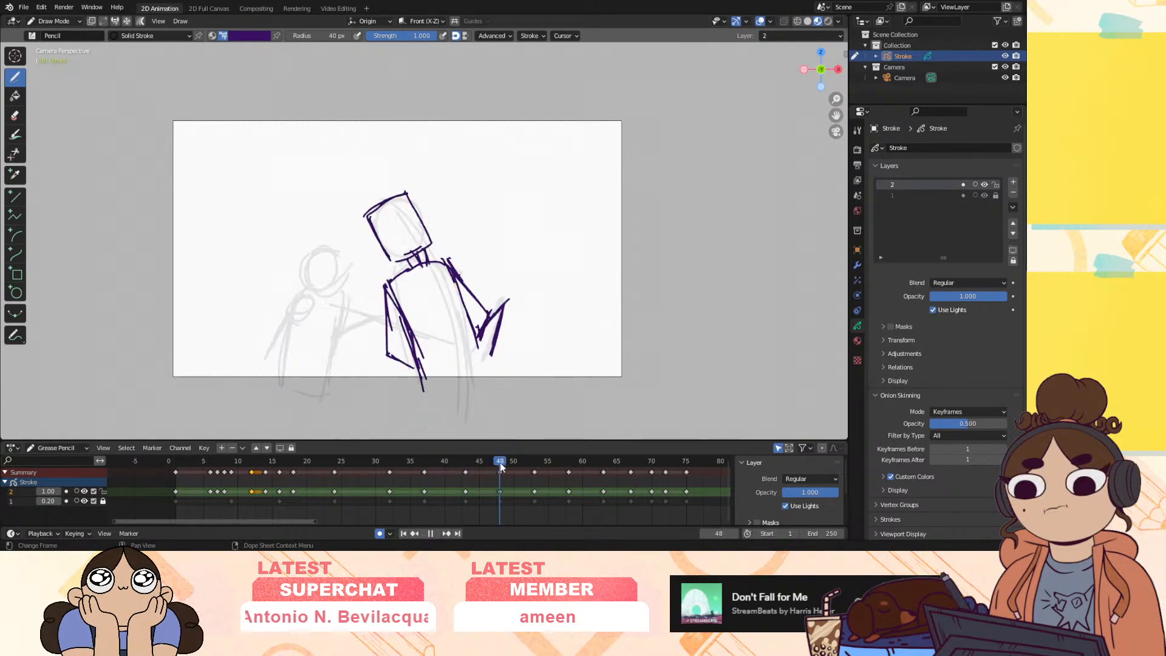
pyautogui.moveTo(501, 470)
pyautogui.mouseDown()
pyautogui.moveTo(537, 472)
pyautogui.moveTo(479, 479)
pyautogui.moveTo(578, 488)
pyautogui.moveTo(481, 517)
pyautogui.moveTo(544, 514)
pyautogui.mouseUp()
pyautogui.moveTo(546, 509)
pyautogui.mouseDown()
pyautogui.moveTo(471, 520)
pyautogui.moveTo(498, 520)
pyautogui.moveTo(496, 504)
pyautogui.mouseUp()
# Draw the smaller figure's round head, curved back and arms reaching toward the larger figure on frame 48
pyautogui.moveTo(327, 247); pyautogui.dragTo(320, 246)
pyautogui.moveTo(314, 250)
pyautogui.mouseDown()
pyautogui.moveTo(344, 265)
pyautogui.moveTo(340, 254)
pyautogui.moveTo(310, 281)
pyautogui.moveTo(326, 245)
pyautogui.moveTo(345, 300)
pyautogui.mouseUp()
pyautogui.hotkey('ctrl', 'z')
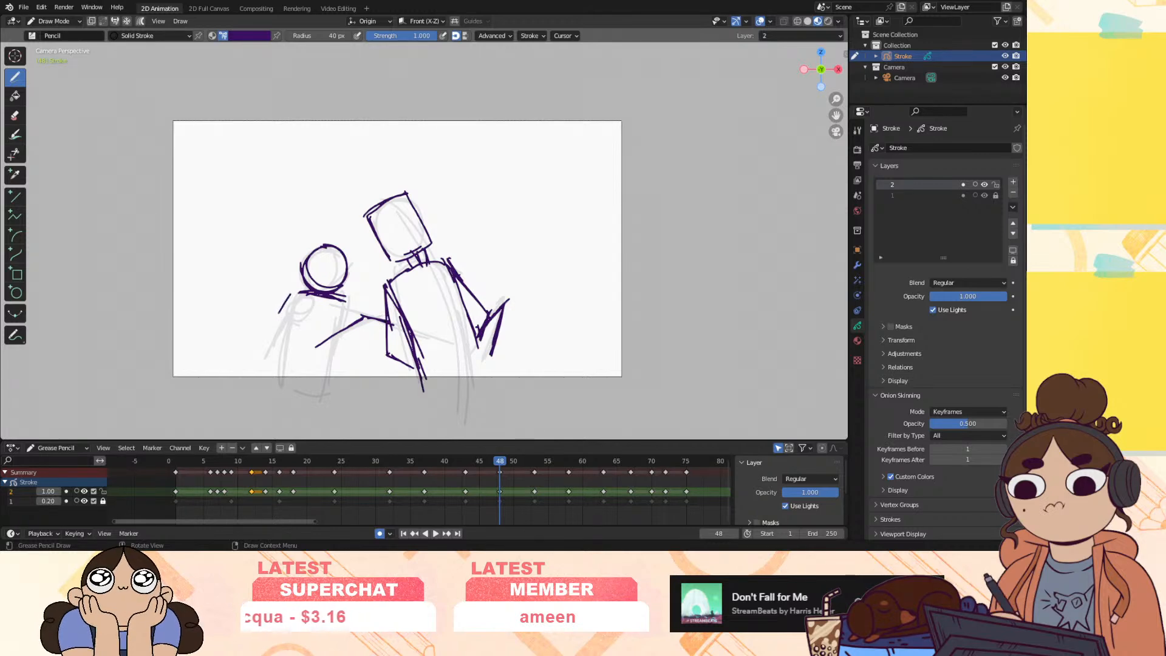
pyautogui.moveTo(288, 297); pyautogui.dragTo(269, 383)
pyautogui.moveTo(363, 346); pyautogui.dragTo(322, 395)
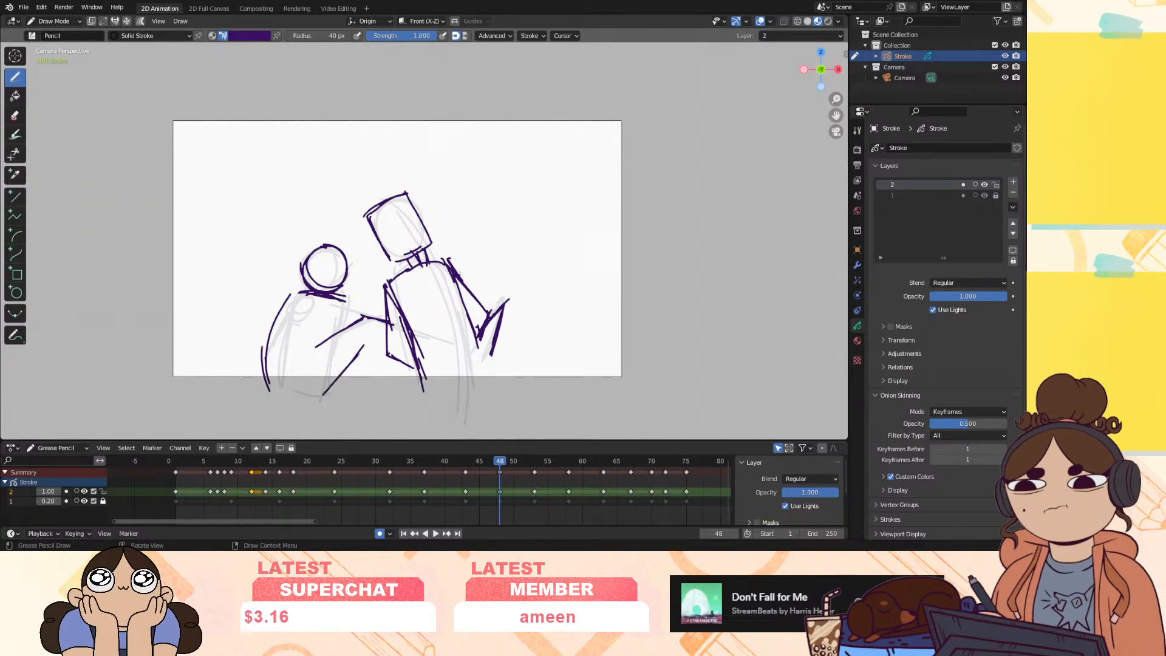
pyautogui.moveTo(370, 344)
pyautogui.mouseDown()
pyautogui.moveTo(393, 347)
pyautogui.moveTo(330, 394)
pyautogui.mouseUp()
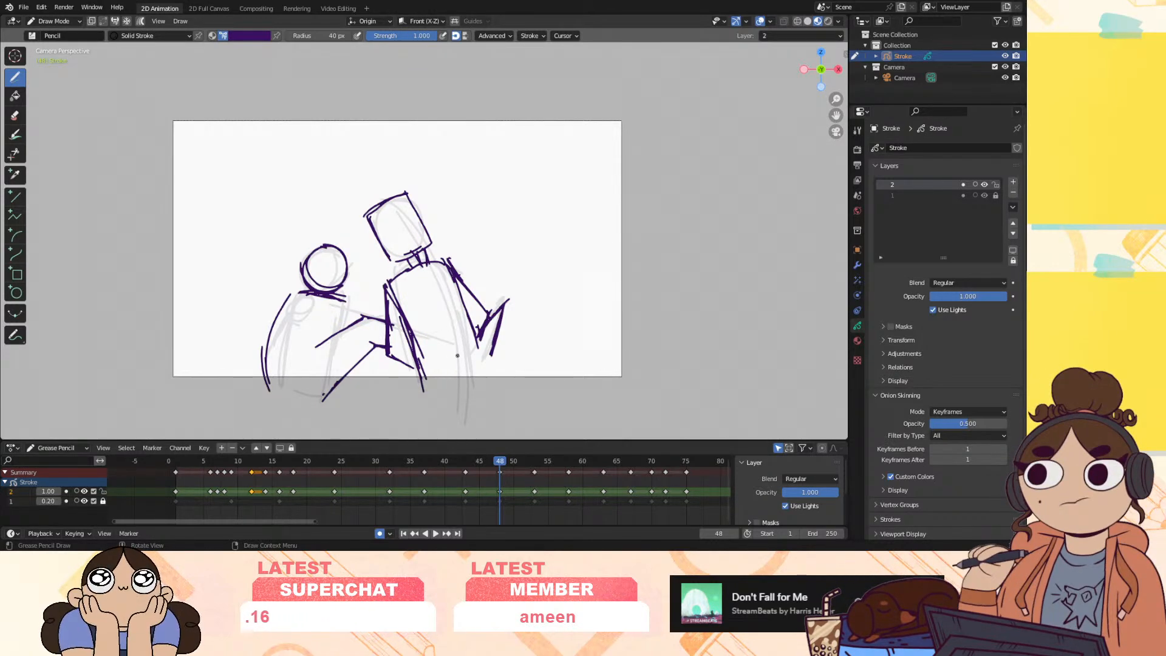
# On frame 9 of layer 2, draw the smaller figure's round head, shoulder joints and straight hanging arm over the rough pose
pyautogui.moveTo(488, 464)
pyautogui.mouseDown()
pyautogui.moveTo(429, 494)
pyautogui.moveTo(195, 506)
pyautogui.moveTo(213, 526)
pyautogui.moveTo(232, 517)
pyautogui.mouseUp()
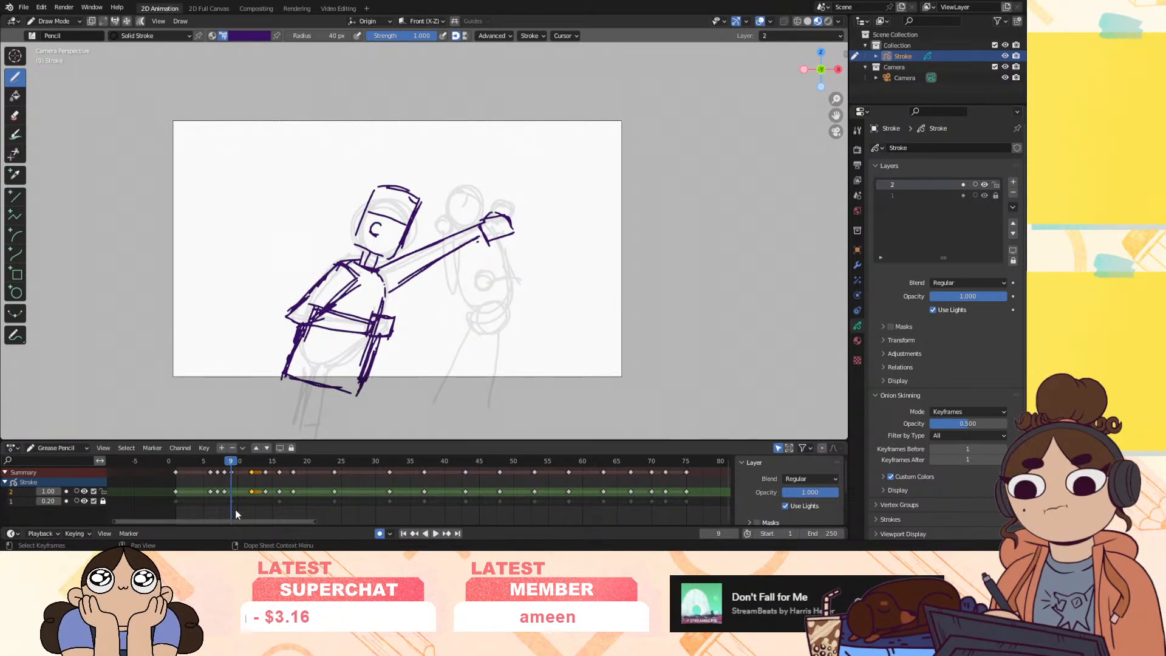
pyautogui.moveTo(225, 492); pyautogui.dragTo(232, 488)
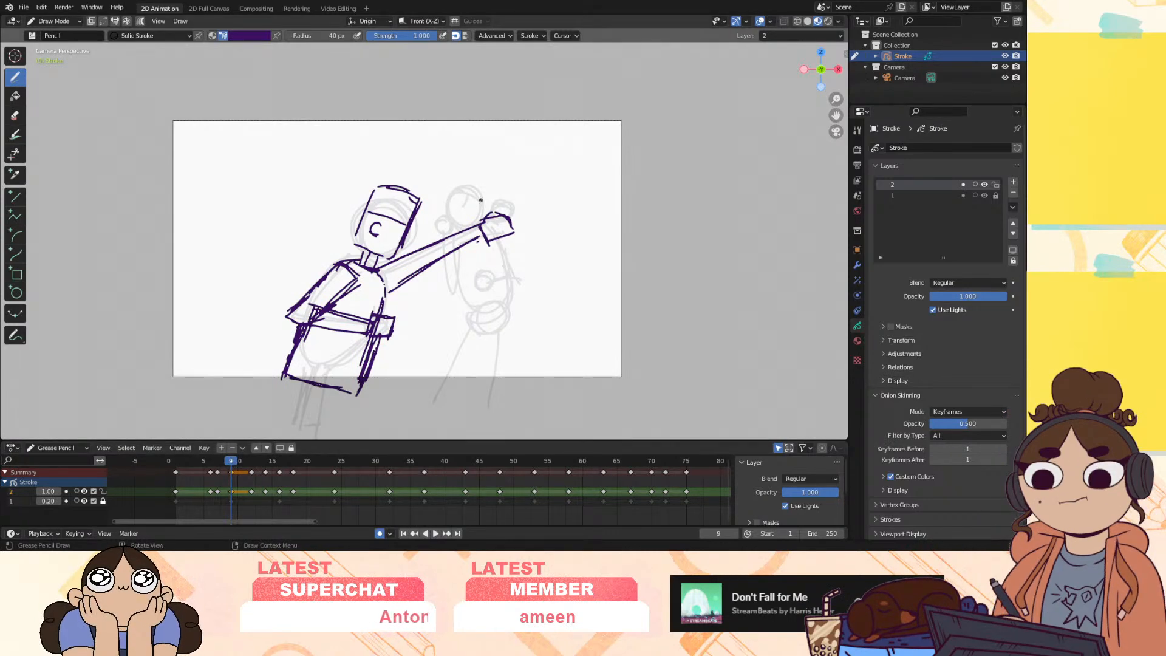
pyautogui.moveTo(458, 187)
pyautogui.mouseDown()
pyautogui.moveTo(475, 222)
pyautogui.moveTo(451, 193)
pyautogui.moveTo(493, 201)
pyautogui.moveTo(441, 218)
pyautogui.moveTo(450, 283)
pyautogui.mouseUp()
pyautogui.moveTo(441, 243); pyautogui.dragTo(452, 287)
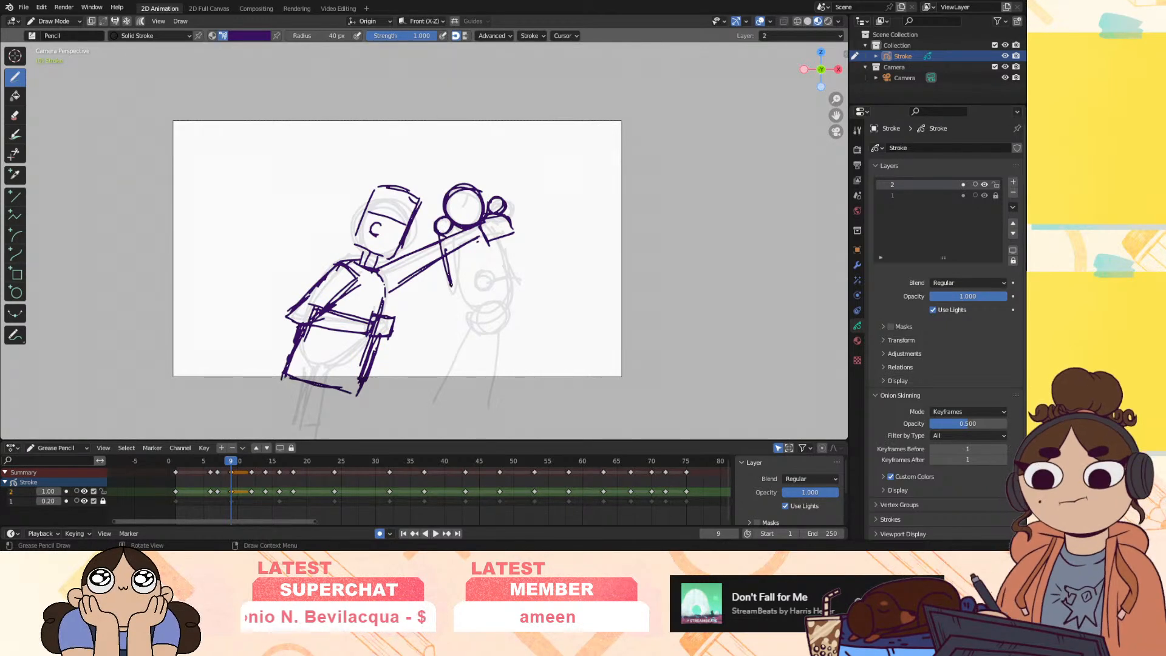
pyautogui.moveTo(457, 236)
pyautogui.mouseDown()
pyautogui.moveTo(455, 283)
pyautogui.moveTo(460, 270)
pyautogui.mouseUp()
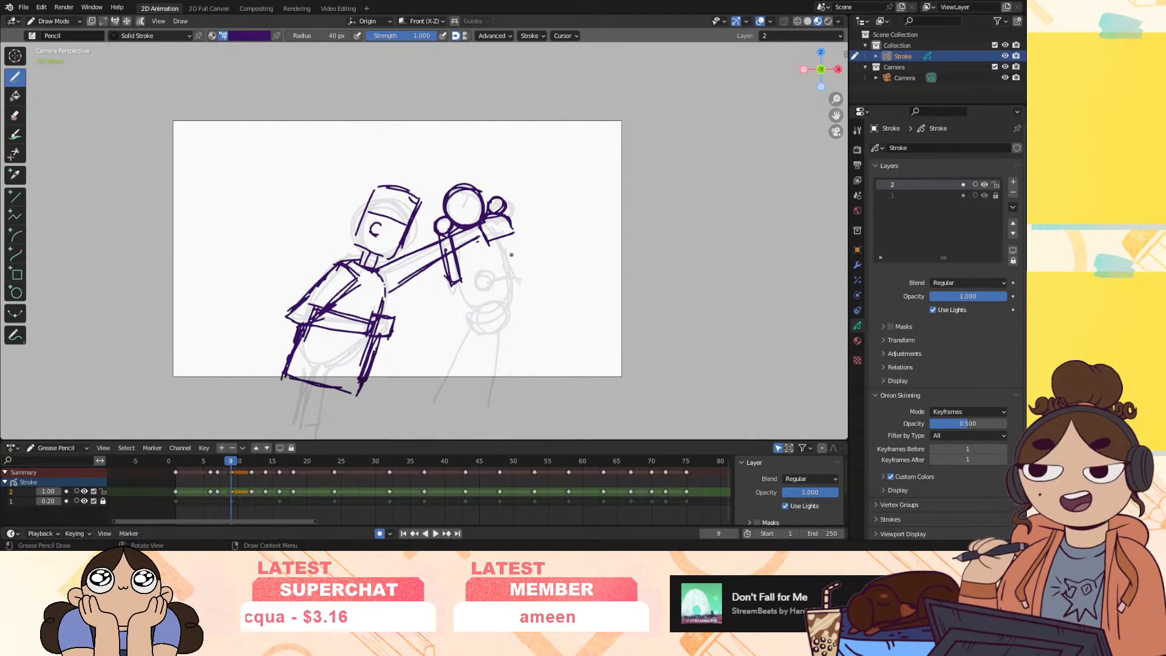
# Draw the smaller figure's other arm bent across the chest with a round hand on frame 9, erasing the overlapping shoulder circle
pyautogui.moveTo(509, 232); pyautogui.dragTo(512, 259)
pyautogui.moveTo(505, 198)
pyautogui.keyDown('ctrl'); pyautogui.mouseDown()
pyautogui.moveTo(515, 248)
pyautogui.moveTo(497, 281)
pyautogui.mouseUp(); pyautogui.keyUp('ctrl')
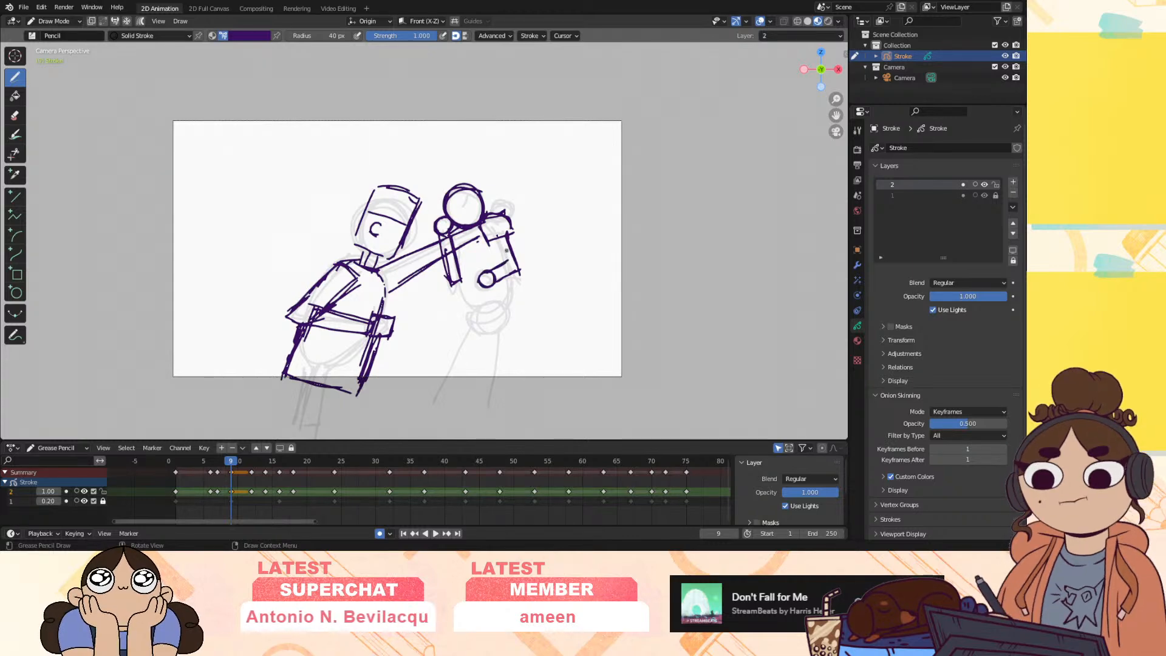
pyautogui.moveTo(496, 240); pyautogui.dragTo(506, 262)
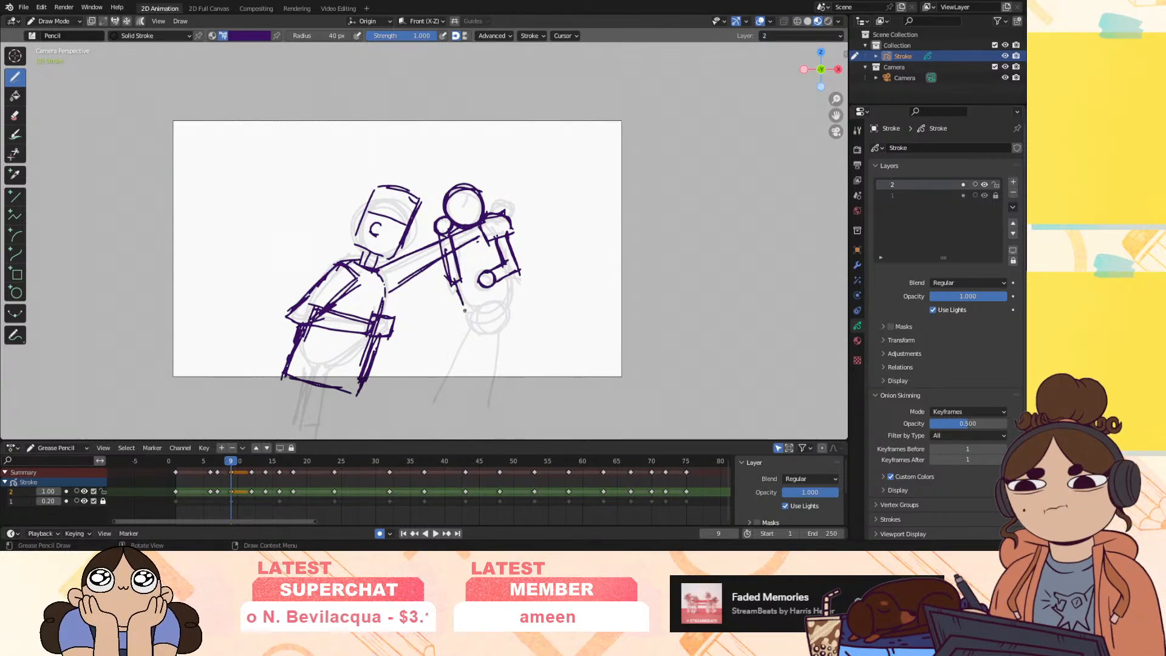
# Draw the smaller figure's torso sides, hip band and spread legs on frame 9, erasing and redrawing the lines around the hips
pyautogui.moveTo(514, 273)
pyautogui.mouseDown()
pyautogui.moveTo(517, 300)
pyautogui.moveTo(499, 326)
pyautogui.moveTo(512, 351)
pyautogui.mouseUp()
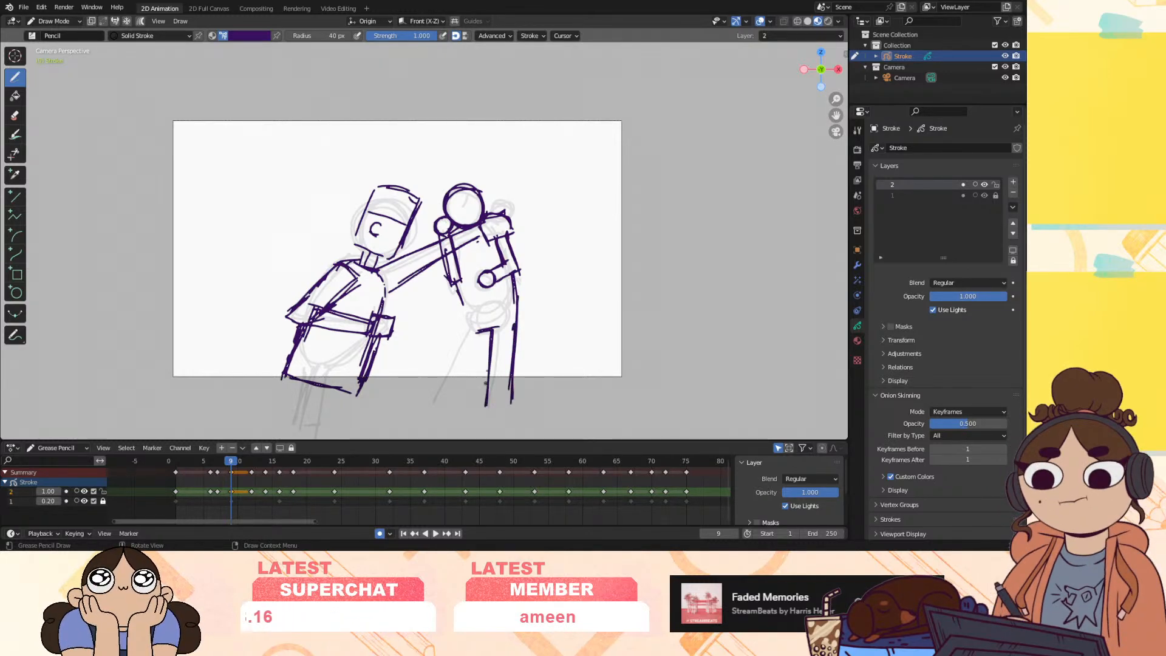
pyautogui.moveTo(478, 322)
pyautogui.mouseDown()
pyautogui.moveTo(497, 320)
pyautogui.moveTo(493, 350)
pyautogui.mouseUp()
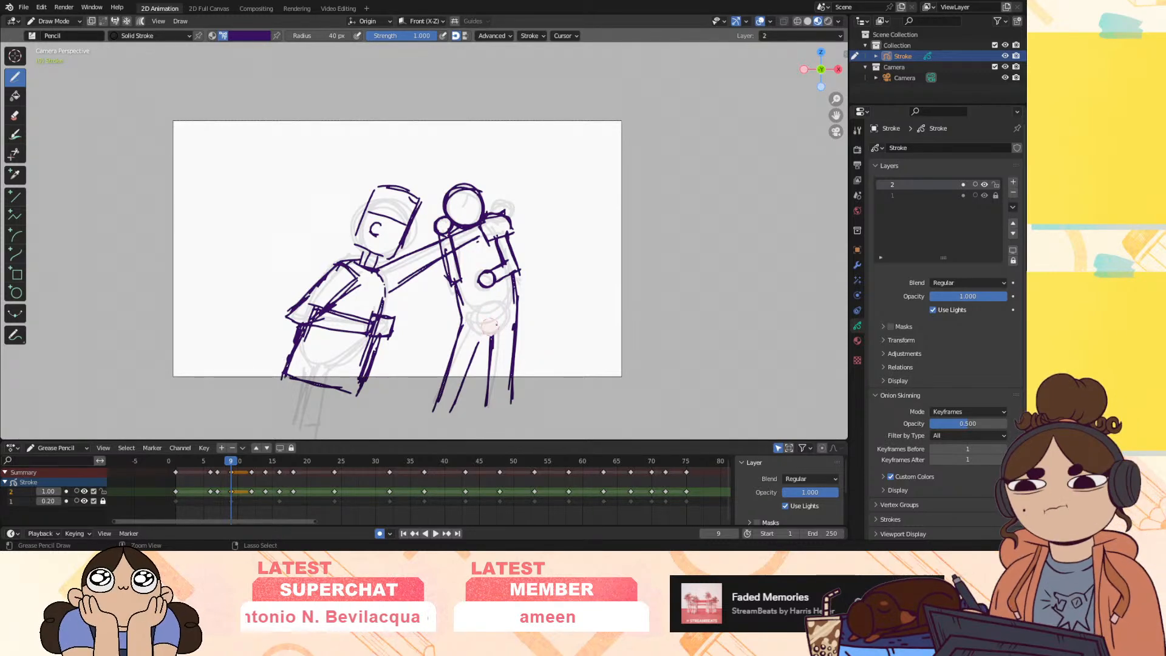
pyautogui.moveTo(459, 325)
pyautogui.keyDown('ctrl'); pyautogui.mouseDown()
pyautogui.moveTo(497, 335)
pyautogui.moveTo(547, 310)
pyautogui.moveTo(474, 406)
pyautogui.moveTo(489, 372)
pyautogui.mouseUp(); pyautogui.keyUp('ctrl')
pyautogui.moveTo(459, 316)
pyautogui.mouseDown()
pyautogui.moveTo(518, 307)
pyautogui.moveTo(459, 333)
pyautogui.mouseUp()
pyautogui.moveTo(519, 297)
pyautogui.mouseDown()
pyautogui.moveTo(519, 332)
pyautogui.moveTo(470, 338)
pyautogui.moveTo(516, 346)
pyautogui.moveTo(508, 398)
pyautogui.mouseUp()
pyautogui.moveTo(496, 338); pyautogui.dragTo(490, 405)
pyautogui.moveTo(462, 332); pyautogui.dragTo(433, 411)
pyautogui.moveTo(486, 337); pyautogui.dragTo(451, 404)
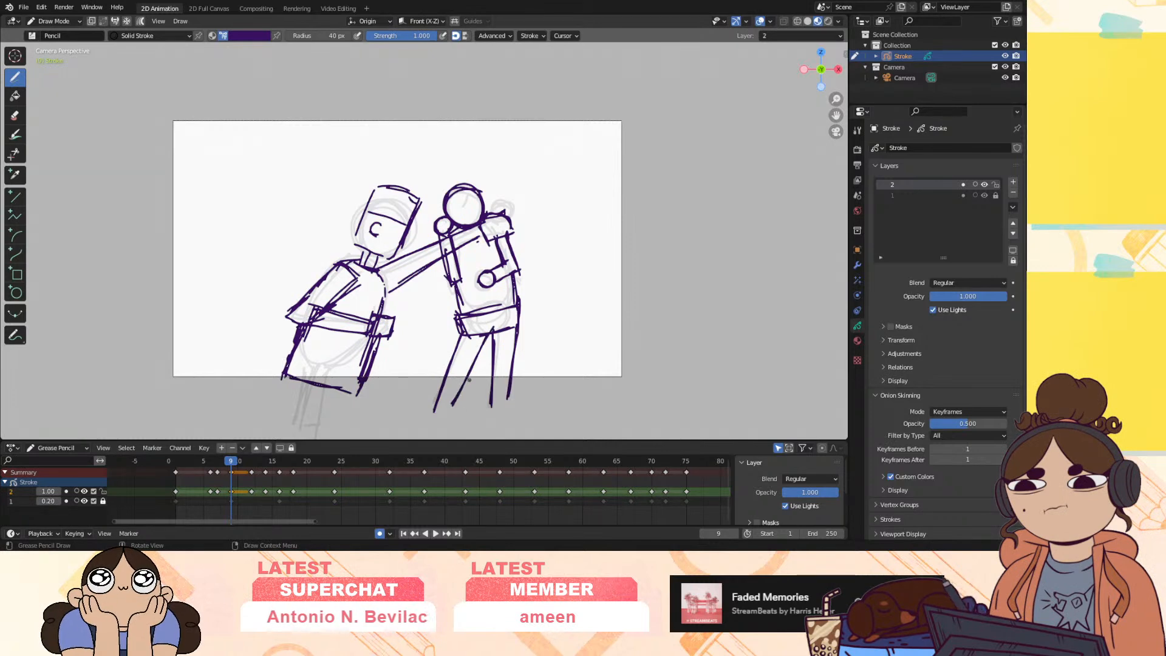
# Return to frame 1 and add a new Grease Pencil layer directly above layer 1
pyautogui.press('space')
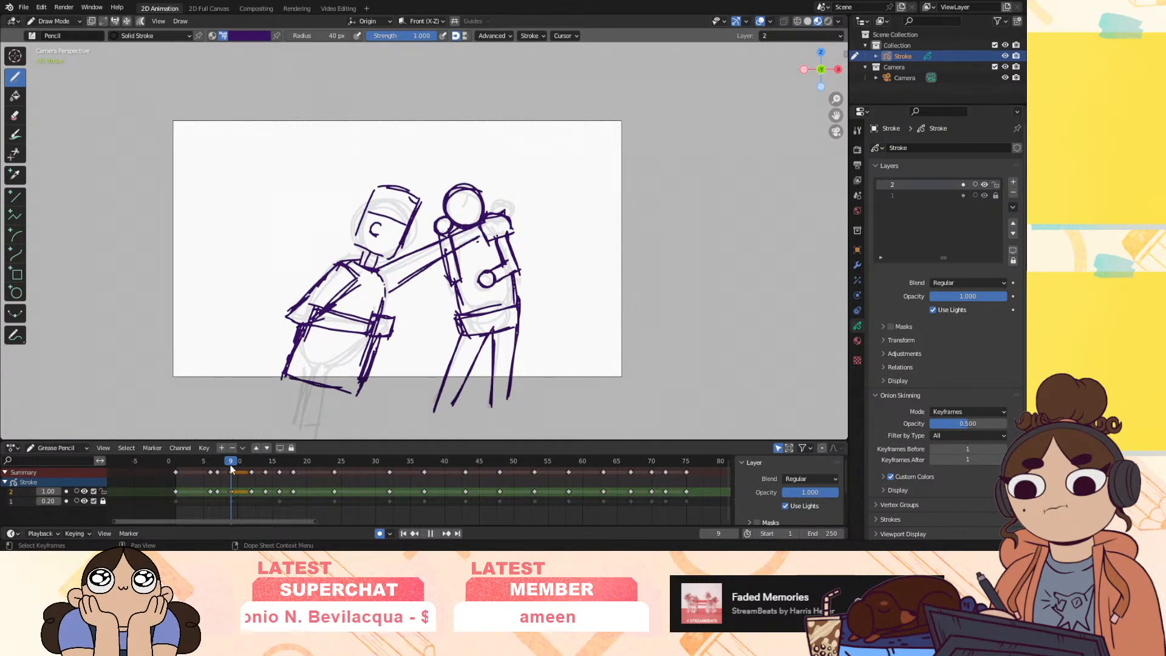
pyautogui.press('Escape')
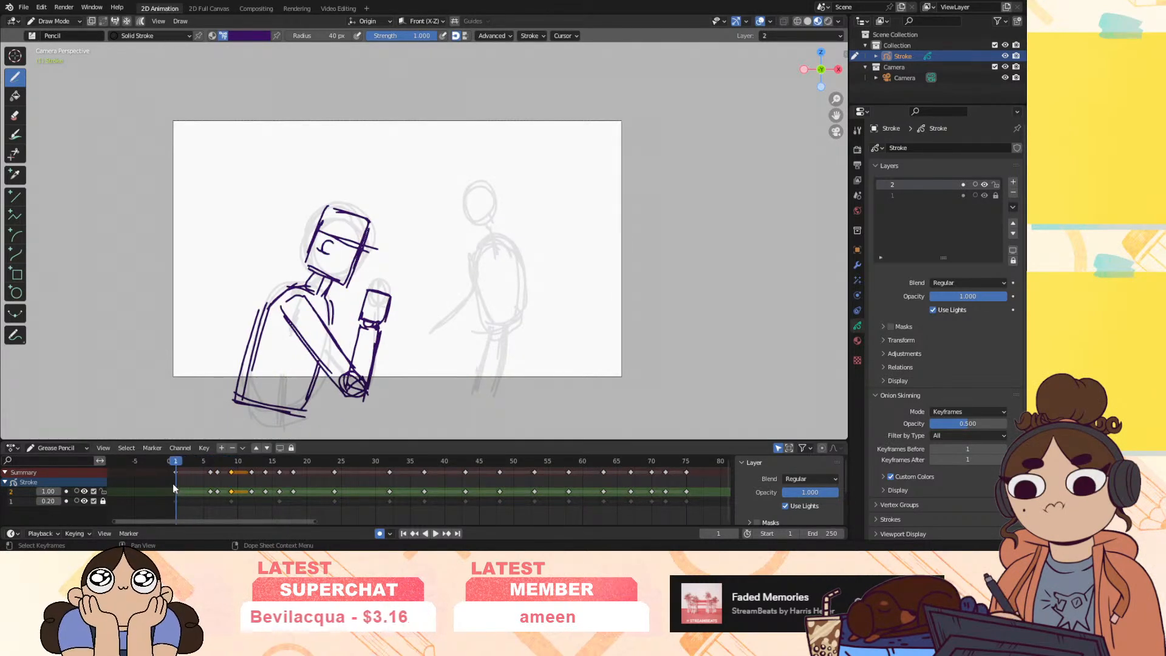
pyautogui.click(24, 501)
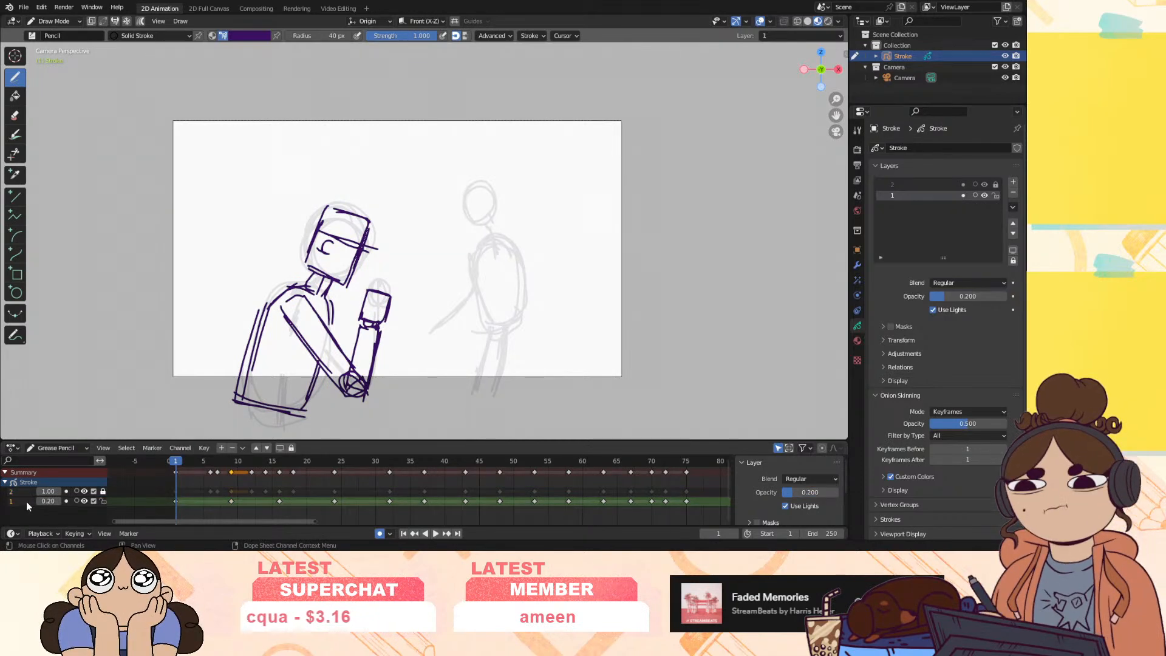
pyautogui.click(1013, 182)
# Draw the smaller figure's round head, neck, boxy torso and tilted pelvis on frame 1 of the new layer
pyautogui.moveTo(485, 224)
pyautogui.mouseDown()
pyautogui.moveTo(479, 184)
pyautogui.moveTo(475, 229)
pyautogui.moveTo(518, 229)
pyautogui.moveTo(525, 313)
pyautogui.mouseUp()
pyautogui.moveTo(499, 238)
pyautogui.mouseDown()
pyautogui.moveTo(514, 312)
pyautogui.moveTo(527, 313)
pyautogui.moveTo(476, 337)
pyautogui.mouseUp()
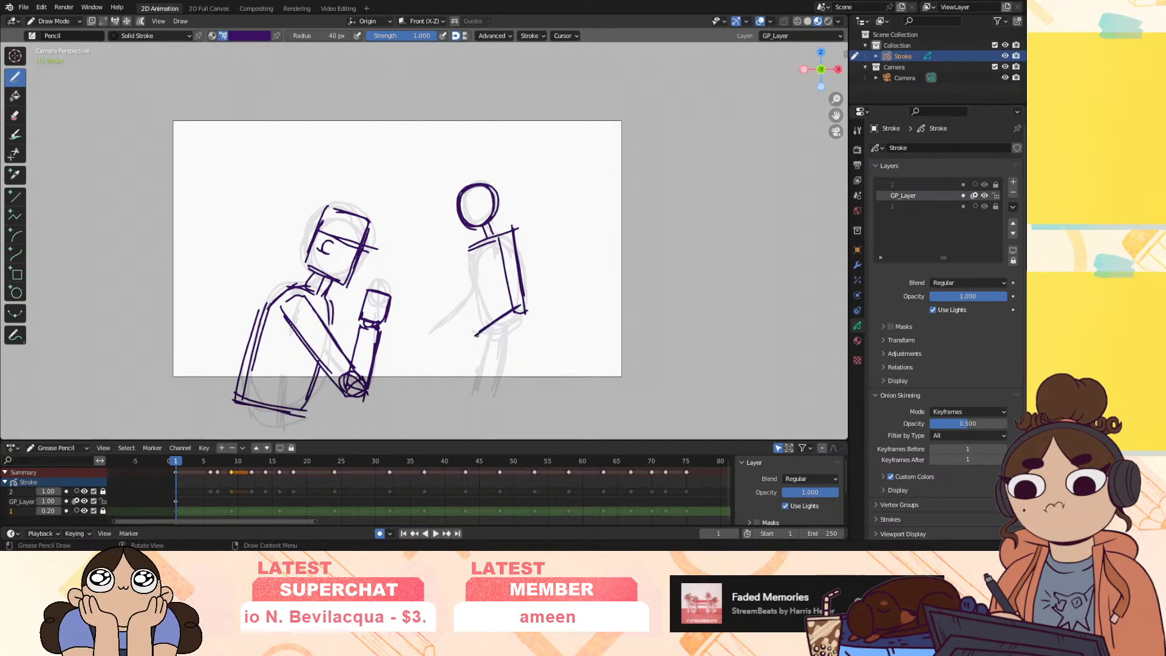
pyautogui.moveTo(469, 246); pyautogui.dragTo(491, 323)
pyautogui.moveTo(466, 258); pyautogui.dragTo(470, 269)
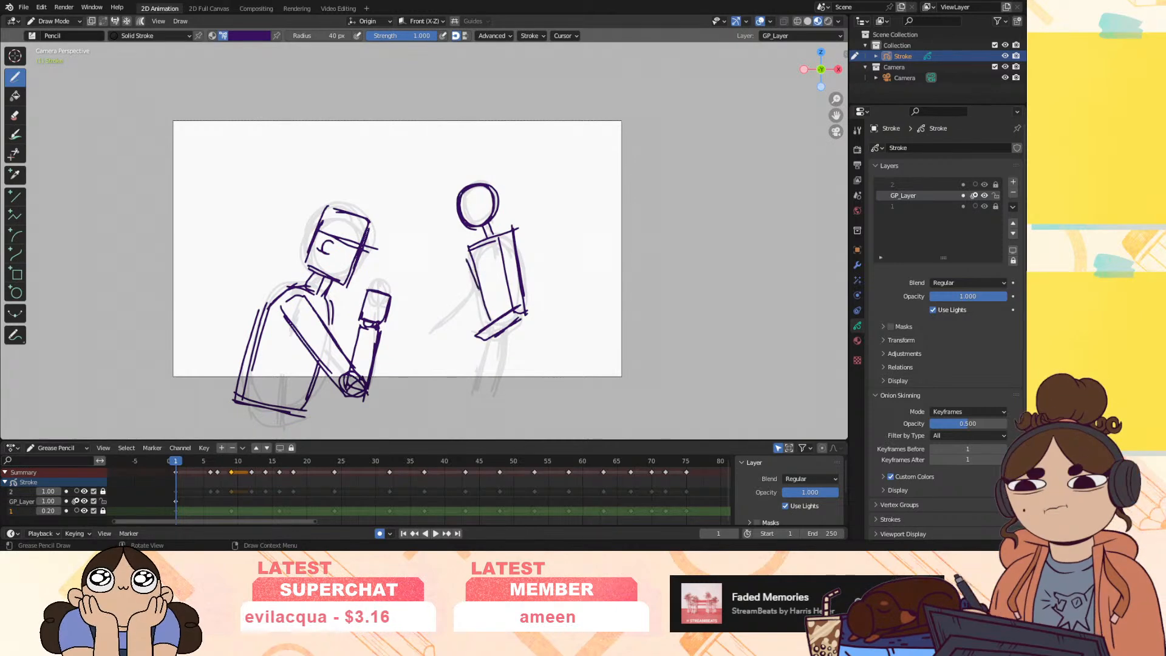
pyautogui.moveTo(529, 314); pyautogui.dragTo(481, 338)
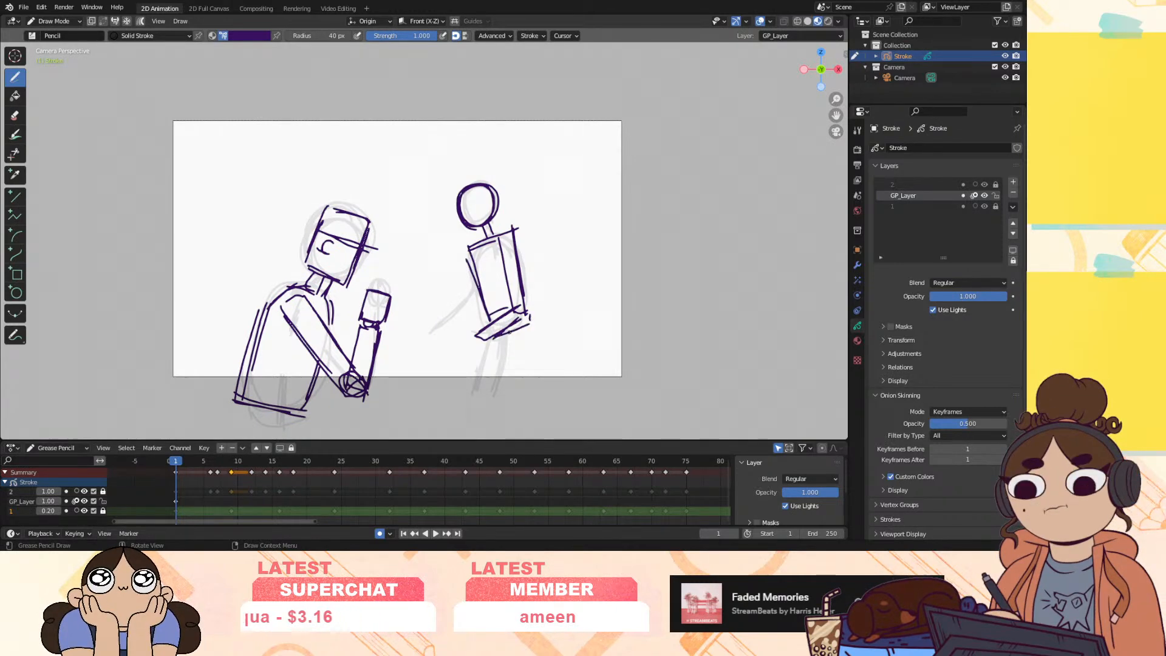
# Draw the smaller figure's legs and forward-reaching arms with round hands on frame 1, checking the pose against frame 9
pyautogui.moveTo(231, 474)
pyautogui.mouseDown()
pyautogui.moveTo(255, 475)
pyautogui.moveTo(177, 487)
pyautogui.mouseUp()
pyautogui.moveTo(504, 333); pyautogui.dragTo(502, 391)
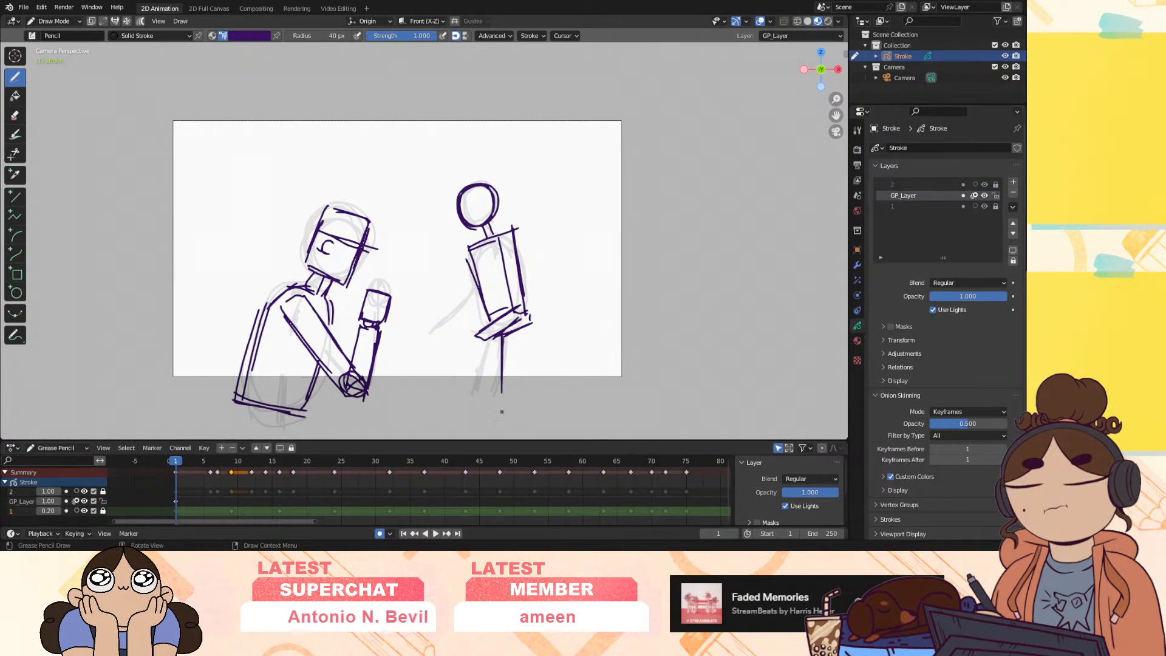
pyautogui.moveTo(530, 325); pyautogui.dragTo(522, 392)
pyautogui.moveTo(535, 324)
pyautogui.mouseDown()
pyautogui.moveTo(526, 368)
pyautogui.moveTo(479, 405)
pyautogui.mouseUp()
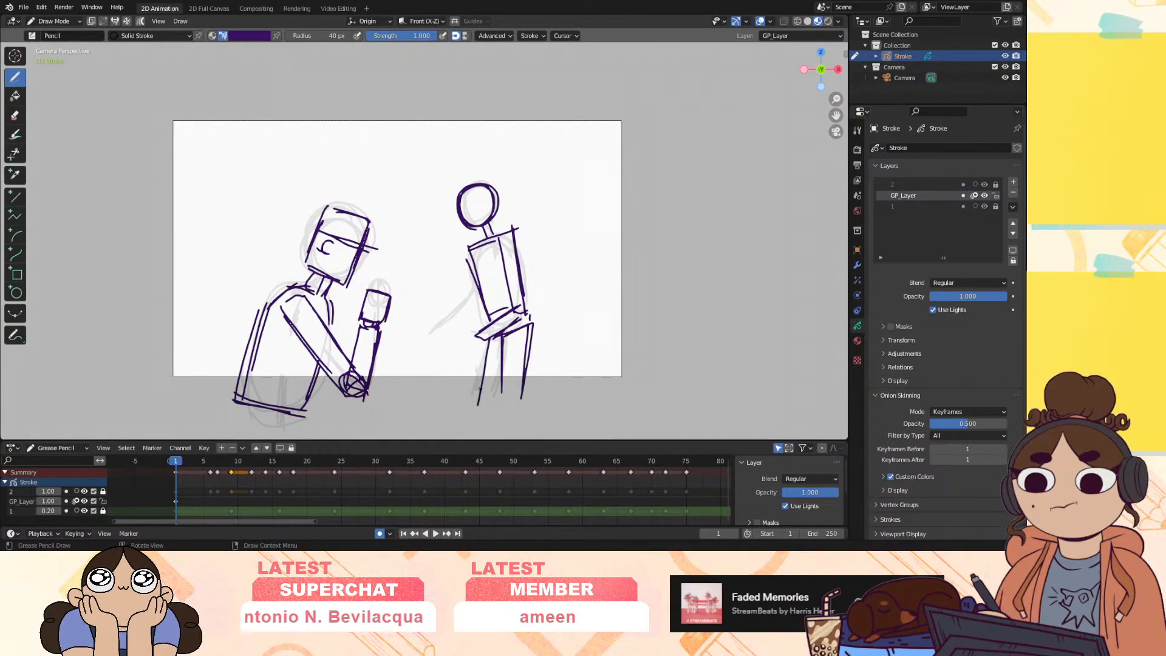
pyautogui.moveTo(469, 245)
pyautogui.mouseDown()
pyautogui.moveTo(471, 288)
pyautogui.moveTo(439, 314)
pyautogui.moveTo(481, 307)
pyautogui.moveTo(436, 327)
pyautogui.moveTo(442, 309)
pyautogui.mouseUp()
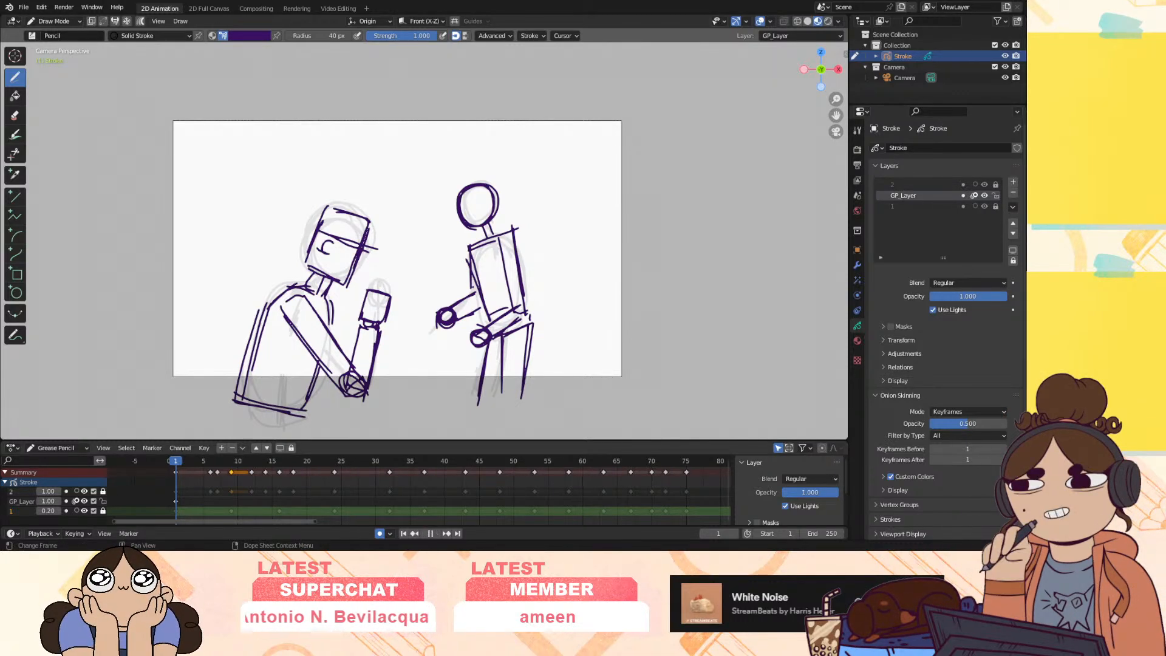
# Review both figures' poses by scrubbing back and forth between frames 1 and 18
pyautogui.press('space')
pyautogui.moveTo(227, 517); pyautogui.dragTo(287, 497)
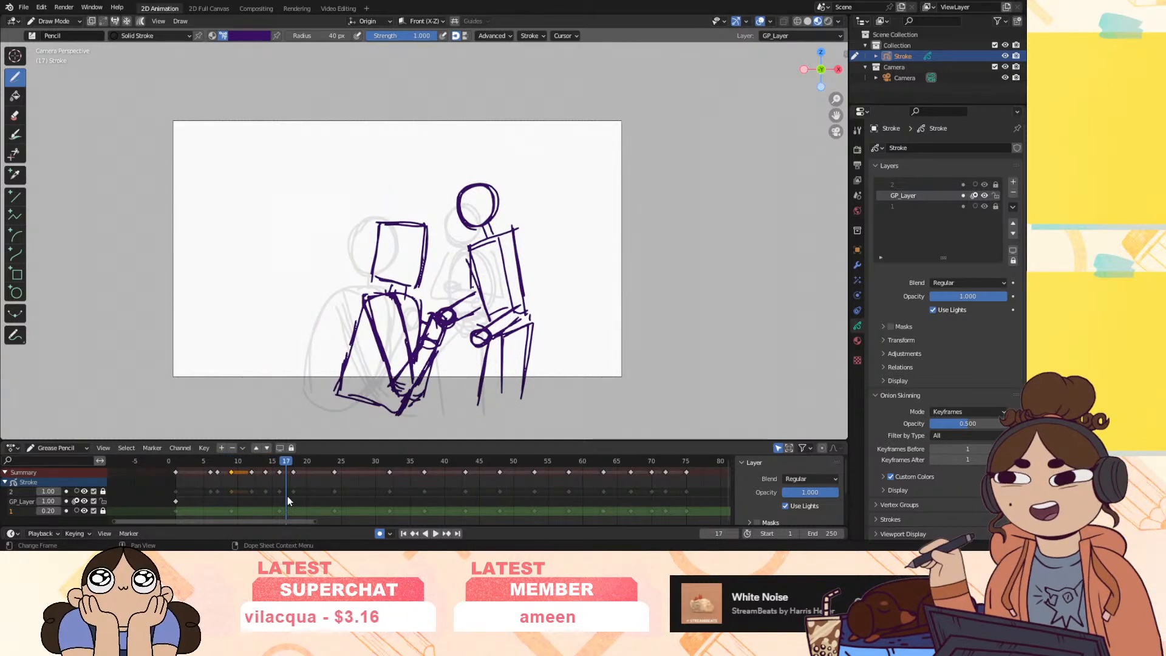
pyautogui.click(230, 495)
pyautogui.press('space')
pyautogui.moveTo(230, 495)
pyautogui.mouseDown()
pyautogui.moveTo(308, 486)
pyautogui.moveTo(297, 486)
pyautogui.mouseUp()
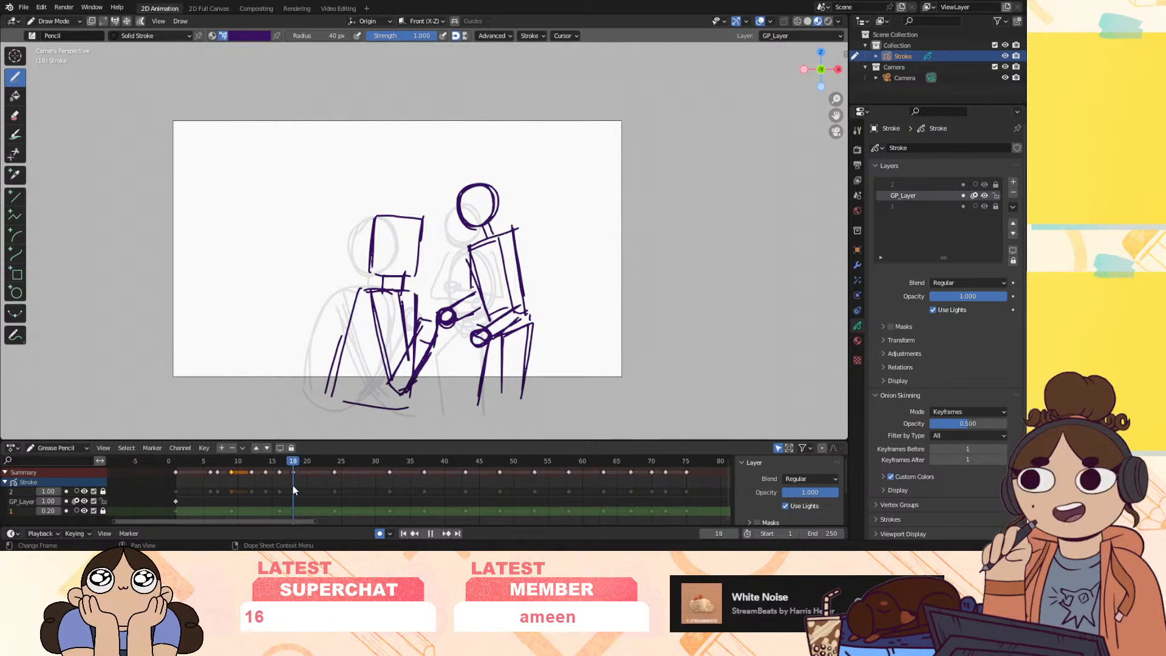
pyautogui.click(227, 492)
pyautogui.moveTo(225, 493)
pyautogui.mouseDown()
pyautogui.moveTo(210, 500)
pyautogui.moveTo(264, 497)
pyautogui.moveTo(172, 518)
pyautogui.mouseUp()
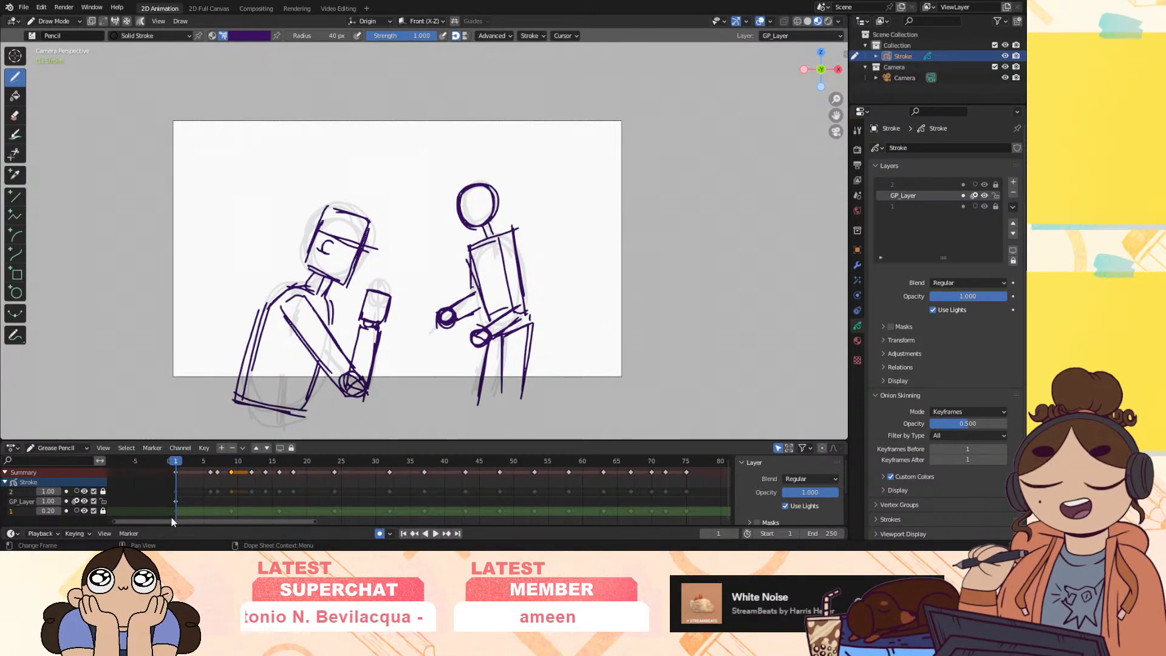
# Inspect the drawings from an angled 3D view and return to the camera view on frame 1
pyautogui.moveTo(821, 70); pyautogui.dragTo(851, 101)
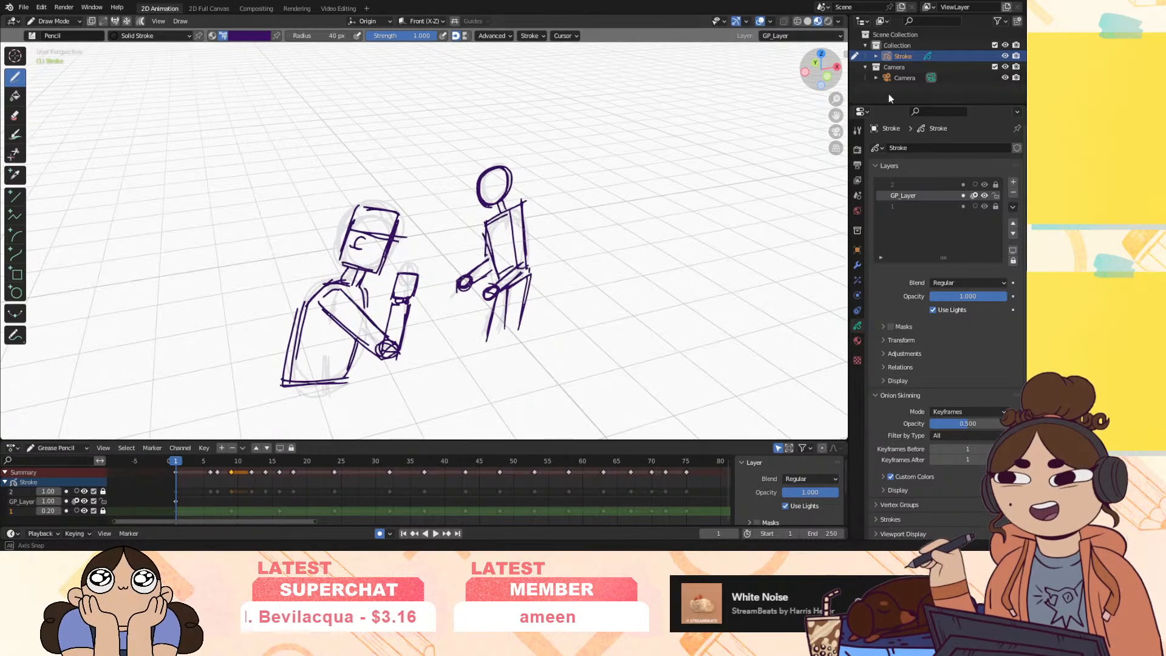
pyautogui.moveTo(822, 58); pyautogui.dragTo(753, 44)
pyautogui.click(837, 131)
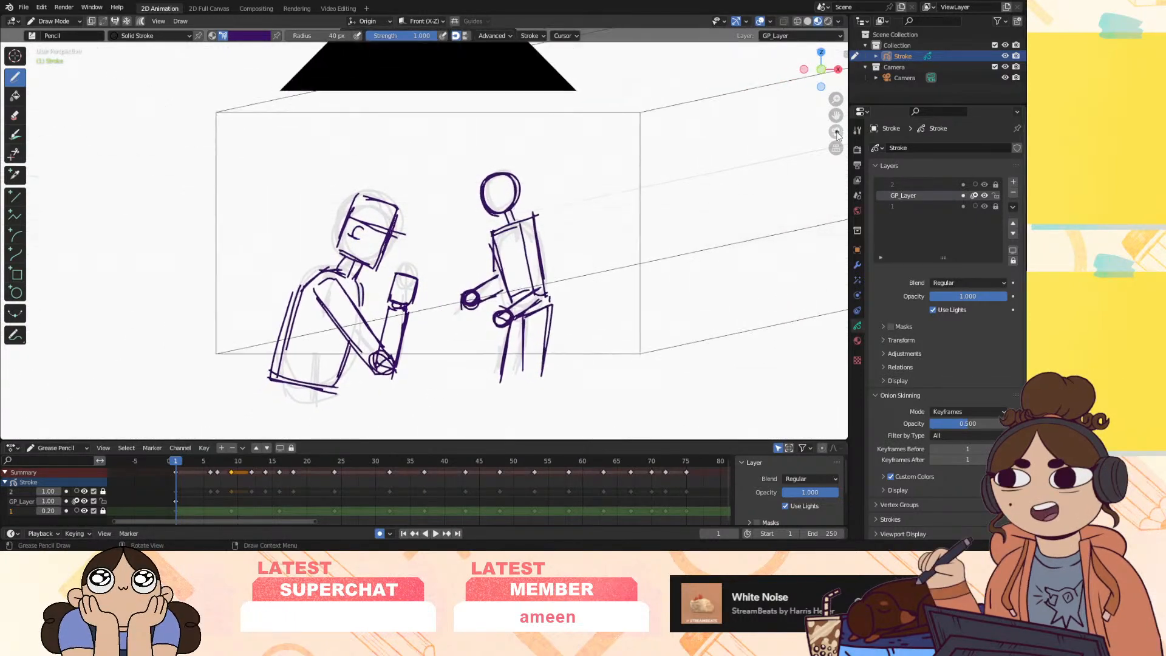
pyautogui.press('space')
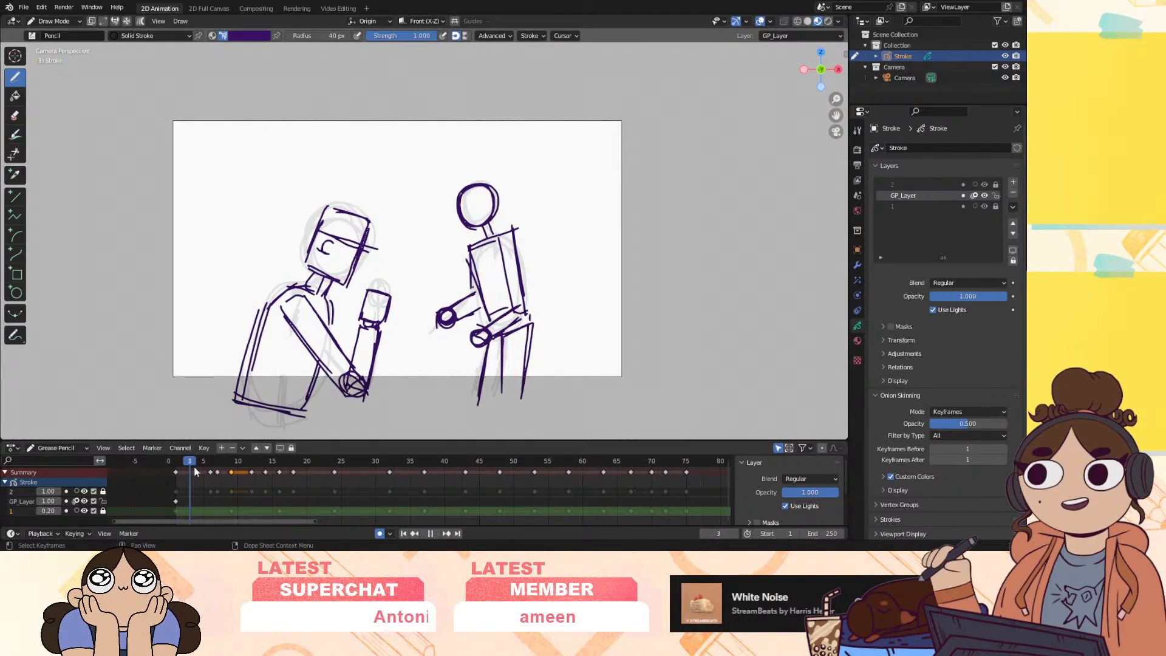
pyautogui.press('space')
pyautogui.click(175, 468)
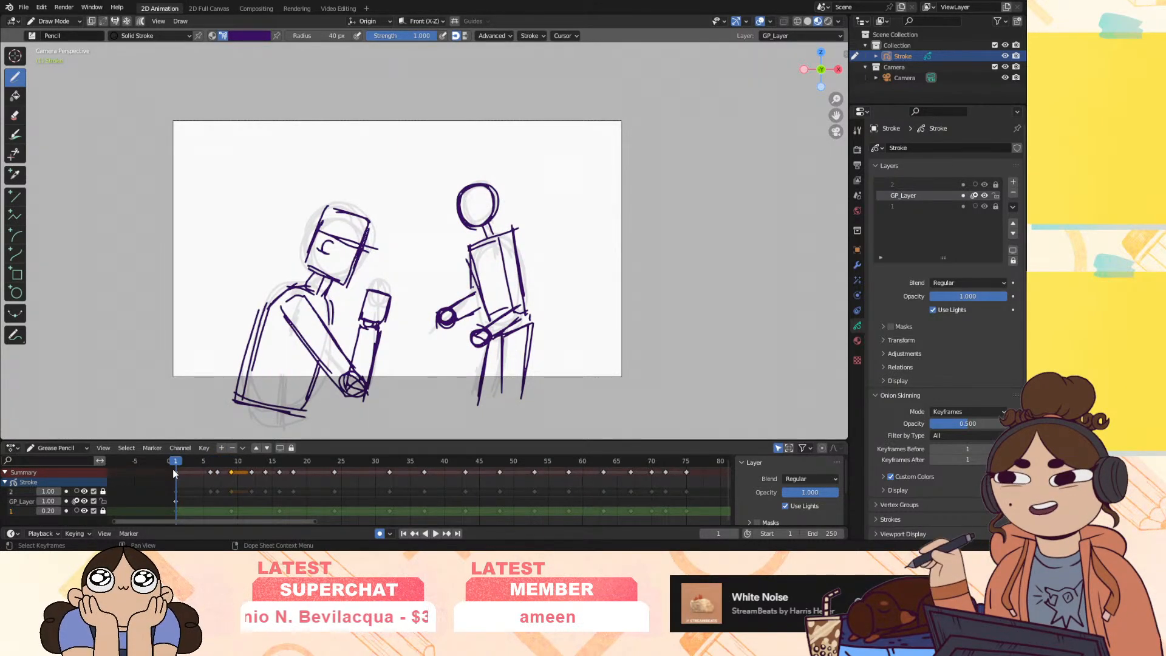
# Insert a blank keyframe on frame 9 of GP_Layer so the smaller figure's frame 1 pose ends there
pyautogui.press('space')
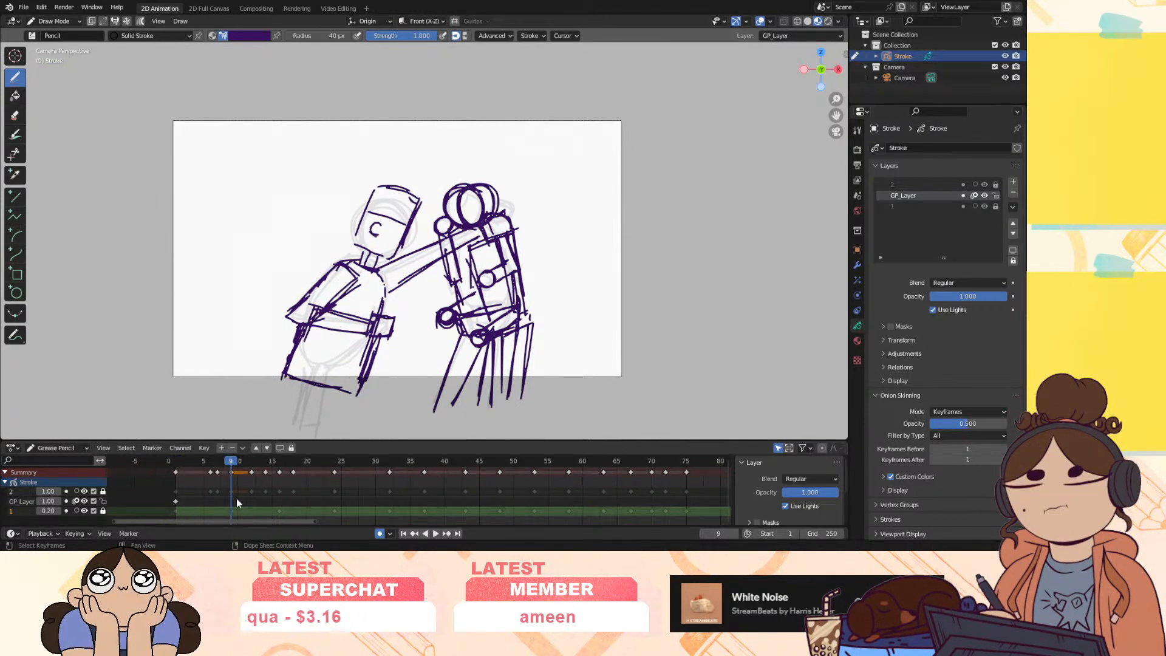
pyautogui.click(232, 501)
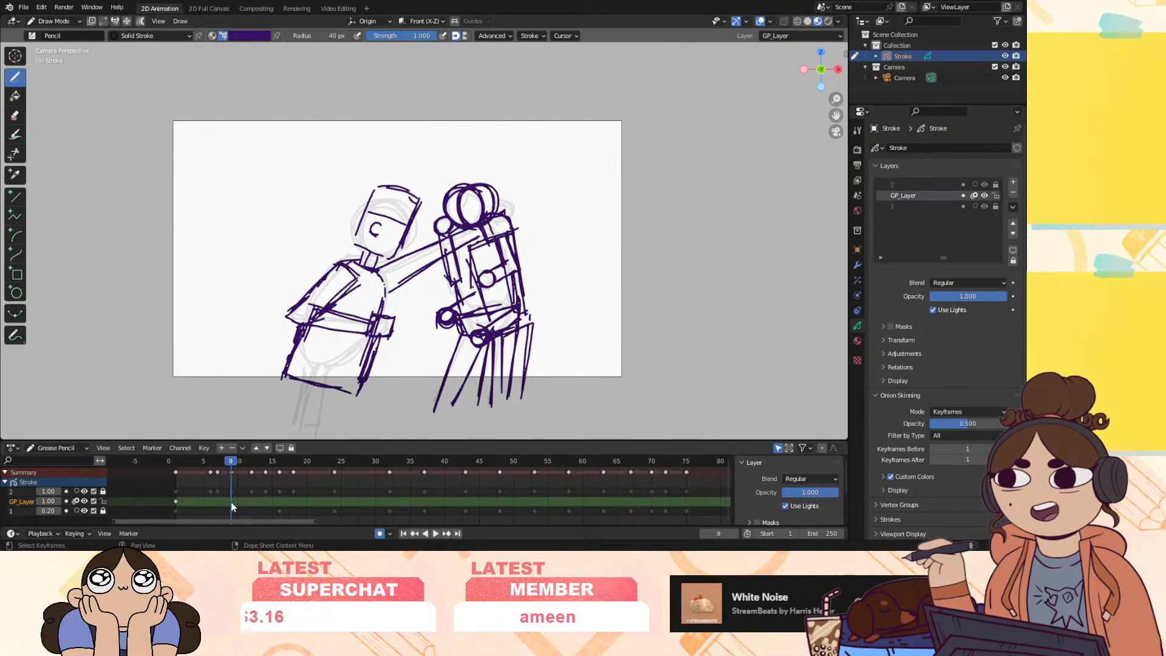
pyautogui.press('i')
pyautogui.click(234, 502)
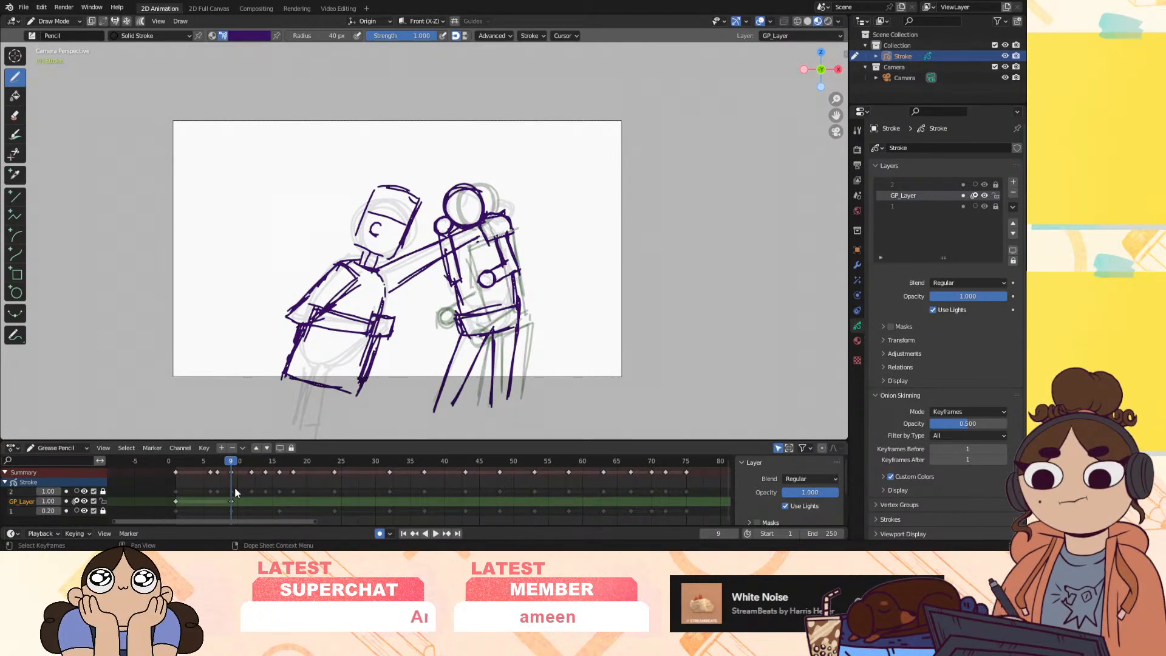
# Compare the smaller figure's poses on frames 1 and 9, and make layer 2 active on frame 9
pyautogui.press('space')
pyautogui.moveTo(231, 473)
pyautogui.mouseDown()
pyautogui.moveTo(171, 494)
pyautogui.moveTo(230, 504)
pyautogui.mouseUp()
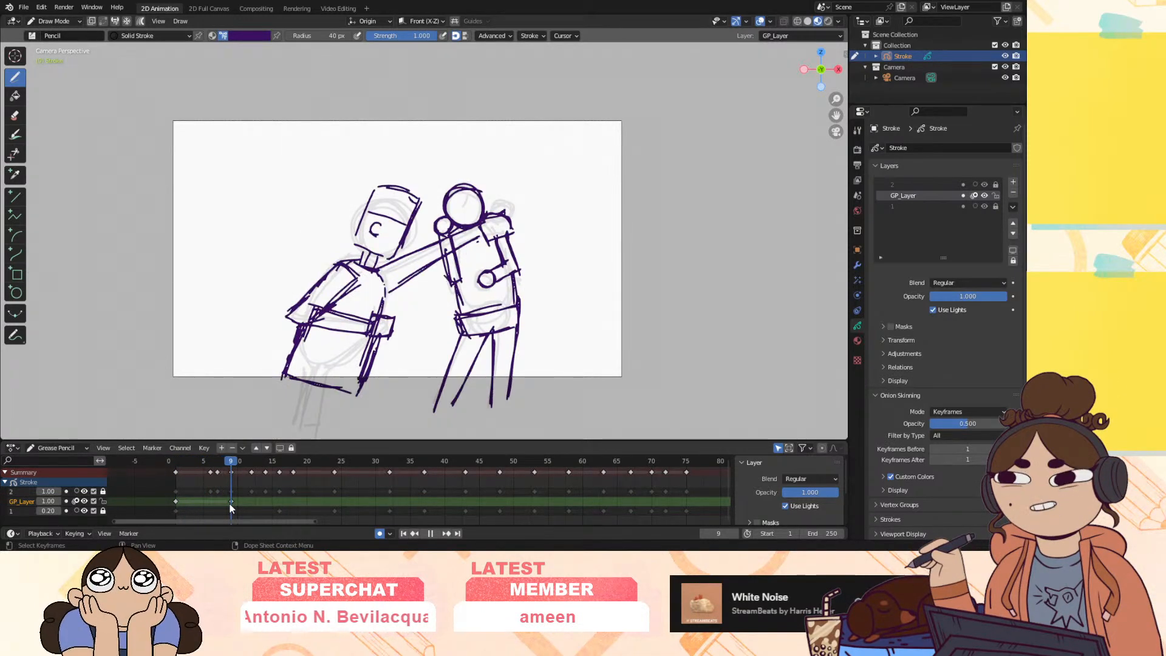
pyautogui.press('space')
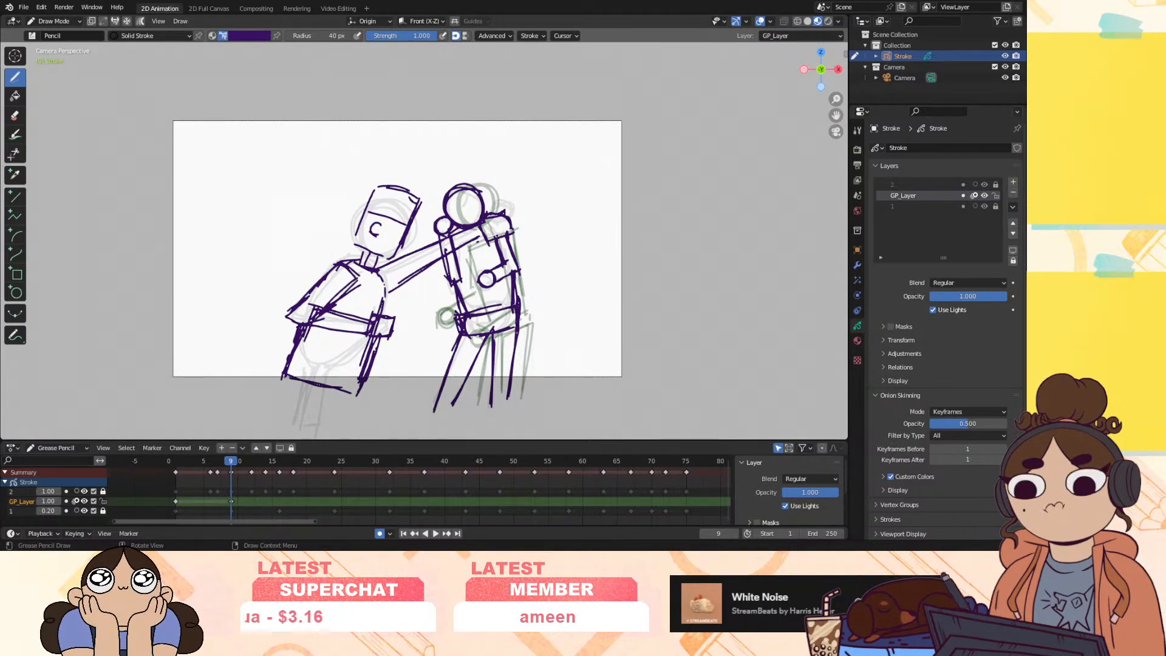
pyautogui.click(178, 462)
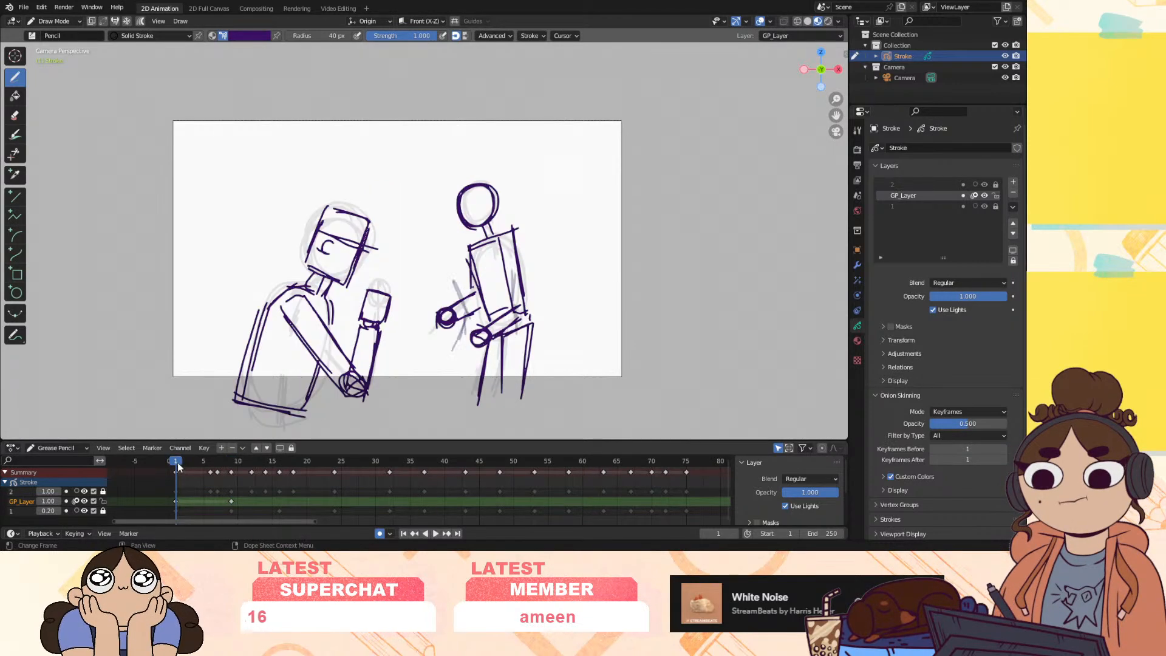
pyautogui.click(228, 462)
pyautogui.click(22, 491)
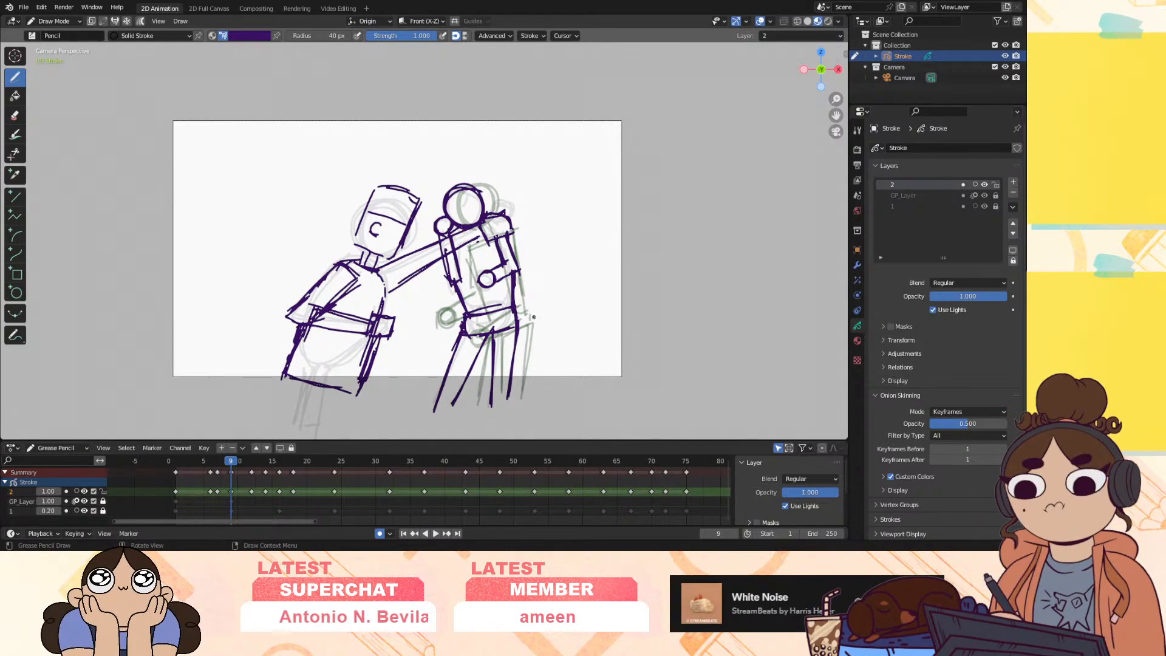
# Move to frame 12 and insert a blank keyframe there on GP_Layer
pyautogui.moveTo(231, 462); pyautogui.dragTo(251, 482)
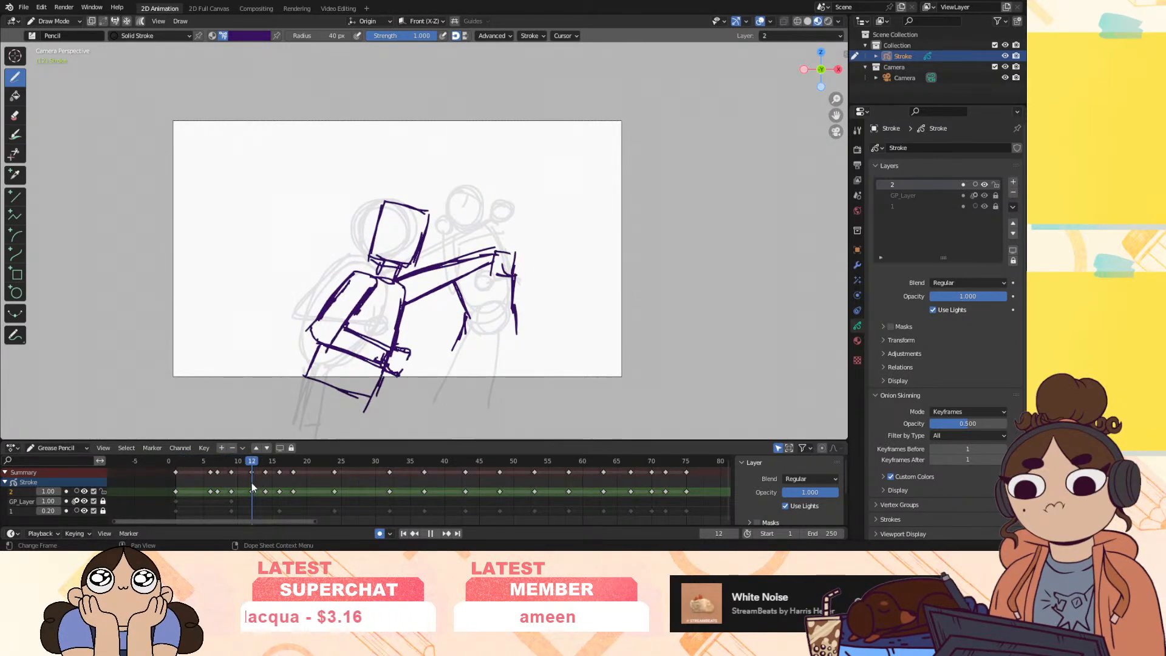
pyautogui.click(182, 501)
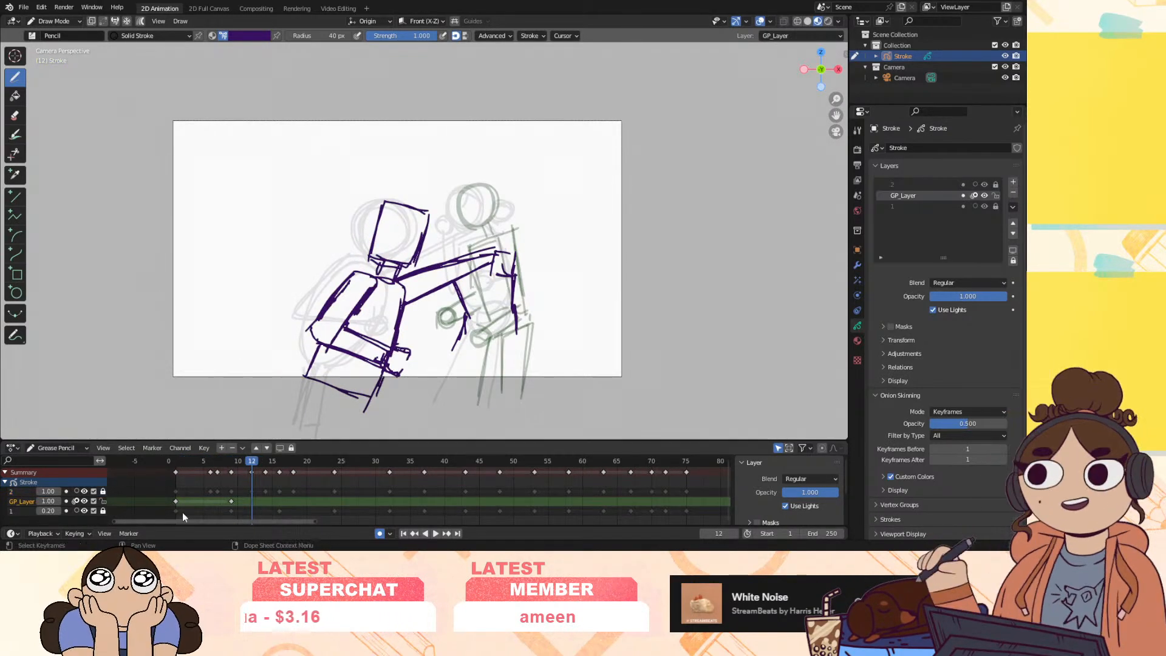
pyautogui.press('i')
pyautogui.click(256, 508)
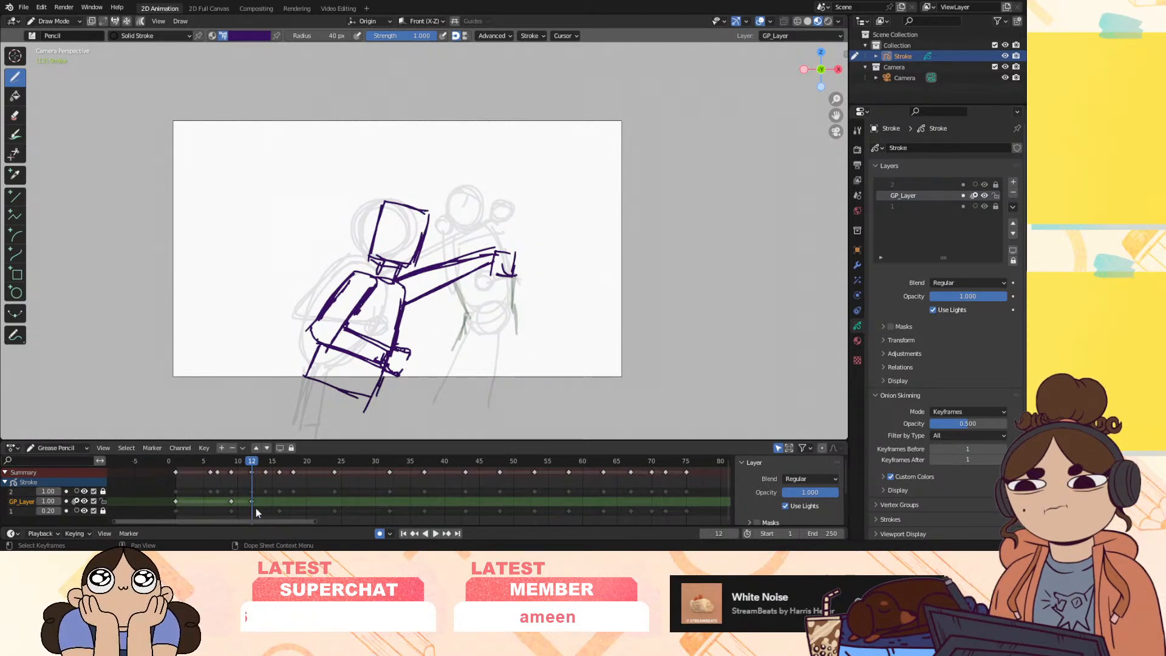
# Try merging layer 2 down into GP_Layer and check the merged frames with onion skinning off, and undo the merge
pyautogui.click(27, 490)
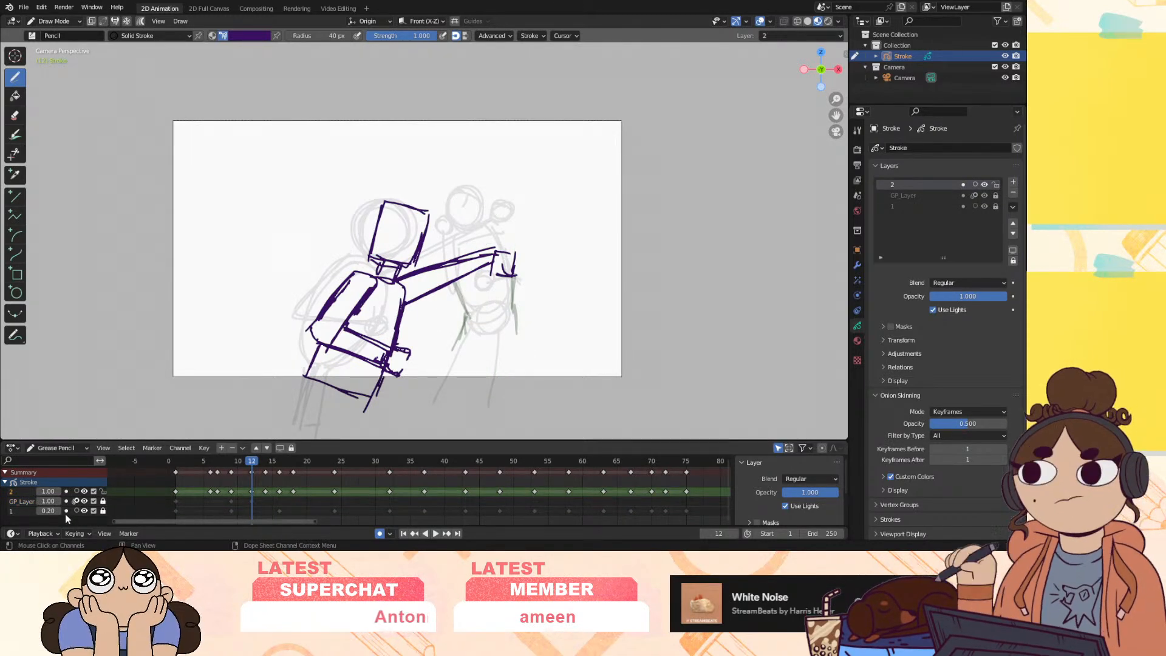
pyautogui.click(1012, 207)
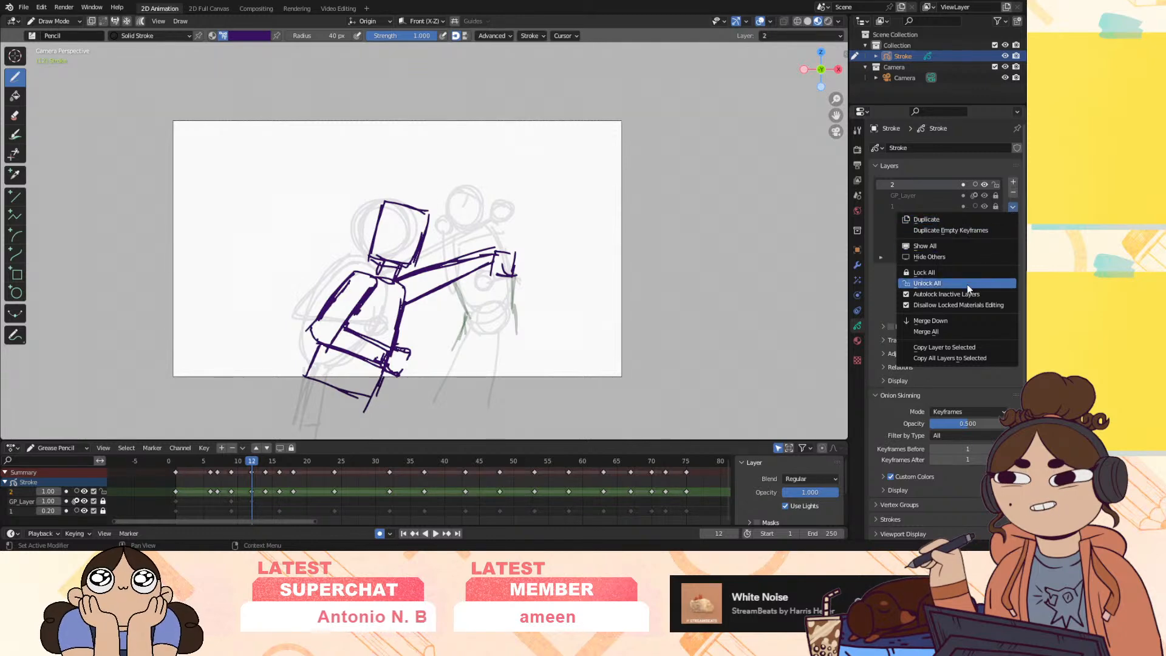
pyautogui.click(951, 319)
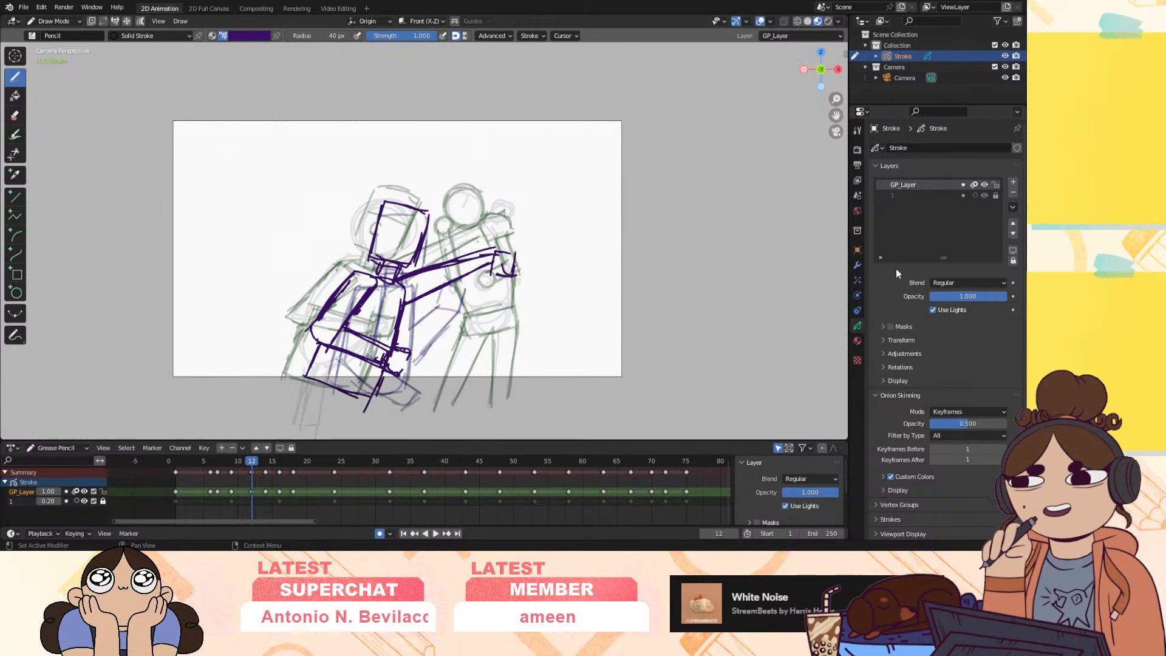
pyautogui.click(77, 492)
pyautogui.moveTo(251, 461)
pyautogui.mouseDown()
pyautogui.moveTo(199, 481)
pyautogui.moveTo(243, 494)
pyautogui.moveTo(235, 461)
pyautogui.moveTo(199, 474)
pyautogui.moveTo(225, 480)
pyautogui.moveTo(189, 497)
pyautogui.moveTo(208, 501)
pyautogui.mouseUp()
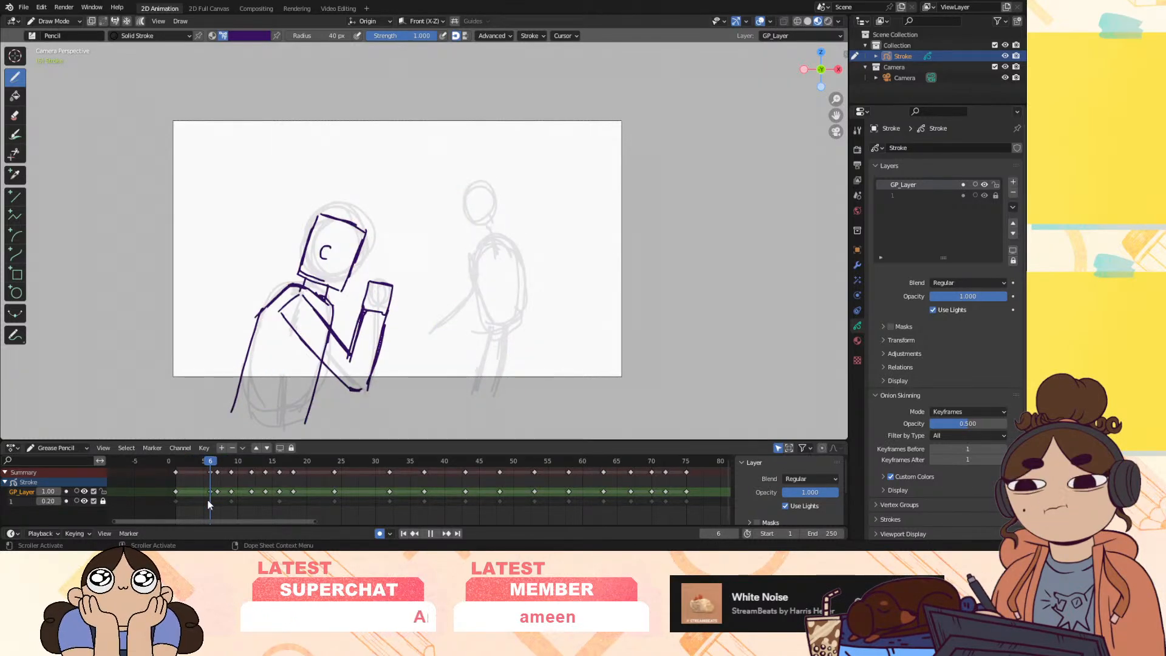
pyautogui.hotkey('ctrl', 'z')
pyautogui.hotkey('ctrl', 'z')
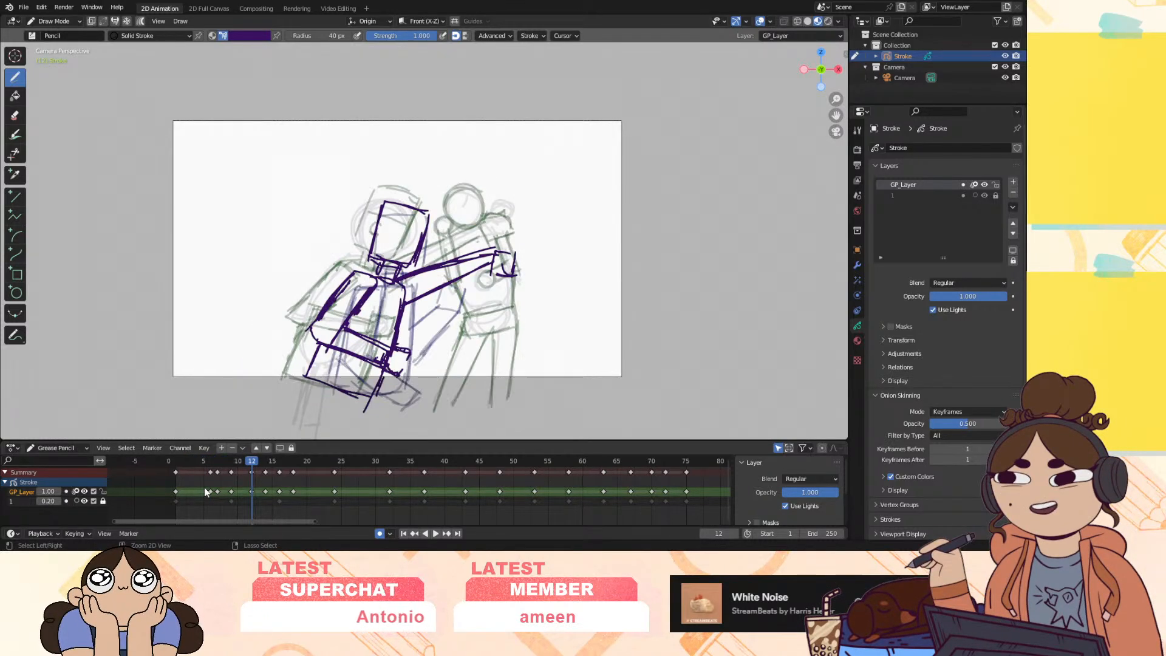
pyautogui.hotkey('ctrl', 'z')
# Duplicate GP_Layer's frame 1 drawing of the smaller figure to frames 6 and 7
pyautogui.click(213, 460)
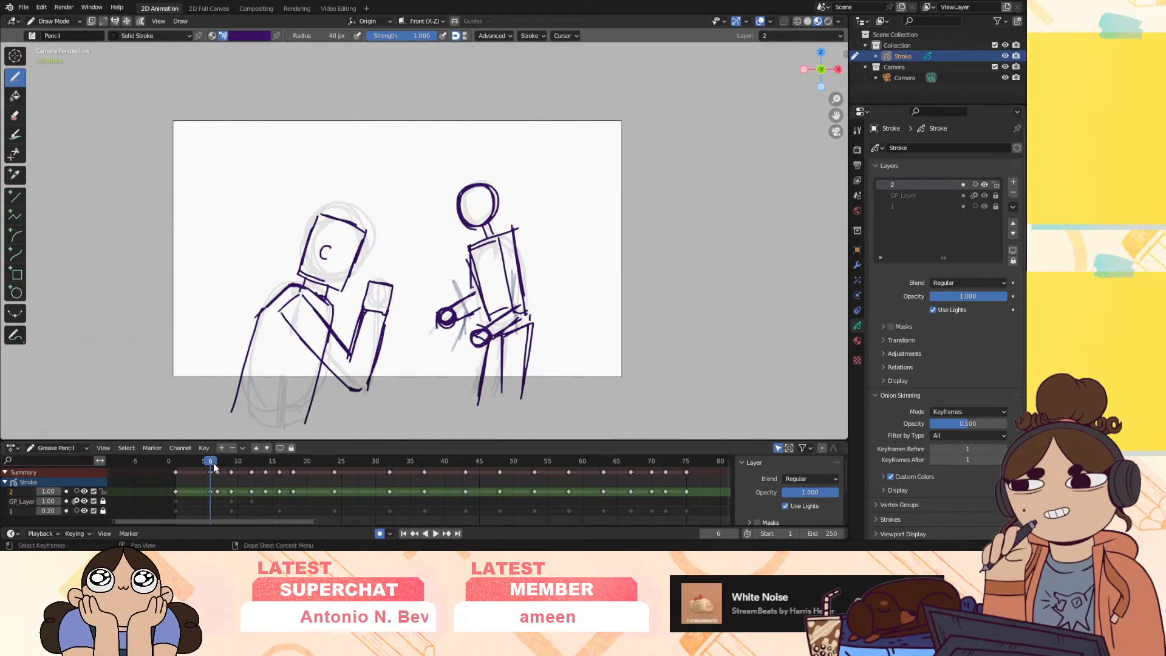
pyautogui.click(176, 501)
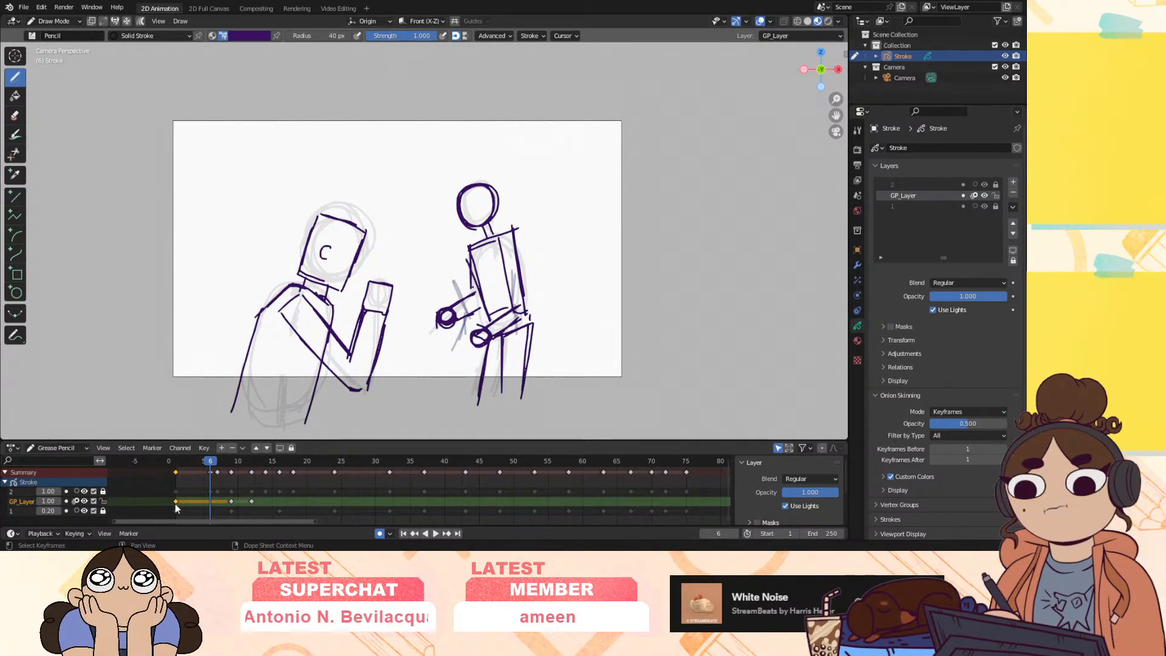
pyautogui.hotkey('shift', 'd')
pyautogui.click(211, 501)
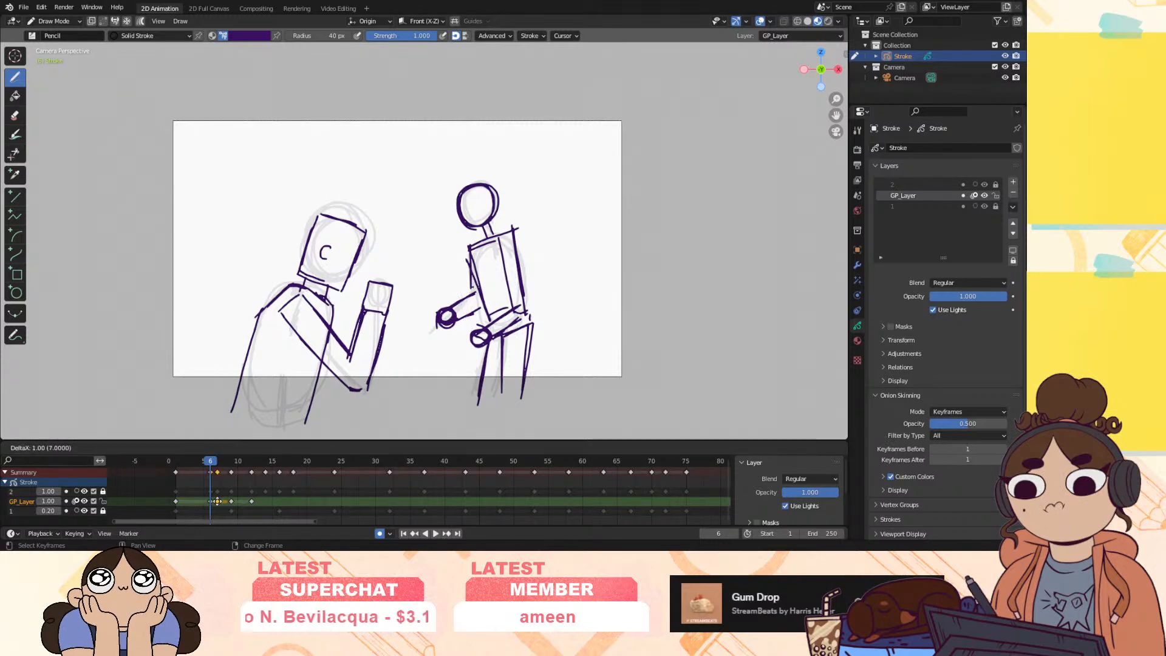
# Retry merging layer 2 down into GP_Layer from frame 4, check the frames without onion skins, and undo the merge
pyautogui.click(24, 491)
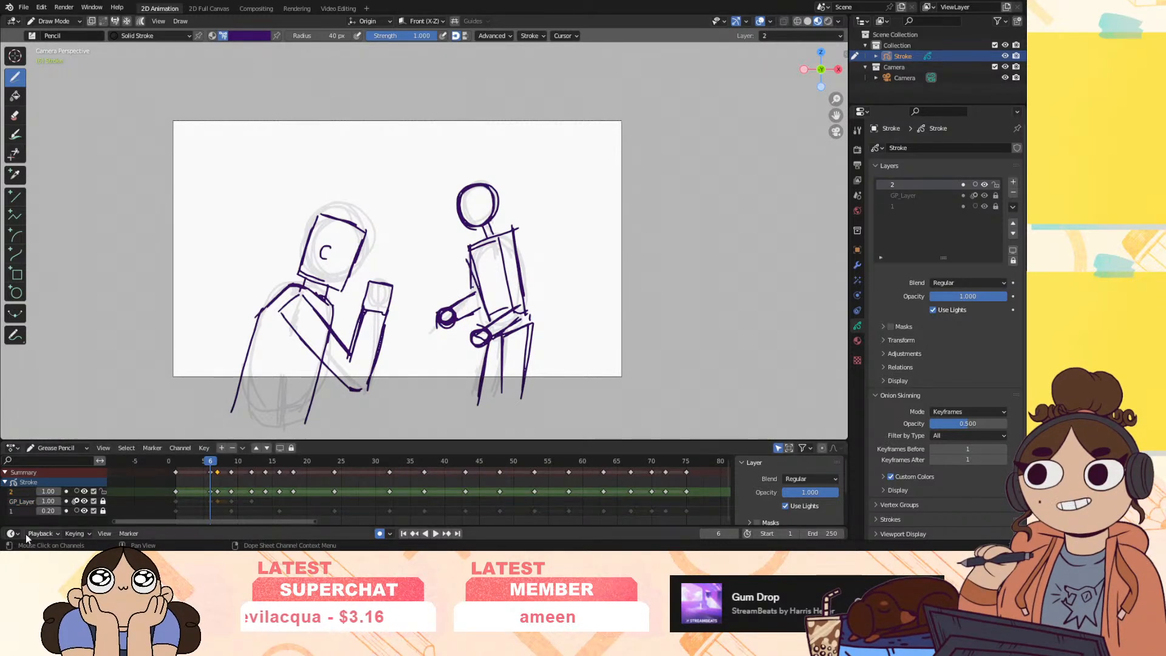
pyautogui.moveTo(211, 463)
pyautogui.mouseDown()
pyautogui.moveTo(230, 469)
pyautogui.moveTo(209, 475)
pyautogui.moveTo(240, 482)
pyautogui.moveTo(198, 490)
pyautogui.mouseUp()
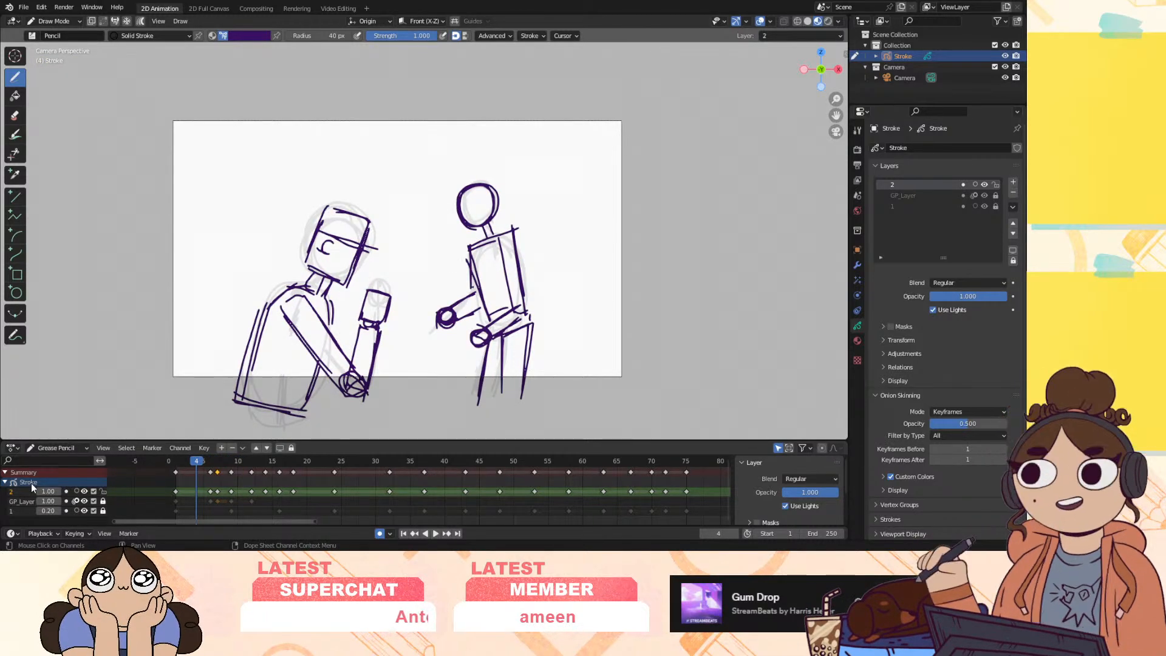
pyautogui.click(1013, 207)
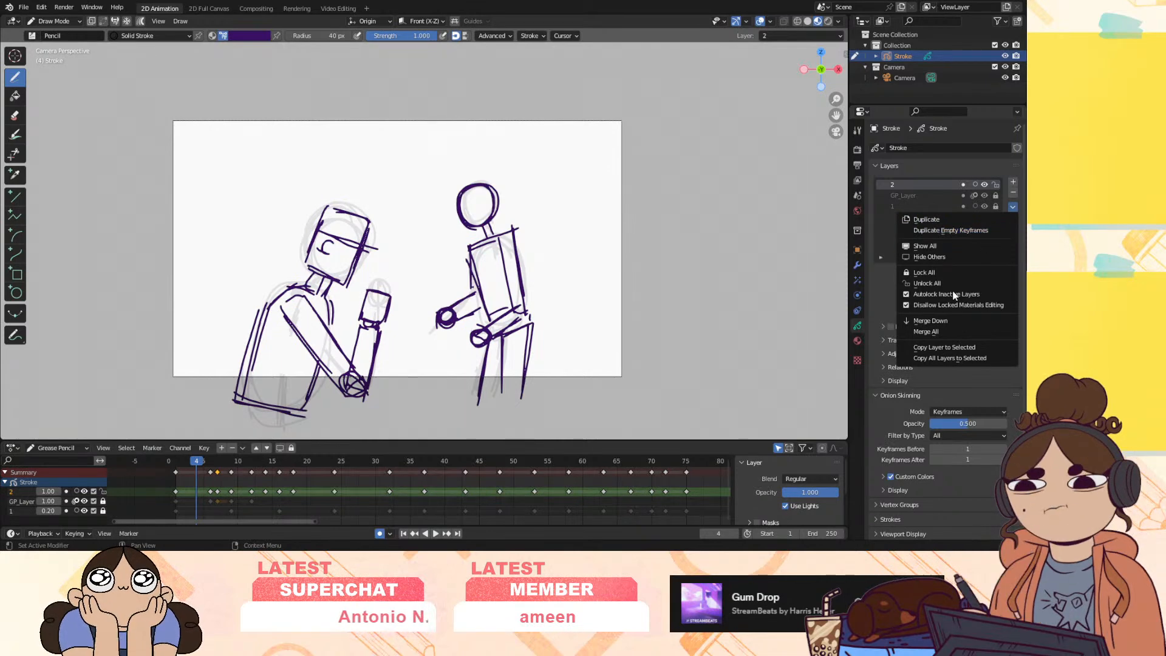
pyautogui.click(942, 320)
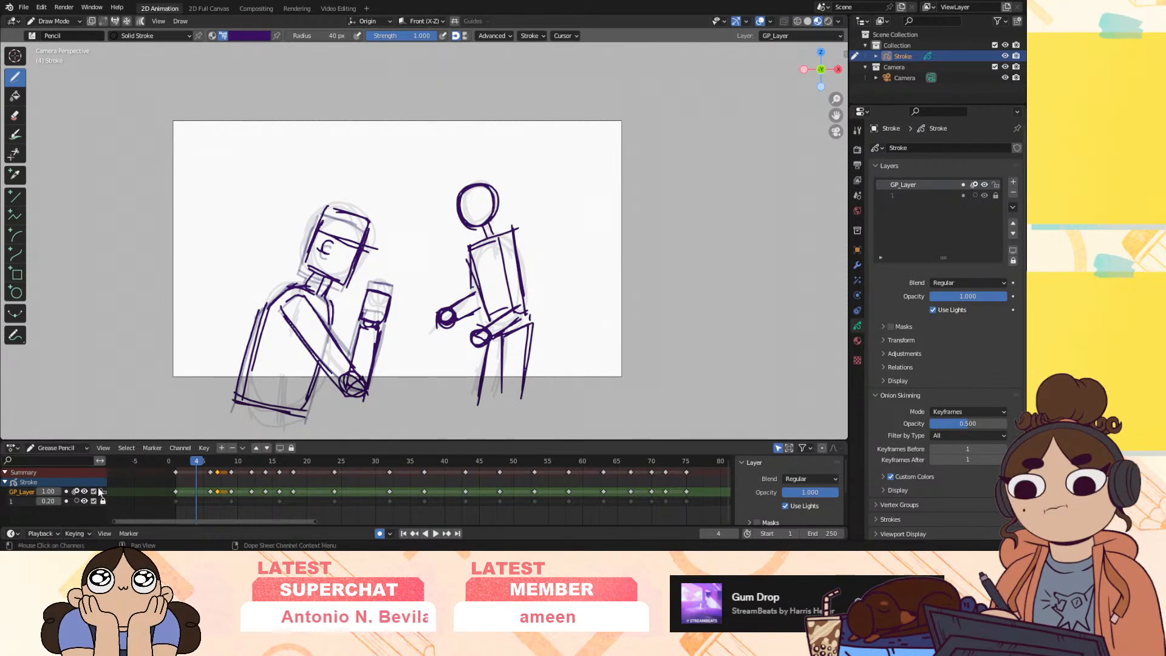
pyautogui.click(76, 491)
pyautogui.press('space')
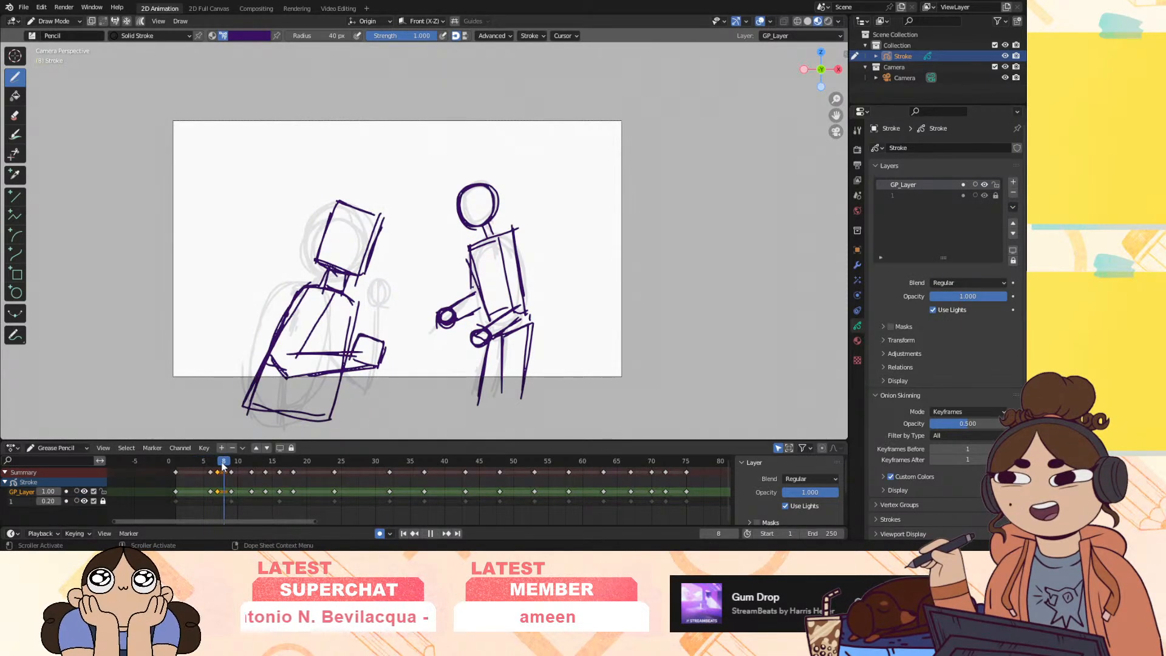
pyautogui.moveTo(210, 468)
pyautogui.mouseDown()
pyautogui.moveTo(279, 480)
pyautogui.moveTo(252, 499)
pyautogui.moveTo(257, 464)
pyautogui.moveTo(530, 480)
pyautogui.moveTo(588, 469)
pyautogui.moveTo(196, 495)
pyautogui.mouseUp()
pyautogui.hotkey('ctrl', 'z')
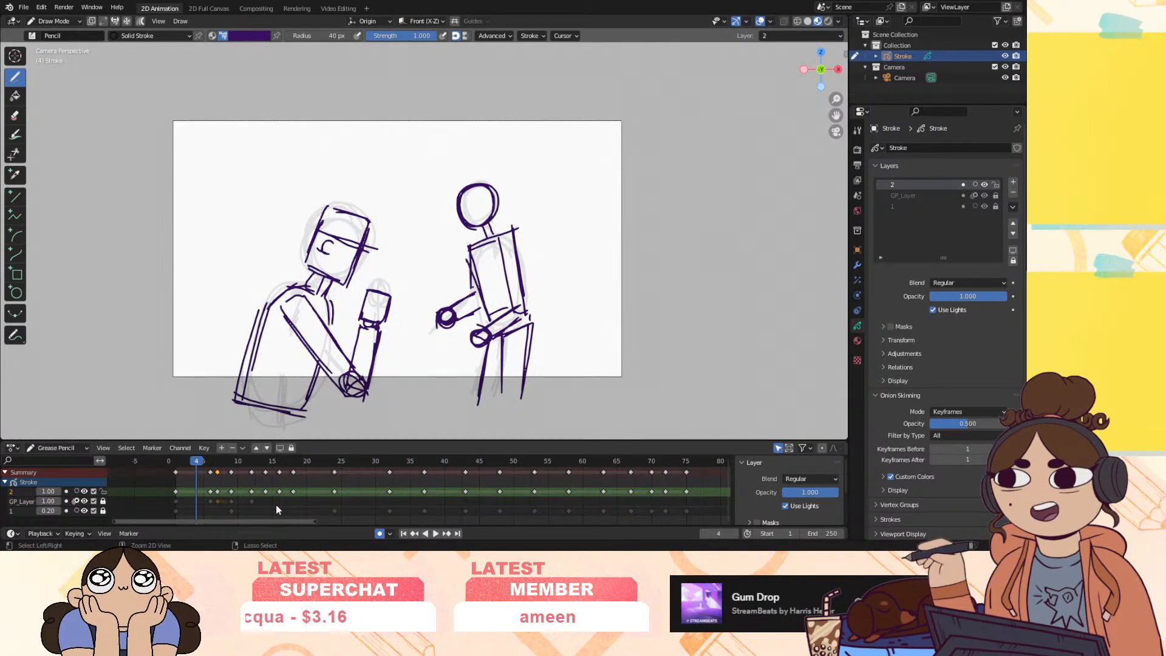
# Turn off onion skinning on GP_Layer at frame 9 and rename that layer O
pyautogui.moveTo(250, 461); pyautogui.dragTo(589, 493)
pyautogui.click(231, 465)
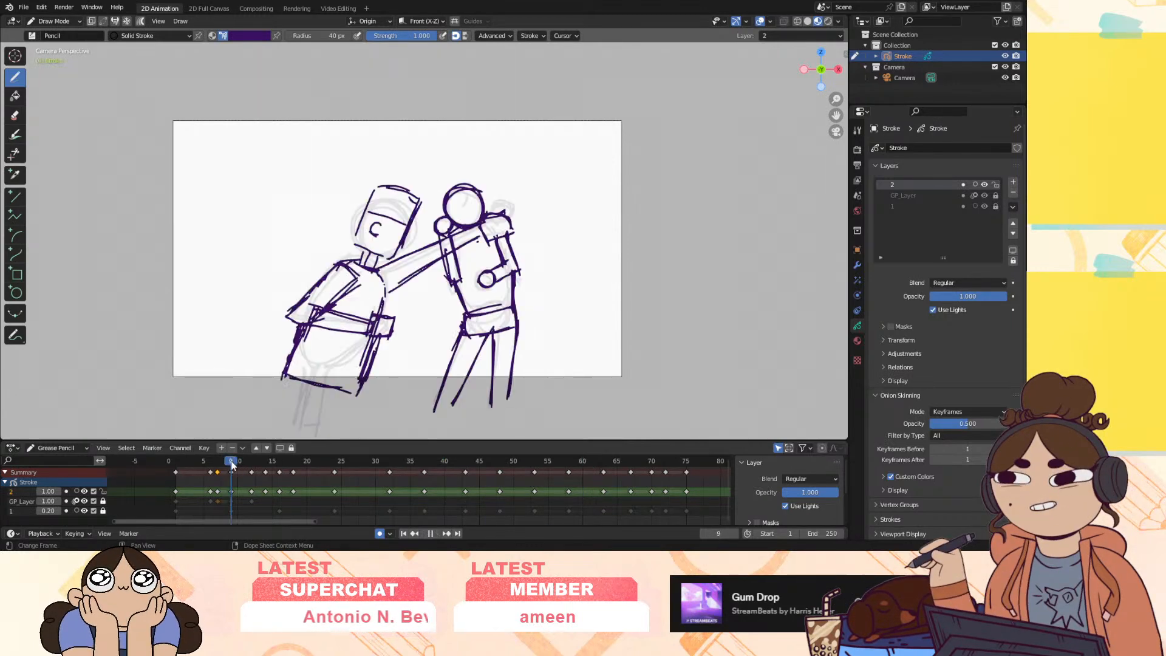
pyautogui.click(77, 502)
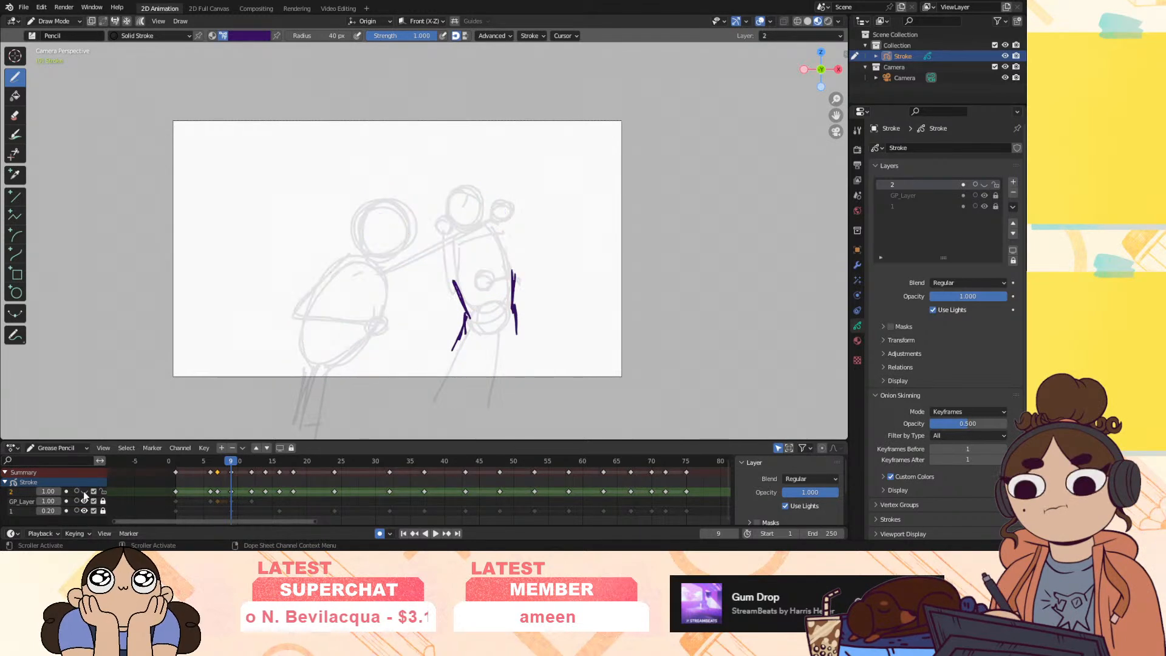
pyautogui.doubleClick(28, 500)
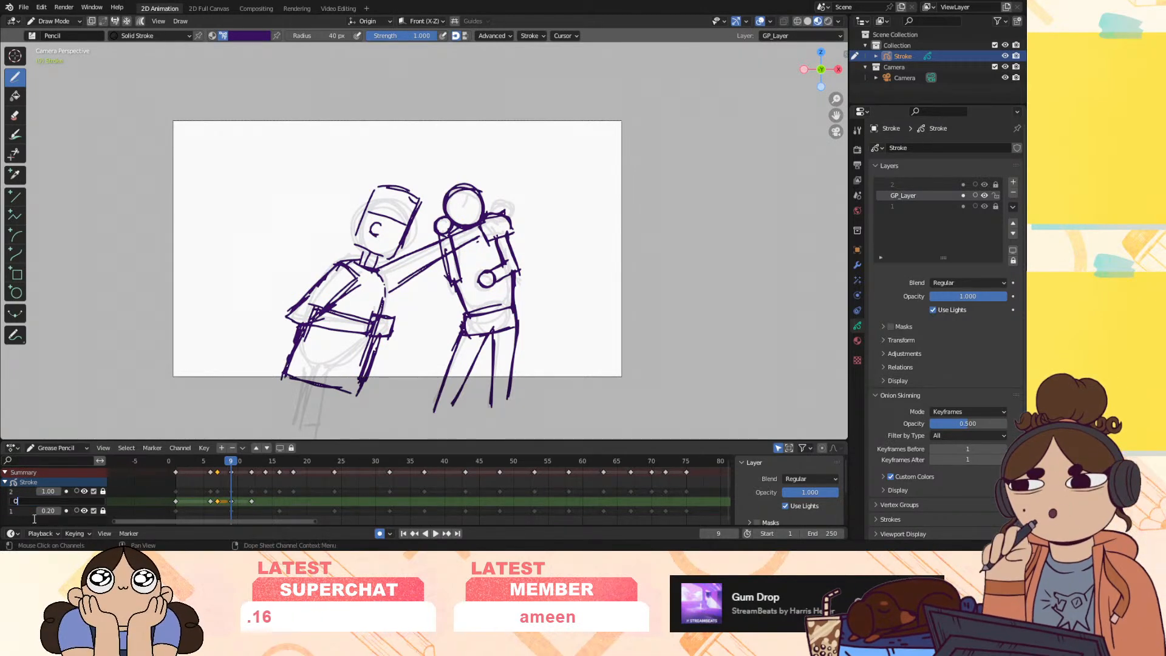
pyautogui.write('0')
pyautogui.press('Return')
# Move to frame 16 and insert a blank keyframe there on layer O
pyautogui.click(27, 492)
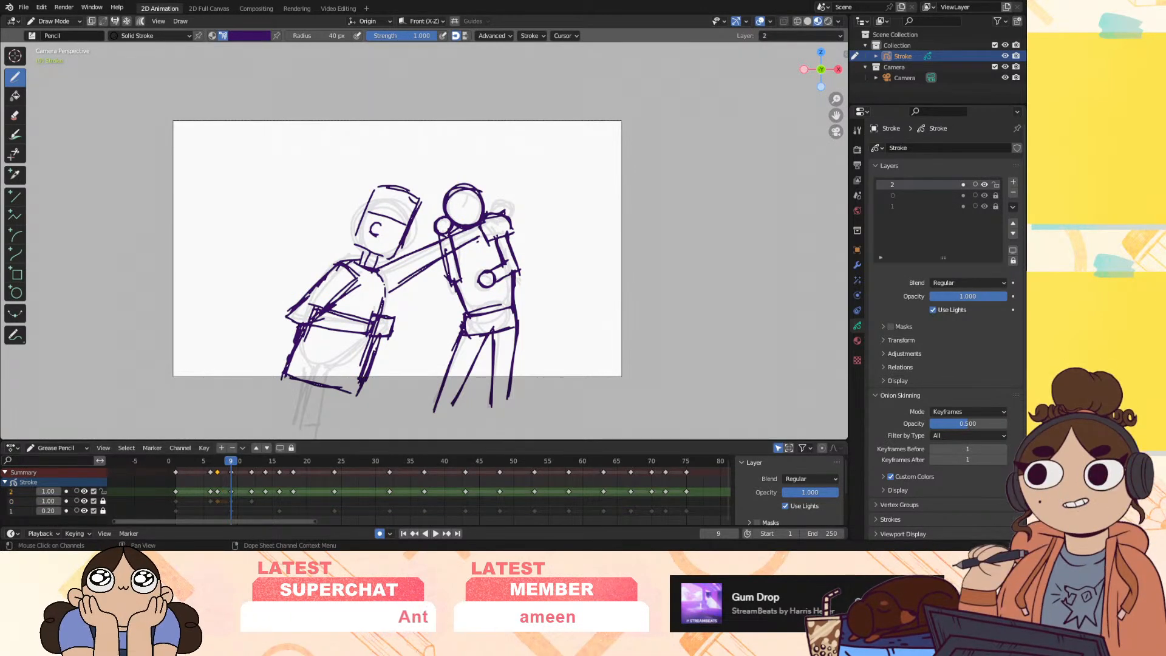
pyautogui.press('space')
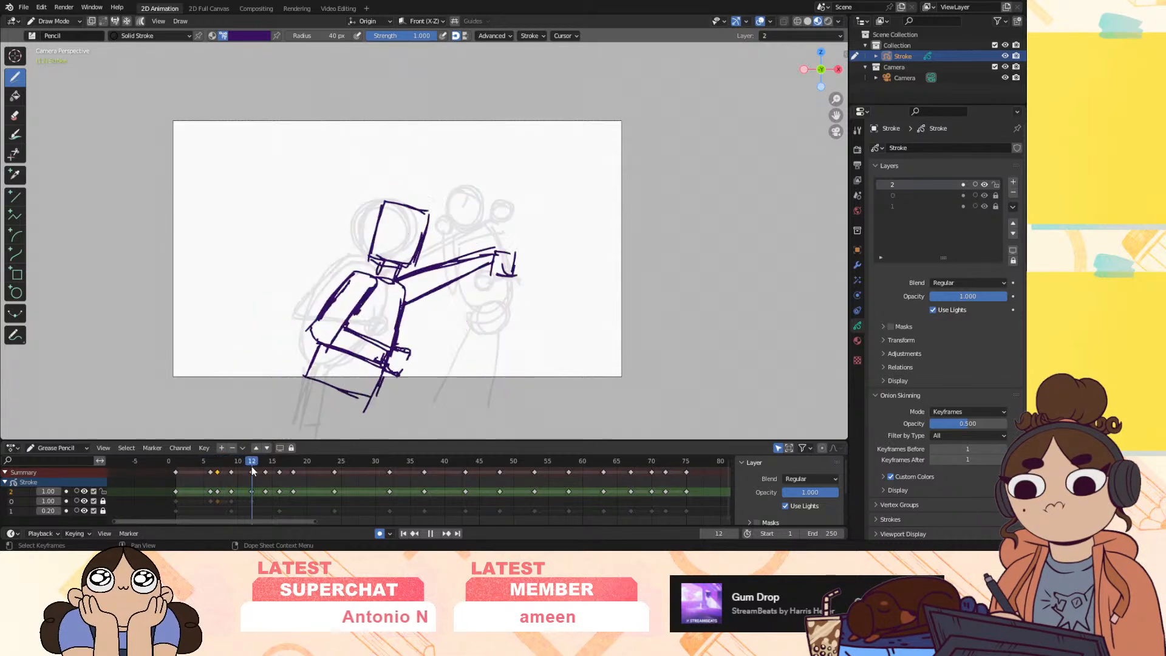
pyautogui.press('space')
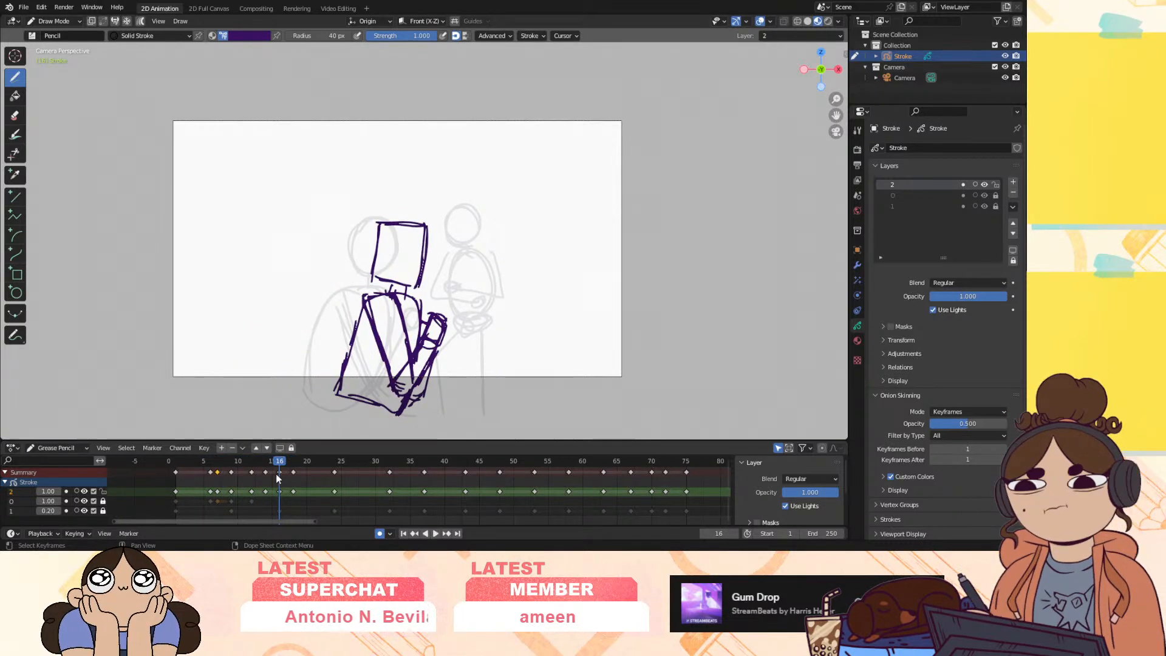
pyautogui.click(29, 501)
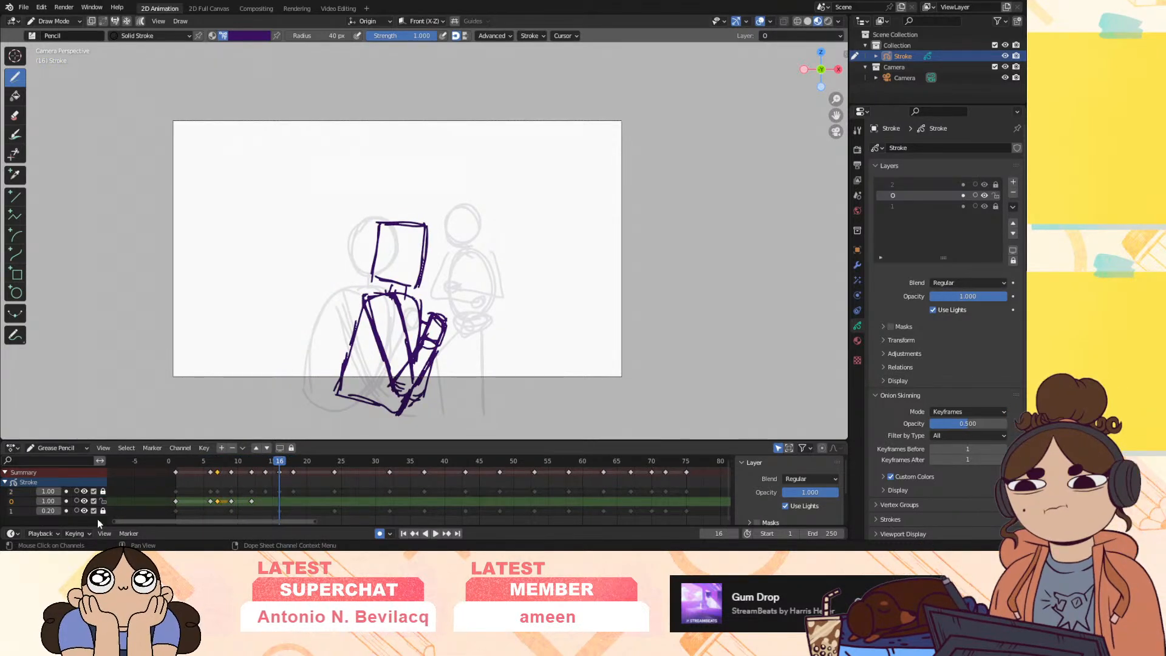
pyautogui.rightClick(279, 507)
pyautogui.click(280, 499)
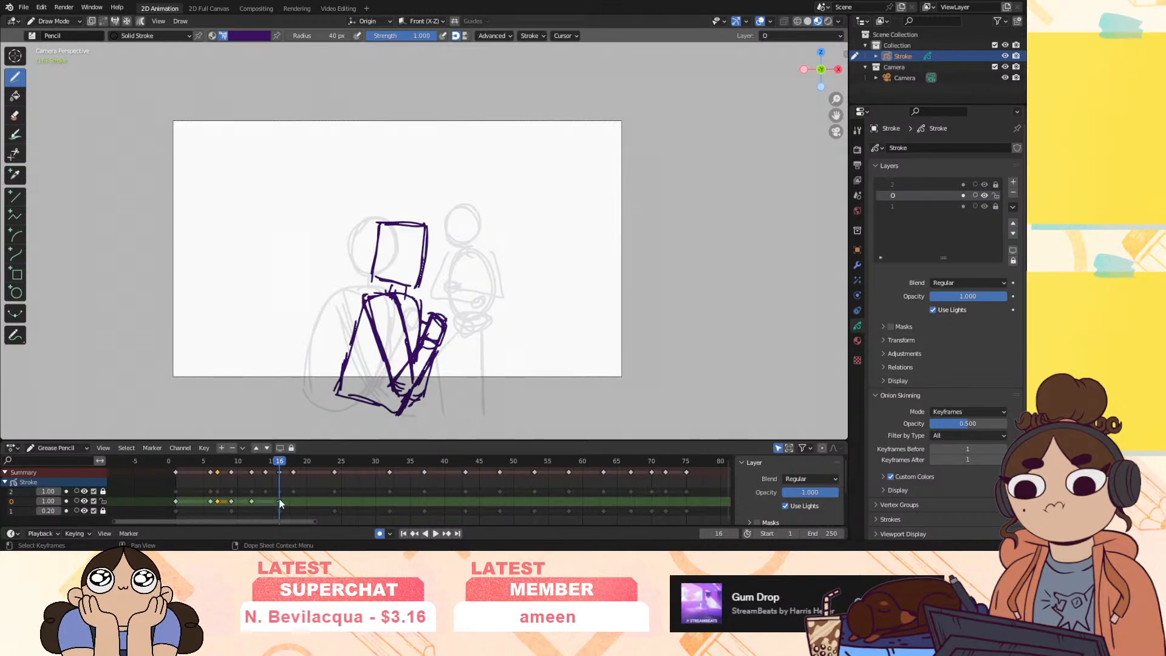
# Draw the smaller figure's frame 16 pose on layer O with a round head, neck, boxy torso and straight legs
pyautogui.moveTo(452, 209)
pyautogui.mouseDown()
pyautogui.moveTo(463, 204)
pyautogui.moveTo(450, 212)
pyautogui.moveTo(493, 250)
pyautogui.mouseUp()
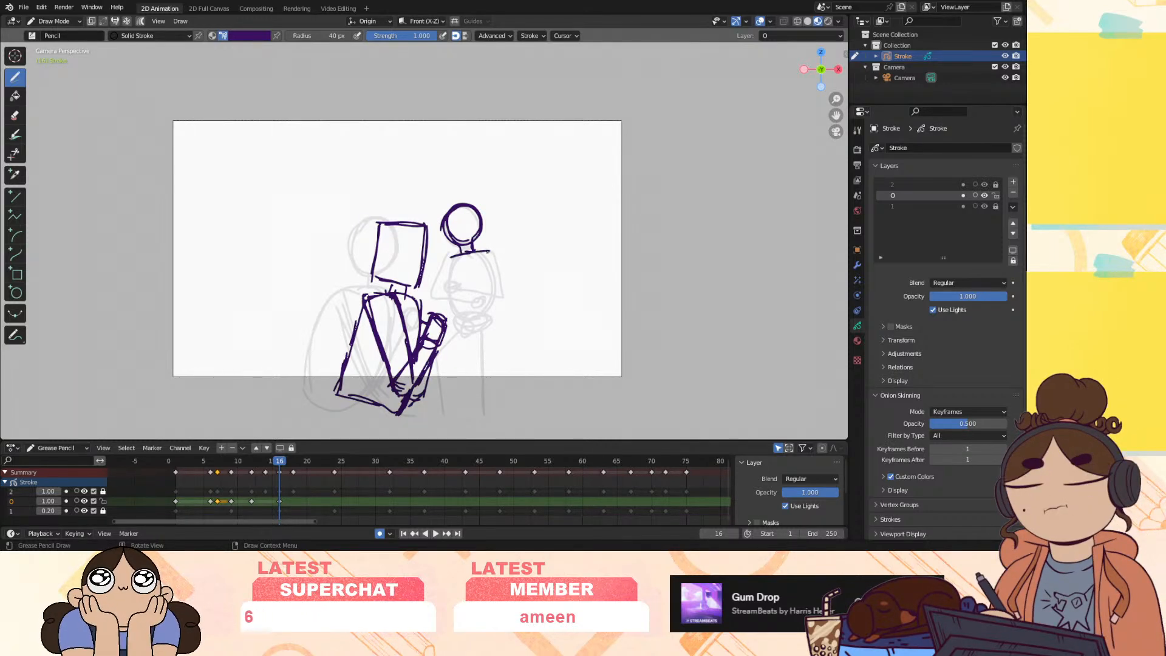
pyautogui.moveTo(444, 255)
pyautogui.mouseDown()
pyautogui.moveTo(450, 318)
pyautogui.moveTo(495, 318)
pyautogui.mouseUp()
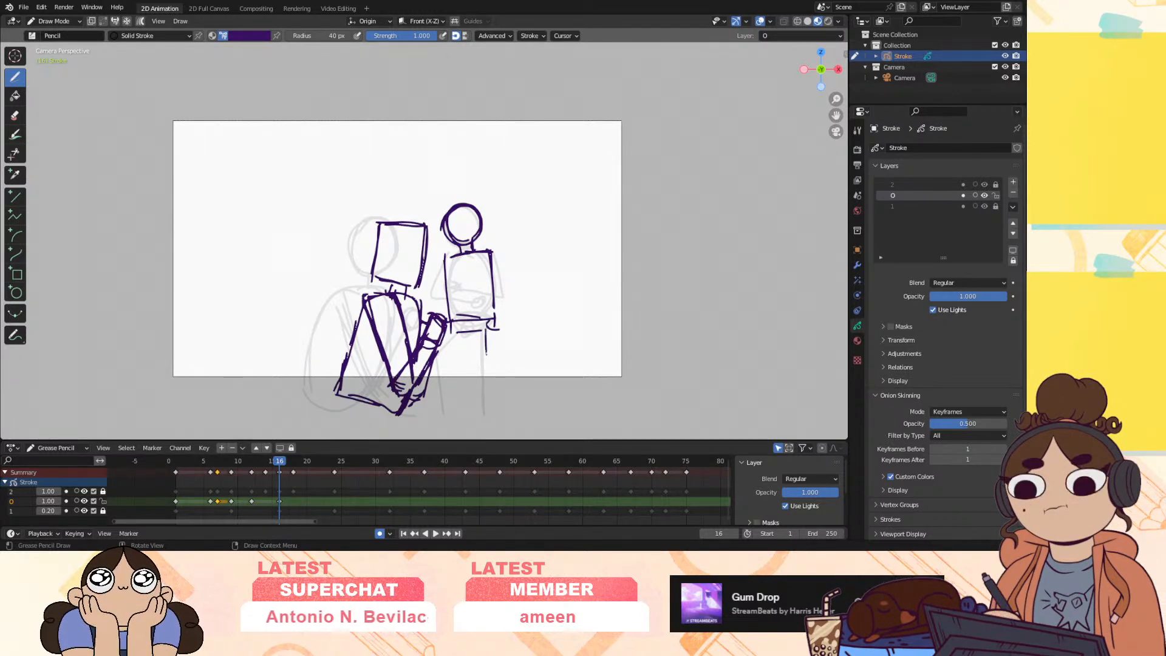
pyautogui.moveTo(493, 344)
pyautogui.mouseDown()
pyautogui.moveTo(492, 413)
pyautogui.moveTo(477, 400)
pyautogui.mouseUp()
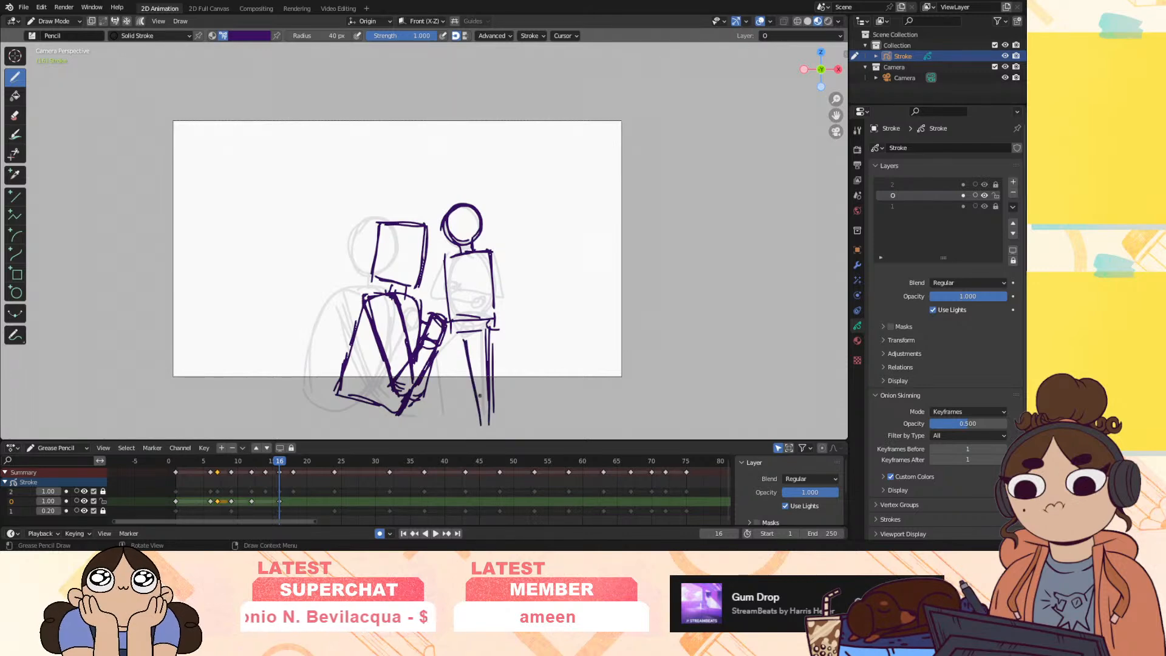
pyautogui.moveTo(467, 343)
pyautogui.mouseDown()
pyautogui.moveTo(442, 370)
pyautogui.moveTo(452, 416)
pyautogui.mouseUp()
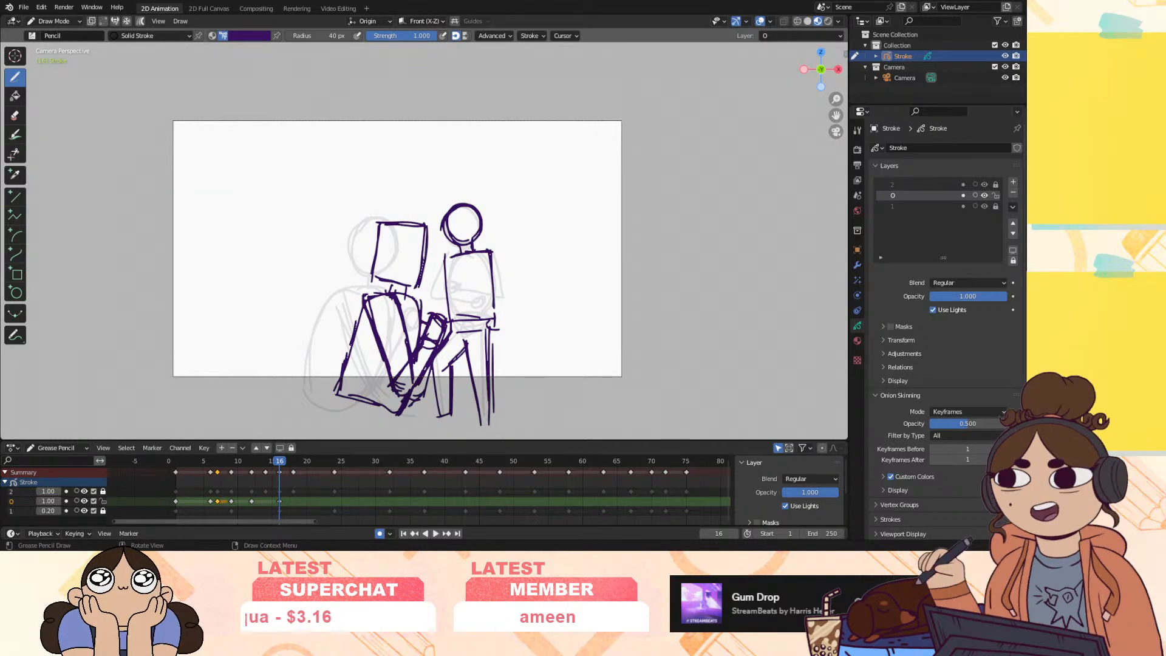
# Enlarge the timeline area, shift the camera frame upward in the viewport, and return to frame 12
pyautogui.moveTo(492, 440); pyautogui.dragTo(492, 388)
pyautogui.moveTo(839, 118); pyautogui.dragTo(822, 85)
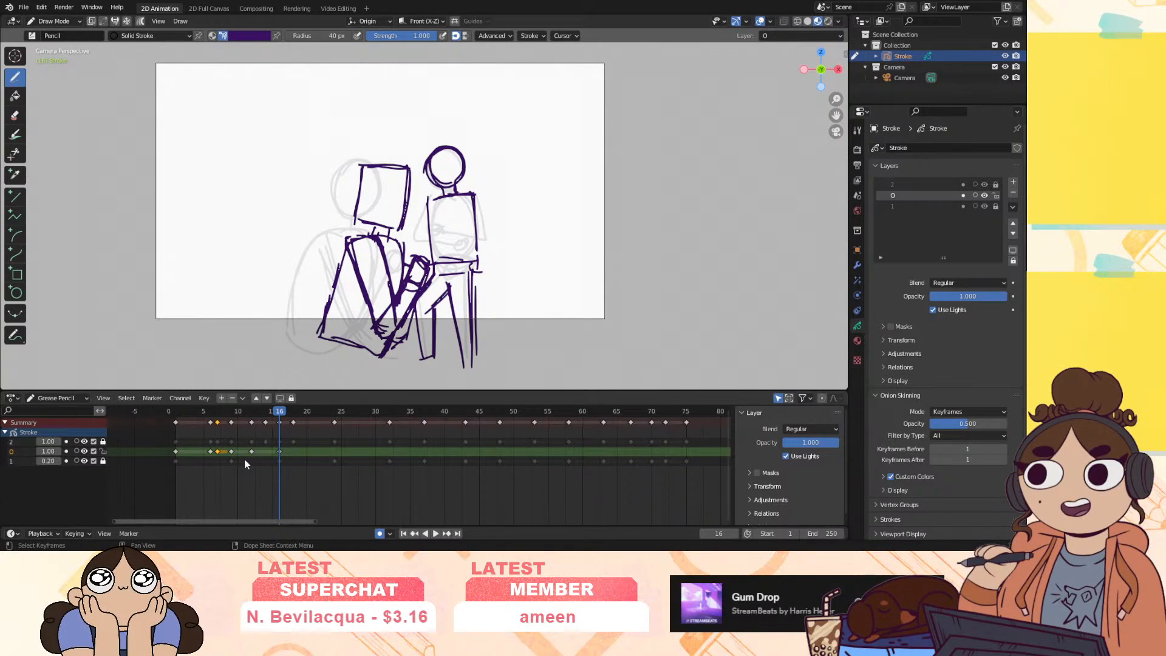
pyautogui.moveTo(248, 411)
pyautogui.mouseDown()
pyautogui.moveTo(228, 418)
pyautogui.moveTo(256, 432)
pyautogui.moveTo(237, 457)
pyautogui.moveTo(250, 456)
pyautogui.mouseUp()
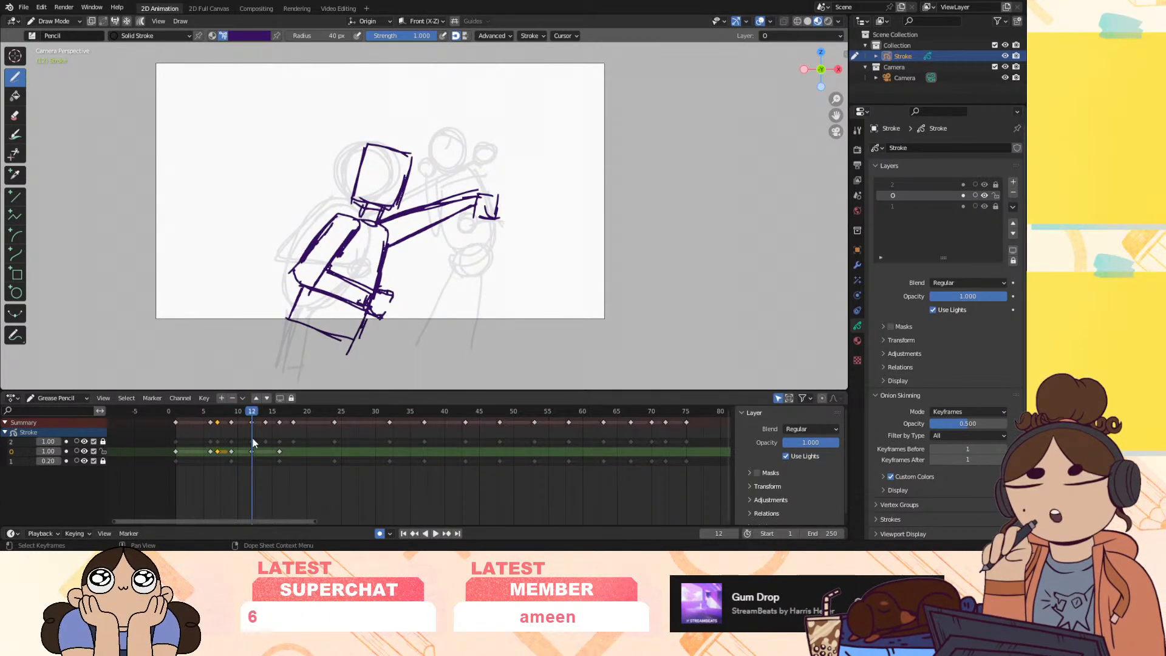
pyautogui.click(247, 415)
# Try moving layer O's frame 9 keyframe to frame 12, check the result on frame 9, and undo the move
pyautogui.moveTo(247, 414)
pyautogui.mouseDown()
pyautogui.moveTo(281, 424)
pyautogui.moveTo(231, 461)
pyautogui.mouseUp()
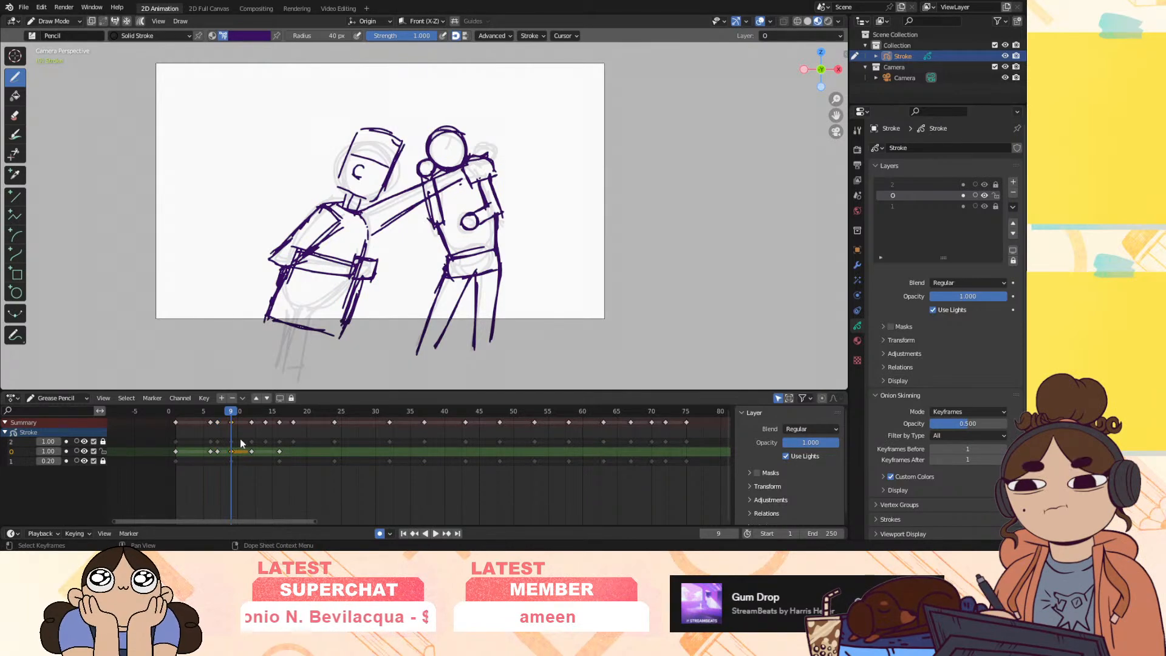
pyautogui.click(252, 412)
pyautogui.press('space')
pyautogui.press('Escape')
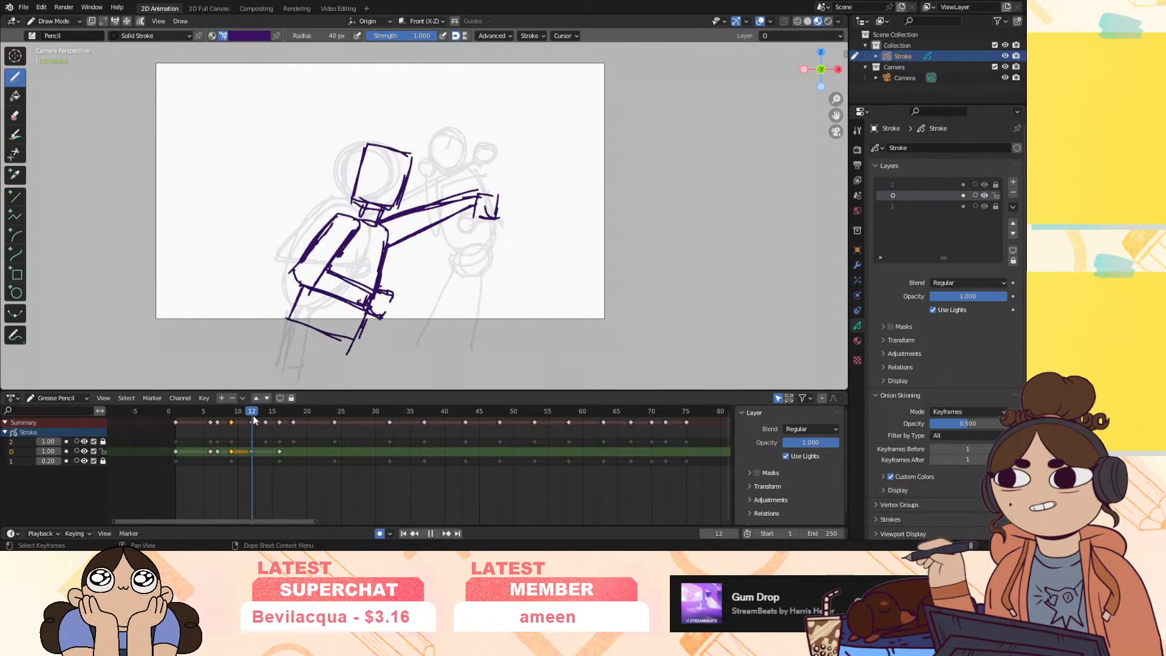
pyautogui.press('g')
pyautogui.click(251, 452)
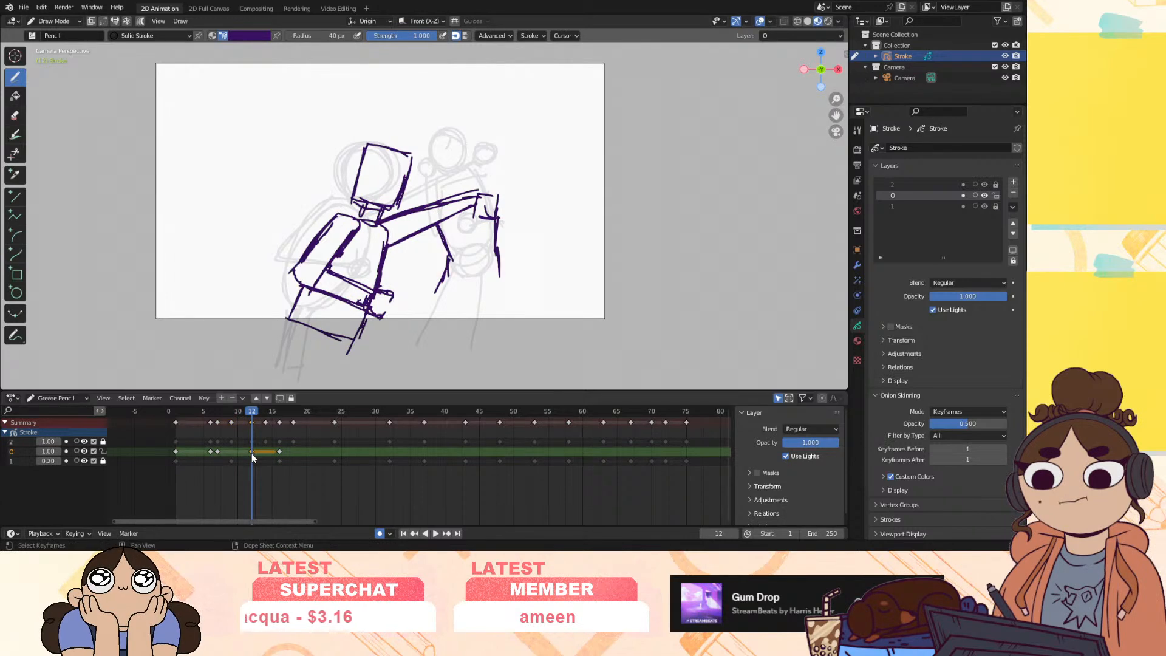
pyautogui.press('space')
pyautogui.press('space')
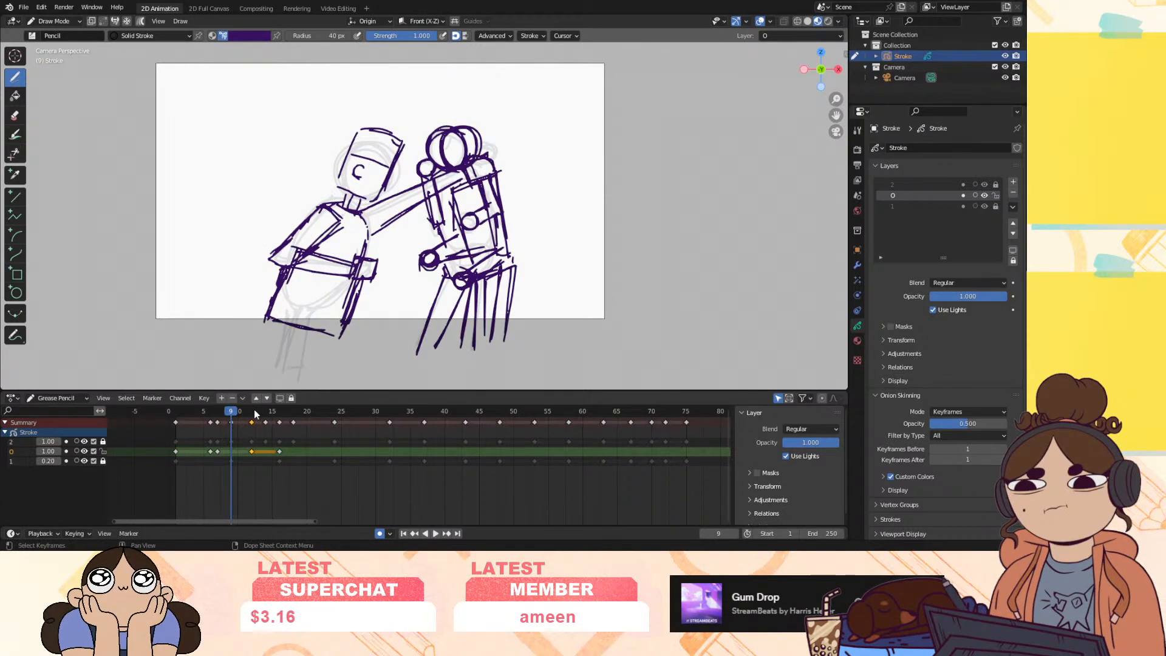
pyautogui.hotkey('ctrl', 'z')
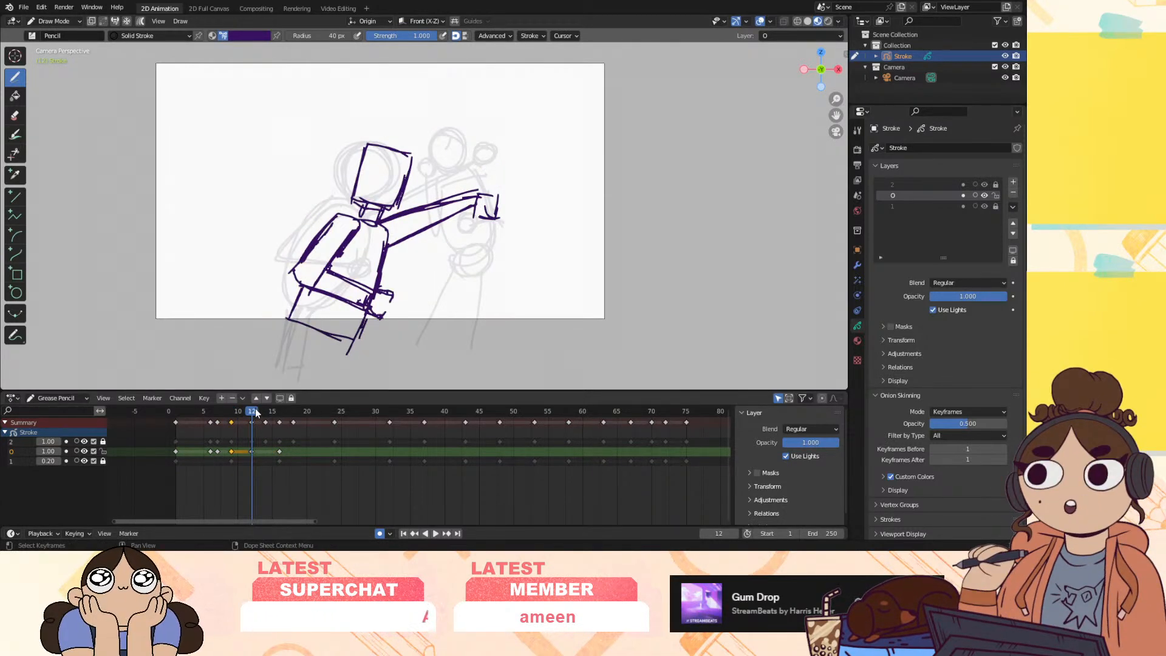
# Stay on frame 12 and turn on onion skinning for layer 2
pyautogui.press('space')
pyautogui.moveTo(251, 419); pyautogui.dragTo(250, 419)
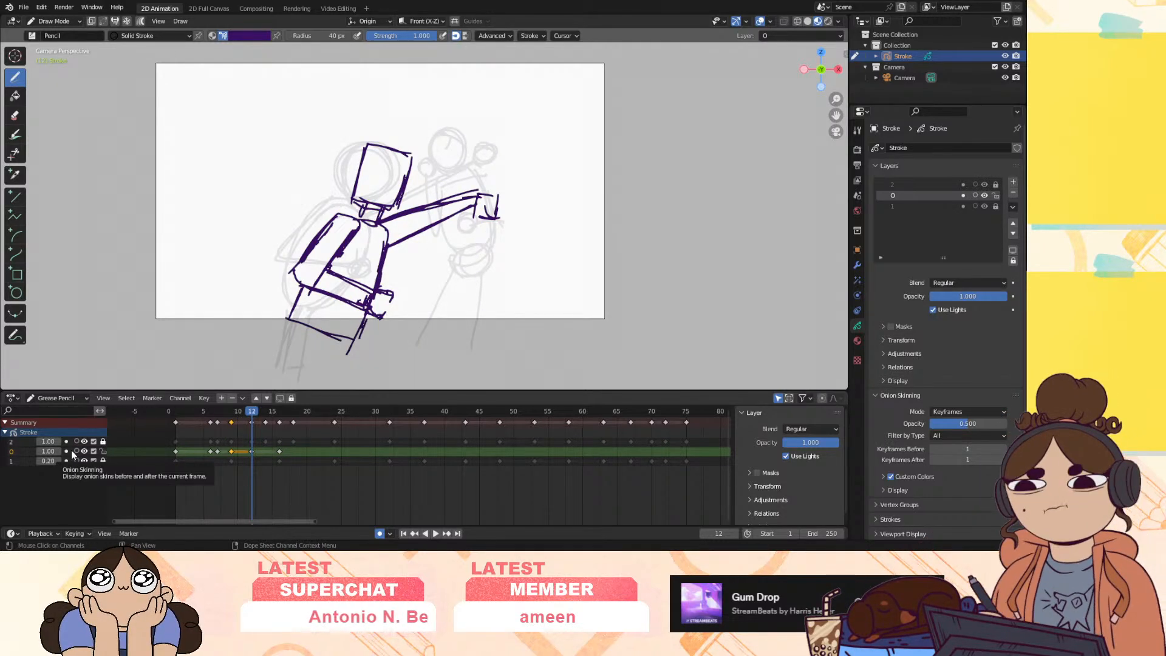
pyautogui.click(77, 442)
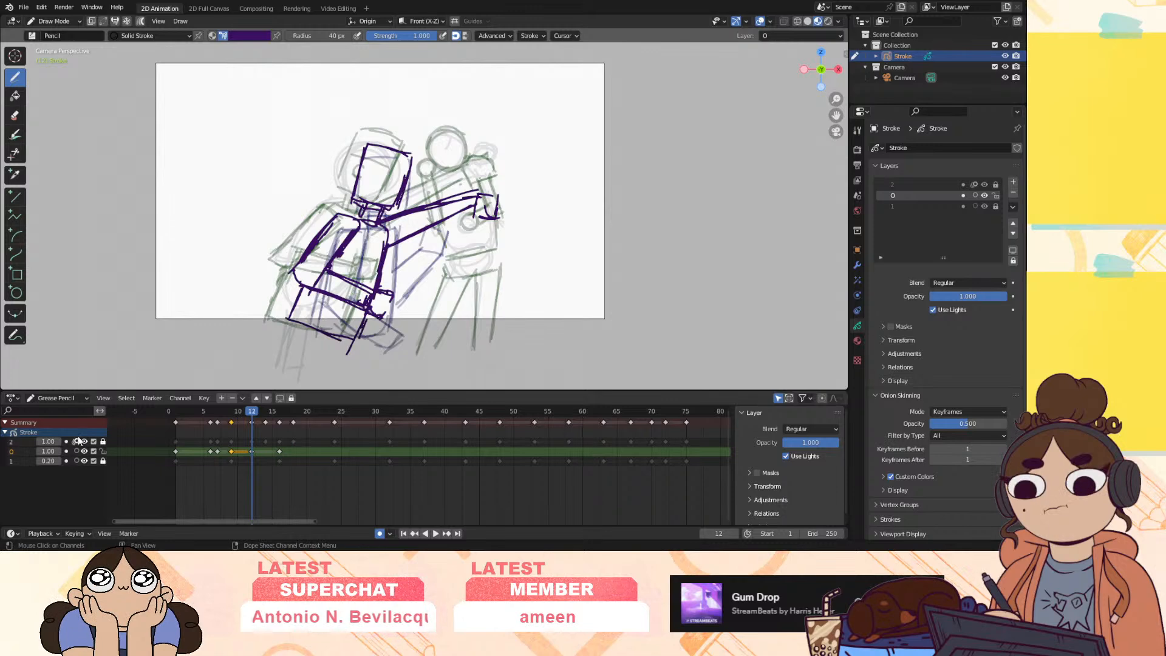
# Draw the smaller figure's frame 12 pose on layer O over the onion skin, with round head and hands, arms, boxy torso and straight legs
pyautogui.moveTo(440, 130)
pyautogui.mouseDown()
pyautogui.moveTo(447, 169)
pyautogui.moveTo(460, 129)
pyautogui.moveTo(422, 174)
pyautogui.mouseUp()
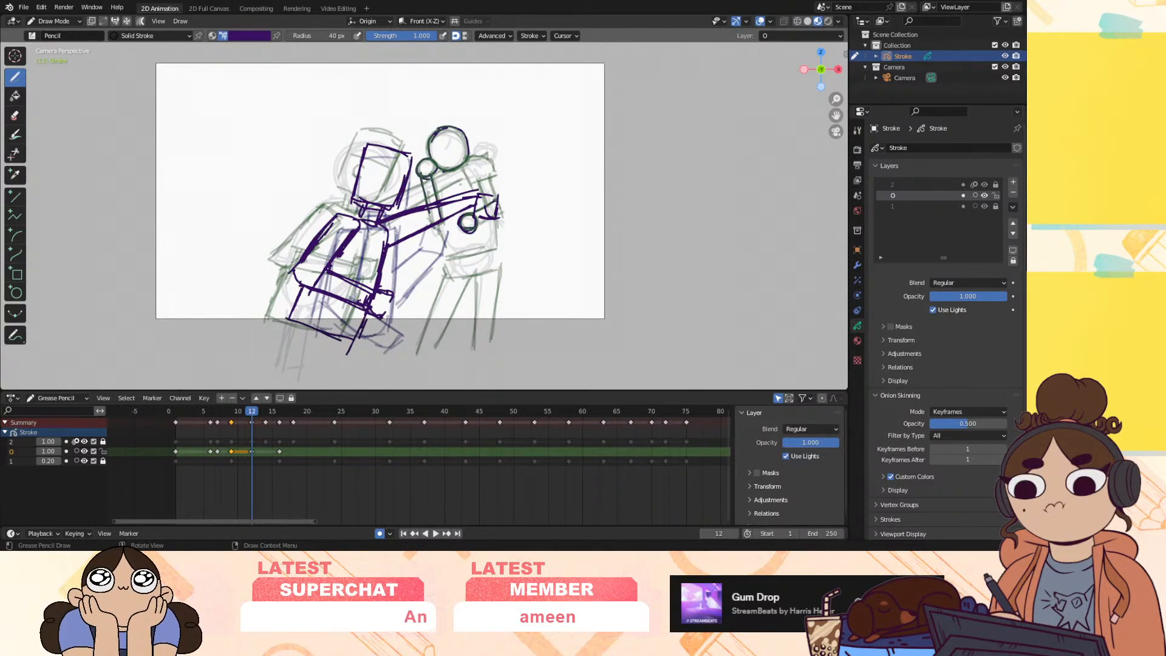
pyautogui.moveTo(491, 171); pyautogui.dragTo(502, 218)
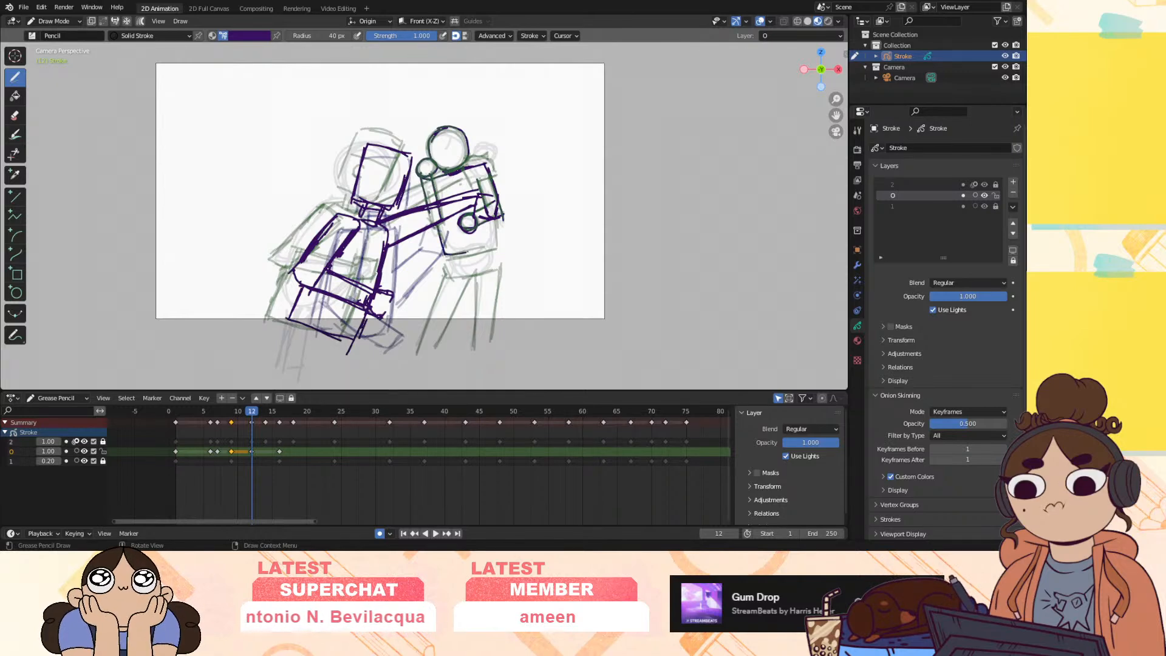
pyautogui.moveTo(444, 253); pyautogui.dragTo(447, 277)
pyautogui.moveTo(500, 243)
pyautogui.mouseDown()
pyautogui.moveTo(502, 271)
pyautogui.moveTo(475, 277)
pyautogui.moveTo(475, 354)
pyautogui.mouseUp()
pyautogui.moveTo(500, 267)
pyautogui.mouseDown()
pyautogui.moveTo(491, 351)
pyautogui.moveTo(438, 357)
pyautogui.mouseUp()
pyautogui.hotkey('ctrl', 'z')
pyautogui.moveTo(473, 278); pyautogui.dragTo(434, 347)
pyautogui.moveTo(447, 276); pyautogui.dragTo(419, 352)
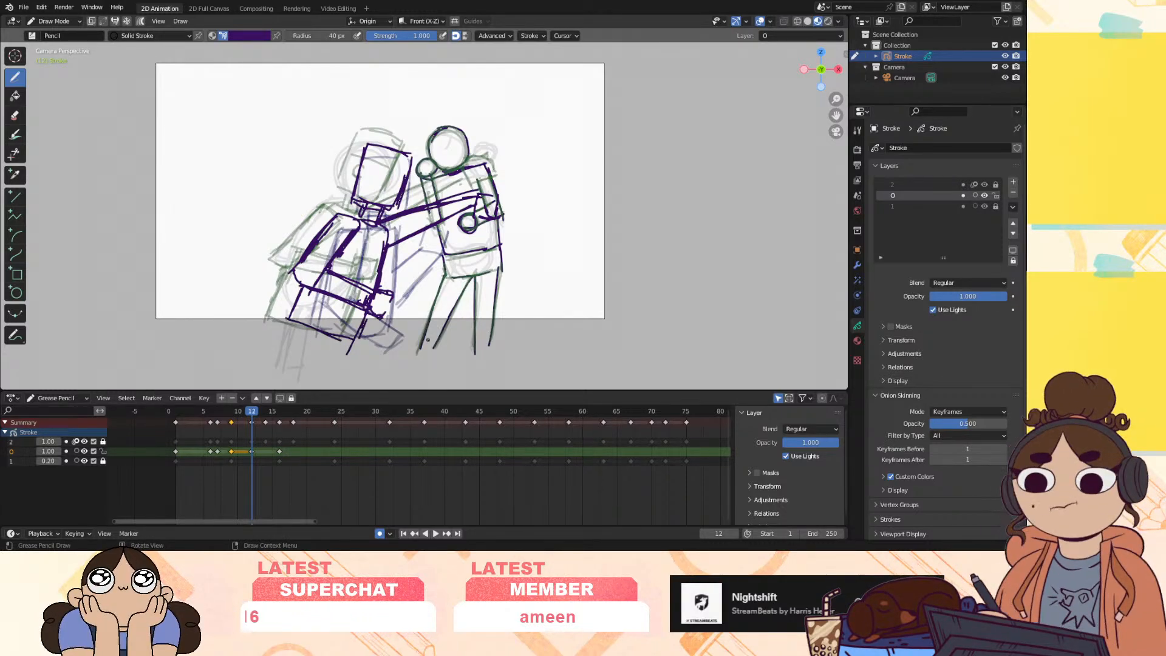
# Go to frame 16 and add bent arms with round hands across the smaller figure's torso on layer O
pyautogui.click(258, 413)
pyautogui.moveTo(258, 413); pyautogui.dragTo(278, 414)
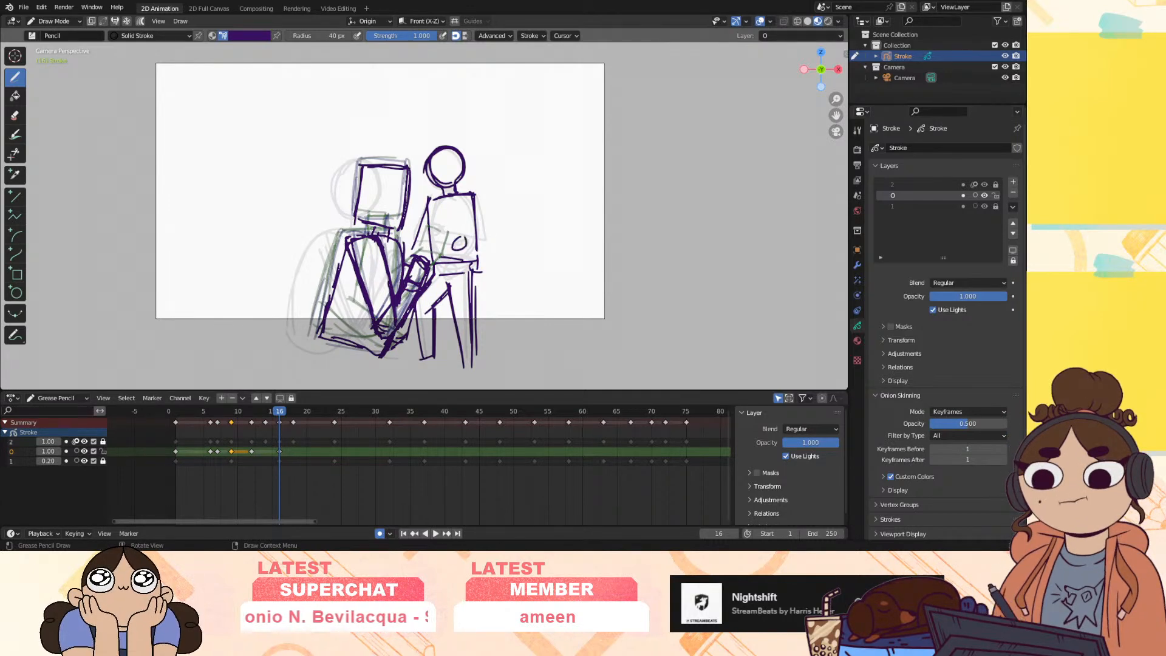
pyautogui.moveTo(460, 250); pyautogui.dragTo(466, 241)
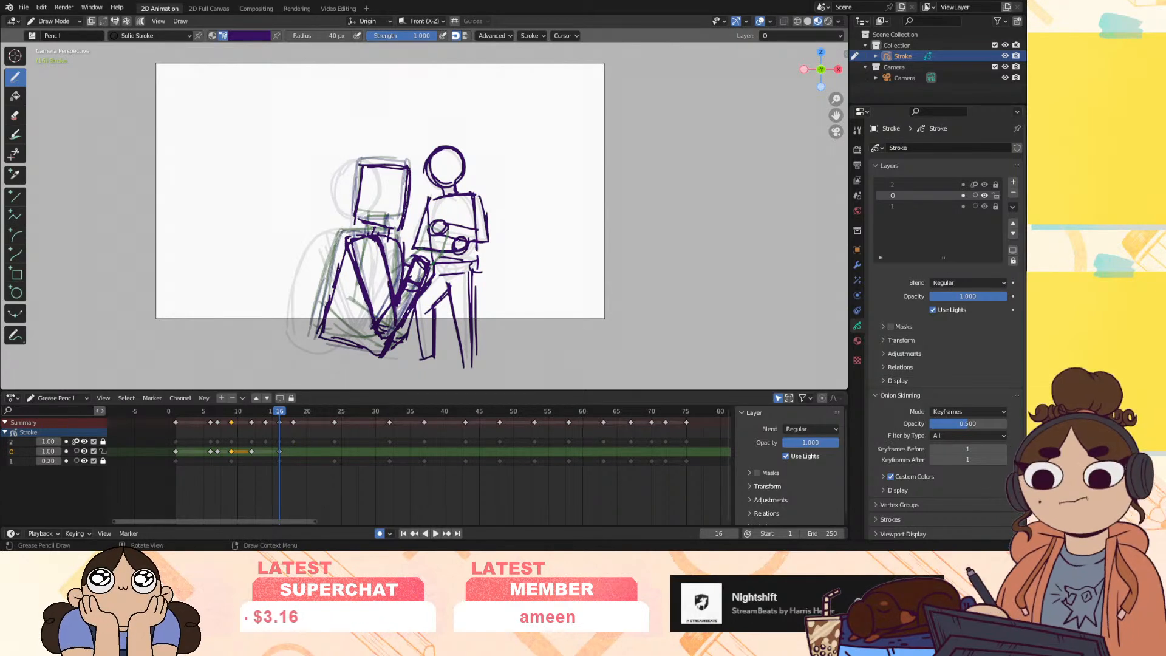
# Insert a blank keyframe on layer O at frame 24 and turn off onion skinning for layer 2
pyautogui.moveTo(279, 414)
pyautogui.mouseDown()
pyautogui.moveTo(339, 416)
pyautogui.moveTo(337, 439)
pyautogui.mouseUp()
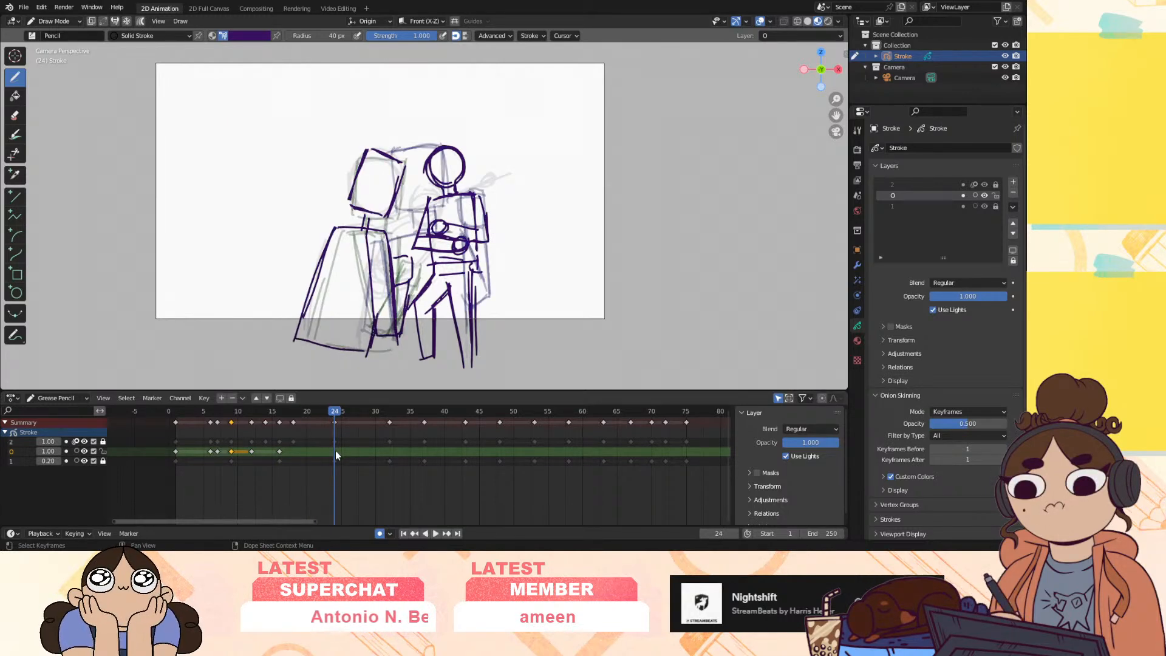
pyautogui.press('i')
pyautogui.click(322, 458)
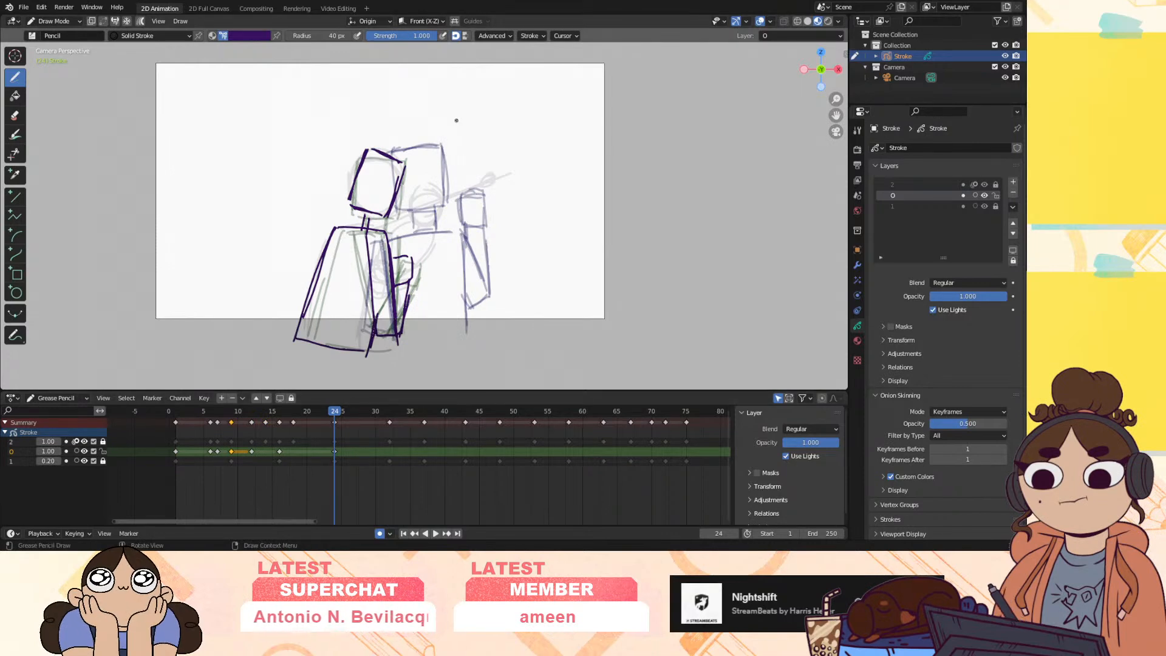
pyautogui.click(76, 442)
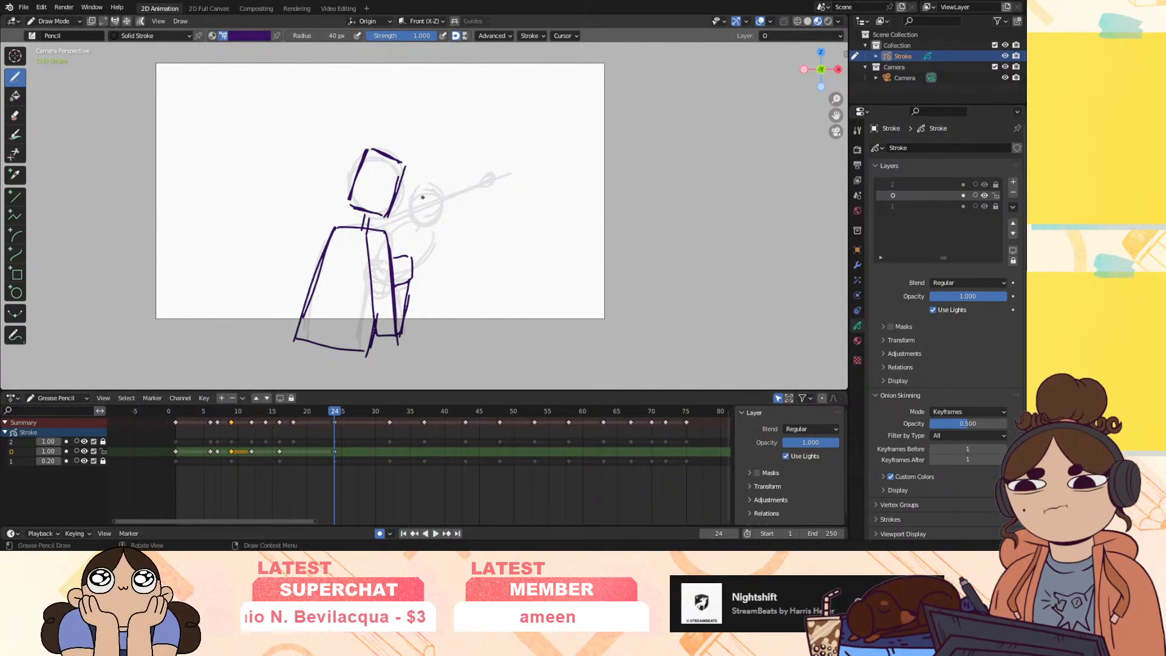
# Draw the smaller figure's frame 24 pose leaning against the larger figure, with a round head, tilted torso and straight legs
pyautogui.moveTo(425, 187); pyautogui.dragTo(436, 188)
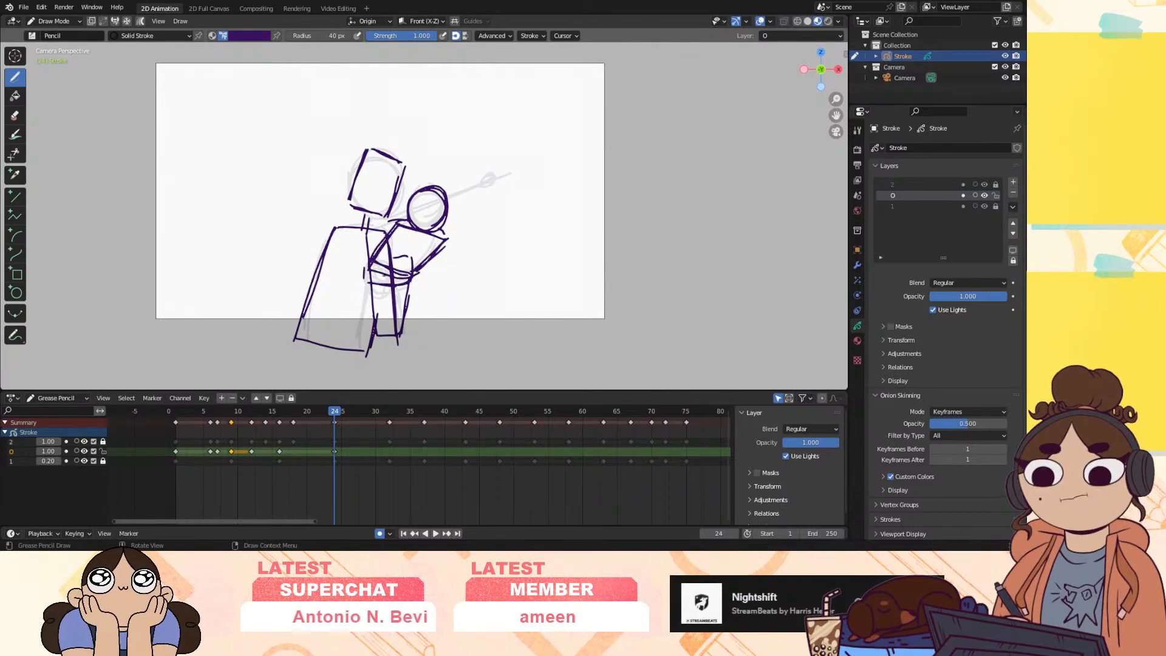
pyautogui.moveTo(360, 269); pyautogui.dragTo(353, 350)
pyautogui.moveTo(377, 282); pyautogui.dragTo(369, 368)
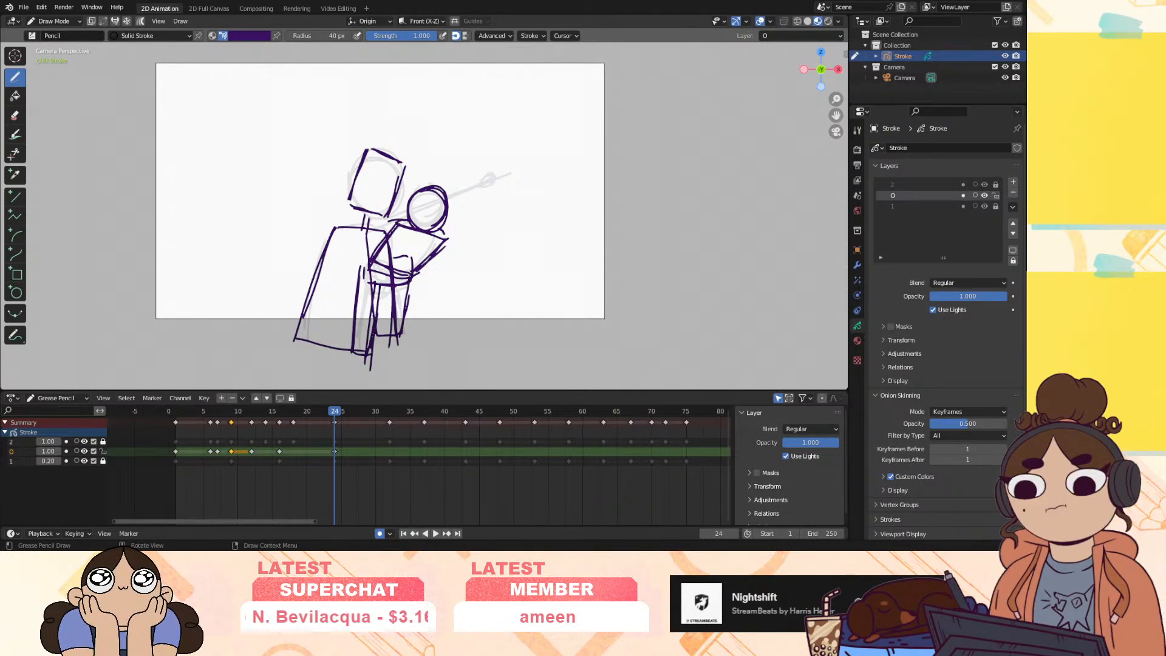
pyautogui.moveTo(391, 283); pyautogui.dragTo(385, 353)
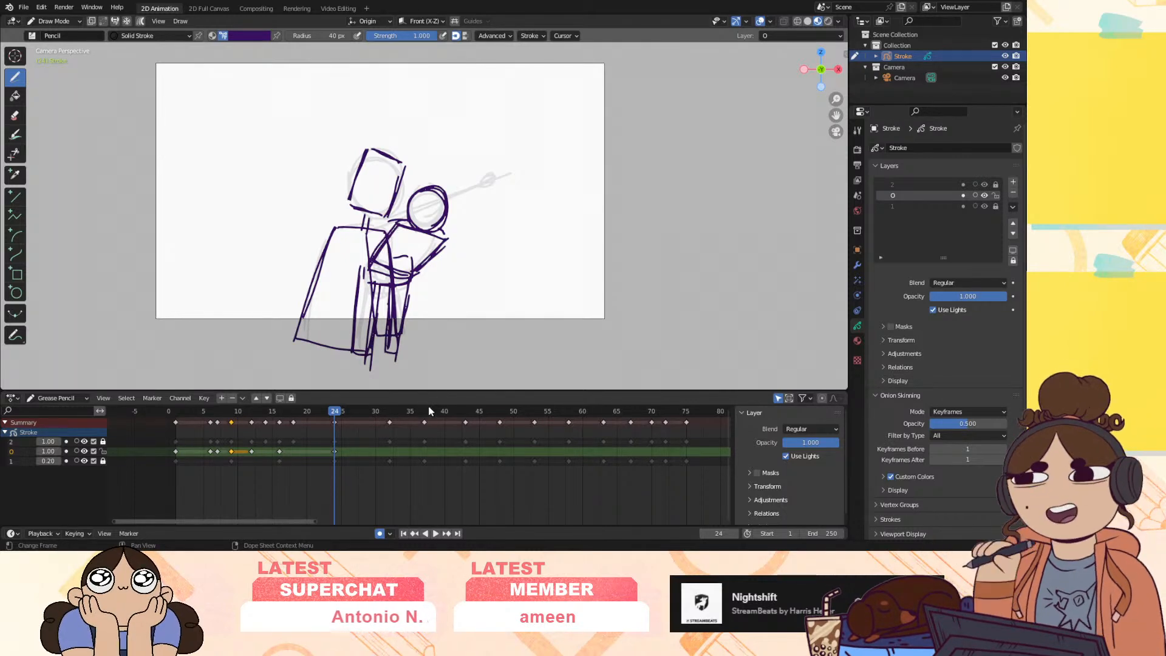
# Insert a keyframe for only the selected channels at frame 32 and draw the smaller figure's round head, forward-leaning torso and legs
pyautogui.moveTo(337, 421)
pyautogui.mouseDown()
pyautogui.moveTo(322, 421)
pyautogui.moveTo(391, 431)
pyautogui.mouseUp()
pyautogui.press('i')
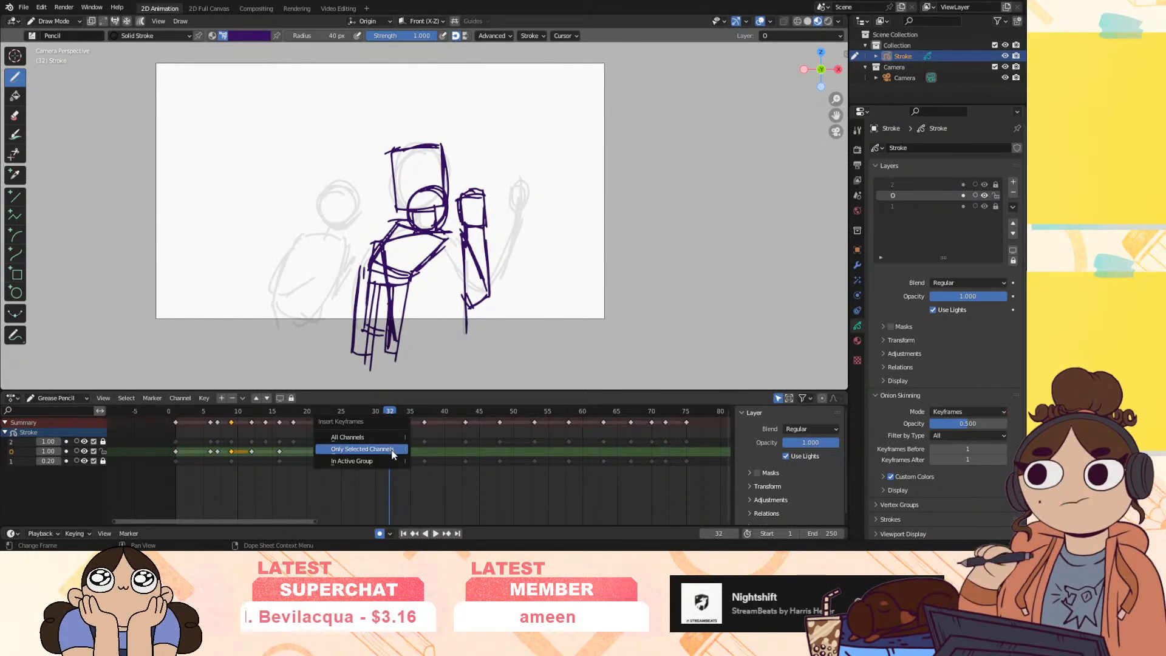
pyautogui.click(392, 450)
pyautogui.moveTo(320, 200)
pyautogui.mouseDown()
pyautogui.moveTo(328, 190)
pyautogui.moveTo(356, 246)
pyautogui.moveTo(258, 305)
pyautogui.mouseUp()
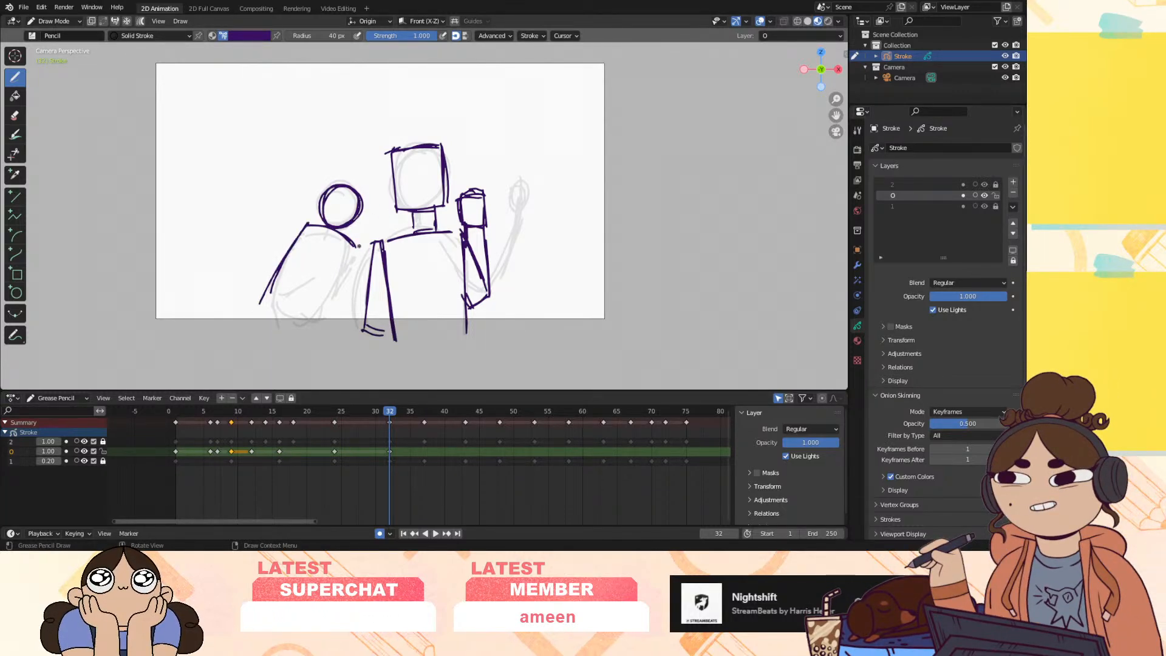
pyautogui.moveTo(357, 251); pyautogui.dragTo(297, 367)
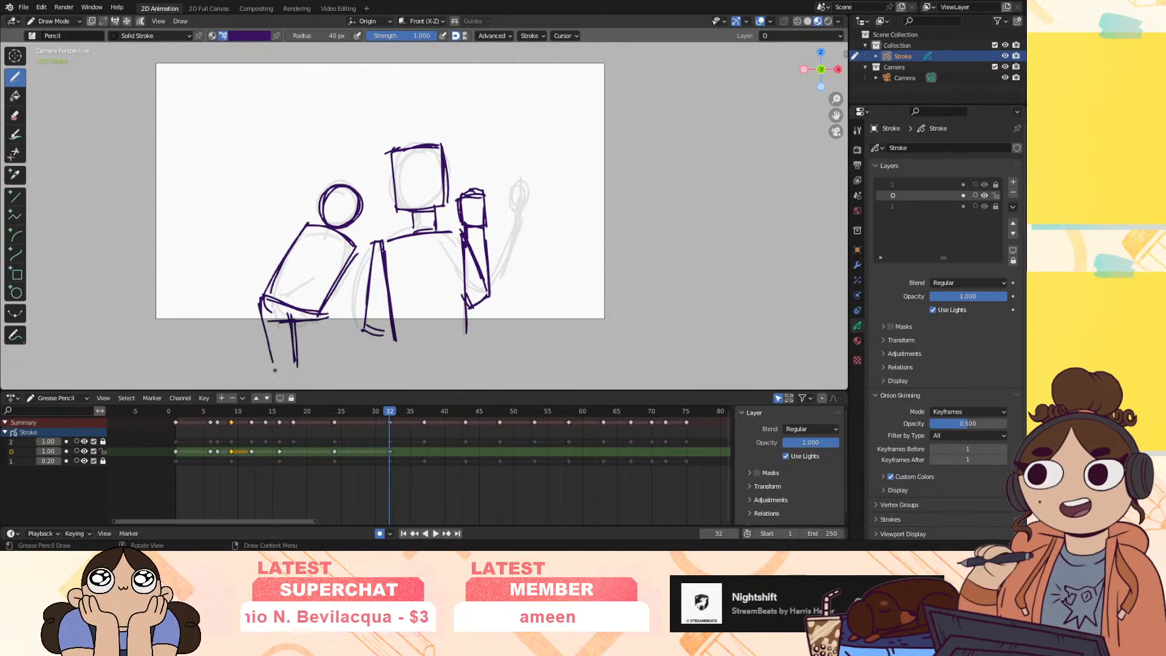
pyautogui.moveTo(318, 313); pyautogui.dragTo(343, 367)
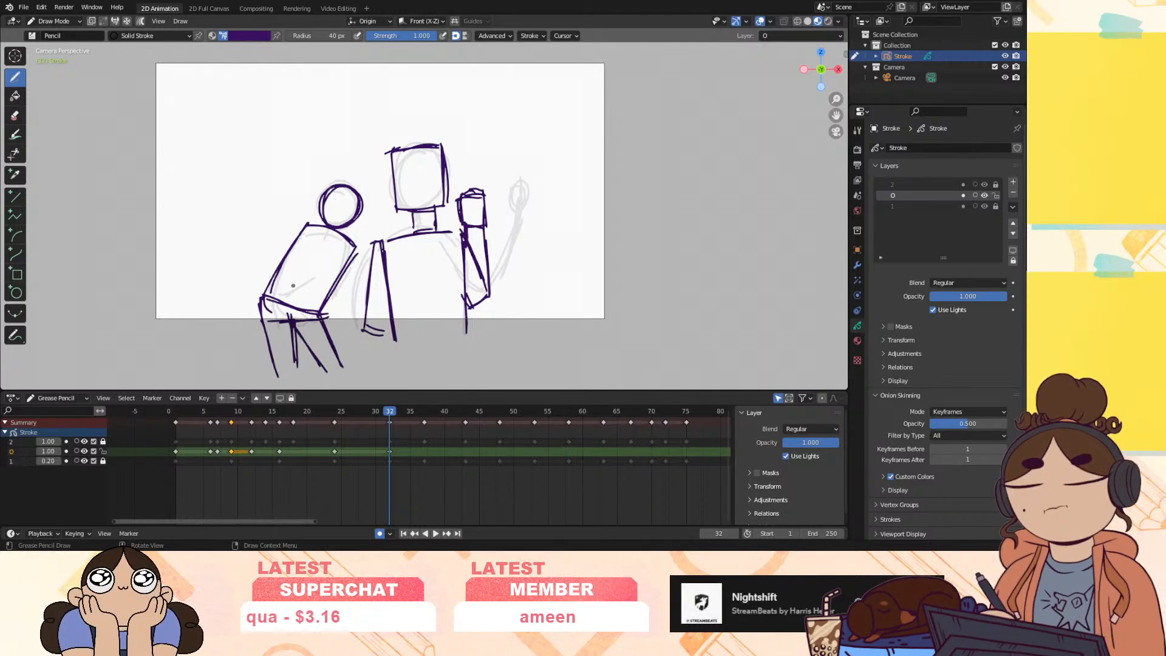
# Add the smaller figure's bent arms and round hands on frame 32, and redraw the head slightly lower and closer to the larger figure
pyautogui.moveTo(314, 265)
pyautogui.mouseDown()
pyautogui.moveTo(305, 277)
pyautogui.moveTo(299, 269)
pyautogui.mouseUp()
pyautogui.moveTo(307, 223)
pyautogui.mouseDown()
pyautogui.moveTo(257, 276)
pyautogui.moveTo(268, 294)
pyautogui.mouseUp()
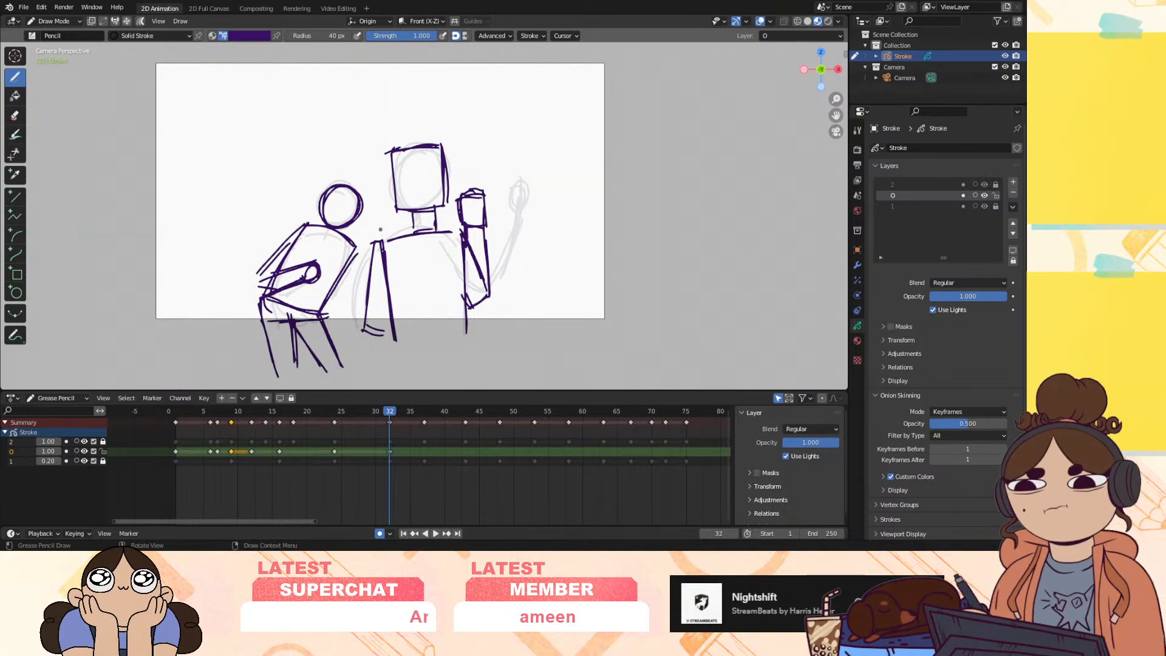
pyautogui.moveTo(355, 262)
pyautogui.mouseDown()
pyautogui.moveTo(327, 303)
pyautogui.moveTo(357, 261)
pyautogui.mouseUp()
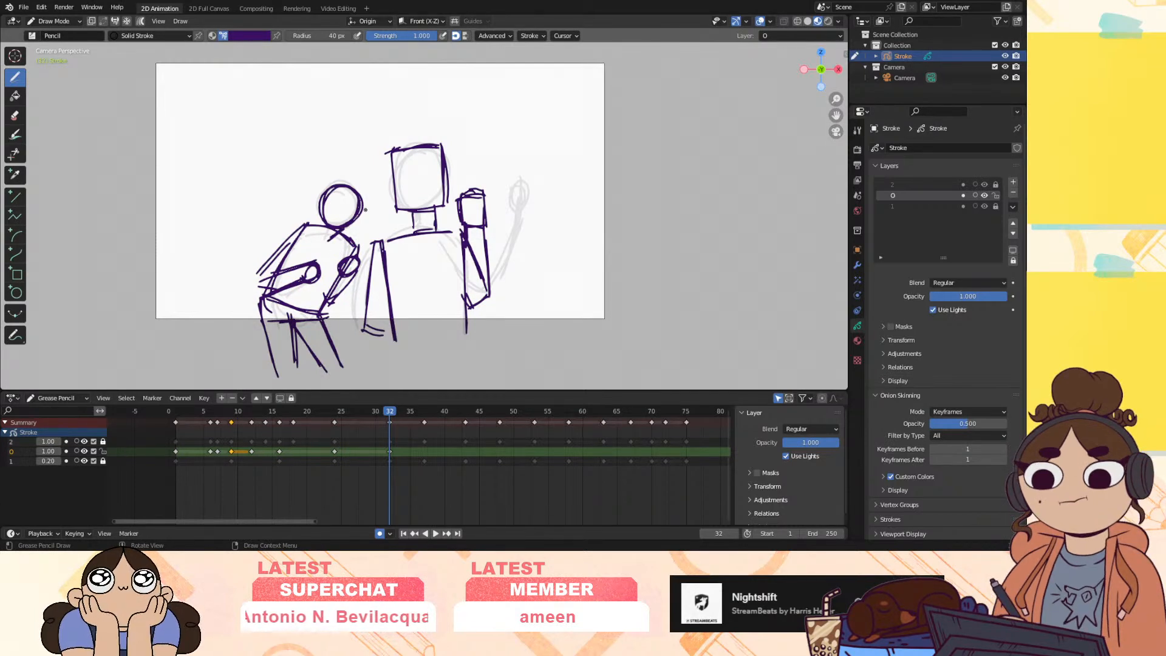
pyautogui.moveTo(331, 189)
pyautogui.keyDown('ctrl'); pyautogui.mouseDown()
pyautogui.moveTo(323, 217)
pyautogui.moveTo(357, 177)
pyautogui.moveTo(328, 225)
pyautogui.mouseUp(); pyautogui.keyUp('ctrl')
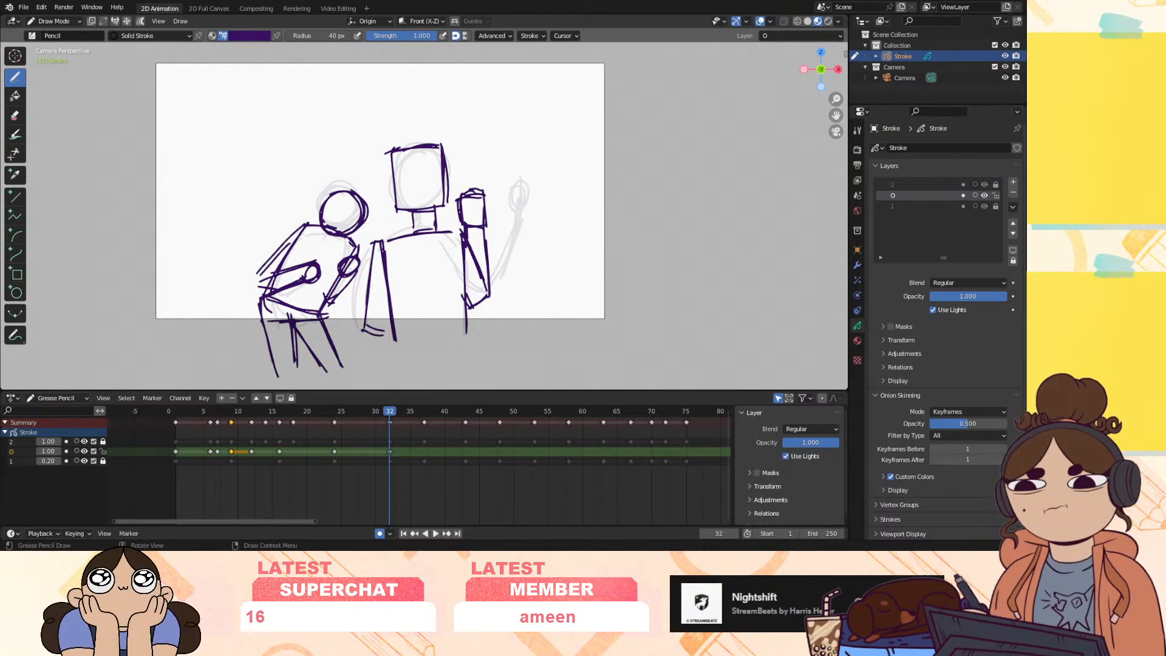
# Insert a keyframe for only the selected channels at frame 37 and turn on onion skinning for layer O
pyautogui.moveTo(385, 411); pyautogui.dragTo(426, 414)
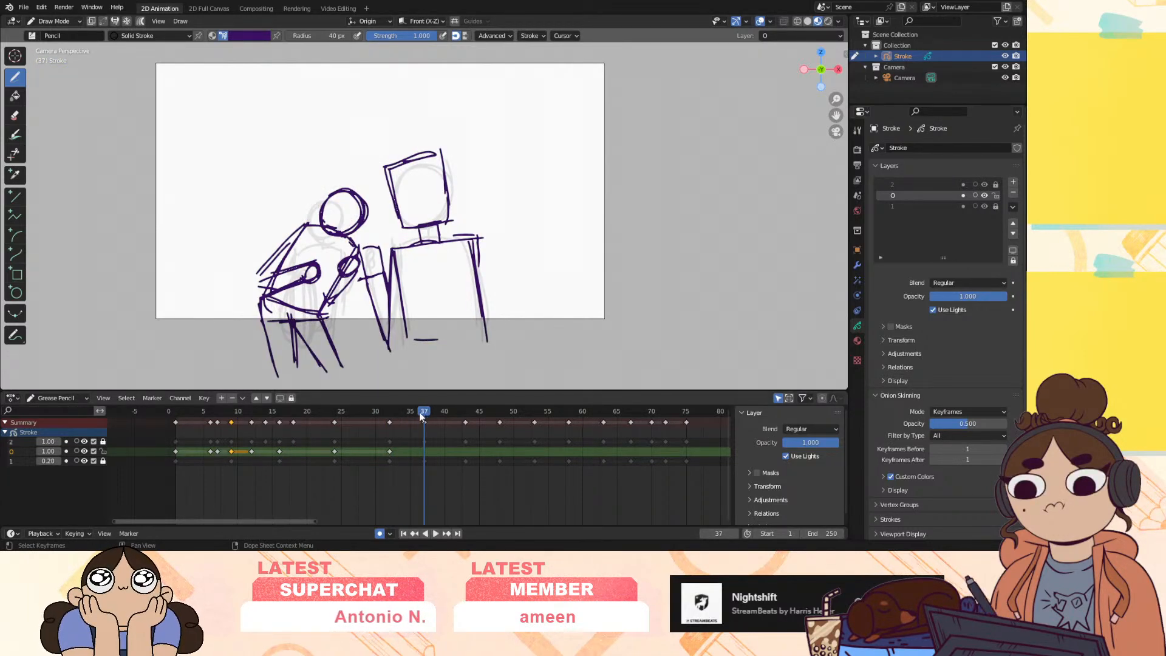
pyautogui.press('i')
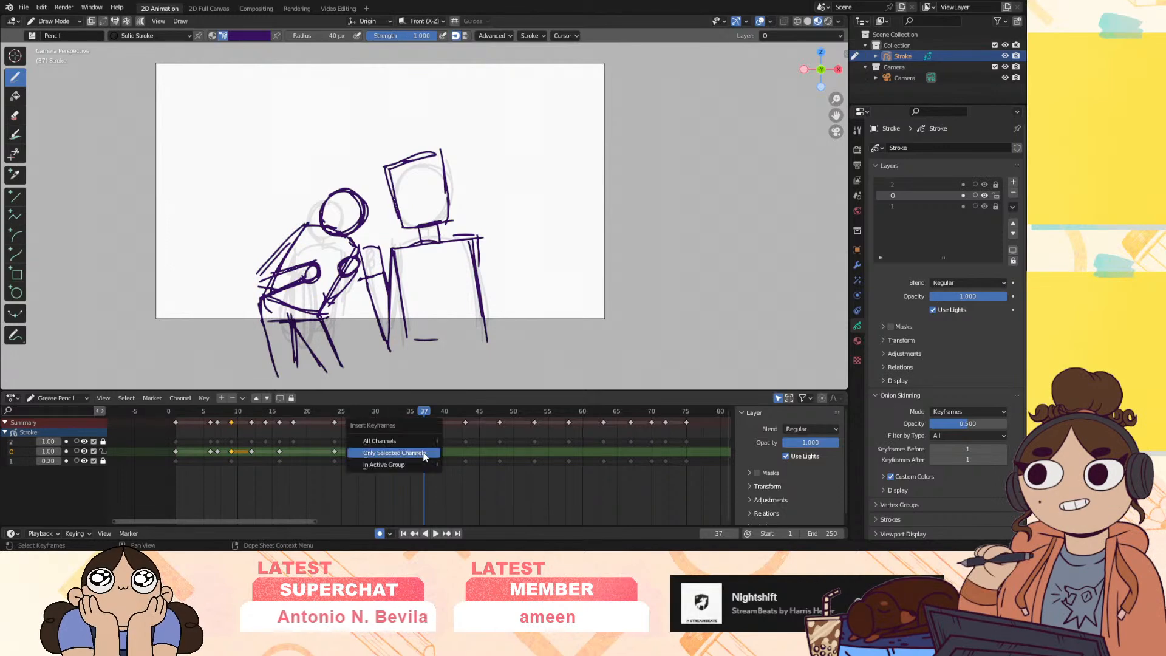
pyautogui.click(424, 453)
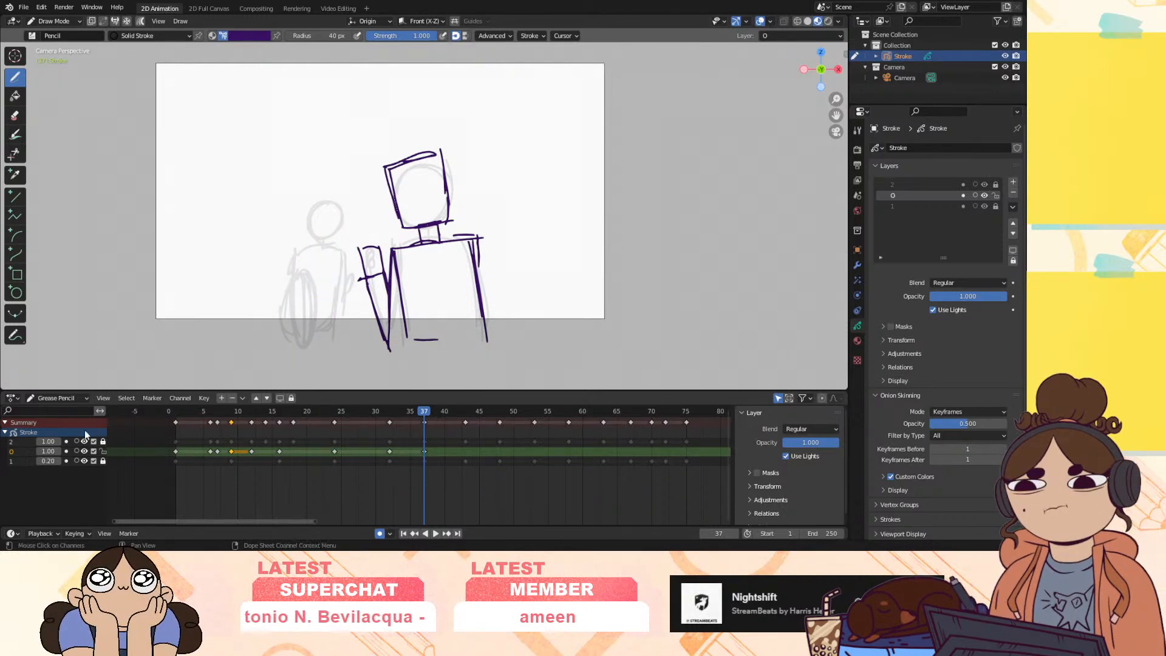
pyautogui.click(75, 451)
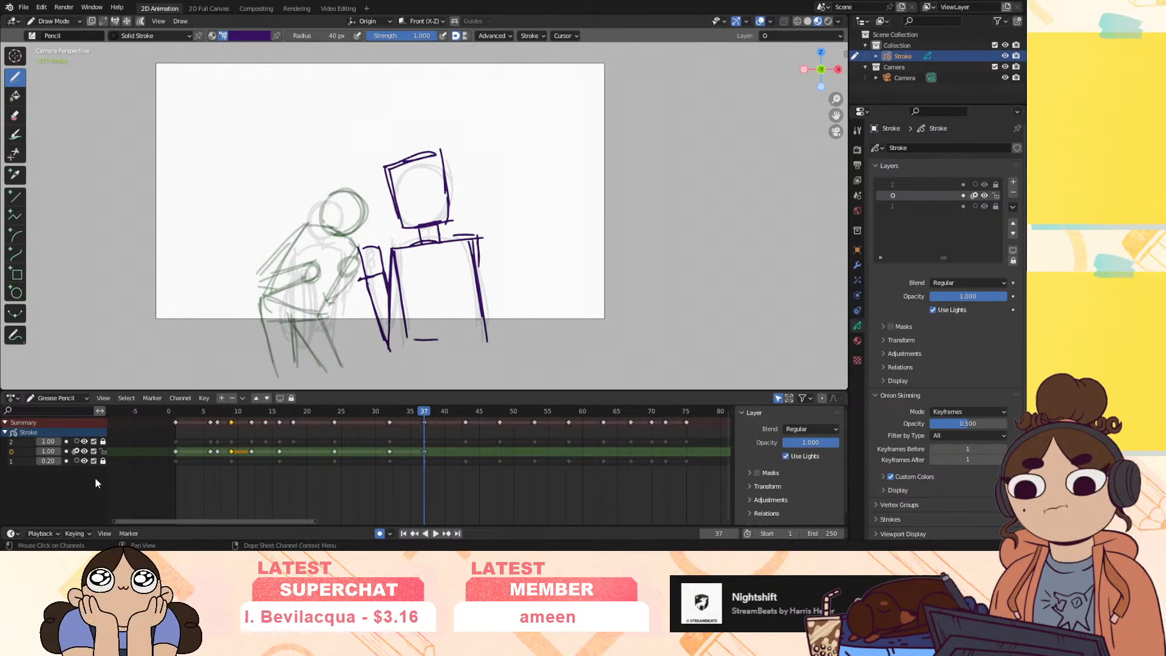
# Draw the smaller figure's frame 37 pose on layer O with a round head, upright boxy torso and an arm hanging at the side
pyautogui.moveTo(313, 244)
pyautogui.mouseDown()
pyautogui.moveTo(345, 220)
pyautogui.moveTo(331, 246)
pyautogui.mouseUp()
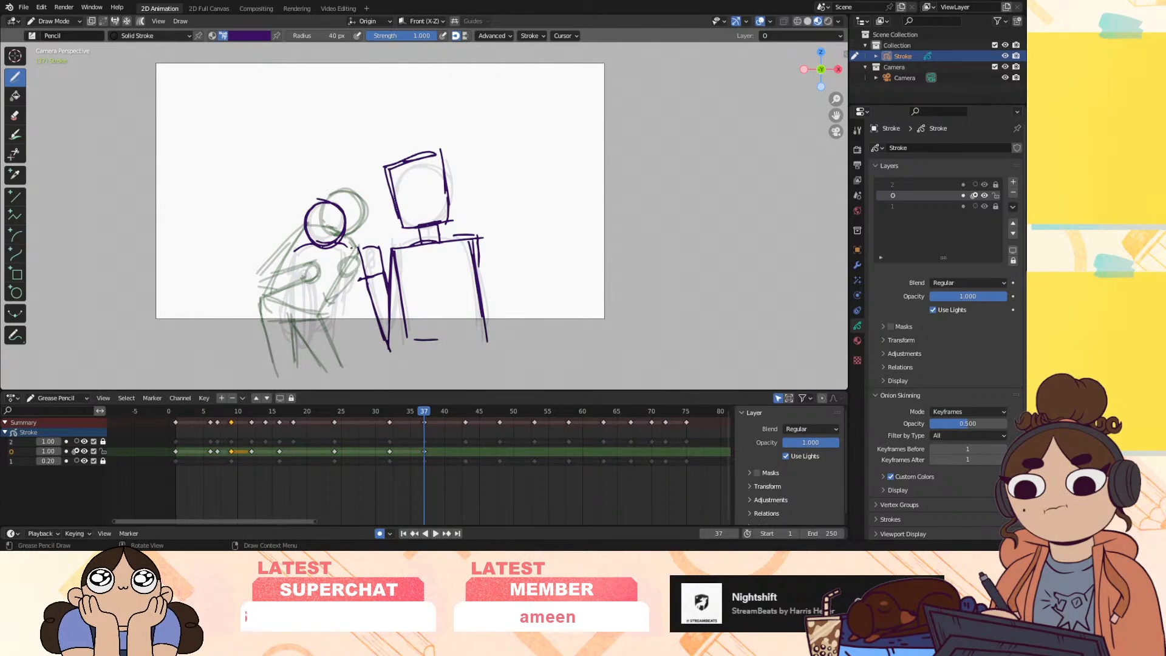
pyautogui.moveTo(351, 250); pyautogui.dragTo(339, 329)
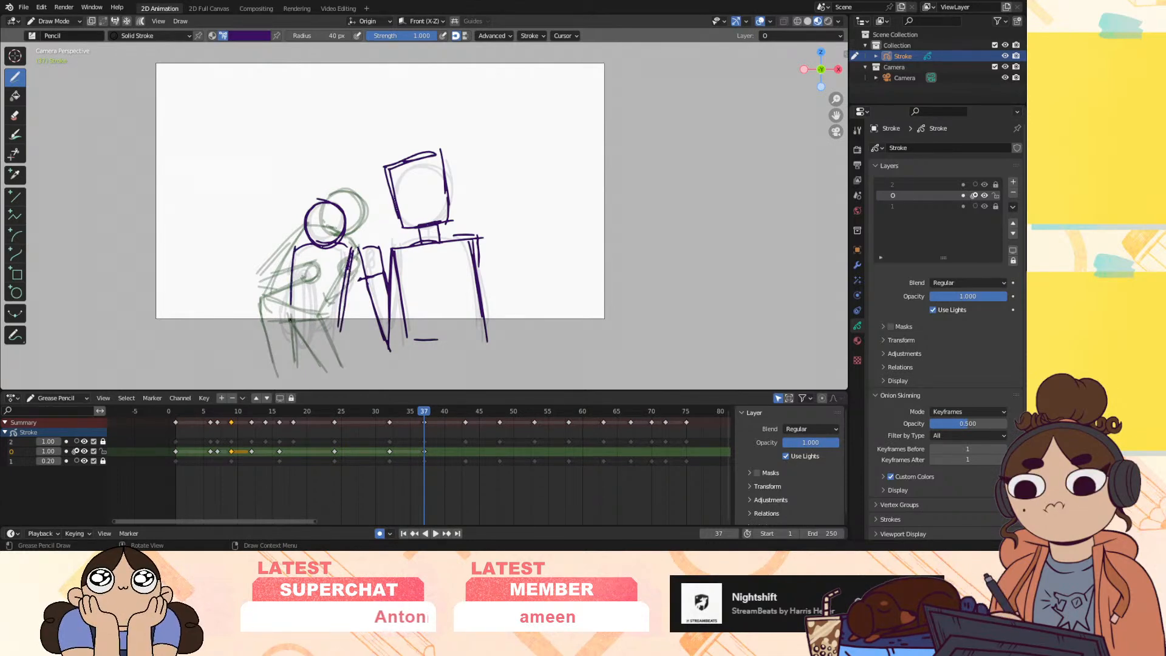
pyautogui.moveTo(294, 254); pyautogui.dragTo(291, 317)
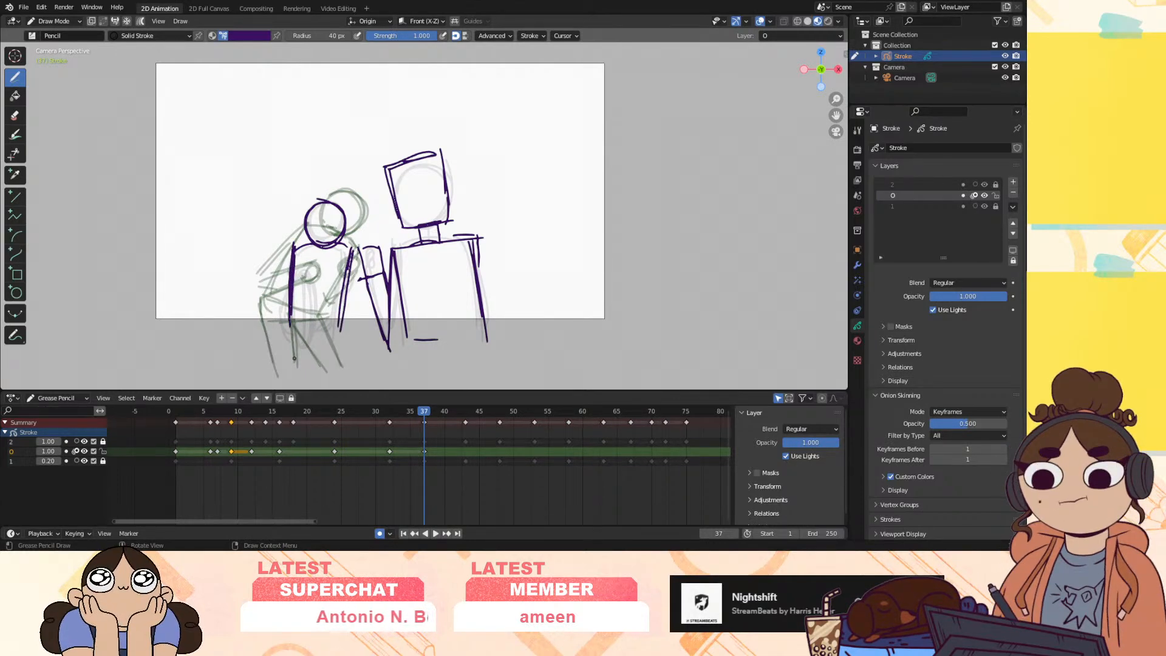
pyautogui.moveTo(350, 277); pyautogui.dragTo(342, 332)
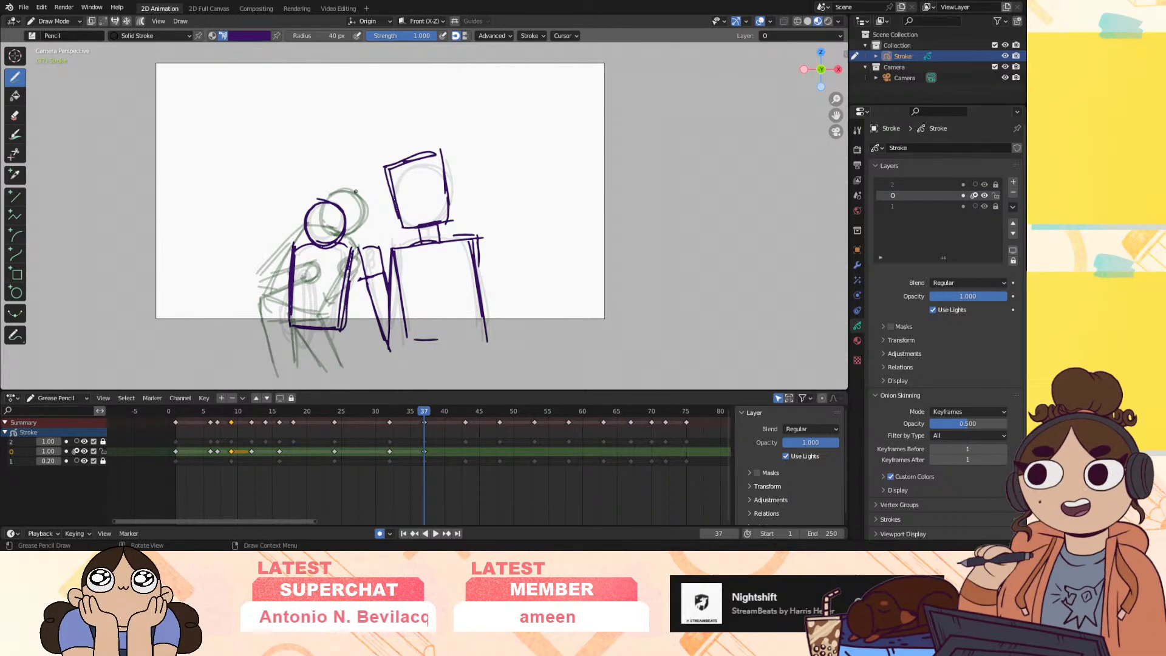
pyautogui.moveTo(293, 269)
pyautogui.mouseDown()
pyautogui.moveTo(323, 268)
pyautogui.moveTo(317, 345)
pyautogui.moveTo(314, 265)
pyautogui.mouseUp()
pyautogui.moveTo(289, 321)
pyautogui.mouseDown()
pyautogui.moveTo(318, 338)
pyautogui.moveTo(288, 340)
pyautogui.mouseUp()
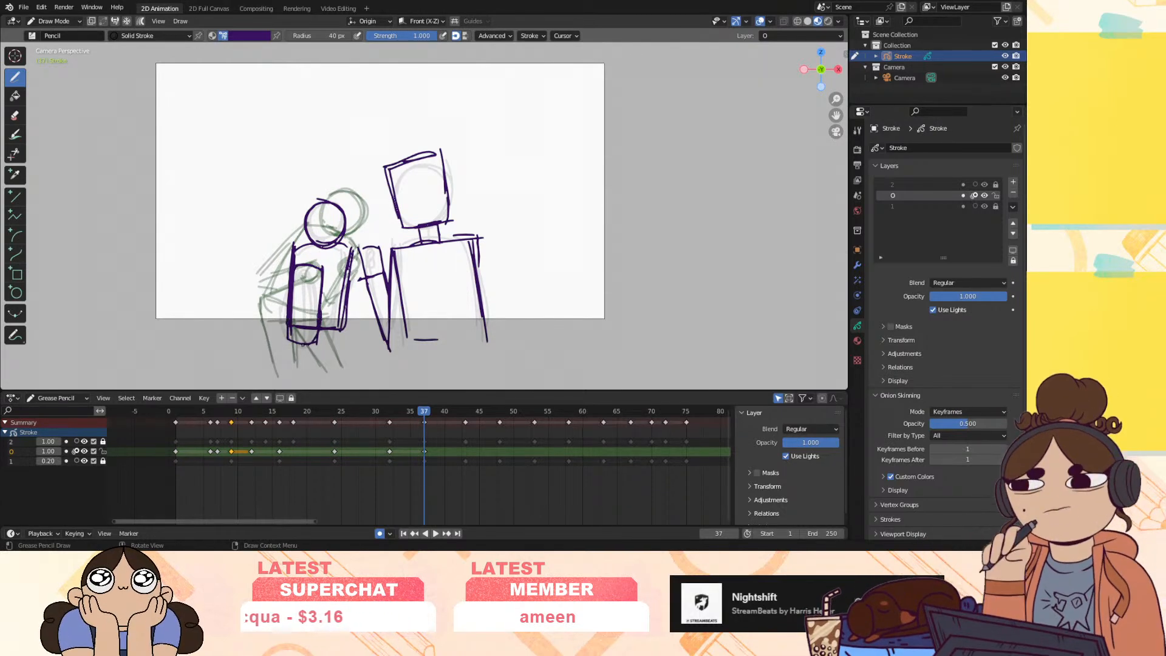
pyautogui.moveTo(286, 263); pyautogui.dragTo(285, 339)
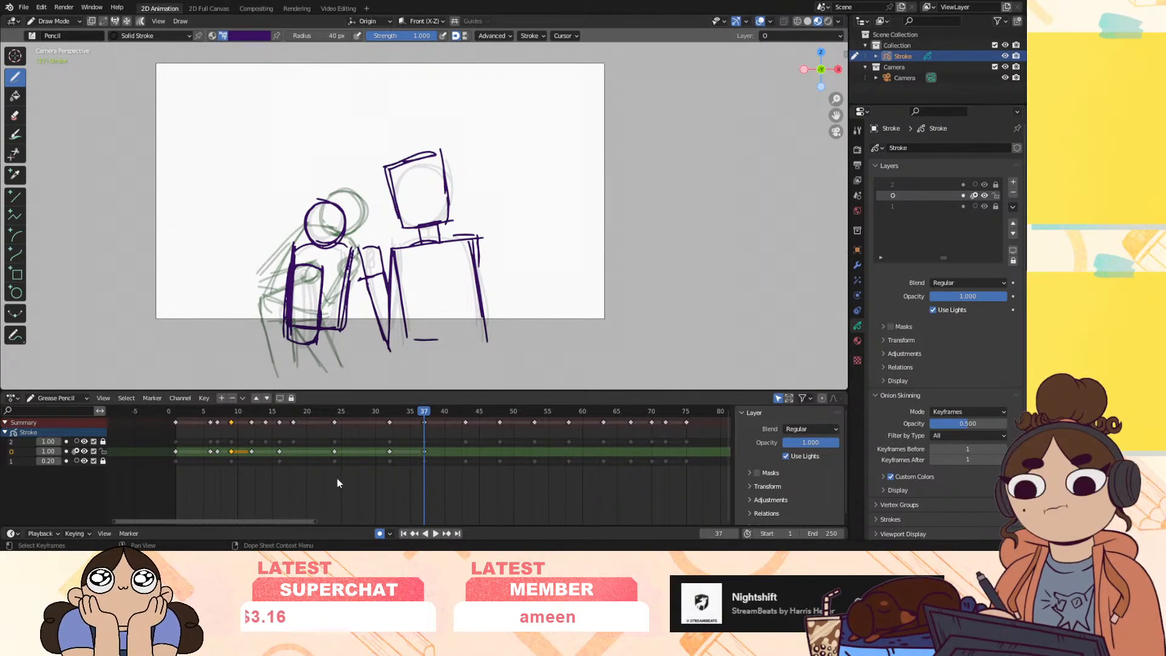
# Draw the smaller figure's two arms alongside its torso at frame 37 on layer 0
pyautogui.moveTo(427, 415); pyautogui.dragTo(425, 418)
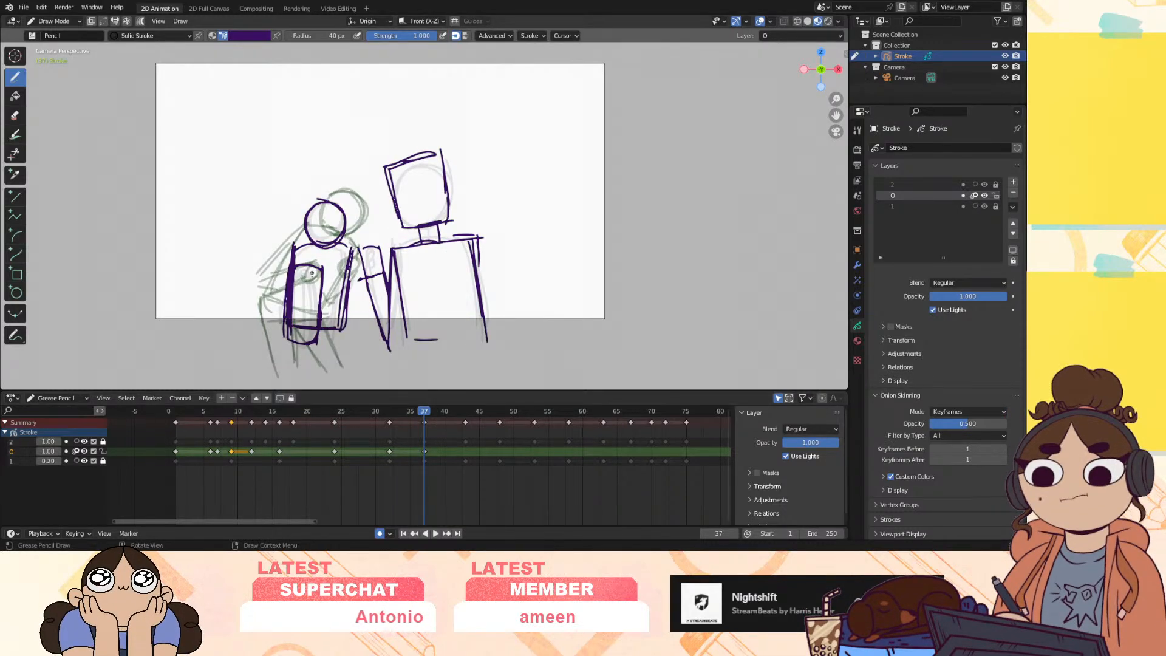
pyautogui.moveTo(352, 267)
pyautogui.mouseDown()
pyautogui.moveTo(348, 322)
pyautogui.moveTo(337, 314)
pyautogui.mouseUp()
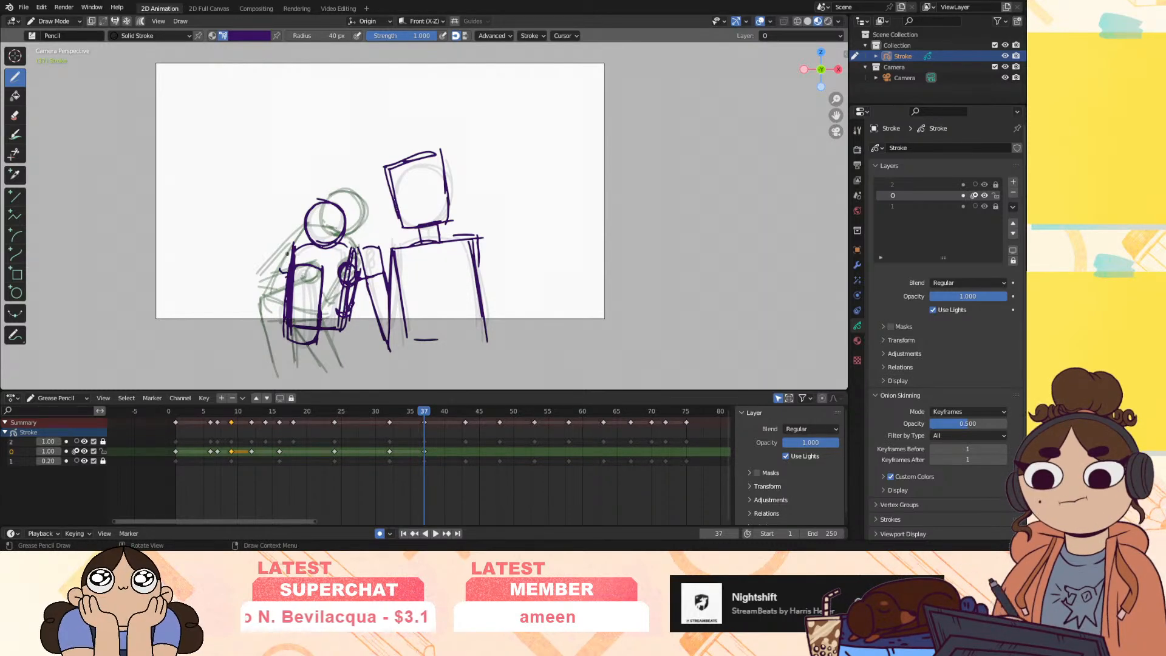
pyautogui.moveTo(291, 254); pyautogui.dragTo(271, 322)
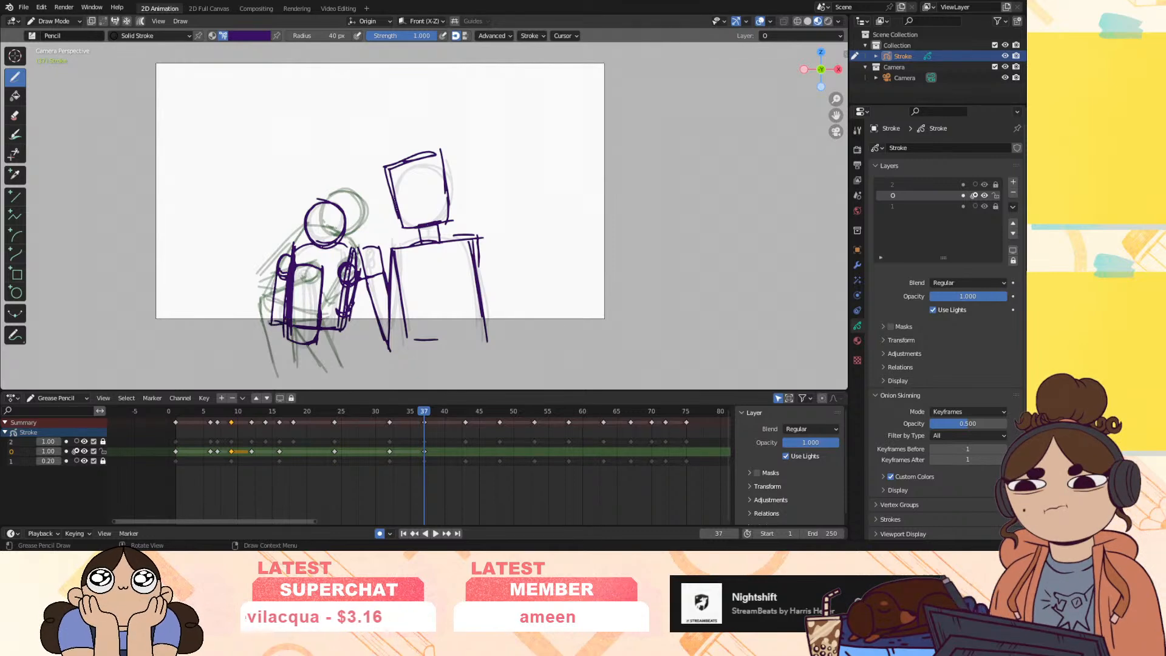
# Insert a keyframe for only the selected channel, layer 0, at frame 43
pyautogui.press('space')
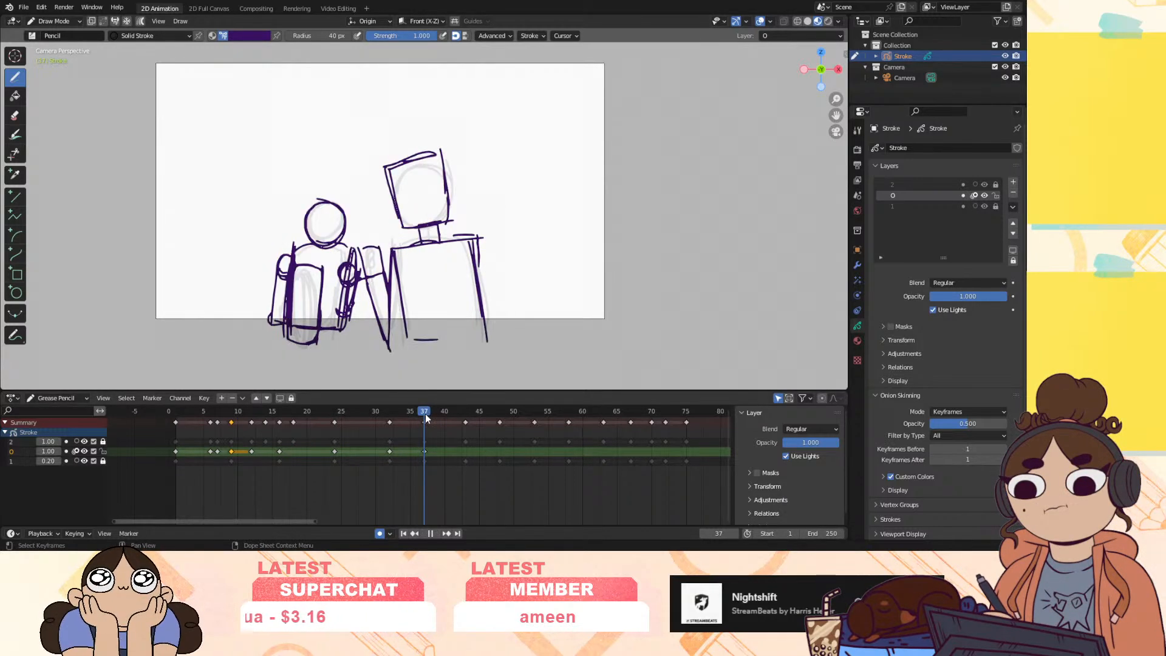
pyautogui.moveTo(427, 414); pyautogui.dragTo(466, 414)
pyautogui.press('space')
pyautogui.press('i')
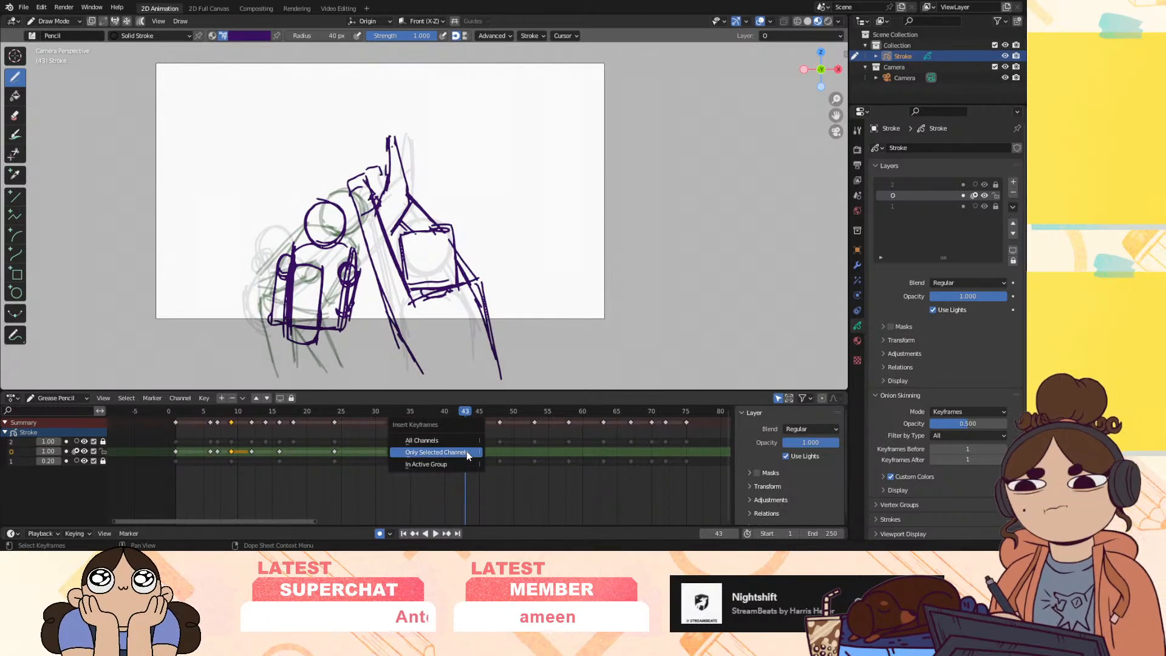
pyautogui.click(467, 451)
# Sketch the smaller figure's new pose at frame 43, with a lowered round head, torso, shoulders and one arm reaching diagonally to the taller figure
pyautogui.moveTo(270, 226)
pyautogui.mouseDown()
pyautogui.moveTo(287, 266)
pyautogui.moveTo(261, 234)
pyautogui.mouseUp()
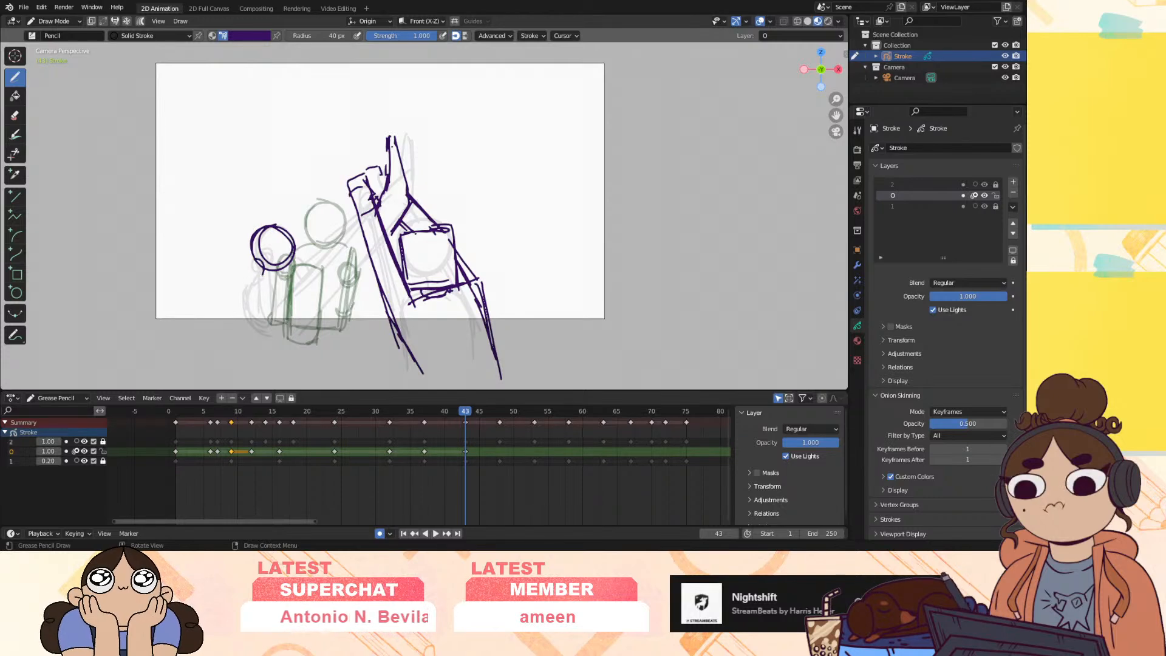
pyautogui.moveTo(265, 277); pyautogui.dragTo(260, 336)
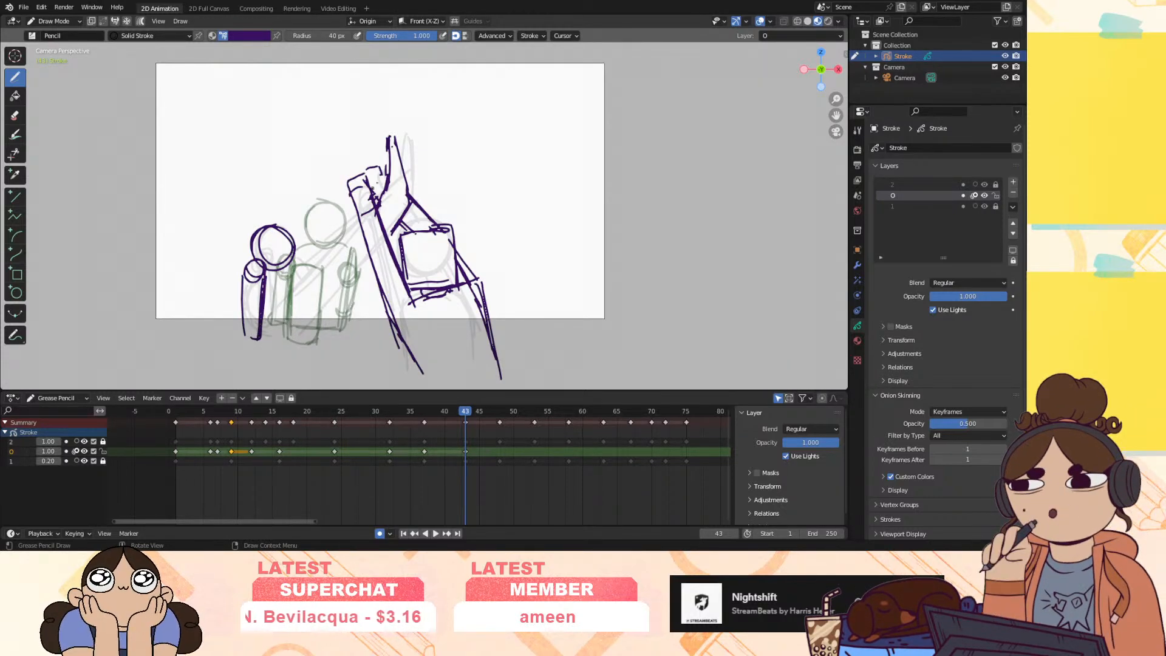
pyautogui.moveTo(351, 231); pyautogui.dragTo(268, 314)
pyautogui.moveTo(374, 262); pyautogui.dragTo(293, 339)
pyautogui.moveTo(334, 300); pyautogui.dragTo(292, 340)
pyautogui.moveTo(375, 260); pyautogui.dragTo(334, 303)
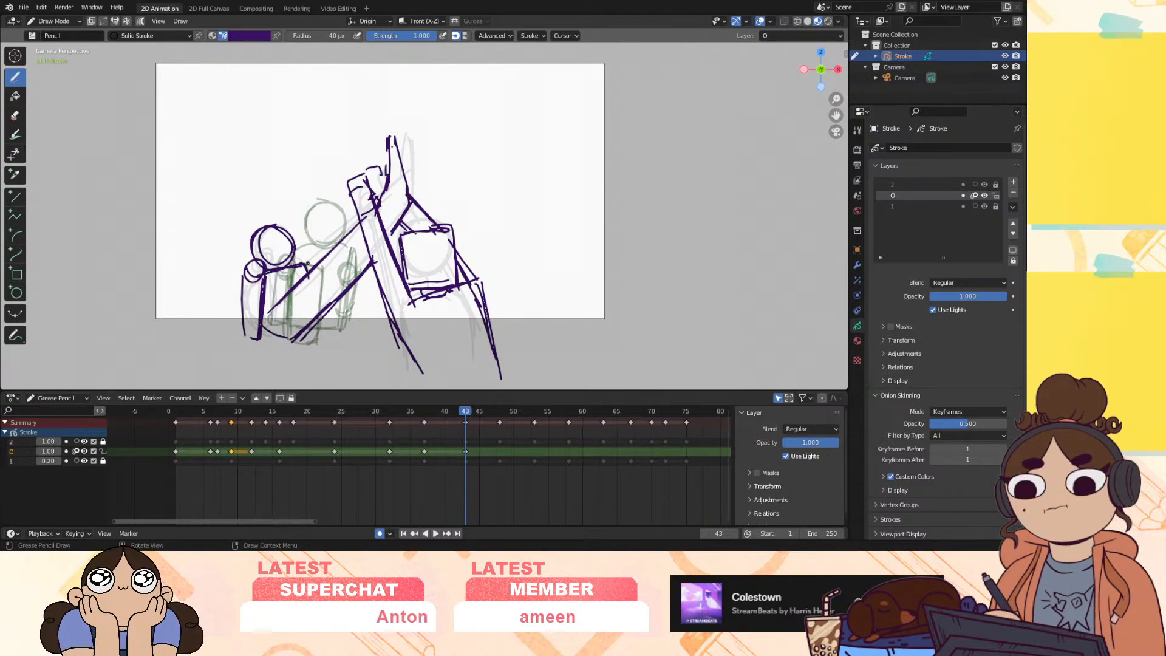
pyautogui.moveTo(322, 316); pyautogui.dragTo(323, 336)
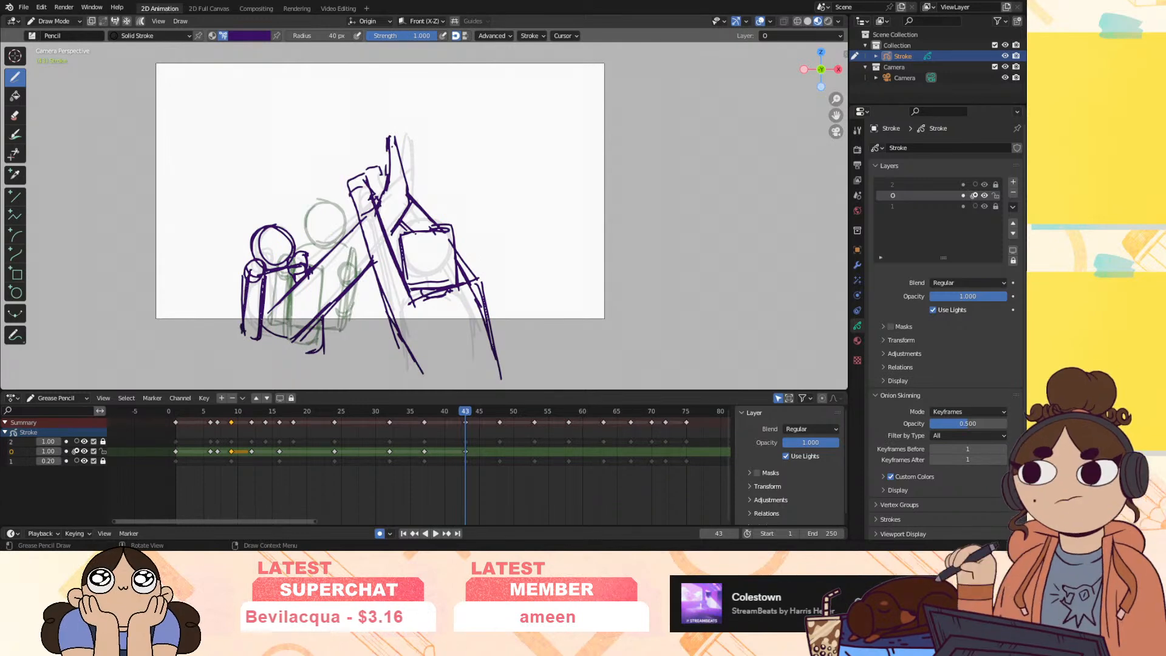
# Insert a keyframe for only the selected channel, layer 0, at frame 48
pyautogui.click(457, 416)
pyautogui.moveTo(458, 416)
pyautogui.mouseDown()
pyautogui.moveTo(471, 418)
pyautogui.moveTo(454, 426)
pyautogui.moveTo(498, 431)
pyautogui.mouseUp()
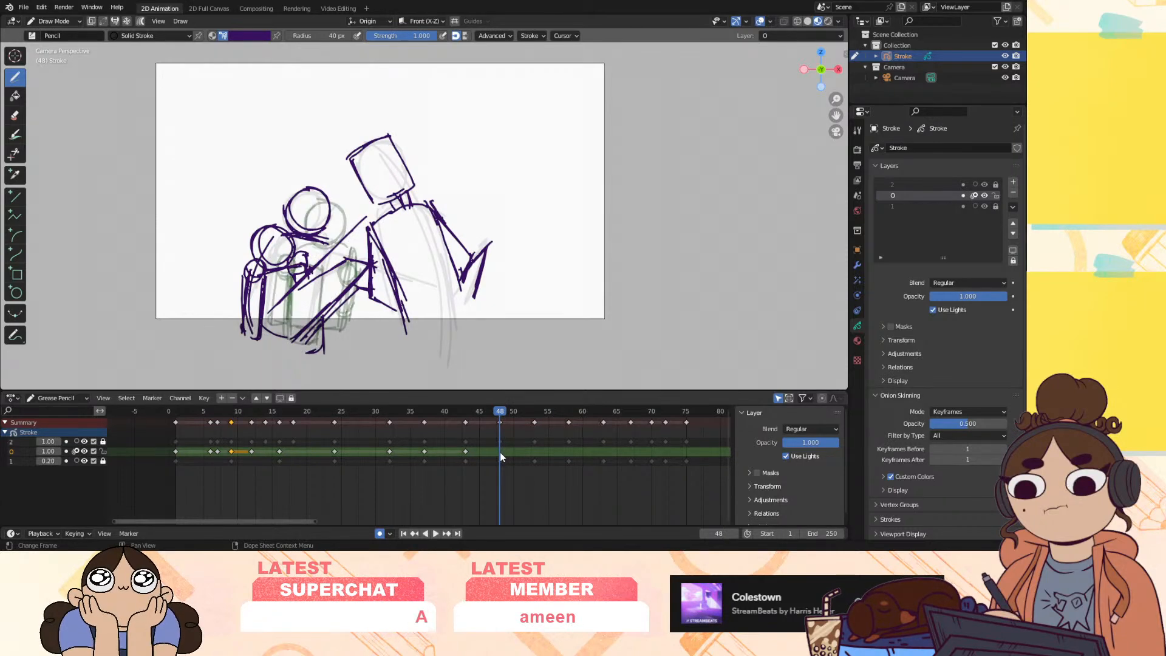
pyautogui.press('i')
pyautogui.click(501, 454)
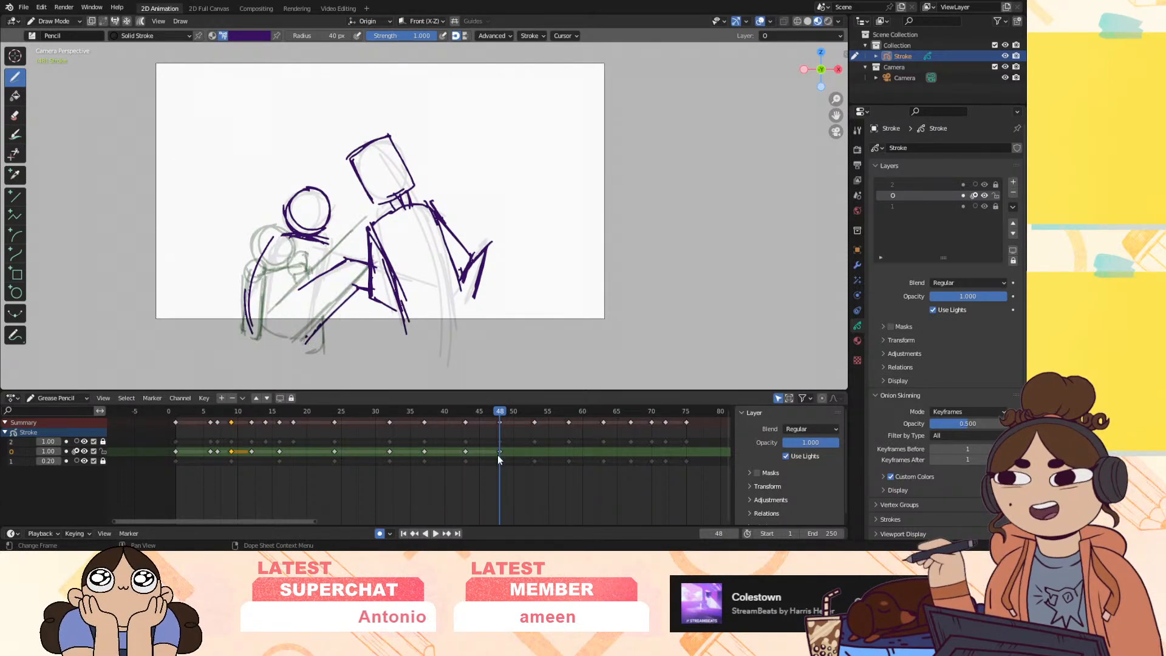
# Make layer 2 active and complete the smaller figure's torso and forearm with the Pencil at frame 48
pyautogui.click(24, 441)
pyautogui.click(17, 114)
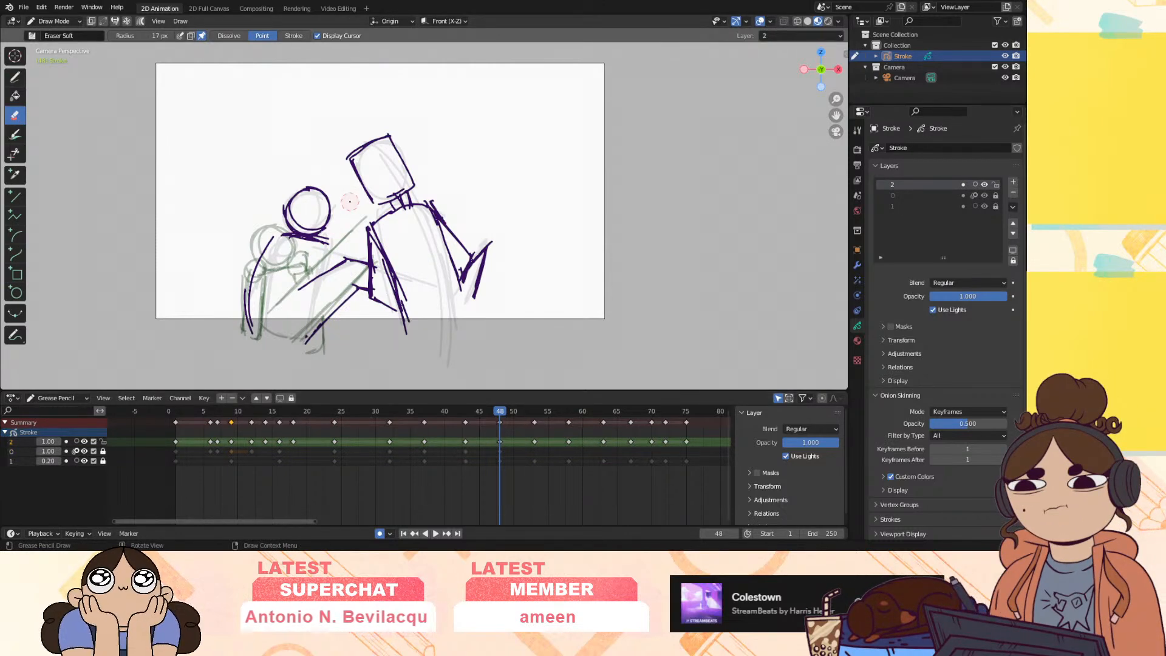
pyautogui.click(23, 81)
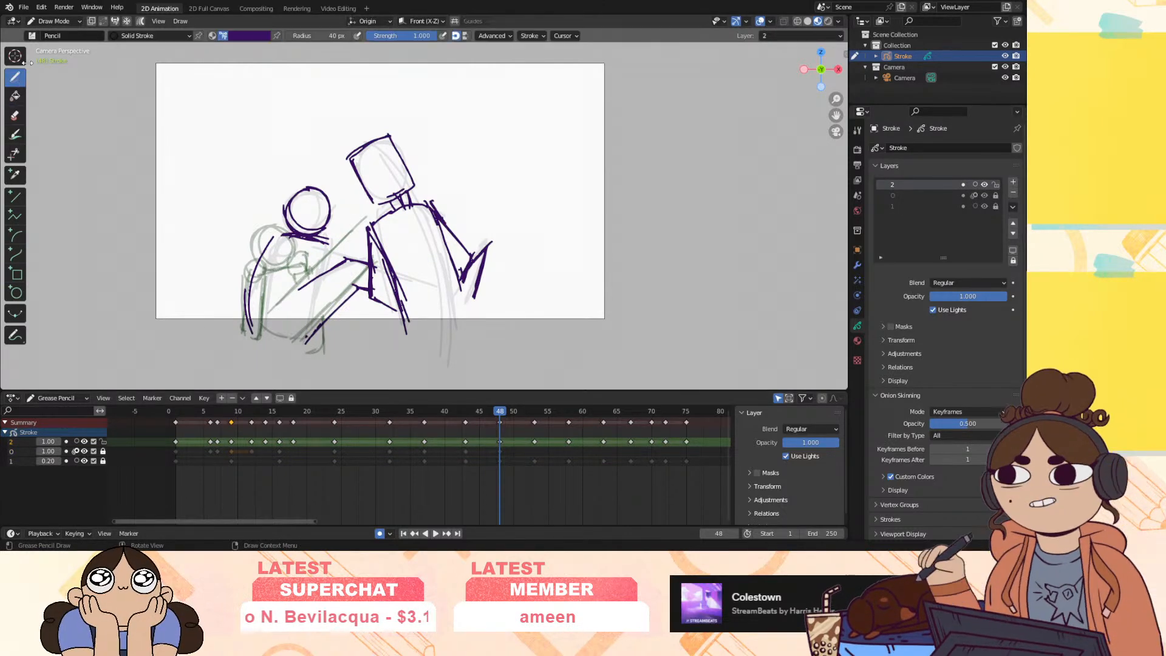
pyautogui.moveTo(333, 240); pyautogui.dragTo(316, 283)
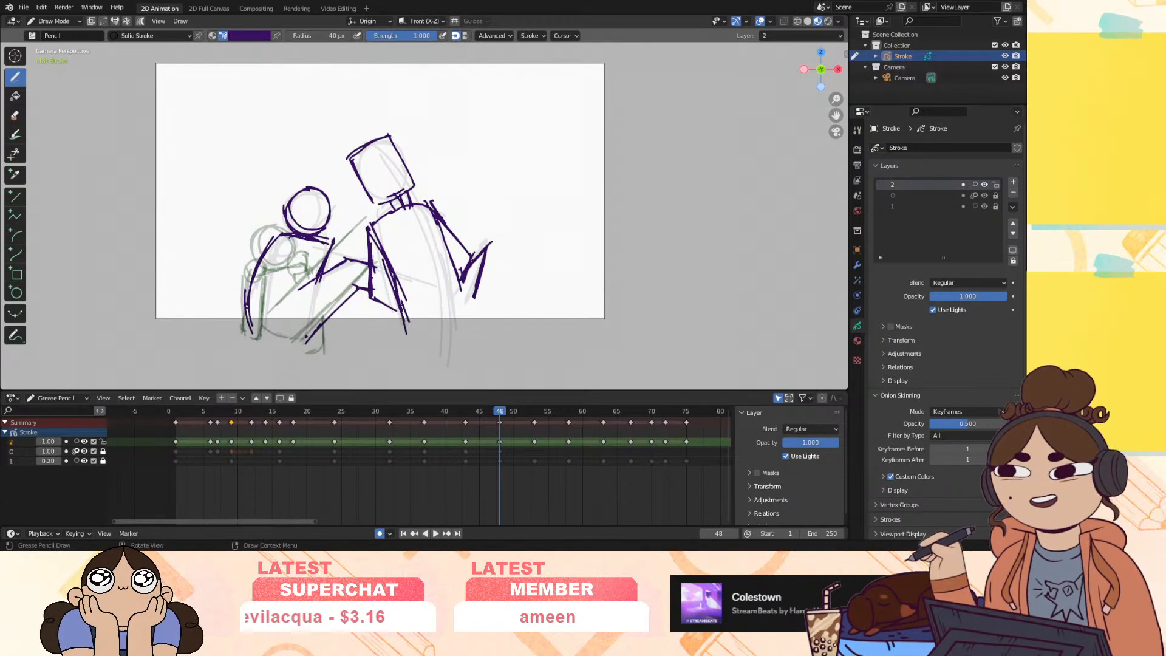
pyautogui.moveTo(314, 333); pyautogui.dragTo(300, 345)
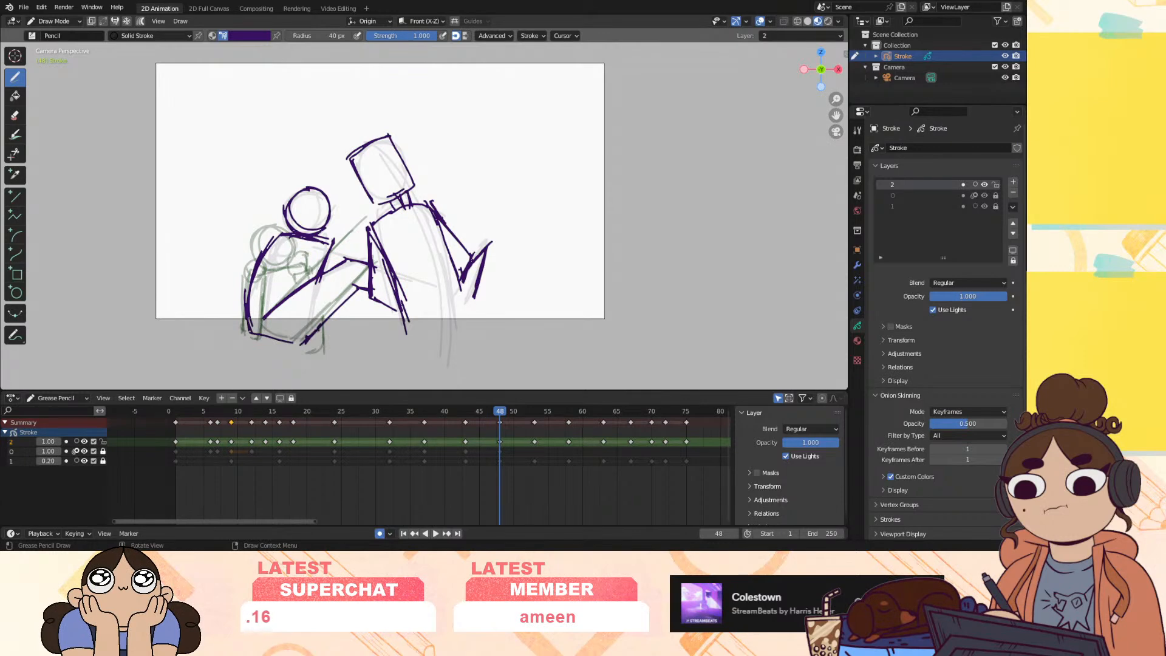
# Insert a keyframe on layer 2 at frame 51 and switch onion skinning from layer 0 to layer 2
pyautogui.moveTo(501, 412); pyautogui.dragTo(520, 437)
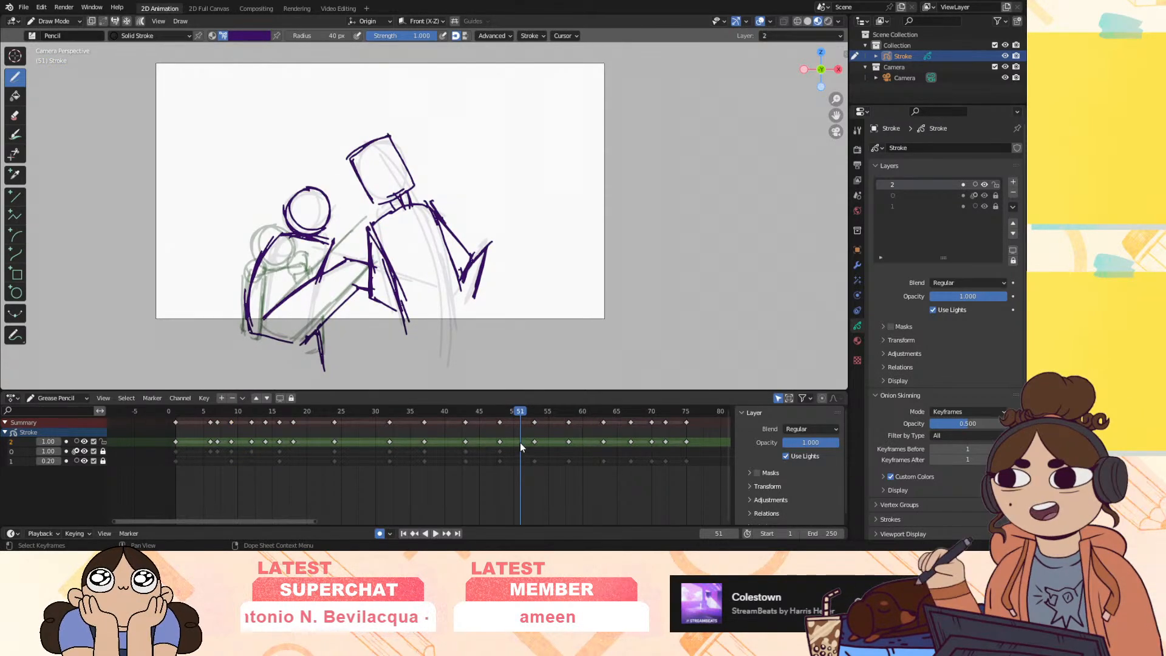
pyautogui.press('i')
pyautogui.click(524, 443)
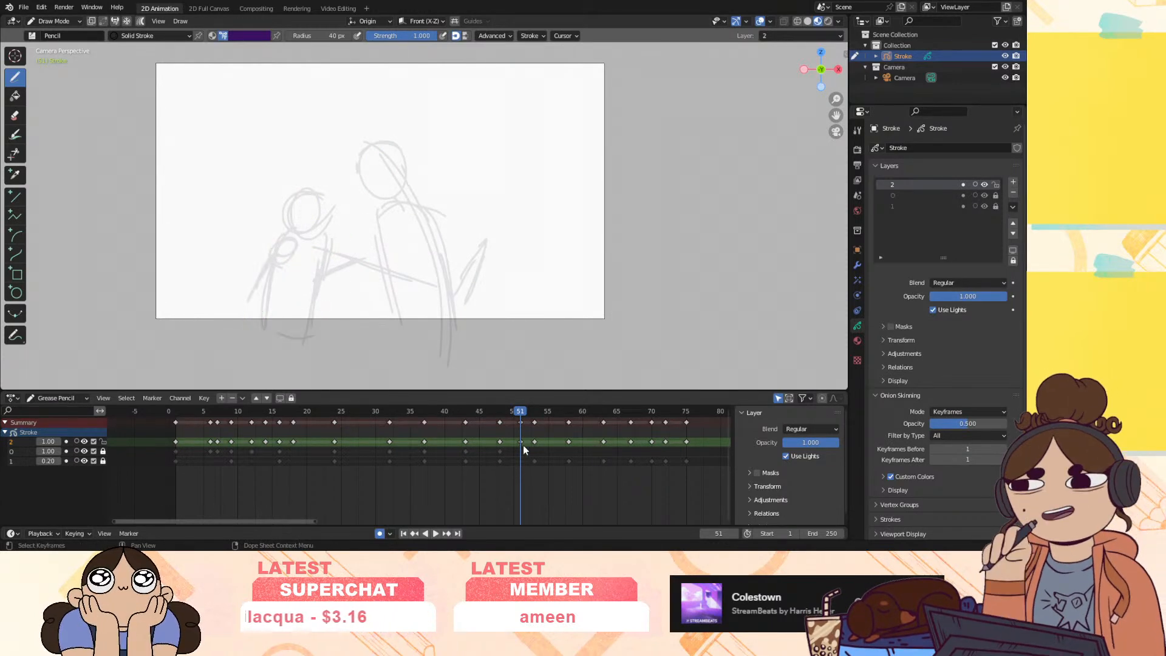
pyautogui.click(75, 451)
pyautogui.click(75, 441)
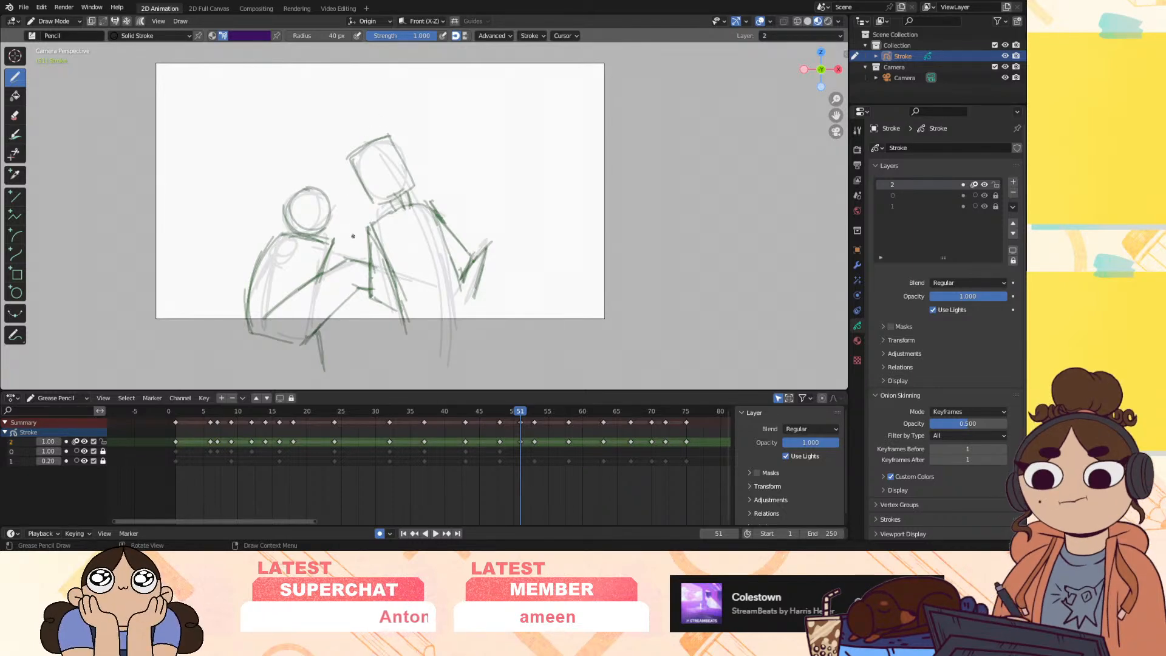
# Sketch the taller figure's torso at frame 51 with a bent arm extending out from its far side
pyautogui.moveTo(362, 217); pyautogui.dragTo(381, 342)
pyautogui.moveTo(352, 238)
pyautogui.mouseDown()
pyautogui.moveTo(408, 212)
pyautogui.moveTo(472, 346)
pyautogui.mouseUp()
pyautogui.moveTo(395, 366); pyautogui.dragTo(461, 348)
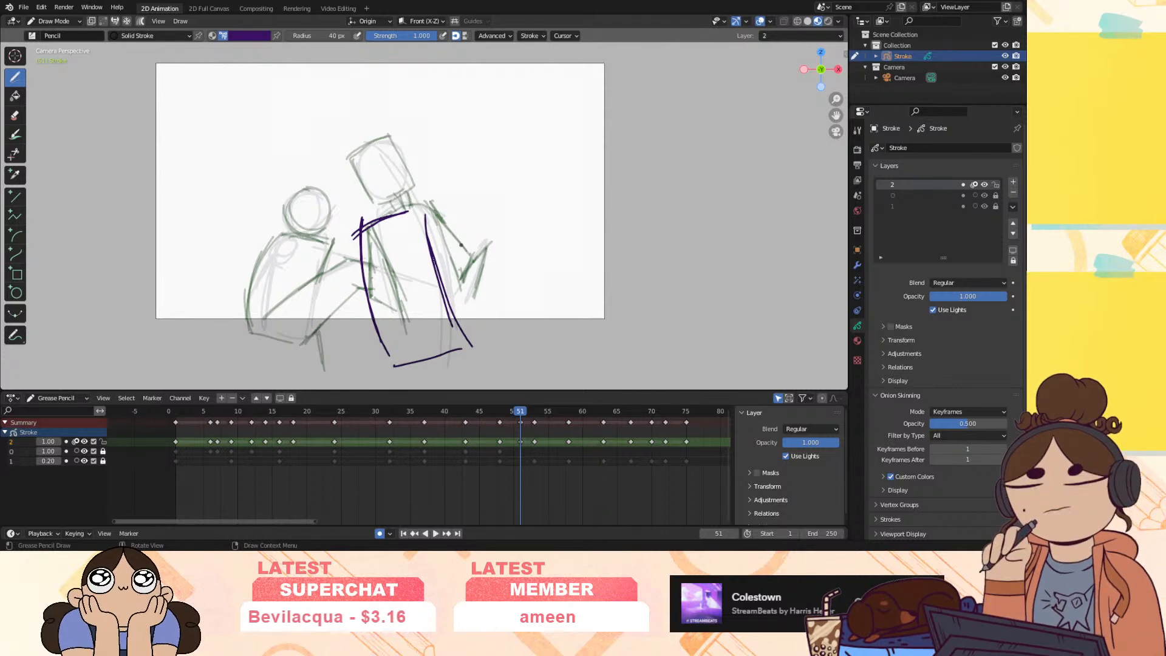
pyautogui.moveTo(432, 259)
pyautogui.mouseDown()
pyautogui.moveTo(538, 221)
pyautogui.moveTo(511, 266)
pyautogui.mouseUp()
pyautogui.moveTo(511, 219)
pyautogui.mouseDown()
pyautogui.moveTo(512, 274)
pyautogui.moveTo(447, 293)
pyautogui.mouseUp()
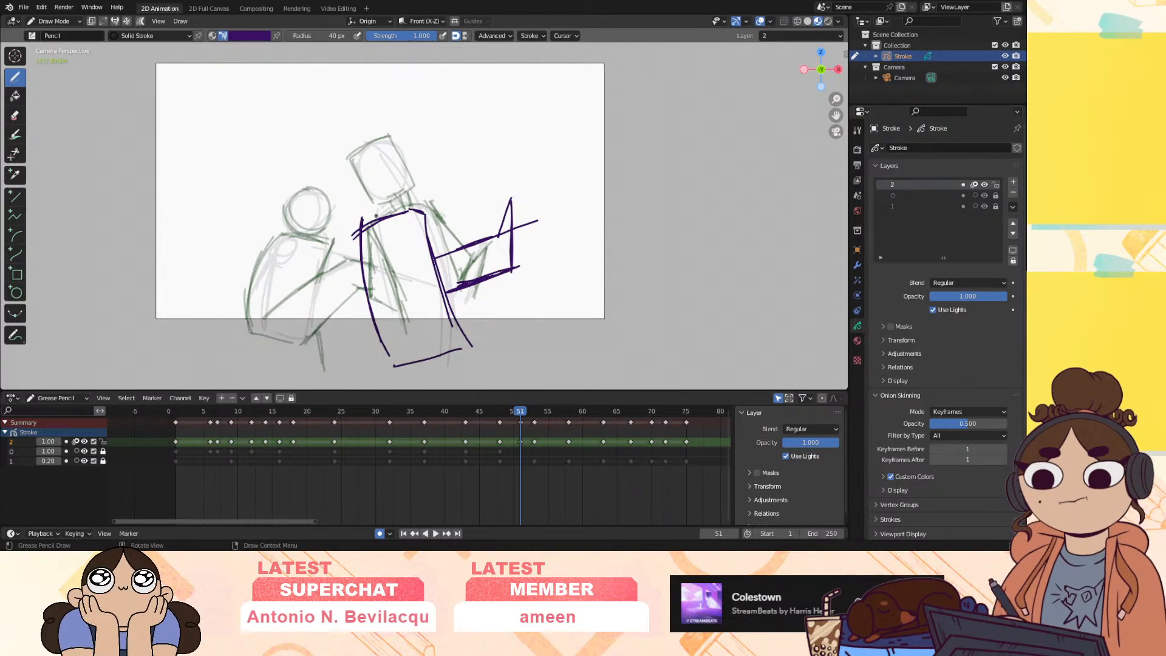
# Draw the taller figure's square head, neck, upper arm and hand details, undoing the stray stroke beside the torso
pyautogui.moveTo(375, 215); pyautogui.dragTo(401, 198)
pyautogui.moveTo(355, 147); pyautogui.dragTo(388, 143)
pyautogui.moveTo(397, 199)
pyautogui.mouseDown()
pyautogui.moveTo(359, 208)
pyautogui.moveTo(396, 363)
pyautogui.mouseUp()
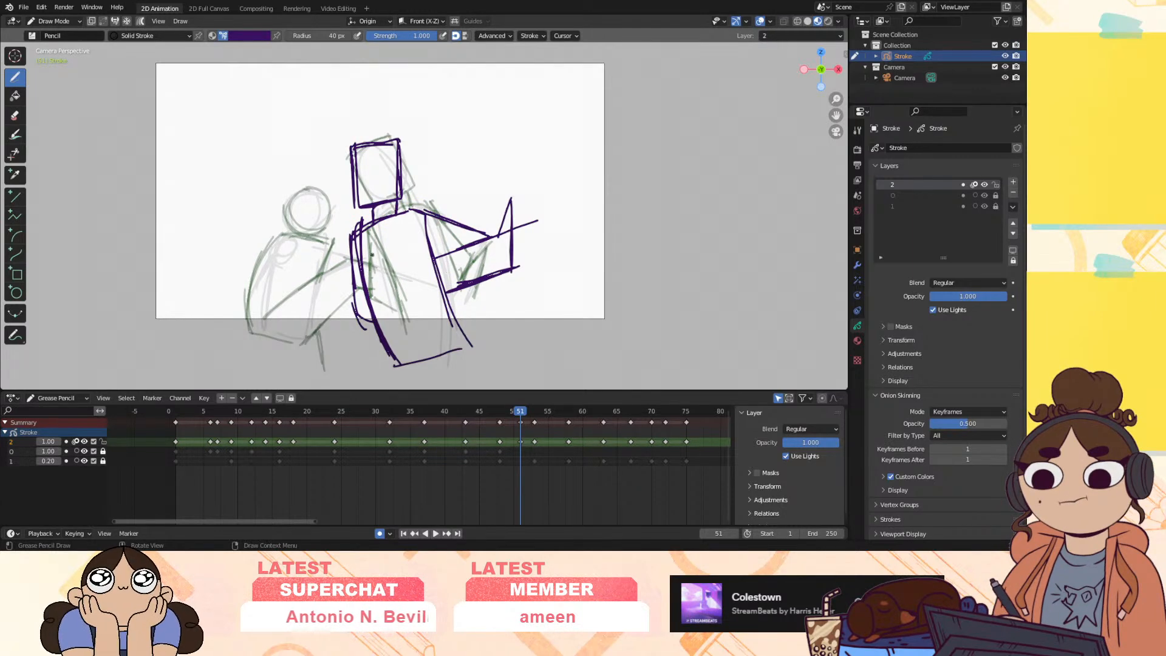
pyautogui.hotkey('ctrl', 'z')
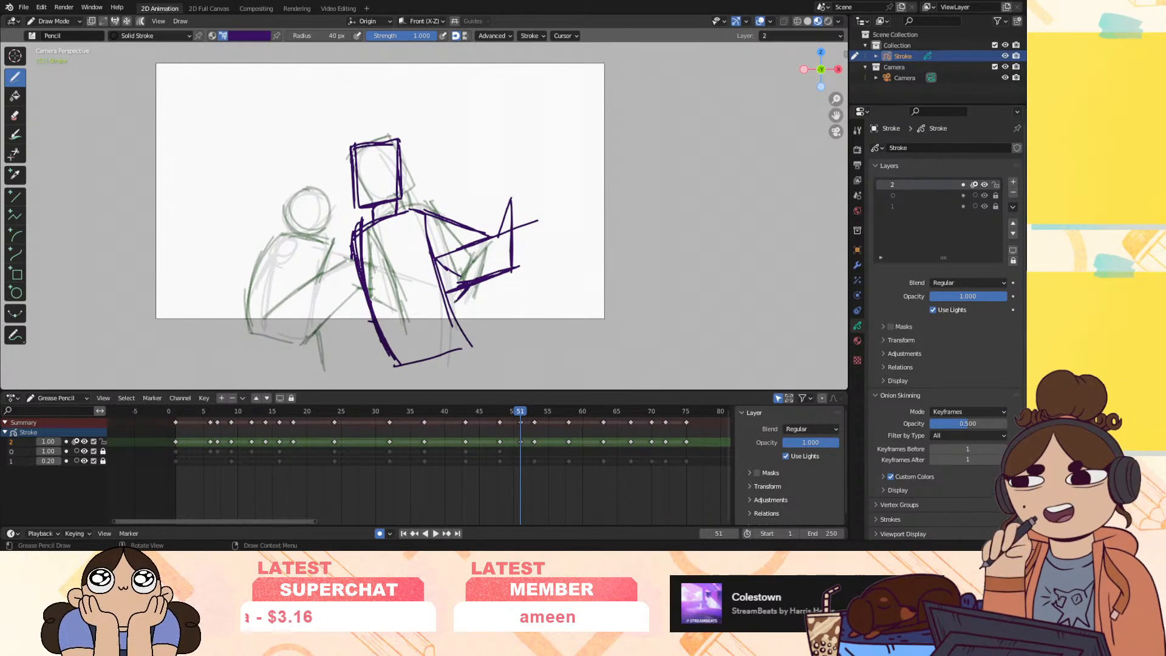
pyautogui.moveTo(466, 282); pyautogui.dragTo(444, 297)
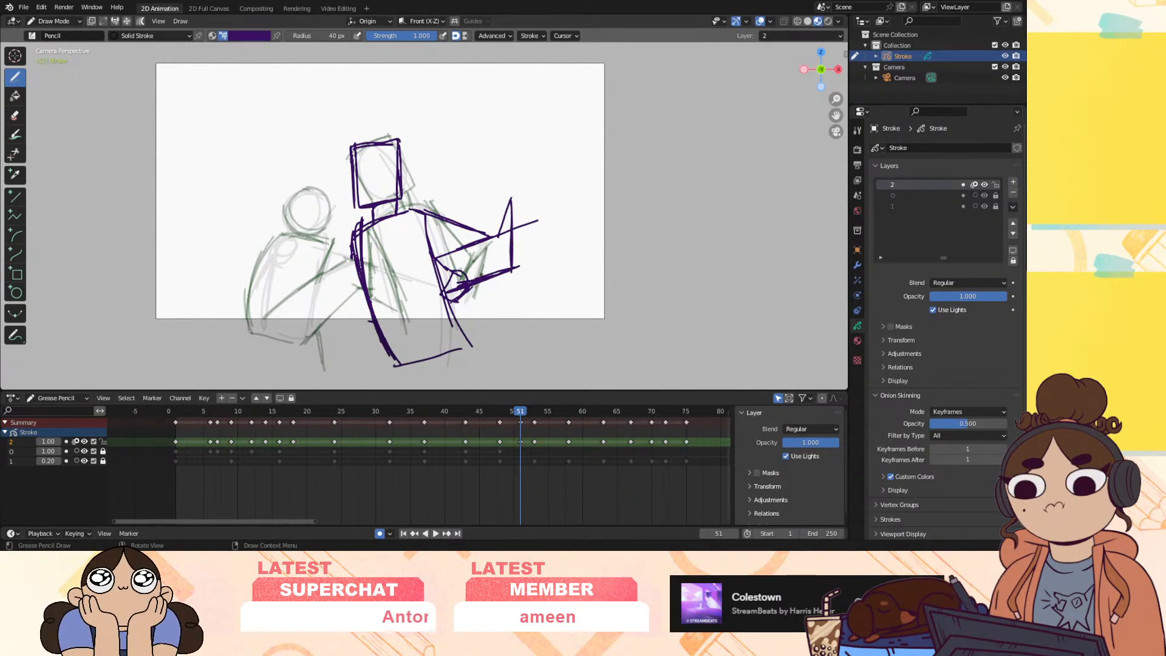
pyautogui.moveTo(487, 265); pyautogui.dragTo(503, 279)
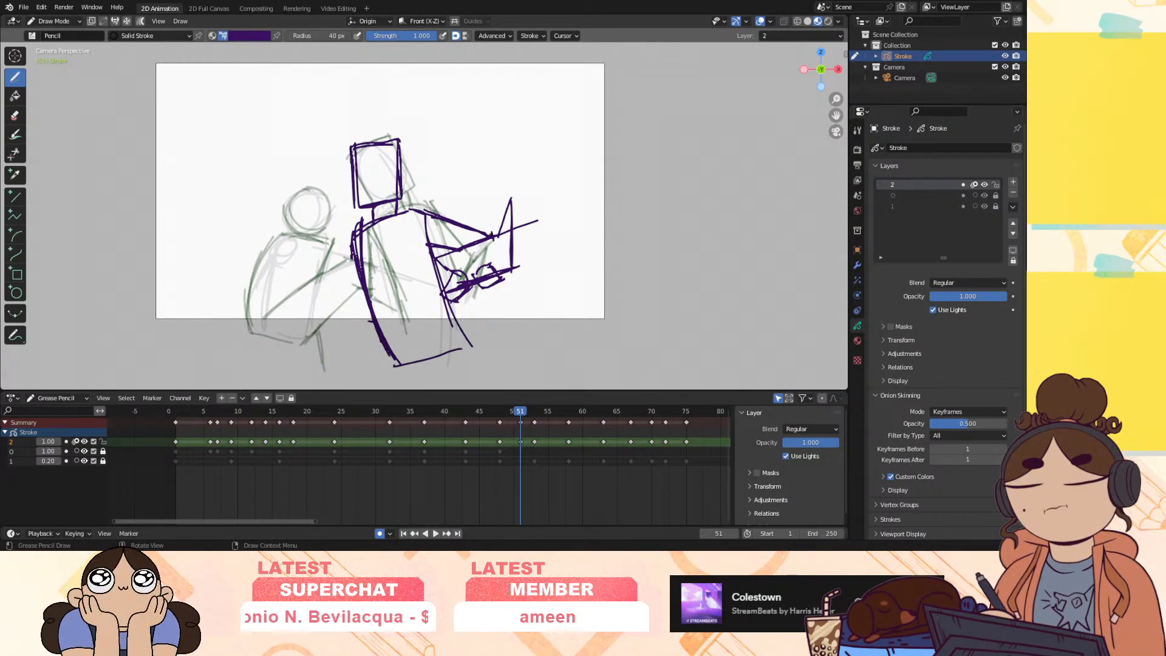
# Erase the taller figure's sloping upper arm and redraw it as a horizontal block ending at the elbow
pyautogui.moveTo(489, 230)
pyautogui.keyDown('ctrl'); pyautogui.mouseDown()
pyautogui.moveTo(435, 233)
pyautogui.moveTo(410, 210)
pyautogui.mouseUp(); pyautogui.keyUp('ctrl')
pyautogui.moveTo(488, 207)
pyautogui.mouseDown()
pyautogui.moveTo(490, 237)
pyautogui.moveTo(444, 245)
pyautogui.moveTo(466, 245)
pyautogui.mouseUp()
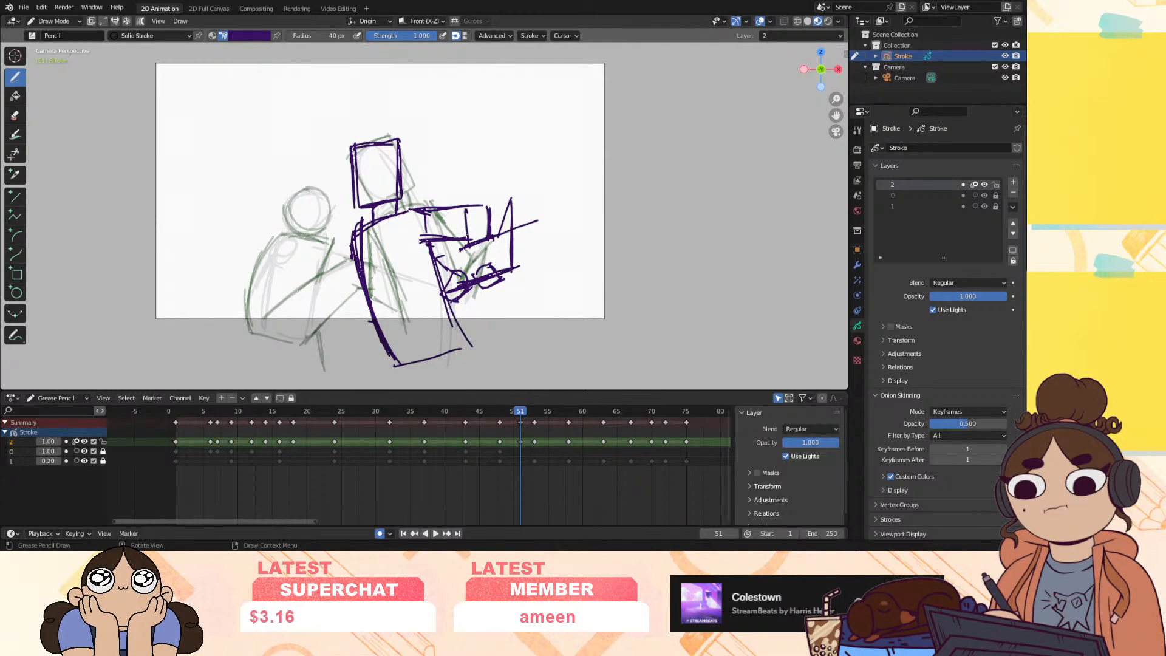
pyautogui.moveTo(493, 204)
pyautogui.mouseDown()
pyautogui.moveTo(496, 235)
pyautogui.moveTo(470, 215)
pyautogui.moveTo(488, 231)
pyautogui.mouseUp()
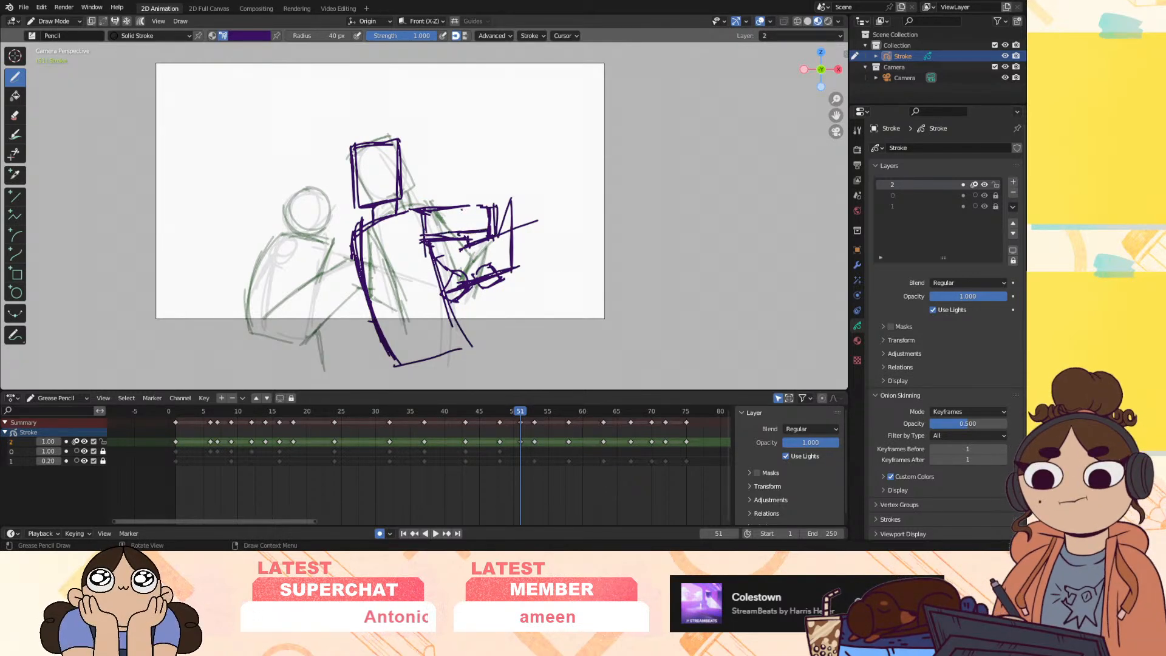
# Compare the neighbouring frames and sketch the smaller figure's round head and boxy forearm against the taller figure's torso at frame 51
pyautogui.press('space')
pyautogui.click(504, 421)
pyautogui.moveTo(504, 421); pyautogui.dragTo(523, 423)
pyautogui.moveTo(331, 194)
pyautogui.mouseDown()
pyautogui.moveTo(311, 225)
pyautogui.moveTo(350, 240)
pyautogui.moveTo(333, 193)
pyautogui.mouseUp()
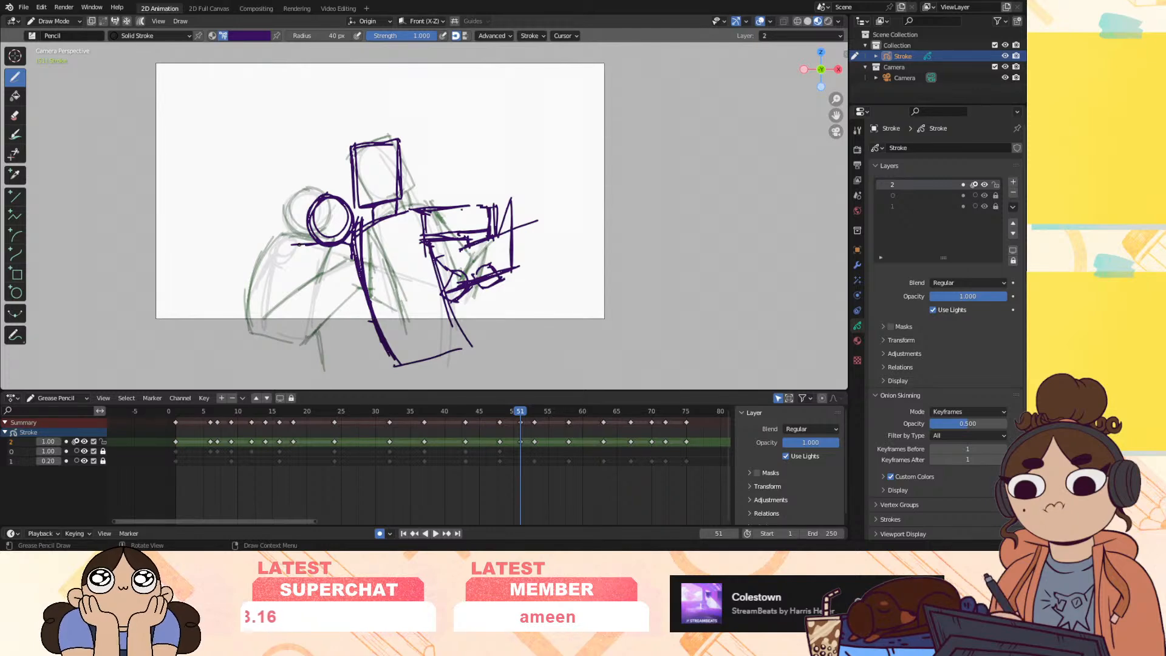
pyautogui.moveTo(363, 280)
pyautogui.mouseDown()
pyautogui.moveTo(304, 304)
pyautogui.moveTo(331, 335)
pyautogui.mouseUp()
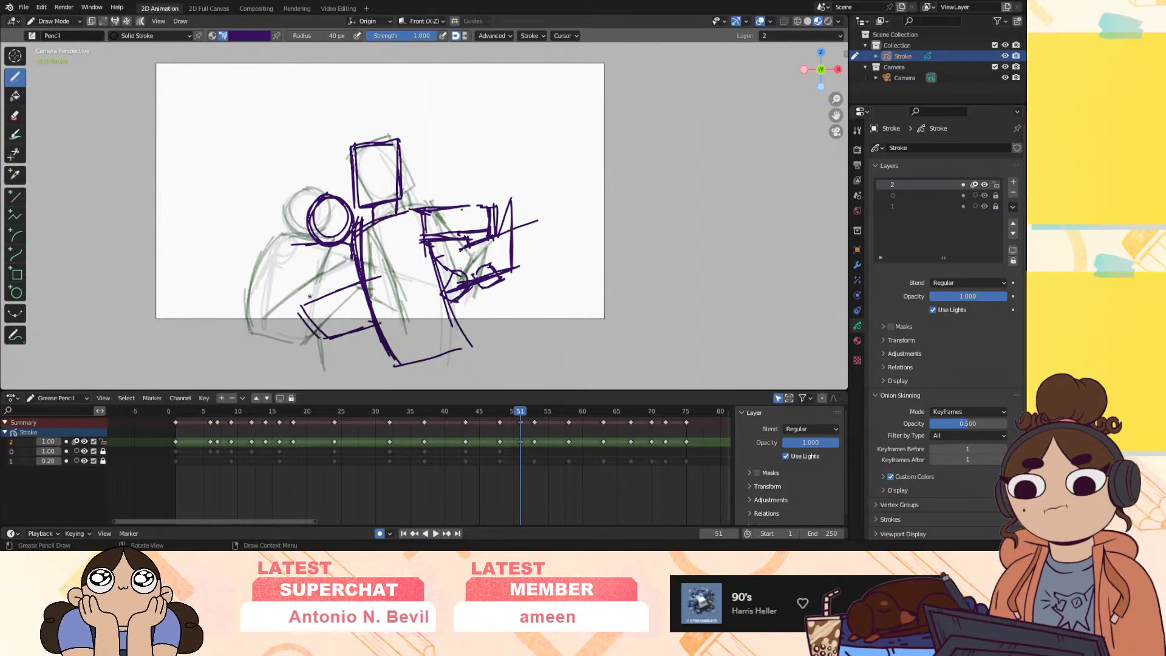
# Erase the smaller figure's head and redraw it lower, adding the shoulder line and the outer side of the torso
pyautogui.moveTo(308, 244)
pyautogui.keyDown('ctrl'); pyautogui.mouseDown()
pyautogui.moveTo(317, 187)
pyautogui.moveTo(332, 193)
pyautogui.moveTo(345, 243)
pyautogui.moveTo(308, 262)
pyautogui.moveTo(299, 231)
pyautogui.moveTo(275, 275)
pyautogui.moveTo(275, 262)
pyautogui.mouseUp(); pyautogui.keyUp('ctrl')
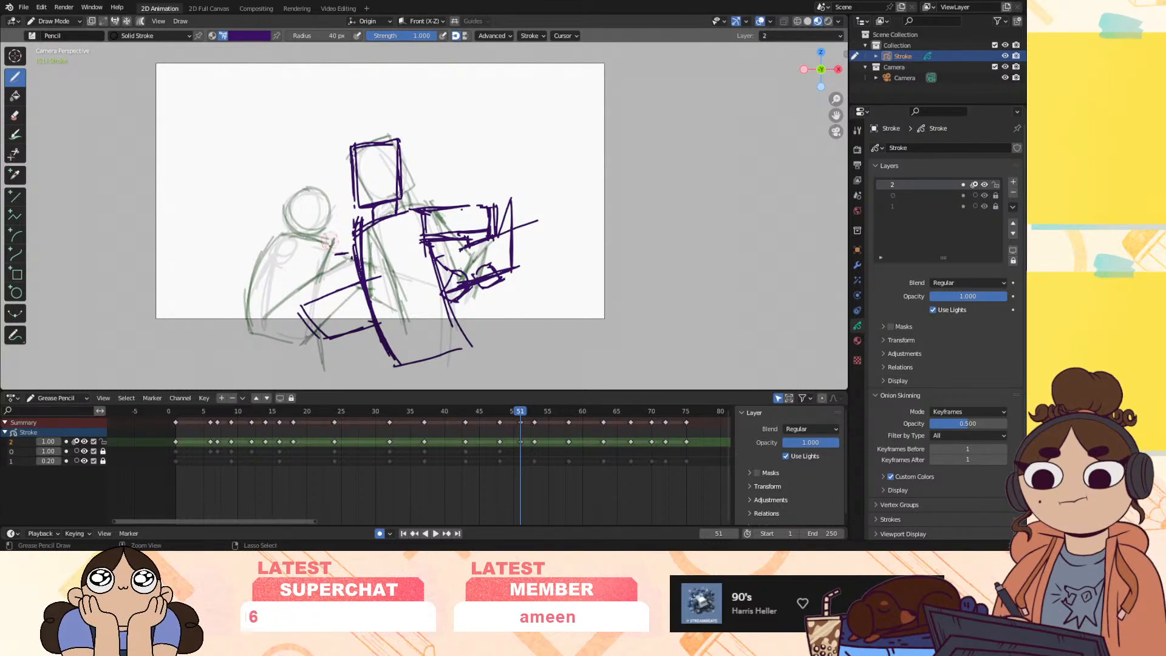
pyautogui.moveTo(331, 228); pyautogui.dragTo(341, 255)
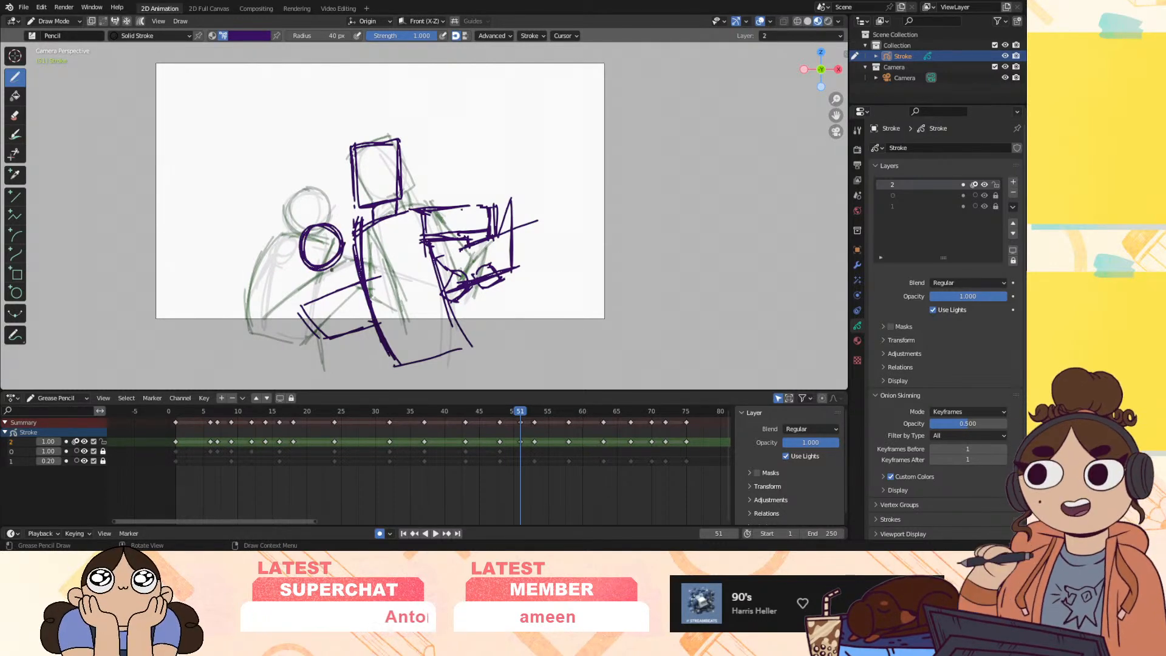
pyautogui.moveTo(277, 274); pyautogui.dragTo(306, 353)
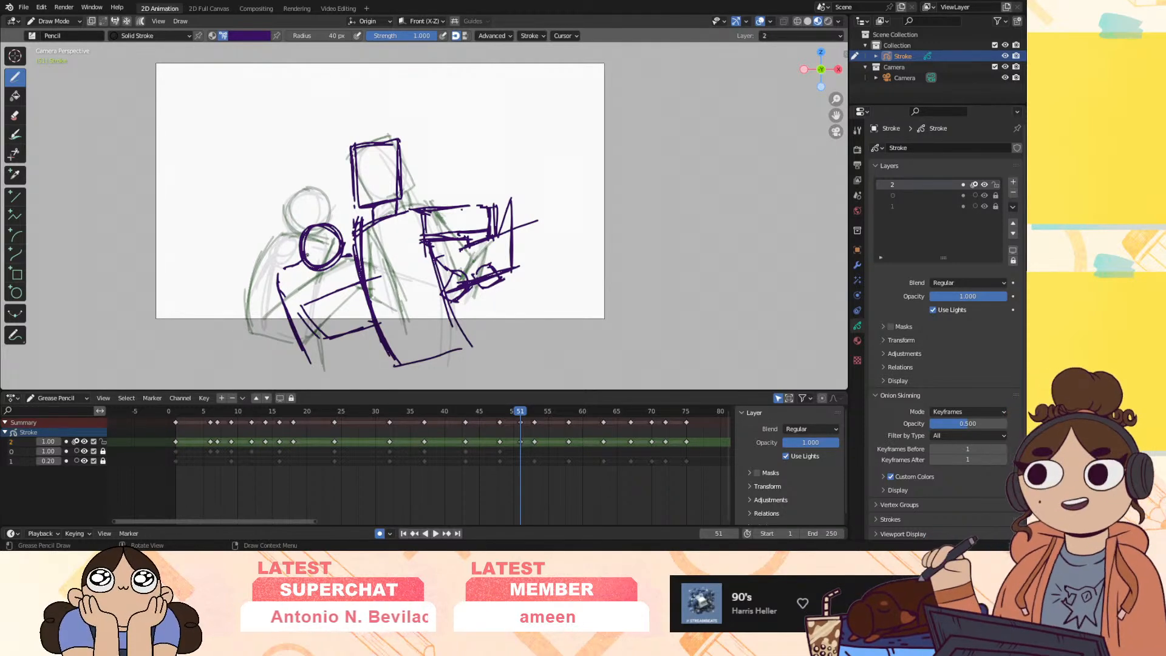
# Remove the smaller figure's boxy forearm outline and redraw it as an arm slanting down from the taller figure's torso
pyautogui.hotkey('ctrl', 'z')
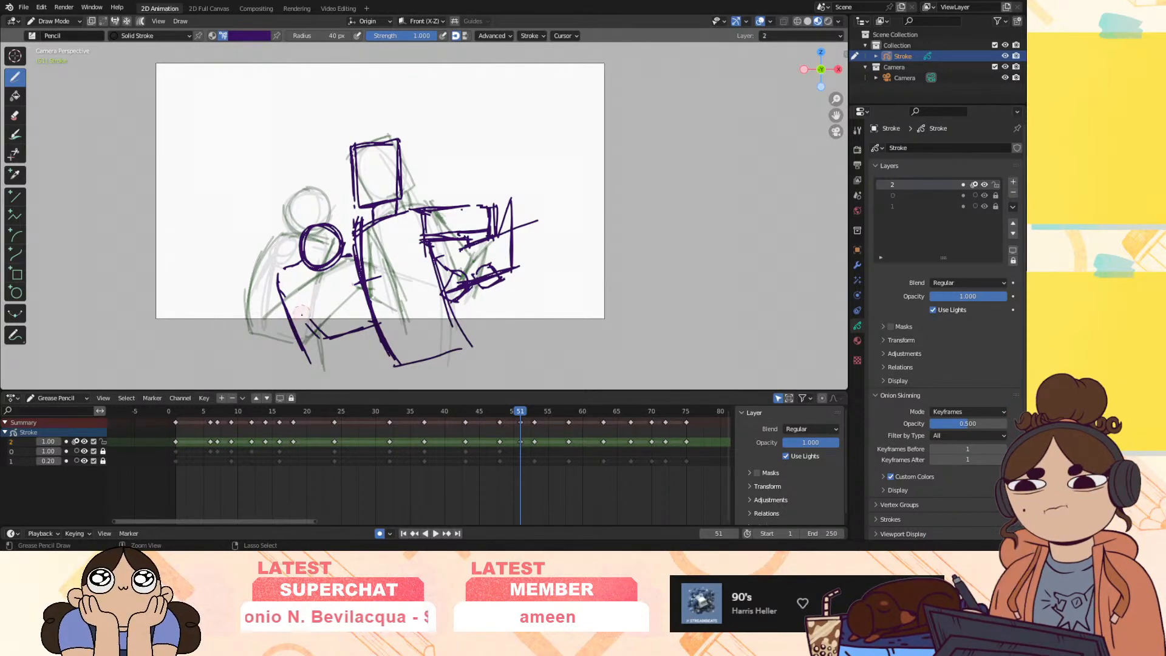
pyautogui.moveTo(306, 336)
pyautogui.mouseDown()
pyautogui.moveTo(360, 285)
pyautogui.moveTo(307, 354)
pyautogui.mouseUp()
pyautogui.moveTo(363, 295); pyautogui.dragTo(322, 335)
pyautogui.keyDown('ctrl'); pyautogui.moveTo(366, 278); pyautogui.dragTo(303, 357); pyautogui.keyUp('ctrl')
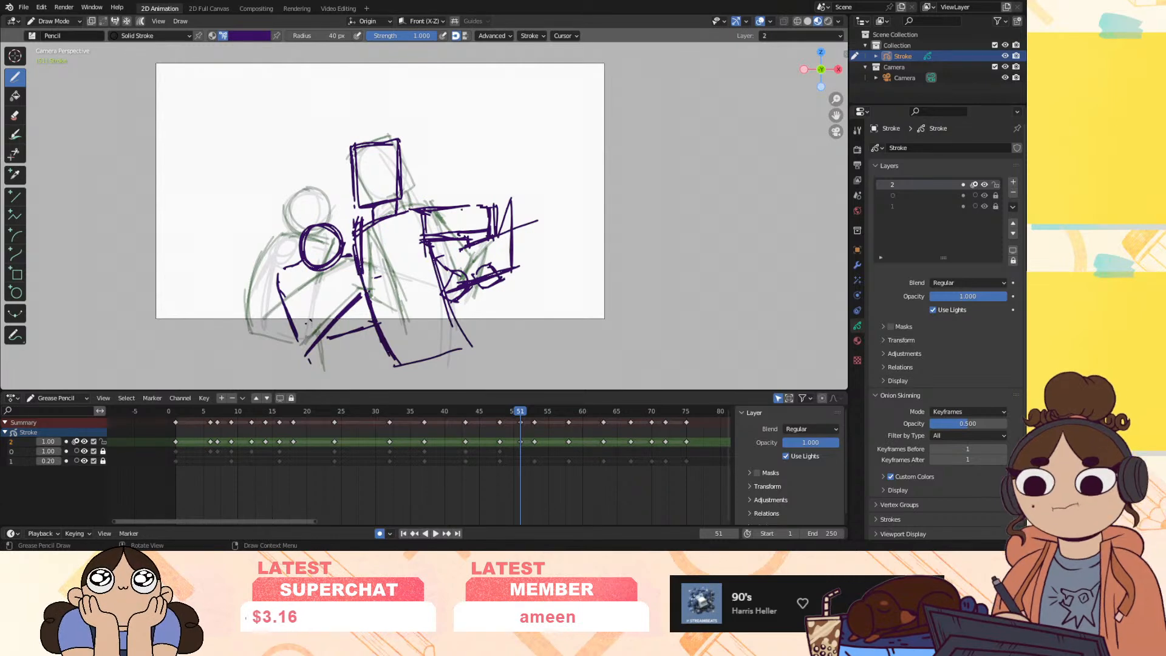
pyautogui.moveTo(374, 331); pyautogui.dragTo(334, 357)
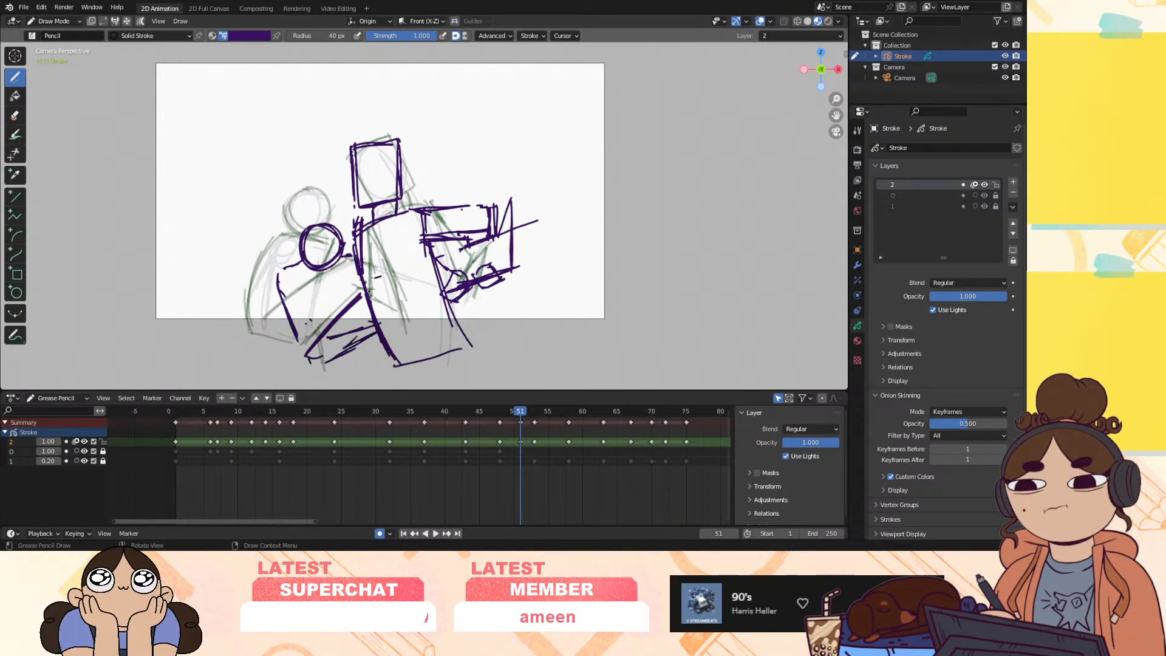
# Draw the smaller figure's near arm down the outer side of the torso and a small circular joint beside it
pyautogui.moveTo(283, 284)
pyautogui.mouseDown()
pyautogui.moveTo(298, 348)
pyautogui.moveTo(274, 346)
pyautogui.moveTo(293, 348)
pyautogui.mouseUp()
pyautogui.moveTo(312, 320); pyautogui.dragTo(298, 344)
pyautogui.moveTo(278, 272); pyautogui.dragTo(280, 350)
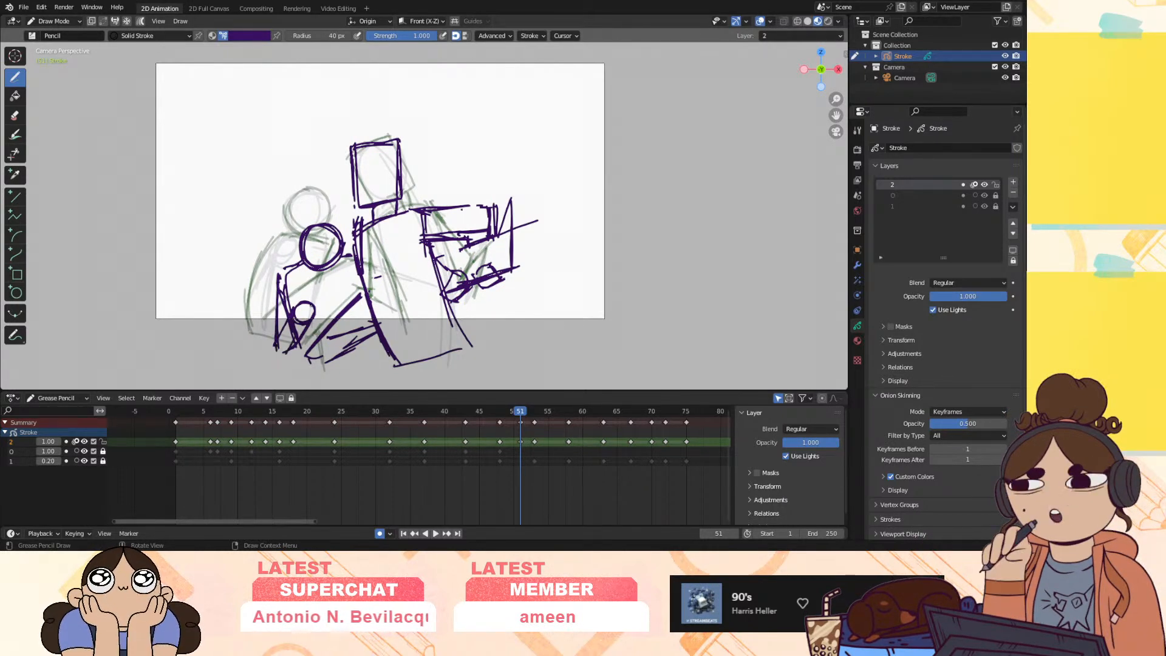
# Draw a small circular joint and the near arm down the outer side of the smaller figure's torso at frame 48
pyautogui.moveTo(523, 410); pyautogui.dragTo(500, 427)
pyautogui.moveTo(486, 431)
pyautogui.mouseDown()
pyautogui.moveTo(532, 435)
pyautogui.moveTo(501, 430)
pyautogui.mouseUp()
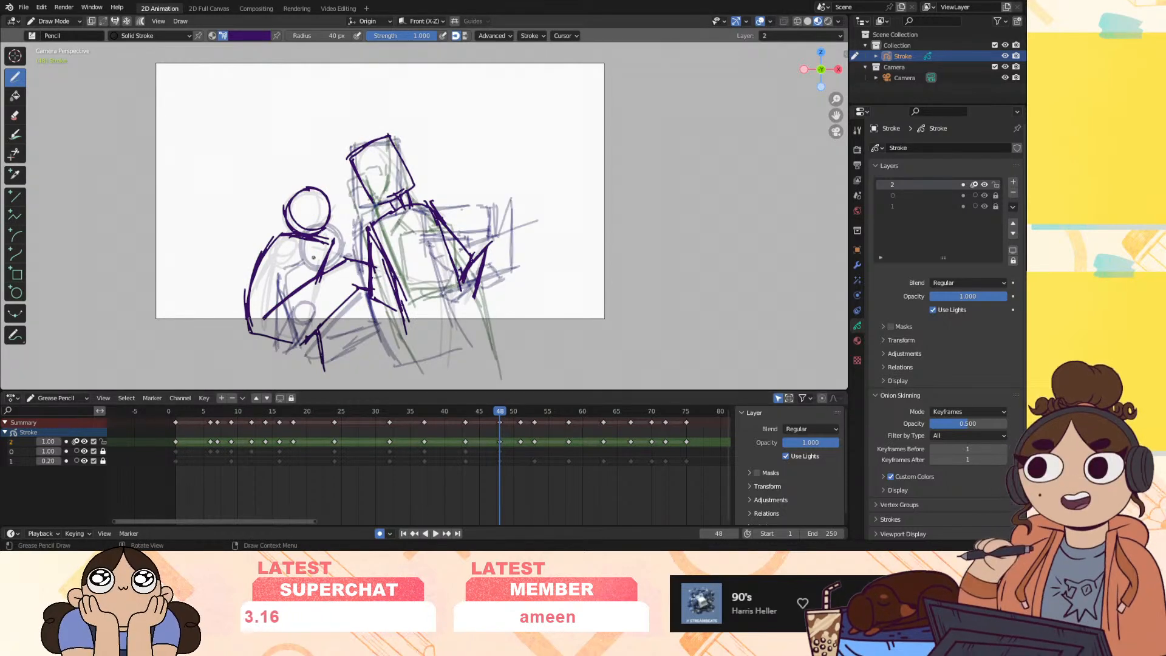
pyautogui.moveTo(281, 284)
pyautogui.mouseDown()
pyautogui.moveTo(263, 292)
pyautogui.moveTo(269, 278)
pyautogui.mouseUp()
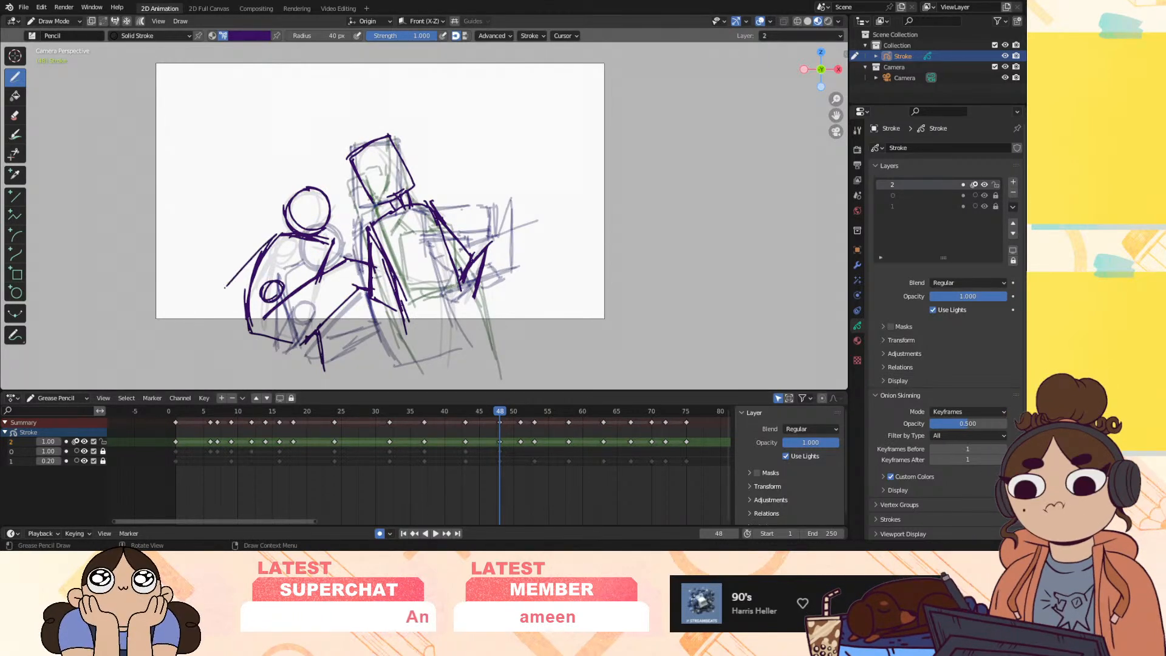
pyautogui.moveTo(226, 318)
pyautogui.mouseDown()
pyautogui.moveTo(246, 304)
pyautogui.moveTo(252, 271)
pyautogui.mouseUp()
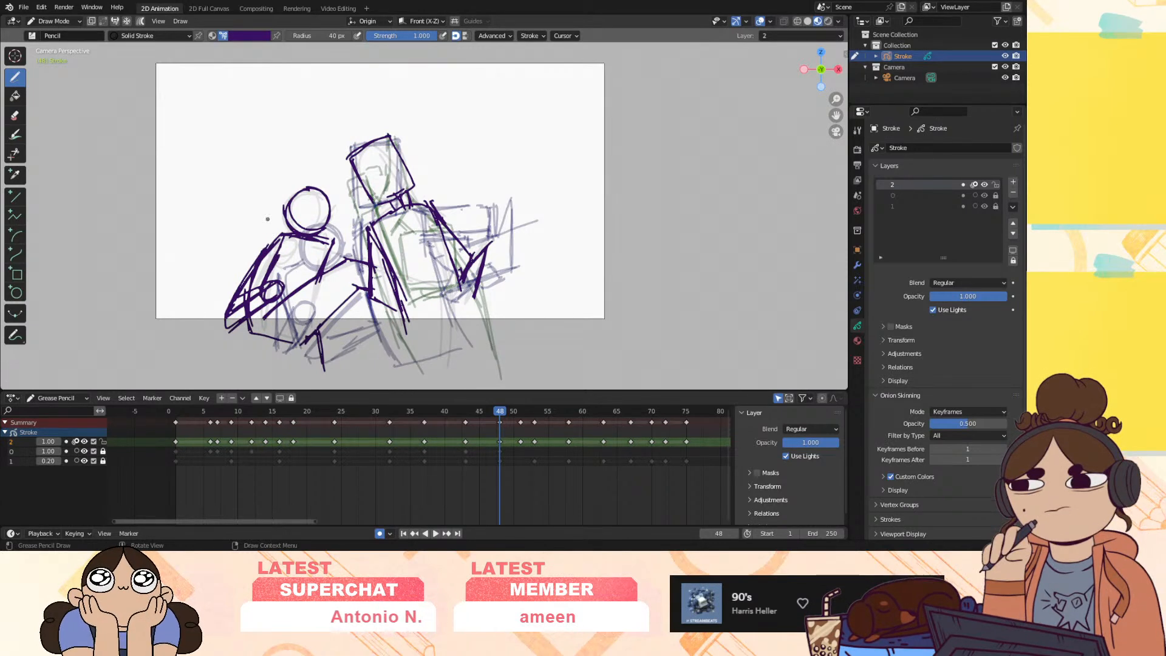
# Compare the poses between frames 46 and 53, and play the animation from its first frame
pyautogui.moveTo(498, 411)
pyautogui.mouseDown()
pyautogui.moveTo(378, 468)
pyautogui.moveTo(573, 454)
pyautogui.moveTo(490, 480)
pyautogui.moveTo(389, 477)
pyautogui.moveTo(519, 462)
pyautogui.moveTo(453, 476)
pyautogui.moveTo(501, 480)
pyautogui.moveTo(468, 480)
pyautogui.moveTo(488, 486)
pyautogui.mouseUp()
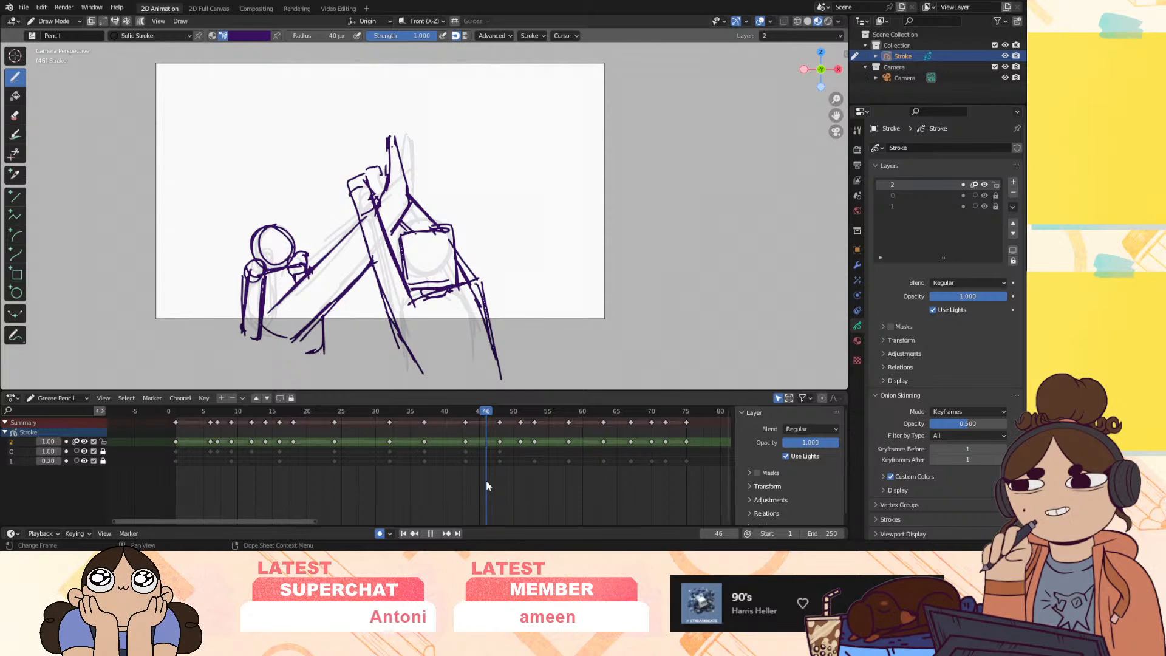
pyautogui.moveTo(488, 484); pyautogui.dragTo(536, 479)
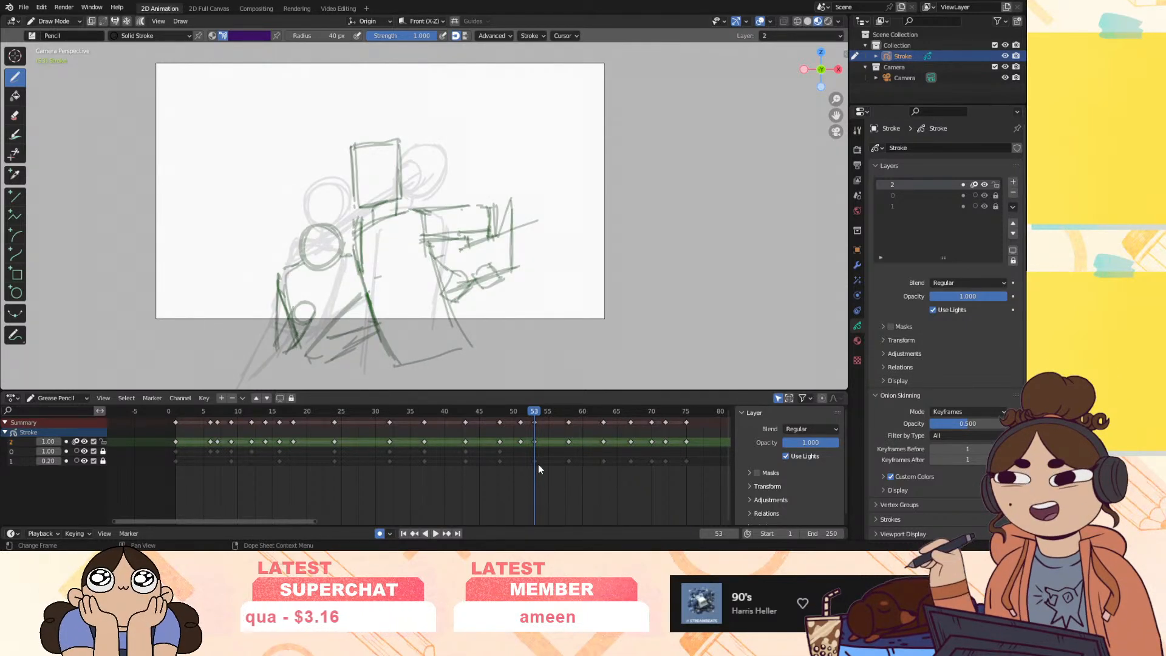
pyautogui.press('space')
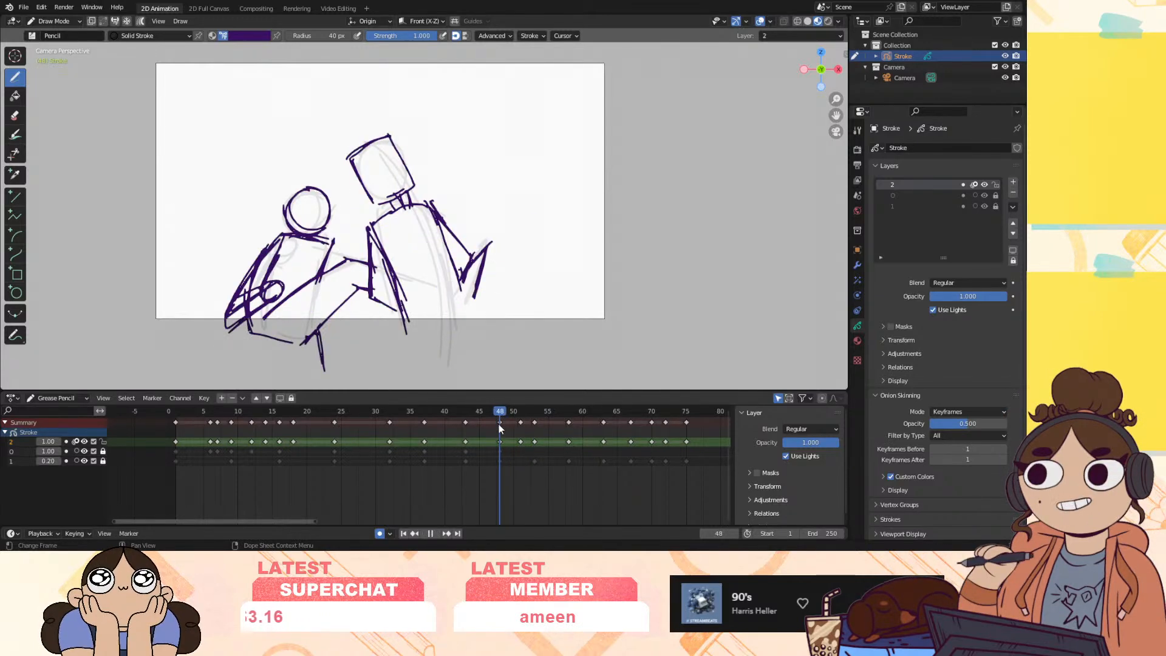
pyautogui.press('space')
pyautogui.click(500, 430)
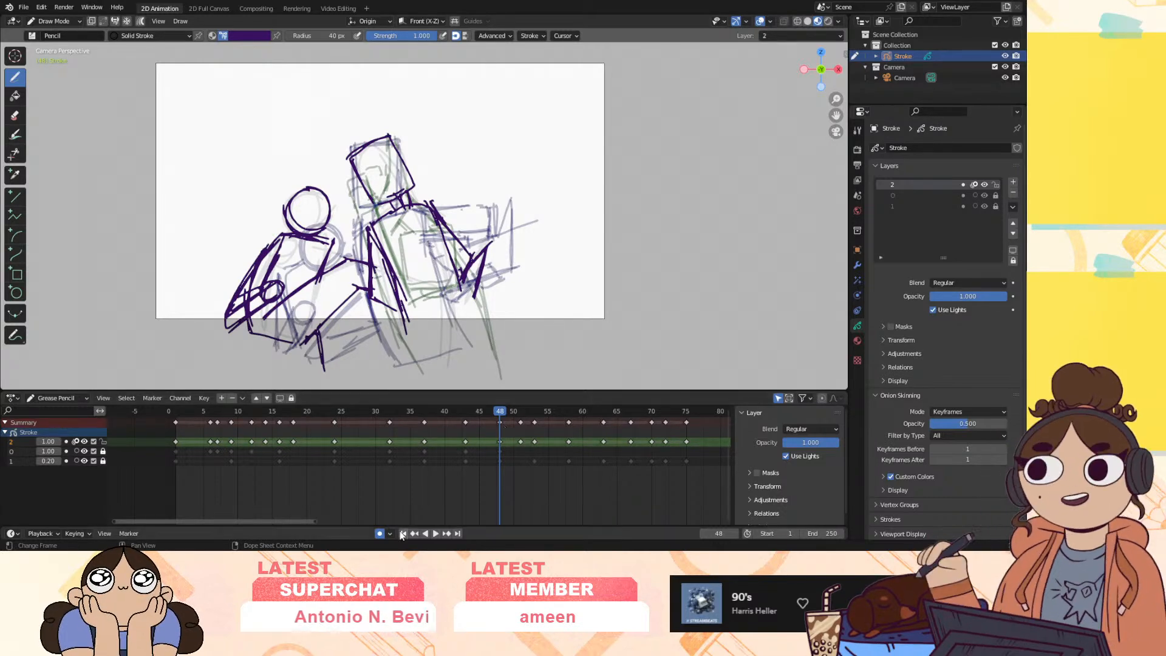
pyautogui.hotkey('shift', 'Left')
pyautogui.click(435, 534)
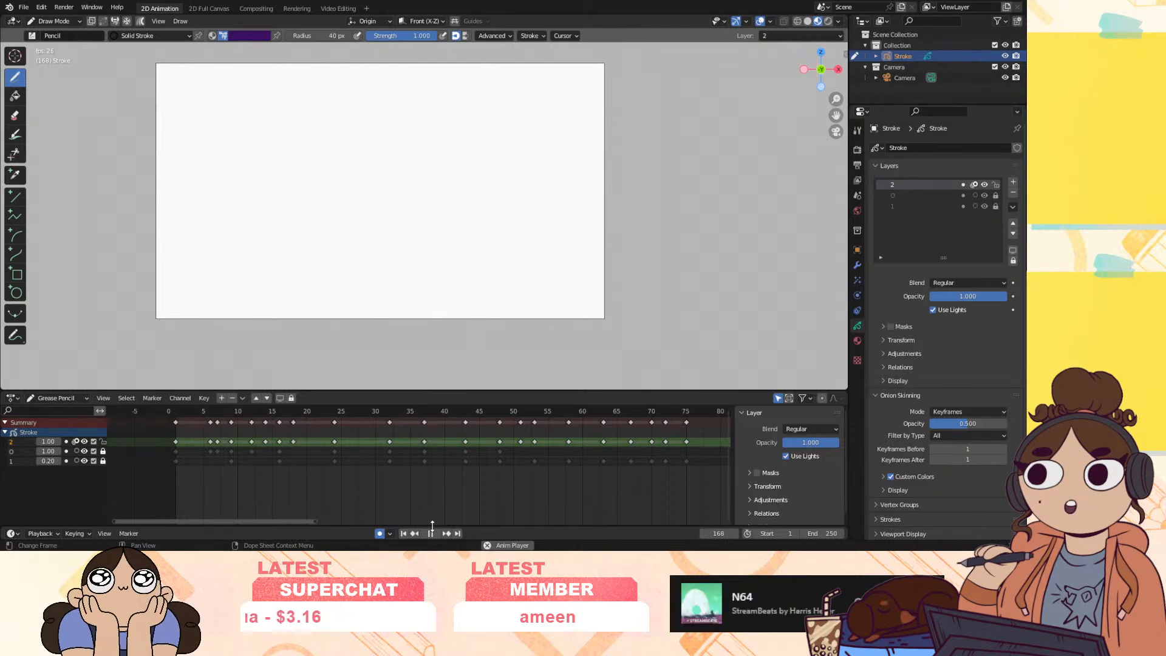
# Stop the playback and set the scene's end frame to 80
pyautogui.moveTo(317, 521); pyautogui.dragTo(577, 521)
pyautogui.click(375, 414)
pyautogui.click(826, 533)
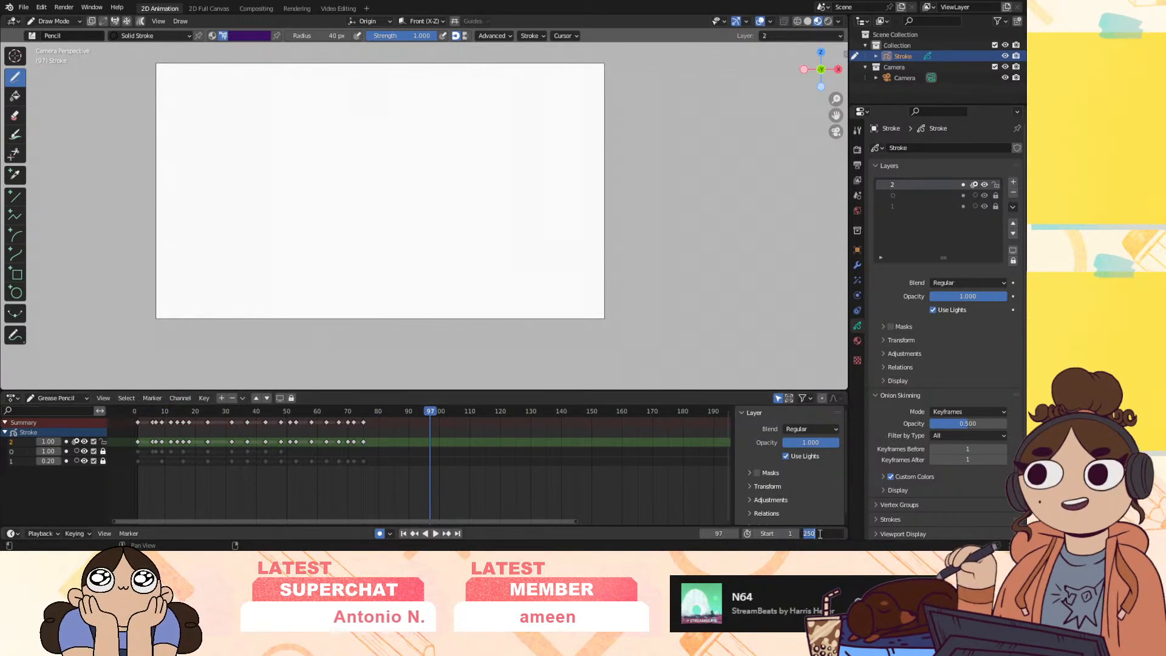
pyautogui.write('8')
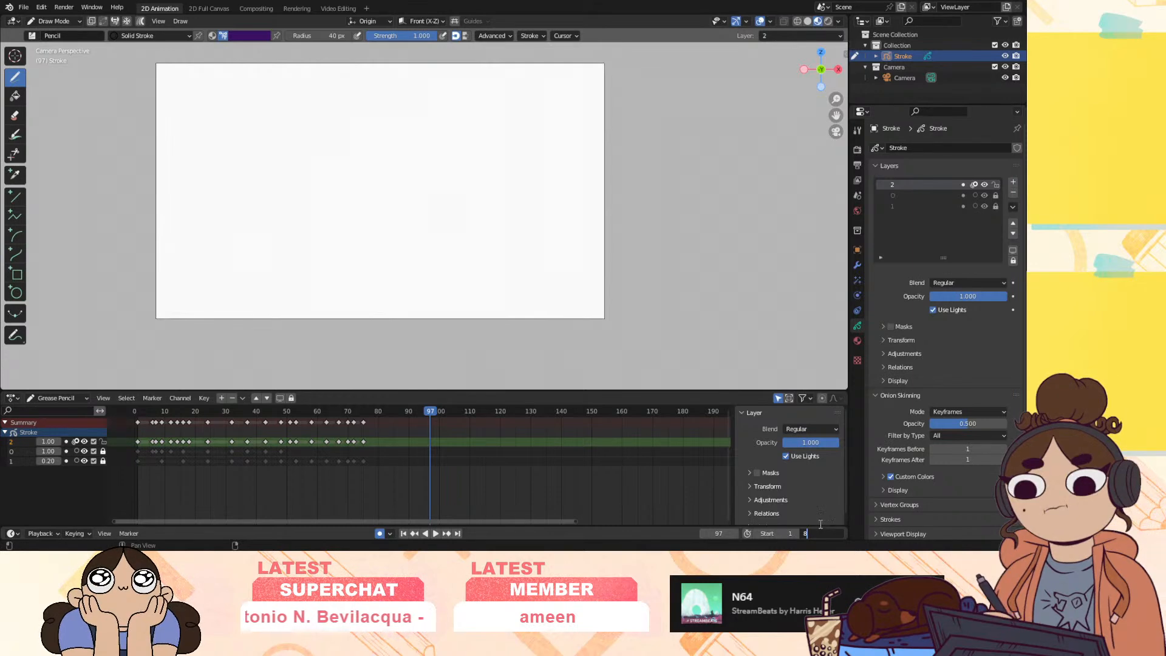
pyautogui.write('0')
pyautogui.press('Return')
# Play the shortened animation and compare the drawings leading up to frame 53
pyautogui.click(425, 534)
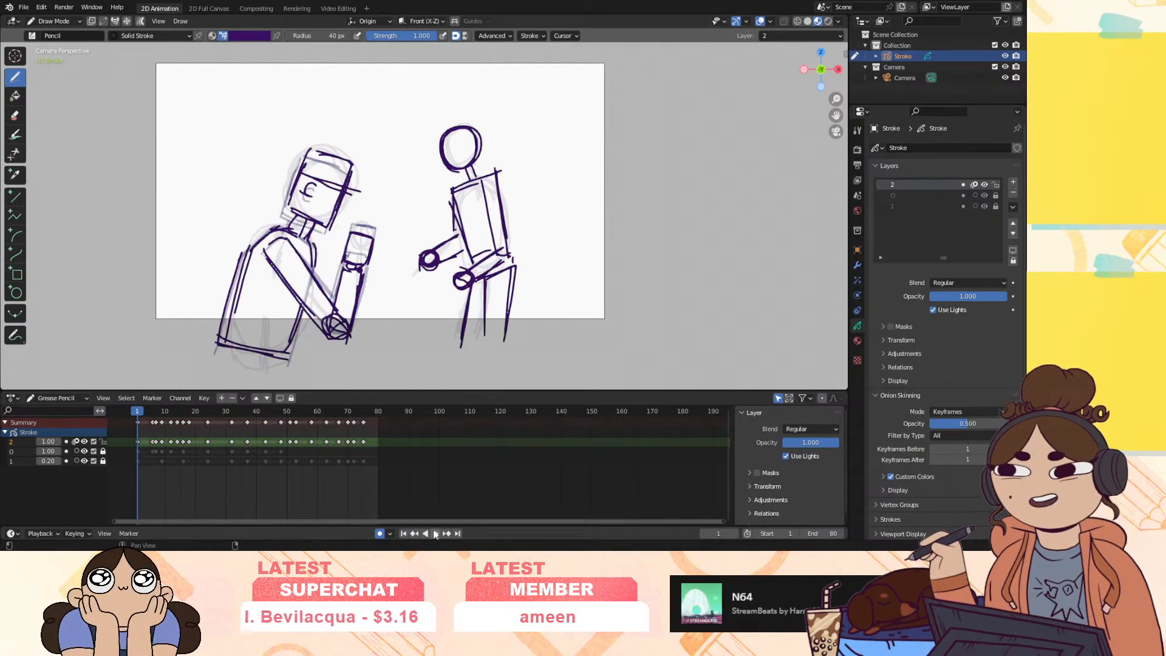
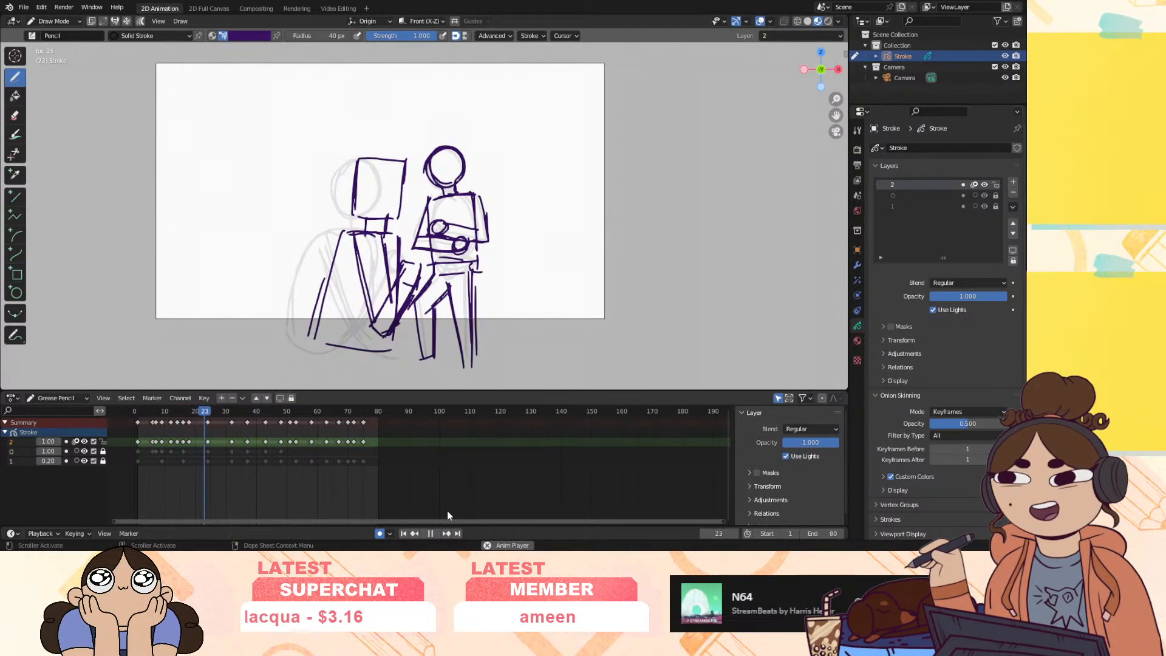
pyautogui.press('space')
pyautogui.moveTo(253, 417); pyautogui.dragTo(297, 431)
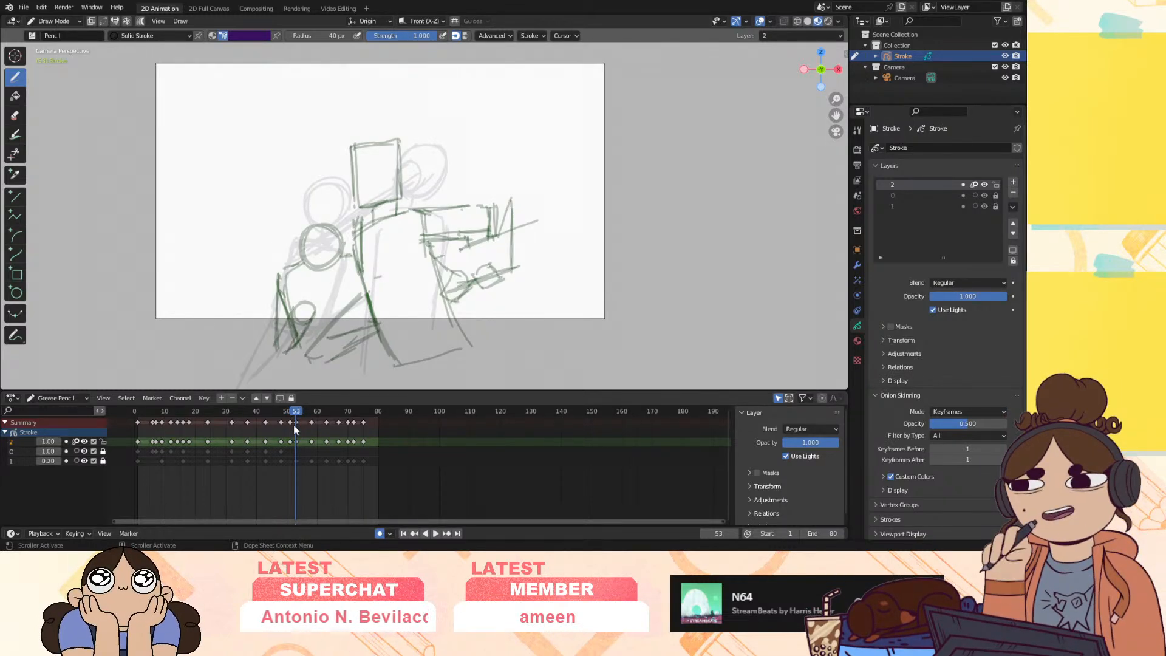
pyautogui.moveTo(298, 412)
pyautogui.mouseDown()
pyautogui.moveTo(238, 452)
pyautogui.moveTo(293, 469)
pyautogui.mouseUp()
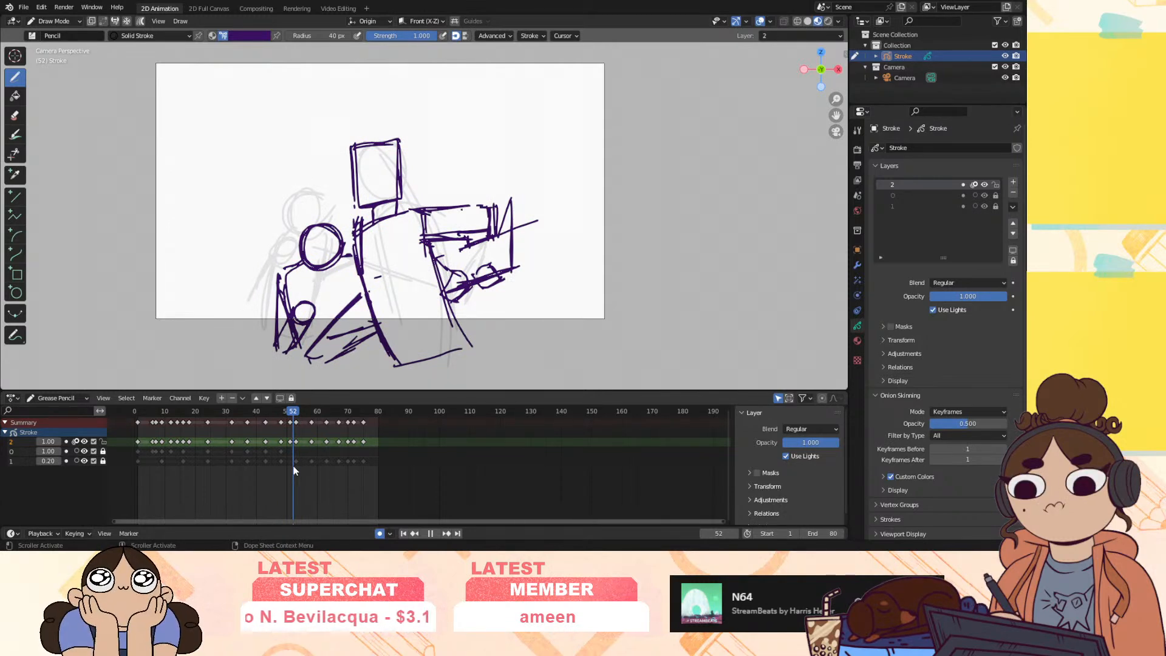
pyautogui.moveTo(294, 468)
pyautogui.mouseDown()
pyautogui.moveTo(356, 464)
pyautogui.moveTo(282, 471)
pyautogui.moveTo(295, 475)
pyautogui.mouseUp()
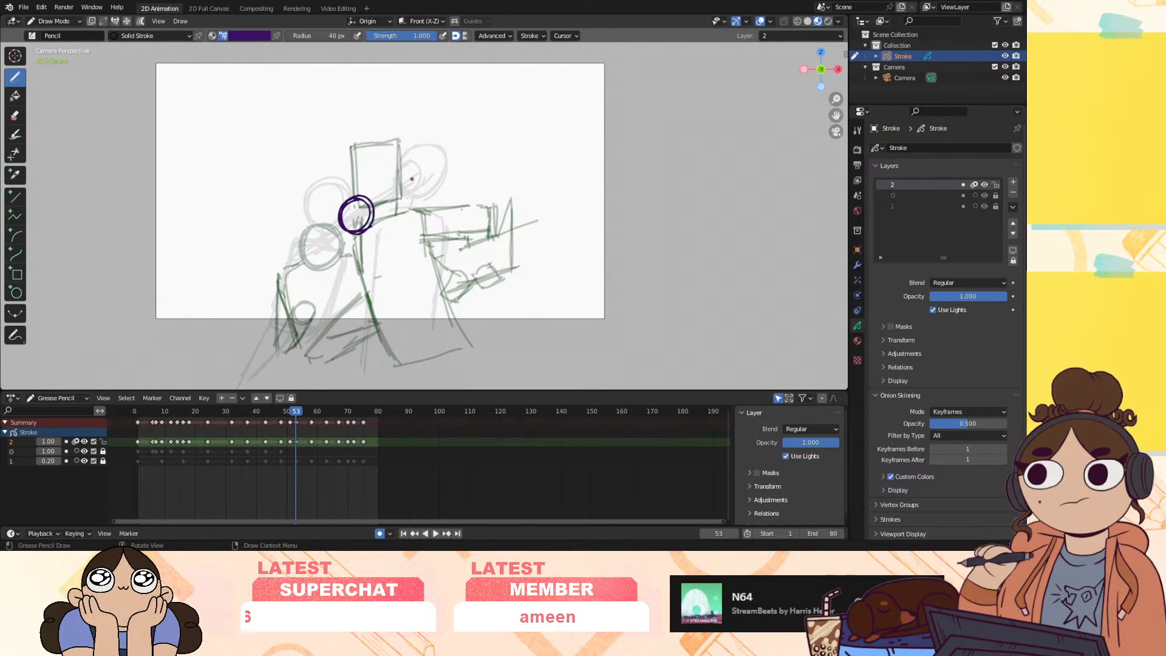
# Try a frame 53 pose with the taller figure's square head above two circles joined by a short bar
pyautogui.moveTo(343, 188); pyautogui.dragTo(348, 203)
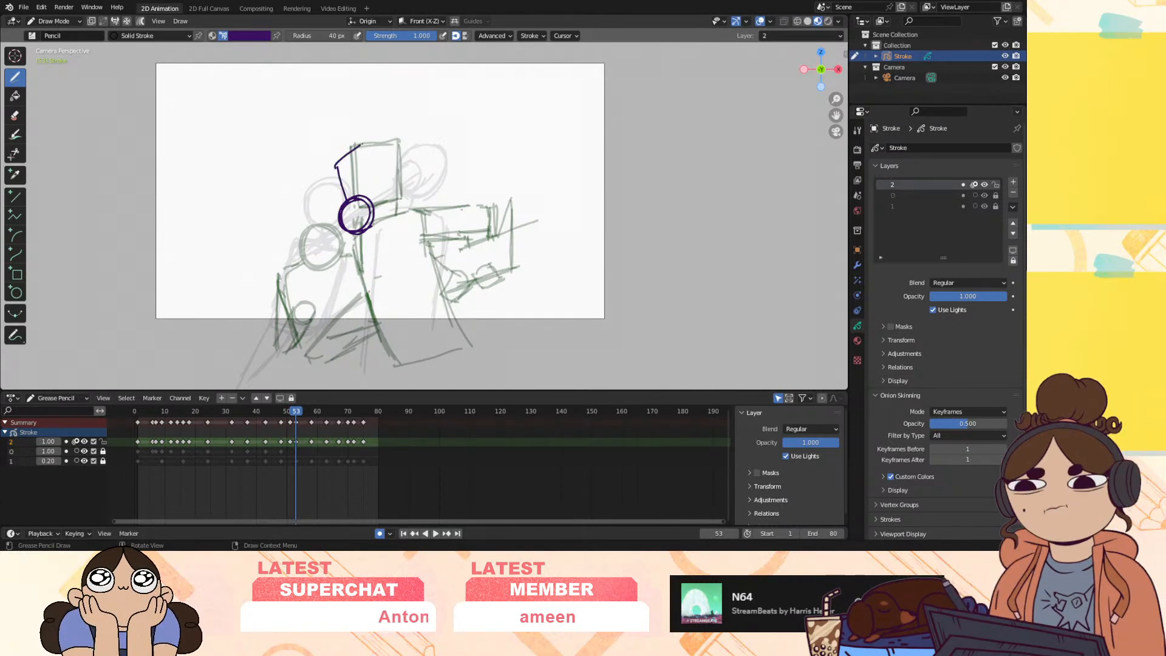
pyautogui.moveTo(377, 138); pyautogui.dragTo(399, 196)
pyautogui.hotkey('ctrl', 'z')
pyautogui.hotkey('ctrl', 'z')
pyautogui.moveTo(353, 196)
pyautogui.mouseDown()
pyautogui.moveTo(350, 146)
pyautogui.moveTo(393, 140)
pyautogui.moveTo(391, 157)
pyautogui.mouseUp()
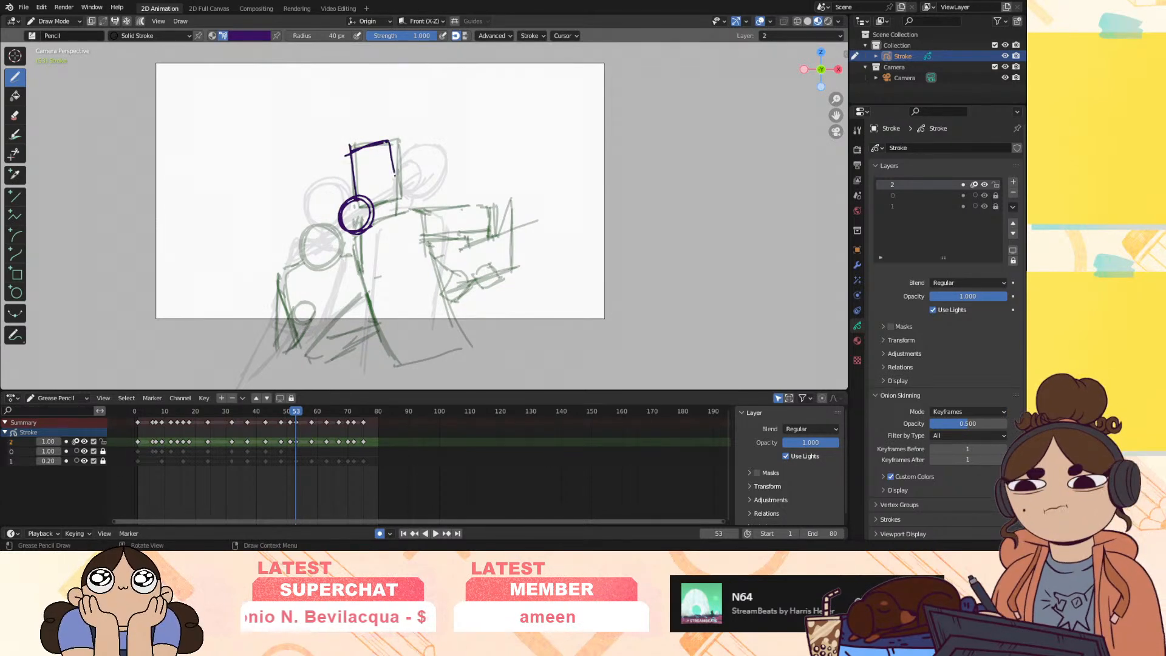
pyautogui.moveTo(373, 209); pyautogui.dragTo(401, 199)
pyautogui.moveTo(371, 214); pyautogui.dragTo(379, 212)
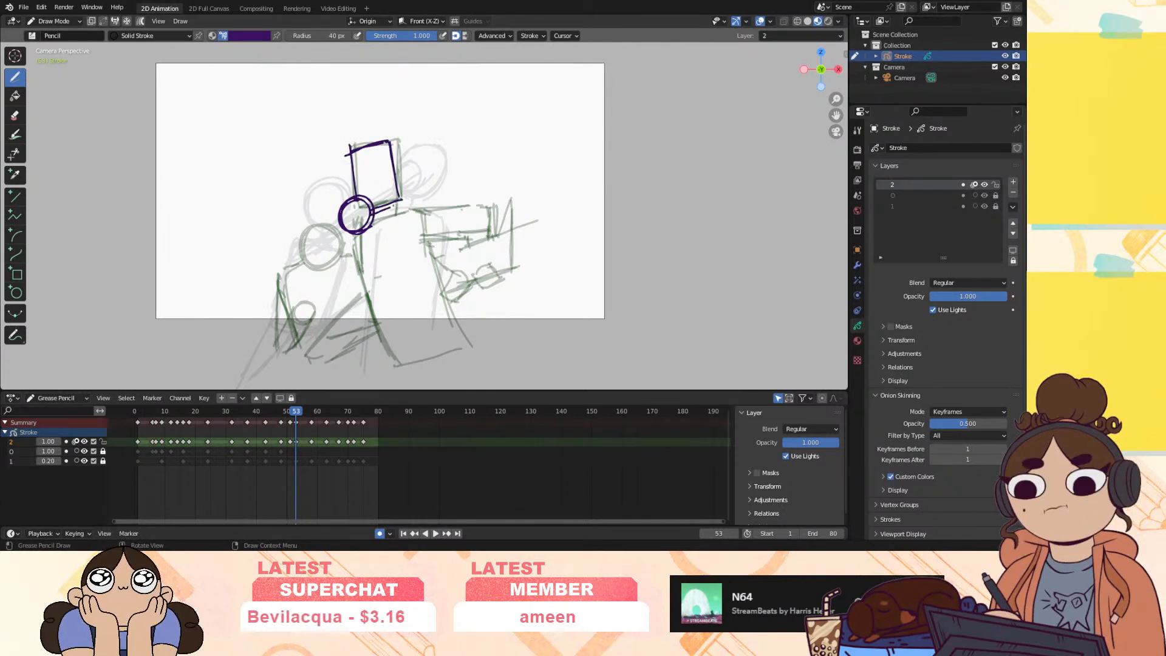
pyautogui.keyDown('ctrl'); pyautogui.moveTo(392, 143); pyautogui.dragTo(395, 188); pyautogui.keyUp('ctrl')
pyautogui.moveTo(382, 144)
pyautogui.mouseDown()
pyautogui.moveTo(404, 193)
pyautogui.moveTo(377, 207)
pyautogui.mouseUp()
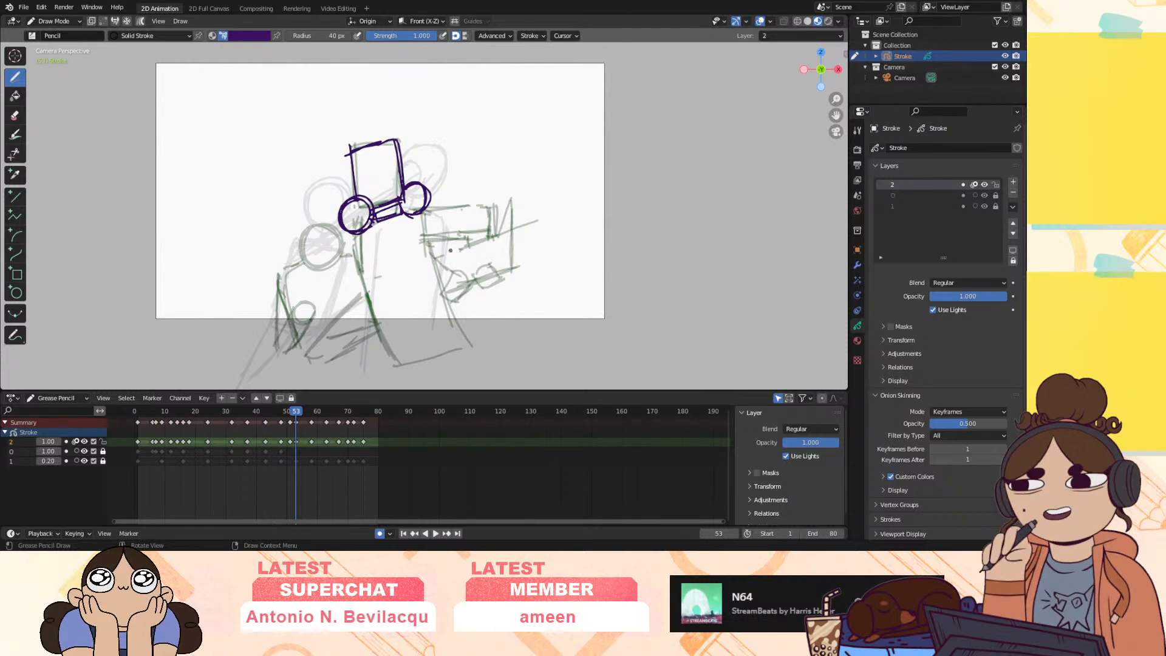
# Compare the new sketch with the preceding poses and erase the square head and circles at frame 53
pyautogui.moveTo(294, 413); pyautogui.dragTo(270, 425)
pyautogui.press('space')
pyautogui.moveTo(240, 442); pyautogui.dragTo(288, 430)
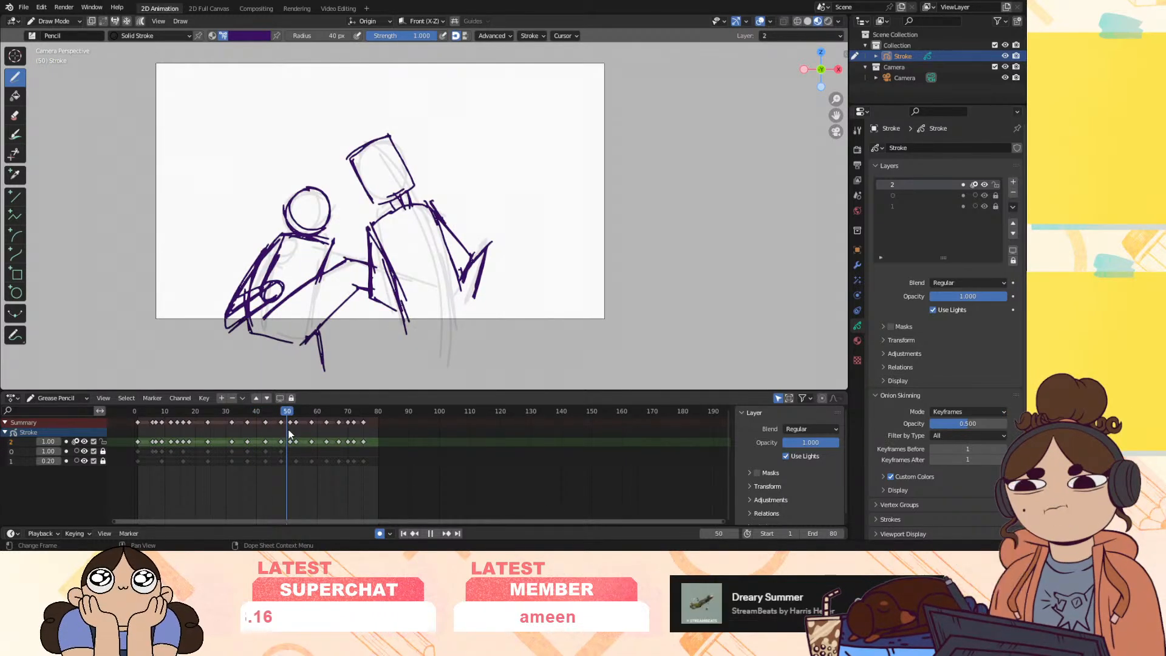
pyautogui.moveTo(290, 429)
pyautogui.mouseDown()
pyautogui.moveTo(268, 435)
pyautogui.moveTo(297, 445)
pyautogui.mouseUp()
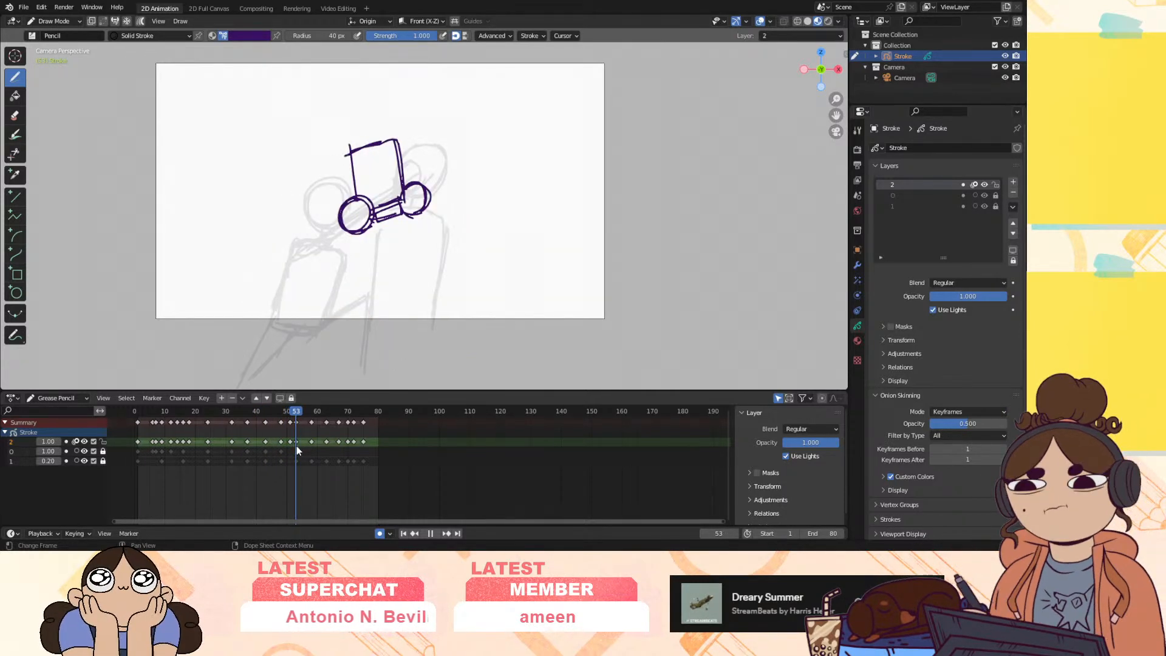
pyautogui.moveTo(297, 446)
pyautogui.mouseDown()
pyautogui.moveTo(315, 447)
pyautogui.moveTo(294, 456)
pyautogui.mouseUp()
pyautogui.press('Right')
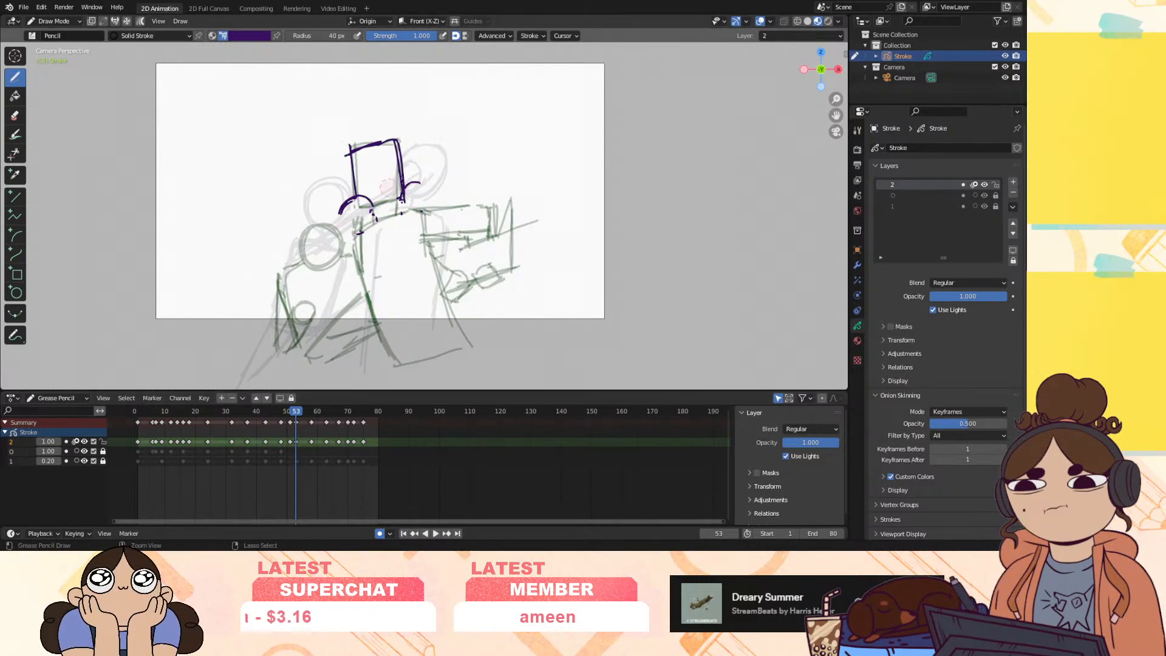
pyautogui.moveTo(369, 130)
pyautogui.keyDown('ctrl'); pyautogui.mouseDown()
pyautogui.moveTo(358, 226)
pyautogui.moveTo(426, 186)
pyautogui.mouseUp(); pyautogui.keyUp('ctrl')
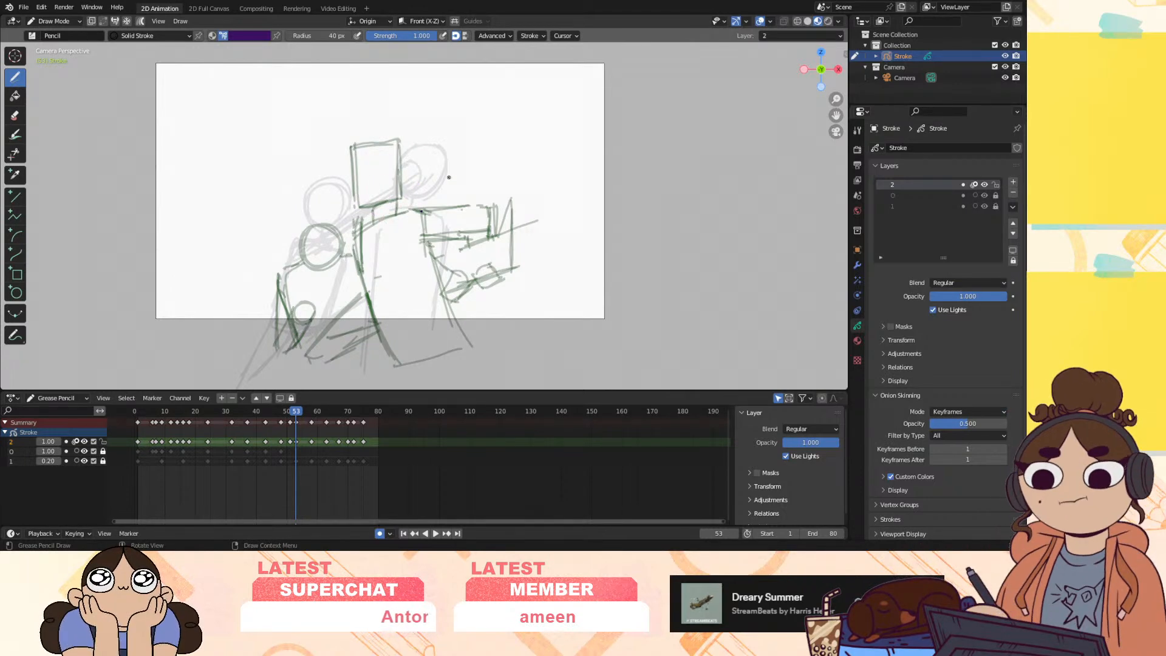
# Review the motion from the frame 29 pose through frames 51 to 53, alternating playback with frame-by-frame comparison
pyautogui.press('space')
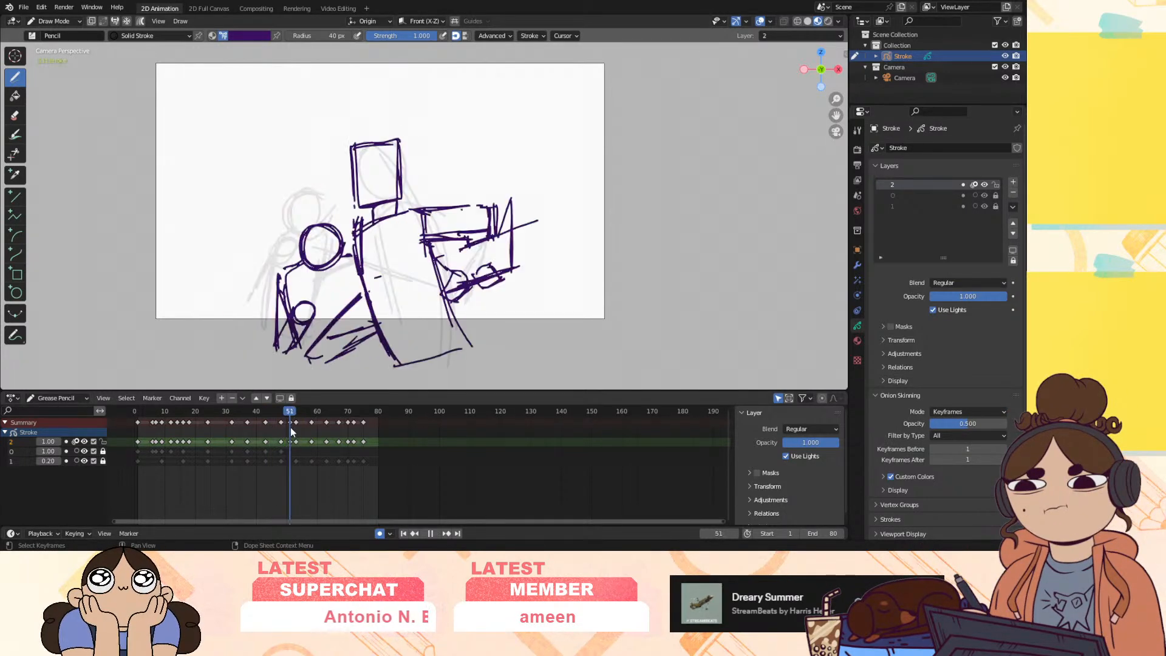
pyautogui.moveTo(295, 430); pyautogui.dragTo(290, 459)
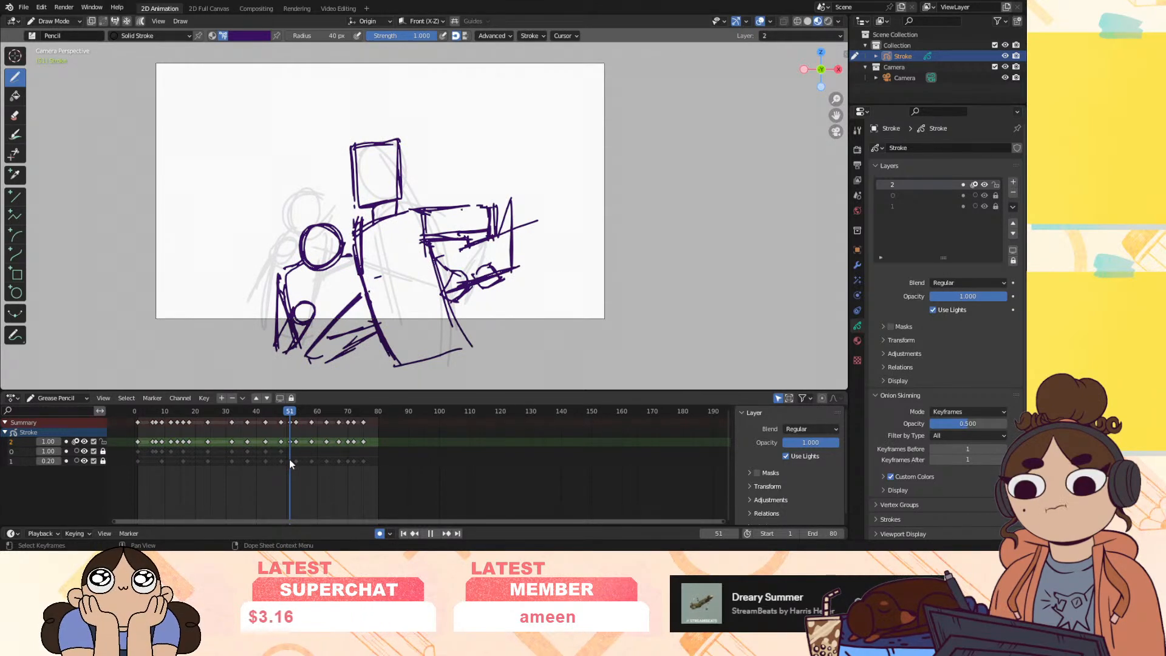
pyautogui.moveTo(290, 464)
pyautogui.mouseDown()
pyautogui.moveTo(257, 476)
pyautogui.moveTo(289, 479)
pyautogui.moveTo(254, 487)
pyautogui.moveTo(302, 480)
pyautogui.moveTo(268, 487)
pyautogui.moveTo(289, 494)
pyautogui.moveTo(294, 479)
pyautogui.mouseUp()
pyautogui.moveTo(294, 410)
pyautogui.mouseDown()
pyautogui.moveTo(265, 428)
pyautogui.moveTo(322, 435)
pyautogui.moveTo(309, 447)
pyautogui.moveTo(187, 472)
pyautogui.moveTo(154, 487)
pyautogui.moveTo(215, 487)
pyautogui.moveTo(154, 498)
pyautogui.moveTo(273, 484)
pyautogui.moveTo(253, 495)
pyautogui.moveTo(251, 412)
pyautogui.moveTo(155, 425)
pyautogui.moveTo(226, 449)
pyautogui.mouseUp()
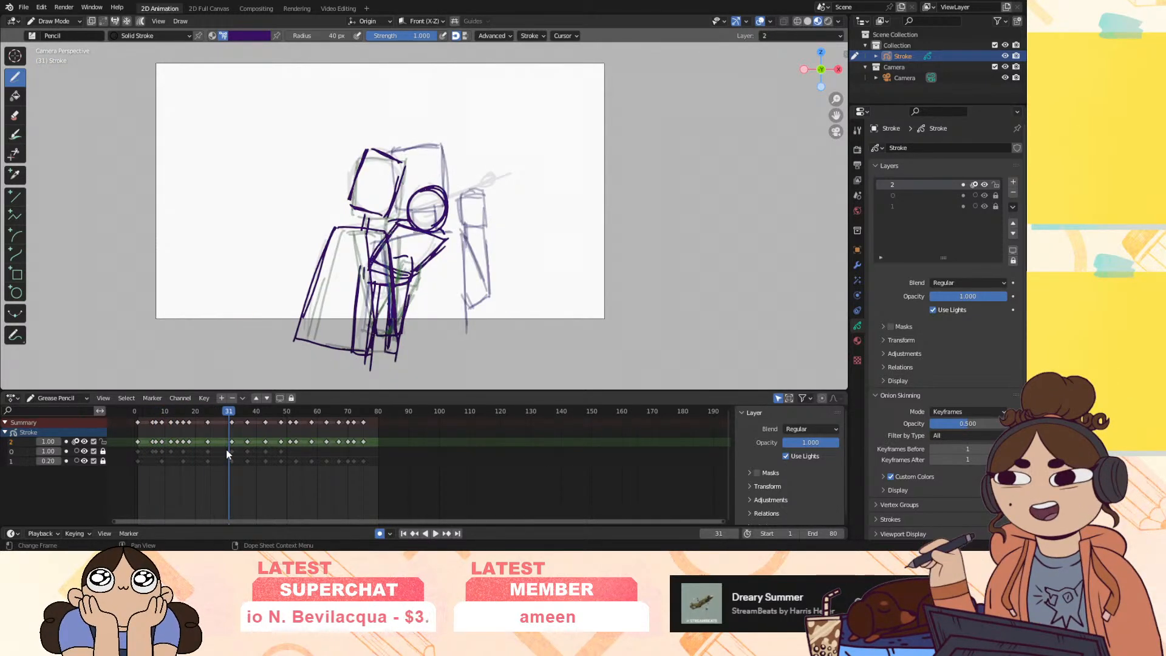
pyautogui.click(434, 533)
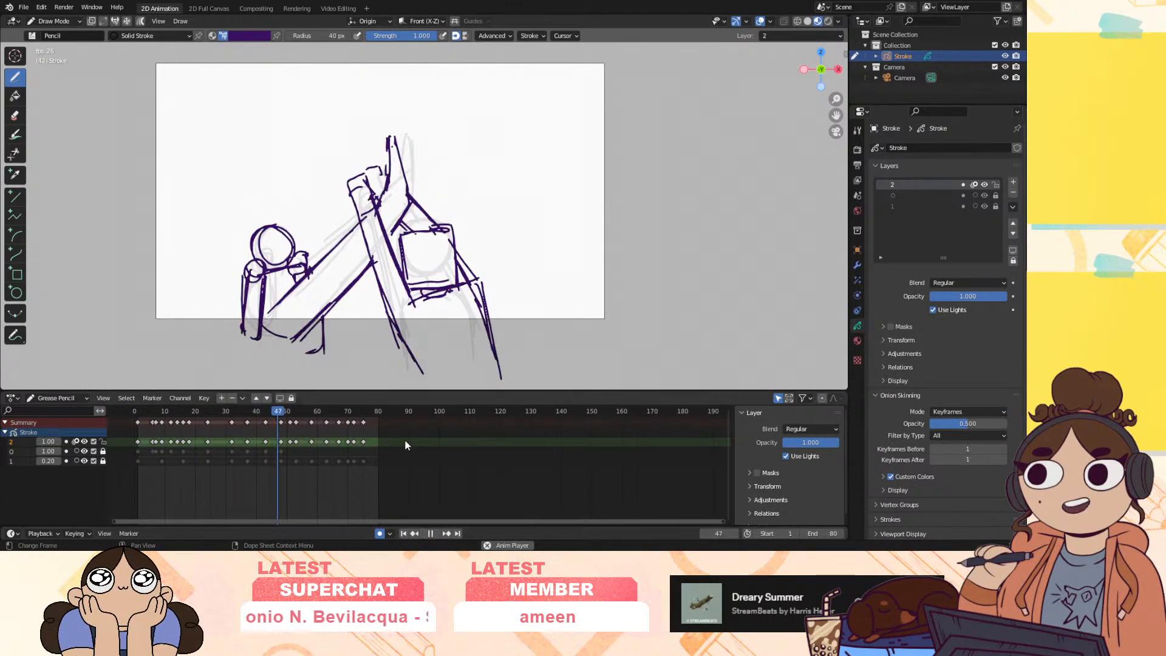
pyautogui.press('space')
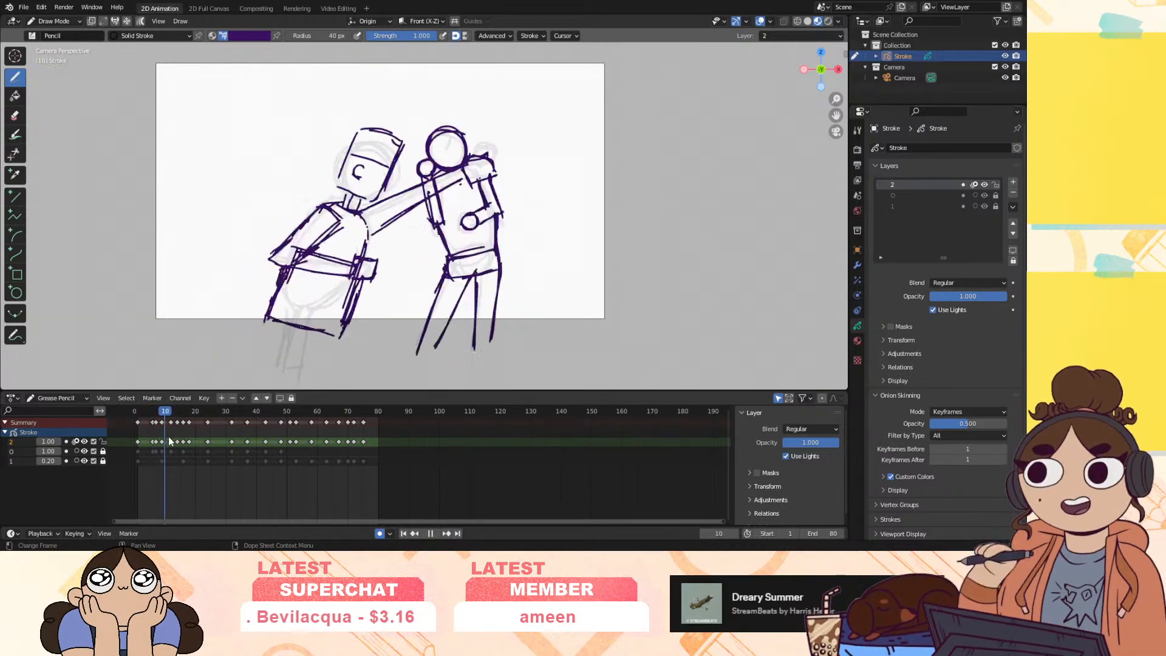
pyautogui.moveTo(290, 472); pyautogui.dragTo(223, 485)
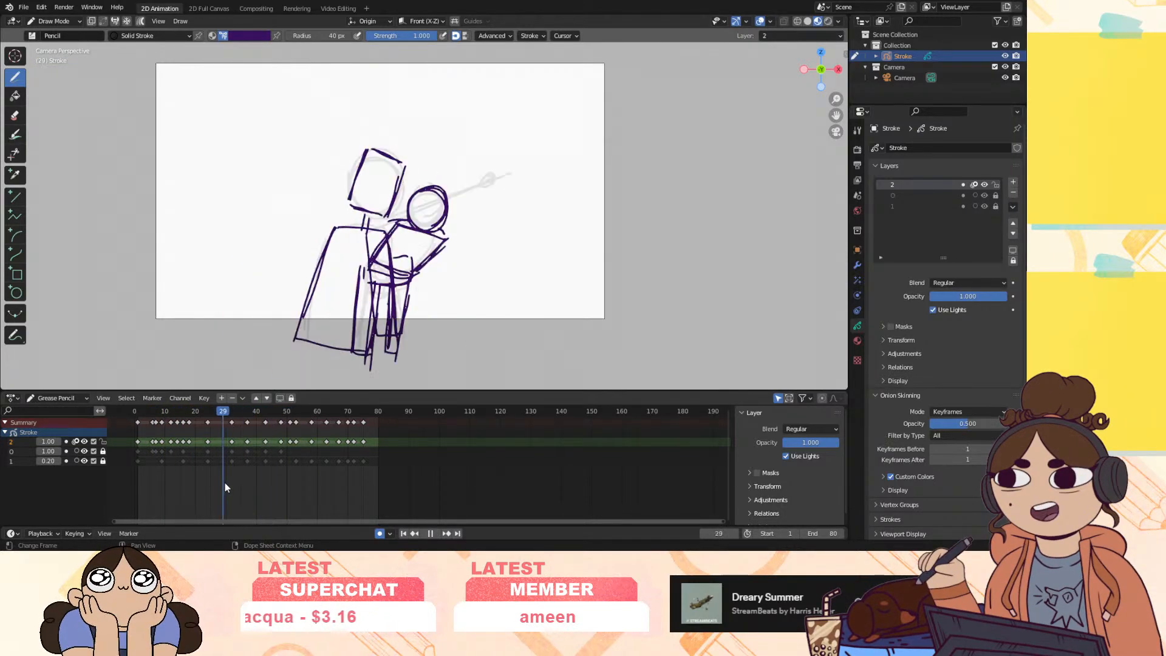
pyautogui.moveTo(294, 479); pyautogui.dragTo(286, 483)
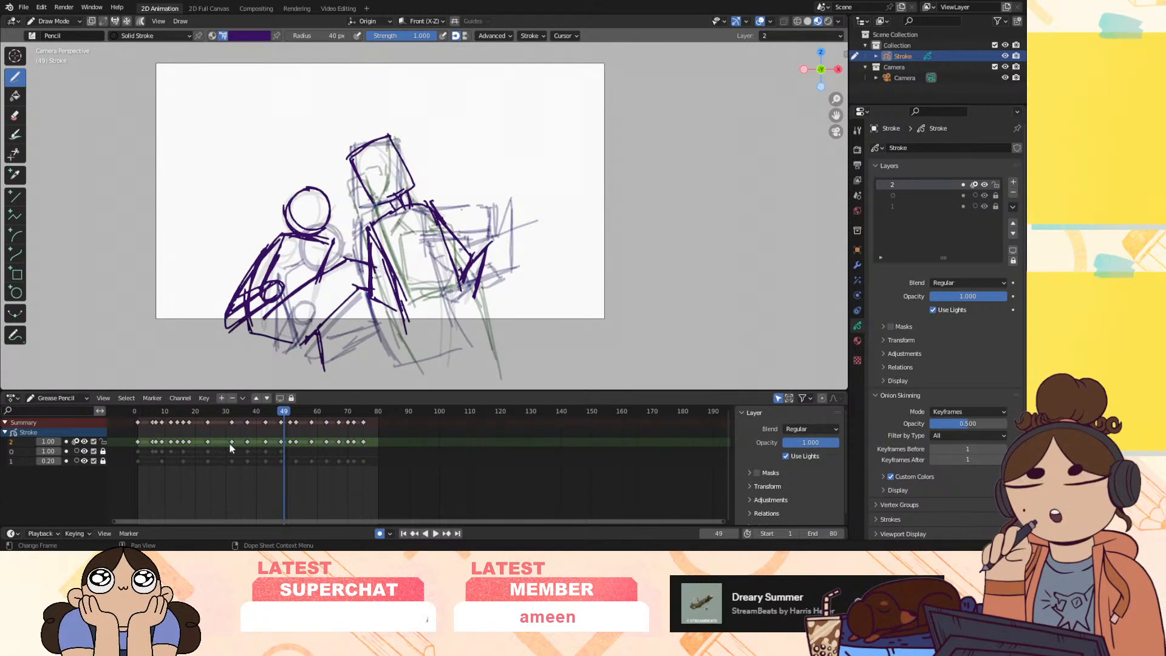
# Replay the opening from the first frame and examine the figures' poses around frames 10 to 14
pyautogui.click(141, 415)
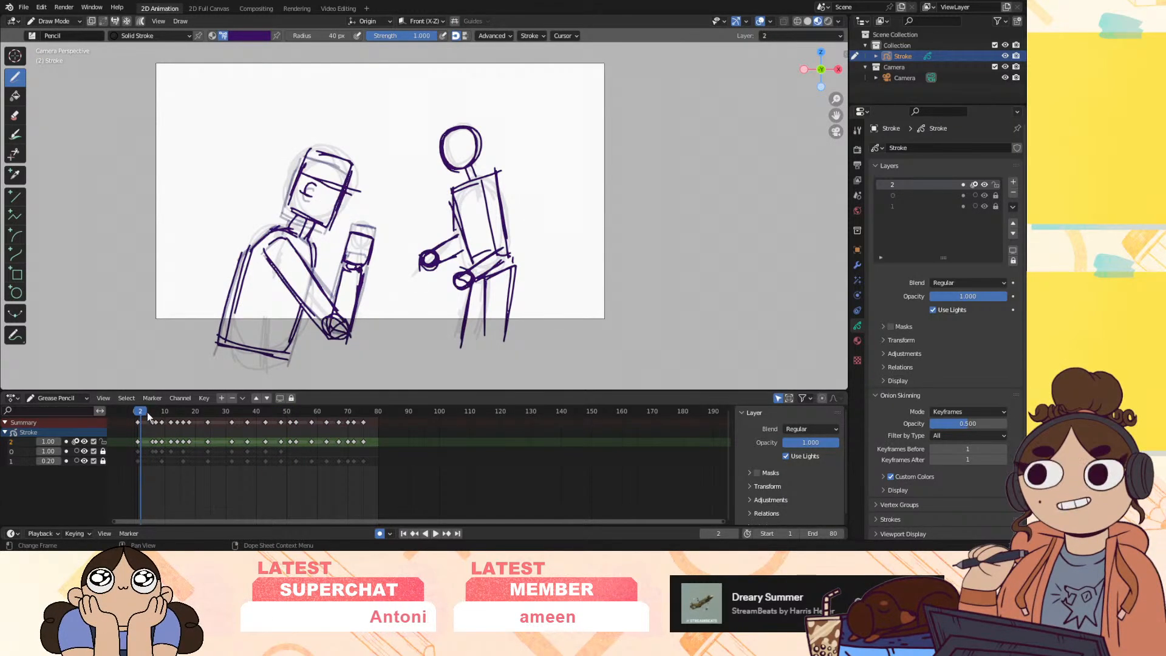
pyautogui.press('space')
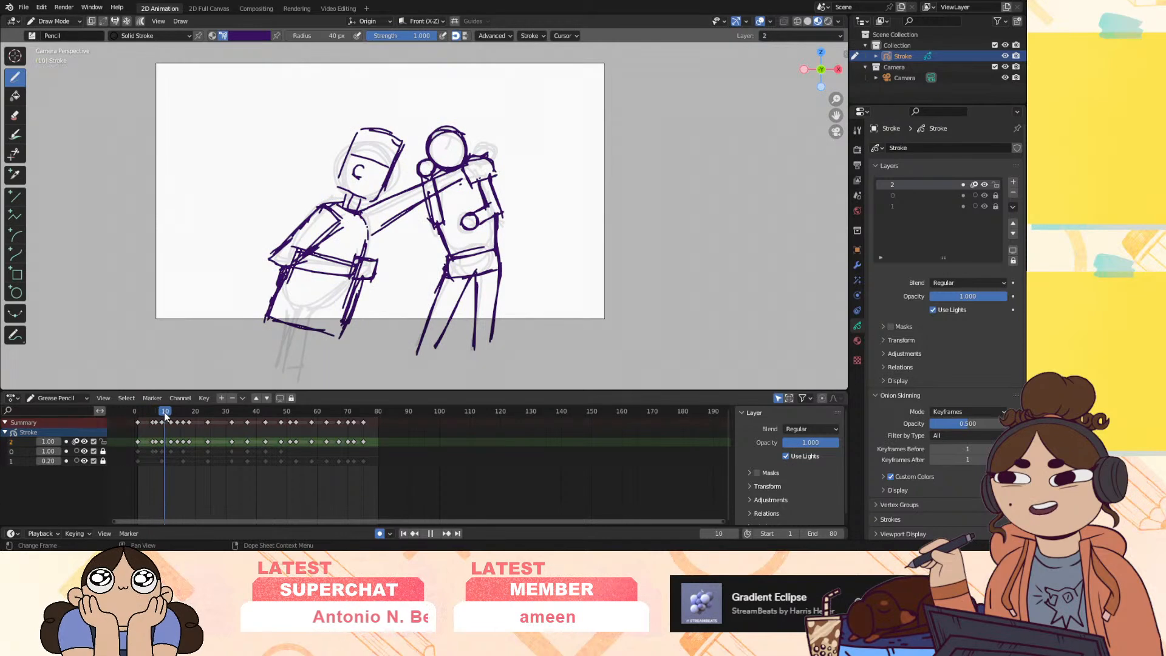
pyautogui.moveTo(170, 413); pyautogui.dragTo(176, 414)
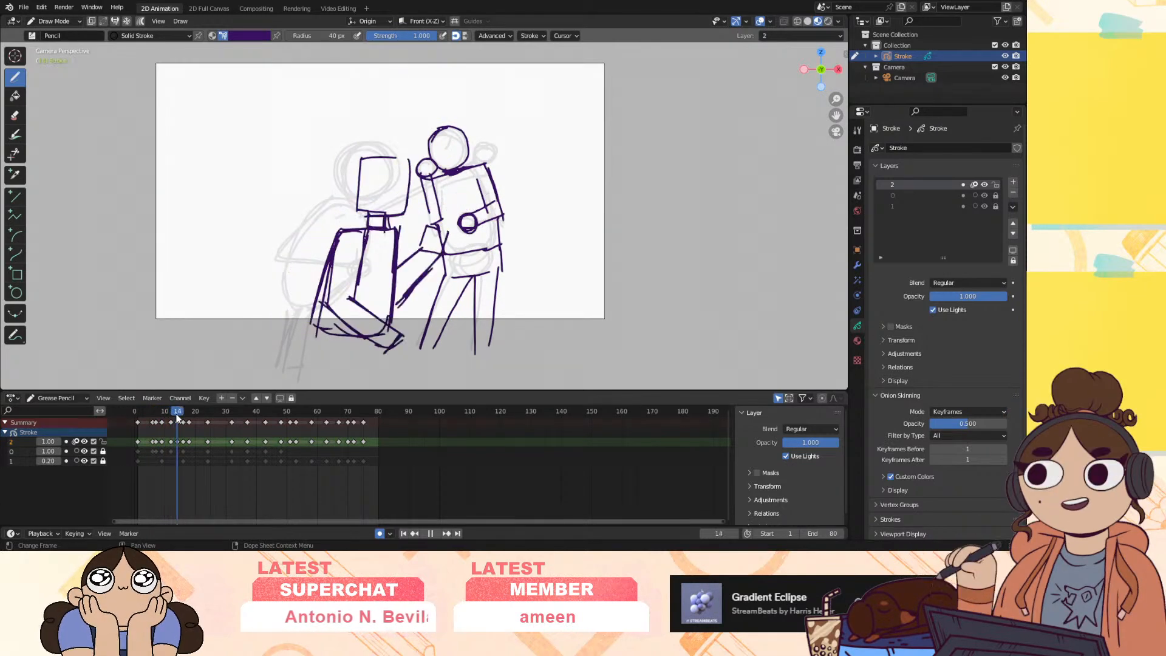
pyautogui.click(404, 534)
pyautogui.click(435, 533)
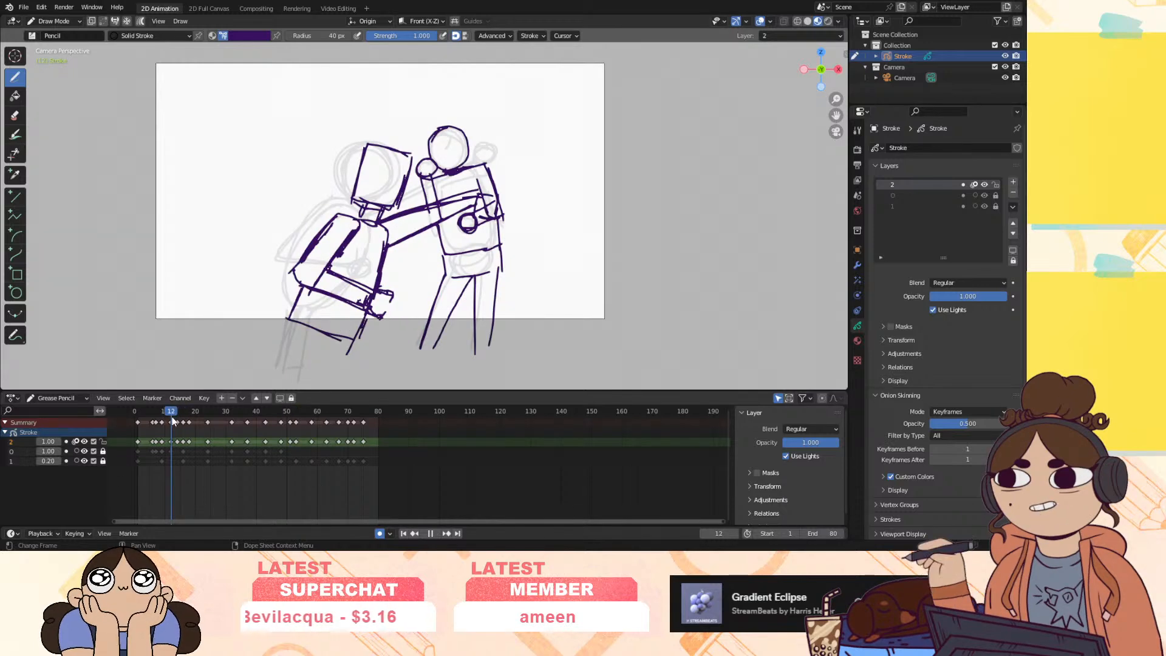
pyautogui.moveTo(187, 417)
pyautogui.mouseDown()
pyautogui.moveTo(166, 483)
pyautogui.moveTo(184, 486)
pyautogui.moveTo(163, 495)
pyautogui.moveTo(187, 501)
pyautogui.moveTo(156, 512)
pyautogui.moveTo(171, 508)
pyautogui.mouseUp()
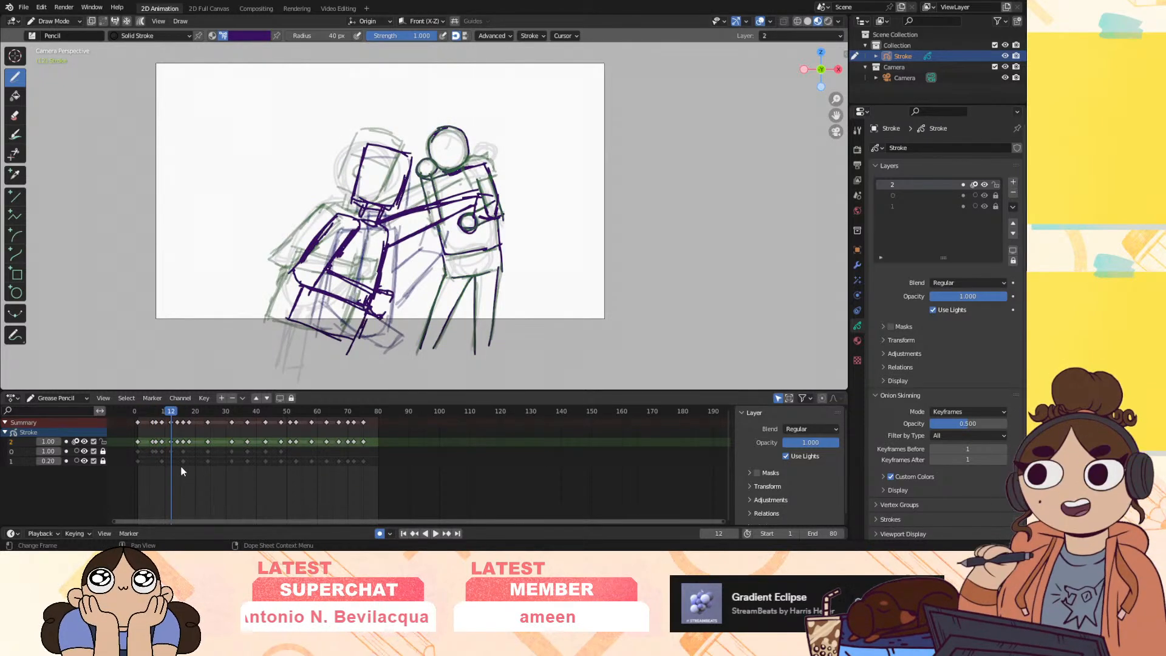
# Reshape the round-headed figure on layer O at frames 12 and 14 with the Push sculpt brush, shifting it toward the square-headed figure
pyautogui.click(37, 451)
pyautogui.click(58, 21)
pyautogui.click(64, 52)
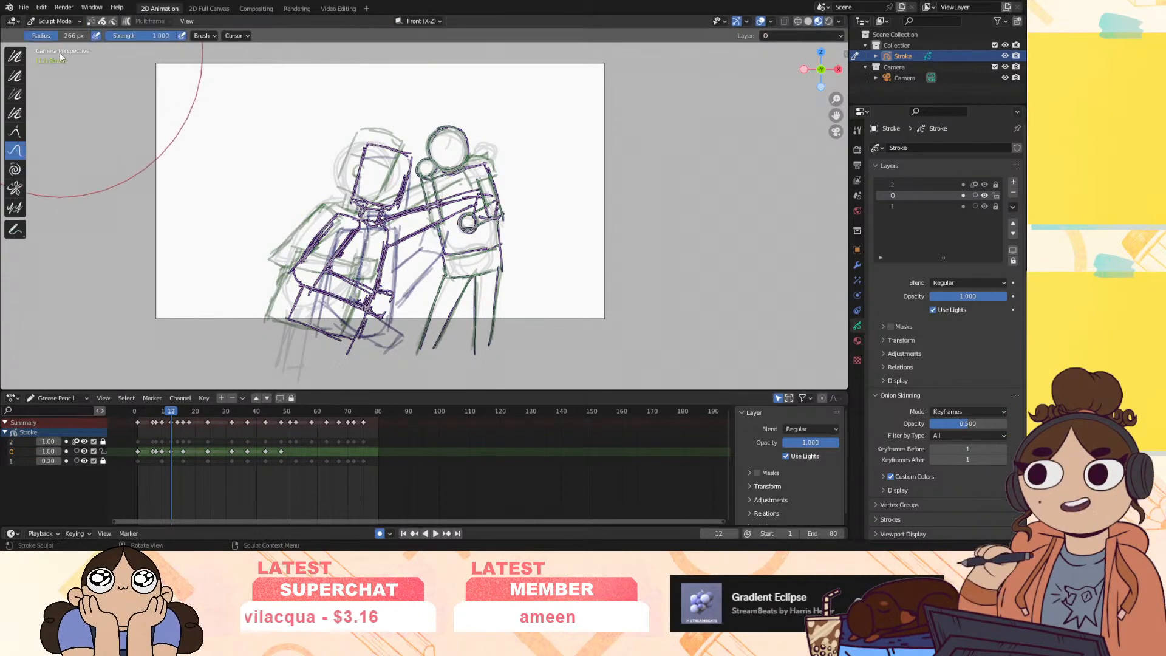
pyautogui.moveTo(463, 122)
pyautogui.mouseDown()
pyautogui.moveTo(461, 224)
pyautogui.moveTo(439, 252)
pyautogui.moveTo(455, 124)
pyautogui.moveTo(452, 159)
pyautogui.mouseUp()
pyautogui.press('space')
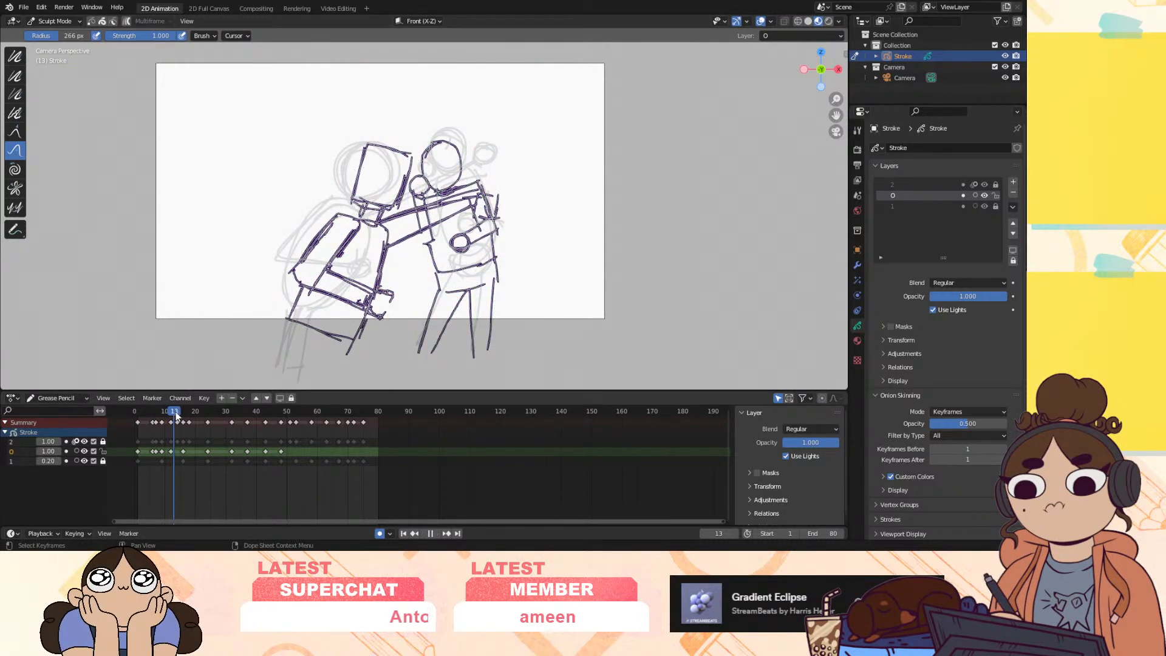
pyautogui.press('space')
pyautogui.moveTo(435, 169)
pyautogui.mouseDown()
pyautogui.moveTo(468, 170)
pyautogui.moveTo(482, 234)
pyautogui.moveTo(457, 315)
pyautogui.mouseUp()
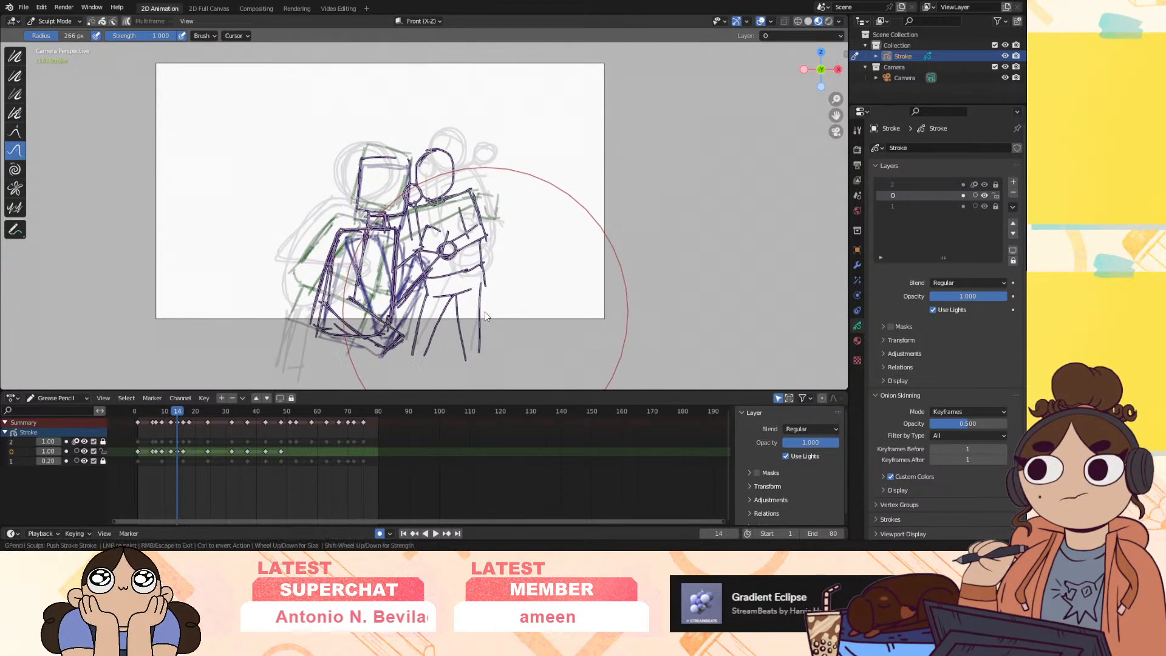
# Replace the frame 14 drawing on layer O with a copy of frame 16's, push its shape, and switch onion skinning from layer 2 to O
pyautogui.press('space')
pyautogui.moveTo(185, 414); pyautogui.dragTo(184, 419)
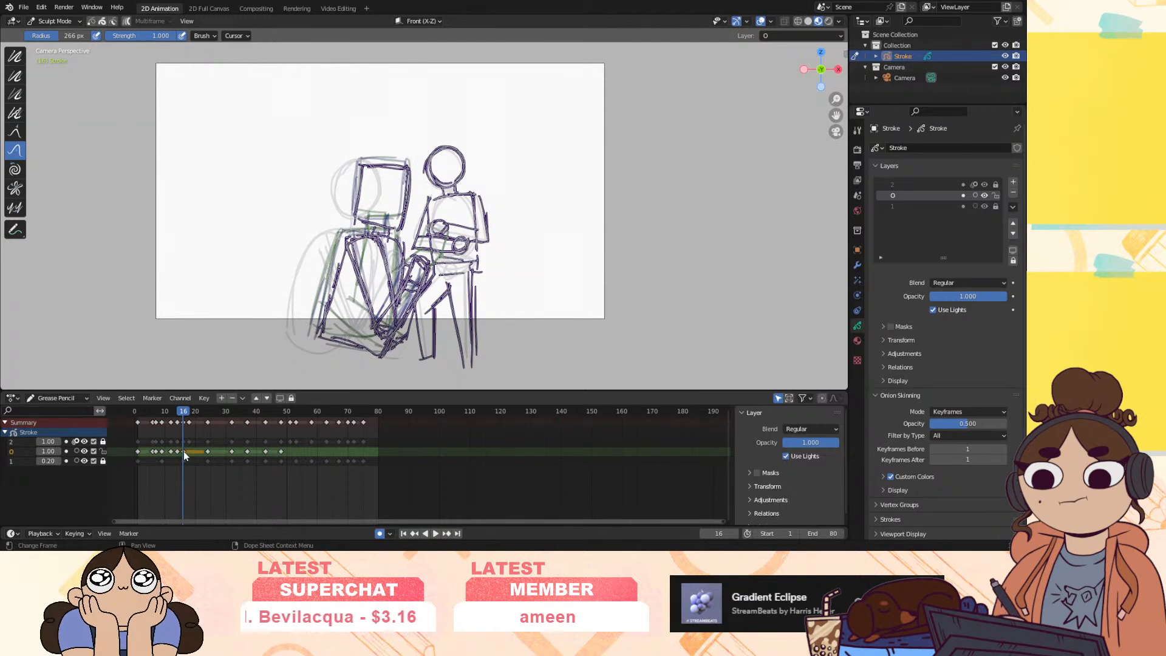
pyautogui.click(178, 451)
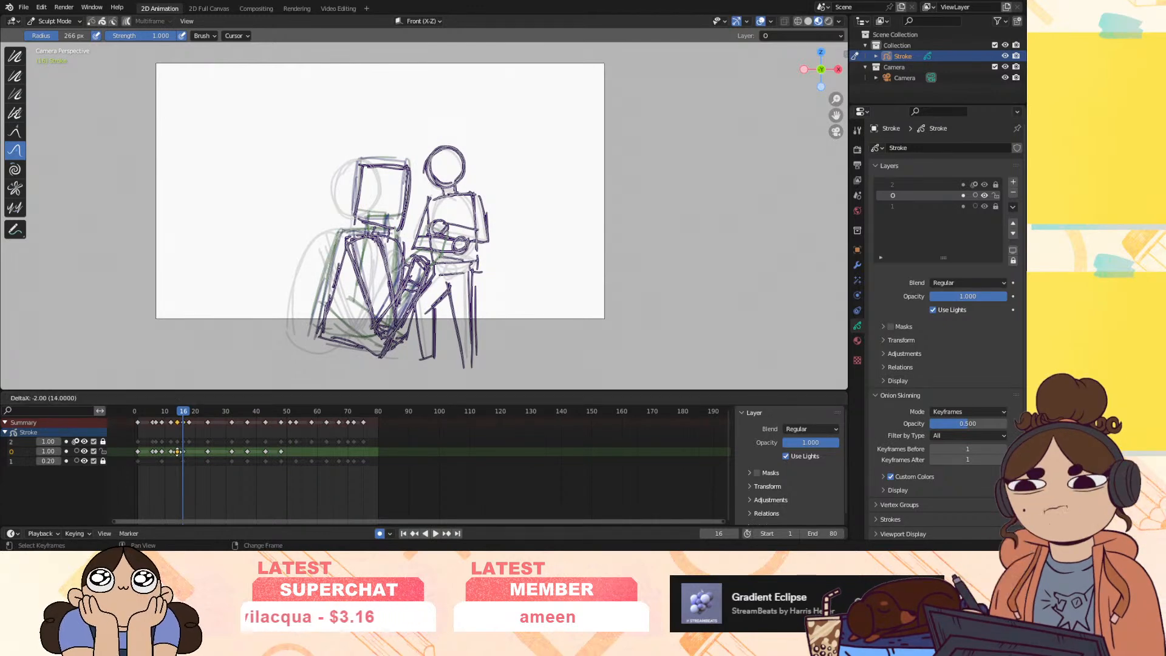
pyautogui.click(178, 415)
pyautogui.moveTo(471, 201)
pyautogui.mouseDown()
pyautogui.moveTo(453, 191)
pyautogui.moveTo(464, 182)
pyautogui.moveTo(451, 184)
pyautogui.moveTo(468, 229)
pyautogui.moveTo(466, 276)
pyautogui.mouseUp()
pyautogui.click(76, 451)
pyautogui.click(76, 441)
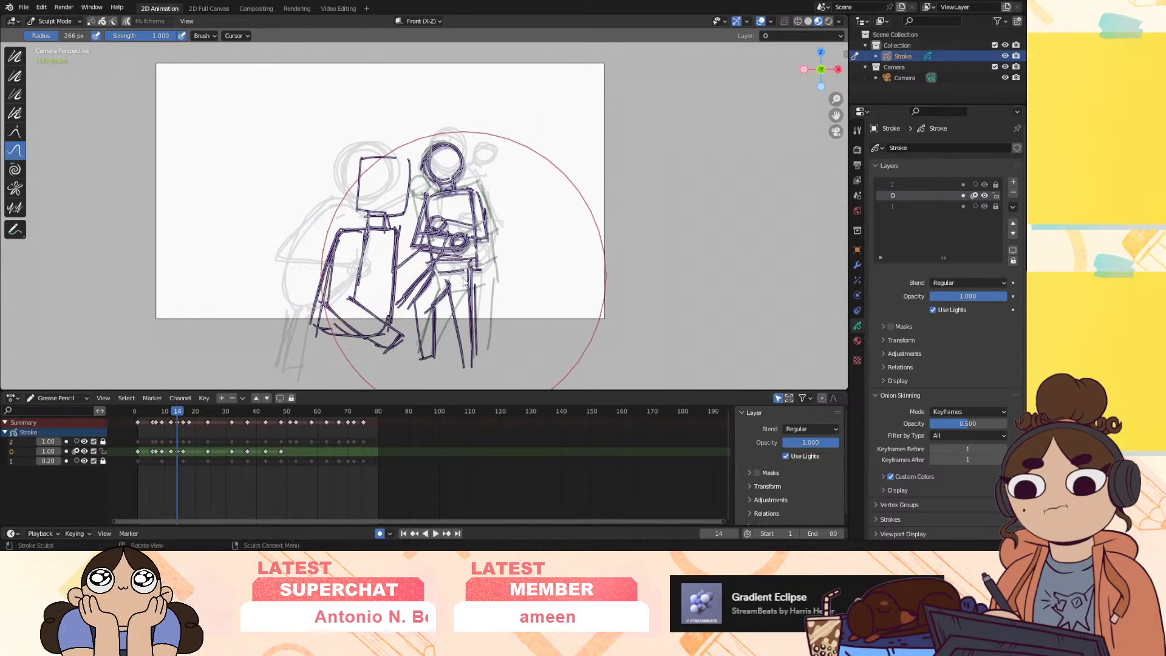
# Clear the round-headed figure's drawing from frame 12 on layer O and return to Draw Mode with the Pencil
pyautogui.moveTo(177, 414)
pyautogui.mouseDown()
pyautogui.moveTo(188, 422)
pyautogui.moveTo(159, 432)
pyautogui.moveTo(196, 442)
pyautogui.moveTo(152, 447)
pyautogui.moveTo(182, 453)
pyautogui.moveTo(157, 451)
pyautogui.moveTo(173, 457)
pyautogui.mouseUp()
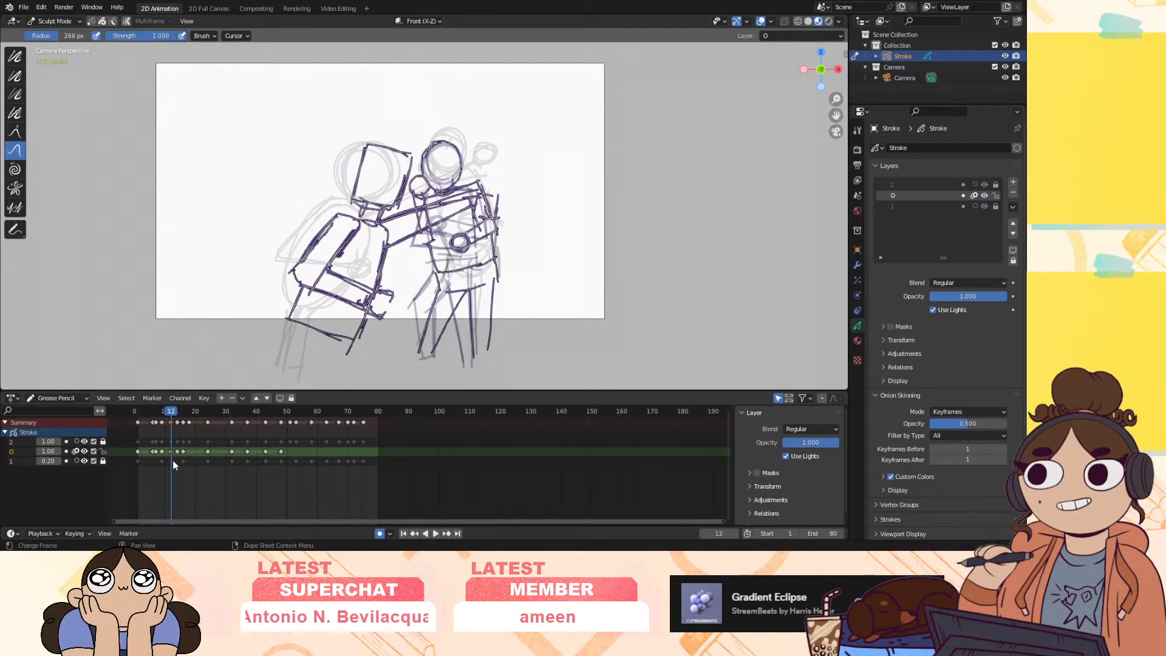
pyautogui.press('Delete')
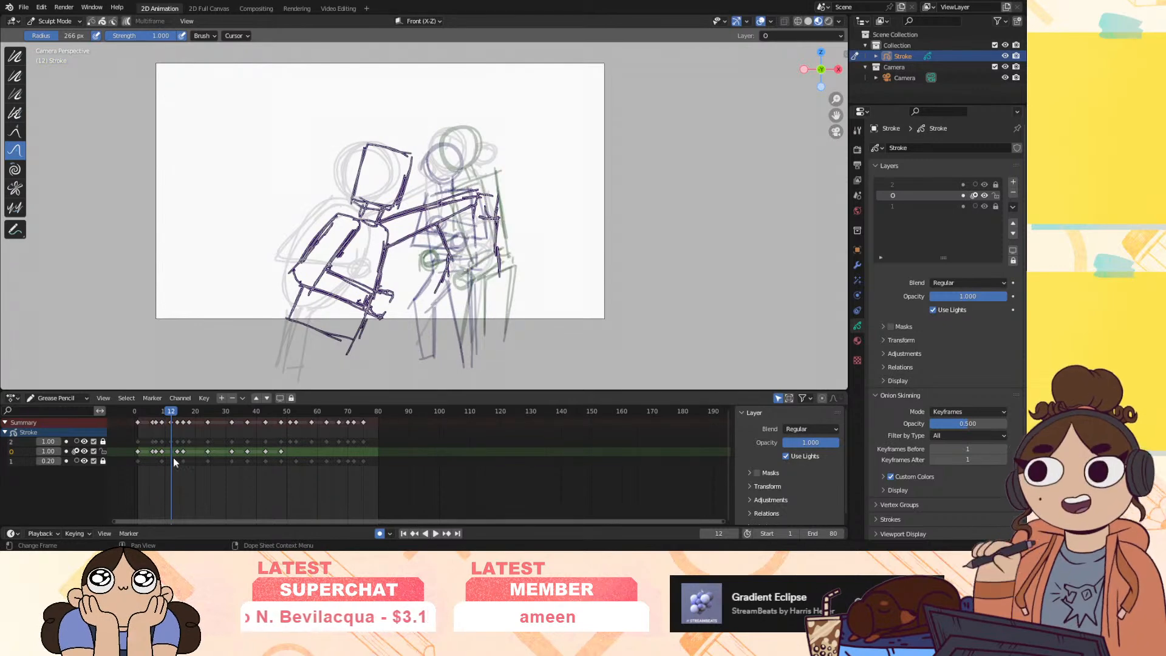
pyautogui.click(174, 457)
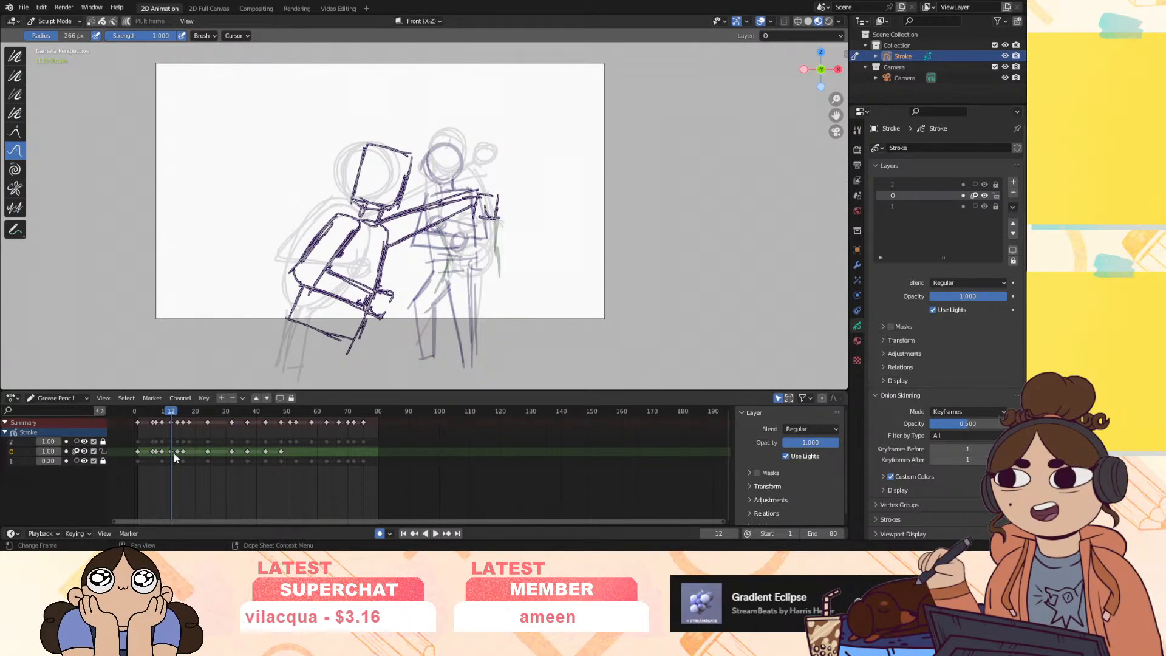
pyautogui.click(54, 22)
pyautogui.click(61, 57)
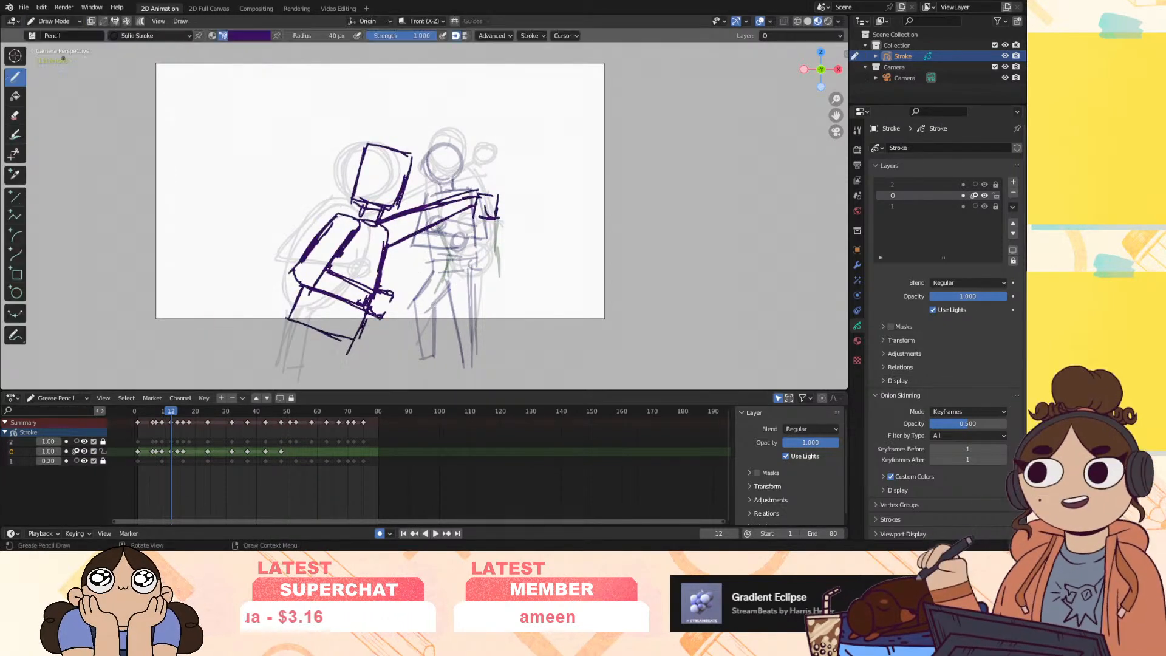
# Strengthen the round-headed figure's bent forearm and both legs at frame 9 with additional Pencil strokes
pyautogui.moveTo(173, 417)
pyautogui.mouseDown()
pyautogui.moveTo(159, 418)
pyautogui.moveTo(175, 419)
pyautogui.mouseUp()
pyautogui.click(76, 451)
pyautogui.click(74, 454)
pyautogui.moveTo(172, 413); pyautogui.dragTo(162, 412)
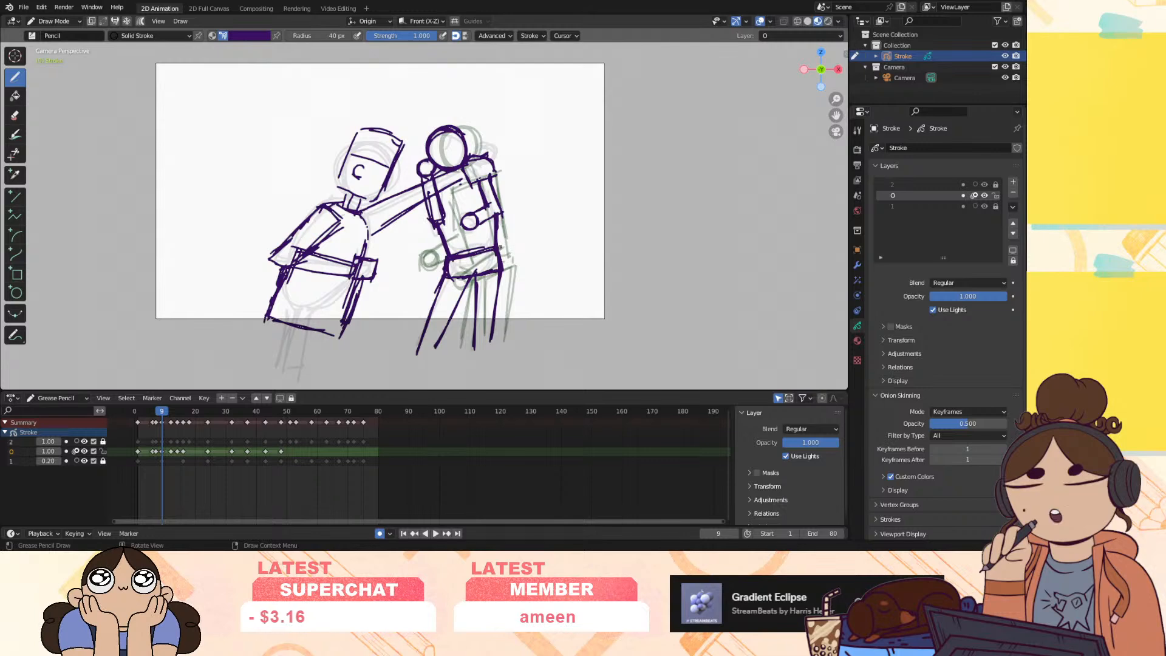
pyautogui.moveTo(463, 222)
pyautogui.mouseDown()
pyautogui.moveTo(498, 213)
pyautogui.moveTo(484, 202)
pyautogui.mouseUp()
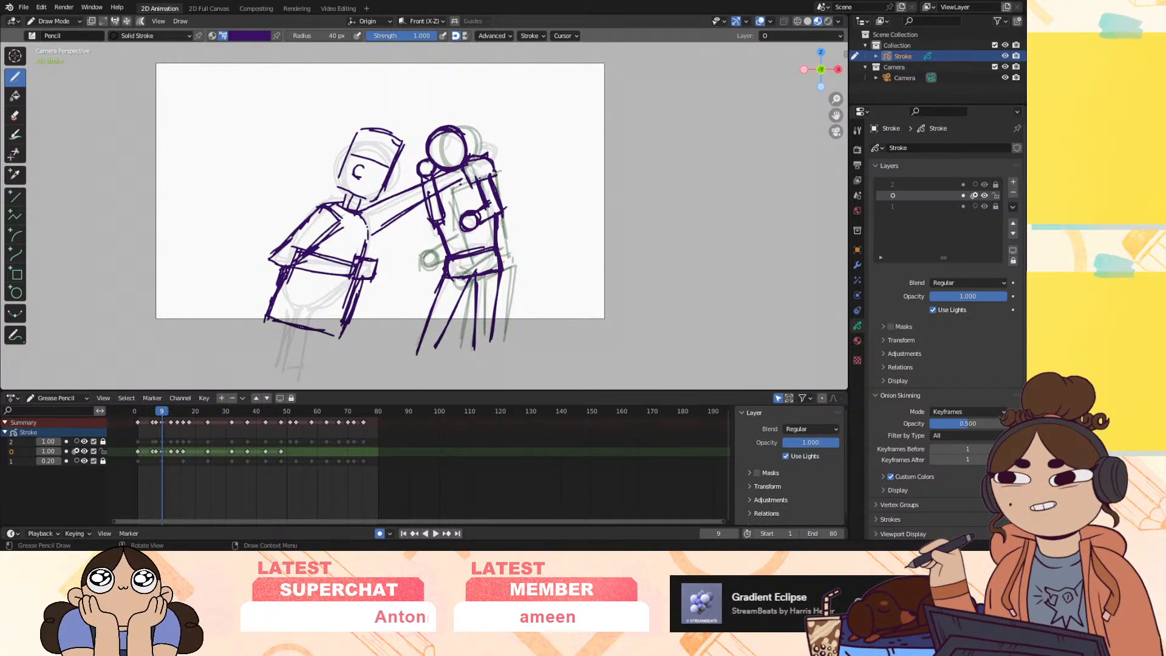
pyautogui.moveTo(437, 294); pyautogui.dragTo(420, 337)
pyautogui.moveTo(474, 278); pyautogui.dragTo(441, 344)
pyautogui.moveTo(503, 271); pyautogui.dragTo(496, 339)
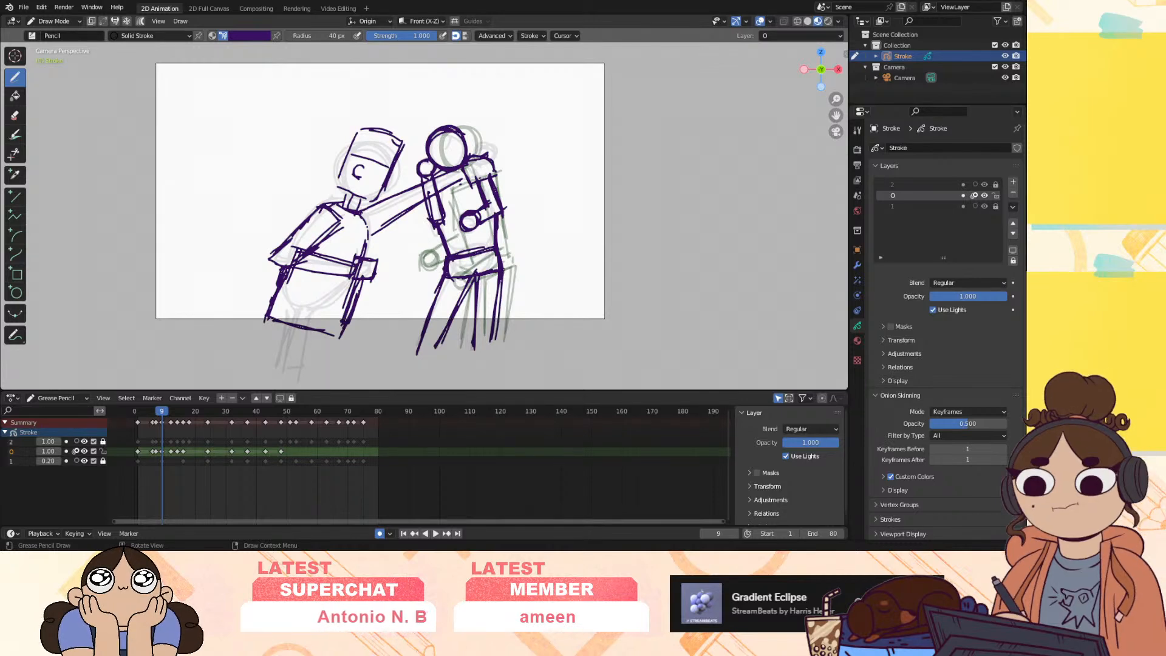
pyautogui.moveTo(444, 281); pyautogui.dragTo(452, 278)
# Draw the round-headed figure's circular head and the raised arm nearest the square-headed figure at frame 12
pyautogui.moveTo(158, 414); pyautogui.dragTo(172, 415)
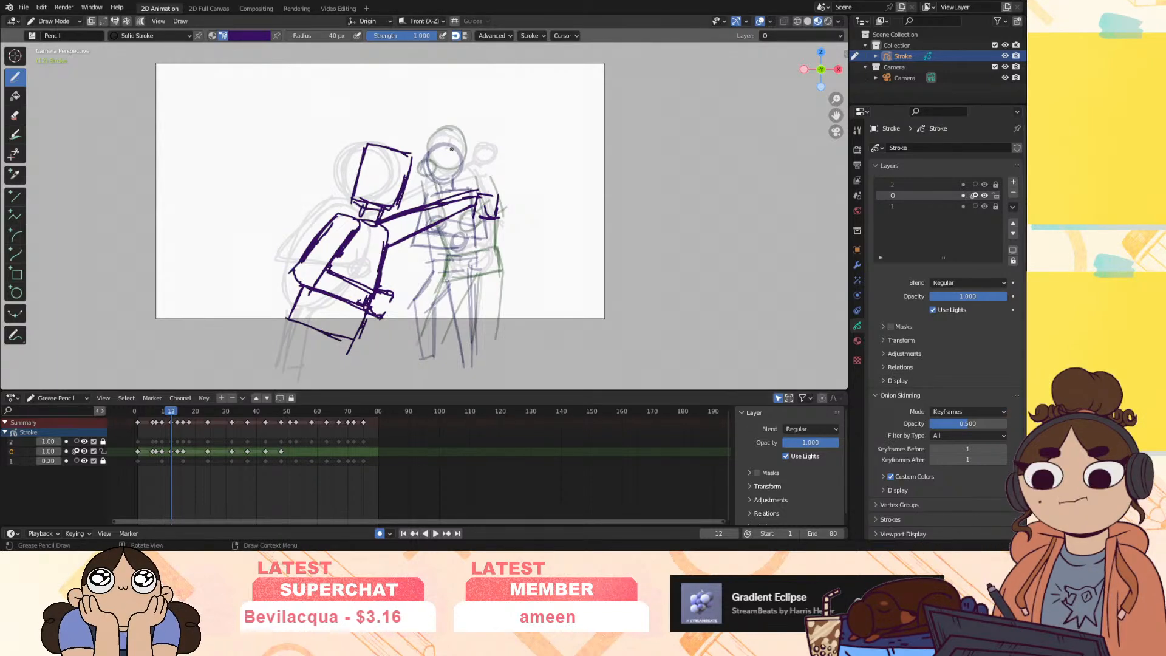
pyautogui.moveTo(172, 414); pyautogui.dragTo(171, 417)
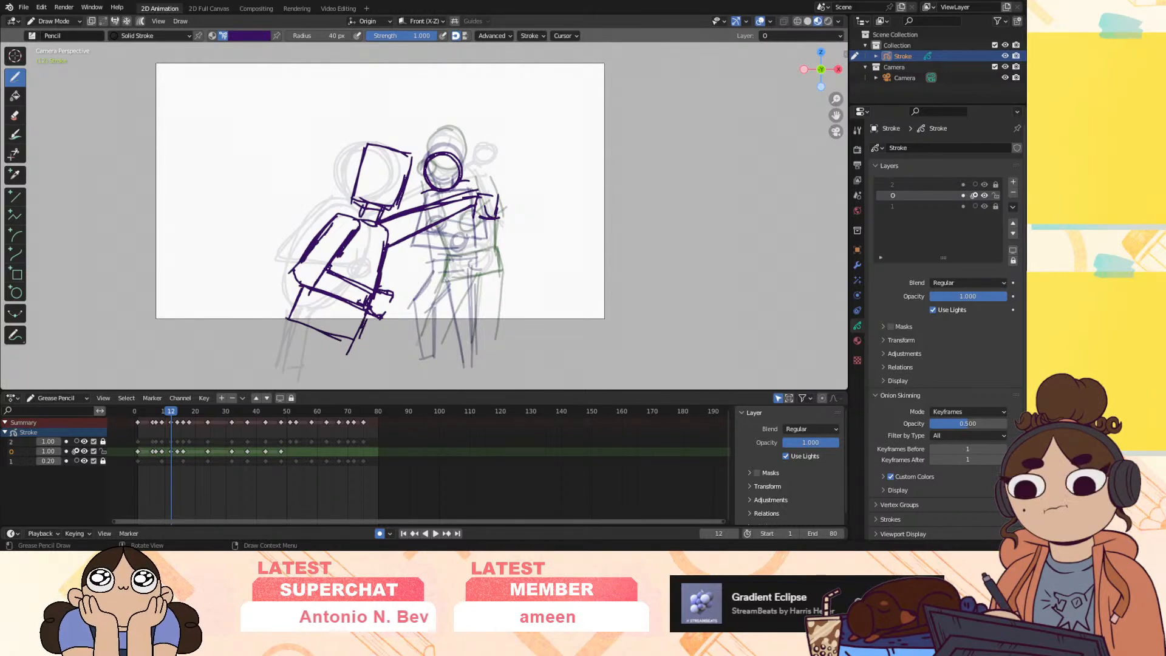
pyautogui.moveTo(436, 193); pyautogui.dragTo(414, 249)
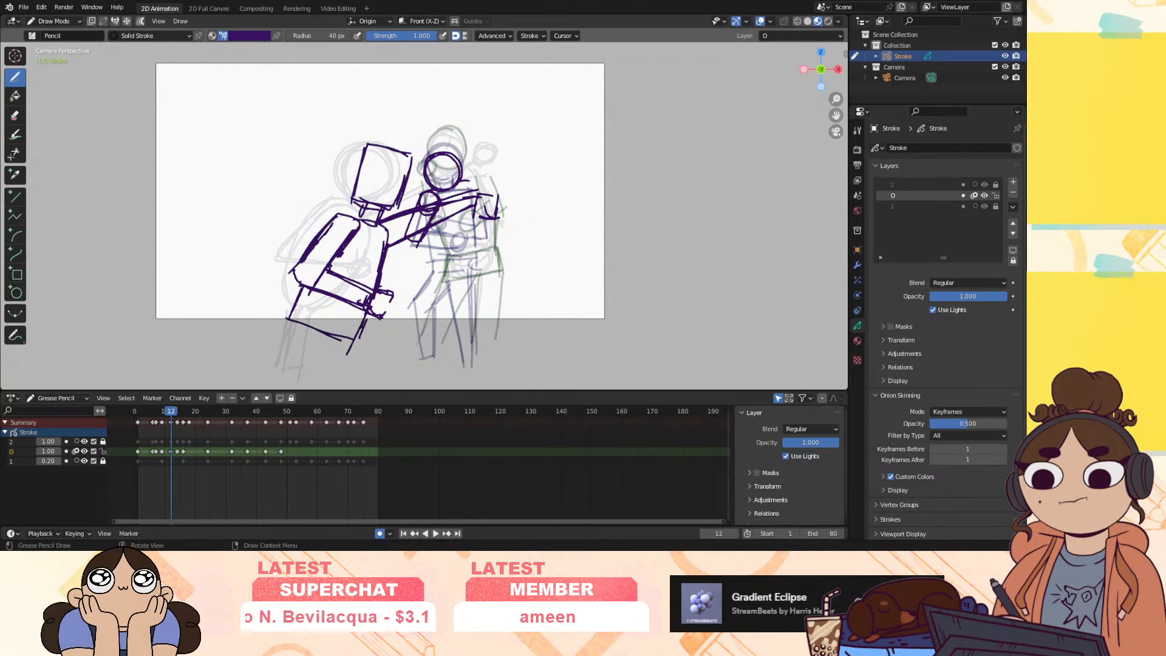
pyautogui.moveTo(169, 410)
pyautogui.mouseDown()
pyautogui.moveTo(180, 414)
pyautogui.moveTo(169, 414)
pyautogui.mouseUp()
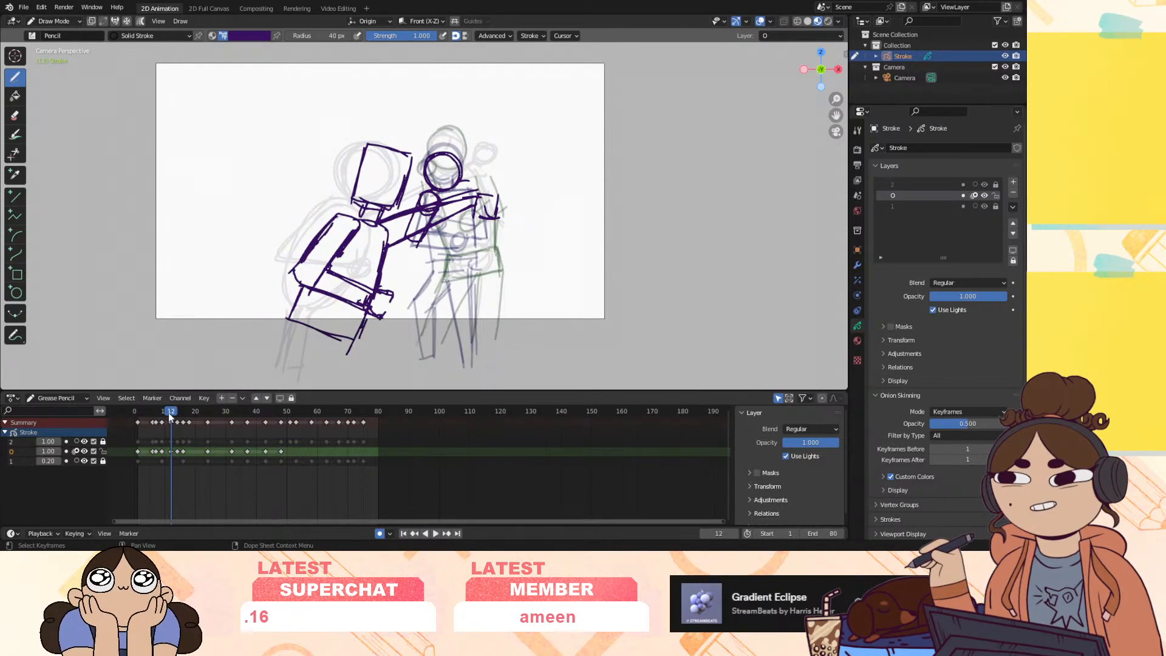
# Add the round-headed figure's far bent arm, torso and hip block at frame 12, comparing against neighbouring frames
pyautogui.moveTo(464, 205)
pyautogui.mouseDown()
pyautogui.moveTo(454, 223)
pyautogui.moveTo(487, 237)
pyautogui.mouseUp()
pyautogui.moveTo(462, 179)
pyautogui.mouseDown()
pyautogui.moveTo(478, 184)
pyautogui.moveTo(487, 237)
pyautogui.mouseUp()
pyautogui.moveTo(170, 414); pyautogui.dragTo(171, 414)
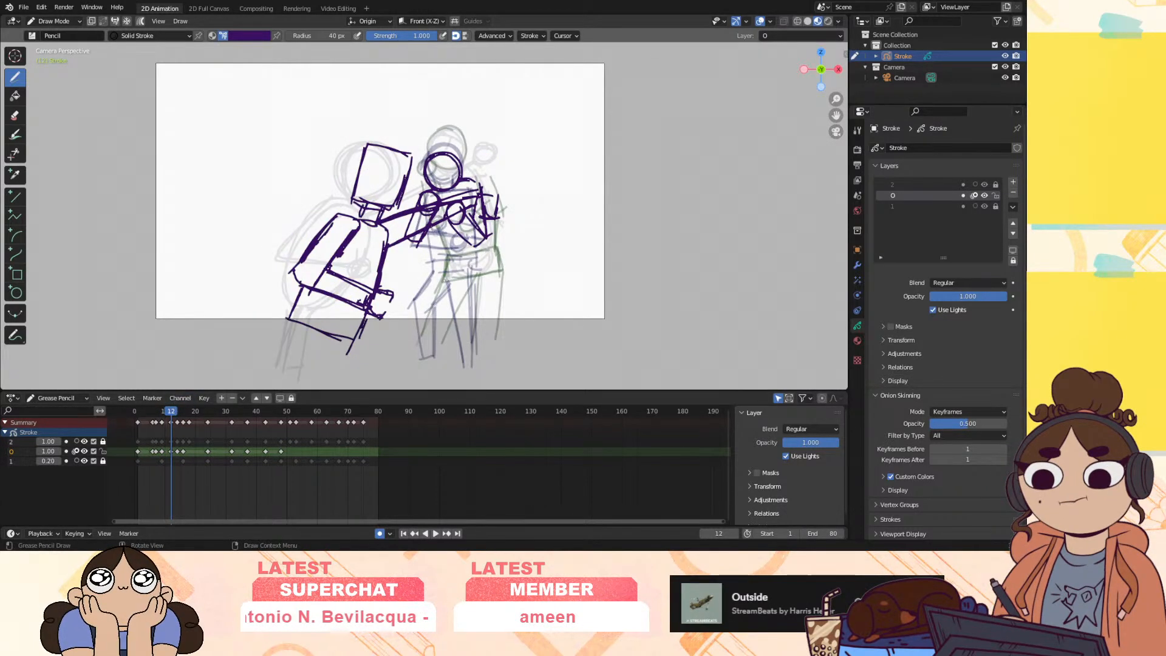
pyautogui.moveTo(440, 256); pyautogui.dragTo(484, 248)
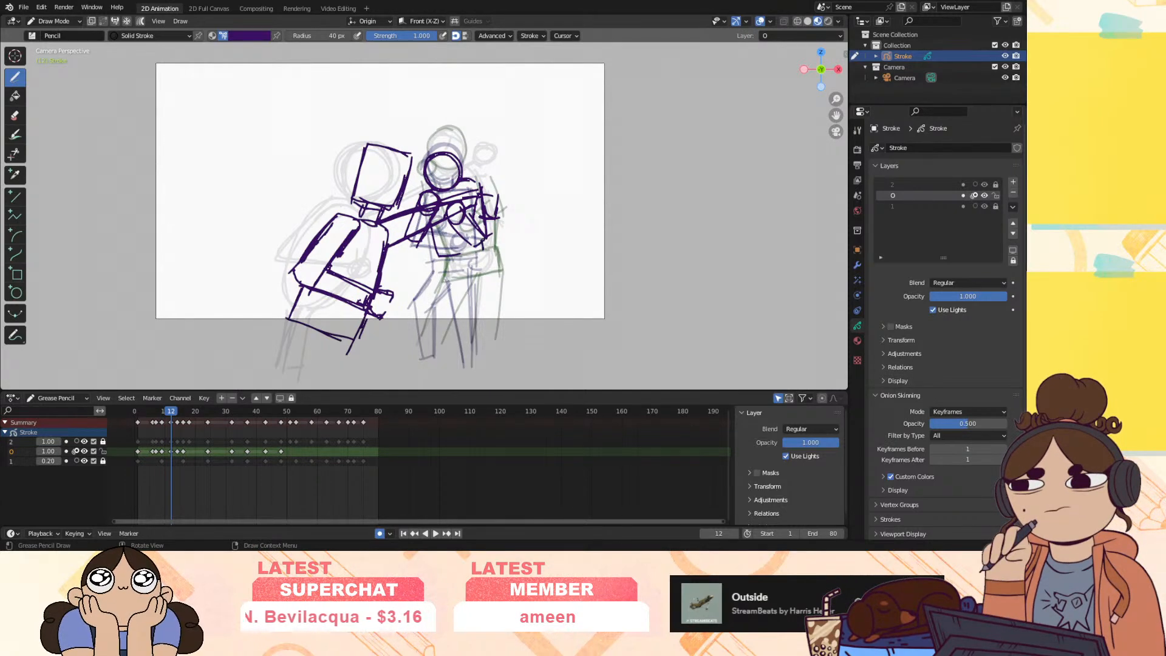
pyautogui.moveTo(168, 415)
pyautogui.mouseDown()
pyautogui.moveTo(182, 419)
pyautogui.moveTo(167, 416)
pyautogui.mouseUp()
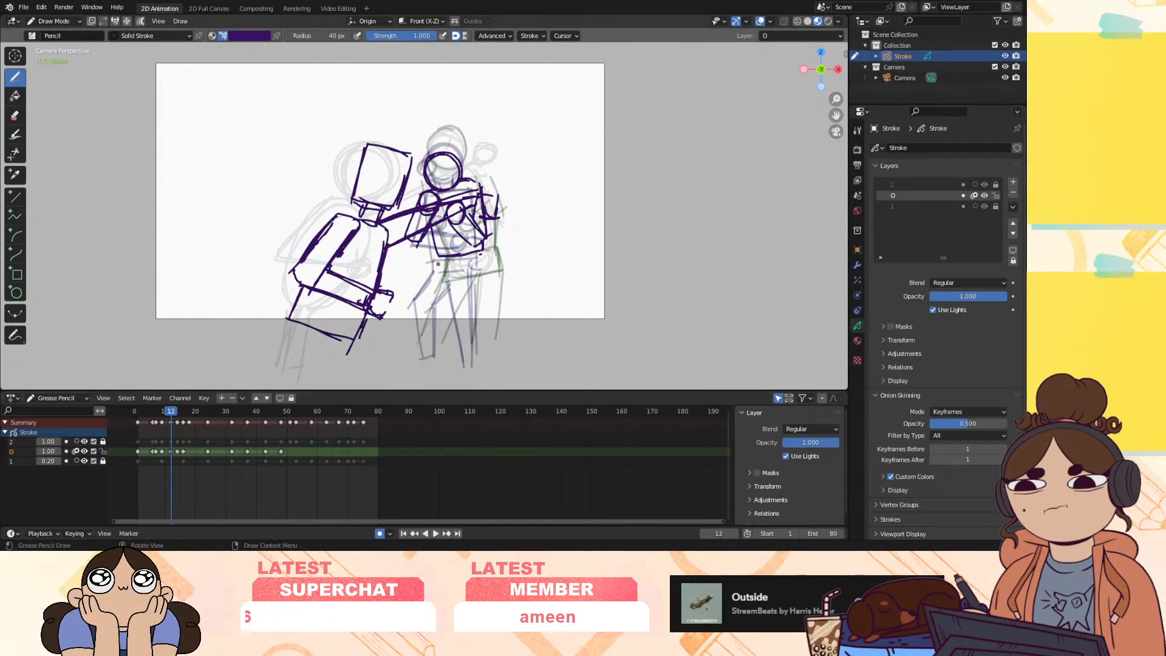
pyautogui.moveTo(436, 263)
pyautogui.mouseDown()
pyautogui.moveTo(484, 259)
pyautogui.moveTo(486, 280)
pyautogui.moveTo(484, 256)
pyautogui.moveTo(436, 263)
pyautogui.mouseUp()
# Redraw the round-headed figure's hips and legs at frame 14, and duplicate that keyframe on layer O onto frame 16
pyautogui.moveTo(196, 411)
pyautogui.mouseDown()
pyautogui.moveTo(164, 414)
pyautogui.moveTo(177, 424)
pyautogui.mouseUp()
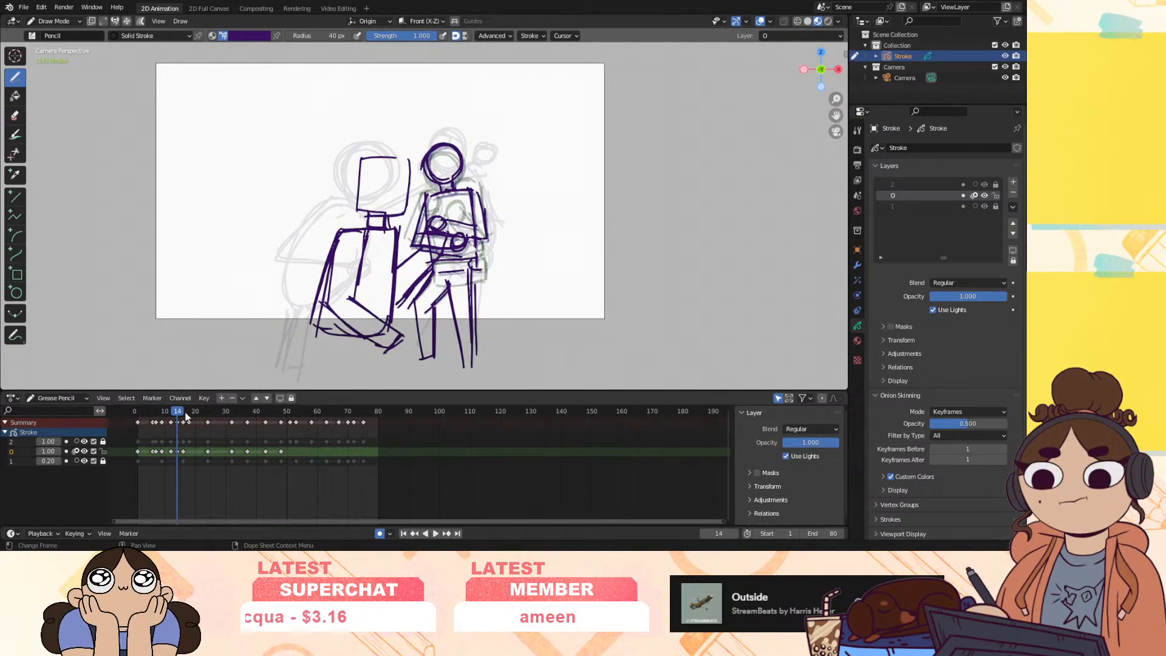
pyautogui.moveTo(469, 284)
pyautogui.mouseDown()
pyautogui.moveTo(480, 280)
pyautogui.moveTo(478, 357)
pyautogui.mouseUp()
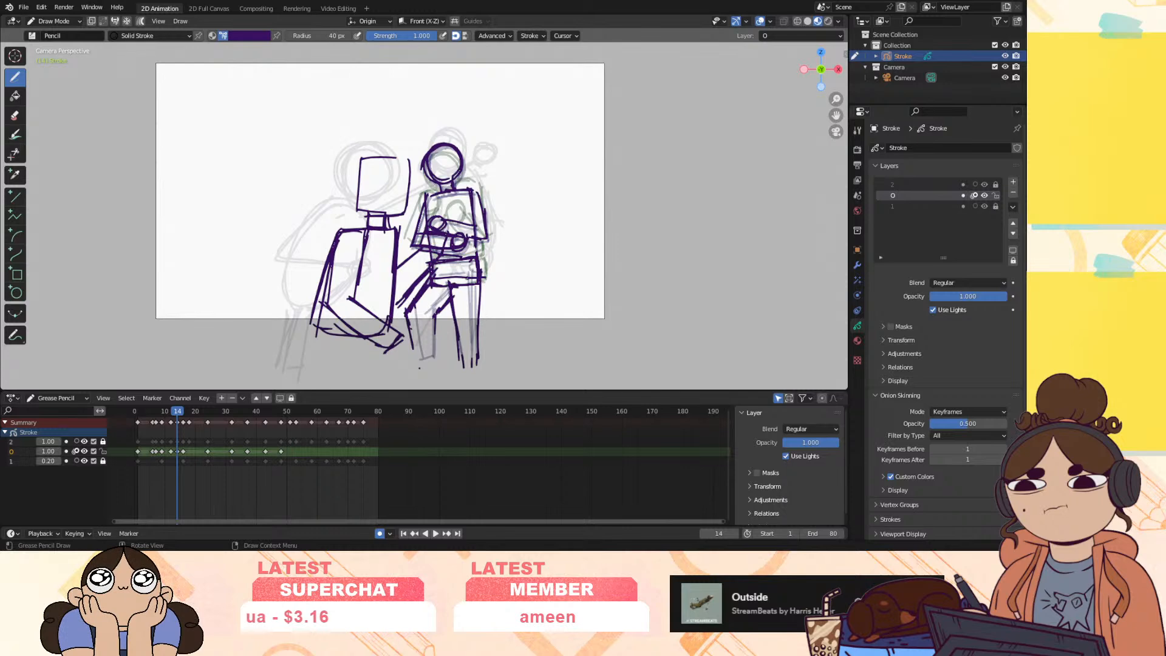
pyautogui.moveTo(178, 414)
pyautogui.mouseDown()
pyautogui.moveTo(162, 419)
pyautogui.moveTo(184, 415)
pyautogui.moveTo(165, 421)
pyautogui.moveTo(177, 430)
pyautogui.mouseUp()
pyautogui.click(177, 451)
pyautogui.hotkey('shift', 'd')
pyautogui.click(187, 452)
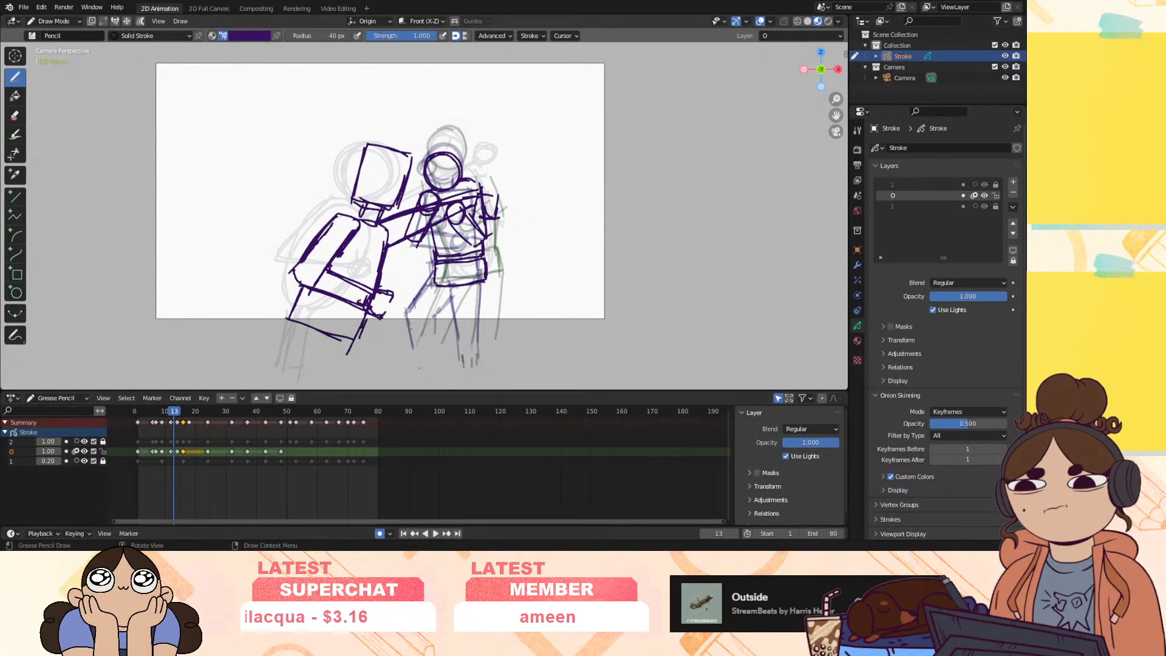
pyautogui.moveTo(411, 314); pyautogui.dragTo(438, 283)
pyautogui.hotkey('ctrl', 'z')
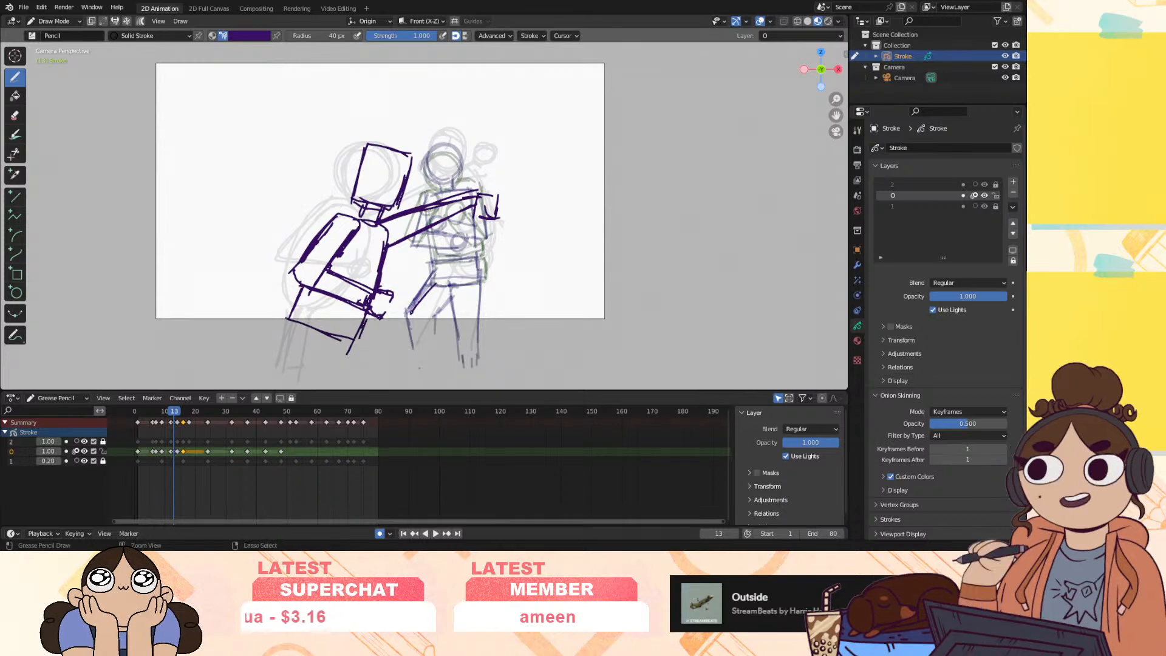
pyautogui.click(174, 413)
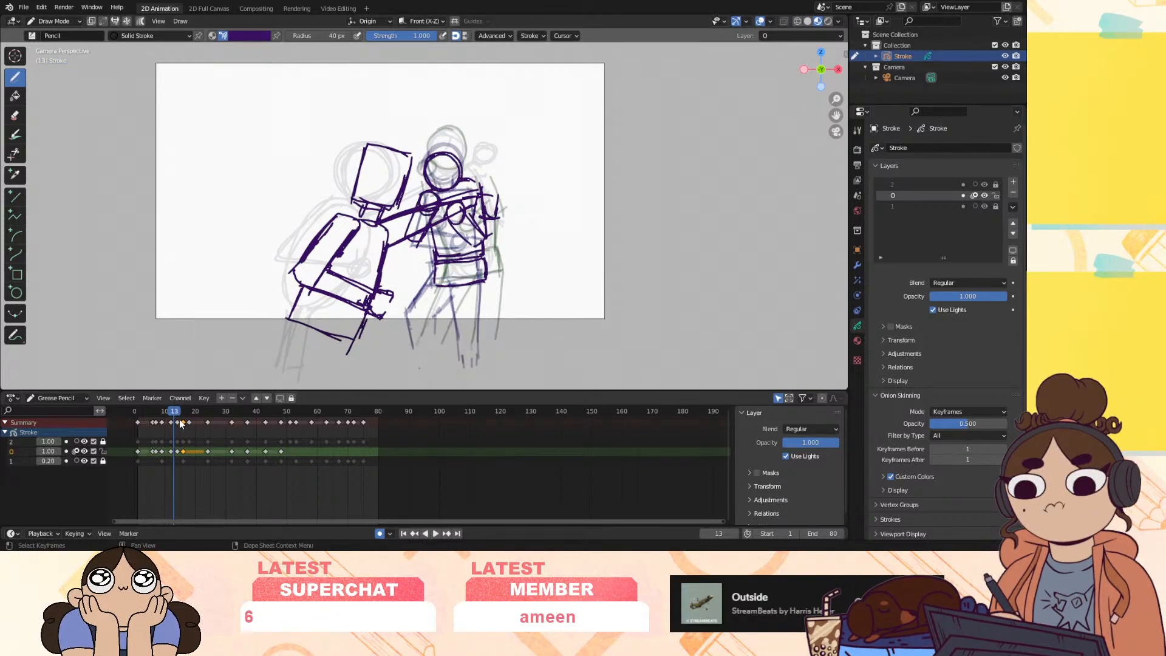
# Draw the round-headed figure's bent leg and the outer line of its straight leg at frame 12
pyautogui.click(171, 412)
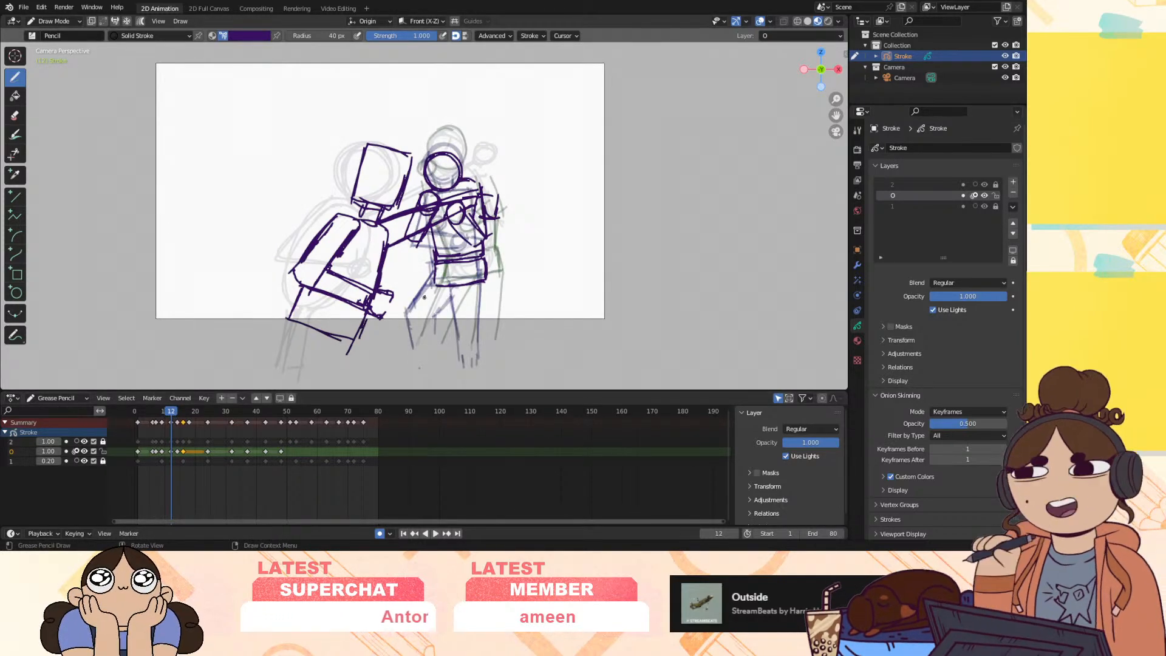
pyautogui.moveTo(435, 273); pyautogui.dragTo(406, 313)
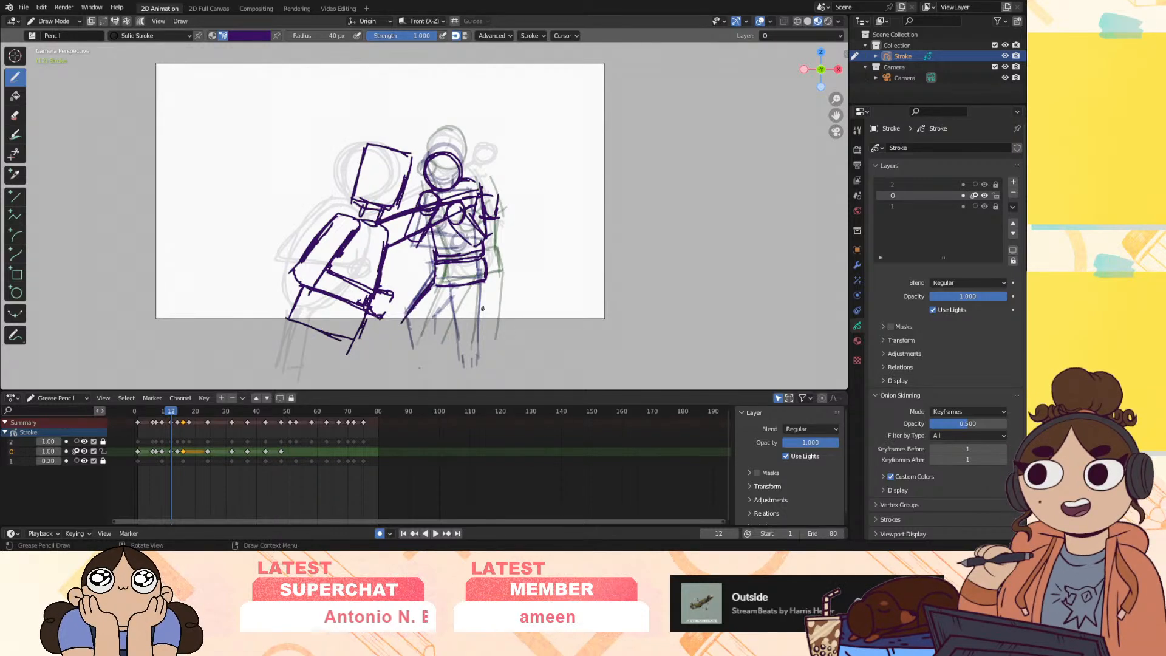
pyautogui.moveTo(483, 334); pyautogui.dragTo(480, 365)
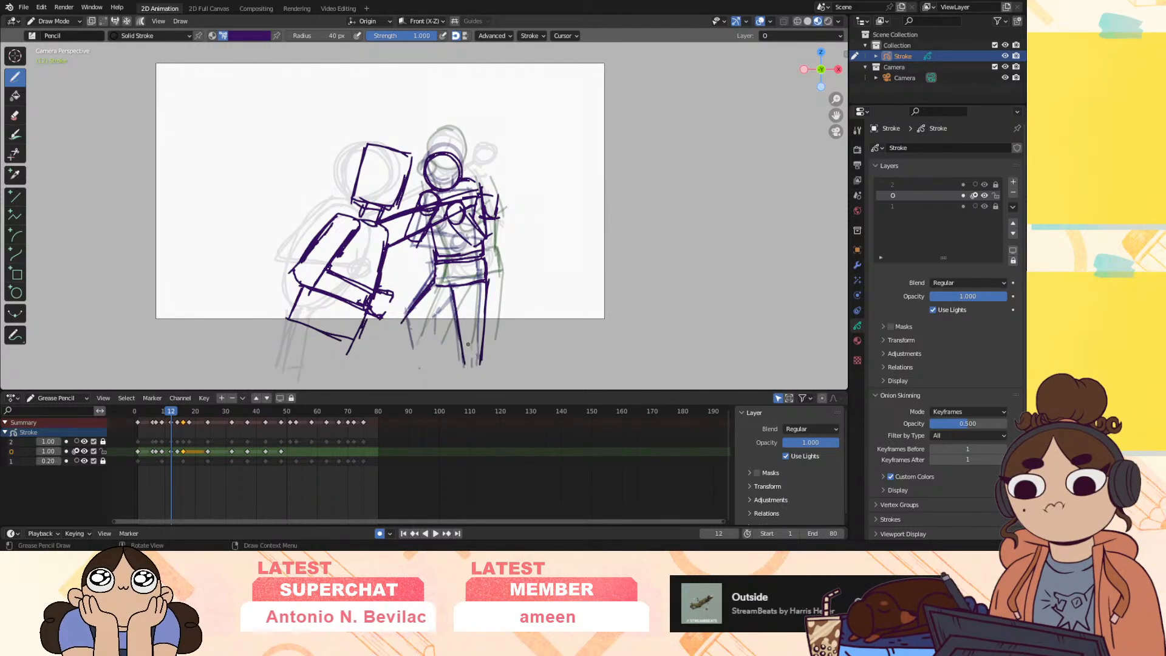
pyautogui.hotkey('ctrl', 'z')
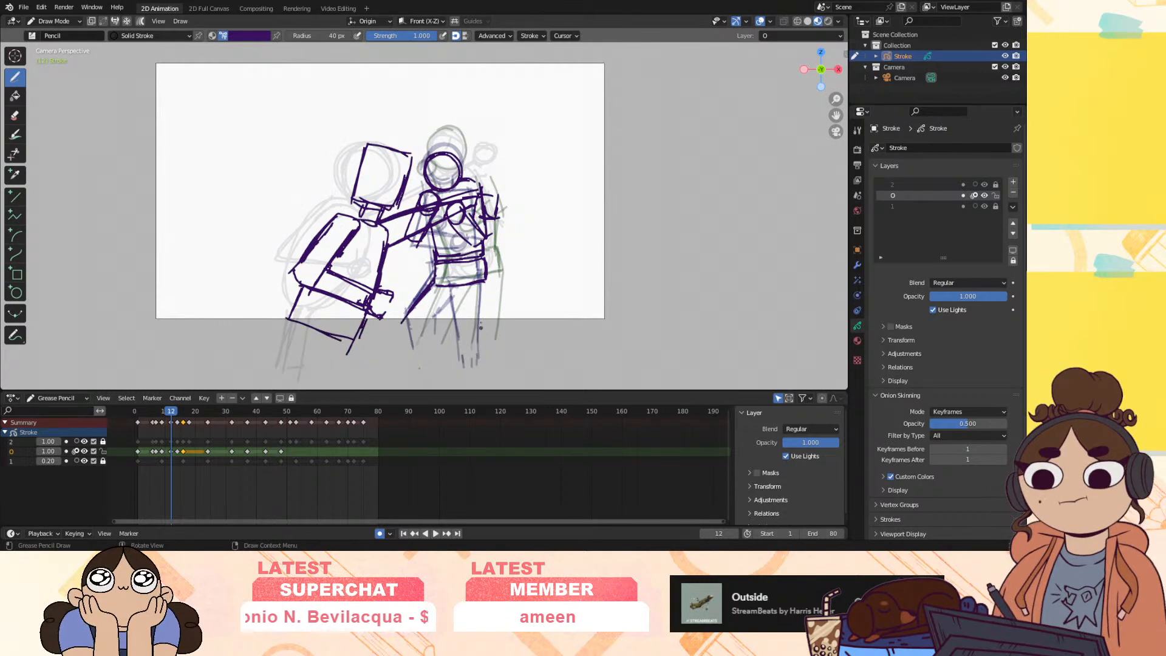
pyautogui.moveTo(482, 348); pyautogui.dragTo(479, 374)
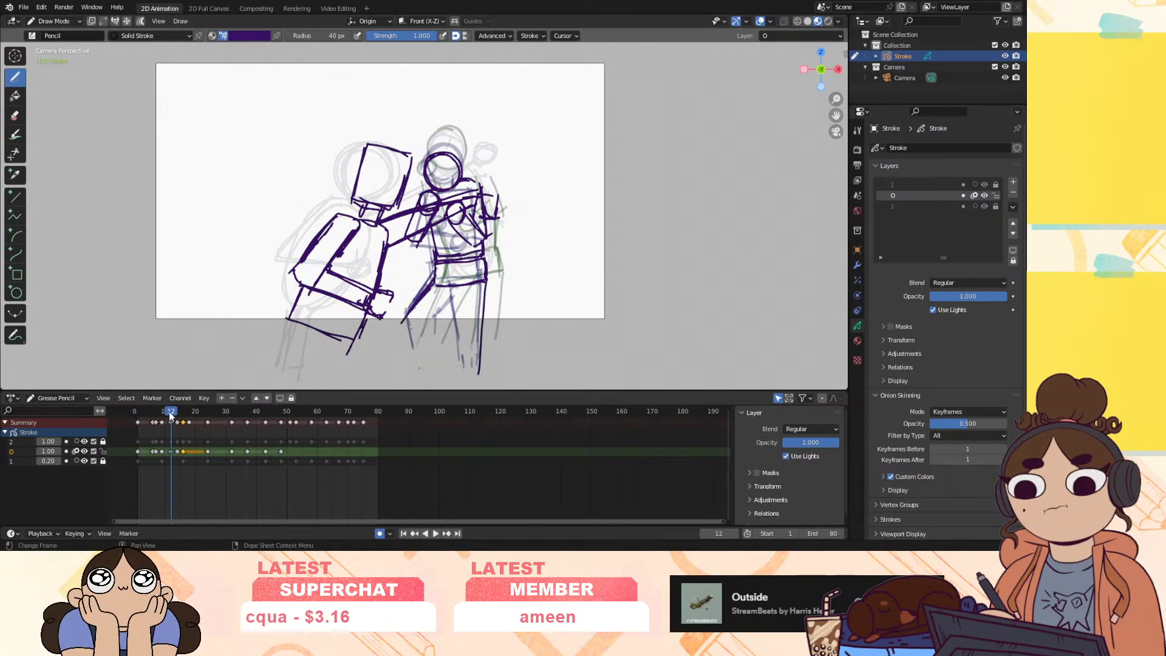
# Complete the round-headed figure's inner leg lines at frame 12 and play back the animation
pyautogui.press('space')
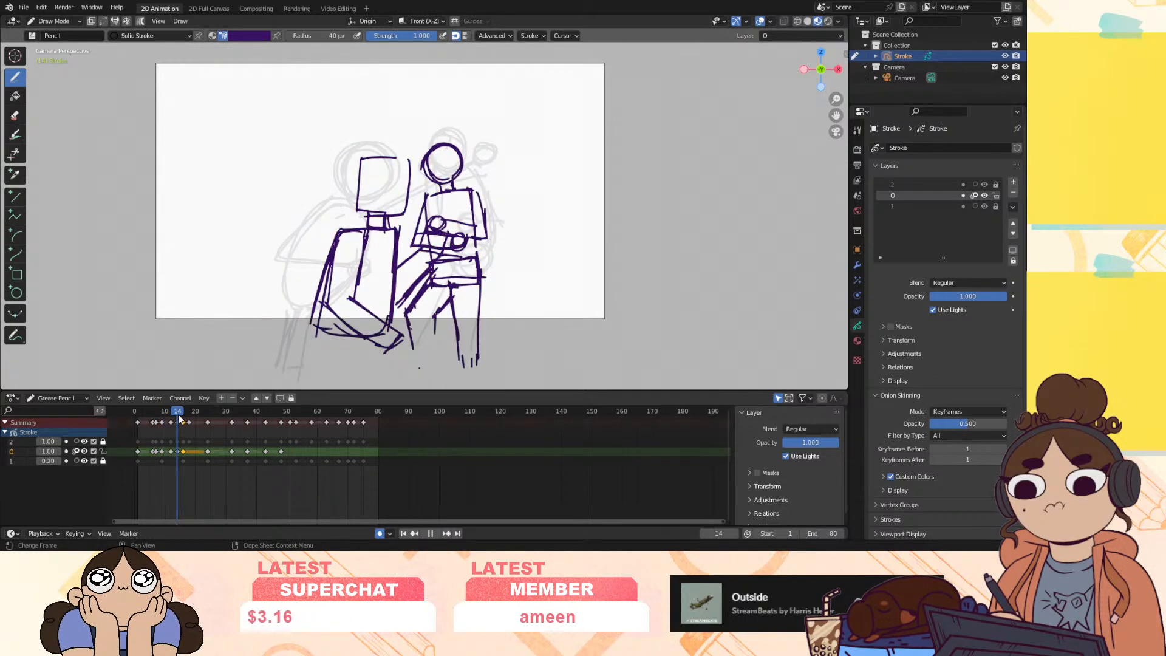
pyautogui.click(176, 414)
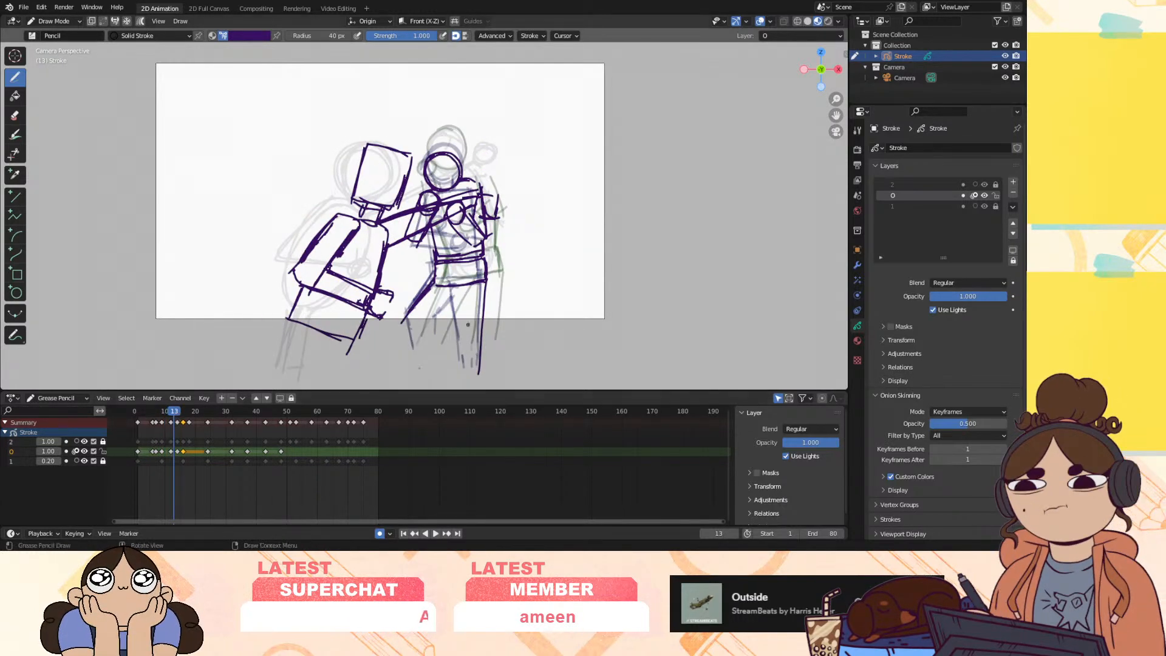
pyautogui.hotkey('ctrl', 'z')
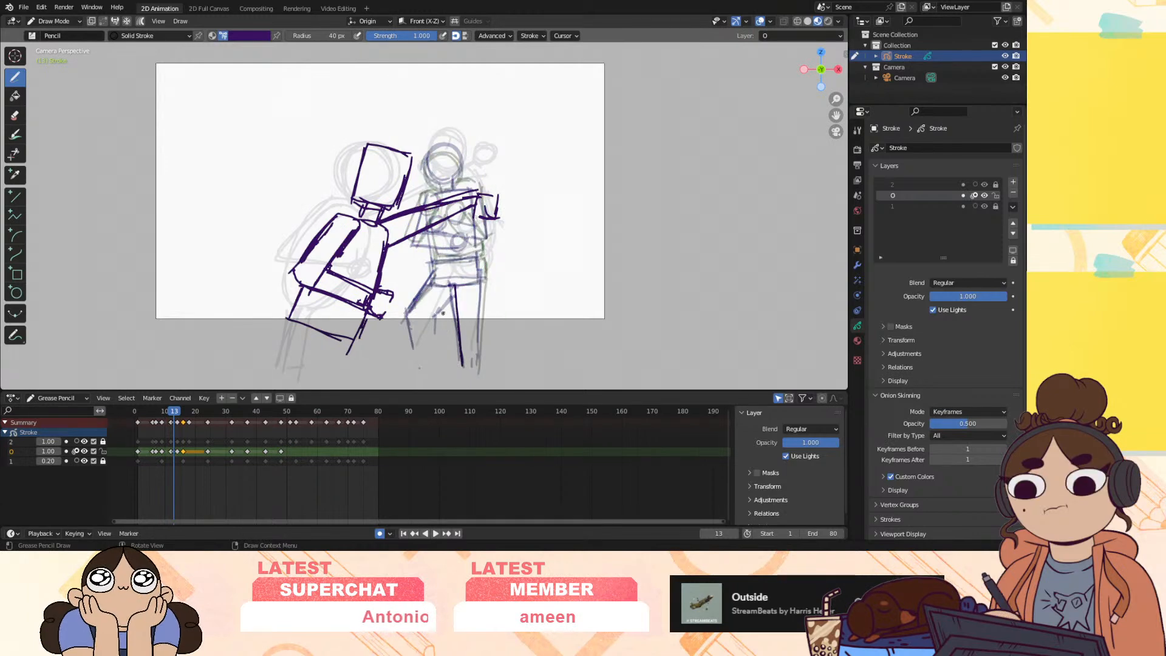
pyautogui.hotkey('ctrl', 'z')
pyautogui.moveTo(175, 411); pyautogui.dragTo(173, 410)
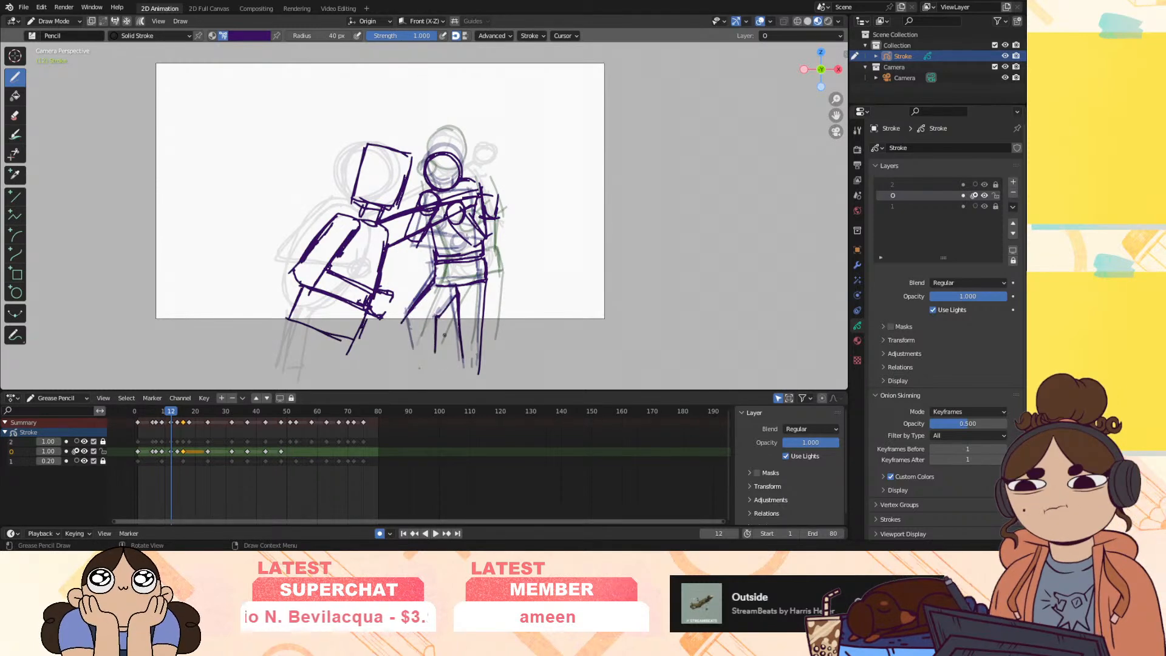
pyautogui.press('space')
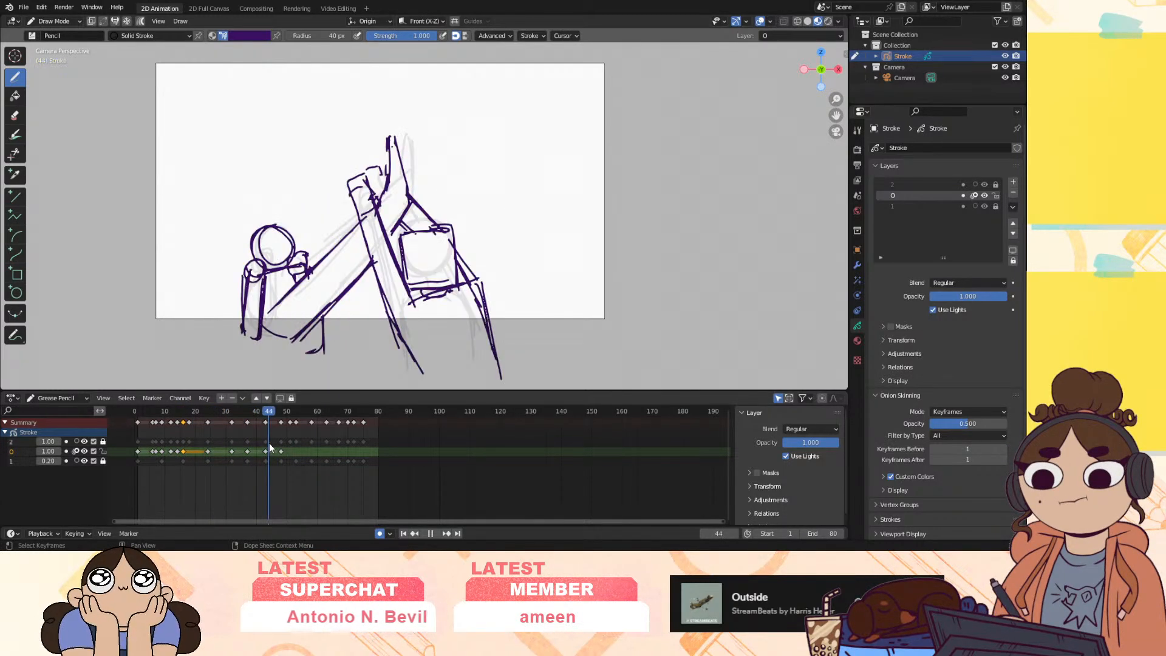
# Scrub the timeline between frames 30 and 52 and play back the animation to review both figures' poses
pyautogui.moveTo(284, 443)
pyautogui.mouseDown()
pyautogui.moveTo(303, 439)
pyautogui.moveTo(184, 468)
pyautogui.moveTo(207, 465)
pyautogui.moveTo(181, 479)
pyautogui.moveTo(230, 480)
pyautogui.moveTo(165, 488)
pyautogui.moveTo(236, 481)
pyautogui.moveTo(220, 481)
pyautogui.mouseUp()
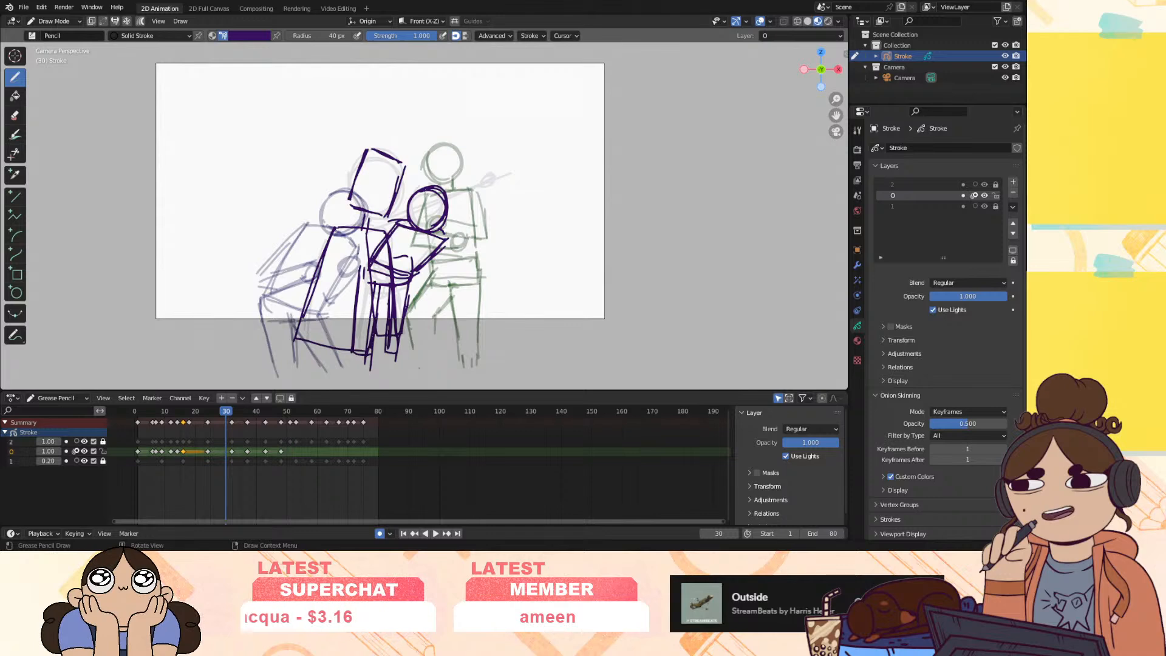
pyautogui.moveTo(225, 413)
pyautogui.mouseDown()
pyautogui.moveTo(180, 417)
pyautogui.moveTo(178, 432)
pyautogui.moveTo(250, 442)
pyautogui.moveTo(249, 425)
pyautogui.moveTo(169, 476)
pyautogui.moveTo(272, 450)
pyautogui.moveTo(184, 482)
pyautogui.moveTo(277, 465)
pyautogui.moveTo(203, 485)
pyautogui.moveTo(159, 477)
pyautogui.moveTo(259, 481)
pyautogui.moveTo(292, 495)
pyautogui.mouseUp()
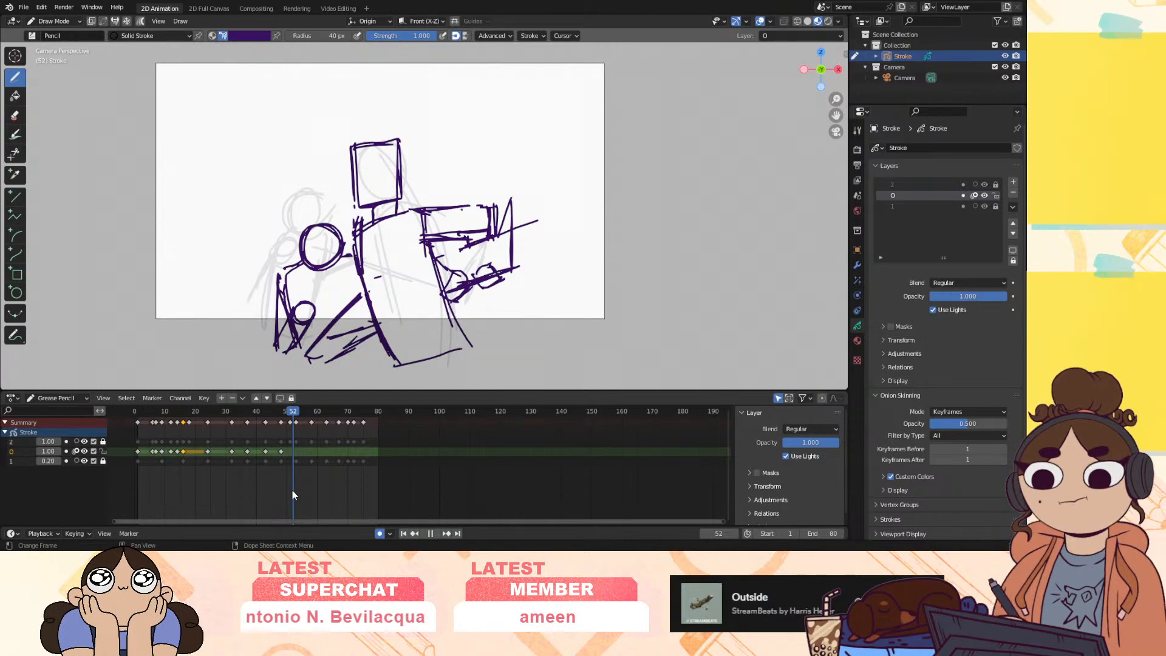
pyautogui.moveTo(292, 490)
pyautogui.mouseDown()
pyautogui.moveTo(319, 489)
pyautogui.moveTo(285, 504)
pyautogui.moveTo(296, 504)
pyautogui.mouseUp()
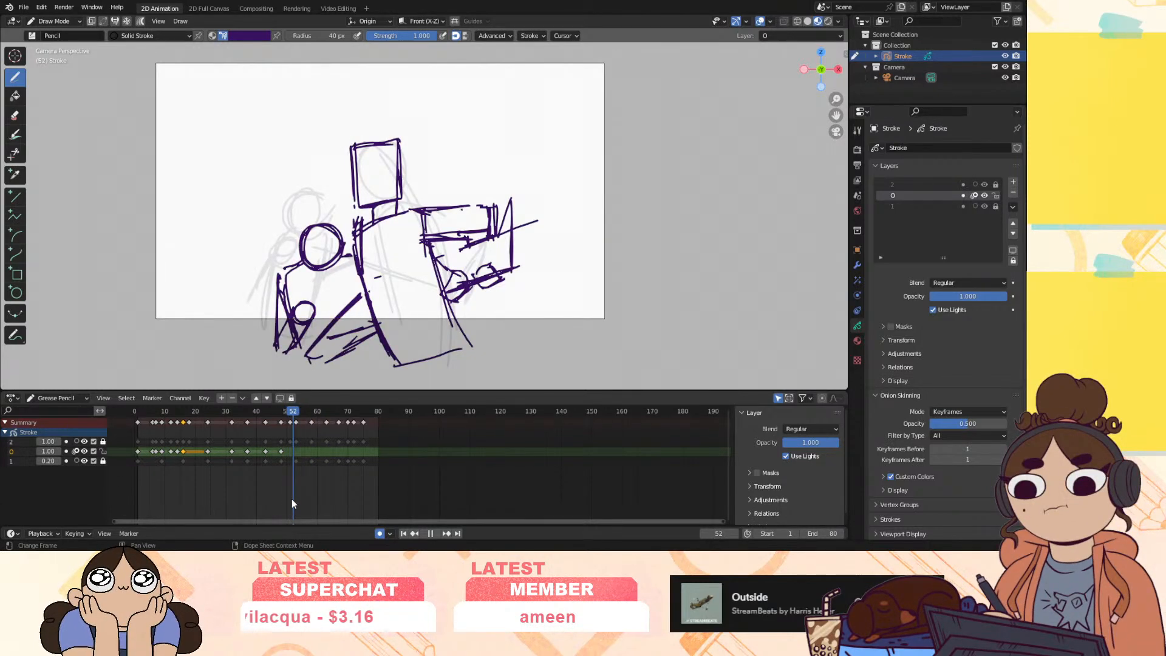
pyautogui.press('space')
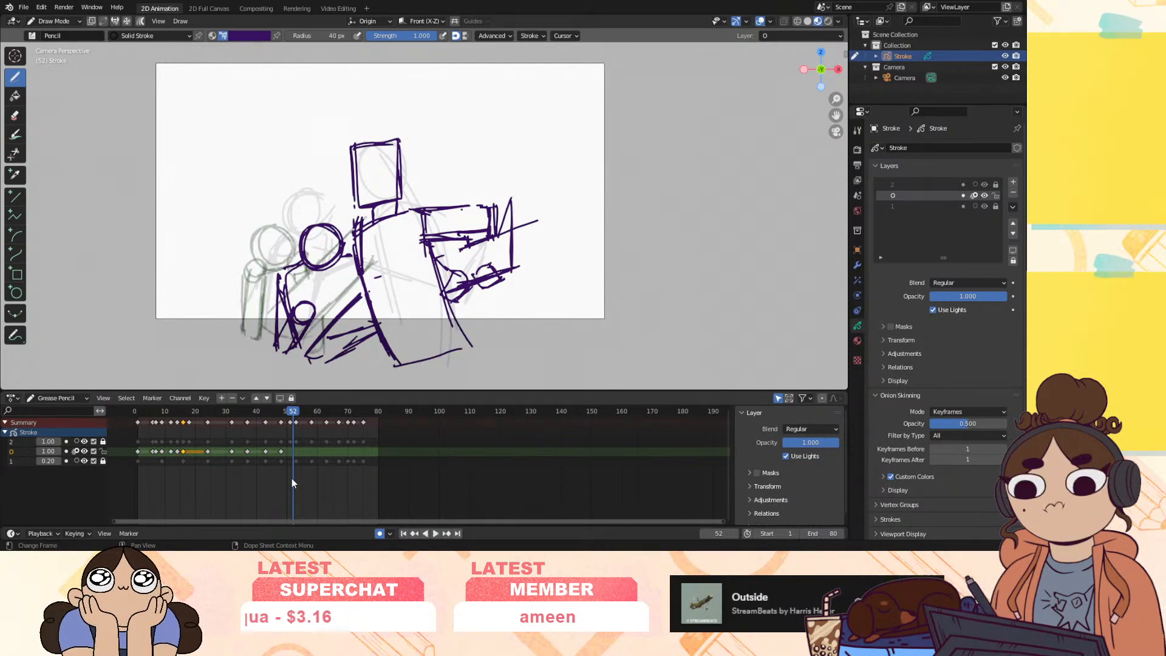
# Turn off onion skinning for layer O and insert a keyframe on that layer at frame 51
pyautogui.click(296, 411)
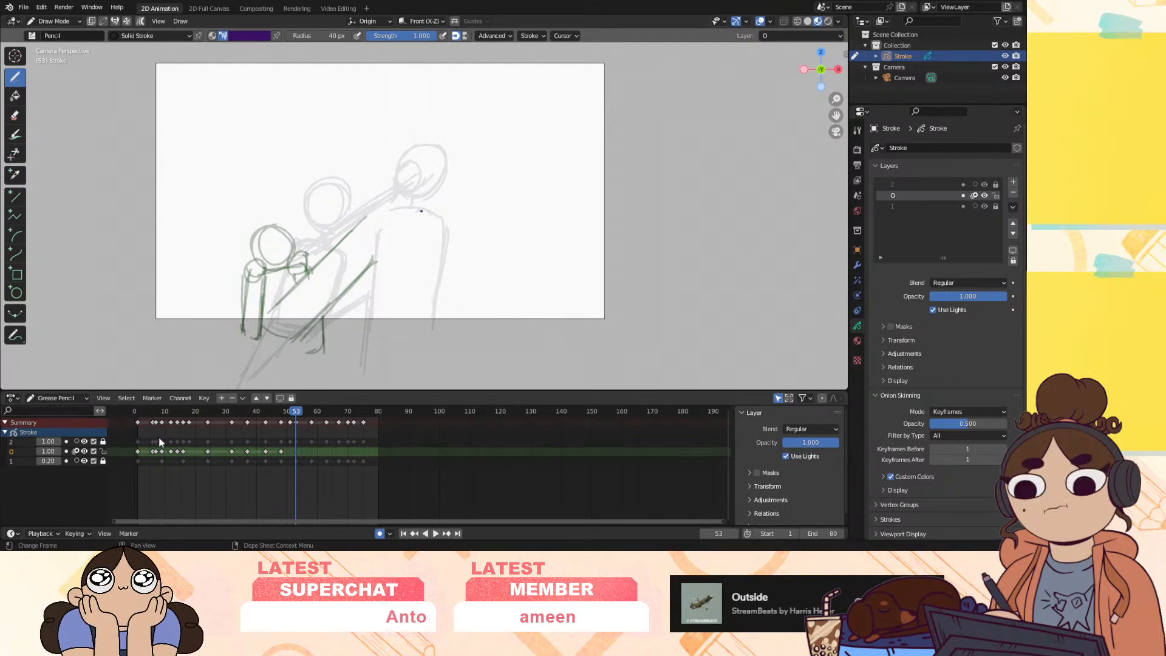
pyautogui.click(76, 452)
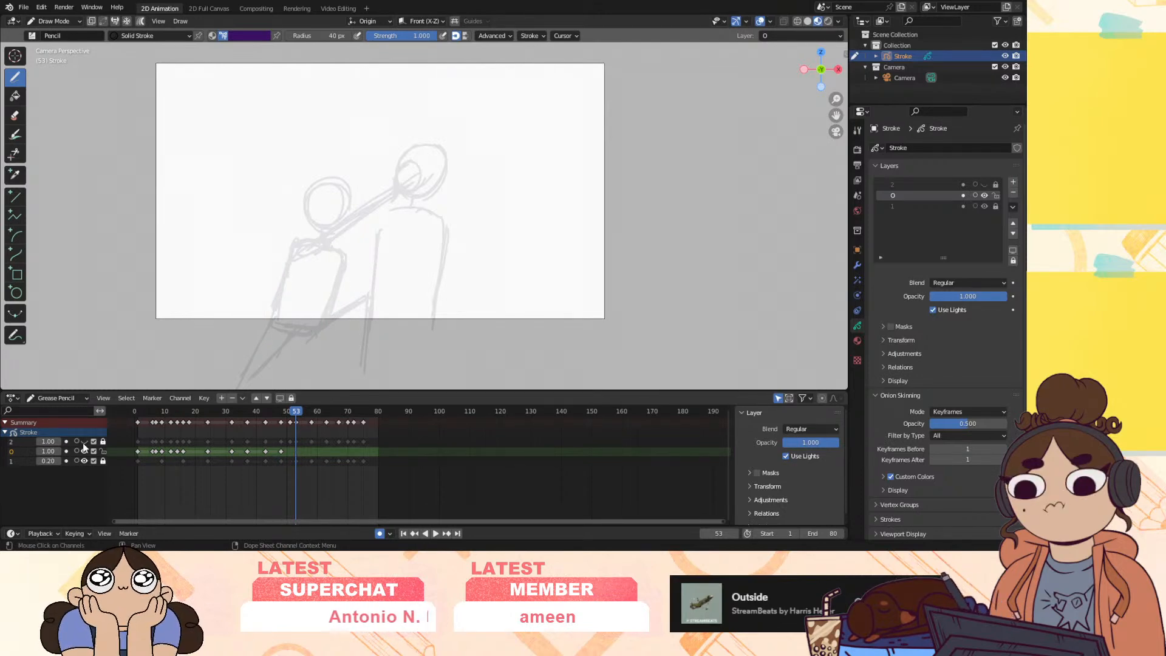
pyautogui.click(20, 442)
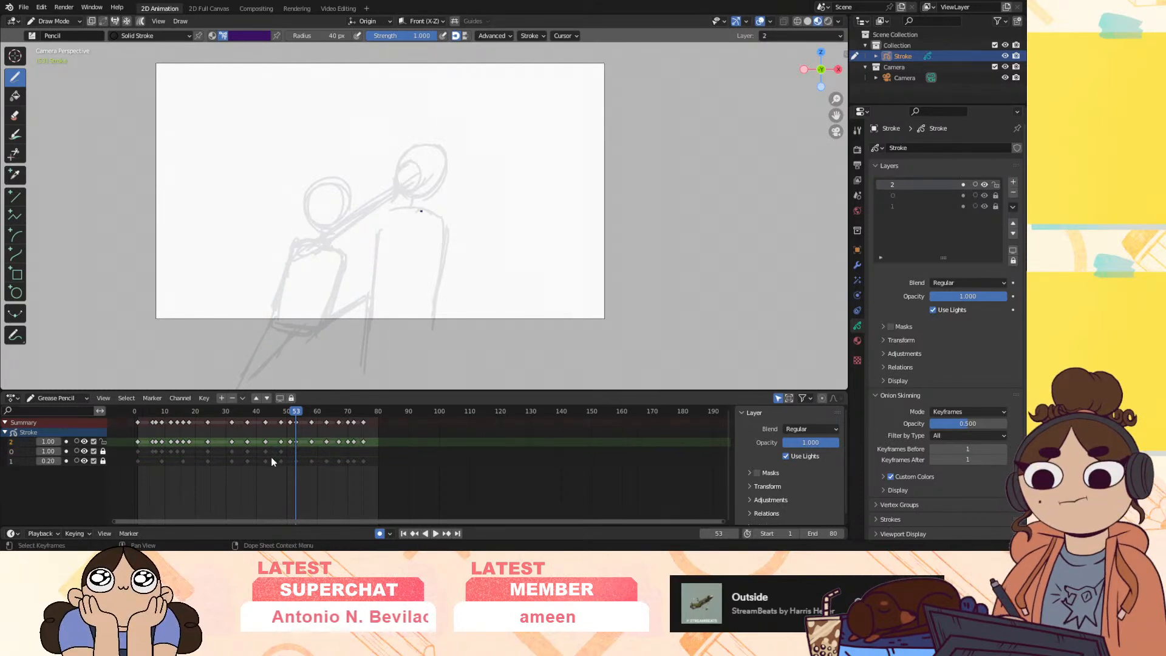
pyautogui.moveTo(281, 411); pyautogui.dragTo(290, 425)
pyautogui.click(290, 453)
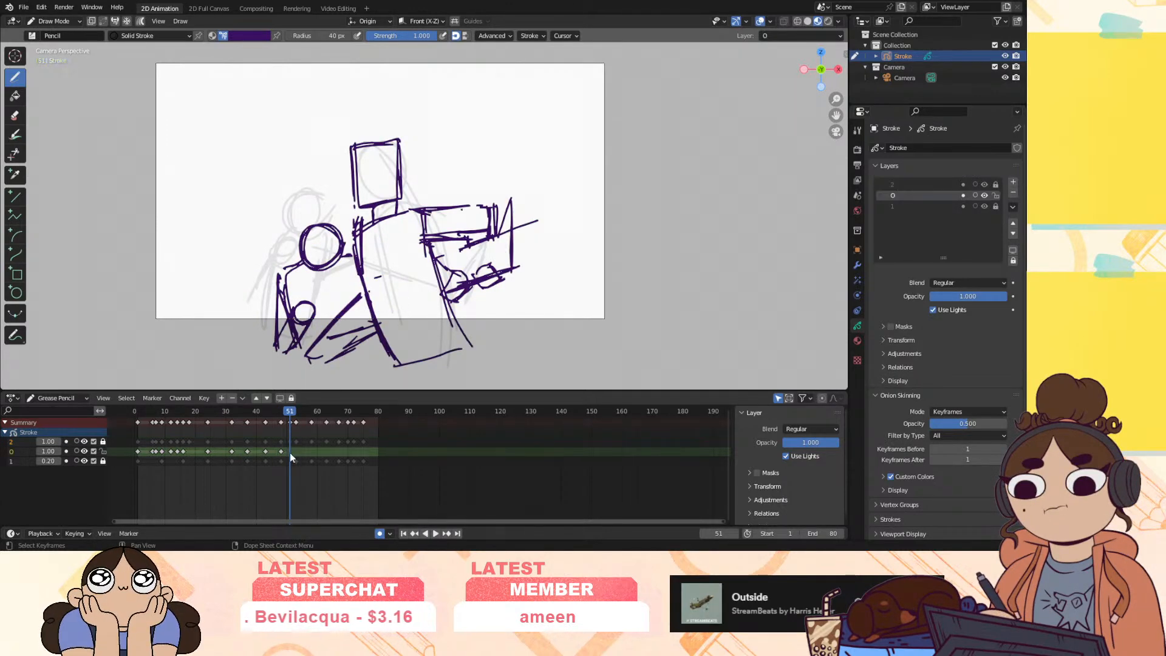
pyautogui.press('i')
pyautogui.click(293, 452)
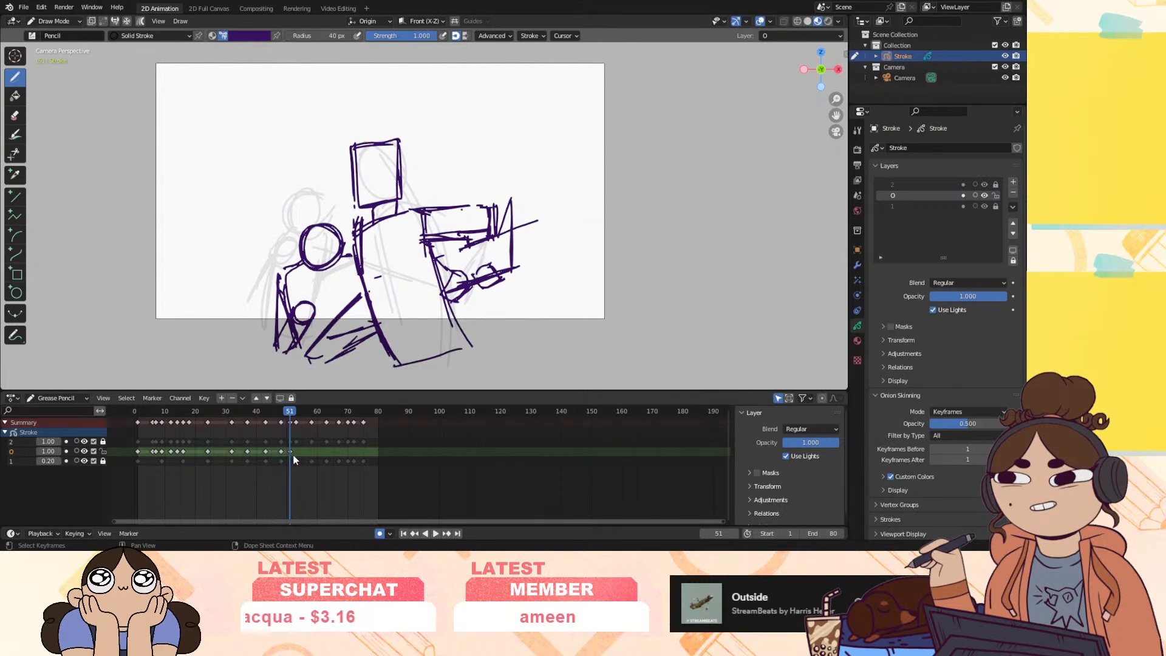
# Try to insert a keyframe on layer O at frame 18
pyautogui.click(24, 442)
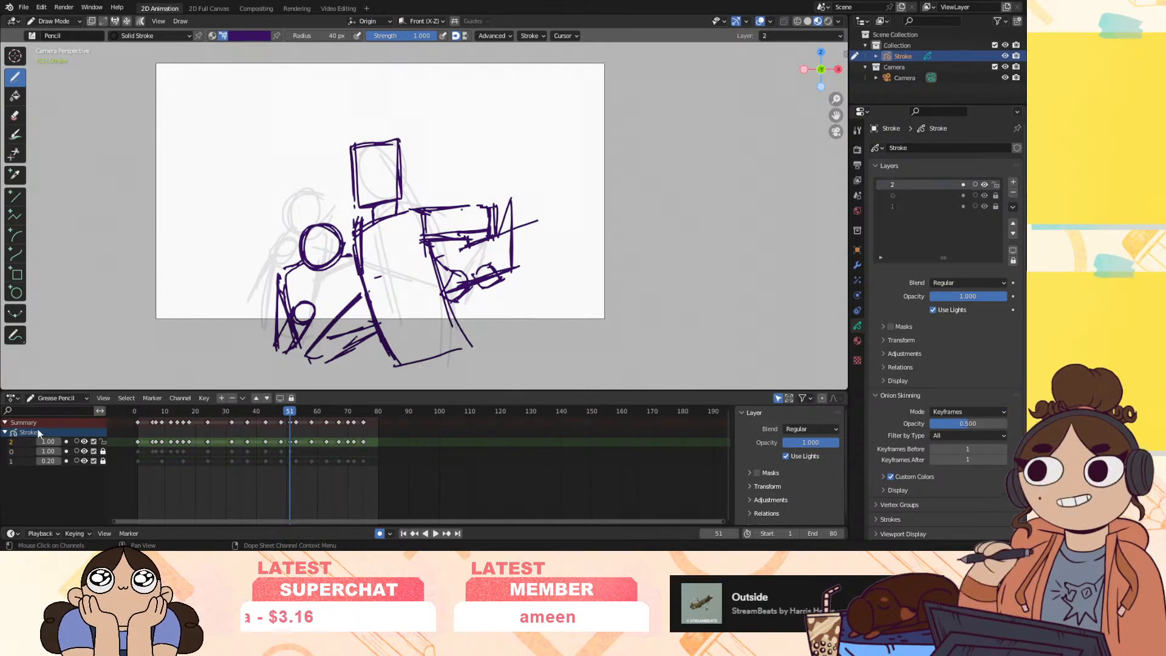
pyautogui.click(1013, 207)
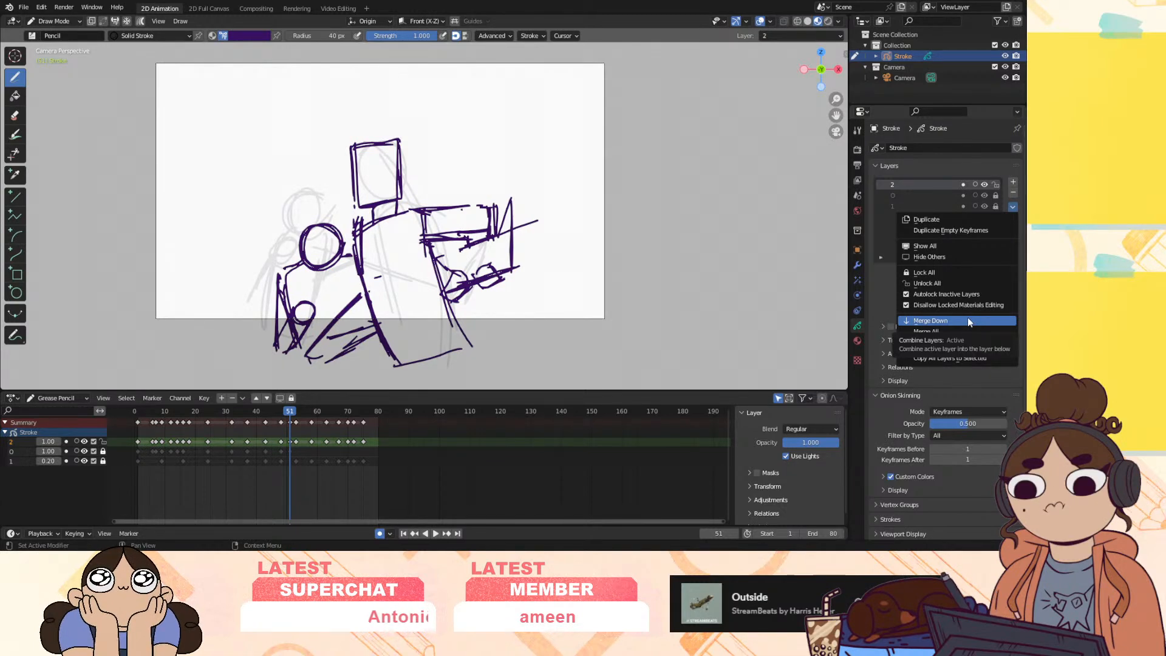
pyautogui.click(190, 411)
pyautogui.click(190, 451)
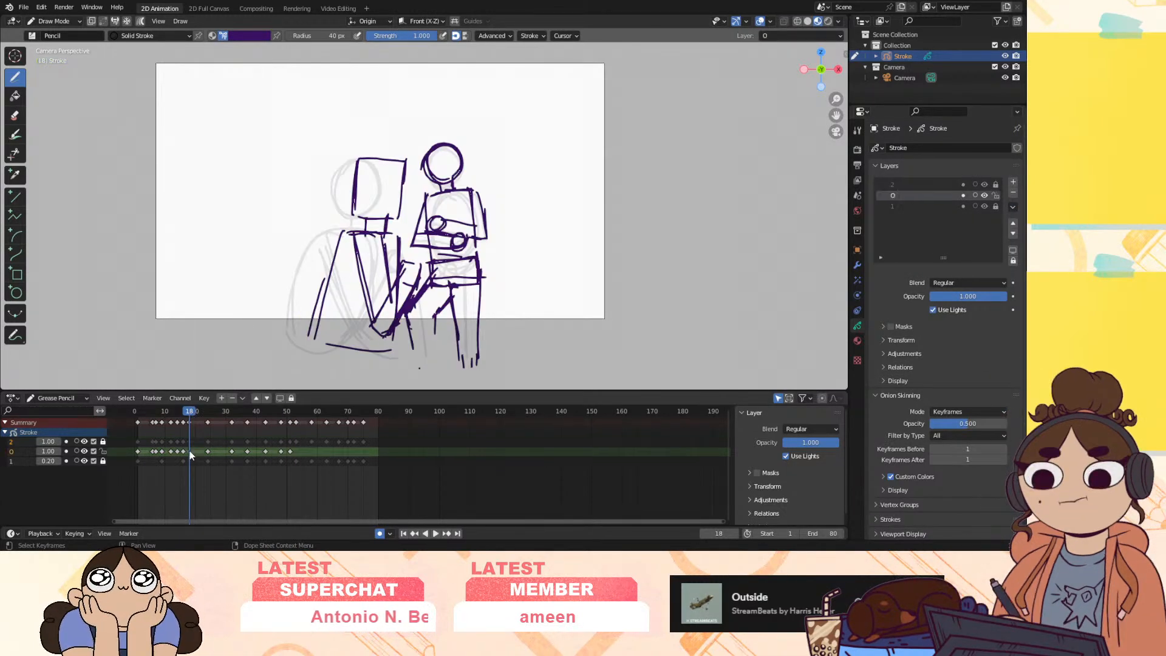
pyautogui.press('i')
pyautogui.click(191, 453)
pyautogui.hotkey('ctrl', 'z')
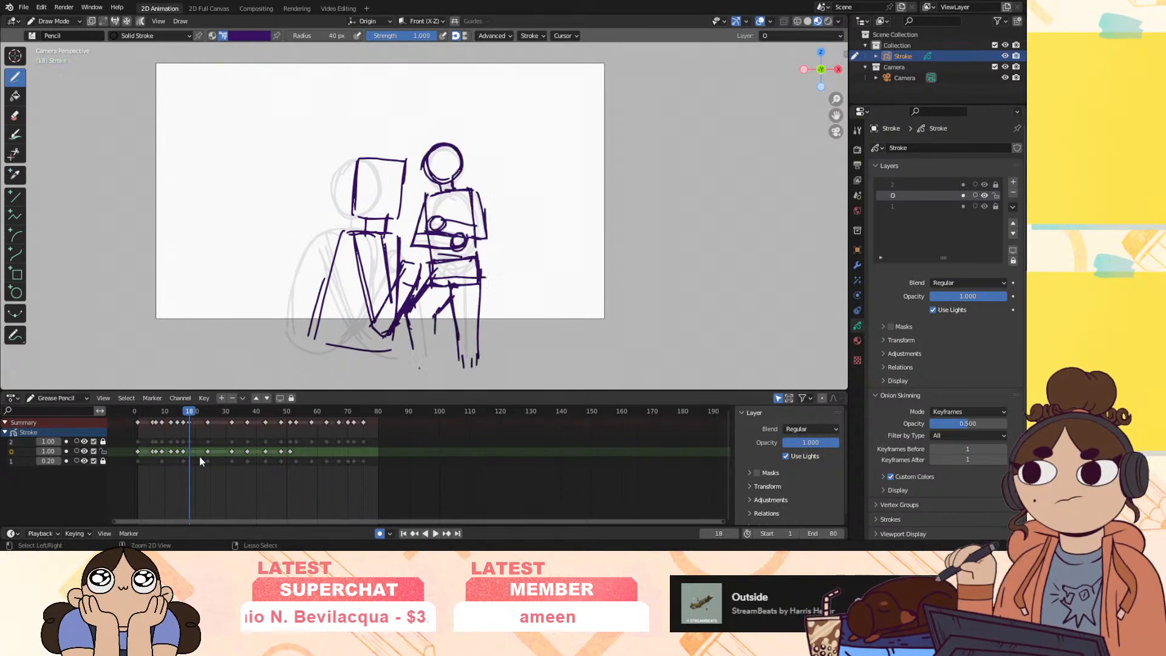
# Switch to Sculpt Mode and push the round-headed figure slightly toward the square-headed figure at frame 16
pyautogui.moveTo(187, 414)
pyautogui.mouseDown()
pyautogui.moveTo(152, 420)
pyautogui.moveTo(185, 426)
pyautogui.moveTo(161, 438)
pyautogui.moveTo(186, 441)
pyautogui.moveTo(190, 430)
pyautogui.mouseUp()
pyautogui.press('space')
pyautogui.click(183, 451)
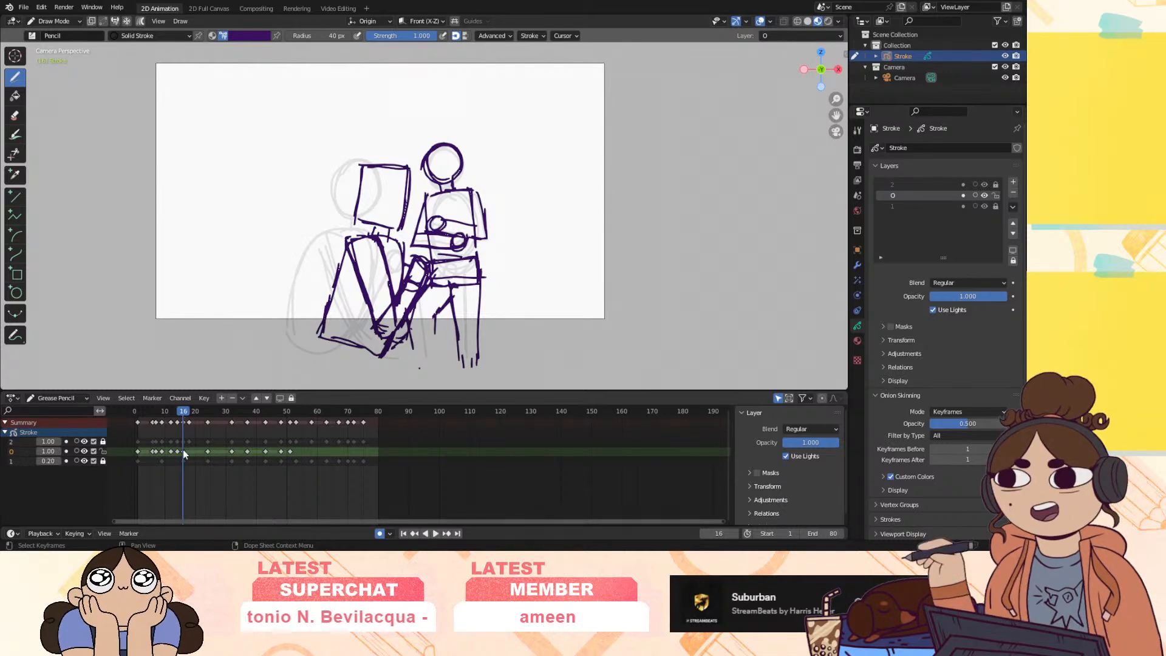
pyautogui.click(65, 22)
pyautogui.click(58, 57)
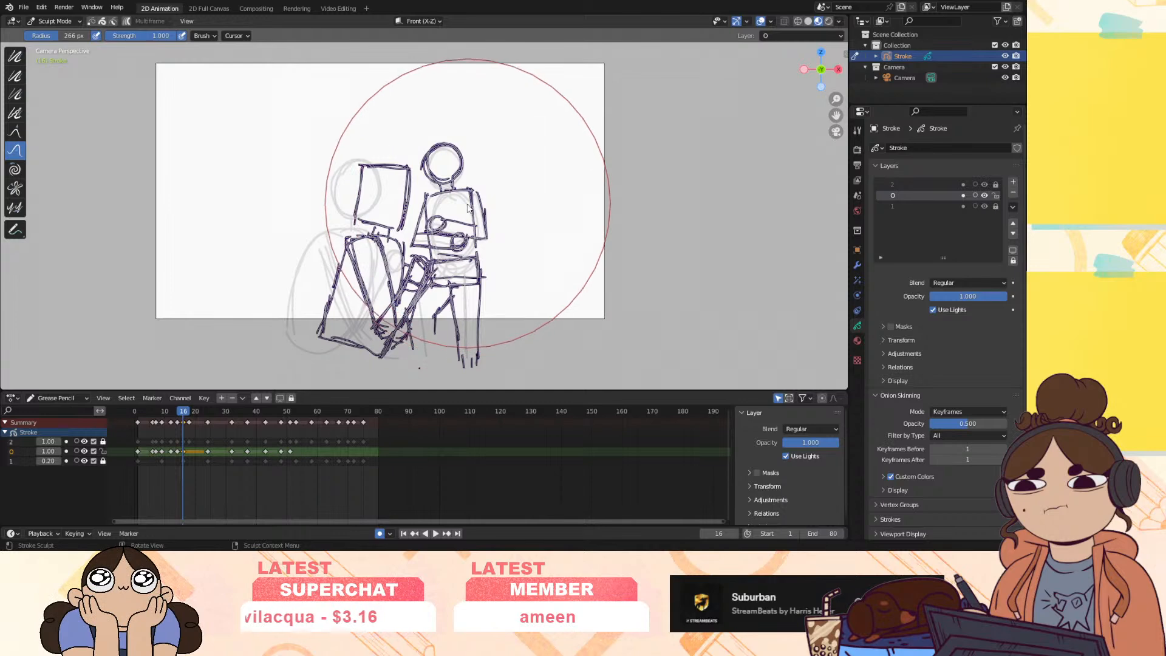
pyautogui.moveTo(477, 272); pyautogui.dragTo(436, 321)
pyautogui.moveTo(452, 149); pyautogui.dragTo(450, 153)
# Push the round-headed figure farther toward the square-headed figure at frame 18 on layer O
pyautogui.press('space')
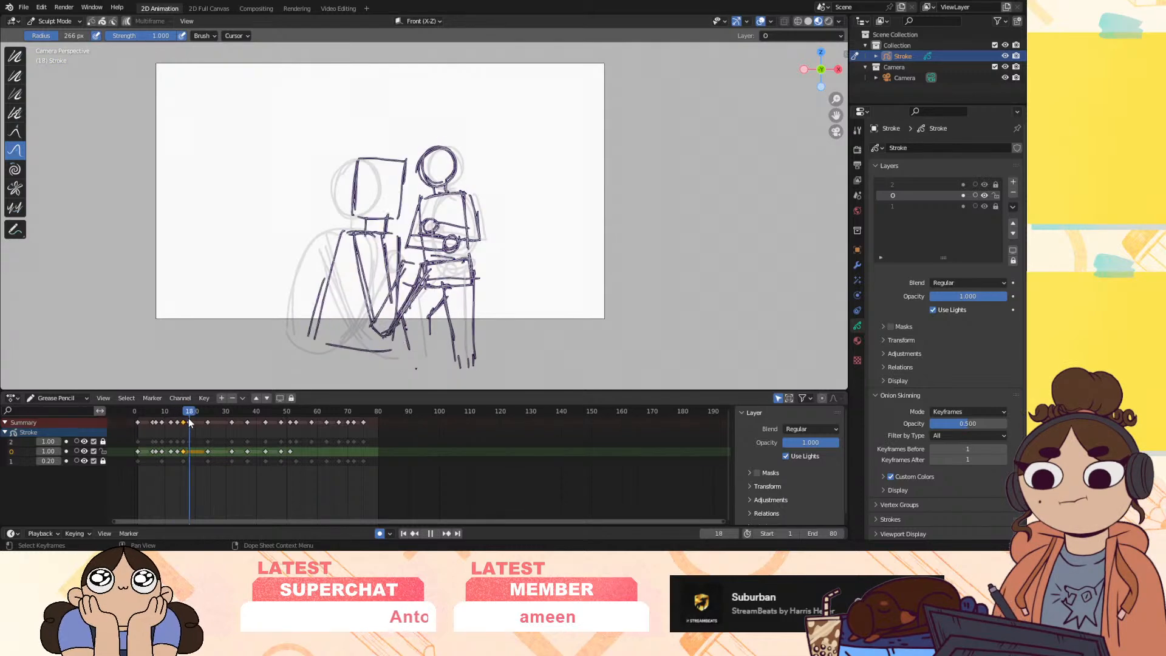
pyautogui.moveTo(193, 419); pyautogui.dragTo(190, 419)
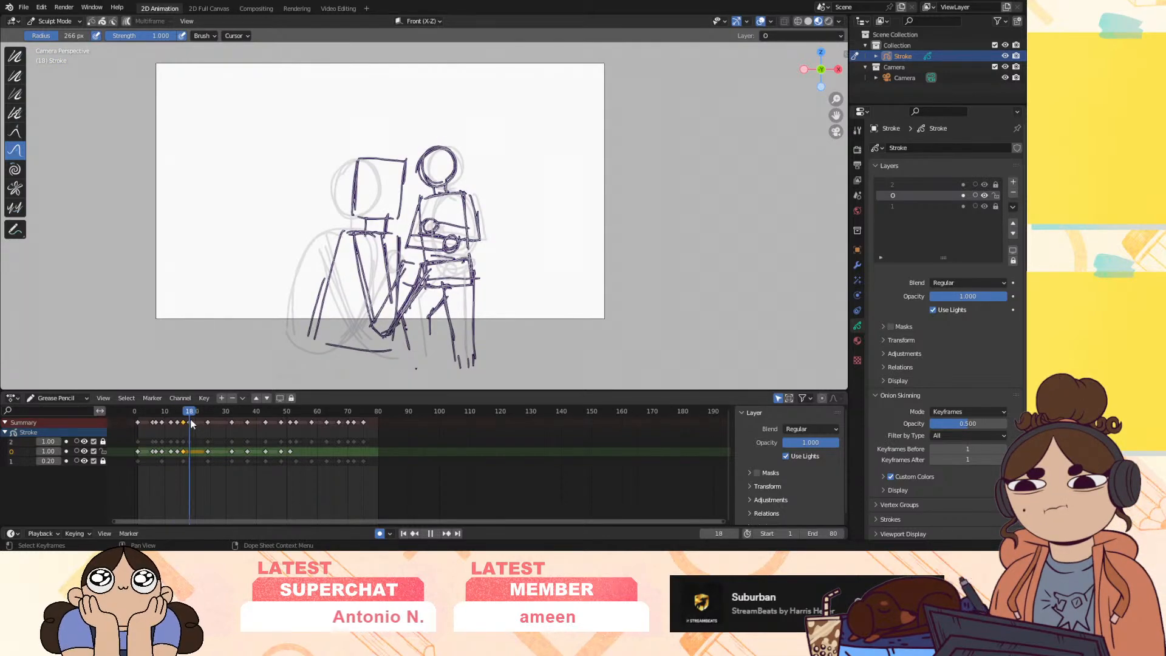
pyautogui.moveTo(453, 192); pyautogui.dragTo(417, 333)
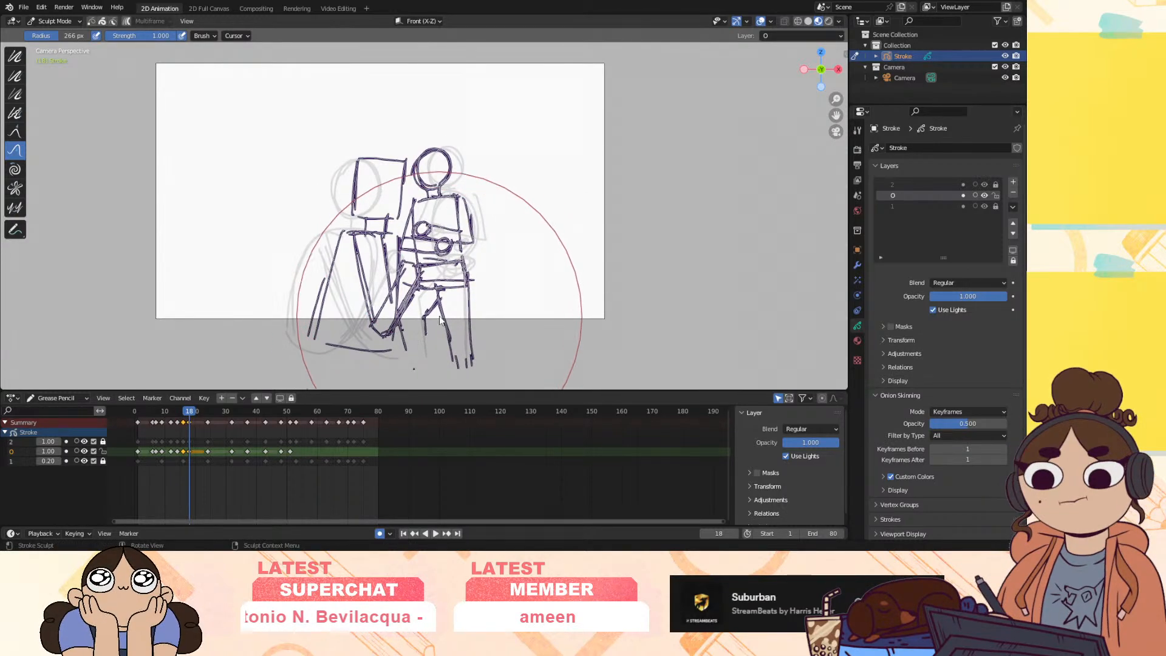
# Merge layer 2 down into layer O
pyautogui.moveTo(189, 416); pyautogui.dragTo(298, 431)
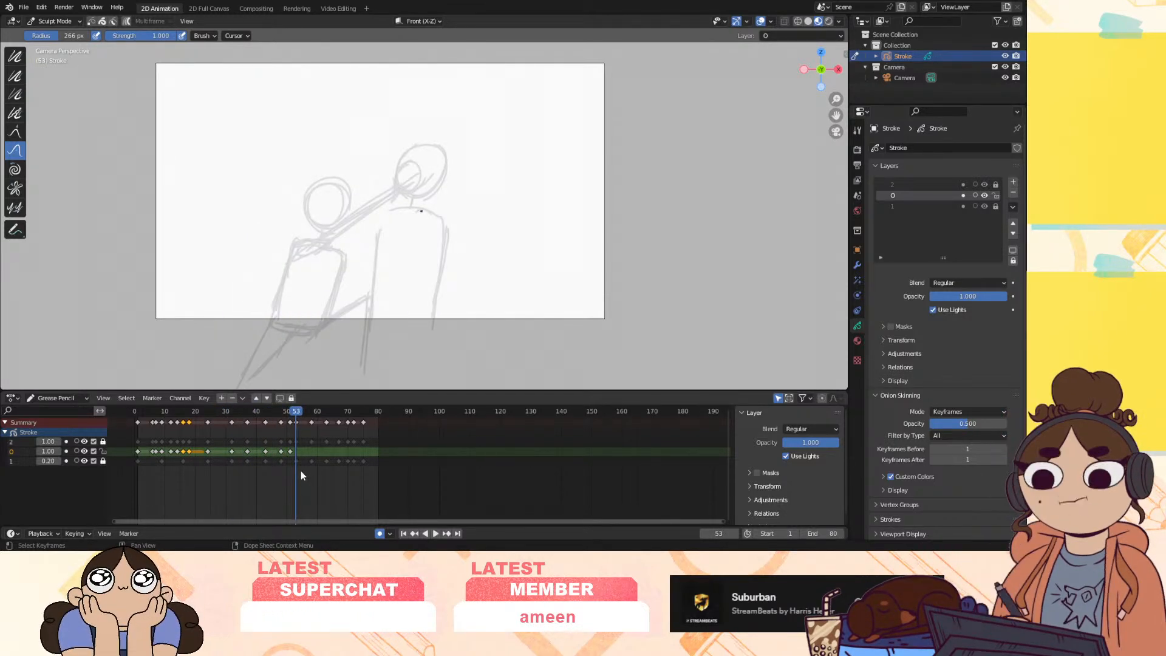
pyautogui.click(941, 183)
pyautogui.click(1012, 206)
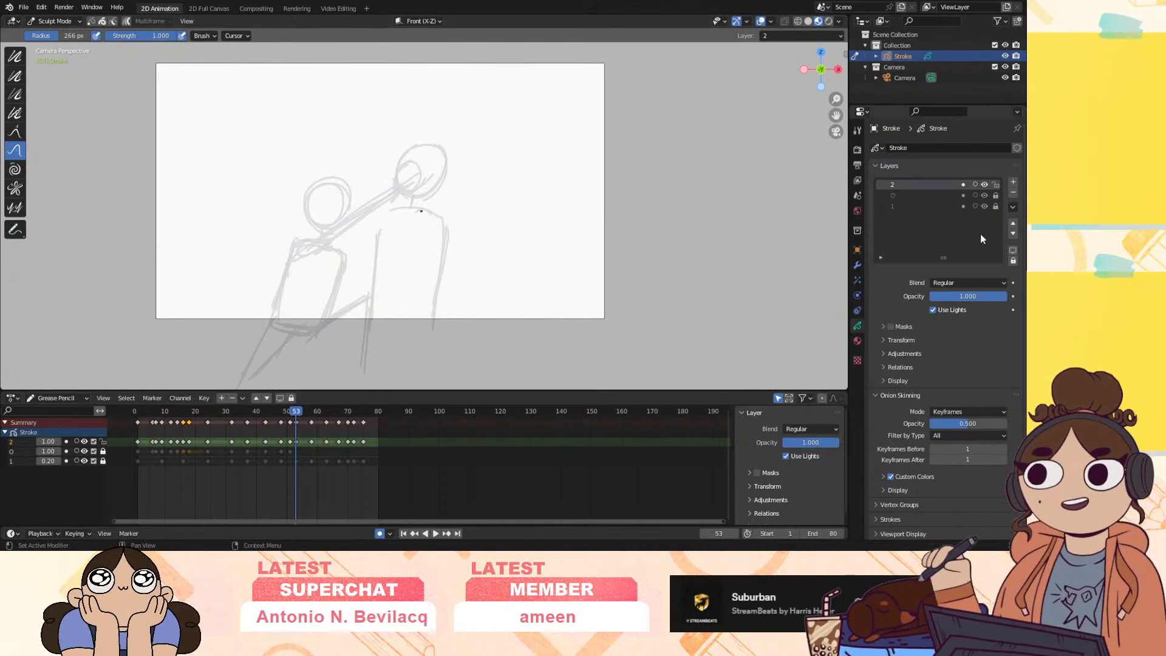
pyautogui.click(1012, 207)
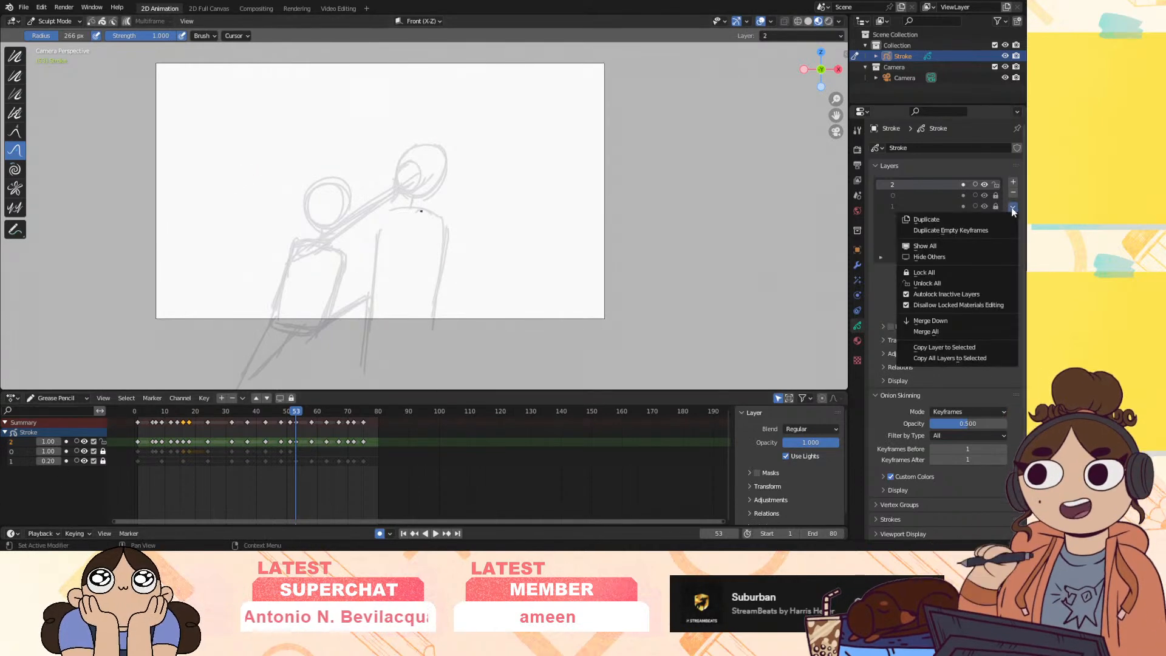
pyautogui.click(950, 322)
# Scrub from the start of the animation and reposition the round-headed figure with the Push brush at frame 37
pyautogui.click(138, 415)
pyautogui.moveTo(138, 414)
pyautogui.mouseDown()
pyautogui.moveTo(288, 425)
pyautogui.moveTo(187, 454)
pyautogui.moveTo(248, 457)
pyautogui.mouseUp()
pyautogui.moveTo(323, 262)
pyautogui.mouseDown()
pyautogui.moveTo(332, 247)
pyautogui.moveTo(289, 304)
pyautogui.moveTo(332, 196)
pyautogui.mouseUp()
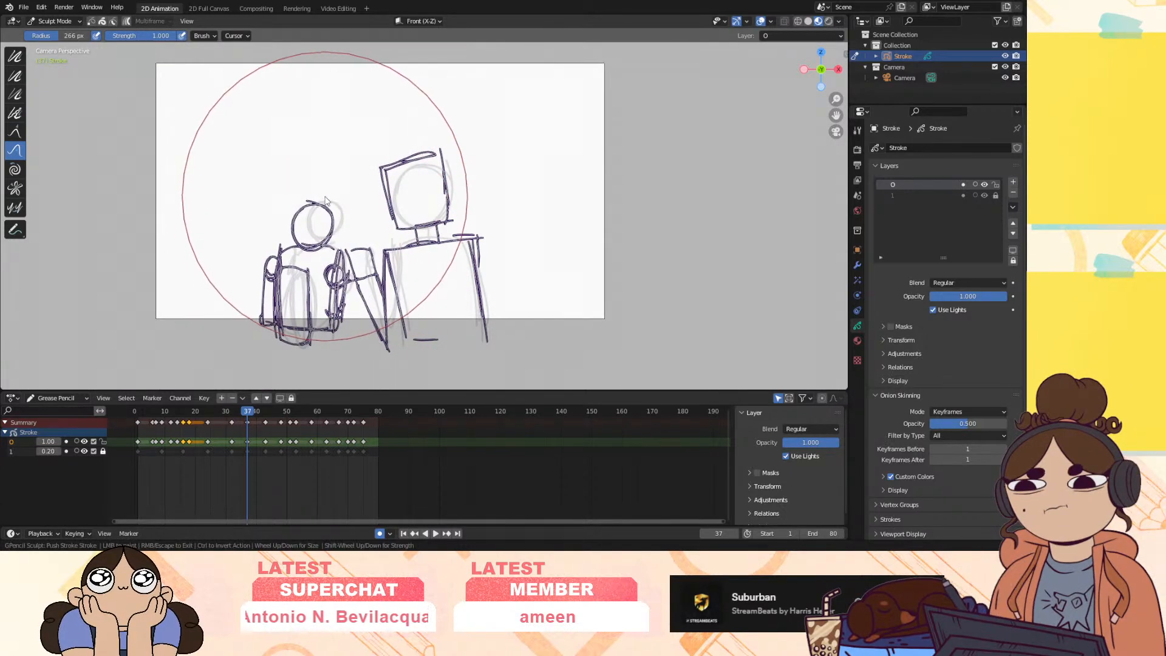
# Return to Draw Mode at frame 53, play back the animation, and enable onion skinning for layer O
pyautogui.moveTo(248, 413)
pyautogui.mouseDown()
pyautogui.moveTo(215, 428)
pyautogui.moveTo(303, 431)
pyautogui.moveTo(294, 444)
pyautogui.mouseUp()
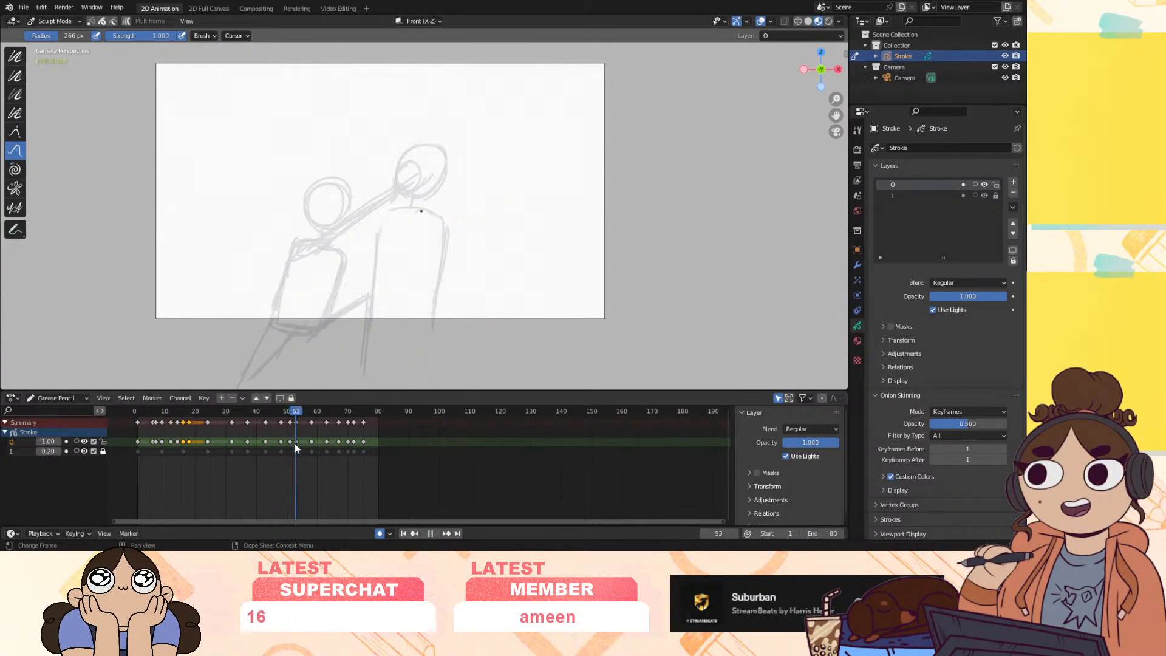
pyautogui.click(56, 21)
pyautogui.click(57, 69)
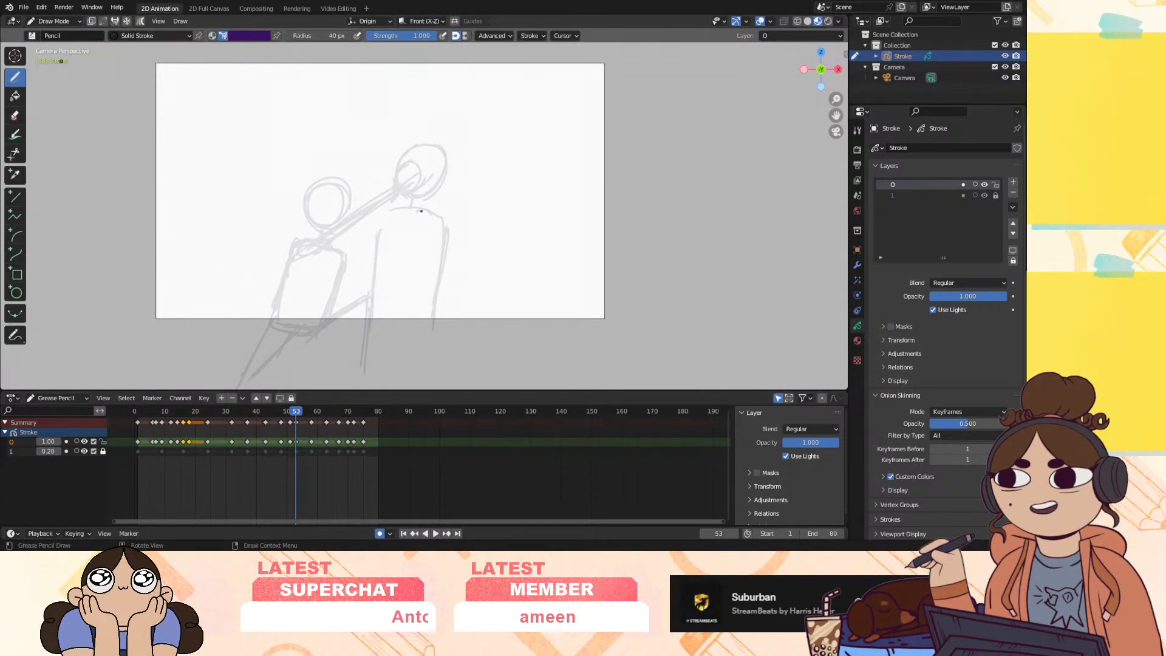
pyautogui.press('space')
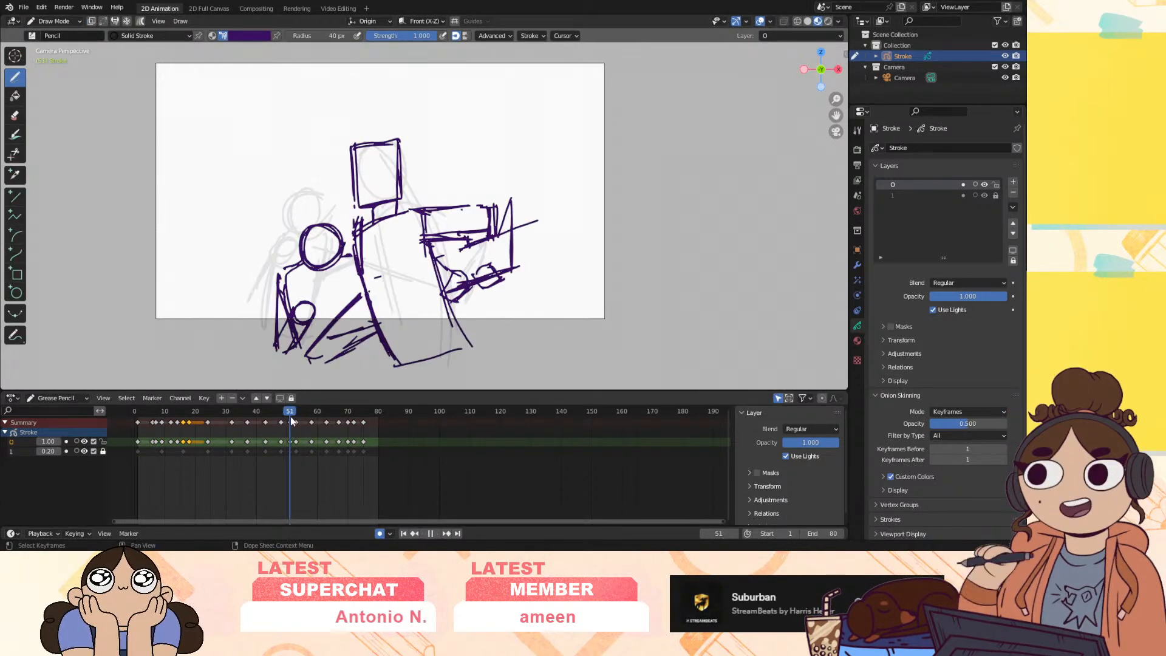
pyautogui.press('space')
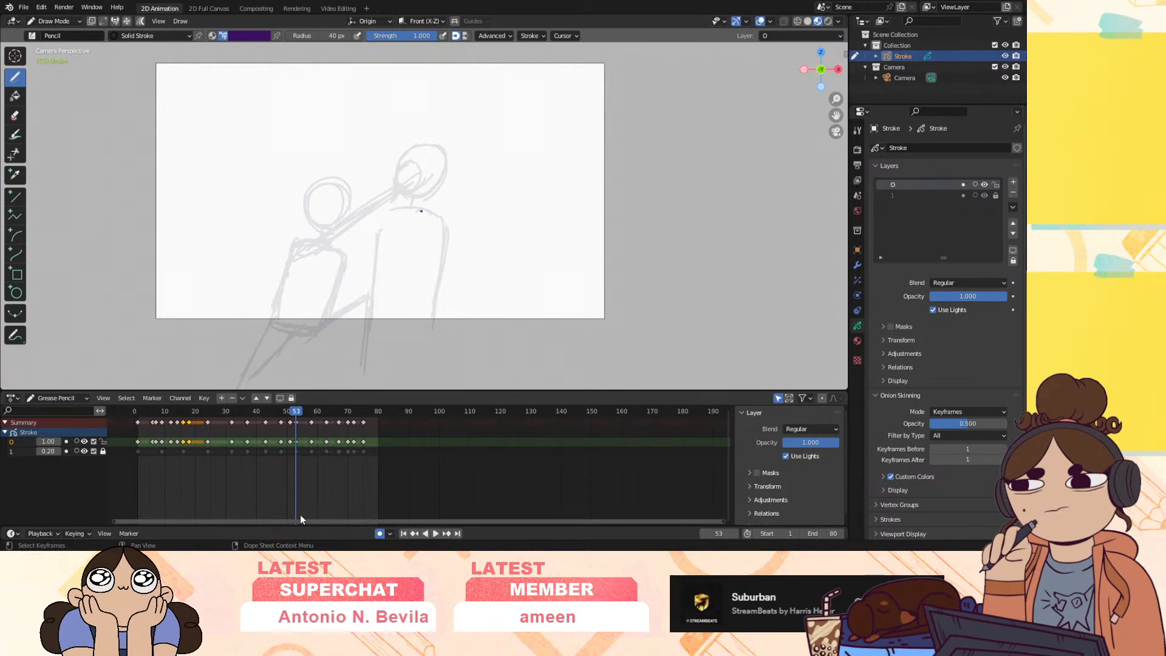
pyautogui.click(75, 441)
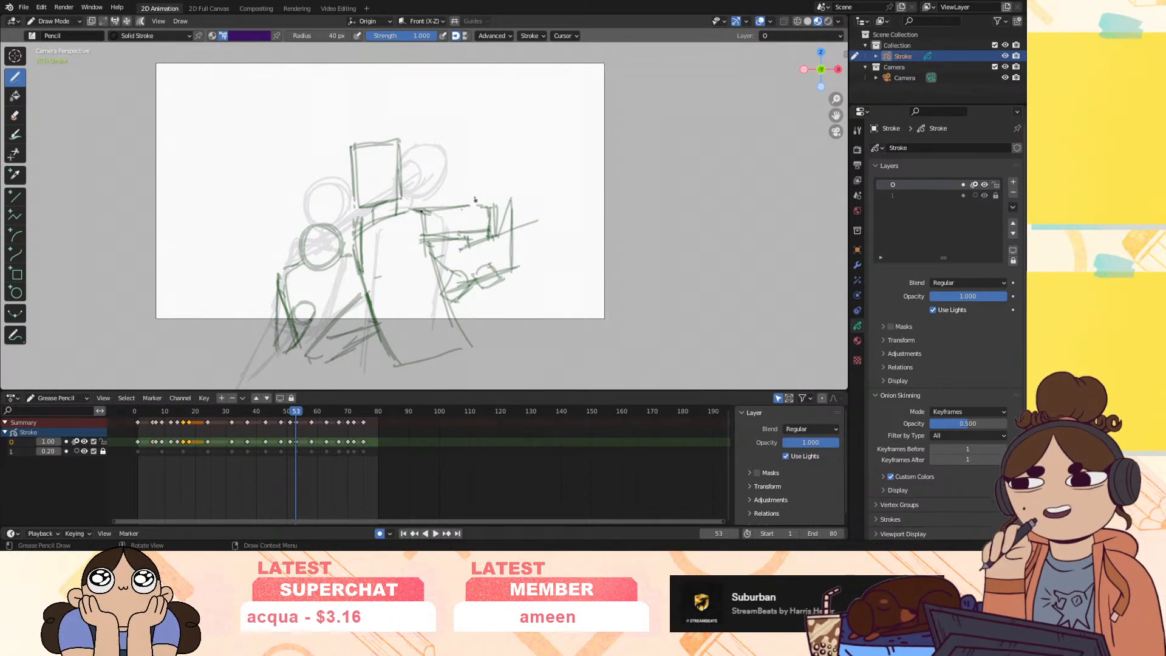
# Draw the square head with a small circle over its lower corner, plus the neck and back line, at frame 53
pyautogui.moveTo(368, 172)
pyautogui.mouseDown()
pyautogui.moveTo(352, 193)
pyautogui.moveTo(376, 196)
pyautogui.mouseUp()
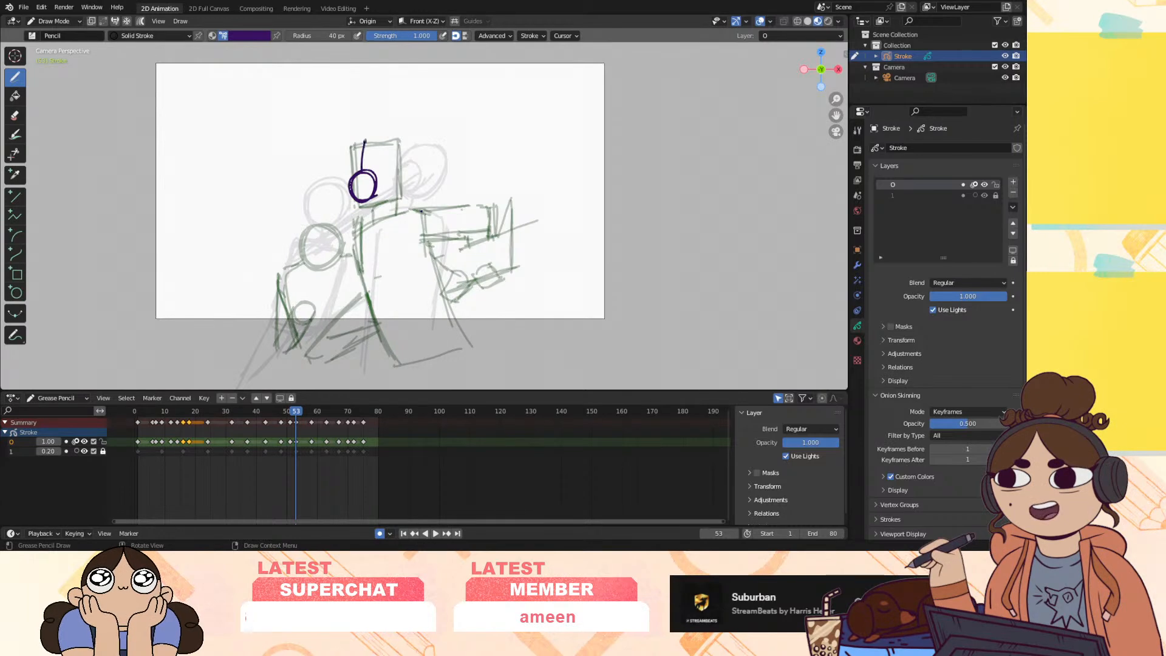
pyautogui.moveTo(407, 137); pyautogui.dragTo(418, 139)
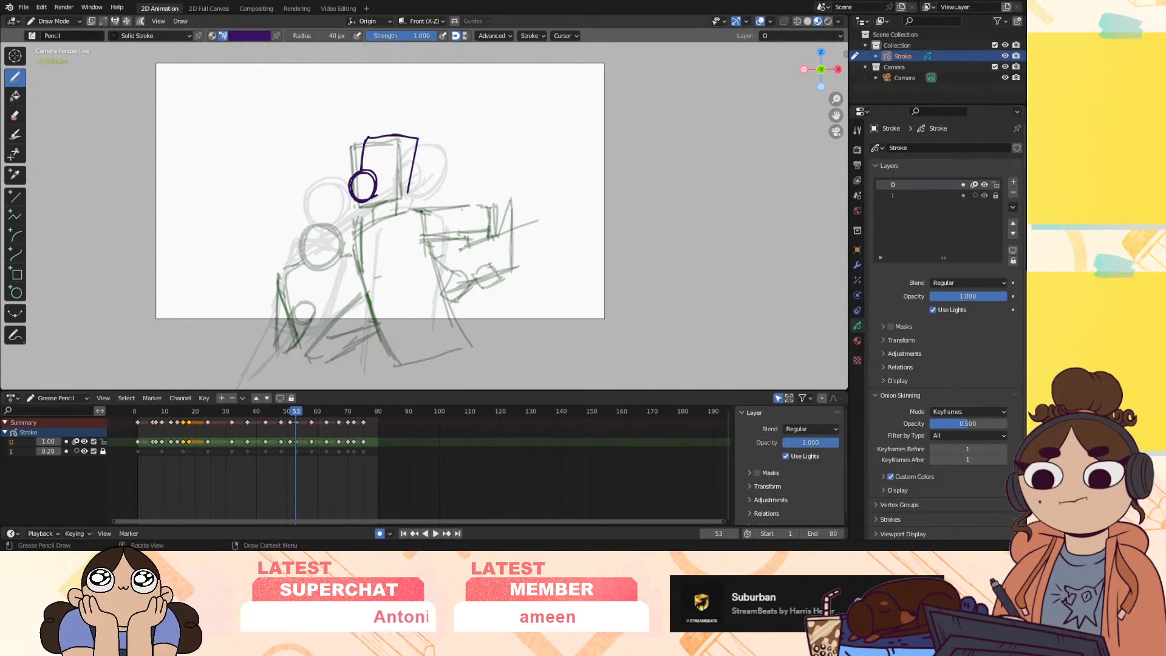
pyautogui.moveTo(379, 201)
pyautogui.mouseDown()
pyautogui.moveTo(404, 200)
pyautogui.moveTo(353, 236)
pyautogui.moveTo(377, 336)
pyautogui.mouseUp()
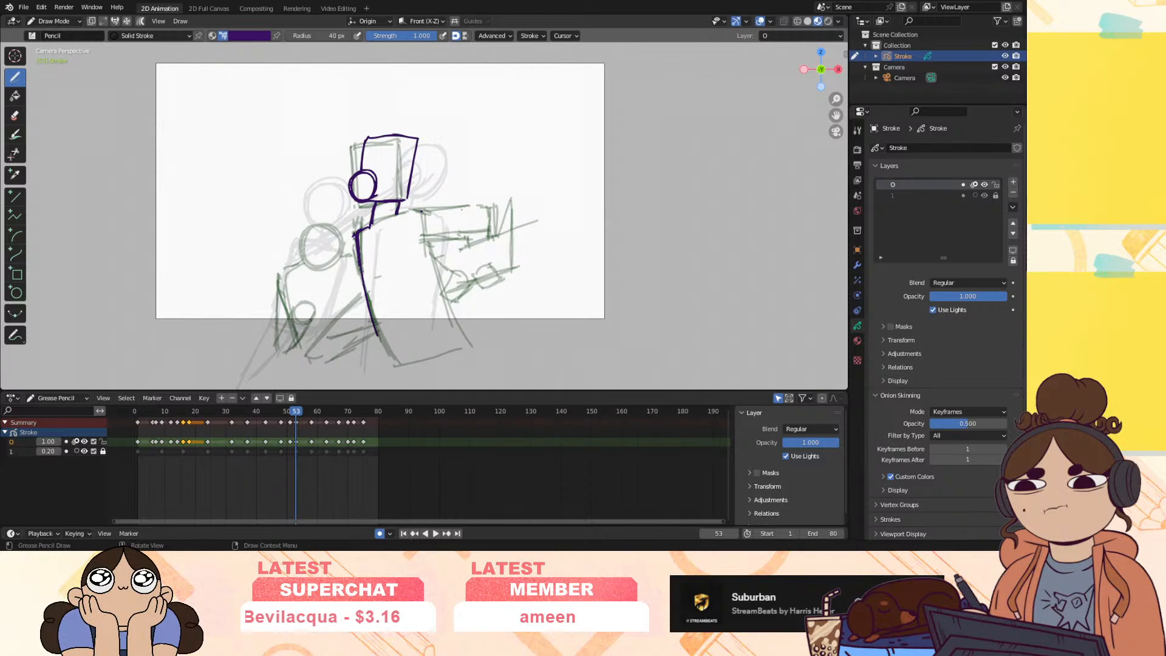
pyautogui.moveTo(354, 237); pyautogui.dragTo(364, 297)
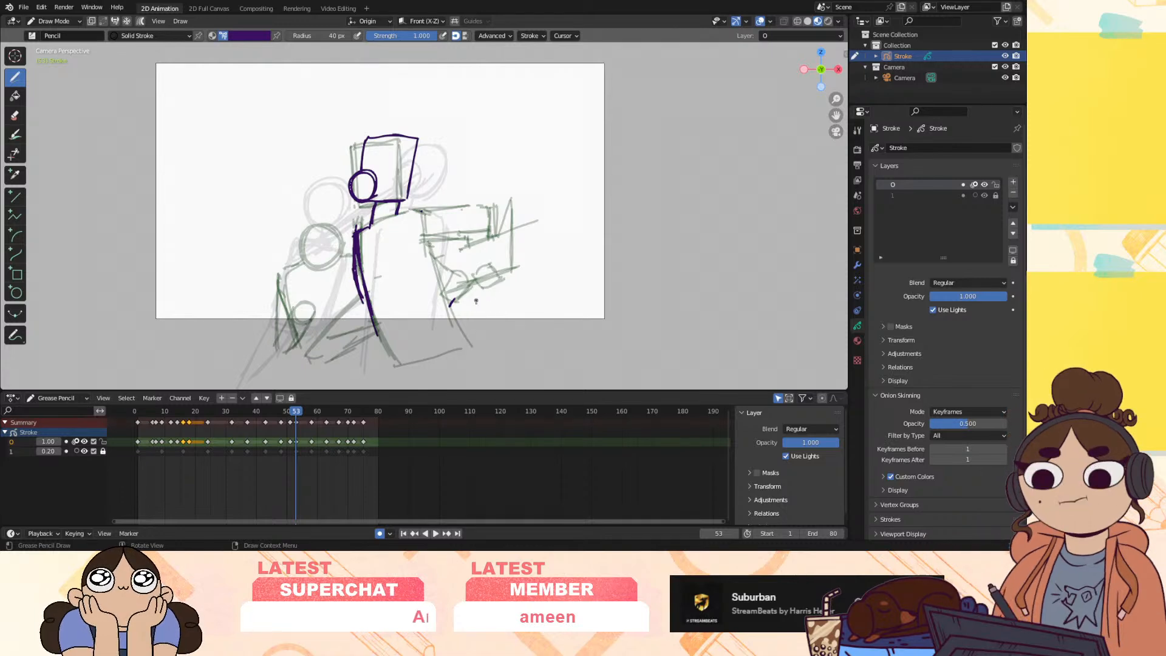
# Draw the square-headed figure's lowered bent arm and the front line of its torso at frame 53
pyautogui.moveTo(498, 292); pyautogui.dragTo(482, 333)
pyautogui.moveTo(498, 287)
pyautogui.mouseDown()
pyautogui.moveTo(467, 314)
pyautogui.moveTo(483, 341)
pyautogui.mouseUp()
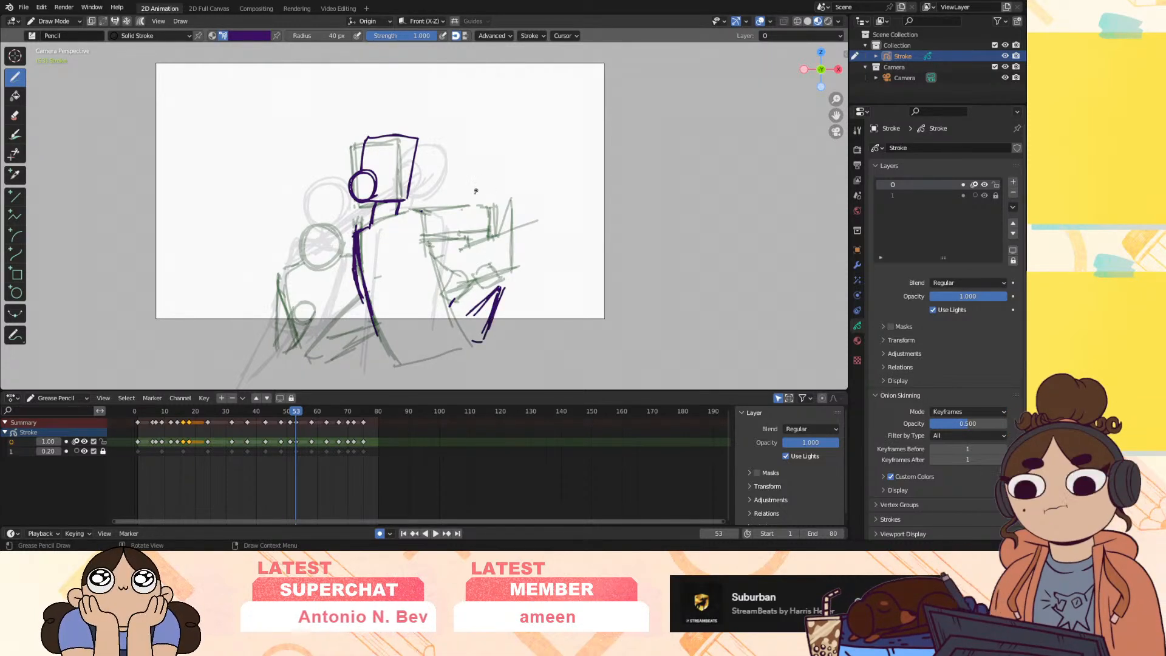
pyautogui.moveTo(419, 210)
pyautogui.mouseDown()
pyautogui.moveTo(472, 261)
pyautogui.moveTo(462, 316)
pyautogui.mouseUp()
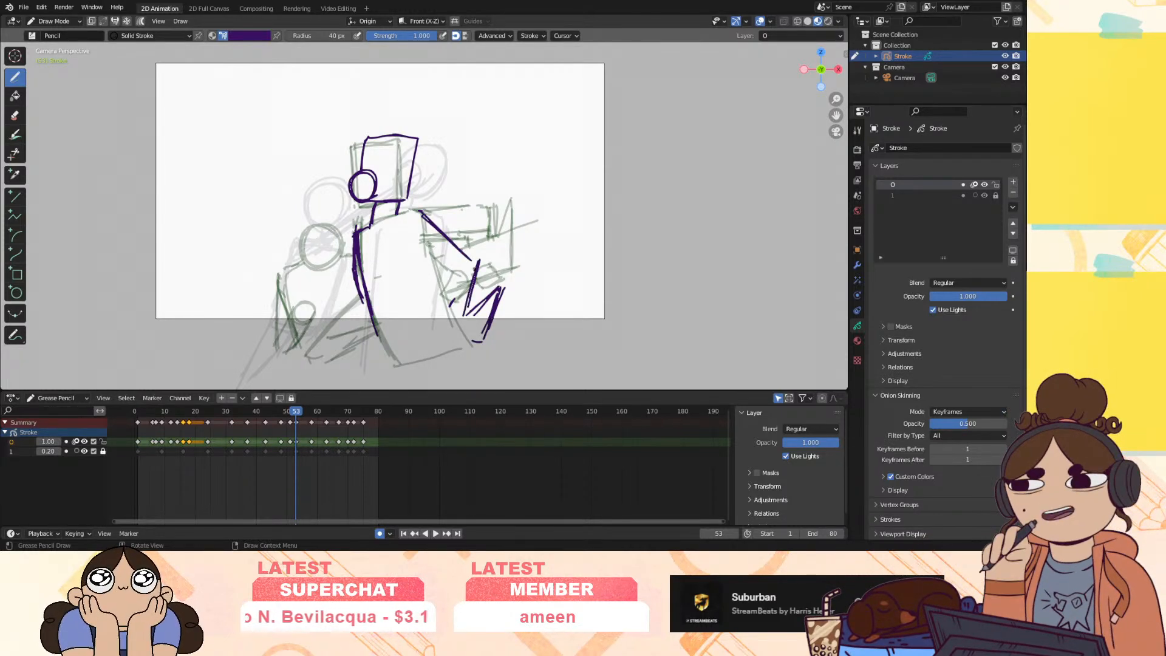
pyautogui.moveTo(434, 266)
pyautogui.mouseDown()
pyautogui.moveTo(454, 282)
pyautogui.moveTo(448, 304)
pyautogui.mouseUp()
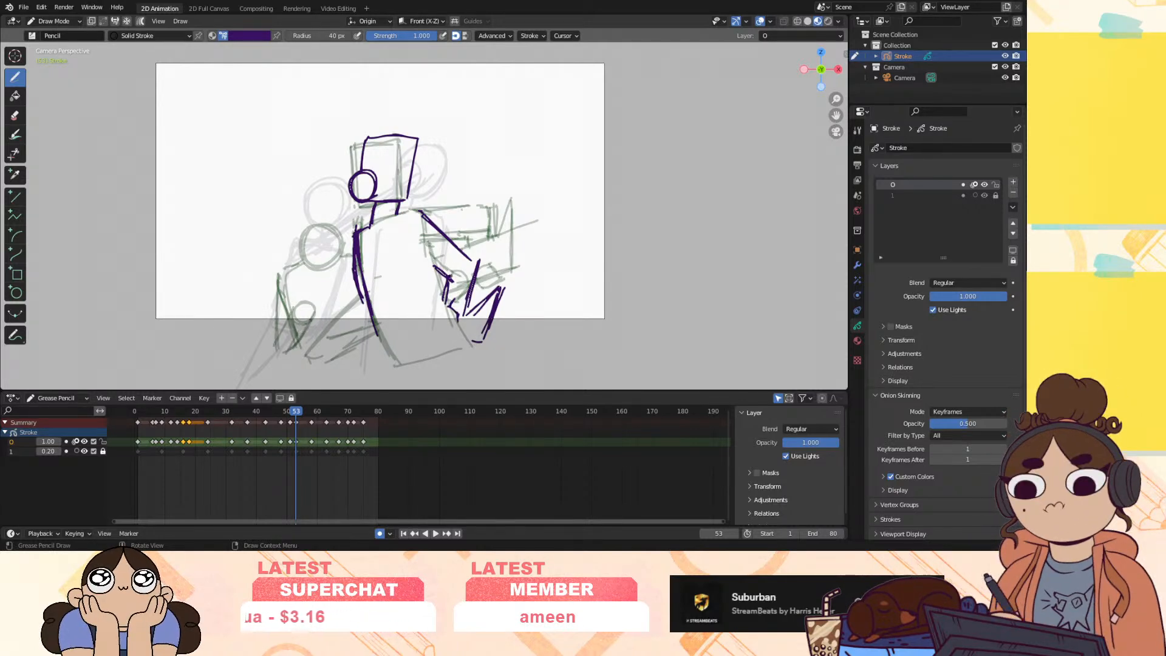
pyautogui.moveTo(420, 213); pyautogui.dragTo(444, 302)
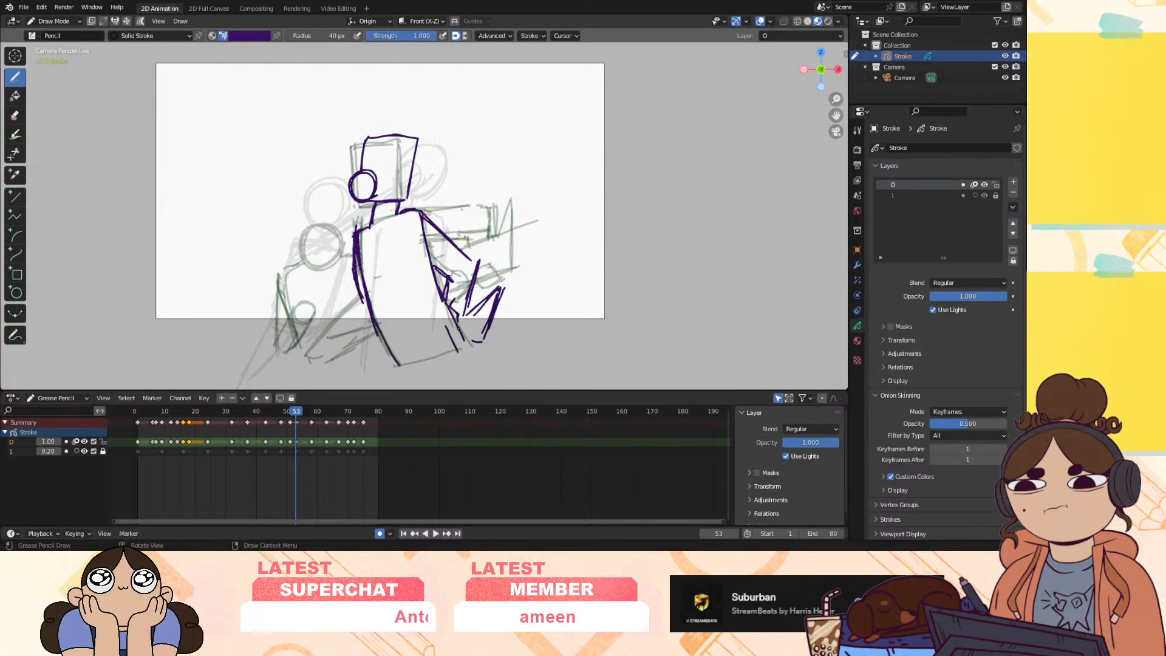
# Draw the round-headed figure's circular head and its arm reaching up to the small circle on the square head at frame 53
pyautogui.press('space')
pyautogui.moveTo(298, 418); pyautogui.dragTo(297, 418)
pyautogui.moveTo(331, 232); pyautogui.dragTo(315, 226)
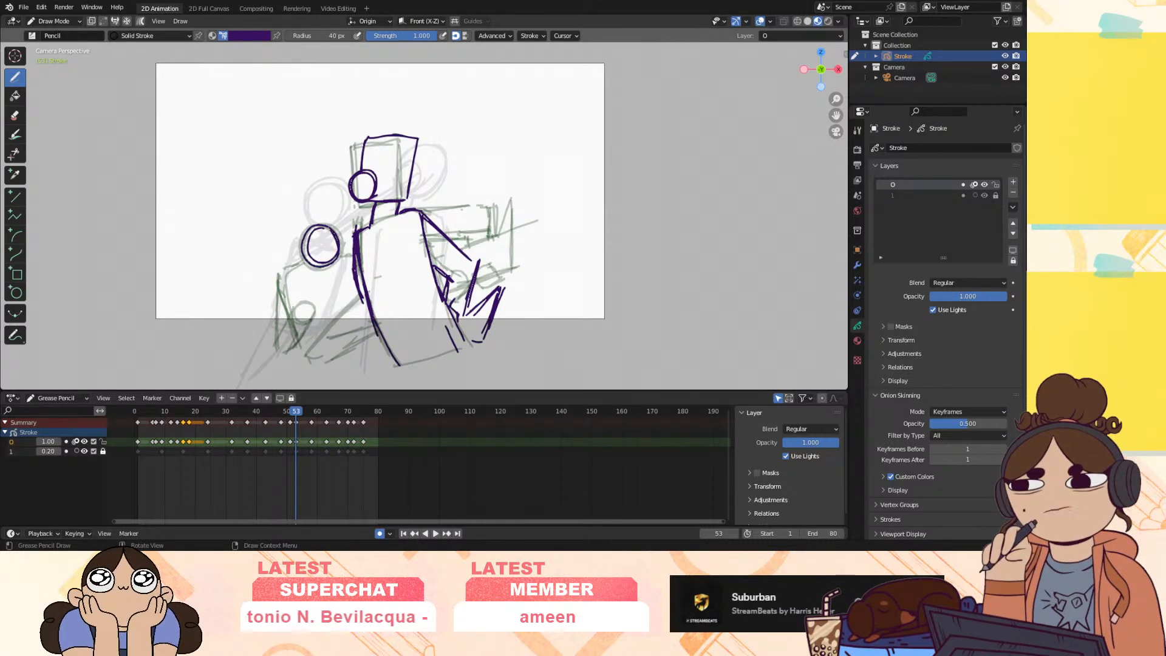
pyautogui.moveTo(279, 285); pyautogui.dragTo(368, 188)
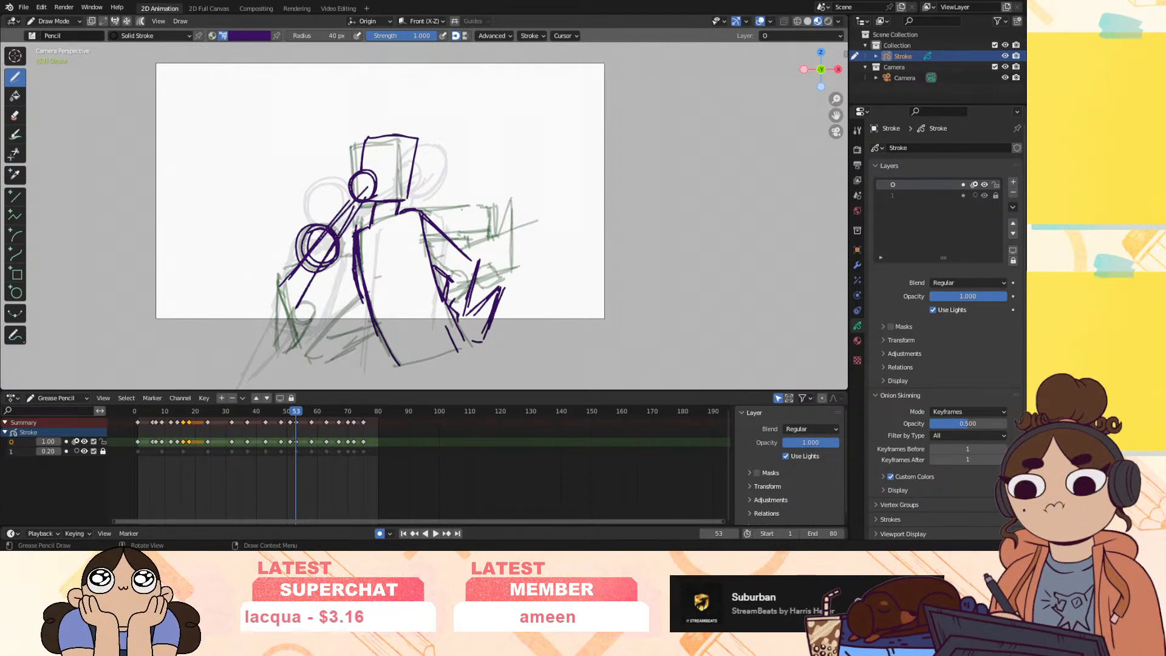
pyautogui.moveTo(277, 290); pyautogui.dragTo(321, 231)
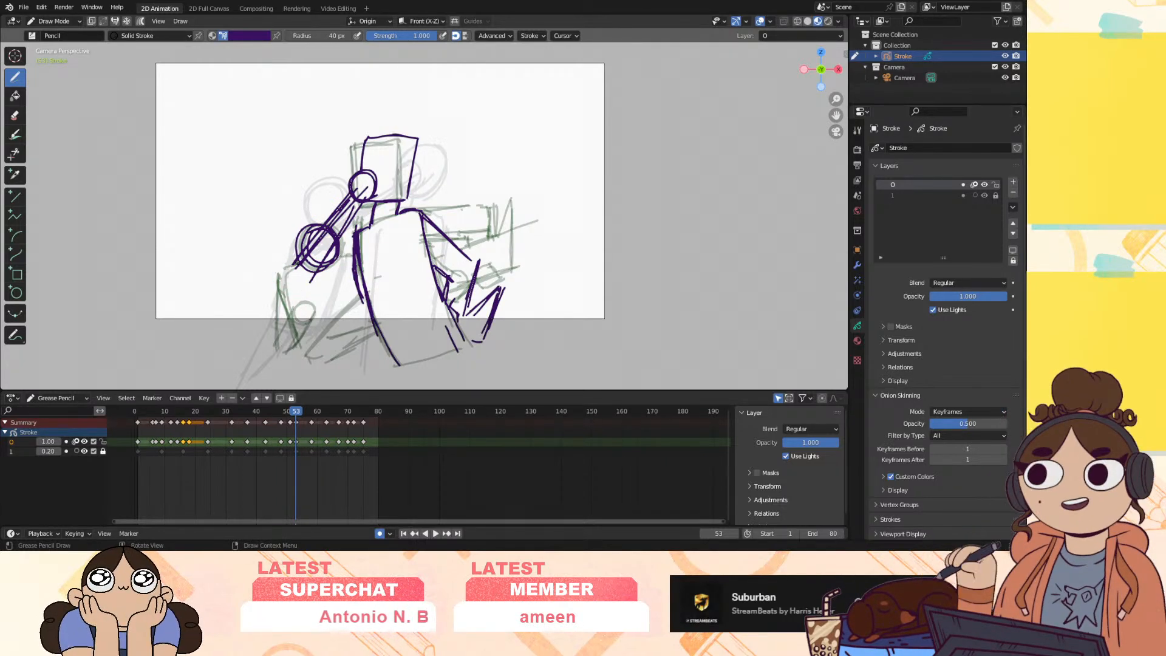
# Draw the round-headed figure's curved back, arm underside and lower body lines, and rework its fist circle at frame 53
pyautogui.moveTo(295, 286); pyautogui.dragTo(289, 346)
pyautogui.moveTo(298, 263); pyautogui.dragTo(285, 351)
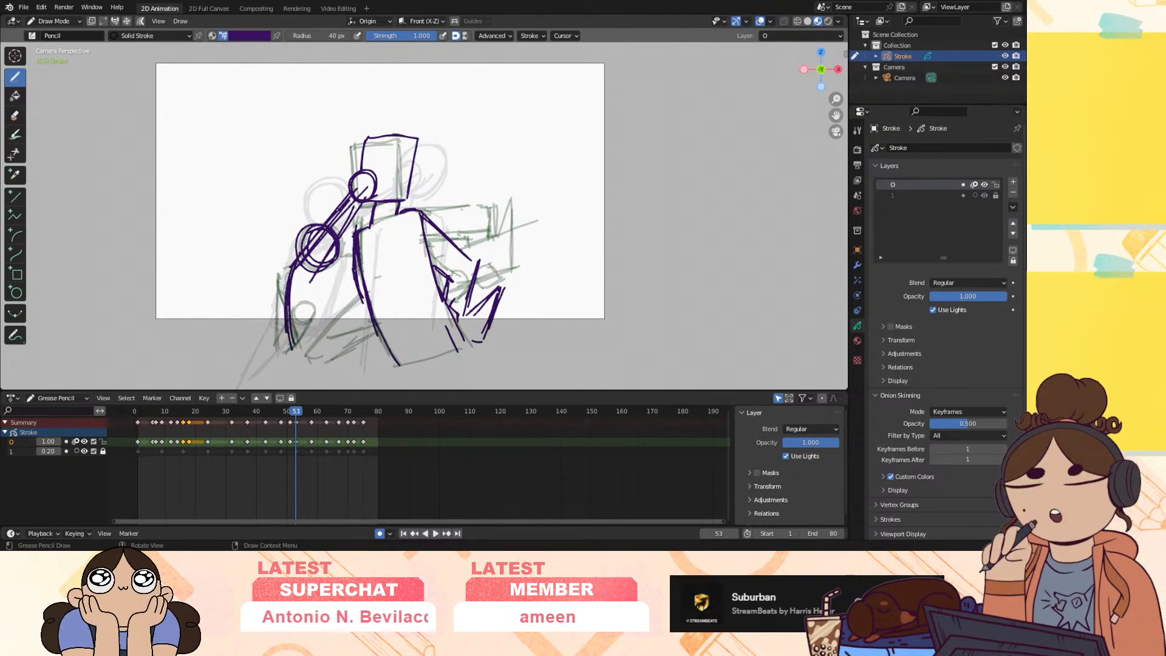
pyautogui.moveTo(372, 165); pyautogui.dragTo(361, 187)
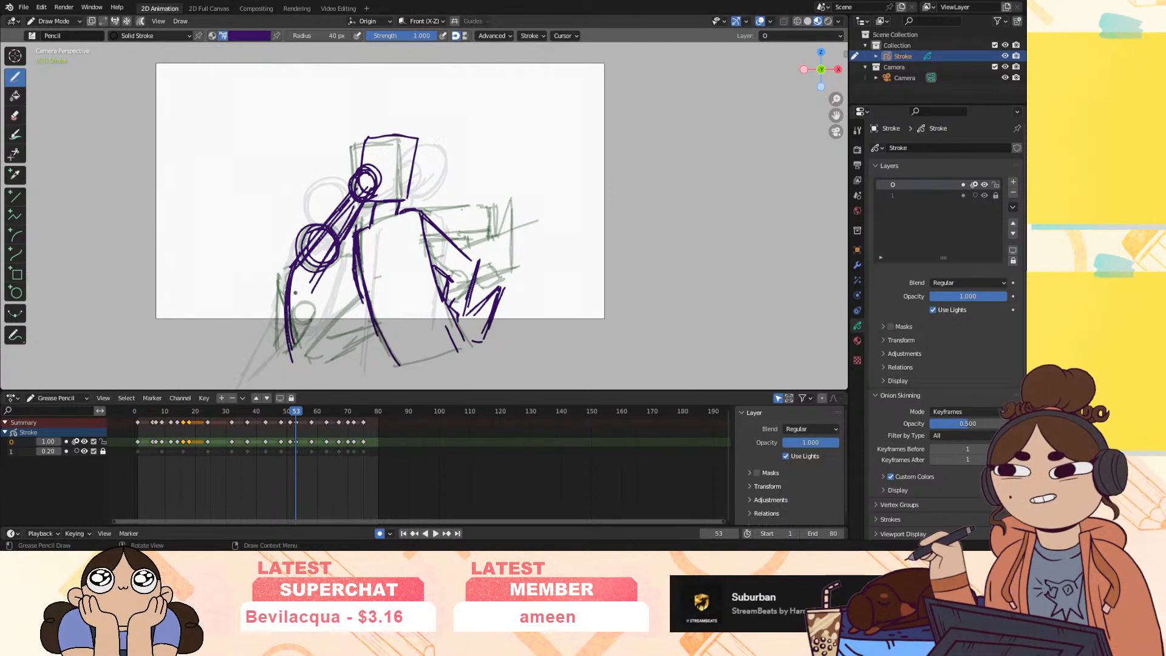
pyautogui.hotkey('ctrl', 'z')
pyautogui.moveTo(326, 268); pyautogui.dragTo(311, 298)
pyautogui.moveTo(330, 266); pyautogui.dragTo(316, 288)
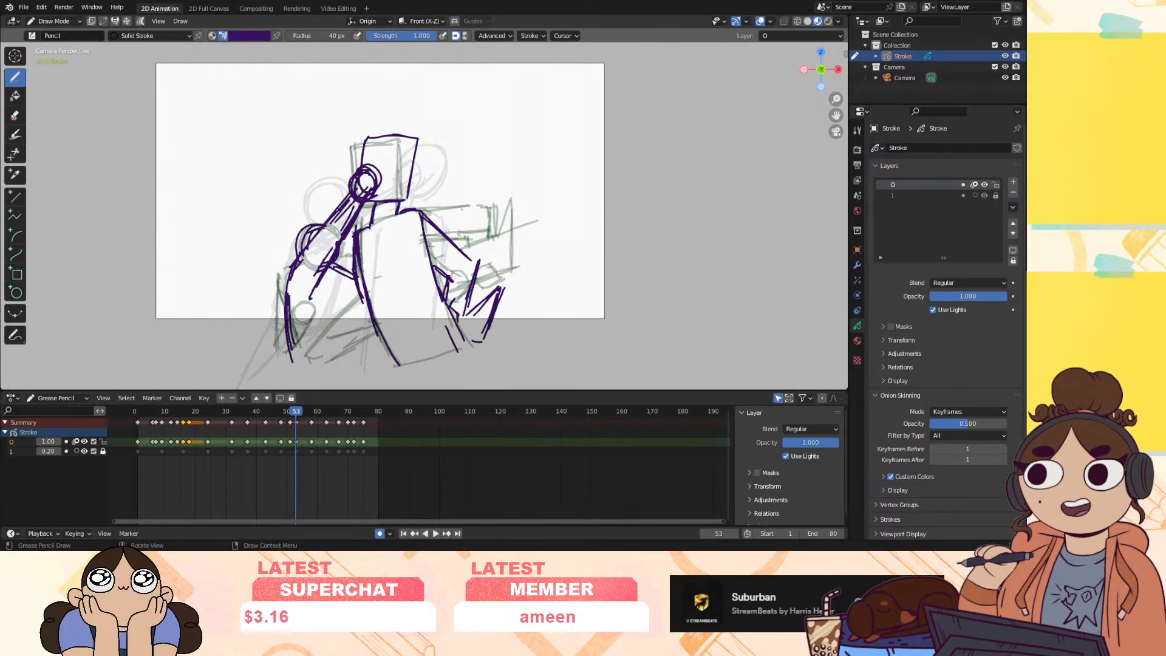
pyautogui.moveTo(317, 323); pyautogui.dragTo(372, 296)
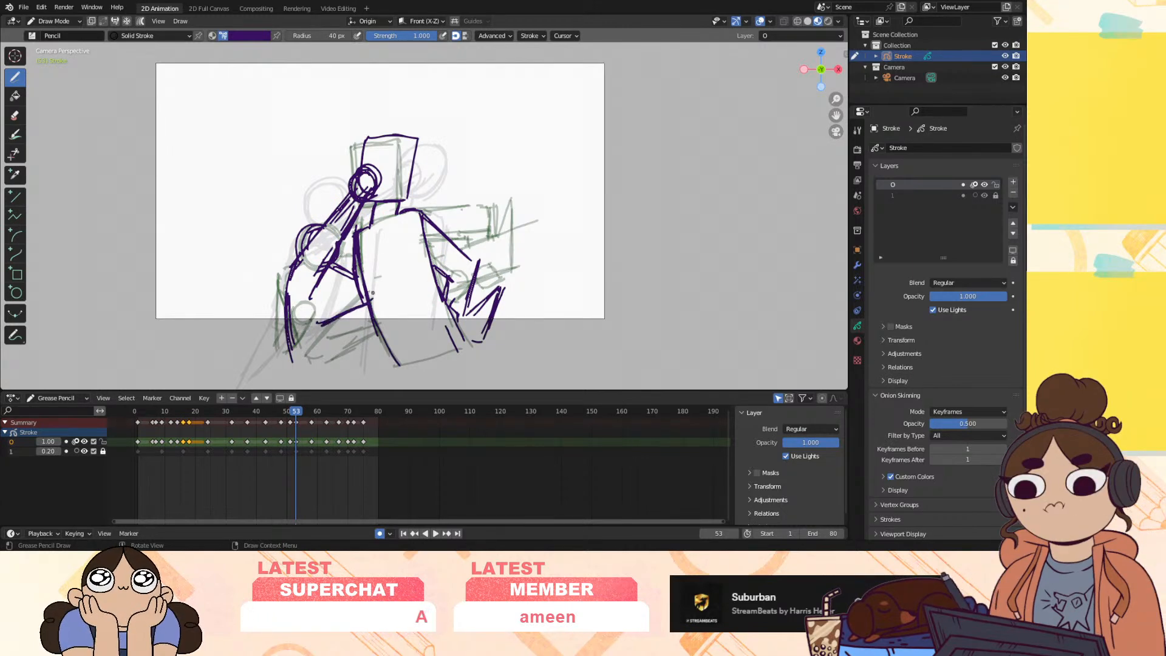
pyautogui.moveTo(317, 330); pyautogui.dragTo(368, 302)
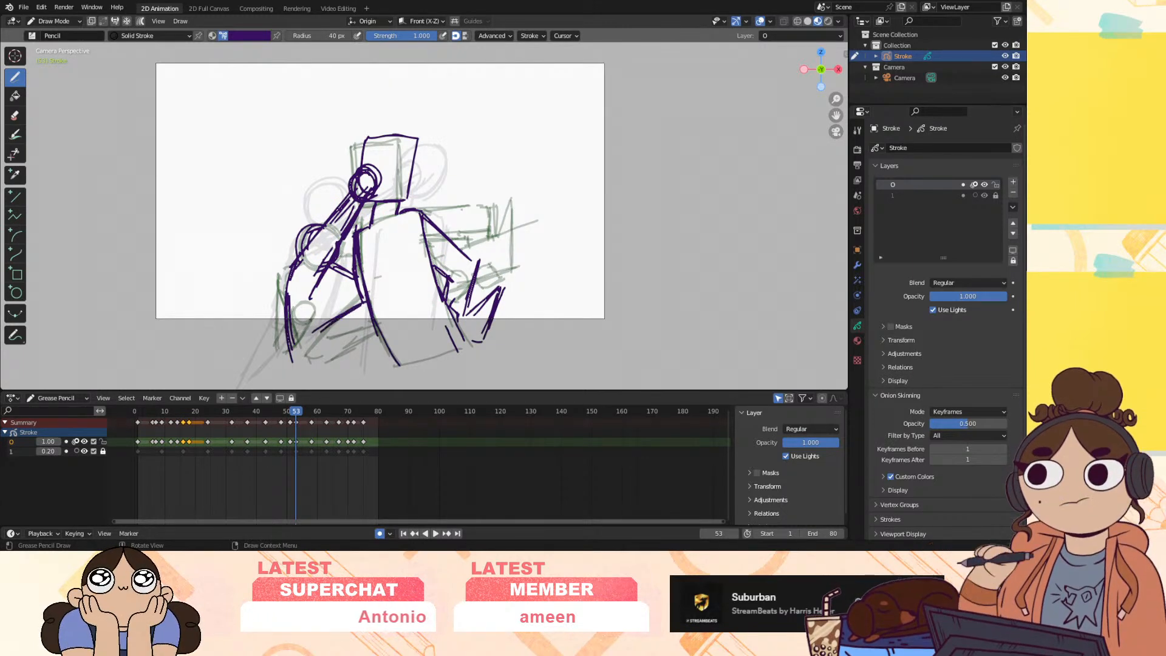
pyautogui.moveTo(287, 328)
pyautogui.mouseDown()
pyautogui.moveTo(297, 369)
pyautogui.moveTo(344, 356)
pyautogui.mouseUp()
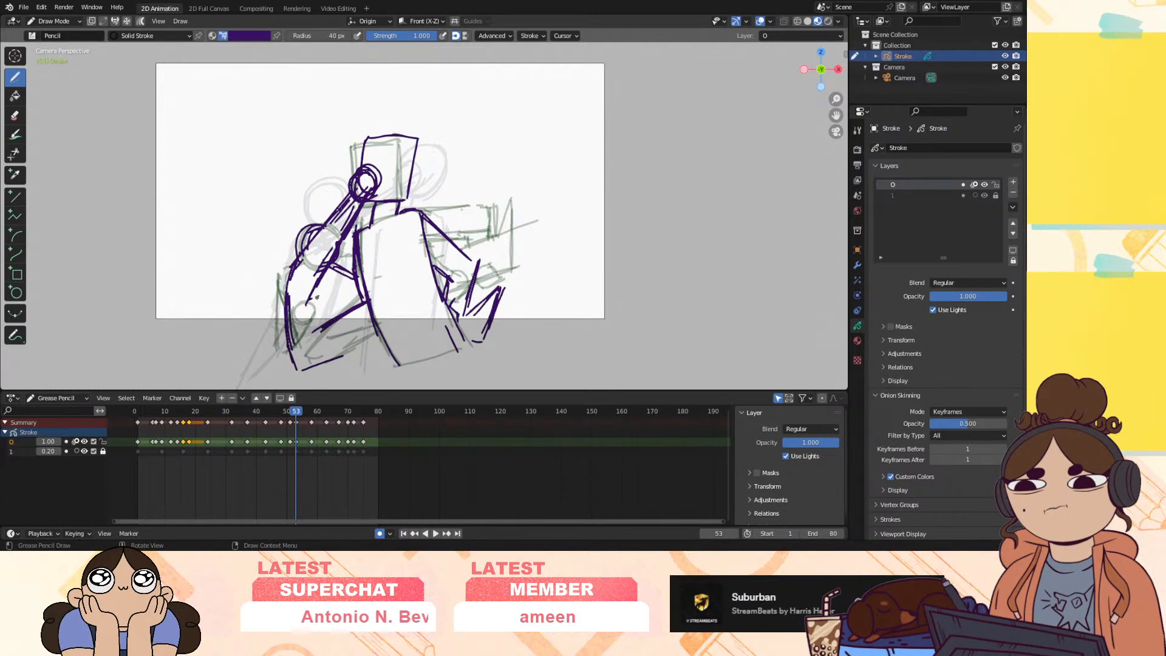
# Redraw the outer arc of the round head at frame 53 and compare the pose with frame 52
pyautogui.moveTo(294, 411)
pyautogui.mouseDown()
pyautogui.moveTo(314, 413)
pyautogui.moveTo(295, 413)
pyautogui.moveTo(287, 432)
pyautogui.moveTo(298, 432)
pyautogui.mouseUp()
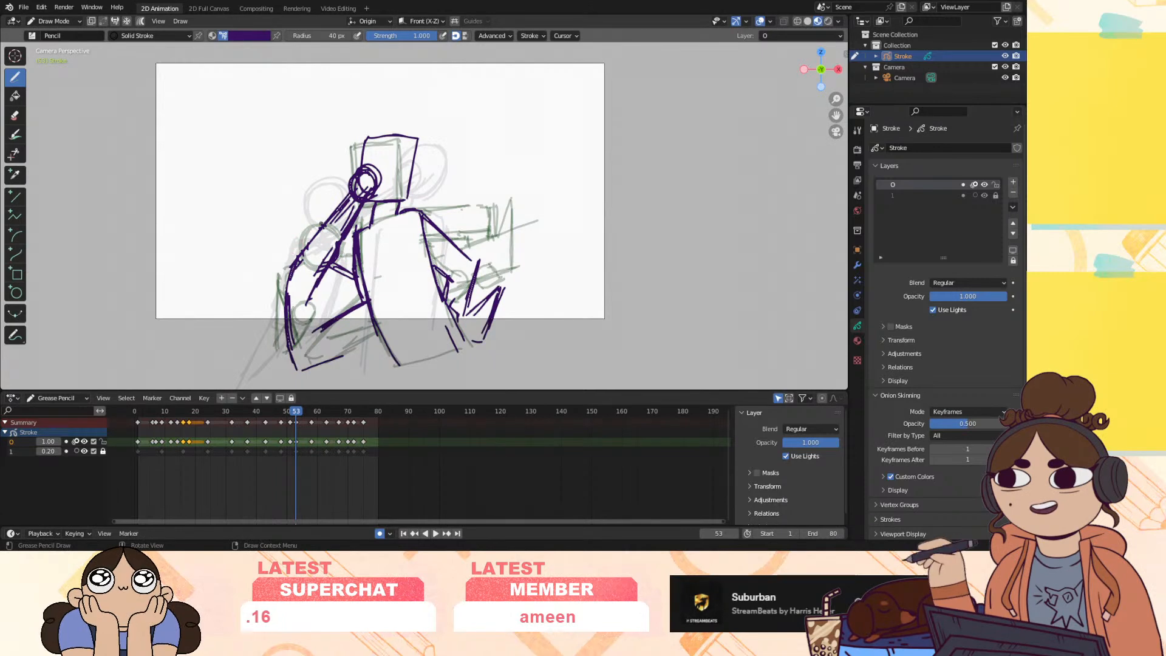
pyautogui.moveTo(324, 221); pyautogui.dragTo(295, 262)
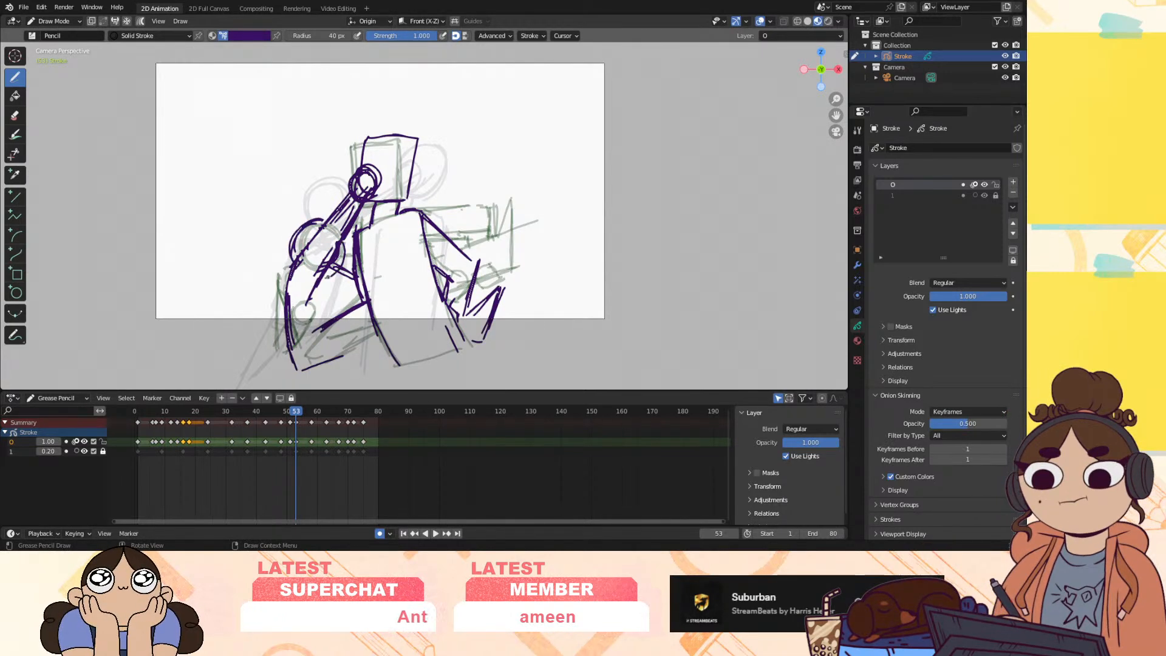
pyautogui.press('space')
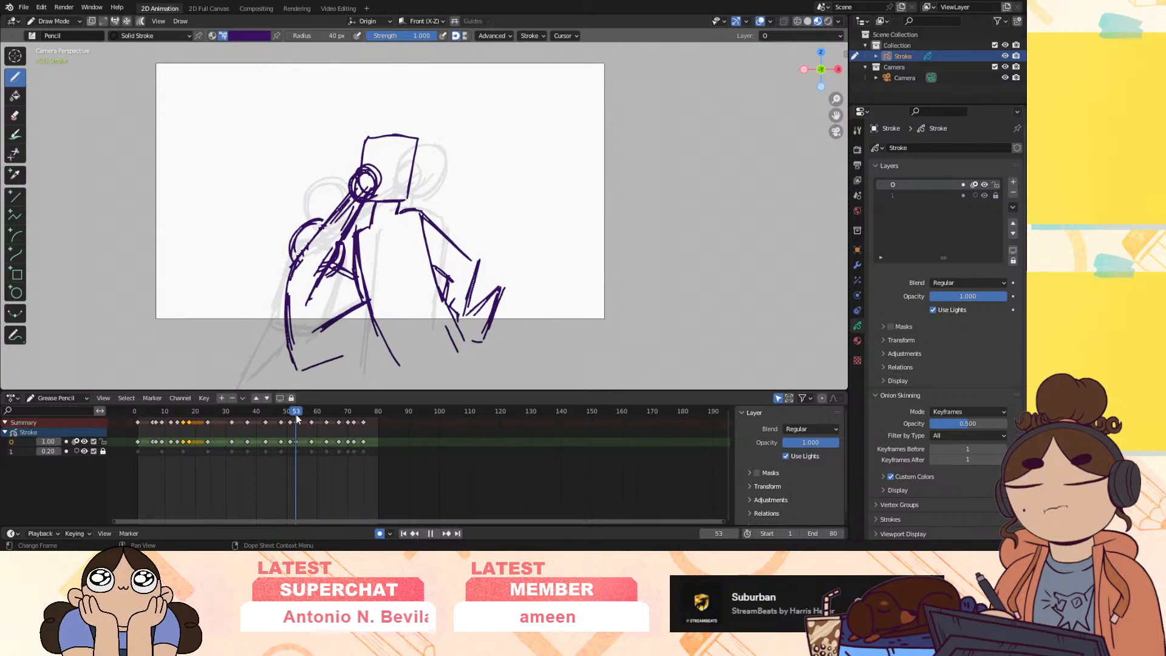
pyautogui.press('space')
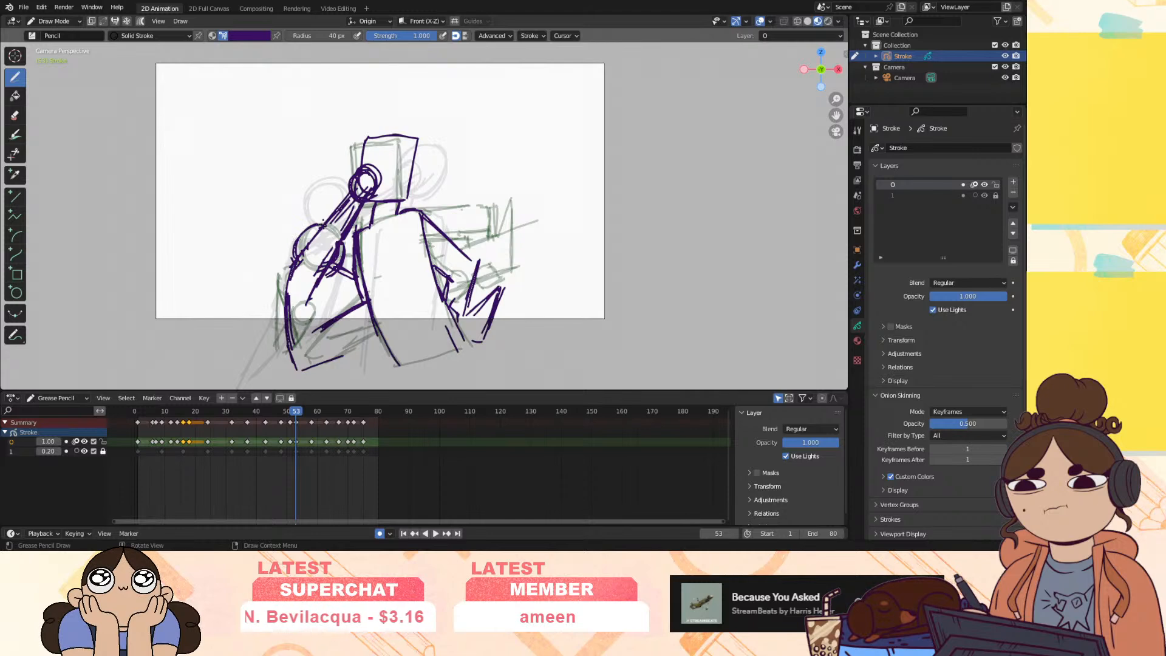
pyautogui.moveTo(298, 412)
pyautogui.mouseDown()
pyautogui.moveTo(282, 414)
pyautogui.moveTo(298, 419)
pyautogui.mouseUp()
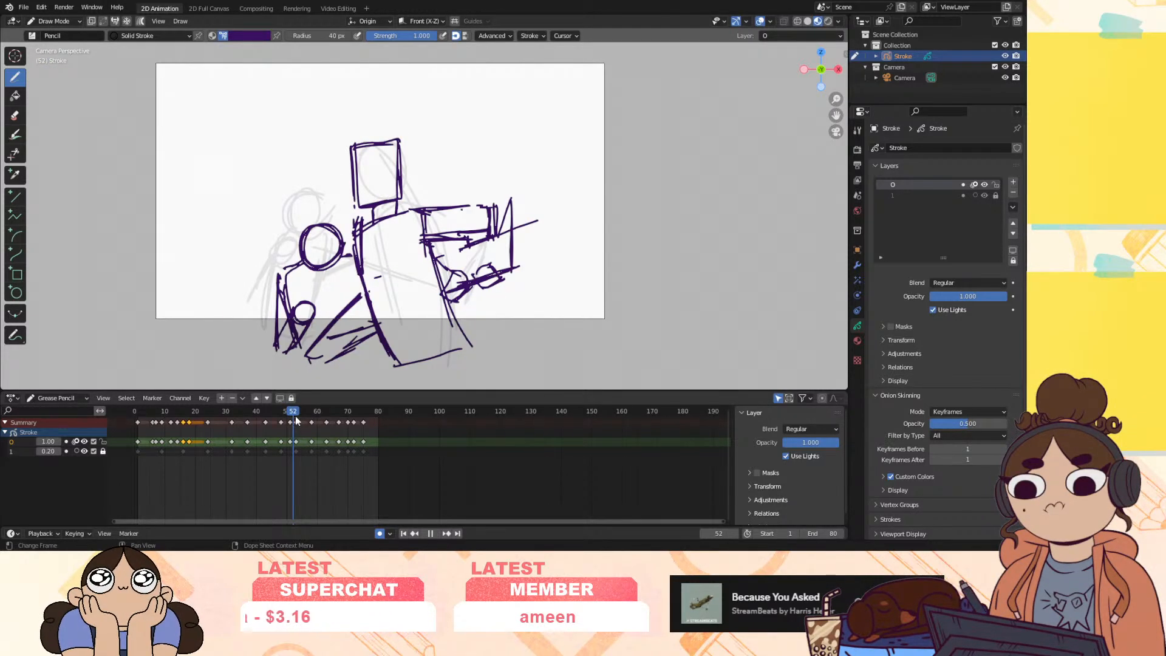
pyautogui.press('Escape')
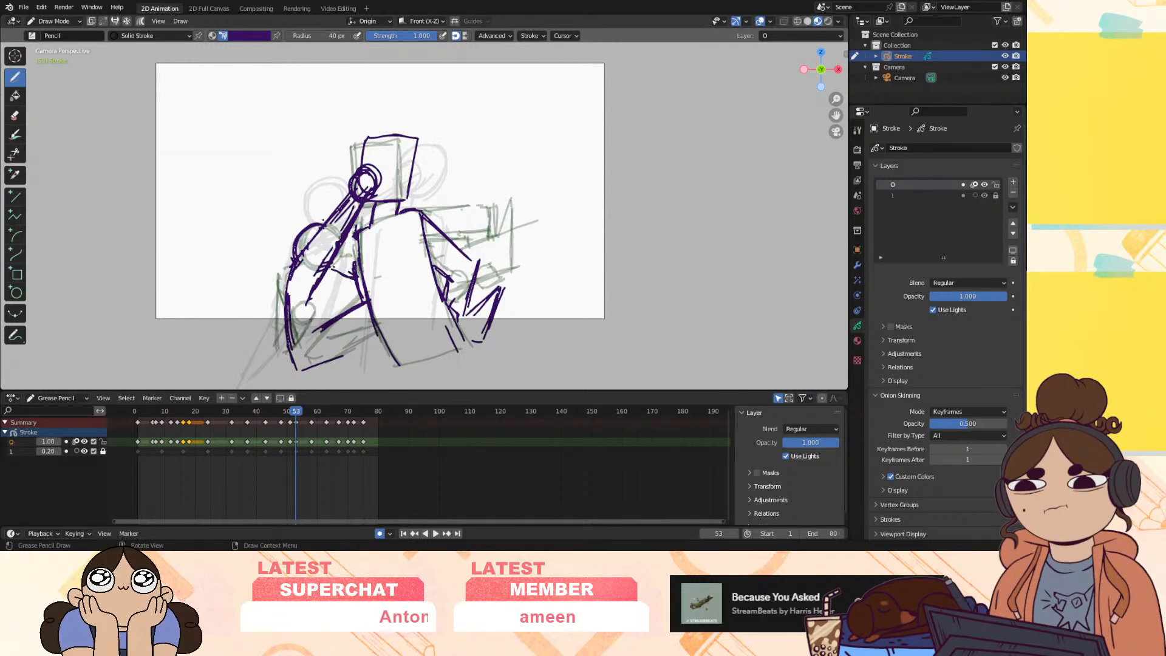
# Reinforce the square-headed figure's back line at frame 53 and play back the animation
pyautogui.moveTo(353, 235); pyautogui.dragTo(353, 278)
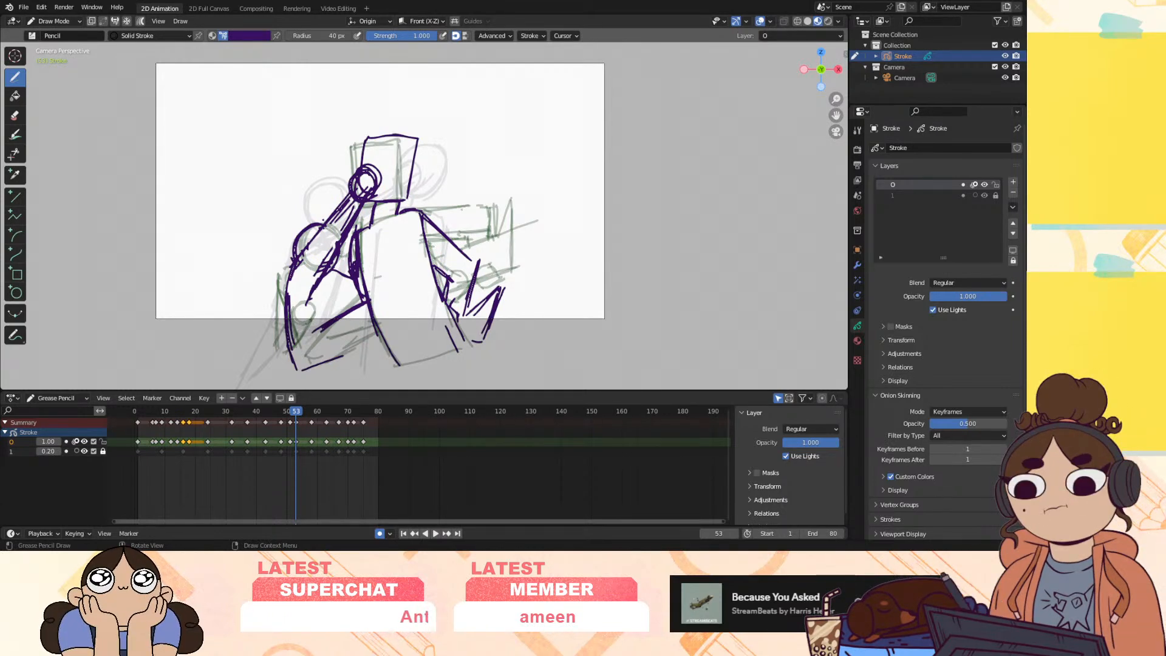
pyautogui.press('space')
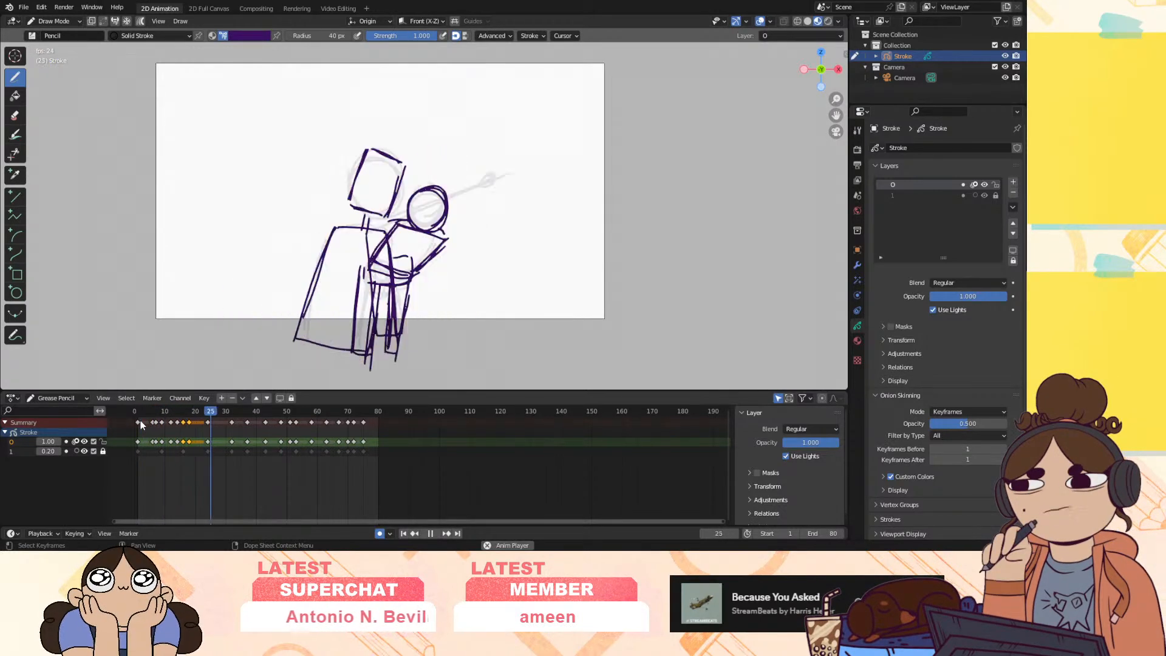
pyautogui.press('space')
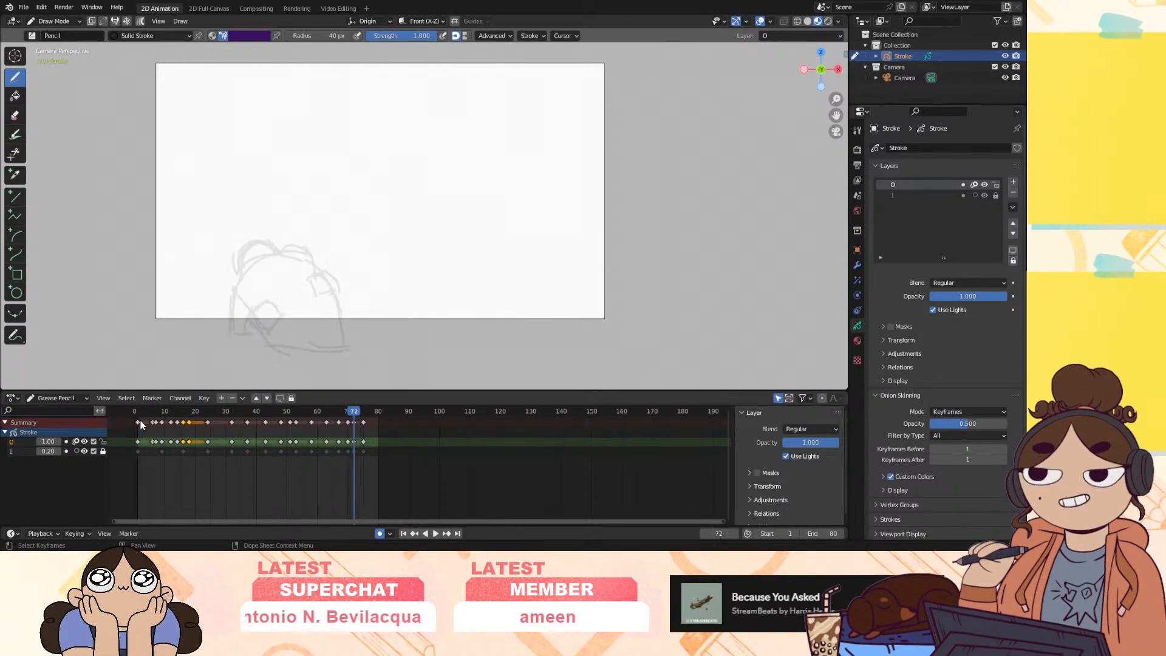
# Erase the fist and upper arm over the square head at frame 53 and redraw them lower, at the head's bottom corner
pyautogui.moveTo(282, 414); pyautogui.dragTo(297, 431)
pyautogui.moveTo(376, 170)
pyautogui.keyDown('ctrl'); pyautogui.mouseDown()
pyautogui.moveTo(352, 194)
pyautogui.moveTo(361, 207)
pyautogui.moveTo(339, 209)
pyautogui.mouseUp(); pyautogui.keyUp('ctrl')
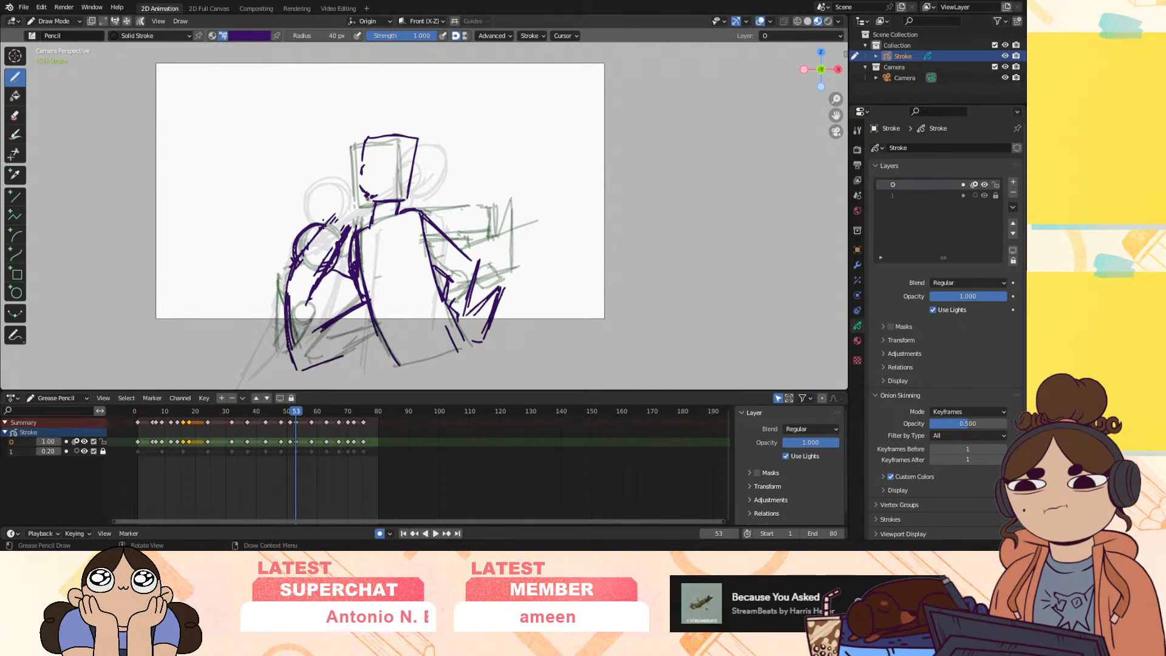
pyautogui.moveTo(365, 150)
pyautogui.mouseDown()
pyautogui.moveTo(373, 203)
pyautogui.moveTo(351, 219)
pyautogui.moveTo(372, 205)
pyautogui.mouseUp()
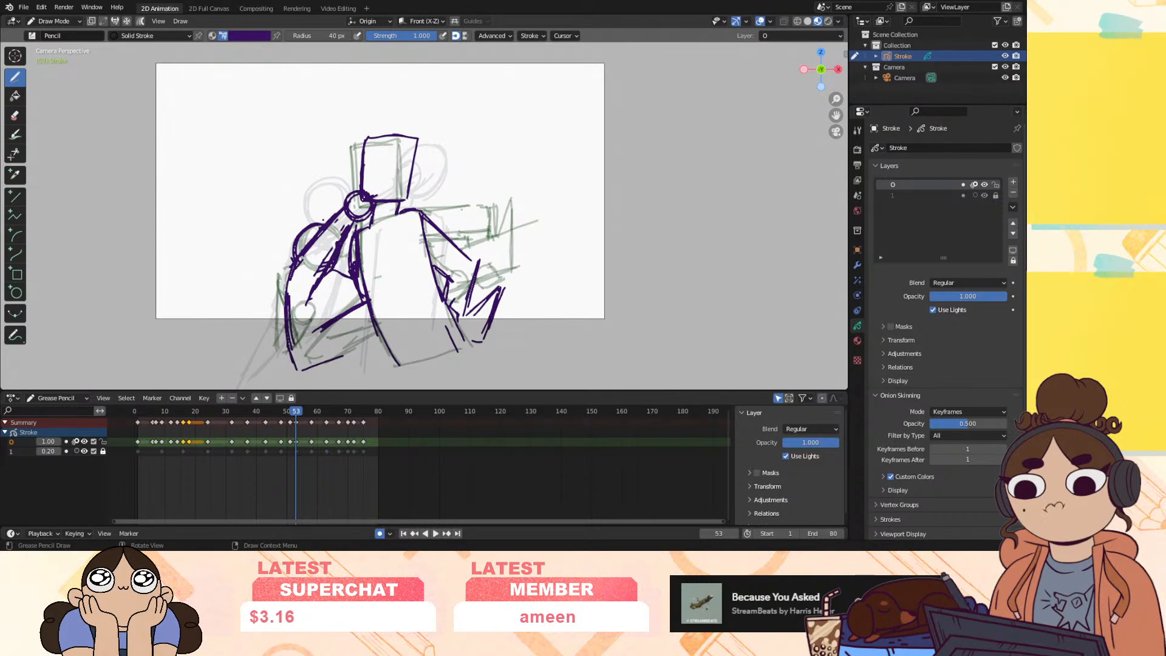
# Insert a blank keyframe at frame 55 for only the selected channels
pyautogui.press('space')
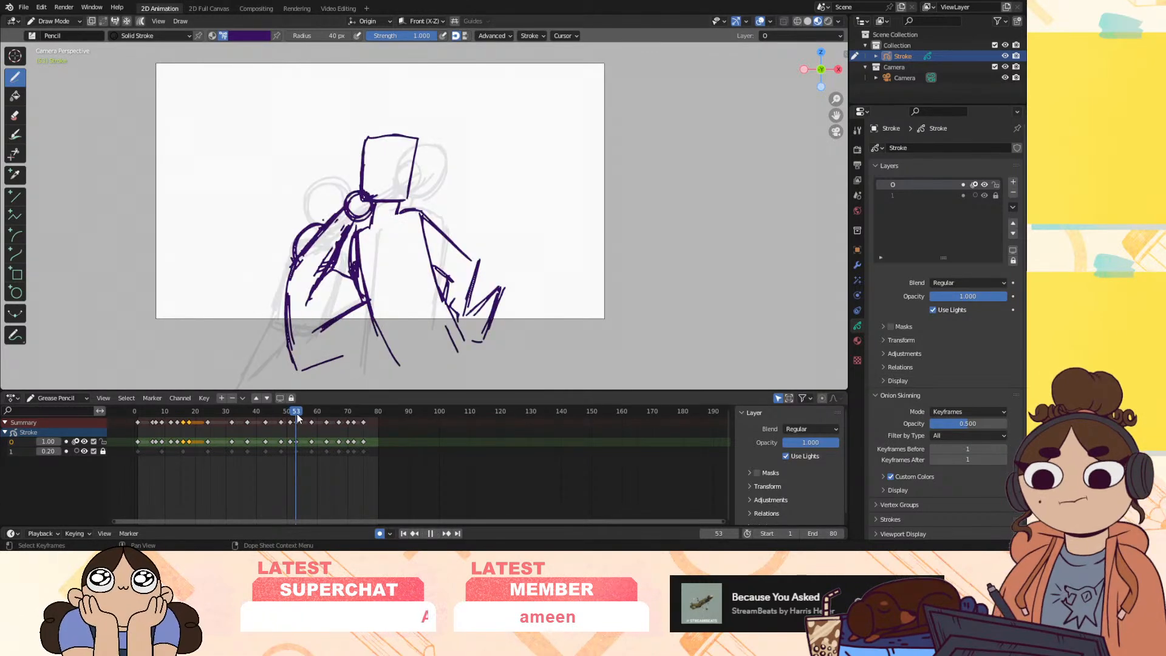
pyautogui.press('space')
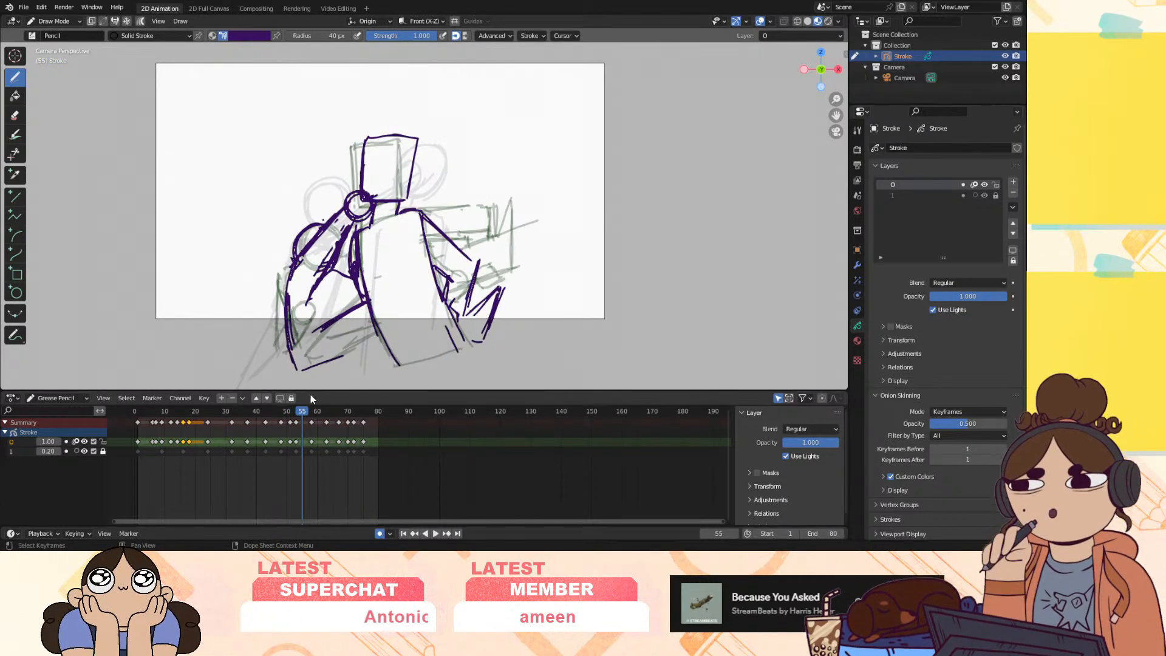
pyautogui.press('i')
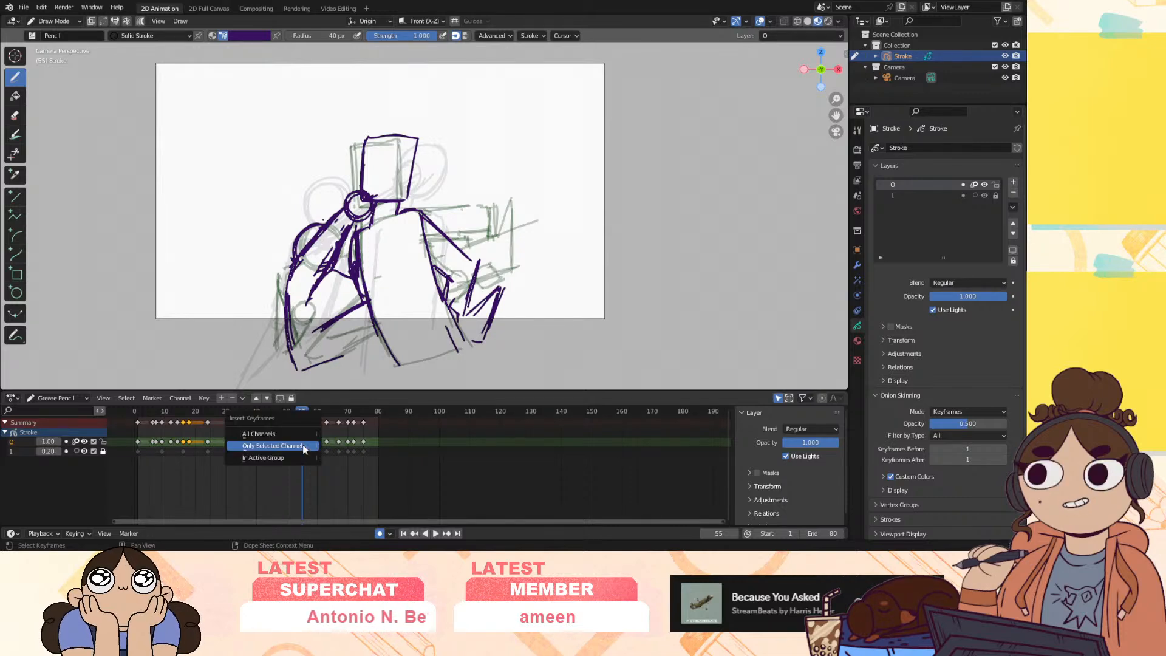
pyautogui.click(304, 447)
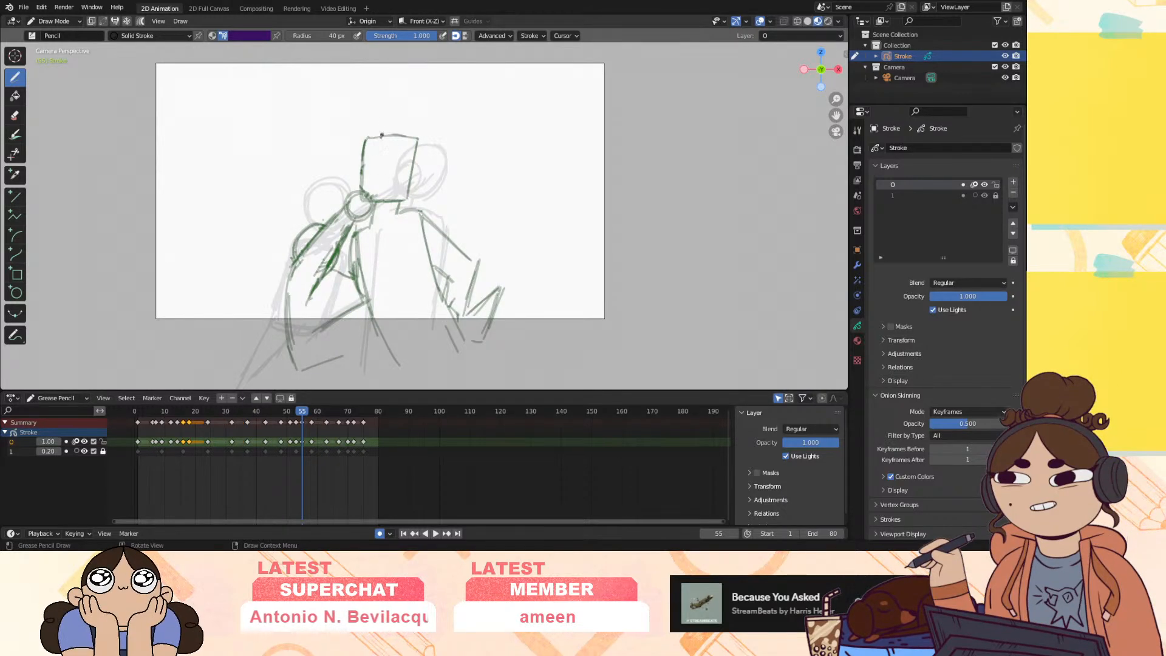
# Draw the fist circle, the square head tilted back and its neck at frame 55
pyautogui.moveTo(366, 179)
pyautogui.mouseDown()
pyautogui.moveTo(357, 193)
pyautogui.moveTo(368, 178)
pyautogui.mouseUp()
pyautogui.moveTo(409, 130)
pyautogui.mouseDown()
pyautogui.moveTo(378, 181)
pyautogui.moveTo(441, 150)
pyautogui.moveTo(408, 210)
pyautogui.mouseUp()
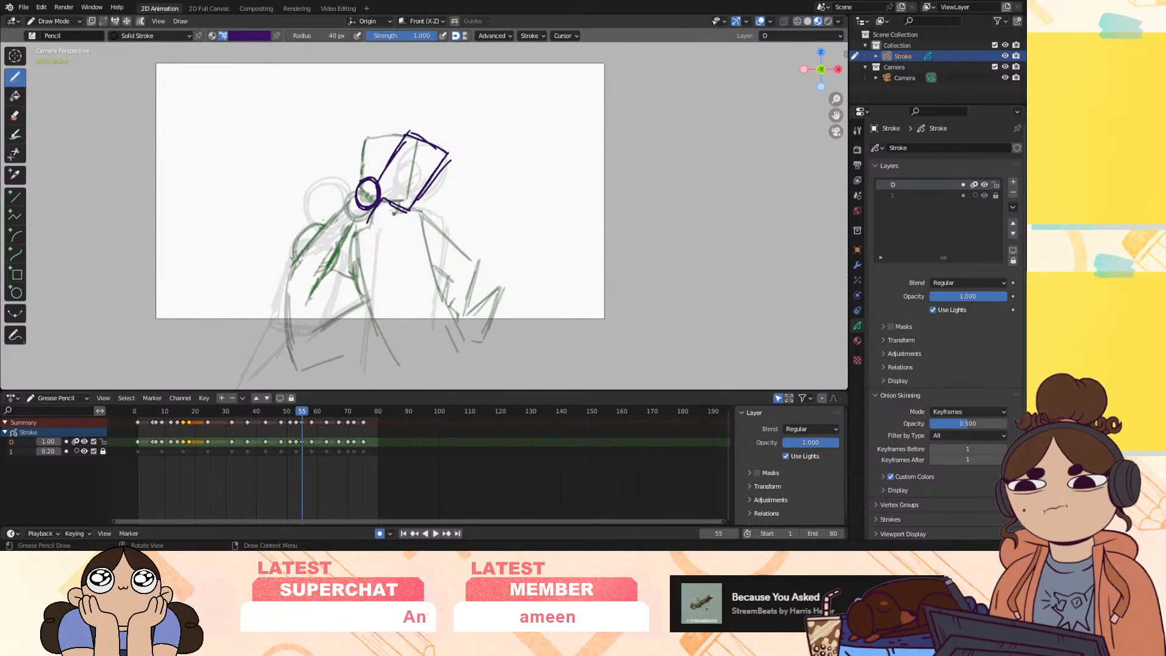
pyautogui.moveTo(417, 197); pyautogui.dragTo(428, 203)
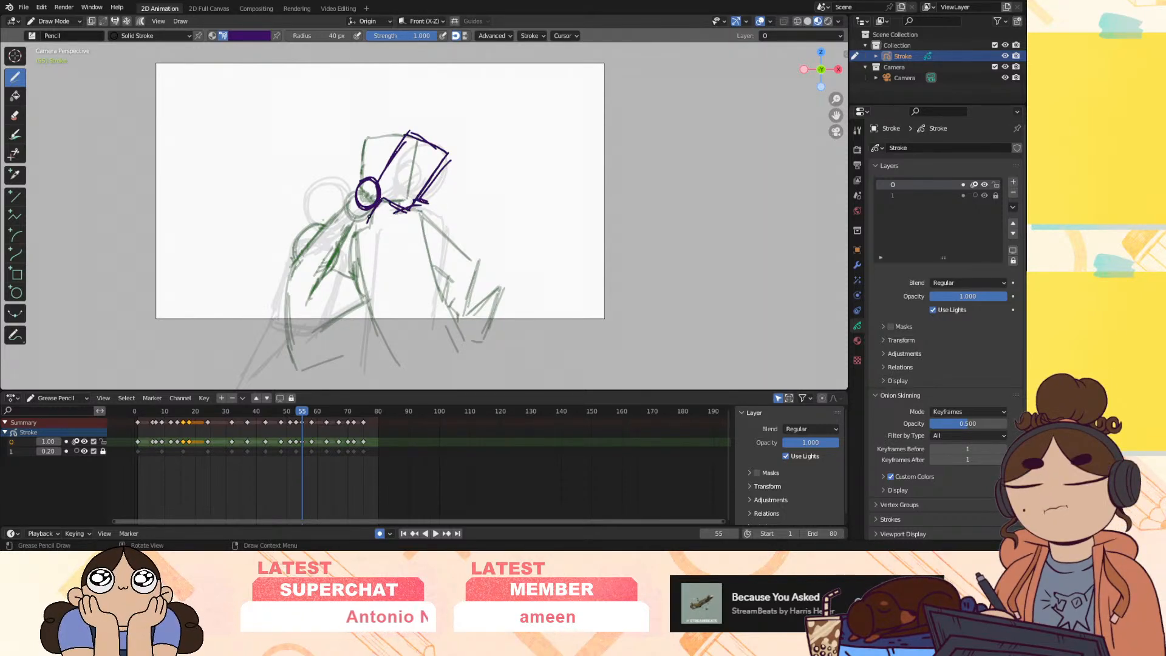
# Draw the square-headed figure's torso at frame 55 with a shoulder line, two sides and a bottom edge
pyautogui.moveTo(352, 230)
pyautogui.mouseDown()
pyautogui.moveTo(419, 206)
pyautogui.moveTo(444, 280)
pyautogui.mouseUp()
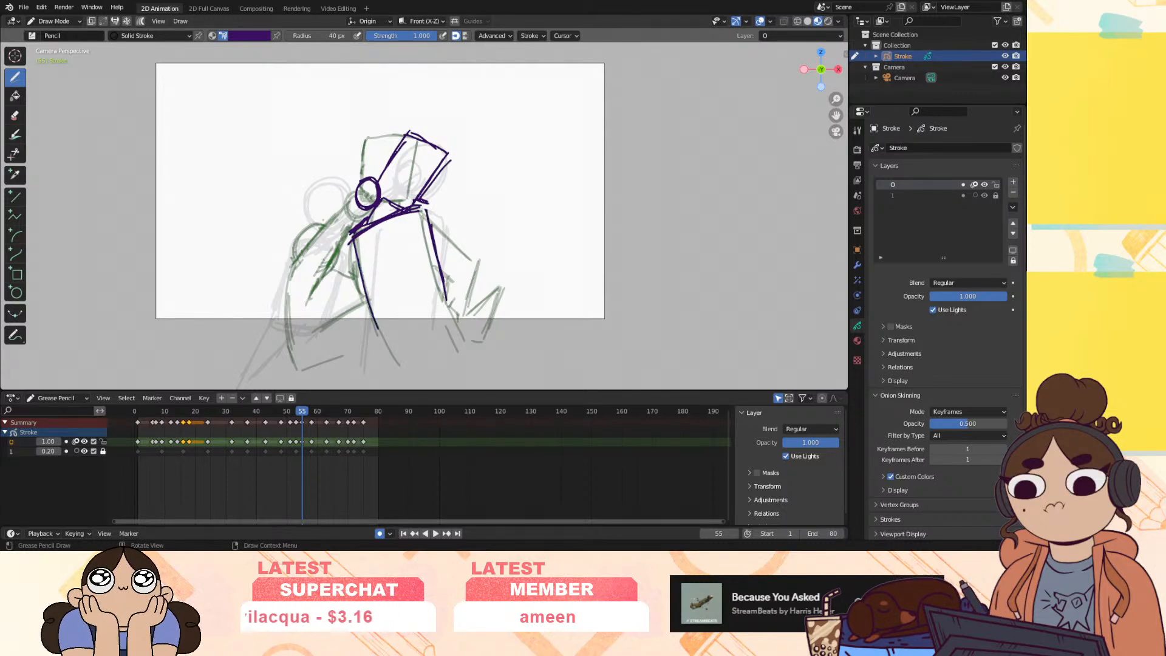
pyautogui.moveTo(363, 265); pyautogui.dragTo(382, 347)
pyautogui.moveTo(422, 205); pyautogui.dragTo(440, 273)
pyautogui.moveTo(446, 285); pyautogui.dragTo(458, 325)
pyautogui.moveTo(377, 349)
pyautogui.mouseDown()
pyautogui.moveTo(458, 334)
pyautogui.moveTo(445, 337)
pyautogui.mouseUp()
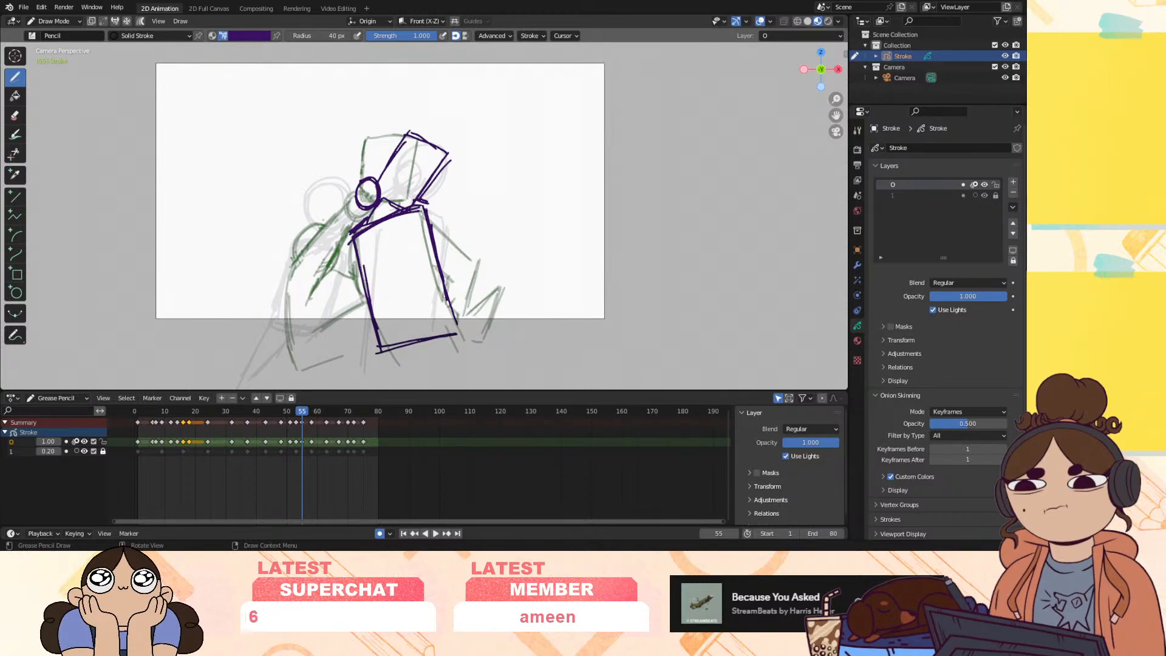
# Draw the square-headed figure's bent front arm and the line of its rear arm at frame 55
pyautogui.moveTo(427, 211)
pyautogui.mouseDown()
pyautogui.moveTo(472, 251)
pyautogui.moveTo(448, 296)
pyautogui.mouseUp()
pyautogui.moveTo(475, 245); pyautogui.dragTo(450, 295)
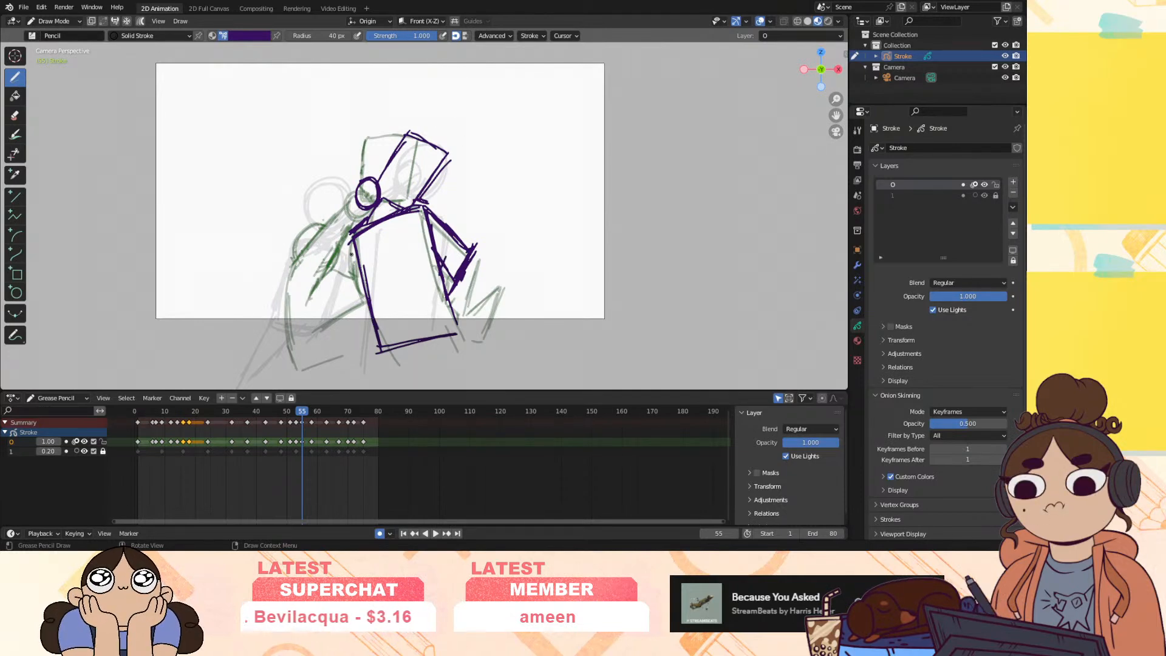
pyautogui.moveTo(347, 263); pyautogui.dragTo(349, 303)
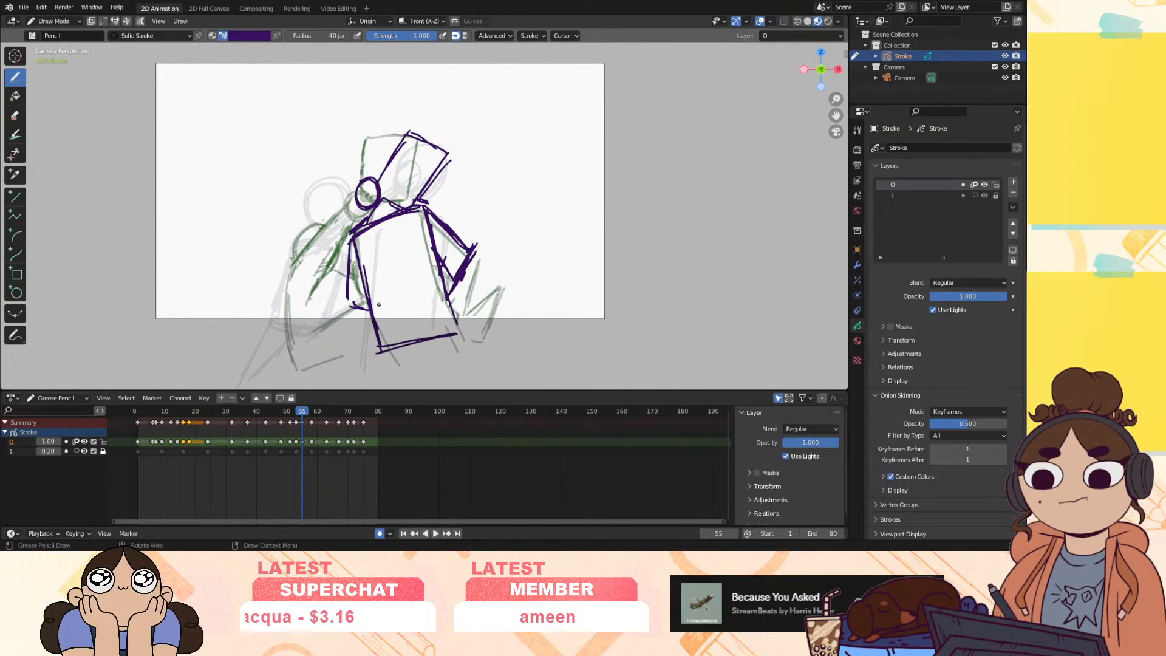
# Draw the round-headed figure's raised arm, curved back, front line and horizontal base line at frame 55
pyautogui.moveTo(344, 213); pyautogui.dragTo(297, 260)
pyautogui.moveTo(367, 210); pyautogui.dragTo(355, 226)
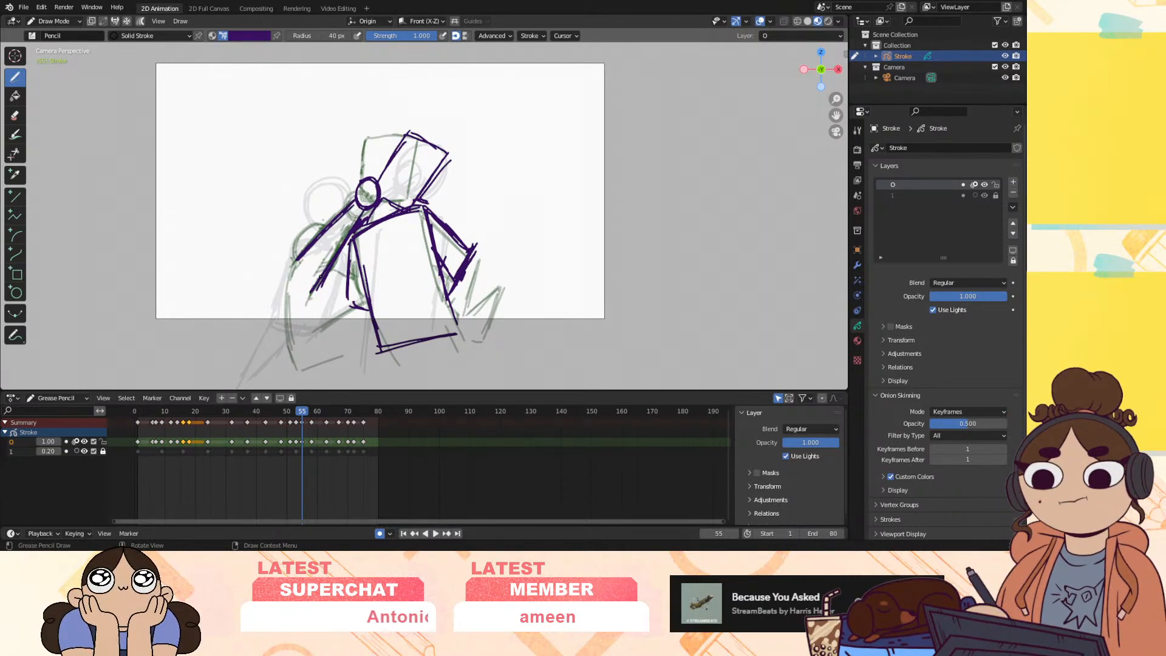
pyautogui.moveTo(305, 413)
pyautogui.mouseDown()
pyautogui.moveTo(291, 419)
pyautogui.moveTo(305, 425)
pyautogui.moveTo(286, 426)
pyautogui.moveTo(301, 425)
pyautogui.mouseUp()
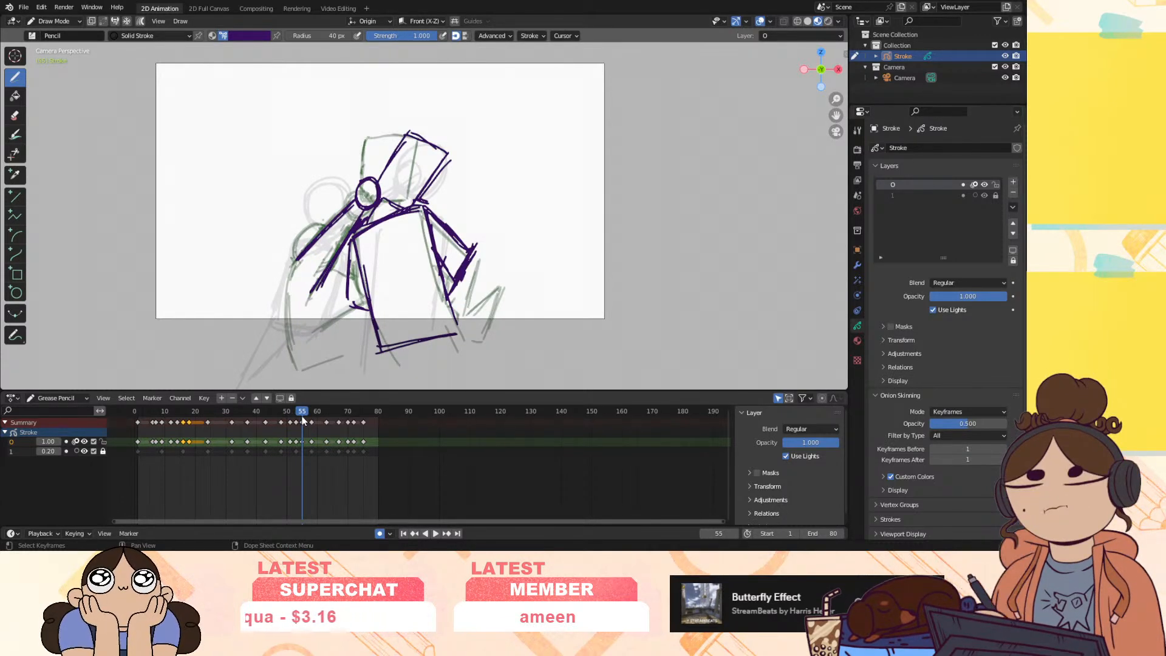
pyautogui.moveTo(296, 255); pyautogui.dragTo(273, 349)
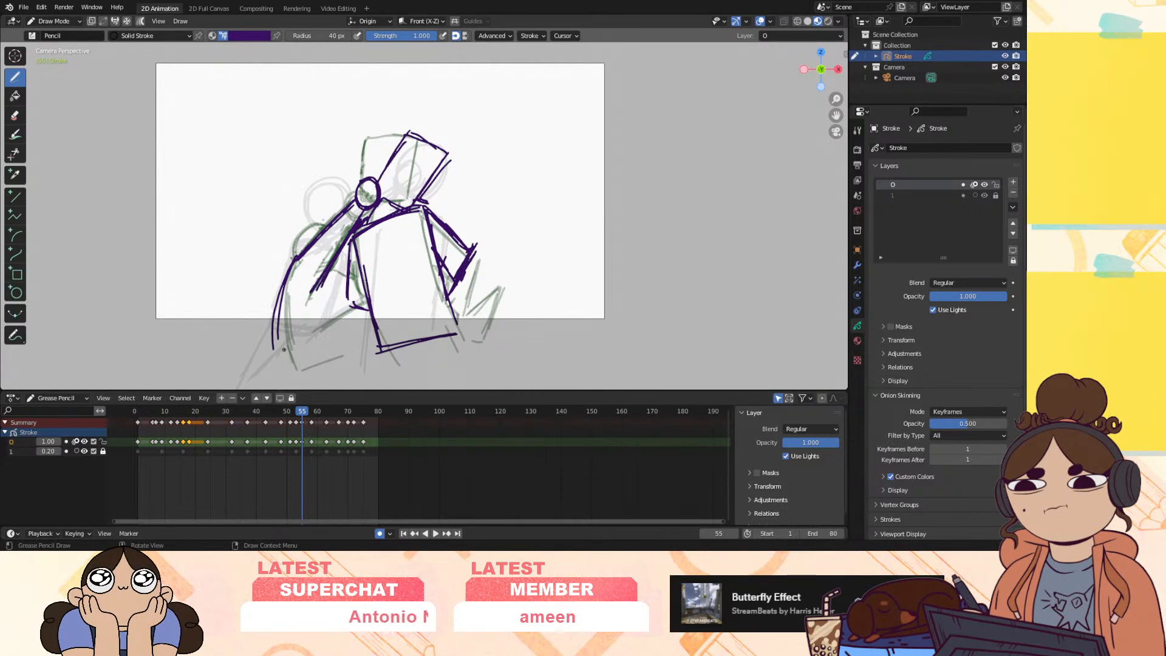
pyautogui.moveTo(352, 296); pyautogui.dragTo(339, 342)
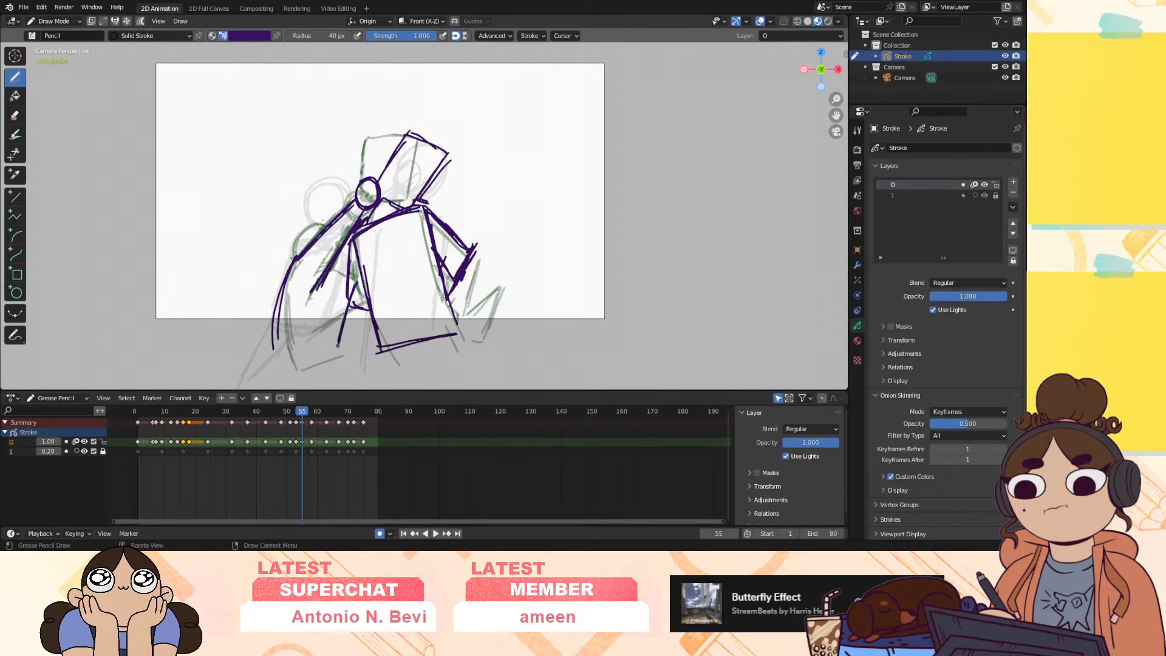
pyautogui.moveTo(262, 346); pyautogui.dragTo(358, 345)
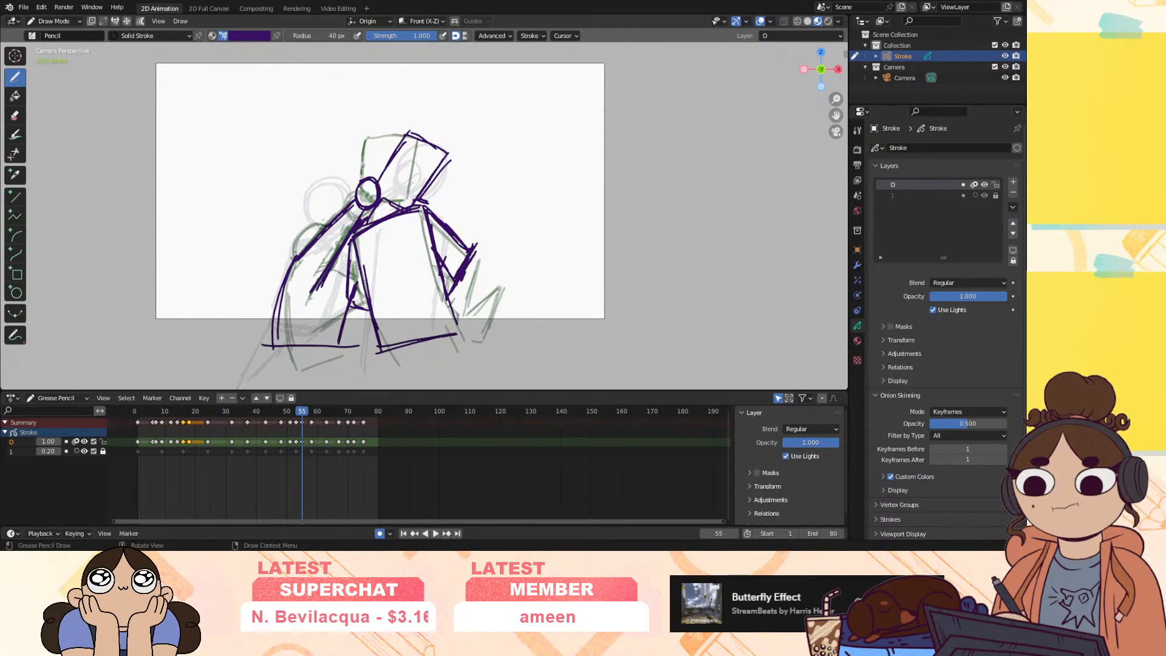
# Complete the round-headed figure's raised arm at frame 55 and play back the poses around frames 53 to 56
pyautogui.moveTo(312, 231); pyautogui.dragTo(300, 253)
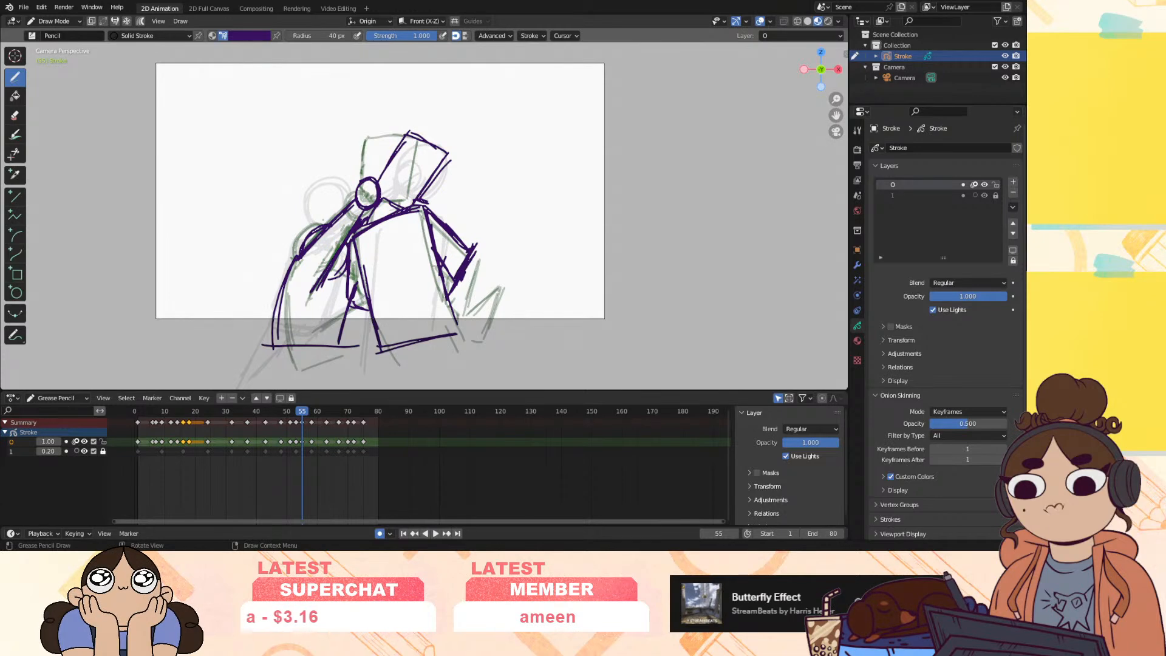
pyautogui.press('space')
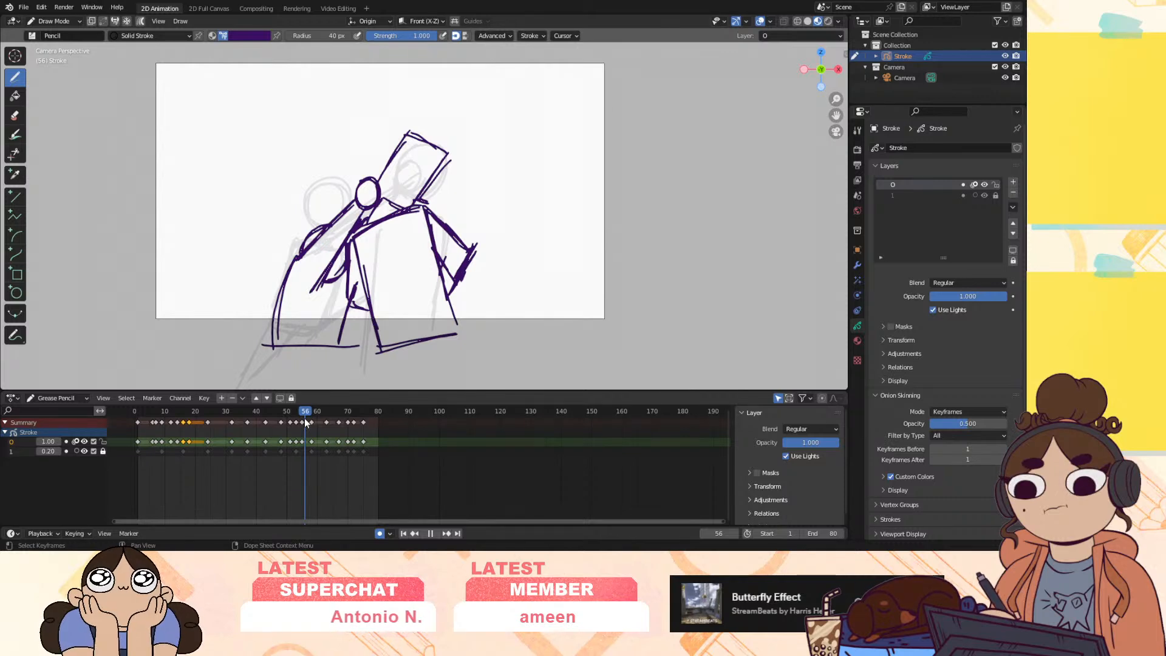
pyautogui.moveTo(305, 419)
pyautogui.mouseDown()
pyautogui.moveTo(279, 430)
pyautogui.moveTo(316, 420)
pyautogui.moveTo(243, 435)
pyautogui.moveTo(301, 436)
pyautogui.moveTo(295, 447)
pyautogui.mouseUp()
pyautogui.click(297, 443)
pyautogui.press('Delete')
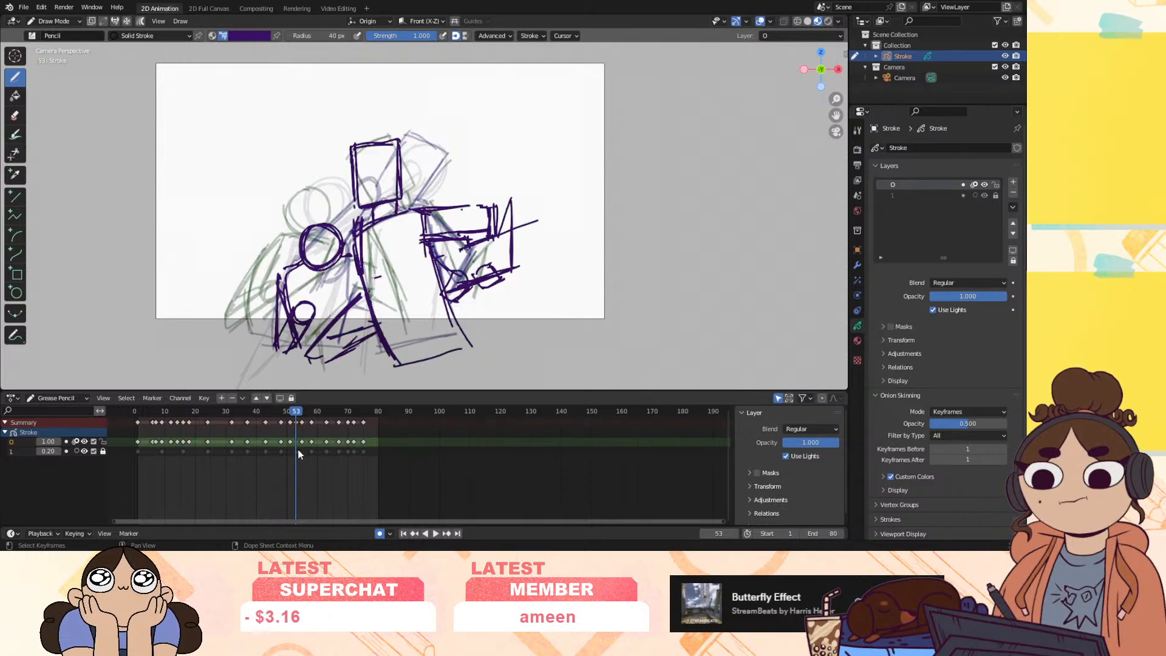
# Draw the round-headed figure's head circle and short shoulder line at frame 58
pyautogui.moveTo(296, 416)
pyautogui.mouseDown()
pyautogui.moveTo(300, 443)
pyautogui.moveTo(290, 416)
pyautogui.moveTo(311, 416)
pyautogui.mouseUp()
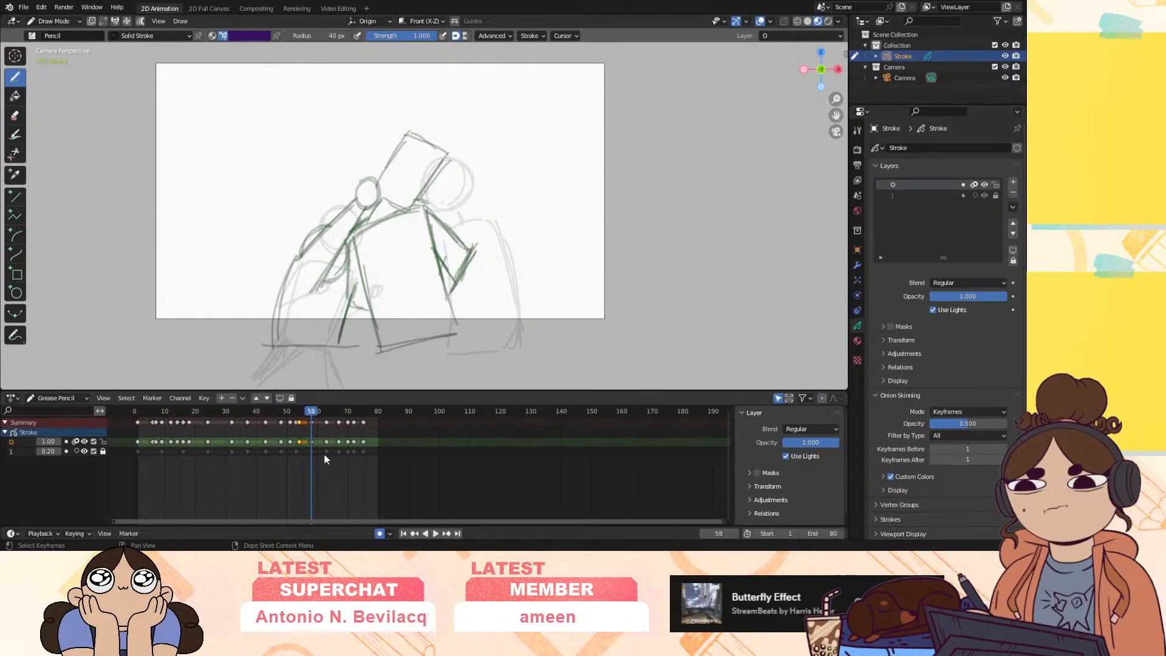
pyautogui.moveTo(293, 249)
pyautogui.mouseDown()
pyautogui.moveTo(252, 270)
pyautogui.moveTo(291, 277)
pyautogui.moveTo(250, 258)
pyautogui.mouseUp()
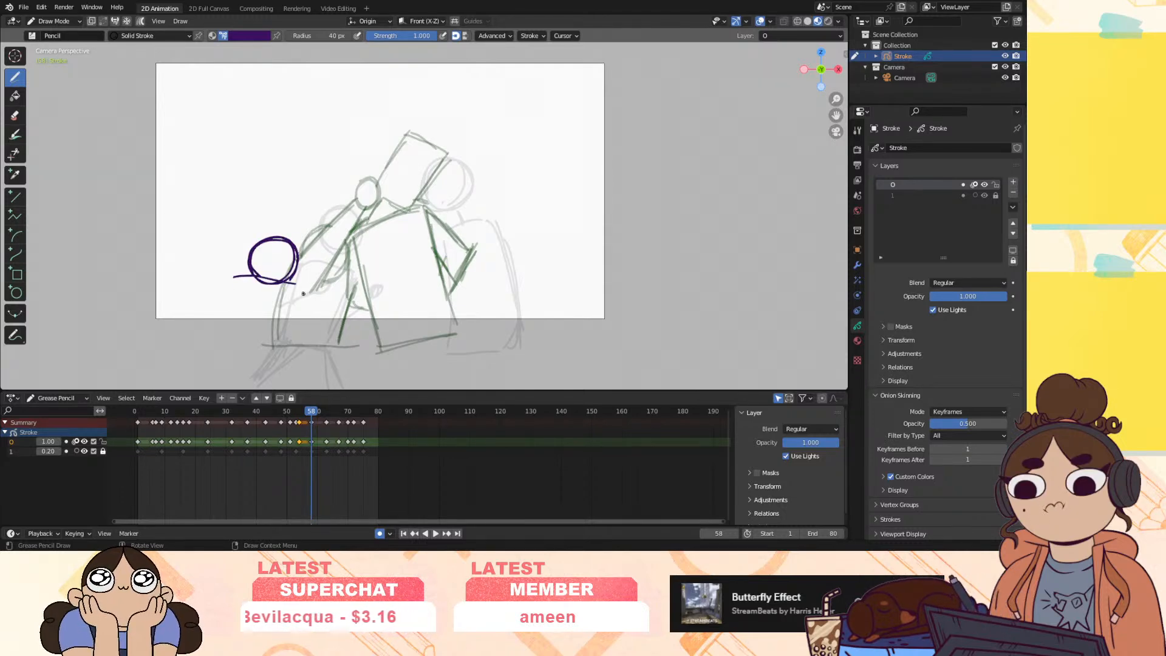
# Draw the round-headed figure's slanted torso sides and base line at frame 58 and reinforce the head circle
pyautogui.moveTo(302, 295); pyautogui.dragTo(261, 343)
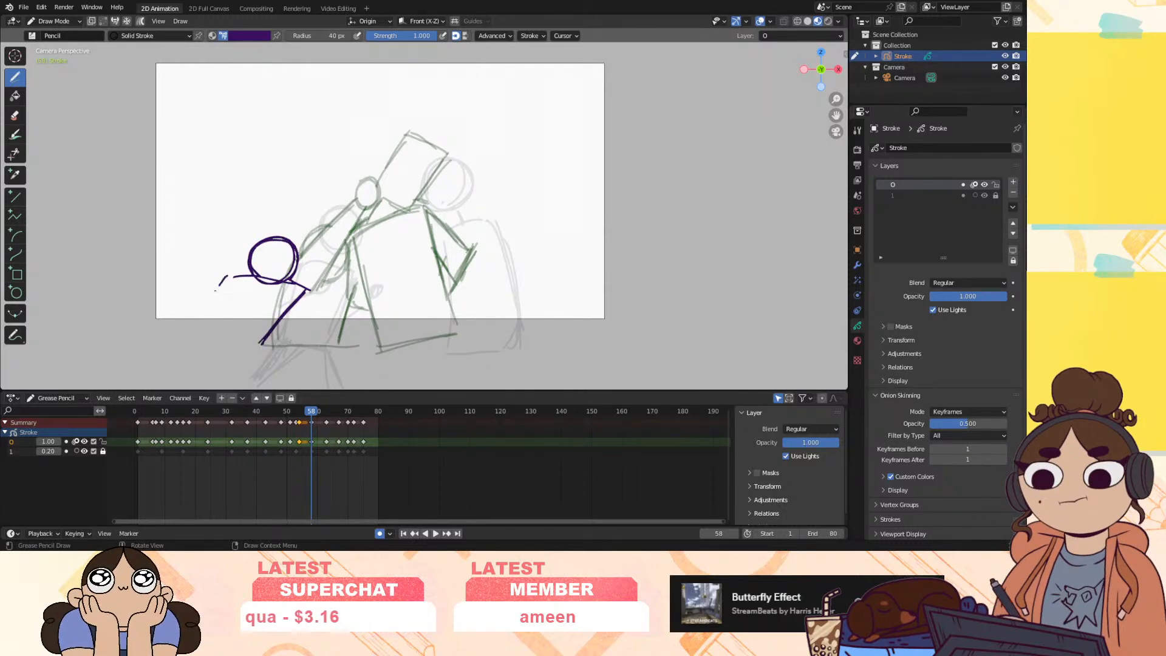
pyautogui.moveTo(230, 278)
pyautogui.mouseDown()
pyautogui.moveTo(206, 346)
pyautogui.moveTo(268, 344)
pyautogui.mouseUp()
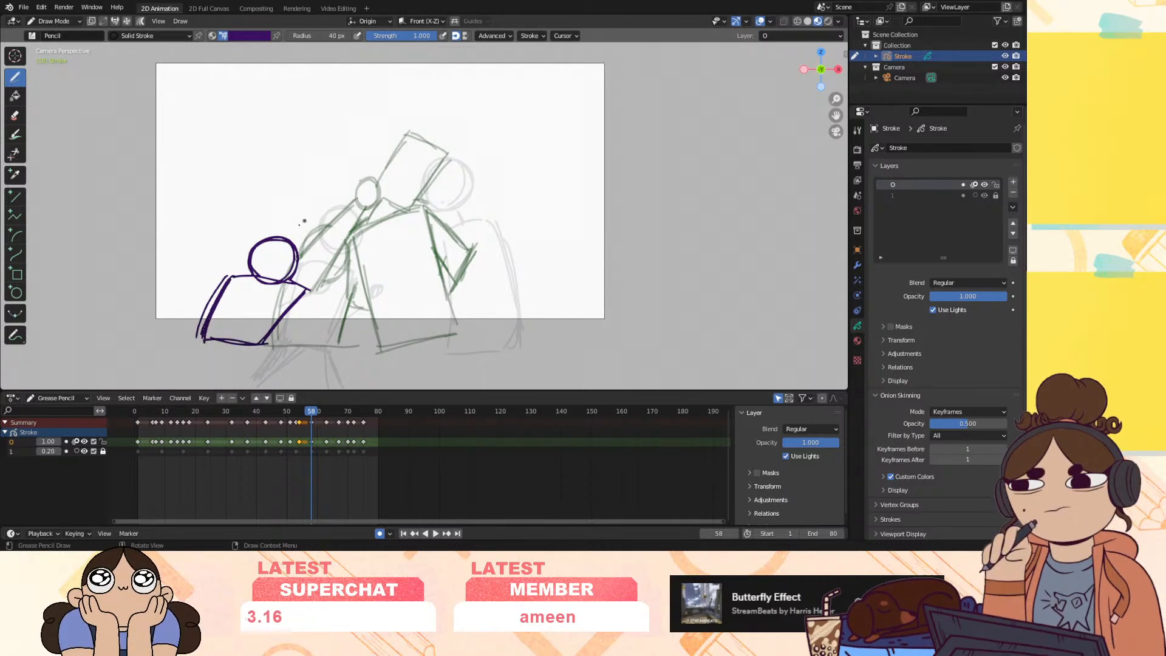
pyautogui.moveTo(261, 245); pyautogui.dragTo(290, 275)
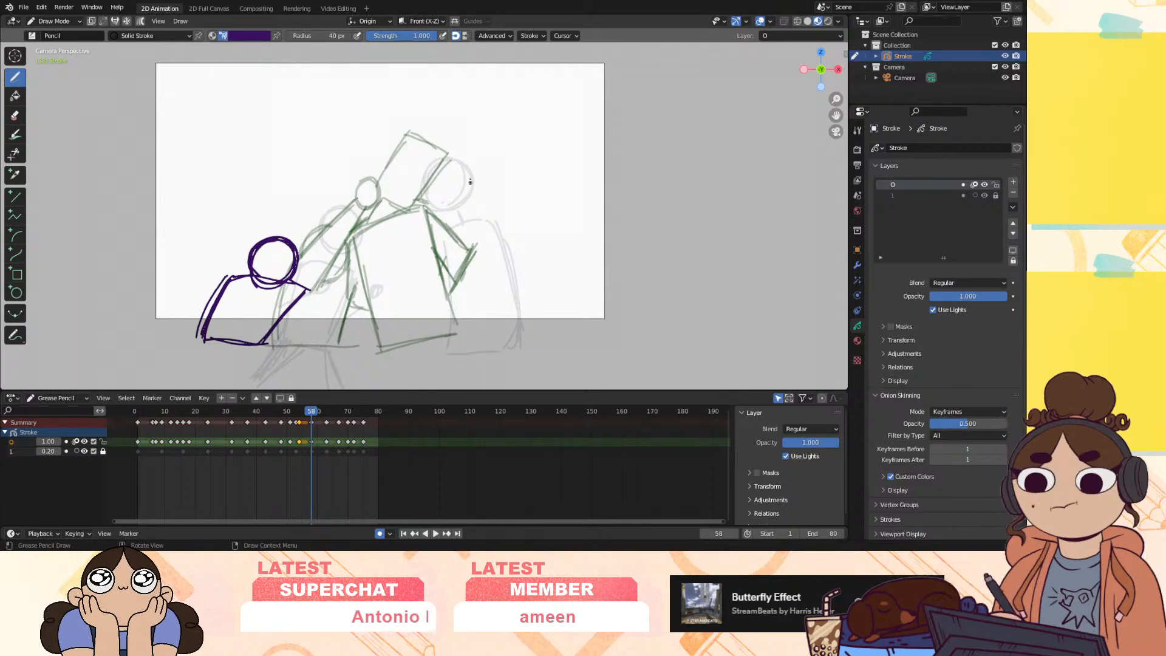
# Draw the square-headed figure's tilted head, shoulder line and torso at frame 58 and compare them with the frame 53 pose
pyautogui.moveTo(437, 213); pyautogui.dragTo(438, 219)
pyautogui.moveTo(412, 168); pyautogui.dragTo(448, 154)
pyautogui.moveTo(458, 144); pyautogui.dragTo(481, 194)
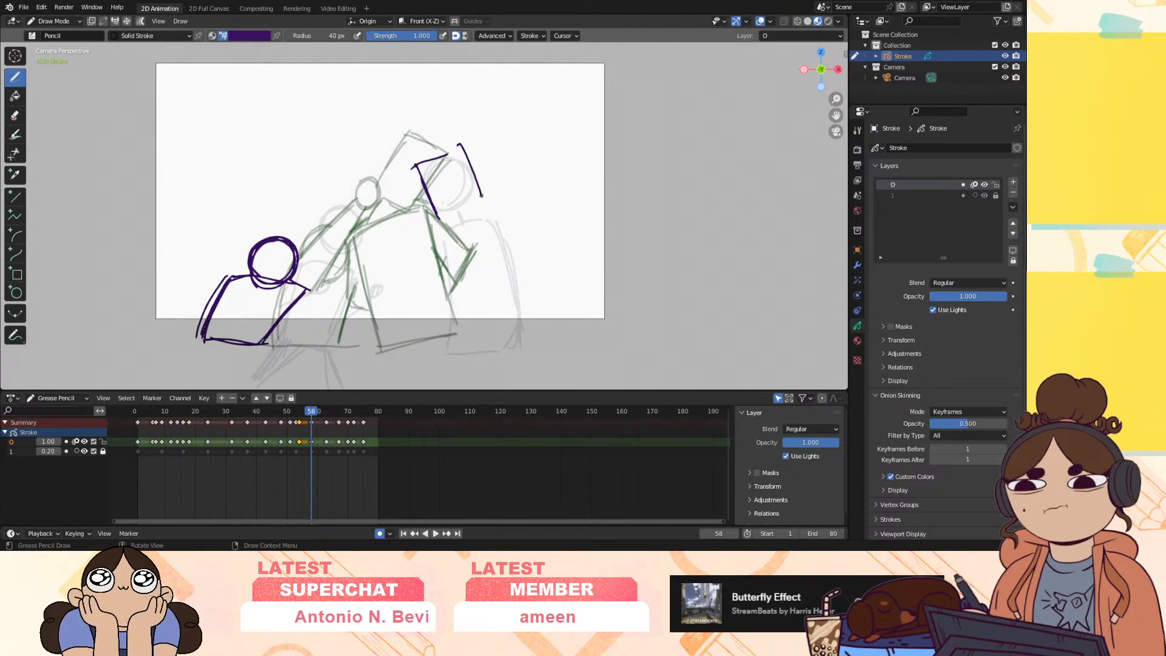
pyautogui.moveTo(416, 163)
pyautogui.mouseDown()
pyautogui.moveTo(441, 219)
pyautogui.moveTo(493, 220)
pyautogui.mouseUp()
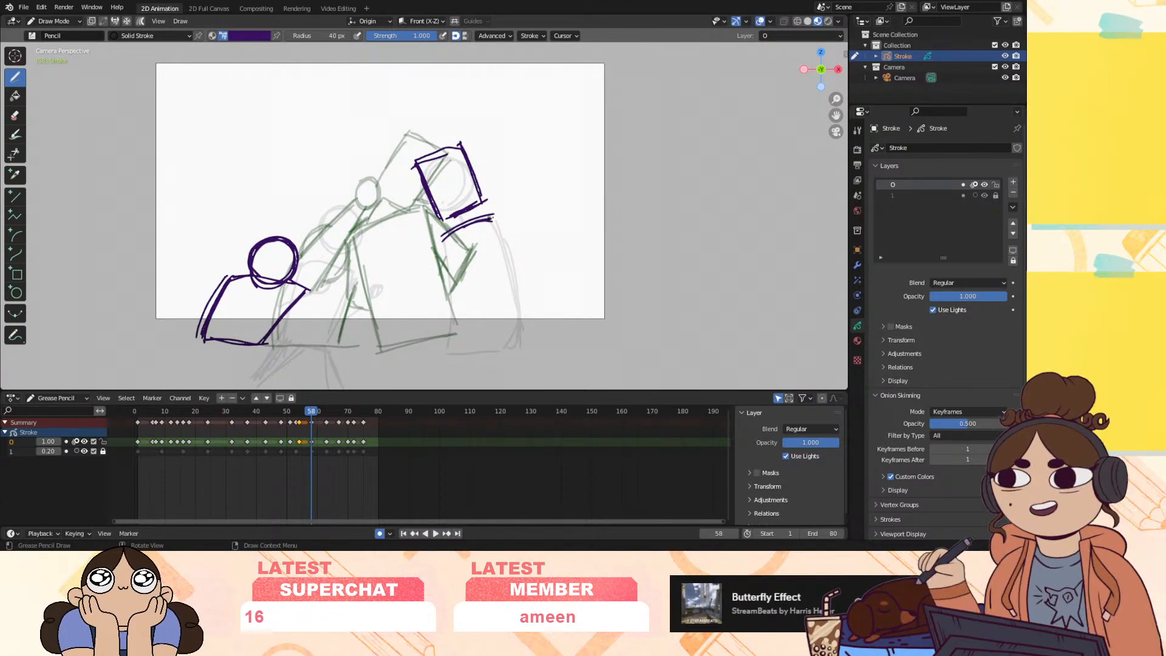
pyautogui.moveTo(493, 217); pyautogui.dragTo(526, 331)
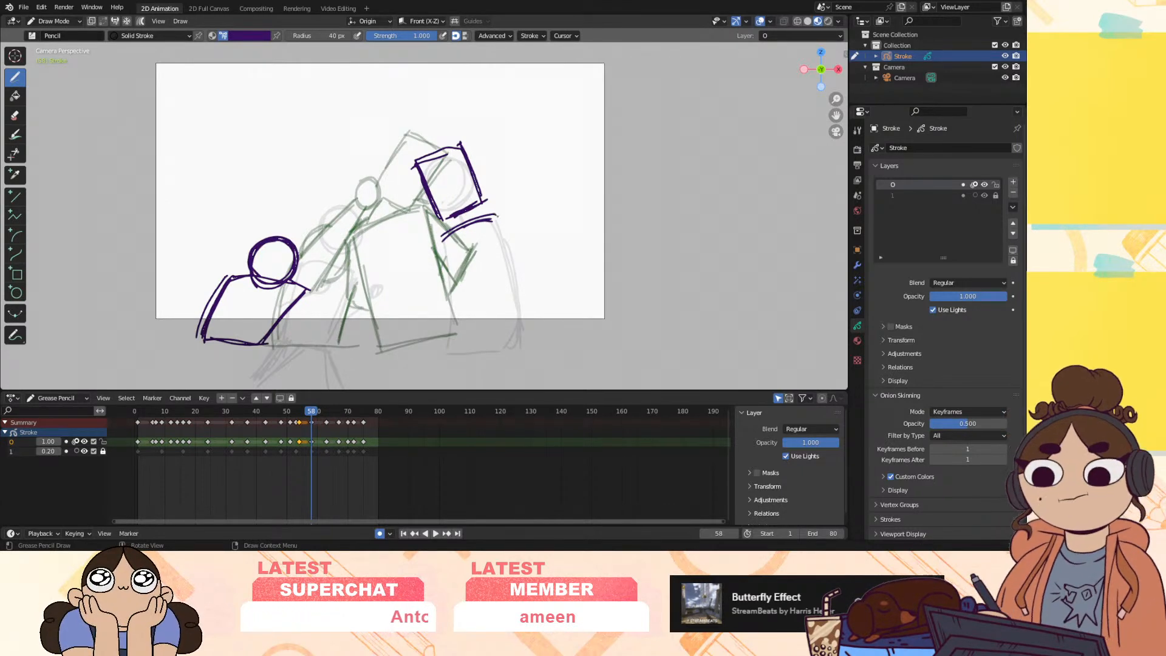
pyautogui.moveTo(435, 241)
pyautogui.mouseDown()
pyautogui.moveTo(455, 343)
pyautogui.moveTo(534, 335)
pyautogui.mouseUp()
pyautogui.moveTo(434, 356); pyautogui.dragTo(518, 339)
pyautogui.moveTo(311, 414)
pyautogui.mouseDown()
pyautogui.moveTo(280, 425)
pyautogui.moveTo(279, 449)
pyautogui.moveTo(316, 450)
pyautogui.moveTo(278, 461)
pyautogui.mouseUp()
pyautogui.moveTo(297, 465)
pyautogui.mouseDown()
pyautogui.moveTo(246, 477)
pyautogui.moveTo(294, 478)
pyautogui.mouseUp()
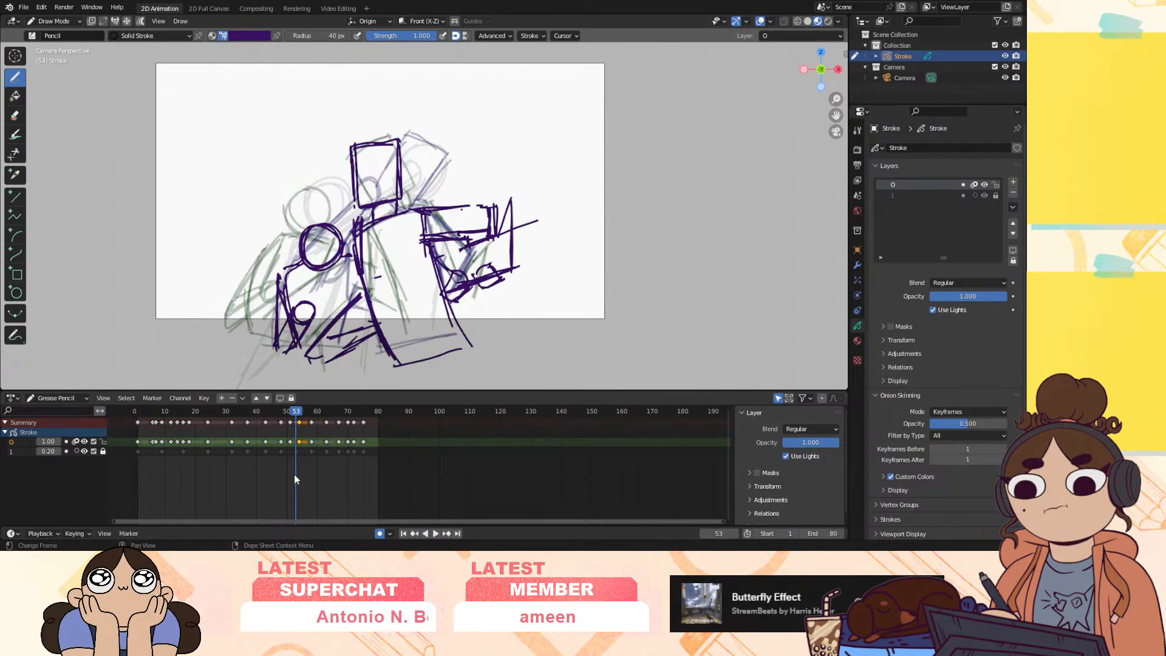
# Undo the frame 58 strokes back to the round-headed figure's head circle and shoulder line
pyautogui.hotkey('ctrl', 'z')
pyautogui.hotkey('ctrl', 'z')
pyautogui.hotkey('ctrl', 'z')
pyautogui.hotkey('ctrl', 'z')
pyautogui.hotkey('ctrl', 'z')
pyautogui.hotkey('ctrl', 'z')
pyautogui.hotkey('ctrl', 'z')
pyautogui.hotkey('ctrl', 'z')
pyautogui.hotkey('ctrl', 'z')
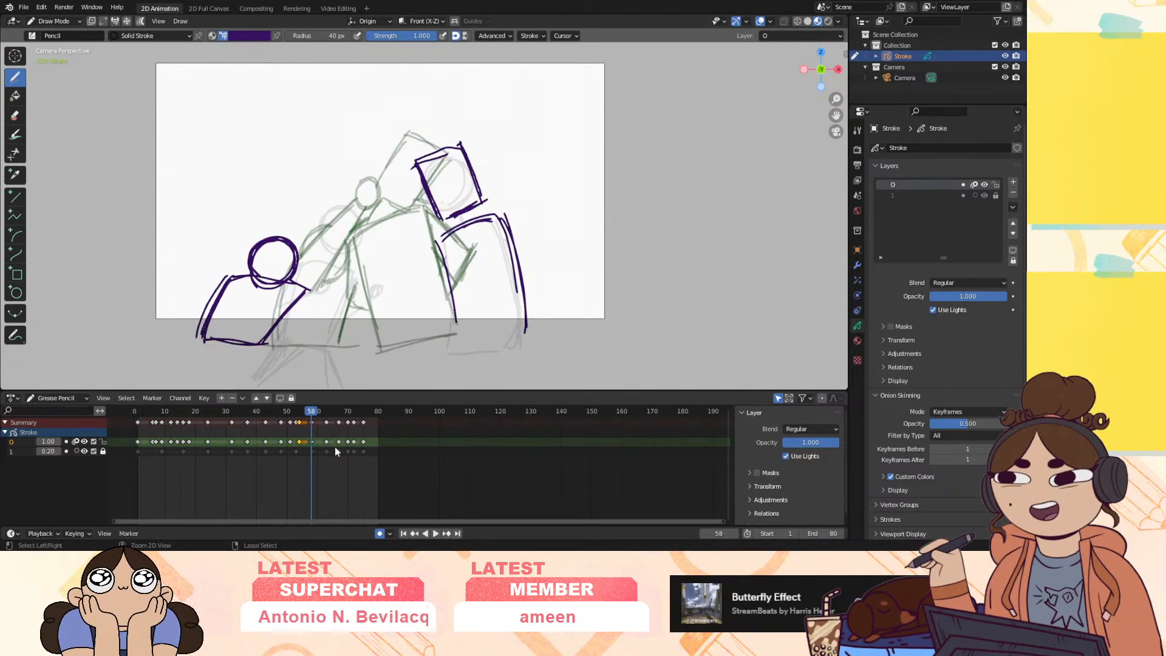
pyautogui.hotkey('ctrl', 'z')
pyautogui.hotkey('ctrl', 'z')
pyautogui.hotkey('ctrl', 'z')
pyautogui.hotkey('ctrl', 'z')
pyautogui.hotkey('ctrl', 'z')
pyautogui.hotkey('ctrl', 'z')
pyautogui.hotkey('ctrl', 'z')
pyautogui.hotkey('ctrl', 'z')
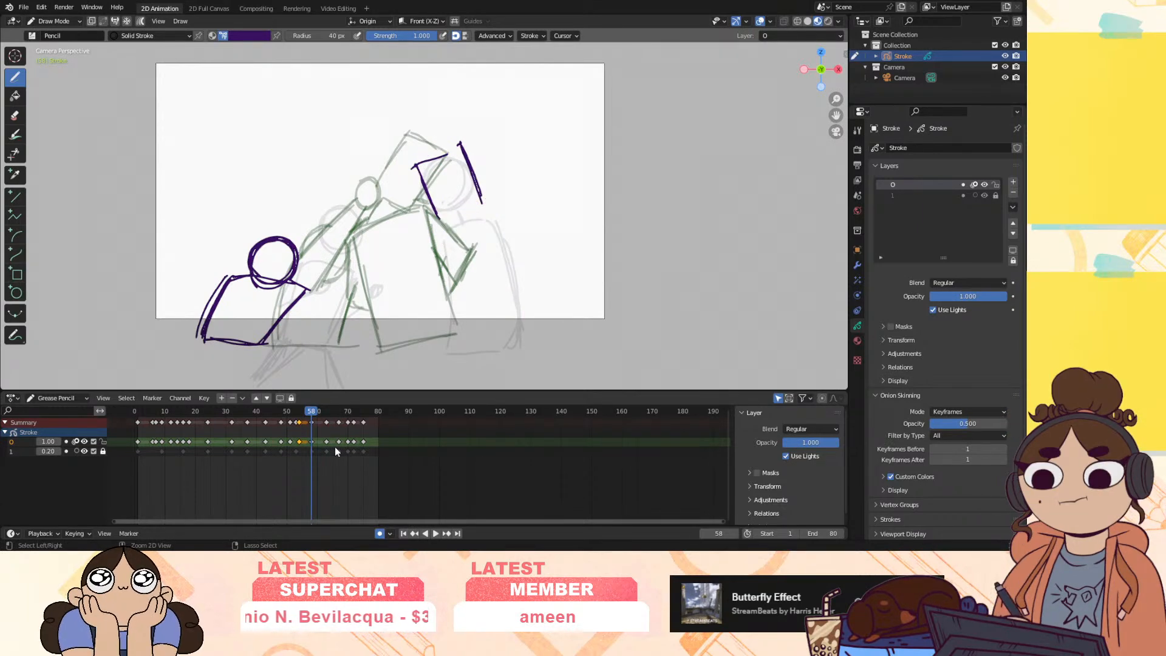
pyautogui.hotkey('ctrl', 'z')
pyautogui.hotkey('ctrl', 'z')
pyautogui.hotkey('ctrl', 'z')
pyautogui.hotkey('ctrl', 'z')
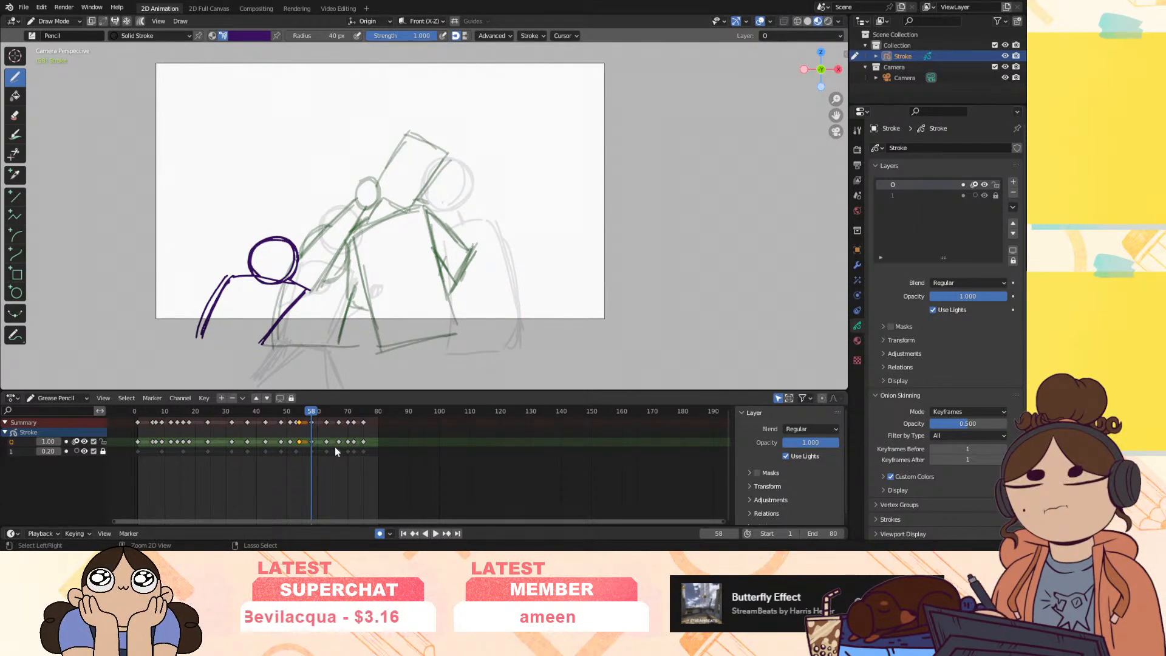
pyautogui.hotkey('ctrl', 'z')
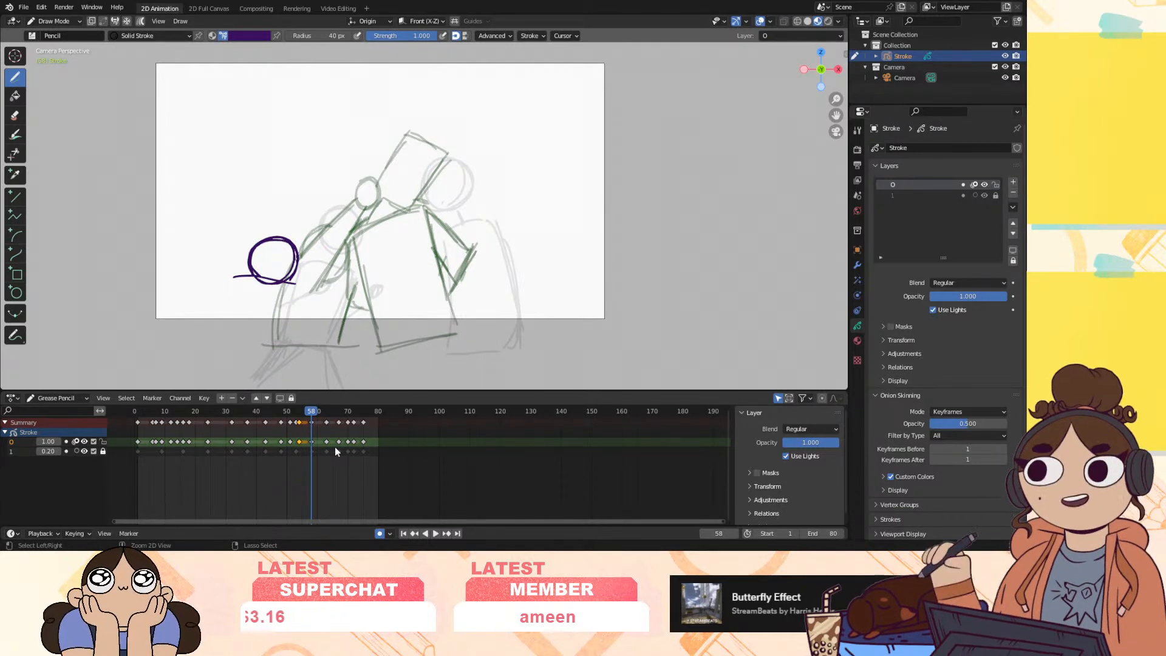
# Try to scale the timing of the selected keyframes about frame 58
pyautogui.moveTo(308, 415); pyautogui.dragTo(296, 433)
pyautogui.hotkey('ctrl', 'z')
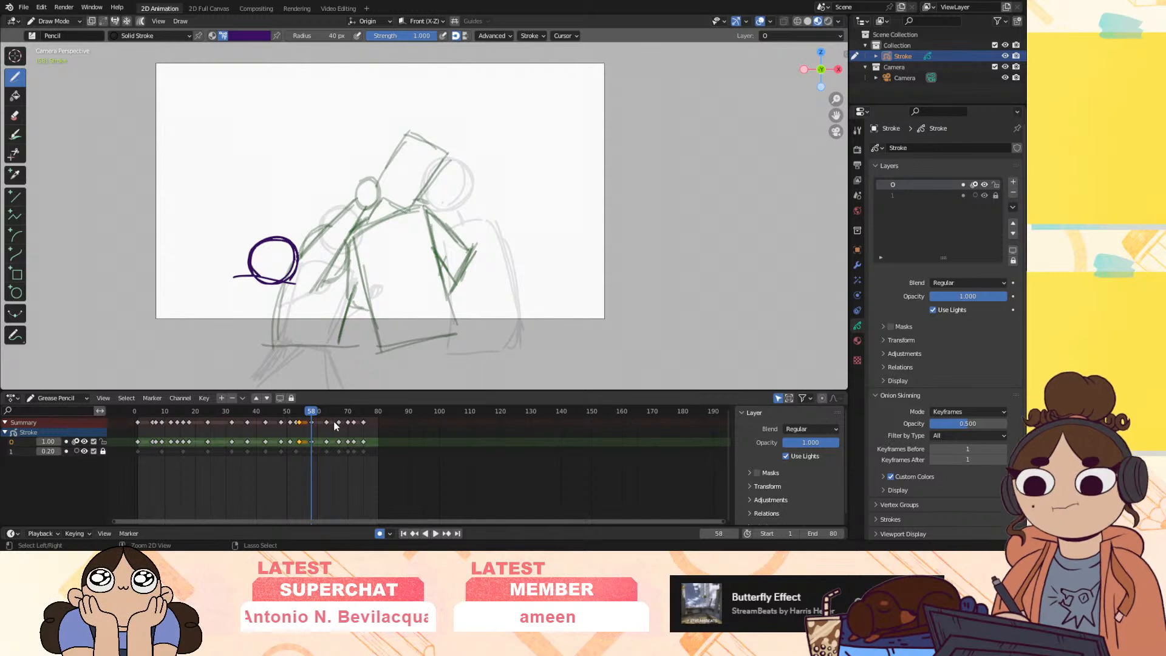
pyautogui.press('s')
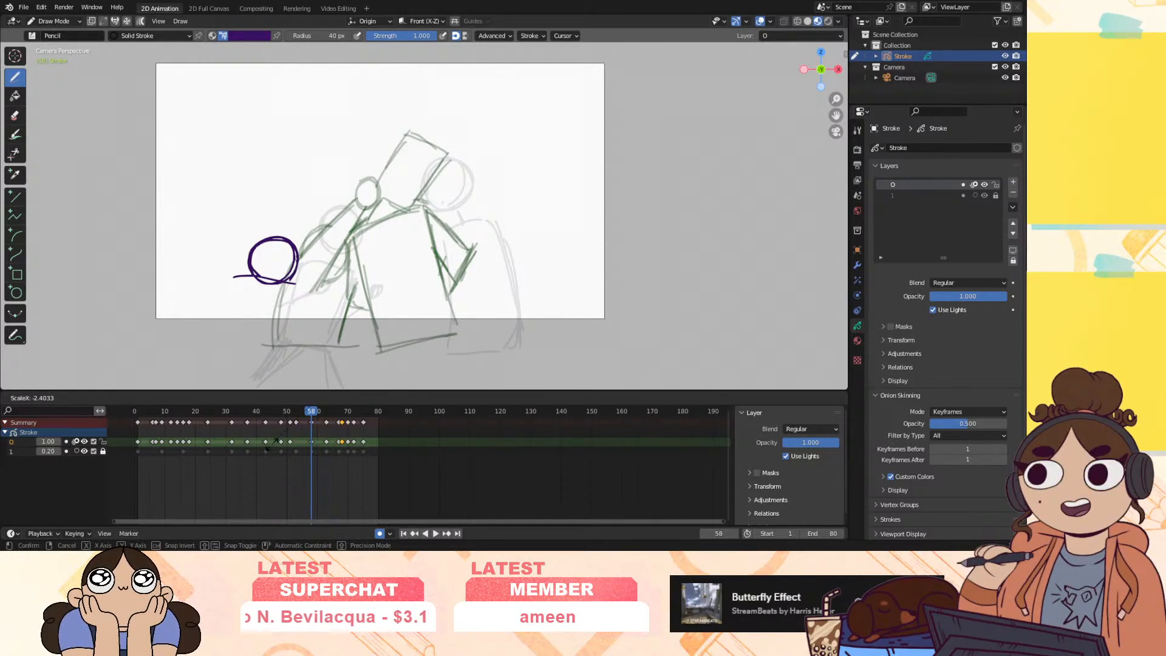
pyautogui.press('Escape')
pyautogui.click(24, 7)
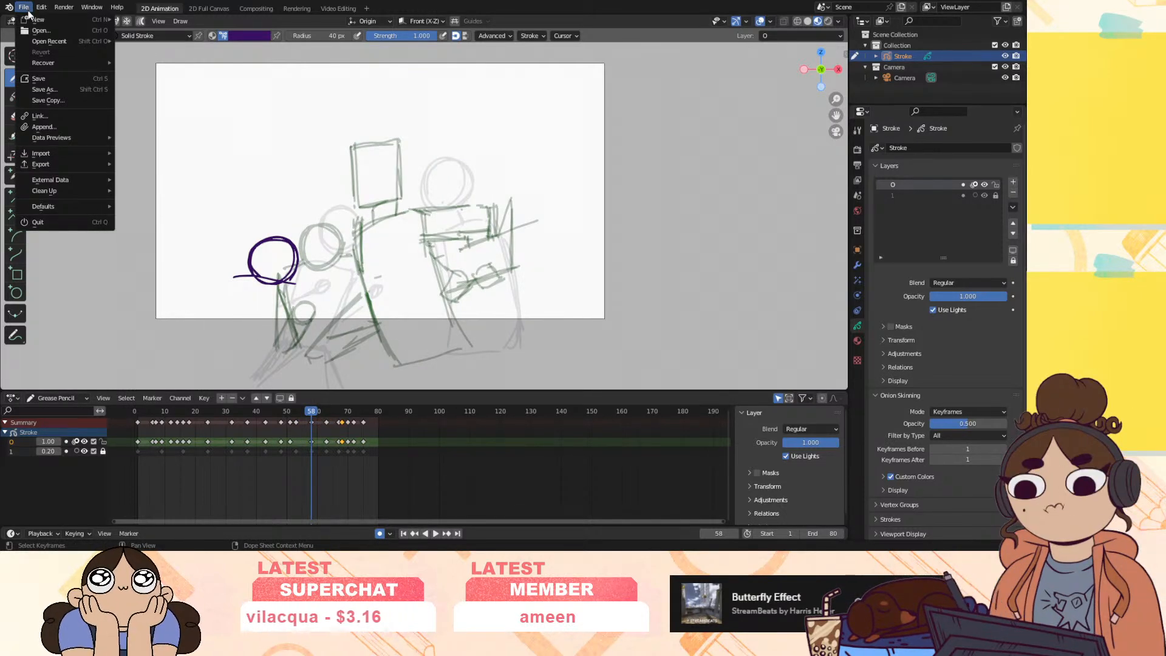
pyautogui.moveTo(42, 7)
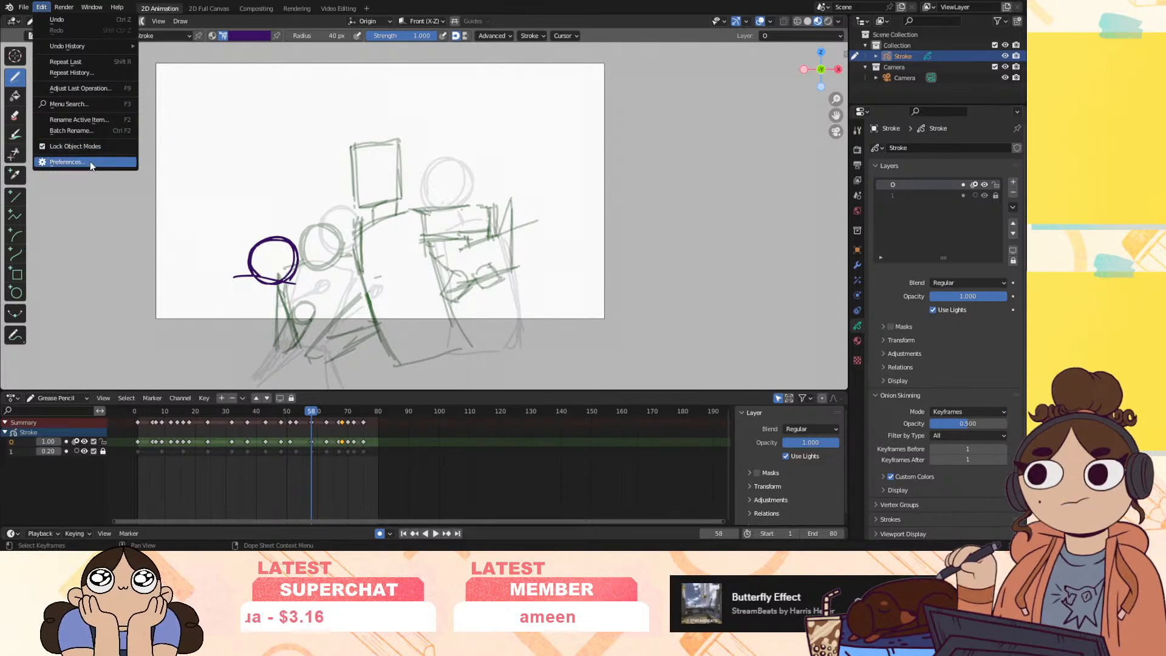
pyautogui.press('Escape')
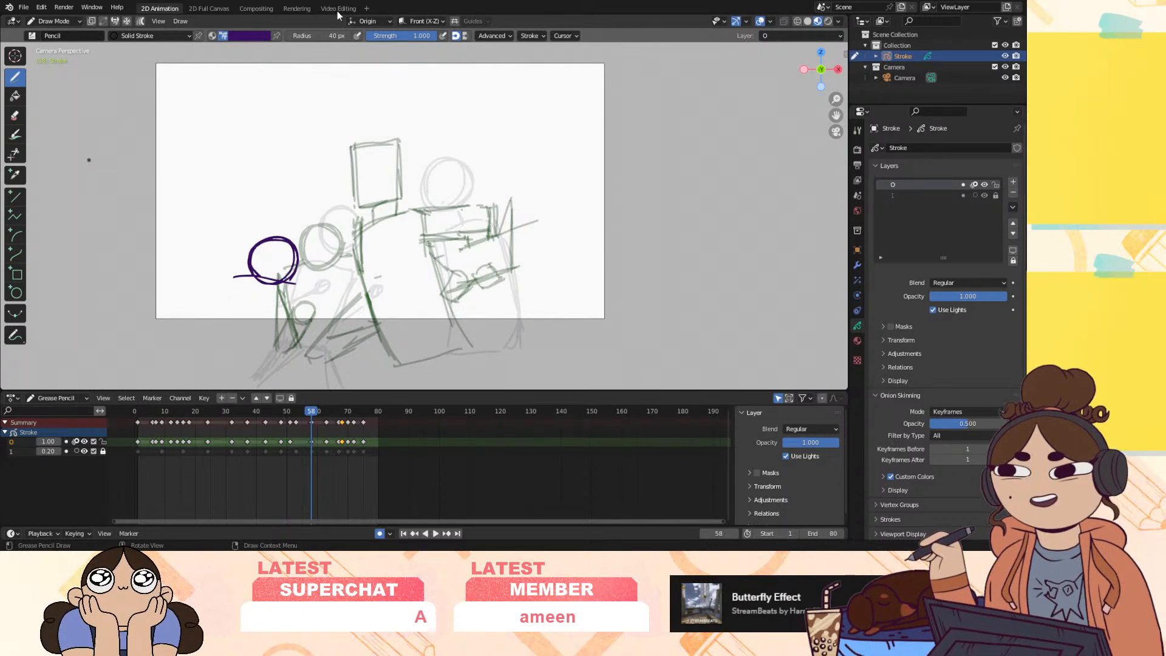
# Check the motion around frame 51 and move that pose's keyframe to frame 53
pyautogui.click(307, 414)
pyautogui.moveTo(309, 419); pyautogui.dragTo(296, 422)
pyautogui.click(290, 415)
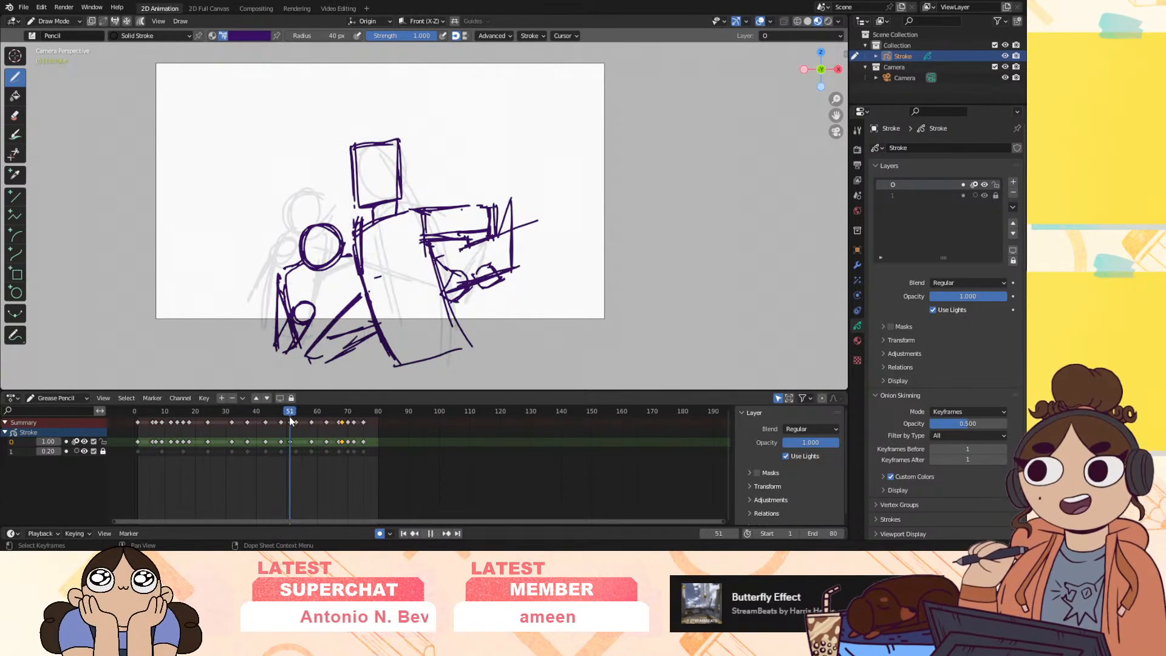
pyautogui.moveTo(291, 442)
pyautogui.mouseDown()
pyautogui.moveTo(288, 417)
pyautogui.moveTo(312, 420)
pyautogui.moveTo(267, 446)
pyautogui.moveTo(312, 447)
pyautogui.mouseUp()
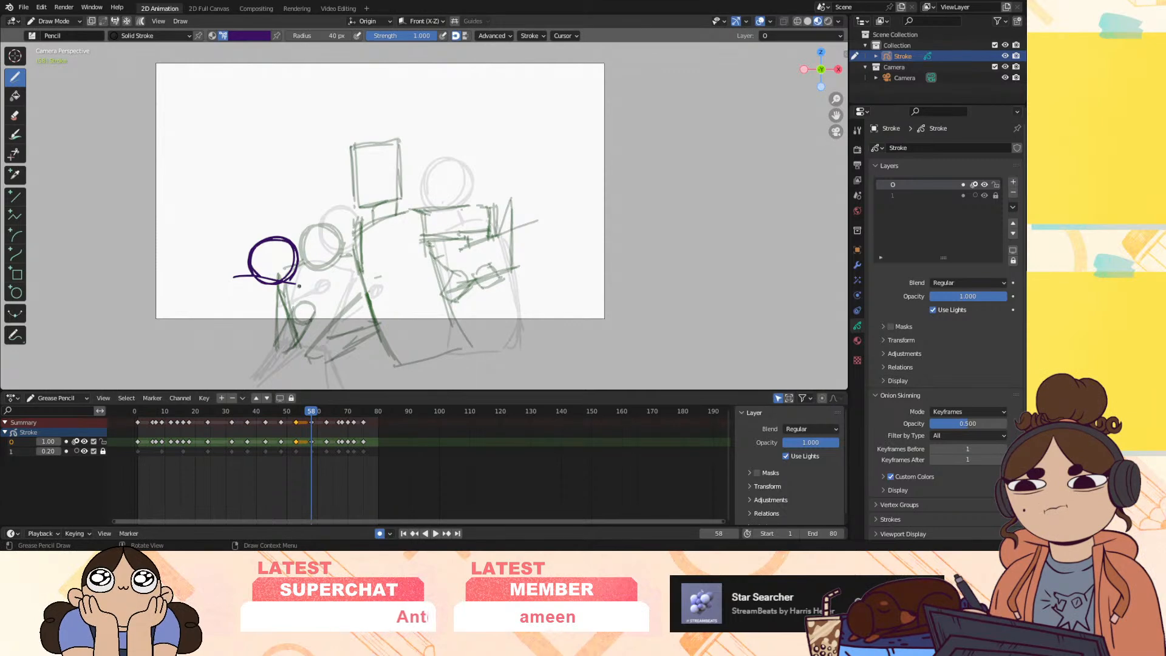
# Draw the round-headed figure's slanted torso sides and base line beneath its head at frame 58
pyautogui.moveTo(233, 277); pyautogui.dragTo(204, 334)
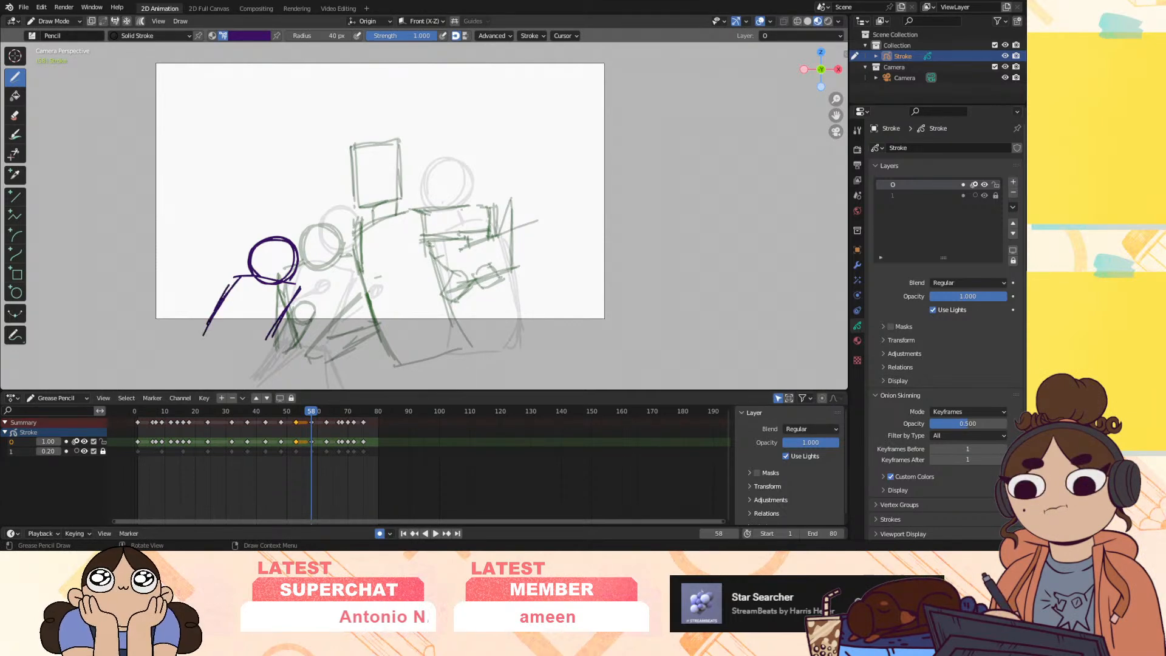
pyautogui.moveTo(299, 287); pyautogui.dragTo(275, 332)
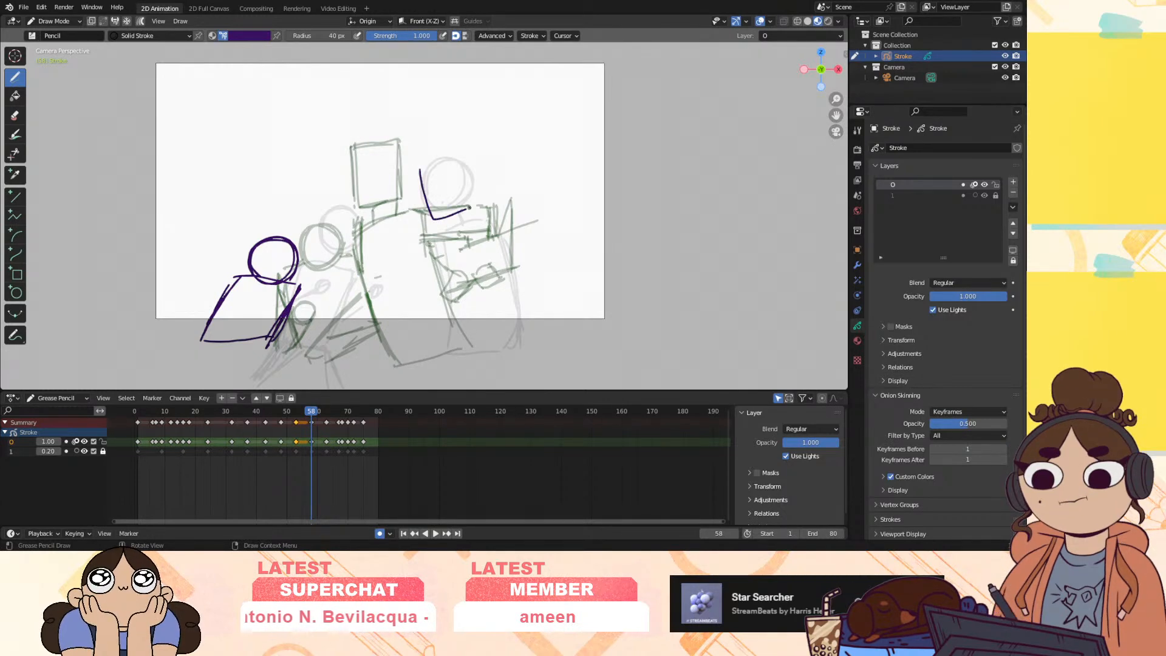
# Draw the square-headed figure's tilted head, neck, shoulder line and two long torso sides at frame 58
pyautogui.moveTo(464, 209); pyautogui.dragTo(472, 204)
pyautogui.moveTo(463, 156)
pyautogui.mouseDown()
pyautogui.moveTo(427, 193)
pyautogui.moveTo(467, 222)
pyautogui.moveTo(450, 229)
pyautogui.mouseUp()
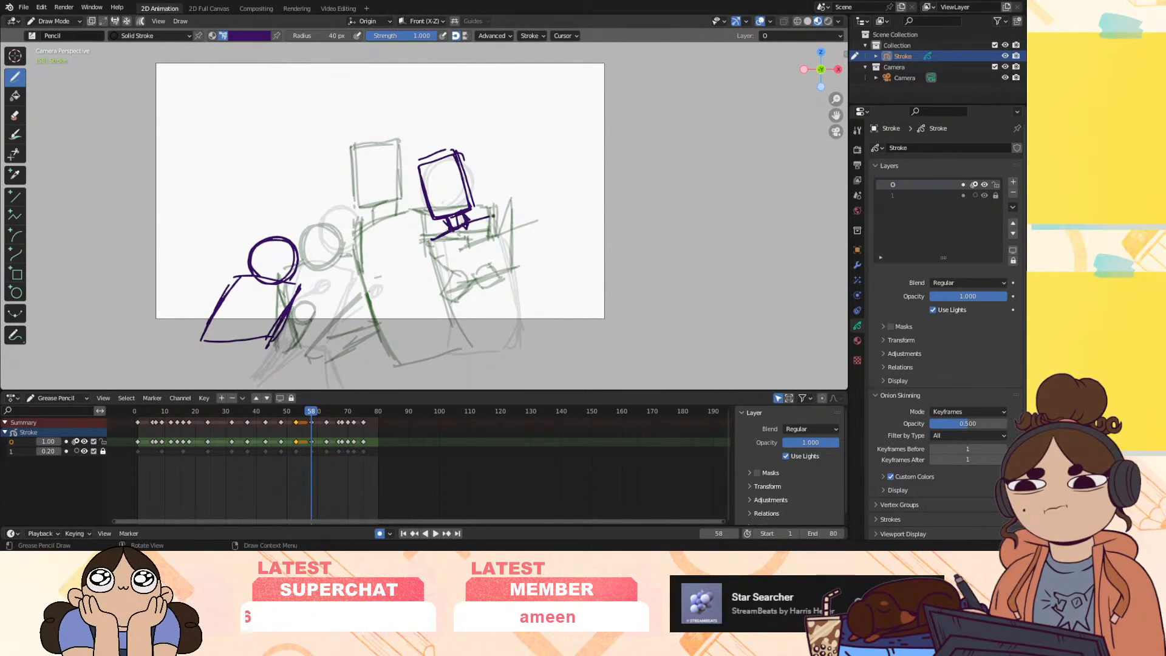
pyautogui.moveTo(495, 222); pyautogui.dragTo(523, 343)
pyautogui.moveTo(433, 248); pyautogui.dragTo(465, 362)
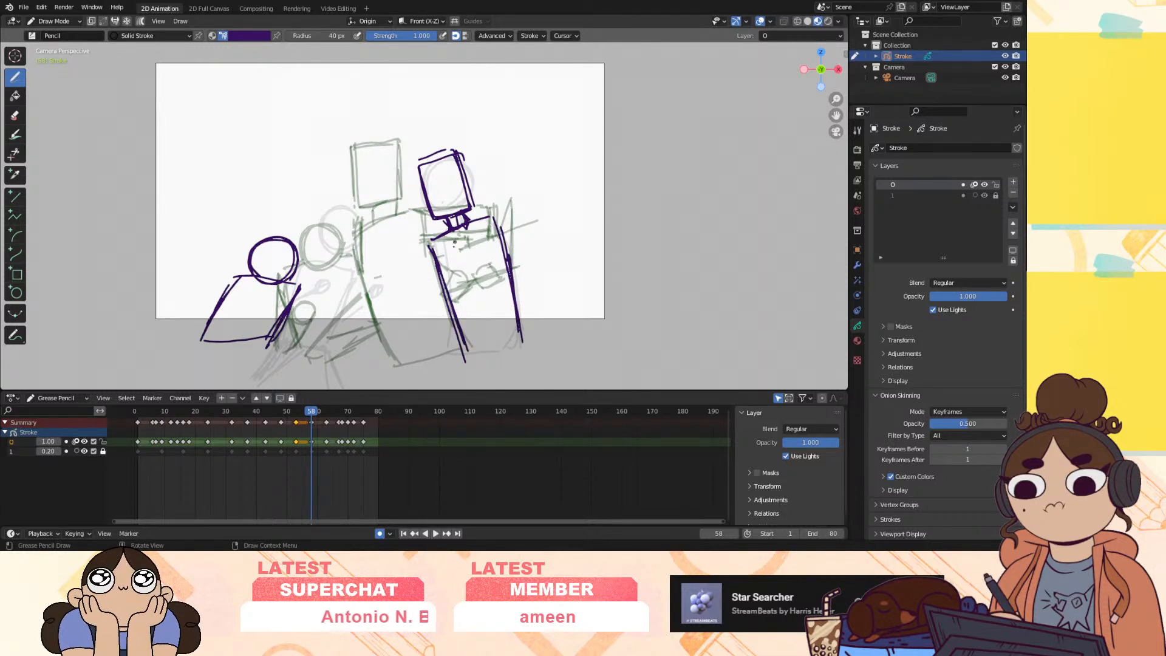
# Draw the square-headed figure's arms along both torso sides and a small boxy hand shape at frame 58
pyautogui.moveTo(426, 246); pyautogui.dragTo(430, 302)
pyautogui.moveTo(441, 248); pyautogui.dragTo(456, 311)
pyautogui.moveTo(493, 215); pyautogui.dragTo(528, 290)
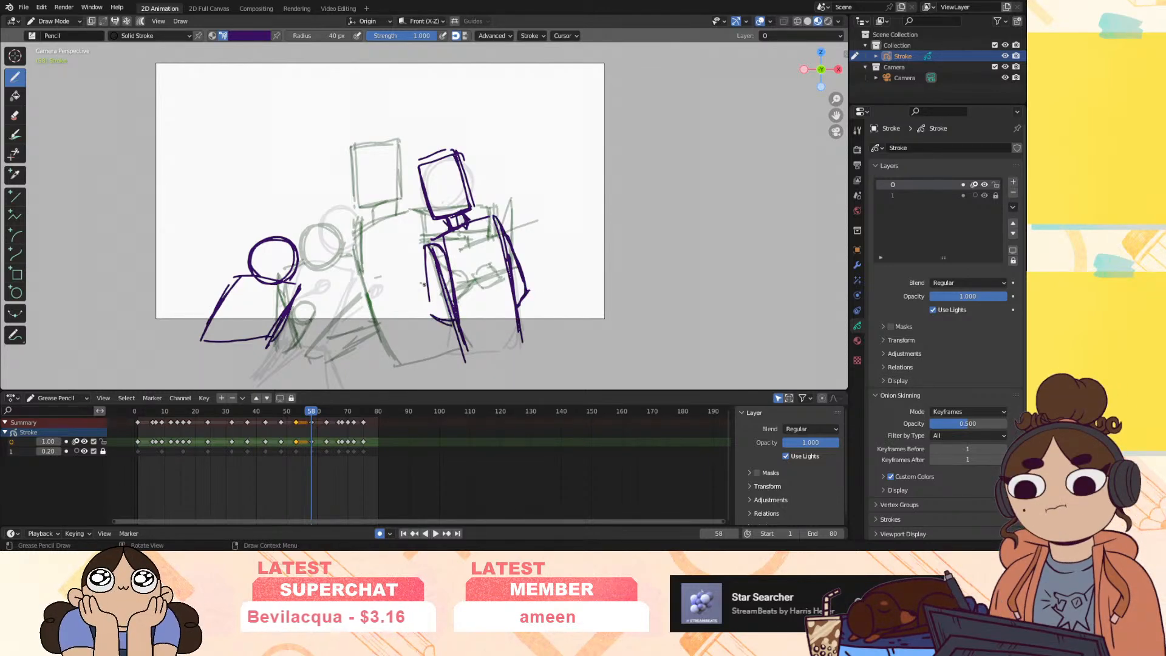
pyautogui.moveTo(403, 261); pyautogui.dragTo(424, 255)
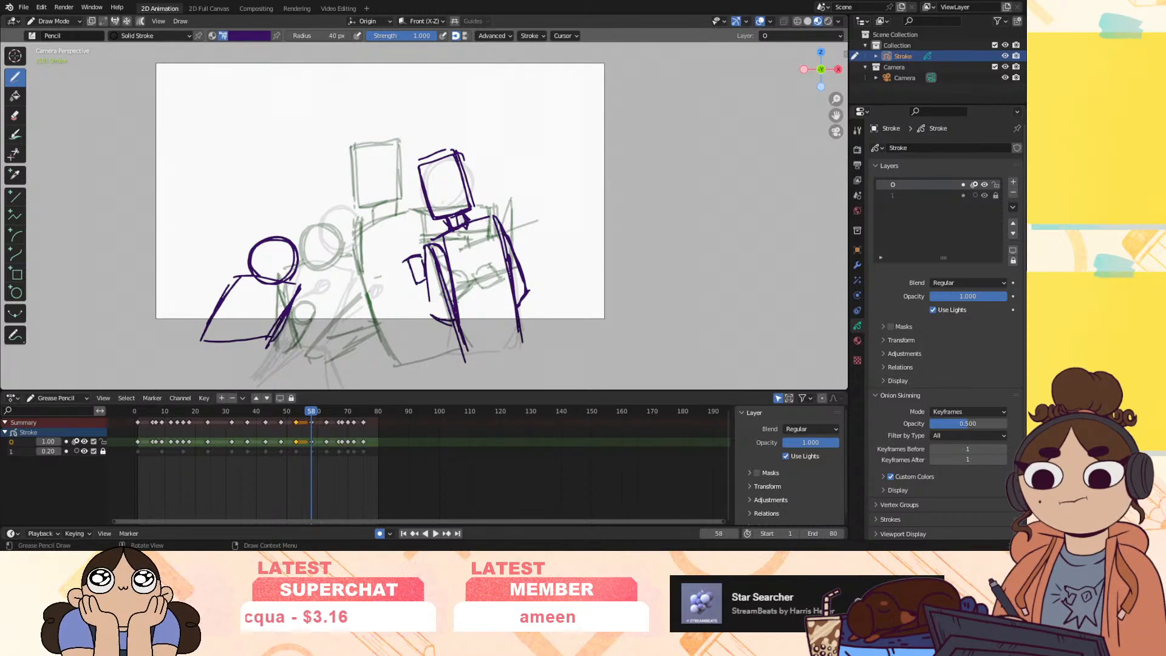
pyautogui.moveTo(428, 315); pyautogui.dragTo(432, 323)
# Scrub and play back the animation around frames 54 to 56 to check the transition into frame 58
pyautogui.moveTo(311, 414)
pyautogui.mouseDown()
pyautogui.moveTo(290, 421)
pyautogui.moveTo(321, 429)
pyautogui.moveTo(272, 444)
pyautogui.moveTo(317, 444)
pyautogui.moveTo(289, 447)
pyautogui.moveTo(297, 453)
pyautogui.moveTo(283, 457)
pyautogui.moveTo(295, 460)
pyautogui.moveTo(282, 461)
pyautogui.moveTo(298, 465)
pyautogui.mouseUp()
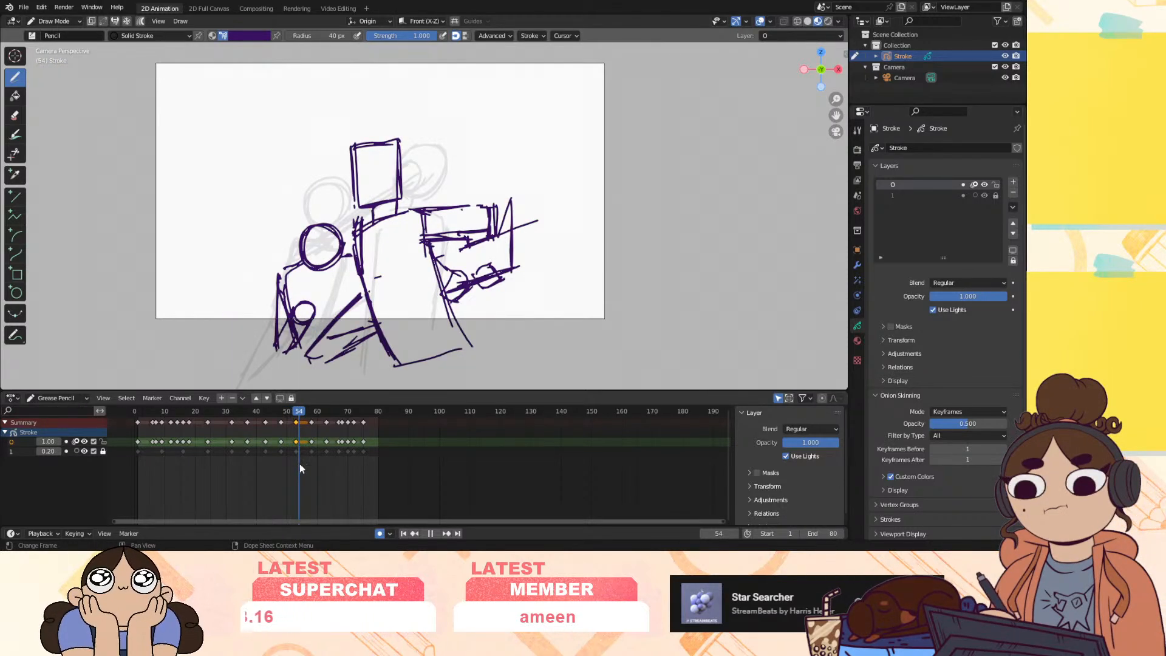
pyautogui.moveTo(300, 464)
pyautogui.mouseDown()
pyautogui.moveTo(140, 461)
pyautogui.moveTo(248, 477)
pyautogui.moveTo(308, 468)
pyautogui.mouseUp()
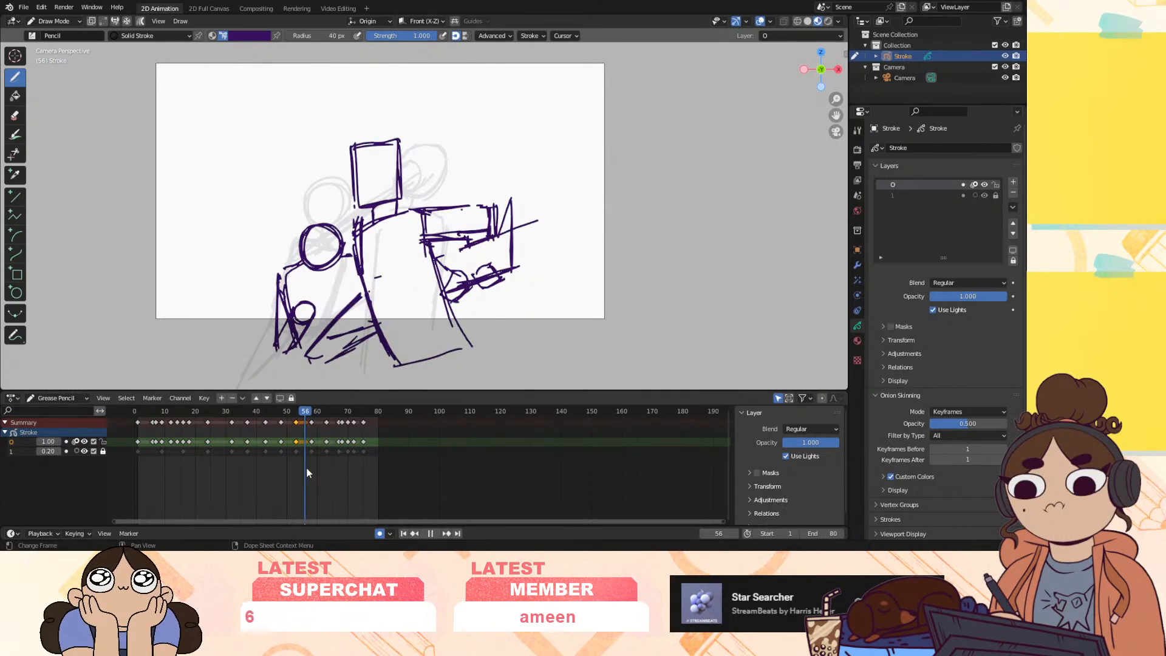
pyautogui.press('space')
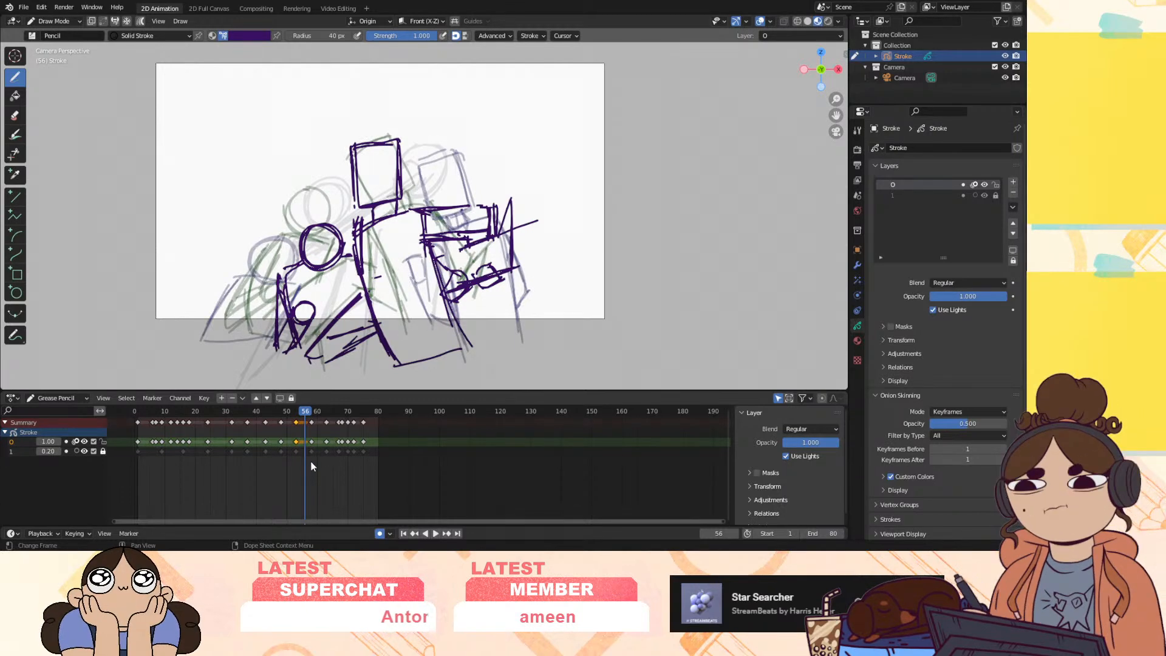
# Move the held pose's keyframe to frame 51 and insert a blank keyframe at frame 53
pyautogui.moveTo(294, 443); pyautogui.dragTo(289, 445)
pyautogui.click(296, 411)
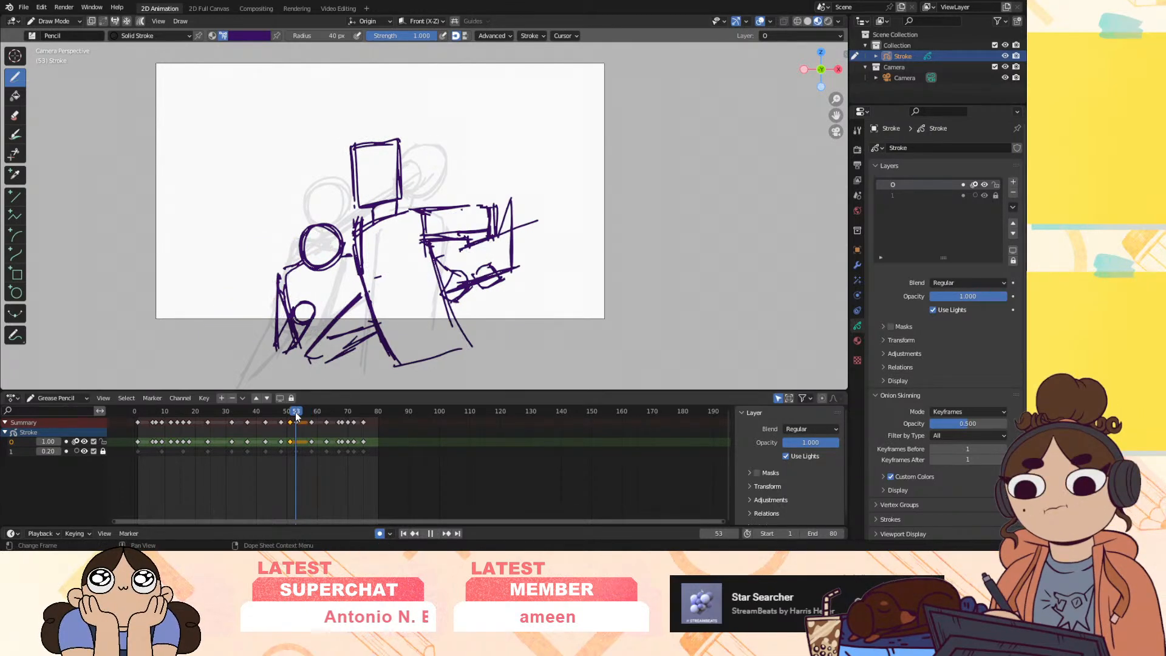
pyautogui.press('i')
pyautogui.click(297, 444)
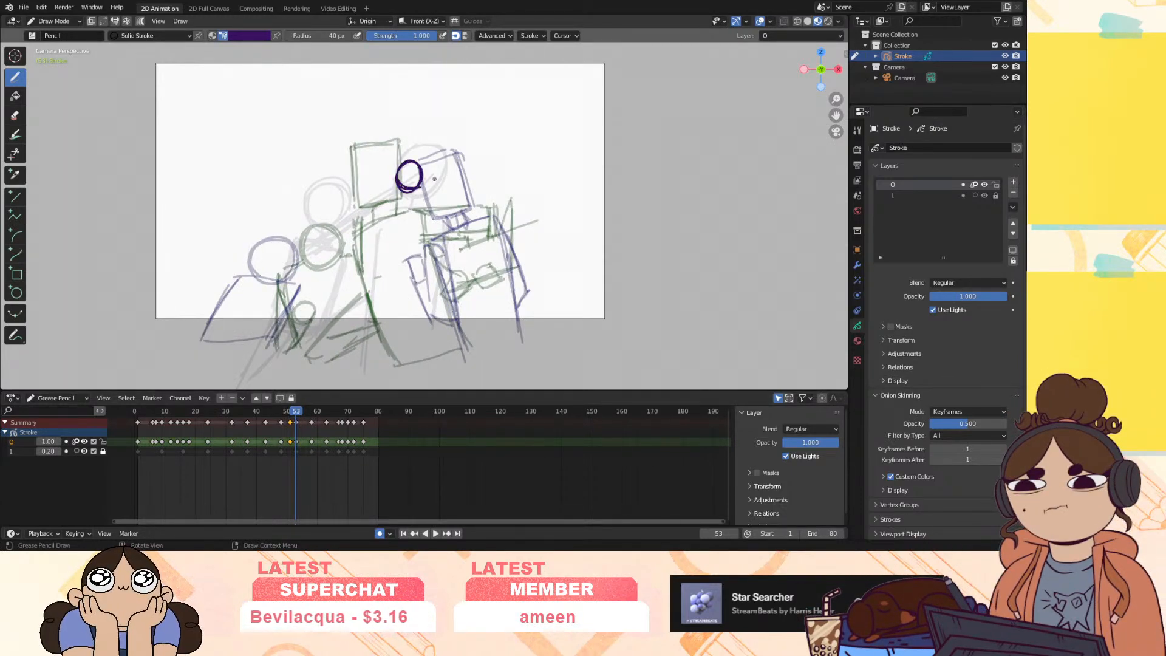
# Draw the round-headed figure's fist circle, straight raised arm, head circle and torso sides at frame 53
pyautogui.moveTo(405, 176); pyautogui.dragTo(289, 254)
pyautogui.moveTo(373, 213); pyautogui.dragTo(304, 271)
pyautogui.moveTo(338, 179); pyautogui.dragTo(328, 227)
pyautogui.moveTo(336, 185)
pyautogui.mouseDown()
pyautogui.moveTo(326, 230)
pyautogui.moveTo(345, 207)
pyautogui.mouseUp()
pyautogui.moveTo(343, 186)
pyautogui.mouseDown()
pyautogui.moveTo(362, 321)
pyautogui.moveTo(329, 337)
pyautogui.mouseUp()
pyautogui.moveTo(307, 268)
pyautogui.keyDown('ctrl'); pyautogui.mouseDown()
pyautogui.moveTo(297, 278)
pyautogui.moveTo(320, 293)
pyautogui.moveTo(328, 335)
pyautogui.mouseUp(); pyautogui.keyUp('ctrl')
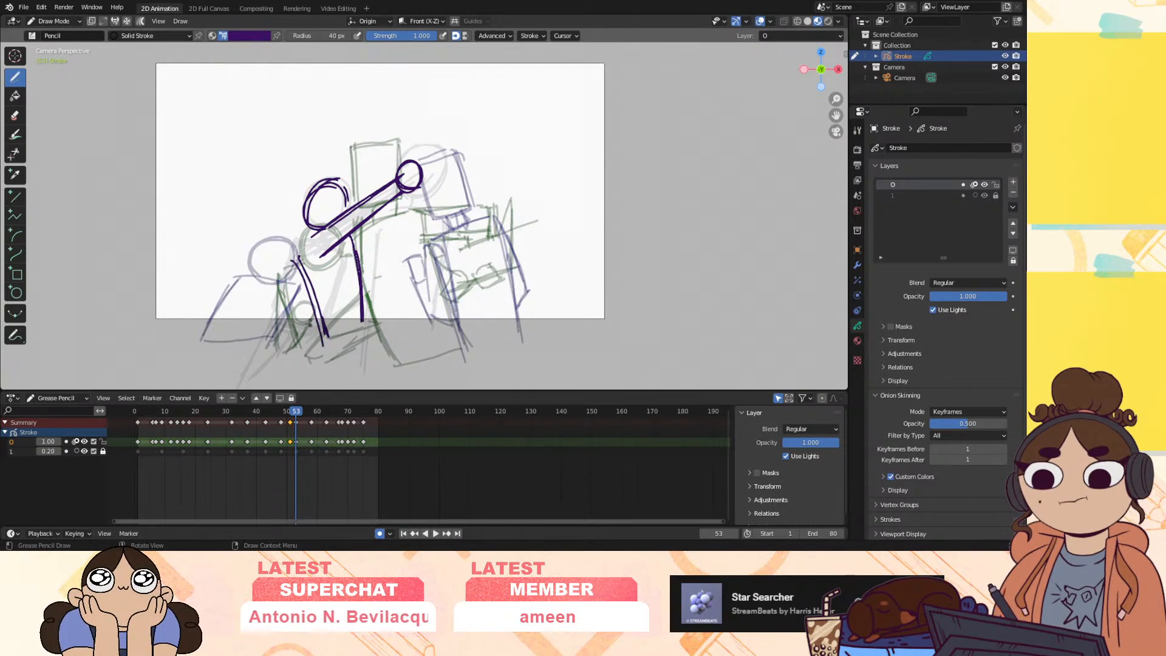
# Draw the round-headed figure's shoulder line, reinforce its torso sides at frame 53, and hide the onion skins to check the pose
pyautogui.moveTo(286, 260); pyautogui.dragTo(311, 242)
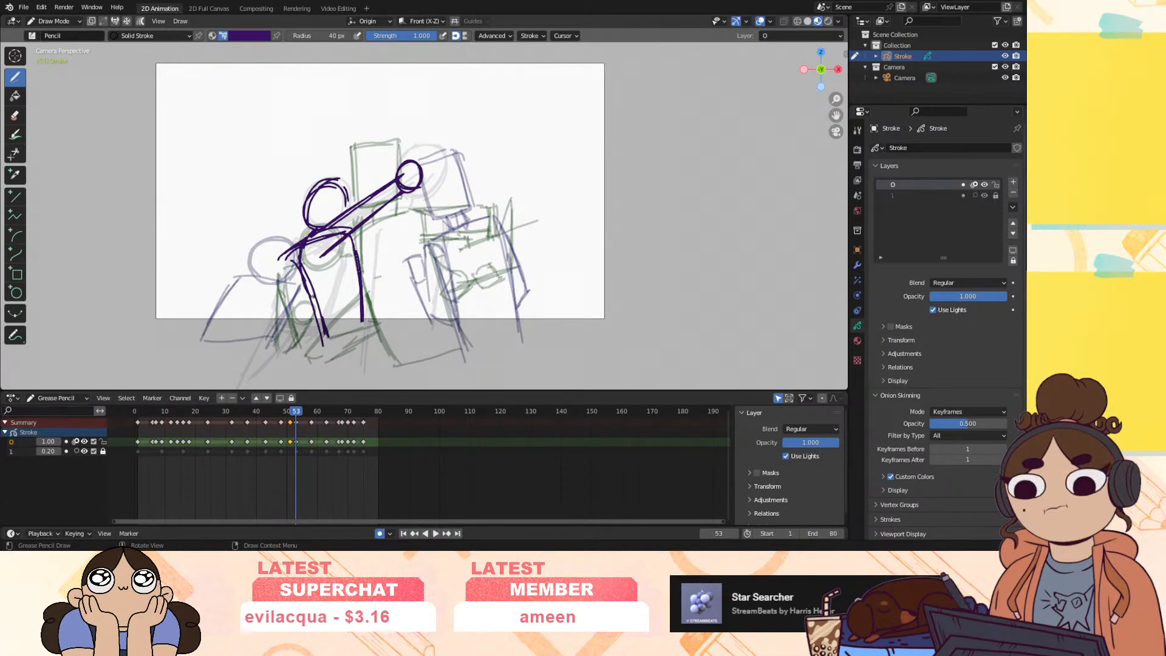
pyautogui.moveTo(356, 251); pyautogui.dragTo(371, 324)
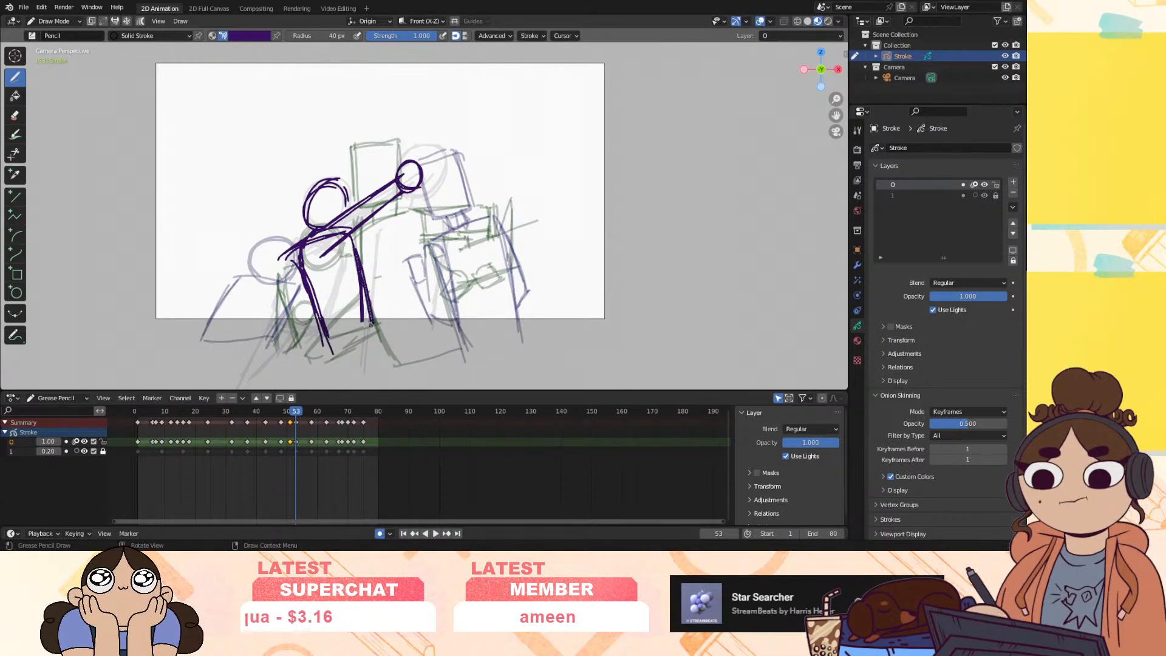
pyautogui.click(76, 441)
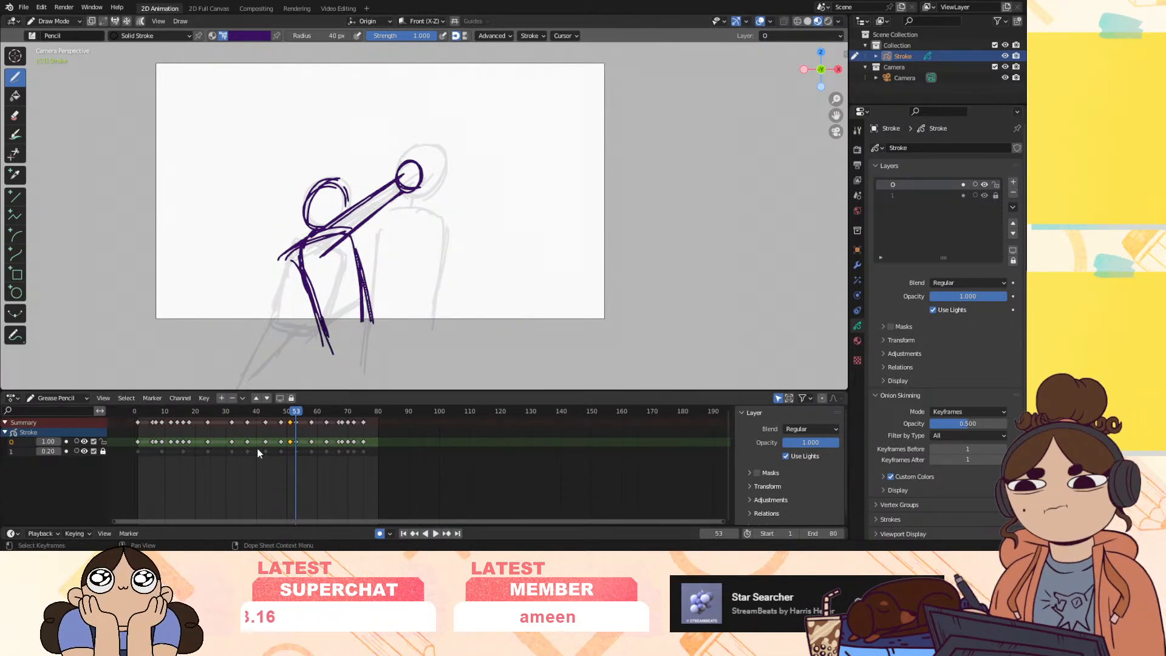
pyautogui.moveTo(295, 415)
pyautogui.mouseDown()
pyautogui.moveTo(277, 437)
pyautogui.moveTo(290, 436)
pyautogui.moveTo(285, 414)
pyautogui.moveTo(297, 415)
pyautogui.mouseUp()
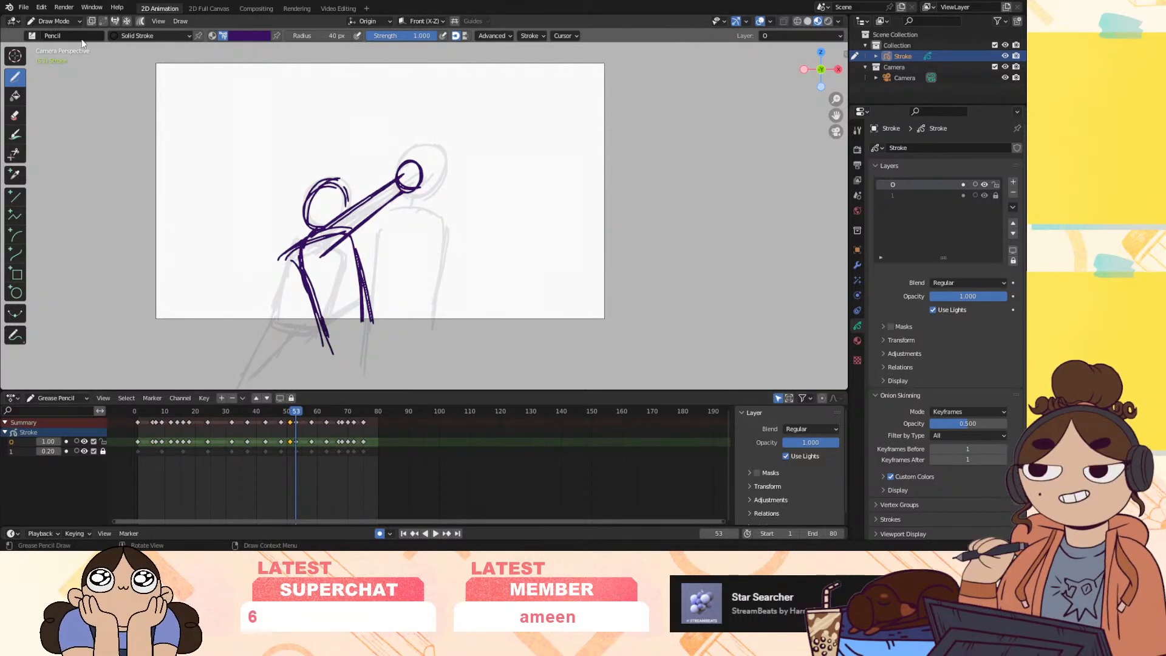
# Sculpt the frame 53 round-headed figure with the Push brush, shifting its head and shoulders down and forward, and return to Draw Mode
pyautogui.click(71, 22)
pyautogui.click(68, 57)
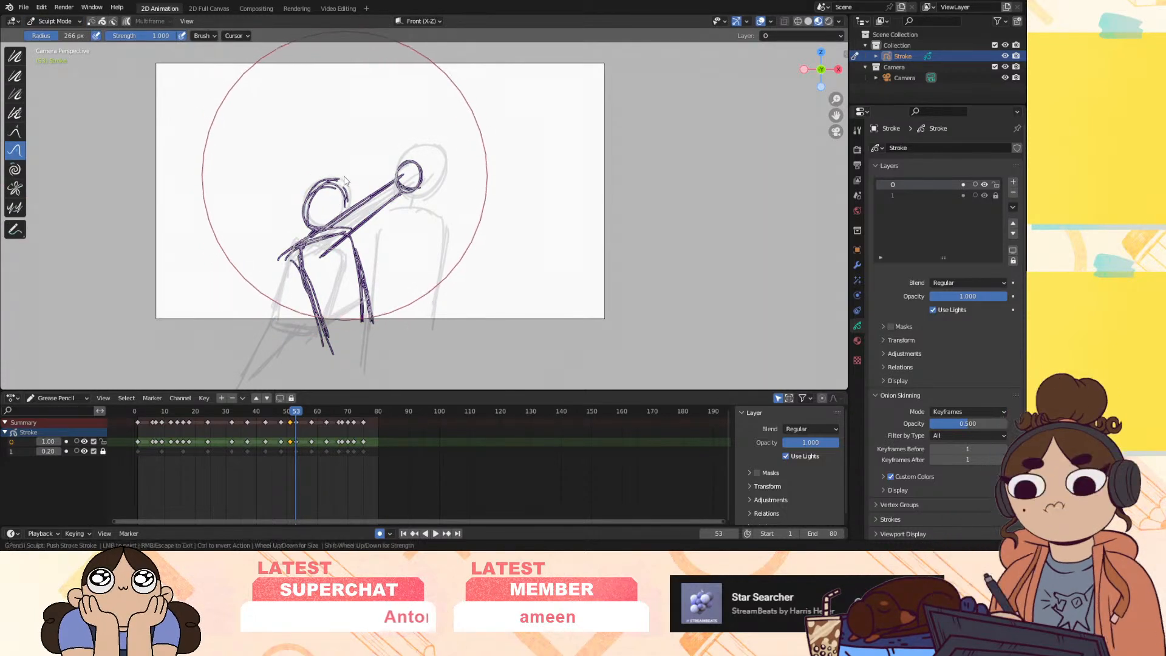
pyautogui.moveTo(317, 221); pyautogui.dragTo(327, 240)
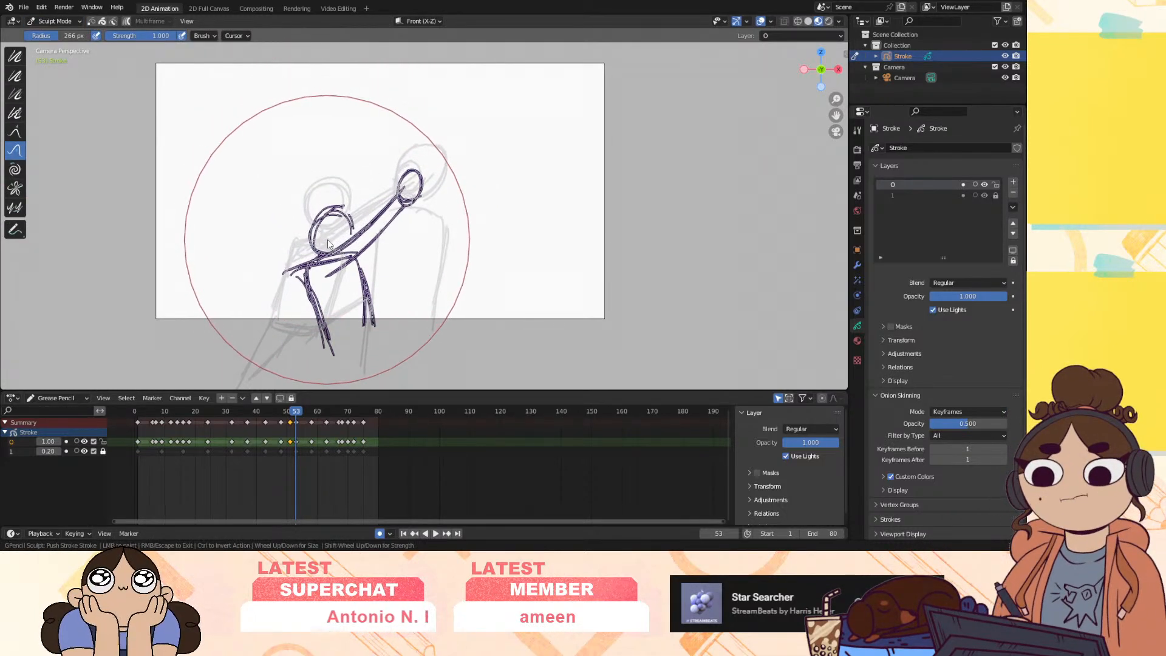
pyautogui.moveTo(330, 317); pyautogui.dragTo(372, 250)
pyautogui.click(55, 21)
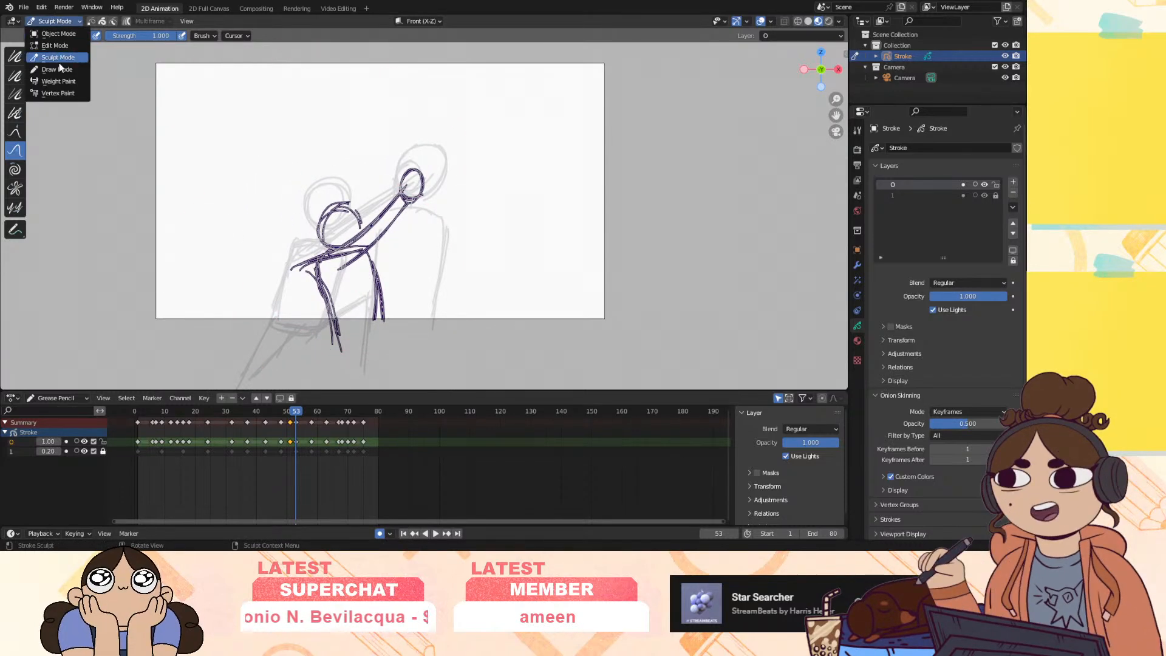
pyautogui.click(57, 55)
# Go over the round-headed figure's raised arm at frame 53, and erase the arm lines with part of the head and fist circles
pyautogui.moveTo(333, 245); pyautogui.dragTo(413, 177)
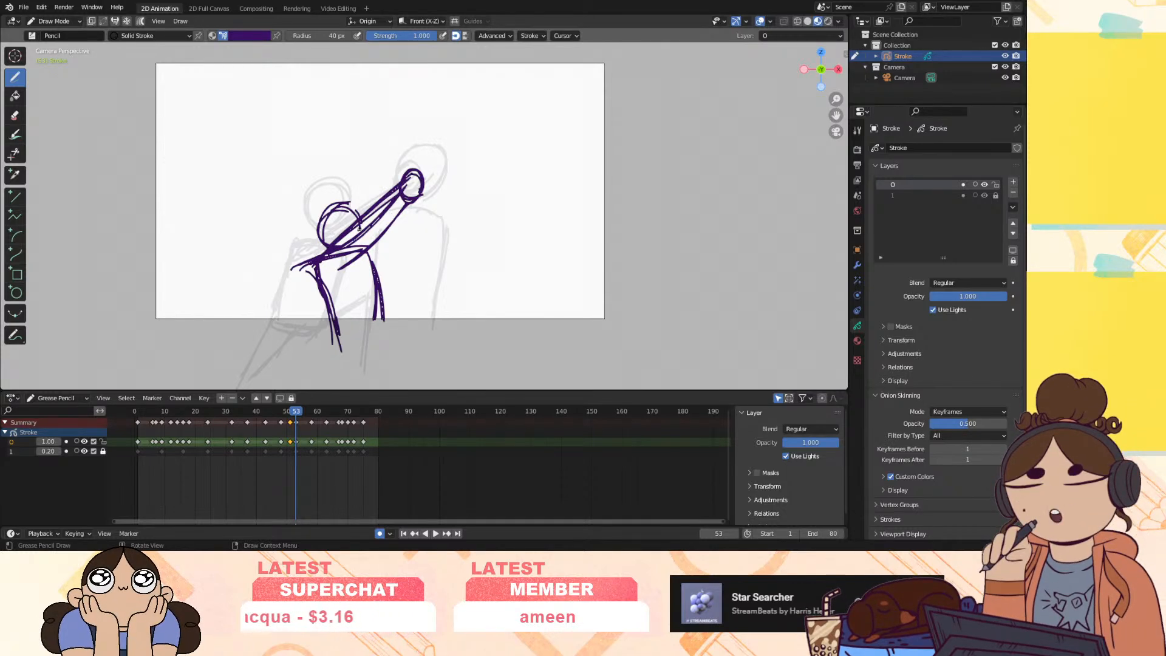
pyautogui.hotkey('ctrl', 'z')
pyautogui.hotkey('ctrl', 'z')
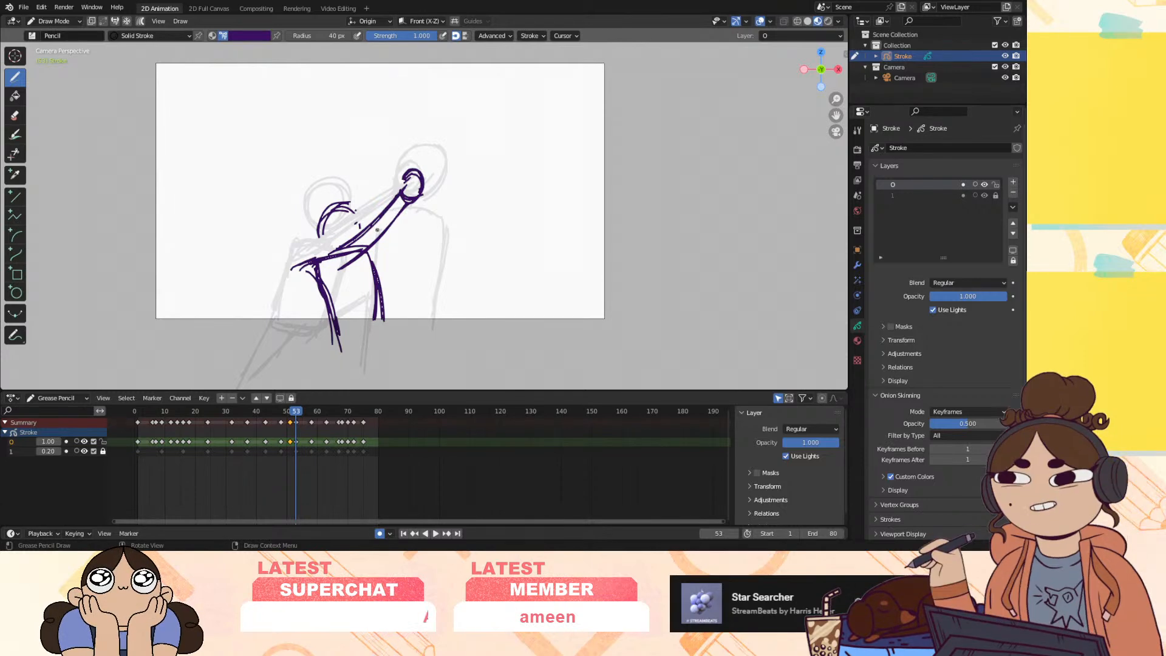
pyautogui.hotkey('ctrl', 'z')
pyautogui.hotkey('ctrl', 'z')
pyautogui.hotkey('ctrl', 'z')
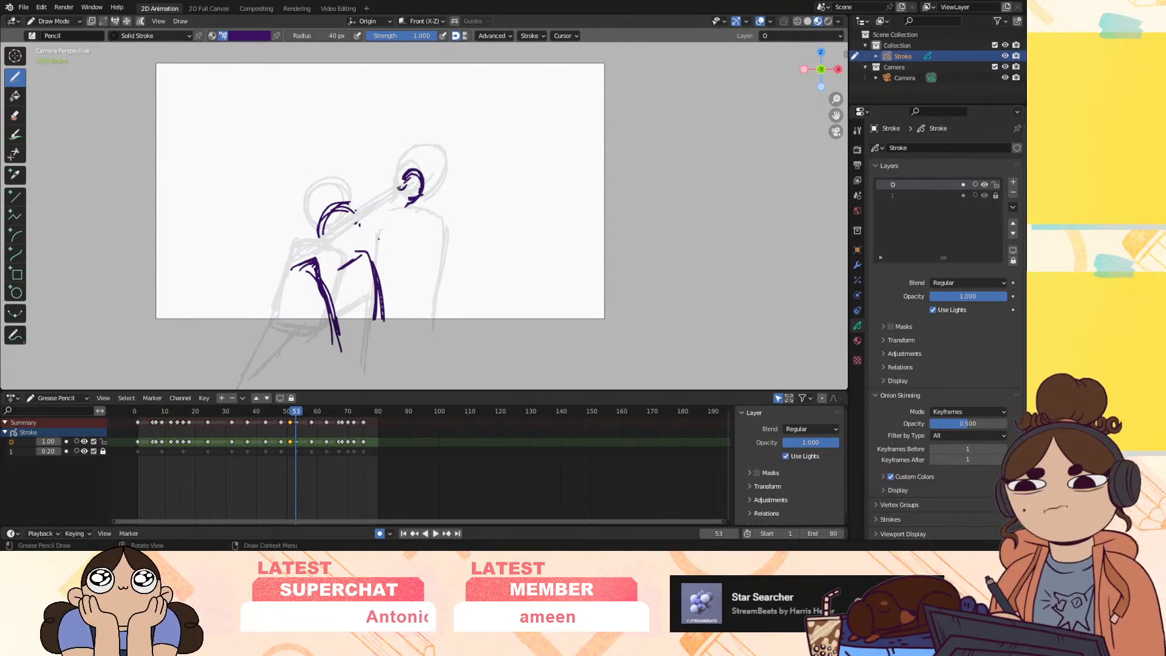
# Redraw the round-headed figure's bent arm, fist and head, clean up its shoulder, close the torso's lower edge, and show the onion skins
pyautogui.moveTo(416, 175)
pyautogui.mouseDown()
pyautogui.moveTo(405, 203)
pyautogui.moveTo(292, 268)
pyautogui.mouseUp()
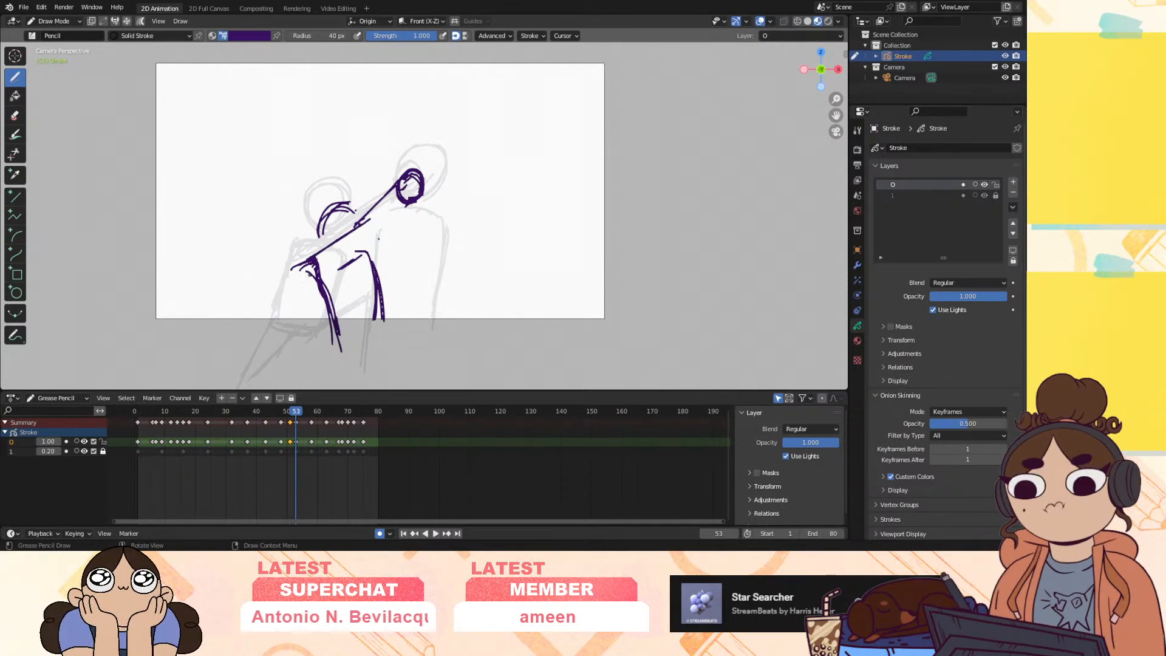
pyautogui.moveTo(403, 200); pyautogui.dragTo(370, 246)
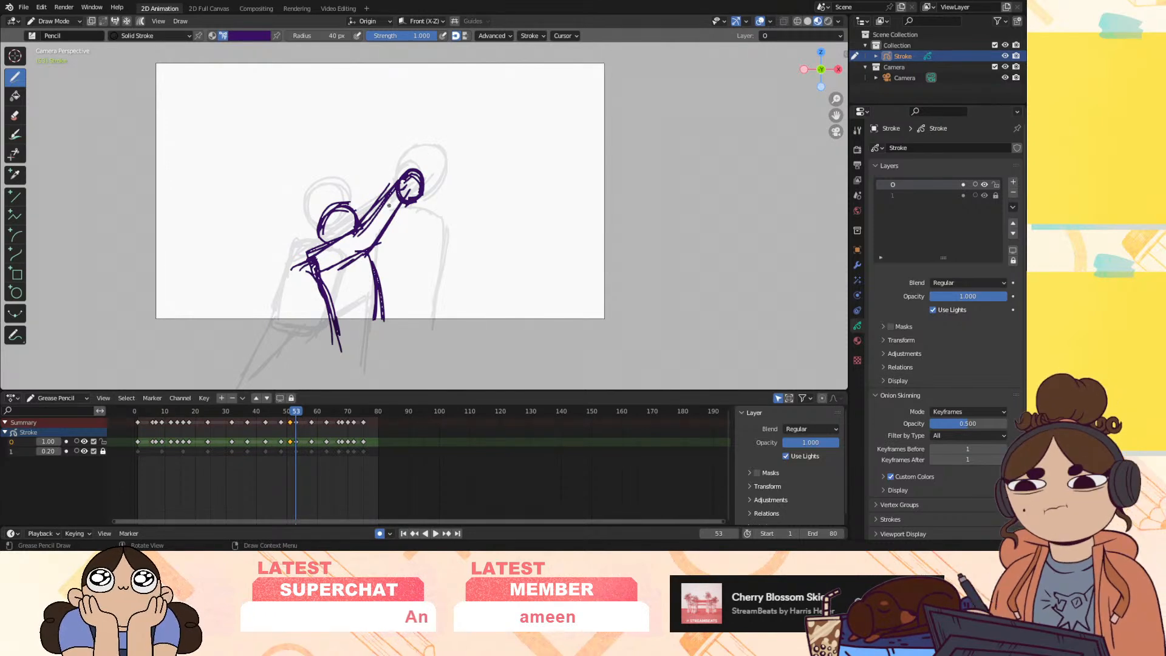
pyautogui.keyDown('ctrl'); pyautogui.moveTo(308, 244); pyautogui.dragTo(296, 271); pyautogui.keyUp('ctrl')
pyautogui.moveTo(331, 337); pyautogui.dragTo(372, 327)
pyautogui.moveTo(294, 414); pyautogui.dragTo(296, 416)
pyautogui.click(76, 441)
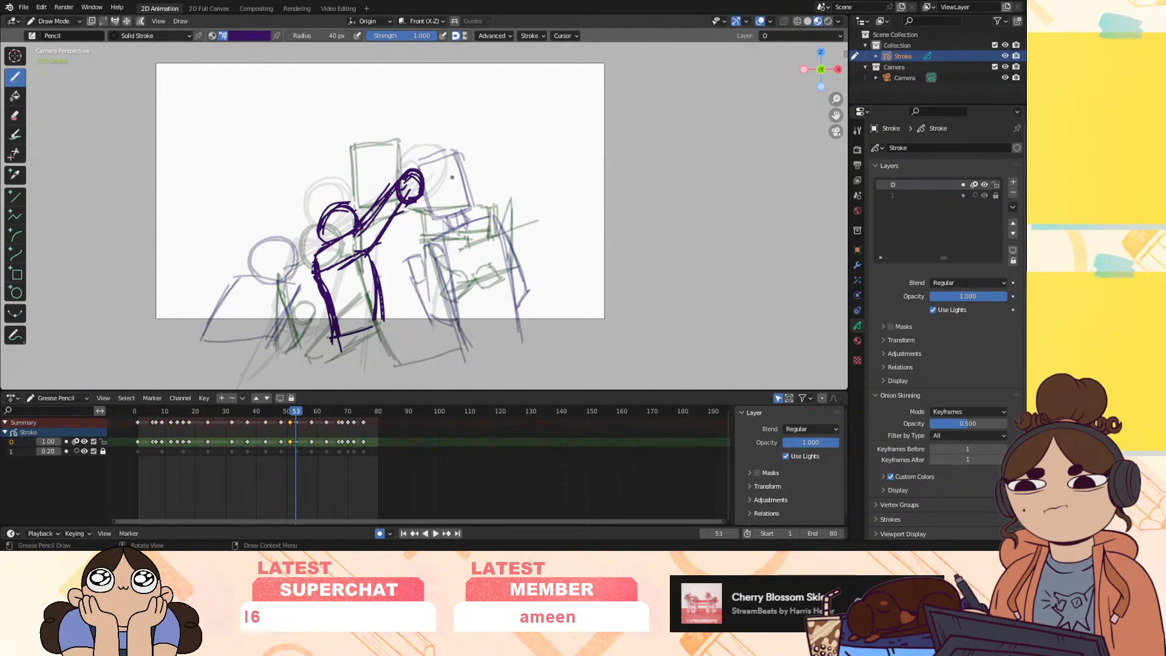
# Draw the square-headed figure's tilted head behind the fist at frame 53 and play back the transition without onion skins
pyautogui.moveTo(392, 173)
pyautogui.mouseDown()
pyautogui.moveTo(433, 142)
pyautogui.moveTo(399, 142)
pyautogui.moveTo(432, 142)
pyautogui.moveTo(389, 182)
pyautogui.mouseUp()
pyautogui.moveTo(419, 140)
pyautogui.mouseDown()
pyautogui.moveTo(463, 156)
pyautogui.moveTo(426, 205)
pyautogui.moveTo(408, 209)
pyautogui.mouseUp()
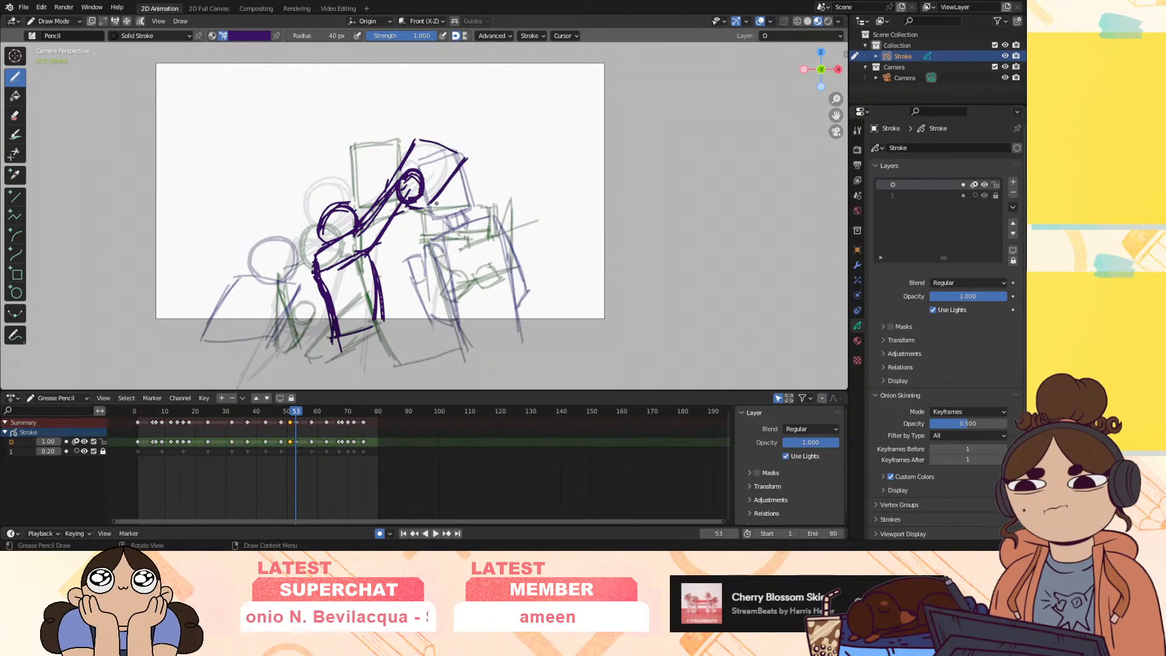
pyautogui.click(76, 442)
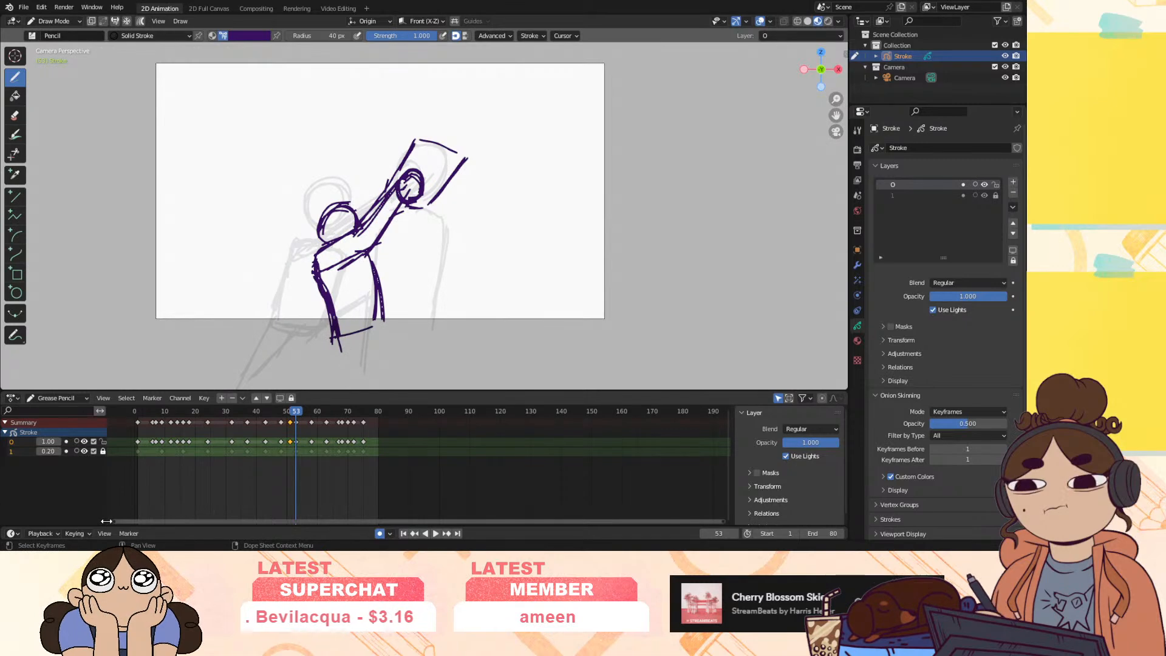
pyautogui.press('Left')
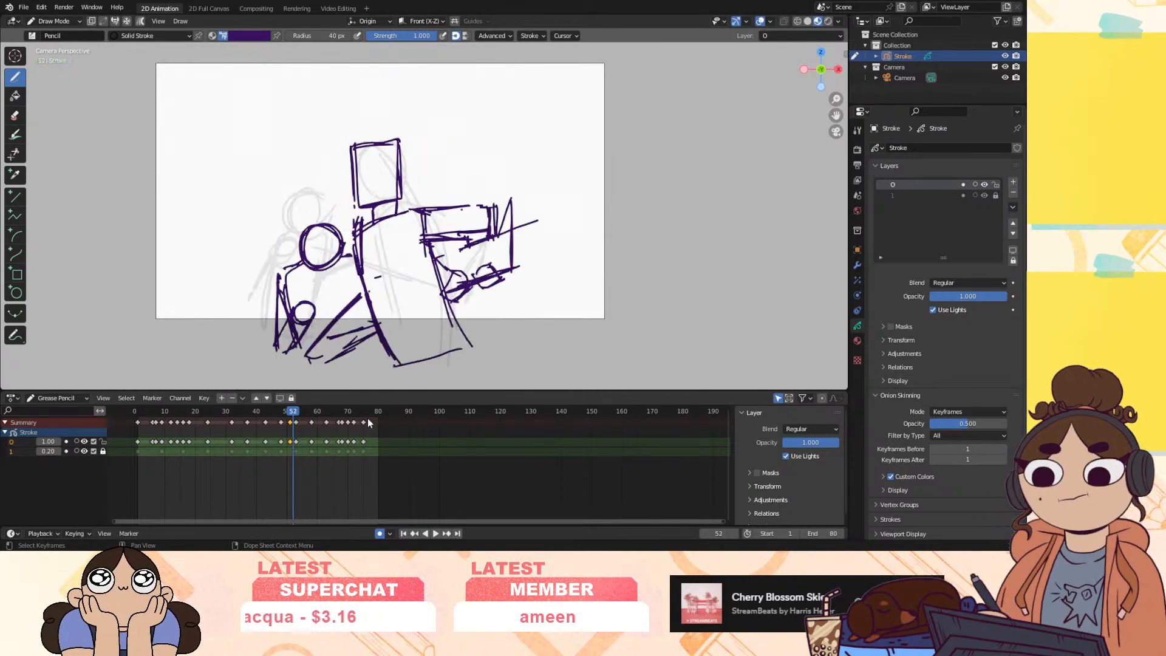
pyautogui.press('space')
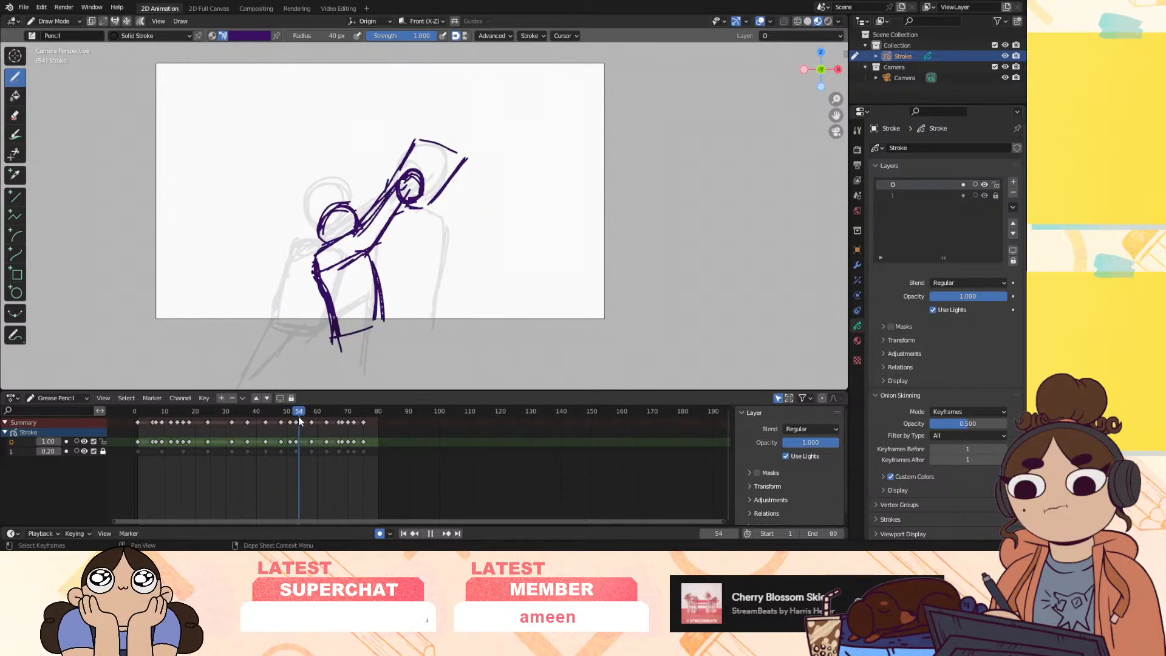
pyautogui.press('space')
# With onion skins shown, draw the square-headed figure's shoulders, folded arm, boxy hands, torso sides and lower edge at frame 53
pyautogui.click(76, 442)
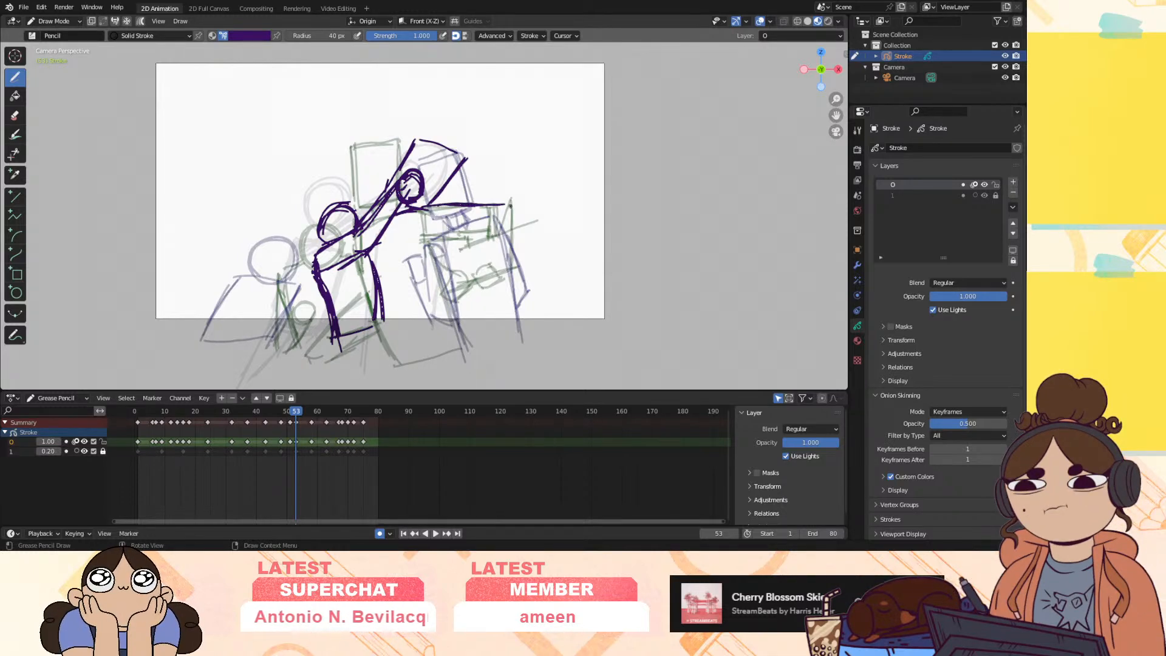
pyautogui.moveTo(501, 206); pyautogui.dragTo(493, 238)
pyautogui.moveTo(512, 198)
pyautogui.mouseDown()
pyautogui.moveTo(491, 277)
pyautogui.moveTo(504, 278)
pyautogui.moveTo(488, 263)
pyautogui.moveTo(455, 303)
pyautogui.moveTo(438, 288)
pyautogui.mouseUp()
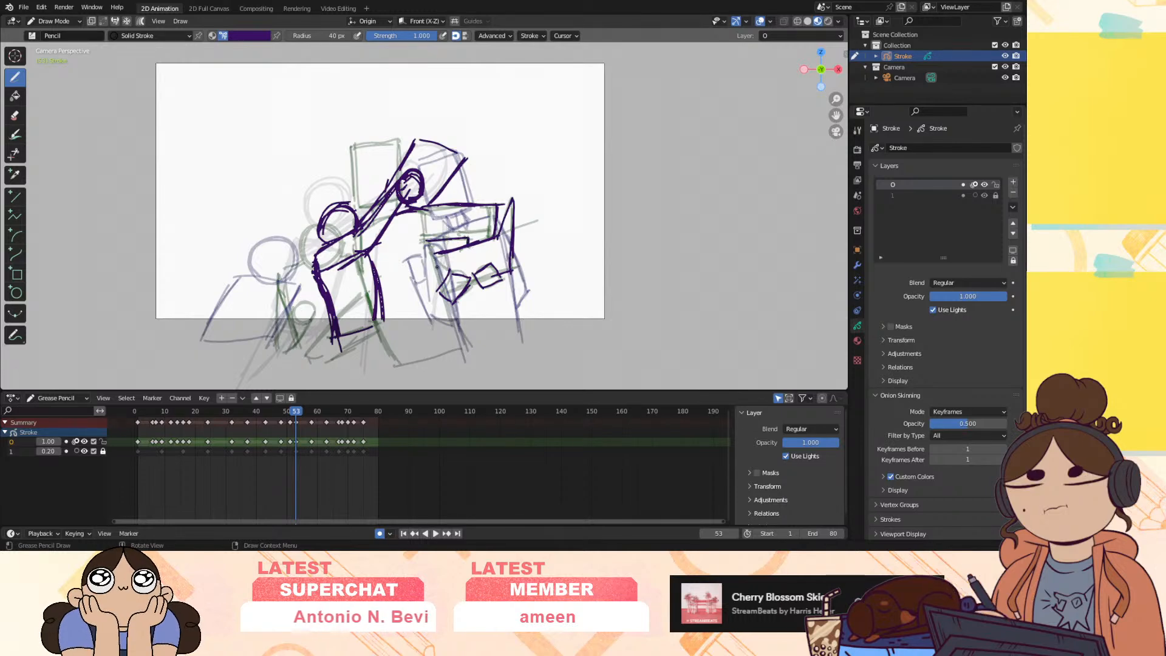
pyautogui.moveTo(450, 307); pyautogui.dragTo(463, 347)
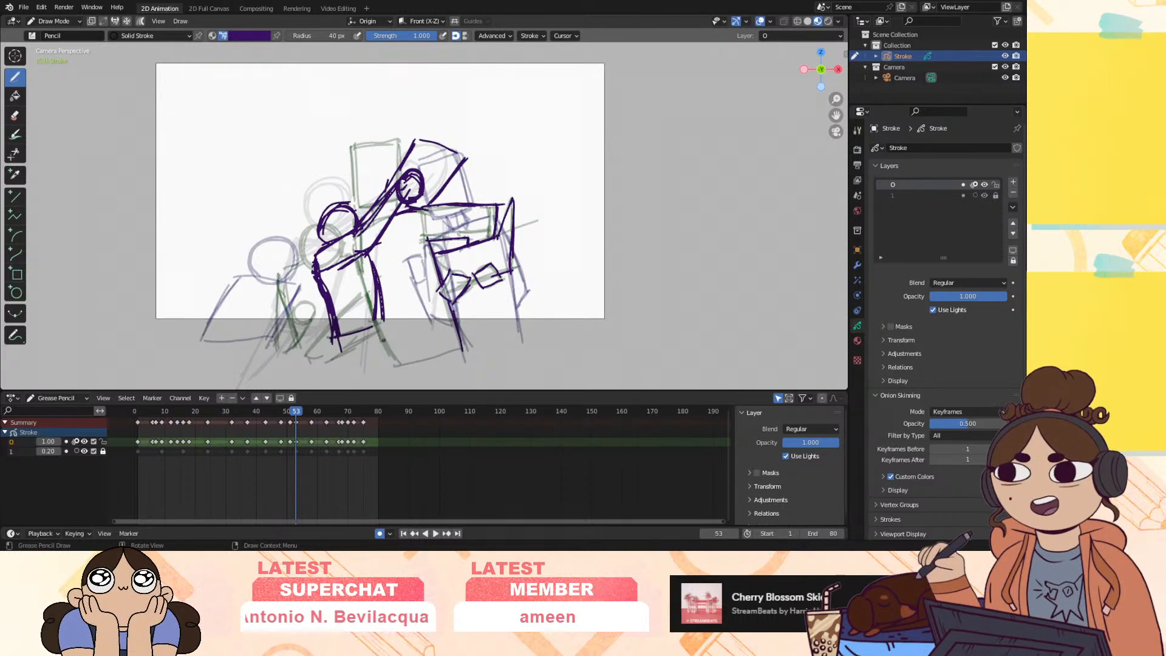
pyautogui.moveTo(358, 256); pyautogui.dragTo(395, 366)
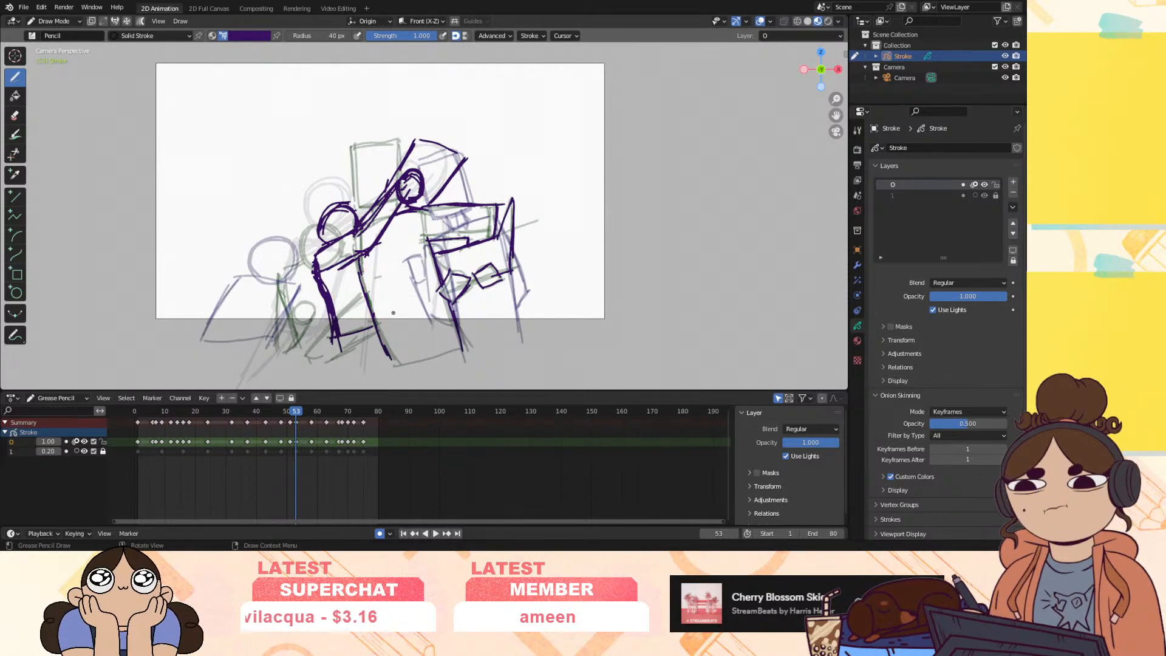
pyautogui.moveTo(359, 256); pyautogui.dragTo(389, 348)
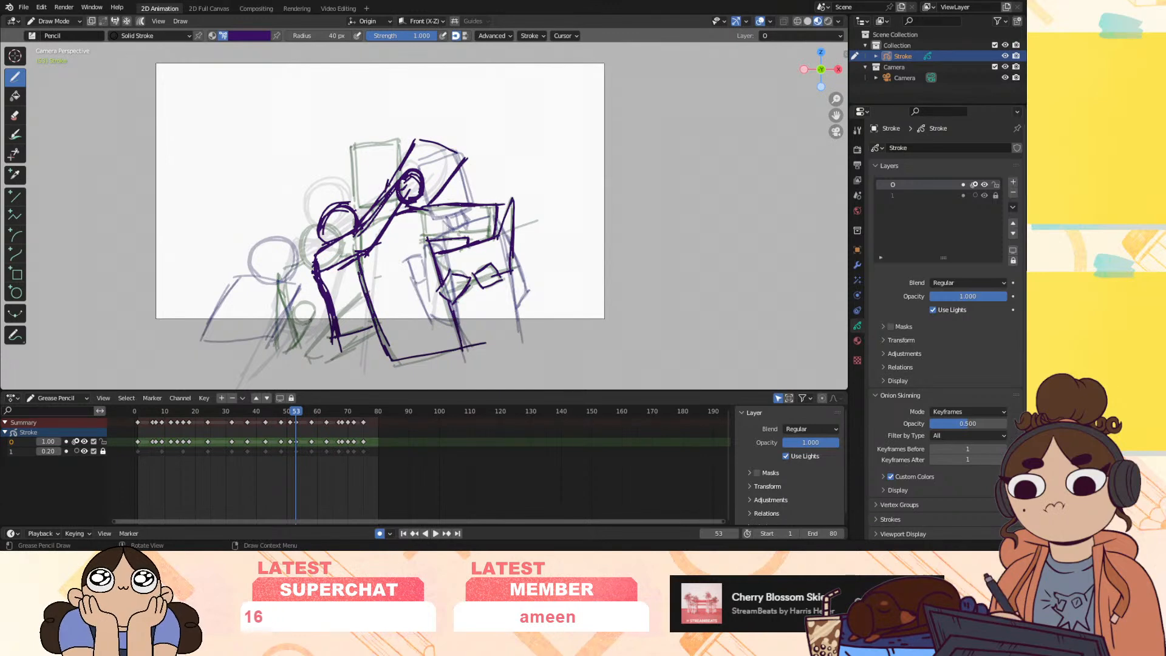
# Play back the pose, erase the round-headed figure's fist and forearm, and redraw them closer to its head at frame 53
pyautogui.press('space')
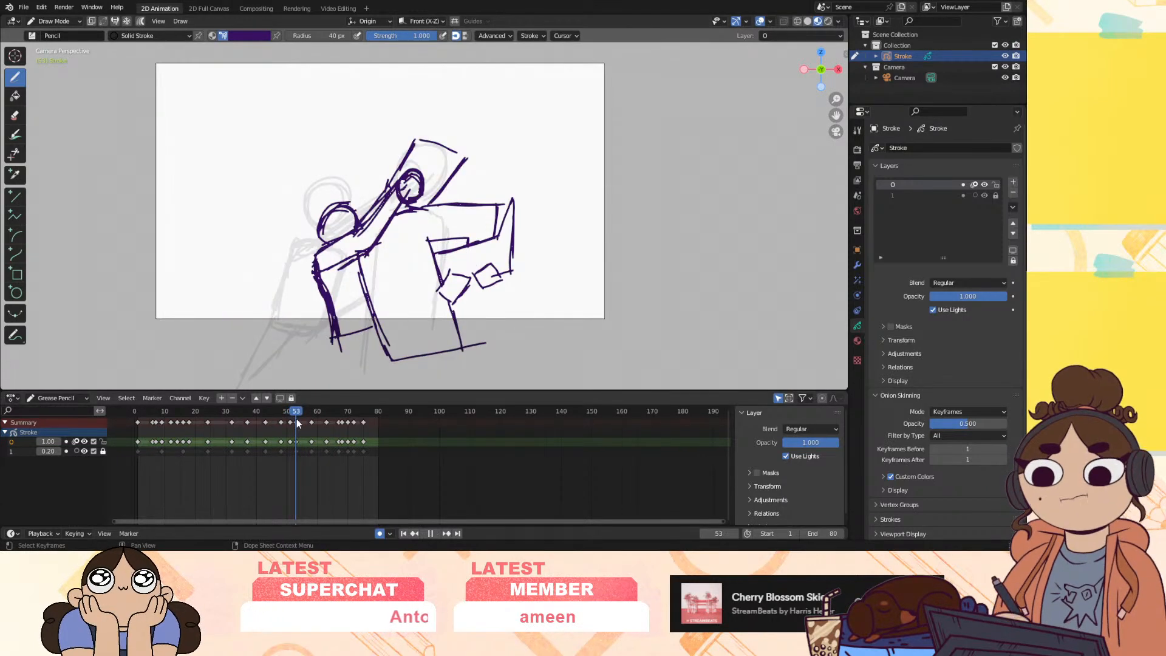
pyautogui.press('space')
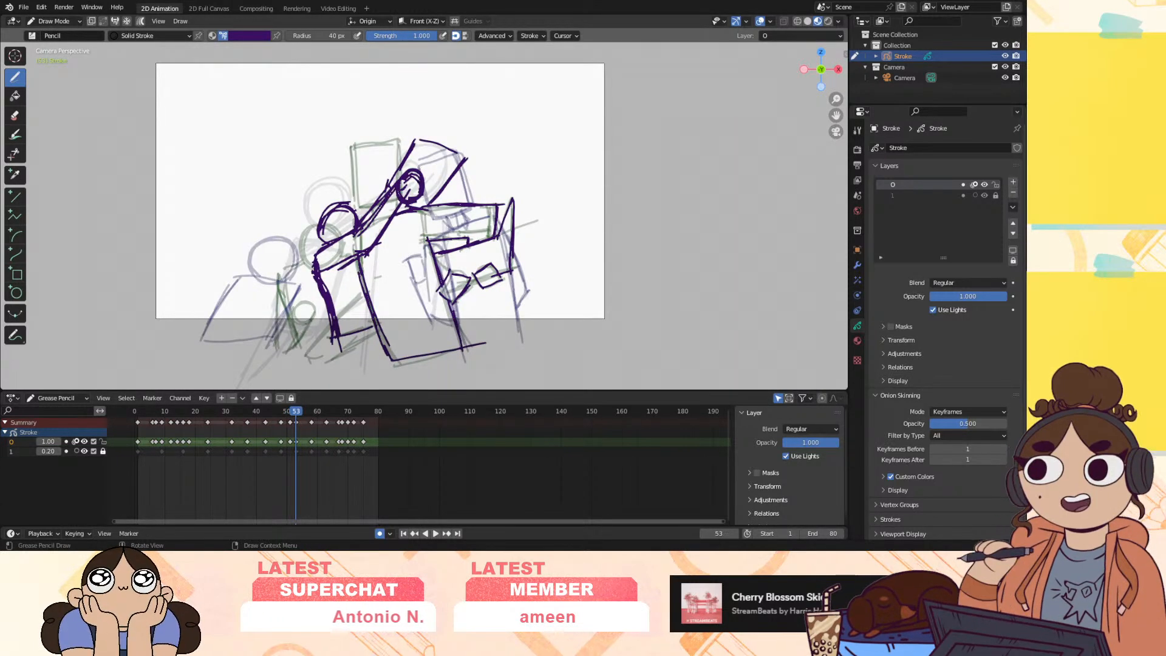
pyautogui.keyDown('ctrl'); pyautogui.moveTo(399, 196); pyautogui.dragTo(378, 236); pyautogui.keyUp('ctrl')
pyautogui.moveTo(393, 169)
pyautogui.mouseDown()
pyautogui.moveTo(381, 192)
pyautogui.moveTo(412, 186)
pyautogui.moveTo(361, 225)
pyautogui.moveTo(368, 249)
pyautogui.mouseUp()
pyautogui.moveTo(392, 201); pyautogui.dragTo(367, 258)
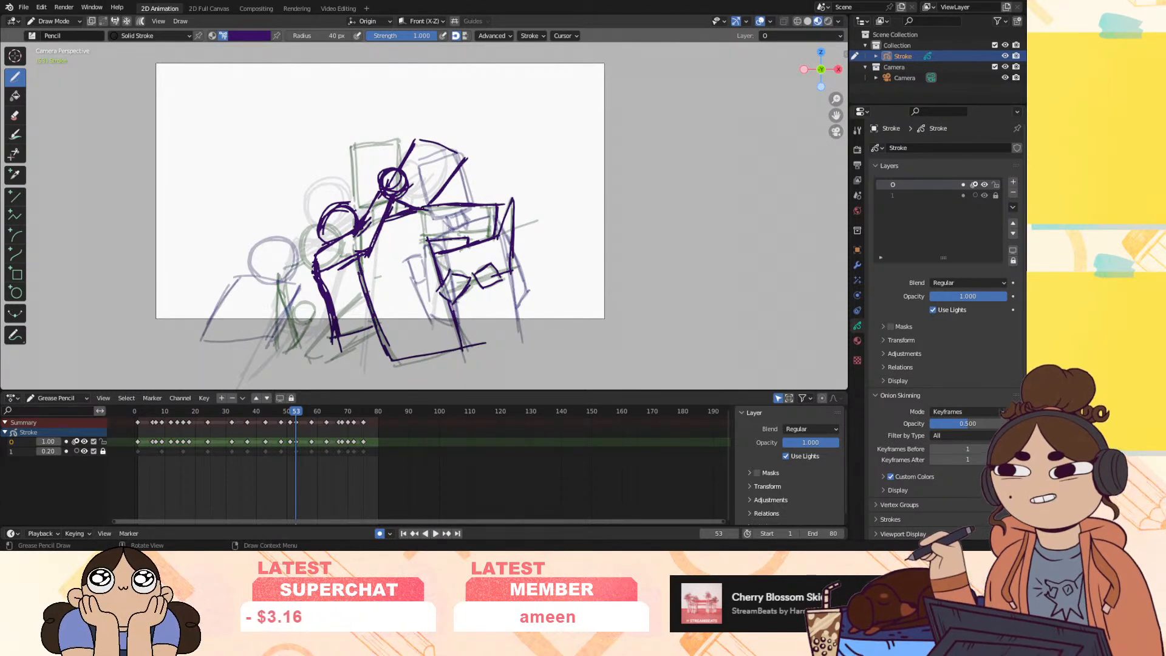
pyautogui.click(291, 415)
pyautogui.moveTo(291, 415)
pyautogui.mouseDown()
pyautogui.moveTo(282, 419)
pyautogui.moveTo(308, 429)
pyautogui.mouseUp()
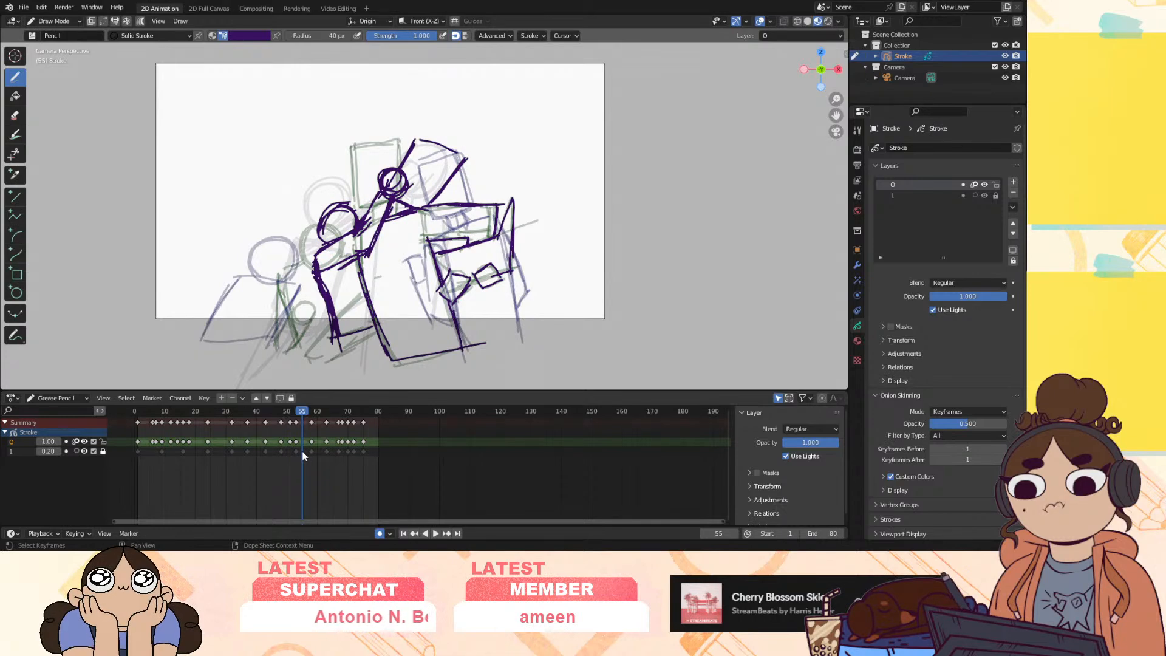
pyautogui.moveTo(391, 161); pyautogui.dragTo(392, 163)
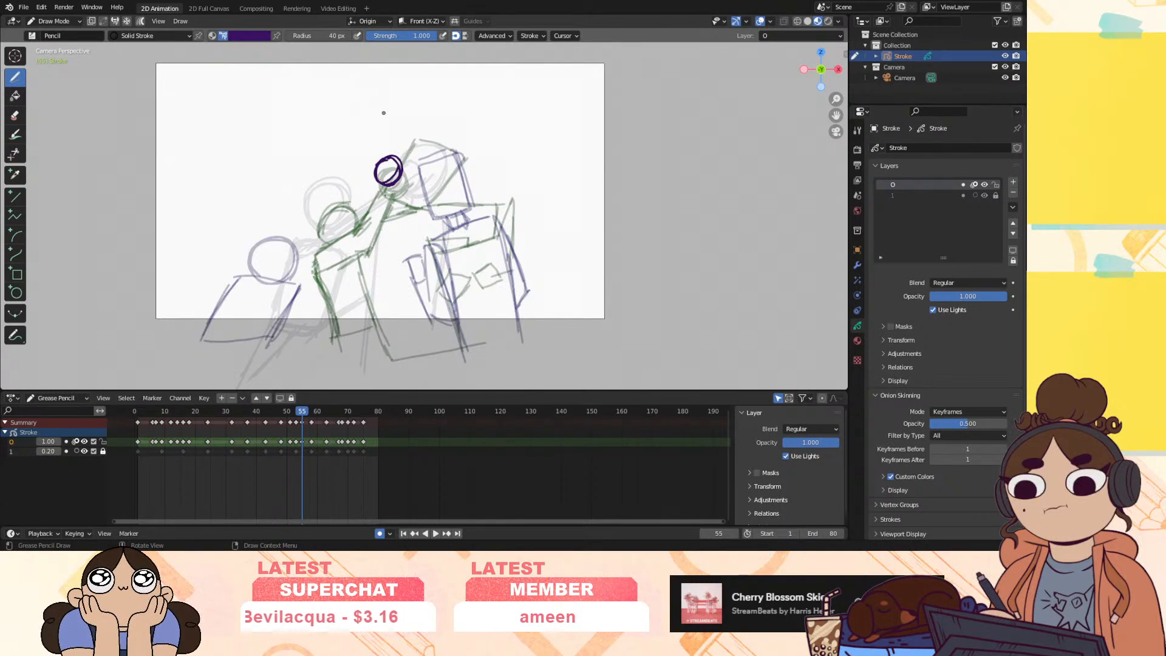
pyautogui.press('Down')
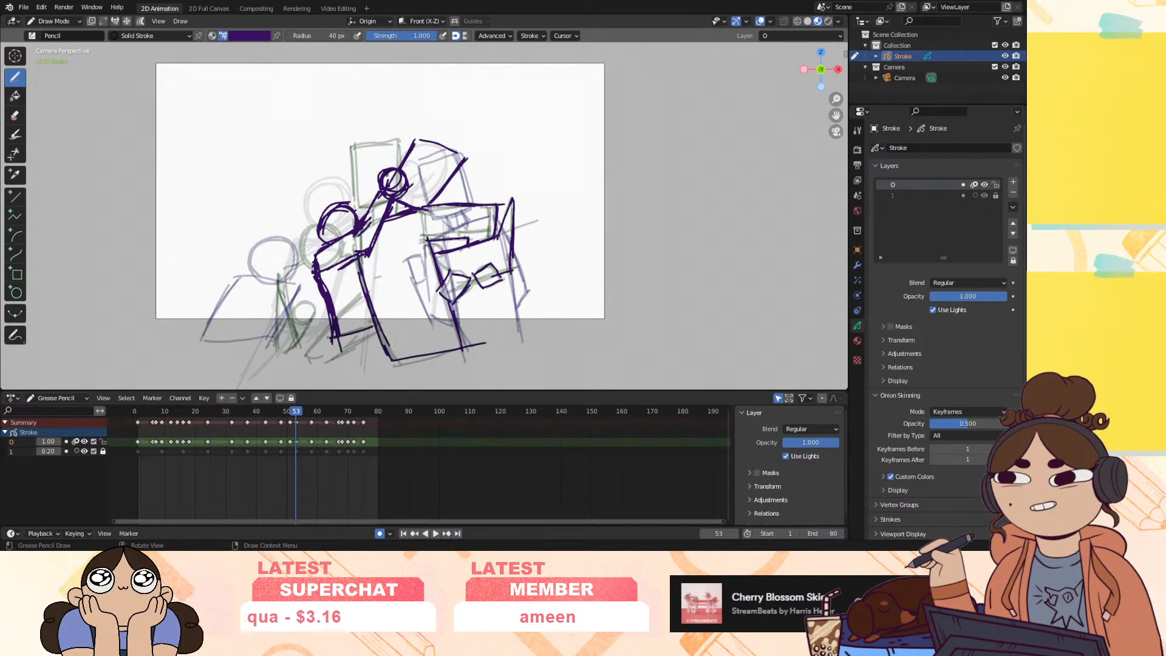
# Start a new drawing at frame 54 with the round-headed figure's fist circle high overhead and its arm stretched straight up
pyautogui.press('Right')
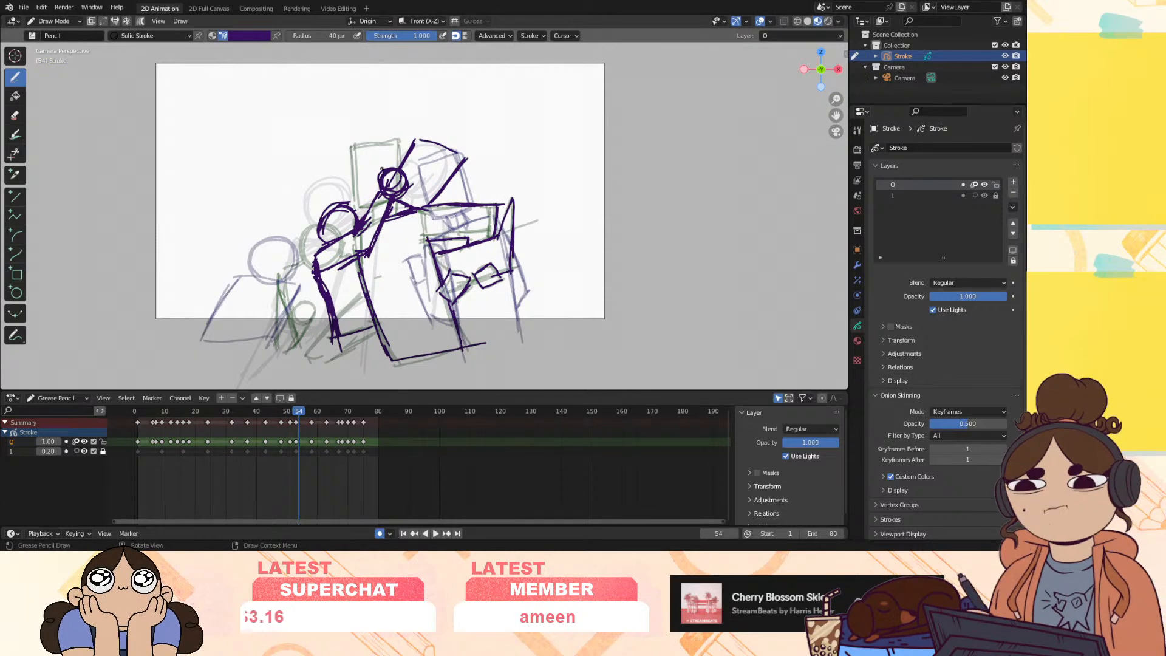
pyautogui.moveTo(386, 162); pyautogui.dragTo(390, 178)
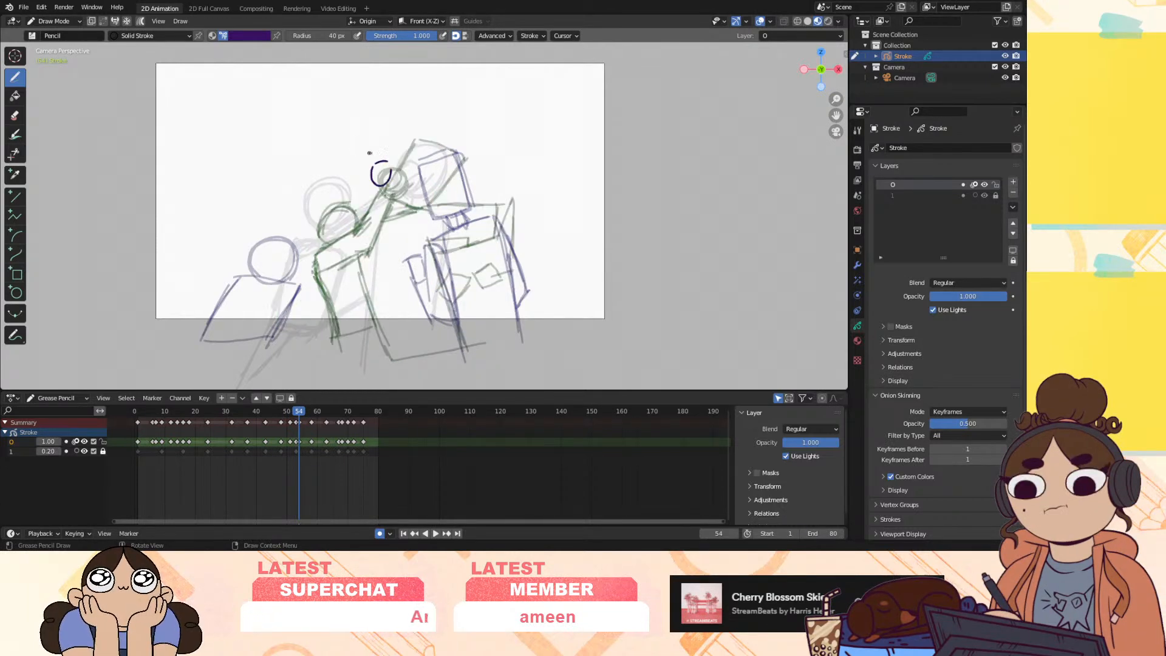
pyautogui.hotkey('ctrl', 'z')
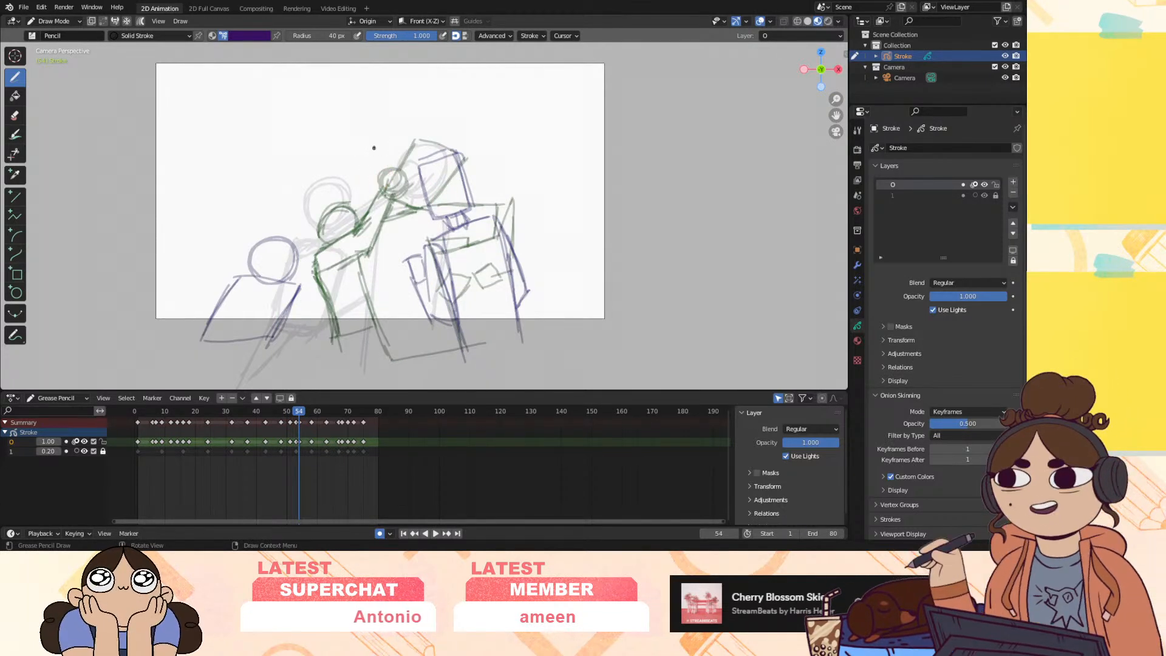
pyautogui.moveTo(351, 141); pyautogui.dragTo(372, 134)
pyautogui.moveTo(356, 201)
pyautogui.mouseDown()
pyautogui.moveTo(364, 156)
pyautogui.moveTo(334, 253)
pyautogui.mouseUp()
pyautogui.moveTo(359, 147)
pyautogui.mouseDown()
pyautogui.moveTo(311, 263)
pyautogui.moveTo(323, 264)
pyautogui.mouseUp()
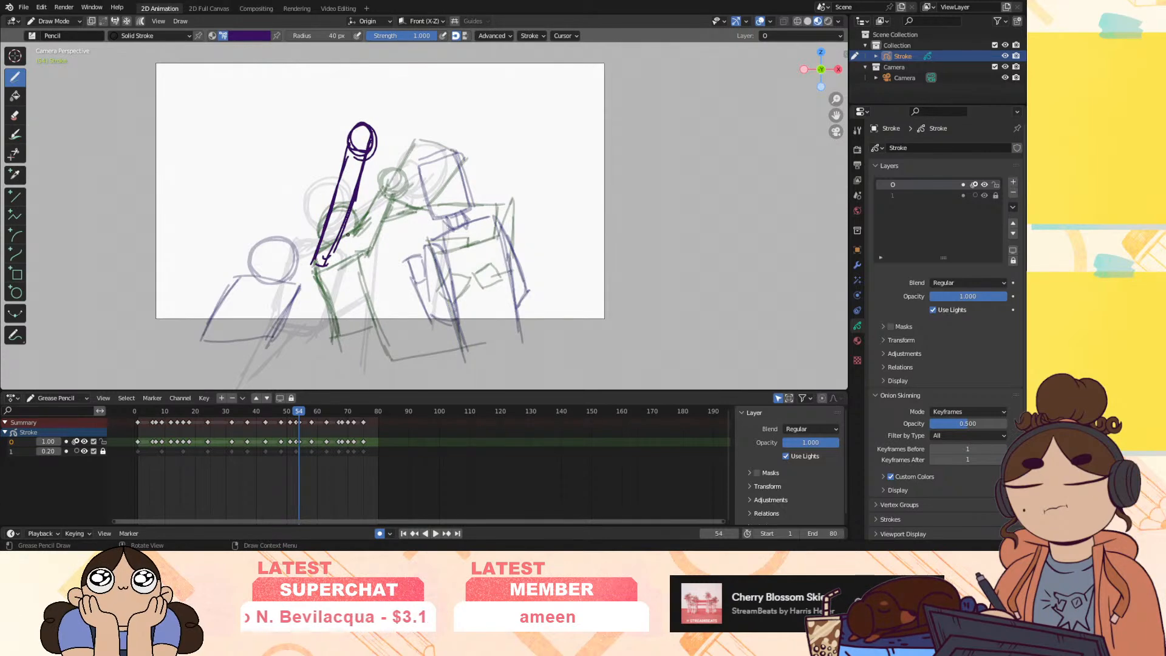
# Draw the round-headed figure's head circle beside its raised arm, plus its shoulder, torso side and start of the lower edge at frame 54
pyautogui.moveTo(369, 210); pyautogui.dragTo(381, 222)
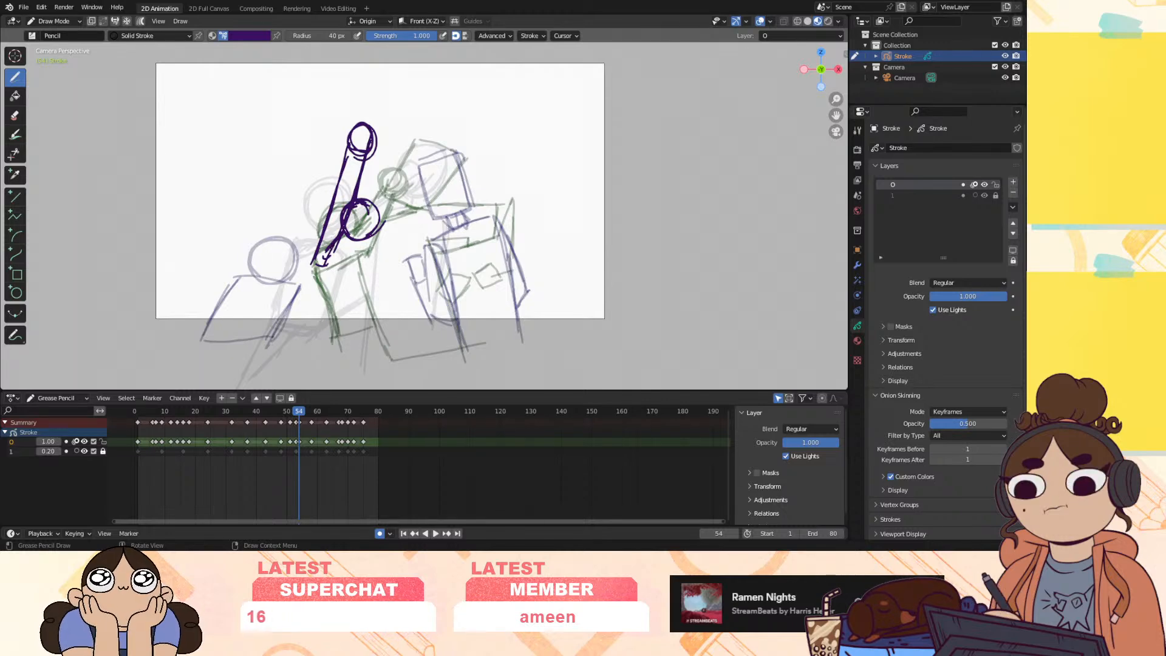
pyautogui.moveTo(317, 256)
pyautogui.mouseDown()
pyautogui.moveTo(339, 242)
pyautogui.moveTo(338, 352)
pyautogui.mouseUp()
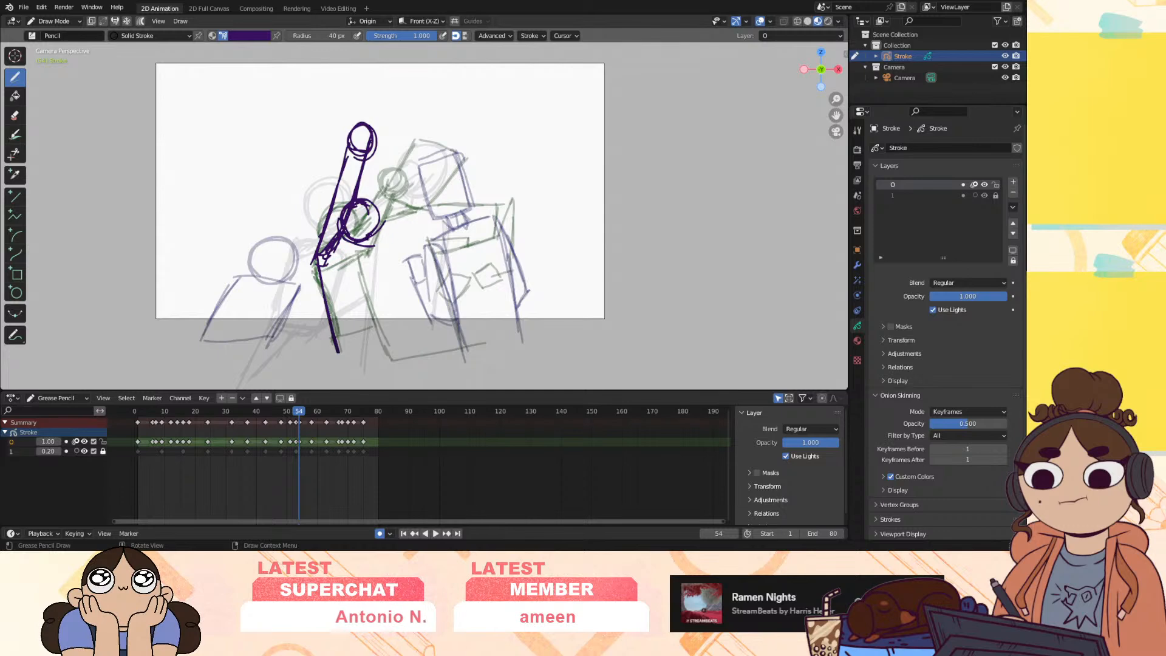
pyautogui.hotkey('ctrl', 'z')
pyautogui.moveTo(339, 242); pyautogui.dragTo(325, 271)
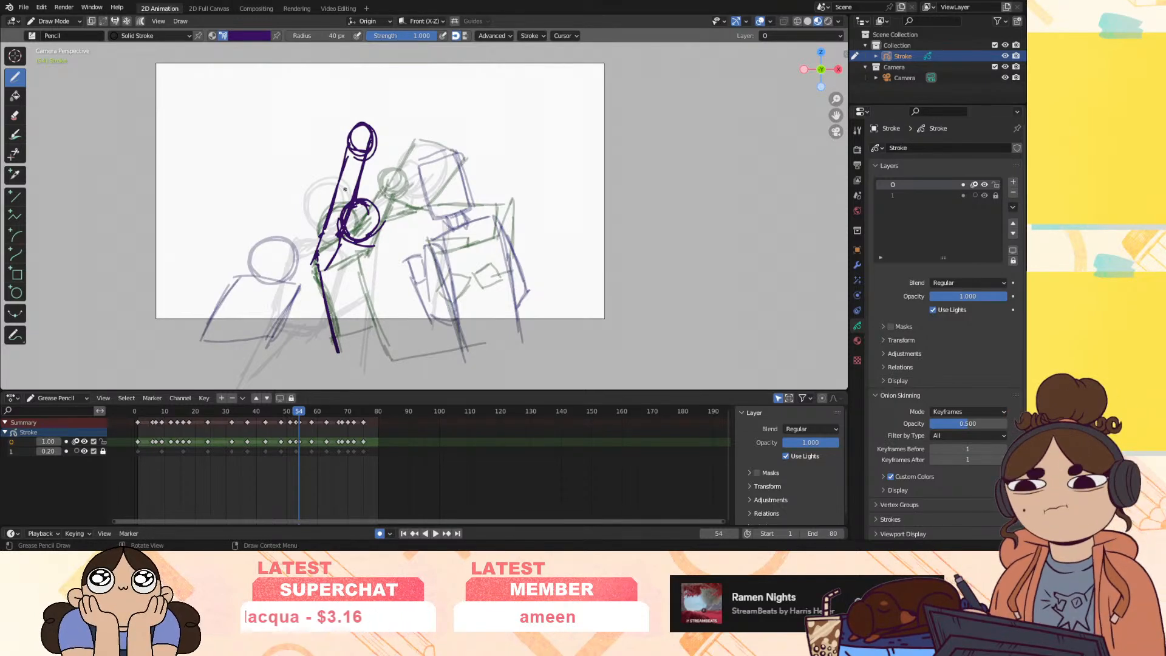
pyautogui.moveTo(338, 350); pyautogui.dragTo(356, 338)
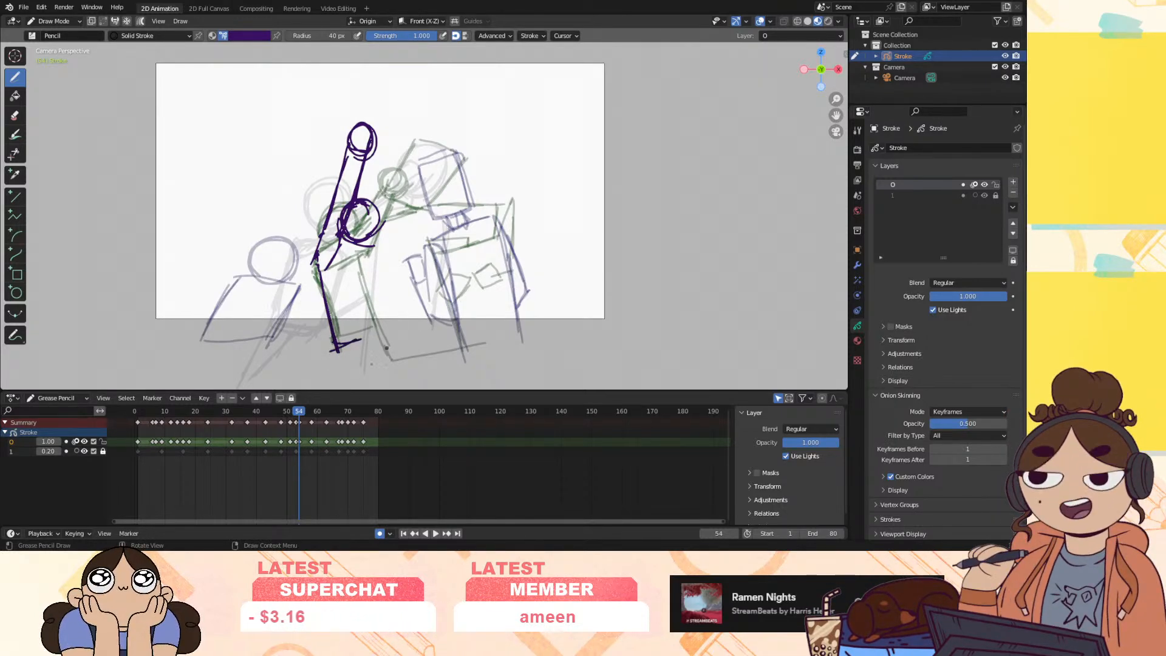
pyautogui.moveTo(300, 416)
pyautogui.mouseDown()
pyautogui.moveTo(302, 425)
pyautogui.moveTo(283, 426)
pyautogui.moveTo(299, 424)
pyautogui.mouseUp()
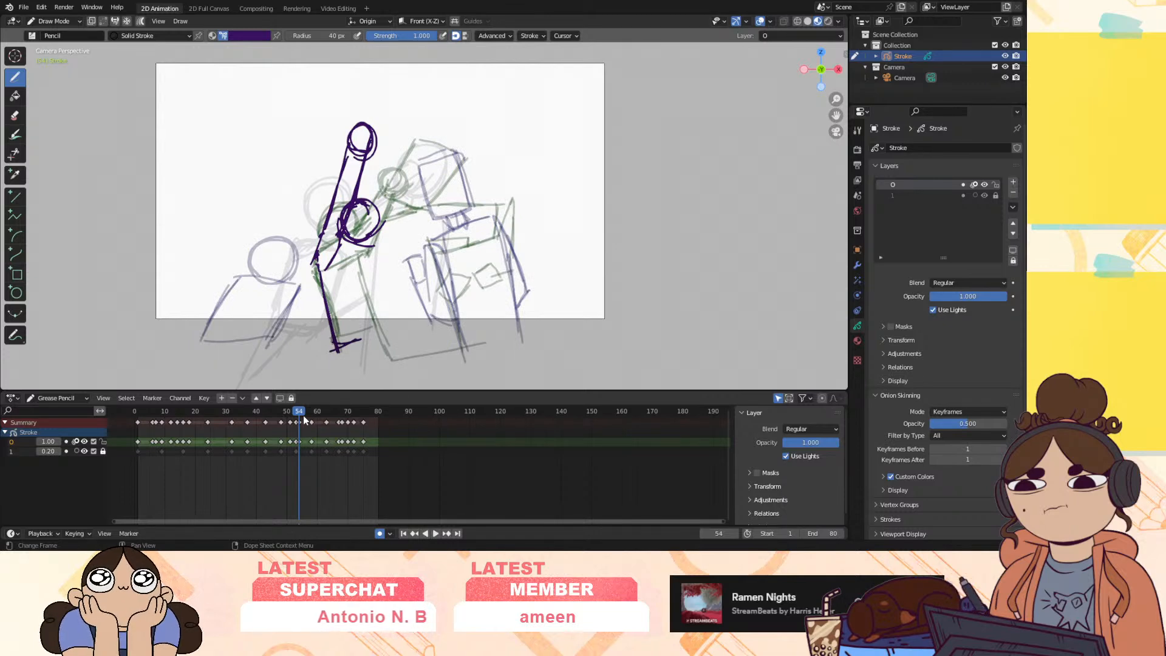
# Draw the square-headed figure's upright boxy head, shoulders, torso sides and bent outer arm at frame 54
pyautogui.moveTo(446, 157)
pyautogui.mouseDown()
pyautogui.moveTo(450, 216)
pyautogui.moveTo(407, 218)
pyautogui.moveTo(464, 214)
pyautogui.moveTo(448, 213)
pyautogui.moveTo(482, 355)
pyautogui.mouseUp()
pyautogui.moveTo(391, 227); pyautogui.dragTo(405, 374)
pyautogui.moveTo(465, 212); pyautogui.dragTo(501, 242)
pyautogui.moveTo(492, 292)
pyautogui.mouseDown()
pyautogui.moveTo(510, 250)
pyautogui.moveTo(487, 294)
pyautogui.mouseUp()
pyautogui.moveTo(468, 215); pyautogui.dragTo(509, 253)
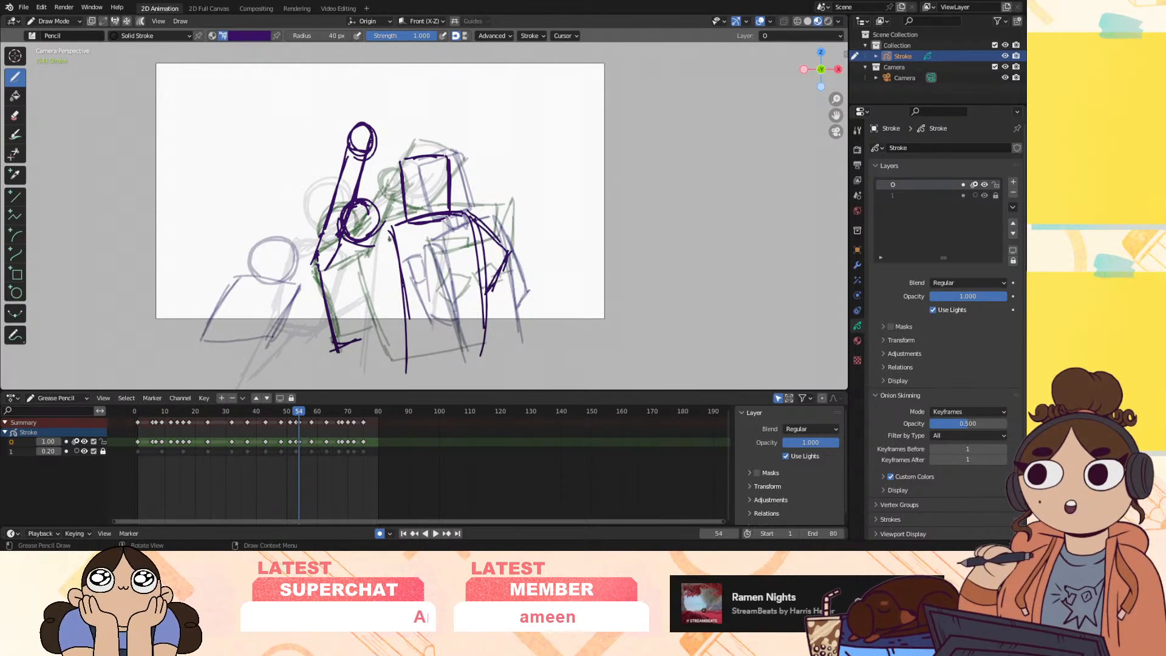
# Draw the square-headed figure's near arm, close the round-headed figure's torso with its inner side and lower edge, and play back the motion
pyautogui.moveTo(390, 228); pyautogui.dragTo(380, 298)
pyautogui.moveTo(386, 238); pyautogui.dragTo(378, 304)
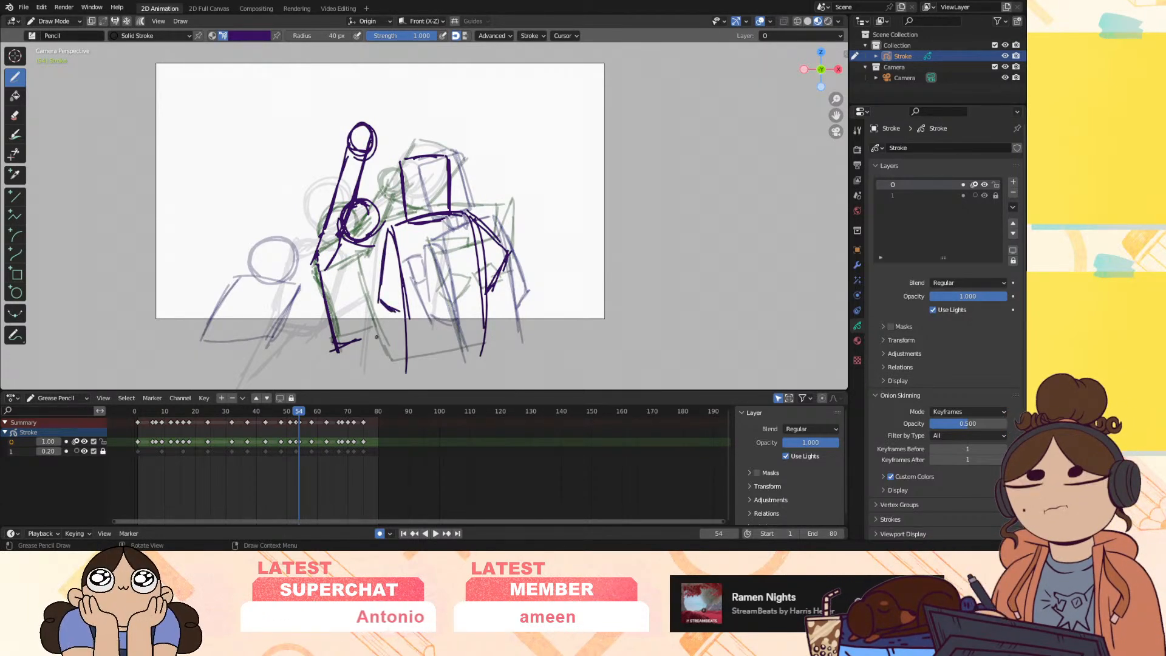
pyautogui.hotkey('ctrl', 'z')
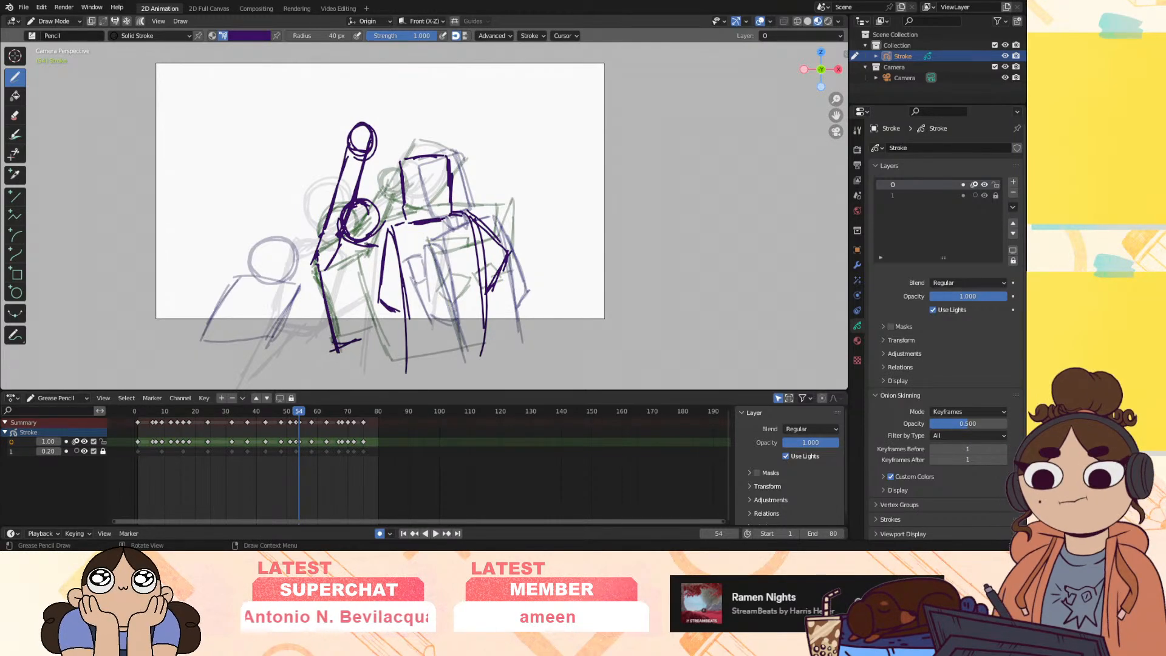
pyautogui.moveTo(384, 241); pyautogui.dragTo(380, 265)
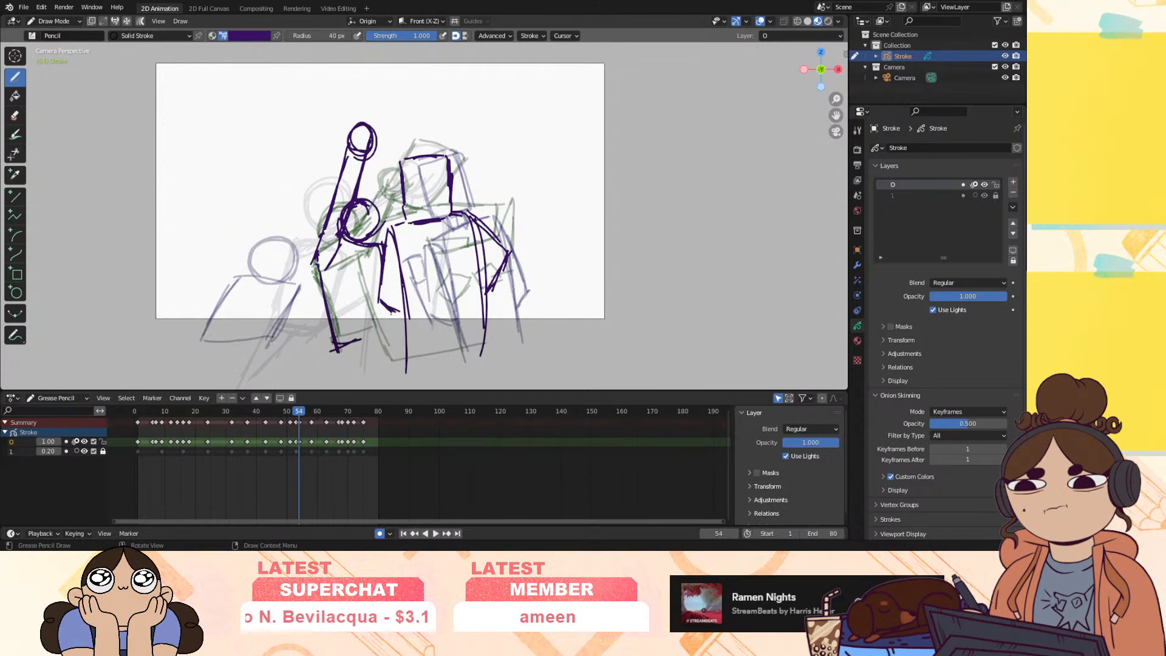
pyautogui.moveTo(395, 313); pyautogui.dragTo(332, 351)
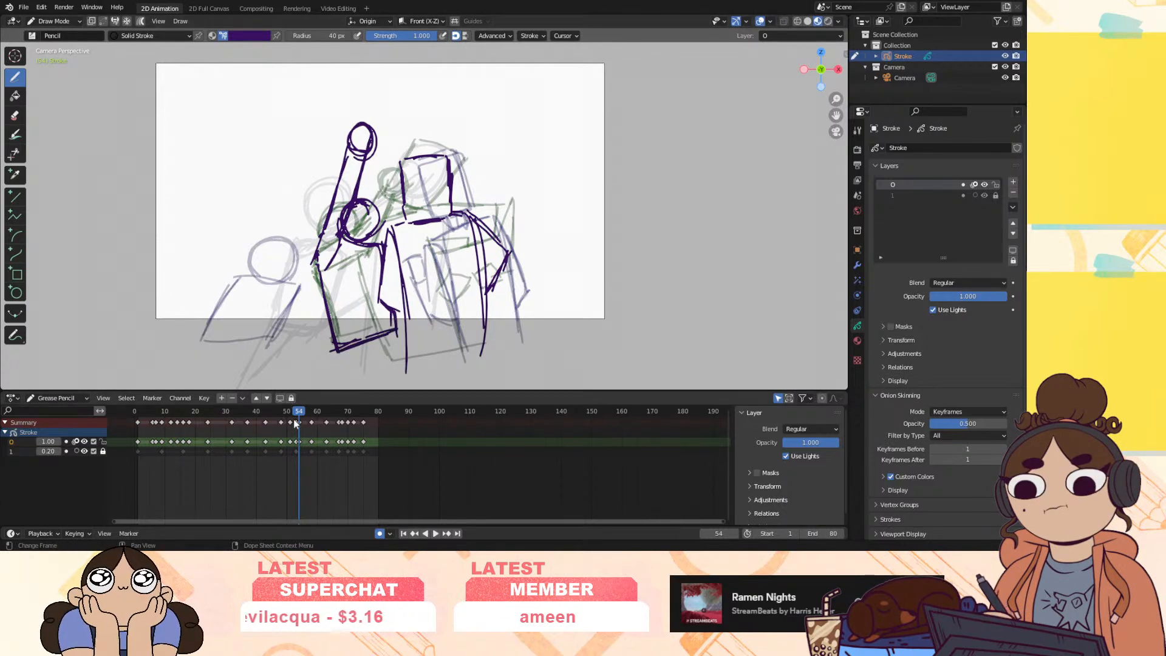
pyautogui.press('space')
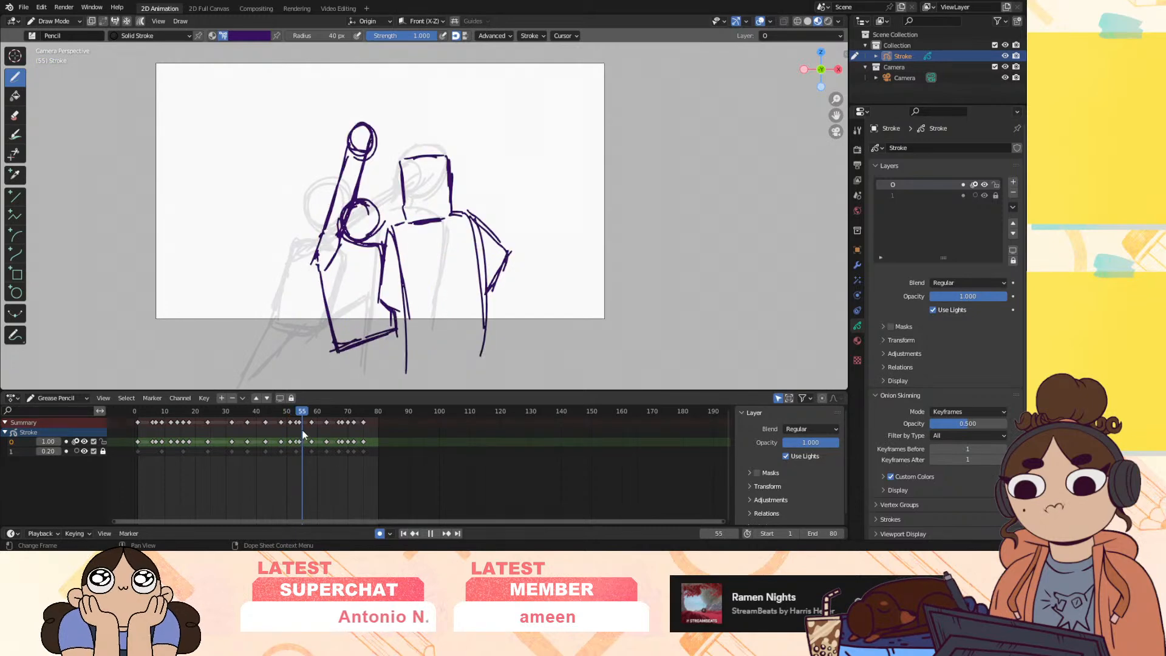
pyautogui.press('space')
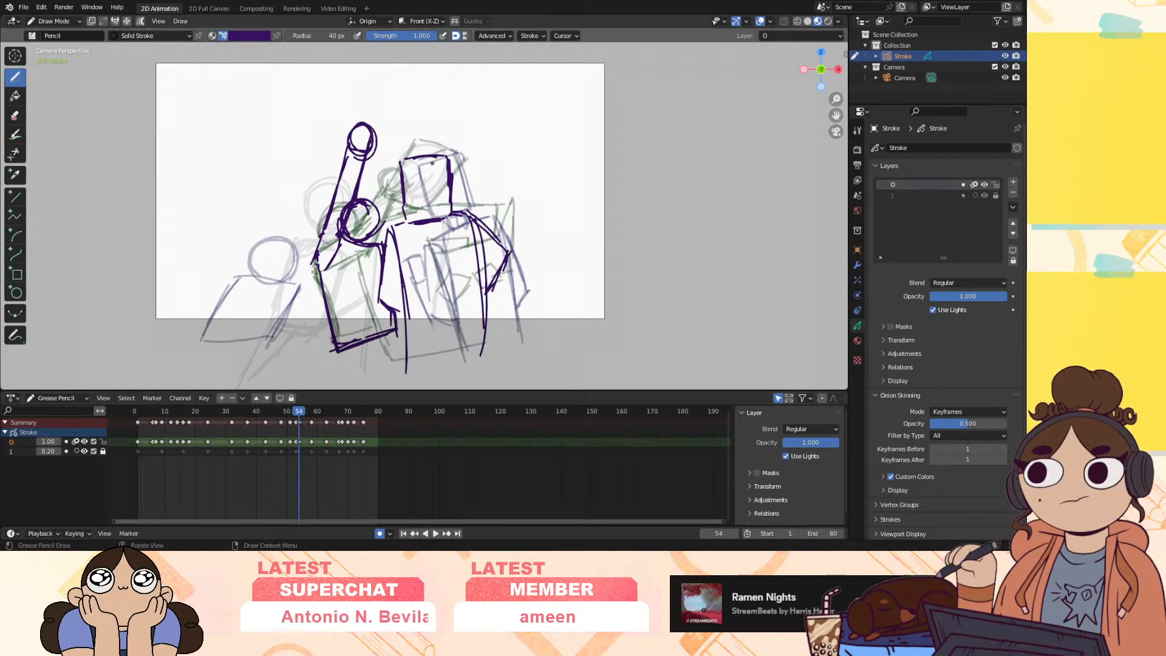
# Remove the square-headed figure's upright head at frame 54, redraw it tilted over the shoulders, and check the motion
pyautogui.hotkey('ctrl', 'z')
pyautogui.hotkey('ctrl', 'z')
pyautogui.hotkey('ctrl', 'z')
pyautogui.hotkey('ctrl', 'z')
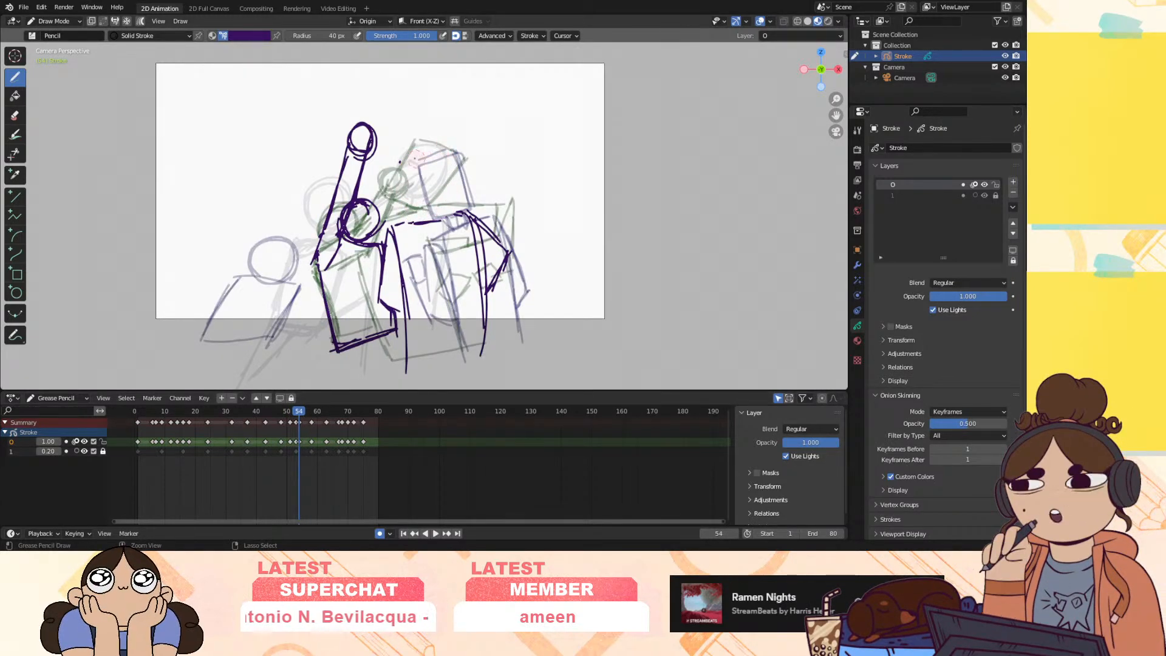
pyautogui.moveTo(439, 154)
pyautogui.mouseDown()
pyautogui.moveTo(413, 195)
pyautogui.moveTo(452, 217)
pyautogui.mouseUp()
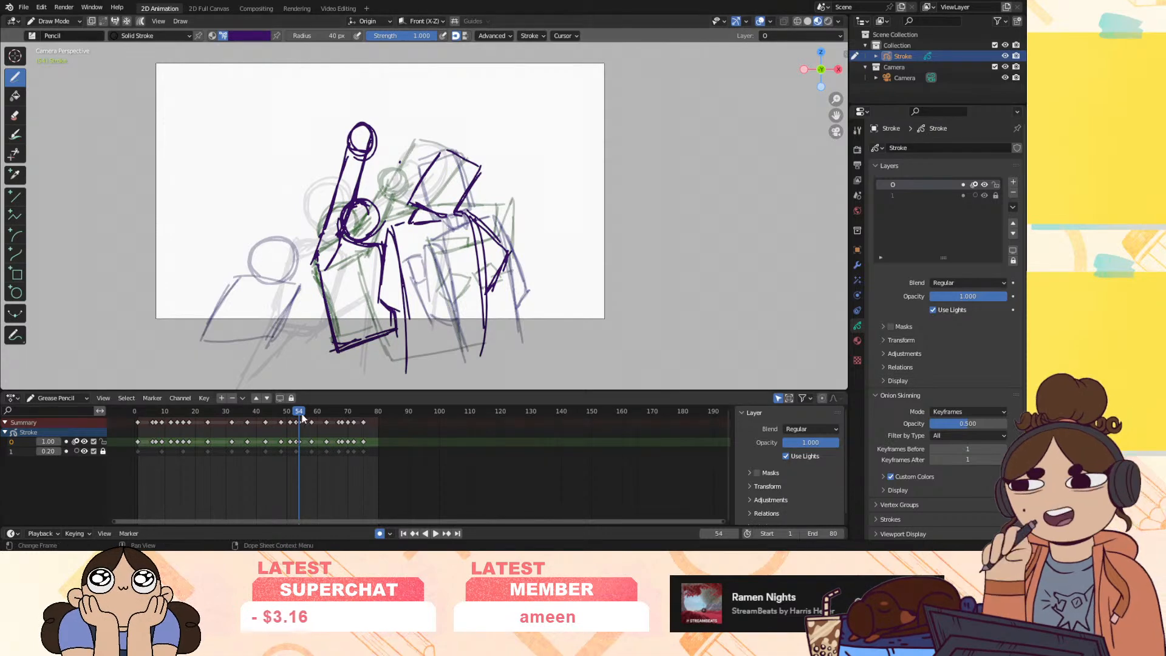
pyautogui.press('space')
pyautogui.moveTo(300, 419)
pyautogui.mouseDown()
pyautogui.moveTo(292, 425)
pyautogui.moveTo(302, 423)
pyautogui.mouseUp()
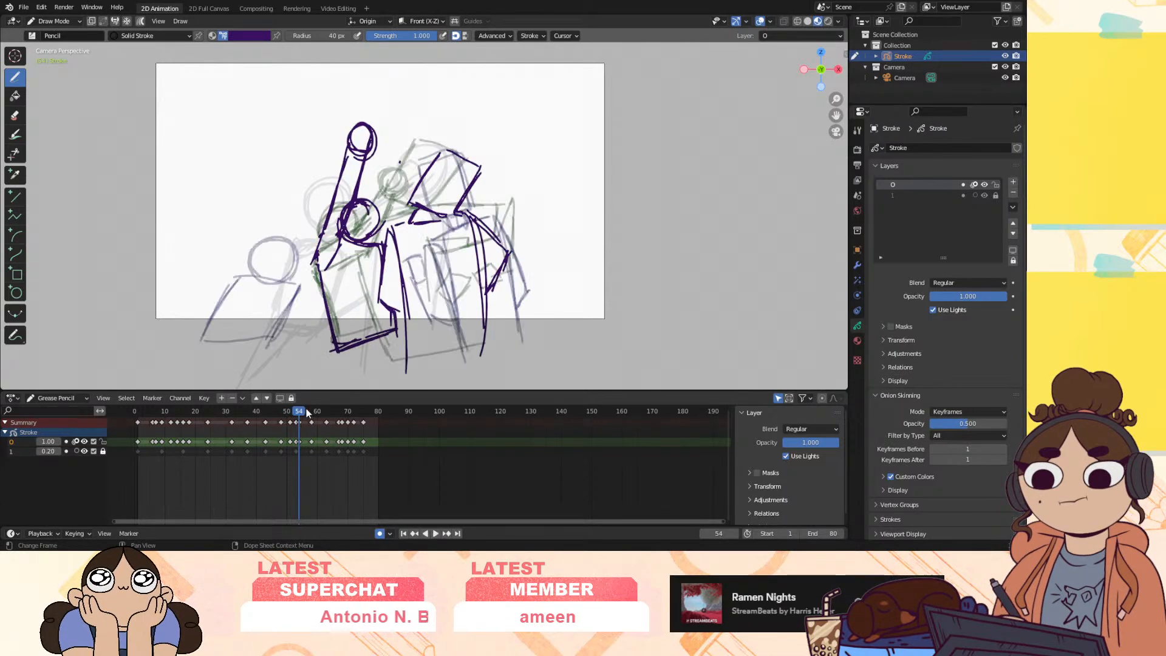
# Add the square-headed figure's lower forearm below the outer elbow and a horizontal stroke across the round-headed figure's lower torso at frame 54
pyautogui.moveTo(514, 286); pyautogui.dragTo(499, 332)
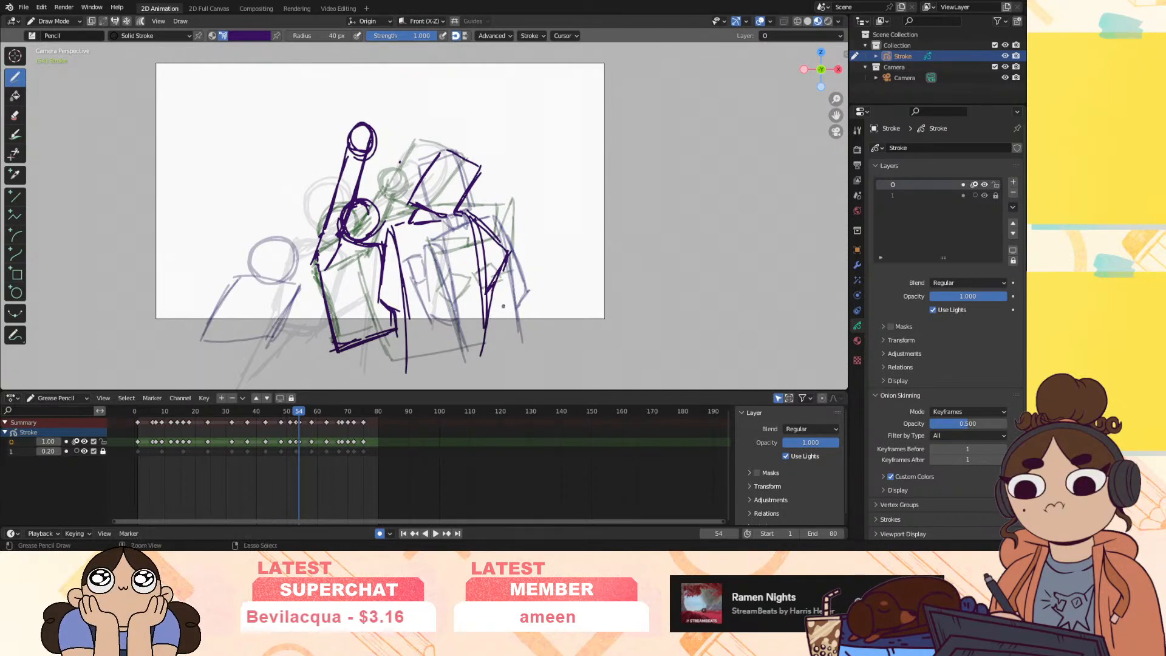
pyautogui.hotkey('ctrl', 'z')
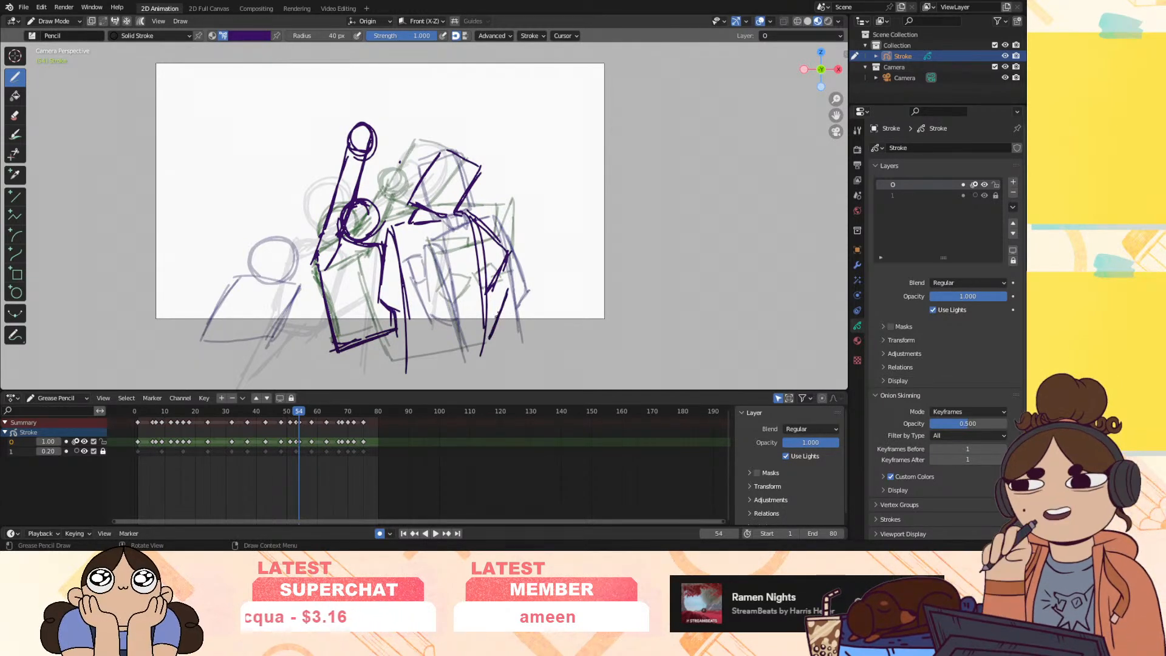
pyautogui.moveTo(507, 290); pyautogui.dragTo(487, 312)
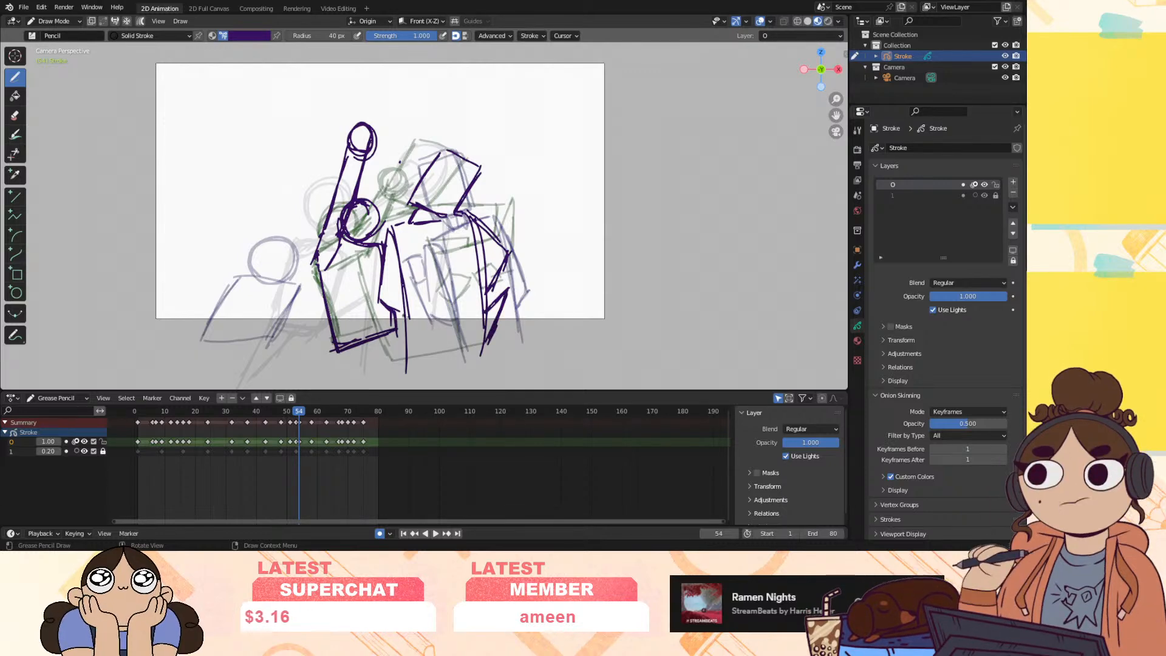
pyautogui.moveTo(347, 311); pyautogui.dragTo(377, 312)
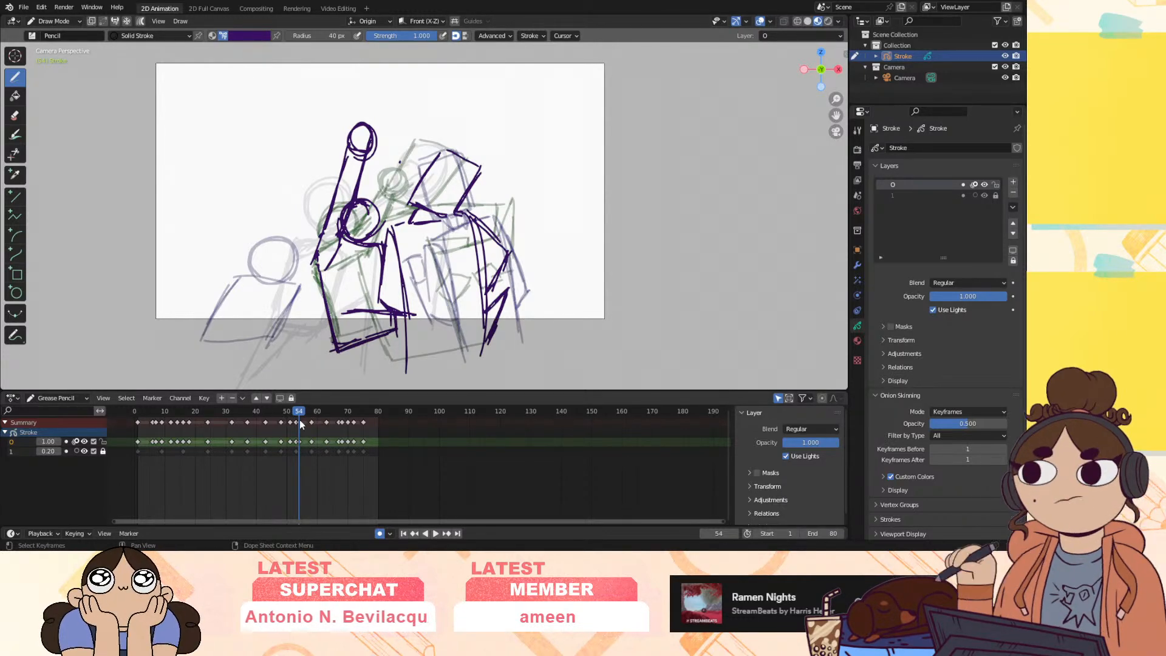
# Play the animation from the start, shift the frame 54 keyframe slightly later in time, and play back the revised timing
pyautogui.moveTo(295, 416)
pyautogui.mouseDown()
pyautogui.moveTo(309, 418)
pyautogui.moveTo(247, 443)
pyautogui.moveTo(282, 442)
pyautogui.moveTo(141, 445)
pyautogui.mouseUp()
pyautogui.press('space')
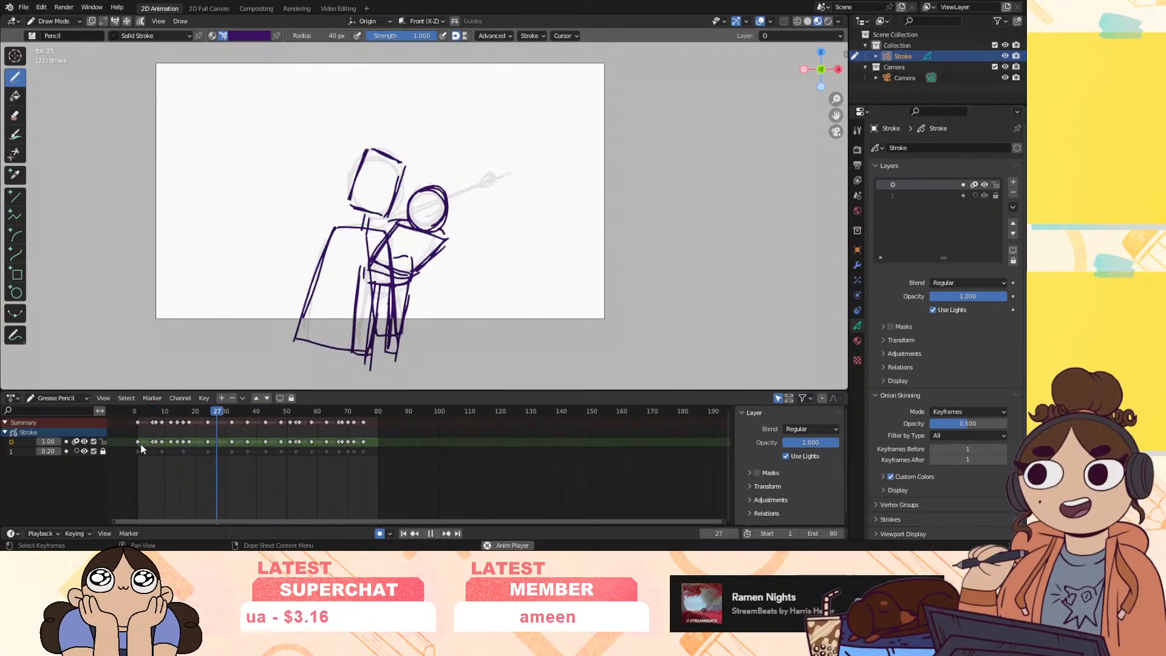
pyautogui.press('space')
pyautogui.moveTo(294, 410); pyautogui.dragTo(301, 442)
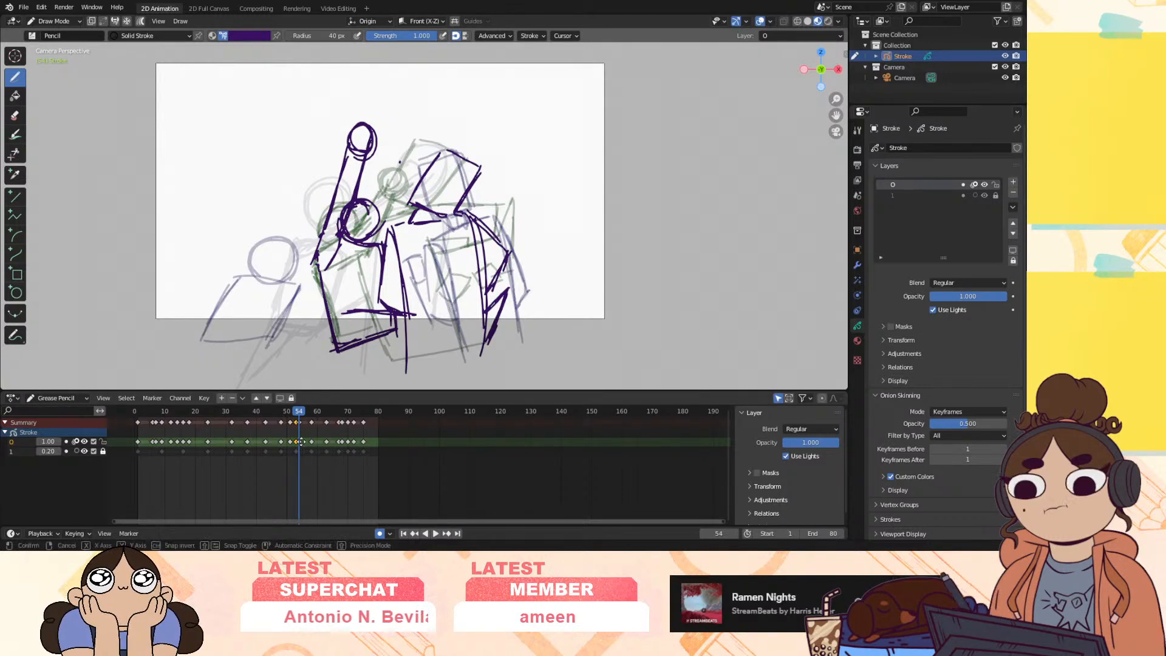
pyautogui.moveTo(301, 442); pyautogui.dragTo(302, 442)
pyautogui.press('space')
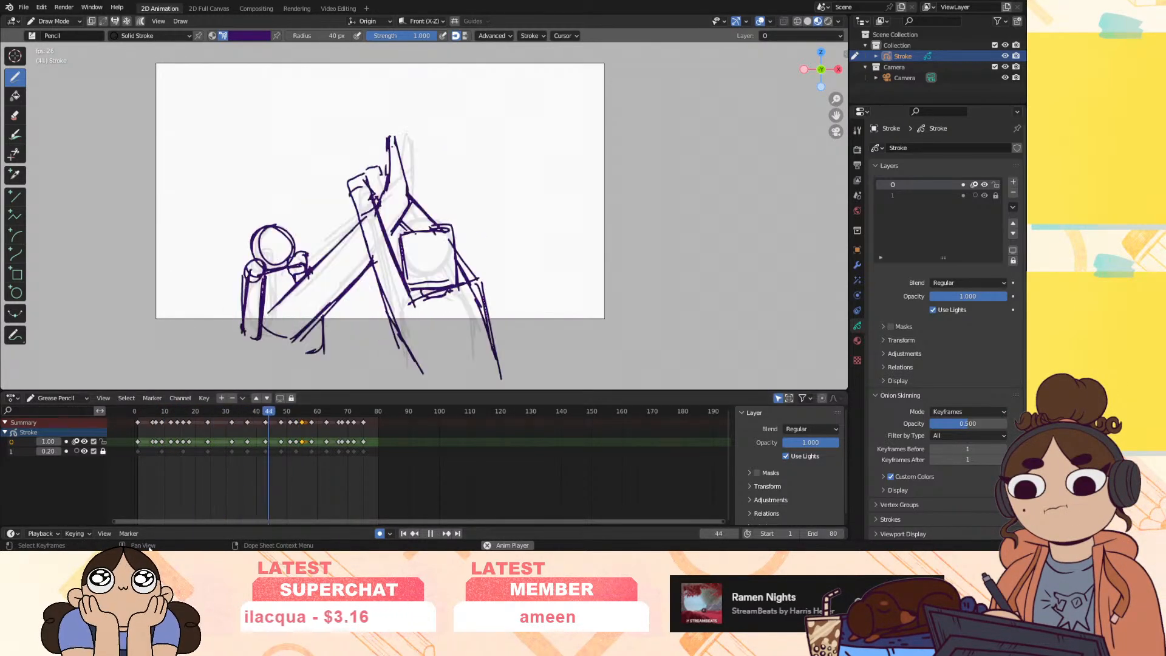
pyautogui.press('space')
# Move the frame 58 drawing to frame 60 and insert a blank keyframe at frame 58 on only the selected channel
pyautogui.moveTo(307, 414)
pyautogui.mouseDown()
pyautogui.moveTo(296, 414)
pyautogui.moveTo(314, 417)
pyautogui.moveTo(317, 442)
pyautogui.mouseUp()
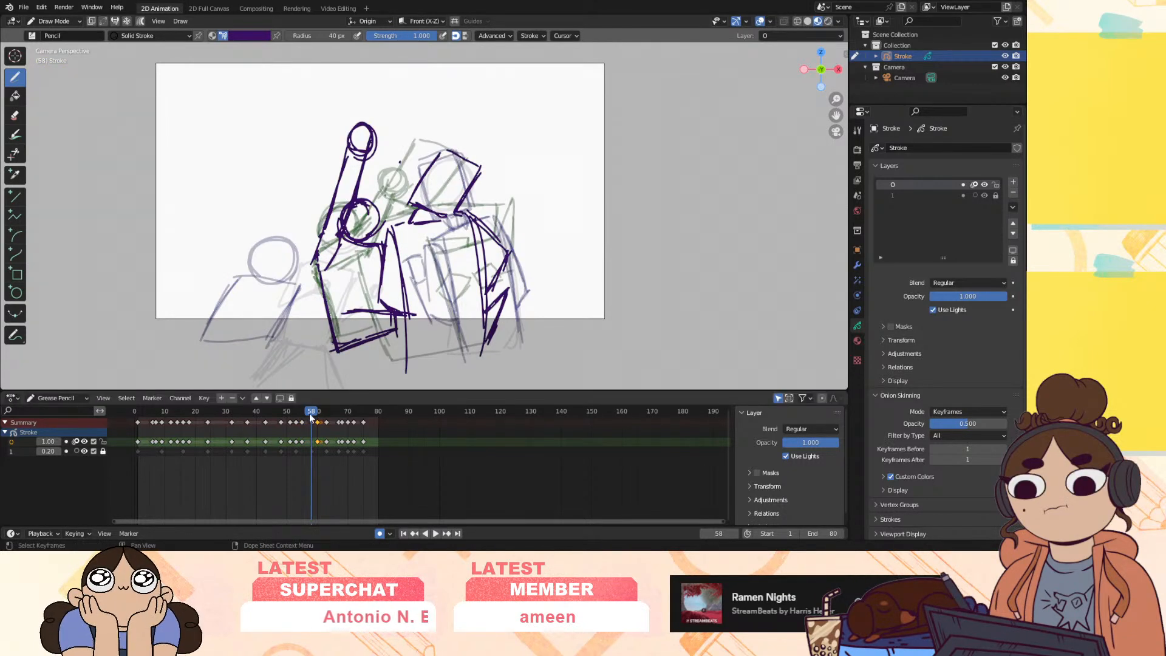
pyautogui.press('i')
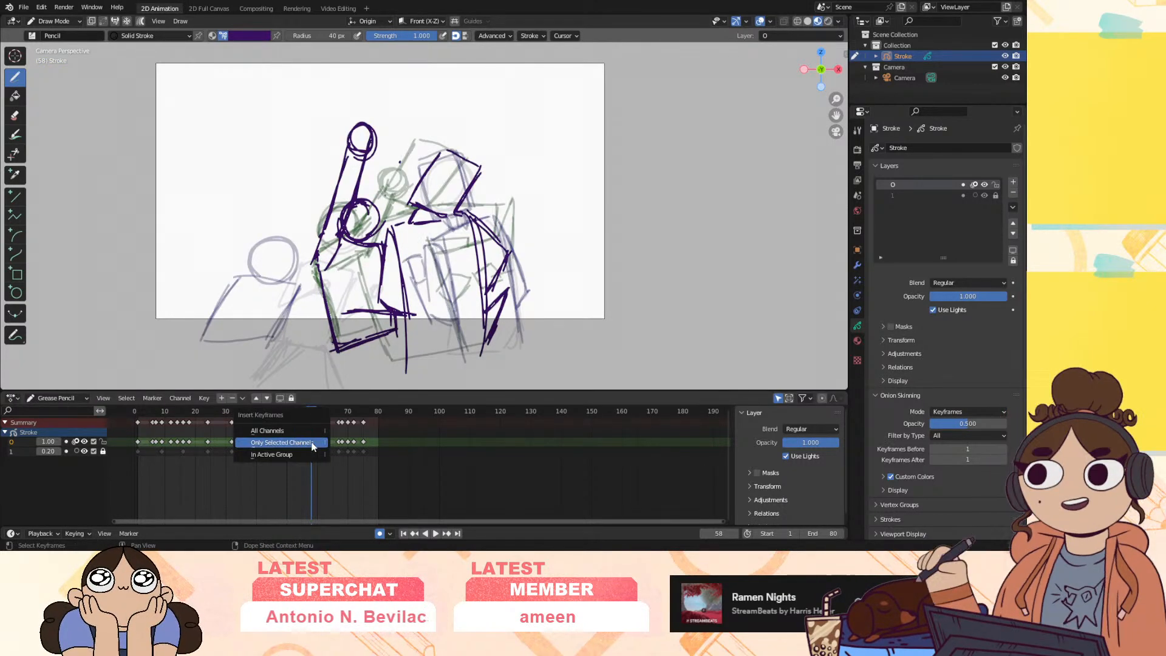
pyautogui.click(313, 443)
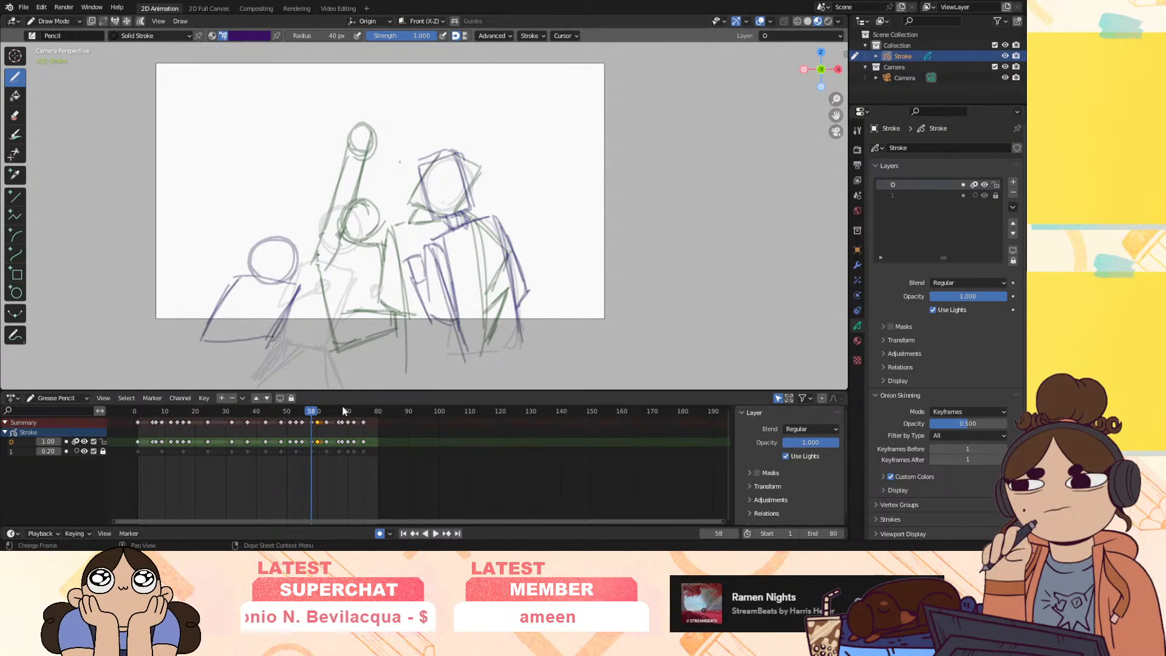
pyautogui.press('space')
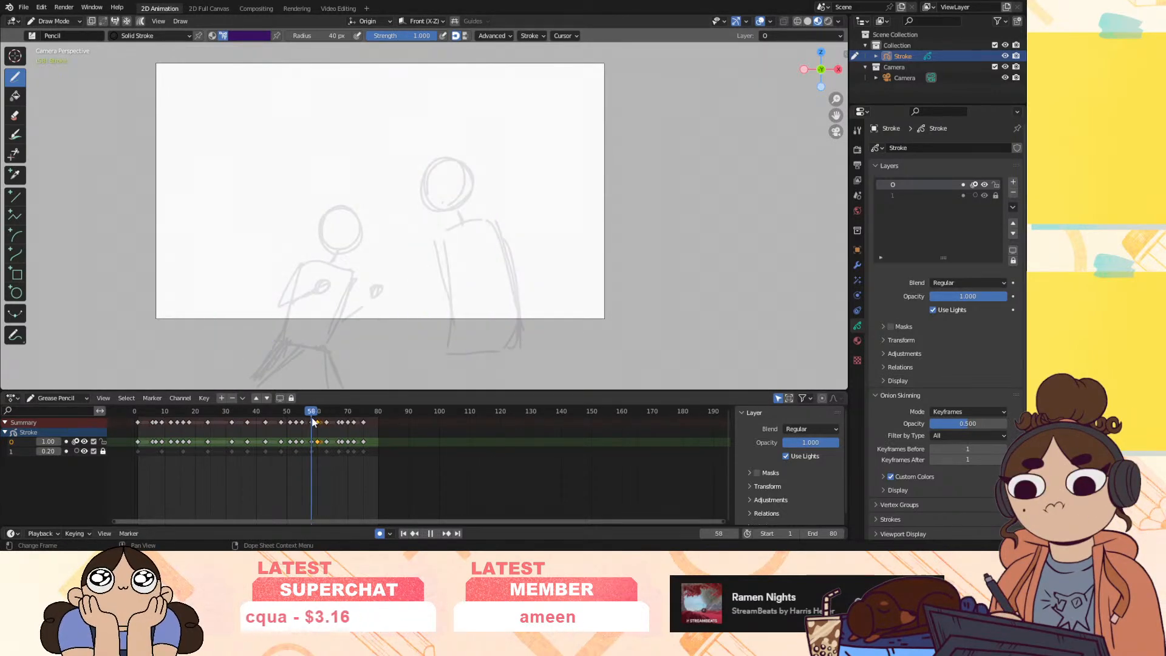
pyautogui.press('Escape')
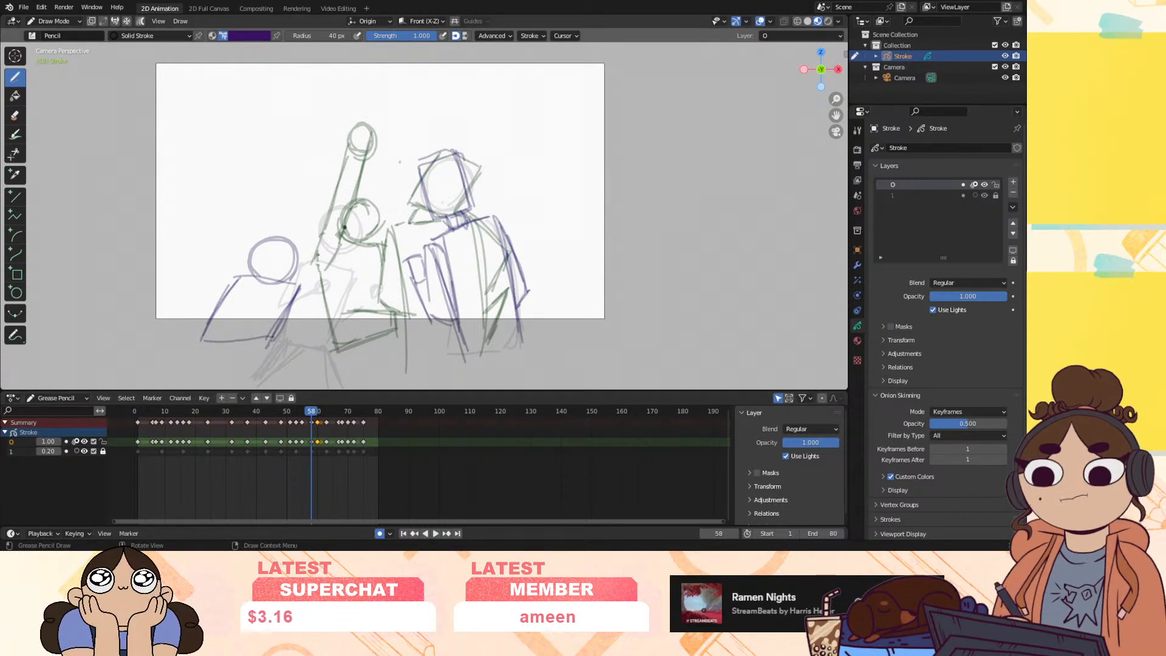
# Draw the round-headed figure's lowered head, shoulders, torso side and two bent arms with fist circles at frame 58, and play back the motion
pyautogui.moveTo(349, 254)
pyautogui.mouseDown()
pyautogui.moveTo(314, 276)
pyautogui.moveTo(365, 298)
pyautogui.moveTo(349, 350)
pyautogui.mouseUp()
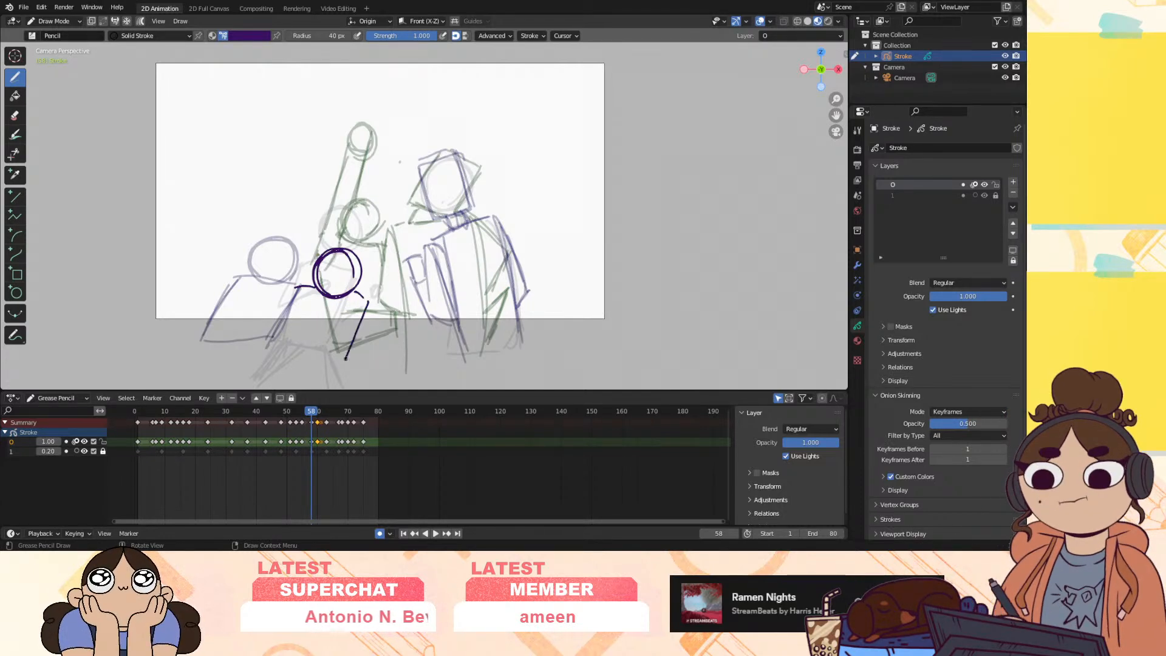
pyautogui.moveTo(304, 284); pyautogui.dragTo(280, 358)
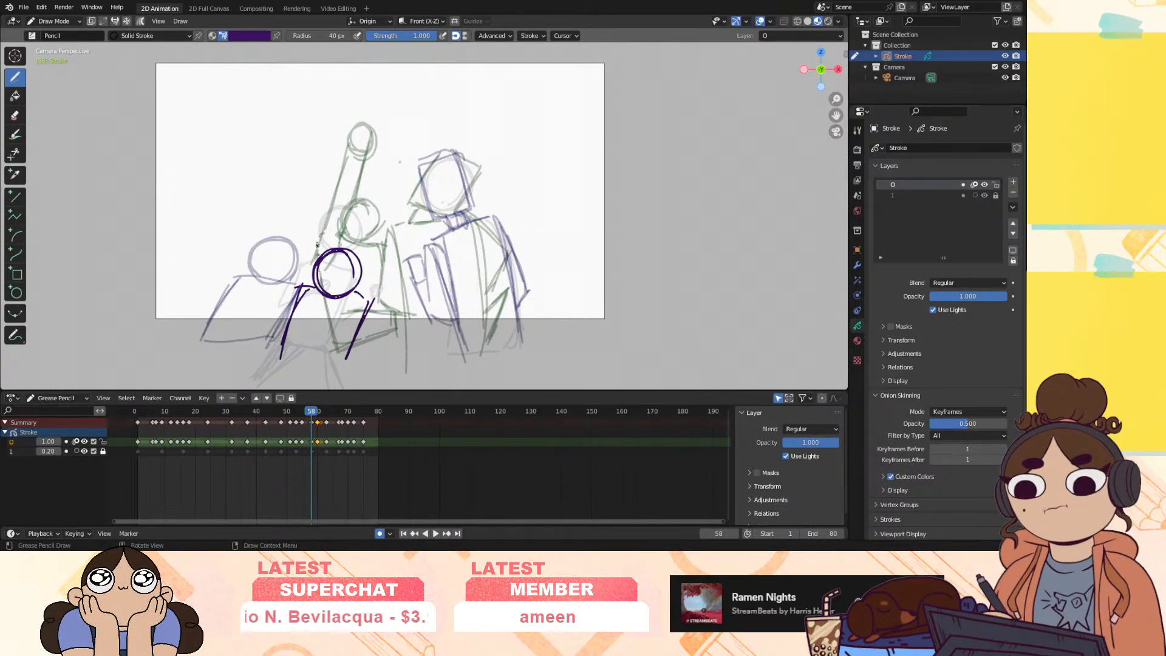
pyautogui.moveTo(317, 249)
pyautogui.mouseDown()
pyautogui.moveTo(311, 240)
pyautogui.moveTo(293, 324)
pyautogui.mouseUp()
pyautogui.moveTo(287, 277); pyautogui.dragTo(267, 322)
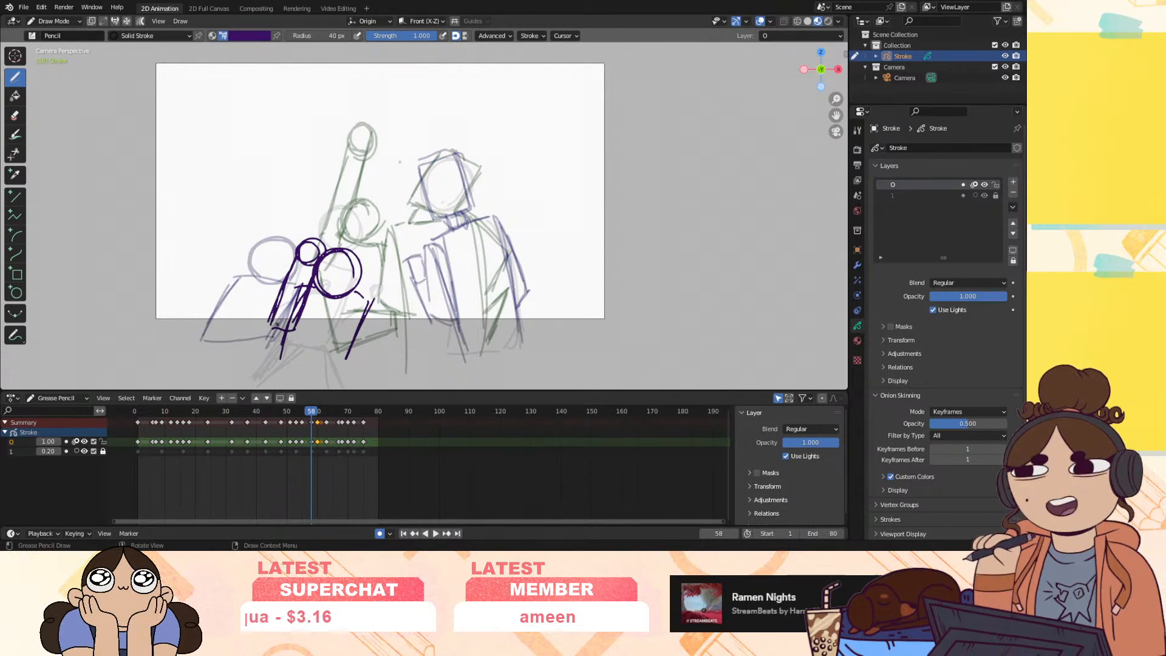
pyautogui.moveTo(372, 291); pyautogui.dragTo(365, 342)
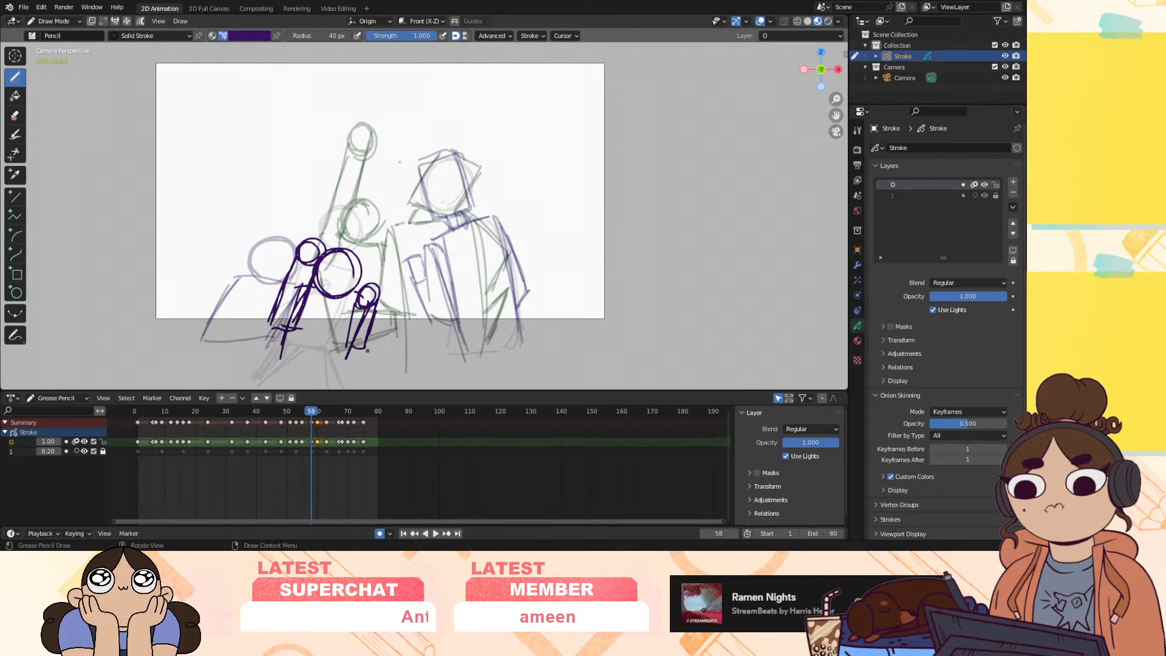
pyautogui.press('space')
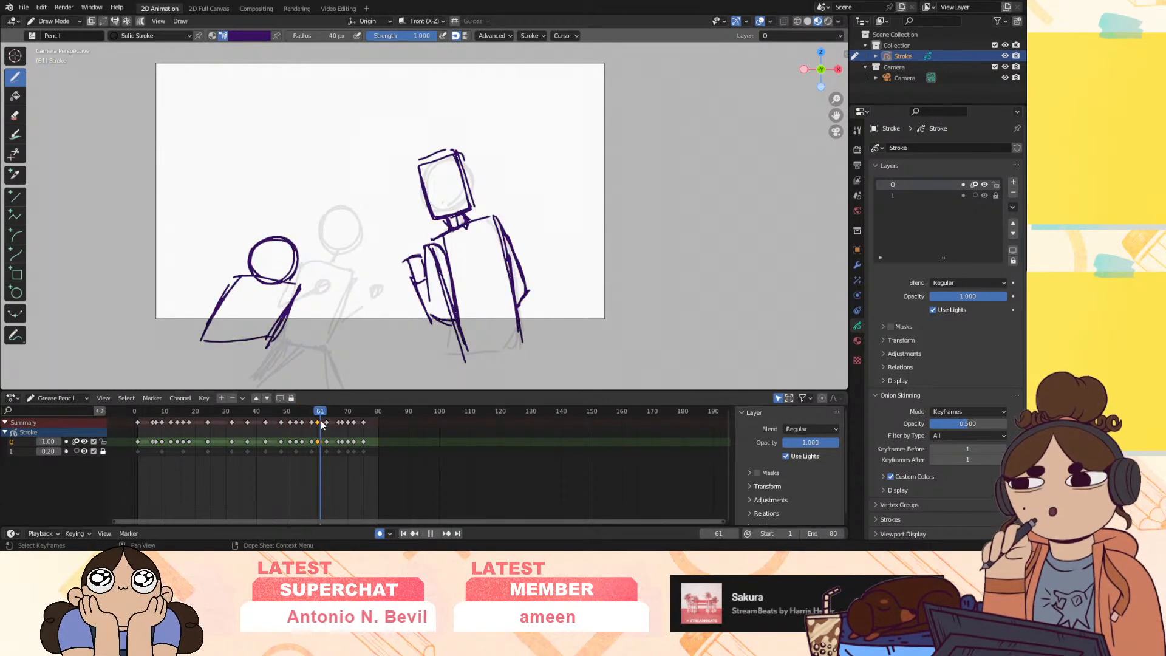
# Add fist circles and forearms on both sides of the round-headed figure's head at frame 60 and play back the transition
pyautogui.moveTo(321, 420); pyautogui.dragTo(317, 421)
pyautogui.moveTo(255, 272); pyautogui.dragTo(252, 274)
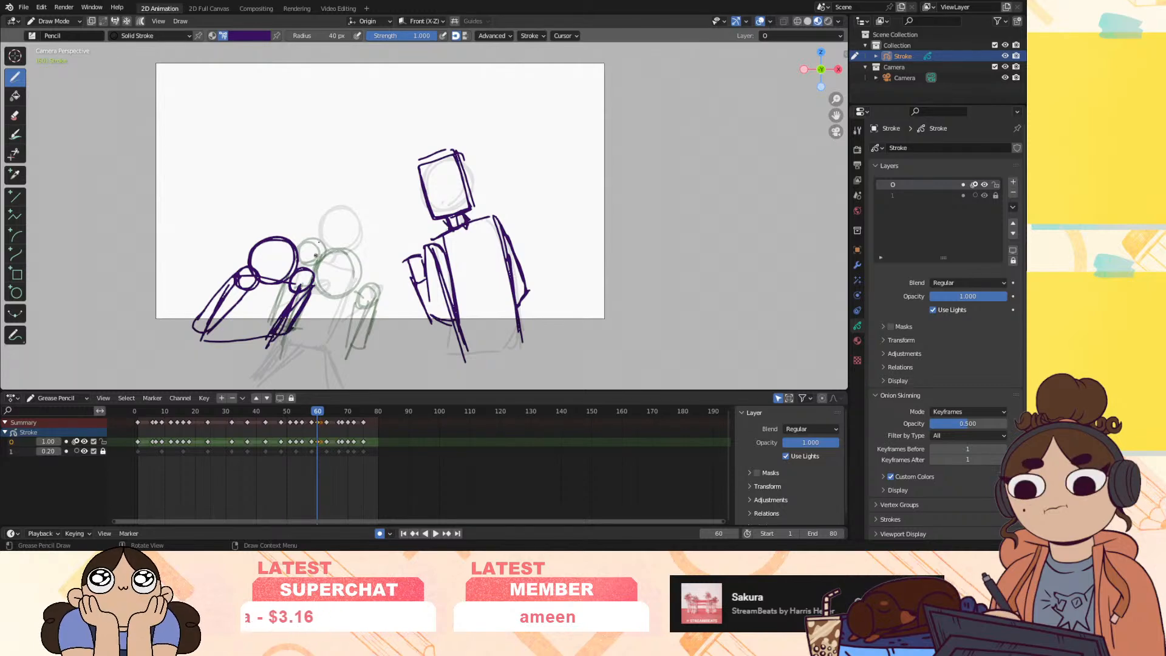
pyautogui.press('space')
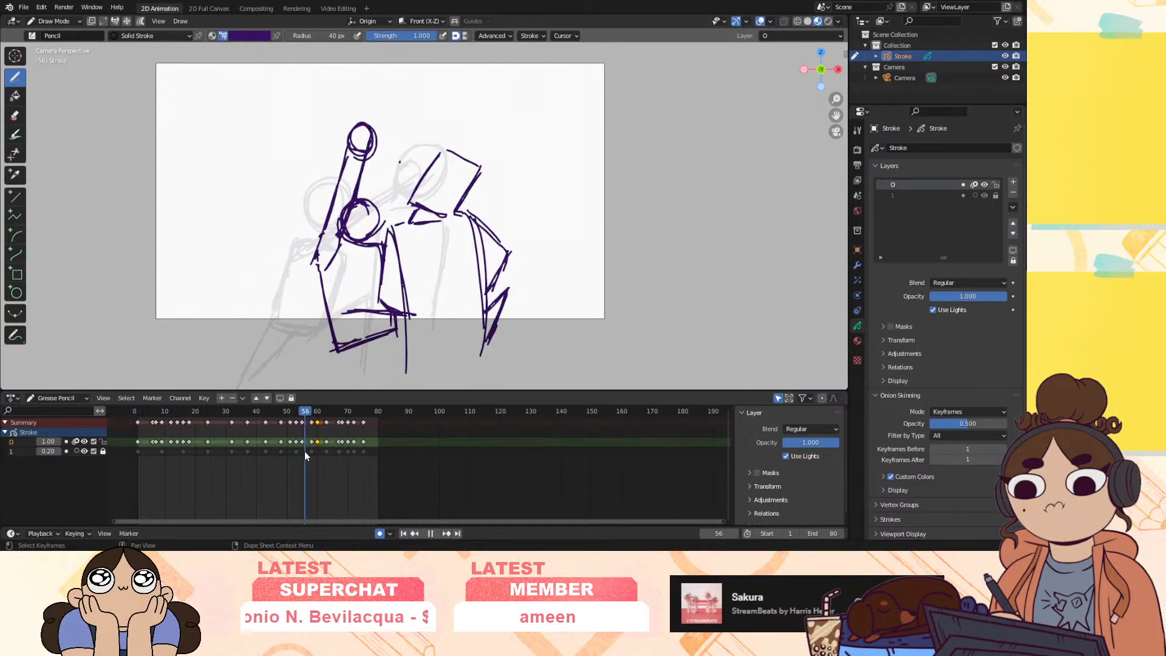
pyautogui.press('space')
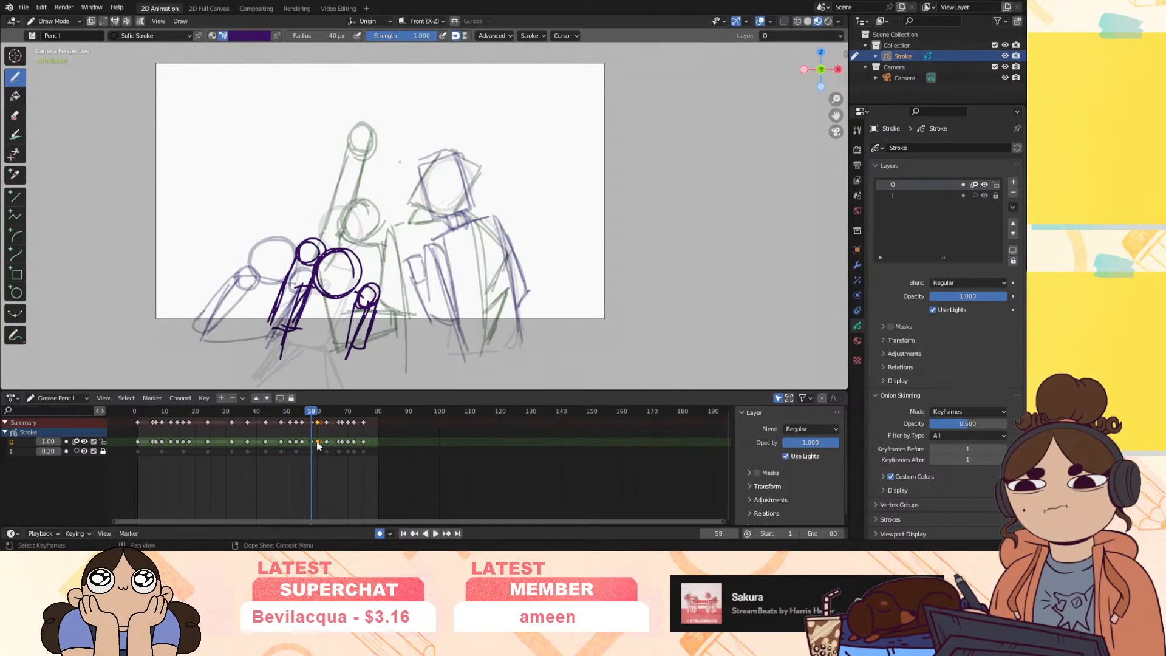
pyautogui.moveTo(483, 169); pyautogui.dragTo(480, 209)
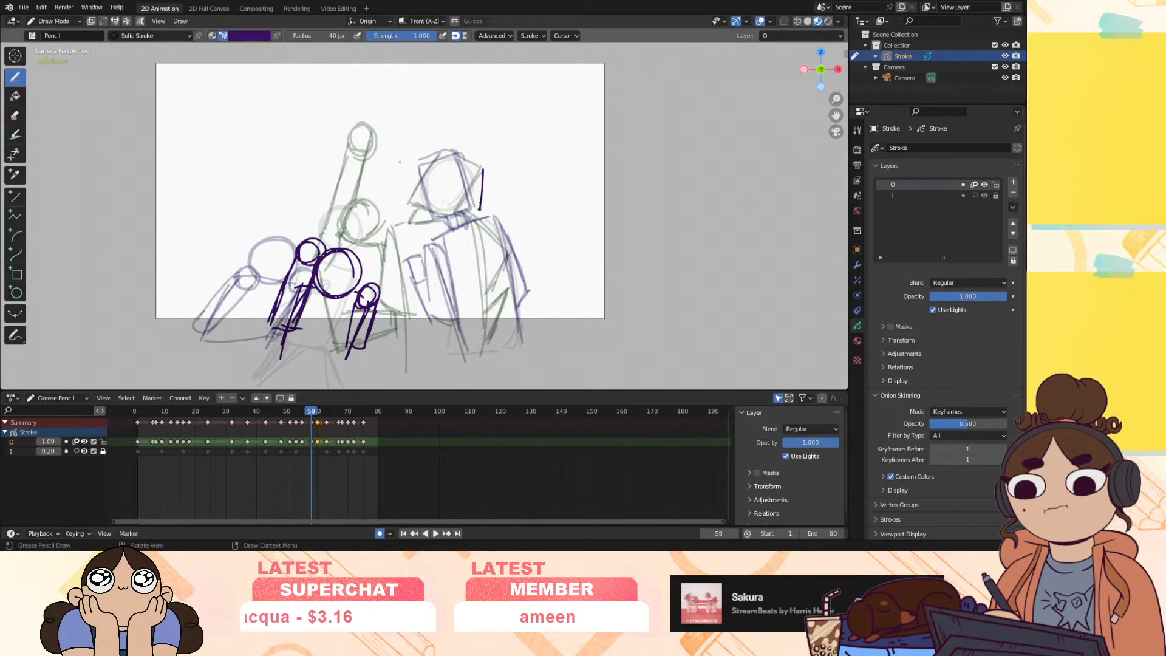
pyautogui.hotkey('ctrl', 'z')
pyautogui.hotkey('ctrl', 'z')
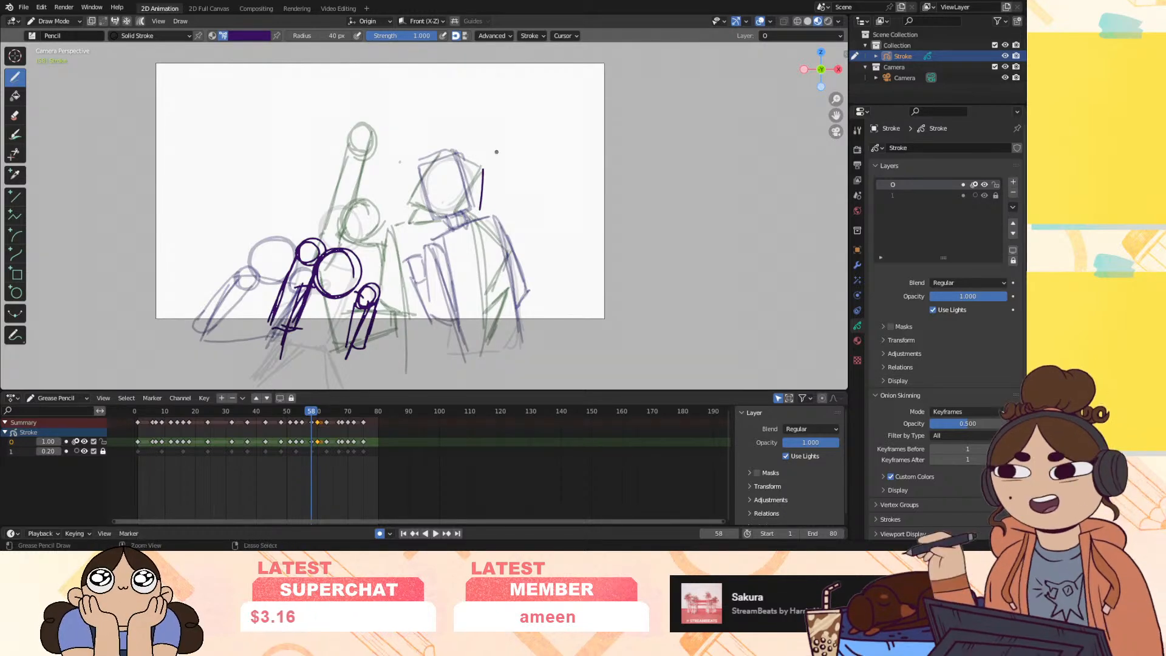
# Draw the square-headed figure's upright square head, shoulder line, torso sides and lower torso edge at frame 58 over the guide sketch
pyautogui.click(311, 414)
pyautogui.moveTo(311, 414)
pyautogui.mouseDown()
pyautogui.moveTo(303, 425)
pyautogui.moveTo(312, 420)
pyautogui.mouseUp()
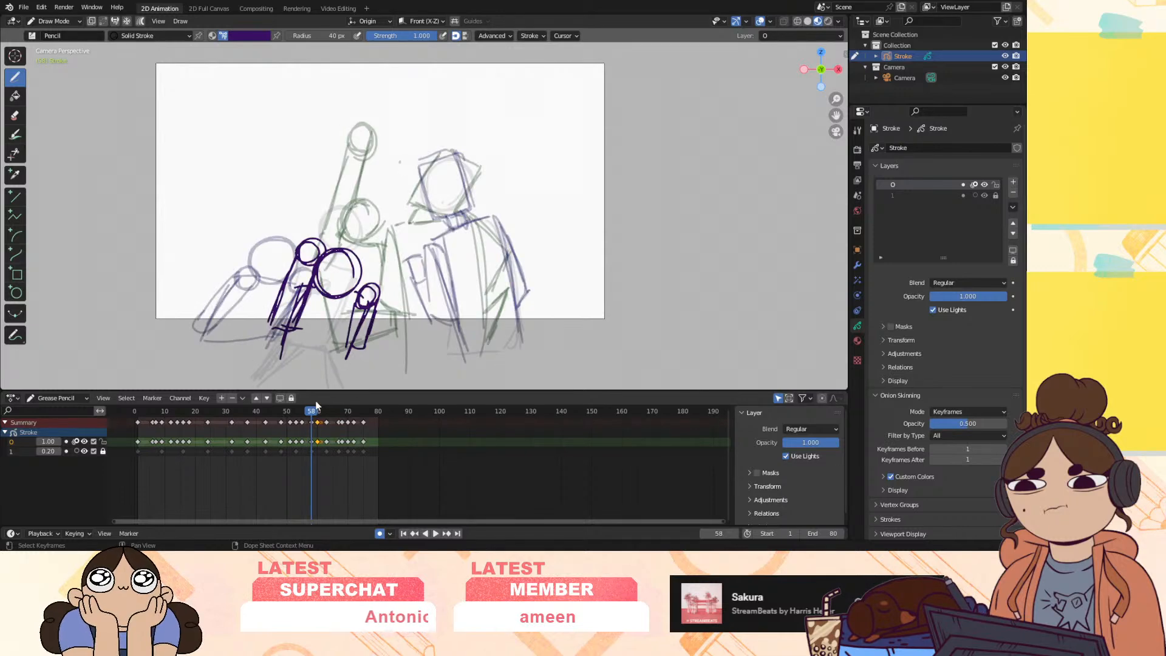
pyautogui.moveTo(423, 163); pyautogui.dragTo(421, 218)
pyautogui.moveTo(422, 163); pyautogui.dragTo(470, 165)
pyautogui.moveTo(420, 223); pyautogui.dragTo(481, 222)
pyautogui.moveTo(402, 228); pyautogui.dragTo(407, 371)
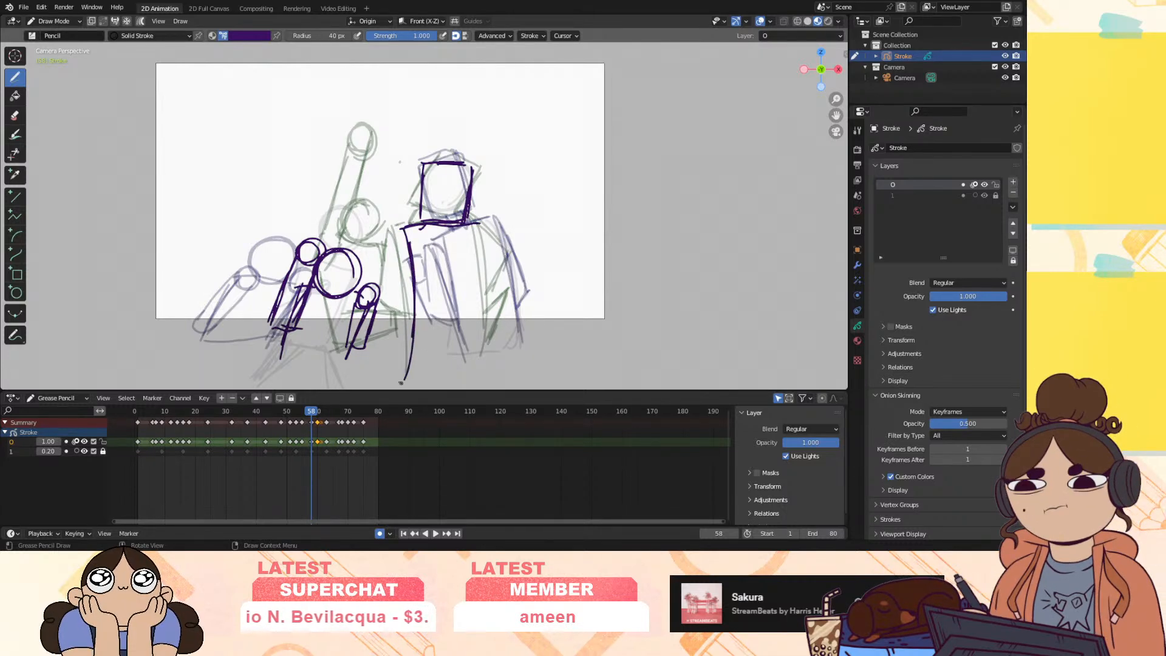
pyautogui.moveTo(484, 226); pyautogui.dragTo(498, 349)
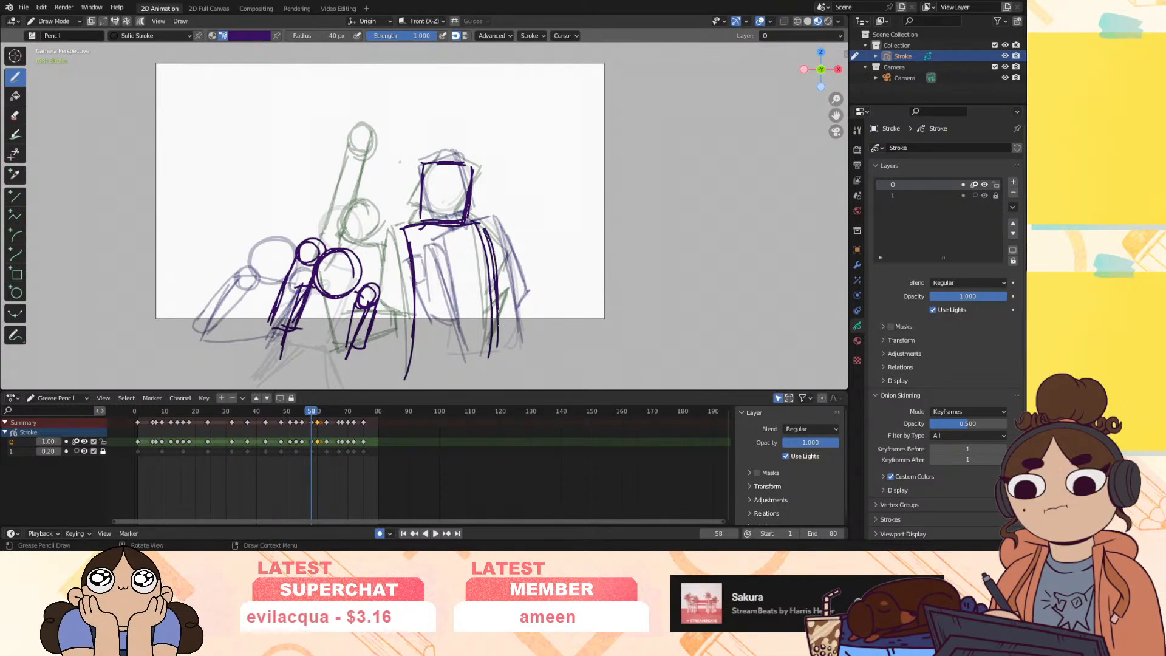
pyautogui.moveTo(402, 364); pyautogui.dragTo(521, 345)
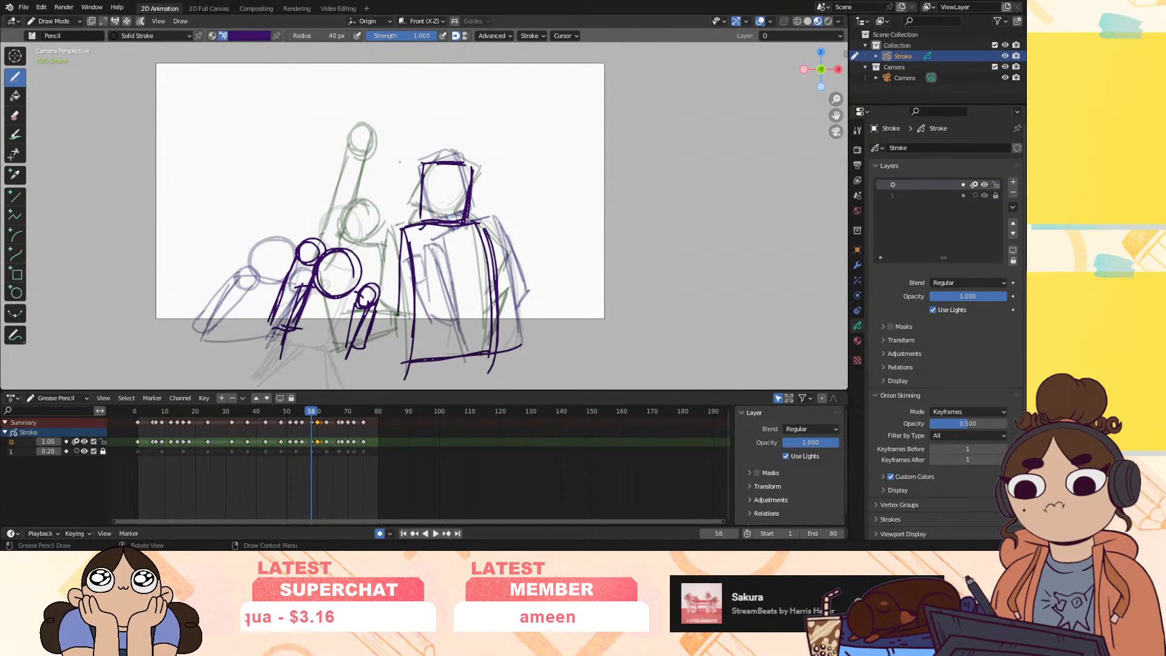
# Add the hanging arms on both sides of the square-headed figure's torso at frame 58 and redraw the shoulder line under the head
pyautogui.moveTo(407, 325); pyautogui.dragTo(393, 317)
pyautogui.moveTo(485, 221); pyautogui.dragTo(505, 298)
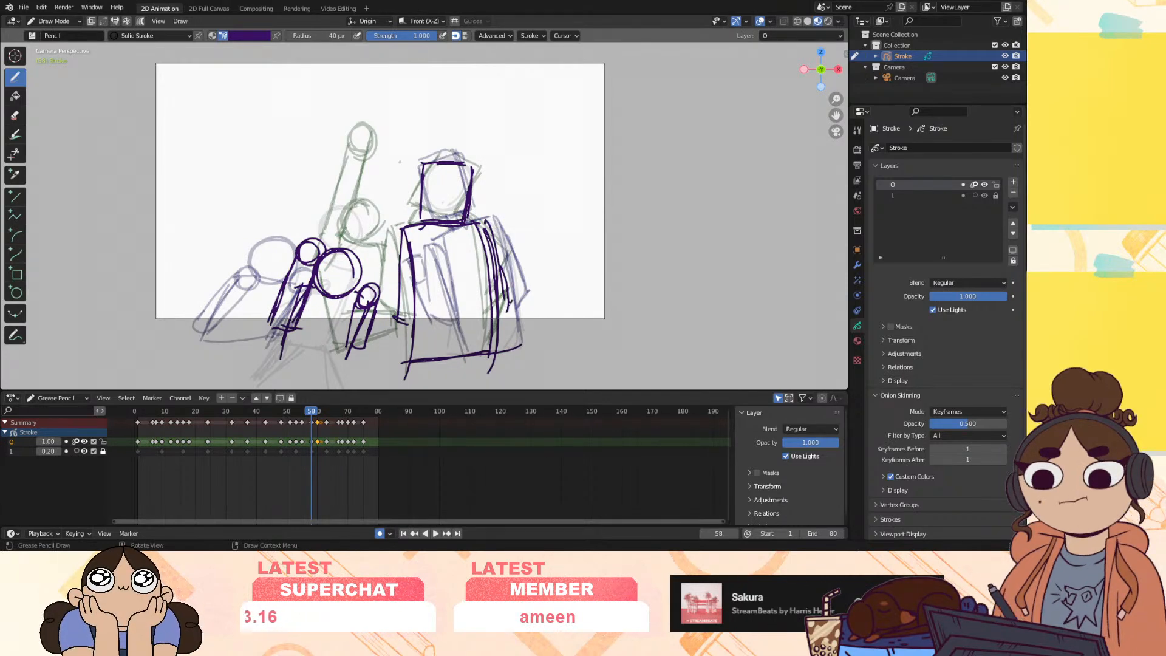
pyautogui.moveTo(315, 410); pyautogui.dragTo(311, 413)
pyautogui.moveTo(422, 214)
pyautogui.mouseDown()
pyautogui.moveTo(466, 214)
pyautogui.moveTo(461, 226)
pyautogui.moveTo(486, 216)
pyautogui.mouseUp()
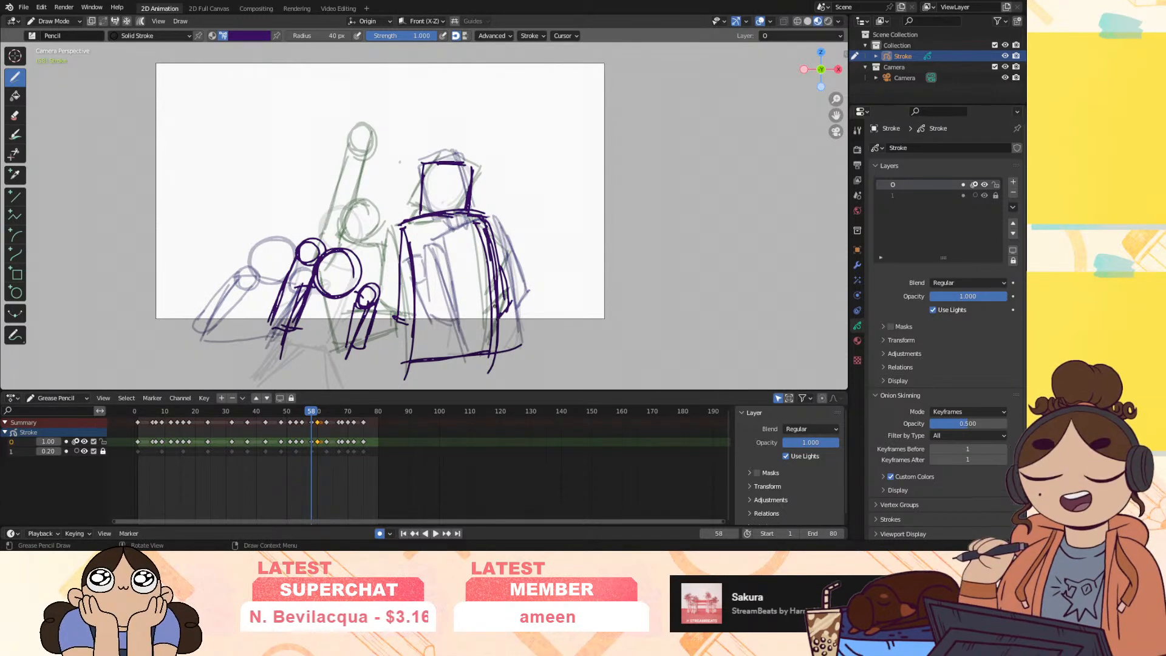
# Try a blank keyframe at frame 60 with the following drawings shifted later, and start sketching the square-headed figure's head there
pyautogui.moveTo(310, 414)
pyautogui.mouseDown()
pyautogui.moveTo(290, 421)
pyautogui.moveTo(351, 443)
pyautogui.moveTo(316, 447)
pyautogui.moveTo(330, 440)
pyautogui.moveTo(317, 415)
pyautogui.mouseUp()
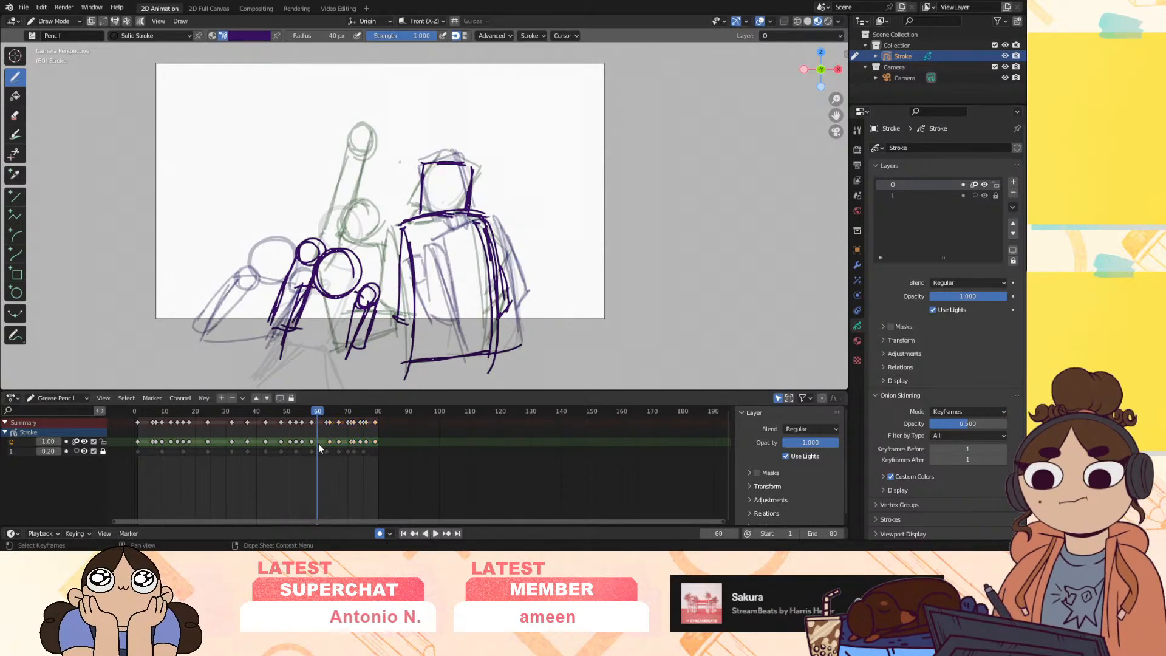
pyautogui.press('i')
pyautogui.click(318, 447)
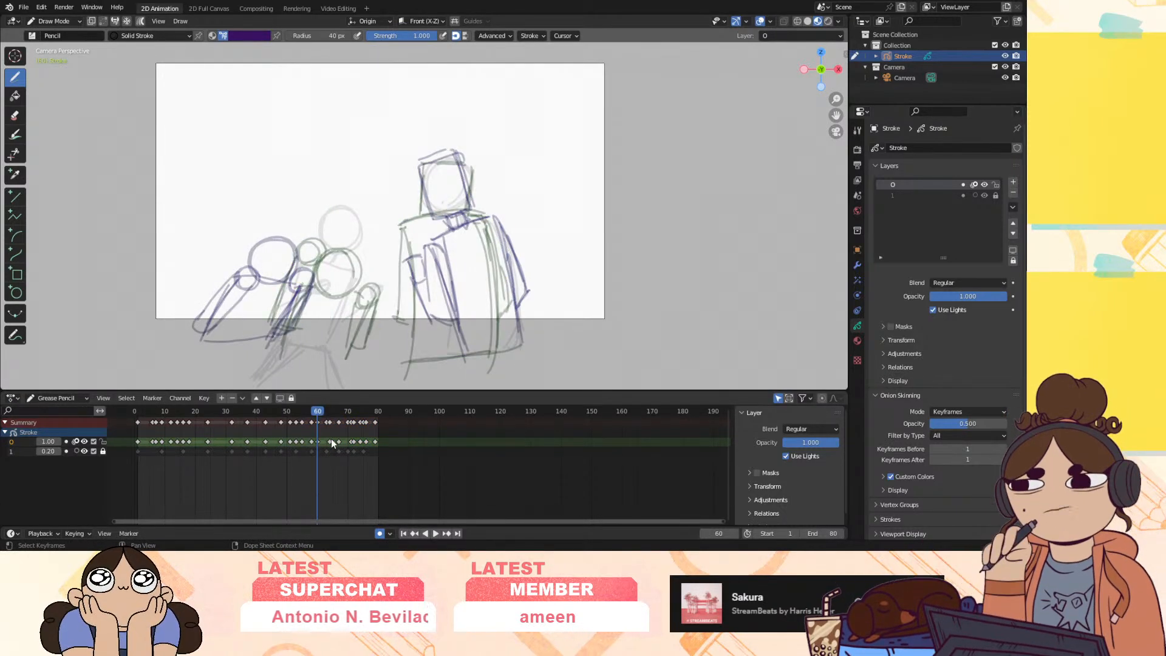
pyautogui.moveTo(425, 163); pyautogui.dragTo(427, 225)
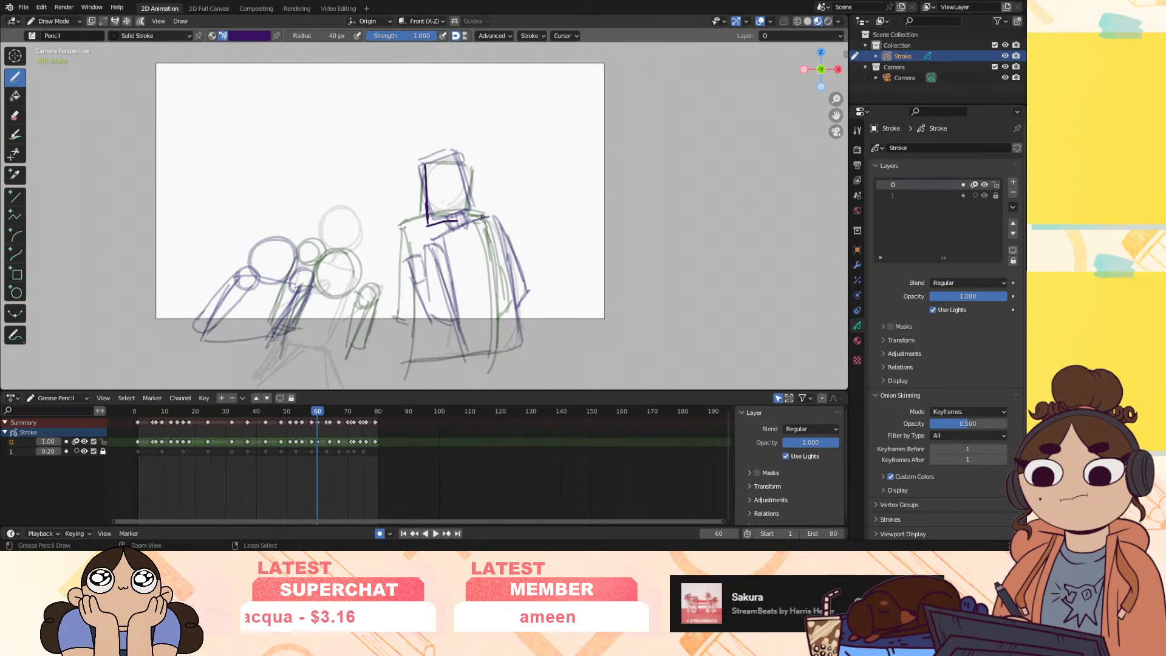
pyautogui.hotkey('ctrl', 'z')
pyautogui.hotkey('ctrl', 'z')
# Check the drawings between frames 60 and 67 with guide layer 1 hidden, toggling the drawing layer's visibility
pyautogui.press('space')
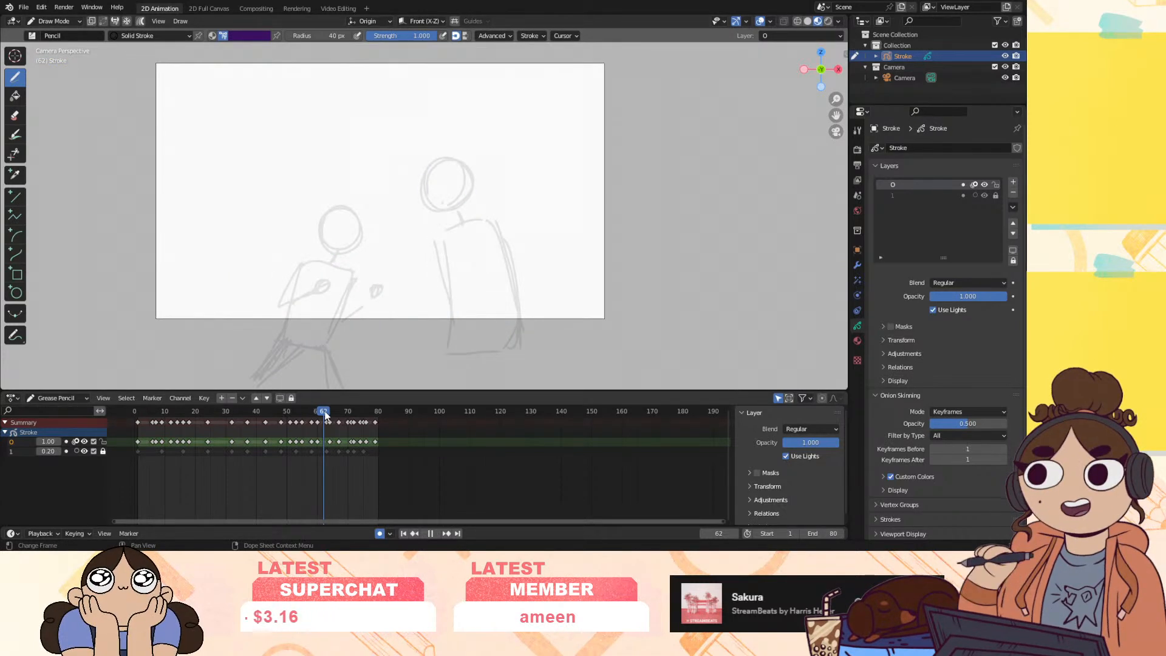
pyautogui.moveTo(317, 442)
pyautogui.mouseDown()
pyautogui.moveTo(320, 414)
pyautogui.moveTo(356, 414)
pyautogui.moveTo(331, 419)
pyautogui.mouseUp()
pyautogui.click(84, 452)
pyautogui.press('space')
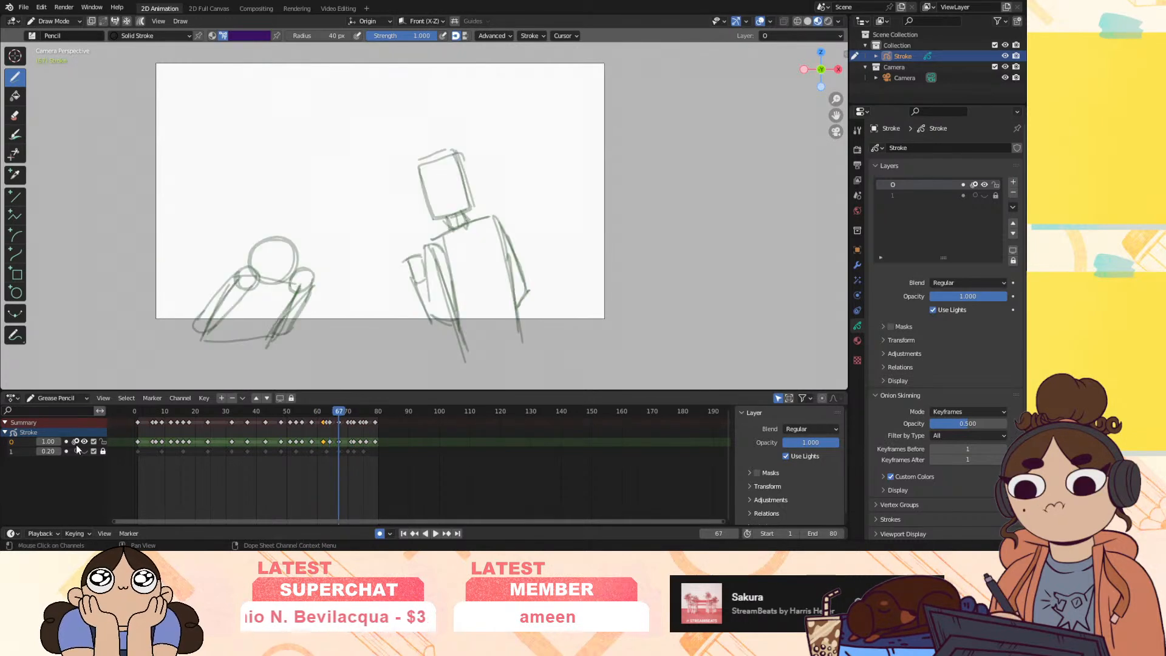
pyautogui.click(83, 442)
pyautogui.click(84, 442)
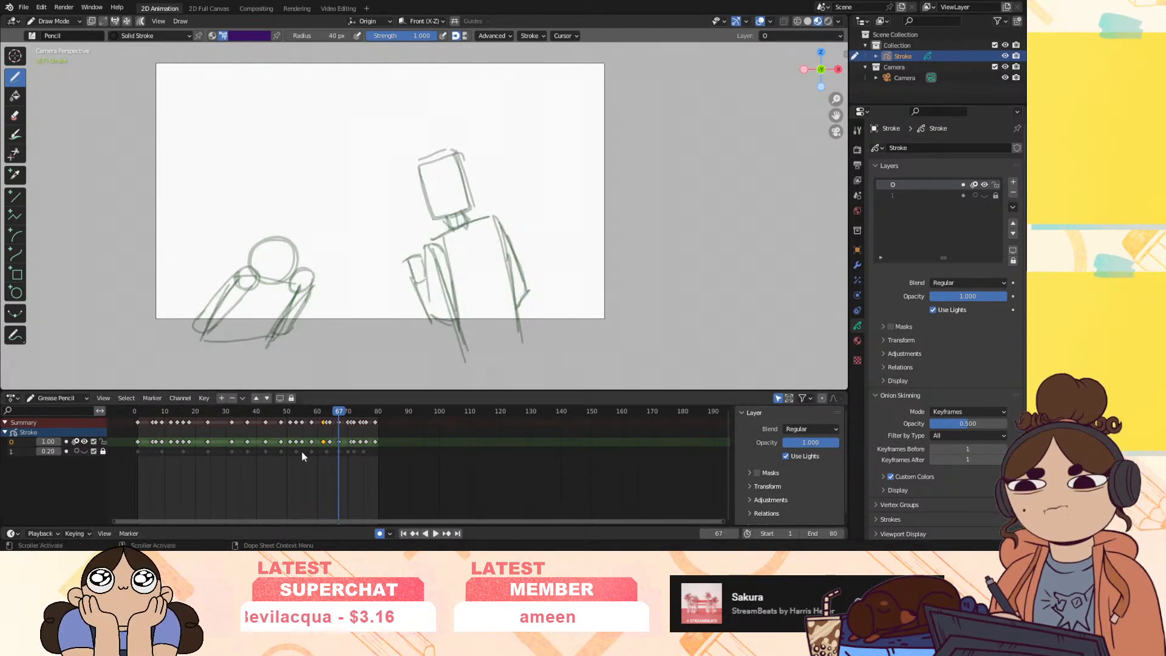
pyautogui.click(76, 442)
# Undo the blank frame 60 keyframe, the shifted timing and the layer visibility changes
pyautogui.hotkey('ctrl', 'z')
pyautogui.hotkey('ctrl', 'z')
pyautogui.hotkey('ctrl', 'z')
pyautogui.hotkey('ctrl', 'z')
pyautogui.hotkey('ctrl', 'z')
pyautogui.hotkey('ctrl', 'z')
pyautogui.hotkey('ctrl', 'z')
pyautogui.hotkey('ctrl', 'z')
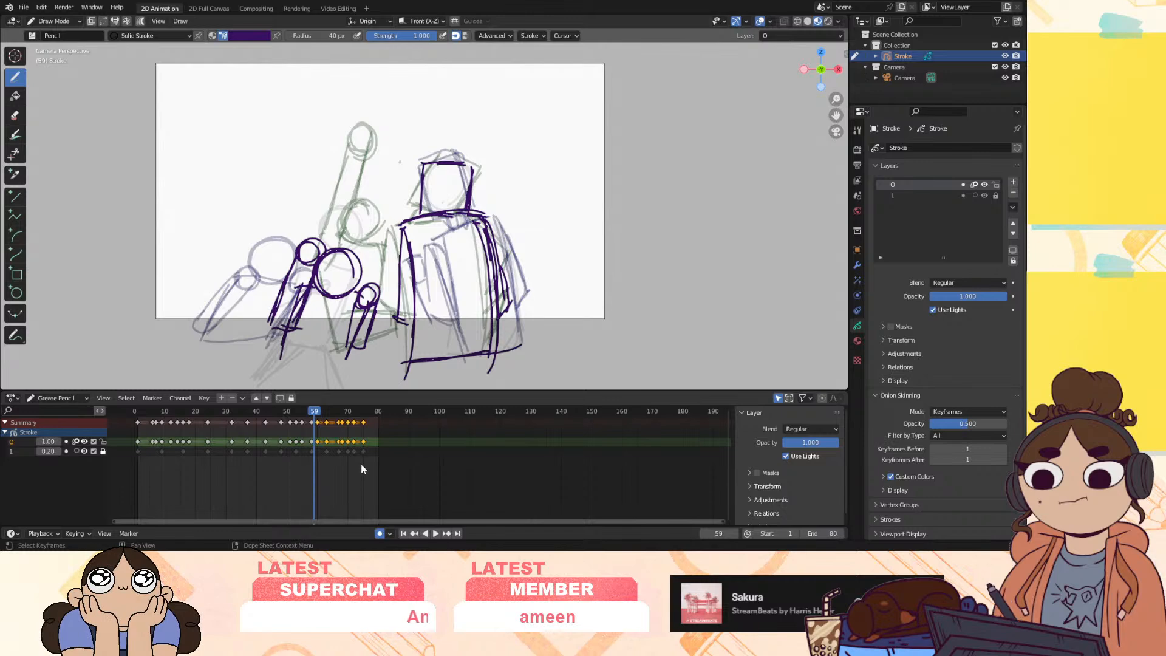
# Turn off the drawing layer's onion skinning and draw the square-headed figure leaning forward at frame 63, with tilted head, shoulders, torso, bent arm and fist
pyautogui.click(76, 442)
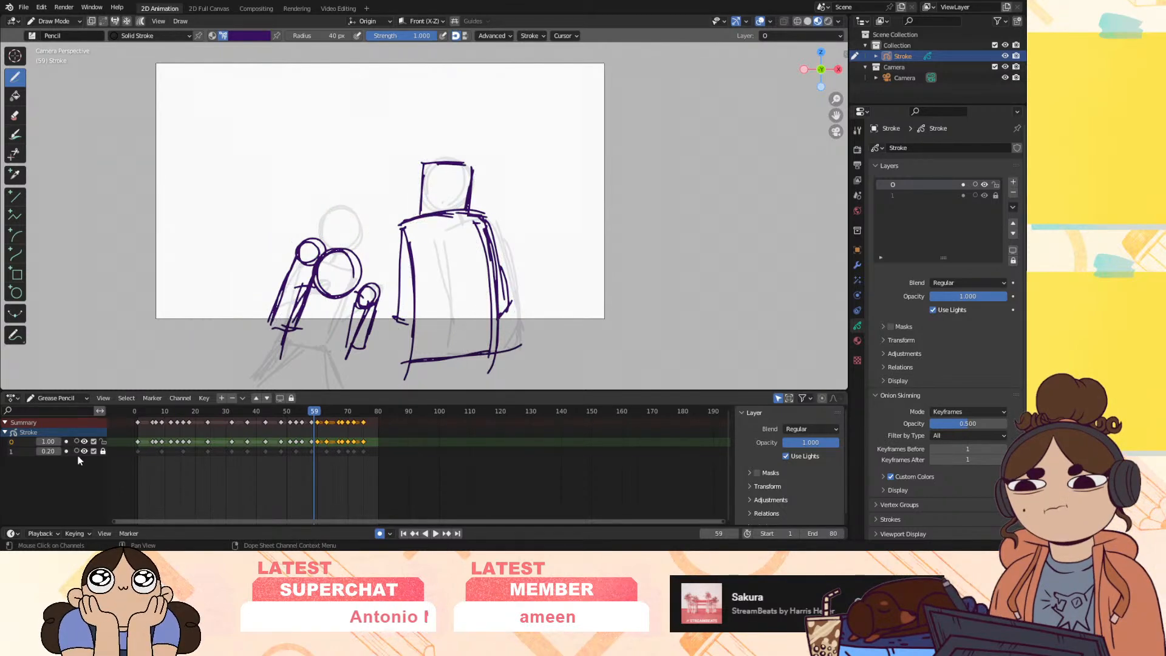
pyautogui.moveTo(322, 411); pyautogui.dragTo(326, 416)
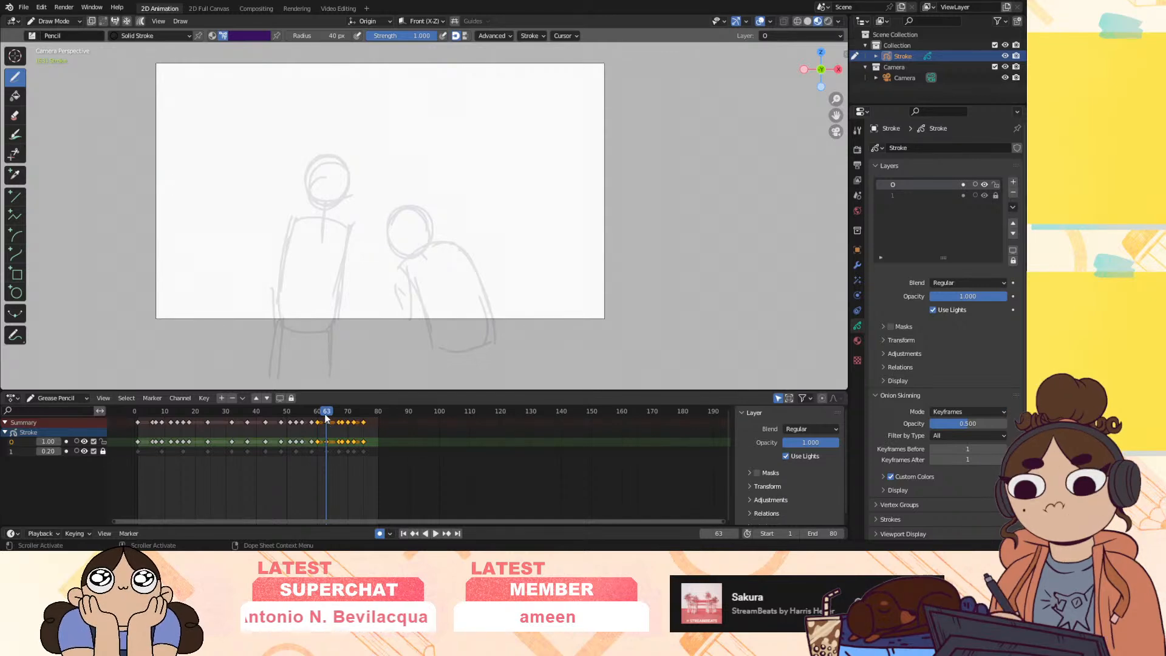
pyautogui.moveTo(375, 228); pyautogui.dragTo(414, 200)
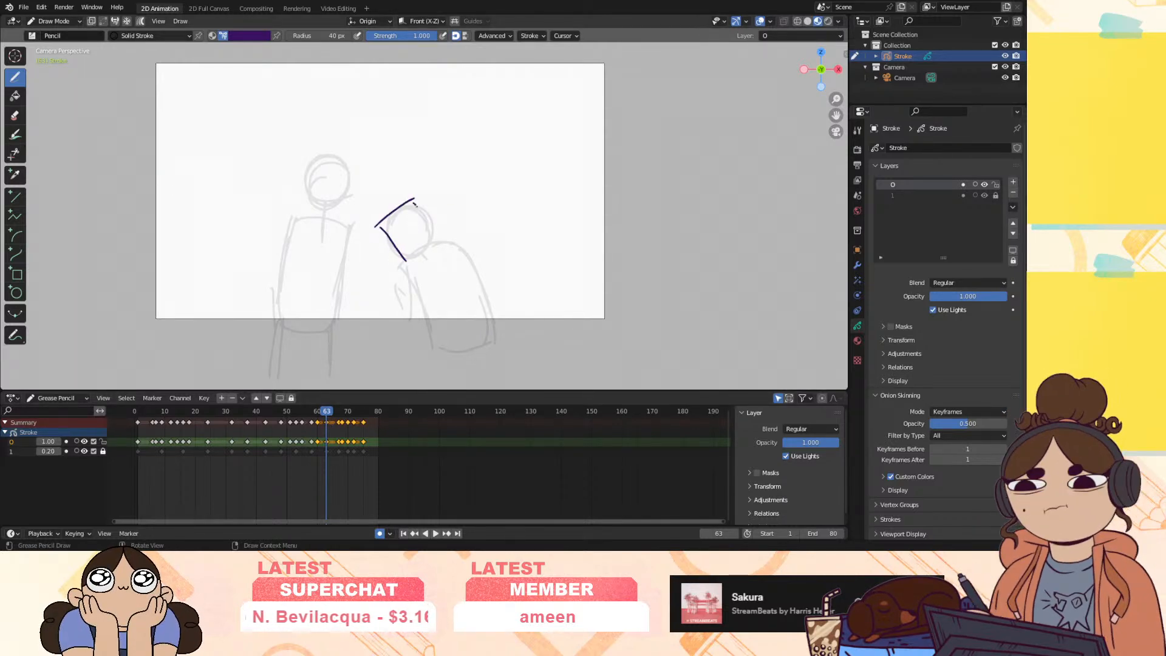
pyautogui.moveTo(466, 231); pyautogui.dragTo(494, 328)
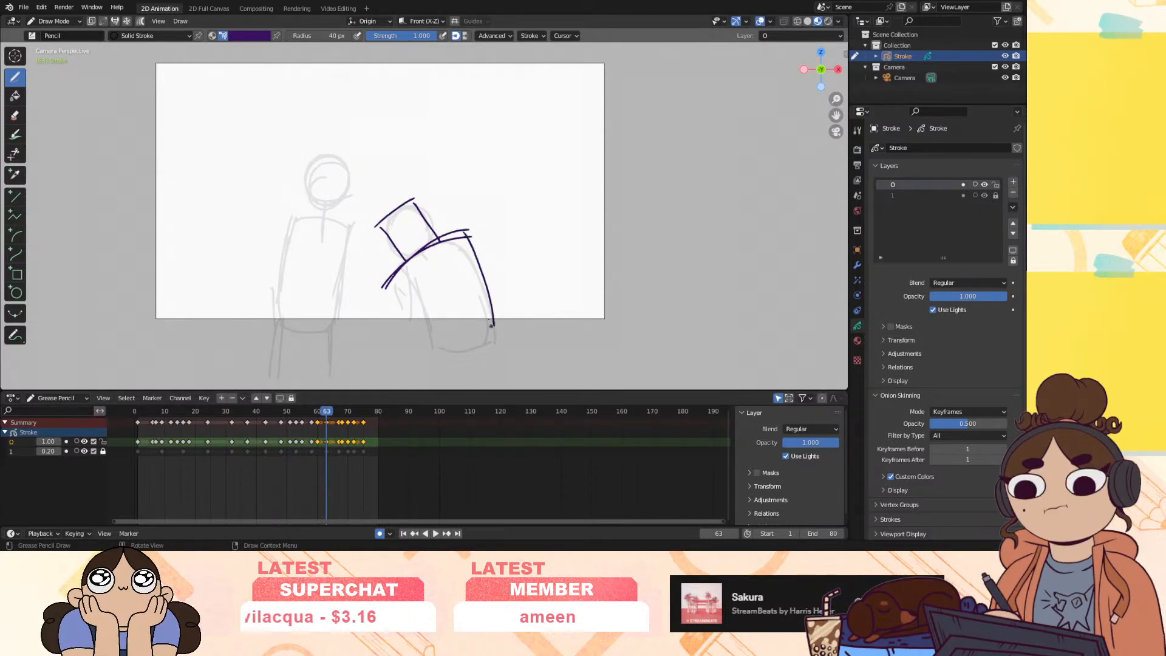
pyautogui.moveTo(400, 274); pyautogui.dragTo(452, 365)
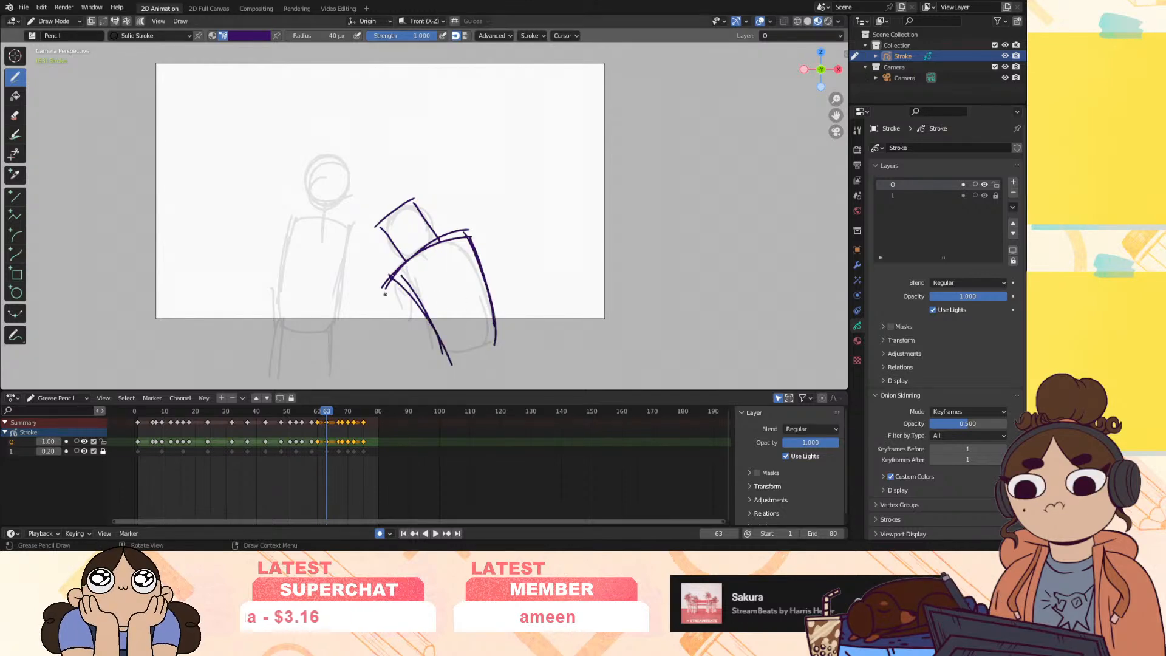
pyautogui.moveTo(392, 341); pyautogui.dragTo(417, 345)
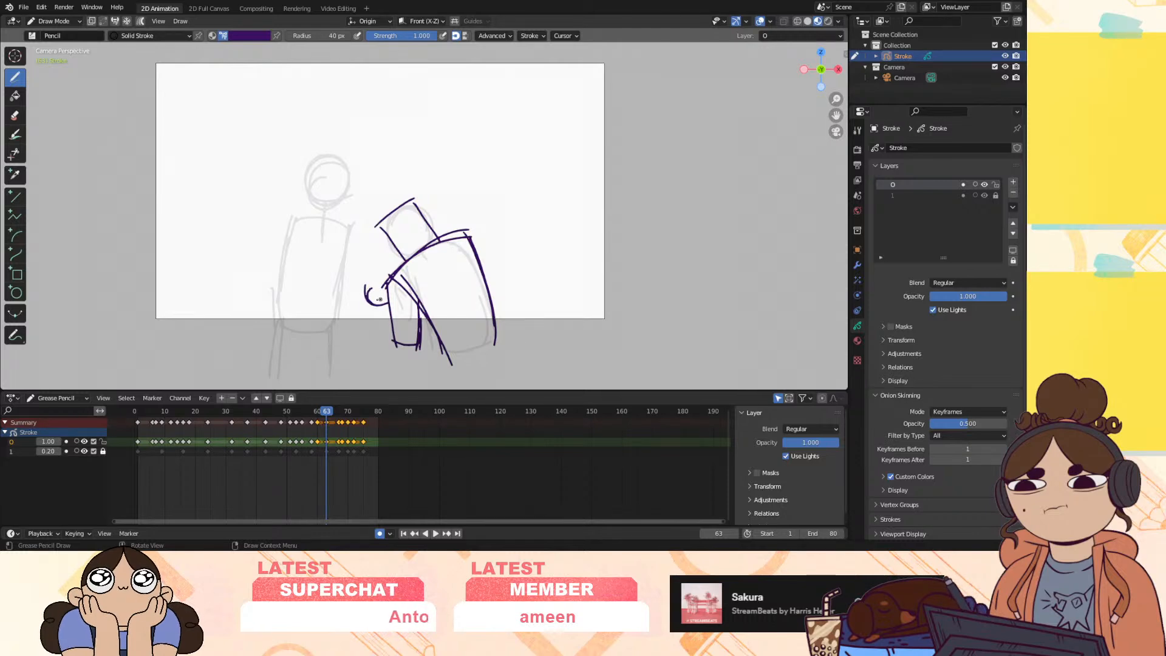
pyautogui.moveTo(372, 305); pyautogui.dragTo(384, 341)
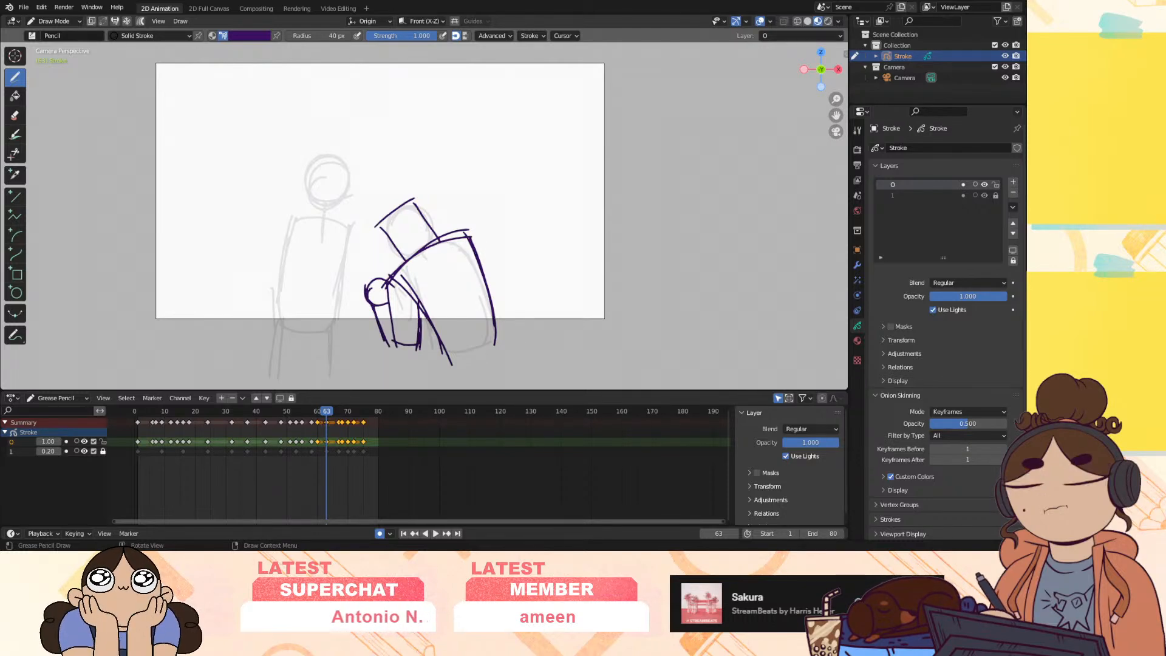
# Start the square-headed figure at frame 67 with onion skinning off, drawing the tilted head's edges, curved shoulders and hunched torso over the guide
pyautogui.moveTo(329, 414); pyautogui.dragTo(339, 413)
pyautogui.click(395, 446)
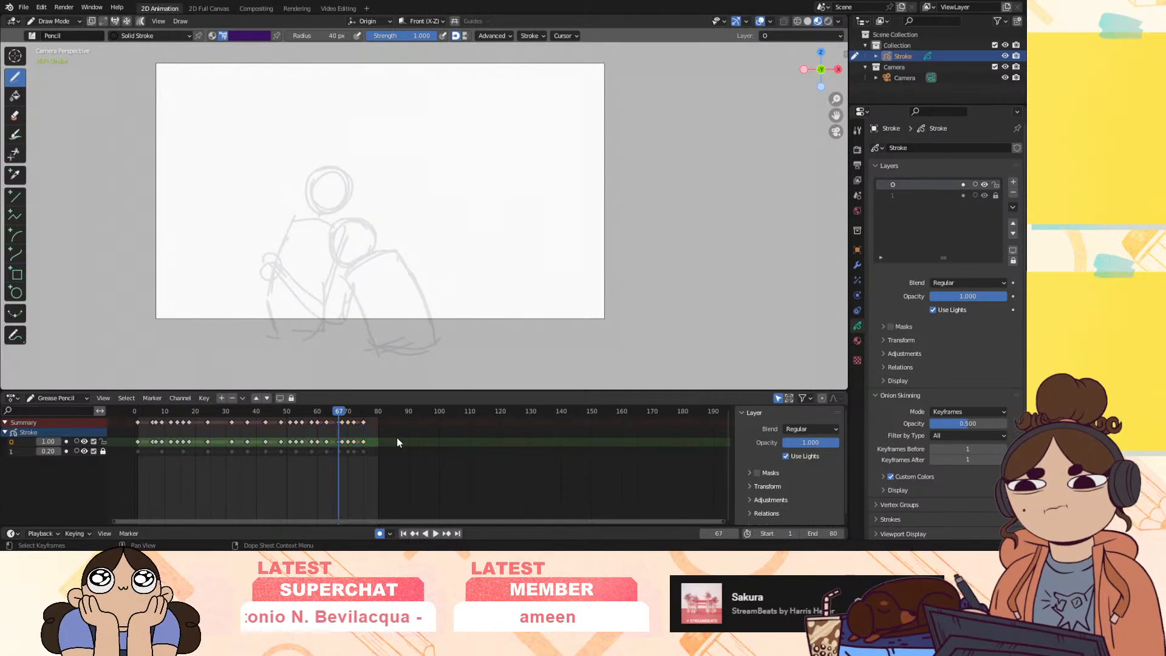
pyautogui.click(77, 442)
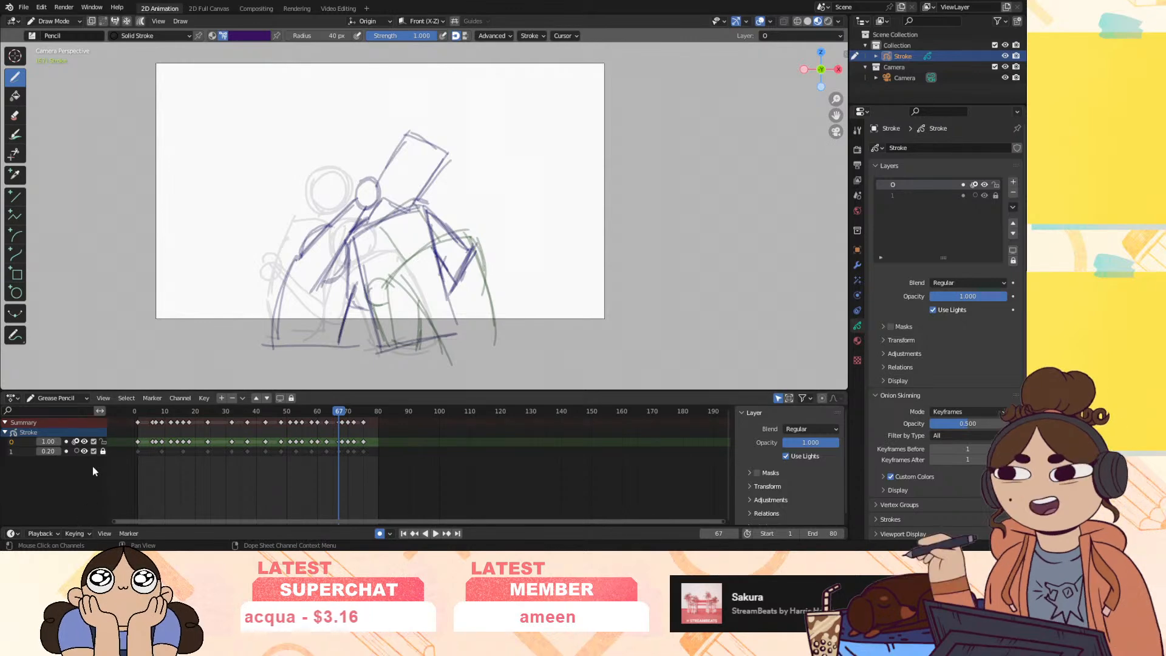
pyautogui.click(77, 441)
pyautogui.moveTo(313, 238); pyautogui.dragTo(355, 213)
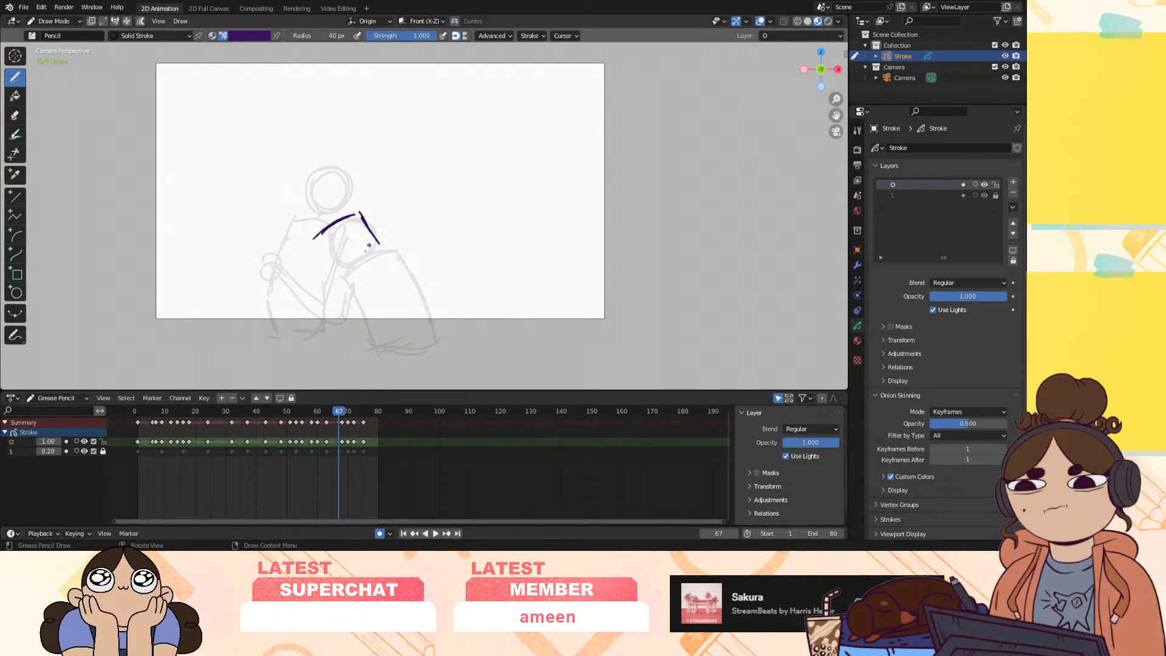
pyautogui.moveTo(405, 247); pyautogui.dragTo(326, 299)
pyautogui.moveTo(404, 248); pyautogui.dragTo(440, 354)
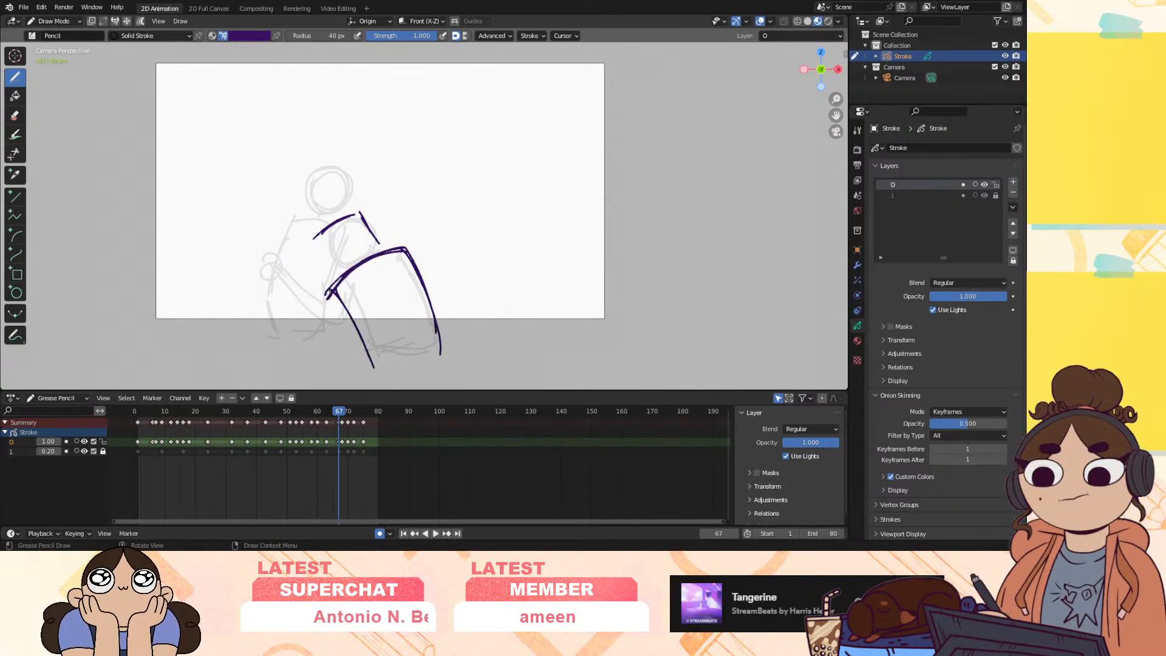
# Add the square-headed figure's bent arm with a raised fist circle at frame 67 and complete the sides of its square head
pyautogui.moveTo(314, 302); pyautogui.dragTo(299, 310)
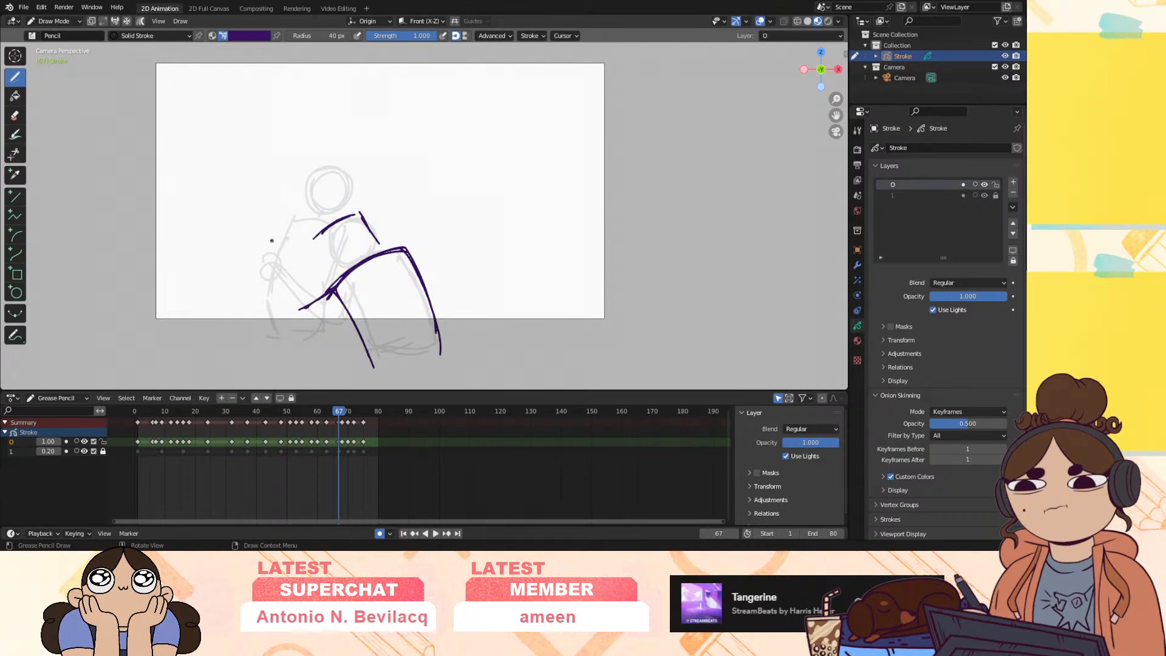
pyautogui.moveTo(267, 254)
pyautogui.mouseDown()
pyautogui.moveTo(309, 331)
pyautogui.moveTo(355, 306)
pyautogui.moveTo(352, 316)
pyautogui.mouseUp()
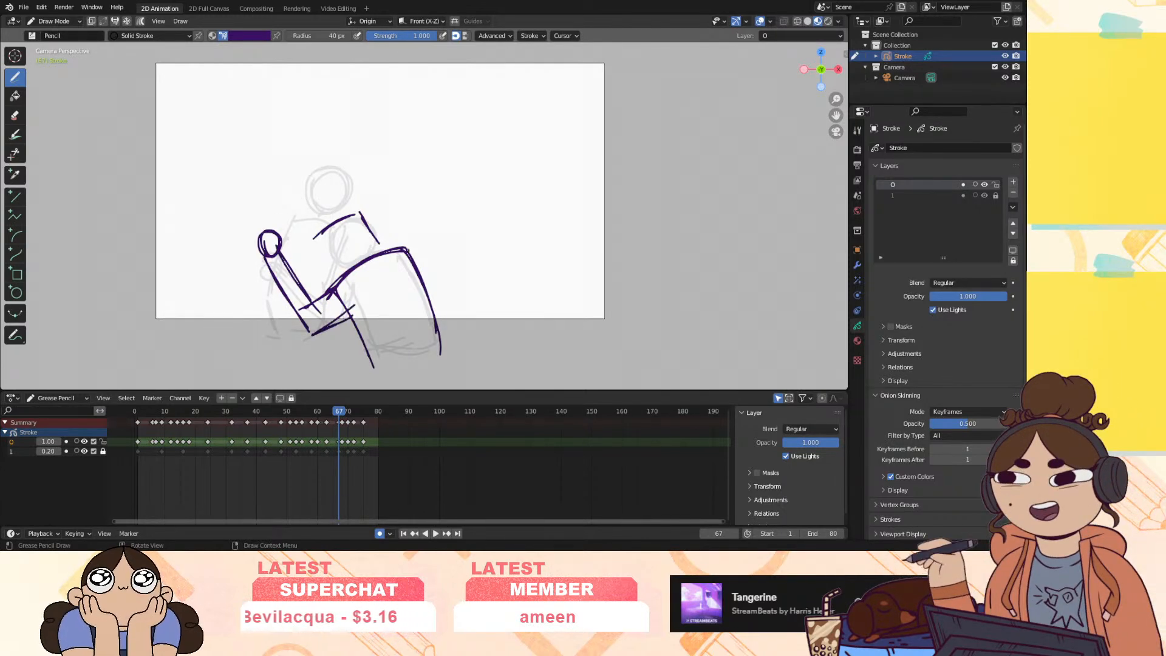
pyautogui.moveTo(318, 234); pyautogui.dragTo(342, 275)
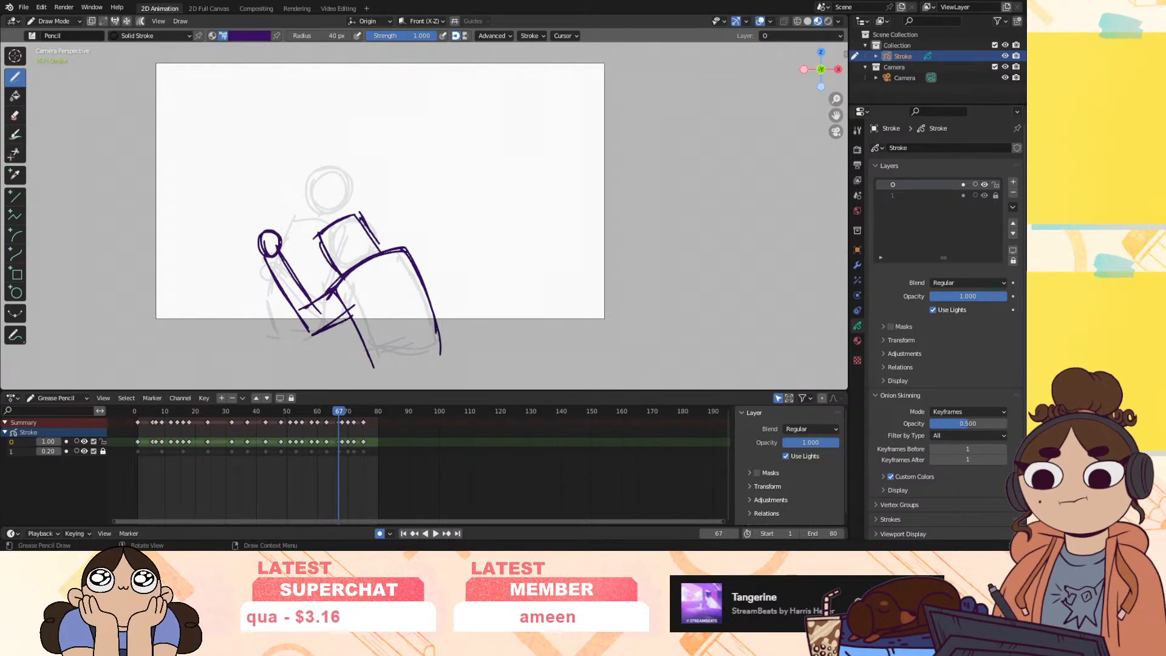
pyautogui.moveTo(360, 214); pyautogui.dragTo(387, 256)
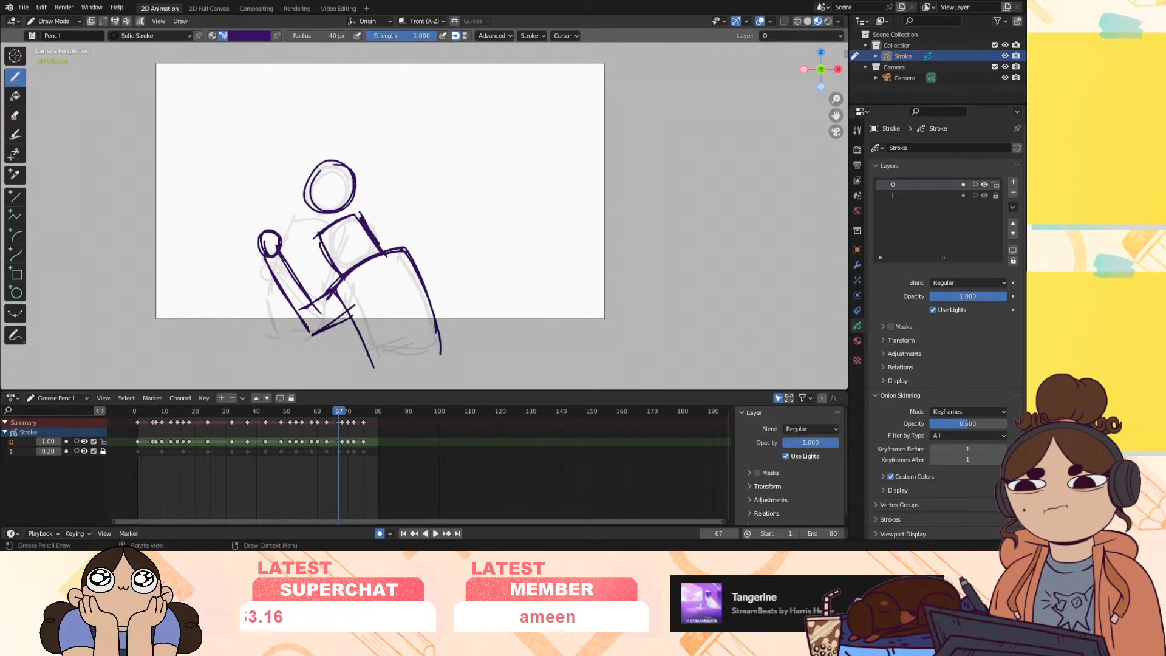
# Draw the round-headed figure's head circle, neck, shoulders, torso side and bent arm with a fist circle at frame 67
pyautogui.moveTo(328, 161); pyautogui.dragTo(310, 195)
pyautogui.moveTo(318, 211); pyautogui.dragTo(313, 223)
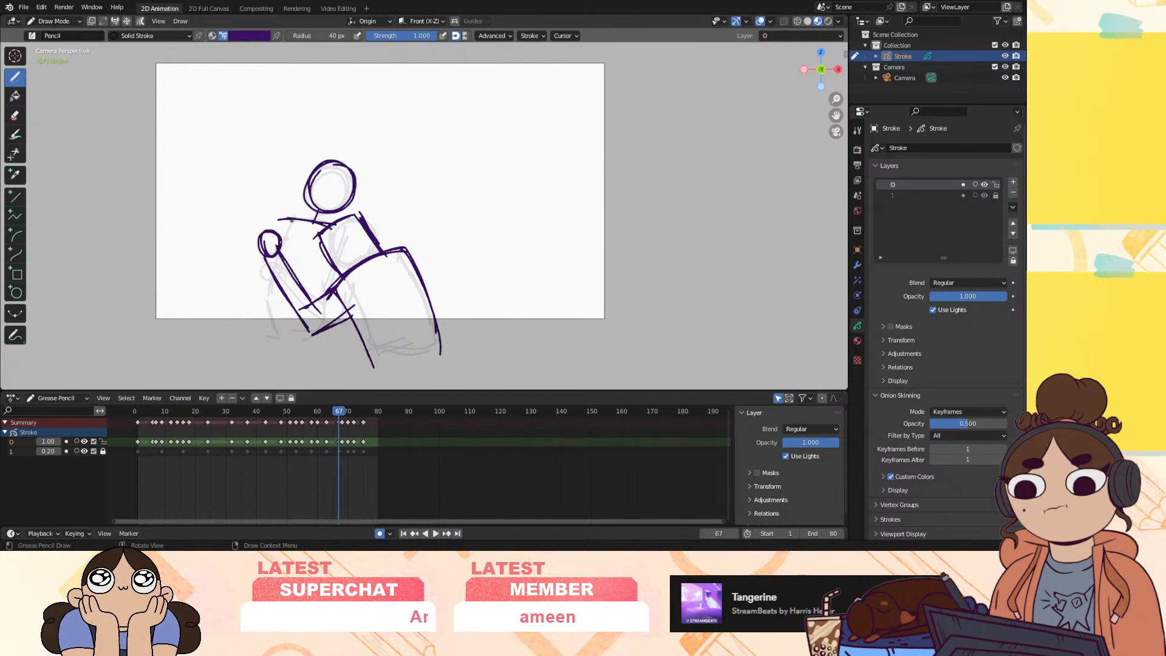
pyautogui.moveTo(269, 284); pyautogui.dragTo(277, 339)
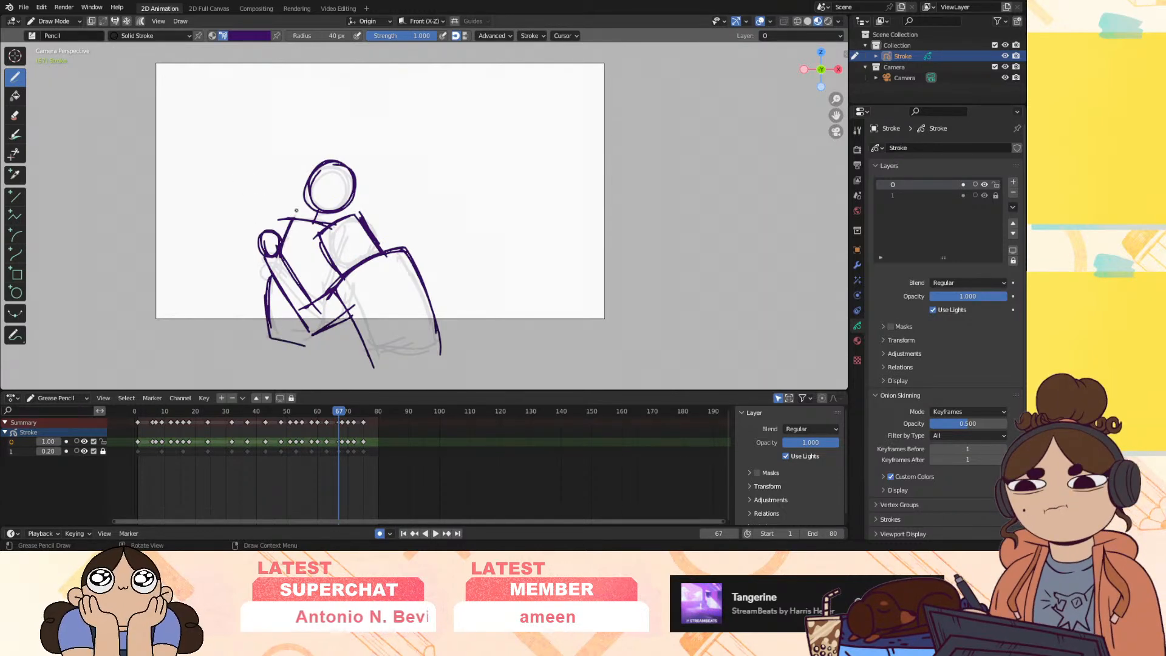
pyautogui.moveTo(289, 249); pyautogui.dragTo(290, 265)
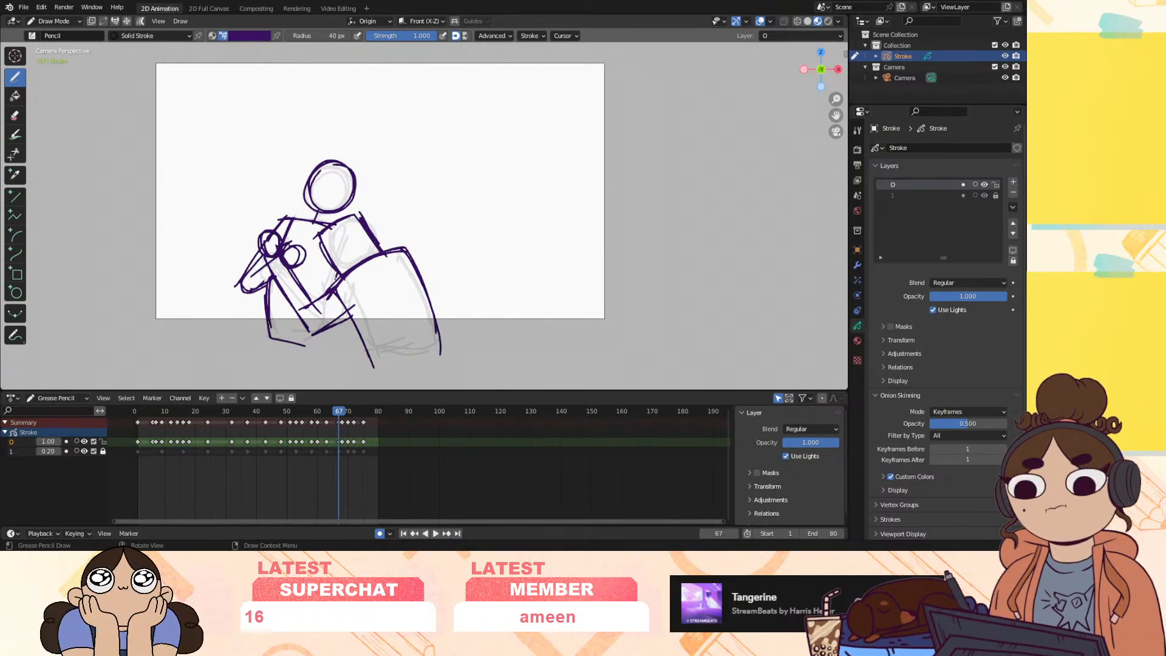
# Draw the round-headed figure upright at frame 63, with head circle, neck, sloping shoulders and a boxy torso over the guide
pyautogui.moveTo(339, 414); pyautogui.dragTo(341, 414)
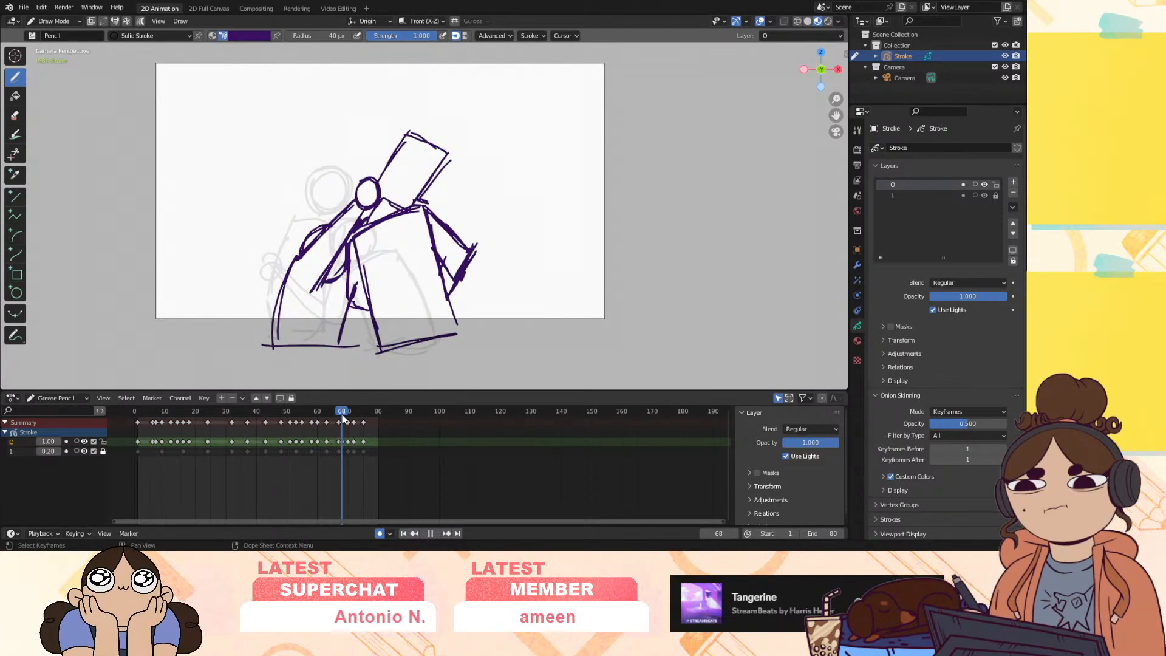
pyautogui.moveTo(343, 418)
pyautogui.mouseDown()
pyautogui.moveTo(288, 442)
pyautogui.moveTo(340, 448)
pyautogui.moveTo(337, 416)
pyautogui.moveTo(307, 446)
pyautogui.moveTo(326, 450)
pyautogui.mouseUp()
pyautogui.moveTo(347, 187)
pyautogui.mouseDown()
pyautogui.moveTo(313, 190)
pyautogui.moveTo(318, 220)
pyautogui.moveTo(364, 230)
pyautogui.mouseUp()
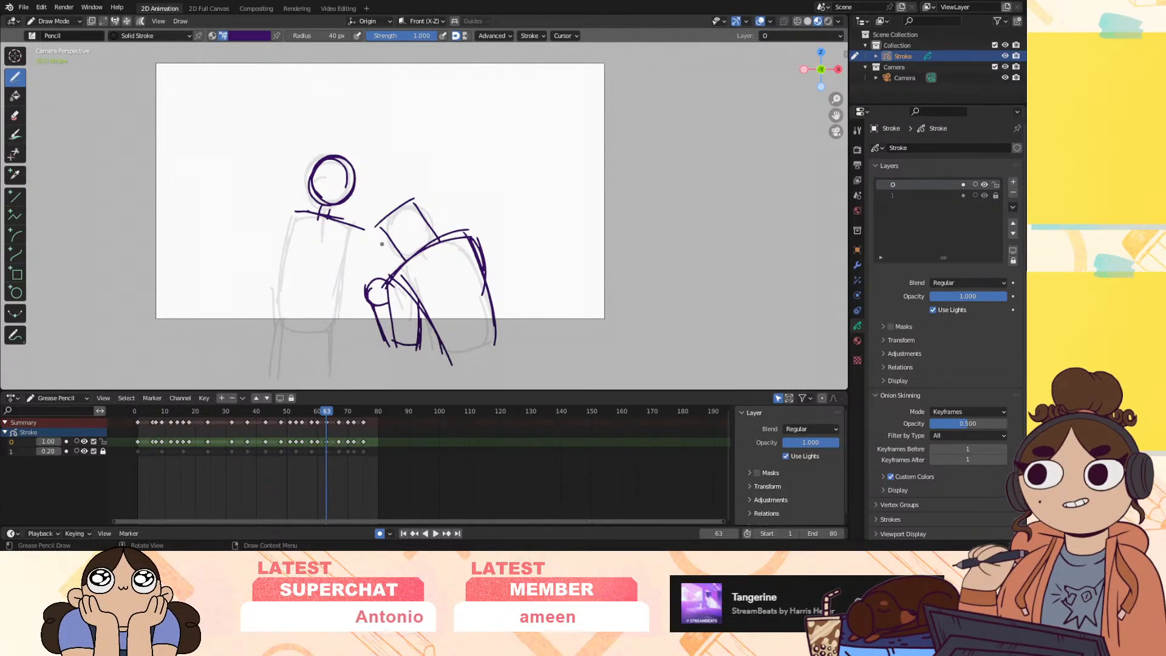
pyautogui.moveTo(293, 212); pyautogui.dragTo(272, 320)
pyautogui.moveTo(333, 217); pyautogui.dragTo(336, 309)
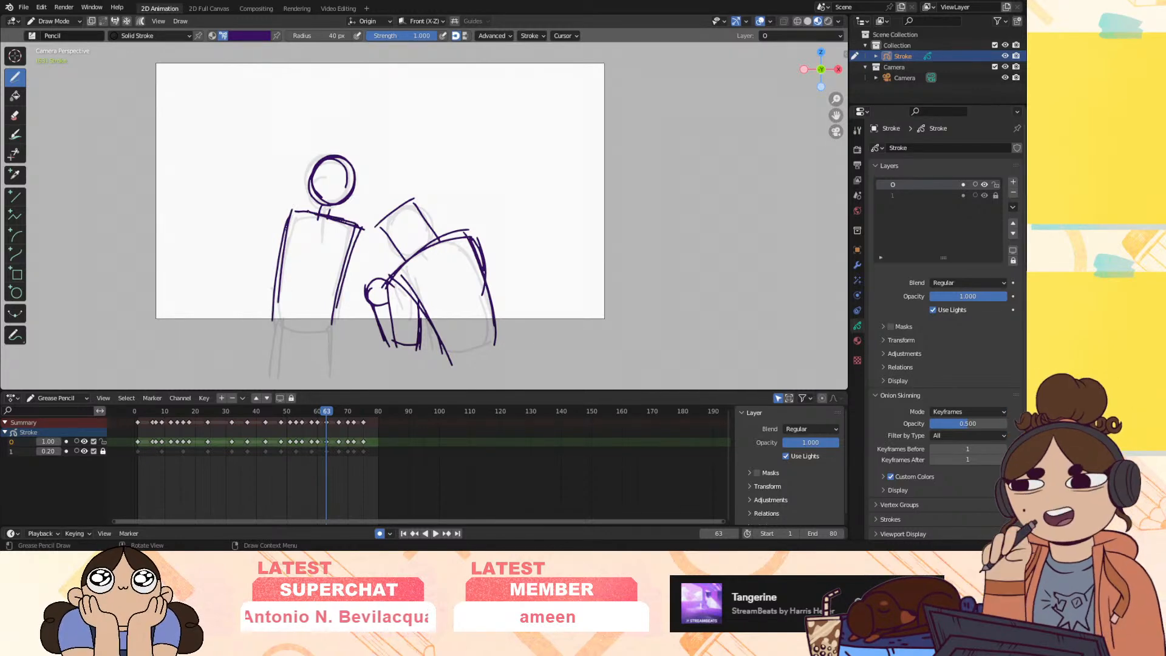
pyautogui.moveTo(269, 327); pyautogui.dragTo(347, 267)
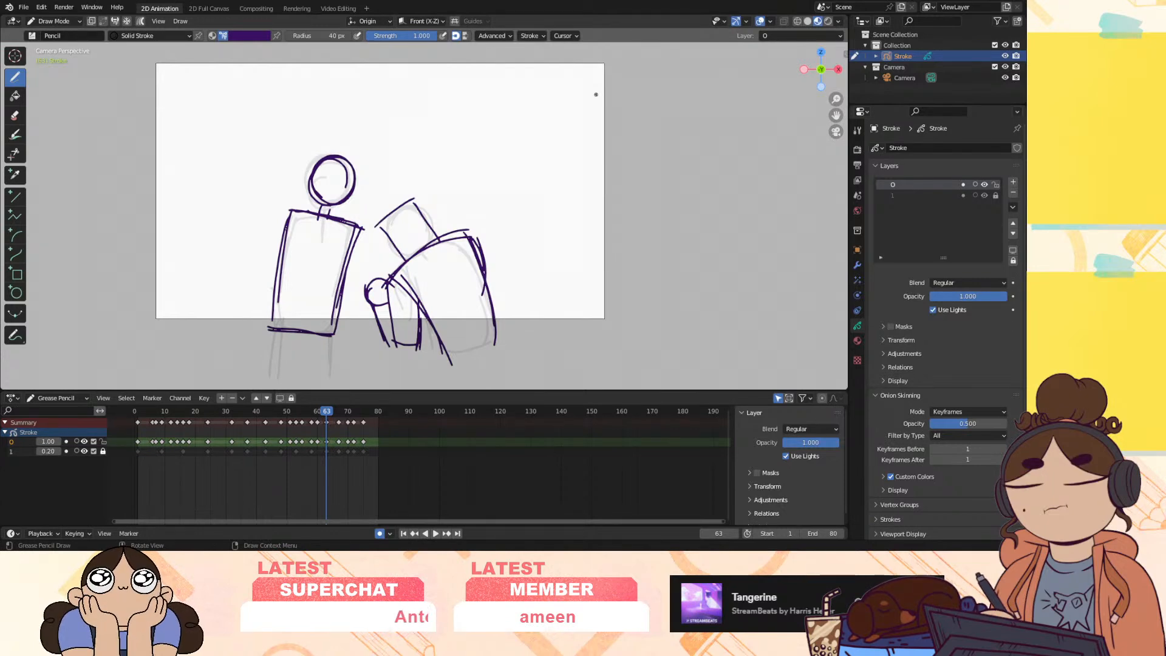
# Play back the animation, switch to Edit Mode, turn on onion skinning and move the round-headed figure at frame 63 about 0.74 m left
pyautogui.click(436, 533)
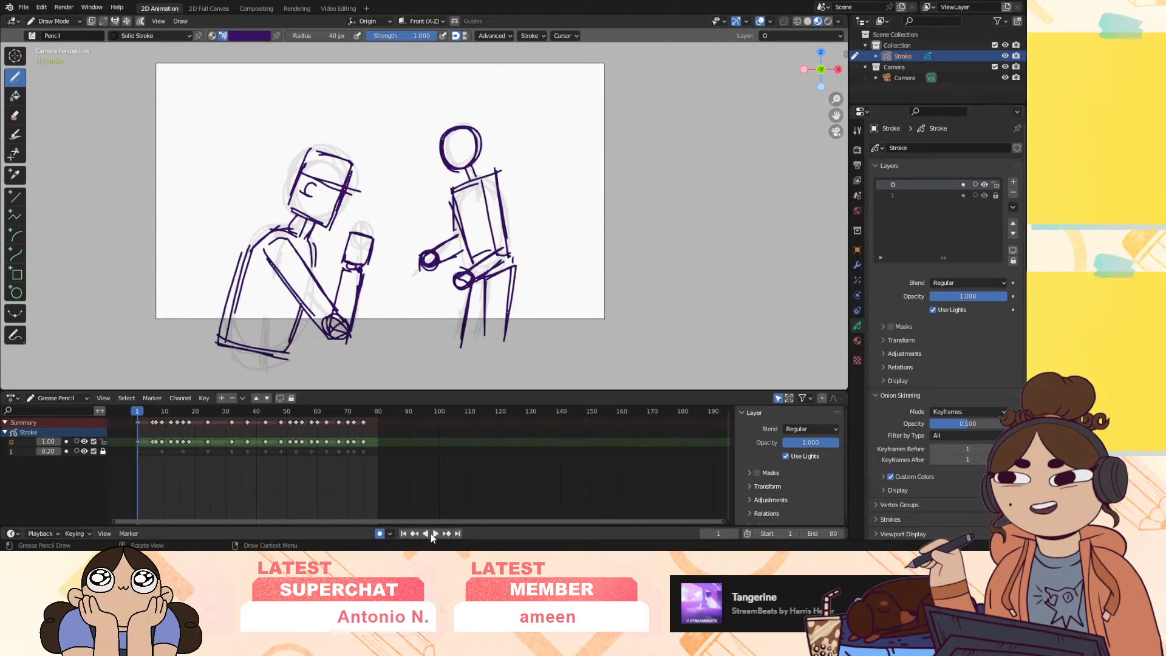
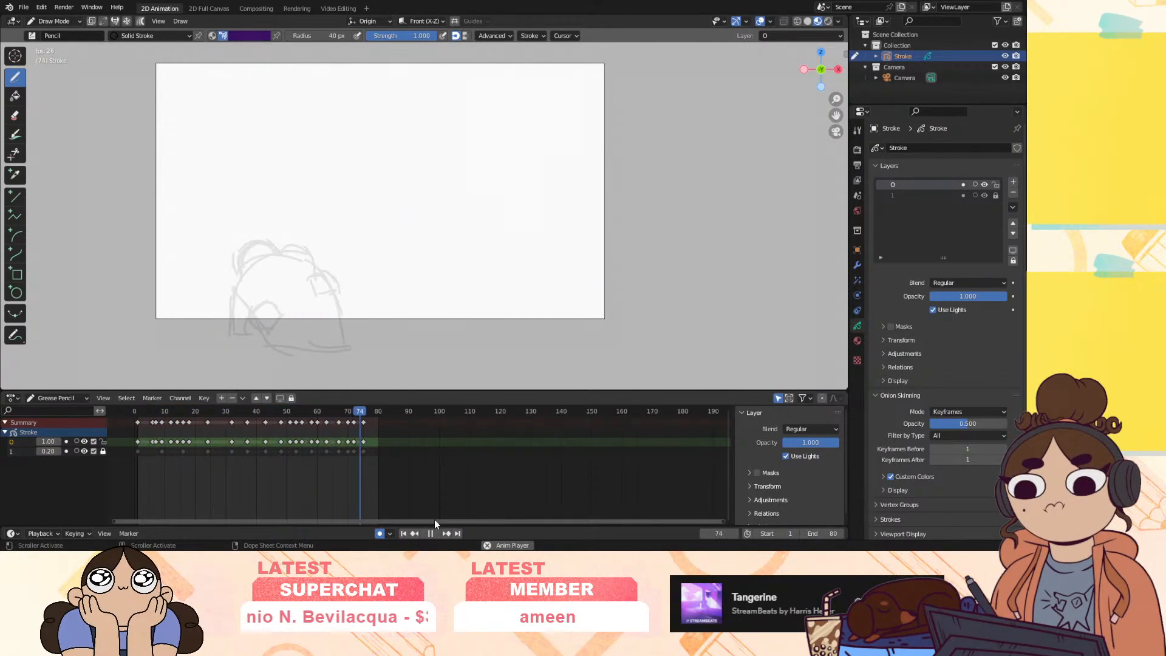
pyautogui.moveTo(291, 413)
pyautogui.mouseDown()
pyautogui.moveTo(270, 418)
pyautogui.moveTo(363, 436)
pyautogui.moveTo(315, 450)
pyautogui.moveTo(329, 451)
pyautogui.mouseUp()
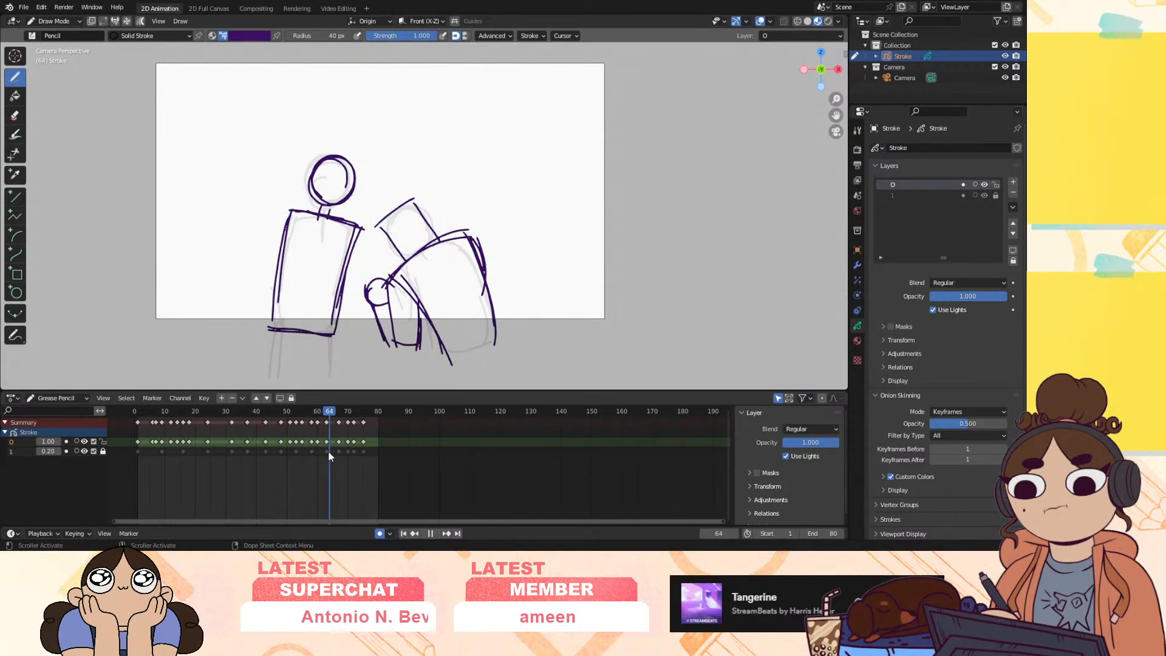
pyautogui.click(54, 21)
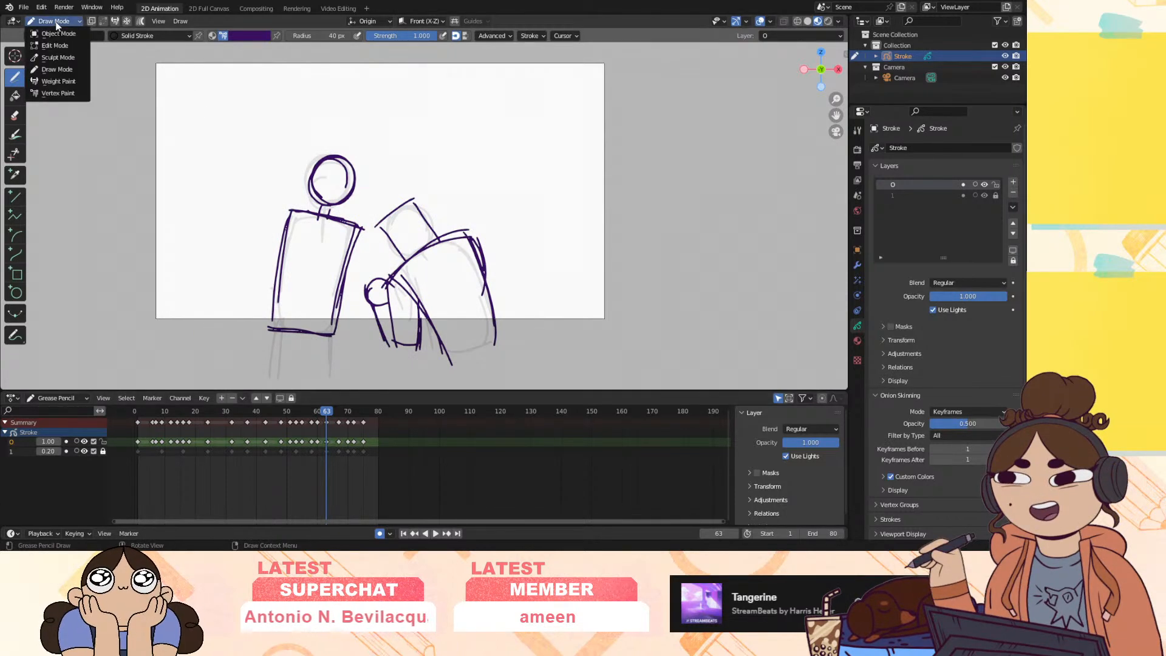
pyautogui.click(64, 40)
pyautogui.moveTo(365, 259); pyautogui.dragTo(368, 170)
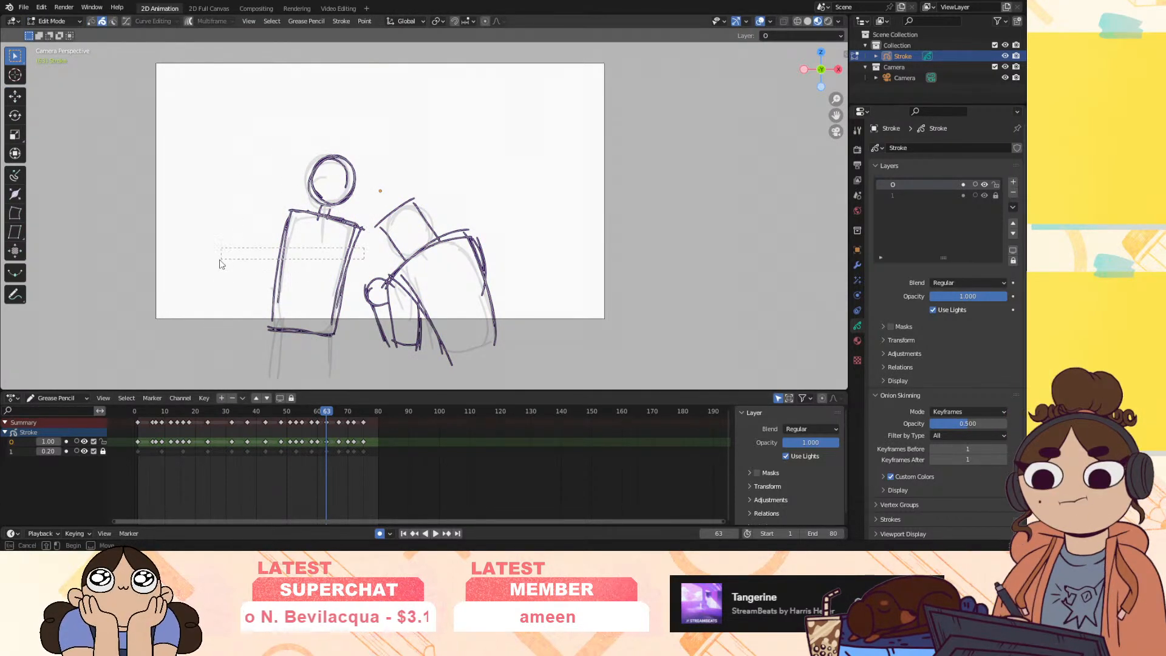
pyautogui.moveTo(222, 243); pyautogui.dragTo(223, 243)
pyautogui.moveTo(239, 128); pyautogui.dragTo(357, 371)
pyautogui.click(76, 442)
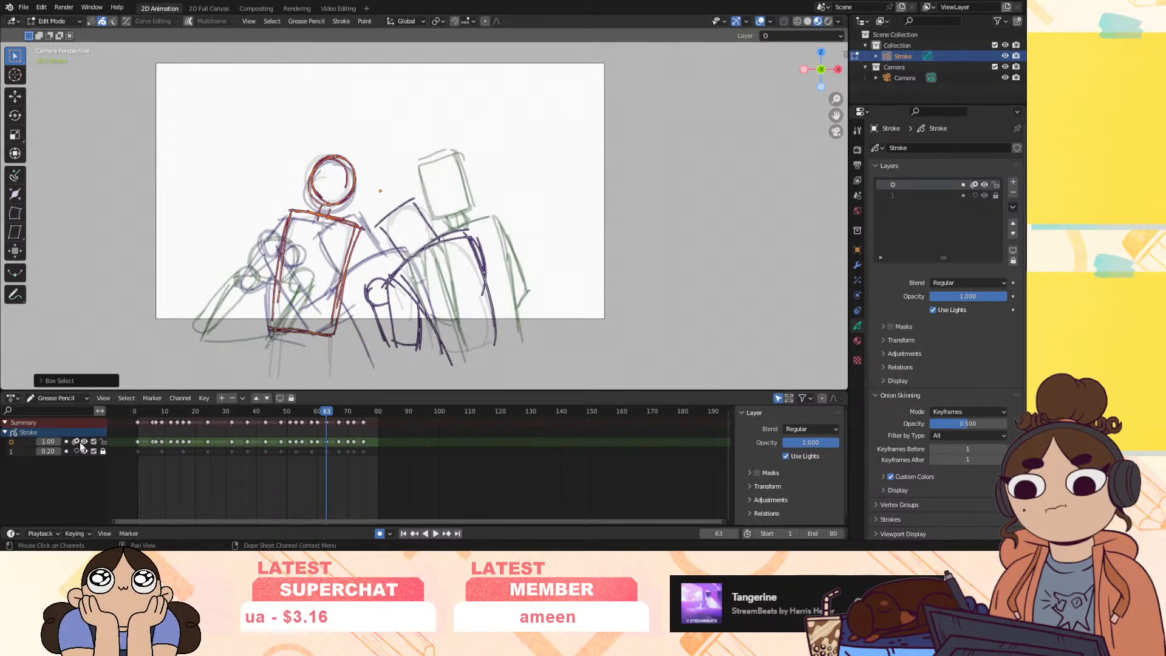
pyautogui.press('g')
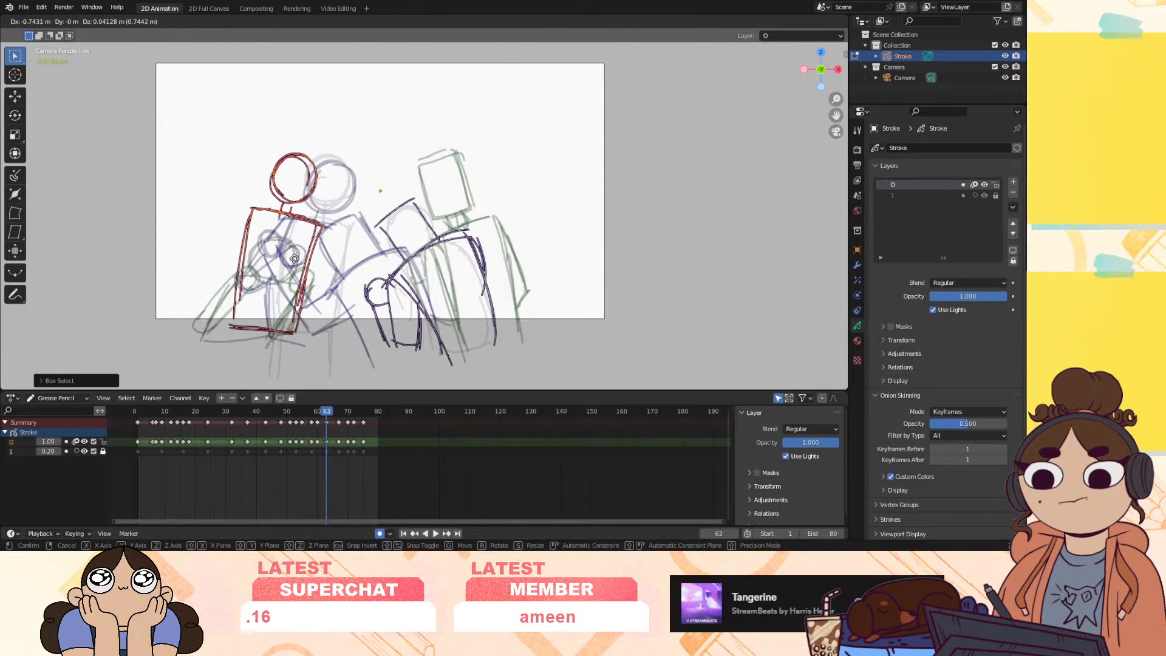
pyautogui.click(292, 258)
# Move both figures at frame 67 about 0.41 m left and scrub through the surrounding frames
pyautogui.moveTo(327, 412); pyautogui.dragTo(339, 413)
pyautogui.moveTo(238, 121)
pyautogui.mouseDown()
pyautogui.moveTo(419, 276)
pyautogui.moveTo(409, 280)
pyautogui.mouseUp()
pyautogui.press('g')
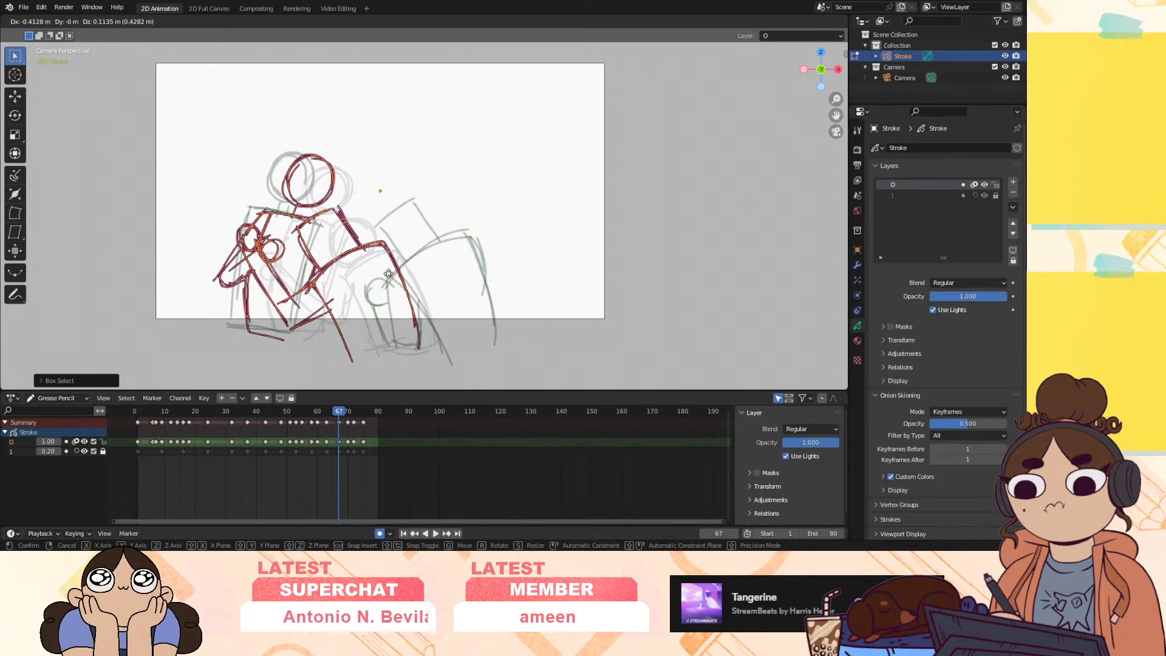
pyautogui.click(388, 275)
pyautogui.press('space')
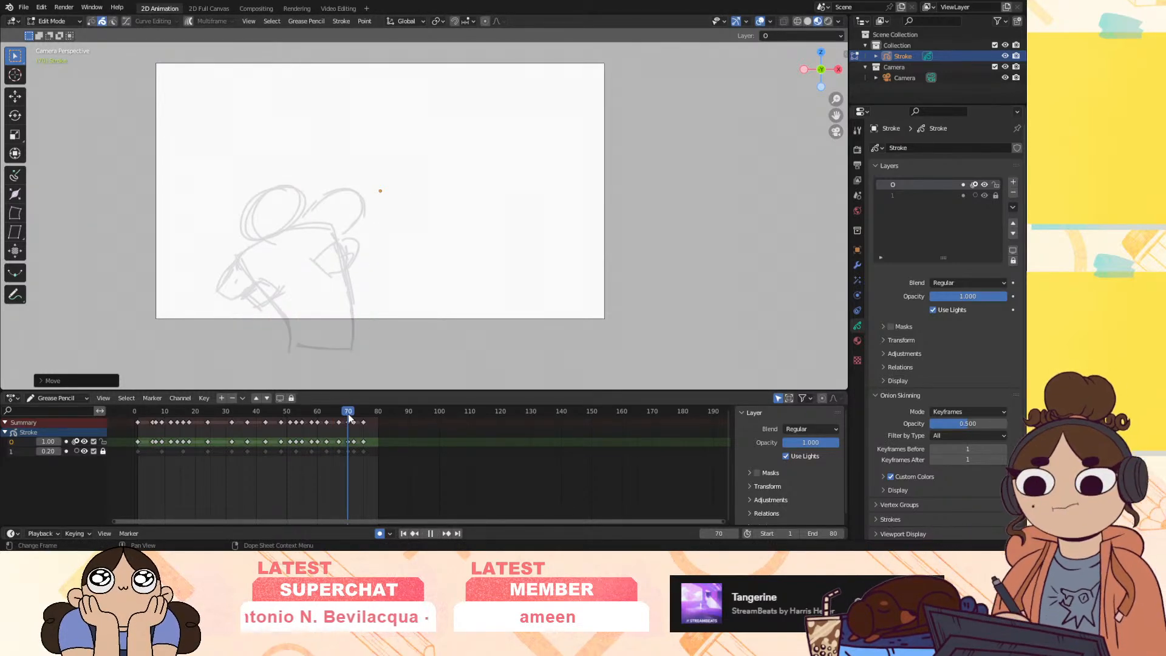
pyautogui.moveTo(308, 427)
pyautogui.mouseDown()
pyautogui.moveTo(363, 436)
pyautogui.moveTo(317, 443)
pyautogui.moveTo(350, 448)
pyautogui.moveTo(343, 420)
pyautogui.moveTo(346, 441)
pyautogui.mouseUp()
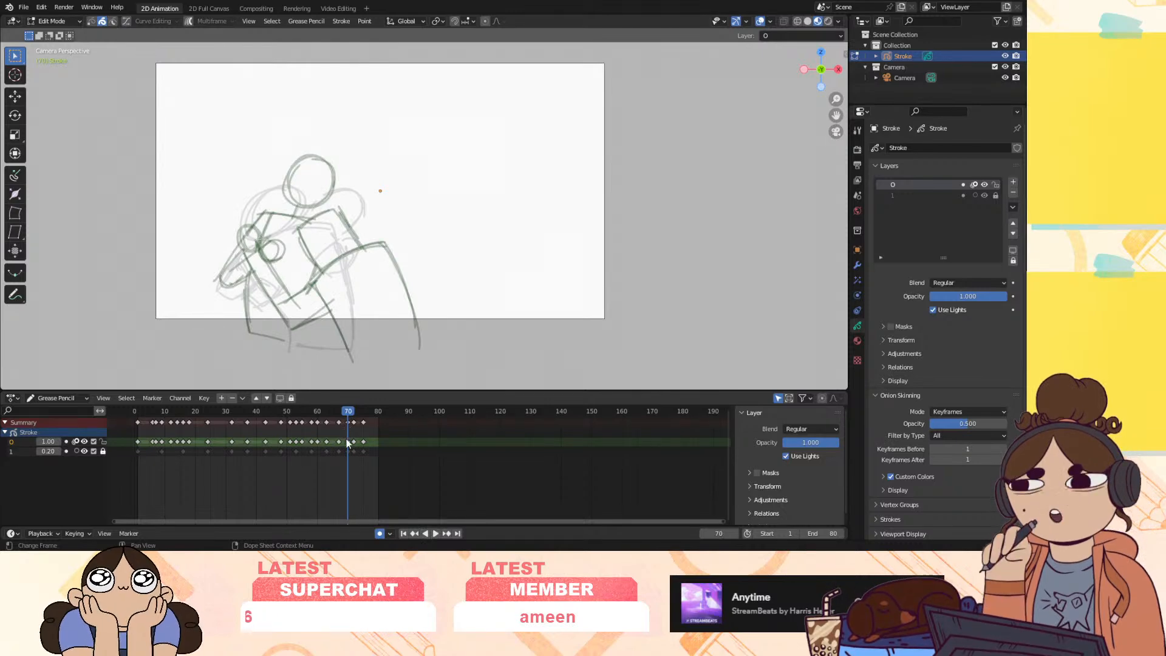
# Return to Draw Mode, insert a keyframe at frame 56 for only the selected channels, and turn off the drawing layer's onion skinning
pyautogui.click(53, 21)
pyautogui.click(63, 67)
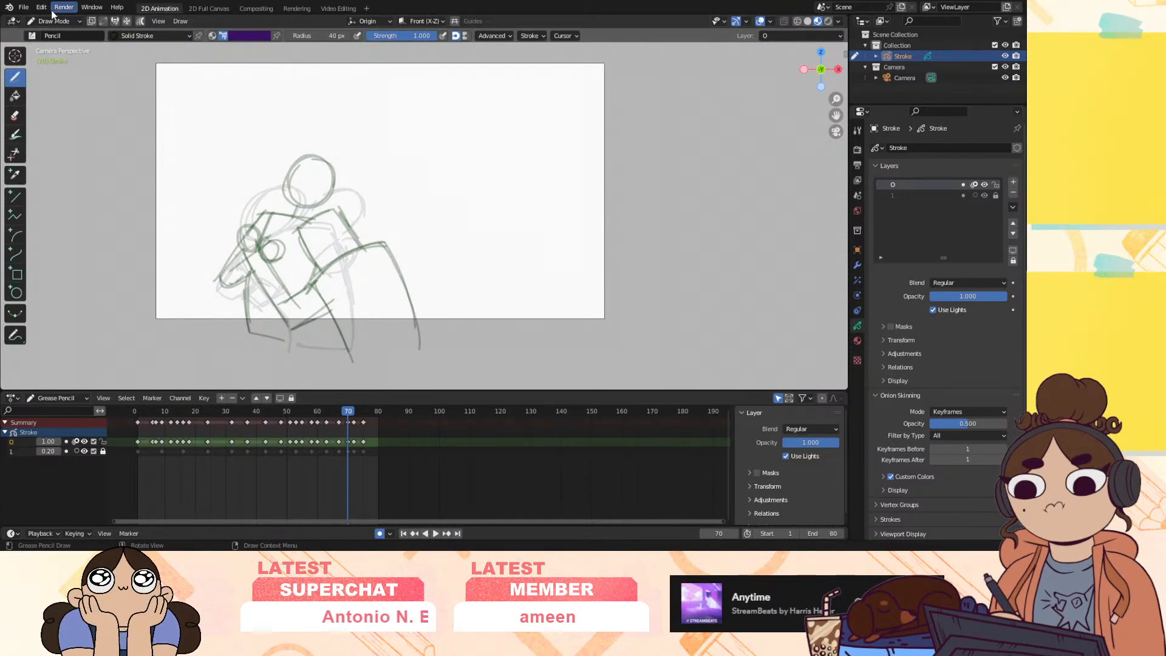
pyautogui.moveTo(346, 411)
pyautogui.mouseDown()
pyautogui.moveTo(323, 429)
pyautogui.moveTo(358, 432)
pyautogui.moveTo(310, 442)
pyautogui.moveTo(356, 446)
pyautogui.moveTo(163, 462)
pyautogui.moveTo(206, 476)
pyautogui.moveTo(322, 472)
pyautogui.moveTo(295, 472)
pyautogui.moveTo(312, 472)
pyautogui.moveTo(307, 446)
pyautogui.mouseUp()
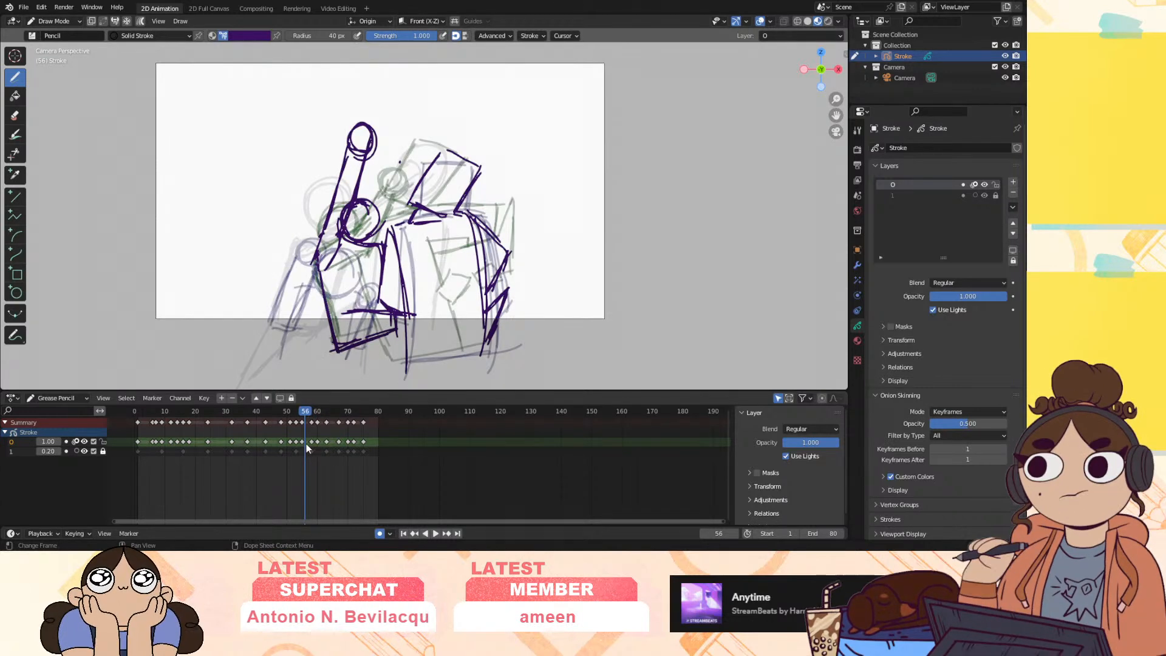
pyautogui.press('i')
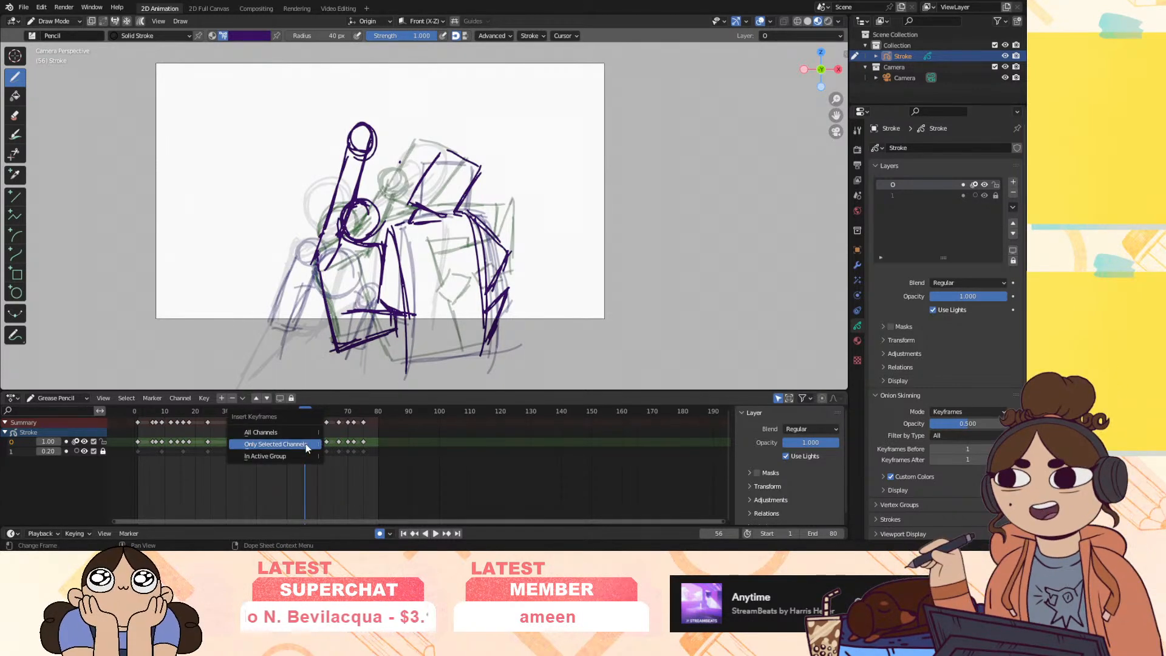
pyautogui.click(305, 444)
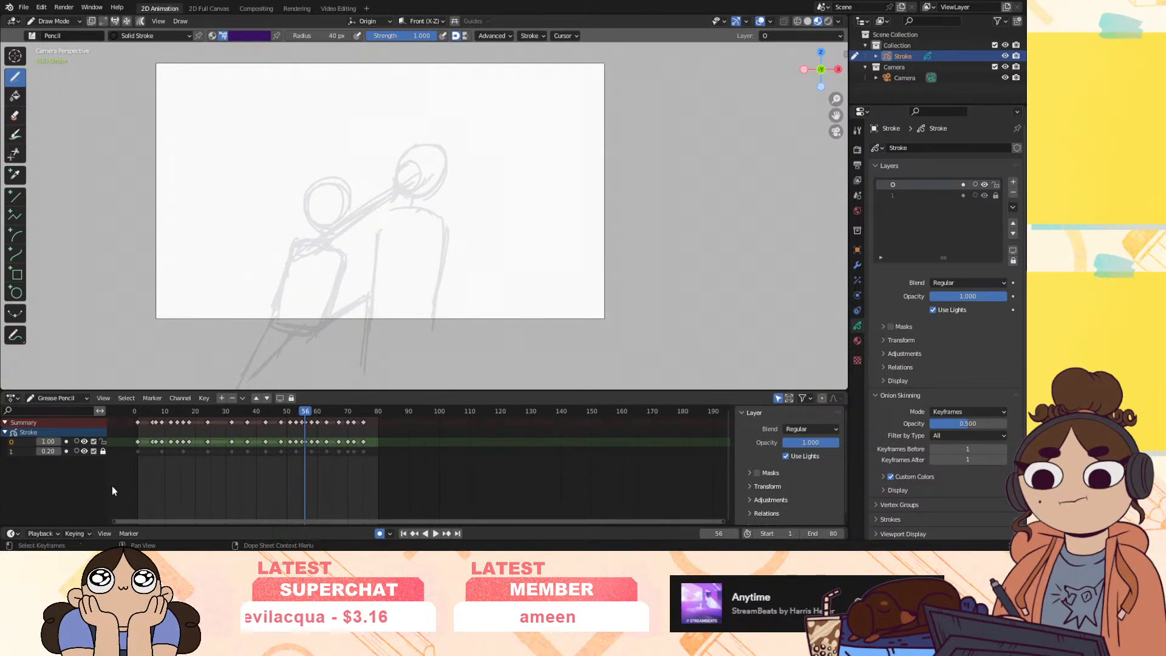
pyautogui.click(84, 451)
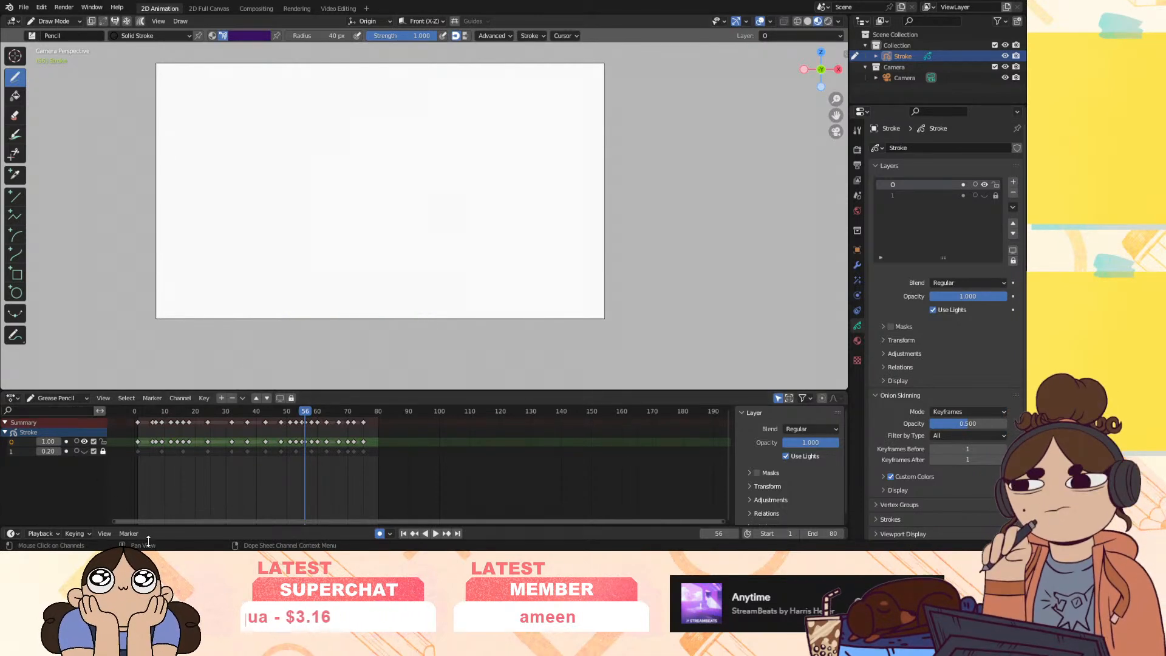
pyautogui.click(84, 451)
# Draw both figures at frame 70, with tilted square head, curved shoulders, two fist circles, torso sides and the round head partly hidden behind
pyautogui.moveTo(307, 412); pyautogui.dragTo(349, 417)
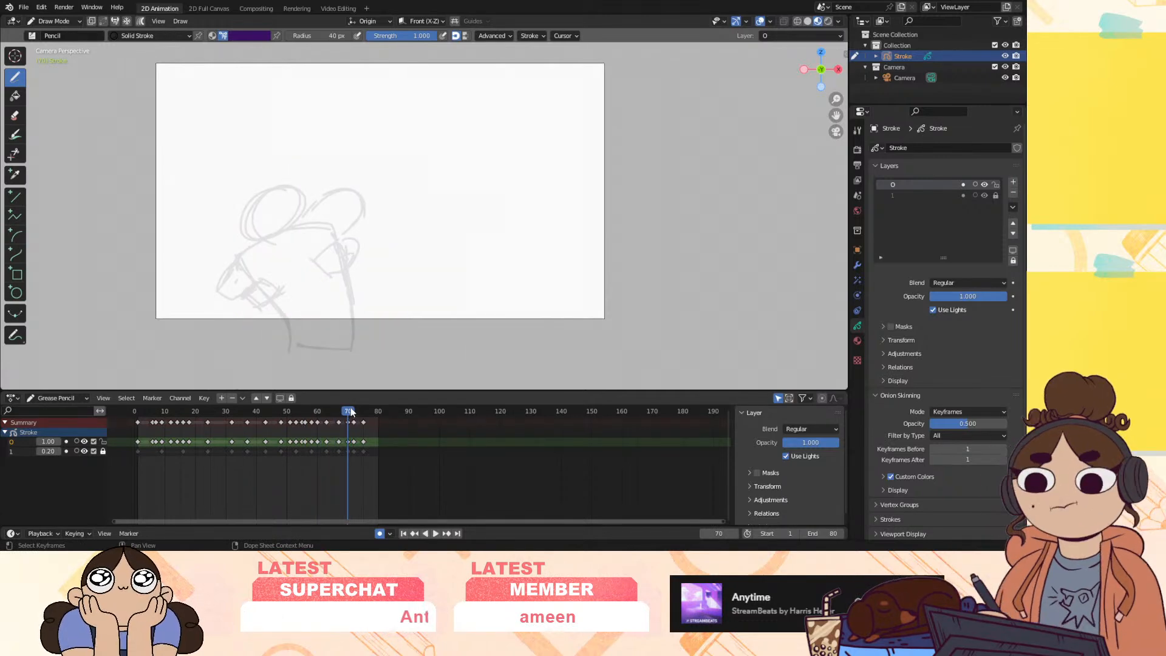
pyautogui.moveTo(238, 211)
pyautogui.mouseDown()
pyautogui.moveTo(253, 243)
pyautogui.moveTo(294, 181)
pyautogui.moveTo(311, 222)
pyautogui.mouseUp()
pyautogui.moveTo(233, 262)
pyautogui.mouseDown()
pyautogui.moveTo(335, 215)
pyautogui.moveTo(342, 269)
pyautogui.mouseUp()
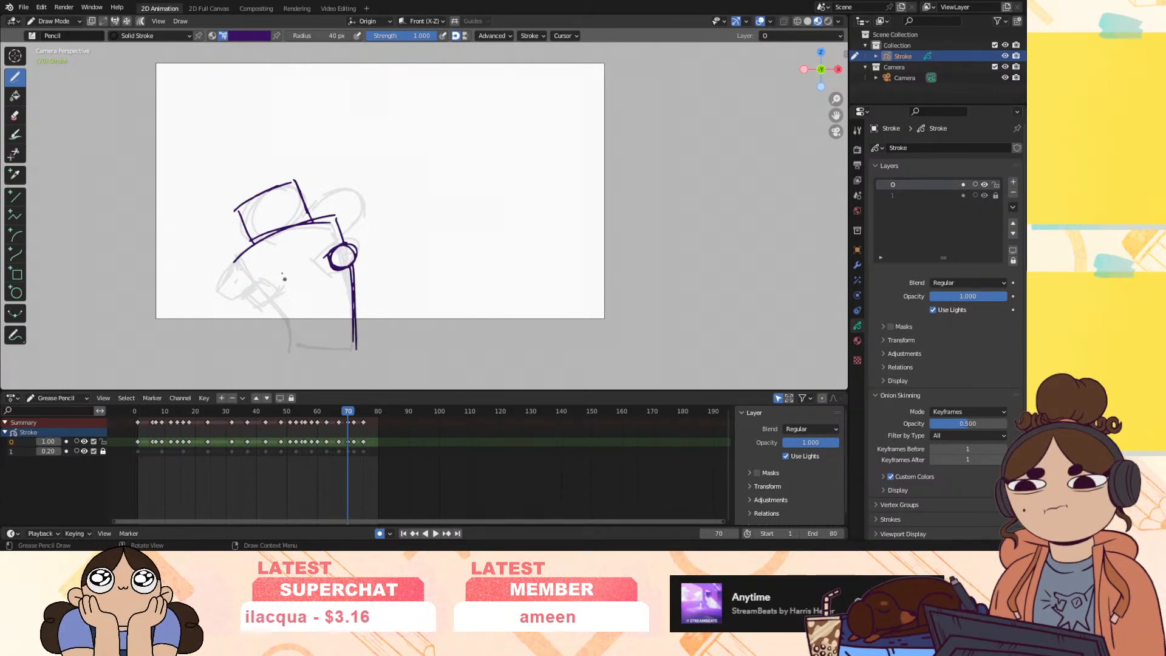
pyautogui.moveTo(263, 285); pyautogui.dragTo(219, 290)
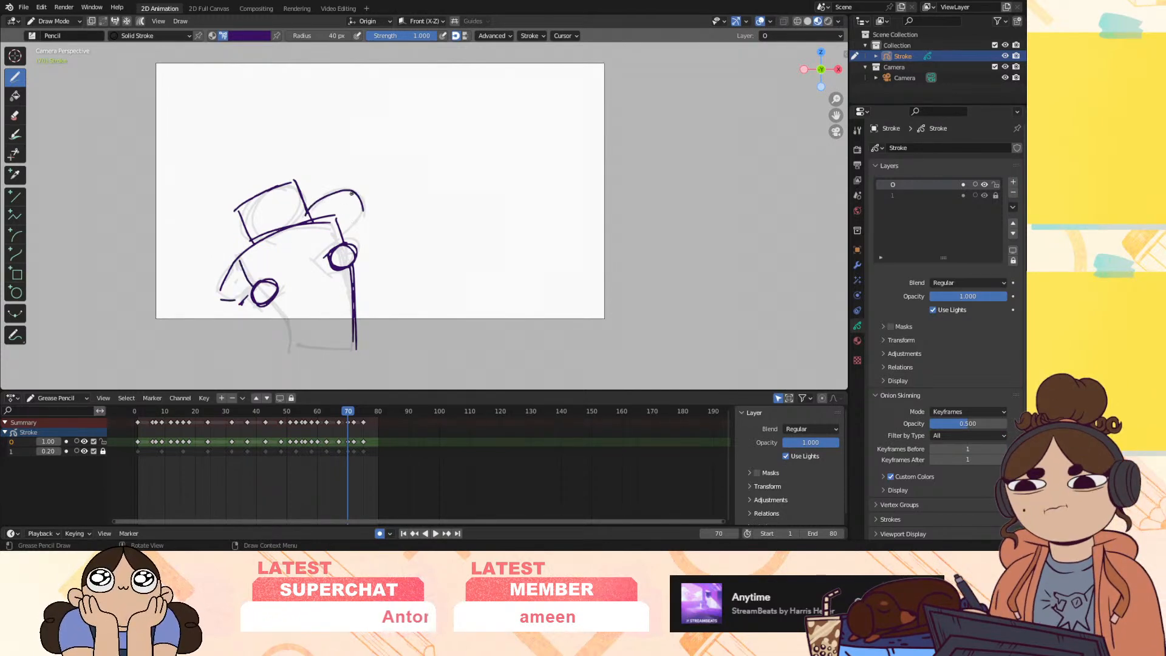
pyautogui.moveTo(279, 308); pyautogui.dragTo(286, 349)
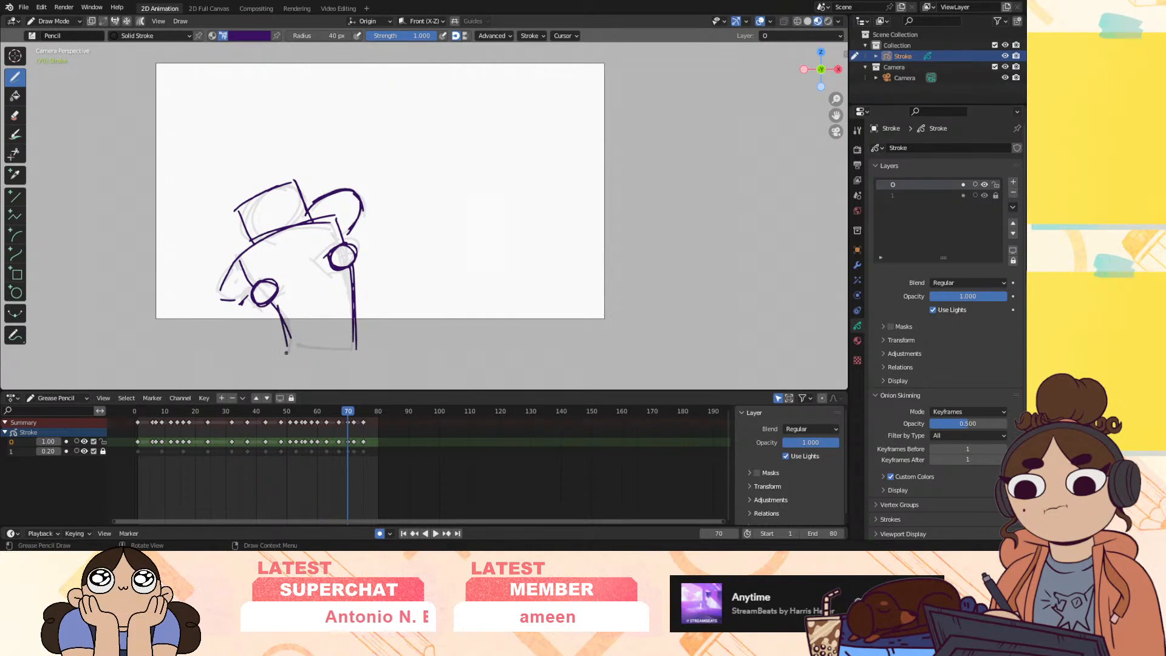
# Start the crouching pose at frame 72 with curved shoulders, two fist circles, the torso's side and a base line over the guide
pyautogui.click(352, 412)
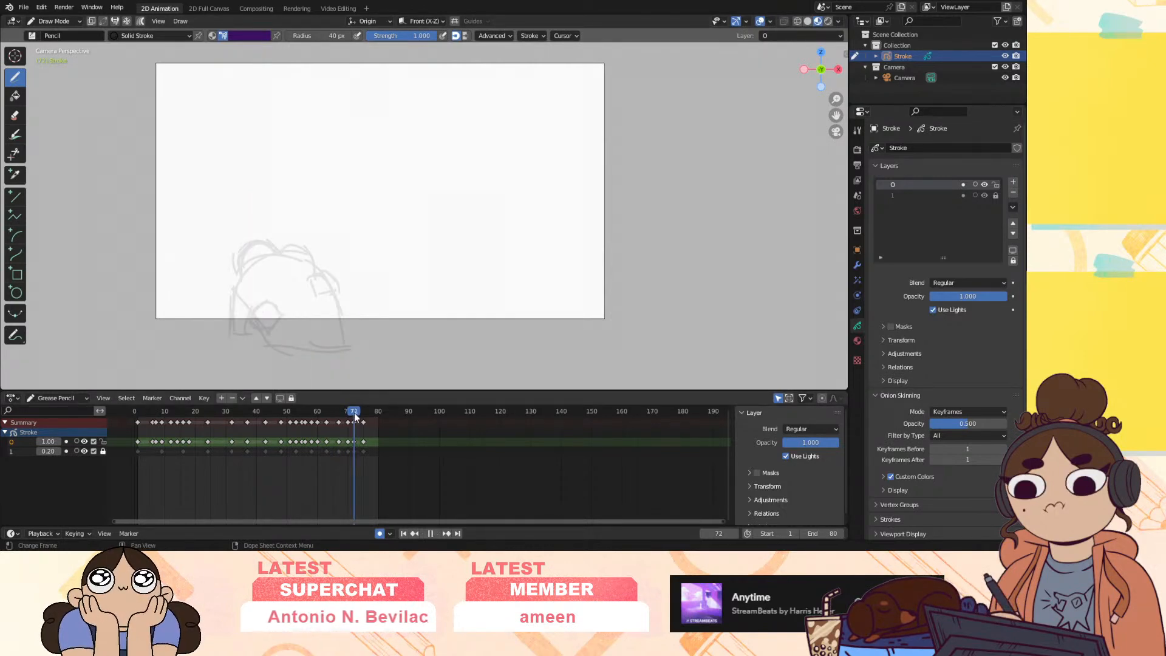
pyautogui.moveTo(226, 296)
pyautogui.mouseDown()
pyautogui.moveTo(290, 250)
pyautogui.moveTo(326, 273)
pyautogui.moveTo(343, 333)
pyautogui.mouseUp()
pyautogui.moveTo(257, 351); pyautogui.dragTo(375, 341)
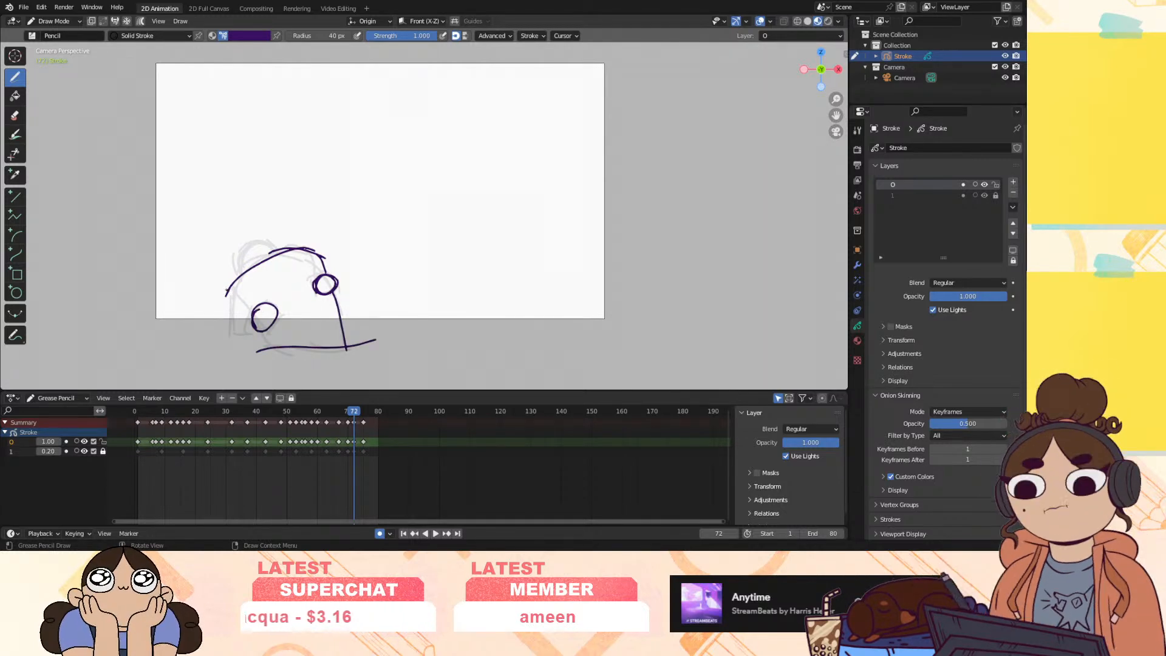
# Sketch the missing angular outline strokes around the left end of the arched figure on frame 72, following the faint guide drawing
pyautogui.moveTo(225, 296); pyautogui.dragTo(257, 336)
pyautogui.moveTo(229, 260)
pyautogui.mouseDown()
pyautogui.moveTo(240, 282)
pyautogui.moveTo(279, 251)
pyautogui.mouseUp()
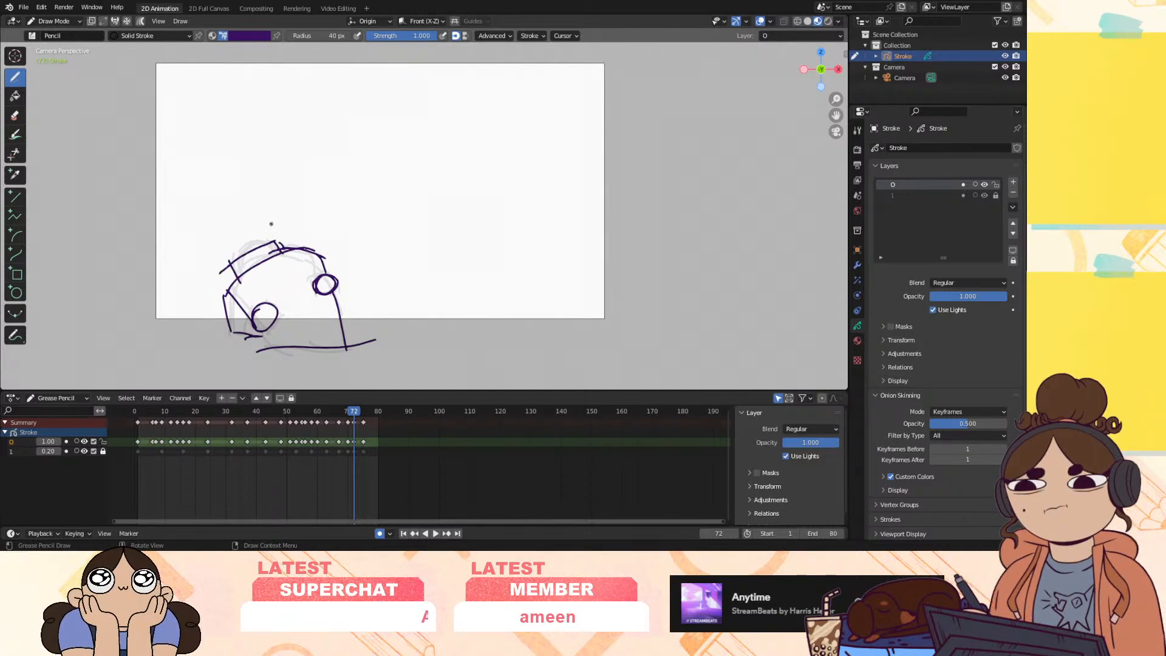
# Play back the rough animation from frame 1 and scrub around frames 53 to 56 to review the motion
pyautogui.moveTo(356, 415); pyautogui.dragTo(307, 424)
pyautogui.press('Escape')
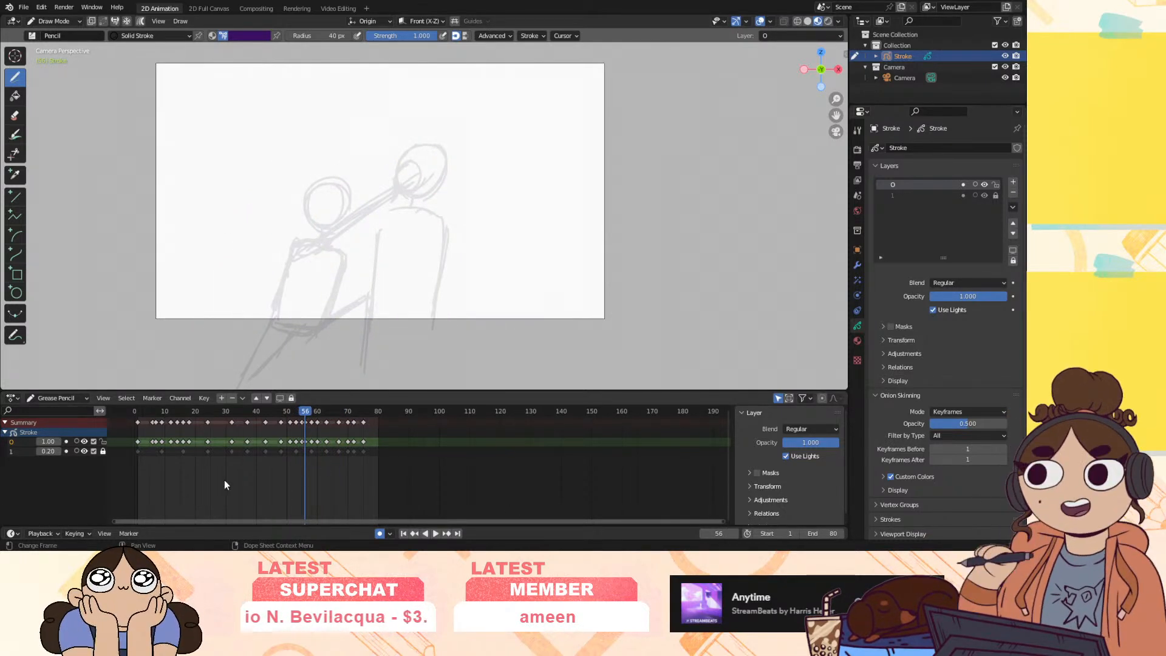
pyautogui.click(139, 411)
pyautogui.press('space')
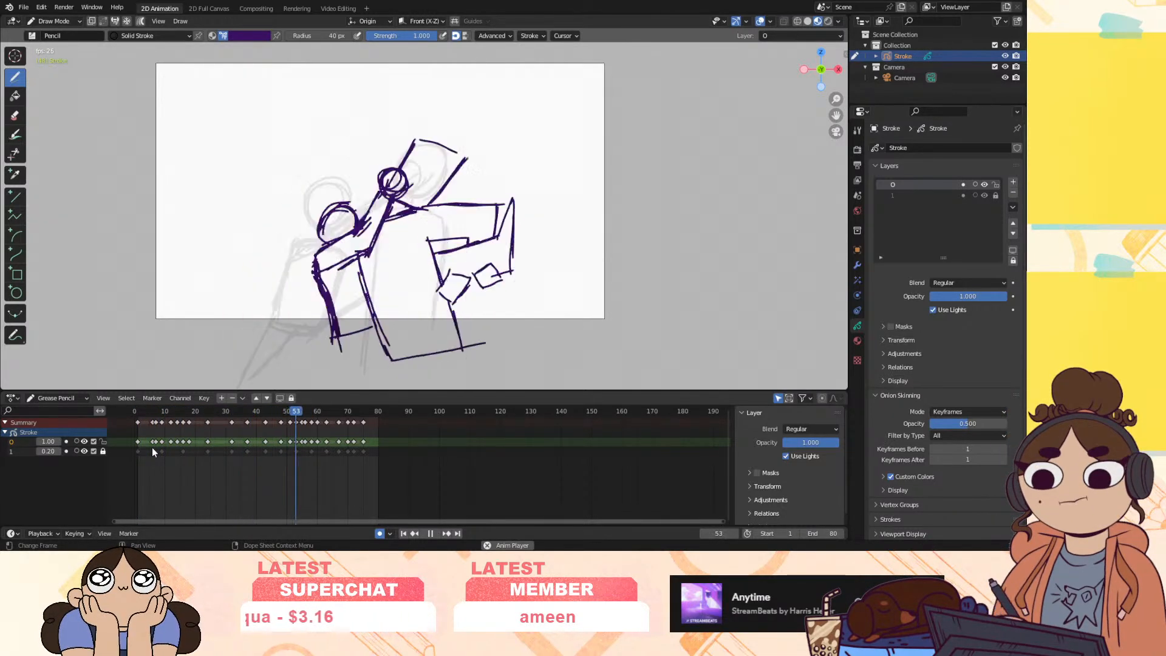
pyautogui.press('Escape')
pyautogui.press('space')
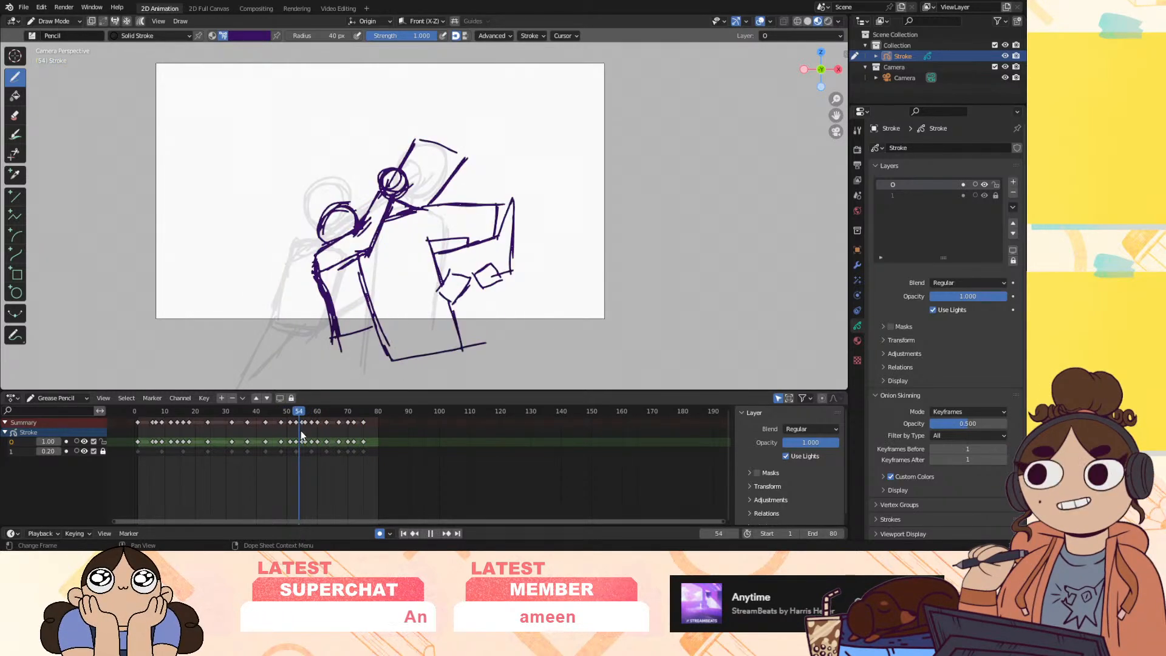
pyautogui.press('Escape')
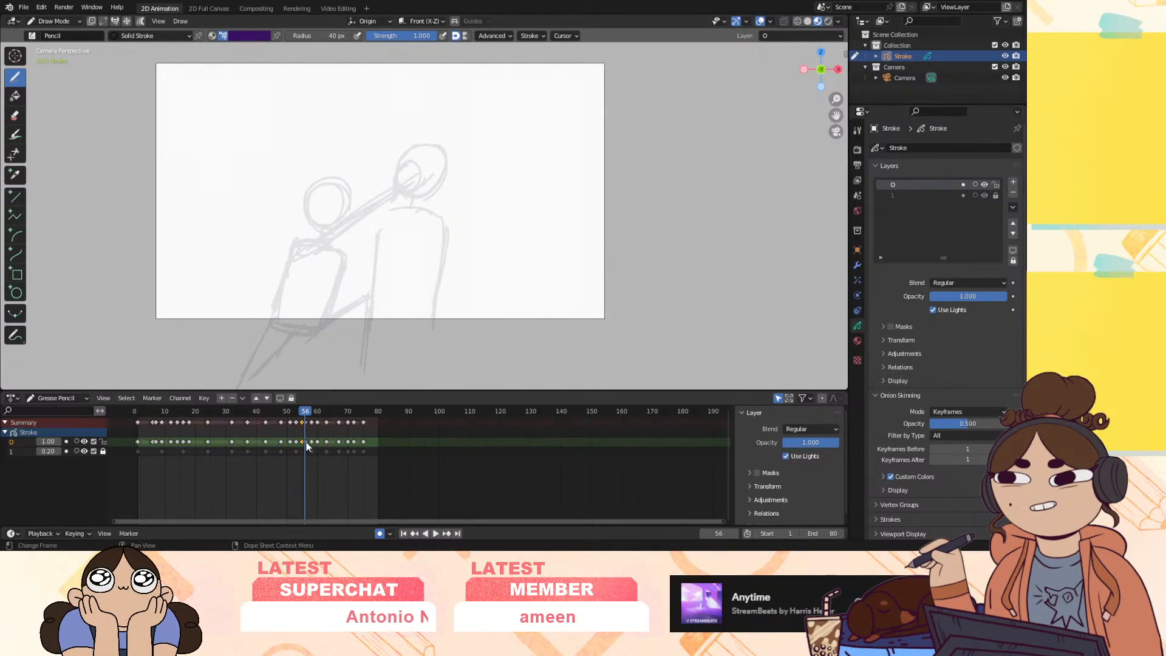
# Hide reference layer 1, then scale and move all keyframes of the active drawing layer to span frames 1 to 143
pyautogui.moveTo(137, 410); pyautogui.dragTo(366, 436)
pyautogui.click(85, 450)
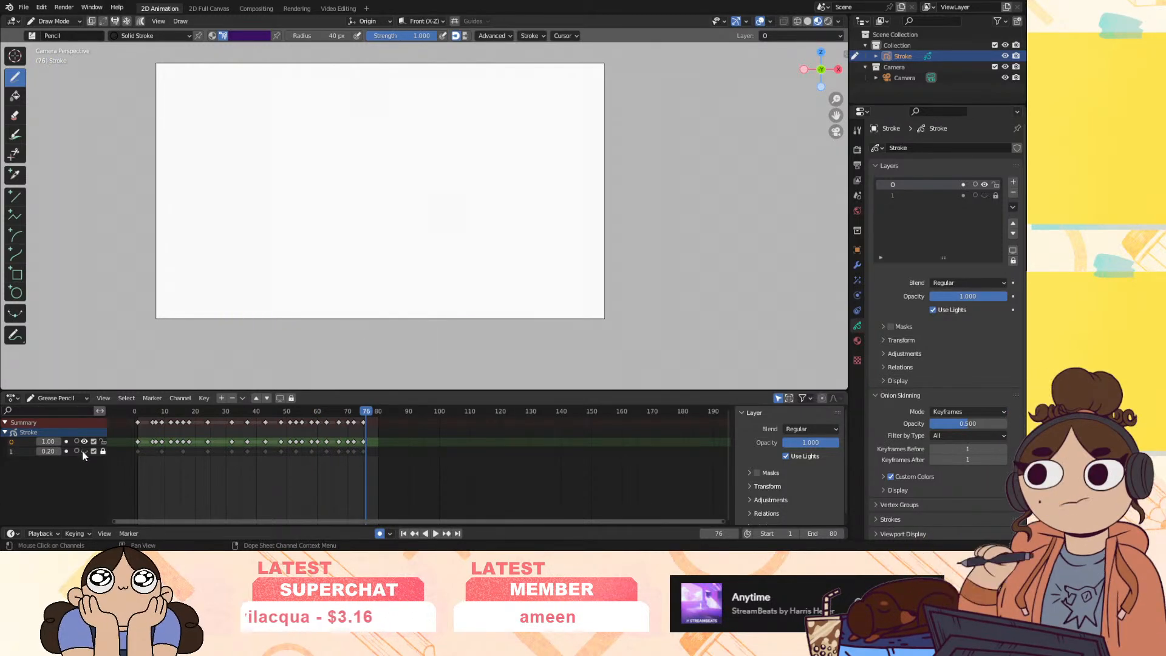
pyautogui.moveTo(166, 443); pyautogui.dragTo(373, 436)
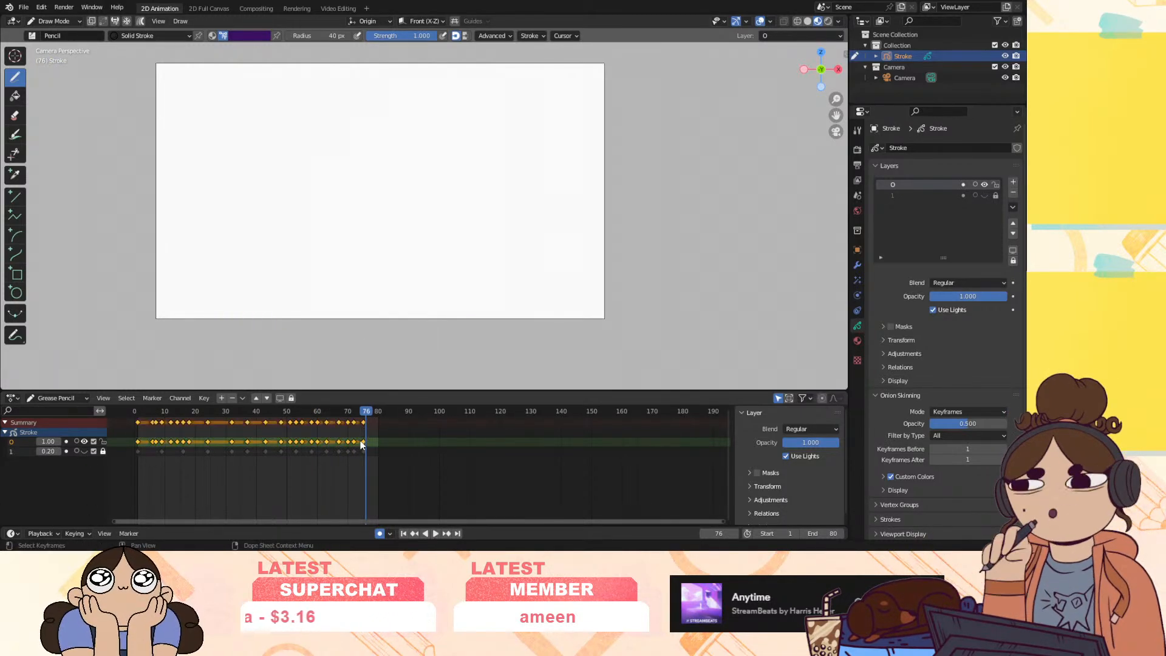
pyautogui.press('s')
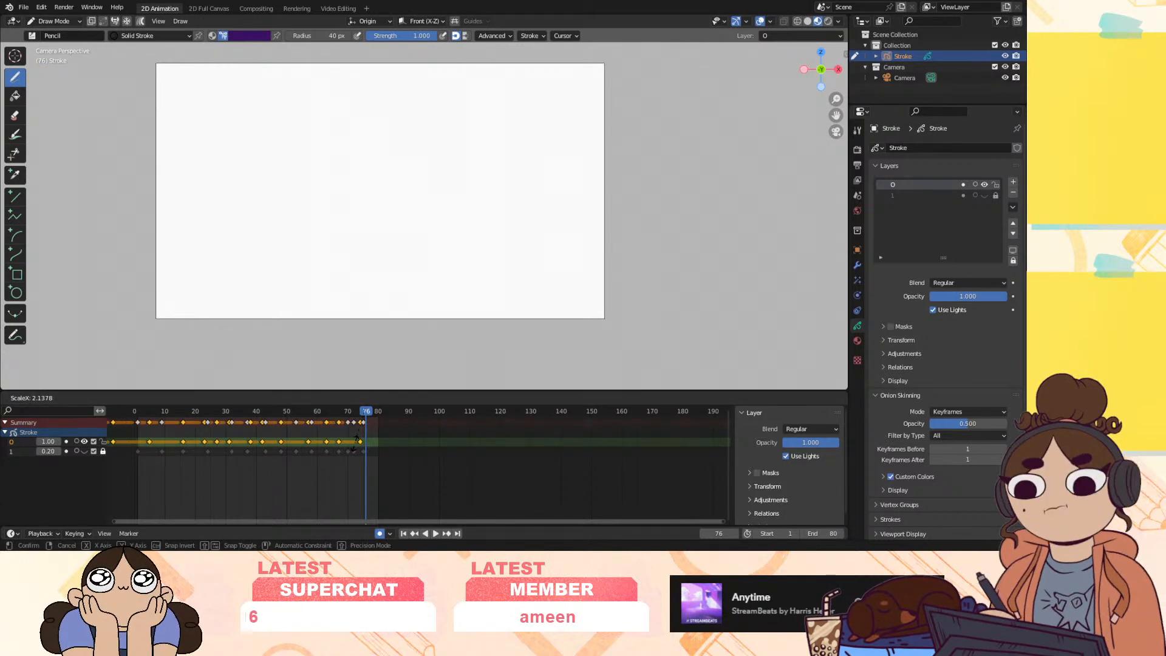
pyautogui.click(356, 444)
pyautogui.press('g')
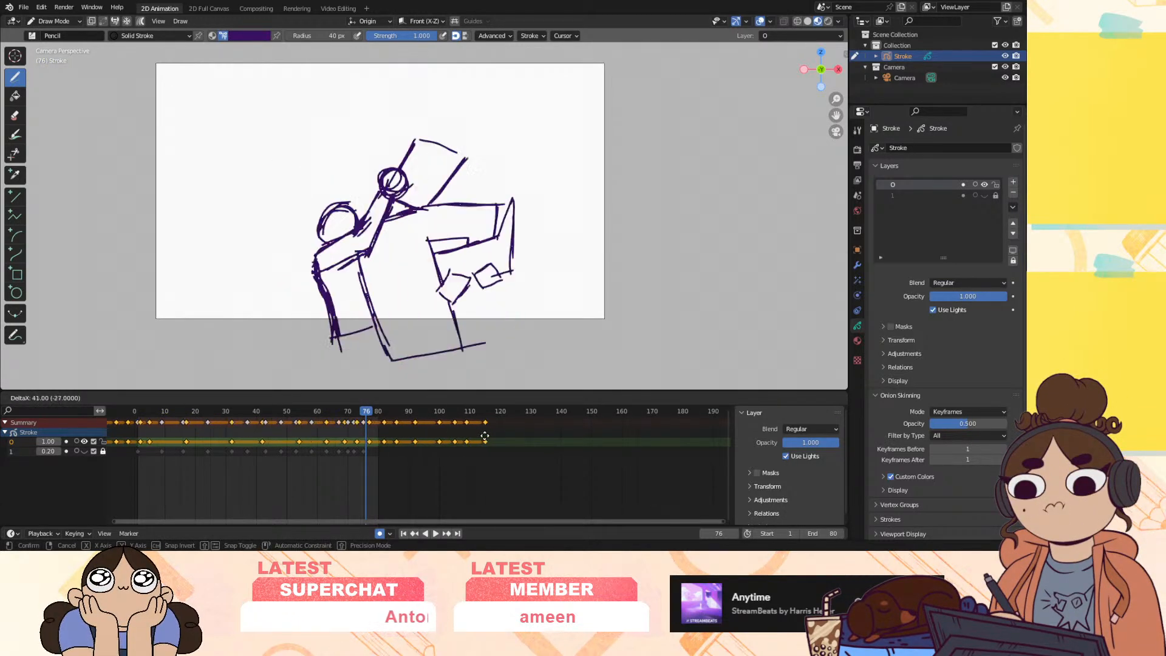
pyautogui.click(571, 439)
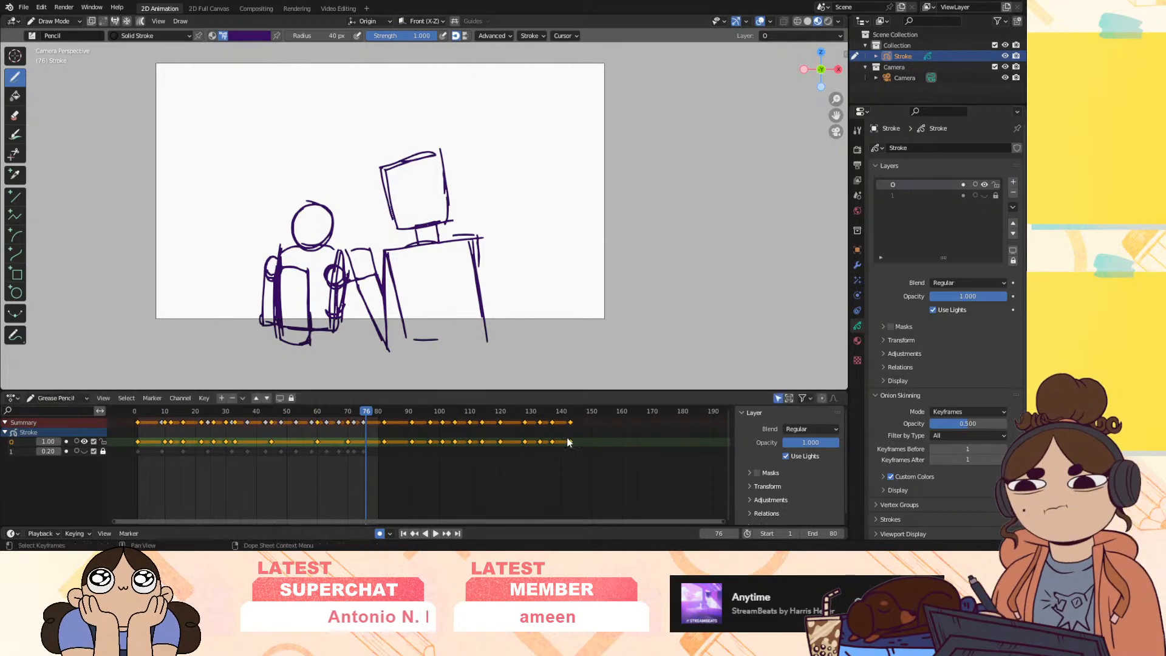
# Set the scene's end frame to 150 and play the stretched animation from frame 1
pyautogui.click(570, 411)
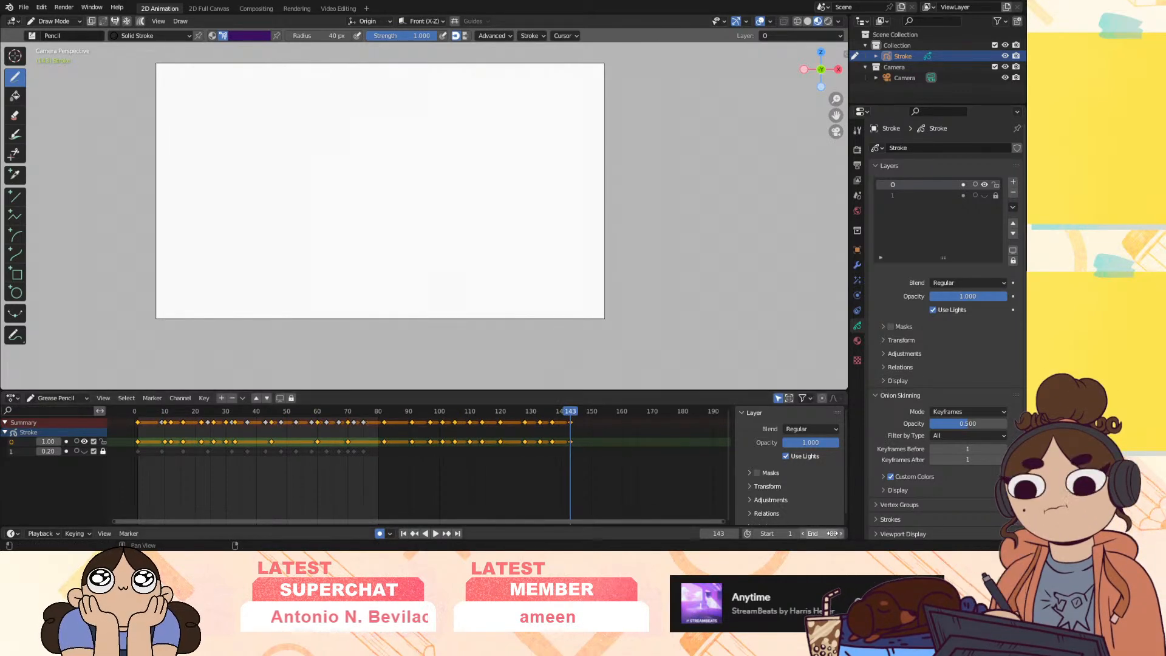
pyautogui.write('150')
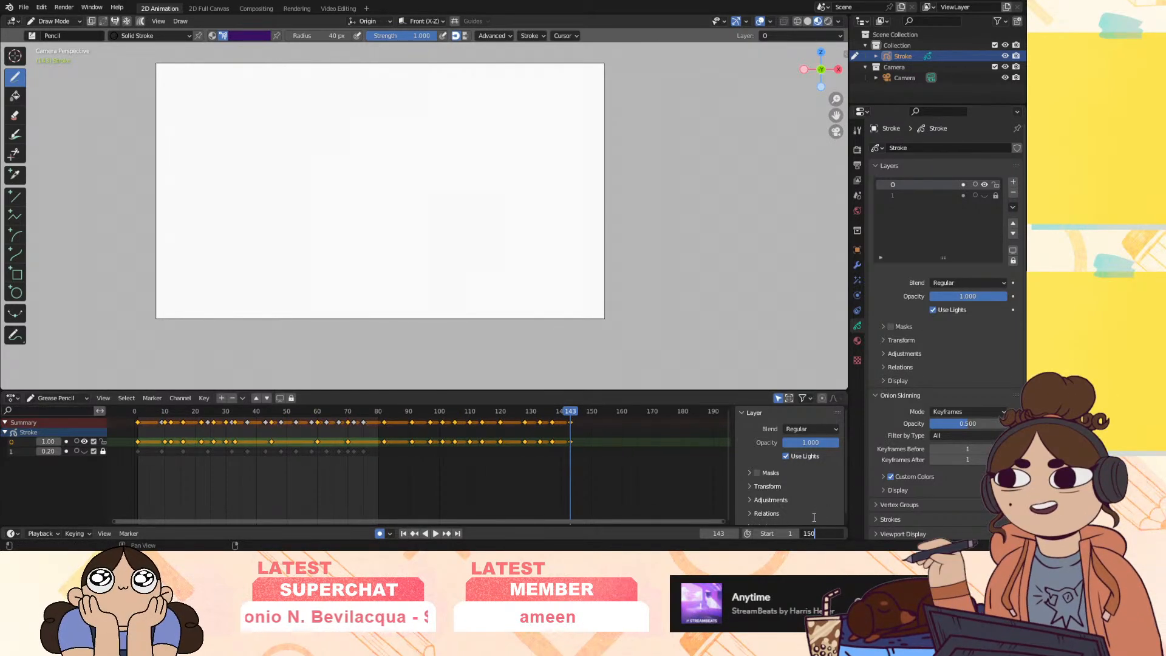
pyautogui.press('Return')
pyautogui.click(137, 413)
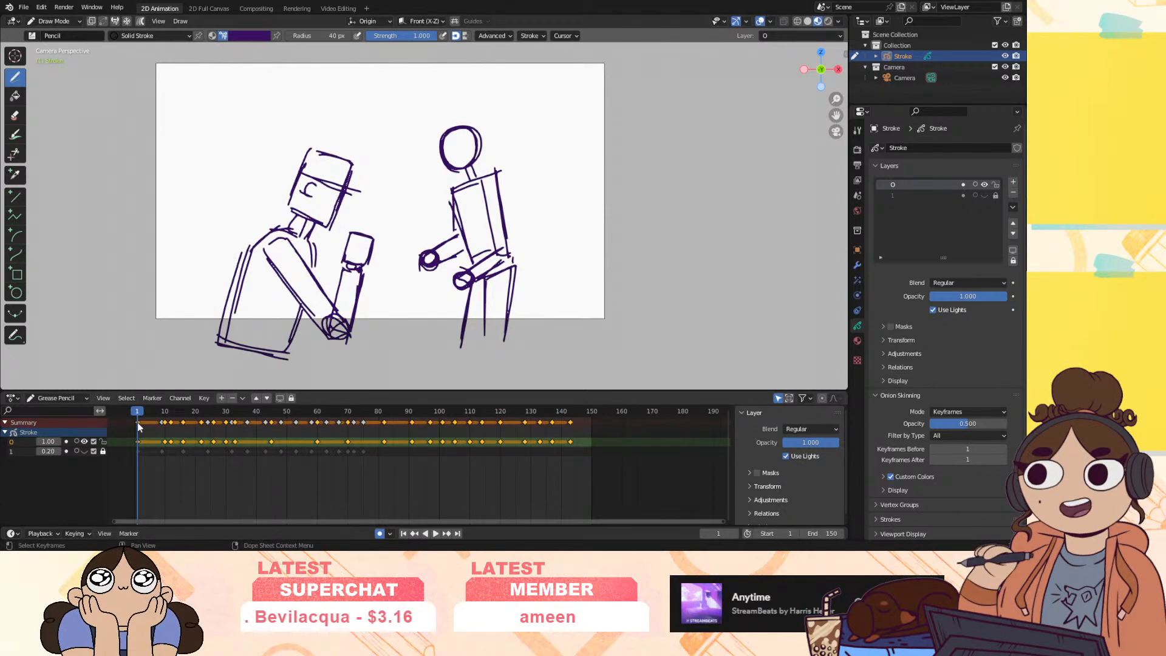
pyautogui.press('space')
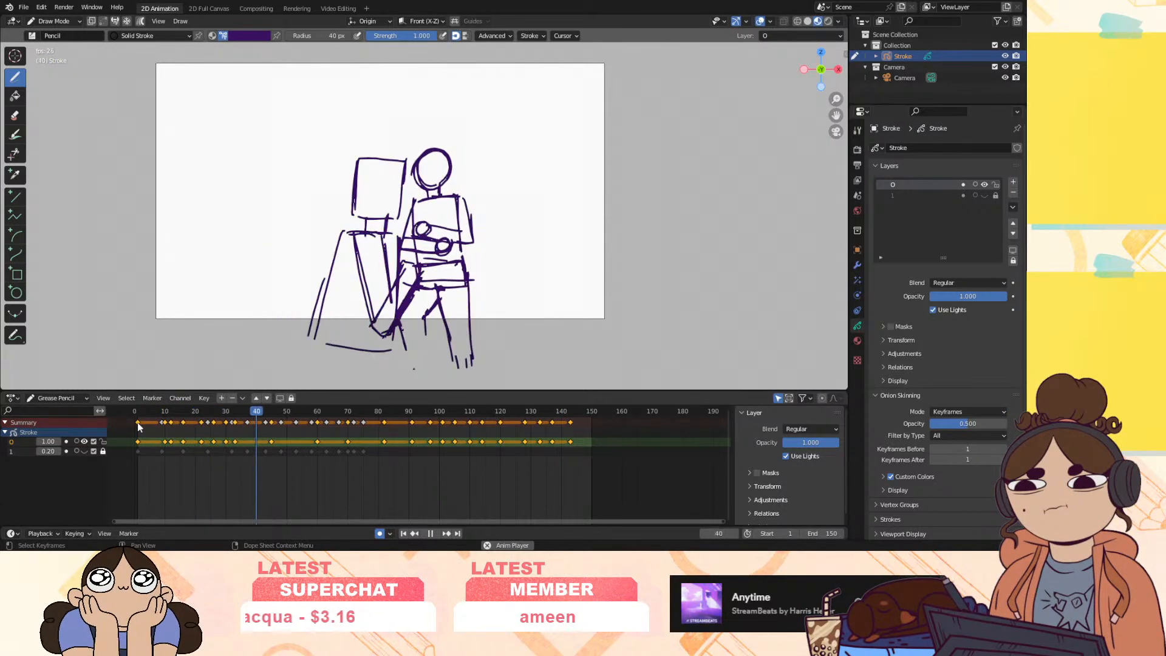
pyautogui.press('space')
pyautogui.moveTo(204, 413); pyautogui.dragTo(153, 425)
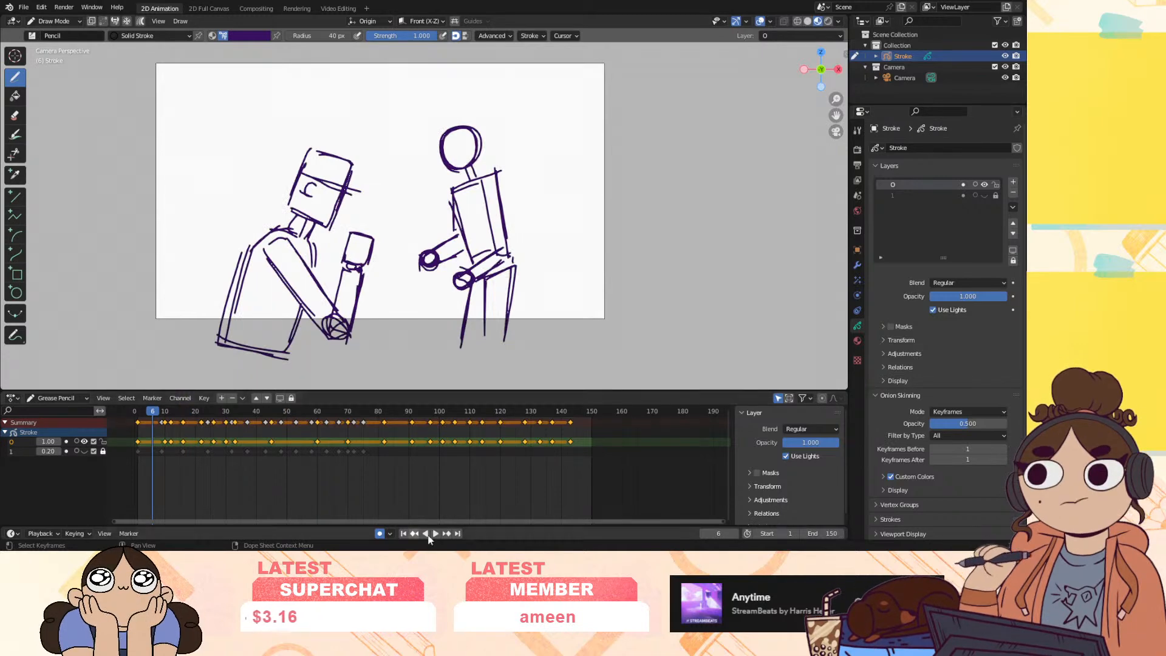
# Retime the active layer's opening keyframes to every two frames from frame 10 to frame 18
pyautogui.moveTo(716, 523); pyautogui.dragTo(537, 514)
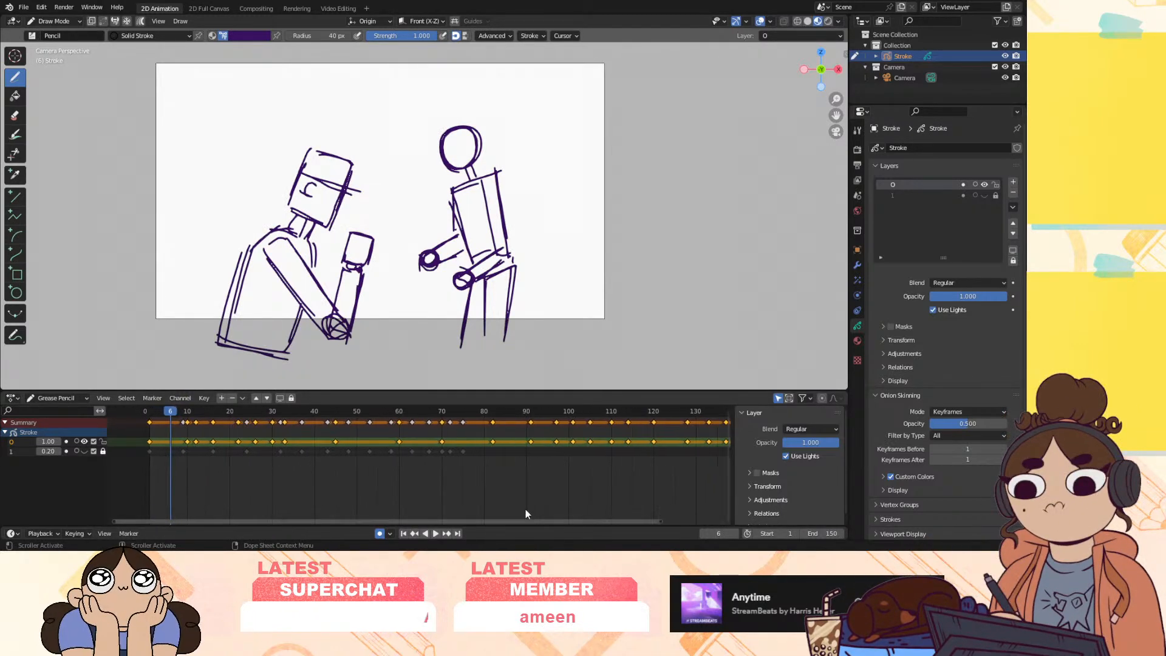
pyautogui.click(370, 481)
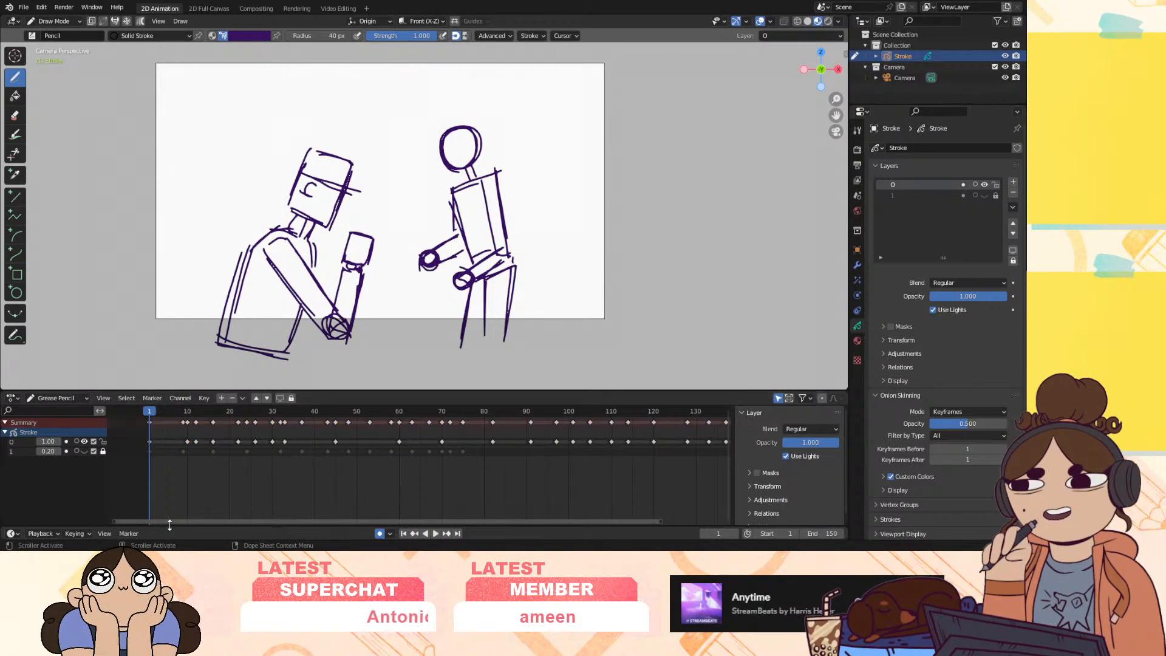
pyautogui.press('space')
pyautogui.click(160, 411)
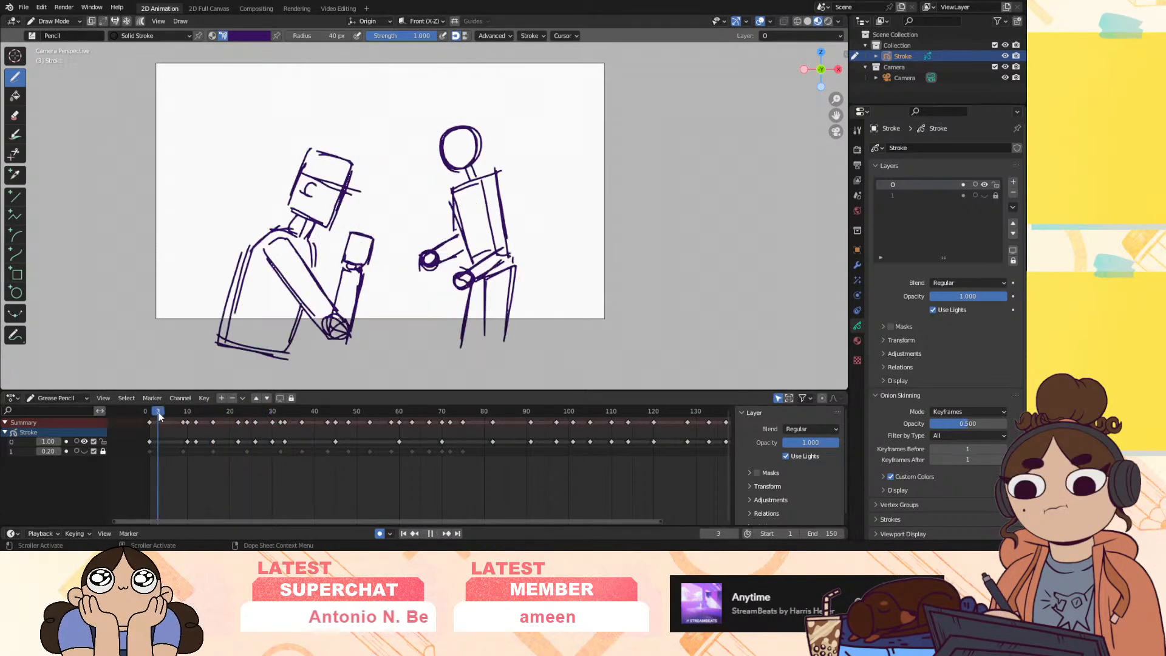
pyautogui.moveTo(165, 417)
pyautogui.mouseDown()
pyautogui.moveTo(232, 423)
pyautogui.moveTo(199, 441)
pyautogui.moveTo(208, 446)
pyautogui.moveTo(213, 417)
pyautogui.moveTo(213, 436)
pyautogui.moveTo(202, 424)
pyautogui.moveTo(239, 429)
pyautogui.moveTo(210, 447)
pyautogui.moveTo(168, 427)
pyautogui.moveTo(220, 418)
pyautogui.moveTo(215, 446)
pyautogui.mouseUp()
pyautogui.press('space')
pyautogui.press('space')
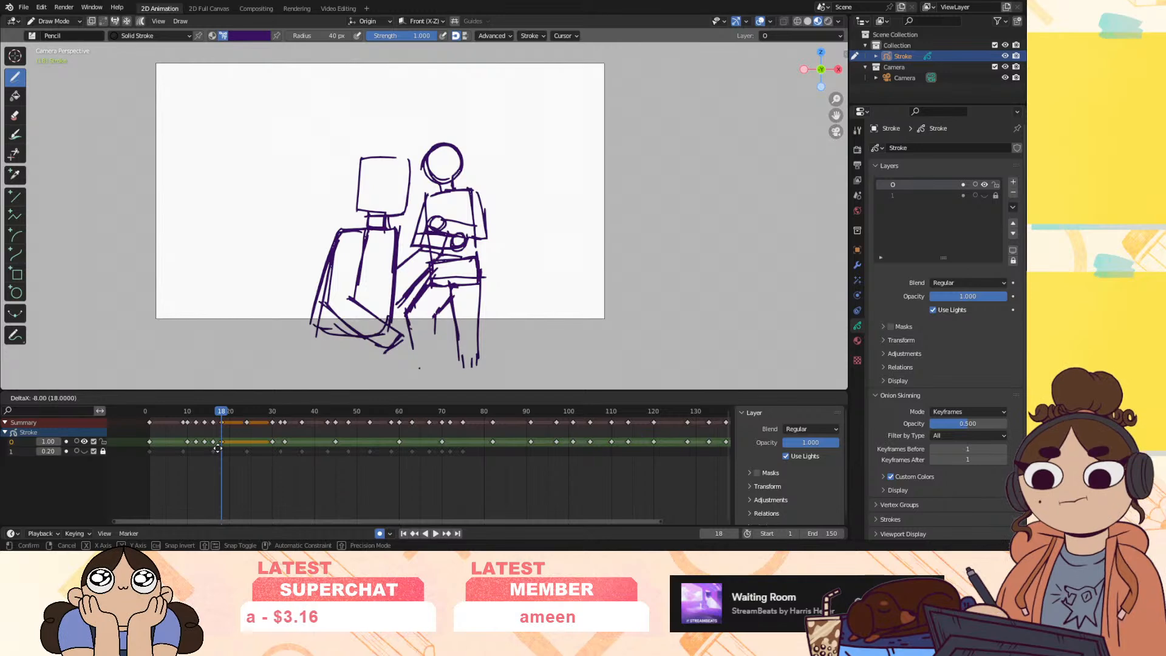
pyautogui.press('space')
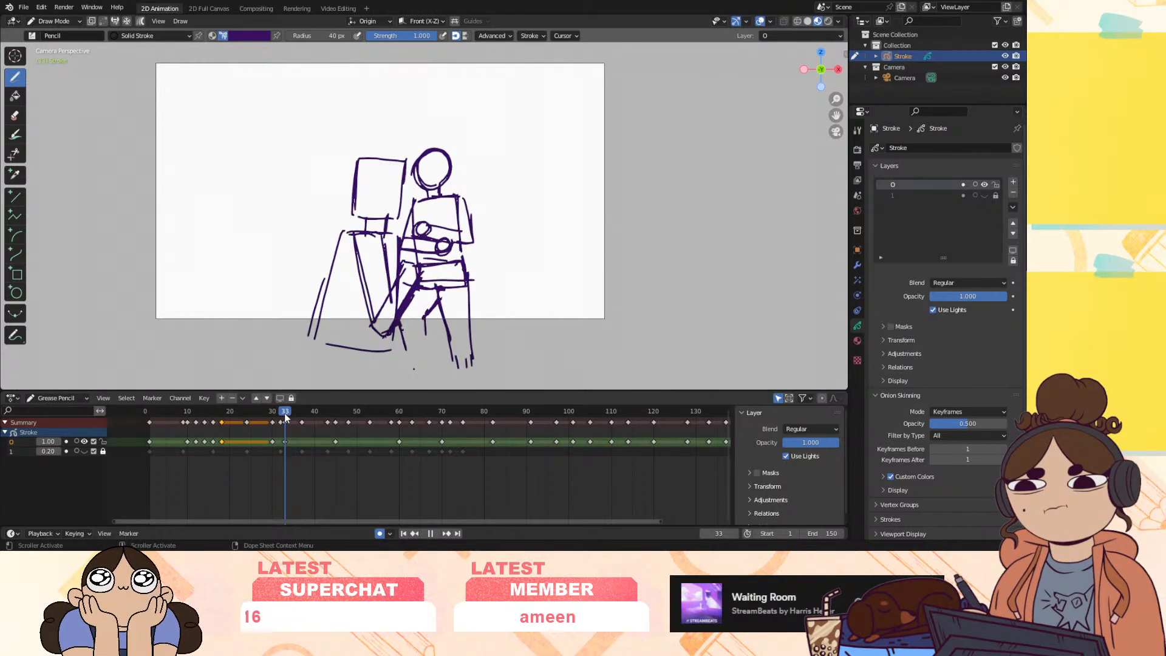
# Move the next two keyframes of the active layer to frames 21 and 24 and play back the result
pyautogui.moveTo(272, 445); pyautogui.dragTo(173, 436)
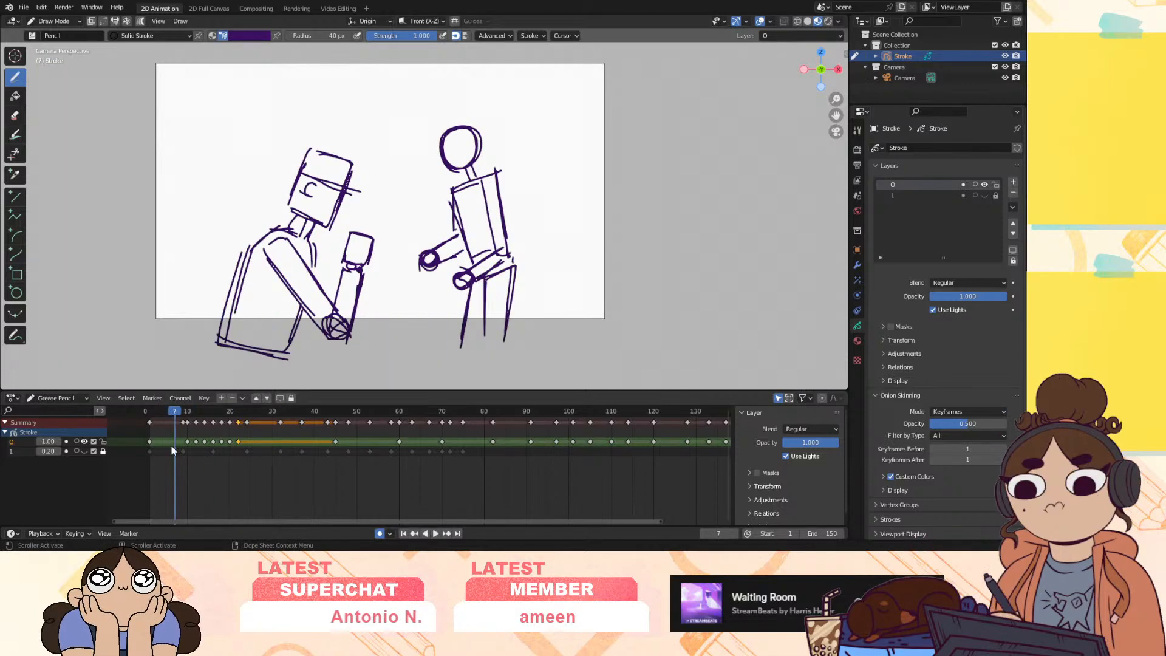
pyautogui.press('space')
pyautogui.press('space')
pyautogui.moveTo(241, 414)
pyautogui.mouseDown()
pyautogui.moveTo(208, 420)
pyautogui.moveTo(255, 425)
pyautogui.moveTo(217, 449)
pyautogui.moveTo(231, 452)
pyautogui.moveTo(246, 442)
pyautogui.moveTo(233, 432)
pyautogui.moveTo(180, 447)
pyautogui.mouseUp()
pyautogui.press('space')
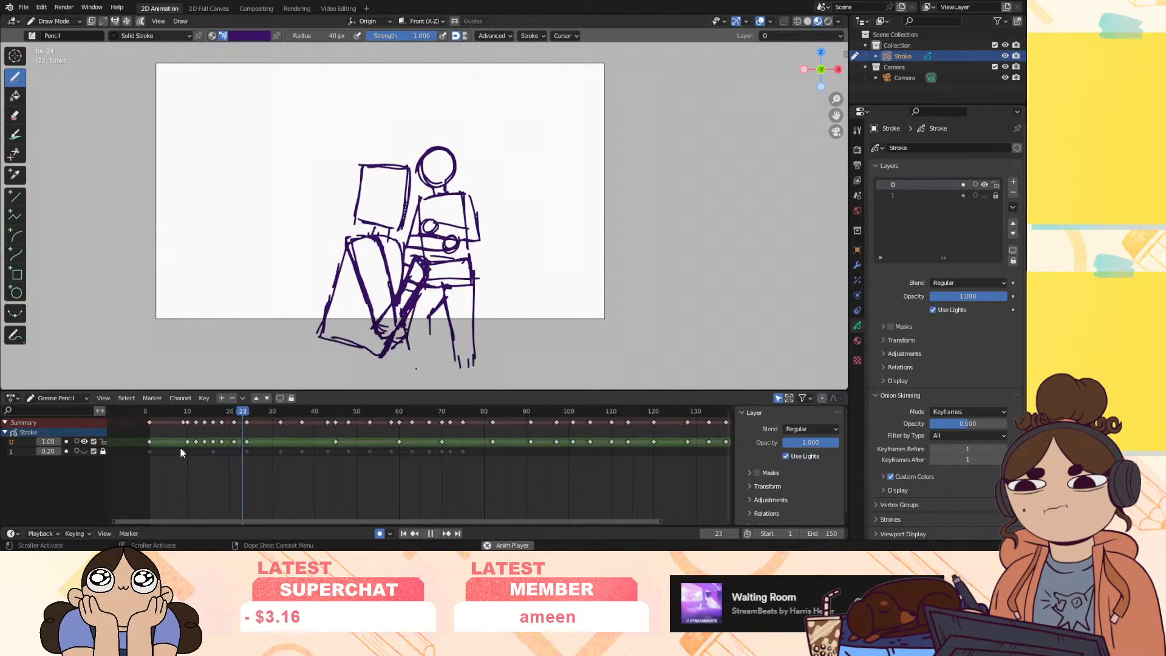
# Move the keyframe following frame 24 to frame 26 and check the pose at frame 60
pyautogui.press('space')
pyautogui.moveTo(252, 412); pyautogui.dragTo(170, 462)
pyautogui.press('space')
pyautogui.moveTo(271, 428)
pyautogui.mouseDown()
pyautogui.moveTo(334, 417)
pyautogui.moveTo(251, 443)
pyautogui.moveTo(345, 447)
pyautogui.moveTo(249, 442)
pyautogui.moveTo(289, 448)
pyautogui.mouseUp()
pyautogui.click(399, 412)
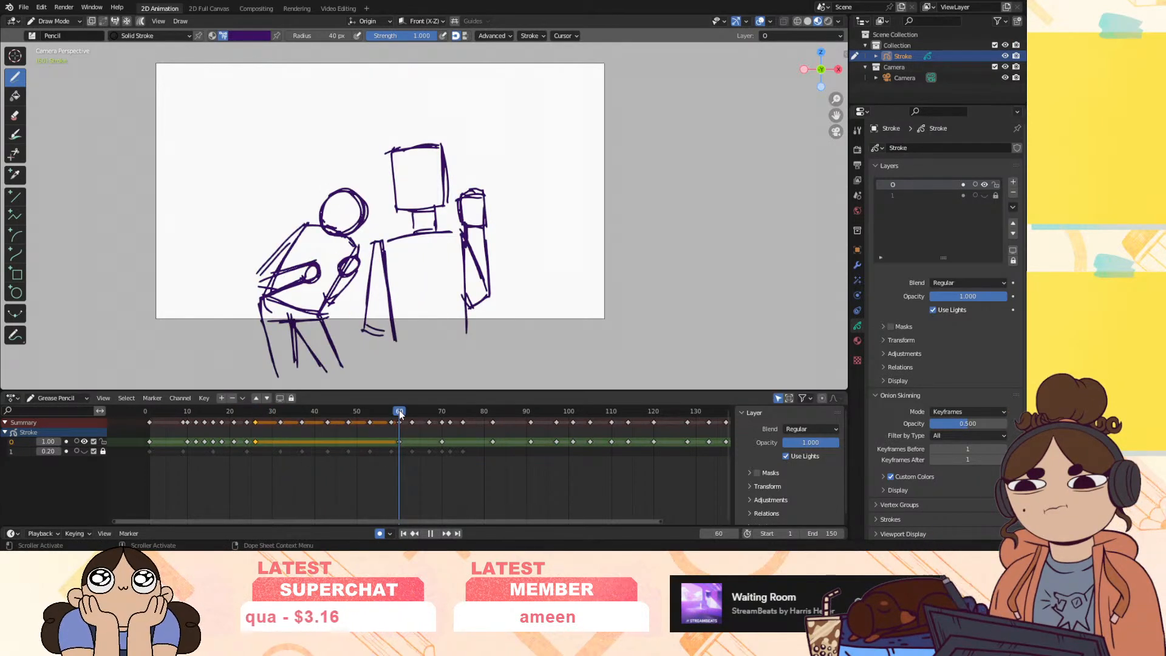
# Move the frame 26 keyframe to frame 27 and the crouching pose's keyframe at frame 60 to frame 30, then play back
pyautogui.moveTo(399, 441); pyautogui.dragTo(196, 435)
pyautogui.click(238, 415)
pyautogui.press('space')
pyautogui.press('space')
pyautogui.click(255, 416)
pyautogui.press('space')
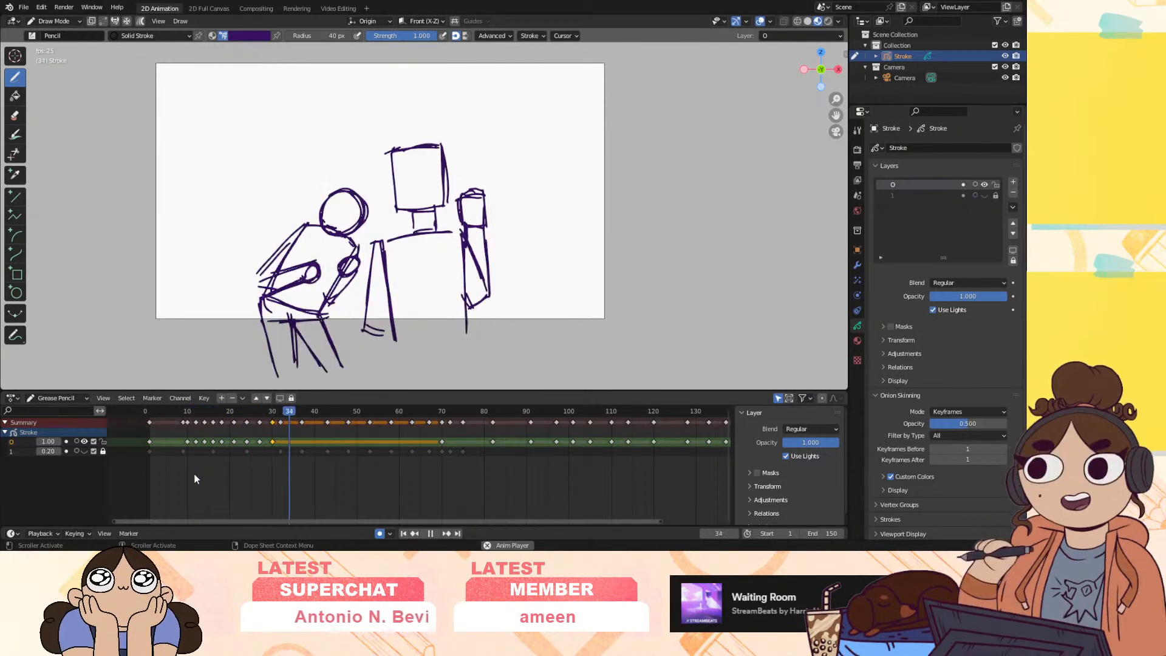
# Play and scrub repeatedly through the retimed section around frame 30 to judge the timing leading into the crouching pose
pyautogui.press('space')
pyautogui.click(272, 413)
pyautogui.press('space')
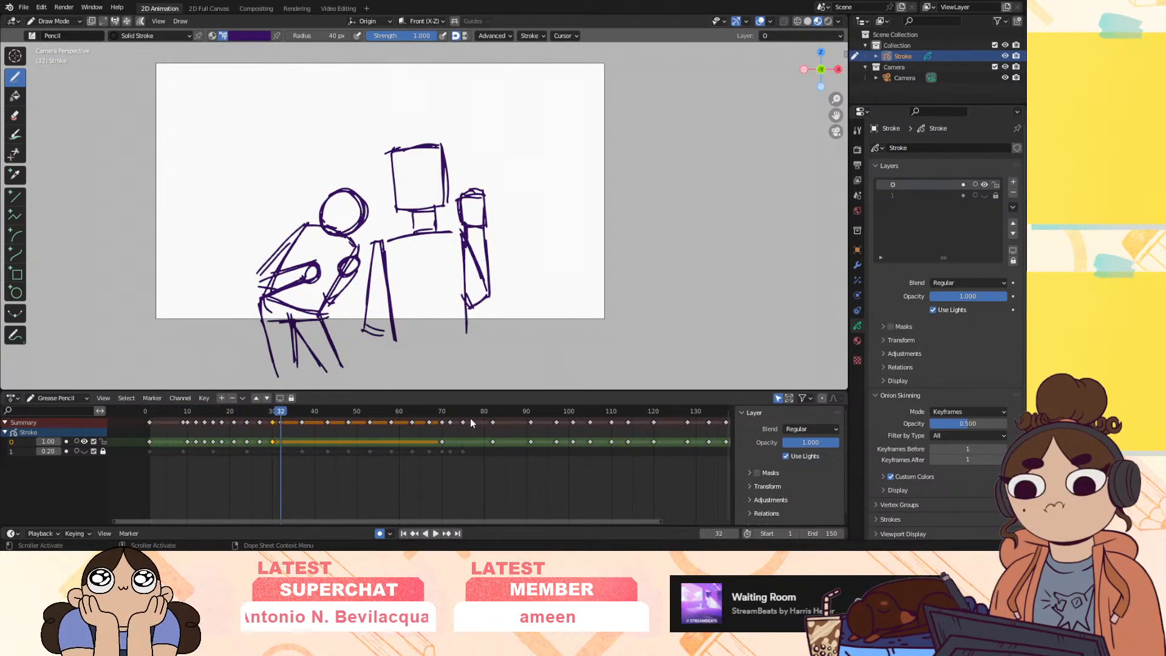
pyautogui.click(445, 412)
pyautogui.click(272, 412)
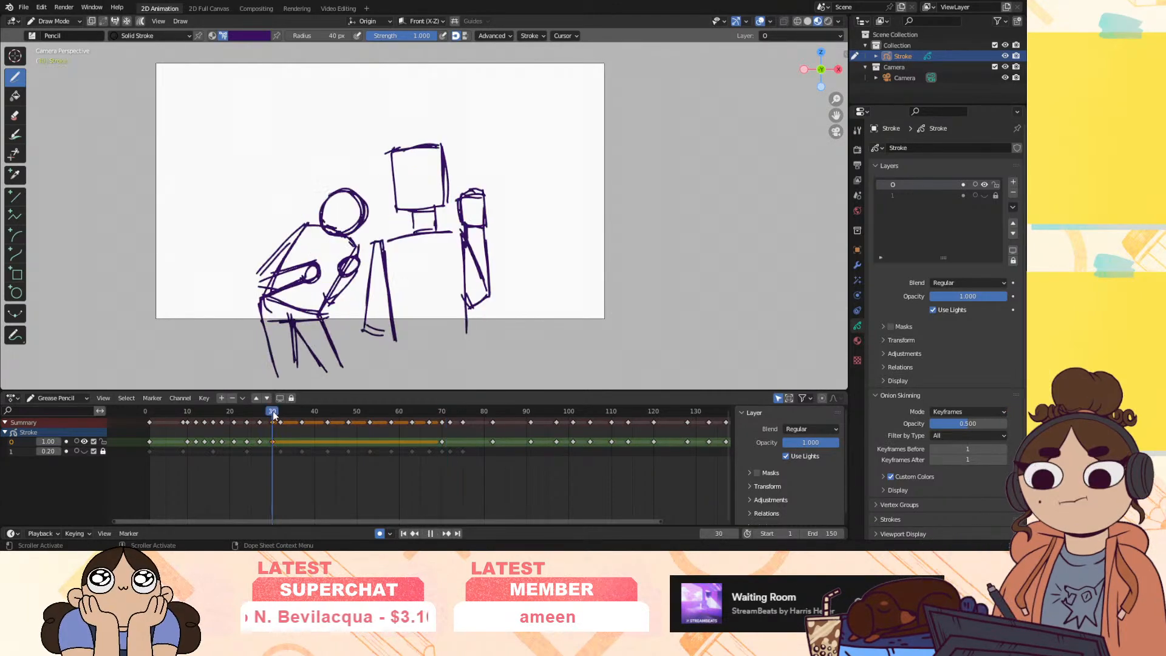
pyautogui.moveTo(389, 417); pyautogui.dragTo(355, 428)
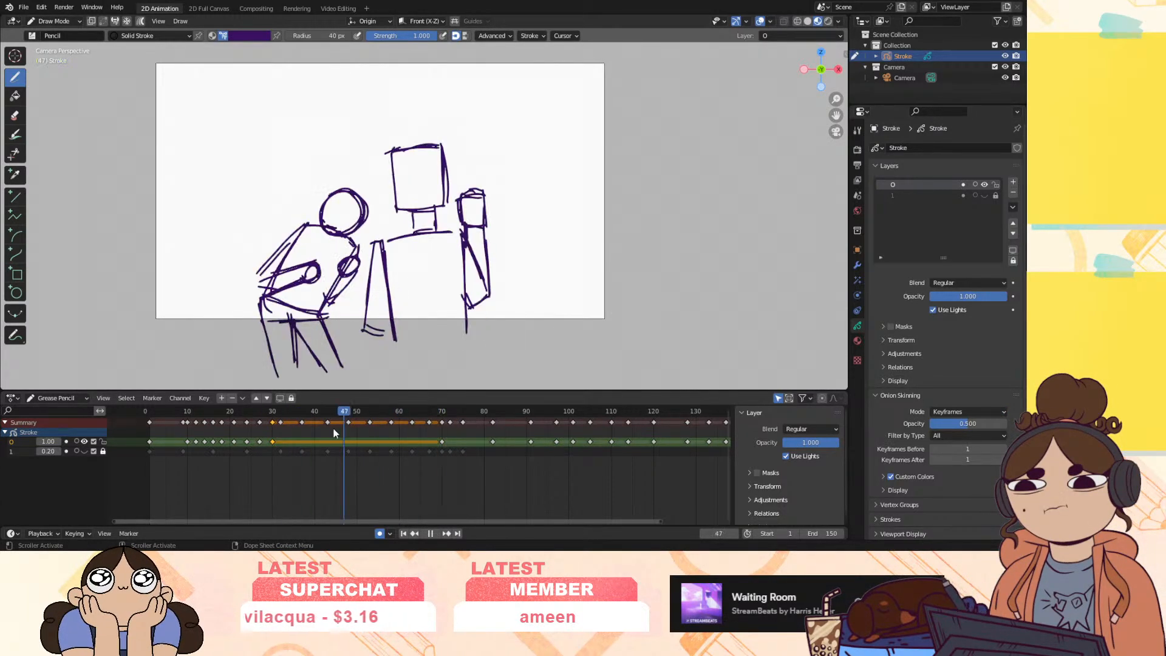
pyautogui.moveTo(272, 446)
pyautogui.mouseDown()
pyautogui.moveTo(289, 443)
pyautogui.moveTo(214, 461)
pyautogui.moveTo(373, 448)
pyautogui.mouseUp()
pyautogui.moveTo(260, 451)
pyautogui.mouseDown()
pyautogui.moveTo(294, 450)
pyautogui.moveTo(210, 465)
pyautogui.moveTo(301, 450)
pyautogui.moveTo(207, 469)
pyautogui.moveTo(283, 446)
pyautogui.moveTo(218, 452)
pyautogui.moveTo(270, 446)
pyautogui.moveTo(204, 478)
pyautogui.moveTo(291, 445)
pyautogui.moveTo(261, 460)
pyautogui.mouseUp()
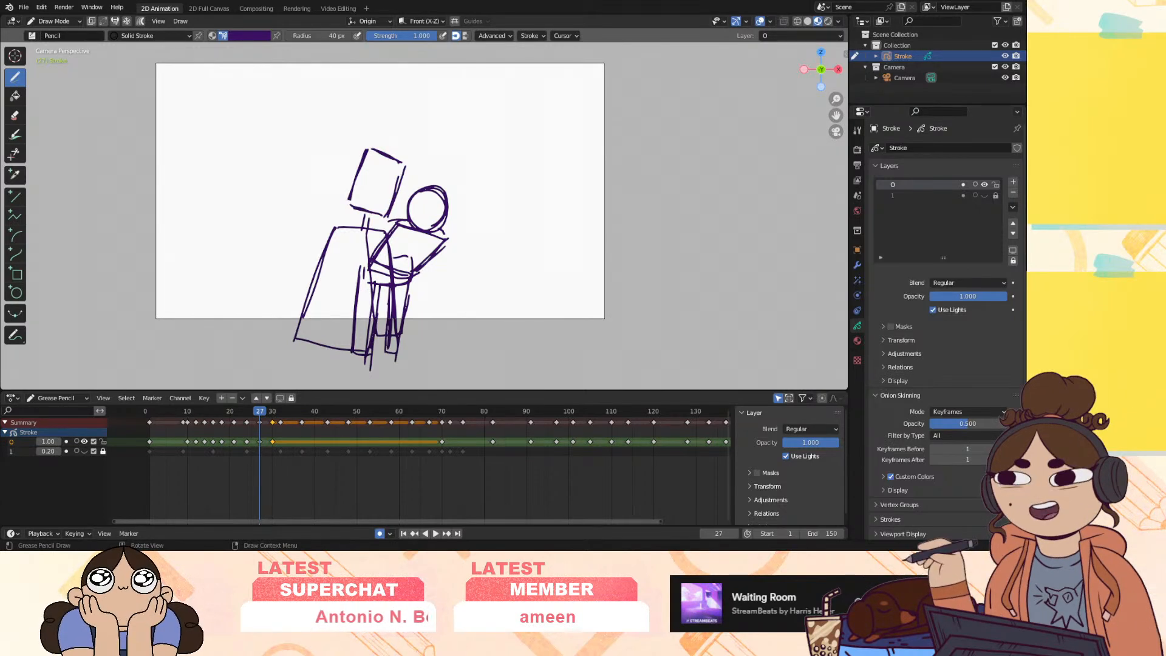
pyautogui.moveTo(260, 413)
pyautogui.mouseDown()
pyautogui.moveTo(231, 432)
pyautogui.moveTo(282, 432)
pyautogui.moveTo(209, 457)
pyautogui.moveTo(266, 455)
pyautogui.moveTo(185, 497)
pyautogui.moveTo(235, 479)
pyautogui.moveTo(191, 508)
pyautogui.moveTo(234, 484)
pyautogui.moveTo(205, 486)
pyautogui.moveTo(235, 479)
pyautogui.moveTo(204, 496)
pyautogui.moveTo(695, 466)
pyautogui.moveTo(597, 489)
pyautogui.moveTo(643, 490)
pyautogui.moveTo(555, 503)
pyautogui.moveTo(595, 504)
pyautogui.moveTo(649, 500)
pyautogui.moveTo(148, 487)
pyautogui.mouseUp()
pyautogui.press('space')
# Add a blank keyframe at frame 29 on the active layer and shift the crouching pose's keyframe to frame 31
pyautogui.moveTo(278, 417); pyautogui.dragTo(265, 439)
pyautogui.click(267, 443)
pyautogui.rightClick(268, 442)
pyautogui.click(275, 441)
pyautogui.click(276, 442)
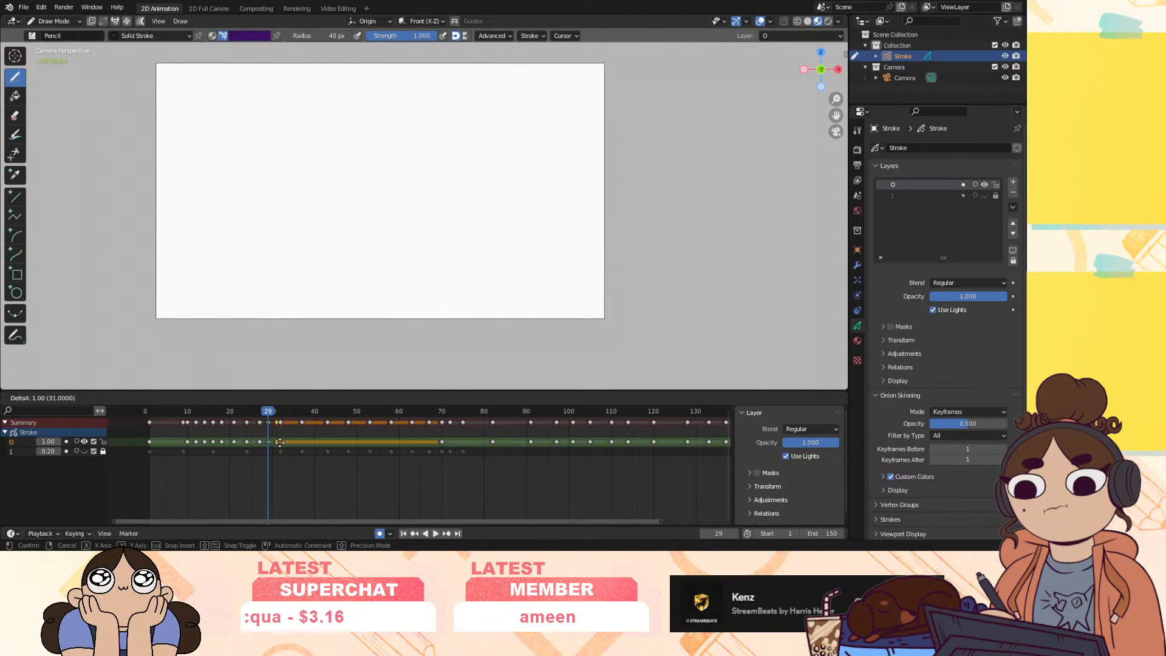
# Turn on onion skinning for the active layer and sketch the larger figure's rectangular head and start its neck on frame 29
pyautogui.click(76, 442)
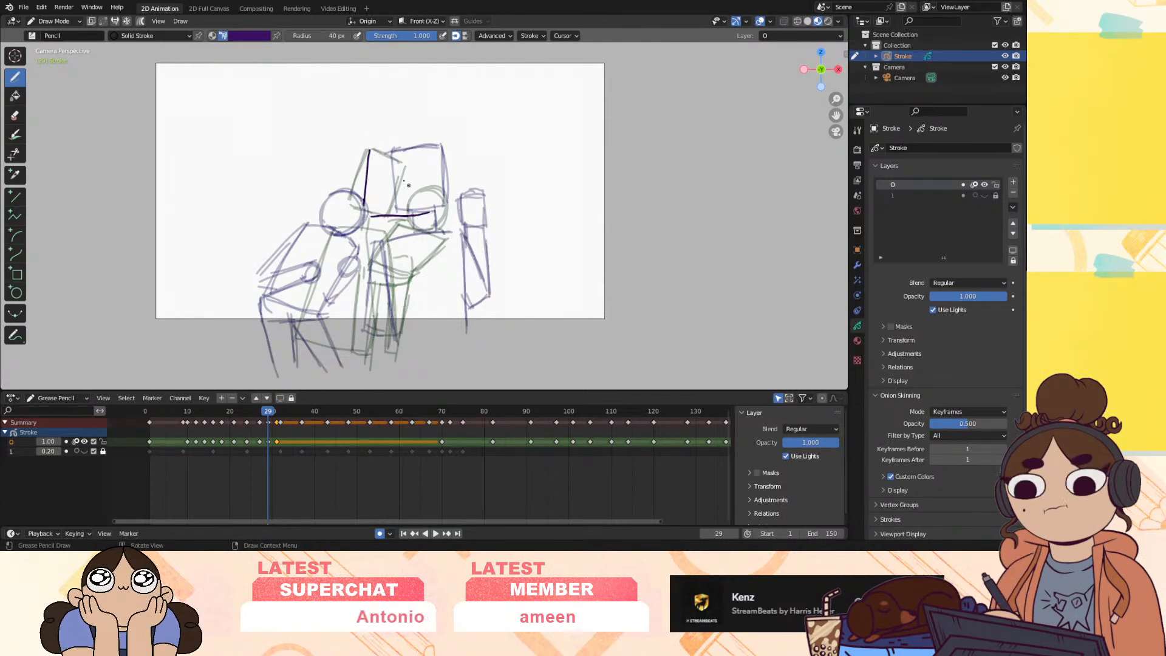
pyautogui.hotkey('ctrl', 'z')
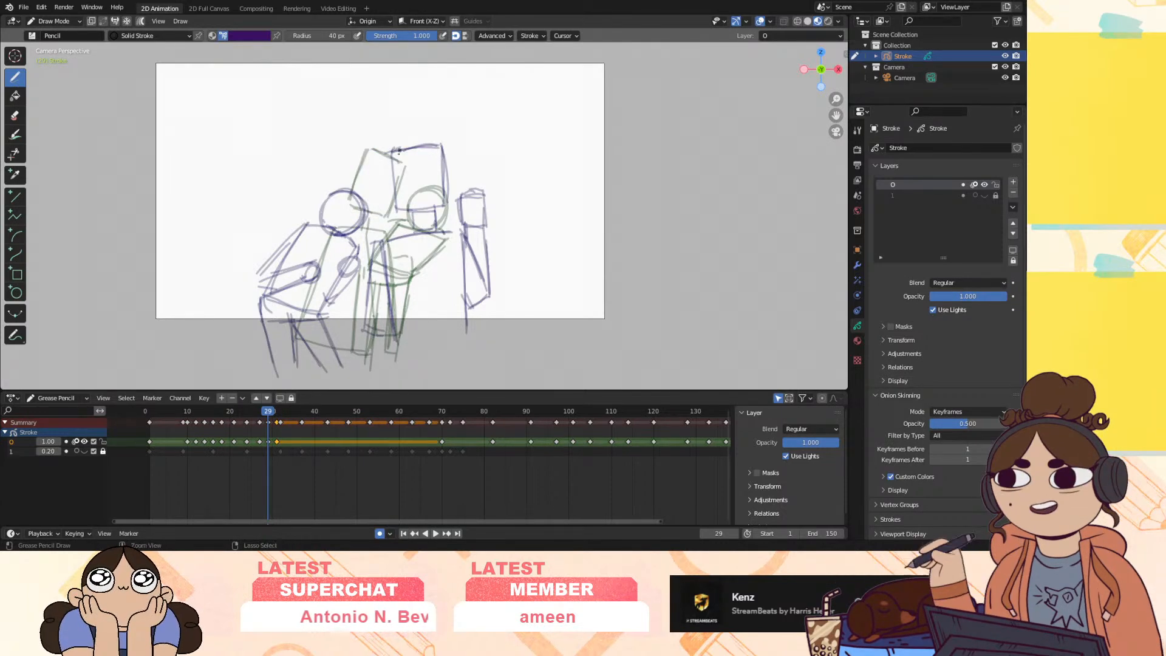
pyautogui.moveTo(381, 212); pyautogui.dragTo(408, 211)
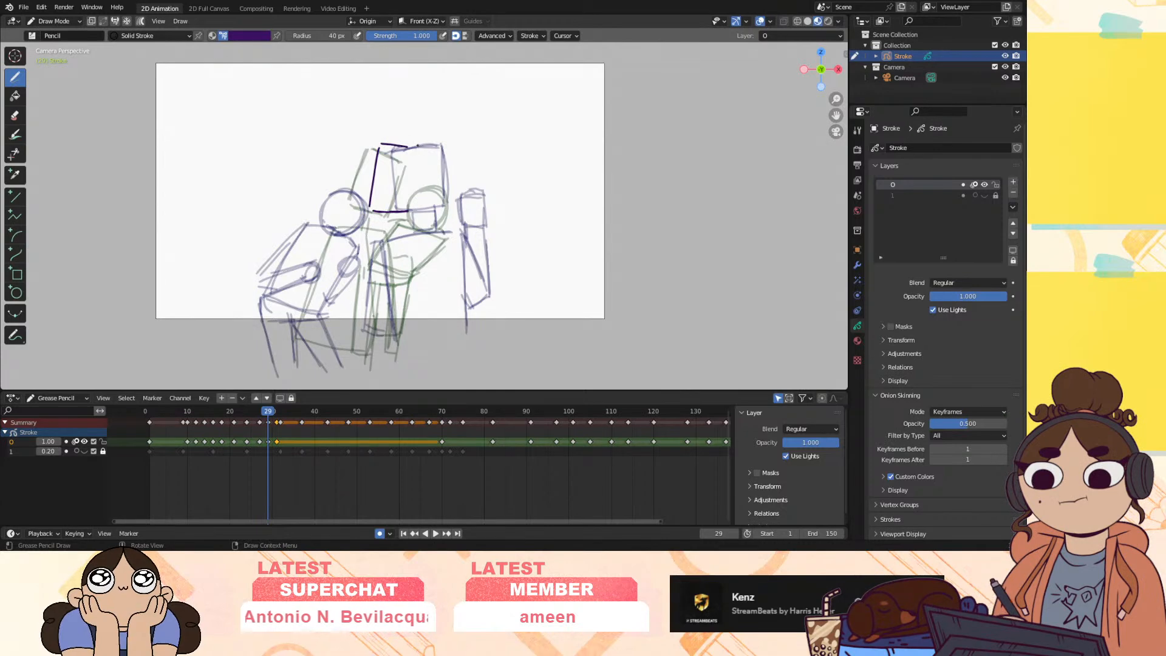
pyautogui.moveTo(418, 146); pyautogui.dragTo(415, 210)
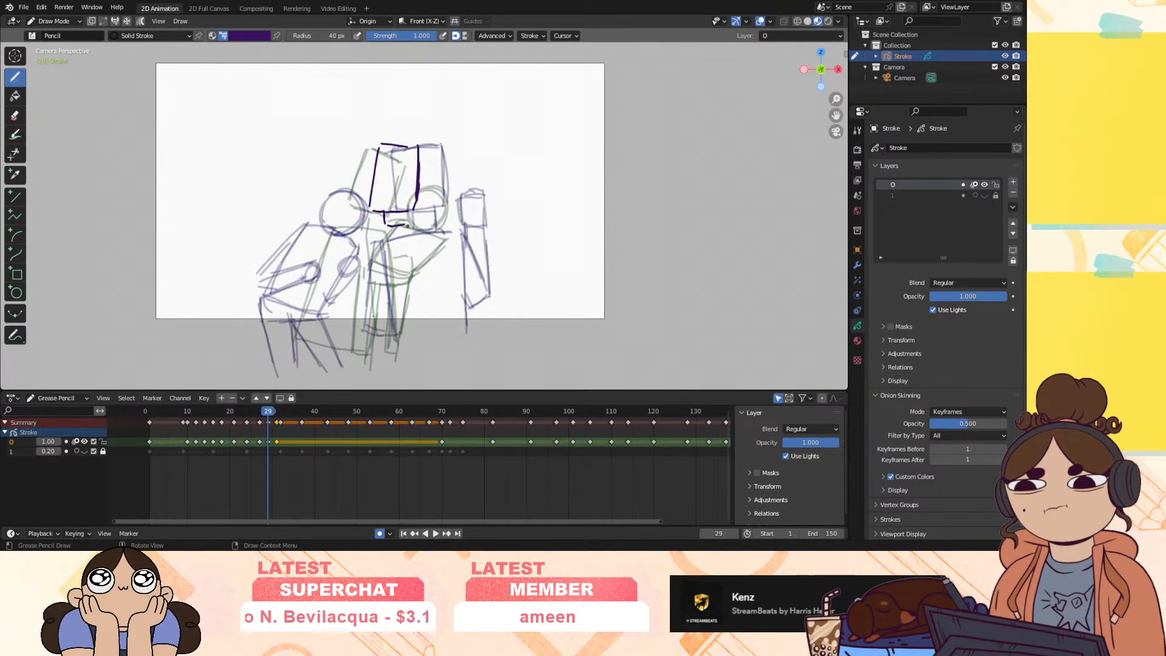
# Compare with the neighbouring keyframes, turn off onion skinning, and sketch the larger figure's shoulder line and torso sides on frame 29
pyautogui.press('Down')
pyautogui.press('Up')
pyautogui.click(76, 441)
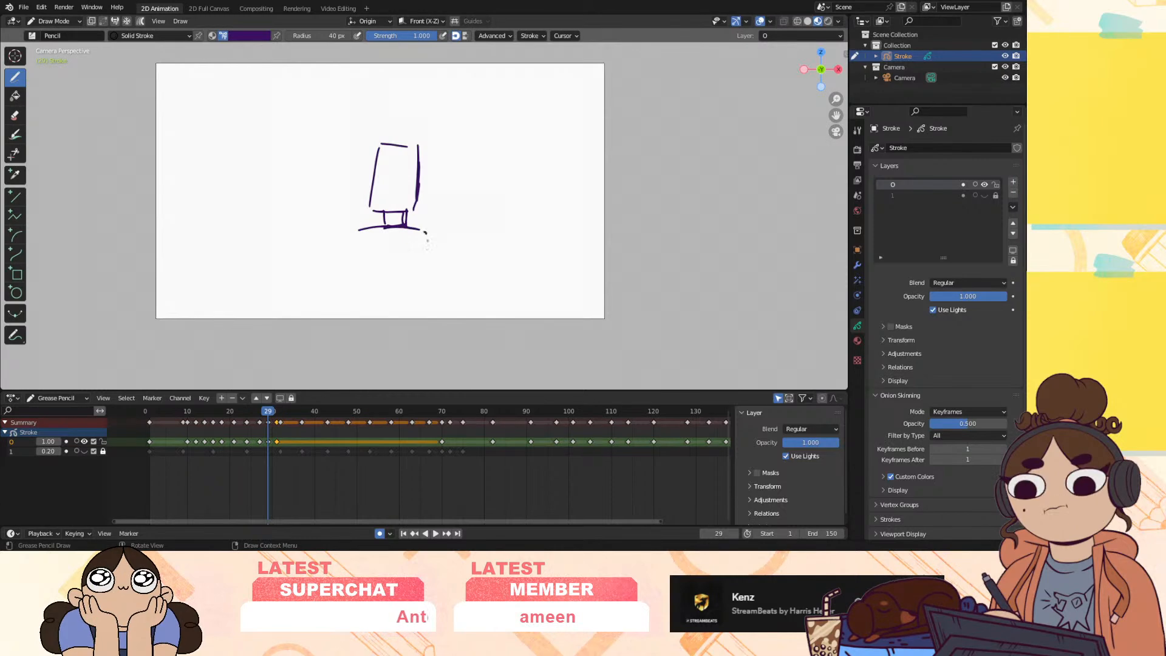
pyautogui.moveTo(358, 233); pyautogui.dragTo(353, 326)
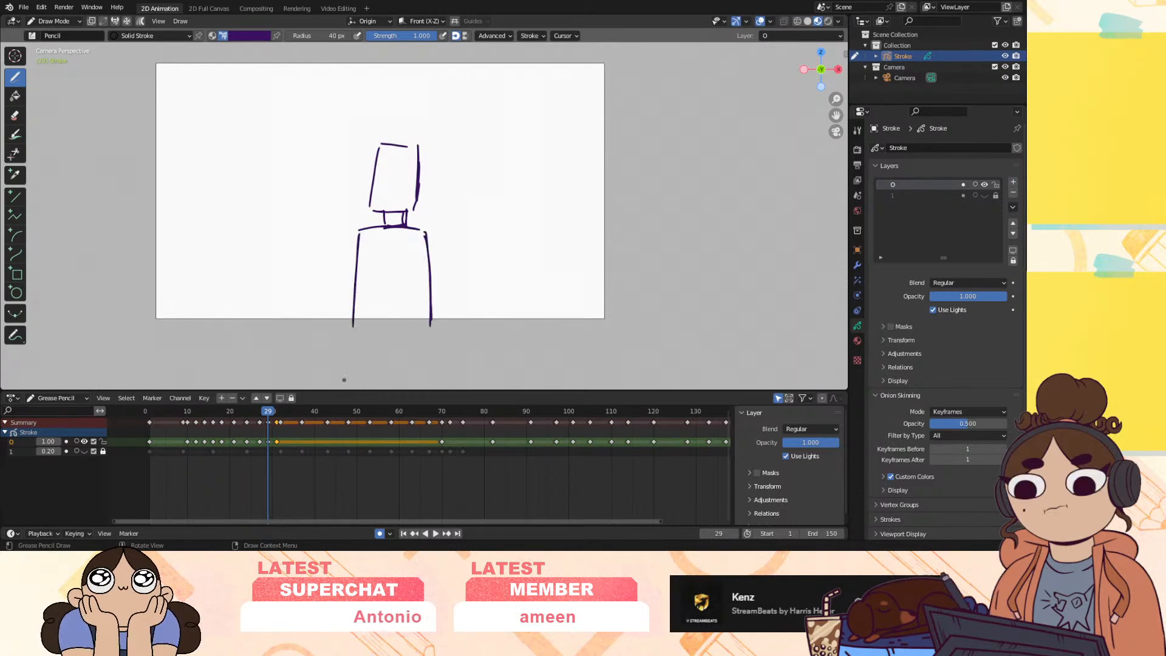
# Compare frame 29 with the neighbouring keyframes and sketch the larger figure's two arms alongside its torso
pyautogui.click(76, 442)
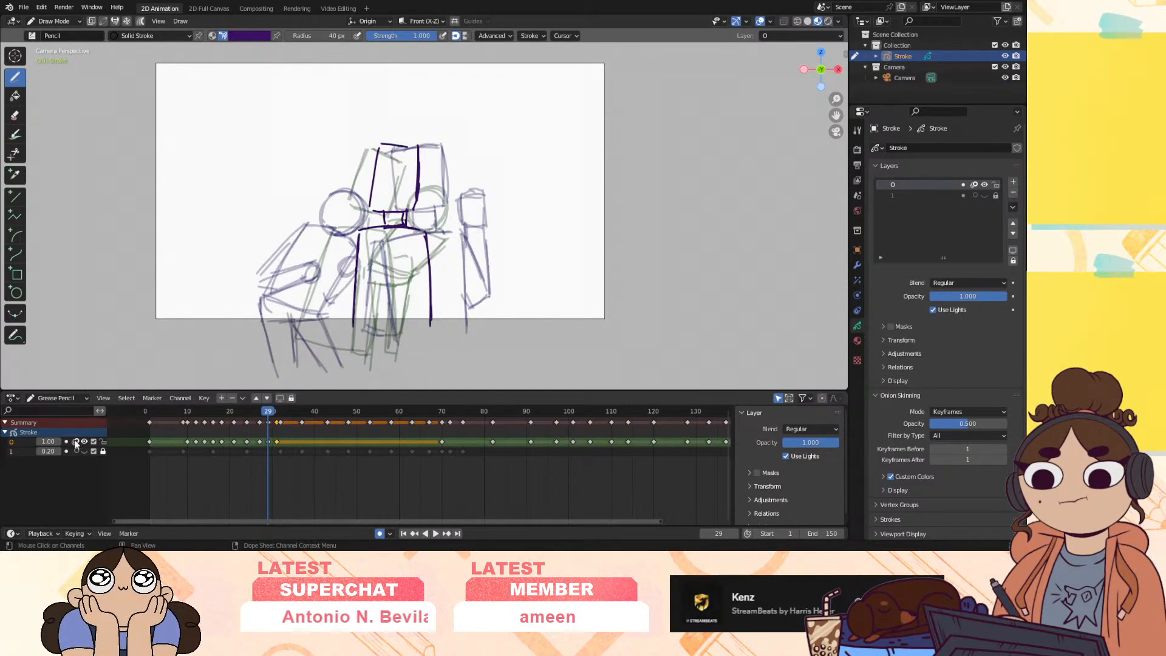
pyautogui.click(76, 442)
pyautogui.press('Down')
pyautogui.press('Down')
pyautogui.press('Up')
pyautogui.press('Up')
pyautogui.press('Up')
pyautogui.press('Down')
pyautogui.press('Down')
pyautogui.press('Up')
pyautogui.press('Up')
pyautogui.press('Down')
pyautogui.press('Down')
pyautogui.press('Up')
pyautogui.moveTo(440, 302); pyautogui.dragTo(432, 309)
pyautogui.press('Down')
pyautogui.press('Up')
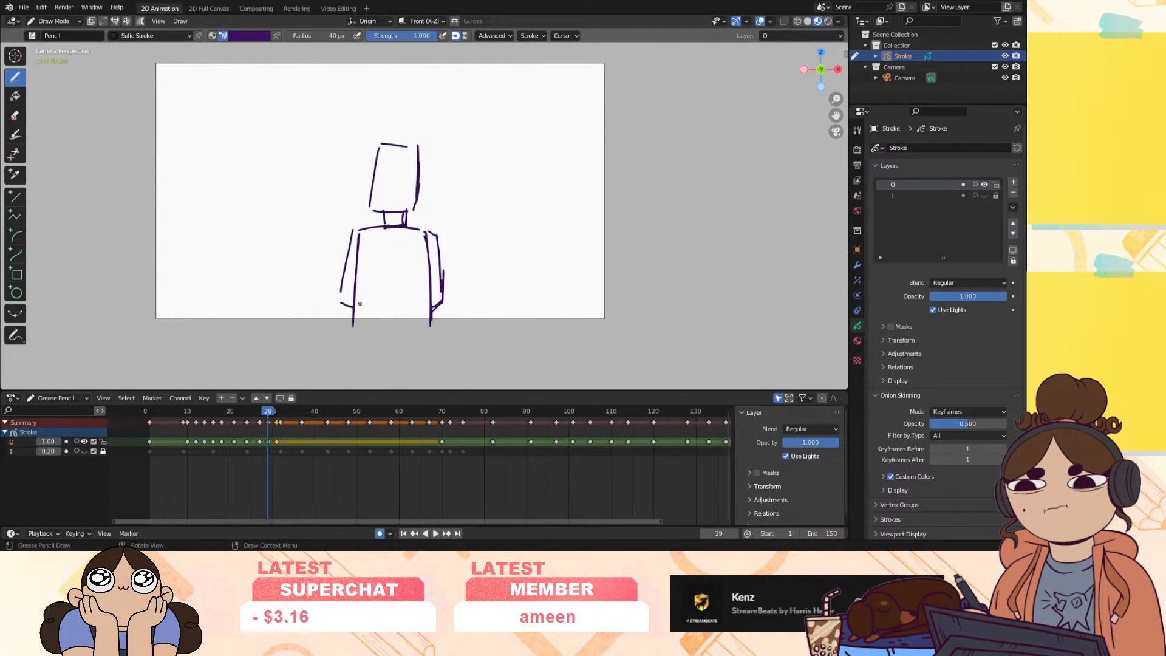
# Flip between the poses at frames 27 and 31 and reinforce the outer edge of the larger figure's right-hand arm on frame 29
pyautogui.press('Down')
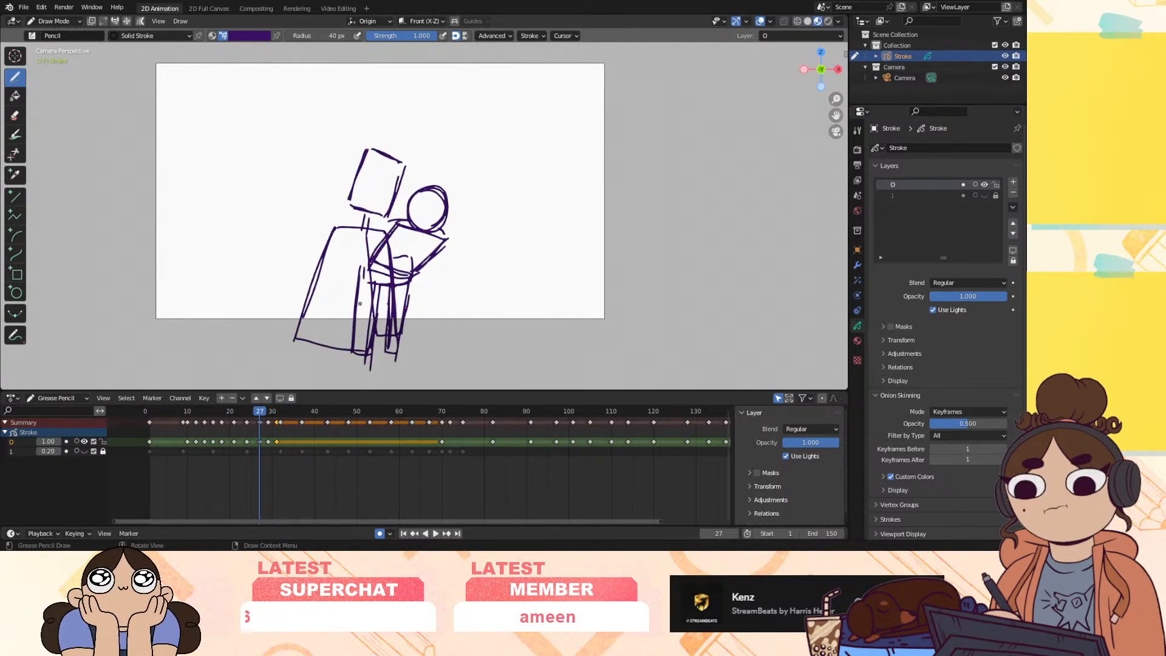
pyautogui.press('Up')
pyautogui.press('Up')
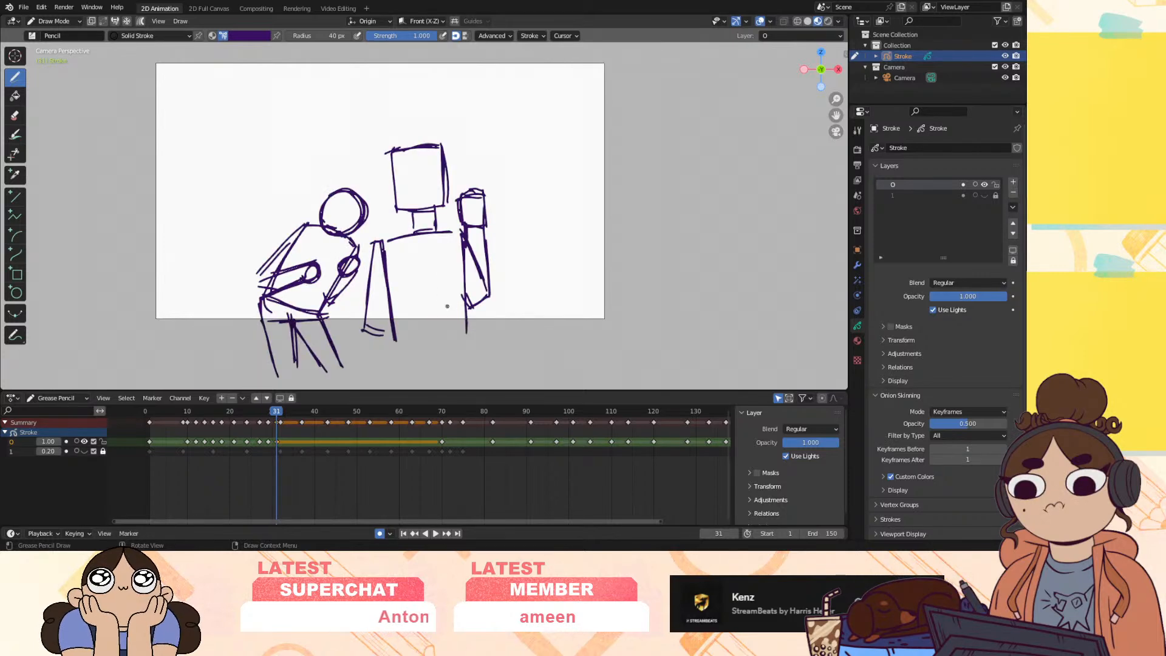
pyautogui.press('Down')
pyautogui.press('Down')
pyautogui.press('Up')
pyautogui.moveTo(442, 242); pyautogui.dragTo(446, 308)
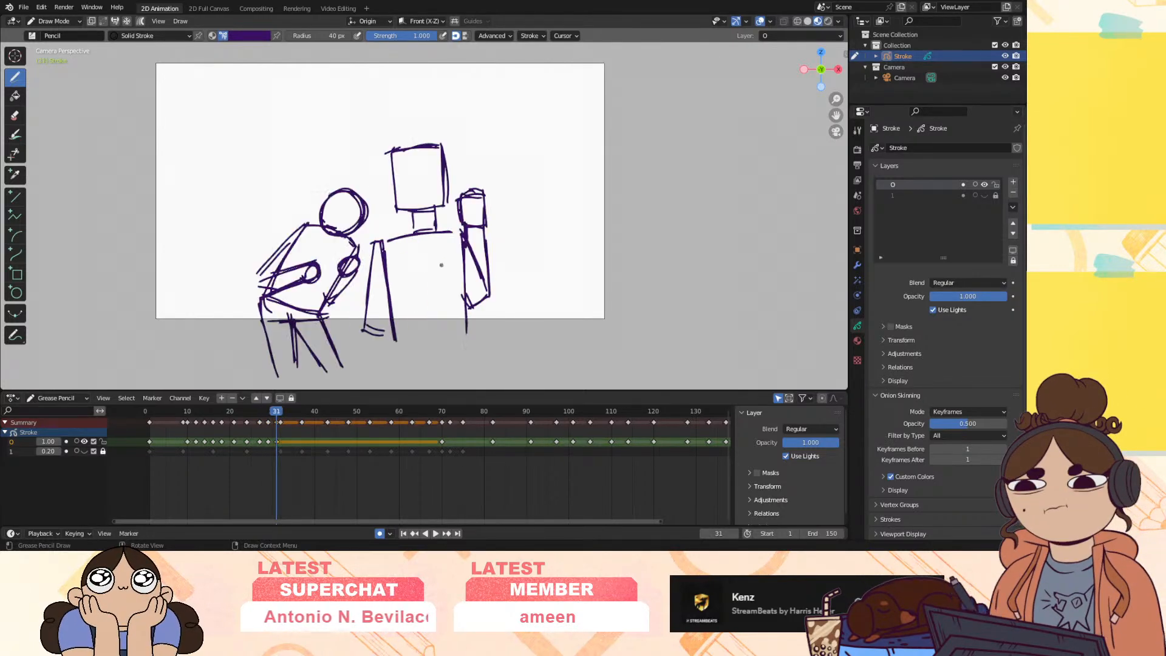
# Redraw the outline of the larger figure's head on frame 29, checking it against the neighbouring poses
pyautogui.press('Down')
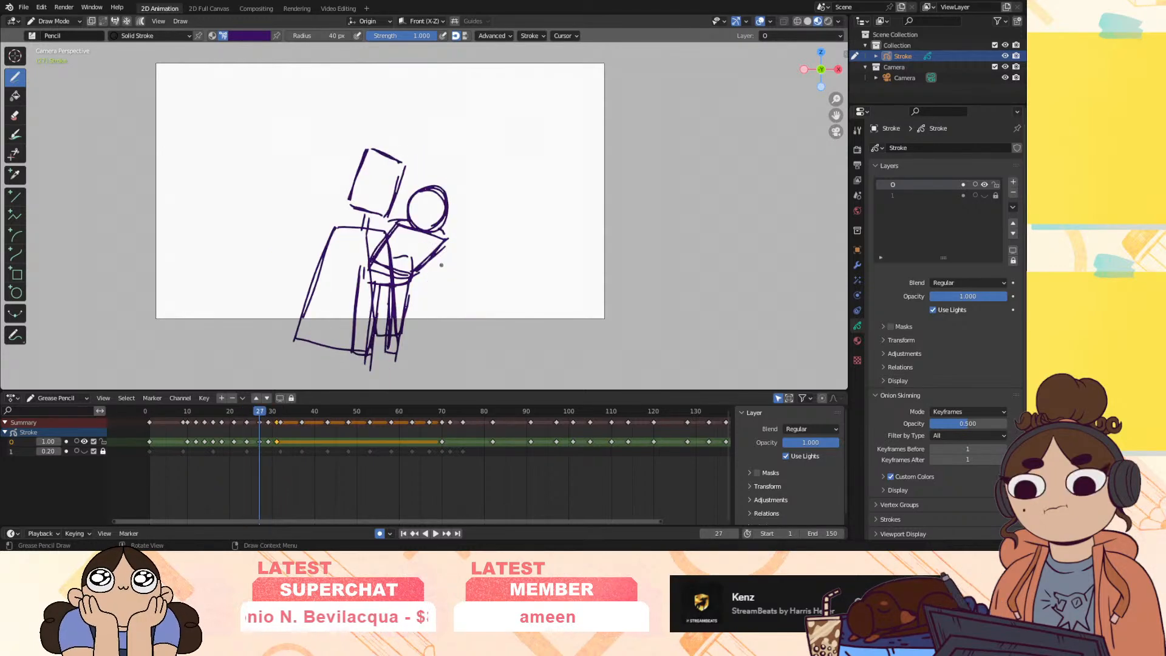
pyautogui.press('Up')
pyautogui.moveTo(376, 153)
pyautogui.mouseDown()
pyautogui.moveTo(416, 152)
pyautogui.moveTo(417, 202)
pyautogui.moveTo(371, 213)
pyautogui.moveTo(416, 211)
pyautogui.mouseUp()
pyautogui.press('Up')
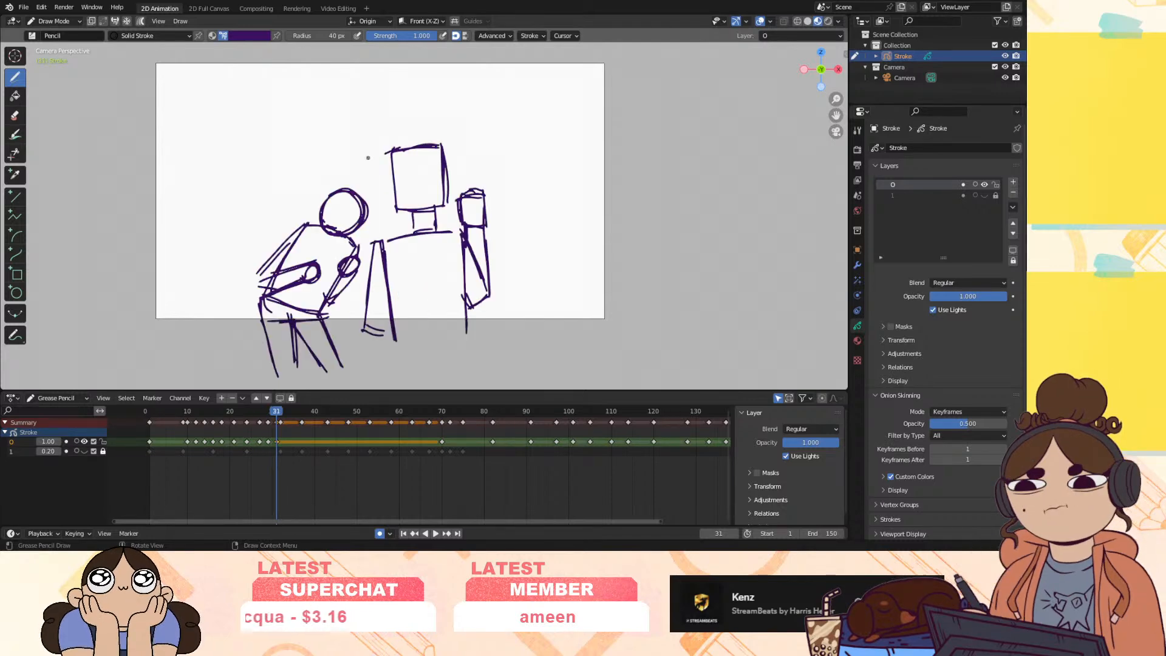
# Shorten the larger figure's head on frame 29 by erasing its top and closing the outline lower down
pyautogui.press('Down')
pyautogui.press('Down')
pyautogui.press('Up')
pyautogui.press('Up')
pyautogui.press('Down')
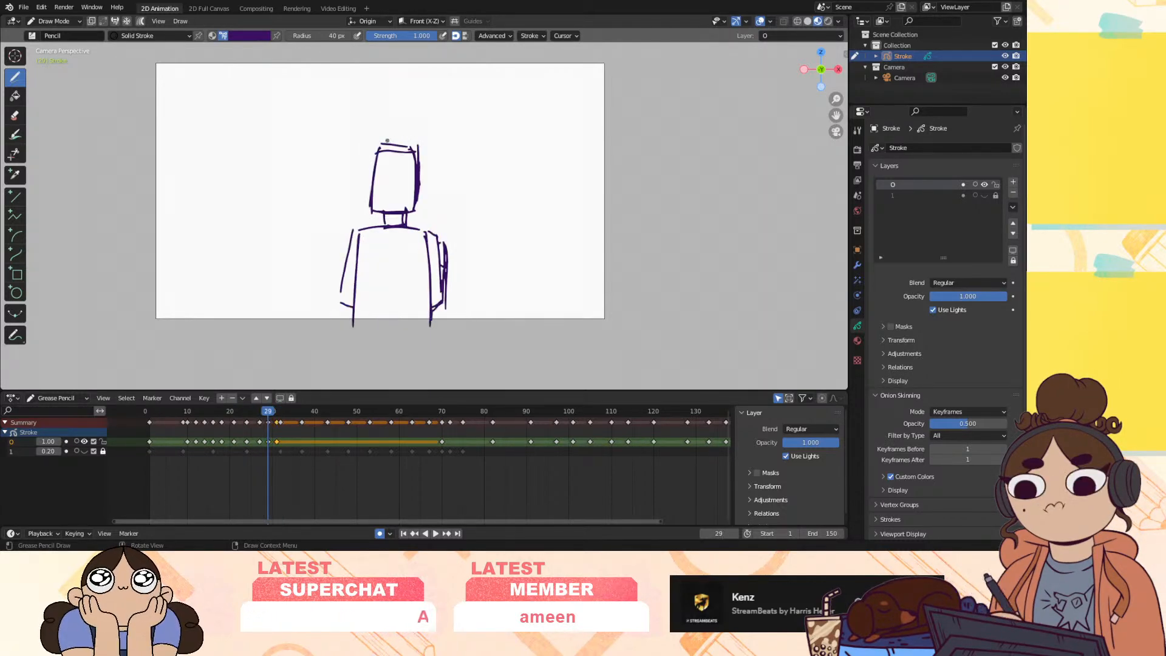
pyautogui.moveTo(388, 142)
pyautogui.keyDown('ctrl'); pyautogui.mouseDown()
pyautogui.moveTo(367, 153)
pyautogui.moveTo(413, 212)
pyautogui.mouseUp(); pyautogui.keyUp('ctrl')
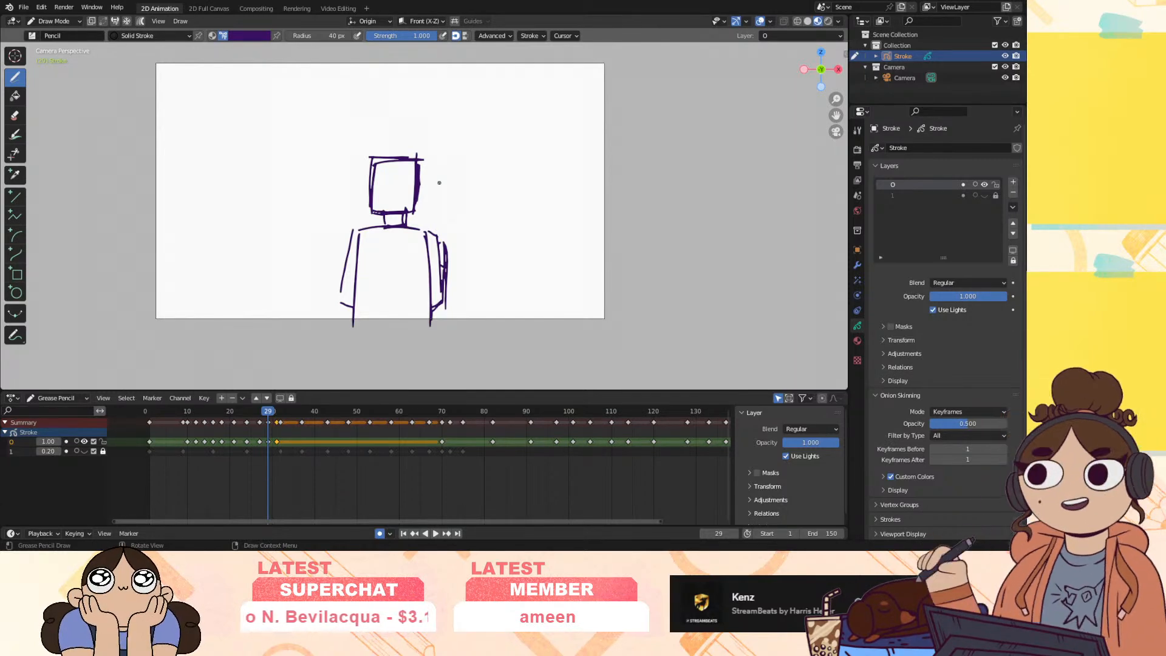
# Play and scrub the opening section up to about frame 33 to check the larger figure's in-between, ending on frame 29
pyautogui.moveTo(298, 398)
pyautogui.mouseDown()
pyautogui.moveTo(260, 412)
pyautogui.moveTo(274, 422)
pyautogui.moveTo(268, 444)
pyautogui.mouseUp()
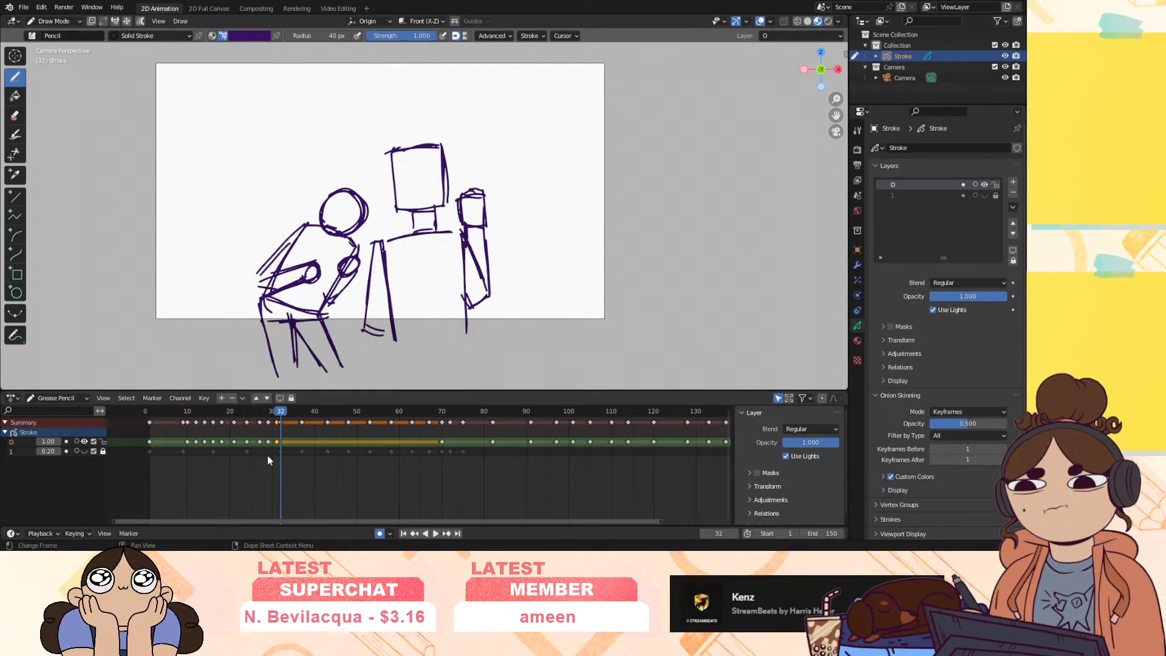
pyautogui.moveTo(277, 413)
pyautogui.mouseDown()
pyautogui.moveTo(200, 429)
pyautogui.moveTo(264, 421)
pyautogui.moveTo(222, 443)
pyautogui.moveTo(275, 444)
pyautogui.moveTo(161, 471)
pyautogui.mouseUp()
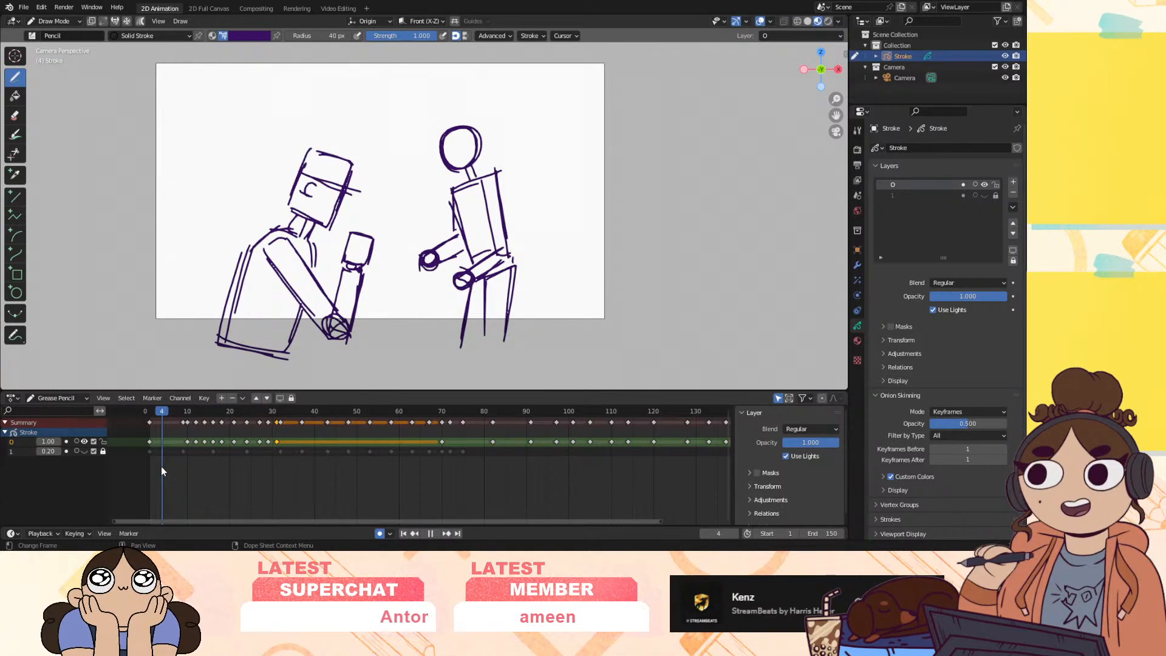
pyautogui.press('space')
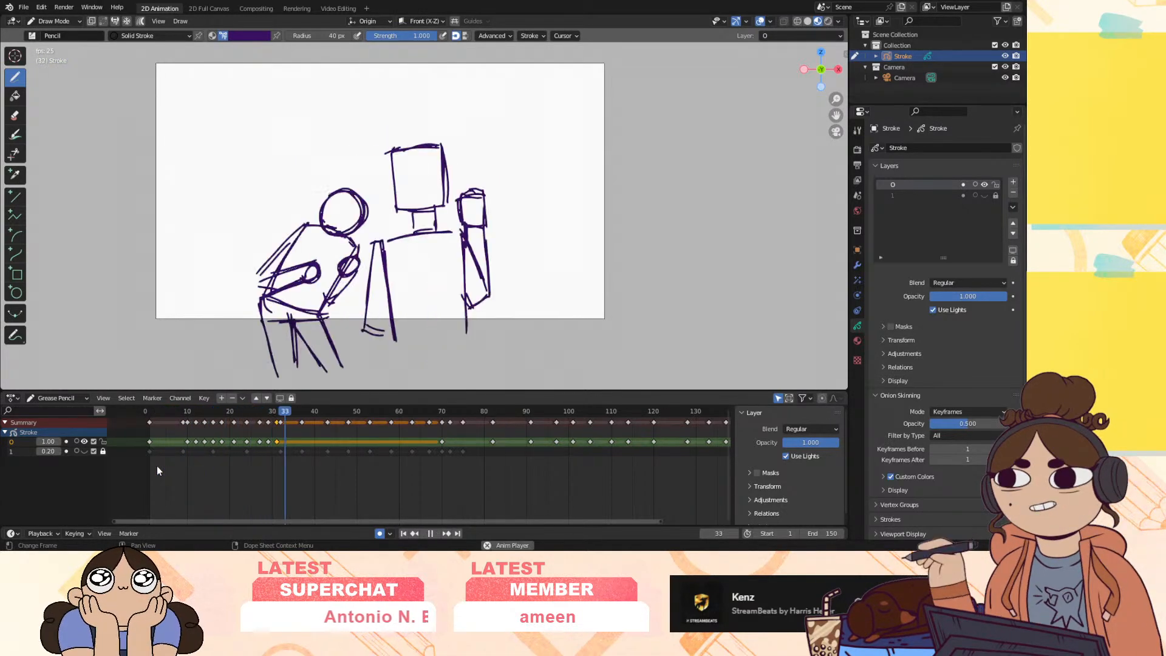
pyautogui.moveTo(273, 409); pyautogui.dragTo(268, 411)
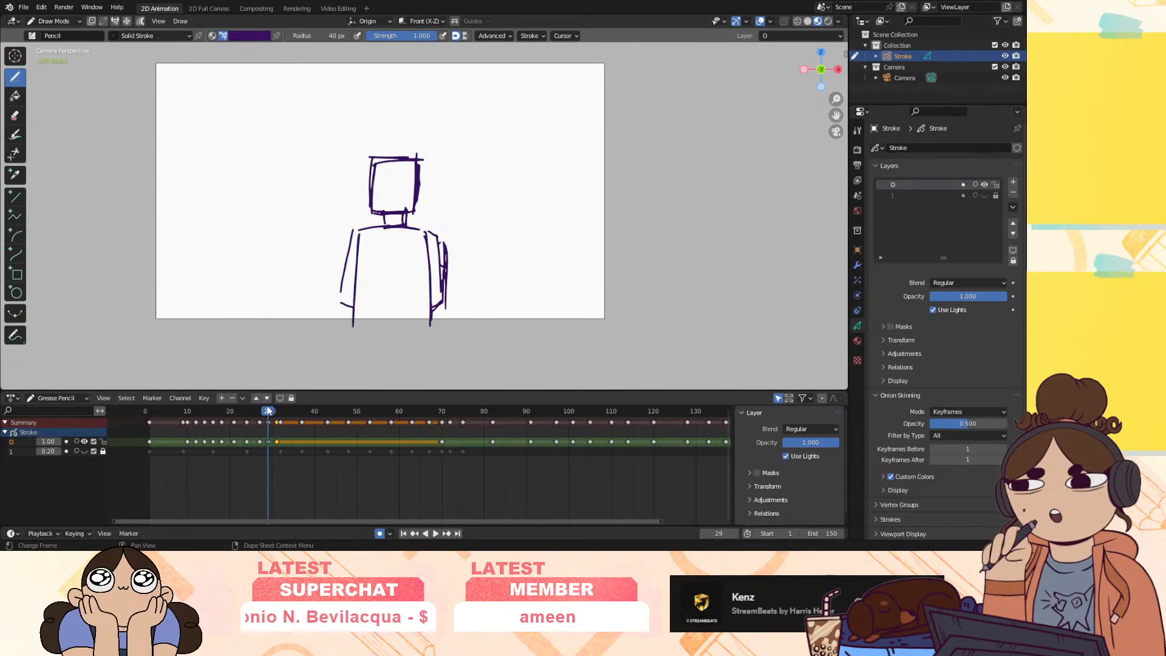
# Turn on onion skinning for the active layer and sketch the smaller figure's curved back, hands, waist and legs on frame 29
pyautogui.click(76, 442)
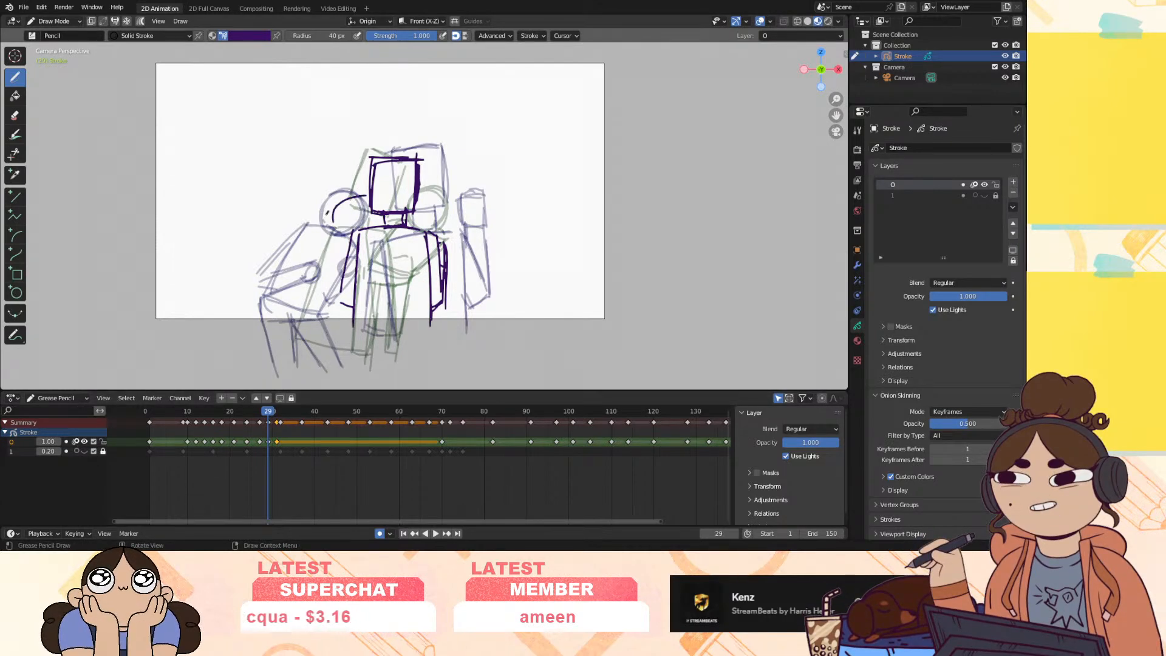
pyautogui.moveTo(418, 196); pyautogui.dragTo(424, 228)
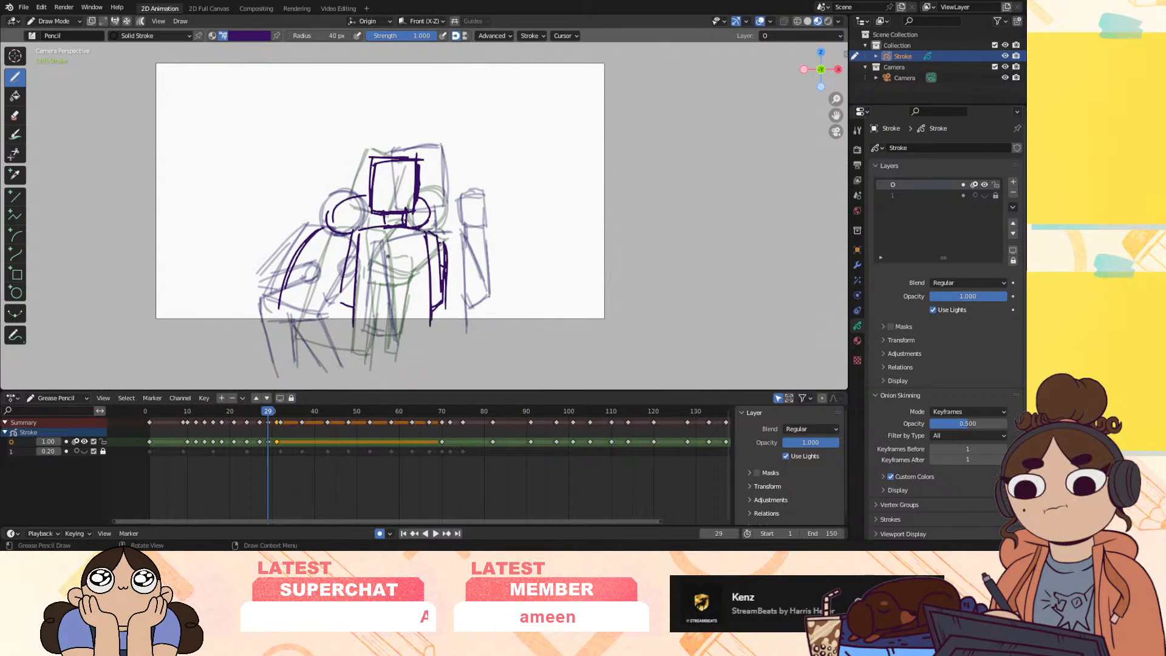
pyautogui.moveTo(314, 255)
pyautogui.mouseDown()
pyautogui.moveTo(309, 276)
pyautogui.moveTo(339, 250)
pyautogui.mouseUp()
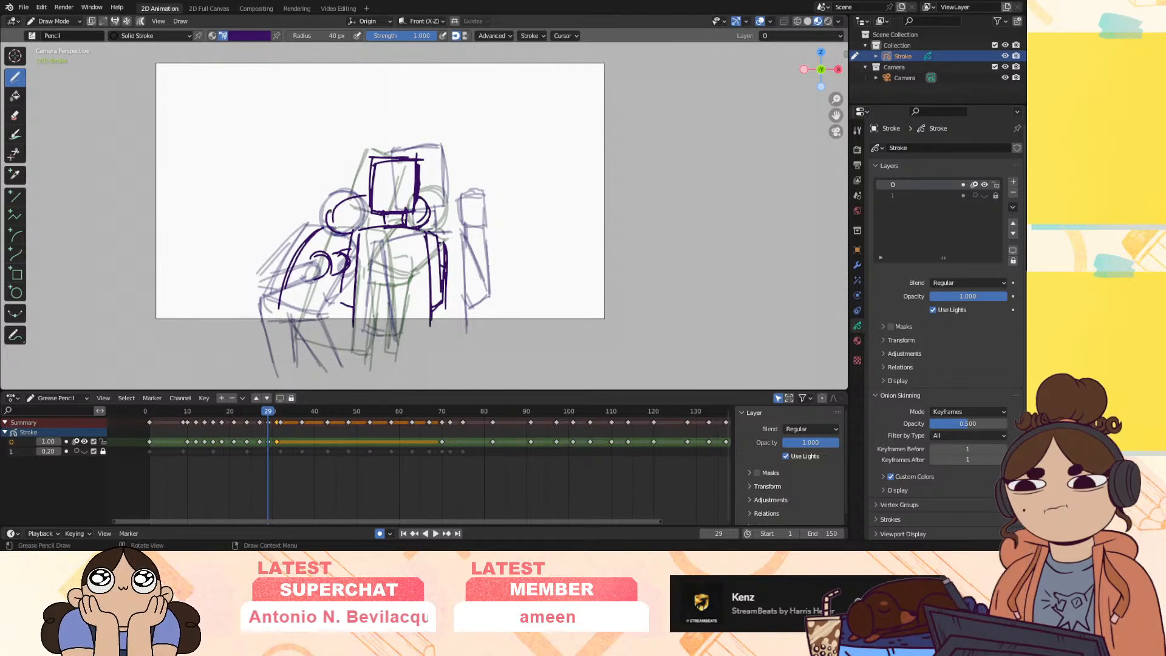
pyautogui.moveTo(280, 307); pyautogui.dragTo(300, 386)
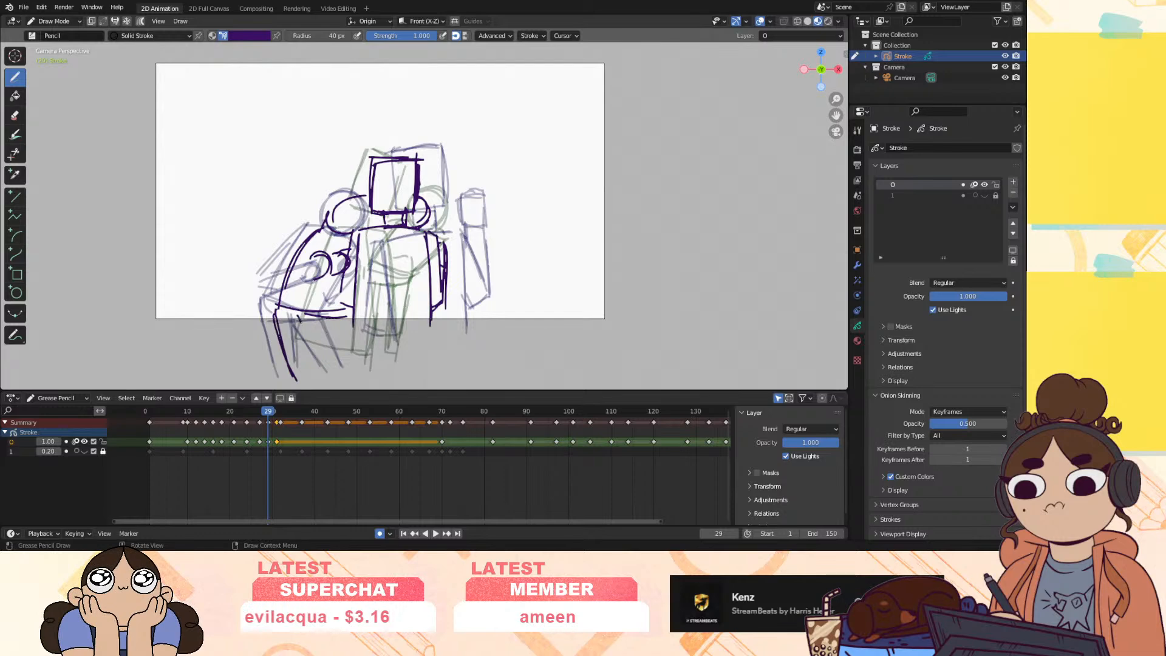
pyautogui.moveTo(297, 315); pyautogui.dragTo(324, 387)
# Round out the circles on both sides of the larger figure's head on frame 29 and turn off onion skinning
pyautogui.moveTo(345, 204); pyautogui.dragTo(331, 206)
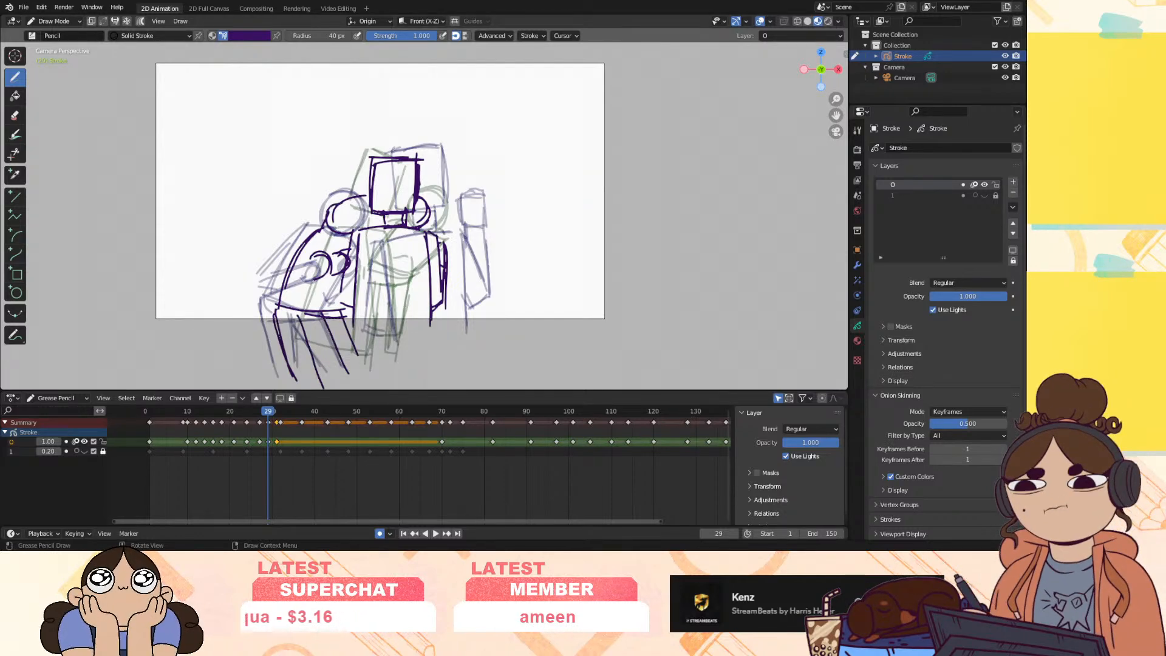
pyautogui.moveTo(422, 193)
pyautogui.mouseDown()
pyautogui.moveTo(437, 206)
pyautogui.moveTo(433, 230)
pyautogui.moveTo(415, 226)
pyautogui.mouseUp()
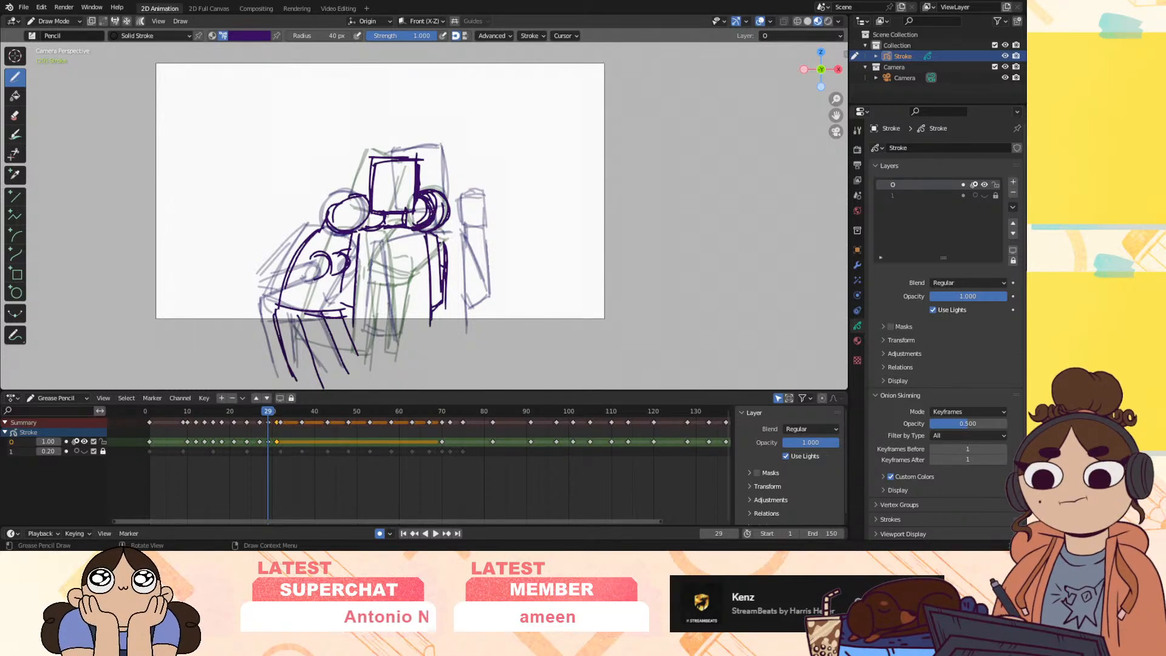
pyautogui.click(75, 442)
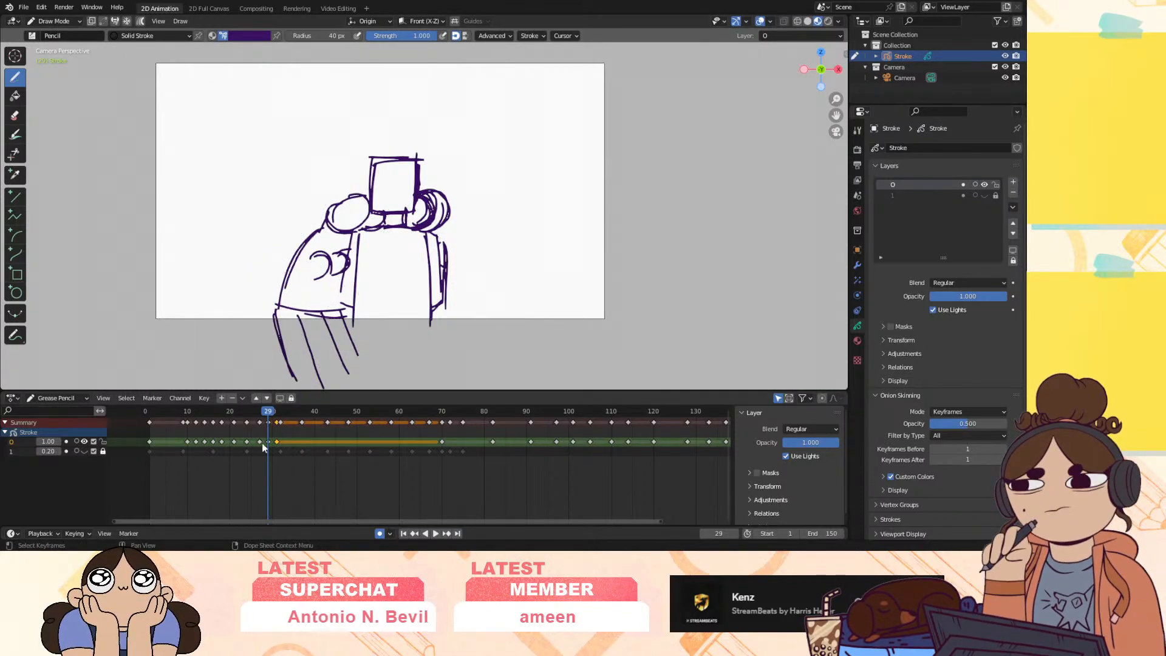
# Play and scrub through the opening frames to judge the motion from the finished in-between into the crouching pose
pyautogui.click(264, 410)
pyautogui.moveTo(264, 411)
pyautogui.mouseDown()
pyautogui.moveTo(250, 418)
pyautogui.moveTo(283, 419)
pyautogui.moveTo(255, 428)
pyautogui.moveTo(290, 425)
pyautogui.moveTo(260, 428)
pyautogui.moveTo(287, 429)
pyautogui.moveTo(255, 442)
pyautogui.mouseUp()
pyautogui.press('space')
pyautogui.hotkey('shift', 'Left')
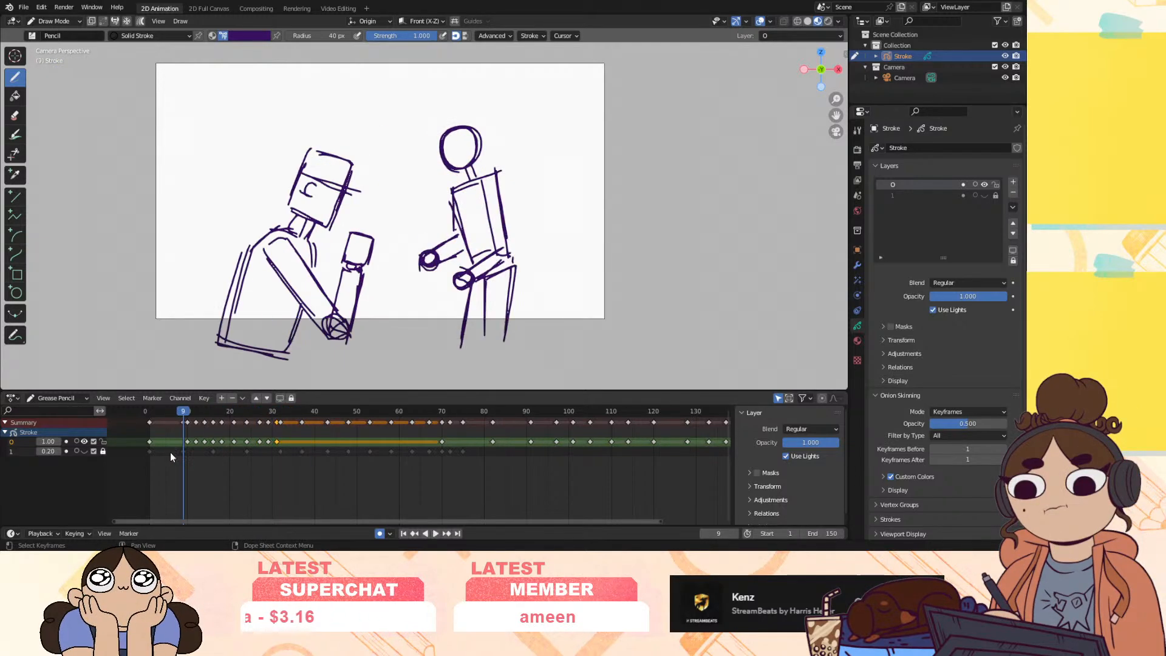
pyautogui.press('space')
pyautogui.click(250, 422)
pyautogui.moveTo(250, 422); pyautogui.dragTo(285, 428)
pyautogui.press('space')
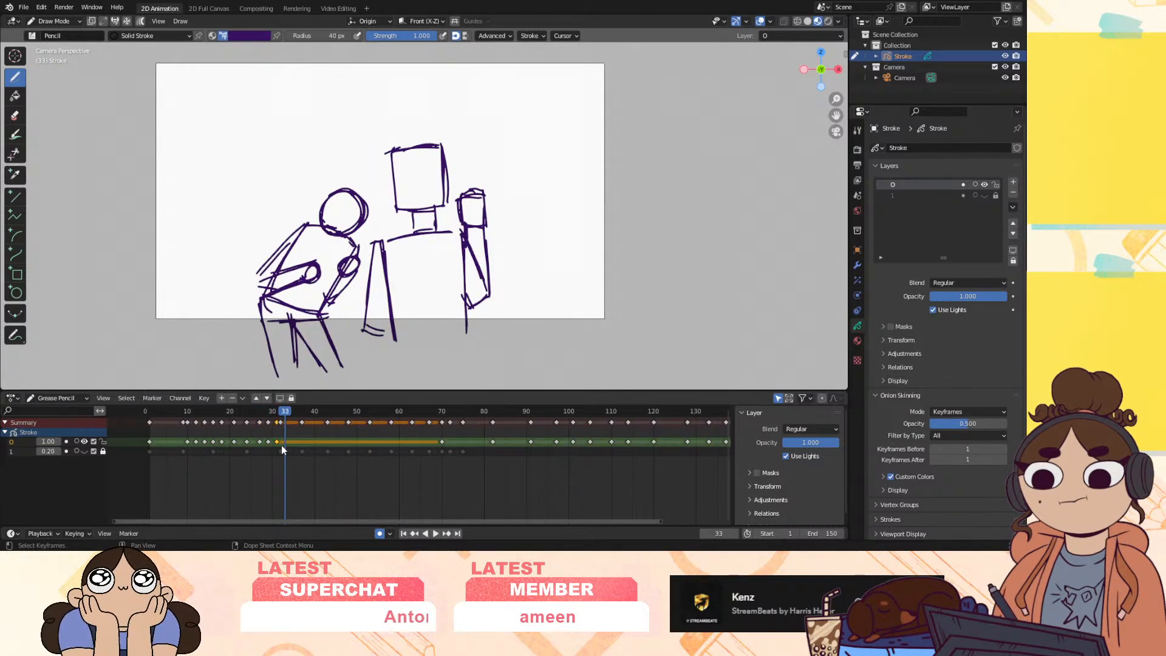
# On frame 33, push the smaller figure's back, head and hands slightly away from the larger figure in Sculpt Mode, reducing the brush radius to 135 px
pyautogui.click(55, 21)
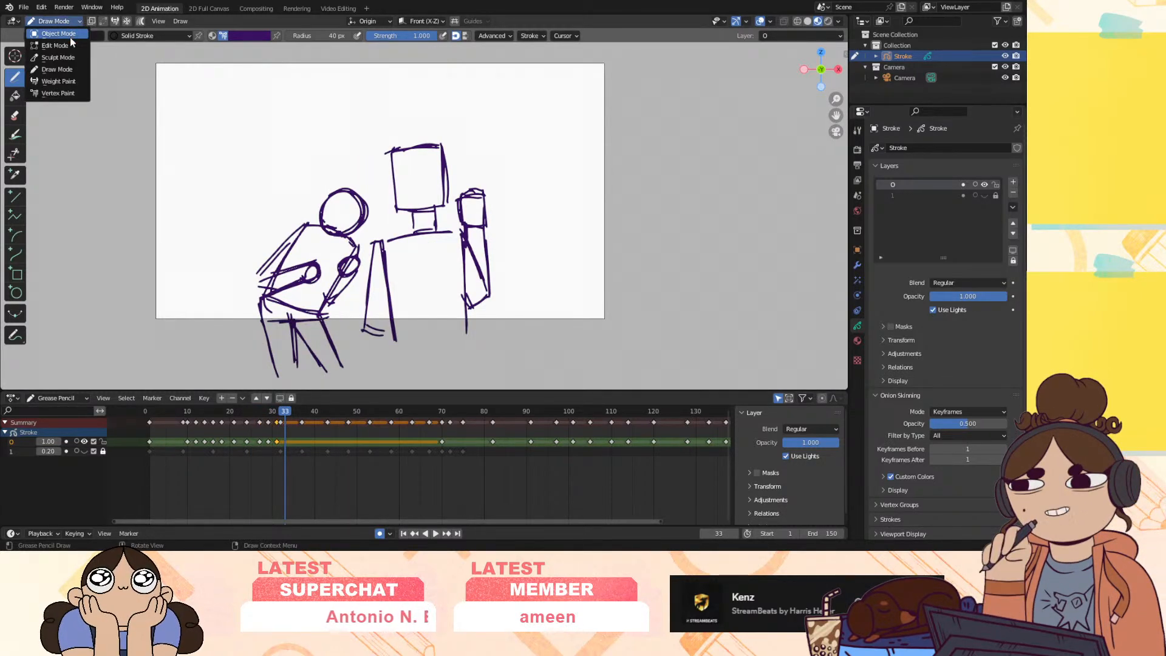
pyautogui.click(66, 57)
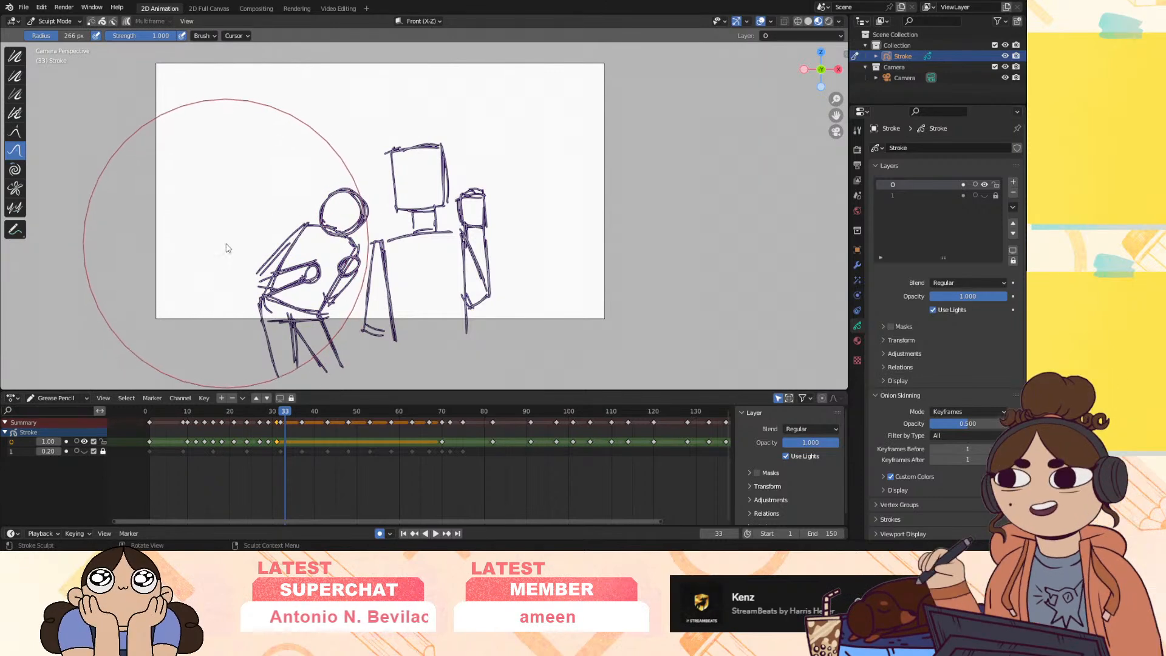
pyautogui.moveTo(225, 238); pyautogui.dragTo(223, 226)
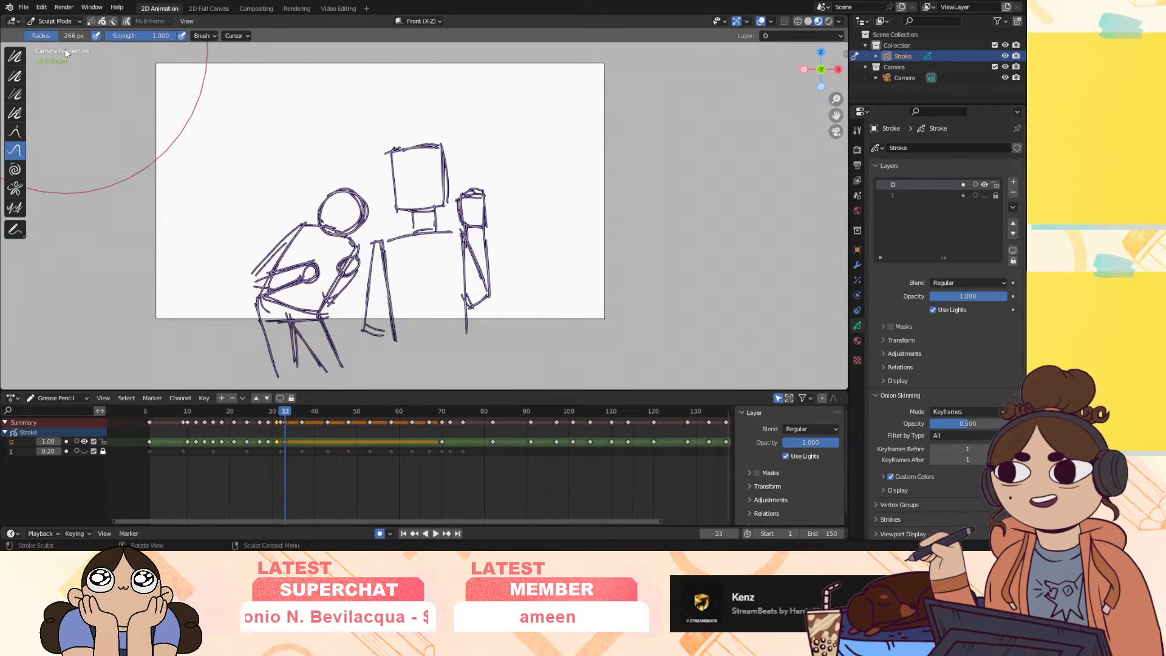
pyautogui.moveTo(63, 36); pyautogui.dragTo(47, 36)
pyautogui.moveTo(328, 214)
pyautogui.mouseDown()
pyautogui.moveTo(319, 208)
pyautogui.moveTo(349, 209)
pyautogui.mouseUp()
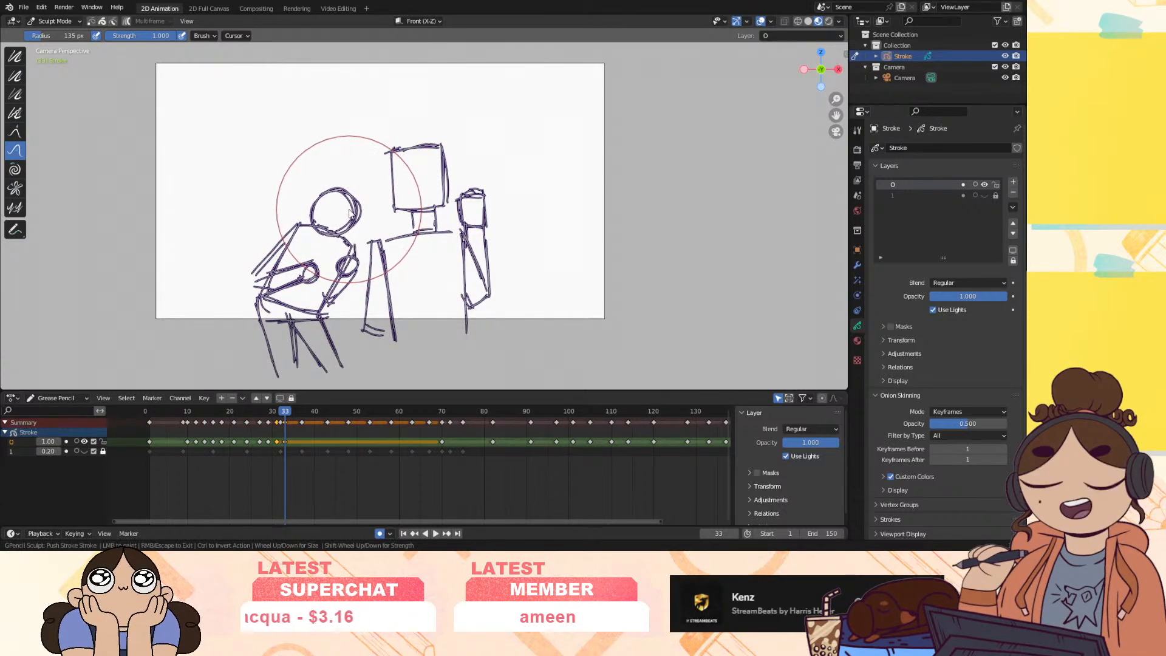
pyautogui.moveTo(338, 271); pyautogui.dragTo(334, 269)
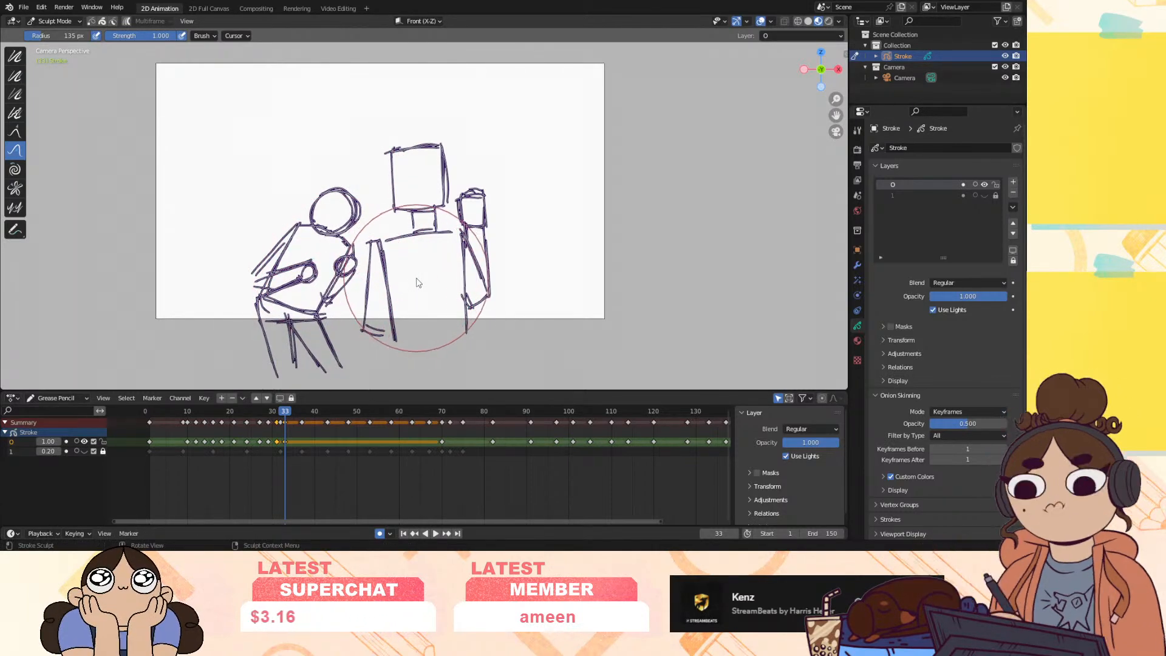
# In Edit Mode, select all the larger figure's strokes on frame 33 and move them slightly away from the smaller figure
pyautogui.click(56, 22)
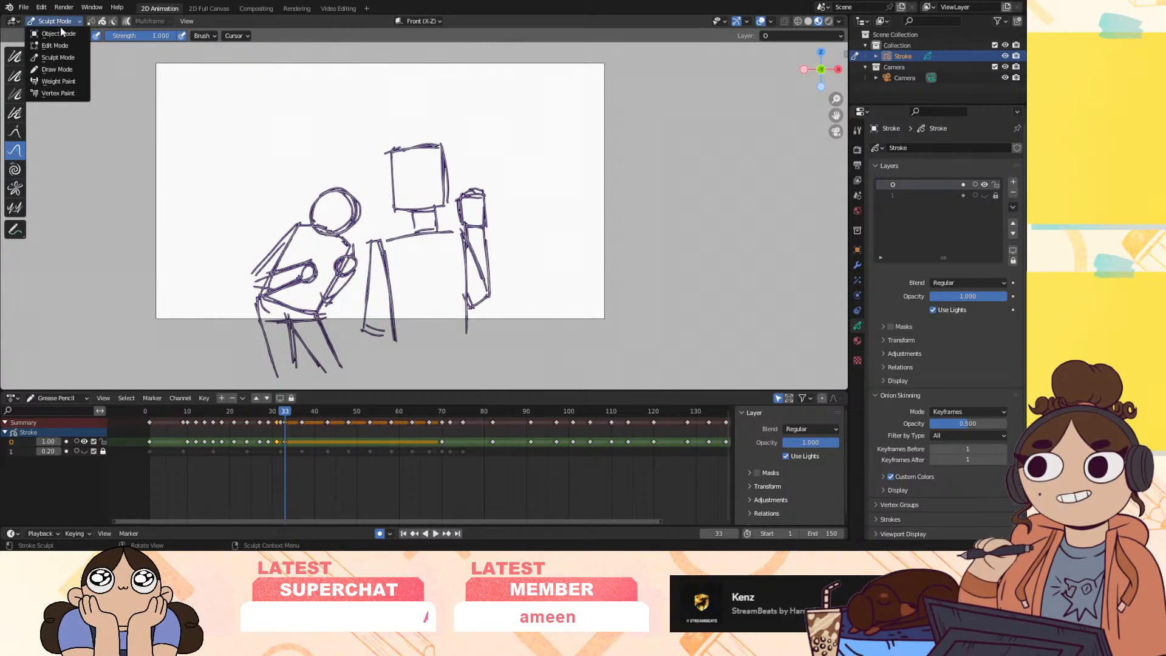
pyautogui.click(67, 45)
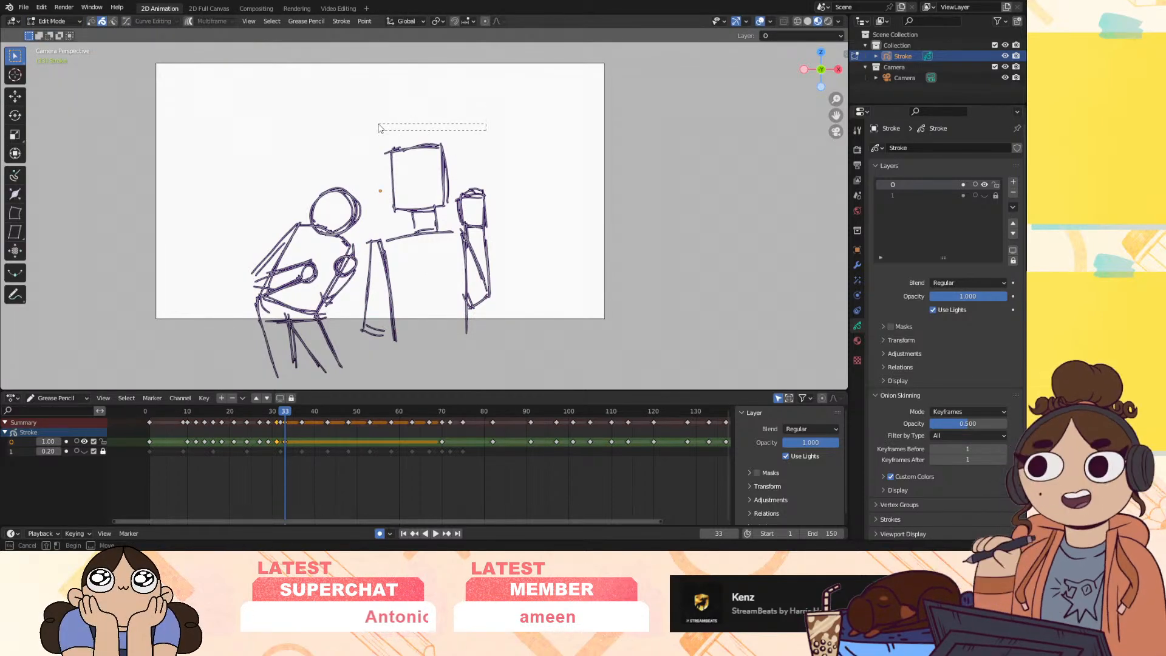
pyautogui.moveTo(365, 128); pyautogui.dragTo(459, 214)
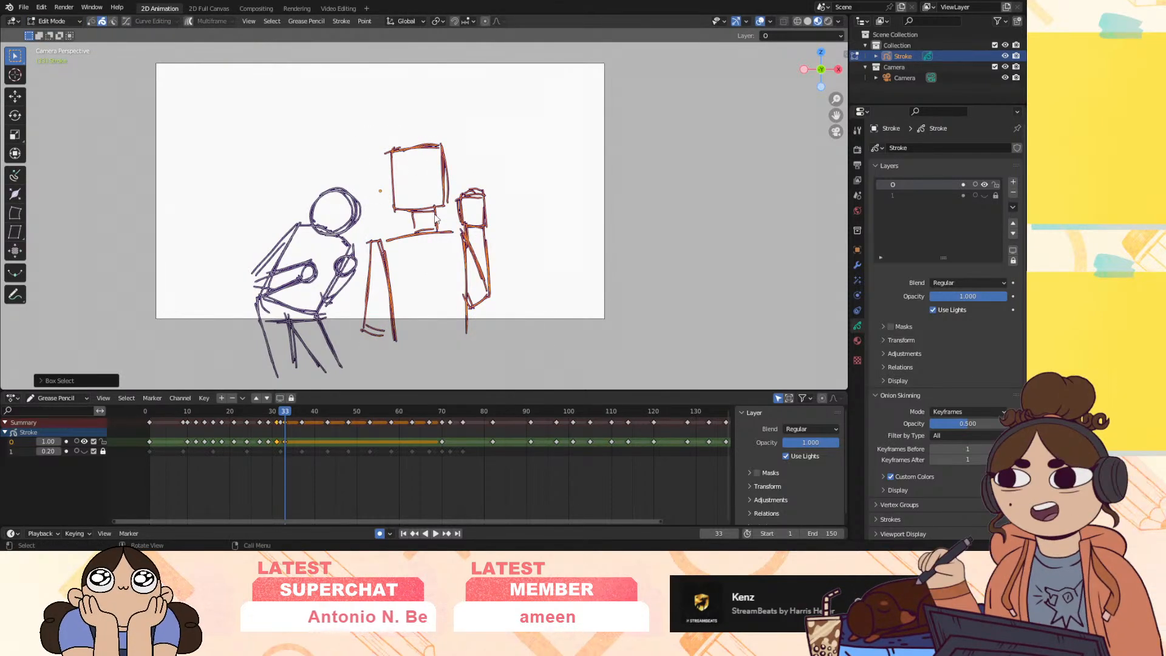
pyautogui.press('g')
pyautogui.click(460, 230)
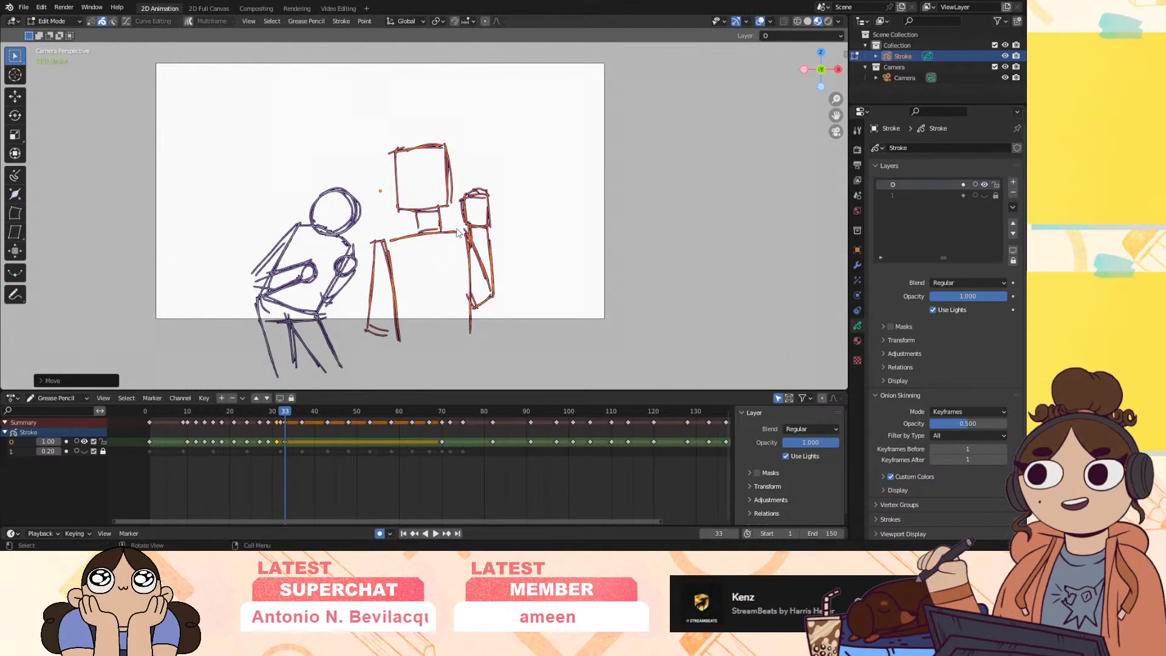
# Select the smaller figure's strokes on frame 33 and move them slightly away from the larger figure
pyautogui.moveTo(238, 180); pyautogui.dragTo(340, 385)
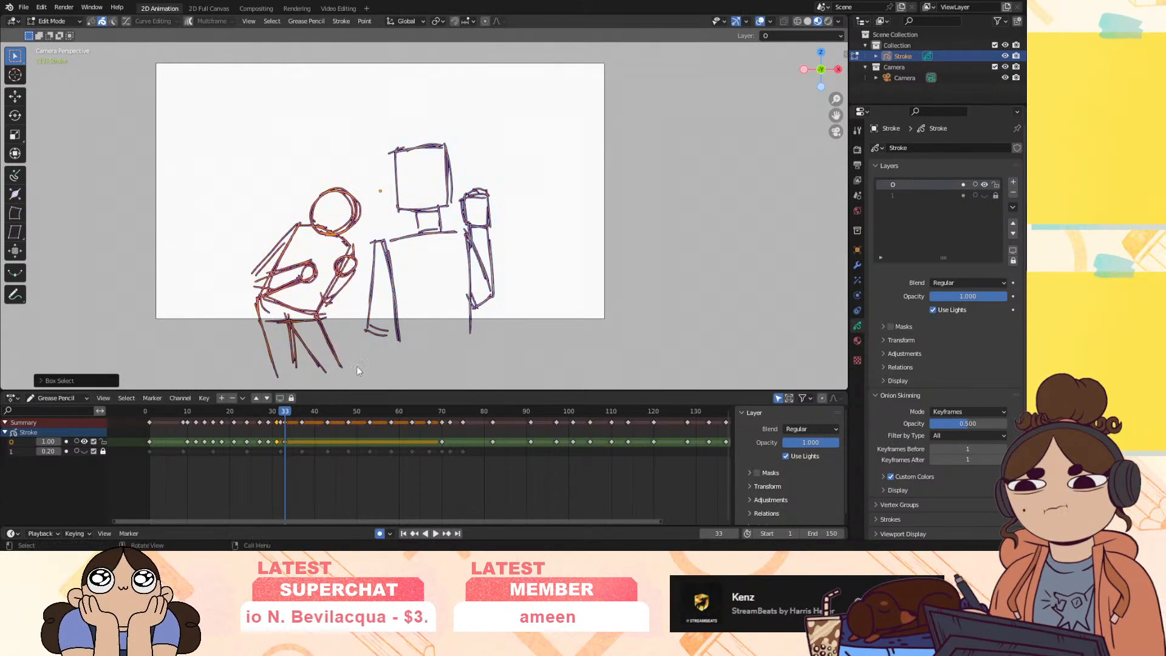
pyautogui.press('g')
pyautogui.click(327, 308)
# Play and scrub through the frames around 33 to review how the crouching pose settles
pyautogui.moveTo(285, 416); pyautogui.dragTo(261, 422)
pyautogui.press('space')
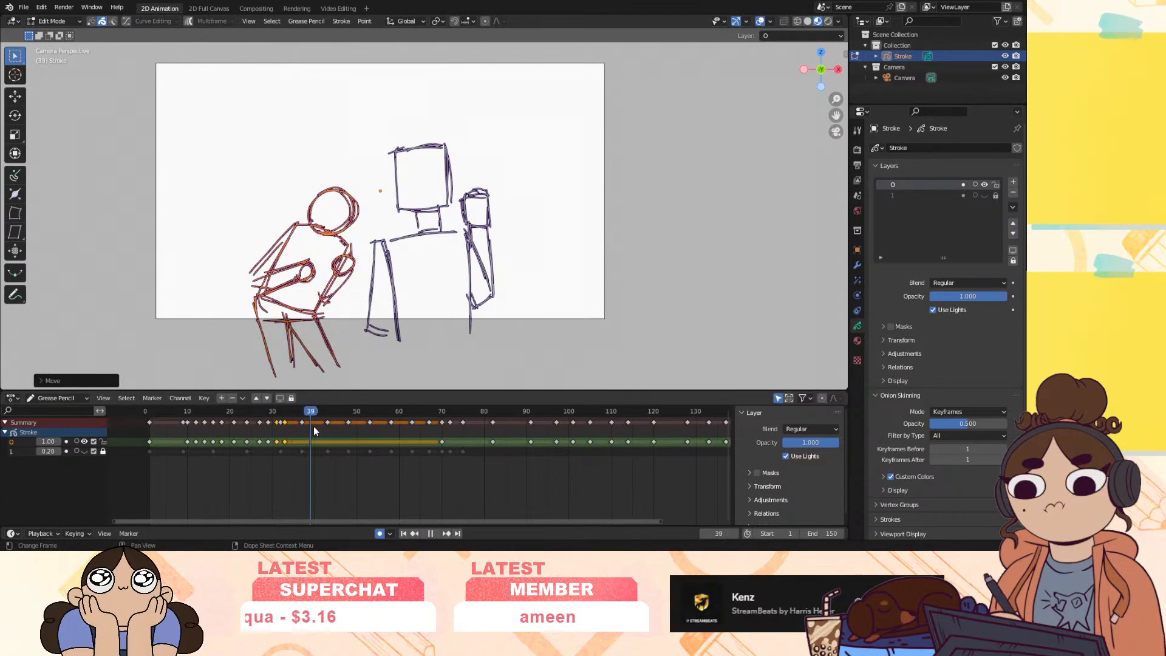
pyautogui.moveTo(355, 433)
pyautogui.mouseDown()
pyautogui.moveTo(479, 452)
pyautogui.moveTo(381, 450)
pyautogui.moveTo(331, 461)
pyautogui.moveTo(447, 461)
pyautogui.moveTo(261, 463)
pyautogui.moveTo(191, 471)
pyautogui.moveTo(322, 476)
pyautogui.moveTo(171, 482)
pyautogui.mouseUp()
pyautogui.press('space')
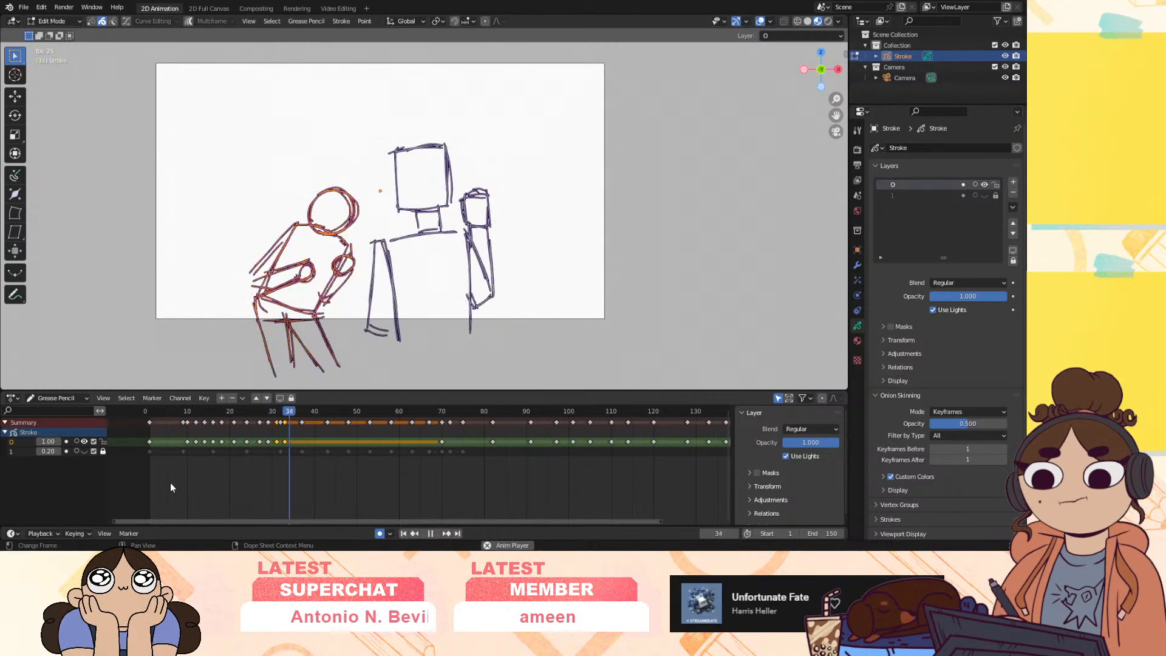
pyautogui.moveTo(291, 414); pyautogui.dragTo(316, 423)
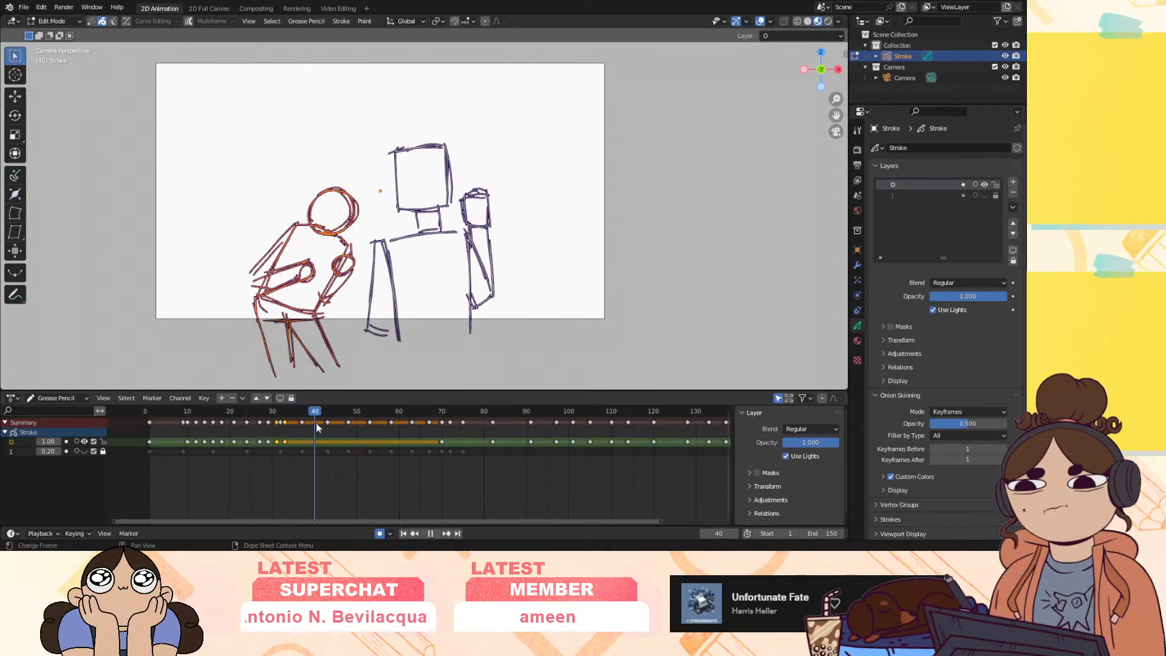
# Insert a blank keyframe at frame 40, turn on onion skinning for the layer and switch to Draw Mode
pyautogui.press('i')
pyautogui.click(316, 448)
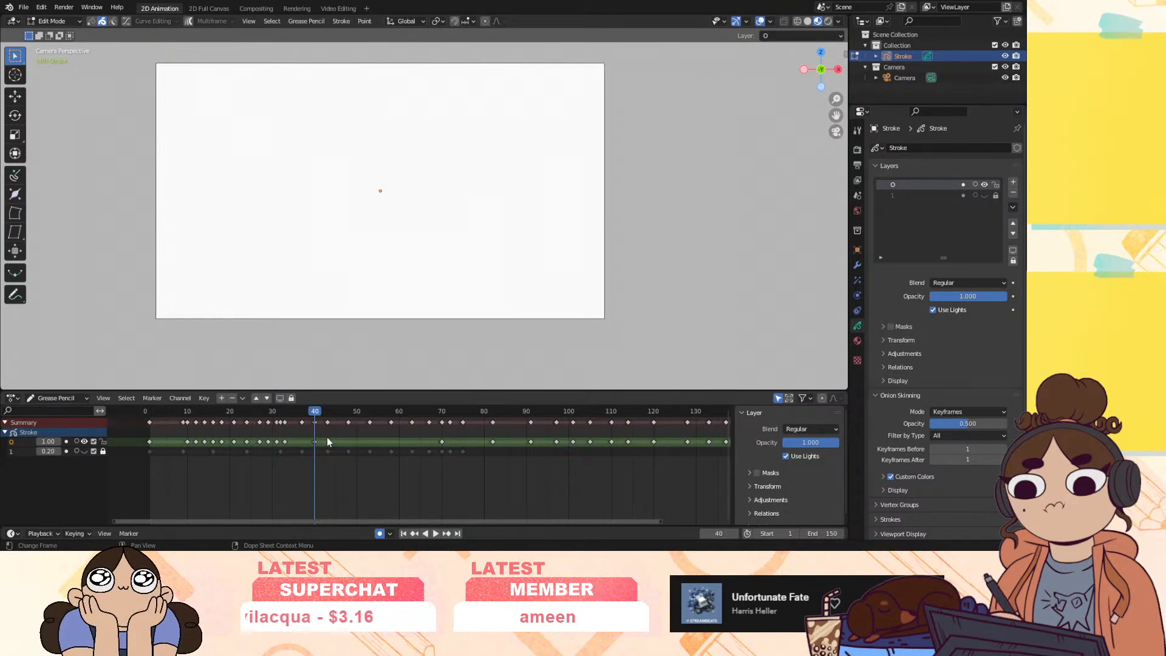
pyautogui.click(76, 442)
pyautogui.click(53, 21)
pyautogui.click(58, 67)
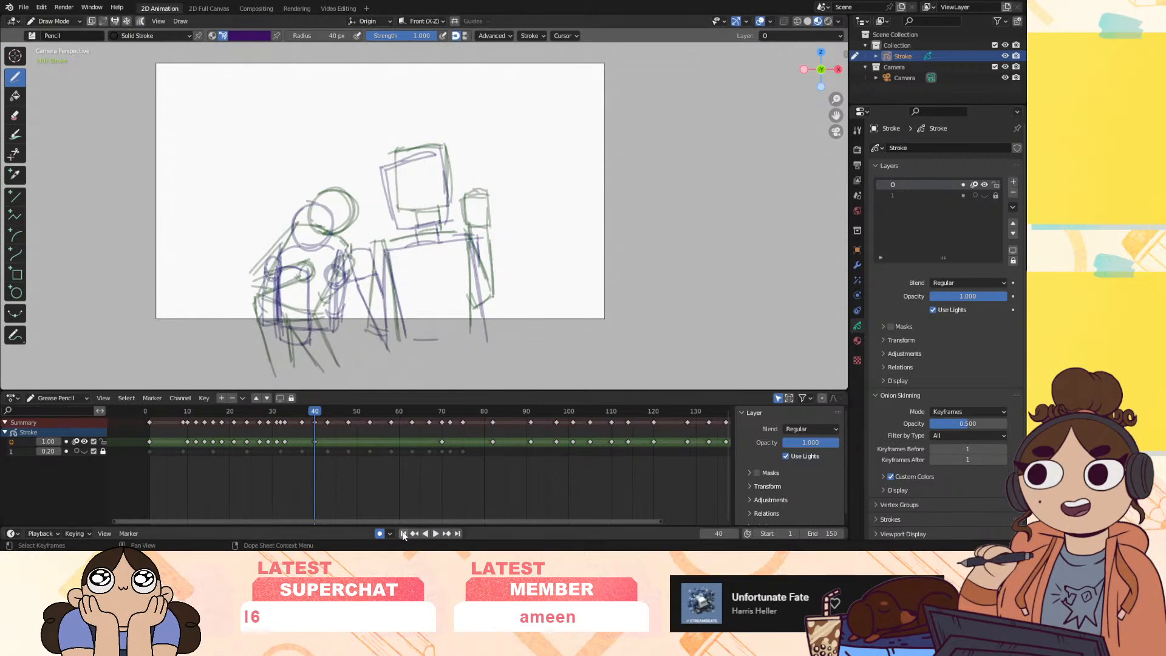
# Play through the animation, move the keyframe at frame 70 to frame 42, and return to frame 40
pyautogui.click(425, 534)
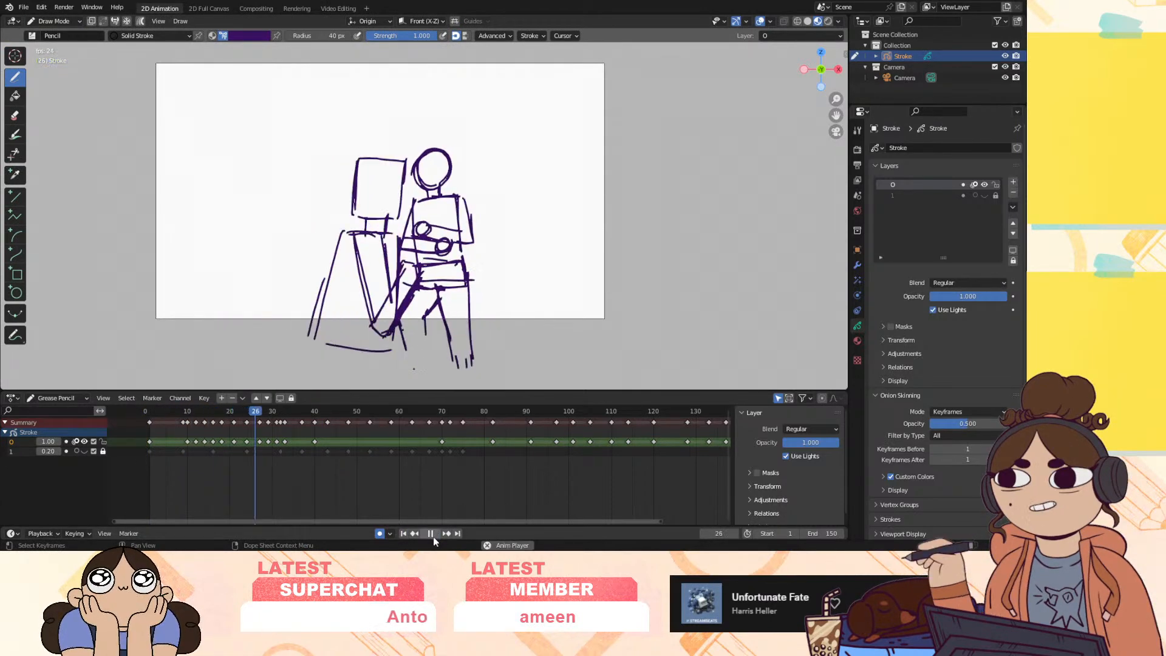
pyautogui.click(431, 534)
pyautogui.moveTo(332, 410)
pyautogui.mouseDown()
pyautogui.moveTo(187, 436)
pyautogui.moveTo(316, 450)
pyautogui.mouseUp()
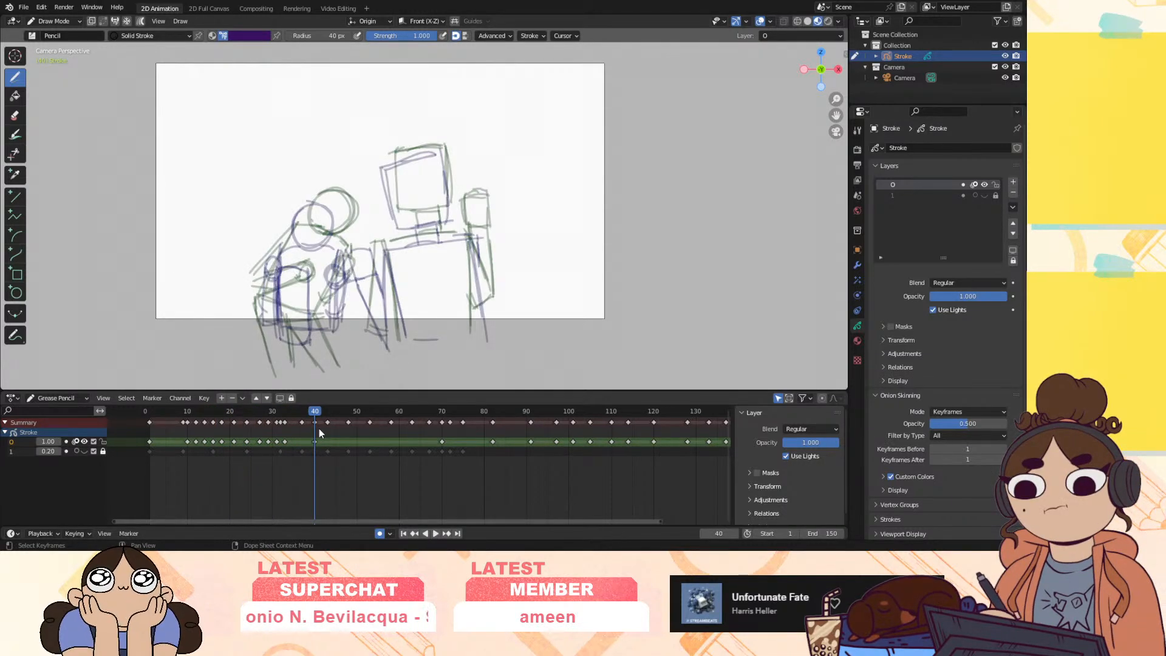
pyautogui.press('space')
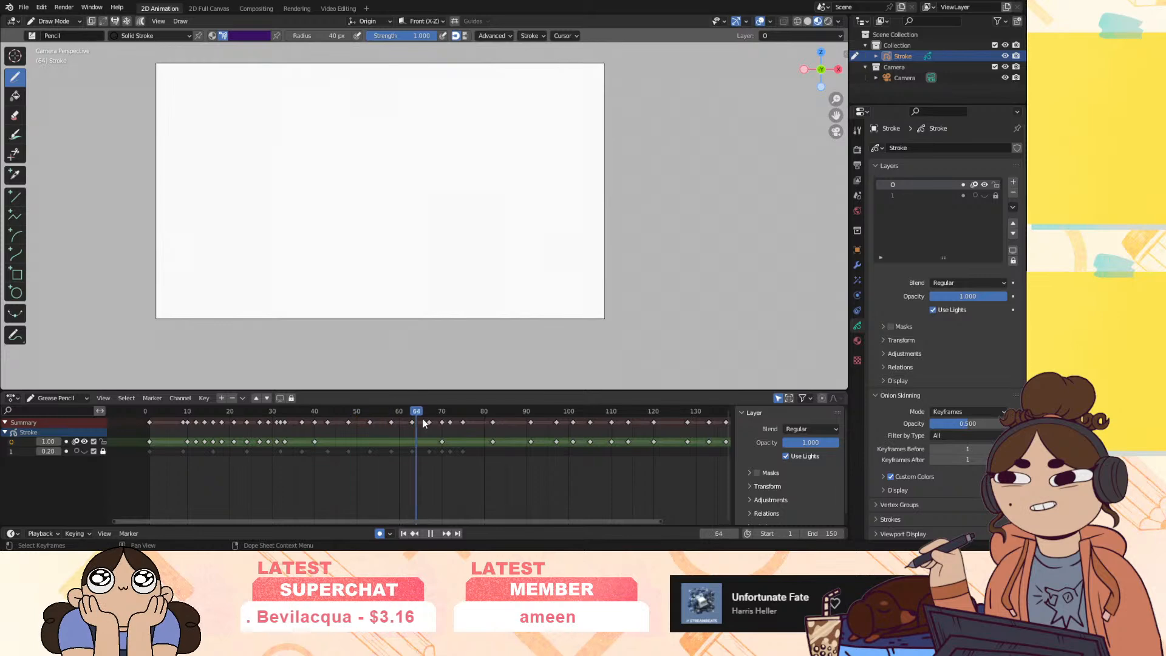
pyautogui.press('space')
pyautogui.moveTo(441, 444); pyautogui.dragTo(319, 451)
pyautogui.moveTo(311, 412)
pyautogui.mouseDown()
pyautogui.moveTo(328, 420)
pyautogui.moveTo(315, 425)
pyautogui.mouseUp()
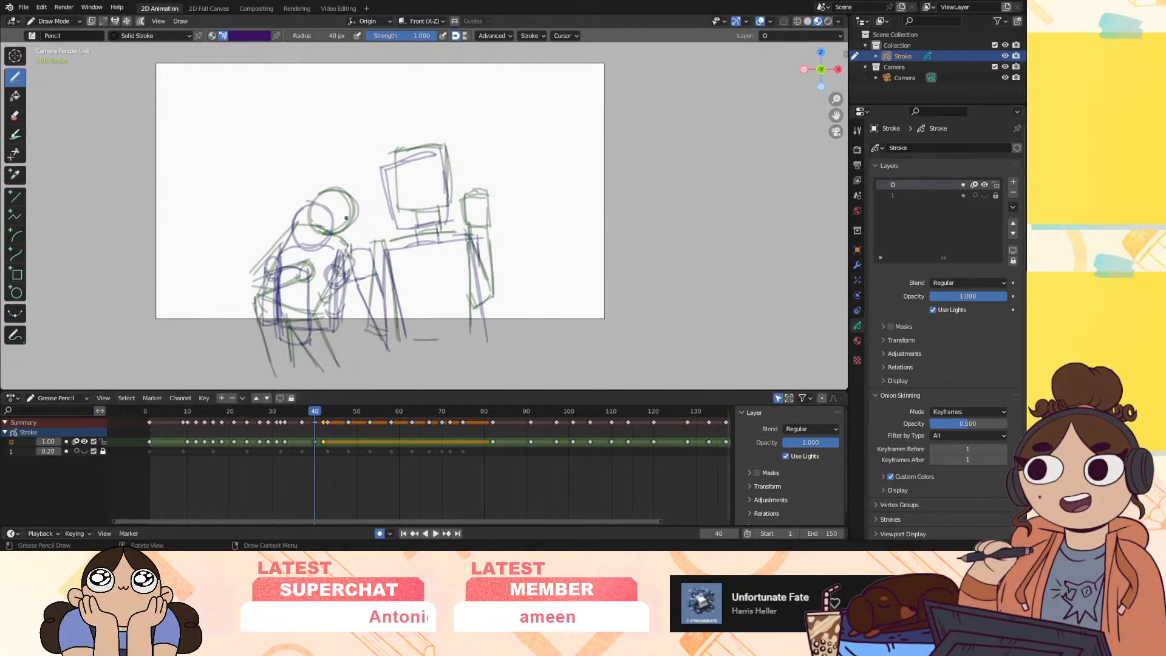
# Draw the smaller figure's in-between pose on frame 40 with head, hunched torso, leg, hands at the shoulders and bent arms
pyautogui.moveTo(306, 234)
pyautogui.mouseDown()
pyautogui.moveTo(342, 227)
pyautogui.moveTo(354, 254)
pyautogui.mouseUp()
pyautogui.moveTo(284, 302)
pyautogui.mouseDown()
pyautogui.moveTo(312, 312)
pyautogui.moveTo(306, 357)
pyautogui.mouseUp()
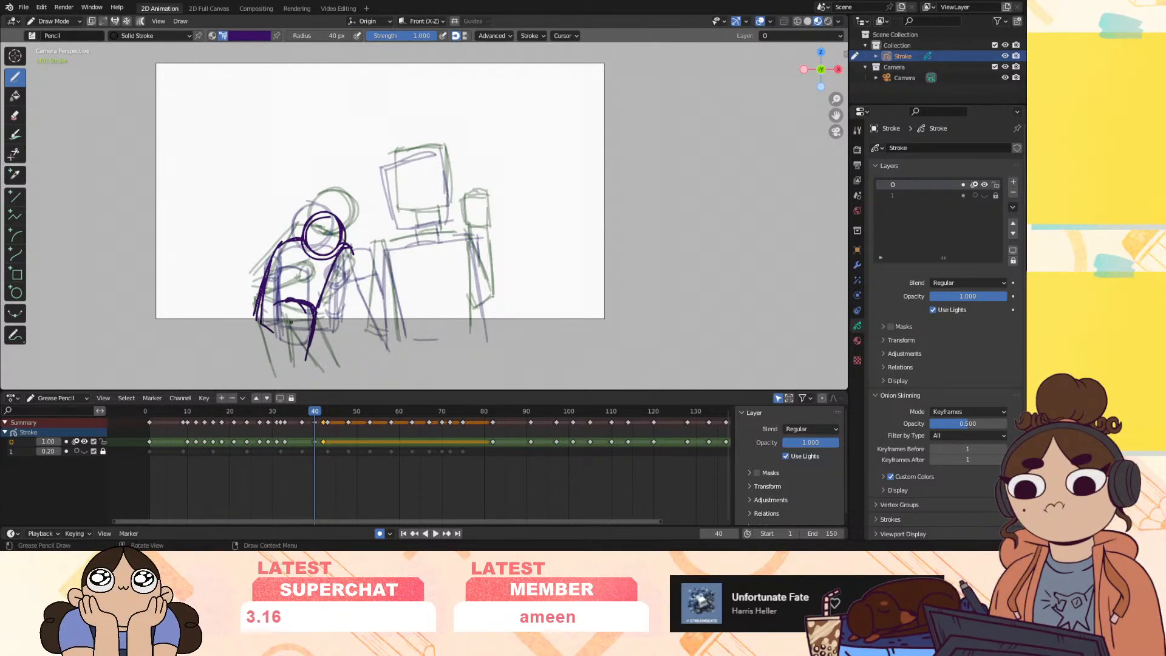
pyautogui.moveTo(299, 365)
pyautogui.mouseDown()
pyautogui.moveTo(309, 307)
pyautogui.moveTo(273, 333)
pyautogui.mouseUp()
pyautogui.moveTo(336, 262); pyautogui.dragTo(317, 313)
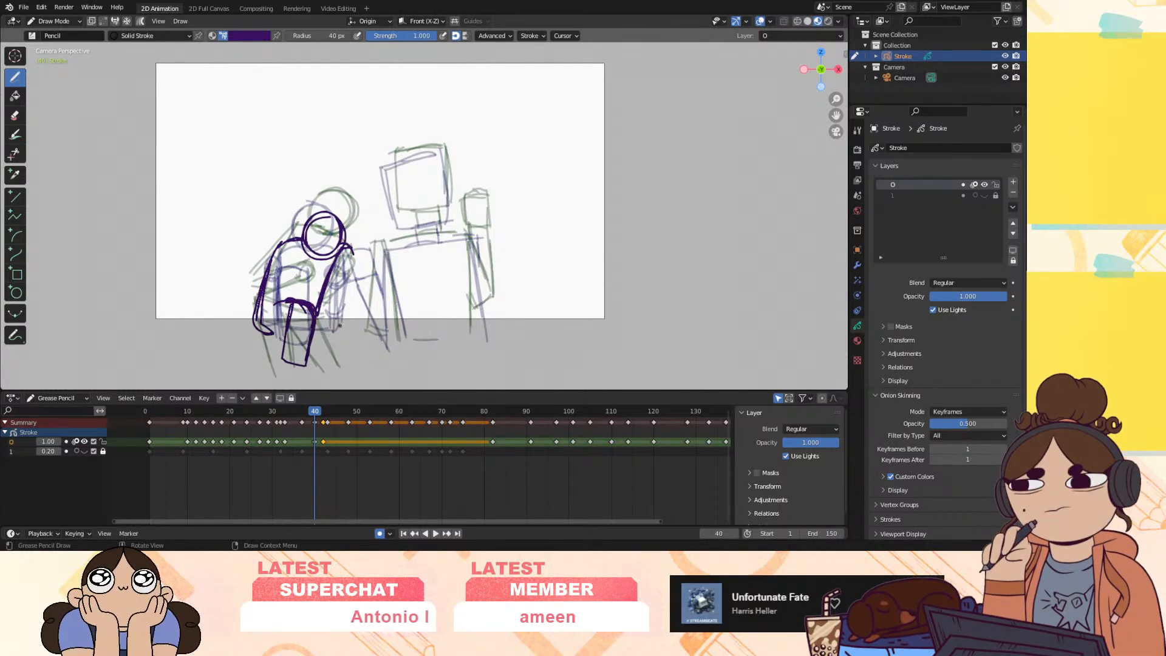
pyautogui.moveTo(316, 415)
pyautogui.mouseDown()
pyautogui.moveTo(328, 418)
pyautogui.moveTo(314, 418)
pyautogui.mouseUp()
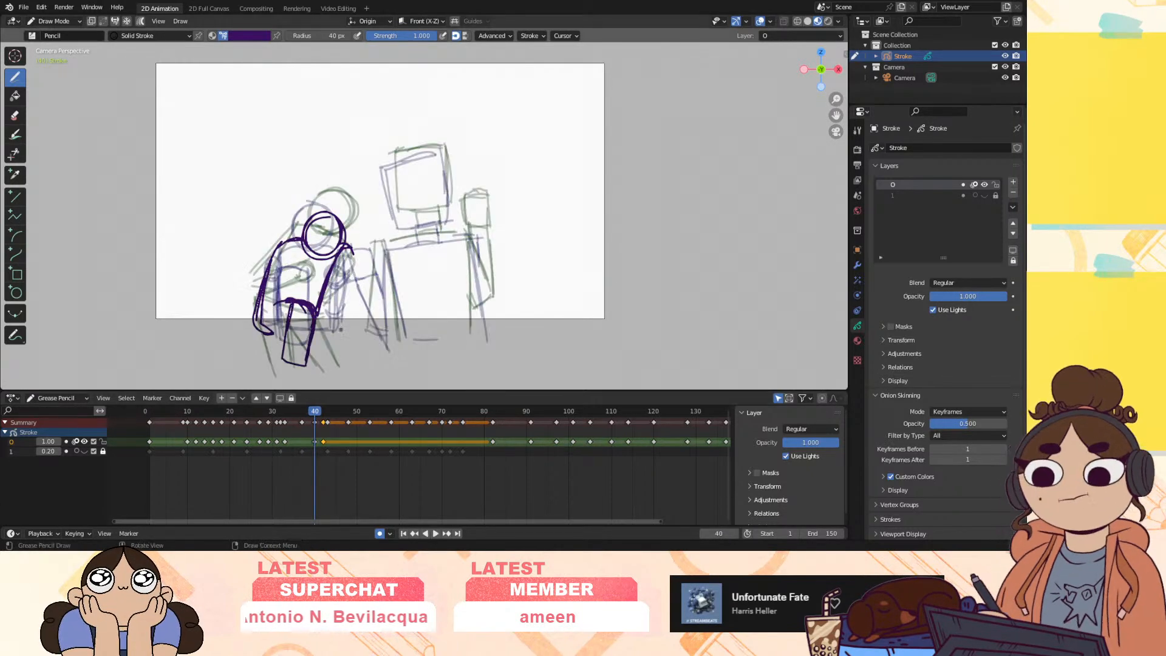
pyautogui.moveTo(331, 261)
pyautogui.mouseDown()
pyautogui.moveTo(345, 276)
pyautogui.moveTo(350, 250)
pyautogui.moveTo(254, 288)
pyautogui.mouseUp()
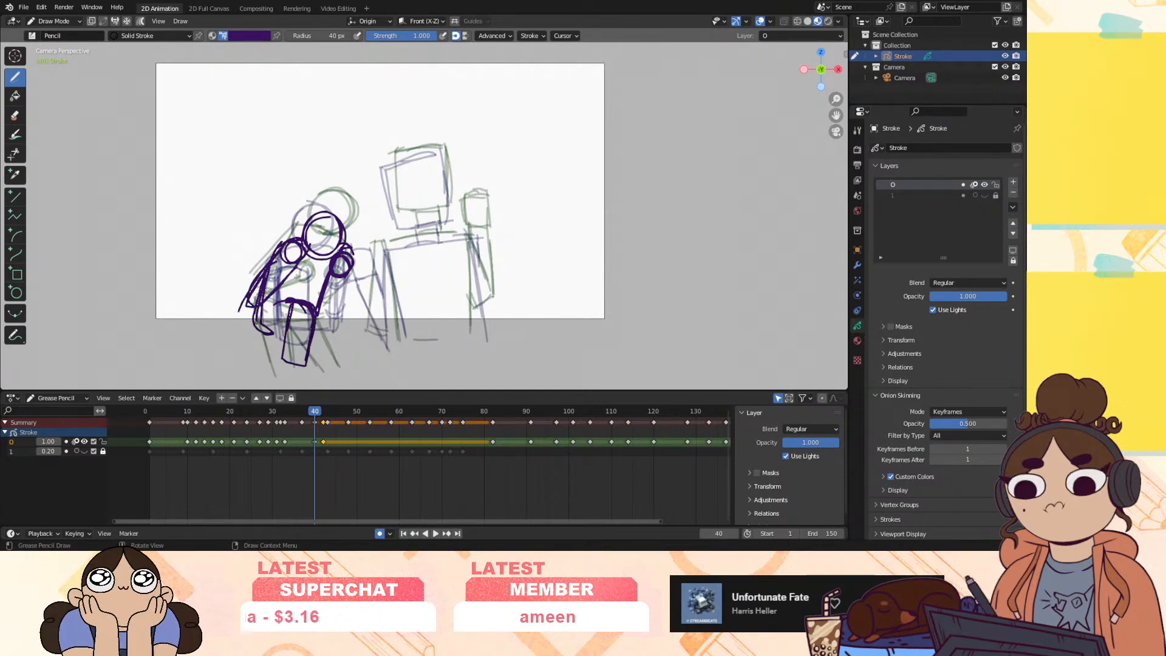
pyautogui.moveTo(345, 278); pyautogui.dragTo(320, 324)
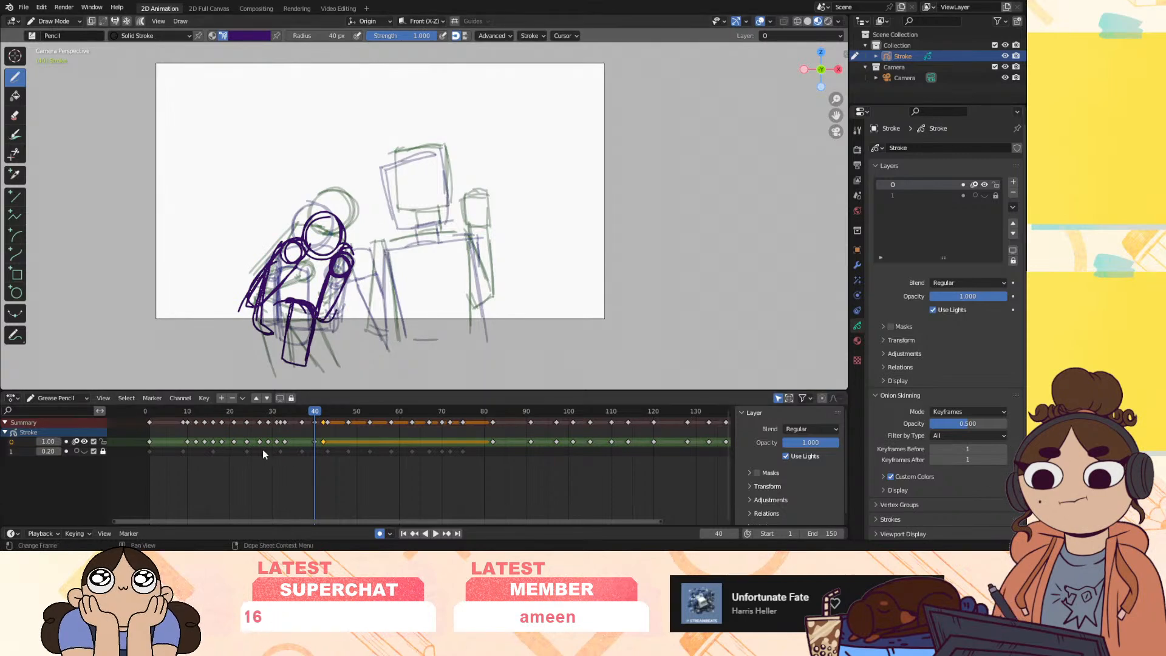
# Turn off onion skinning and erase the smaller figure's torso, arms and legs on frame 42, leaving the head
pyautogui.click(76, 441)
pyautogui.moveTo(314, 413)
pyautogui.mouseDown()
pyautogui.moveTo(331, 423)
pyautogui.moveTo(303, 435)
pyautogui.moveTo(340, 436)
pyautogui.mouseUp()
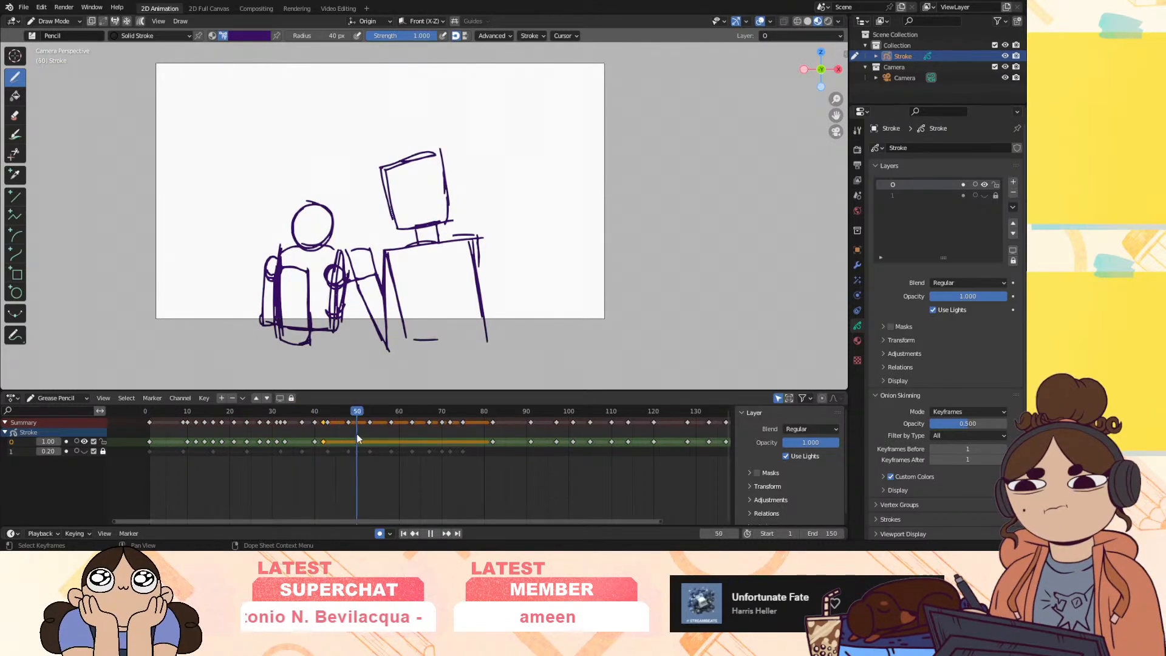
pyautogui.moveTo(439, 435)
pyautogui.mouseDown()
pyautogui.moveTo(523, 432)
pyautogui.moveTo(288, 466)
pyautogui.moveTo(334, 460)
pyautogui.moveTo(322, 461)
pyautogui.mouseUp()
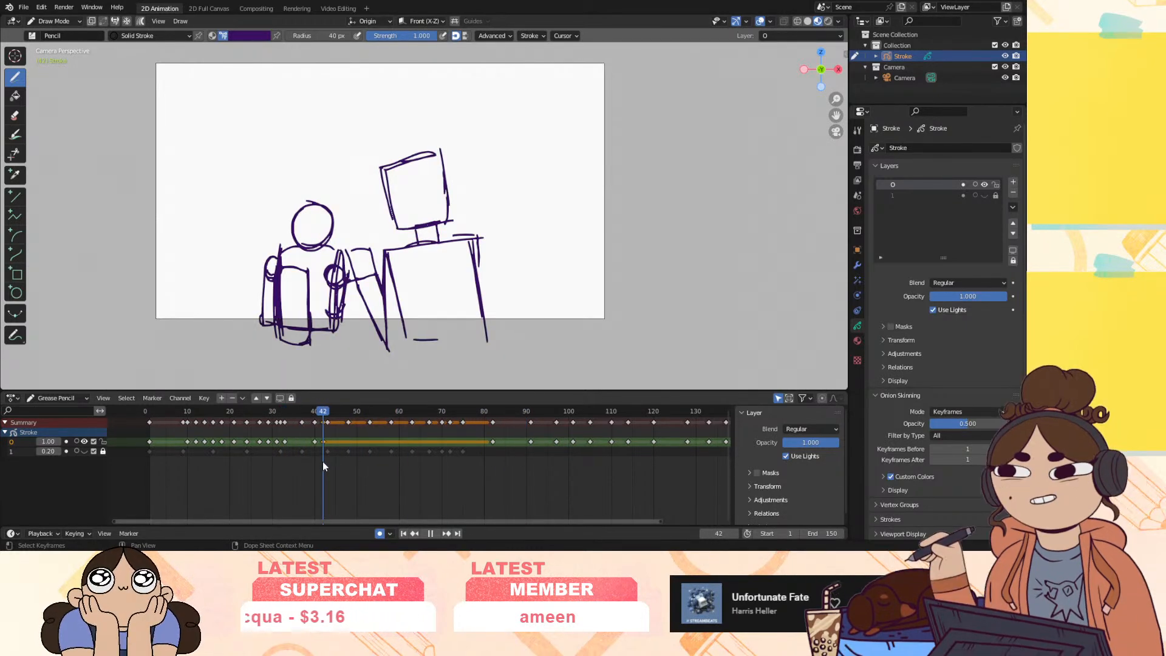
pyautogui.click(14, 115)
pyautogui.moveTo(301, 271); pyautogui.dragTo(287, 268)
pyautogui.moveTo(310, 308)
pyautogui.mouseDown()
pyautogui.moveTo(295, 331)
pyautogui.moveTo(308, 339)
pyautogui.mouseUp()
pyautogui.moveTo(333, 266)
pyautogui.mouseDown()
pyautogui.moveTo(331, 299)
pyautogui.moveTo(342, 267)
pyautogui.moveTo(274, 303)
pyautogui.moveTo(297, 310)
pyautogui.mouseUp()
# Retrace the smaller figure's head on frame 42 and draw both hands at the shoulders with the arm angled down from one
pyautogui.click(16, 78)
pyautogui.moveTo(323, 414)
pyautogui.mouseDown()
pyautogui.moveTo(310, 418)
pyautogui.moveTo(323, 424)
pyautogui.mouseUp()
pyautogui.moveTo(301, 206)
pyautogui.mouseDown()
pyautogui.moveTo(328, 249)
pyautogui.moveTo(311, 200)
pyautogui.mouseUp()
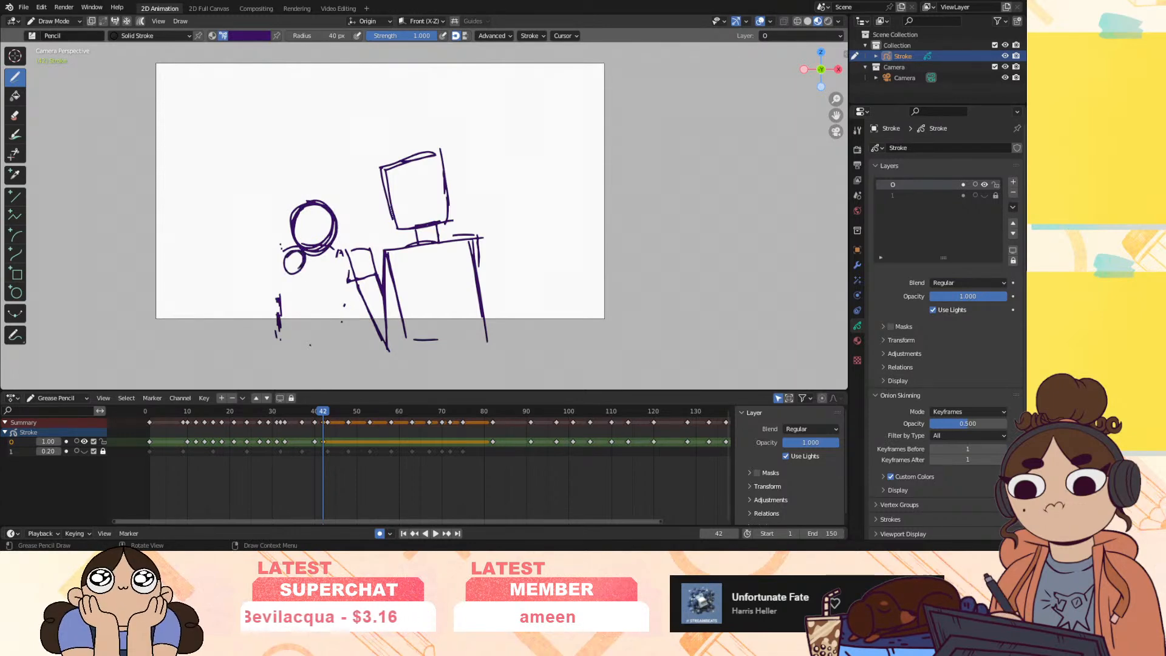
pyautogui.moveTo(340, 269)
pyautogui.mouseDown()
pyautogui.moveTo(347, 258)
pyautogui.moveTo(280, 323)
pyautogui.mouseUp()
pyautogui.moveTo(285, 255); pyautogui.dragTo(260, 317)
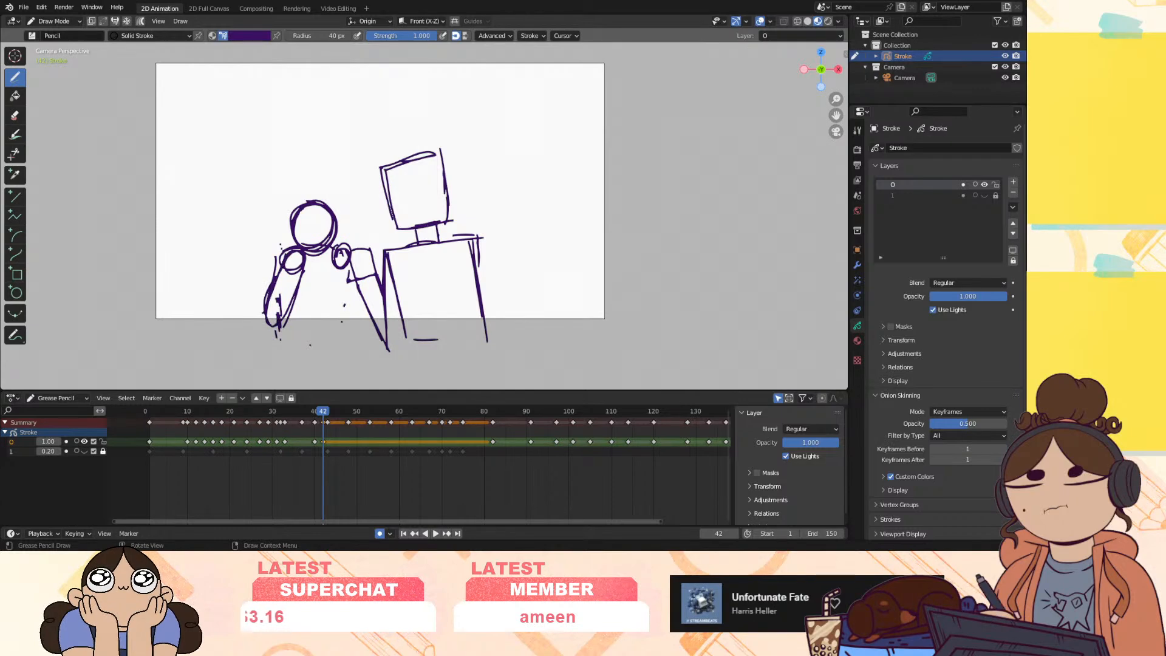
# Draw the smaller figure's lower body and legs on frame 42, undoing the first leg strokes and redrawing them
pyautogui.moveTo(312, 277)
pyautogui.mouseDown()
pyautogui.moveTo(336, 270)
pyautogui.moveTo(332, 348)
pyautogui.mouseUp()
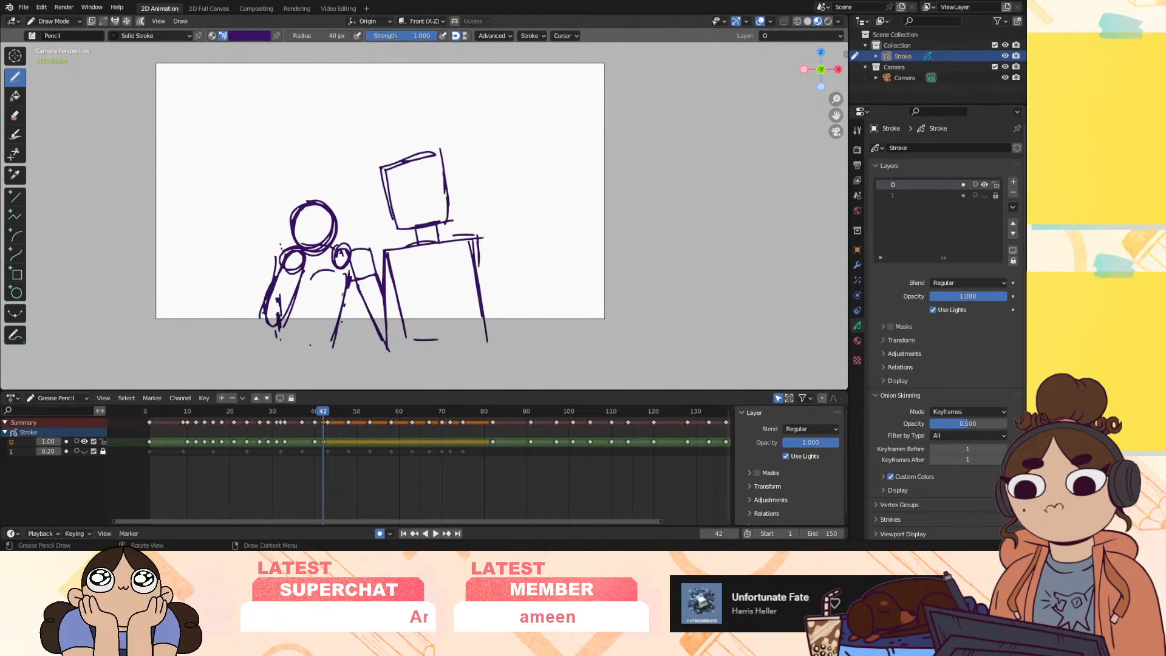
pyautogui.moveTo(317, 272)
pyautogui.mouseDown()
pyautogui.moveTo(296, 345)
pyautogui.moveTo(303, 329)
pyautogui.mouseUp()
pyautogui.hotkey('ctrl', 'z')
pyautogui.hotkey('ctrl', 'z')
pyautogui.moveTo(310, 272)
pyautogui.mouseDown()
pyautogui.moveTo(286, 308)
pyautogui.moveTo(349, 342)
pyautogui.mouseUp()
pyautogui.keyDown('ctrl'); pyautogui.moveTo(356, 287); pyautogui.dragTo(354, 315); pyautogui.keyUp('ctrl')
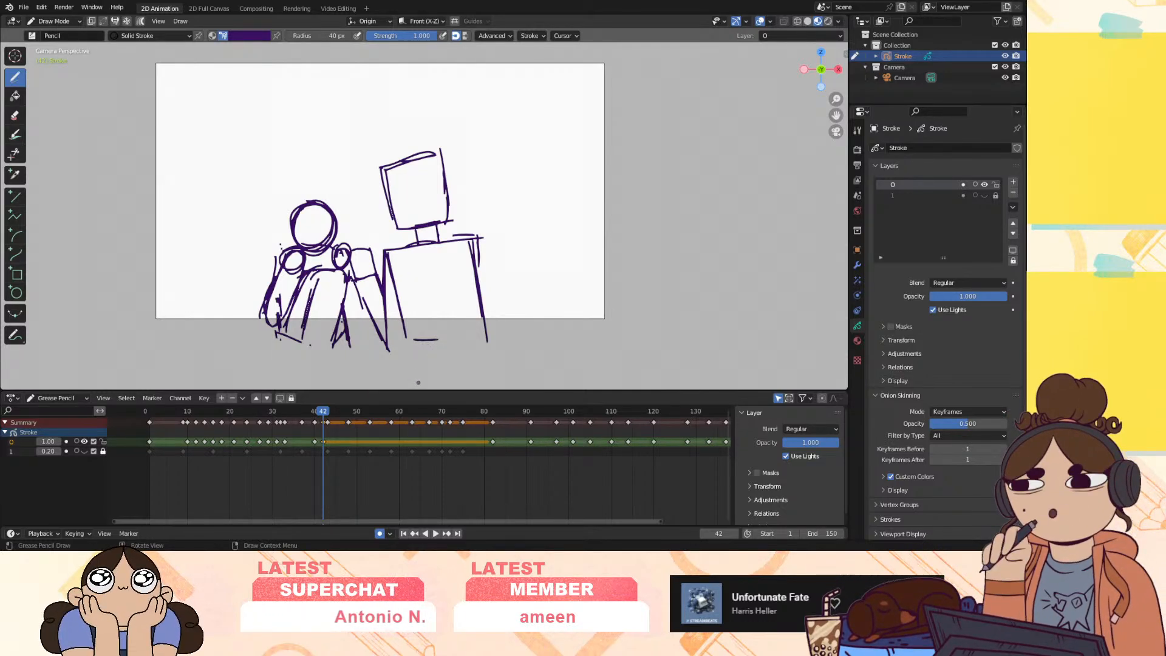
# Play and scrub through the frames leading to 42 to review the smaller figure's new poses
pyautogui.moveTo(323, 413)
pyautogui.mouseDown()
pyautogui.moveTo(294, 428)
pyautogui.moveTo(293, 457)
pyautogui.mouseUp()
pyautogui.press('space')
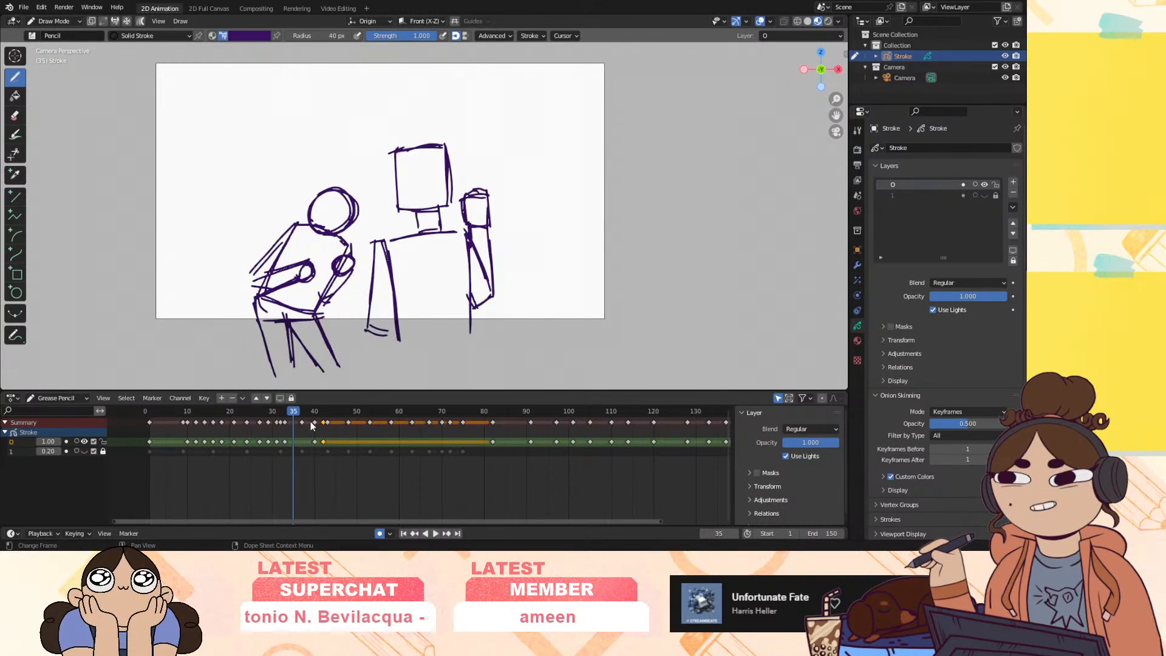
pyautogui.moveTo(293, 412)
pyautogui.mouseDown()
pyautogui.moveTo(328, 431)
pyautogui.moveTo(262, 448)
pyautogui.moveTo(319, 454)
pyautogui.mouseUp()
pyautogui.press('space')
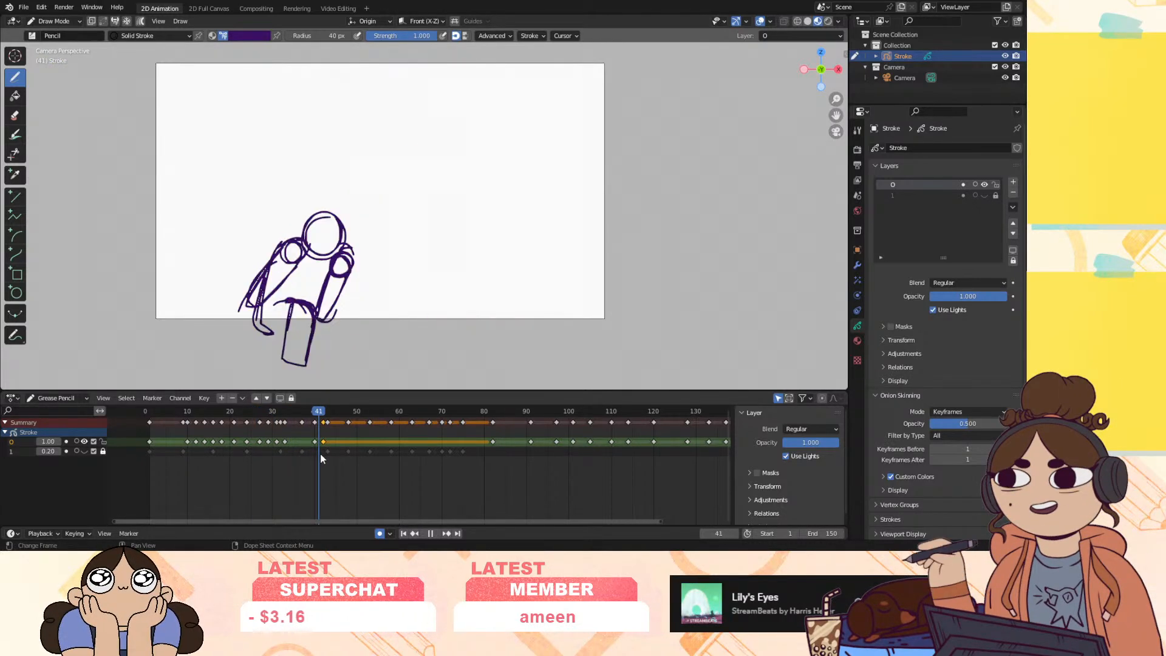
pyautogui.press('space')
pyautogui.press('Left')
pyautogui.press('Left')
pyautogui.press('Right')
pyautogui.press('Right')
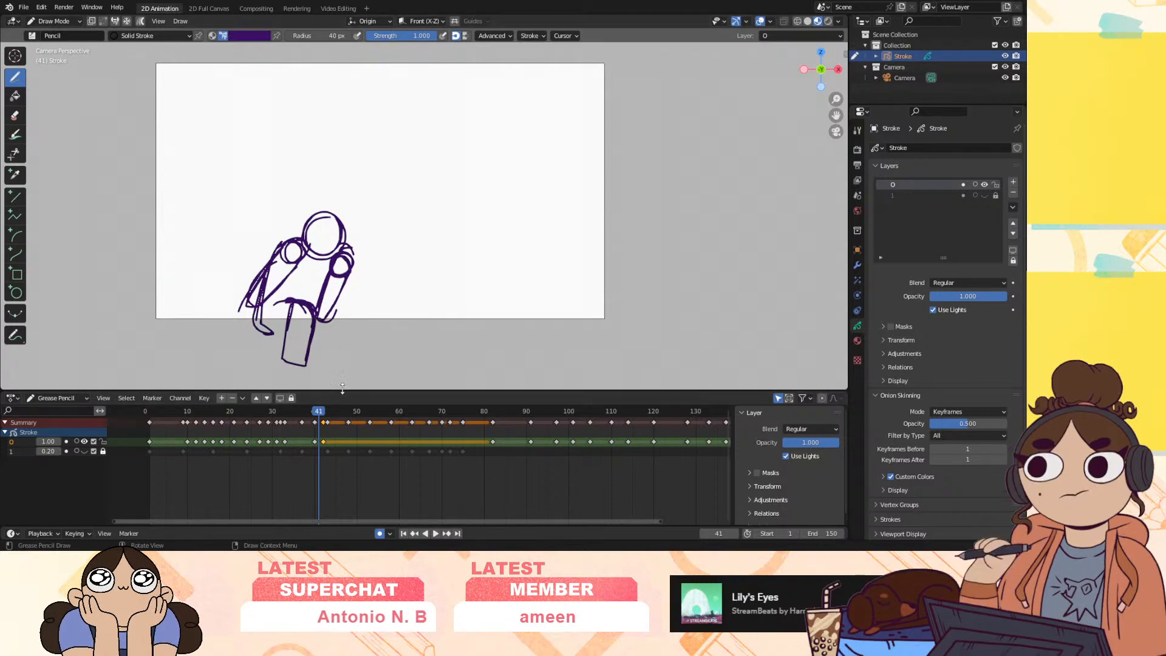
pyautogui.moveTo(318, 414)
pyautogui.mouseDown()
pyautogui.moveTo(327, 420)
pyautogui.moveTo(285, 441)
pyautogui.moveTo(326, 442)
pyautogui.moveTo(301, 440)
pyautogui.moveTo(285, 414)
pyautogui.moveTo(263, 452)
pyautogui.moveTo(209, 470)
pyautogui.moveTo(169, 465)
pyautogui.moveTo(164, 478)
pyautogui.mouseUp()
pyautogui.press('space')
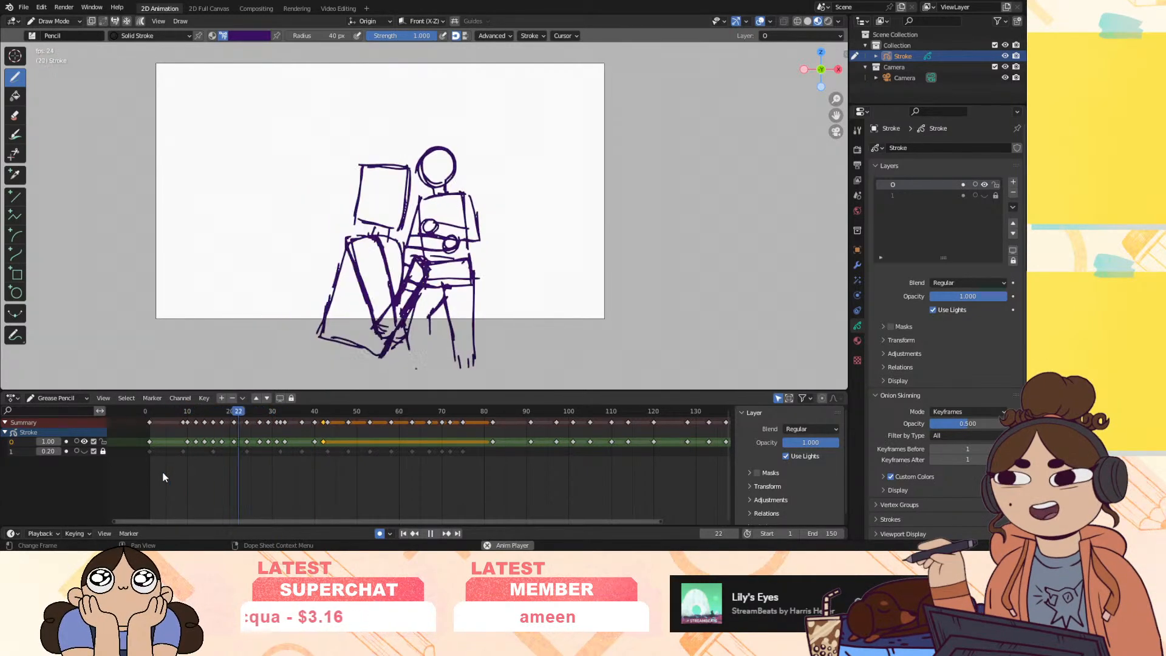
pyautogui.press('space')
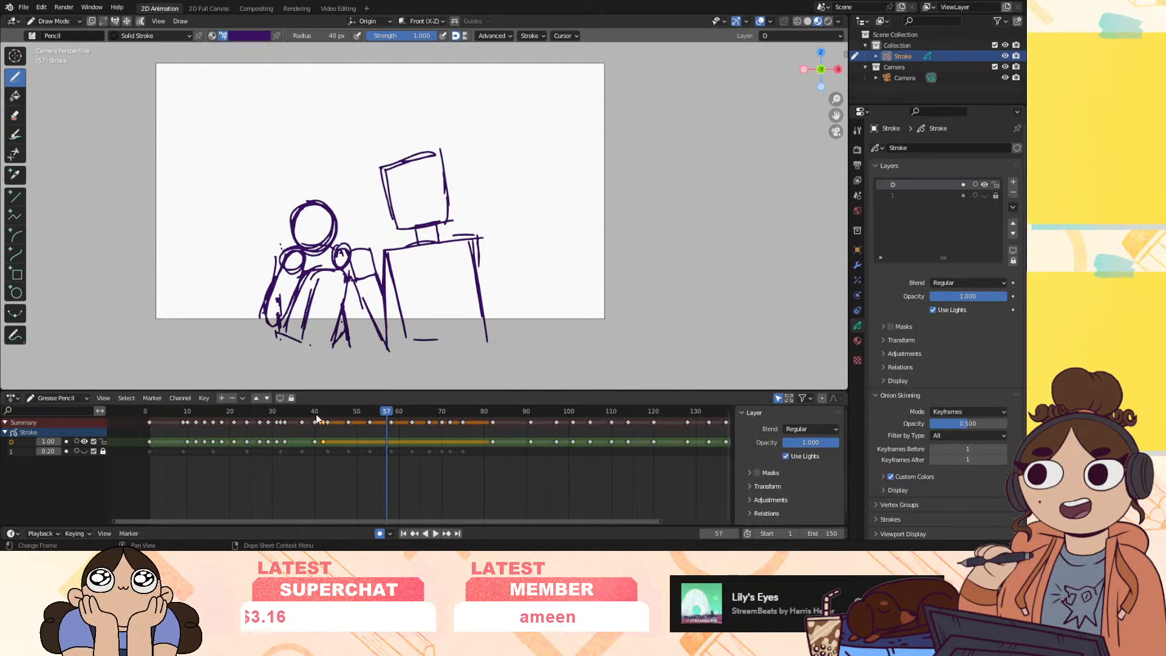
# Move the keyframe at frame 82 to frame 44 and play through the transition to check its timing
pyautogui.click(355, 428)
pyautogui.moveTo(493, 412)
pyautogui.mouseDown()
pyautogui.moveTo(484, 416)
pyautogui.moveTo(492, 443)
pyautogui.mouseUp()
pyautogui.click(335, 422)
pyautogui.moveTo(332, 445); pyautogui.dragTo(247, 451)
pyautogui.press('space')
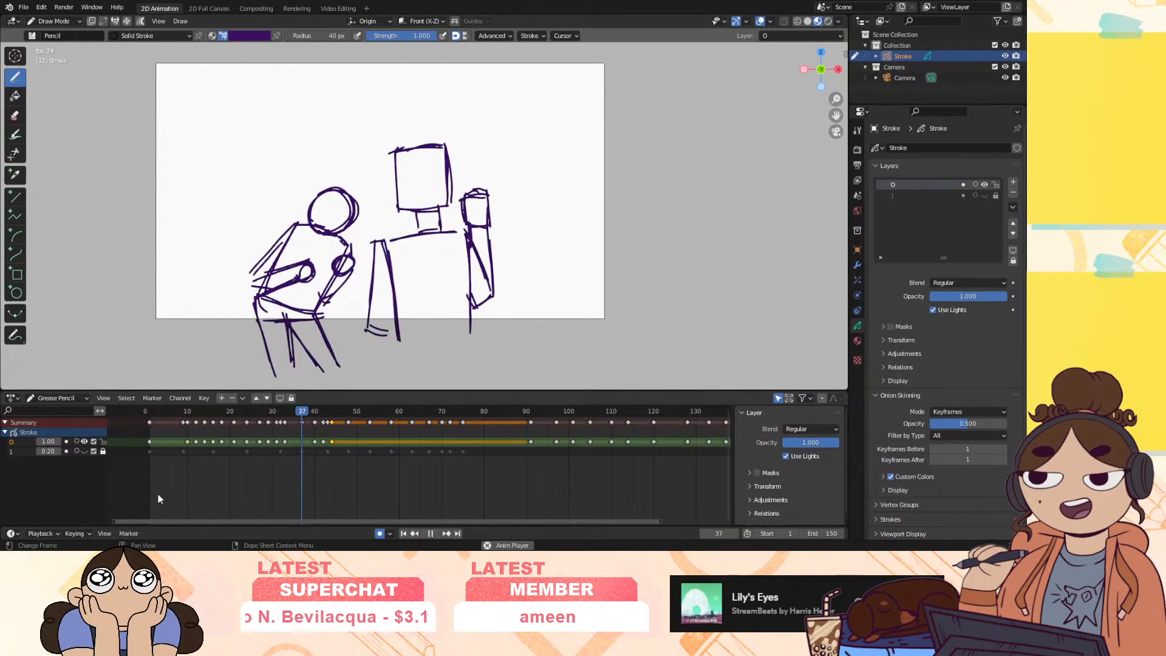
pyautogui.press('space')
pyautogui.moveTo(333, 414)
pyautogui.mouseDown()
pyautogui.moveTo(311, 414)
pyautogui.moveTo(330, 416)
pyautogui.mouseUp()
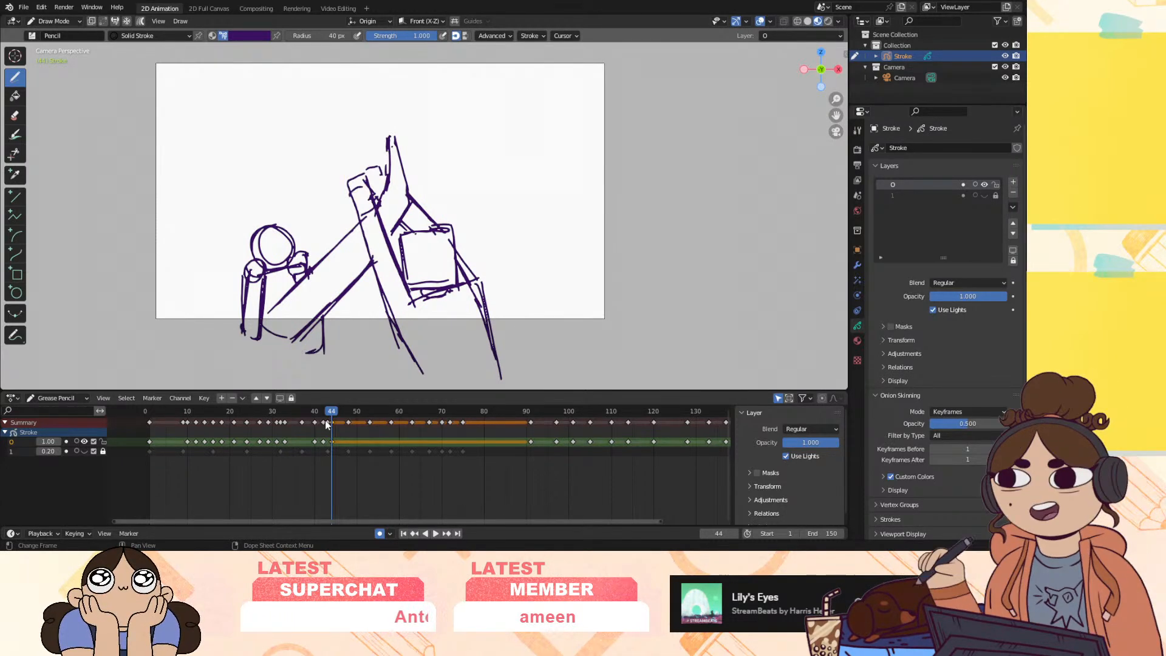
pyautogui.press('space')
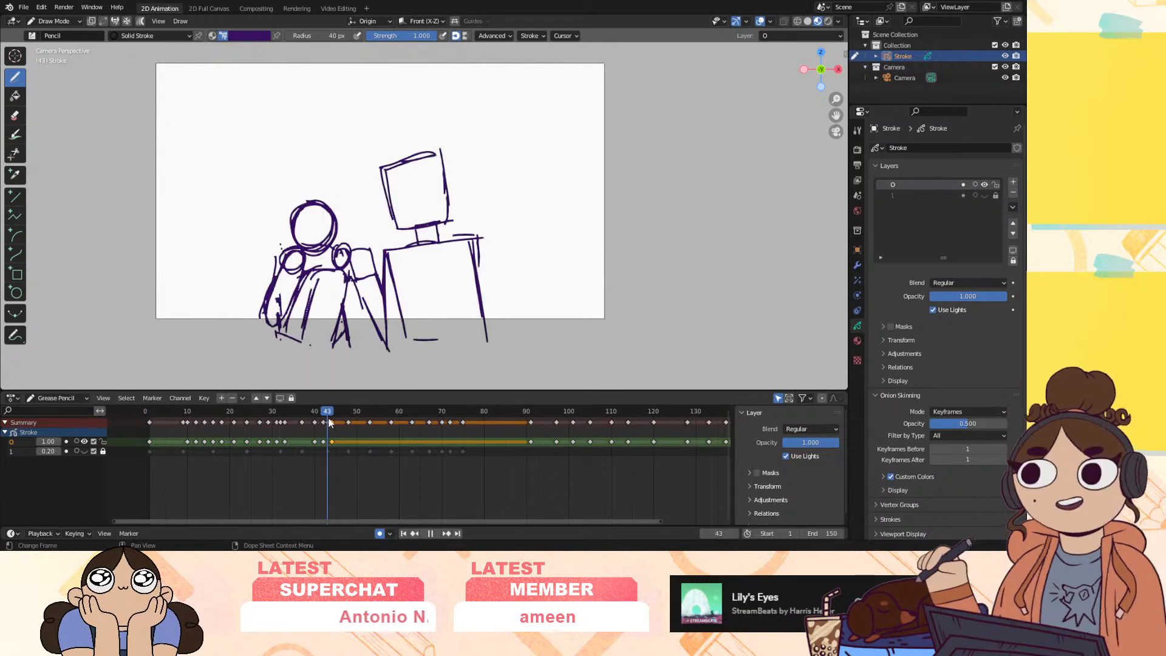
# Insert a blank keyframe at frame 46 and turn on onion skinning for the layer
pyautogui.moveTo(334, 423)
pyautogui.mouseDown()
pyautogui.moveTo(562, 453)
pyautogui.moveTo(341, 447)
pyautogui.mouseUp()
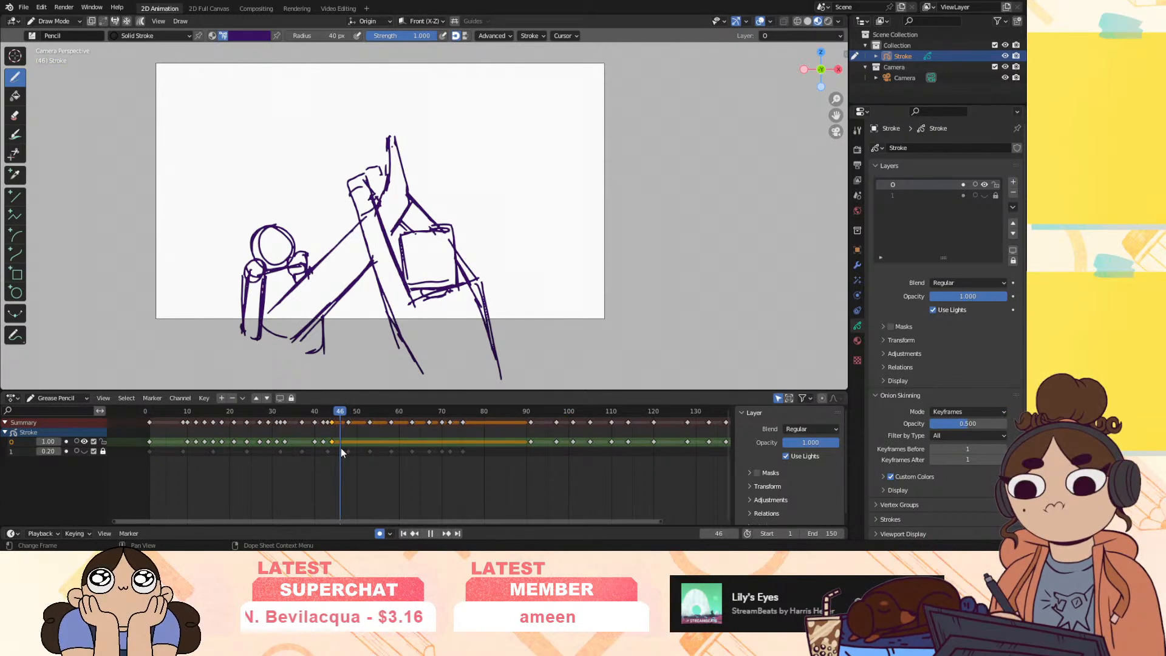
pyautogui.click(340, 444)
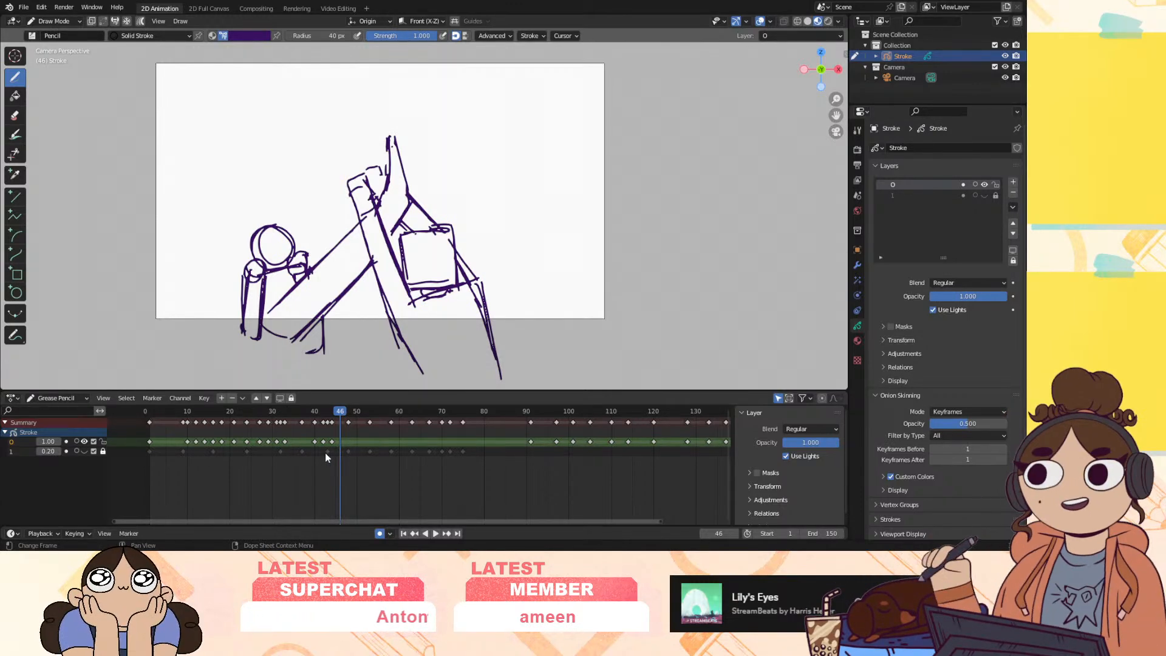
pyautogui.rightClick(338, 447)
pyautogui.click(340, 443)
pyautogui.press('space')
pyautogui.moveTo(341, 416)
pyautogui.mouseDown()
pyautogui.moveTo(316, 421)
pyautogui.moveTo(344, 435)
pyautogui.moveTo(342, 419)
pyautogui.mouseUp()
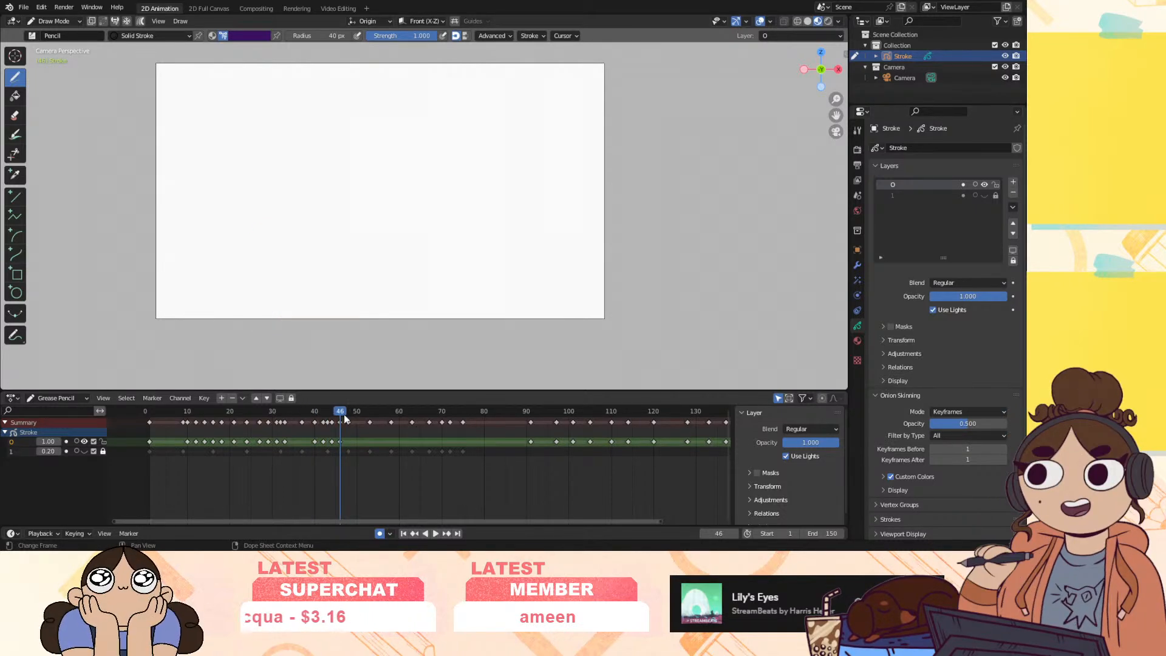
pyautogui.press('space')
pyautogui.moveTo(341, 419)
pyautogui.mouseDown()
pyautogui.moveTo(192, 454)
pyautogui.moveTo(343, 445)
pyautogui.mouseUp()
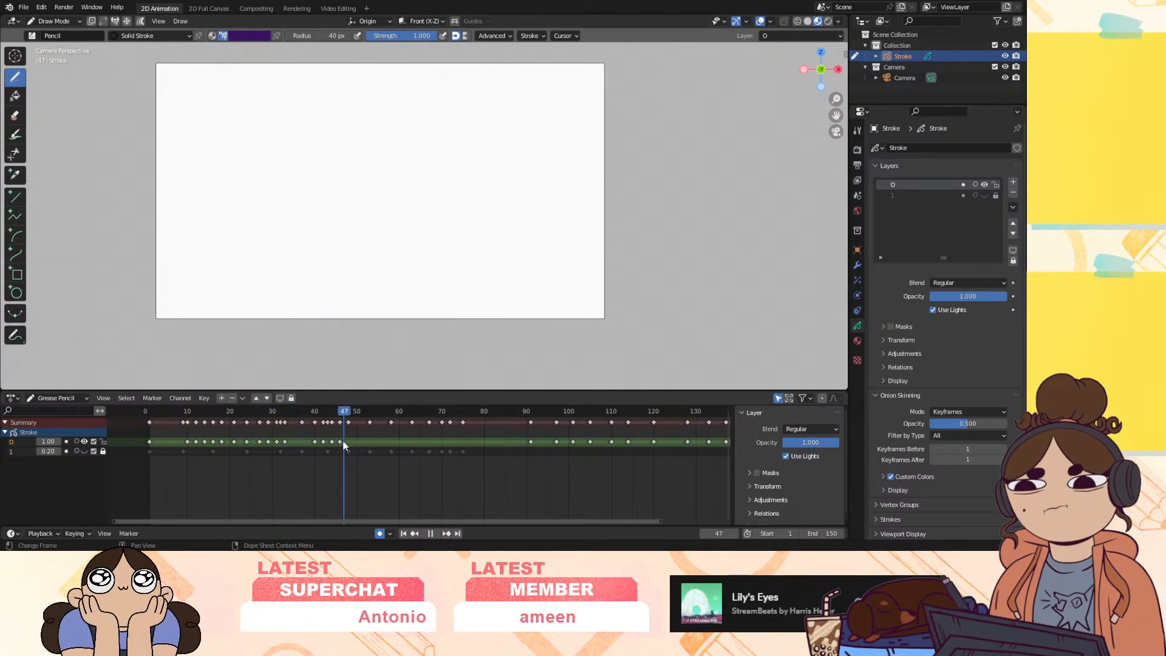
pyautogui.click(76, 442)
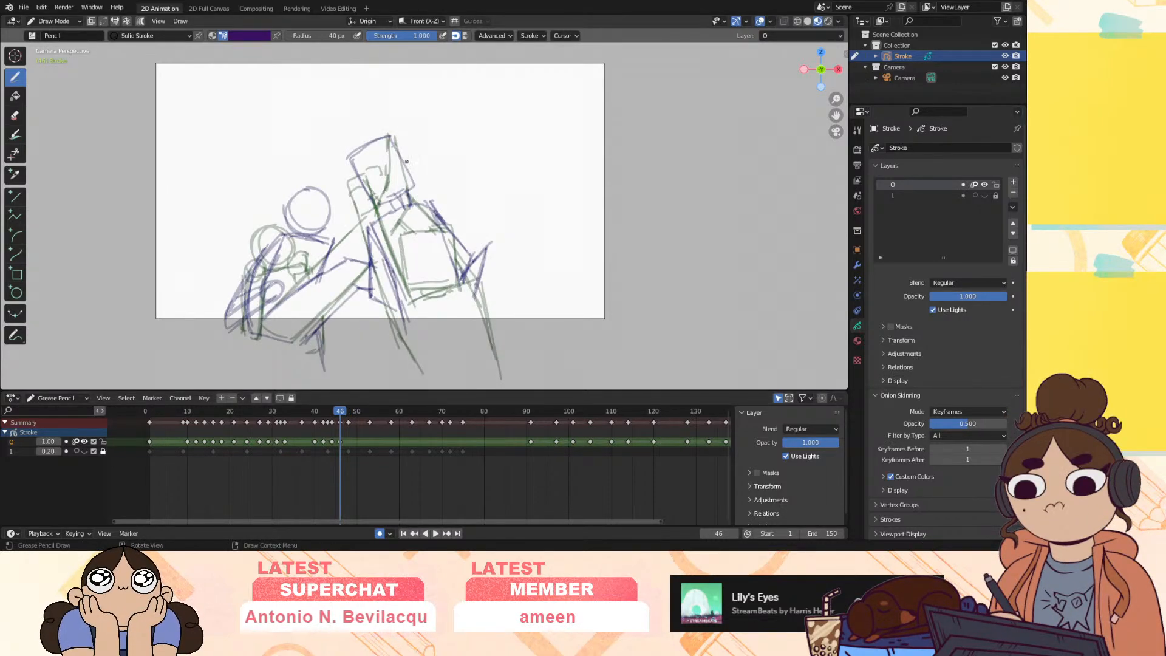
# Draw the larger figure's boxy torso, waist and the pointed shape above it on frame 46, removing the stray limb strokes beside the torso
pyautogui.moveTo(389, 204)
pyautogui.mouseDown()
pyautogui.moveTo(425, 193)
pyautogui.moveTo(443, 251)
pyautogui.moveTo(406, 267)
pyautogui.moveTo(439, 258)
pyautogui.mouseUp()
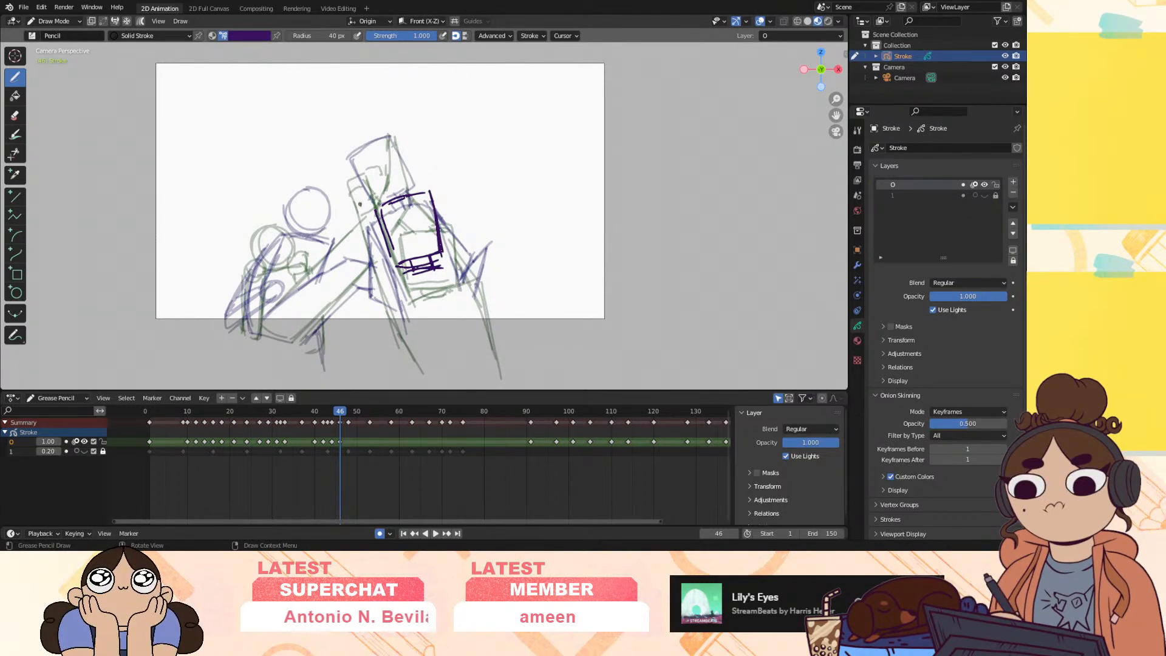
pyautogui.moveTo(351, 190)
pyautogui.mouseDown()
pyautogui.moveTo(359, 268)
pyautogui.moveTo(432, 389)
pyautogui.mouseUp()
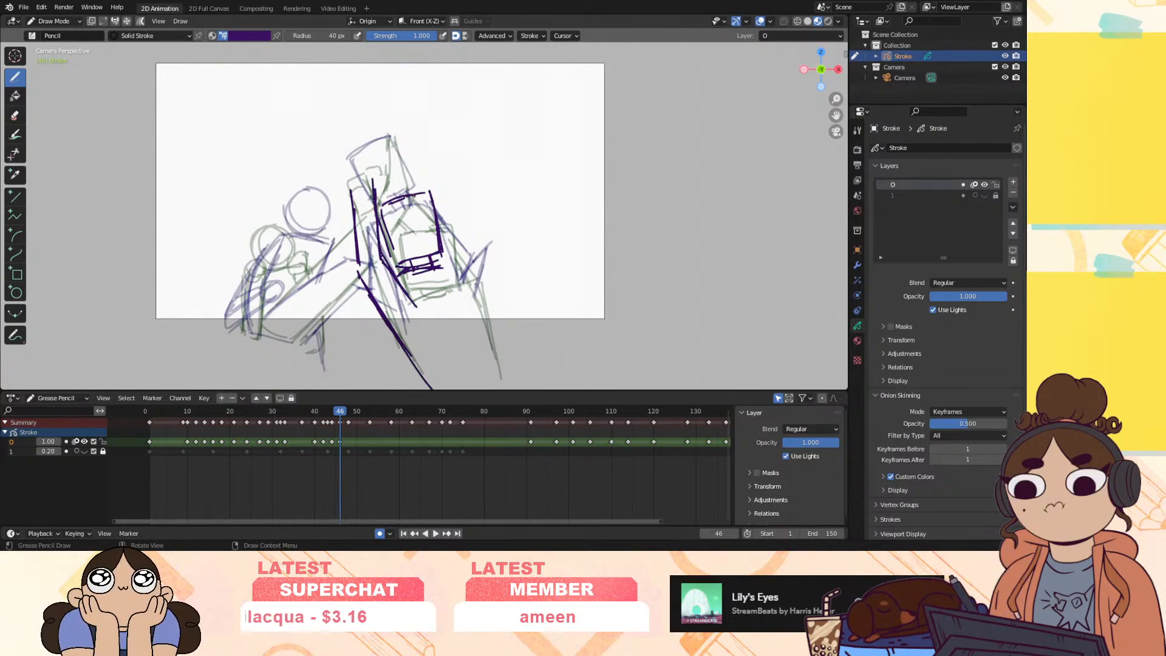
pyautogui.moveTo(382, 203); pyautogui.dragTo(429, 193)
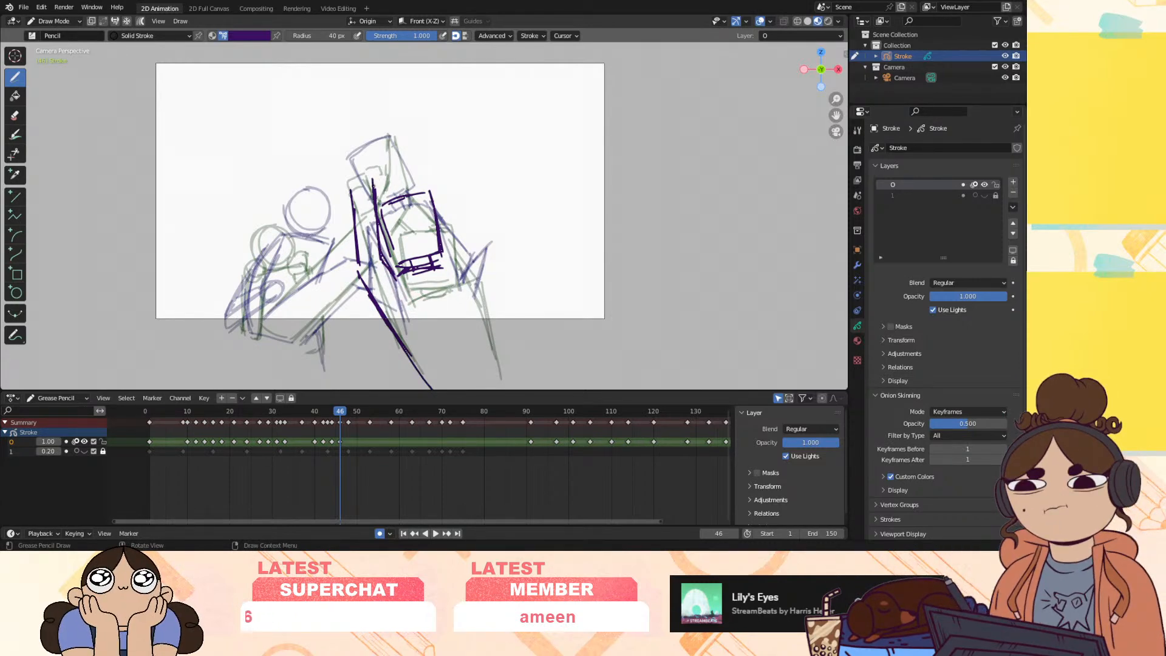
pyautogui.moveTo(377, 196)
pyautogui.keyDown('ctrl'); pyautogui.mouseDown()
pyautogui.moveTo(367, 292)
pyautogui.moveTo(390, 273)
pyautogui.mouseUp(); pyautogui.keyUp('ctrl')
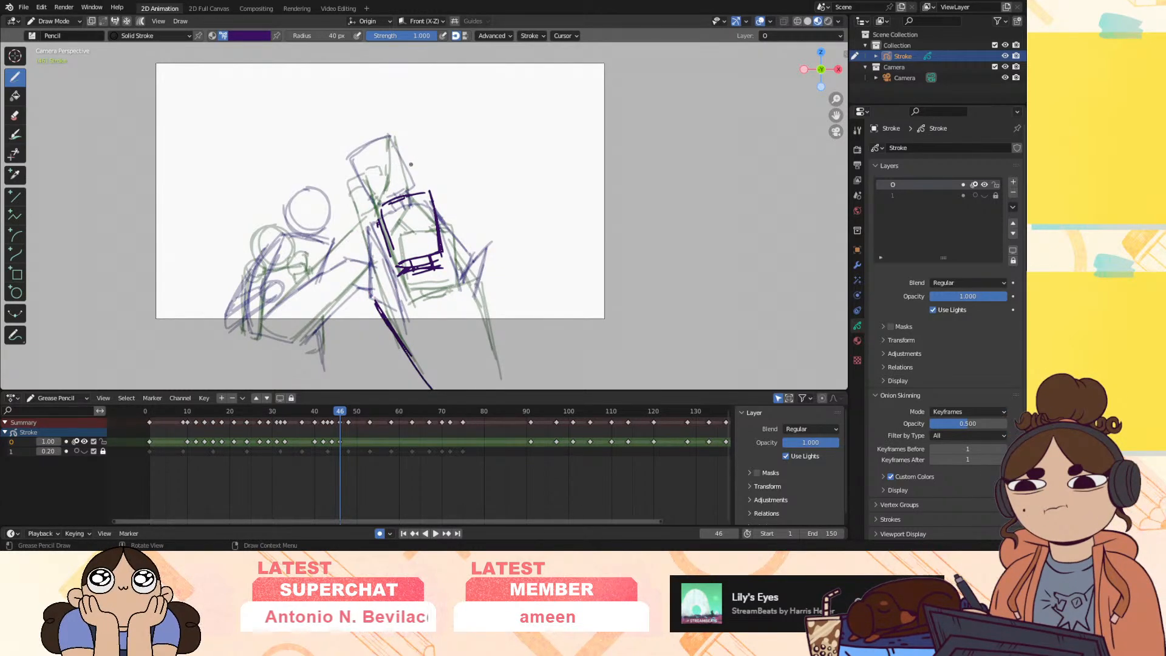
pyautogui.moveTo(413, 167)
pyautogui.mouseDown()
pyautogui.moveTo(425, 196)
pyautogui.moveTo(414, 193)
pyautogui.moveTo(430, 195)
pyautogui.mouseUp()
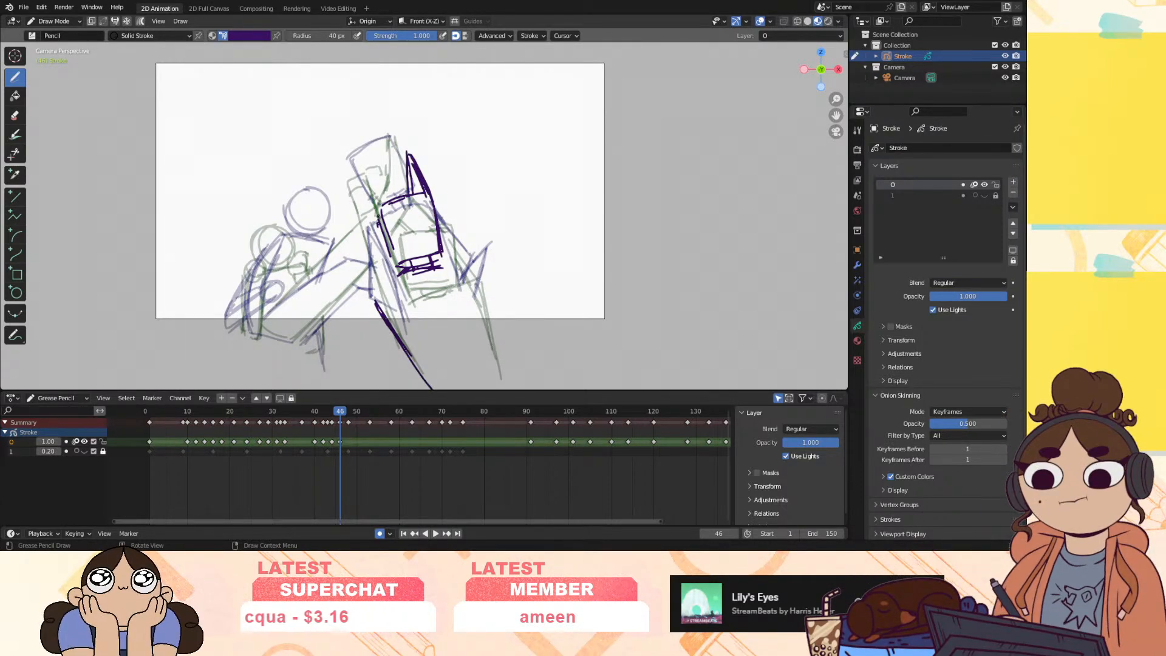
# Draw two long diagonal limb lines reaching from the larger figure's torso towards the smaller figure, with a rounded joint at the shoulder
pyautogui.moveTo(377, 224); pyautogui.dragTo(267, 315)
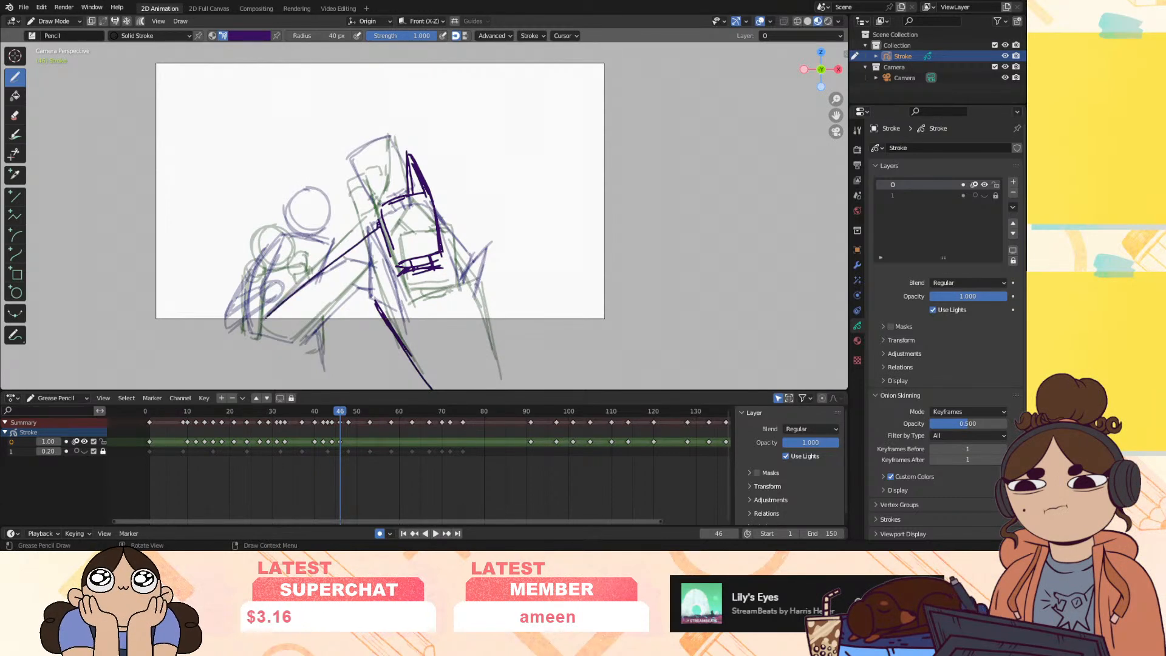
pyautogui.moveTo(385, 222)
pyautogui.mouseDown()
pyautogui.moveTo(332, 263)
pyautogui.moveTo(343, 303)
pyautogui.moveTo(314, 329)
pyautogui.mouseUp()
pyautogui.moveTo(390, 256); pyautogui.dragTo(373, 269)
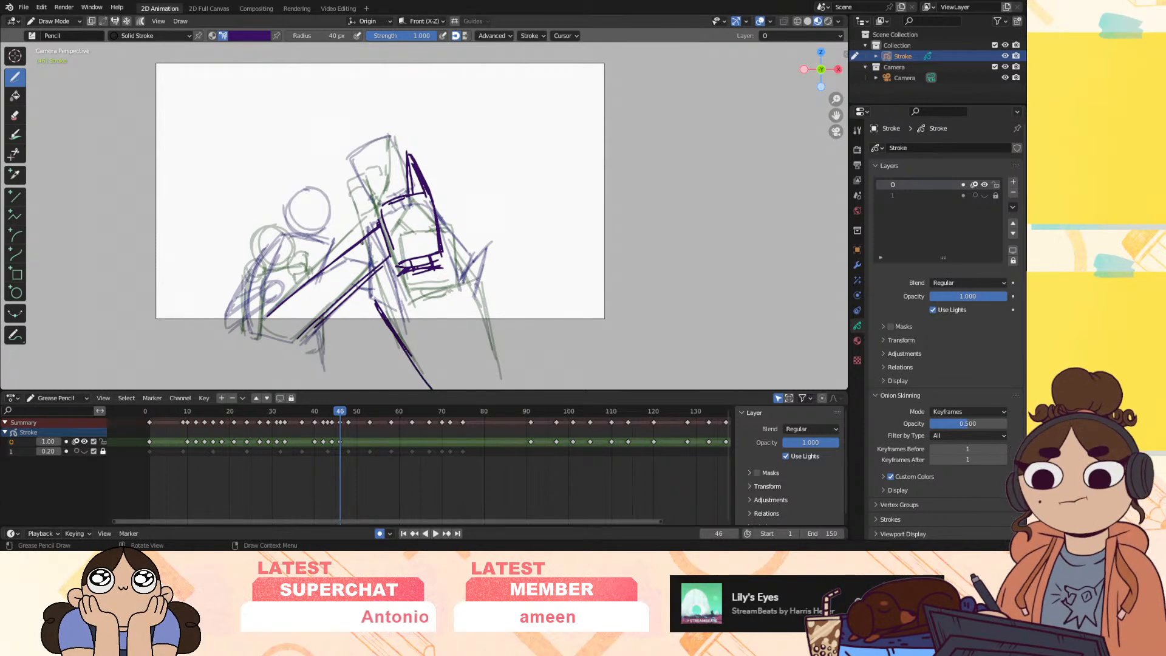
pyautogui.moveTo(378, 216); pyautogui.dragTo(367, 226)
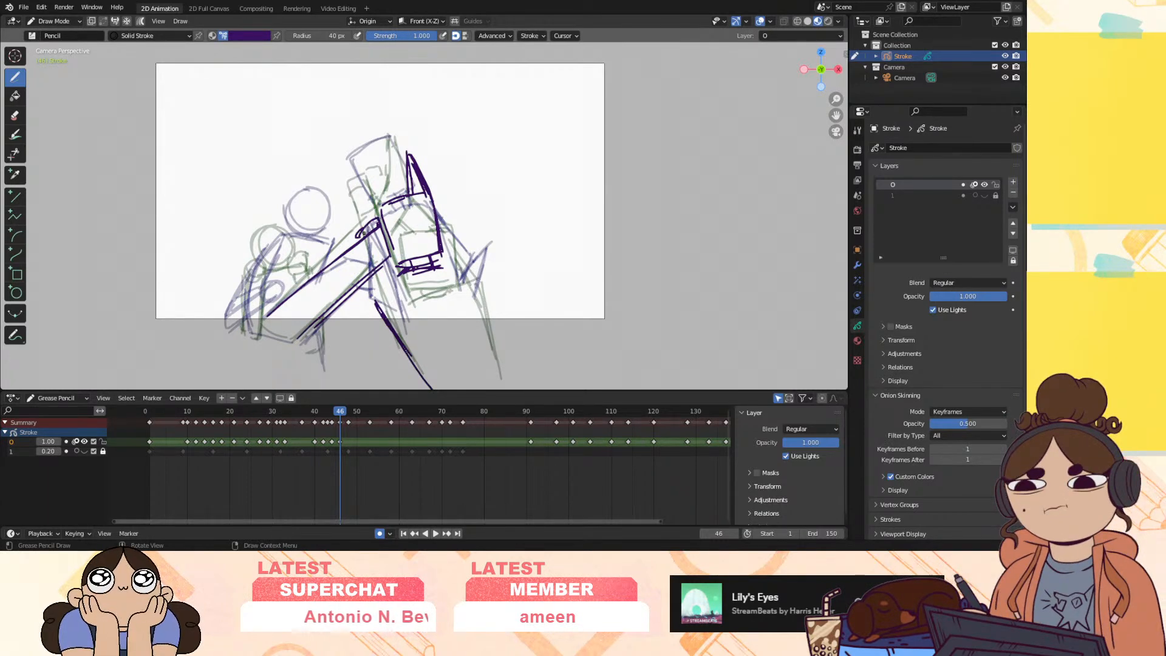
# Draw the larger figure's bent limb nearest the smaller figure and the hip line that joins it to the waist
pyautogui.moveTo(366, 316); pyautogui.dragTo(391, 331)
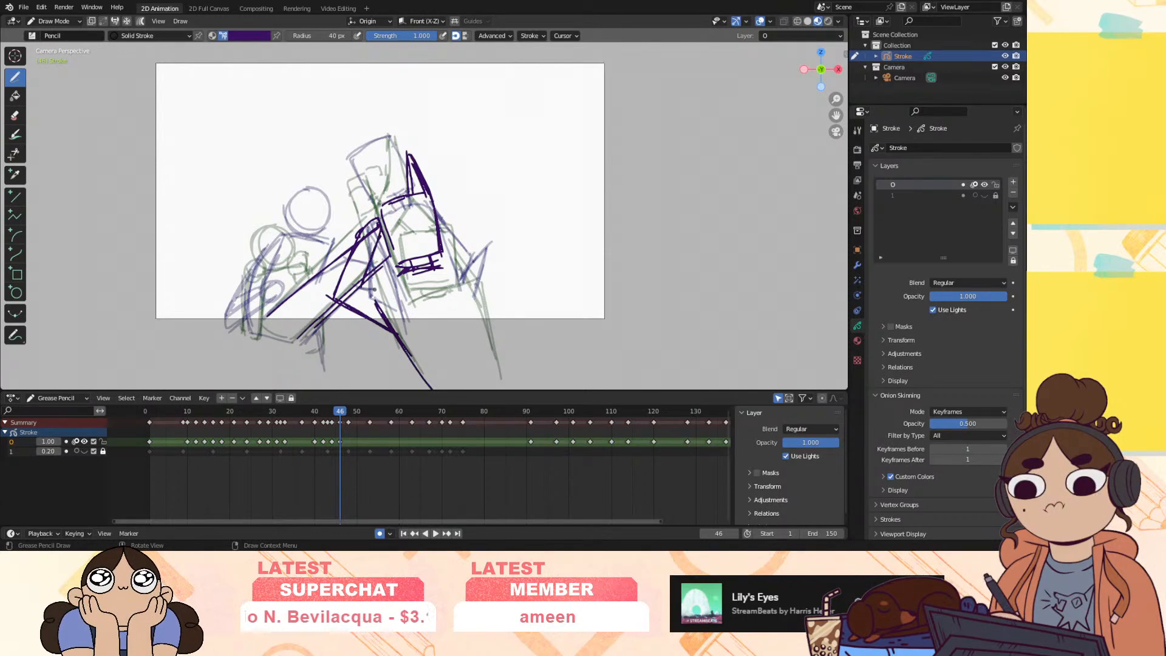
pyautogui.moveTo(367, 282); pyautogui.dragTo(411, 276)
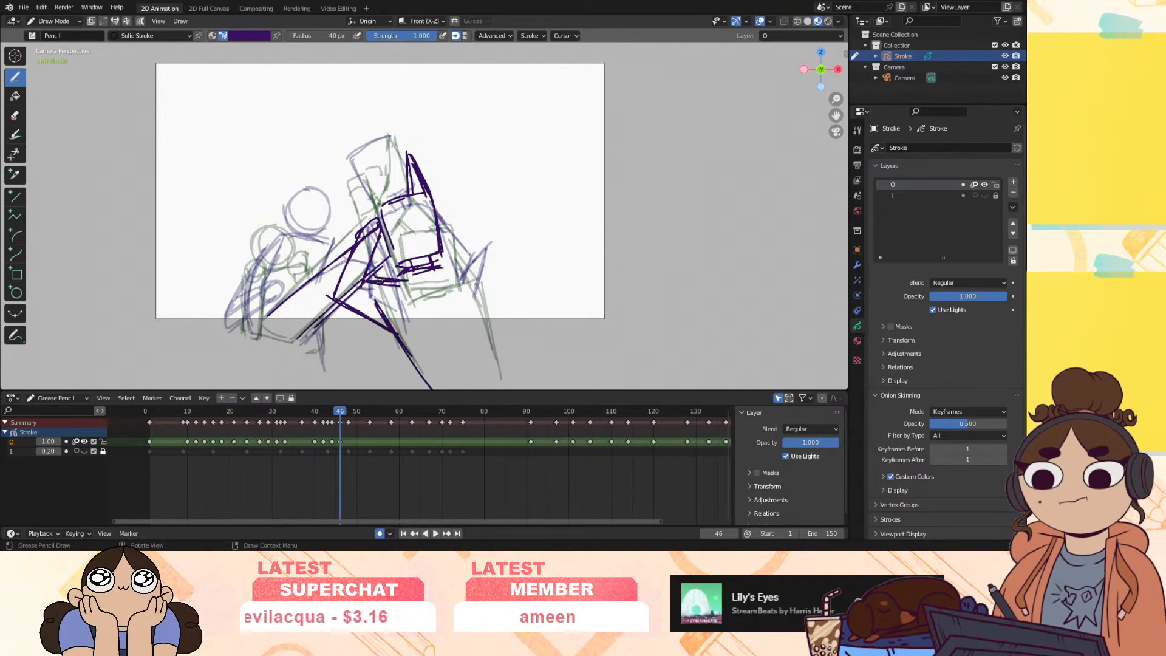
pyautogui.moveTo(324, 292); pyautogui.dragTo(383, 322)
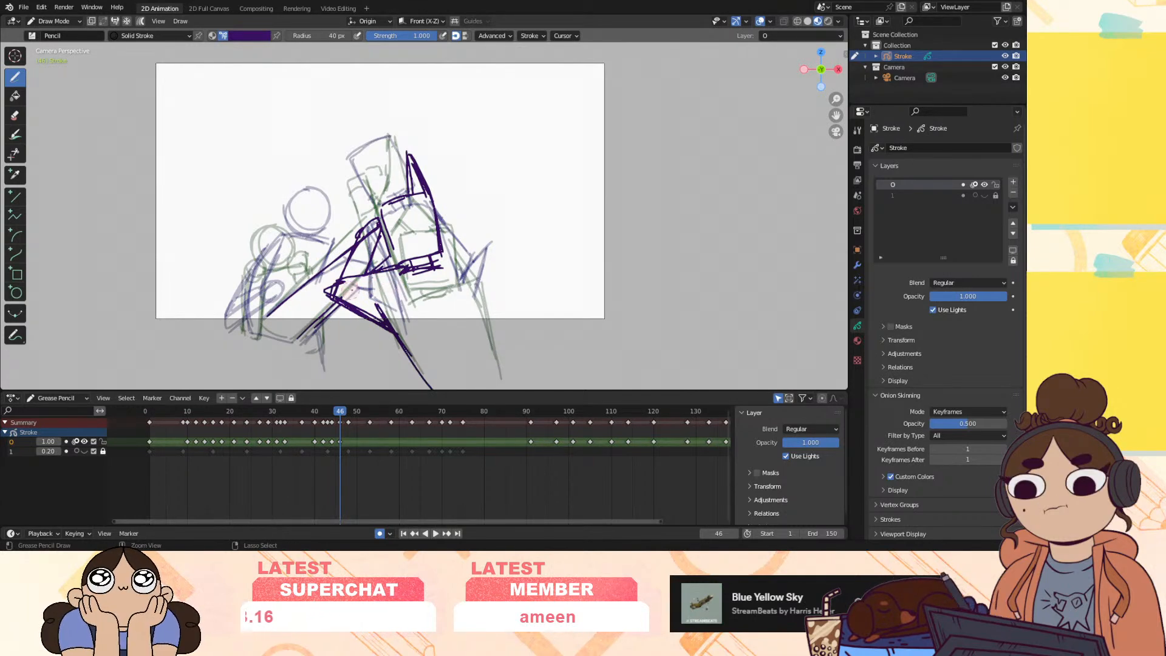
pyautogui.moveTo(367, 227); pyautogui.dragTo(325, 283)
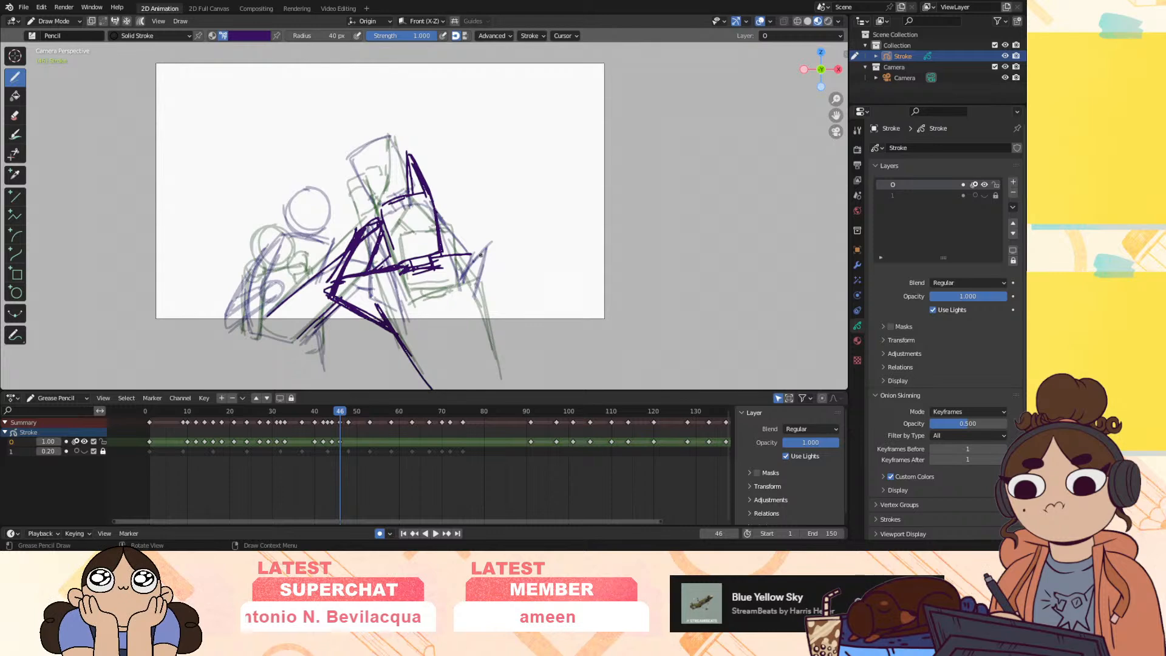
# Draw the larger figure's bent outer limb from the shoulder out to the elbow and down past the frame's lower edge
pyautogui.moveTo(477, 256); pyautogui.dragTo(486, 314)
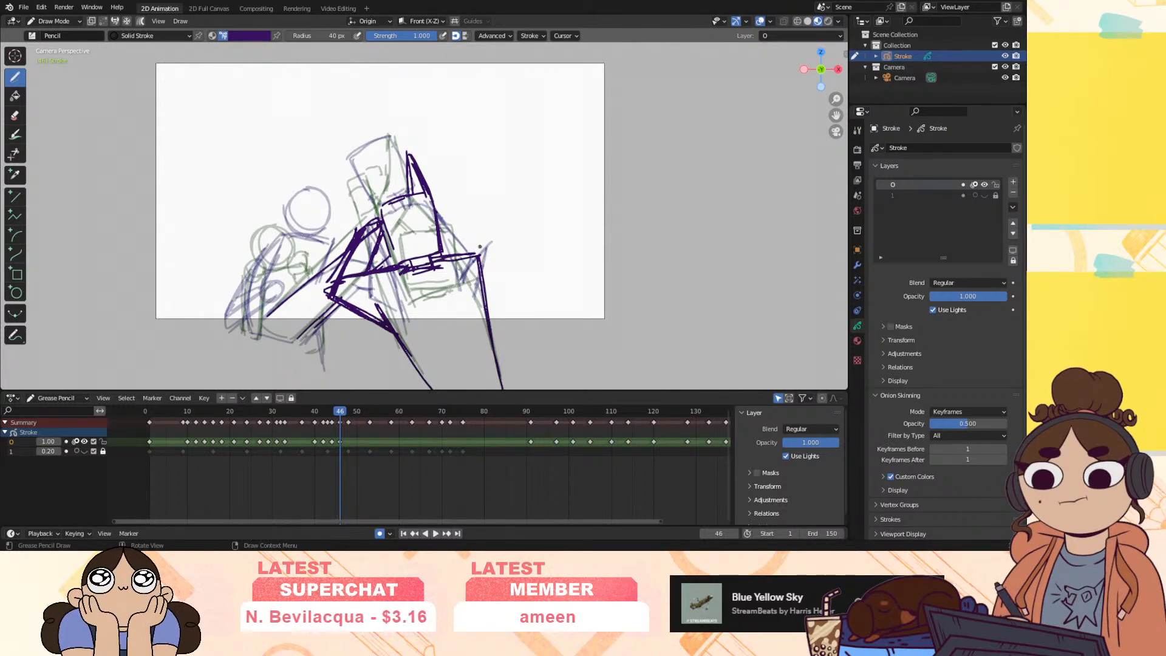
pyautogui.moveTo(492, 243); pyautogui.dragTo(483, 308)
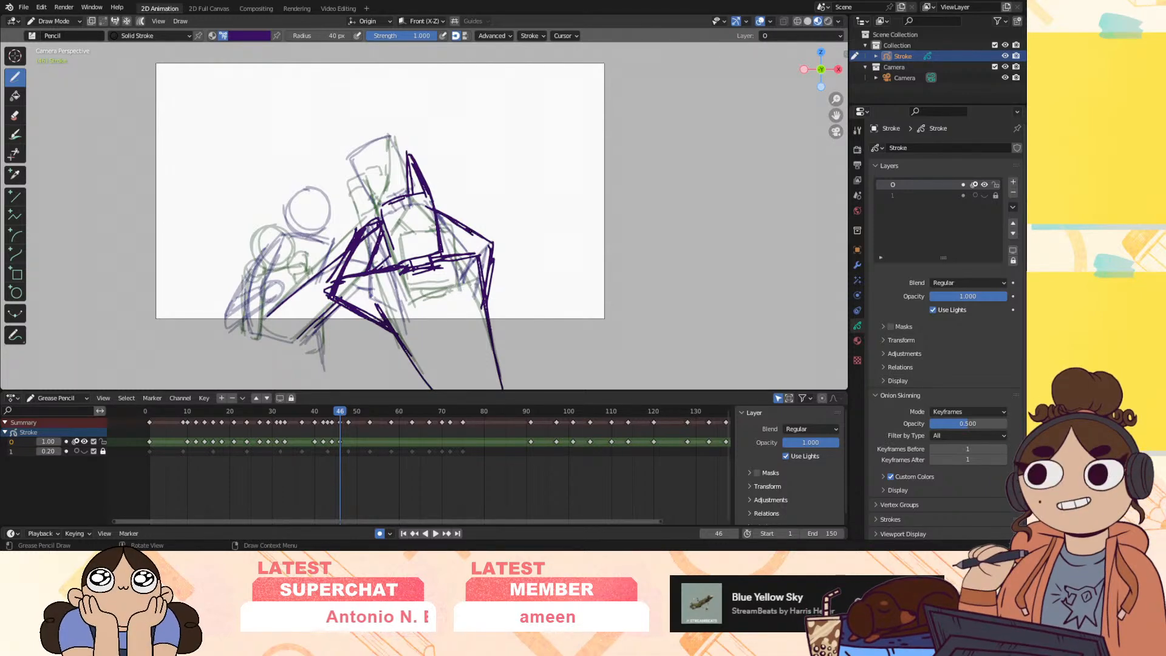
pyautogui.moveTo(497, 243); pyautogui.dragTo(492, 288)
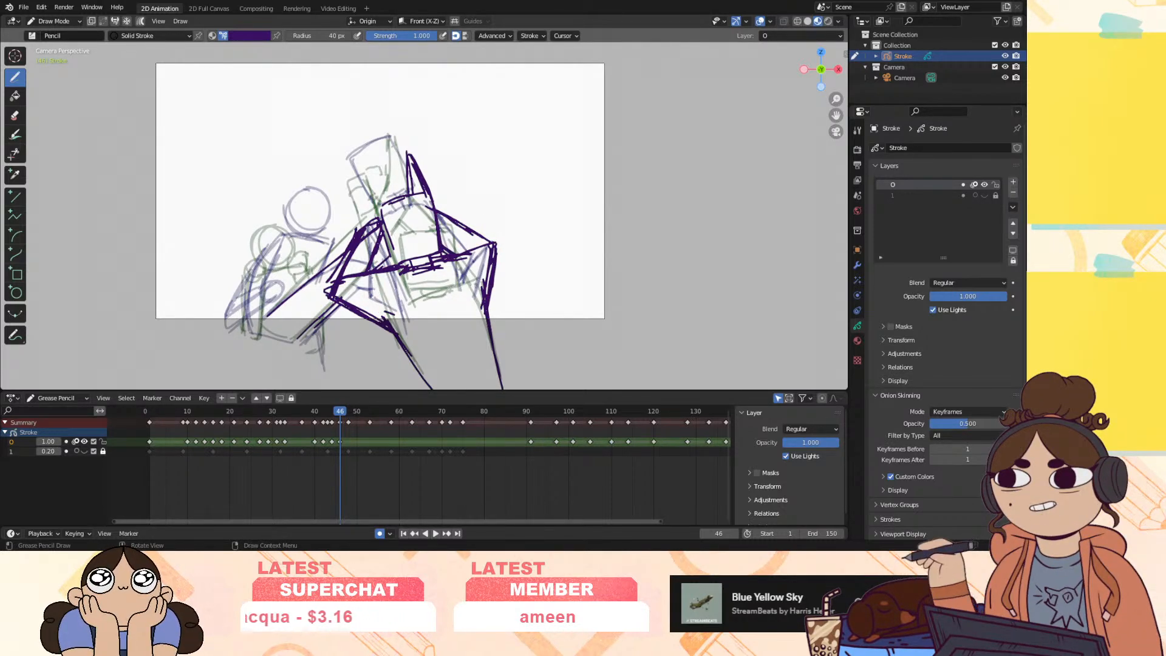
pyautogui.moveTo(450, 216); pyautogui.dragTo(499, 242)
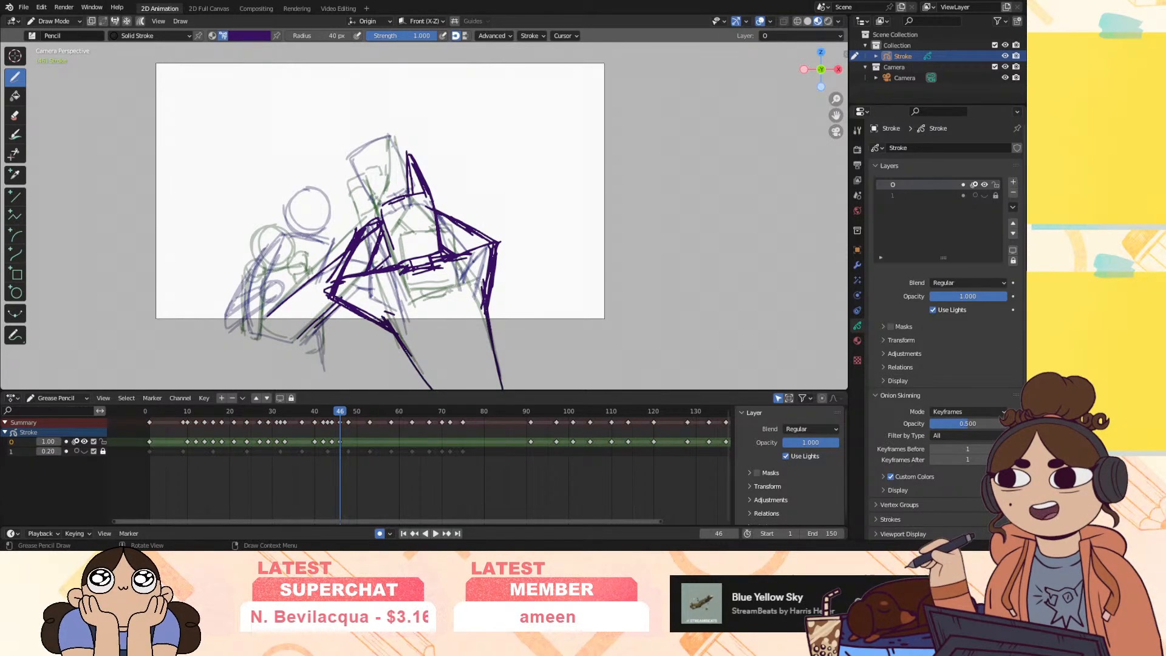
# Go back to frame 40 and draw the larger figure's square head, neck, shoulder line and outer torso edge
pyautogui.moveTo(338, 412)
pyautogui.mouseDown()
pyautogui.moveTo(304, 429)
pyautogui.moveTo(328, 444)
pyautogui.moveTo(310, 446)
pyautogui.moveTo(300, 420)
pyautogui.moveTo(277, 434)
pyautogui.moveTo(282, 447)
pyautogui.moveTo(328, 444)
pyautogui.moveTo(318, 453)
pyautogui.moveTo(315, 439)
pyautogui.mouseUp()
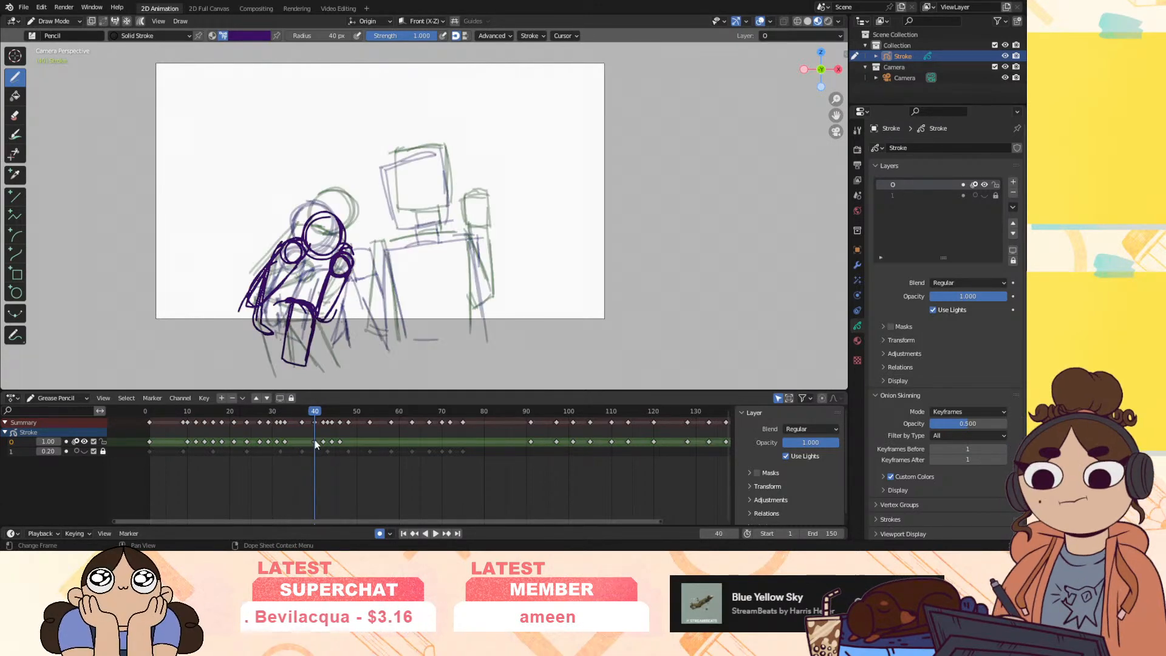
pyautogui.moveTo(406, 216); pyautogui.dragTo(446, 215)
pyautogui.moveTo(396, 151)
pyautogui.mouseDown()
pyautogui.moveTo(430, 150)
pyautogui.moveTo(448, 213)
pyautogui.mouseUp()
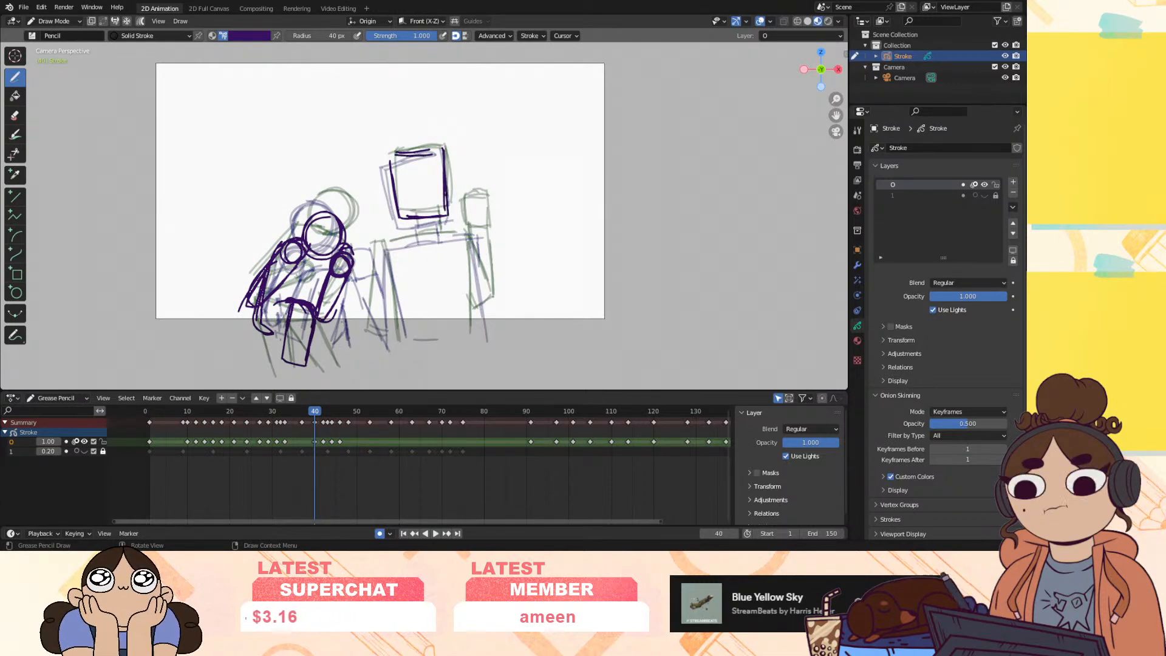
pyautogui.moveTo(389, 242)
pyautogui.mouseDown()
pyautogui.moveTo(461, 231)
pyautogui.moveTo(480, 341)
pyautogui.mouseUp()
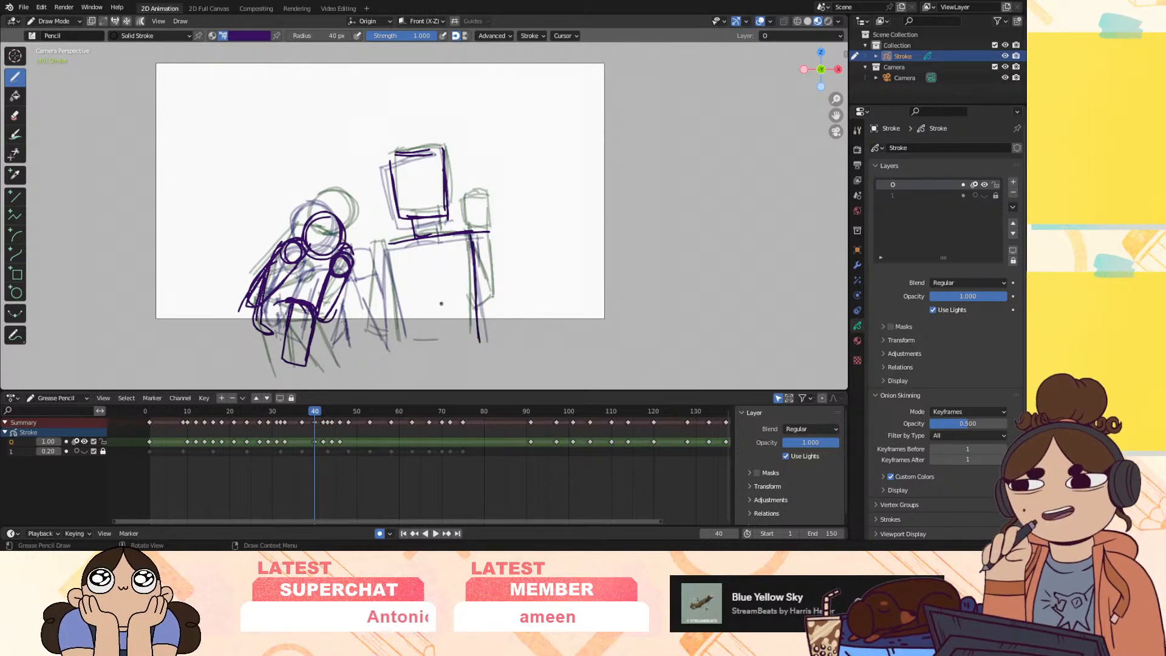
# Draw both of the larger figure's arms hanging down beside its torso on frame 40
pyautogui.moveTo(386, 243); pyautogui.dragTo(391, 348)
pyautogui.moveTo(385, 242); pyautogui.dragTo(381, 331)
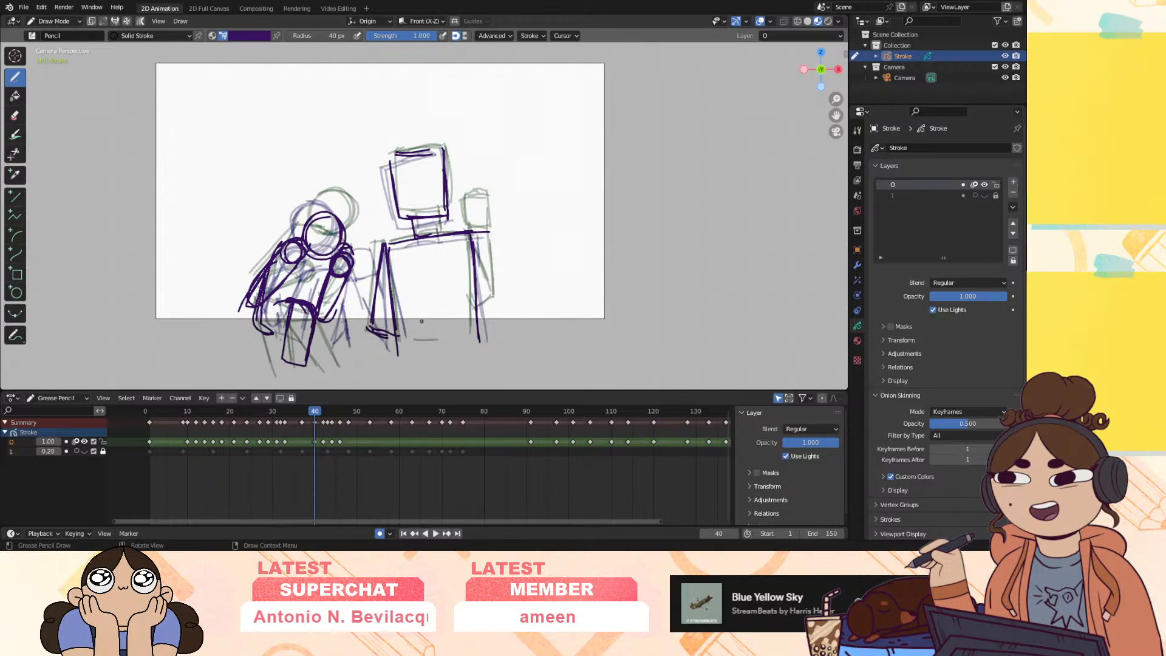
pyautogui.moveTo(313, 415); pyautogui.dragTo(314, 419)
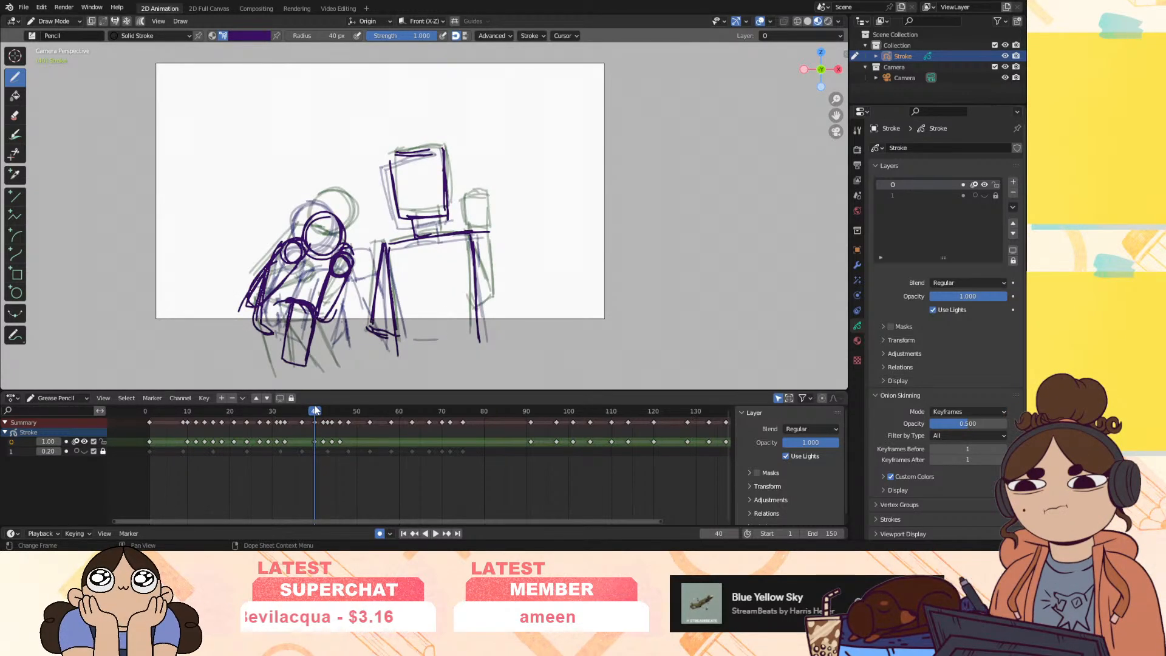
pyautogui.moveTo(458, 227)
pyautogui.mouseDown()
pyautogui.moveTo(472, 223)
pyautogui.moveTo(485, 246)
pyautogui.mouseUp()
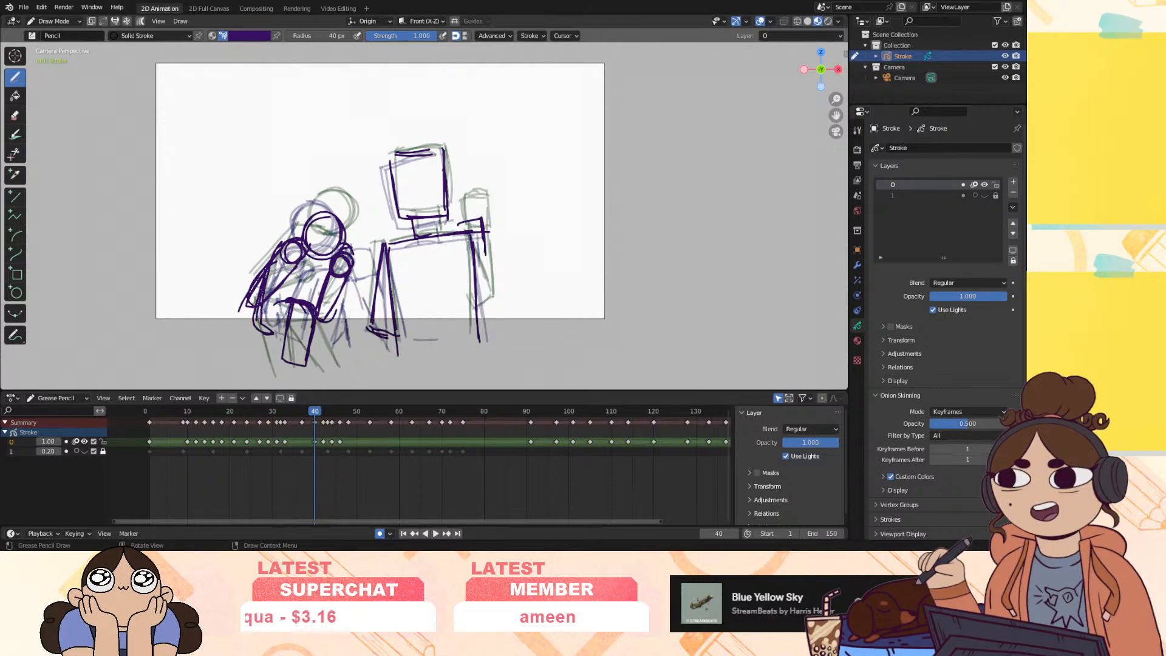
pyautogui.moveTo(485, 316); pyautogui.dragTo(480, 336)
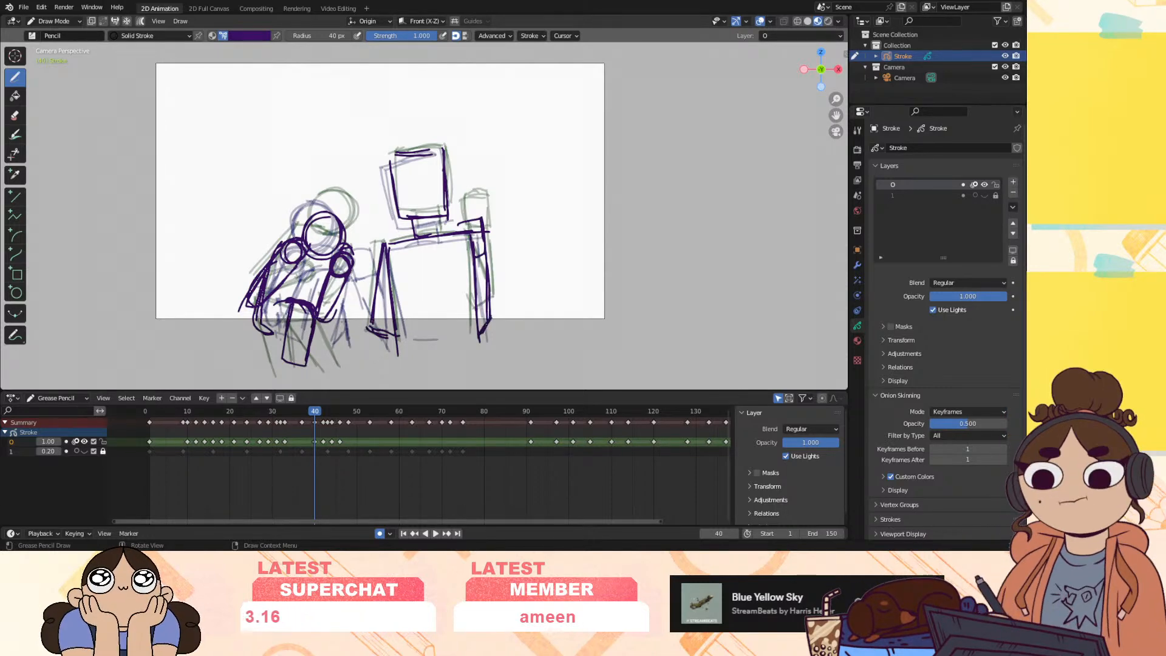
# Return to frame 46 and draw the smaller figure's round head, shoulders and curved back
pyautogui.moveTo(304, 413)
pyautogui.mouseDown()
pyautogui.moveTo(334, 421)
pyautogui.moveTo(316, 430)
pyautogui.moveTo(351, 438)
pyautogui.moveTo(335, 440)
pyautogui.moveTo(338, 402)
pyautogui.mouseUp()
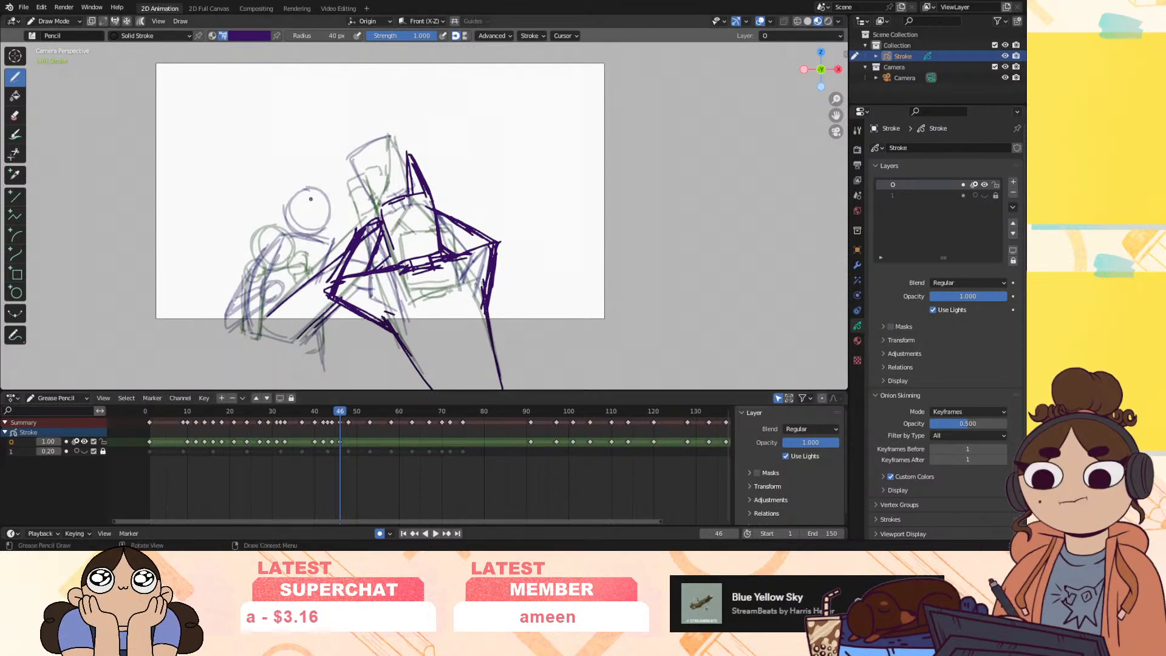
pyautogui.moveTo(320, 196); pyautogui.dragTo(248, 329)
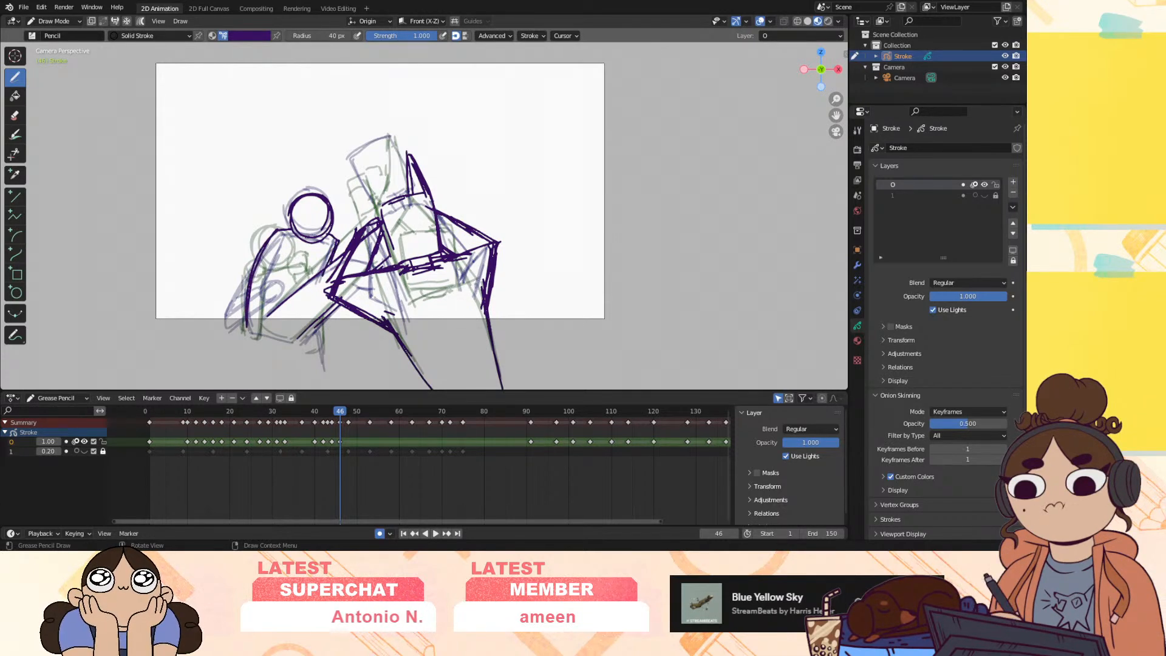
# Play through the gap after frame 46 and shift all the keyframes after it earlier, so the first one lands on frame 52
pyautogui.press('space')
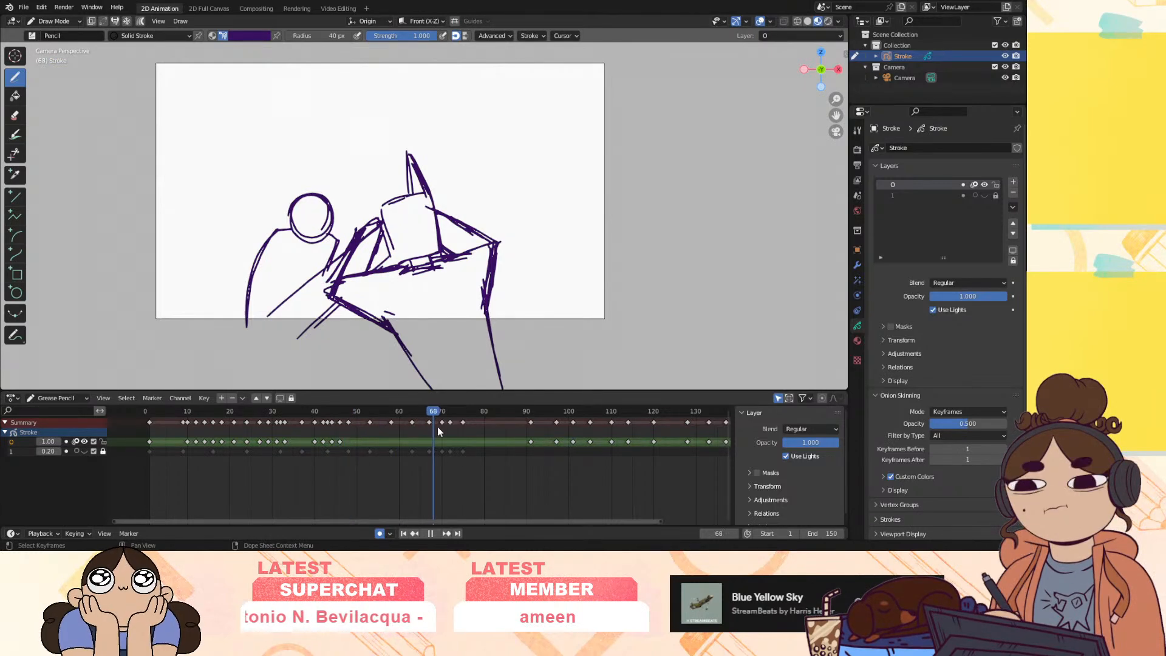
pyautogui.moveTo(511, 427)
pyautogui.mouseDown()
pyautogui.moveTo(549, 424)
pyautogui.moveTo(340, 446)
pyautogui.mouseUp()
pyautogui.moveTo(573, 449); pyautogui.dragTo(797, 446)
pyautogui.moveTo(531, 442)
pyautogui.mouseDown()
pyautogui.moveTo(364, 442)
pyautogui.moveTo(316, 424)
pyautogui.moveTo(341, 431)
pyautogui.moveTo(339, 411)
pyautogui.mouseUp()
# Draw the smaller figure's round hands and bent outer arm on frame 46
pyautogui.moveTo(285, 246); pyautogui.dragTo(324, 266)
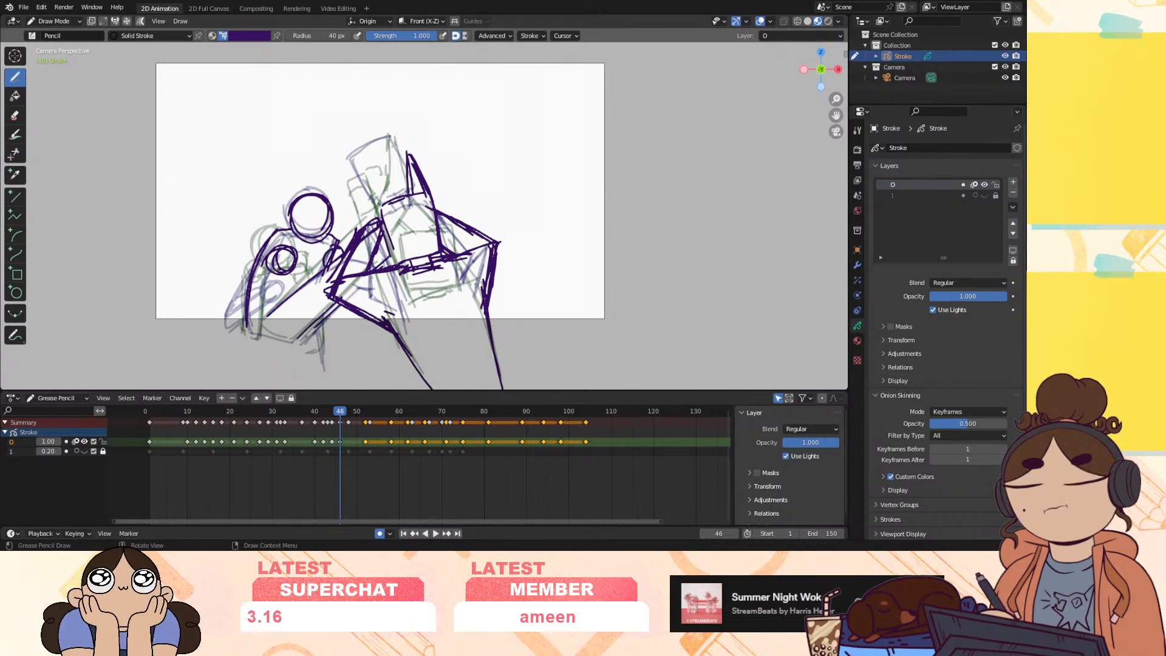
pyautogui.moveTo(262, 246)
pyautogui.mouseDown()
pyautogui.moveTo(226, 289)
pyautogui.moveTo(279, 275)
pyautogui.mouseUp()
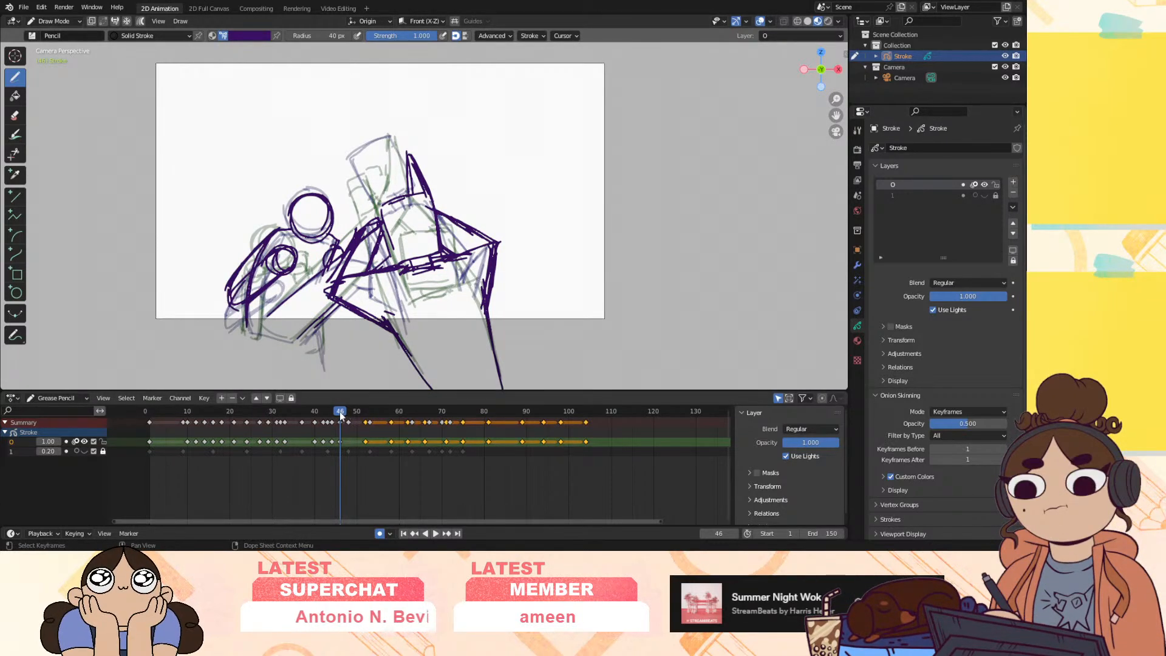
# Play on to frame 52 and redraw the smaller figure's outer forearm there
pyautogui.press('space')
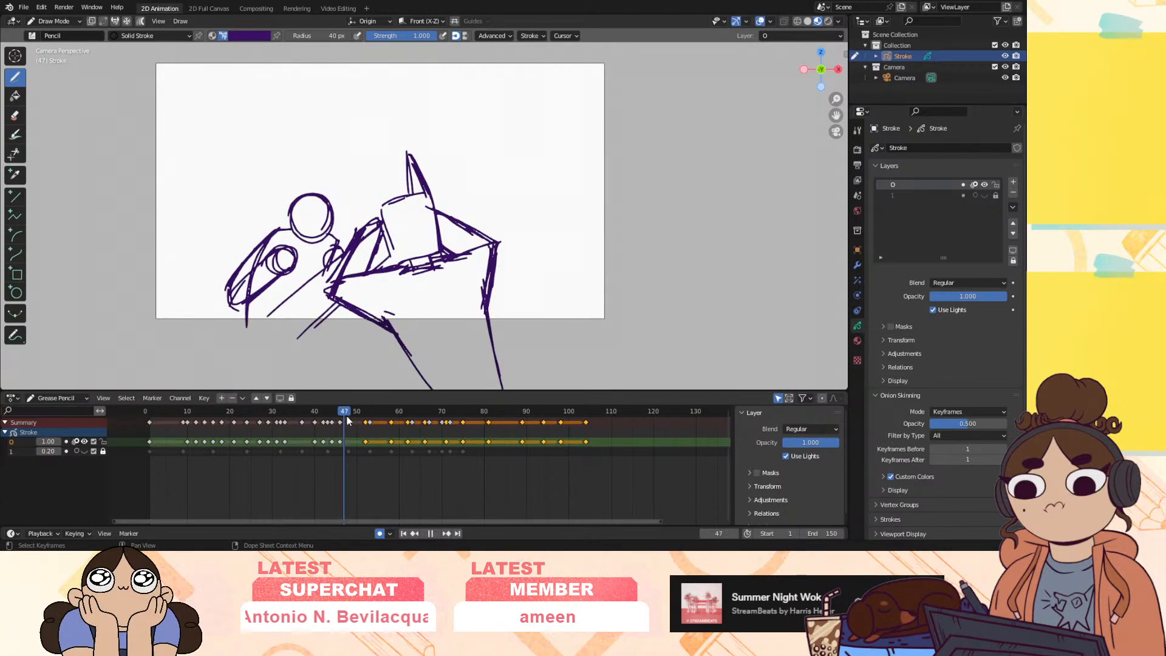
pyautogui.moveTo(363, 417); pyautogui.dragTo(365, 410)
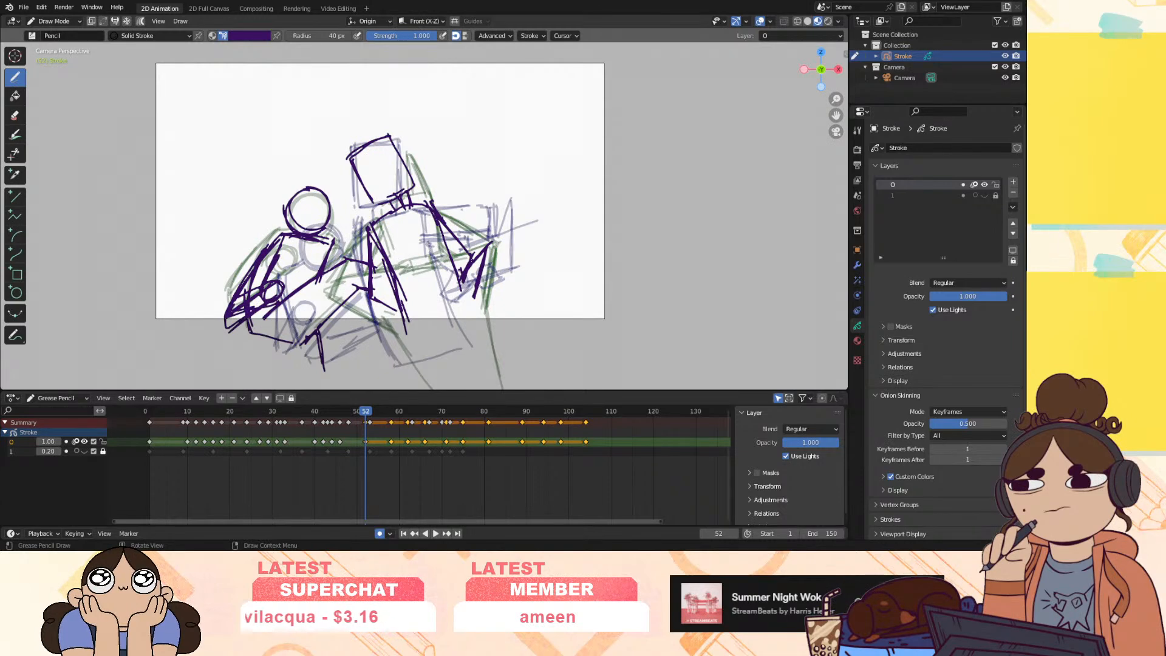
pyautogui.hotkey('ctrl', 'z')
pyautogui.moveTo(279, 284); pyautogui.dragTo(256, 304)
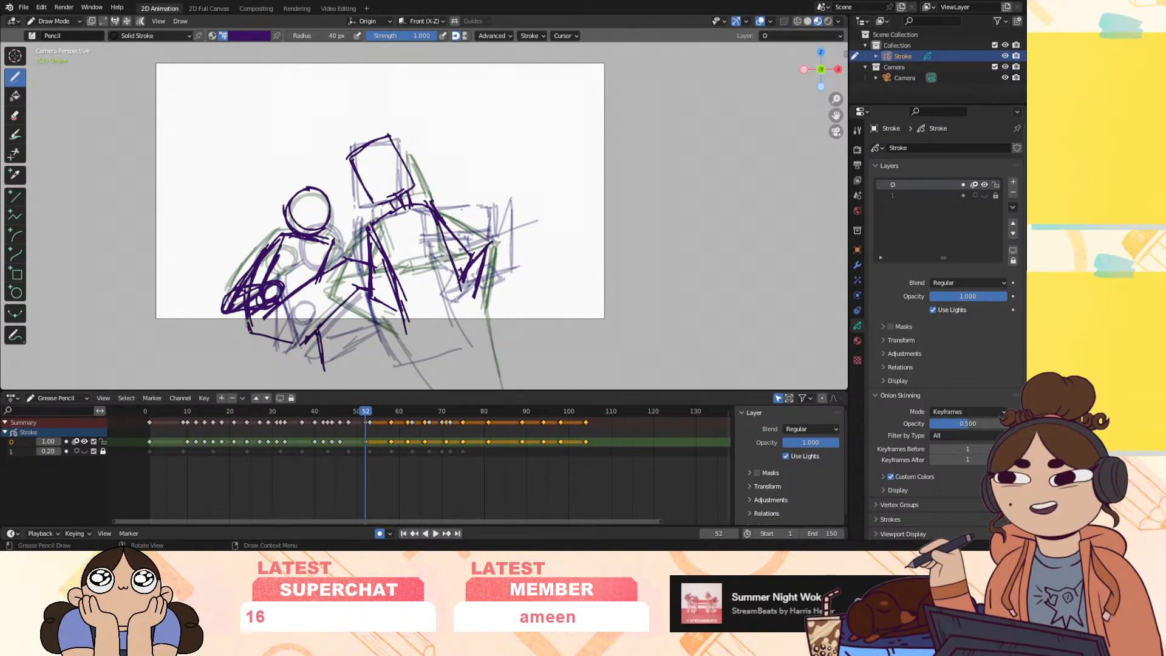
# Go back to frame 46 and draw the smaller figure's lower body edge and leg
pyautogui.moveTo(365, 410)
pyautogui.mouseDown()
pyautogui.moveTo(319, 426)
pyautogui.moveTo(349, 436)
pyautogui.moveTo(340, 443)
pyautogui.mouseUp()
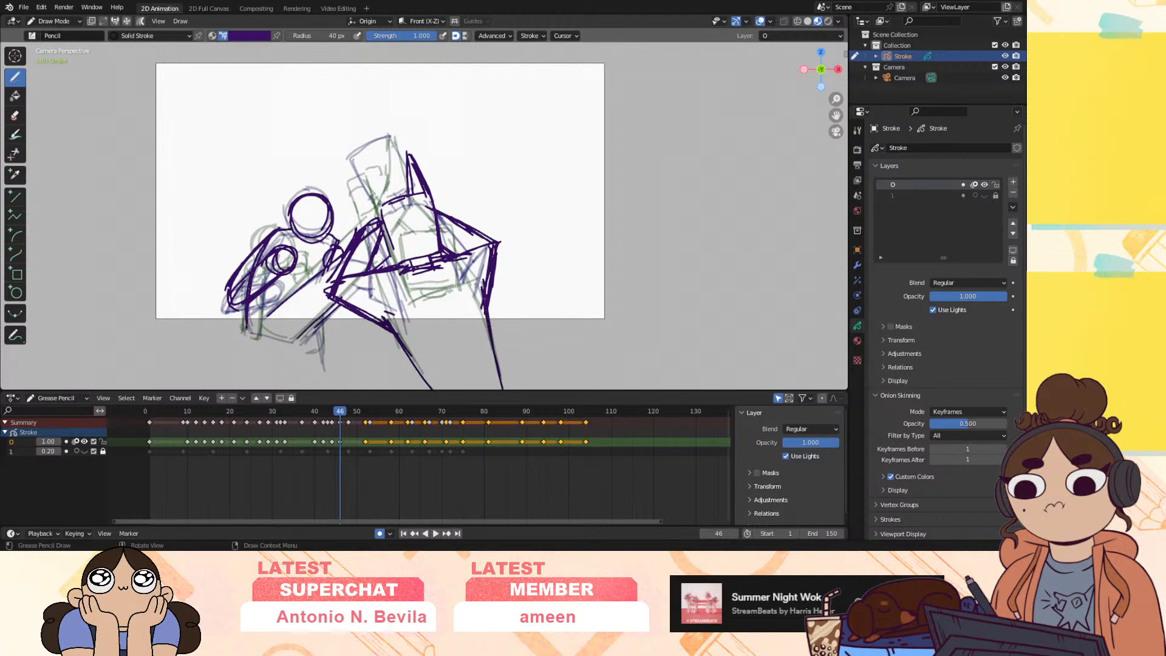
pyautogui.moveTo(265, 339); pyautogui.dragTo(304, 345)
pyautogui.moveTo(248, 332)
pyautogui.mouseDown()
pyautogui.moveTo(291, 341)
pyautogui.moveTo(320, 324)
pyautogui.moveTo(318, 370)
pyautogui.mouseUp()
pyautogui.moveTo(322, 328); pyautogui.dragTo(321, 371)
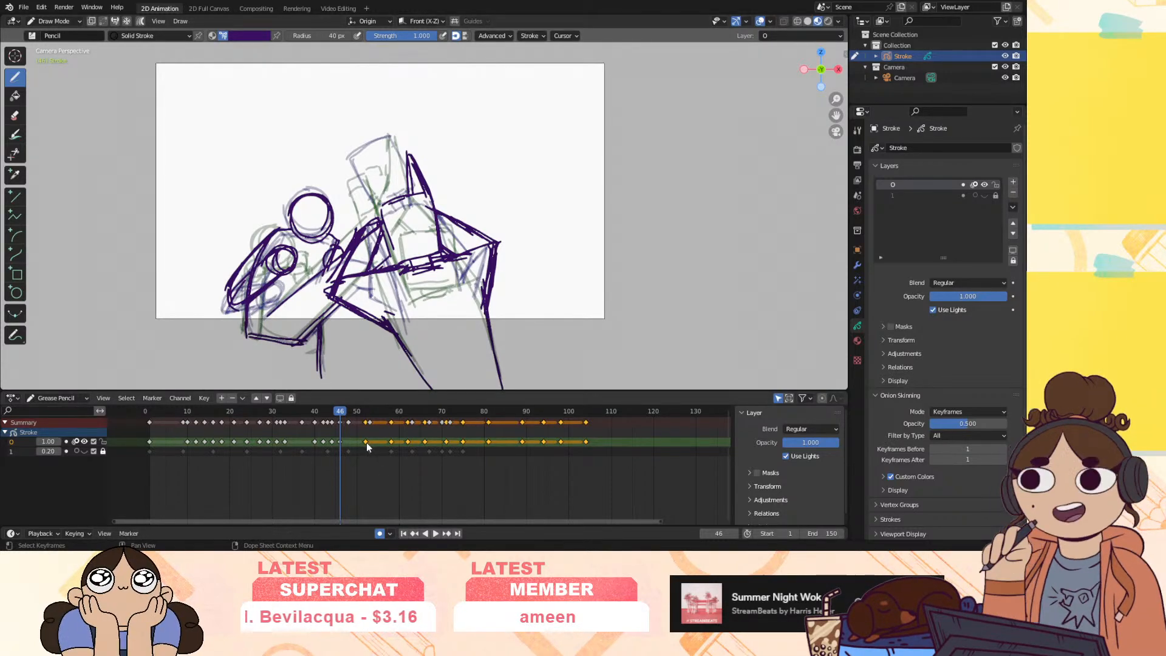
# Enlarge the camera view and play the animation from the beginning to check the motion
pyautogui.scroll(1, 463, 331)
pyautogui.moveTo(836, 115)
pyautogui.mouseDown()
pyautogui.moveTo(849, 138)
pyautogui.moveTo(837, 95)
pyautogui.moveTo(847, 96)
pyautogui.moveTo(842, 117)
pyautogui.mouseUp()
pyautogui.moveTo(340, 429); pyautogui.dragTo(345, 412)
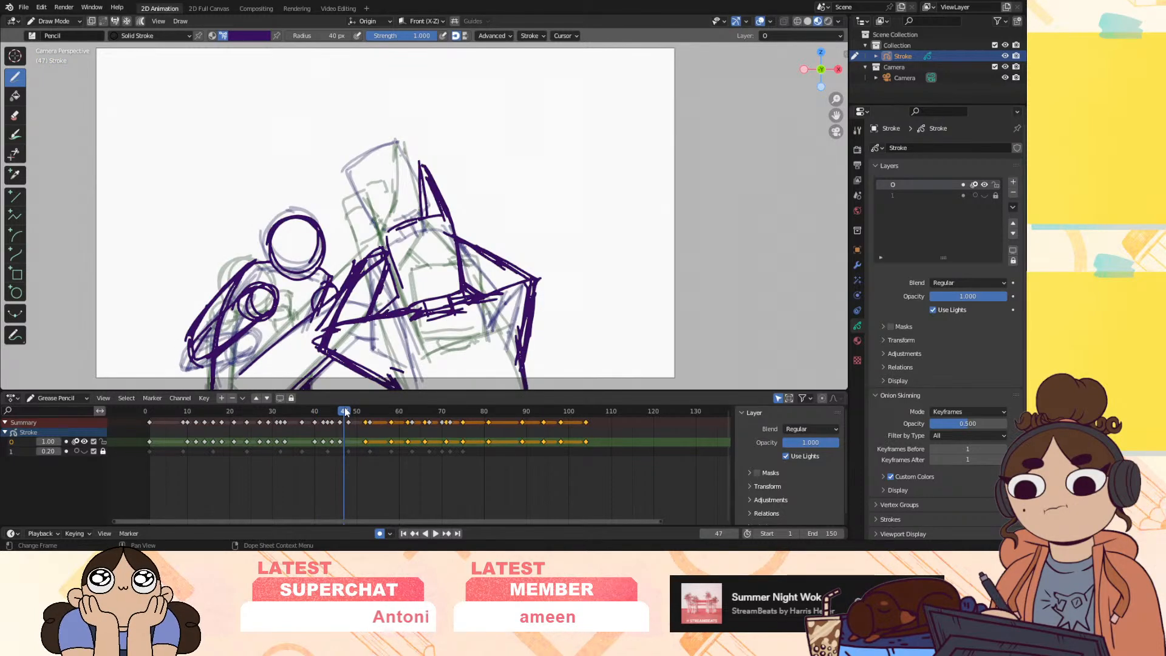
pyautogui.moveTo(172, 411); pyautogui.dragTo(155, 419)
pyautogui.press('space')
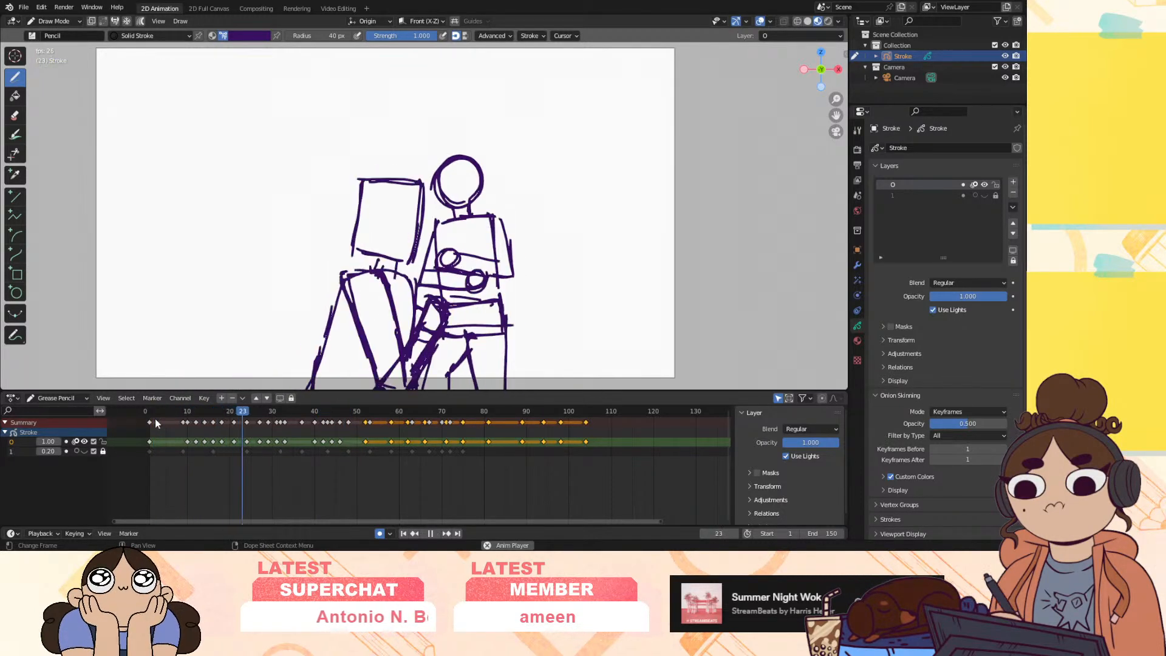
# Move the keyframe of the larger figure's bent-over pose to frame 48 and replay the section to check the timing
pyautogui.moveTo(330, 407)
pyautogui.mouseDown()
pyautogui.moveTo(311, 415)
pyautogui.moveTo(342, 421)
pyautogui.moveTo(349, 442)
pyautogui.mouseUp()
pyautogui.press('space')
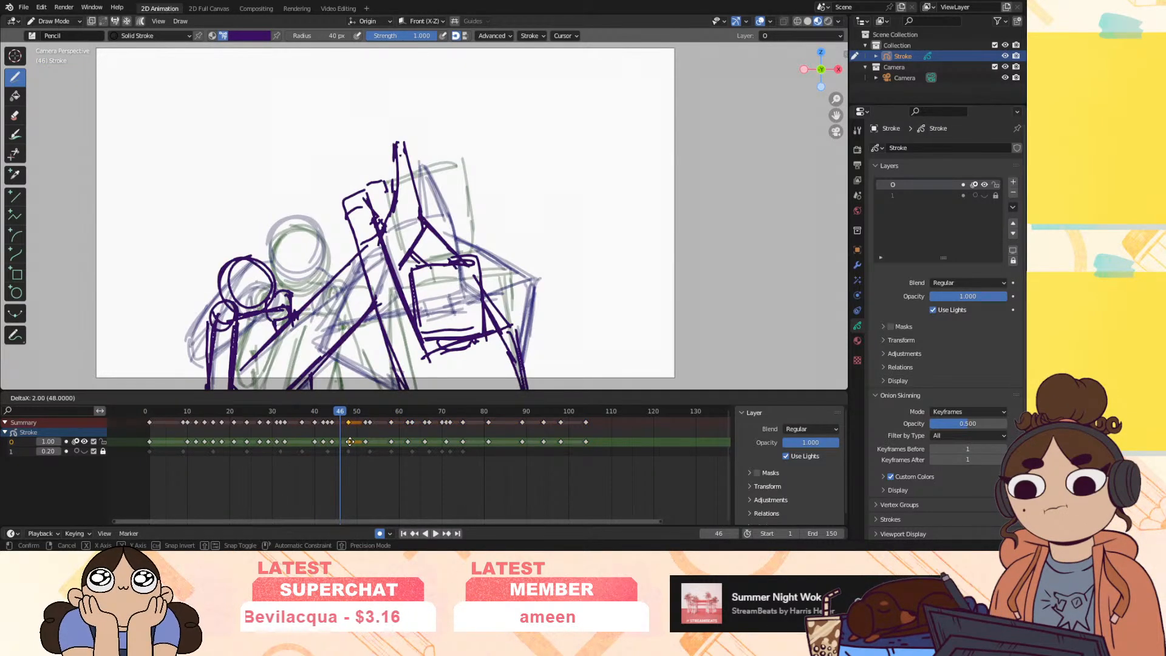
pyautogui.click(349, 442)
pyautogui.press('space')
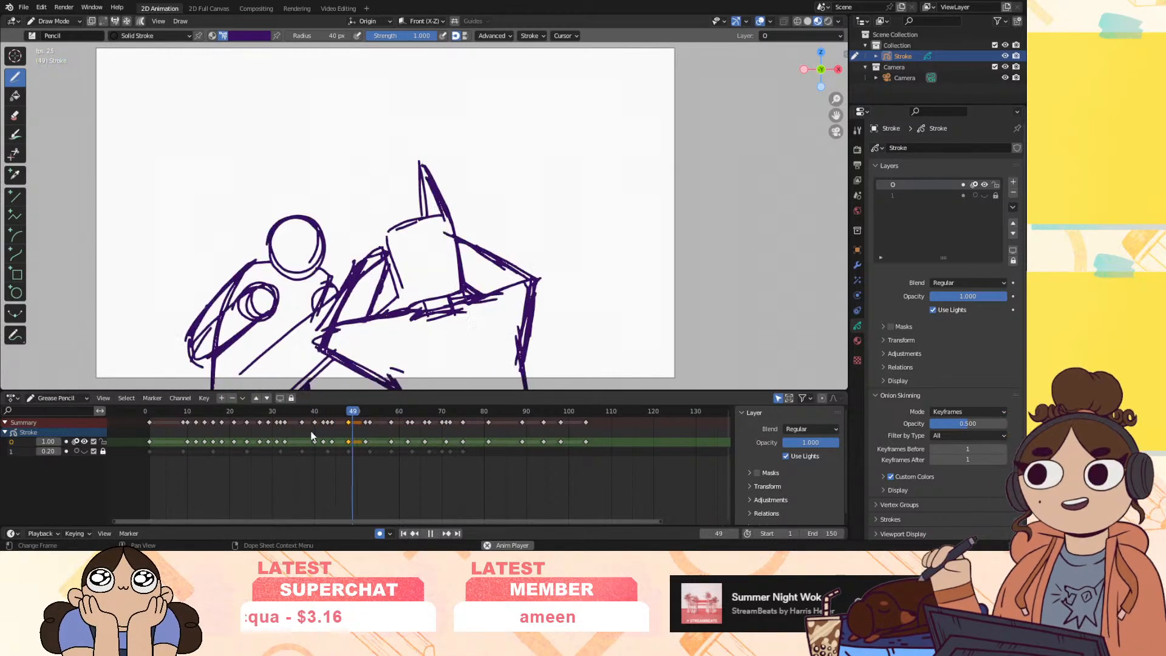
pyautogui.moveTo(337, 413); pyautogui.dragTo(350, 414)
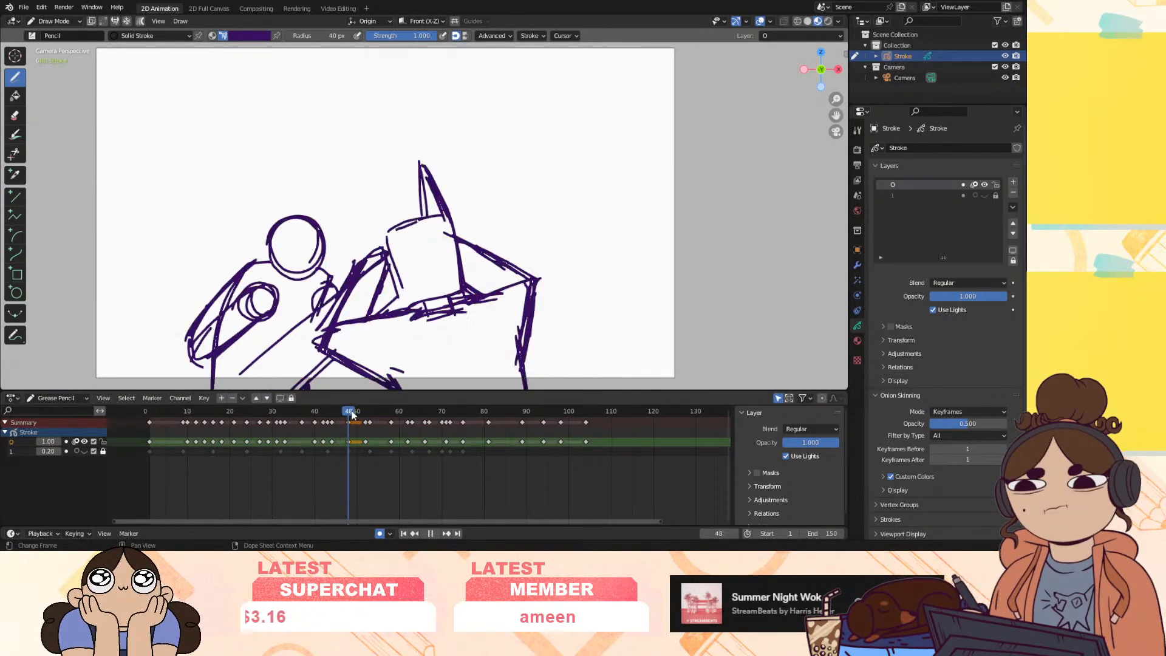
pyautogui.press('space')
# Shift the remaining keyframes later so the last lands on frame 121, and set the first of them on frame 64
pyautogui.moveTo(509, 450); pyautogui.dragTo(603, 441)
pyautogui.press('g')
pyautogui.click(660, 438)
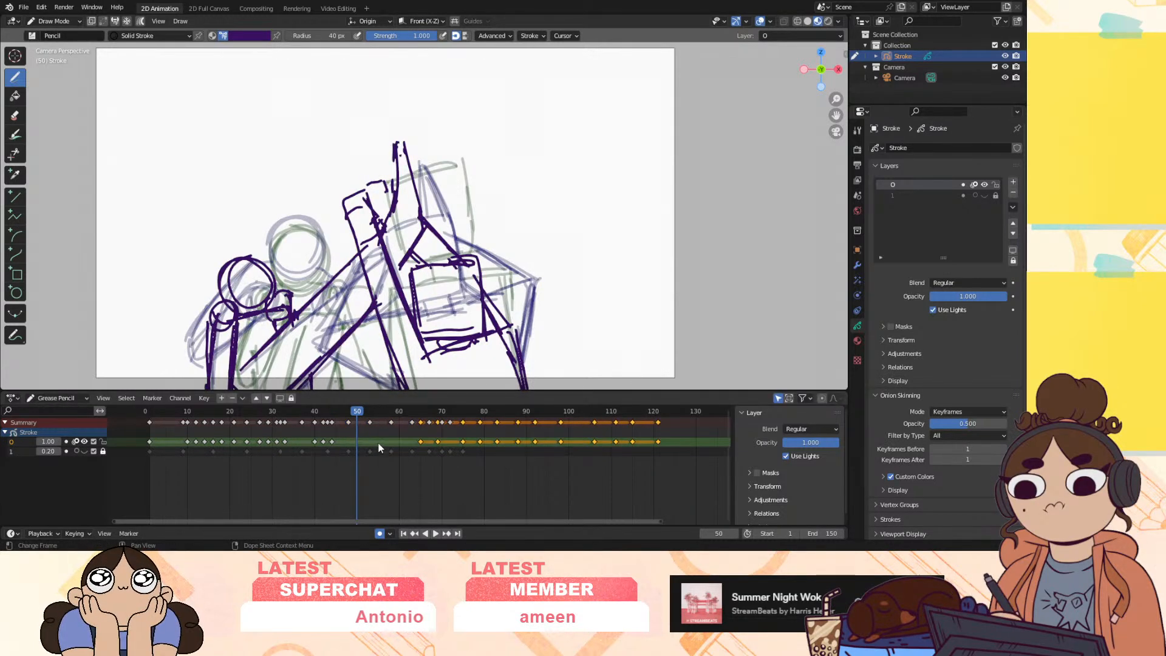
pyautogui.moveTo(422, 441); pyautogui.dragTo(416, 442)
pyautogui.moveTo(335, 411)
pyautogui.mouseDown()
pyautogui.moveTo(314, 428)
pyautogui.moveTo(377, 425)
pyautogui.moveTo(294, 426)
pyautogui.moveTo(354, 424)
pyautogui.moveTo(332, 416)
pyautogui.moveTo(345, 415)
pyautogui.mouseUp()
pyautogui.press('space')
# Hide layer O's onion skins and nudge the frame 47 drawing in Sculpt Mode with a 309 px Push brush
pyautogui.click(53, 20)
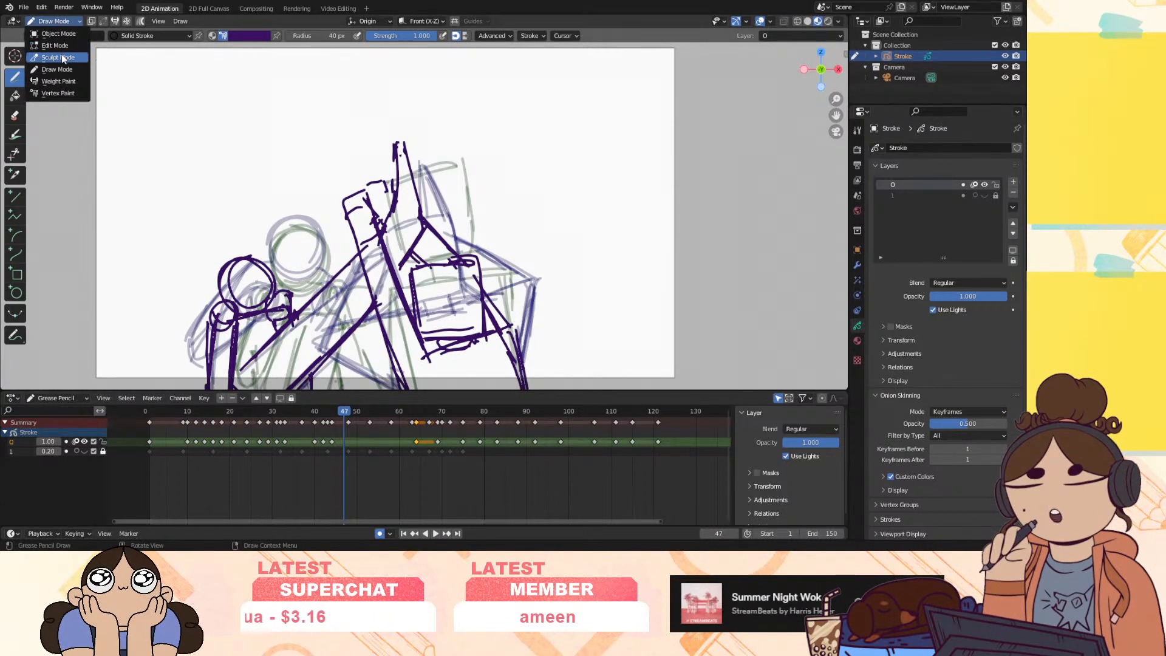
pyautogui.click(58, 56)
pyautogui.click(75, 443)
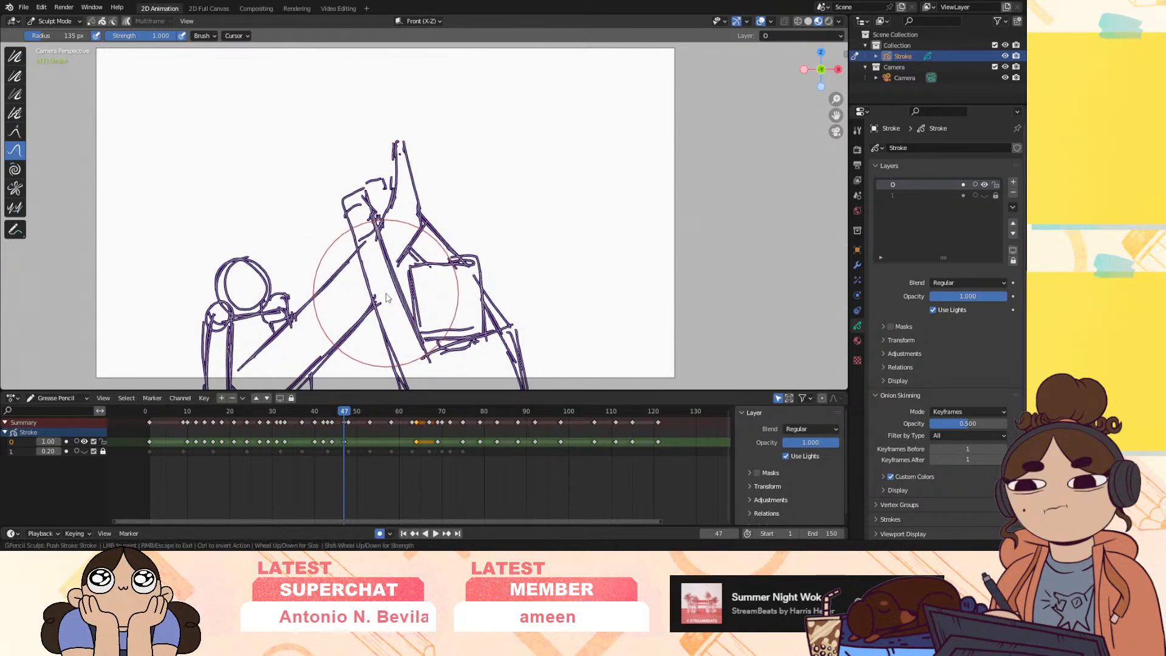
pyautogui.moveTo(48, 37); pyautogui.dragTo(71, 36)
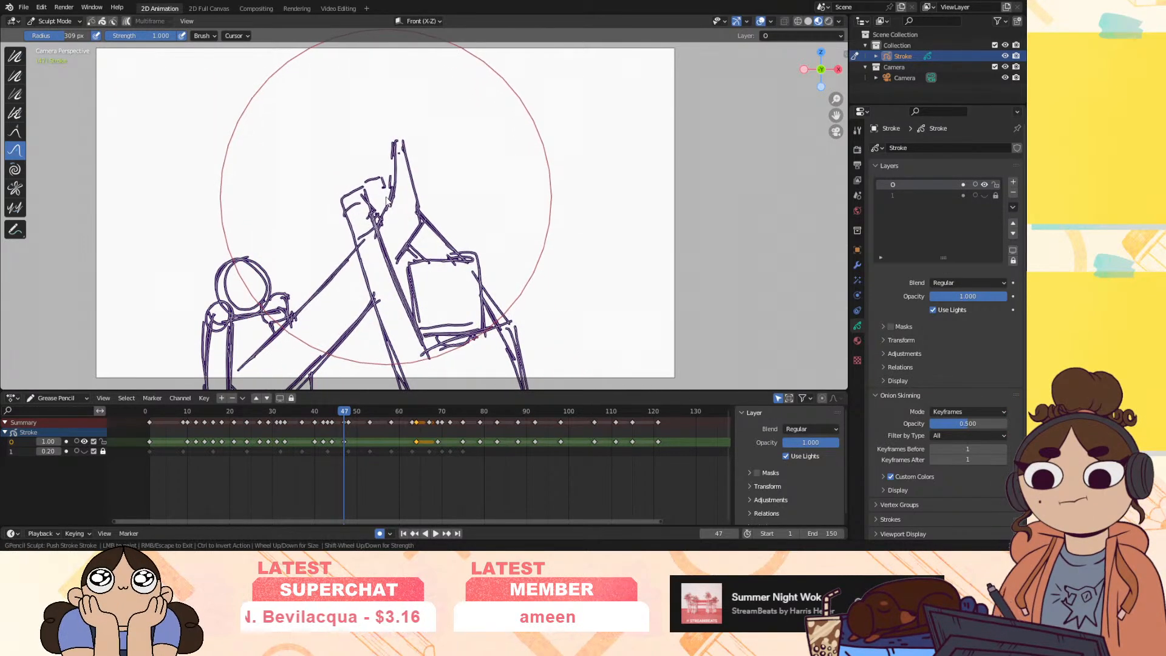
pyautogui.moveTo(345, 415)
pyautogui.mouseDown()
pyautogui.moveTo(334, 415)
pyautogui.moveTo(374, 419)
pyautogui.mouseUp()
# Play back the section and move the first keyframe after frame 47 to frame 56
pyautogui.moveTo(408, 415)
pyautogui.mouseDown()
pyautogui.moveTo(426, 415)
pyautogui.moveTo(362, 435)
pyautogui.moveTo(449, 443)
pyautogui.moveTo(323, 446)
pyautogui.moveTo(292, 463)
pyautogui.mouseUp()
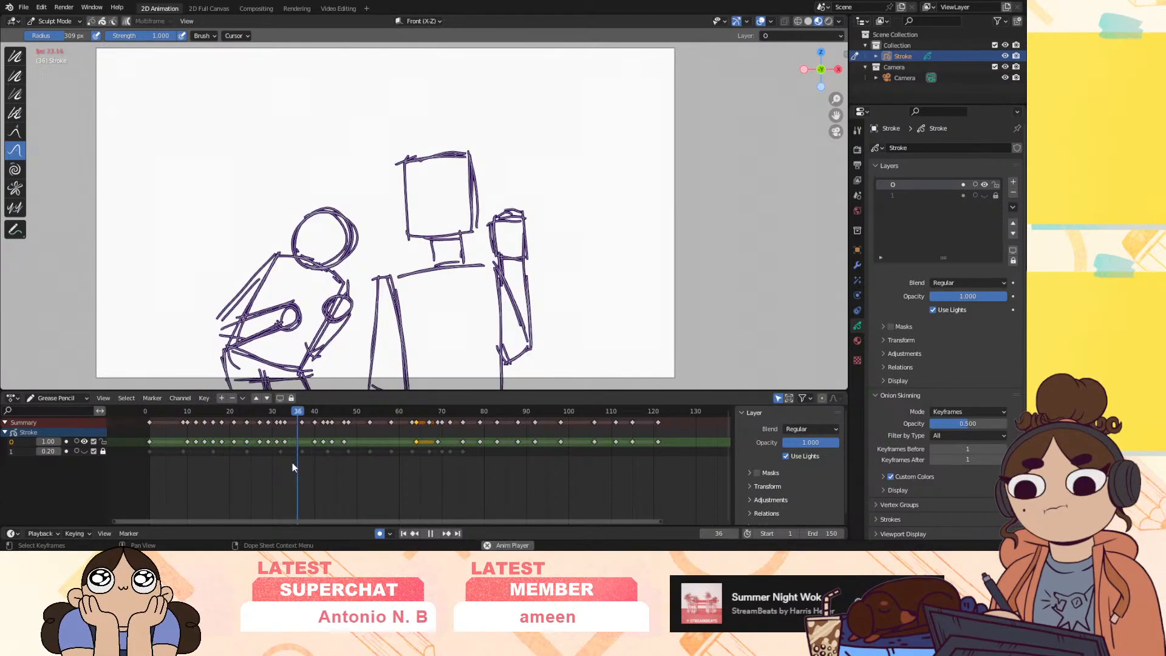
pyautogui.press('space')
pyautogui.press('space')
pyautogui.moveTo(417, 441); pyautogui.dragTo(391, 443)
pyautogui.press('space')
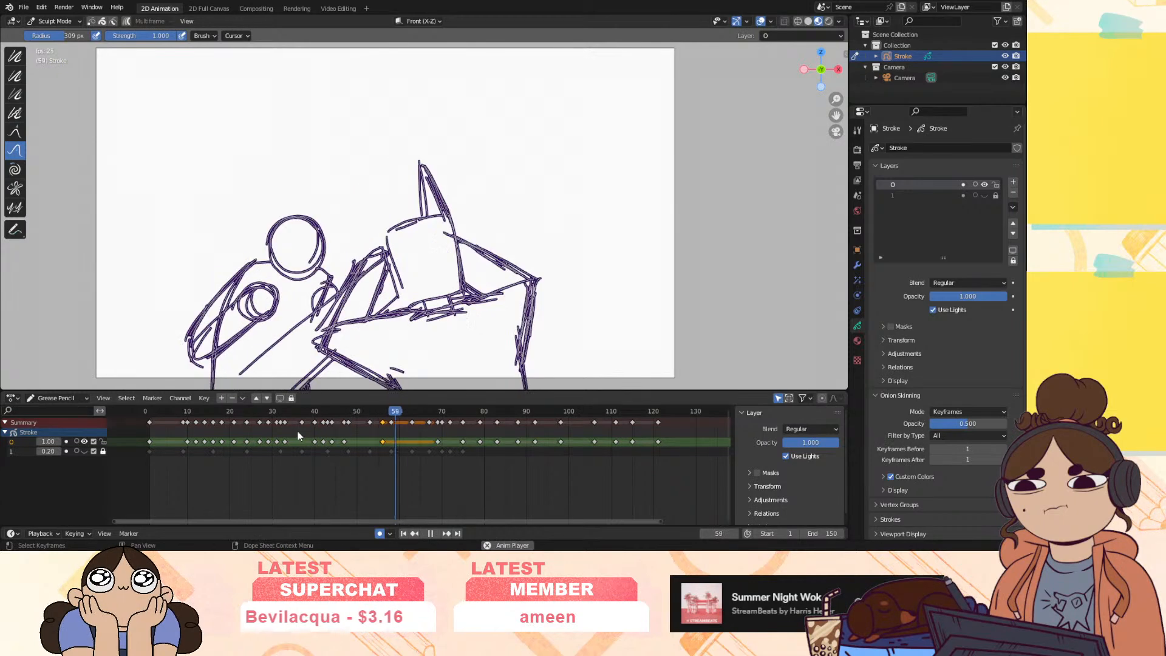
# Move the keyframe after frame 56 to frame 59 and replay from around frame 30 to check the spacing
pyautogui.press('space')
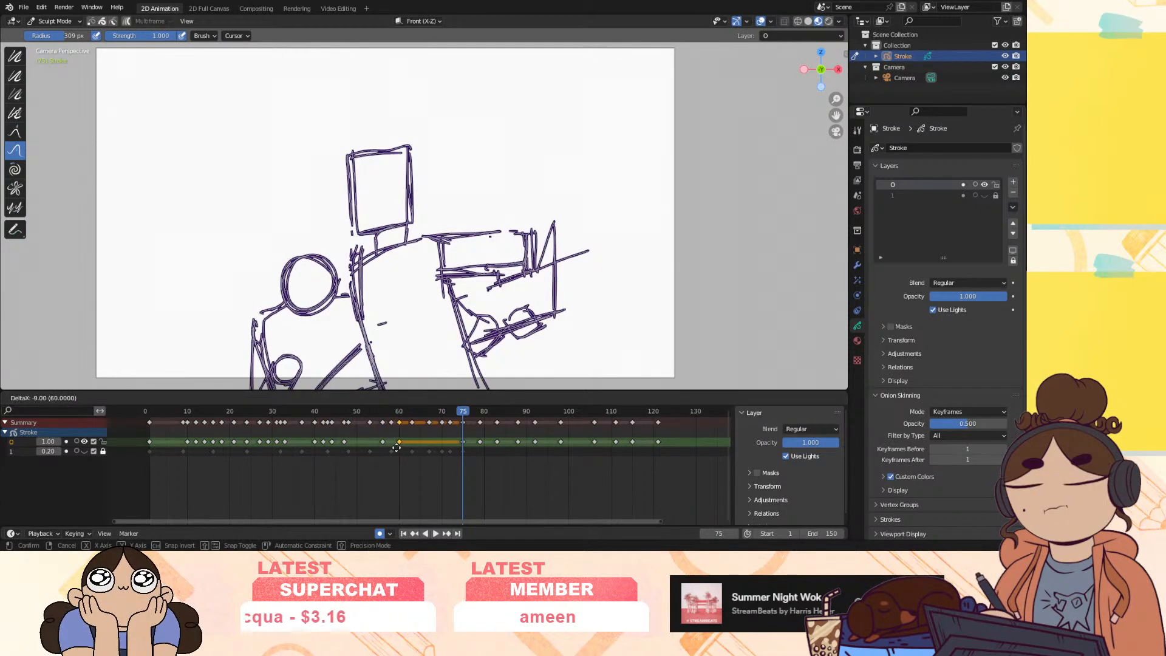
pyautogui.moveTo(383, 412); pyautogui.dragTo(330, 425)
pyautogui.press('space')
pyautogui.press('space')
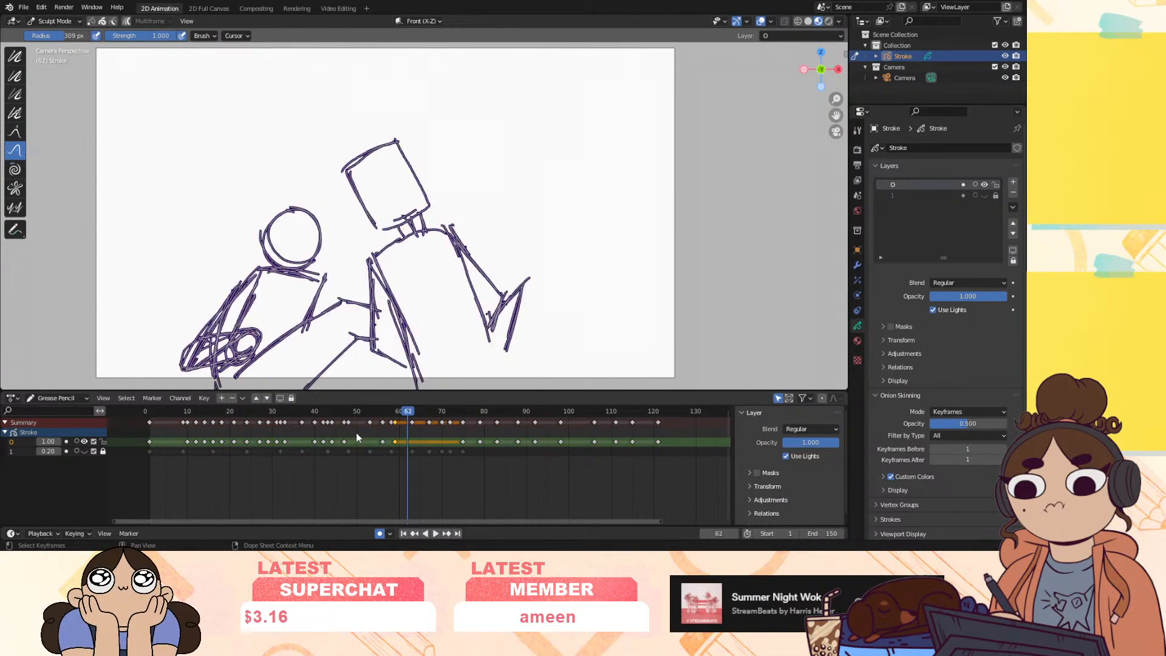
pyautogui.moveTo(404, 413); pyautogui.dragTo(421, 432)
pyautogui.moveTo(341, 410); pyautogui.dragTo(286, 433)
pyautogui.press('space')
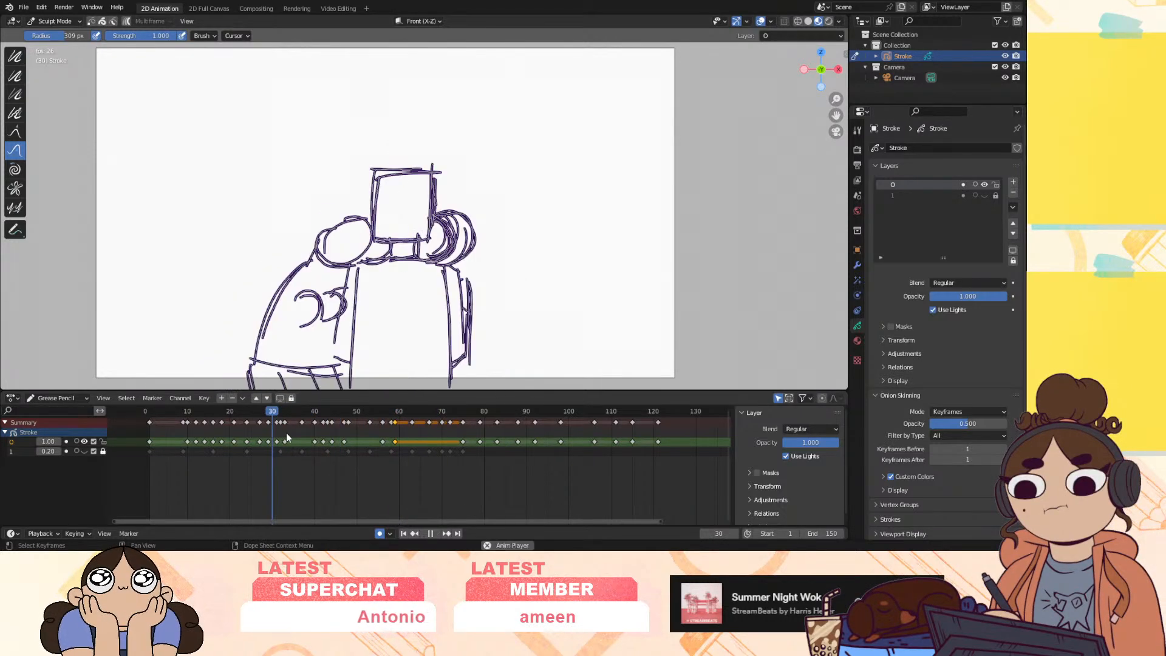
pyautogui.press('space')
# Move the keyframe of the larger figure's outstretched-arm pose to frame 64 and stop the playhead on frame 70
pyautogui.moveTo(386, 413); pyautogui.dragTo(334, 433)
pyautogui.press('space')
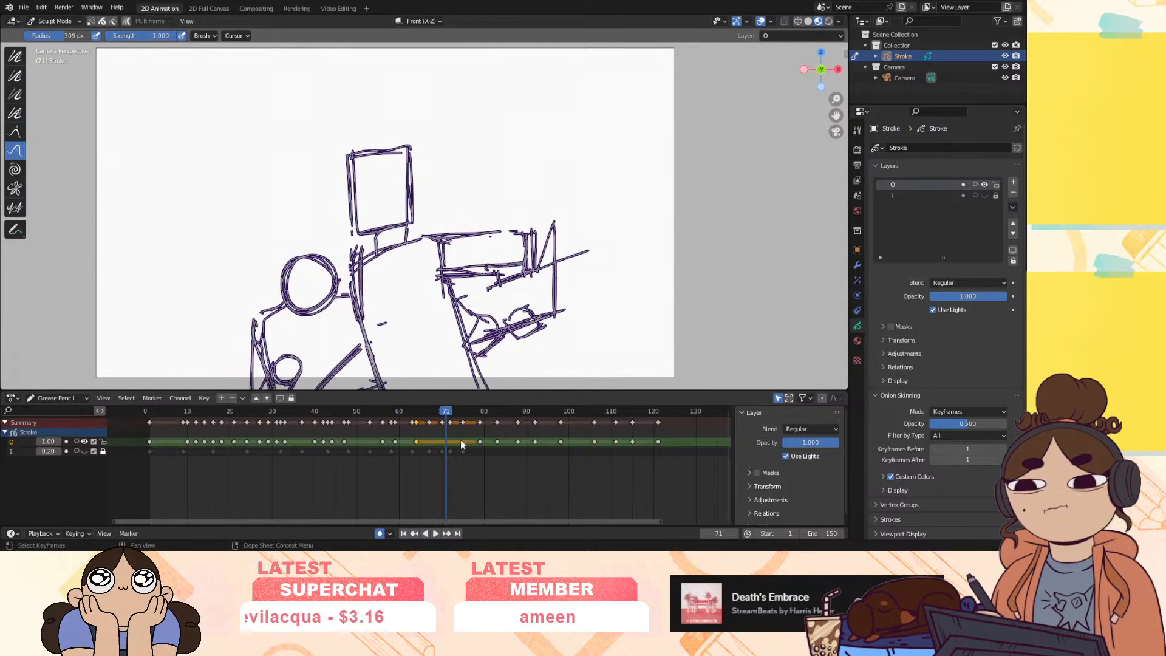
pyautogui.moveTo(479, 416); pyautogui.dragTo(443, 422)
pyautogui.press('space')
pyautogui.press('Escape')
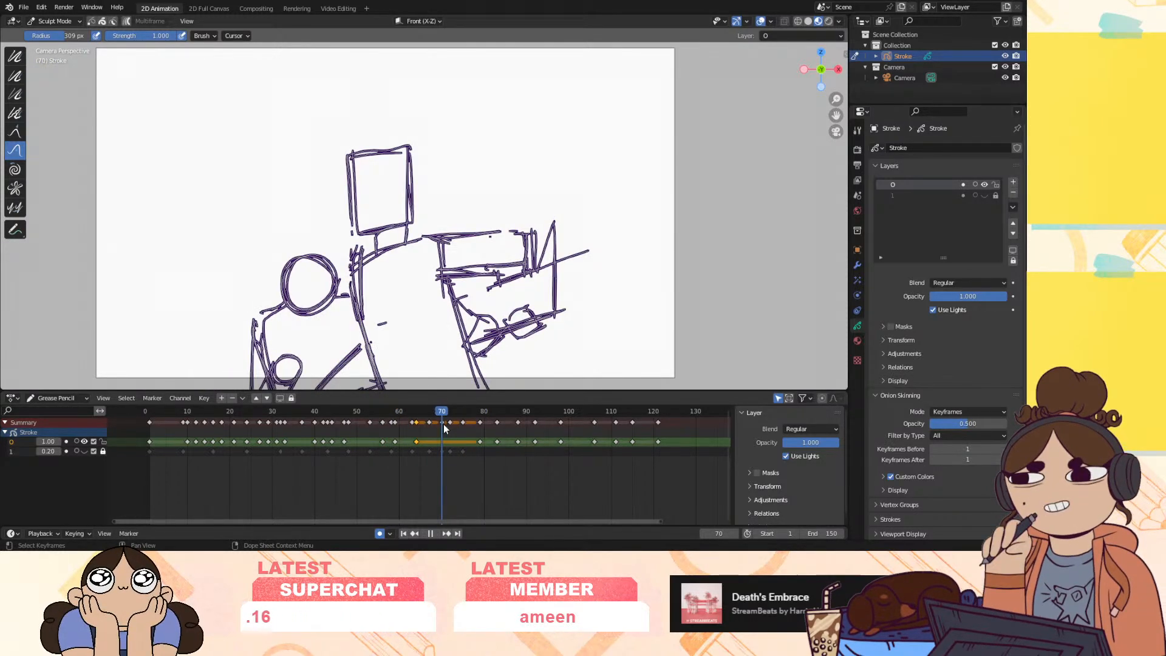
# Push the head, outstretched arm and smaller figure slightly out of place at frame 70, then replay the motion
pyautogui.moveTo(333, 299)
pyautogui.mouseDown()
pyautogui.moveTo(335, 273)
pyautogui.moveTo(220, 374)
pyautogui.mouseUp()
pyautogui.moveTo(567, 244); pyautogui.dragTo(558, 280)
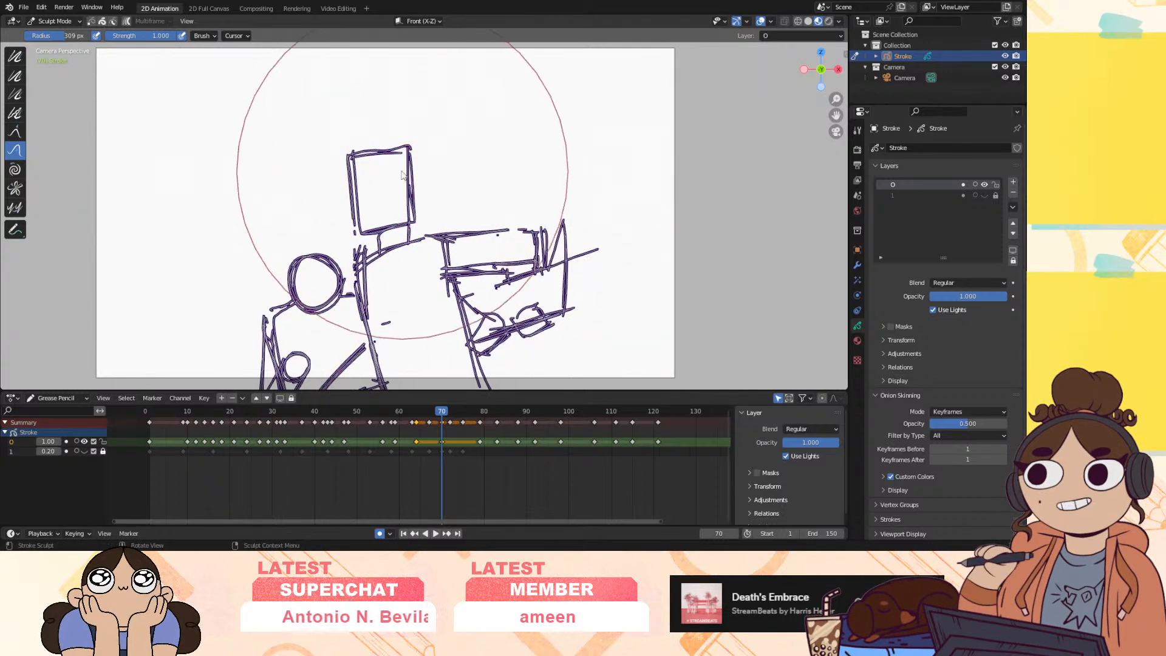
pyautogui.moveTo(374, 172); pyautogui.dragTo(360, 216)
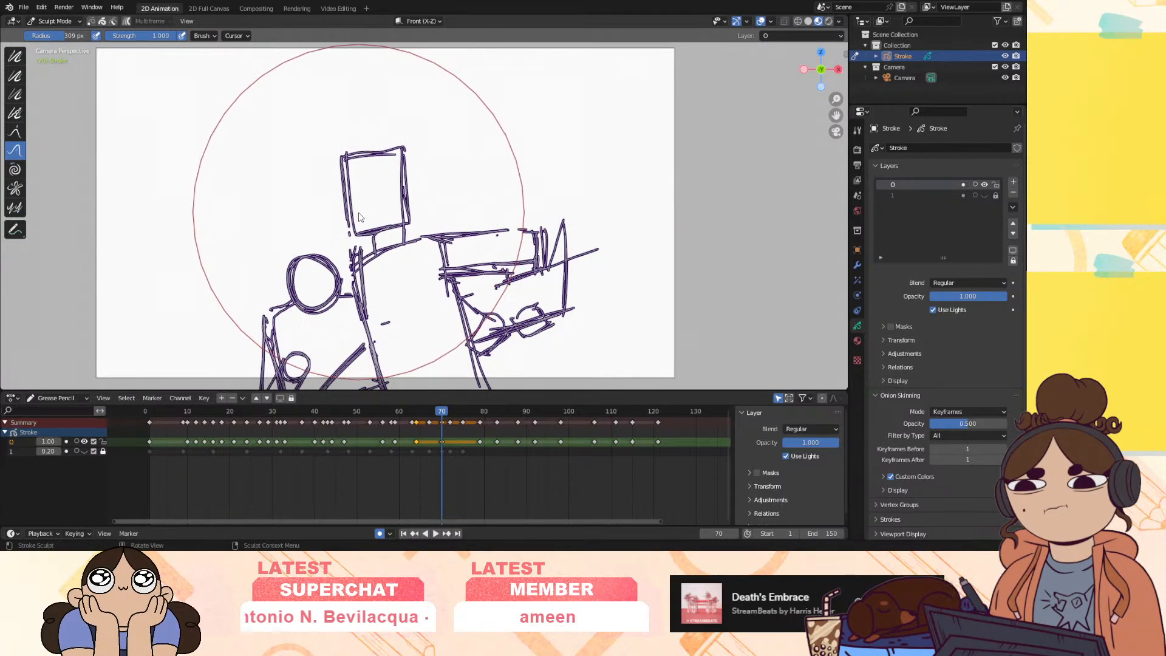
pyautogui.moveTo(263, 314); pyautogui.dragTo(268, 311)
pyautogui.press('space')
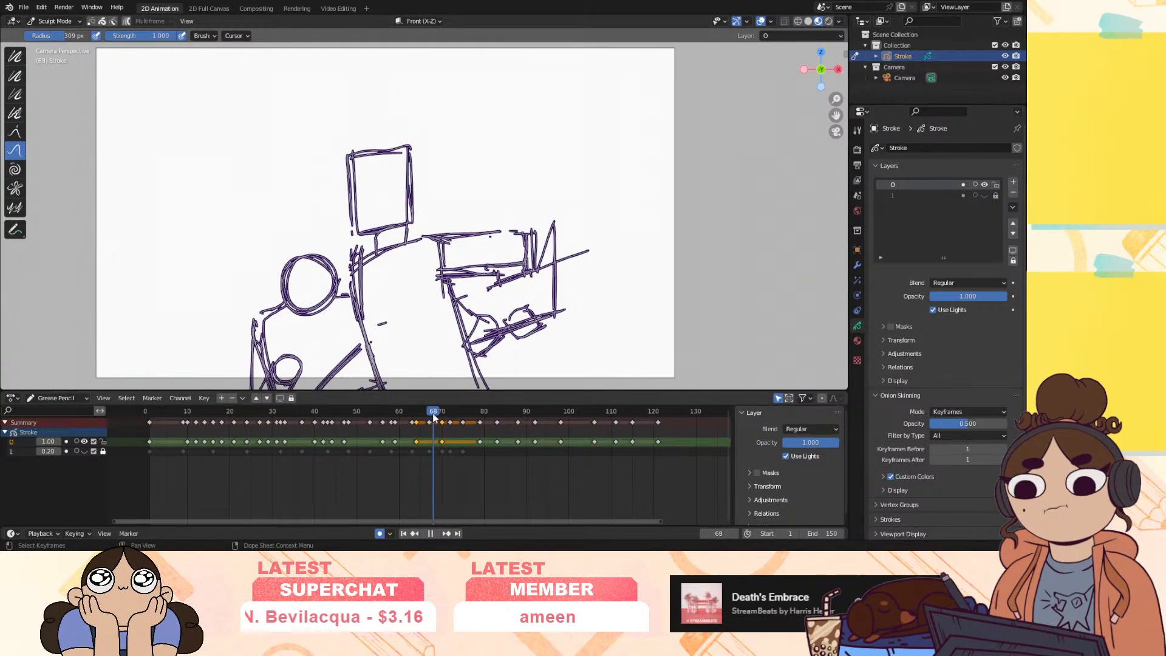
pyautogui.moveTo(470, 414)
pyautogui.mouseDown()
pyautogui.moveTo(482, 411)
pyautogui.moveTo(347, 454)
pyautogui.mouseUp()
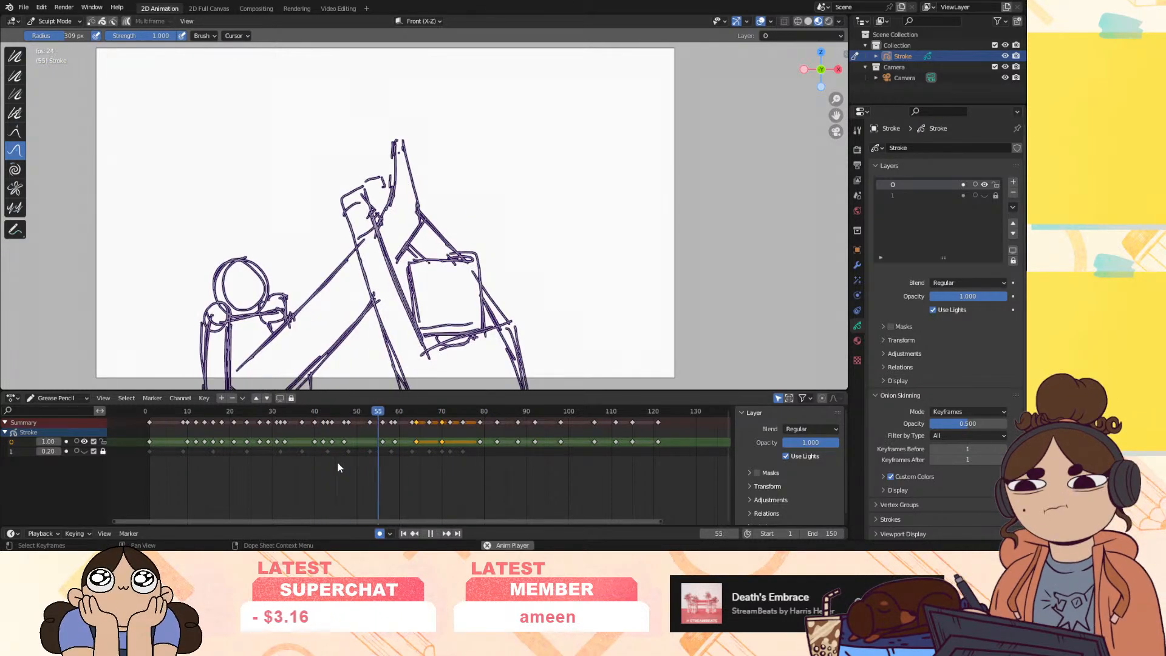
pyautogui.press('space')
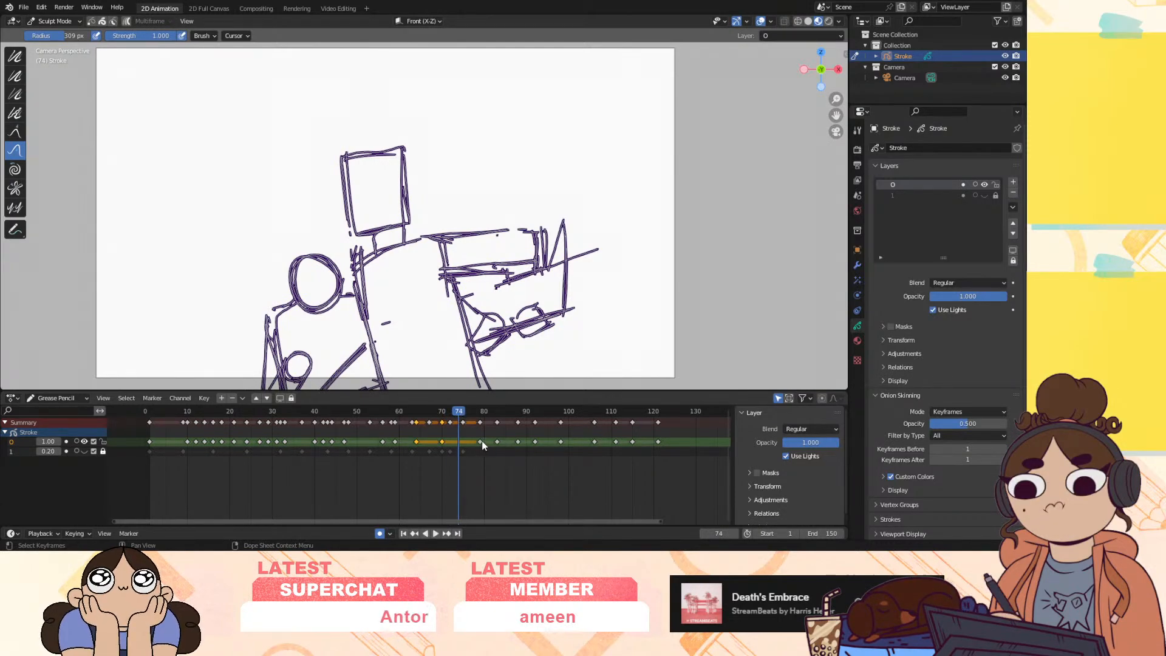
# Move the next two keyframes to frames 74 and 76, and nudge the raised-arm drawing at frame 78 with the Push brush
pyautogui.click(453, 447)
pyautogui.moveTo(497, 445)
pyautogui.mouseDown()
pyautogui.moveTo(466, 446)
pyautogui.moveTo(469, 416)
pyautogui.mouseUp()
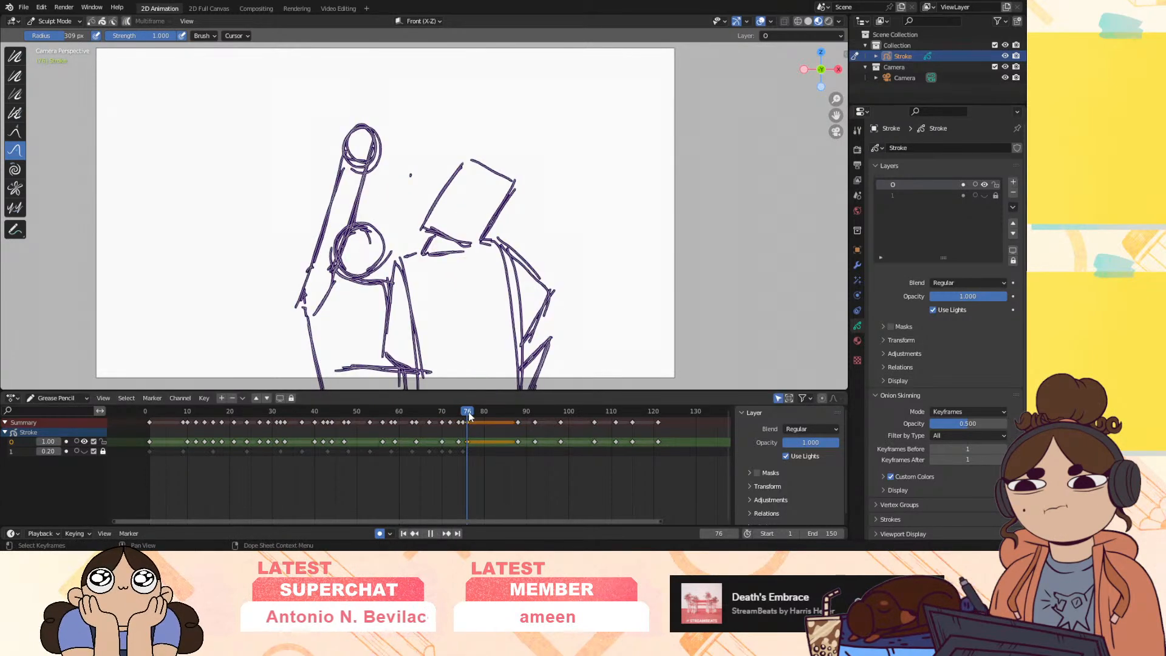
pyautogui.moveTo(419, 205)
pyautogui.mouseDown()
pyautogui.moveTo(325, 110)
pyautogui.moveTo(328, 97)
pyautogui.mouseUp()
pyautogui.moveTo(274, 337)
pyautogui.mouseDown()
pyautogui.moveTo(508, 240)
pyautogui.moveTo(494, 281)
pyautogui.moveTo(522, 328)
pyautogui.mouseUp()
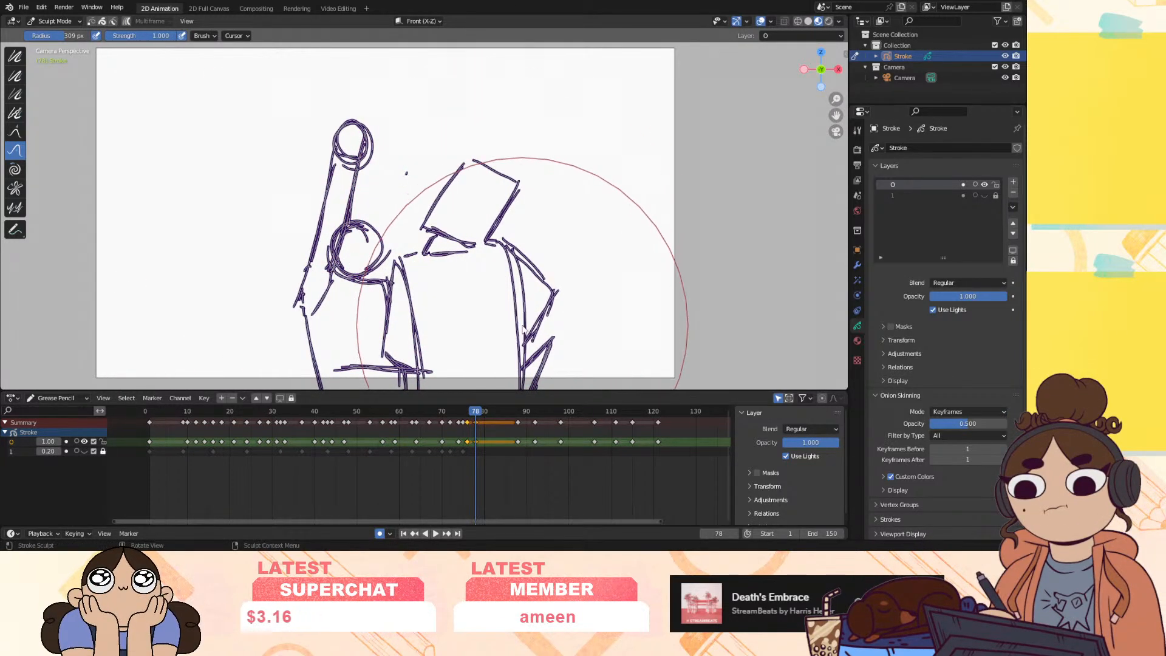
pyautogui.moveTo(420, 354); pyautogui.dragTo(418, 347)
pyautogui.moveTo(476, 413)
pyautogui.mouseDown()
pyautogui.moveTo(452, 418)
pyautogui.moveTo(519, 417)
pyautogui.moveTo(476, 447)
pyautogui.moveTo(535, 441)
pyautogui.moveTo(462, 454)
pyautogui.moveTo(165, 456)
pyautogui.mouseUp()
pyautogui.press('space')
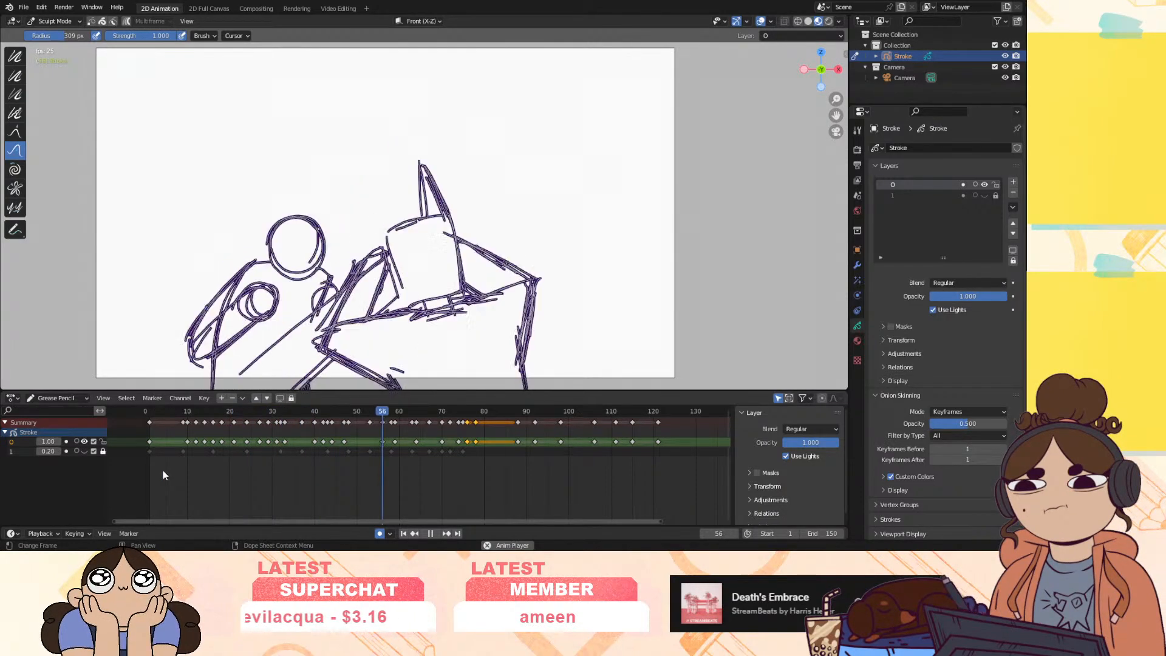
pyautogui.press('space')
# Shift all keyframes after frame 78 earlier so the first of them falls on frame 81, and replay the animation
pyautogui.moveTo(486, 420)
pyautogui.mouseDown()
pyautogui.moveTo(442, 426)
pyautogui.moveTo(490, 424)
pyautogui.mouseUp()
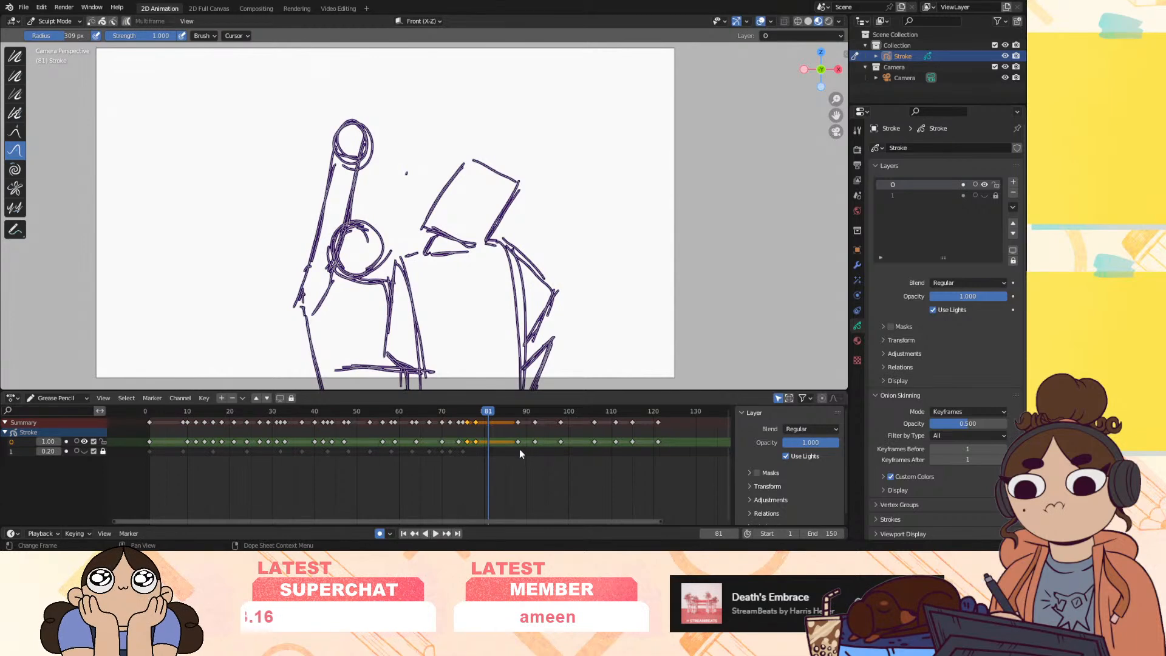
pyautogui.press(']')
pyautogui.press('g')
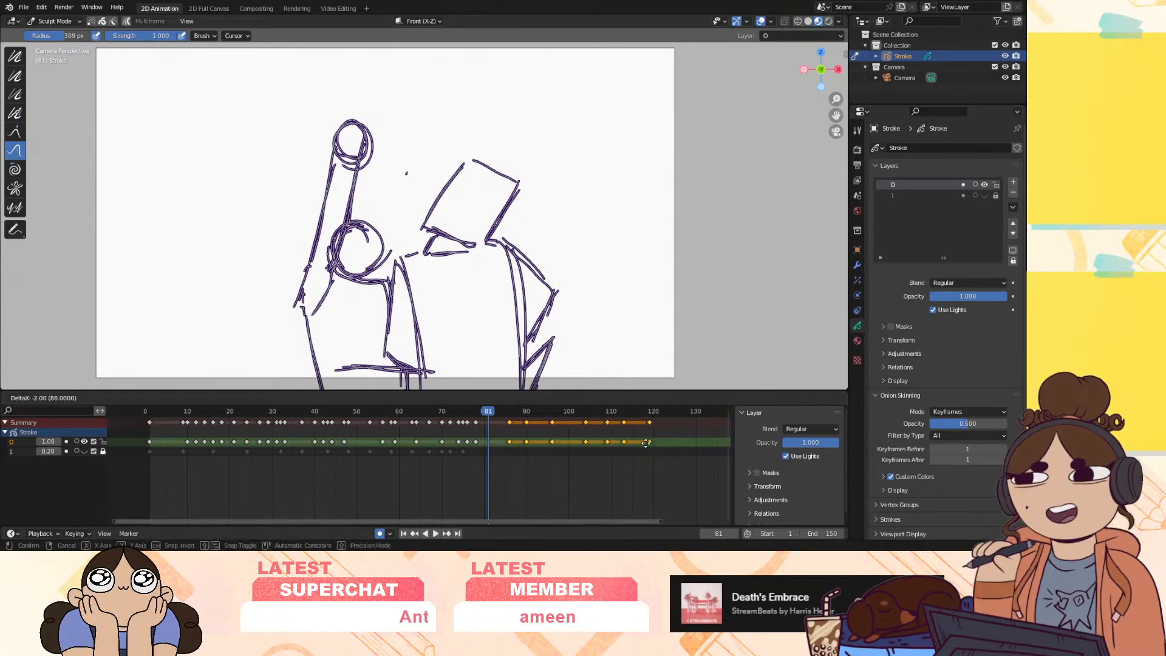
pyautogui.moveTo(464, 409); pyautogui.dragTo(154, 472)
pyautogui.press('space')
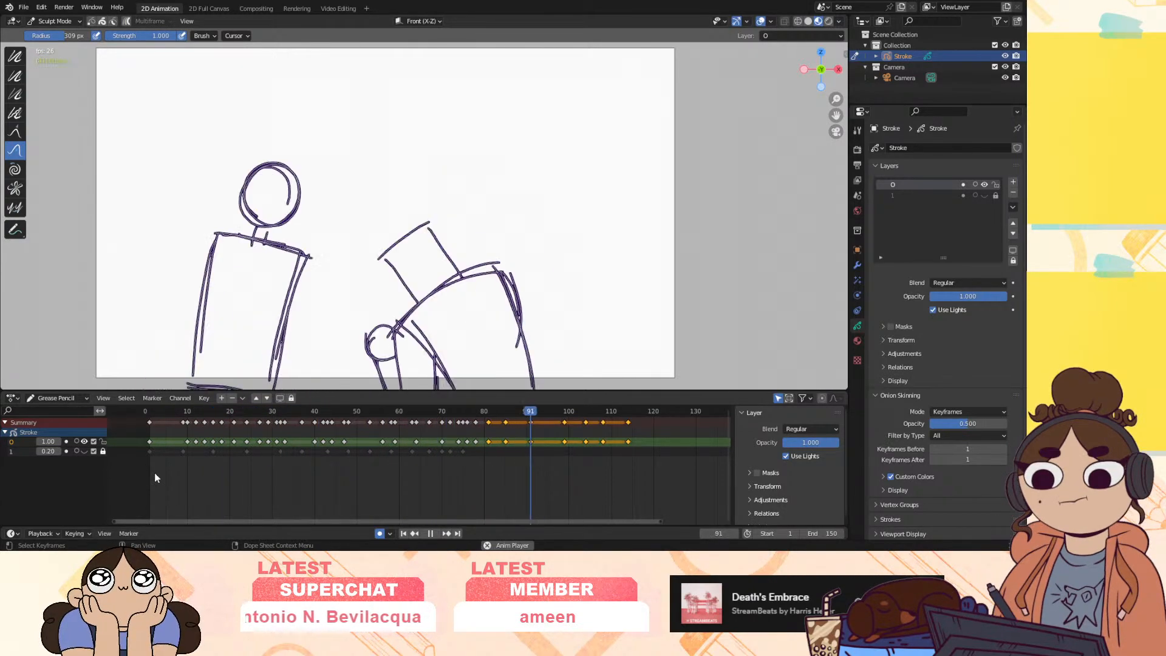
pyautogui.press('space')
# Shift the keyframes from frame 81 onward two frames later so they start at frame 83, and deselect them
pyautogui.moveTo(475, 410)
pyautogui.mouseDown()
pyautogui.moveTo(461, 420)
pyautogui.moveTo(489, 426)
pyautogui.moveTo(469, 435)
pyautogui.moveTo(481, 443)
pyautogui.mouseUp()
pyautogui.press('g')
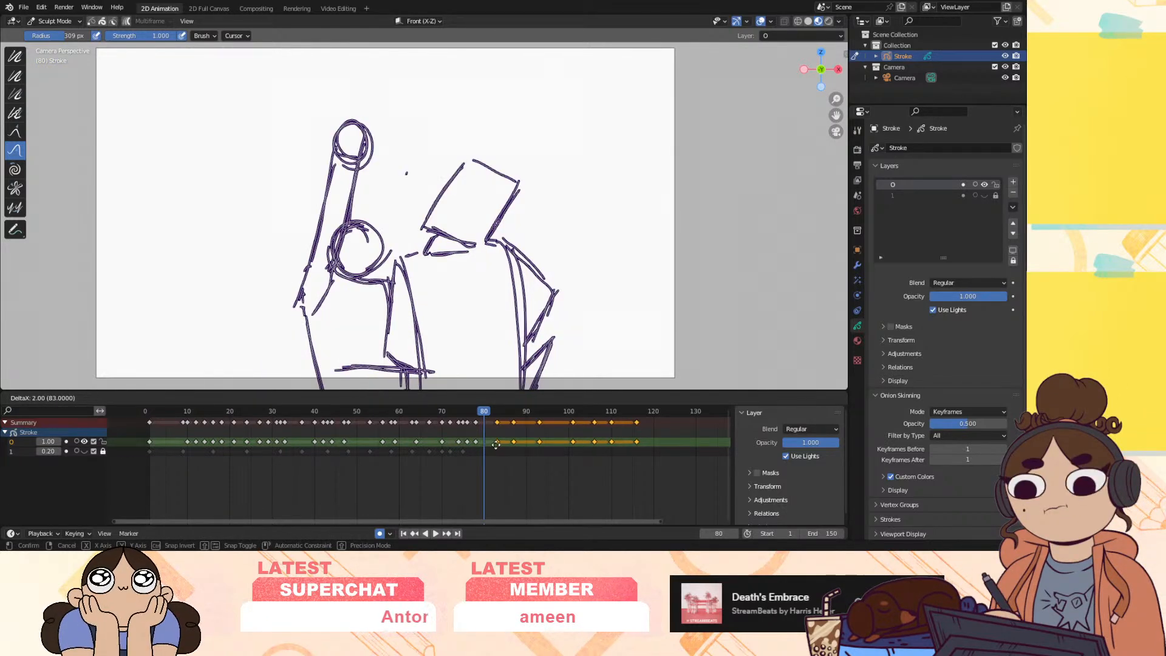
pyautogui.click(496, 444)
pyautogui.click(484, 448)
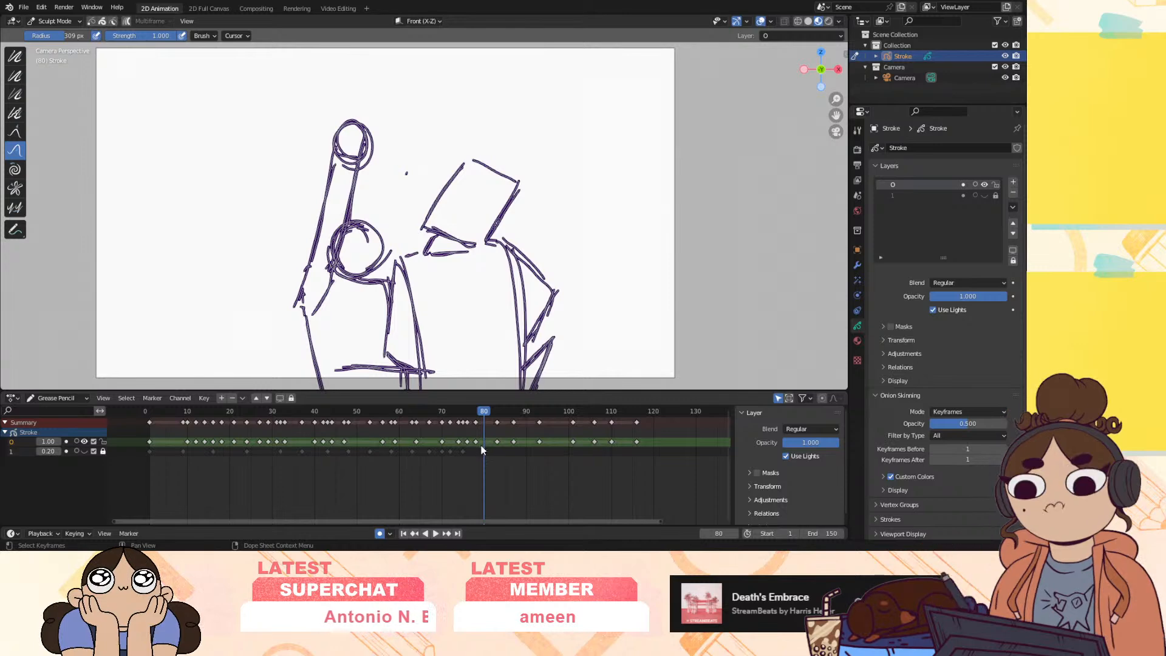
# Insert a blank keyframe at frame 80, show layer O's onion skins again and return to Draw Mode
pyautogui.rightClick(479, 446)
pyautogui.click(483, 444)
pyautogui.click(76, 441)
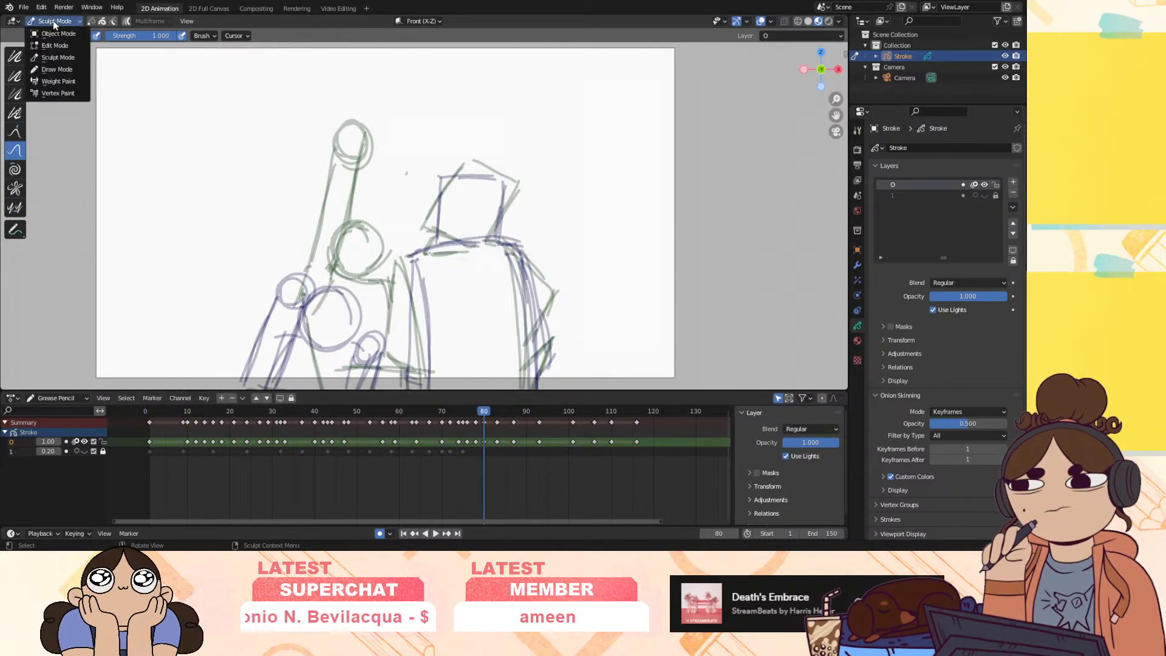
pyautogui.click(57, 70)
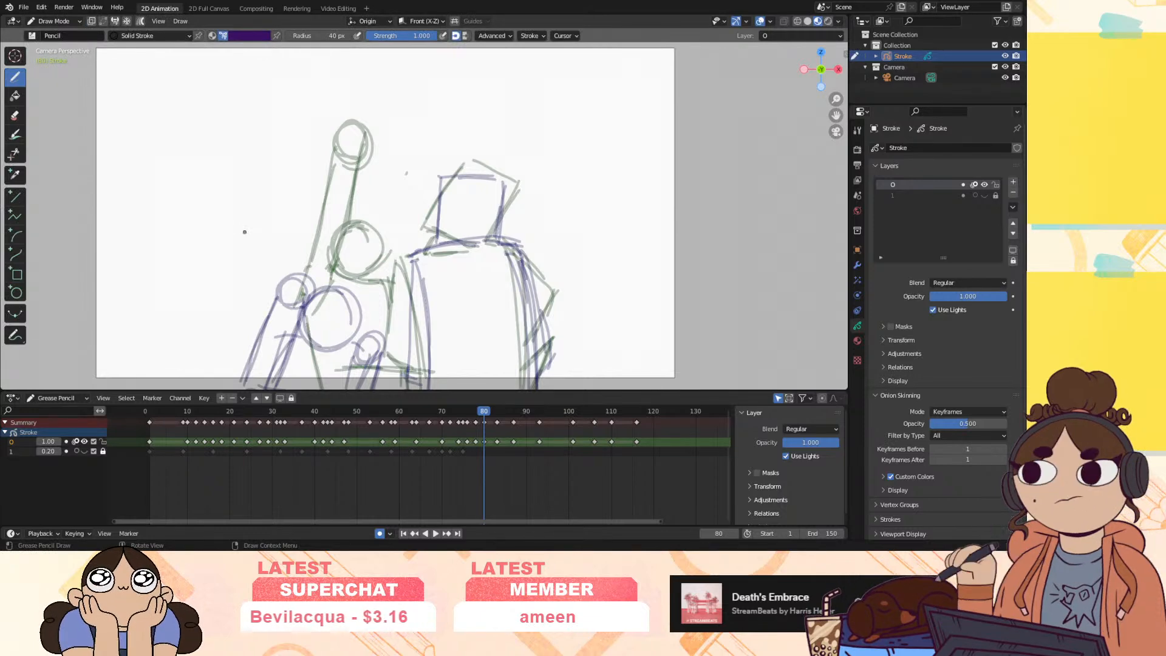
# Replay the animation several times from the start and review frames 46 to 78 to check the retimed motion
pyautogui.moveTo(489, 415)
pyautogui.mouseDown()
pyautogui.moveTo(475, 415)
pyautogui.moveTo(498, 424)
pyautogui.moveTo(480, 425)
pyautogui.moveTo(486, 436)
pyautogui.moveTo(483, 420)
pyautogui.moveTo(438, 421)
pyautogui.moveTo(151, 443)
pyautogui.mouseUp()
pyautogui.press('space')
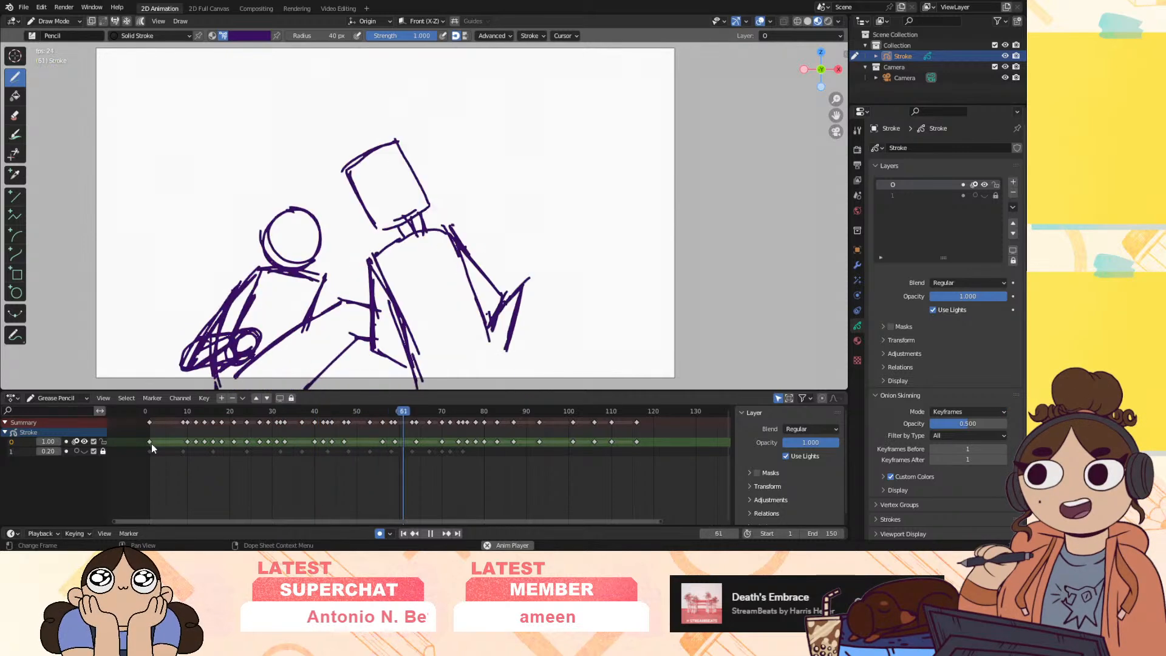
pyautogui.press('space')
pyautogui.moveTo(164, 412); pyautogui.dragTo(146, 440)
pyautogui.press('space')
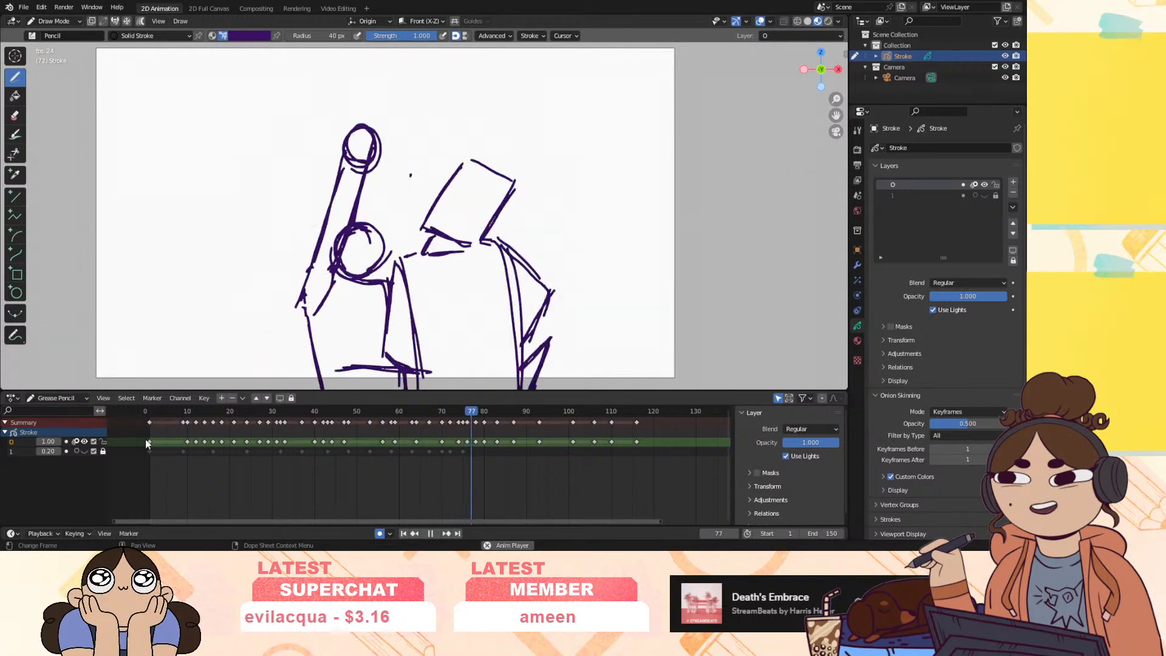
pyautogui.press('space')
pyautogui.moveTo(162, 410); pyautogui.dragTo(150, 435)
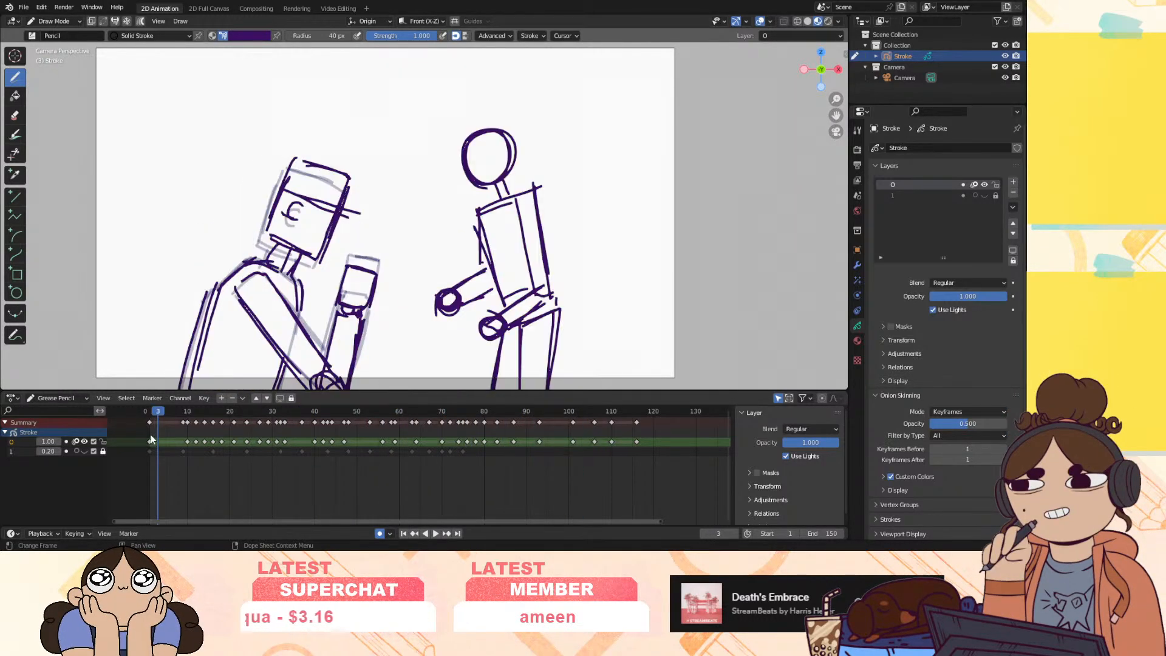
pyautogui.click(435, 533)
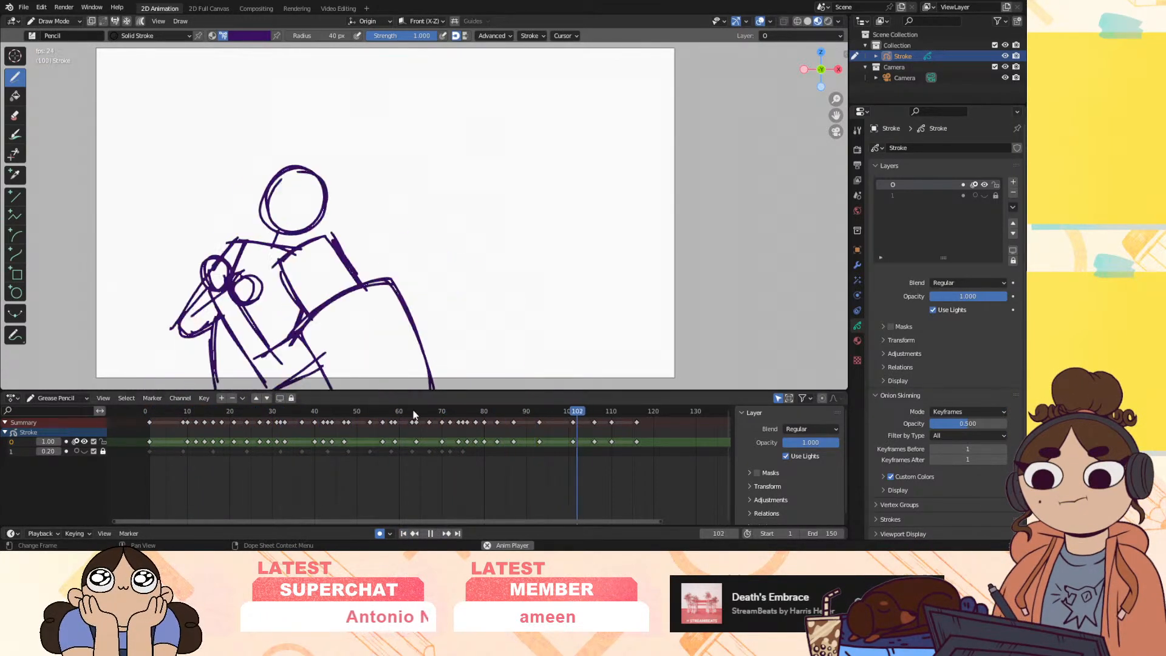
pyautogui.click(337, 415)
pyautogui.press('space')
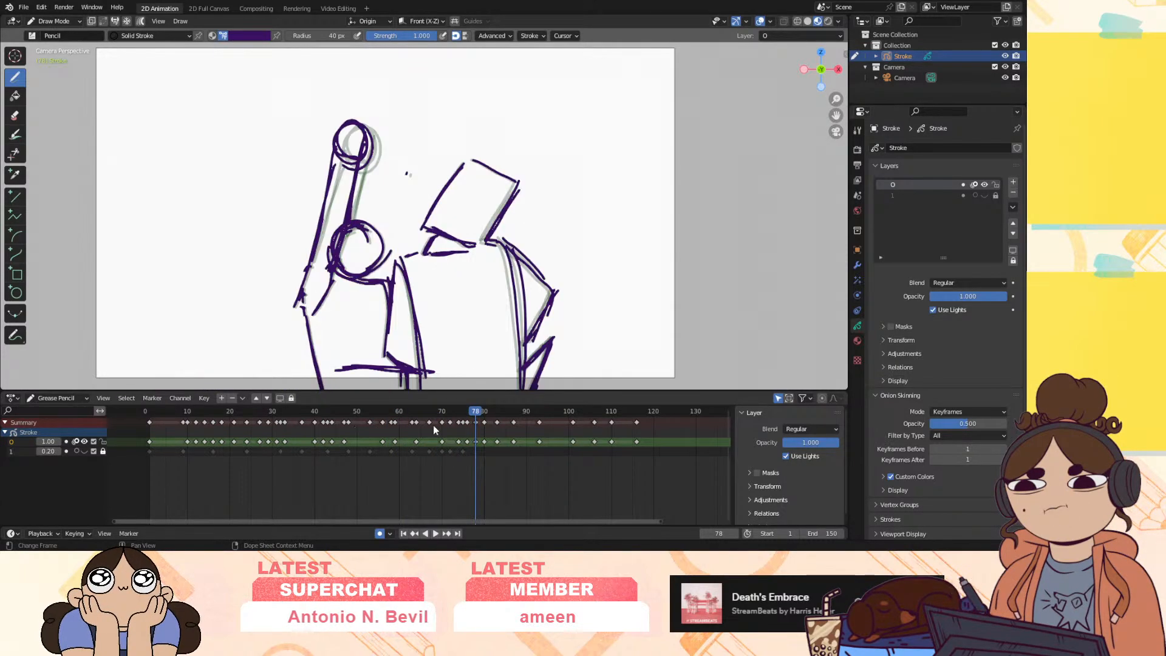
pyautogui.click(391, 425)
pyautogui.press('space')
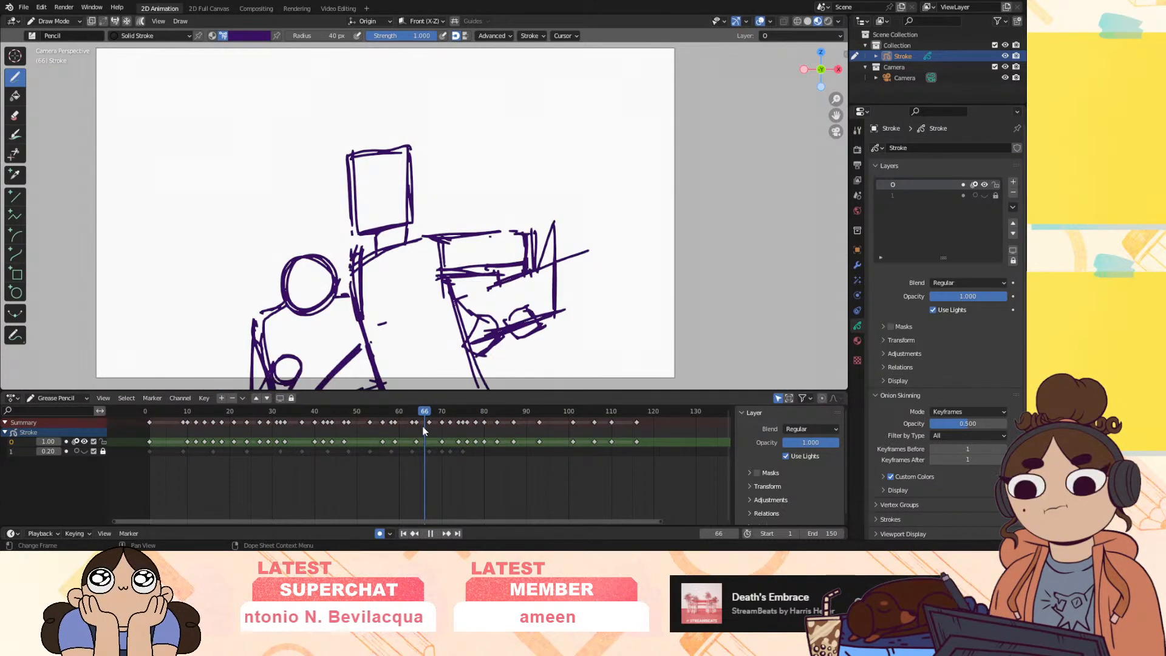
# Review the motion around frame 63, and shift all keyframes from frame 64 onward one frame earlier
pyautogui.moveTo(424, 431); pyautogui.dragTo(310, 469)
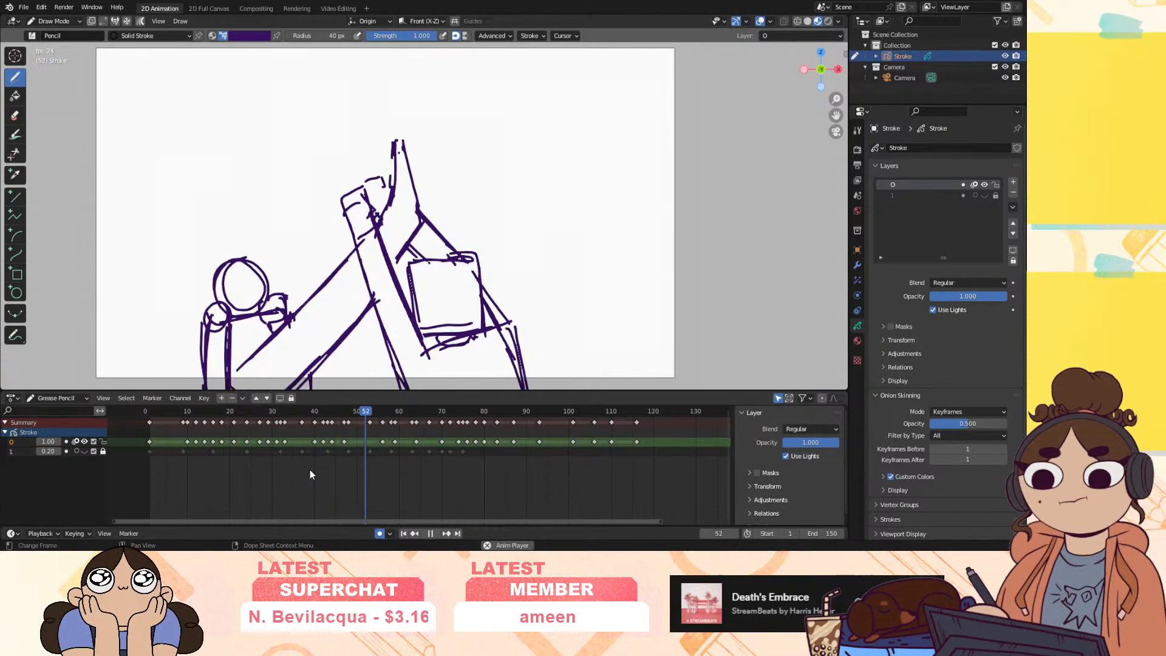
pyautogui.moveTo(416, 411)
pyautogui.mouseDown()
pyautogui.moveTo(446, 414)
pyautogui.moveTo(412, 429)
pyautogui.mouseUp()
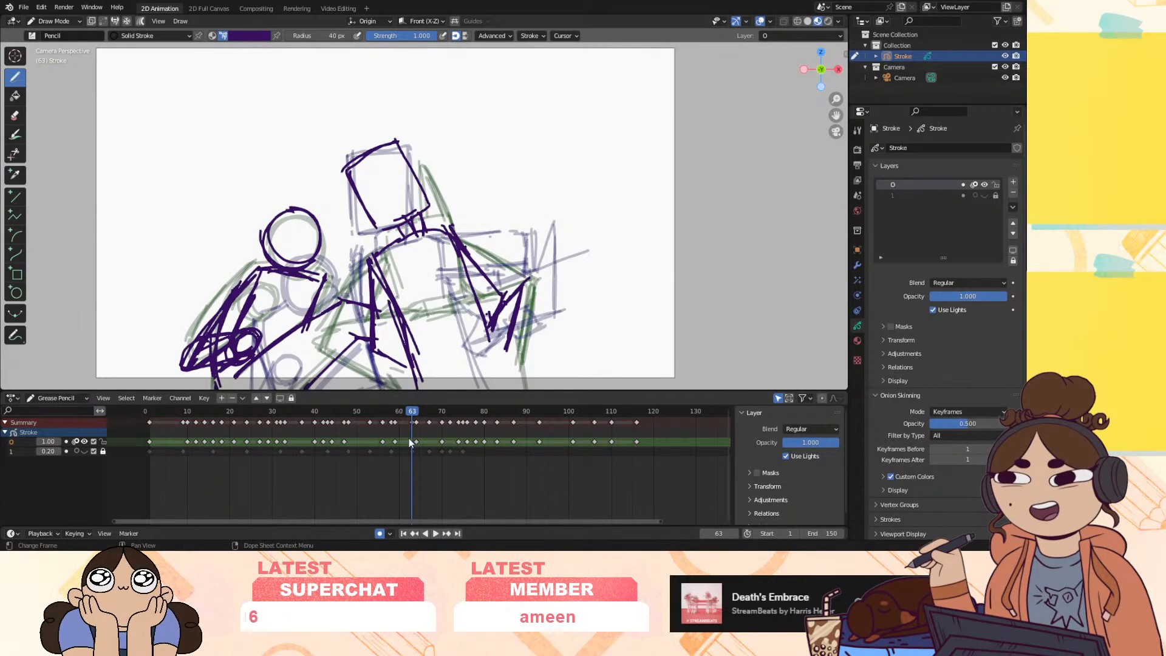
pyautogui.press(']')
pyautogui.press('g')
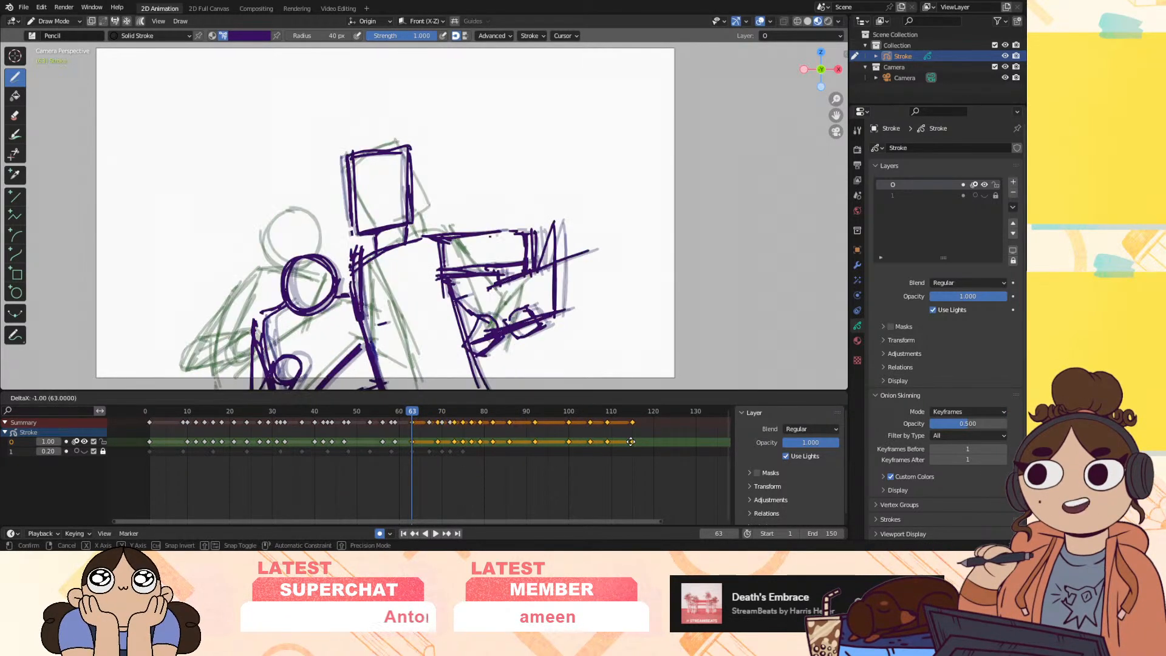
pyautogui.click(631, 441)
# Shift the later keyframes earlier so the first of them falls on frame 67, and replay the animation
pyautogui.moveTo(500, 448); pyautogui.dragTo(632, 443)
pyautogui.press('g')
pyautogui.moveTo(401, 413); pyautogui.dragTo(149, 449)
pyautogui.press('space')
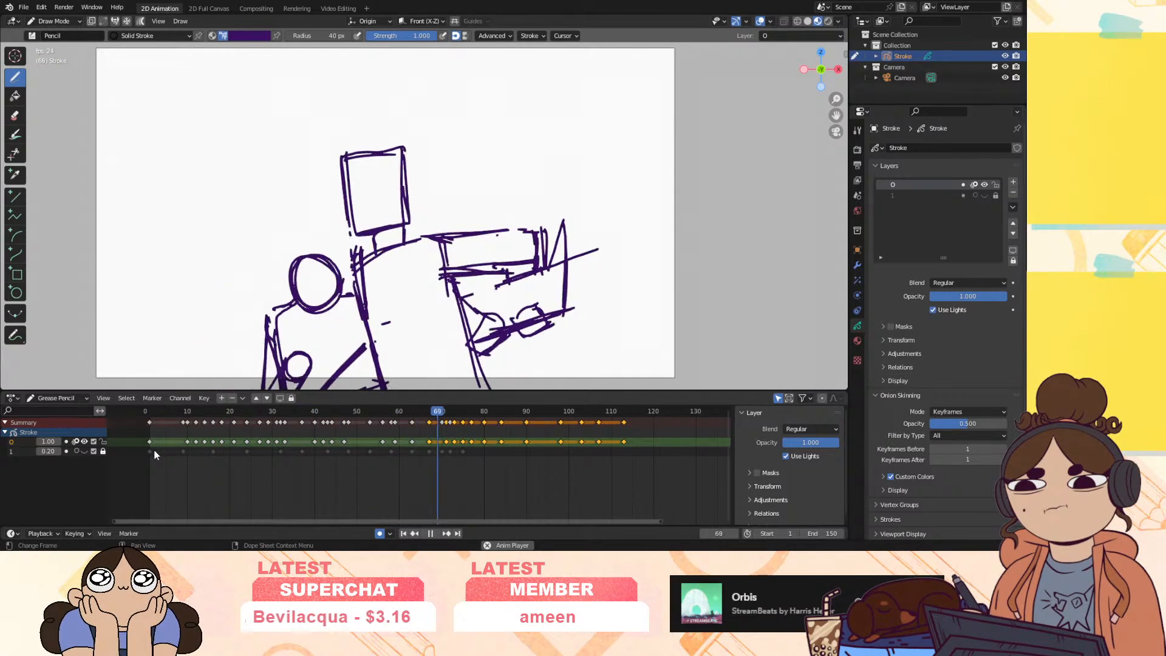
# Shift the keyframes from frame 71 onward seven frames later so they start at frame 78, and replay the animation
pyautogui.click(432, 417)
pyautogui.moveTo(443, 417); pyautogui.dragTo(549, 442)
pyautogui.click(652, 439)
pyautogui.press('g')
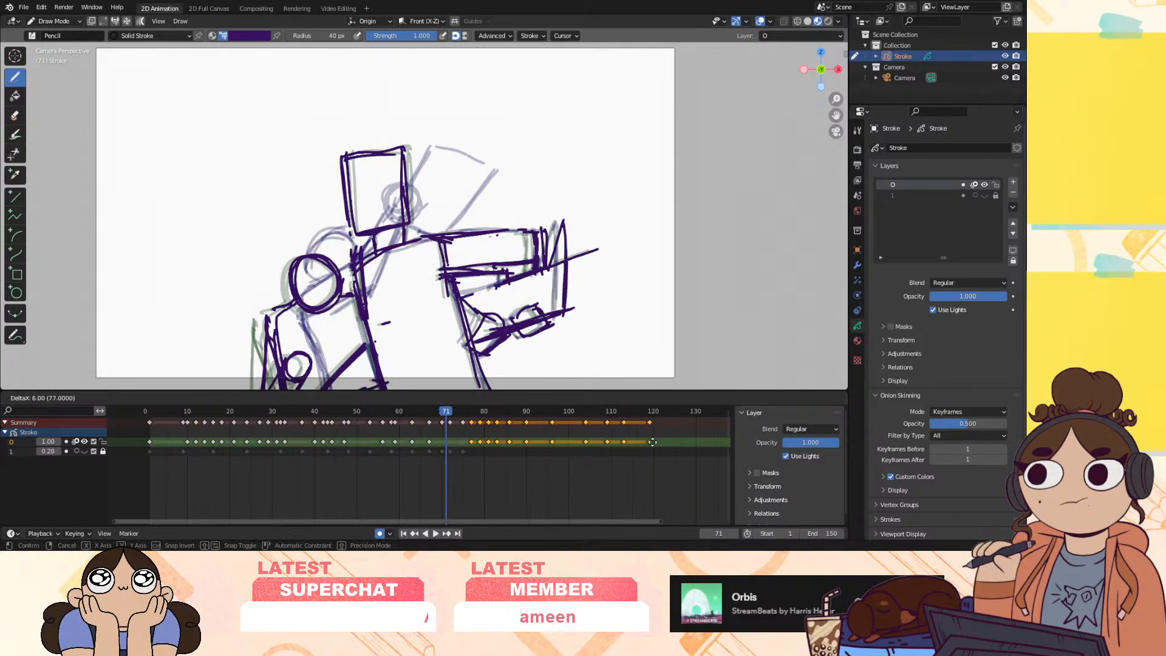
pyautogui.moveTo(424, 413)
pyautogui.mouseDown()
pyautogui.moveTo(388, 434)
pyautogui.moveTo(454, 419)
pyautogui.moveTo(456, 407)
pyautogui.mouseUp()
pyautogui.press('space')
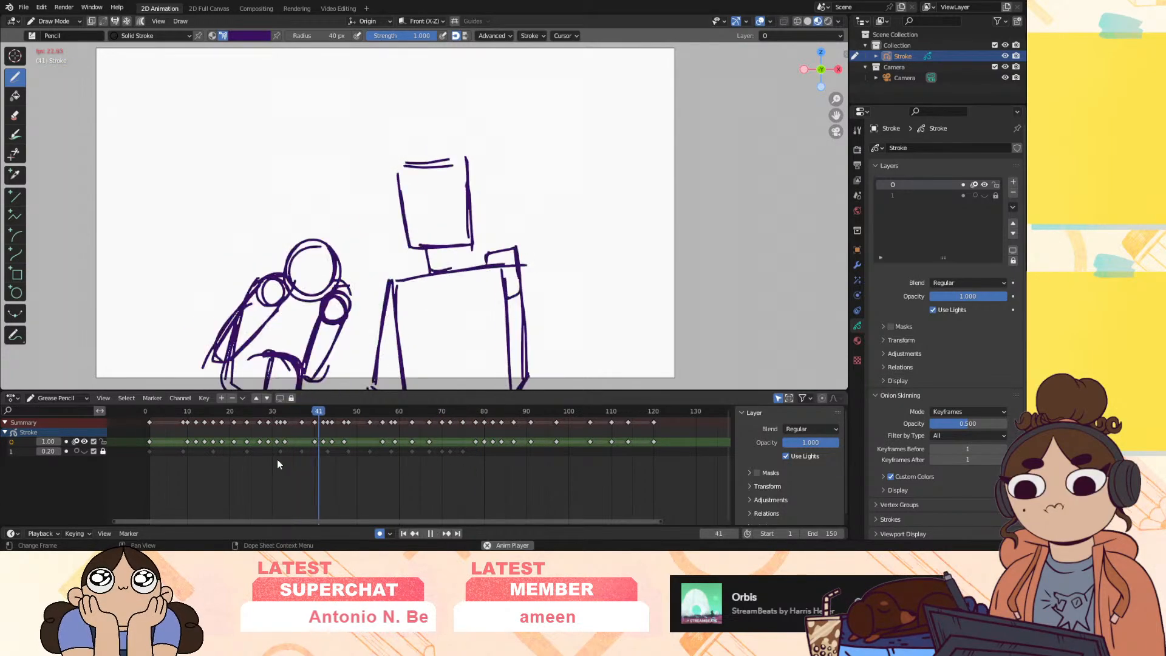
# Move the keyframe at frame 78 back to frame 71 and replay the animation up to that pose
pyautogui.press('space')
pyautogui.moveTo(467, 438)
pyautogui.mouseDown()
pyautogui.moveTo(664, 445)
pyautogui.moveTo(231, 439)
pyautogui.moveTo(171, 475)
pyautogui.mouseUp()
pyautogui.press('space')
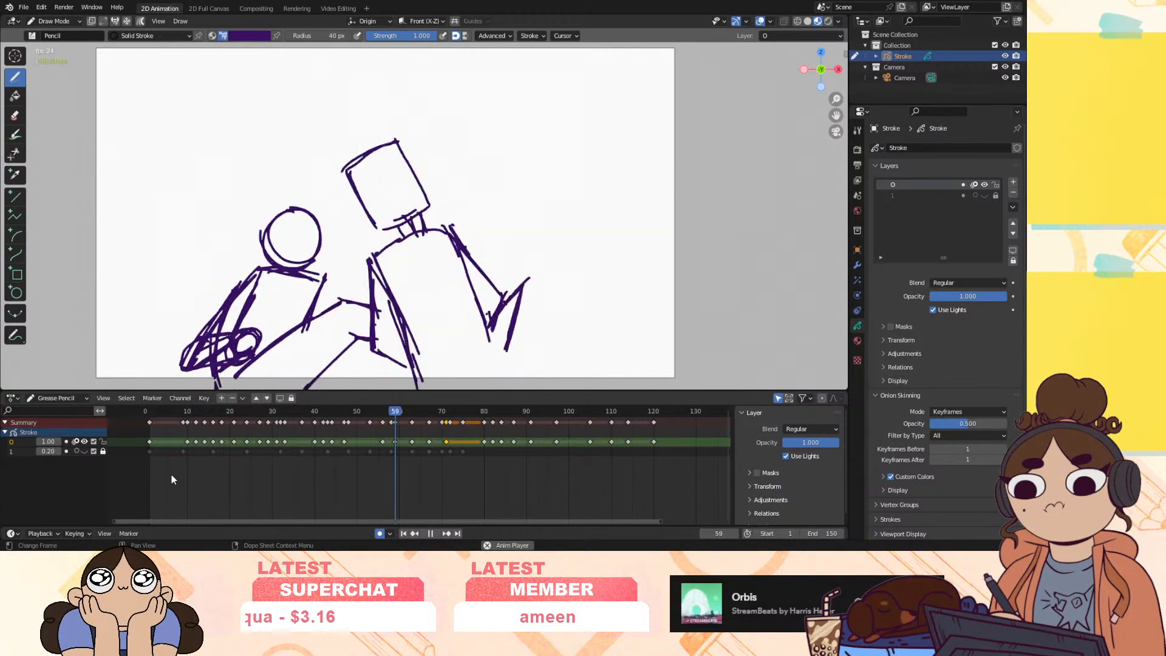
pyautogui.press('space')
pyautogui.click(447, 416)
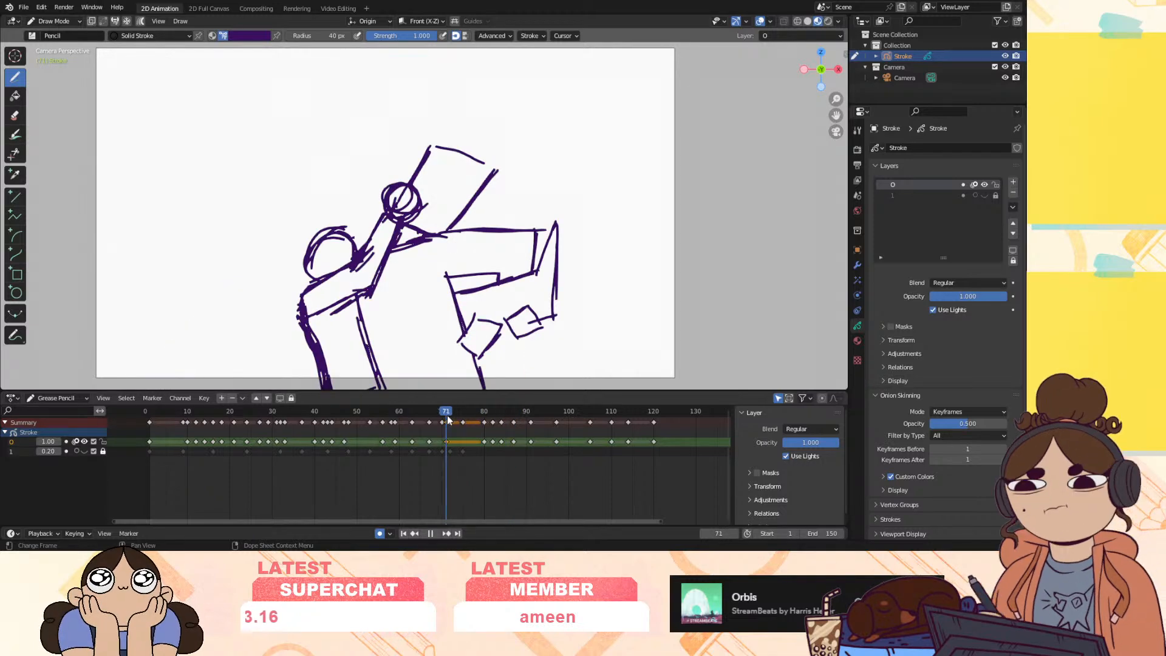
# Try a moving hold at frame 73 by pushing both figures' strokes slightly in Sculpt Mode, and replay it
pyautogui.moveTo(451, 416); pyautogui.dragTo(453, 417)
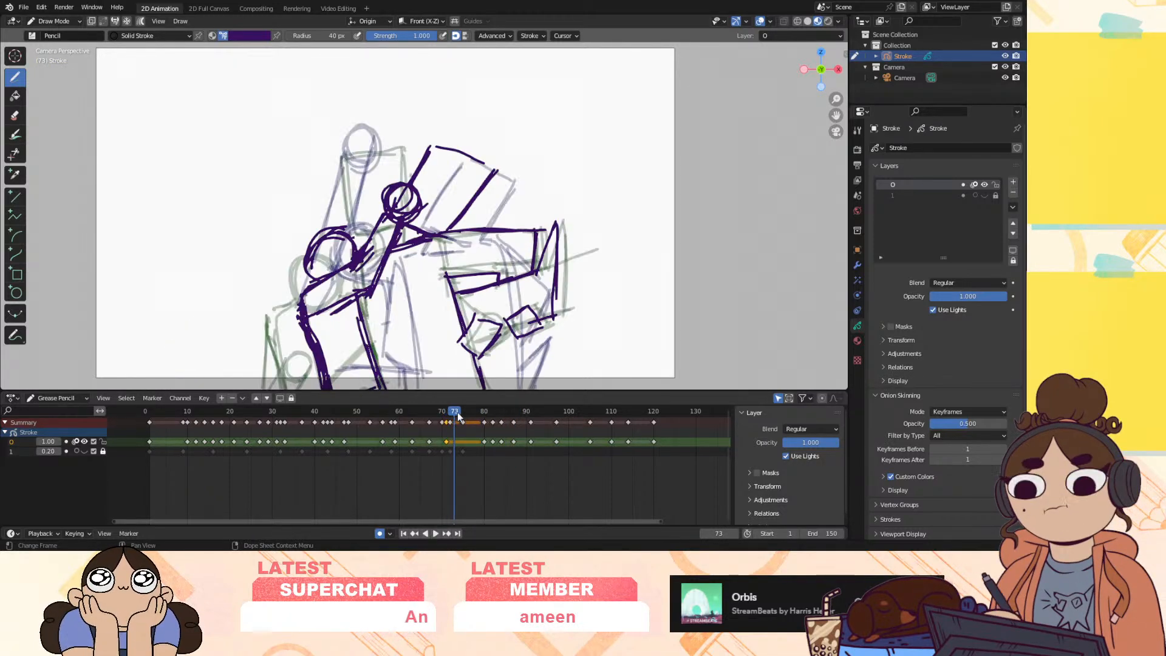
pyautogui.click(61, 20)
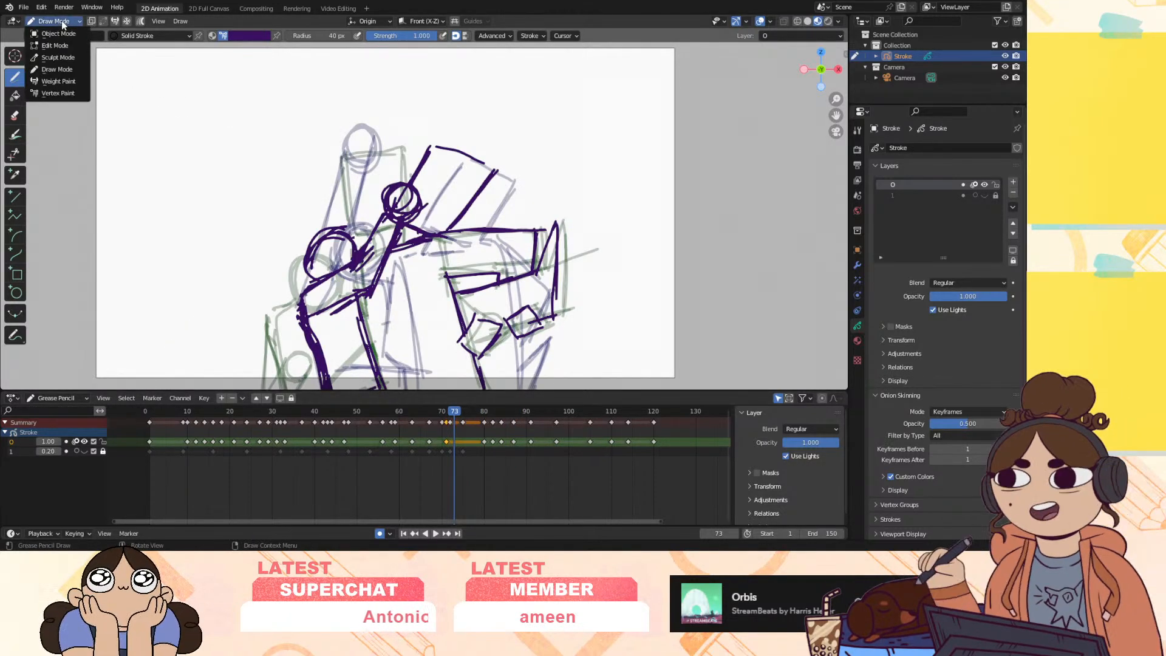
pyautogui.click(64, 53)
pyautogui.moveTo(459, 189); pyautogui.dragTo(473, 175)
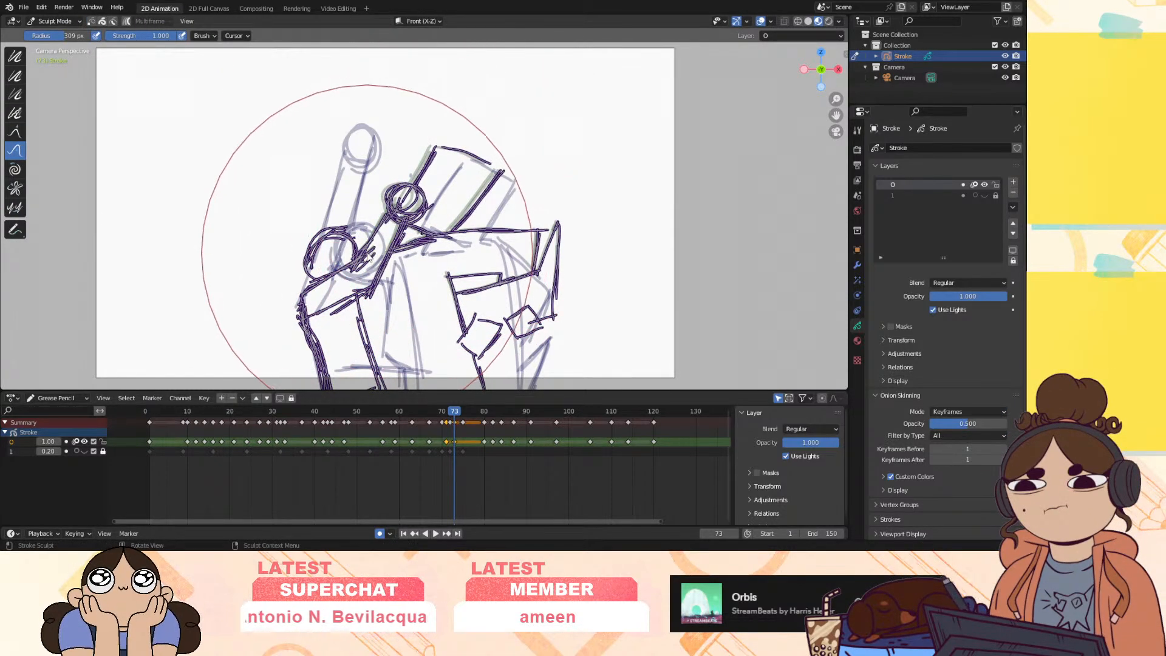
pyautogui.moveTo(310, 306); pyautogui.dragTo(345, 237)
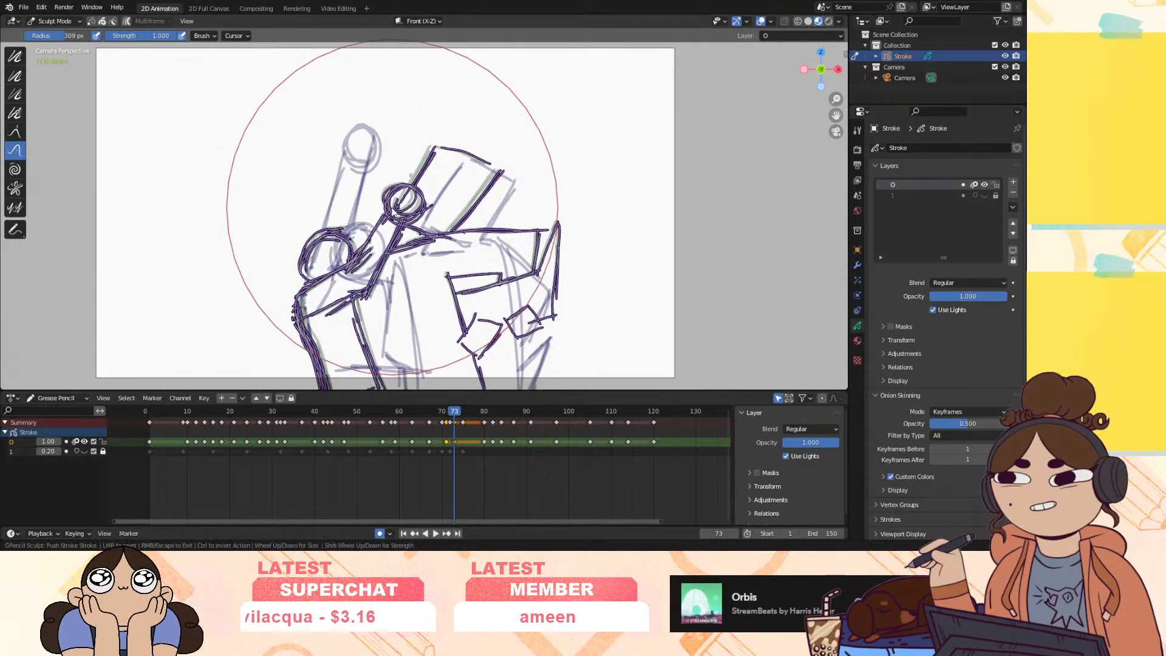
pyautogui.moveTo(472, 174); pyautogui.dragTo(476, 174)
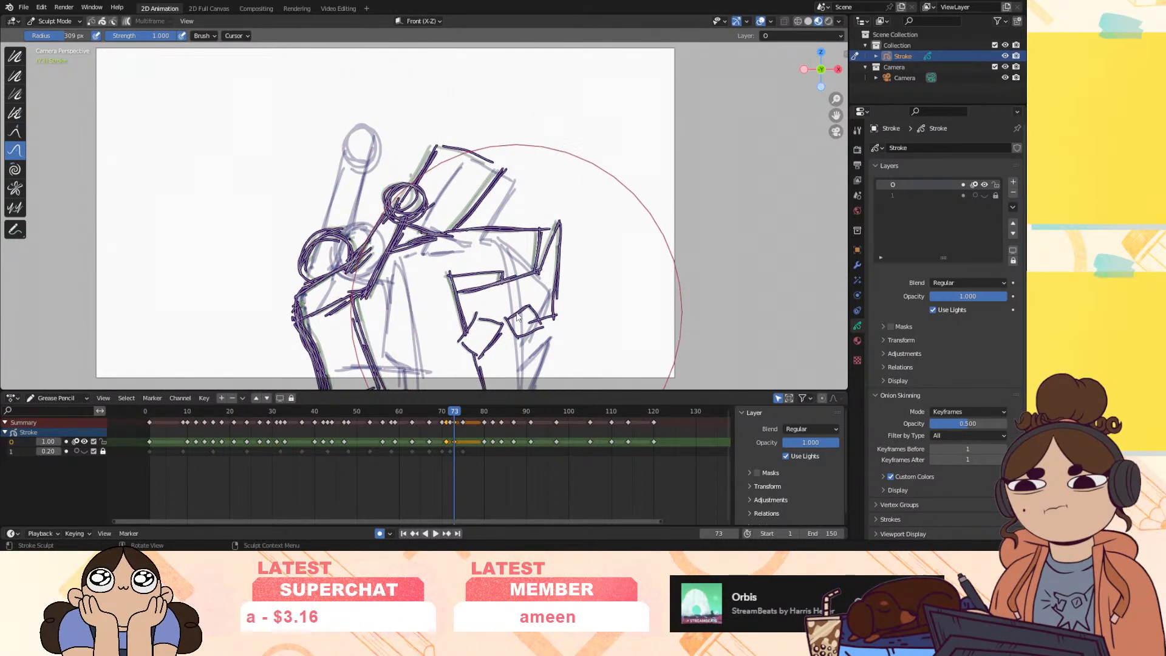
pyautogui.moveTo(458, 411); pyautogui.dragTo(491, 408)
pyautogui.click(371, 450)
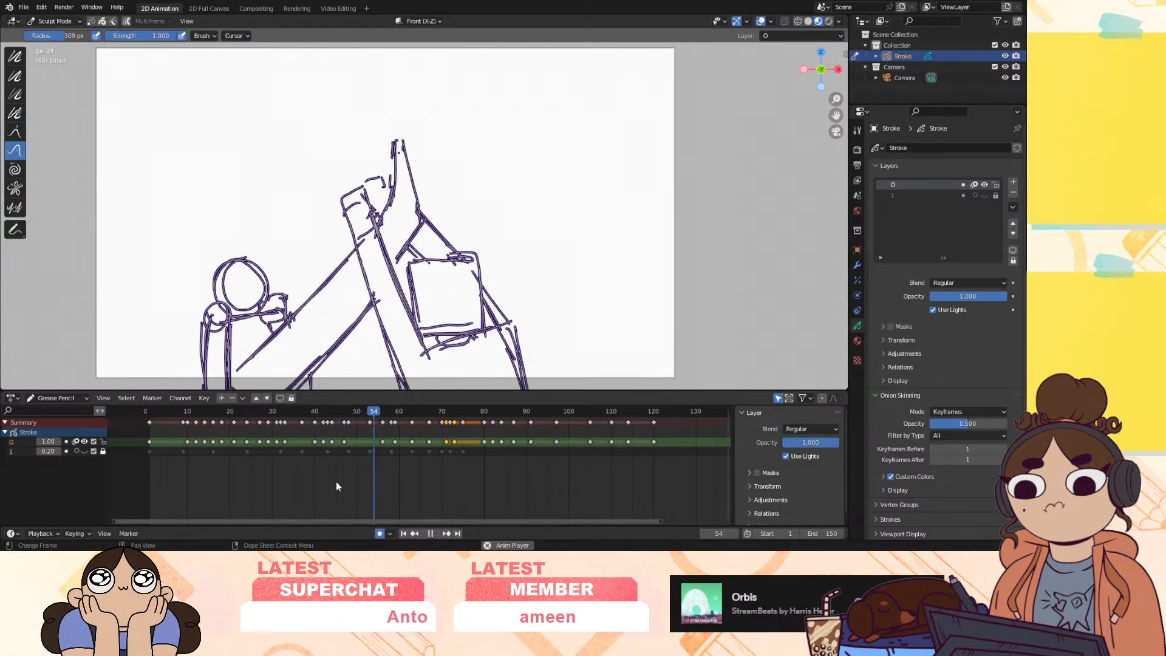
pyautogui.press('space')
pyautogui.press('space')
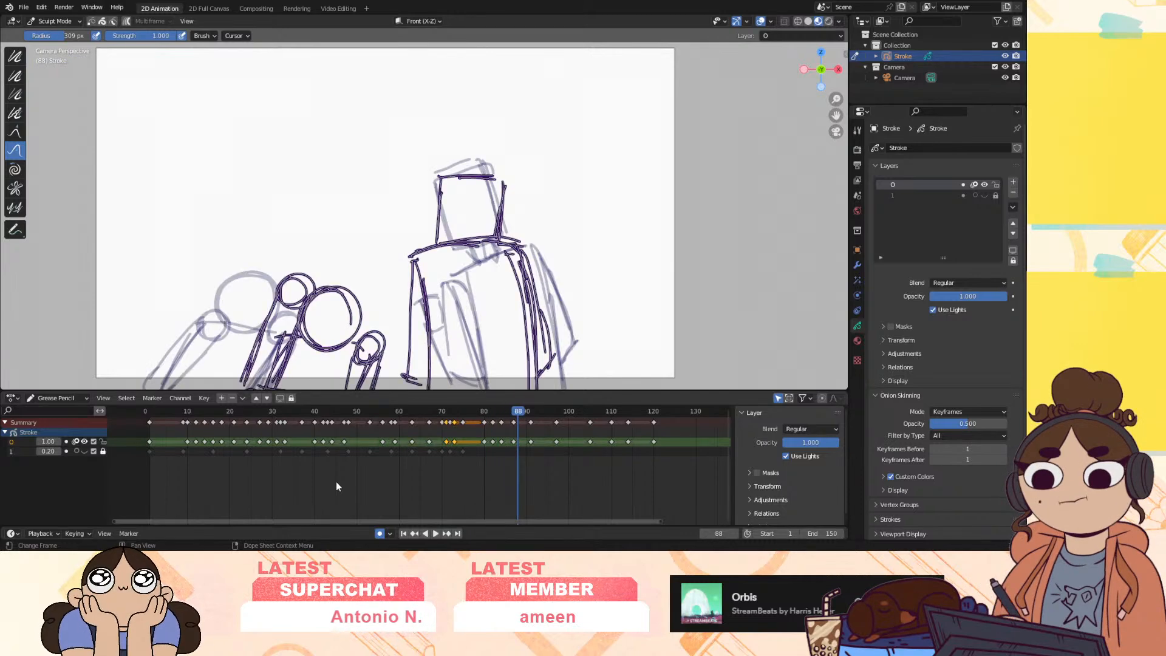
# Undo the sculpted moving hold at frame 73
pyautogui.hotkey('ctrl', 'z')
pyautogui.hotkey('ctrl', 'z')
pyautogui.hotkey('ctrl', 'z')
pyautogui.hotkey('ctrl', 'z')
pyautogui.hotkey('ctrl', 'z')
pyautogui.hotkey('ctrl', 'z')
pyautogui.hotkey('ctrl', 'z')
pyautogui.hotkey('ctrl', 'z')
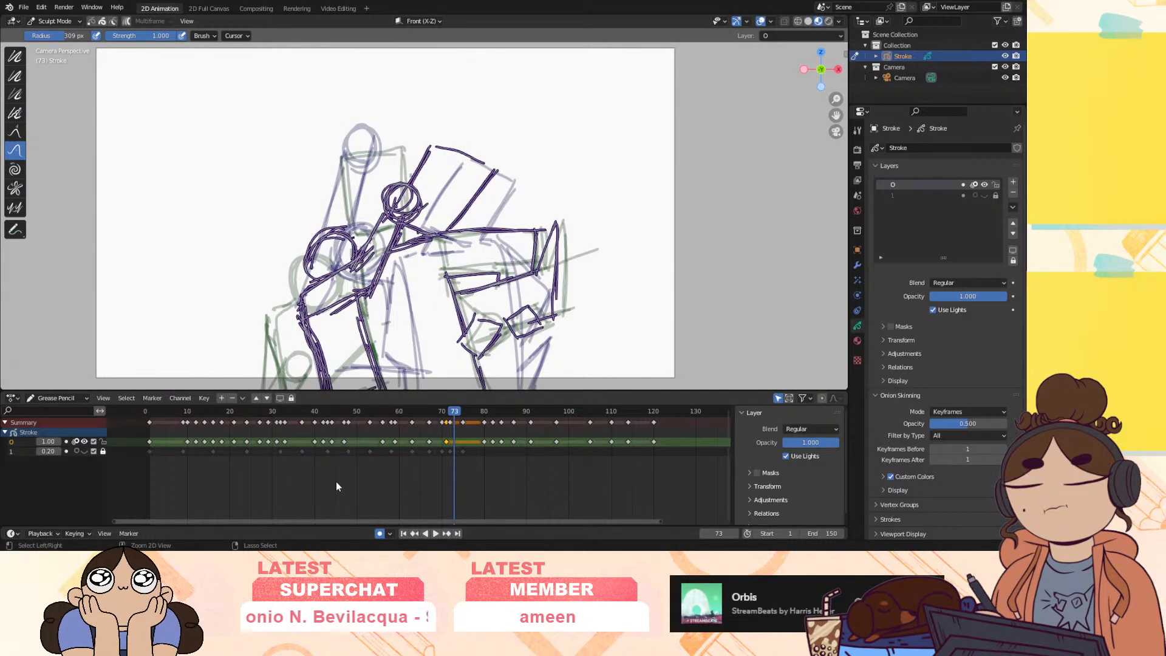
# Review frames 71 to 73, move the following raised-arm keyframes earlier with the last on frame 75, and replay
pyautogui.moveTo(454, 412); pyautogui.dragTo(357, 439)
pyautogui.press('space')
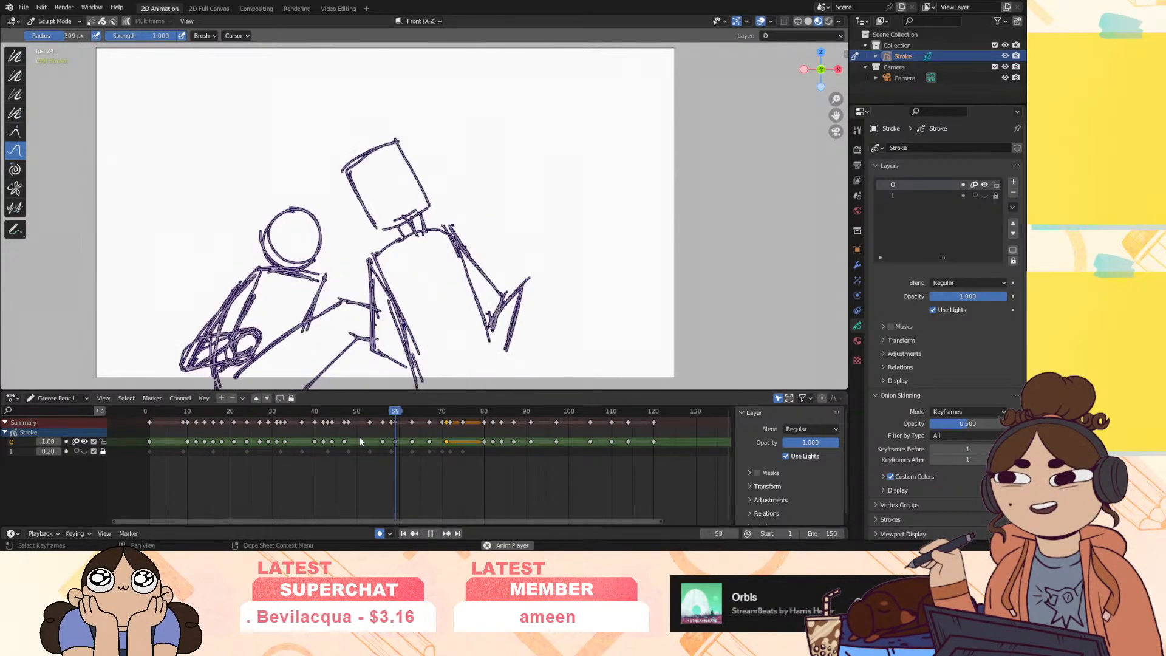
pyautogui.press('space')
pyautogui.moveTo(452, 416); pyautogui.dragTo(446, 415)
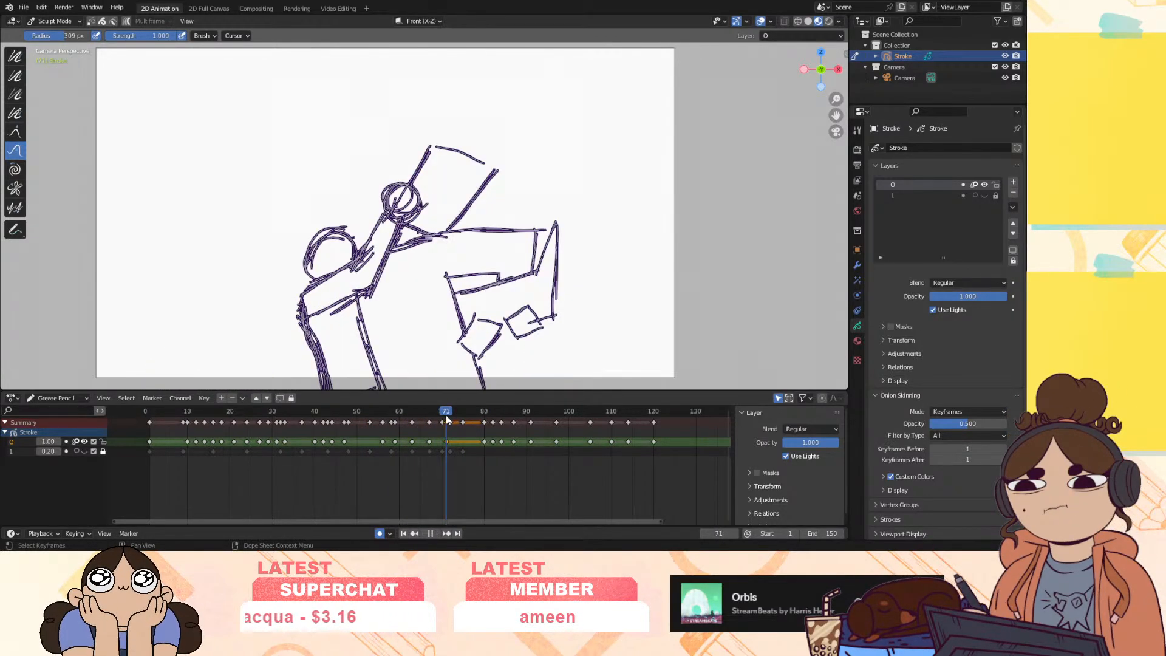
pyautogui.press('space')
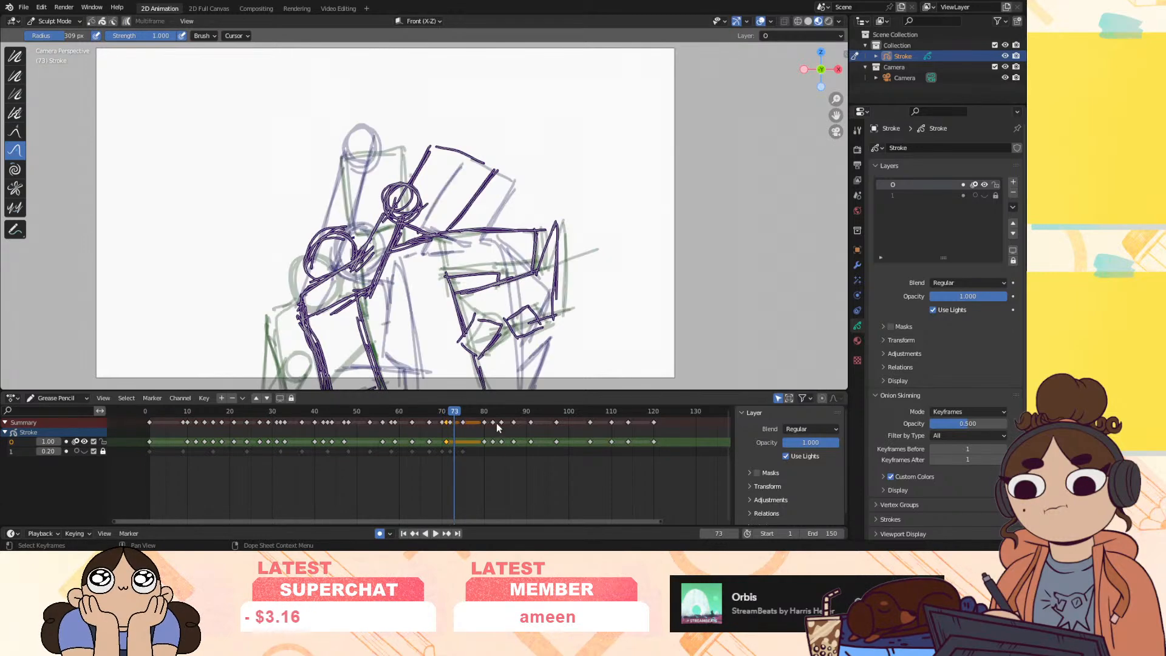
pyautogui.moveTo(484, 442); pyautogui.dragTo(462, 448)
pyautogui.press('space')
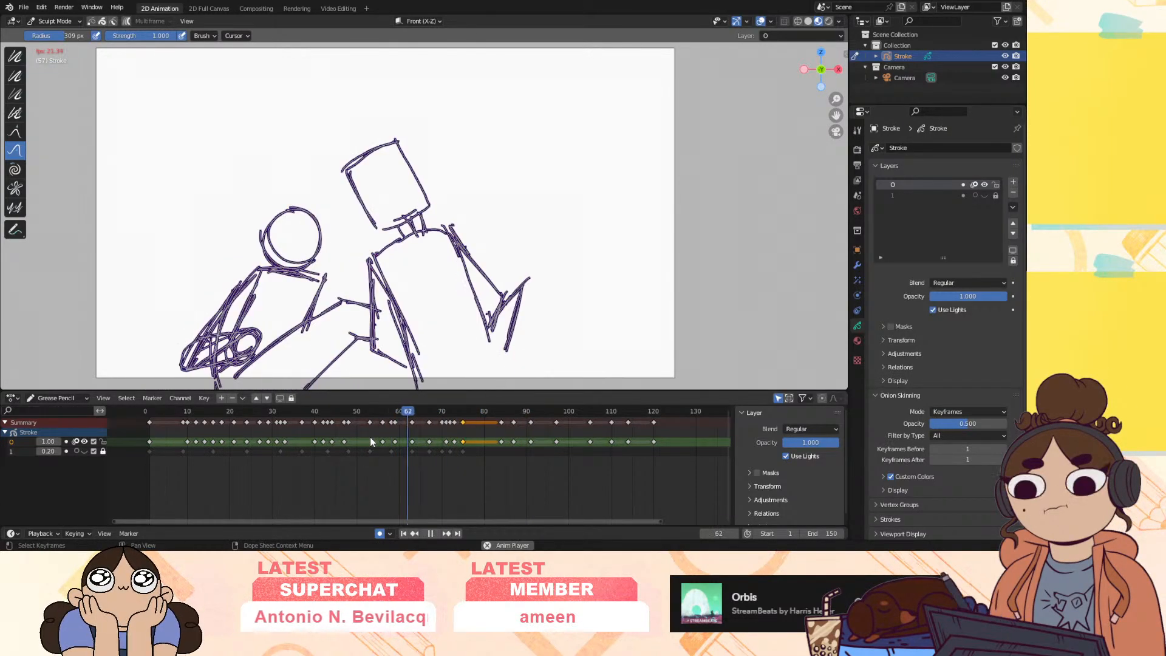
pyautogui.press('space')
# Move the next keyframe, a blank one, to frame 77 and return to Draw Mode
pyautogui.moveTo(480, 415)
pyautogui.mouseDown()
pyautogui.moveTo(440, 419)
pyautogui.moveTo(514, 423)
pyautogui.moveTo(500, 435)
pyautogui.moveTo(473, 413)
pyautogui.mouseUp()
pyautogui.press('g')
pyautogui.click(471, 447)
pyautogui.click(59, 23)
pyautogui.click(61, 69)
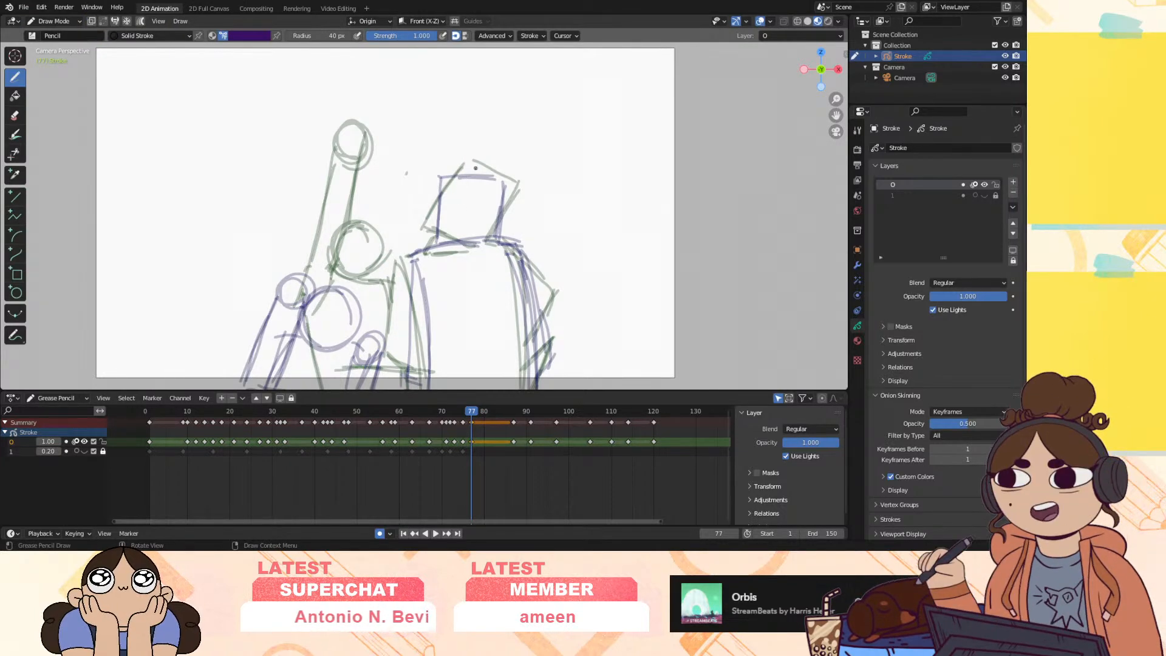
# Draw the larger figure's tilted box head and curved torso as an in-between on frame 77
pyautogui.moveTo(481, 161); pyautogui.dragTo(440, 230)
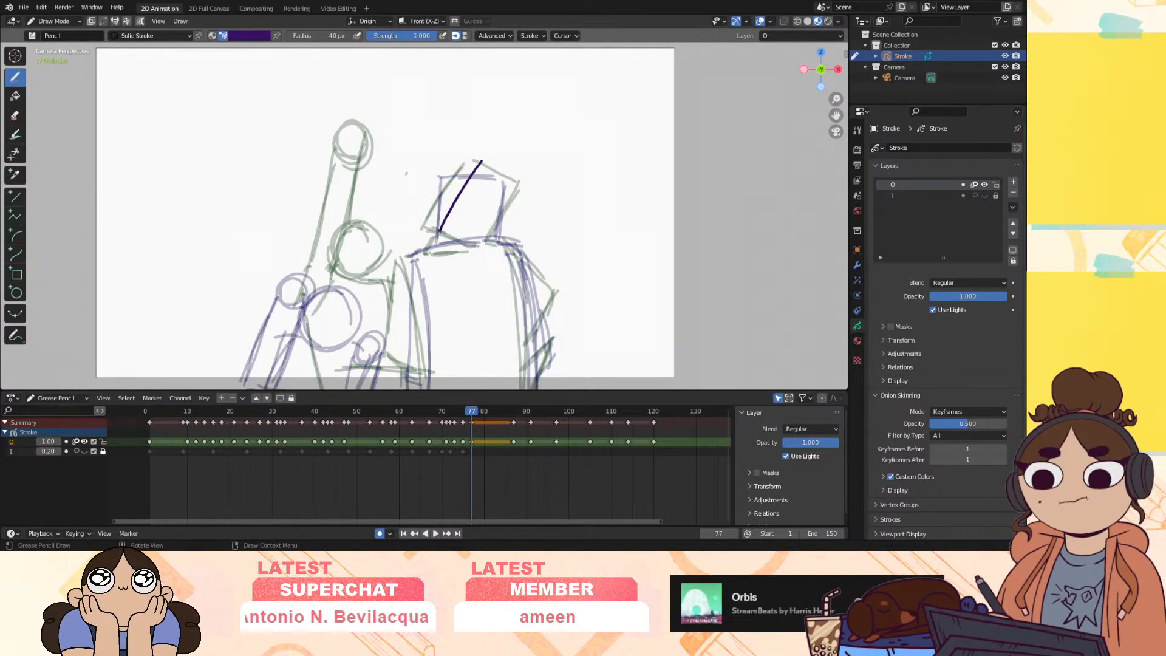
pyautogui.moveTo(529, 174); pyautogui.dragTo(522, 207)
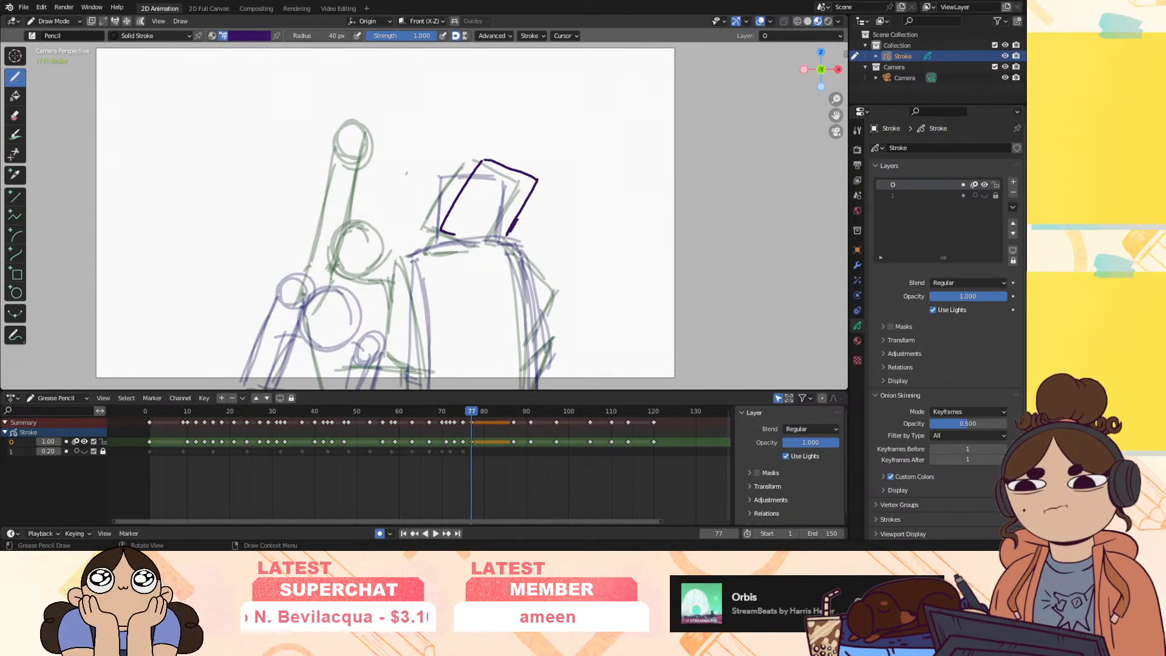
pyautogui.moveTo(432, 241)
pyautogui.mouseDown()
pyautogui.moveTo(527, 235)
pyautogui.moveTo(549, 342)
pyautogui.mouseUp()
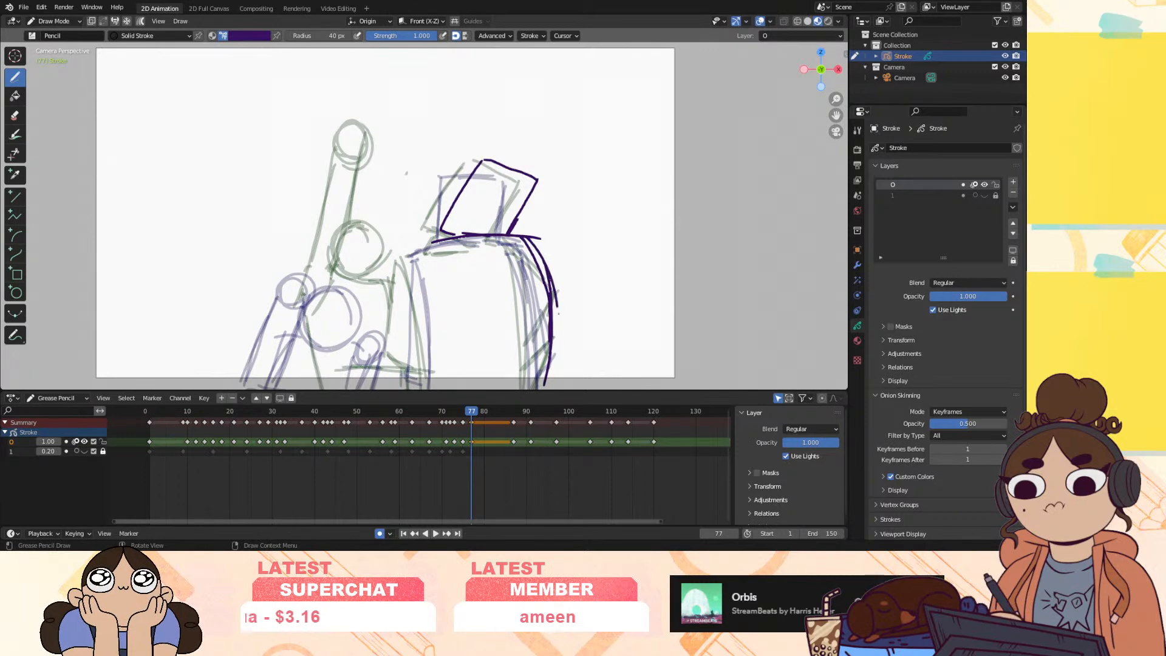
pyautogui.moveTo(426, 250)
pyautogui.mouseDown()
pyautogui.moveTo(452, 313)
pyautogui.moveTo(453, 388)
pyautogui.mouseUp()
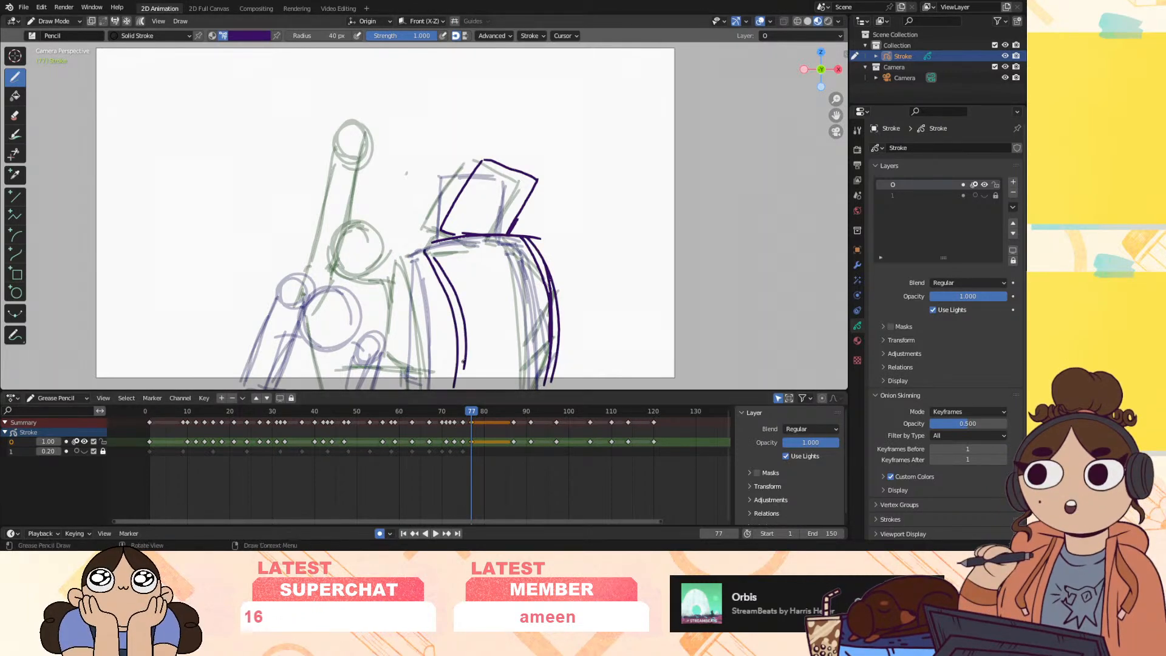
# Add the larger figure's arms and shoulders on frame 77 and compare the drawing with the neighbouring frames
pyautogui.moveTo(419, 339); pyautogui.dragTo(452, 301)
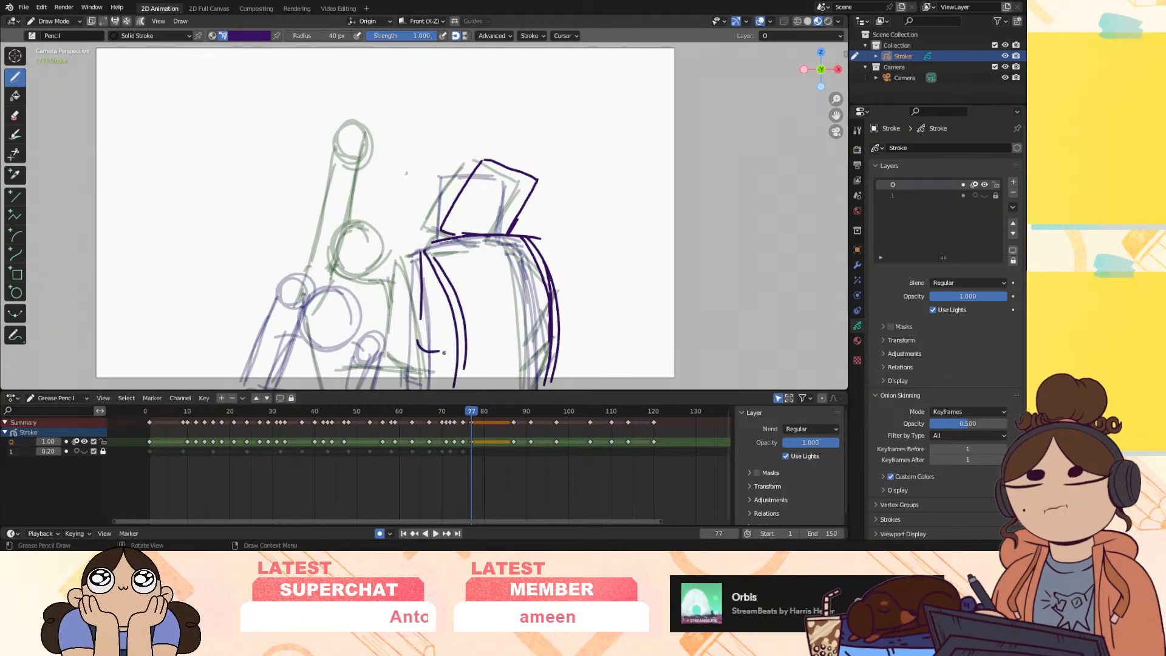
pyautogui.moveTo(536, 238); pyautogui.dragTo(563, 294)
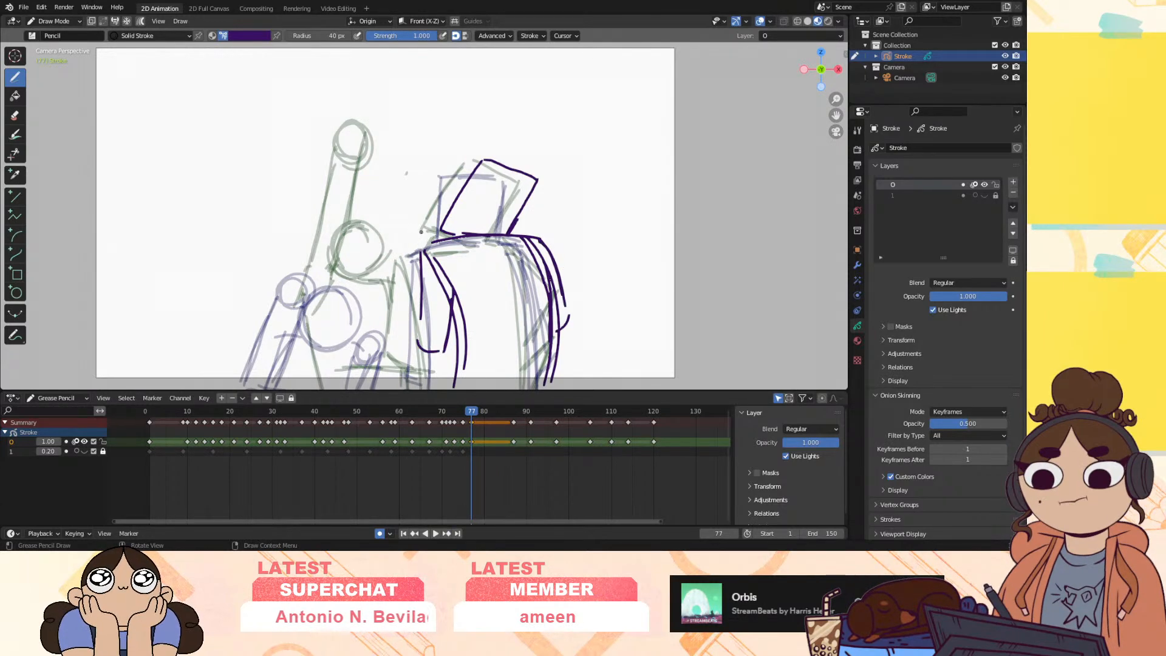
pyautogui.moveTo(419, 222); pyautogui.dragTo(428, 255)
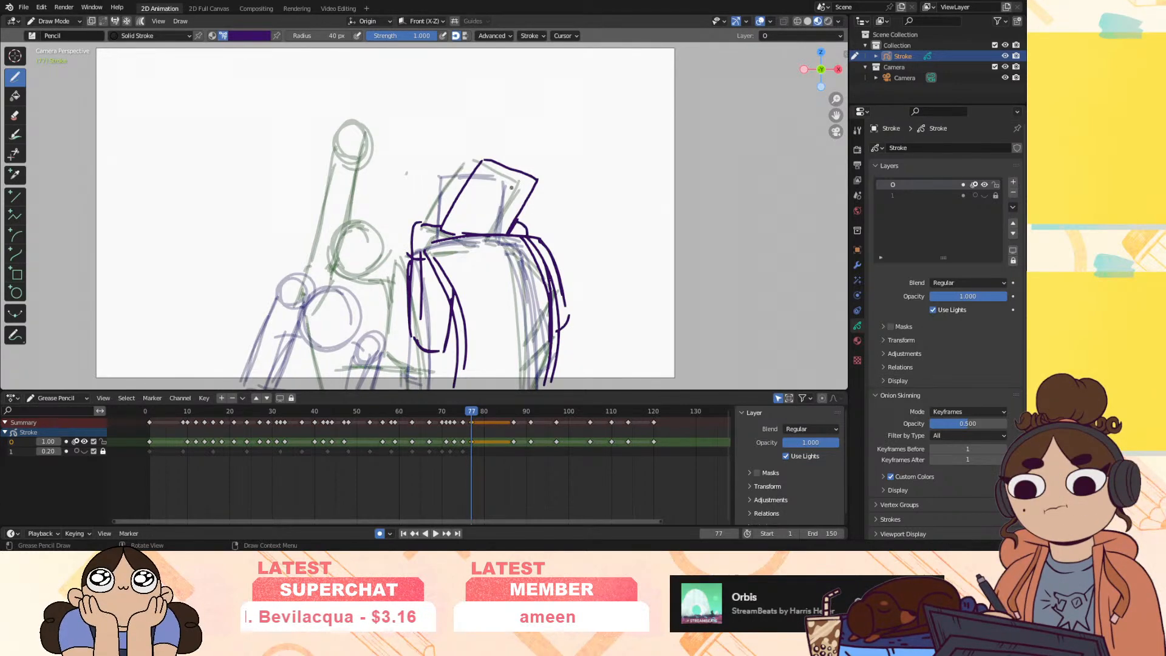
pyautogui.moveTo(461, 414)
pyautogui.mouseDown()
pyautogui.moveTo(516, 413)
pyautogui.moveTo(468, 418)
pyautogui.moveTo(484, 420)
pyautogui.moveTo(465, 428)
pyautogui.moveTo(470, 437)
pyautogui.moveTo(527, 420)
pyautogui.moveTo(475, 417)
pyautogui.mouseUp()
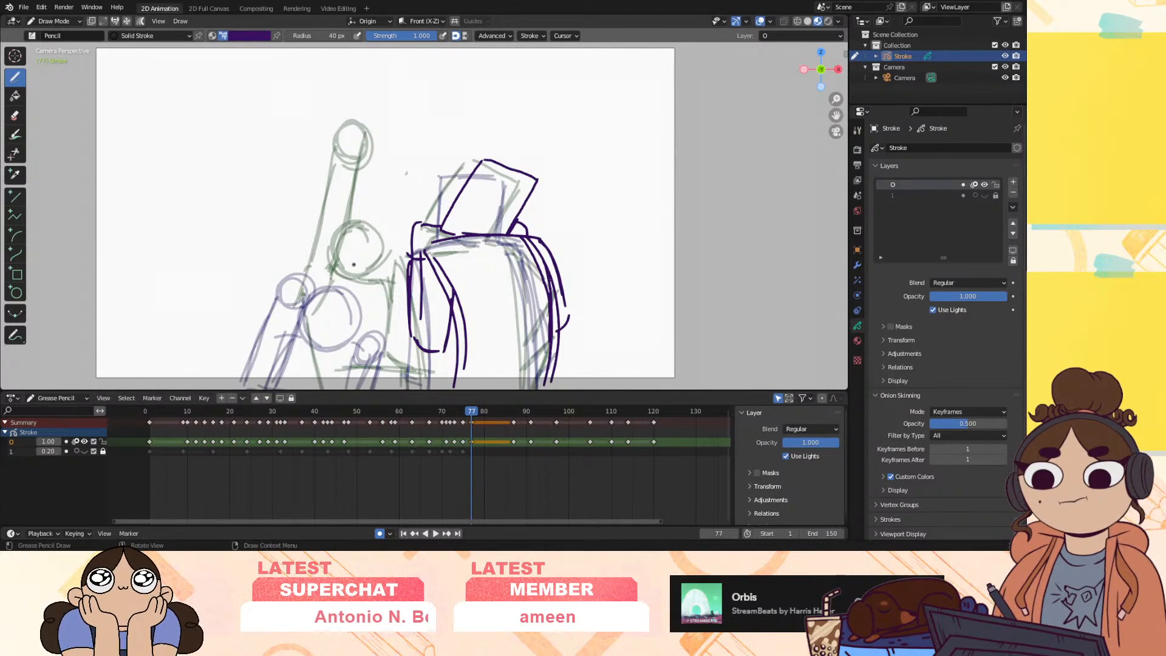
# Draw the smaller figure's round head, raised arm and body on frame 77
pyautogui.moveTo(350, 275); pyautogui.dragTo(360, 234)
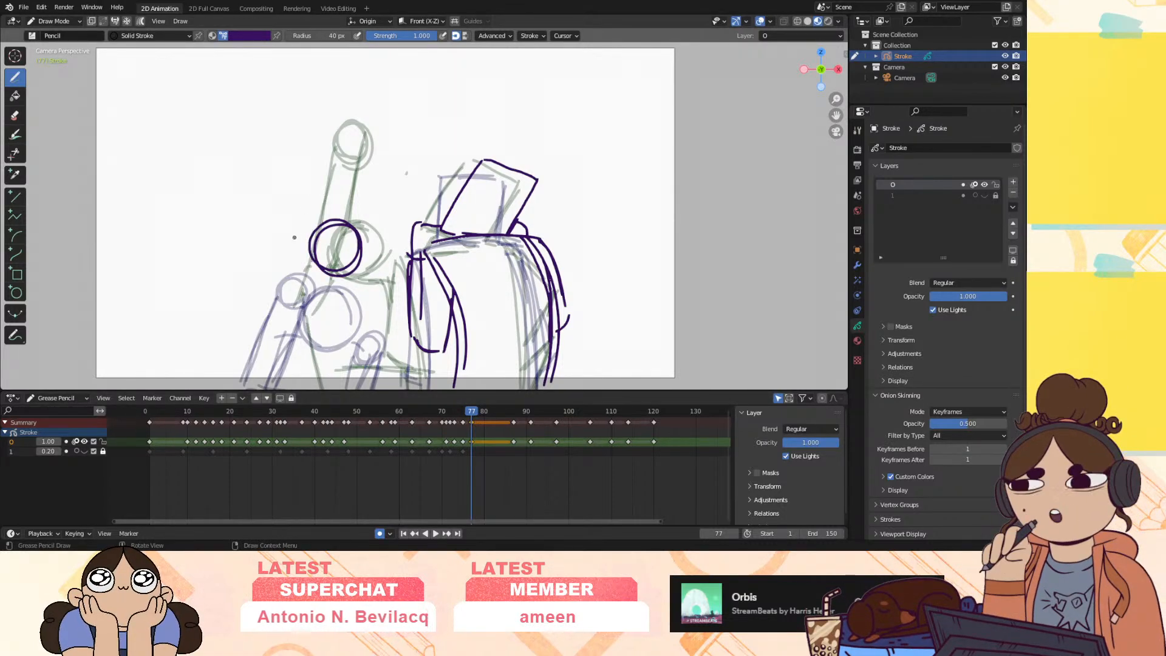
pyautogui.moveTo(305, 175)
pyautogui.mouseDown()
pyautogui.moveTo(322, 159)
pyautogui.moveTo(265, 254)
pyautogui.moveTo(269, 273)
pyautogui.mouseUp()
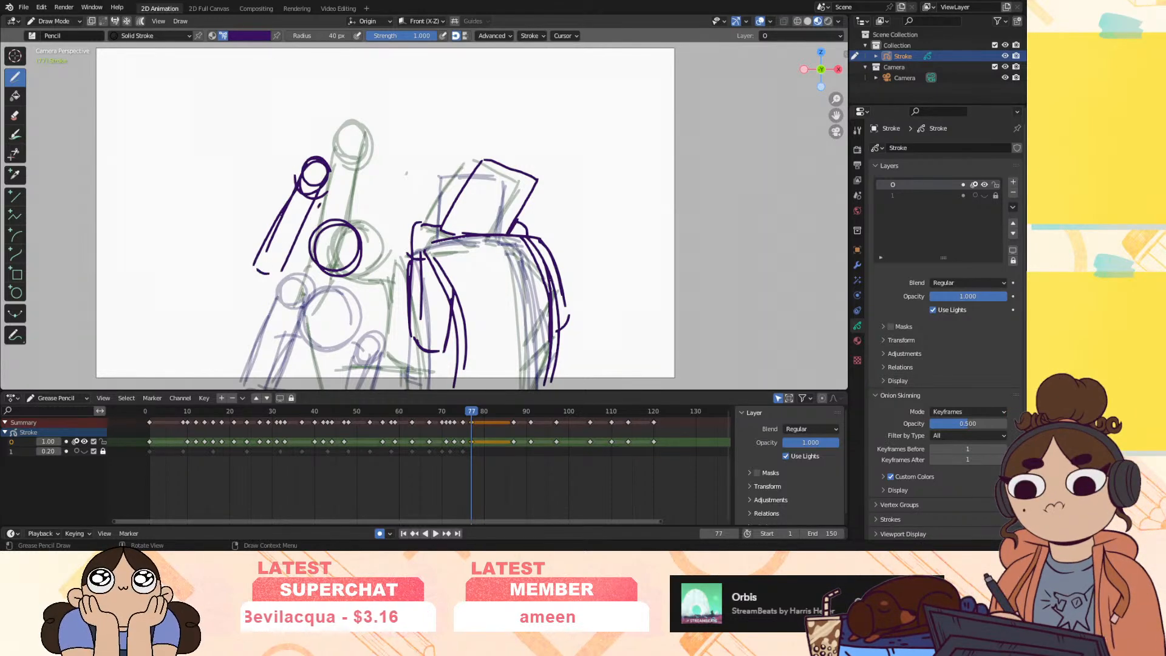
pyautogui.moveTo(322, 203); pyautogui.dragTo(282, 268)
pyautogui.moveTo(251, 249); pyautogui.dragTo(267, 272)
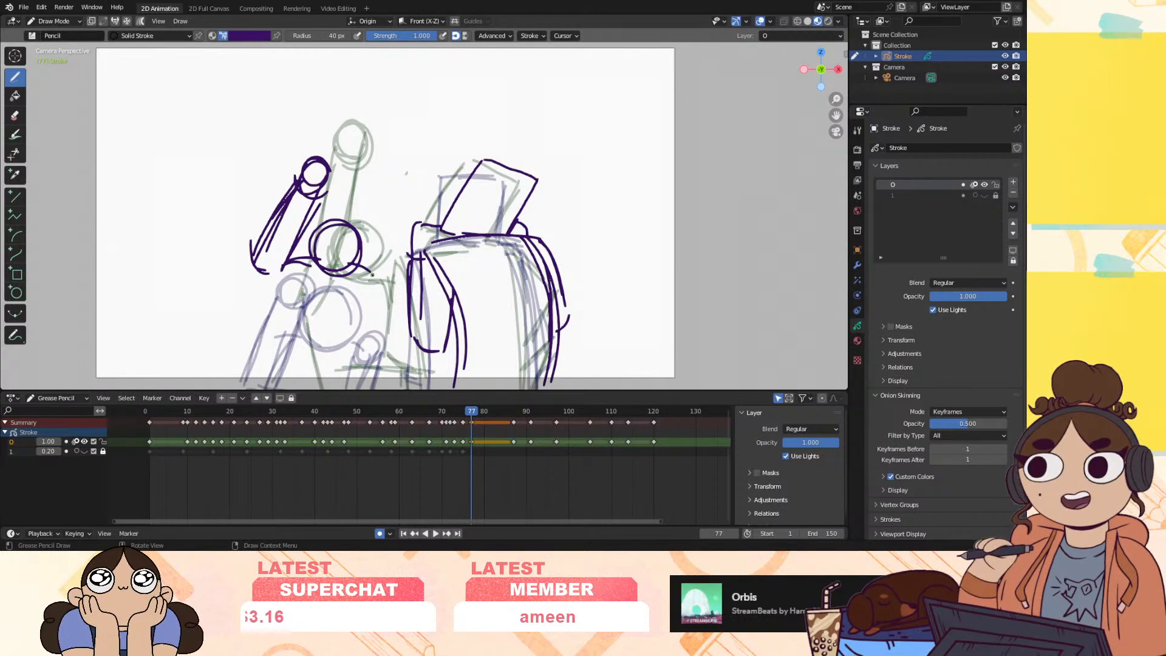
pyautogui.moveTo(359, 266); pyautogui.dragTo(350, 374)
pyautogui.moveTo(377, 278); pyautogui.dragTo(349, 385)
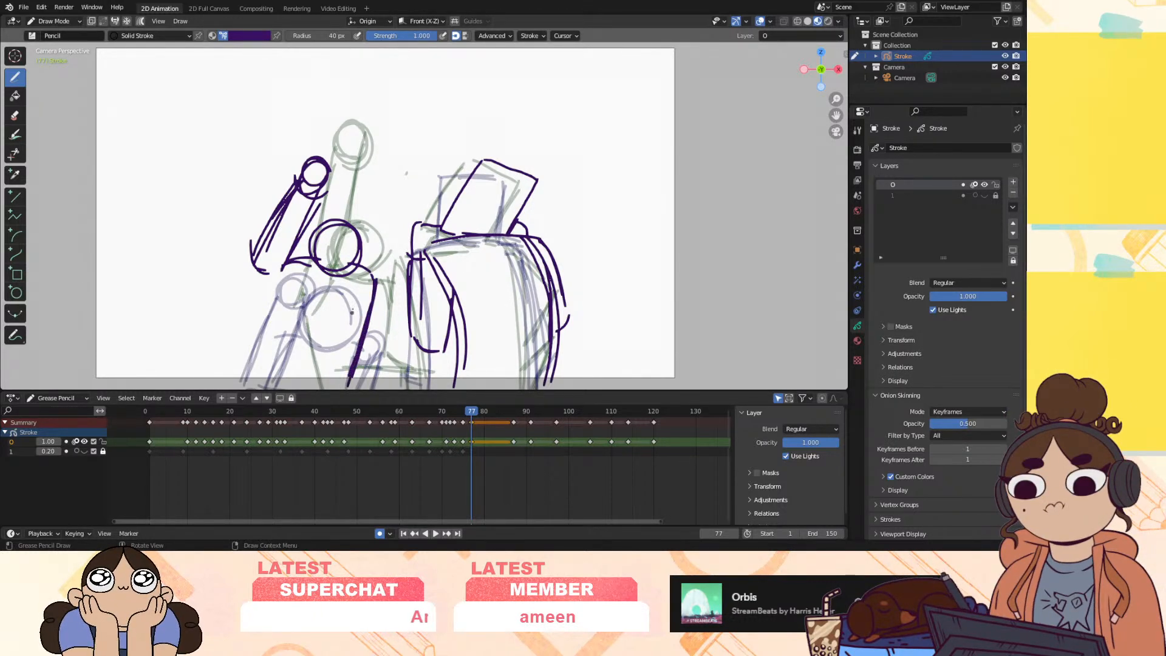
# Erase and redraw the smaller figure's raised arm with a bent elbow, replay, and add its lower hand on frame 77
pyautogui.moveTo(266, 261)
pyautogui.keyDown('ctrl'); pyautogui.mouseDown()
pyautogui.moveTo(268, 225)
pyautogui.moveTo(289, 296)
pyautogui.moveTo(286, 283)
pyautogui.mouseUp(); pyautogui.keyUp('ctrl')
pyautogui.moveTo(289, 220); pyautogui.dragTo(303, 266)
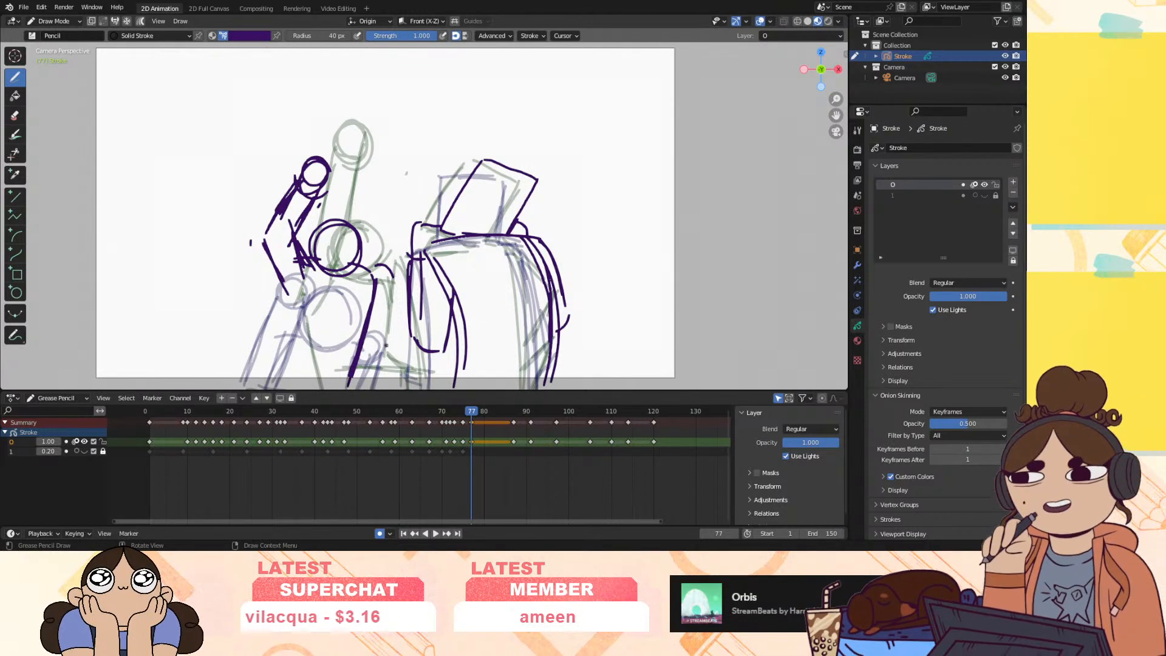
pyautogui.press('space')
pyautogui.moveTo(515, 417); pyautogui.dragTo(472, 436)
pyautogui.moveTo(389, 309)
pyautogui.mouseDown()
pyautogui.moveTo(371, 317)
pyautogui.moveTo(393, 307)
pyautogui.moveTo(385, 293)
pyautogui.moveTo(384, 303)
pyautogui.mouseUp()
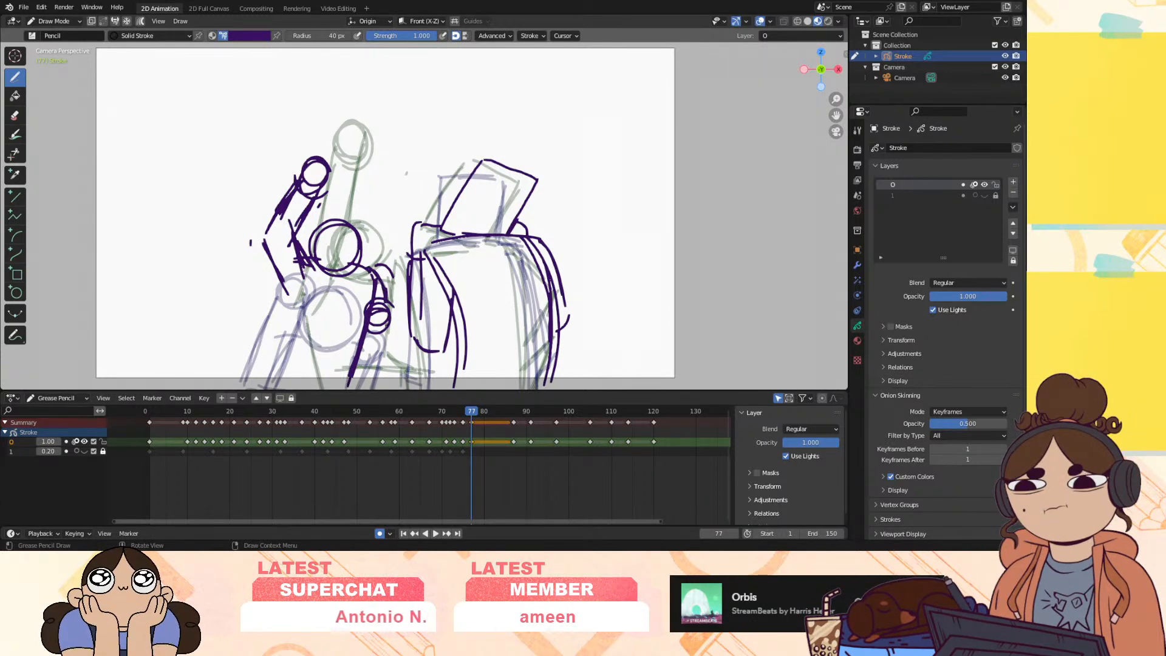
# Finish the smaller figure's lower forearm, body side and bent raised arm on frame 77, and replay the animation
pyautogui.moveTo(354, 376); pyautogui.dragTo(379, 372)
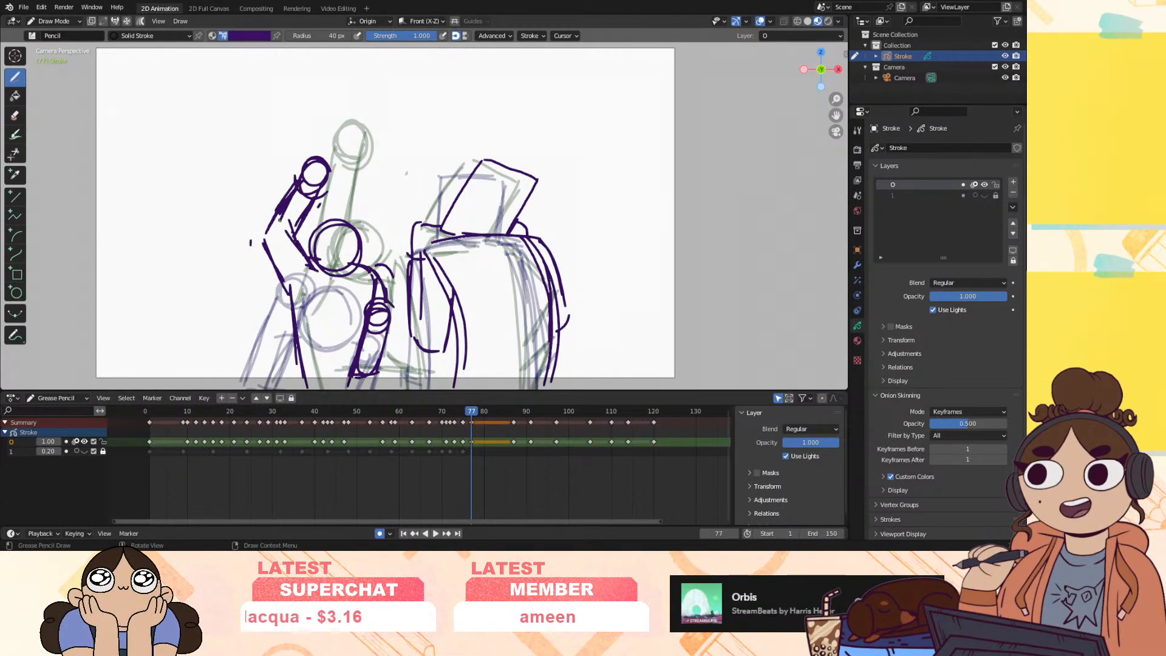
pyautogui.moveTo(296, 178); pyautogui.dragTo(257, 236)
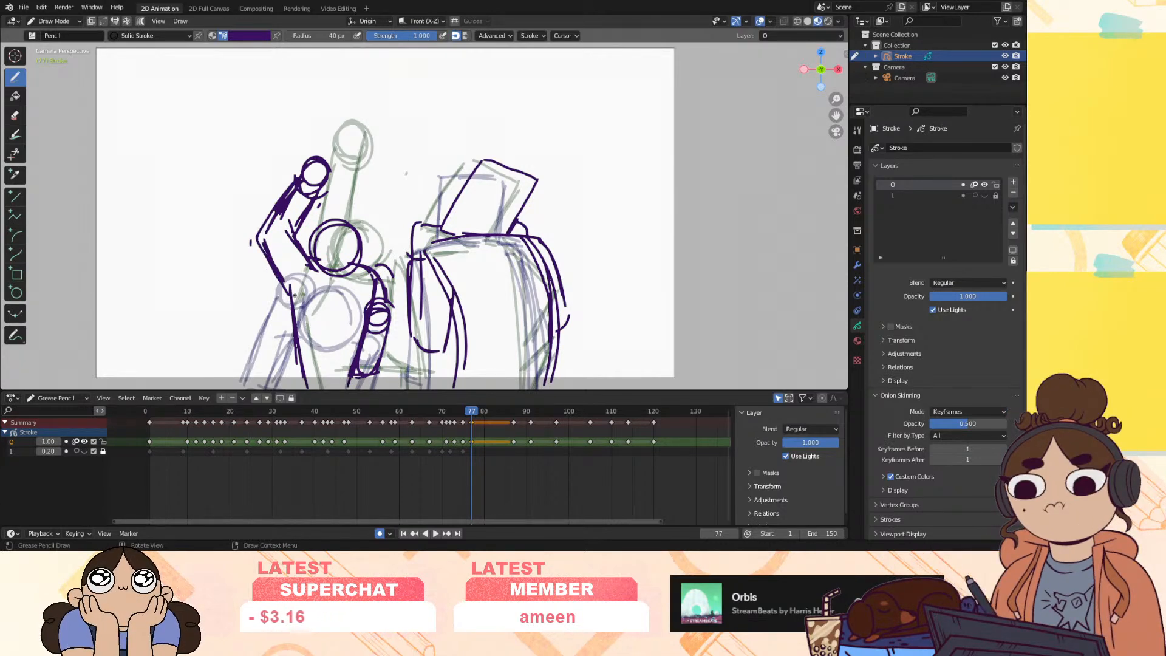
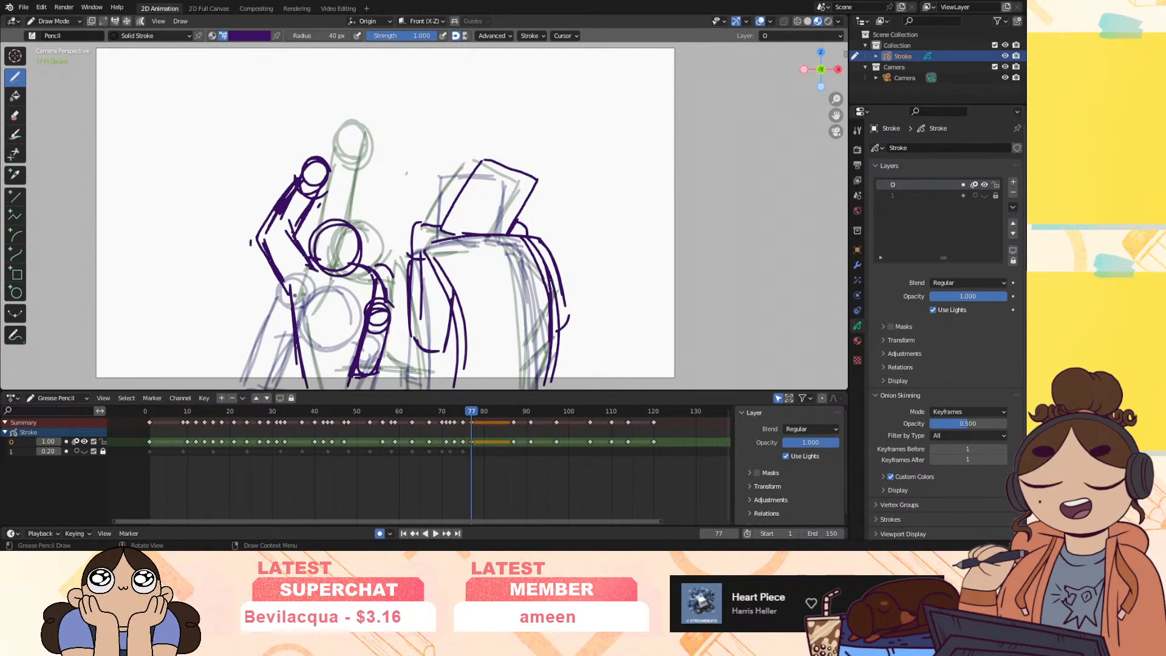
pyautogui.moveTo(467, 415); pyautogui.dragTo(165, 455)
pyautogui.press('space')
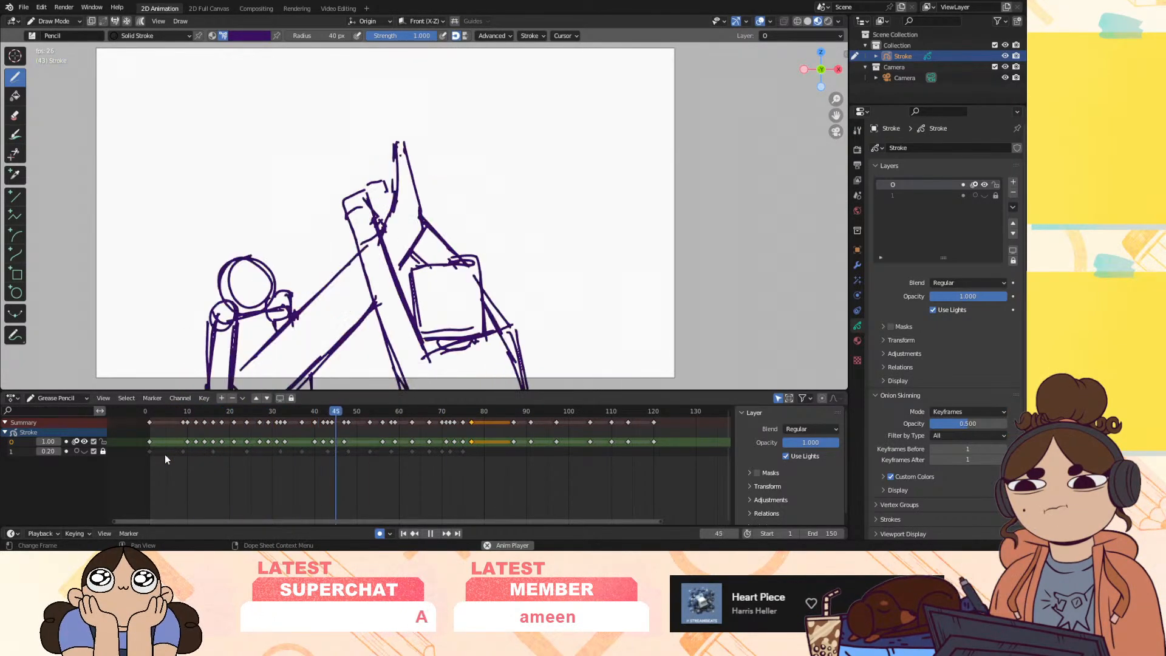
pyautogui.press('space')
pyautogui.moveTo(461, 413); pyautogui.dragTo(191, 460)
pyautogui.press('space')
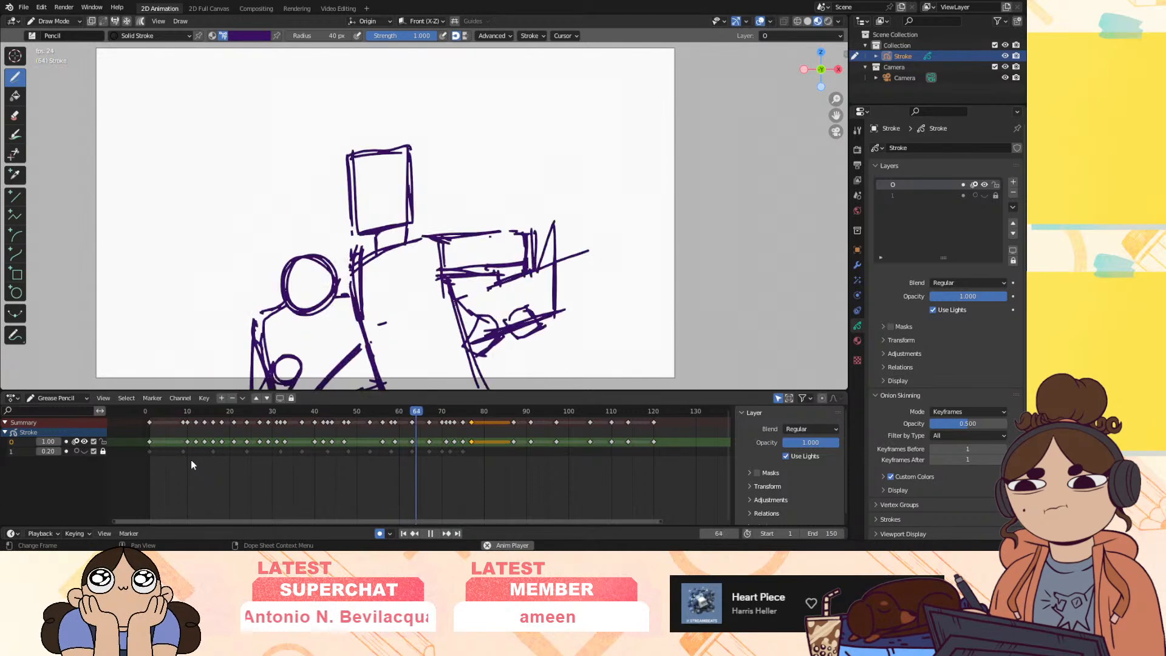
pyautogui.press('space')
# On frame 79, select the smaller figure's strokes and move them slightly away from the larger figure, and play the result
pyautogui.moveTo(467, 415)
pyautogui.mouseDown()
pyautogui.moveTo(450, 417)
pyautogui.moveTo(480, 430)
pyautogui.mouseUp()
pyautogui.click(76, 21)
pyautogui.click(76, 46)
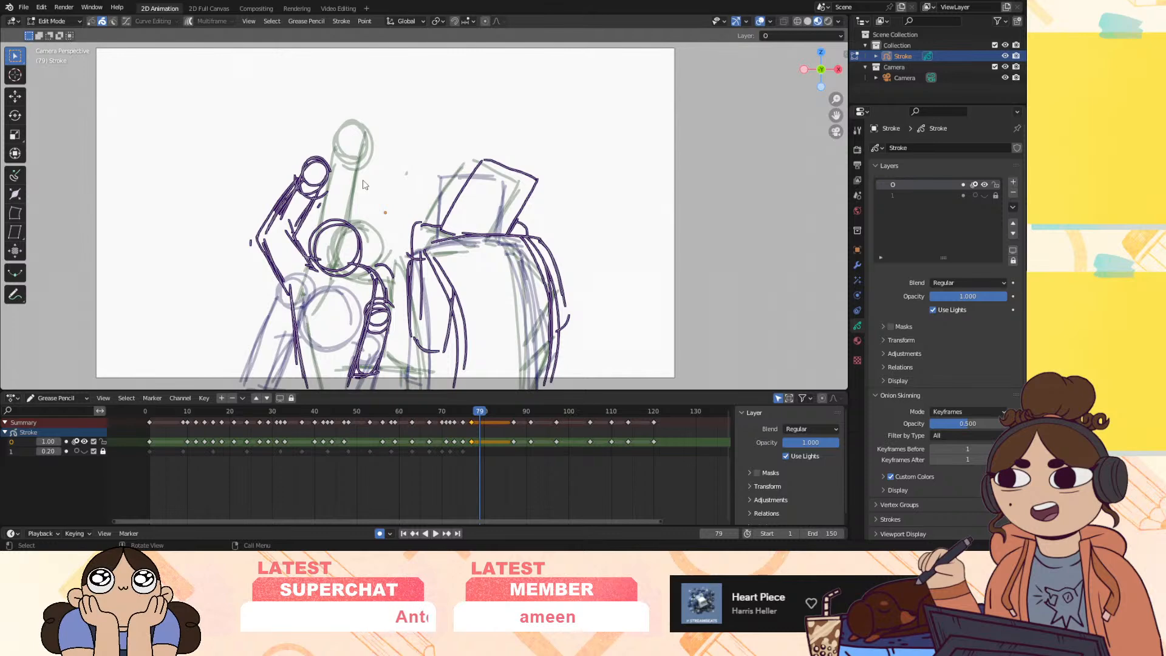
pyautogui.moveTo(337, 289); pyautogui.dragTo(391, 424)
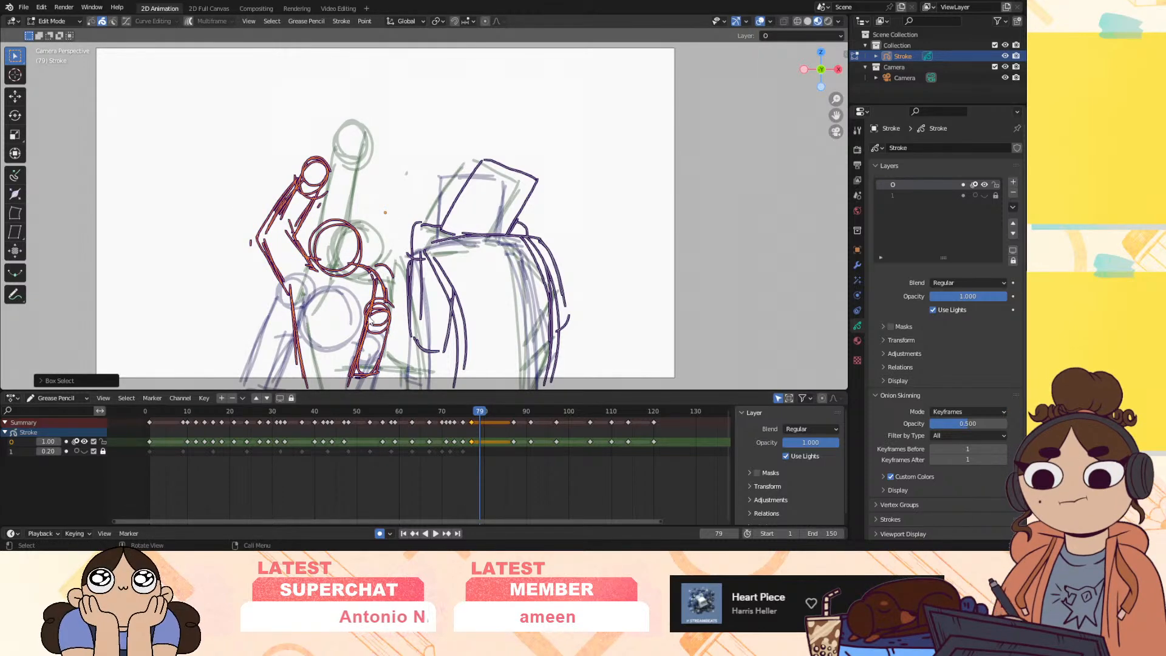
pyautogui.press('g')
pyautogui.click(386, 308)
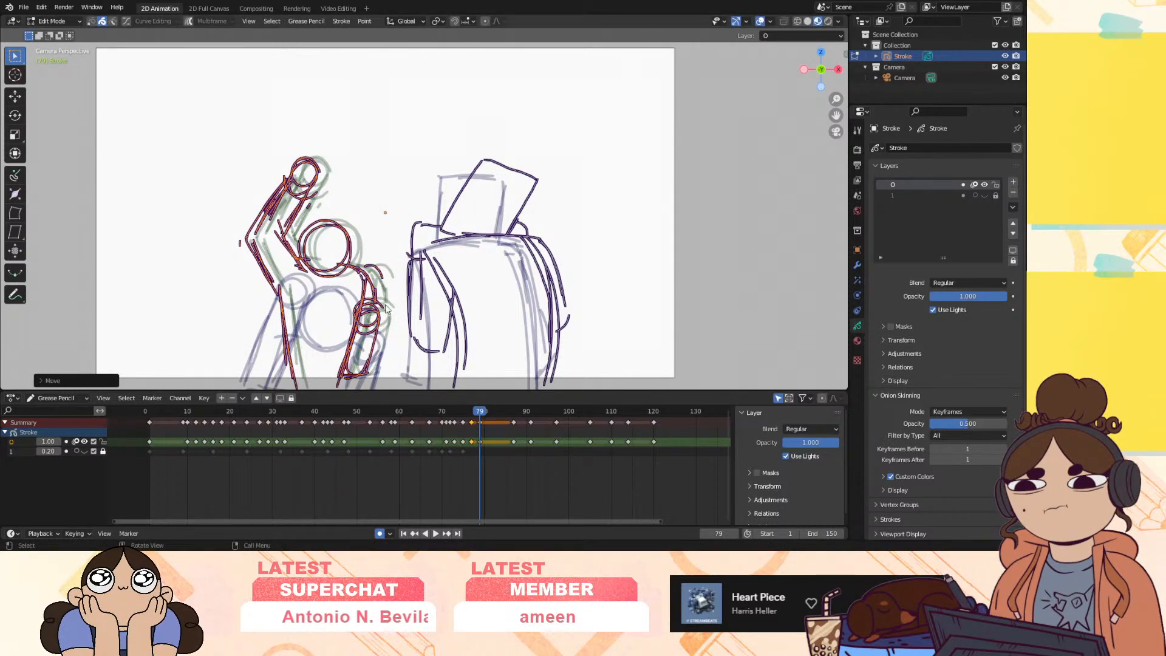
pyautogui.press('space')
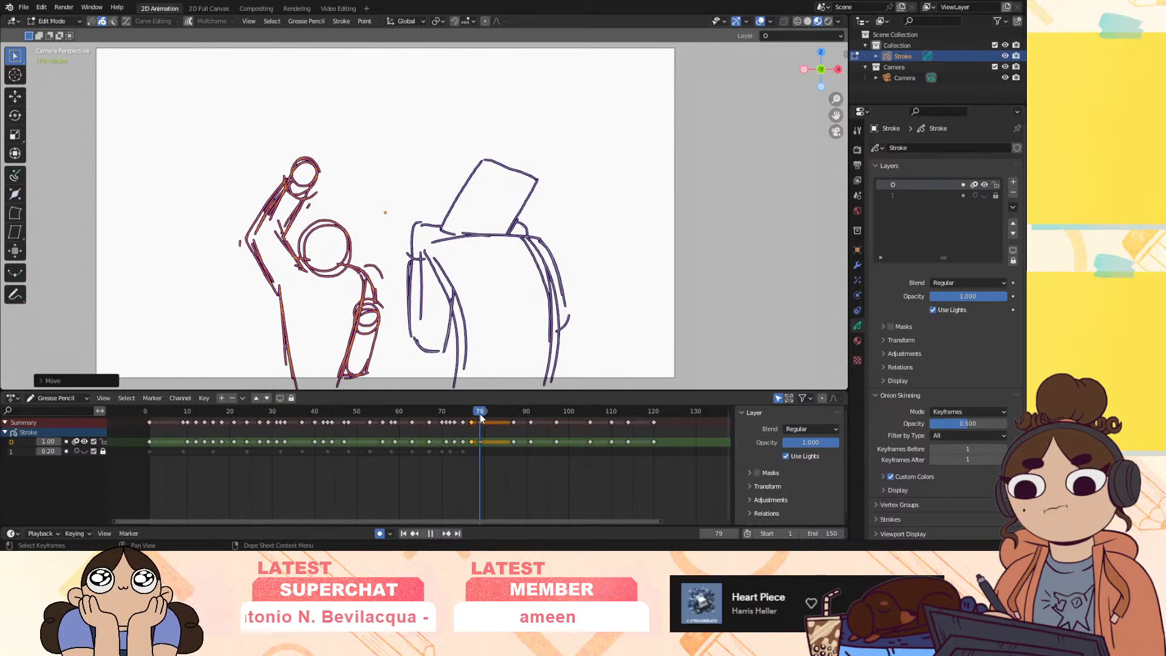
pyautogui.press('Escape')
# Erase the larger figure's tilted head on frame 79 and redraw it as an upright box
pyautogui.click(48, 22)
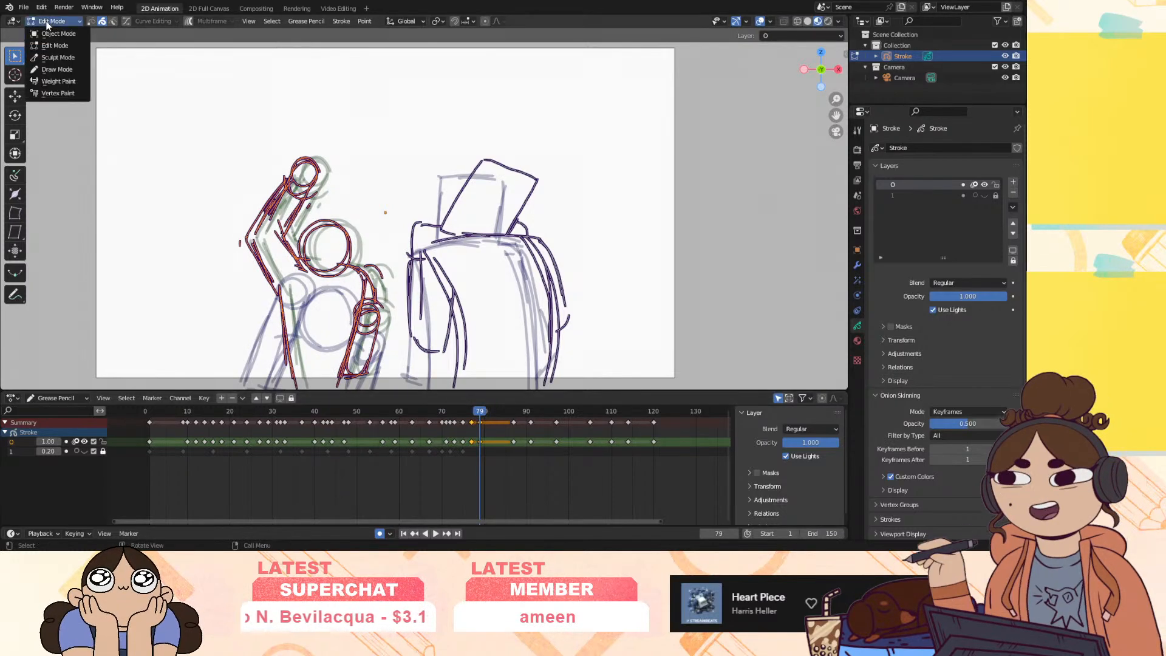
pyautogui.click(57, 69)
pyautogui.moveTo(457, 215)
pyautogui.keyDown('ctrl'); pyautogui.mouseDown()
pyautogui.moveTo(490, 163)
pyautogui.moveTo(529, 168)
pyautogui.mouseUp(); pyautogui.keyUp('ctrl')
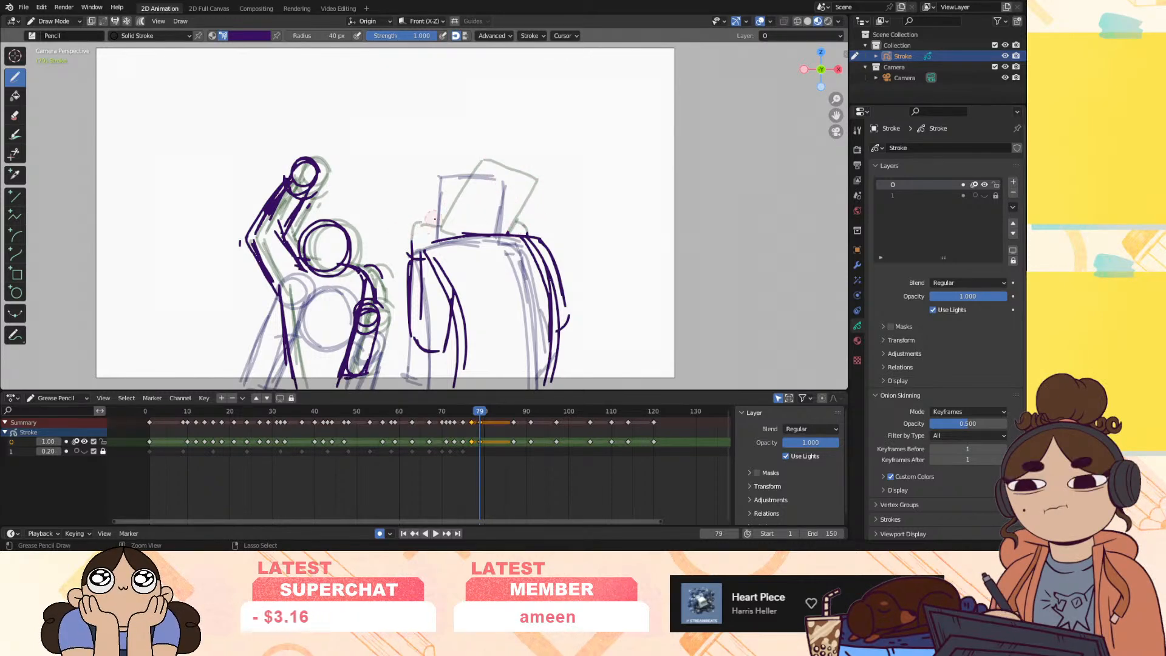
pyautogui.moveTo(450, 176); pyautogui.dragTo(449, 223)
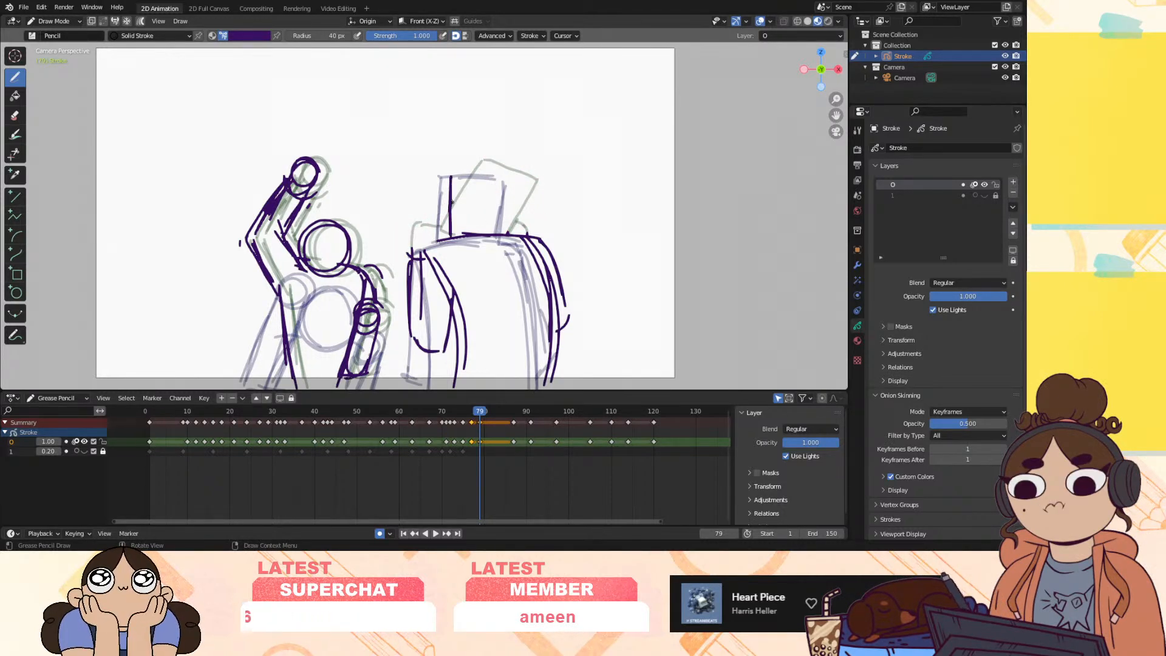
pyautogui.moveTo(508, 161); pyautogui.dragTo(511, 235)
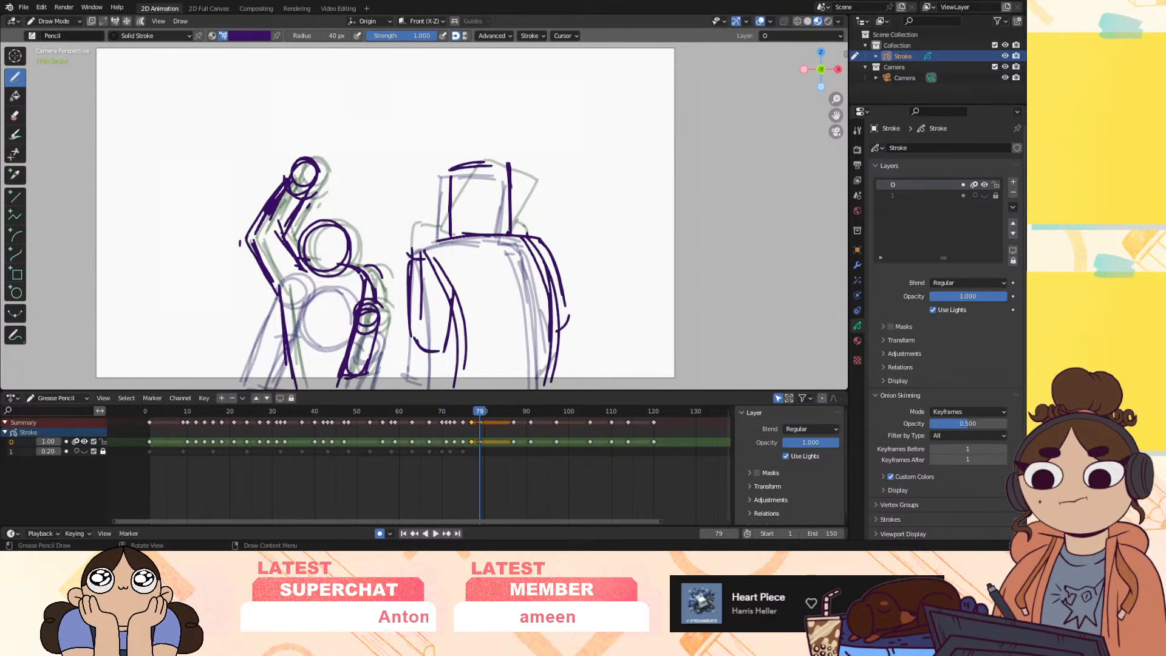
pyautogui.press('space')
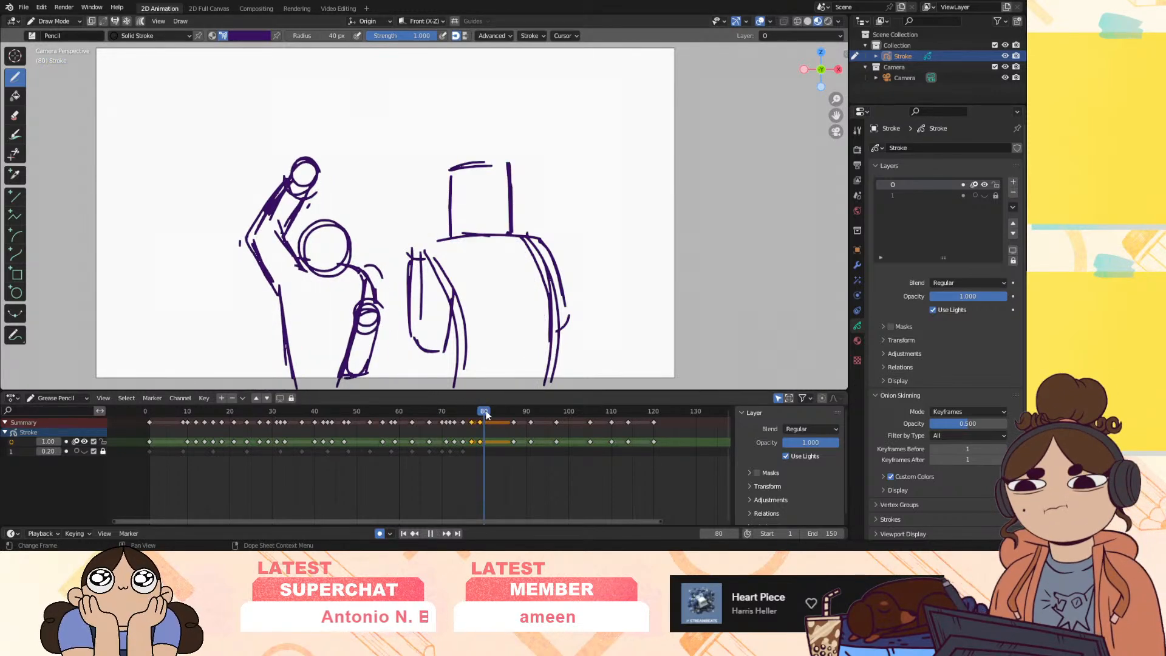
pyautogui.press('Escape')
# Erase the larger figure's near arm and torso edges on frame 79, redraw its torso, arm and shoulders, and compare with neighbouring frames
pyautogui.moveTo(434, 252)
pyautogui.keyDown('ctrl'); pyautogui.mouseDown()
pyautogui.moveTo(414, 261)
pyautogui.moveTo(424, 311)
pyautogui.moveTo(456, 358)
pyautogui.moveTo(461, 307)
pyautogui.mouseUp(); pyautogui.keyUp('ctrl')
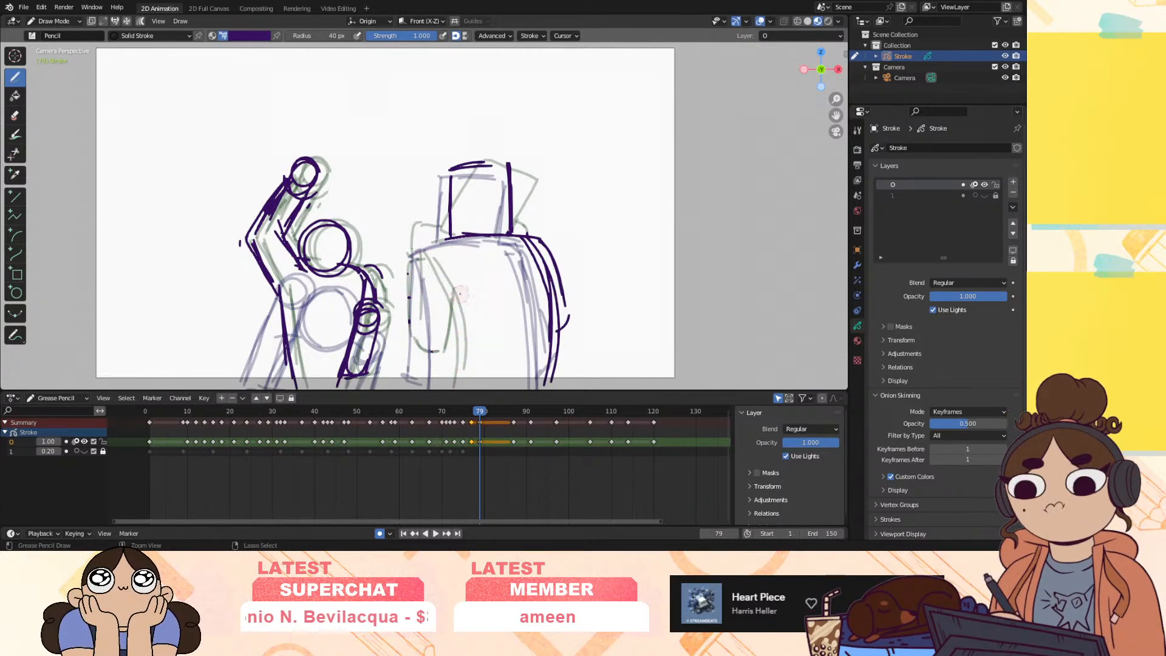
pyautogui.keyDown('ctrl'); pyautogui.moveTo(524, 238); pyautogui.dragTo(546, 231); pyautogui.keyUp('ctrl')
pyautogui.keyDown('ctrl'); pyautogui.moveTo(562, 301); pyautogui.dragTo(560, 314); pyautogui.keyUp('ctrl')
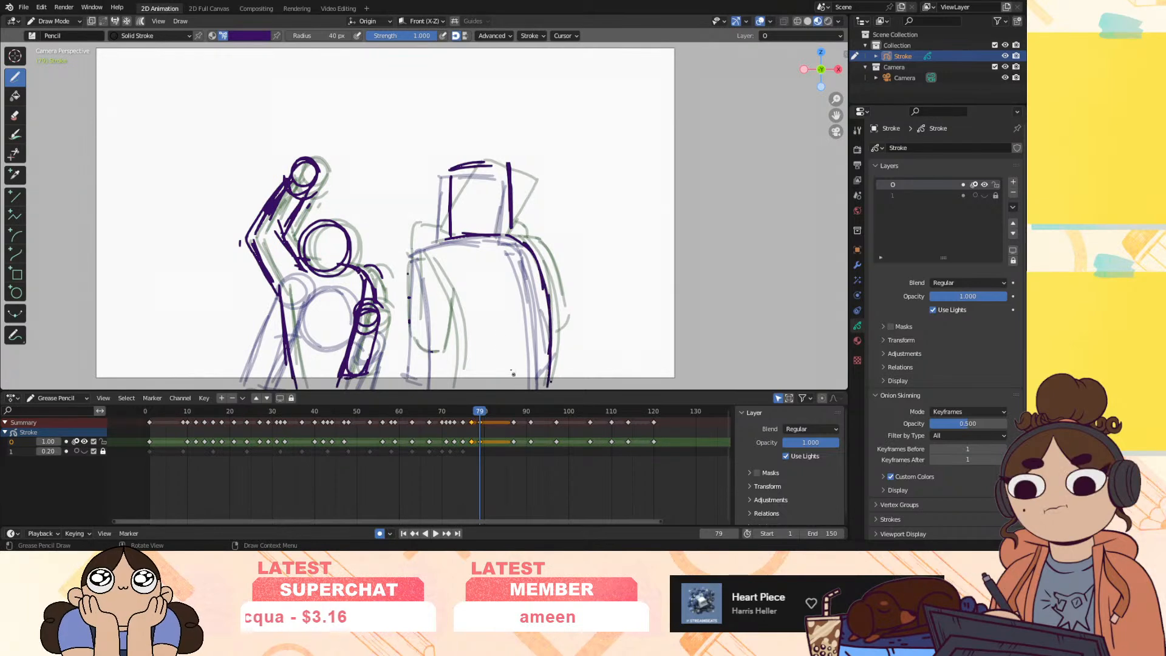
pyautogui.moveTo(433, 267); pyautogui.dragTo(448, 387)
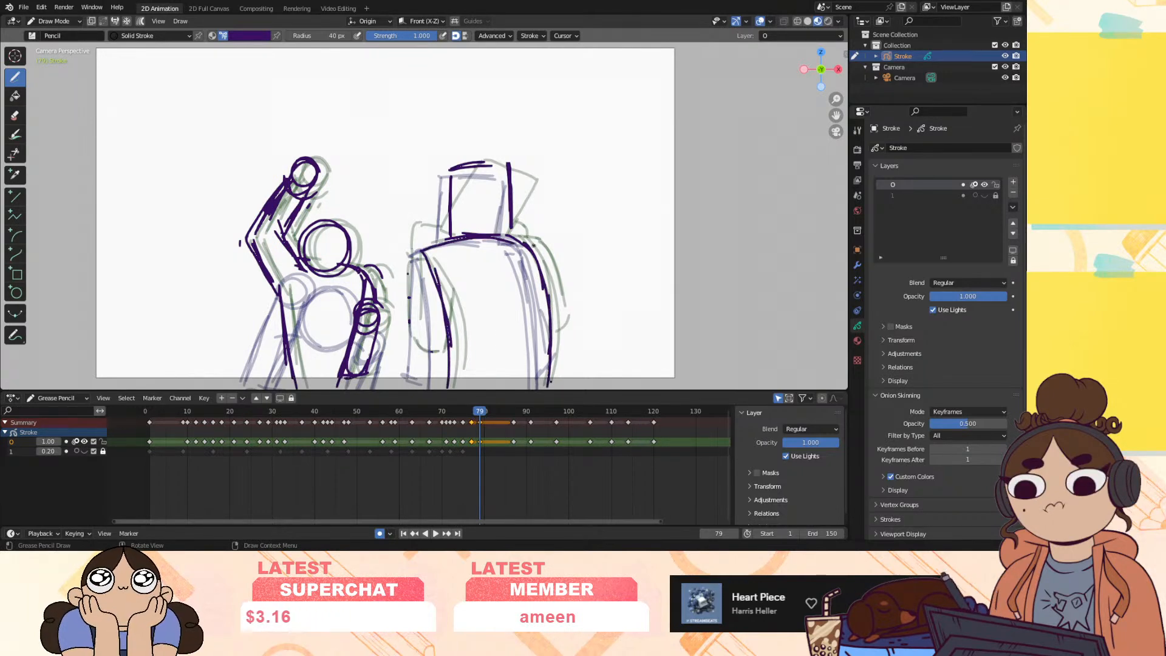
pyautogui.moveTo(414, 244)
pyautogui.mouseDown()
pyautogui.moveTo(443, 232)
pyautogui.moveTo(418, 324)
pyautogui.mouseUp()
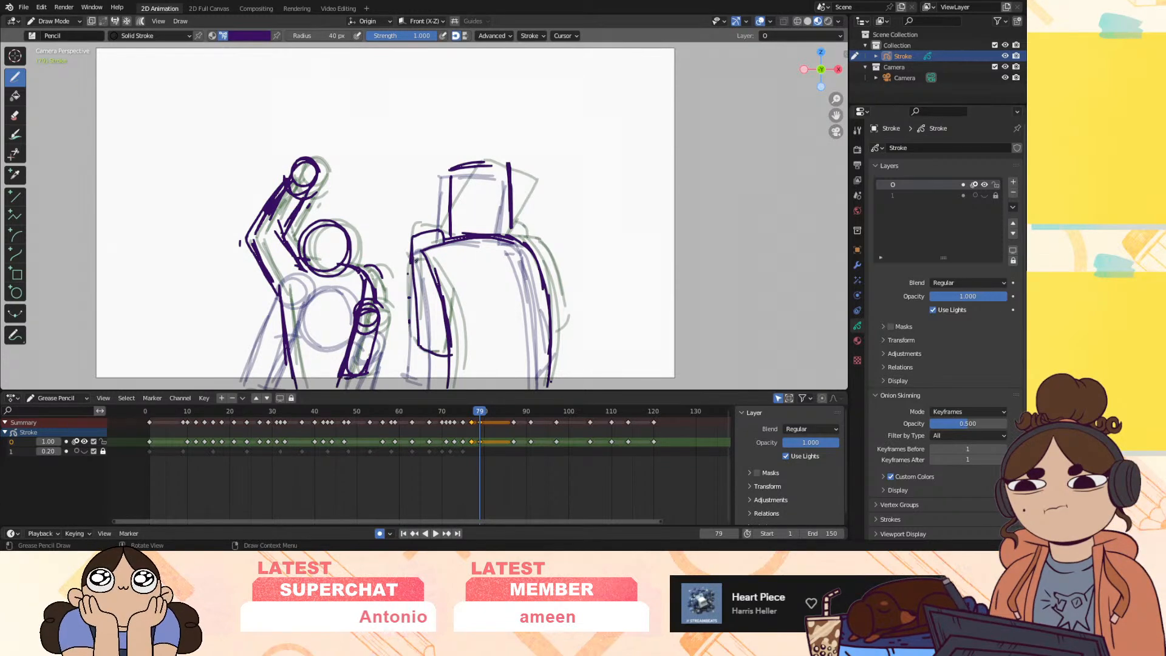
pyautogui.moveTo(414, 268); pyautogui.dragTo(429, 267)
pyautogui.moveTo(420, 346); pyautogui.dragTo(452, 349)
pyautogui.moveTo(522, 233); pyautogui.dragTo(541, 239)
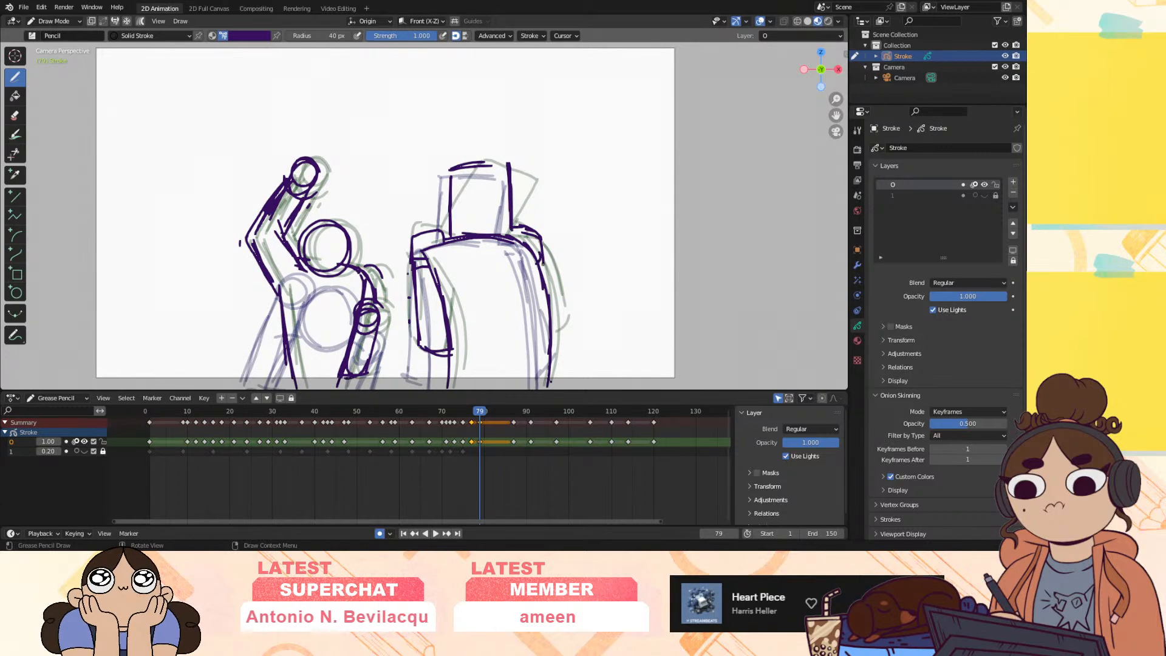
pyautogui.press('space')
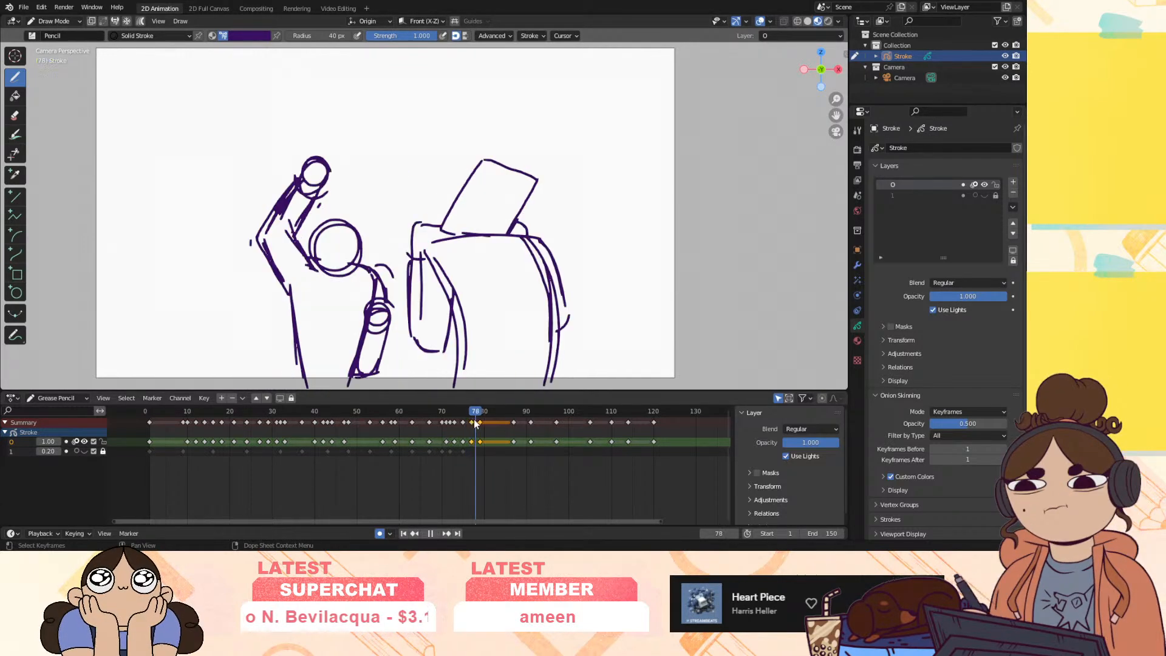
pyautogui.moveTo(491, 421)
pyautogui.mouseDown()
pyautogui.moveTo(521, 420)
pyautogui.moveTo(460, 431)
pyautogui.moveTo(484, 436)
pyautogui.mouseUp()
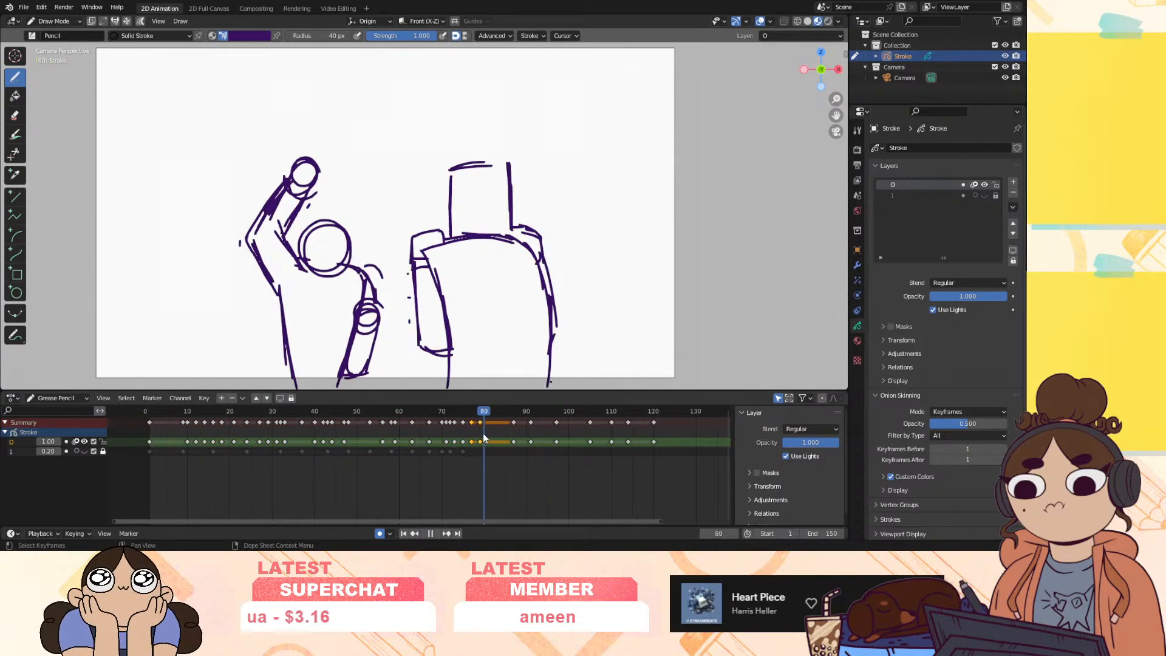
pyautogui.press('Escape')
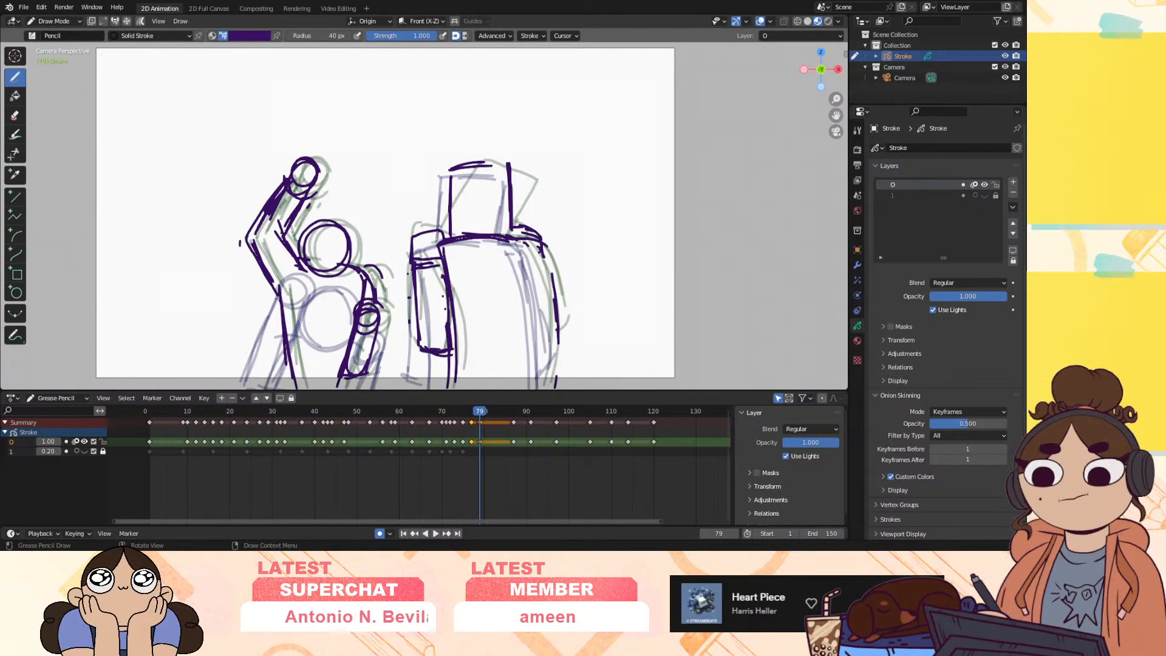
# On frame 88, select all of the larger figure's strokes and shift them slightly away from the smaller figure
pyautogui.moveTo(480, 412)
pyautogui.mouseDown()
pyautogui.moveTo(469, 419)
pyautogui.moveTo(532, 424)
pyautogui.moveTo(474, 443)
pyautogui.moveTo(541, 449)
pyautogui.moveTo(405, 469)
pyautogui.moveTo(543, 457)
pyautogui.moveTo(452, 475)
pyautogui.moveTo(516, 463)
pyautogui.mouseUp()
pyautogui.click(53, 21)
pyautogui.click(64, 38)
pyautogui.moveTo(519, 243); pyautogui.dragTo(629, 349)
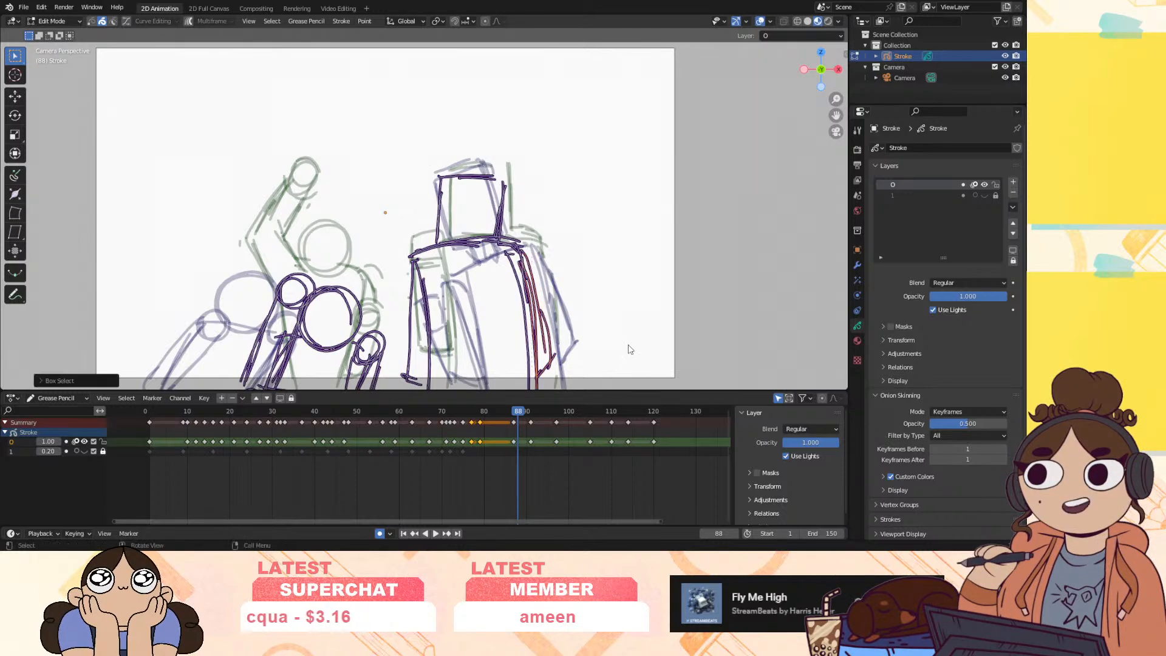
pyautogui.press('b')
pyautogui.press('g')
pyautogui.click(527, 307)
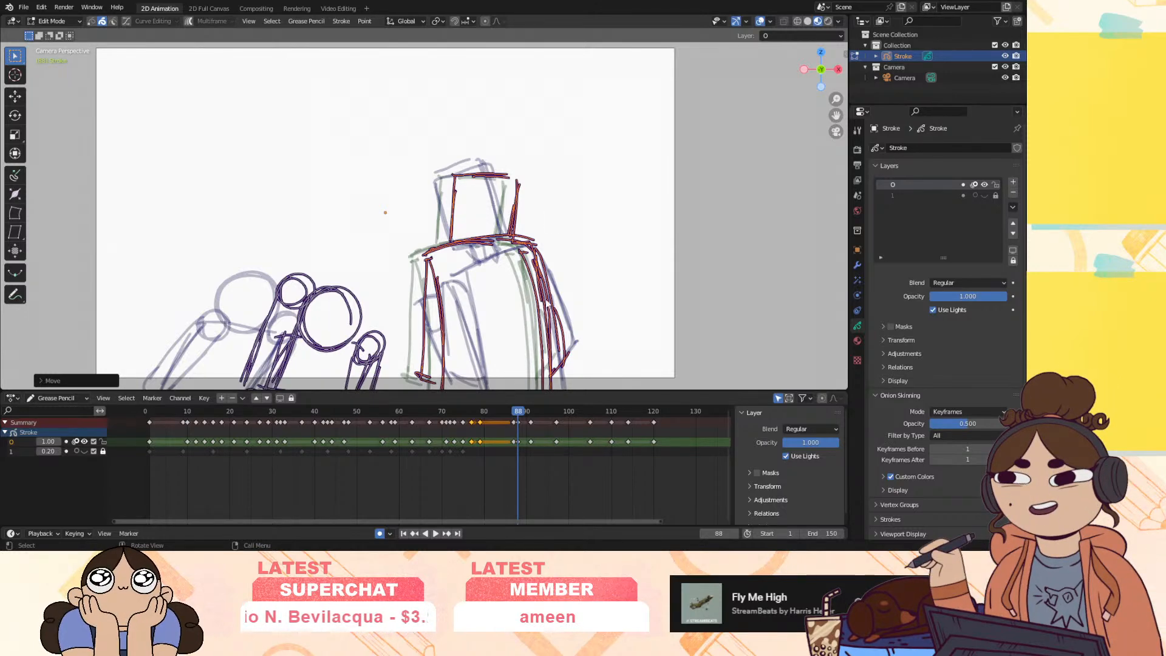
# Delete the keyframe on frame 87 and replay the animation from the start
pyautogui.moveTo(524, 414)
pyautogui.mouseDown()
pyautogui.moveTo(460, 424)
pyautogui.moveTo(487, 428)
pyautogui.moveTo(467, 442)
pyautogui.moveTo(520, 439)
pyautogui.moveTo(447, 453)
pyautogui.moveTo(479, 457)
pyautogui.moveTo(178, 450)
pyautogui.moveTo(159, 462)
pyautogui.mouseUp()
pyautogui.click(514, 442)
pyautogui.press('Delete')
pyautogui.press('space')
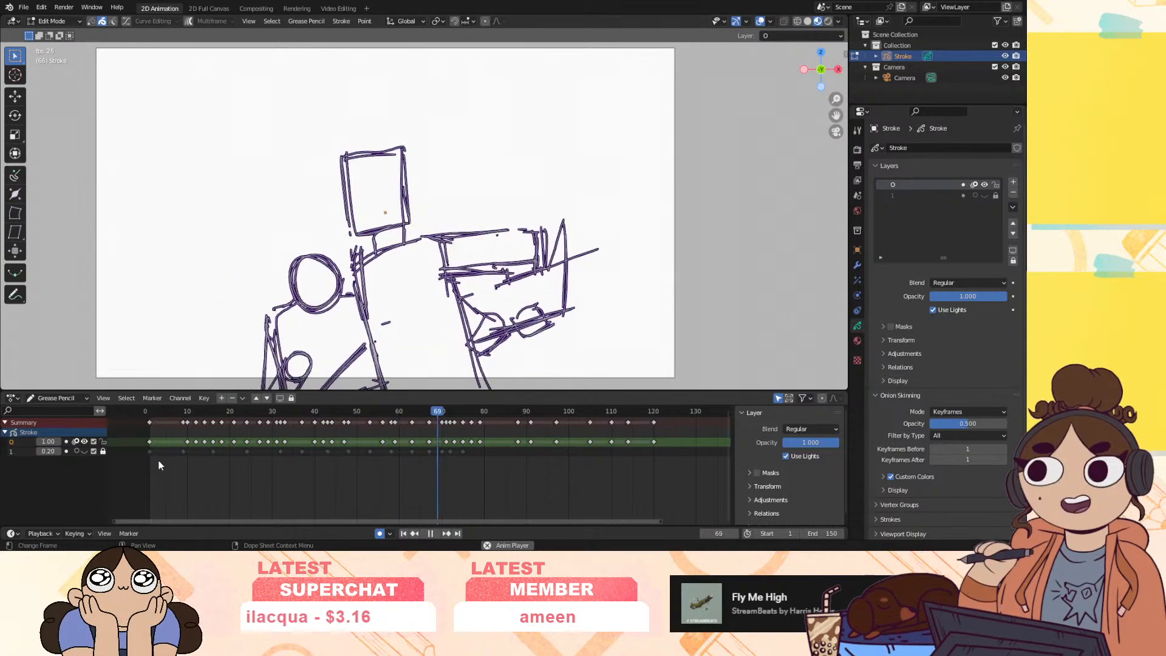
pyautogui.press('space')
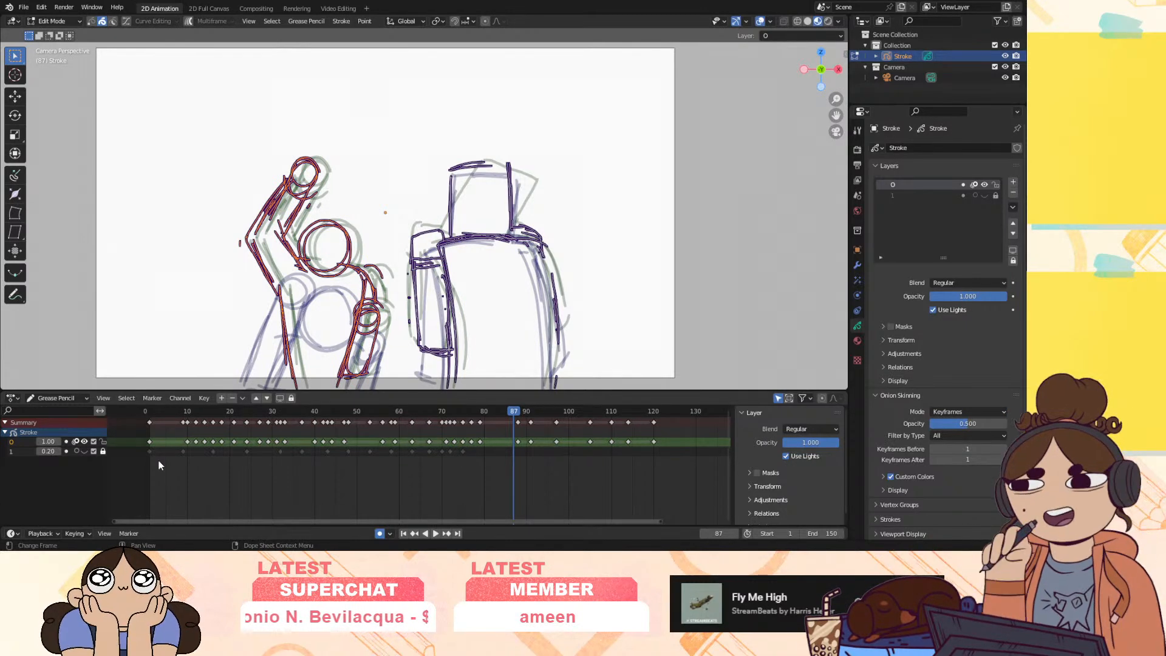
pyautogui.click(156, 423)
pyautogui.press('space')
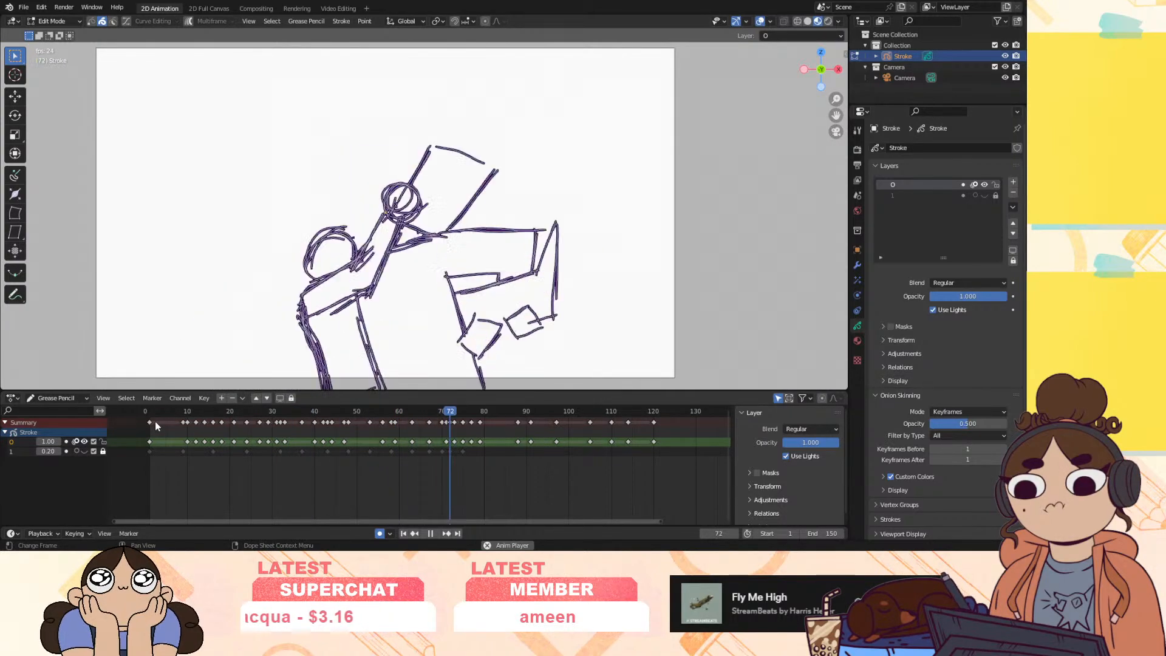
# Shift all keyframes from frame 71 onward one frame earlier and replay the animation to check the timing
pyautogui.click(398, 427)
pyautogui.moveTo(398, 427)
pyautogui.mouseDown()
pyautogui.moveTo(429, 422)
pyautogui.moveTo(425, 443)
pyautogui.mouseUp()
pyautogui.press('space')
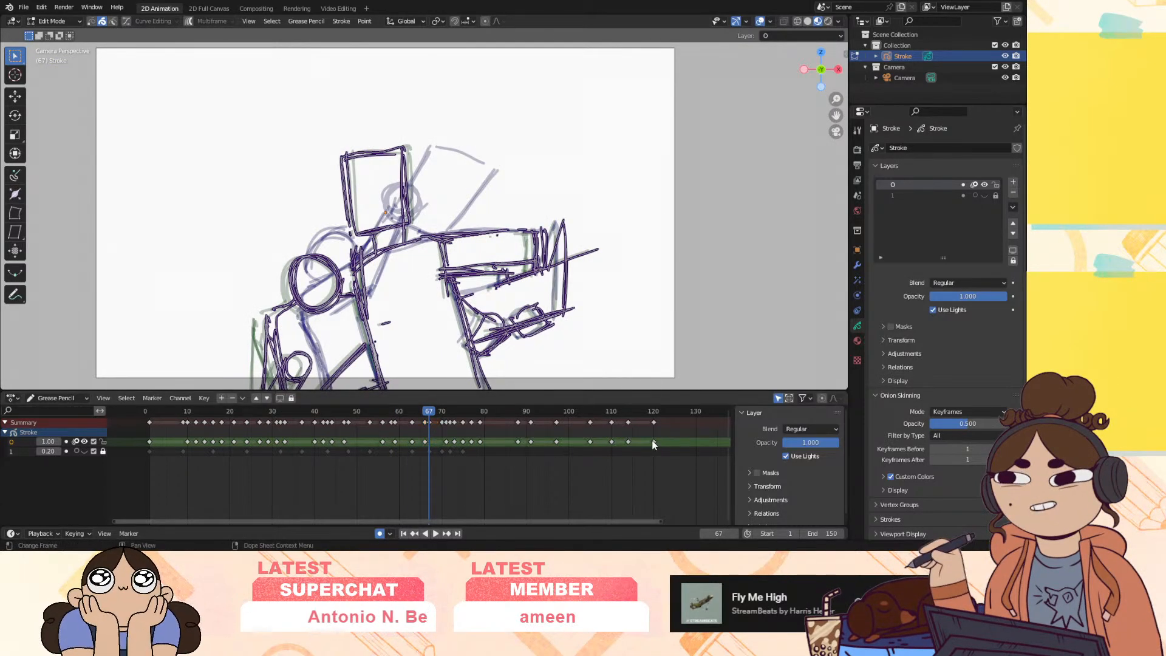
pyautogui.moveTo(659, 443); pyautogui.dragTo(649, 443)
pyautogui.press('space')
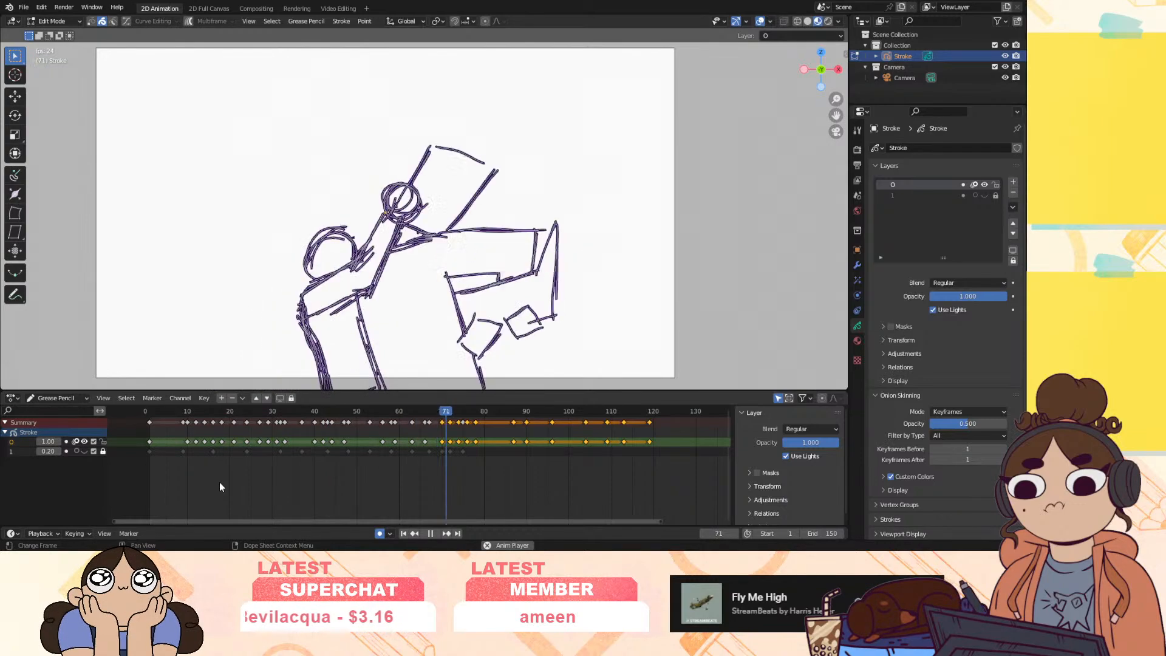
pyautogui.moveTo(460, 418); pyautogui.dragTo(367, 460)
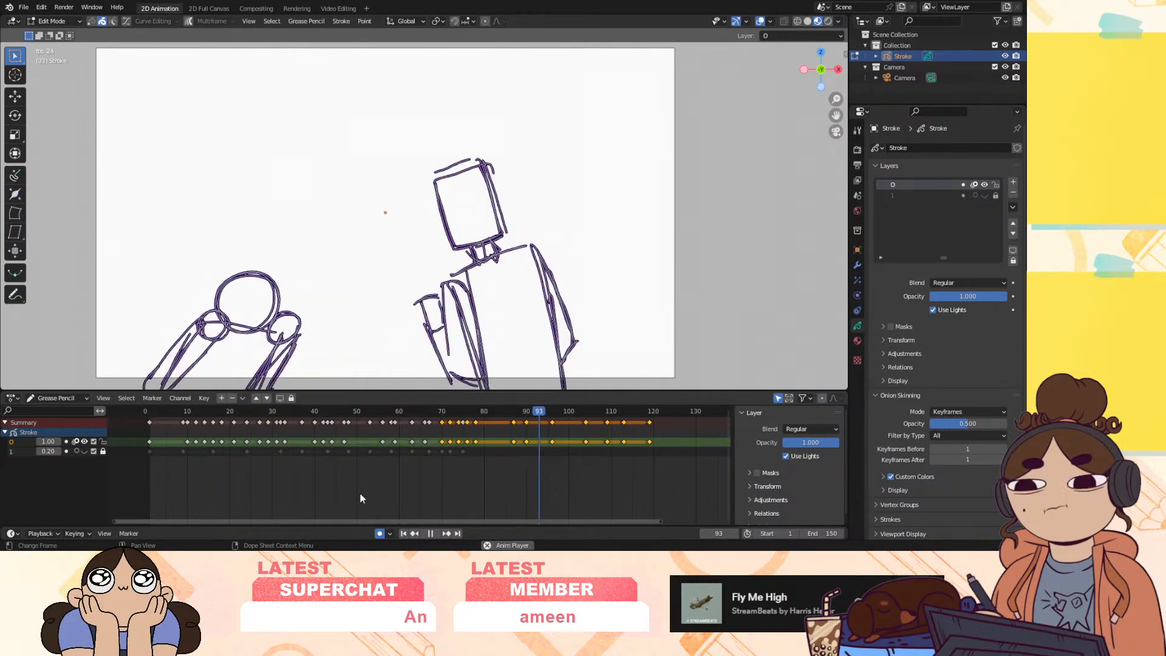
pyautogui.press('space')
pyautogui.moveTo(501, 410)
pyautogui.mouseDown()
pyautogui.moveTo(463, 423)
pyautogui.moveTo(515, 428)
pyautogui.moveTo(468, 443)
pyautogui.moveTo(541, 445)
pyautogui.moveTo(471, 447)
pyautogui.moveTo(501, 450)
pyautogui.moveTo(413, 481)
pyautogui.moveTo(461, 471)
pyautogui.moveTo(493, 461)
pyautogui.moveTo(330, 495)
pyautogui.mouseUp()
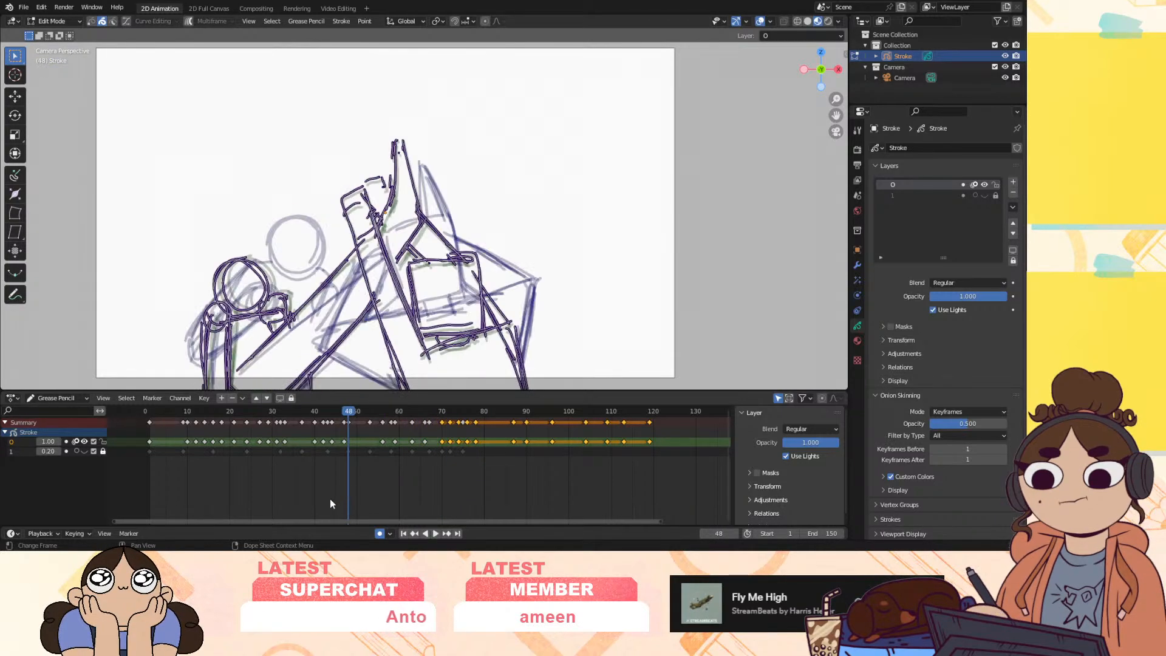
pyautogui.press('space')
pyautogui.press('space')
# Move the frame 78 keyframe to frame 79, and shift the larger figure's strokes slightly away from the smaller figure on frame 78
pyautogui.moveTo(469, 427)
pyautogui.mouseDown()
pyautogui.moveTo(493, 421)
pyautogui.moveTo(464, 431)
pyautogui.moveTo(482, 413)
pyautogui.moveTo(483, 445)
pyautogui.moveTo(475, 413)
pyautogui.moveTo(452, 429)
pyautogui.moveTo(475, 428)
pyautogui.mouseUp()
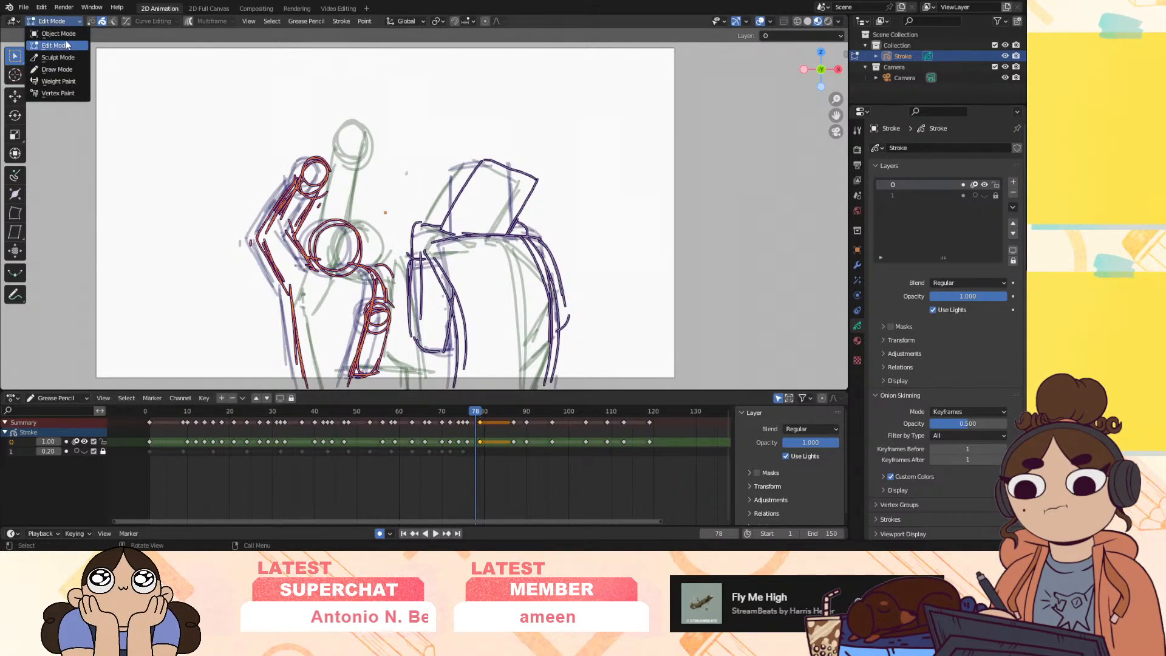
pyautogui.click(67, 45)
pyautogui.moveTo(412, 150); pyautogui.dragTo(570, 388)
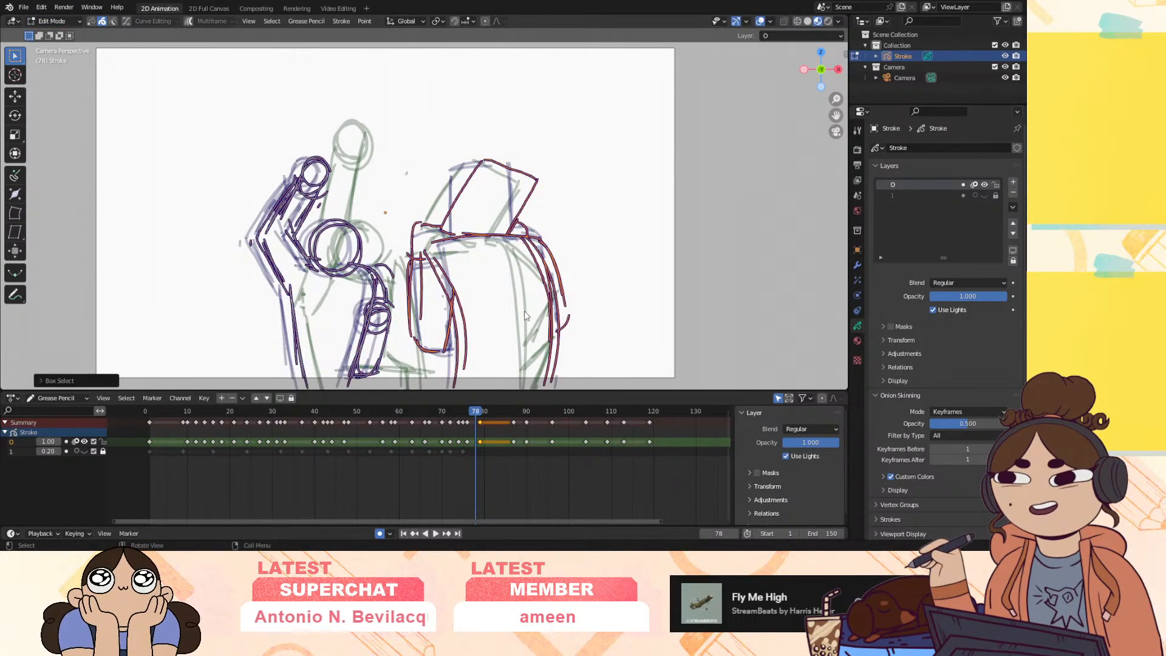
pyautogui.press('g')
pyautogui.click(538, 311)
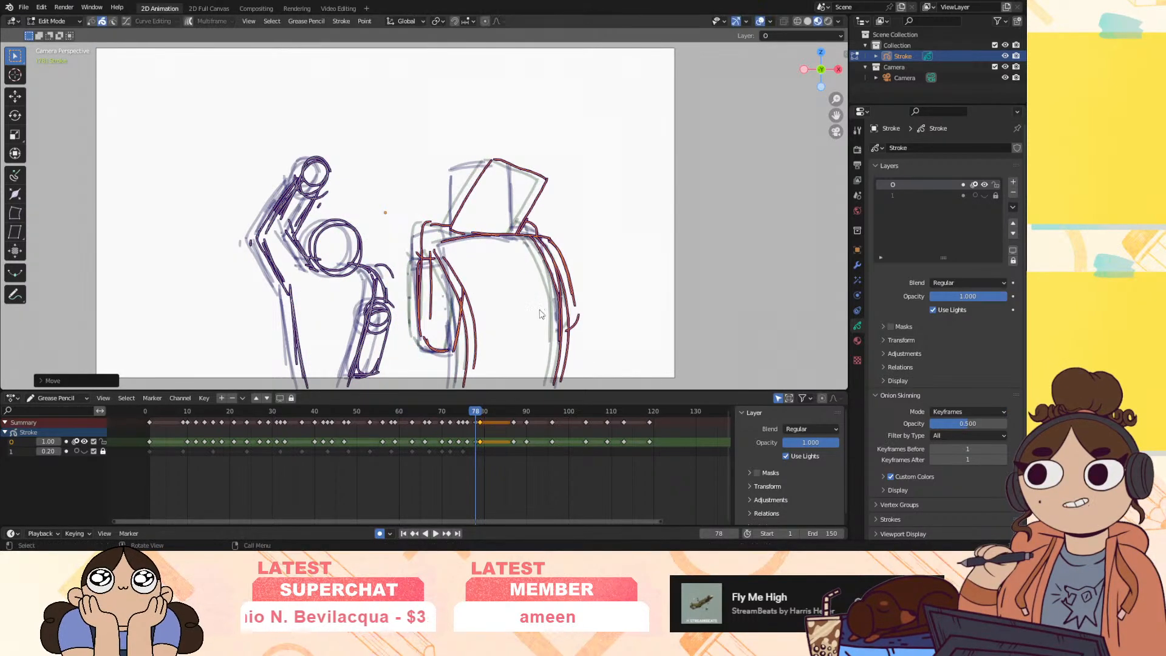
pyautogui.press('space')
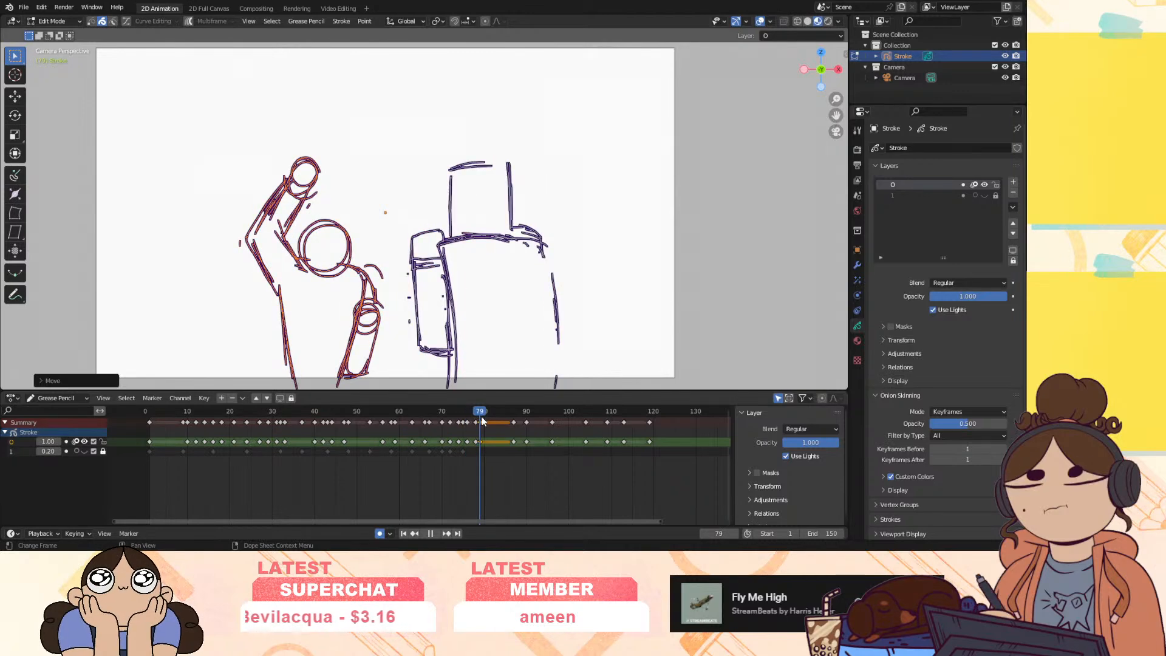
# On frame 78, select the smaller round-headed figure's strokes and shift them slightly away from the larger figure
pyautogui.moveTo(482, 413)
pyautogui.mouseDown()
pyautogui.moveTo(441, 428)
pyautogui.moveTo(487, 429)
pyautogui.moveTo(473, 441)
pyautogui.moveTo(487, 446)
pyautogui.moveTo(457, 453)
pyautogui.moveTo(475, 461)
pyautogui.mouseUp()
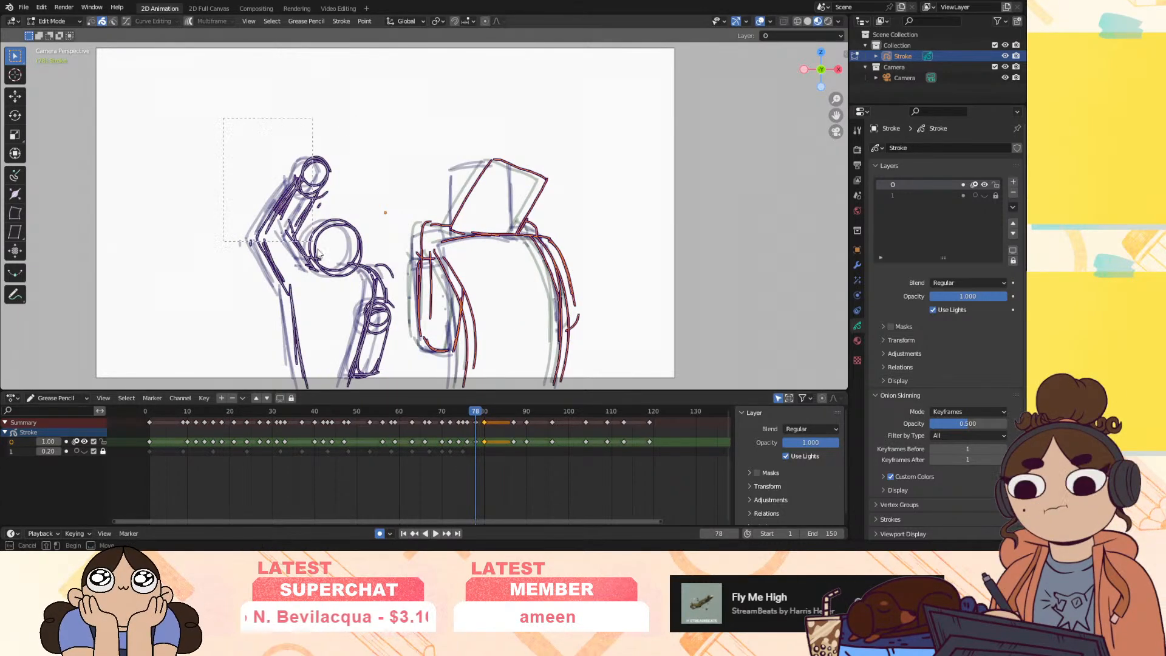
pyautogui.press('g')
pyautogui.click(367, 322)
pyautogui.moveTo(472, 413)
pyautogui.mouseDown()
pyautogui.moveTo(490, 419)
pyautogui.moveTo(476, 418)
pyautogui.mouseUp()
pyautogui.press('g')
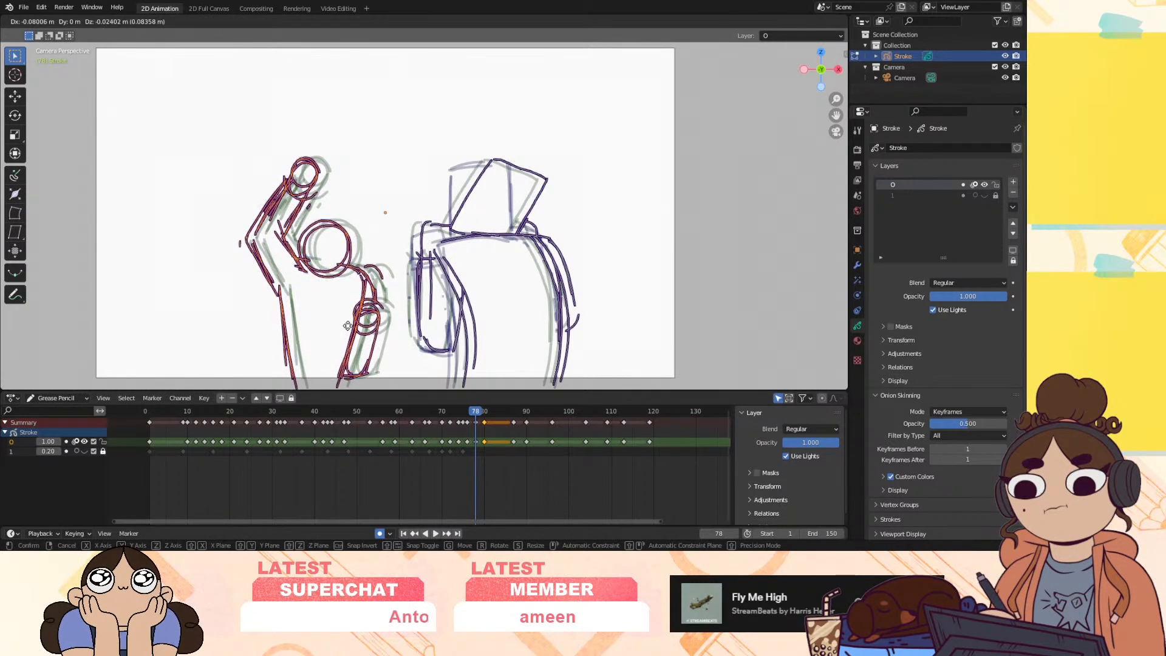
pyautogui.click(348, 326)
# Shift the smaller figure's strokes on frame 80 further away from the larger figure and play the animation
pyautogui.click(486, 411)
pyautogui.press('g')
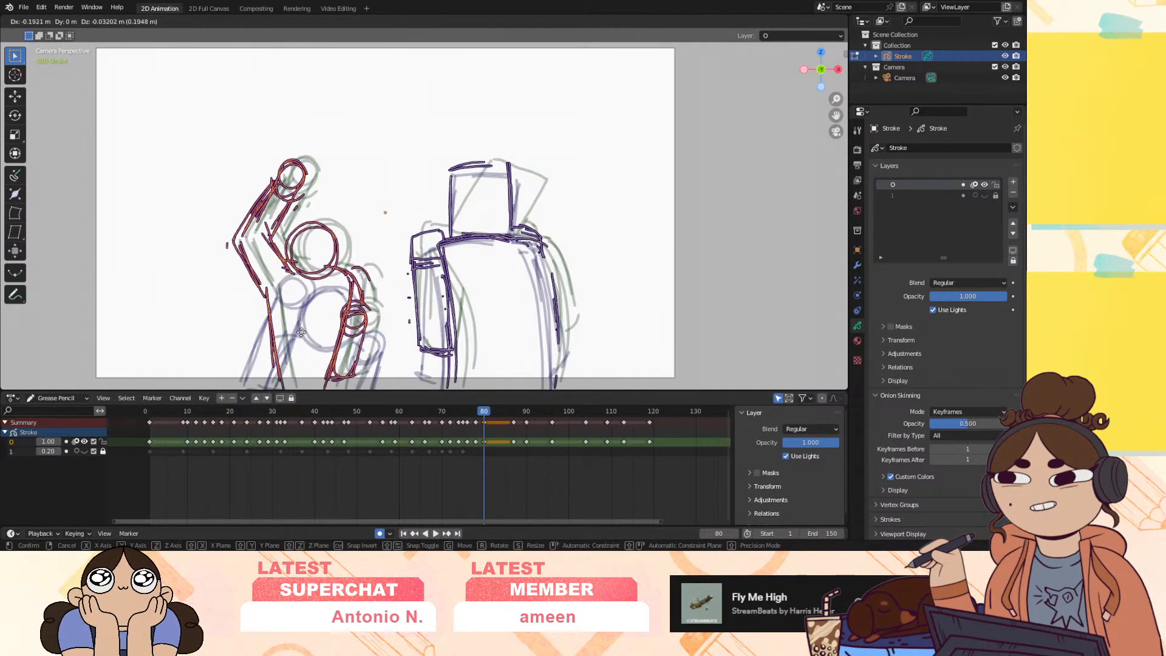
pyautogui.click(316, 322)
pyautogui.press('space')
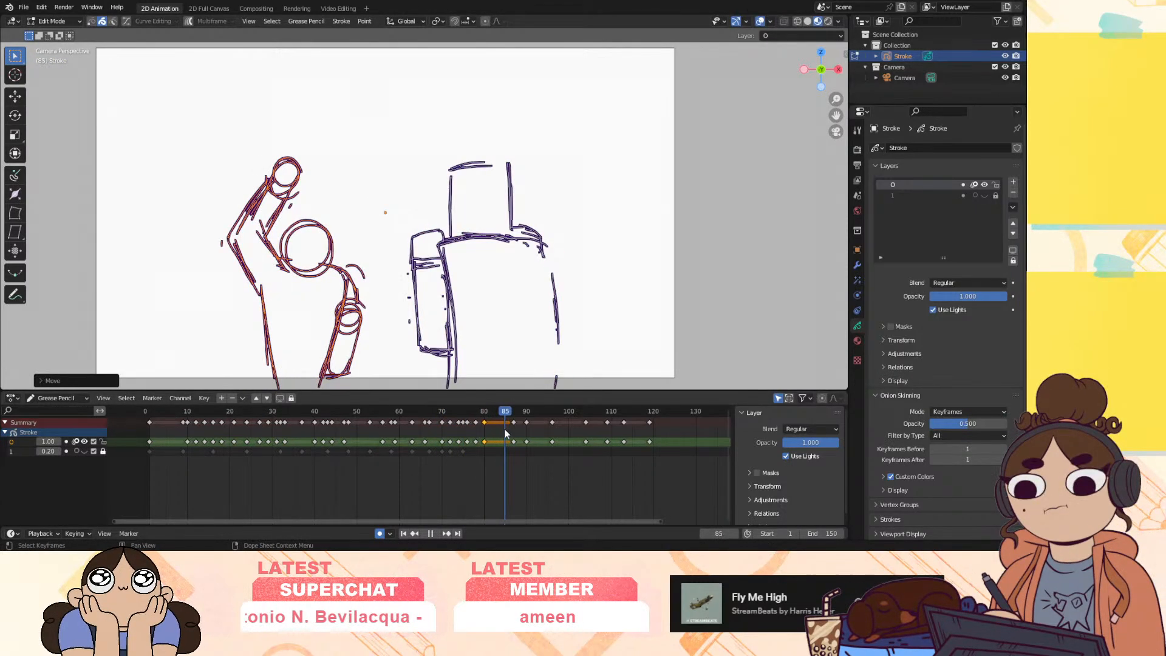
# On frame 87, select the smaller figure's strokes and move them about 0.6 m away from the larger figure and slightly up
pyautogui.moveTo(518, 433)
pyautogui.mouseDown()
pyautogui.moveTo(465, 450)
pyautogui.moveTo(532, 440)
pyautogui.moveTo(492, 447)
pyautogui.moveTo(515, 448)
pyautogui.mouseUp()
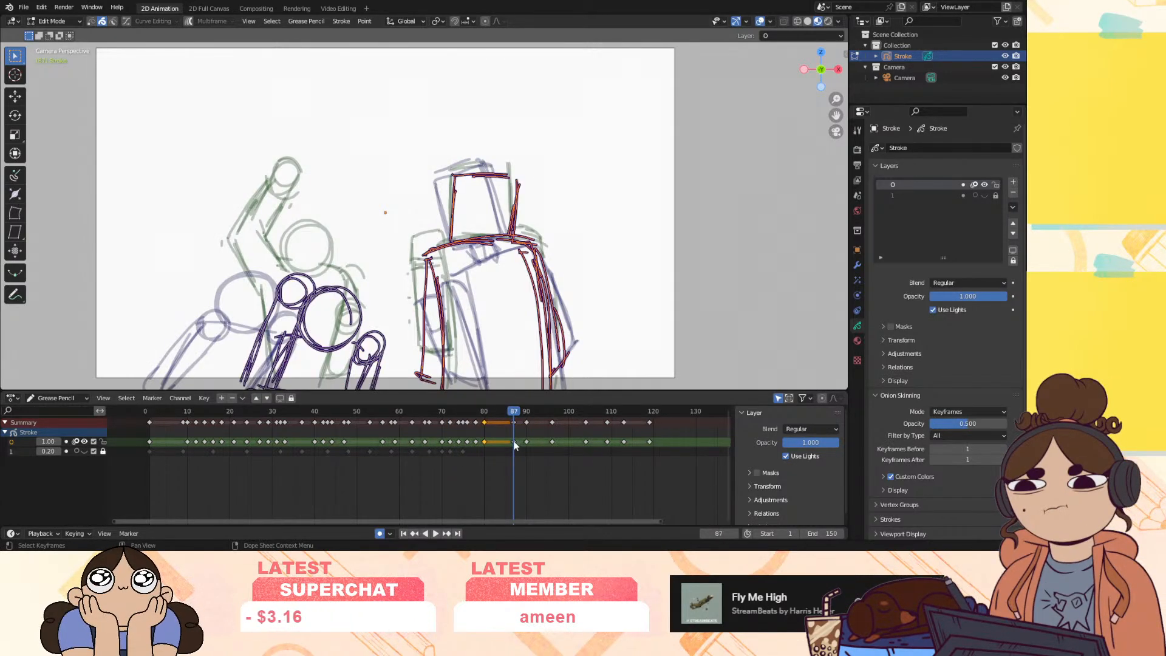
pyautogui.click(513, 441)
pyautogui.moveTo(223, 244); pyautogui.dragTo(409, 442)
pyautogui.press('g')
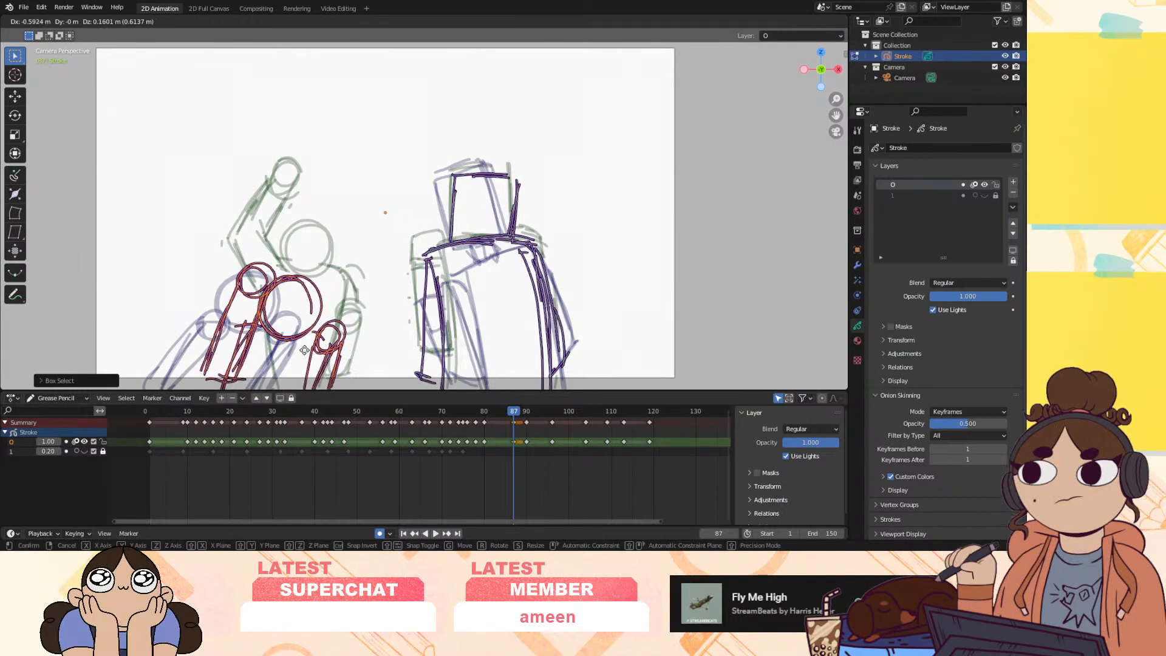
pyautogui.click(307, 352)
# Replay the animation from its beginning to review the timing of the whole sequence
pyautogui.moveTo(519, 415); pyautogui.dragTo(374, 454)
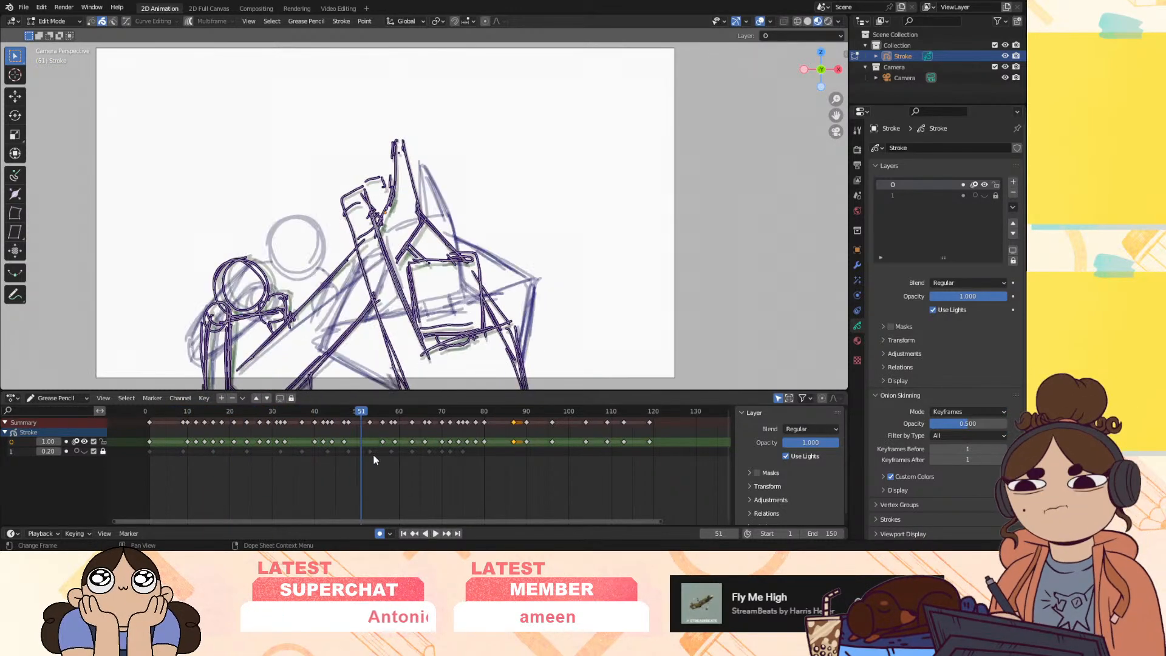
pyautogui.click(406, 533)
pyautogui.click(435, 533)
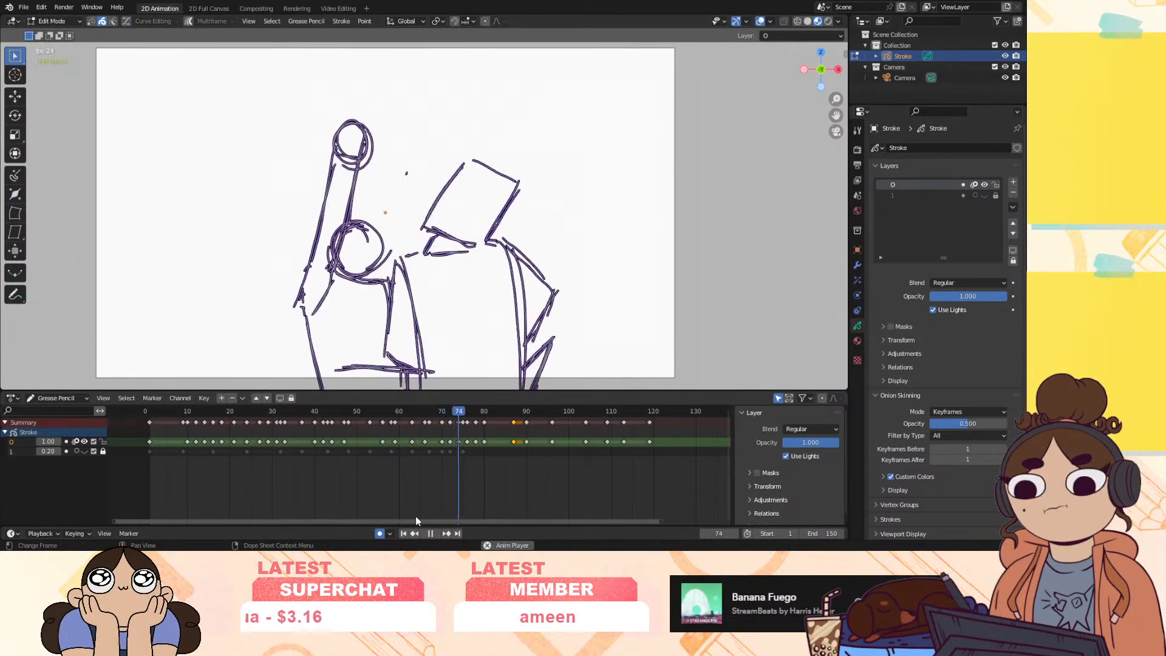
pyautogui.click(380, 413)
pyautogui.moveTo(380, 417); pyautogui.dragTo(161, 476)
pyautogui.press('space')
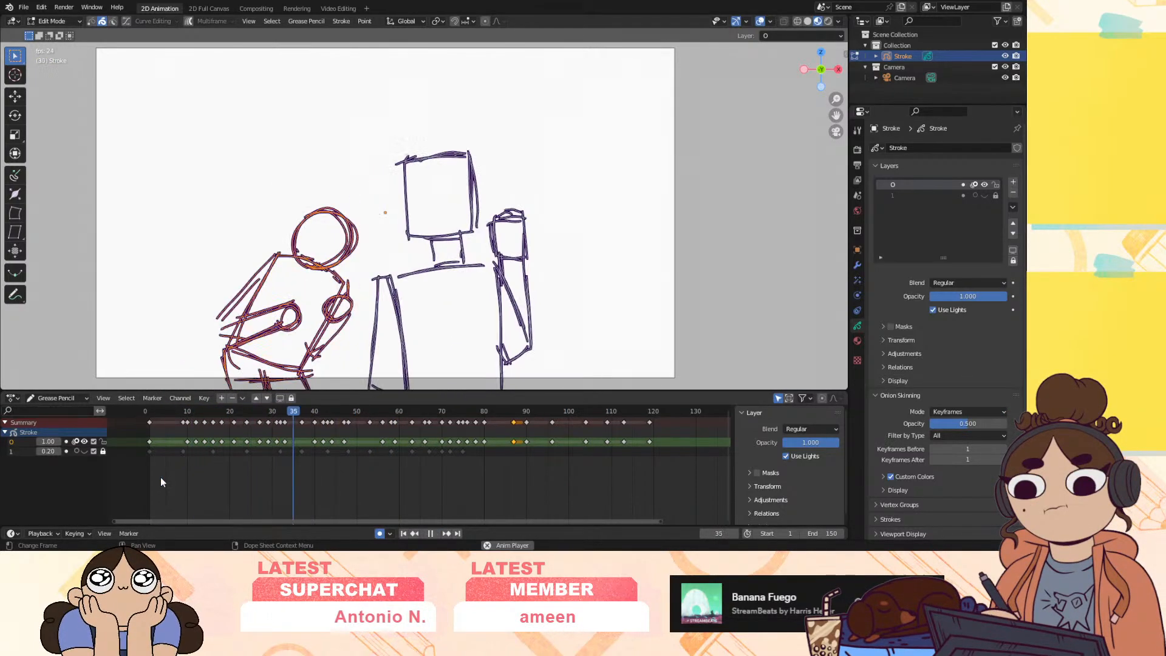
pyautogui.press('space')
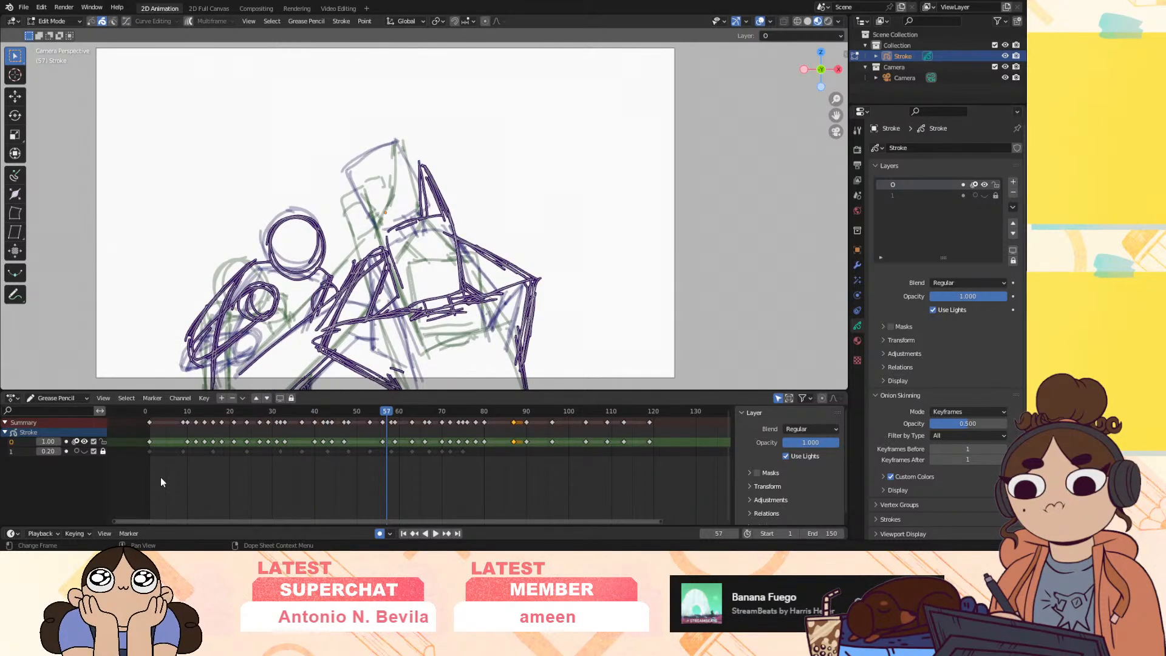
# Shift all keyframes from frame 63 onward two frames later and check the motion around frame 70
pyautogui.moveTo(490, 450); pyautogui.dragTo(654, 444)
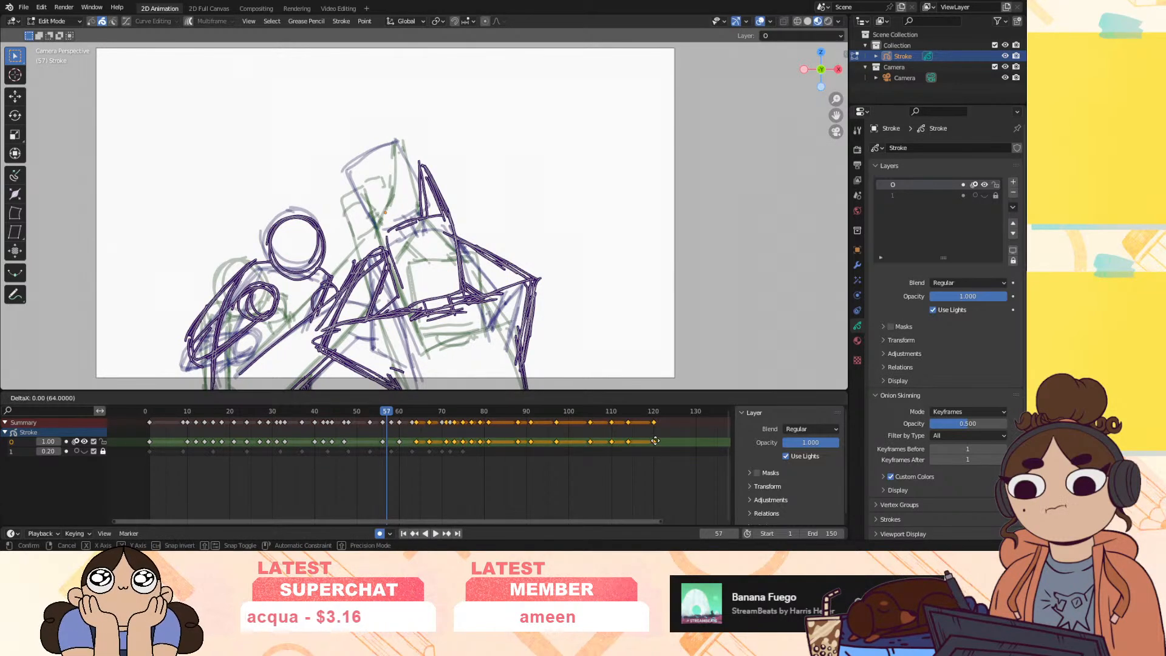
pyautogui.moveTo(389, 413)
pyautogui.mouseDown()
pyautogui.moveTo(347, 424)
pyautogui.moveTo(391, 414)
pyautogui.moveTo(355, 421)
pyautogui.moveTo(439, 425)
pyautogui.mouseUp()
pyautogui.press('space')
pyautogui.press('space')
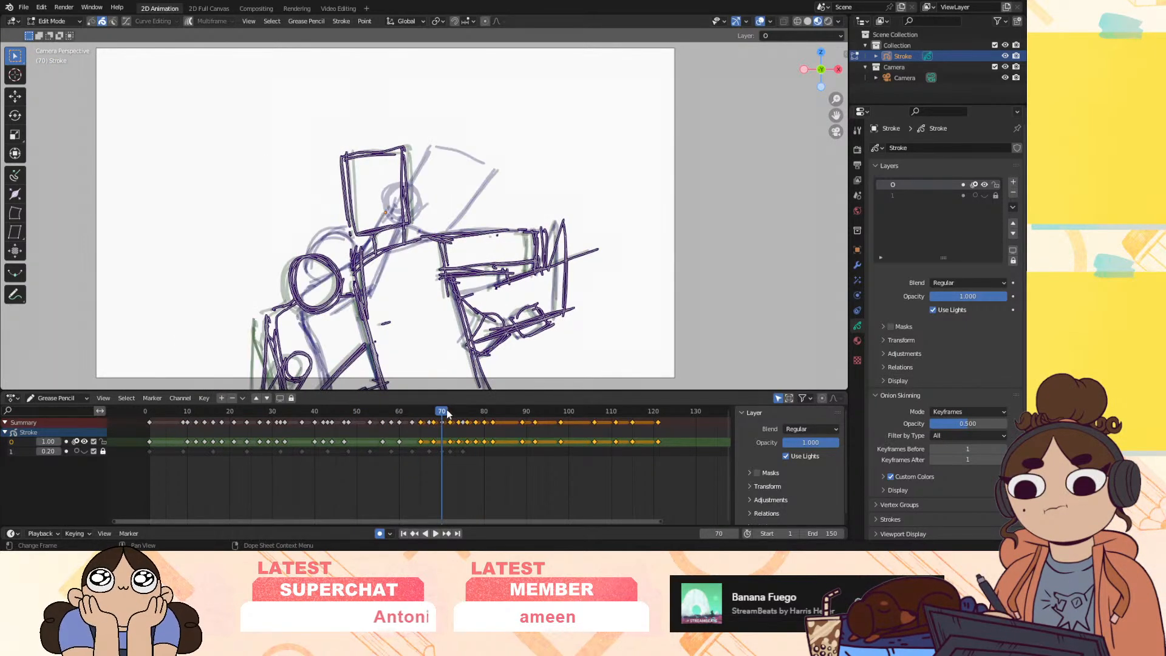
# Shift all keyframes from frame 72 onward three frames later and replay the animation
pyautogui.moveTo(610, 449); pyautogui.dragTo(673, 439)
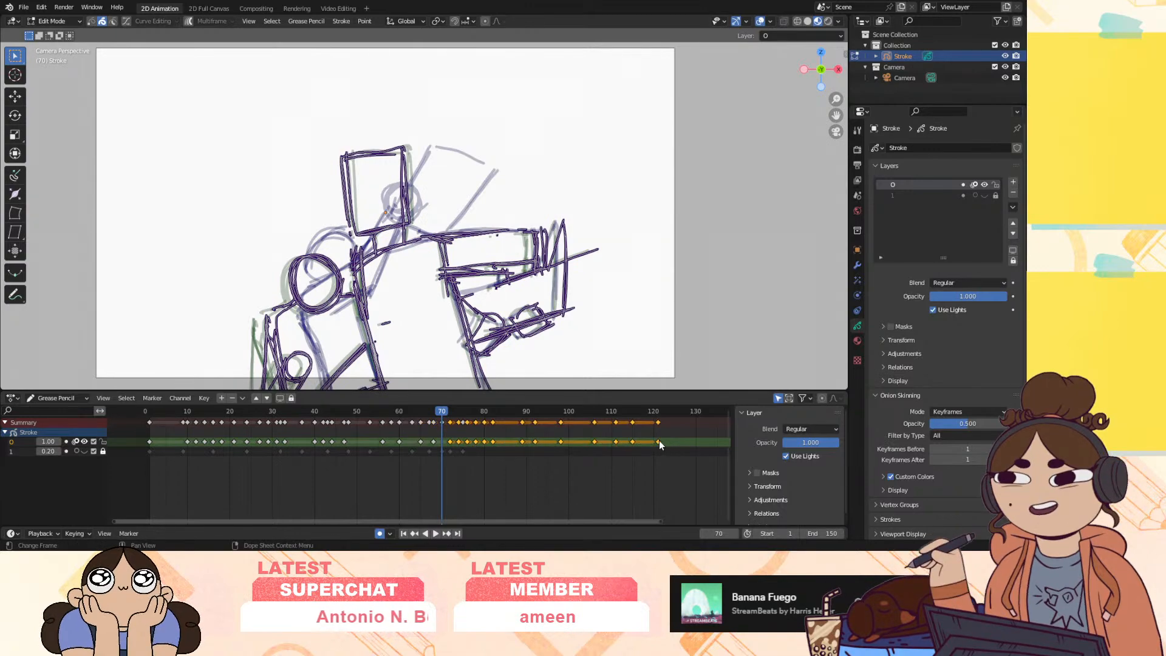
pyautogui.press('g')
pyautogui.click(671, 440)
pyautogui.press('space')
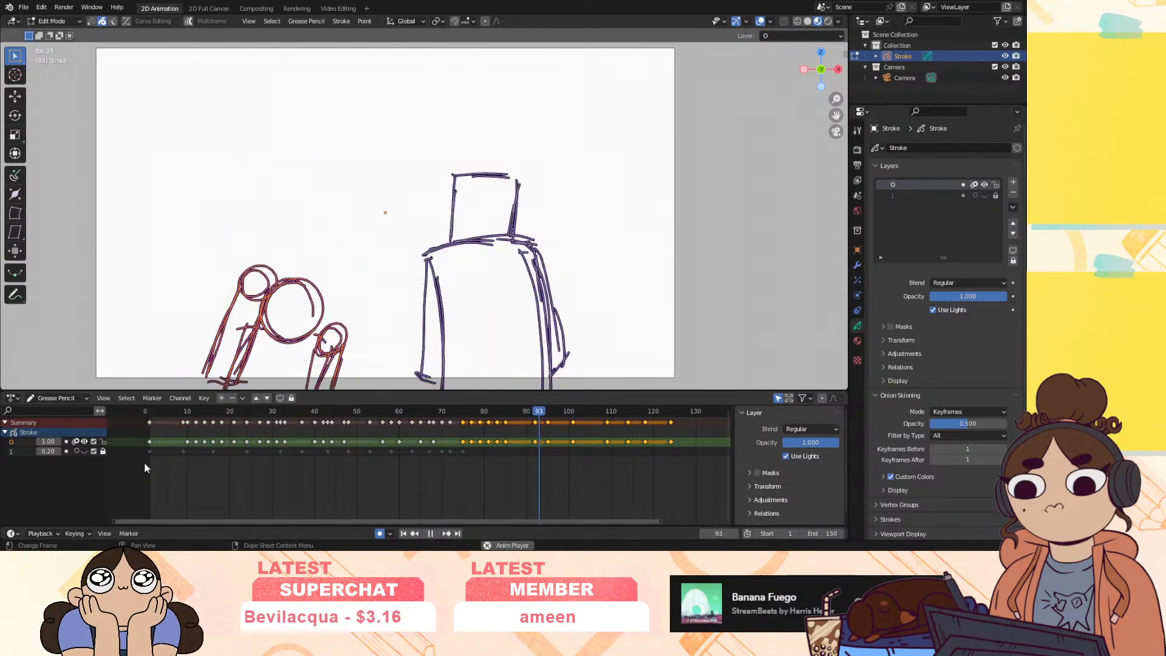
# Shift all keyframes from frame 75 onward another three frames later and replay up to the raised-arm pose
pyautogui.click(447, 416)
pyautogui.moveTo(446, 417); pyautogui.dragTo(469, 417)
pyautogui.moveTo(463, 443); pyautogui.dragTo(315, 494)
pyautogui.press('space')
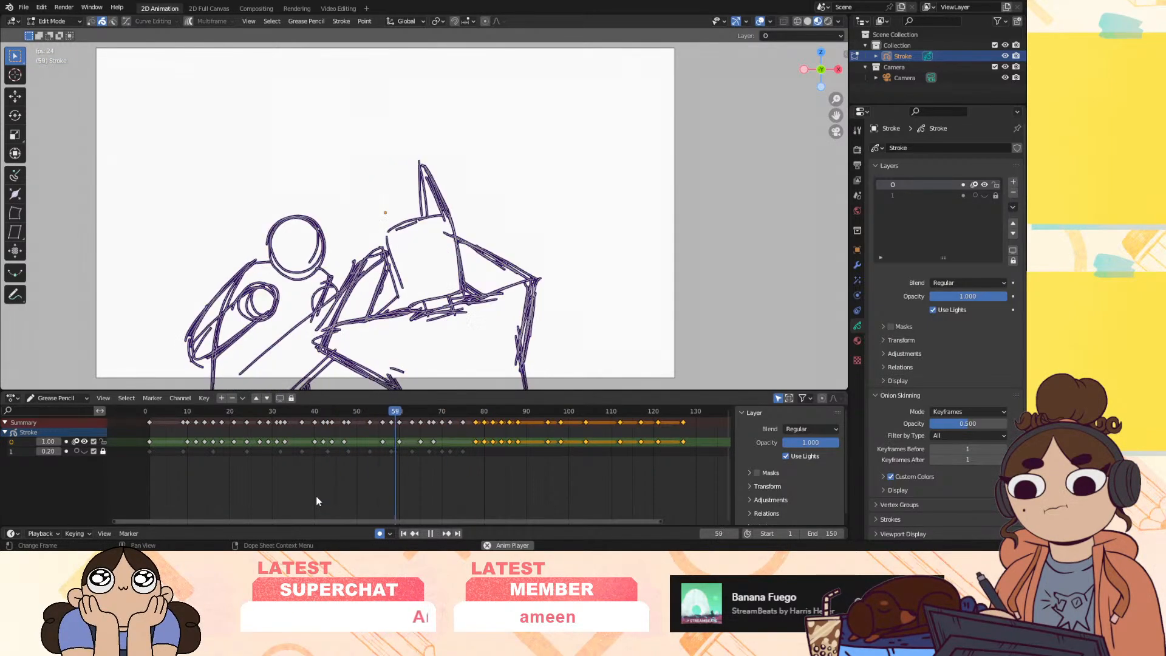
pyautogui.moveTo(477, 414); pyautogui.dragTo(486, 418)
pyautogui.press('space')
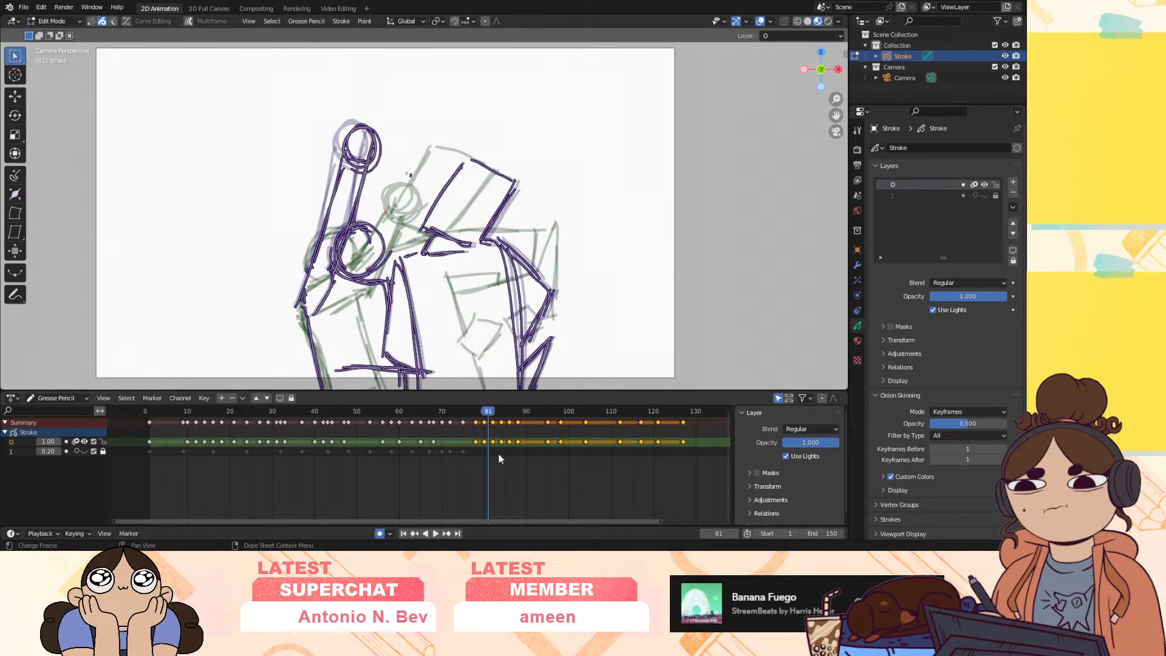
# Shift all keyframes from frame 84 onward nine frames later and replay the animation from the start
pyautogui.press('space')
pyautogui.press('space')
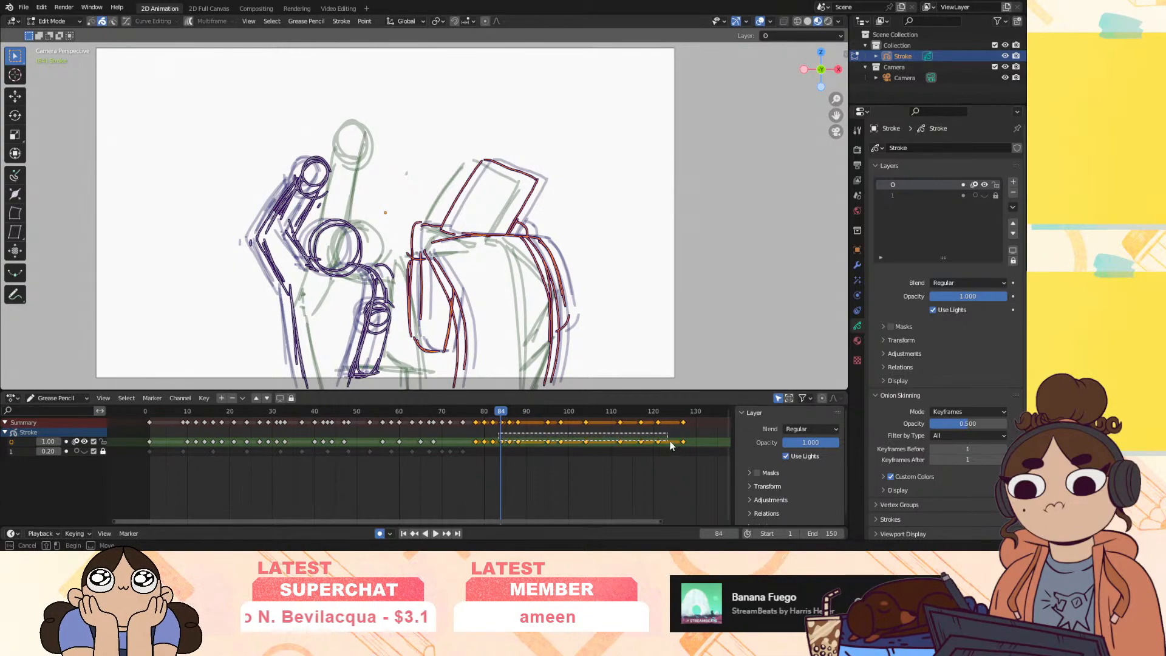
pyautogui.moveTo(659, 439); pyautogui.dragTo(687, 443)
pyautogui.press('g')
pyautogui.click(724, 443)
pyautogui.moveTo(505, 412); pyautogui.dragTo(148, 519)
pyautogui.press('space')
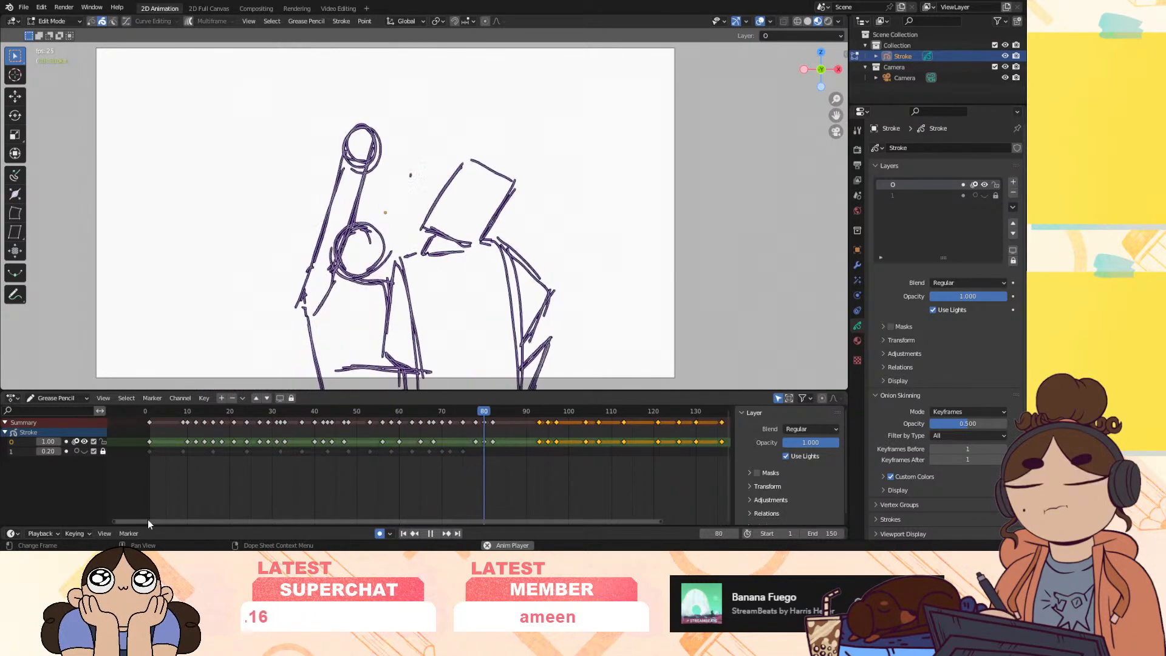
# Delete the keyframe on frame 82 and replay the animation to check the held pose
pyautogui.press('space')
pyautogui.moveTo(501, 412)
pyautogui.mouseDown()
pyautogui.moveTo(476, 423)
pyautogui.moveTo(509, 425)
pyautogui.moveTo(470, 426)
pyautogui.moveTo(501, 427)
pyautogui.moveTo(471, 431)
pyautogui.moveTo(485, 446)
pyautogui.moveTo(483, 420)
pyautogui.moveTo(233, 446)
pyautogui.mouseUp()
pyautogui.press('Delete')
pyautogui.press('space')
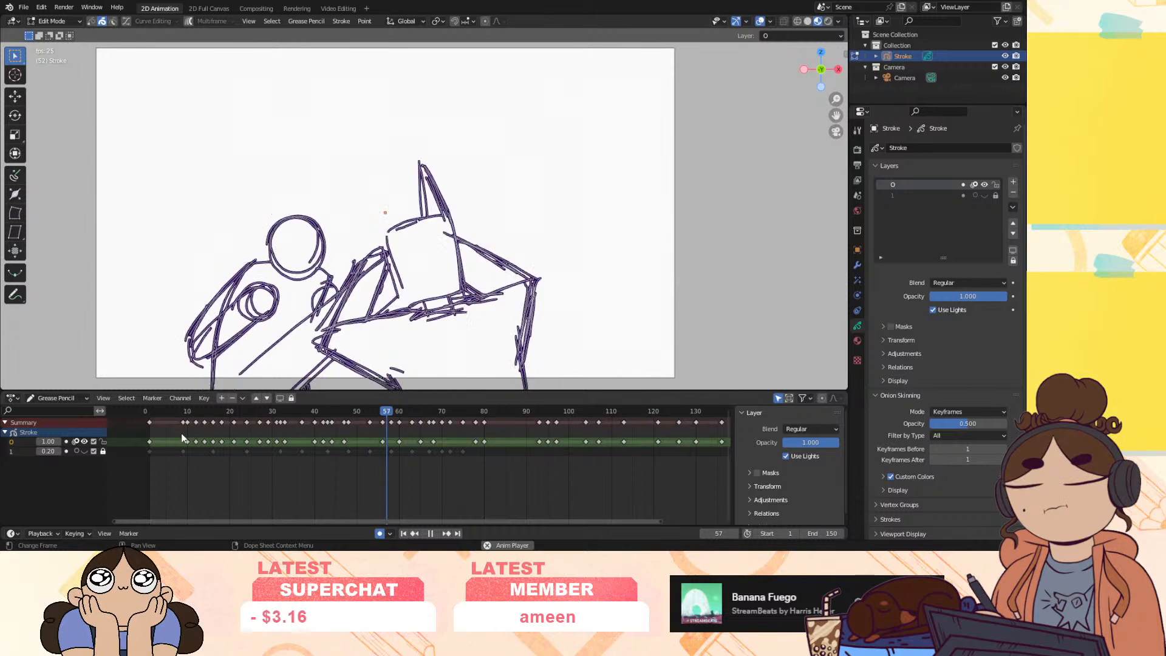
# Delete the keyframes on frames 93 and 95, move the frame 97 keyframe to frame 84, and replay
pyautogui.click(485, 412)
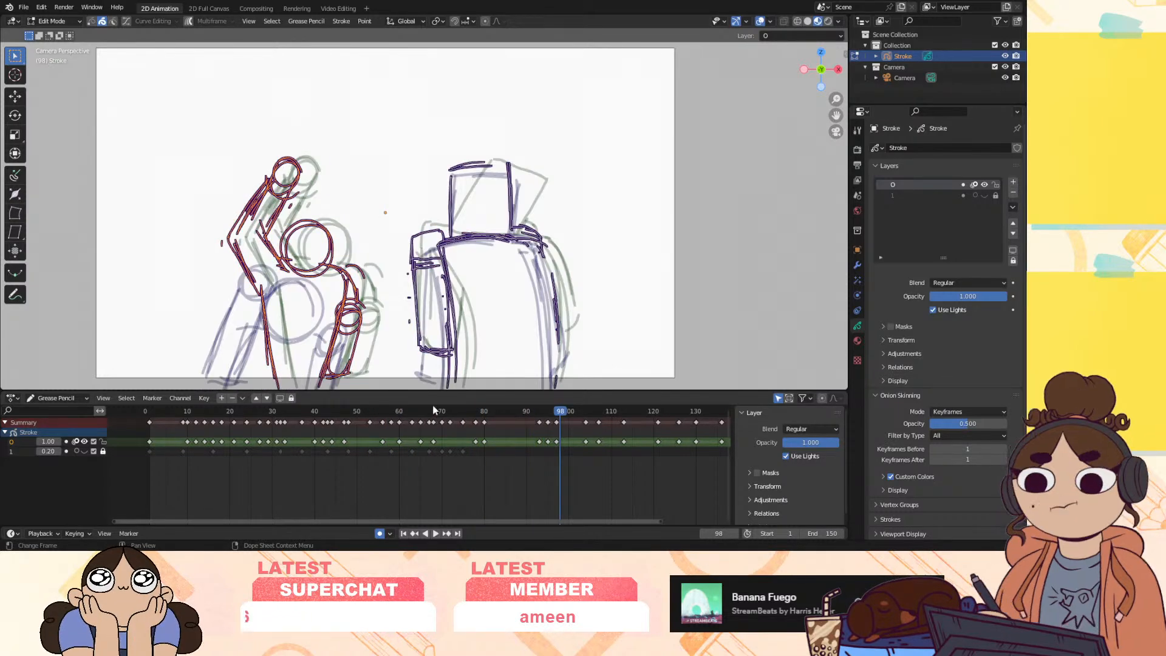
pyautogui.moveTo(494, 410)
pyautogui.mouseDown()
pyautogui.moveTo(575, 459)
pyautogui.moveTo(538, 411)
pyautogui.moveTo(556, 416)
pyautogui.mouseUp()
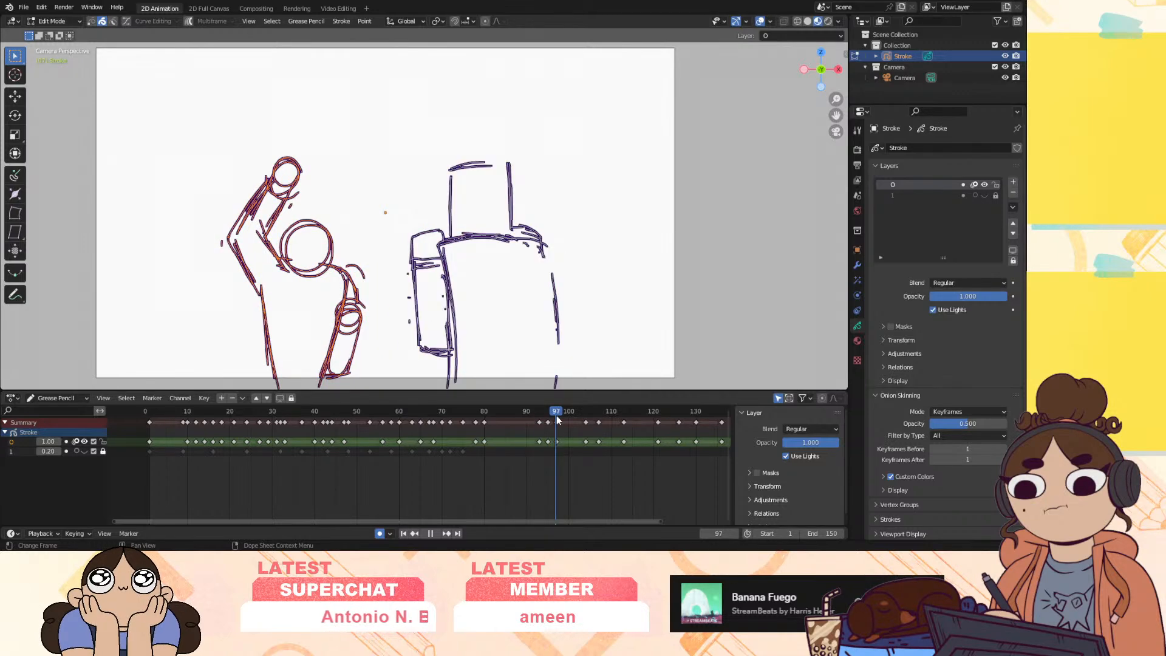
pyautogui.click(483, 413)
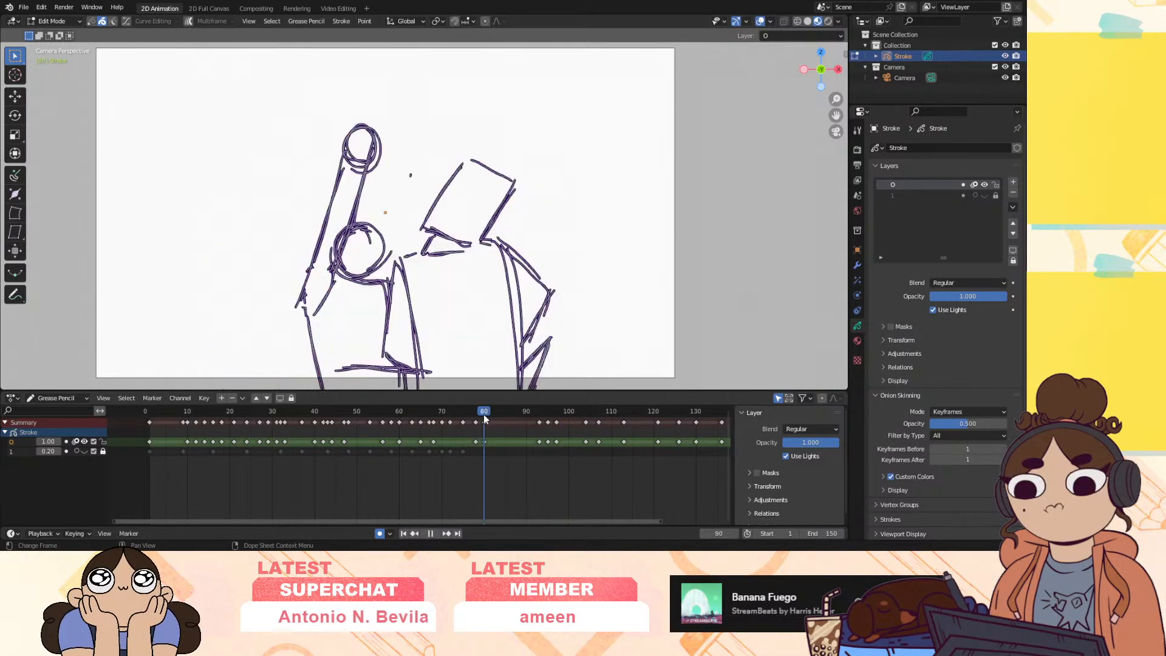
pyautogui.click(560, 414)
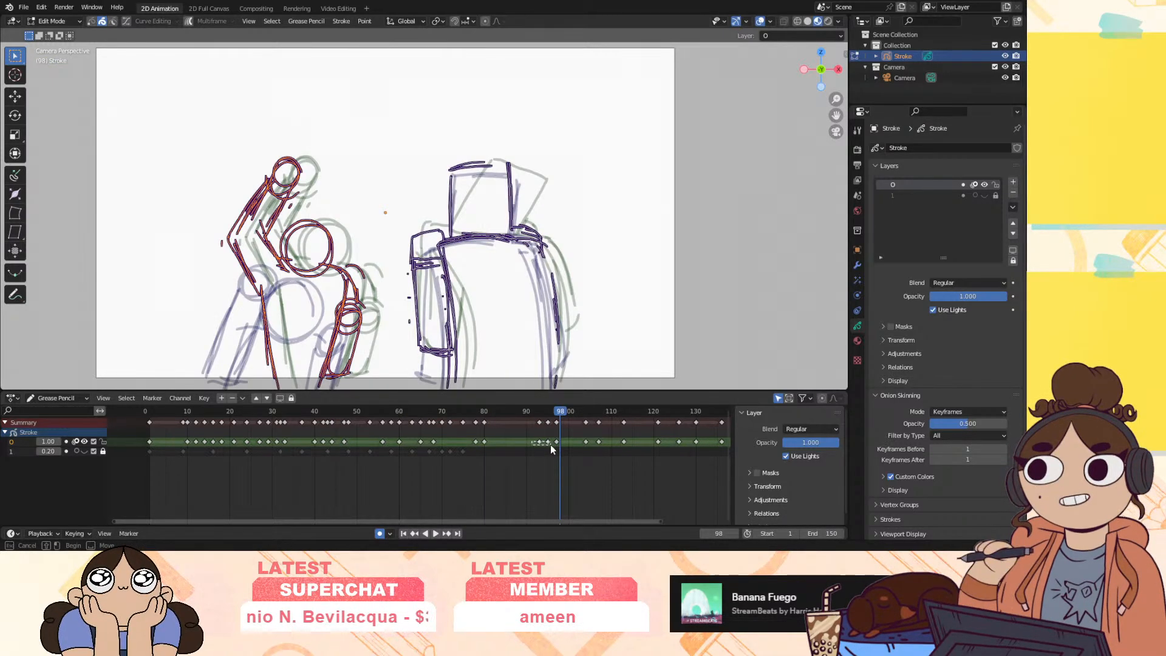
pyautogui.moveTo(505, 448); pyautogui.dragTo(493, 448)
pyautogui.moveTo(484, 413); pyautogui.dragTo(197, 473)
pyautogui.press('space')
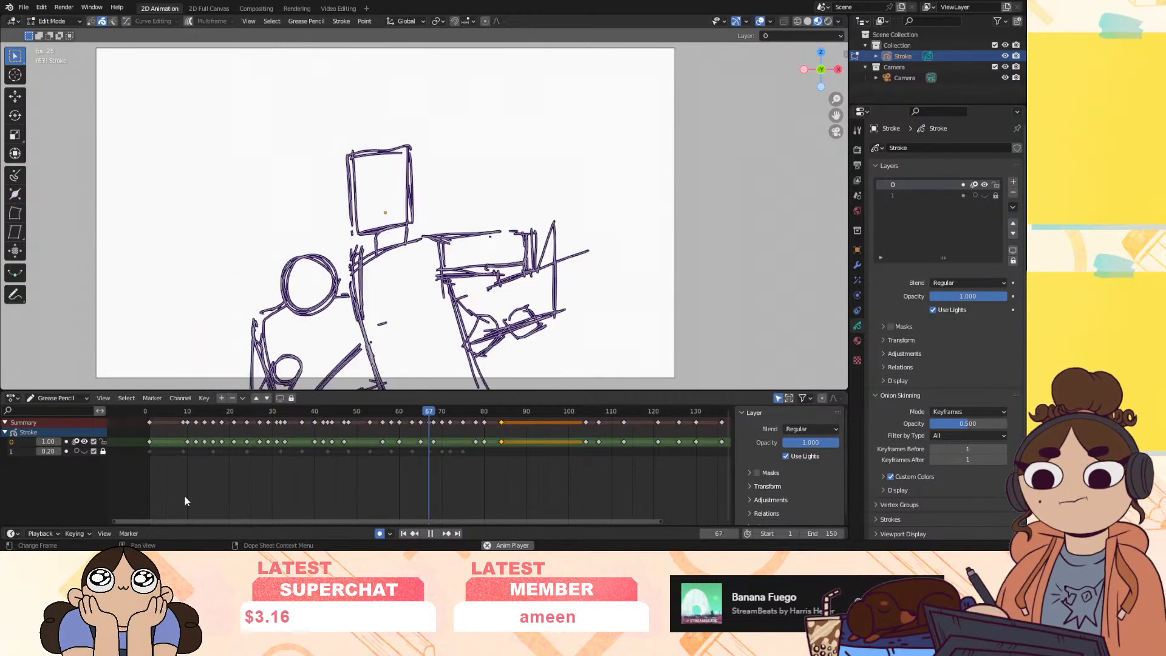
# On frame 84, lower the smaller figure's strokes slightly and play the animation
pyautogui.press('space')
pyautogui.moveTo(519, 418)
pyautogui.mouseDown()
pyautogui.moveTo(492, 415)
pyautogui.moveTo(504, 419)
pyautogui.mouseUp()
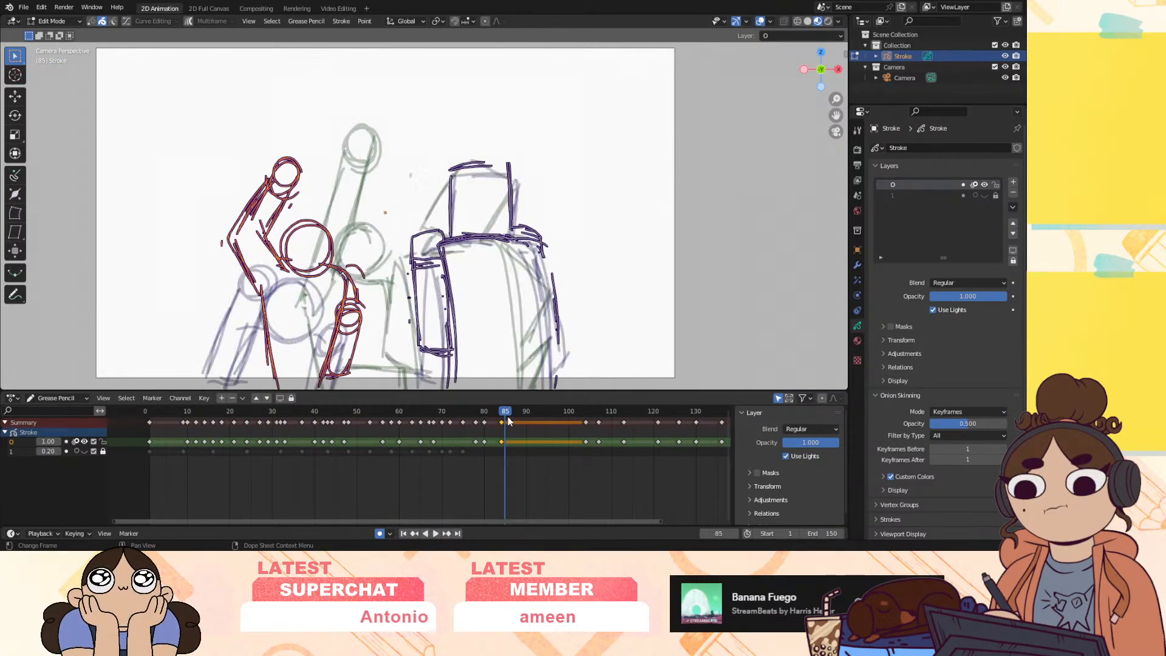
pyautogui.press('space')
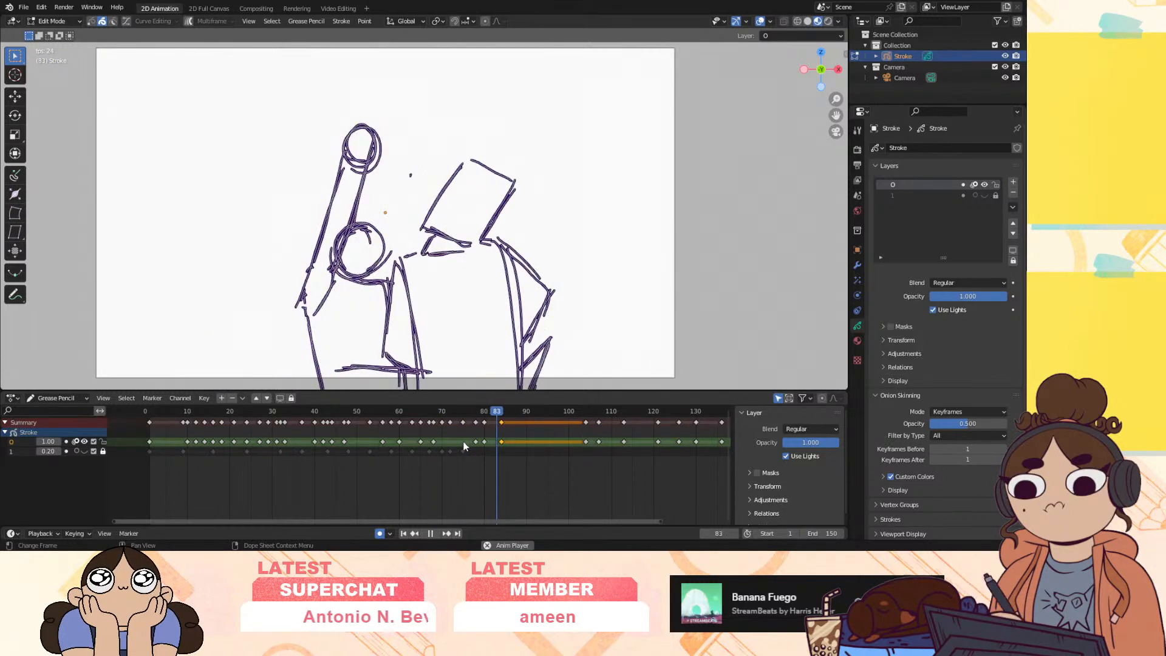
pyautogui.moveTo(480, 418)
pyautogui.mouseDown()
pyautogui.moveTo(510, 428)
pyautogui.moveTo(443, 448)
pyautogui.moveTo(501, 449)
pyautogui.mouseUp()
pyautogui.press('Escape')
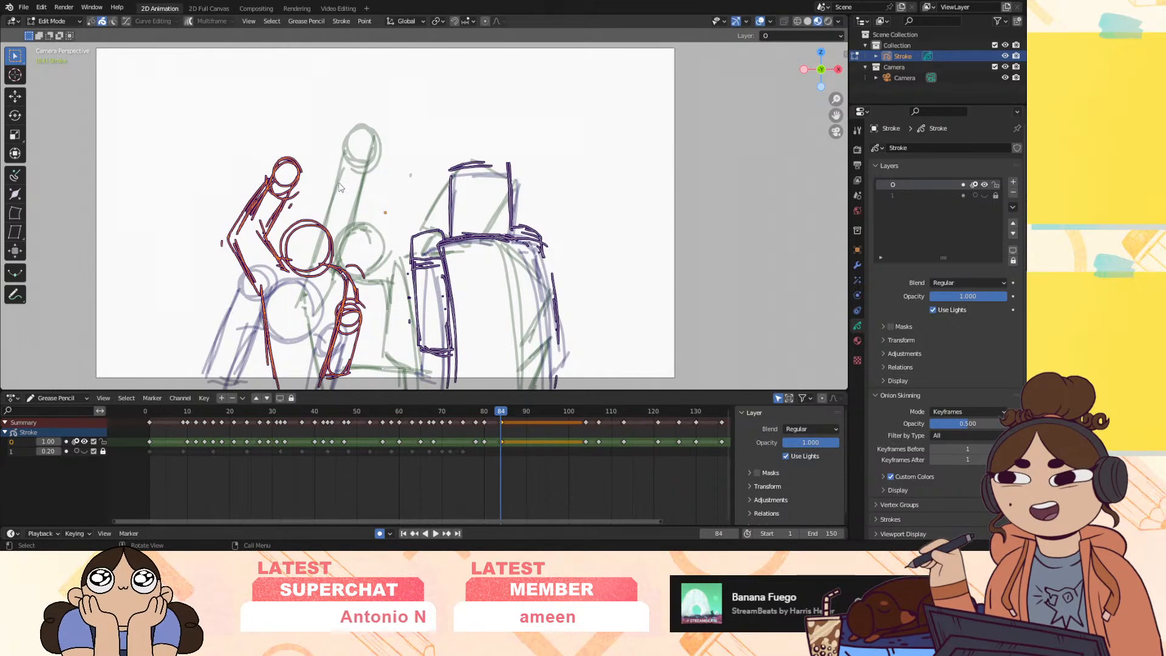
pyautogui.press('g')
pyautogui.click(316, 283)
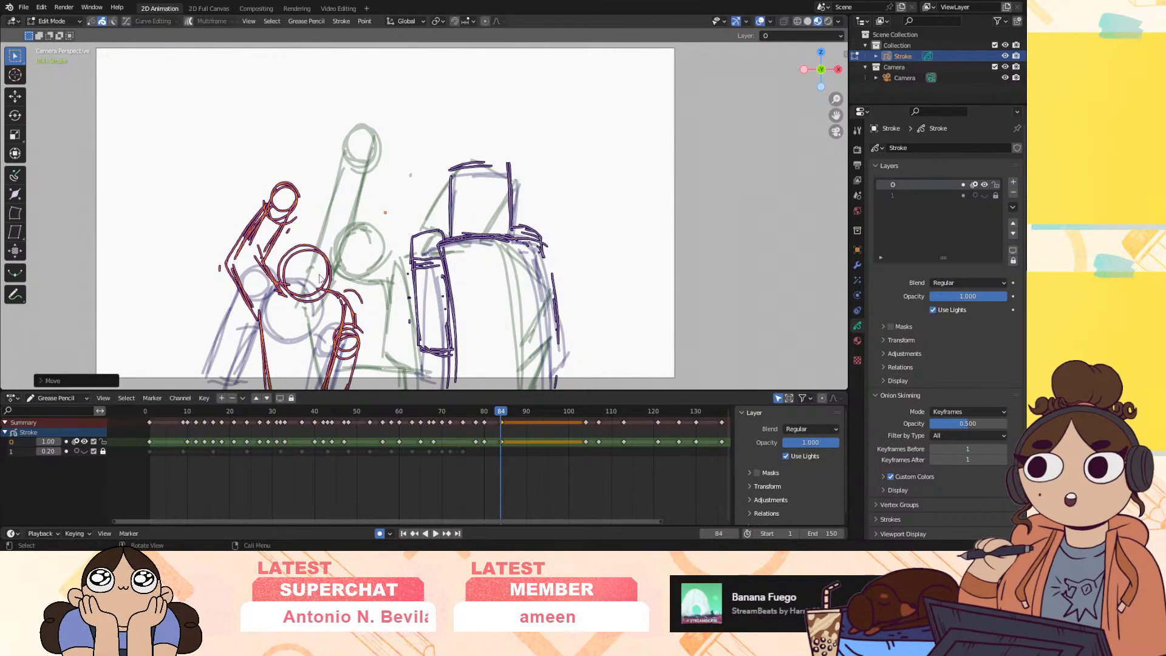
pyautogui.press('space')
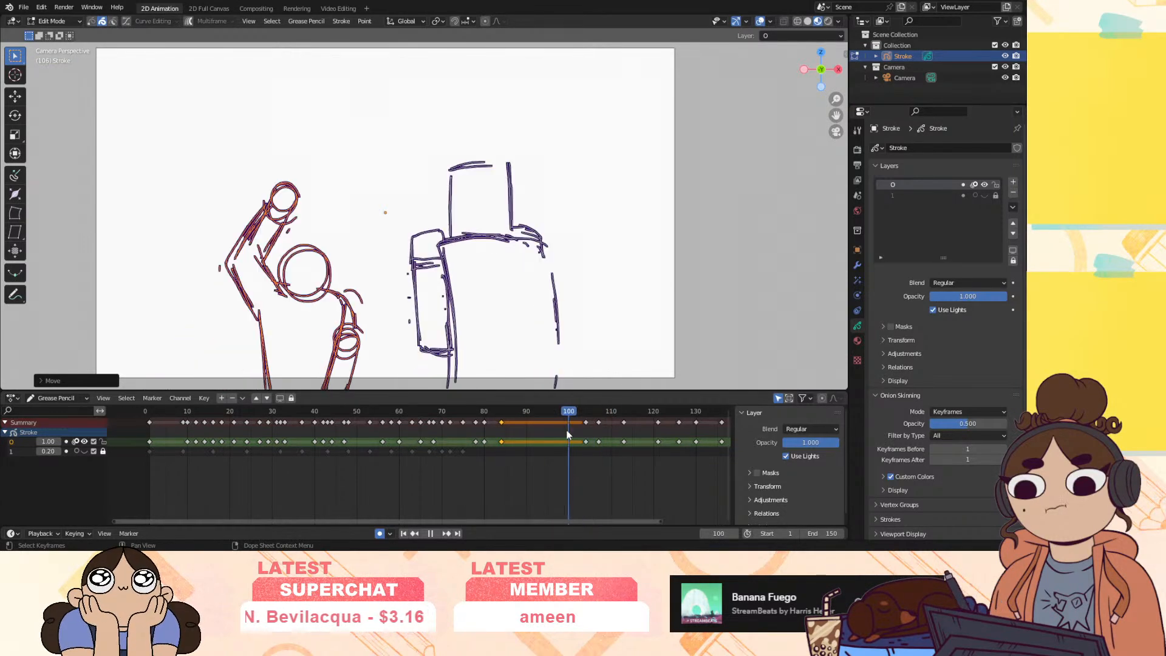
# Move the frame 104 keyframe to frame 86 and the frame 107 keyframe to frame 88, replaying to check the timing
pyautogui.press('space')
pyautogui.click(585, 442)
pyautogui.press('g')
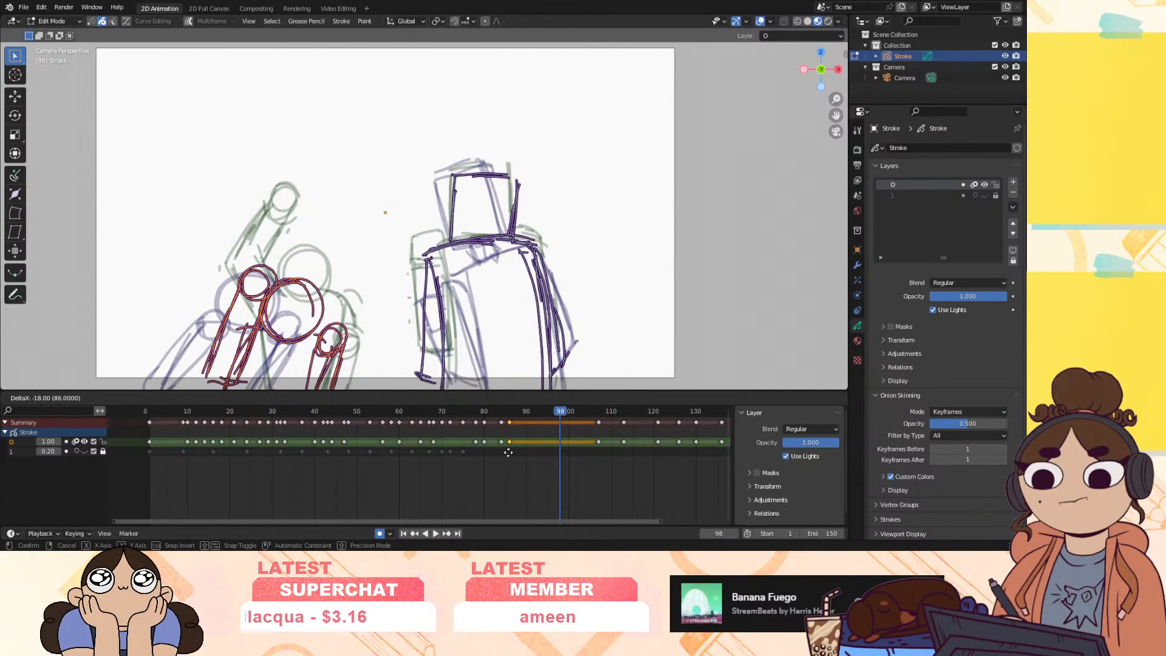
pyautogui.moveTo(598, 442); pyautogui.dragTo(519, 443)
pyautogui.moveTo(506, 412); pyautogui.dragTo(158, 475)
pyautogui.press('space')
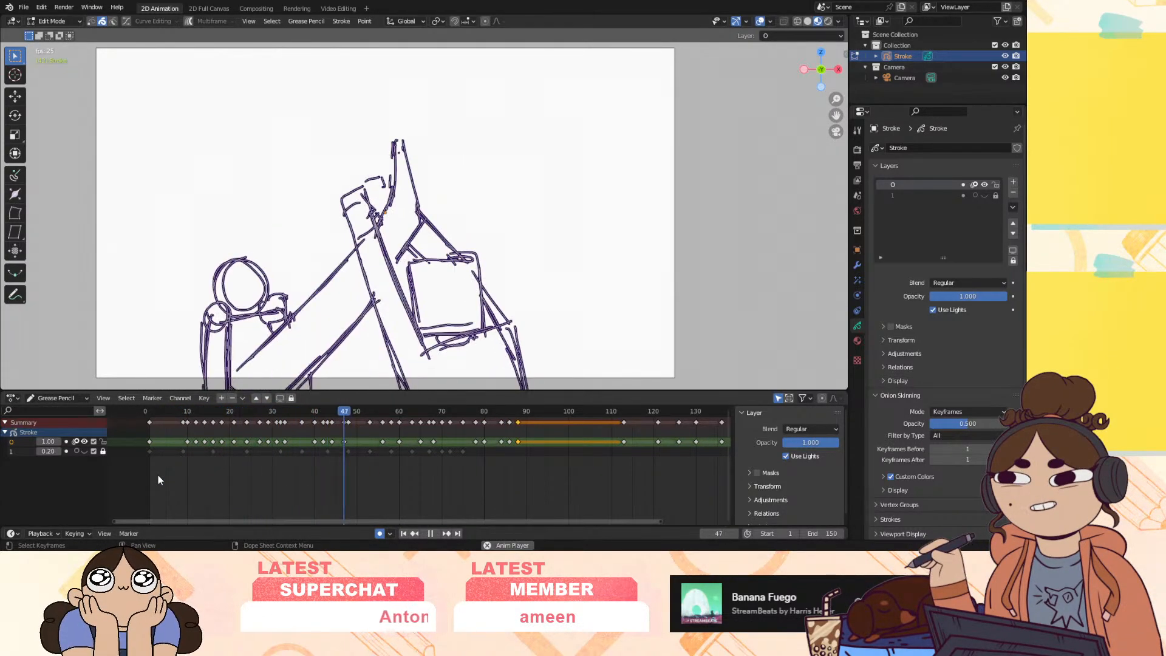
pyautogui.press('space')
pyautogui.press('space')
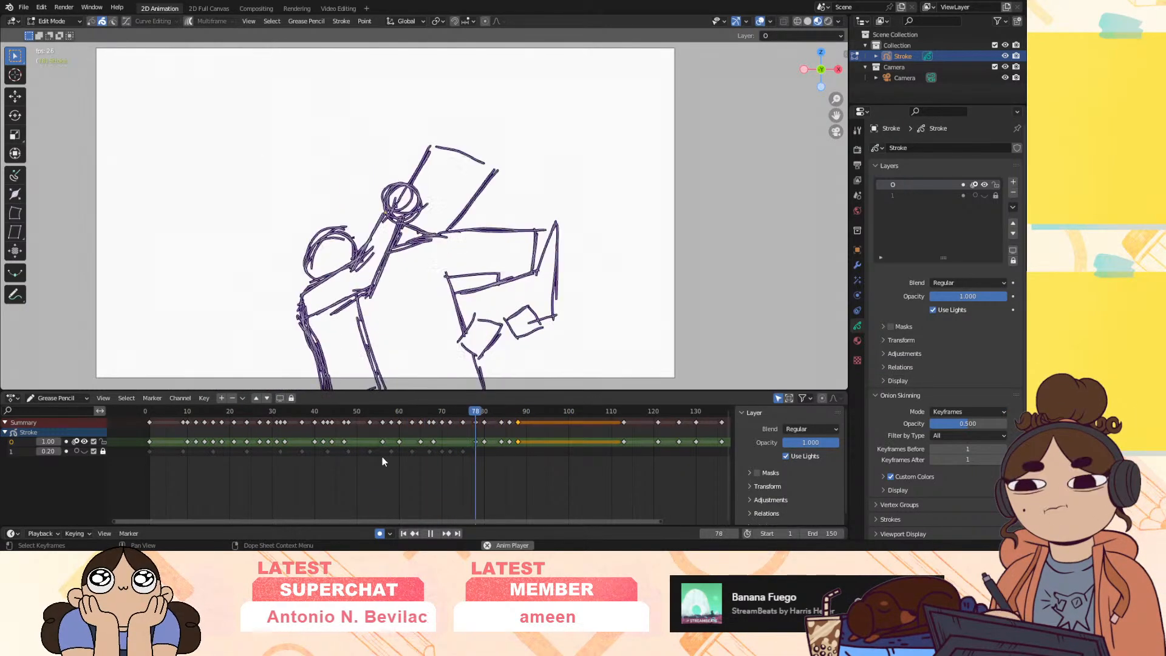
# Respace the keyframes on frames 86 and 88 to frames 87 and 90 and replay the animation
pyautogui.moveTo(497, 416); pyautogui.dragTo(502, 418)
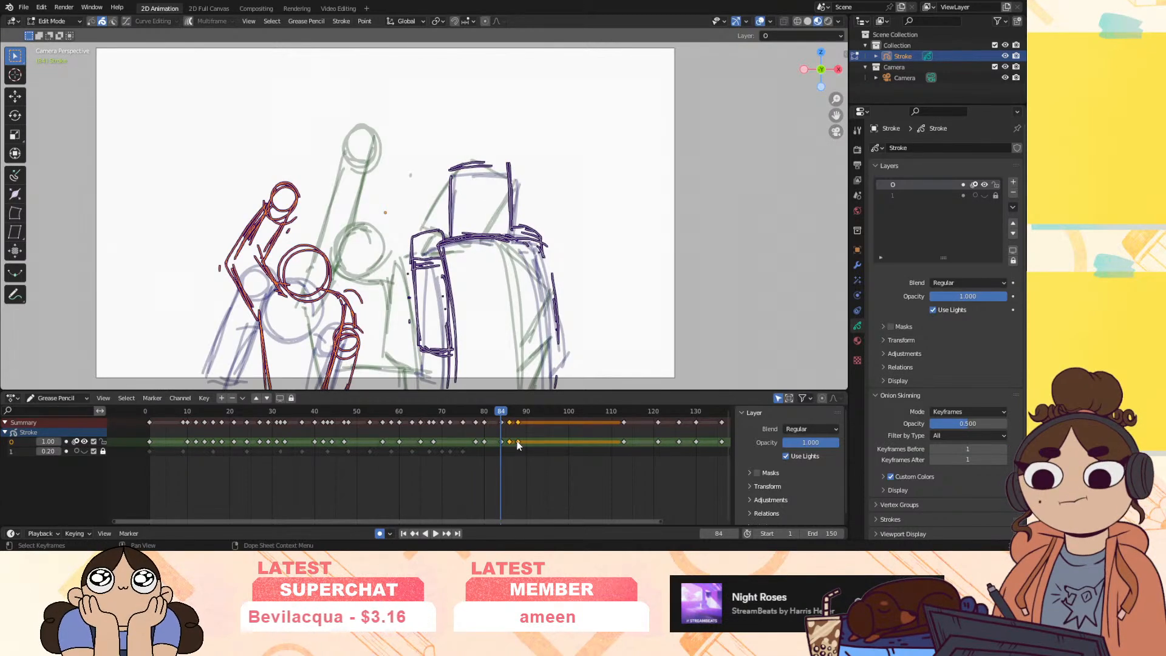
pyautogui.click(522, 442)
pyautogui.click(529, 442)
pyautogui.moveTo(527, 444); pyautogui.dragTo(527, 444)
pyautogui.click(537, 438)
pyautogui.moveTo(462, 417); pyautogui.dragTo(378, 421)
pyautogui.press('space')
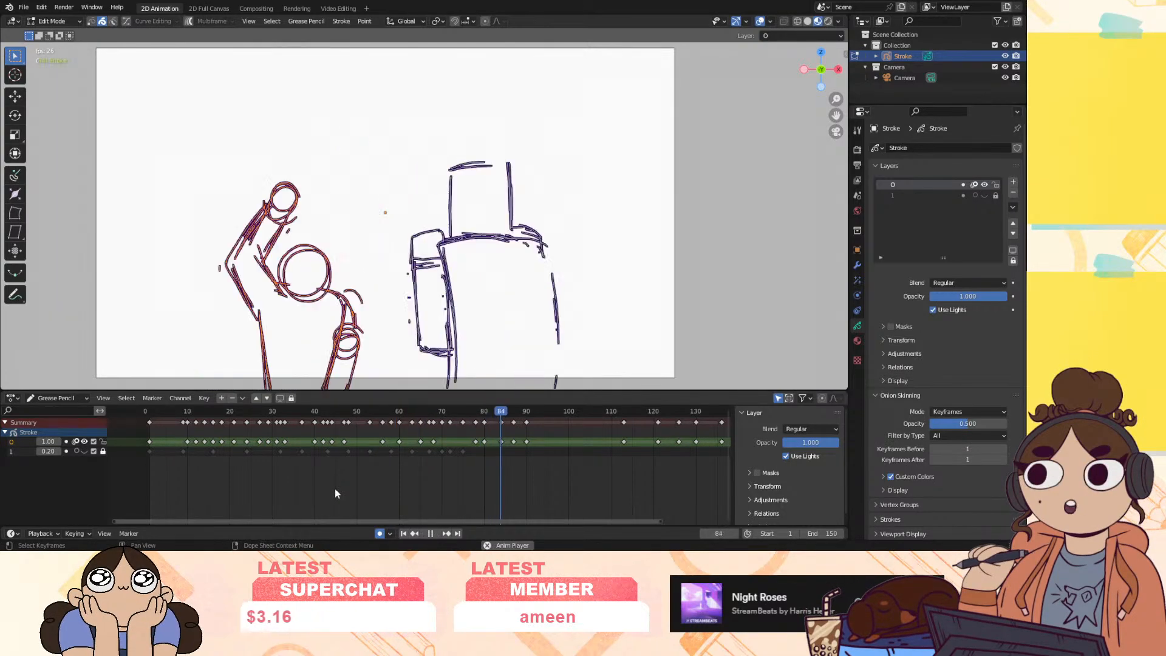
# Shift the keyframes on frames 84, 87 and 90 later to frames 94, 97 and 100, replaying to check the timing
pyautogui.press('space')
pyautogui.moveTo(500, 414)
pyautogui.mouseDown()
pyautogui.moveTo(467, 426)
pyautogui.moveTo(534, 447)
pyautogui.mouseUp()
pyautogui.moveTo(527, 441); pyautogui.dragTo(531, 441)
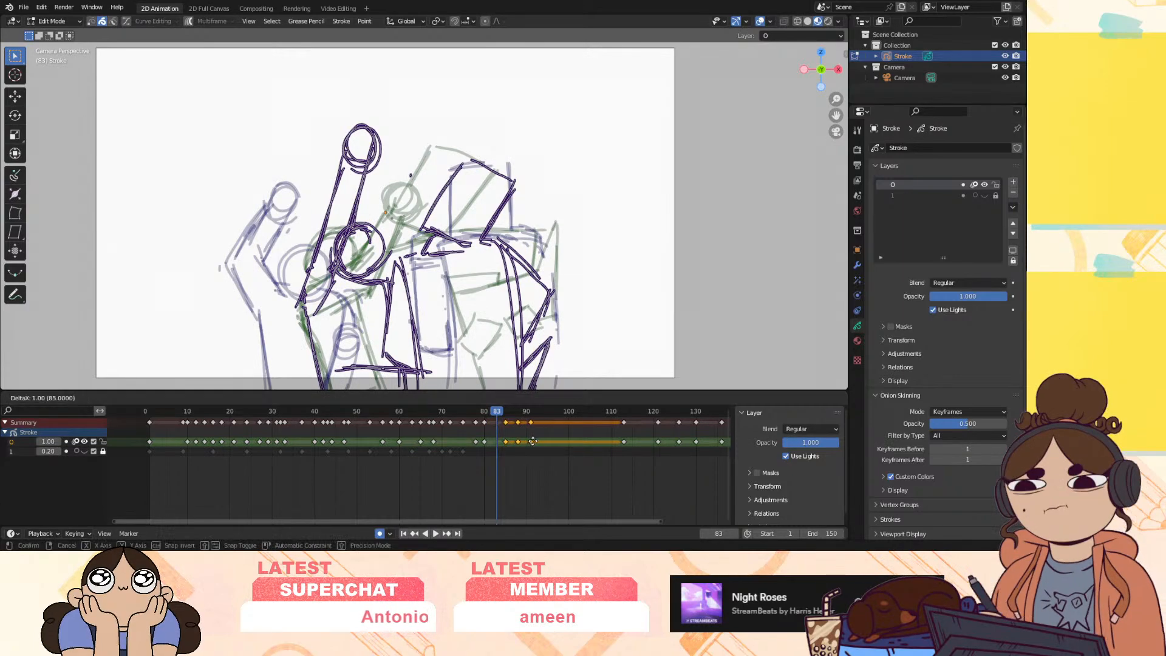
pyautogui.click(548, 442)
pyautogui.press('space')
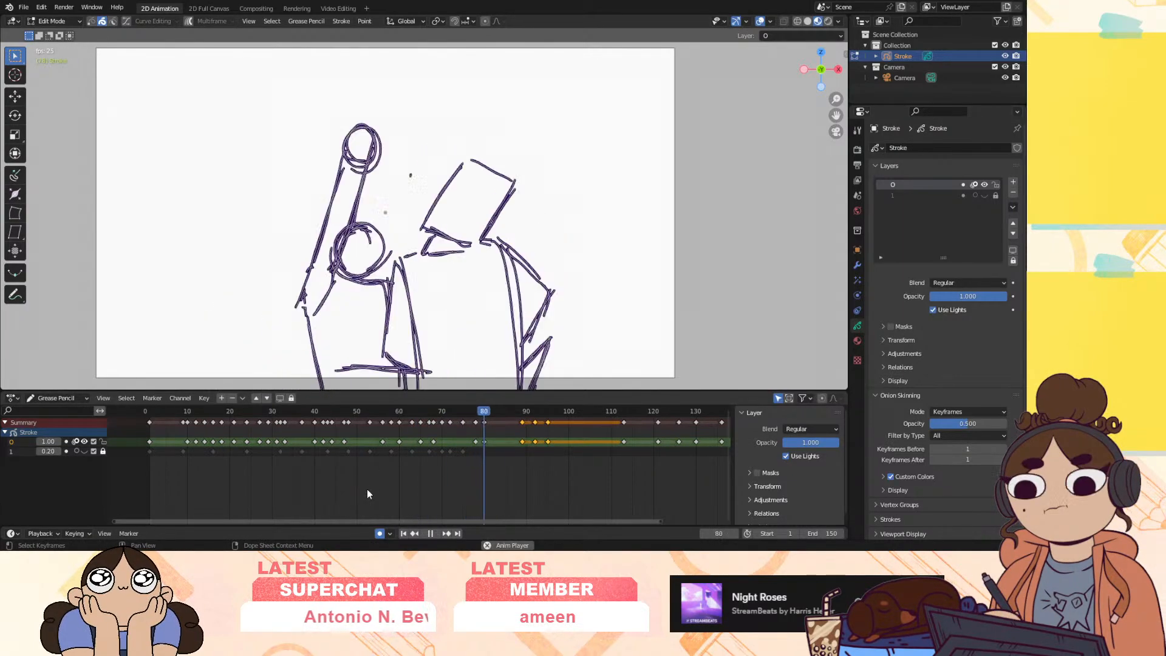
pyautogui.press('space')
pyautogui.moveTo(536, 415)
pyautogui.mouseDown()
pyautogui.moveTo(479, 421)
pyautogui.moveTo(538, 424)
pyautogui.moveTo(516, 434)
pyautogui.moveTo(542, 441)
pyautogui.moveTo(447, 430)
pyautogui.moveTo(384, 461)
pyautogui.mouseUp()
pyautogui.press('space')
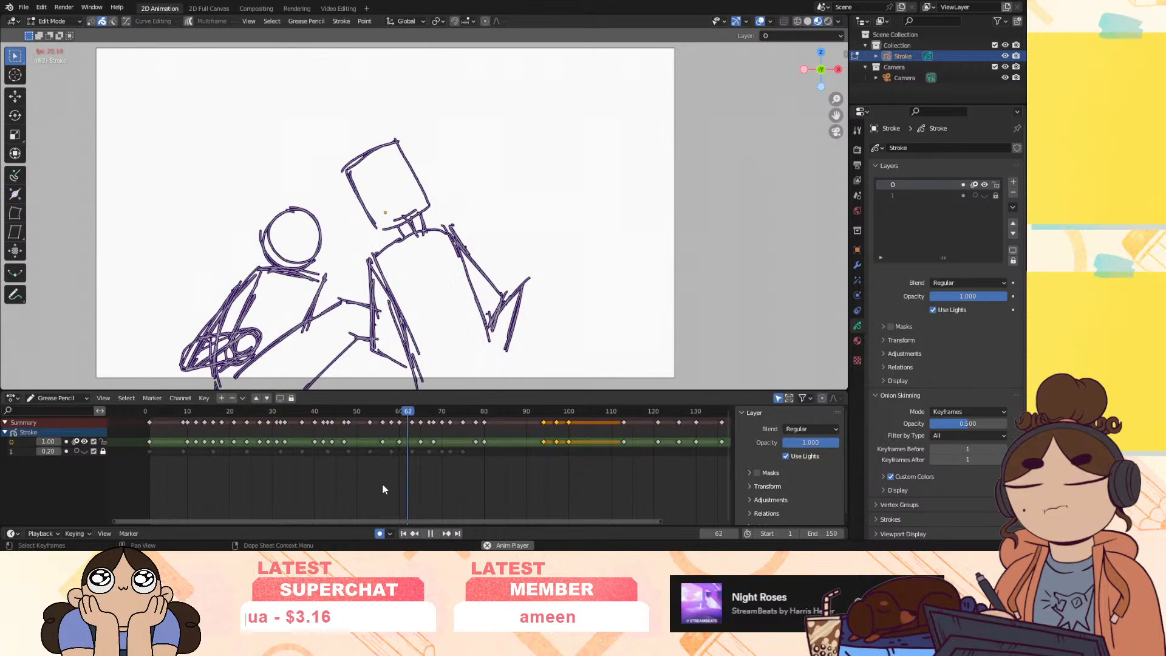
pyautogui.press('space')
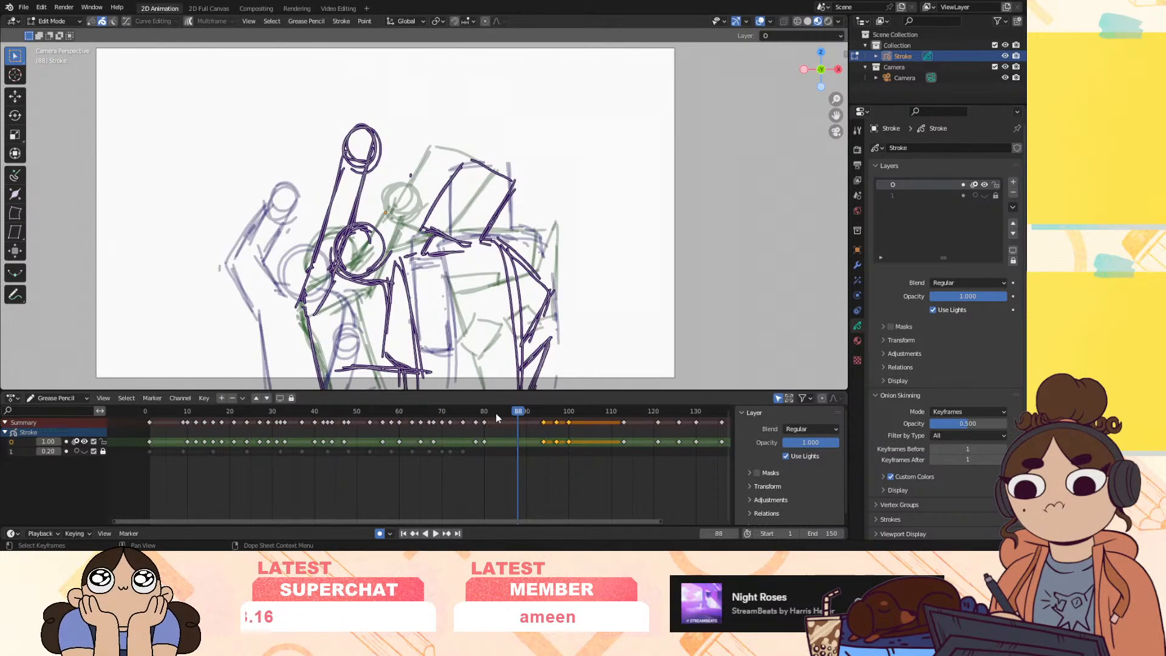
# On frame 88, shift the smaller figure's strokes slightly left and the larger figure's strokes slightly right
pyautogui.moveTo(235, 105); pyautogui.dragTo(369, 417)
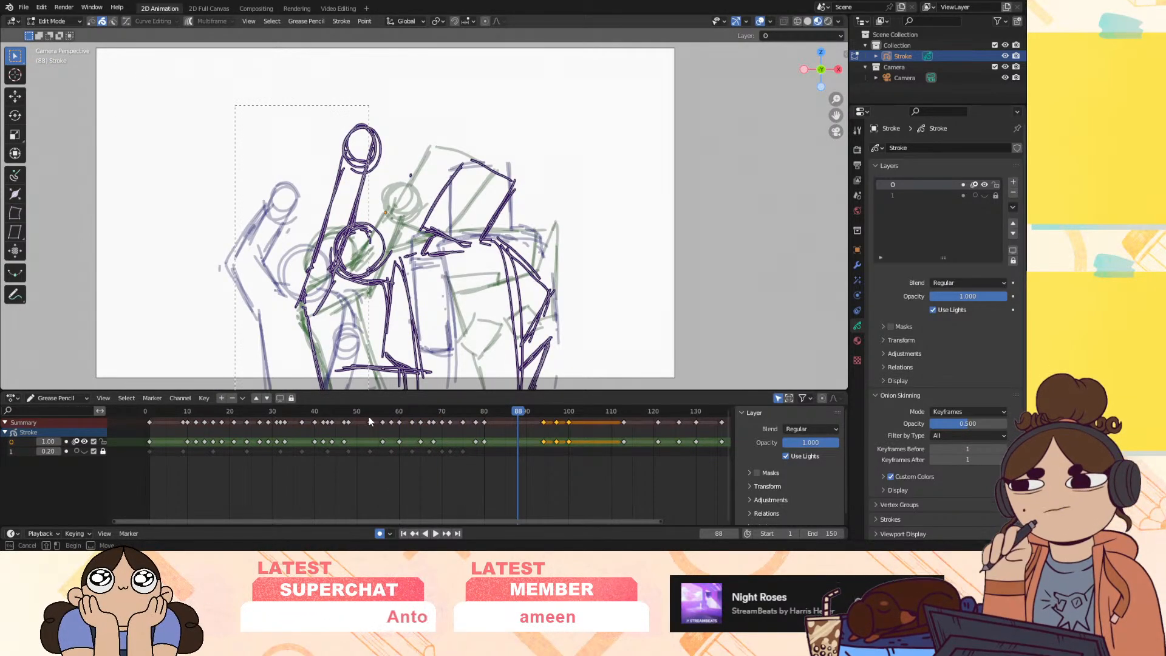
pyautogui.press('g')
pyautogui.click(366, 348)
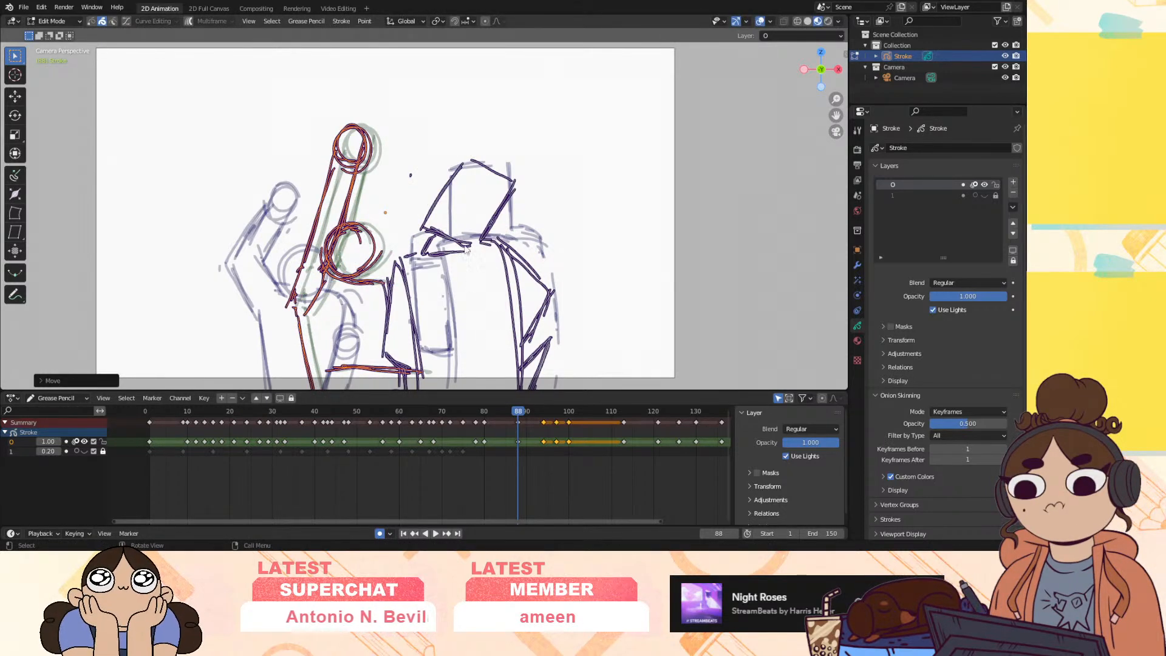
pyautogui.moveTo(543, 382); pyautogui.dragTo(526, 413)
pyautogui.press('g')
pyautogui.click(561, 316)
# On frame 90, shift the larger figure further right and the smaller figure further left, and play the animation
pyautogui.press('g')
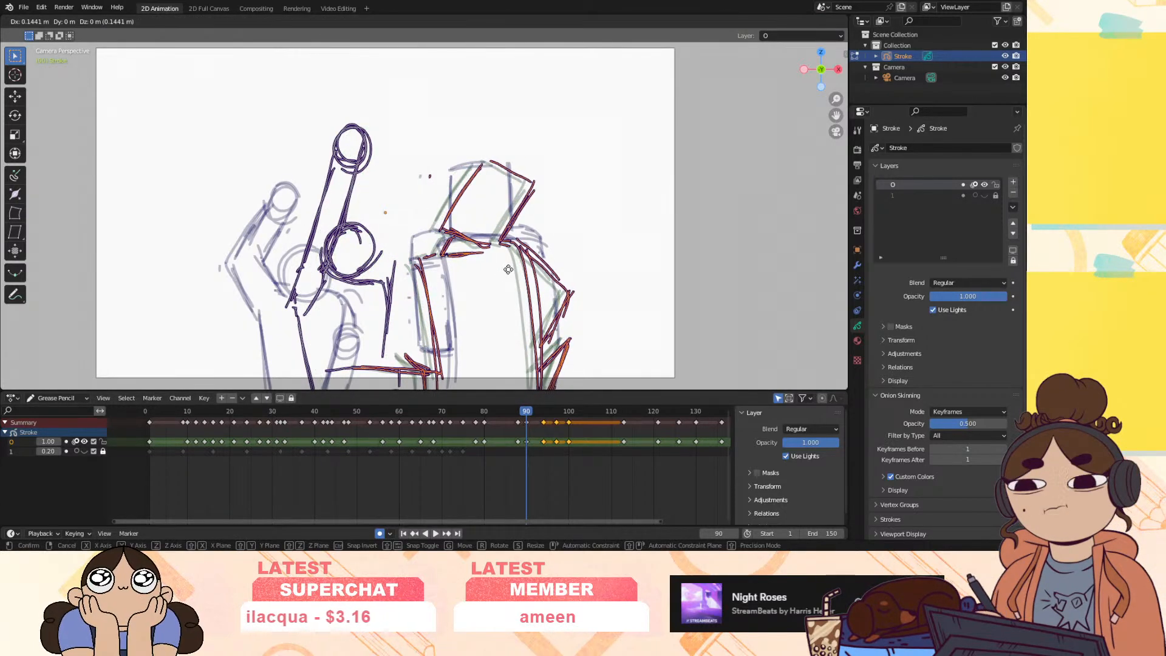
pyautogui.click(509, 273)
pyautogui.moveTo(397, 447); pyautogui.dragTo(398, 447)
pyautogui.press('g')
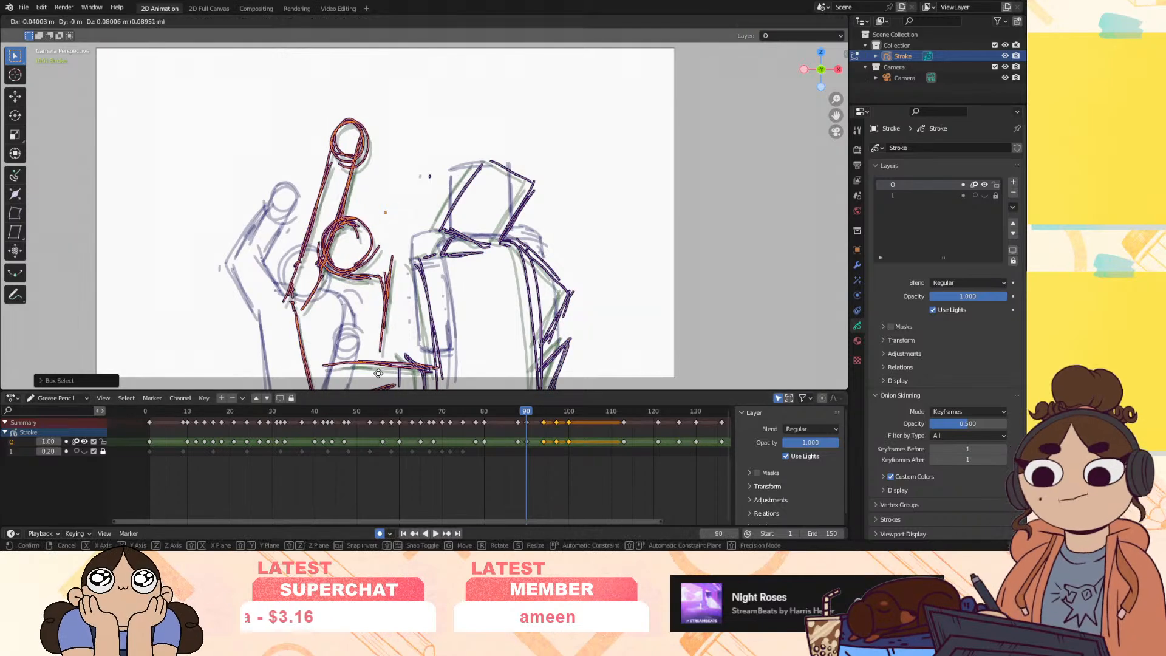
pyautogui.click(363, 377)
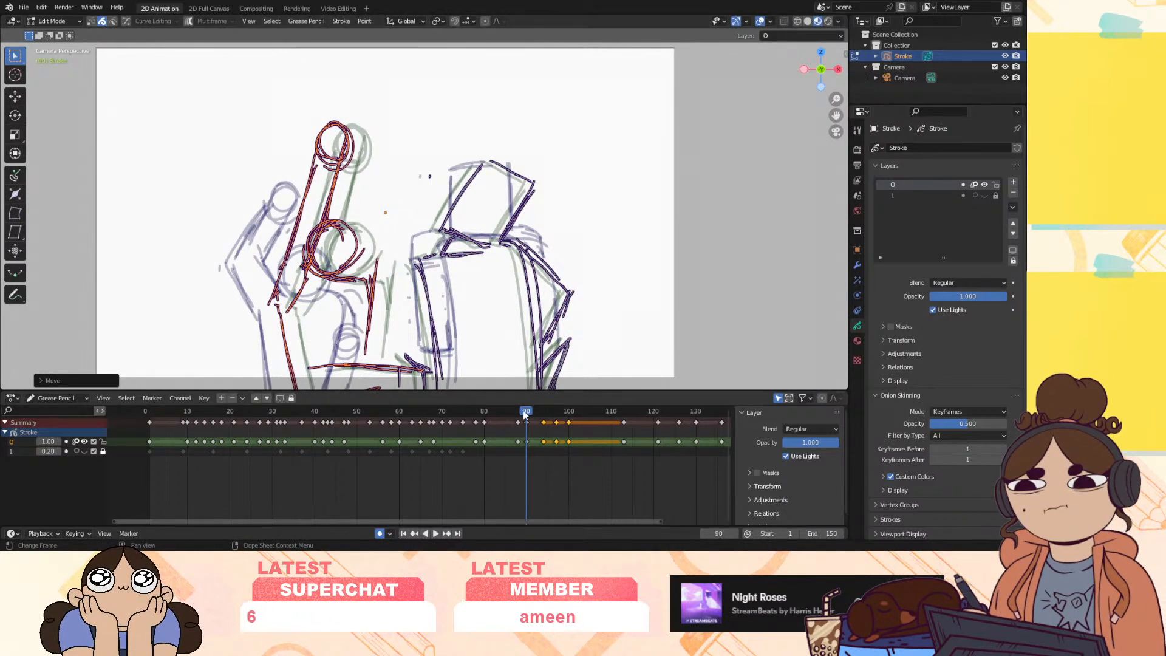
pyautogui.press('space')
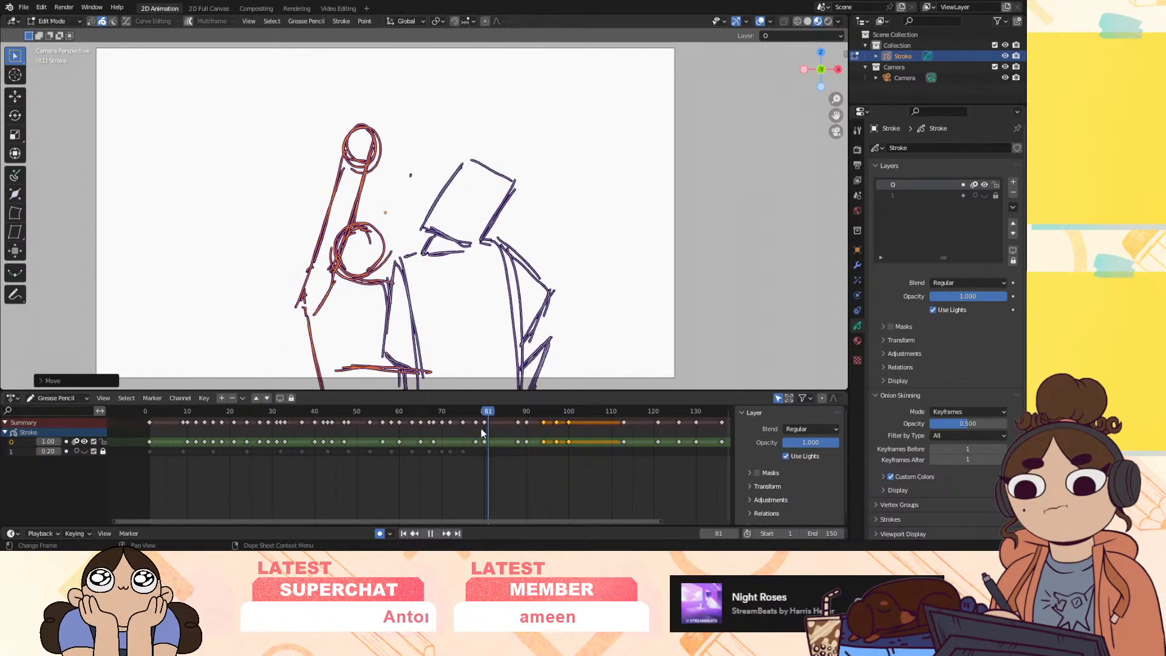
pyautogui.press('space')
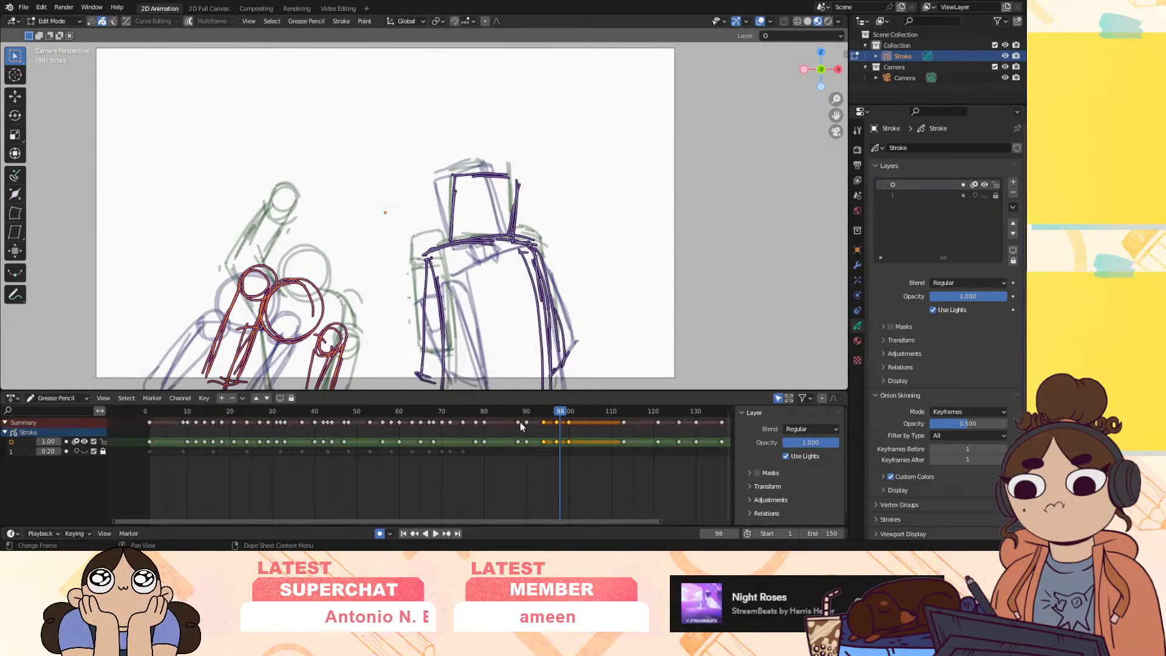
# Move the keyframes on frames 88 and 90 to 83 and 86, the next three to 89, 92 and 95, and replay from the start
pyautogui.click(495, 413)
pyautogui.moveTo(518, 422)
pyautogui.mouseDown()
pyautogui.moveTo(496, 437)
pyautogui.moveTo(505, 447)
pyautogui.mouseUp()
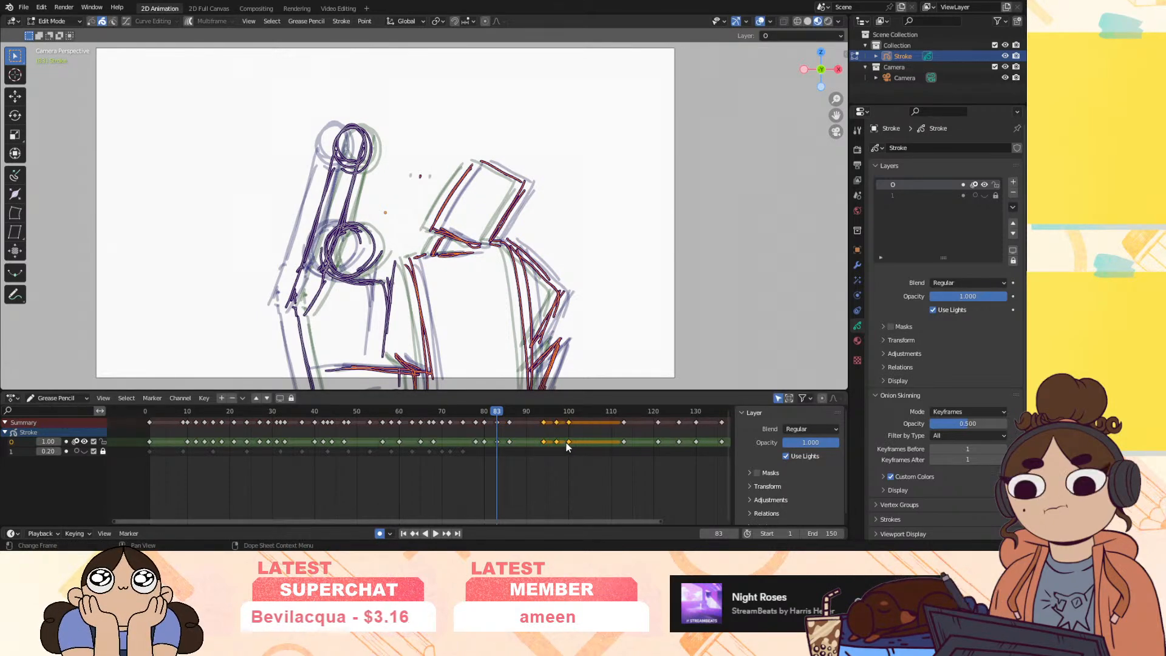
pyautogui.moveTo(549, 445); pyautogui.dragTo(532, 440)
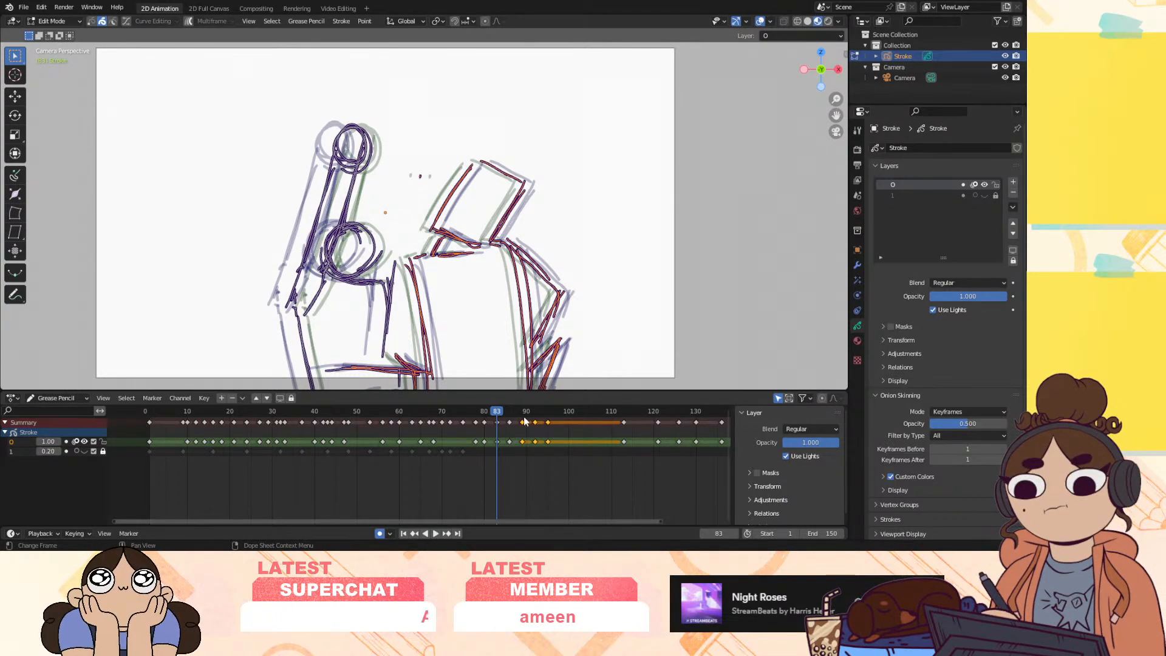
pyautogui.click(398, 423)
pyautogui.press('space')
pyautogui.click(166, 429)
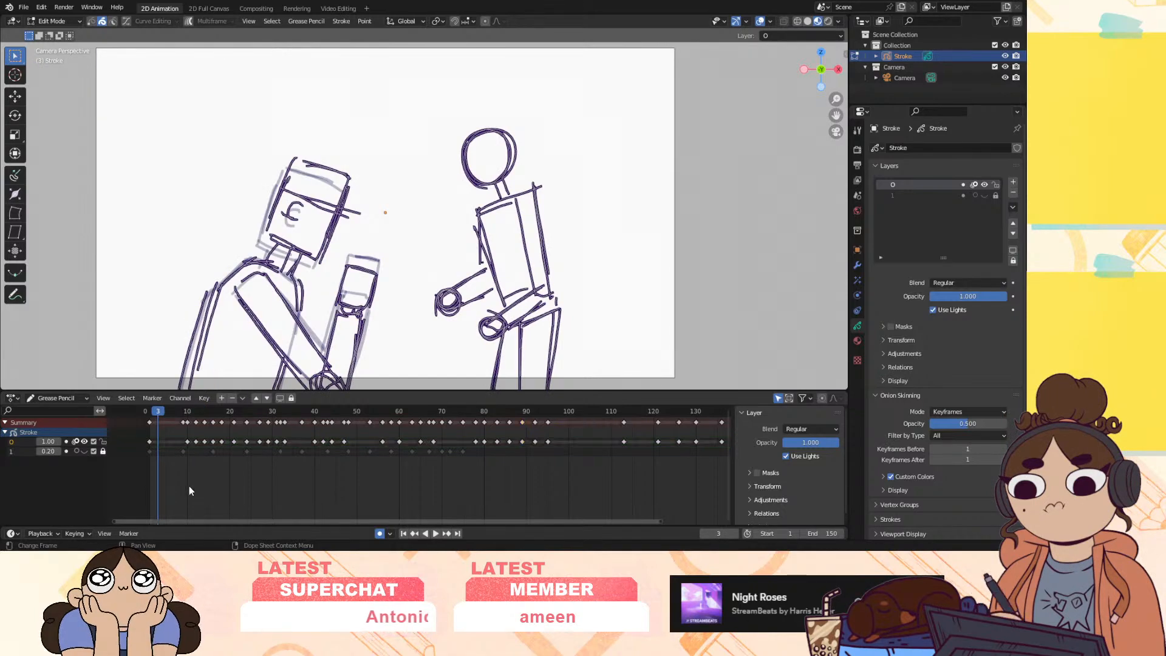
pyautogui.press('space')
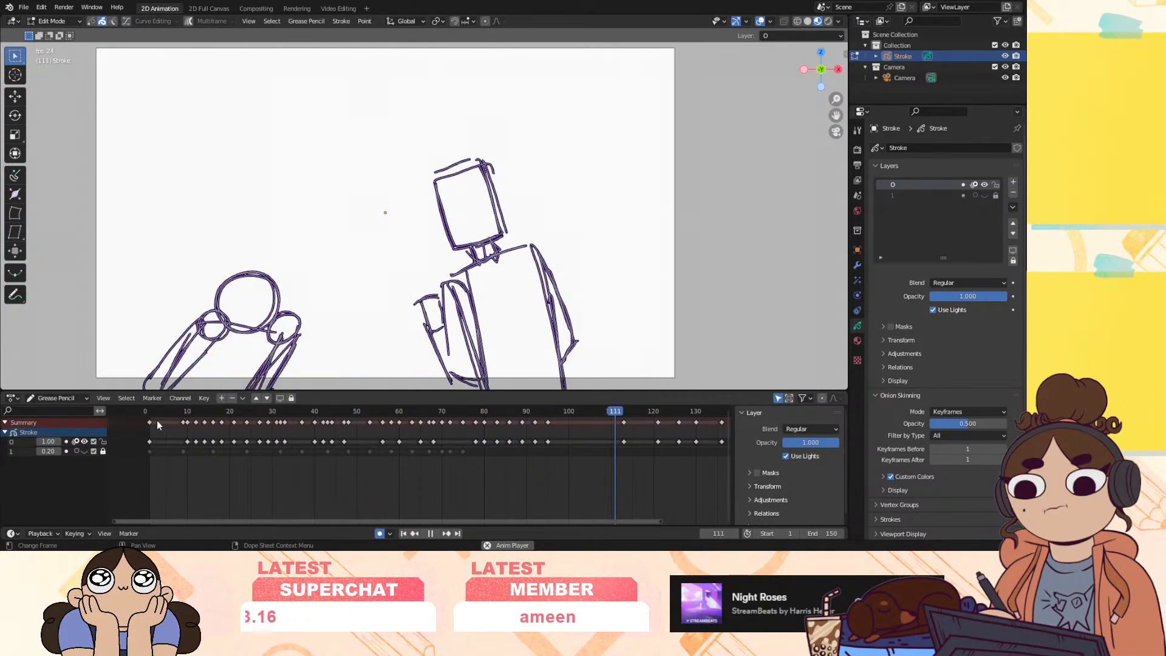
# Tighten the keyframes on frames 92 and 95 to frames 91 and 93 and replay the animation
pyautogui.press('space')
pyautogui.moveTo(514, 413); pyautogui.dragTo(531, 413)
pyautogui.click(534, 441)
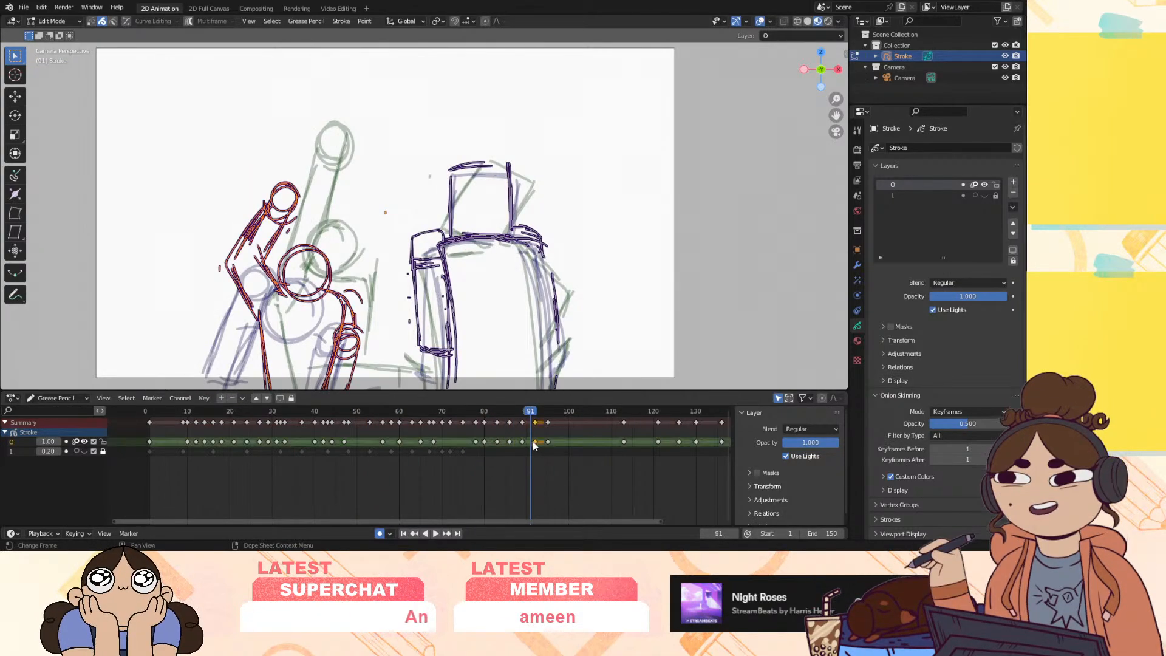
pyautogui.press('g')
pyautogui.click(544, 442)
pyautogui.click(535, 446)
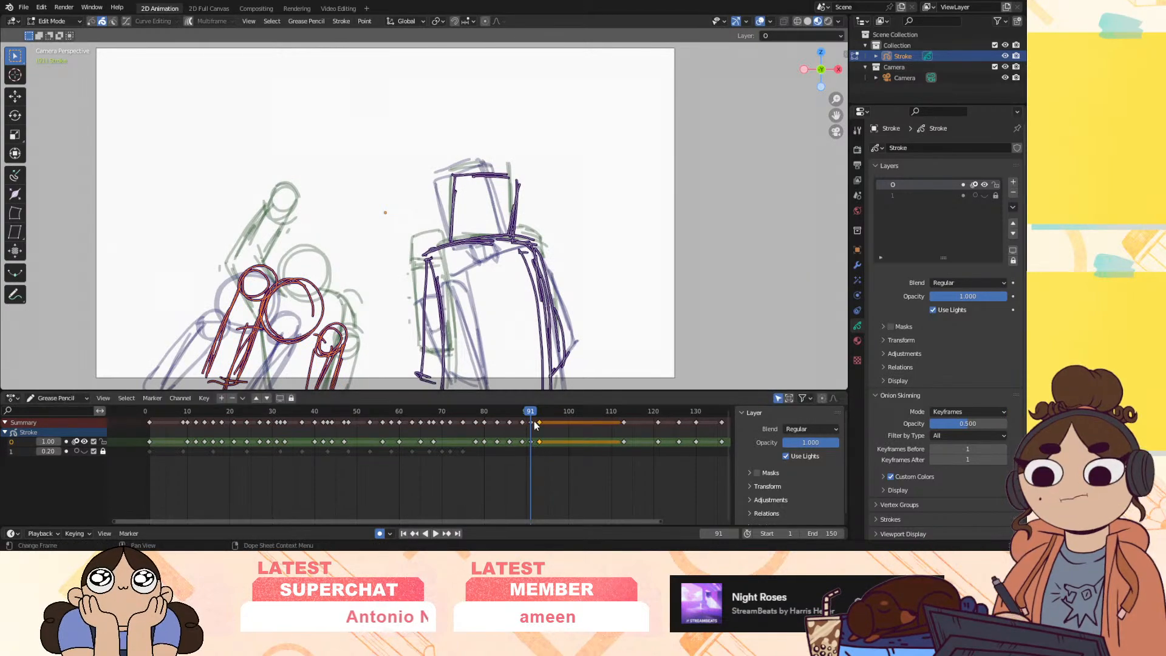
pyautogui.moveTo(531, 414); pyautogui.dragTo(466, 438)
pyautogui.press('space')
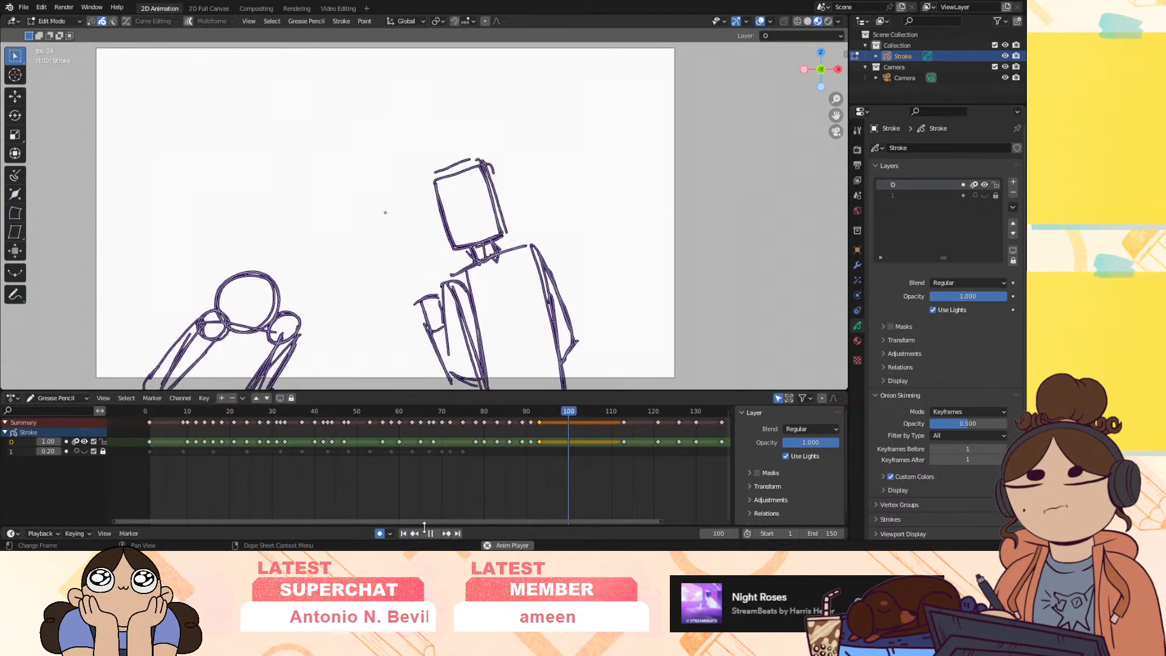
# Try moving the keyframes on frames 91 and 93 to frames 90 and 91, and replay the animation
pyautogui.press('Escape')
pyautogui.moveTo(522, 447); pyautogui.dragTo(527, 447)
pyautogui.moveTo(518, 415); pyautogui.dragTo(516, 413)
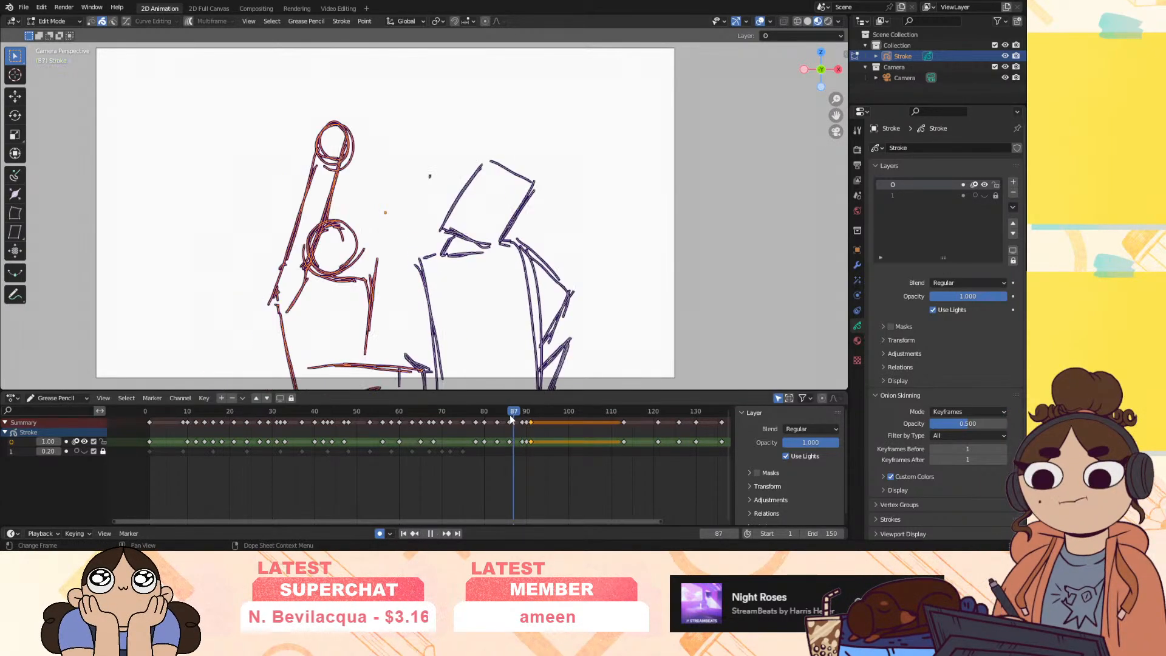
pyautogui.press('space')
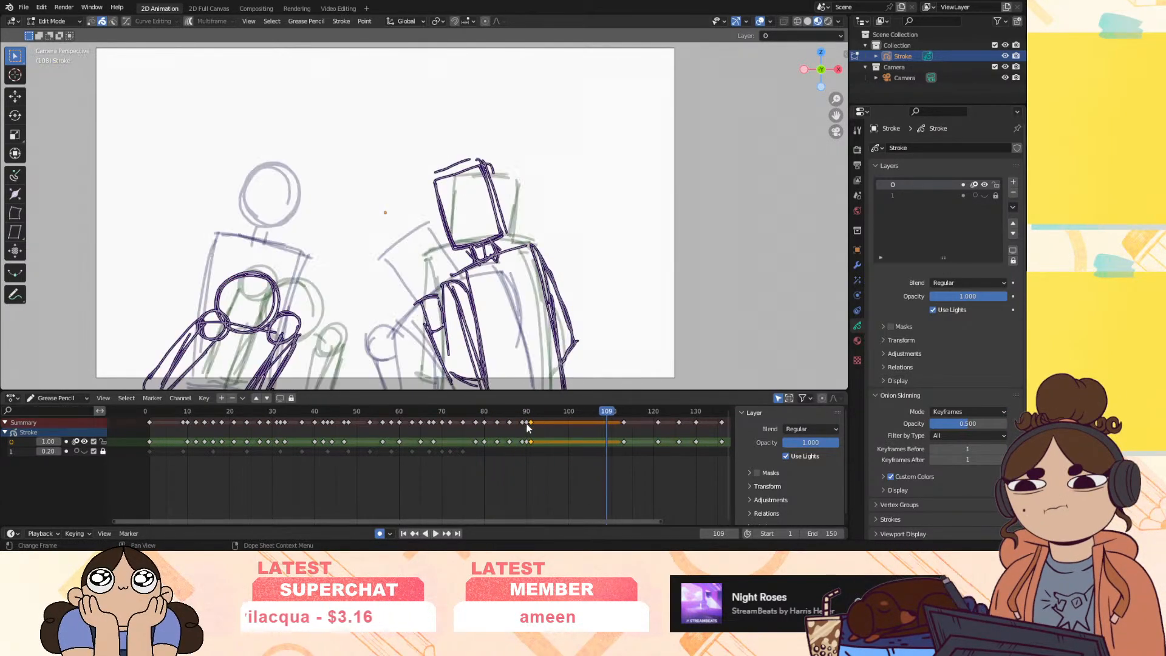
pyautogui.press('Escape')
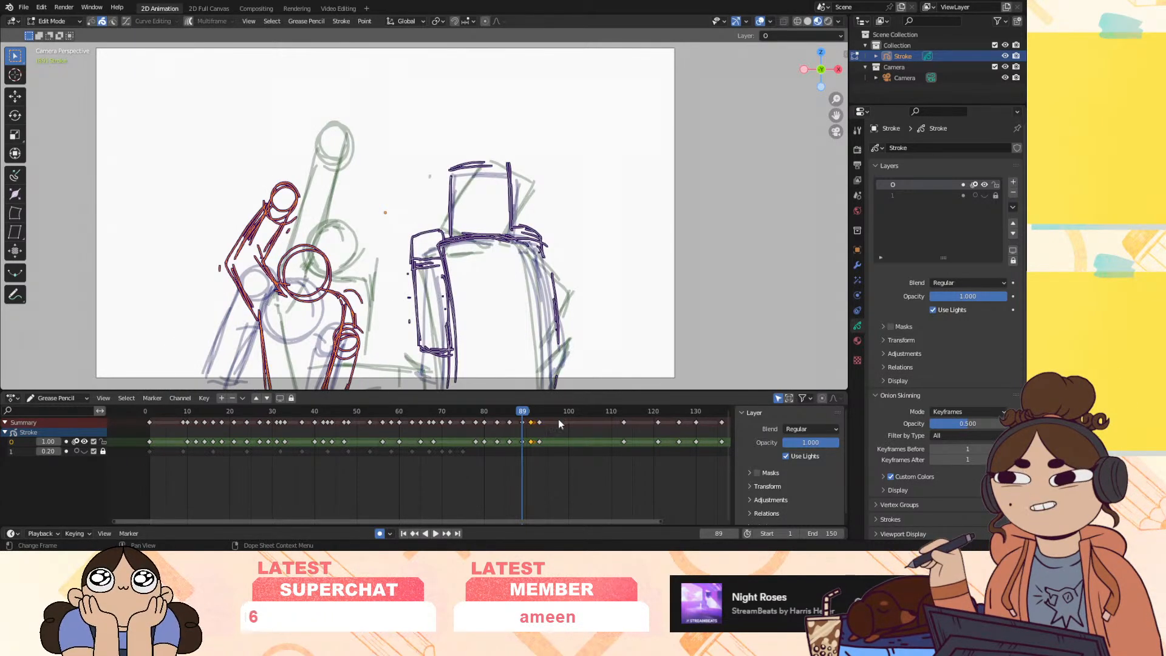
# Shift the keyframes from frame 83 through 93 earlier to frames 82, 84, 87, 89 and 91, and play the animation
pyautogui.moveTo(515, 410)
pyautogui.mouseDown()
pyautogui.moveTo(497, 421)
pyautogui.moveTo(510, 444)
pyautogui.mouseUp()
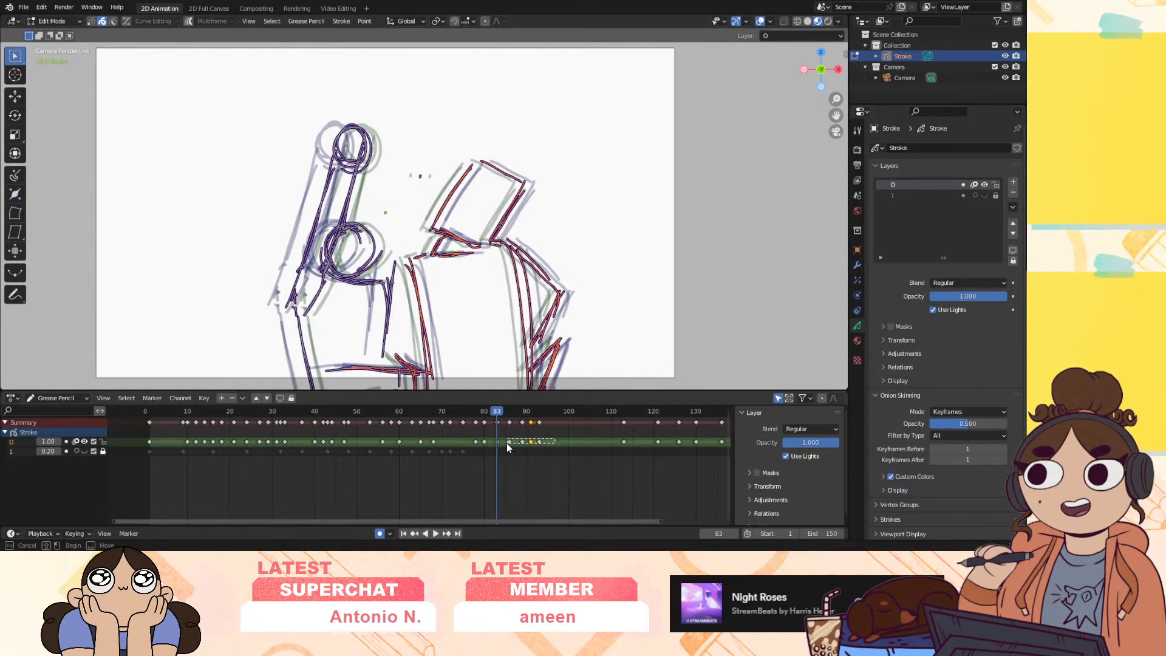
pyautogui.click(503, 444)
pyautogui.press('b')
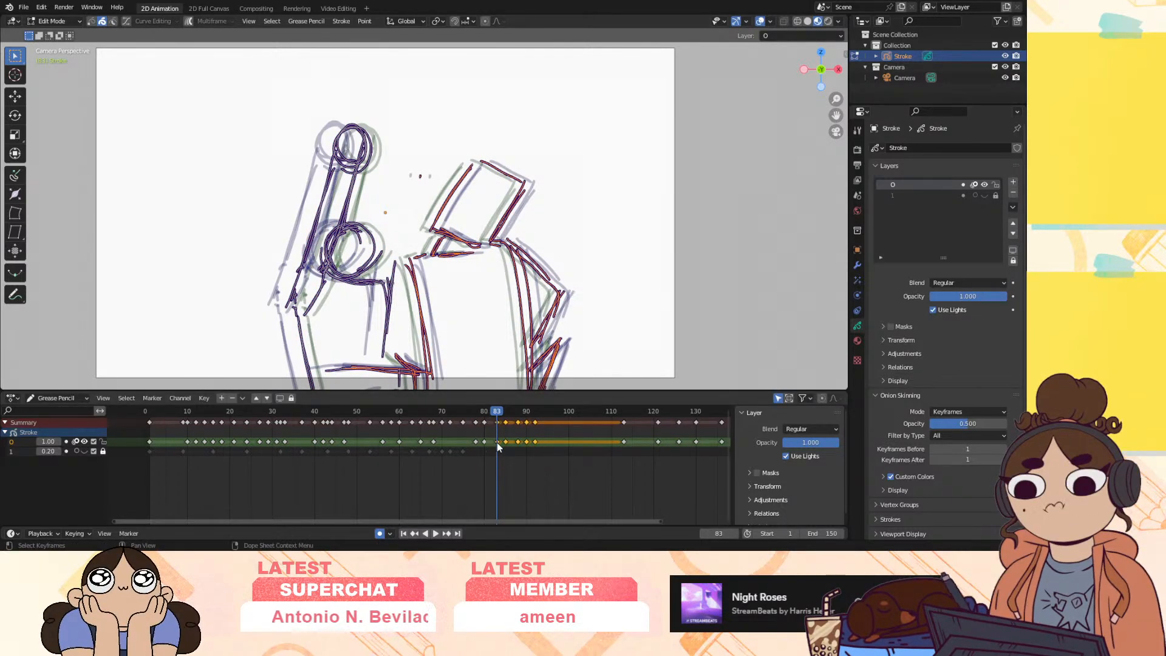
pyautogui.press('space')
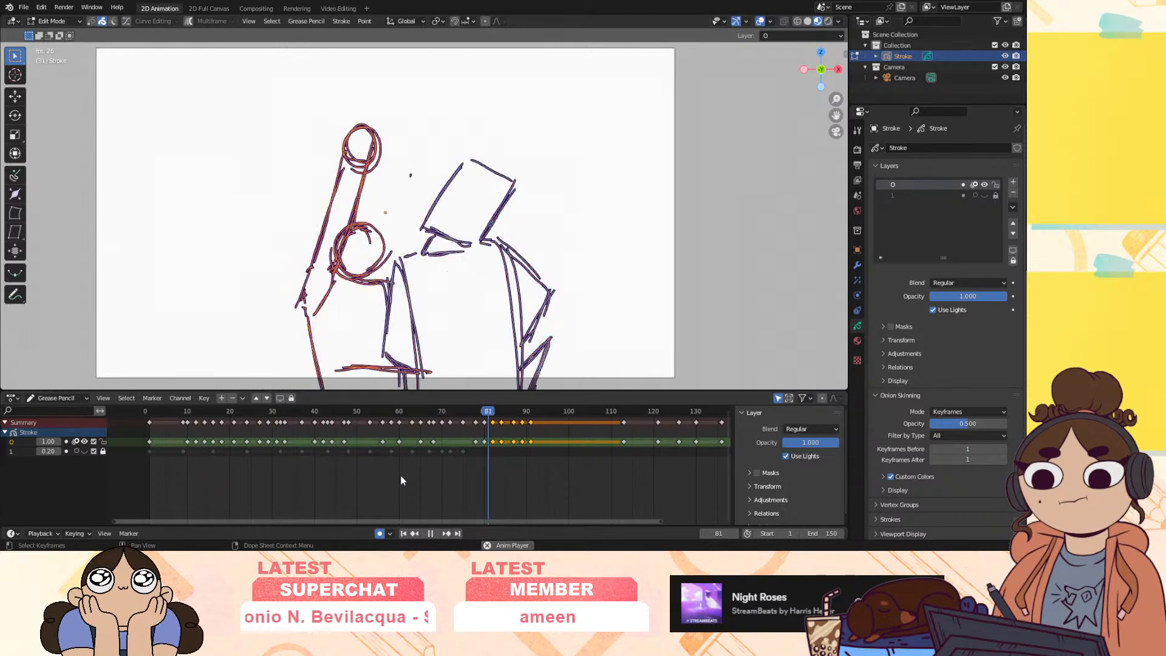
# Replay the whole animation from the start several times to check the retimed section
pyautogui.click(489, 423)
pyautogui.moveTo(487, 423)
pyautogui.mouseDown()
pyautogui.moveTo(501, 426)
pyautogui.moveTo(476, 432)
pyautogui.moveTo(483, 447)
pyautogui.moveTo(382, 449)
pyautogui.mouseUp()
pyautogui.click(154, 412)
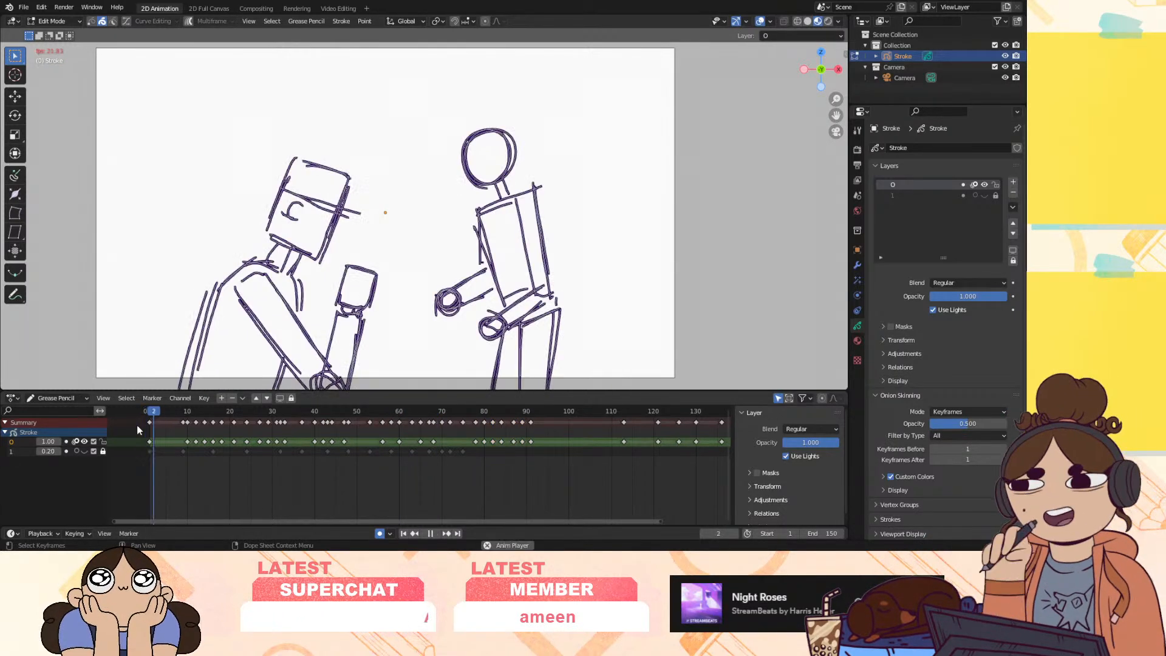
pyautogui.press('space')
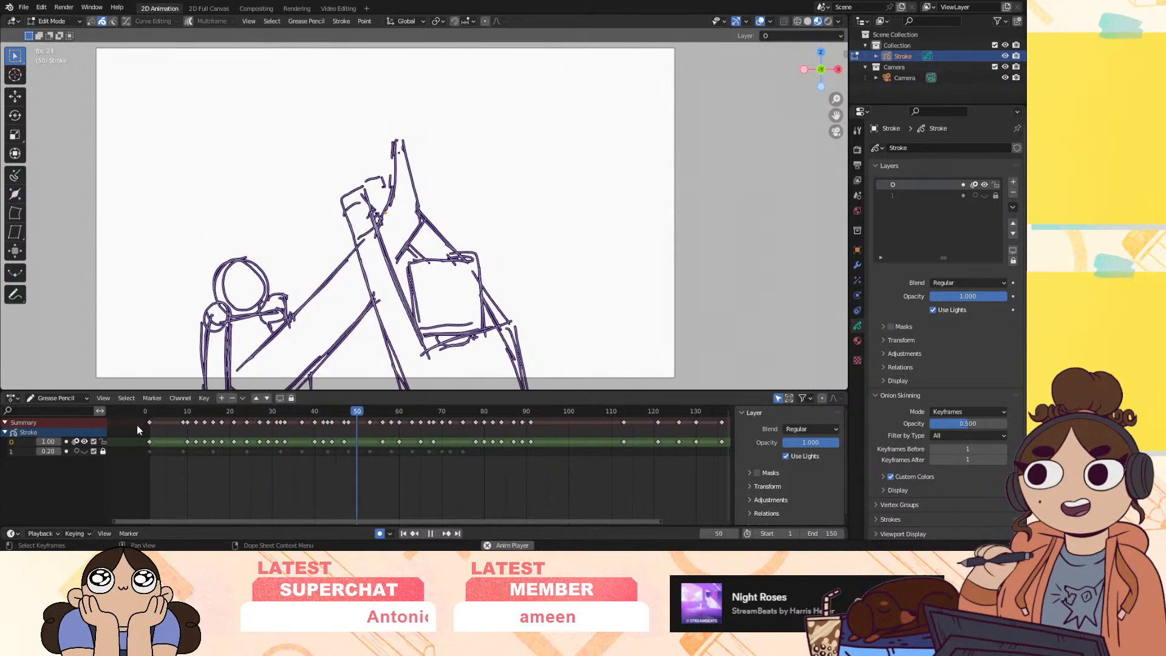
pyautogui.press('space')
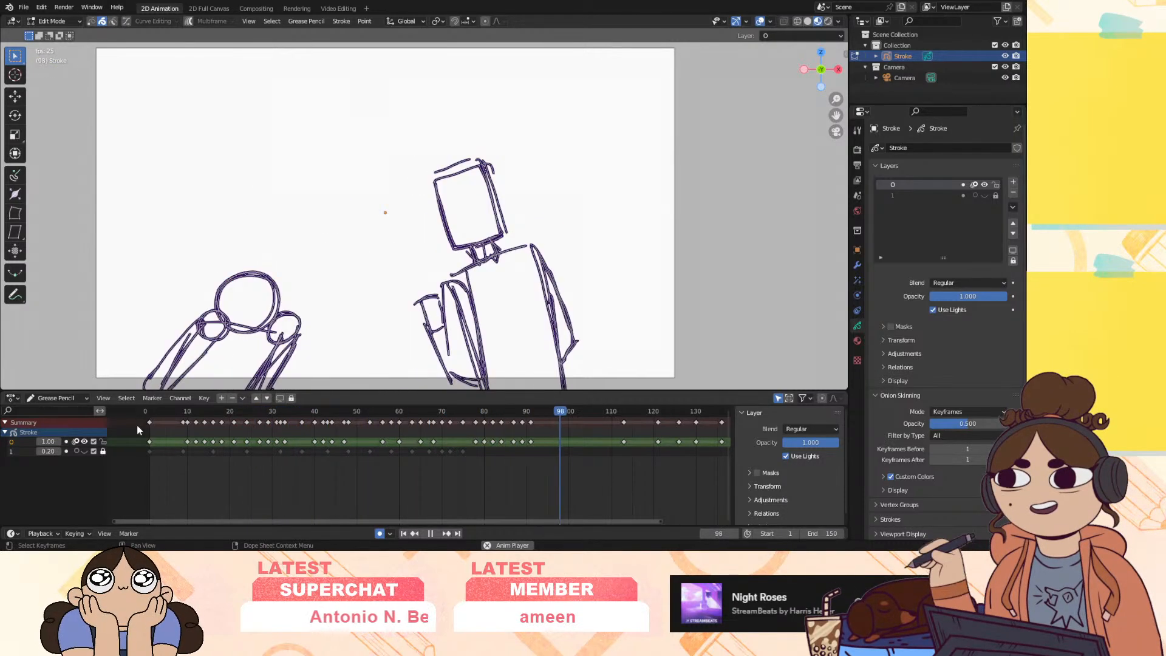
pyautogui.click(153, 411)
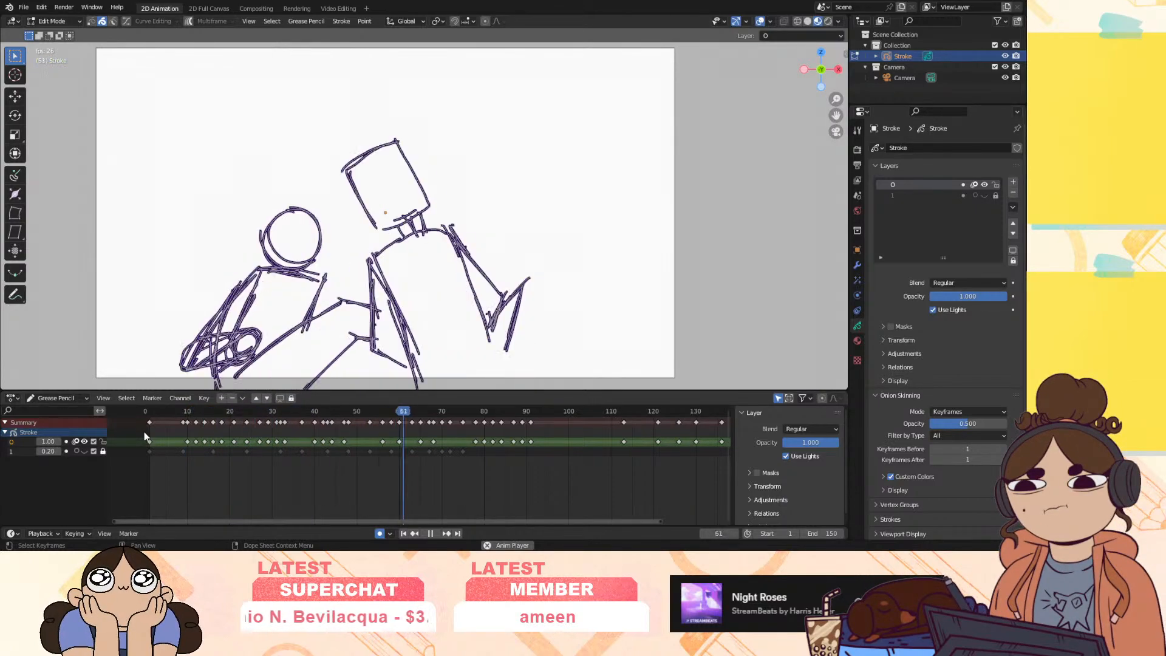
pyautogui.press('space')
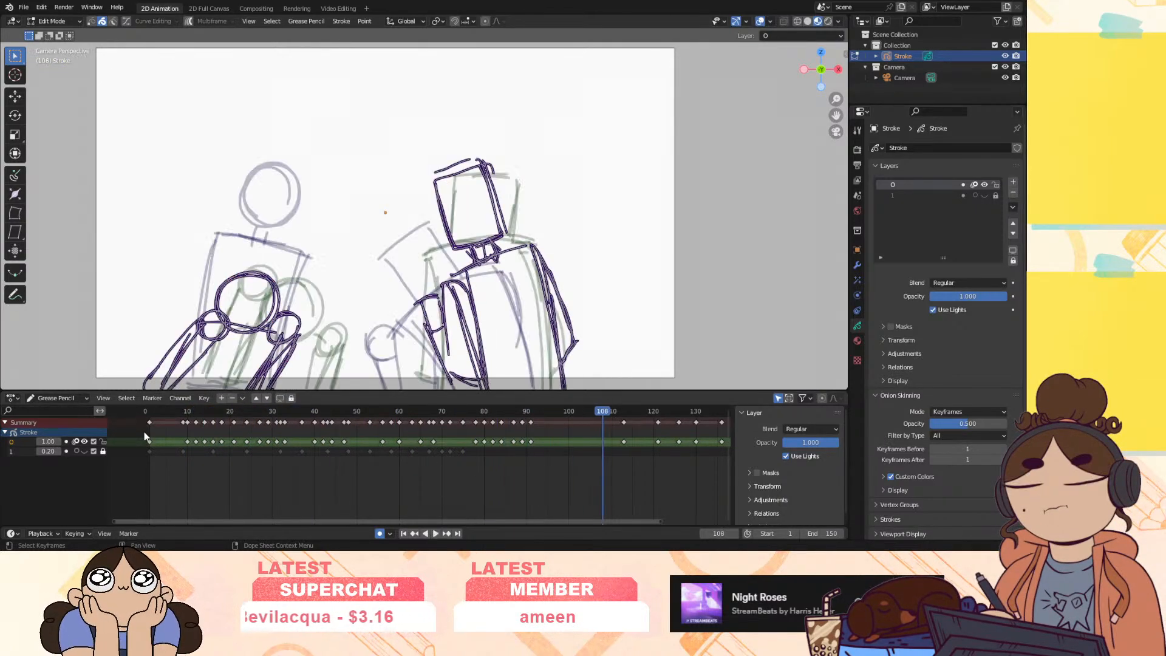
# On frame 82, switch to Sculpt Mode, push the smaller figure's arm and head slightly down, and nudge the larger figure's head
pyautogui.moveTo(467, 411)
pyautogui.mouseDown()
pyautogui.moveTo(384, 444)
pyautogui.moveTo(489, 437)
pyautogui.mouseUp()
pyautogui.moveTo(491, 437)
pyautogui.mouseDown()
pyautogui.moveTo(466, 446)
pyautogui.moveTo(494, 447)
pyautogui.mouseUp()
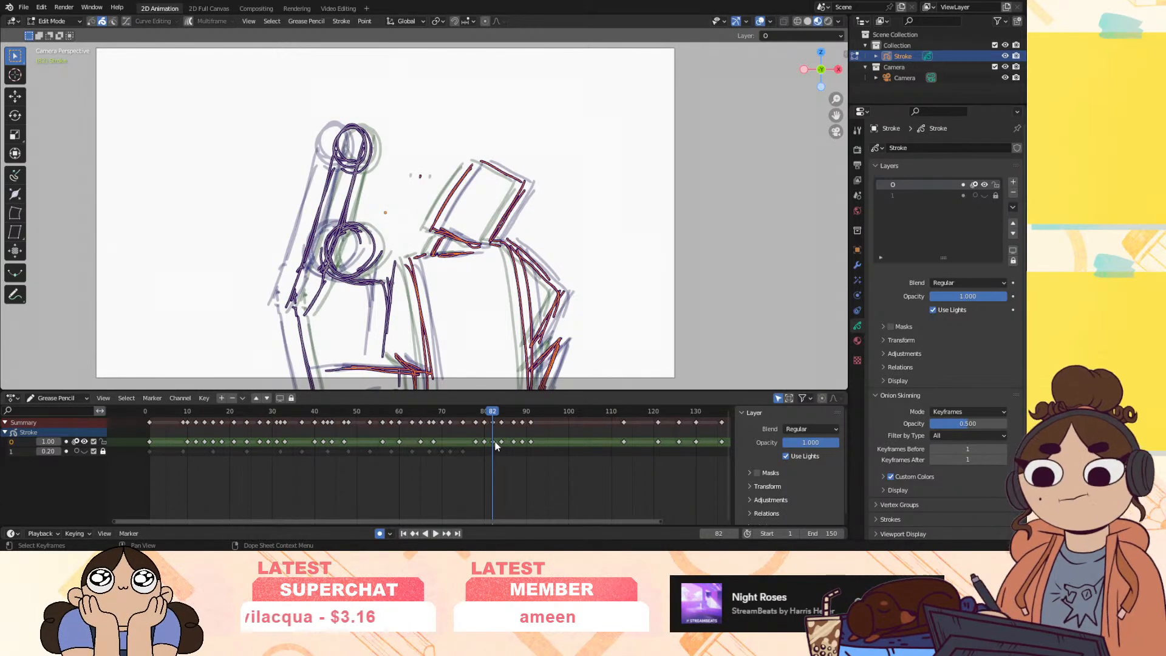
pyautogui.click(51, 21)
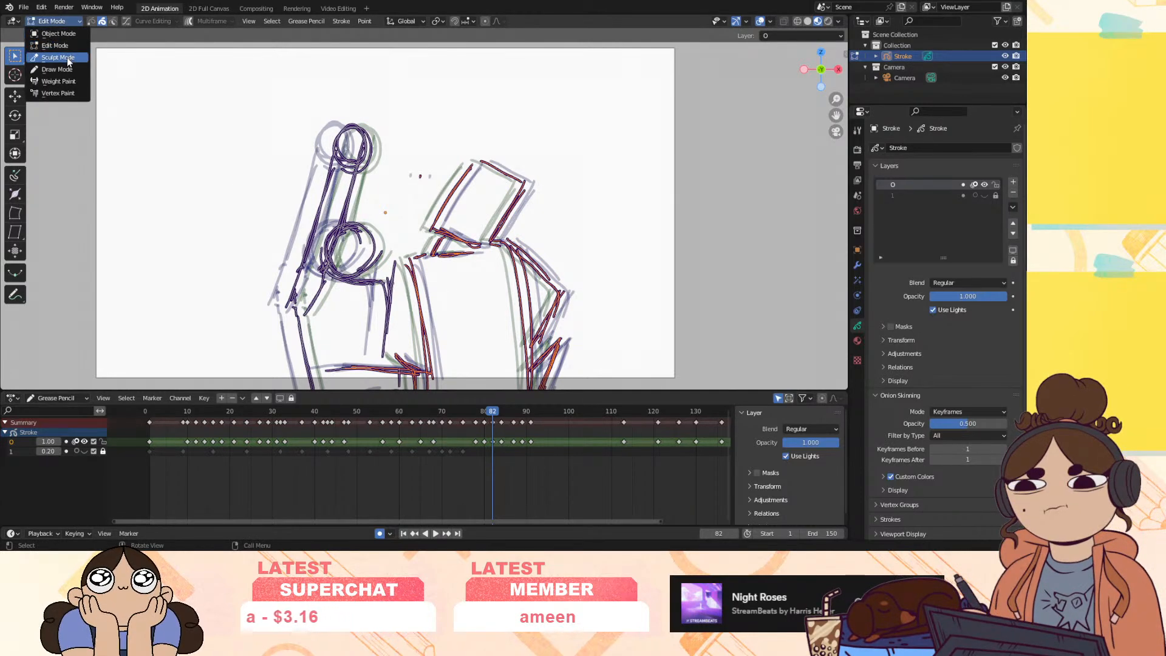
pyautogui.click(49, 49)
pyautogui.moveTo(345, 134)
pyautogui.mouseDown()
pyautogui.moveTo(344, 124)
pyautogui.moveTo(291, 325)
pyautogui.mouseUp()
pyautogui.moveTo(507, 181); pyautogui.dragTo(477, 268)
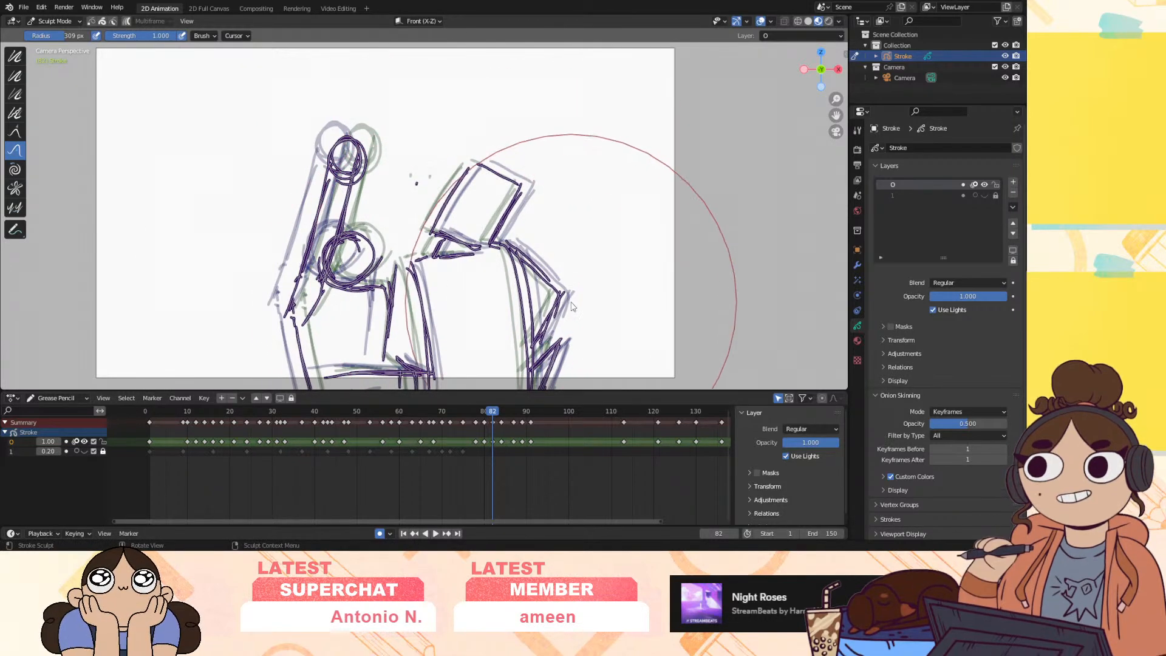
# On frame 84, push the larger figure's head left and the smaller figure's raised hand and head down-left, and replay the animation
pyautogui.click(501, 413)
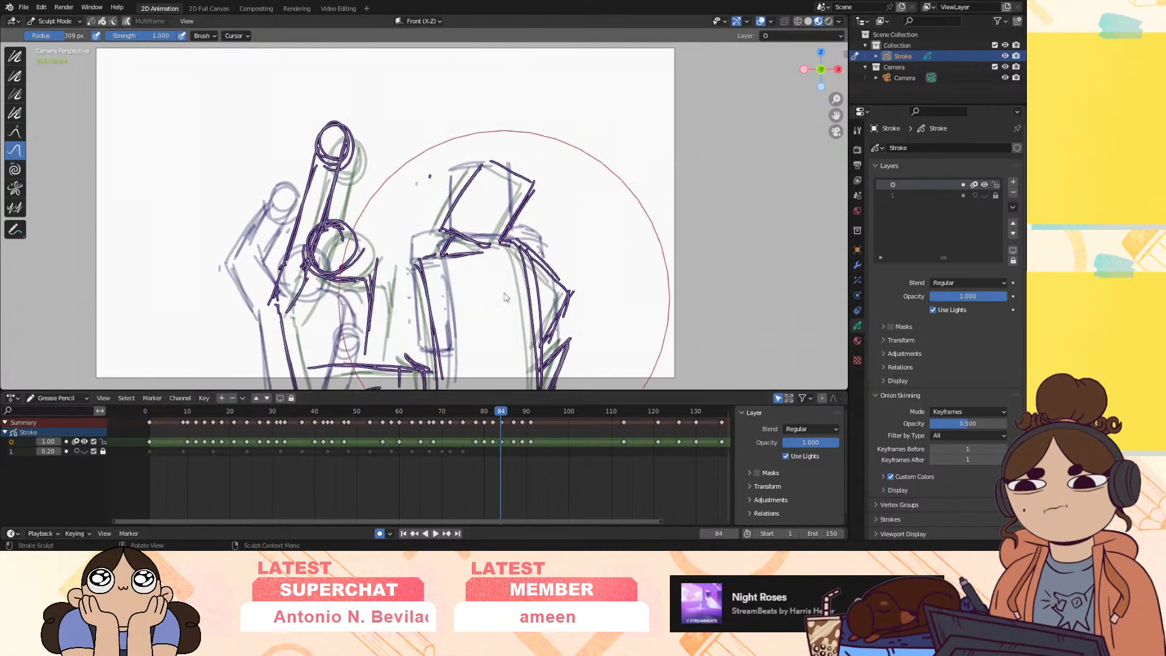
pyautogui.moveTo(520, 207); pyautogui.dragTo(510, 211)
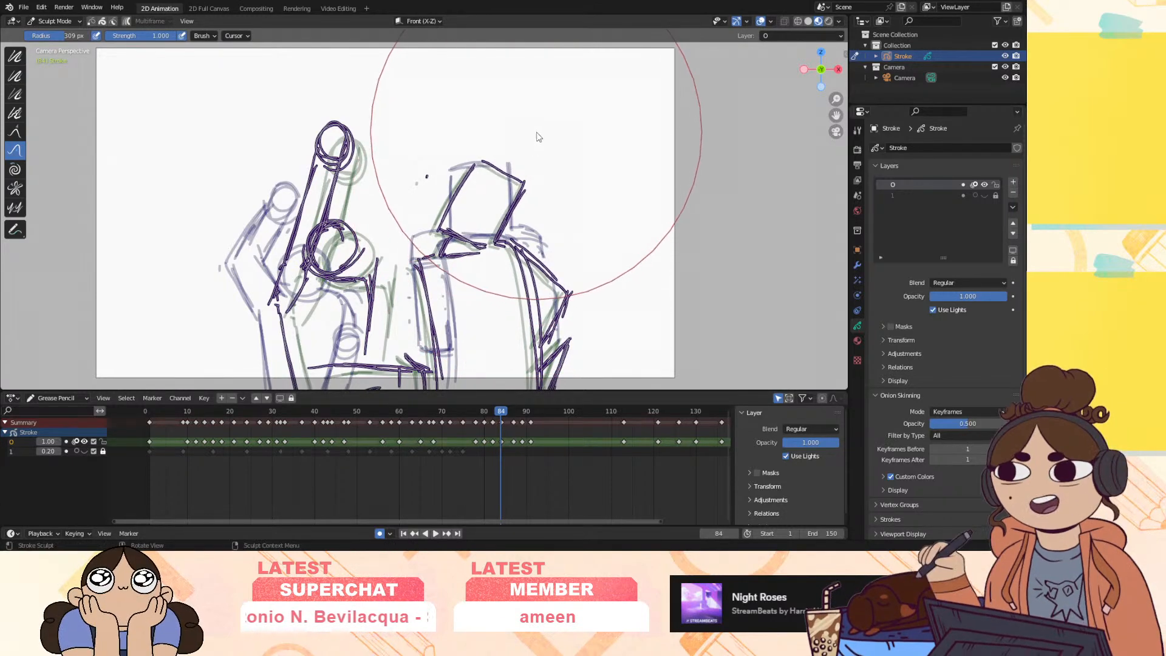
pyautogui.moveTo(309, 323); pyautogui.dragTo(310, 327)
pyautogui.moveTo(338, 108); pyautogui.dragTo(324, 125)
pyautogui.moveTo(318, 258); pyautogui.dragTo(305, 262)
pyautogui.moveTo(501, 411)
pyautogui.mouseDown()
pyautogui.moveTo(480, 420)
pyautogui.moveTo(516, 431)
pyautogui.moveTo(435, 443)
pyautogui.mouseUp()
pyautogui.press('space')
pyautogui.moveTo(502, 416)
pyautogui.mouseDown()
pyautogui.moveTo(487, 420)
pyautogui.moveTo(515, 423)
pyautogui.moveTo(442, 457)
pyautogui.mouseUp()
pyautogui.press('space')
pyautogui.press('space')
# On frame 84, push the smaller figure's arm and head slightly lower, and move the following three keyframes to frames 86, 88 and 90
pyautogui.moveTo(504, 413)
pyautogui.mouseDown()
pyautogui.moveTo(484, 421)
pyautogui.moveTo(502, 425)
pyautogui.mouseUp()
pyautogui.moveTo(297, 289); pyautogui.dragTo(295, 303)
pyautogui.moveTo(318, 138); pyautogui.dragTo(320, 156)
pyautogui.moveTo(320, 253); pyautogui.dragTo(321, 263)
pyautogui.moveTo(282, 313); pyautogui.dragTo(283, 316)
pyautogui.moveTo(500, 409)
pyautogui.mouseDown()
pyautogui.moveTo(479, 420)
pyautogui.moveTo(531, 425)
pyautogui.moveTo(494, 442)
pyautogui.moveTo(505, 449)
pyautogui.moveTo(534, 446)
pyautogui.moveTo(518, 414)
pyautogui.mouseUp()
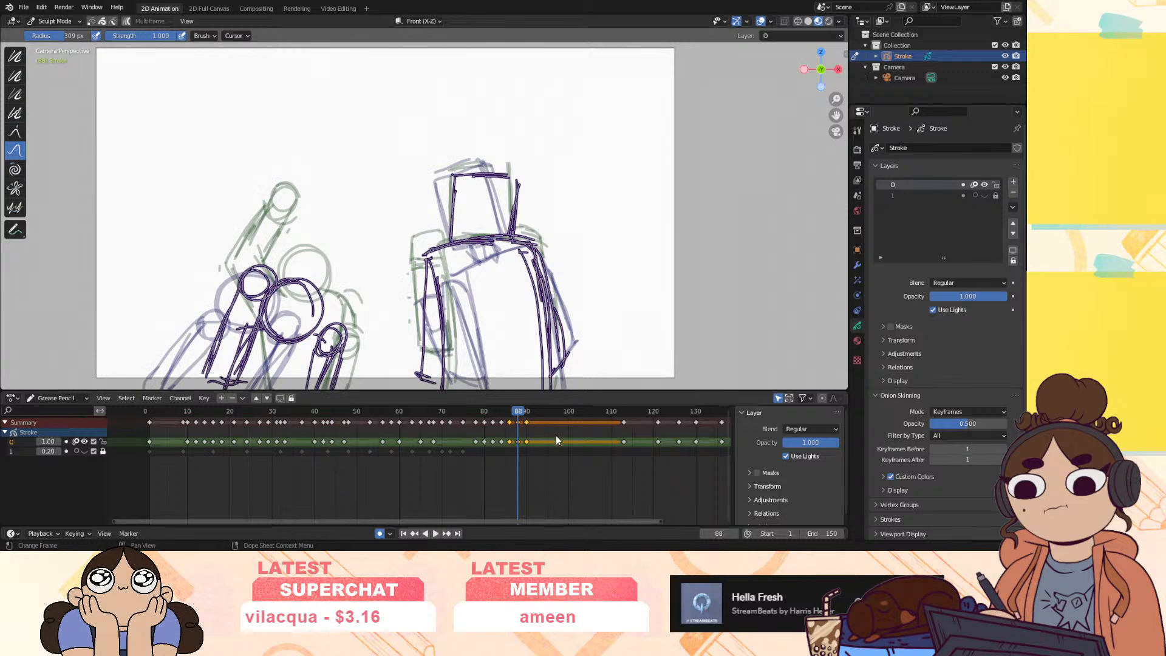
# Move the keyframes at frames 88 and 90 two frames later, to frames 90 and 92
pyautogui.click(519, 442)
pyautogui.hotkey('shift', 'd')
pyautogui.click(520, 443)
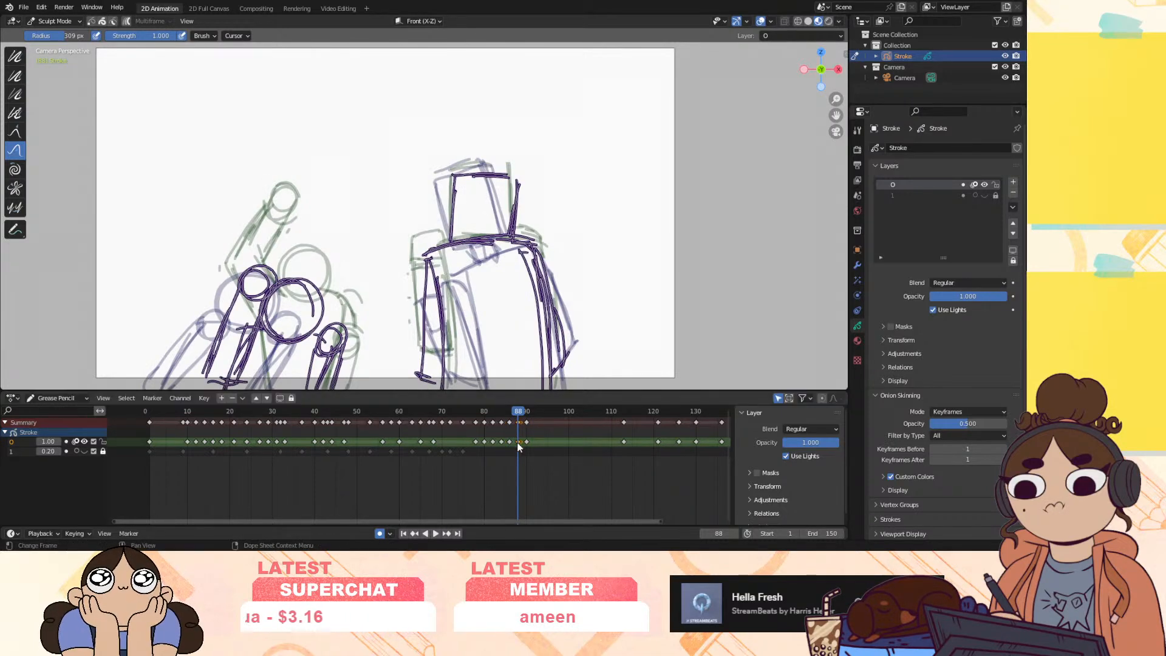
pyautogui.moveTo(541, 438)
pyautogui.mouseDown()
pyautogui.moveTo(517, 444)
pyautogui.moveTo(528, 444)
pyautogui.mouseUp()
pyautogui.click(556, 446)
# Replay the animation from several points to check the timing of the retimed keyframes
pyautogui.press('space')
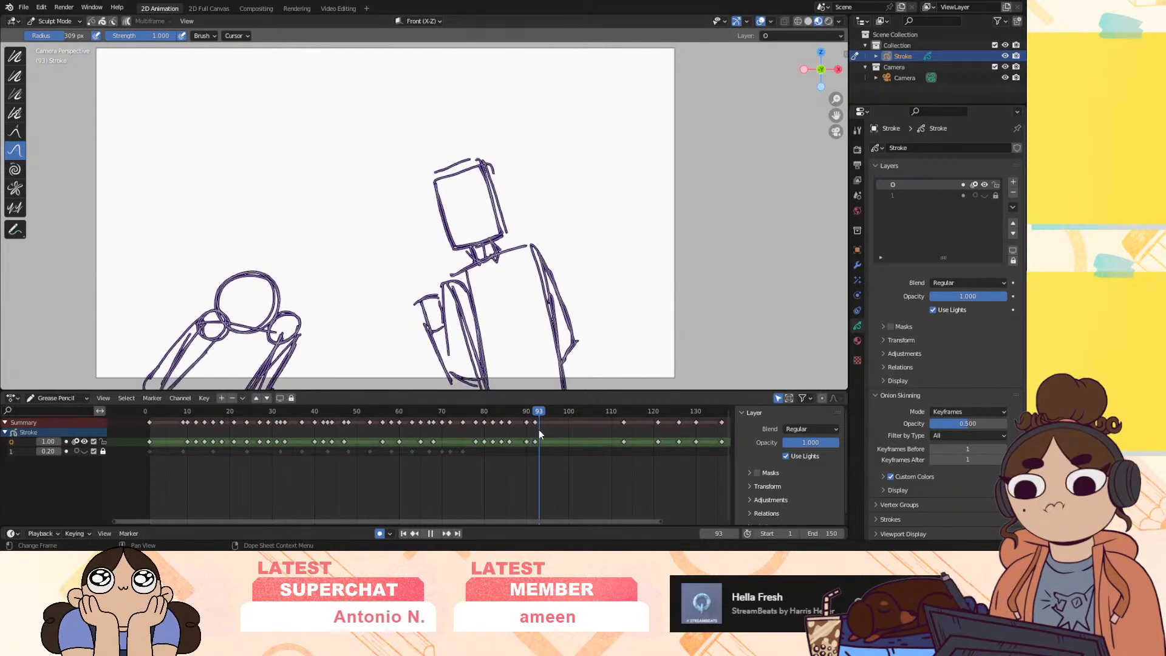
pyautogui.click(519, 451)
pyautogui.press('space')
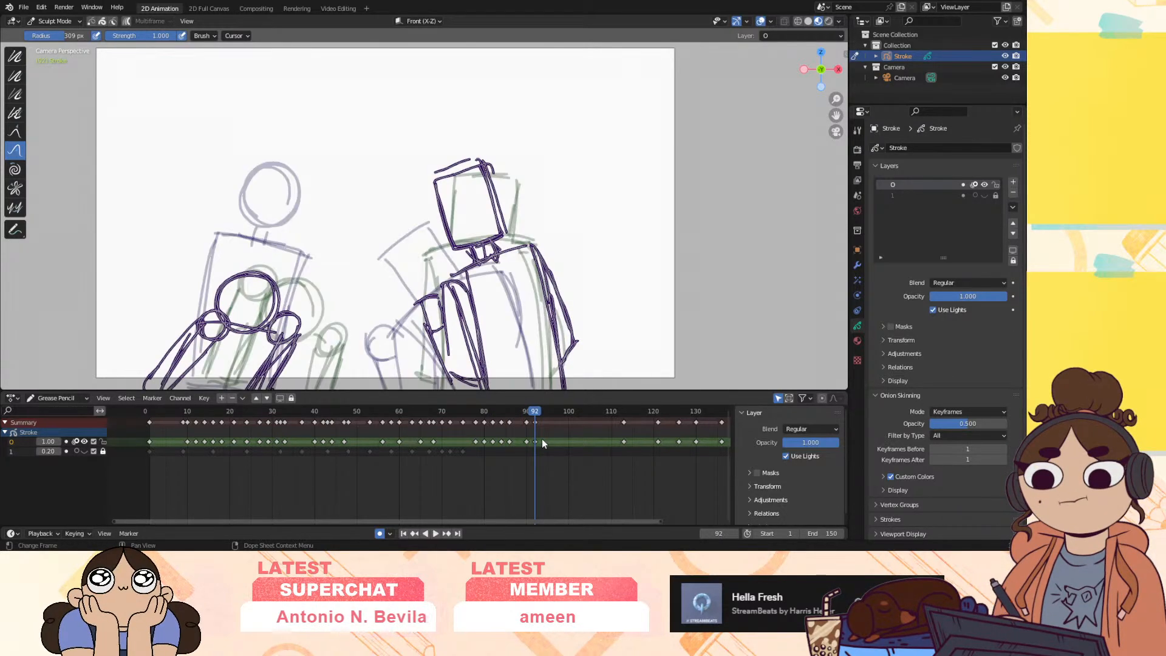
pyautogui.press('space')
pyautogui.moveTo(607, 424)
pyautogui.mouseDown()
pyautogui.moveTo(643, 428)
pyautogui.moveTo(596, 437)
pyautogui.moveTo(625, 442)
pyautogui.moveTo(603, 447)
pyautogui.moveTo(173, 451)
pyautogui.moveTo(161, 462)
pyautogui.mouseUp()
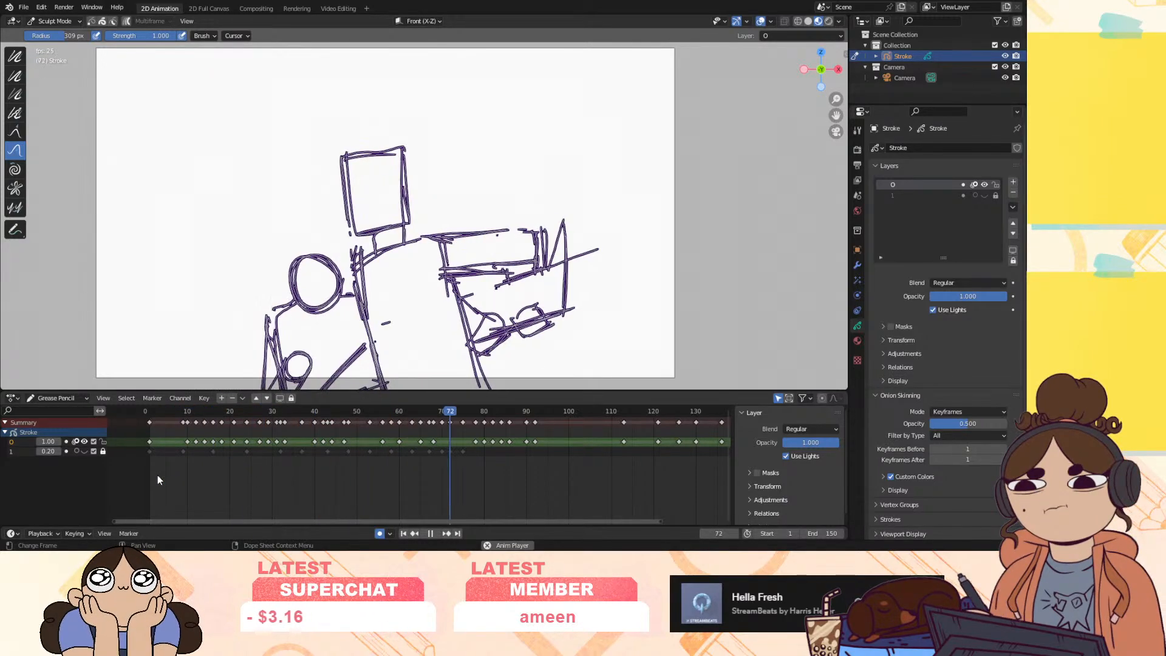
pyautogui.click(352, 439)
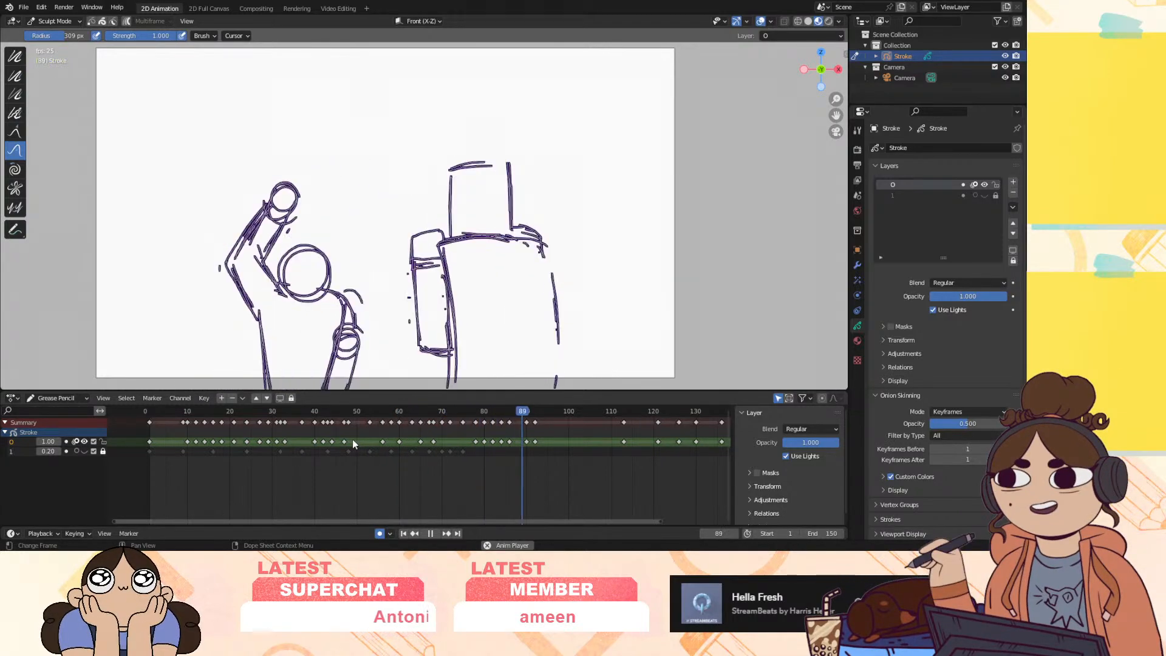
pyautogui.press('space')
pyautogui.click(448, 411)
pyautogui.press('space')
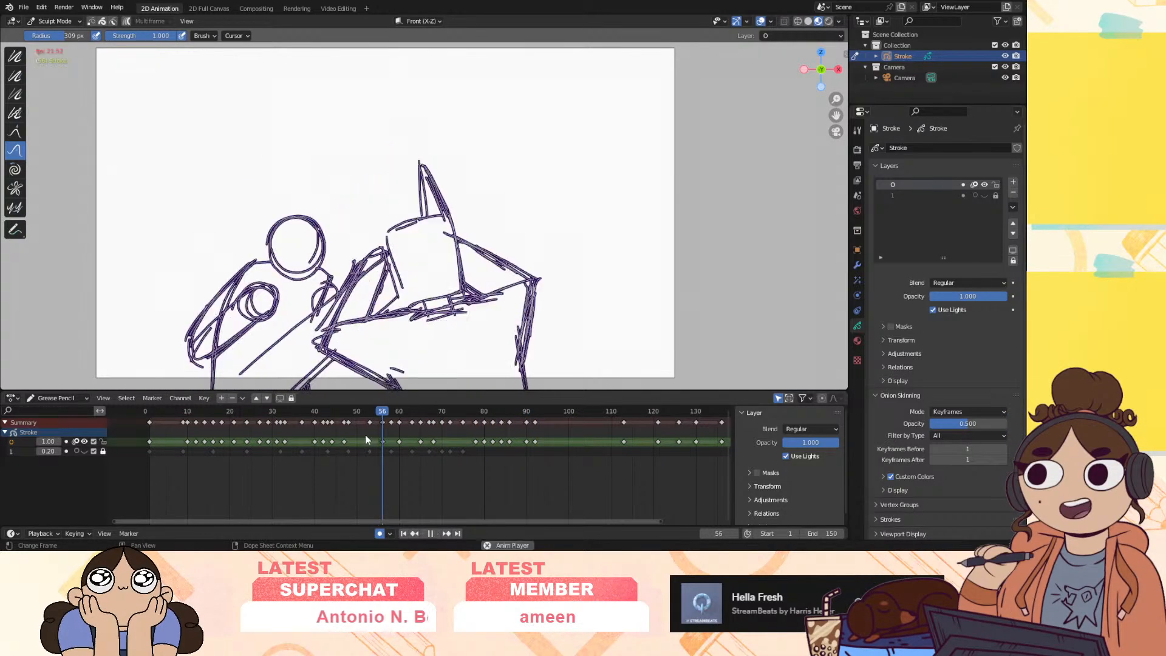
pyautogui.press('space')
# On frame 84, switch to Draw Mode and erase the larger figure's shoulder, torso and arm lines, keeping its head
pyautogui.moveTo(467, 411)
pyautogui.mouseDown()
pyautogui.moveTo(500, 427)
pyautogui.moveTo(502, 413)
pyautogui.mouseUp()
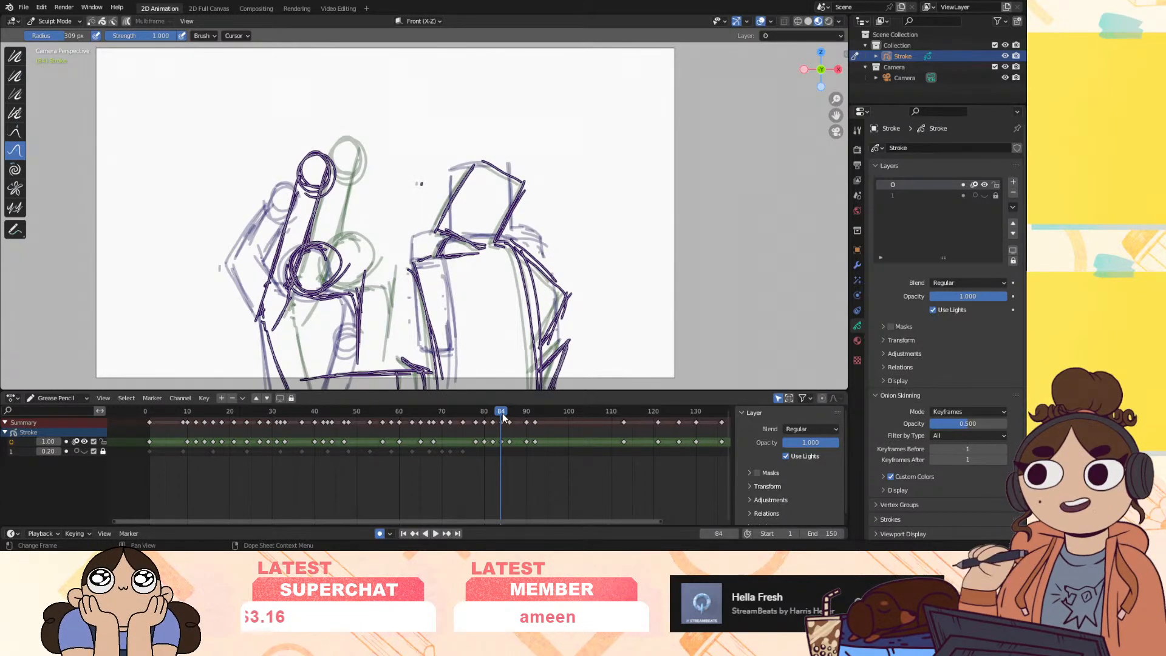
pyautogui.click(55, 20)
pyautogui.click(62, 50)
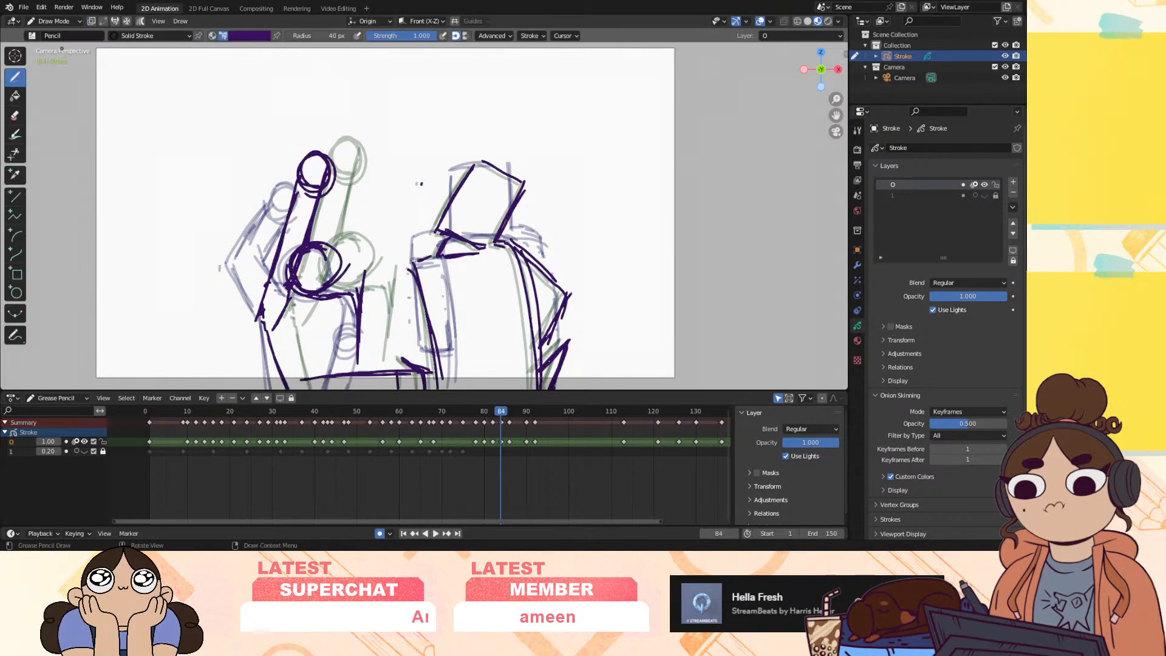
pyautogui.click(15, 116)
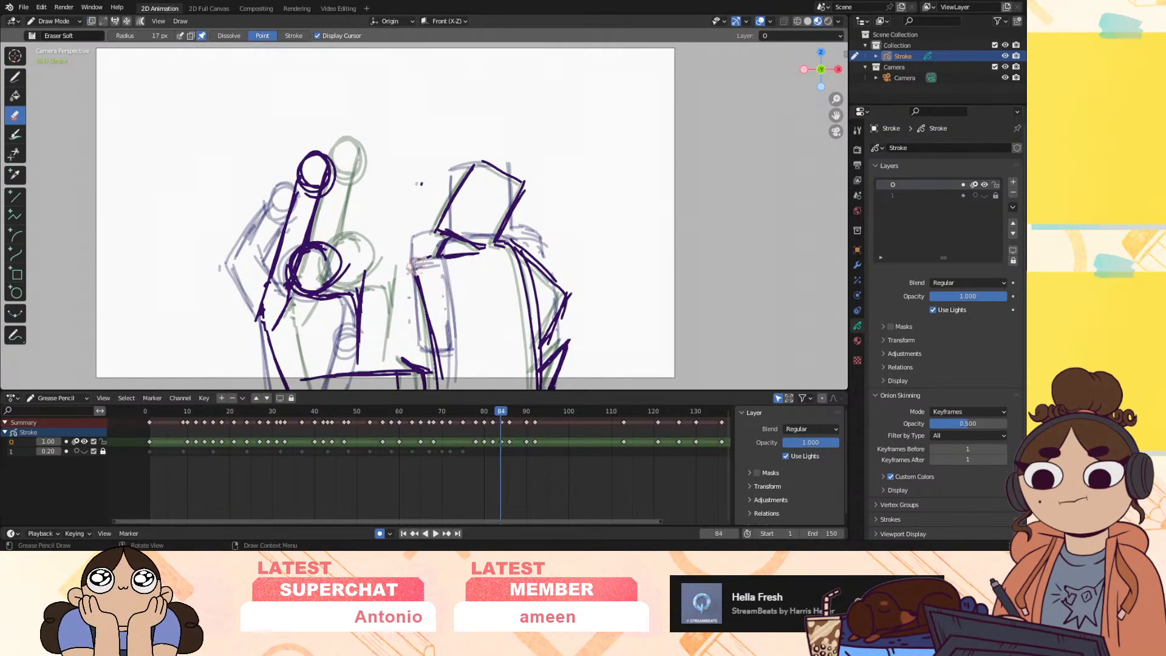
pyautogui.moveTo(413, 260); pyautogui.dragTo(456, 254)
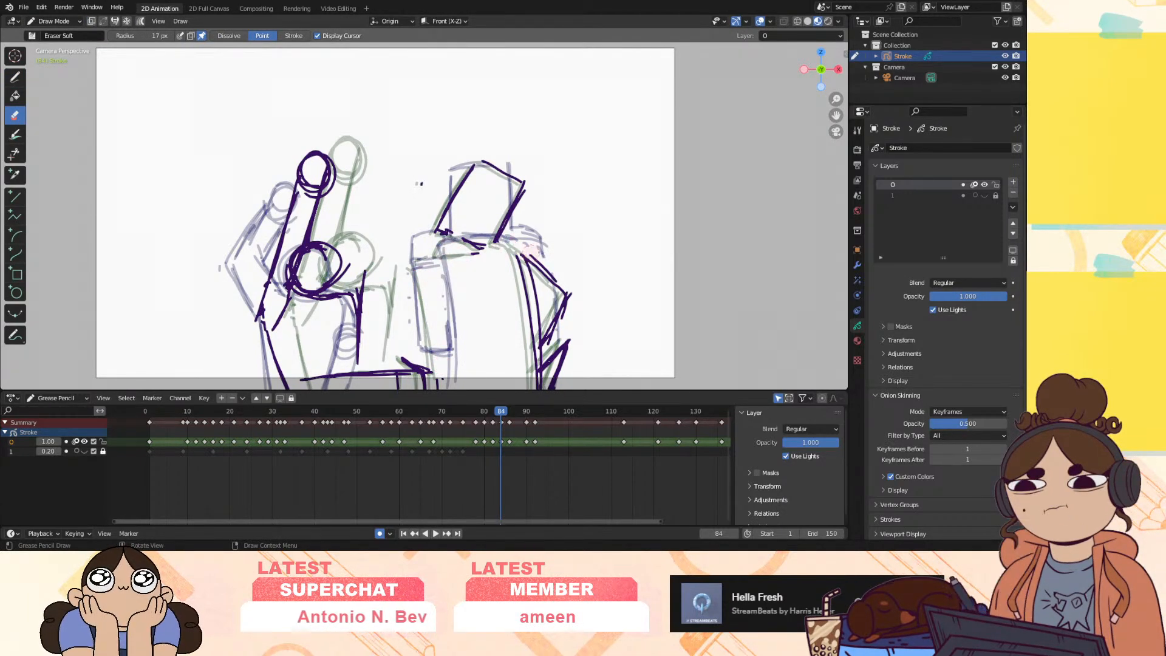
pyautogui.moveTo(541, 256); pyautogui.dragTo(562, 295)
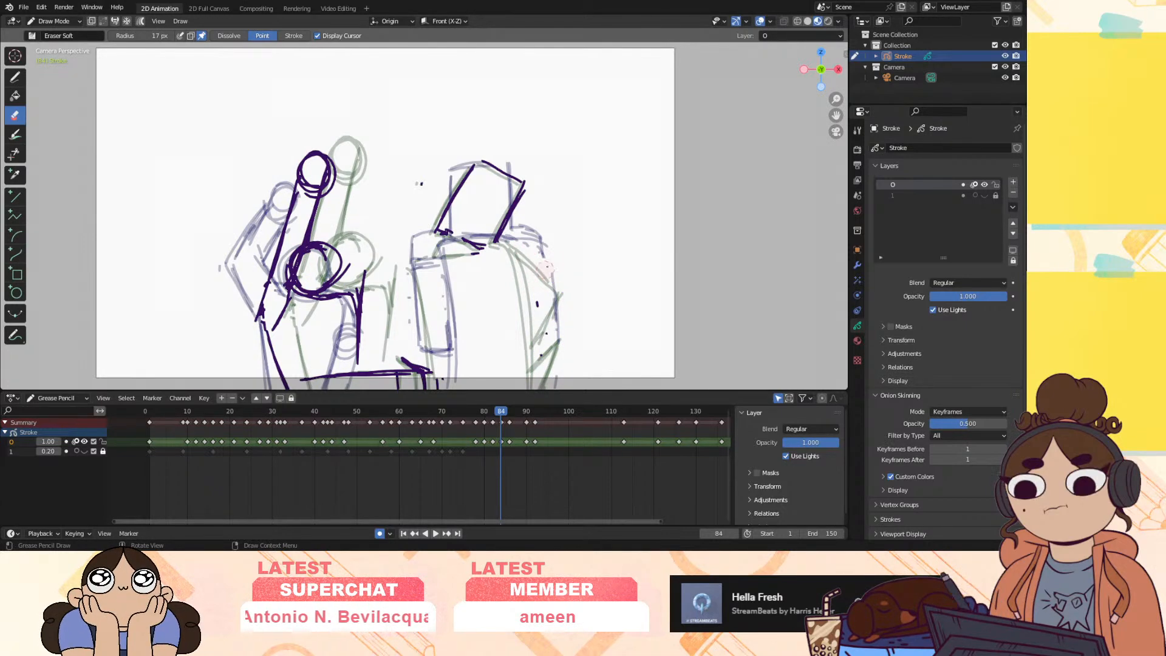
# On frames 82 and 84, erase the excess lines at the smaller figure's lower body and redraw the side of its torso with the Pencil
pyautogui.moveTo(503, 414); pyautogui.dragTo(491, 422)
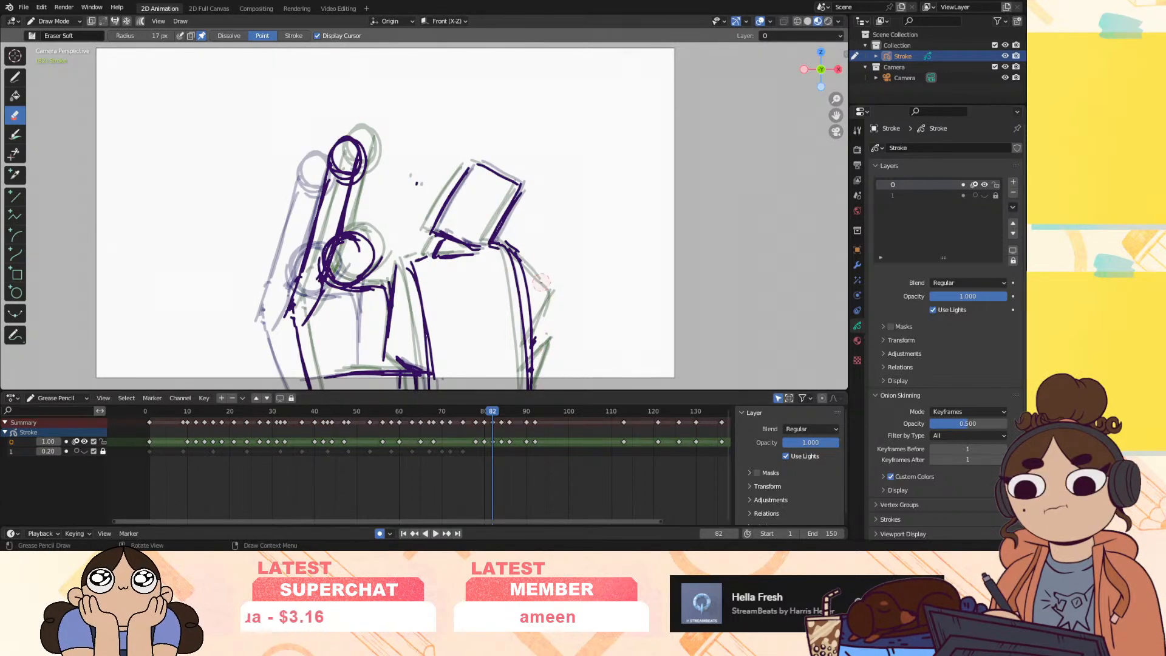
pyautogui.moveTo(392, 351); pyautogui.dragTo(423, 366)
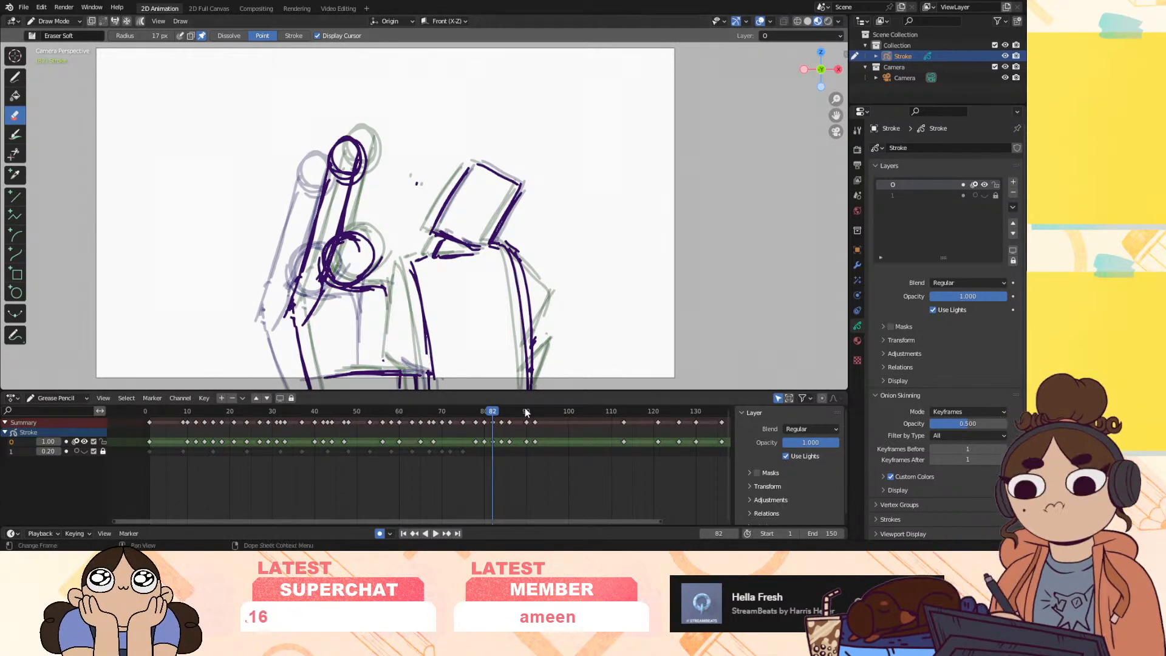
pyautogui.click(501, 414)
pyautogui.moveTo(497, 414)
pyautogui.mouseDown()
pyautogui.moveTo(478, 423)
pyautogui.moveTo(493, 424)
pyautogui.mouseUp()
pyautogui.click(15, 78)
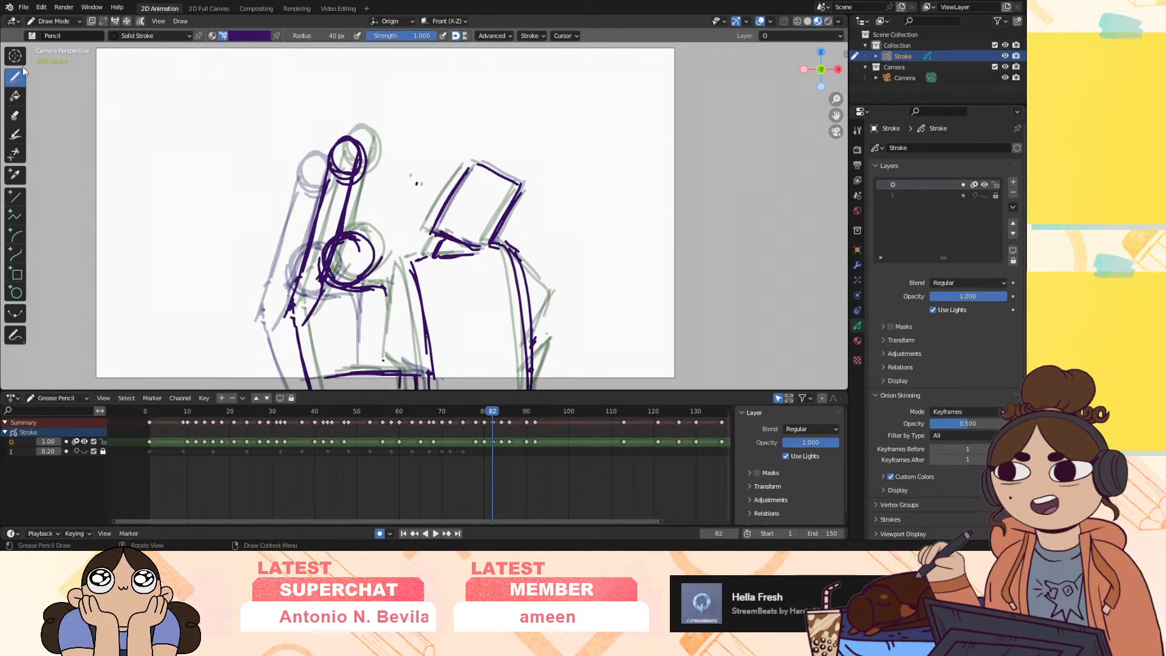
pyautogui.moveTo(386, 286)
pyautogui.mouseDown()
pyautogui.moveTo(388, 376)
pyautogui.moveTo(401, 370)
pyautogui.mouseUp()
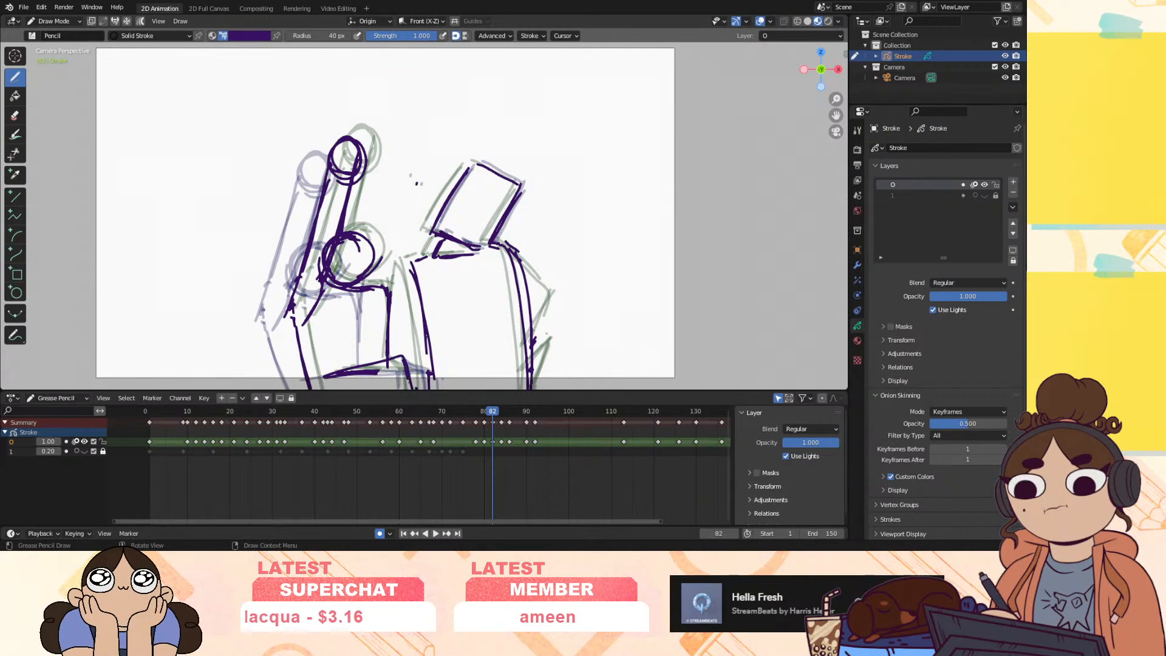
pyautogui.moveTo(490, 416)
pyautogui.mouseDown()
pyautogui.moveTo(472, 426)
pyautogui.moveTo(501, 422)
pyautogui.mouseUp()
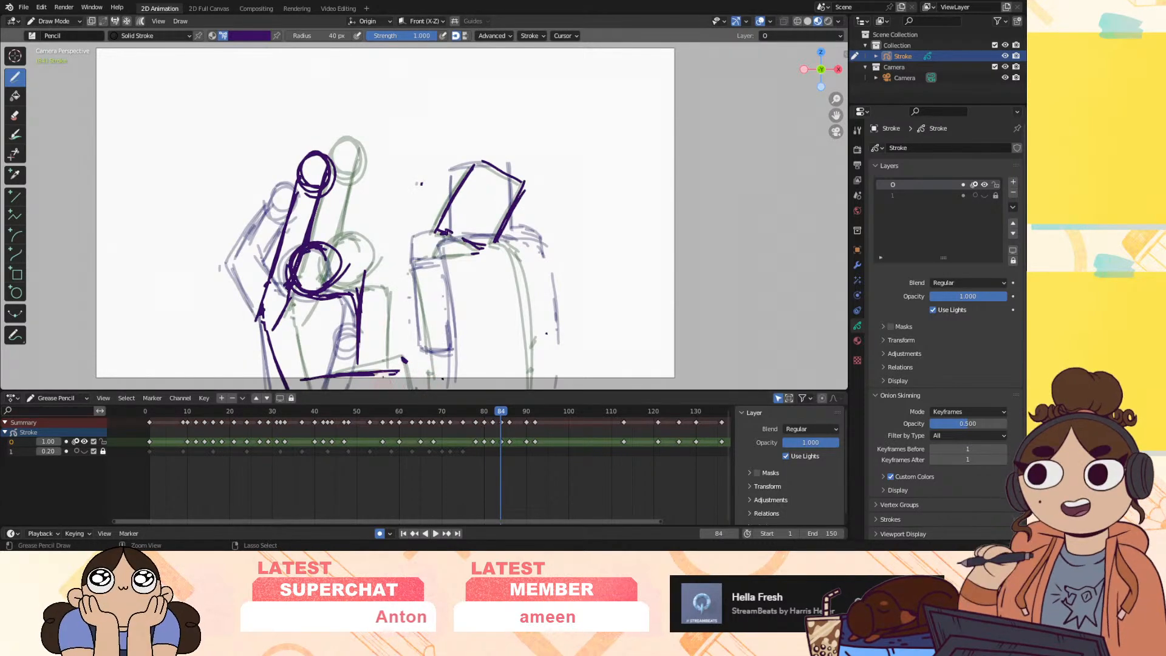
pyautogui.moveTo(354, 350); pyautogui.dragTo(359, 389)
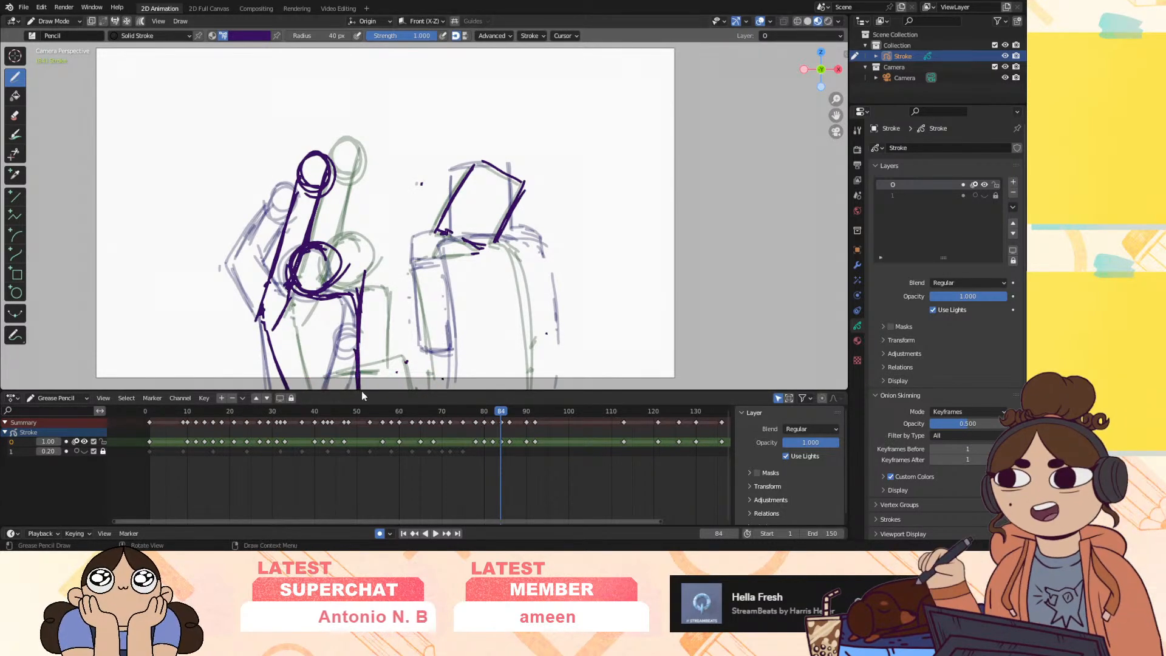
# On frame 82, switch to Edit Mode, select the larger figure's head strokes and rotate them slightly counterclockwise to a more upright angle
pyautogui.moveTo(502, 418)
pyautogui.mouseDown()
pyautogui.moveTo(458, 446)
pyautogui.moveTo(493, 438)
pyautogui.mouseUp()
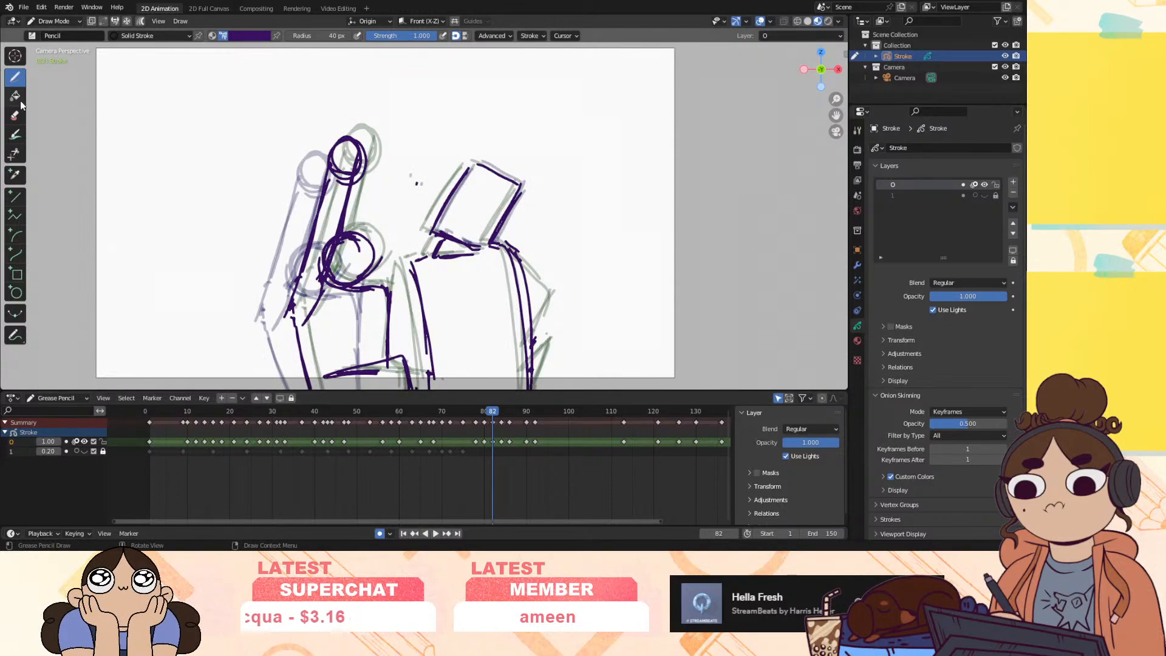
pyautogui.click(61, 21)
pyautogui.click(55, 47)
pyautogui.moveTo(552, 245); pyautogui.dragTo(553, 245)
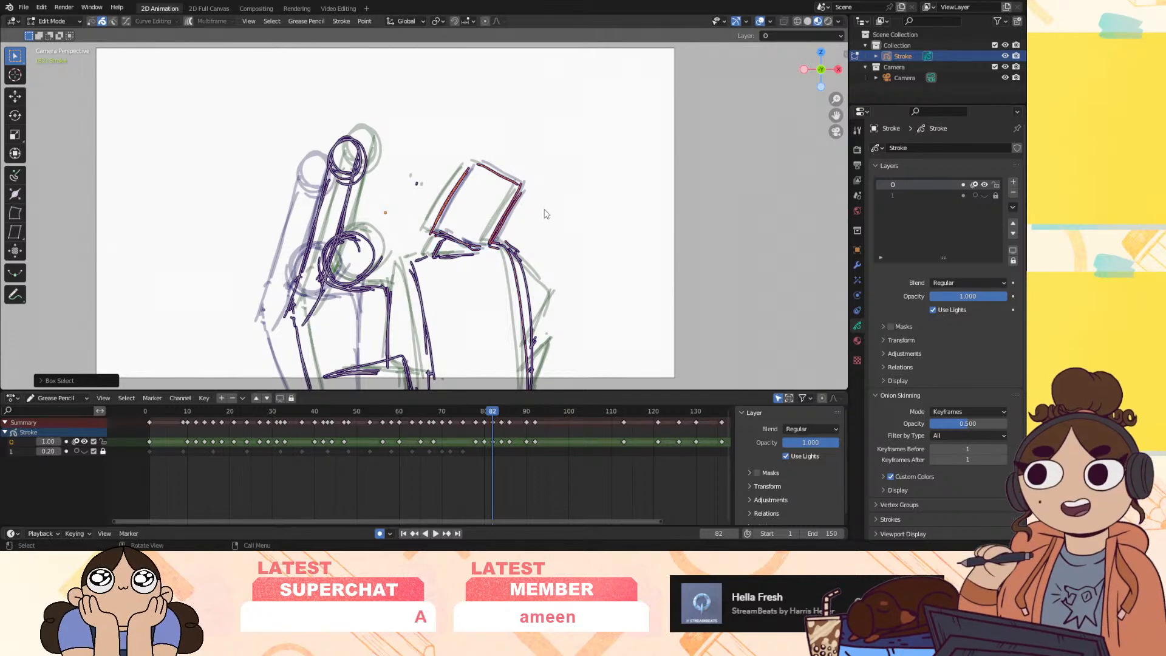
pyautogui.keyDown('shift'); pyautogui.click(476, 231); pyautogui.keyUp('shift')
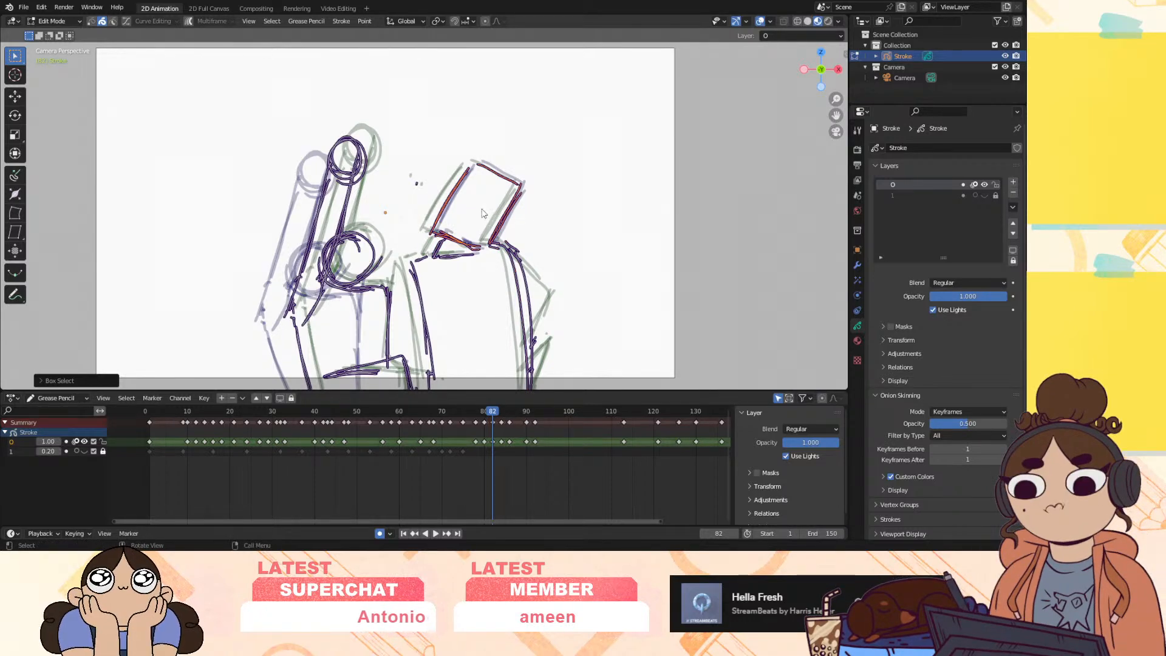
pyautogui.press('r')
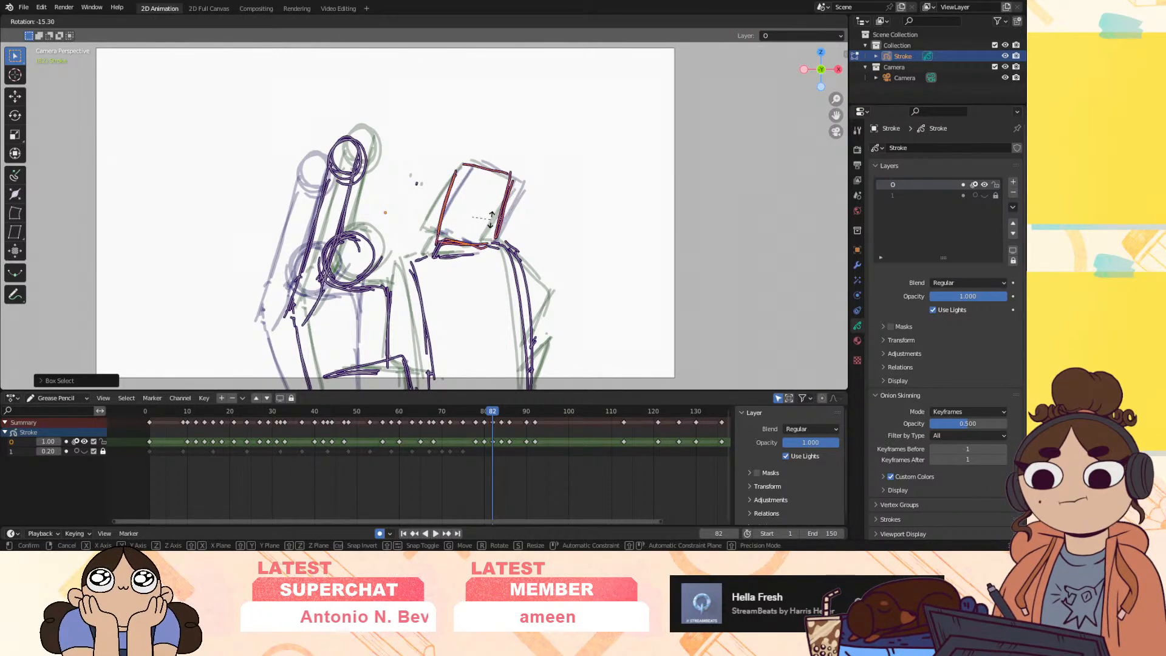
pyautogui.click(491, 224)
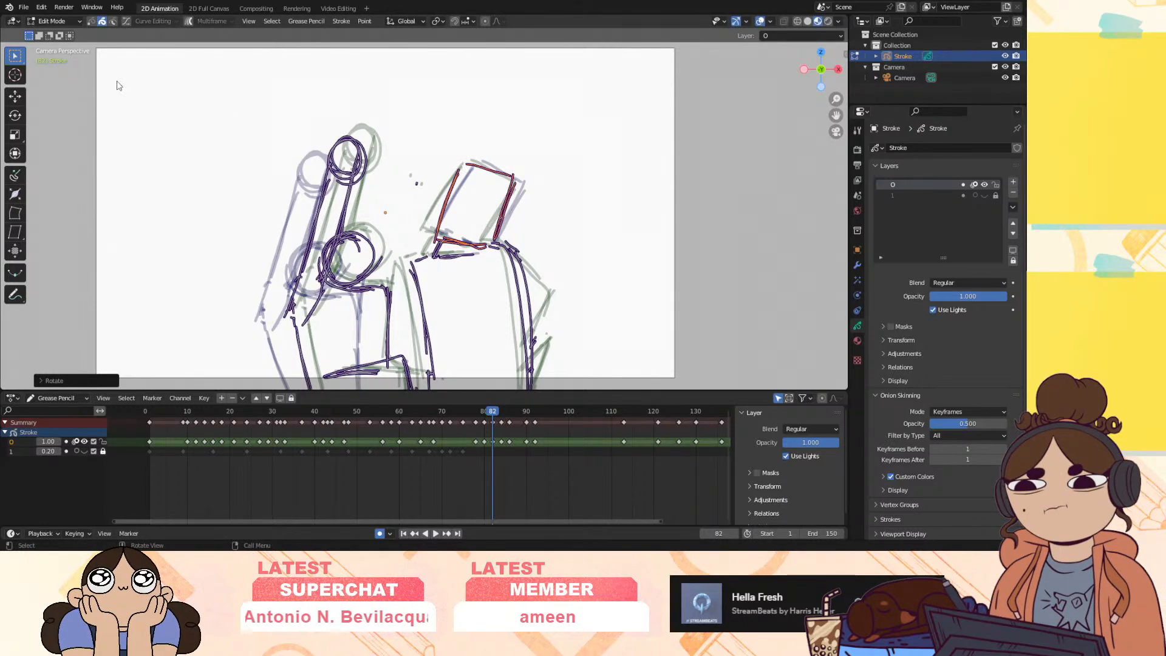
# On frame 84, move the larger figure's head strokes slightly down and rotate them counterclockwise by about 16 degrees
pyautogui.moveTo(492, 411); pyautogui.dragTo(501, 418)
pyautogui.press('space')
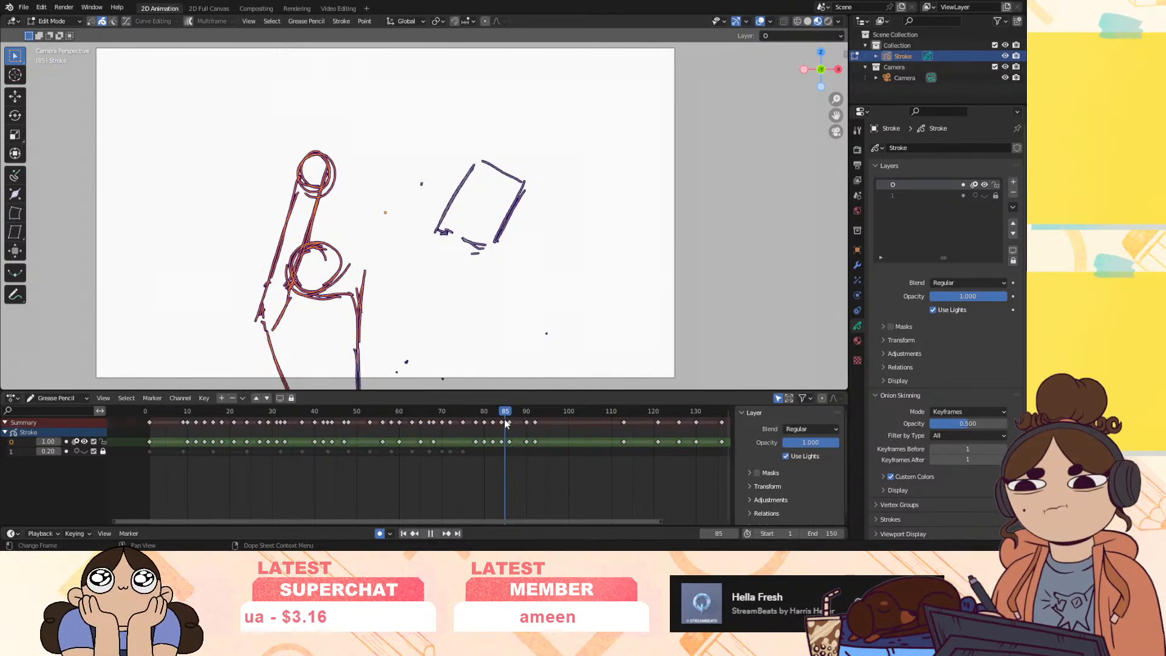
pyautogui.press('space')
pyautogui.click(52, 21)
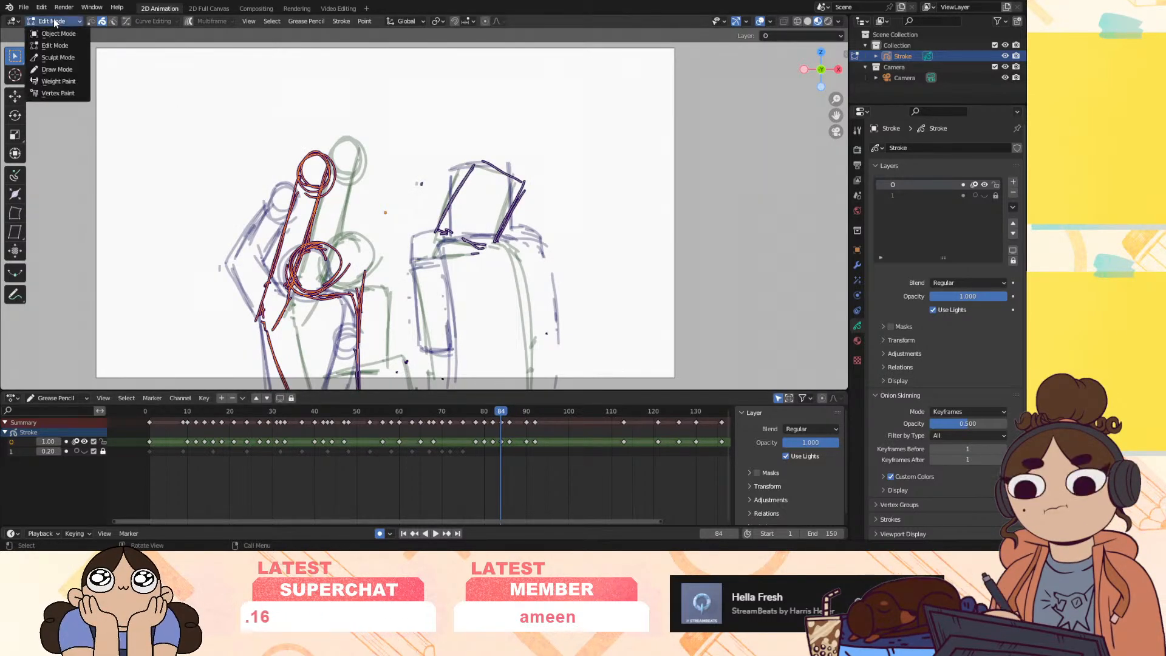
pyautogui.click(56, 43)
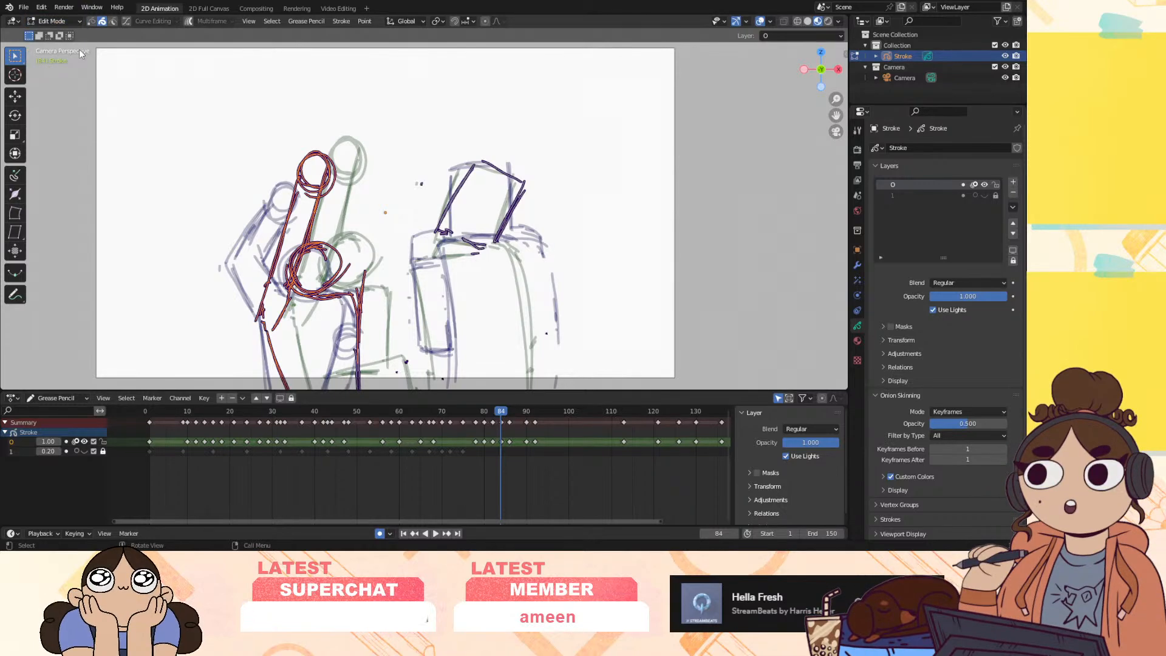
pyautogui.press('g')
pyautogui.click(503, 225)
pyautogui.press('r')
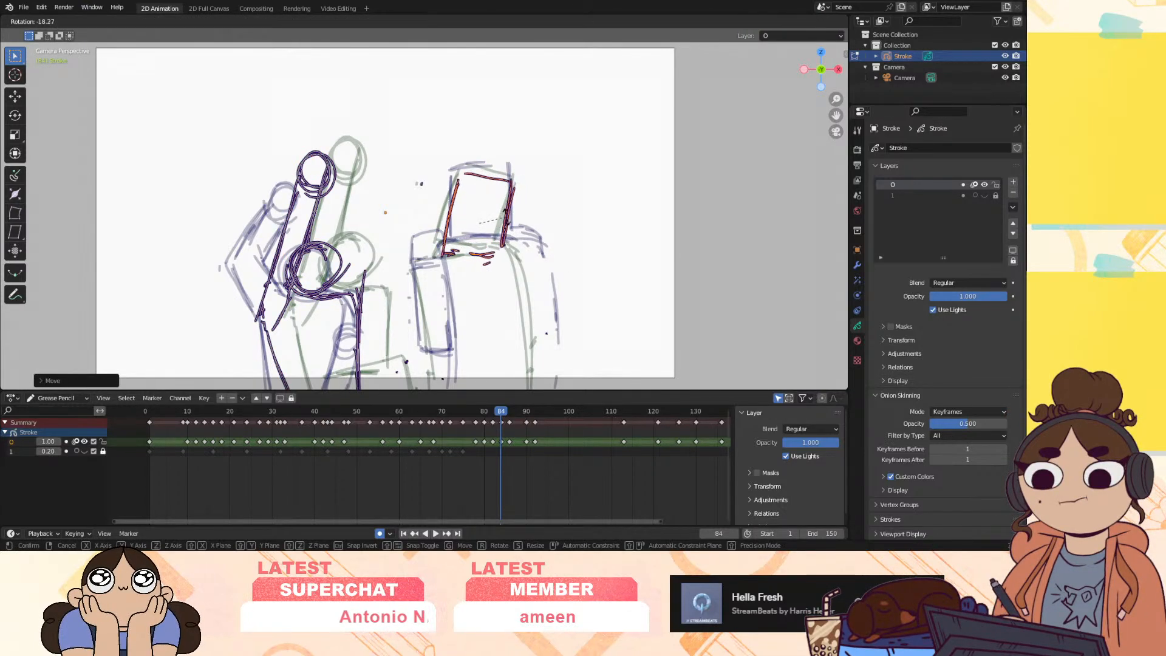
# Rotate and move the boxy head's strokes on frame 84 so the head stands upright above the right figure's shoulders
pyautogui.click(502, 214)
pyautogui.press('g')
pyautogui.click(499, 216)
# Switch to Draw Mode and sketch the right figure's curved shoulder line and both torso sides on frame 84
pyautogui.click(52, 22)
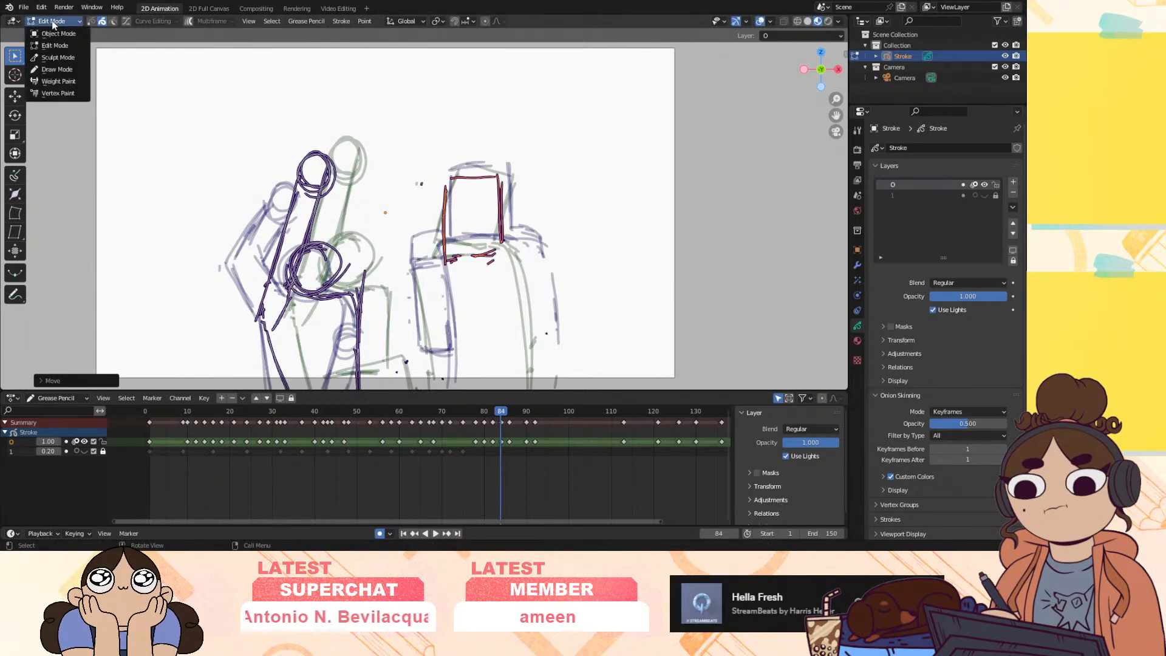
pyautogui.click(65, 71)
pyautogui.moveTo(501, 411)
pyautogui.mouseDown()
pyautogui.moveTo(487, 417)
pyautogui.moveTo(510, 413)
pyautogui.moveTo(501, 417)
pyautogui.mouseUp()
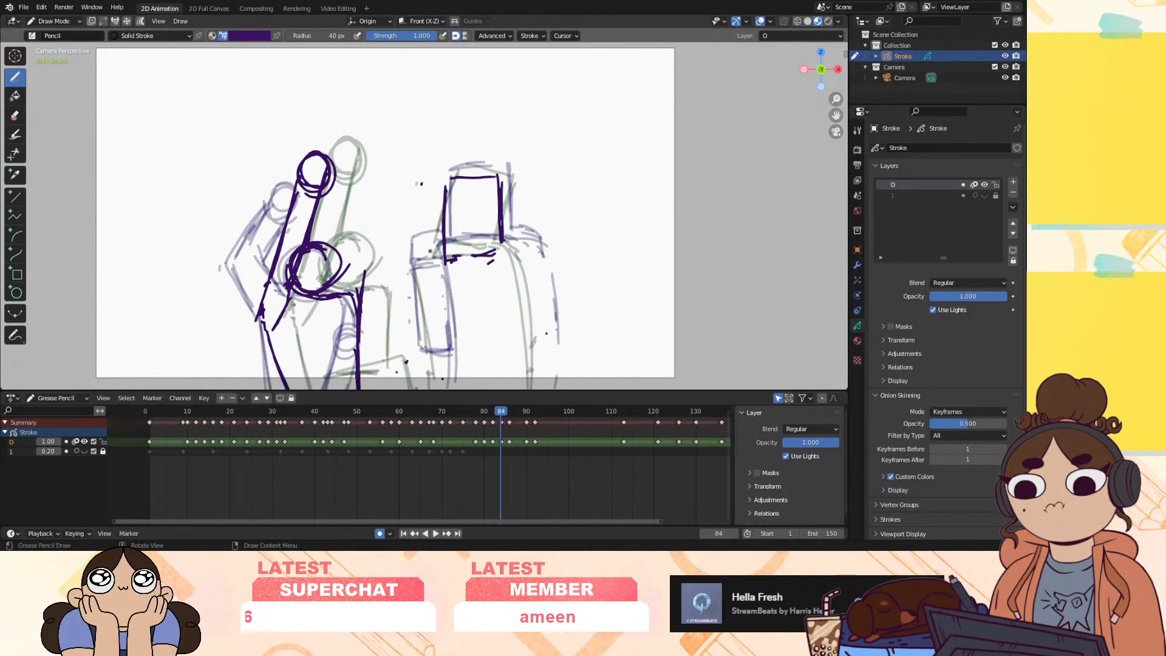
pyautogui.moveTo(509, 250); pyautogui.dragTo(538, 389)
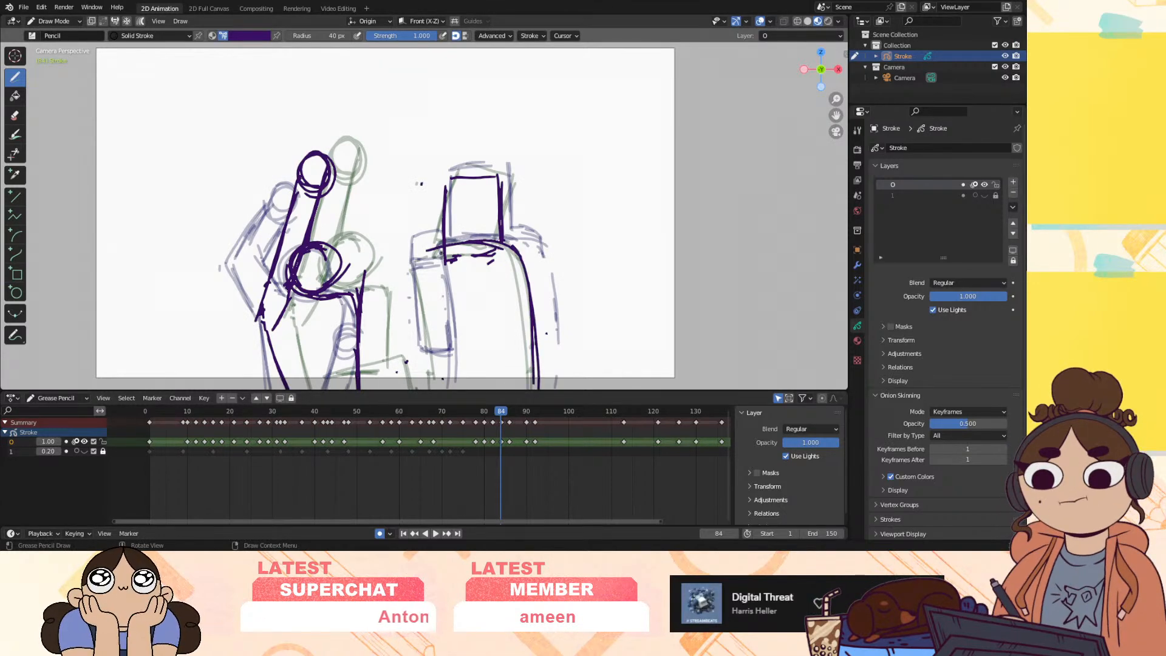
pyautogui.moveTo(415, 261); pyautogui.dragTo(428, 372)
# Compare frame 84 with frame 82, then sketch the right figure's two arms along the torso sides on frame 84
pyautogui.press('space')
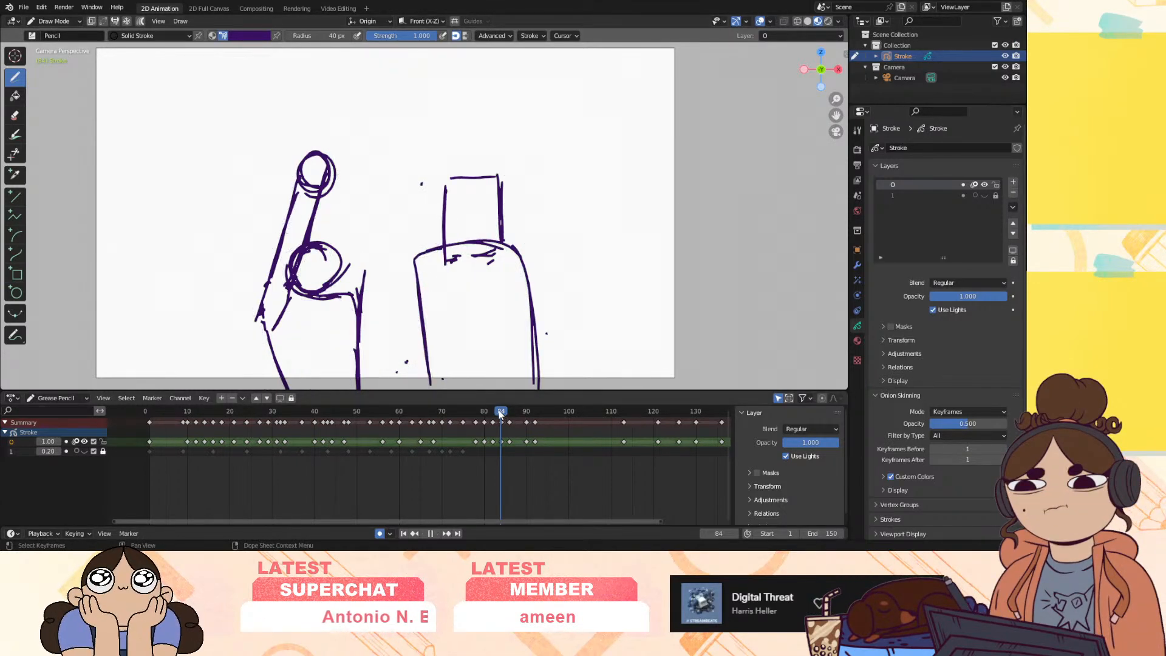
pyautogui.moveTo(502, 410); pyautogui.dragTo(492, 421)
pyautogui.press('space')
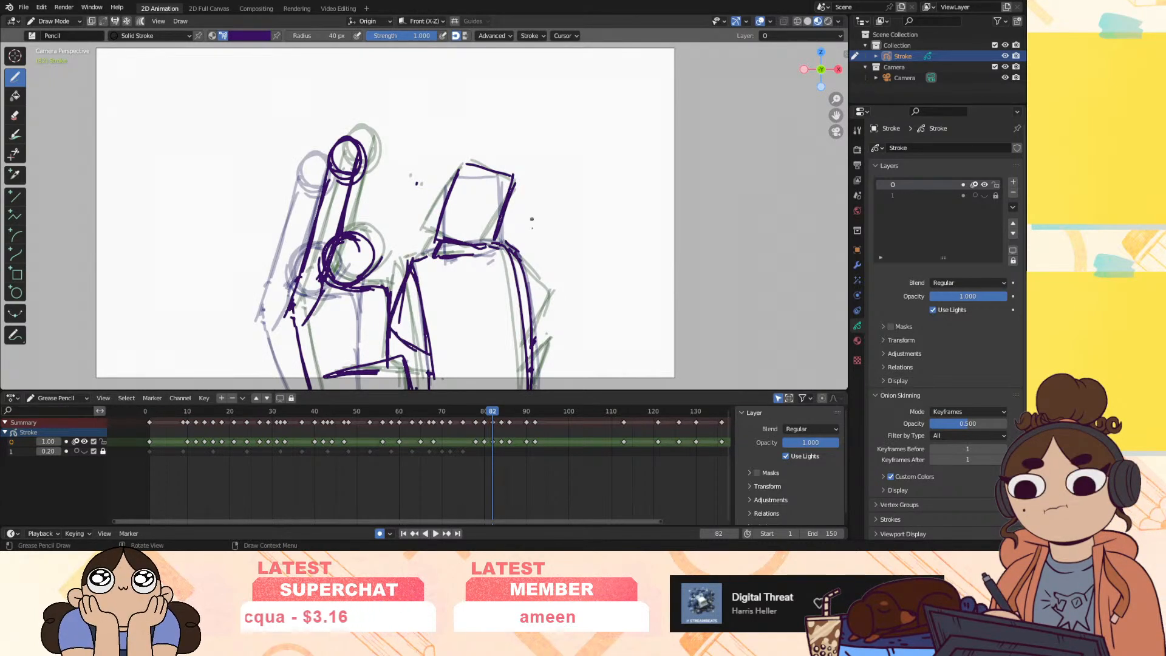
pyautogui.moveTo(490, 410); pyautogui.dragTo(502, 412)
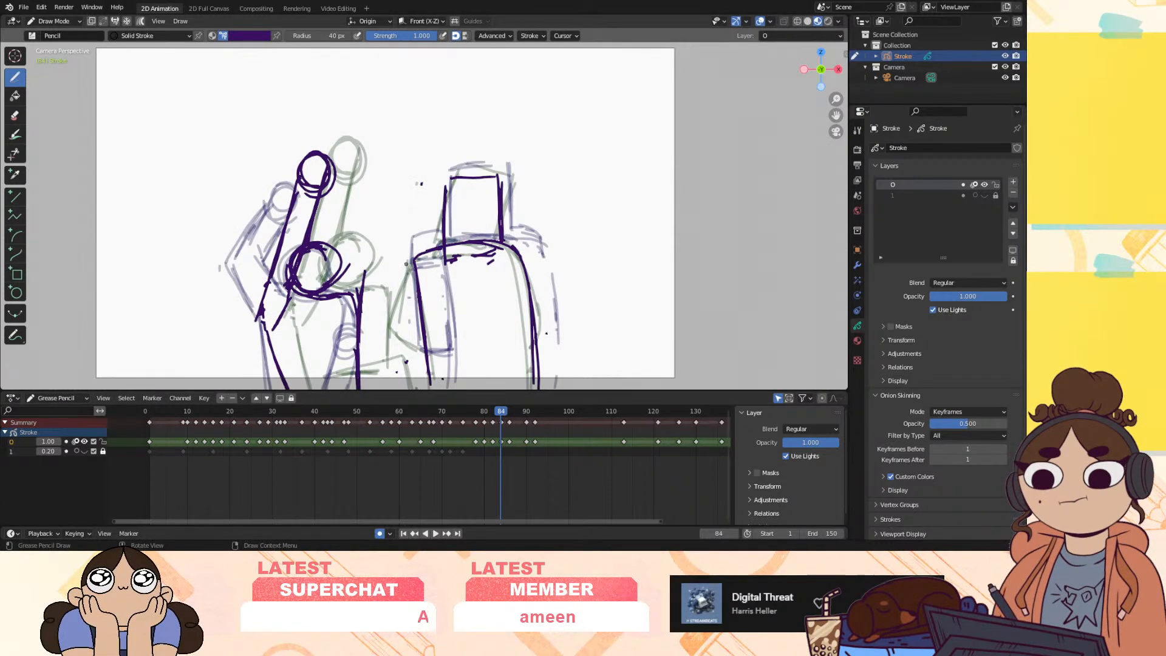
pyautogui.moveTo(406, 246)
pyautogui.mouseDown()
pyautogui.moveTo(395, 340)
pyautogui.moveTo(425, 355)
pyautogui.mouseUp()
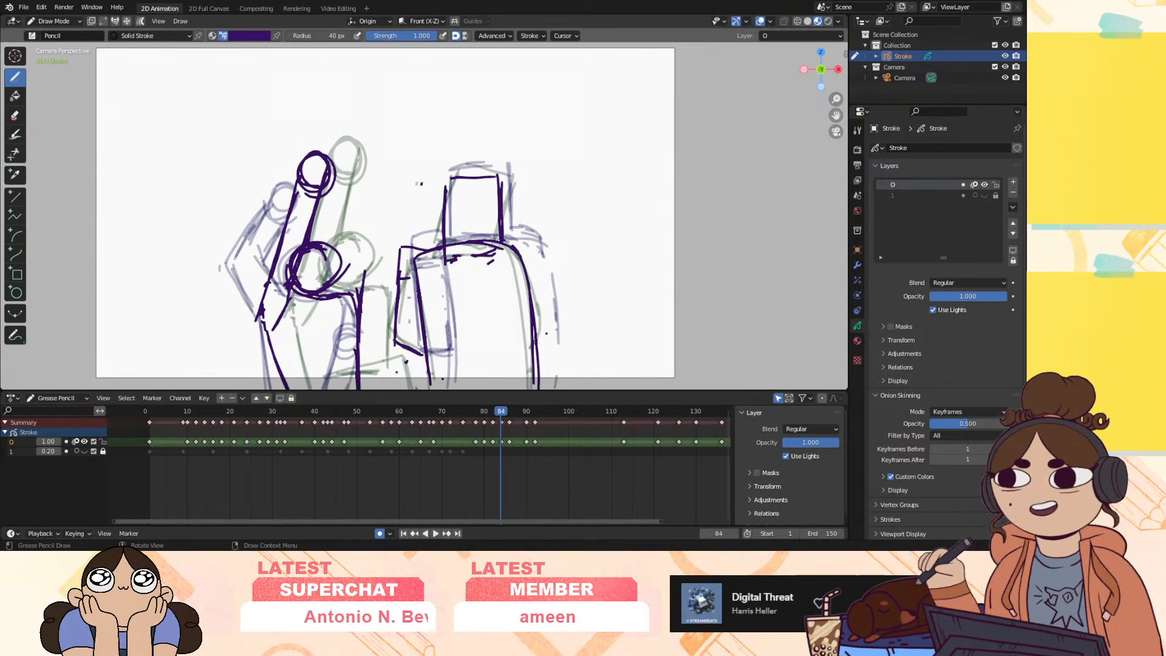
pyautogui.moveTo(506, 413)
pyautogui.mouseDown()
pyautogui.moveTo(479, 423)
pyautogui.moveTo(511, 423)
pyautogui.moveTo(501, 429)
pyautogui.mouseUp()
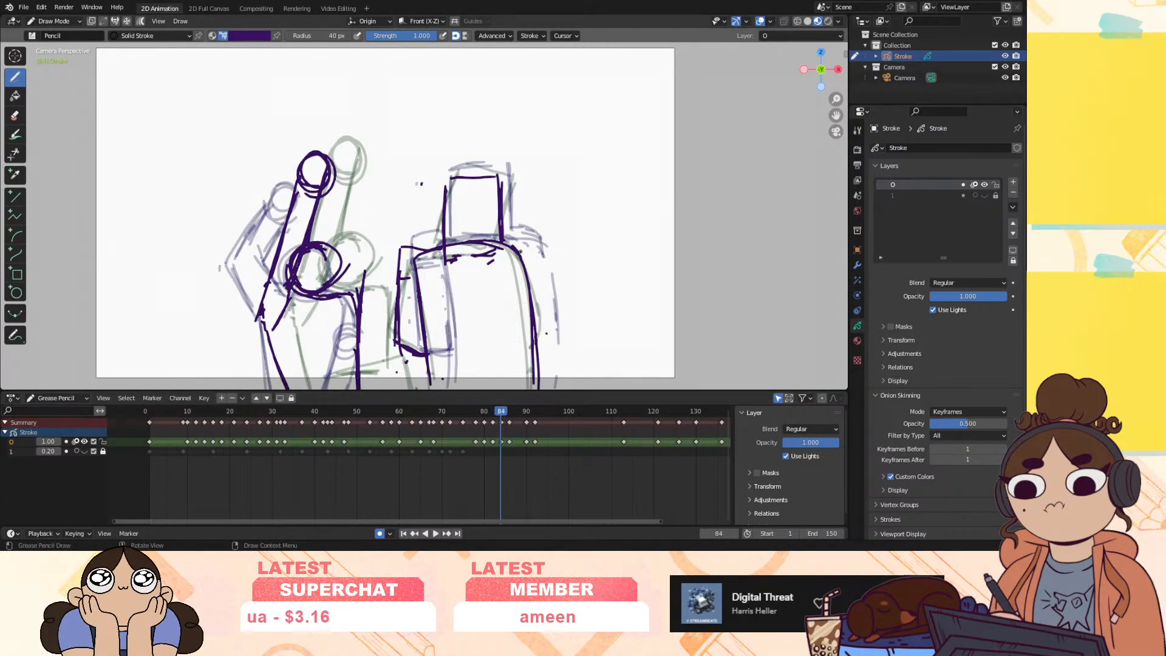
pyautogui.moveTo(528, 260); pyautogui.dragTo(538, 326)
pyautogui.moveTo(502, 418); pyautogui.dragTo(508, 413)
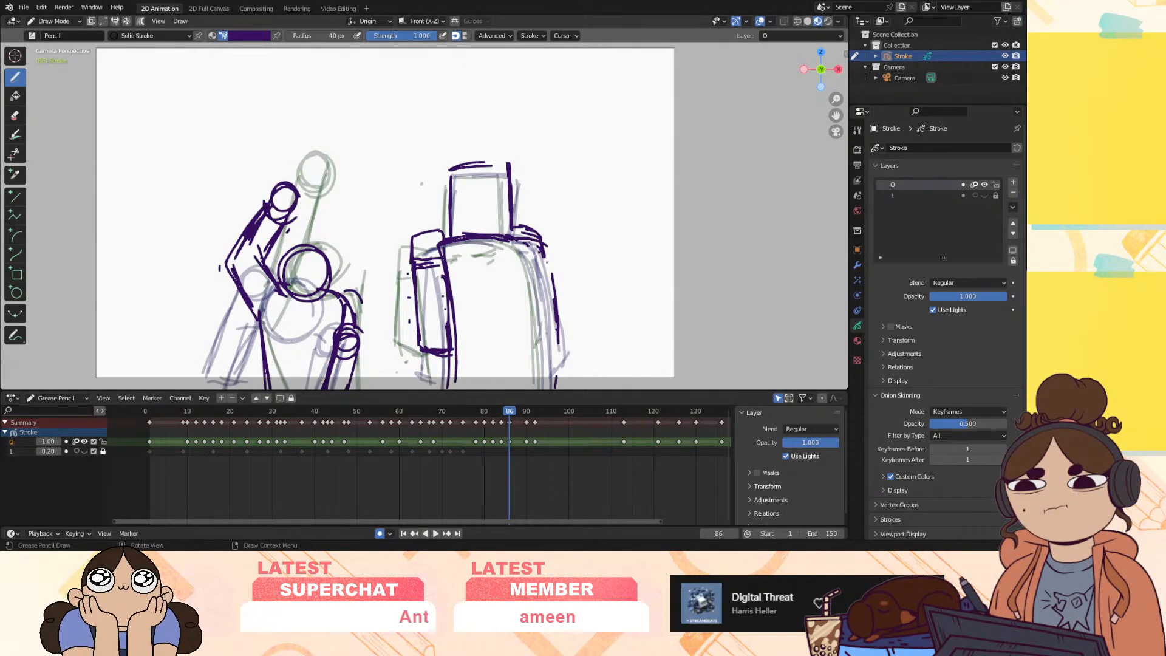
pyautogui.moveTo(509, 422); pyautogui.dragTo(531, 416)
pyautogui.moveTo(420, 356); pyautogui.dragTo(448, 364)
pyautogui.moveTo(422, 363); pyautogui.dragTo(445, 368)
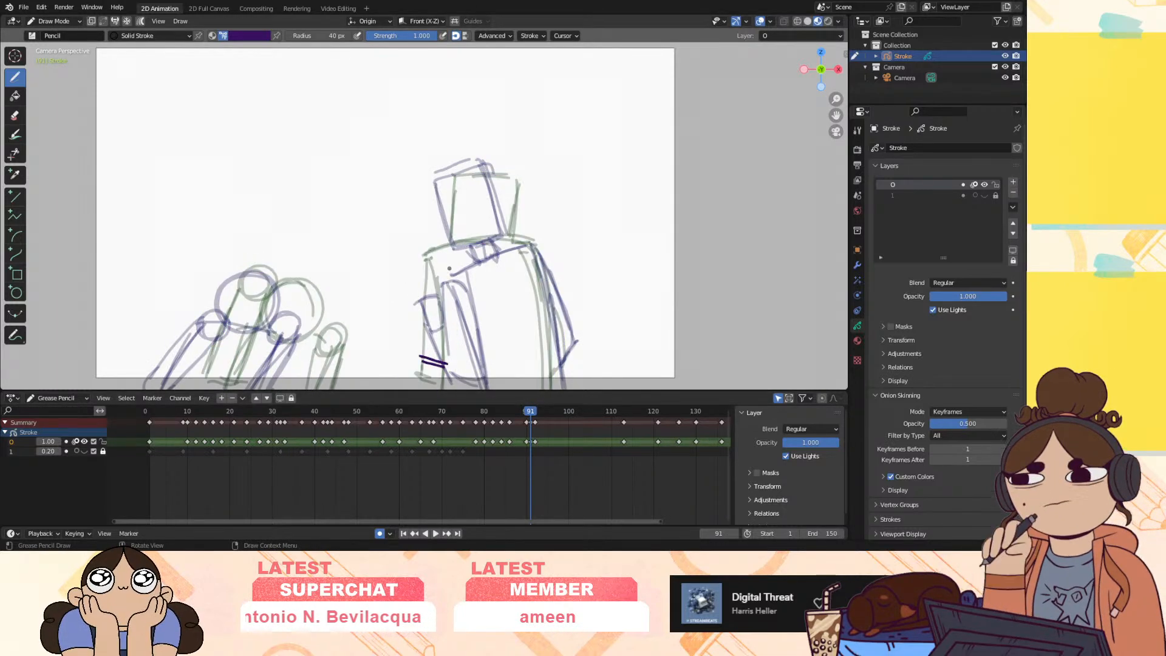
pyautogui.hotkey('ctrl', 'z')
pyautogui.hotkey('ctrl', 'z')
# Sketch the boxy-headed figure's missing arm as a narrow box along its torso on frame 90
pyautogui.click(528, 416)
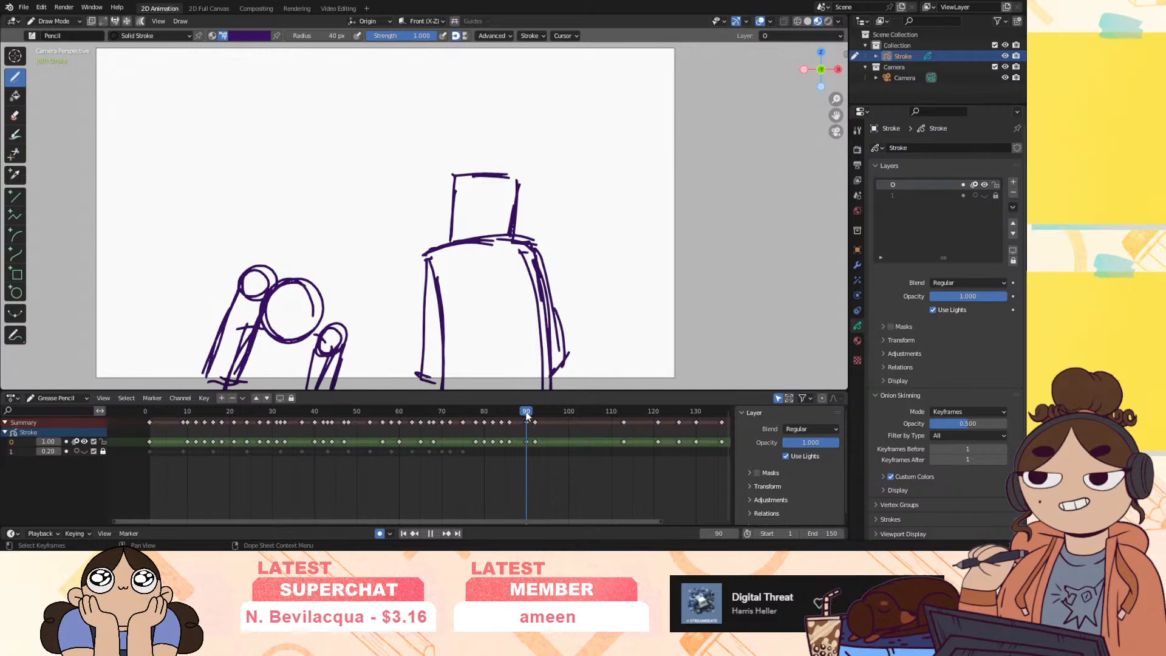
pyautogui.moveTo(528, 416); pyautogui.dragTo(527, 399)
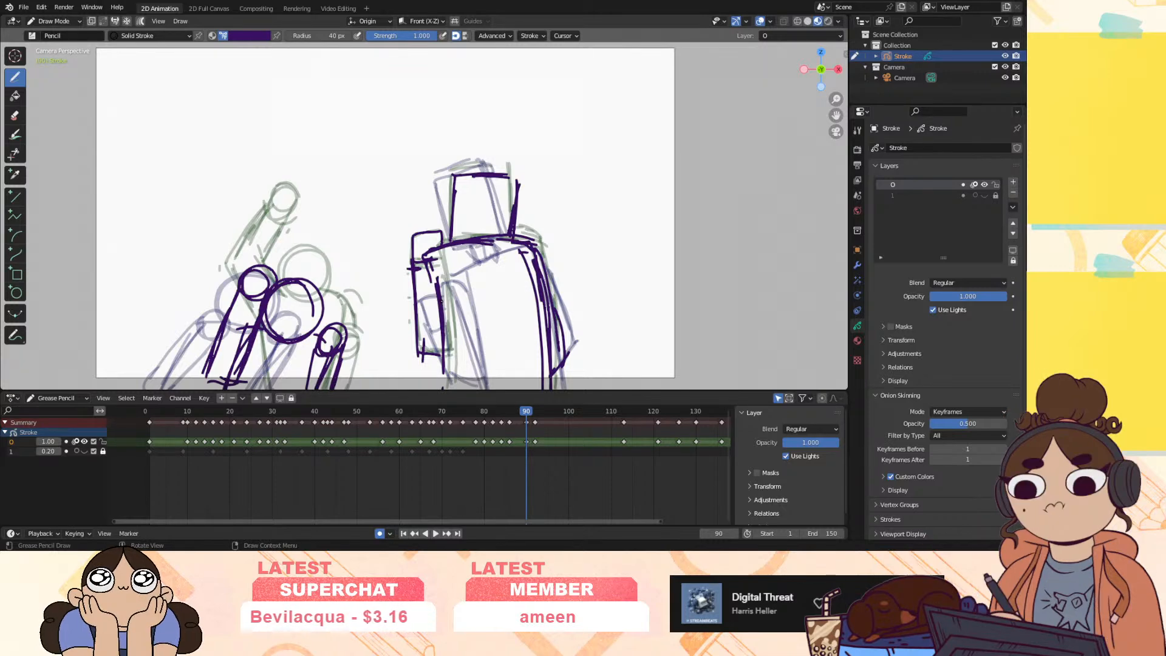
# Play the animation from the start and replay the middle section to review the two figures' motion
pyautogui.moveTo(526, 416)
pyautogui.mouseDown()
pyautogui.moveTo(535, 413)
pyautogui.moveTo(471, 447)
pyautogui.moveTo(535, 456)
pyautogui.moveTo(497, 460)
pyautogui.moveTo(509, 462)
pyautogui.moveTo(484, 436)
pyautogui.mouseUp()
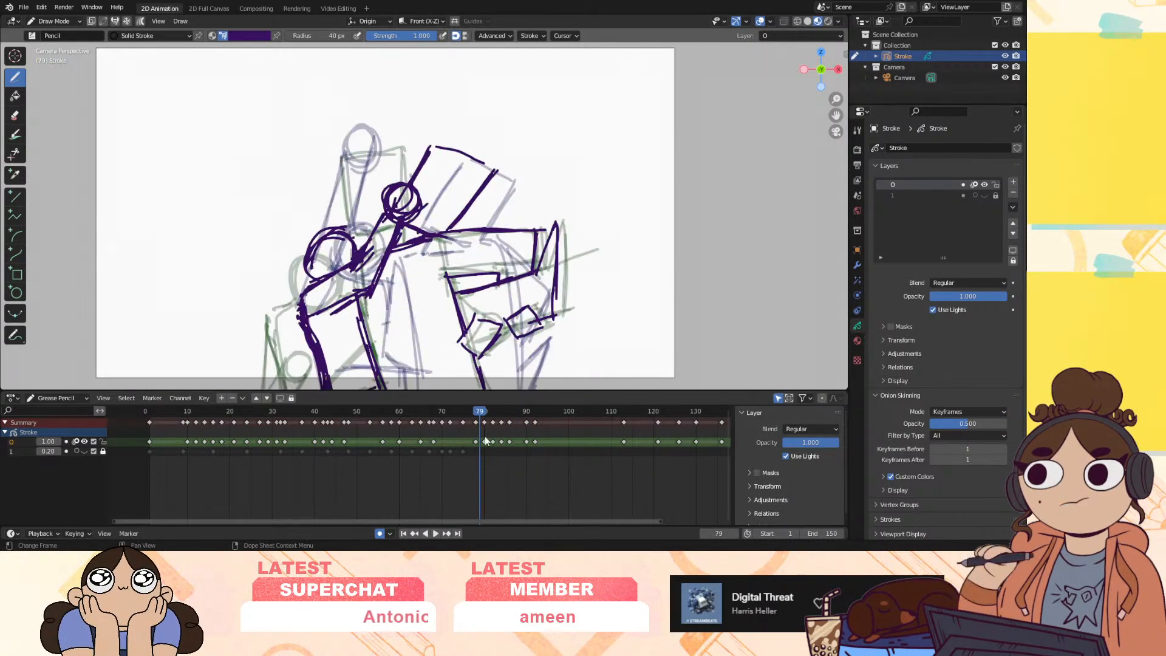
pyautogui.click(403, 533)
pyautogui.click(435, 533)
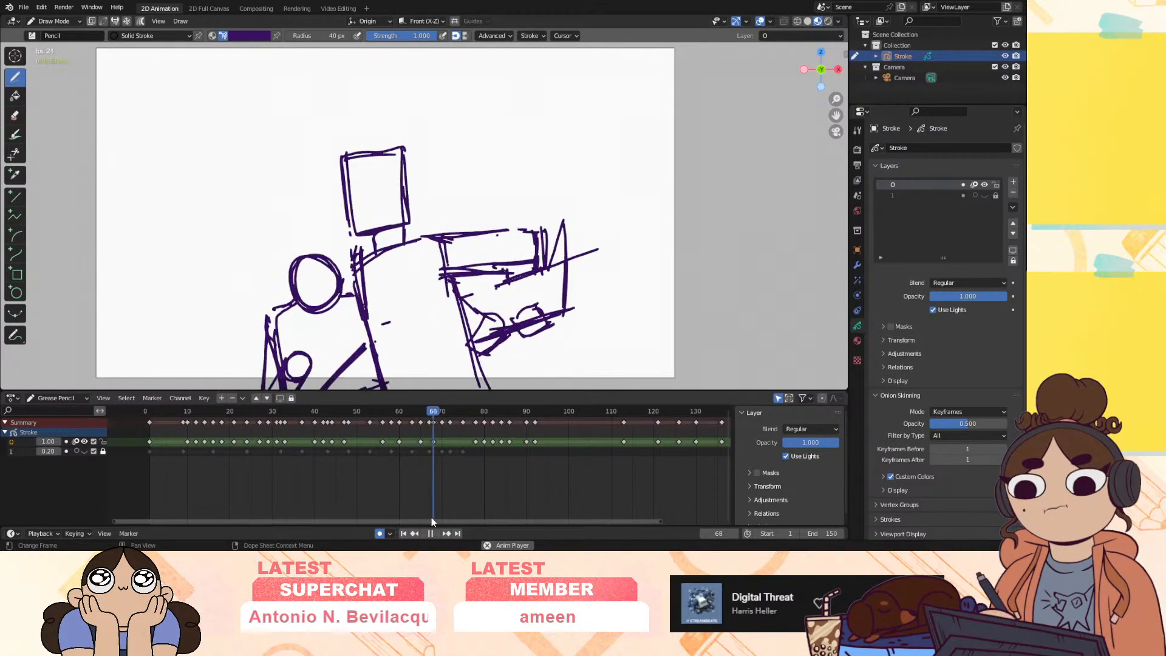
pyautogui.click(480, 412)
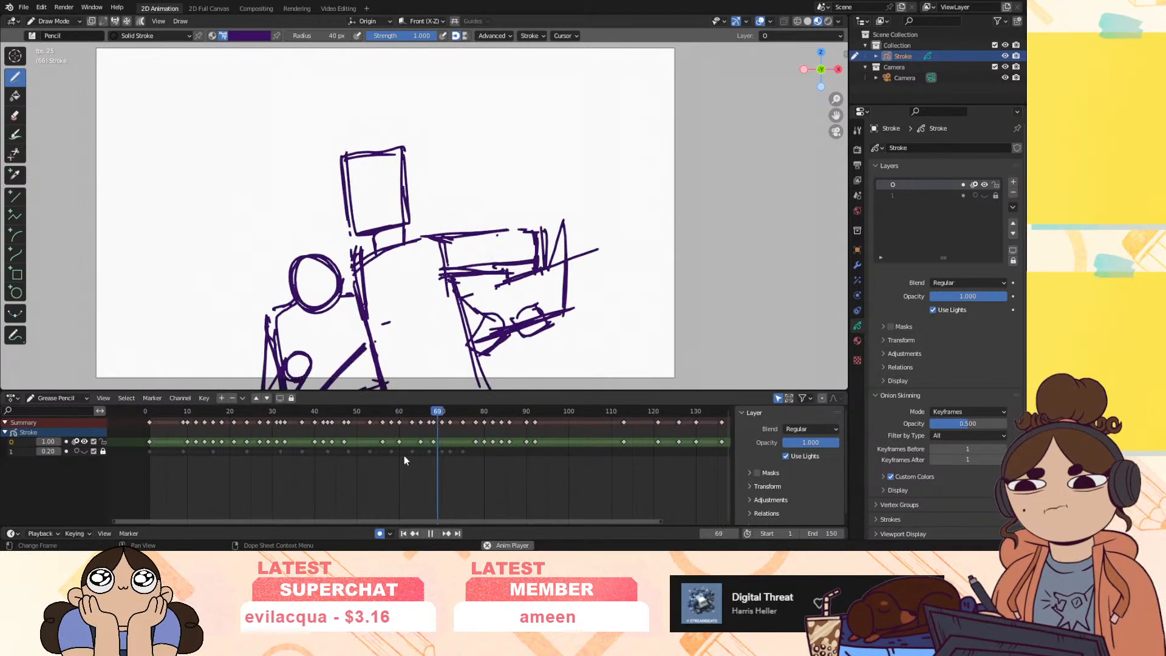
pyautogui.click(441, 421)
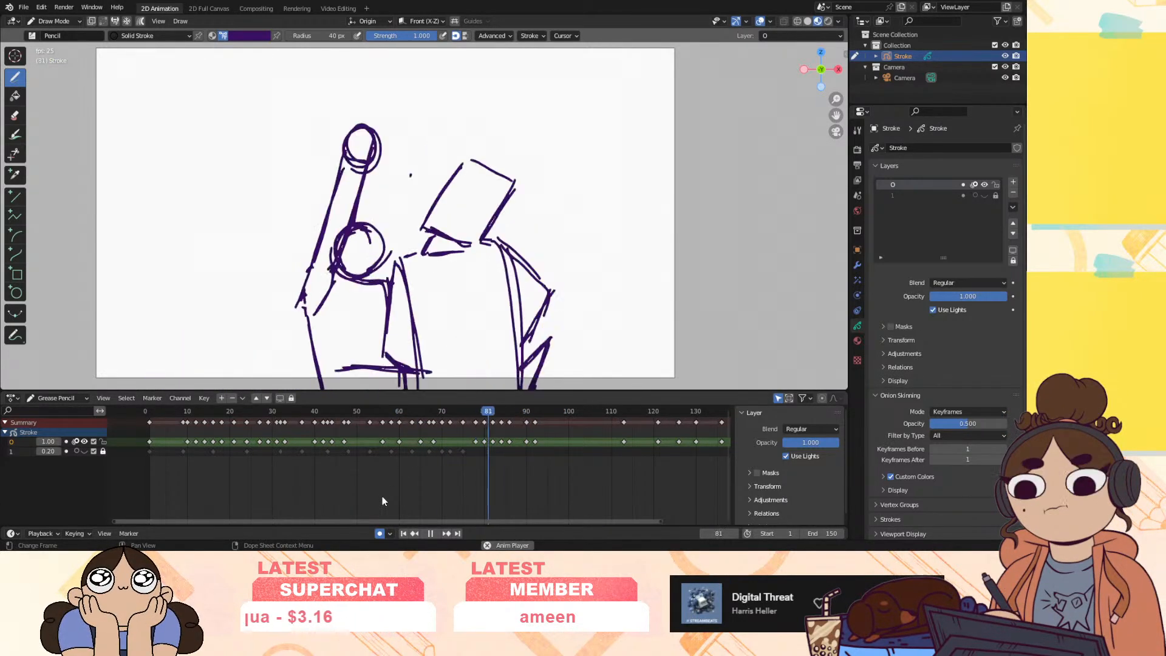
pyautogui.moveTo(445, 411); pyautogui.dragTo(375, 422)
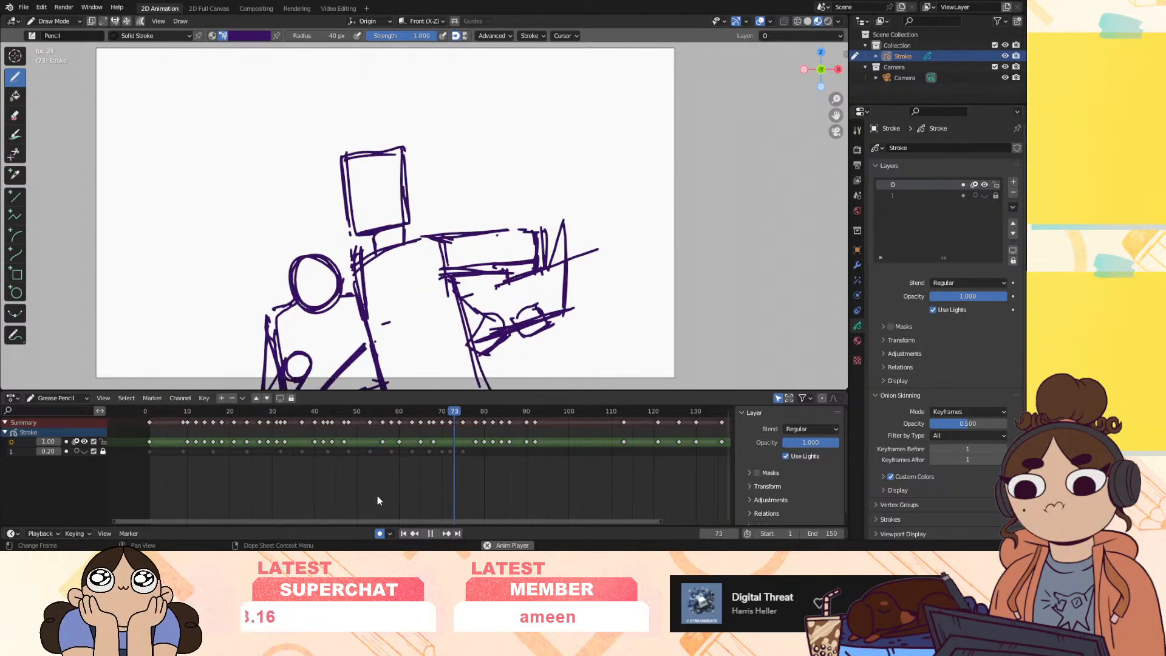
pyautogui.click(403, 423)
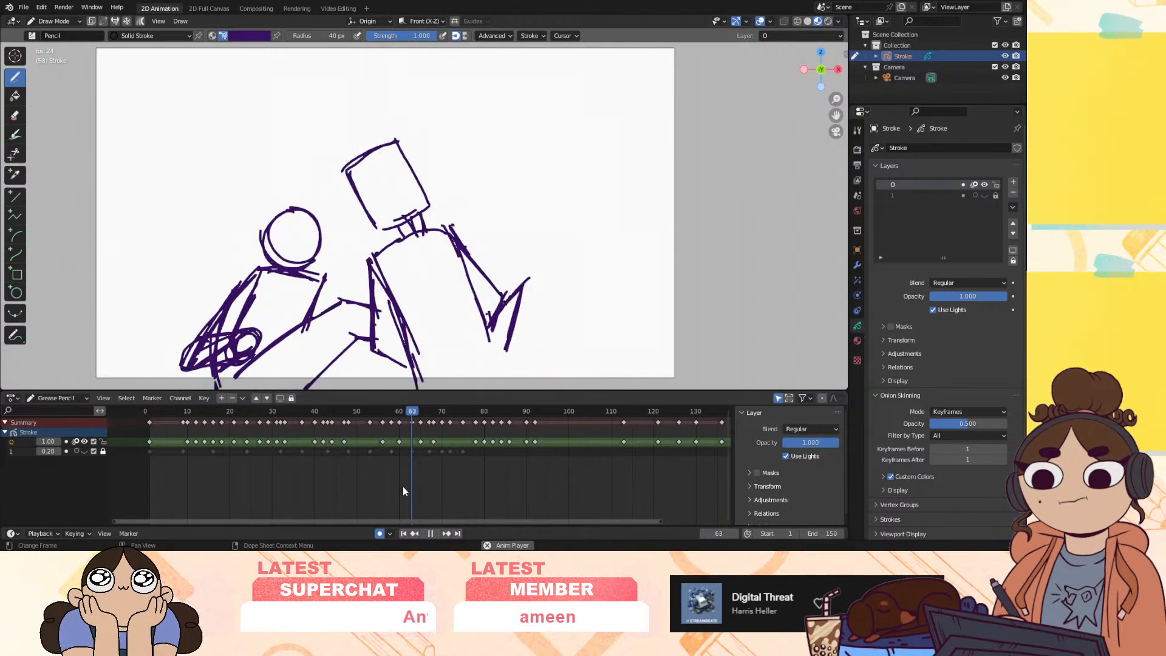
# On frame 82, erase the round-headed figure's slanted raised arm and redraw it nearly vertical with a round hand
pyautogui.moveTo(460, 411); pyautogui.dragTo(492, 413)
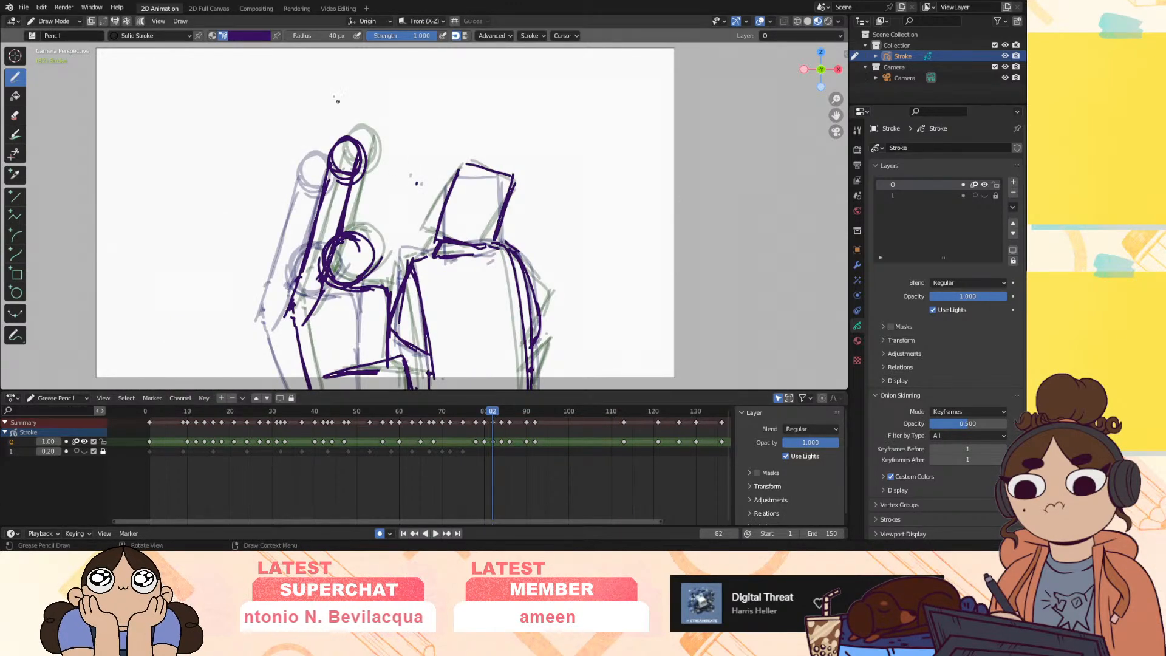
pyautogui.press('e')
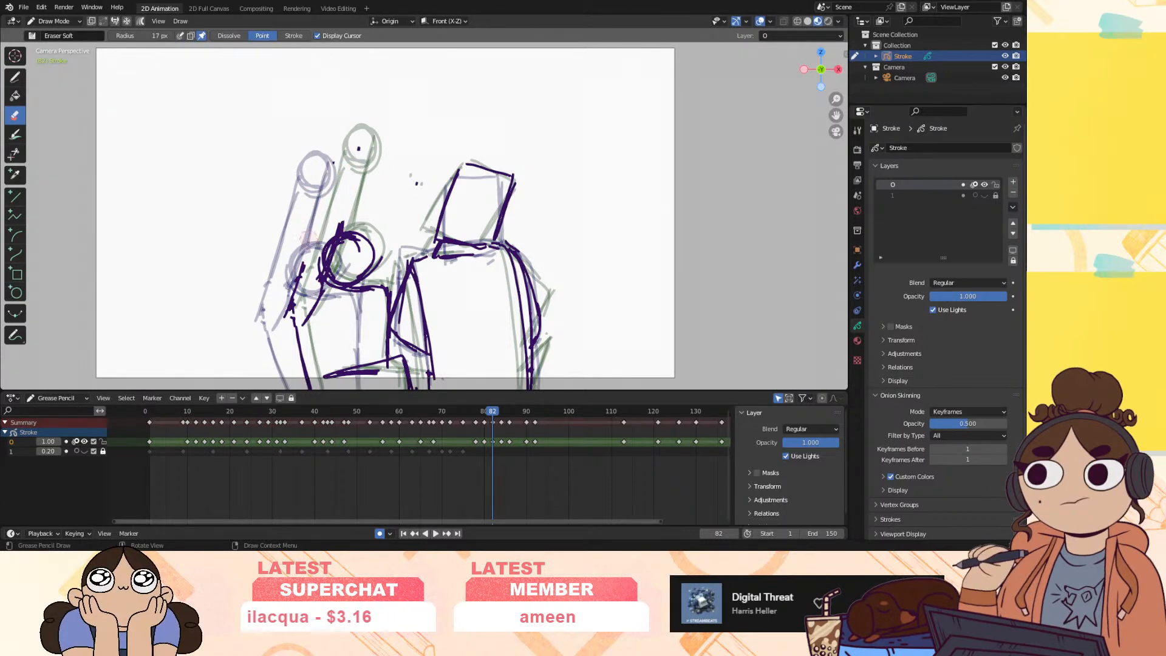
pyautogui.moveTo(308, 299); pyautogui.dragTo(341, 252)
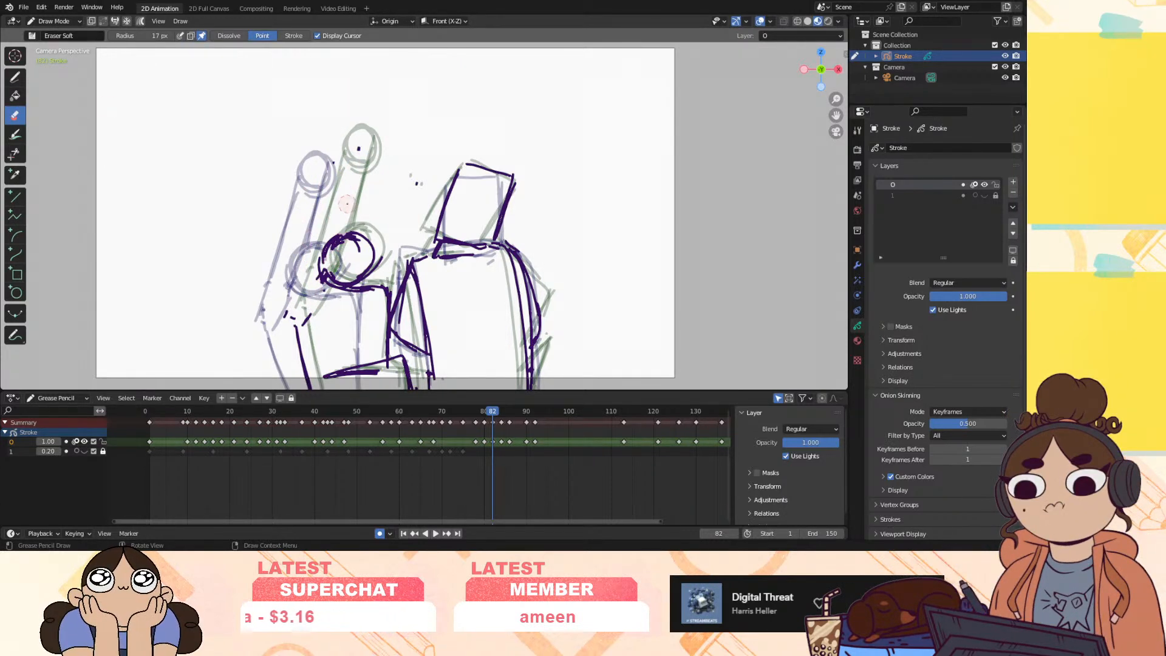
pyautogui.click(13, 76)
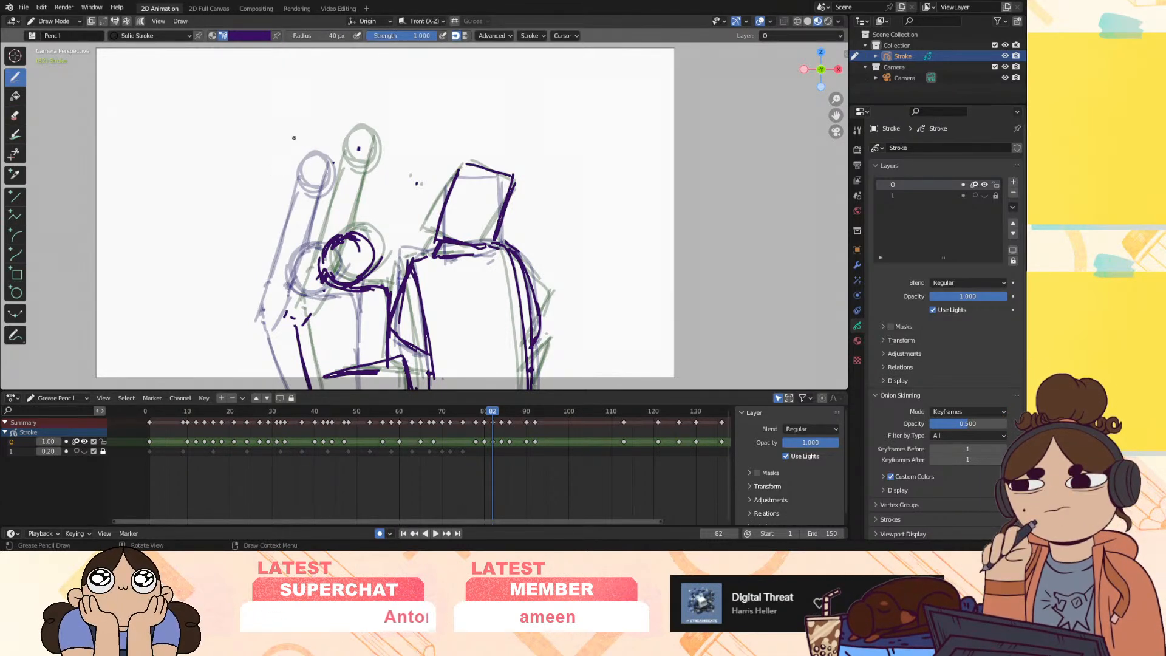
pyautogui.moveTo(282, 144)
pyautogui.mouseDown()
pyautogui.moveTo(315, 146)
pyautogui.moveTo(296, 328)
pyautogui.mouseUp()
pyautogui.moveTo(312, 189); pyautogui.dragTo(321, 271)
pyautogui.moveTo(313, 154); pyautogui.dragTo(322, 238)
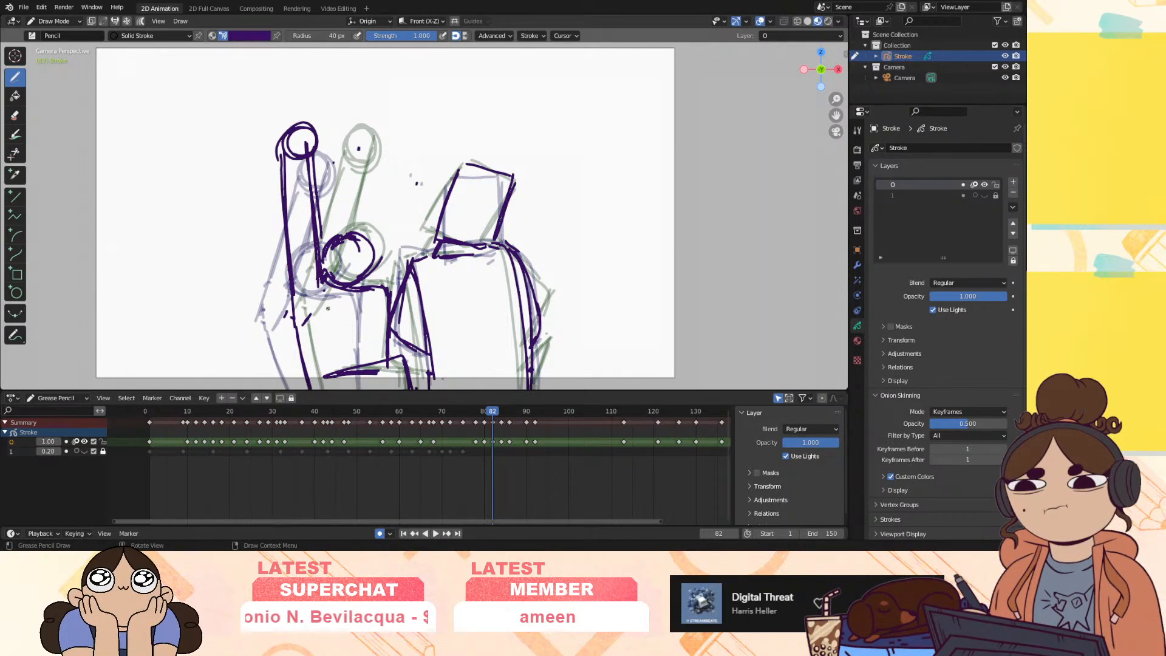
# On frame 84, erase the round-headed figure's raised arm and redraw it tilted outward, away from the head, with a round hand
pyautogui.click(501, 412)
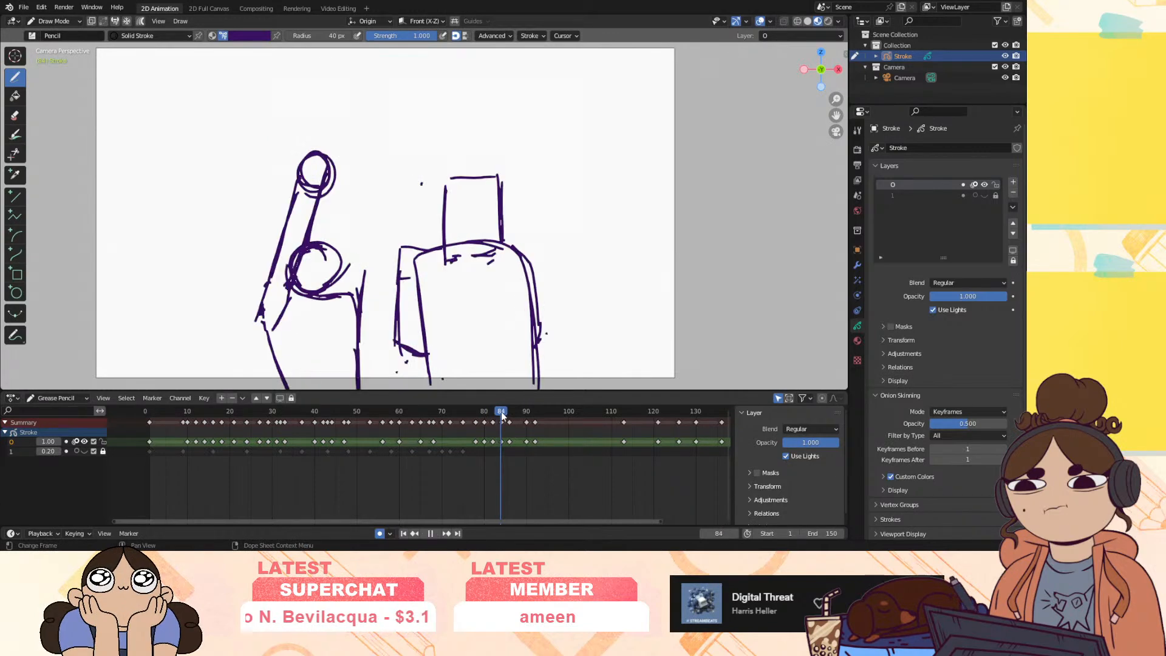
pyautogui.click(15, 116)
pyautogui.moveTo(302, 173); pyautogui.dragTo(331, 153)
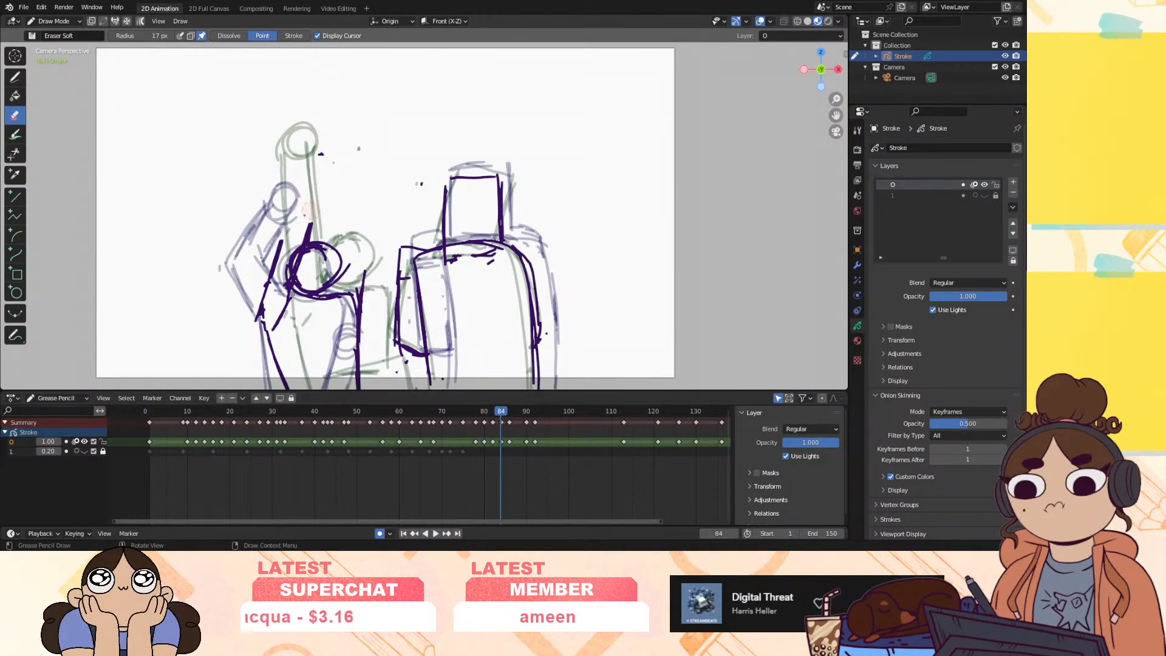
pyautogui.moveTo(296, 232)
pyautogui.mouseDown()
pyautogui.moveTo(264, 299)
pyautogui.moveTo(283, 305)
pyautogui.mouseUp()
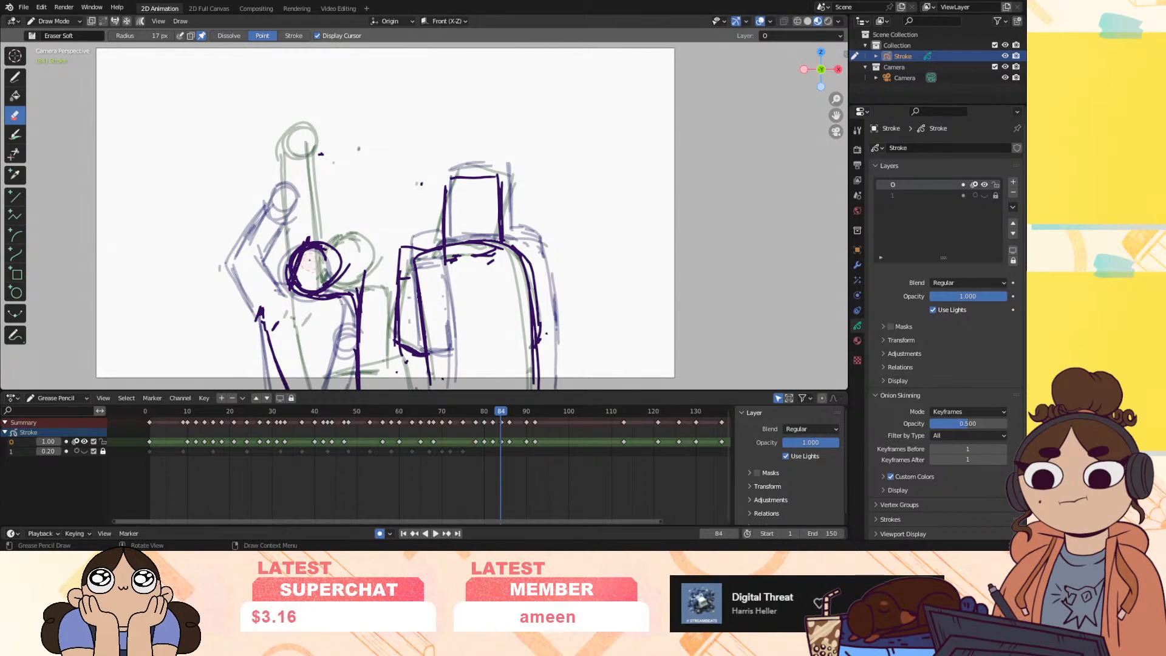
pyautogui.click(15, 77)
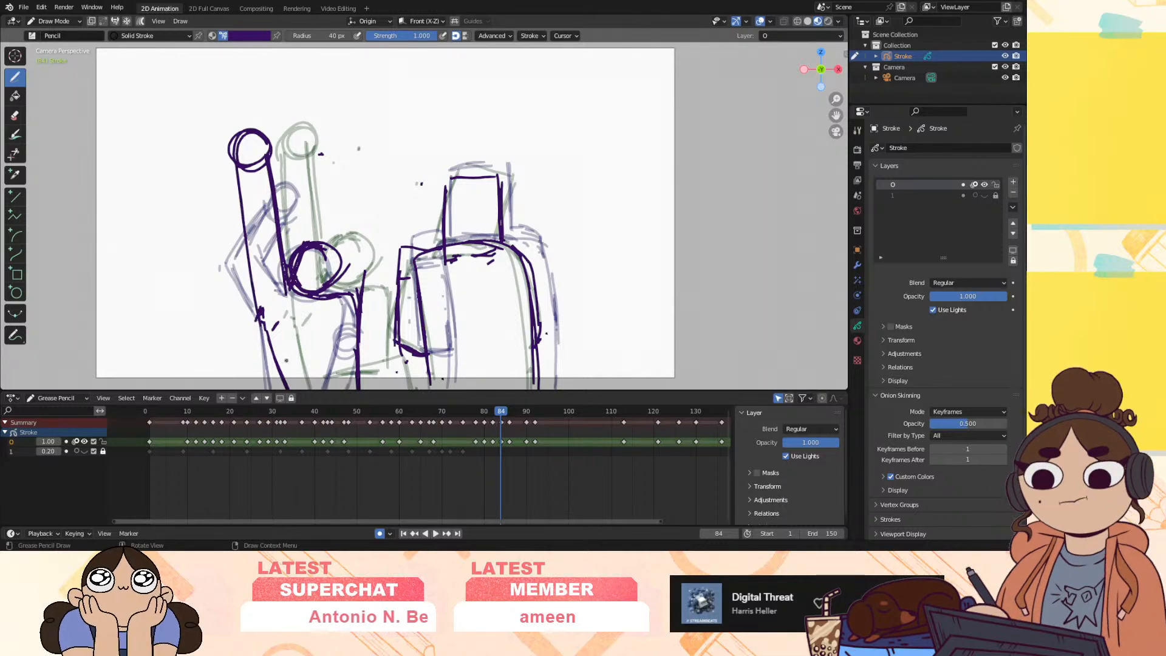
# On frame 86, erase the round-headed figure's bent arm and redraw it with the elbow farther out and a round hand
pyautogui.moveTo(501, 412)
pyautogui.mouseDown()
pyautogui.moveTo(465, 425)
pyautogui.moveTo(545, 435)
pyautogui.moveTo(445, 447)
pyautogui.moveTo(471, 418)
pyautogui.moveTo(530, 421)
pyautogui.moveTo(510, 432)
pyautogui.mouseUp()
pyautogui.press('space')
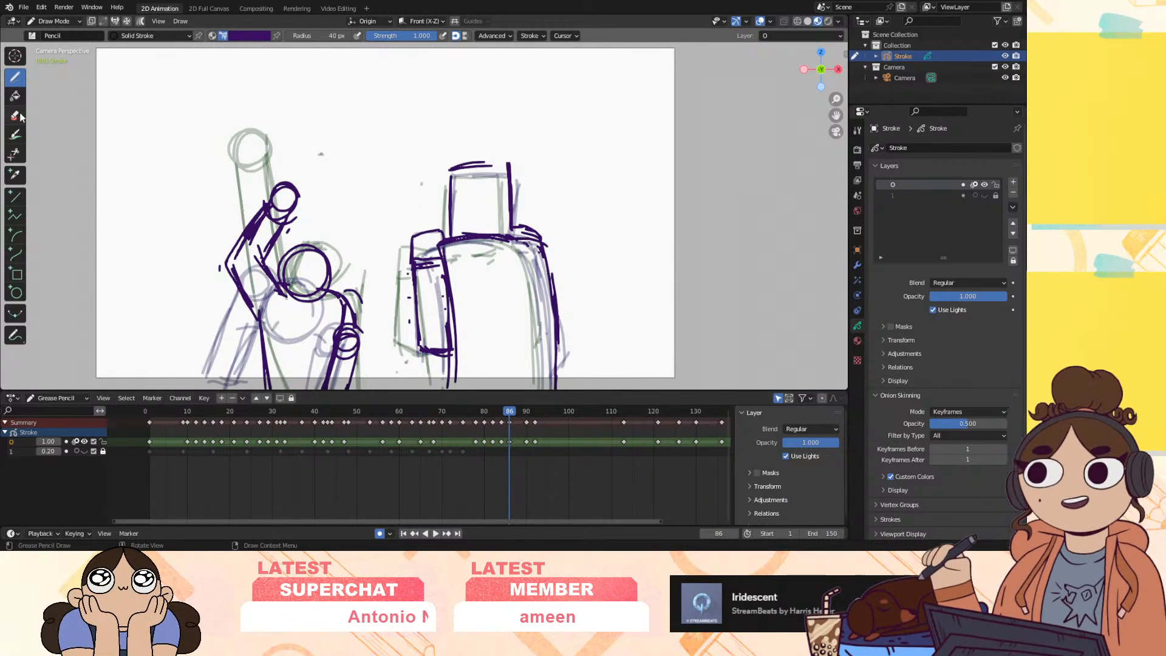
pyautogui.press('e')
pyautogui.moveTo(303, 176); pyautogui.dragTo(262, 213)
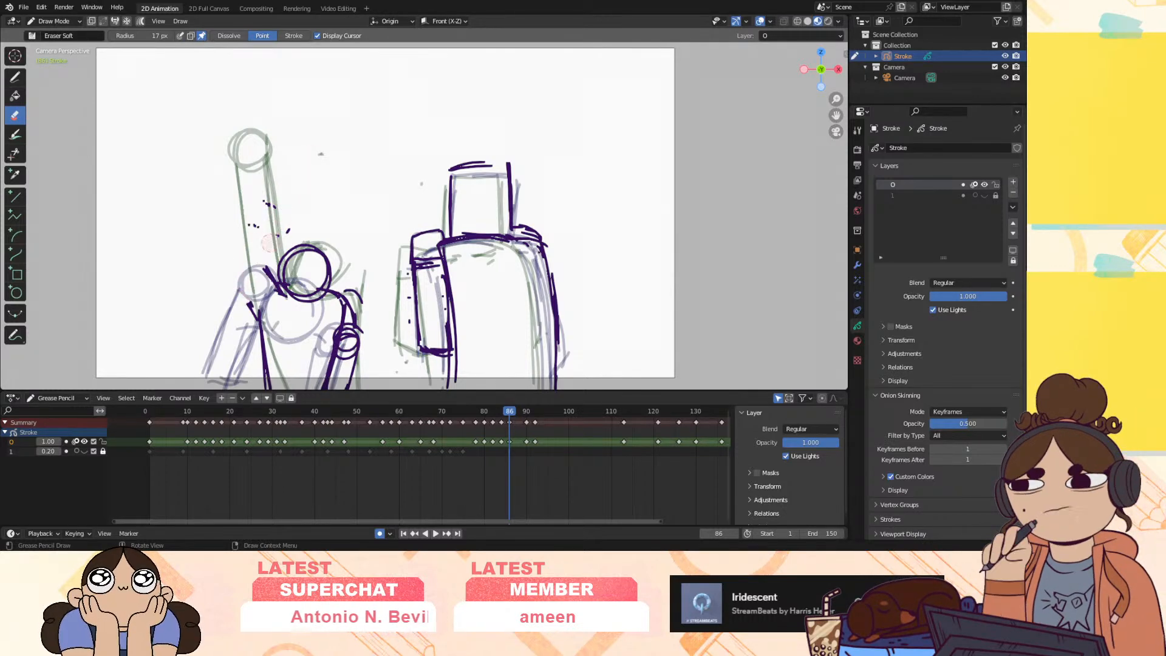
pyautogui.moveTo(254, 293); pyautogui.dragTo(244, 236)
pyautogui.click(14, 78)
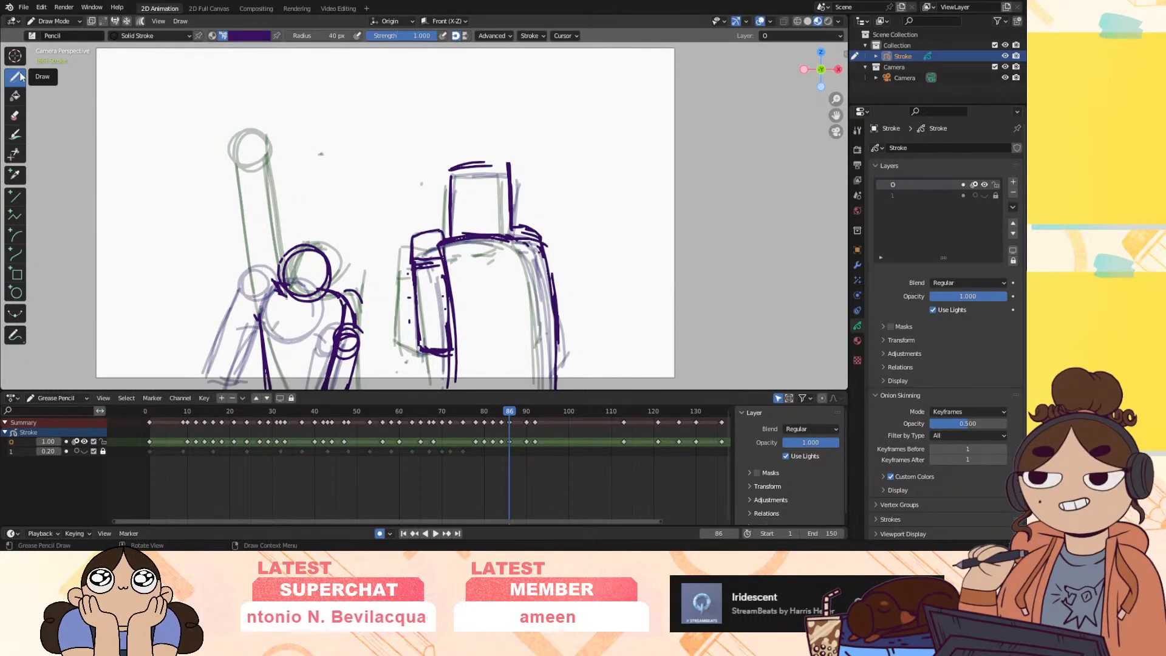
pyautogui.moveTo(272, 172); pyautogui.dragTo(217, 273)
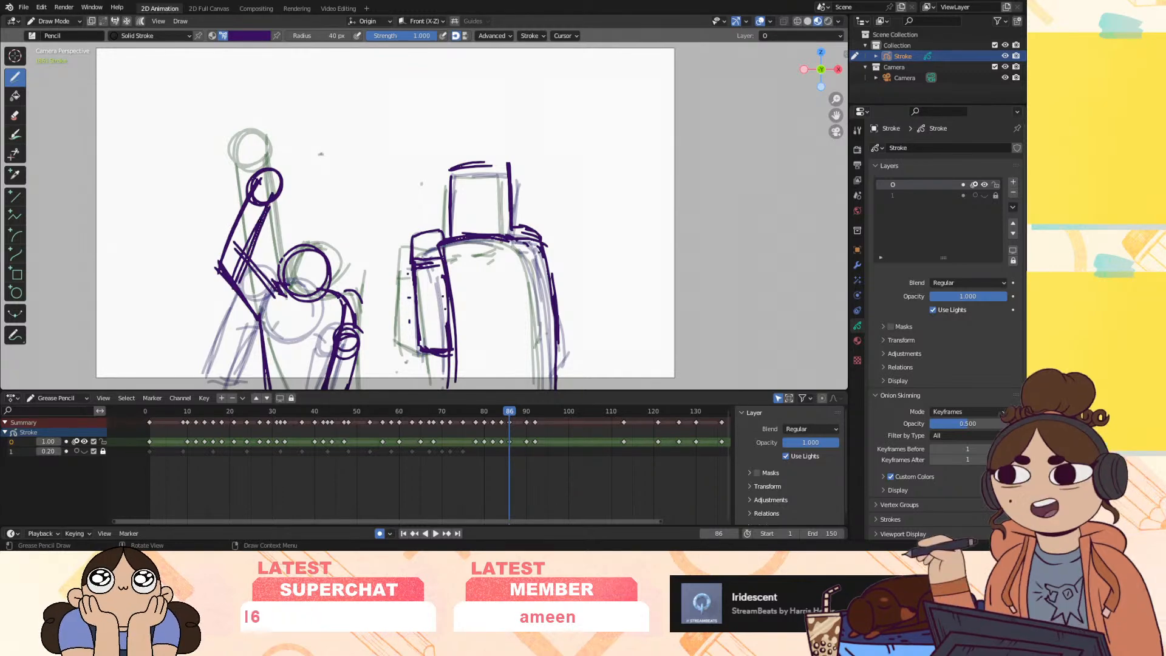
# Play back the animation and scrub through its middle section to check the revised arm swing
pyautogui.moveTo(509, 416)
pyautogui.mouseDown()
pyautogui.moveTo(496, 417)
pyautogui.moveTo(542, 417)
pyautogui.moveTo(453, 447)
pyautogui.moveTo(439, 433)
pyautogui.mouseUp()
pyautogui.press('space')
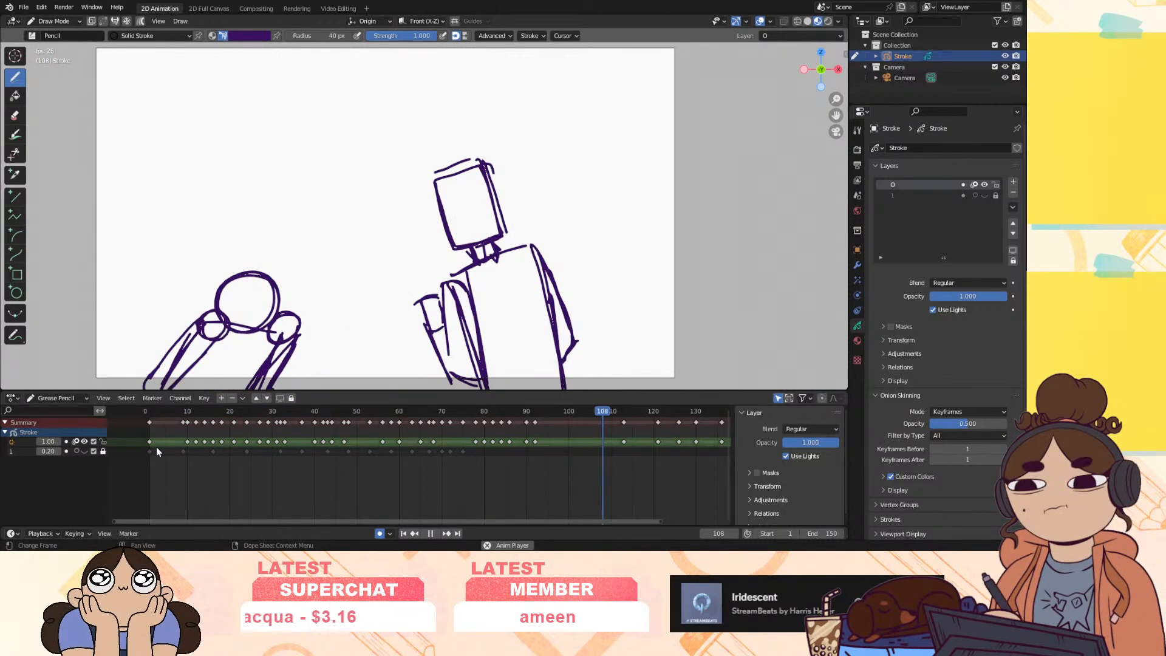
pyautogui.moveTo(433, 409)
pyautogui.mouseDown()
pyautogui.moveTo(386, 425)
pyautogui.moveTo(527, 433)
pyautogui.moveTo(469, 441)
pyautogui.moveTo(527, 425)
pyautogui.mouseUp()
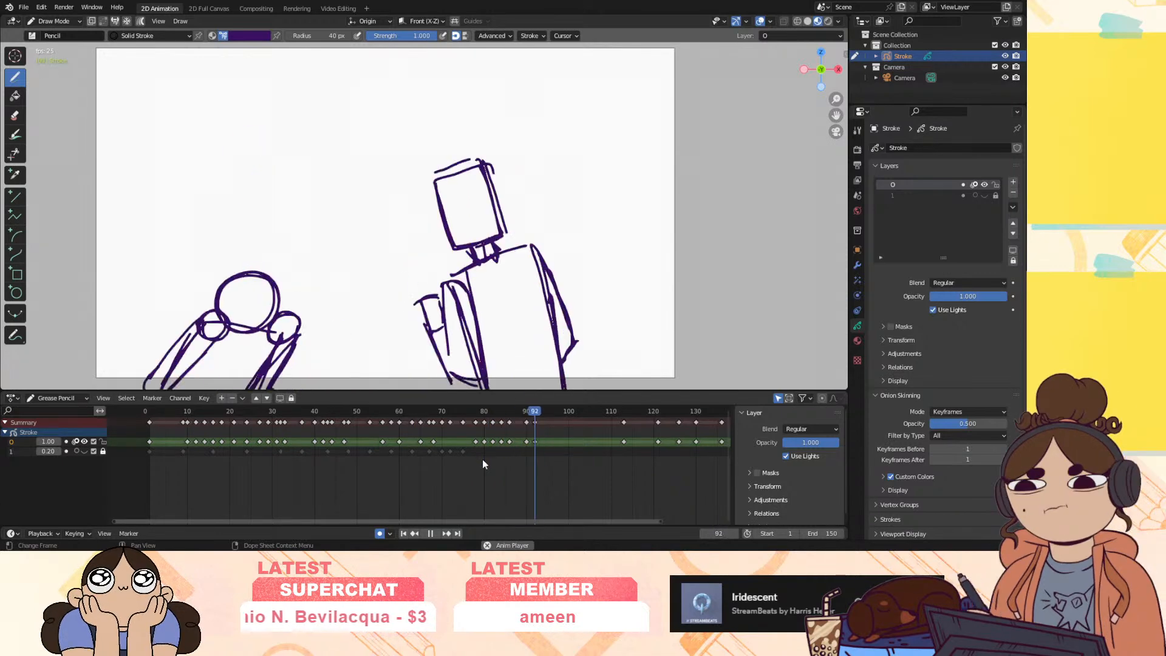
pyautogui.moveTo(482, 412)
pyautogui.mouseDown()
pyautogui.moveTo(397, 413)
pyautogui.moveTo(469, 419)
pyautogui.mouseUp()
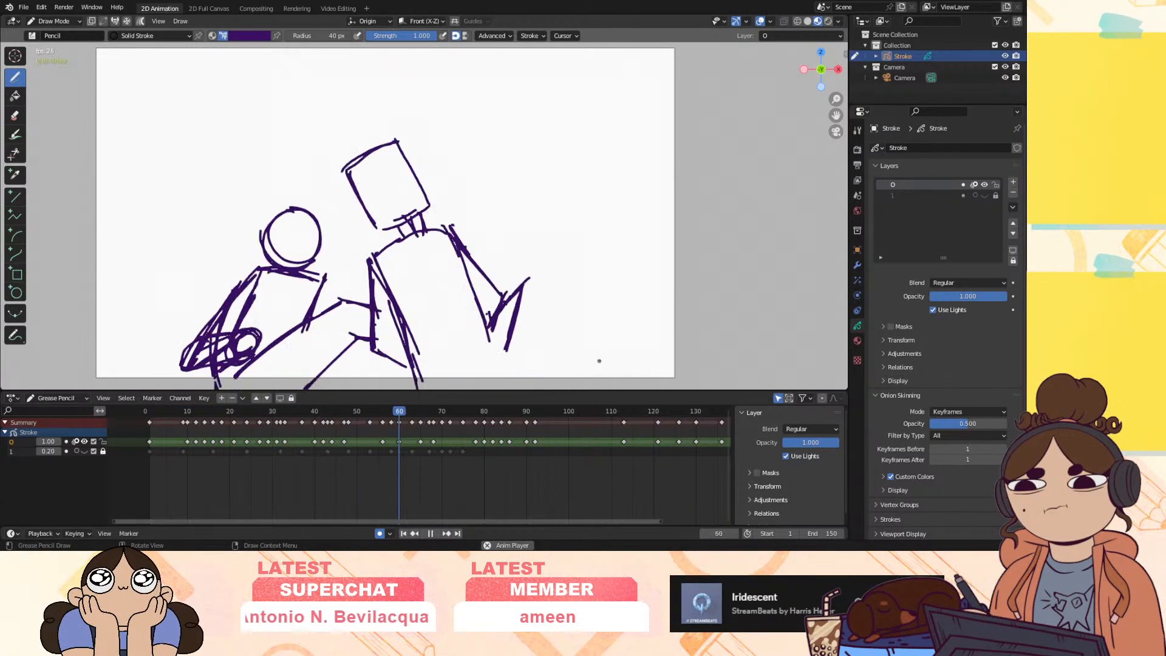
pyautogui.moveTo(401, 415); pyautogui.dragTo(484, 422)
pyautogui.click(484, 411)
pyautogui.click(490, 413)
pyautogui.click(431, 533)
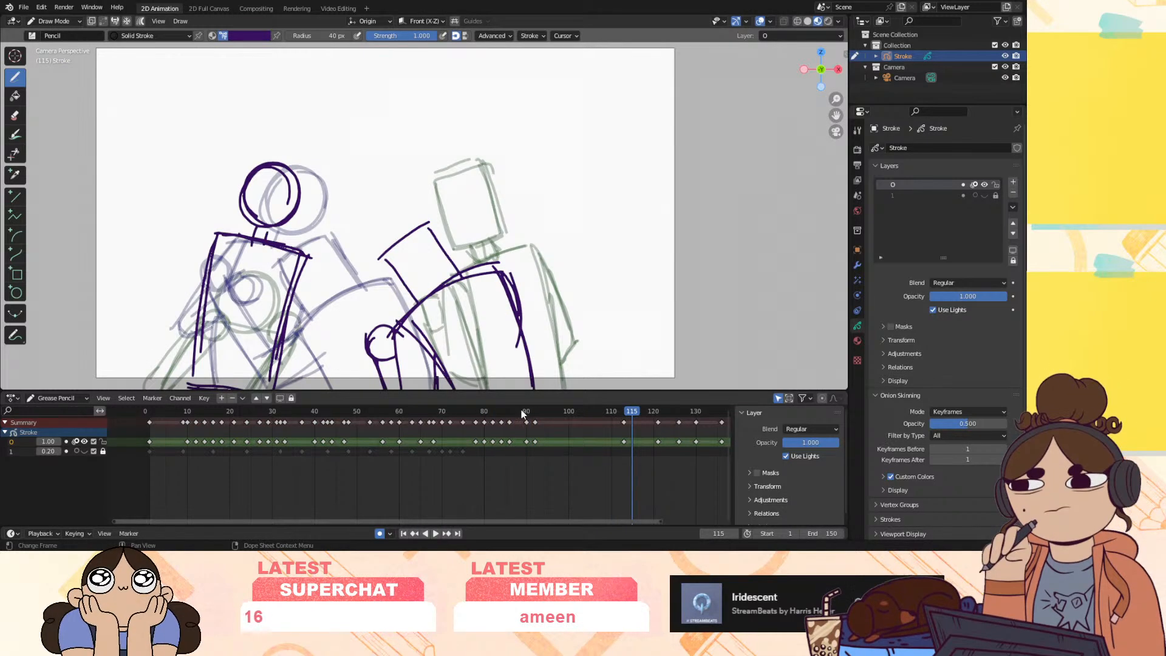
# Shift the lowered-arms pose's keyframe near frame 90 slightly earlier and check its timing by playing back from about frame 78
pyautogui.click(483, 411)
pyautogui.press('space')
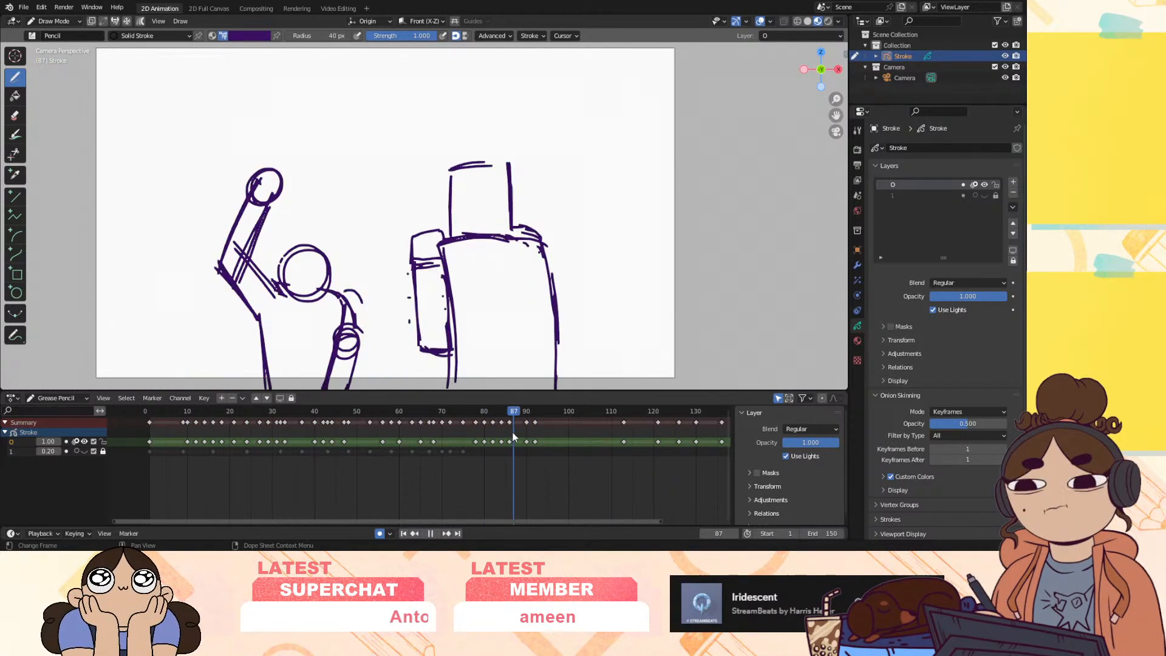
pyautogui.press('space')
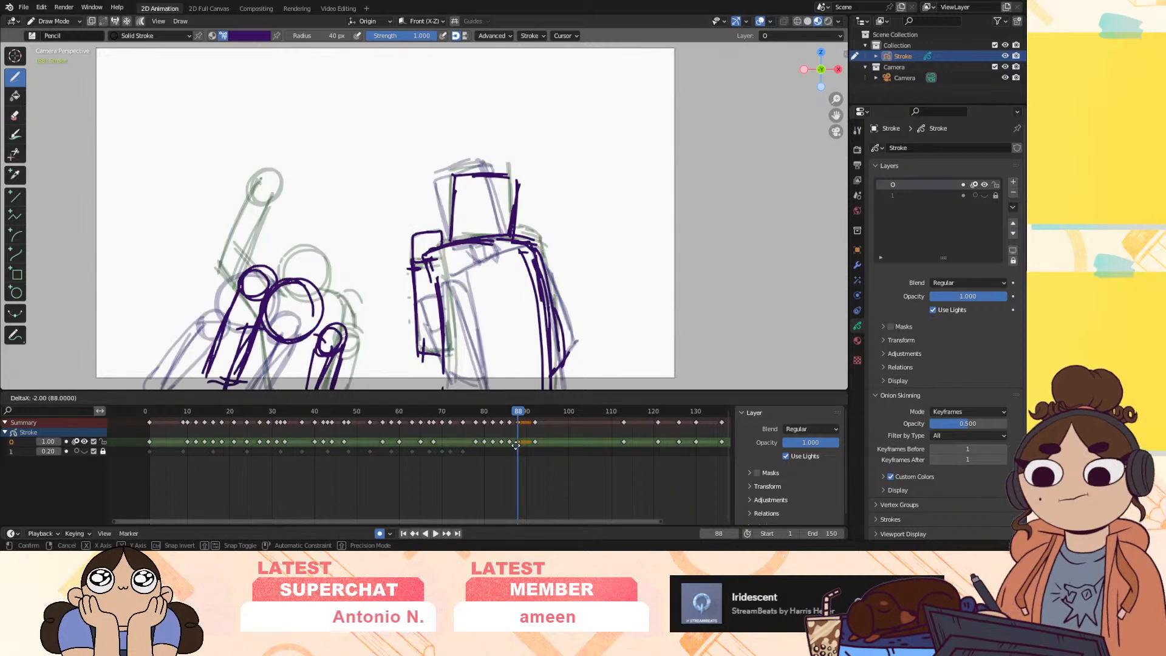
pyautogui.press('space')
pyautogui.moveTo(520, 416); pyautogui.dragTo(475, 442)
pyautogui.press('space')
pyautogui.press('space')
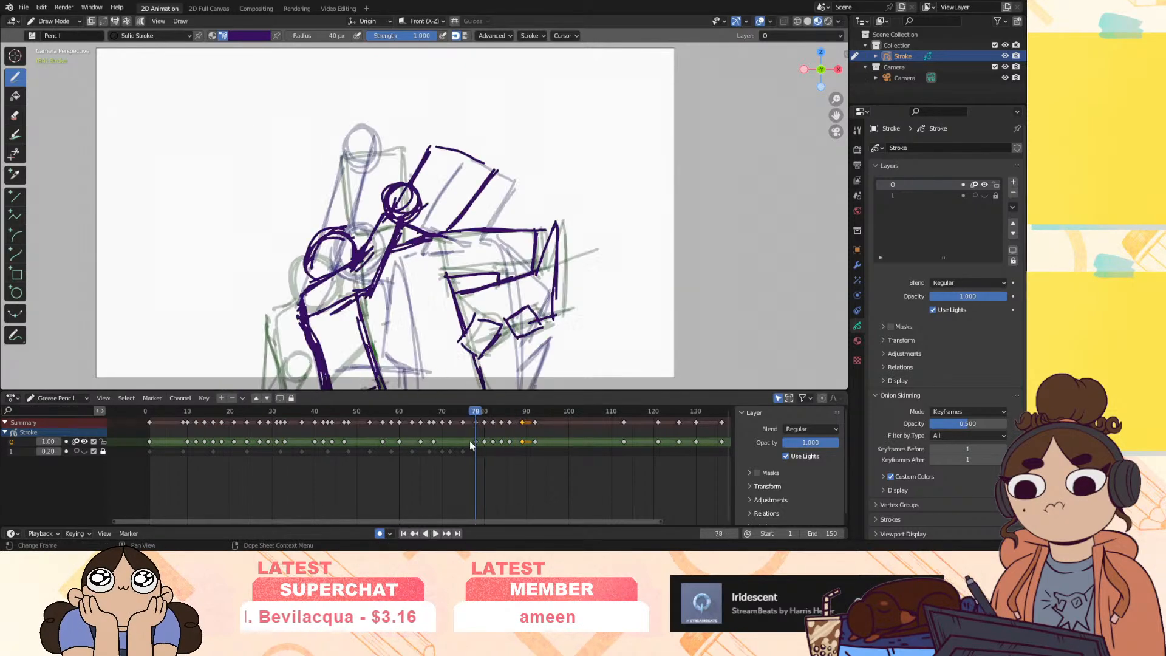
pyautogui.press('space')
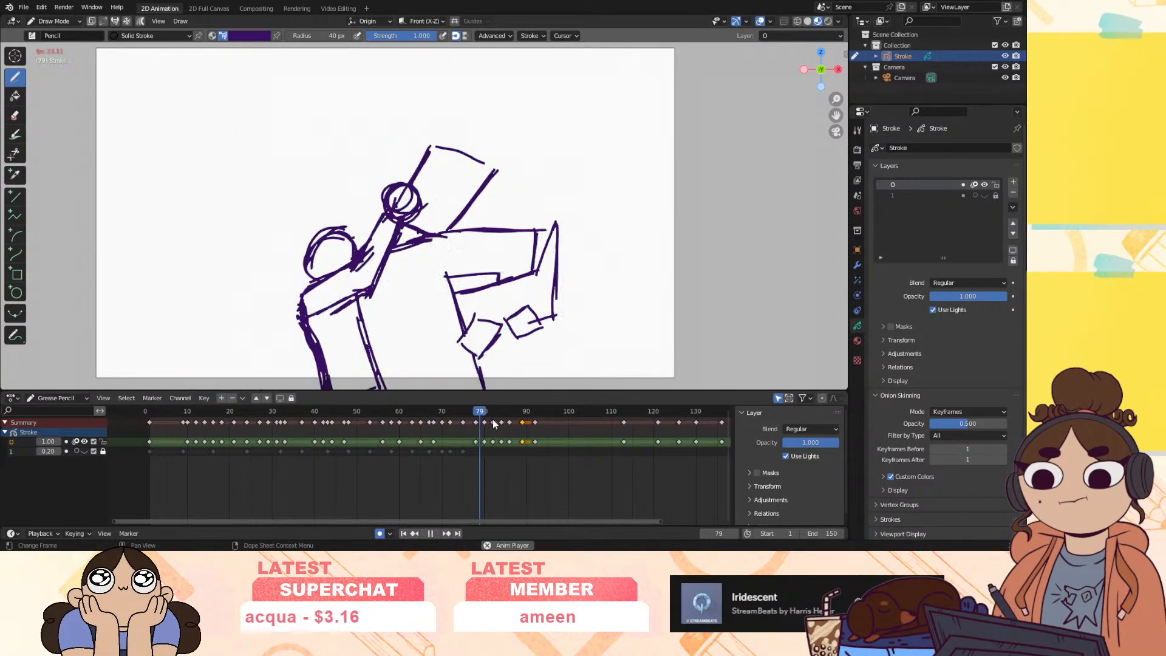
pyautogui.press('space')
# On frame 91, sculpt both figures with the Grab brush, nudging the round-headed one down-left and the block-headed one slightly to the right
pyautogui.moveTo(511, 417)
pyautogui.mouseDown()
pyautogui.moveTo(534, 422)
pyautogui.moveTo(509, 429)
pyautogui.moveTo(529, 432)
pyautogui.mouseUp()
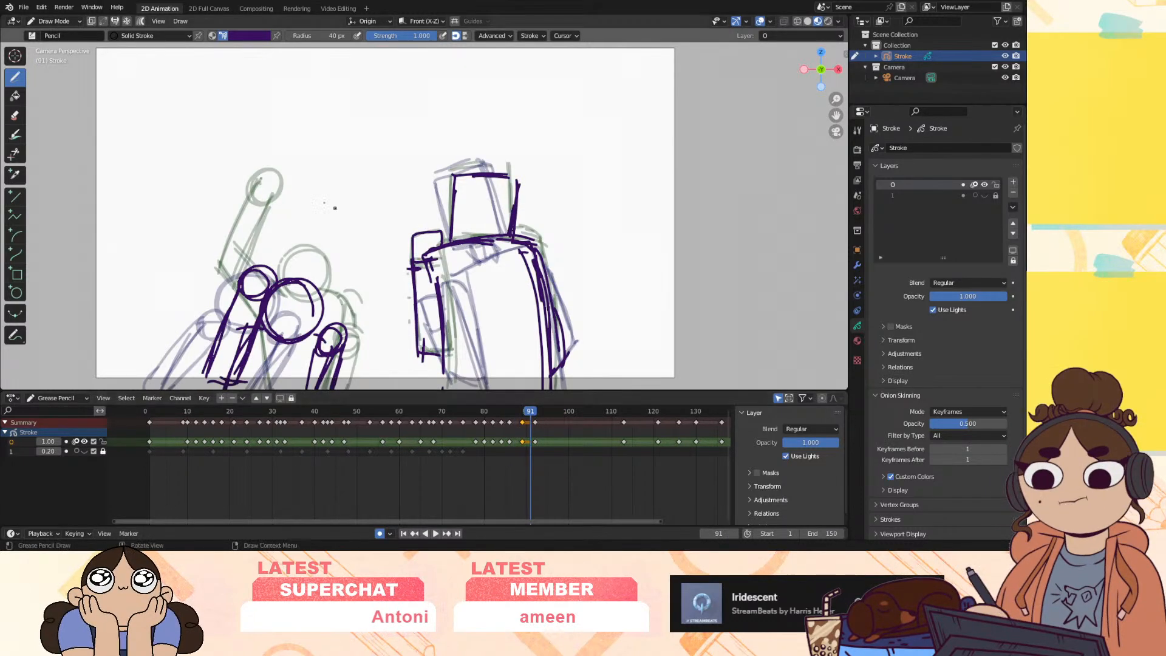
pyautogui.click(55, 20)
pyautogui.click(70, 49)
pyautogui.moveTo(306, 294); pyautogui.dragTo(300, 300)
pyautogui.moveTo(248, 342); pyautogui.dragTo(245, 345)
pyautogui.moveTo(532, 406)
pyautogui.mouseDown()
pyautogui.moveTo(521, 420)
pyautogui.moveTo(534, 420)
pyautogui.moveTo(509, 425)
pyautogui.moveTo(532, 431)
pyautogui.mouseUp()
pyautogui.moveTo(471, 249); pyautogui.dragTo(468, 261)
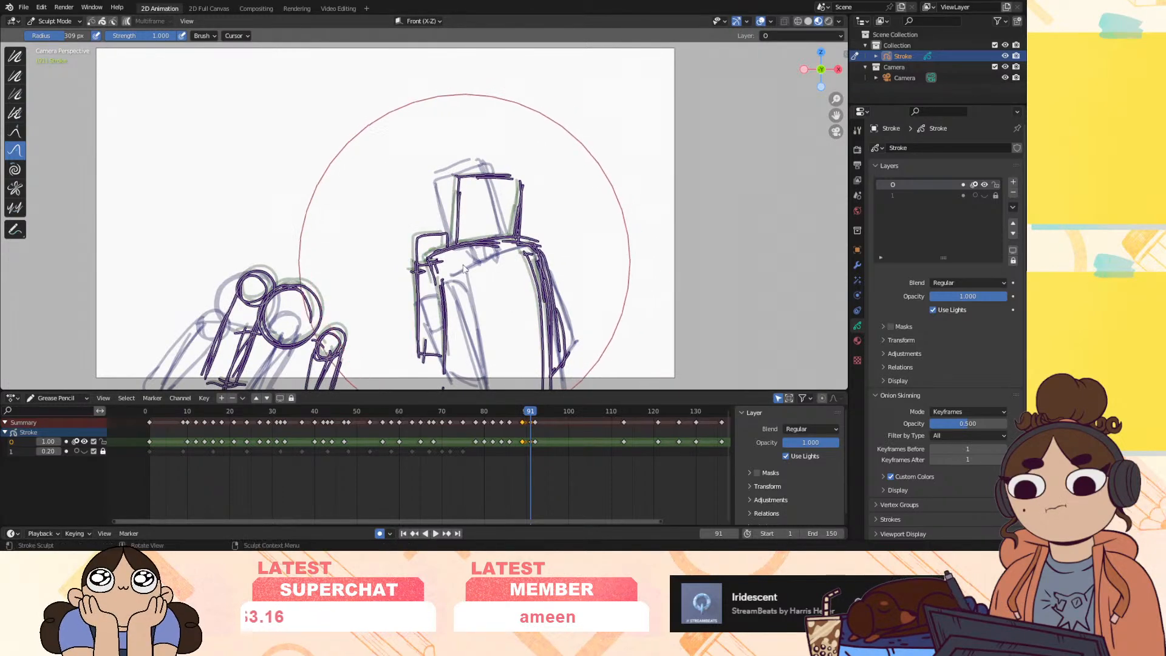
pyautogui.moveTo(356, 303); pyautogui.dragTo(362, 305)
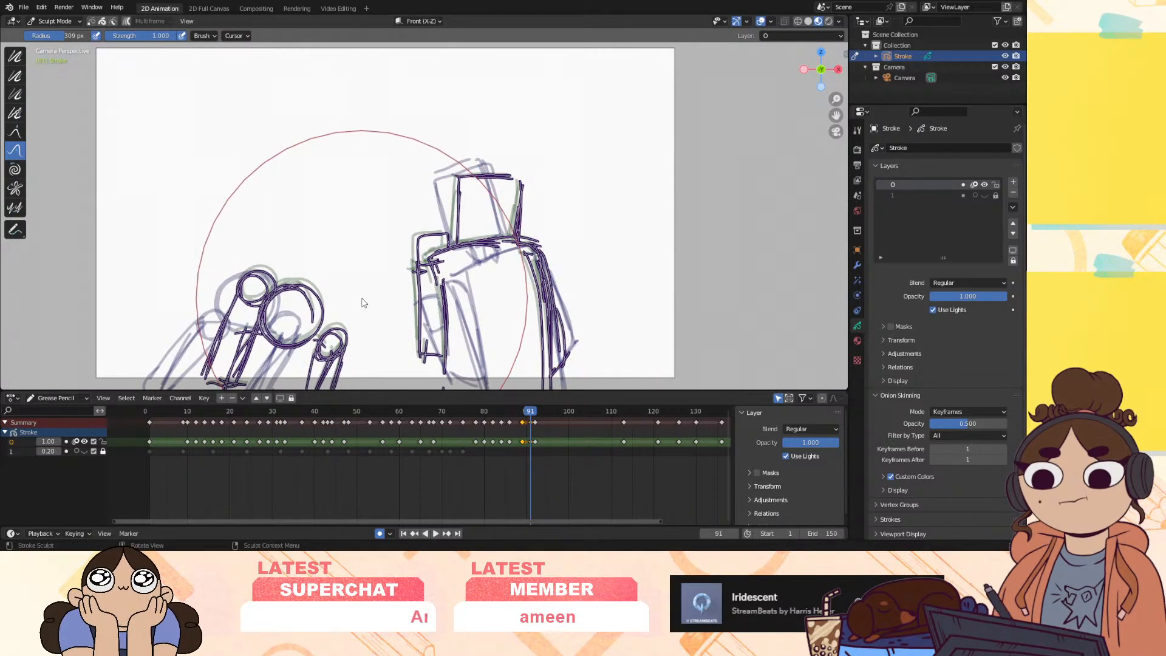
pyautogui.press('space')
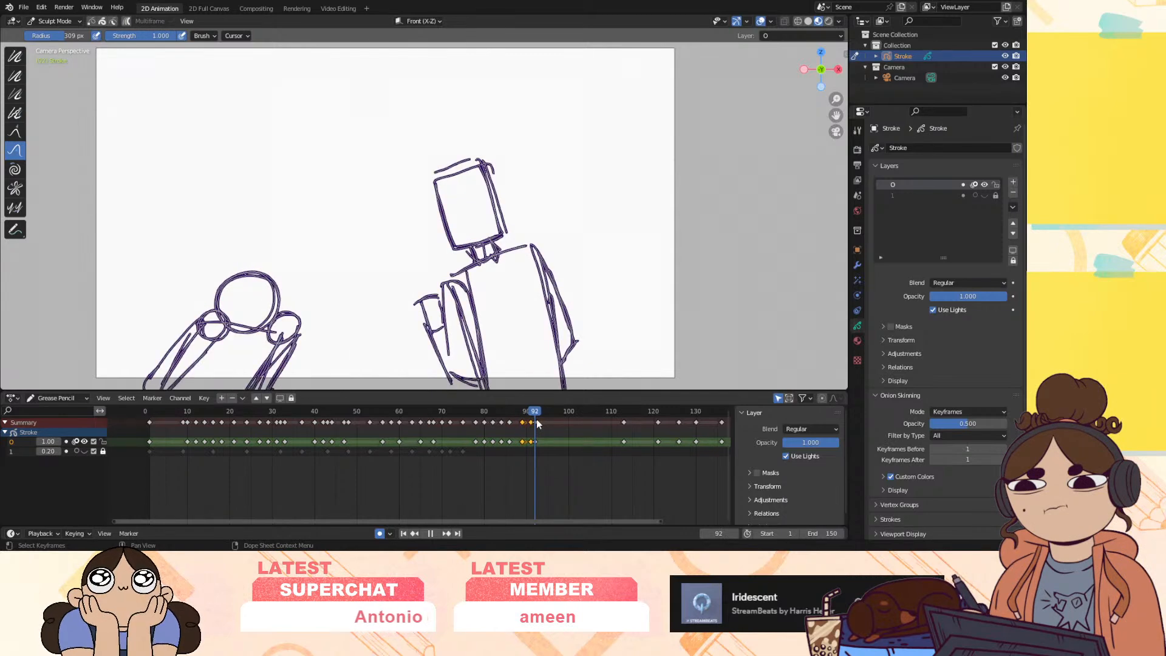
pyautogui.press('space')
# Reduce the Grab brush radius to 202 px and push the round-headed figure's head and hands farther left on frame 91
pyautogui.press('[')
pyautogui.press('[')
pyautogui.press('[')
pyautogui.press('[')
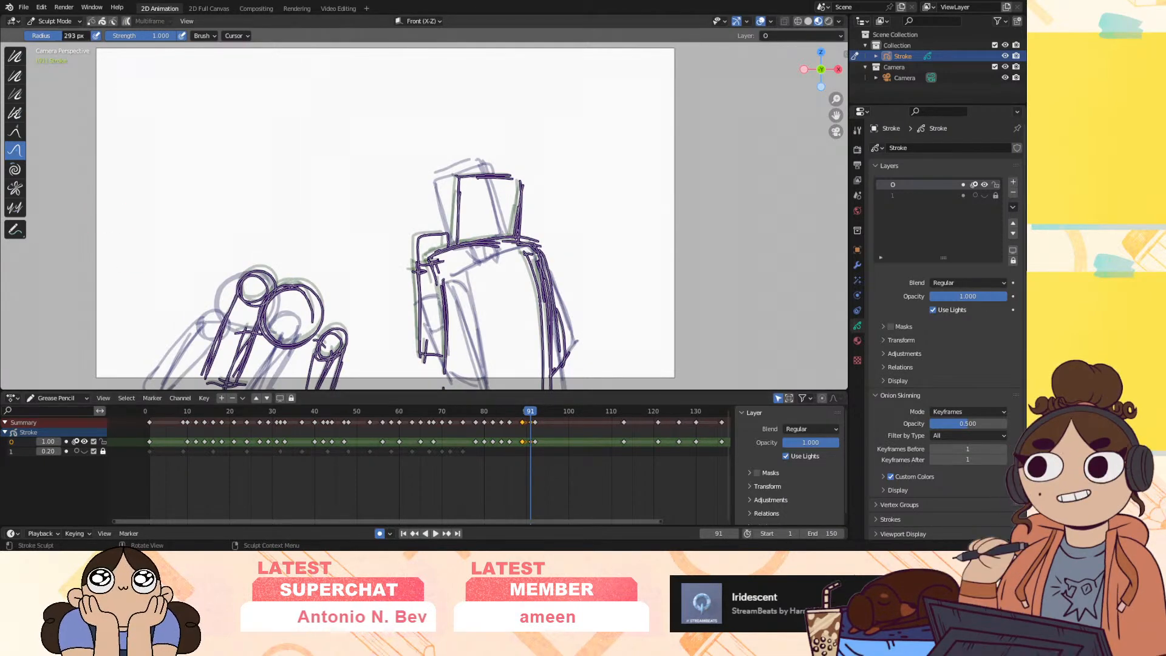
pyautogui.moveTo(286, 307)
pyautogui.mouseDown()
pyautogui.moveTo(300, 312)
pyautogui.moveTo(269, 311)
pyautogui.mouseUp()
pyautogui.moveTo(528, 412); pyautogui.dragTo(530, 431)
# On frame 92, pull the block-headed figure's head, shoulders and near arm to the right with the Grab brush
pyautogui.press('space')
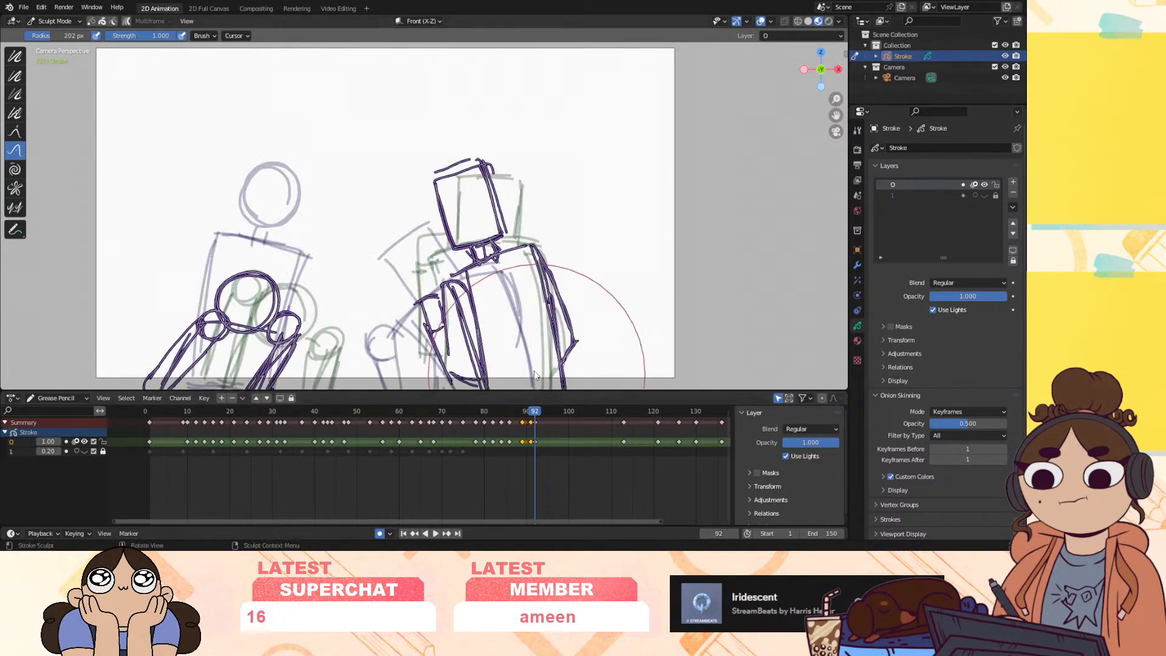
pyautogui.moveTo(519, 251); pyautogui.dragTo(522, 244)
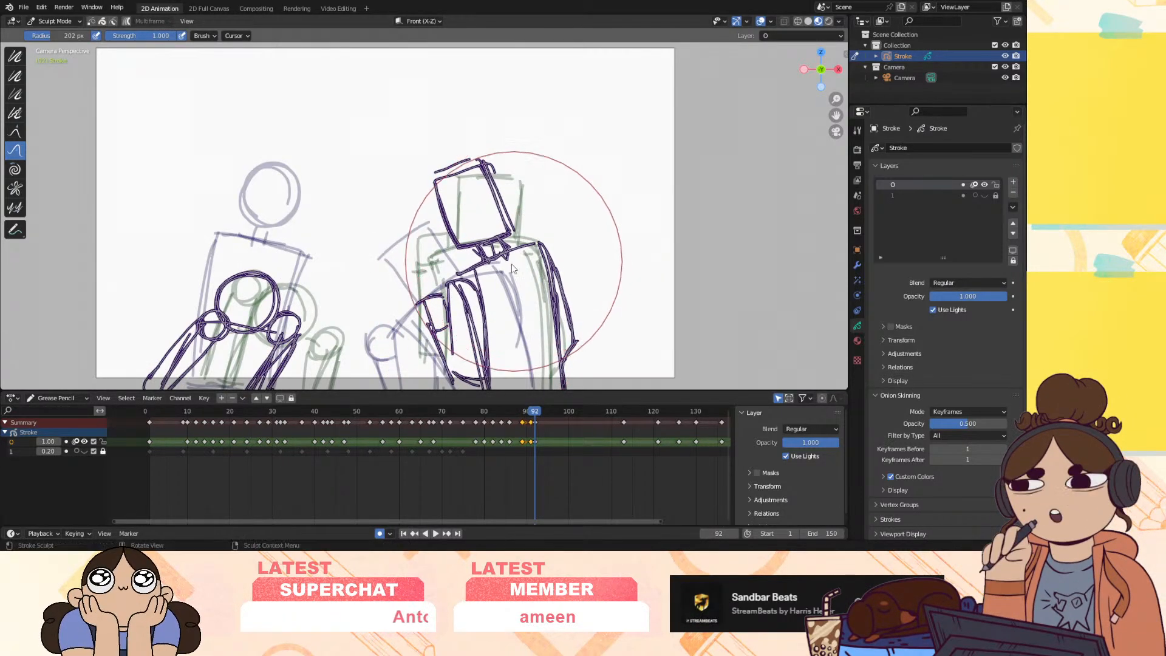
pyautogui.moveTo(457, 200); pyautogui.dragTo(468, 196)
pyautogui.moveTo(482, 341); pyautogui.dragTo(471, 365)
pyautogui.moveTo(532, 415)
pyautogui.mouseDown()
pyautogui.moveTo(549, 423)
pyautogui.moveTo(520, 437)
pyautogui.moveTo(535, 437)
pyautogui.mouseUp()
# Return to Draw Mode and erase the block-headed figure's shoulder line and near arm on frame 91
pyautogui.click(57, 21)
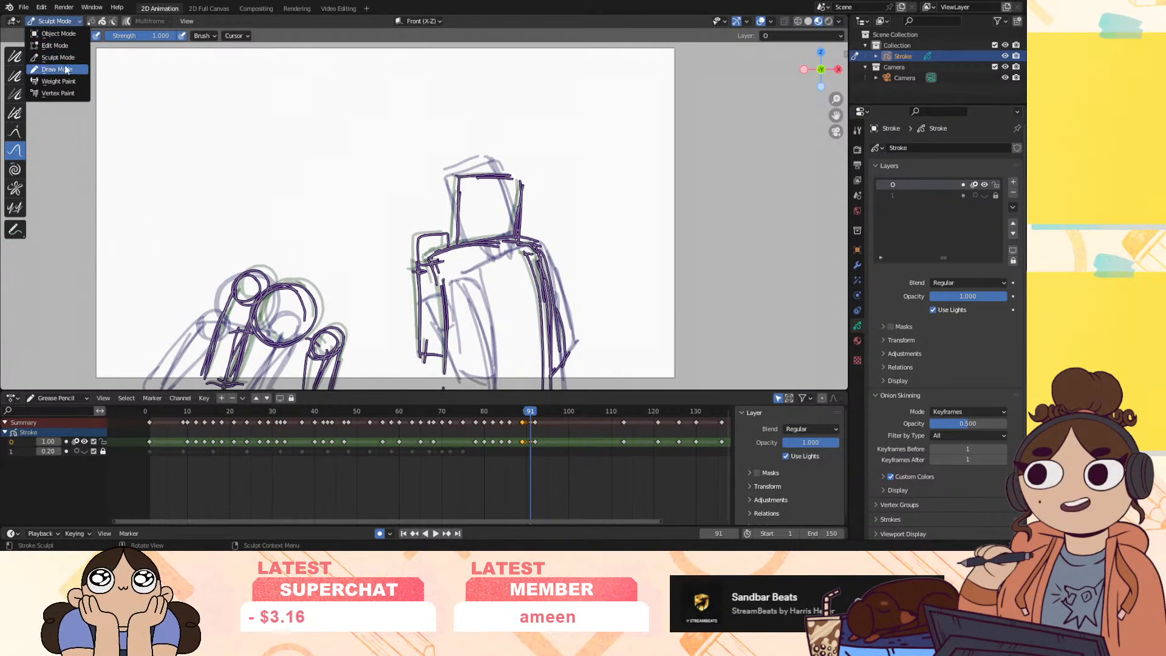
pyautogui.click(57, 69)
pyautogui.click(14, 115)
pyautogui.moveTo(435, 246)
pyautogui.mouseDown()
pyautogui.moveTo(444, 346)
pyautogui.moveTo(504, 224)
pyautogui.mouseUp()
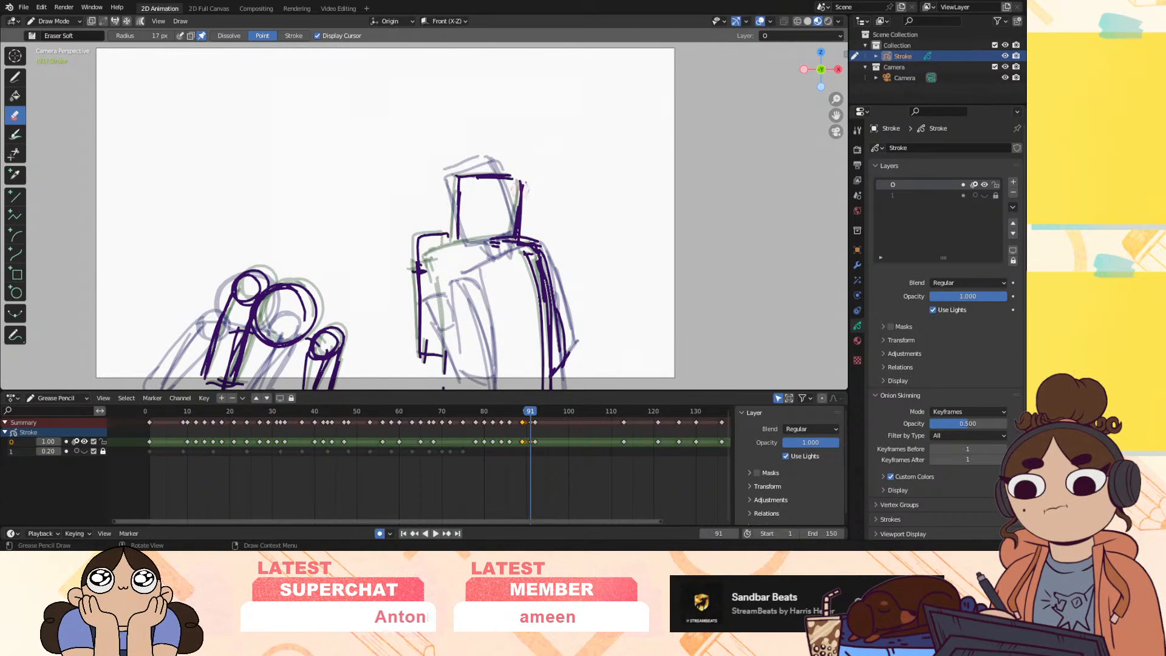
pyautogui.click(16, 73)
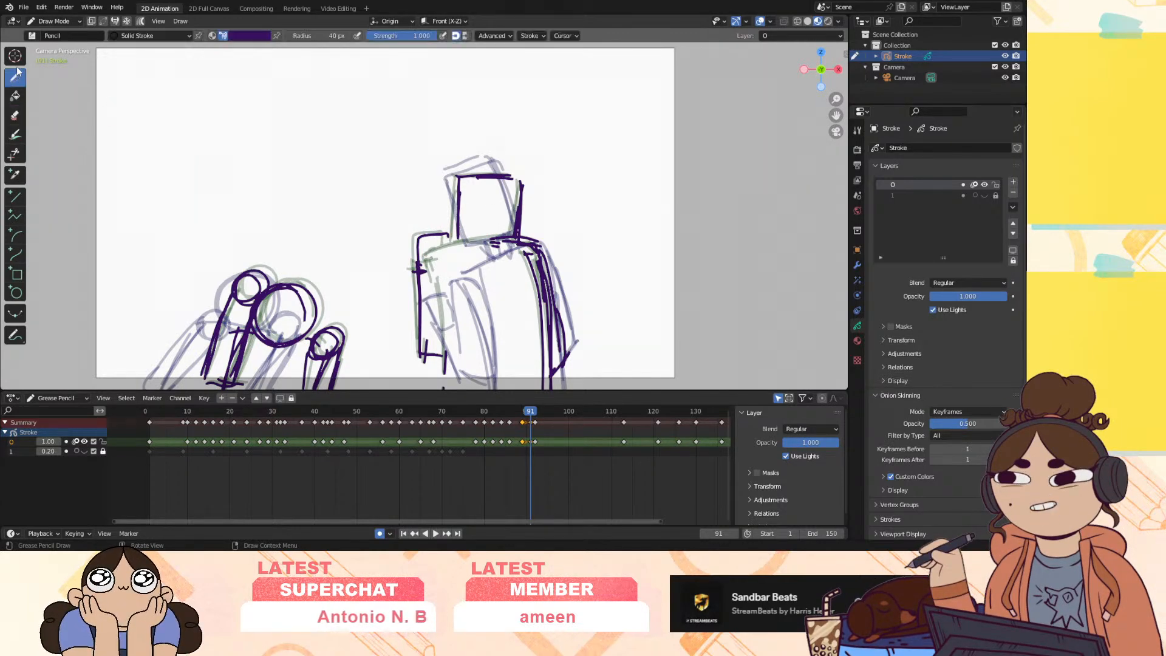
pyautogui.moveTo(507, 239); pyautogui.dragTo(430, 272)
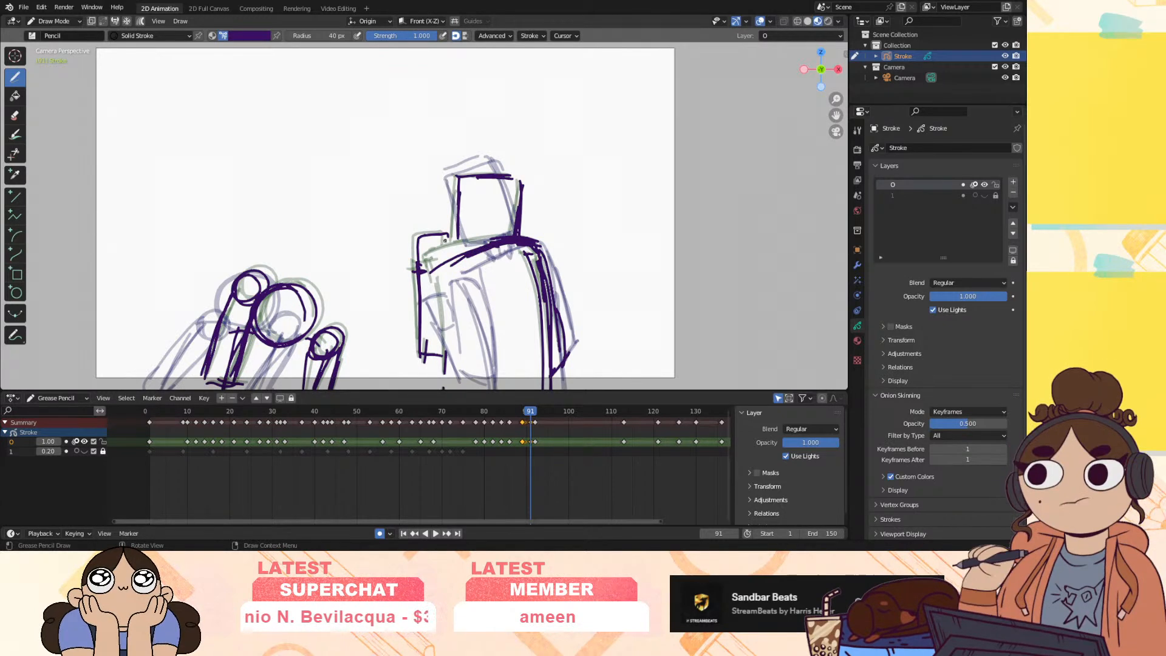
pyautogui.keyDown('ctrl'); pyautogui.moveTo(446, 236); pyautogui.dragTo(433, 232); pyautogui.keyUp('ctrl')
pyautogui.keyDown('ctrl'); pyautogui.moveTo(418, 289); pyautogui.dragTo(445, 373); pyautogui.keyUp('ctrl')
pyautogui.keyDown('ctrl'); pyautogui.moveTo(432, 271); pyautogui.dragTo(509, 239); pyautogui.keyUp('ctrl')
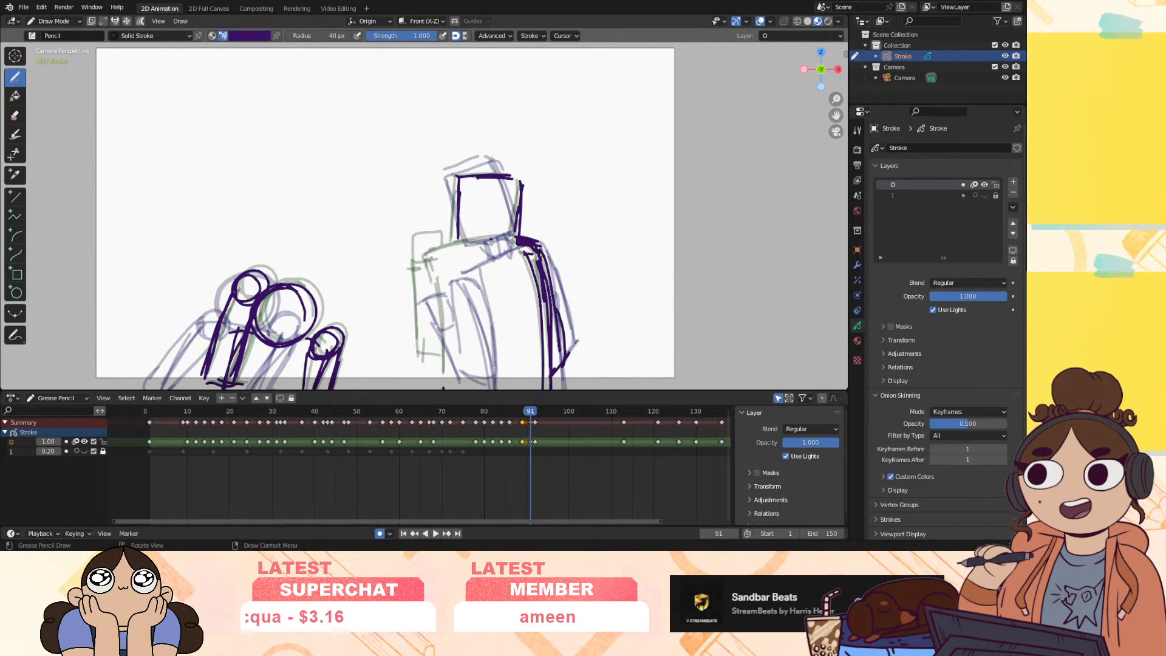
# On frame 91, erase the block-headed figure's head and redraw it as a clean square above a slanted shoulder line
pyautogui.keyDown('ctrl'); pyautogui.moveTo(467, 160); pyautogui.dragTo(521, 182); pyautogui.keyUp('ctrl')
pyautogui.moveTo(454, 243)
pyautogui.mouseDown()
pyautogui.moveTo(460, 182)
pyautogui.moveTo(499, 182)
pyautogui.moveTo(520, 239)
pyautogui.mouseUp()
pyautogui.moveTo(440, 262); pyautogui.dragTo(524, 239)
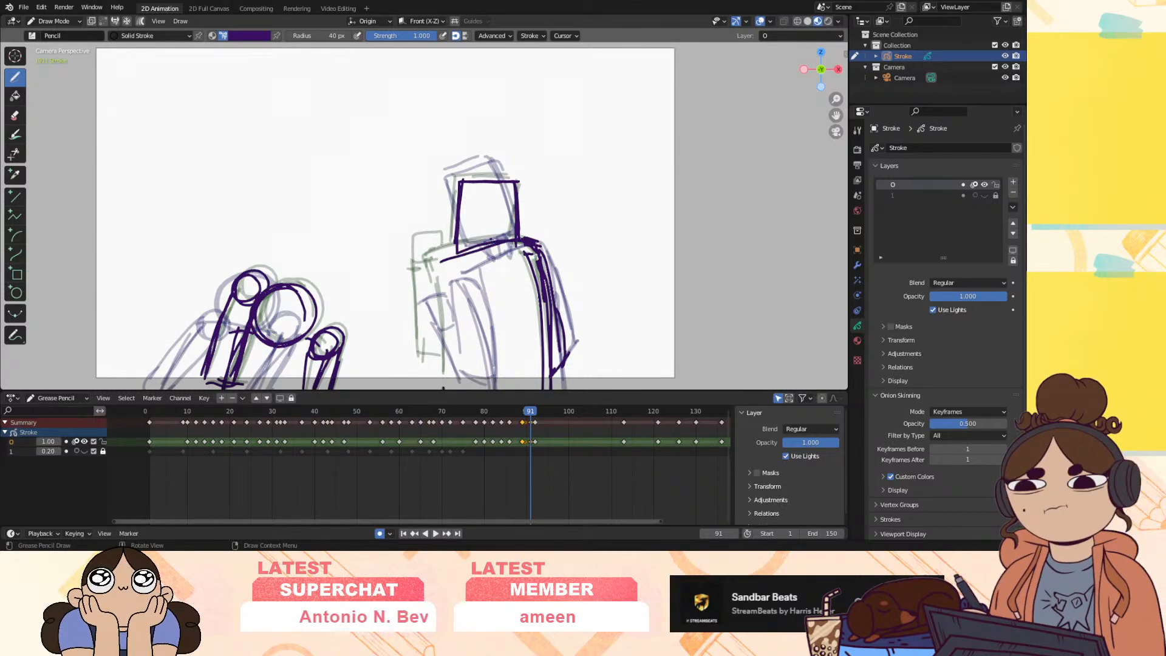
# Draw the block-headed figure's near arm on frame 91, with a curved inner edge and a folded forearm beside it
pyautogui.moveTo(424, 265); pyautogui.dragTo(454, 261)
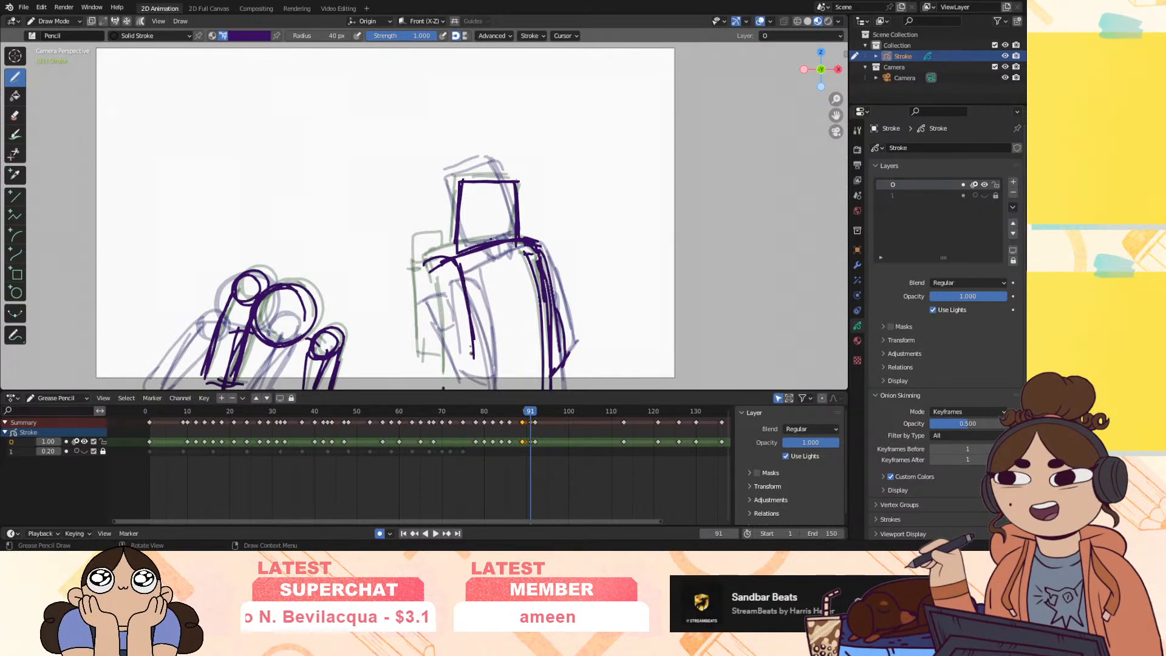
pyautogui.moveTo(426, 261); pyautogui.dragTo(464, 370)
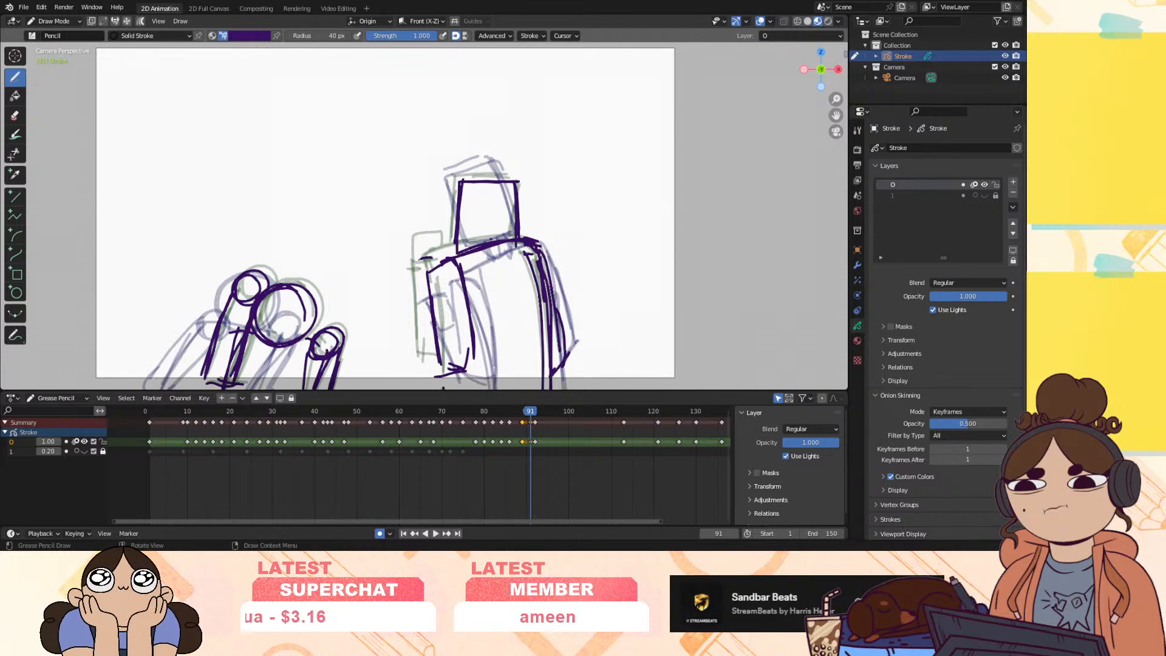
pyautogui.moveTo(415, 296); pyautogui.dragTo(424, 358)
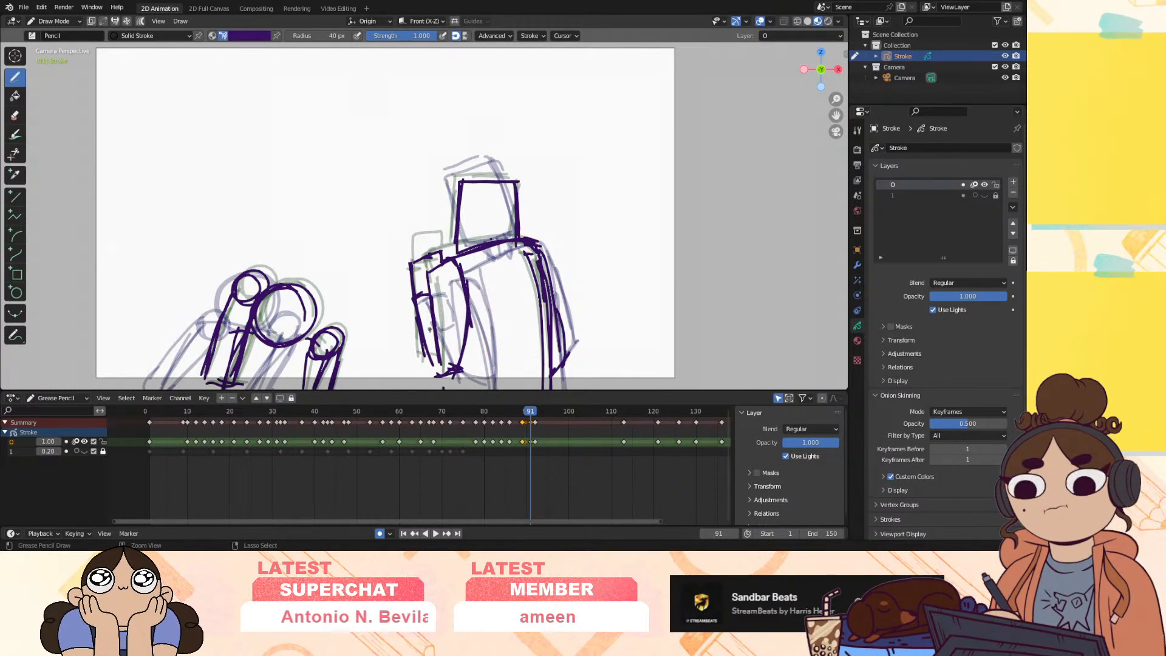
# On frame 89, erase the block-headed figure's head, torso and arm using a 91 px eraser radius
pyautogui.moveTo(538, 425)
pyautogui.mouseDown()
pyautogui.moveTo(531, 414)
pyautogui.moveTo(522, 423)
pyautogui.mouseUp()
pyautogui.moveTo(431, 257); pyautogui.dragTo(435, 294)
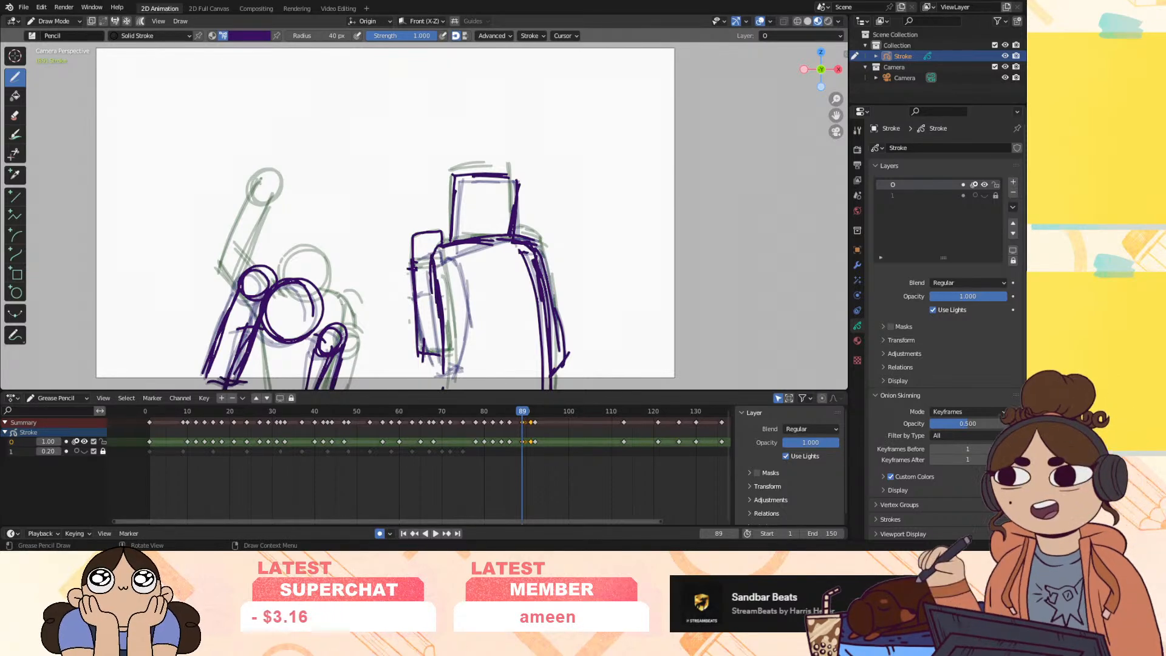
pyautogui.moveTo(513, 421)
pyautogui.mouseDown()
pyautogui.moveTo(487, 421)
pyautogui.moveTo(526, 424)
pyautogui.moveTo(512, 428)
pyautogui.moveTo(532, 432)
pyautogui.moveTo(507, 438)
pyautogui.moveTo(527, 452)
pyautogui.mouseUp()
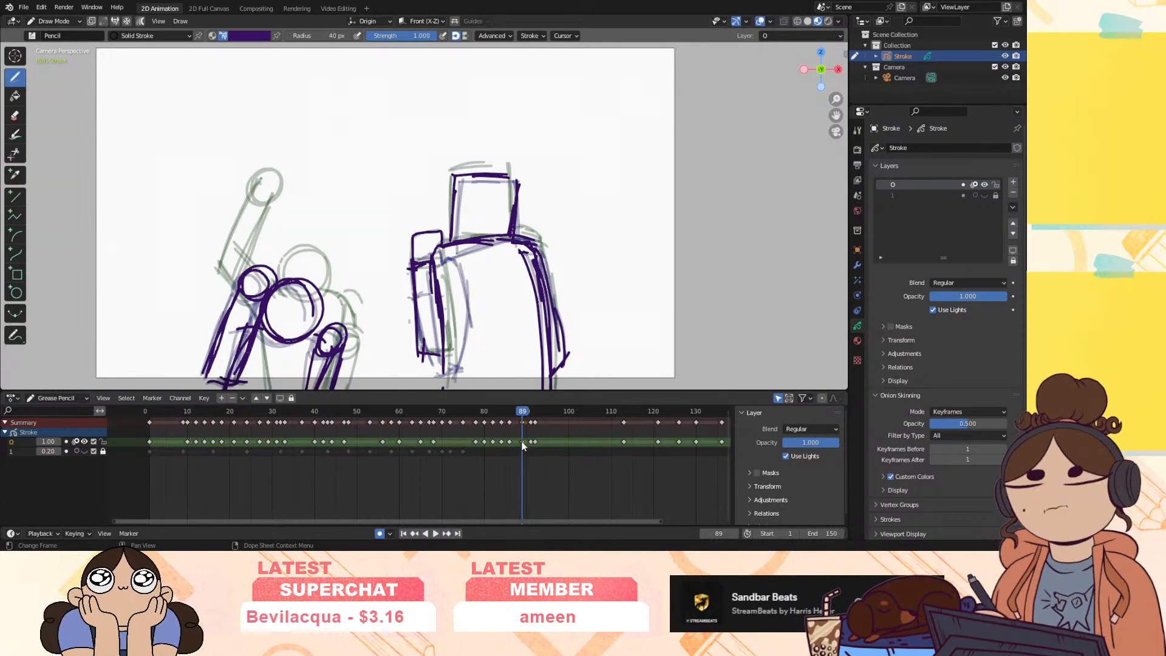
pyautogui.click(16, 115)
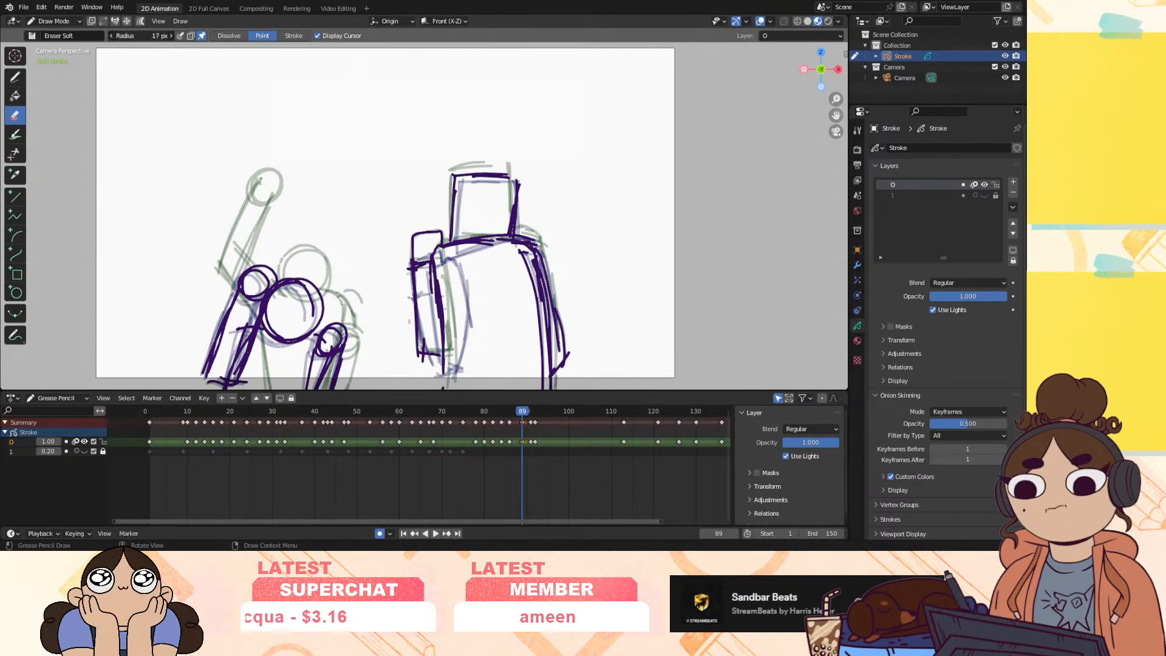
pyautogui.moveTo(462, 182)
pyautogui.mouseDown()
pyautogui.moveTo(442, 195)
pyautogui.moveTo(547, 286)
pyautogui.moveTo(585, 364)
pyautogui.mouseUp()
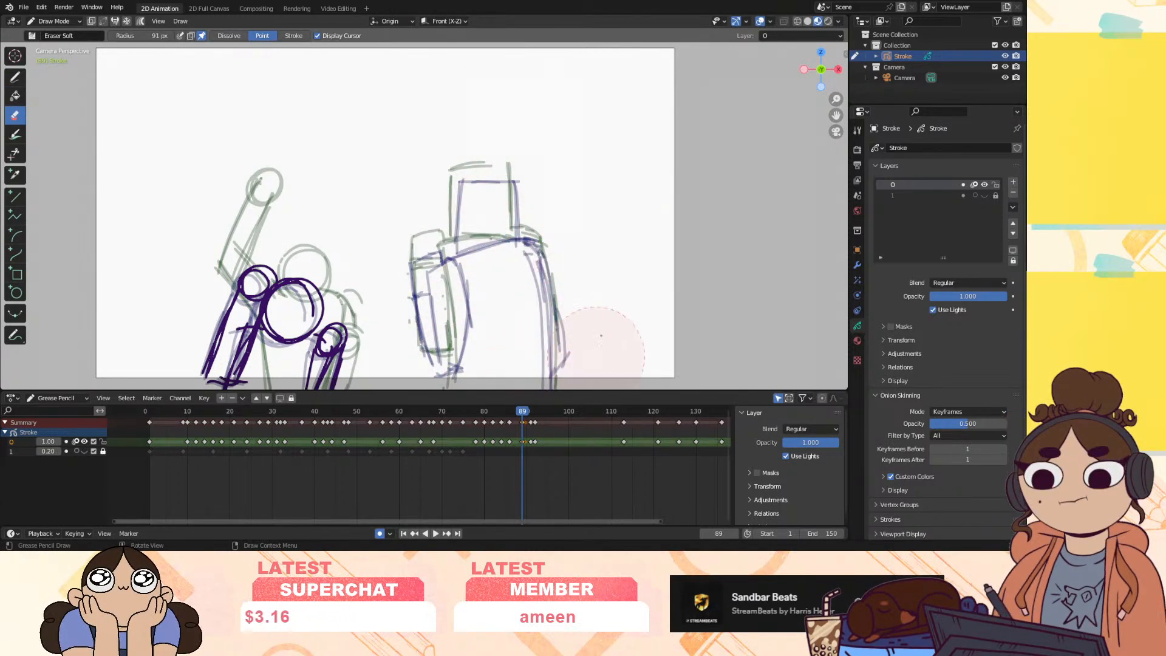
pyautogui.click(15, 77)
# Redraw the block-headed figure's torso outline and bent near arm on frame 89, checking them against the neighbouring frames
pyautogui.moveTo(523, 413)
pyautogui.mouseDown()
pyautogui.moveTo(505, 421)
pyautogui.moveTo(537, 425)
pyautogui.moveTo(519, 438)
pyautogui.moveTo(538, 431)
pyautogui.moveTo(516, 439)
pyautogui.moveTo(540, 441)
pyautogui.mouseUp()
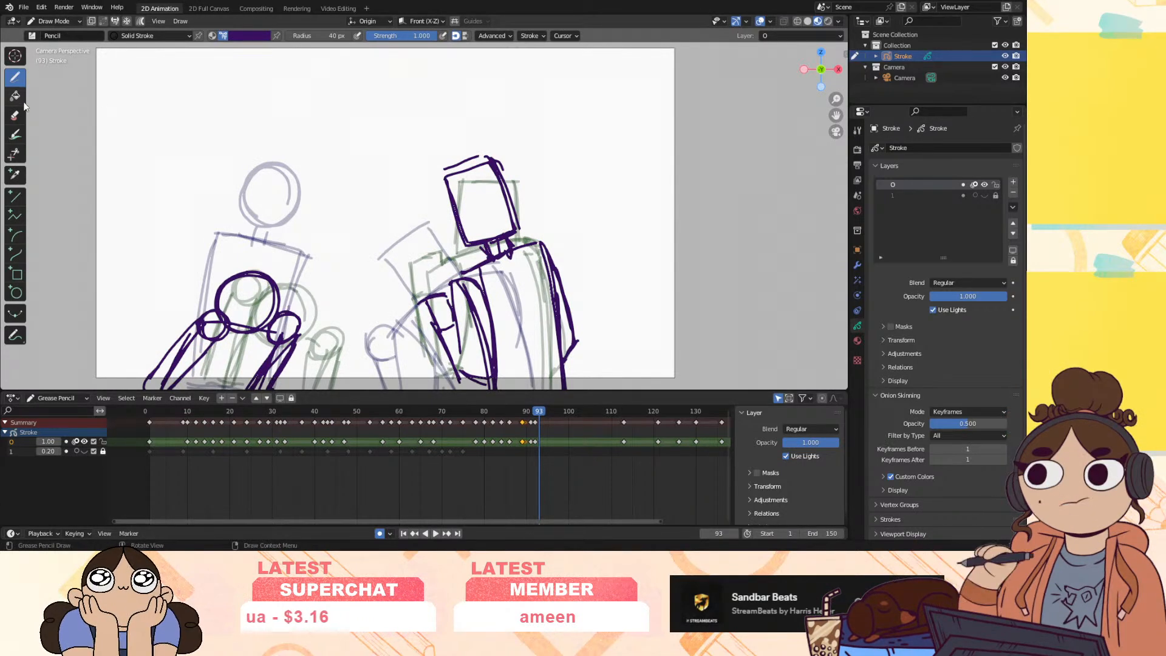
pyautogui.moveTo(538, 411)
pyautogui.mouseDown()
pyautogui.moveTo(512, 418)
pyautogui.moveTo(521, 420)
pyautogui.mouseUp()
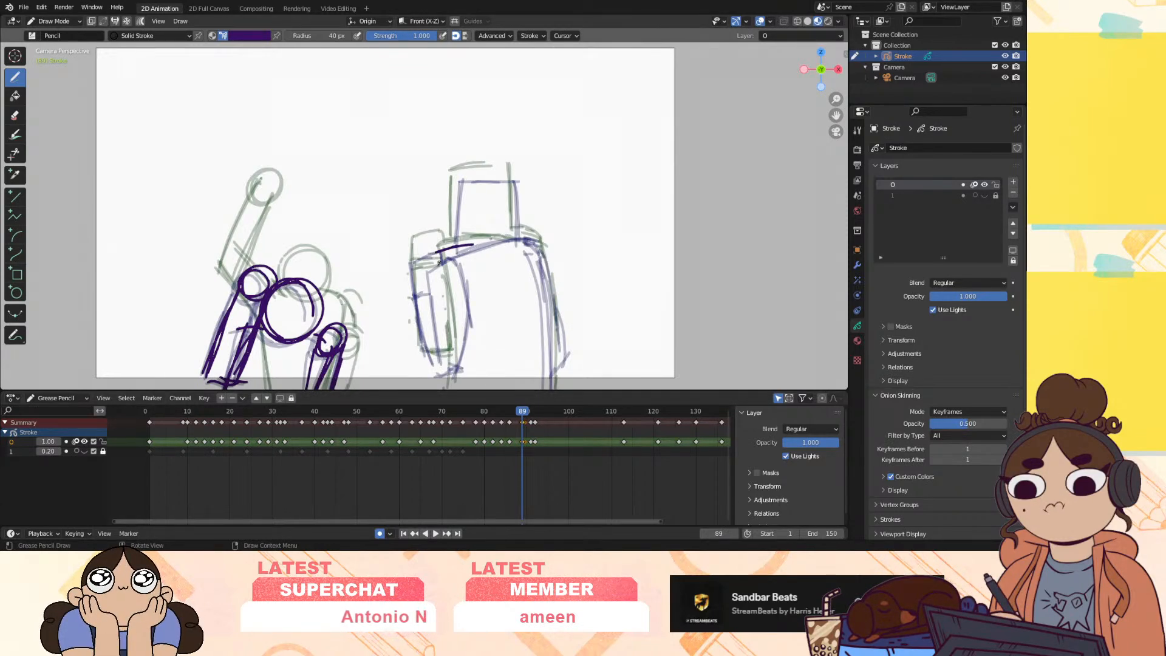
pyautogui.moveTo(473, 244); pyautogui.dragTo(538, 241)
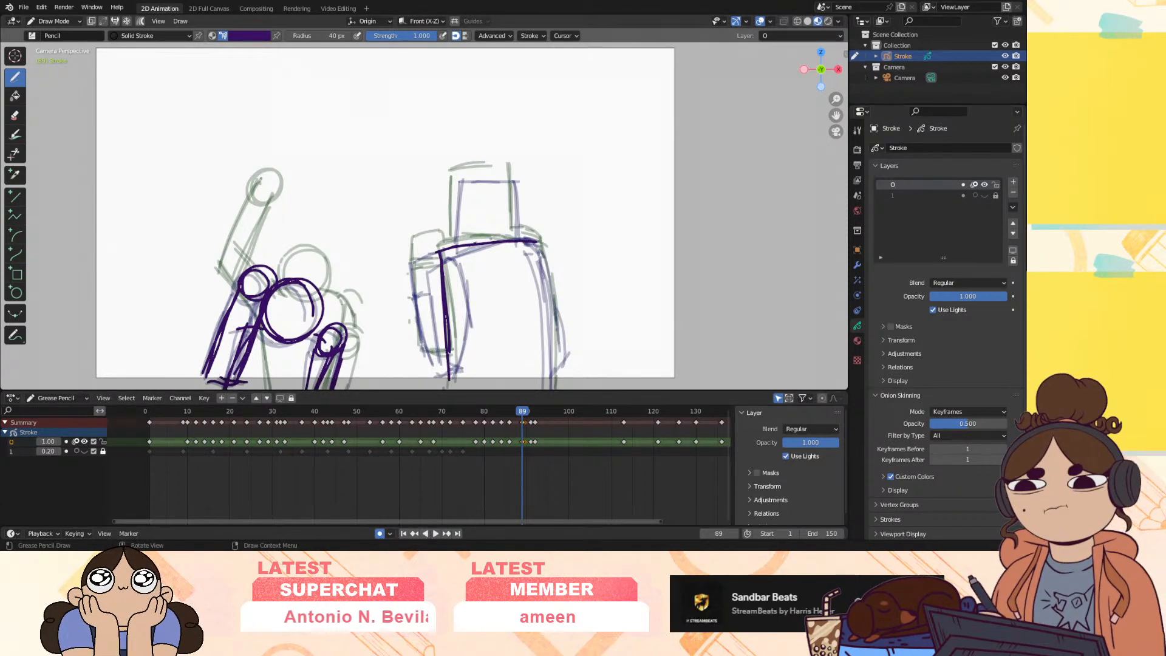
pyautogui.moveTo(550, 300); pyautogui.dragTo(560, 388)
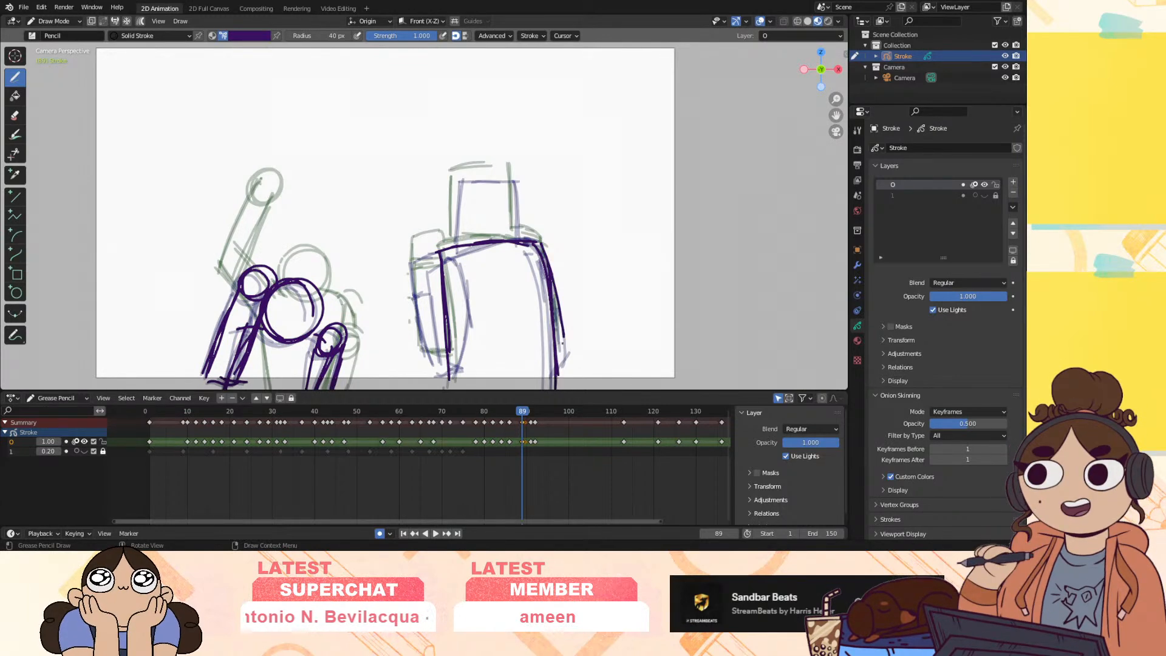
pyautogui.press('space')
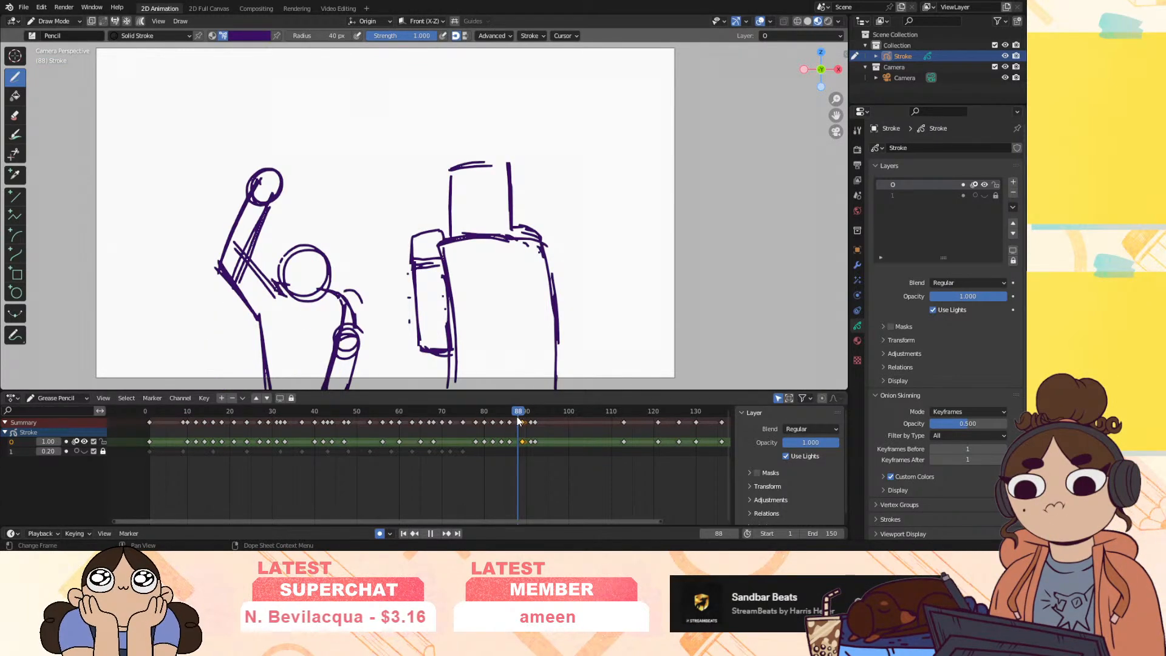
pyautogui.moveTo(532, 419); pyautogui.dragTo(528, 420)
pyautogui.press('space')
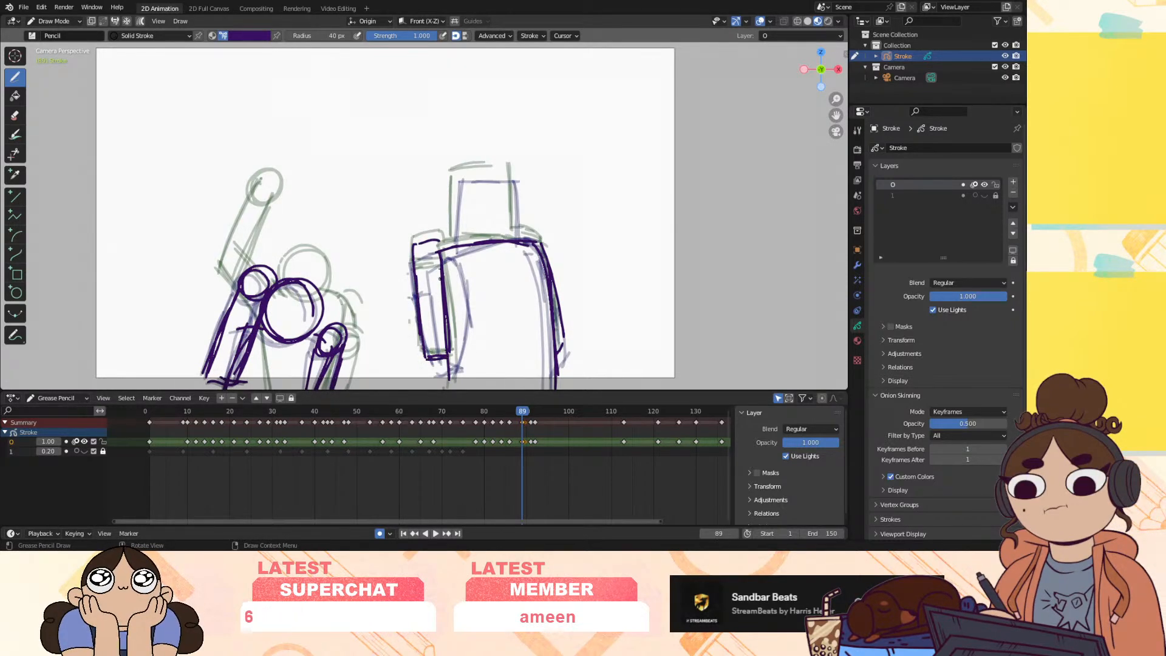
# On frame 91, erase the block-headed figure's outer arm lines and redraw a narrower upper arm with a lower folded forearm
pyautogui.moveTo(520, 416); pyautogui.dragTo(531, 414)
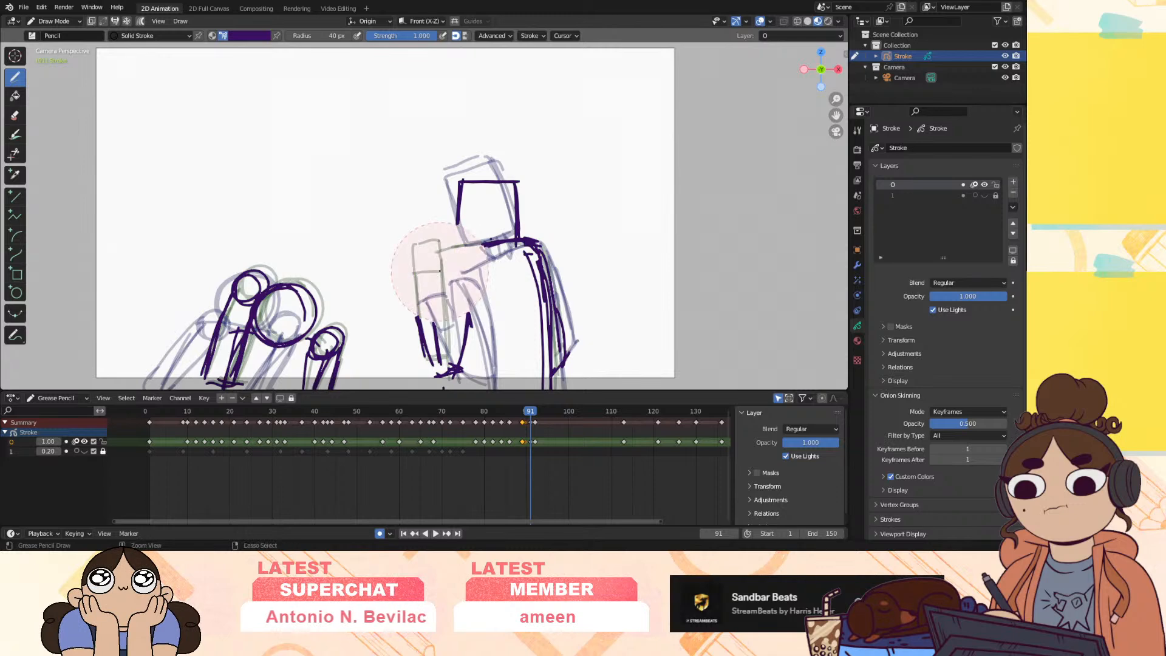
pyautogui.hotkey('ctrl', 'z')
pyautogui.keyDown('ctrl'); pyautogui.moveTo(391, 252); pyautogui.dragTo(402, 339); pyautogui.keyUp('ctrl')
pyautogui.moveTo(466, 254); pyautogui.dragTo(450, 260)
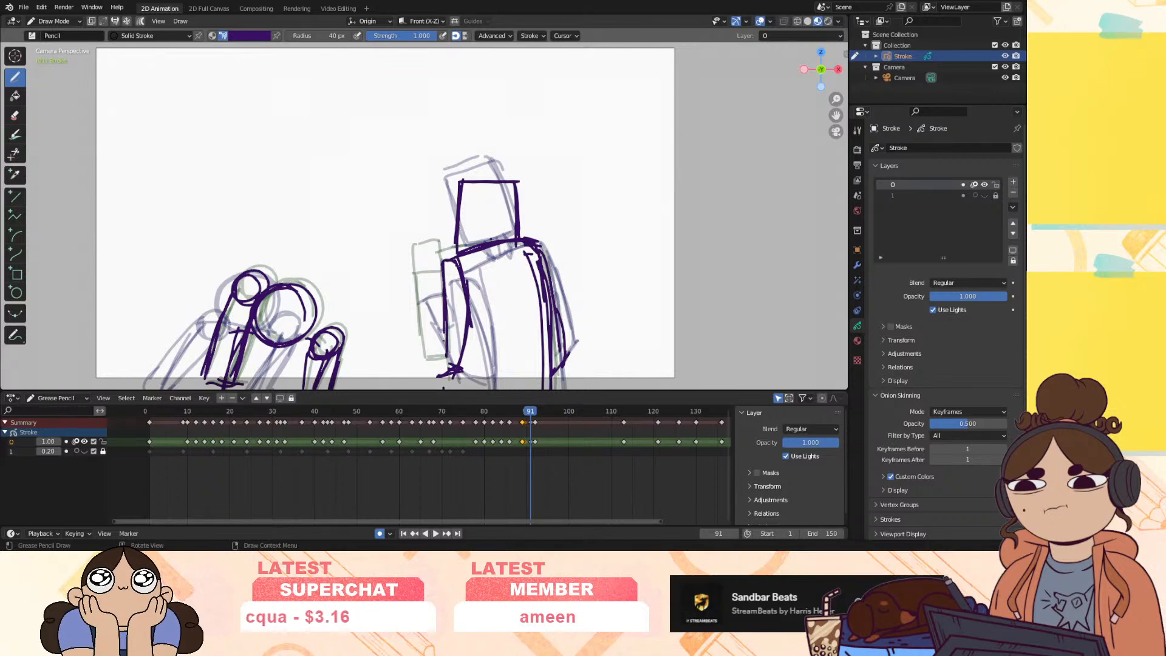
pyautogui.keyDown('ctrl'); pyautogui.moveTo(450, 277); pyautogui.dragTo(438, 340); pyautogui.keyUp('ctrl')
pyautogui.hotkey('ctrl', 'z')
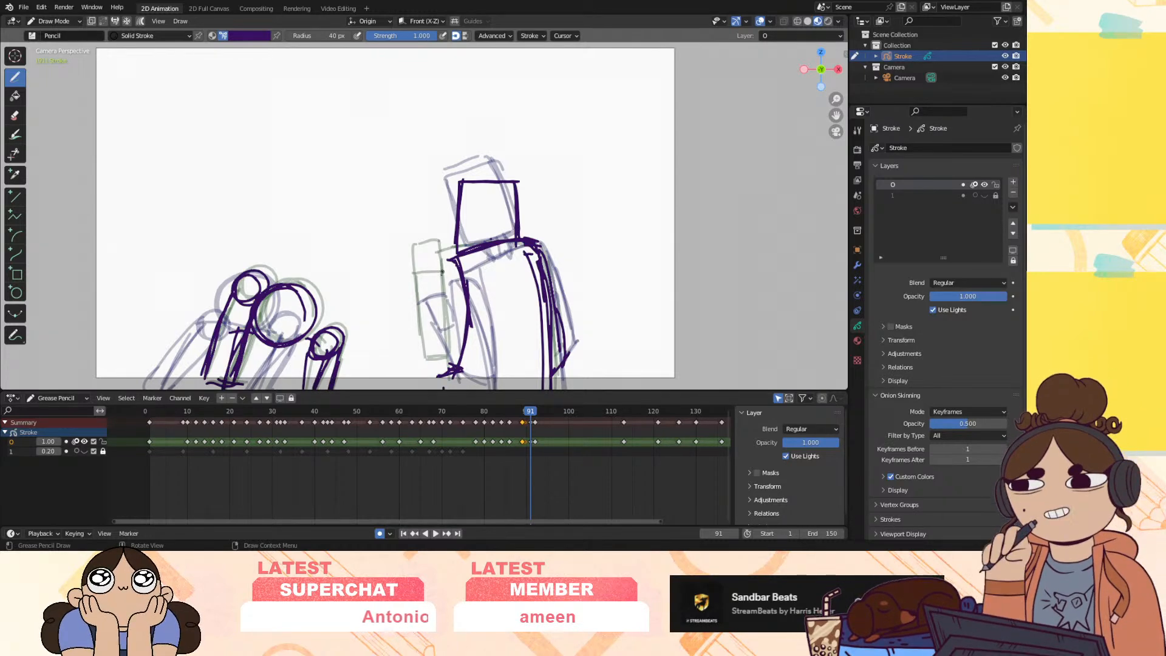
pyautogui.moveTo(446, 373); pyautogui.dragTo(470, 371)
pyautogui.moveTo(466, 270); pyautogui.dragTo(469, 376)
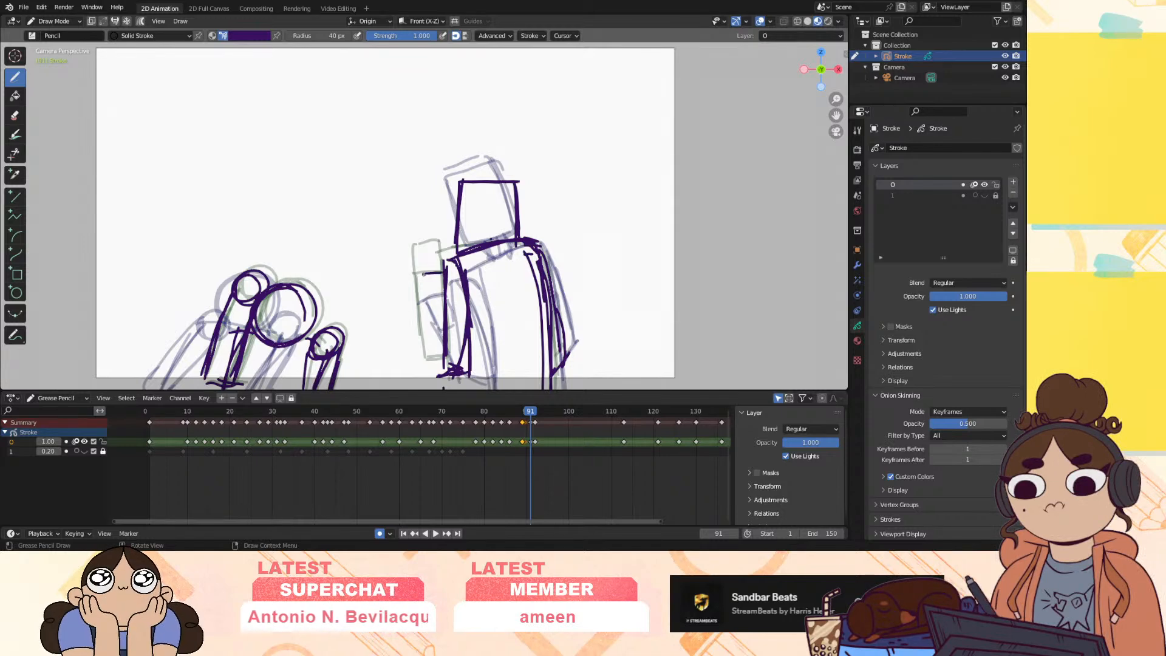
pyautogui.moveTo(425, 311)
pyautogui.mouseDown()
pyautogui.moveTo(444, 304)
pyautogui.moveTo(431, 364)
pyautogui.moveTo(462, 374)
pyautogui.mouseUp()
pyautogui.moveTo(443, 346); pyautogui.dragTo(446, 371)
# Redraw the block-headed figure's head on frame 91 with a slanted top edge and a tilted outer side
pyautogui.moveTo(449, 181); pyautogui.dragTo(454, 230)
pyautogui.moveTo(451, 176)
pyautogui.keyDown('ctrl'); pyautogui.mouseDown()
pyautogui.moveTo(442, 156)
pyautogui.moveTo(441, 198)
pyautogui.moveTo(515, 174)
pyautogui.mouseUp(); pyautogui.keyUp('ctrl')
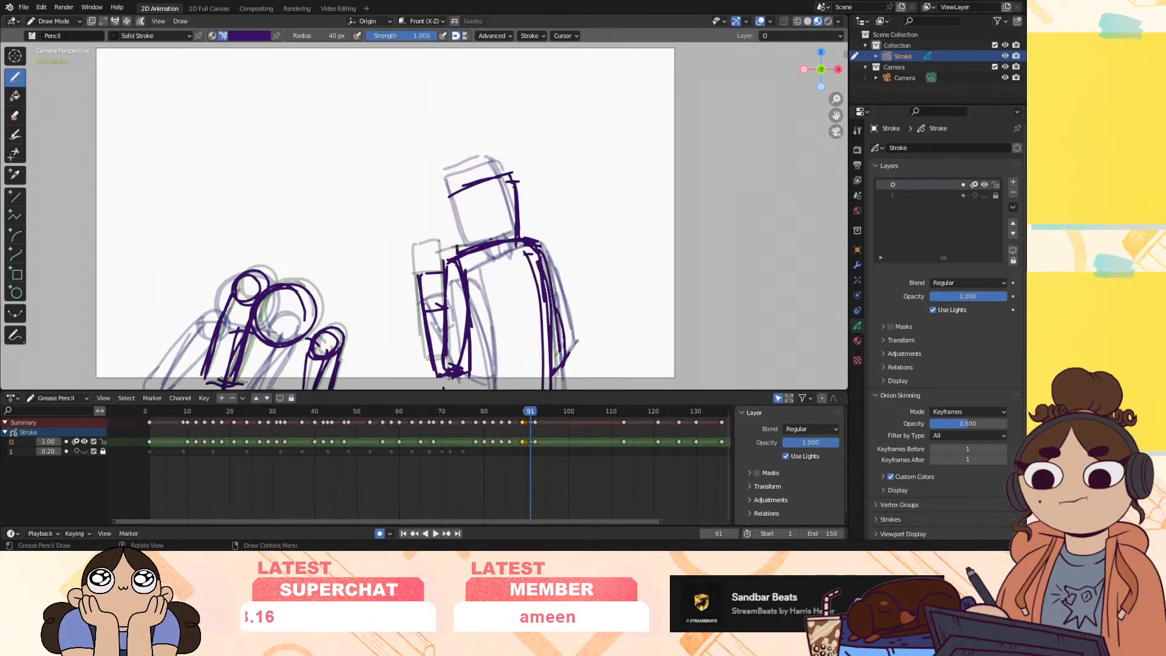
pyautogui.moveTo(452, 193); pyautogui.dragTo(462, 249)
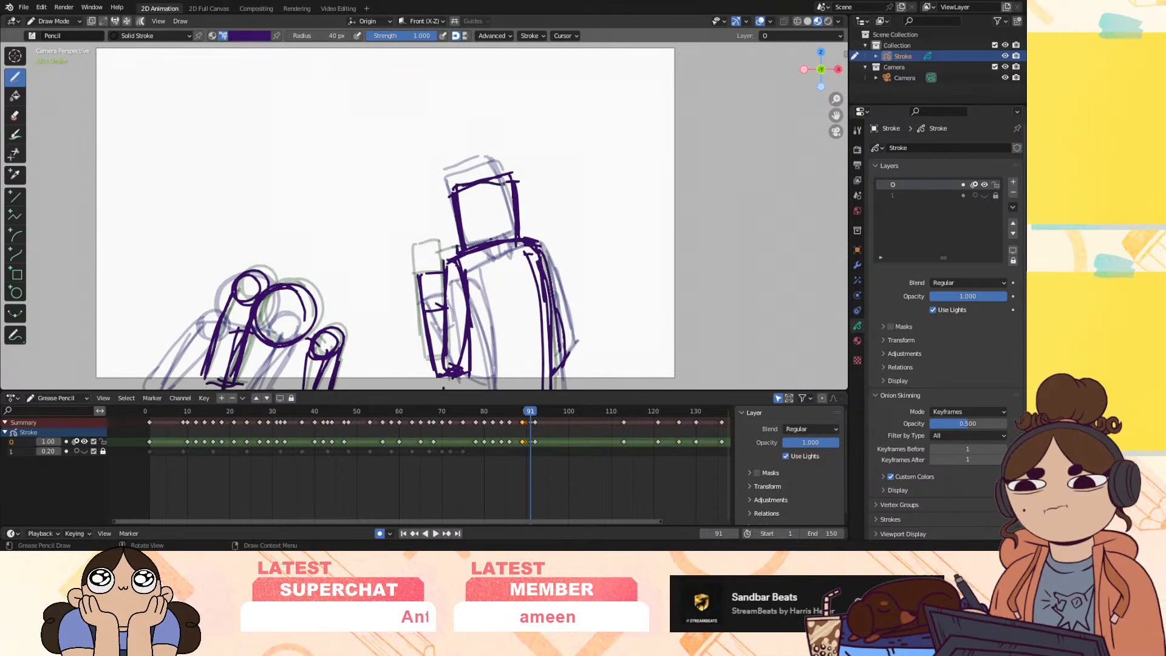
# Draw the block-headed figure's missing head on frame 89, fitting it between the head poses of the neighbouring frames
pyautogui.press('space')
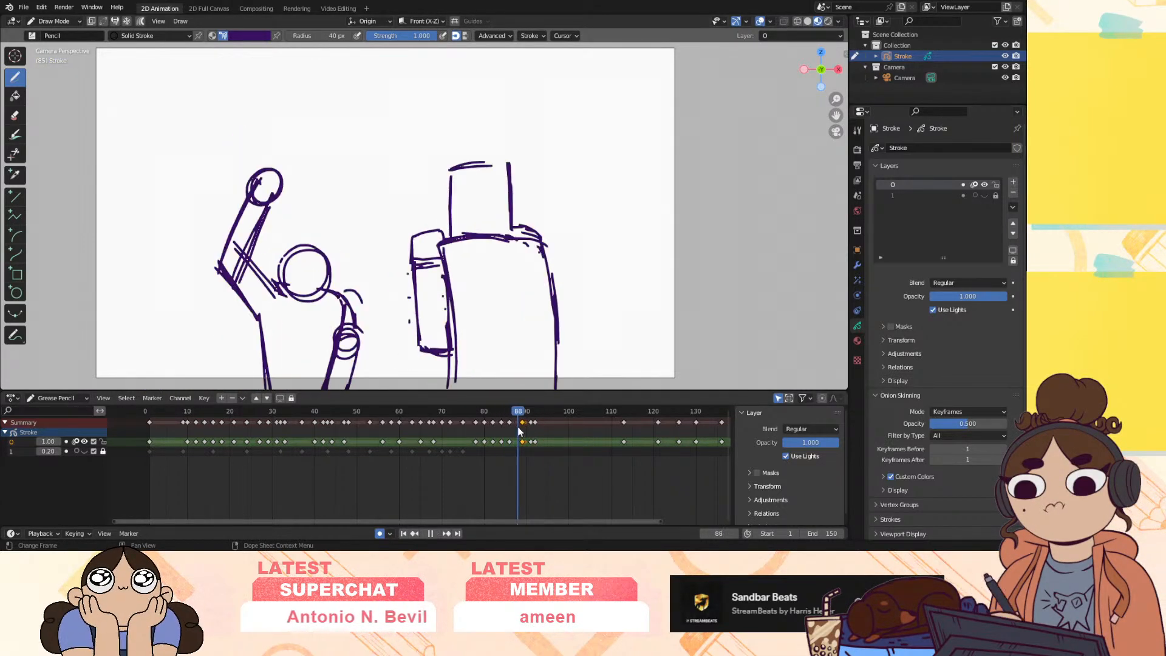
pyautogui.click(524, 414)
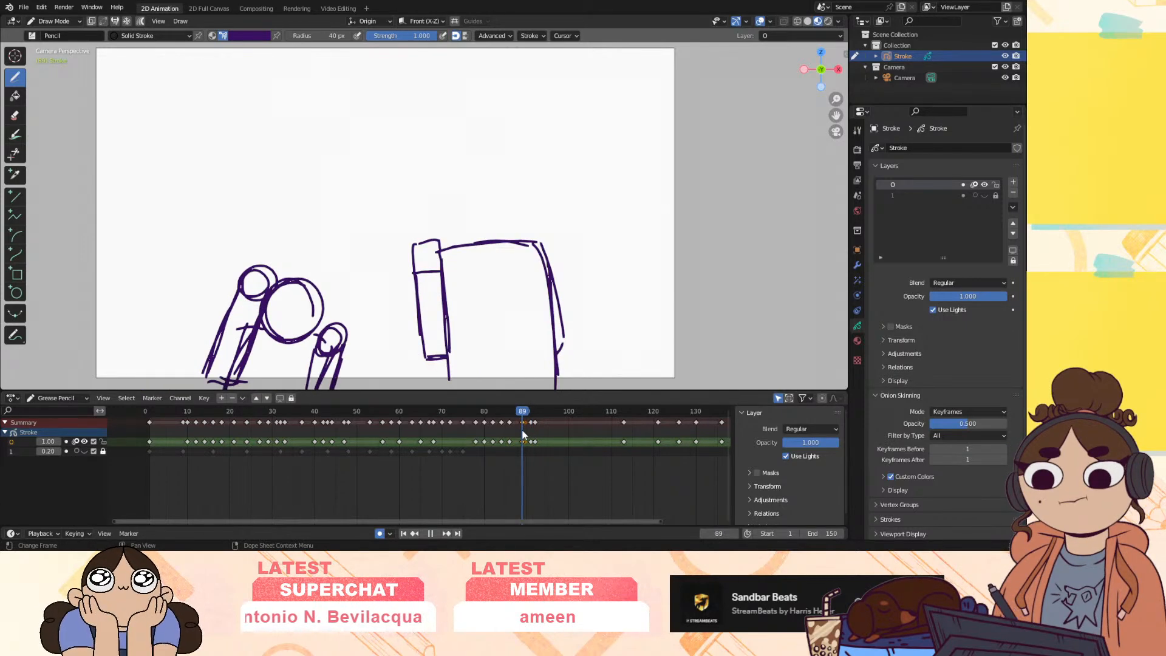
pyautogui.press('space')
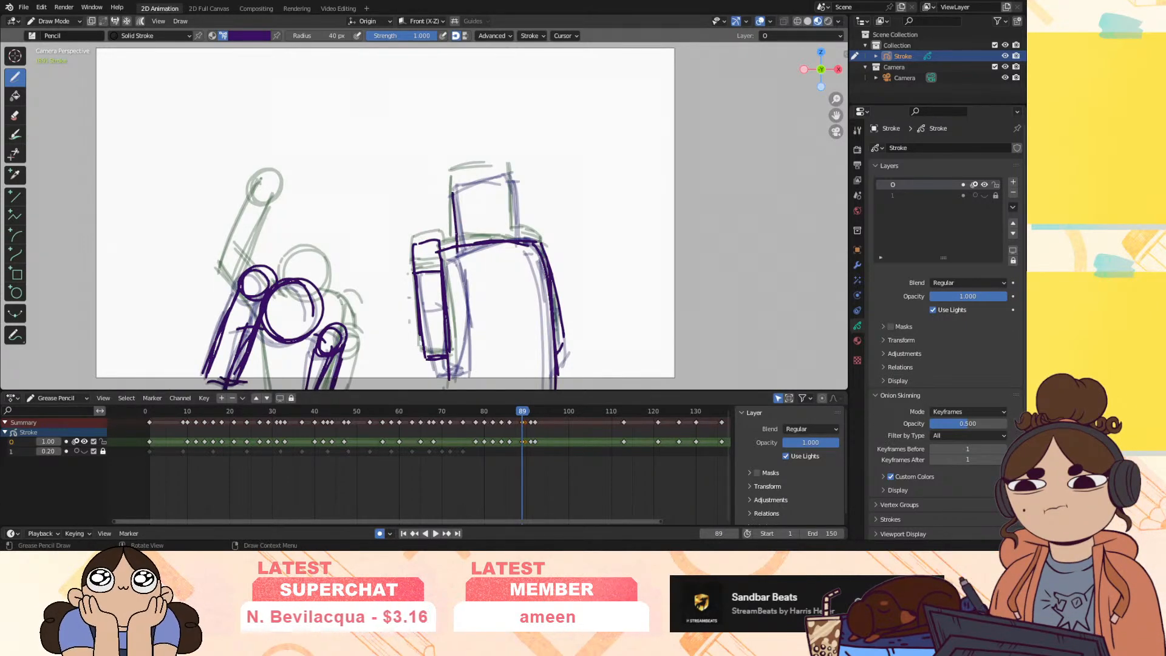
pyautogui.moveTo(512, 172); pyautogui.dragTo(519, 238)
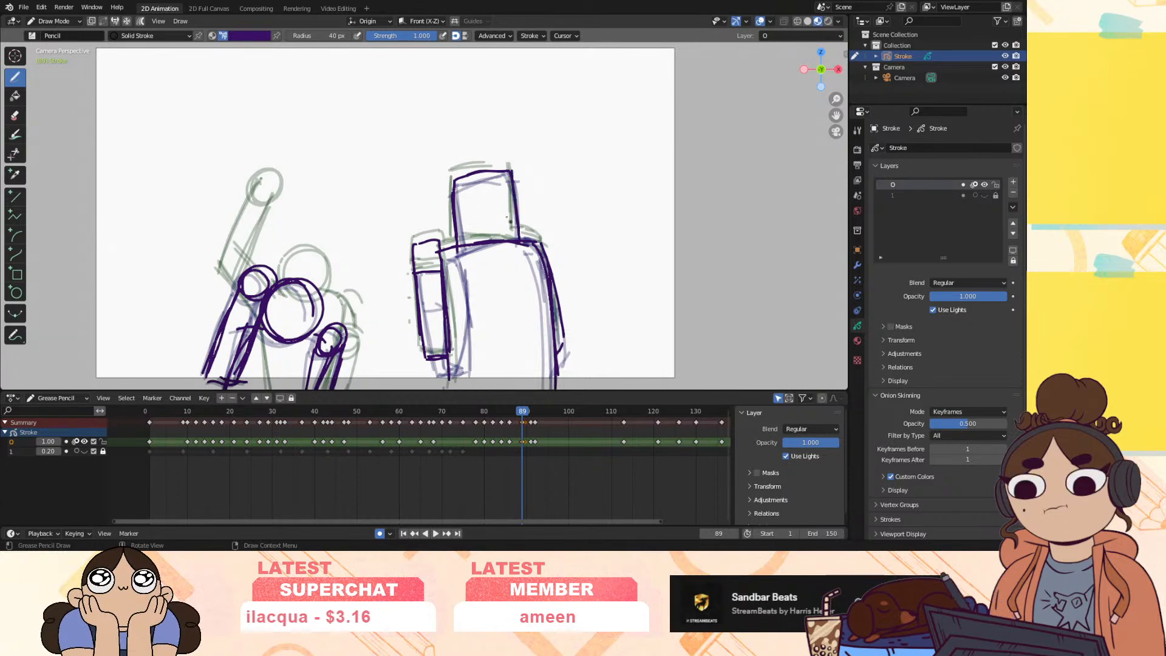
# Move the keyframe after frame 91 one frame later to frame 93 and play back the animation
pyautogui.moveTo(522, 410)
pyautogui.mouseDown()
pyautogui.moveTo(538, 417)
pyautogui.moveTo(509, 426)
pyautogui.moveTo(540, 424)
pyautogui.moveTo(497, 442)
pyautogui.moveTo(559, 435)
pyautogui.mouseUp()
pyautogui.click(534, 441)
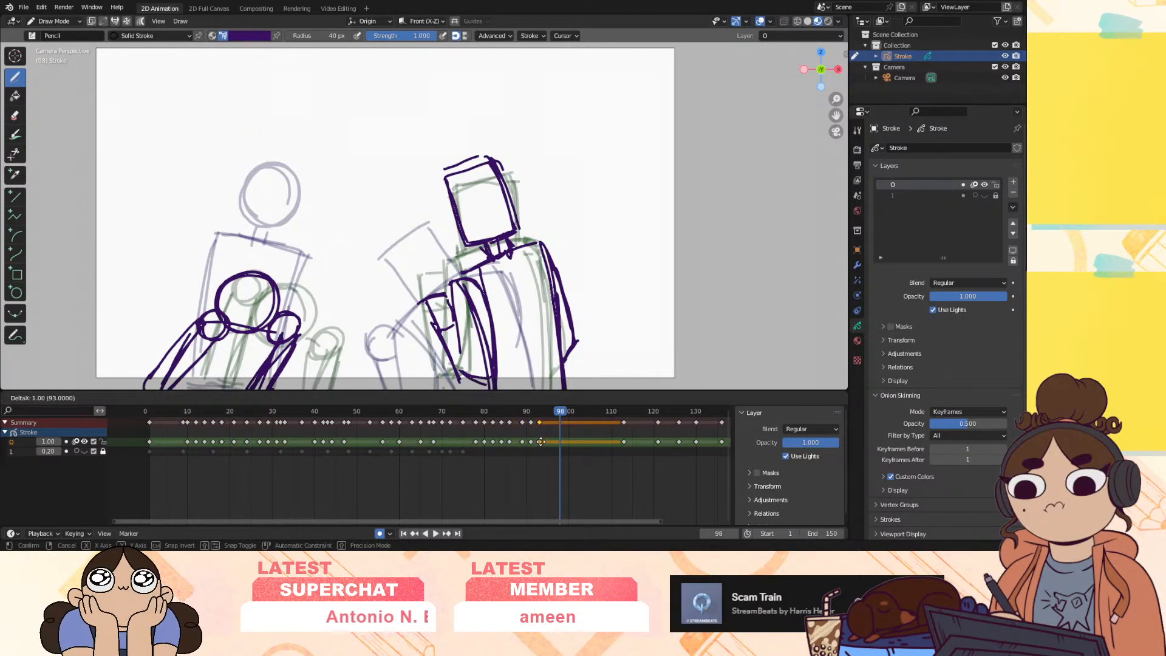
pyautogui.click(166, 417)
pyautogui.press('space')
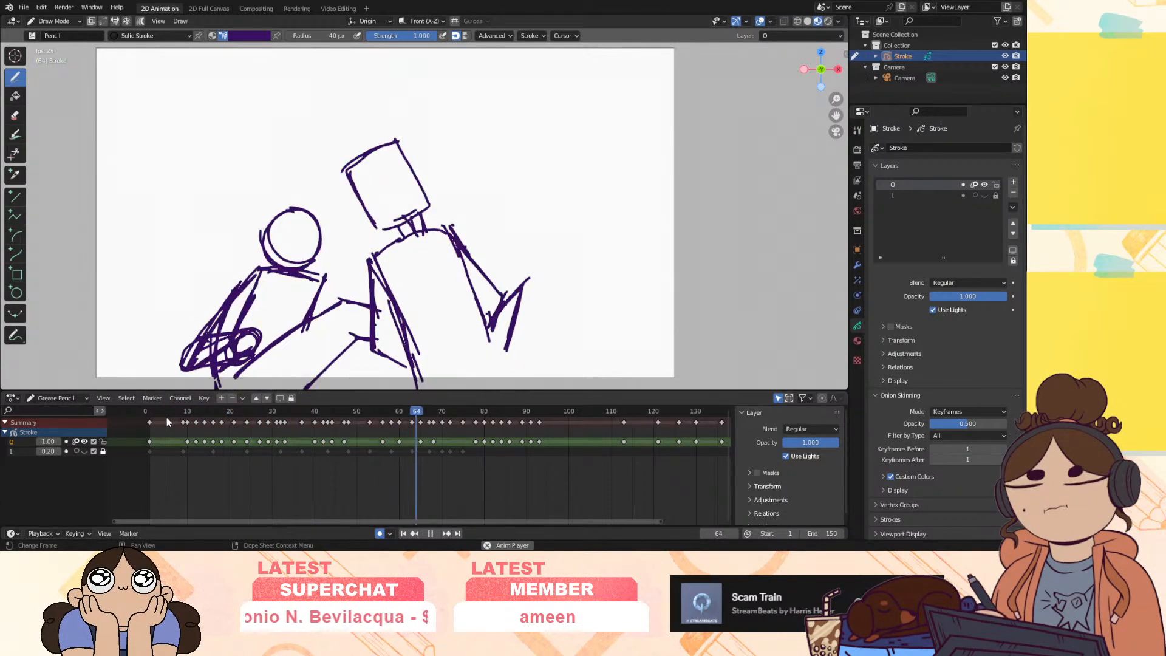
pyautogui.press('space')
# Play back the final section and retime its last four keyframes to frames 116, 119, 122 and 124
pyautogui.moveTo(448, 522); pyautogui.dragTo(655, 506)
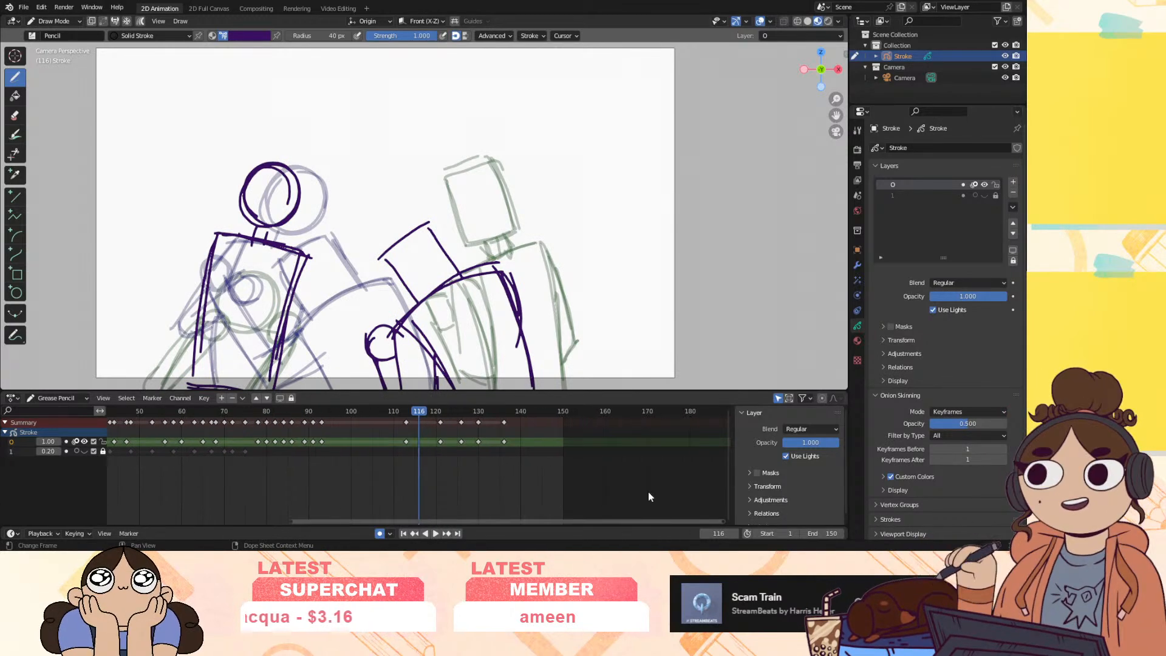
pyautogui.moveTo(332, 410); pyautogui.dragTo(326, 454)
pyautogui.press('space')
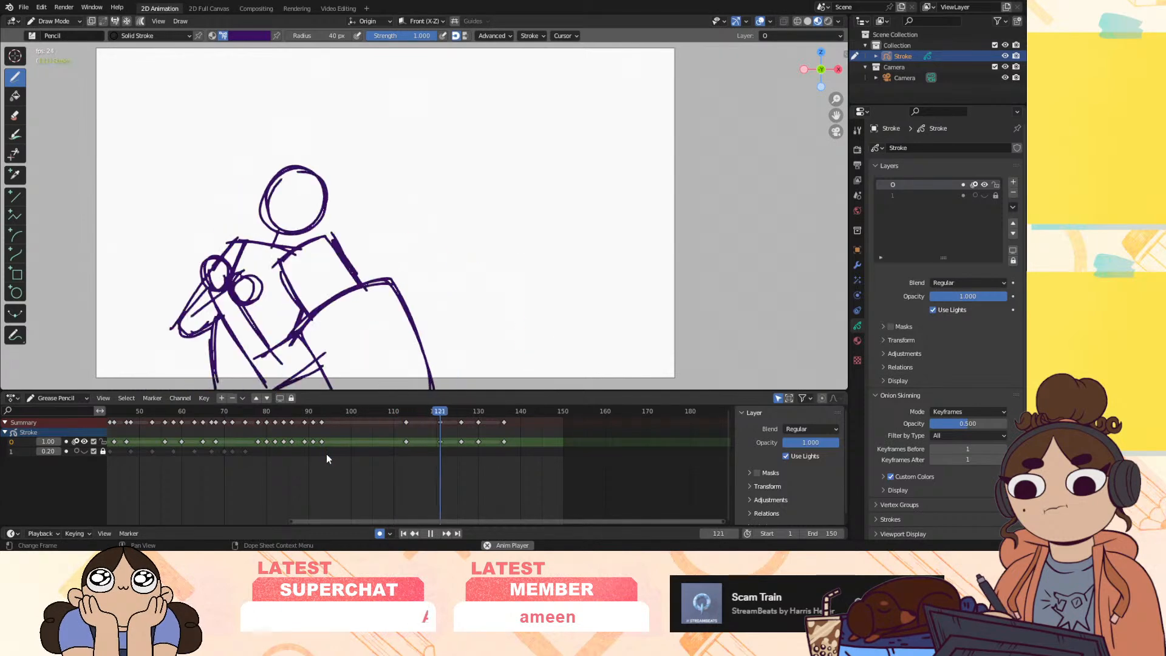
pyautogui.press('space')
pyautogui.click(413, 410)
pyautogui.moveTo(504, 442)
pyautogui.mouseDown()
pyautogui.moveTo(452, 444)
pyautogui.moveTo(448, 417)
pyautogui.mouseUp()
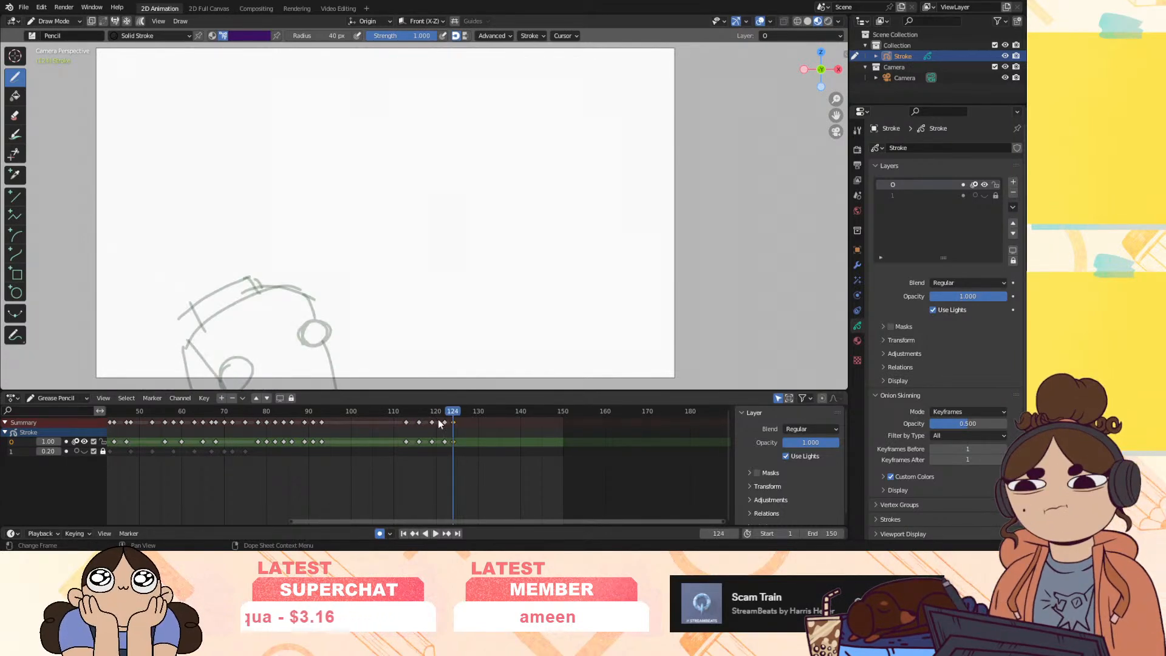
pyautogui.press('Escape')
pyautogui.press('space')
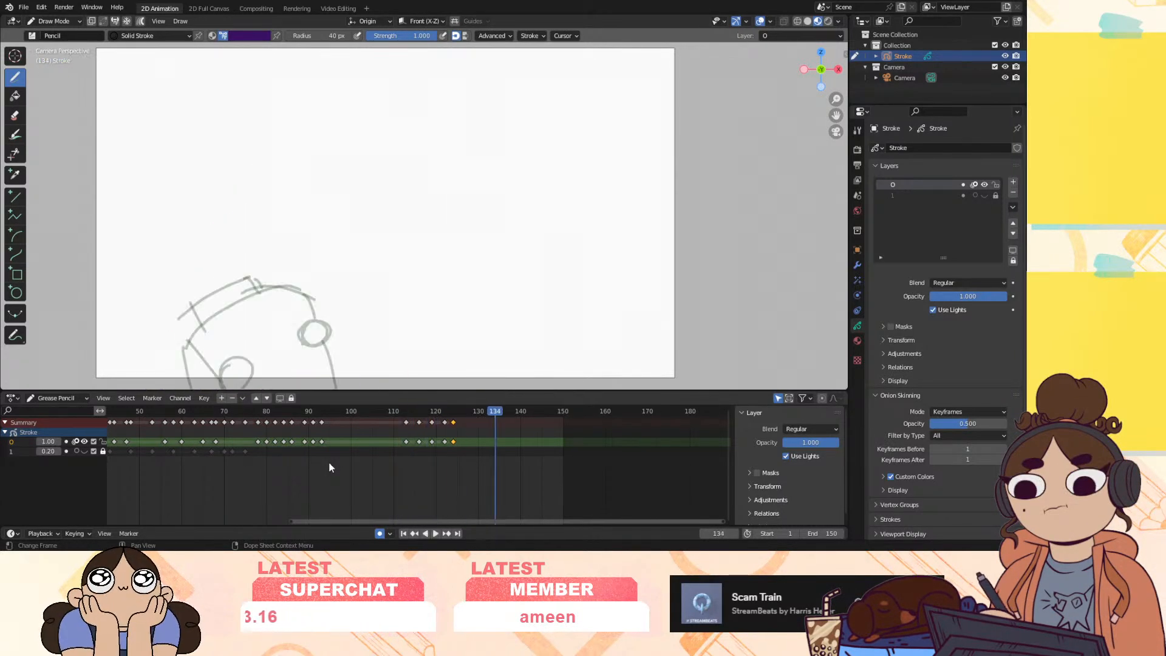
# On frame 119, select all strokes in Edit Mode and move them about -0.51 m in X and -0.11 m in Z
pyautogui.click(442, 413)
pyautogui.moveTo(441, 411)
pyautogui.mouseDown()
pyautogui.moveTo(404, 422)
pyautogui.moveTo(431, 428)
pyautogui.mouseUp()
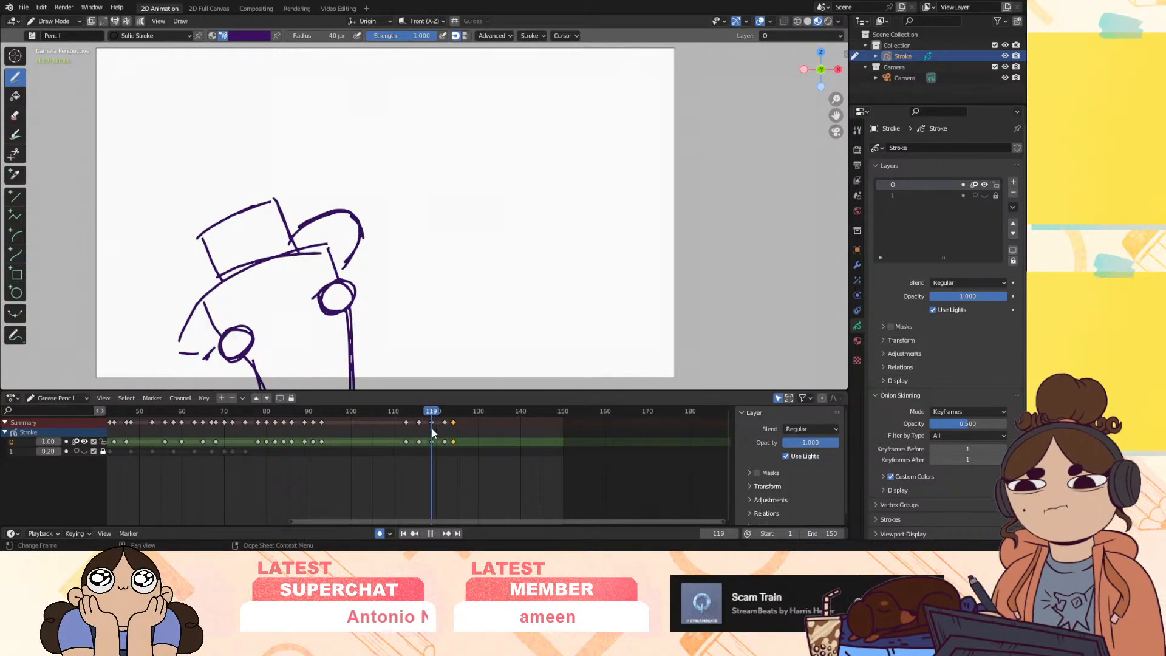
pyautogui.press('space')
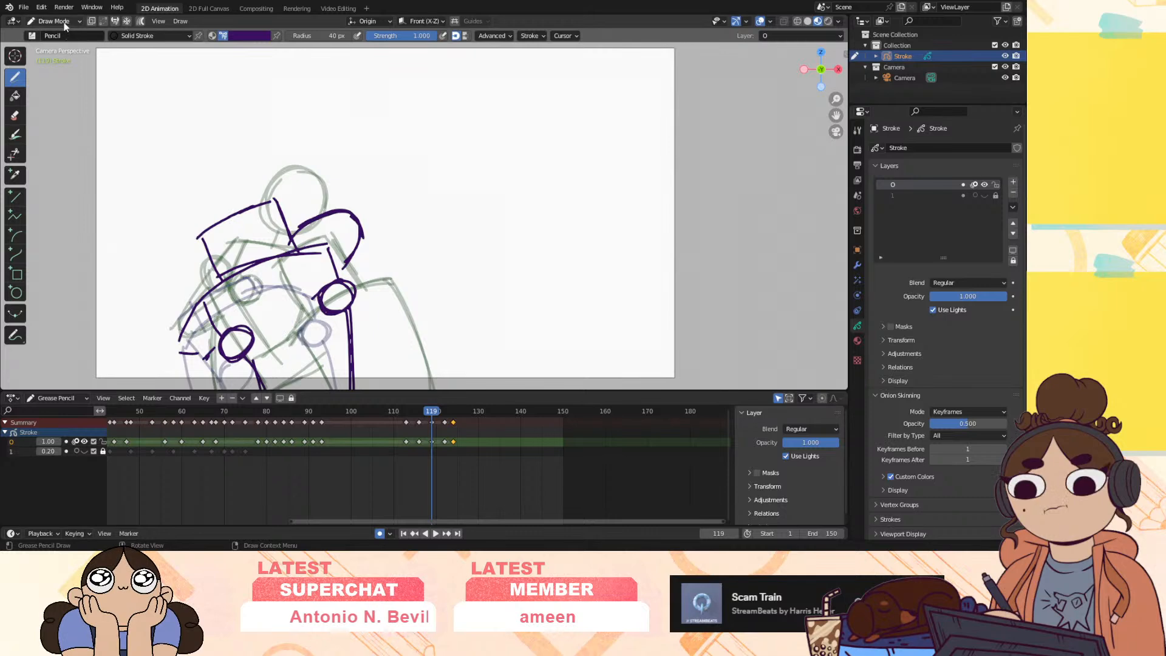
pyautogui.click(53, 21)
pyautogui.click(55, 46)
pyautogui.moveTo(113, 192); pyautogui.dragTo(465, 424)
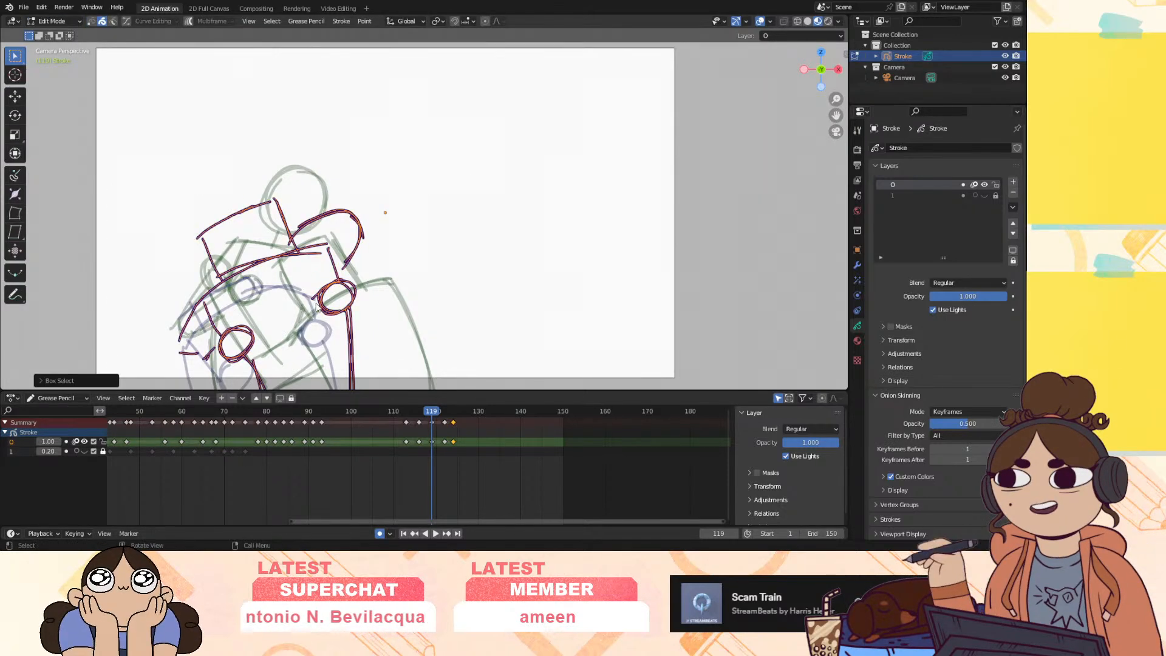
pyautogui.press('g')
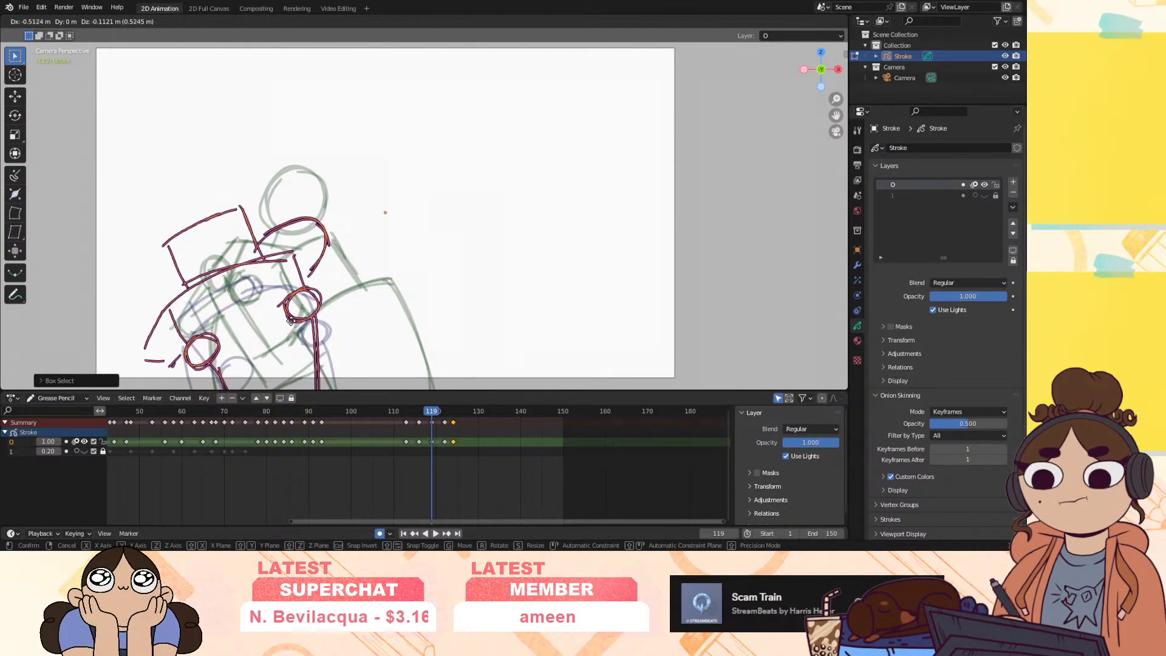
pyautogui.click(289, 322)
# On frame 122, select all strokes and move the drawing left and down to continue the motion from frame 119
pyautogui.press('space')
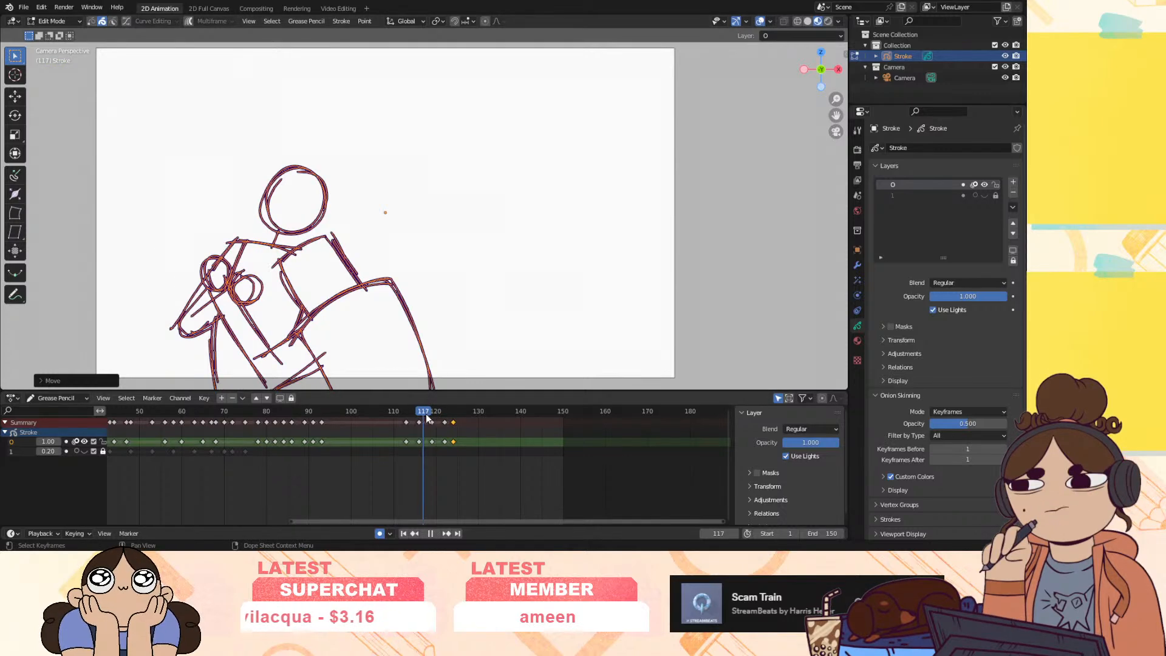
pyautogui.moveTo(446, 420); pyautogui.dragTo(446, 419)
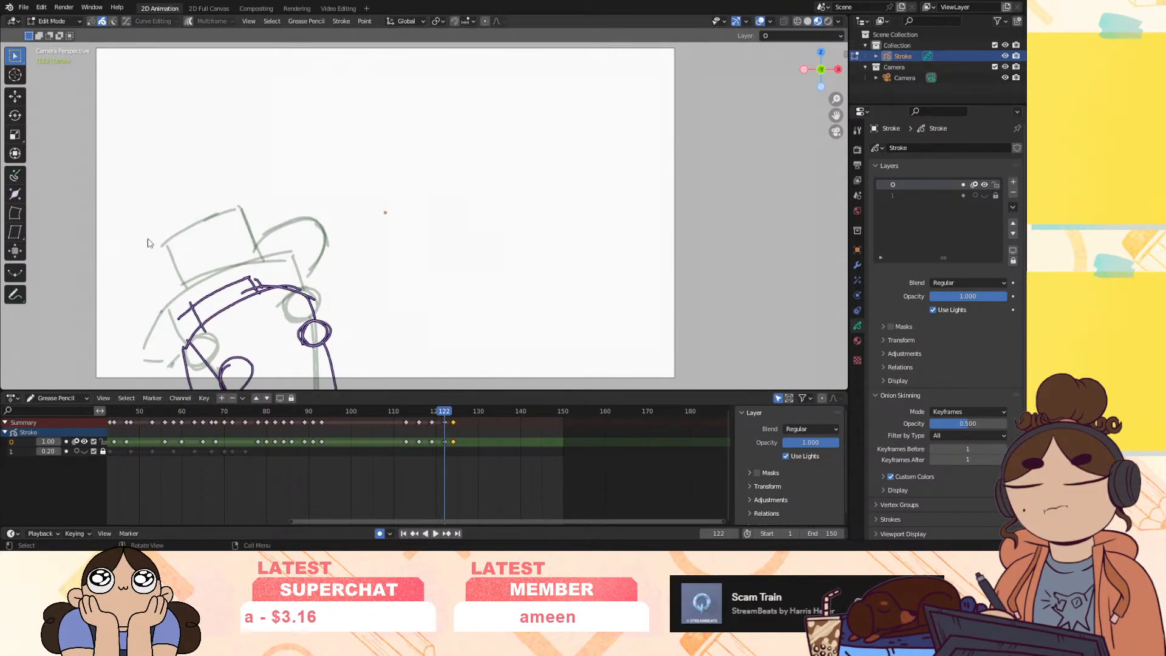
pyautogui.moveTo(131, 249); pyautogui.dragTo(368, 381)
pyautogui.press('g')
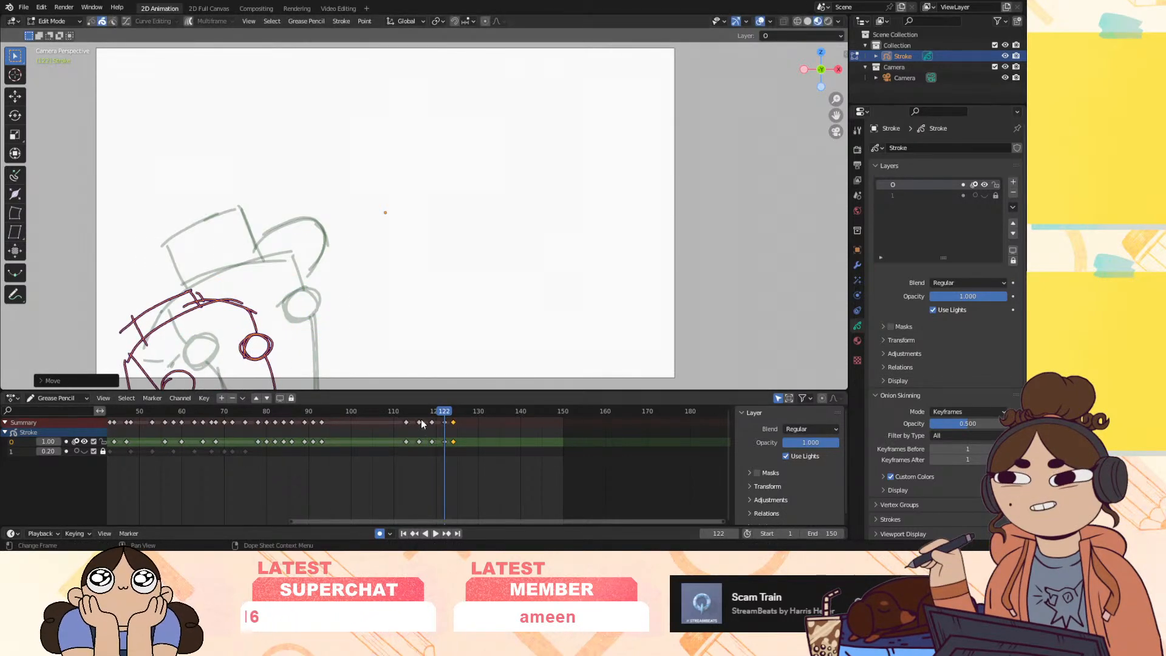
pyautogui.press('space')
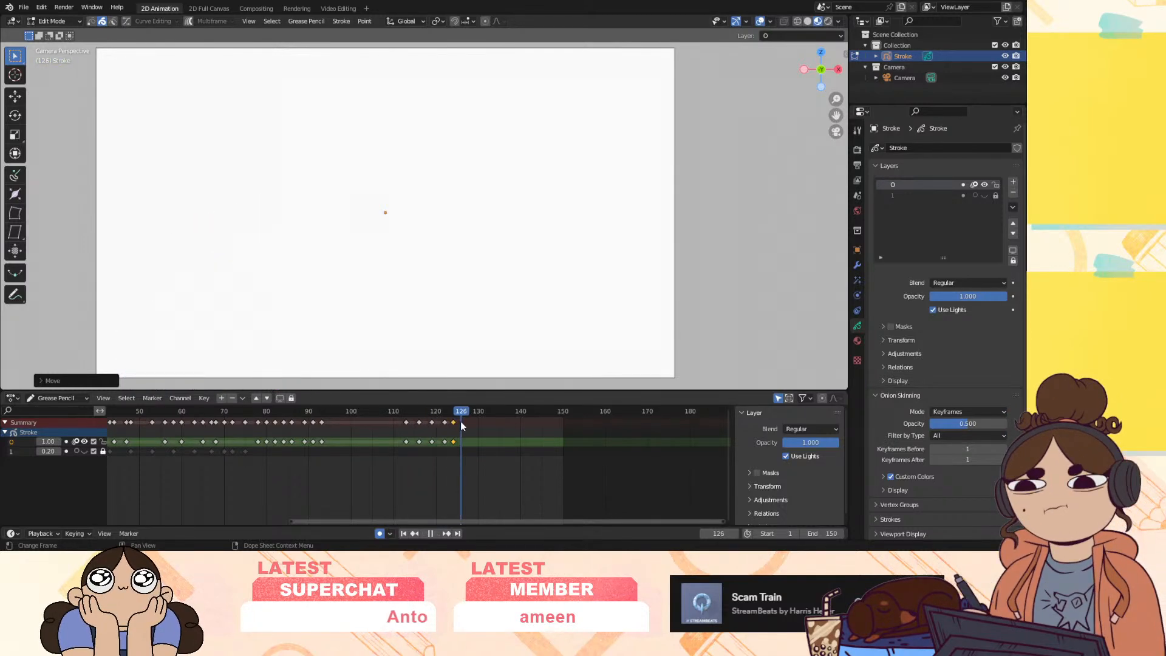
pyautogui.press('Escape')
pyautogui.press('g')
pyautogui.click(191, 330)
# Play back the retimed ending and insert a blank keyframe at frame 111 for an in-between drawing
pyautogui.moveTo(445, 413)
pyautogui.mouseDown()
pyautogui.moveTo(403, 429)
pyautogui.moveTo(466, 438)
pyautogui.moveTo(421, 443)
pyautogui.moveTo(471, 442)
pyautogui.moveTo(298, 455)
pyautogui.moveTo(220, 514)
pyautogui.mouseUp()
pyautogui.press('space')
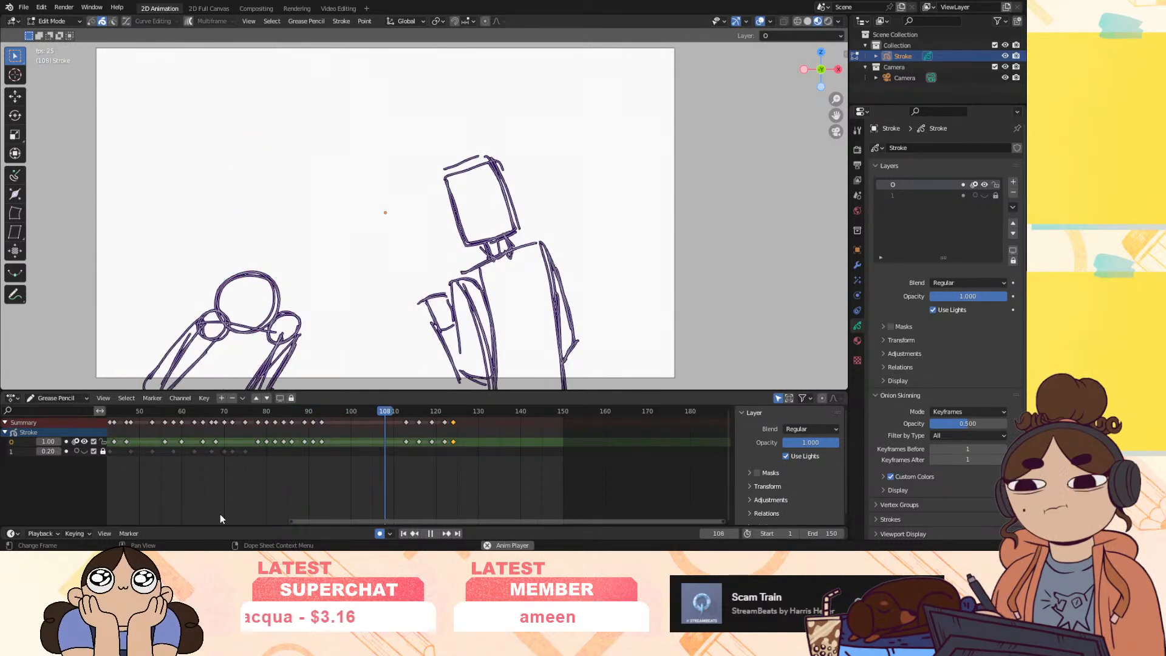
pyautogui.press('space')
pyautogui.moveTo(389, 412)
pyautogui.mouseDown()
pyautogui.moveTo(420, 418)
pyautogui.moveTo(398, 426)
pyautogui.moveTo(396, 443)
pyautogui.mouseUp()
pyautogui.rightClick(397, 444)
pyautogui.click(398, 442)
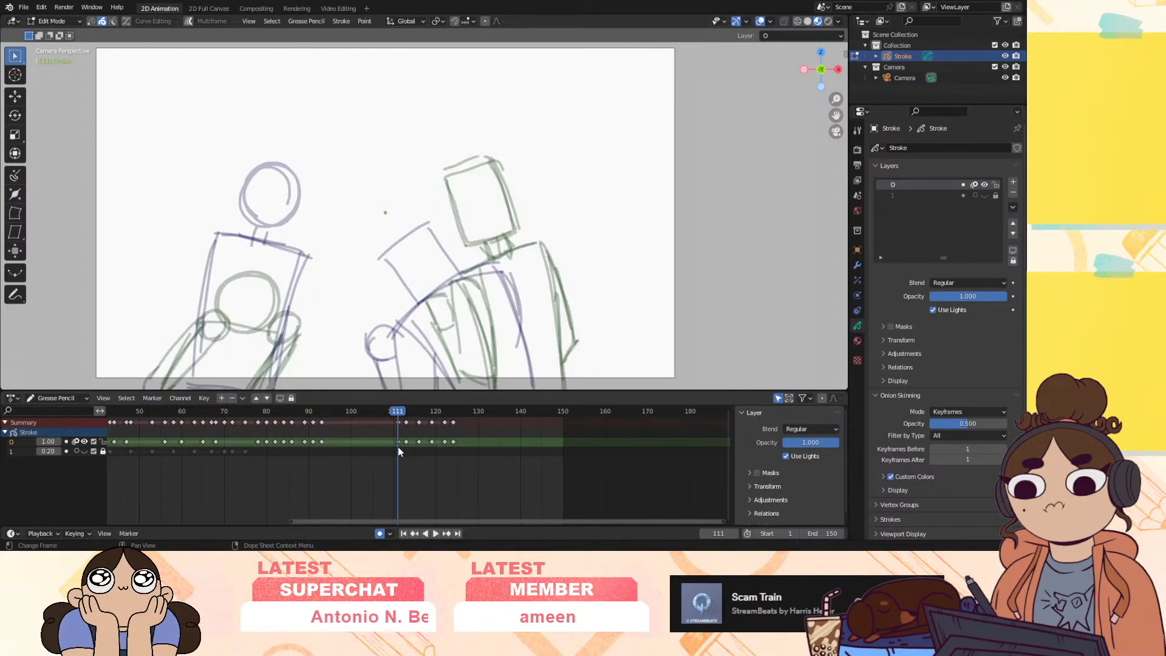
# Switch to Draw Mode and draw the block-headed figure's tilted head and sloping shoulder line on frame 111
pyautogui.click(54, 20)
pyautogui.click(60, 62)
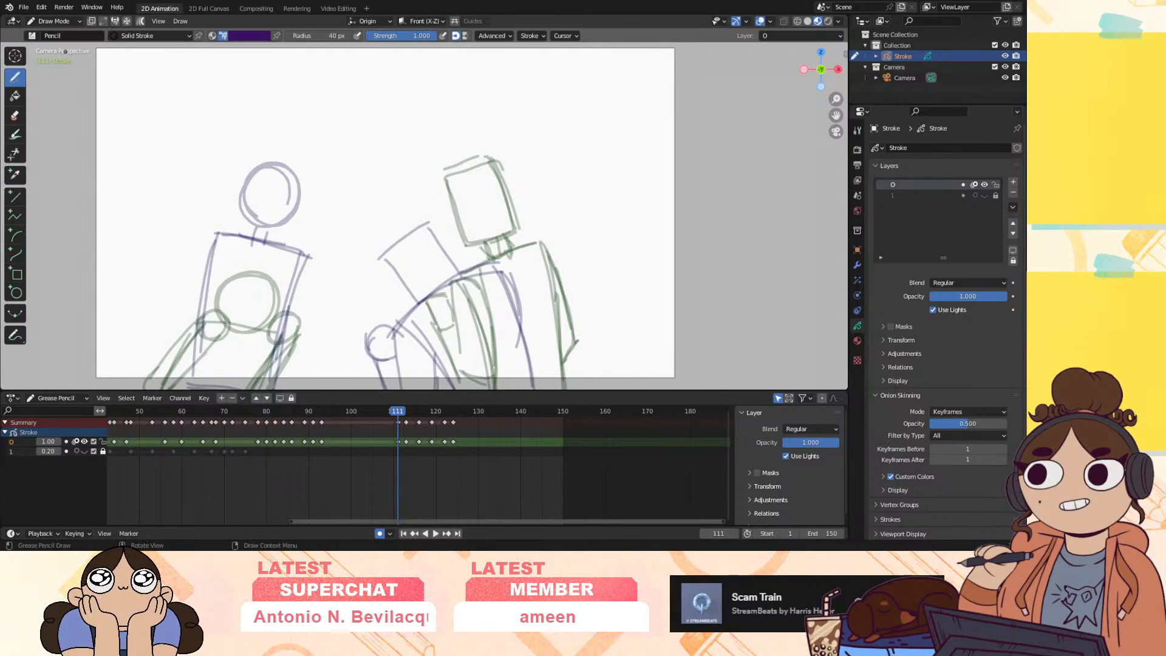
pyautogui.moveTo(437, 189); pyautogui.dragTo(460, 252)
pyautogui.moveTo(484, 170)
pyautogui.mouseDown()
pyautogui.moveTo(506, 232)
pyautogui.moveTo(431, 275)
pyautogui.mouseUp()
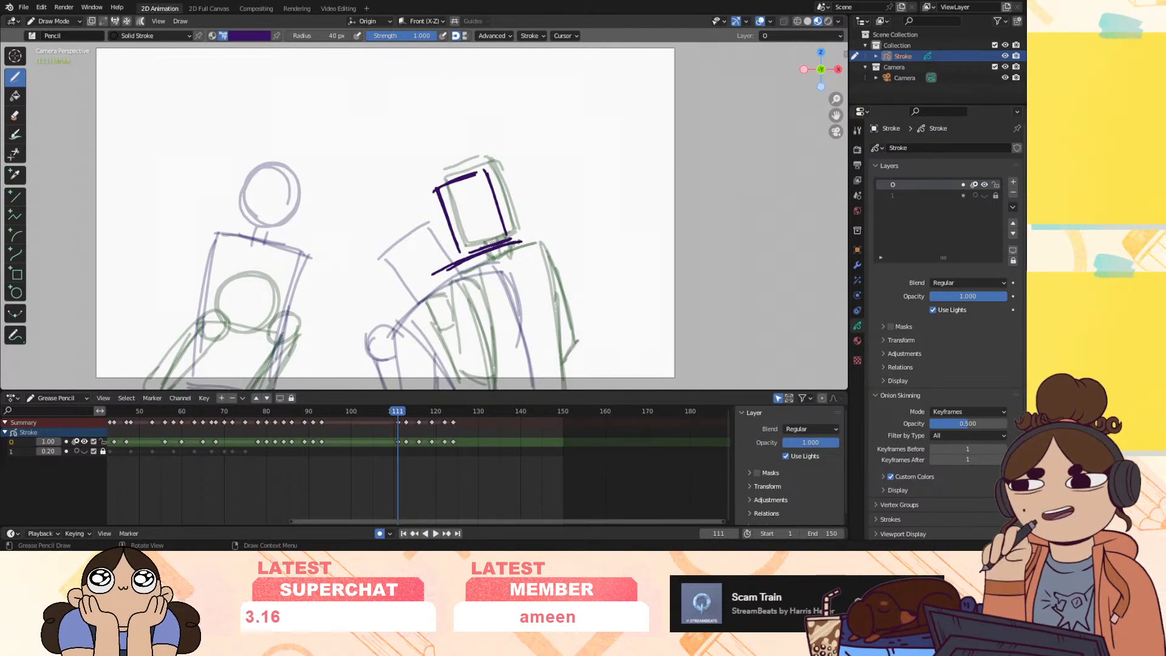
# Draw the block-headed figure's back line, far arm, near upper arm and folded forearm on frame 111
pyautogui.moveTo(554, 349); pyautogui.dragTo(566, 394)
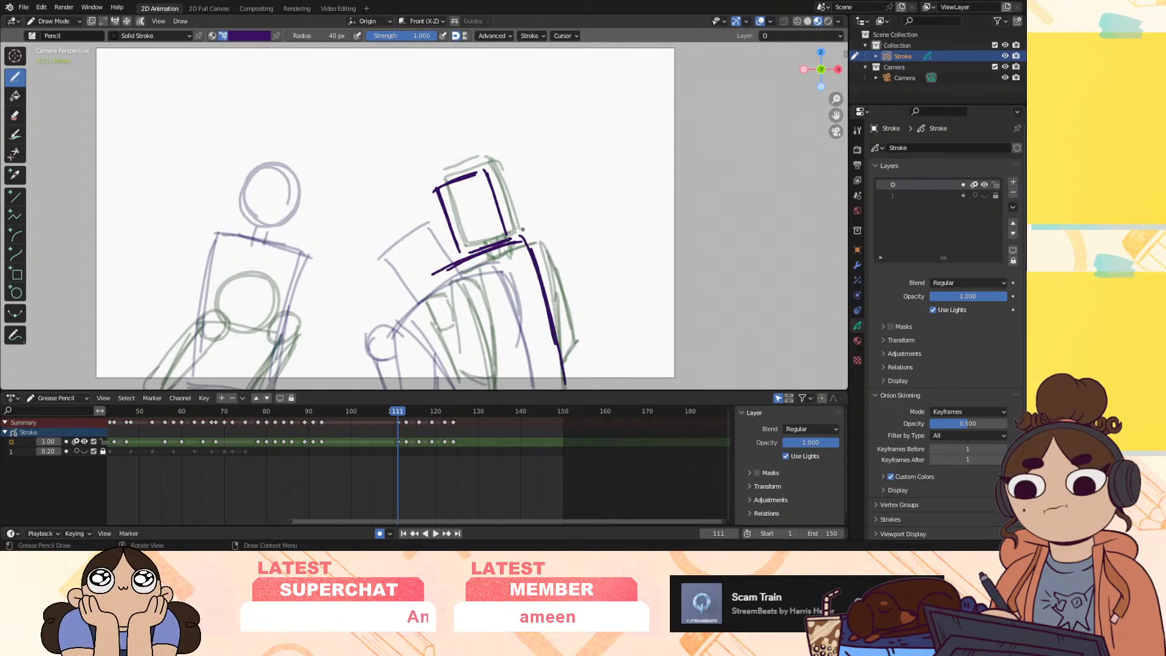
pyautogui.moveTo(540, 234); pyautogui.dragTo(571, 322)
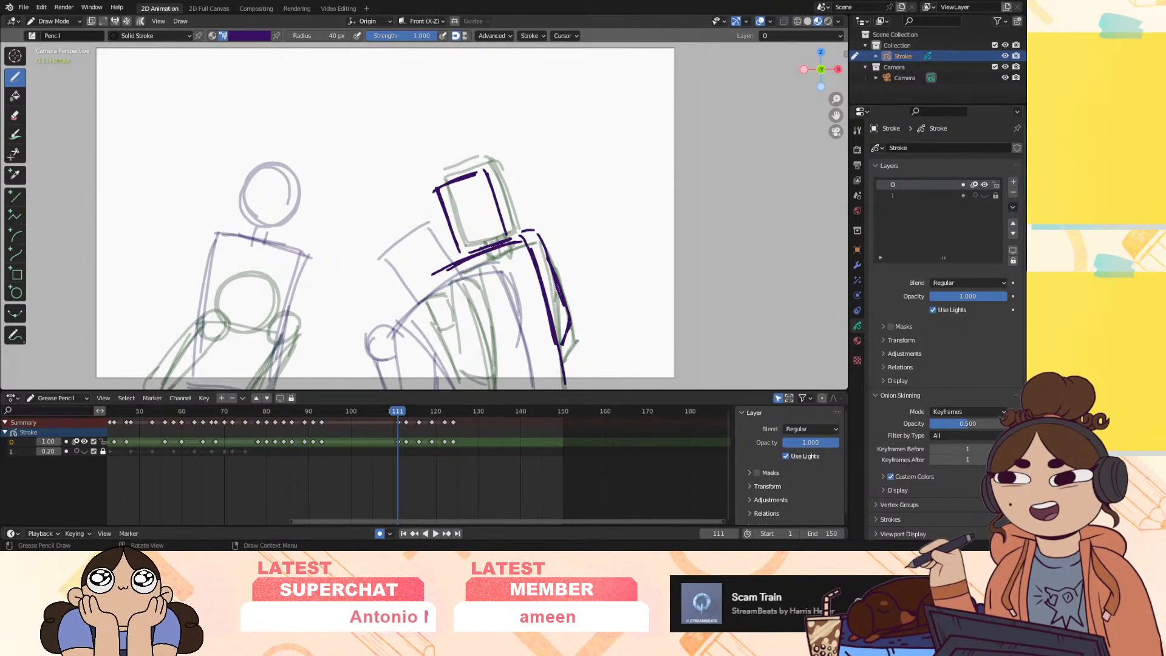
pyautogui.moveTo(517, 236); pyautogui.dragTo(535, 231)
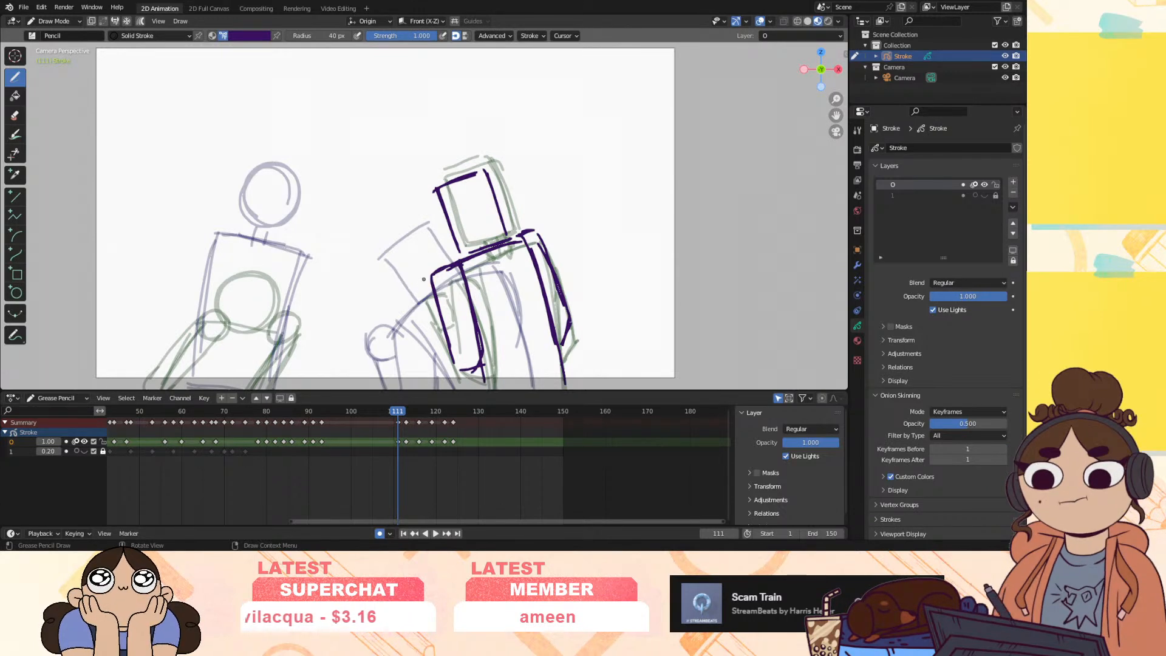
pyautogui.moveTo(419, 279); pyautogui.dragTo(454, 373)
pyautogui.moveTo(428, 308); pyautogui.dragTo(440, 299)
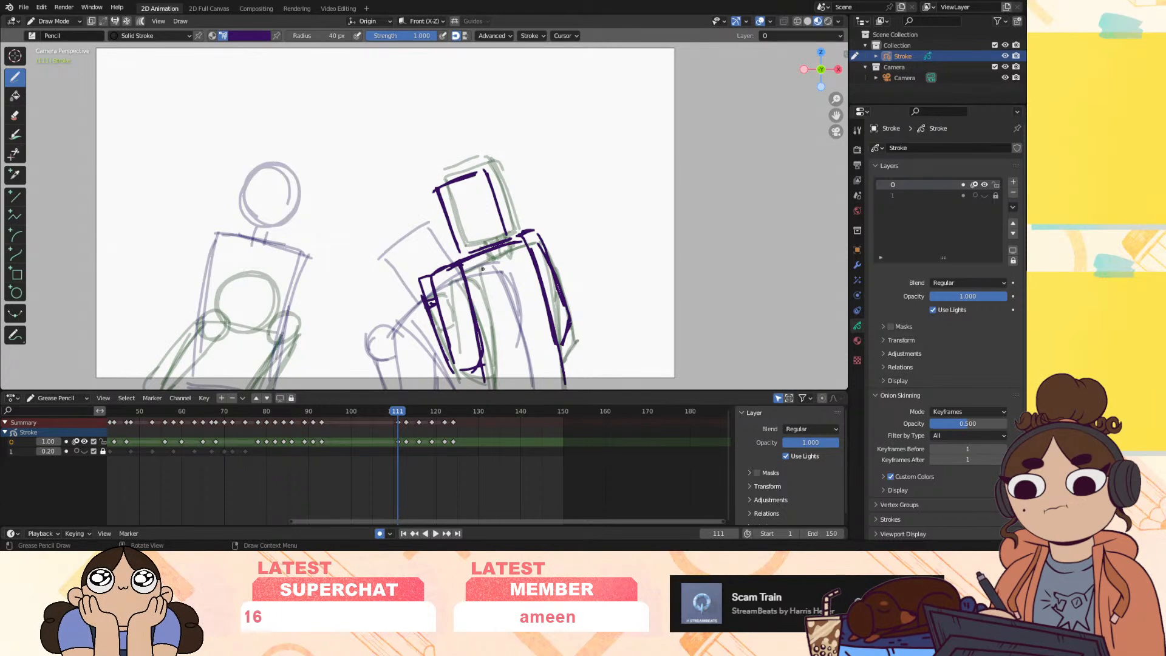
# Check frame 111 against the preceding frames and draw the round-headed figure's circular head between its neighbouring head positions
pyautogui.moveTo(406, 420); pyautogui.dragTo(334, 428)
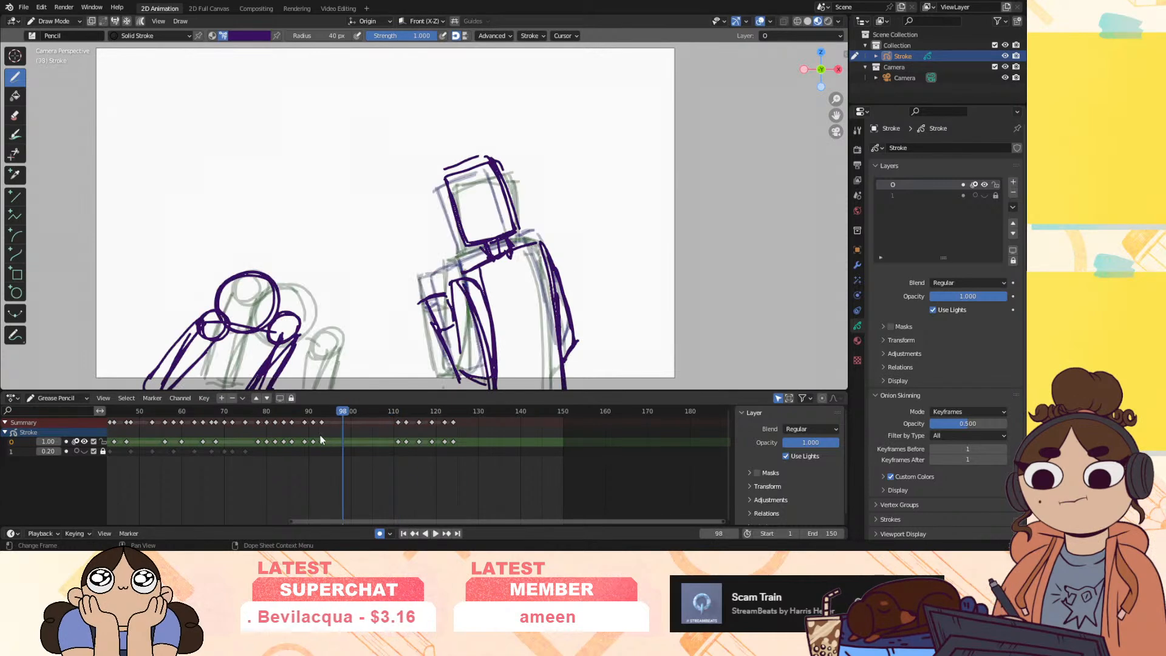
pyautogui.press('space')
pyautogui.press('space')
pyautogui.click(396, 412)
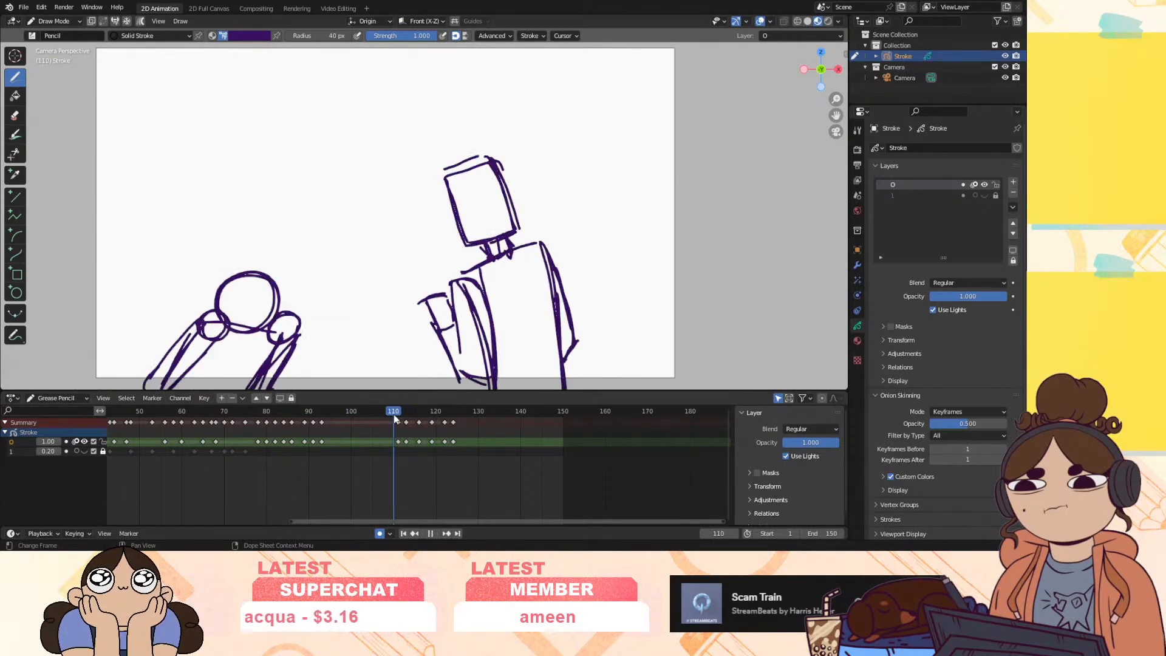
pyautogui.moveTo(399, 413)
pyautogui.mouseDown()
pyautogui.moveTo(319, 435)
pyautogui.moveTo(397, 436)
pyautogui.mouseUp()
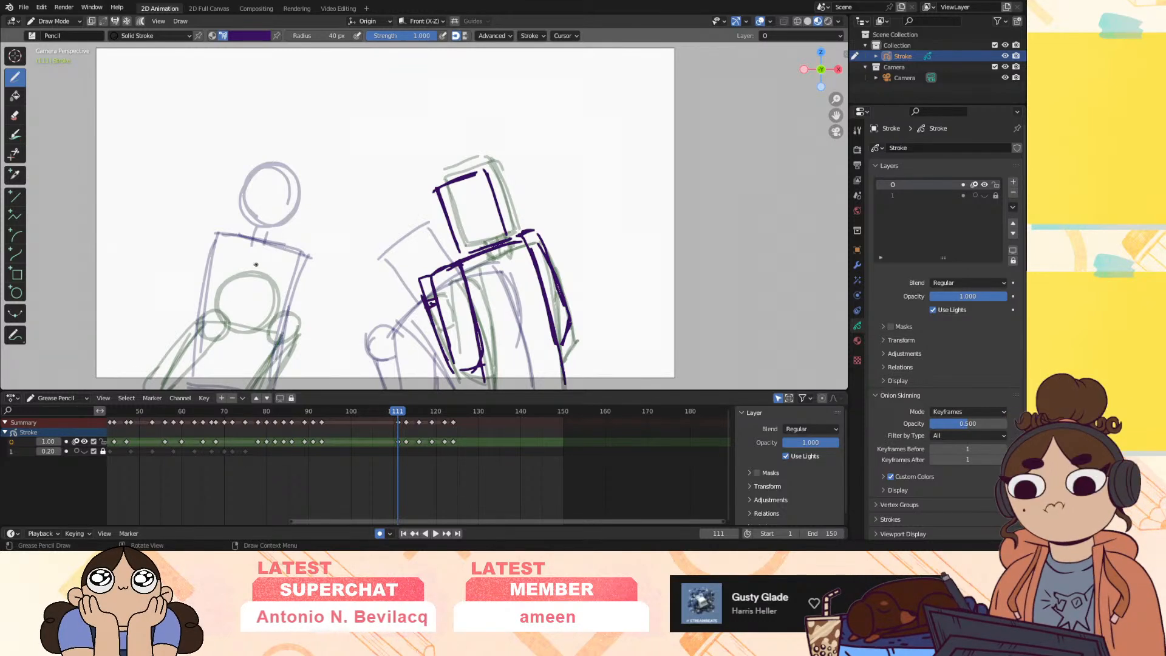
pyautogui.hotkey('ctrl', 'z')
pyautogui.moveTo(252, 260)
pyautogui.mouseDown()
pyautogui.moveTo(232, 309)
pyautogui.moveTo(270, 315)
pyautogui.mouseUp()
pyautogui.moveTo(234, 259)
pyautogui.mouseDown()
pyautogui.moveTo(219, 292)
pyautogui.moveTo(262, 253)
pyautogui.moveTo(283, 299)
pyautogui.mouseUp()
pyautogui.moveTo(233, 257)
pyautogui.mouseDown()
pyautogui.moveTo(265, 253)
pyautogui.moveTo(220, 295)
pyautogui.mouseUp()
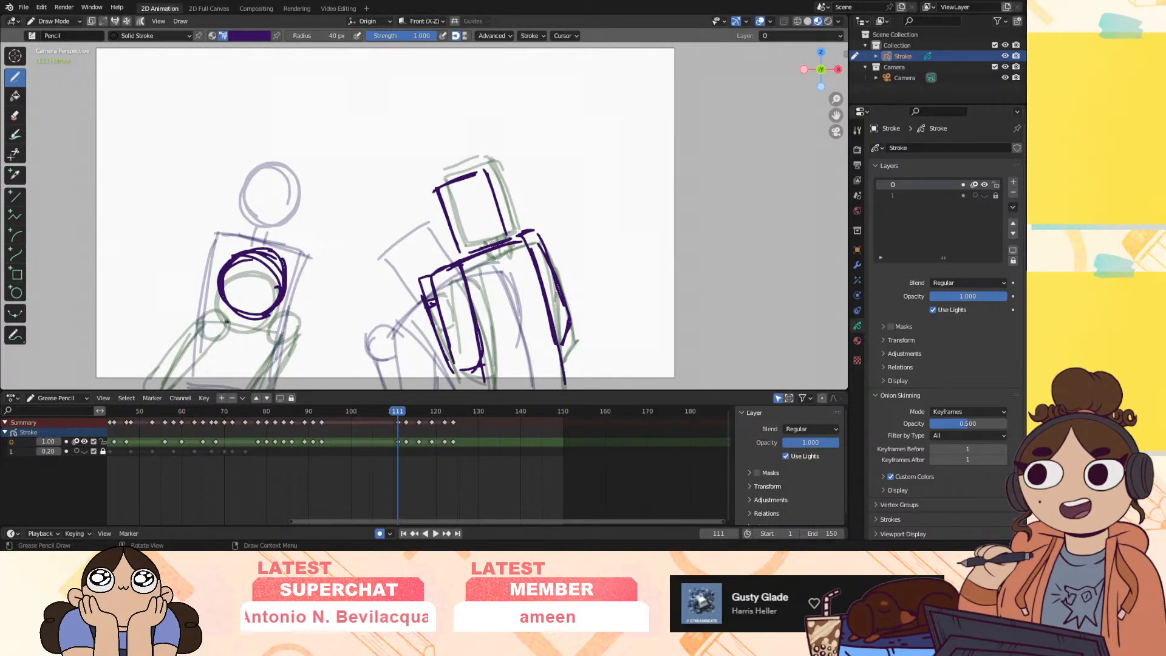
# Check frame 111 in playback and draw the round-headed figure's two circular hands, both arms, shoulder line and chin marks there
pyautogui.press('space')
pyautogui.moveTo(408, 413)
pyautogui.mouseDown()
pyautogui.moveTo(390, 420)
pyautogui.moveTo(412, 420)
pyautogui.moveTo(389, 413)
pyautogui.moveTo(399, 414)
pyautogui.mouseUp()
pyautogui.press('space')
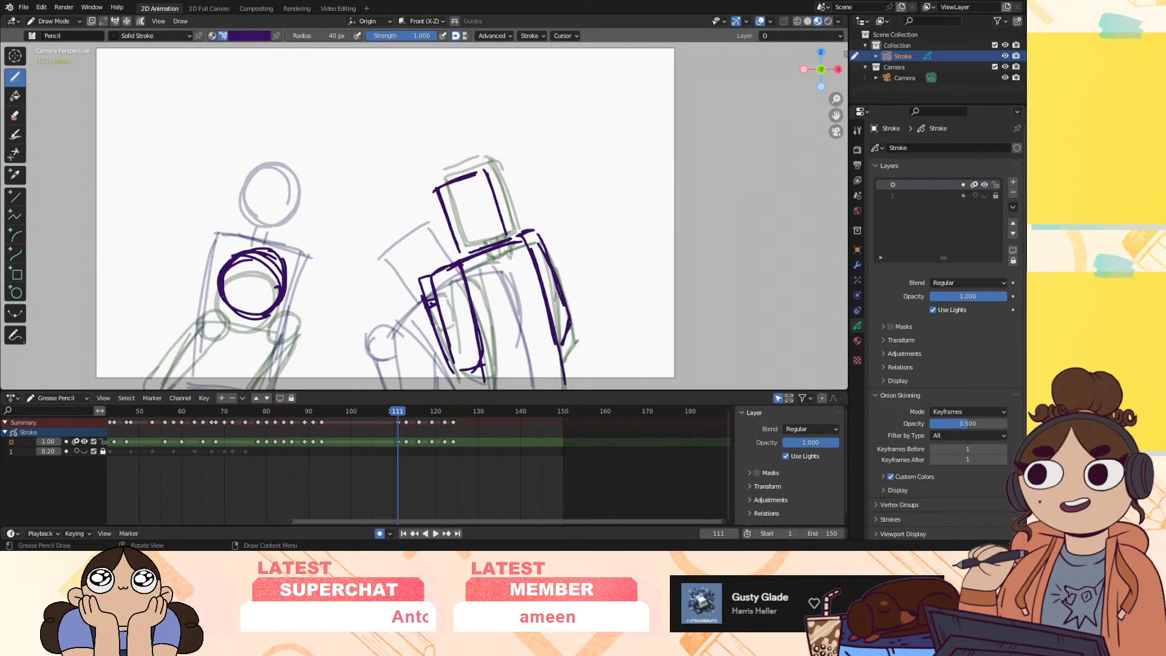
pyautogui.moveTo(398, 409); pyautogui.dragTo(398, 413)
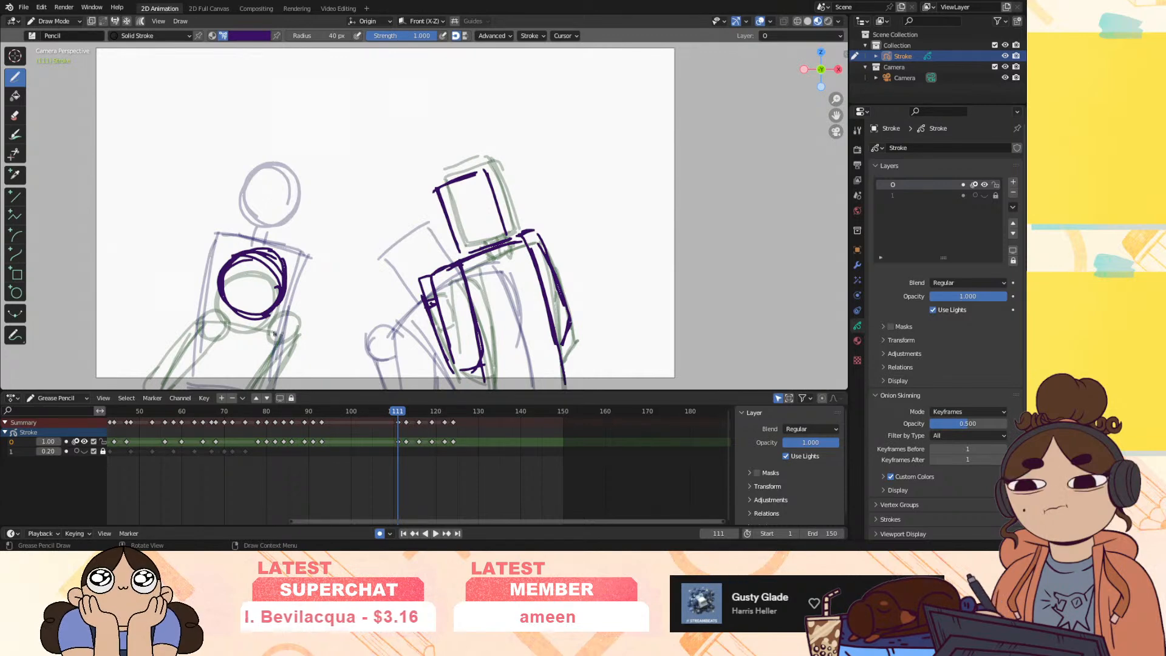
pyautogui.moveTo(285, 348)
pyautogui.mouseDown()
pyautogui.moveTo(282, 327)
pyautogui.moveTo(300, 331)
pyautogui.mouseUp()
pyautogui.moveTo(206, 331); pyautogui.dragTo(230, 331)
pyautogui.moveTo(146, 383); pyautogui.dragTo(202, 328)
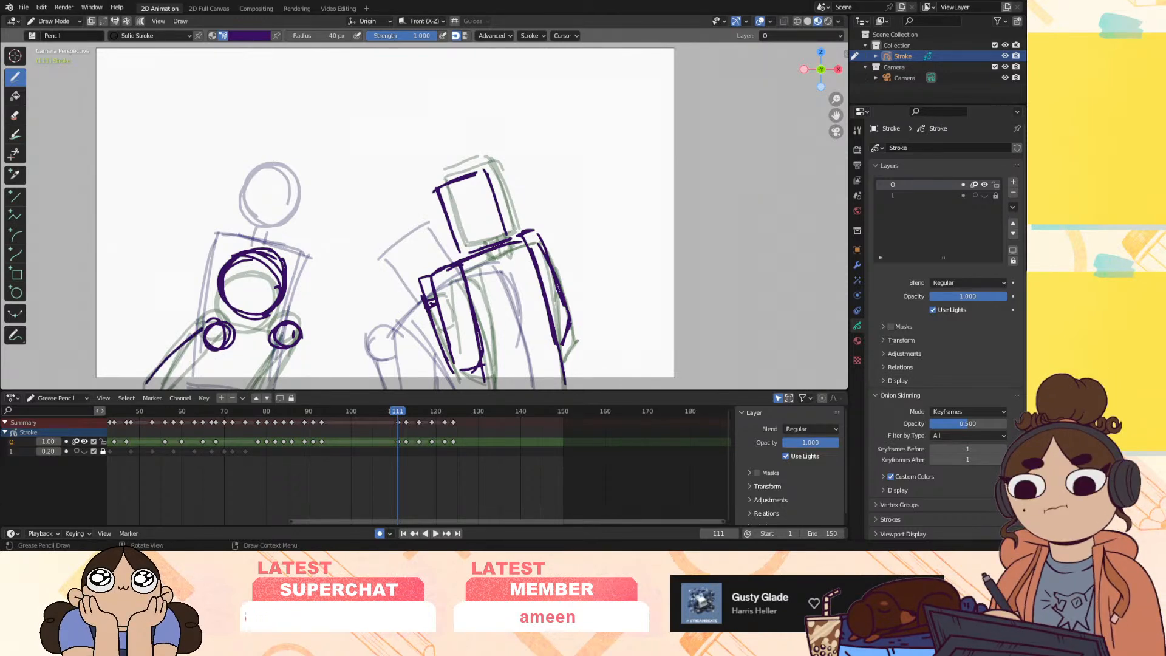
pyautogui.moveTo(182, 386); pyautogui.dragTo(212, 344)
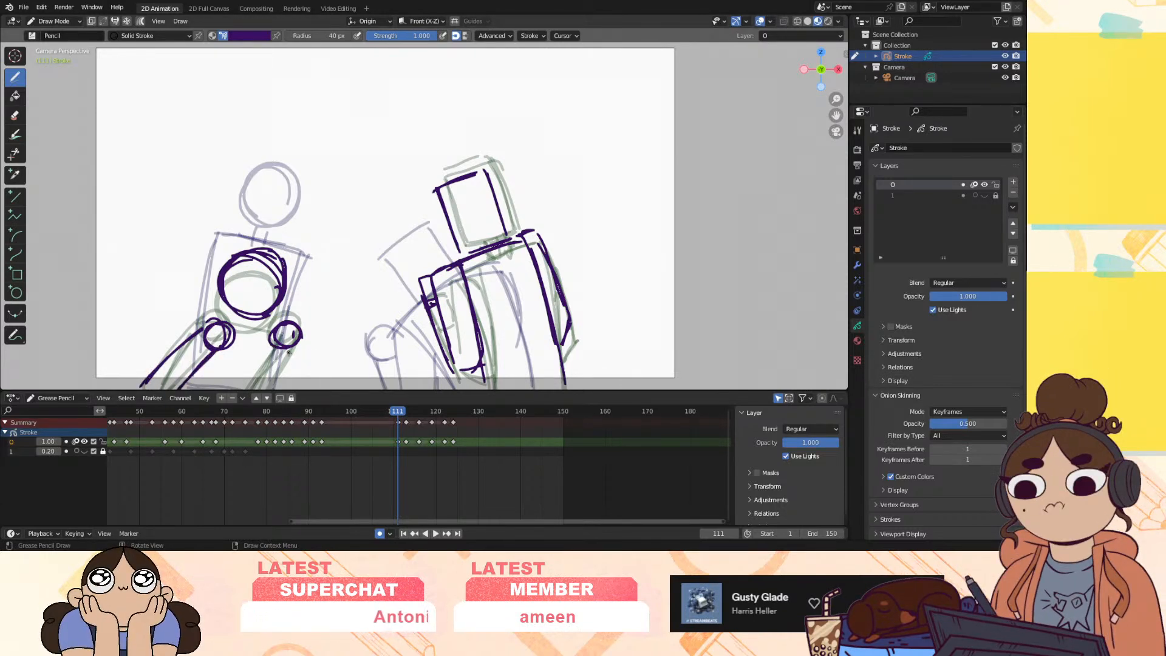
pyautogui.moveTo(294, 389); pyautogui.dragTo(299, 339)
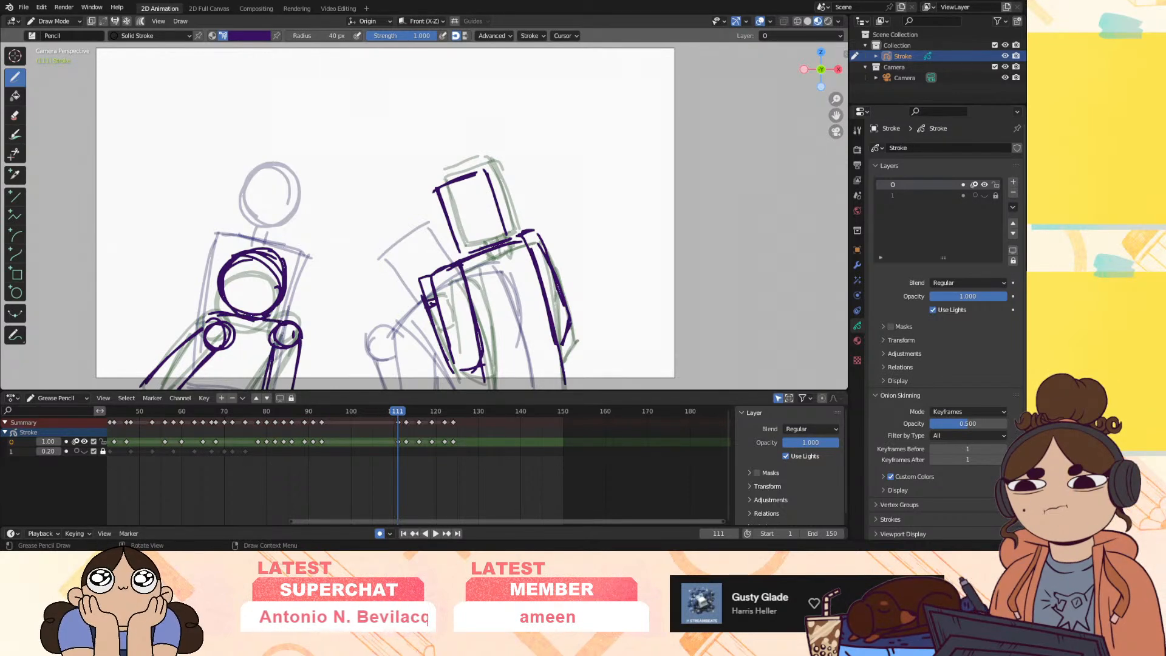
pyautogui.moveTo(220, 313)
pyautogui.mouseDown()
pyautogui.moveTo(181, 331)
pyautogui.moveTo(252, 327)
pyautogui.mouseUp()
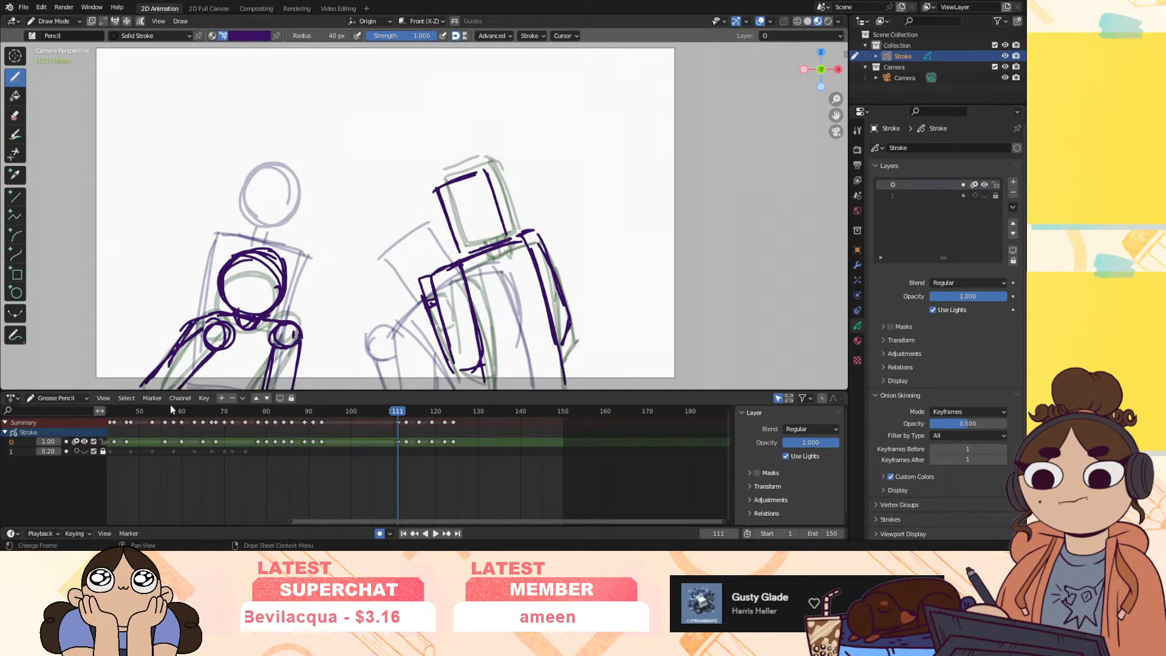
# Play back the in-between and duplicate the frame 111 drawing to a keyframe at frame 109
pyautogui.press('space')
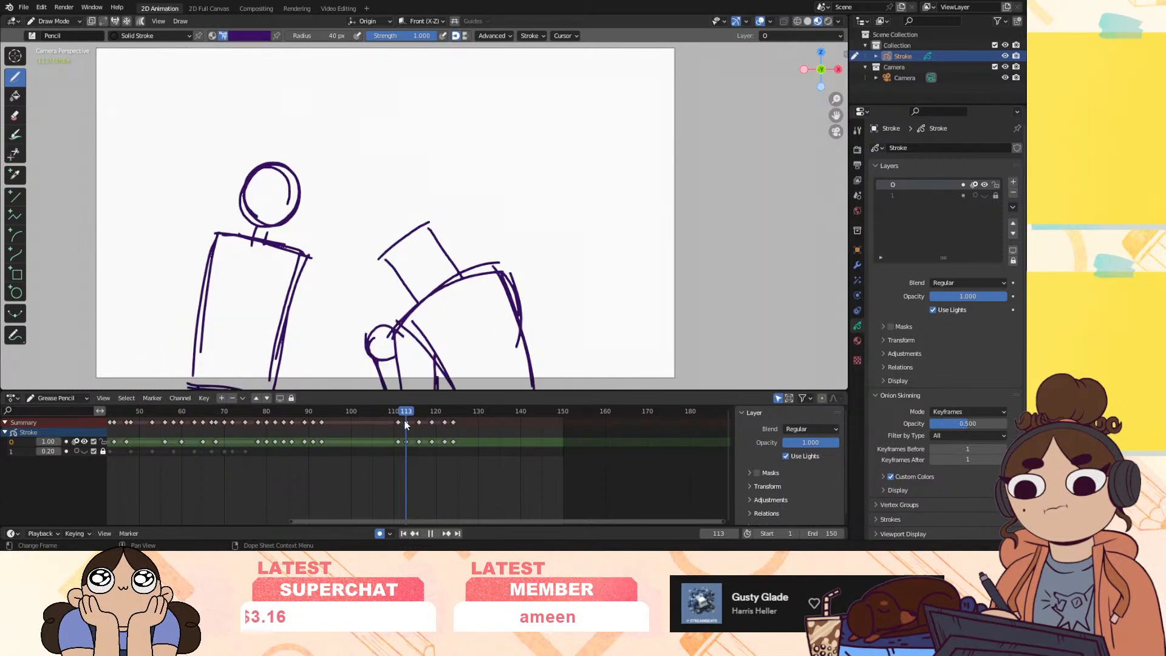
pyautogui.press('space')
pyautogui.moveTo(398, 442)
pyautogui.mouseDown()
pyautogui.moveTo(385, 417)
pyautogui.moveTo(397, 418)
pyautogui.mouseUp()
pyautogui.hotkey('shift', 'd')
pyautogui.click(399, 444)
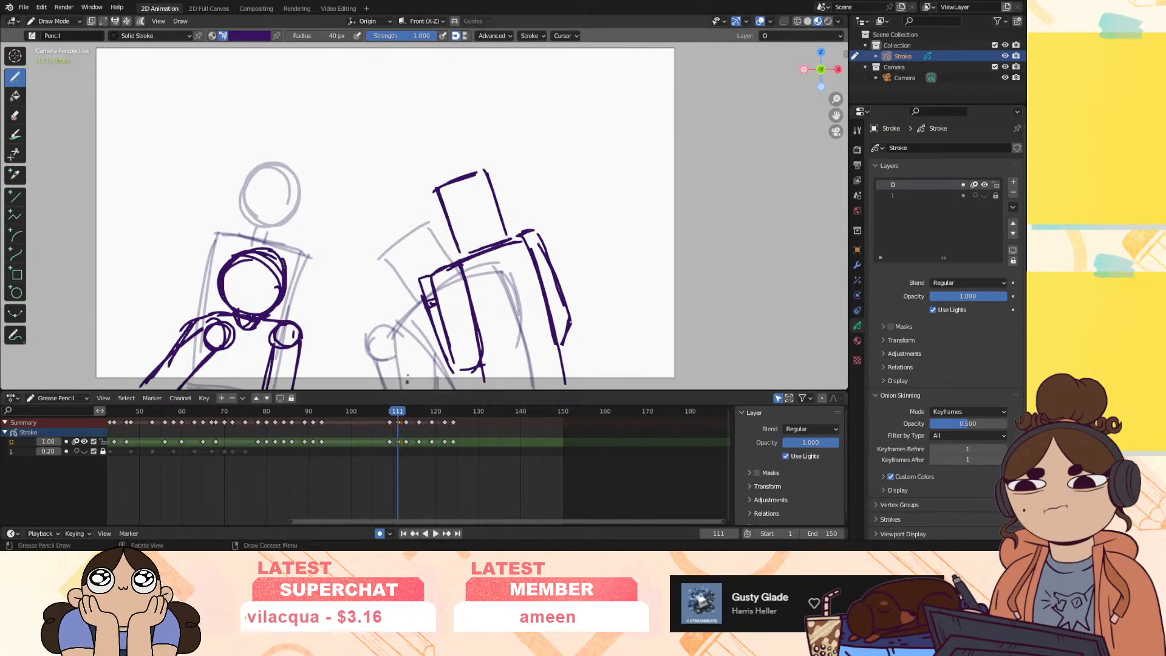
# Erase the whole round-headed figure from frame 111, keeping the block-headed figure, and compare the neighbouring frames
pyautogui.press('e')
pyautogui.moveTo(274, 210)
pyautogui.mouseDown()
pyautogui.moveTo(300, 268)
pyautogui.moveTo(254, 296)
pyautogui.mouseUp()
pyautogui.click(20, 76)
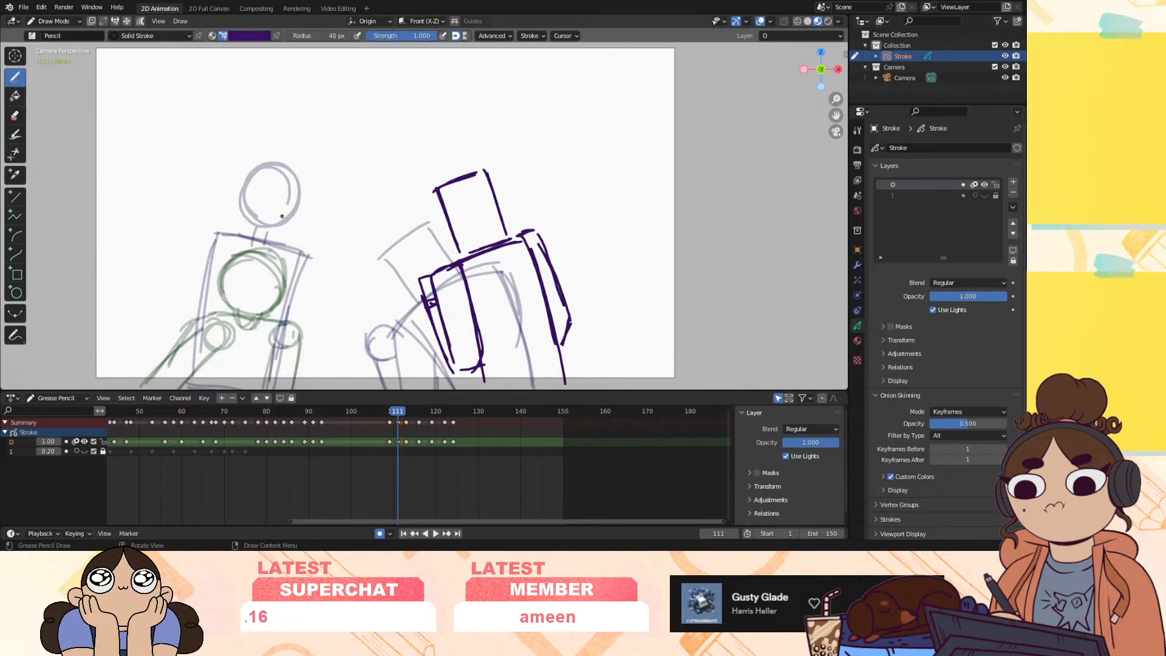
pyautogui.moveTo(404, 413)
pyautogui.mouseDown()
pyautogui.moveTo(390, 416)
pyautogui.moveTo(437, 415)
pyautogui.moveTo(390, 430)
pyautogui.moveTo(403, 413)
pyautogui.mouseUp()
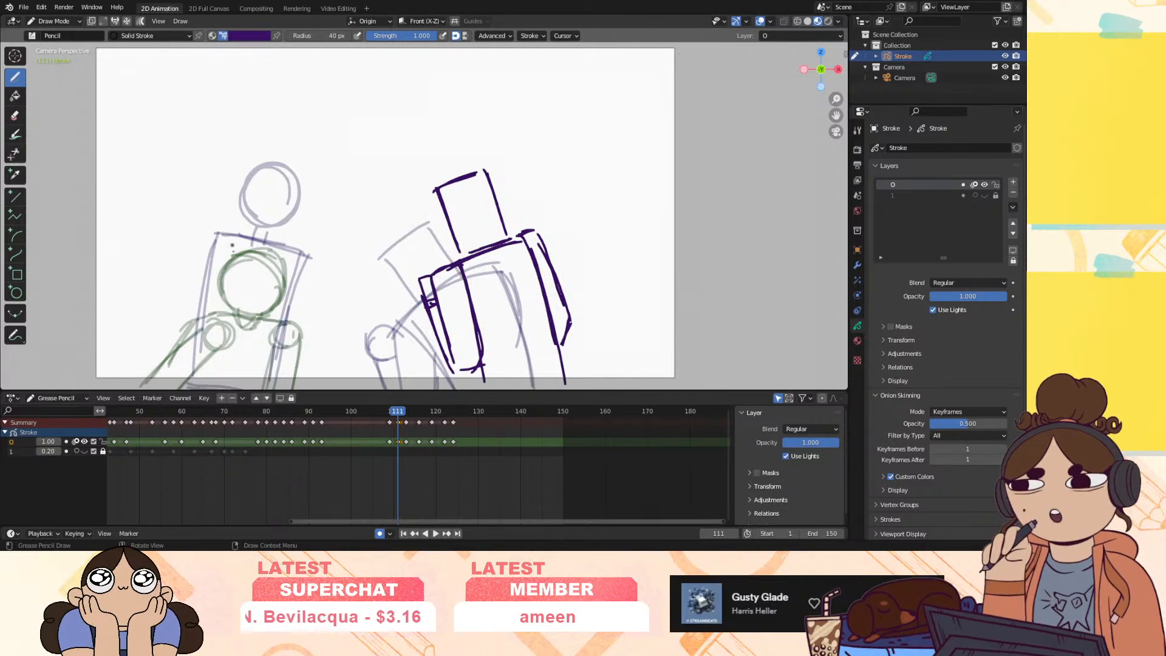
pyautogui.moveTo(399, 413)
pyautogui.mouseDown()
pyautogui.moveTo(424, 415)
pyautogui.moveTo(397, 424)
pyautogui.mouseUp()
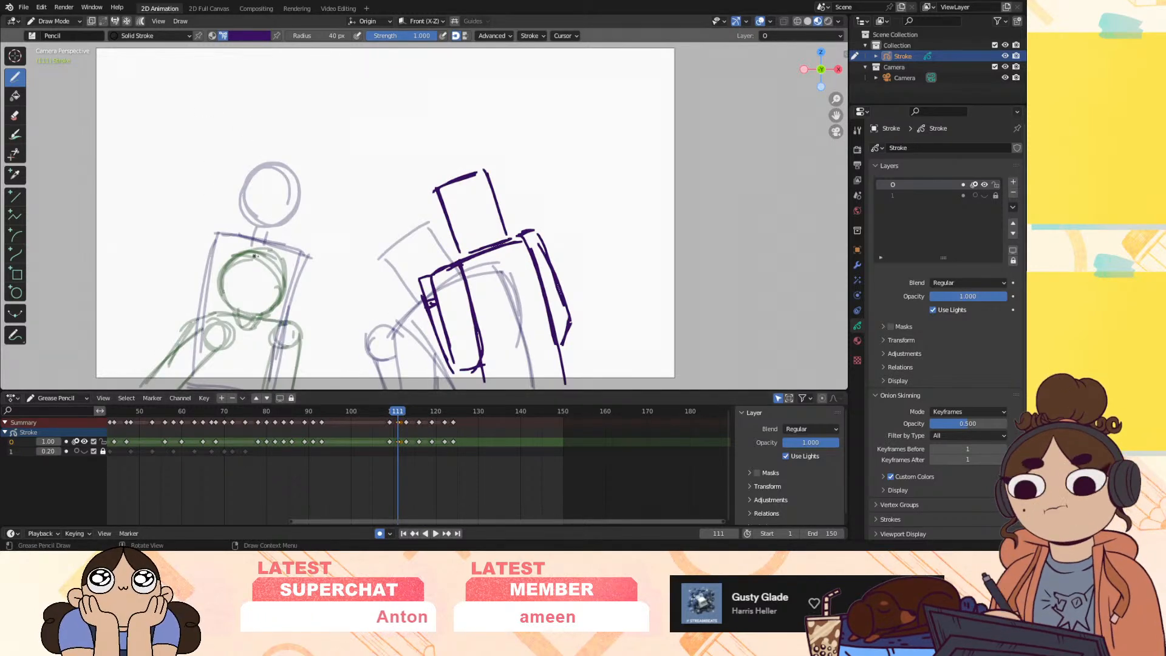
# Draw the round-headed figure's raised circular head and rough torso sides on frame 111, between its neighbouring poses
pyautogui.moveTo(247, 255); pyautogui.dragTo(262, 258)
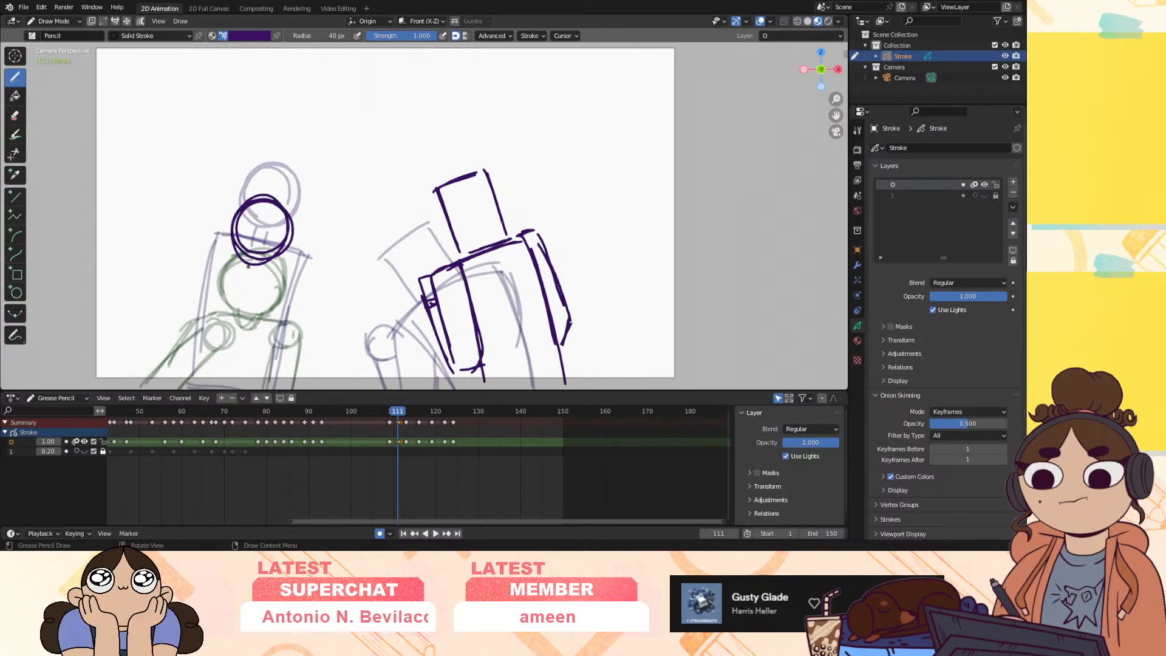
pyautogui.moveTo(245, 279)
pyautogui.mouseDown()
pyautogui.moveTo(264, 279)
pyautogui.moveTo(271, 370)
pyautogui.mouseUp()
pyautogui.moveTo(184, 380)
pyautogui.mouseDown()
pyautogui.moveTo(224, 276)
pyautogui.moveTo(176, 368)
pyautogui.mouseUp()
pyautogui.keyDown('ctrl'); pyautogui.moveTo(237, 271); pyautogui.dragTo(220, 285); pyautogui.keyUp('ctrl')
pyautogui.moveTo(231, 222); pyautogui.dragTo(275, 261)
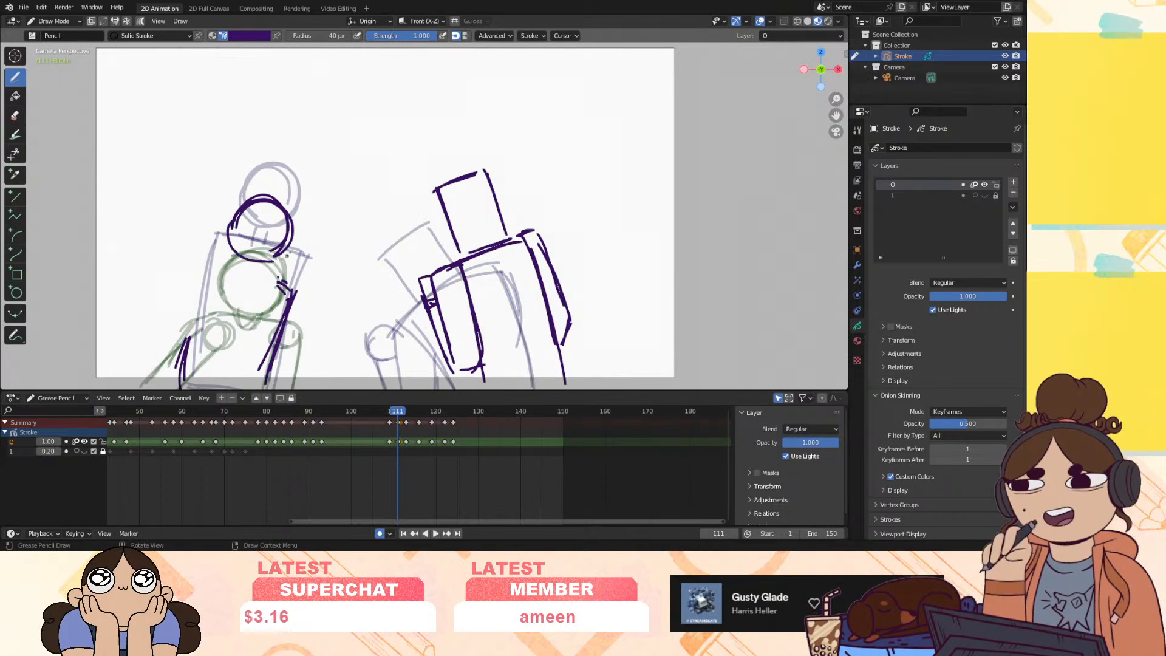
# Clean up the round head's lower outline on frame 111 with the soft eraser at a 30 px radius and redraw it
pyautogui.click(17, 115)
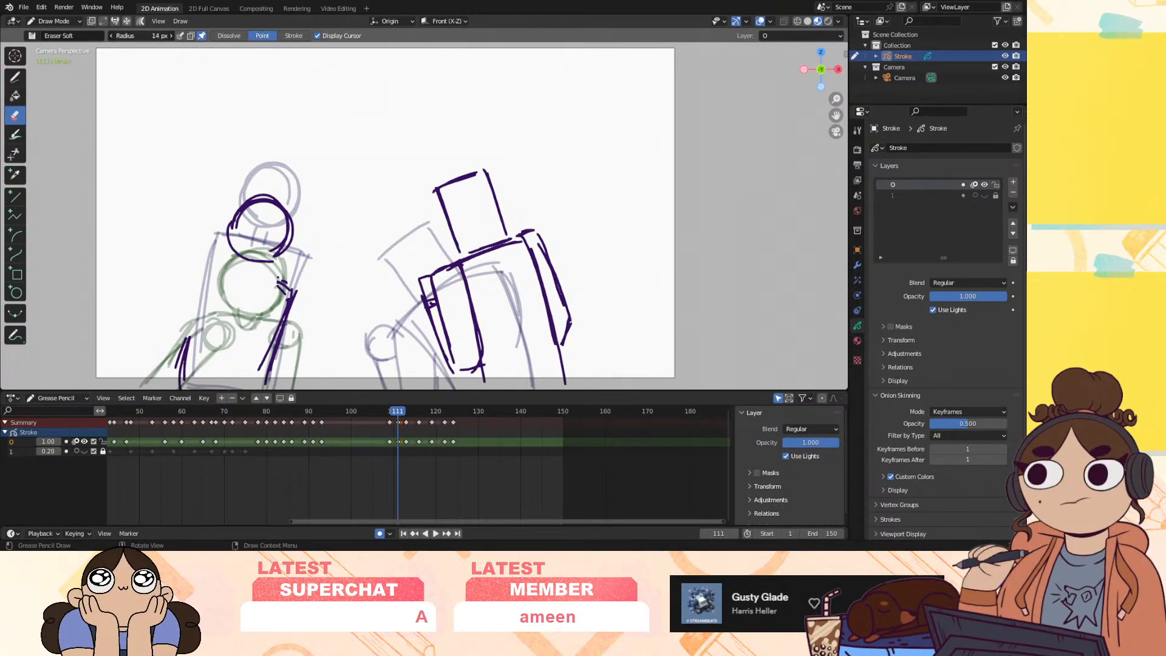
pyautogui.moveTo(141, 36); pyautogui.dragTo(154, 35)
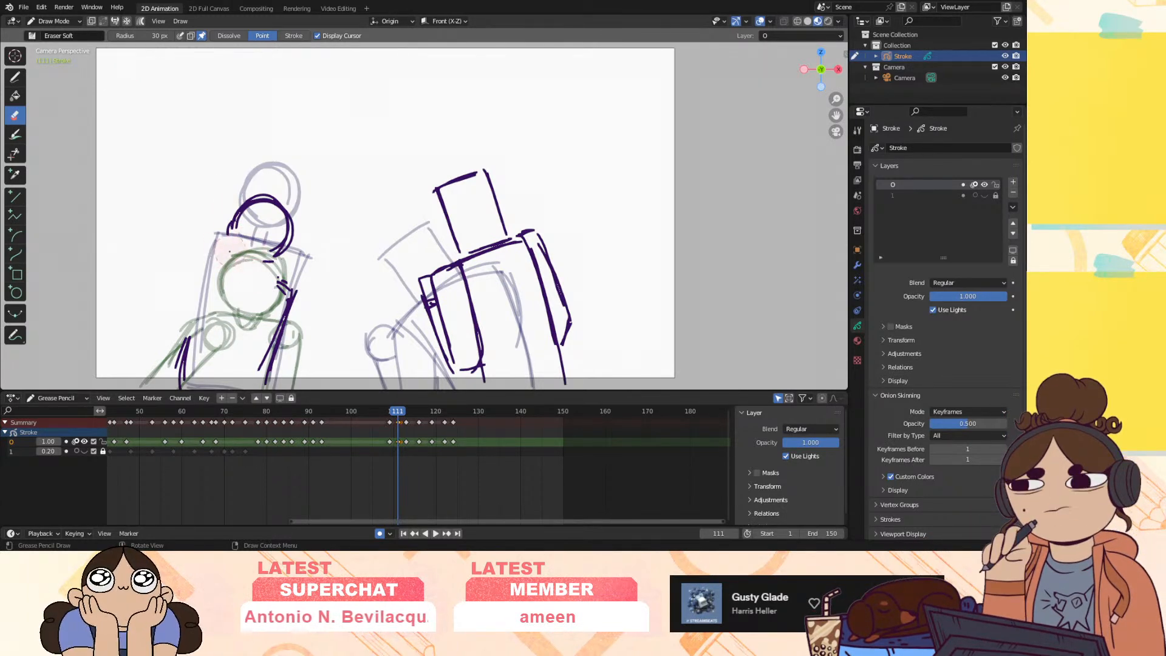
pyautogui.click(16, 76)
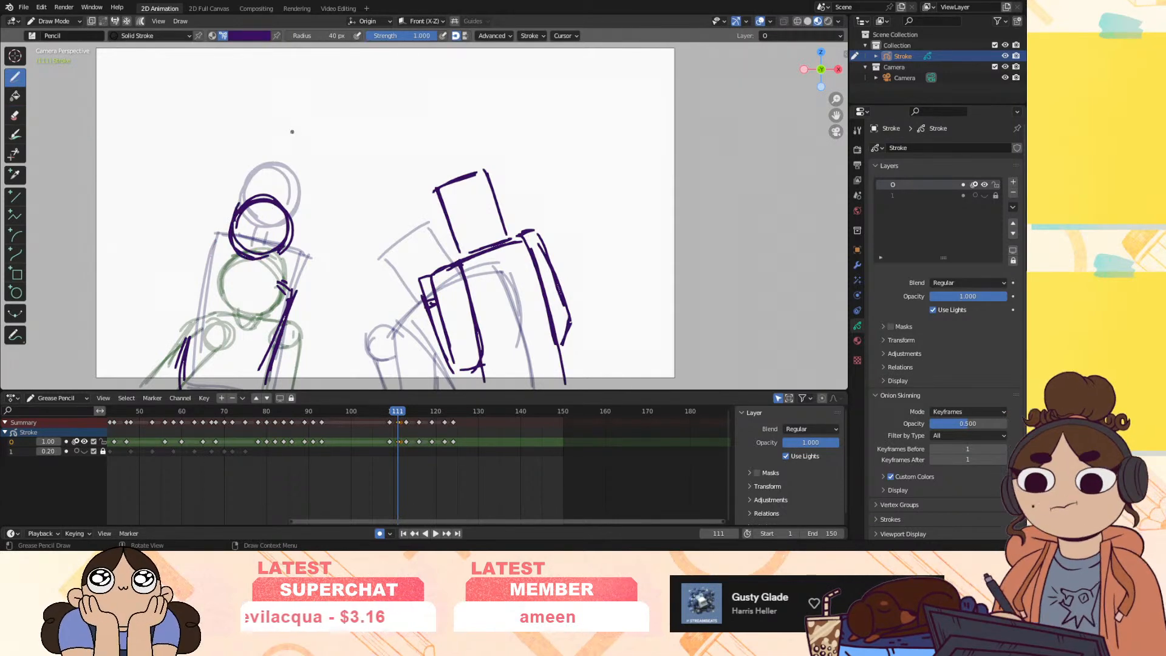
# Draw the round-headed figure's neck, curved shoulder line and both torso sides on frame 111
pyautogui.moveTo(261, 258); pyautogui.dragTo(266, 273)
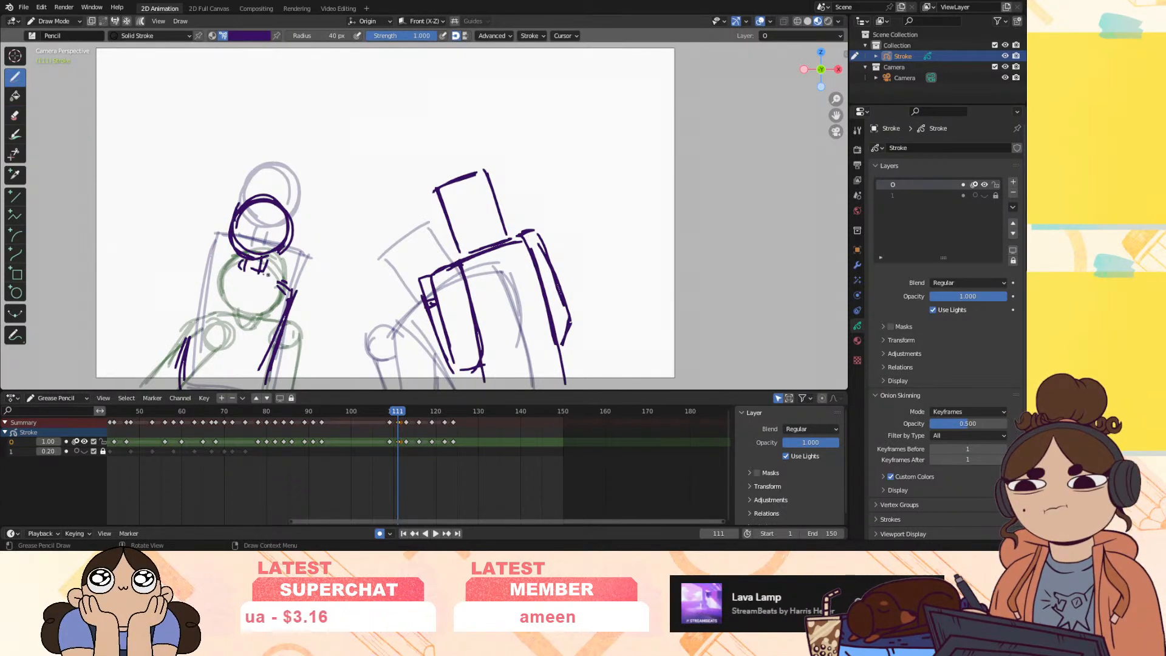
pyautogui.moveTo(184, 358); pyautogui.dragTo(223, 264)
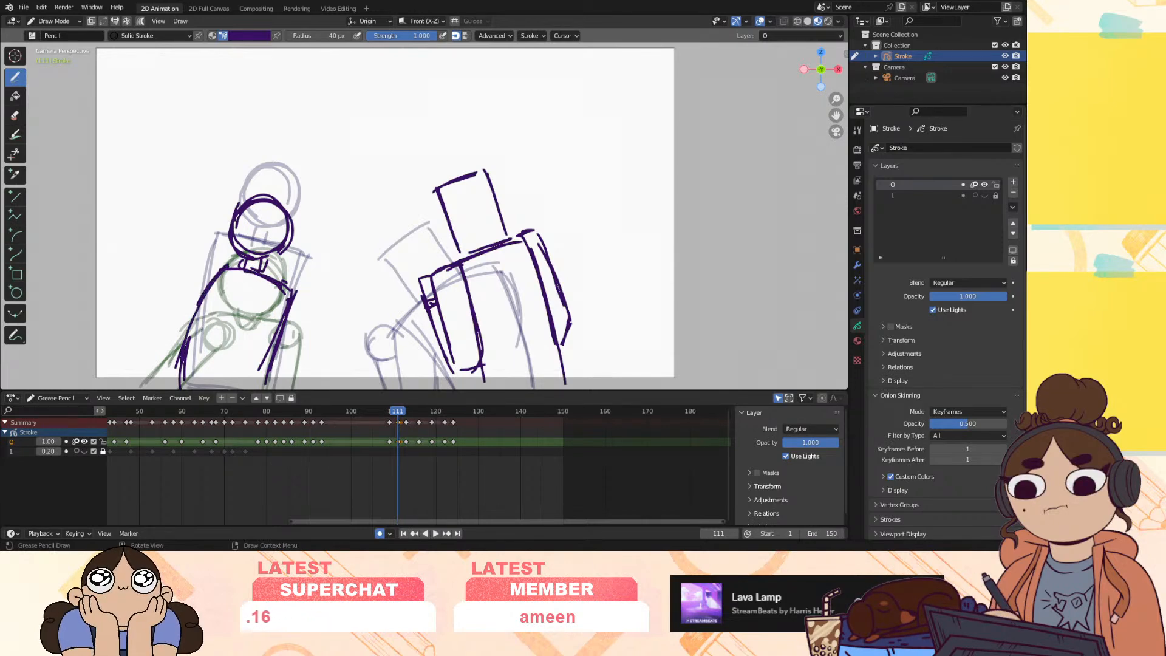
pyautogui.moveTo(290, 295); pyautogui.dragTo(269, 379)
pyautogui.moveTo(218, 267); pyautogui.dragTo(182, 377)
# Draw the round-headed figure's circular hands and bent arms on frame 111
pyautogui.moveTo(377, 442)
pyautogui.mouseDown()
pyautogui.moveTo(387, 419)
pyautogui.moveTo(408, 425)
pyautogui.moveTo(389, 431)
pyautogui.moveTo(398, 435)
pyautogui.moveTo(401, 415)
pyautogui.mouseUp()
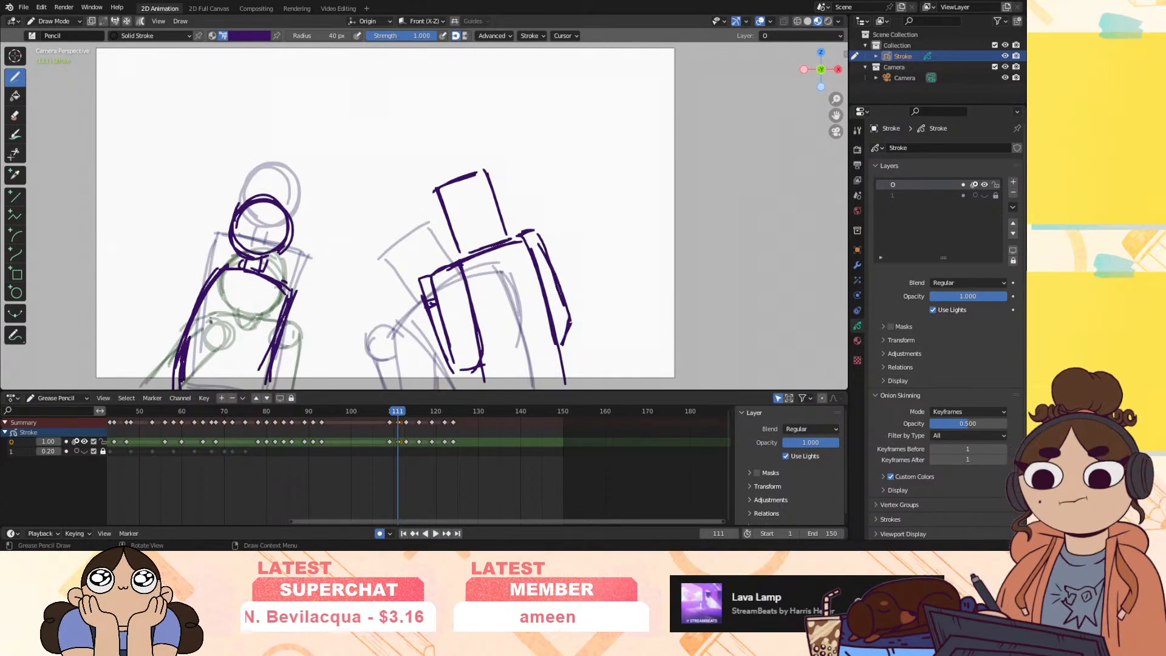
pyautogui.moveTo(232, 309); pyautogui.dragTo(233, 313)
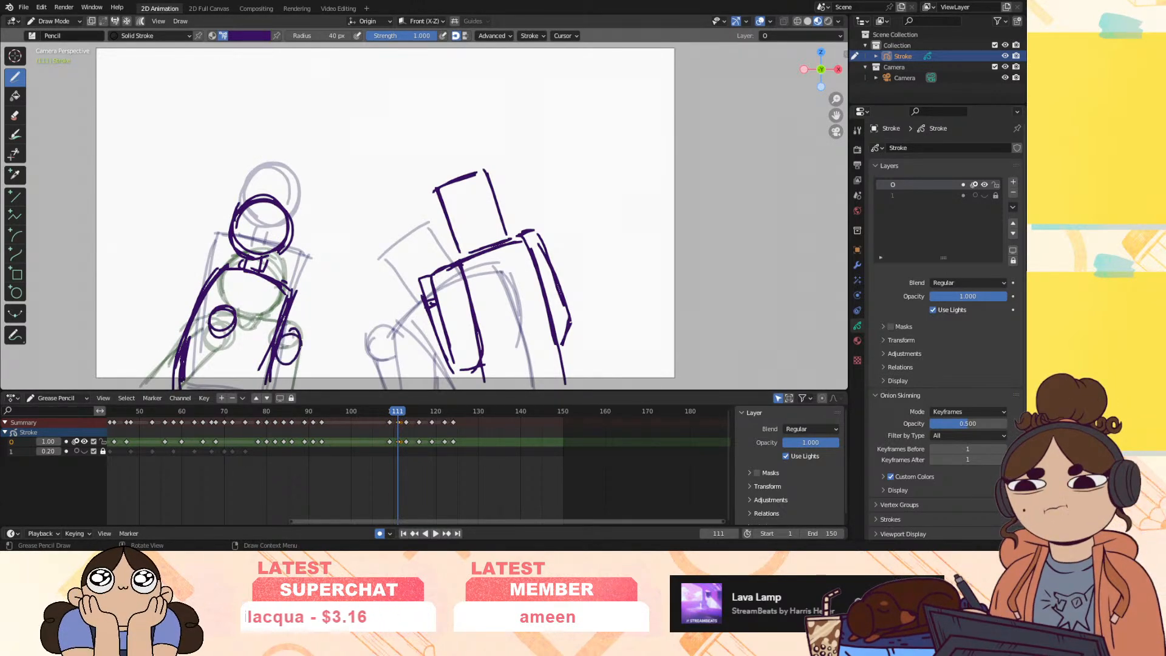
pyautogui.moveTo(295, 299); pyautogui.dragTo(290, 328)
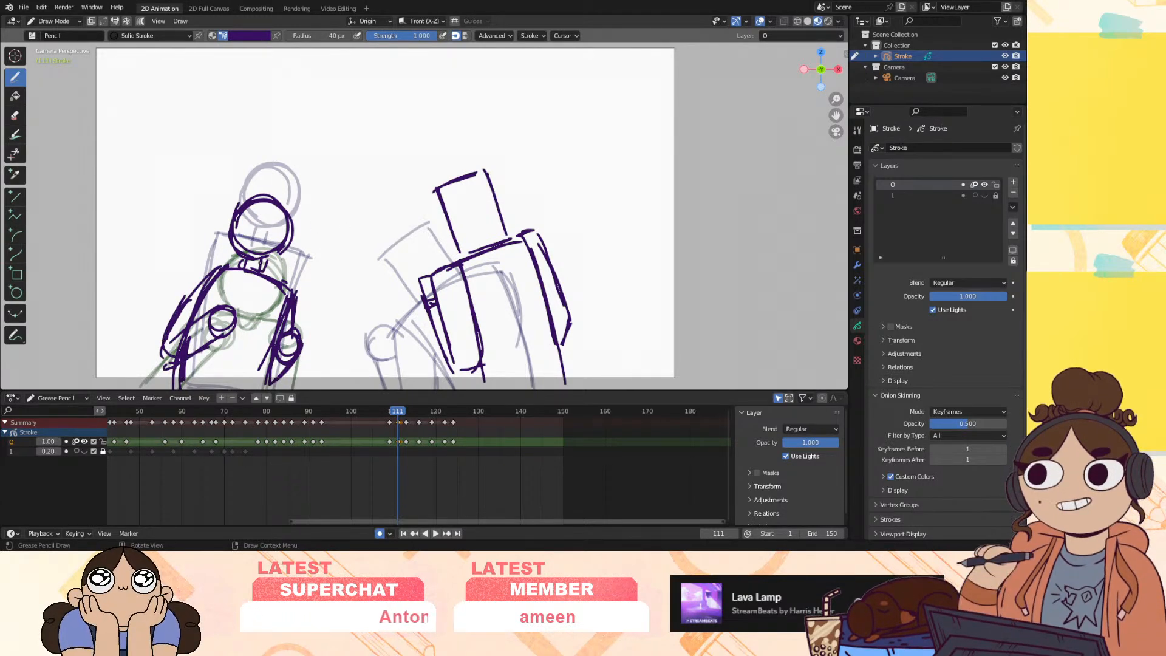
# Add circular hands and bent arms to the round-headed figure on frame 113
pyautogui.moveTo(397, 413); pyautogui.dragTo(407, 416)
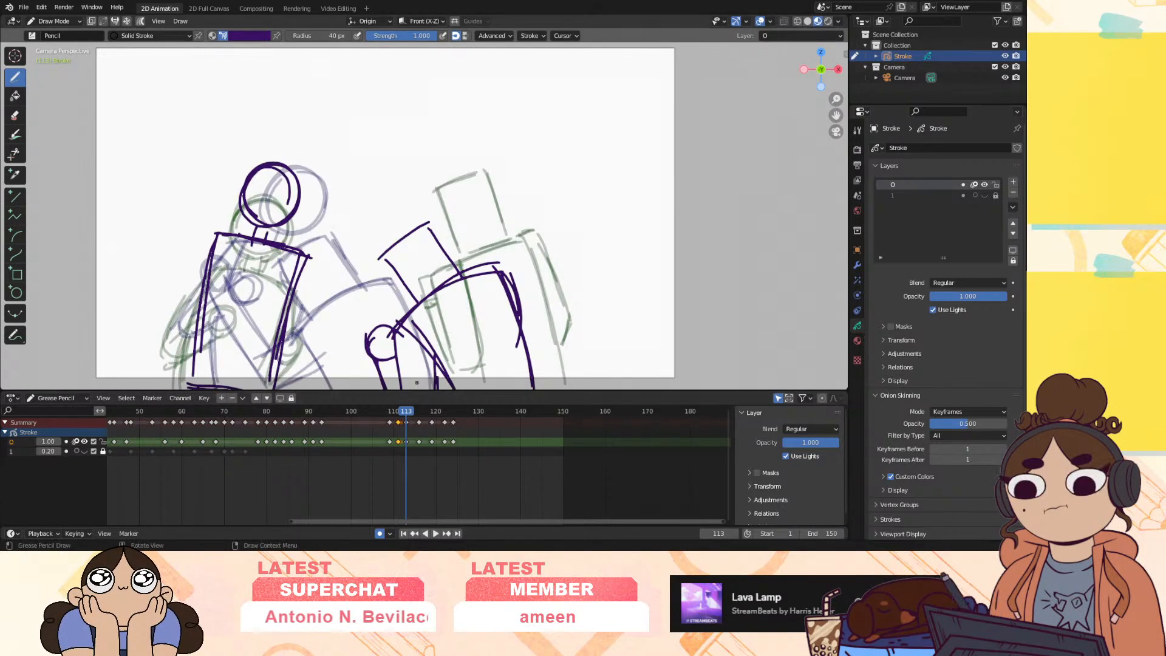
pyautogui.moveTo(224, 301)
pyautogui.mouseDown()
pyautogui.moveTo(216, 312)
pyautogui.moveTo(221, 299)
pyautogui.moveTo(230, 328)
pyautogui.mouseUp()
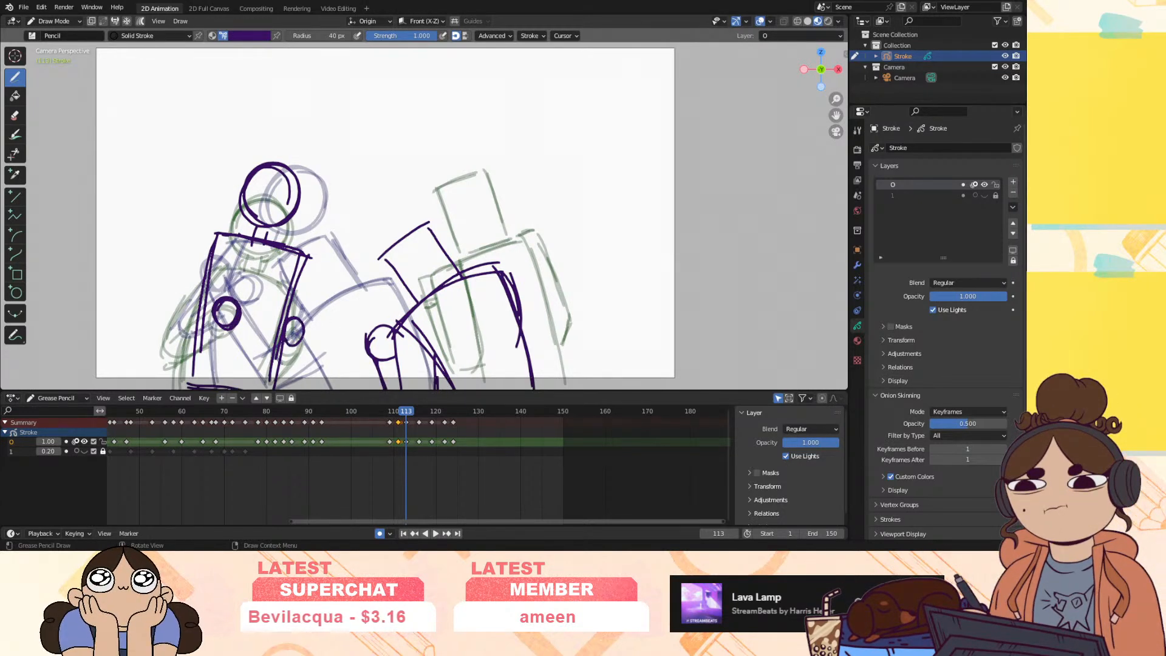
pyautogui.moveTo(306, 256); pyautogui.dragTo(293, 315)
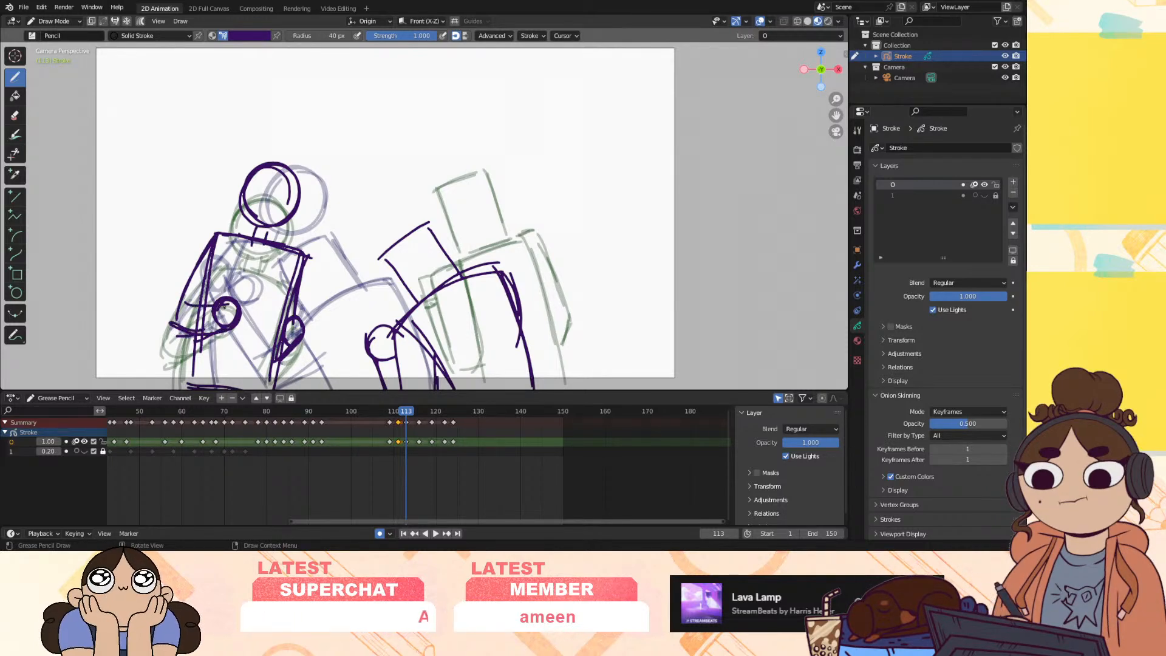
# Play back the ending repeatedly from just before frame 109 to examine the timing of the new in-betweens
pyautogui.press('space')
pyautogui.moveTo(408, 414)
pyautogui.mouseDown()
pyautogui.moveTo(474, 413)
pyautogui.moveTo(367, 435)
pyautogui.mouseUp()
pyautogui.press('space')
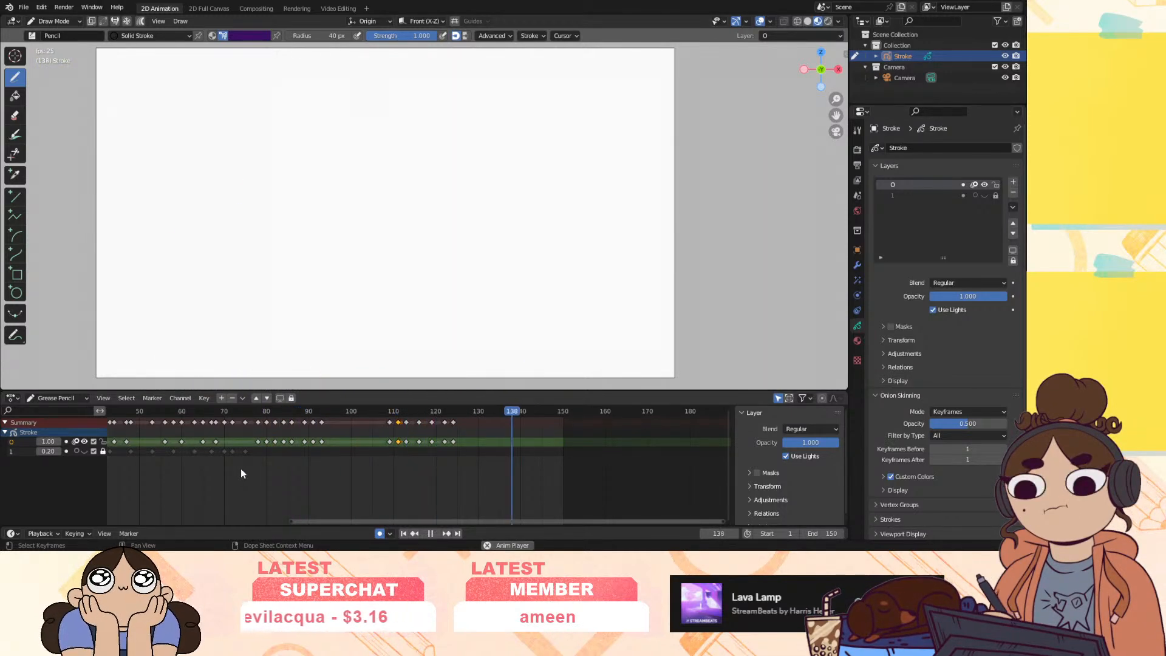
pyautogui.click(366, 413)
pyautogui.moveTo(366, 414)
pyautogui.mouseDown()
pyautogui.moveTo(416, 442)
pyautogui.moveTo(432, 438)
pyautogui.moveTo(363, 459)
pyautogui.mouseUp()
pyautogui.press('space')
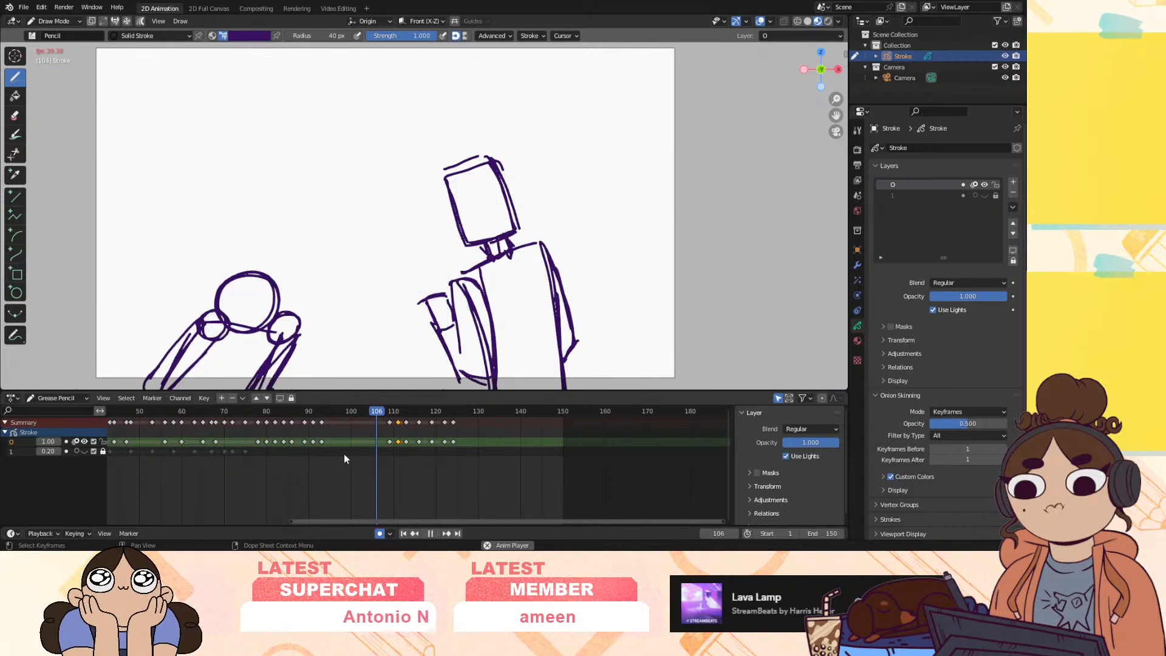
pyautogui.press('space')
pyautogui.click(385, 414)
pyautogui.press('space')
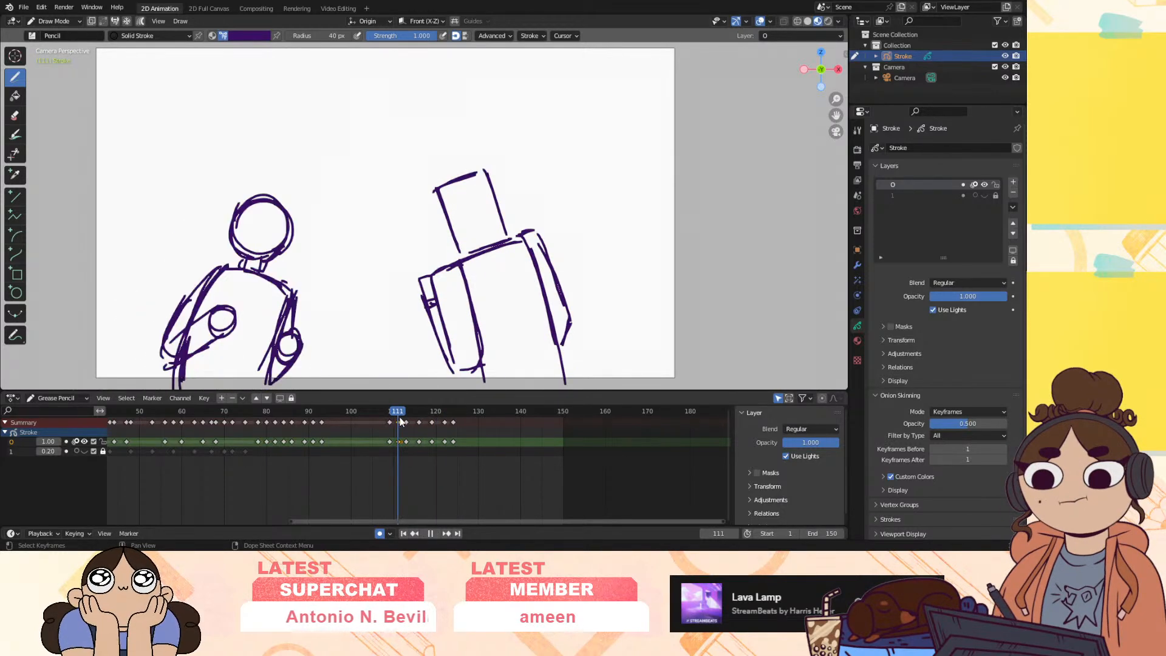
pyautogui.moveTo(413, 420)
pyautogui.mouseDown()
pyautogui.moveTo(395, 430)
pyautogui.moveTo(430, 426)
pyautogui.moveTo(415, 444)
pyautogui.mouseUp()
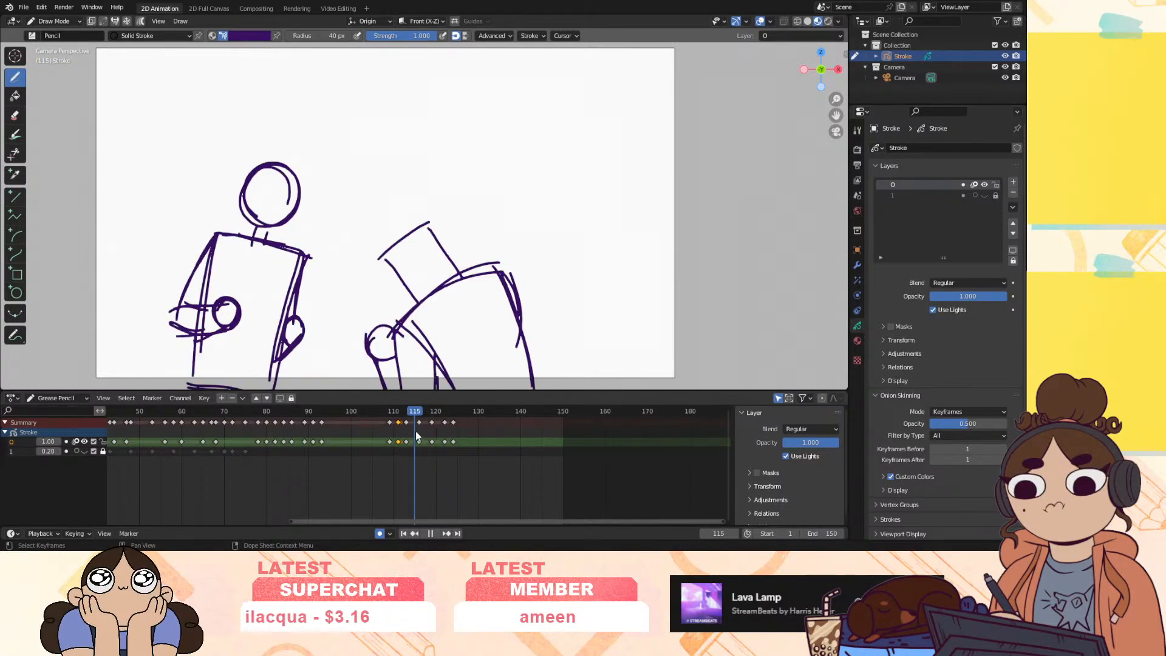
pyautogui.press('space')
pyautogui.press('i')
pyautogui.click(413, 447)
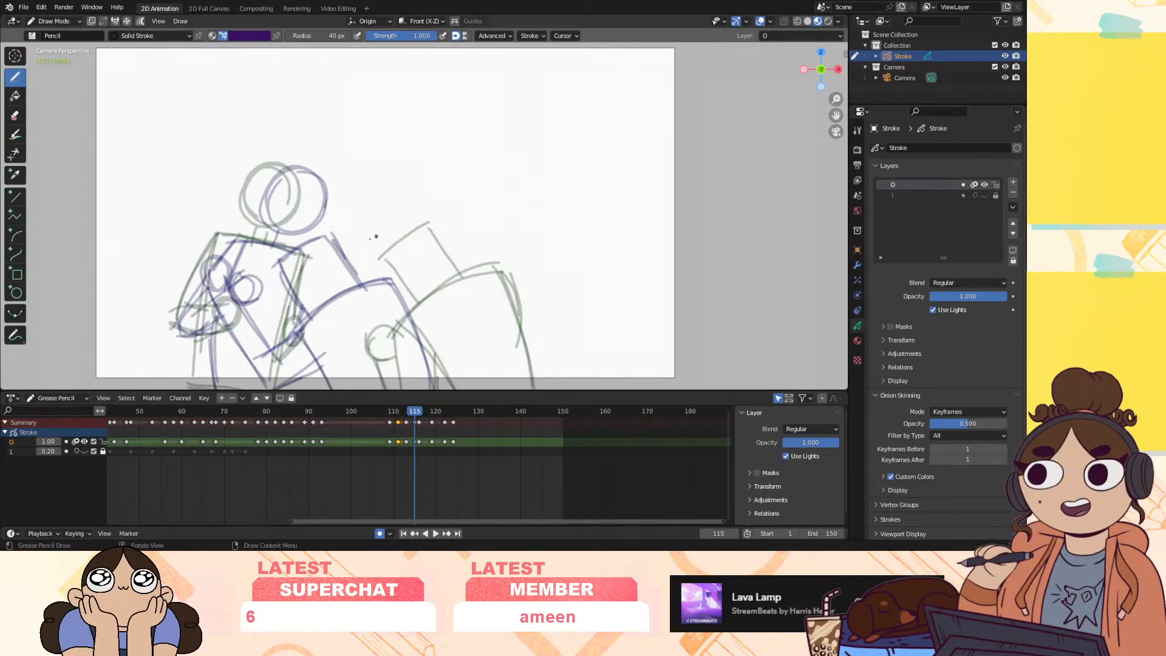
pyautogui.moveTo(417, 412); pyautogui.dragTo(424, 415)
pyautogui.hotkey('ctrl', 'z')
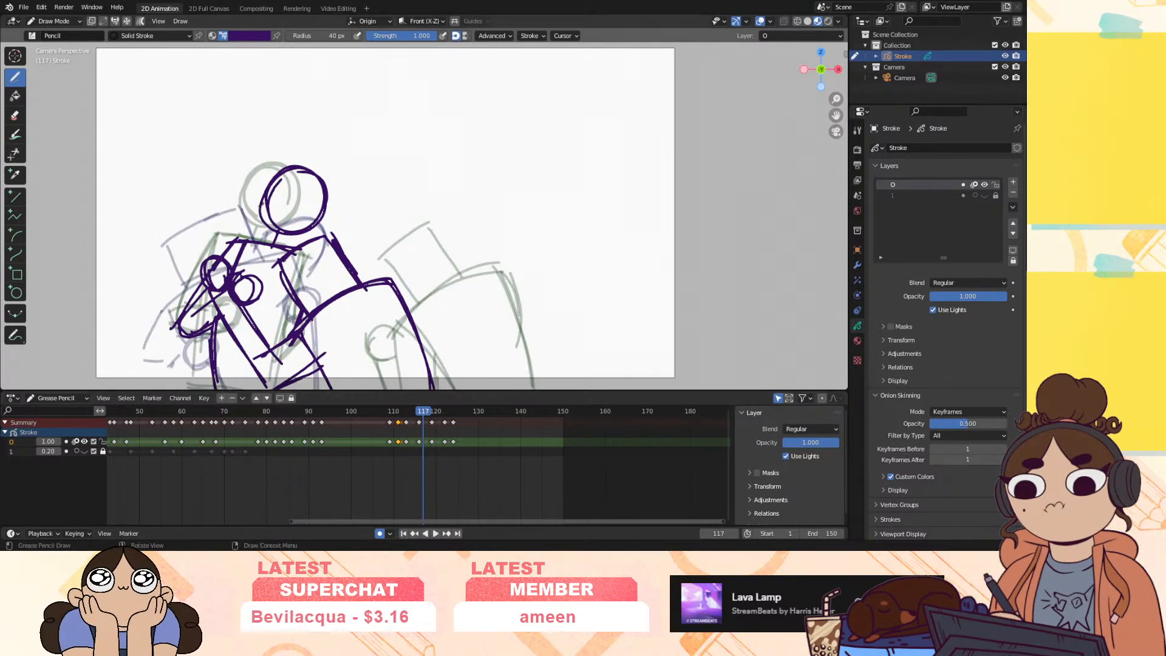
# Draw the block-headed figure's tilted head, shoulder line, back and front line as a new in-between on frame 117
pyautogui.moveTo(234, 249); pyautogui.dragTo(256, 303)
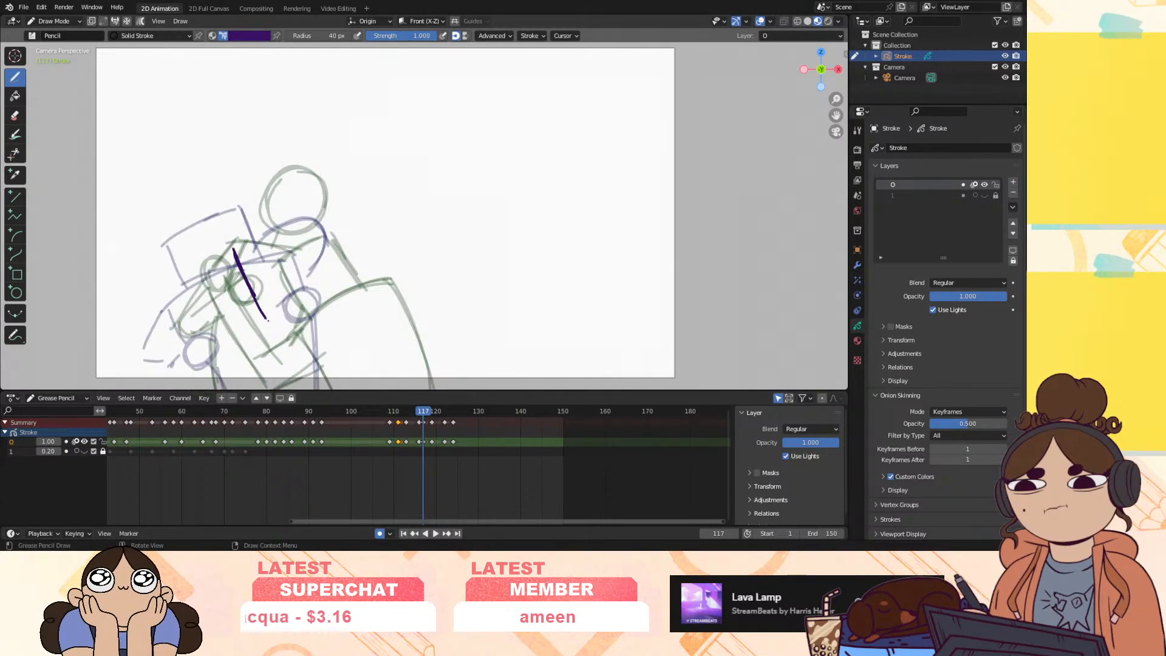
pyautogui.moveTo(264, 235)
pyautogui.mouseDown()
pyautogui.moveTo(290, 231)
pyautogui.moveTo(317, 274)
pyautogui.mouseUp()
pyautogui.moveTo(295, 233); pyautogui.dragTo(322, 289)
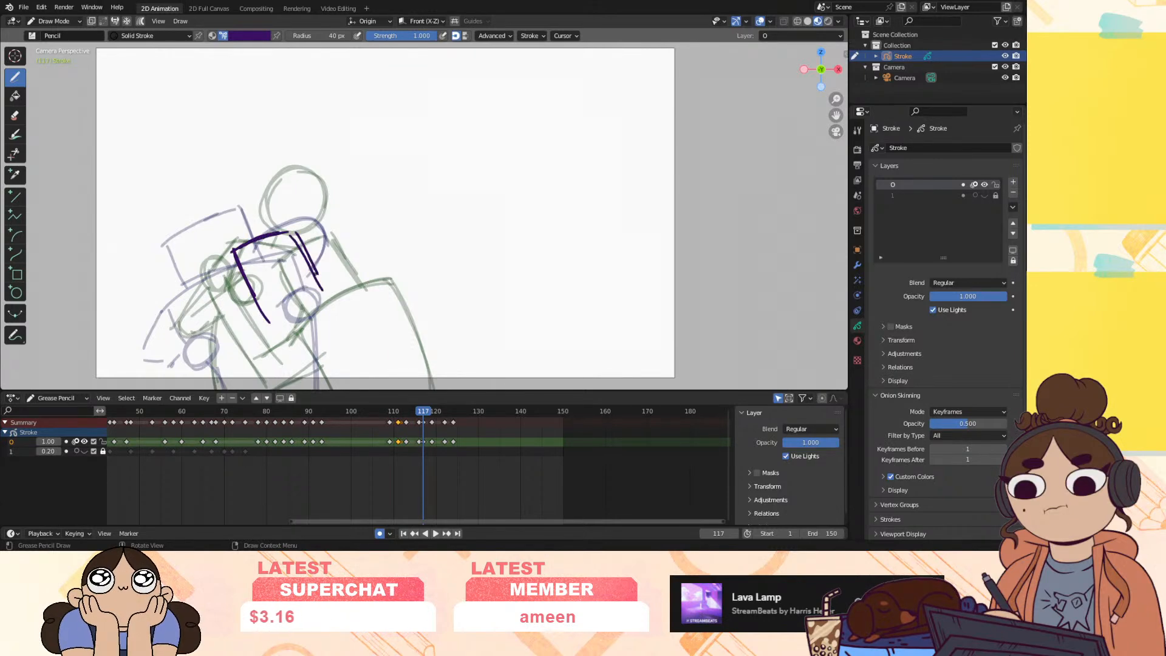
pyautogui.moveTo(297, 238)
pyautogui.mouseDown()
pyautogui.moveTo(272, 315)
pyautogui.moveTo(321, 286)
pyautogui.mouseUp()
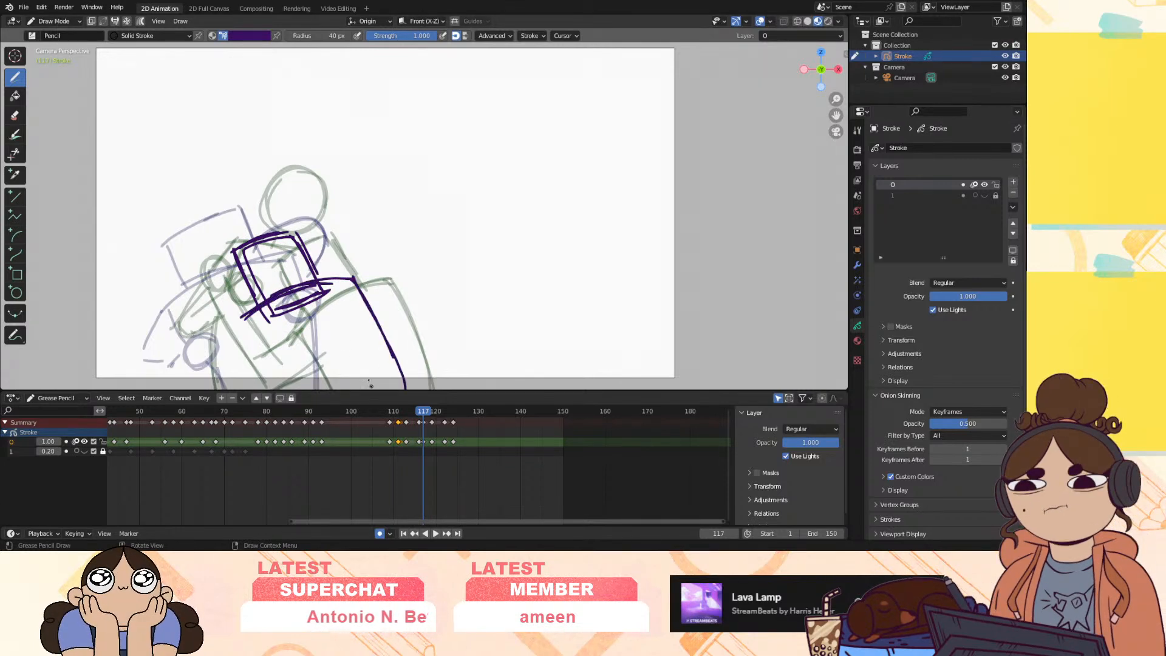
pyautogui.moveTo(256, 314); pyautogui.dragTo(303, 376)
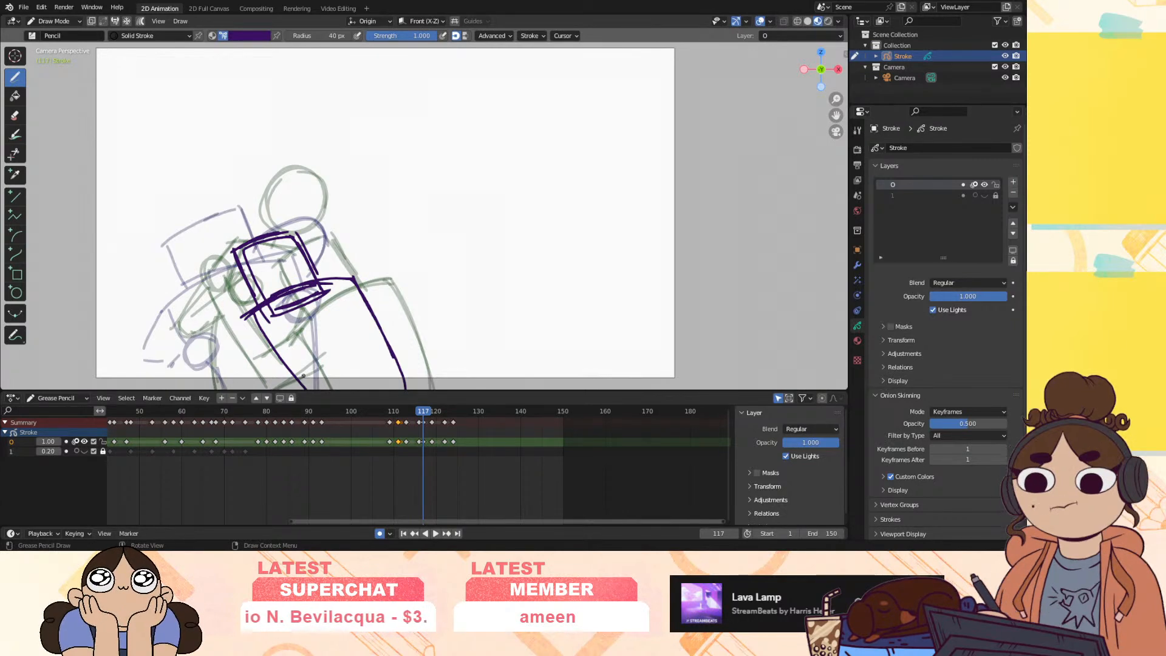
# On frame 116, erase around the round-headed figure's lower forearm and draw its second circular hand below the first
pyautogui.moveTo(425, 410)
pyautogui.mouseDown()
pyautogui.moveTo(410, 418)
pyautogui.moveTo(435, 421)
pyautogui.moveTo(420, 428)
pyautogui.mouseUp()
pyautogui.moveTo(242, 288)
pyautogui.keyDown('ctrl'); pyautogui.mouseDown()
pyautogui.moveTo(255, 294)
pyautogui.moveTo(190, 314)
pyautogui.moveTo(183, 328)
pyautogui.mouseUp(); pyautogui.keyUp('ctrl')
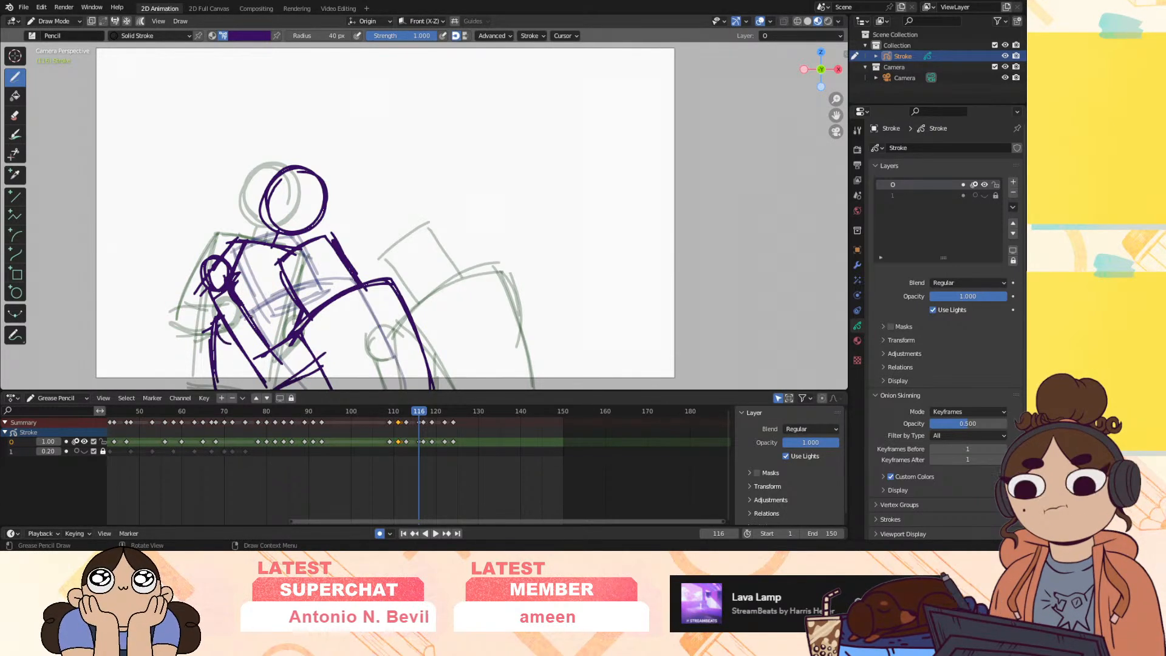
pyautogui.moveTo(191, 330)
pyautogui.mouseDown()
pyautogui.moveTo(210, 337)
pyautogui.moveTo(202, 290)
pyautogui.mouseUp()
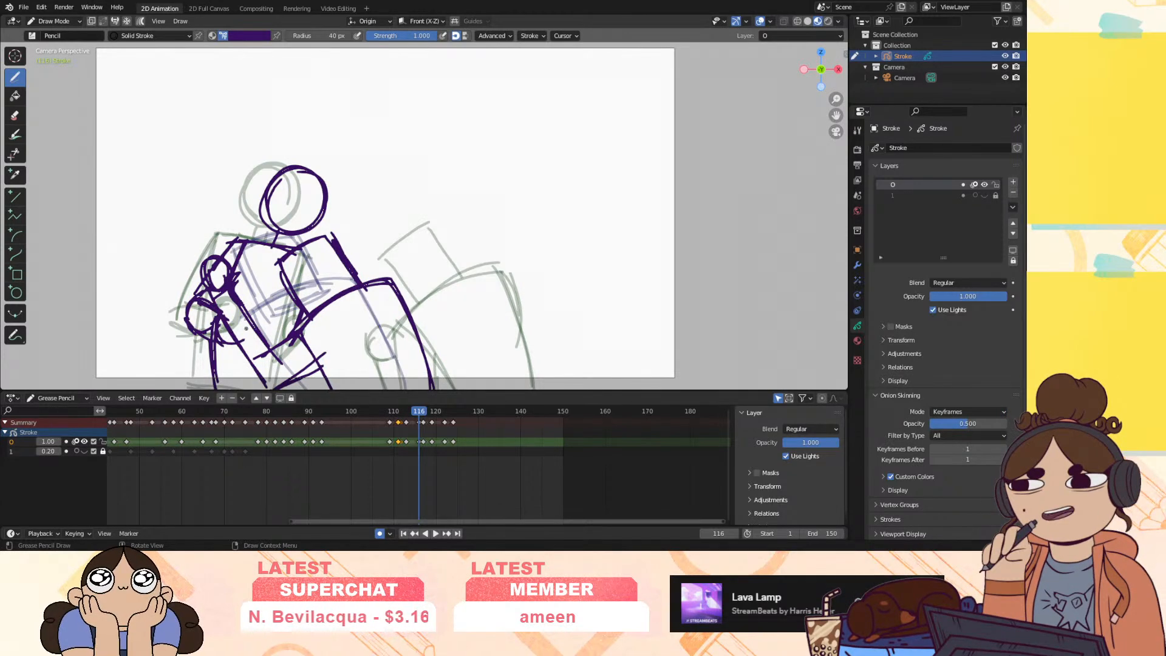
# On frame 117, extend the block-headed figure's shoulder line, and draw the round-headed figure's head and two circular hands
pyautogui.press('space')
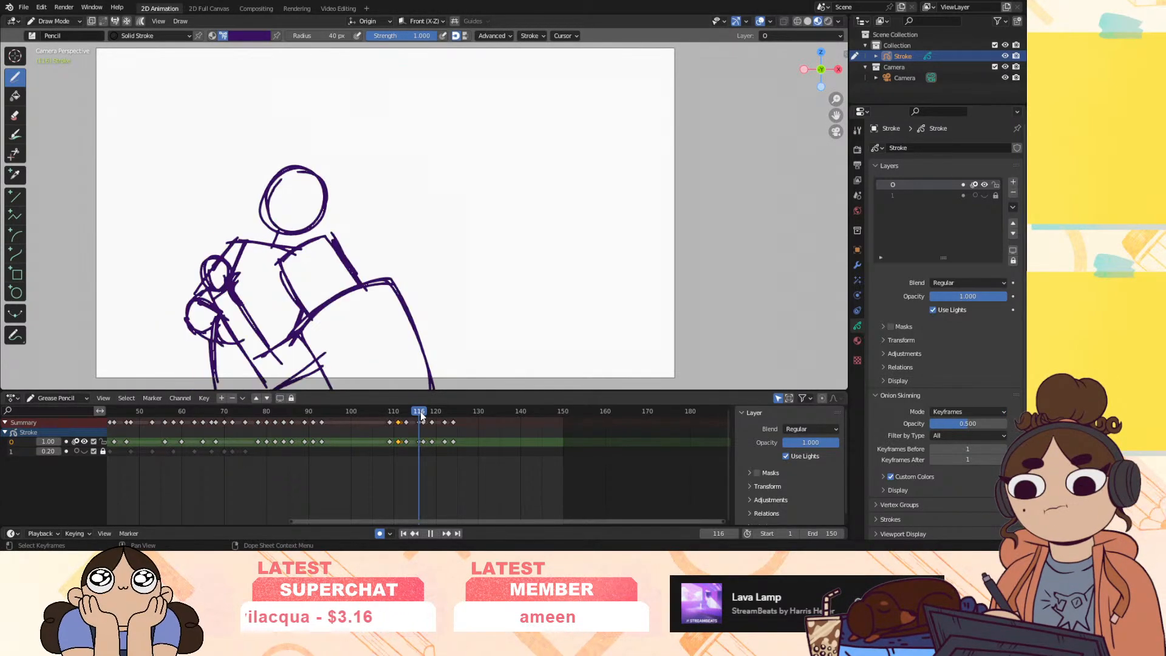
pyautogui.moveTo(421, 411); pyautogui.dragTo(423, 412)
pyautogui.press('space')
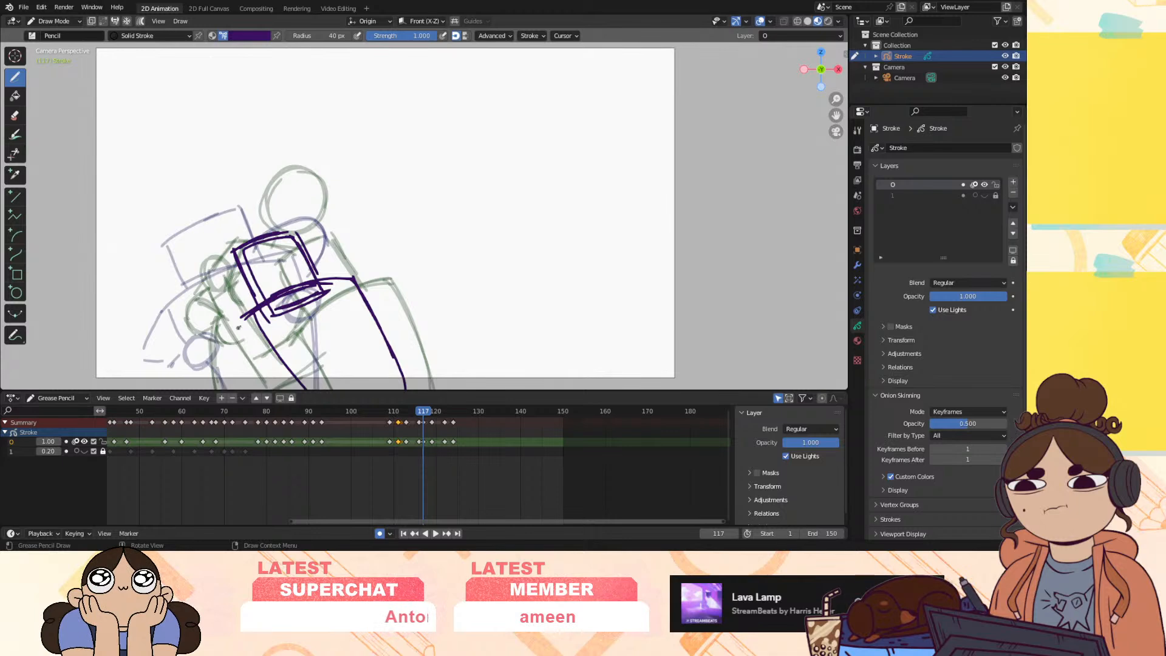
pyautogui.moveTo(250, 313); pyautogui.dragTo(216, 348)
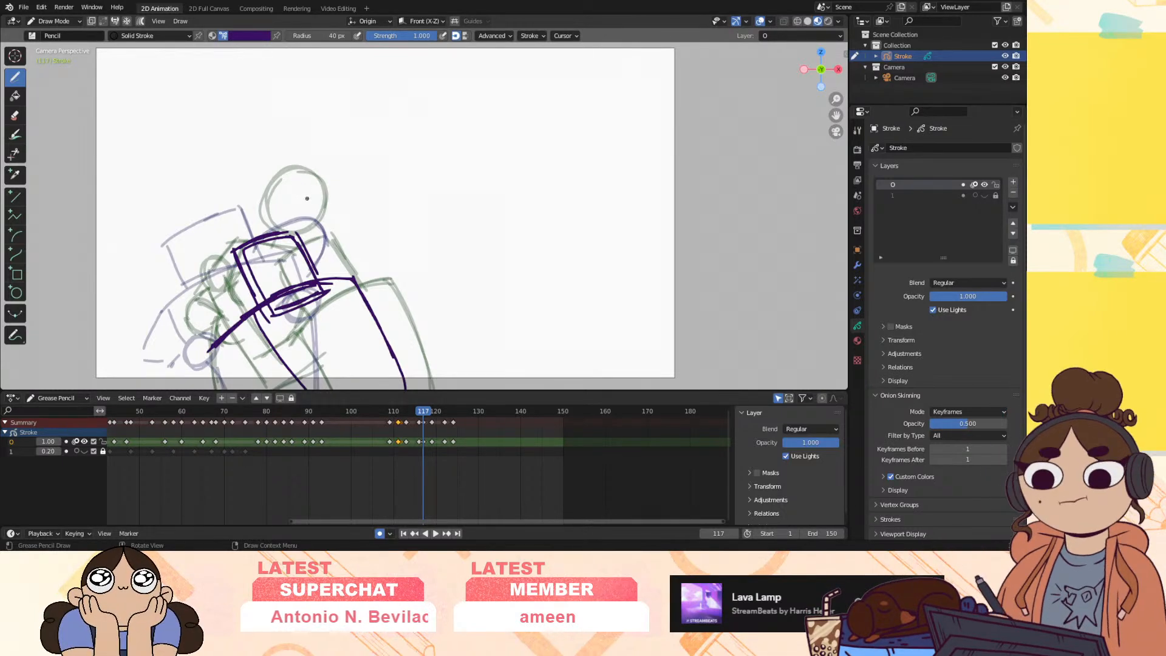
pyautogui.moveTo(292, 189)
pyautogui.mouseDown()
pyautogui.moveTo(295, 234)
pyautogui.moveTo(338, 193)
pyautogui.moveTo(322, 245)
pyautogui.moveTo(287, 191)
pyautogui.moveTo(342, 237)
pyautogui.moveTo(284, 231)
pyautogui.mouseUp()
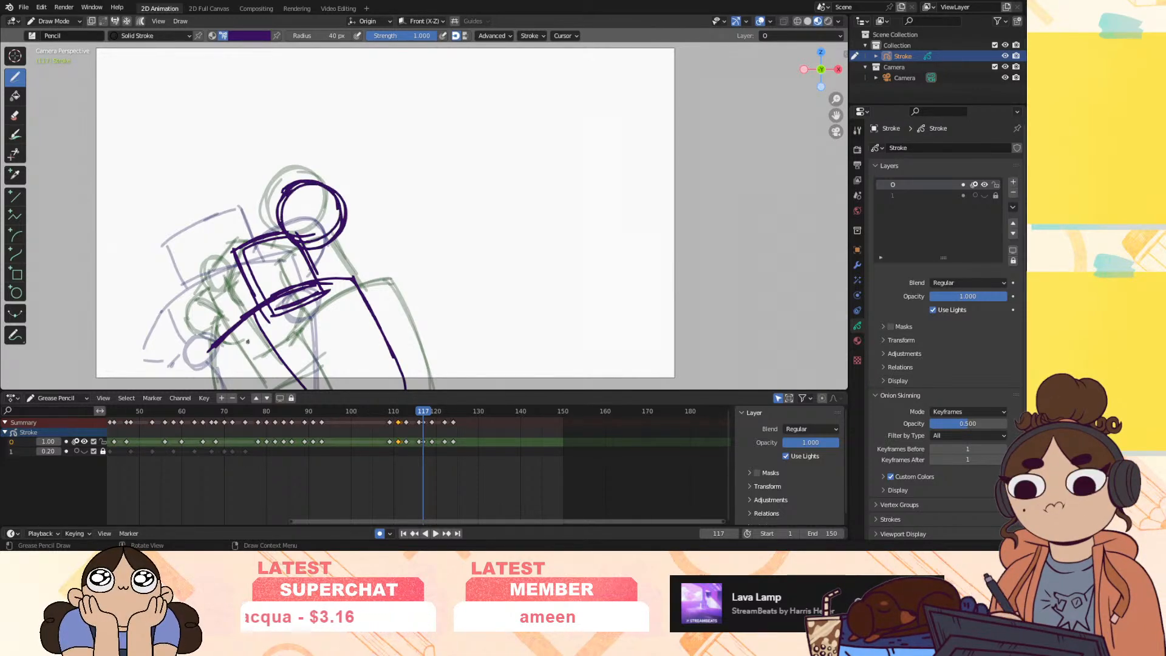
pyautogui.moveTo(270, 347); pyautogui.dragTo(280, 366)
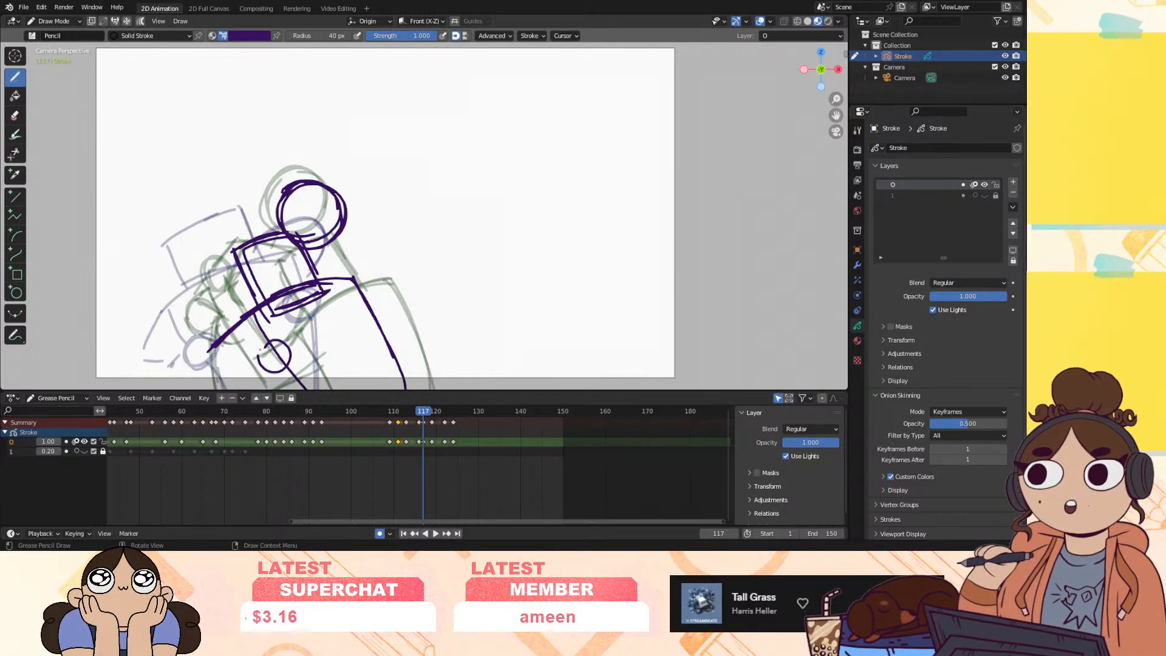
pyautogui.moveTo(361, 310); pyautogui.dragTo(386, 302)
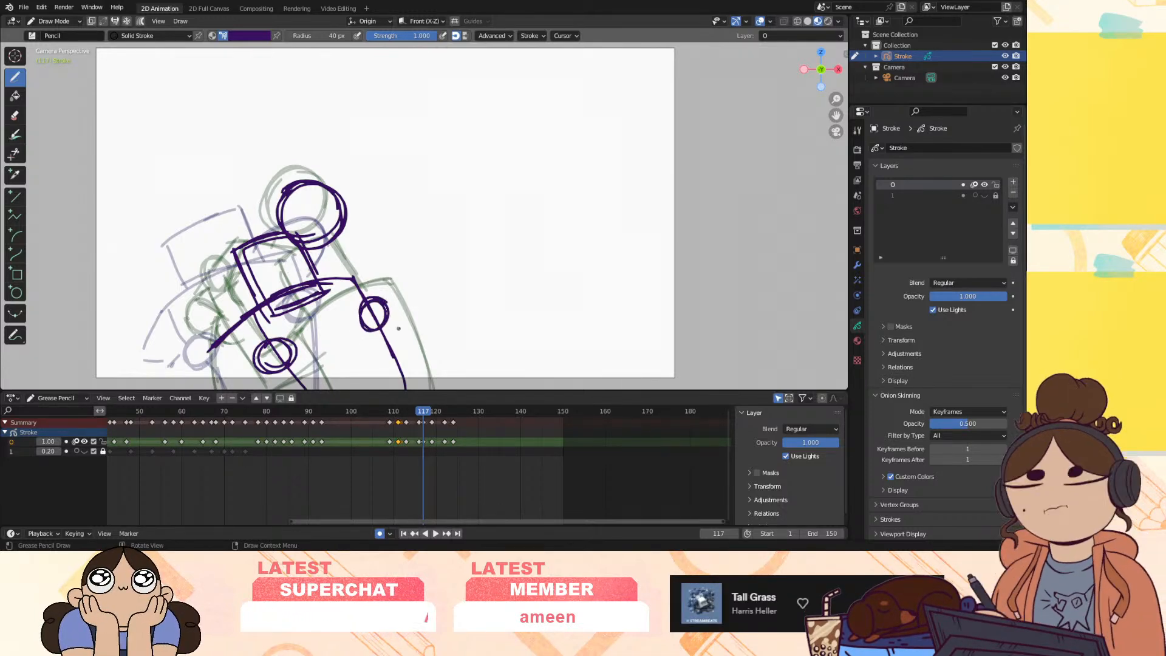
# Replace the front hand on frame 117 with a circular hand on a short arm reaching past the block-headed figure's shoulder
pyautogui.press('space')
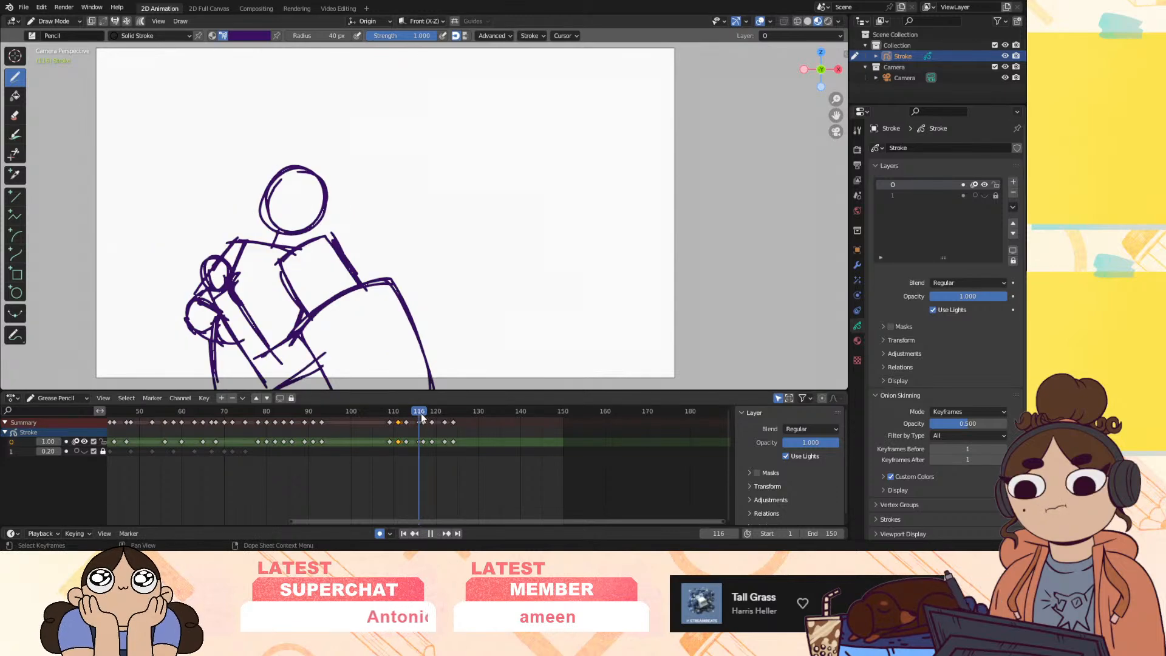
pyautogui.moveTo(430, 414); pyautogui.dragTo(421, 419)
pyautogui.press('space')
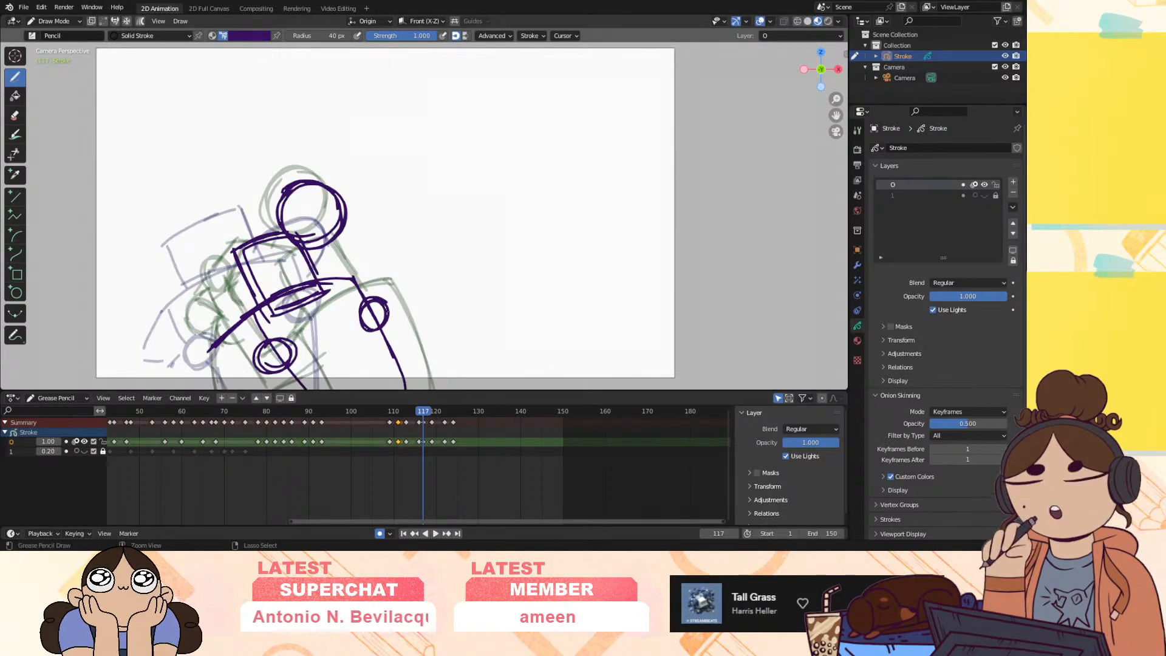
pyautogui.moveTo(389, 263)
pyautogui.mouseDown()
pyautogui.moveTo(394, 296)
pyautogui.moveTo(378, 277)
pyautogui.mouseUp()
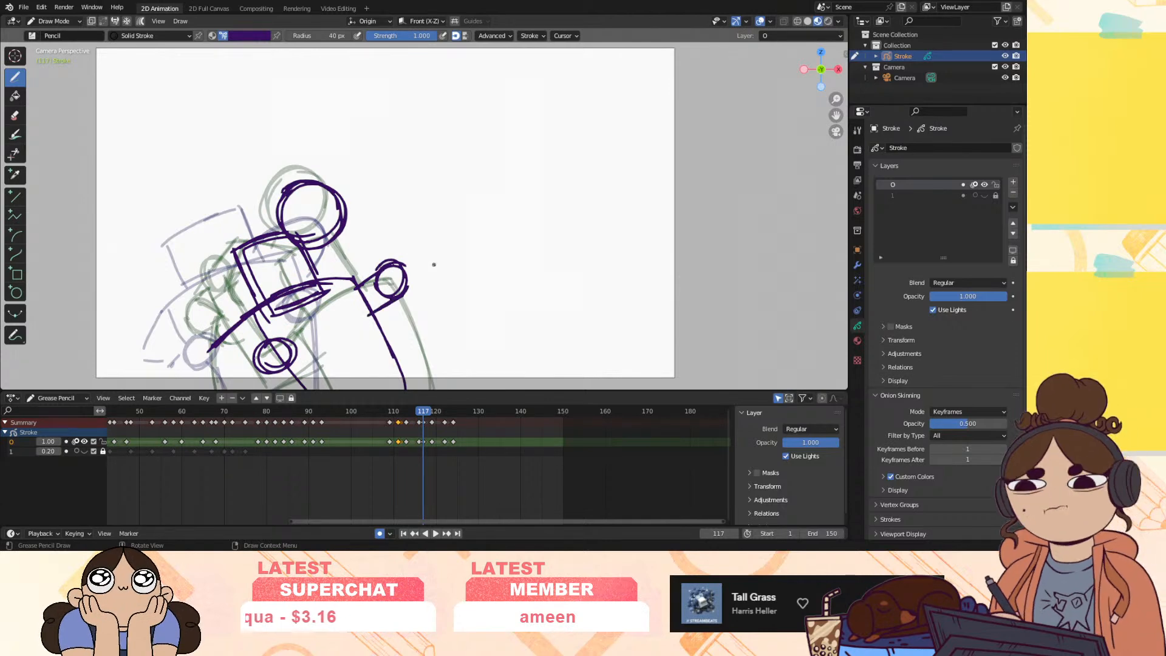
pyautogui.press('space')
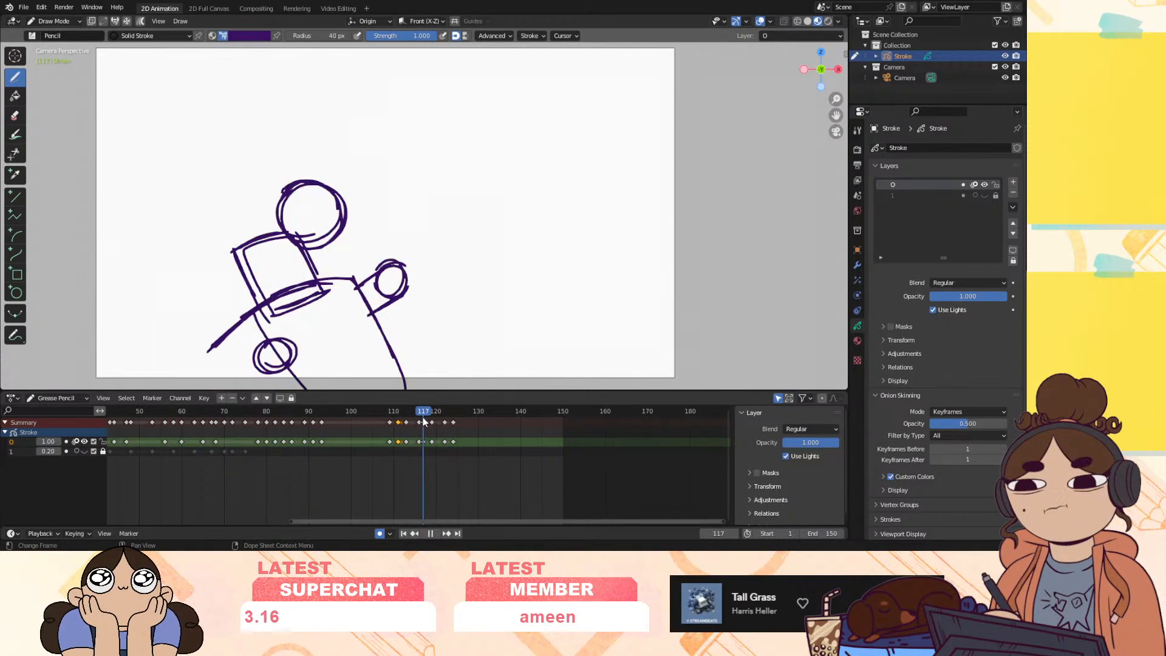
pyautogui.moveTo(435, 423); pyautogui.dragTo(423, 419)
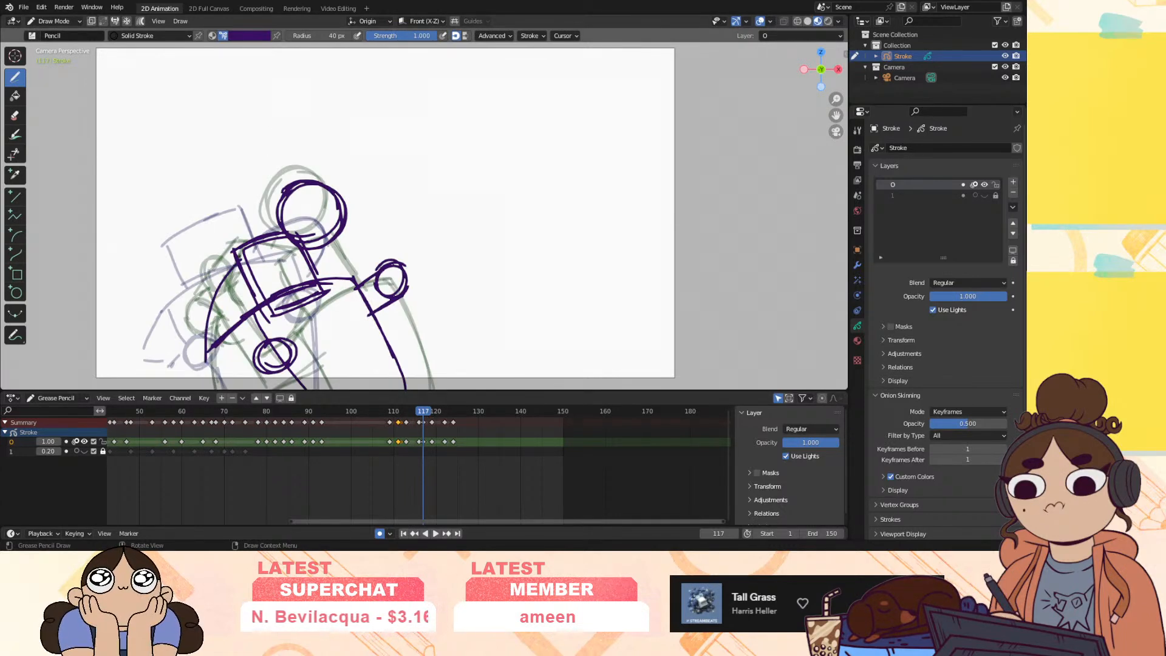
# Draw the round-headed figure's curved back on frame 117, sweeping from its shoulder down past the lower edge of the canvas
pyautogui.moveTo(232, 260); pyautogui.dragTo(205, 381)
pyautogui.hotkey('ctrl', 'z')
pyautogui.moveTo(201, 312); pyautogui.dragTo(218, 399)
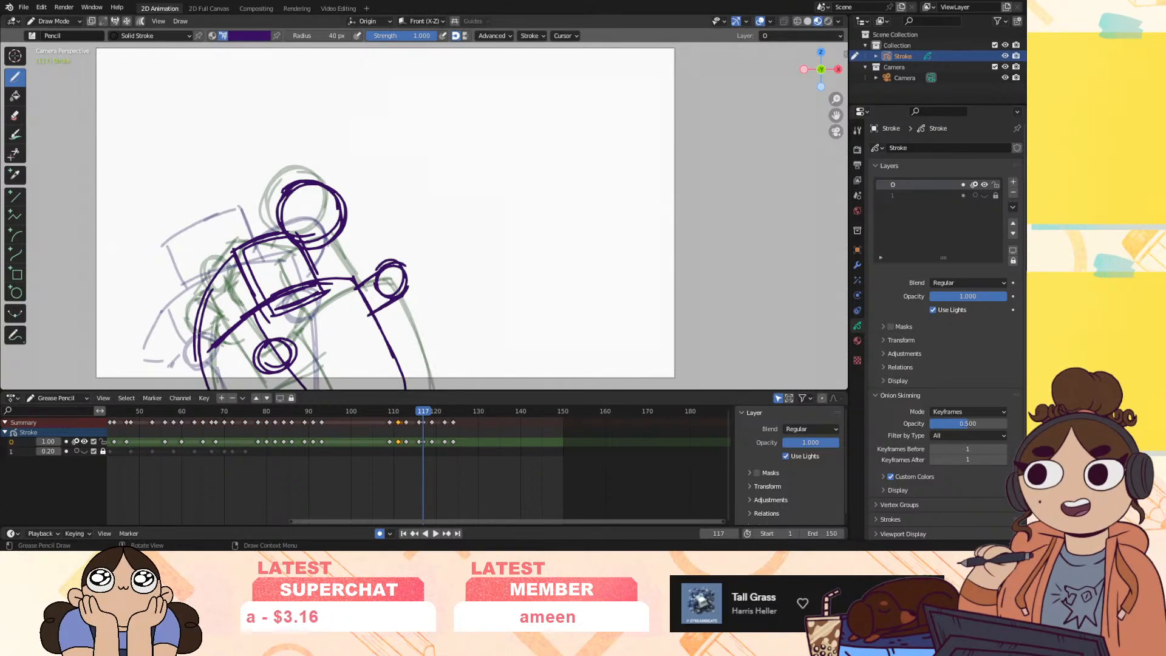
pyautogui.moveTo(230, 262); pyautogui.dragTo(204, 318)
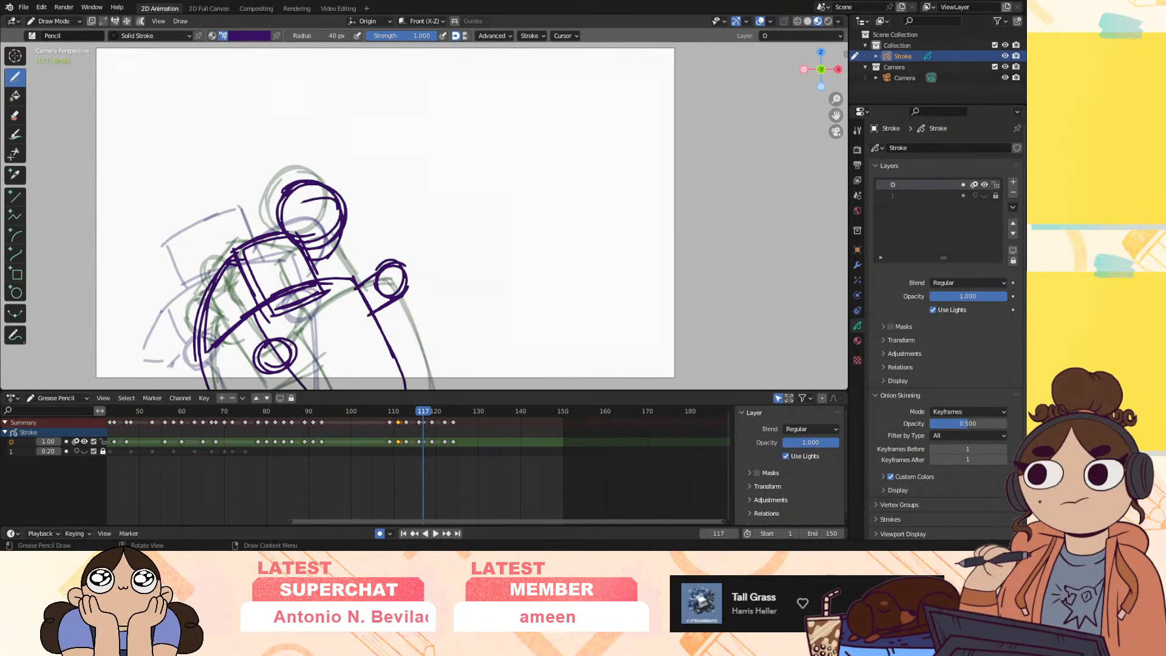
# Flatten the top of the round head on frame 117, and add the lower forearm and a rounded hand on its back
pyautogui.moveTo(313, 180)
pyautogui.keyDown('ctrl'); pyautogui.mouseDown()
pyautogui.moveTo(291, 177)
pyautogui.moveTo(344, 164)
pyautogui.moveTo(348, 199)
pyautogui.moveTo(288, 243)
pyautogui.moveTo(340, 275)
pyautogui.mouseUp(); pyautogui.keyUp('ctrl')
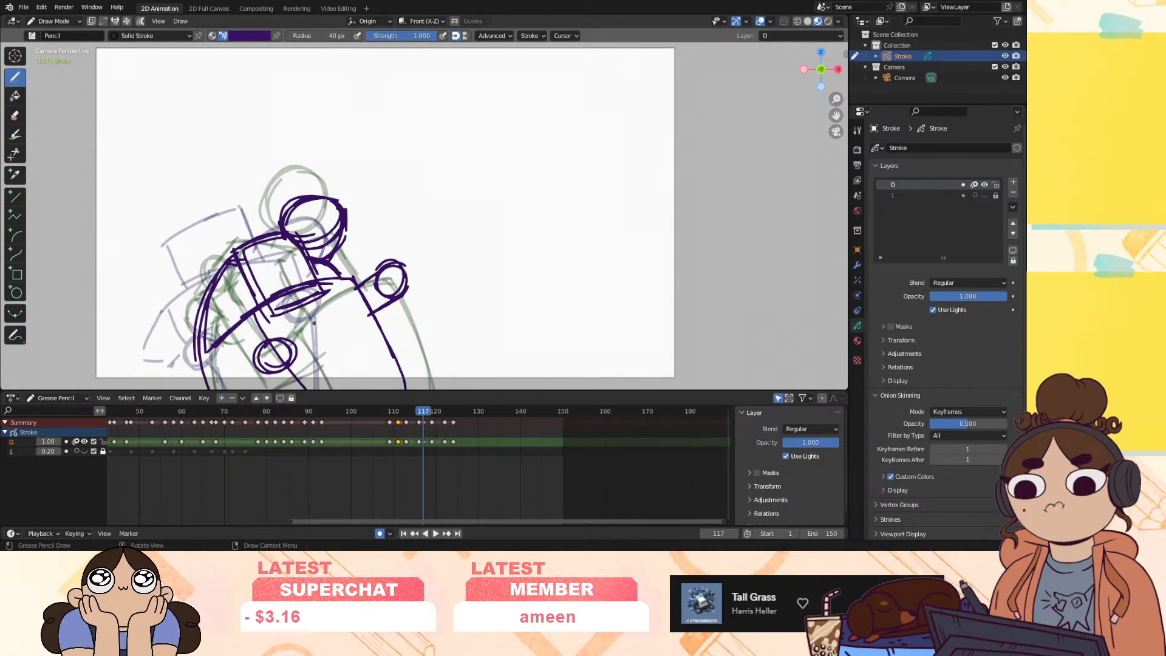
pyautogui.moveTo(220, 368)
pyautogui.mouseDown()
pyautogui.moveTo(262, 310)
pyautogui.moveTo(222, 331)
pyautogui.mouseUp()
pyautogui.moveTo(205, 280)
pyautogui.mouseDown()
pyautogui.moveTo(208, 299)
pyautogui.moveTo(177, 301)
pyautogui.moveTo(197, 306)
pyautogui.moveTo(200, 269)
pyautogui.moveTo(193, 348)
pyautogui.moveTo(205, 367)
pyautogui.mouseUp()
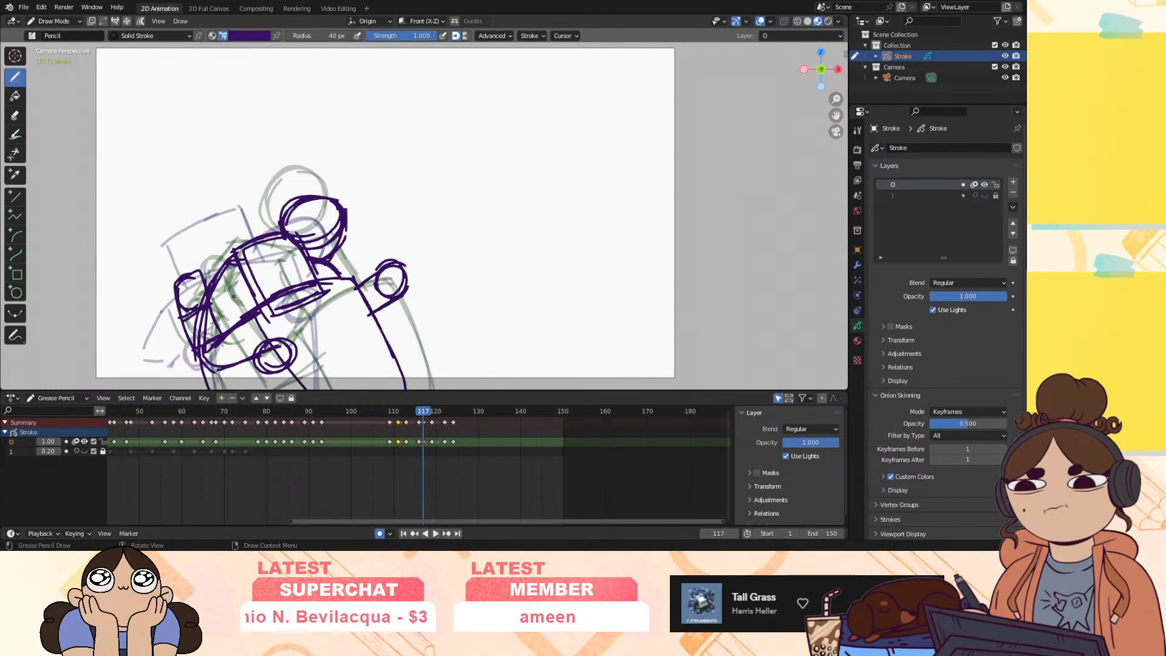
# Check the motion around frame 117, and shift the keyframes from frame 117 onward one frame later
pyautogui.press('space')
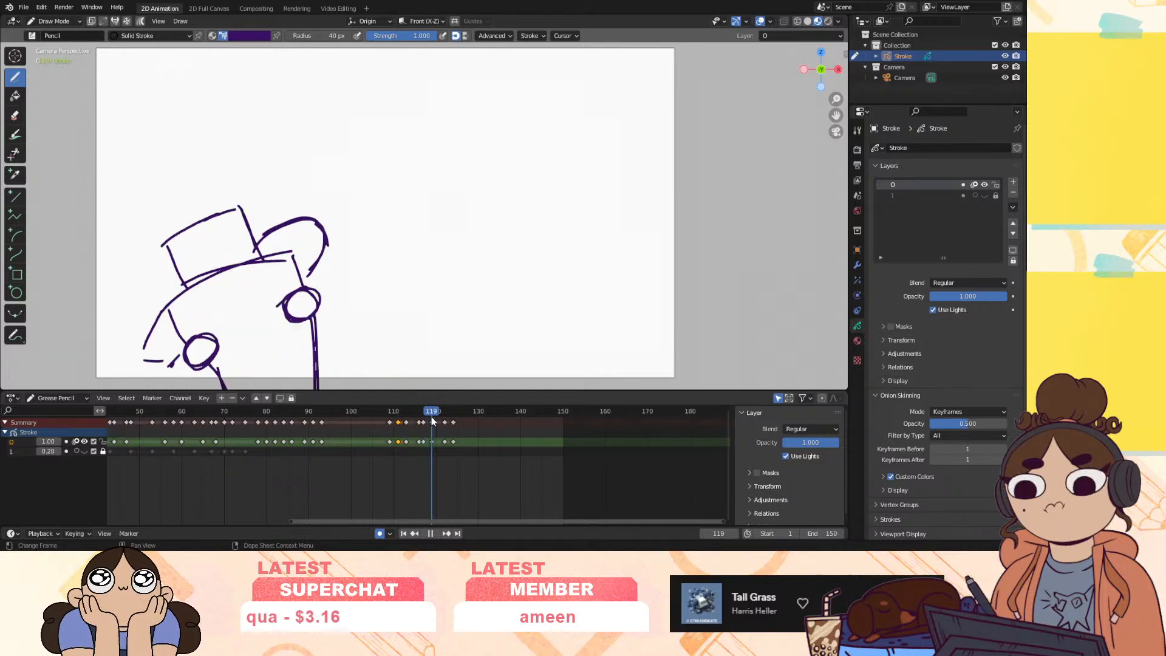
pyautogui.moveTo(433, 417)
pyautogui.mouseDown()
pyautogui.moveTo(419, 426)
pyautogui.moveTo(470, 425)
pyautogui.moveTo(408, 442)
pyautogui.mouseUp()
pyautogui.click(435, 532)
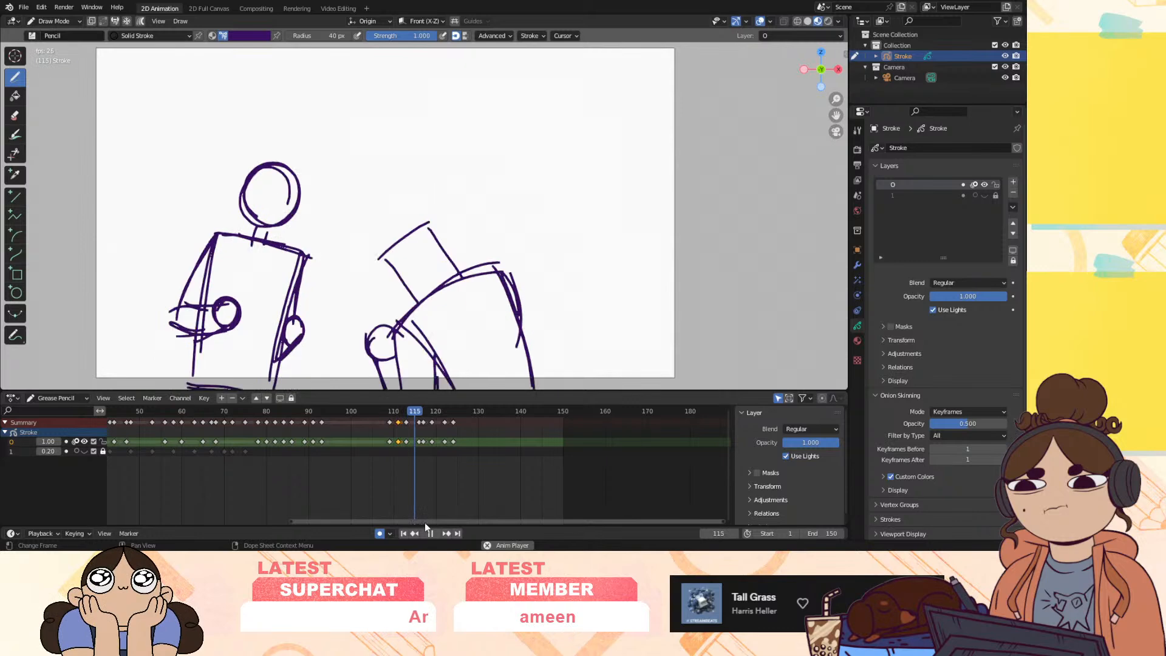
pyautogui.click(430, 533)
pyautogui.click(420, 419)
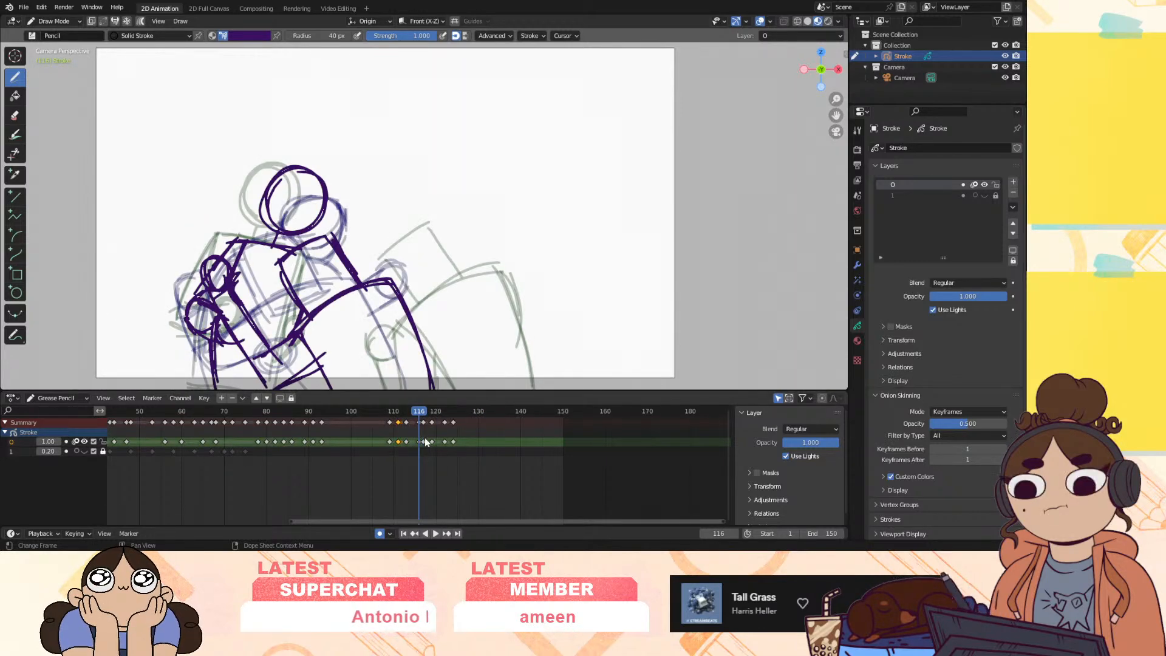
pyautogui.moveTo(422, 437); pyautogui.dragTo(457, 446)
pyautogui.press('g')
pyautogui.click(462, 444)
pyautogui.click(463, 448)
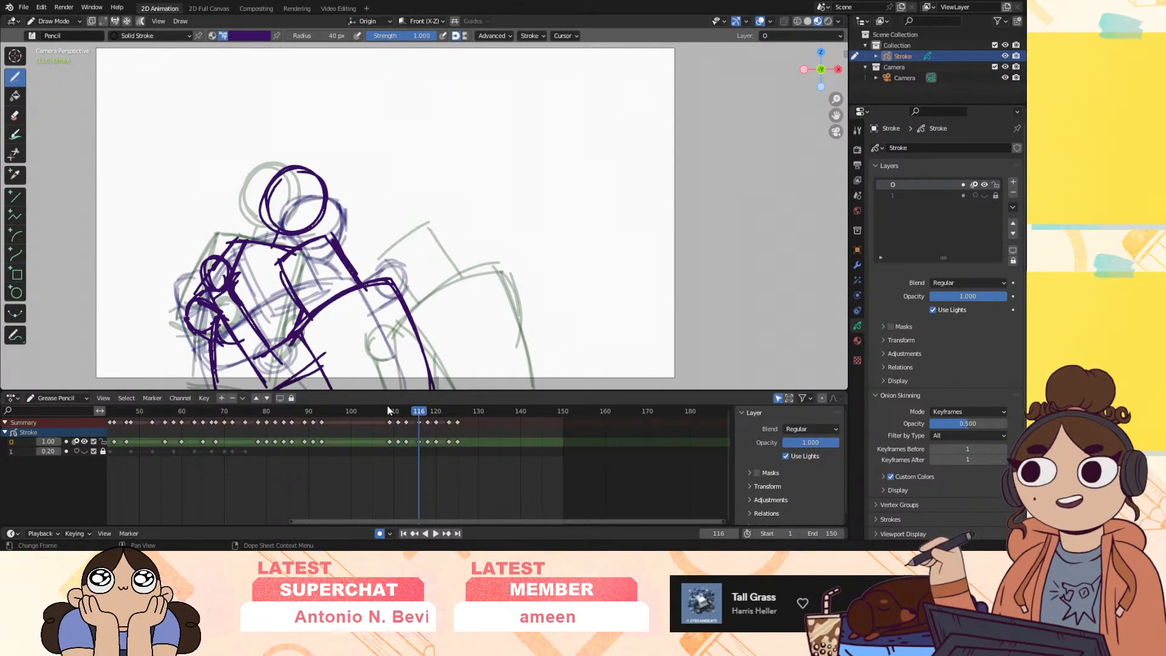
# Play back the ending from around frame 107 and scrub frames 114 to 120 to examine the new timing
pyautogui.press('space')
pyautogui.click(376, 412)
pyautogui.click(363, 411)
pyautogui.click(381, 411)
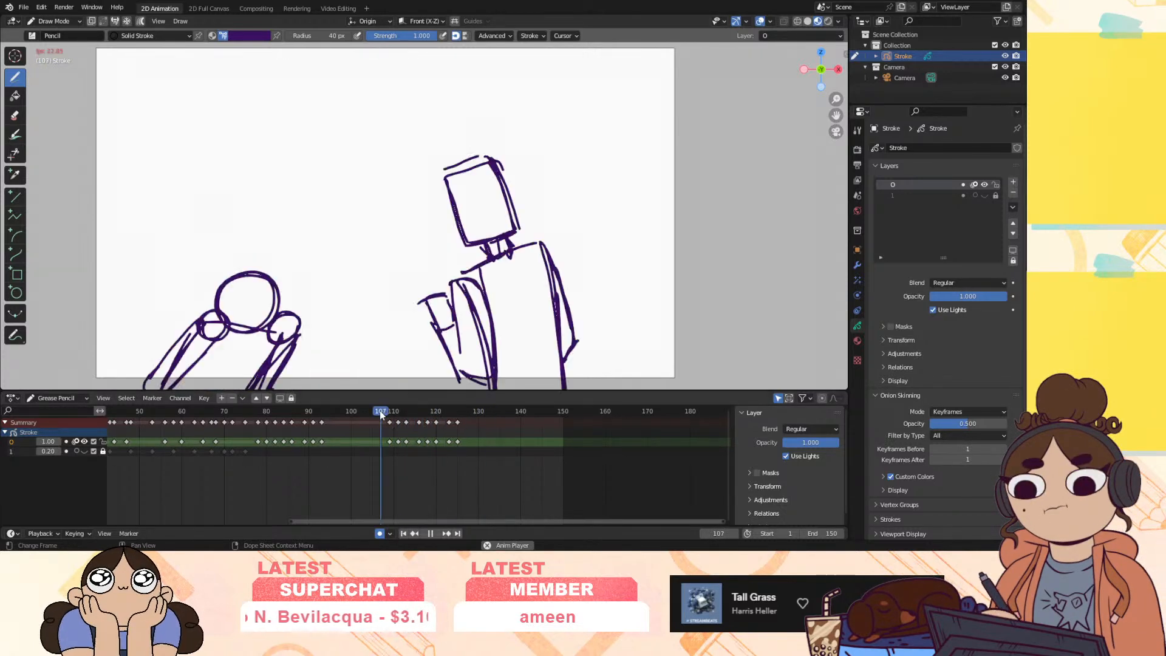
pyautogui.click(381, 412)
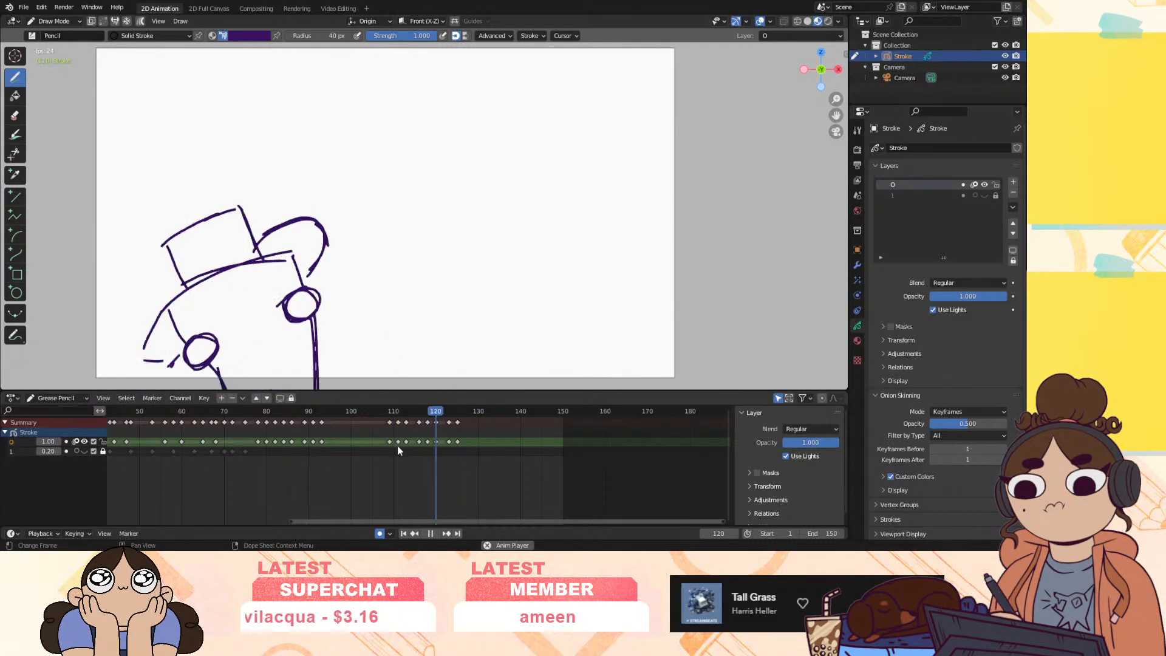
pyautogui.click(396, 441)
pyautogui.click(406, 411)
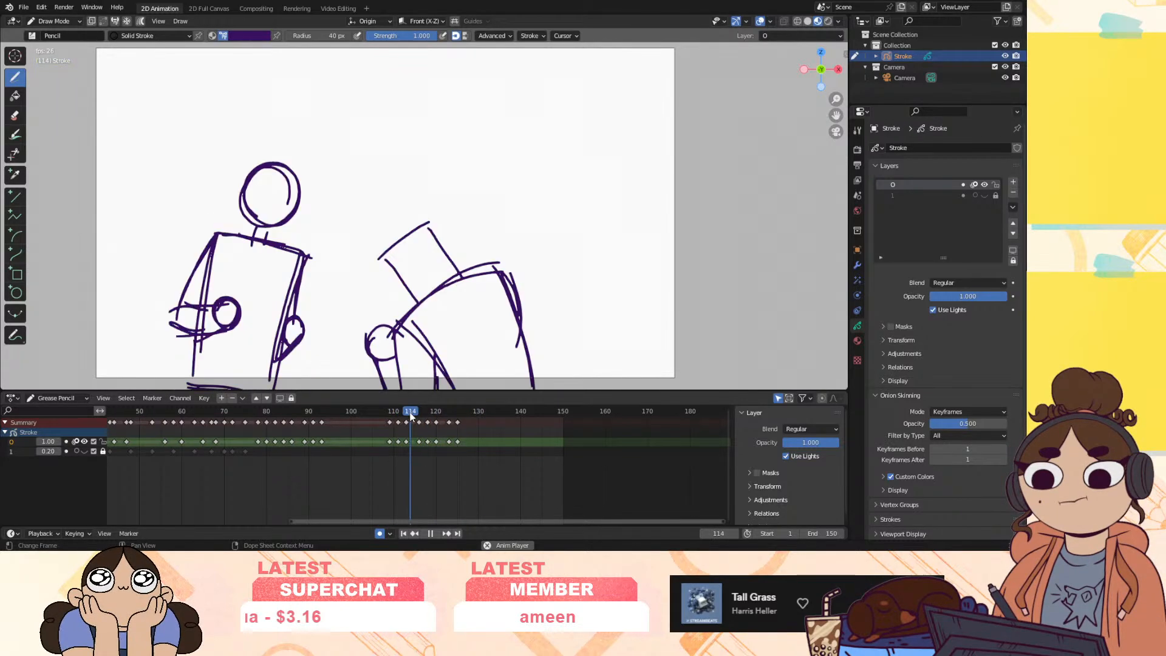
pyautogui.press('space')
pyautogui.click(429, 412)
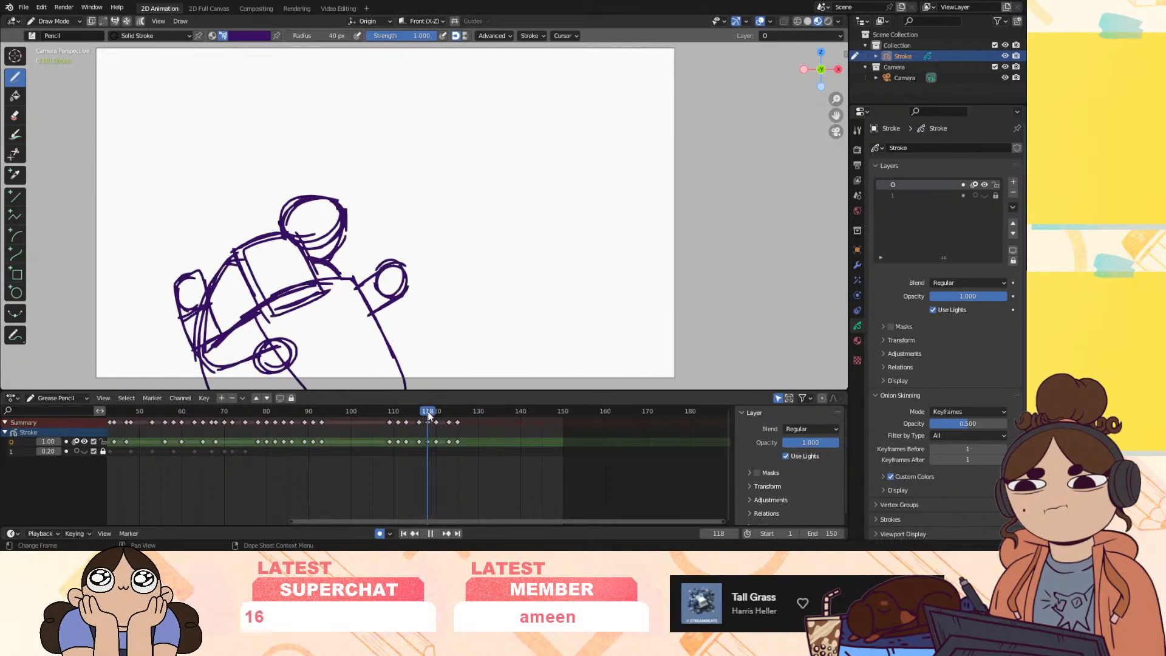
pyautogui.press('space')
pyautogui.press('space')
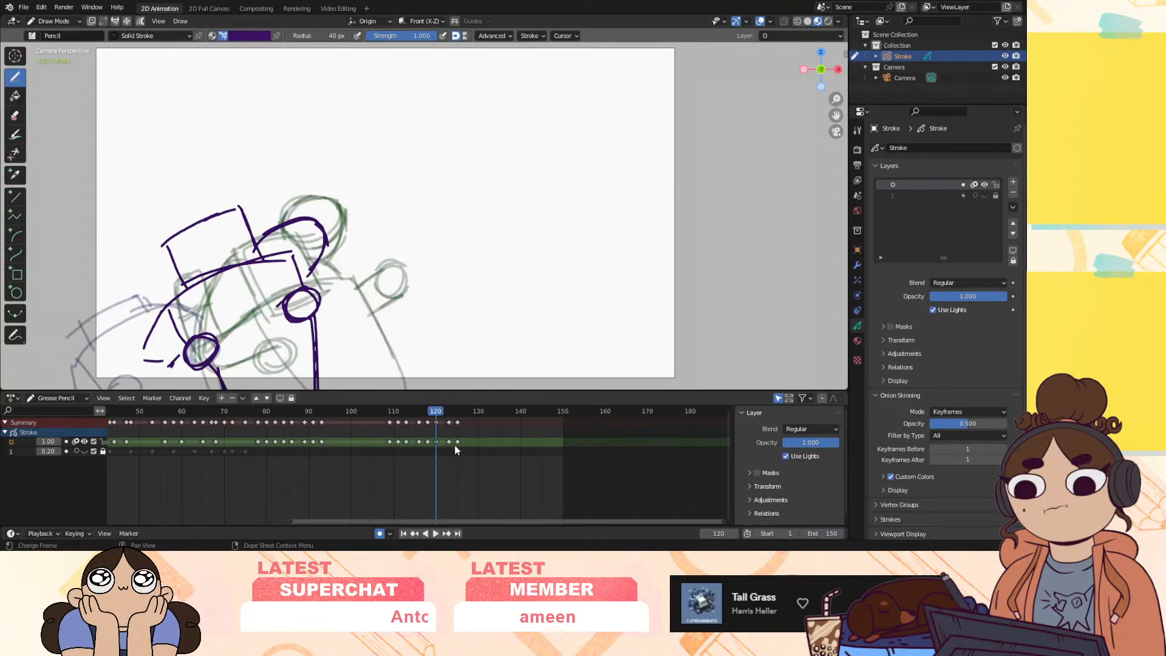
# Move the keyframes from frame 116 onward one frame earlier and play back the ending to check the timing
pyautogui.moveTo(415, 446); pyautogui.dragTo(447, 442)
pyautogui.moveTo(380, 414)
pyautogui.mouseDown()
pyautogui.moveTo(345, 424)
pyautogui.moveTo(392, 417)
pyautogui.mouseUp()
pyautogui.press('space')
pyautogui.click(370, 414)
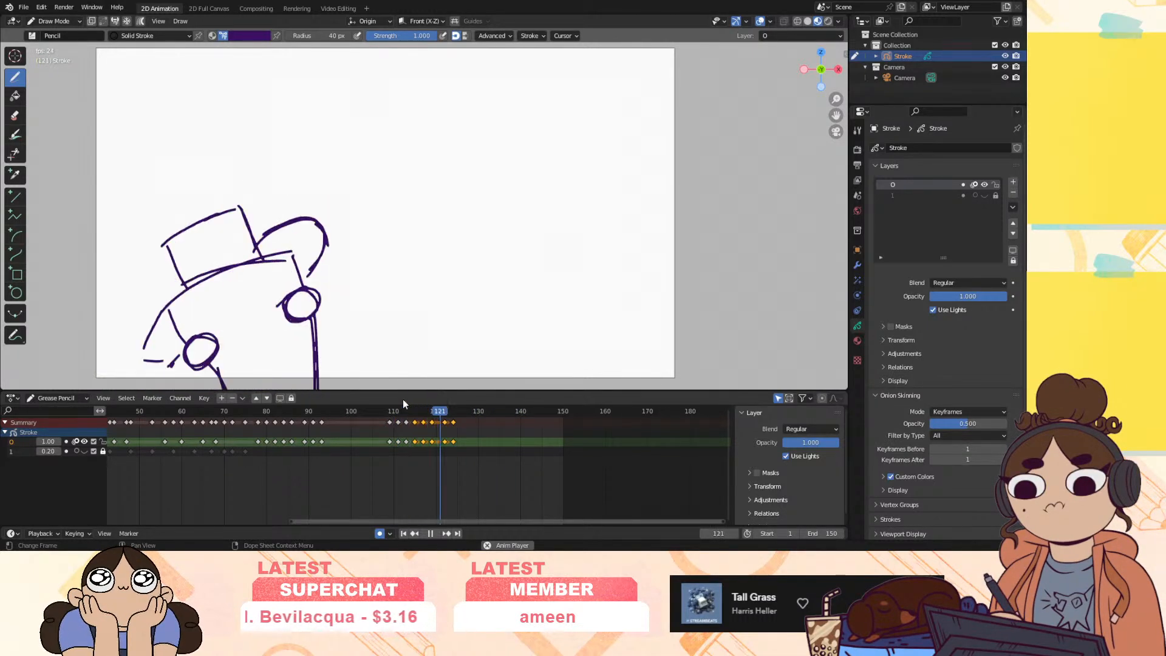
pyautogui.press('space')
pyautogui.click(476, 442)
# On frame 111, sculpt the block-headed figure's head and neck so they lean toward the round-headed figure
pyautogui.click(390, 411)
pyautogui.press('space')
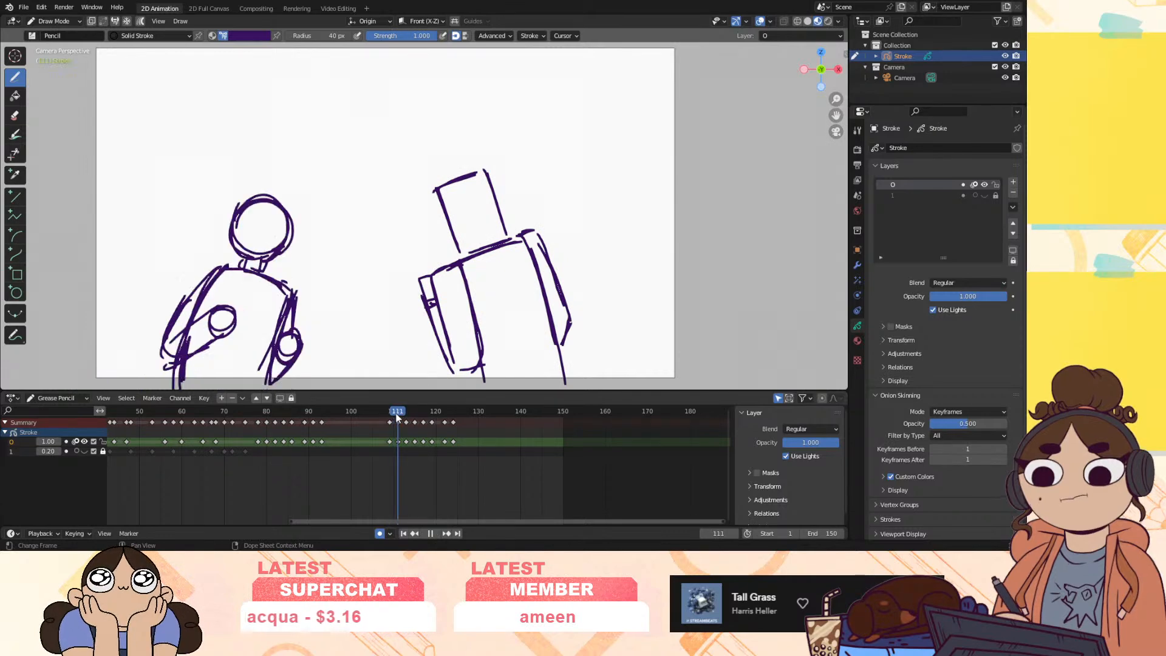
pyautogui.moveTo(398, 416); pyautogui.dragTo(403, 421)
pyautogui.moveTo(407, 420)
pyautogui.mouseDown()
pyautogui.moveTo(388, 425)
pyautogui.moveTo(402, 426)
pyautogui.mouseUp()
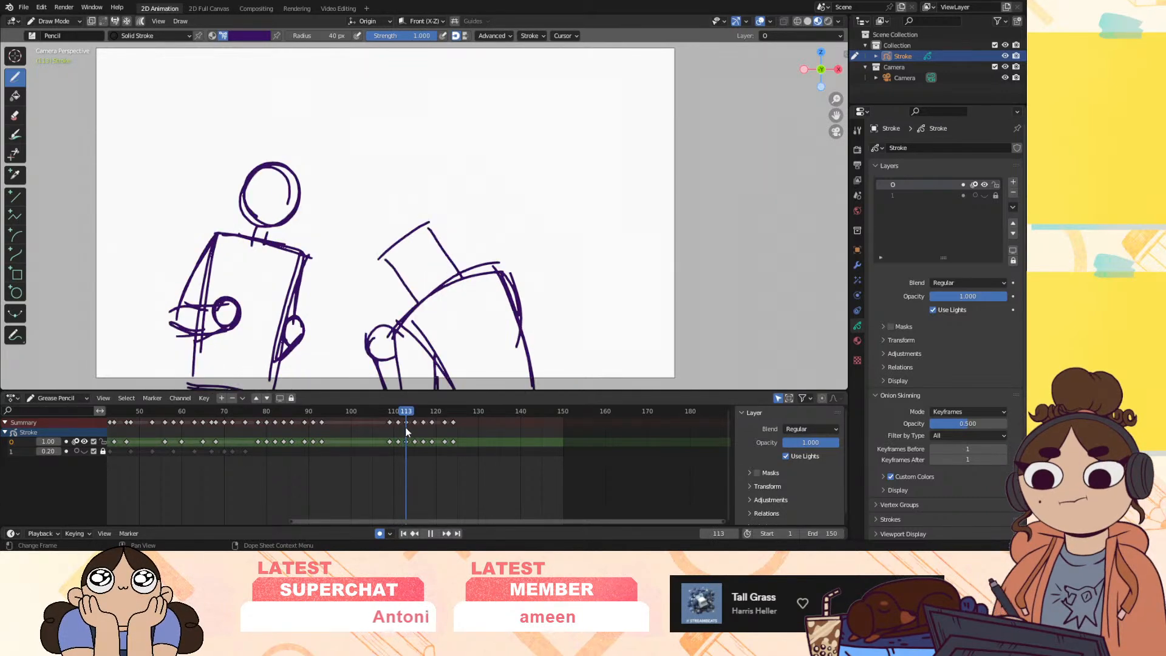
pyautogui.press('Escape')
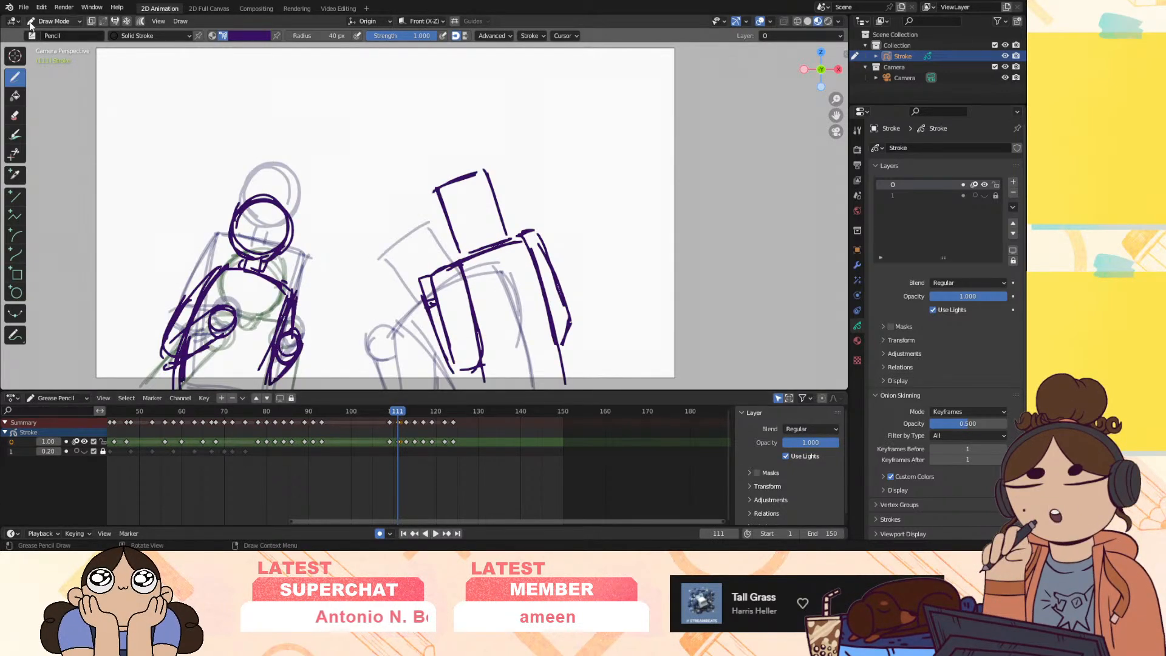
pyautogui.click(63, 55)
pyautogui.moveTo(500, 247); pyautogui.dragTo(493, 252)
pyautogui.moveTo(468, 179); pyautogui.dragTo(463, 189)
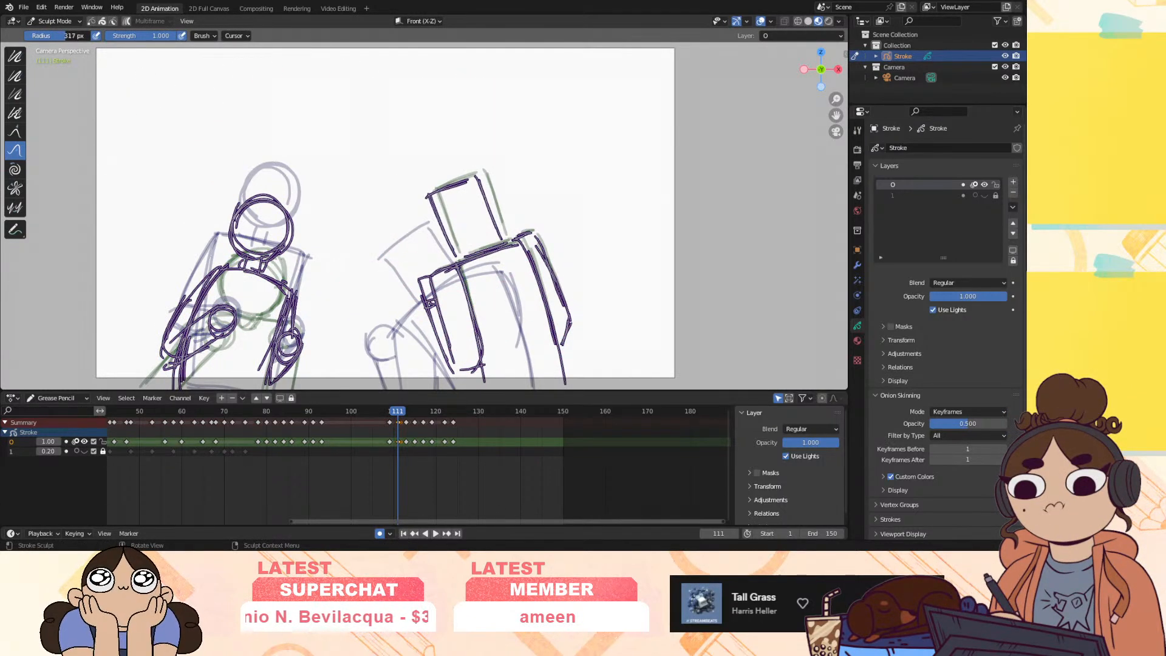
# Enlarge the sculpt brush radius to 349 px and push the block-headed figure's torso, arms and head further into the lean
pyautogui.moveTo(65, 36); pyautogui.dragTo(69, 35)
pyautogui.moveTo(535, 286); pyautogui.dragTo(531, 289)
pyautogui.moveTo(467, 245); pyautogui.dragTo(460, 252)
pyautogui.moveTo(500, 336); pyautogui.dragTo(542, 336)
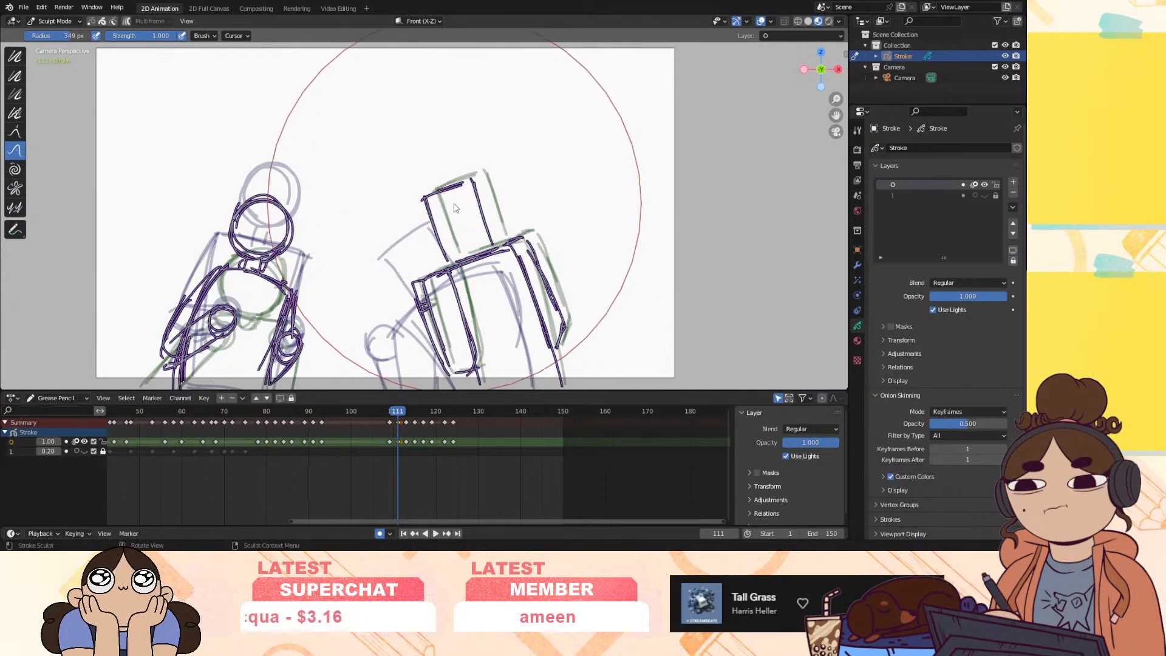
pyautogui.moveTo(457, 209); pyautogui.dragTo(455, 213)
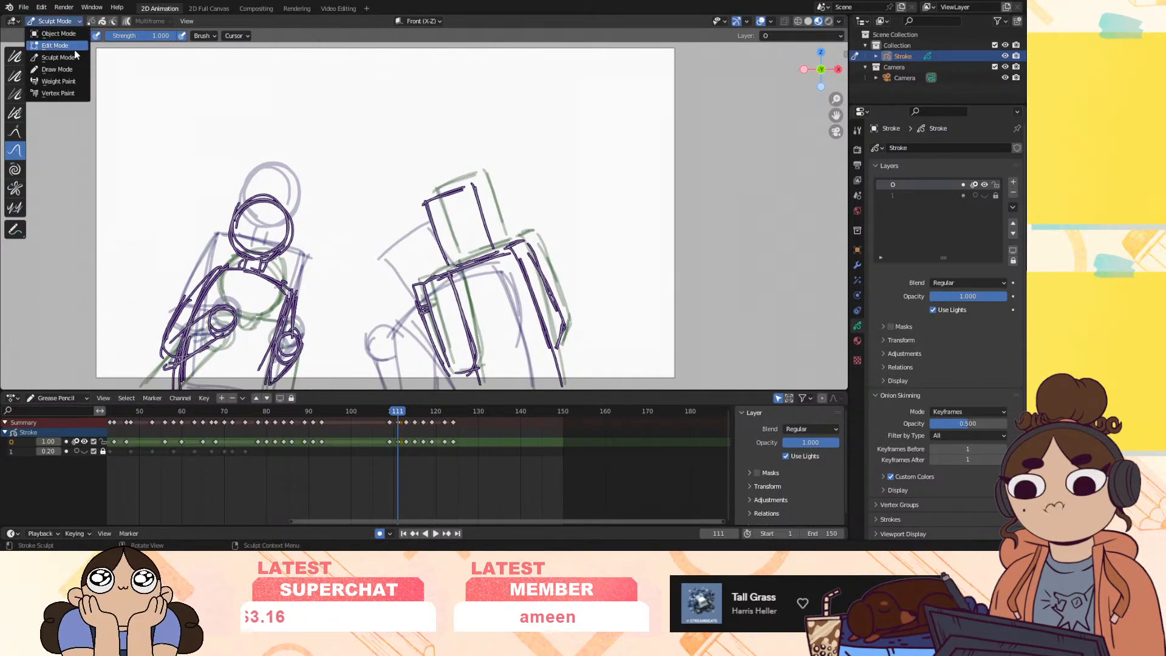
# Return to Draw Mode and go through the following poses to frame 119
pyautogui.click(70, 70)
pyautogui.moveTo(399, 411)
pyautogui.mouseDown()
pyautogui.moveTo(390, 415)
pyautogui.moveTo(414, 422)
pyautogui.moveTo(387, 428)
pyautogui.moveTo(423, 432)
pyautogui.moveTo(392, 438)
pyautogui.moveTo(428, 440)
pyautogui.moveTo(398, 450)
pyautogui.moveTo(445, 446)
pyautogui.moveTo(411, 444)
pyautogui.mouseUp()
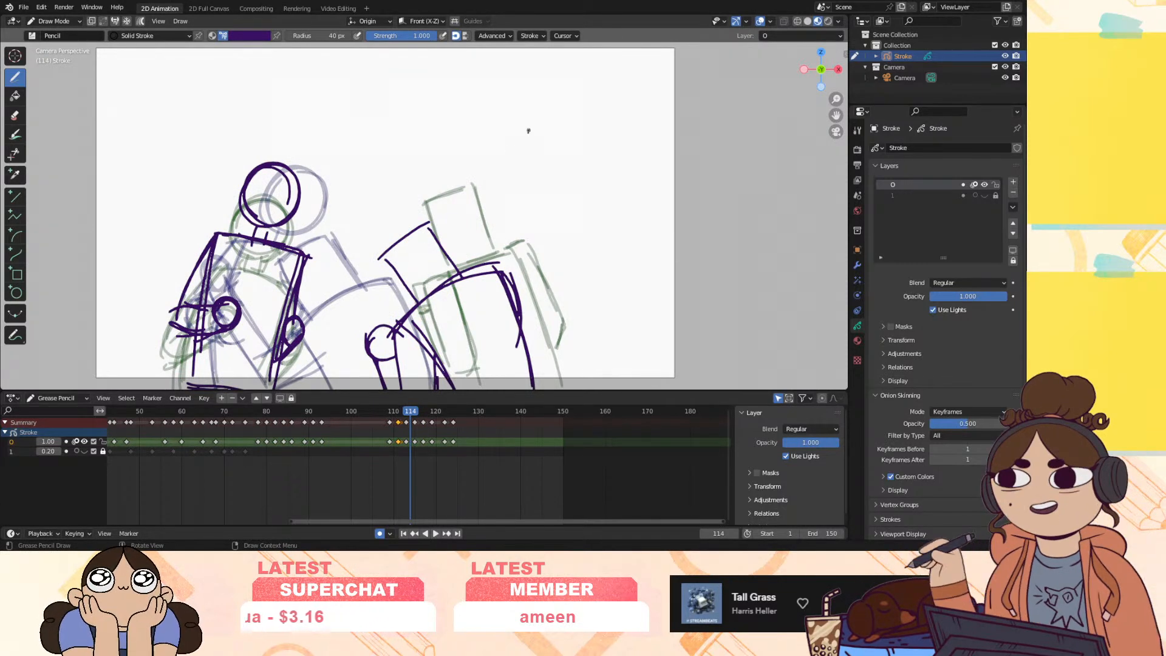
pyautogui.moveTo(410, 414)
pyautogui.mouseDown()
pyautogui.moveTo(393, 417)
pyautogui.moveTo(453, 427)
pyautogui.moveTo(425, 428)
pyautogui.moveTo(432, 436)
pyautogui.mouseUp()
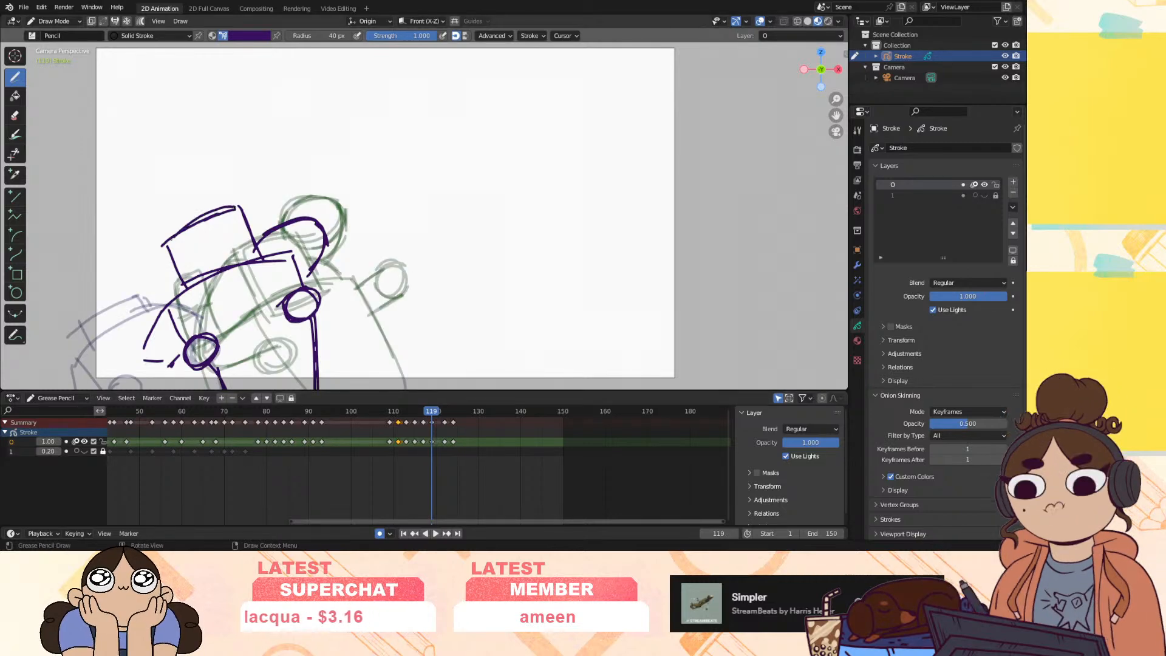
# Scrub through the ending and play back the animation from the start to check its timing
pyautogui.moveTo(431, 432)
pyautogui.mouseDown()
pyautogui.moveTo(377, 430)
pyautogui.moveTo(447, 446)
pyautogui.moveTo(385, 460)
pyautogui.moveTo(461, 456)
pyautogui.mouseUp()
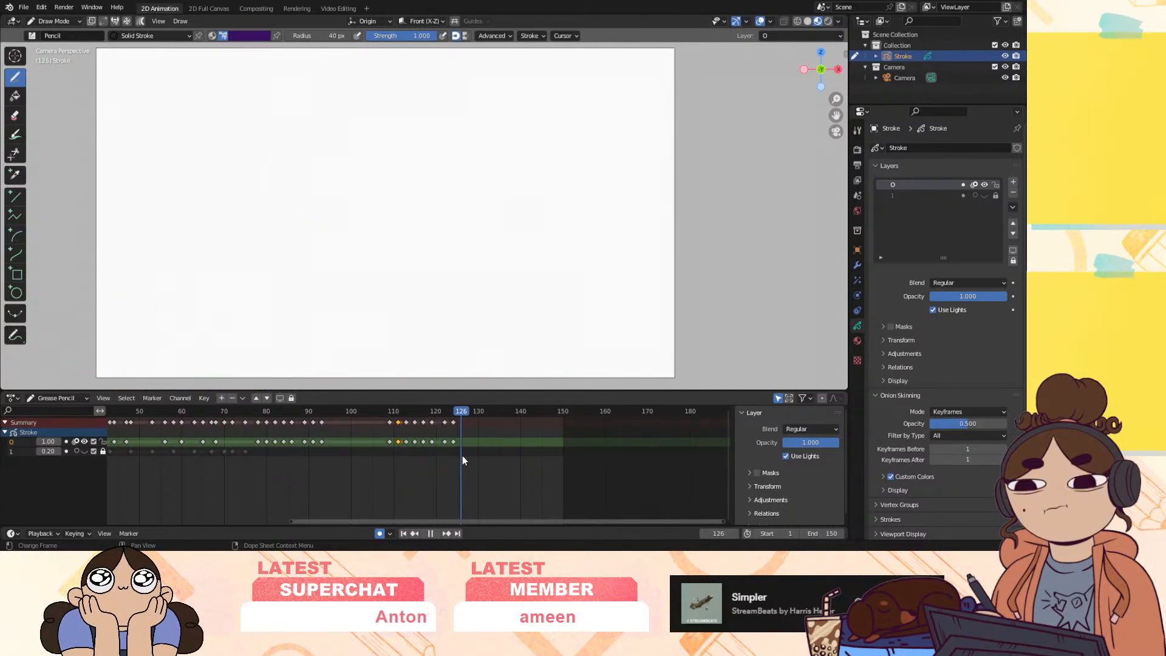
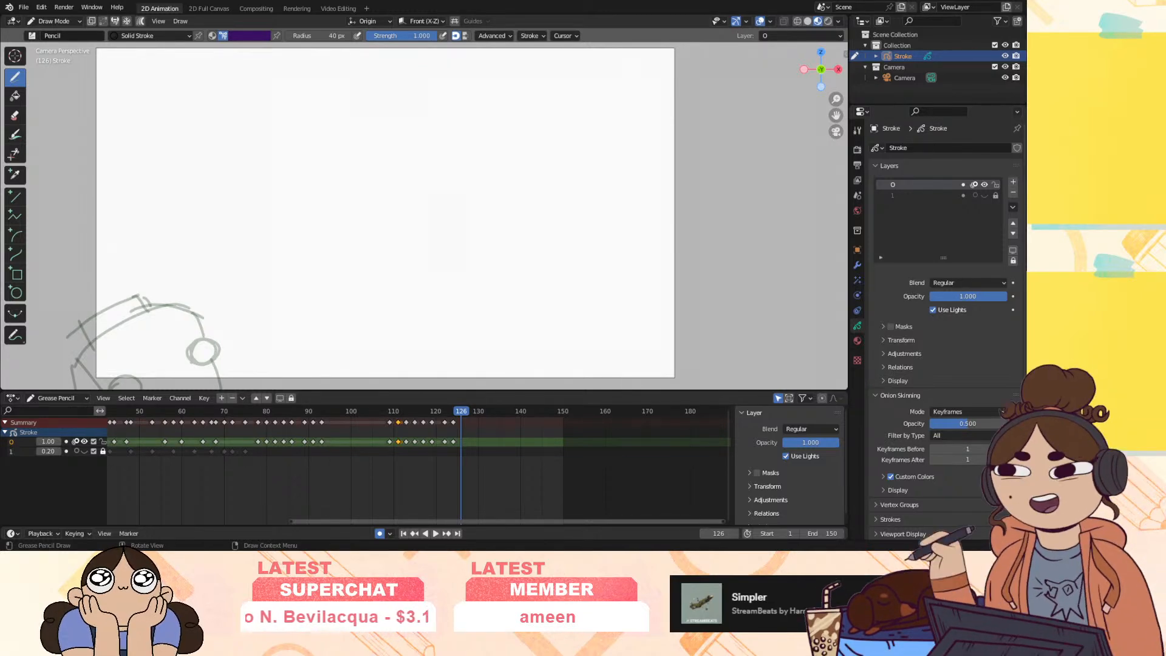
pyautogui.moveTo(443, 412); pyautogui.dragTo(399, 482)
pyautogui.click(403, 534)
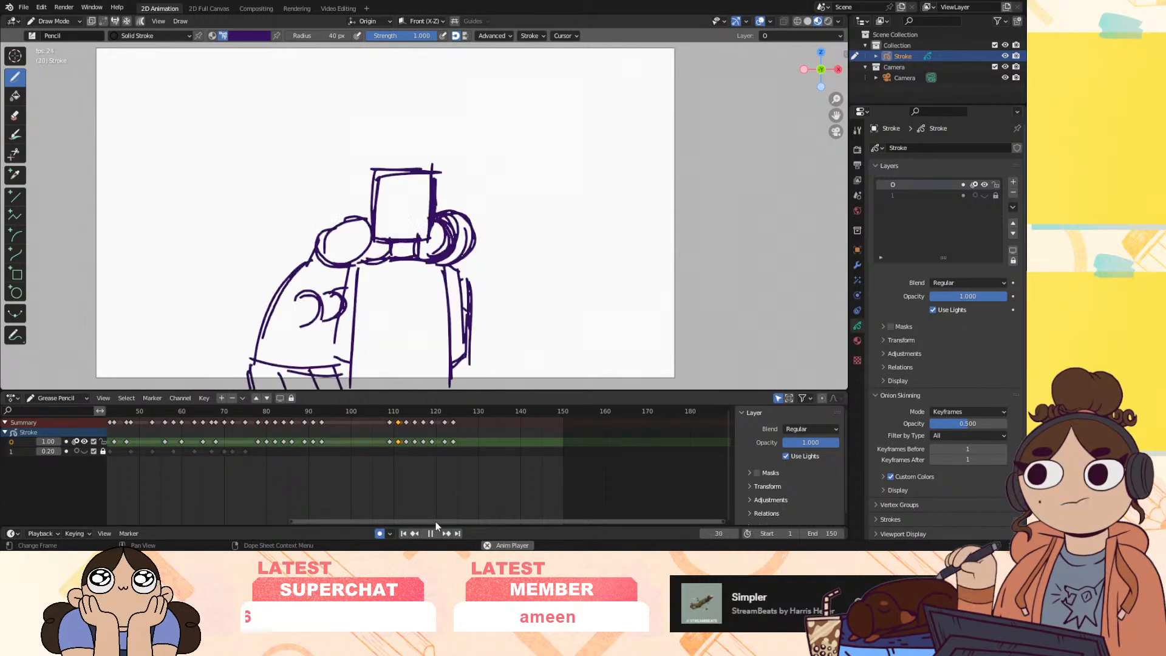
pyautogui.click(434, 534)
pyautogui.moveTo(449, 413); pyautogui.dragTo(479, 422)
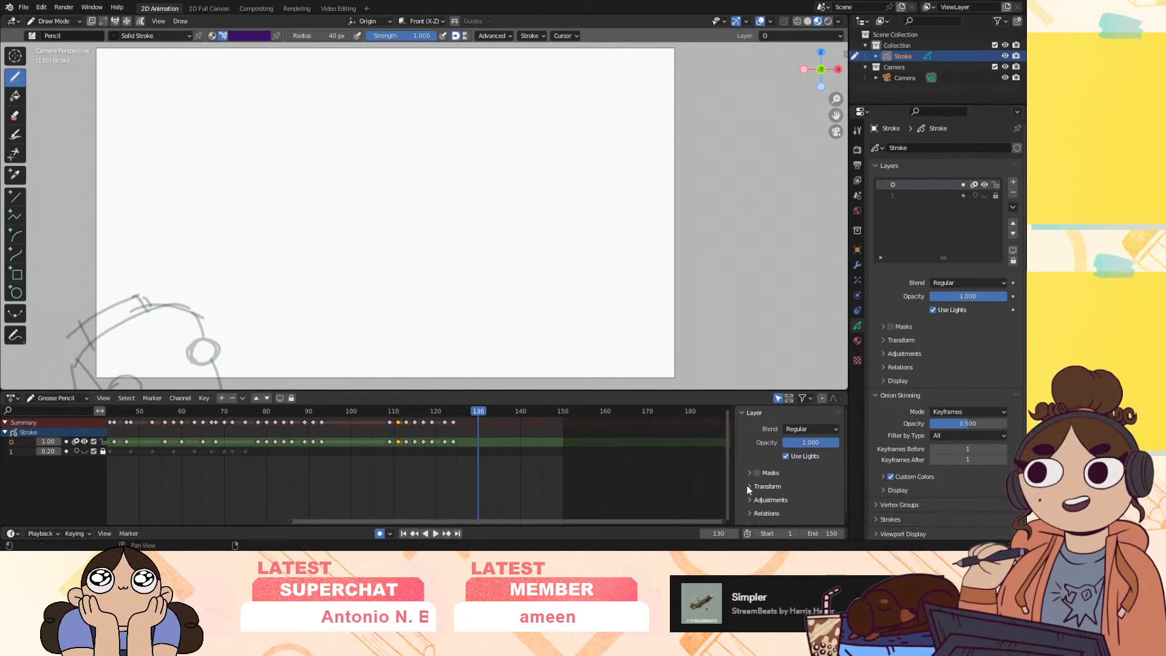
# Set the scene's end frame to 130 and play the animation from the start
pyautogui.write('130')
pyautogui.press('Return')
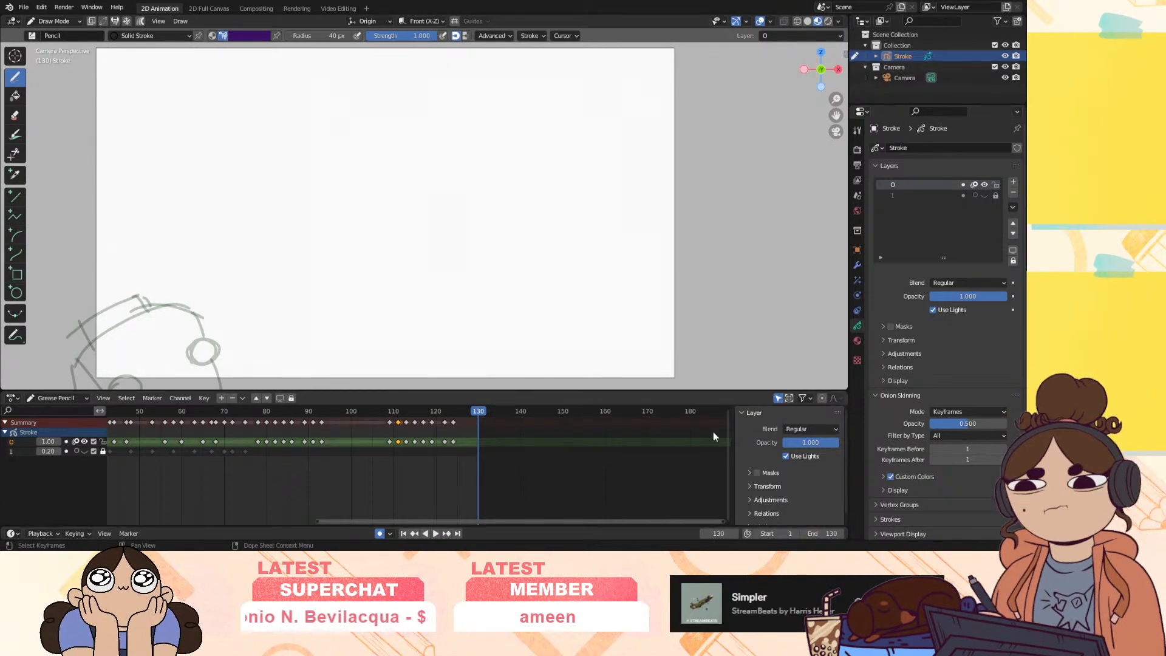
pyautogui.click(404, 533)
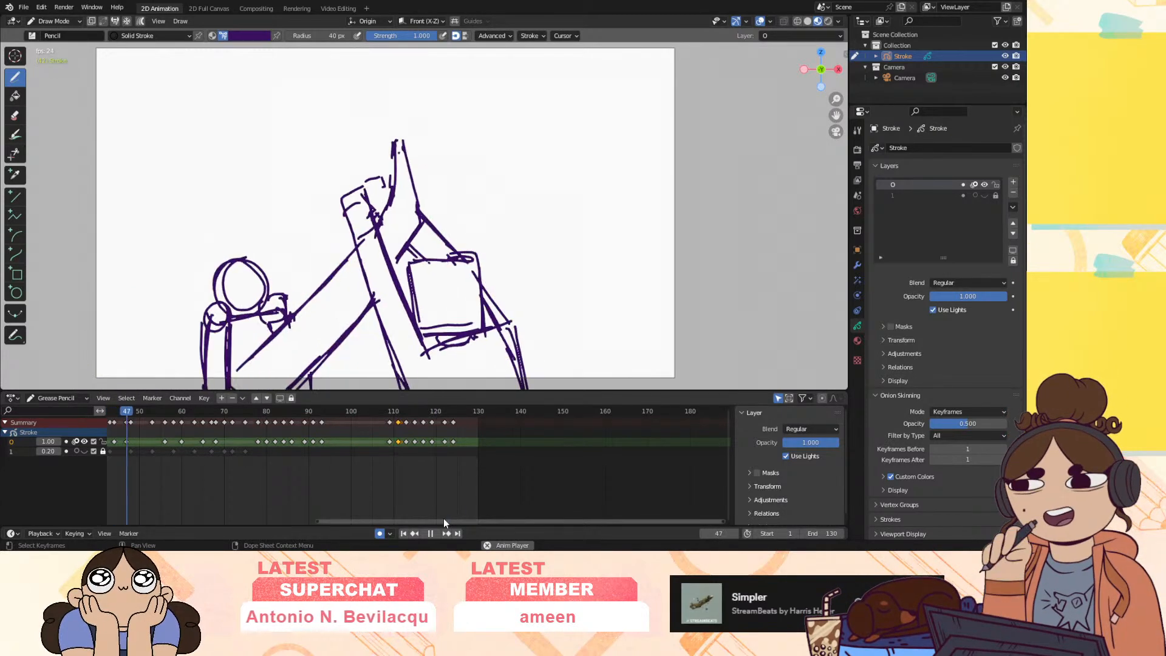
pyautogui.click(430, 534)
# Move the ending keyframes at frames 109 to 124 five frames earlier and play back the result
pyautogui.moveTo(368, 435); pyautogui.dragTo(453, 444)
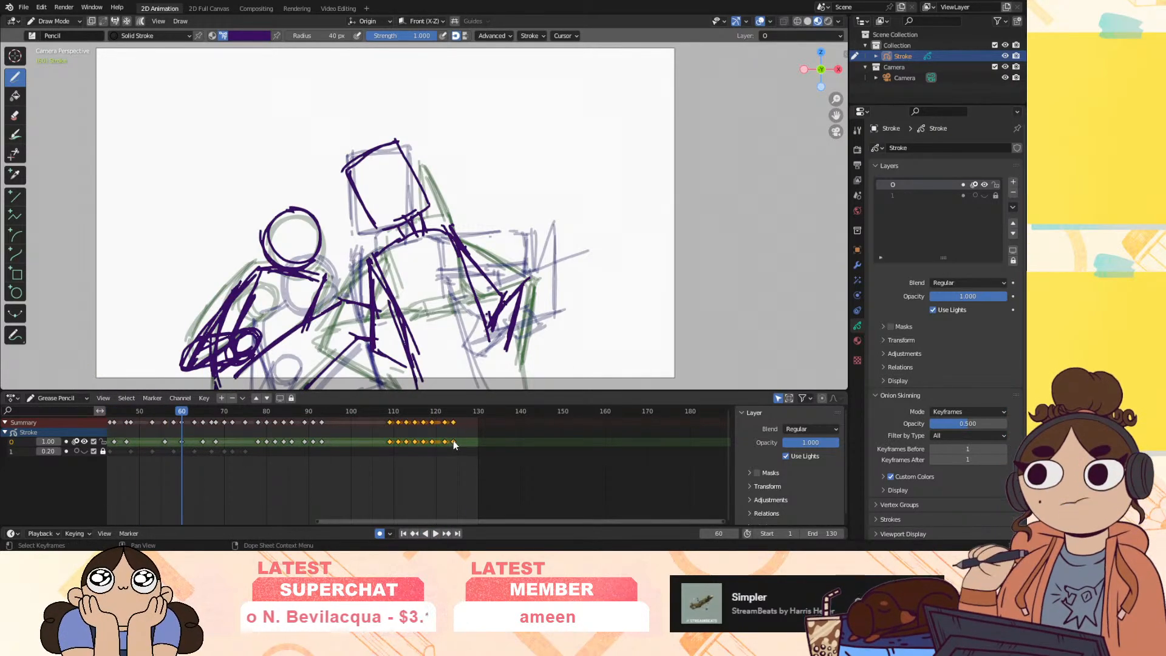
pyautogui.click(431, 442)
pyautogui.press('space')
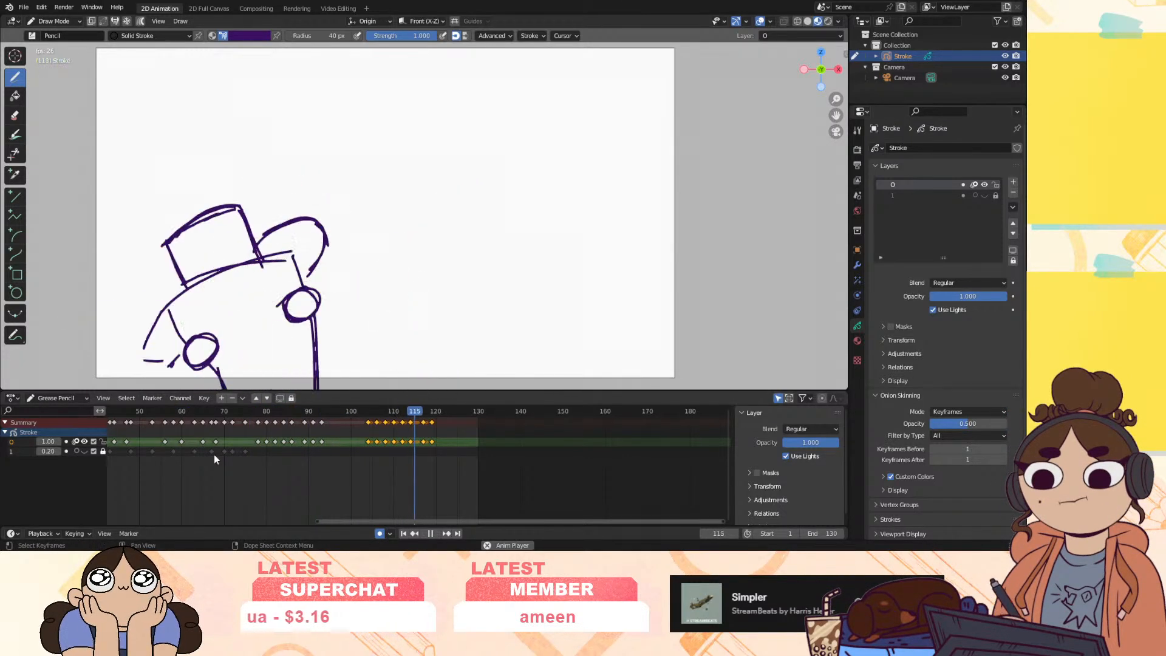
pyautogui.press('space')
pyautogui.moveTo(357, 406)
pyautogui.mouseDown()
pyautogui.moveTo(319, 424)
pyautogui.moveTo(368, 435)
pyautogui.moveTo(272, 486)
pyautogui.mouseUp()
pyautogui.press('space')
pyautogui.press('space')
# On frame 95, use Sculpt Mode to push both figures' poses slightly lower as a new key, and play back the ending
pyautogui.click(329, 408)
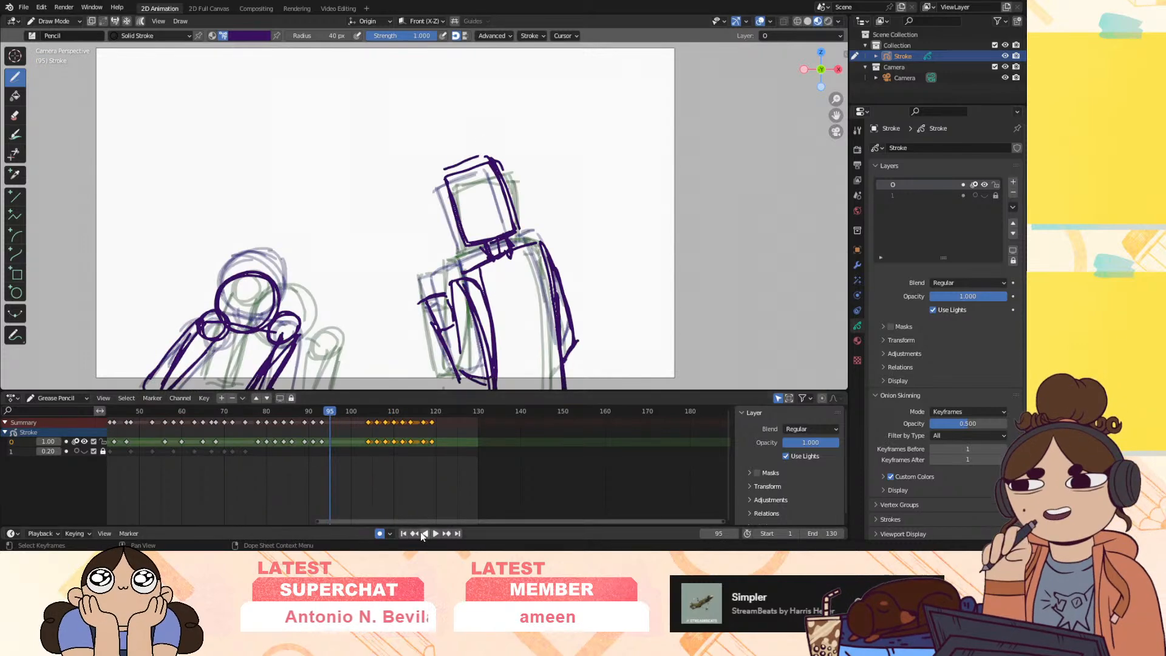
pyautogui.moveTo(328, 410); pyautogui.dragTo(330, 409)
pyautogui.click(54, 20)
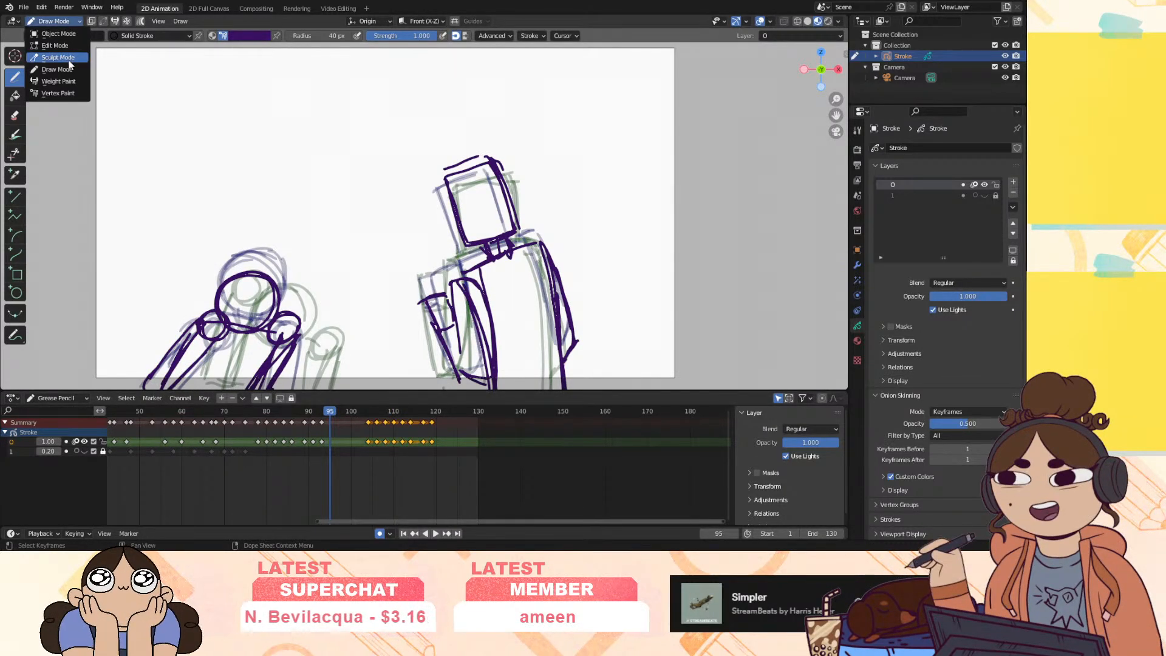
pyautogui.click(65, 56)
pyautogui.moveTo(287, 302); pyautogui.dragTo(230, 365)
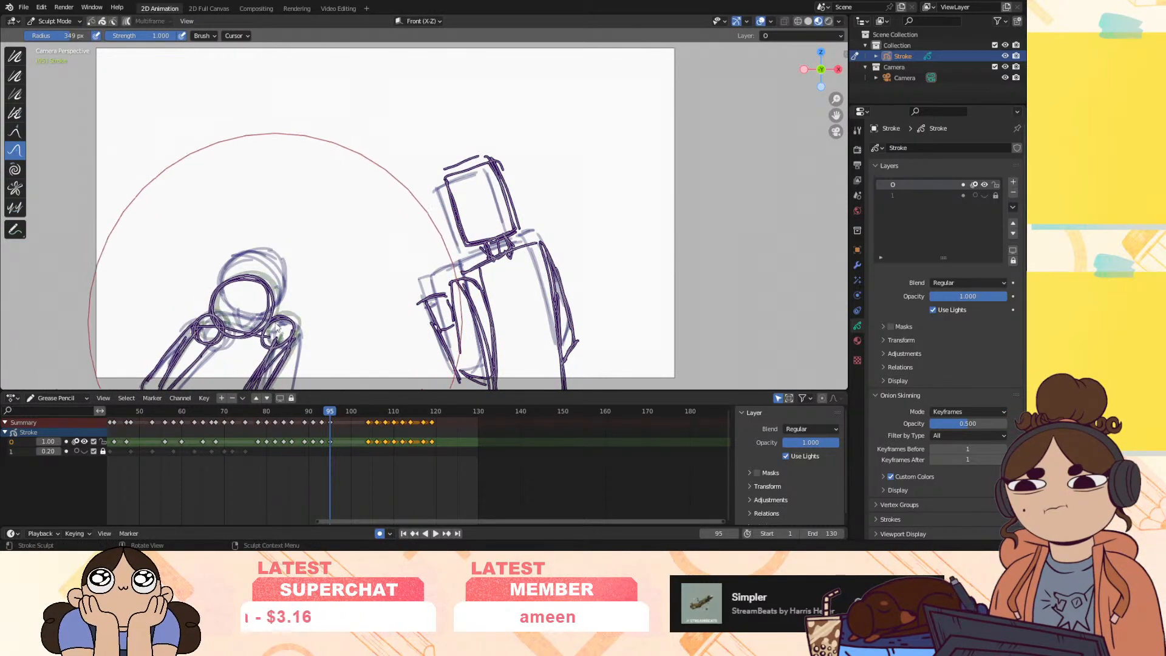
pyautogui.moveTo(487, 220); pyautogui.dragTo(489, 225)
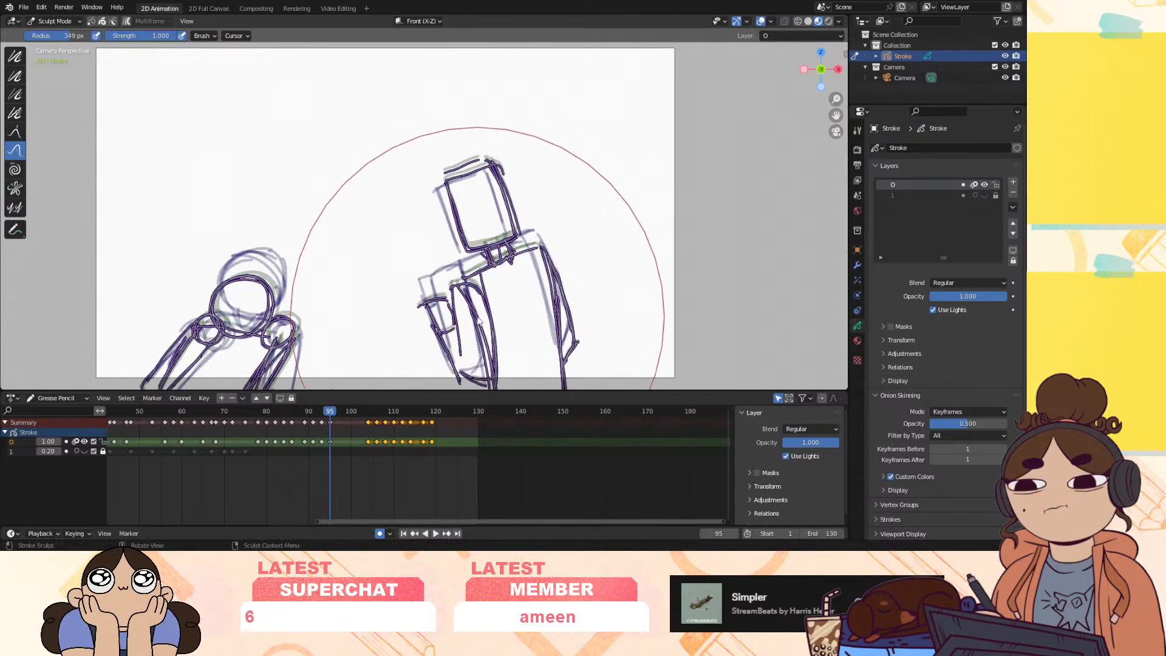
pyautogui.press('space')
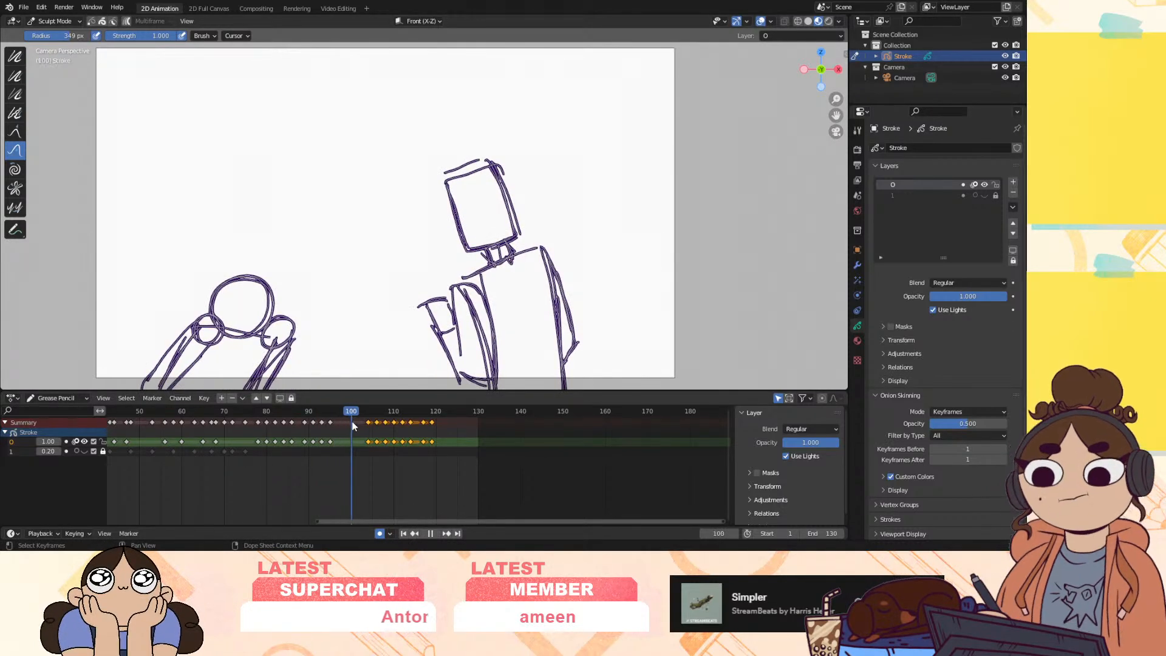
pyautogui.moveTo(375, 421)
pyautogui.mouseDown()
pyautogui.moveTo(423, 427)
pyautogui.moveTo(364, 434)
pyautogui.moveTo(427, 442)
pyautogui.moveTo(359, 447)
pyautogui.mouseUp()
pyautogui.click(469, 444)
pyautogui.press('space')
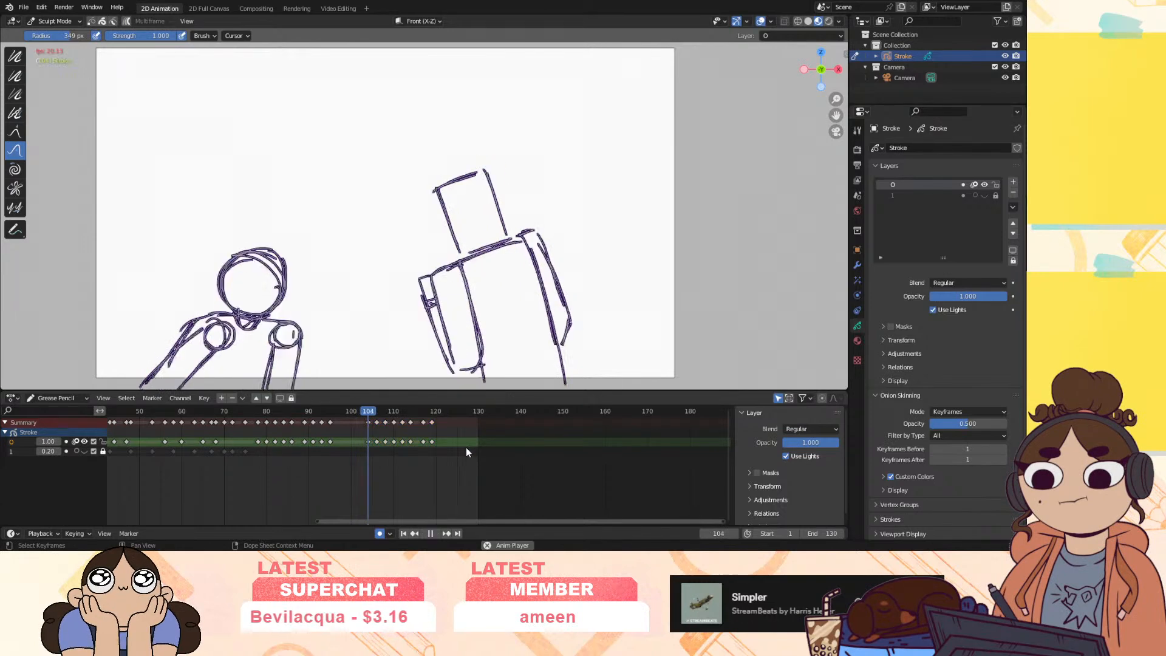
# On frame 116, sculpt the leaning figures slightly further toward the canvas's left edge and move the keyframes after it one frame later
pyautogui.click(367, 413)
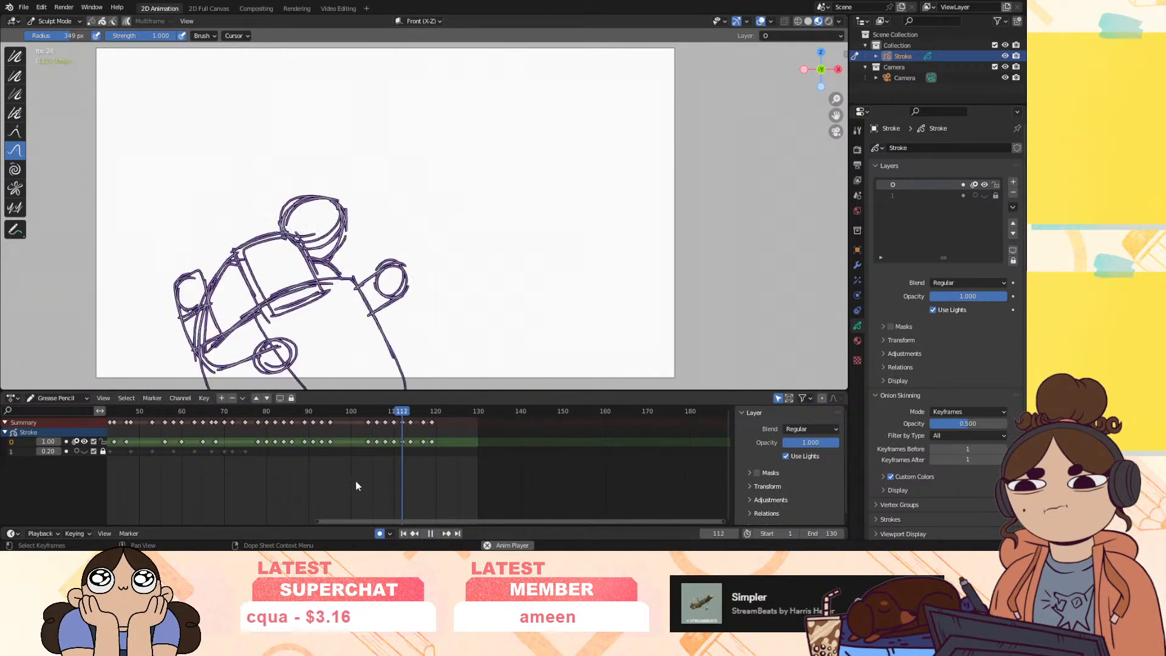
pyautogui.moveTo(406, 411); pyautogui.dragTo(419, 420)
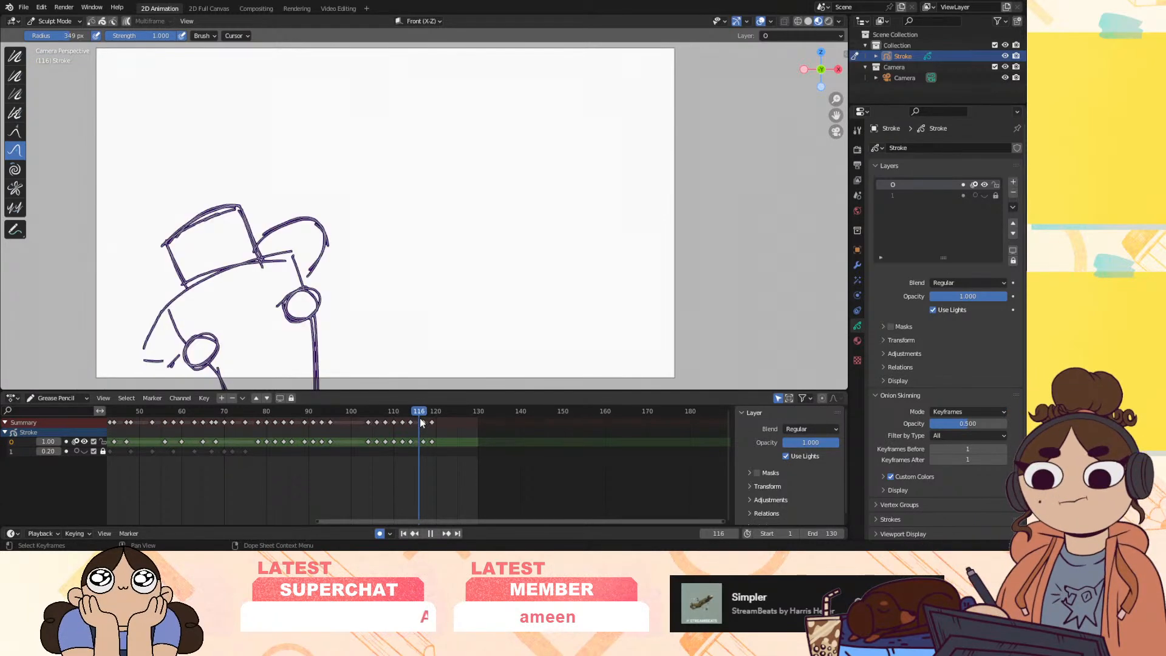
pyautogui.press('space')
pyautogui.moveTo(257, 294); pyautogui.dragTo(243, 297)
pyautogui.press('space')
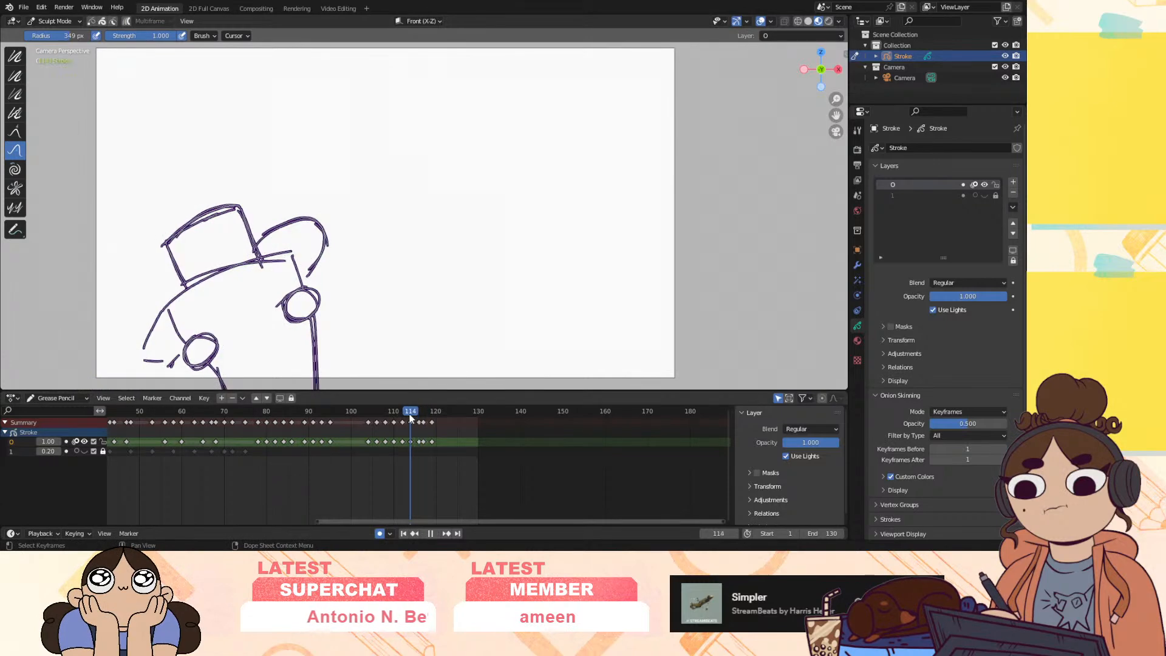
pyautogui.press('Escape')
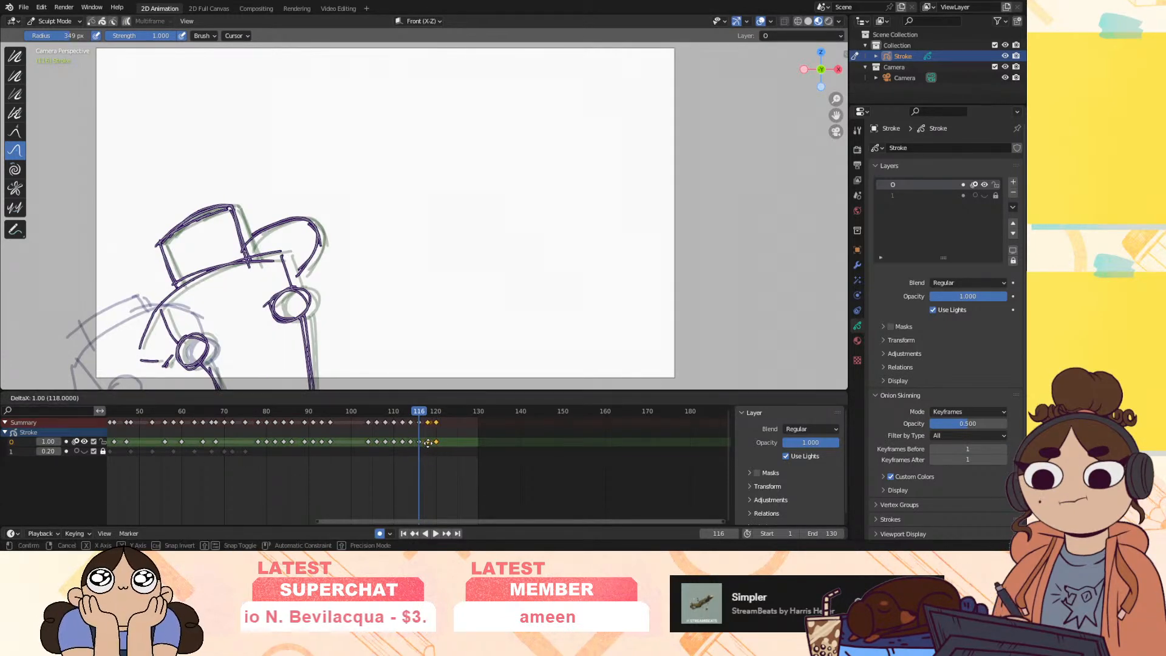
pyautogui.click(429, 443)
# Refine the hands, legs and heads in the frame 116 pose, reducing the sculpt radius to 286 px, and play back the ending
pyautogui.moveTo(232, 354); pyautogui.dragTo(220, 391)
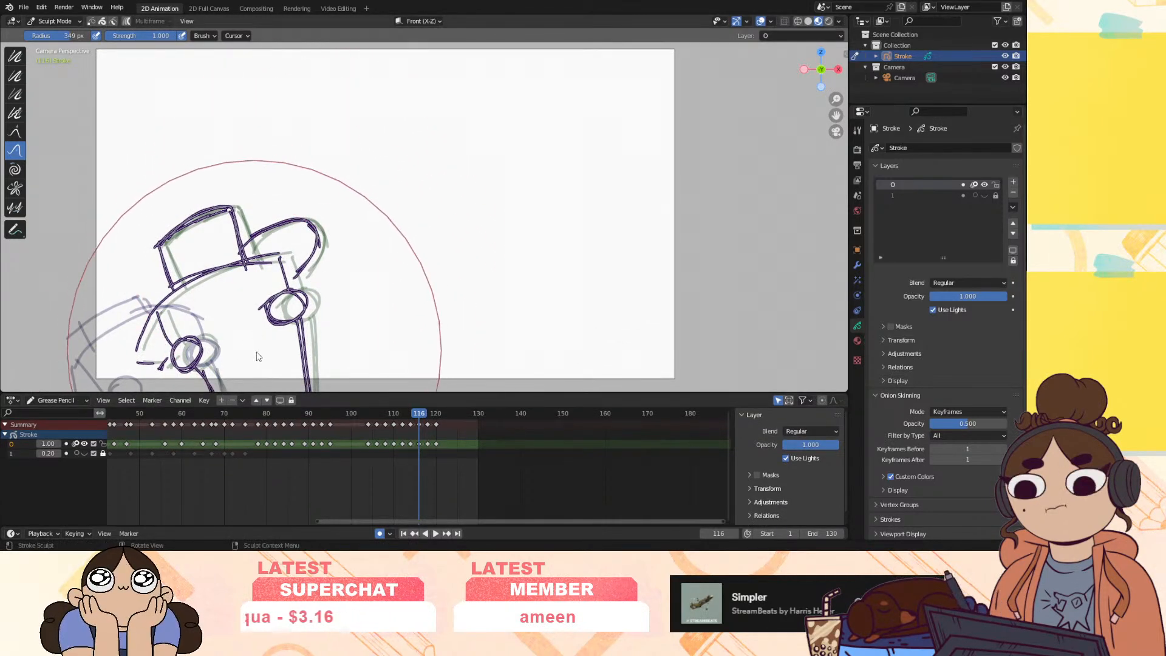
pyautogui.moveTo(71, 36); pyautogui.dragTo(63, 36)
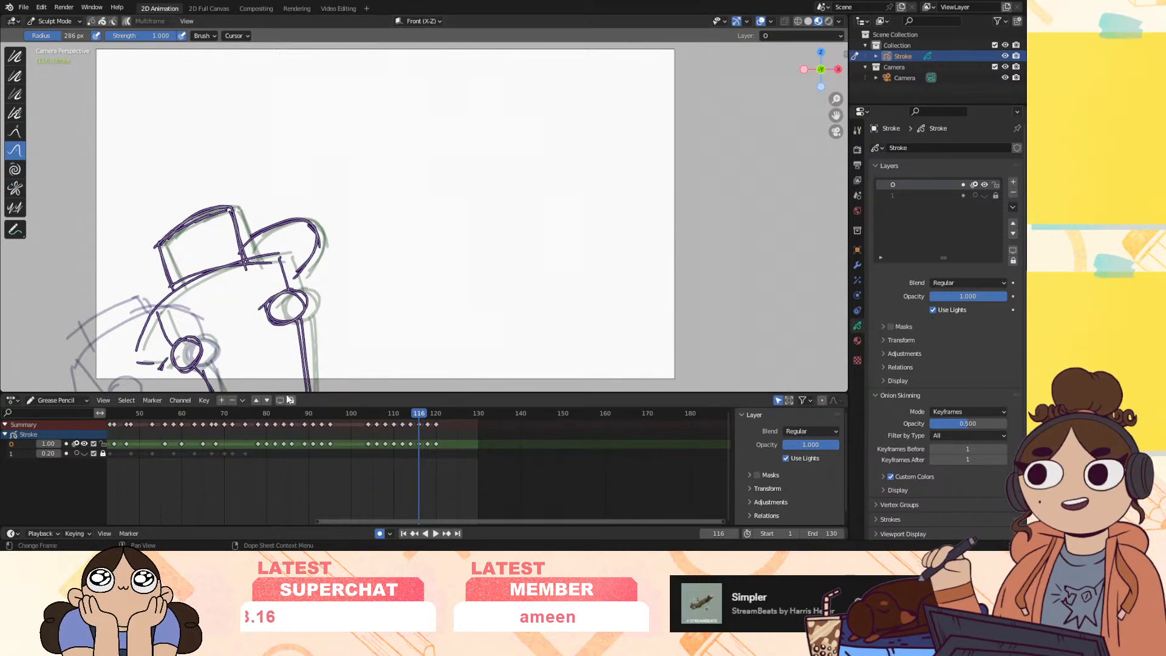
pyautogui.moveTo(311, 386); pyautogui.dragTo(313, 385)
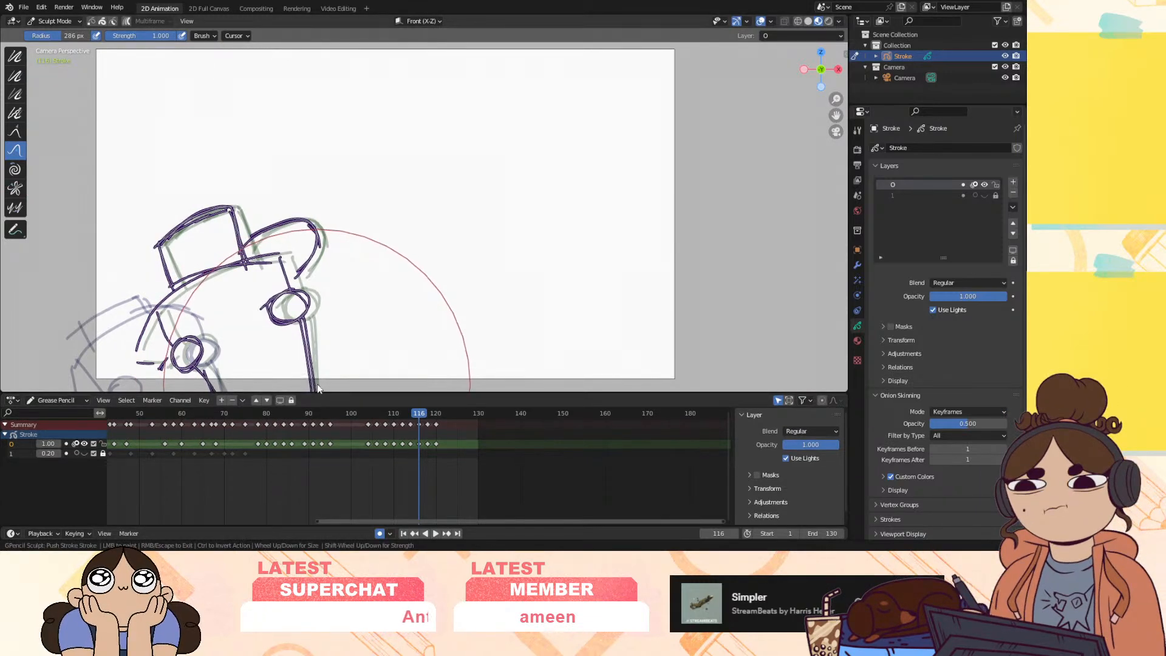
pyautogui.moveTo(292, 293); pyautogui.dragTo(285, 292)
pyautogui.moveTo(265, 211); pyautogui.dragTo(271, 208)
pyautogui.moveTo(415, 418); pyautogui.dragTo(380, 439)
pyautogui.press('space')
pyautogui.press('space')
pyautogui.press('space')
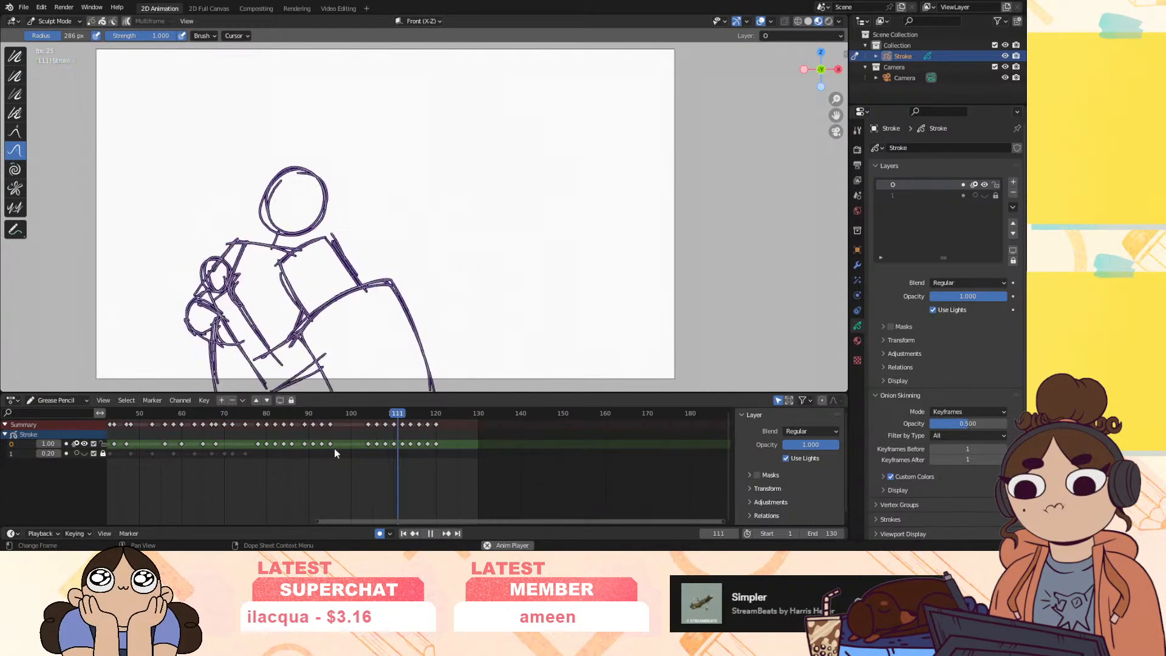
# Delete the keyframe at frame 114, move the keyframes from frame 116 onward two frames earlier and play back the ending
pyautogui.moveTo(394, 425)
pyautogui.mouseDown()
pyautogui.moveTo(425, 419)
pyautogui.moveTo(406, 419)
pyautogui.moveTo(433, 442)
pyautogui.mouseUp()
pyautogui.press('space')
pyautogui.click(410, 444)
pyautogui.press('Delete')
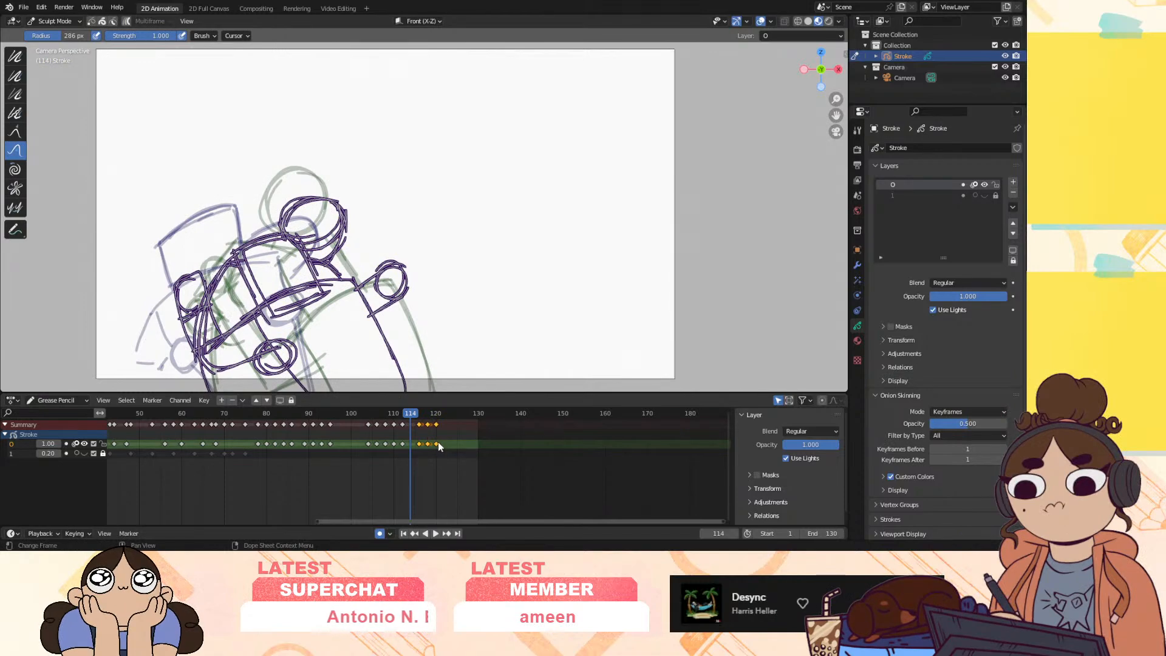
pyautogui.press('g')
pyautogui.click(428, 444)
pyautogui.press('space')
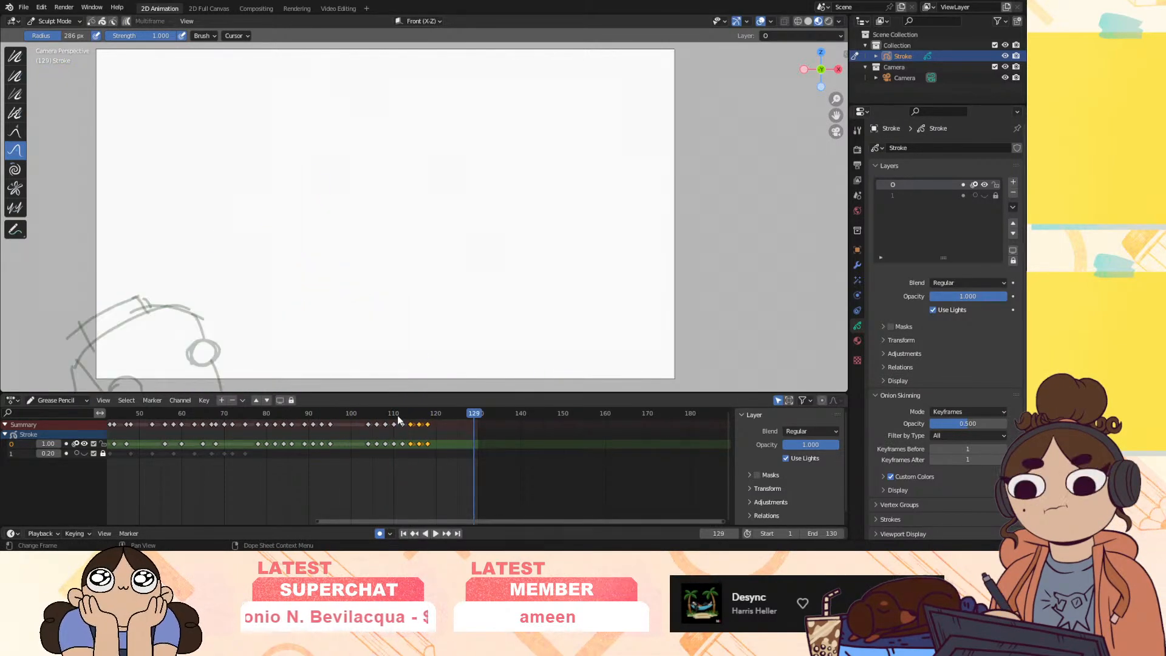
# Move the keyframes from frame 116 onward one frame later and replay the ending
pyautogui.click(414, 417)
pyautogui.click(425, 444)
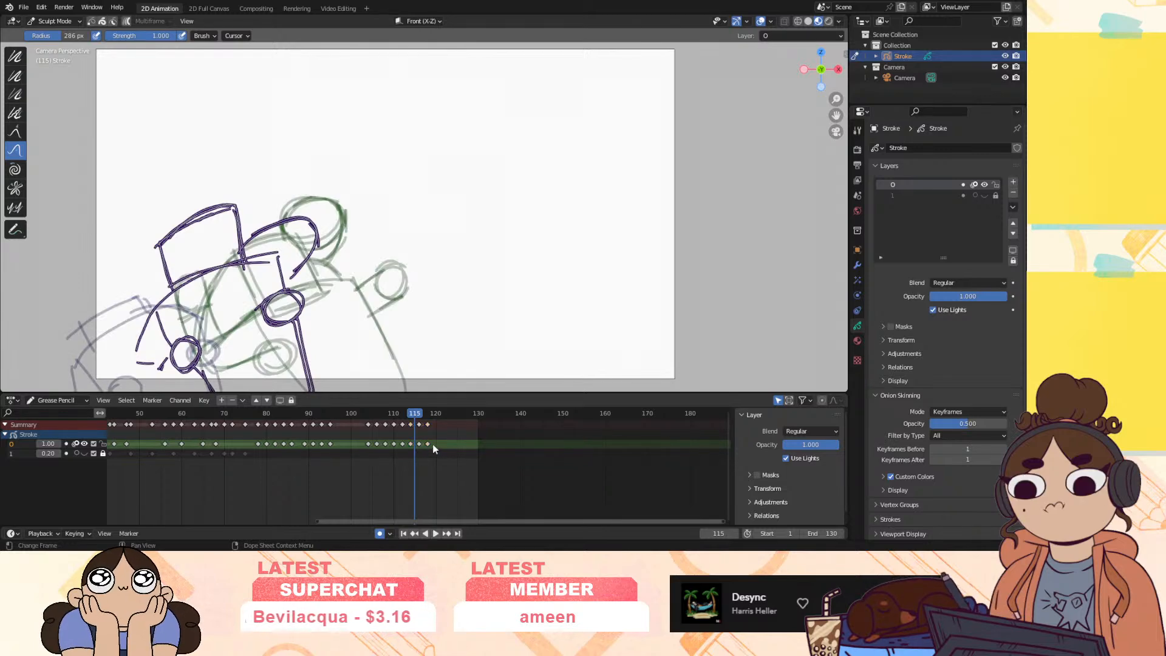
pyautogui.press('g')
pyautogui.moveTo(420, 418)
pyautogui.mouseDown()
pyautogui.moveTo(360, 431)
pyautogui.moveTo(397, 423)
pyautogui.mouseUp()
pyautogui.press('space')
pyautogui.press('space')
pyautogui.click(386, 416)
pyautogui.press('space')
pyautogui.press('space')
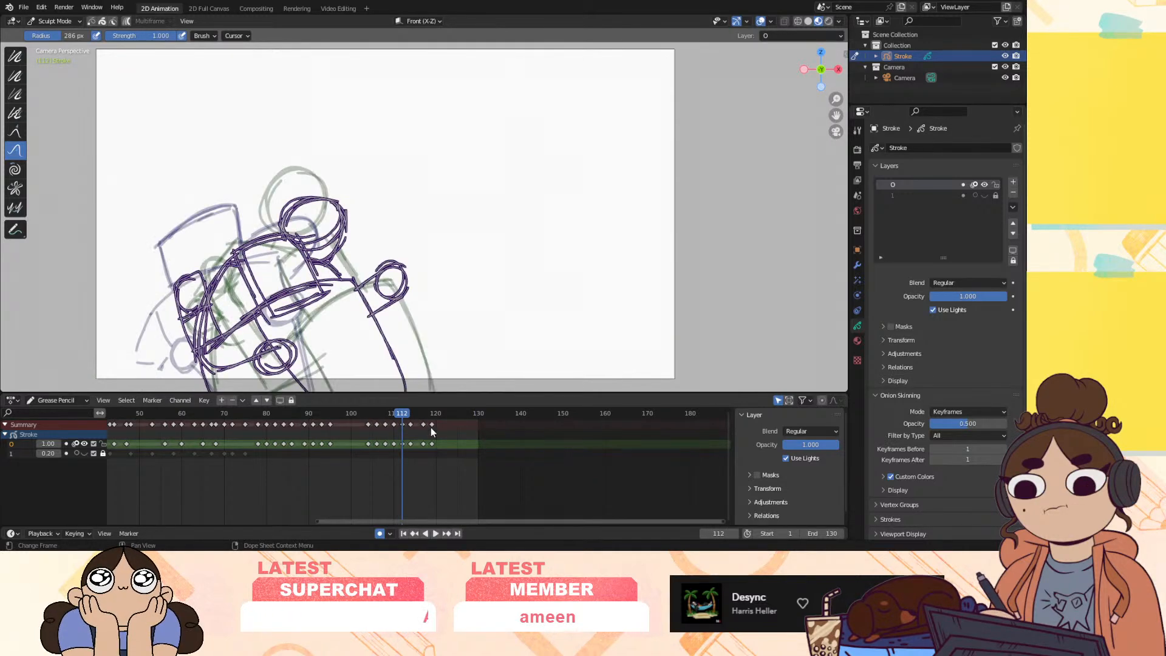
# Move the keyframes from frame 114 onward one frame later and check the ending in playback
pyautogui.moveTo(410, 444); pyautogui.dragTo(344, 442)
pyautogui.click(434, 454)
pyautogui.press('space')
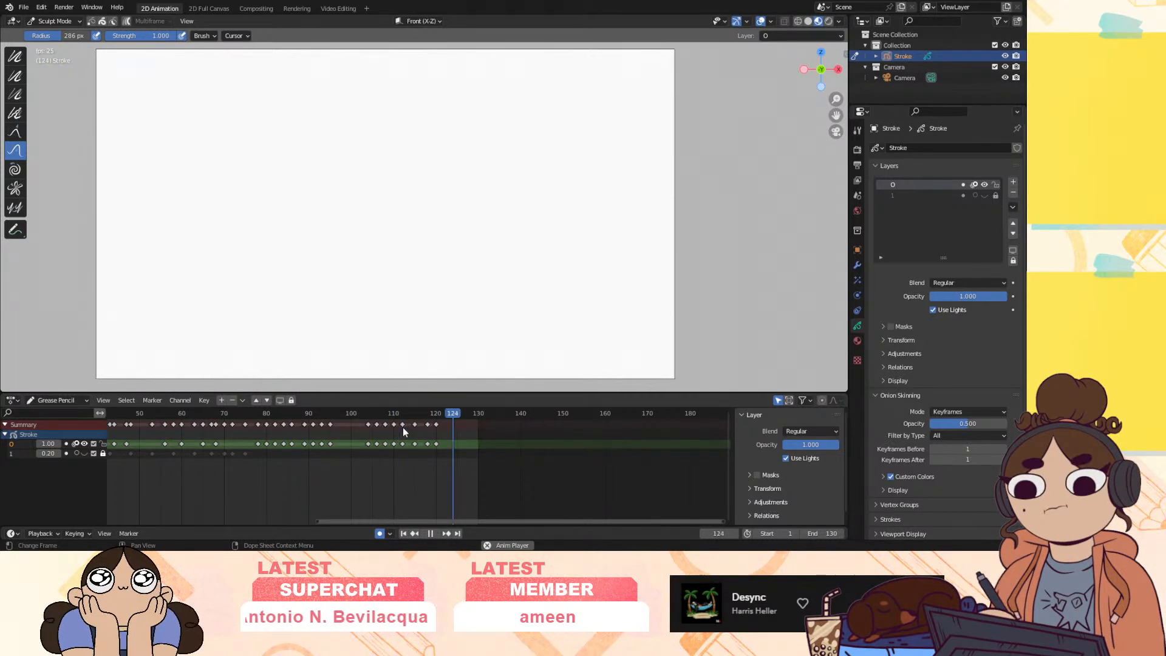
pyautogui.press('space')
# Spread the closing keyframes from frame 104 about three frames apart, placing the last one on frame 124, and play back the result
pyautogui.click(403, 415)
pyautogui.press(']')
pyautogui.moveTo(404, 444); pyautogui.dragTo(376, 429)
pyautogui.press('space')
pyautogui.press('space')
pyautogui.moveTo(453, 445)
pyautogui.mouseDown()
pyautogui.moveTo(382, 444)
pyautogui.moveTo(406, 444)
pyautogui.mouseUp()
pyautogui.click(337, 433)
pyautogui.press('space')
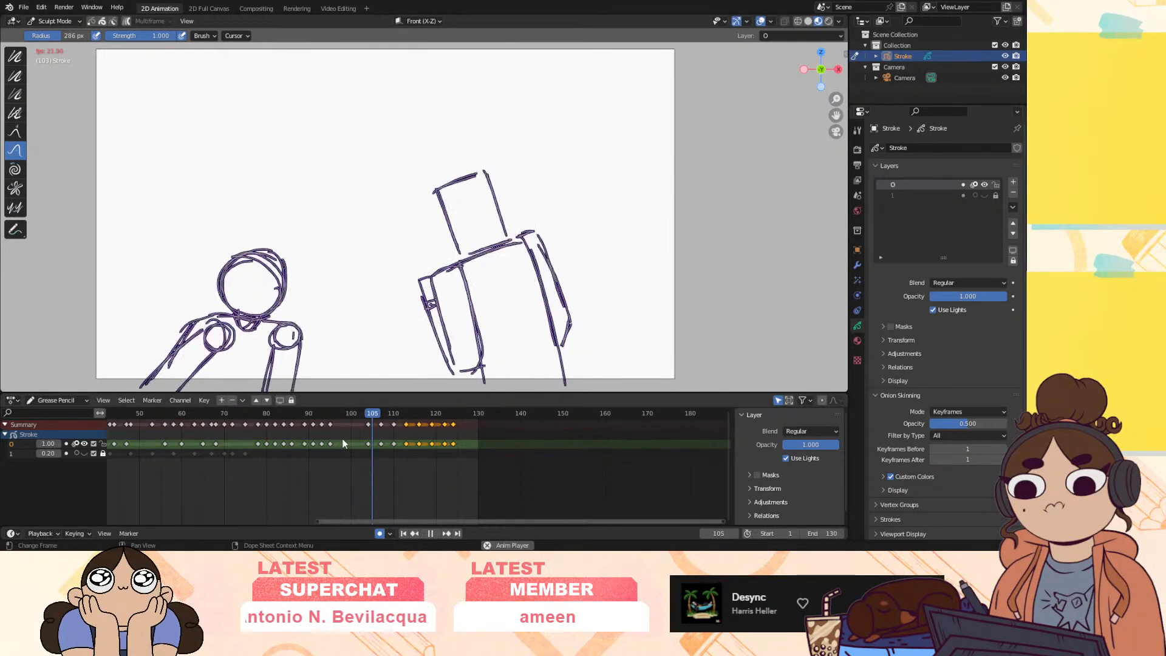
# On frame 120, sculpt the block-shaped head, shoulder and nearby hand back toward the round head to make a new in-between pose
pyautogui.moveTo(399, 417); pyautogui.dragTo(445, 430)
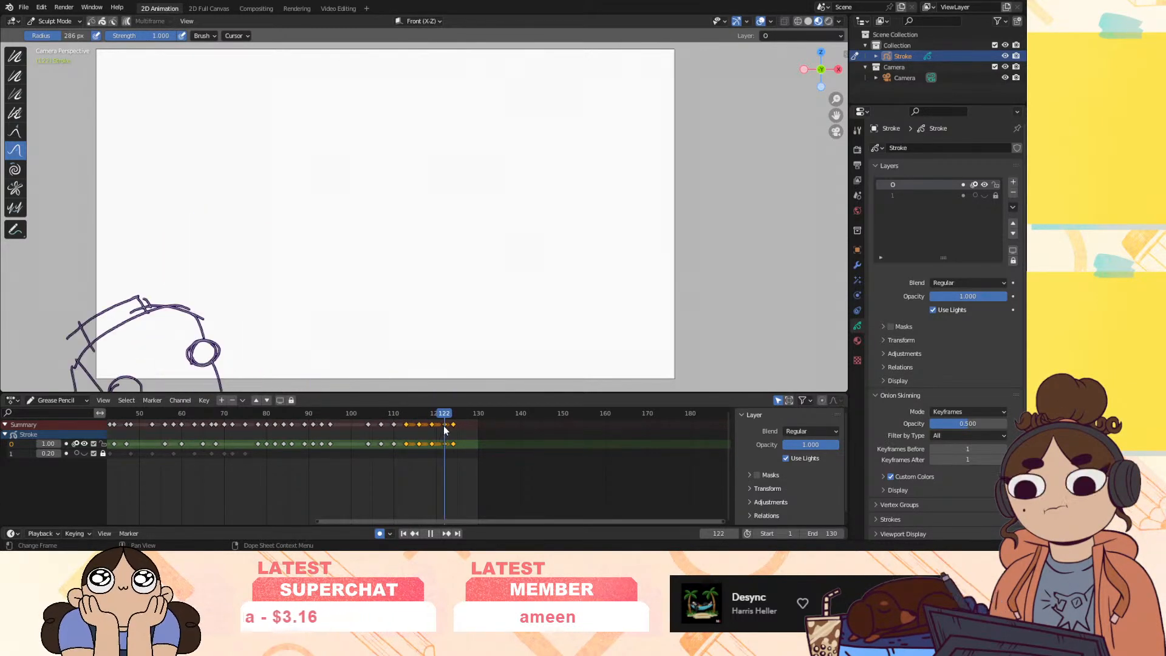
pyautogui.press('Escape')
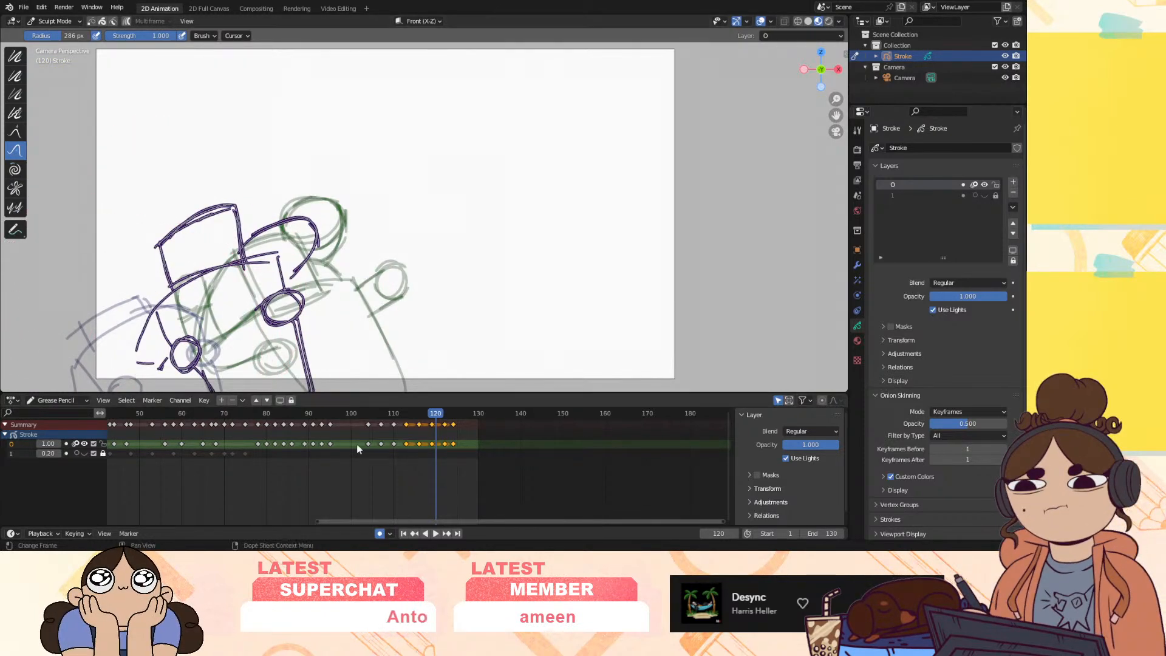
pyautogui.moveTo(146, 341); pyautogui.dragTo(166, 332)
pyautogui.moveTo(168, 240); pyautogui.dragTo(182, 235)
pyautogui.moveTo(175, 335); pyautogui.dragTo(186, 328)
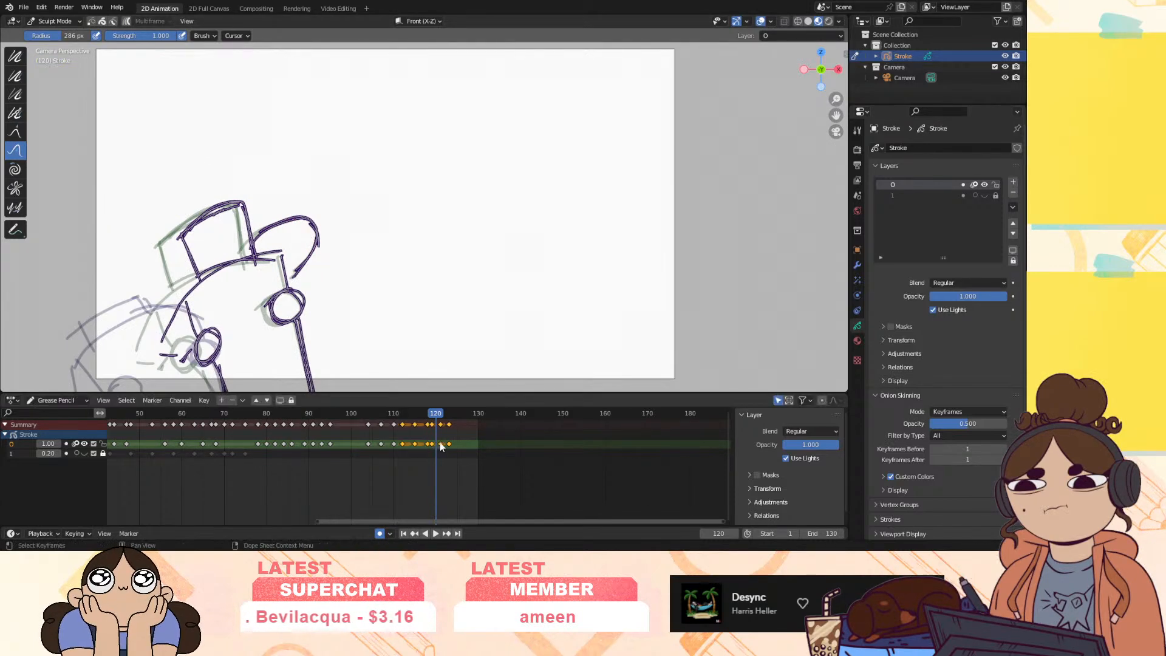
# Reorder the keyframes around frame 120 so the new in-between falls on frame 118 and the fuller lean on frame 120
pyautogui.moveTo(423, 447)
pyautogui.mouseDown()
pyautogui.moveTo(410, 440)
pyautogui.moveTo(442, 451)
pyautogui.mouseUp()
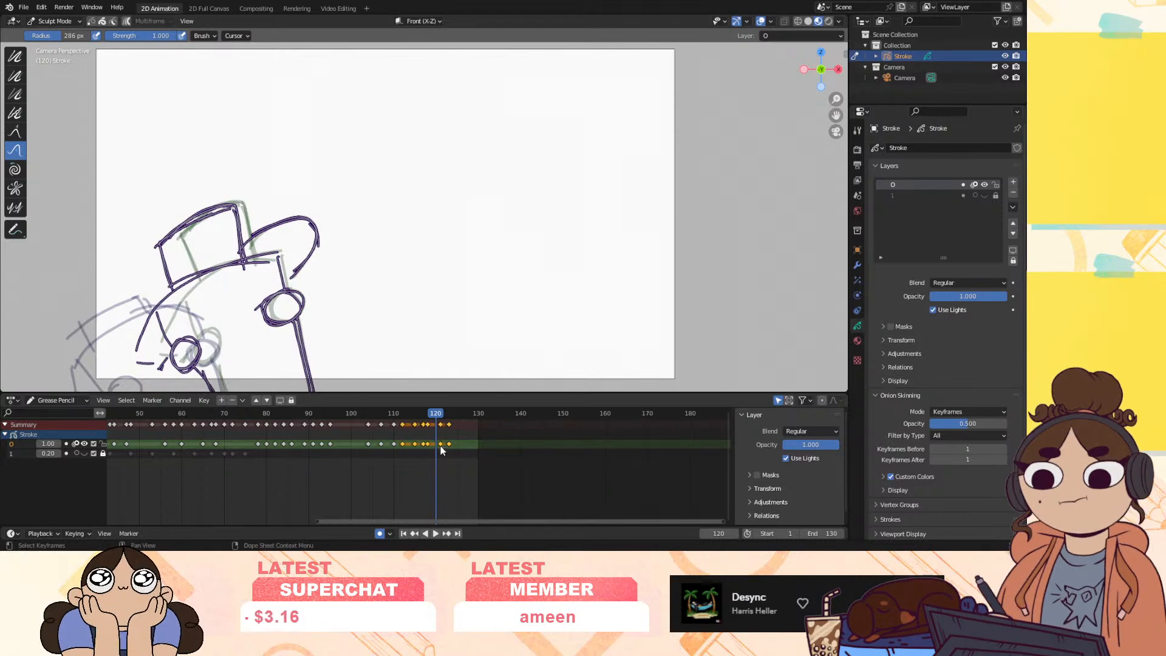
pyautogui.click(432, 447)
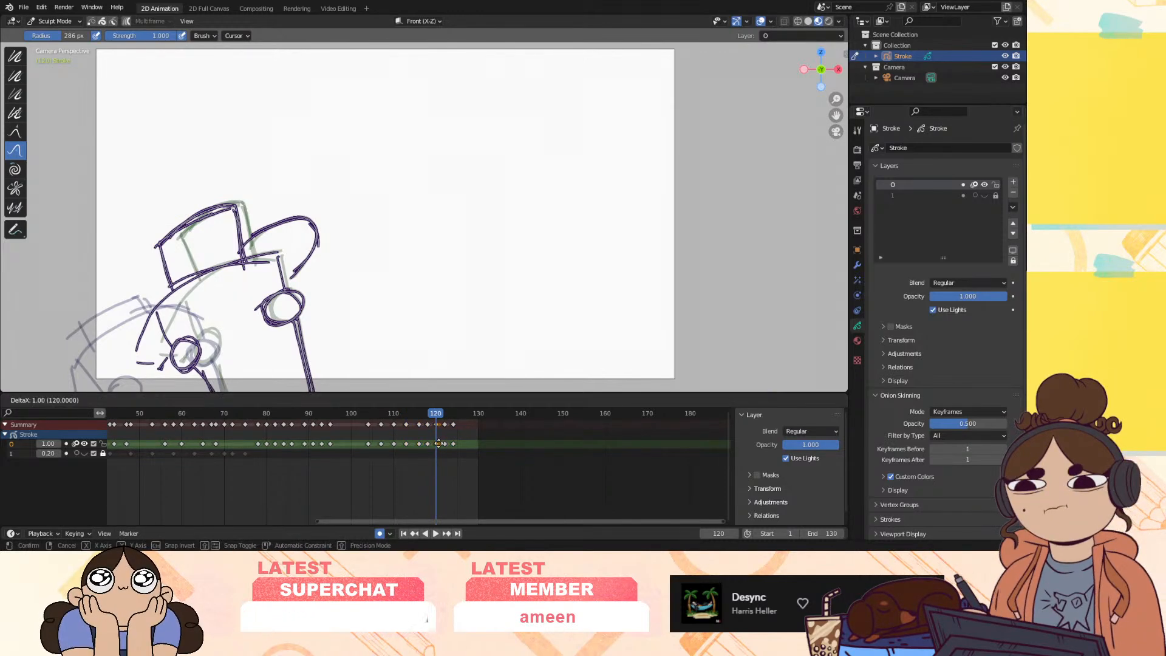
# Play back and scrub the retimed ending up to the in-between pose on frame 118
pyautogui.press('space')
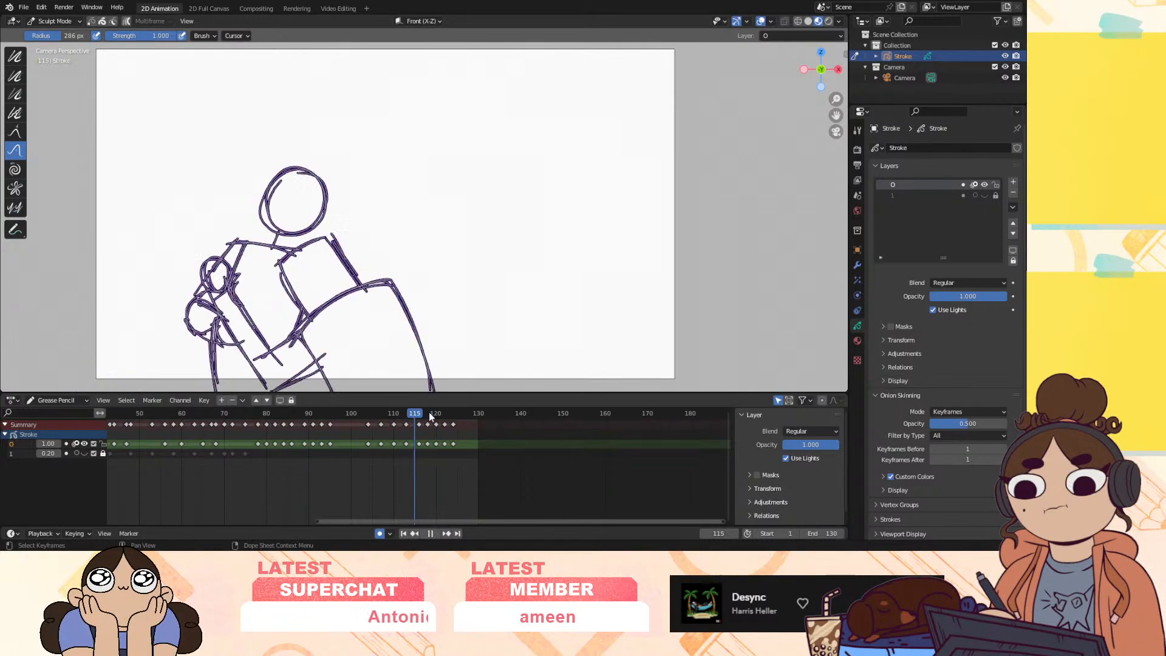
pyautogui.moveTo(423, 414)
pyautogui.mouseDown()
pyautogui.moveTo(413, 424)
pyautogui.moveTo(453, 425)
pyautogui.moveTo(412, 411)
pyautogui.moveTo(402, 482)
pyautogui.mouseUp()
pyautogui.click(371, 412)
pyautogui.click(370, 413)
pyautogui.press('space')
pyautogui.moveTo(436, 415)
pyautogui.mouseDown()
pyautogui.moveTo(420, 421)
pyautogui.moveTo(429, 424)
pyautogui.mouseUp()
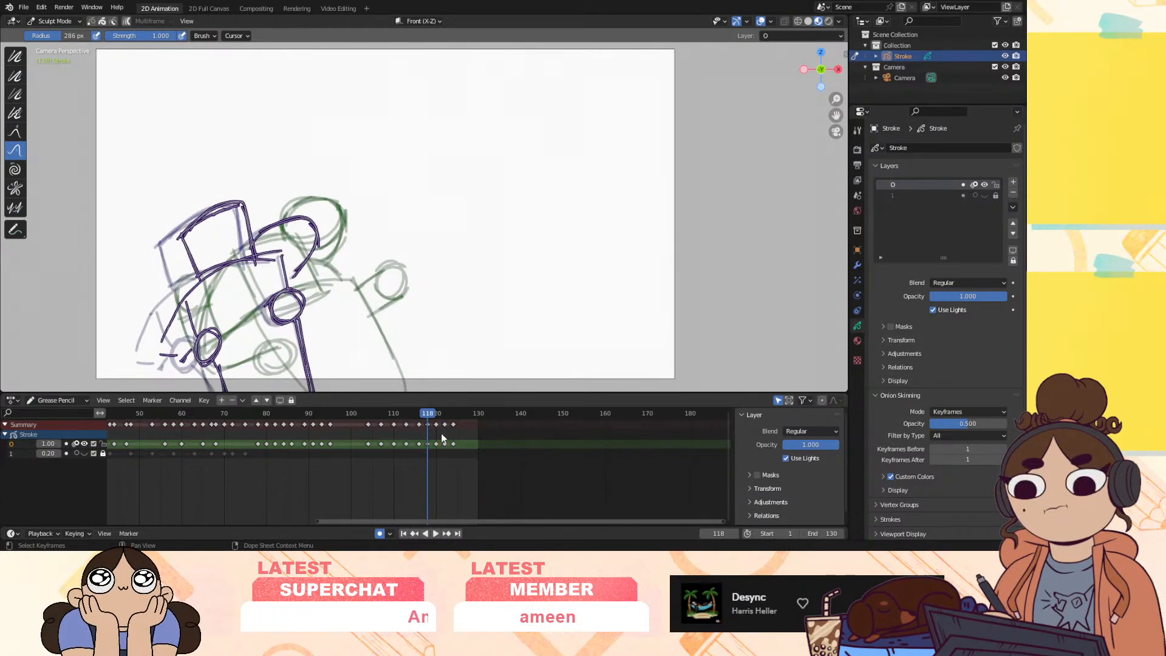
# On frame 120, sculpt the round head, nearby hand and block-shaped head with broad pushes to vary the leaning in-between pose
pyautogui.click(435, 414)
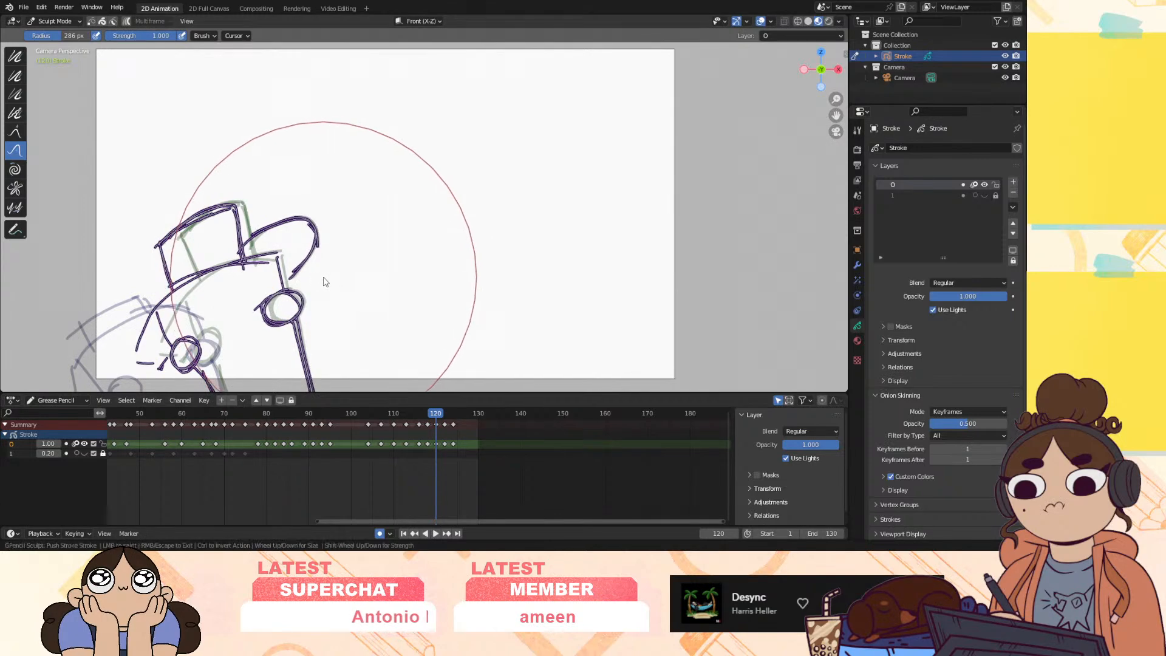
pyautogui.moveTo(316, 283); pyautogui.dragTo(246, 290)
pyautogui.moveTo(320, 271); pyautogui.dragTo(313, 291)
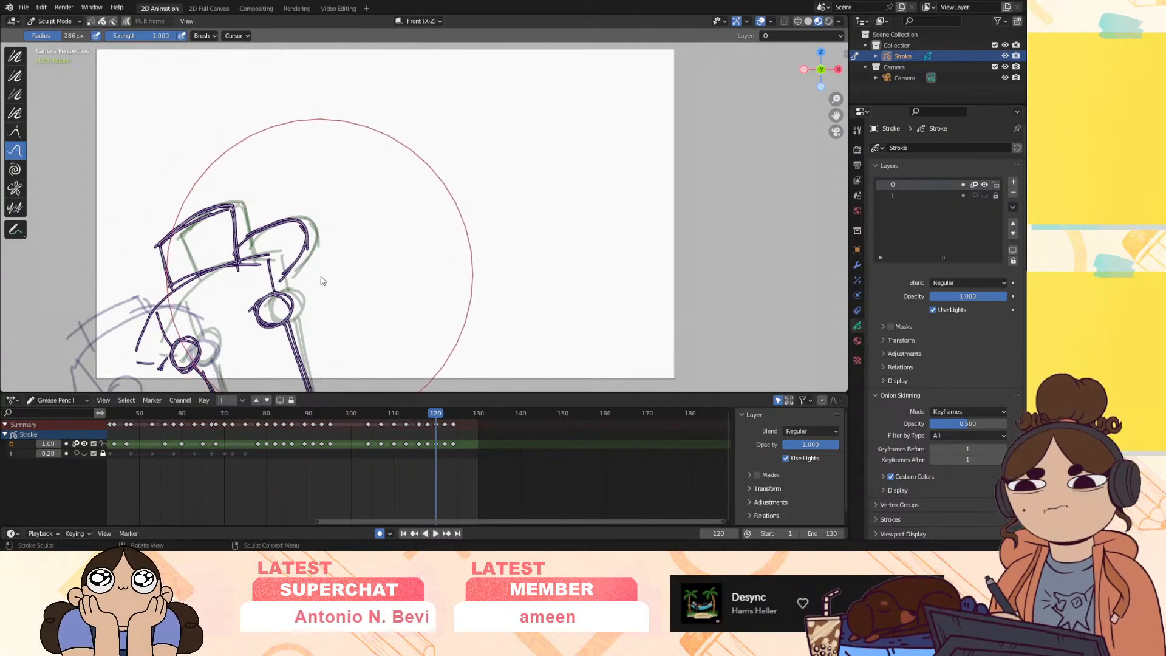
pyautogui.moveTo(195, 233); pyautogui.dragTo(210, 220)
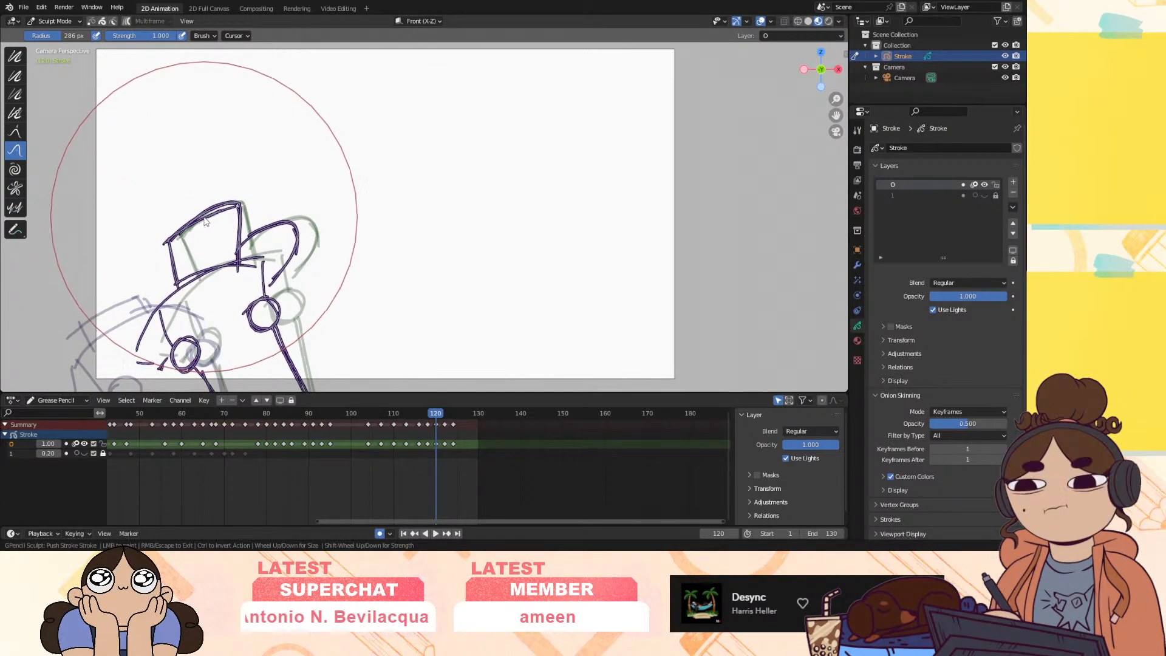
# On frame 123, push the final crouched drawing slightly up and inward toward the preceding pose
pyautogui.moveTo(435, 414)
pyautogui.mouseDown()
pyautogui.moveTo(447, 419)
pyautogui.moveTo(429, 425)
pyautogui.moveTo(452, 426)
pyautogui.moveTo(396, 458)
pyautogui.moveTo(436, 450)
pyautogui.moveTo(425, 440)
pyautogui.moveTo(450, 416)
pyautogui.mouseUp()
pyautogui.moveTo(159, 352)
pyautogui.mouseDown()
pyautogui.moveTo(83, 389)
pyautogui.moveTo(169, 345)
pyautogui.mouseUp()
pyautogui.moveTo(39, 372); pyautogui.dragTo(49, 362)
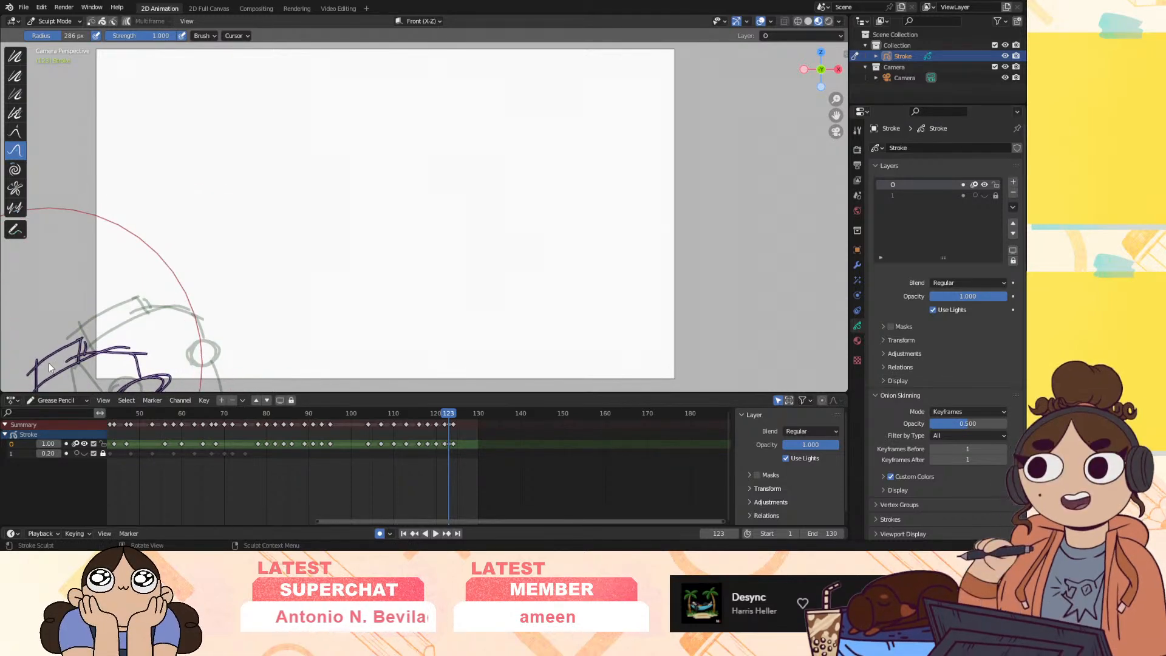
# Play back the animation from frame 65 and scrub the ending to frame 110
pyautogui.moveTo(448, 414)
pyautogui.mouseDown()
pyautogui.moveTo(458, 448)
pyautogui.moveTo(407, 423)
pyautogui.moveTo(202, 468)
pyautogui.mouseUp()
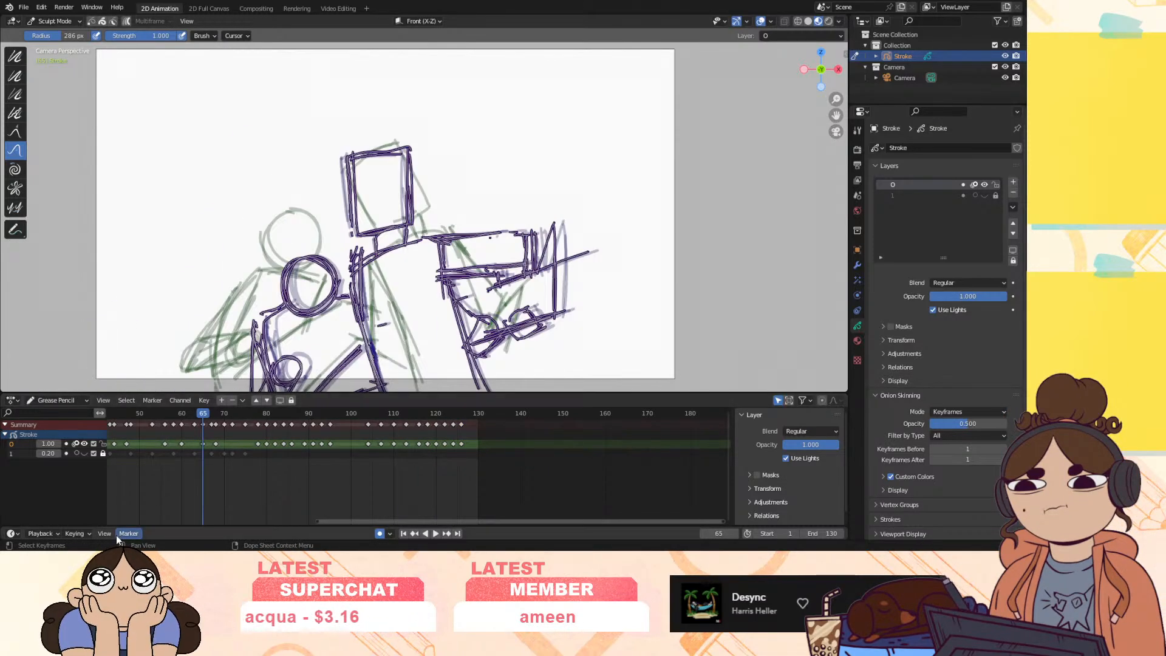
pyautogui.press('space')
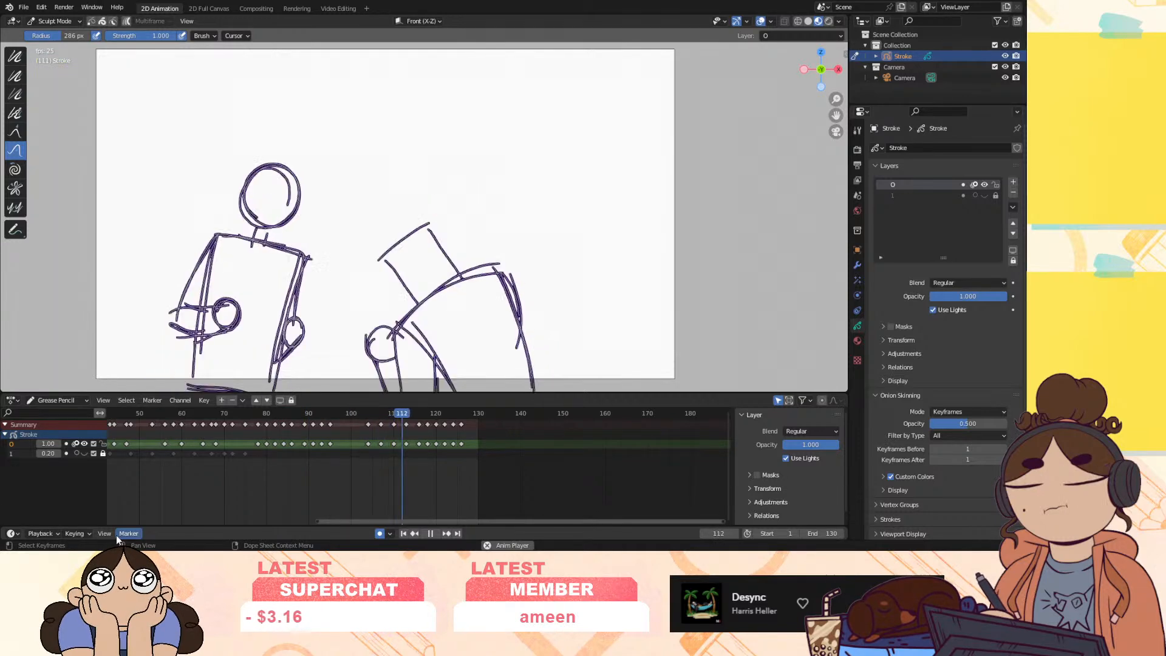
pyautogui.moveTo(333, 415); pyautogui.dragTo(392, 429)
pyautogui.press('space')
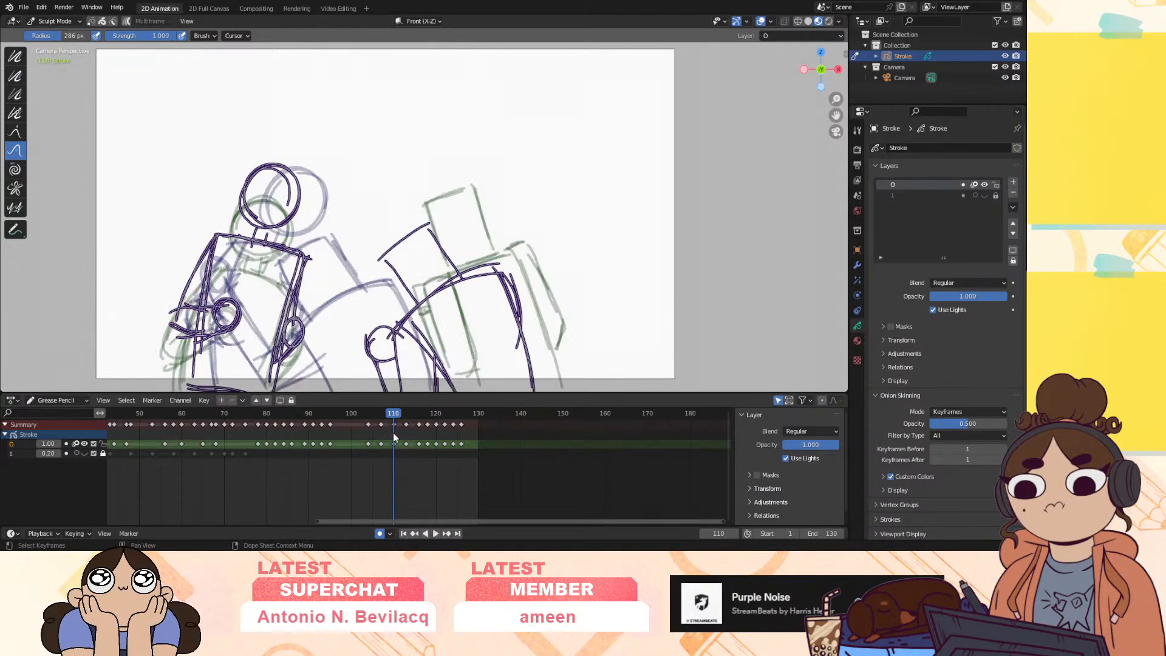
# On frame 111, sculpt the standing round-headed figure slightly toward the following pose and nudge the bent figure's back
pyautogui.click(399, 416)
pyautogui.moveTo(287, 213)
pyautogui.mouseDown()
pyautogui.moveTo(253, 298)
pyautogui.moveTo(255, 281)
pyautogui.mouseUp()
pyautogui.moveTo(501, 319); pyautogui.dragTo(495, 323)
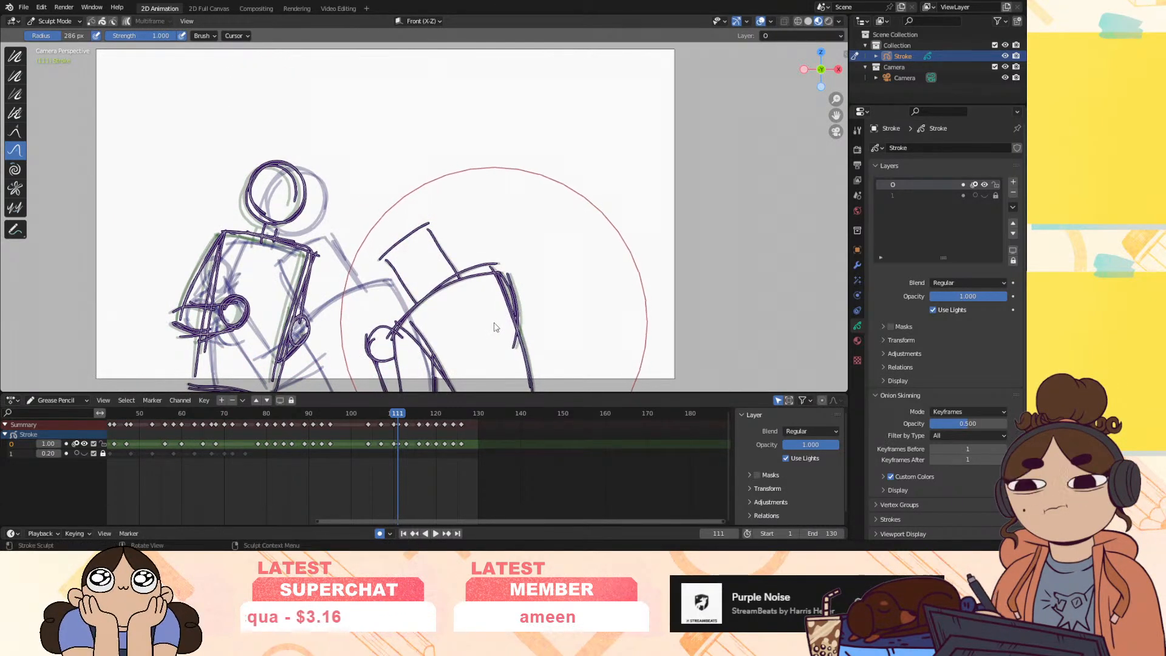
# Replay the ending and nudge the leaning pose's upper part slightly toward the following pose on frame 121
pyautogui.moveTo(398, 416)
pyautogui.mouseDown()
pyautogui.moveTo(377, 420)
pyautogui.moveTo(459, 427)
pyautogui.moveTo(341, 434)
pyautogui.moveTo(457, 455)
pyautogui.moveTo(457, 443)
pyautogui.mouseUp()
pyautogui.press('space')
pyautogui.press('space')
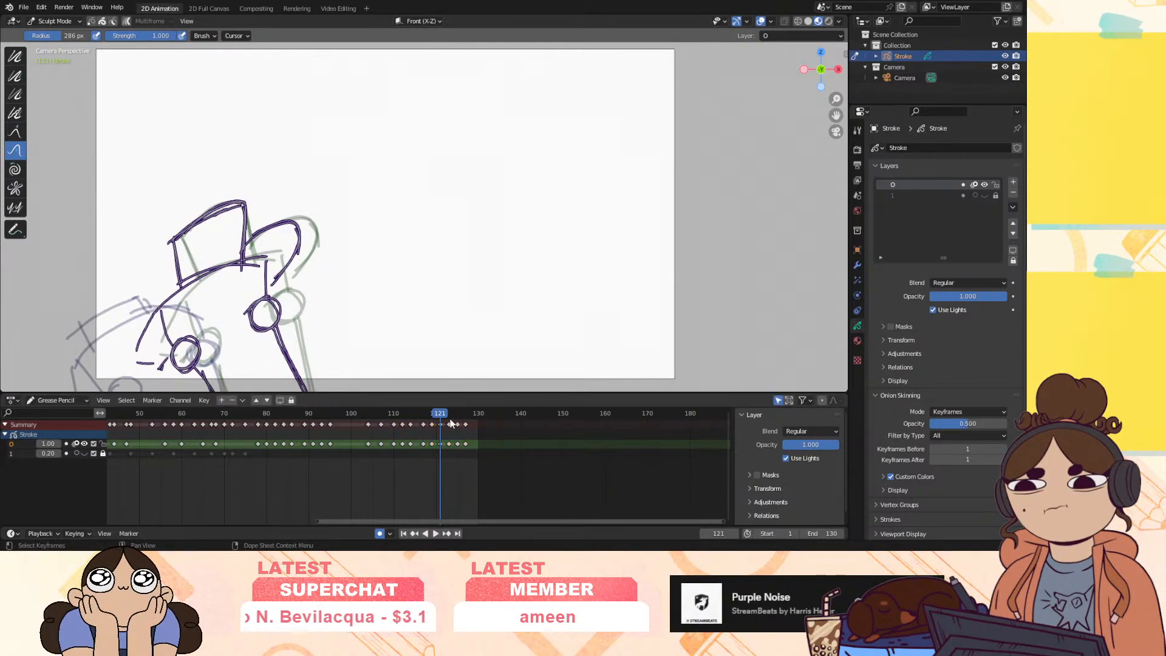
pyautogui.press('space')
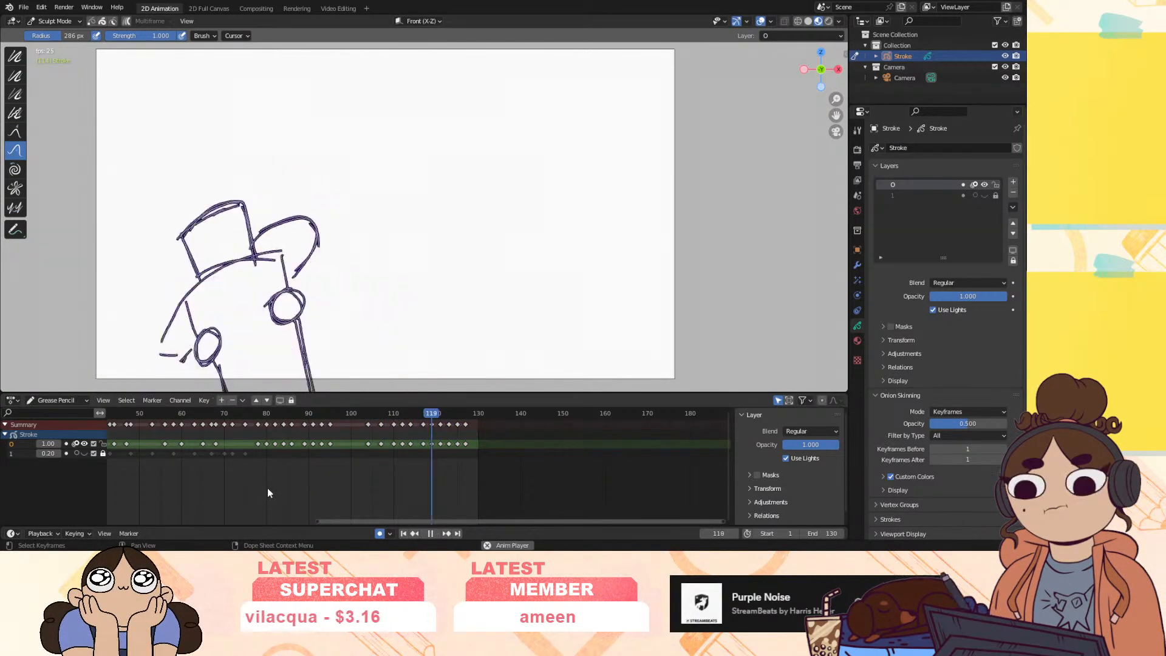
pyautogui.press('space')
pyautogui.moveTo(419, 415); pyautogui.dragTo(440, 415)
pyautogui.moveTo(260, 183); pyautogui.dragTo(252, 187)
# On frame 125, switch to Draw Mode and erase the crouched drawing below the camera frame's corner
pyautogui.moveTo(439, 415)
pyautogui.mouseDown()
pyautogui.moveTo(459, 421)
pyautogui.moveTo(431, 431)
pyautogui.moveTo(462, 432)
pyautogui.mouseUp()
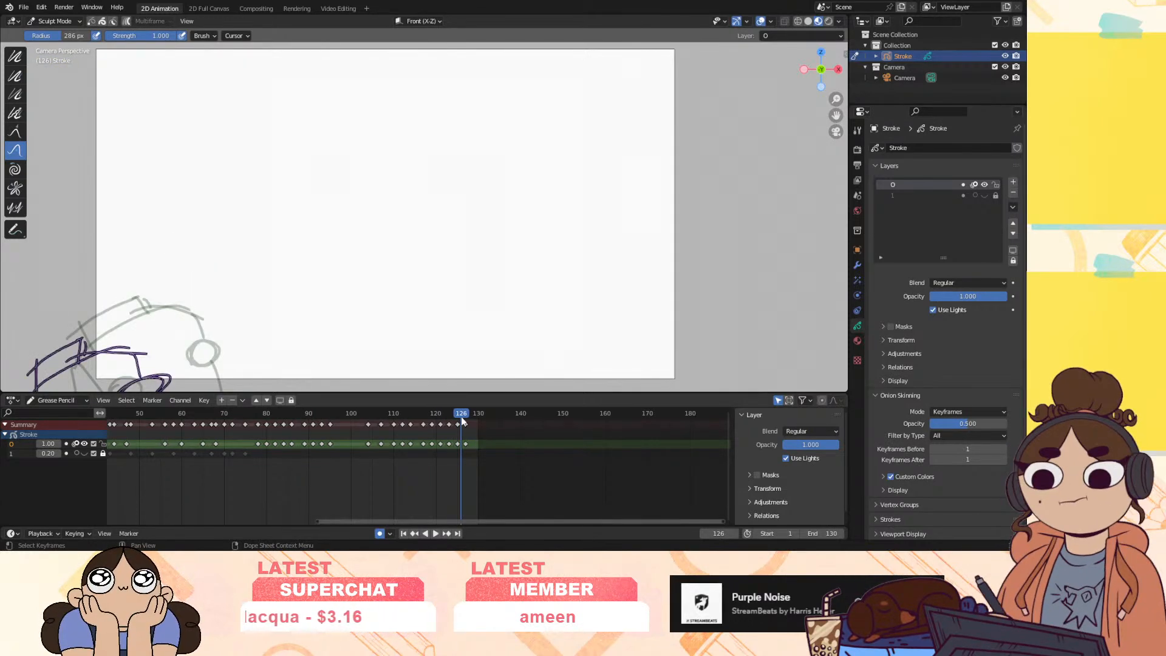
pyautogui.click(59, 23)
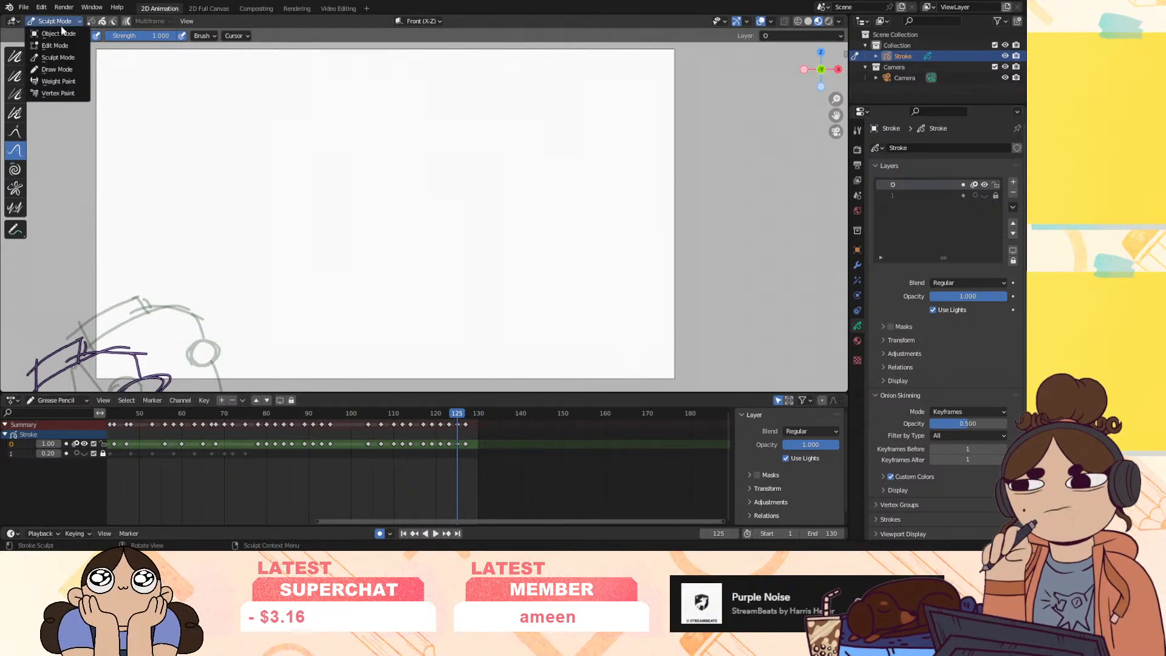
pyautogui.click(57, 70)
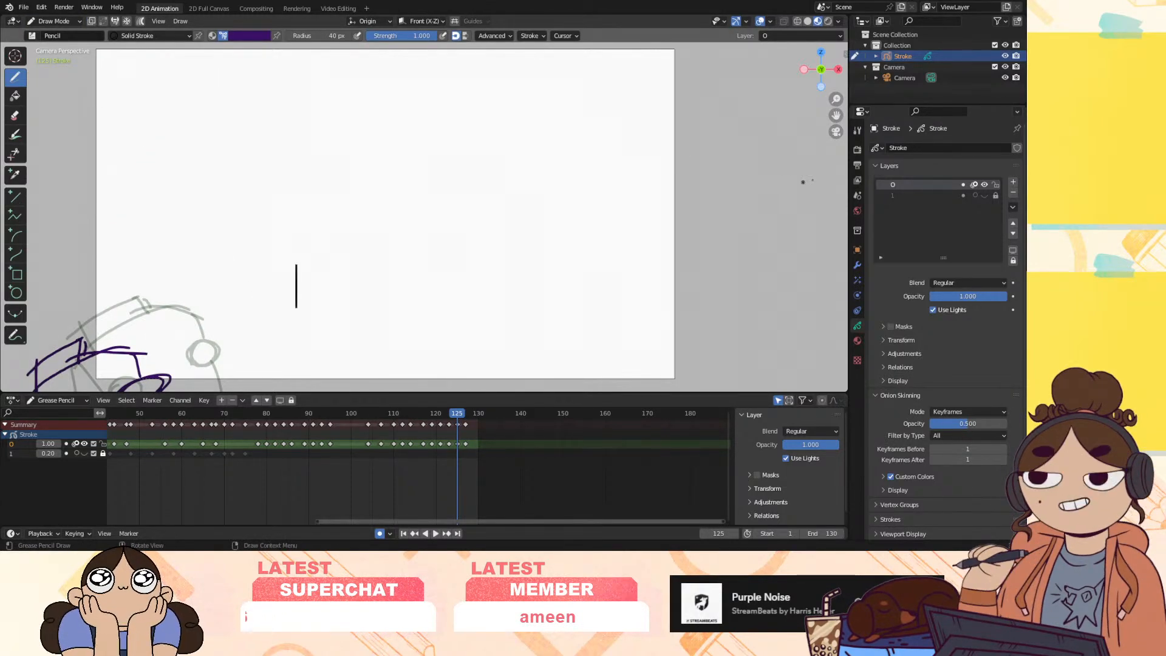
pyautogui.moveTo(841, 118); pyautogui.dragTo(853, 66)
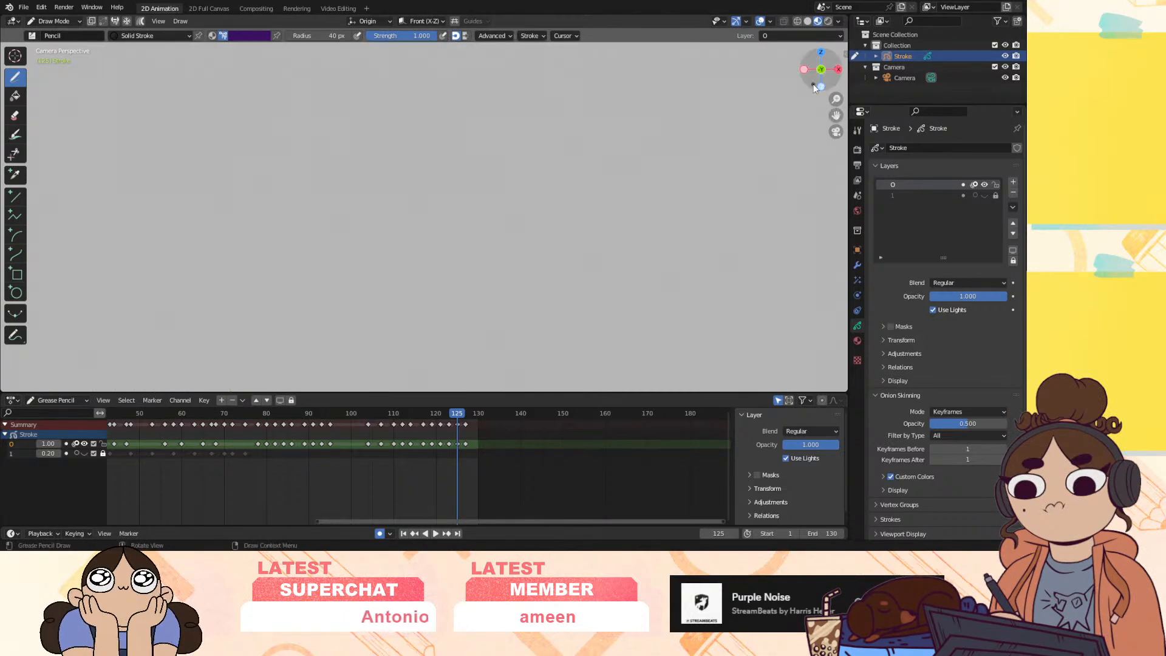
pyautogui.click(837, 131)
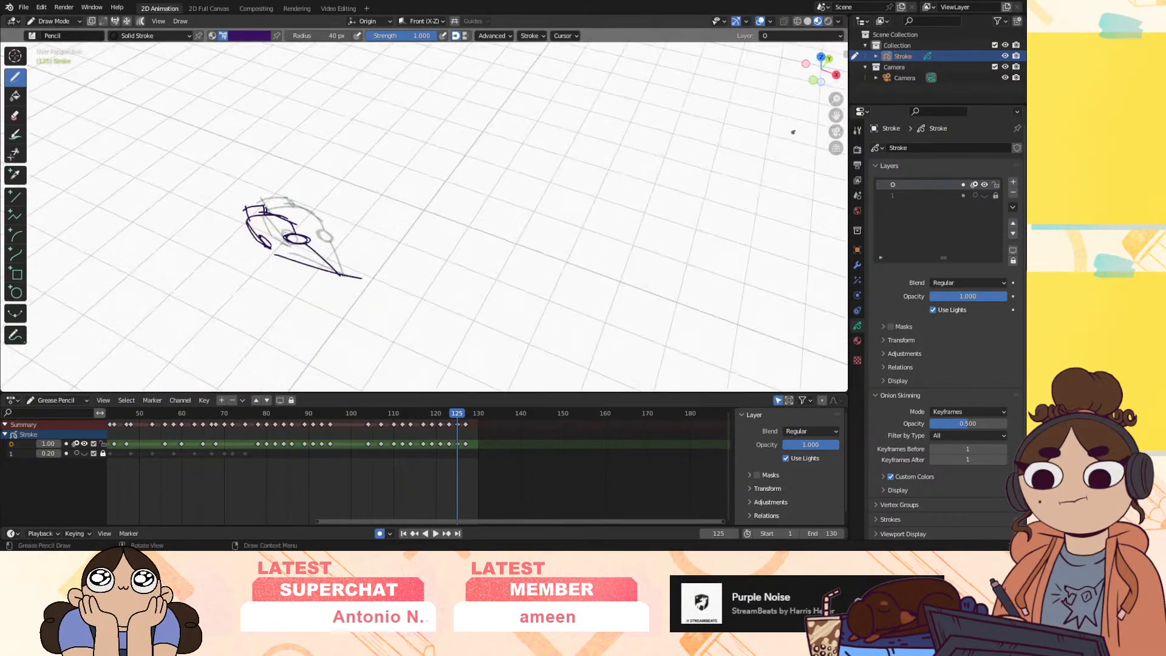
pyautogui.click(839, 132)
pyautogui.moveTo(838, 96); pyautogui.dragTo(837, 155)
pyautogui.moveTo(837, 116)
pyautogui.mouseDown()
pyautogui.moveTo(464, 162)
pyautogui.moveTo(835, 96)
pyautogui.moveTo(837, 38)
pyautogui.mouseUp()
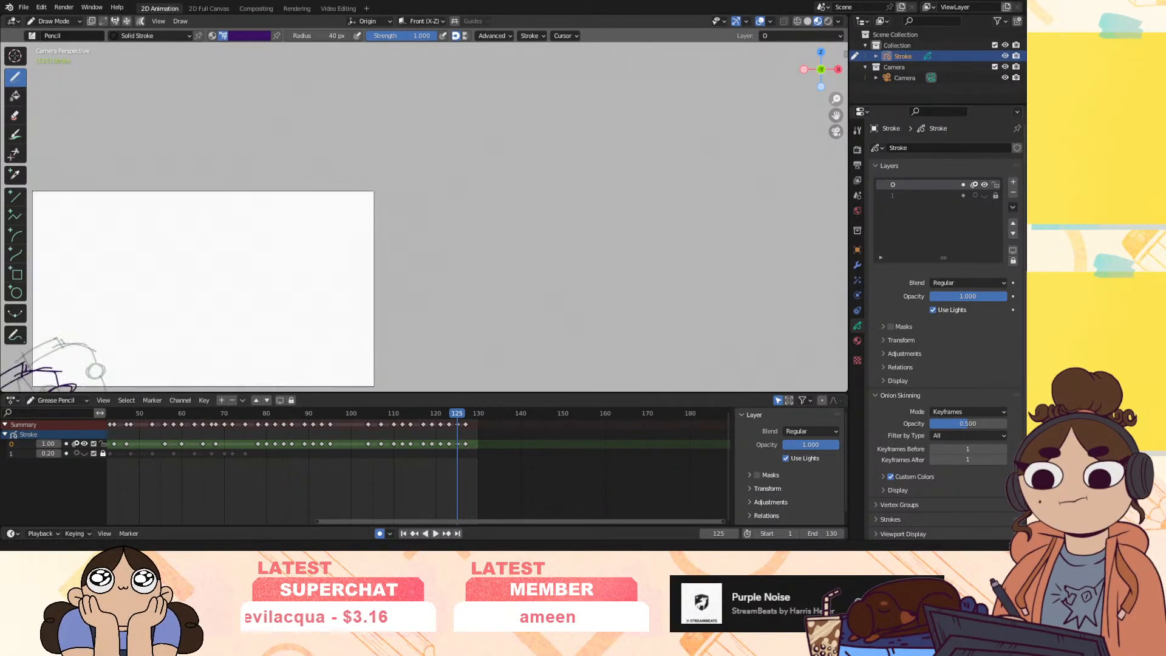
pyautogui.moveTo(837, 116)
pyautogui.mouseDown()
pyautogui.moveTo(421, 265)
pyautogui.moveTo(527, 204)
pyautogui.mouseUp()
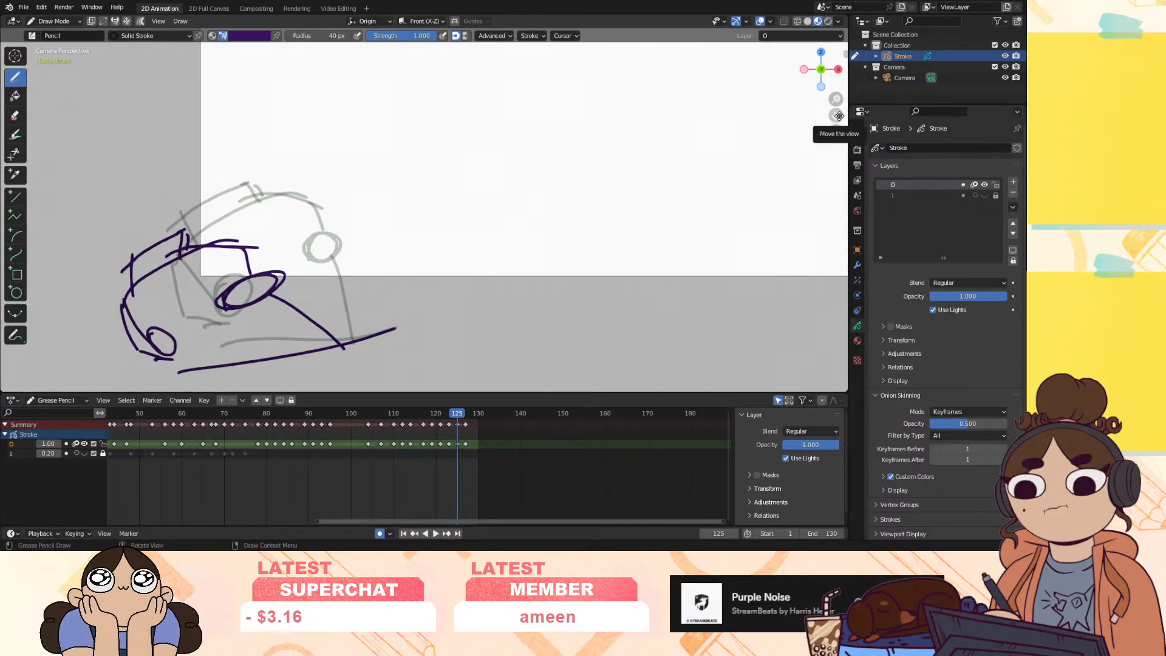
pyautogui.click(17, 115)
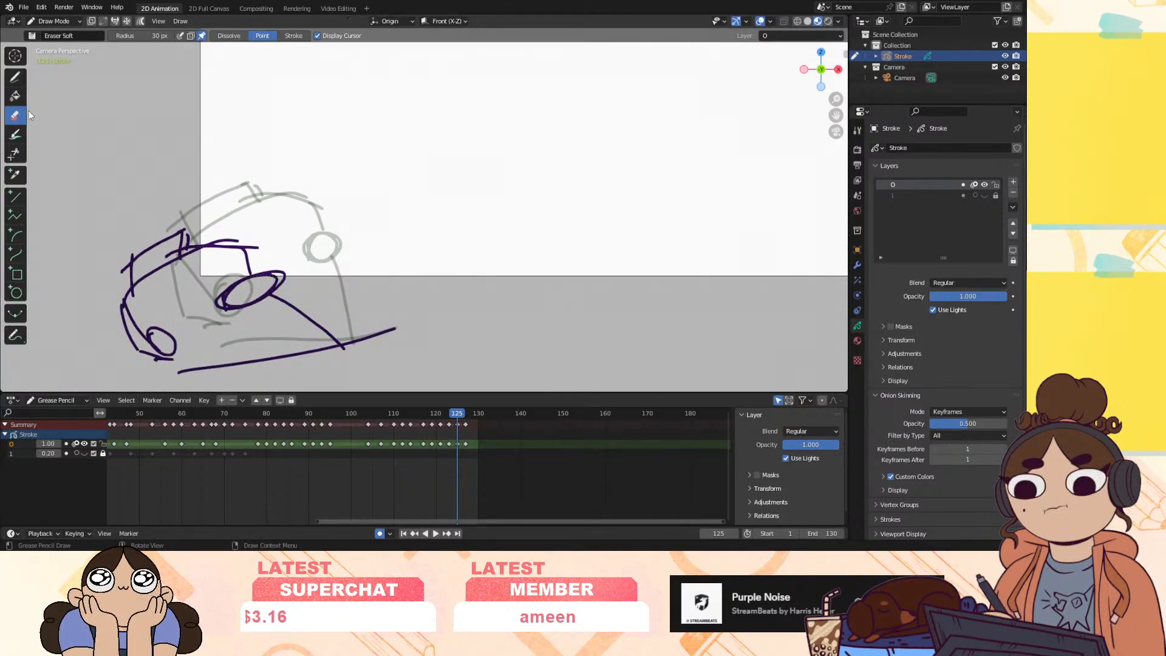
pyautogui.moveTo(153, 361); pyautogui.dragTo(155, 258)
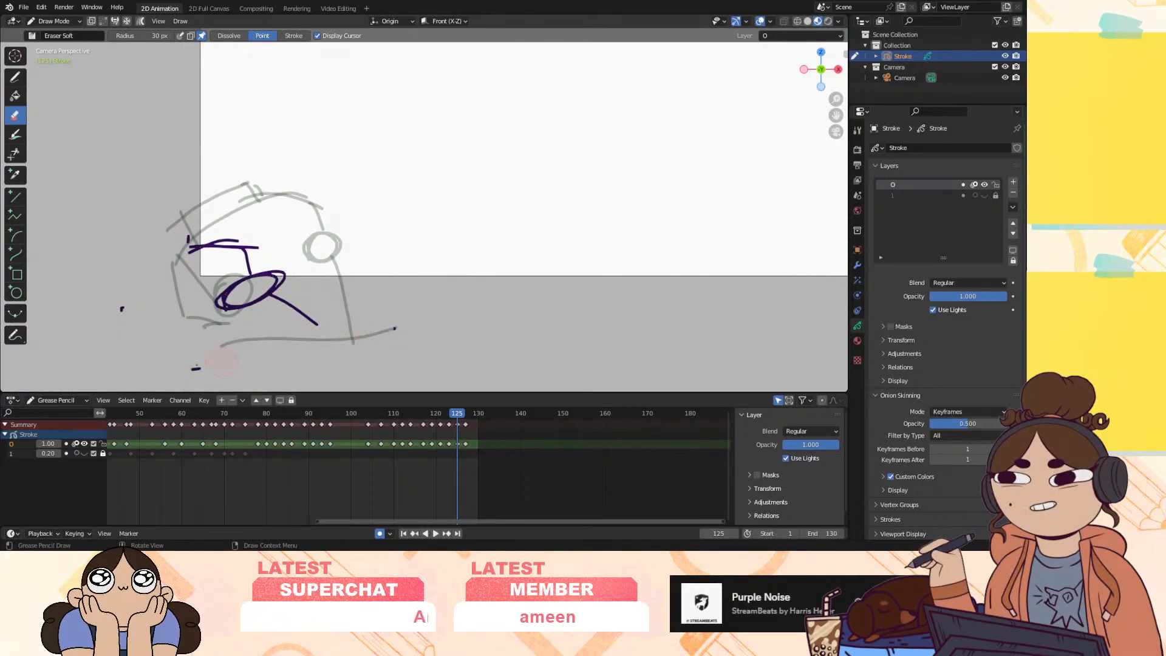
pyautogui.moveTo(187, 313)
pyautogui.mouseDown()
pyautogui.moveTo(258, 305)
pyautogui.moveTo(231, 241)
pyautogui.mouseUp()
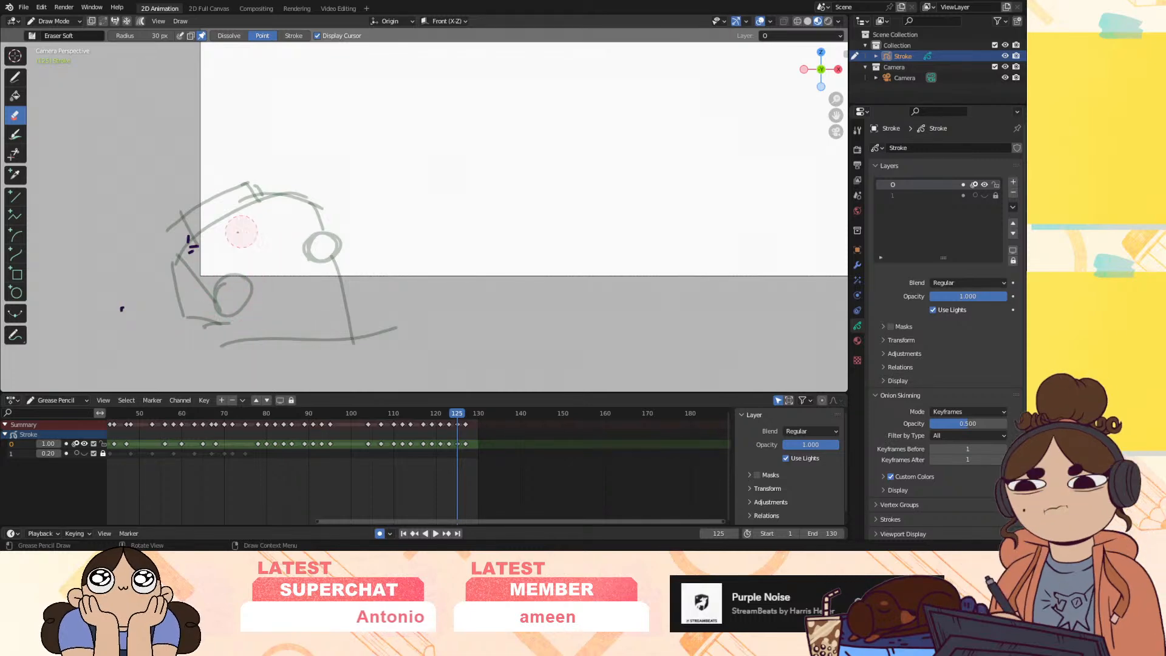
# With the Pencil, redraw frame 125 as a small curled shape with an arched back and a round hand
pyautogui.click(15, 76)
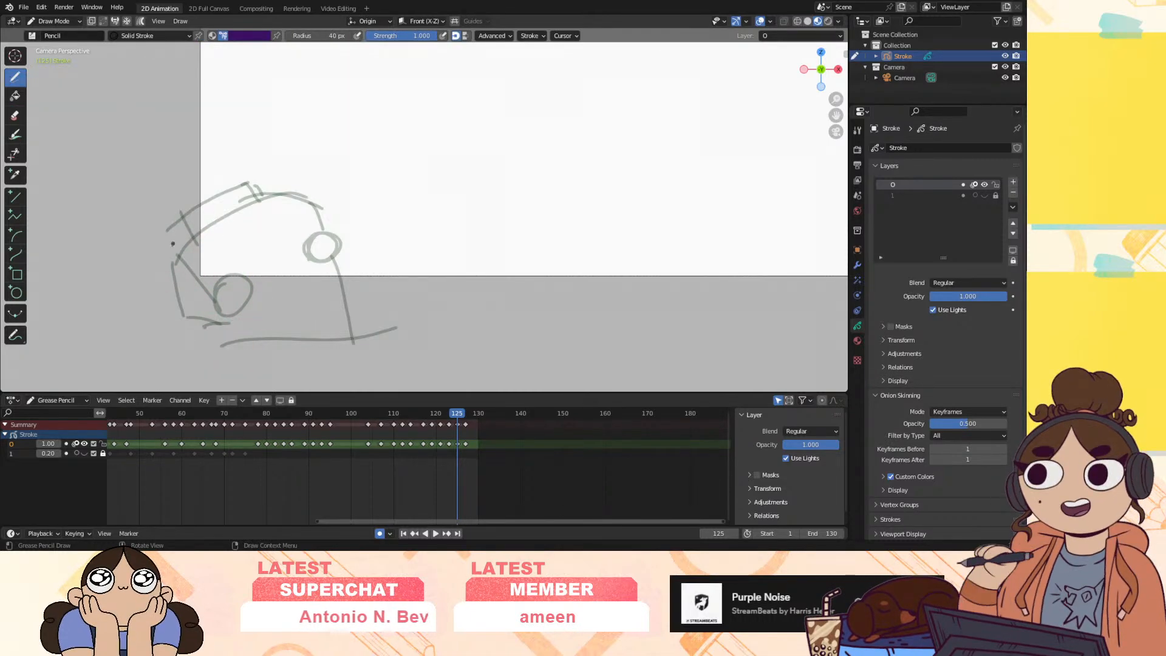
pyautogui.moveTo(208, 245); pyautogui.dragTo(252, 284)
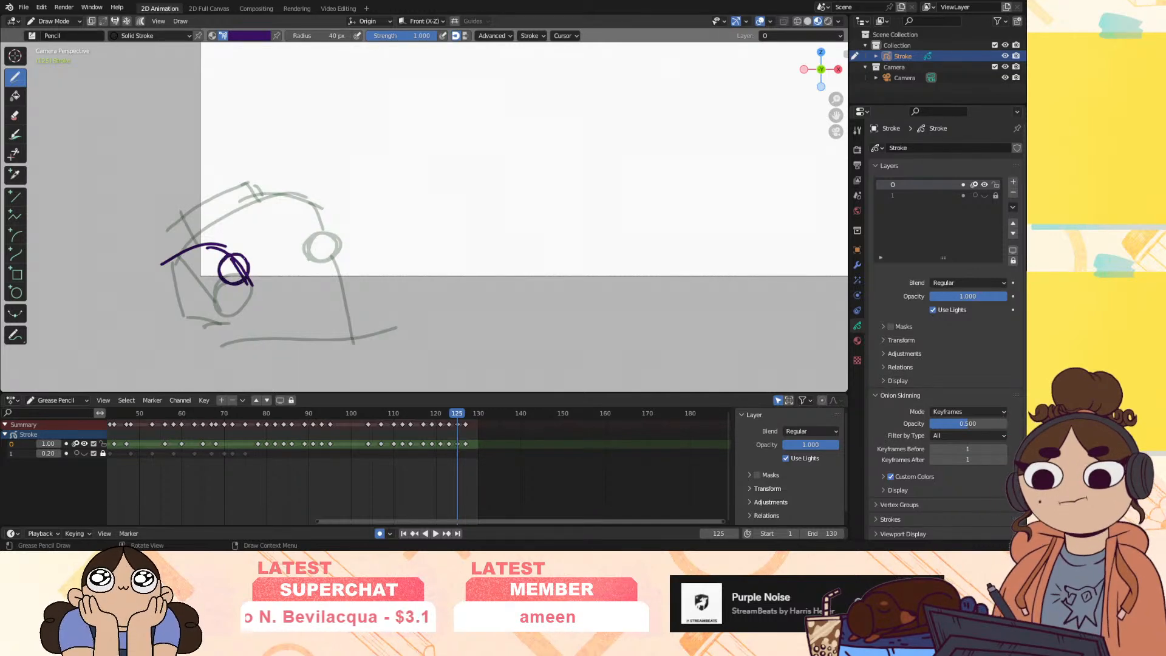
pyautogui.moveTo(165, 262); pyautogui.dragTo(187, 294)
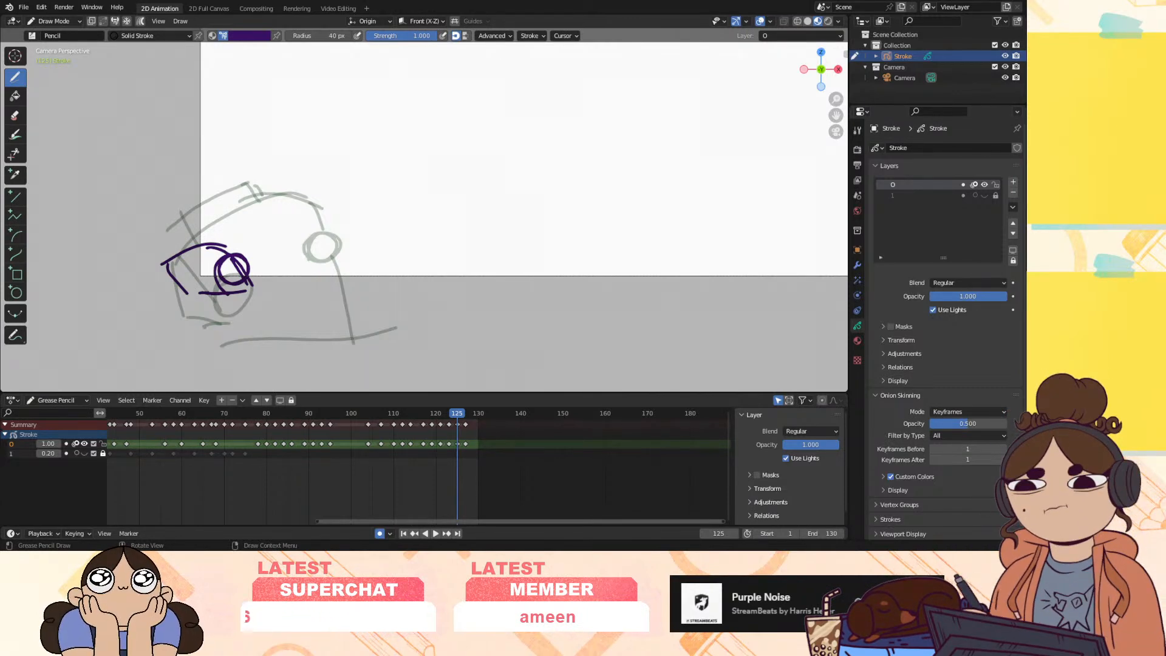
# Play back the animation from the first frame with the whole camera frame in view
pyautogui.moveTo(458, 414); pyautogui.dragTo(411, 414)
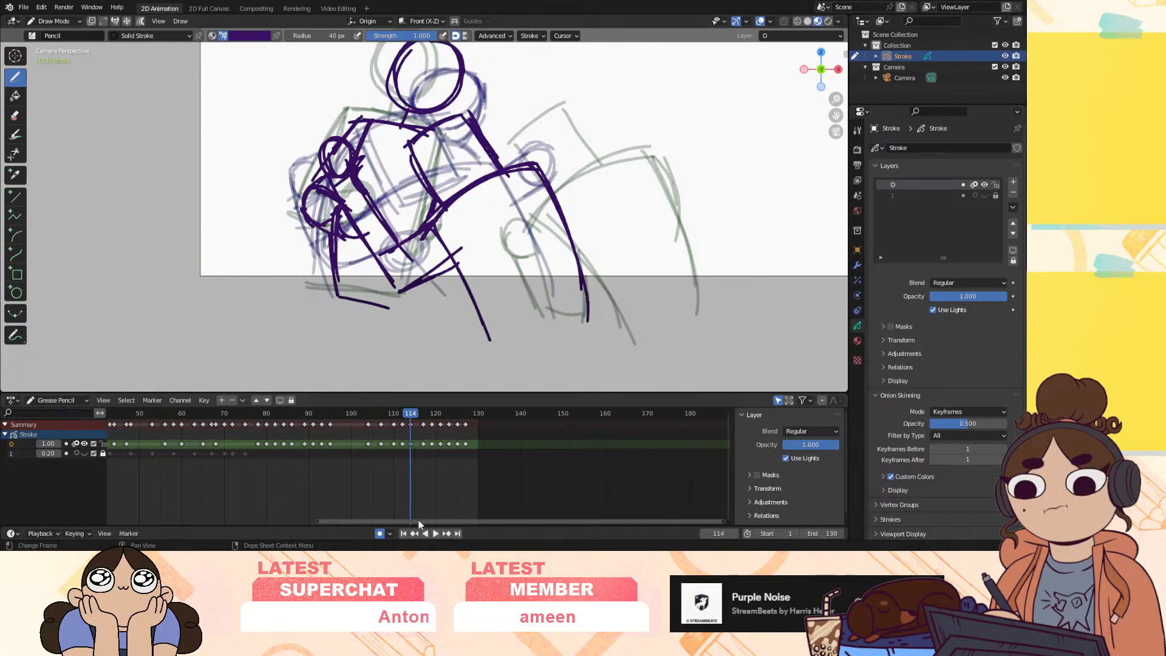
pyautogui.click(403, 533)
pyautogui.click(436, 534)
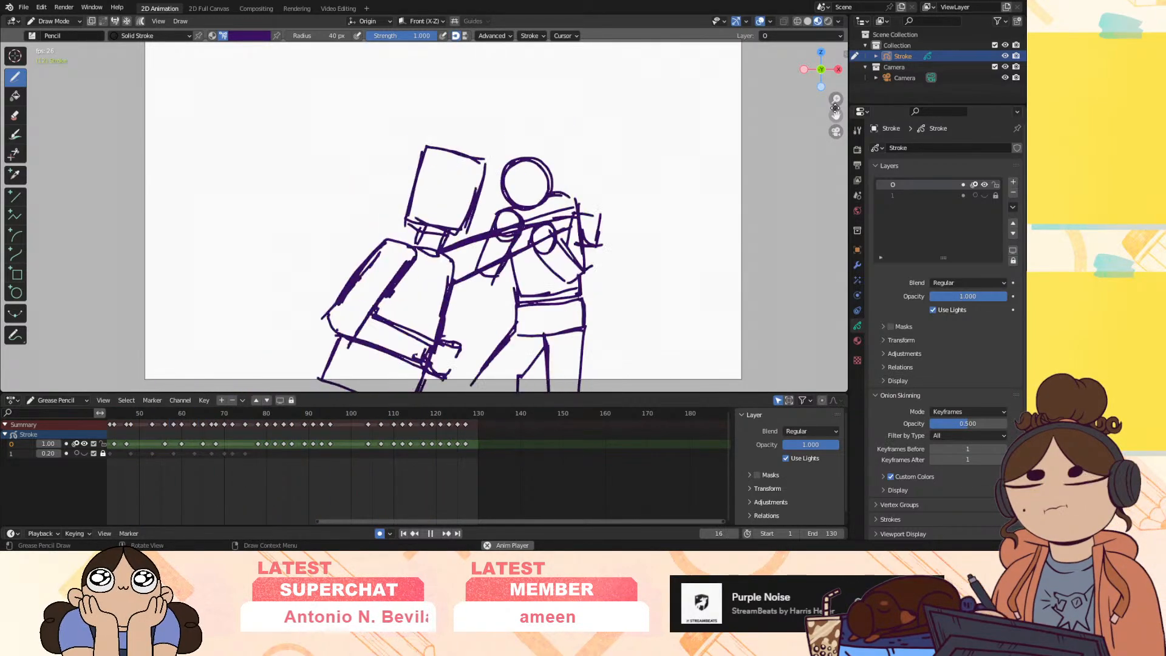
pyautogui.click(431, 533)
# Duplicate the keyframe on frame 114 onto frame 115 and erase the round-headed figure from the copy
pyautogui.moveTo(389, 415)
pyautogui.mouseDown()
pyautogui.moveTo(328, 416)
pyautogui.moveTo(426, 421)
pyautogui.moveTo(415, 430)
pyautogui.mouseUp()
pyautogui.click(16, 115)
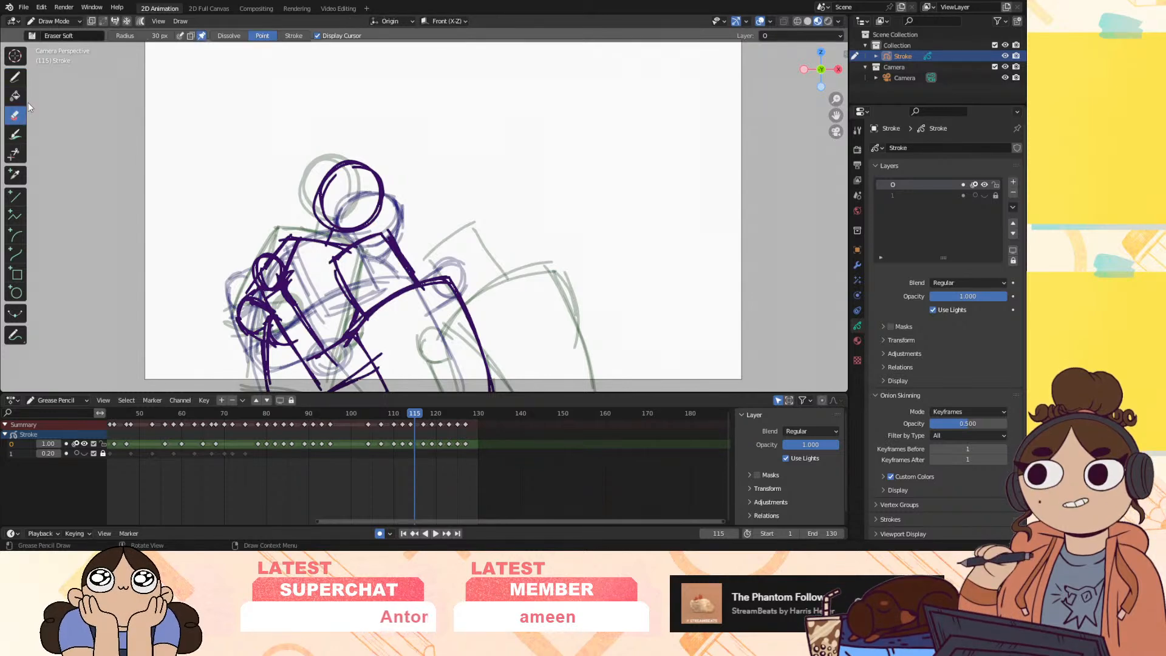
pyautogui.moveTo(389, 179)
pyautogui.mouseDown()
pyautogui.moveTo(365, 213)
pyautogui.moveTo(334, 177)
pyautogui.moveTo(316, 240)
pyautogui.mouseUp()
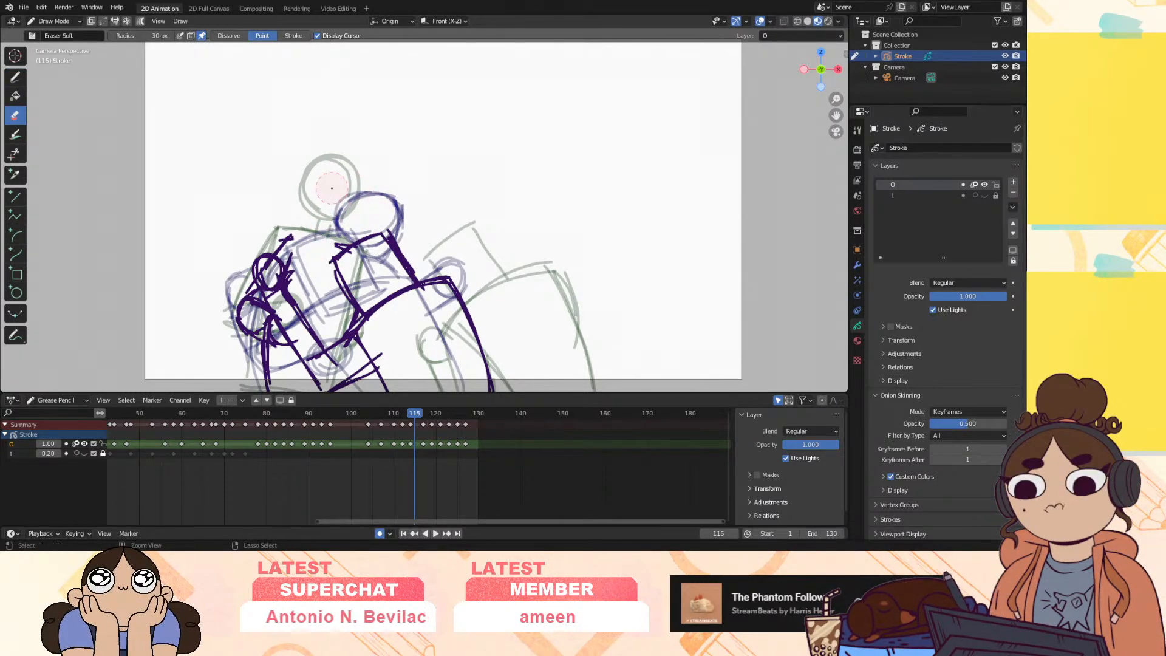
pyautogui.hotkey('ctrl', 'z')
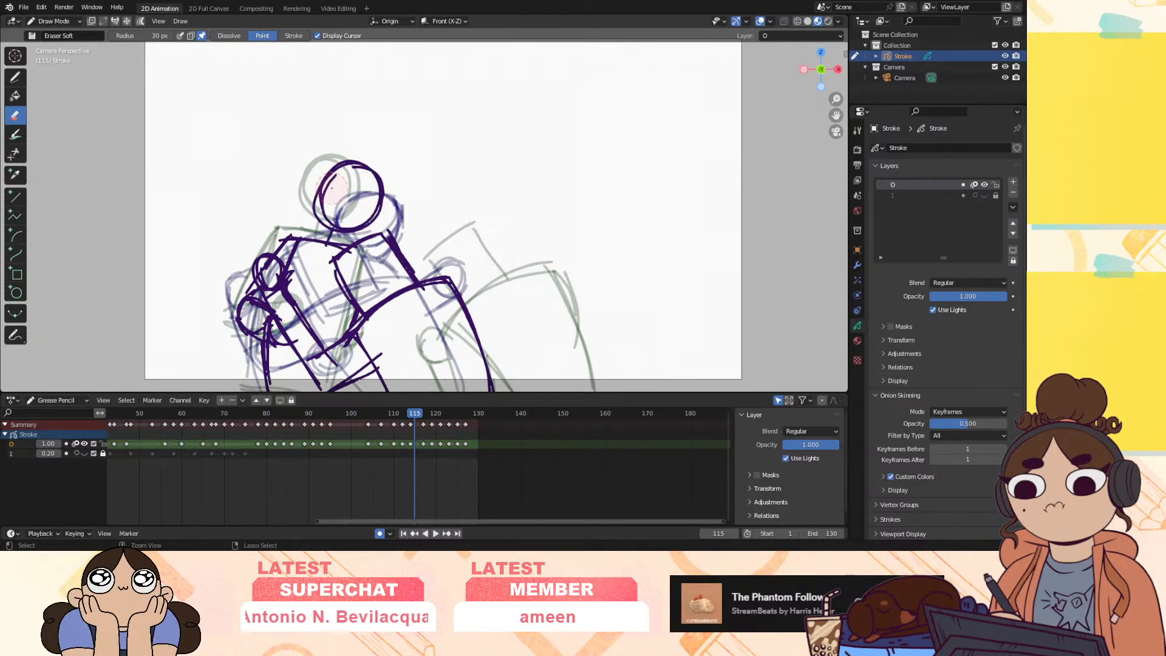
pyautogui.click(411, 445)
pyautogui.hotkey('shift', 'd')
pyautogui.click(417, 444)
pyautogui.moveTo(331, 224)
pyautogui.mouseDown()
pyautogui.moveTo(398, 187)
pyautogui.moveTo(379, 170)
pyautogui.mouseUp()
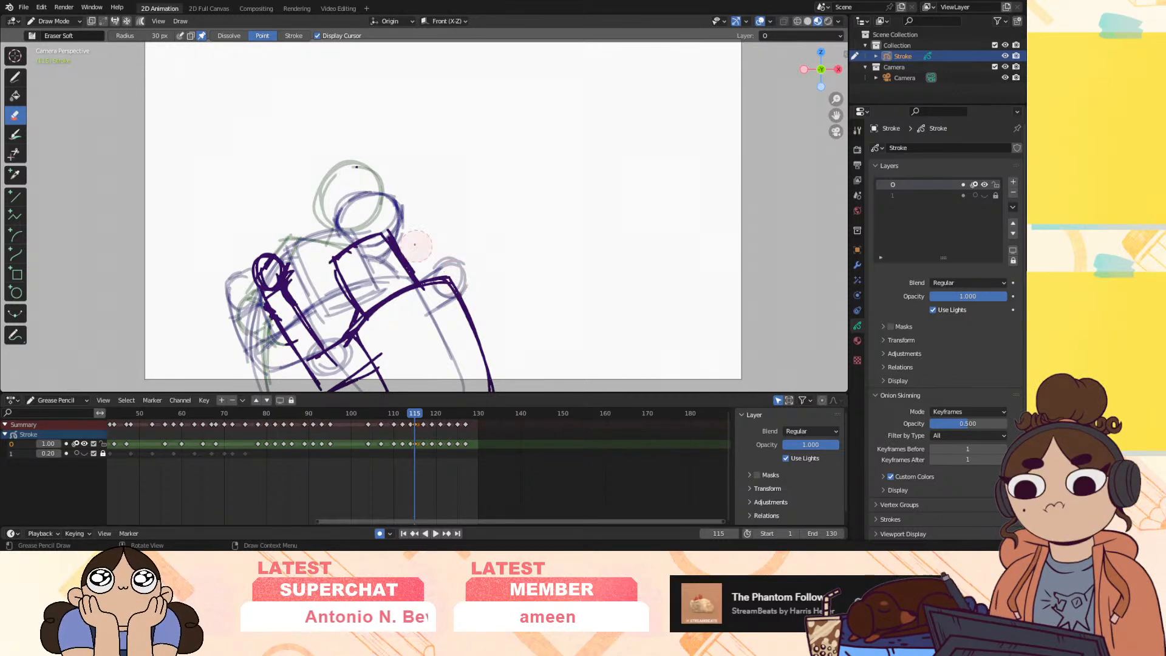
# In Edit Mode, move the remaining bent figure's strokes on frame 115 slightly toward the following pose
pyautogui.click(53, 21)
pyautogui.click(61, 39)
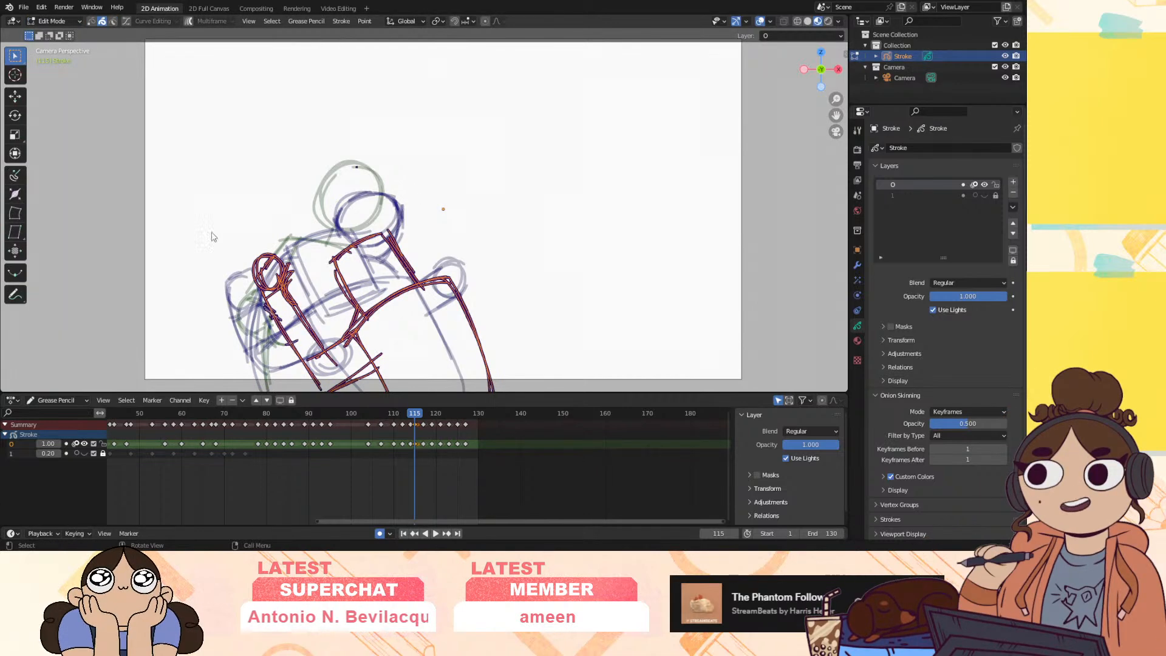
pyautogui.press('g')
pyautogui.click(391, 321)
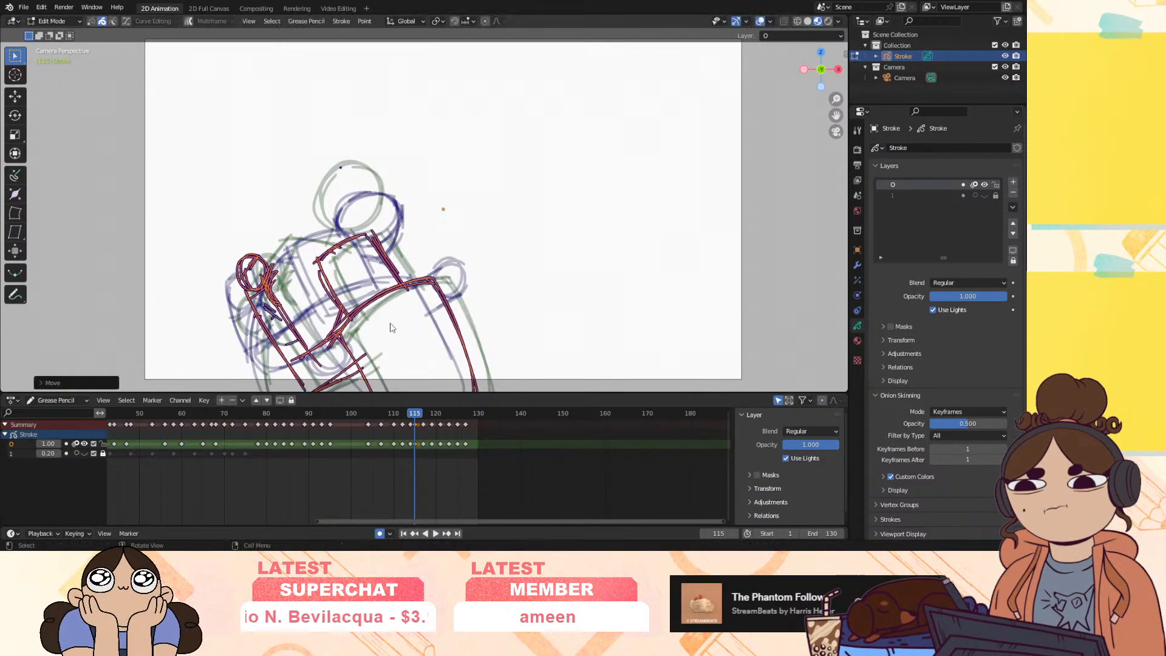
# Redraw the round head, torso and hand on frame 115 with the Pencil between the neighbouring poses, and play back the result
pyautogui.click(54, 21)
pyautogui.click(59, 60)
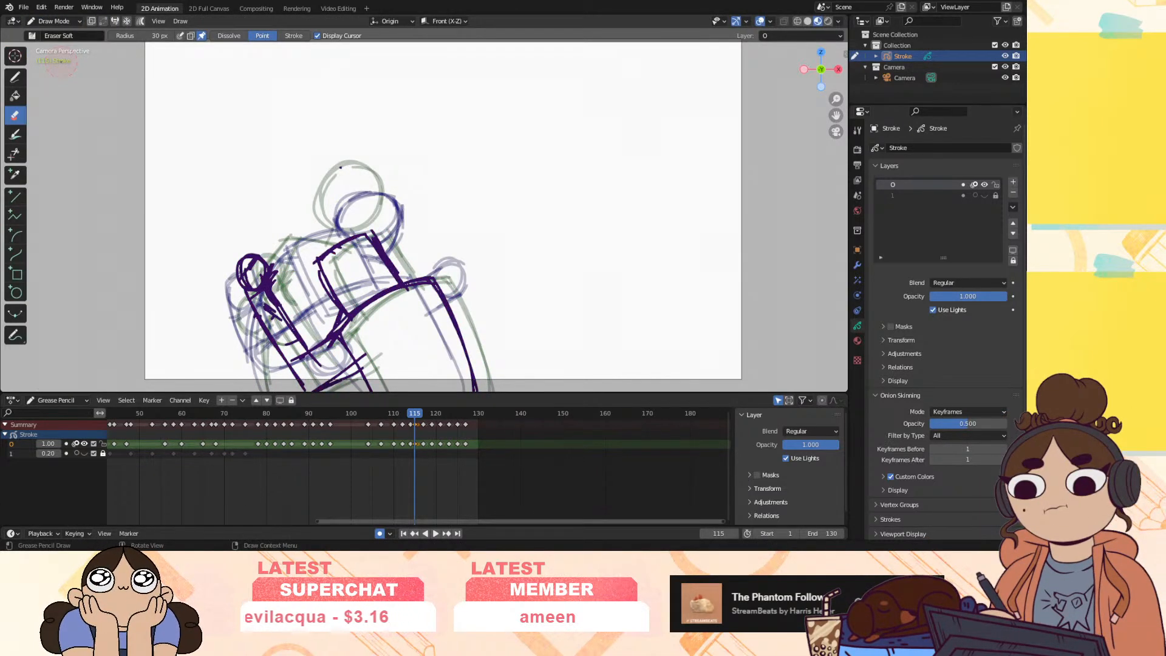
pyautogui.click(15, 76)
pyautogui.moveTo(414, 414)
pyautogui.mouseDown()
pyautogui.moveTo(424, 425)
pyautogui.moveTo(413, 429)
pyautogui.moveTo(416, 418)
pyautogui.mouseUp()
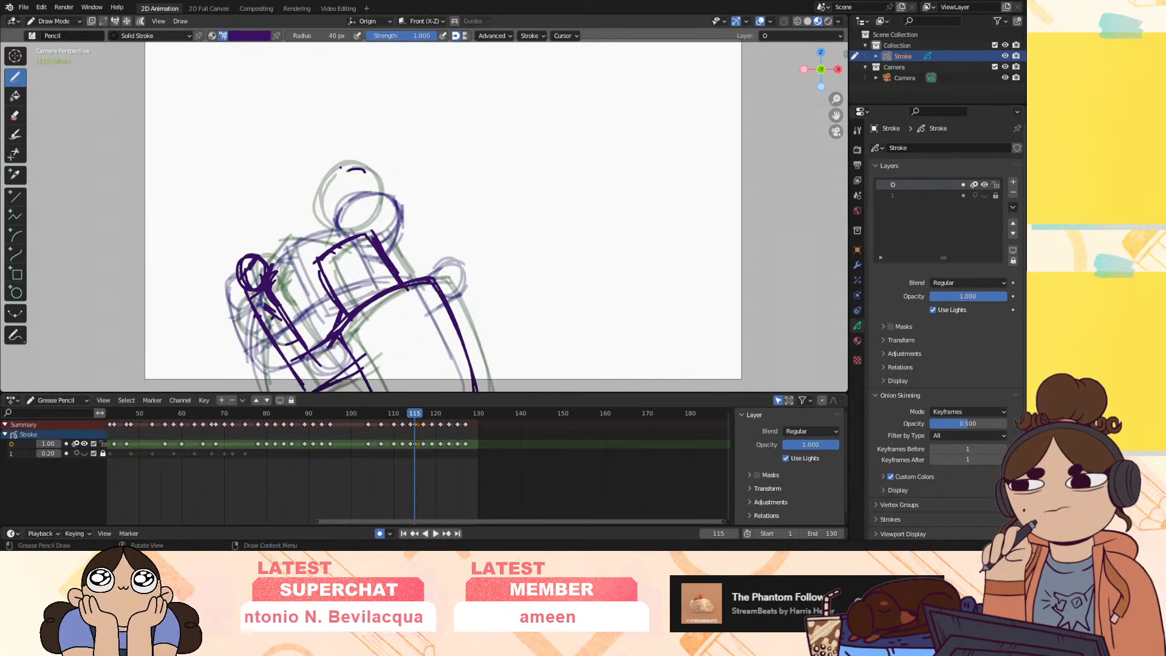
pyautogui.moveTo(351, 168); pyautogui.dragTo(376, 224)
pyautogui.moveTo(377, 169)
pyautogui.mouseDown()
pyautogui.moveTo(369, 231)
pyautogui.moveTo(378, 227)
pyautogui.mouseUp()
pyautogui.moveTo(360, 166); pyautogui.dragTo(329, 200)
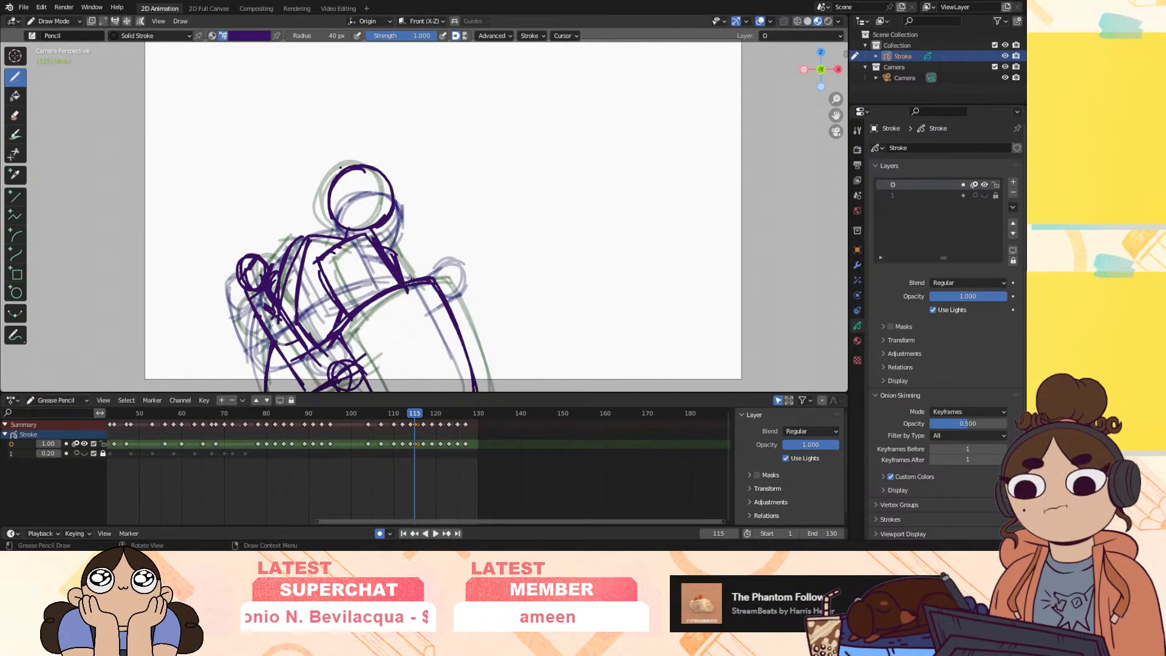
pyautogui.press('space')
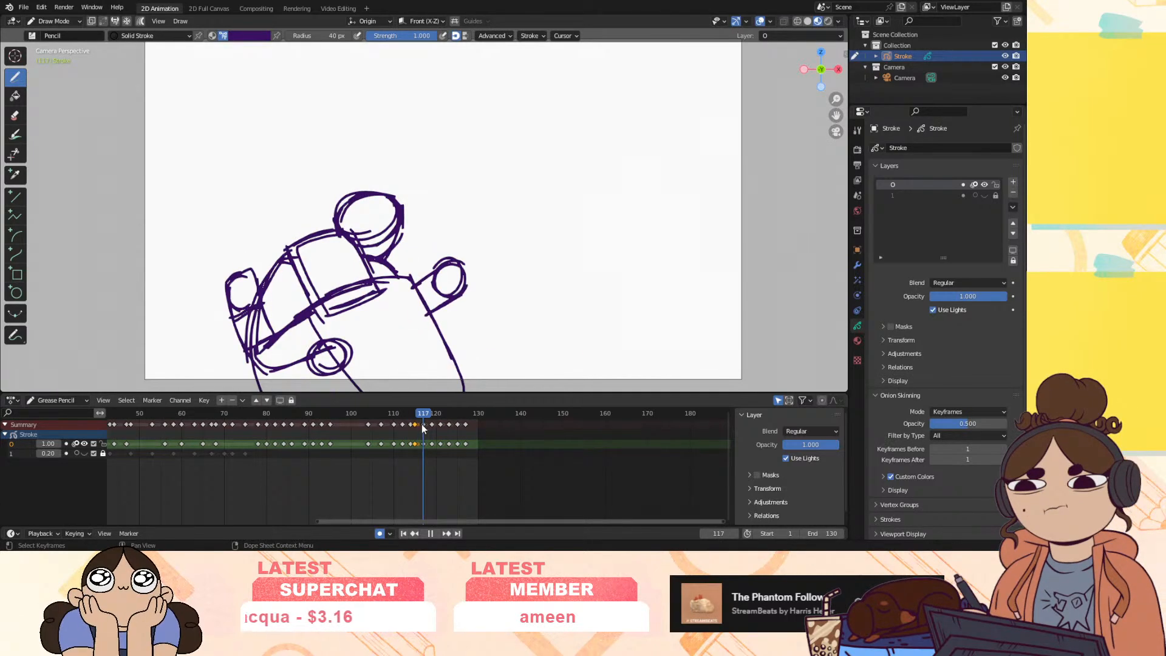
# Compare frame 115 with its neighbours and redraw the figure's round head, shoulders and lower arm, placing the head beyond the bent torso
pyautogui.press('space')
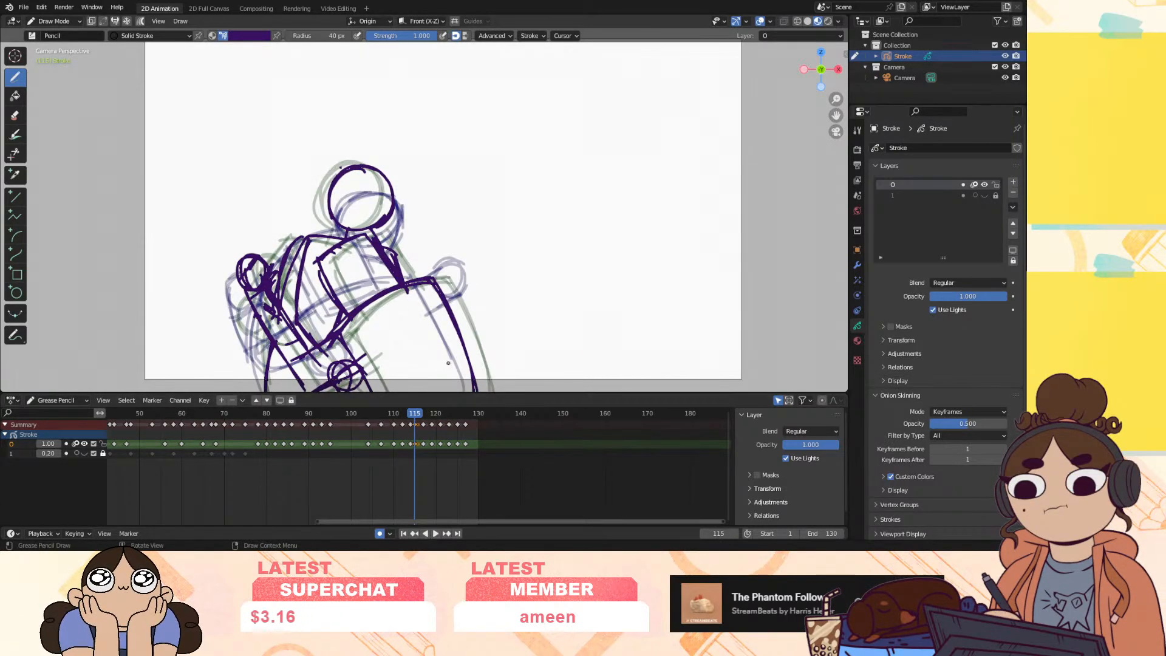
pyautogui.press('space')
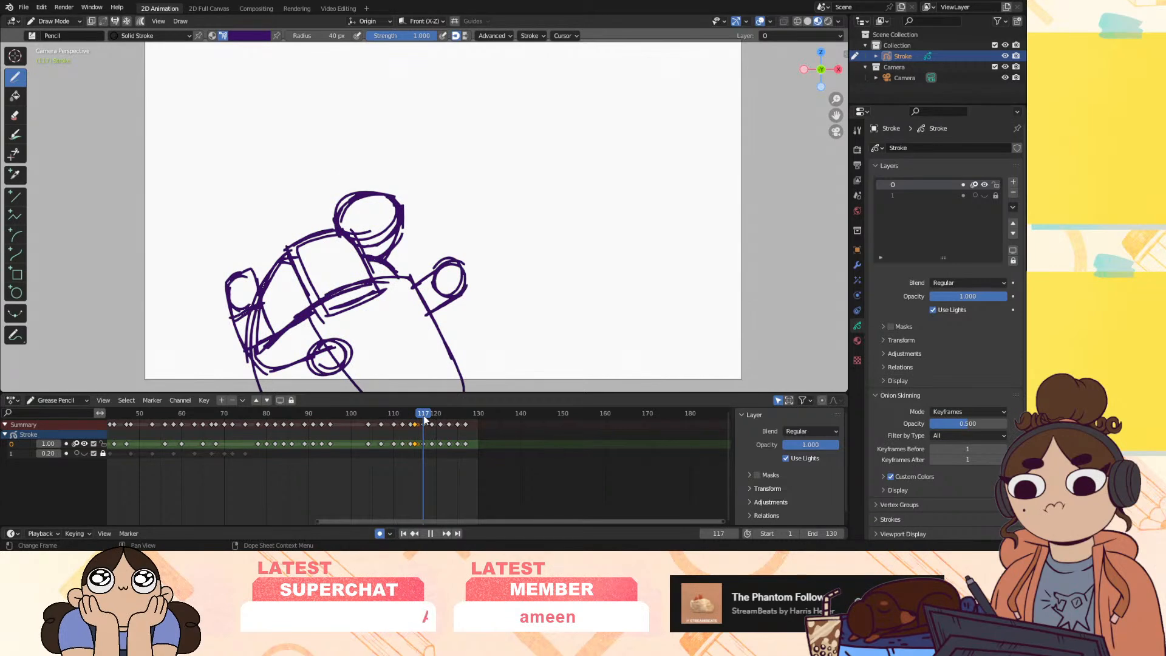
pyautogui.press('space')
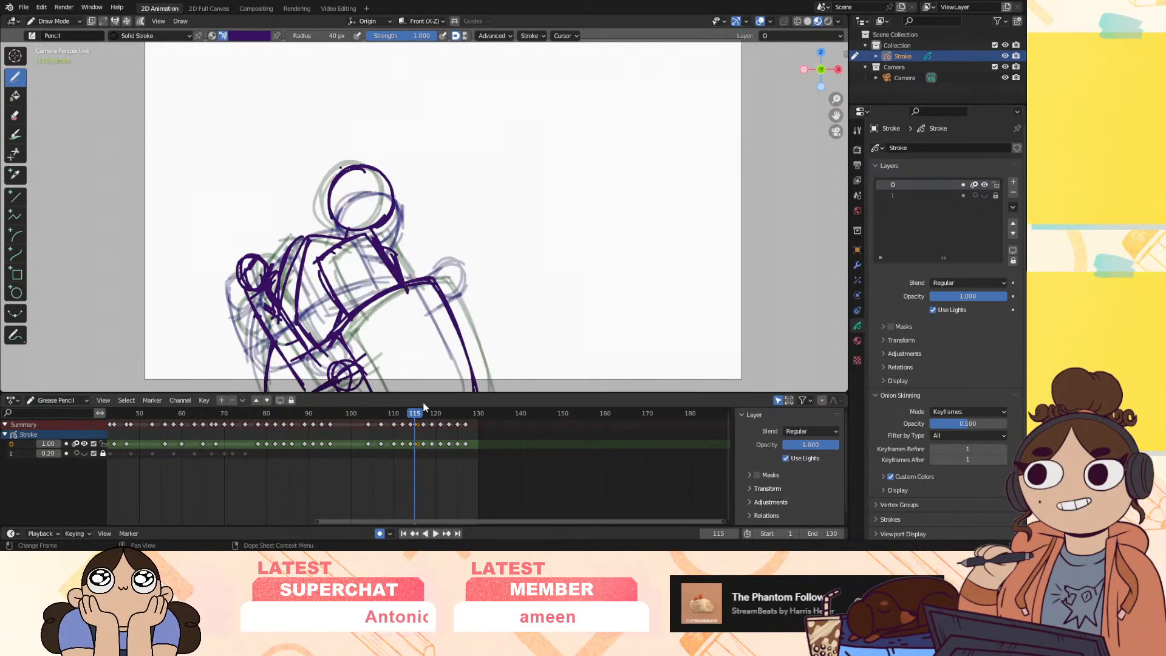
pyautogui.moveTo(413, 416); pyautogui.dragTo(414, 415)
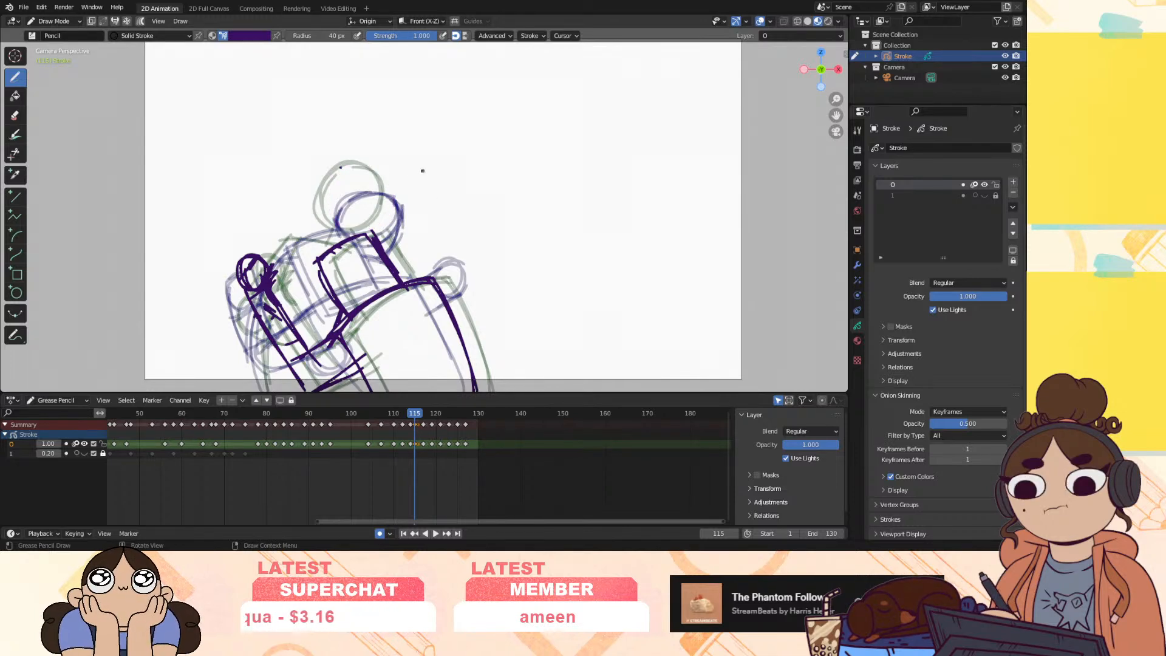
pyautogui.moveTo(417, 223)
pyautogui.mouseDown()
pyautogui.moveTo(455, 213)
pyautogui.moveTo(407, 242)
pyautogui.moveTo(439, 280)
pyautogui.mouseUp()
pyautogui.moveTo(333, 293); pyautogui.dragTo(311, 343)
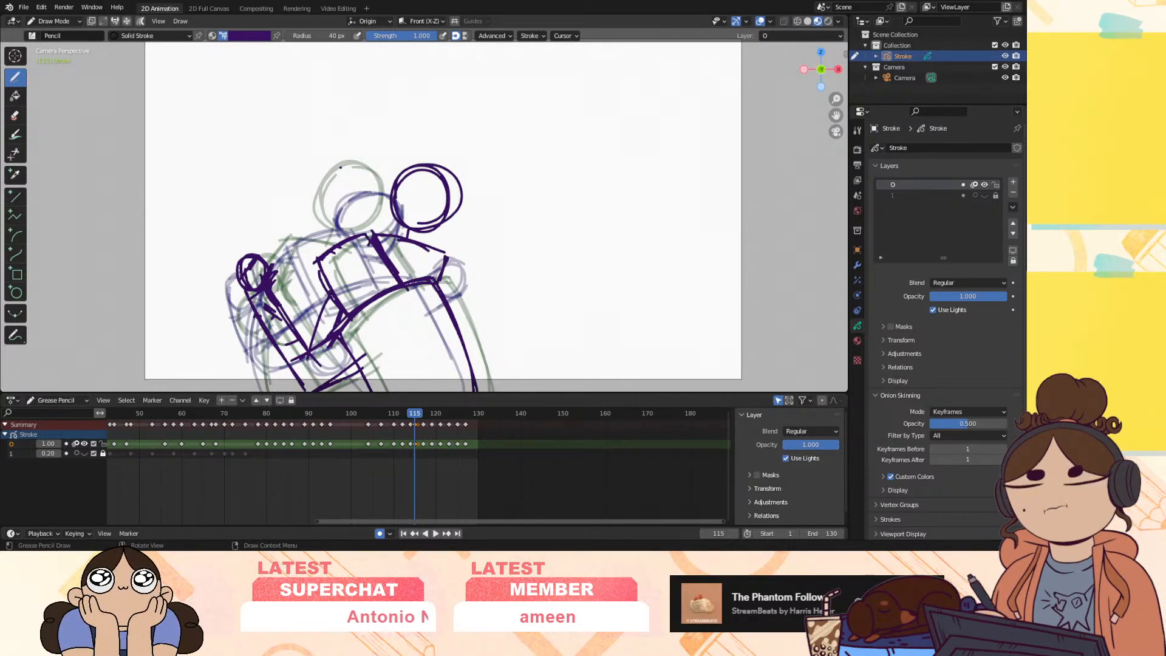
pyautogui.moveTo(381, 239); pyautogui.dragTo(401, 238)
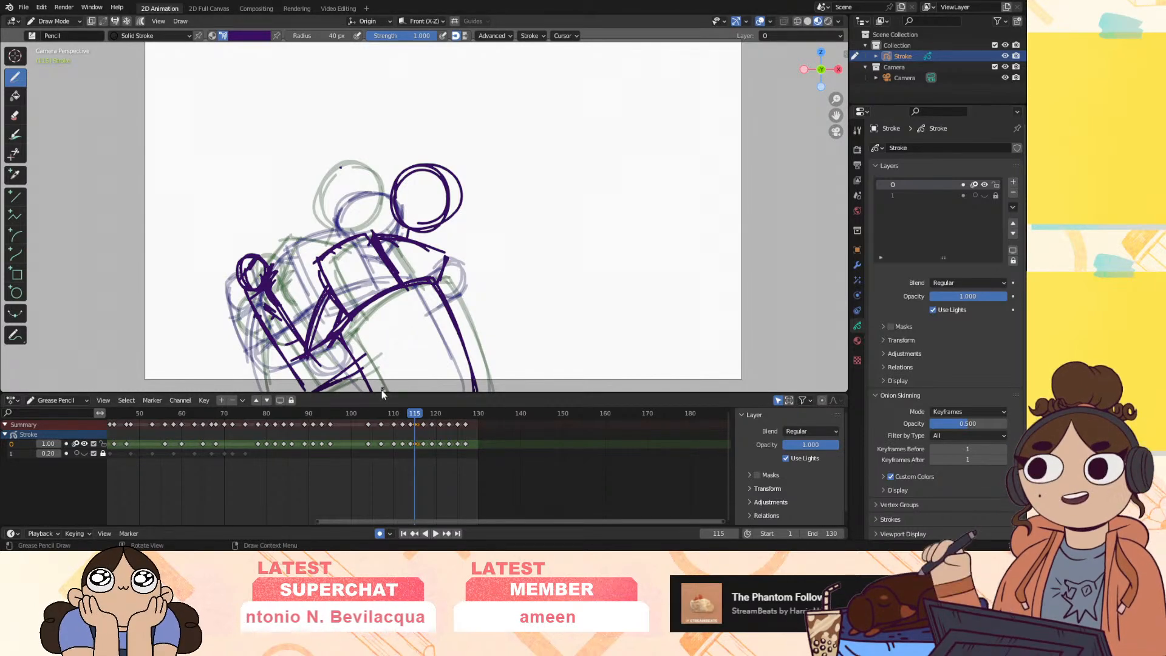
pyautogui.moveTo(376, 372); pyautogui.dragTo(360, 383)
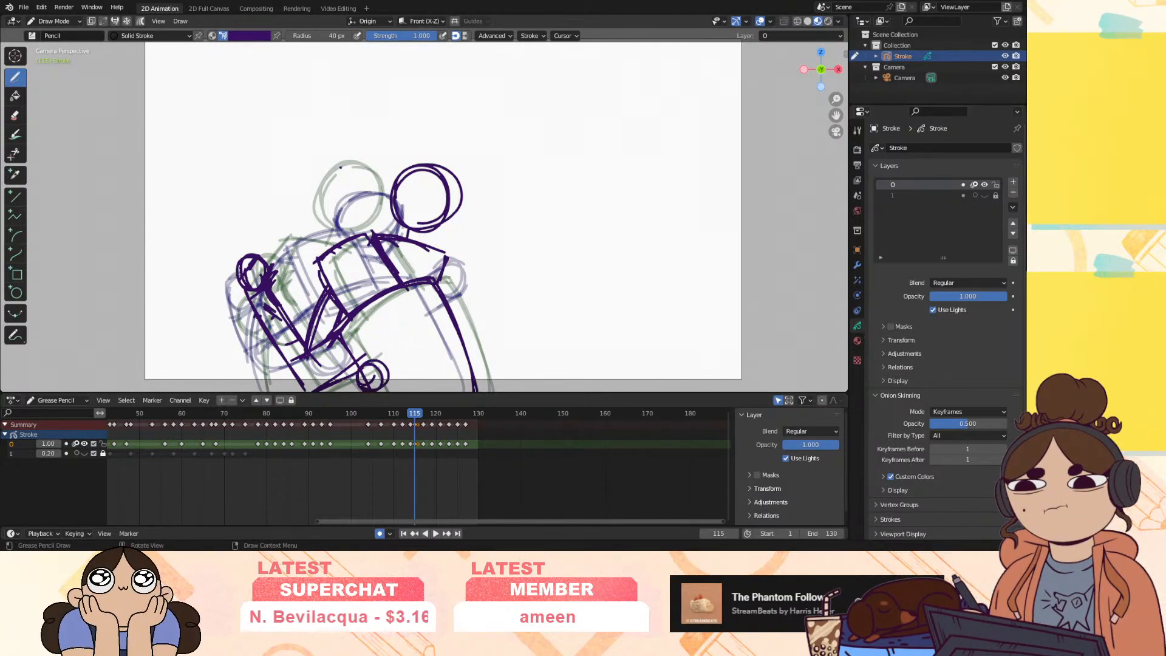
pyautogui.moveTo(334, 311); pyautogui.dragTo(329, 295)
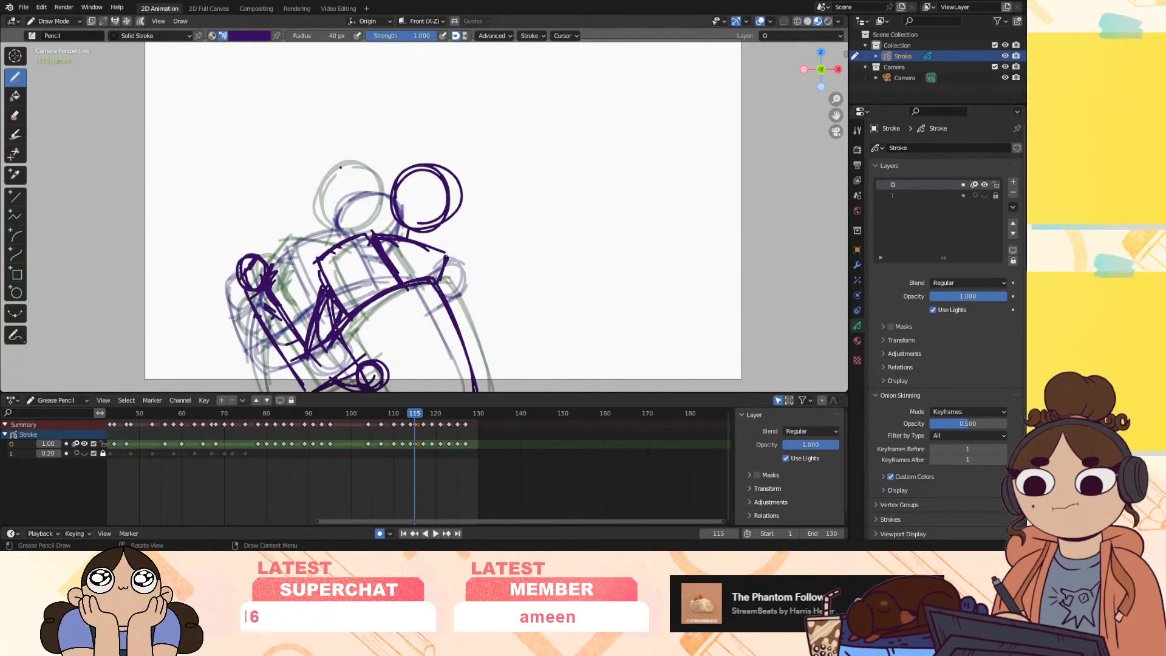
# Draw the far arm on frame 115 down from the shoulder, with the forearm bent outward and ending in a round hand
pyautogui.moveTo(446, 255); pyautogui.dragTo(466, 334)
pyautogui.press('space')
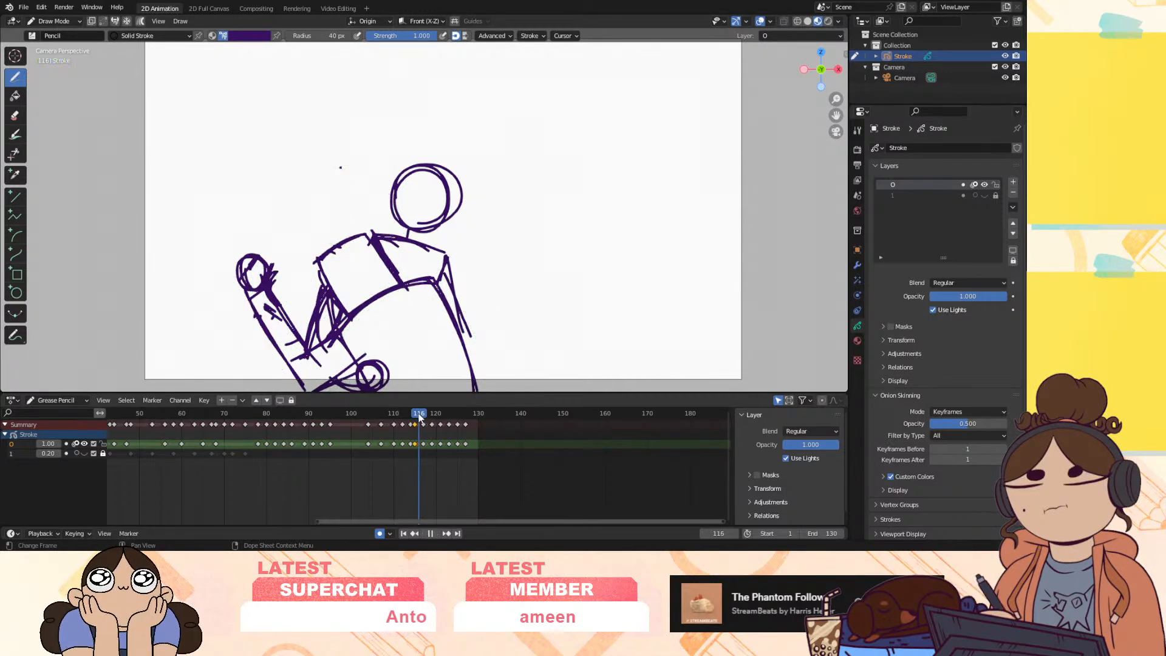
pyautogui.press('Escape')
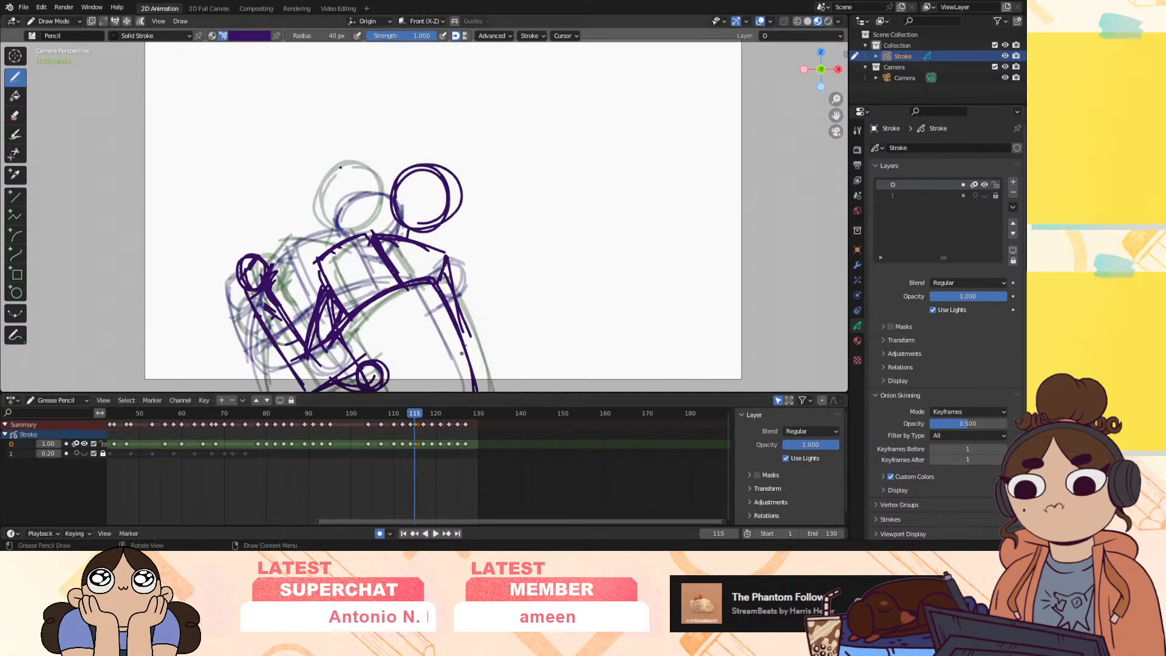
pyautogui.moveTo(490, 288)
pyautogui.mouseDown()
pyautogui.moveTo(515, 313)
pyautogui.moveTo(458, 317)
pyautogui.mouseUp()
pyautogui.moveTo(452, 326); pyautogui.dragTo(473, 312)
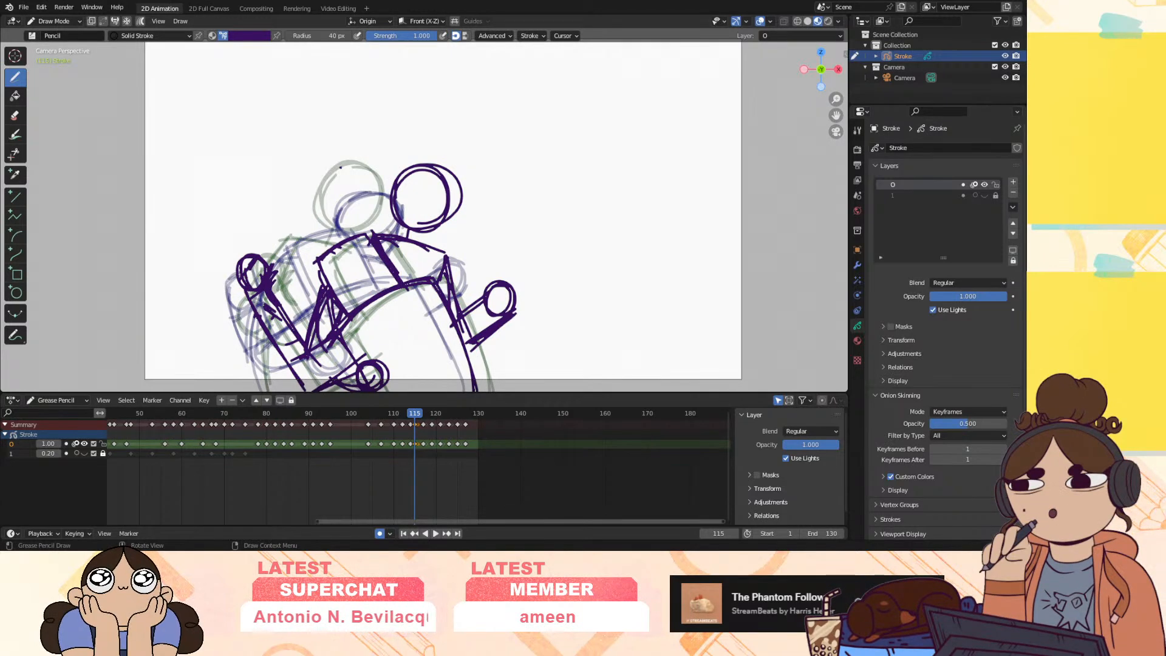
# On frame 117, redraw the far arm outstretched with a round hand at its end, and redraw the near hand slightly higher
pyautogui.press('space')
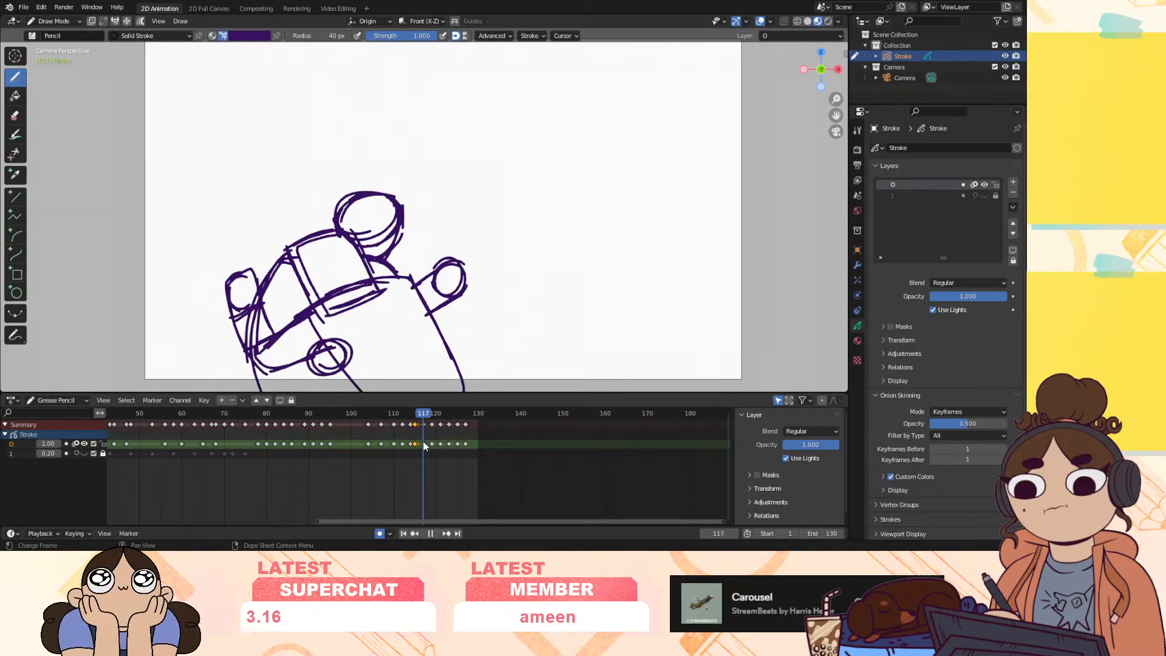
pyautogui.press('space')
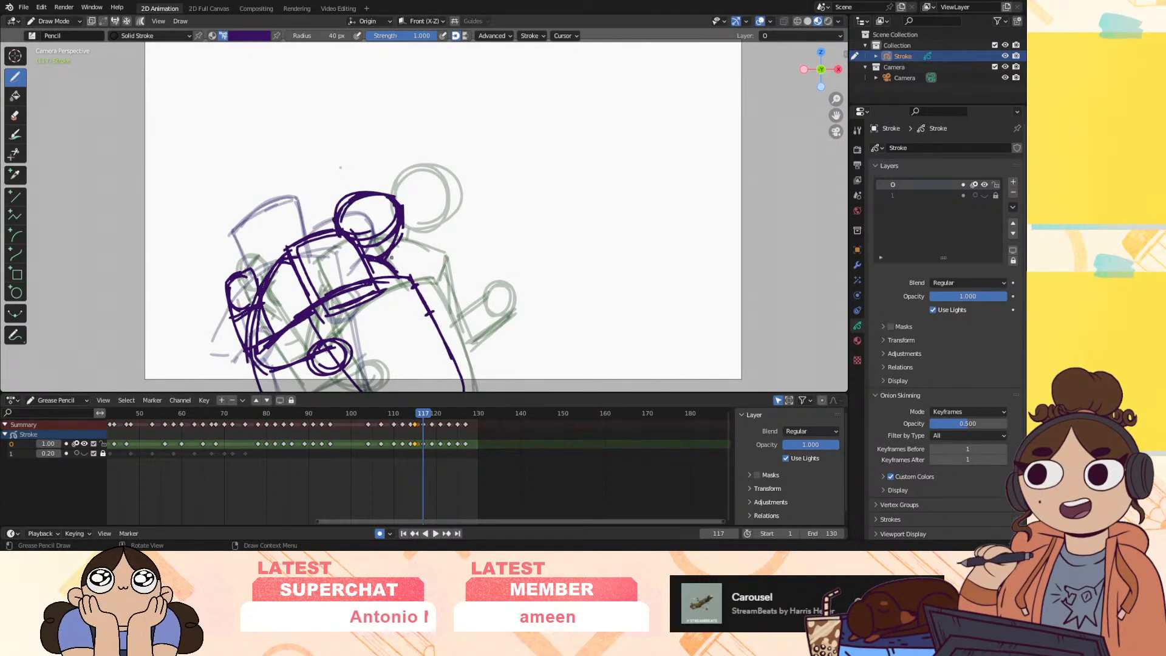
pyautogui.moveTo(504, 258)
pyautogui.mouseDown()
pyautogui.moveTo(419, 279)
pyautogui.moveTo(524, 276)
pyautogui.mouseUp()
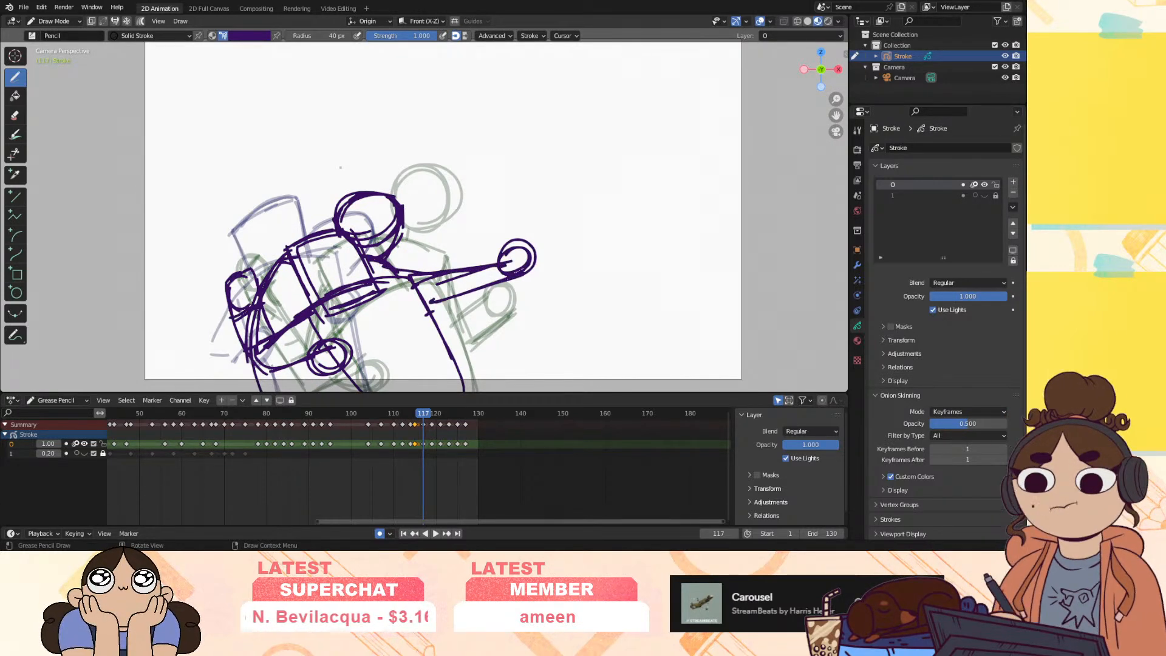
pyautogui.moveTo(449, 303); pyautogui.dragTo(504, 281)
pyautogui.moveTo(337, 355); pyautogui.dragTo(365, 341)
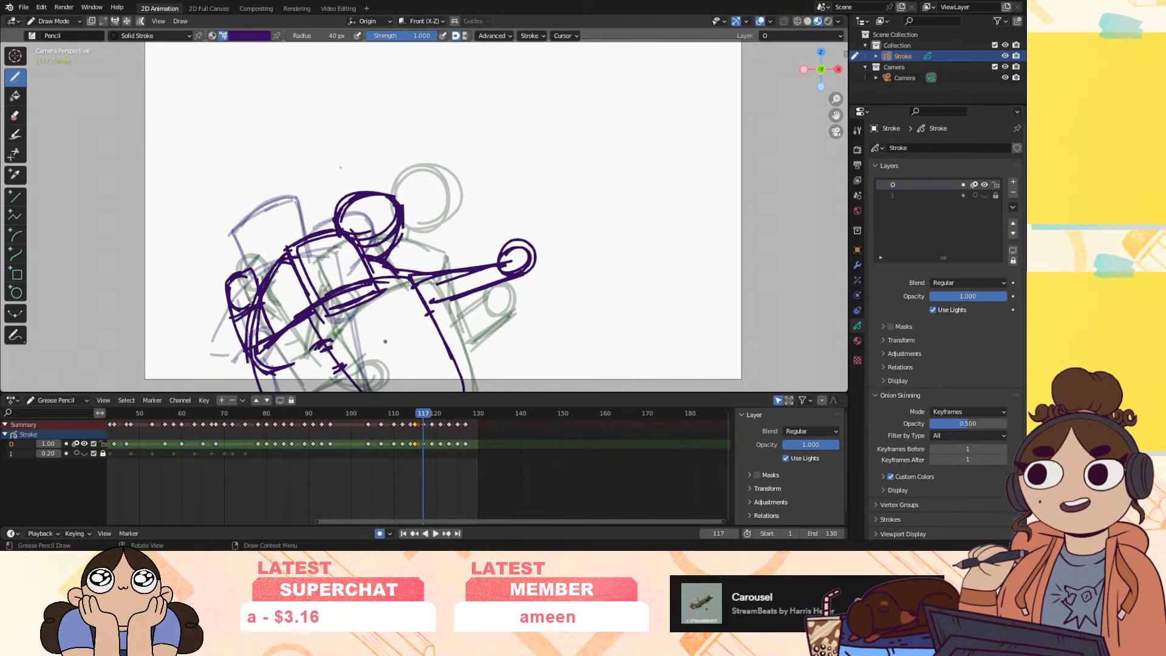
pyautogui.moveTo(341, 341)
pyautogui.mouseDown()
pyautogui.moveTo(359, 321)
pyautogui.moveTo(333, 364)
pyautogui.moveTo(344, 368)
pyautogui.moveTo(302, 377)
pyautogui.mouseUp()
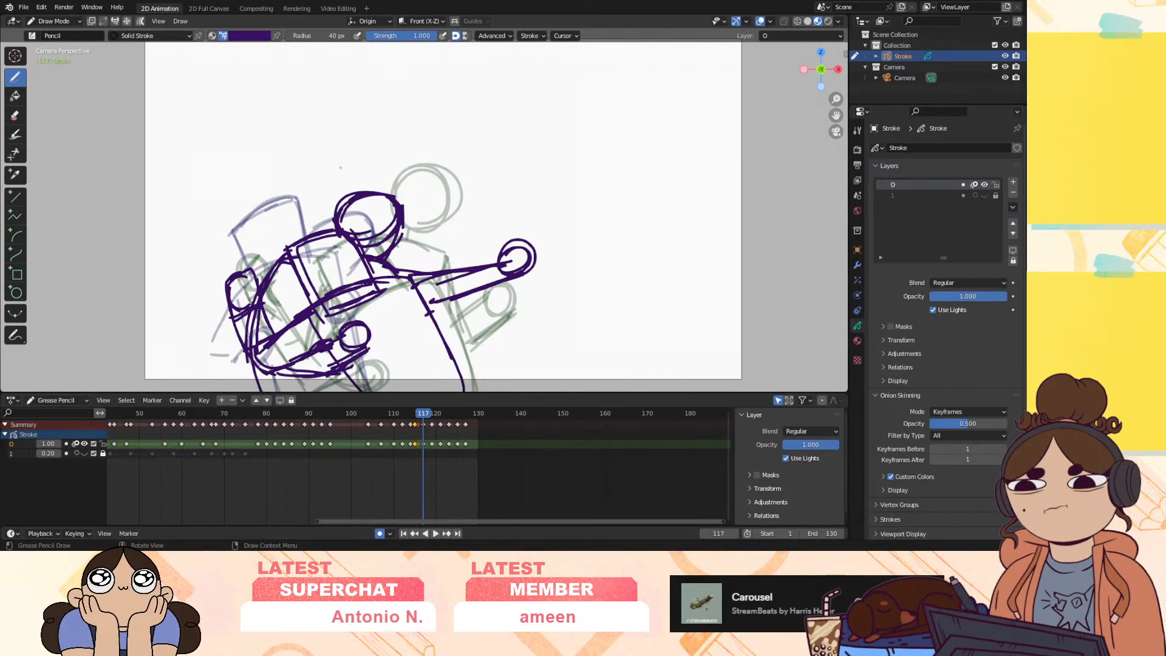
# Play back the animation from the first frame to check the new arm poses on frames 115 and 117
pyautogui.moveTo(425, 418)
pyautogui.mouseDown()
pyautogui.moveTo(451, 416)
pyautogui.moveTo(207, 468)
pyautogui.mouseUp()
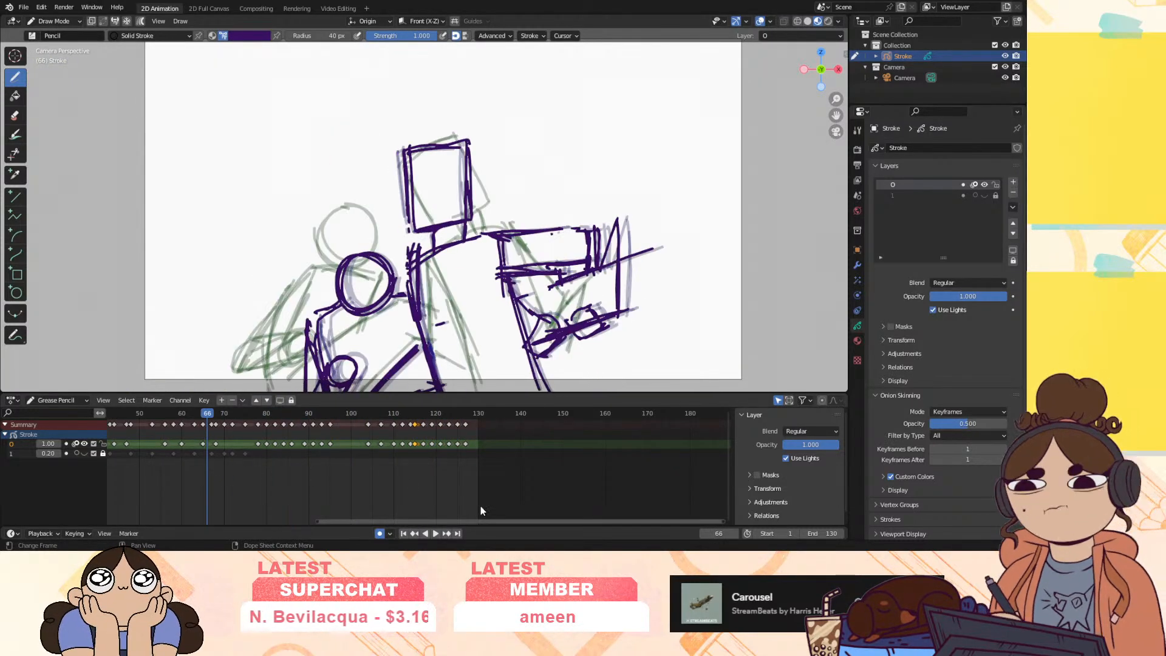
pyautogui.click(404, 533)
pyautogui.click(436, 534)
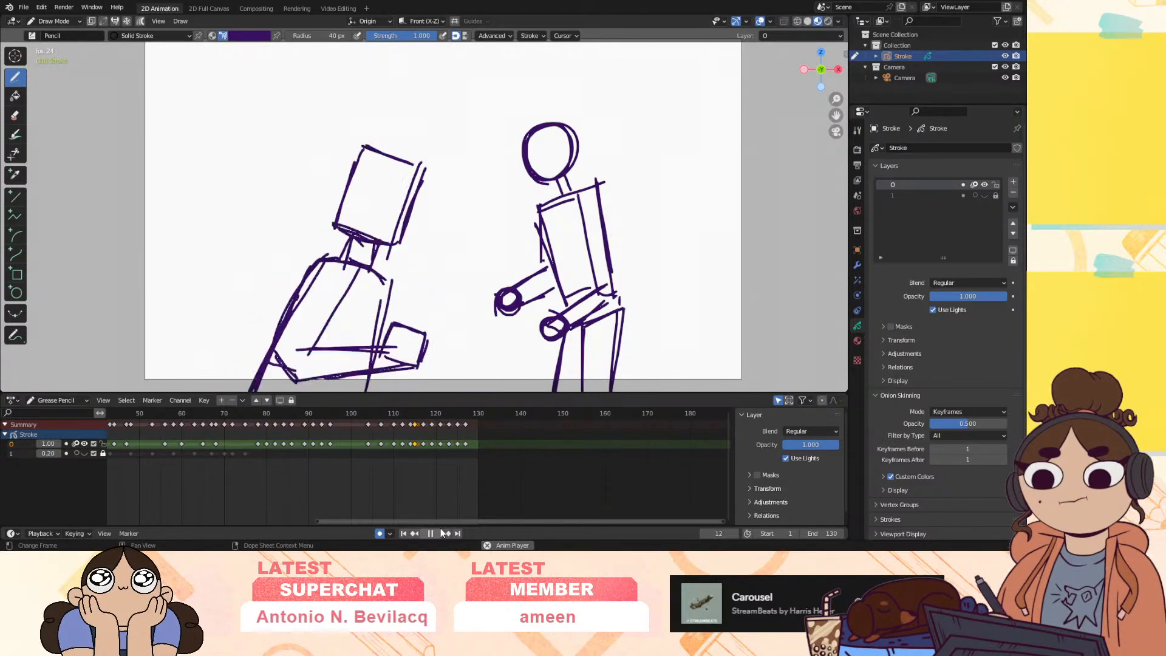
# In Sculpt Mode, reshape the head, shoulders and torso on frame 117 into a deeper bend and check the motion in playback
pyautogui.moveTo(388, 418)
pyautogui.mouseDown()
pyautogui.moveTo(374, 417)
pyautogui.moveTo(435, 422)
pyautogui.moveTo(415, 428)
pyautogui.moveTo(424, 422)
pyautogui.mouseUp()
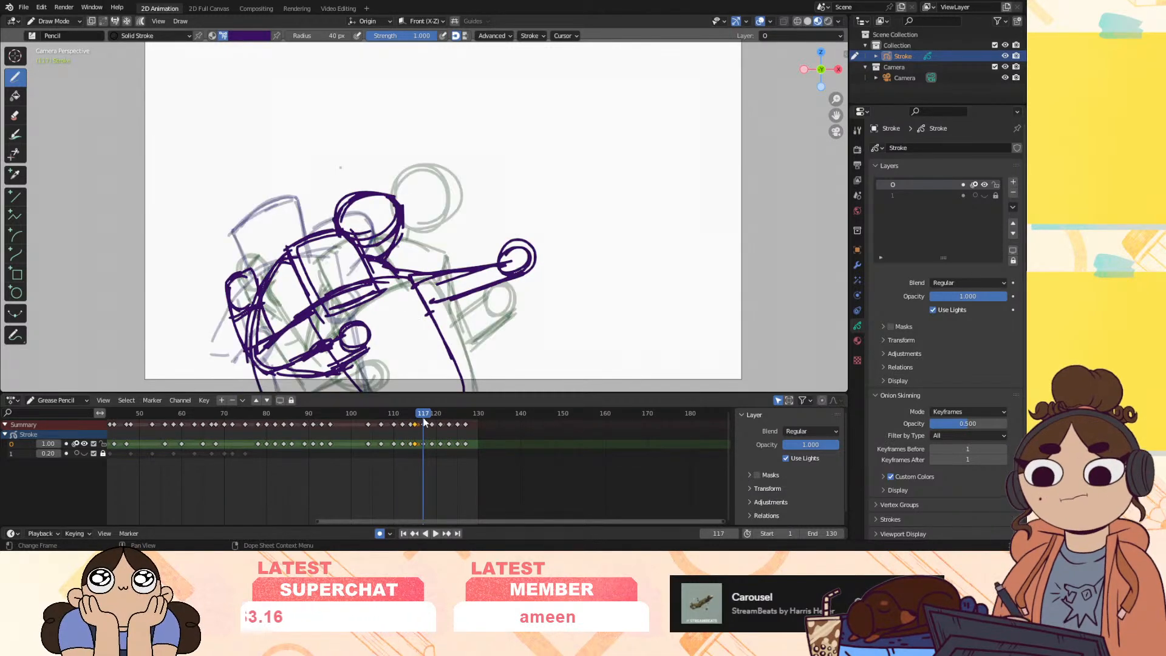
pyautogui.click(53, 22)
pyautogui.click(58, 58)
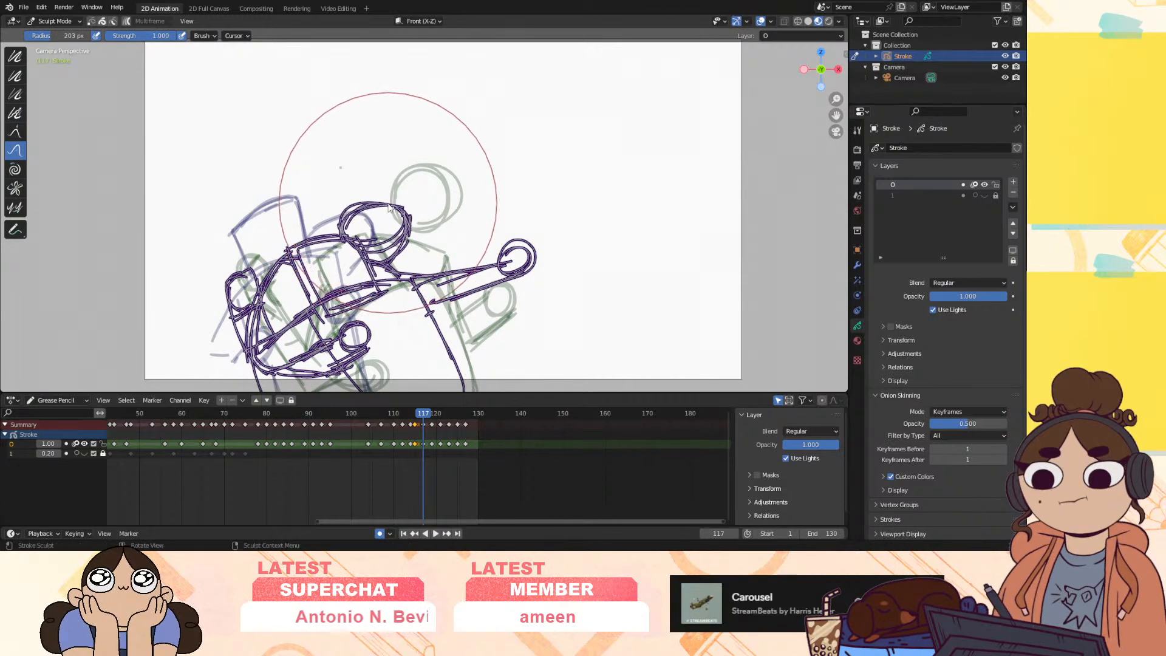
pyautogui.moveTo(343, 205)
pyautogui.mouseDown()
pyautogui.moveTo(422, 195)
pyautogui.moveTo(261, 247)
pyautogui.moveTo(249, 286)
pyautogui.moveTo(298, 270)
pyautogui.mouseUp()
pyautogui.moveTo(407, 324); pyautogui.dragTo(388, 295)
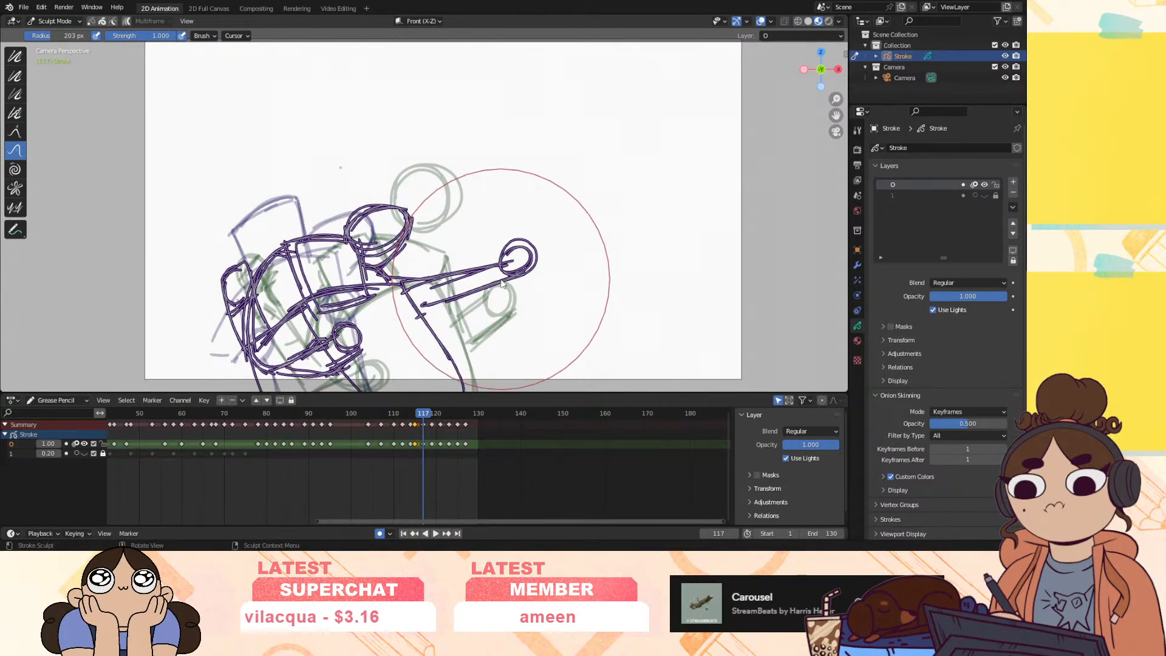
pyautogui.press('space')
pyautogui.moveTo(439, 418)
pyautogui.mouseDown()
pyautogui.moveTo(420, 428)
pyautogui.moveTo(449, 433)
pyautogui.moveTo(423, 448)
pyautogui.mouseUp()
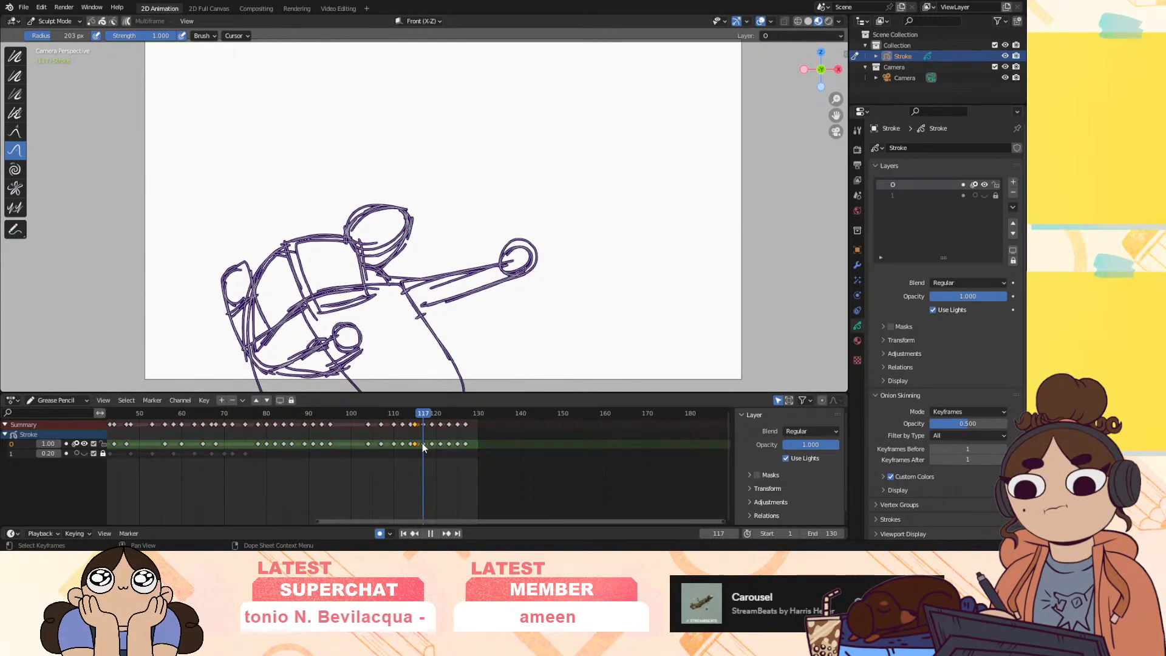
# In Draw Mode, erase the messy shoulder lines on frame 117 and redraw the lines joining the outstretched arm to the body
pyautogui.click(55, 20)
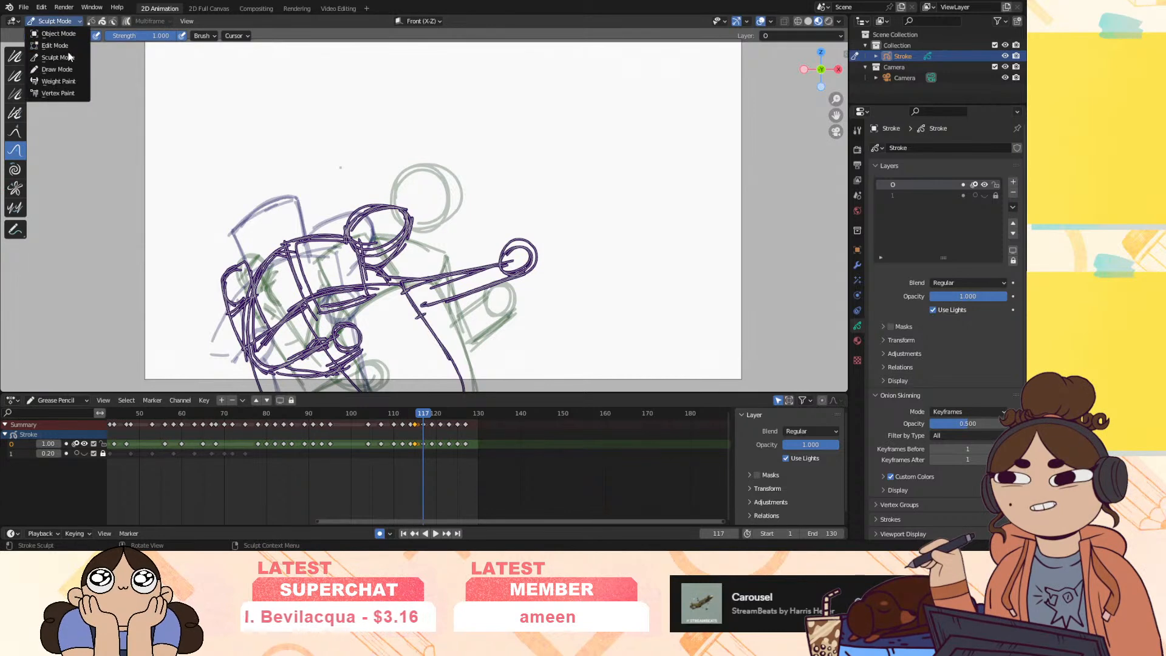
pyautogui.click(56, 68)
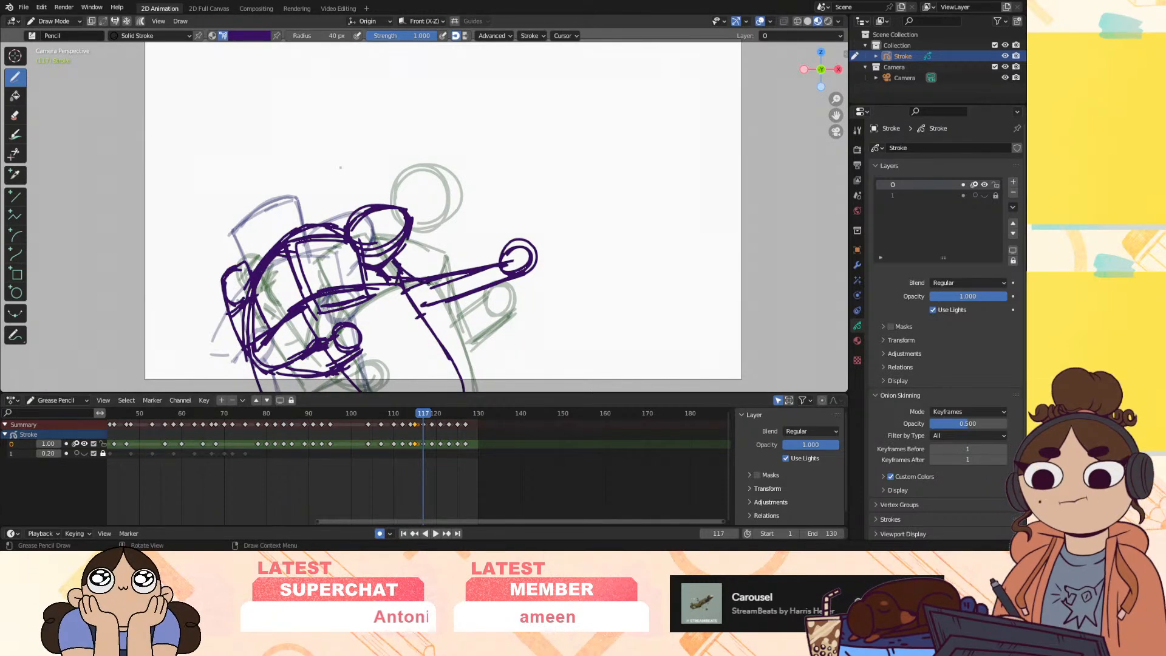
pyautogui.click(20, 112)
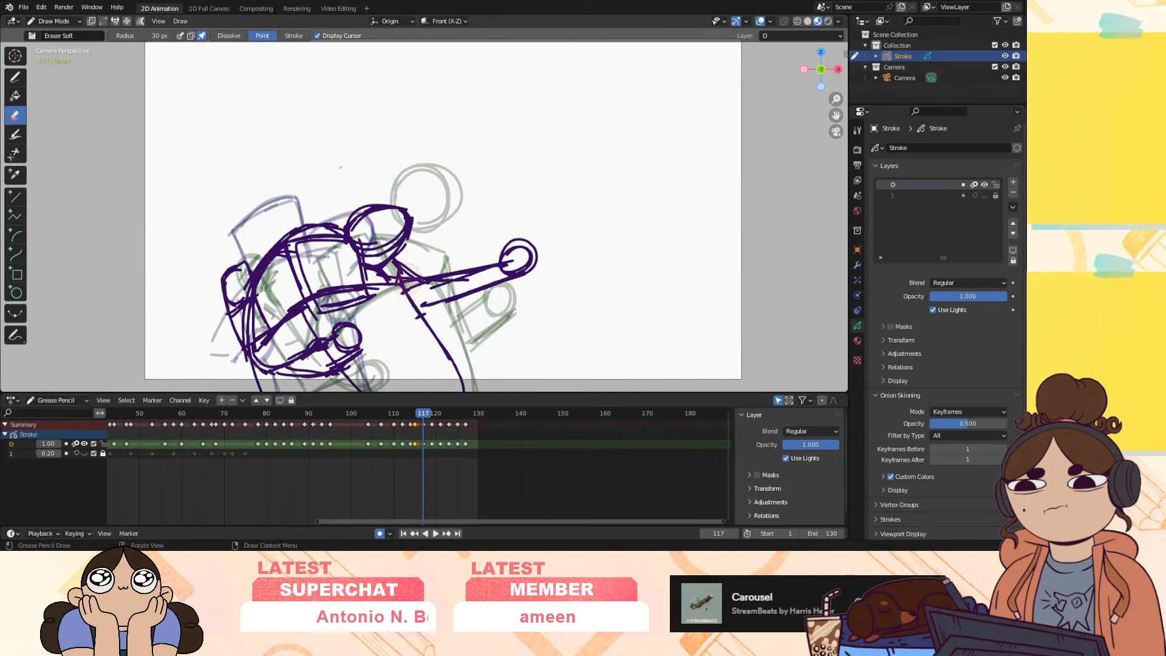
pyautogui.click(15, 77)
pyautogui.moveTo(394, 258); pyautogui.dragTo(439, 276)
pyautogui.moveTo(369, 284); pyautogui.dragTo(440, 304)
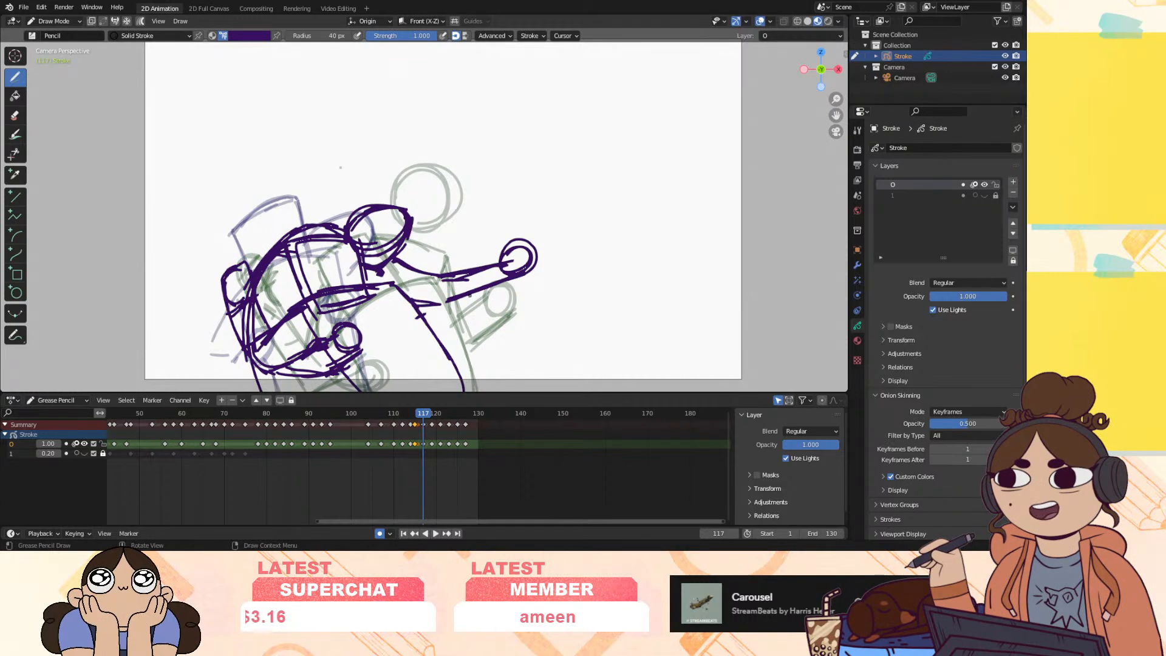
# Shift the keyframes from frame 115 onward forward by one frame and play back the animation from the first frame
pyautogui.moveTo(423, 417)
pyautogui.mouseDown()
pyautogui.moveTo(415, 421)
pyautogui.moveTo(469, 452)
pyautogui.moveTo(412, 413)
pyautogui.moveTo(220, 419)
pyautogui.mouseUp()
pyautogui.click(484, 446)
pyautogui.click(404, 534)
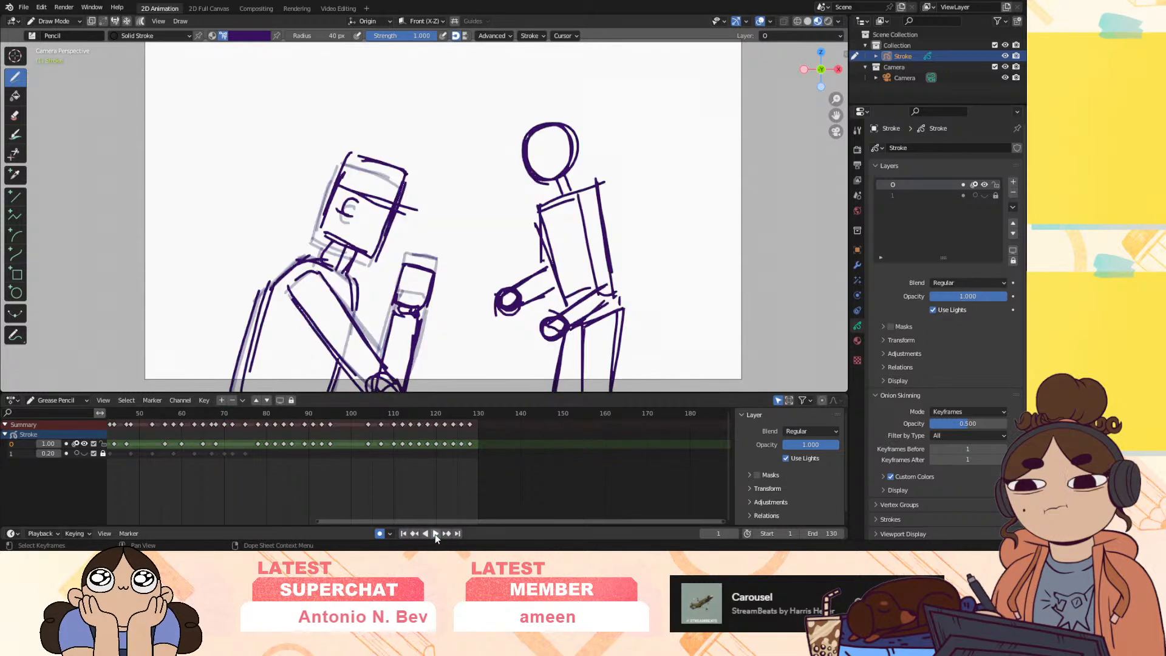
pyautogui.click(433, 533)
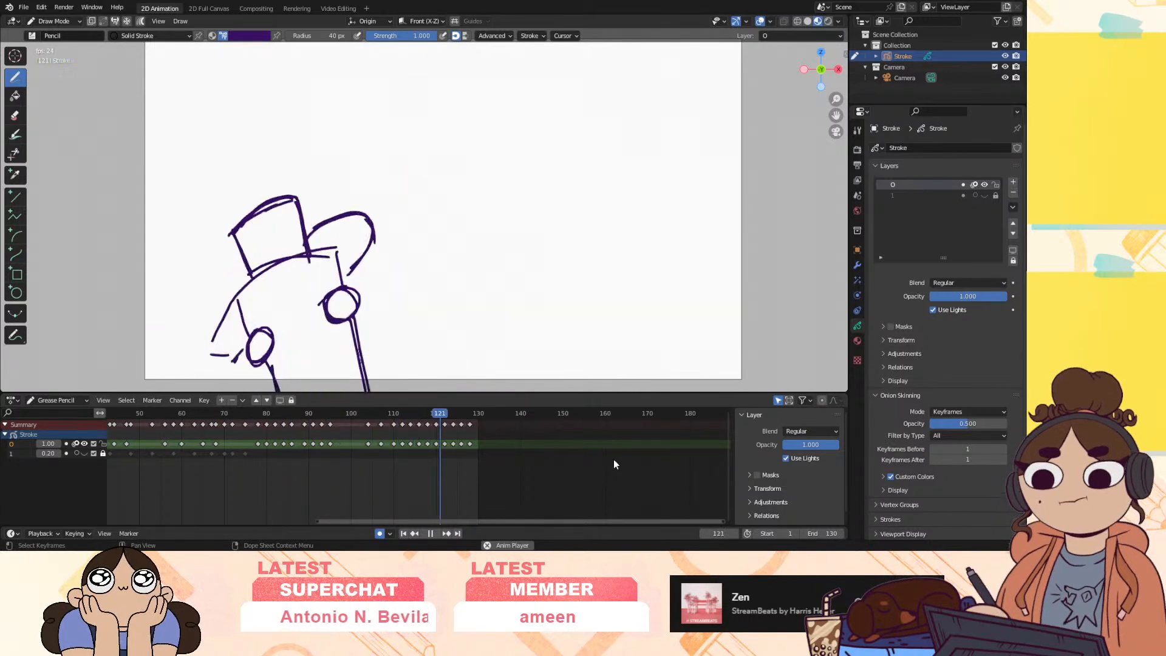
pyautogui.click(430, 533)
# Move the keyframe on frame 112 to frame 111 and shift the following keyframes earlier, with the last one on frame 125
pyautogui.moveTo(382, 418); pyautogui.dragTo(401, 423)
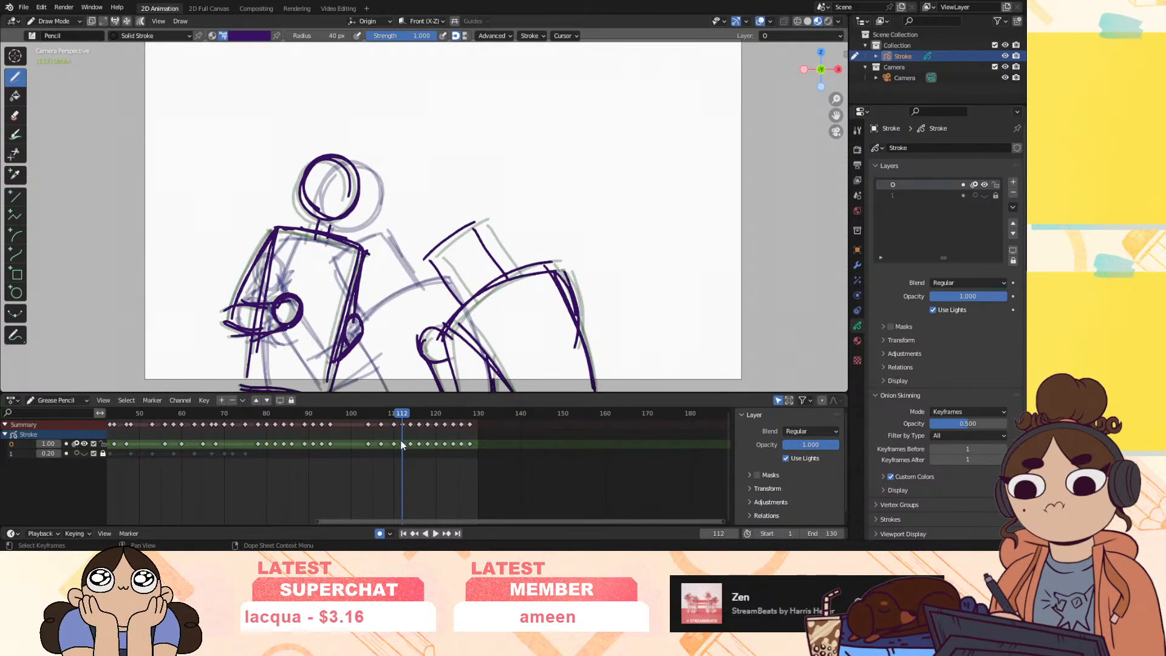
pyautogui.click(401, 423)
pyautogui.press('g')
pyautogui.moveTo(401, 438); pyautogui.dragTo(478, 454)
pyautogui.press('g')
pyautogui.click(467, 443)
pyautogui.click(482, 451)
pyautogui.moveTo(404, 444)
pyautogui.mouseDown()
pyautogui.moveTo(473, 452)
pyautogui.moveTo(459, 449)
pyautogui.mouseUp()
pyautogui.press('space')
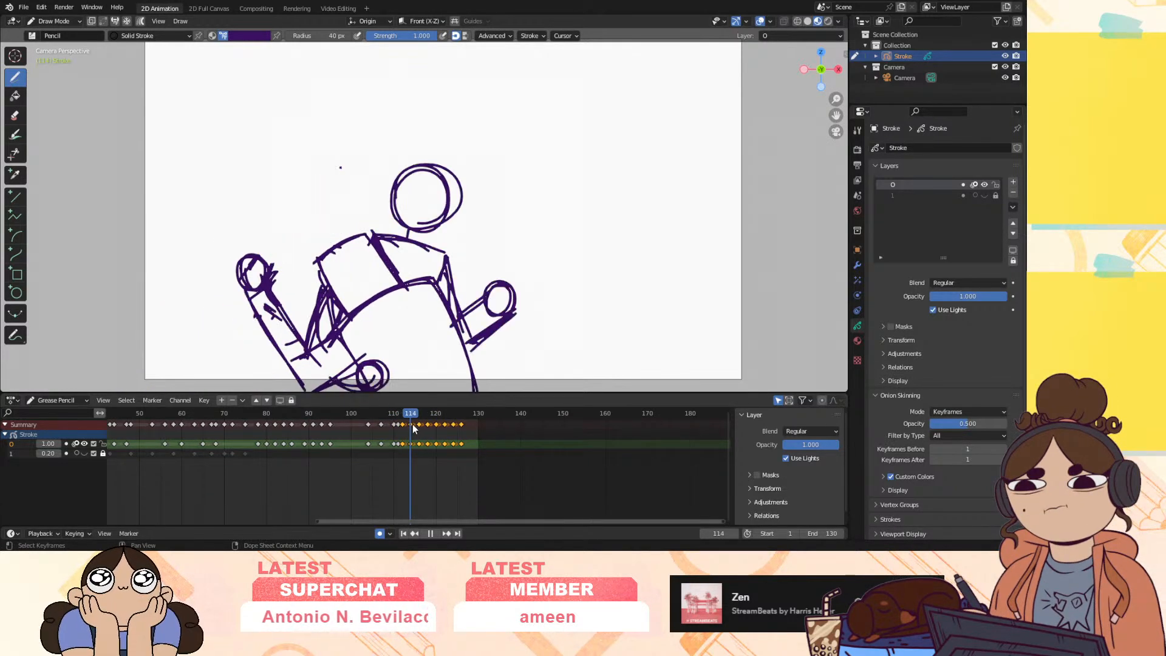
pyautogui.press('Escape')
pyautogui.moveTo(410, 445); pyautogui.dragTo(406, 447)
# Play back and scrub the retimed action between about frames 95 and 114, and replay the animation from the first frame
pyautogui.moveTo(356, 414); pyautogui.dragTo(330, 438)
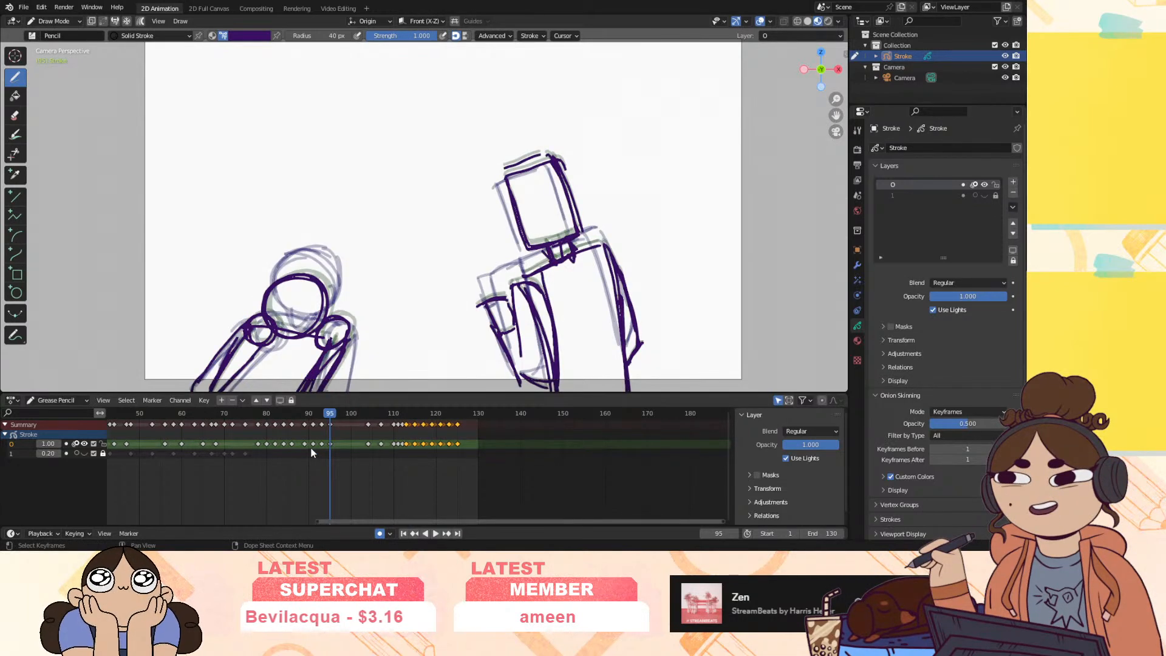
pyautogui.press('space')
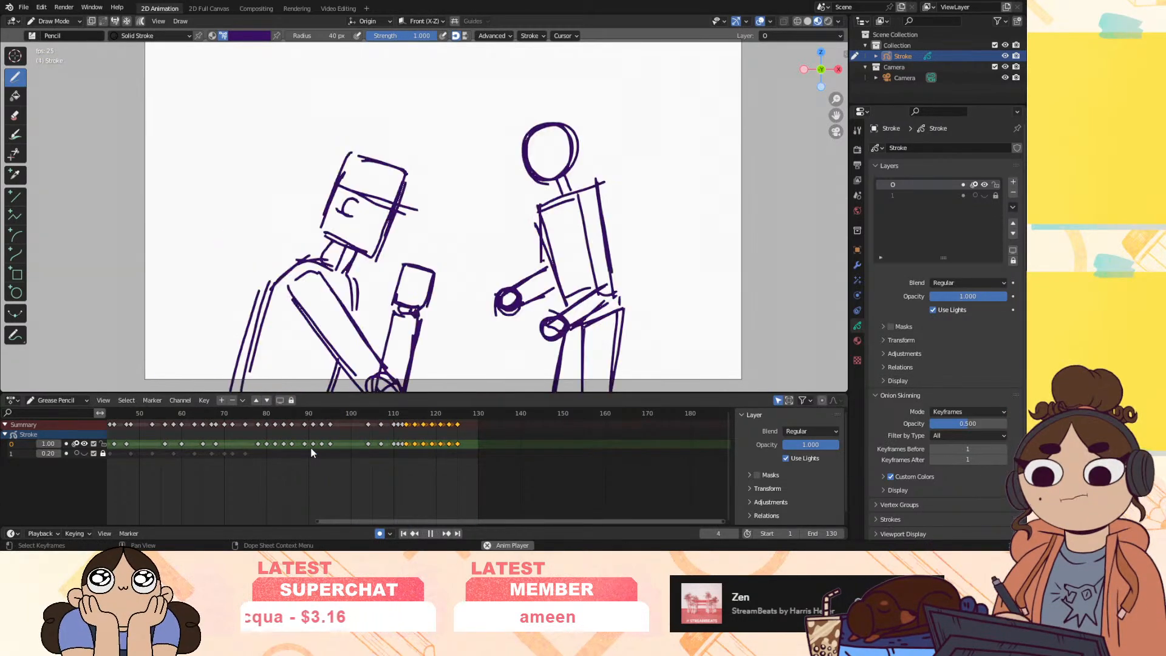
pyautogui.press('space')
pyautogui.moveTo(406, 414); pyautogui.dragTo(287, 438)
pyautogui.press('space')
pyautogui.press('space')
pyautogui.press('space')
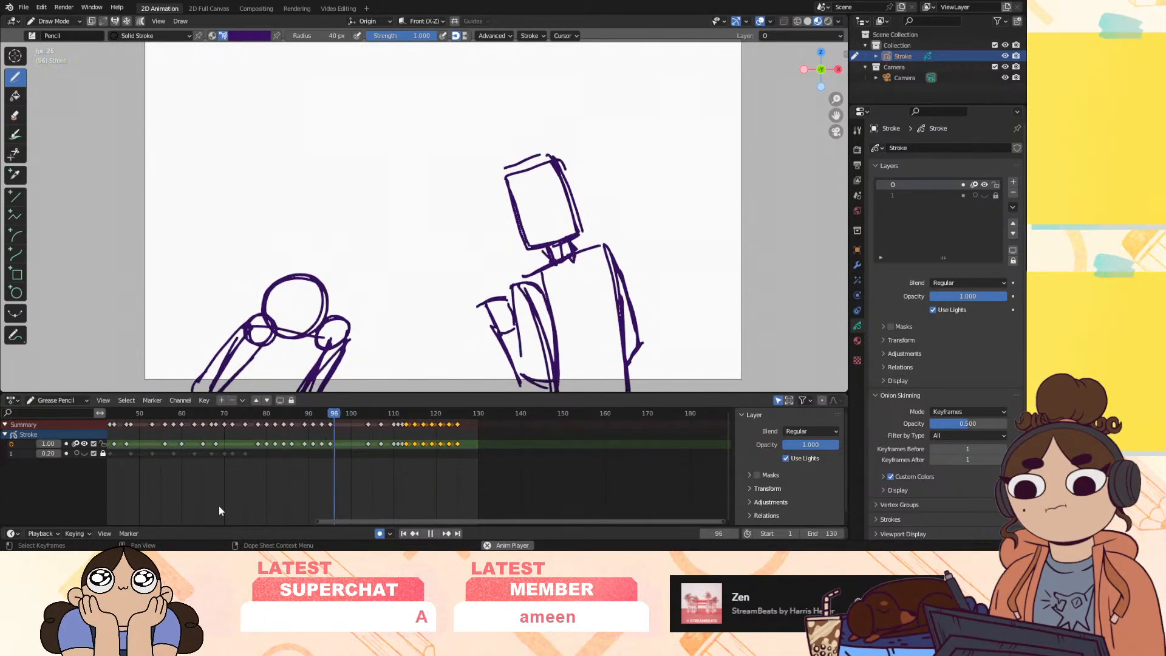
pyautogui.press('space')
pyautogui.moveTo(406, 415)
pyautogui.mouseDown()
pyautogui.moveTo(451, 416)
pyautogui.moveTo(407, 454)
pyautogui.mouseUp()
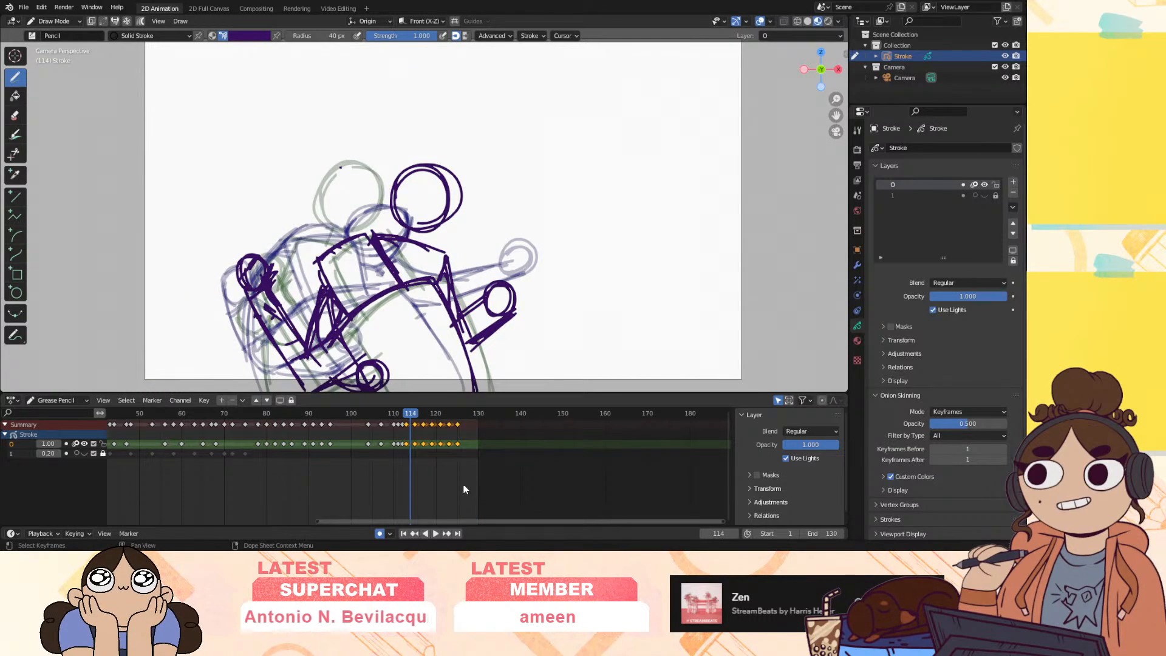
pyautogui.click(404, 534)
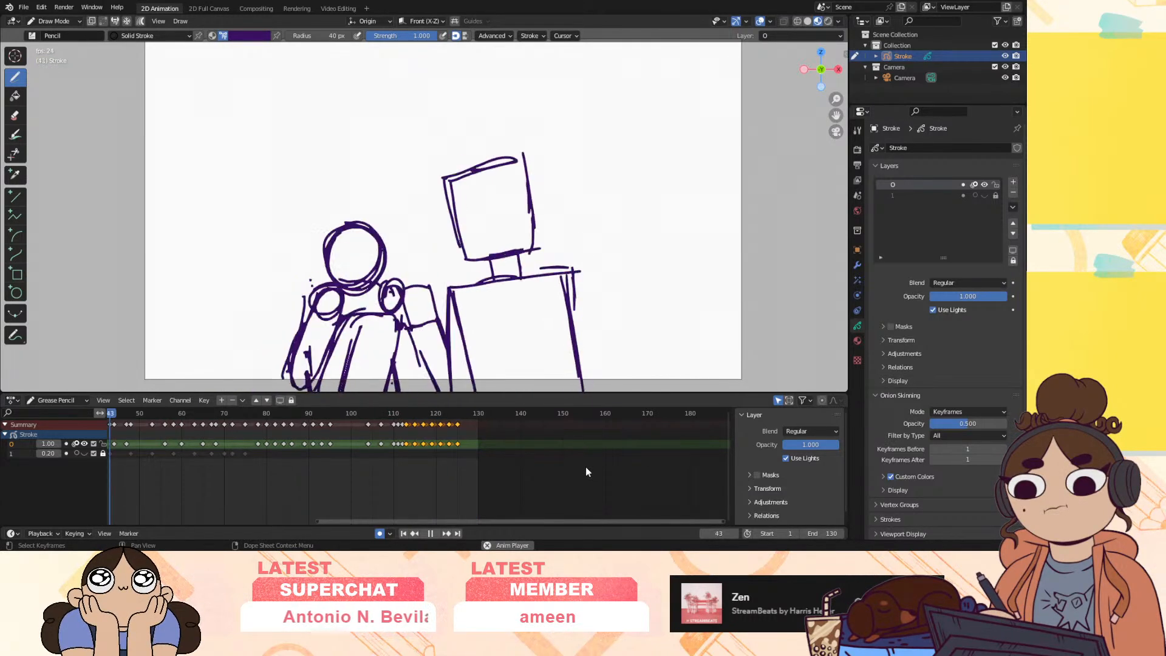
# Shift the group of ending keyframes one frame earlier, placing the last one on frame 124
pyautogui.press('space')
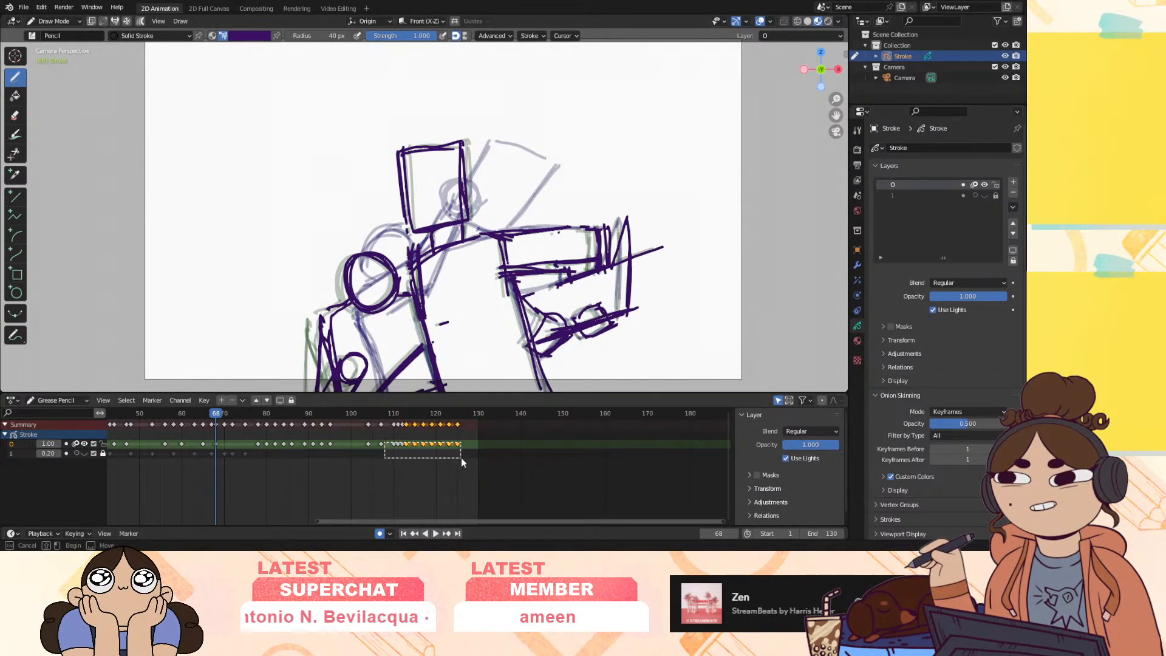
pyautogui.moveTo(454, 457); pyautogui.dragTo(454, 456)
pyautogui.click(454, 444)
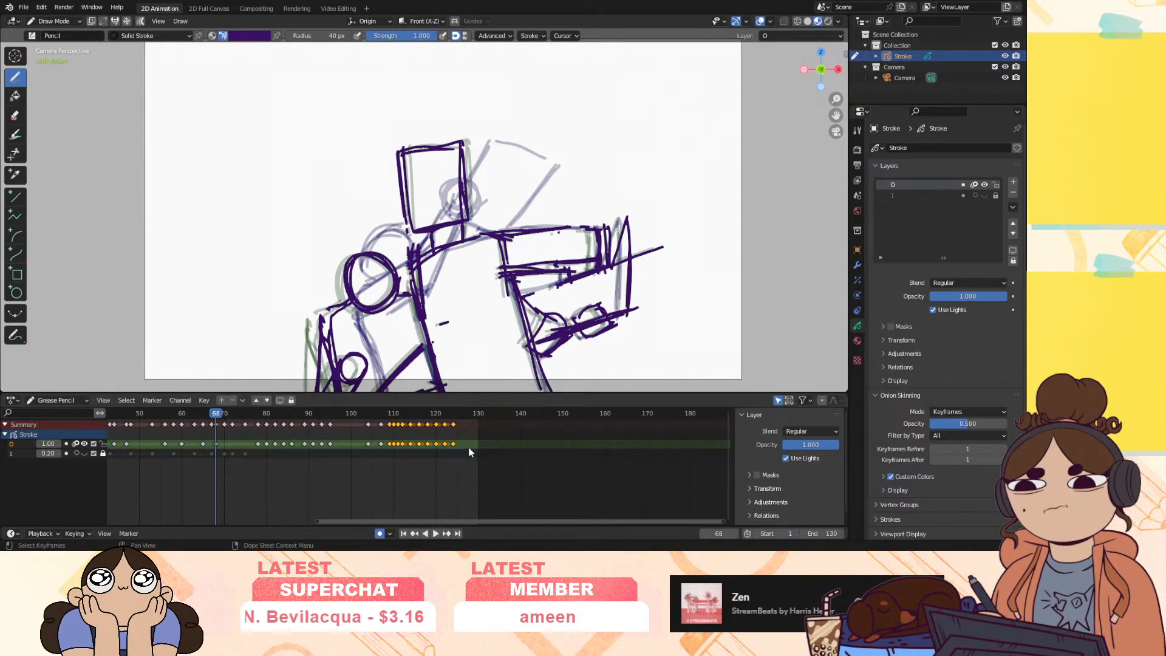
# Play back and scrub the retimed action, and go back to the pose on frame 68
pyautogui.press('space')
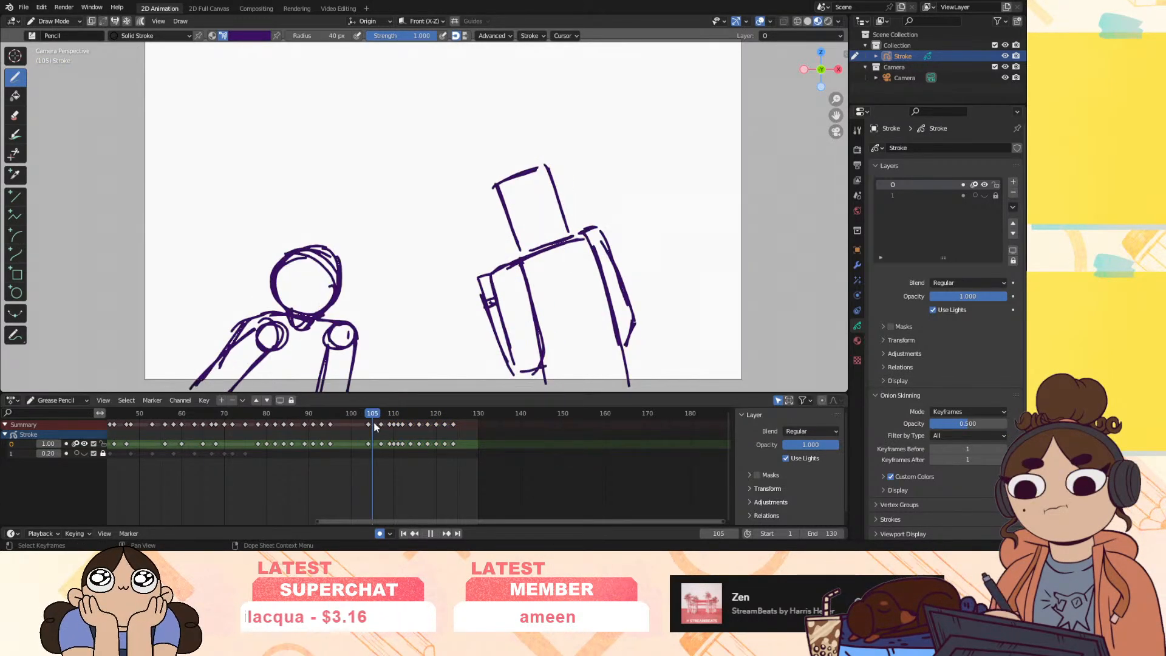
pyautogui.moveTo(381, 421); pyautogui.dragTo(326, 471)
pyautogui.press('space')
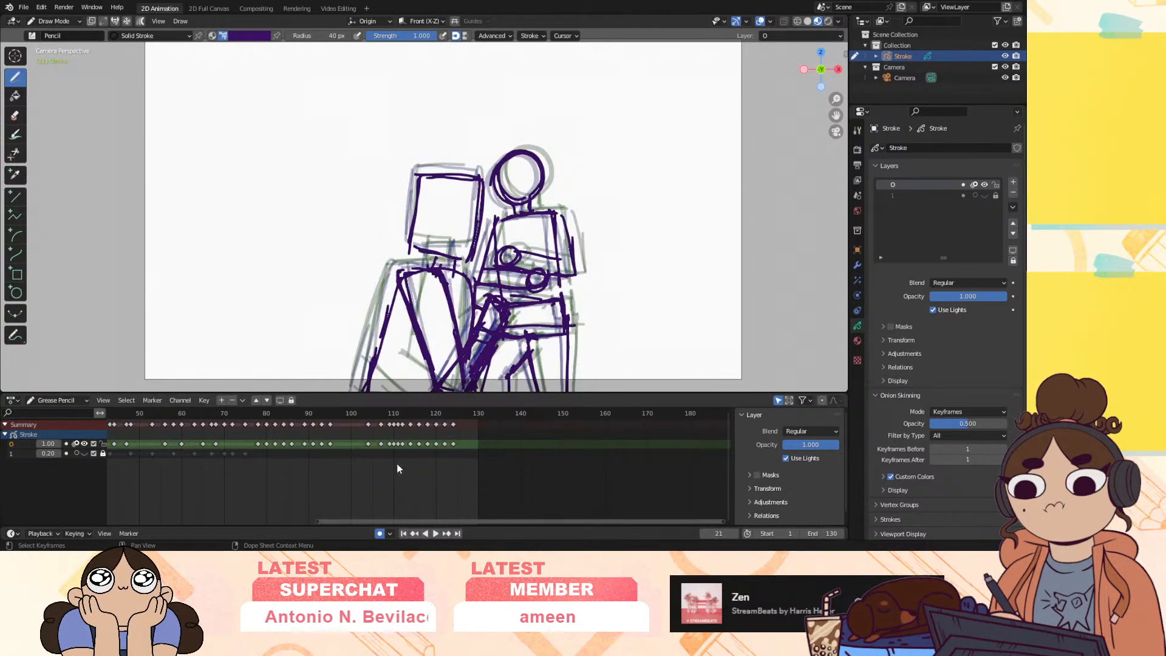
pyautogui.click(280, 413)
pyautogui.moveTo(280, 413)
pyautogui.mouseDown()
pyautogui.moveTo(191, 443)
pyautogui.moveTo(194, 454)
pyautogui.moveTo(263, 445)
pyautogui.moveTo(204, 455)
pyautogui.moveTo(262, 452)
pyautogui.moveTo(215, 453)
pyautogui.mouseUp()
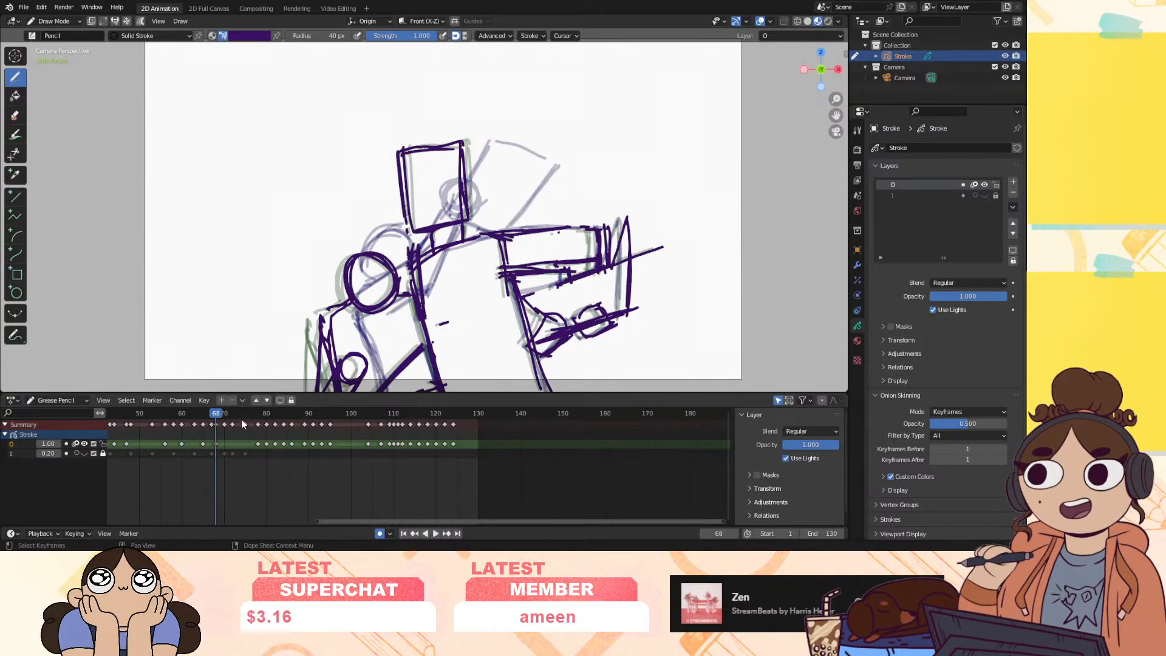
# In Sculpt Mode, push the round-headed figure slightly down on frame 77 and move the new keyframe to frame 76
pyautogui.click(60, 57)
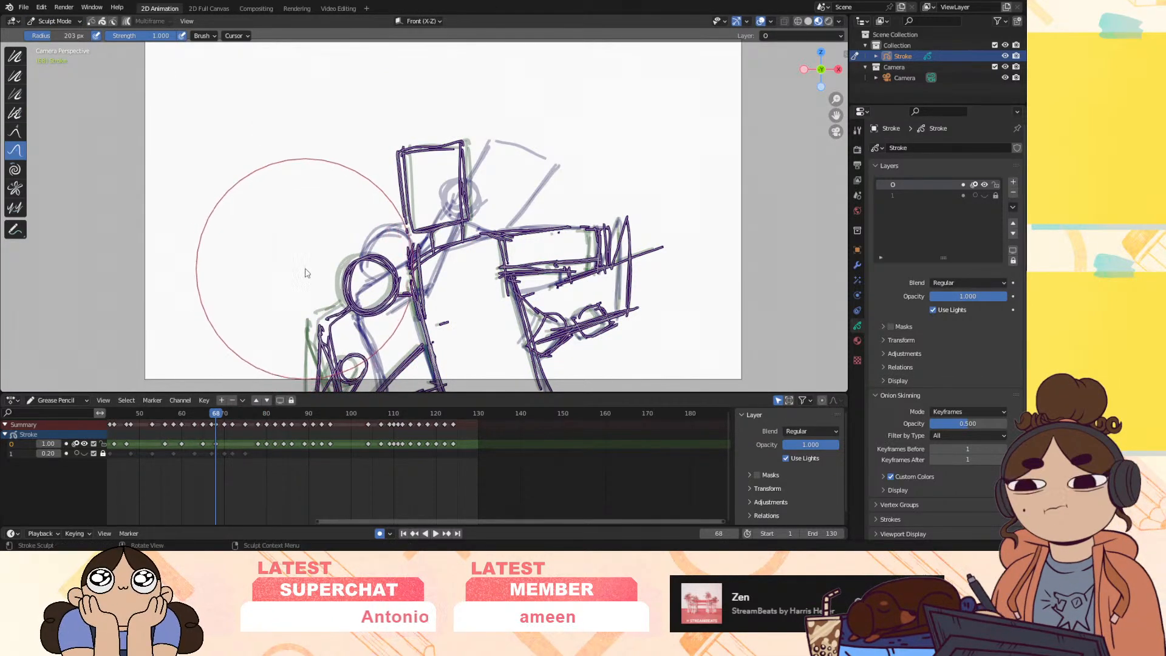
pyautogui.press('space')
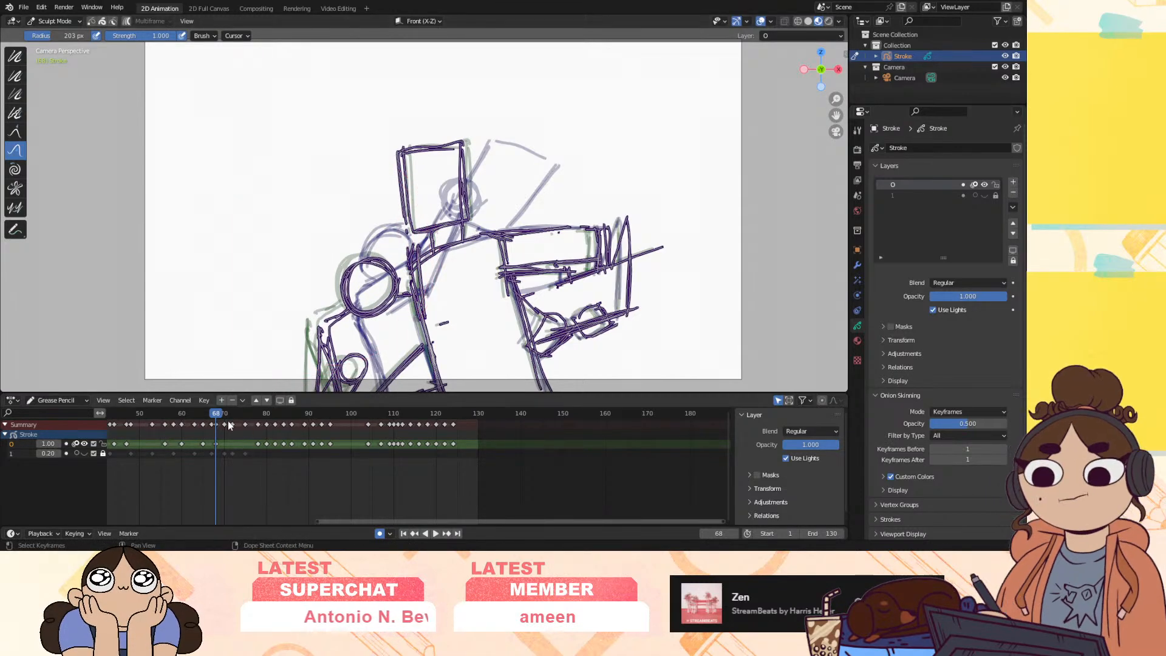
pyautogui.moveTo(253, 430)
pyautogui.mouseDown()
pyautogui.moveTo(277, 427)
pyautogui.moveTo(254, 441)
pyautogui.mouseUp()
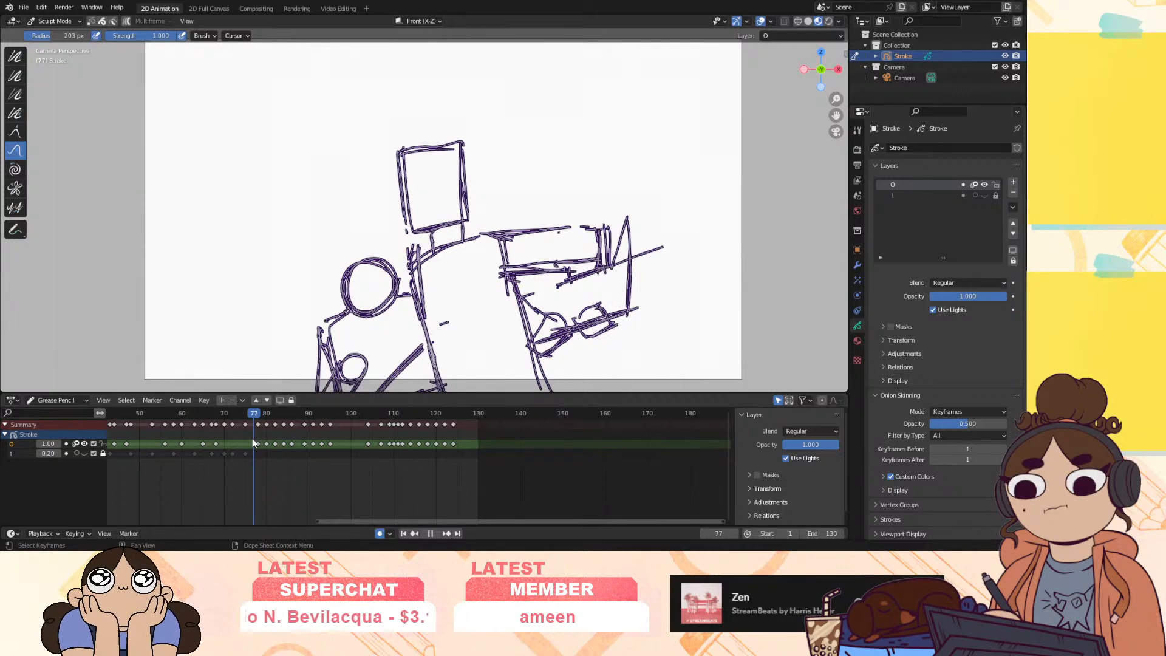
pyautogui.press('space')
pyautogui.moveTo(325, 312); pyautogui.dragTo(331, 317)
pyautogui.moveTo(362, 273); pyautogui.dragTo(369, 280)
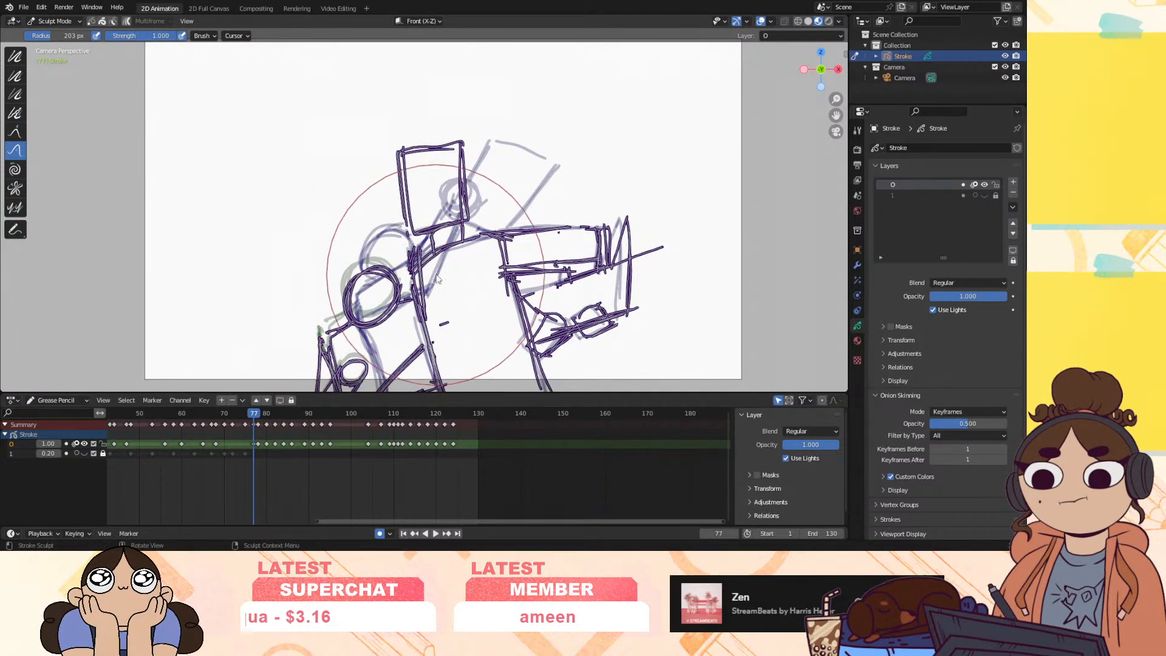
pyautogui.moveTo(441, 281); pyautogui.dragTo(435, 279)
pyautogui.moveTo(248, 418)
pyautogui.mouseDown()
pyautogui.moveTo(261, 420)
pyautogui.moveTo(249, 445)
pyautogui.mouseUp()
pyautogui.moveTo(252, 416); pyautogui.dragTo(249, 415)
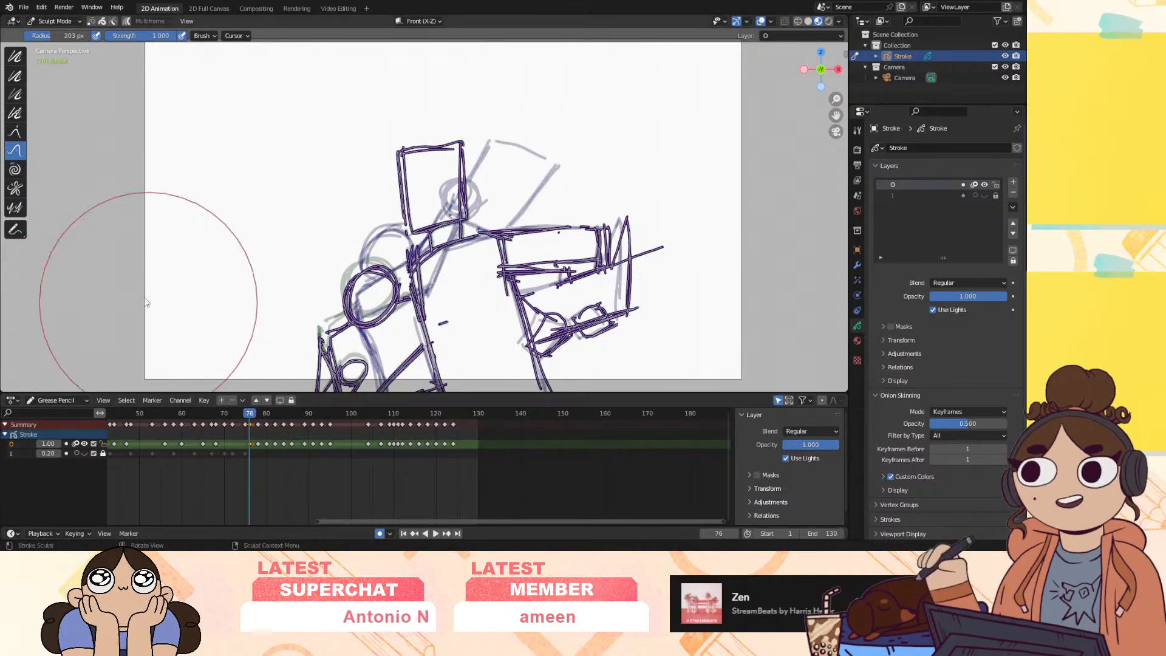
# In Draw Mode, erase the round-headed figure's head, hand and arm lines from the drawing on frame 76
pyautogui.click(56, 69)
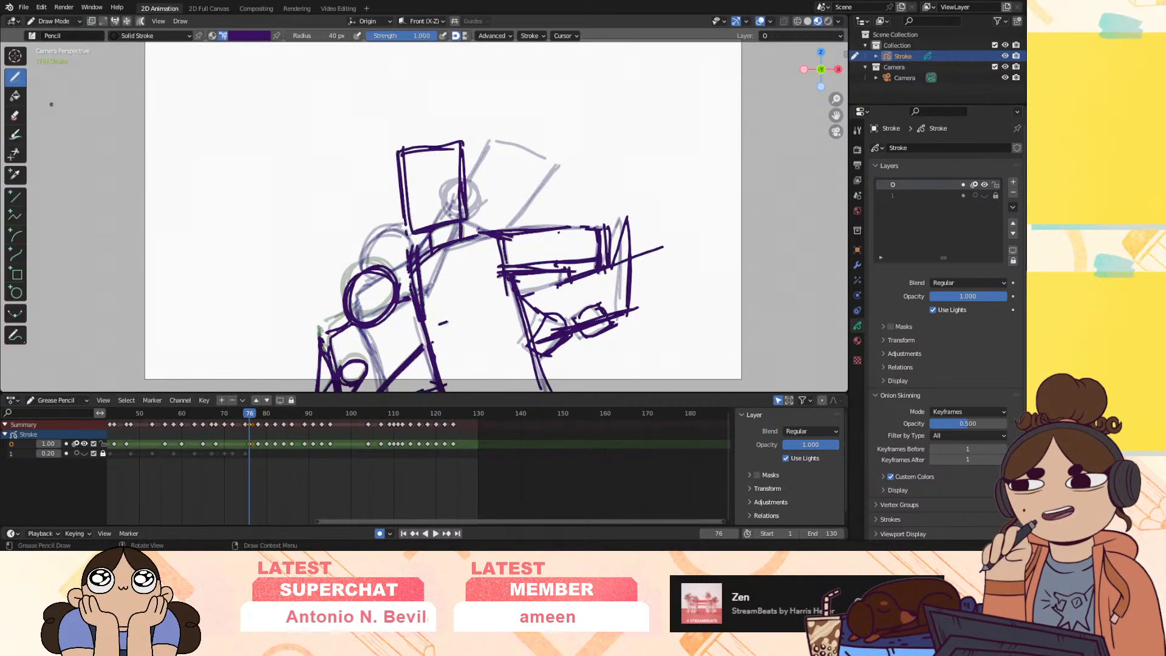
pyautogui.click(16, 114)
pyautogui.moveTo(358, 301); pyautogui.dragTo(368, 320)
pyautogui.moveTo(344, 365); pyautogui.dragTo(311, 403)
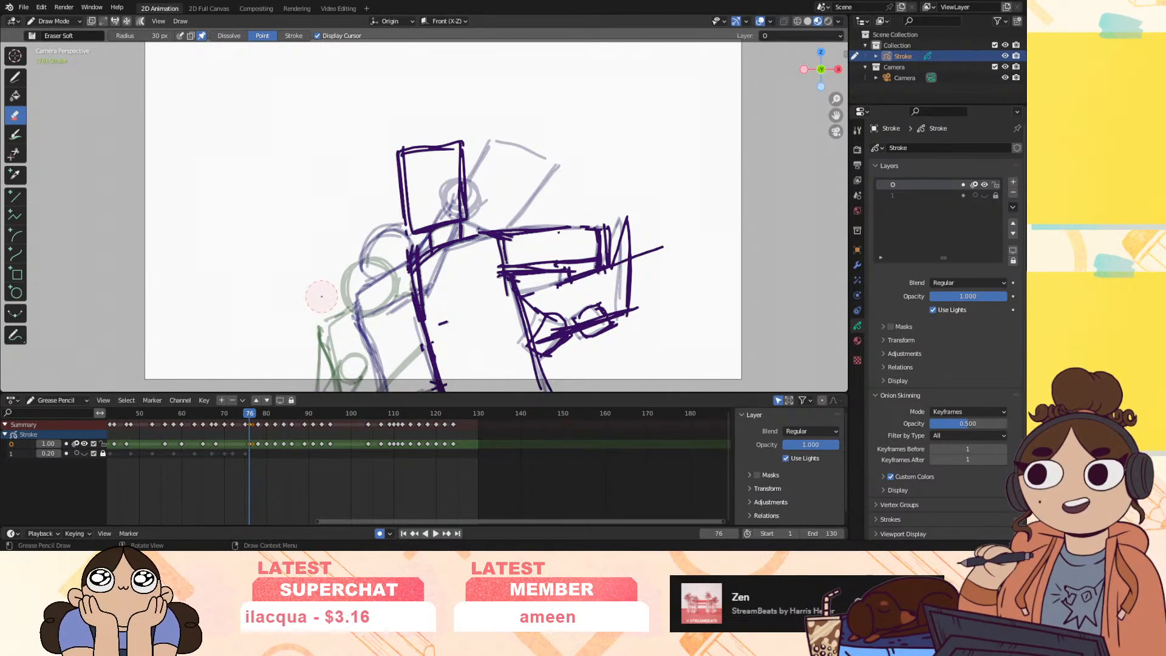
# Check the scene's output frame rate and frame range, and play the animation from the first frame
pyautogui.click(858, 131)
pyautogui.click(857, 150)
pyautogui.click(858, 166)
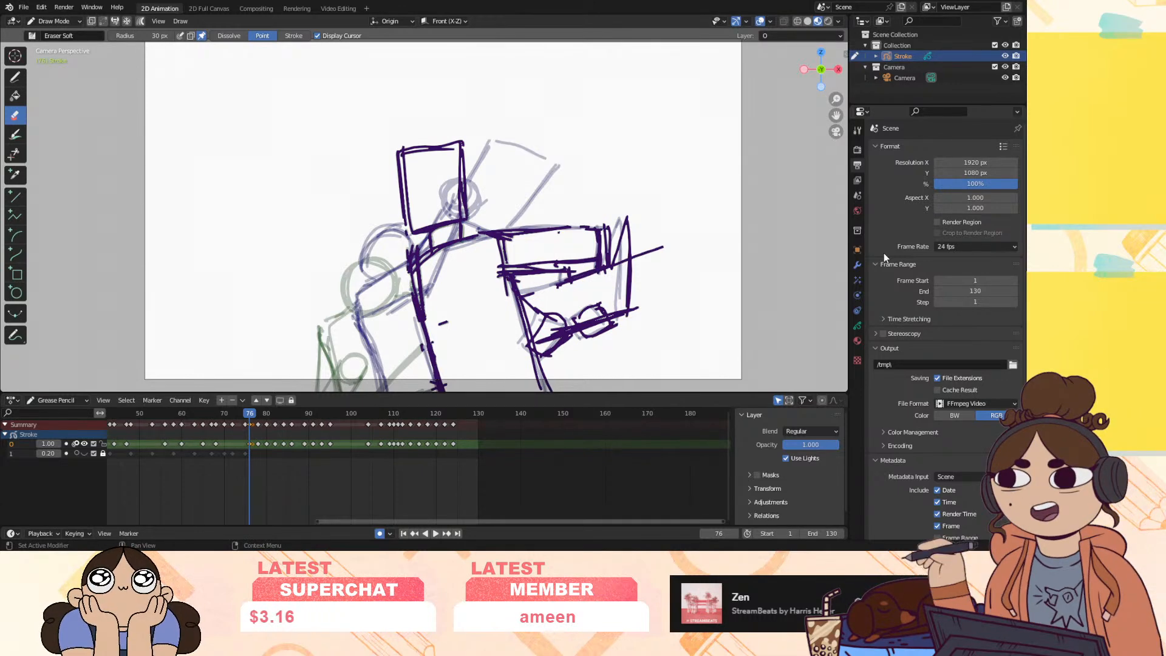
pyautogui.click(404, 534)
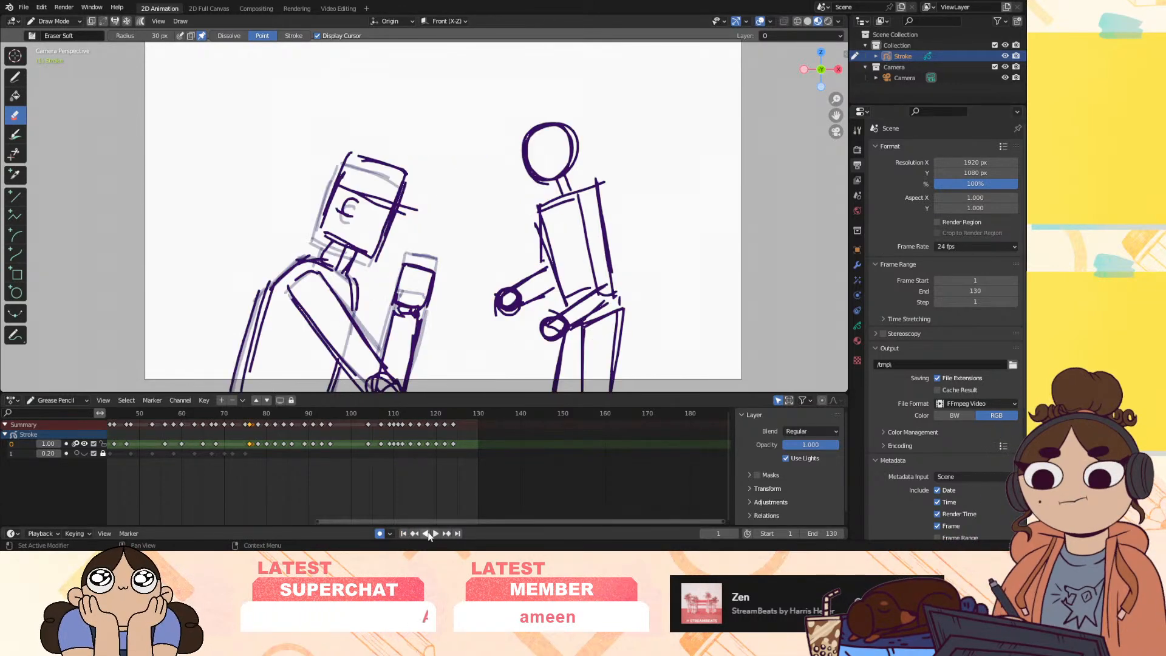
pyautogui.click(435, 533)
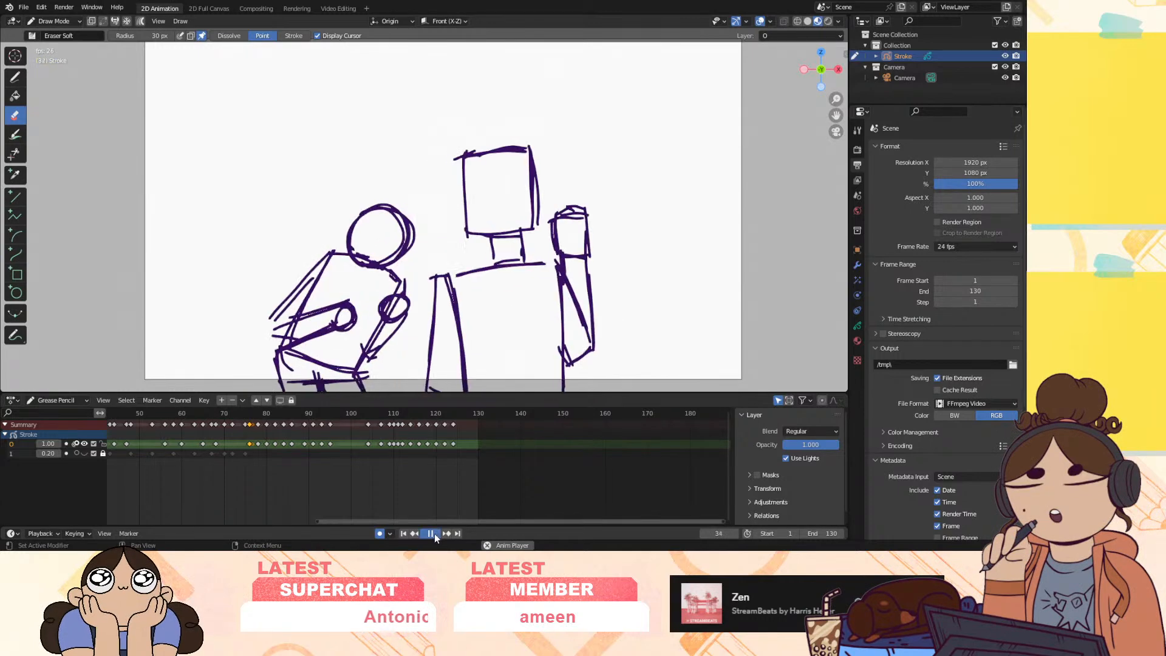
# Hide layer 0, show rough layer 1, and play and scrub its original poses from the start to frame 76
pyautogui.click(84, 444)
pyautogui.click(84, 453)
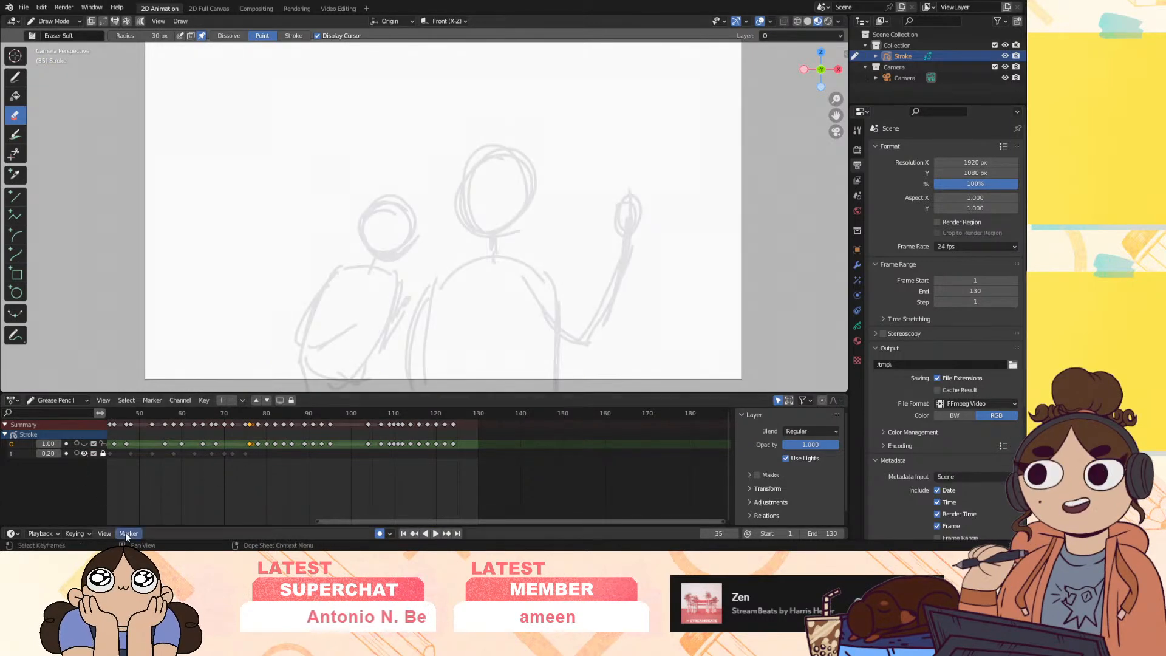
pyautogui.moveTo(344, 521); pyautogui.dragTo(112, 537)
pyautogui.moveTo(260, 413)
pyautogui.mouseDown()
pyautogui.moveTo(466, 448)
pyautogui.moveTo(330, 431)
pyautogui.moveTo(296, 443)
pyautogui.moveTo(343, 459)
pyautogui.mouseUp()
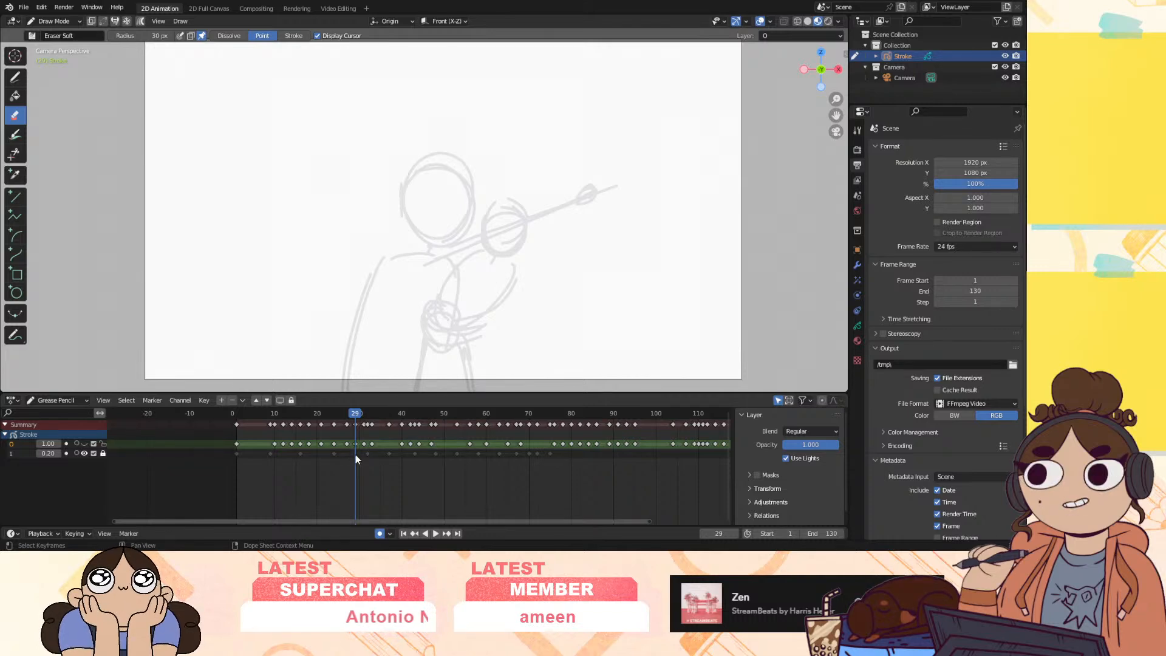
pyautogui.moveTo(256, 413)
pyautogui.mouseDown()
pyautogui.moveTo(454, 436)
pyautogui.moveTo(558, 425)
pyautogui.mouseUp()
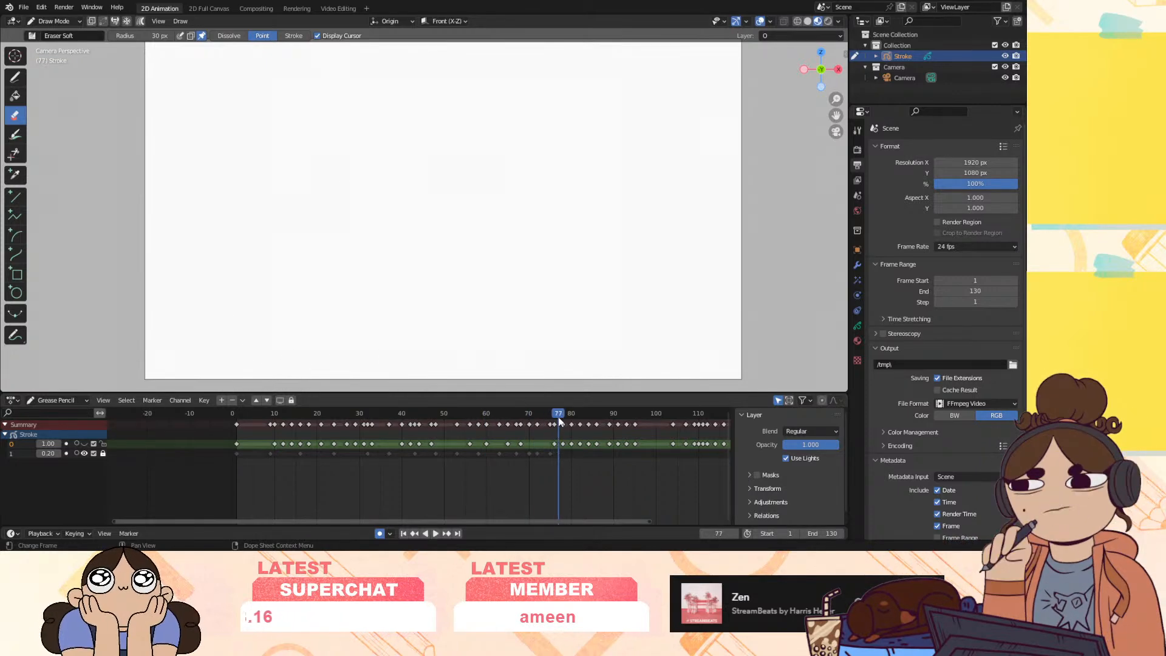
pyautogui.click(245, 415)
pyautogui.press('space')
pyautogui.moveTo(263, 425)
pyautogui.mouseDown()
pyautogui.moveTo(339, 446)
pyautogui.moveTo(537, 435)
pyautogui.moveTo(267, 507)
pyautogui.moveTo(554, 477)
pyautogui.mouseUp()
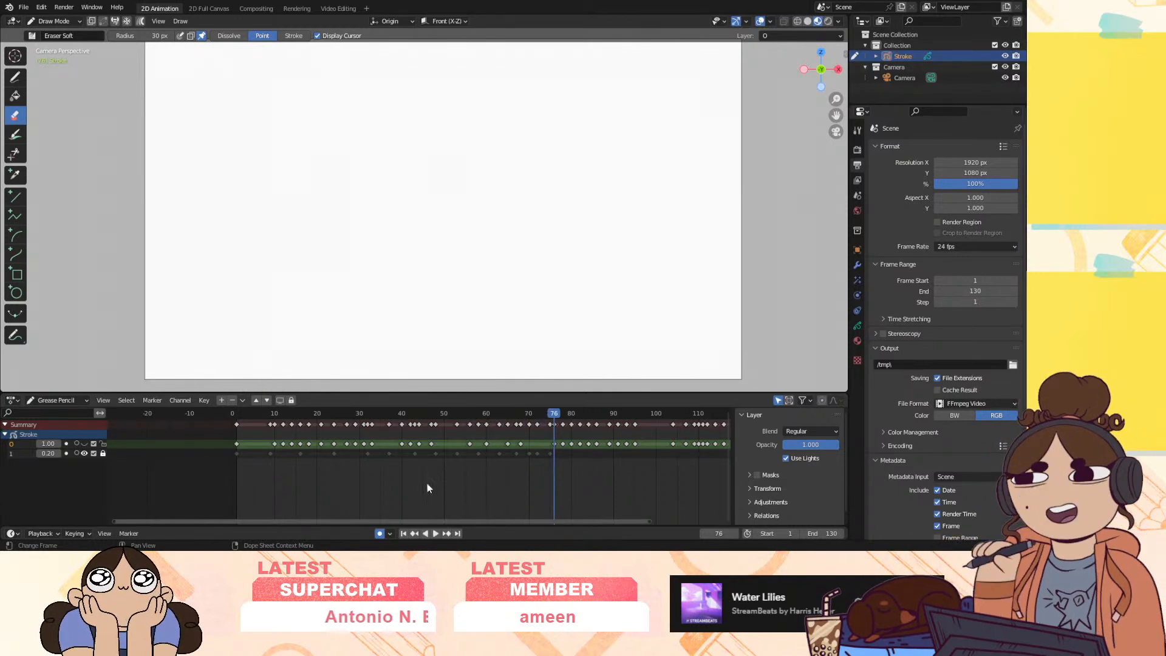
# Show layer 0 again in place of the rough layer and play the animation from the start
pyautogui.click(84, 443)
pyautogui.moveTo(263, 410); pyautogui.dragTo(227, 429)
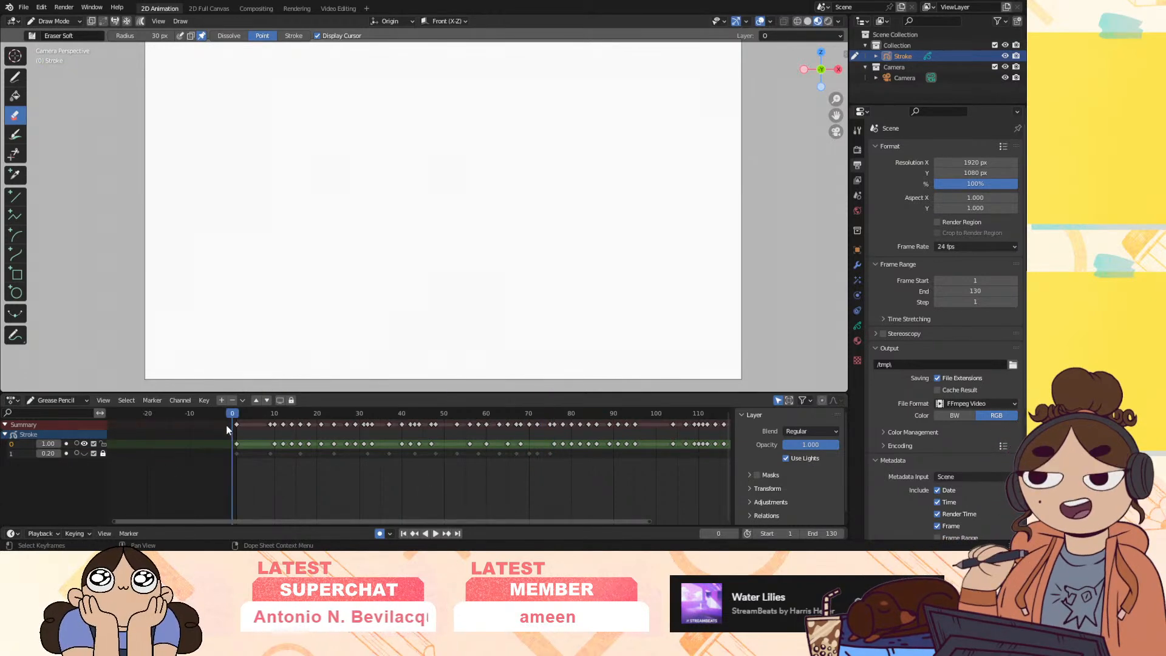
pyautogui.click(436, 534)
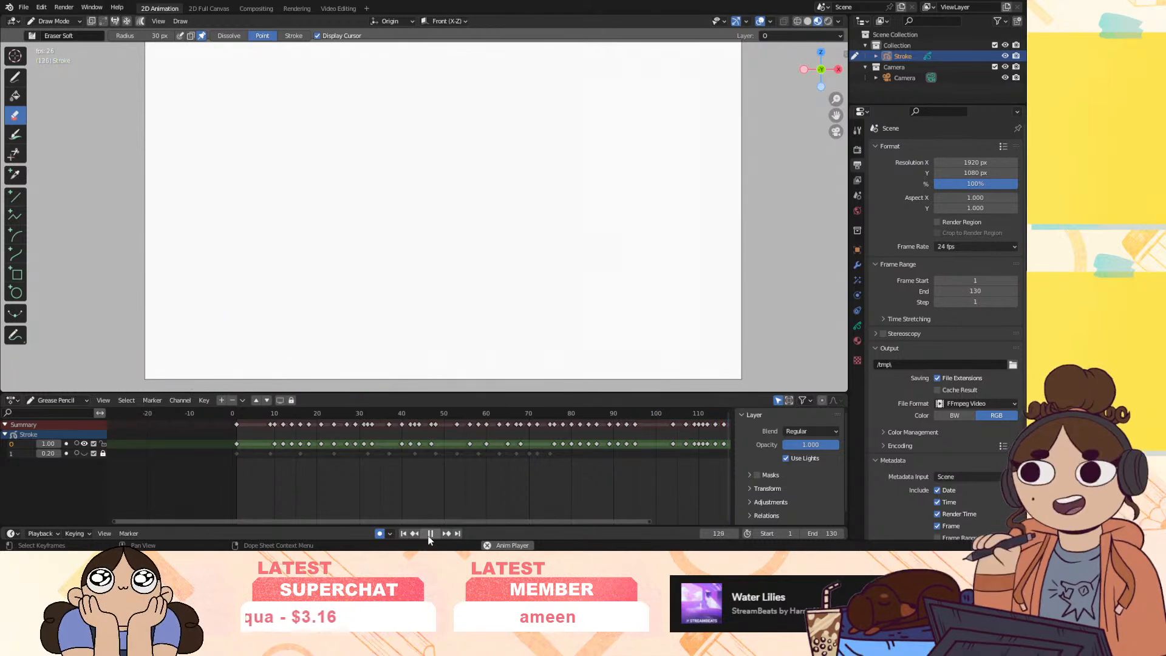
# In Sculpt Mode, push the box-headed figure's outstretched arms upward and its head slightly back on frame 76
pyautogui.moveTo(481, 414)
pyautogui.mouseDown()
pyautogui.moveTo(569, 417)
pyautogui.moveTo(554, 425)
pyautogui.mouseUp()
pyautogui.click(57, 22)
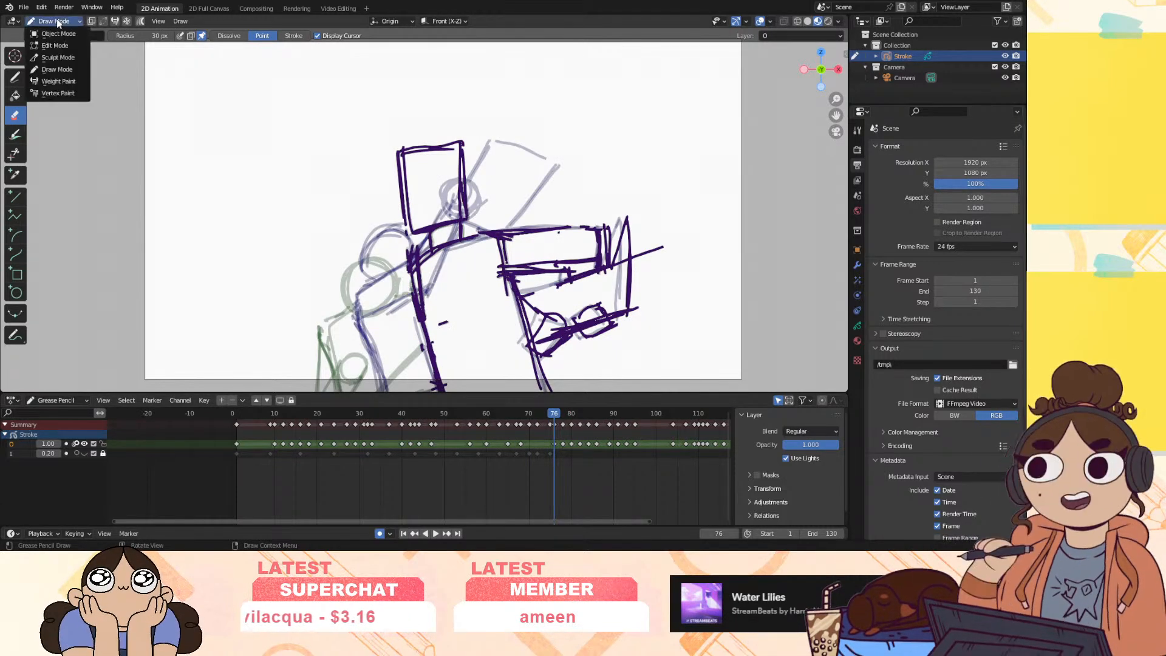
pyautogui.click(60, 57)
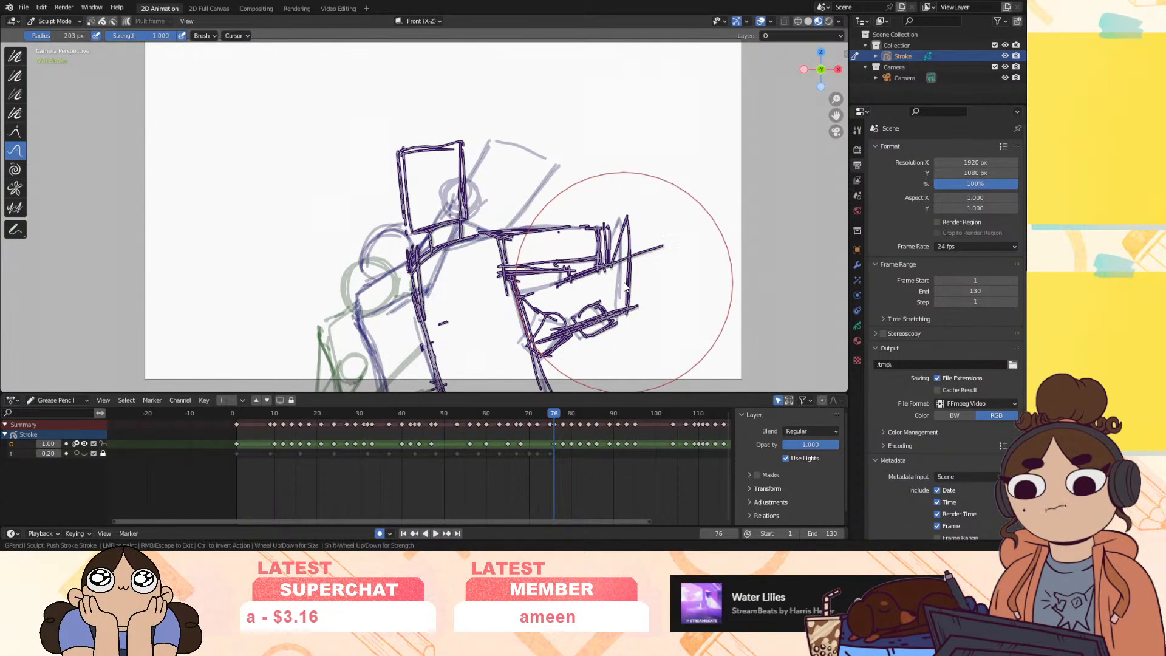
pyautogui.moveTo(626, 286); pyautogui.dragTo(624, 285)
pyautogui.moveTo(692, 228); pyautogui.dragTo(666, 206)
pyautogui.moveTo(618, 327); pyautogui.dragTo(613, 314)
pyautogui.moveTo(632, 226); pyautogui.dragTo(629, 221)
pyautogui.moveTo(449, 153); pyautogui.dragTo(437, 159)
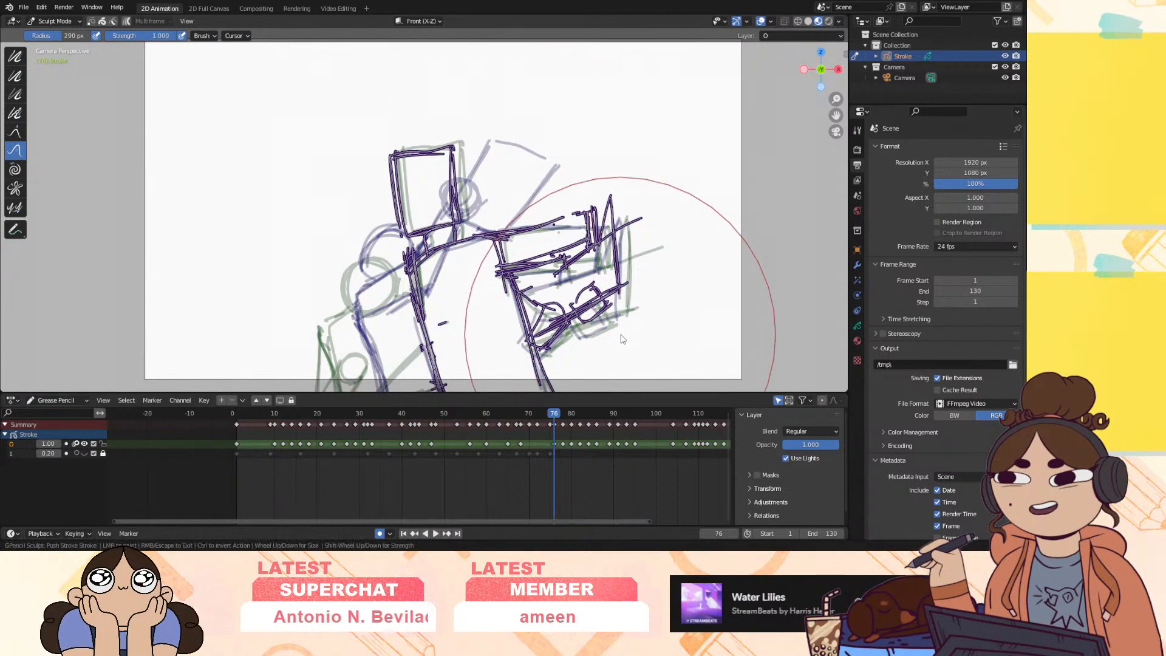
pyautogui.moveTo(620, 334); pyautogui.dragTo(619, 325)
pyautogui.moveTo(624, 191); pyautogui.dragTo(620, 190)
pyautogui.moveTo(603, 320); pyautogui.dragTo(605, 284)
# Push the box-headed figure's arms down and its tilted head slightly lower on frame 78
pyautogui.moveTo(555, 414)
pyautogui.mouseDown()
pyautogui.moveTo(578, 422)
pyautogui.moveTo(561, 428)
pyautogui.mouseUp()
pyautogui.moveTo(654, 218); pyautogui.dragTo(645, 354)
pyautogui.moveTo(557, 276); pyautogui.dragTo(557, 282)
pyautogui.moveTo(551, 217); pyautogui.dragTo(552, 226)
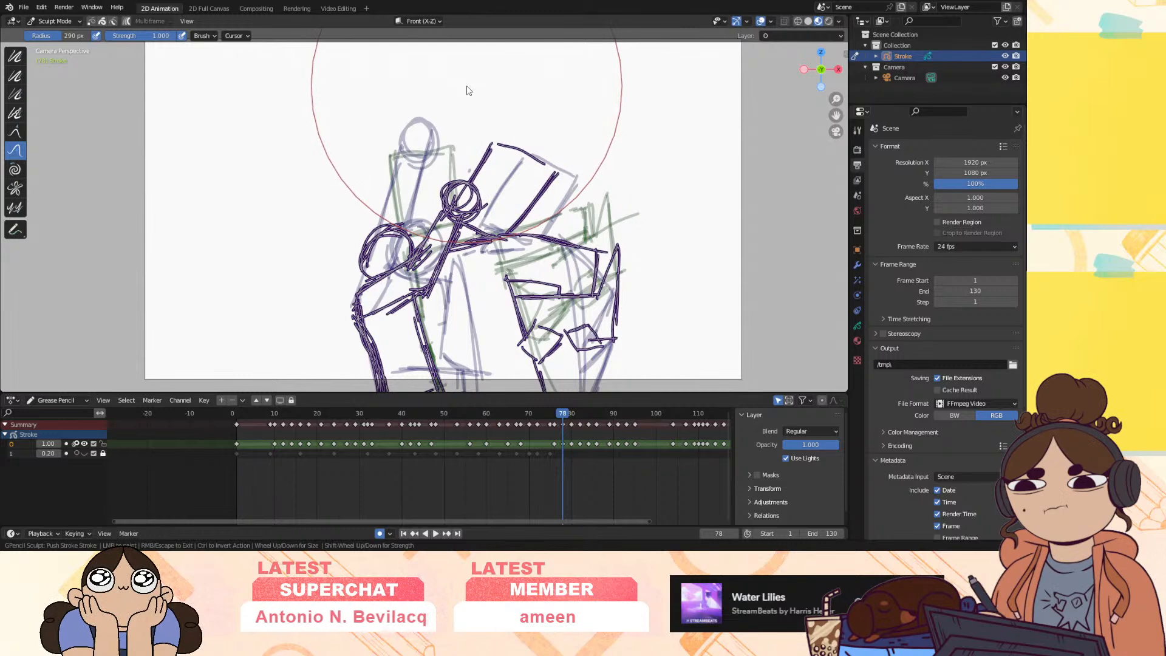
# In Draw Mode on frame 76, redraw the round-headed figure's head with the Pencil just below its previous position
pyautogui.moveTo(563, 414); pyautogui.dragTo(554, 418)
pyautogui.click(55, 21)
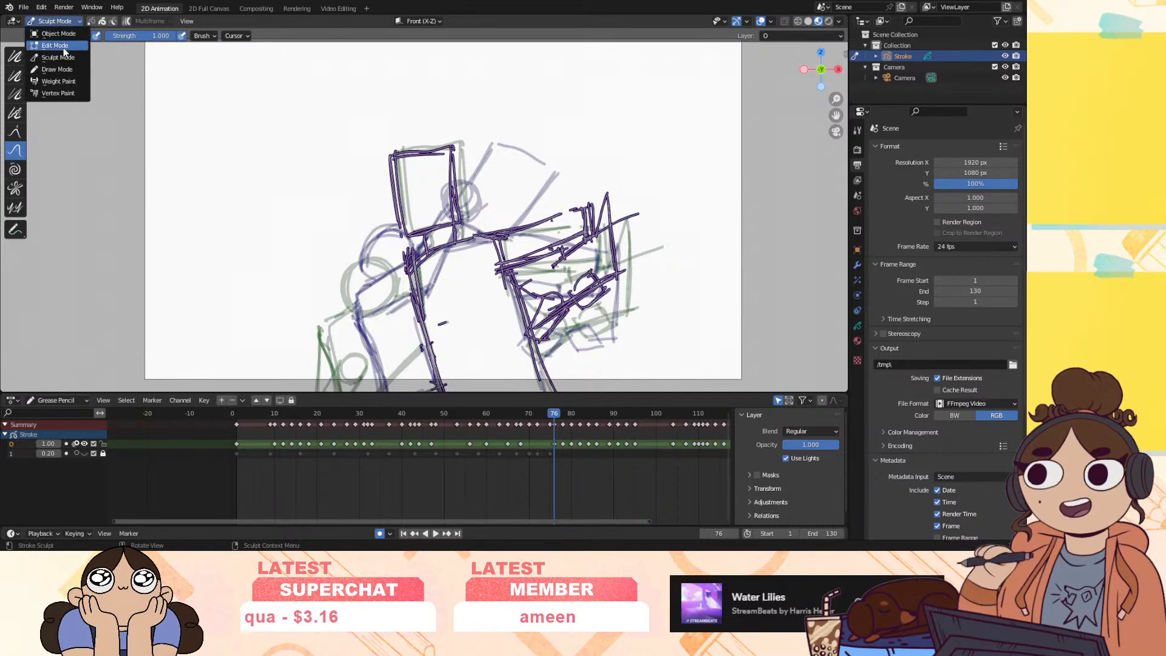
pyautogui.click(61, 69)
pyautogui.moveTo(551, 415); pyautogui.dragTo(559, 413)
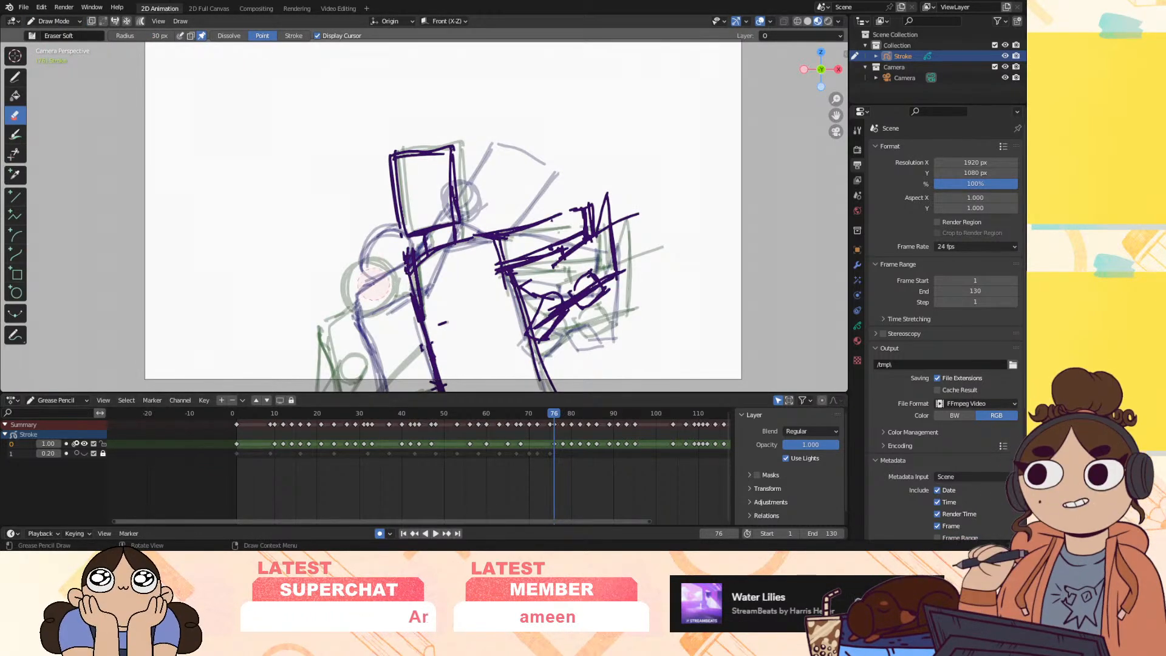
pyautogui.click(16, 78)
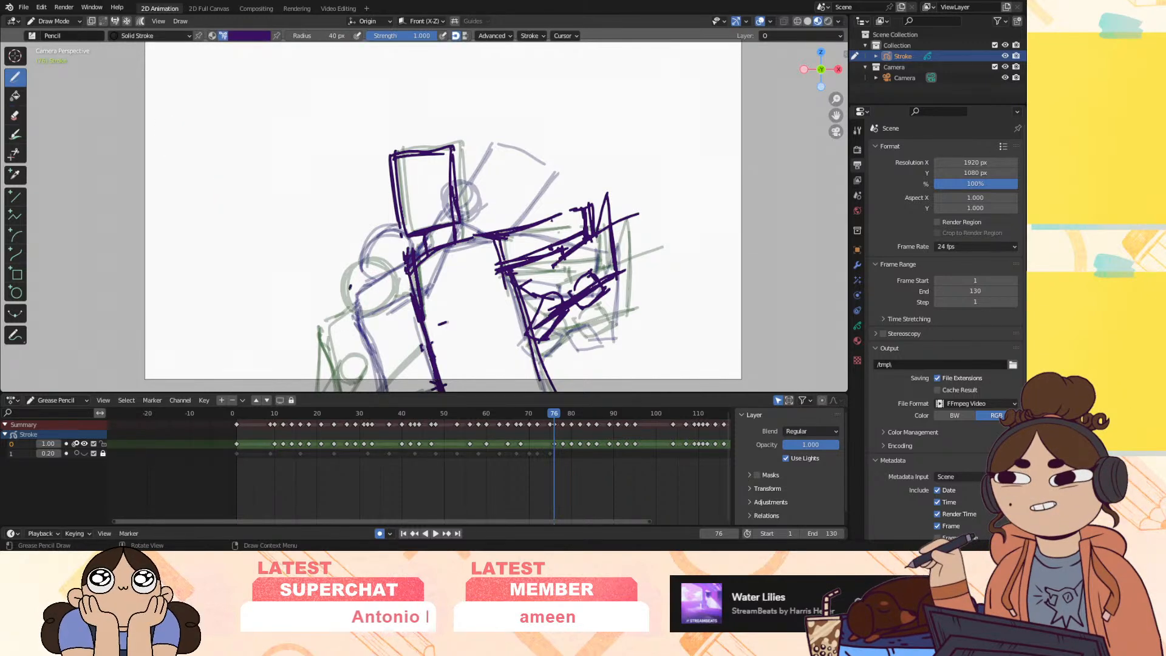
pyautogui.moveTo(352, 283); pyautogui.dragTo(376, 328)
pyautogui.moveTo(354, 284); pyautogui.dragTo(389, 277)
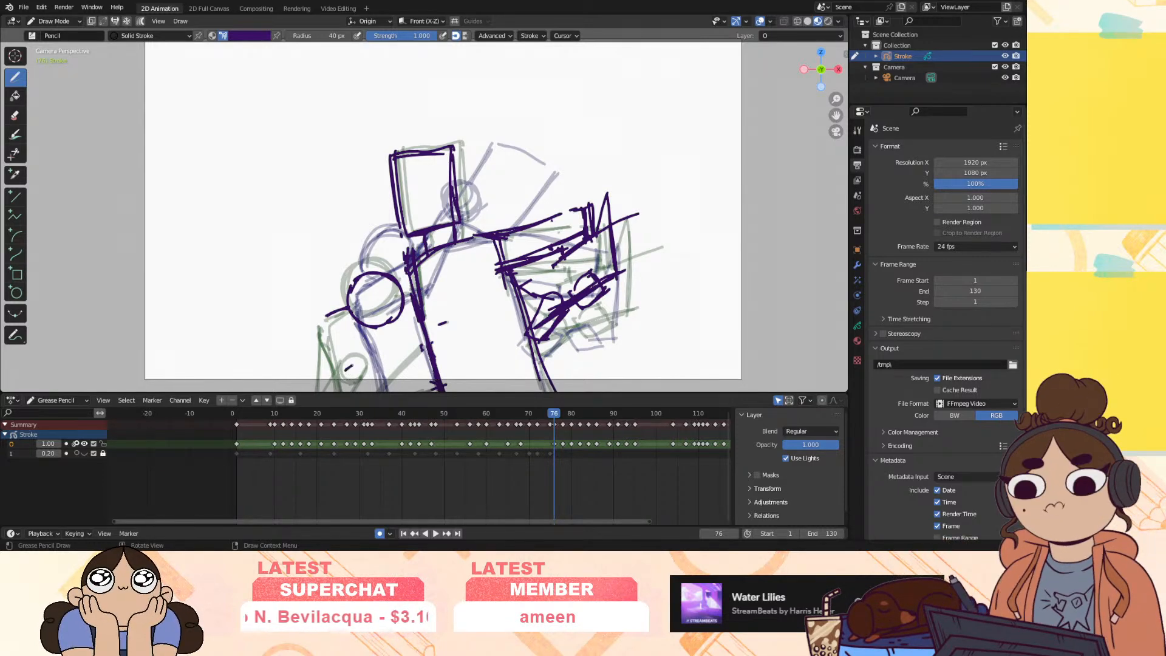
# Draw the round-headed figure's hand circle and bent arm below its head on frame 76, undoing the unwanted strokes
pyautogui.moveTo(358, 365); pyautogui.dragTo(351, 392)
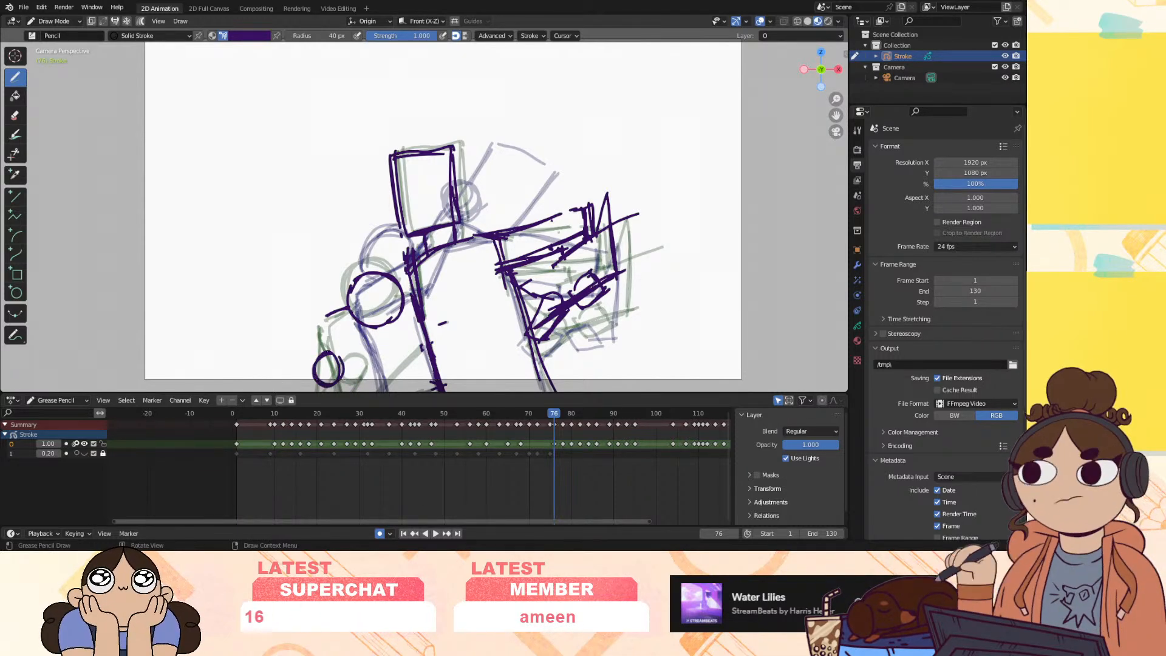
pyautogui.moveTo(328, 352); pyautogui.dragTo(343, 365)
pyautogui.moveTo(328, 314); pyautogui.dragTo(295, 381)
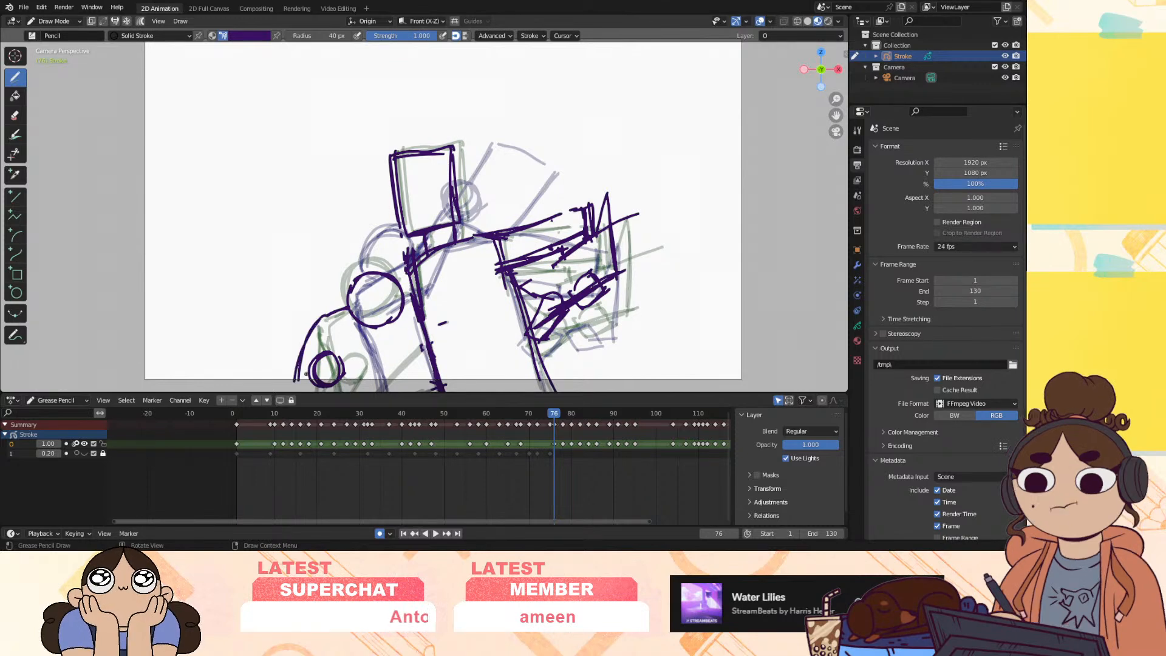
pyautogui.hotkey('ctrl', 'z')
pyautogui.hotkey('ctrl', 'z')
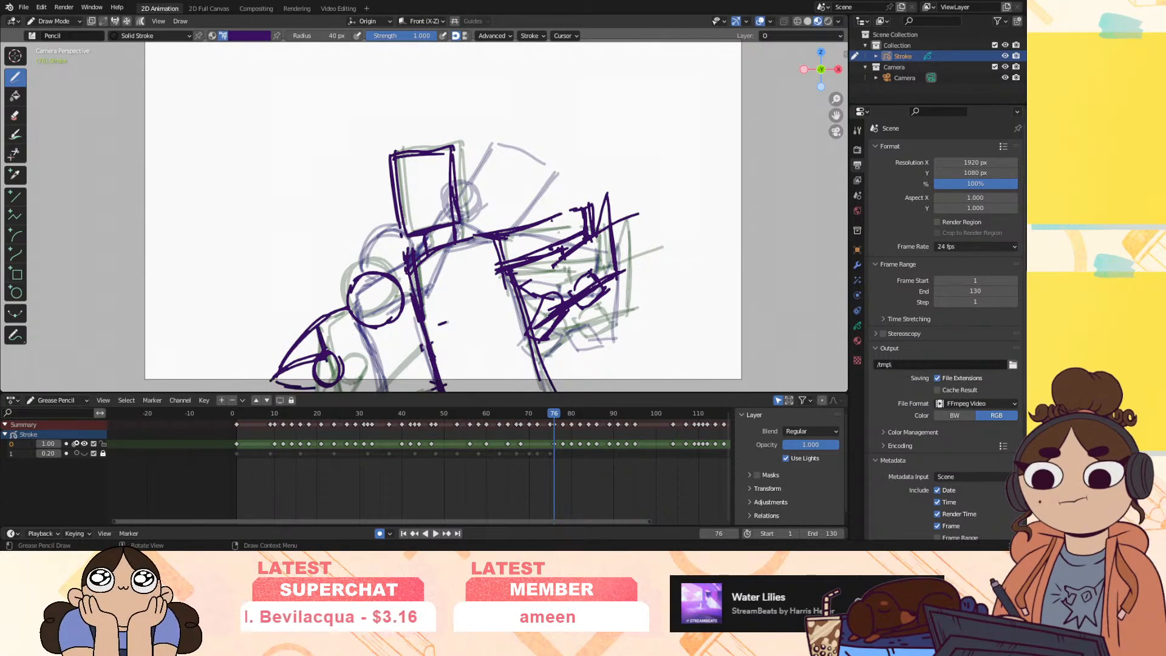
# Play back the new pose and move its keyframe from frame 76 to frame 70
pyautogui.moveTo(557, 416)
pyautogui.mouseDown()
pyautogui.moveTo(547, 418)
pyautogui.moveTo(570, 423)
pyautogui.moveTo(550, 429)
pyautogui.moveTo(570, 442)
pyautogui.moveTo(541, 443)
pyautogui.moveTo(566, 456)
pyautogui.moveTo(537, 444)
pyautogui.moveTo(565, 437)
pyautogui.moveTo(552, 417)
pyautogui.moveTo(555, 443)
pyautogui.mouseUp()
pyautogui.click(549, 448)
pyautogui.press('space')
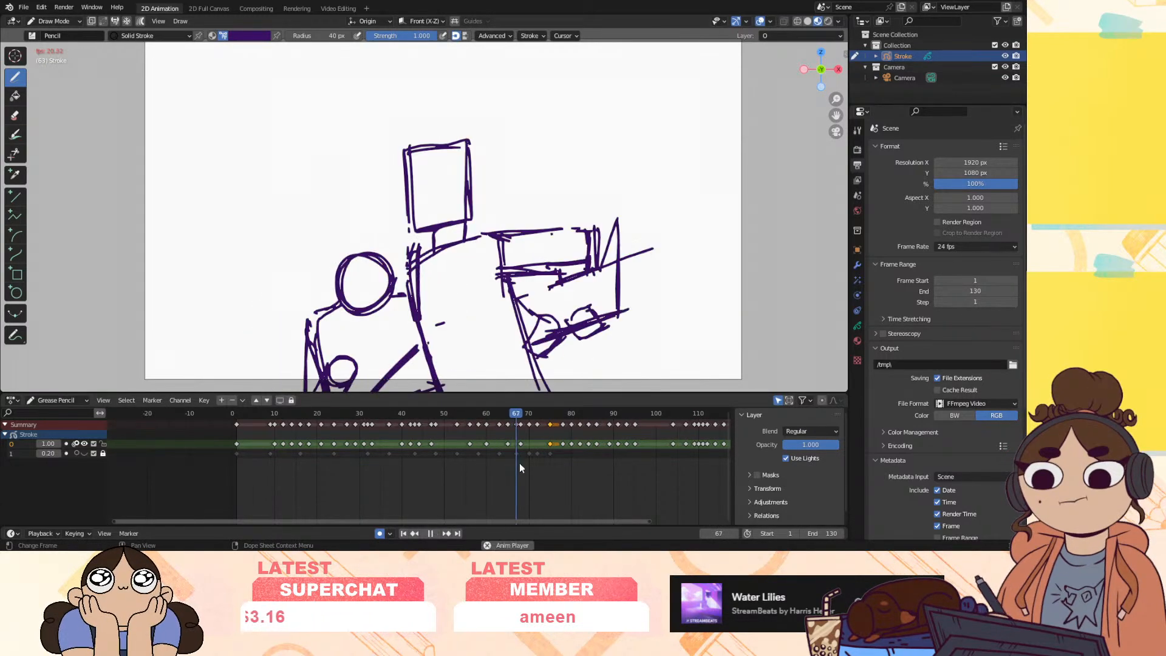
pyautogui.press('space')
pyautogui.press('g')
pyautogui.click(528, 452)
# Play back and scrub the action between about frames 58 and 70 to check the moved keyframe's timing
pyautogui.moveTo(528, 417); pyautogui.dragTo(479, 461)
pyautogui.press('space')
pyautogui.press('space')
pyautogui.click(518, 417)
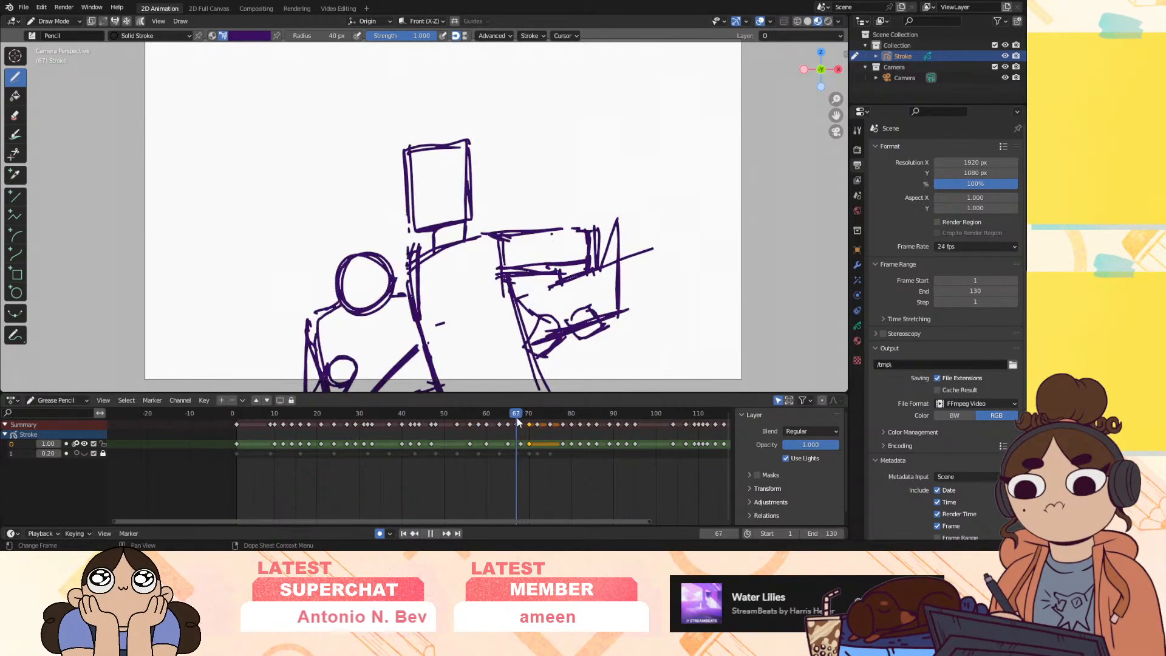
pyautogui.moveTo(519, 427); pyautogui.dragTo(527, 429)
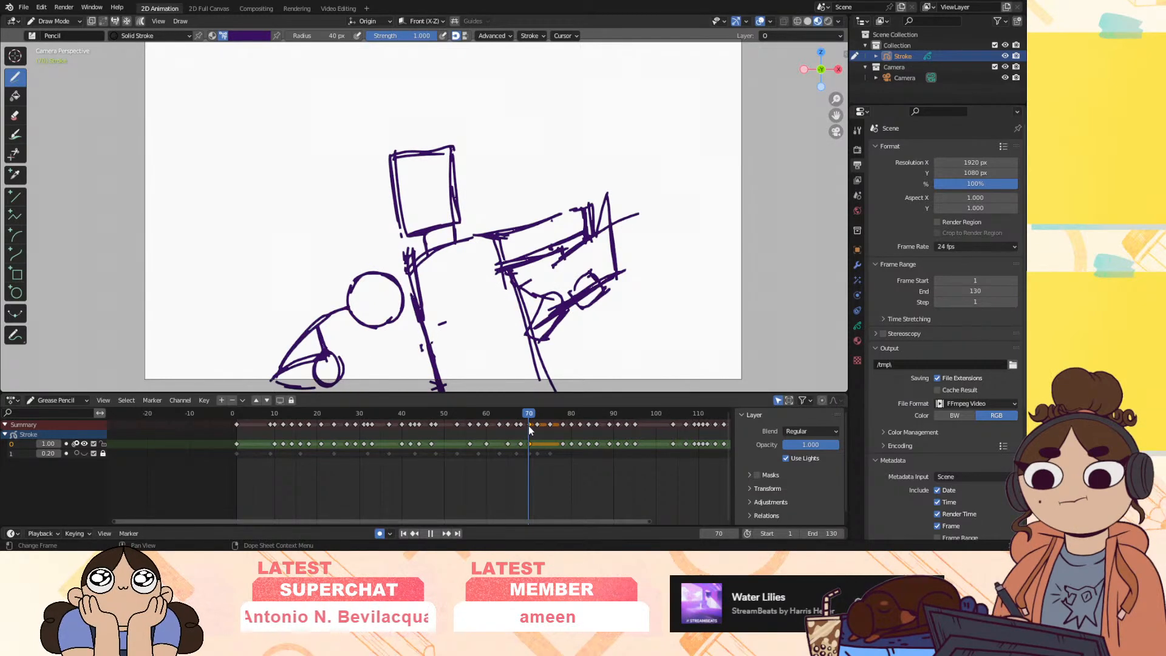
# Play back and scrub the action between about frames 70 and 79 to check how the new pose reads
pyautogui.moveTo(527, 428)
pyautogui.mouseDown()
pyautogui.moveTo(491, 449)
pyautogui.moveTo(532, 446)
pyautogui.mouseUp()
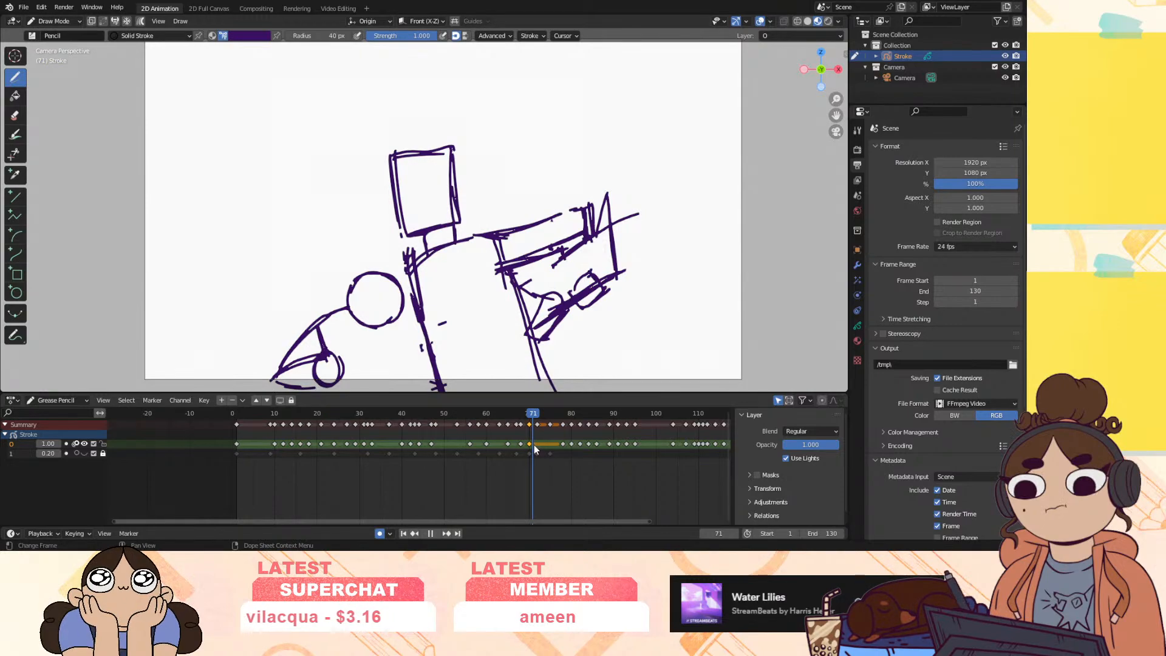
pyautogui.moveTo(543, 442); pyautogui.dragTo(444, 442)
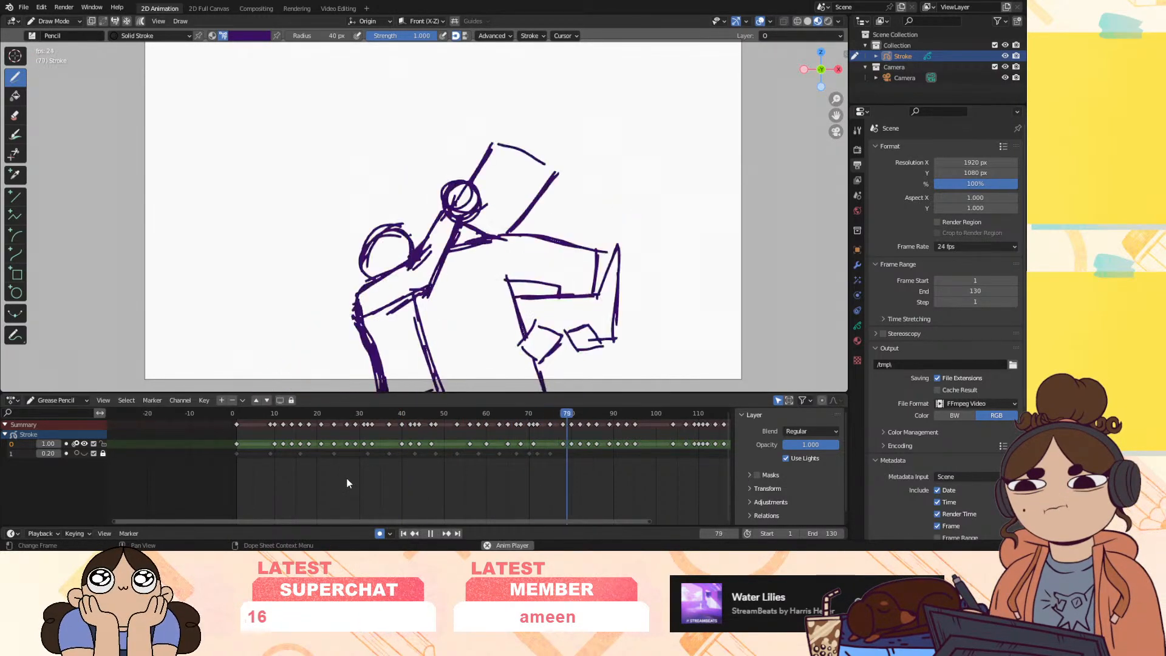
pyautogui.press('space')
pyautogui.moveTo(526, 414)
pyautogui.mouseDown()
pyautogui.moveTo(563, 430)
pyautogui.moveTo(521, 446)
pyautogui.moveTo(535, 447)
pyautogui.mouseUp()
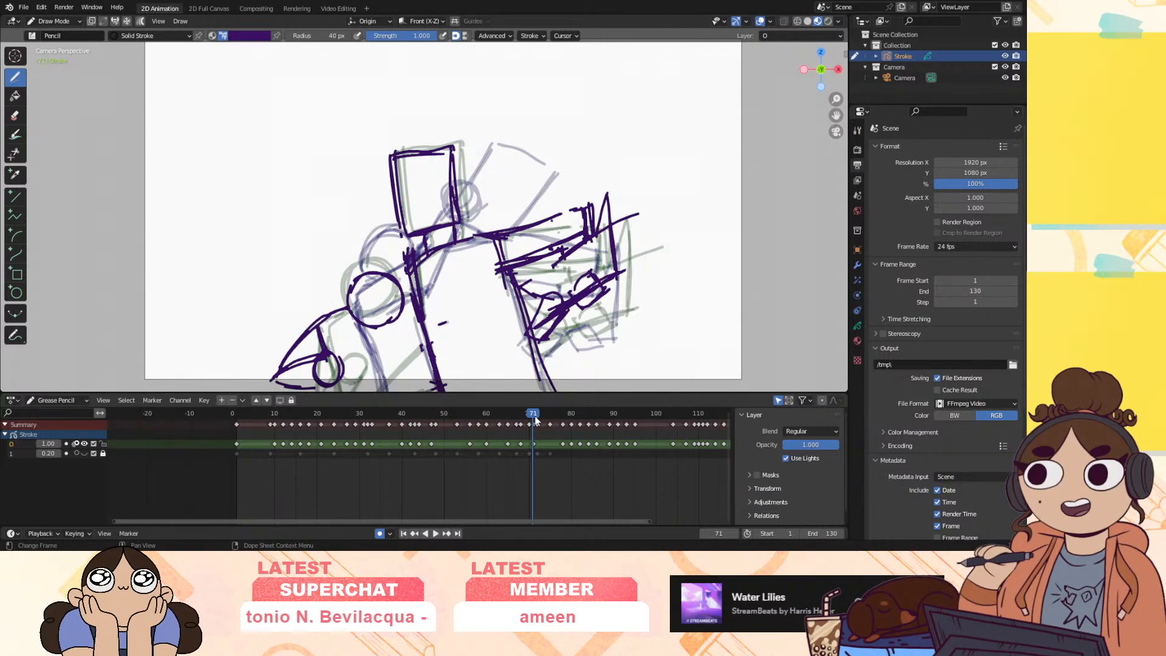
# Move the crouched pose's keyframe to frame 76 and, on frame 70 in Sculpt Mode, pull the square-headed figure's extended arms upward
pyautogui.moveTo(532, 444)
pyautogui.mouseDown()
pyautogui.moveTo(554, 449)
pyautogui.moveTo(529, 418)
pyautogui.mouseUp()
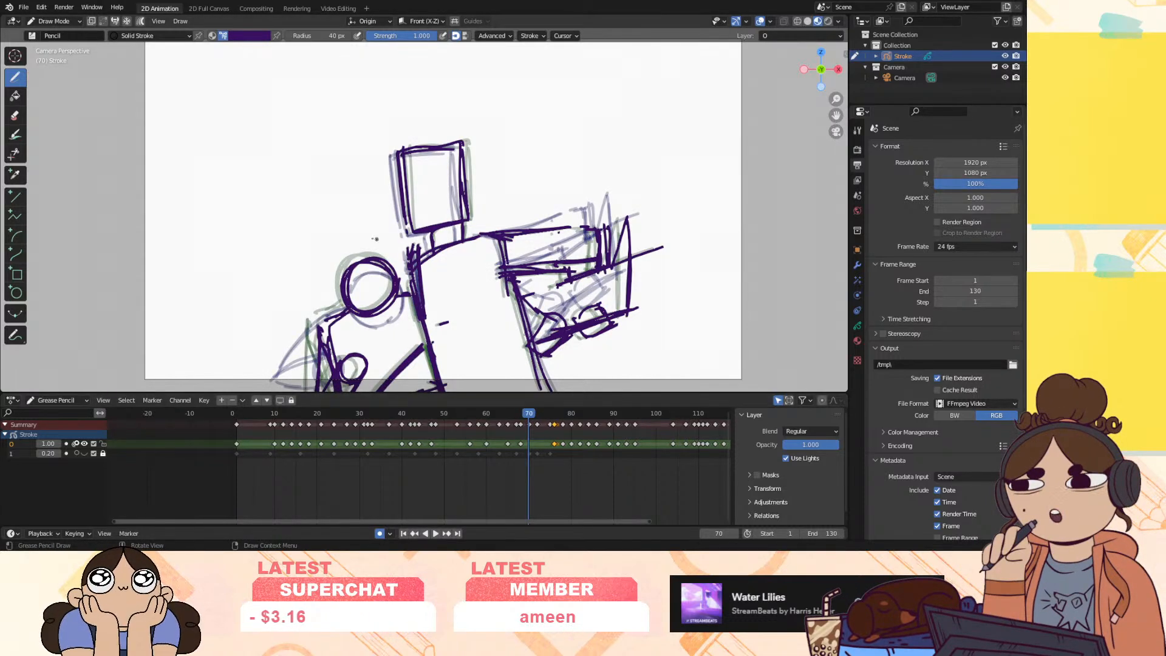
pyautogui.click(66, 26)
pyautogui.click(66, 51)
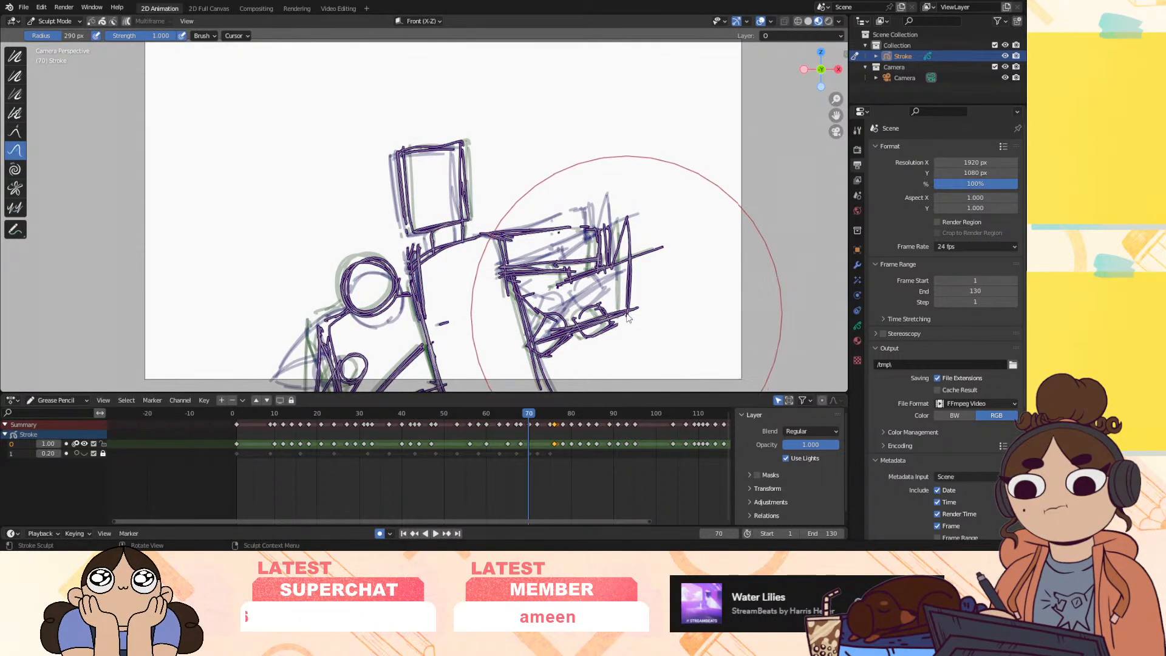
pyautogui.moveTo(641, 269)
pyautogui.mouseDown()
pyautogui.moveTo(625, 262)
pyautogui.moveTo(631, 318)
pyautogui.moveTo(645, 282)
pyautogui.moveTo(640, 255)
pyautogui.moveTo(640, 294)
pyautogui.moveTo(561, 322)
pyautogui.moveTo(560, 307)
pyautogui.mouseUp()
pyautogui.press('space')
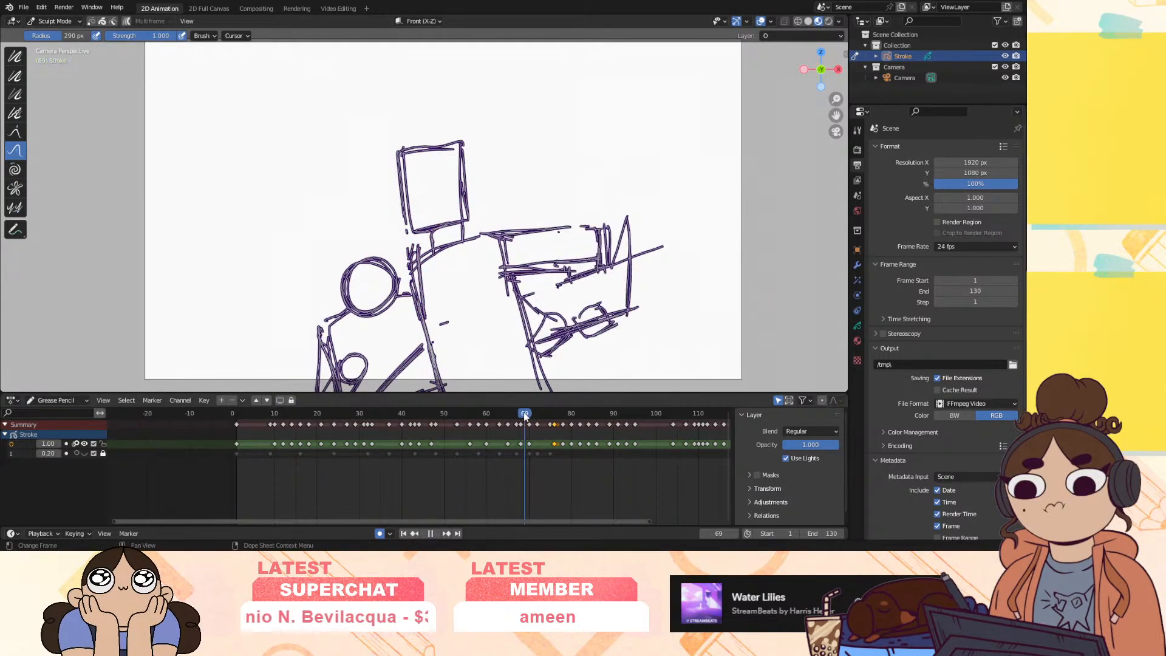
pyautogui.press('Escape')
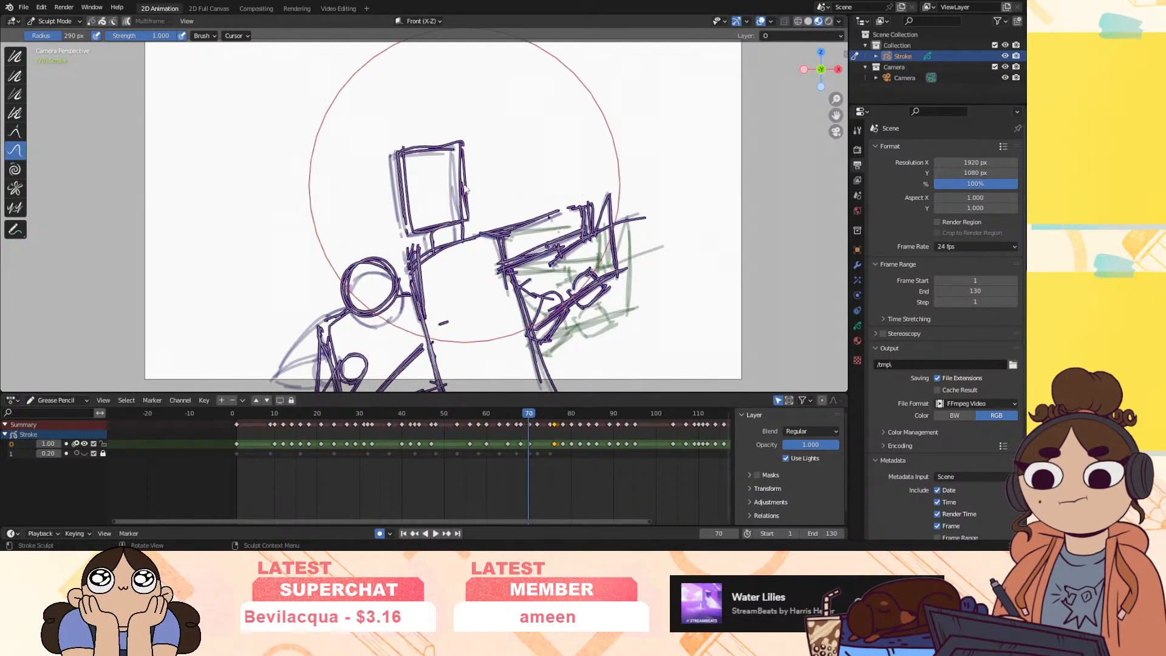
# On frame 70, nudge the square head slightly to the left and the round head slightly downward with the Grab brush
pyautogui.moveTo(454, 176); pyautogui.dragTo(444, 177)
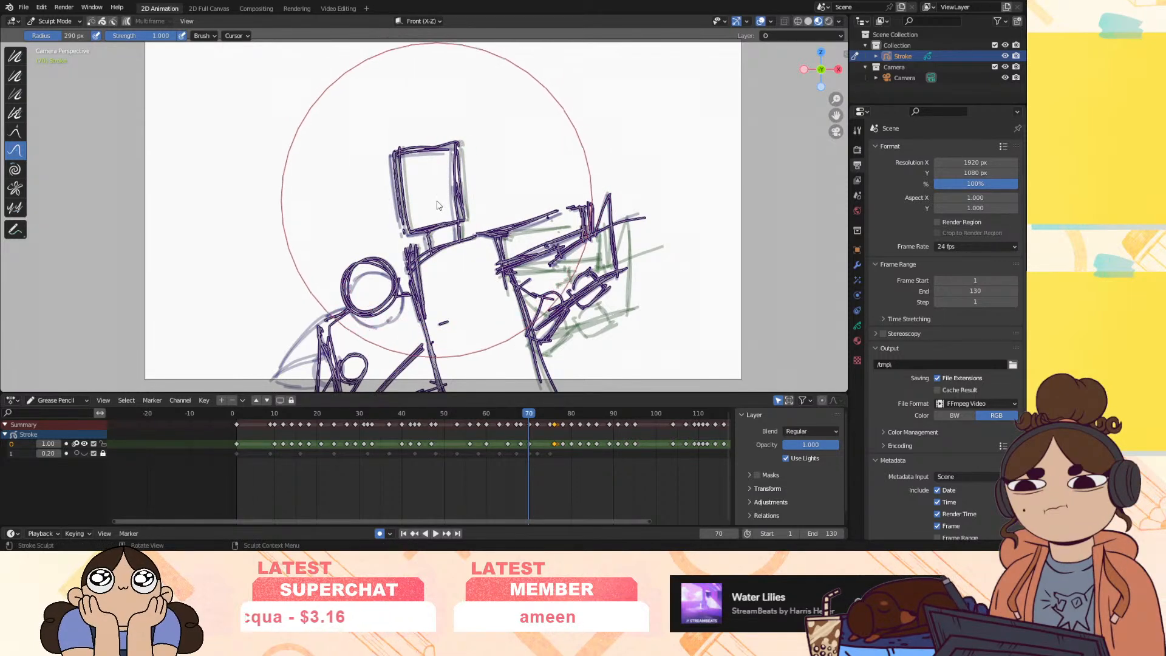
pyautogui.press('space')
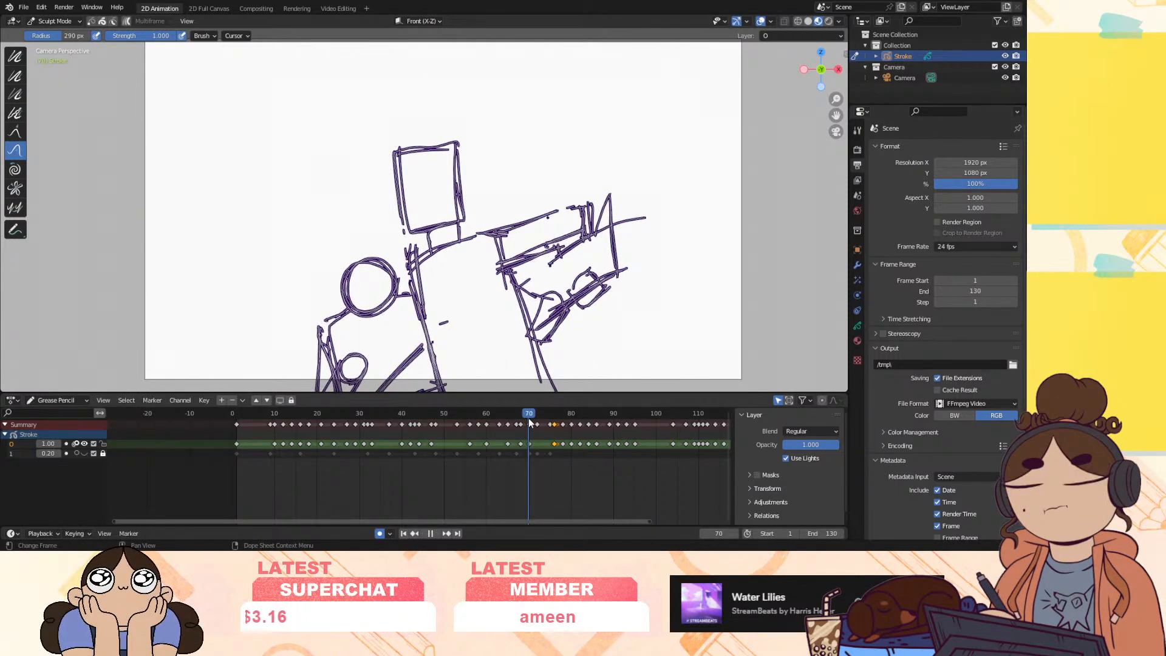
pyautogui.press('Escape')
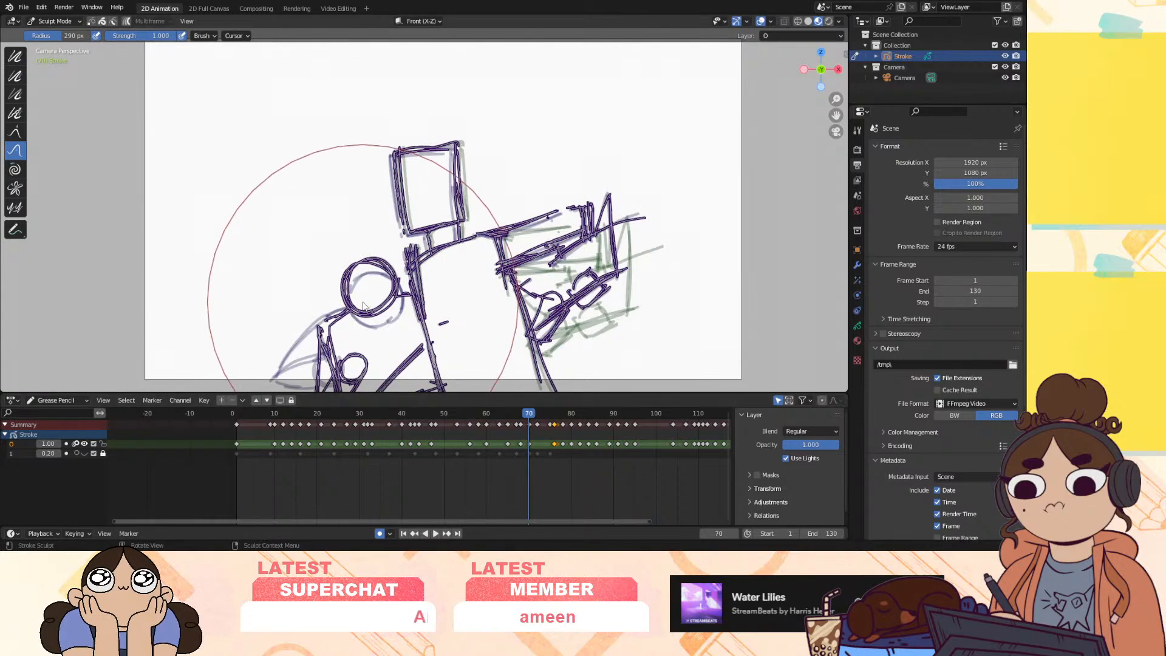
pyautogui.moveTo(375, 286); pyautogui.dragTo(361, 313)
# Play back and scrub the action between about frames 50 and 70 to check the sculpted in-between
pyautogui.moveTo(529, 417)
pyautogui.mouseDown()
pyautogui.moveTo(561, 419)
pyautogui.moveTo(545, 428)
pyautogui.moveTo(536, 449)
pyautogui.moveTo(549, 448)
pyautogui.moveTo(444, 419)
pyautogui.mouseUp()
pyautogui.press('space')
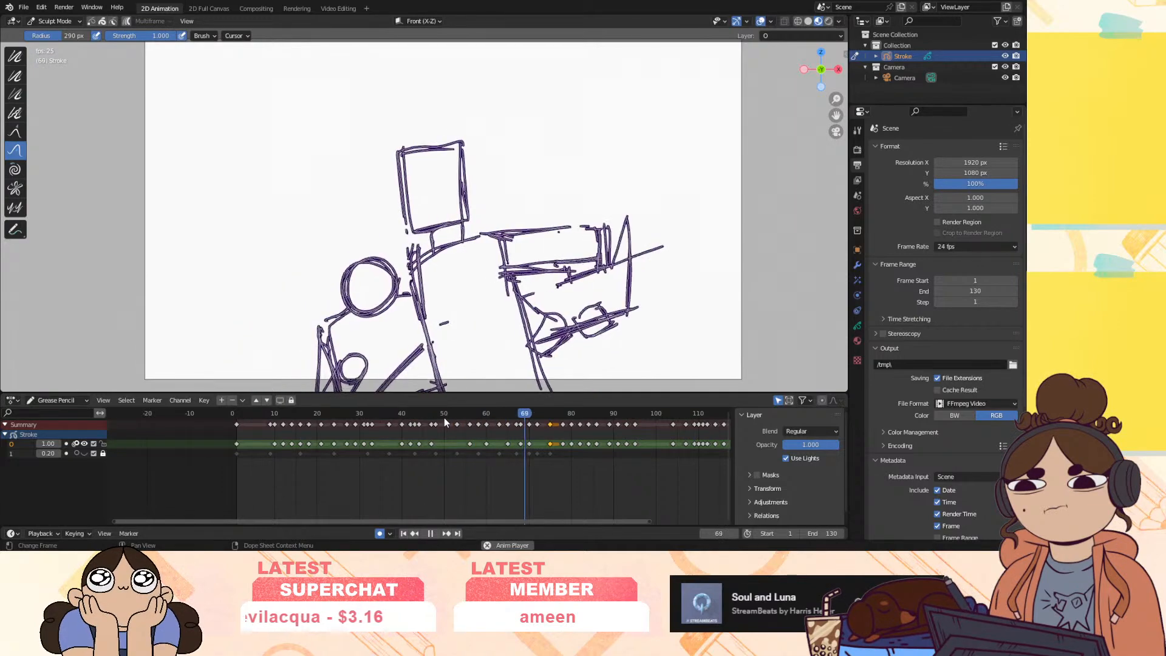
pyautogui.press('space')
pyautogui.moveTo(537, 417); pyautogui.dragTo(498, 415)
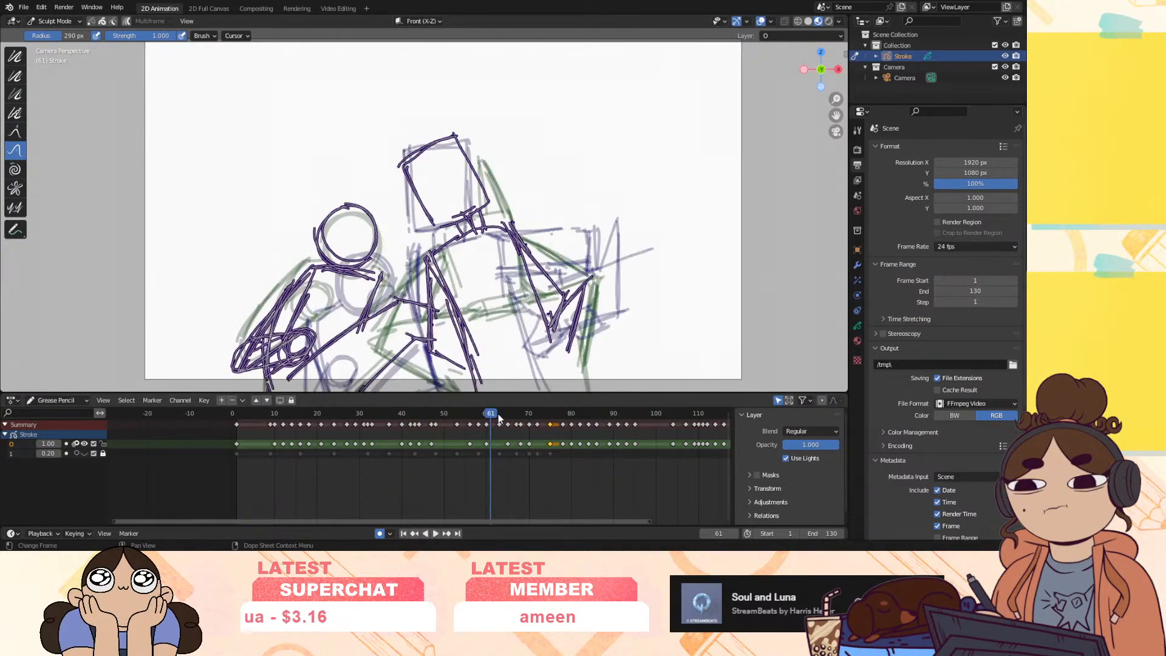
pyautogui.press('space')
pyautogui.press('space')
# Shift the keyframes after frame 70 later in the timeline so the crouched pose starts on frame 81, and play back the timing
pyautogui.click(541, 414)
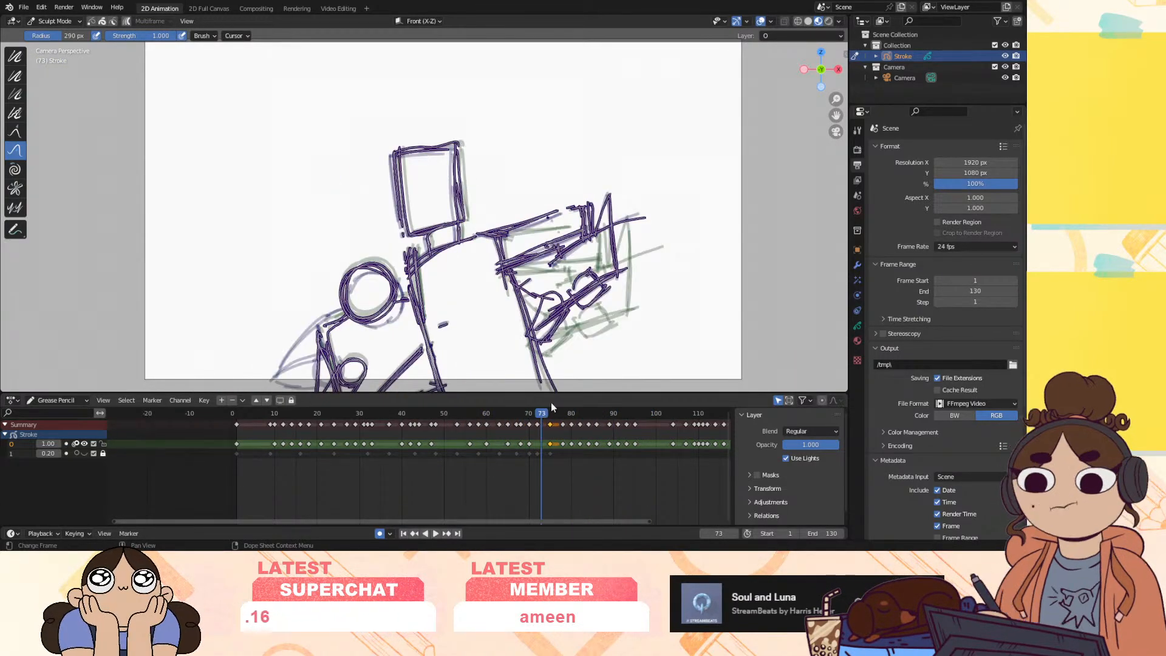
pyautogui.moveTo(541, 443); pyautogui.dragTo(659, 453)
pyautogui.moveTo(764, 446); pyautogui.dragTo(764, 447)
pyautogui.moveTo(632, 521); pyautogui.dragTo(752, 516)
pyautogui.moveTo(411, 445); pyautogui.dragTo(227, 419)
pyautogui.click(419, 449)
pyautogui.press('space')
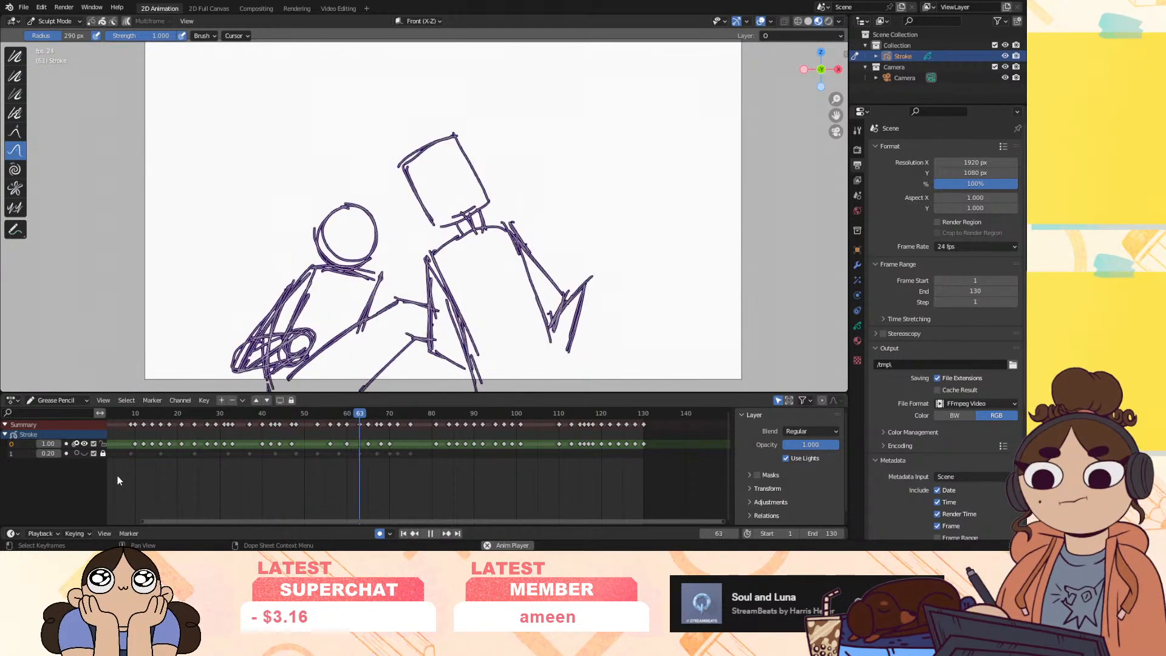
# On frame 81, push the top of the square head slightly left with the Grab brush and play back the change
pyautogui.moveTo(435, 413)
pyautogui.mouseDown()
pyautogui.moveTo(374, 427)
pyautogui.moveTo(465, 430)
pyautogui.moveTo(435, 432)
pyautogui.mouseUp()
pyautogui.press('space')
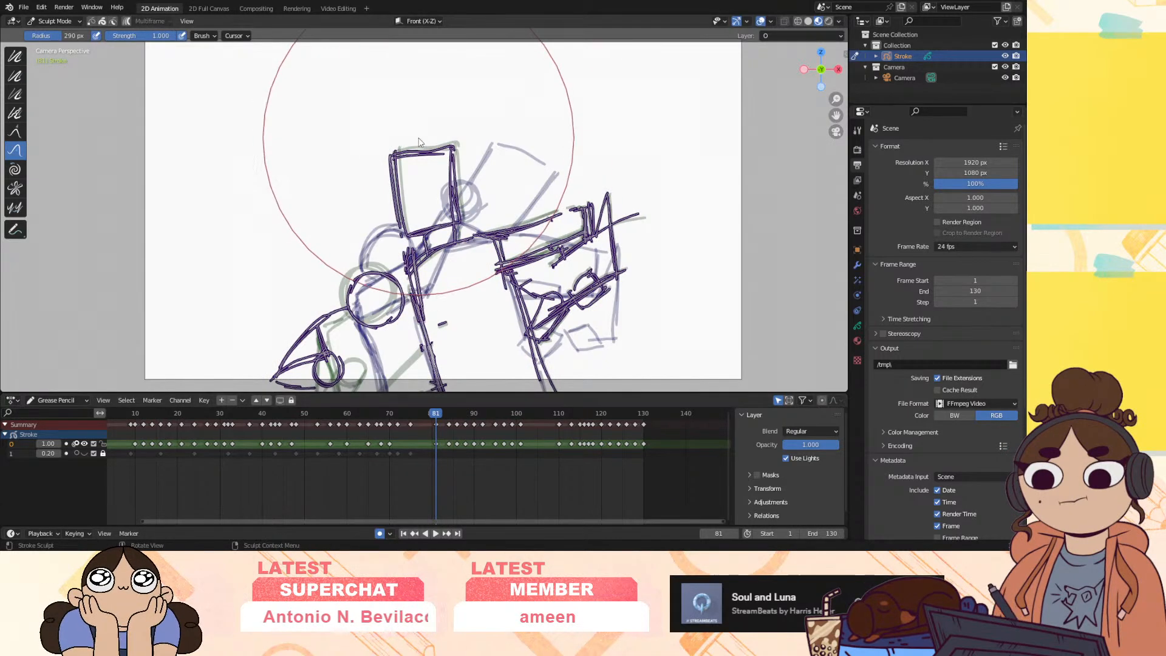
pyautogui.moveTo(426, 122); pyautogui.dragTo(415, 124)
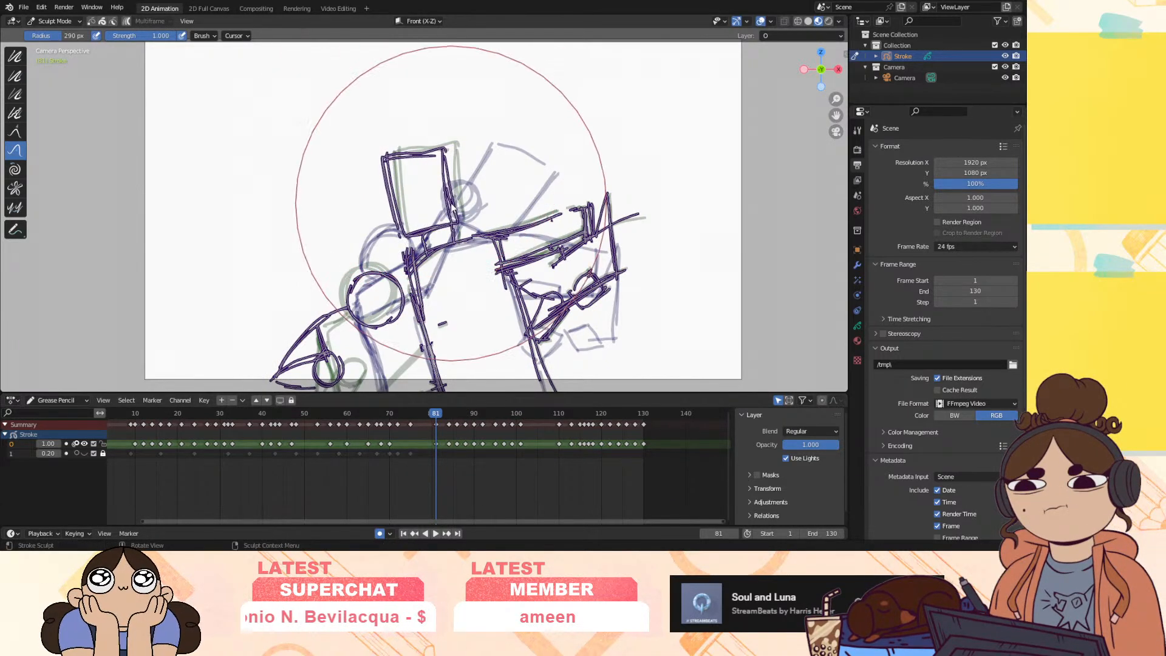
pyautogui.press('space')
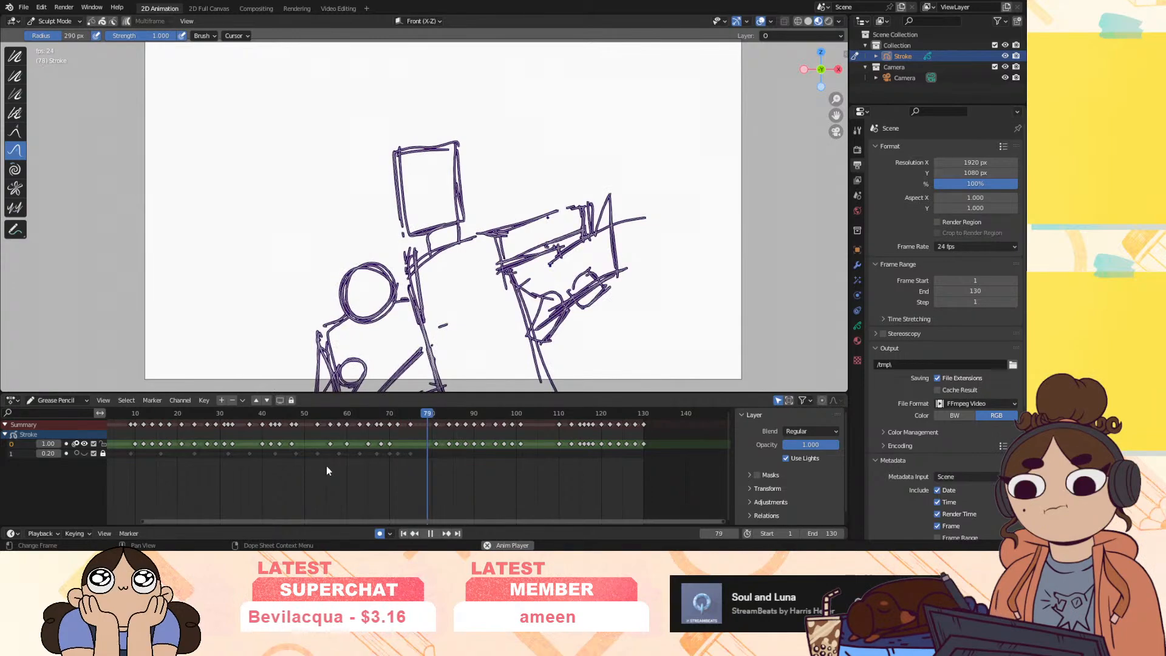
pyautogui.moveTo(437, 434)
pyautogui.mouseDown()
pyautogui.moveTo(437, 417)
pyautogui.moveTo(418, 419)
pyautogui.moveTo(454, 424)
pyautogui.moveTo(436, 428)
pyautogui.mouseUp()
pyautogui.press('space')
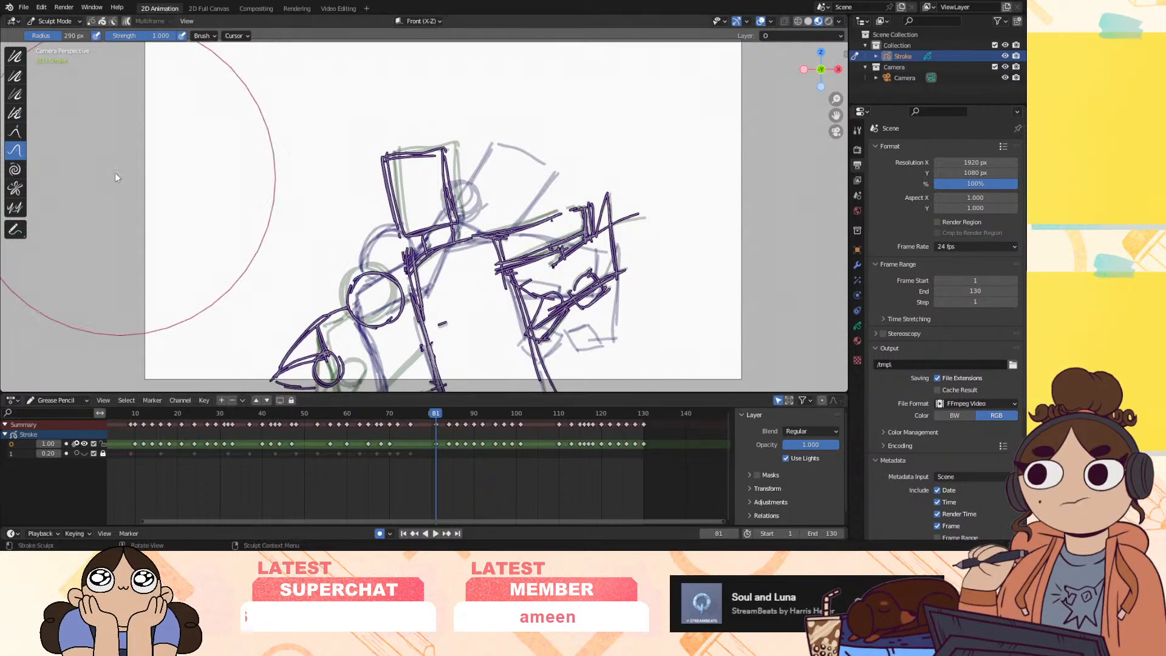
# Return to Draw Mode, play back the full animation and open the Stroke object's Grease Pencil data properties
pyautogui.click(51, 21)
pyautogui.click(54, 70)
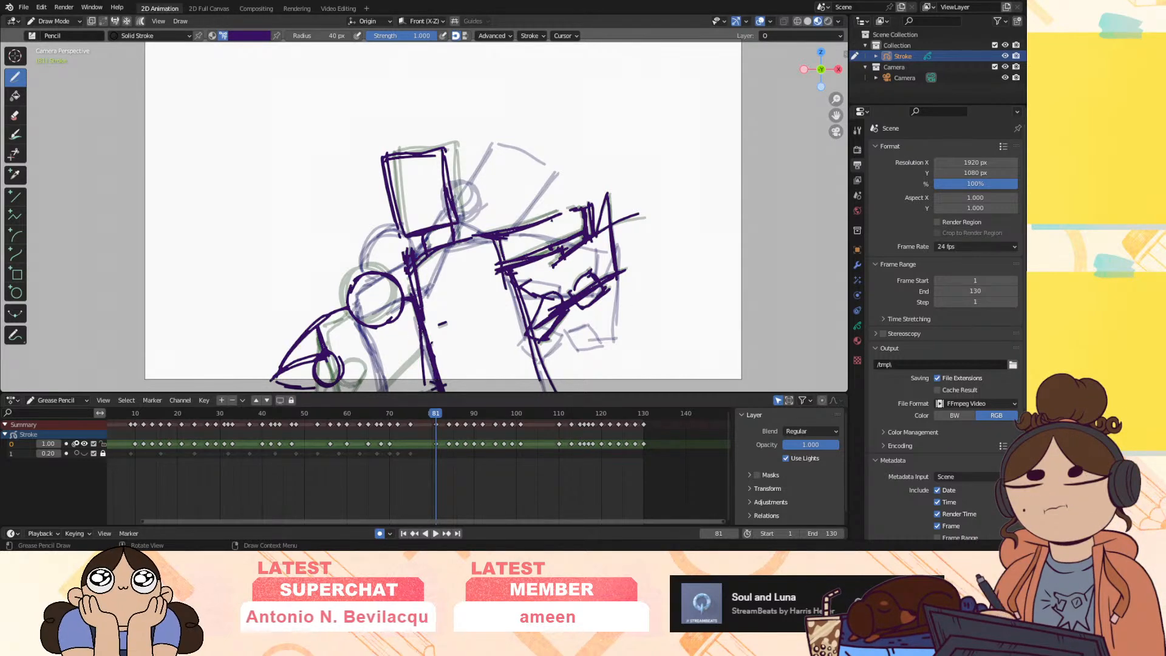
pyautogui.moveTo(428, 416)
pyautogui.mouseDown()
pyautogui.moveTo(458, 420)
pyautogui.moveTo(340, 461)
pyautogui.moveTo(639, 446)
pyautogui.mouseUp()
pyautogui.click(435, 534)
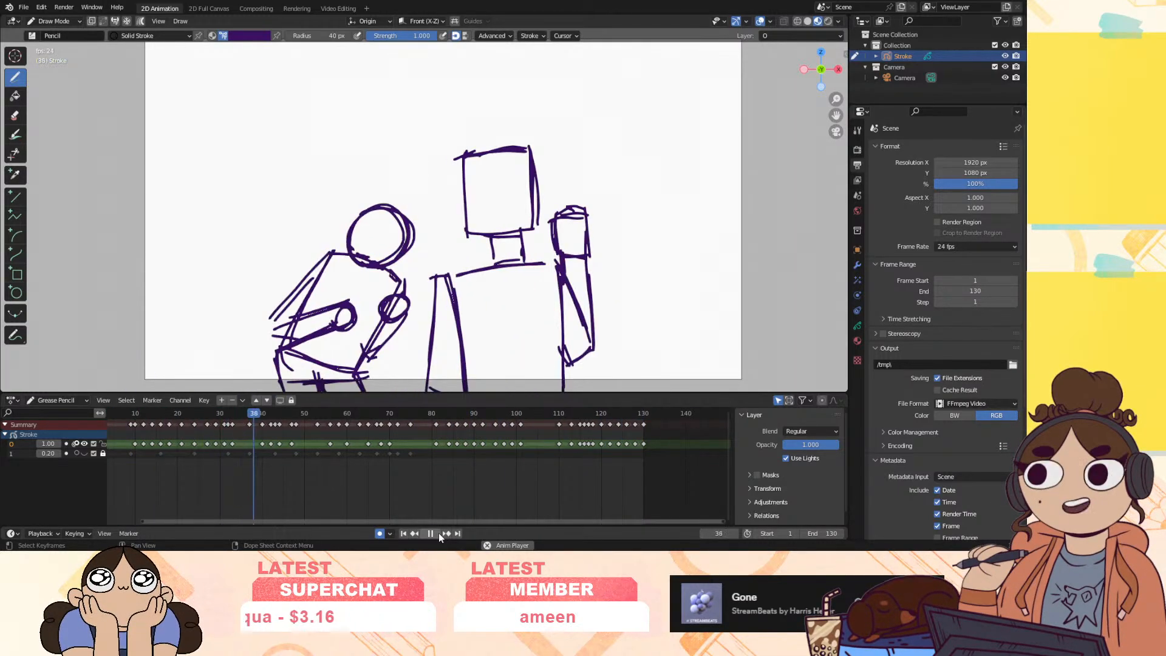
pyautogui.click(857, 326)
pyautogui.click(960, 282)
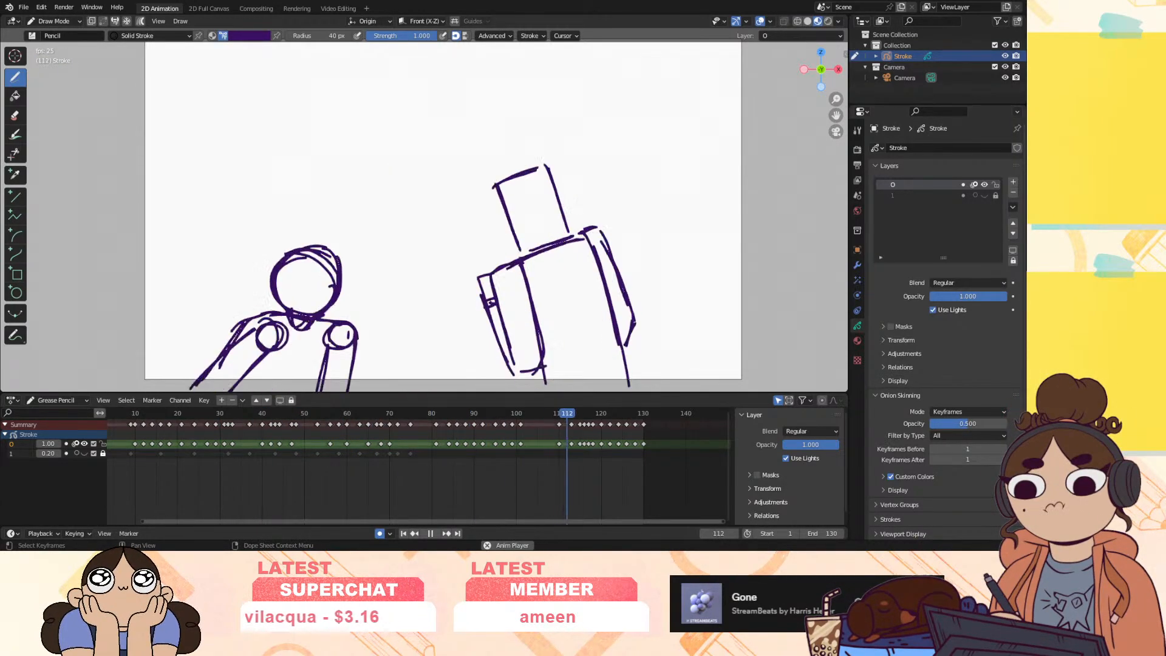
# Set the animation's end frame to 135 and play back the extended range
pyautogui.moveTo(645, 413); pyautogui.dragTo(668, 418)
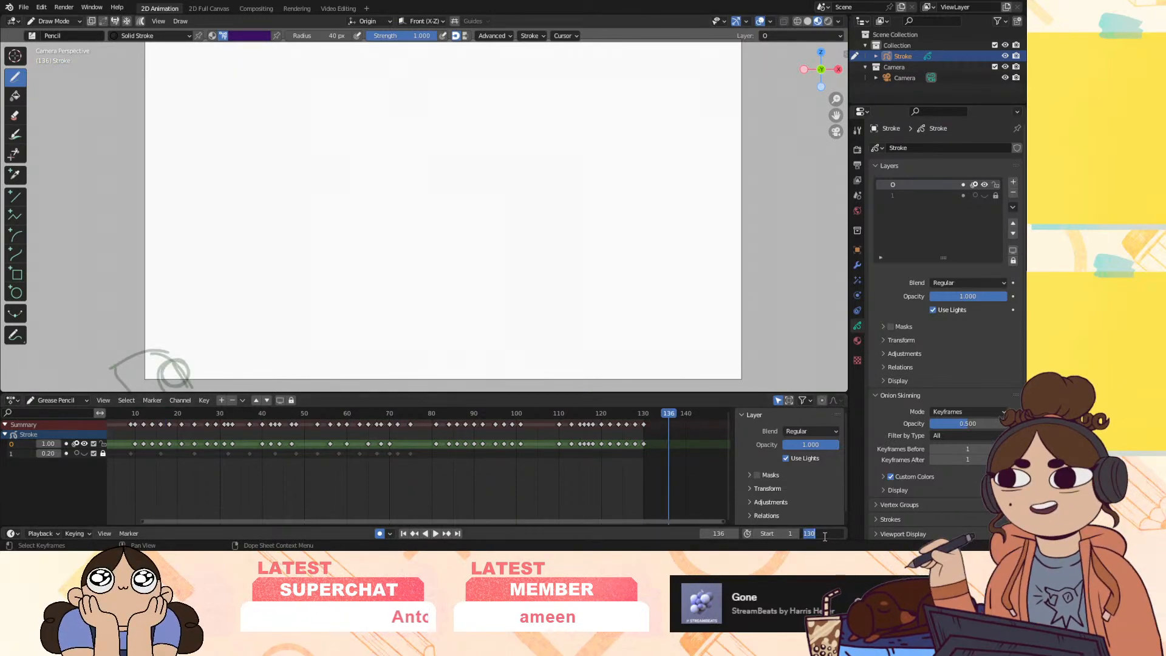
pyautogui.write('5')
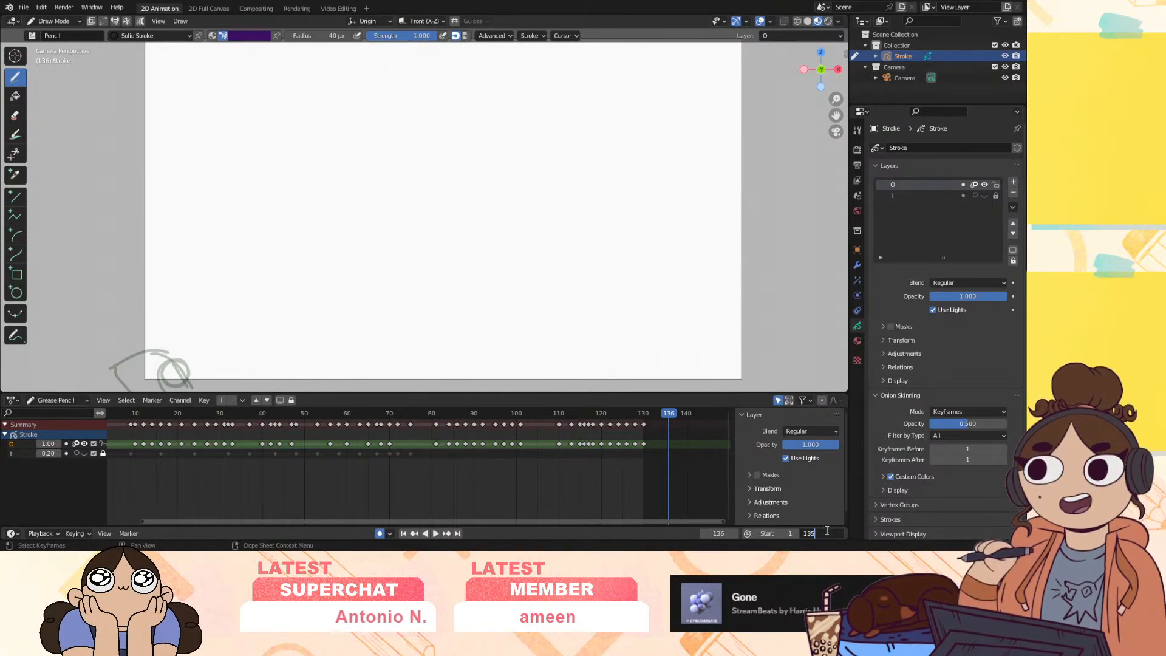
pyautogui.press('Return')
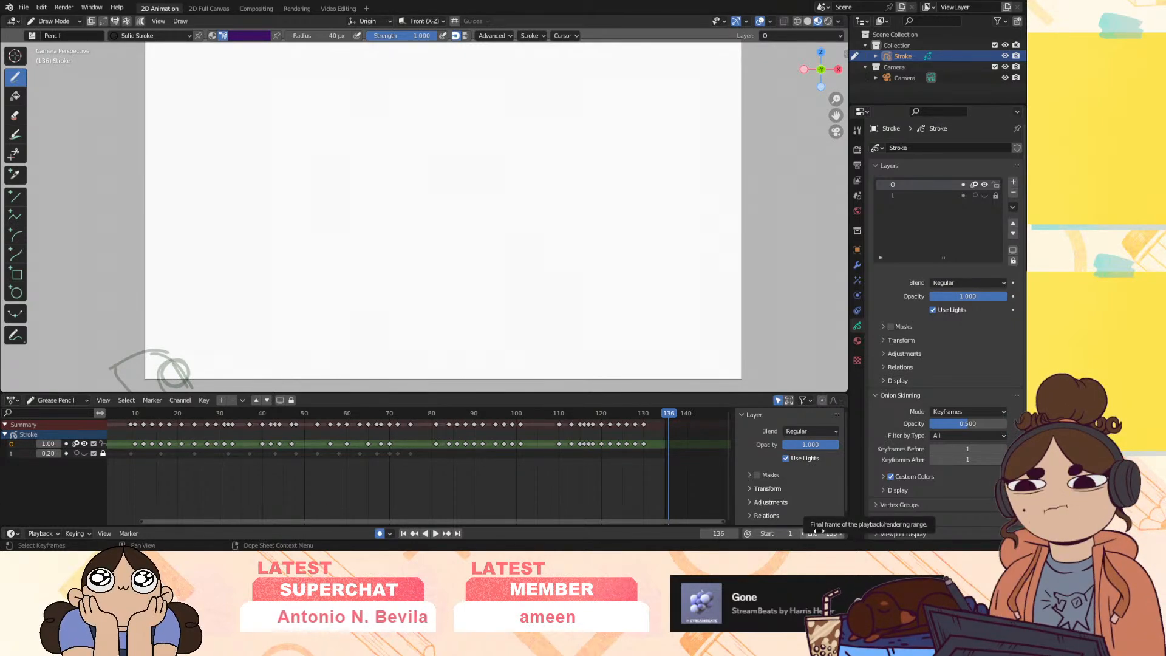
pyautogui.moveTo(661, 413); pyautogui.dragTo(466, 414)
pyautogui.press('space')
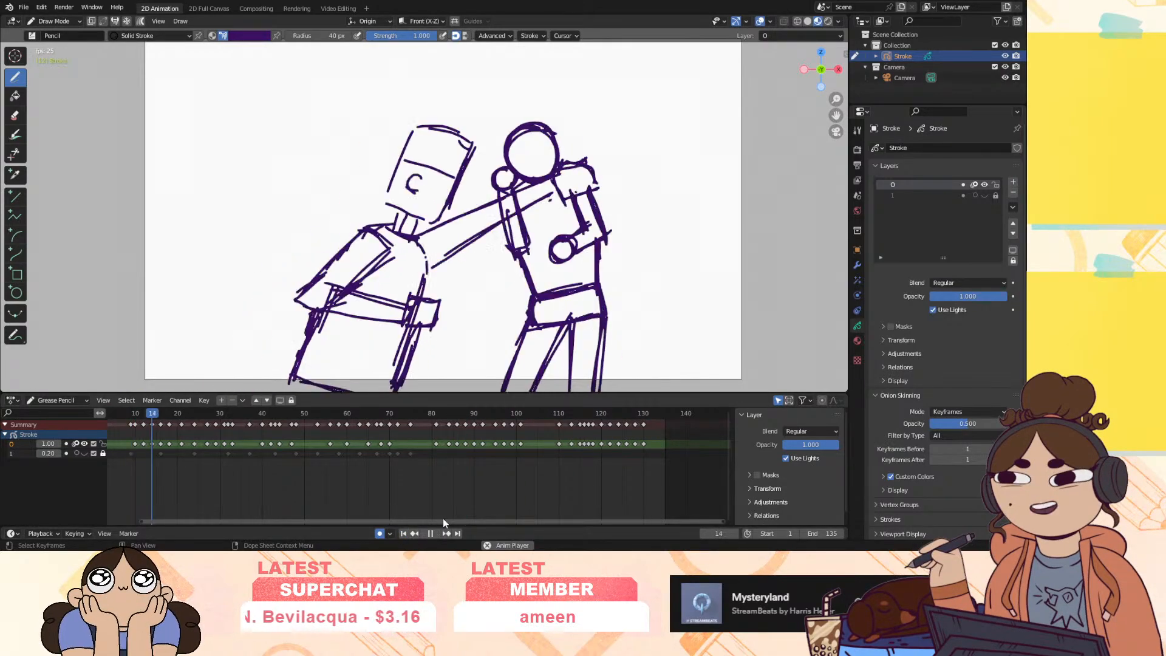